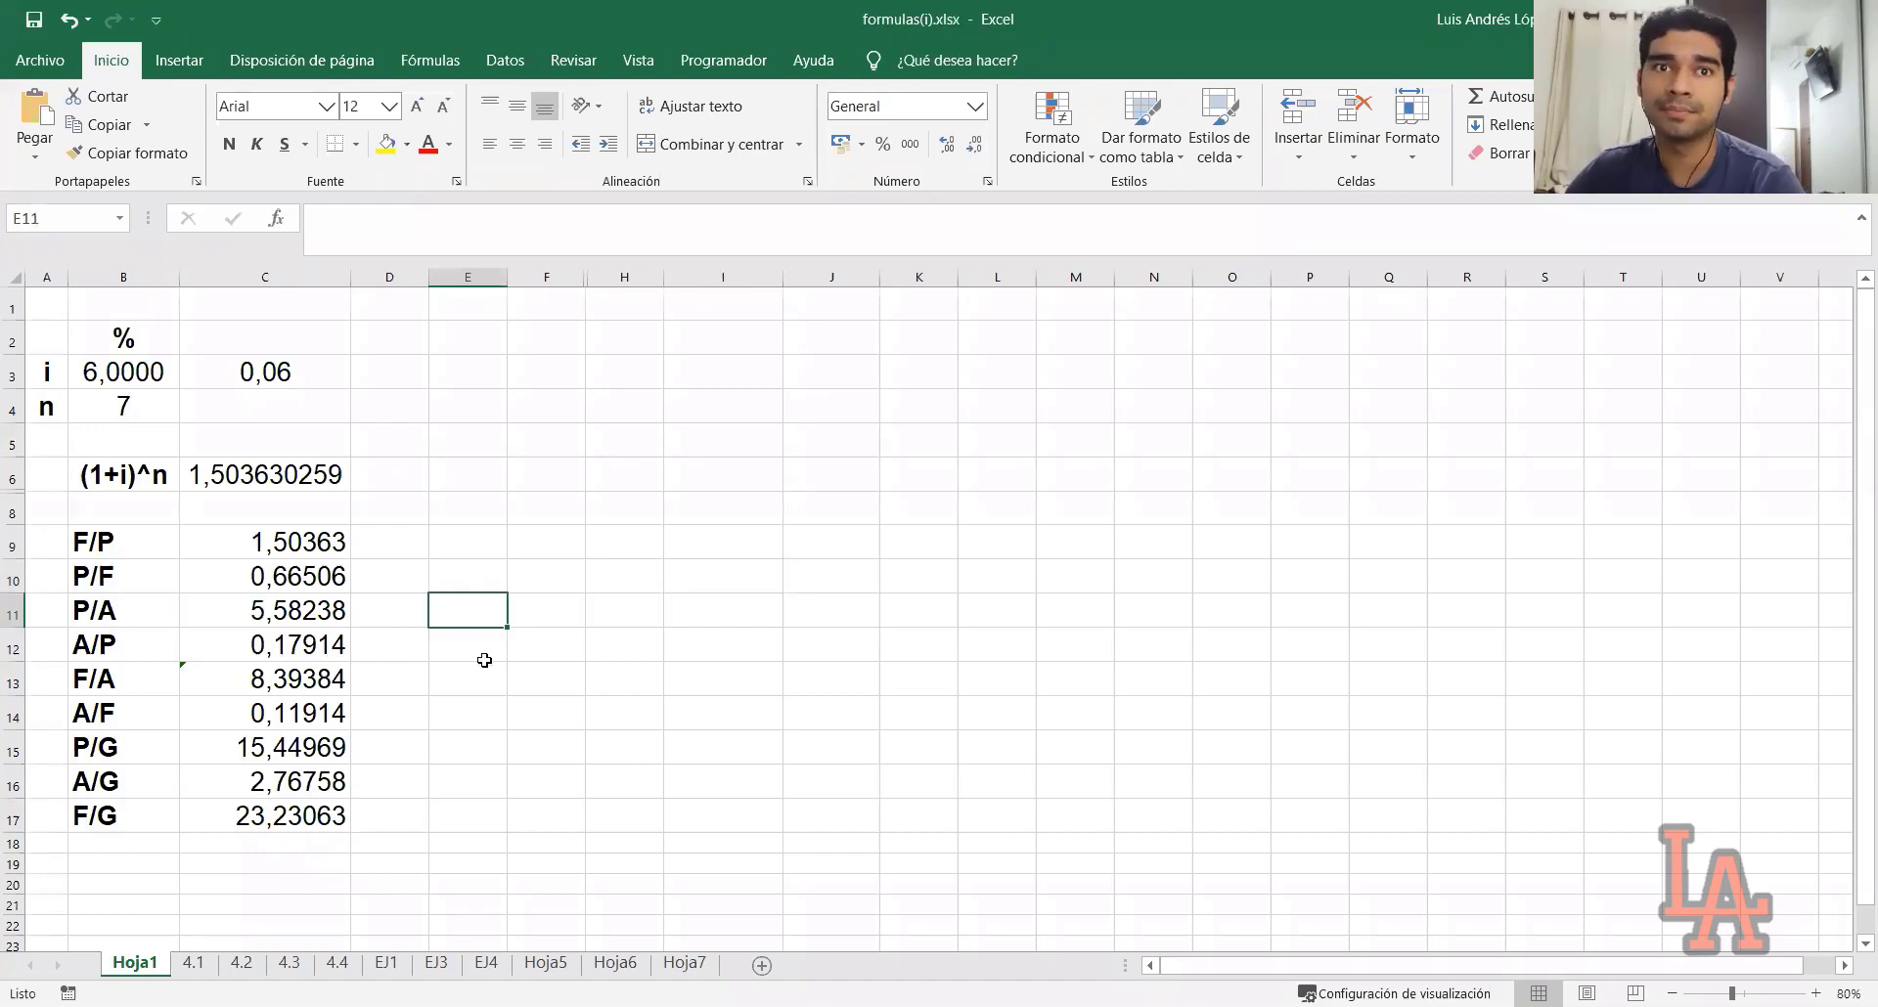
Look through the EJ1, EJ3, EJ4 and Hoja5 sheets, and return to the factor table on Hoja1
left_click(387, 966)
left_click(436, 968)
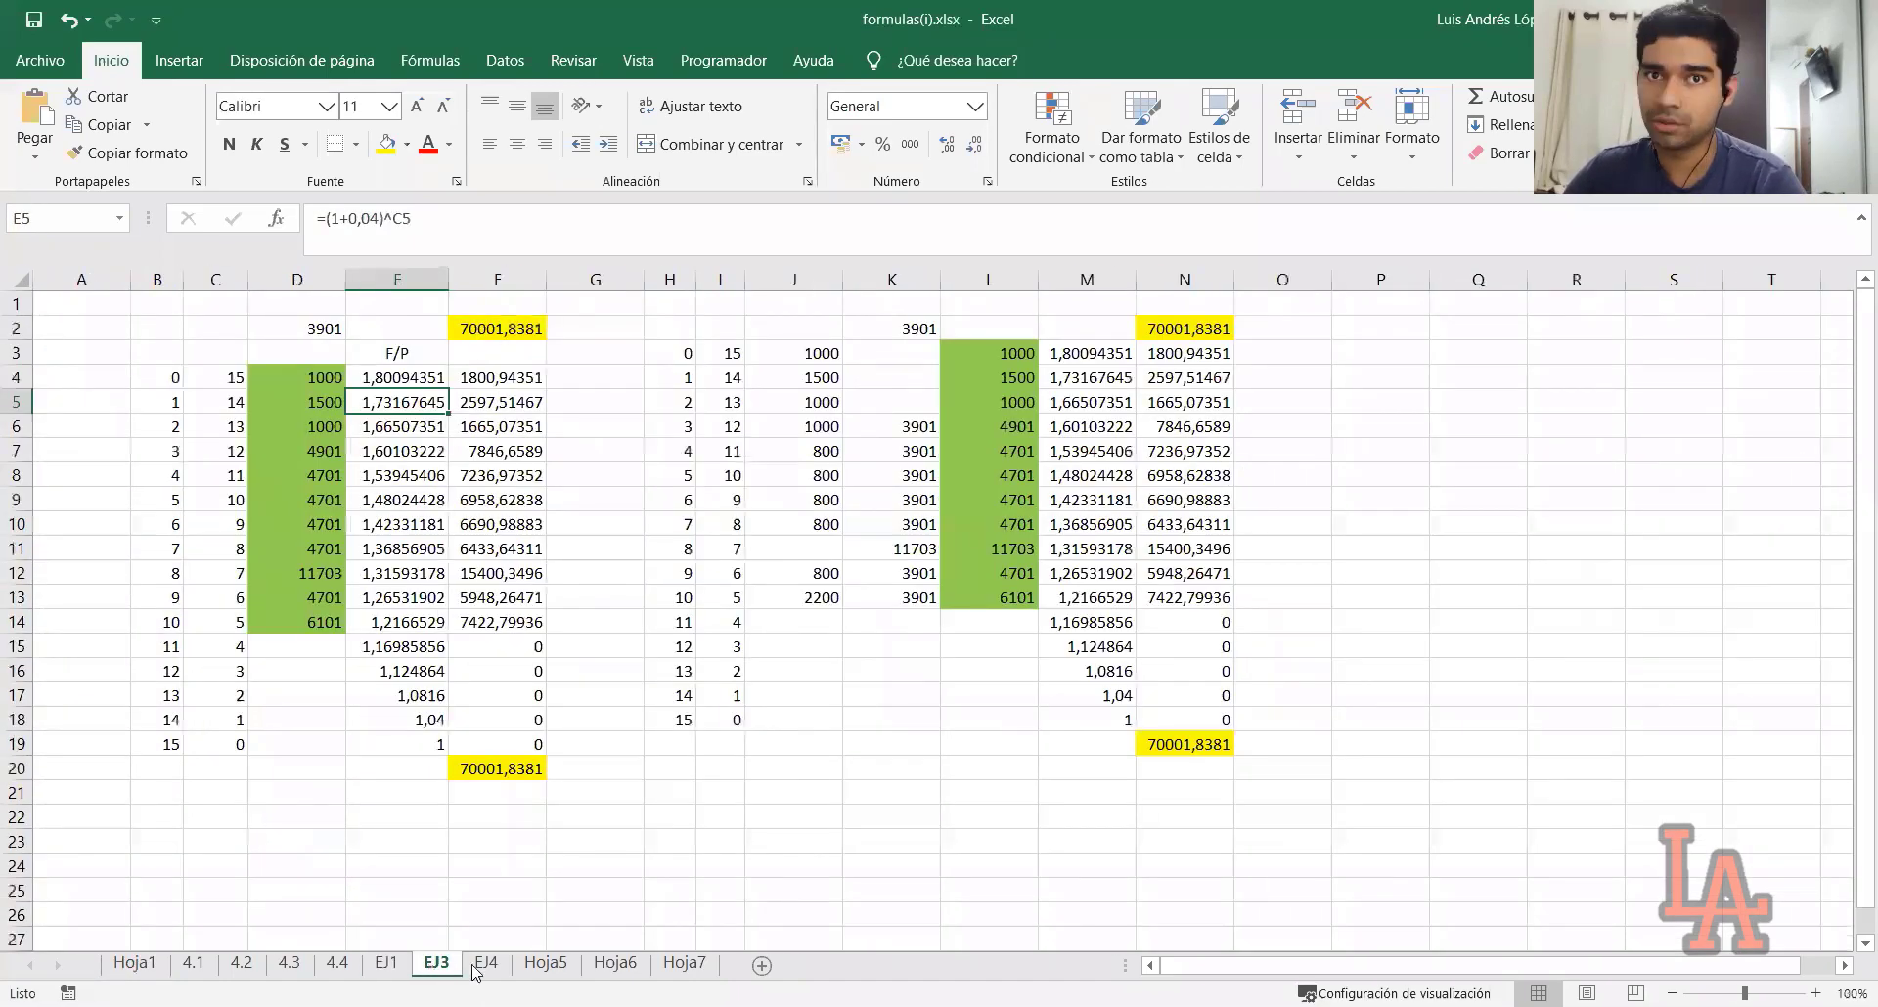
left_click(489, 966)
left_click(545, 964)
left_click(486, 966)
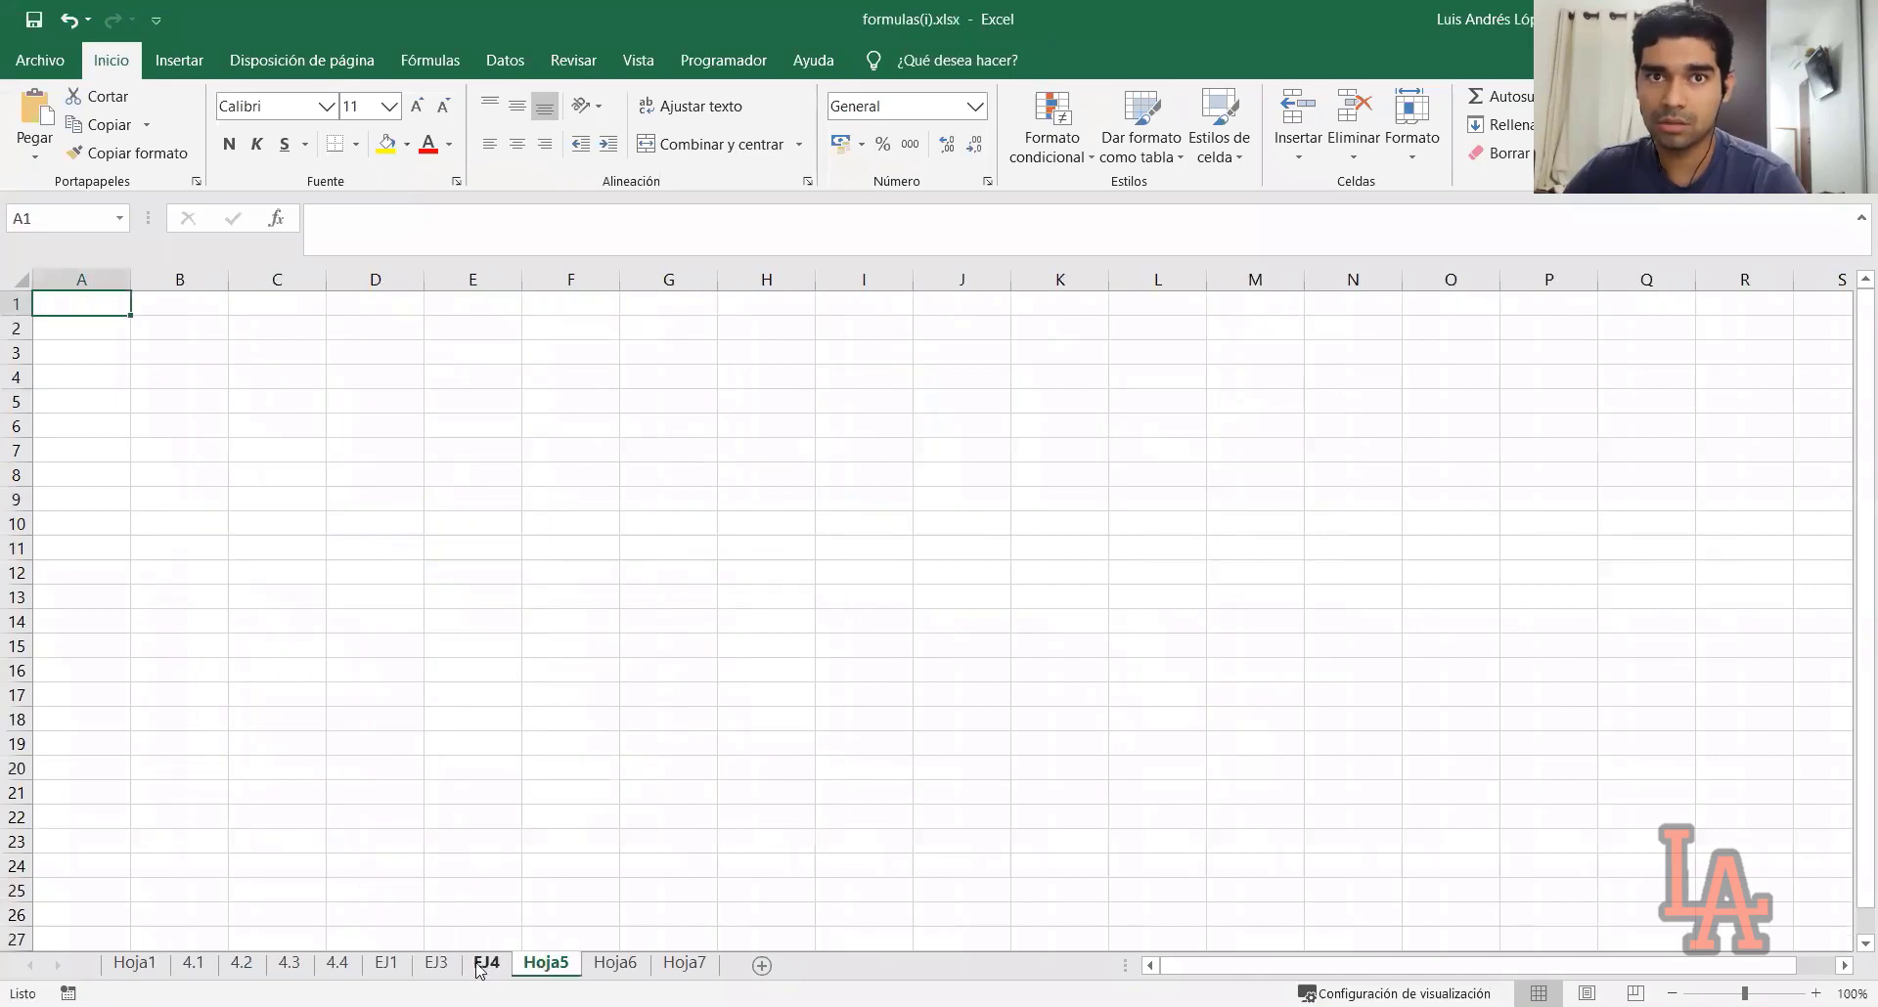
left_click(434, 967)
left_click(386, 966)
left_click(135, 968)
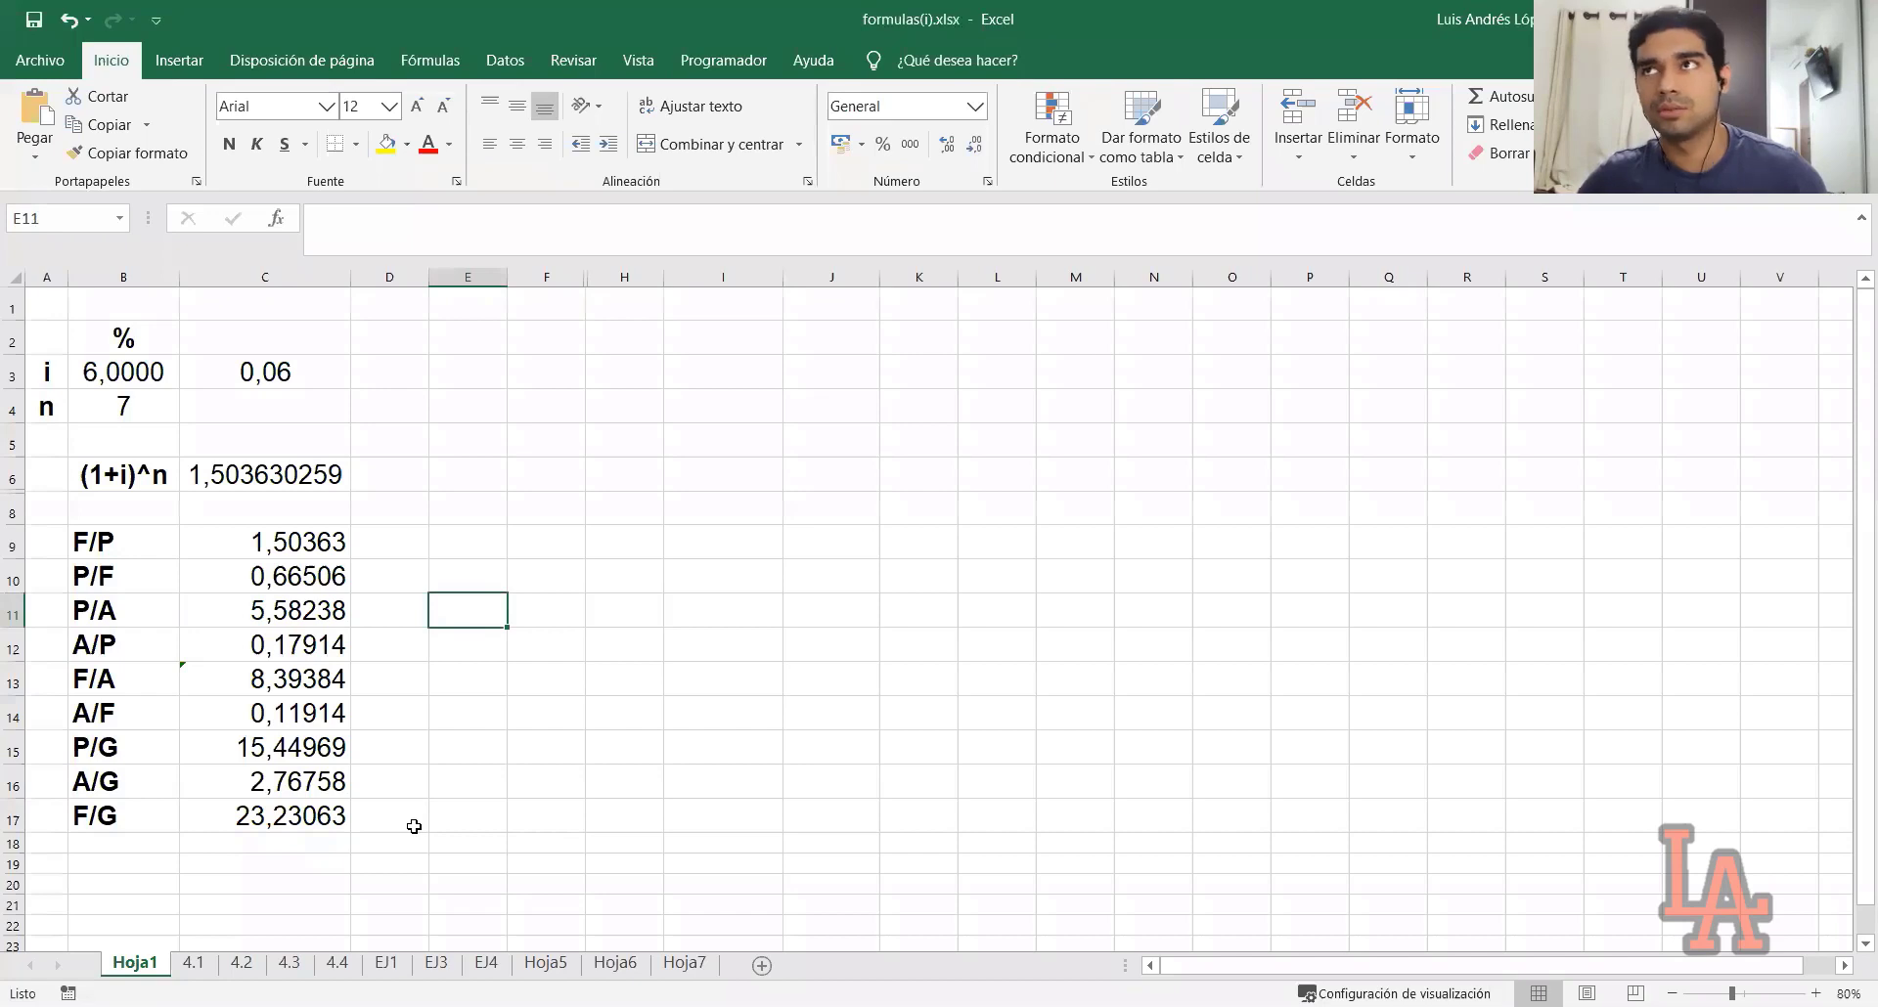
left_click(467, 864)
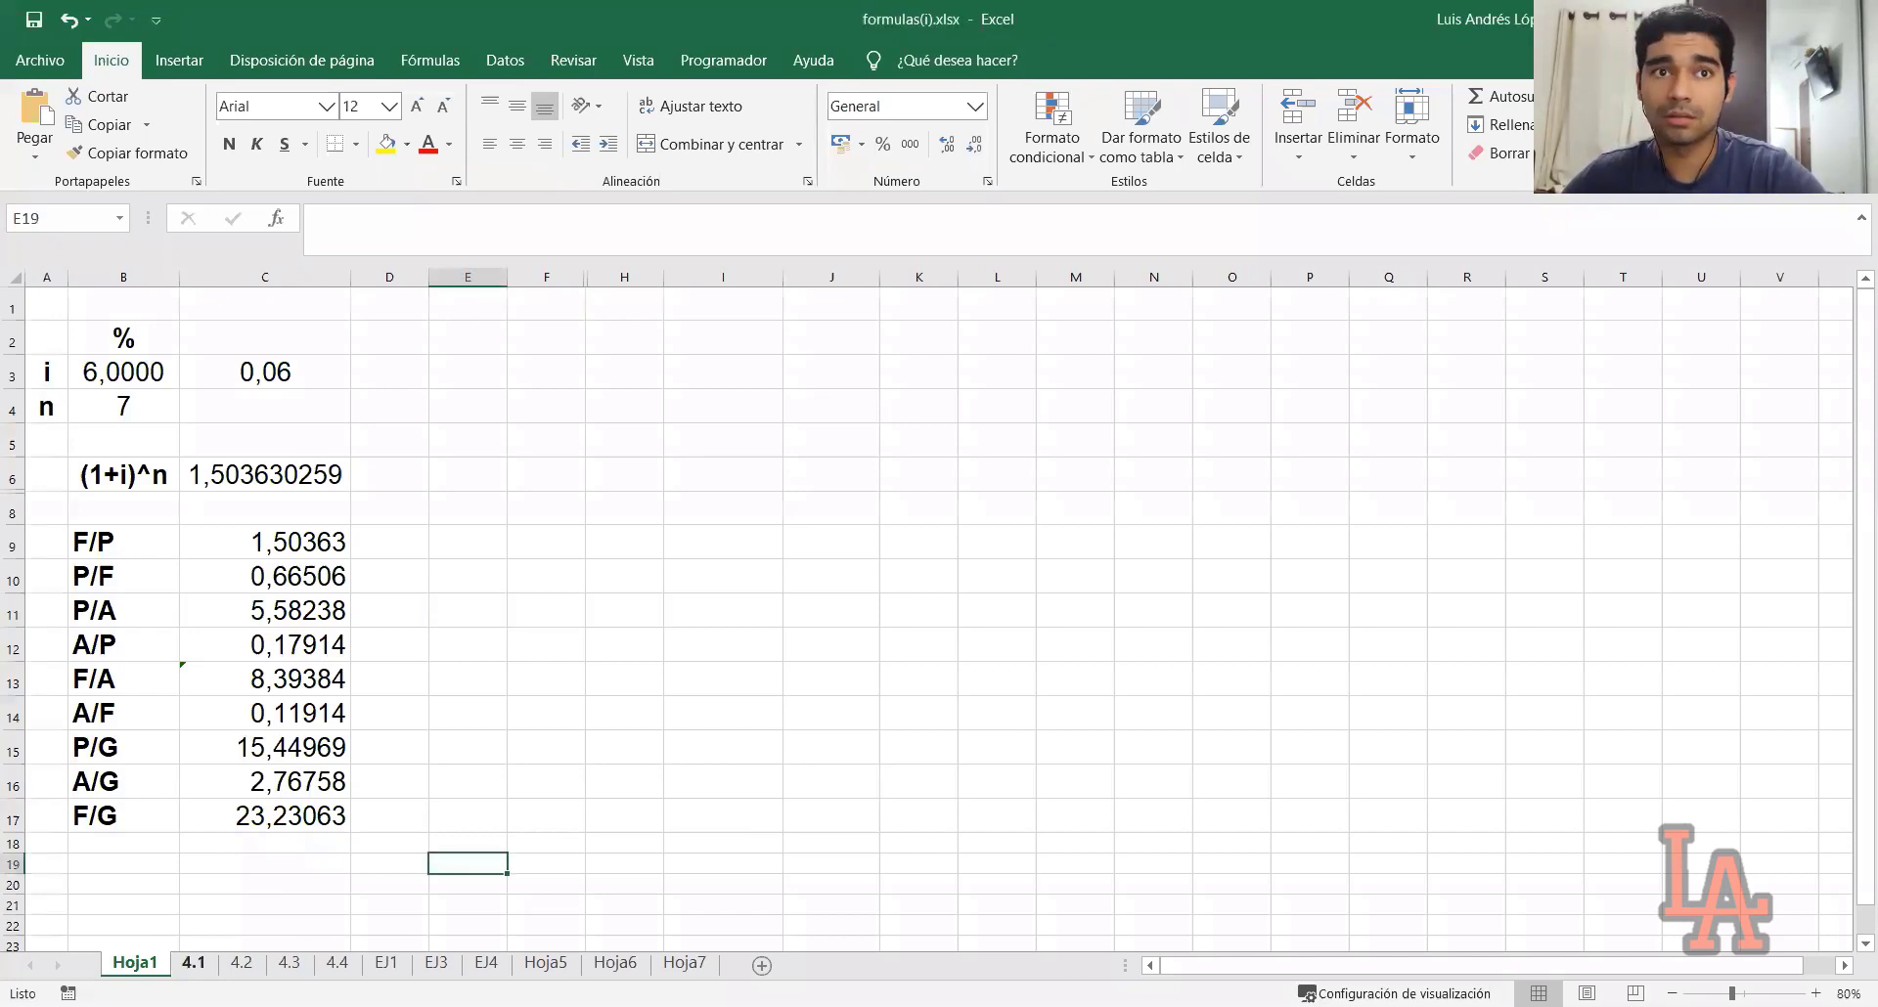
On sheet 4.1, enter years 0 and 1 in B15 and B16 and extend the series down column B
left_click(192, 962)
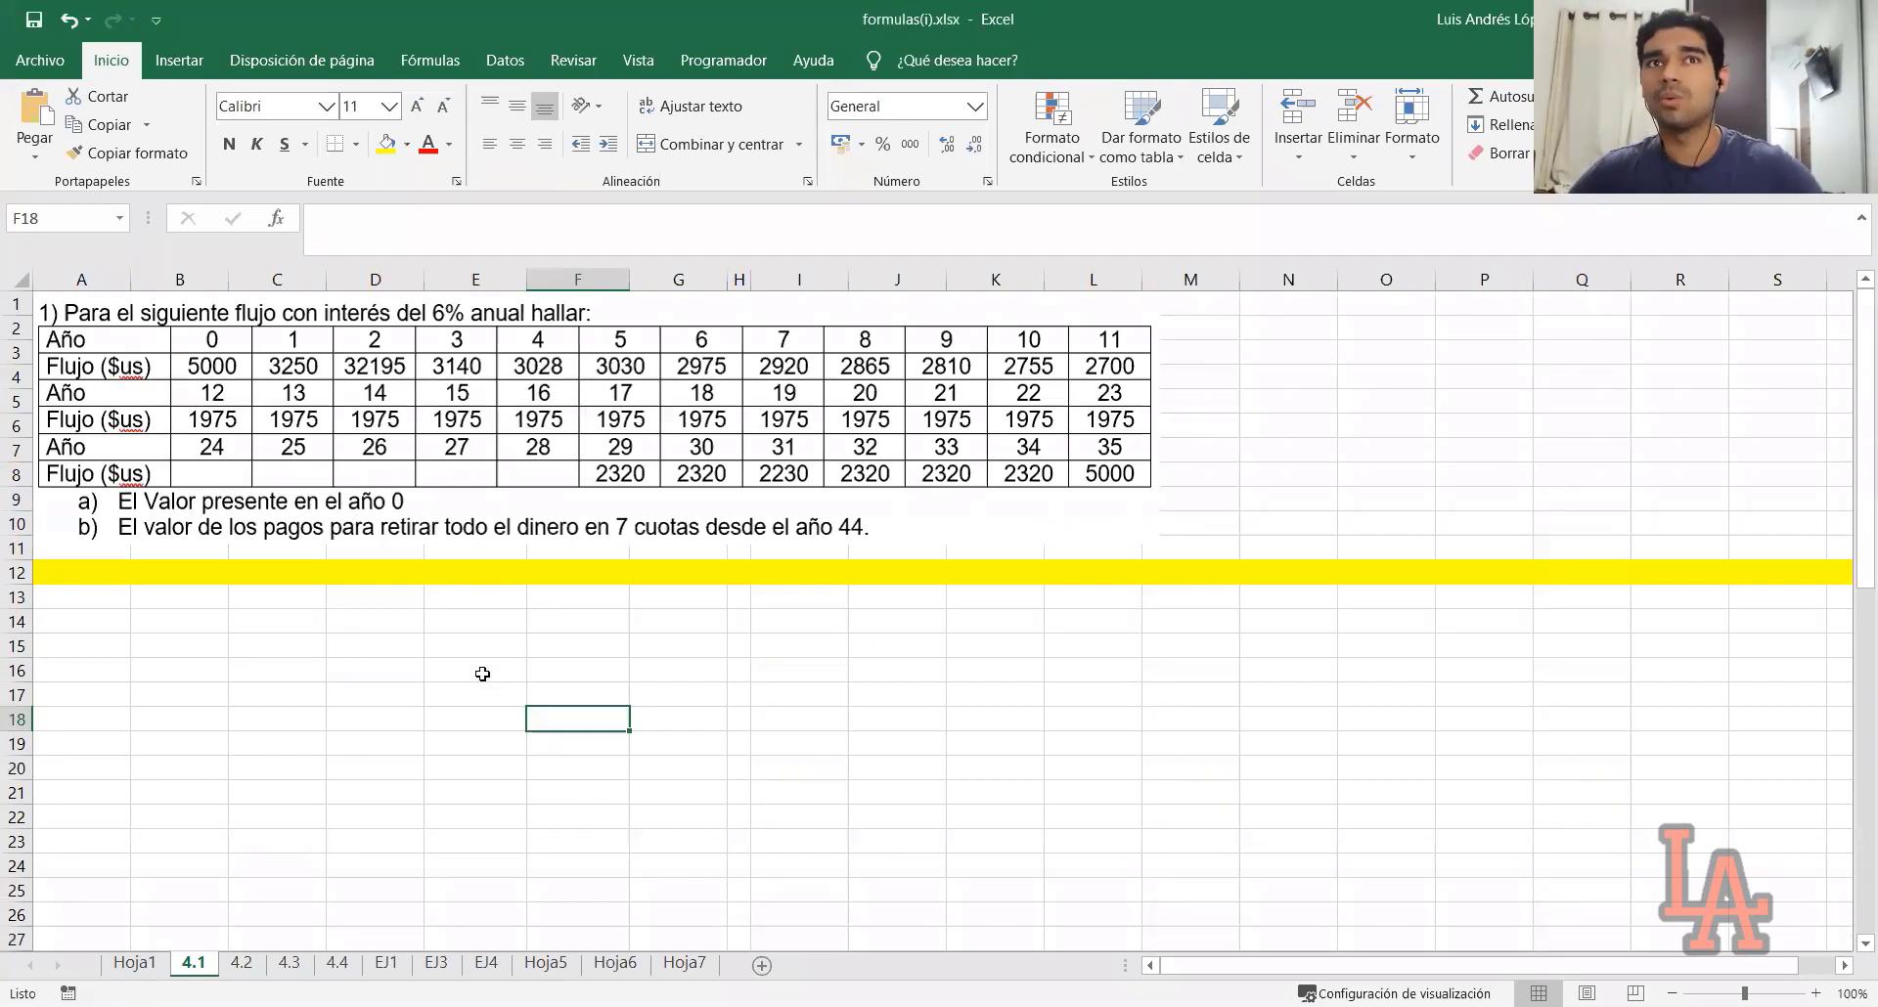
left_click(252, 645)
key("Left")
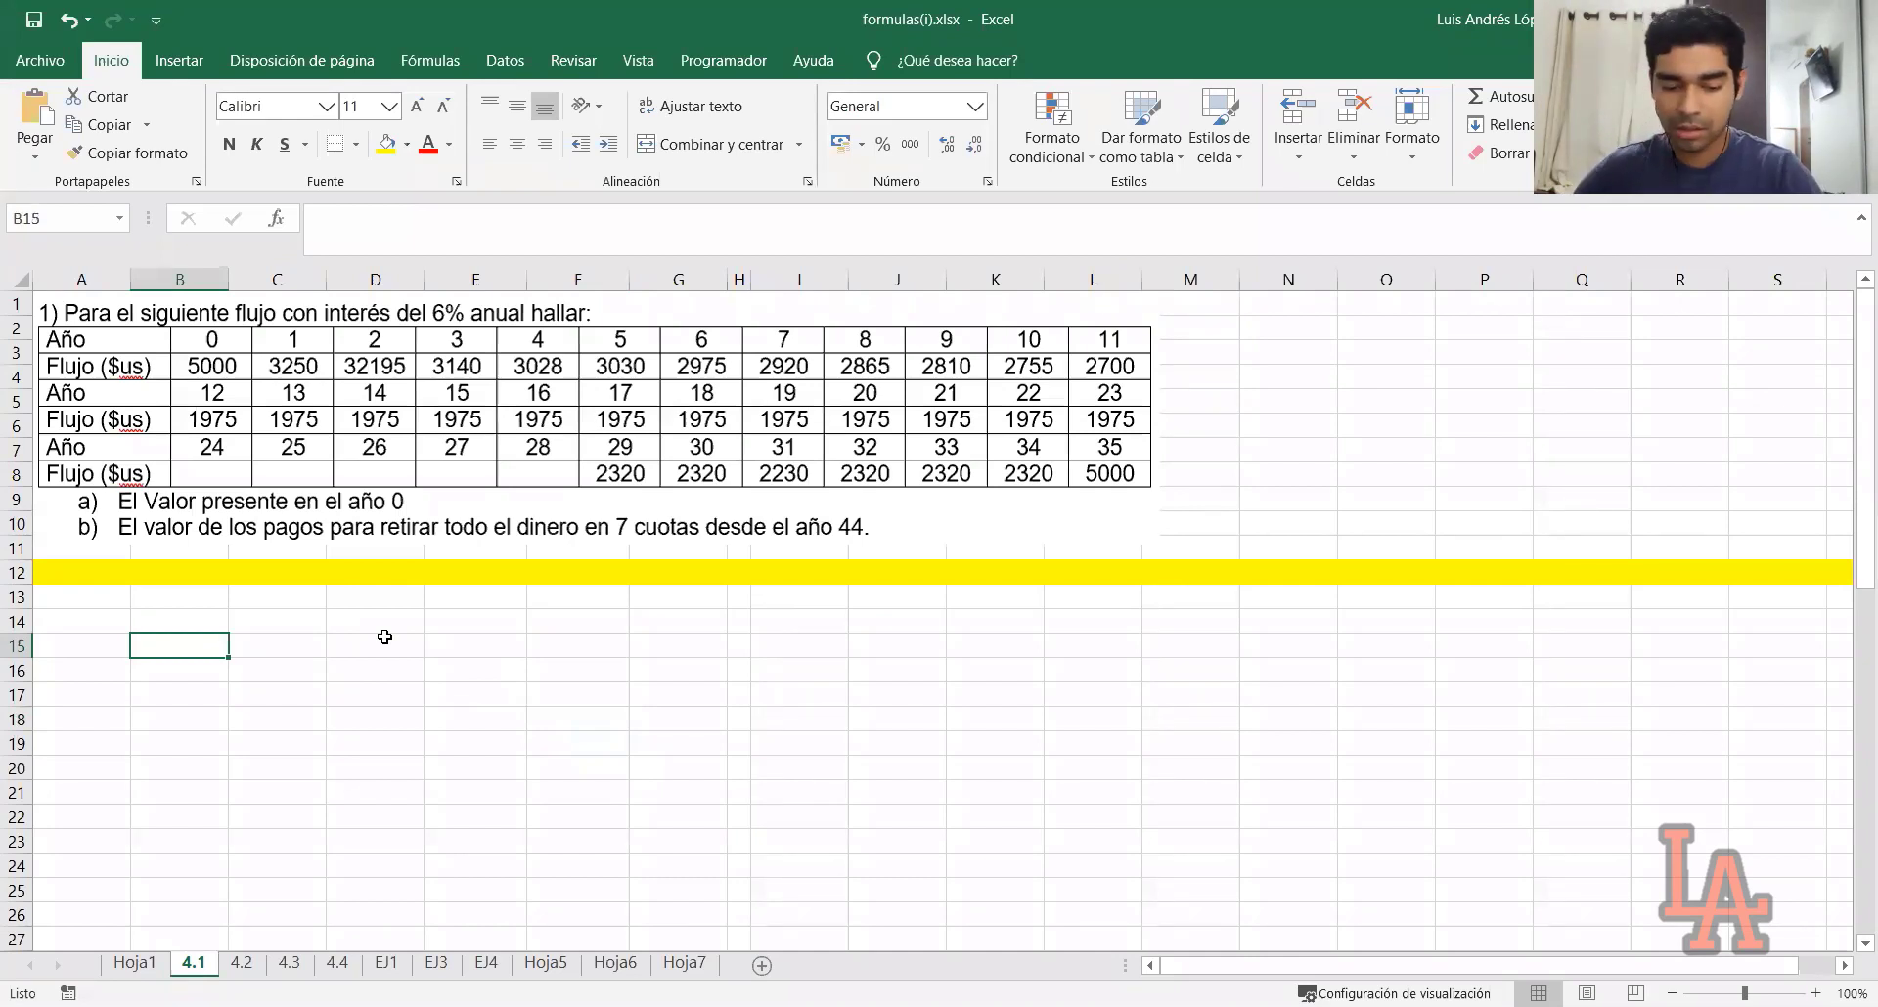
type("01")
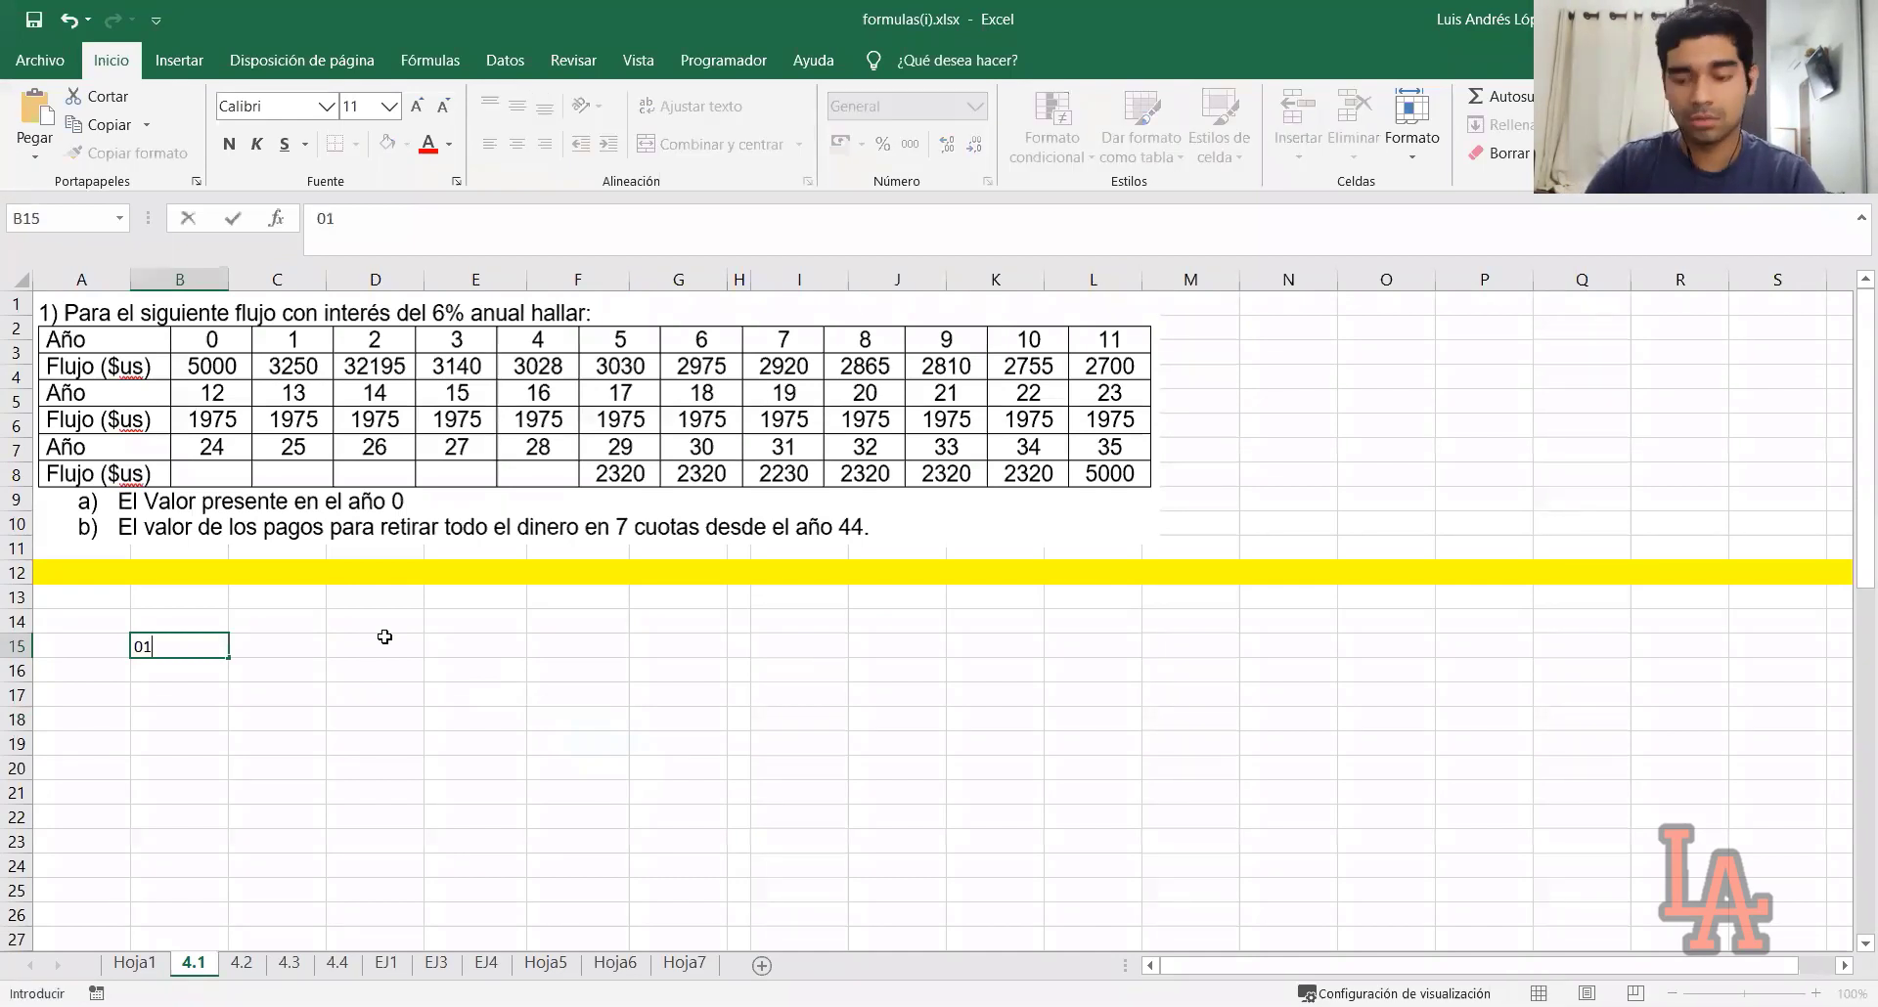
key("Return")
type("1")
key("Return")
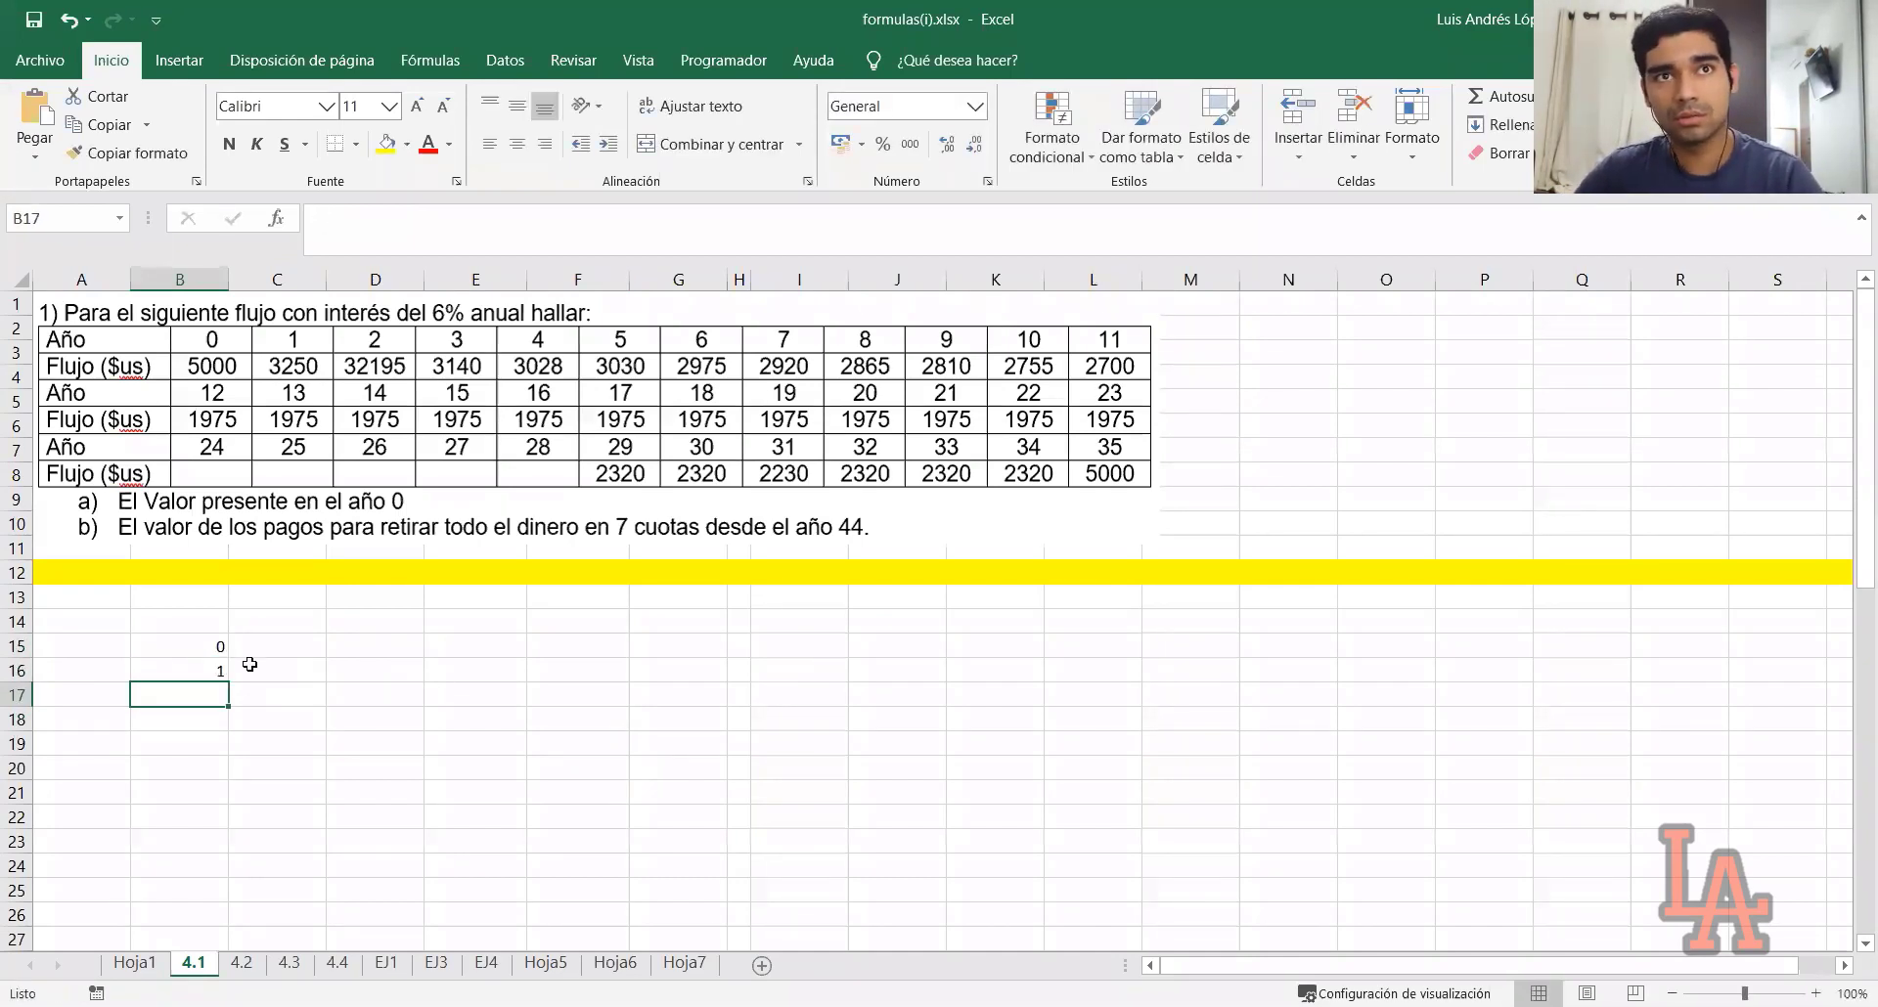
left_click_drag(207, 650, 206, 670)
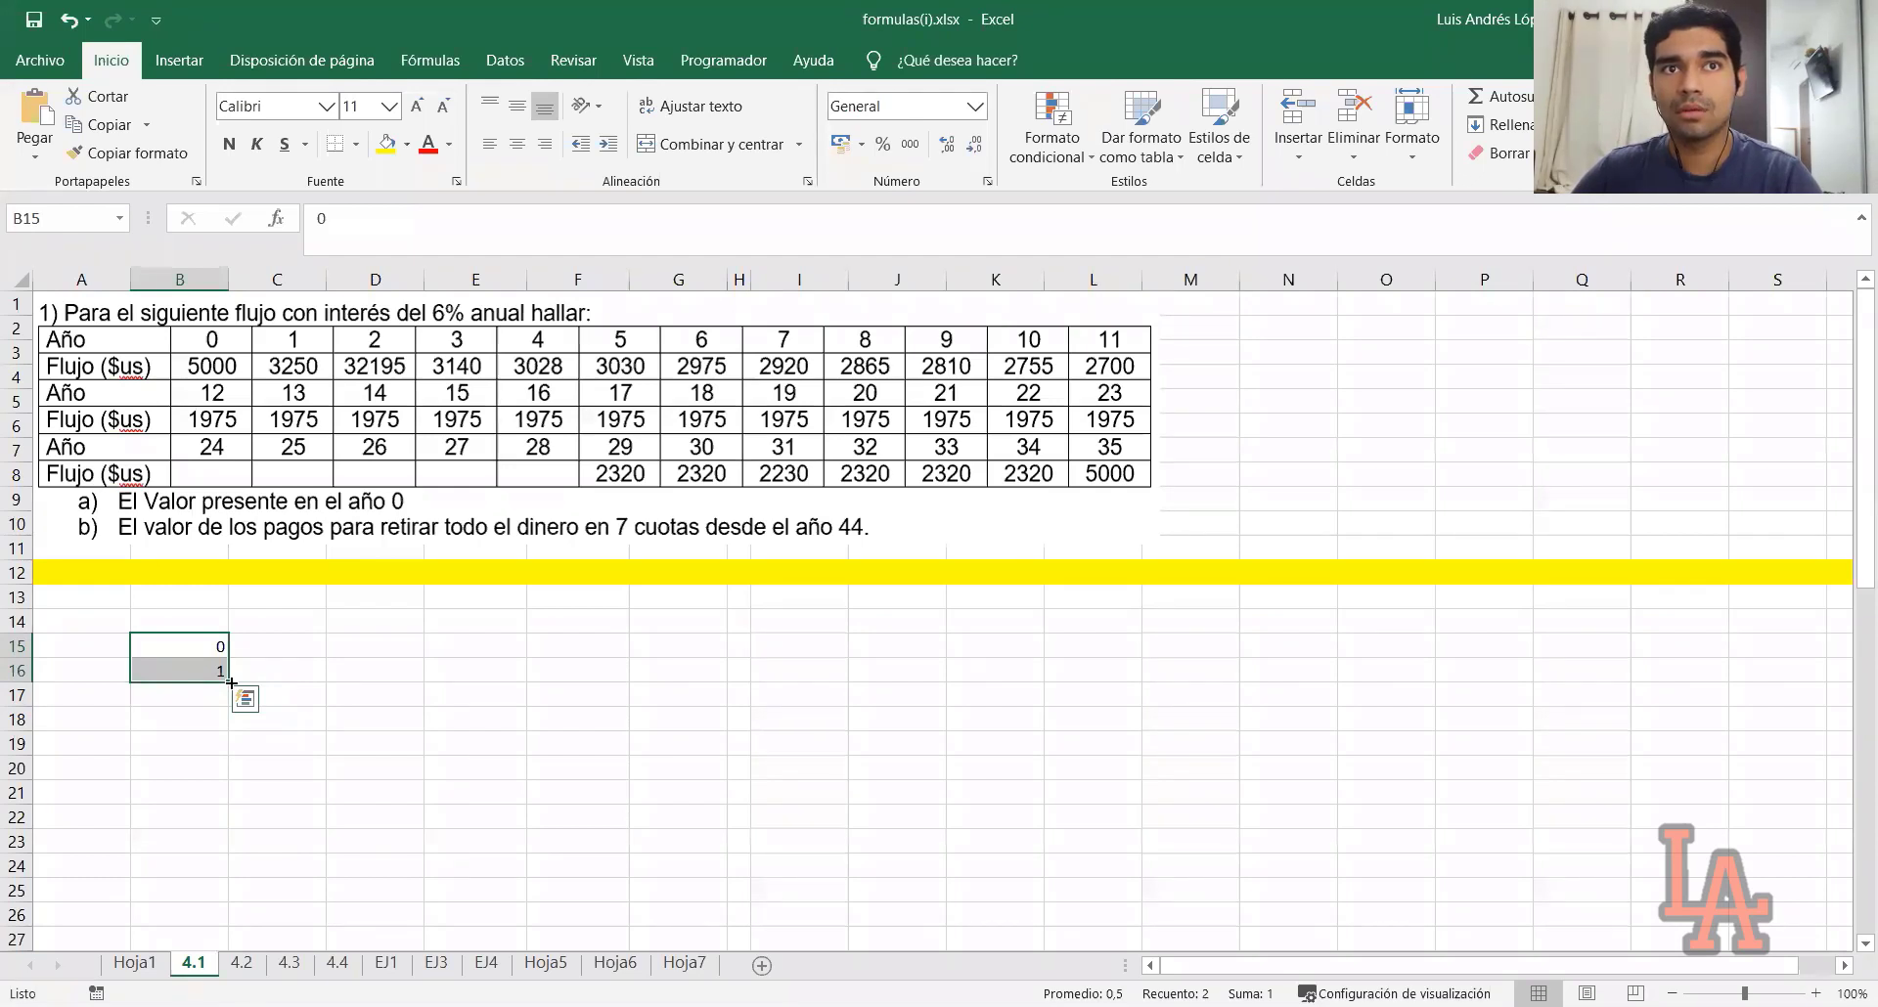
left_click_drag(231, 683, 230, 939)
Enter the cash flows for years 0 to 6 in C15:C21: 5000, 3250, 32195, 3140, 3028, 3030 and 2975
left_click(294, 697)
left_click(303, 641)
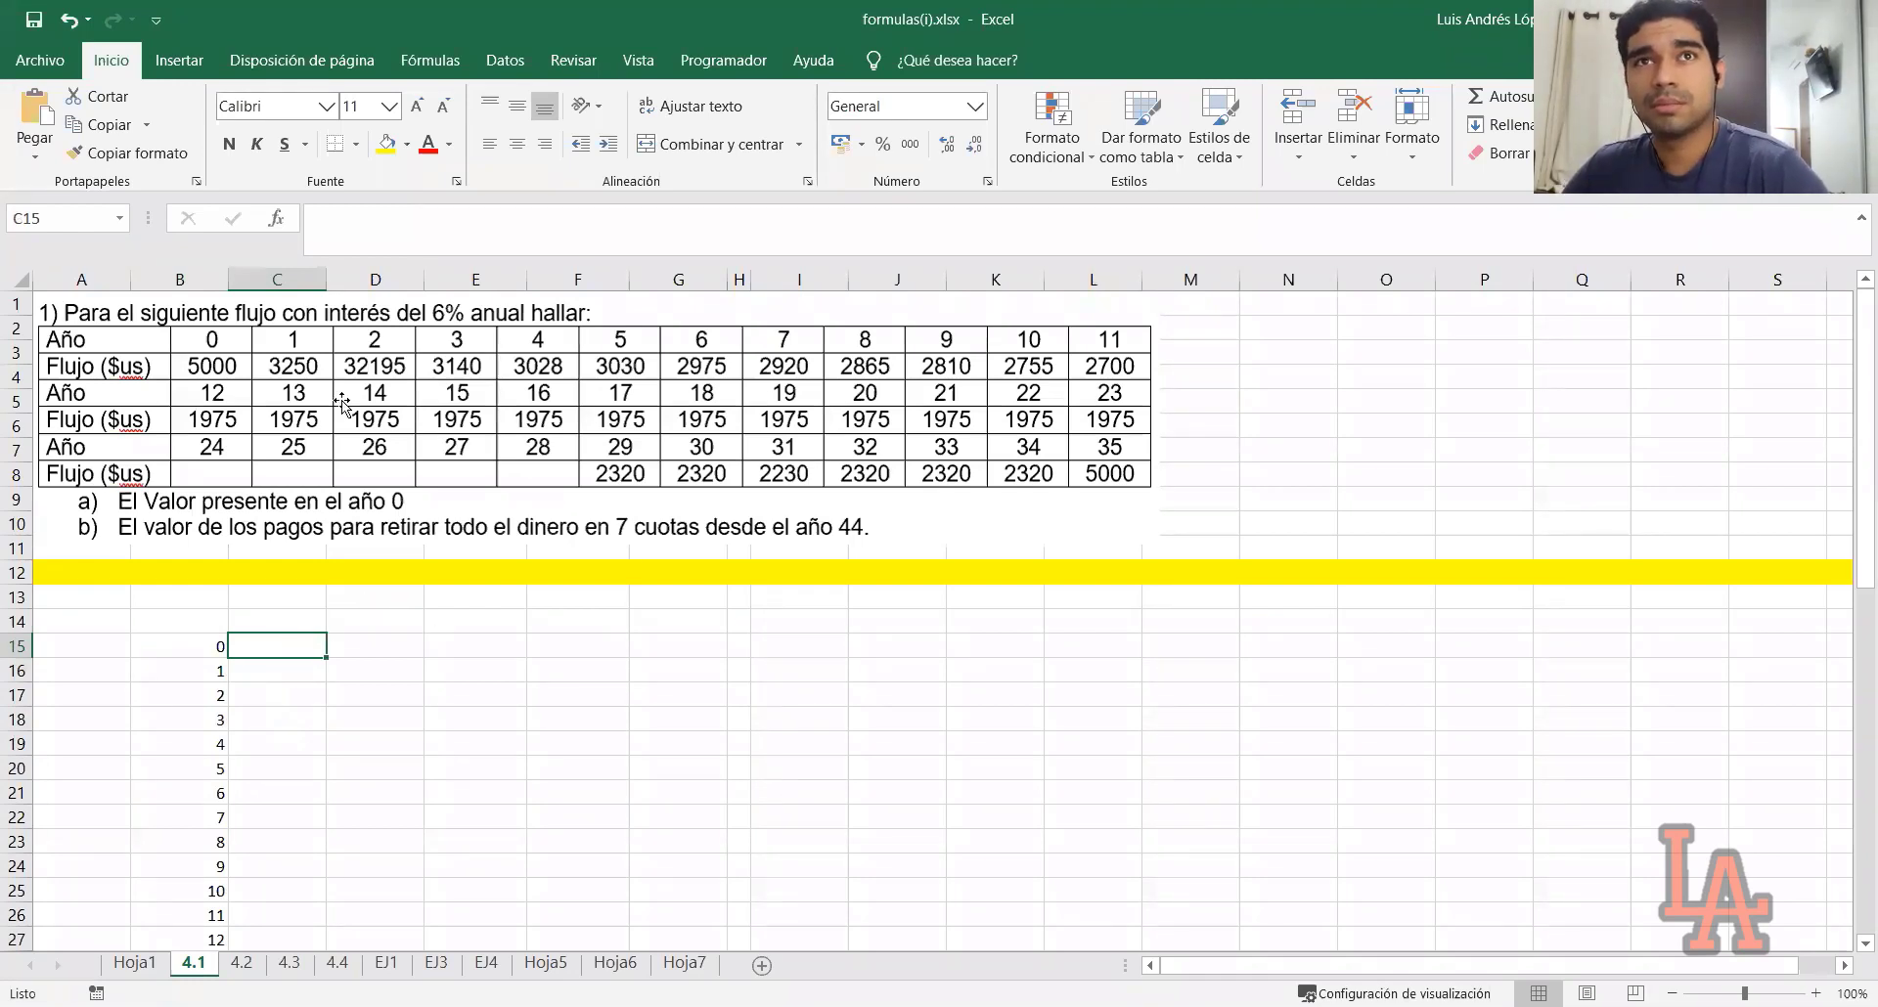
type("5000")
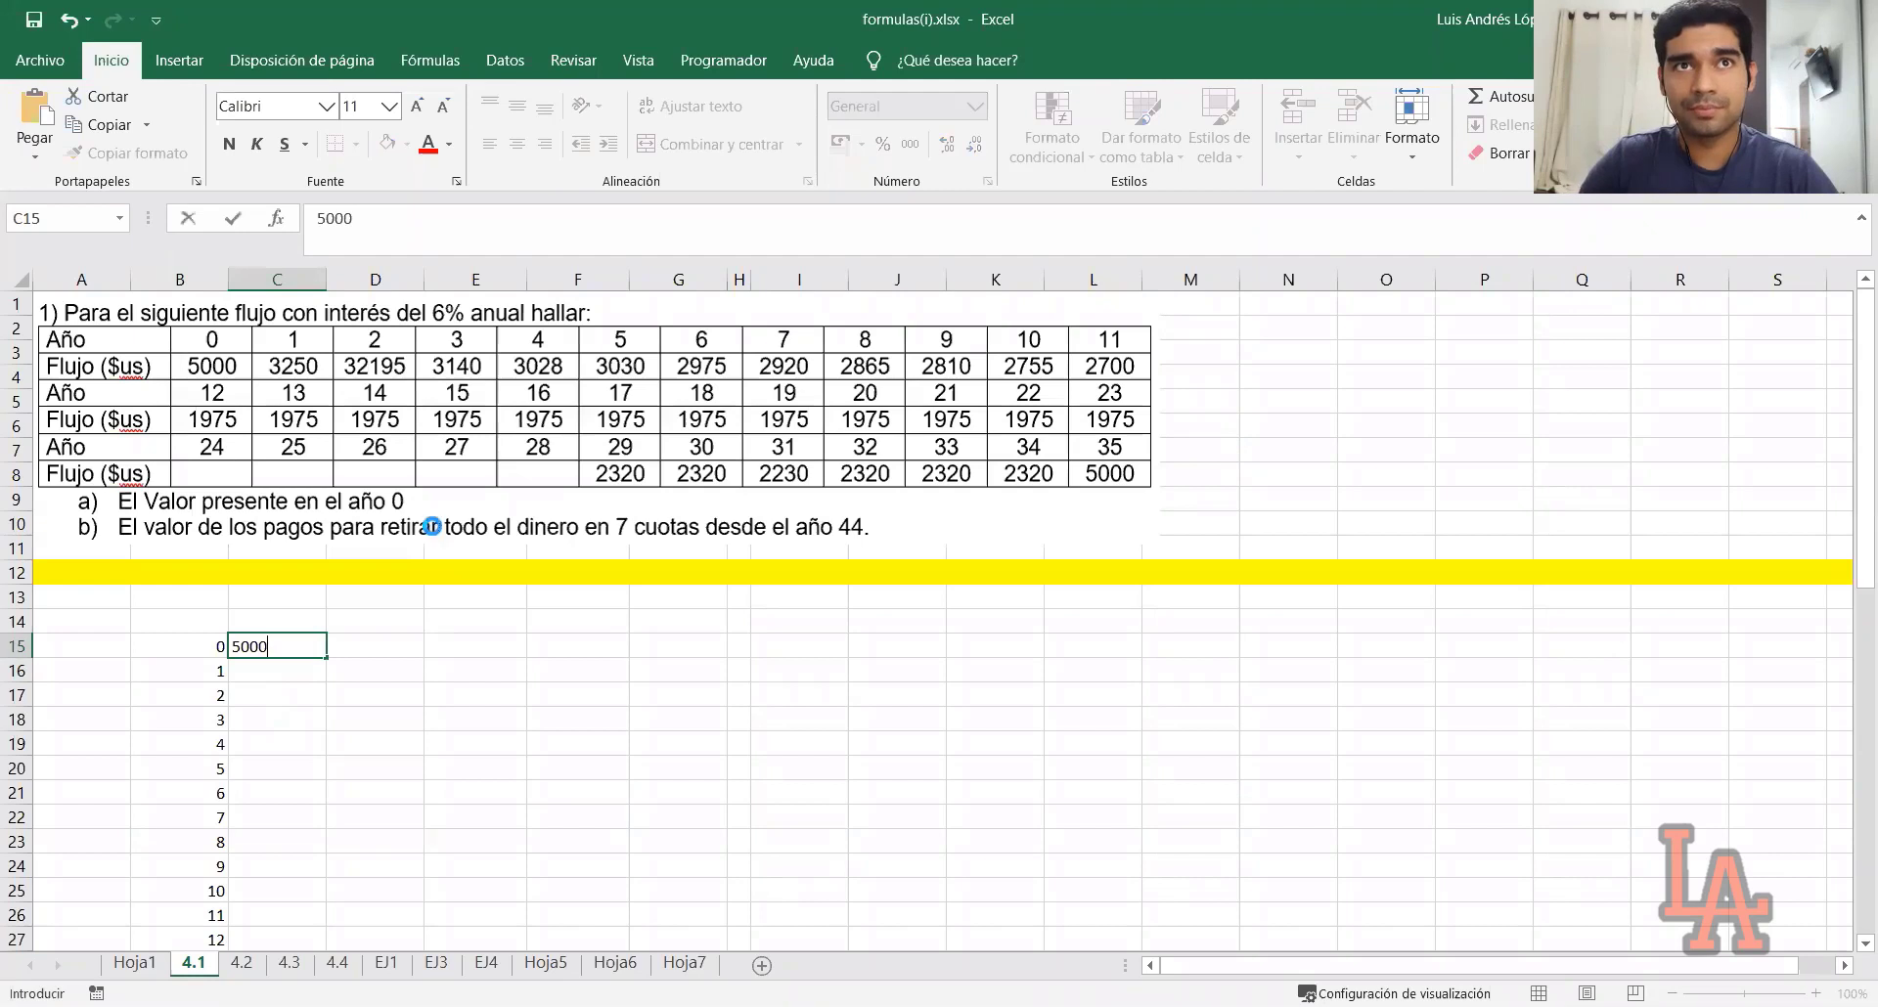
key("Return")
type("3250")
key("Return")
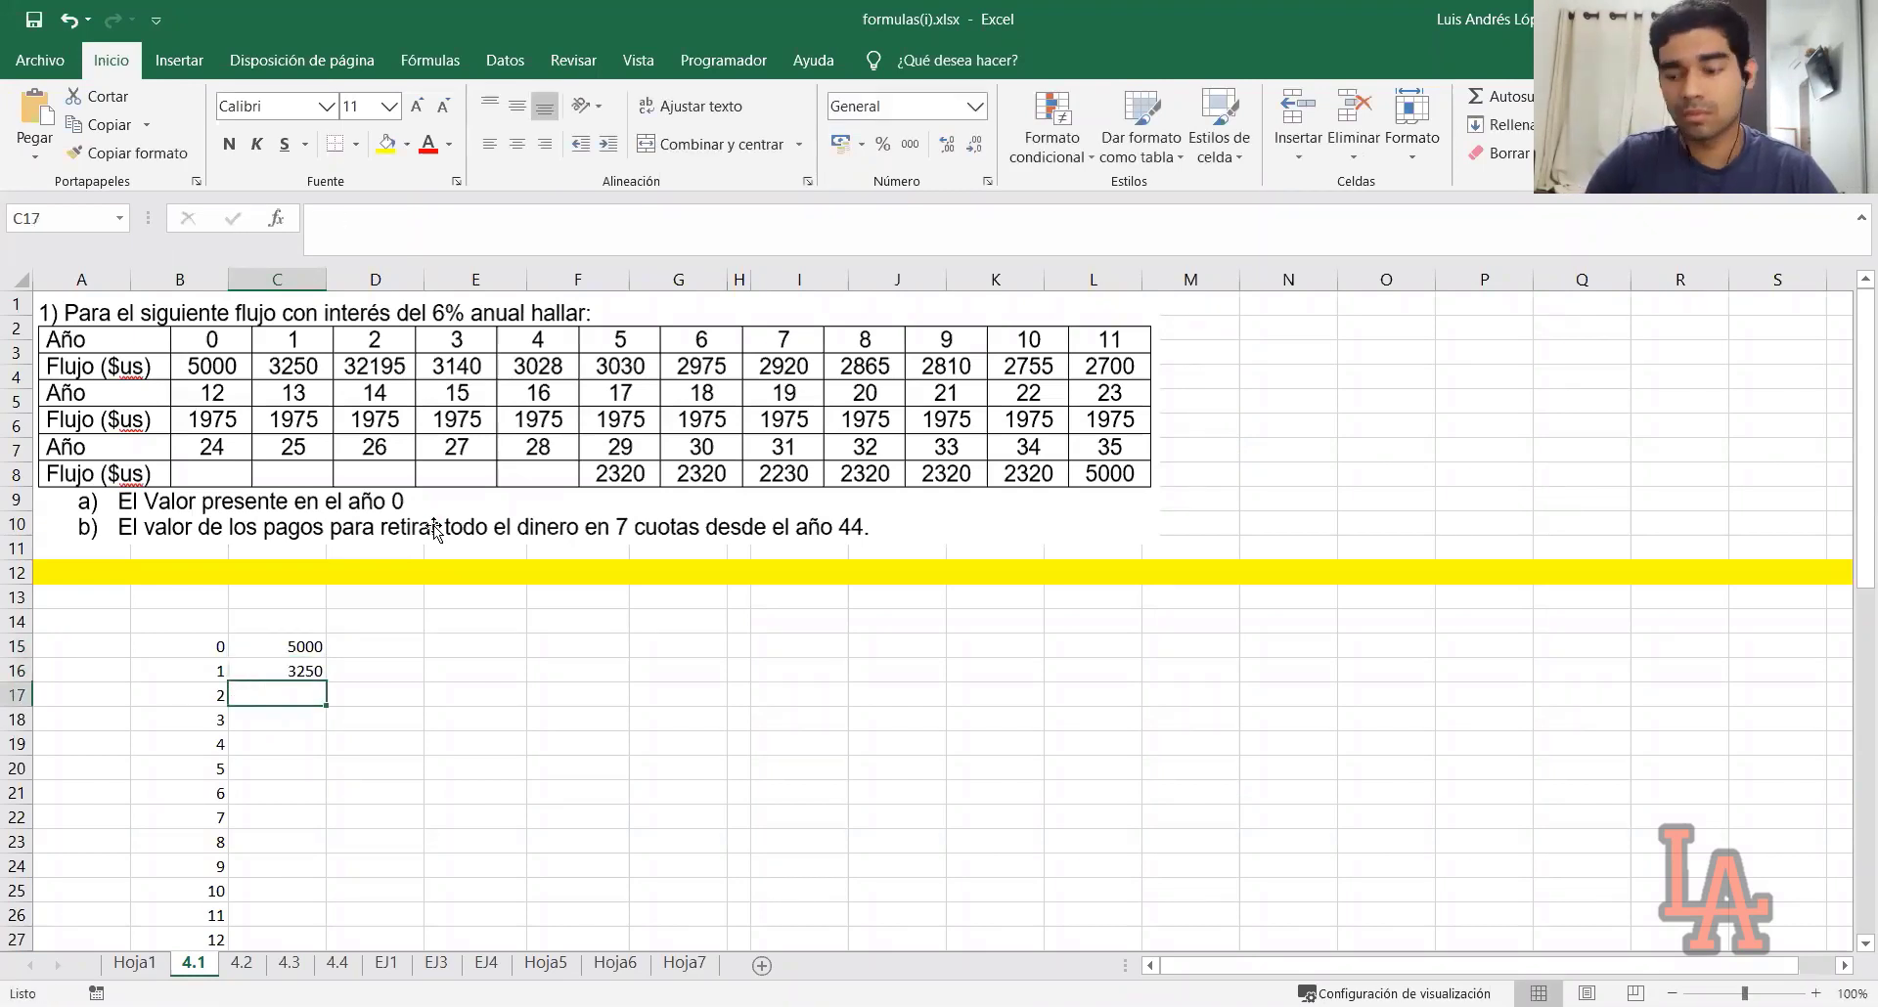
type("32195")
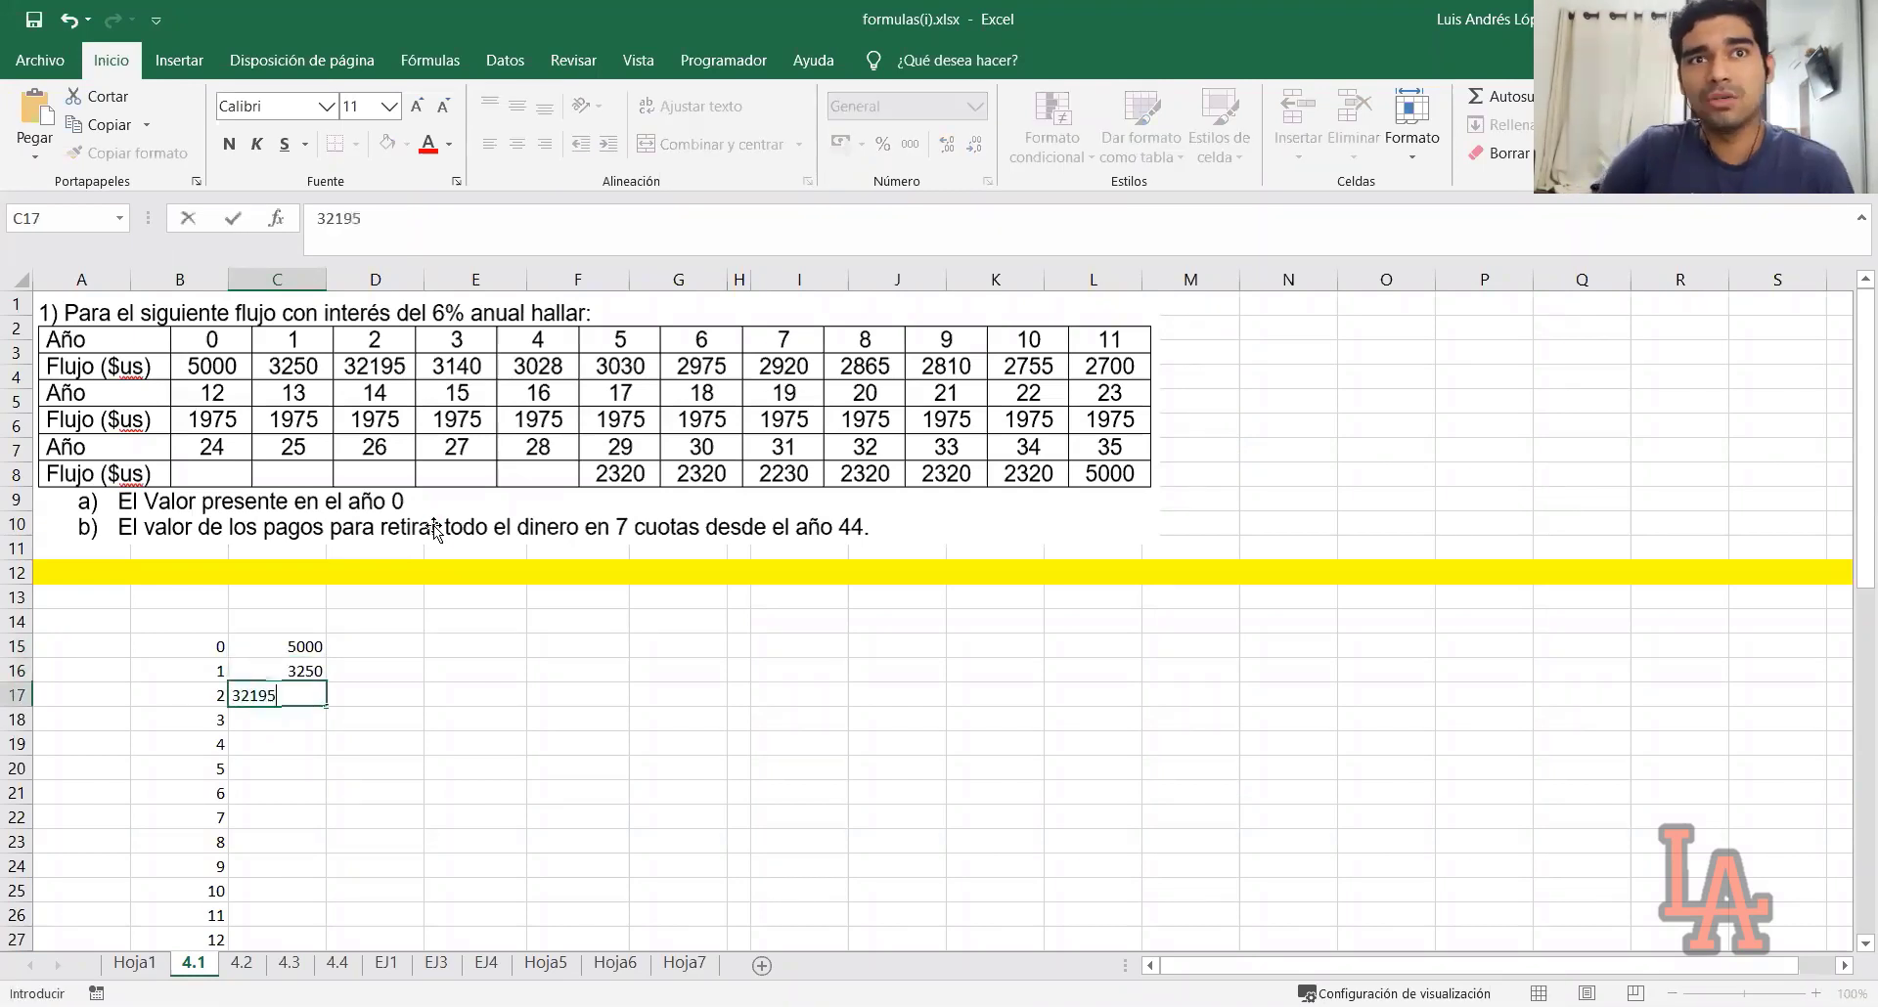
key("Return")
type("3140")
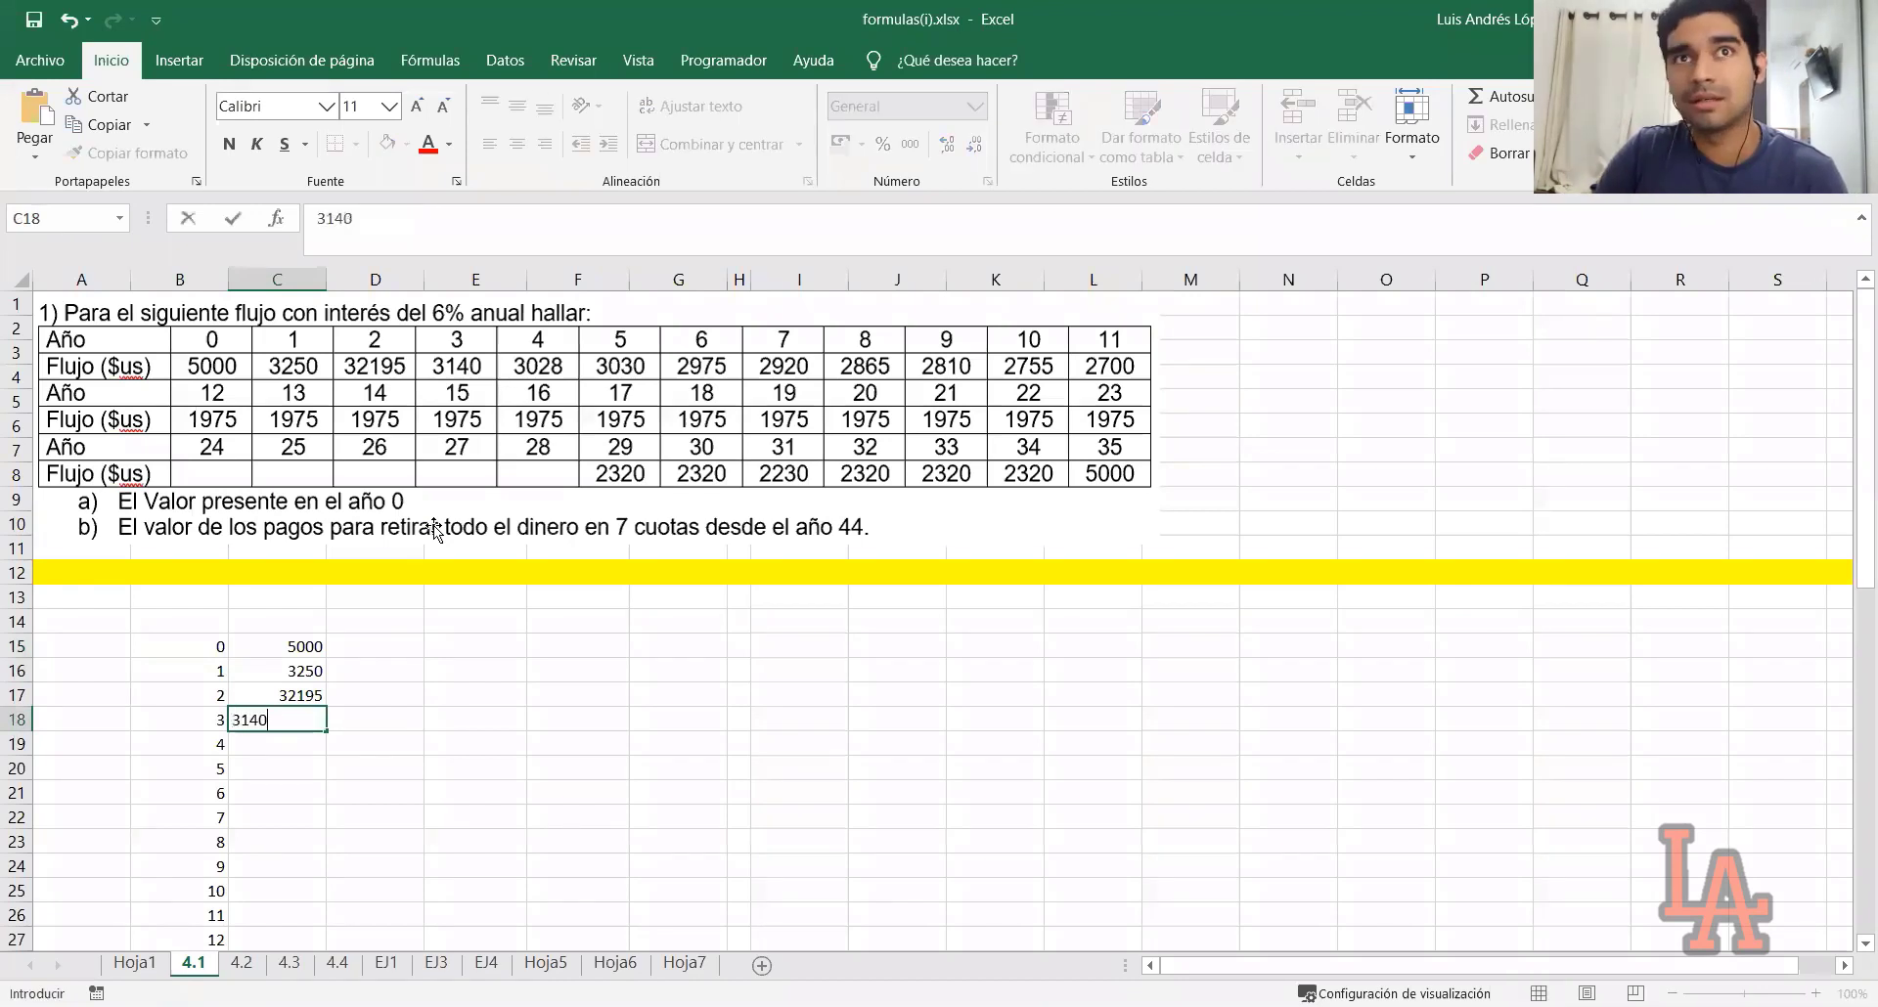
key("Return")
type("3028")
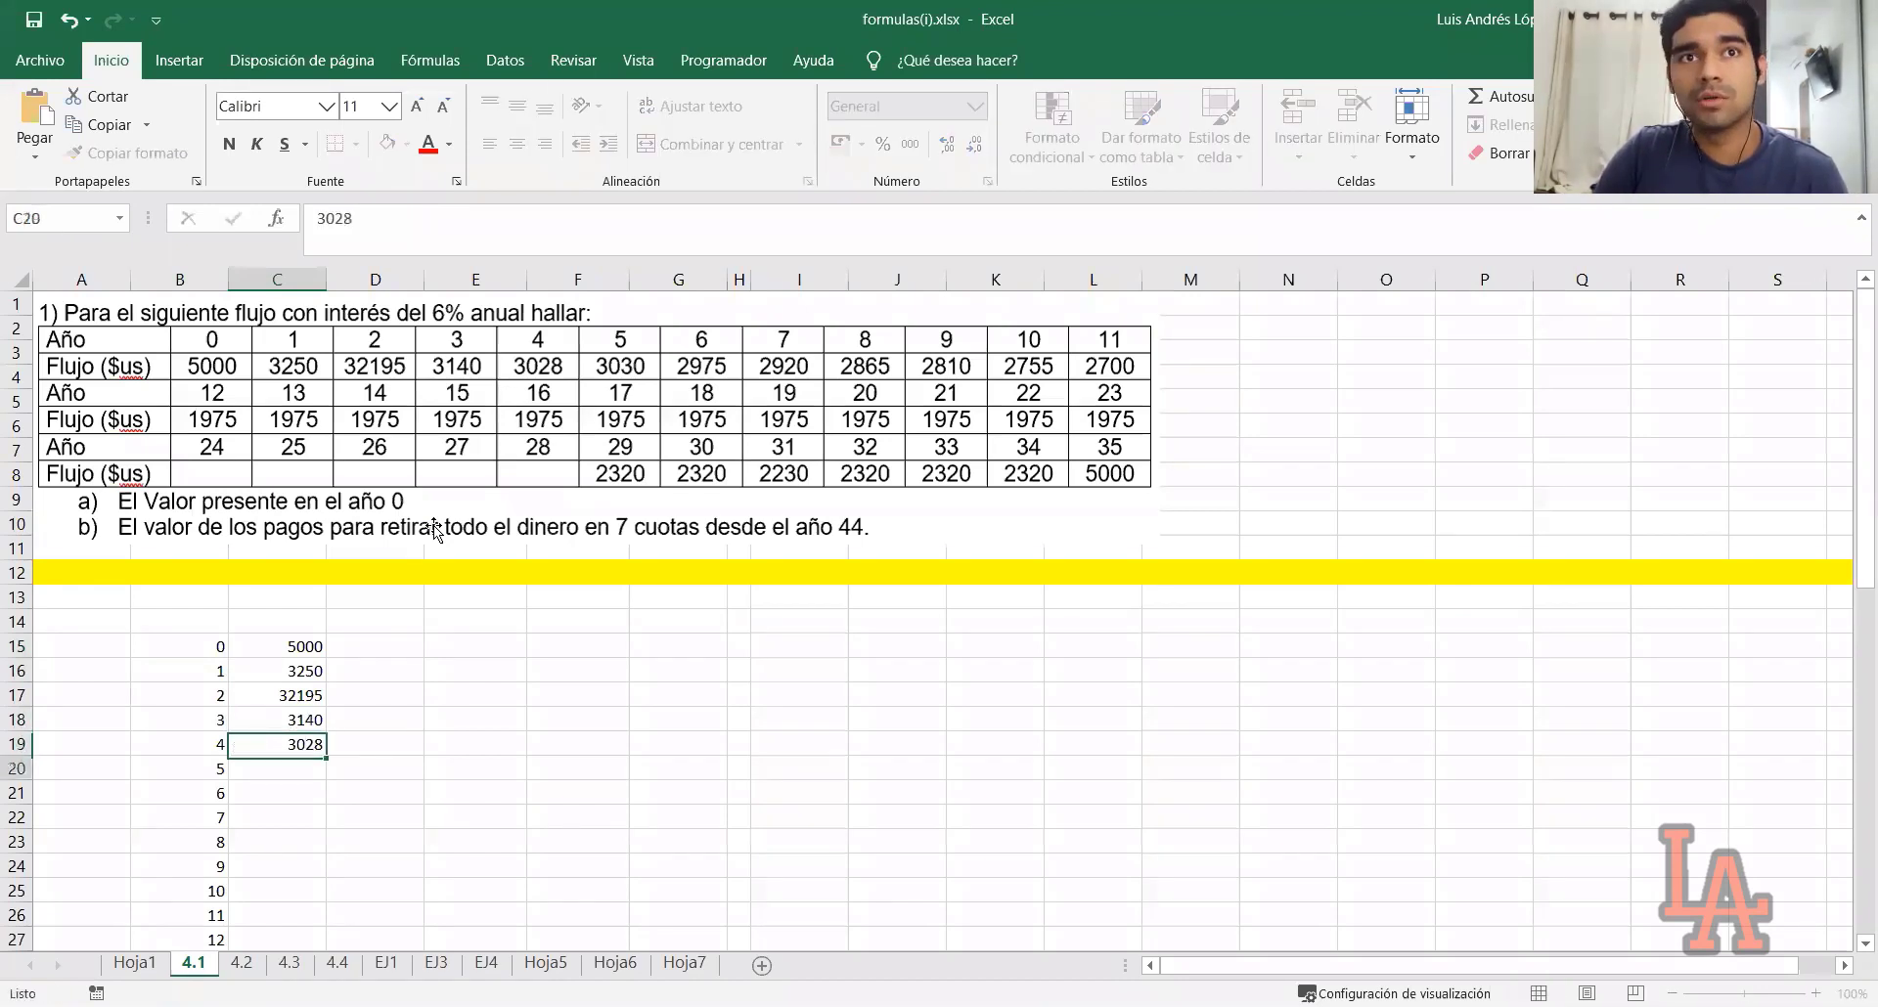
key("Return")
type("3030")
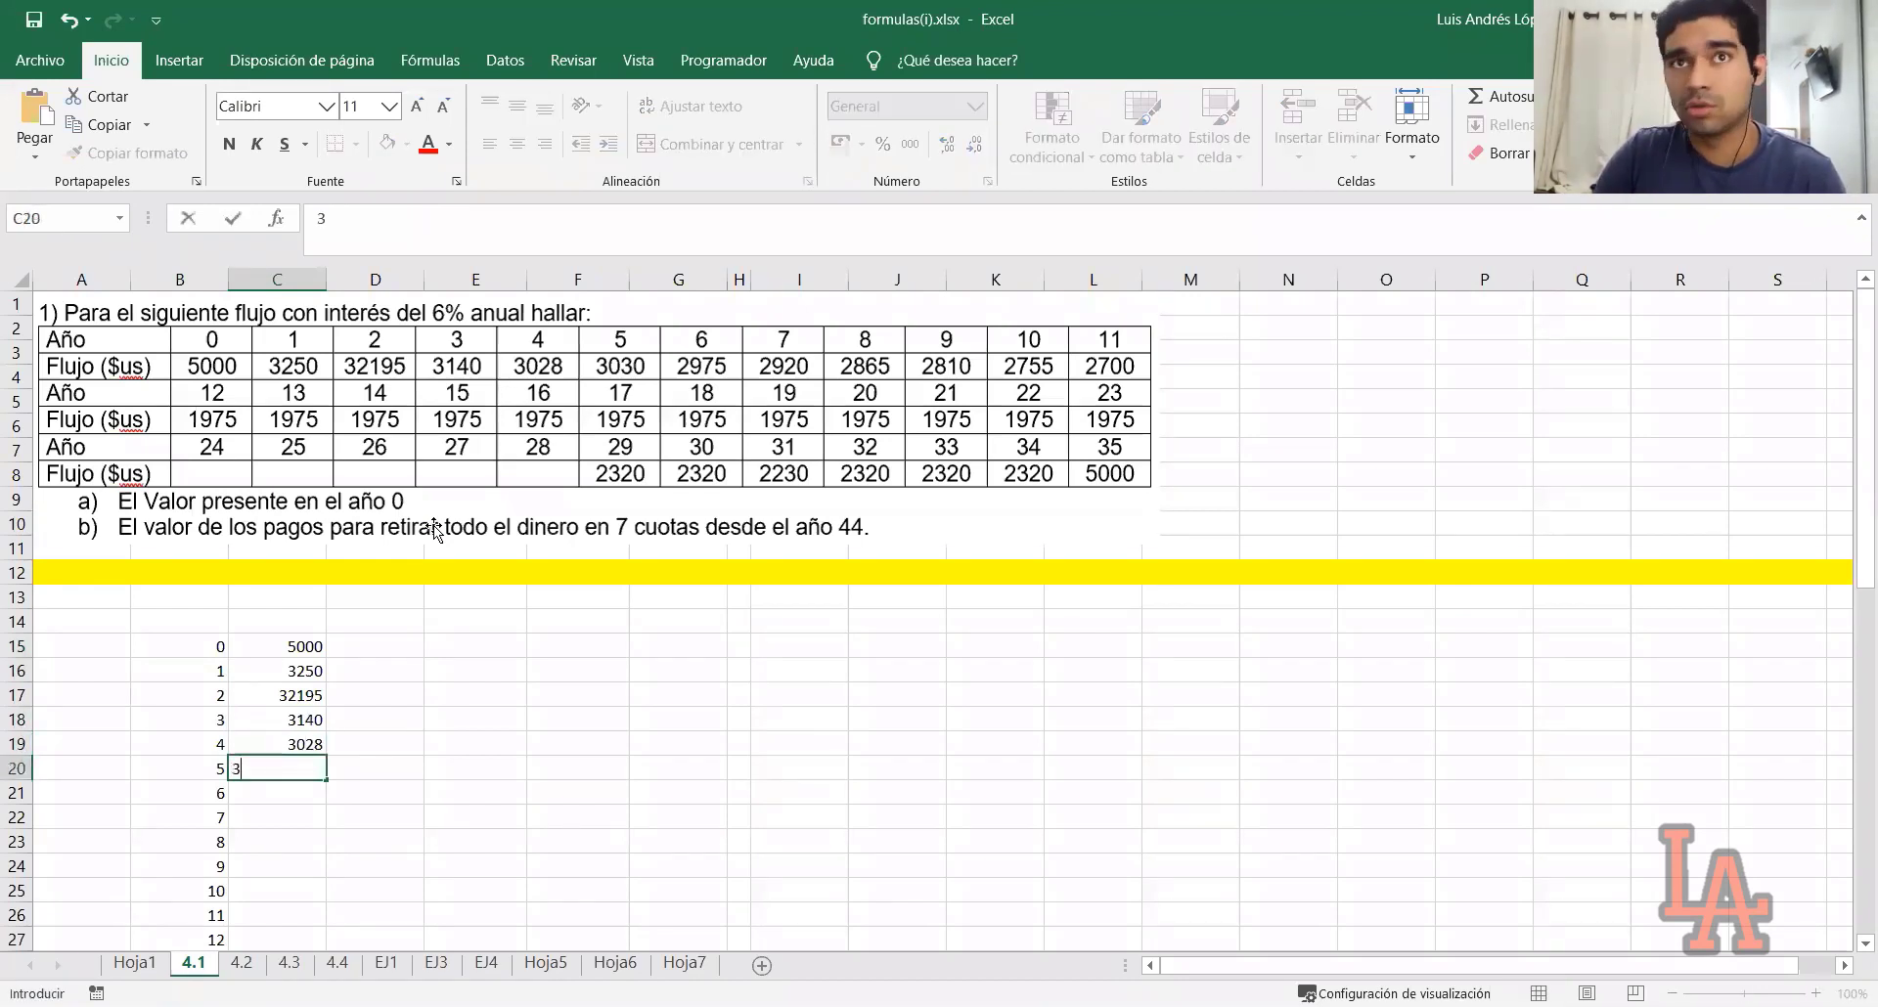
key("Return")
type("2975")
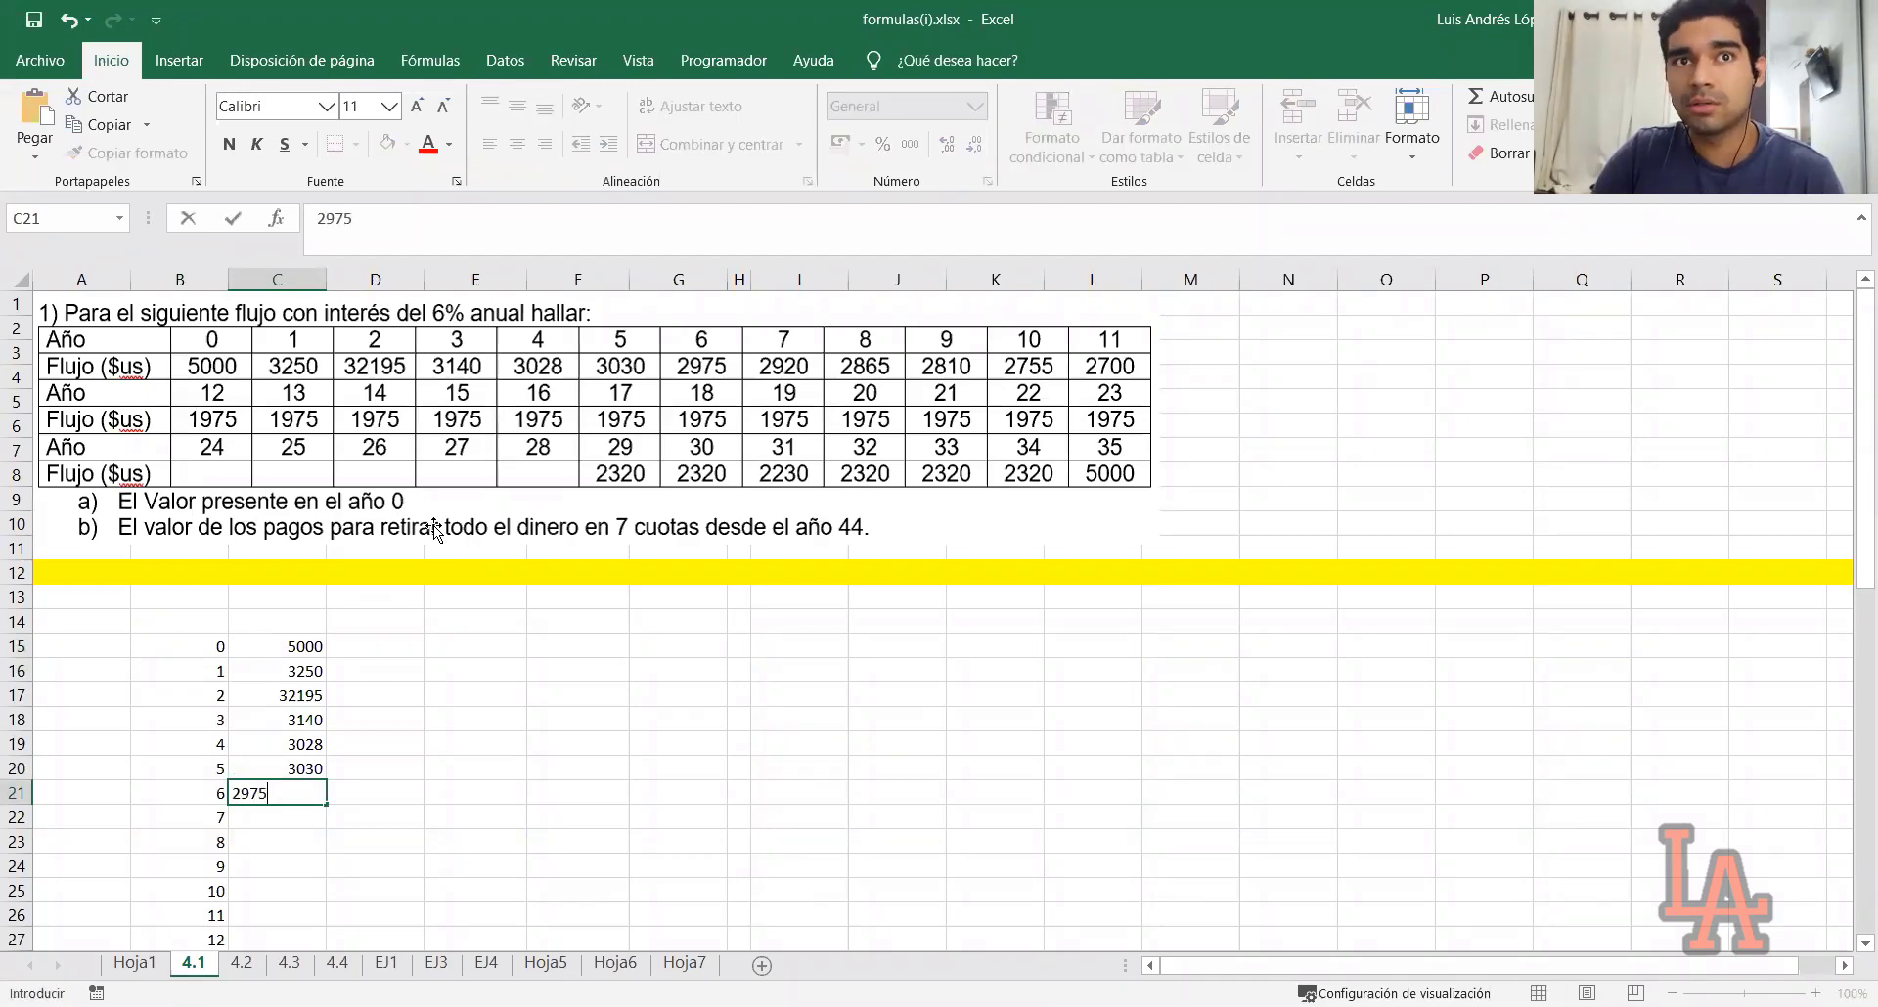
key("Return")
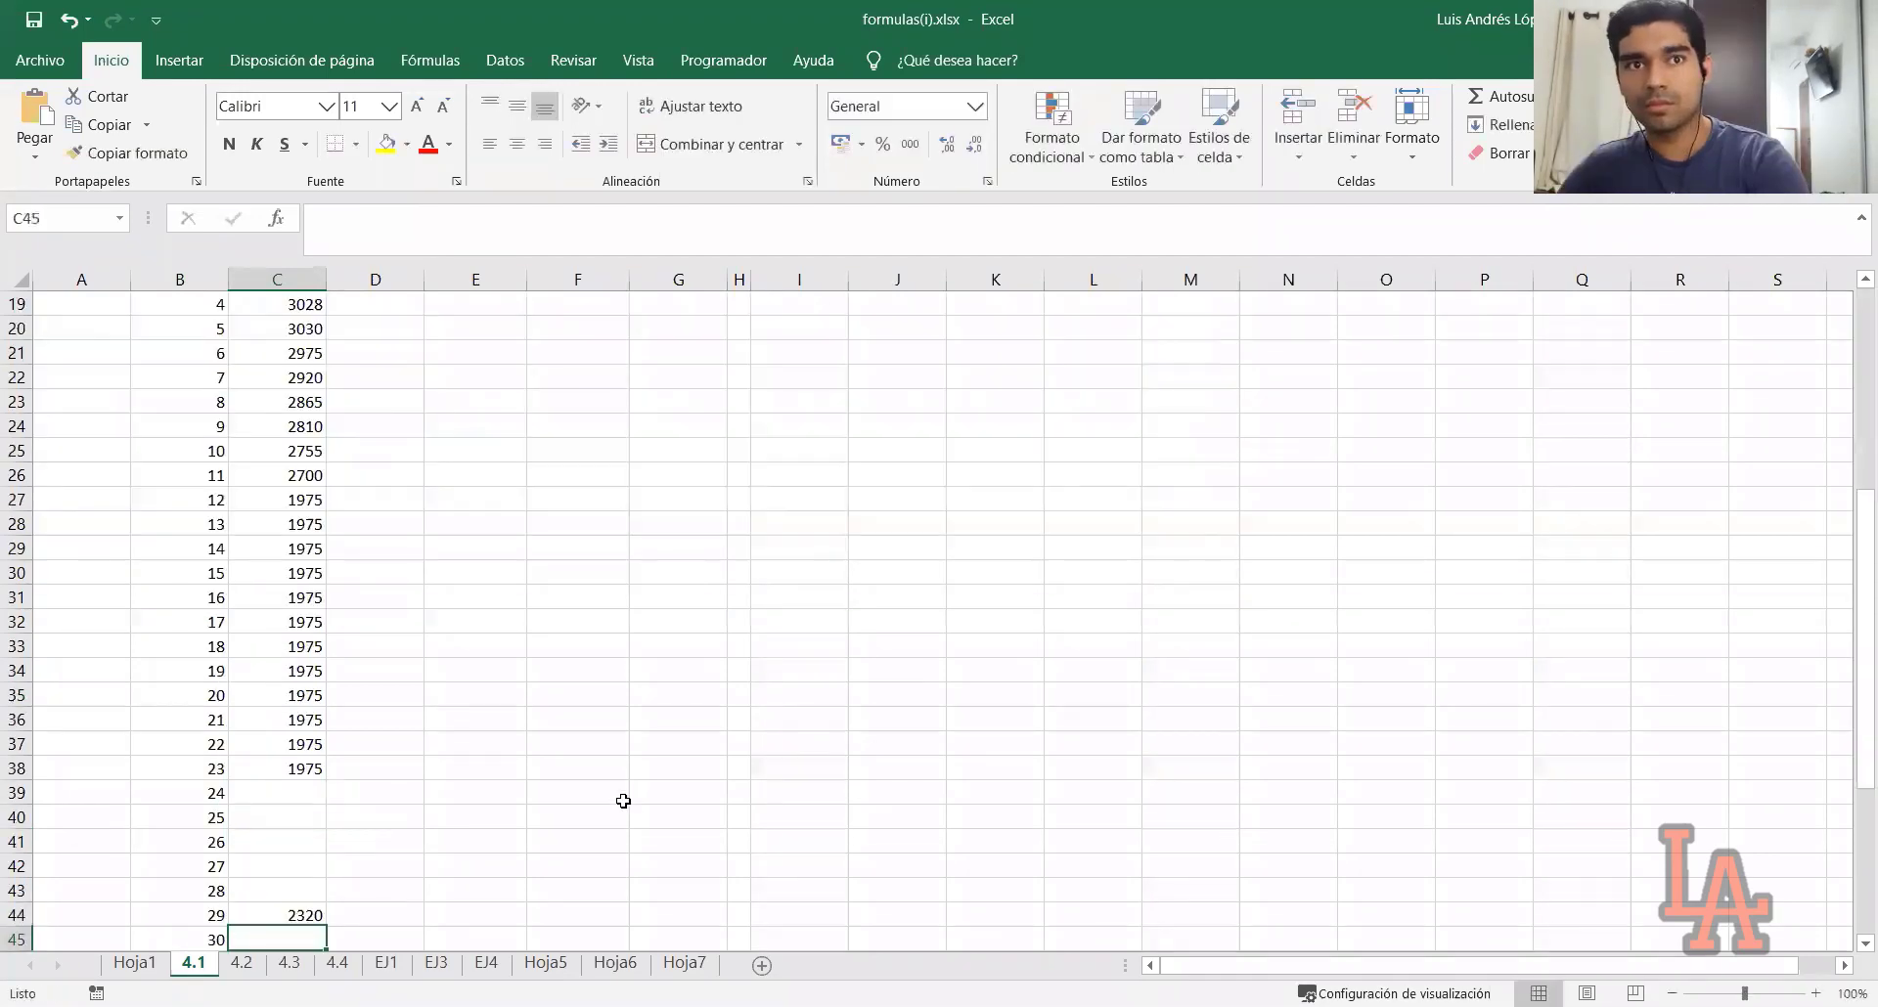
Check the cash flows listed in column C against the flow table of exercise 1
scroll(666, 495, "up", 6)
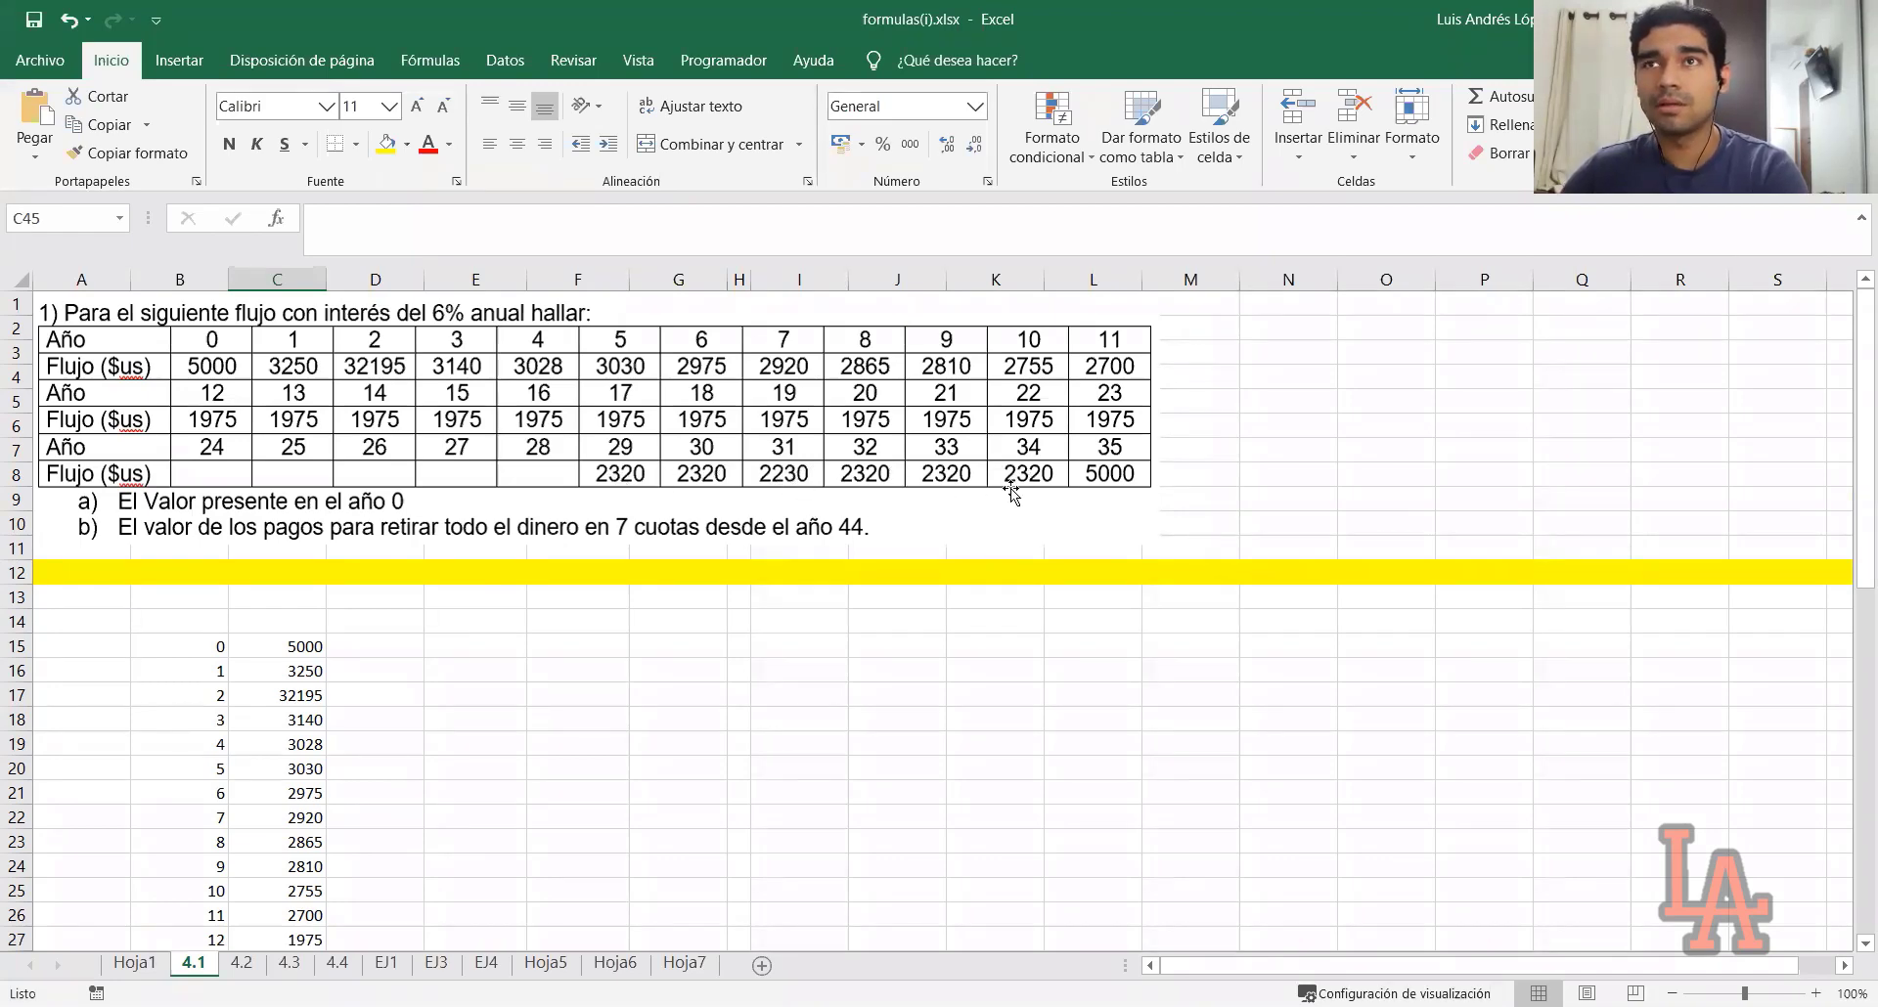
scroll(806, 527, "down", 2)
scroll(784, 544, "up", 2)
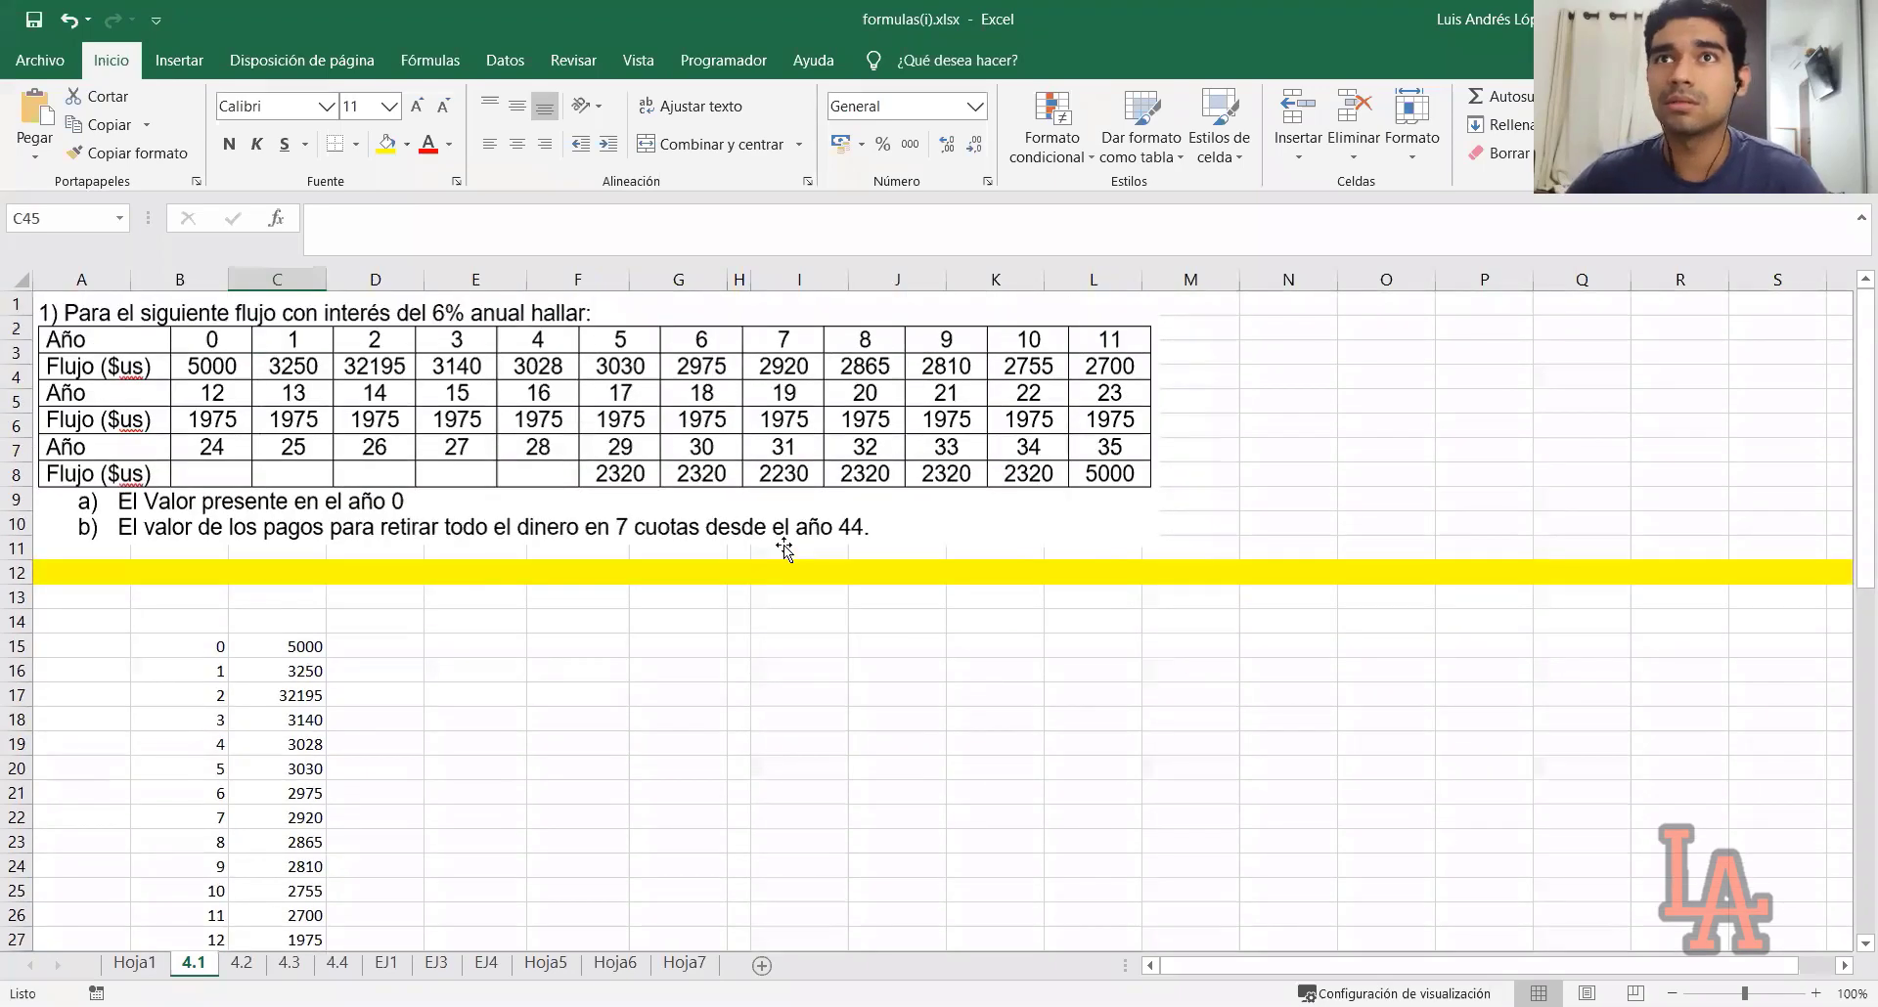
scroll(783, 544, "down", 10)
left_click(307, 622)
left_click(475, 720)
scroll(475, 720, "up", 10)
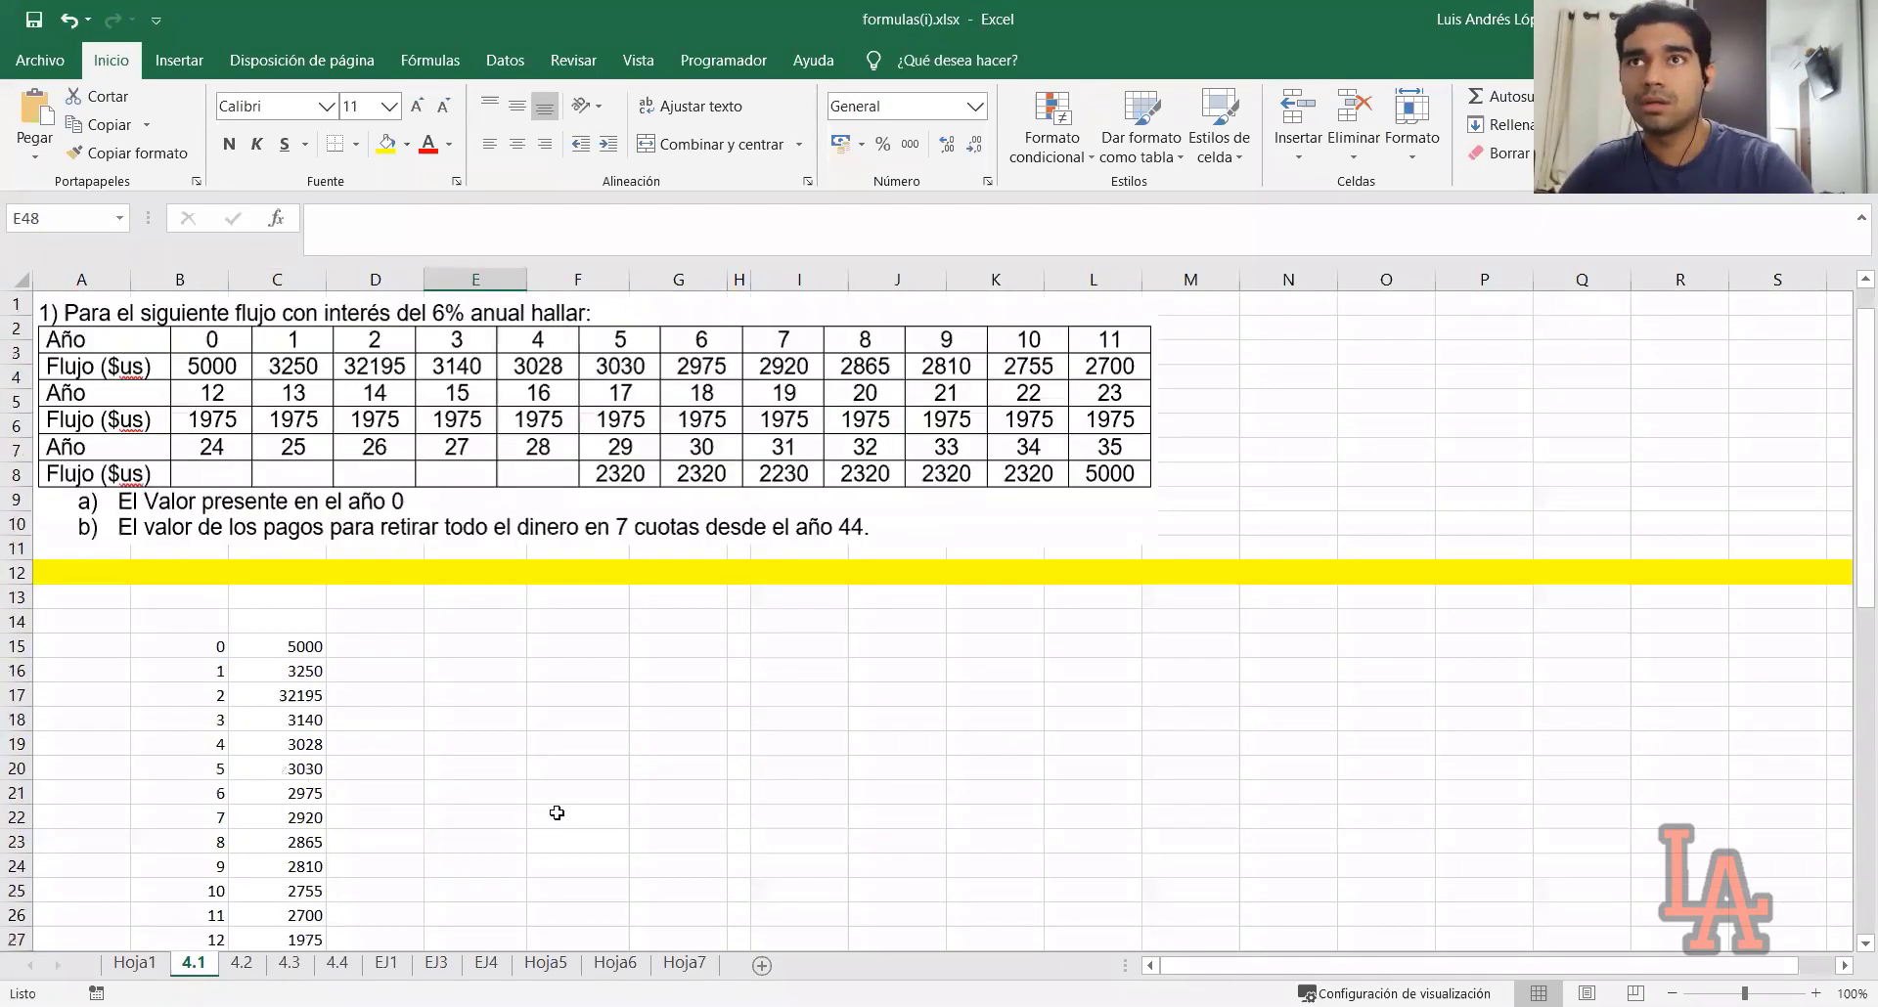
Head the factor column with P/F in cell D14
left_click(411, 621)
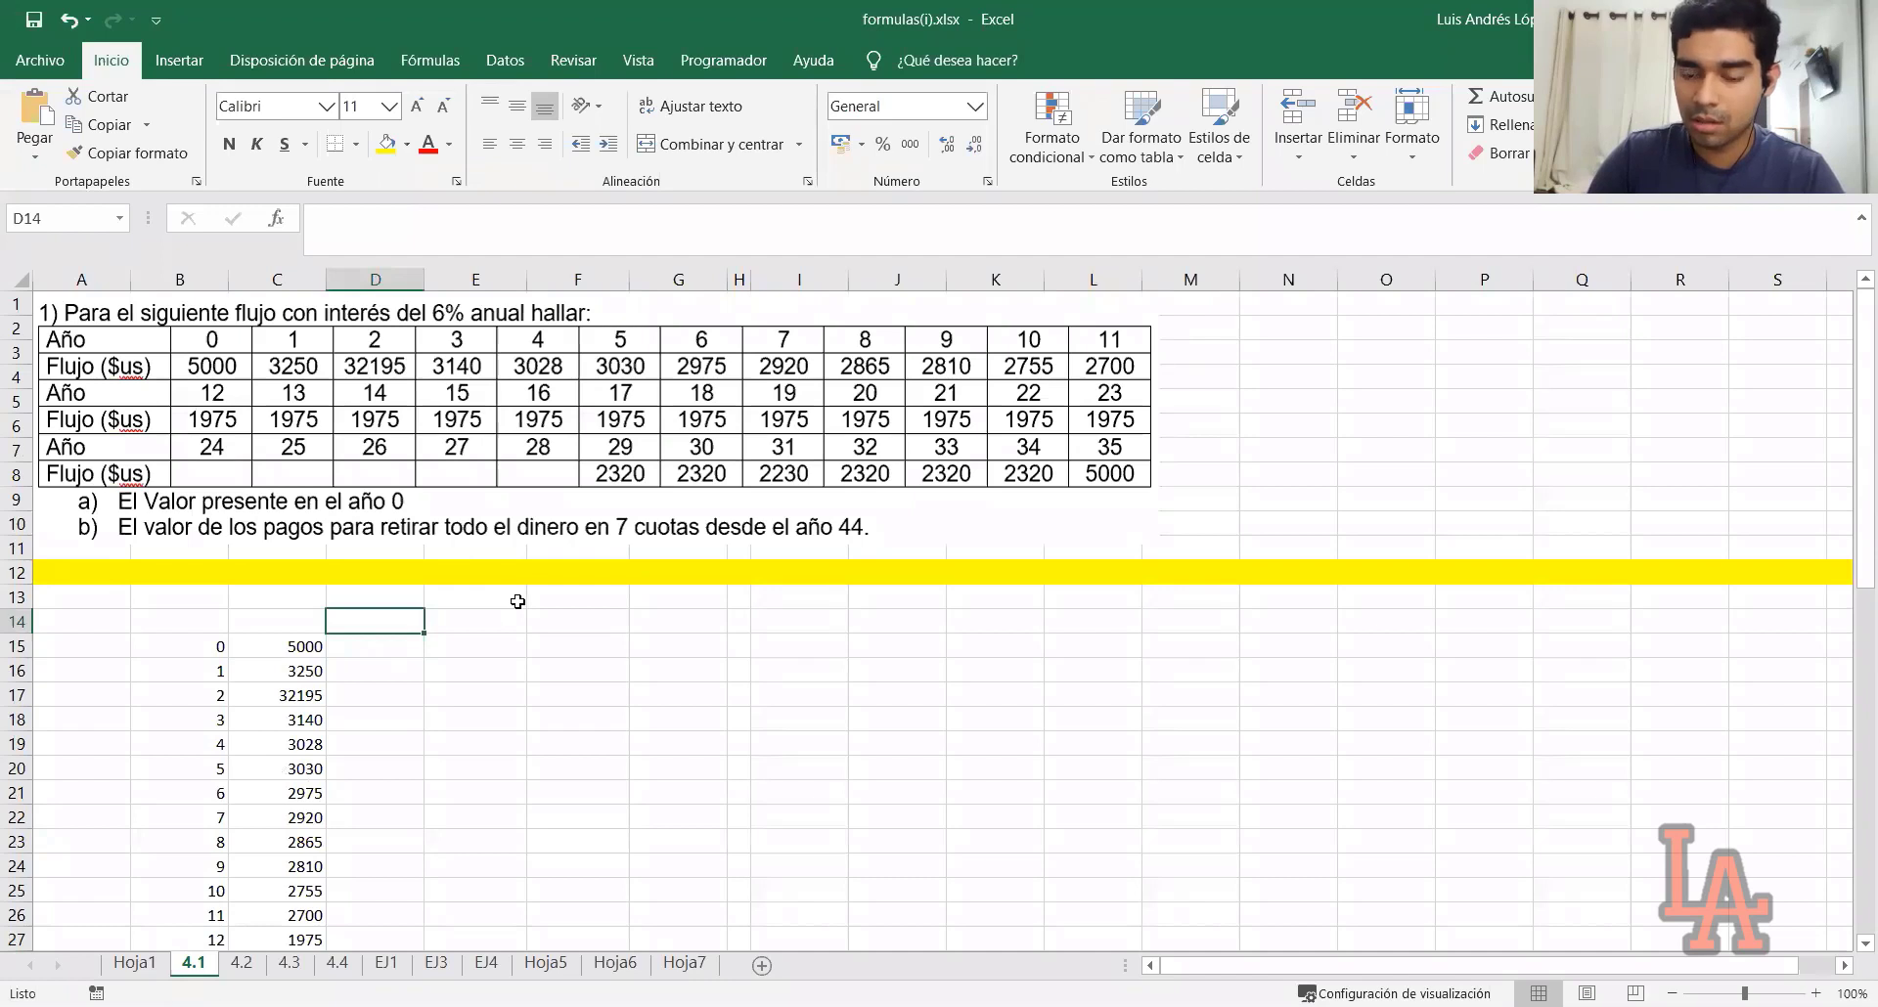
type("P/F")
key("Return")
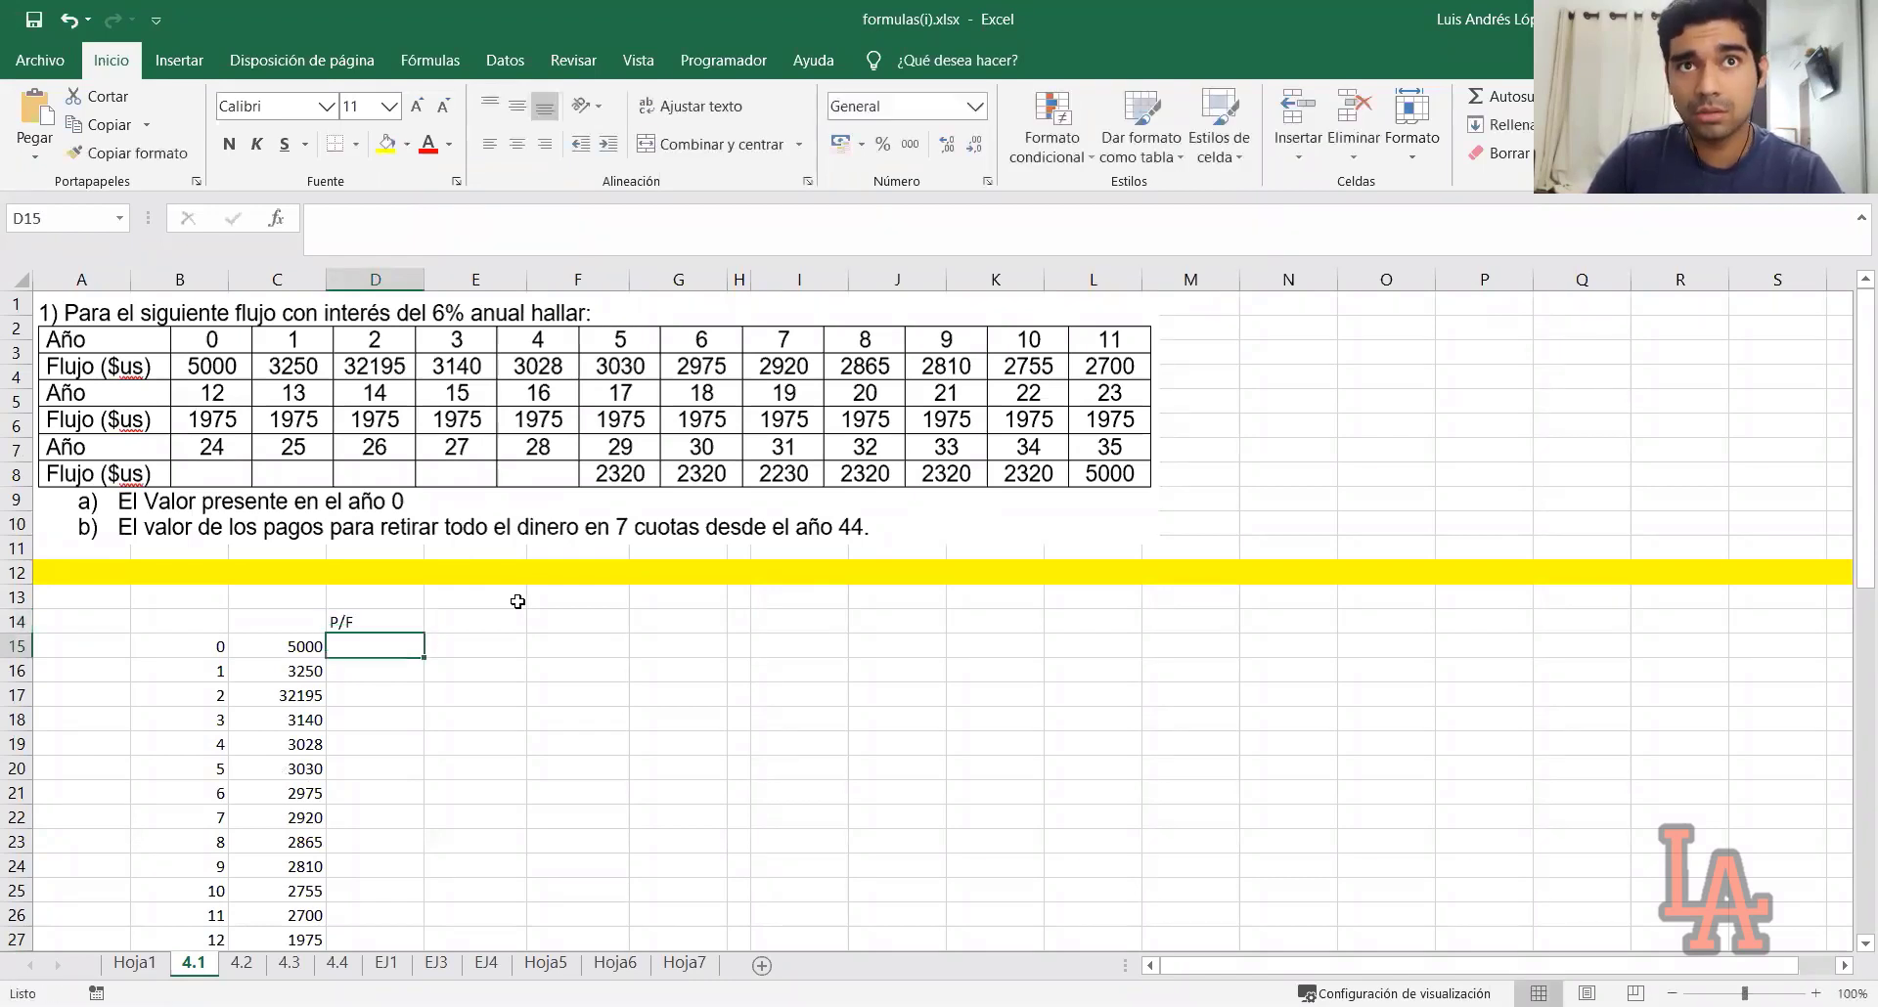
Highlight cell E13 in yellow and enter the interest rate 0,06 in it
left_click(518, 602)
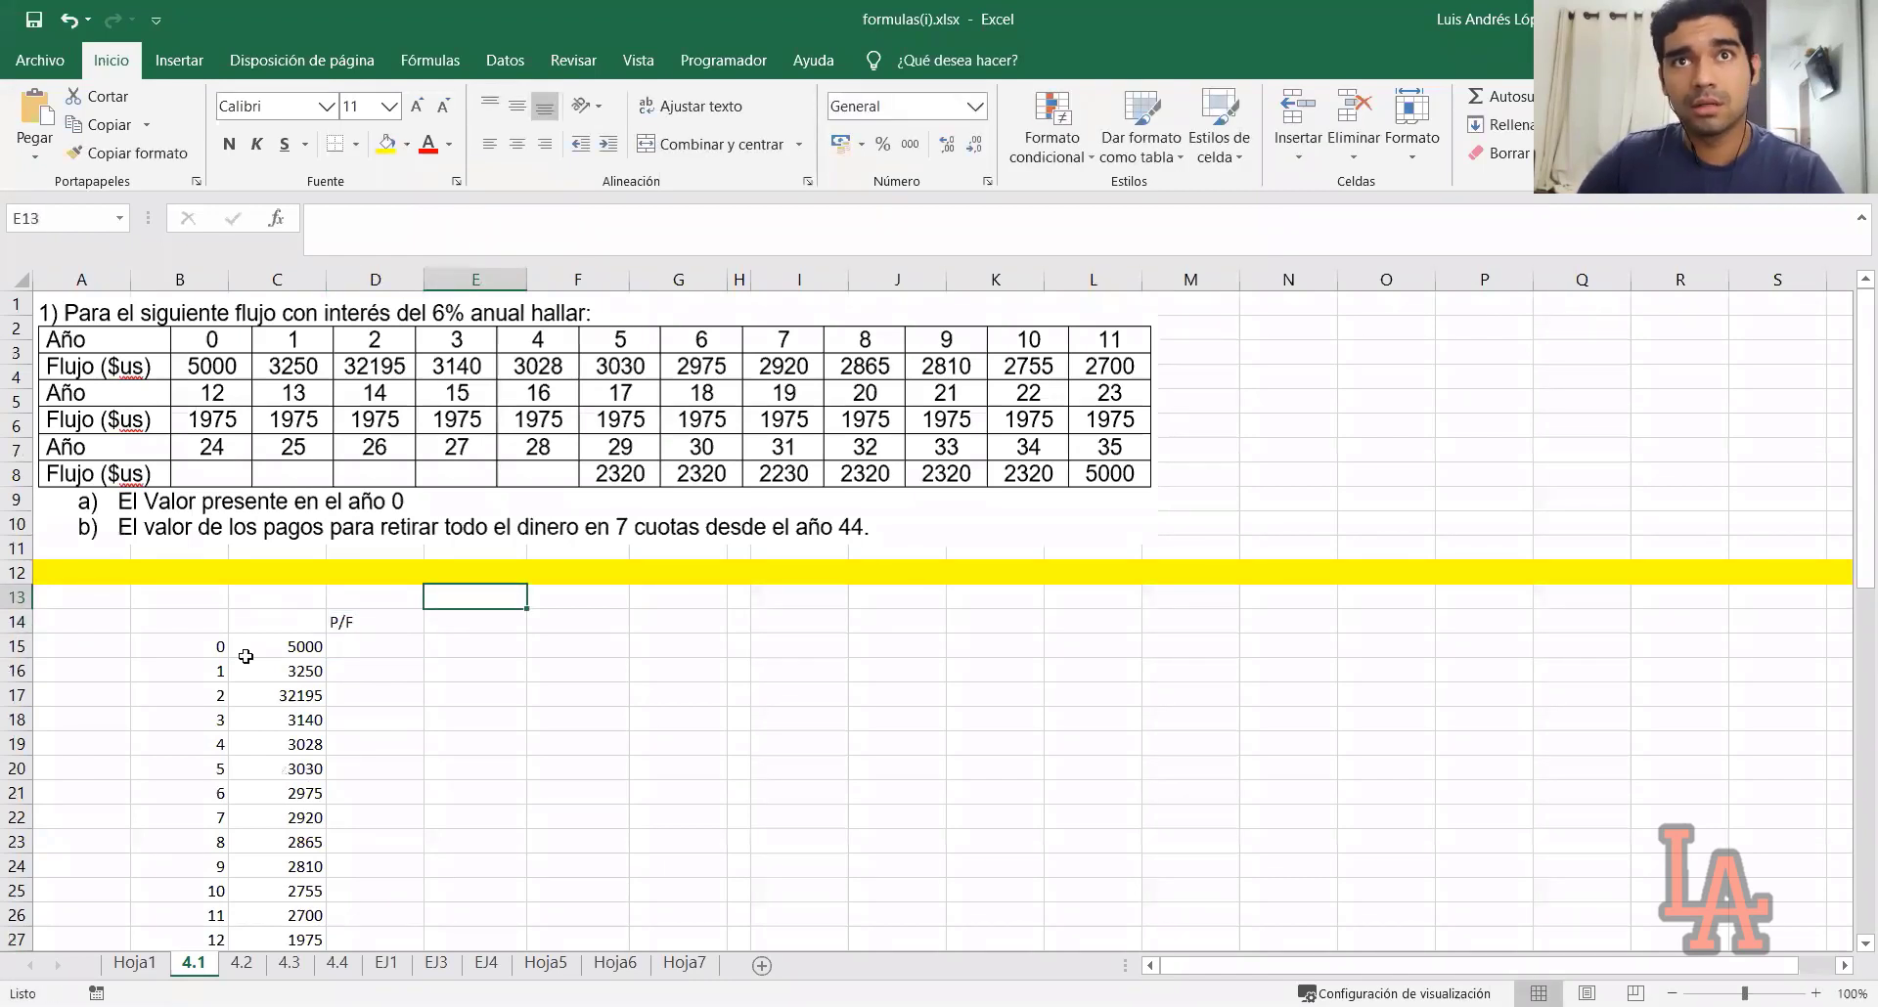
left_click(387, 144)
left_click_drag(489, 607, 494, 596)
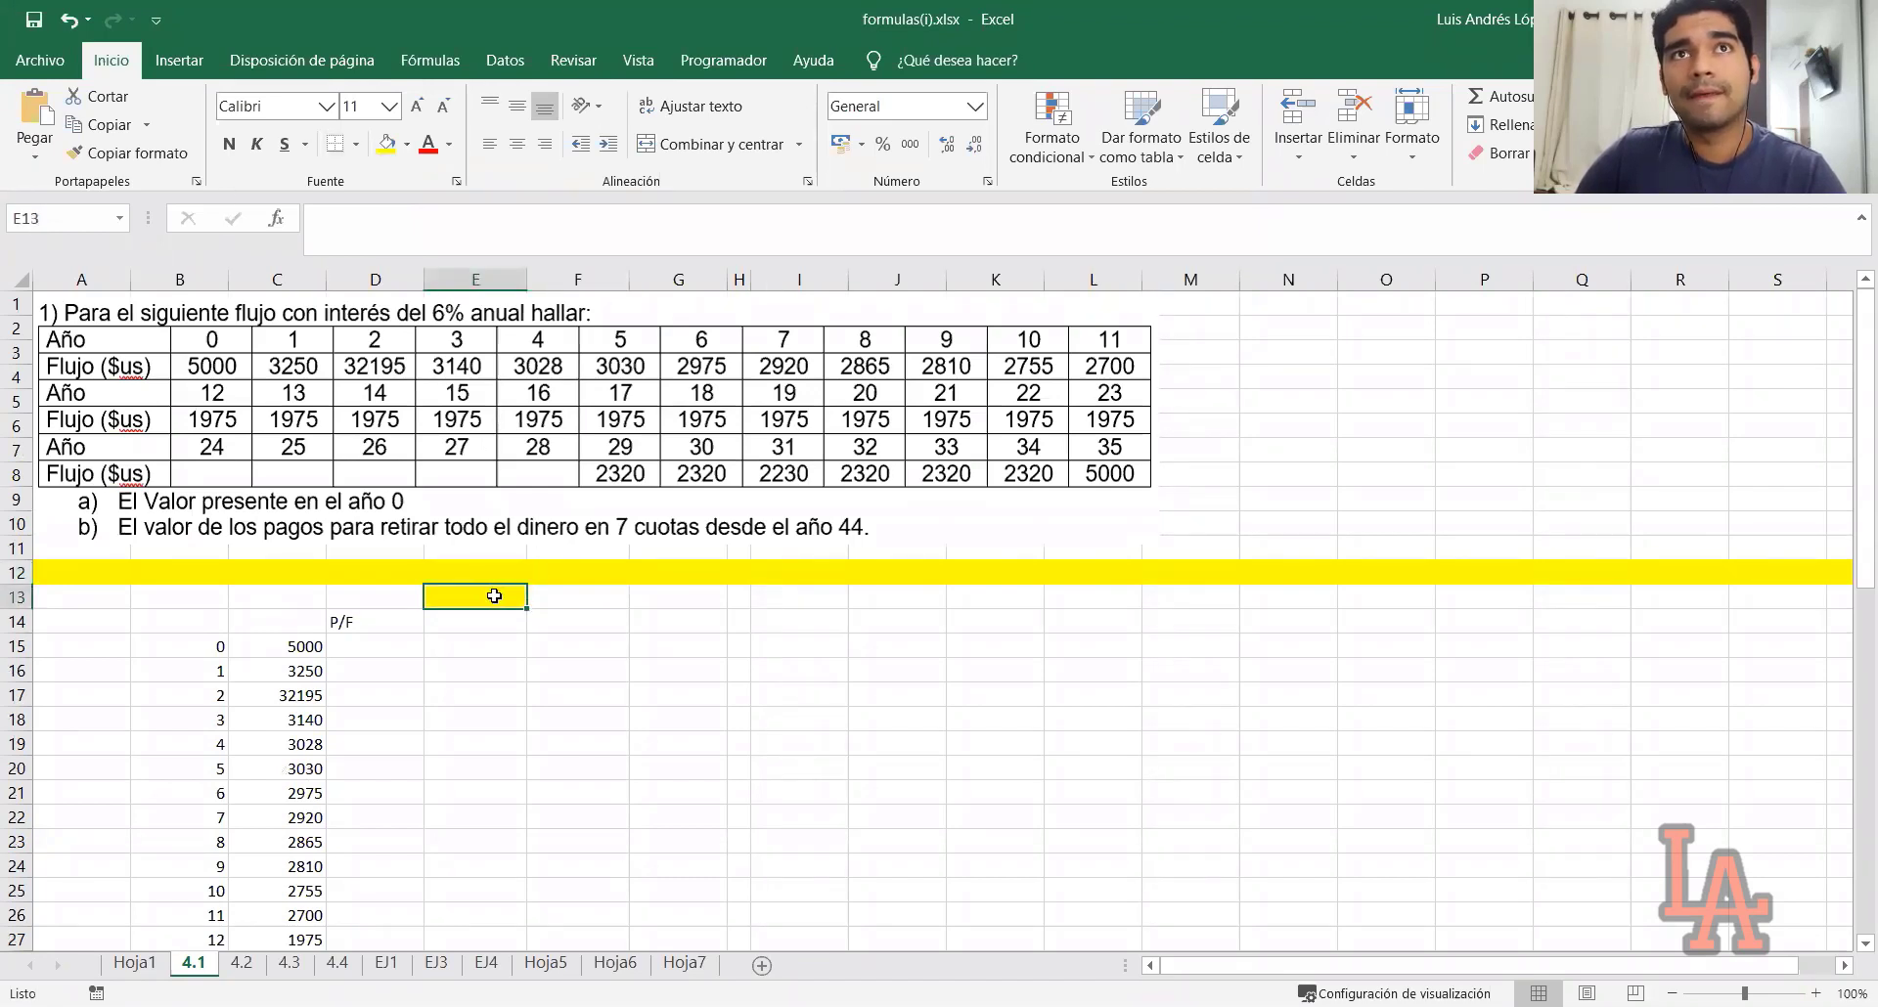
type("0,06")
key("Return")
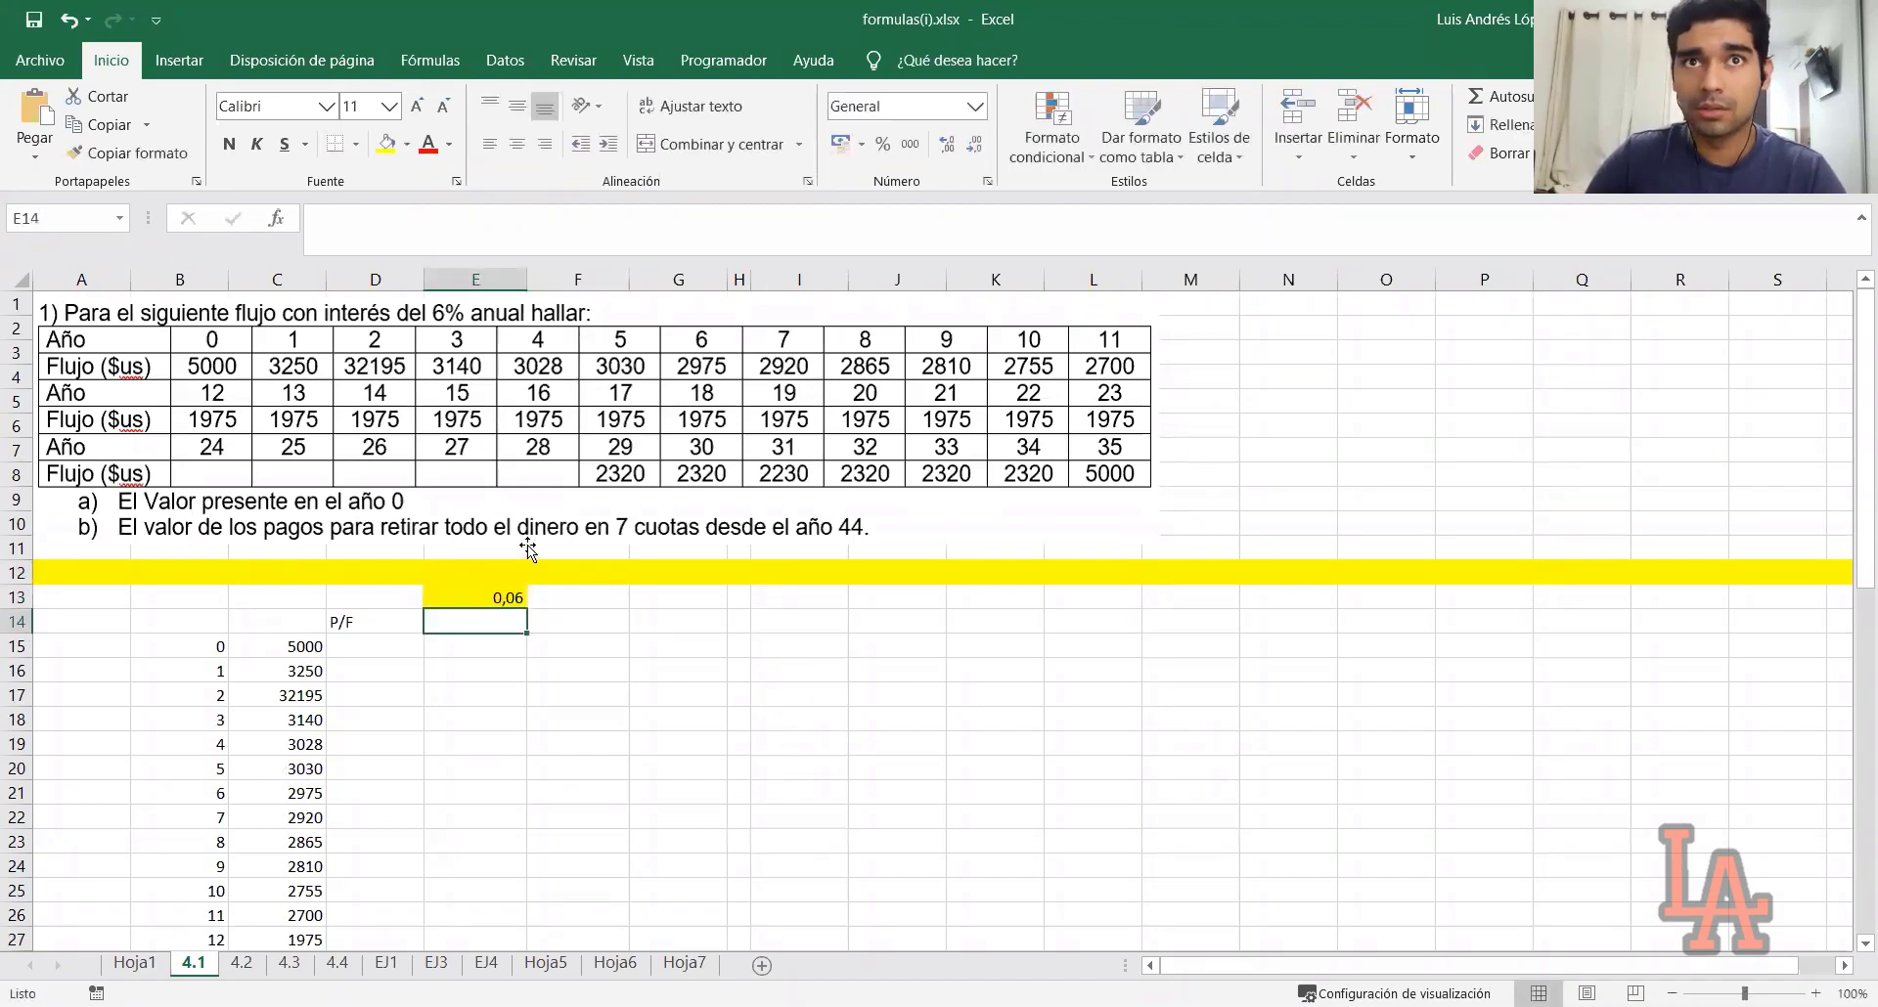
Calculate the year 0 P/F factor in D15 with =1/(1+$E$13)^B15, keeping the interest rate reference absolute
left_click(394, 644)
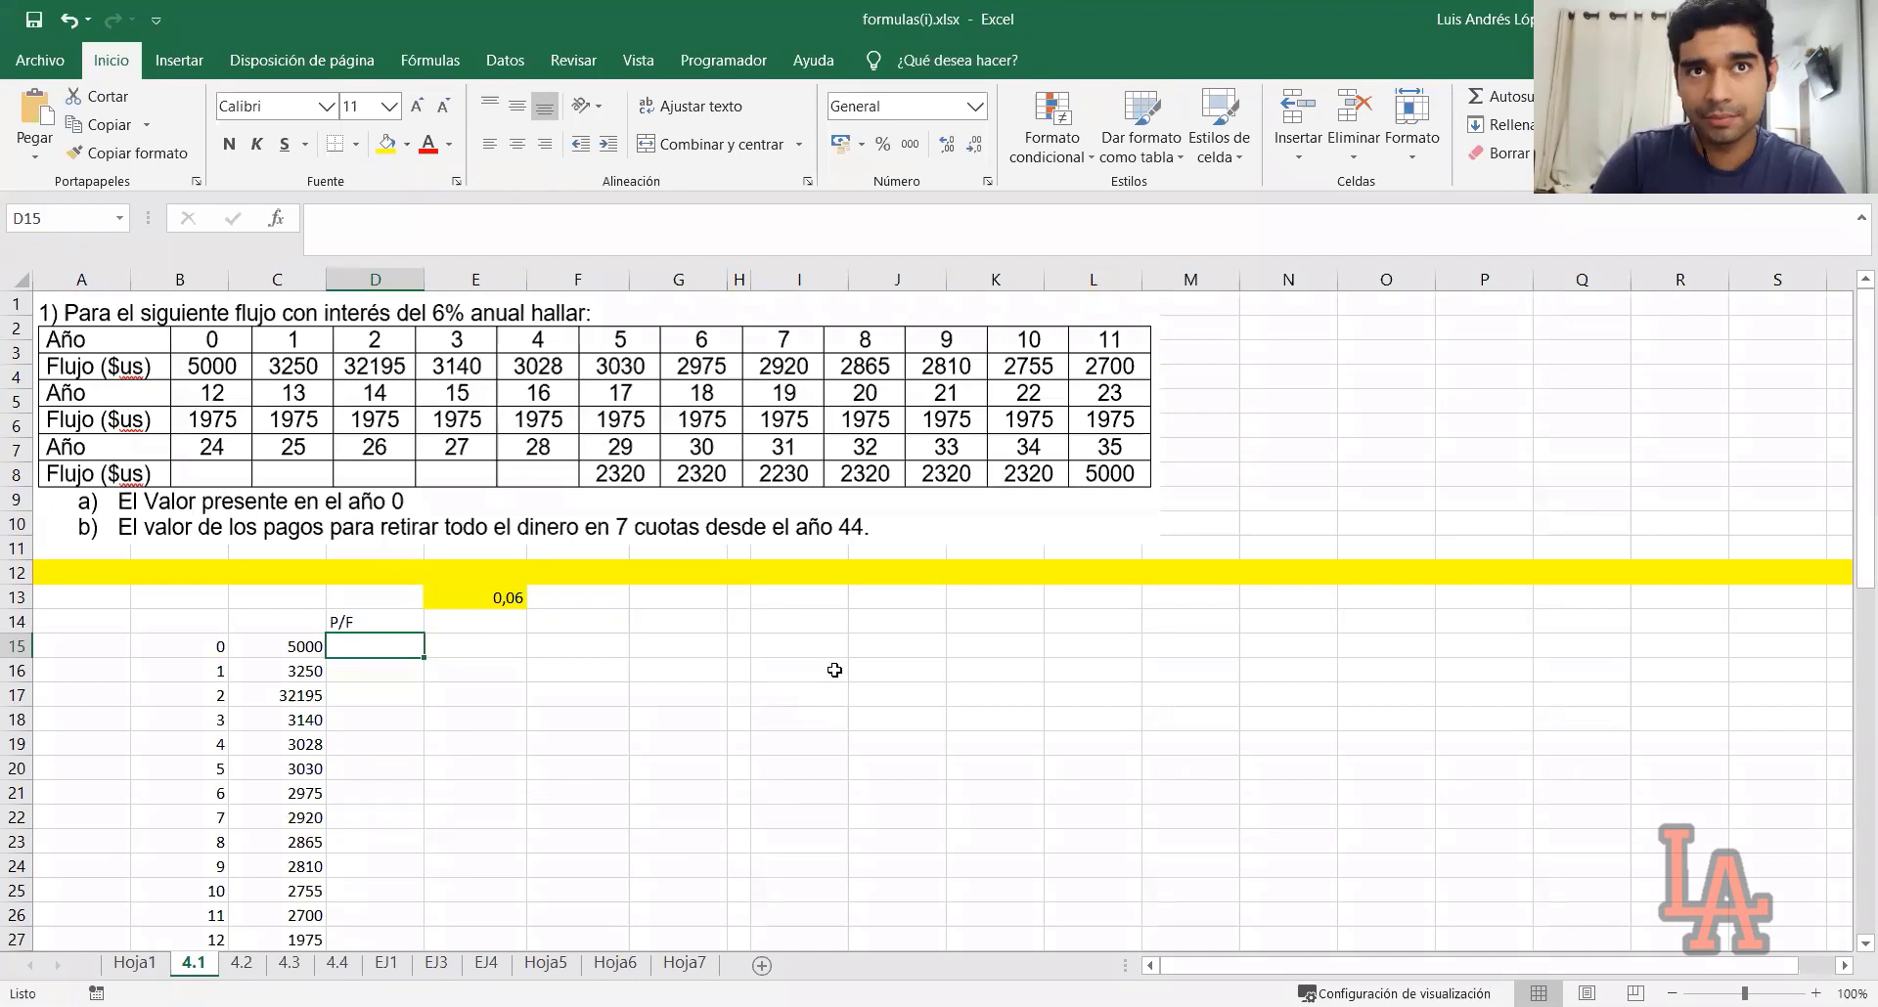
type("=")
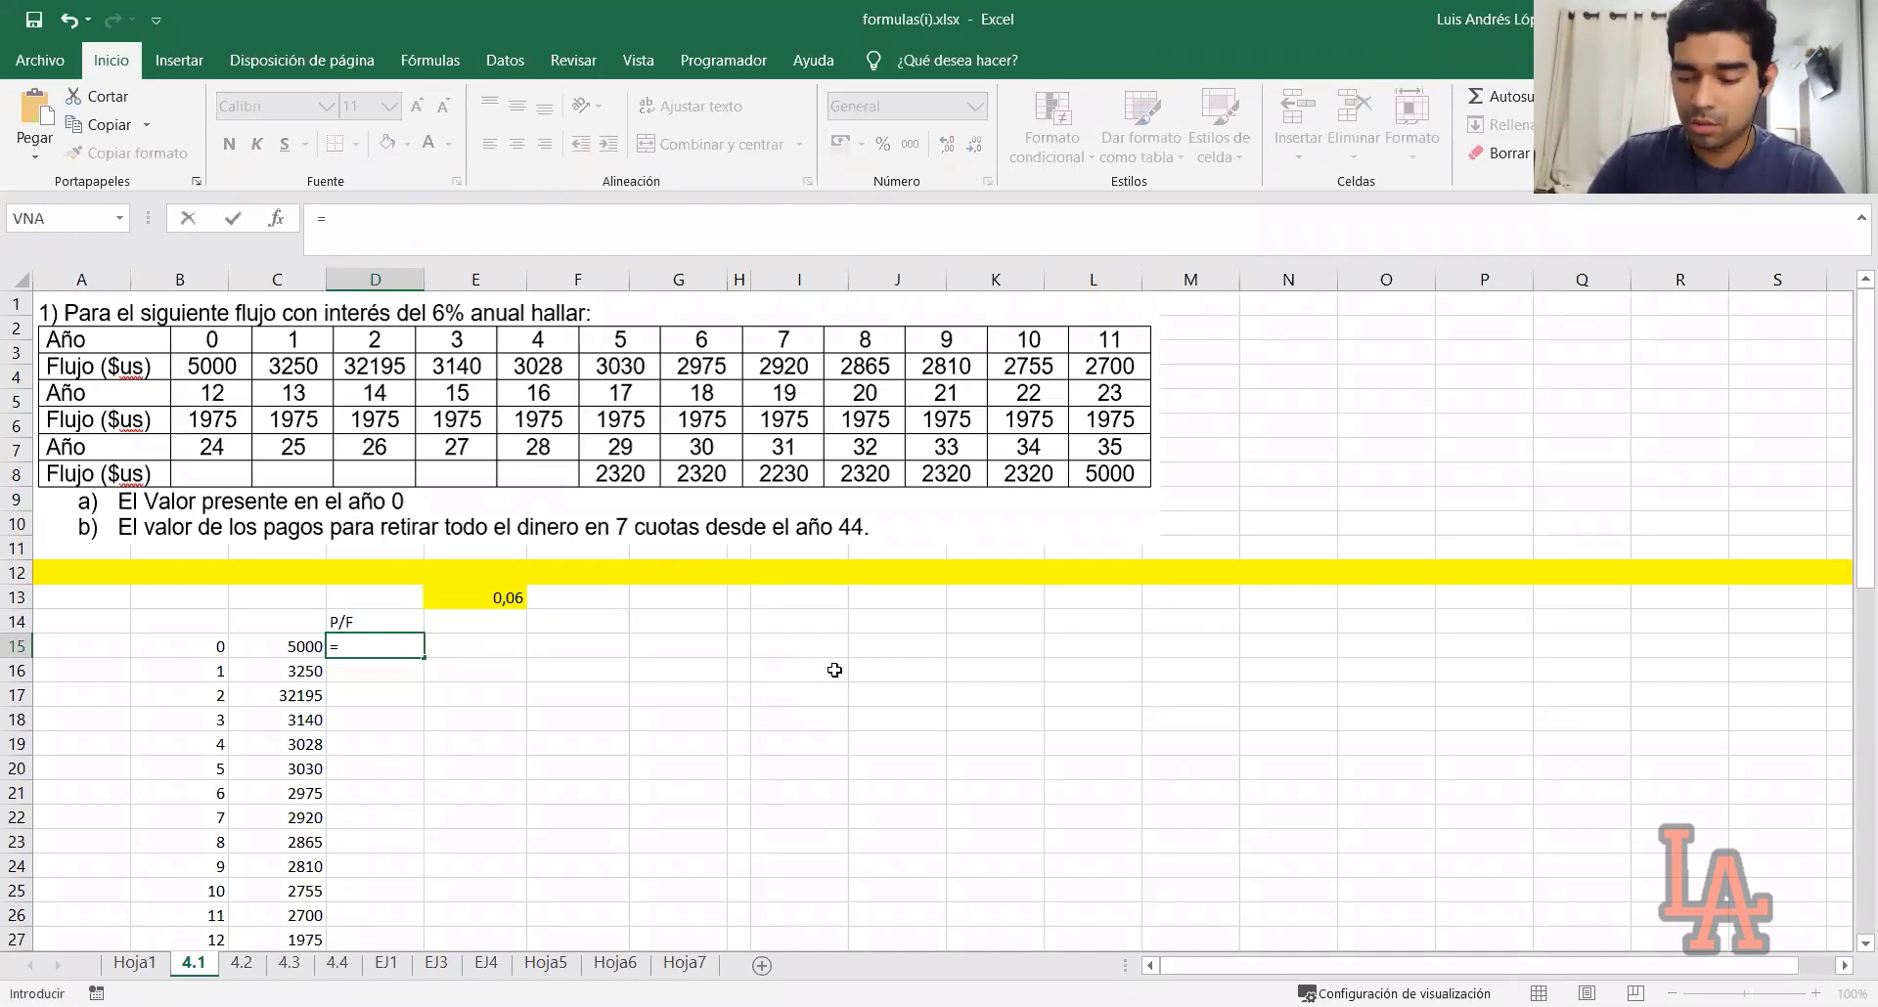
type("1/(1+")
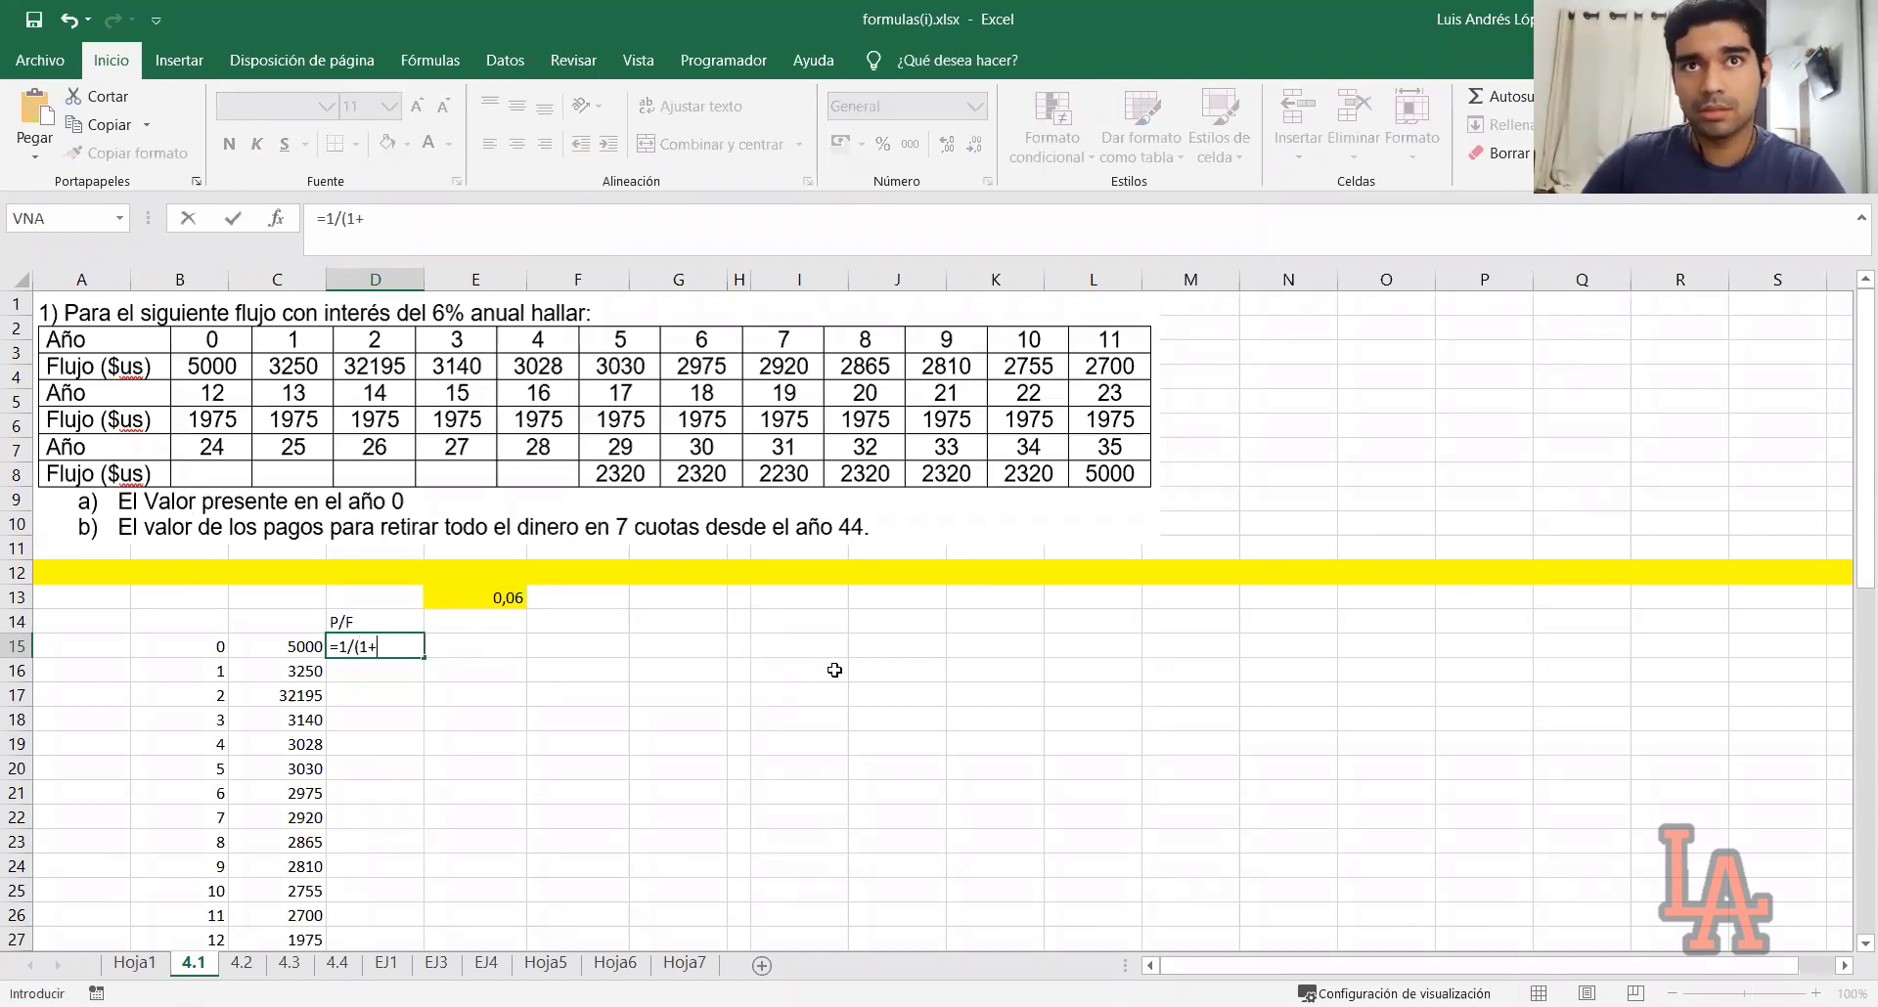
left_click(519, 594)
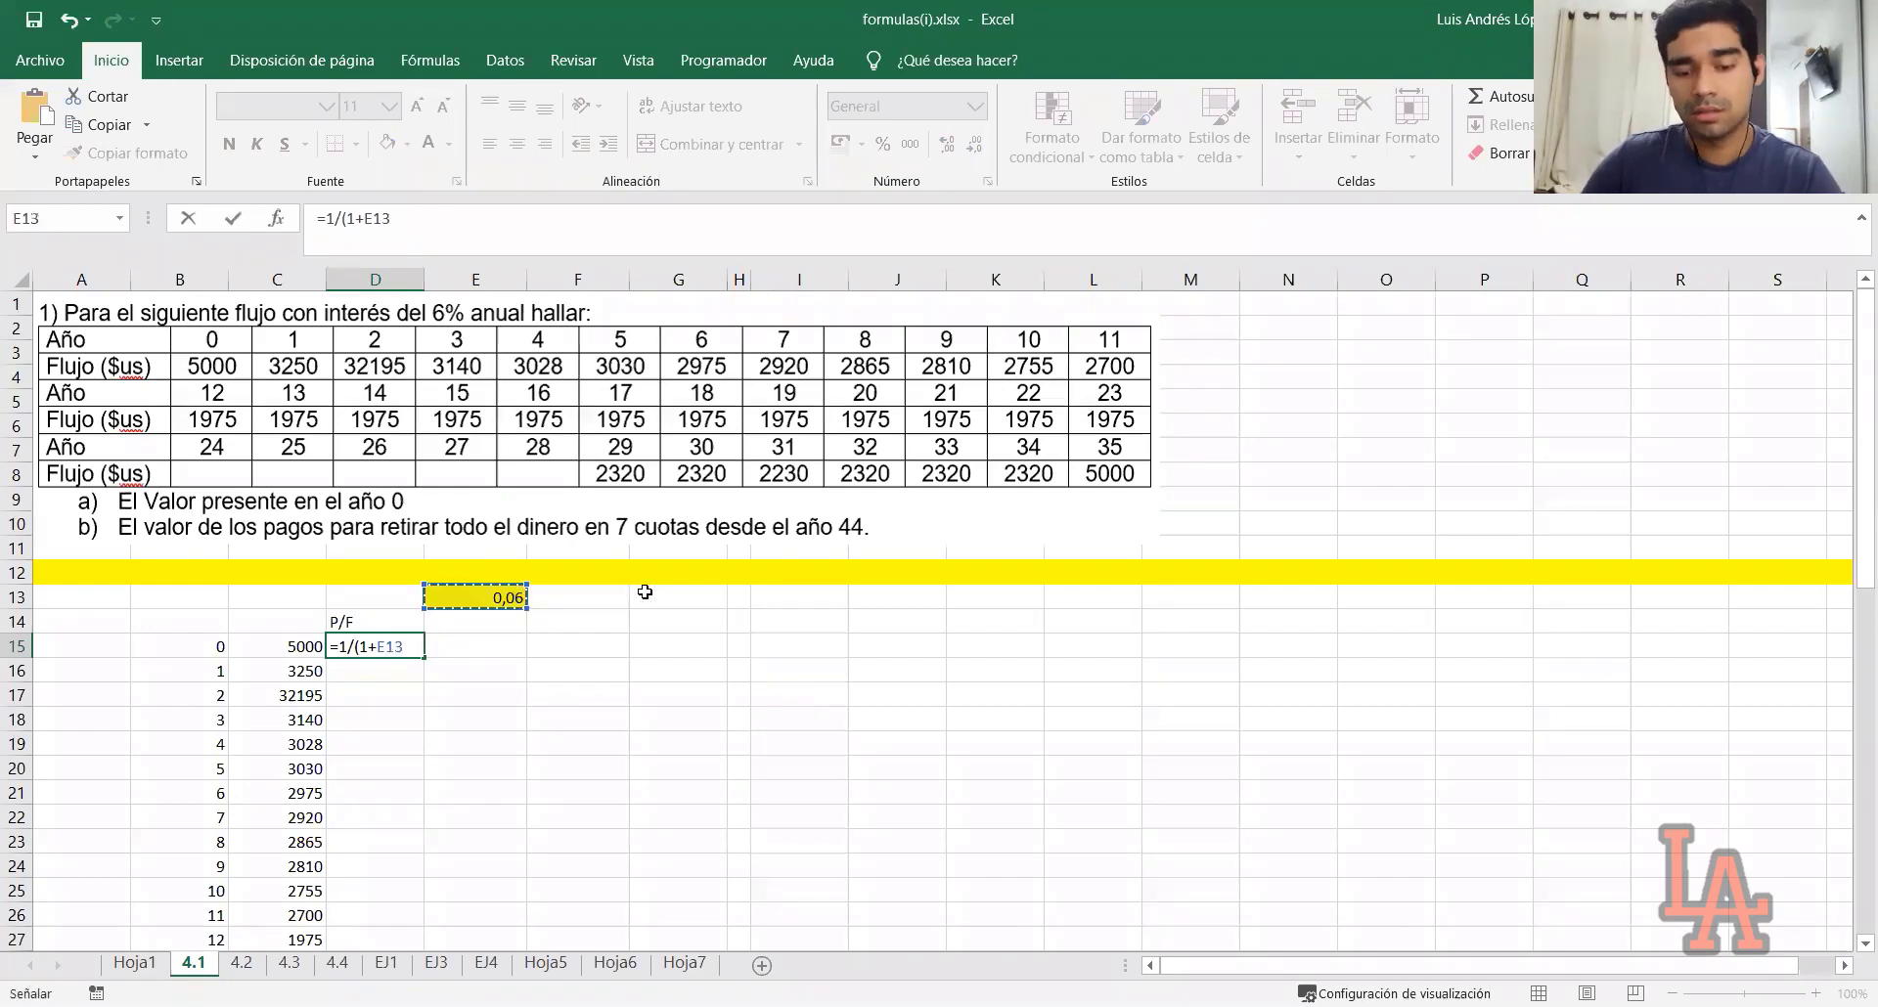
key("F4")
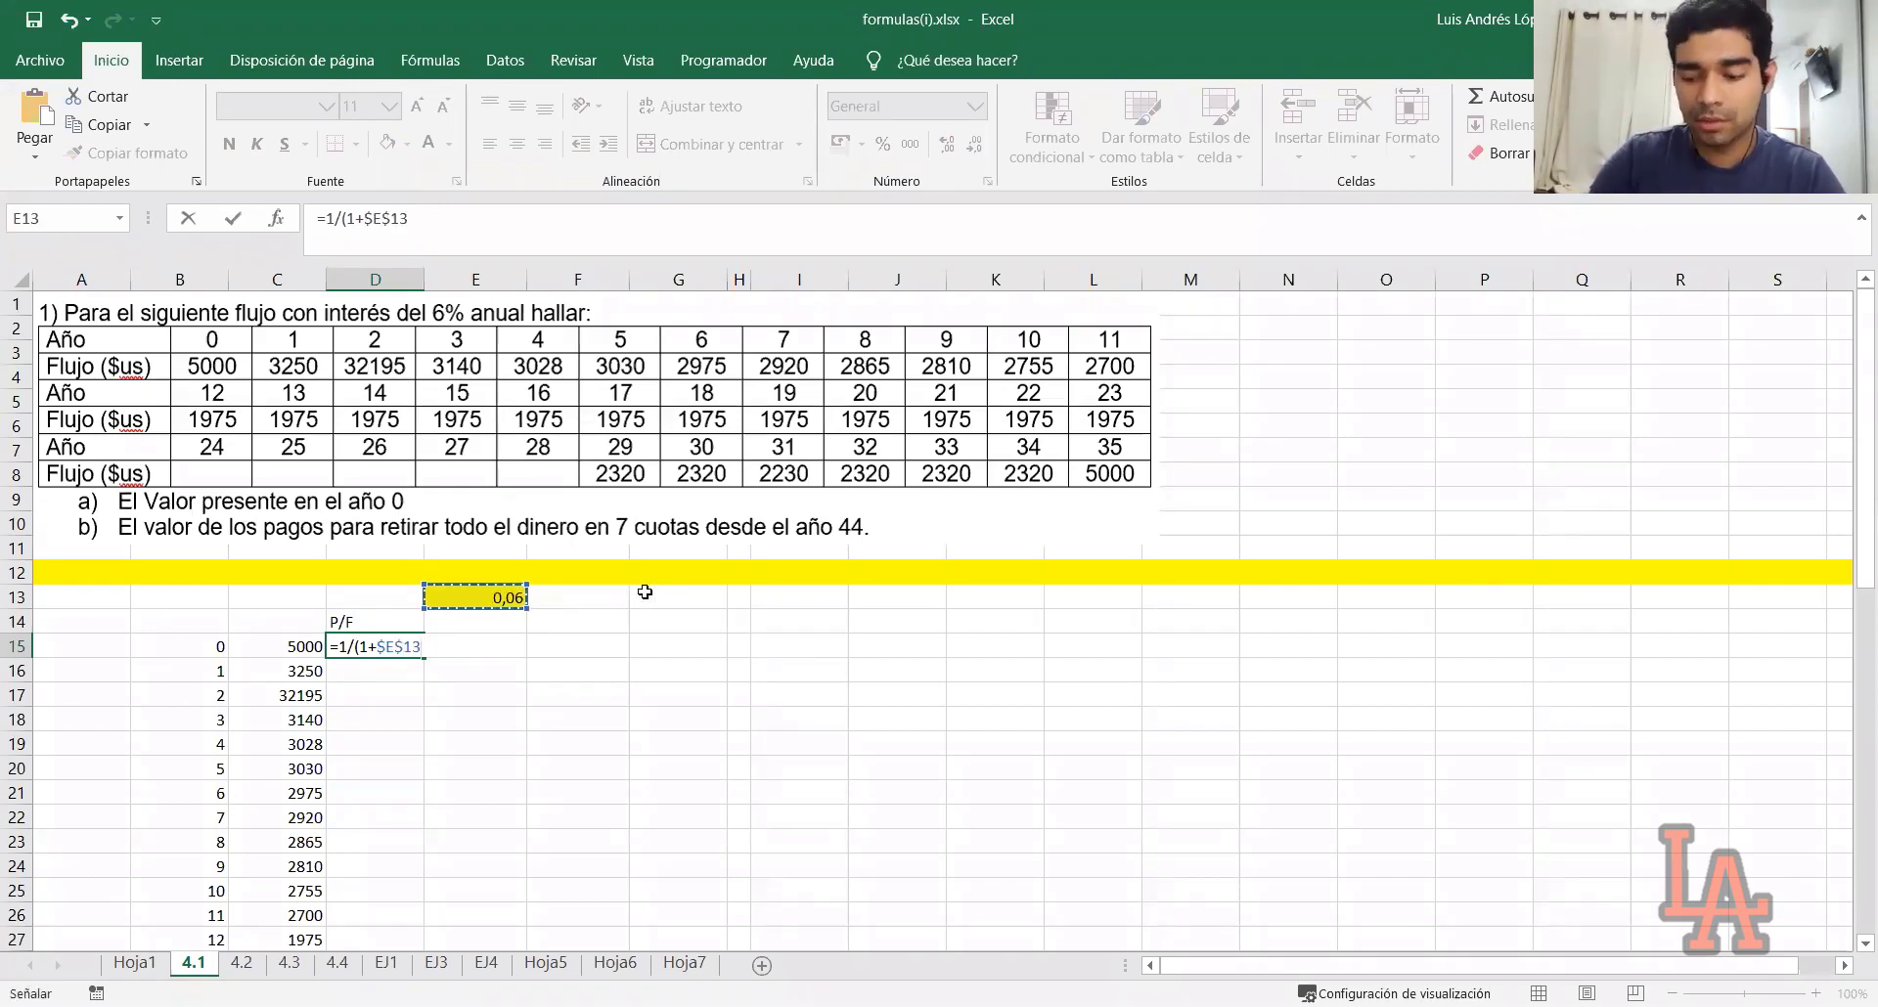
type(")")
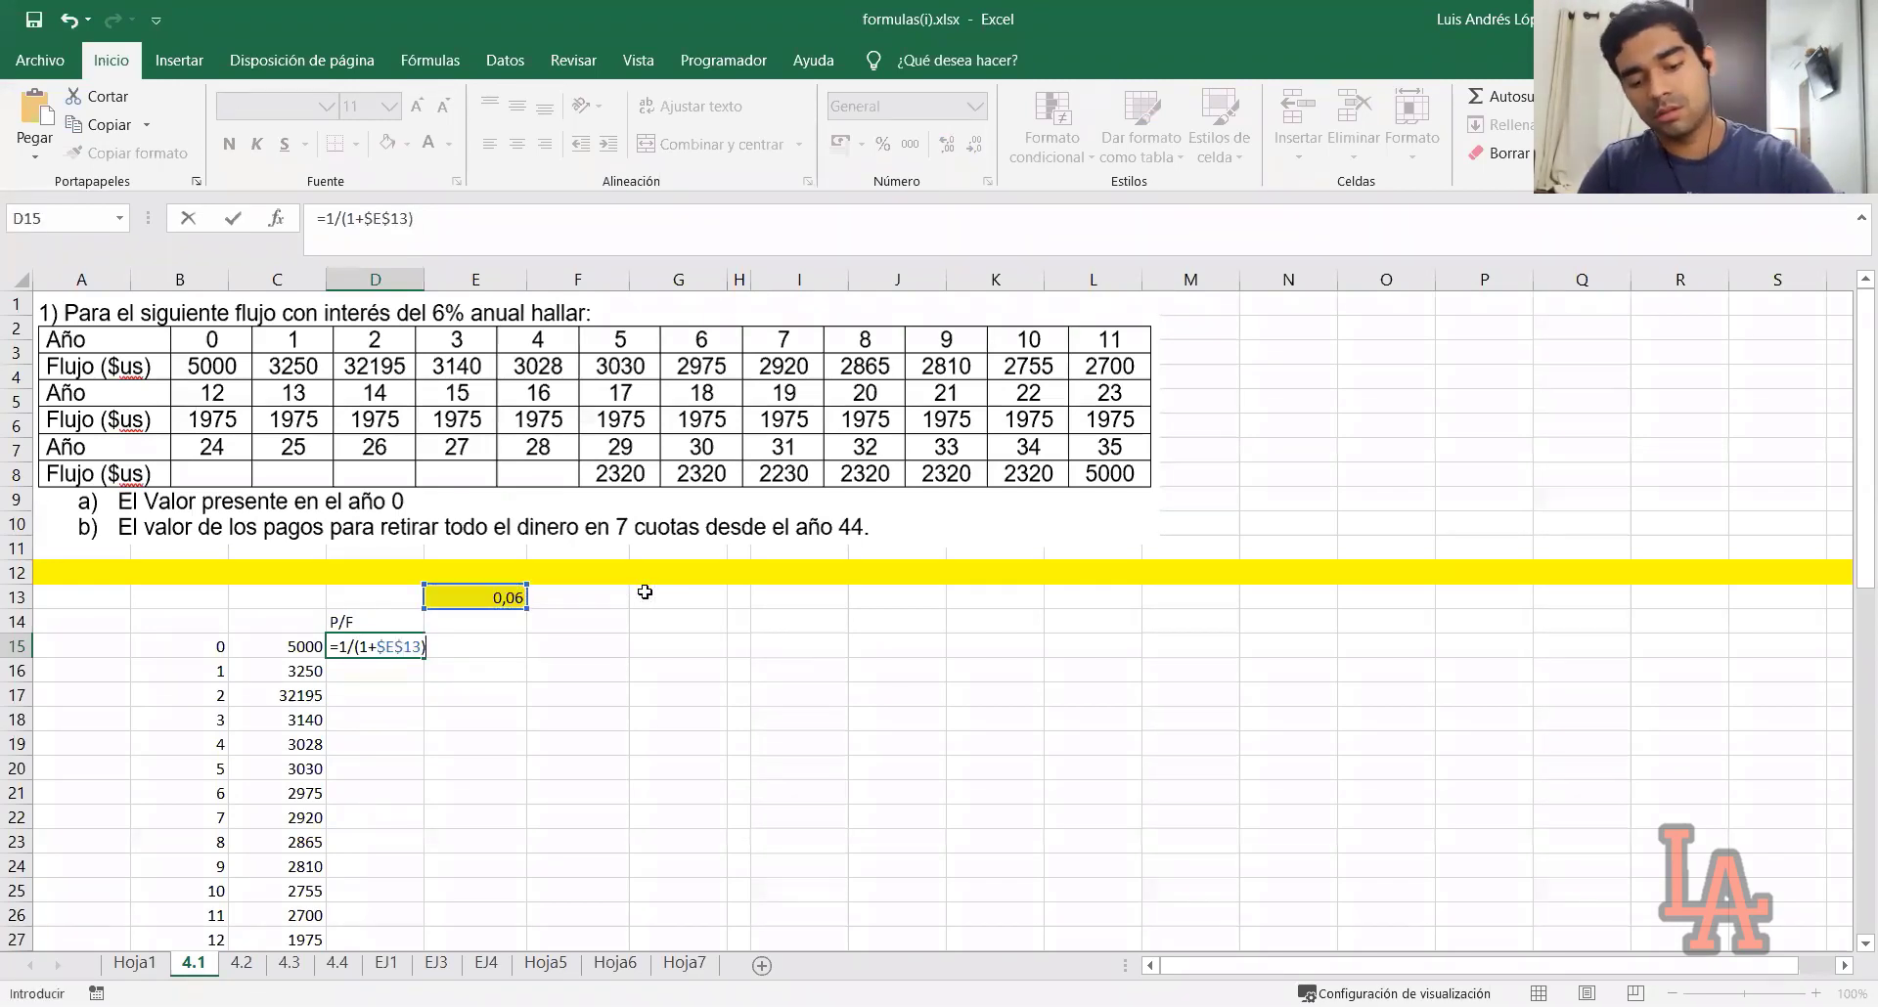
type("^")
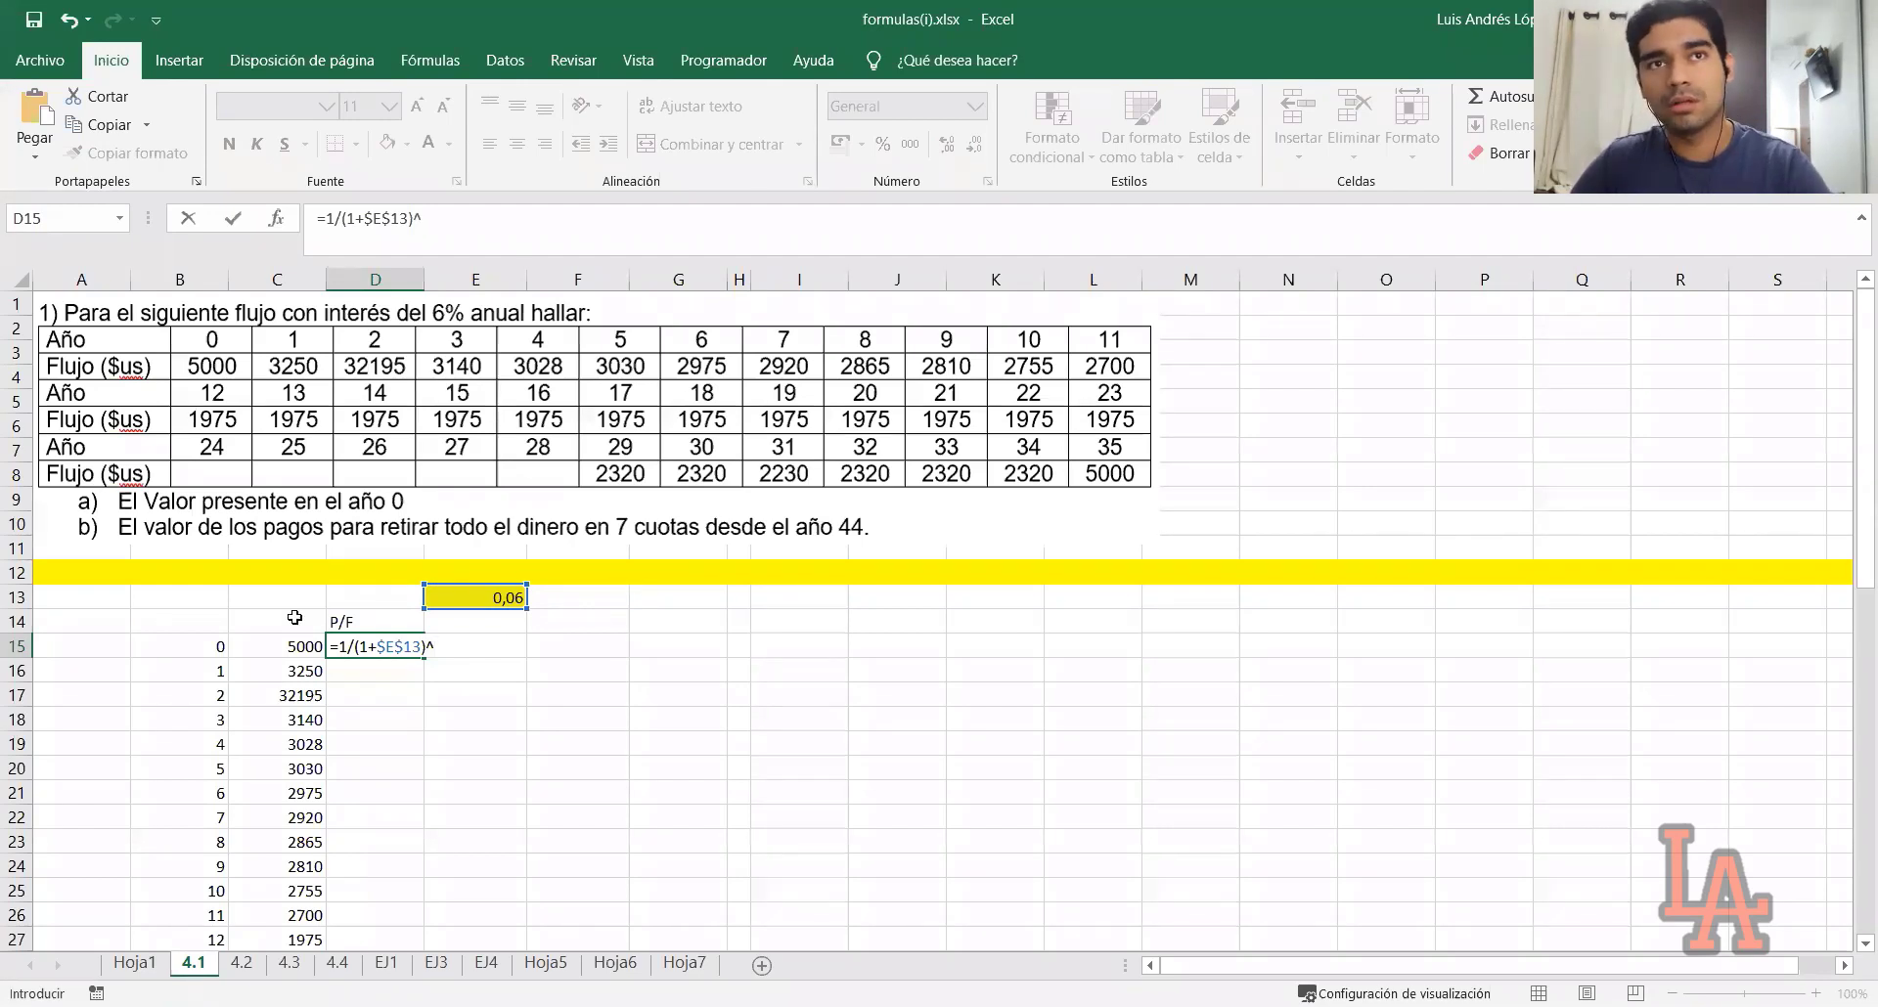
left_click(213, 649)
key("Return")
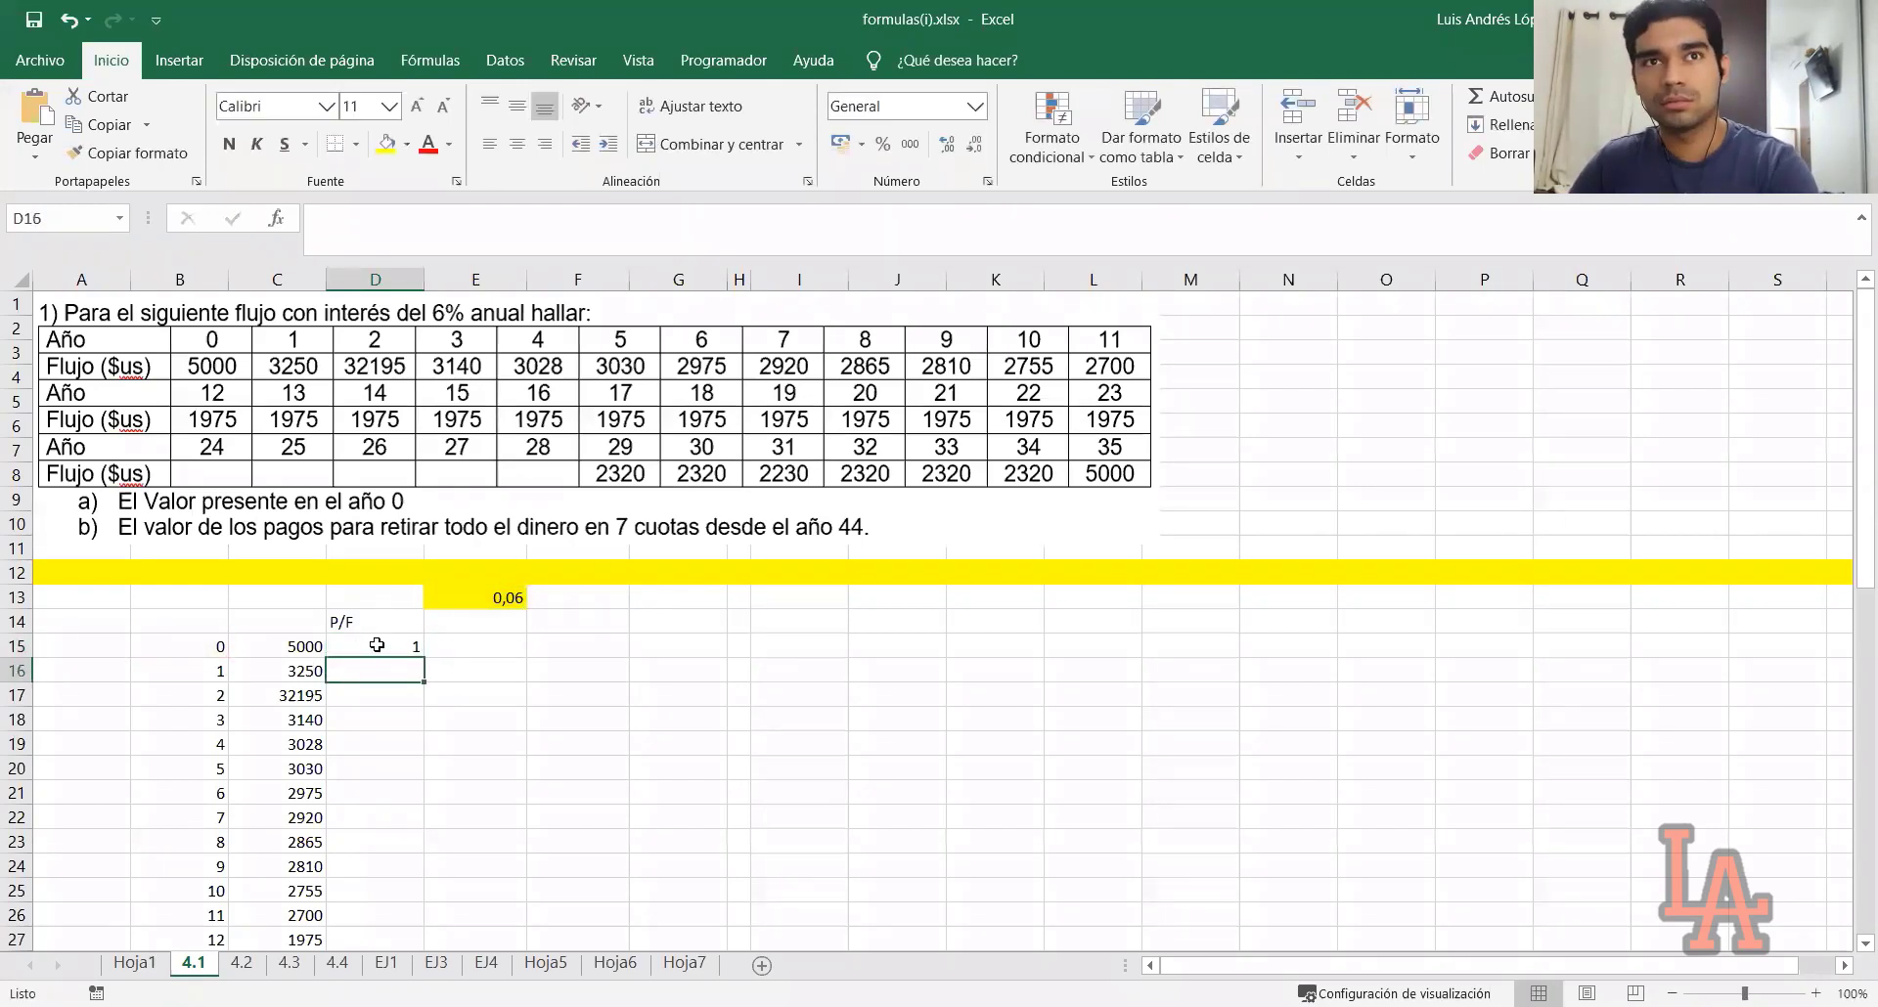
left_click(421, 647)
left_click(185, 643)
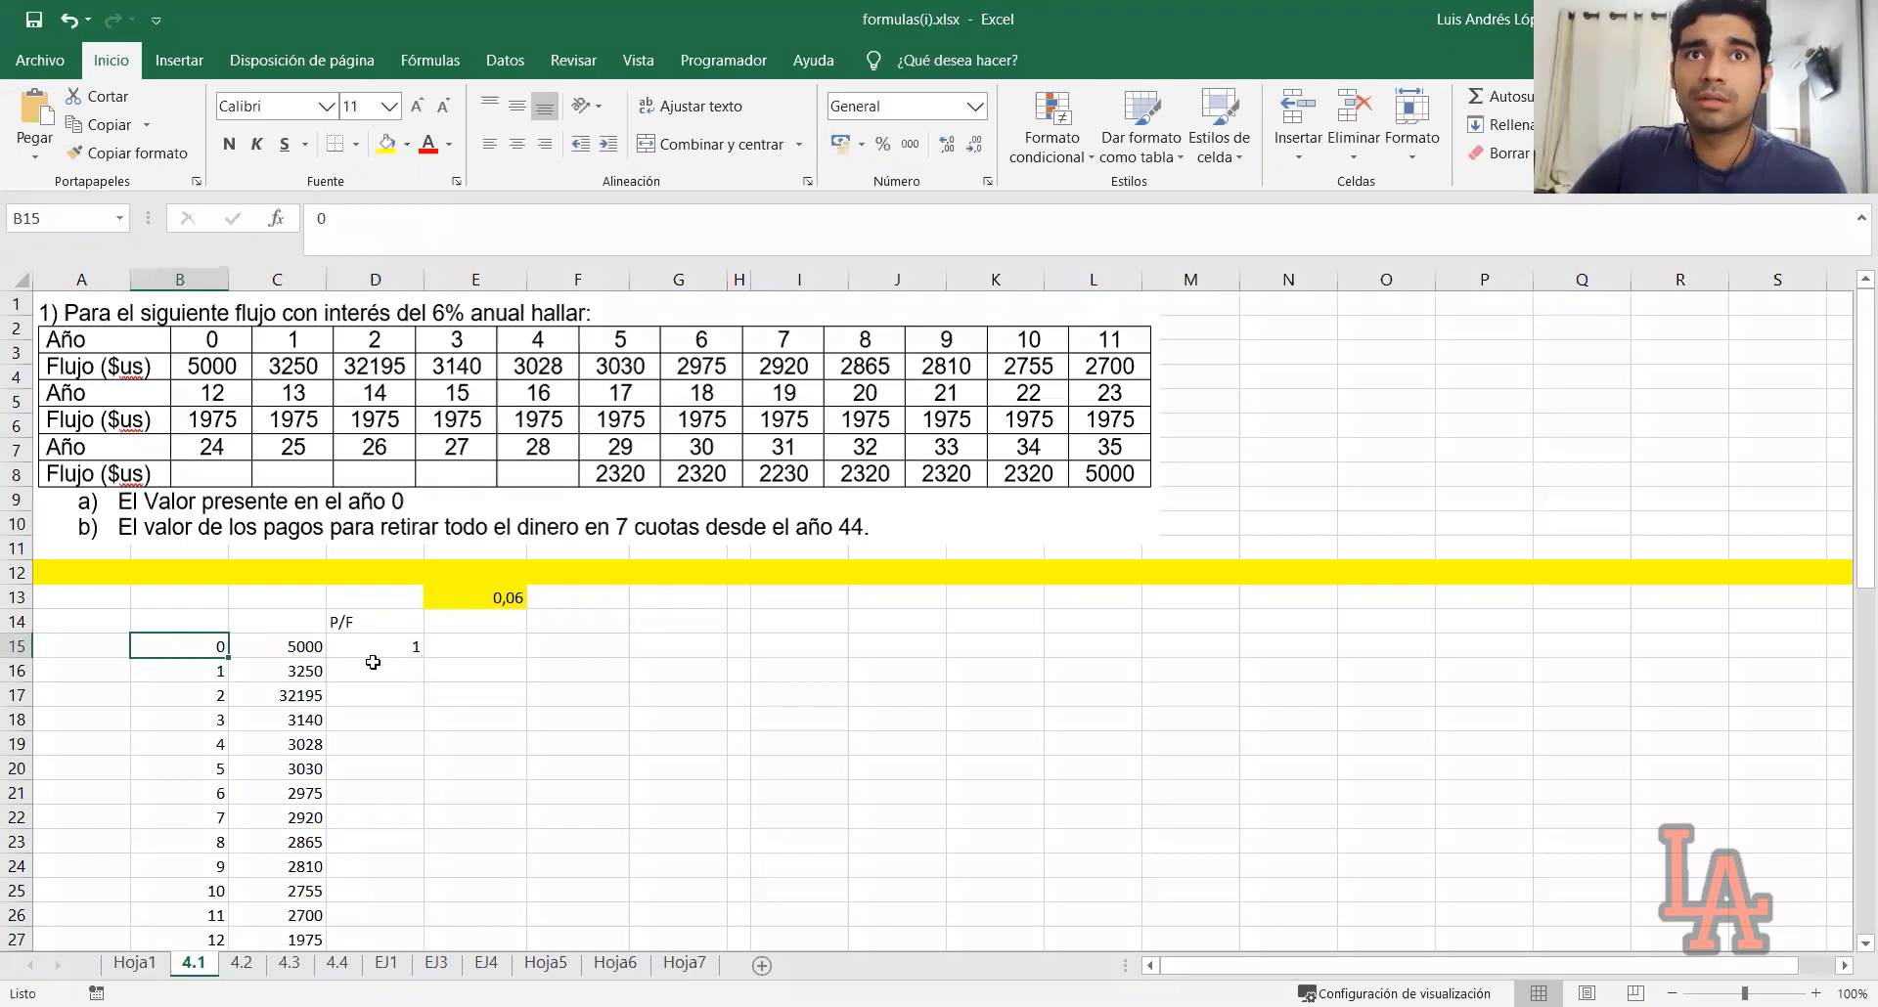
Review the P/F formula in D15 and copy it down column D through year 35 in D50
left_click(372, 665)
left_click(365, 646)
key("F2")
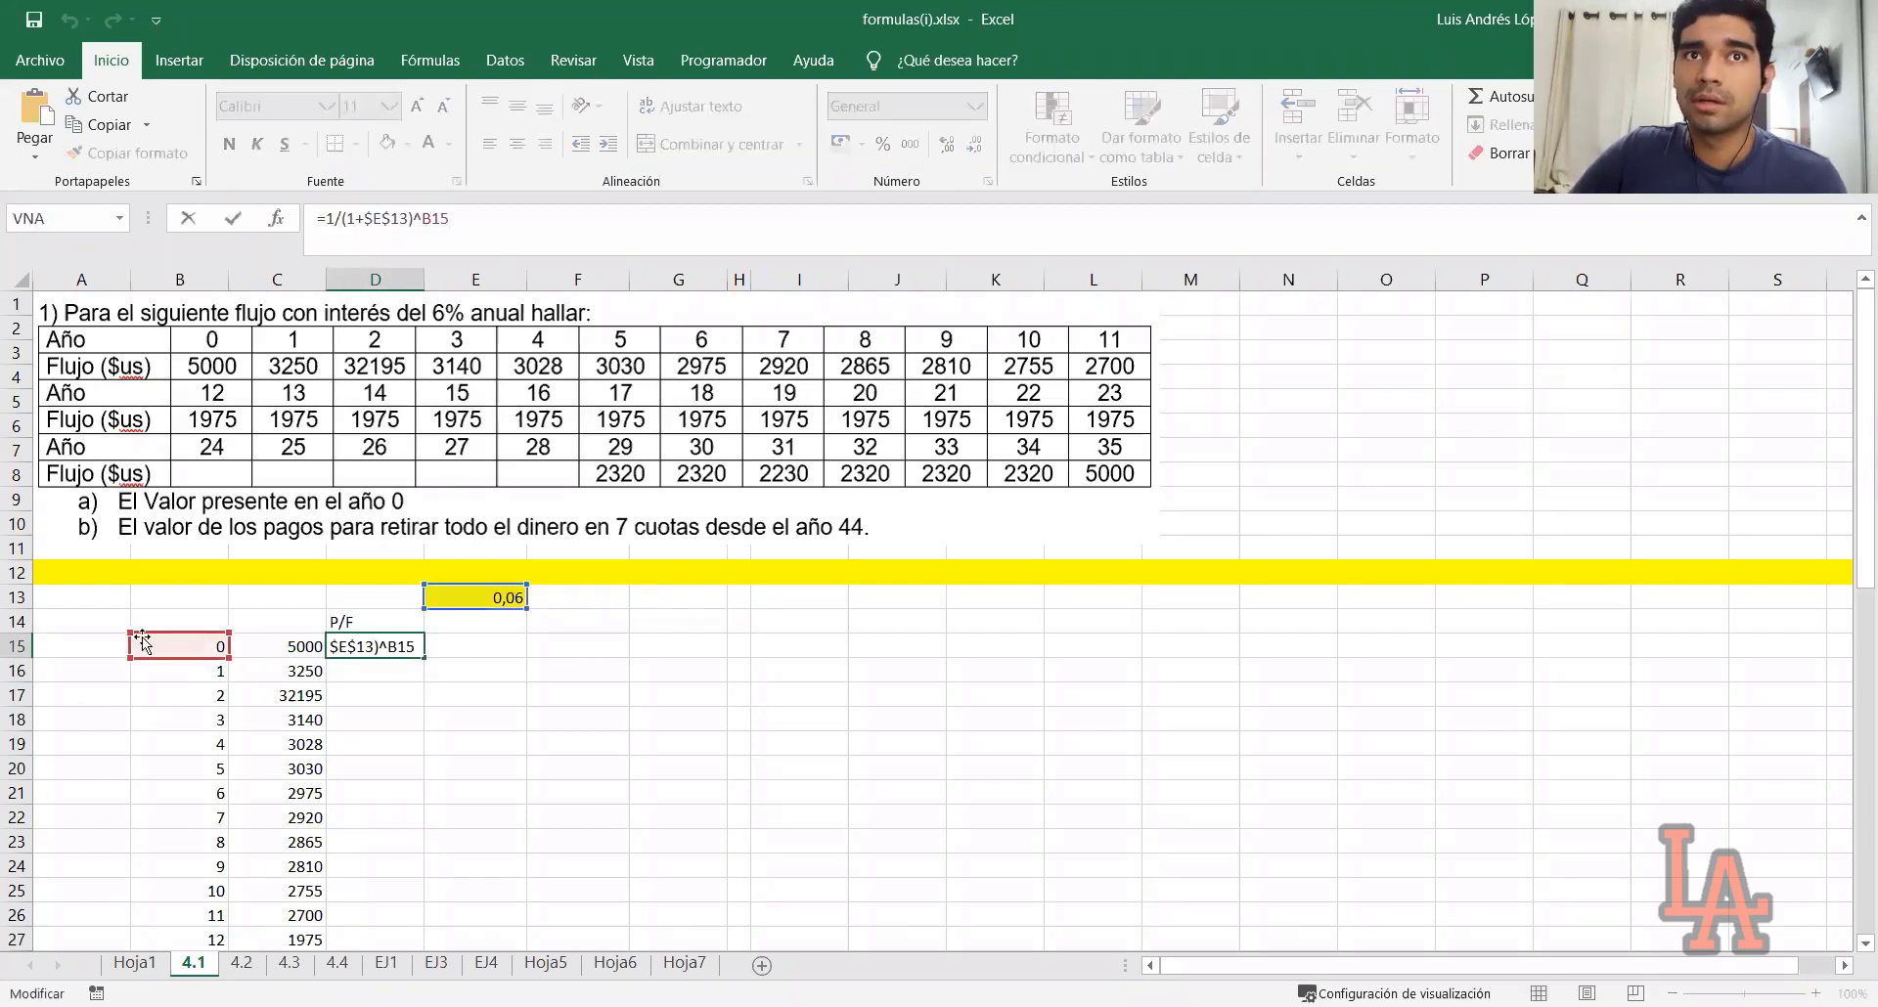
key("Return")
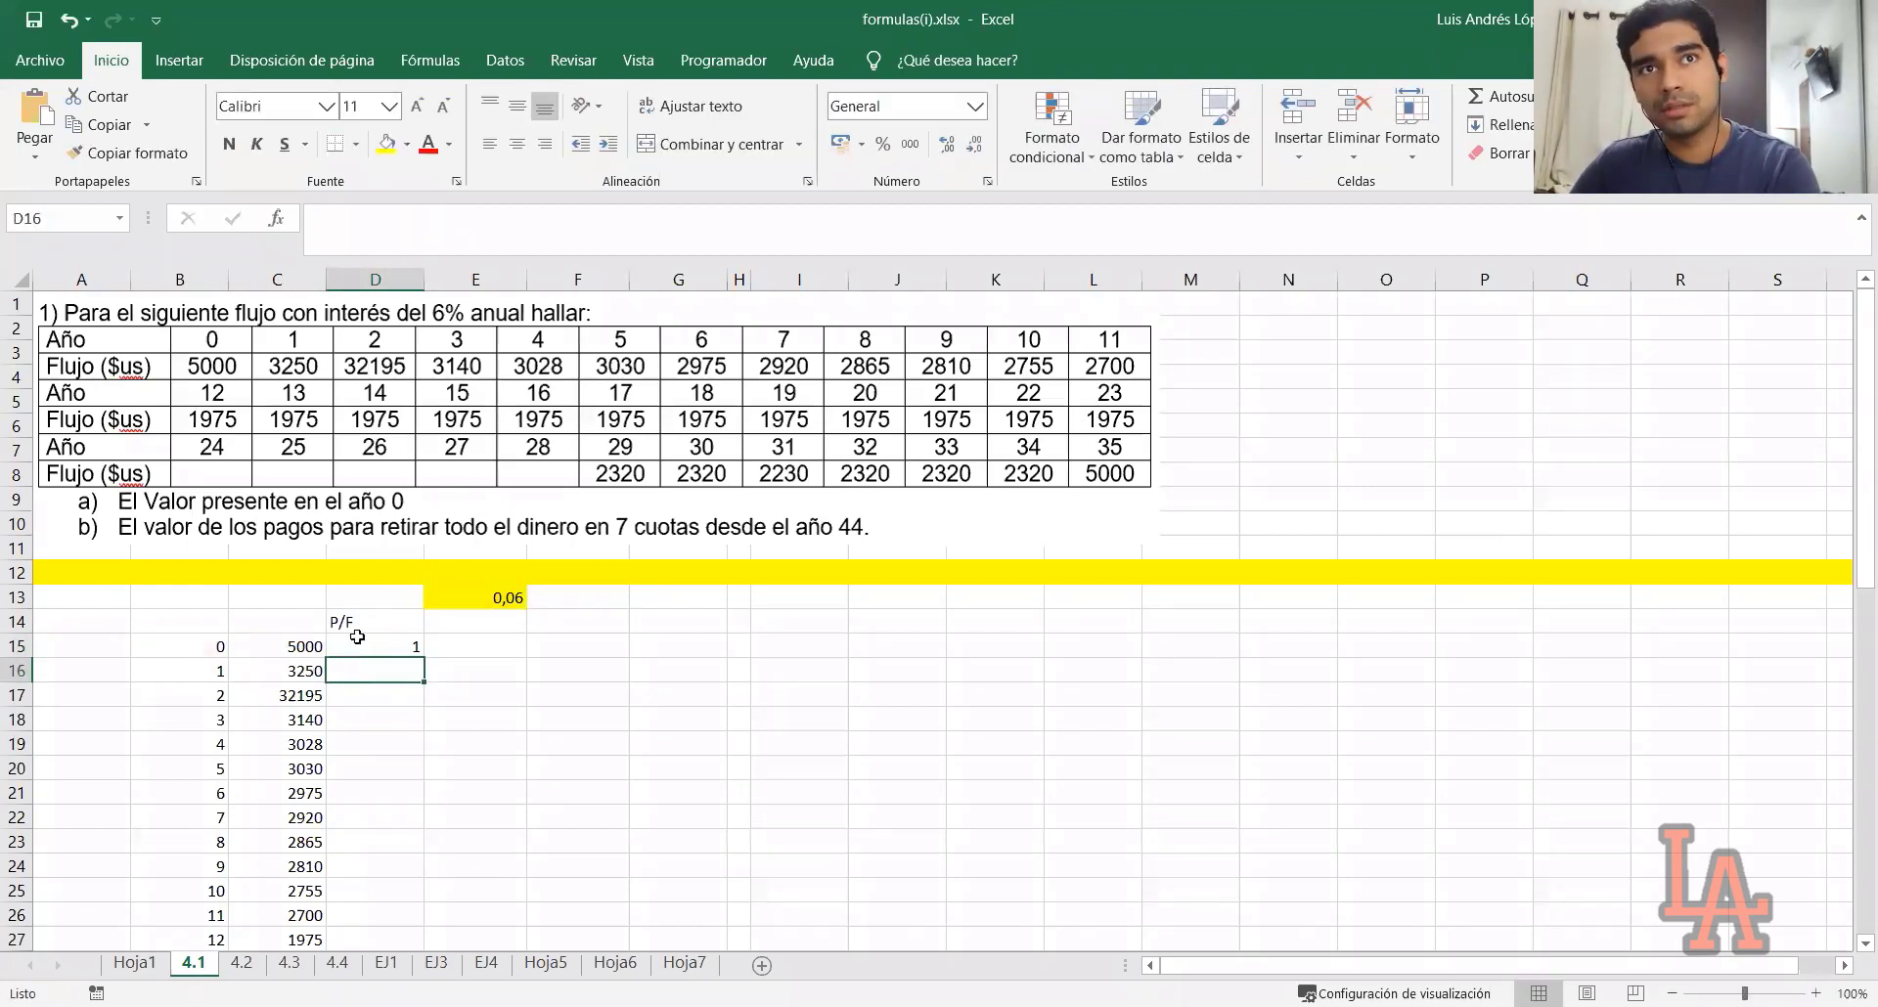
left_click(391, 647)
left_click_drag(426, 663, 442, 822)
scroll(495, 747, "up", 8)
Calculate the year 0 present value in E15 as the cash flow times its factor, =C15*D15
left_click(482, 645)
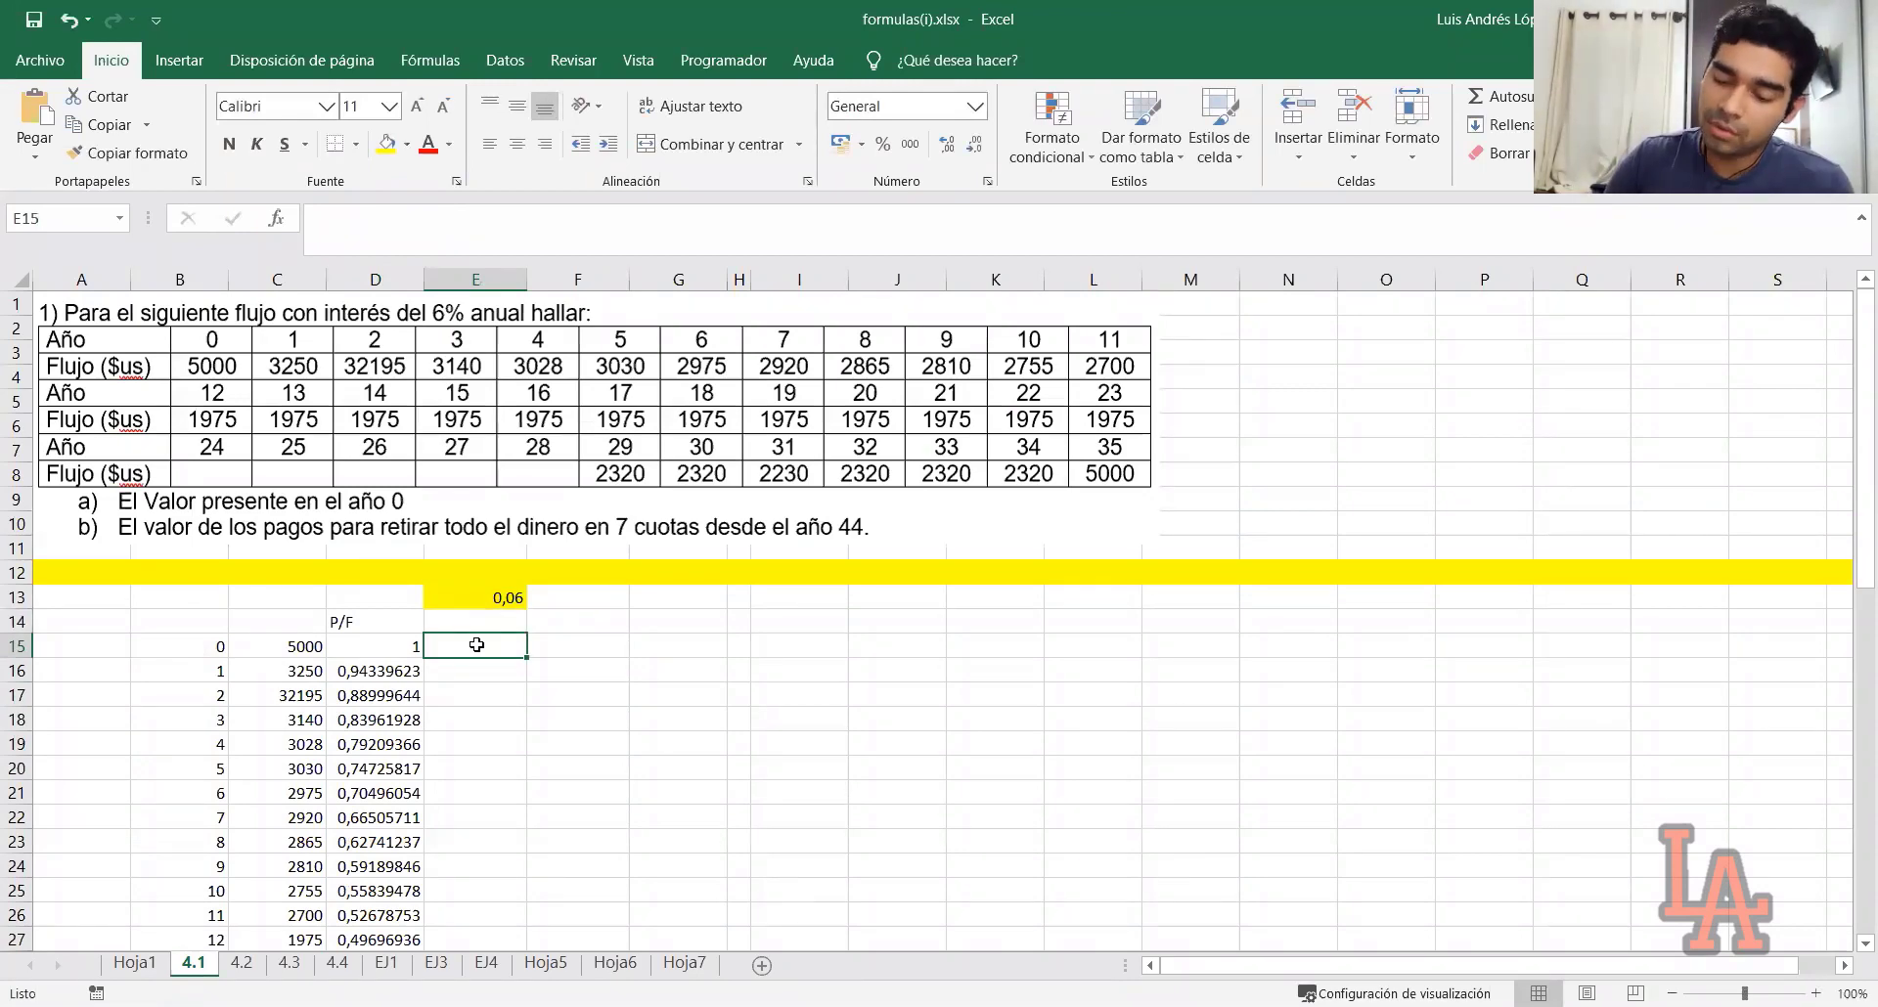
double_click(476, 645)
type("=")
key("Left")
key("Left")
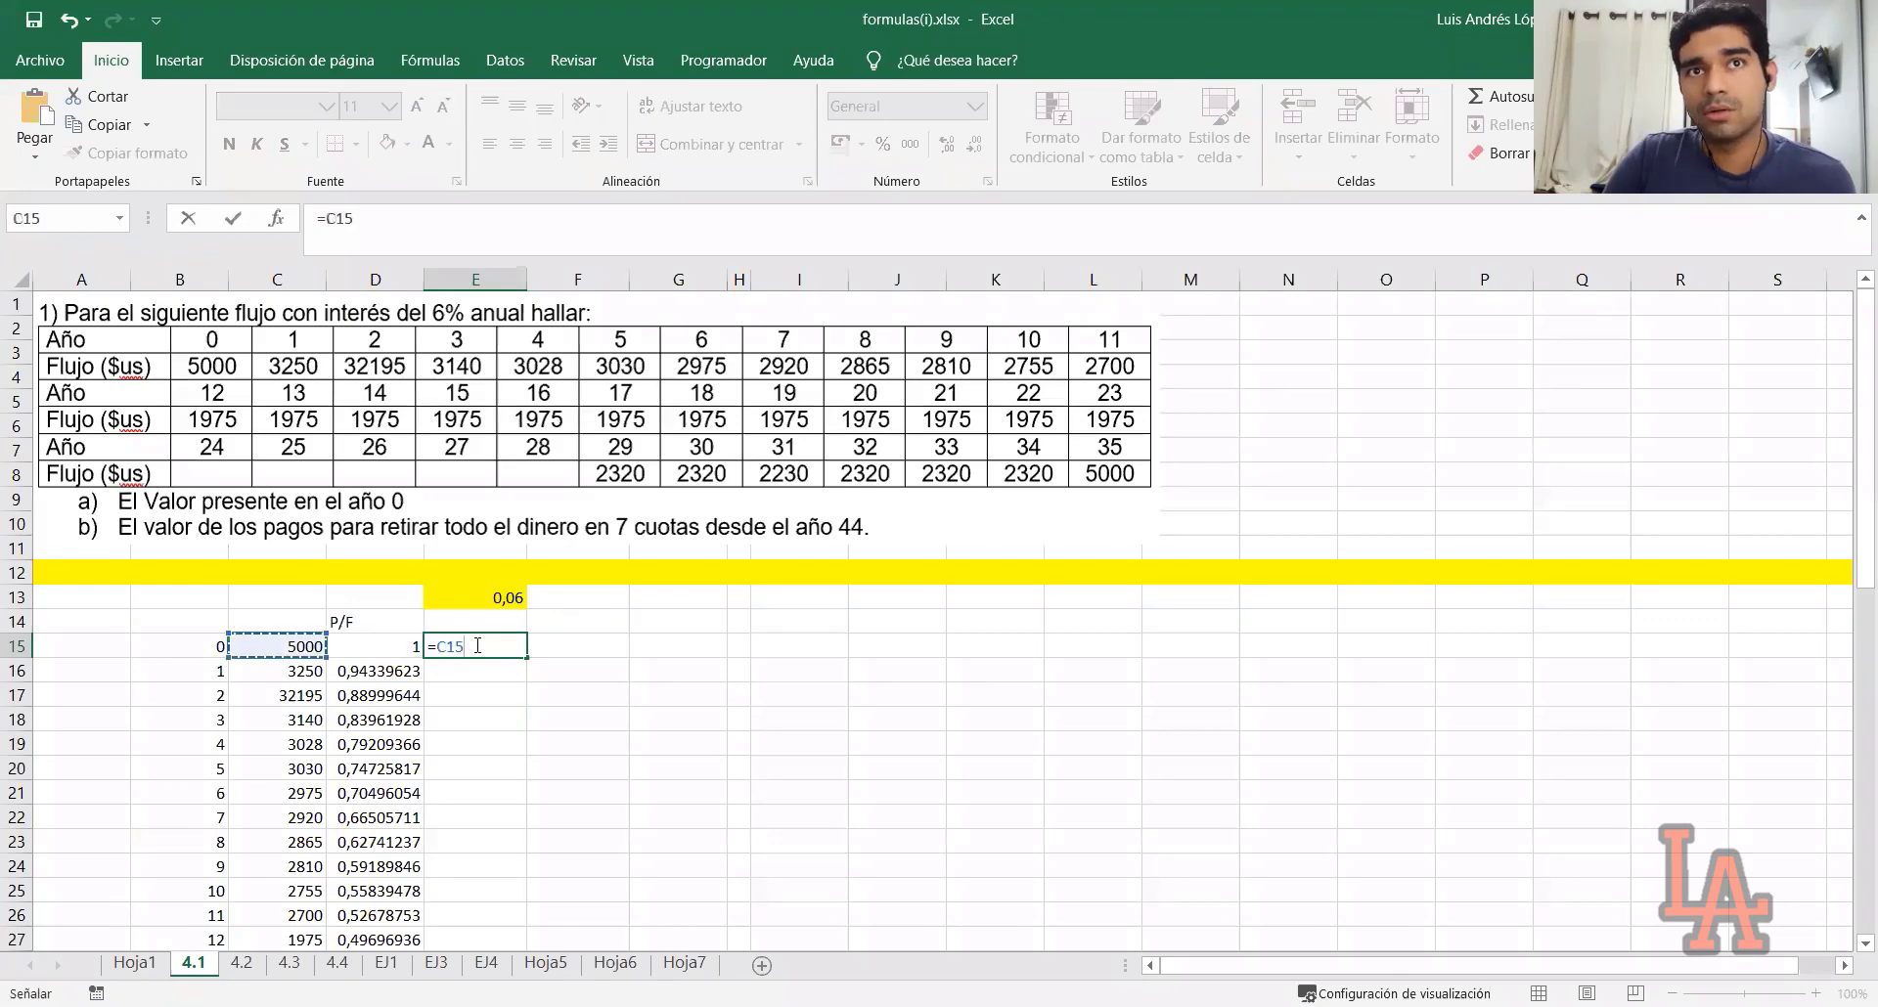
type("*")
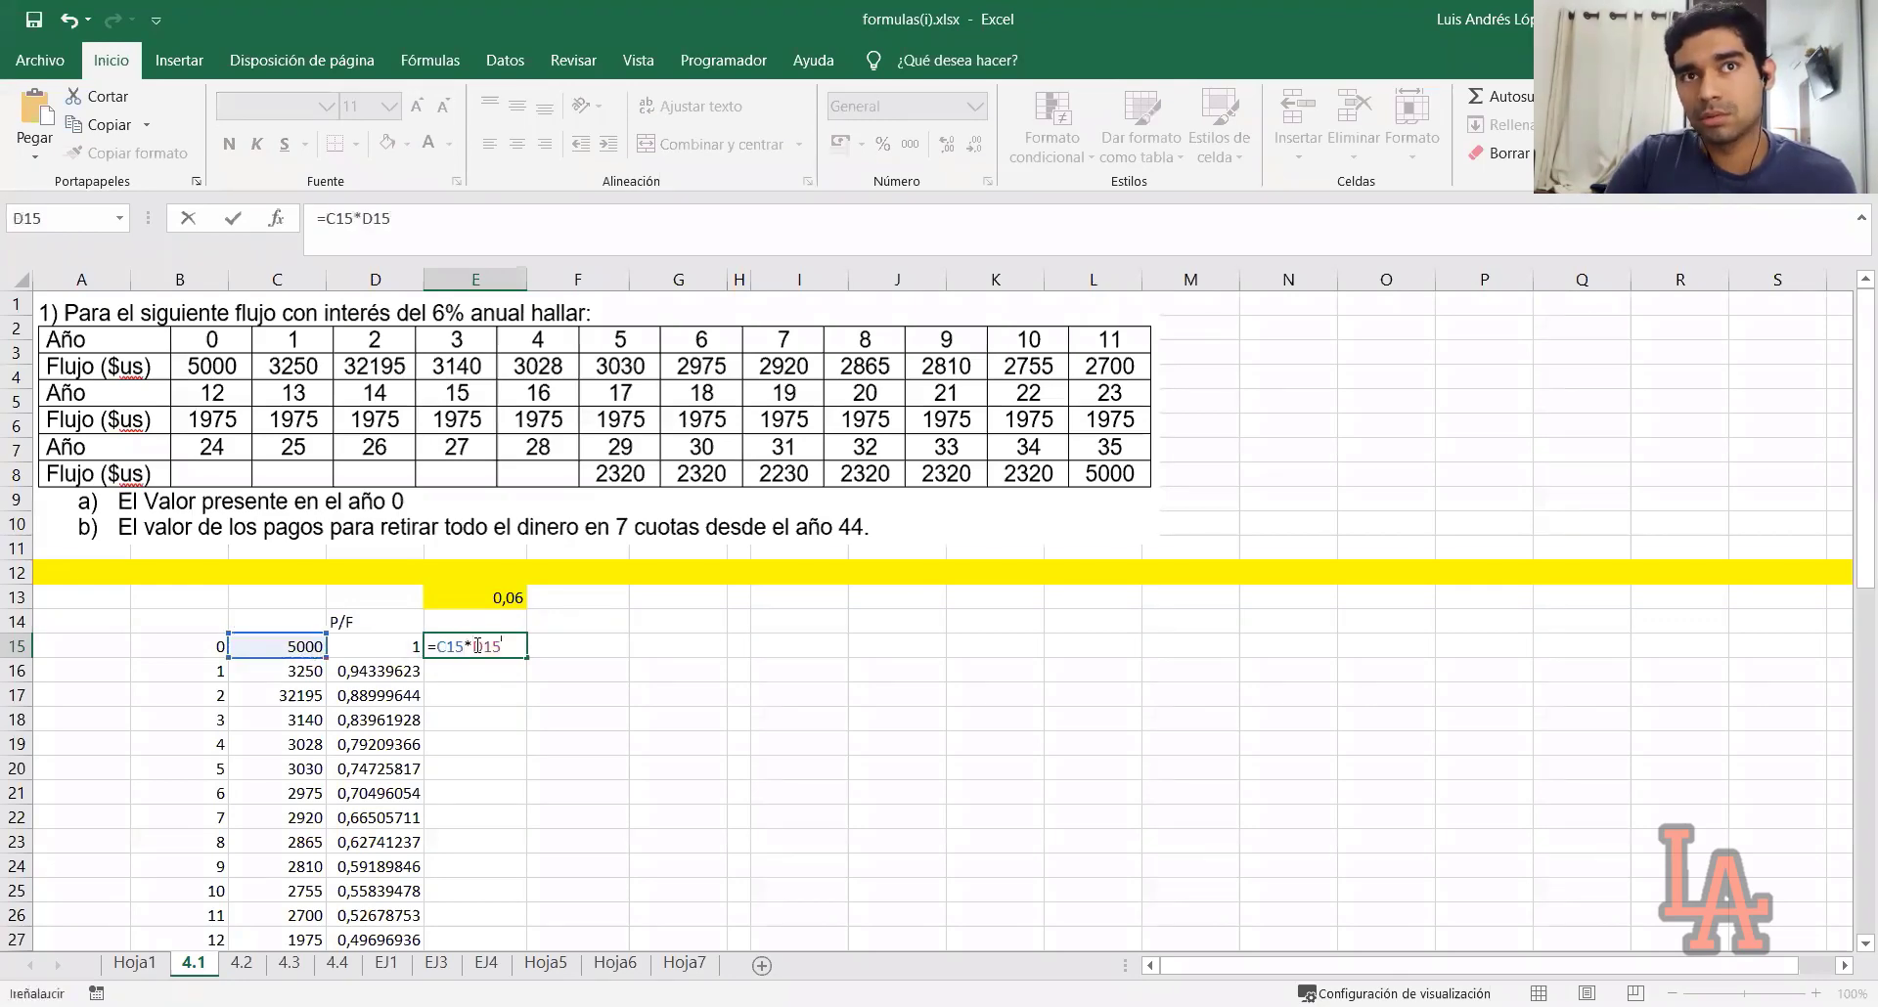
key("Left")
key("Return")
Copy the present value formula from E15 down to E50 for all remaining years
left_click(365, 670)
left_click(476, 646)
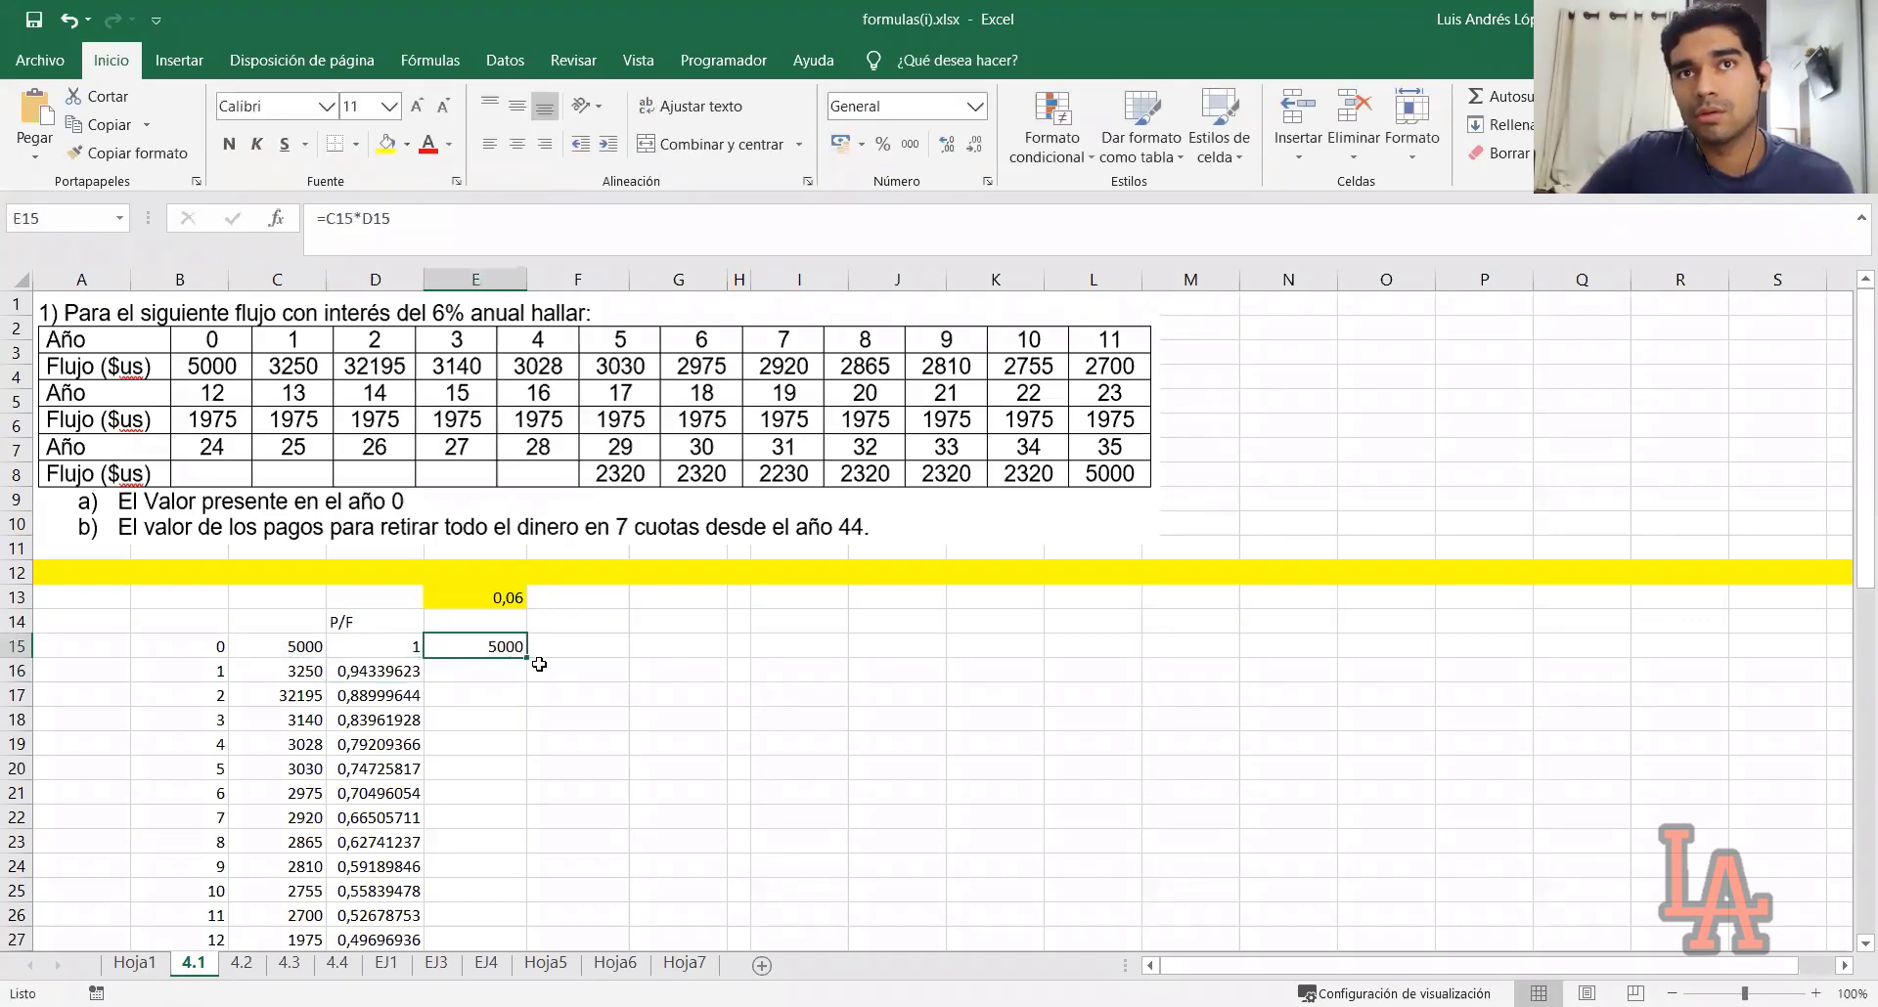
left_click_drag(526, 658, 514, 938)
left_click_drag(563, 868, 563, 867)
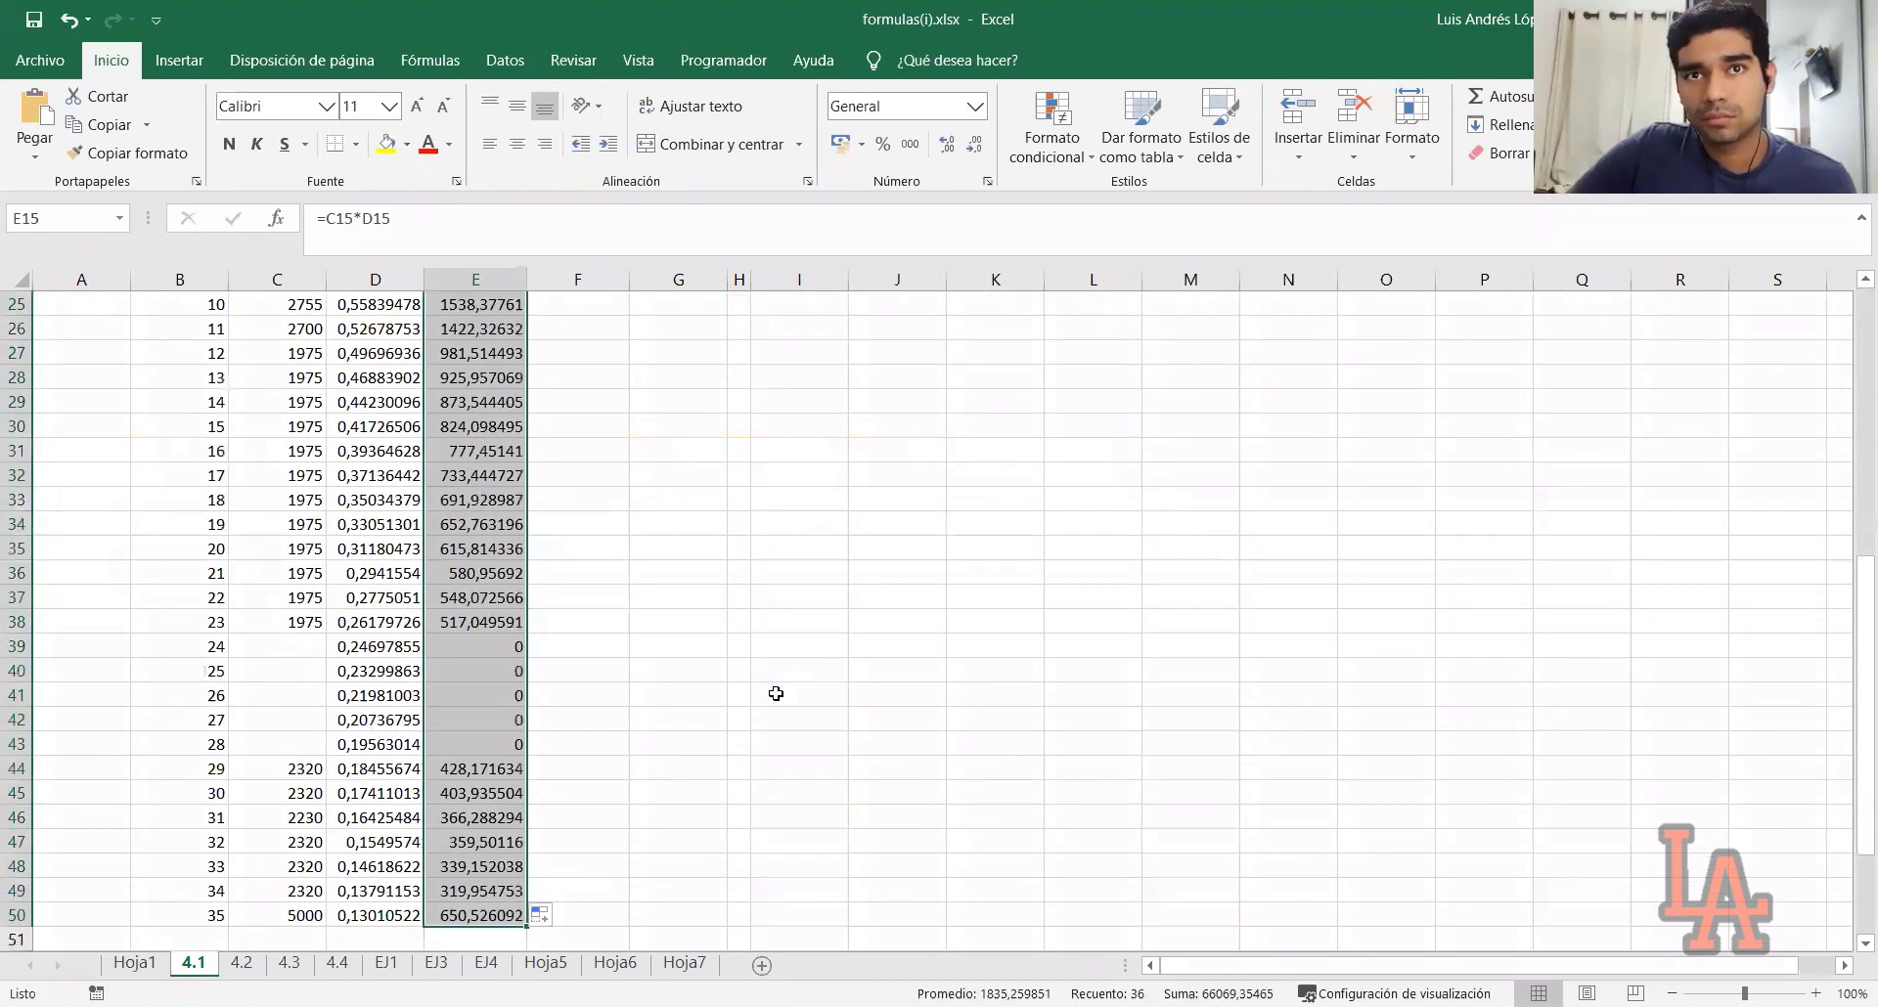
scroll(768, 684, "up", 8)
left_click(646, 670)
Total the yearly present values in cell E14 with =SUMA(E15:E50)
left_click(544, 614)
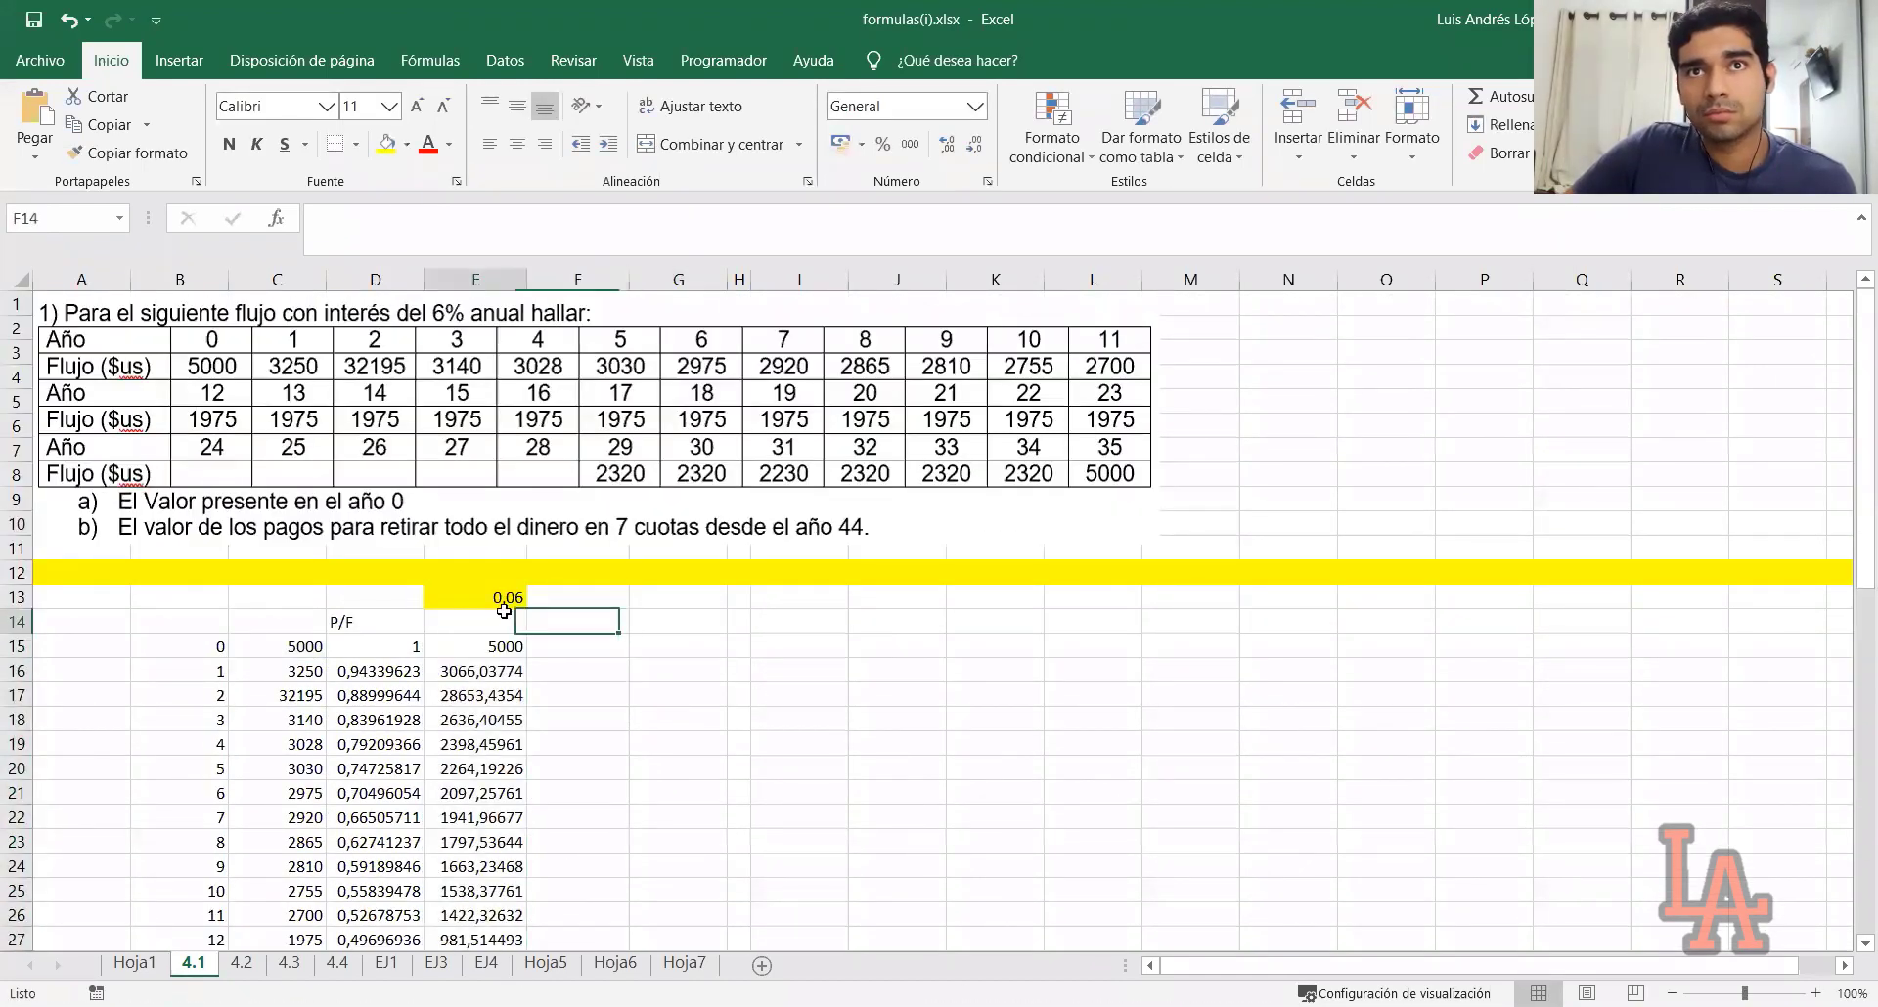
key("Left")
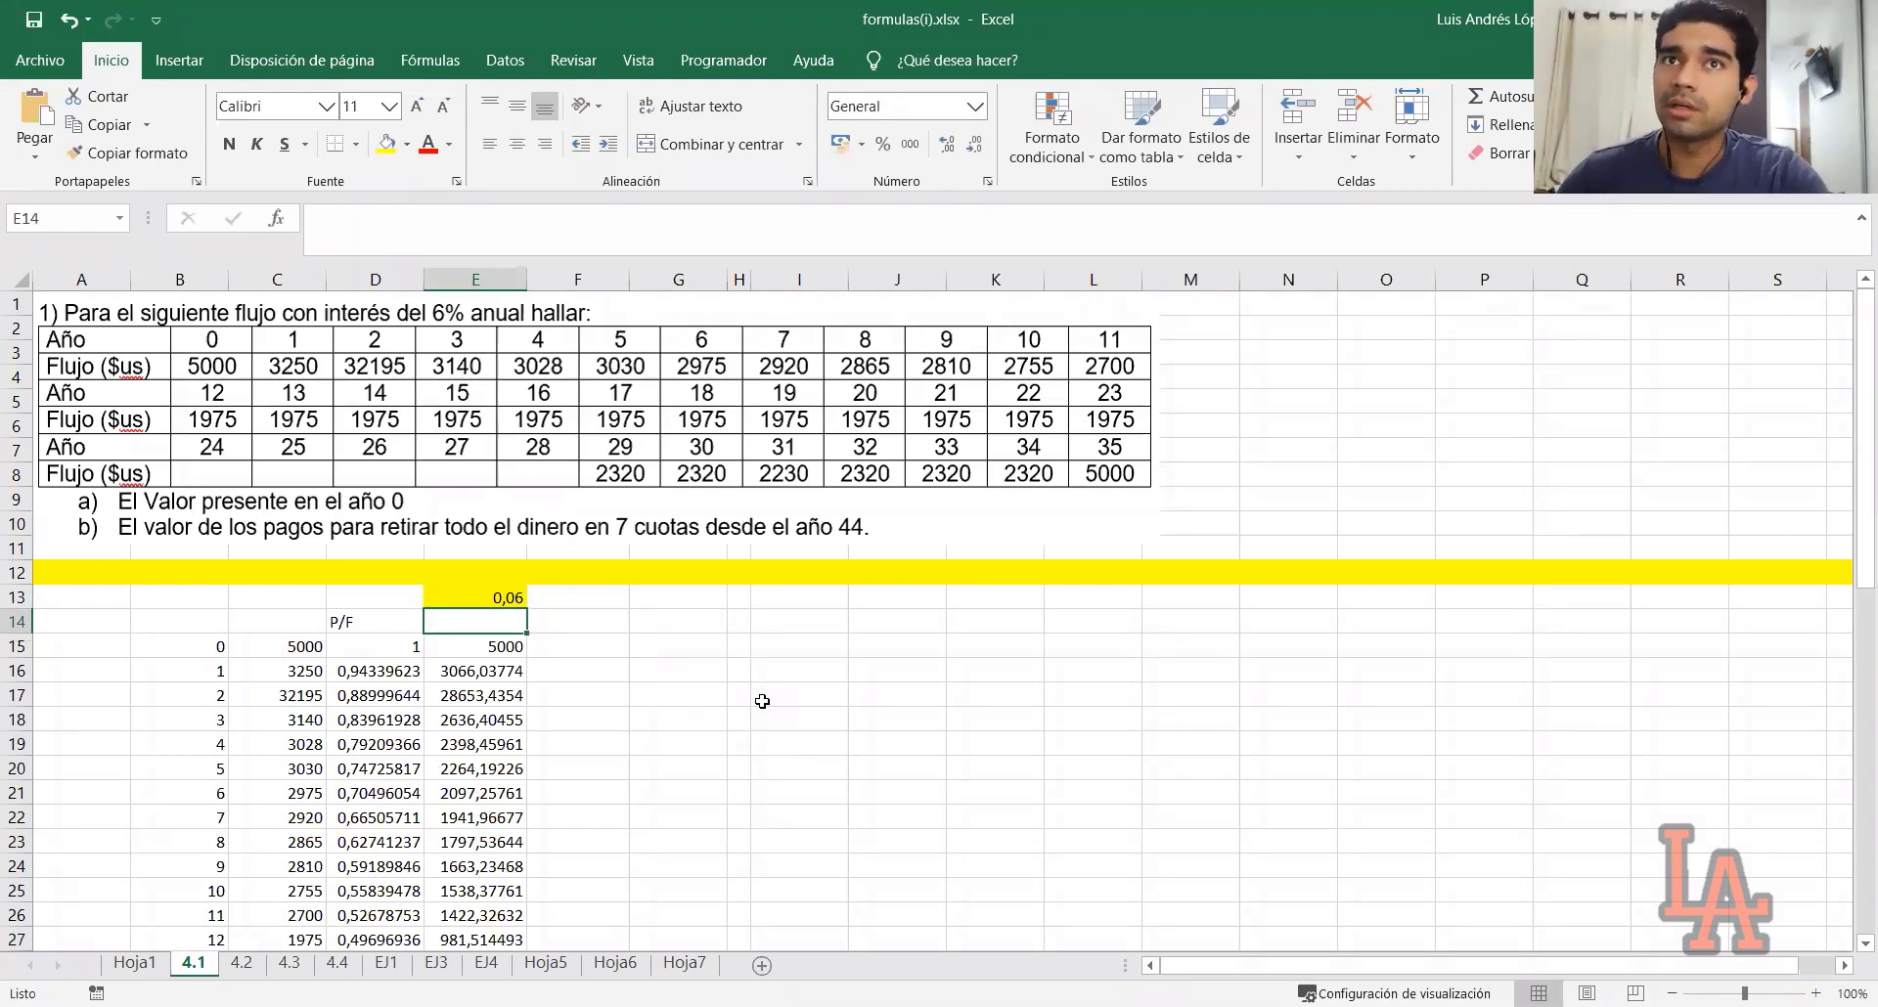
left_click(1491, 104)
left_click(484, 671)
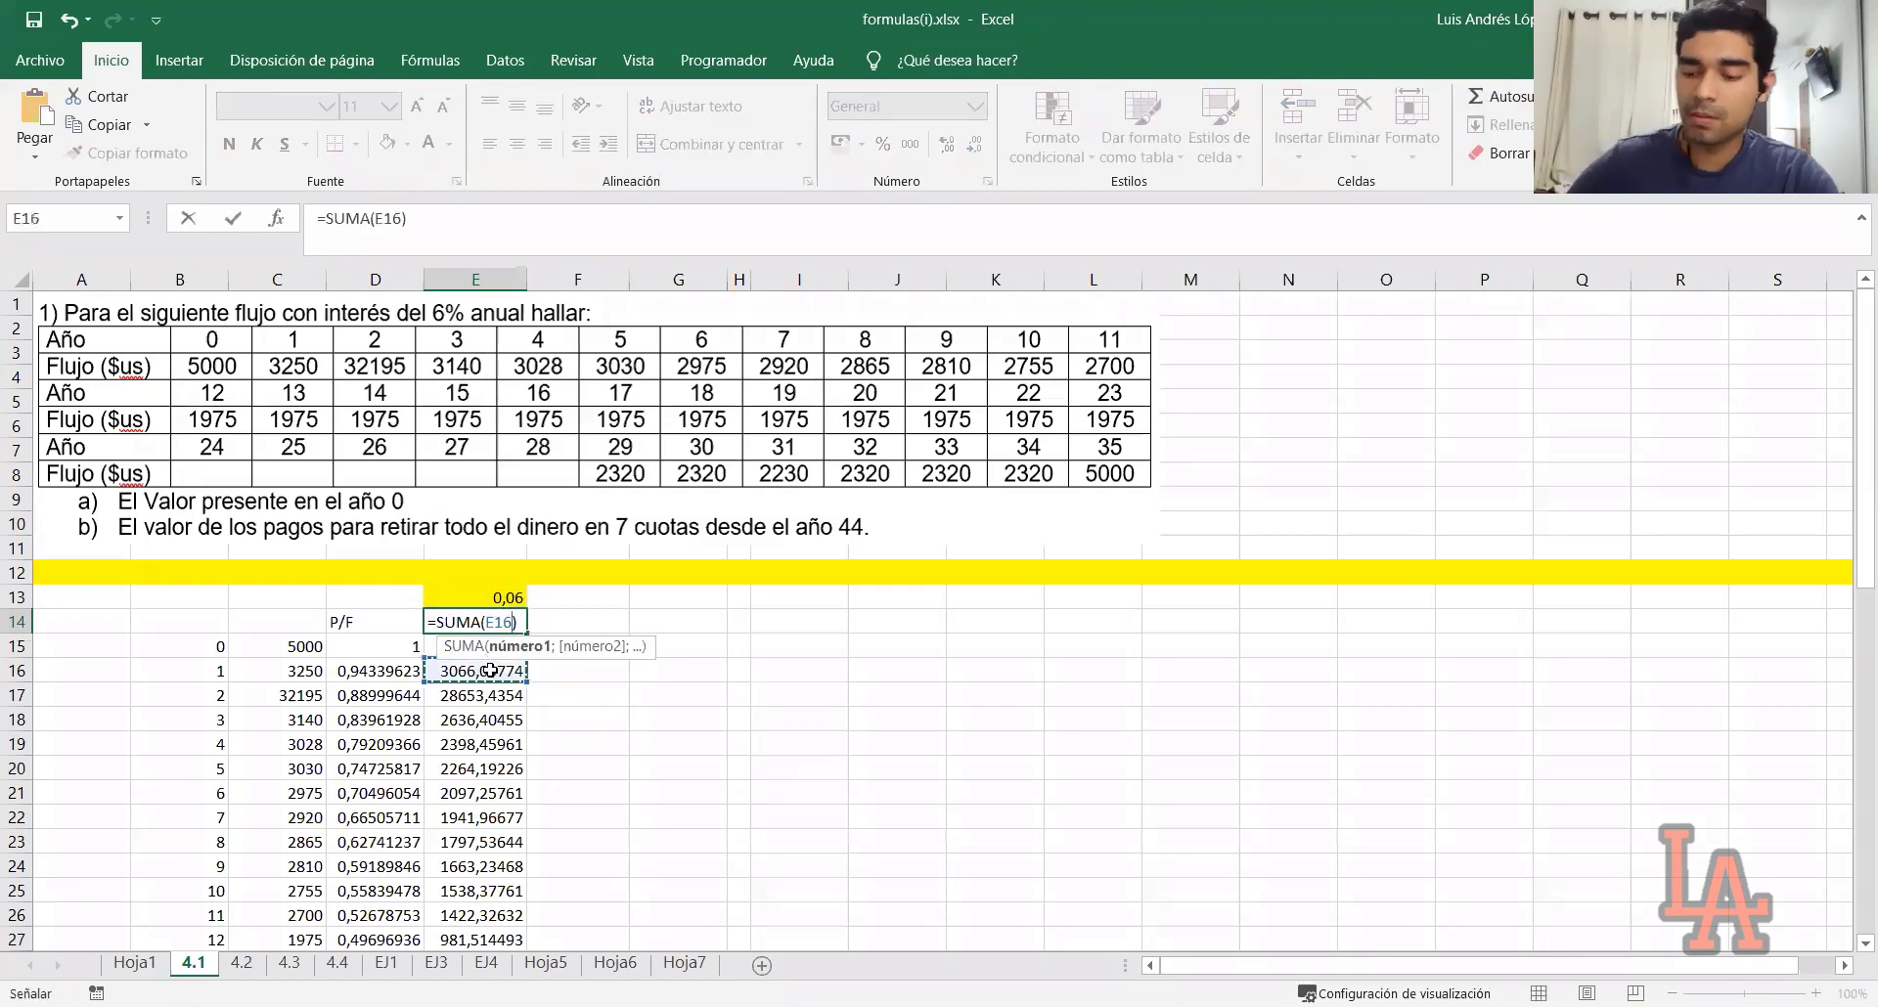
key("Up")
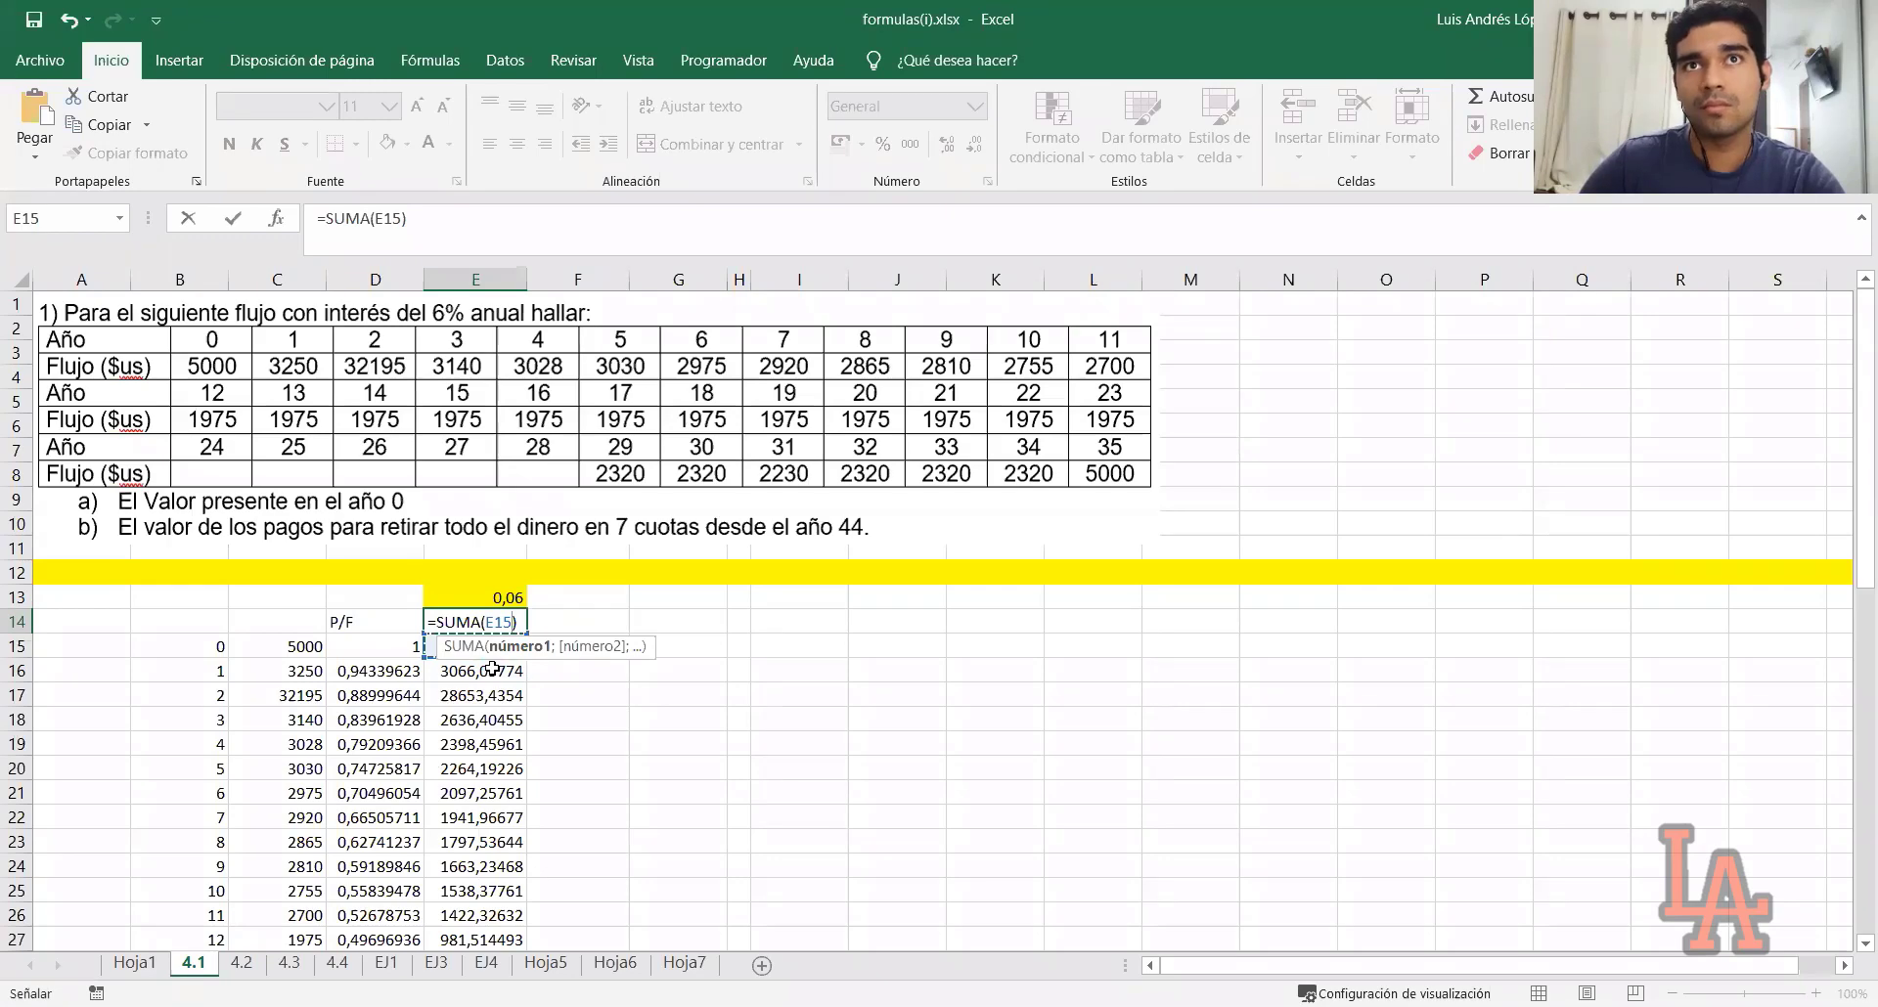
key("ctrl+shift+Down")
key("Return")
scroll(489, 646, "up", 5)
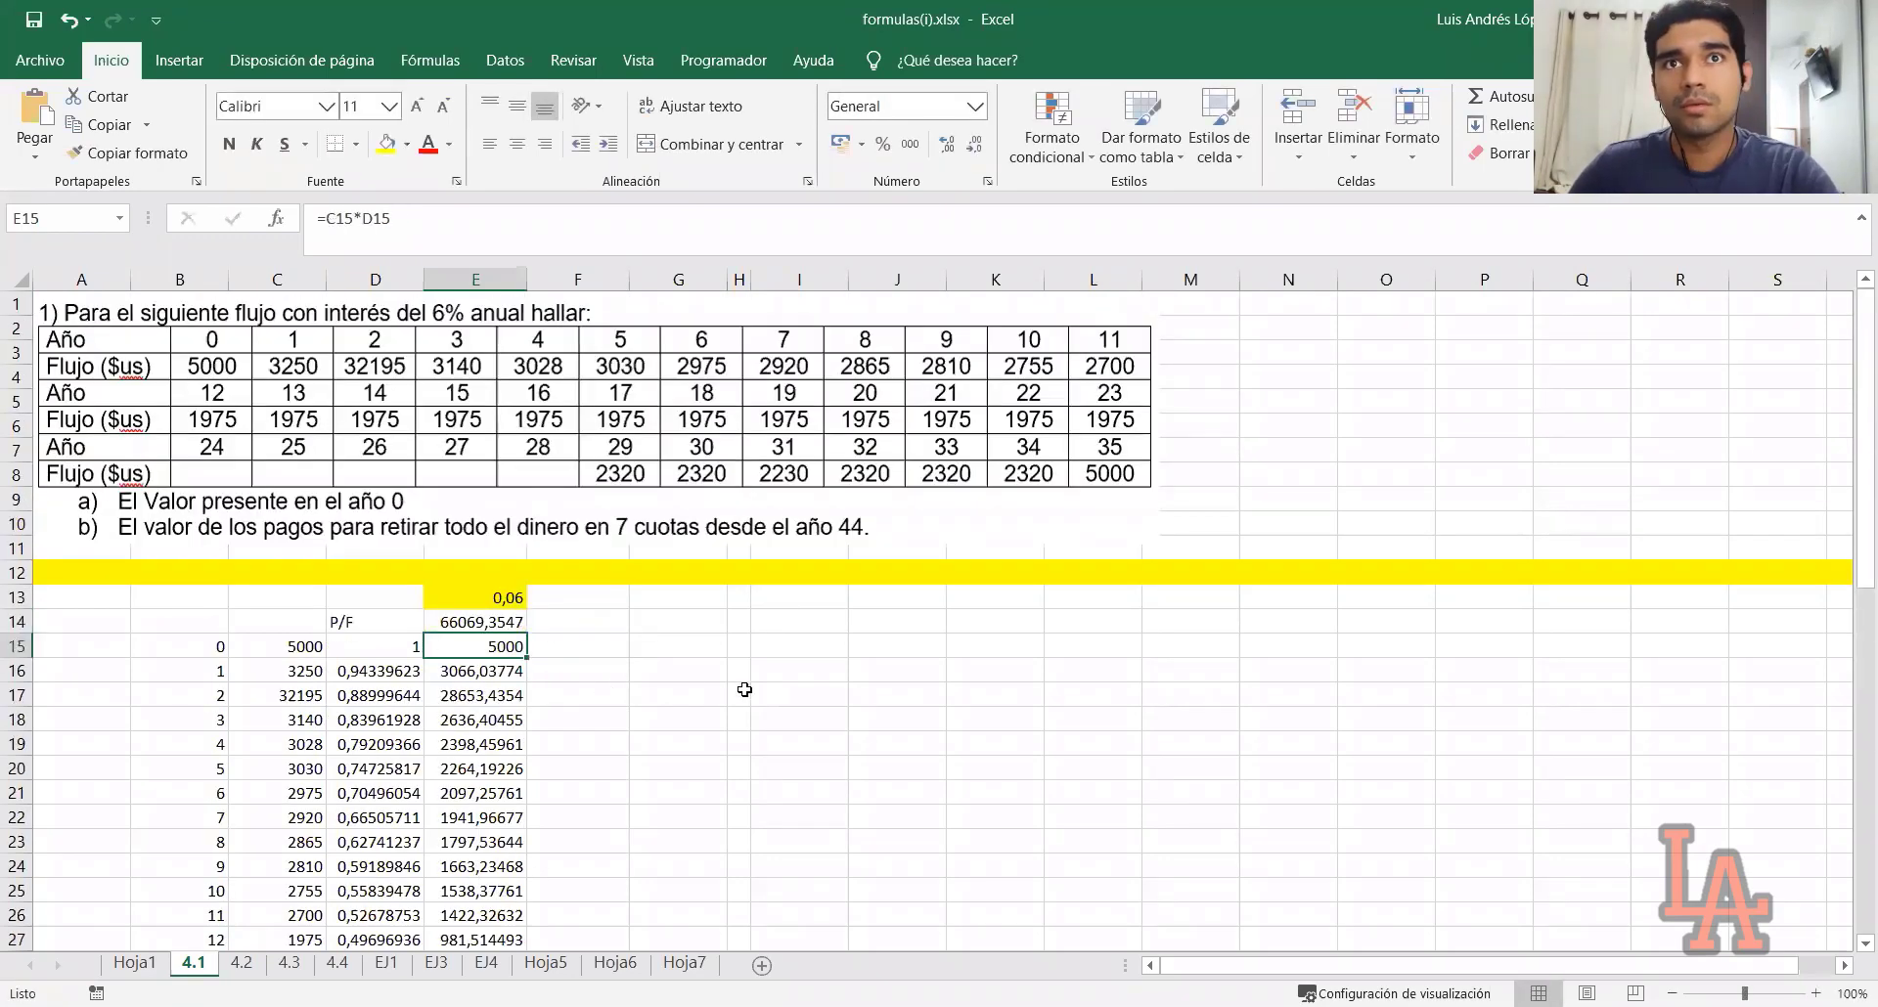
Highlight the present value total in E14 with a green fill and bold text
left_click(486, 626)
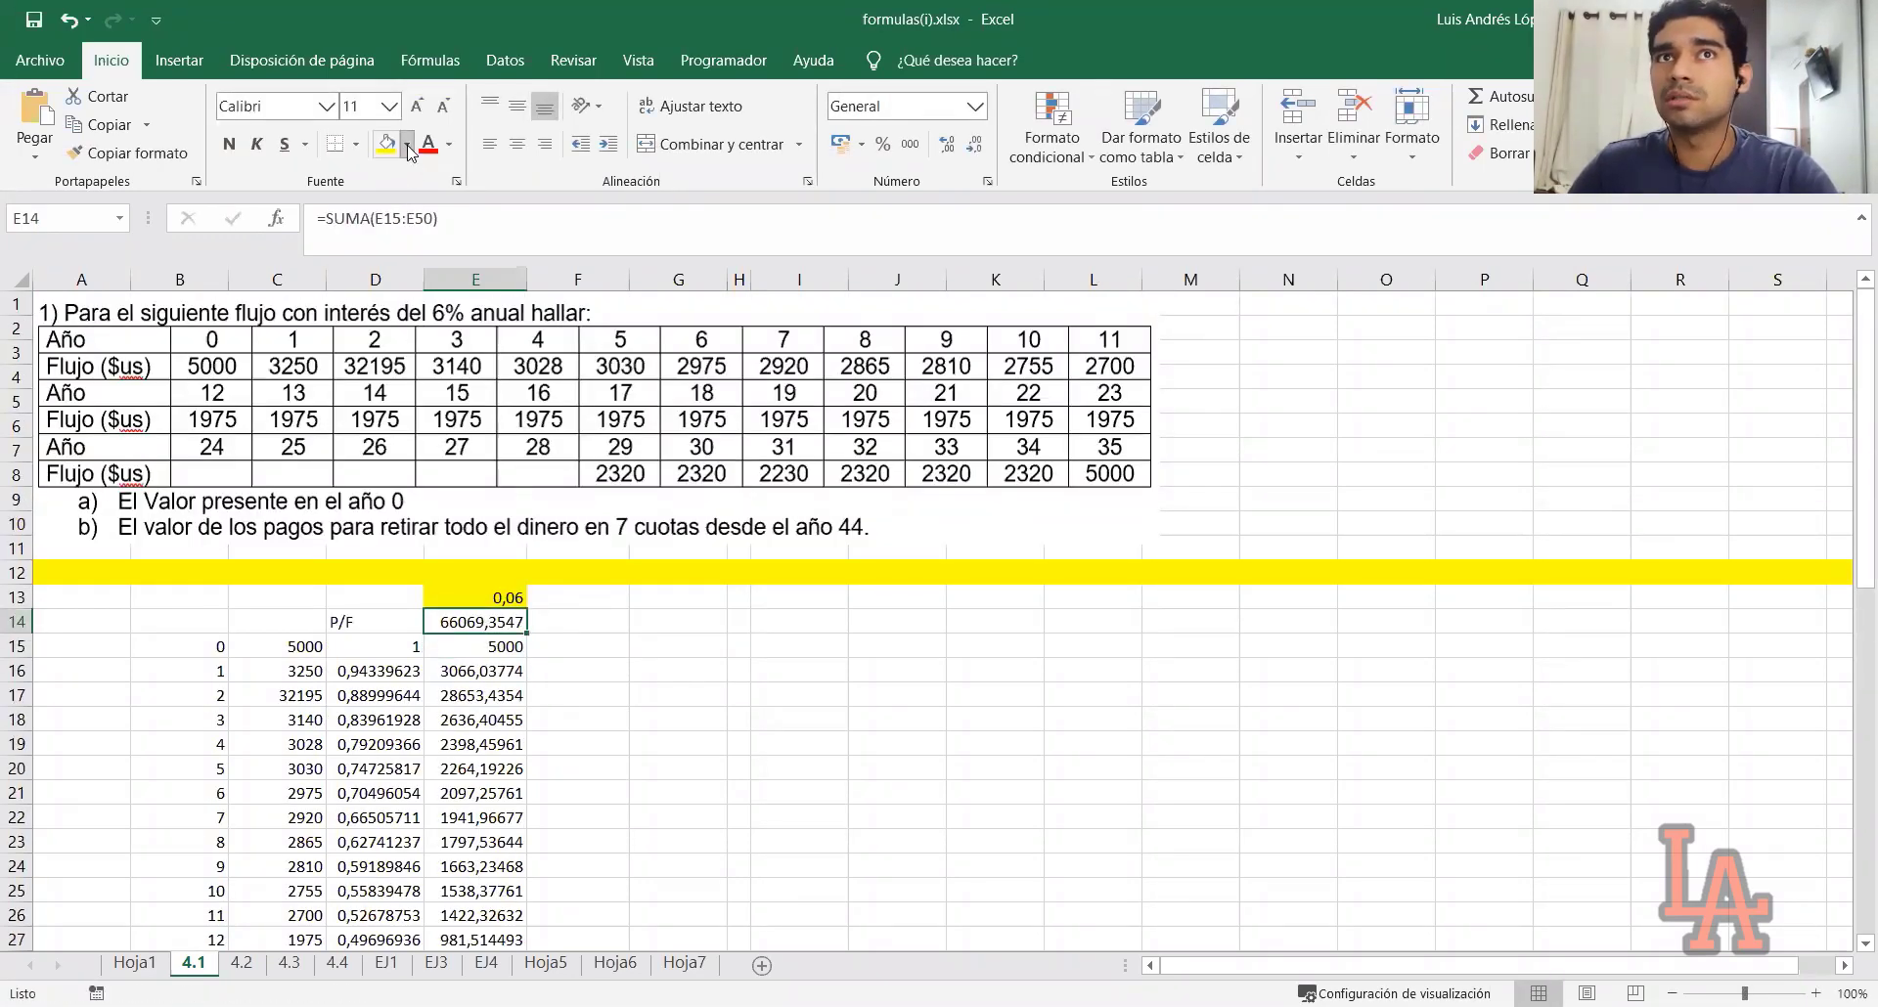
left_click(387, 144)
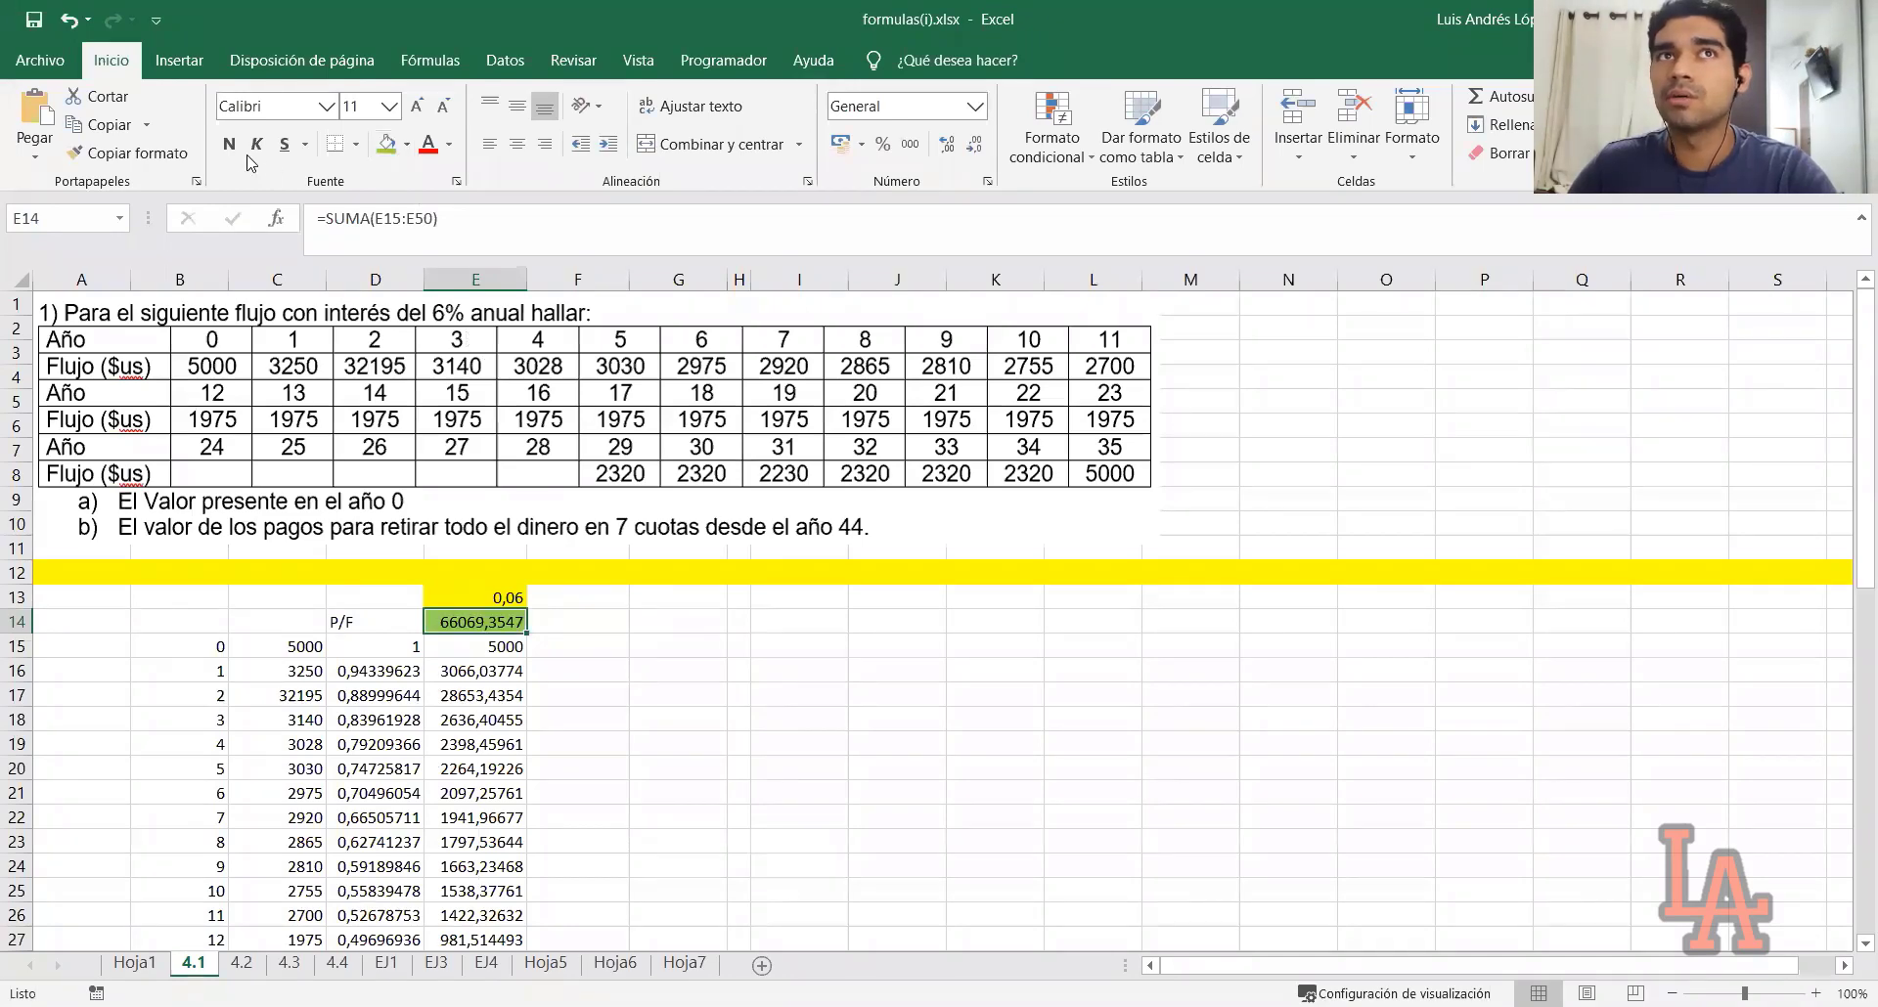
left_click(229, 144)
left_click(691, 671)
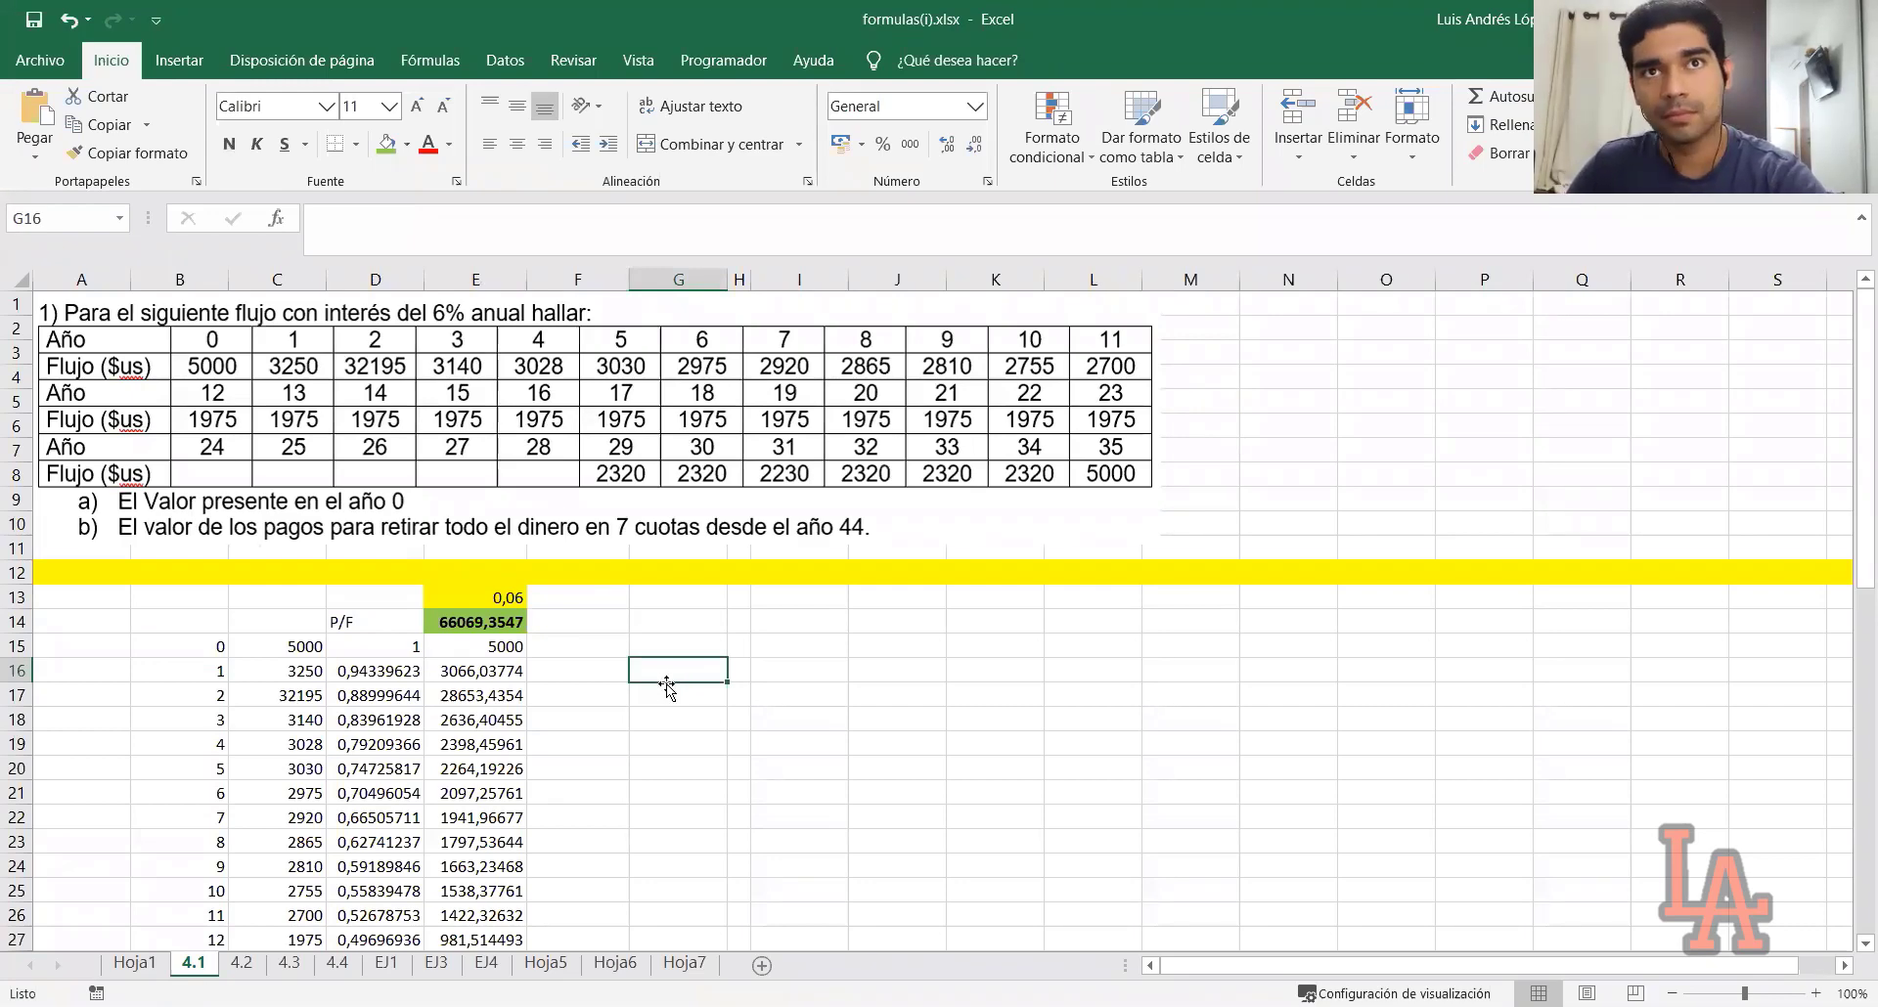
left_click(600, 689)
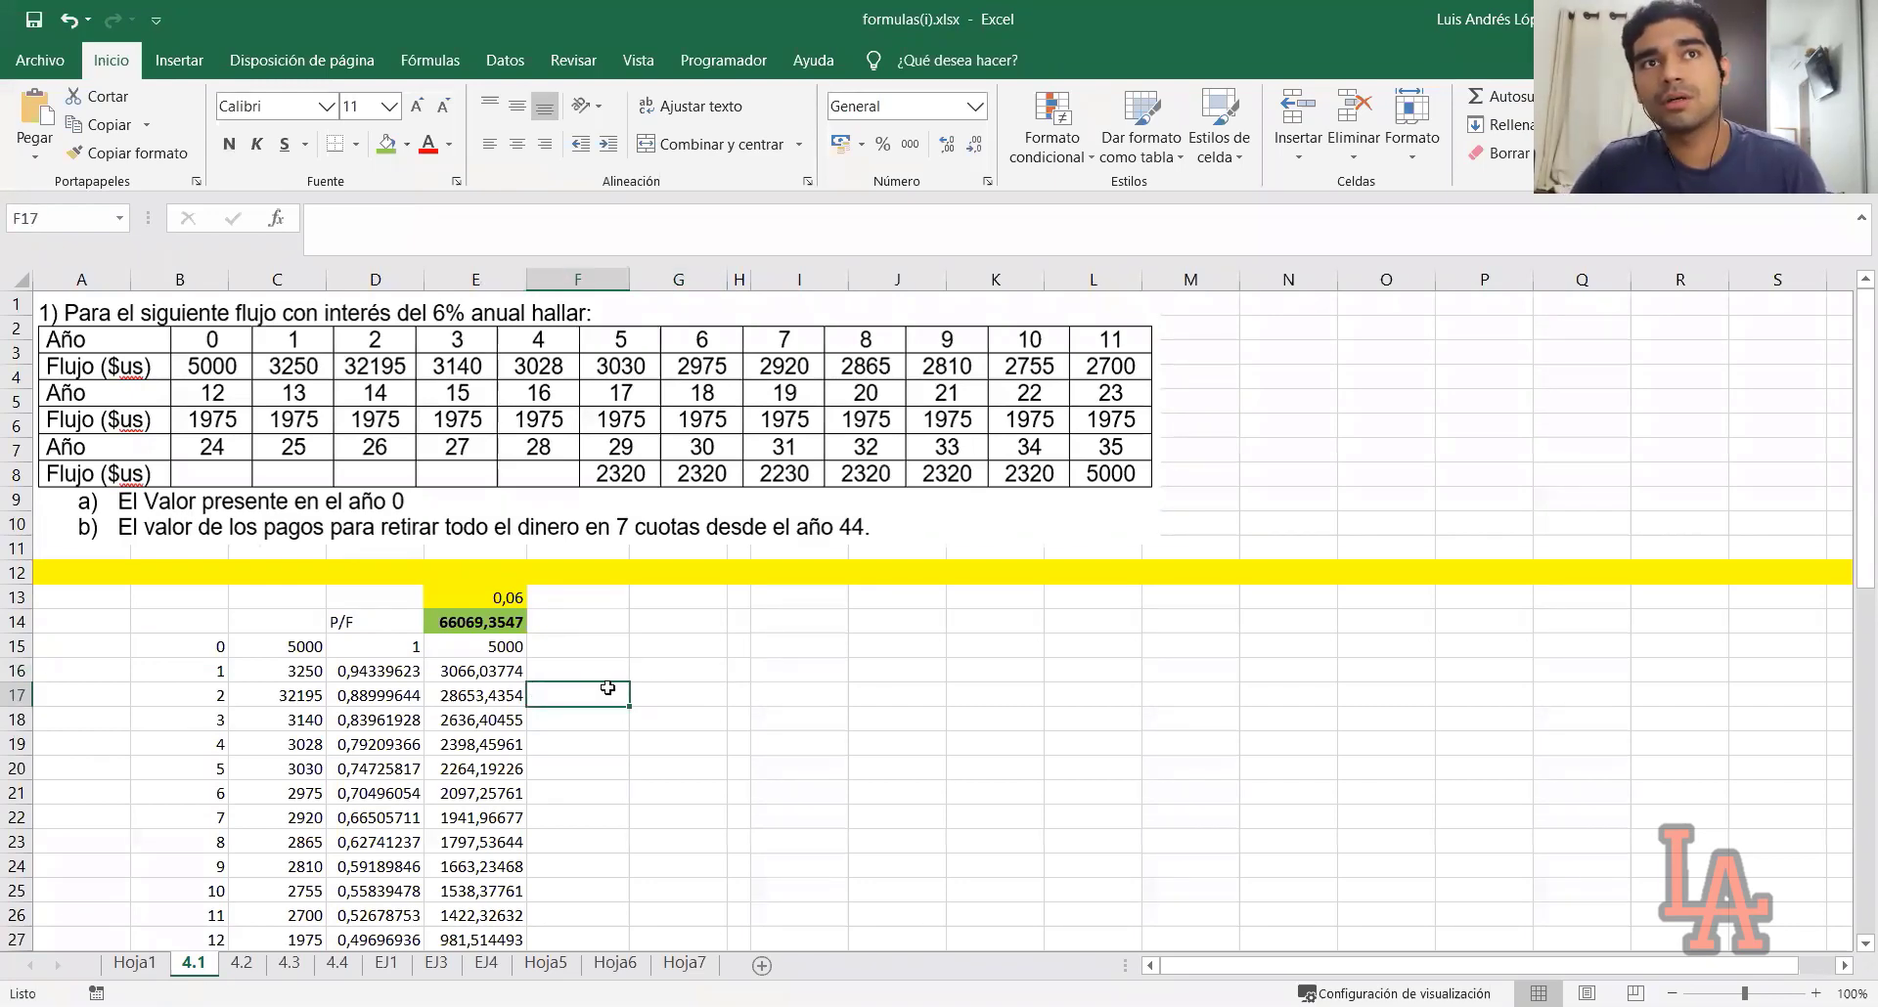
Label the total by entering "Respuesta al inciso a)" in cell F14
left_click(592, 623)
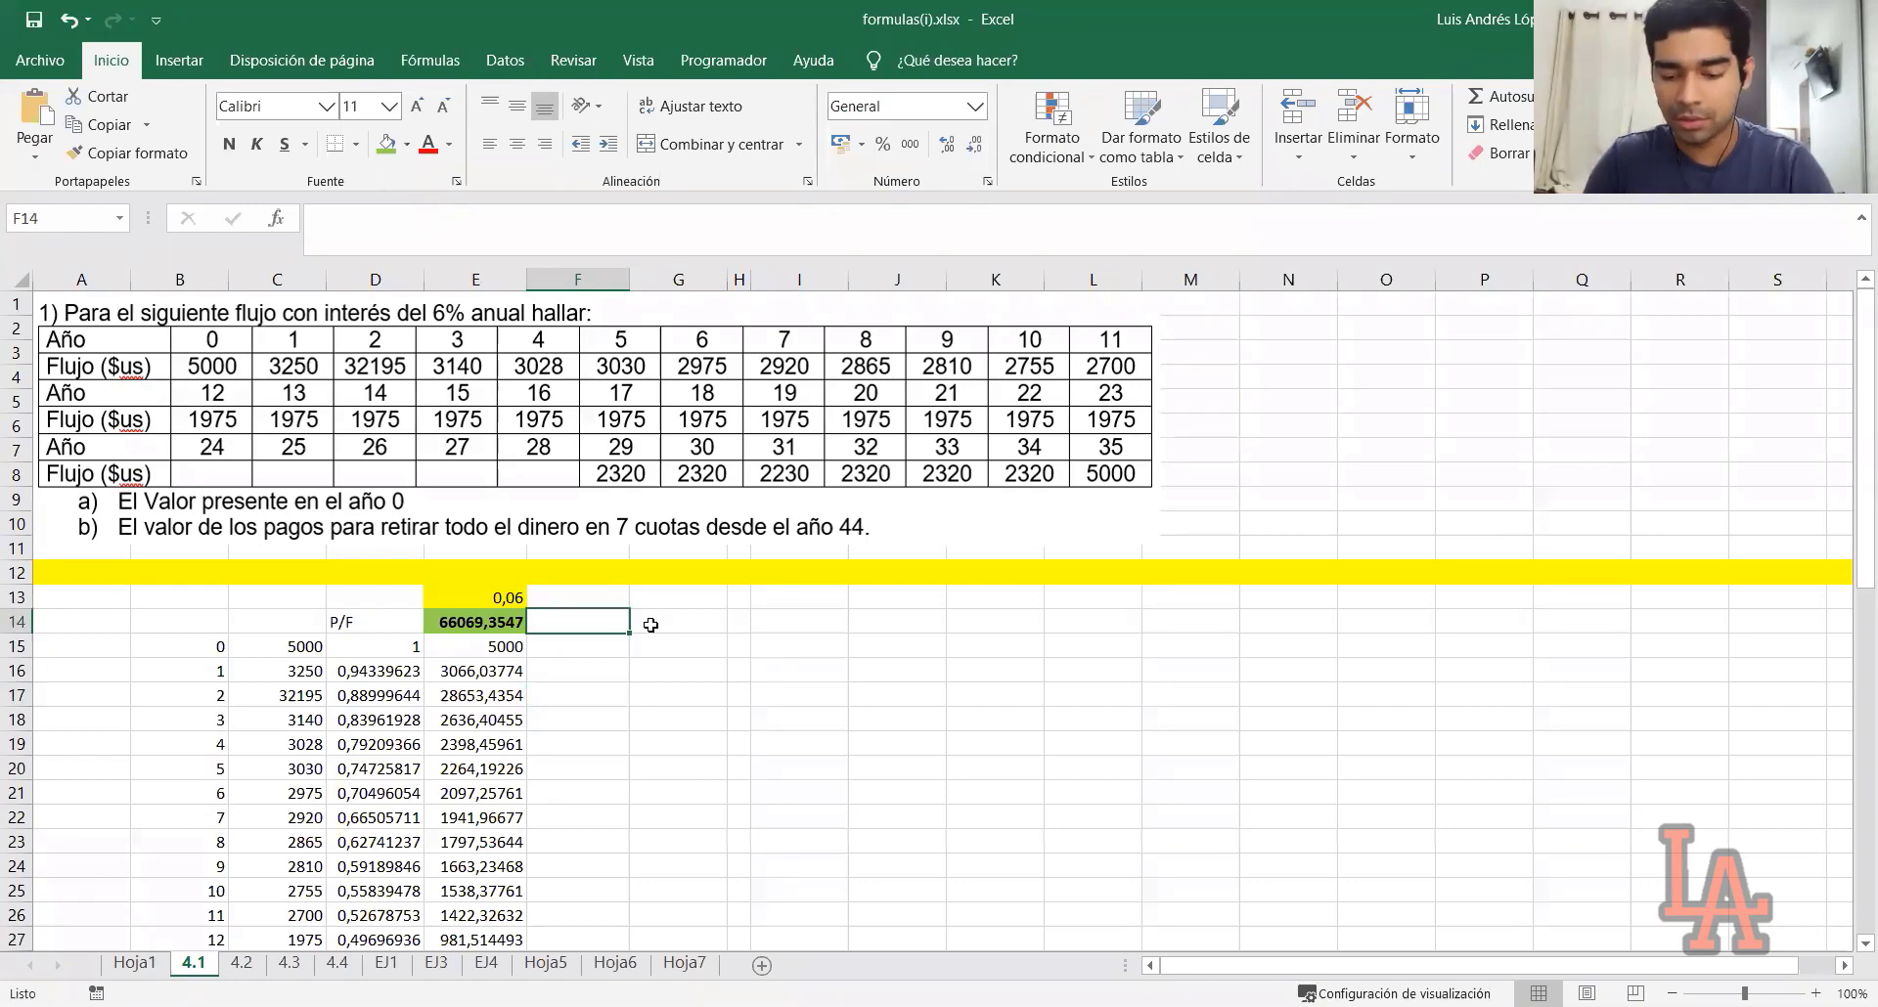
type("a)")
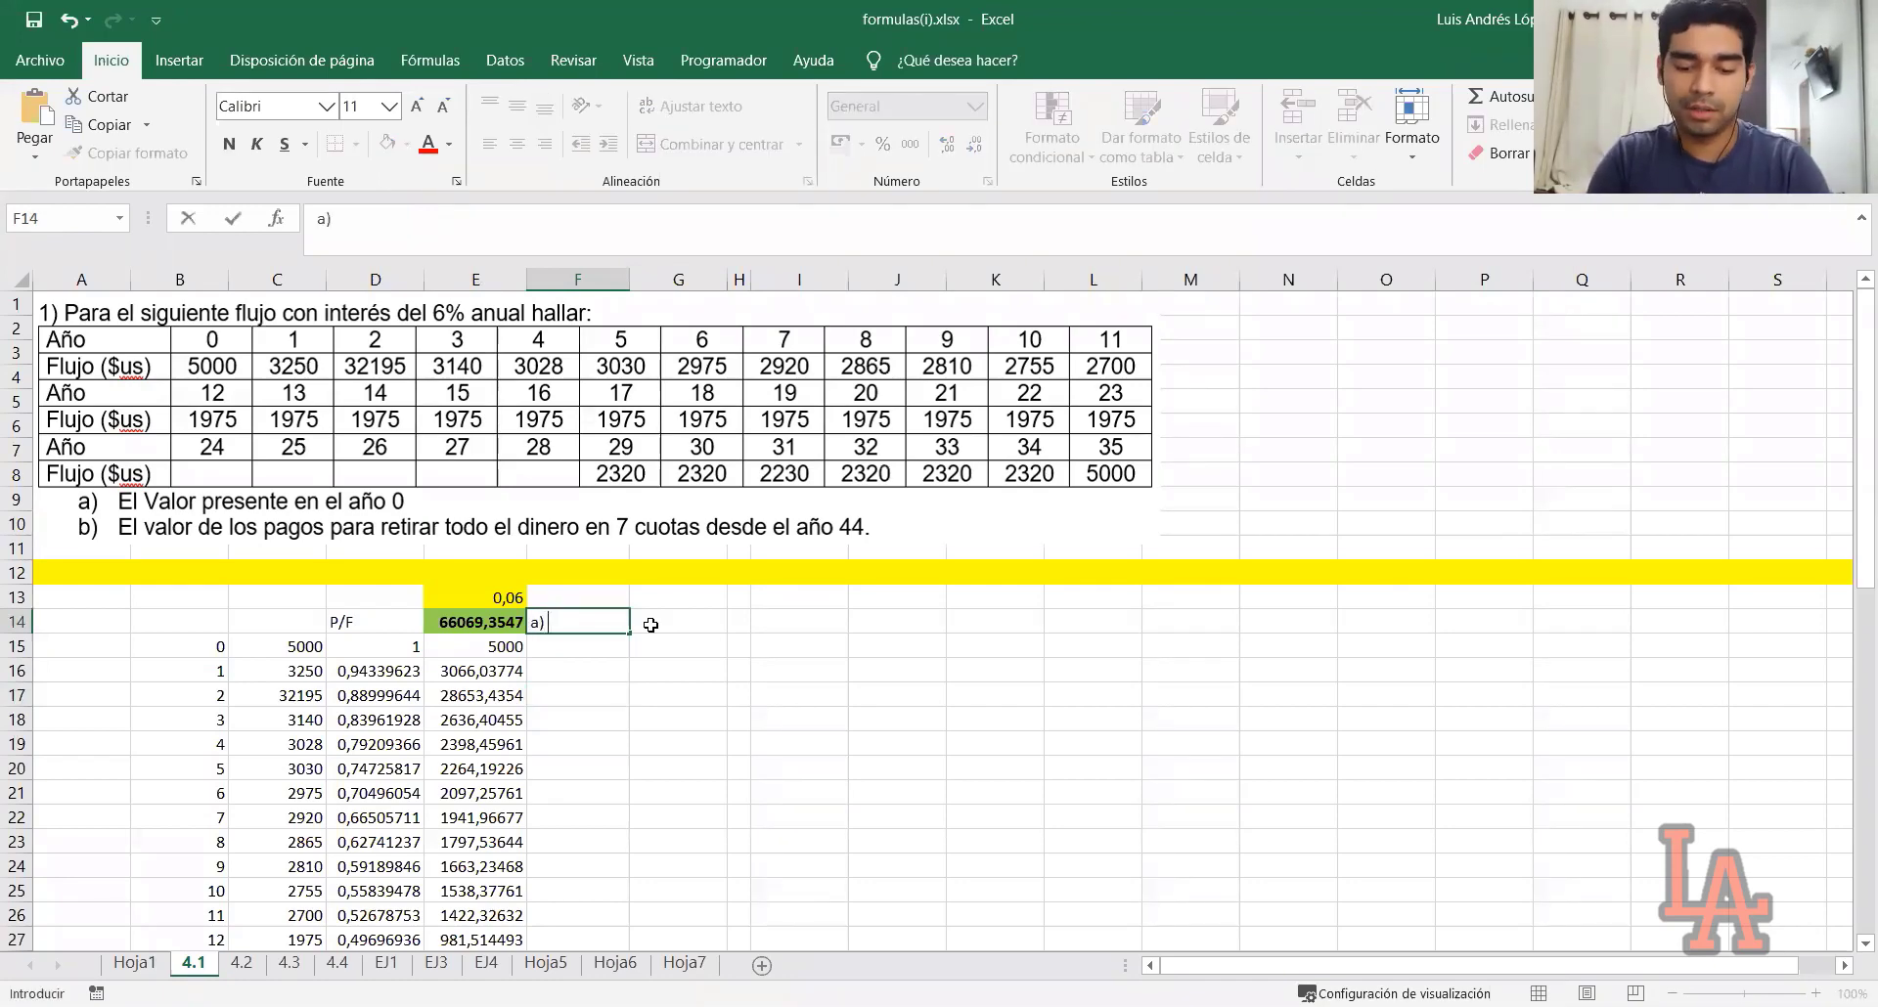
type(" respuesta")
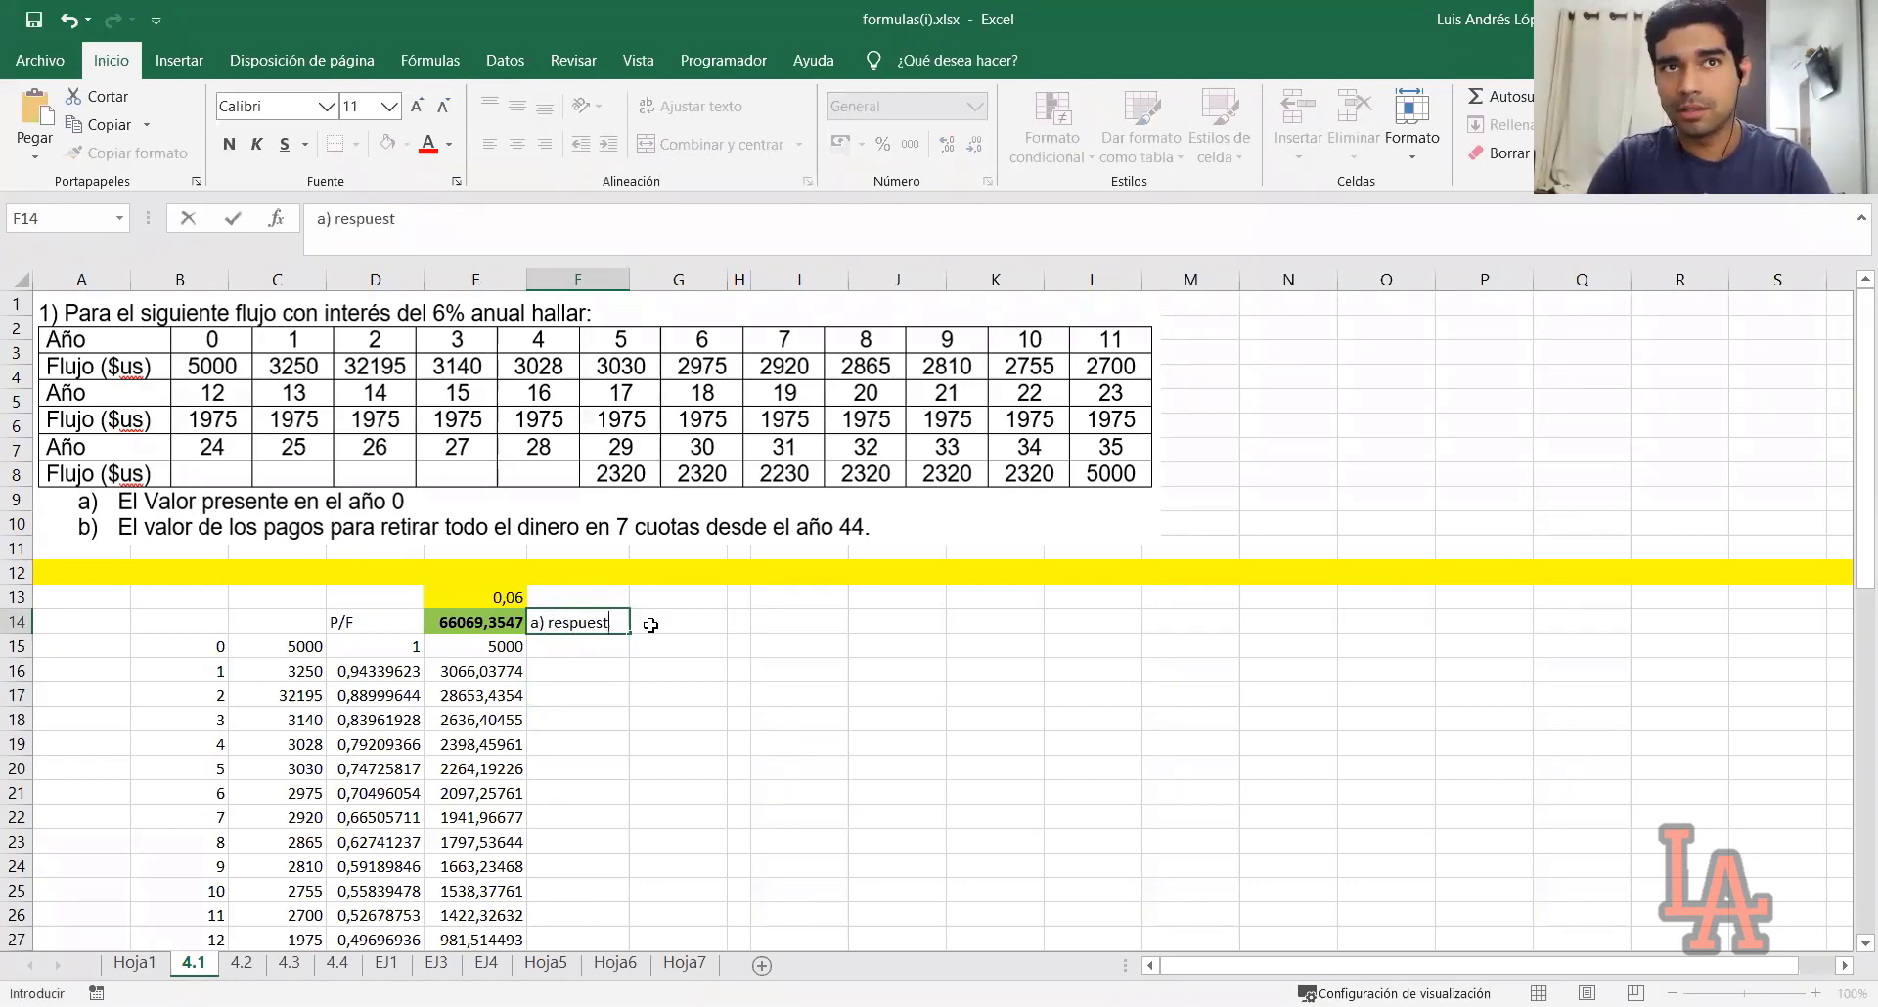
key("BackSpace")
key("BackSpace")
key("BackSpace")
key("BackSpace")
key("BackSpace")
key("BackSpace")
key("BackSpace")
key("BackSpace")
key("BackSpace")
key("BackSpace")
key("BackSpace")
type("Respu")
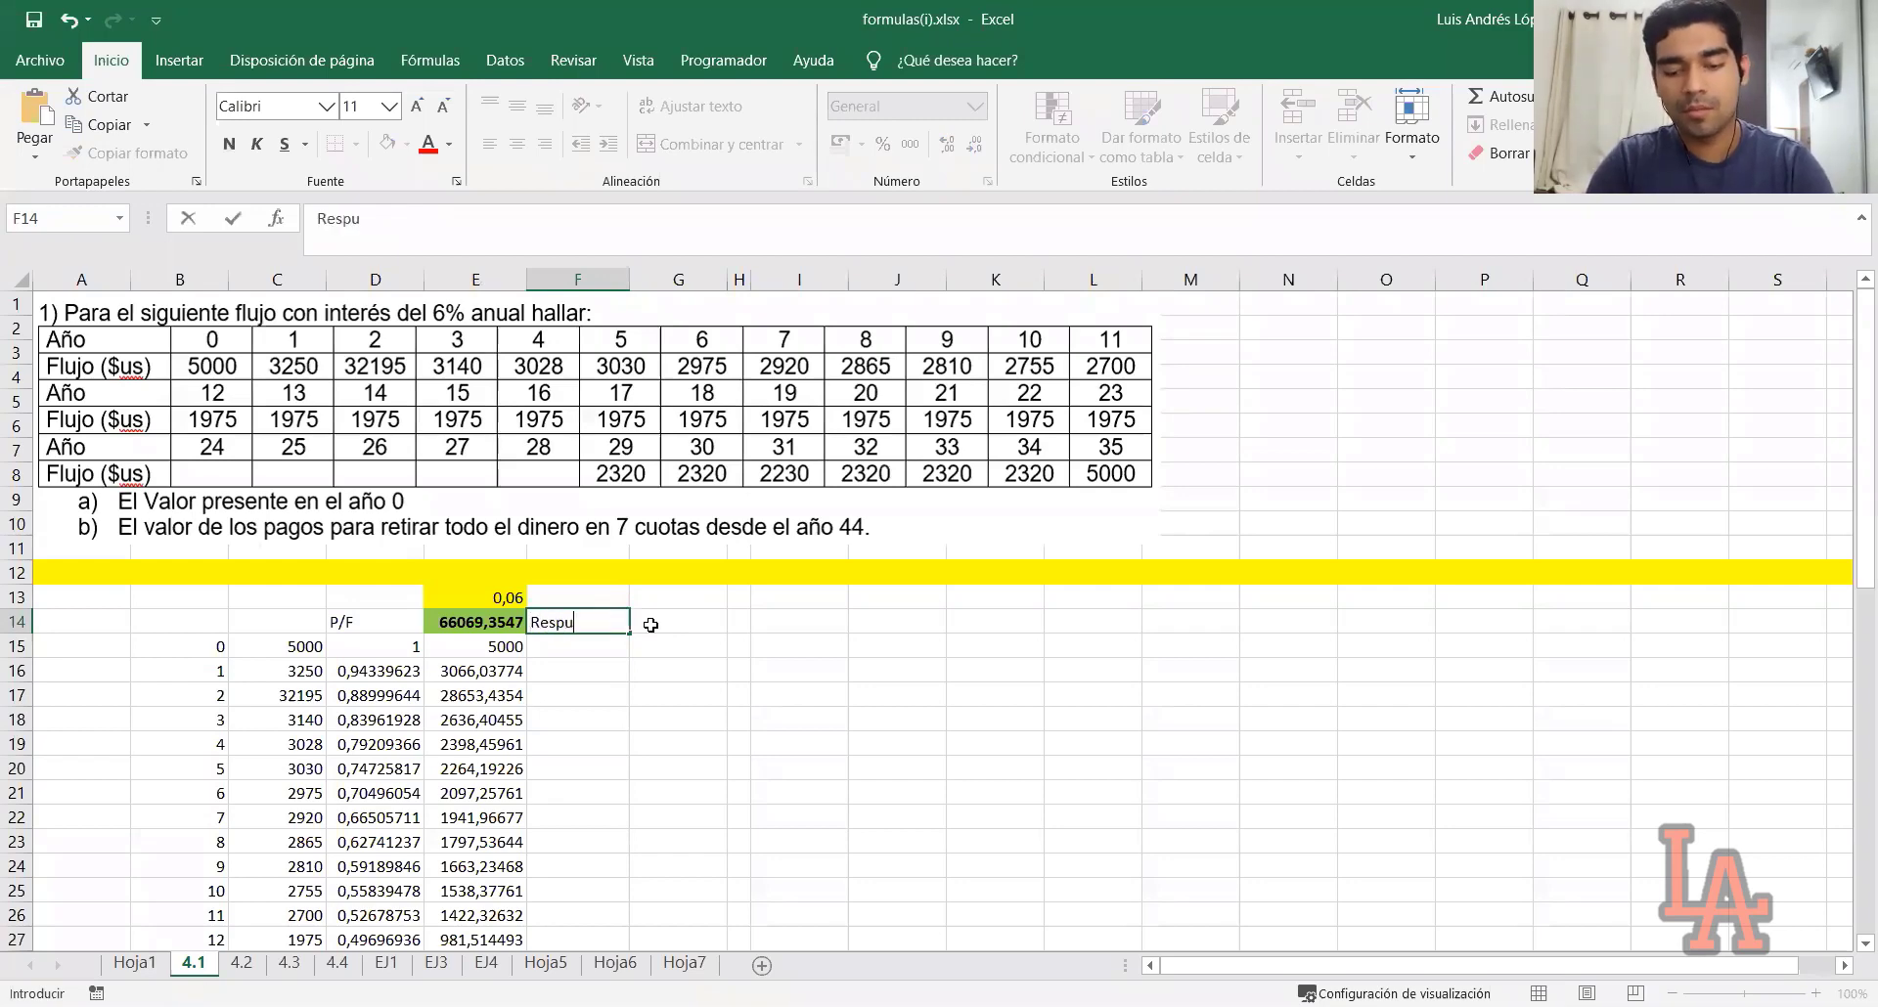
type("esta al incis")
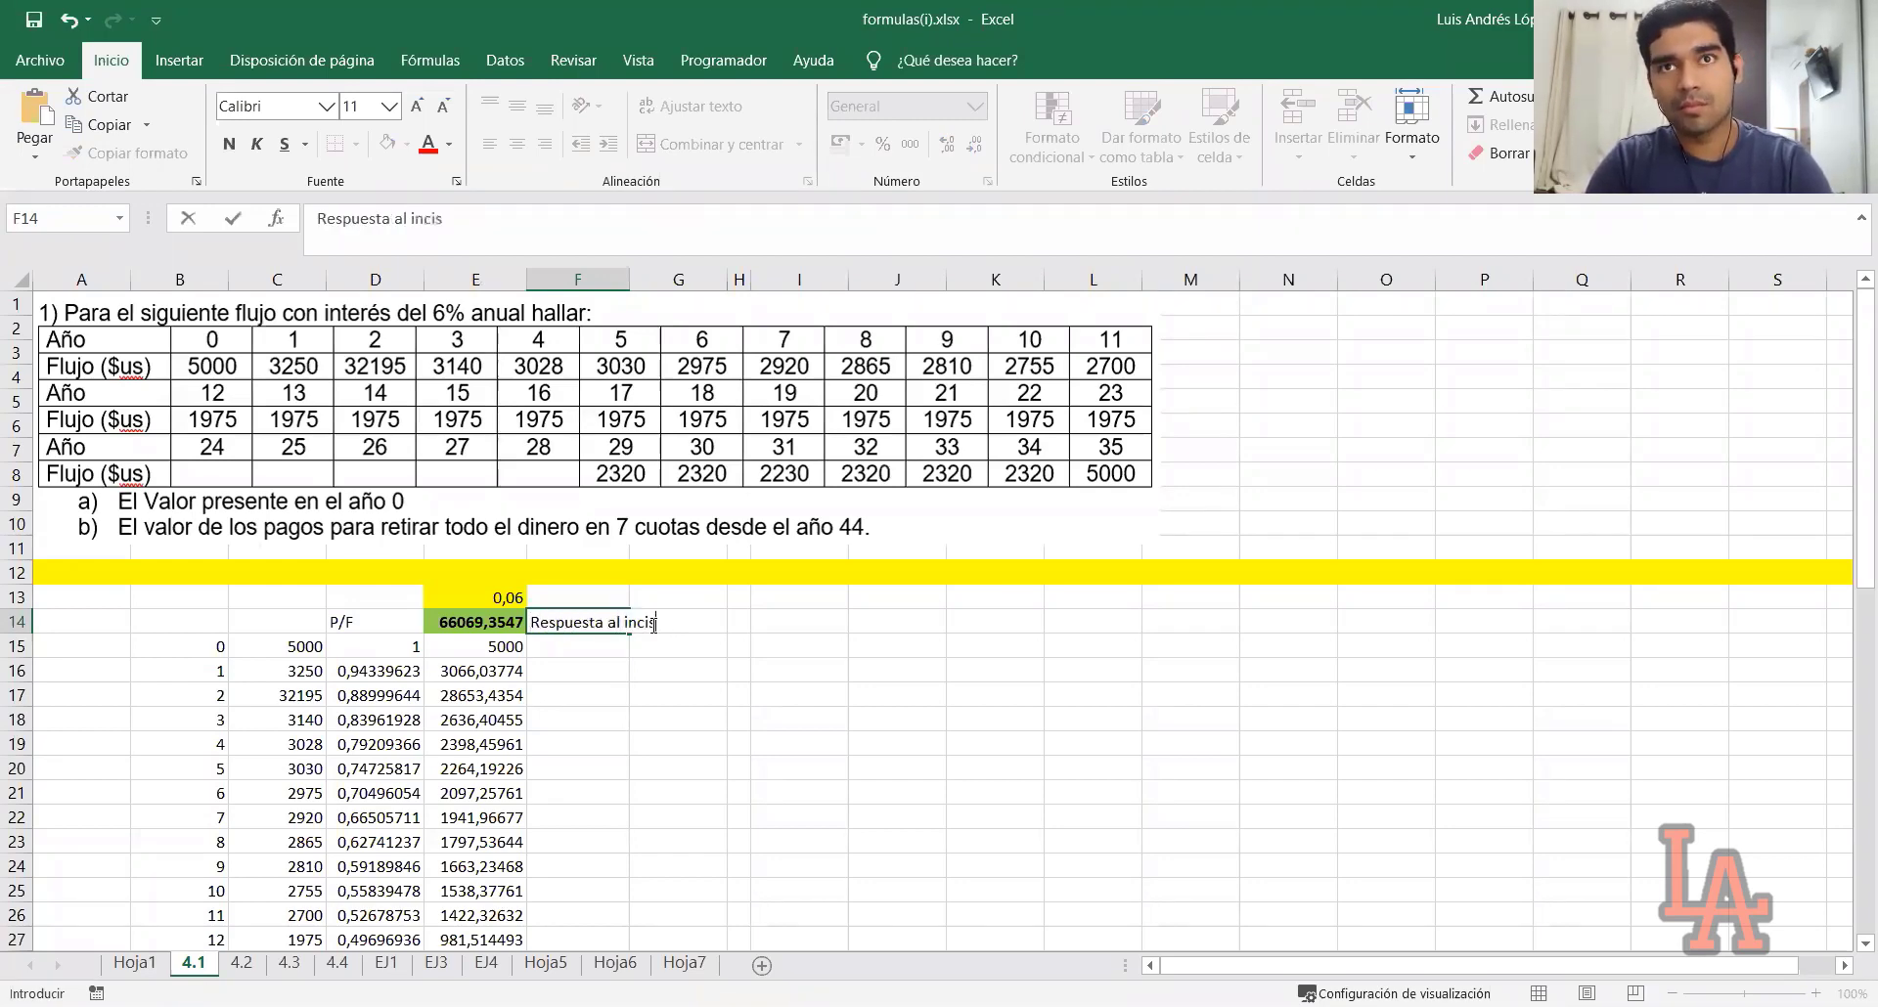
type("o a)")
key("Return")
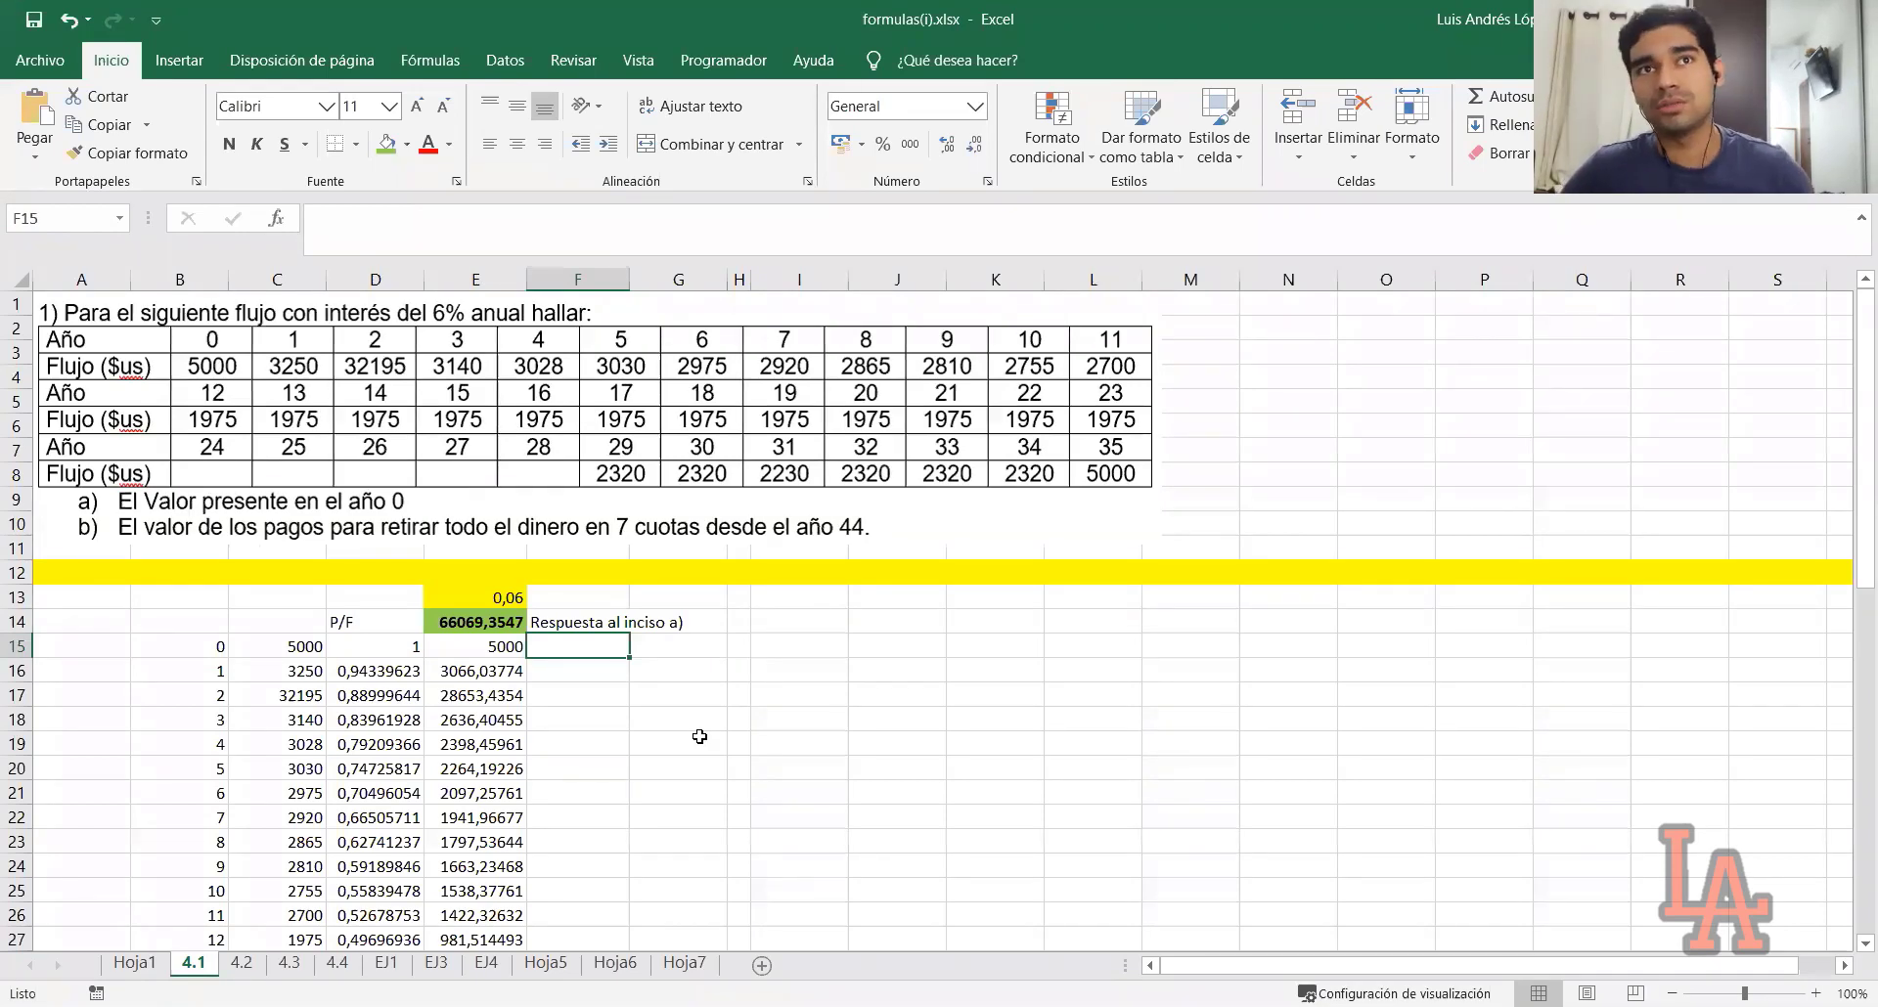
Write the withdrawal annuity expression A(P/A;6%;7) as text in cell N16
left_click(1204, 737)
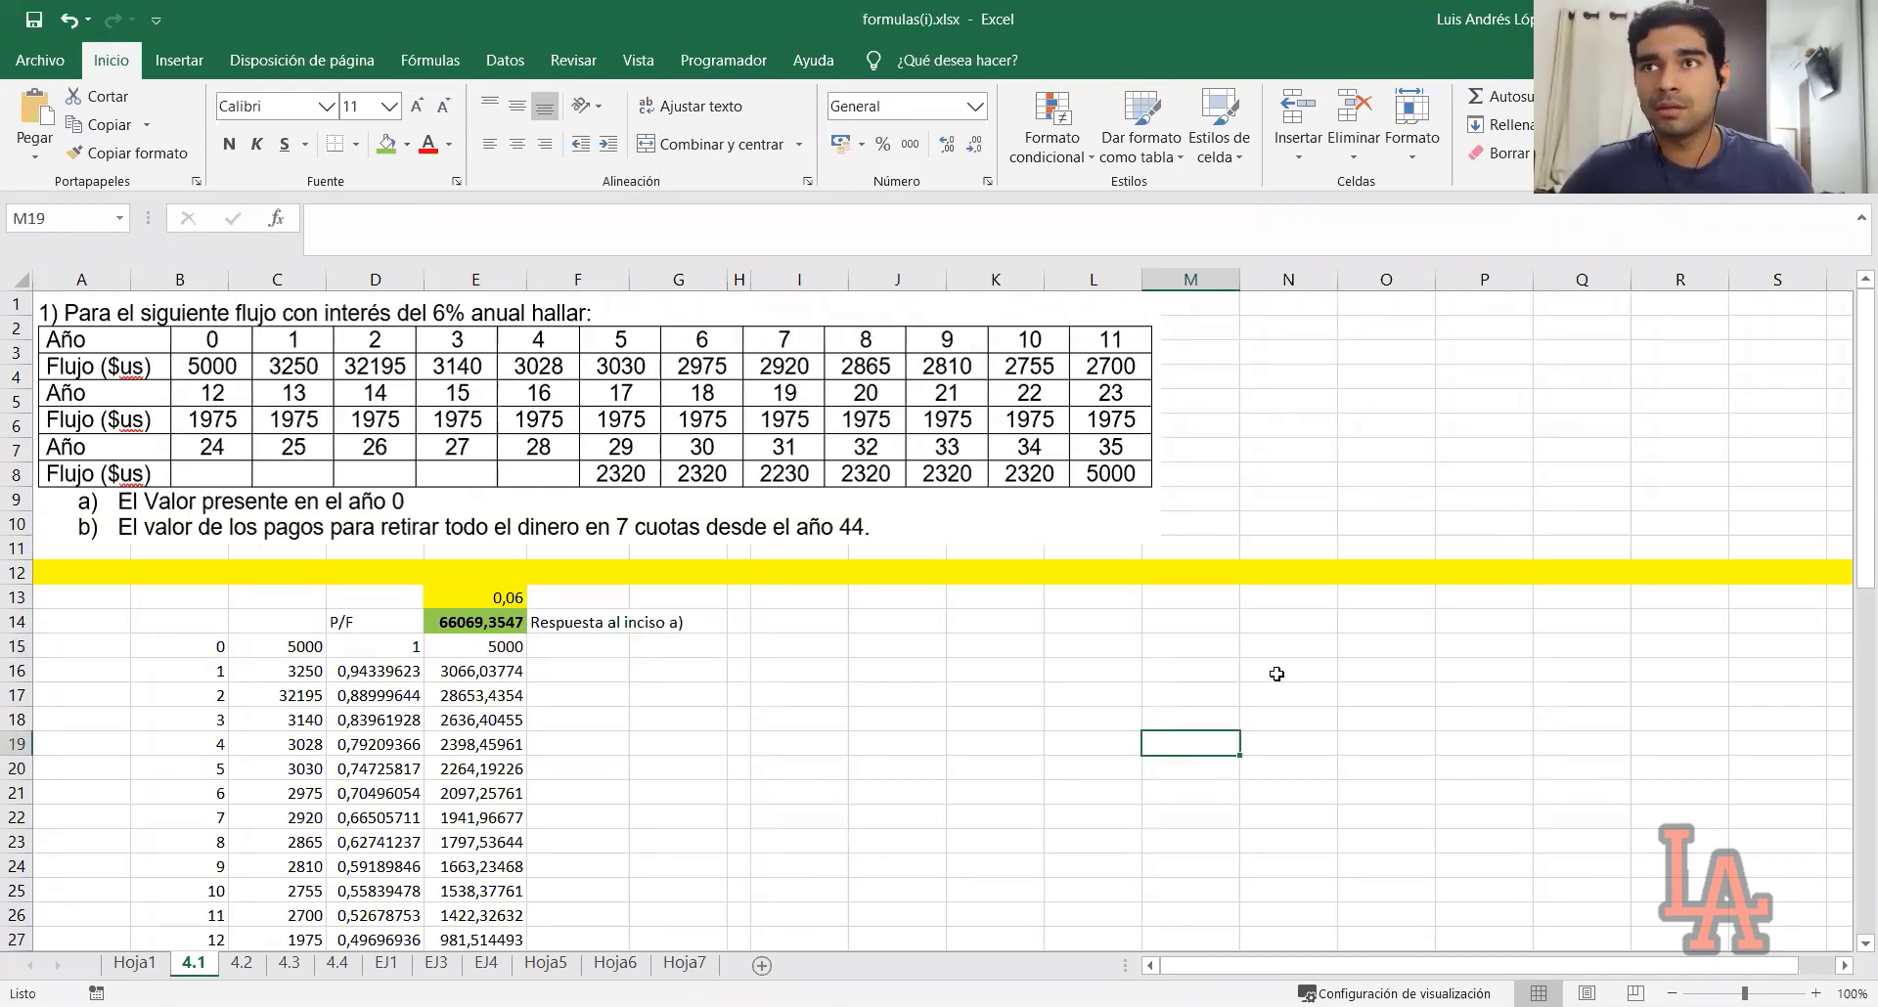
left_click(1276, 674)
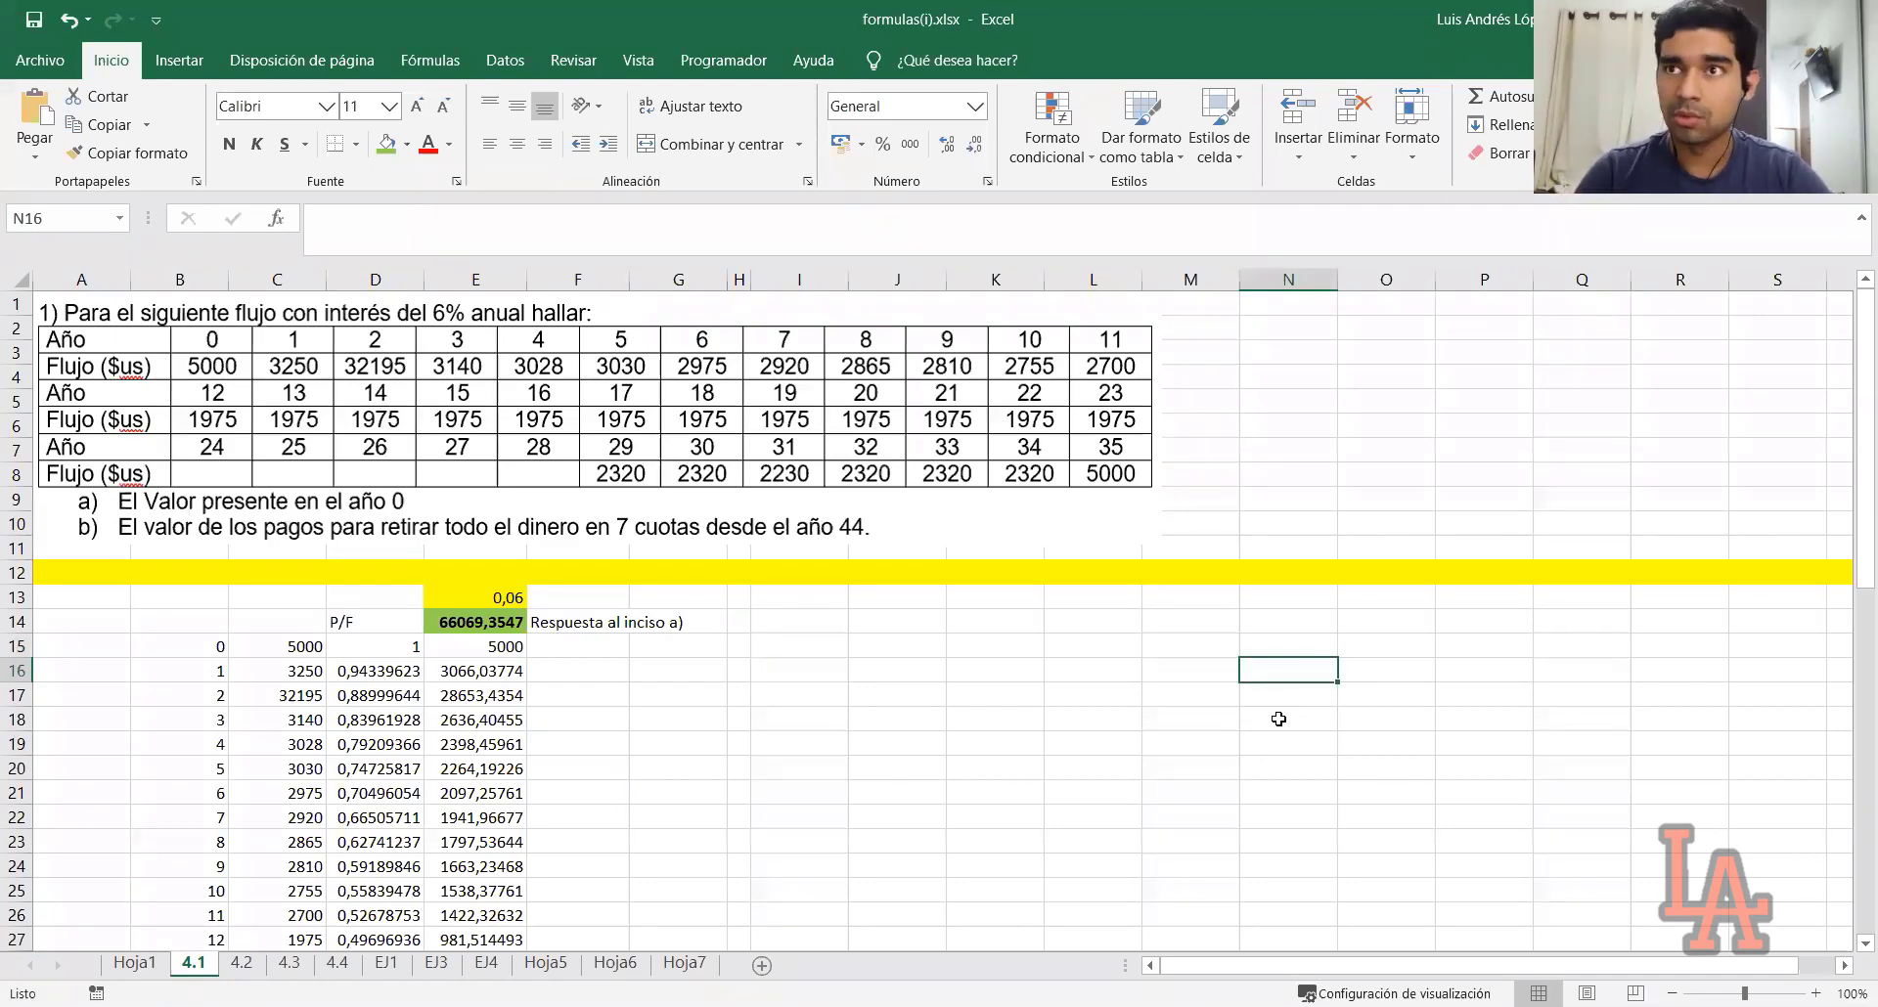
type("A")
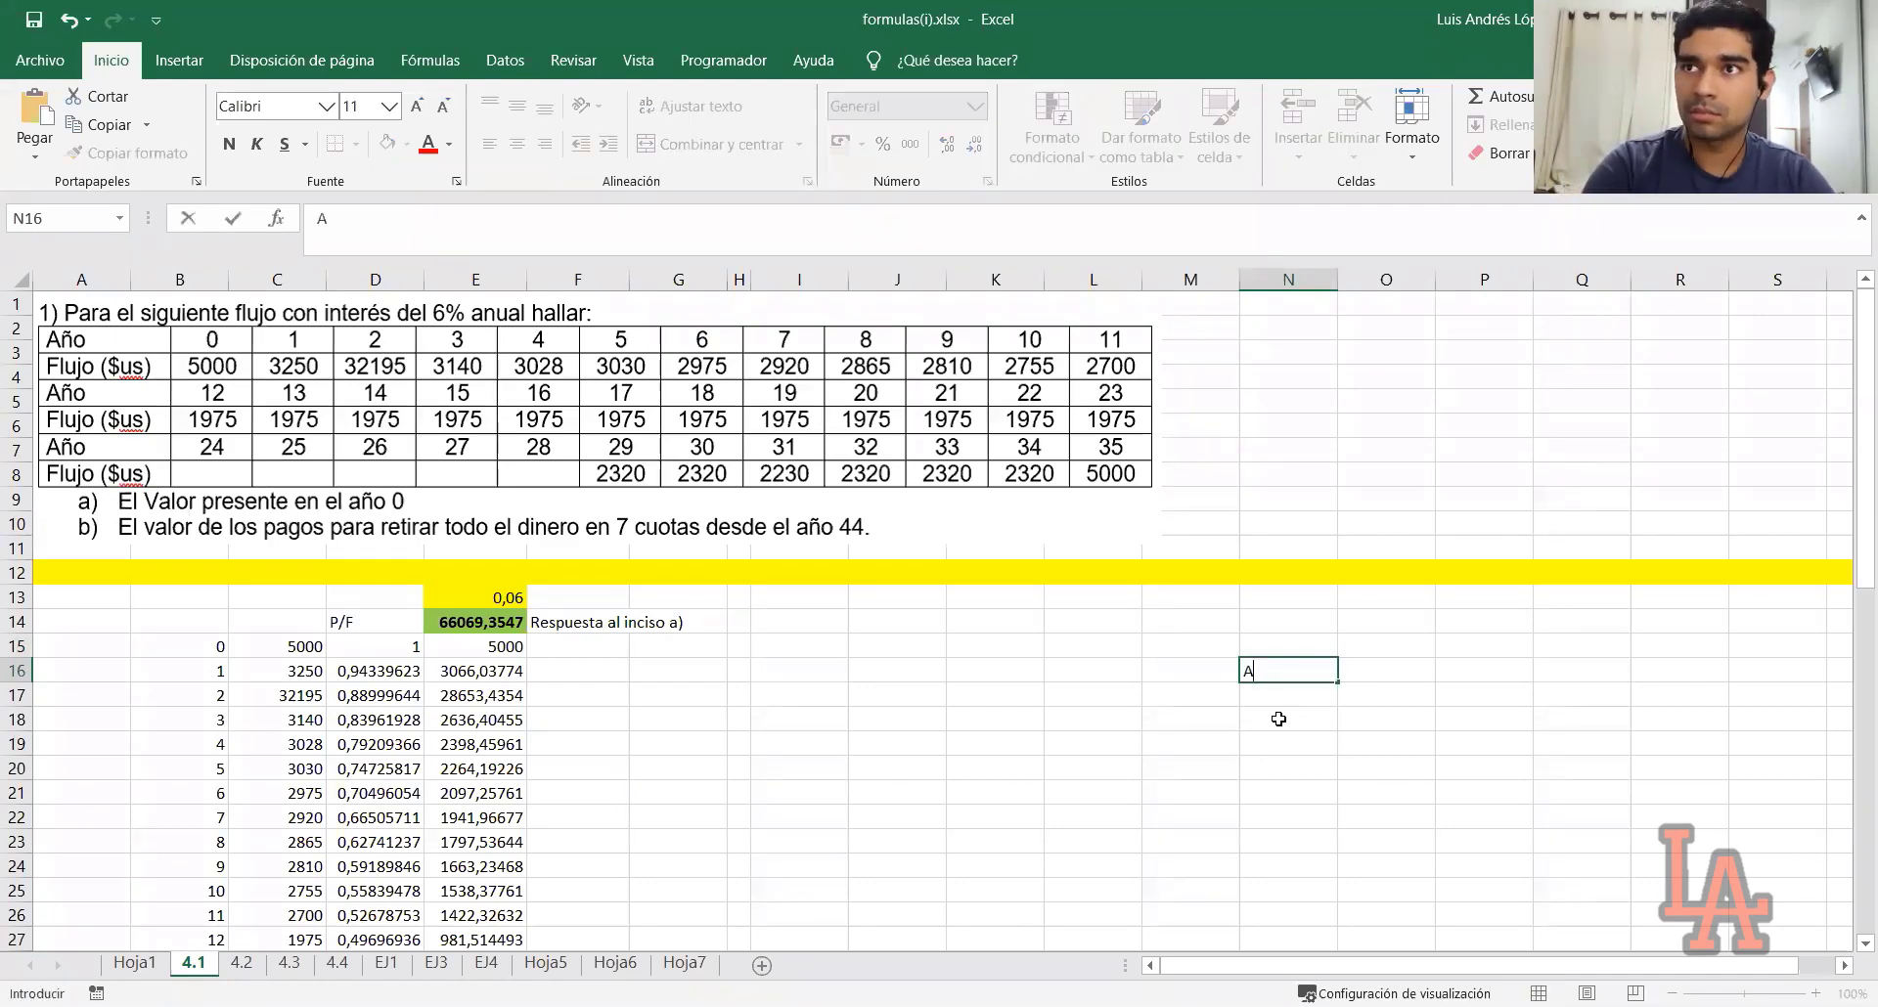
type("(")
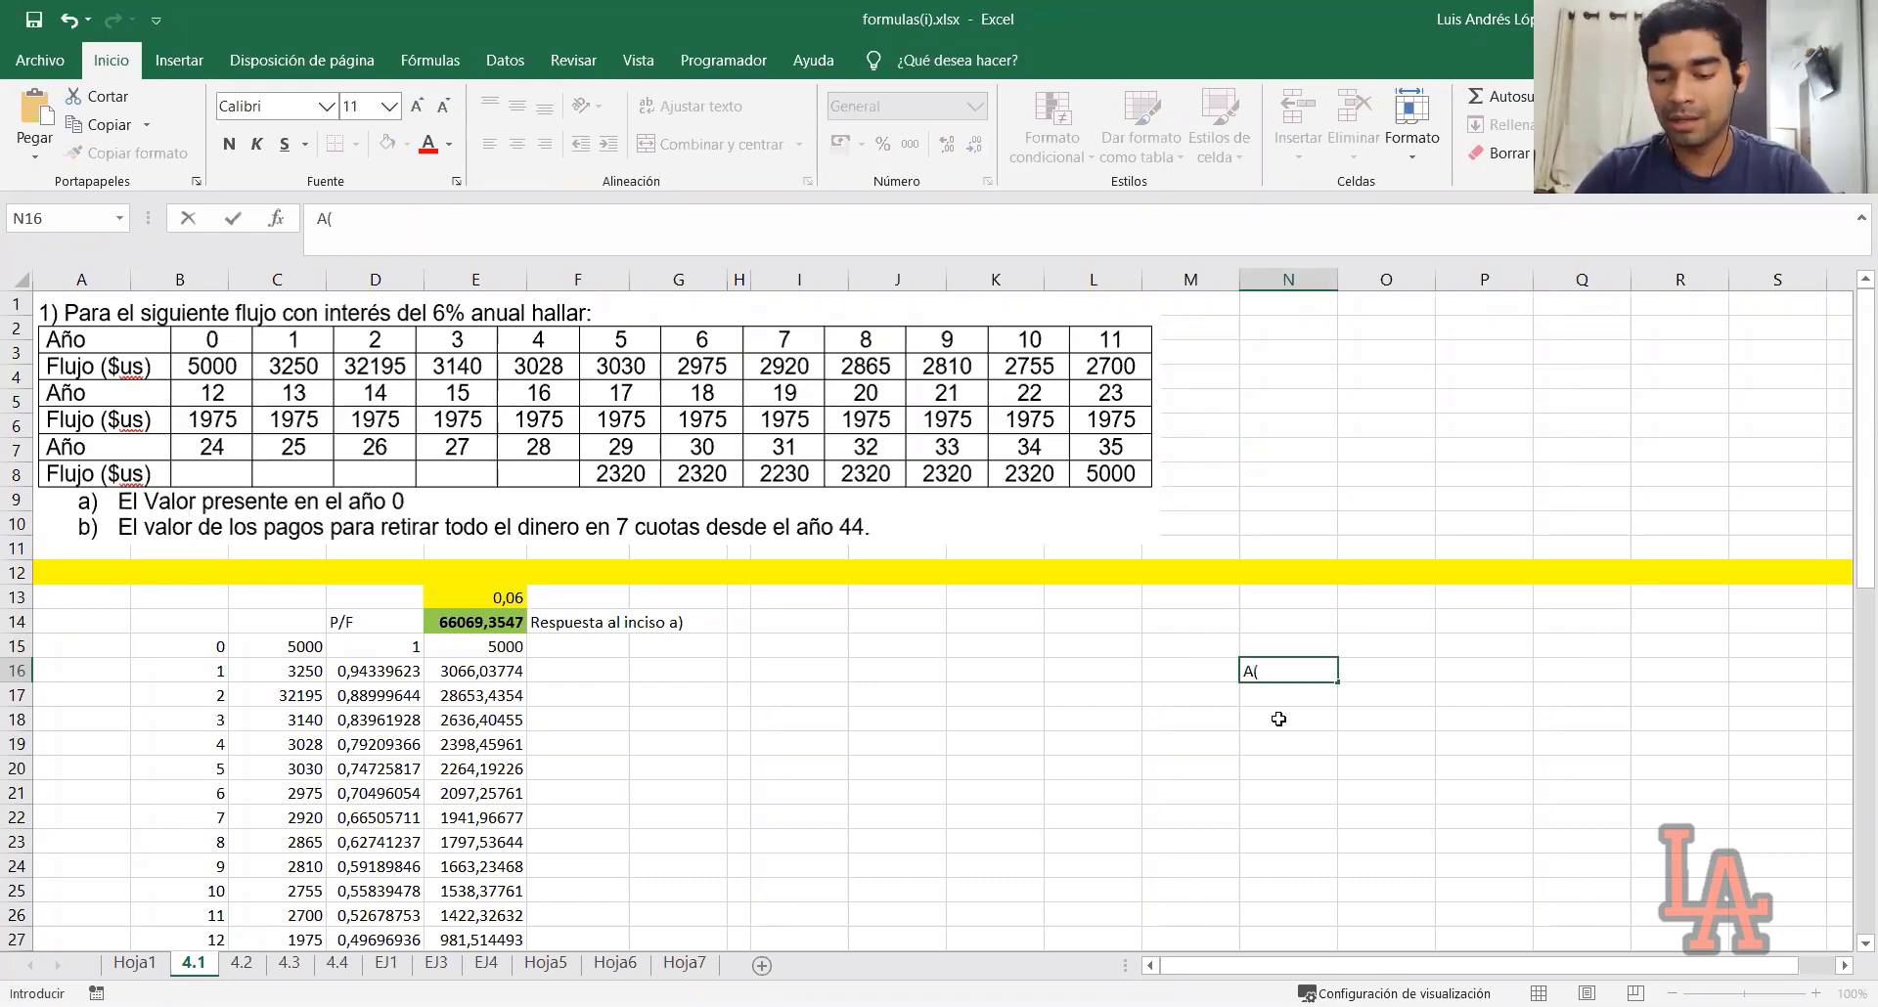
type("P")
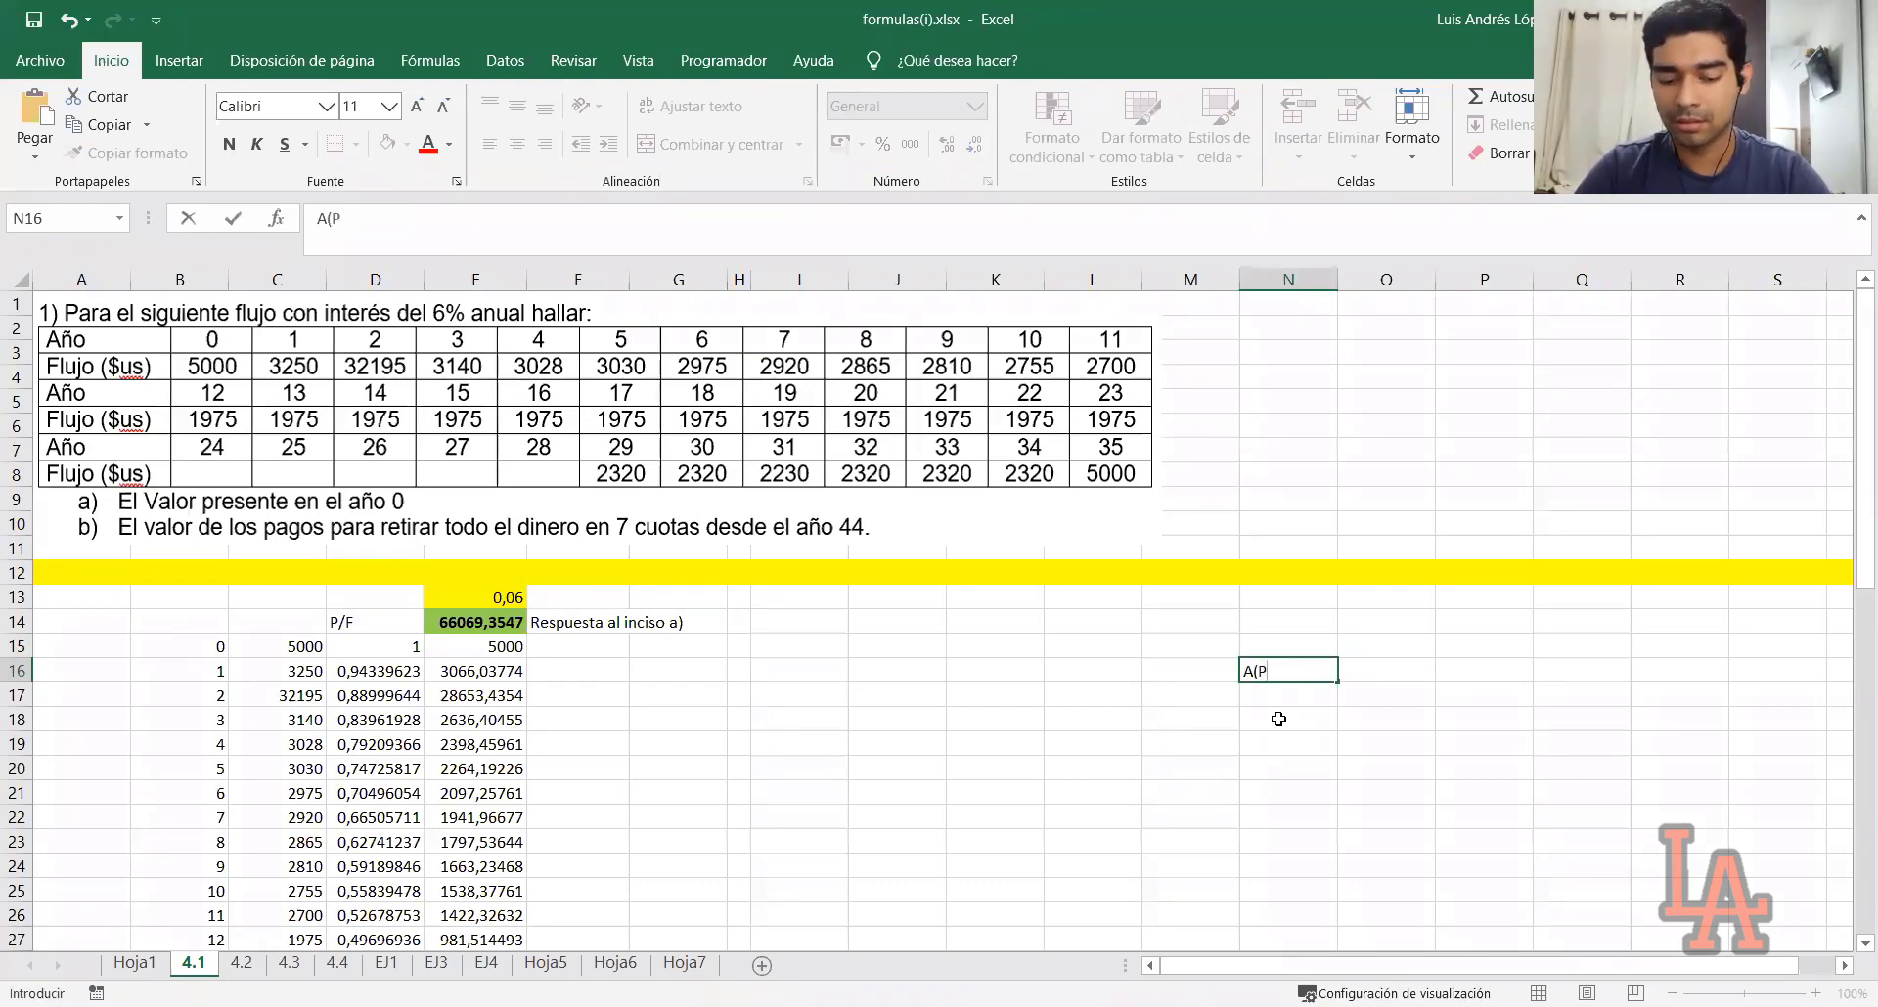
type("/A;")
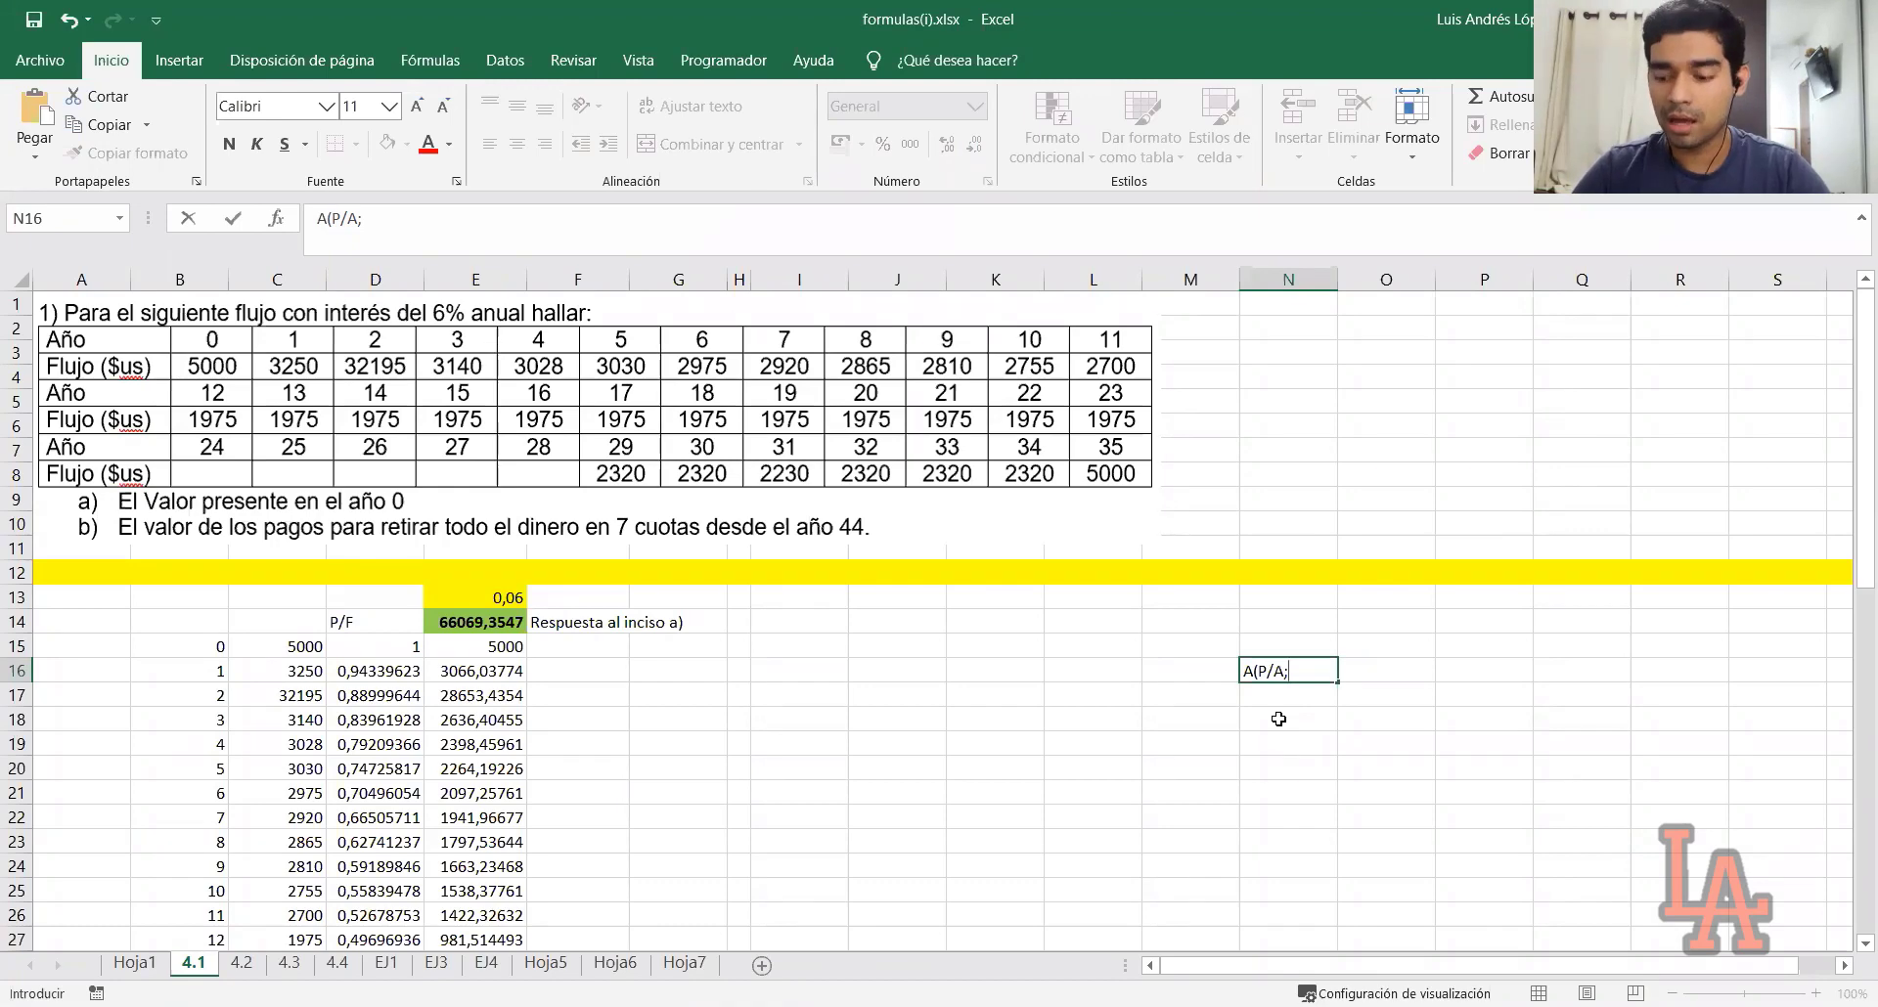
type("6%;")
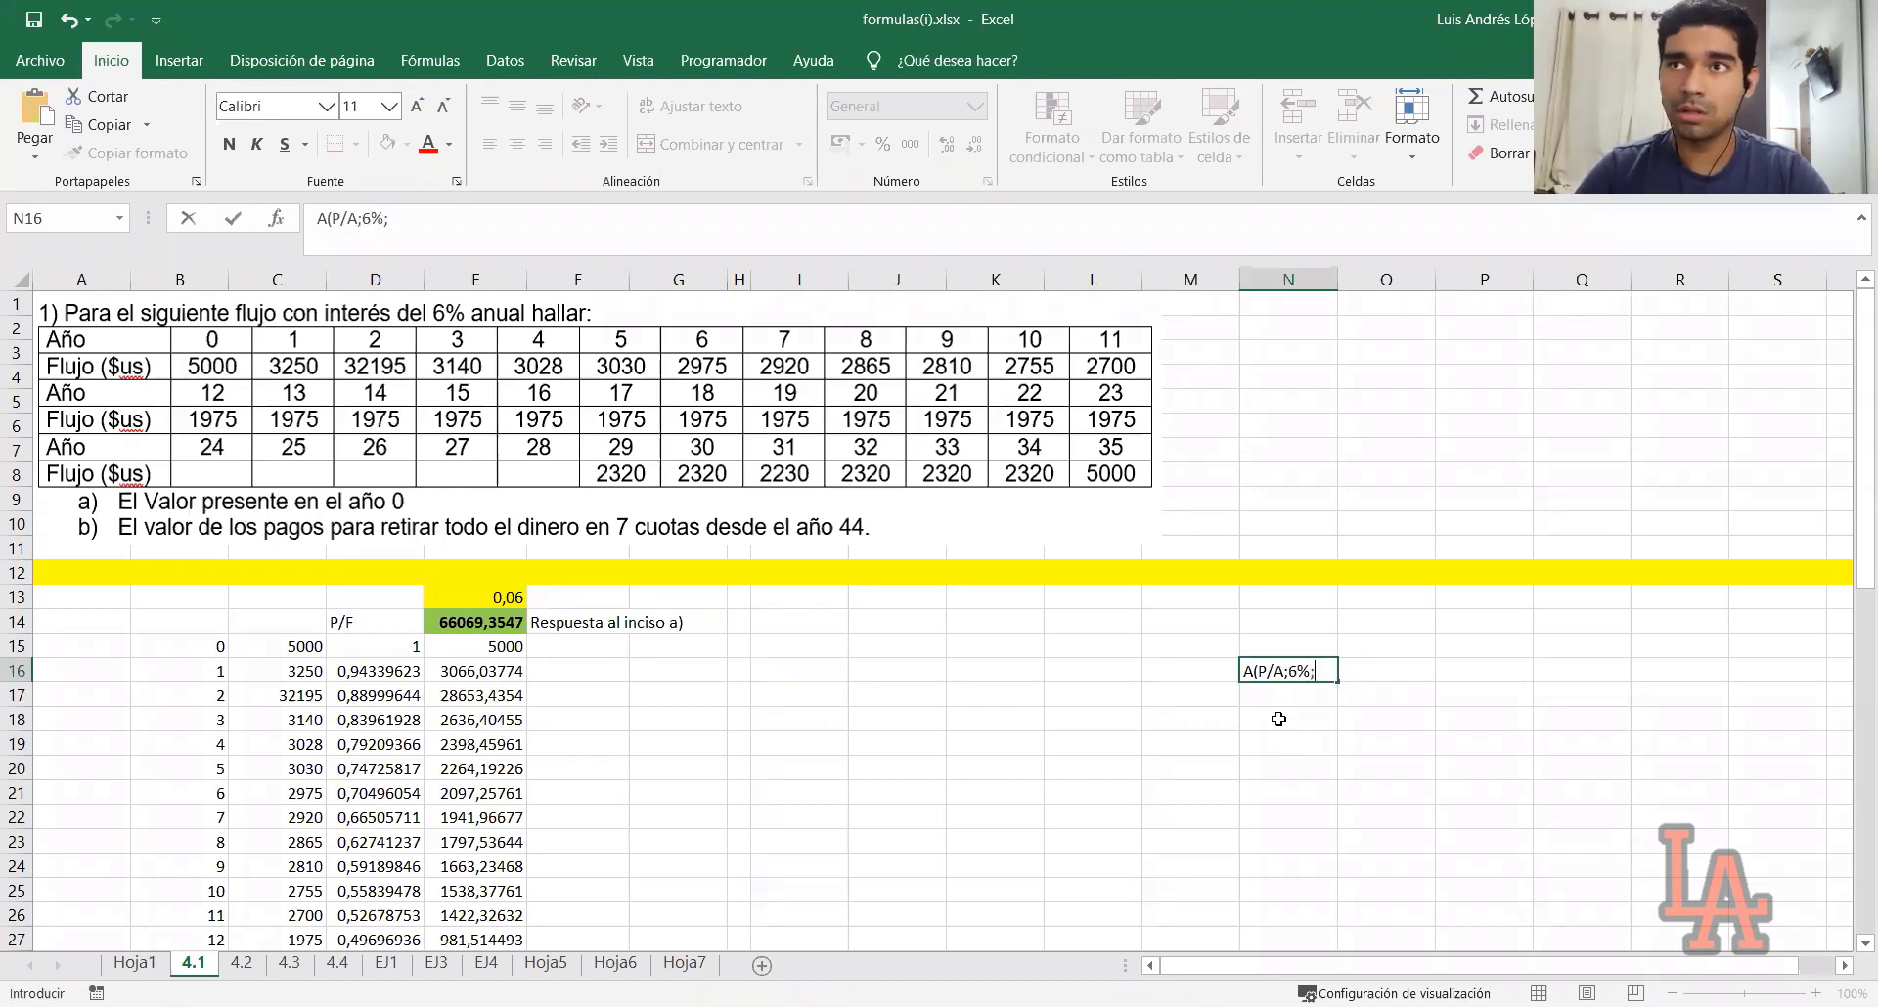
type("7)")
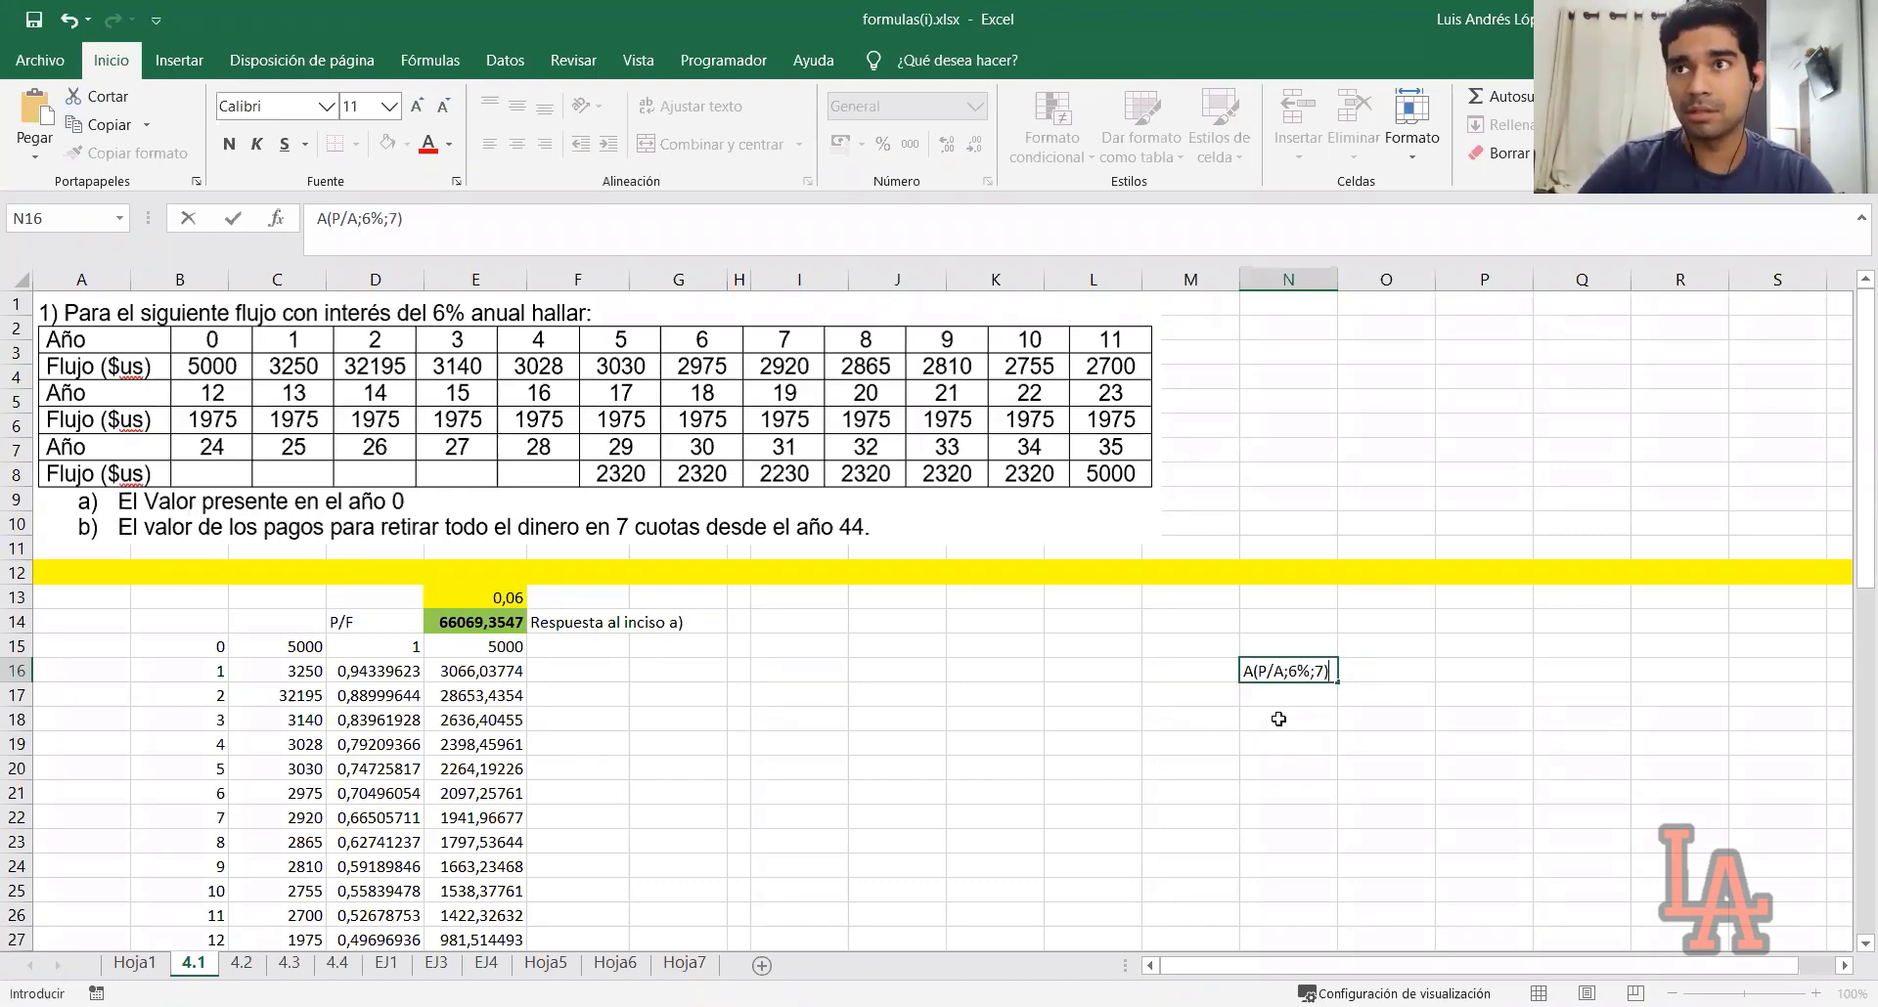
key("Return")
Enter the text equals sign ".=" in cell M16, directly before the annuity expression
key("Left")
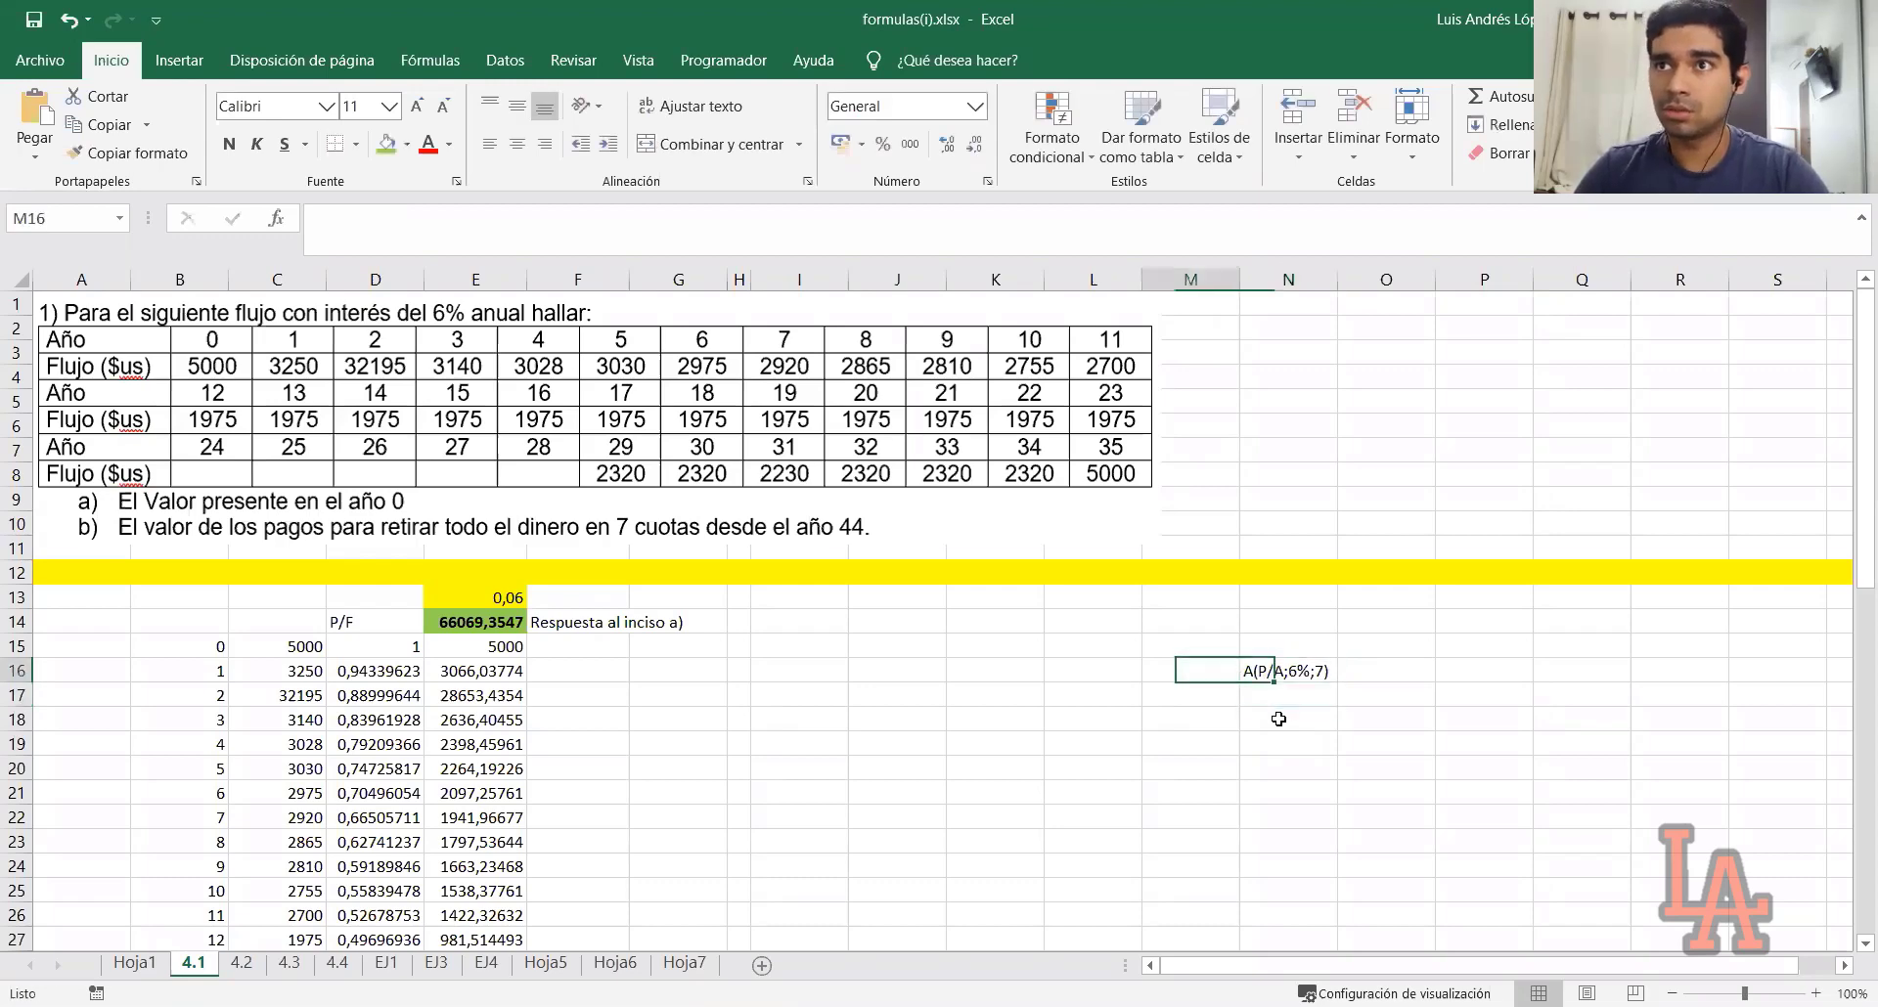
type(".=")
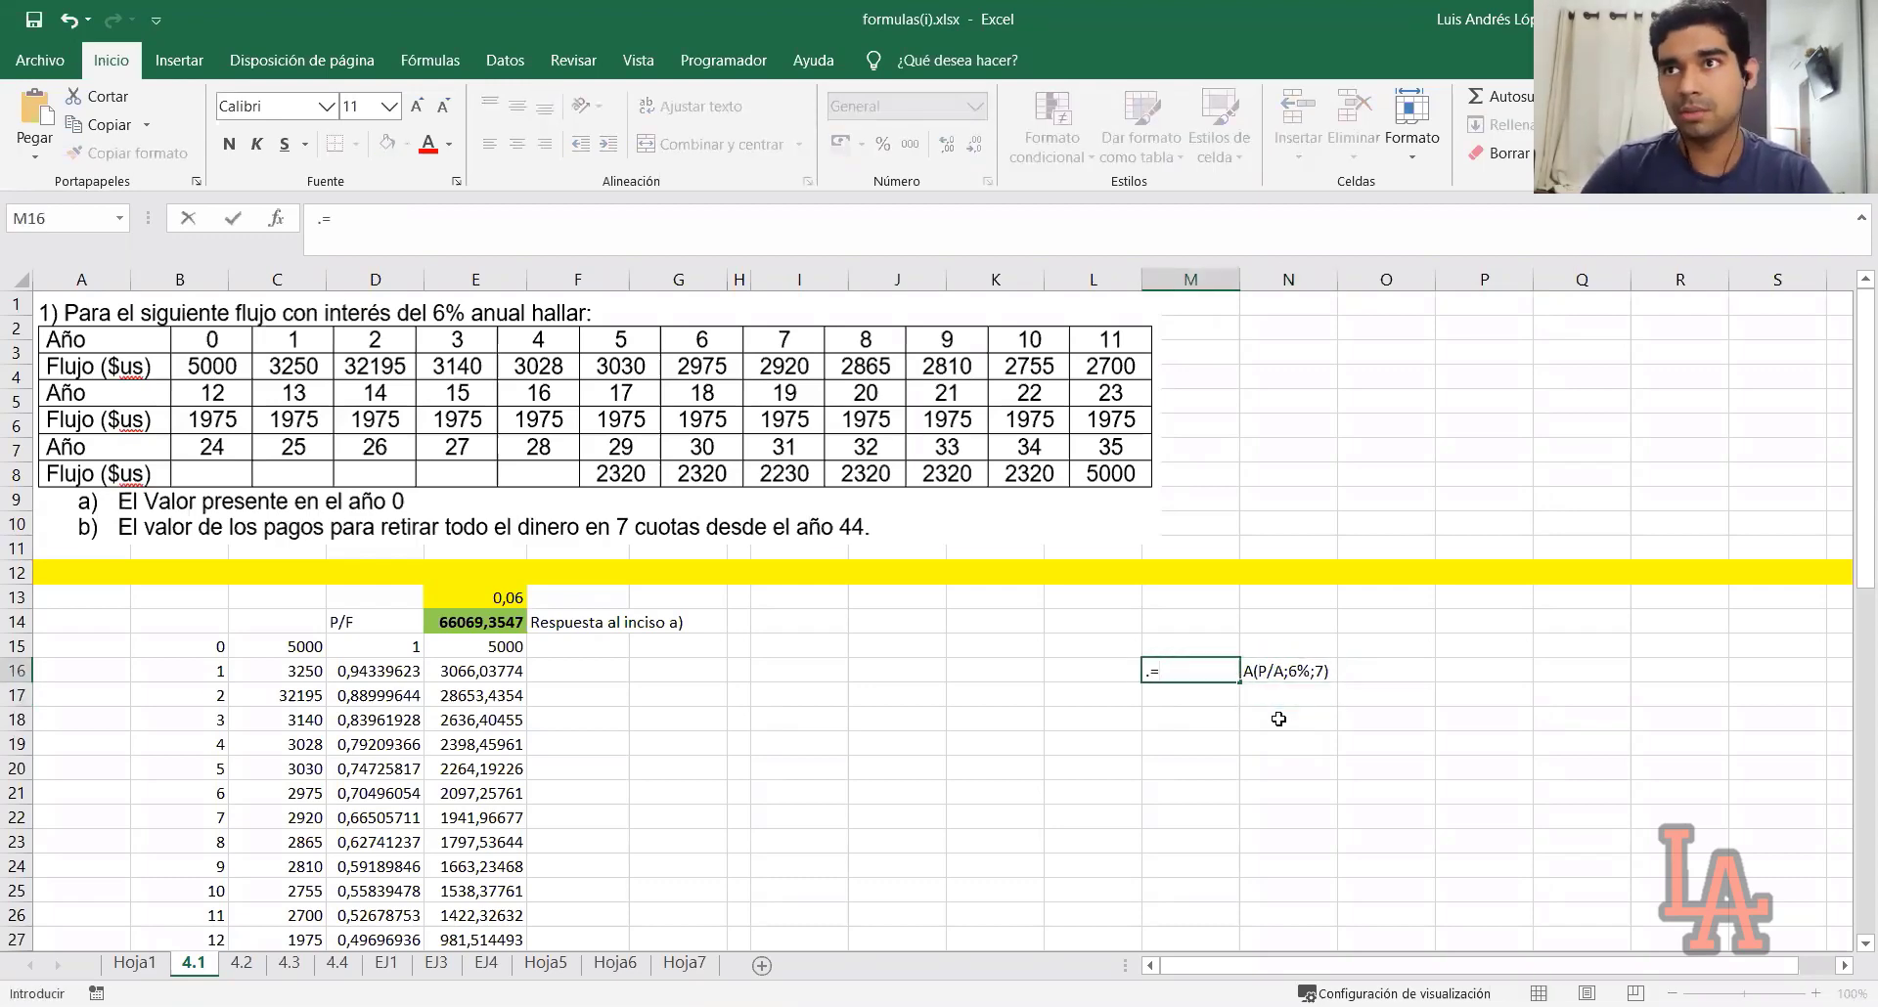
key("Right")
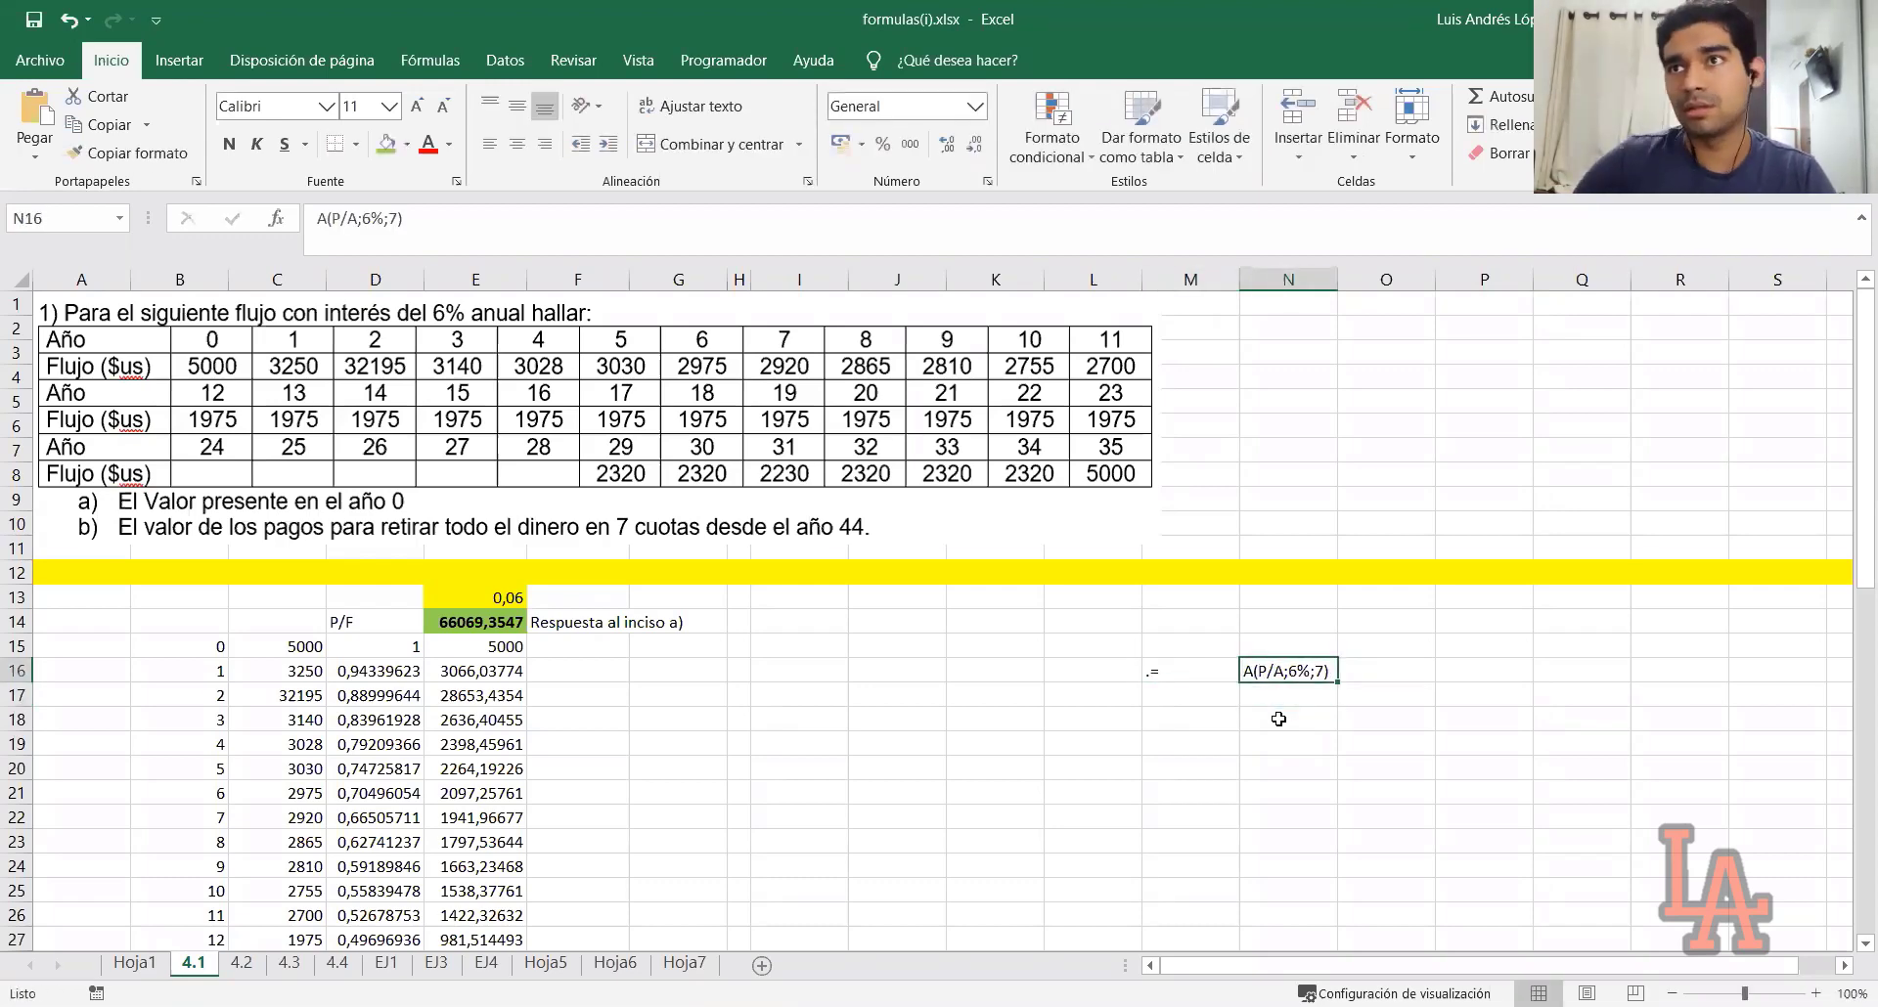
left_click(1216, 680)
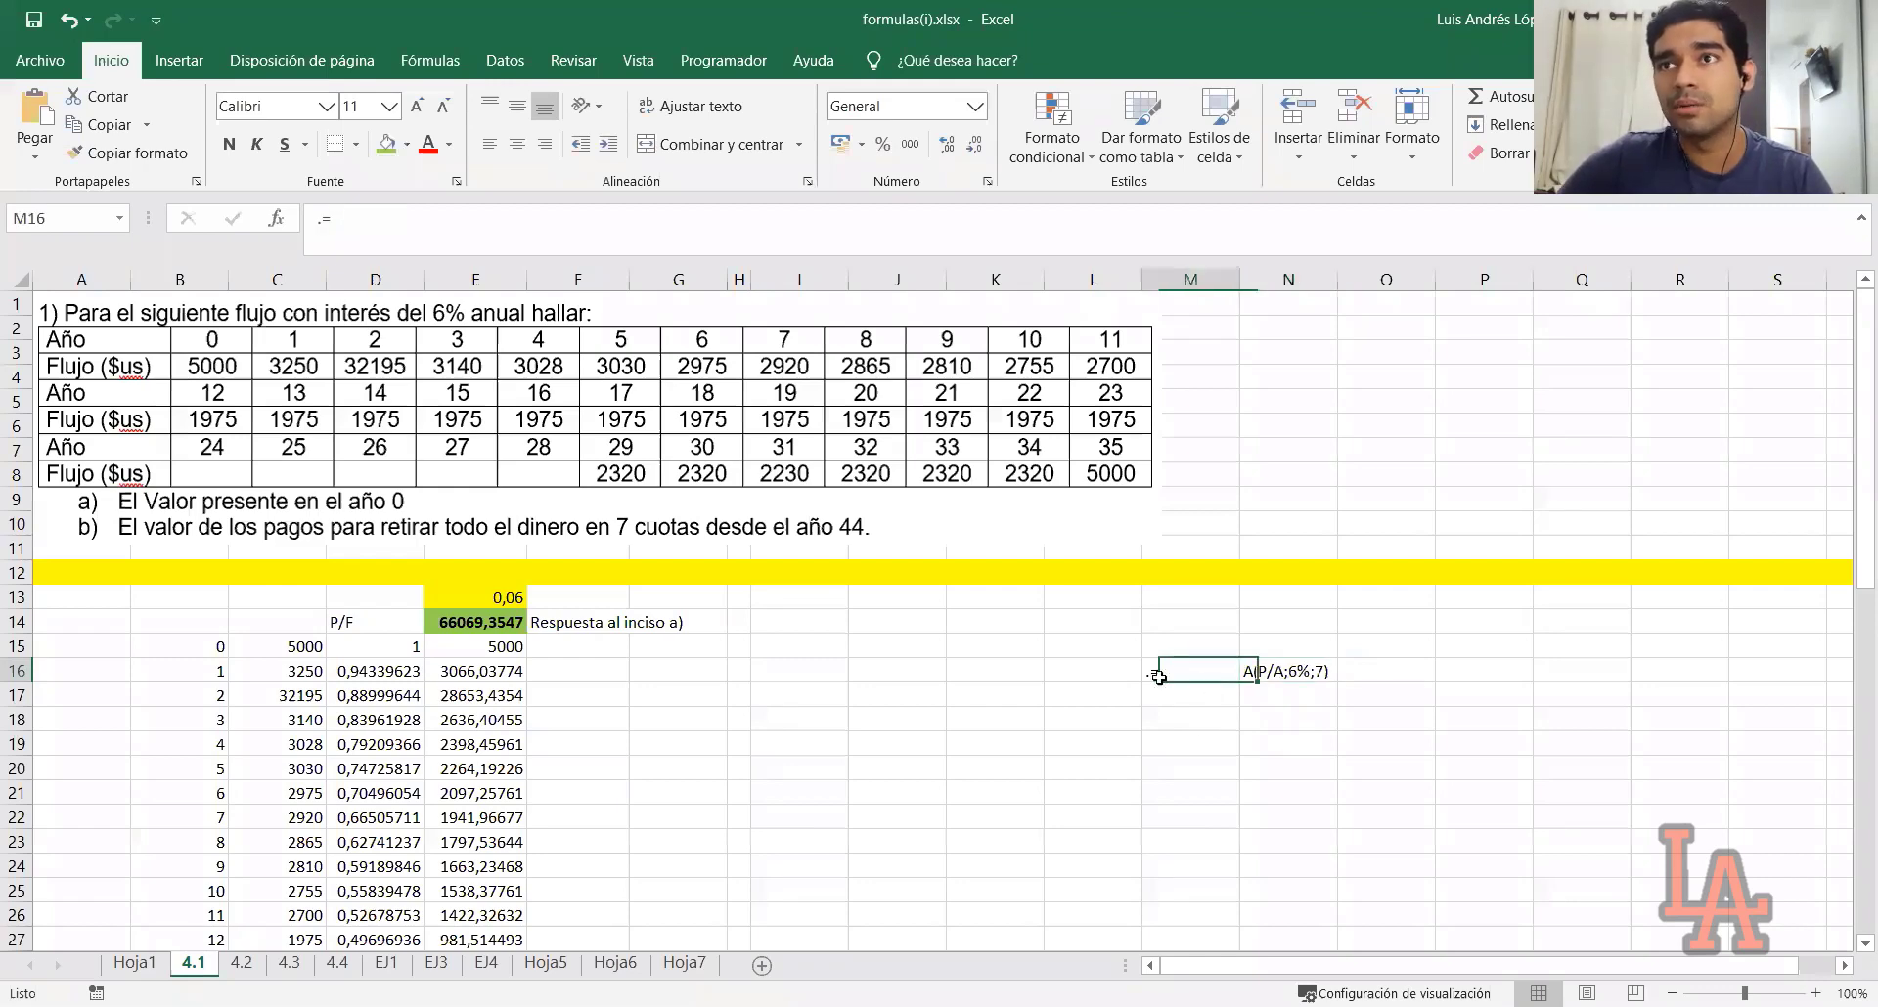
left_click(1115, 671)
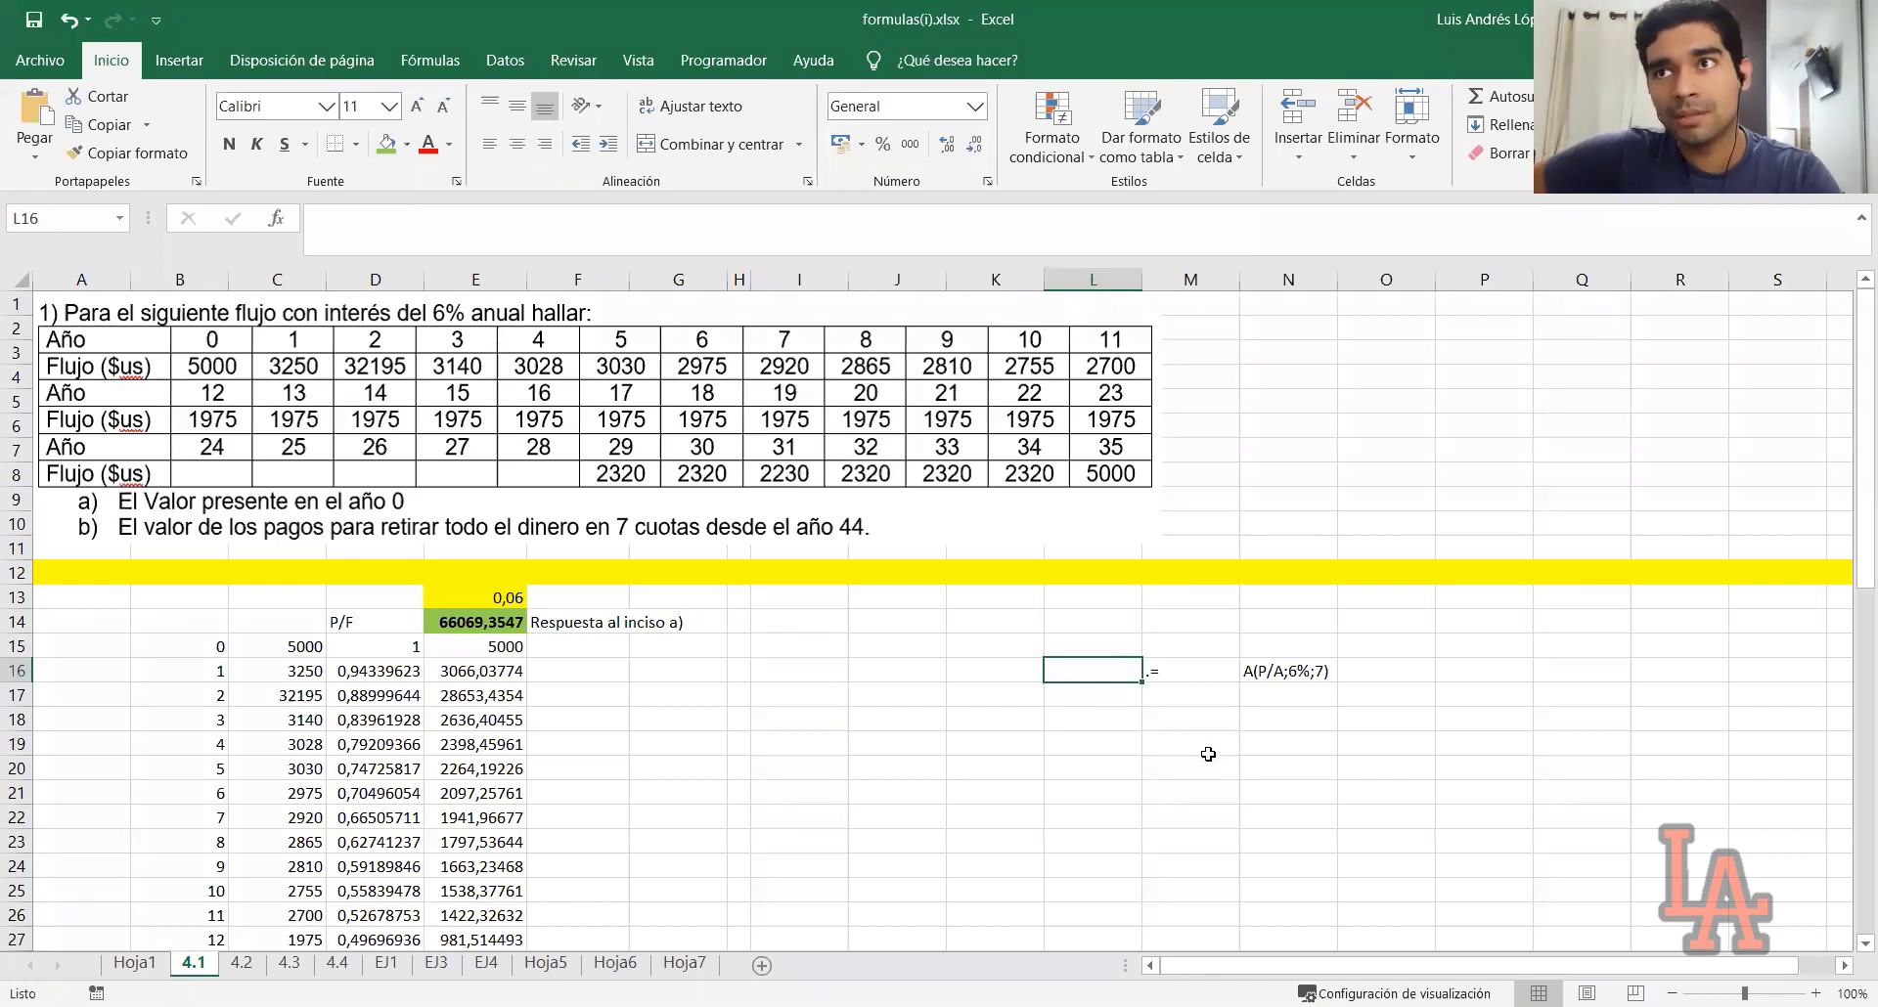
Write the label P43 in cell L16, on the other side of the text equals sign from the annuity expression
left_click(1259, 682)
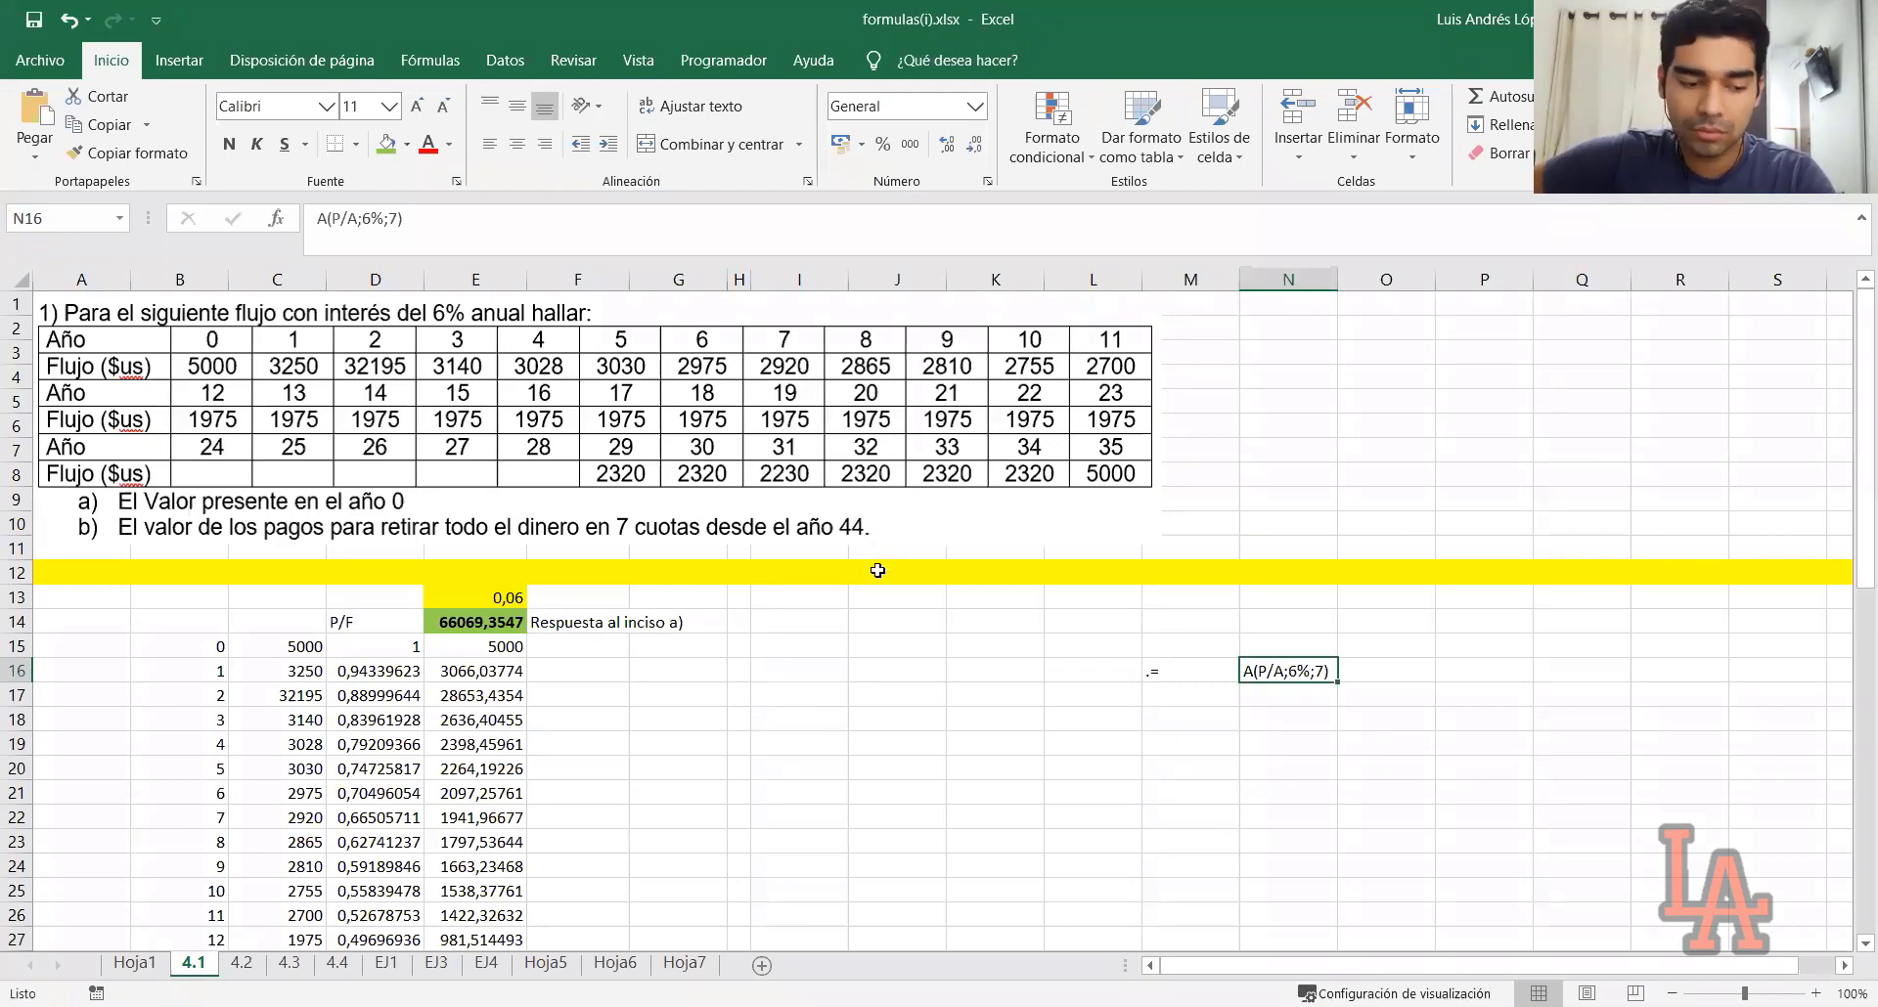
left_click(1115, 669)
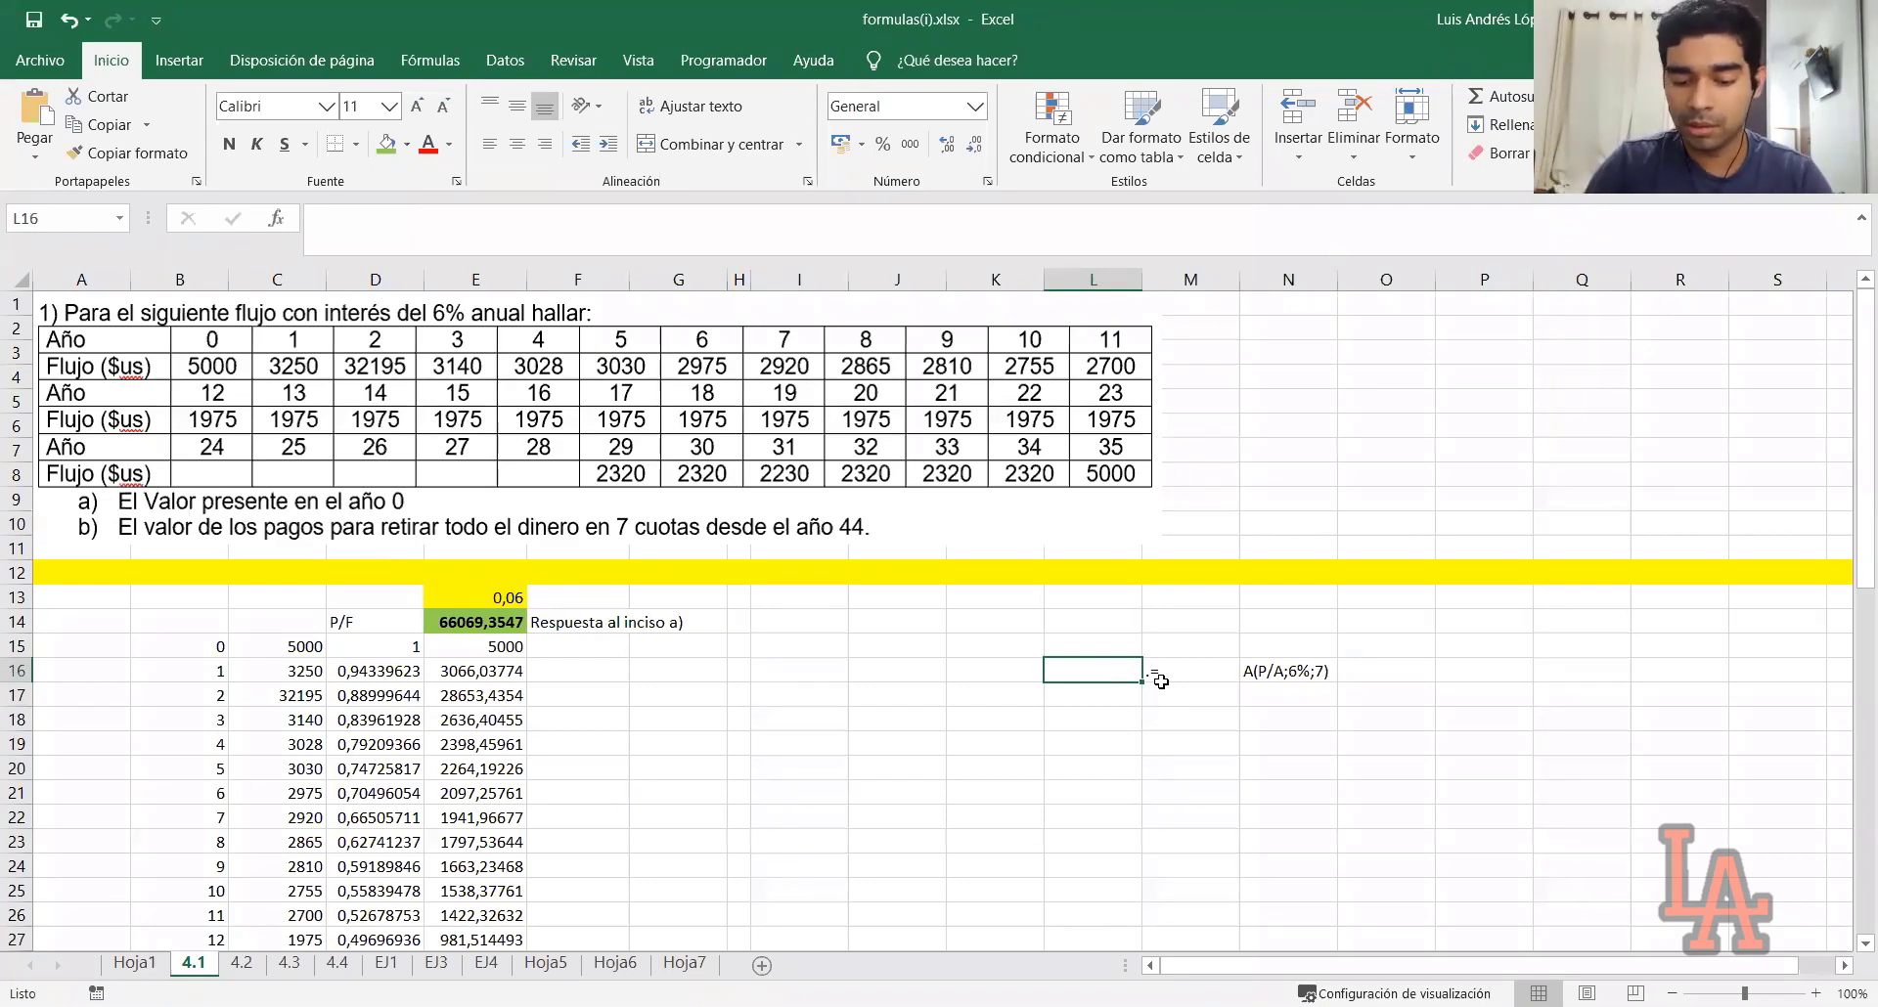
type("P43")
key("Return")
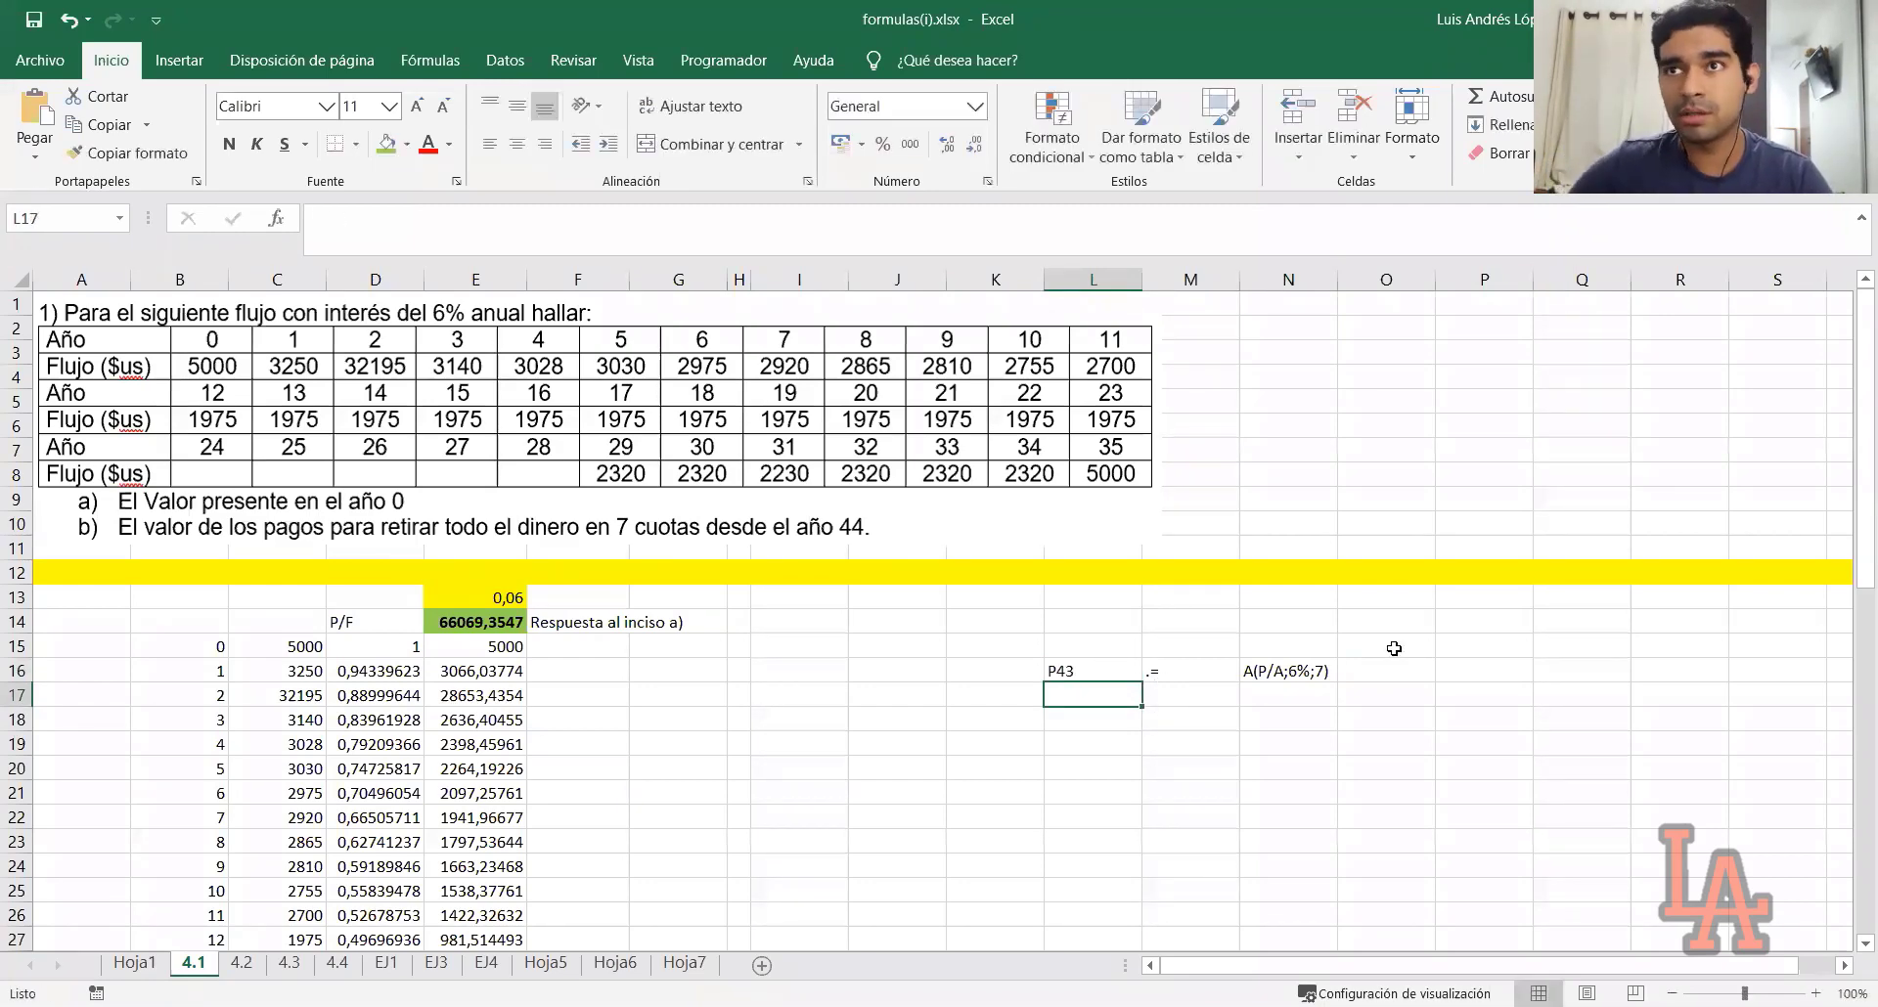
Calculate the year 43 equivalent of the present value in cell L18 with the formula =E14*(1+E13)^43
left_click_drag(1276, 671, 1139, 669)
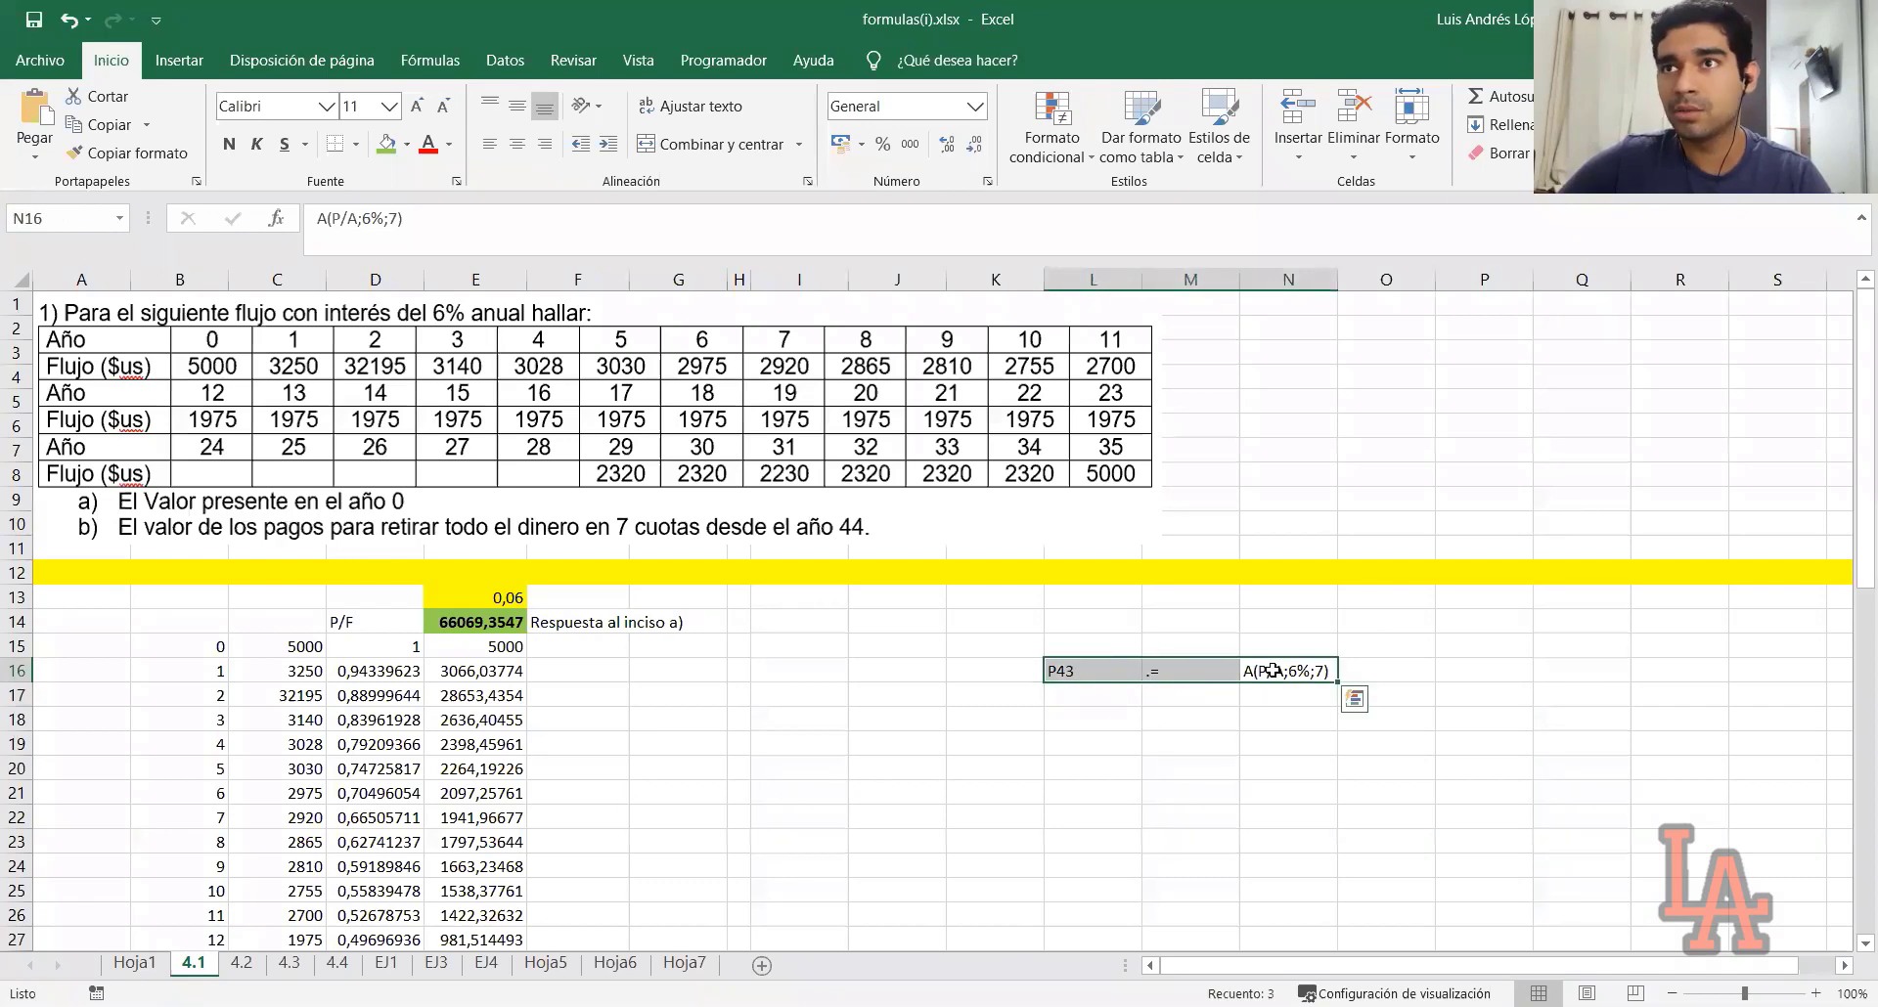
left_click(1093, 719)
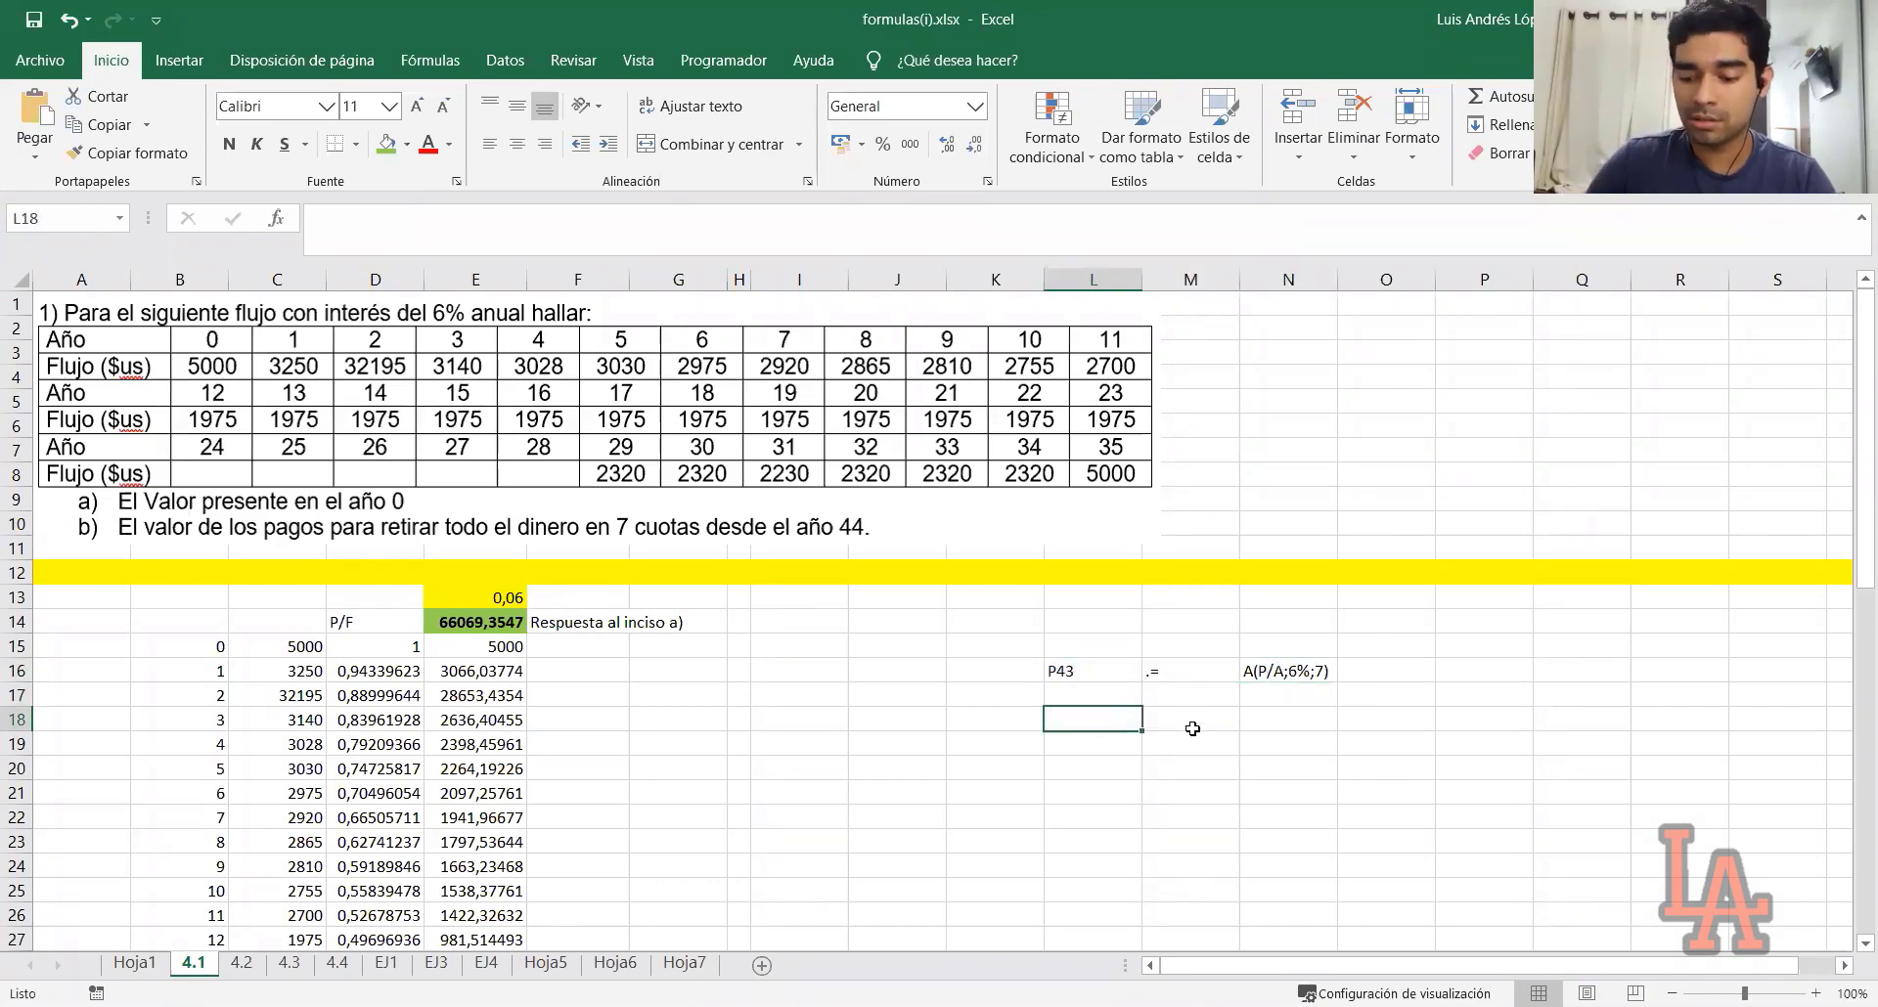
type("=")
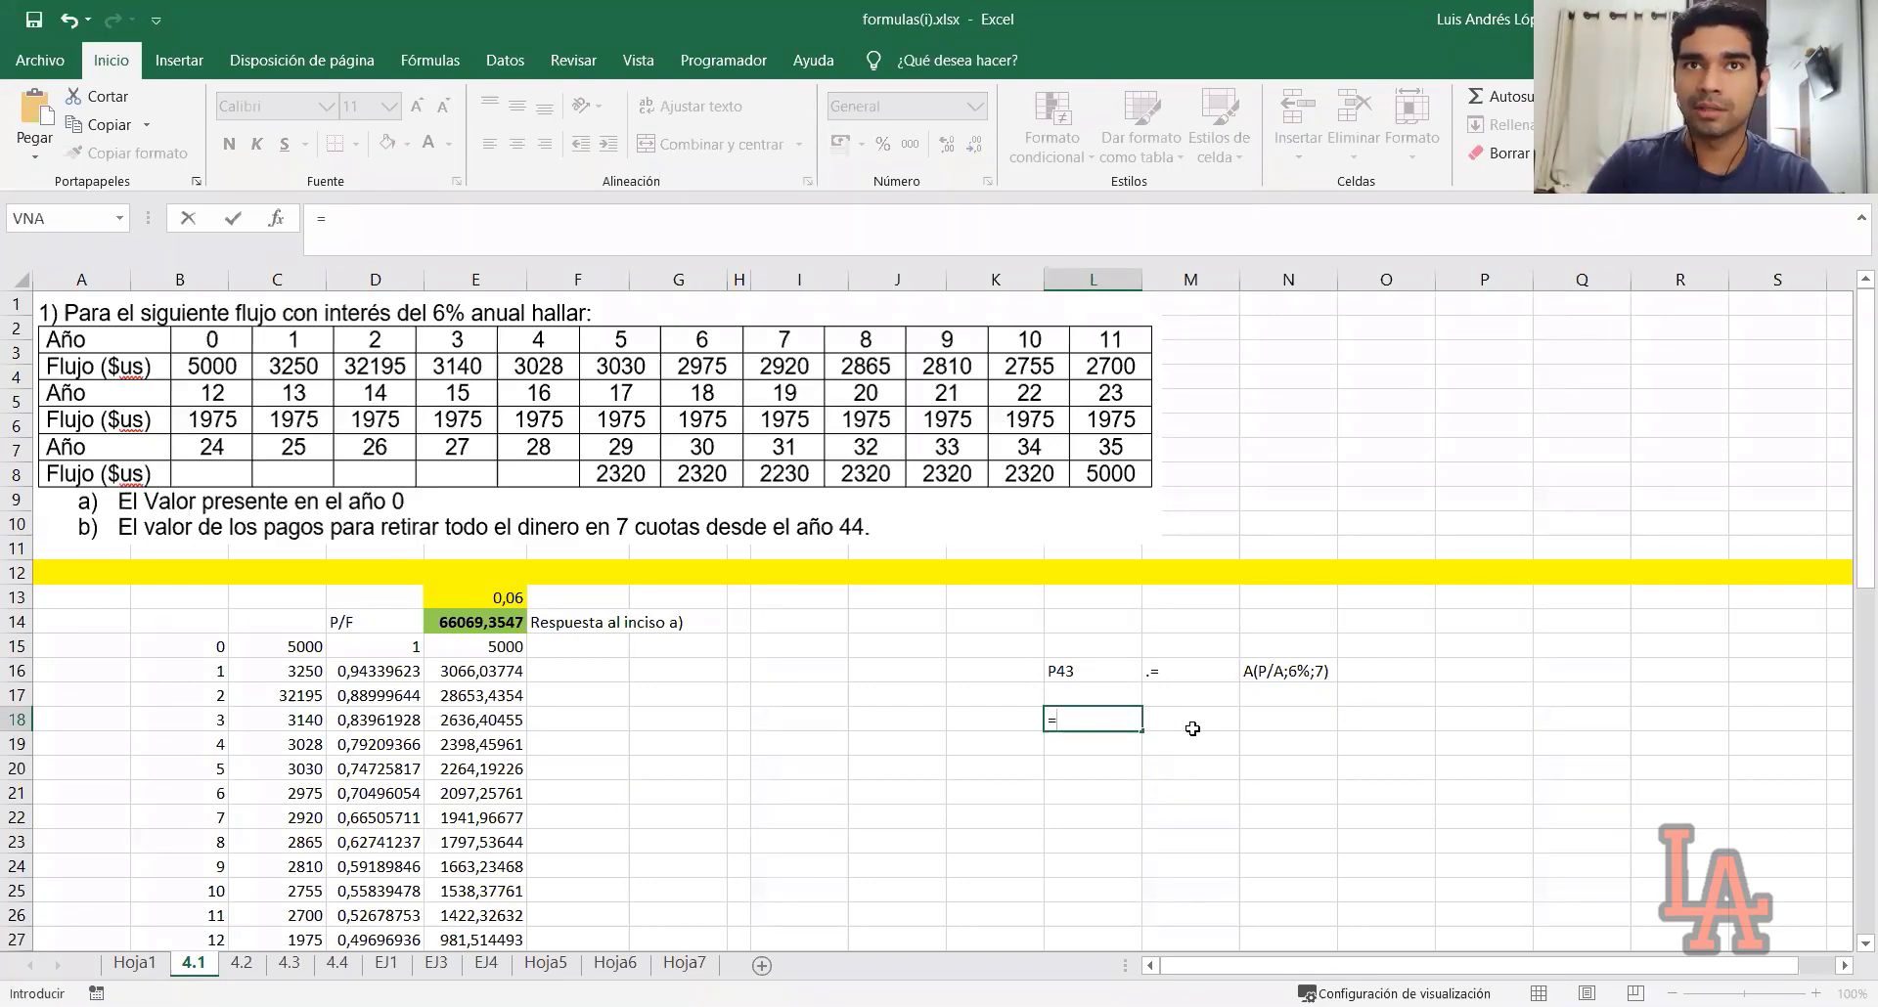
left_click(494, 622)
type("*")
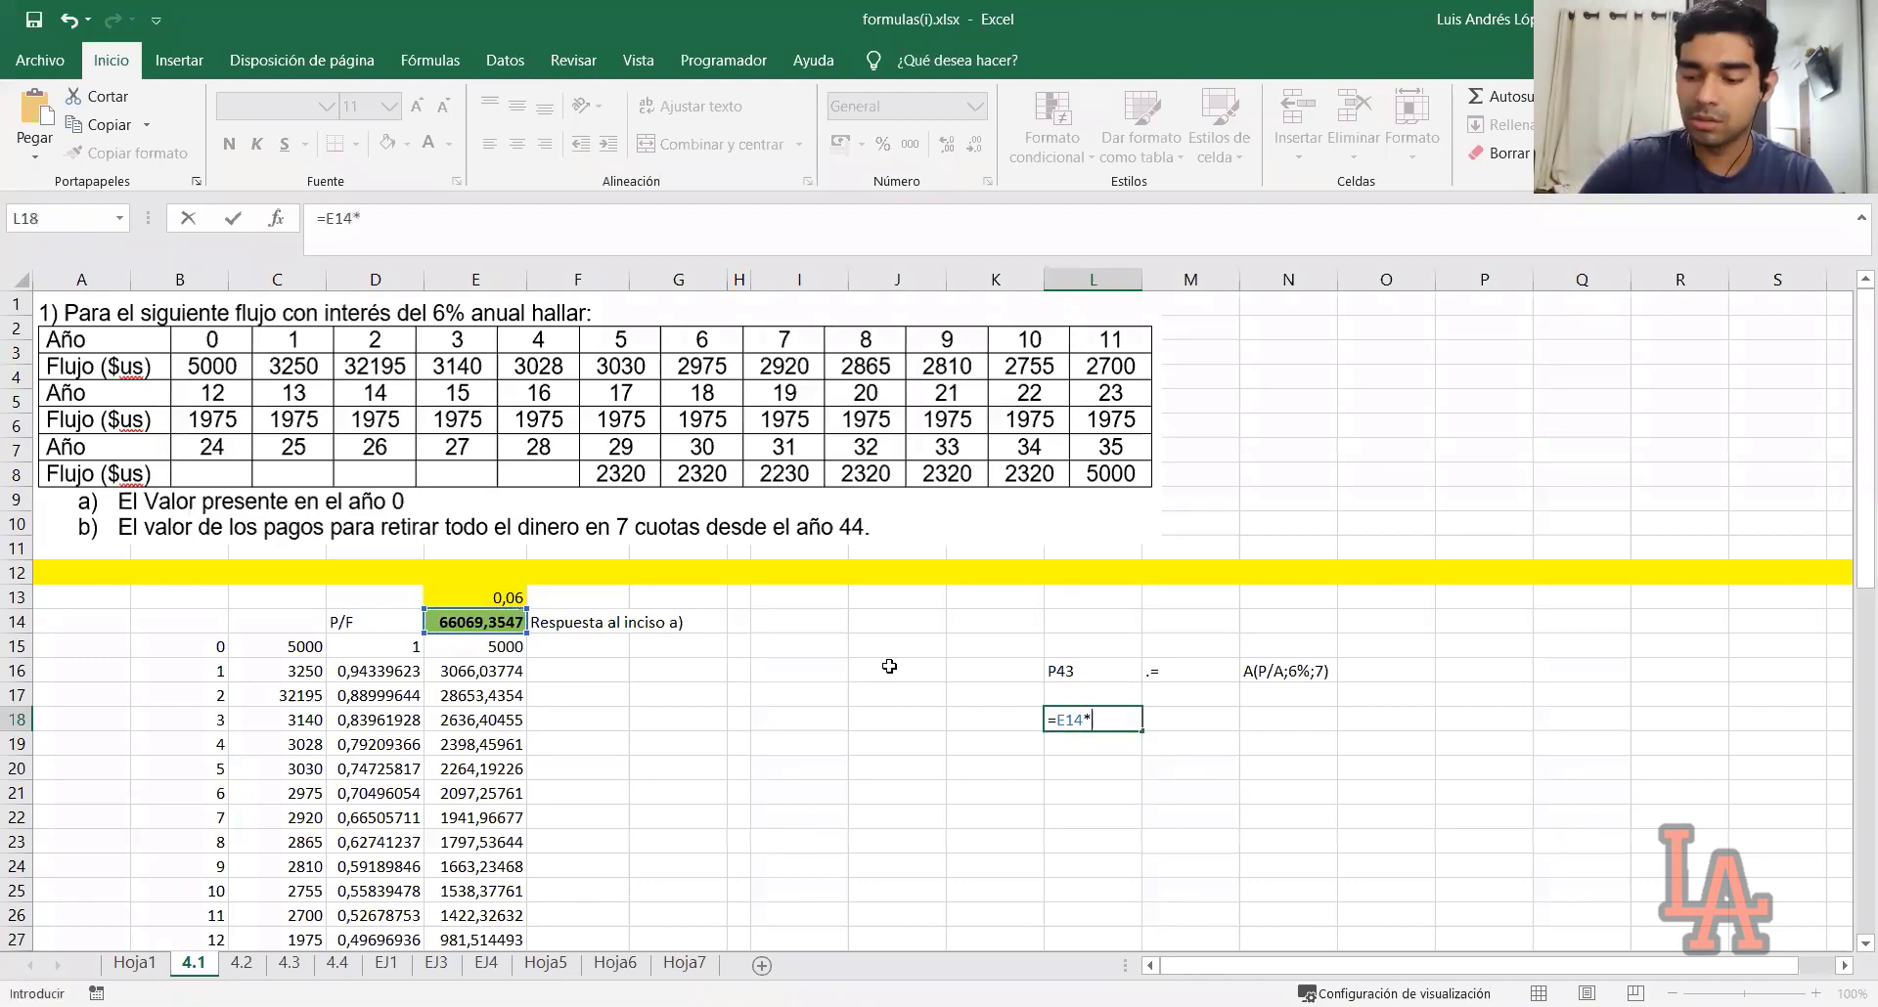
type("(")
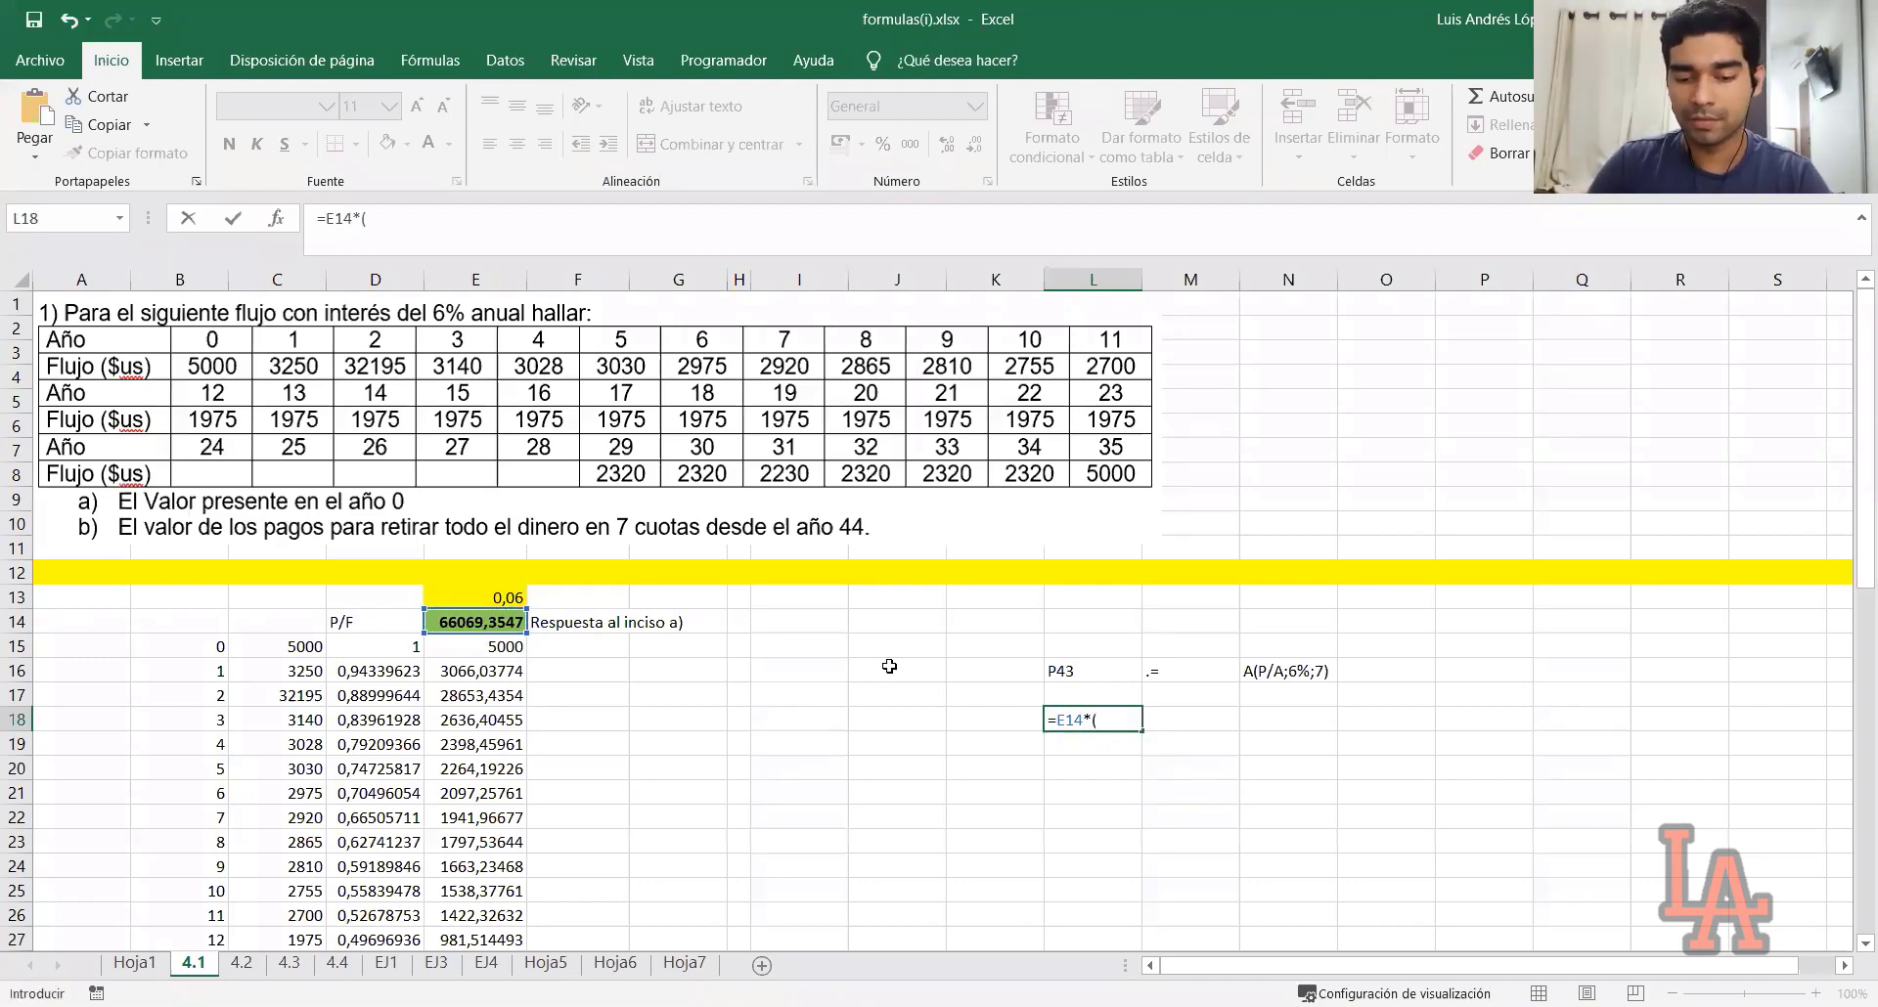
type("1+")
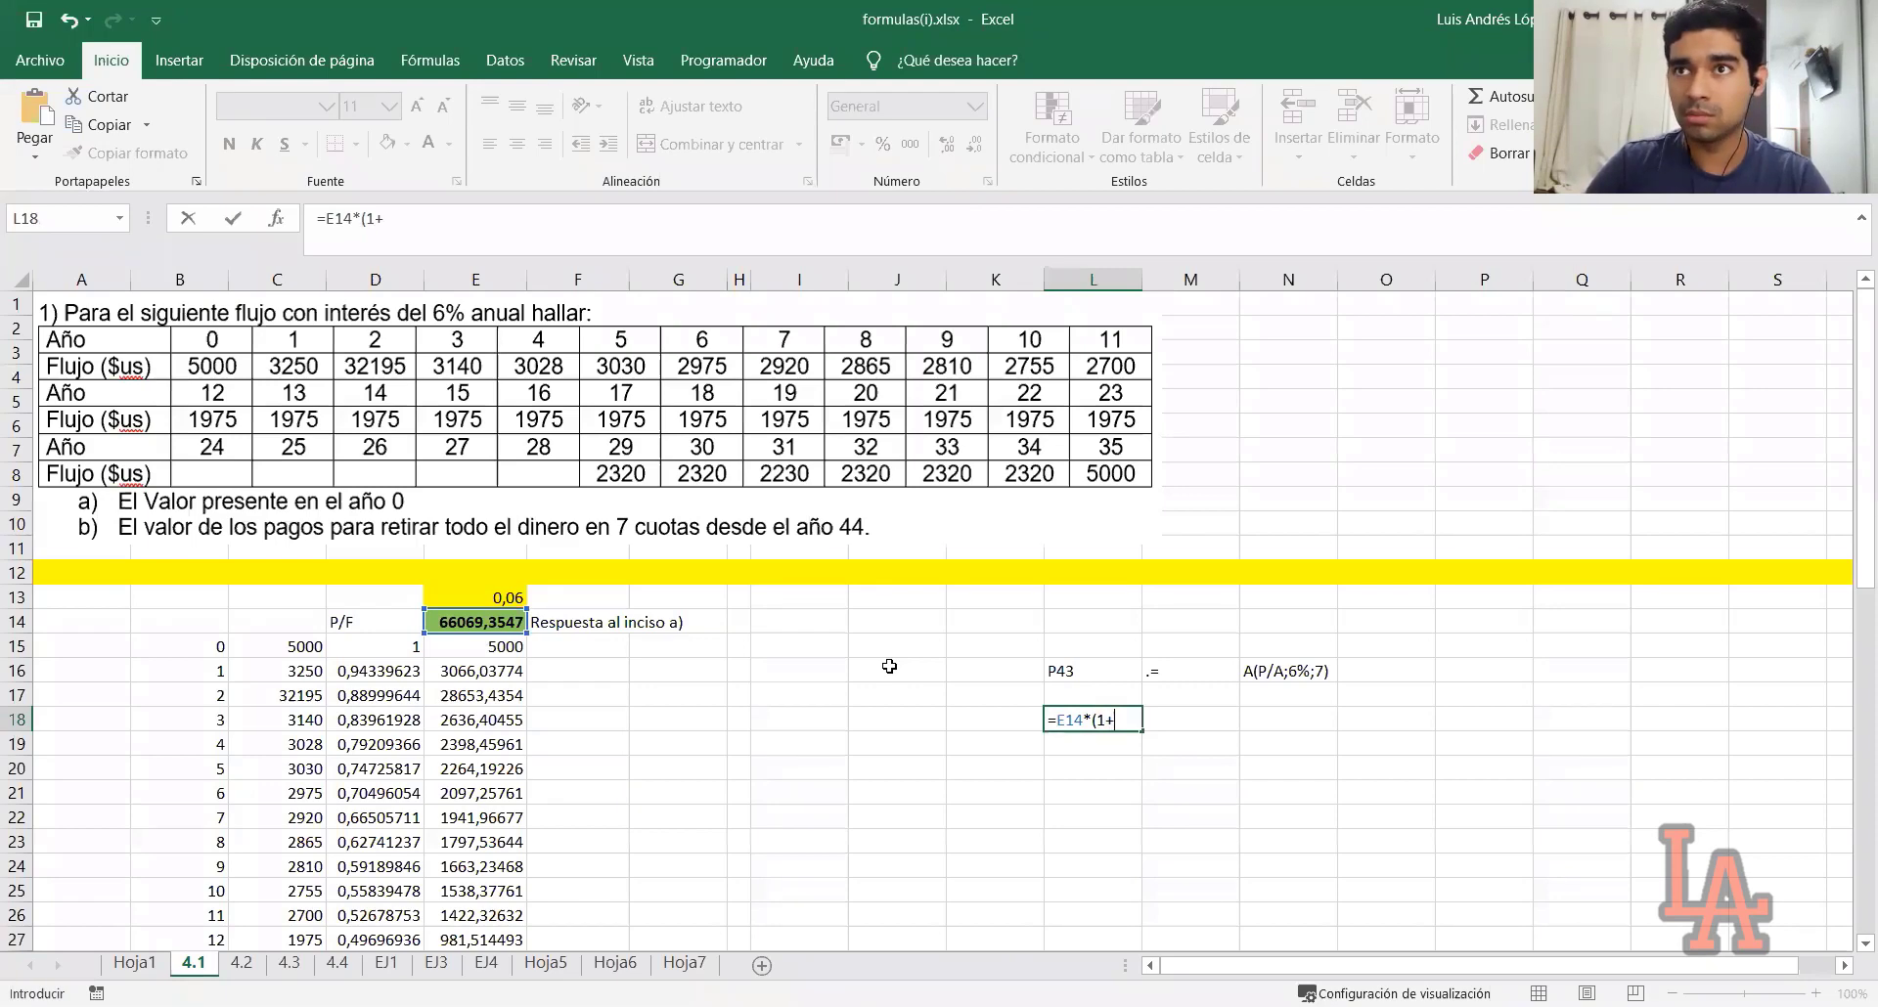
left_click(468, 594)
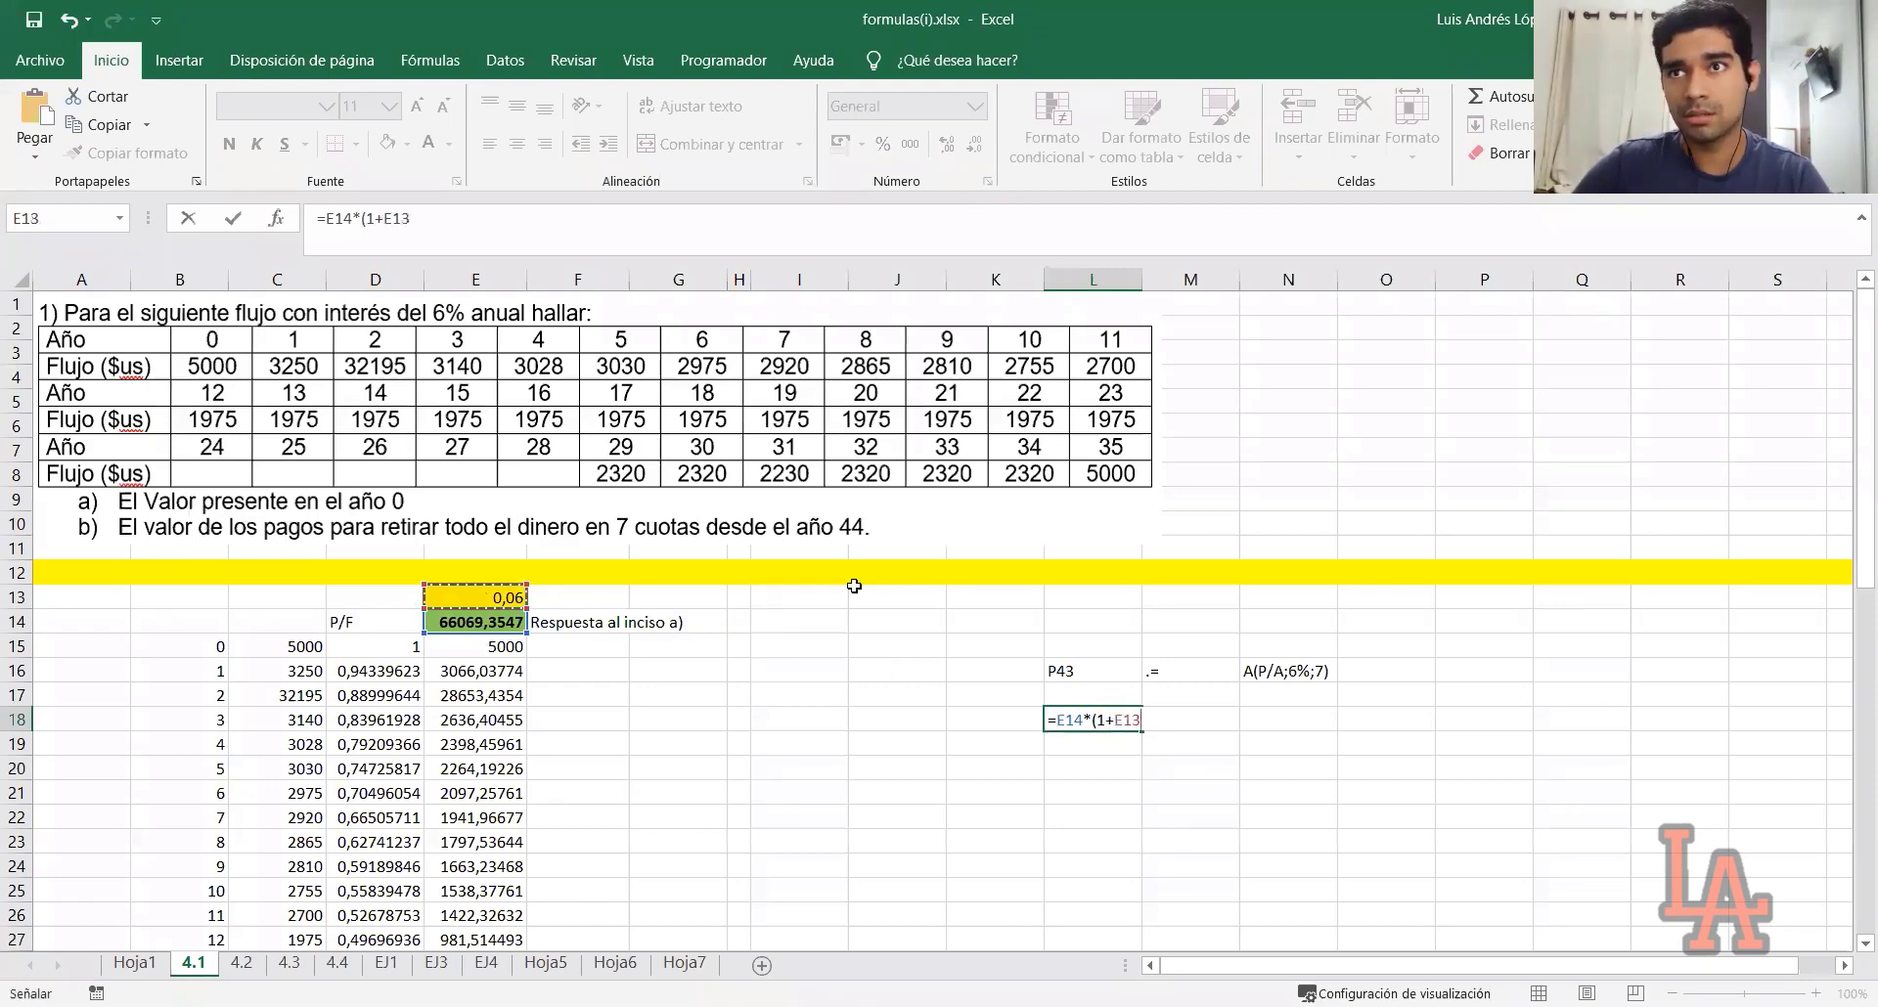
type(")")
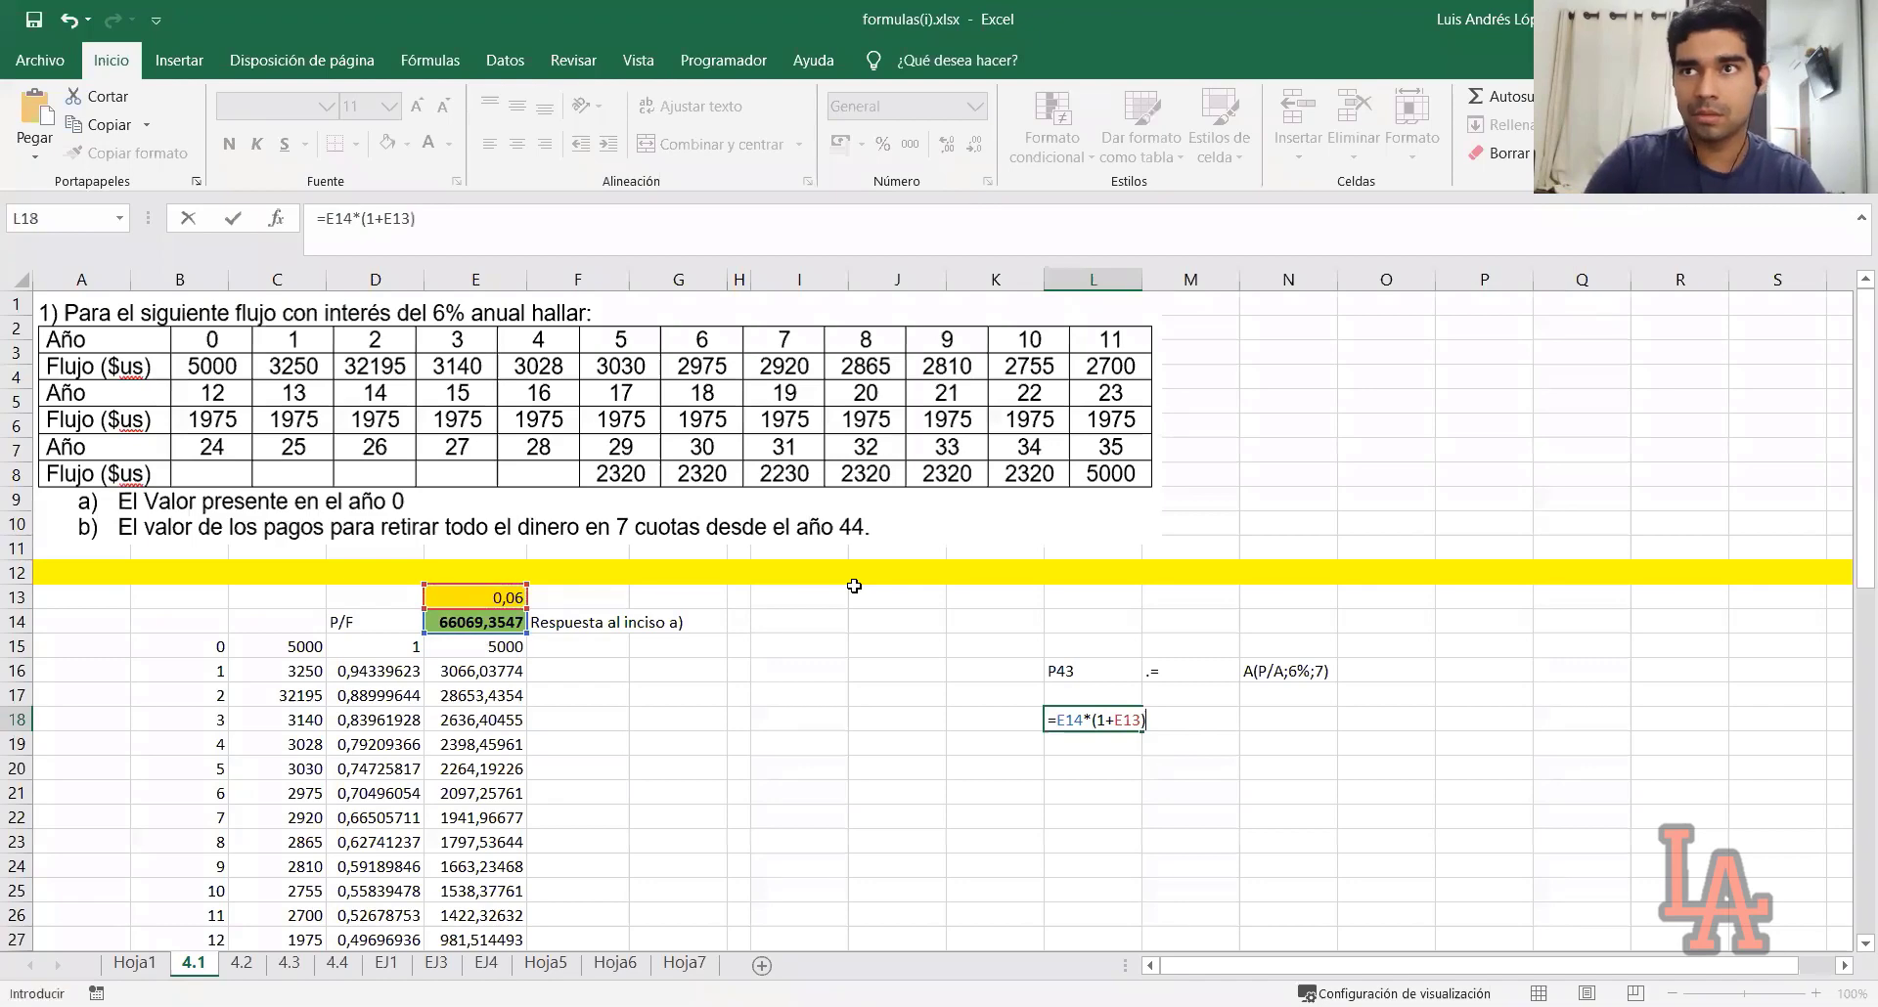
type("^")
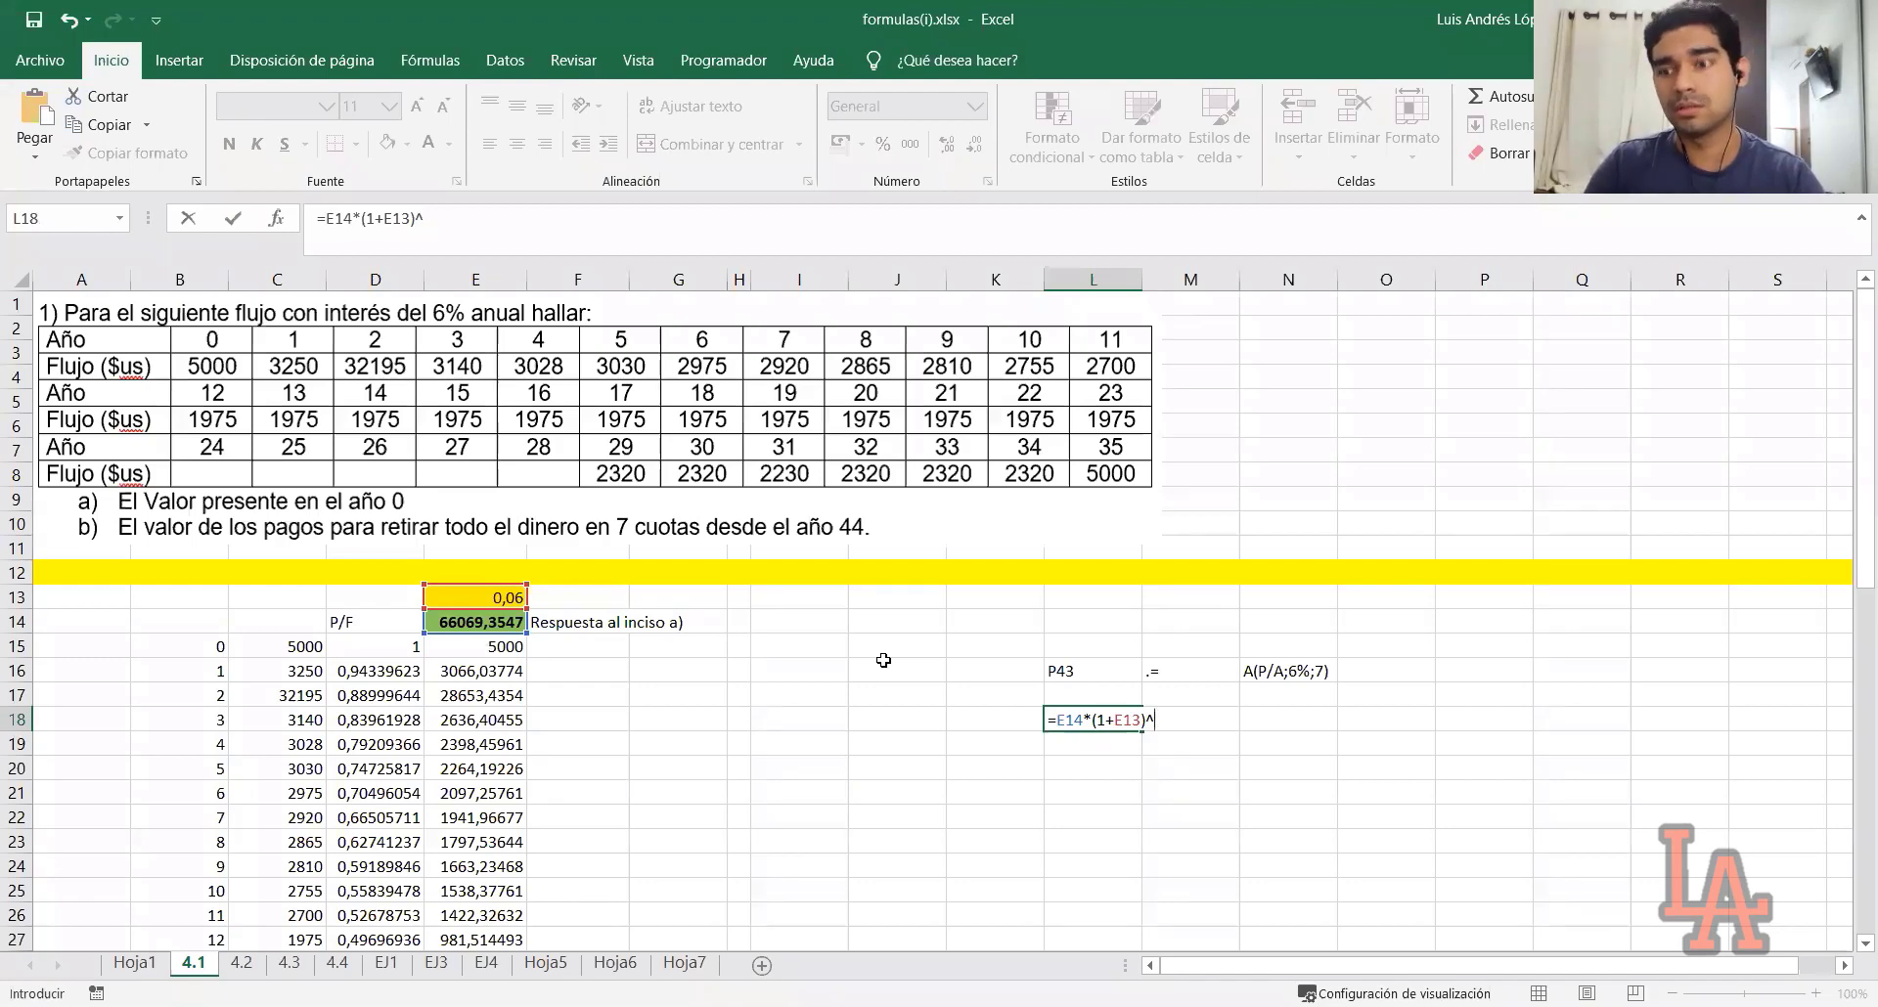
type("43")
key("Return")
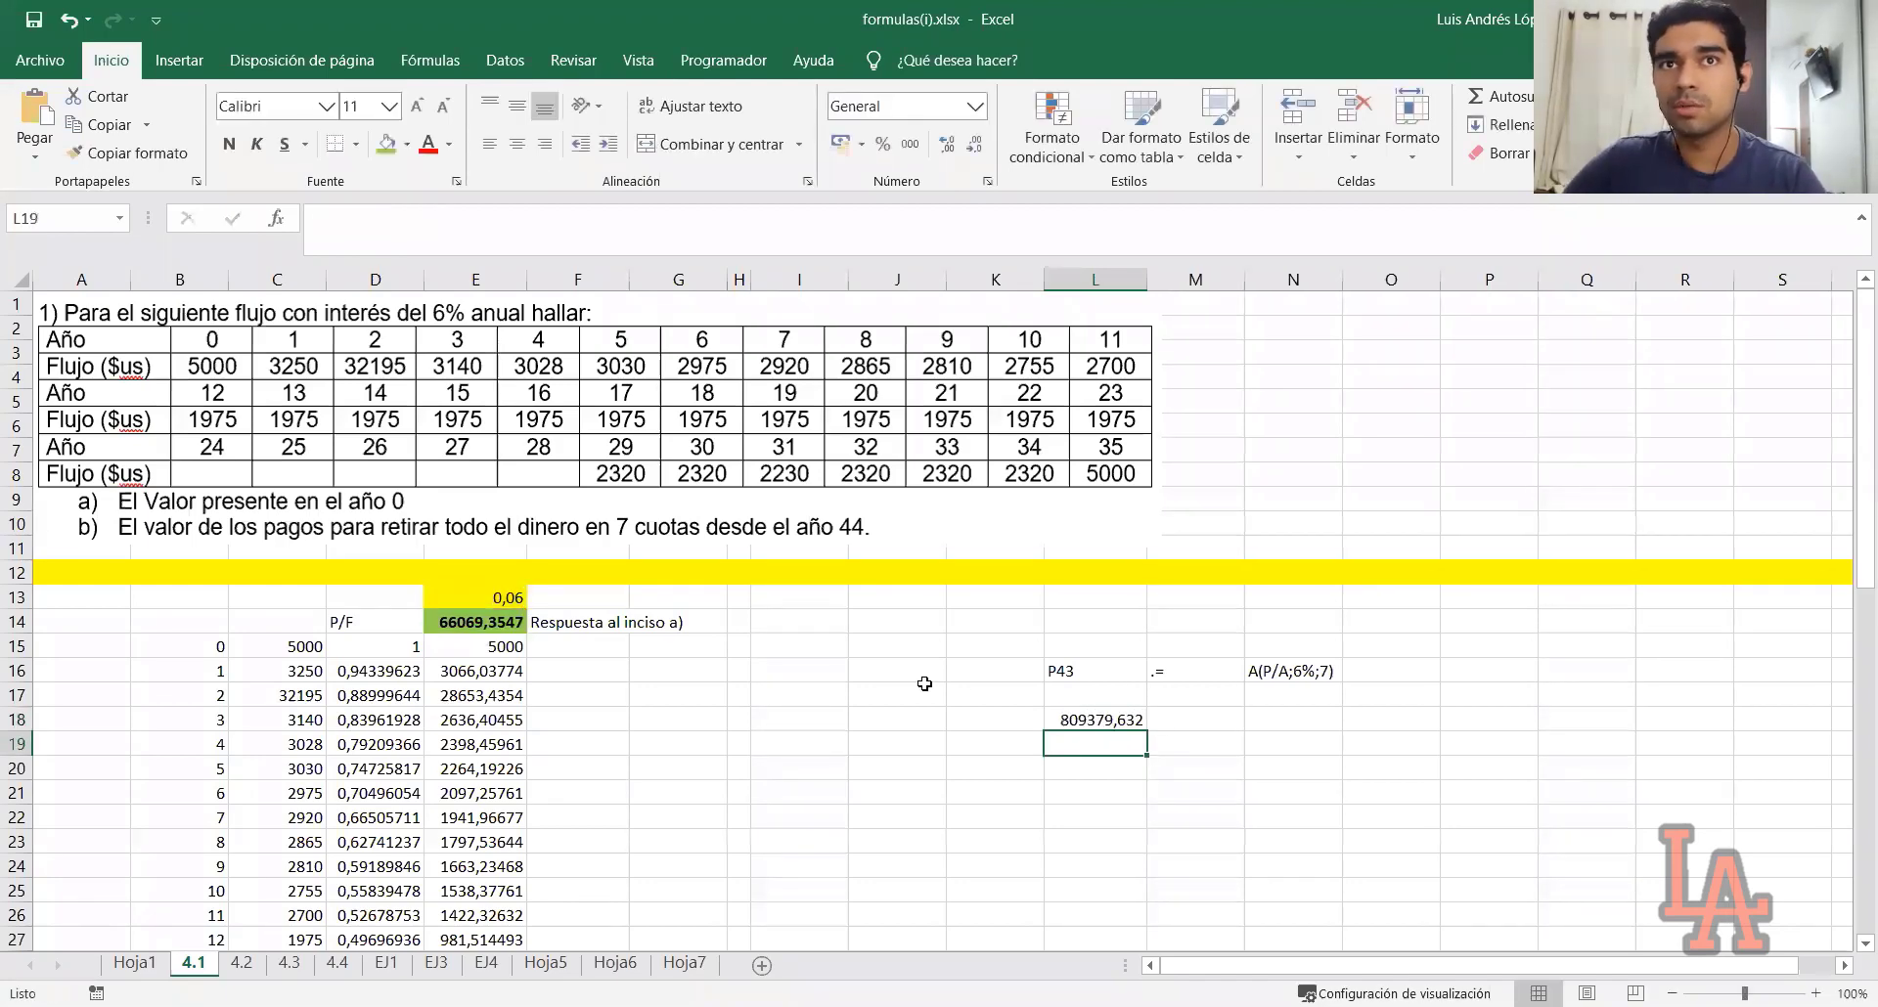
Make the year 43 value in L18 bold and apply the comma number style to both L18 and E14
left_click(1091, 723)
key("ctrl+n")
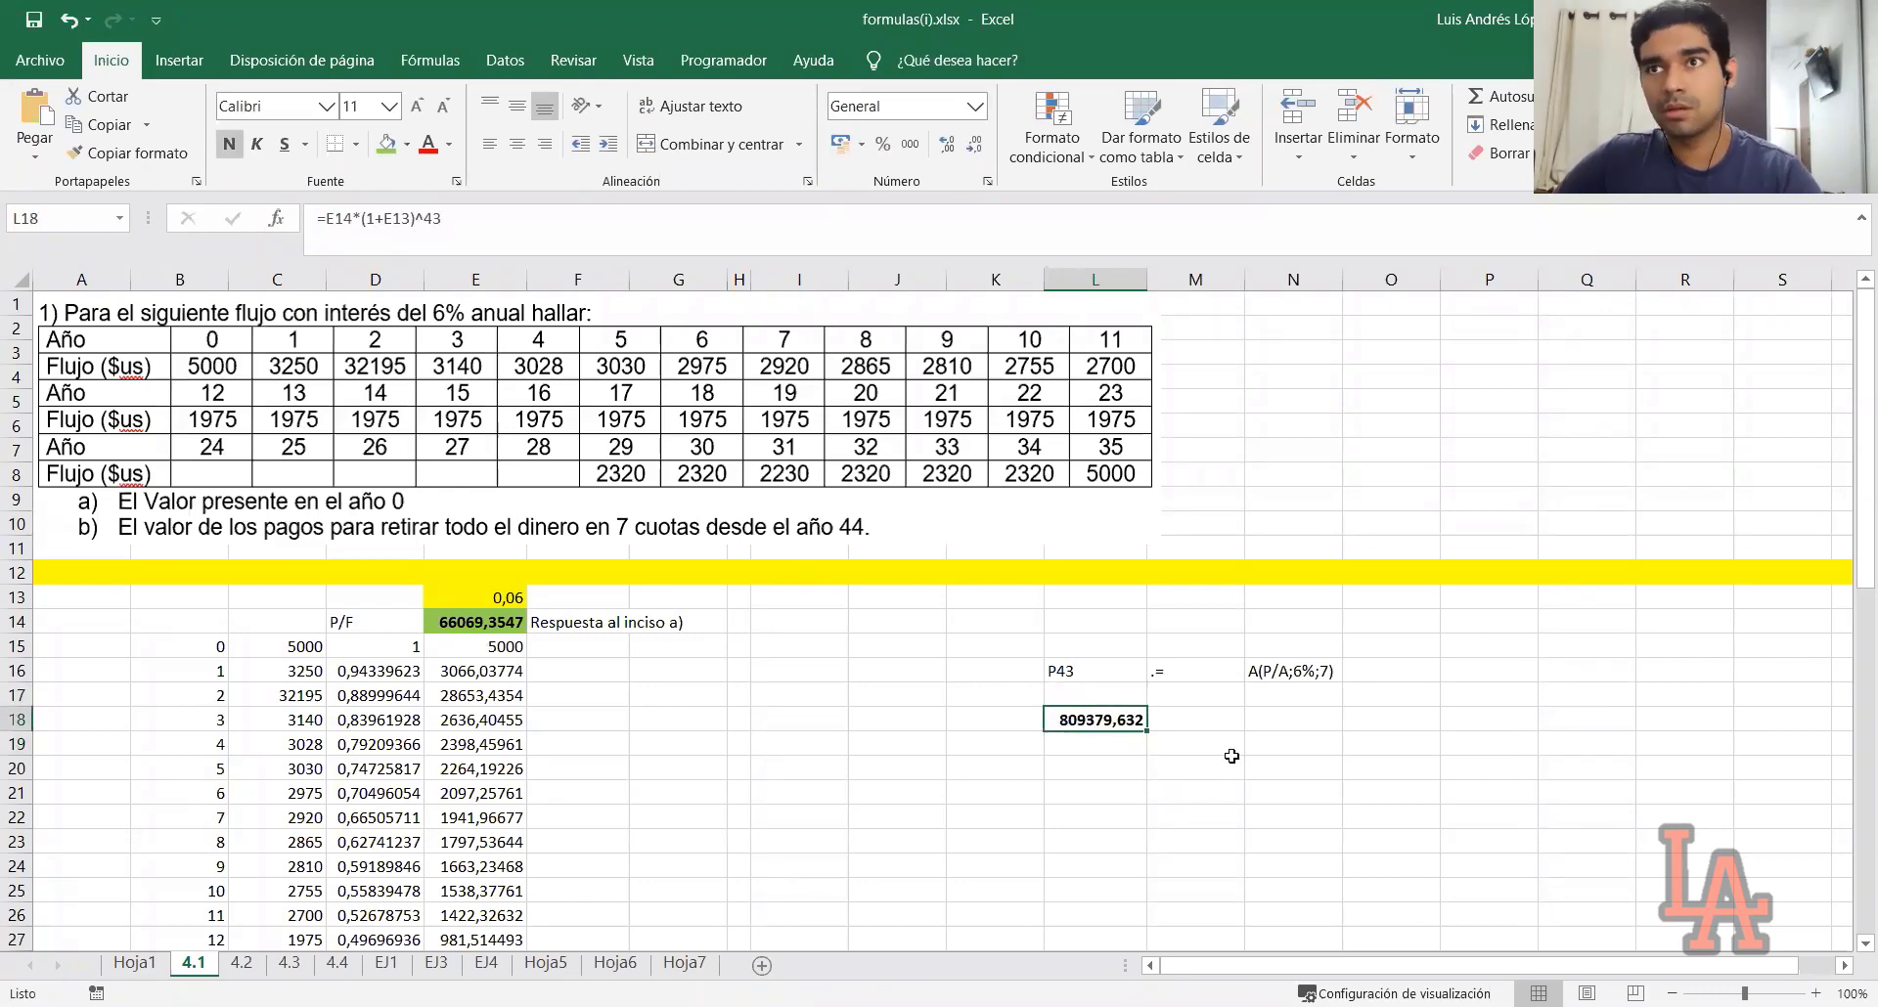
left_click(1229, 768)
left_click(1113, 729)
left_click(521, 627, "ctrl")
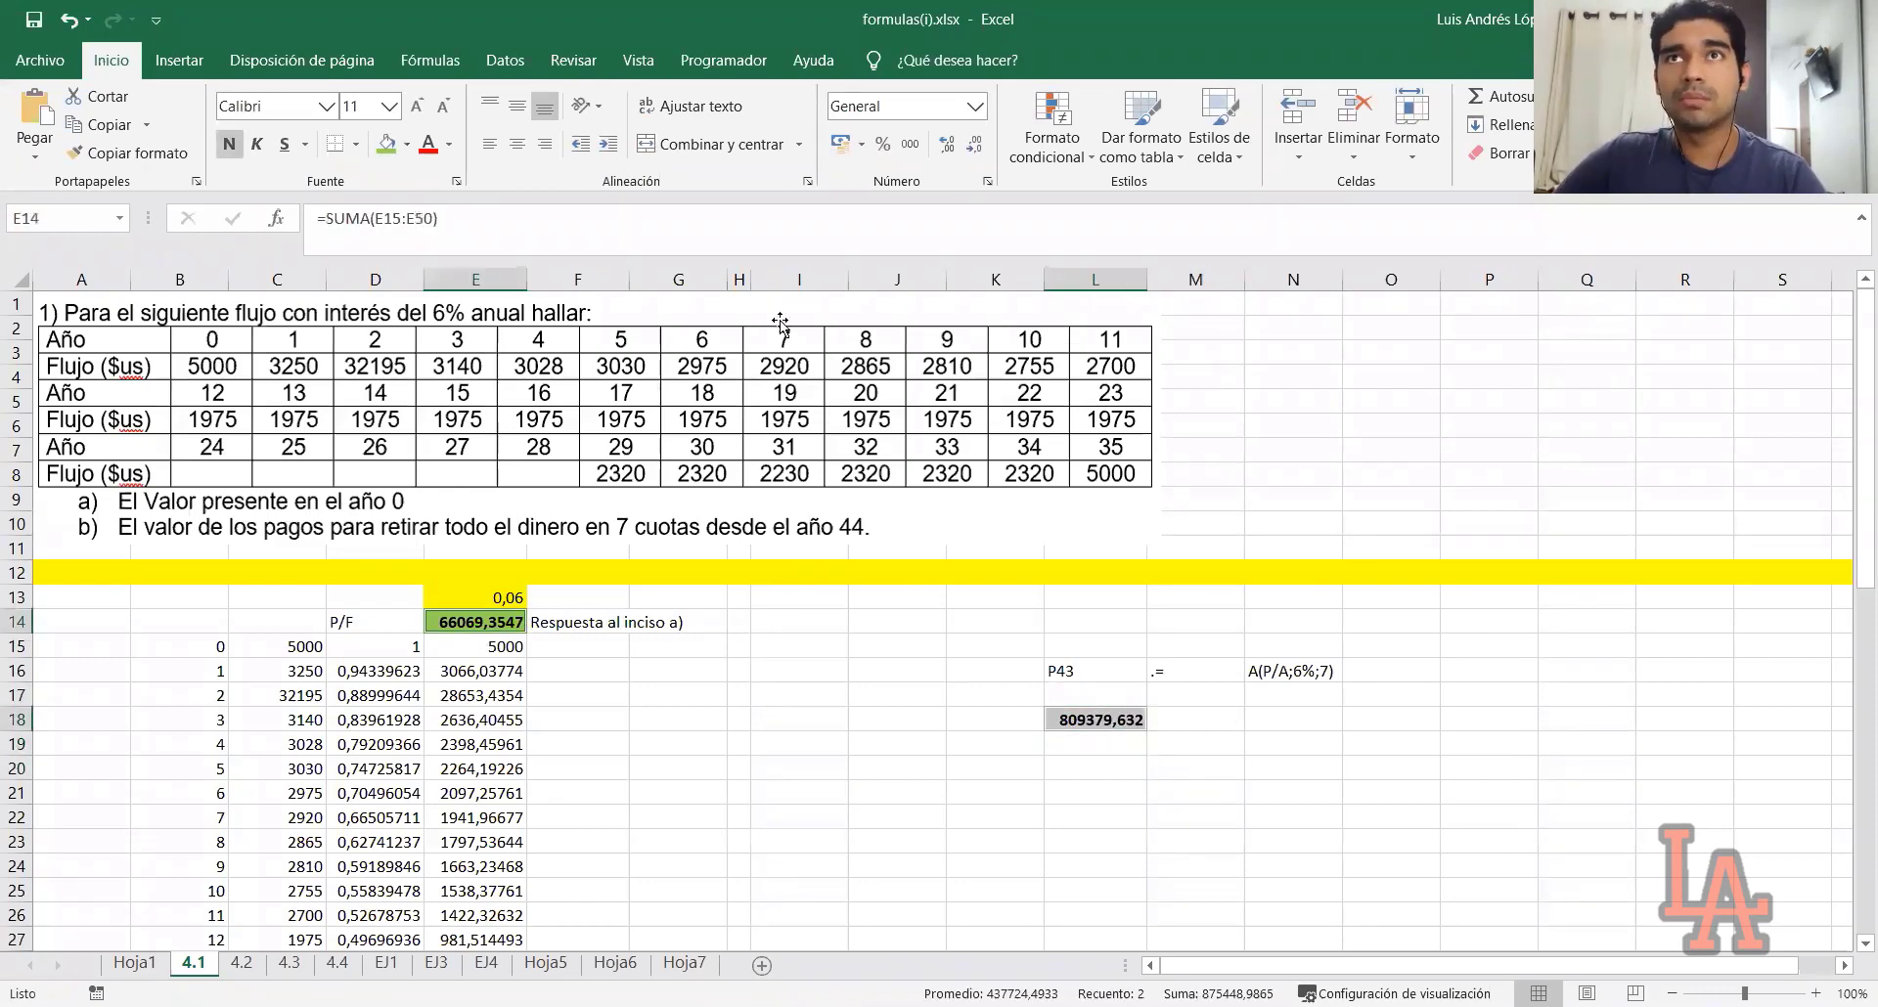
left_click(910, 144)
left_click(1284, 716)
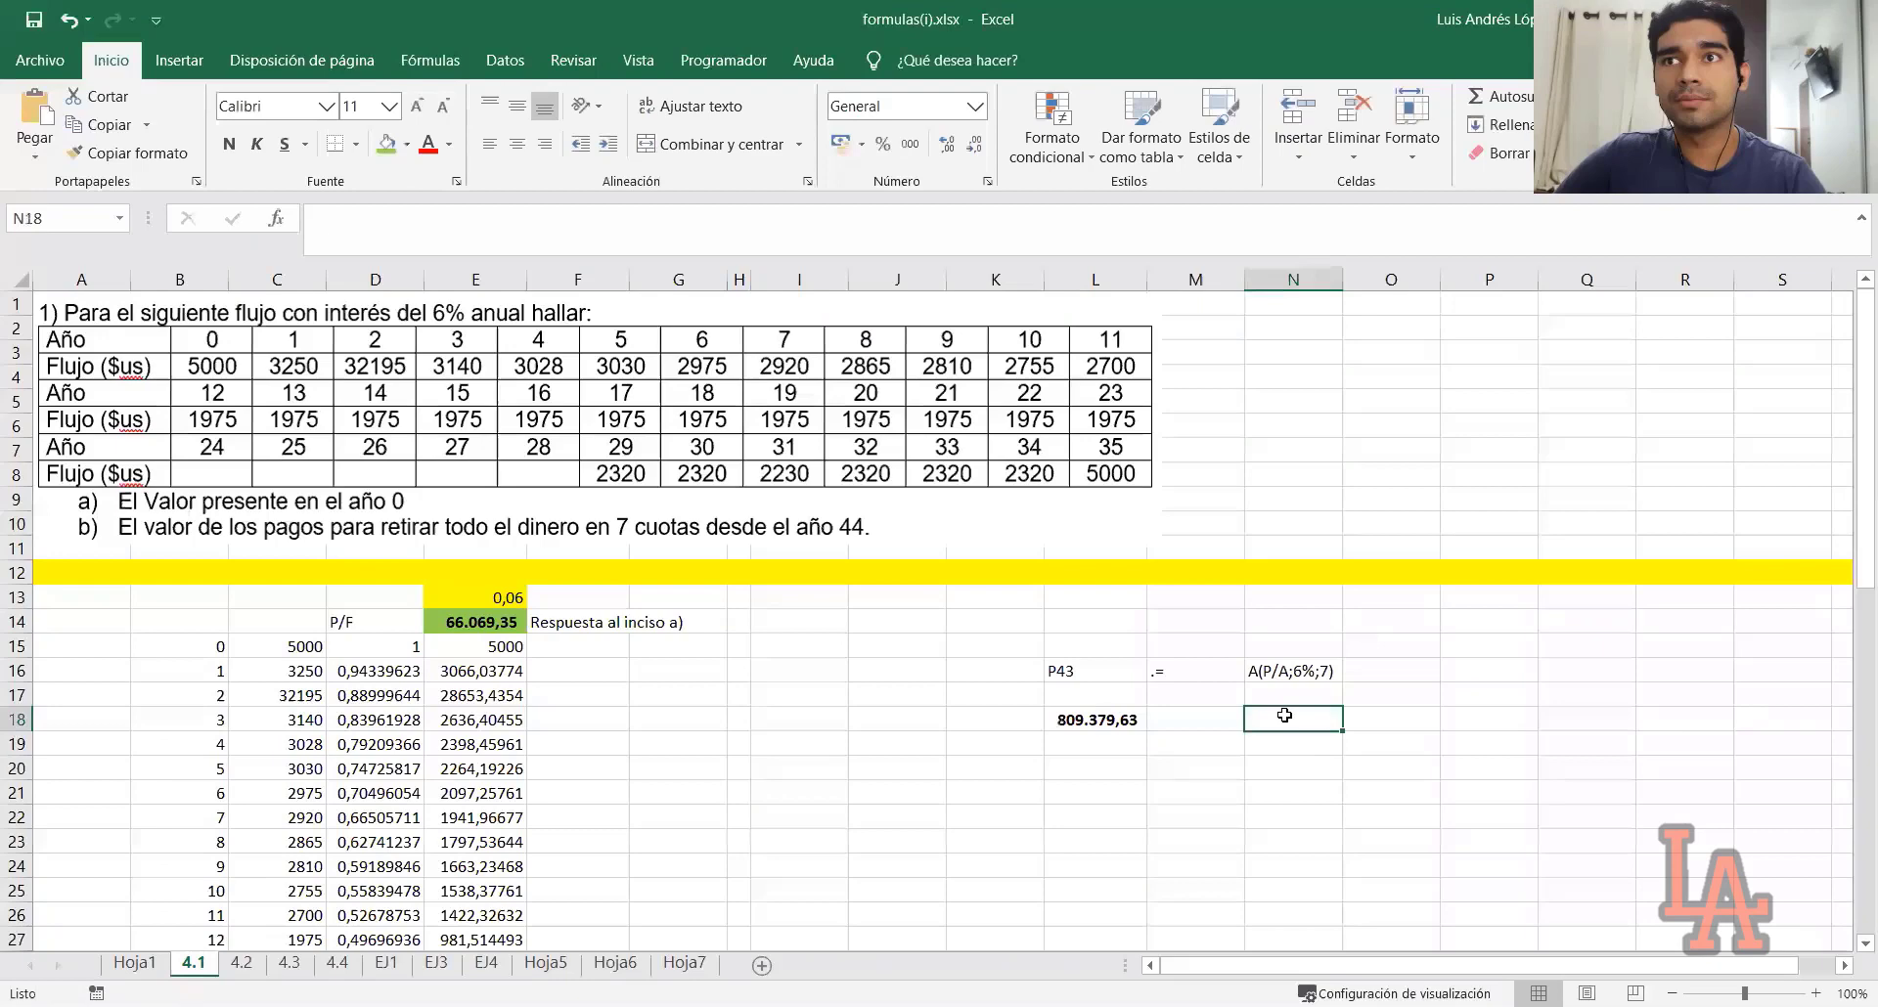
Clear the formula from cell L18 and review the P43 equation in L16:N16
left_click(1099, 725)
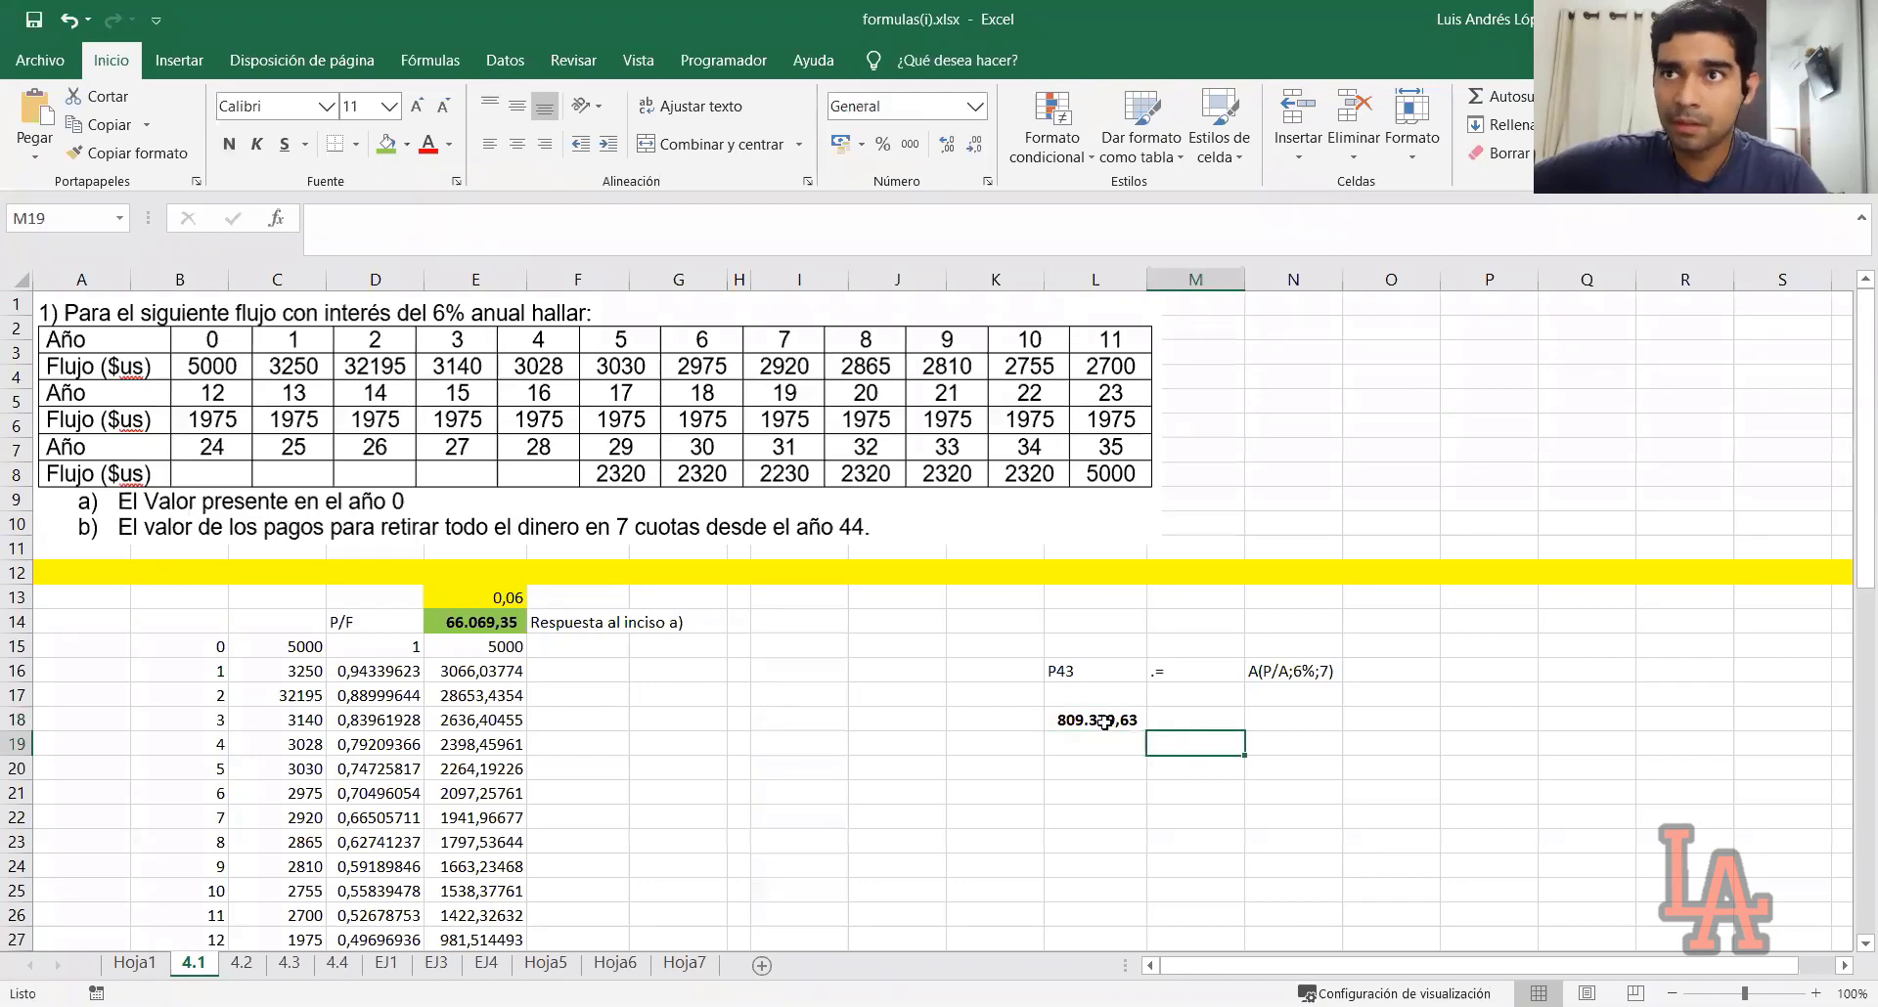
left_click_drag(1269, 667, 1061, 668)
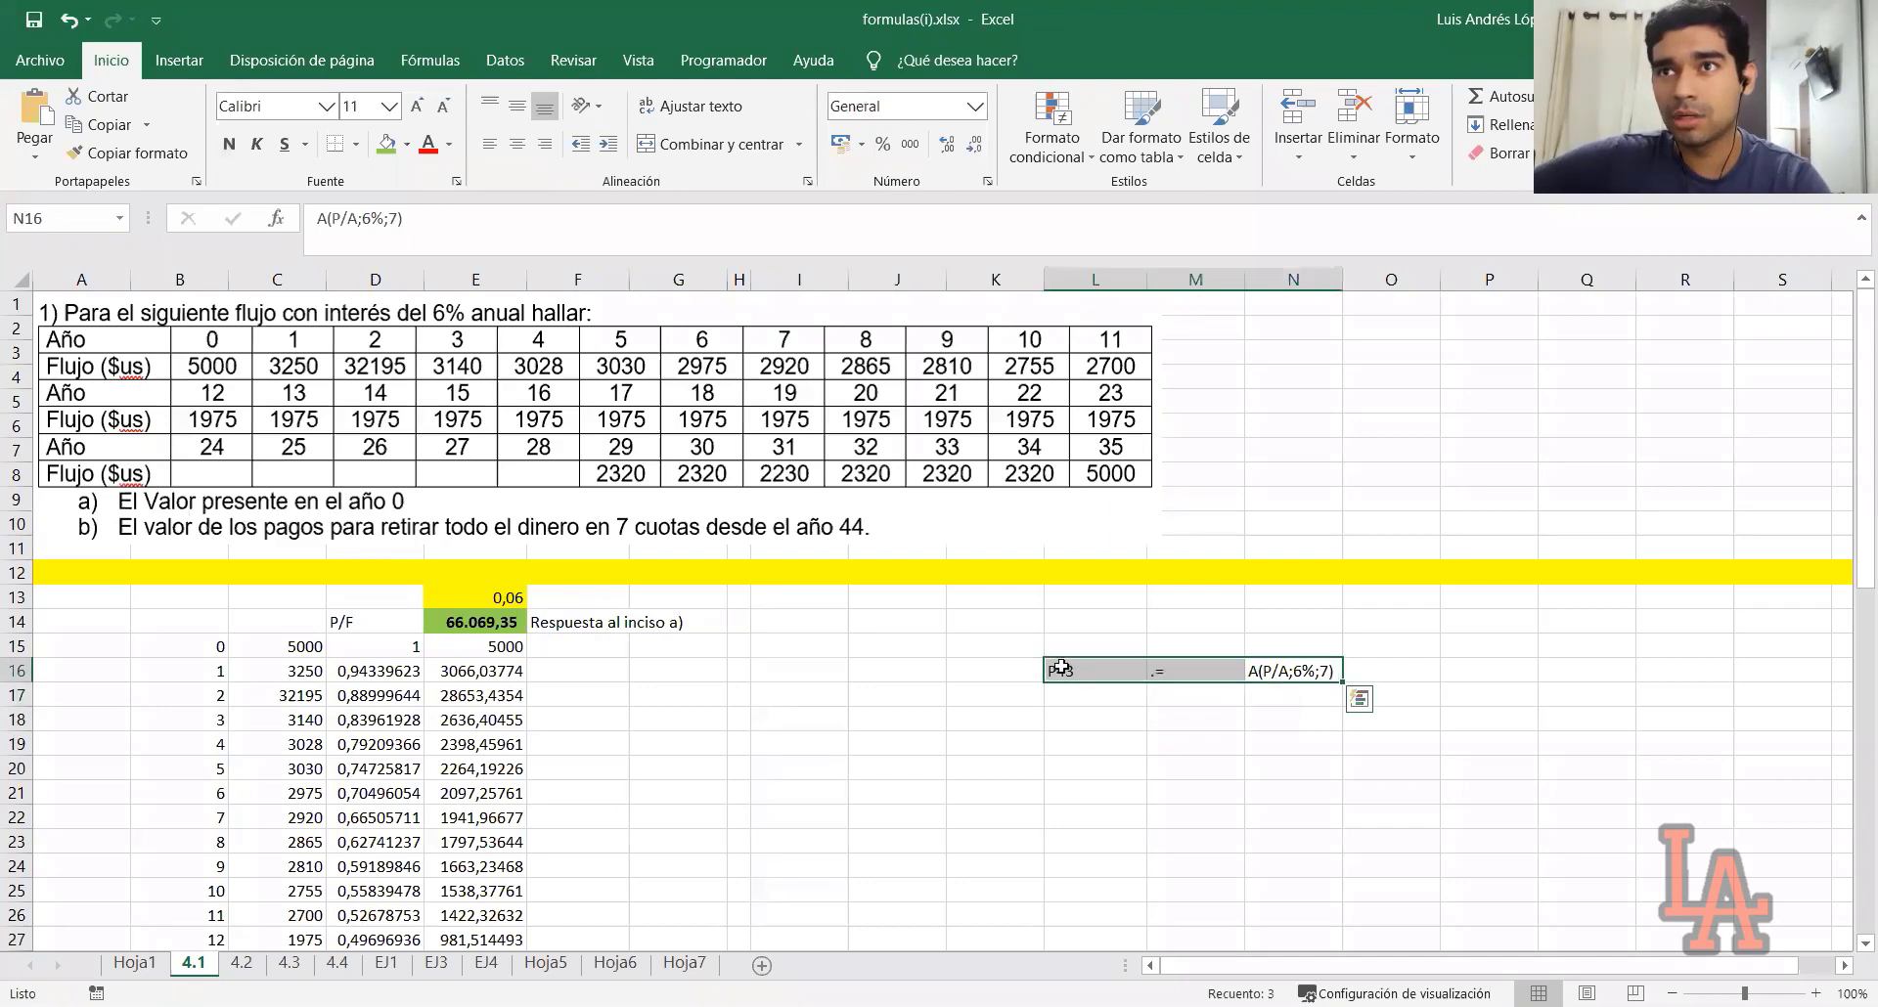
left_click_drag(1313, 671, 1124, 677)
left_click(1275, 671)
left_click(1098, 672)
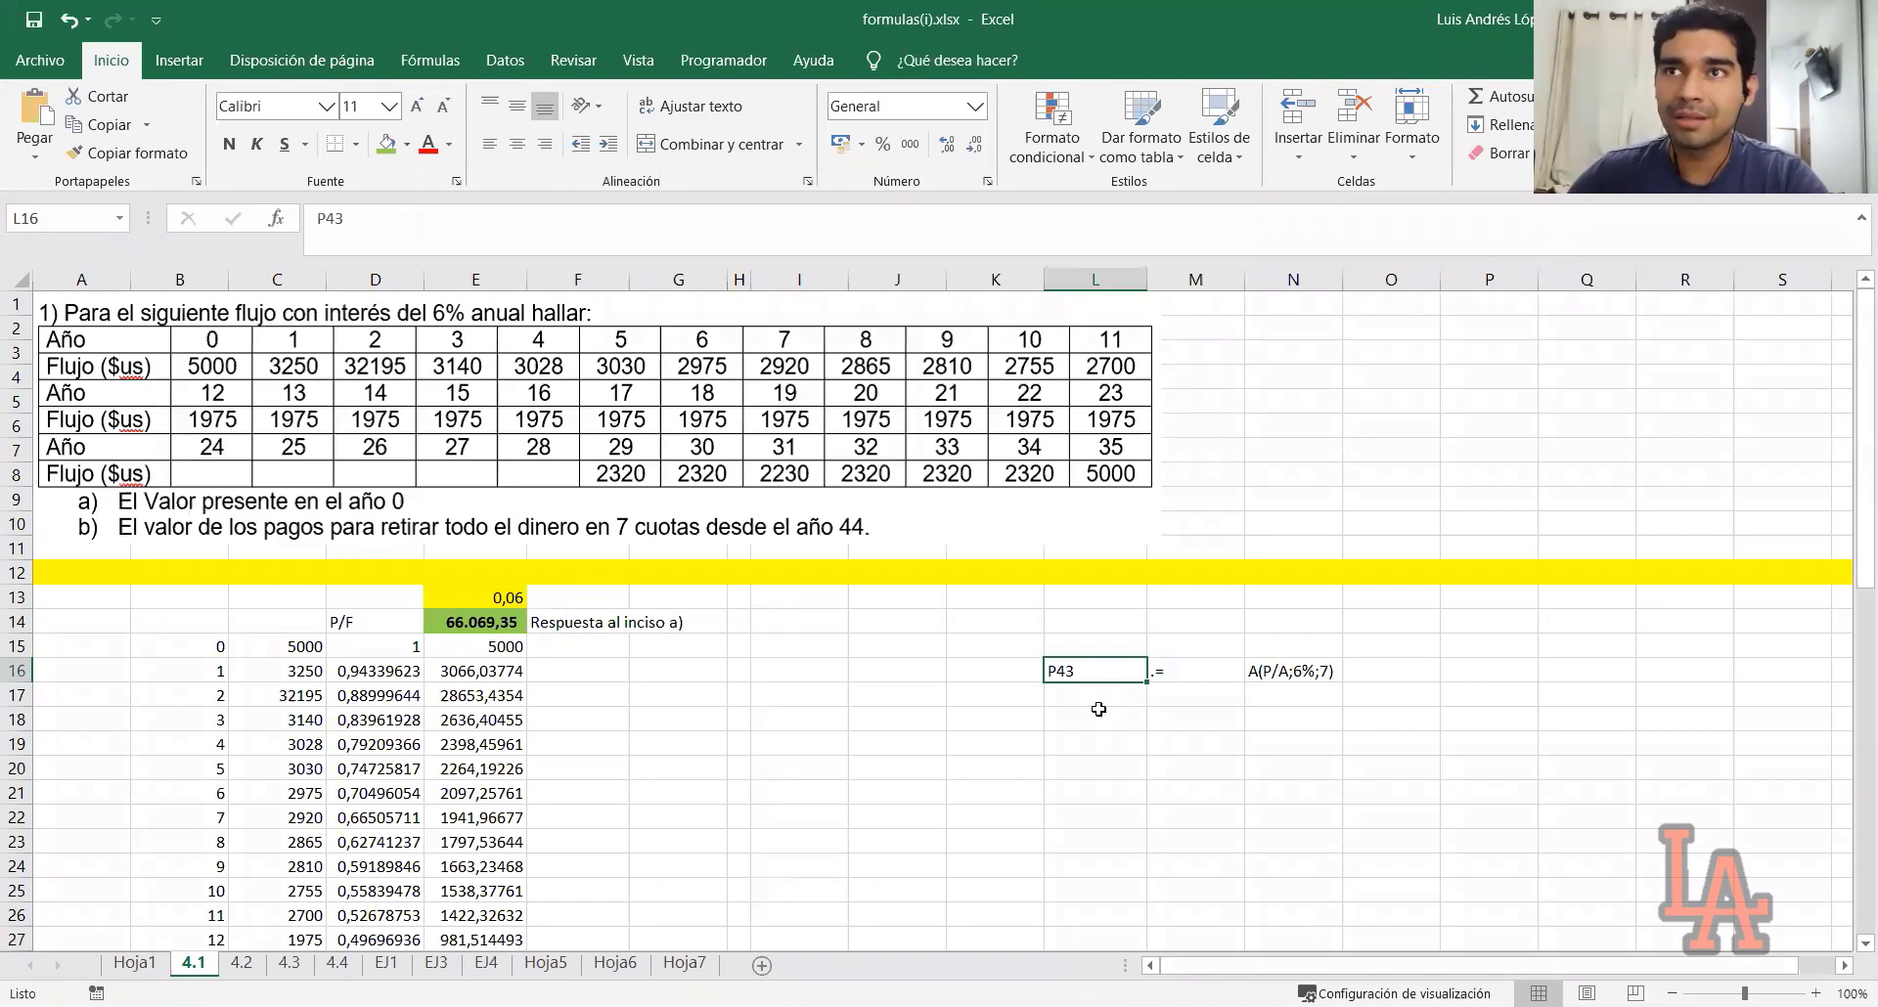
Enter the formula =E14*(1+E13)^43 in the empty cell L18 to carry the present value forward to year 43
left_click(1099, 714)
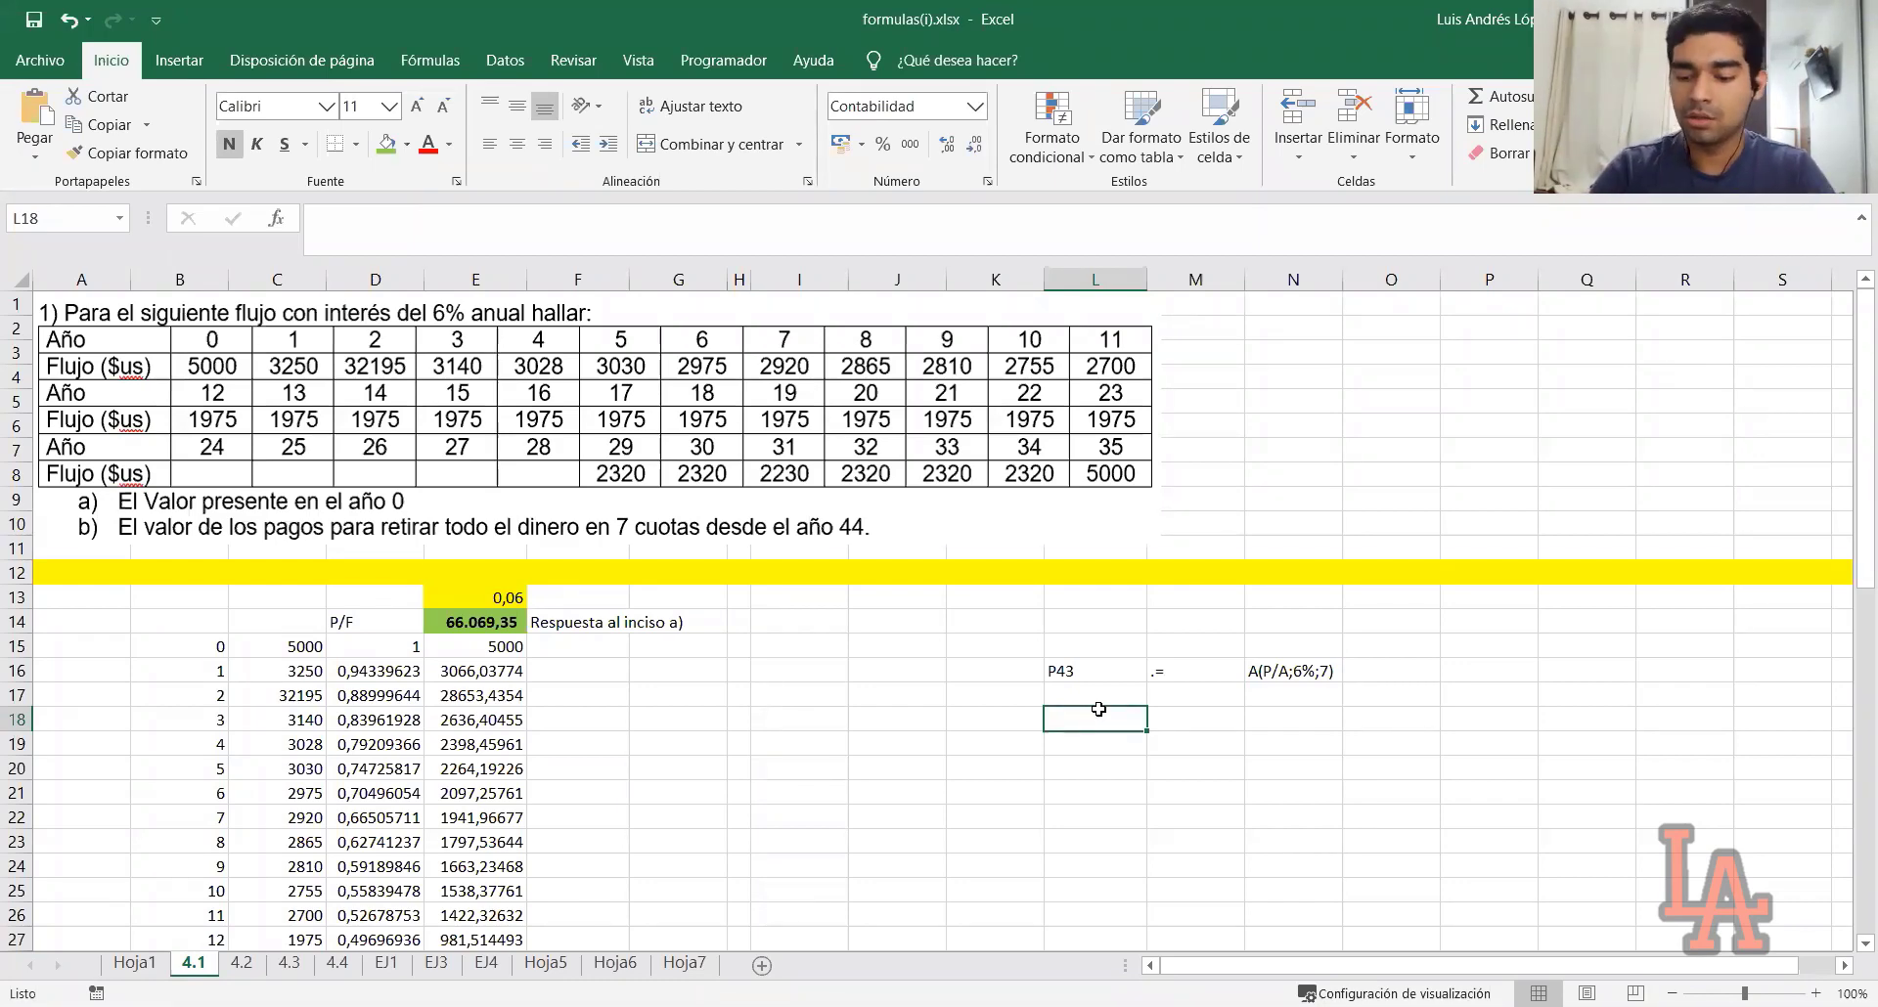
double_click(1098, 709)
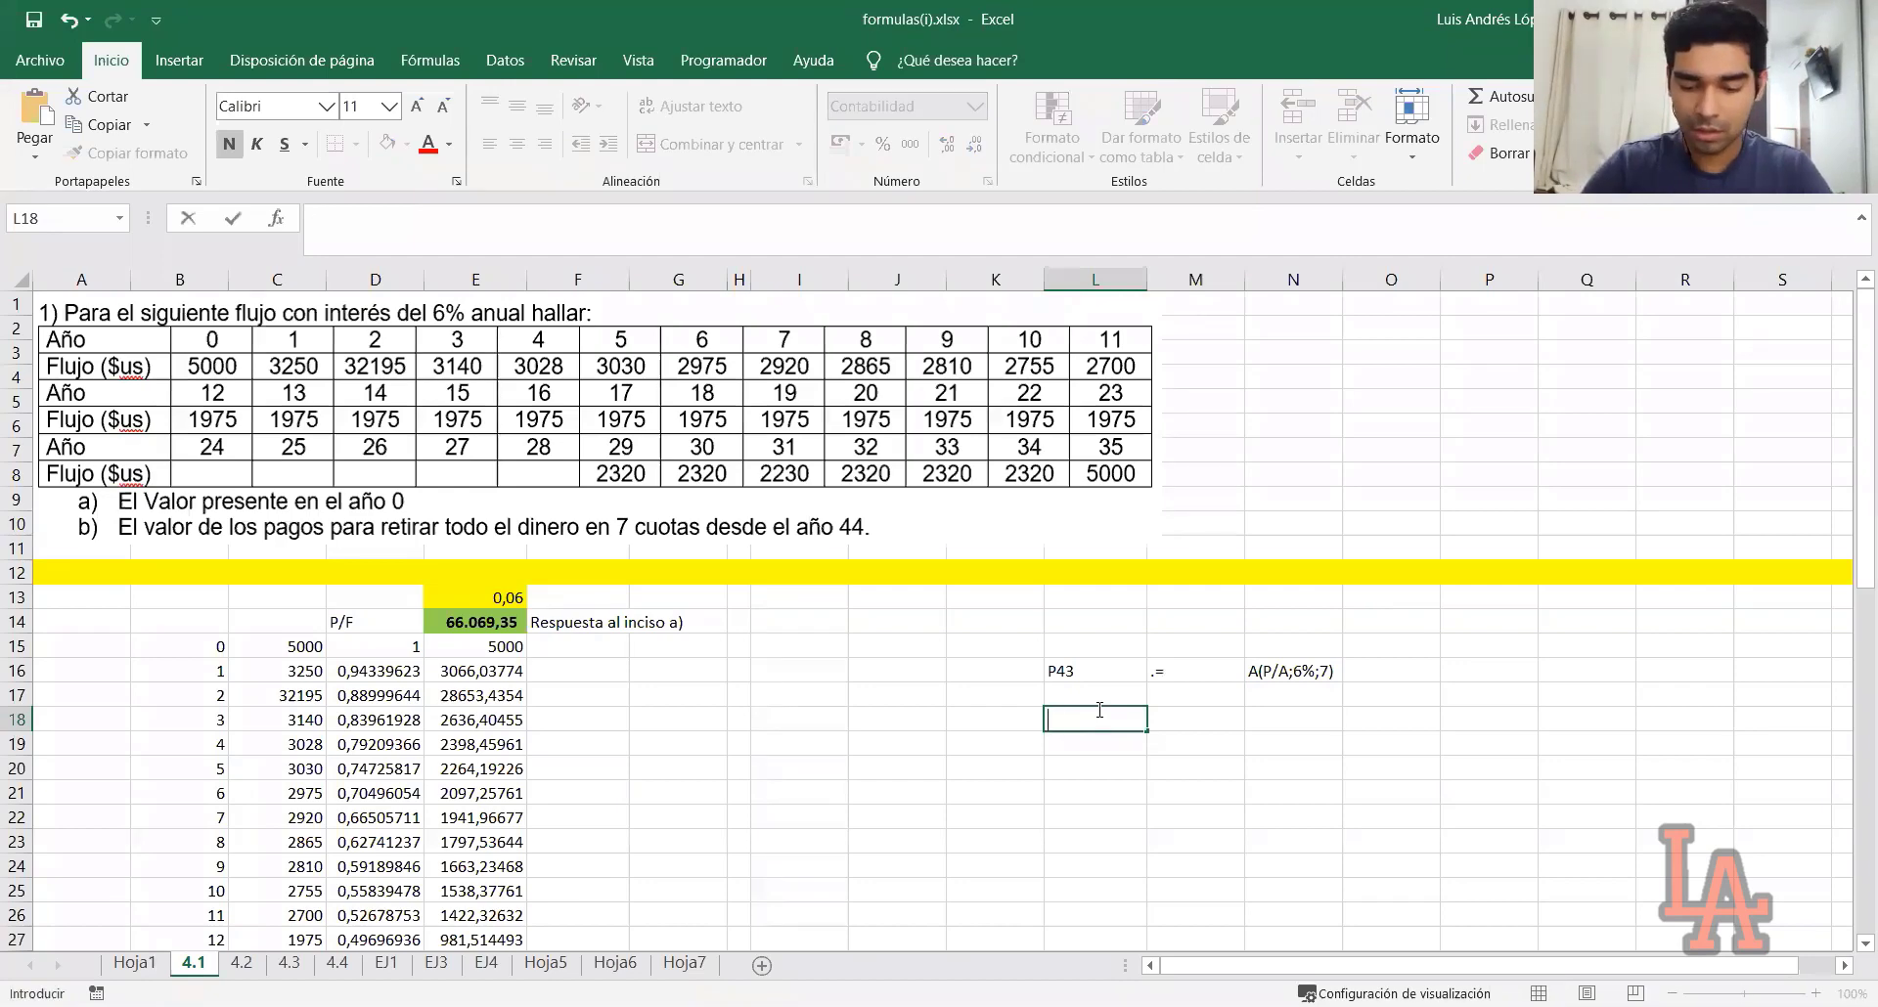
type("=")
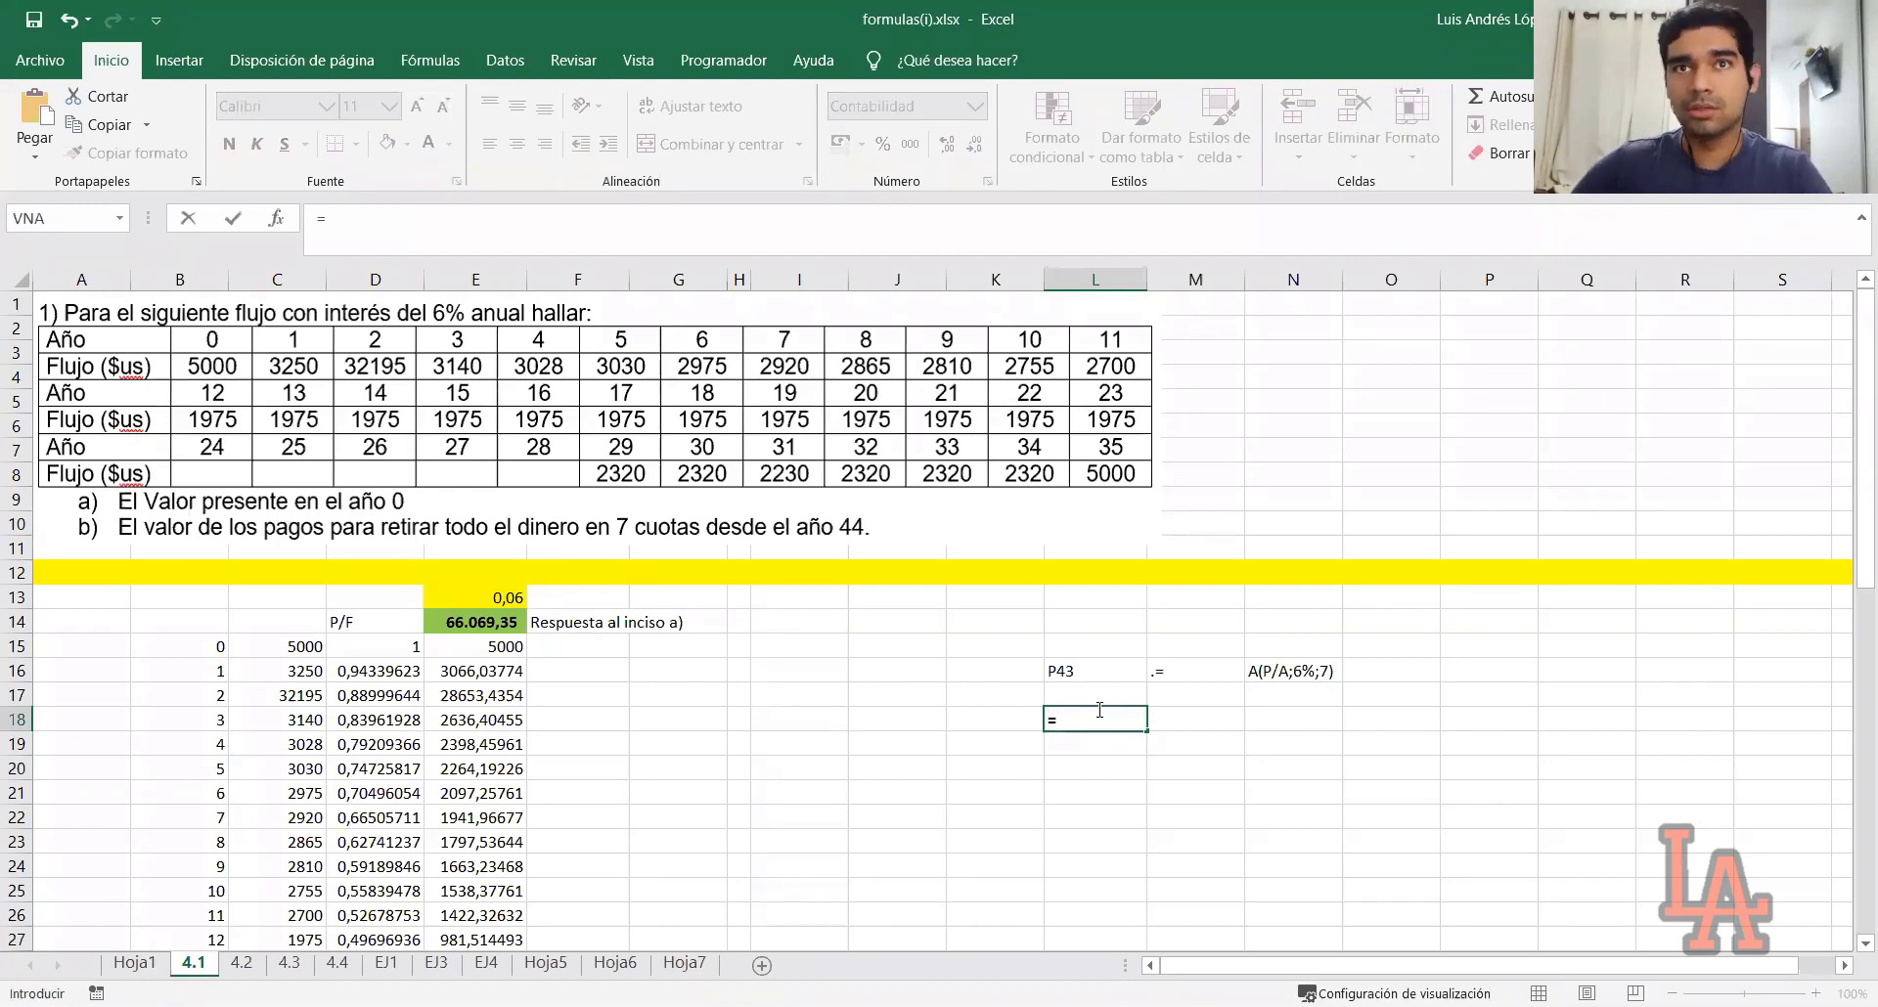
left_click(499, 622)
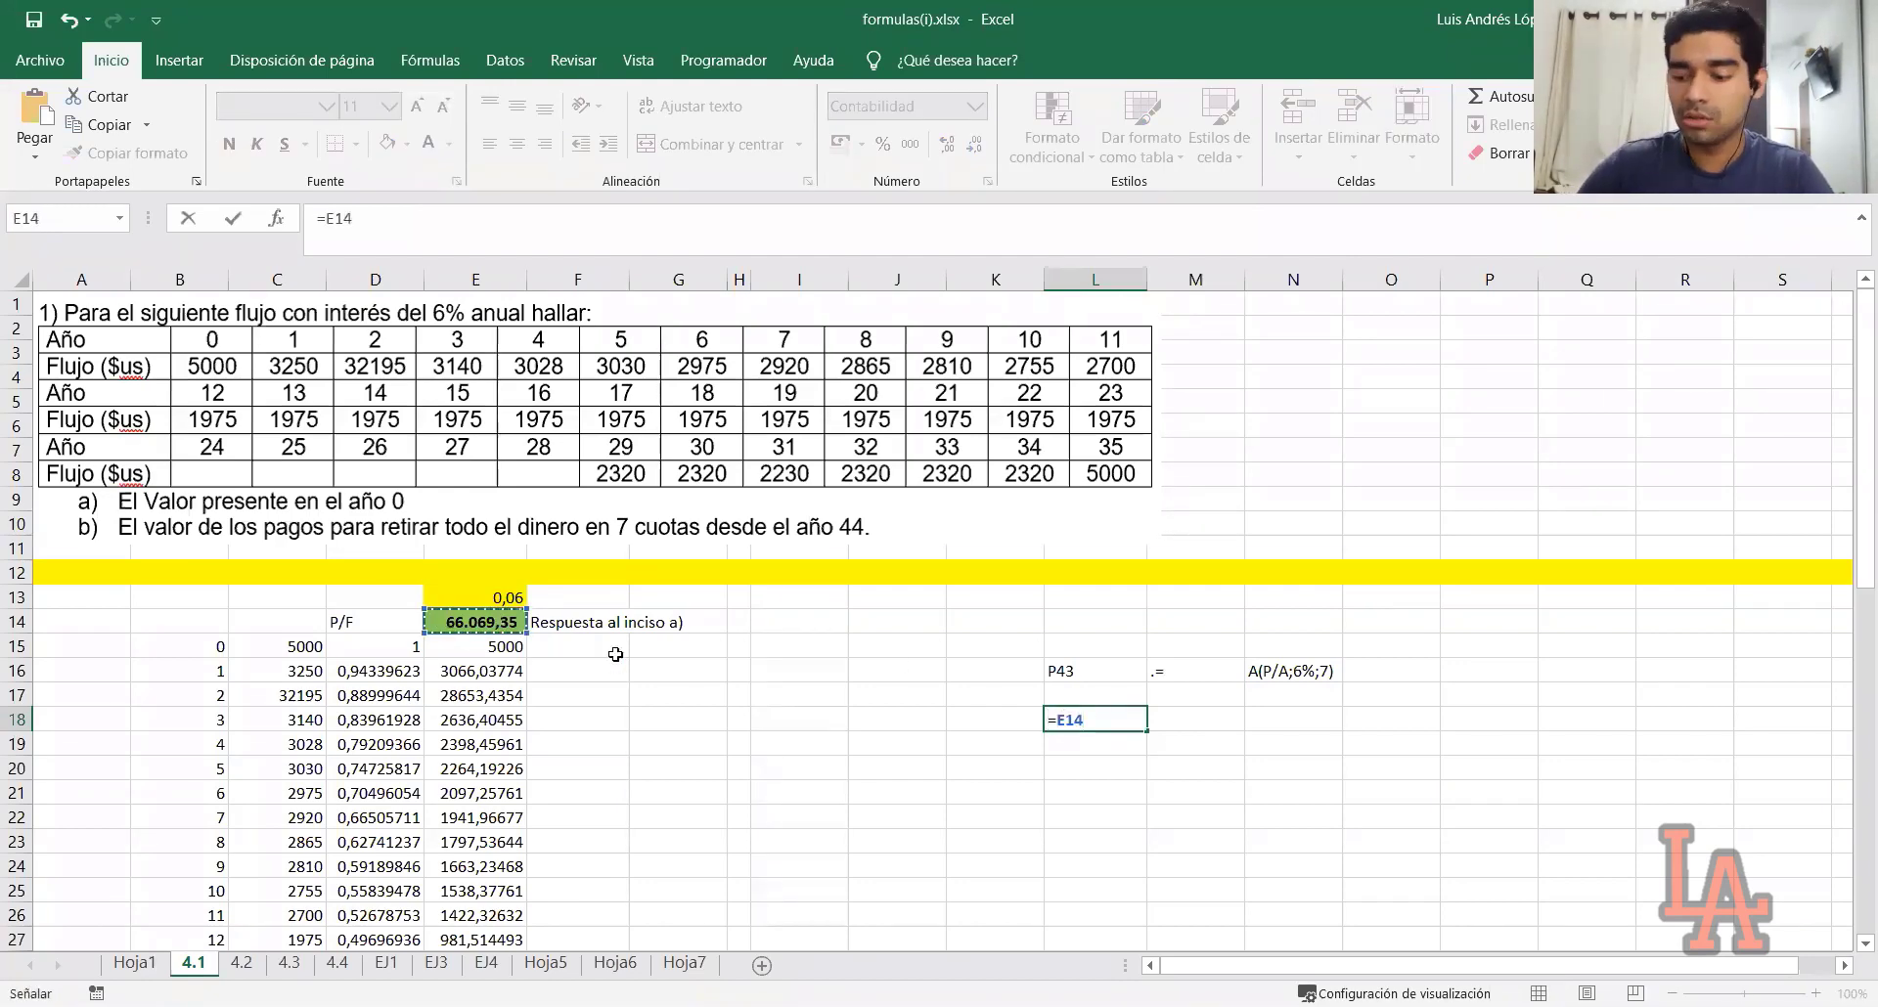
type("*")
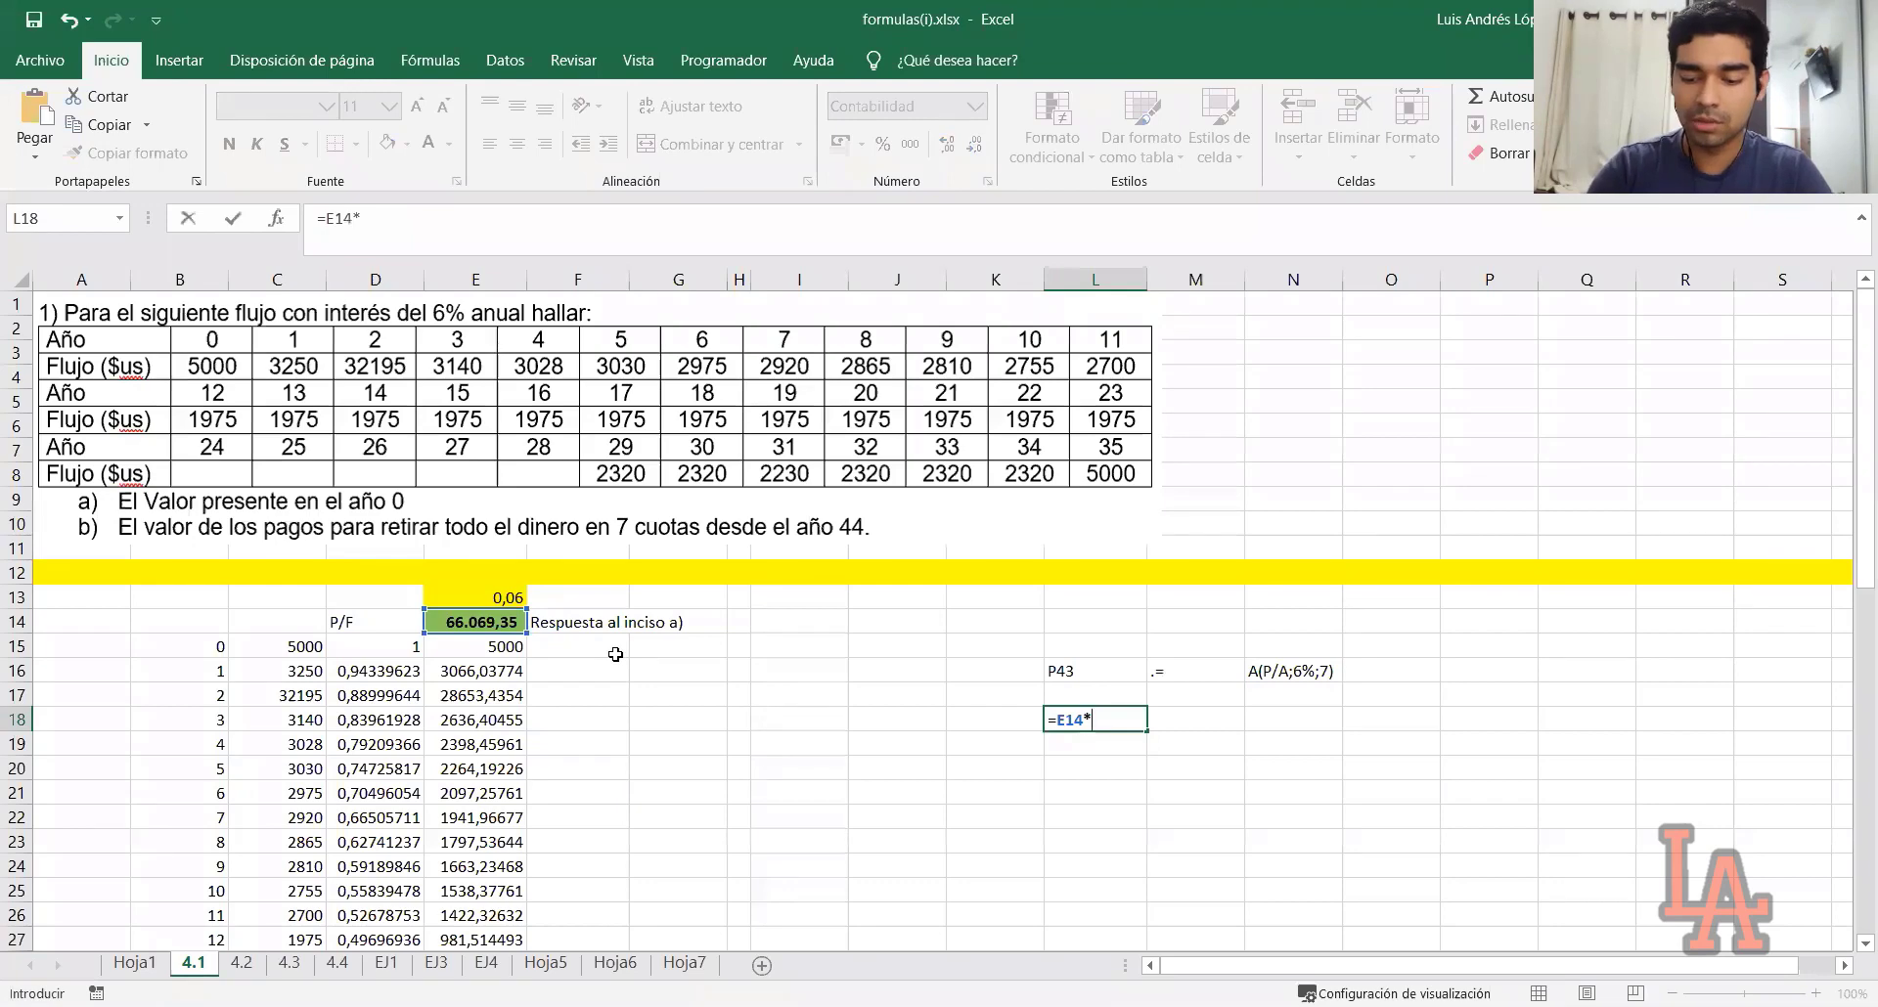
type("(")
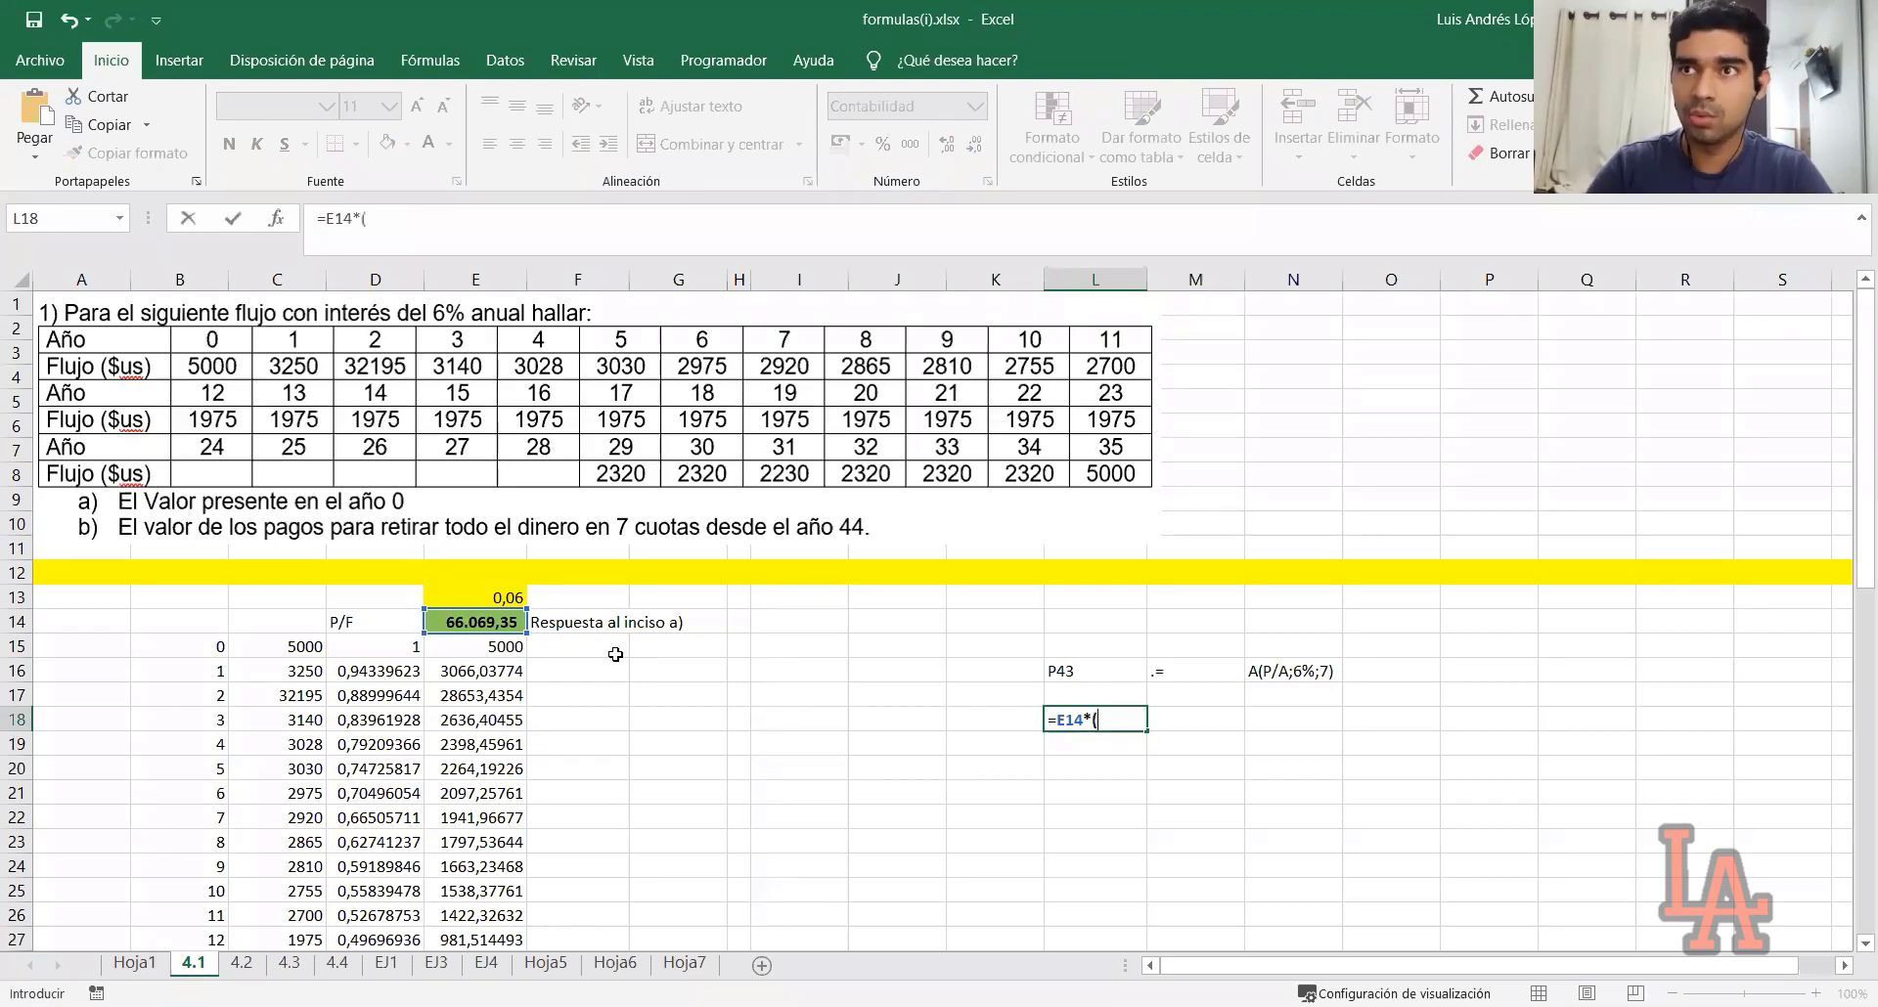
type("1+")
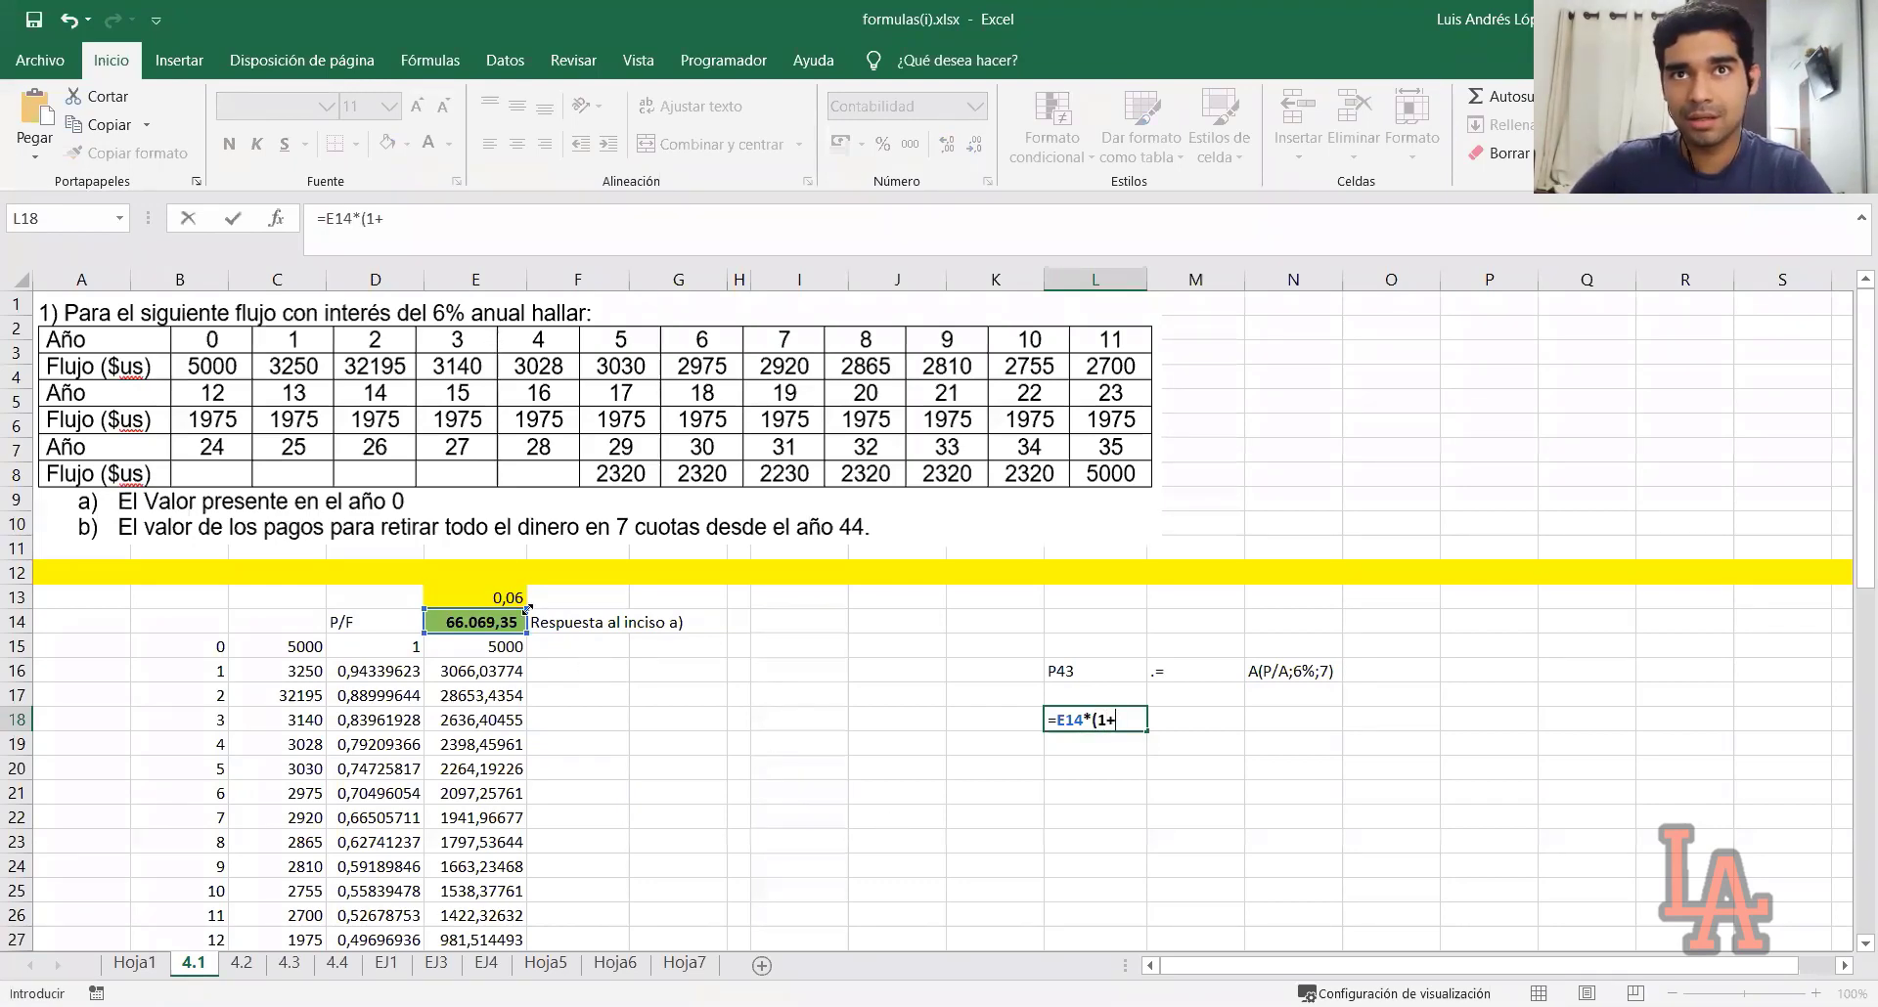
left_click(504, 597)
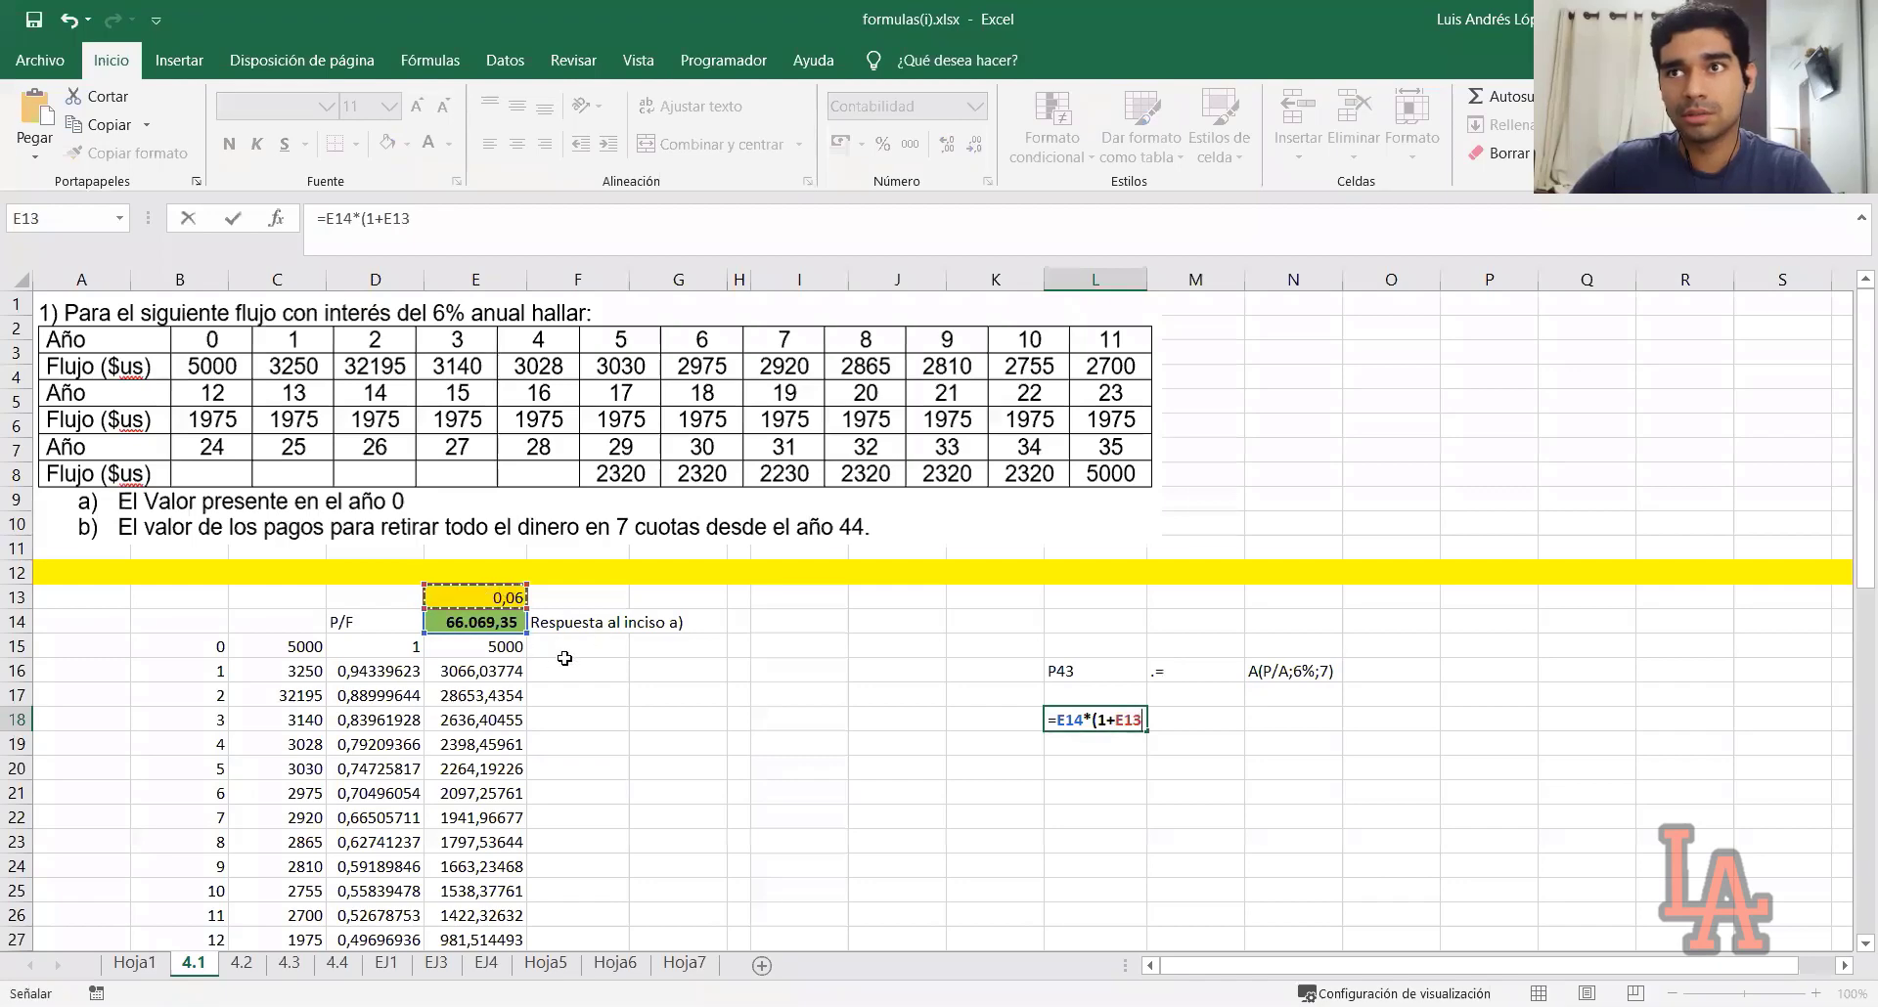
type(")")
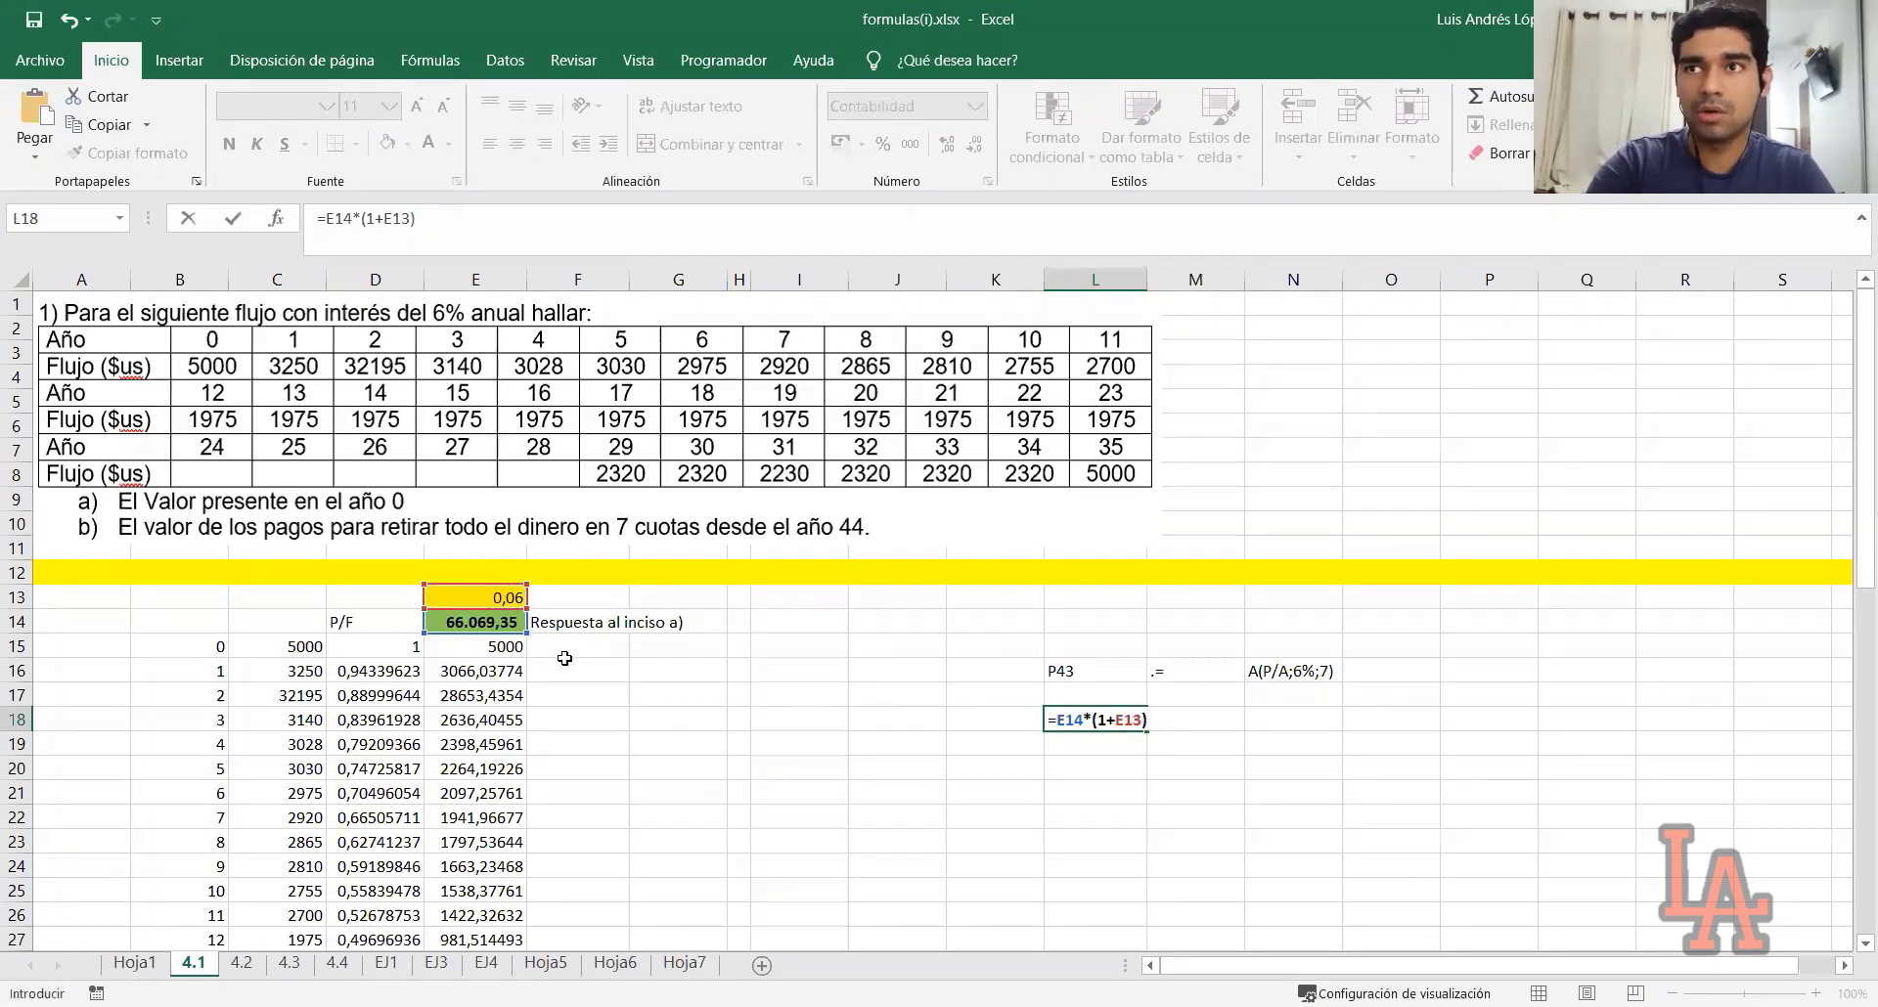
type("^")
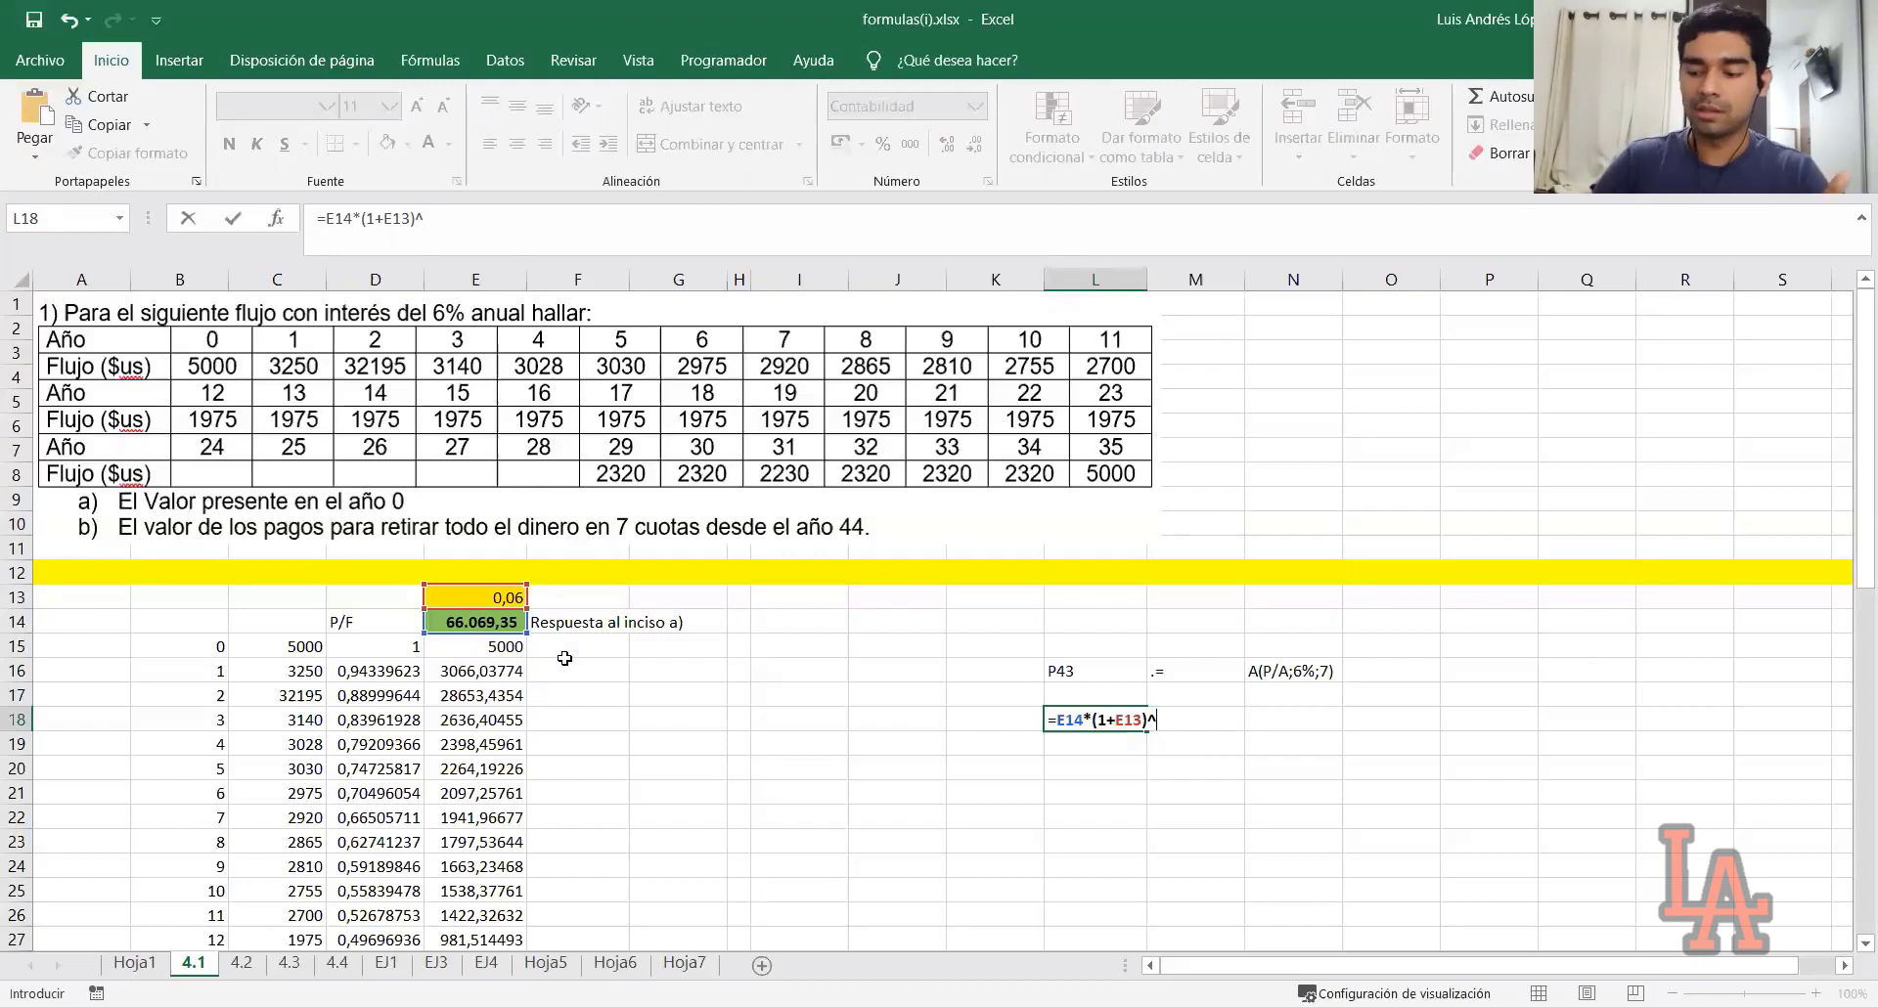
type("43")
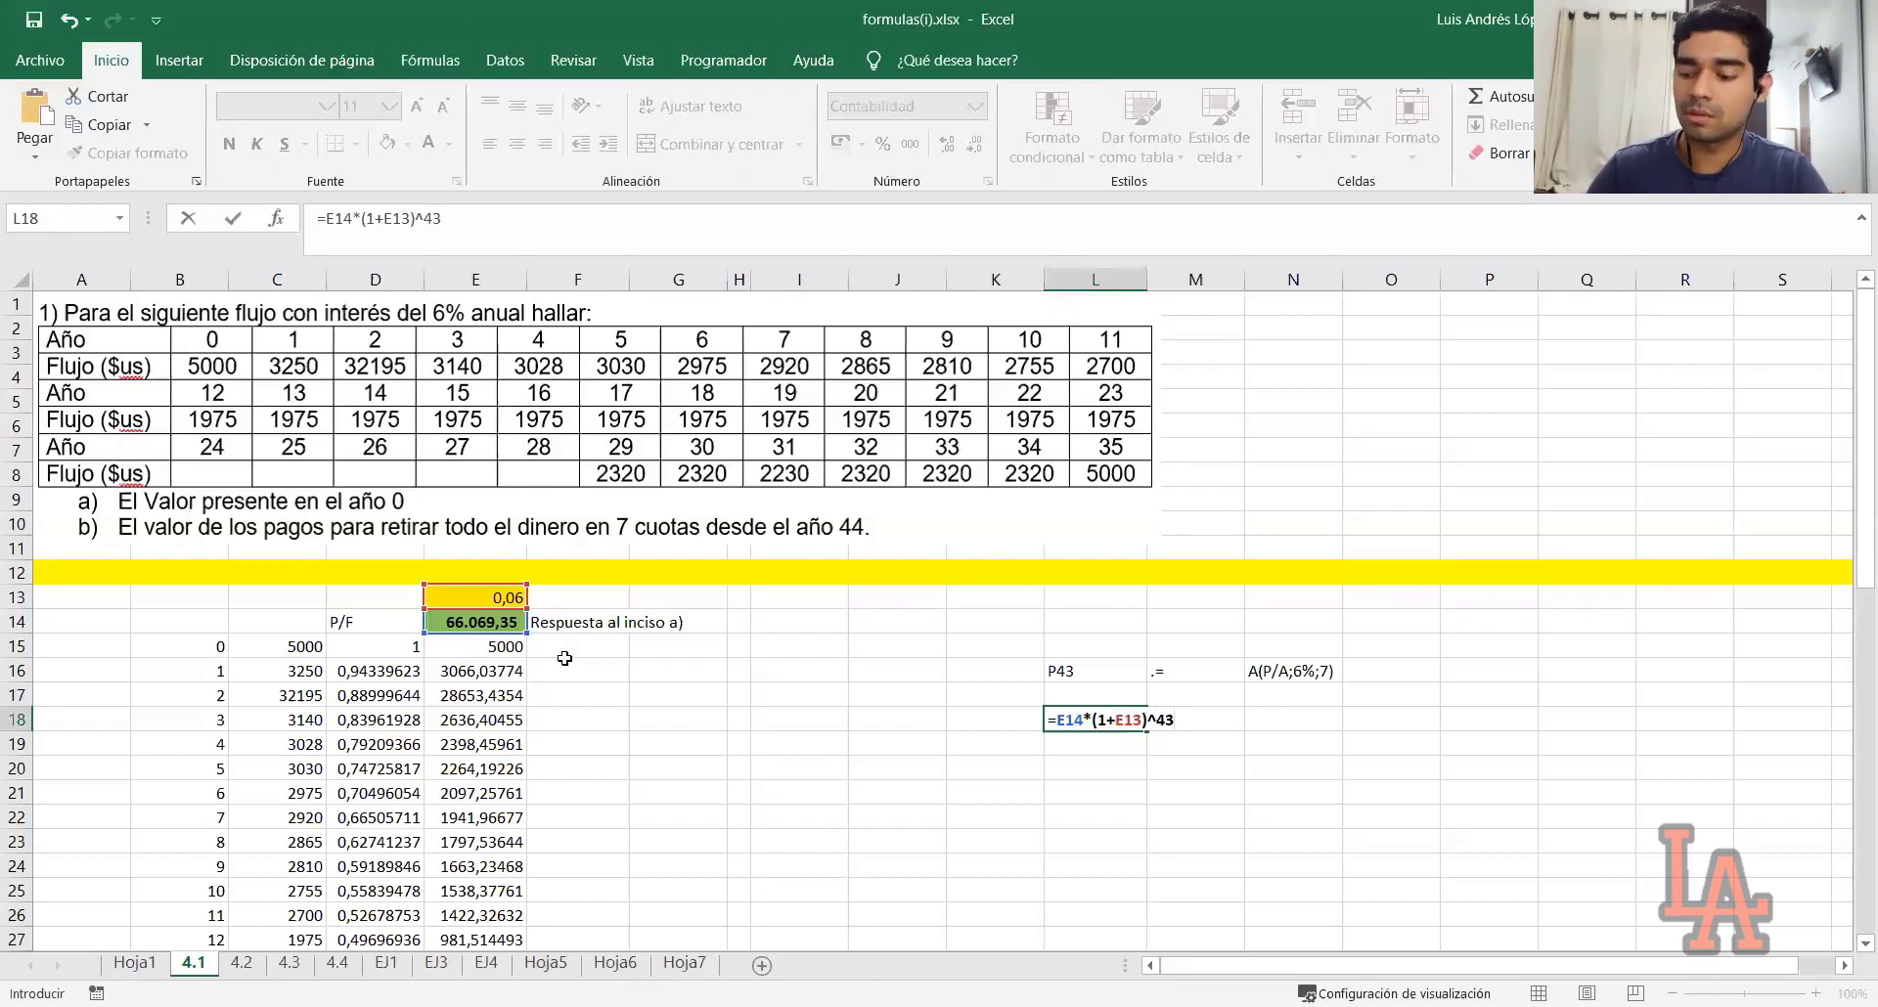
key("Return")
Compare the year 43 value in L18 with the year 0 present value in E14
left_click(1105, 720)
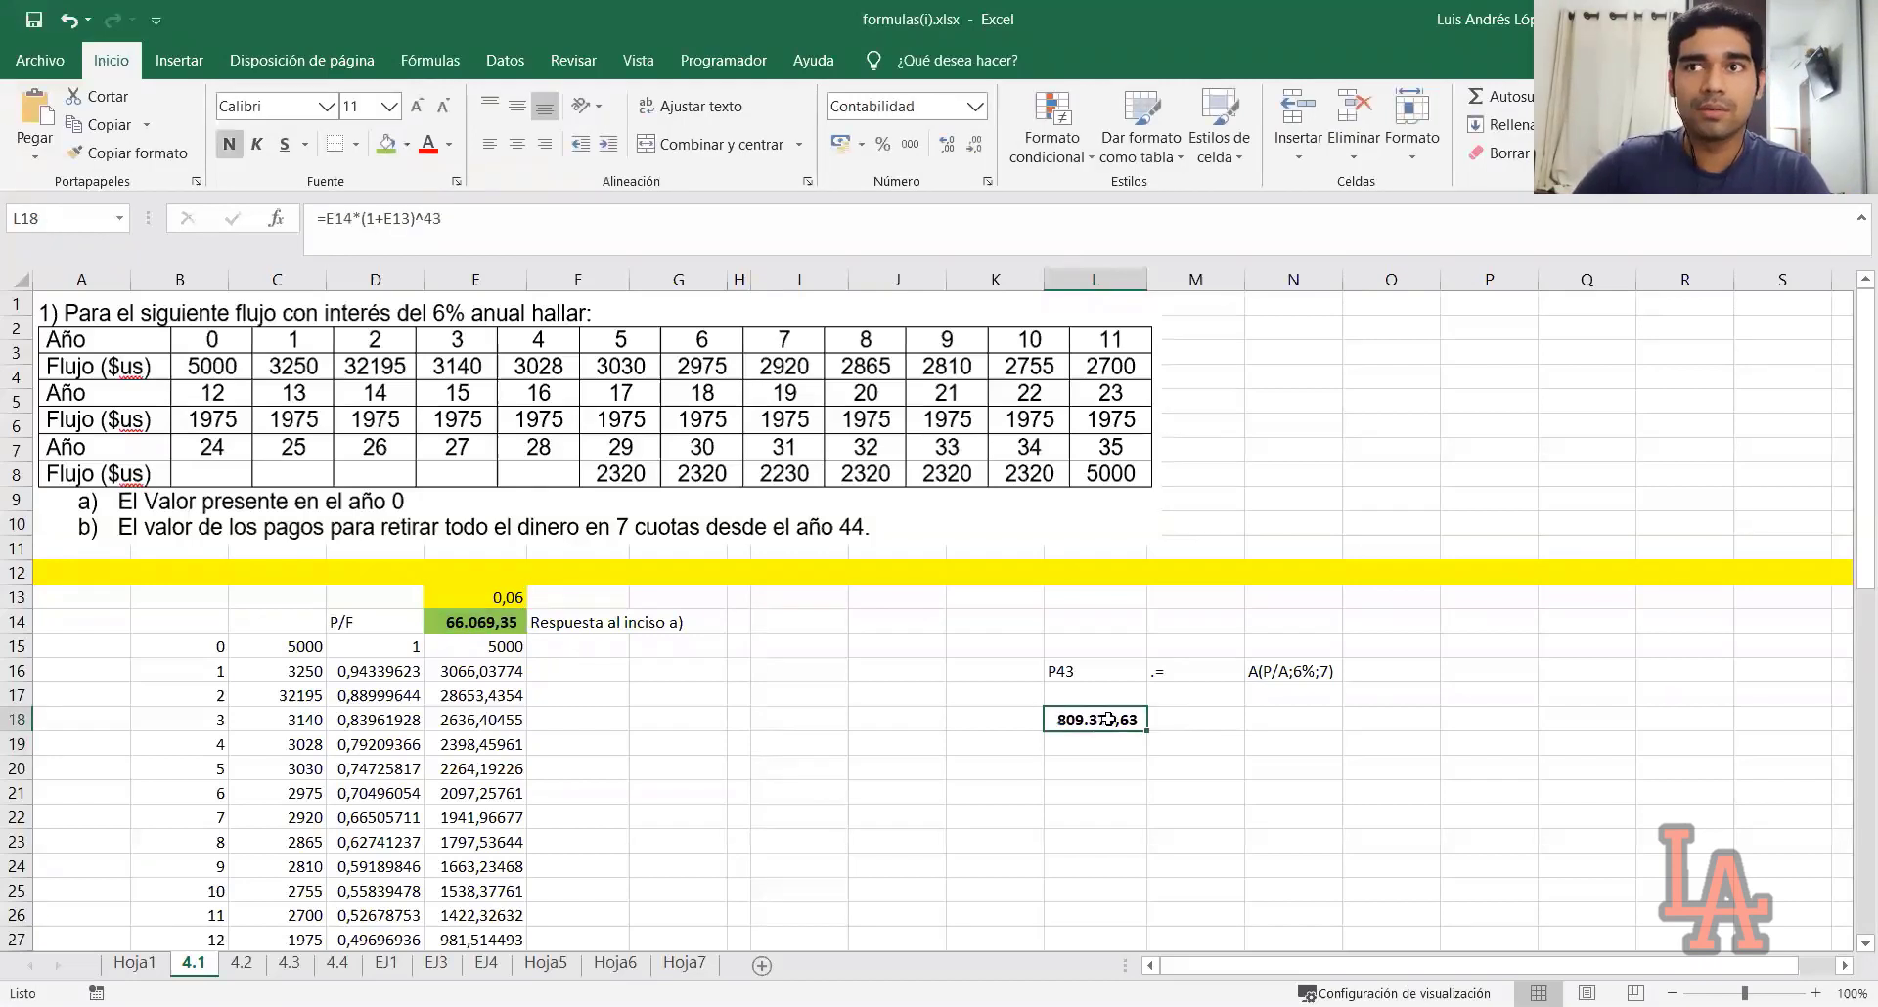
left_click(483, 623)
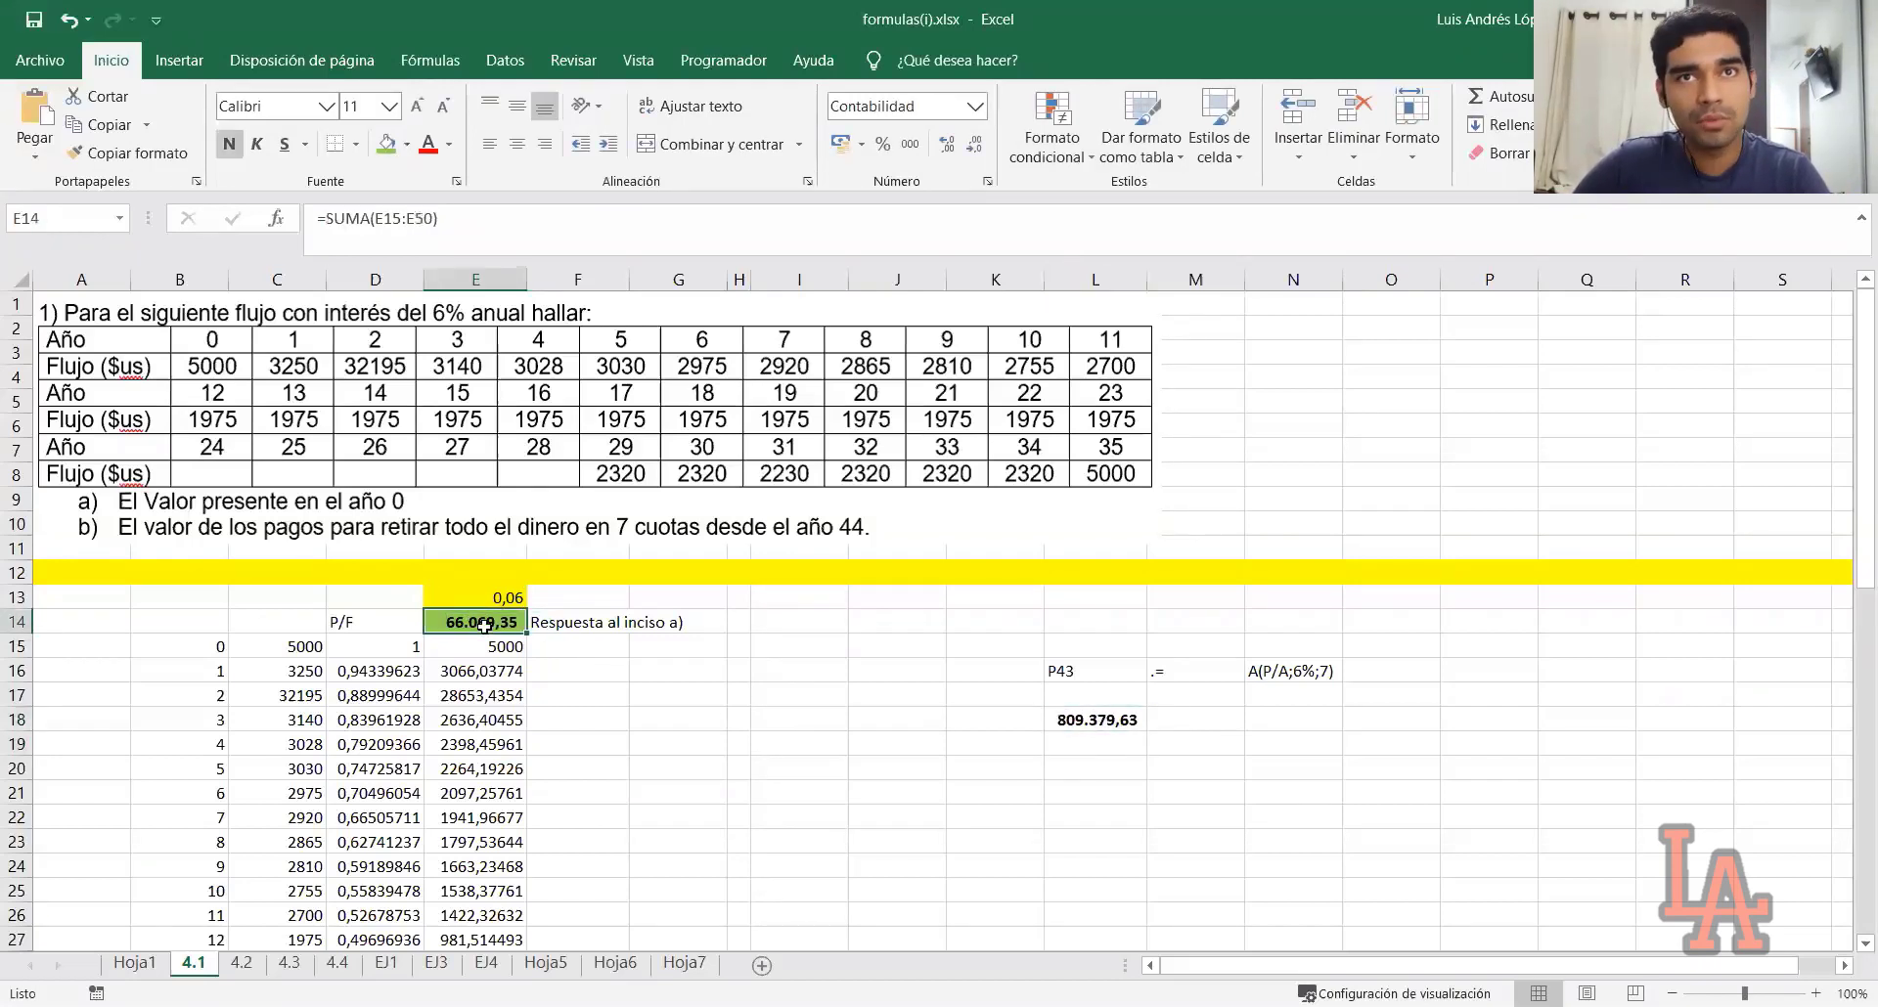
left_click(1055, 716)
left_click(1071, 672)
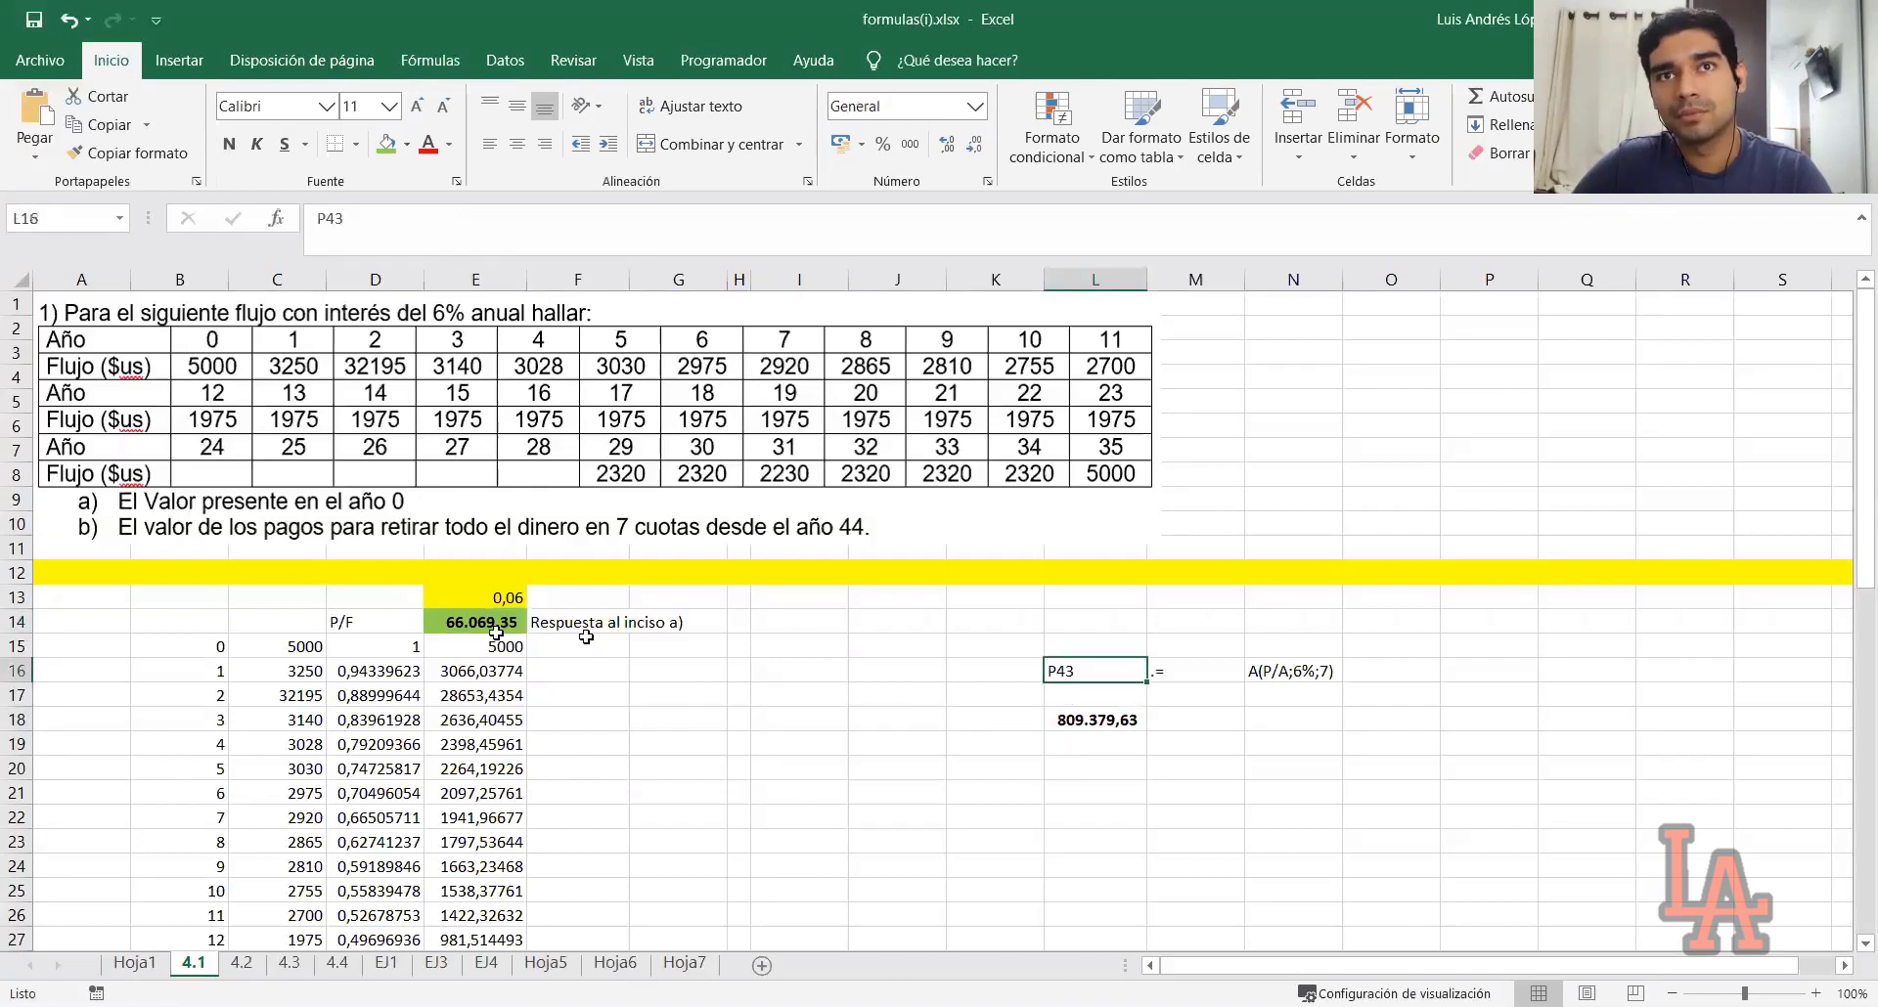
left_click(495, 624)
left_click(1056, 720)
left_click(511, 626)
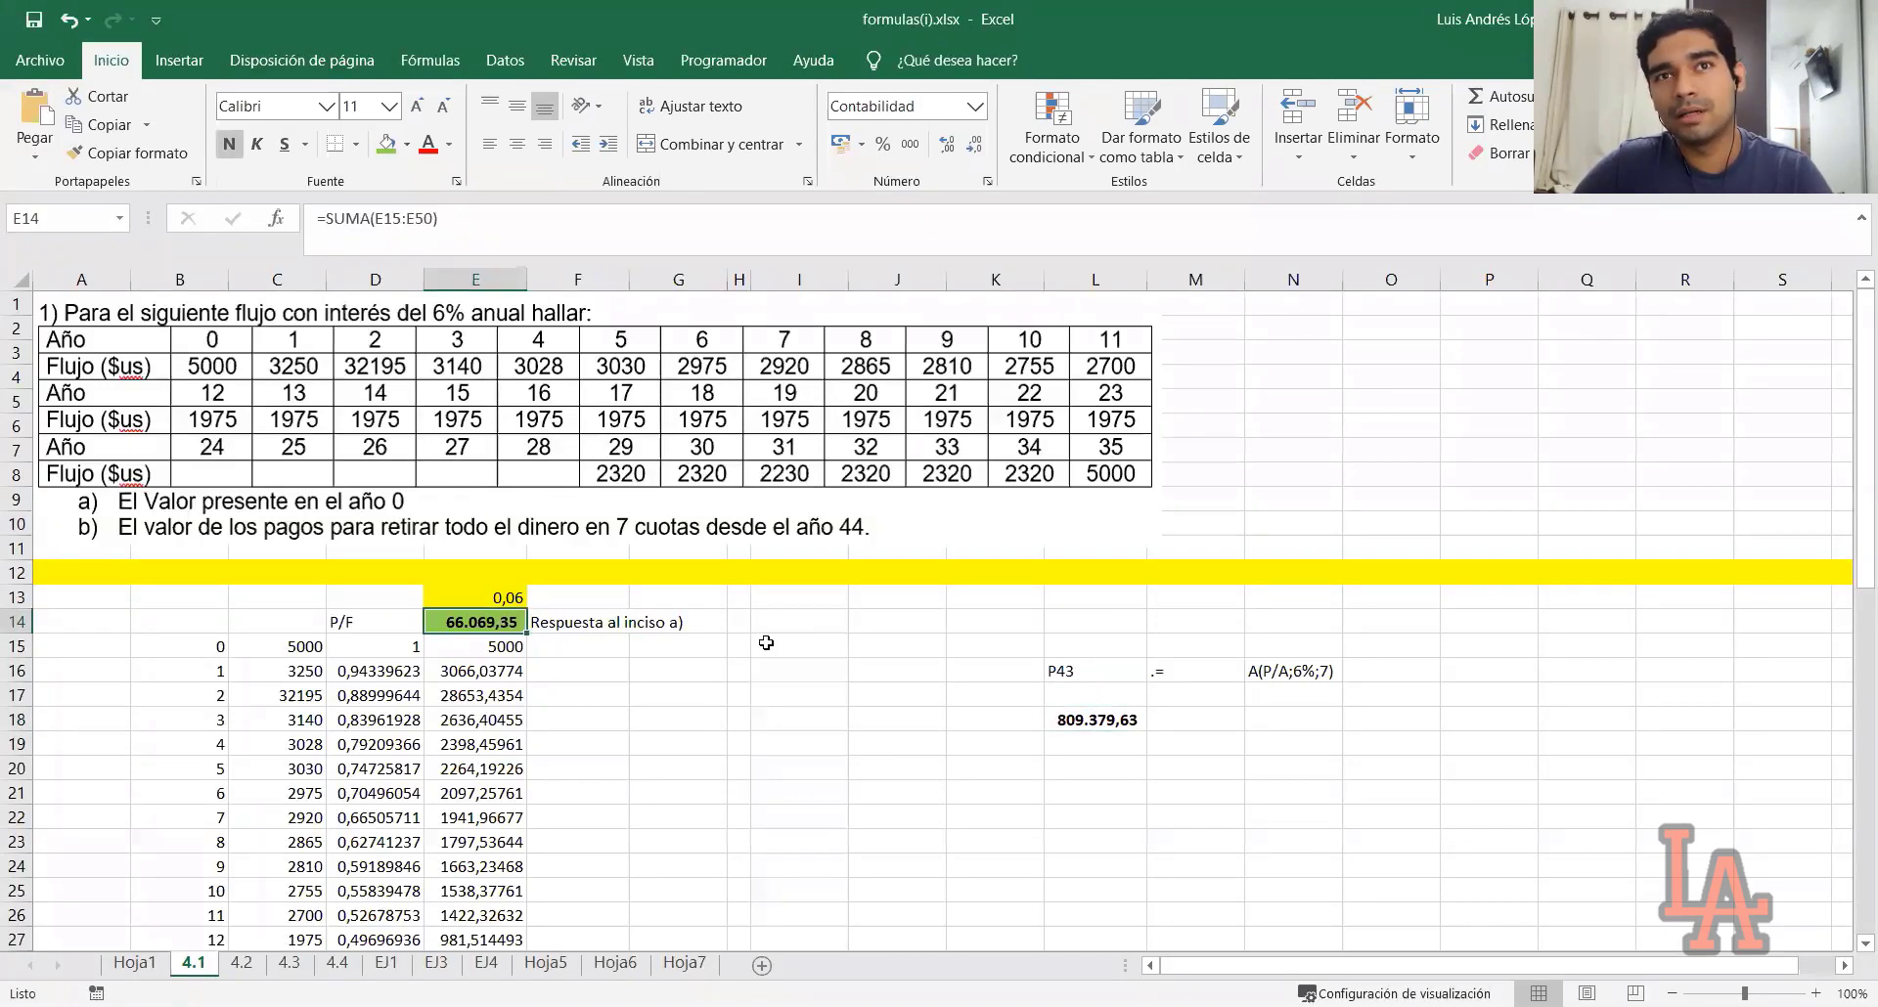
left_click(1071, 719)
left_click(523, 623)
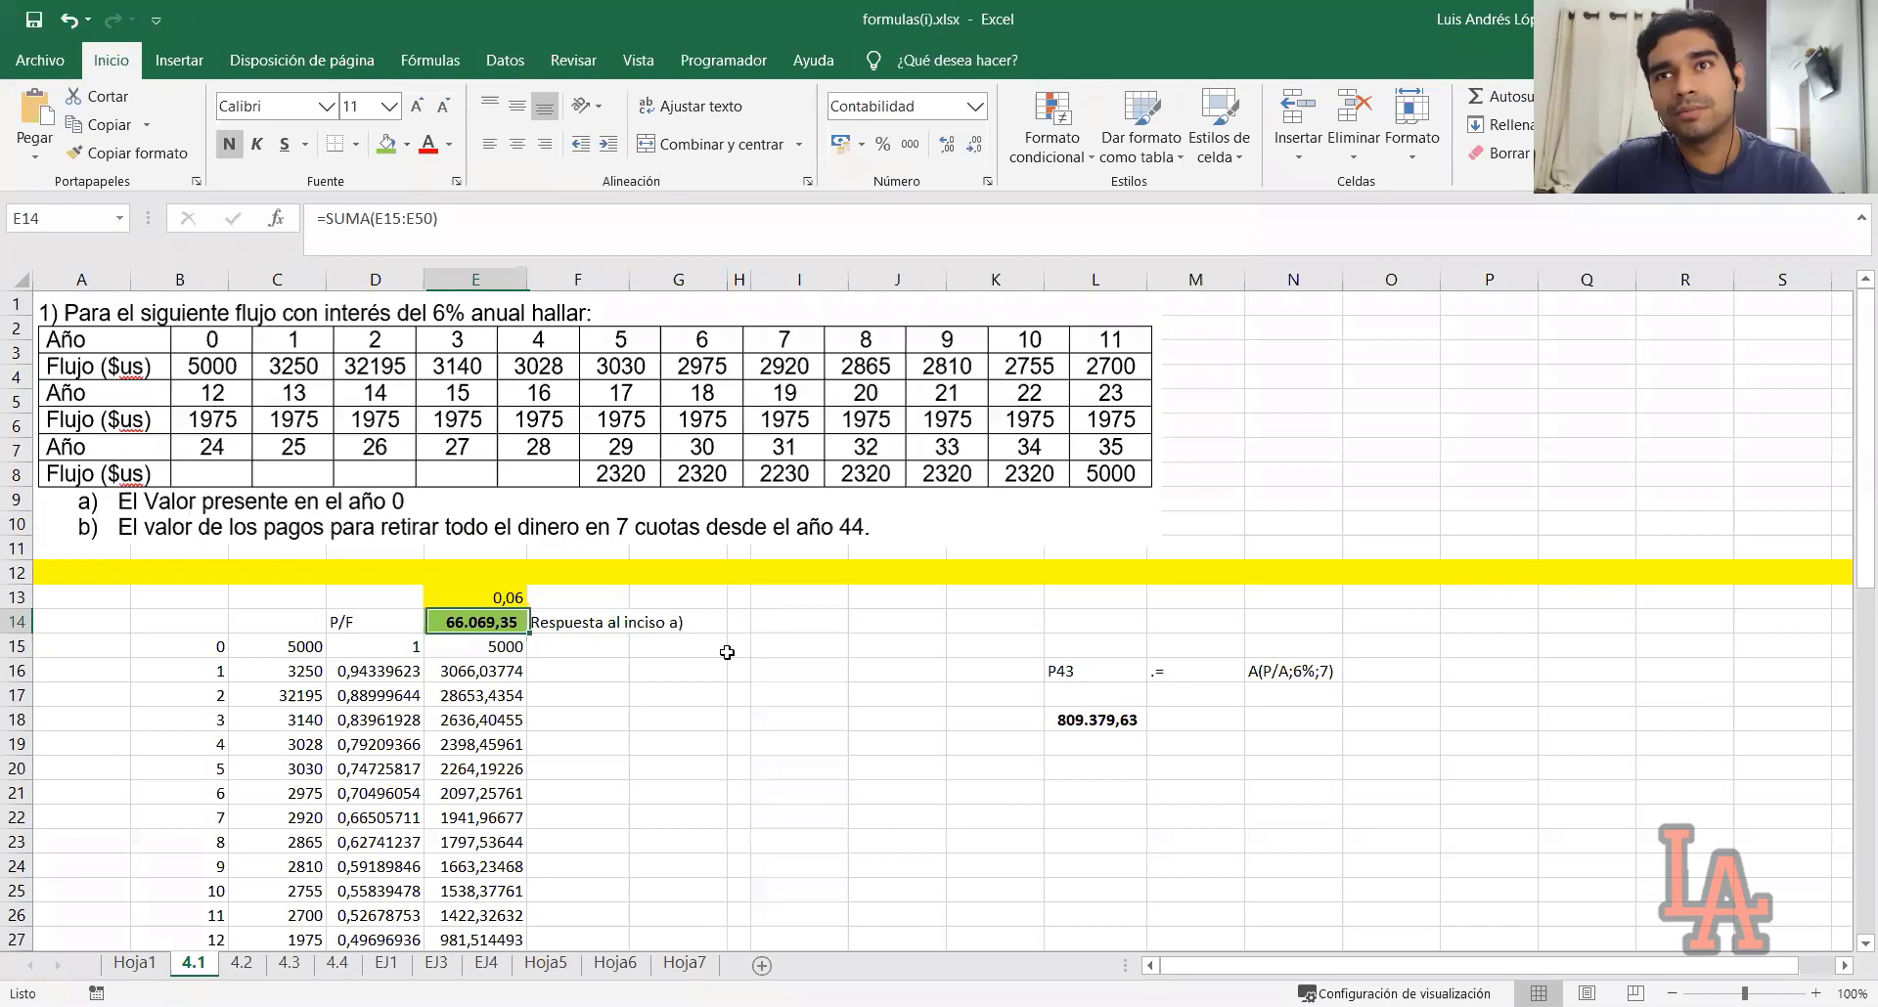
Compare the year 43 value in L18 with the annuity expression in N16 and the discounted flows in column E
left_click(1066, 719)
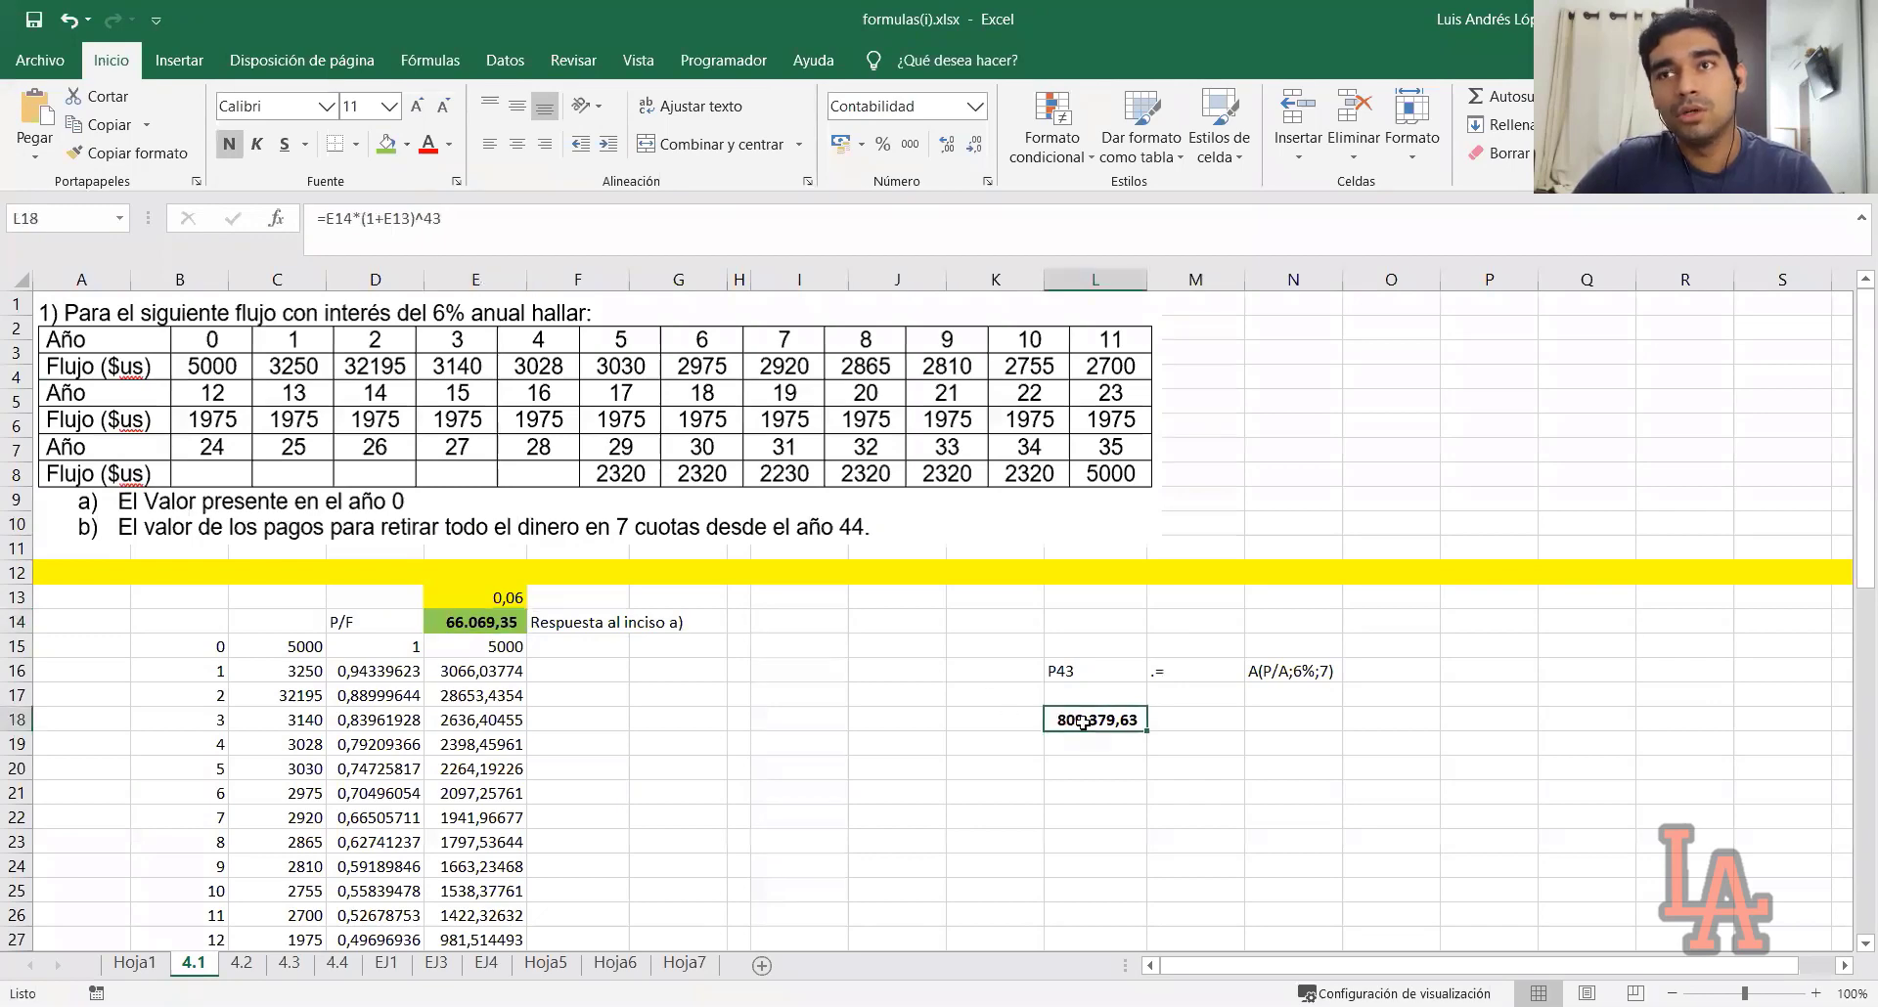
left_click(1314, 671)
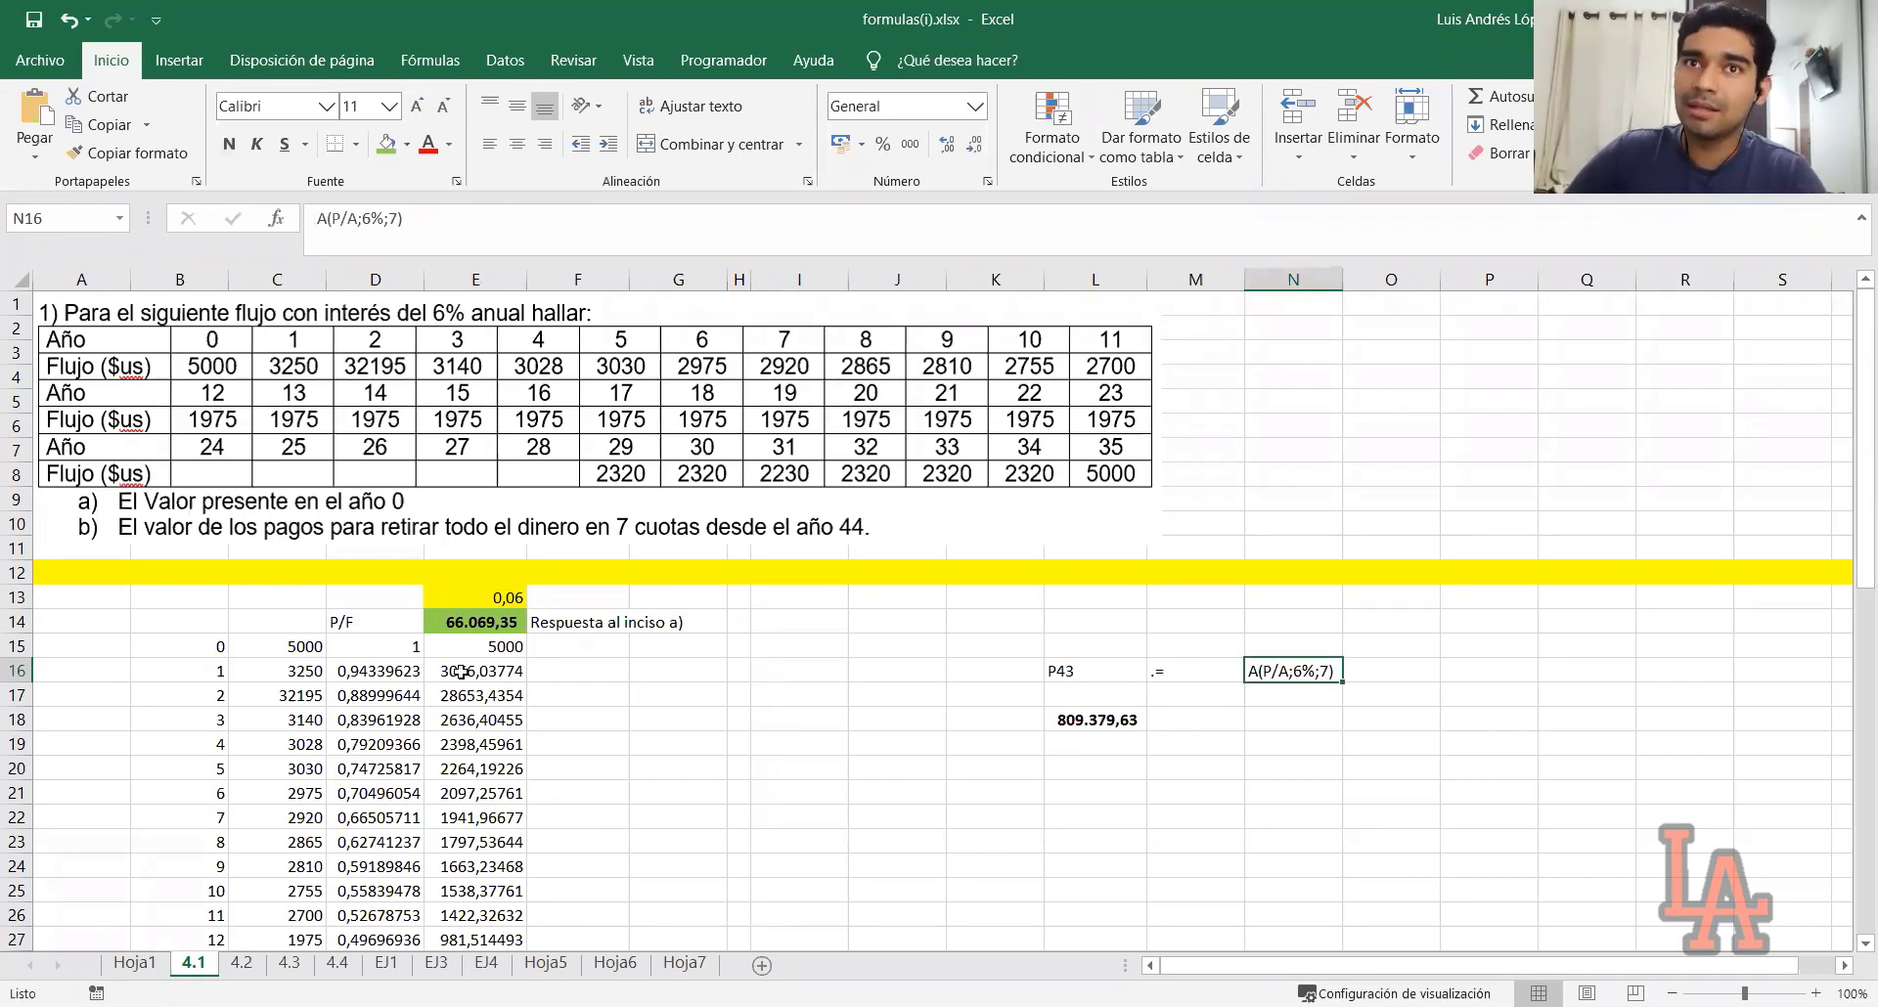
left_click_drag(464, 651, 470, 904)
left_click(675, 792)
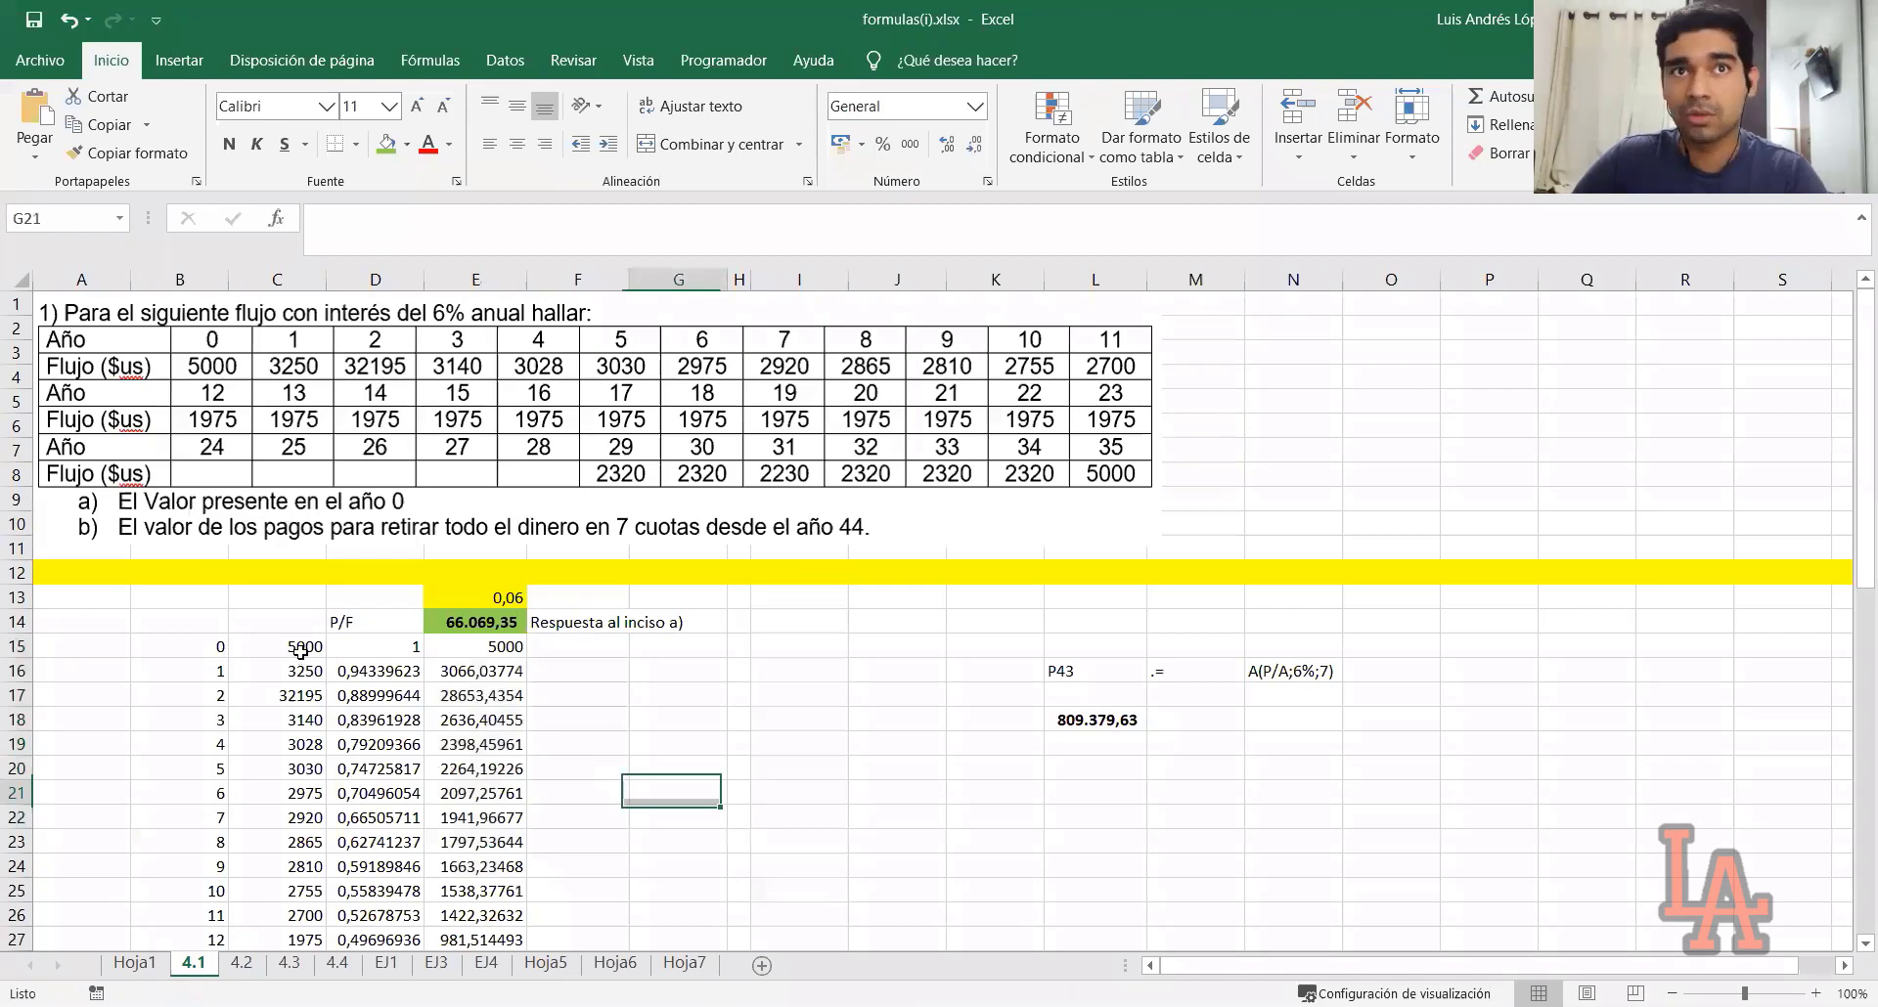
Fill the cash flow cells in column C with green, from C15 down through the listed years
left_click_drag(300, 646, 293, 944)
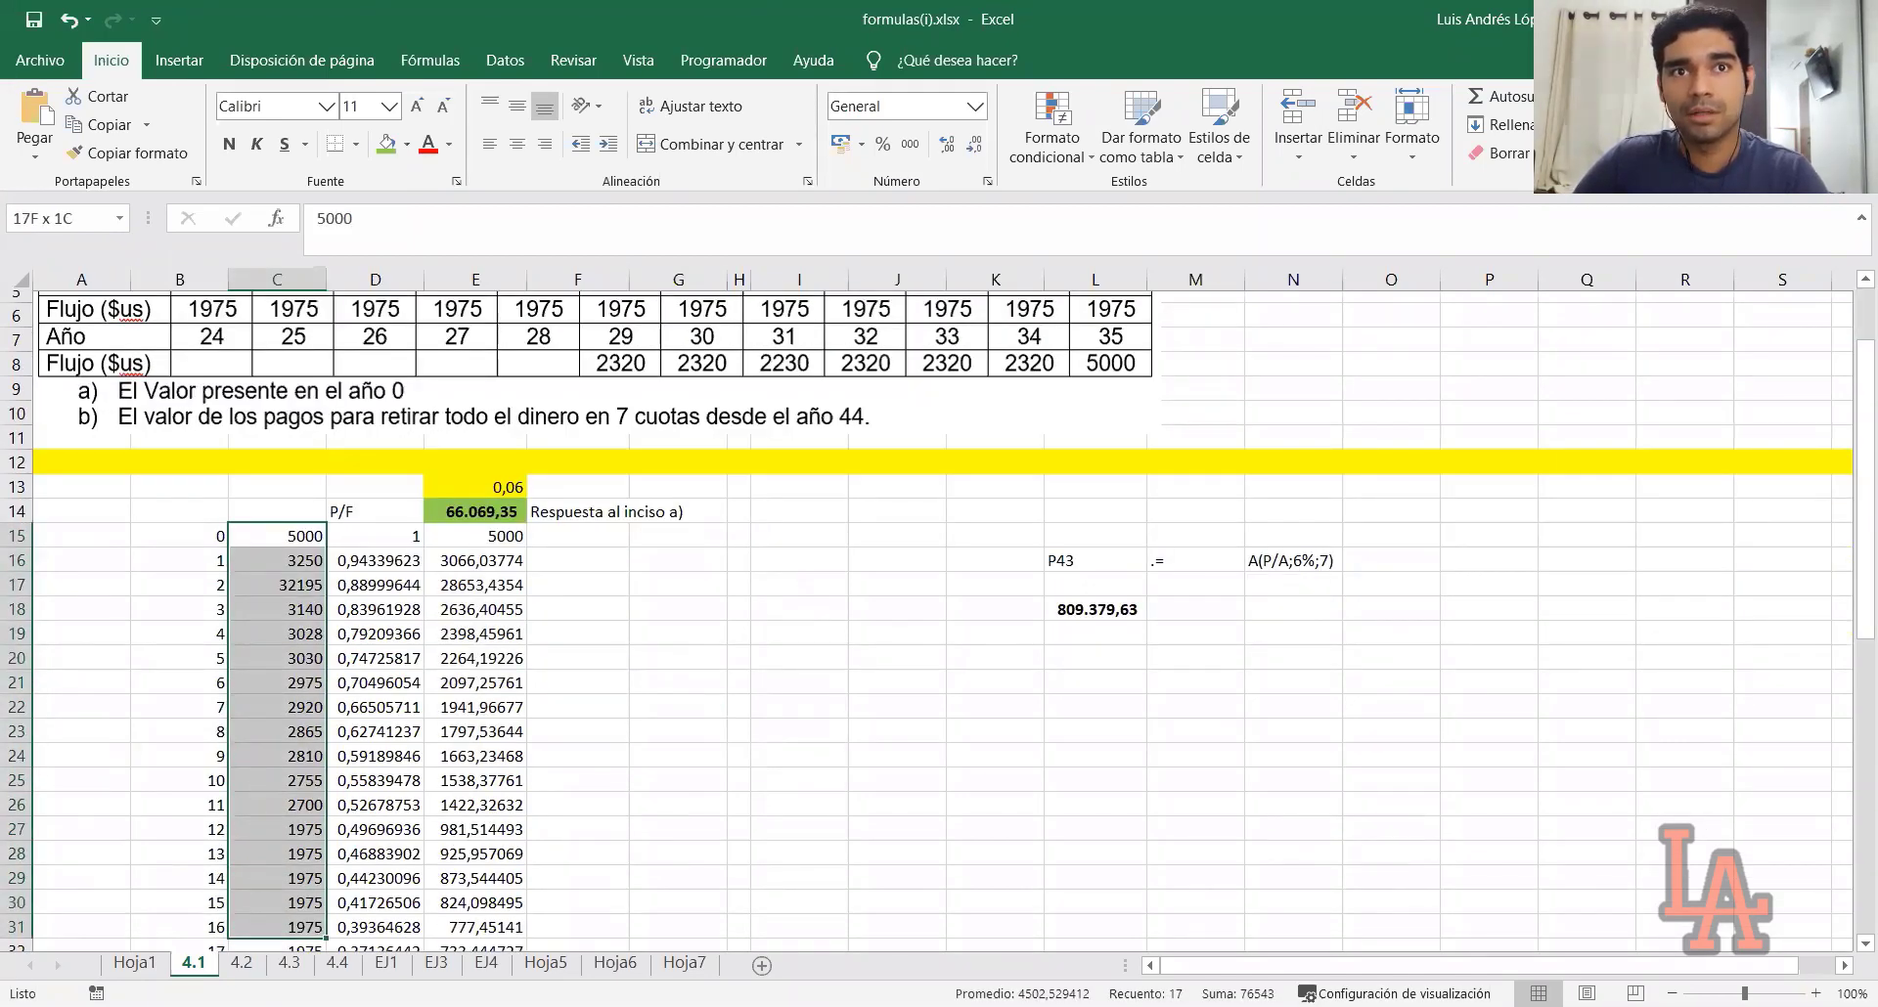
left_click(392, 144)
scroll(649, 713, "down", 6)
scroll(649, 713, "up", 8)
left_click(649, 697)
scroll(650, 722, "down", 5)
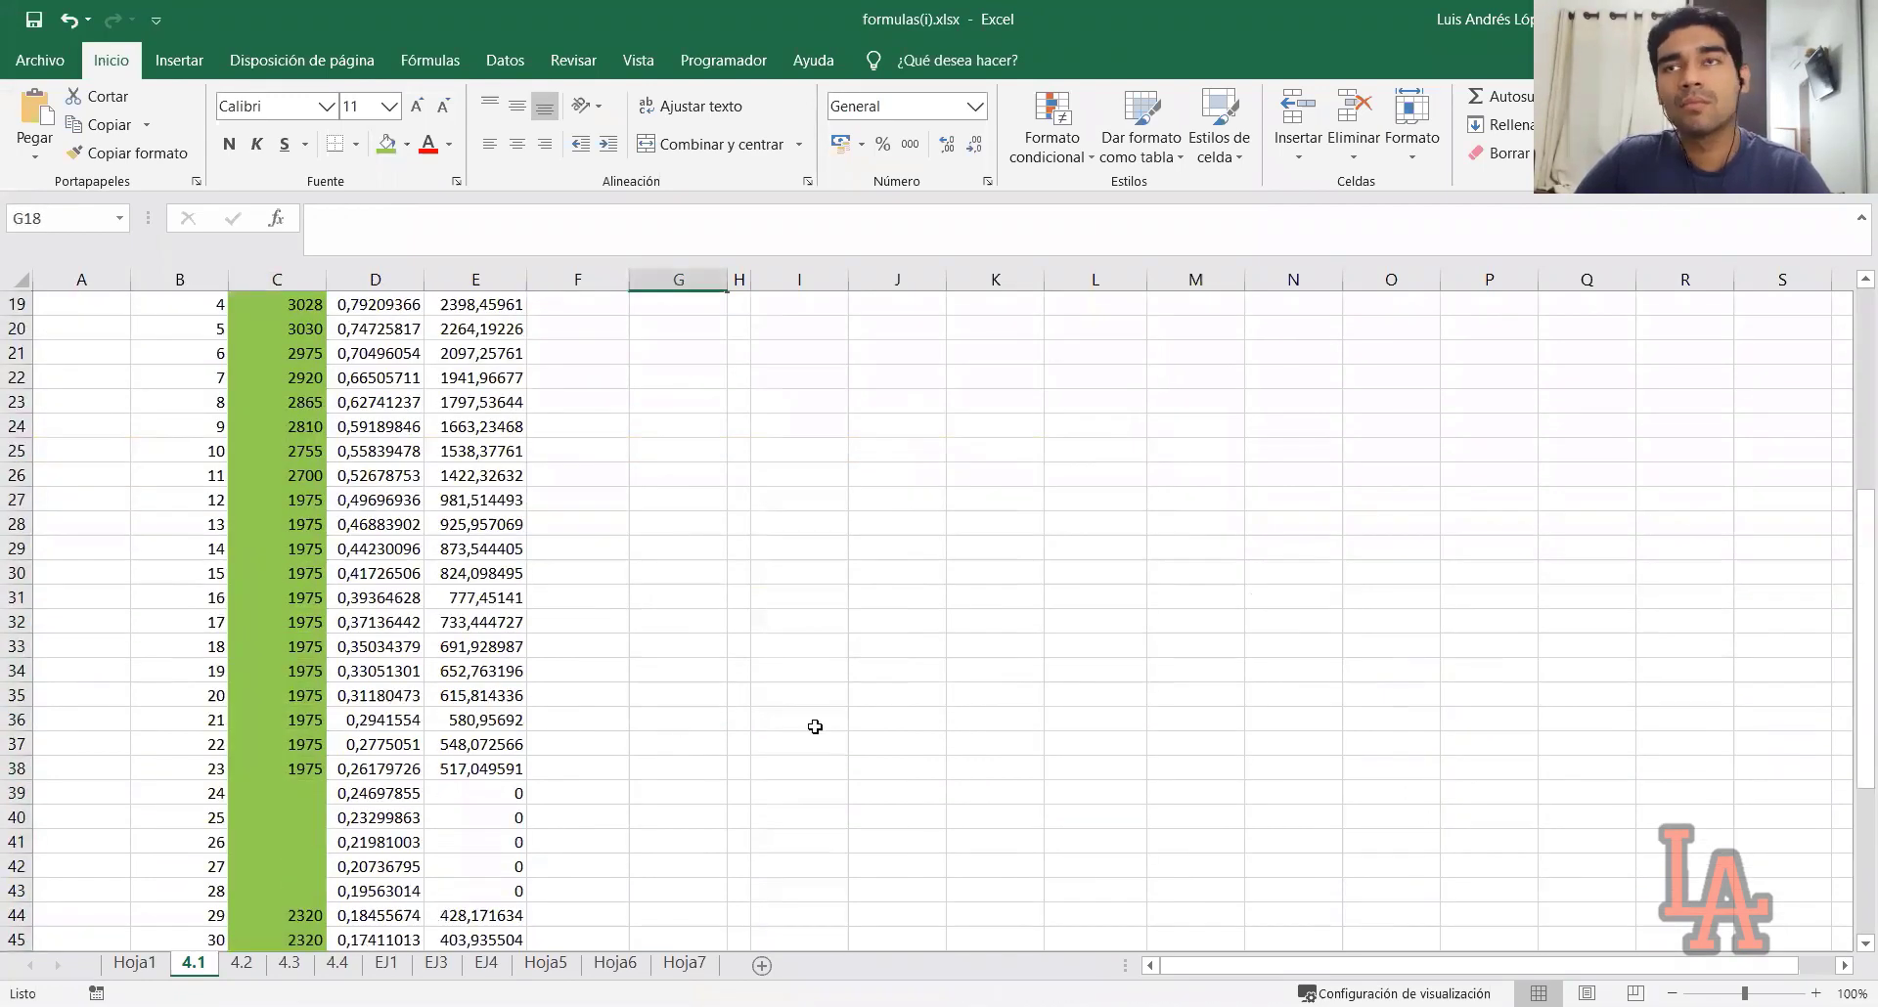
scroll(815, 727, "up", 6)
Continue the equation beside the year 43 value by entering ".=" in M18 and "A*" in N18
left_click(1095, 720)
left_click(1201, 719)
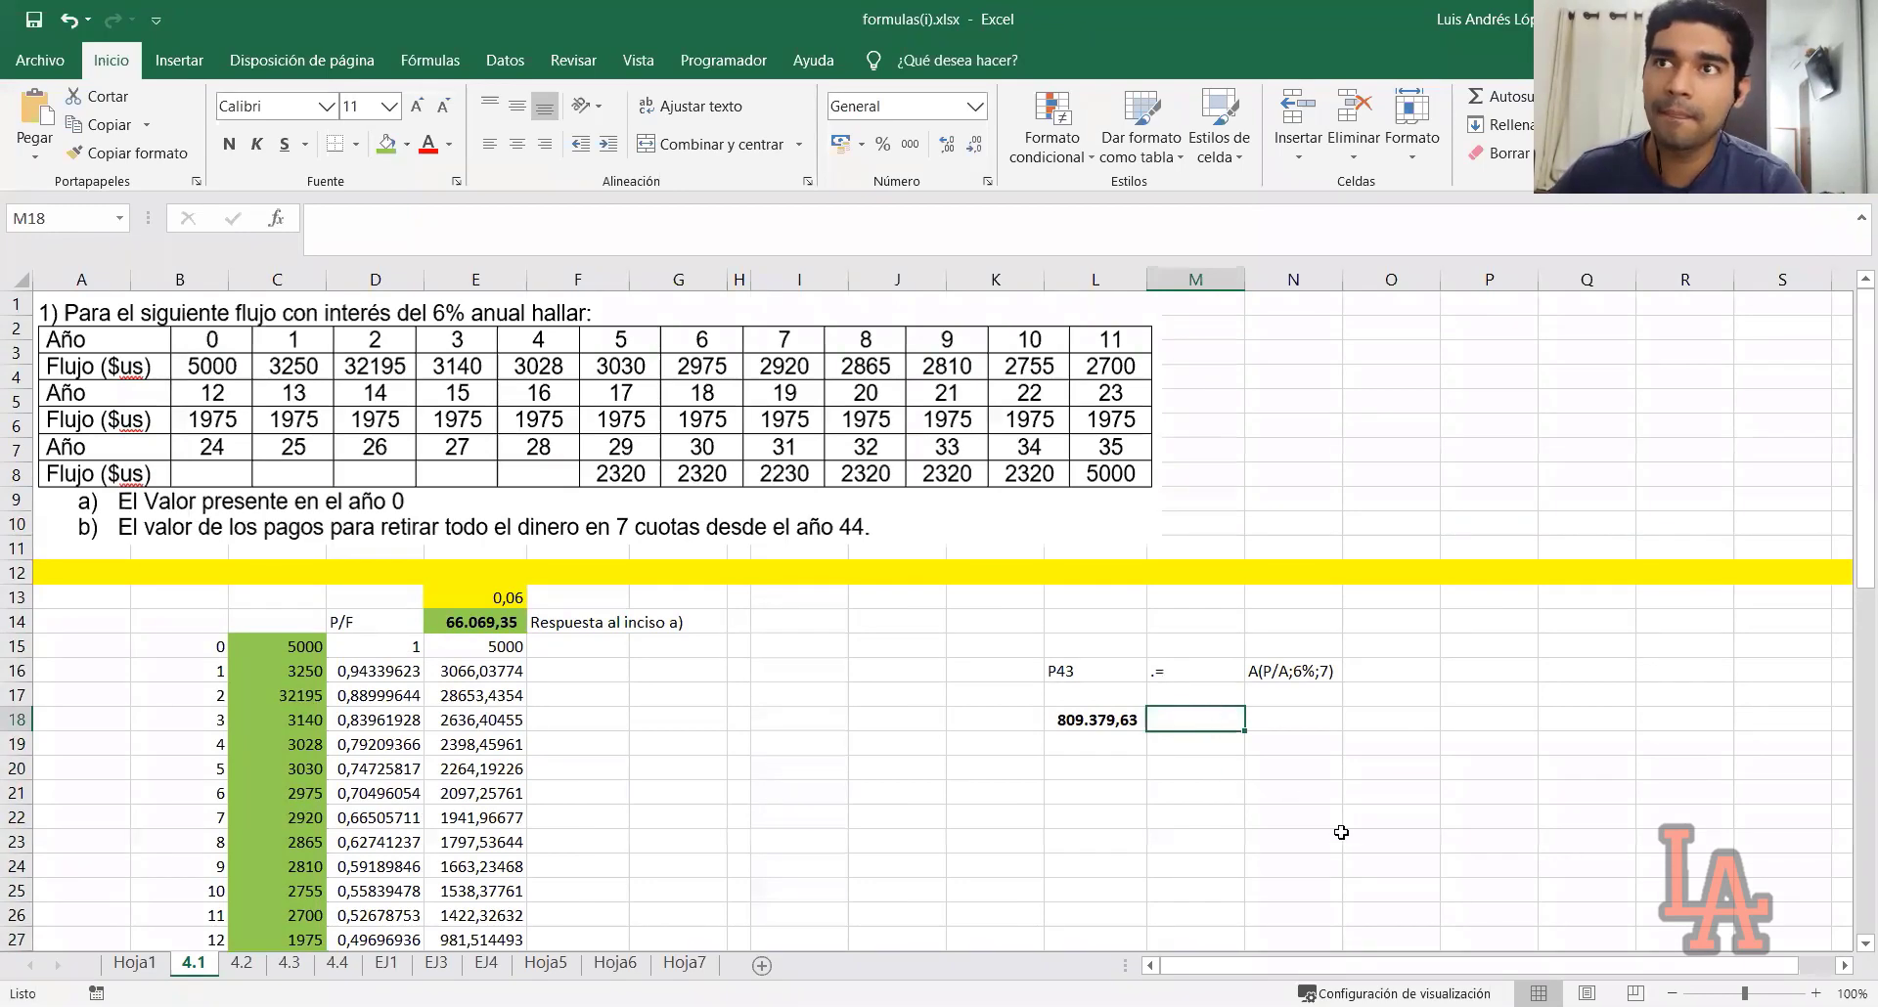
left_click(1301, 792)
left_click(1228, 717)
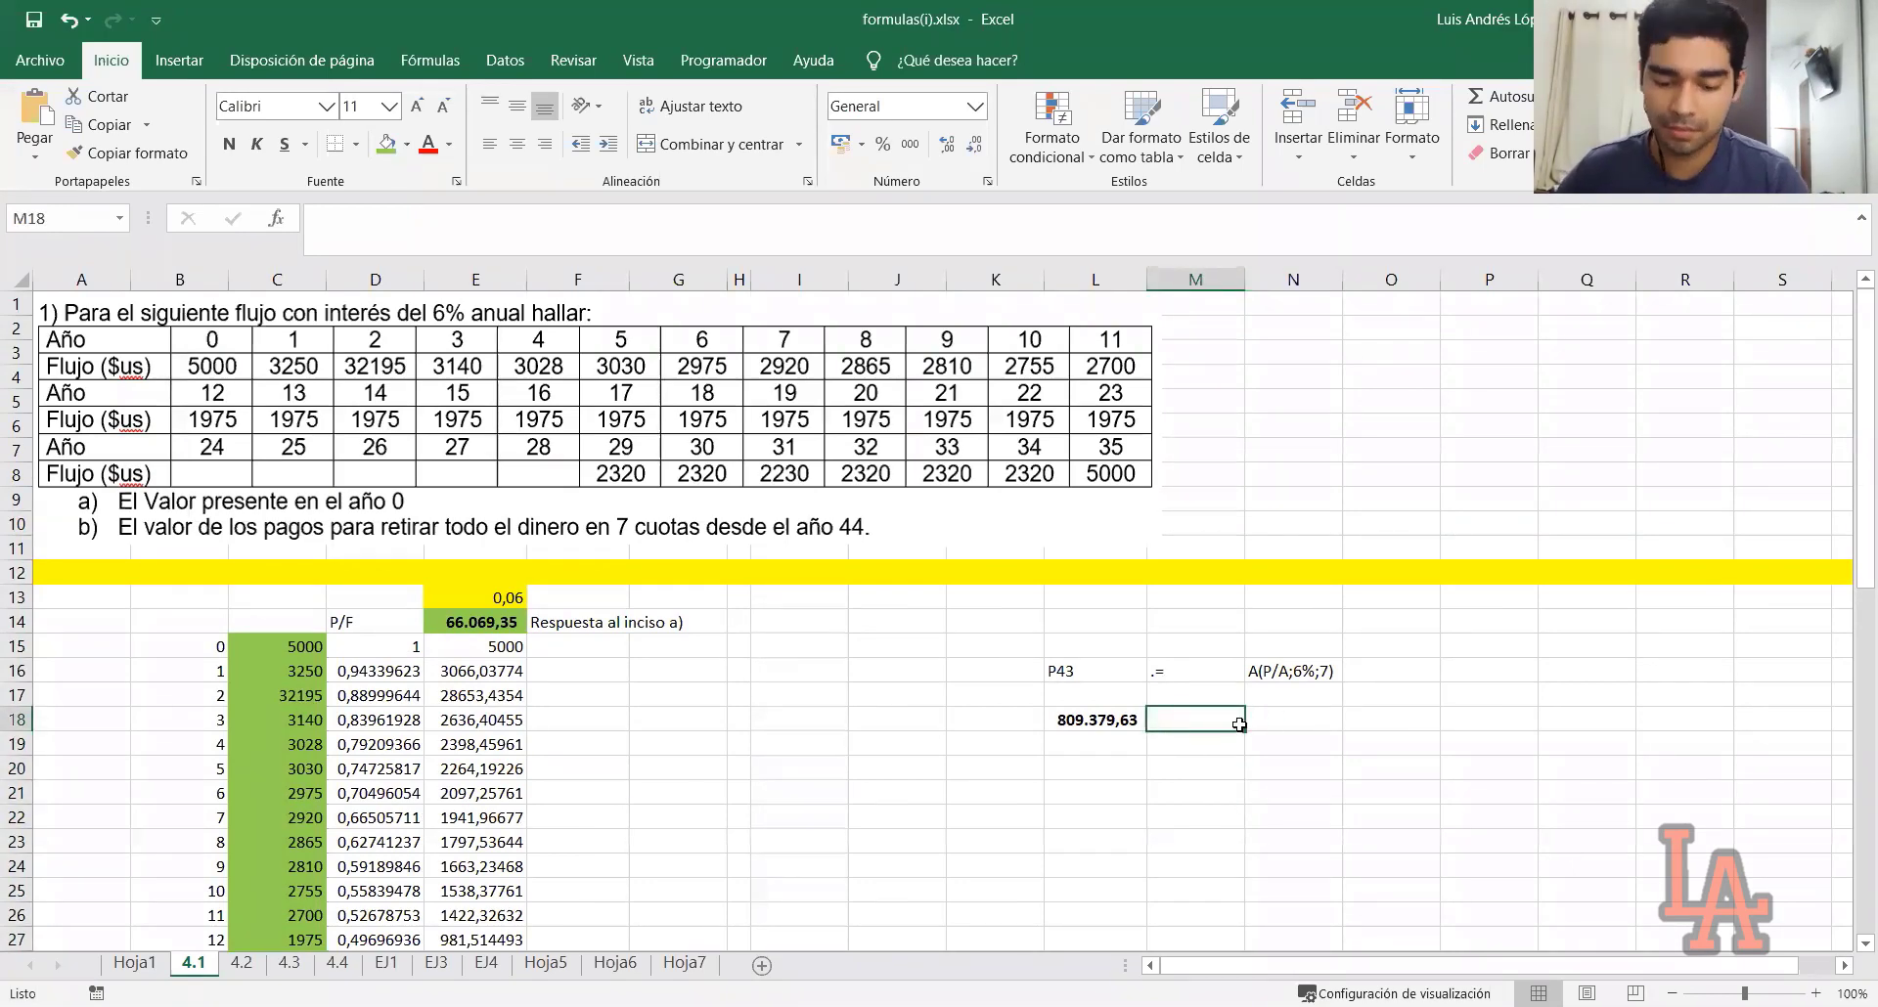
type(".=")
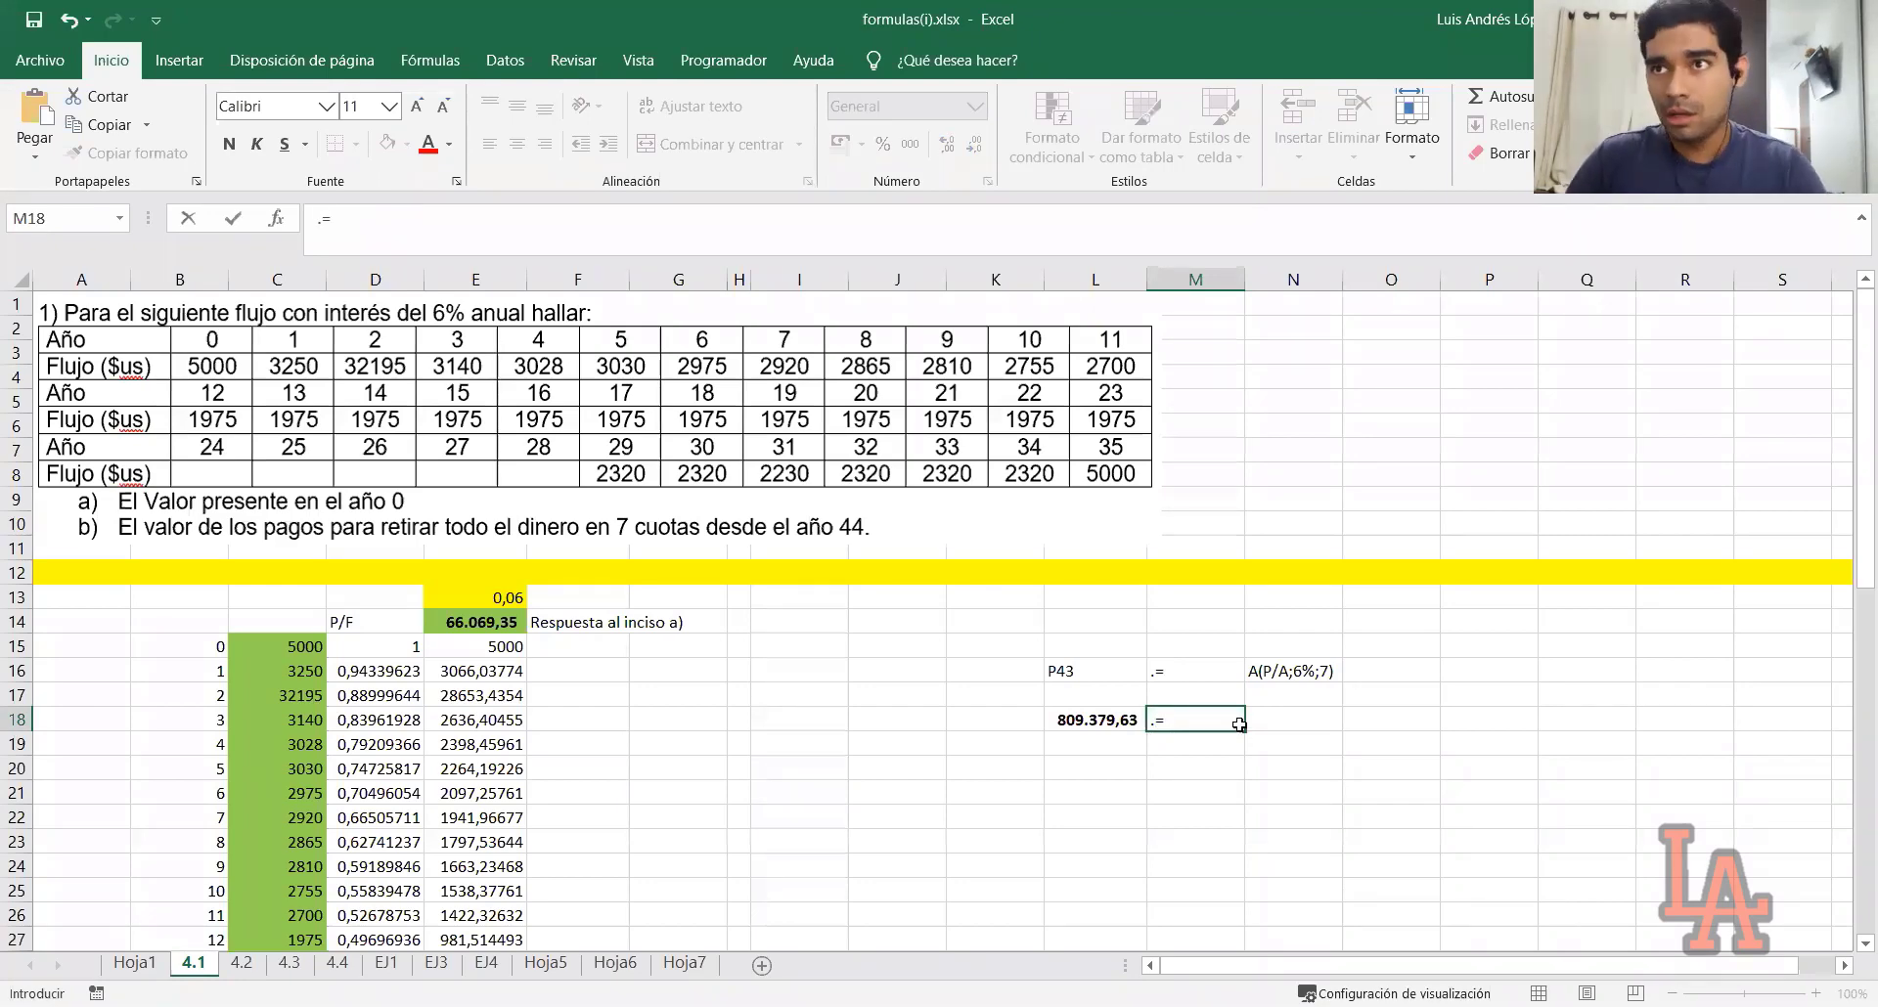
key("Tab")
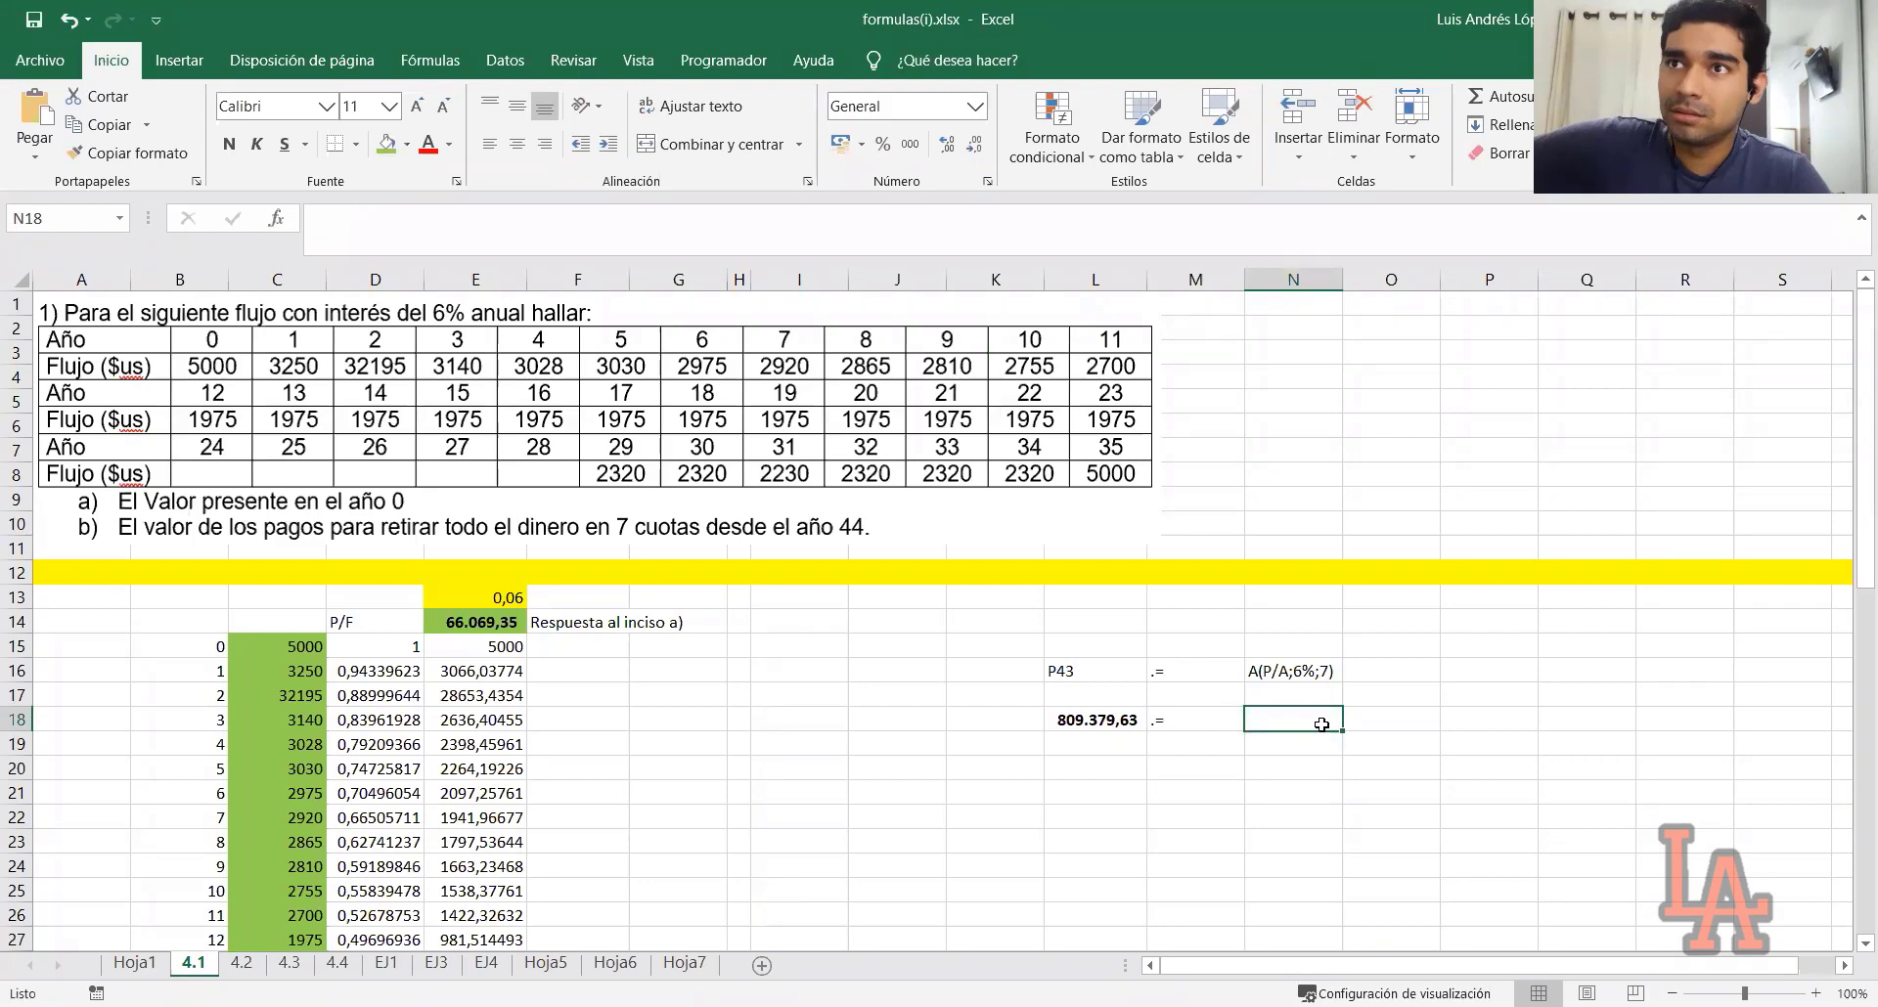
type("A*")
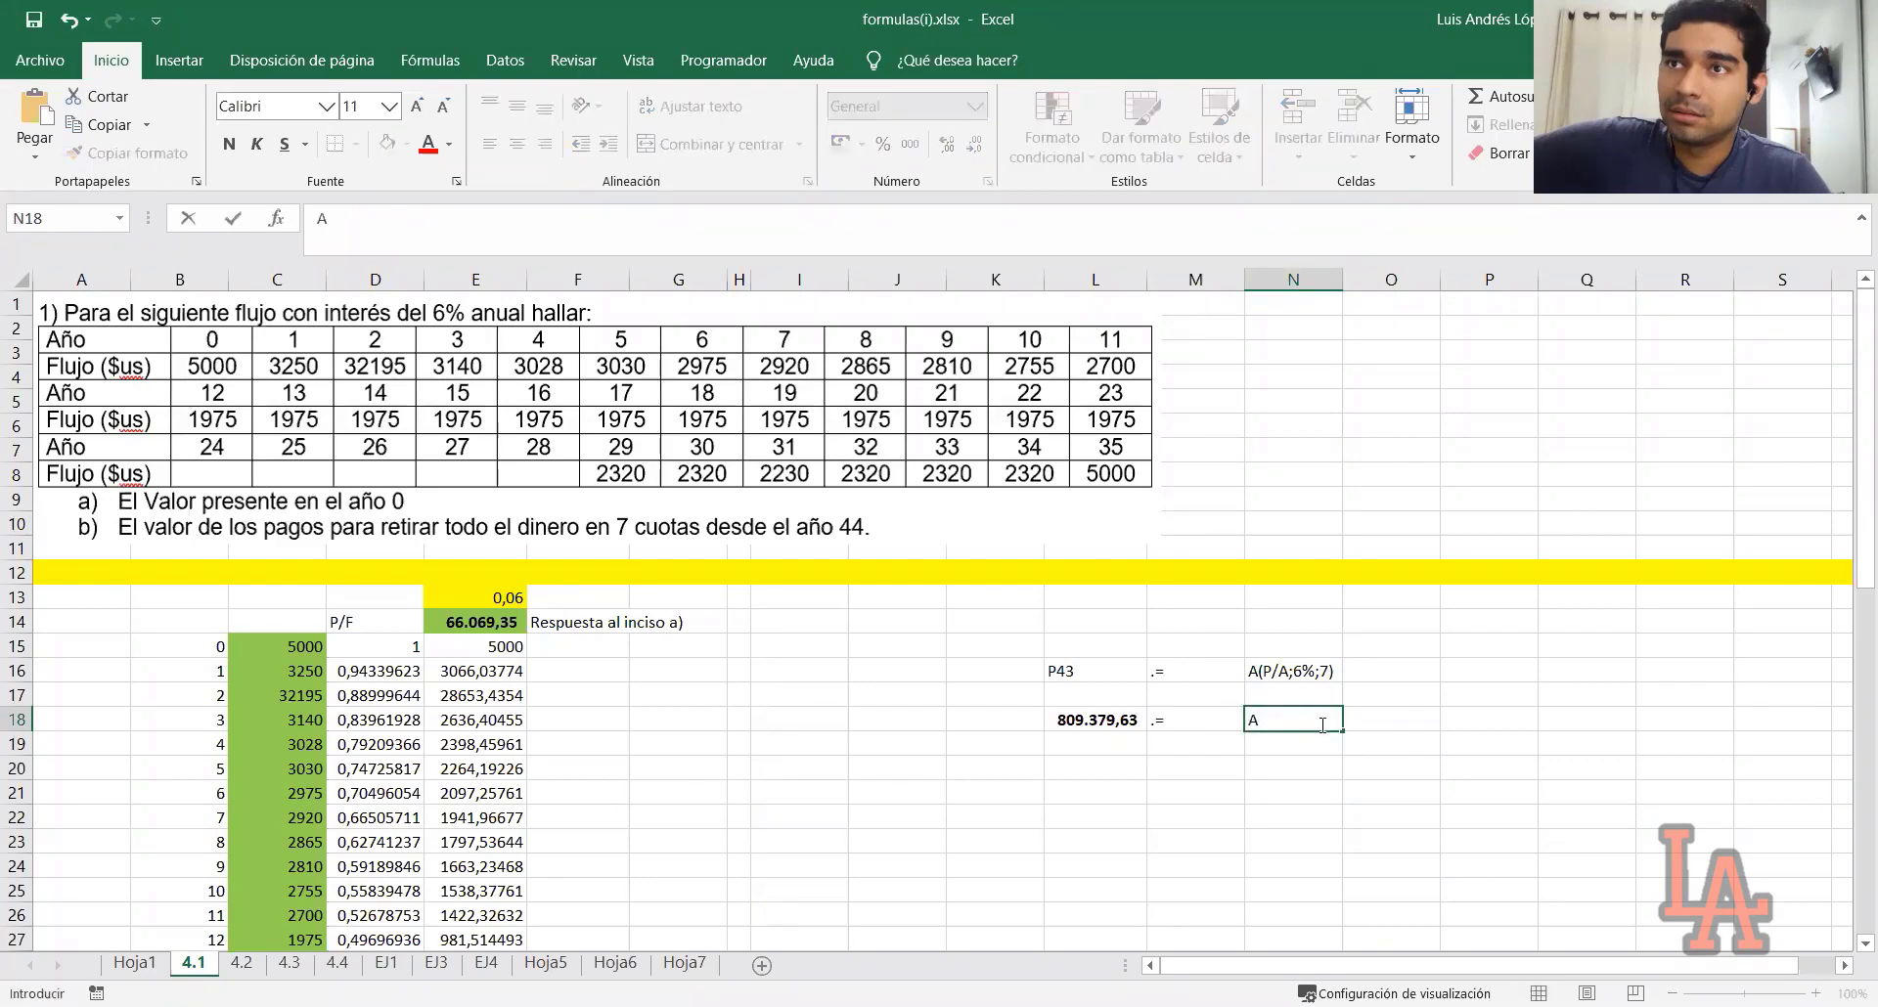
left_click(1433, 754)
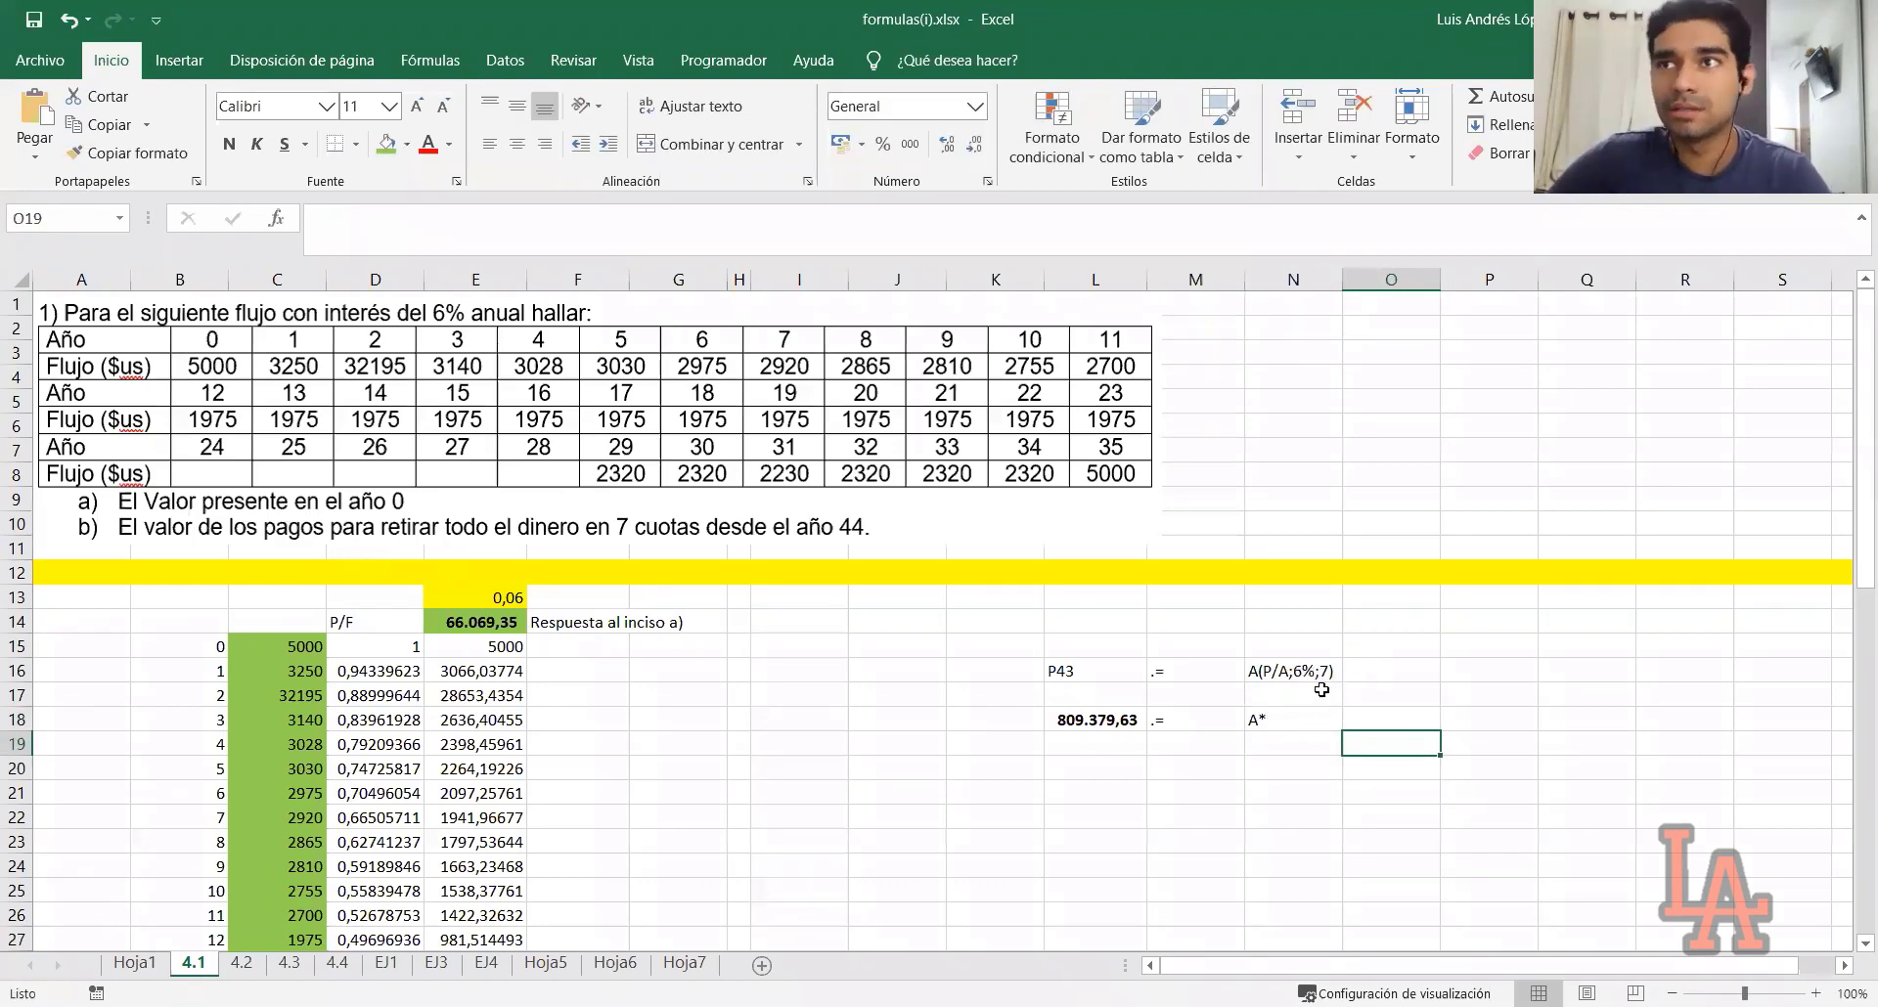
Look up the P/A factor in C11 of sheet Hoja1 for the expression in N16
left_click(1311, 674)
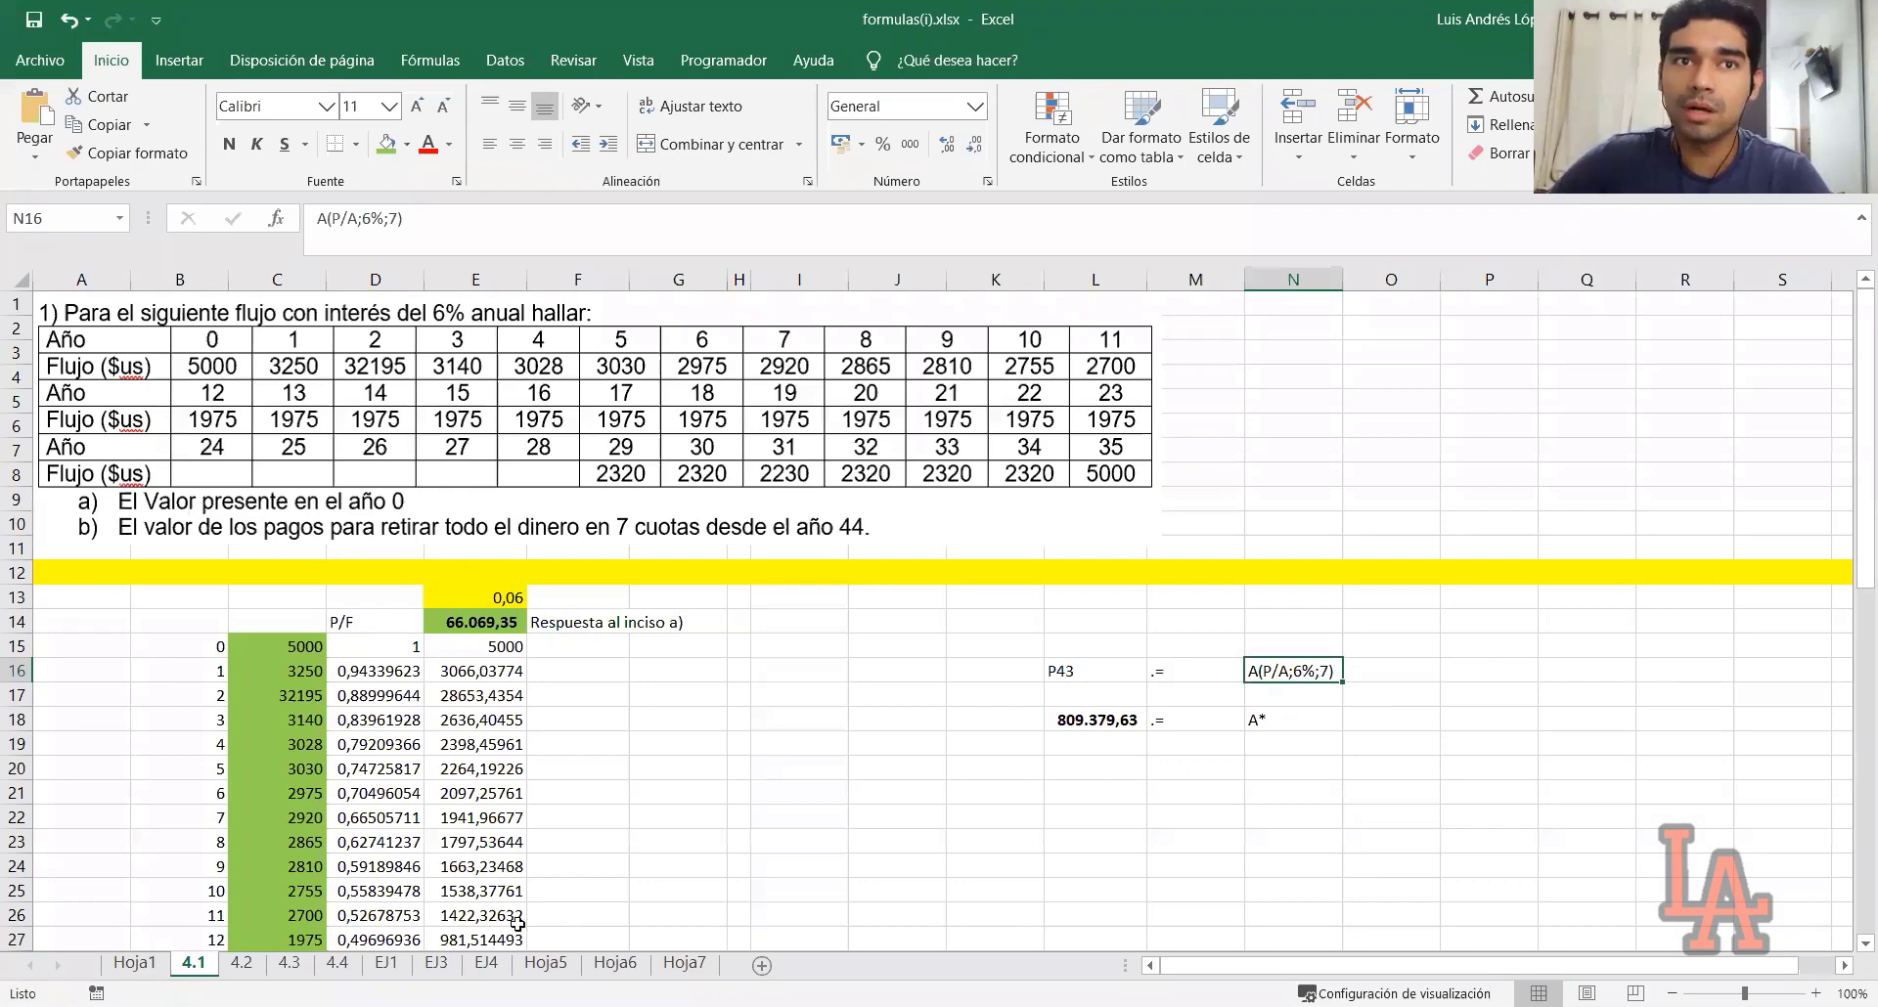
key("Down")
key("Down")
left_click(135, 964)
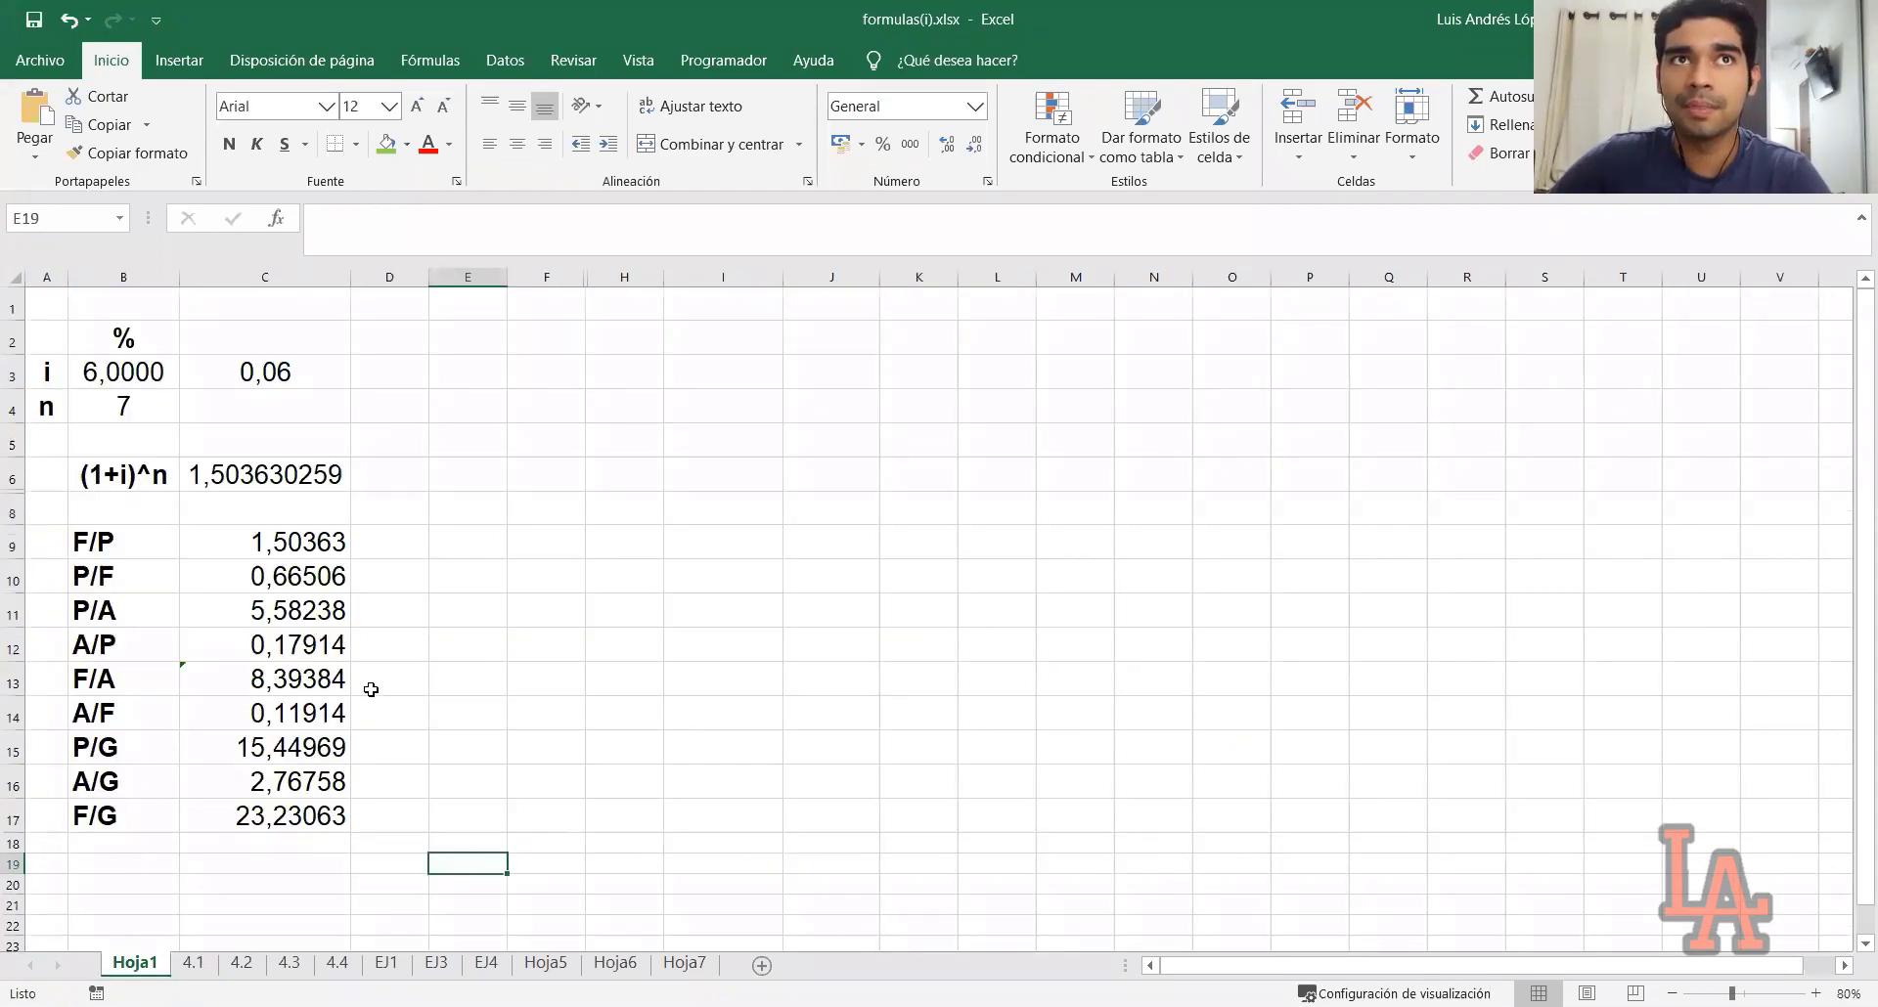
left_click(266, 607)
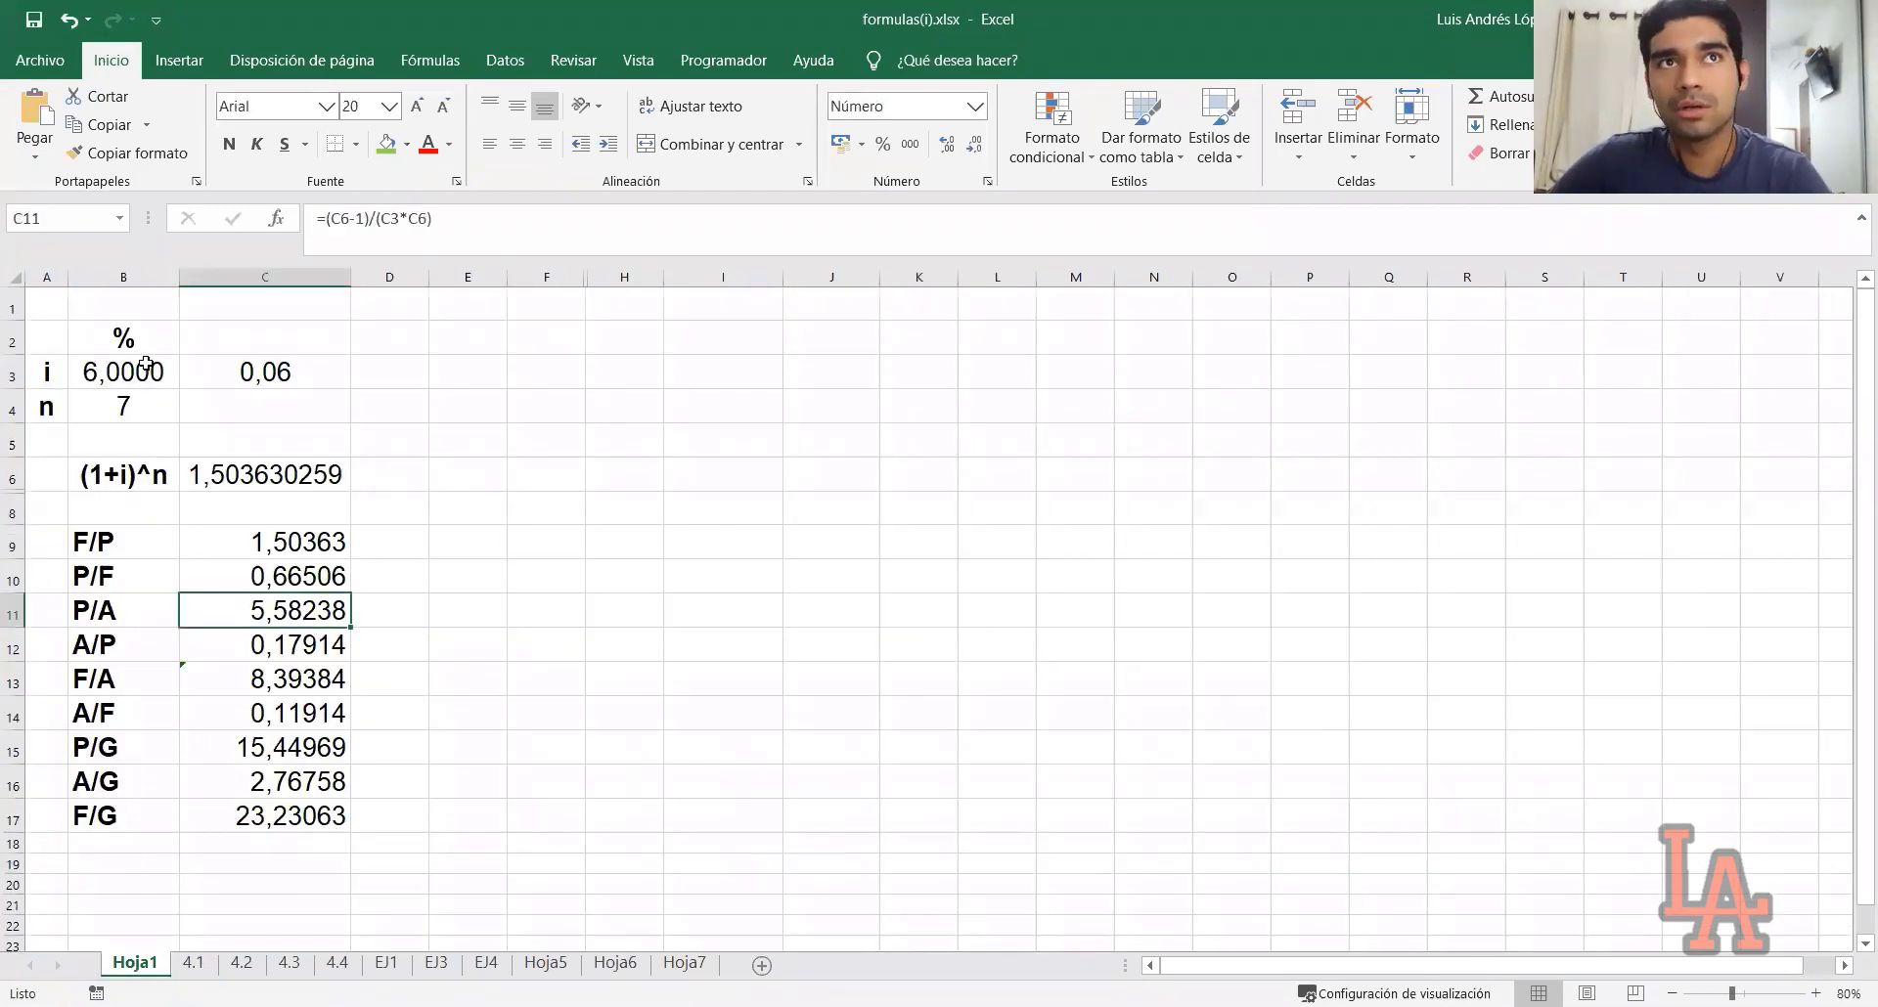
Examine the rate and period inputs in B3:B4 and the factor table in C9:C17, returning to sheet 4.1
left_click(145, 377)
left_click_drag(153, 380, 164, 403)
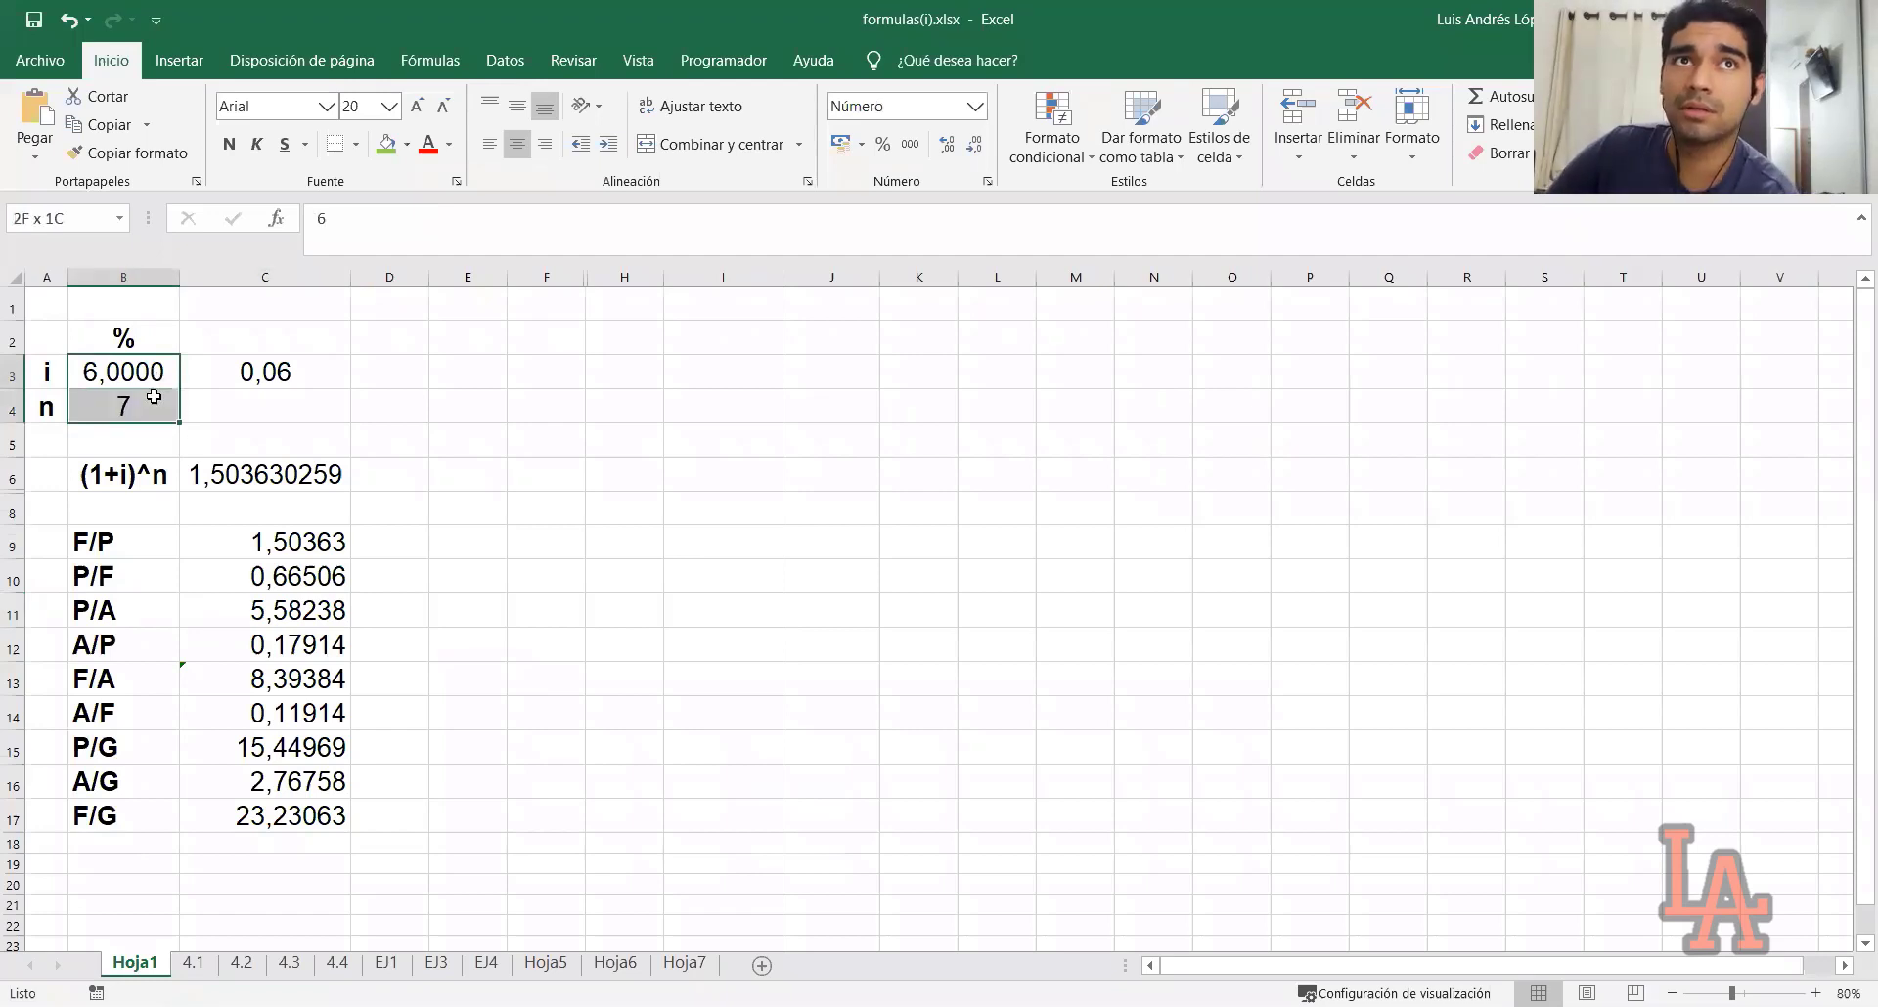
left_click(208, 377)
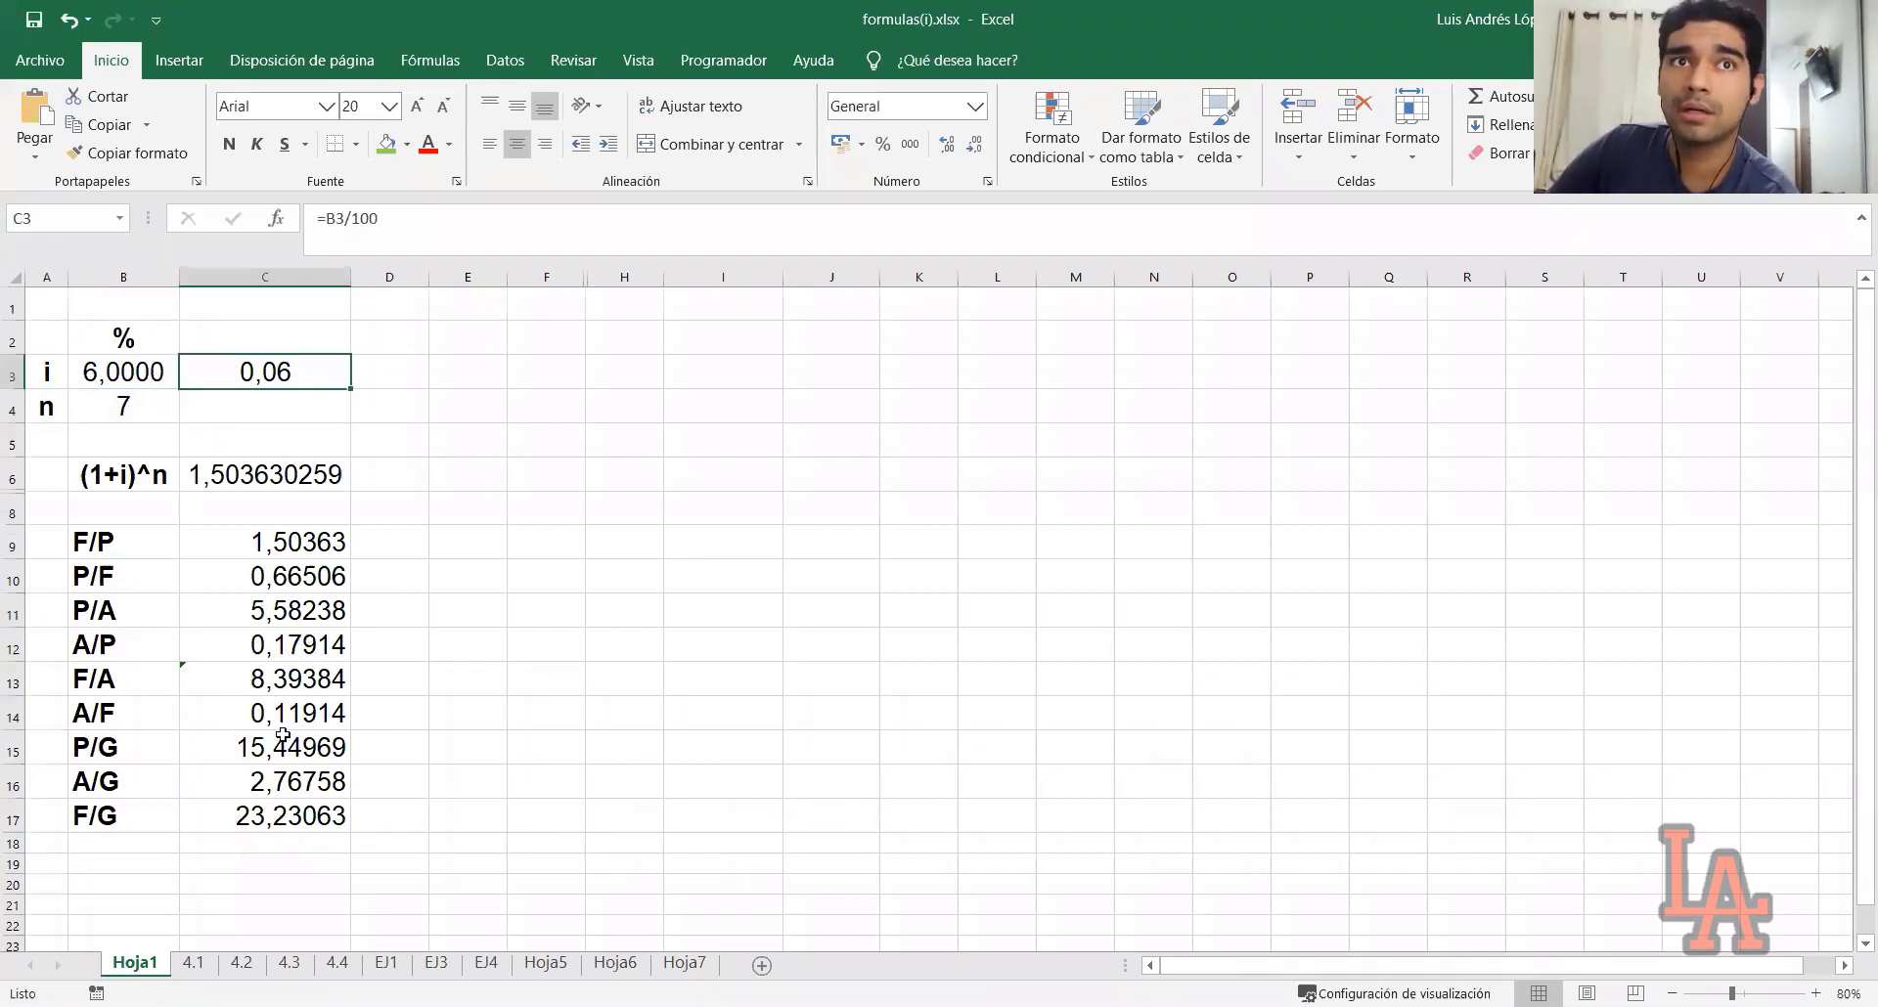
key("Return")
left_click(308, 684)
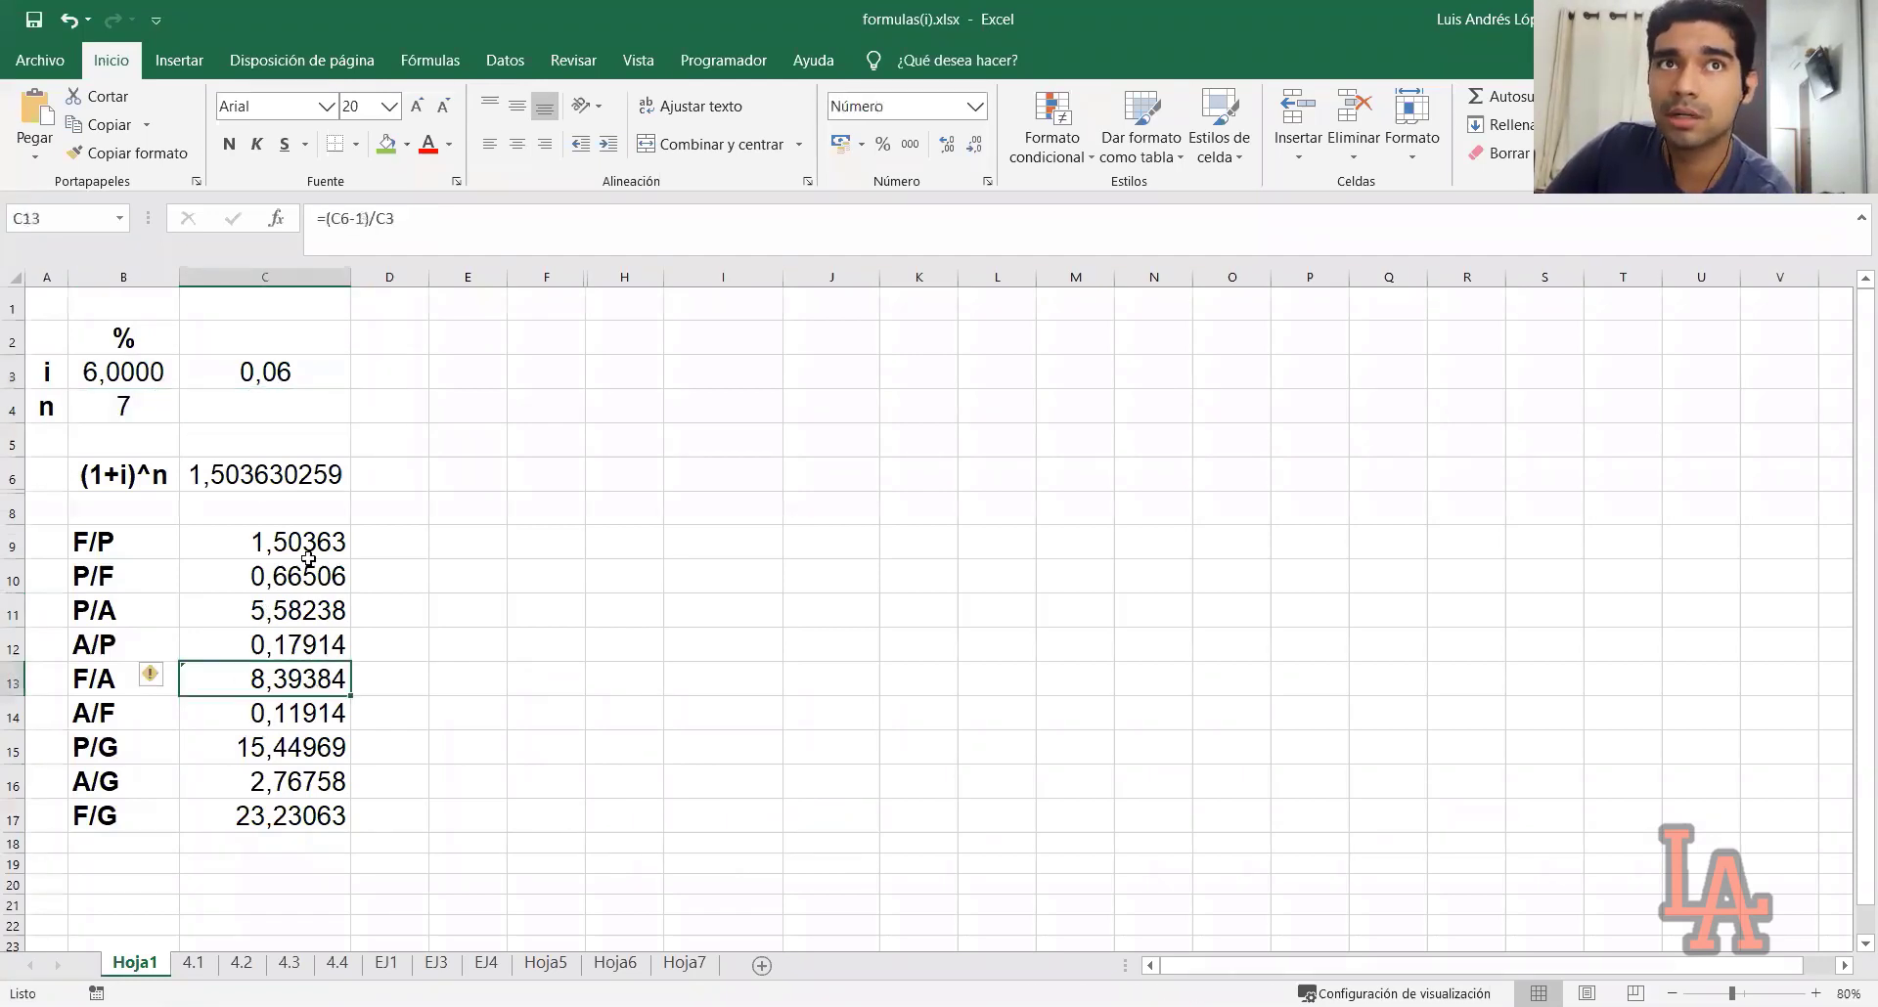
left_click(120, 368)
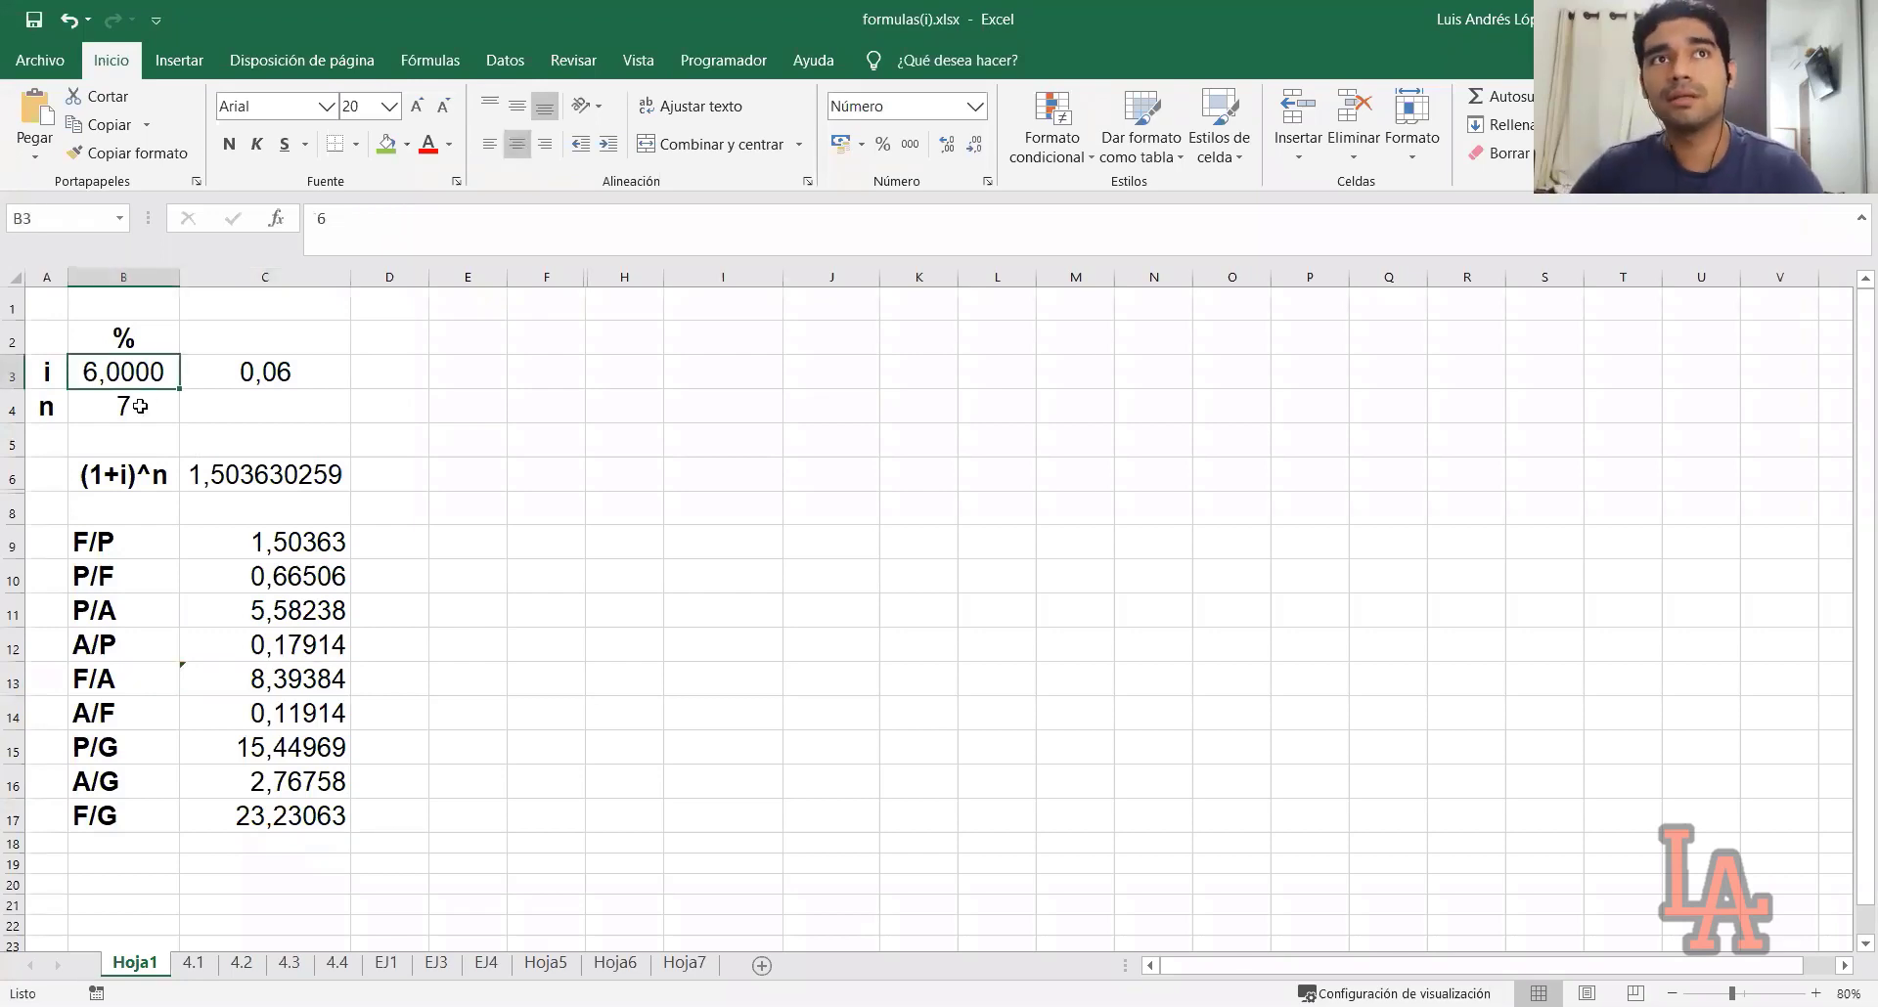
left_click(140, 405)
left_click_drag(257, 553, 290, 838)
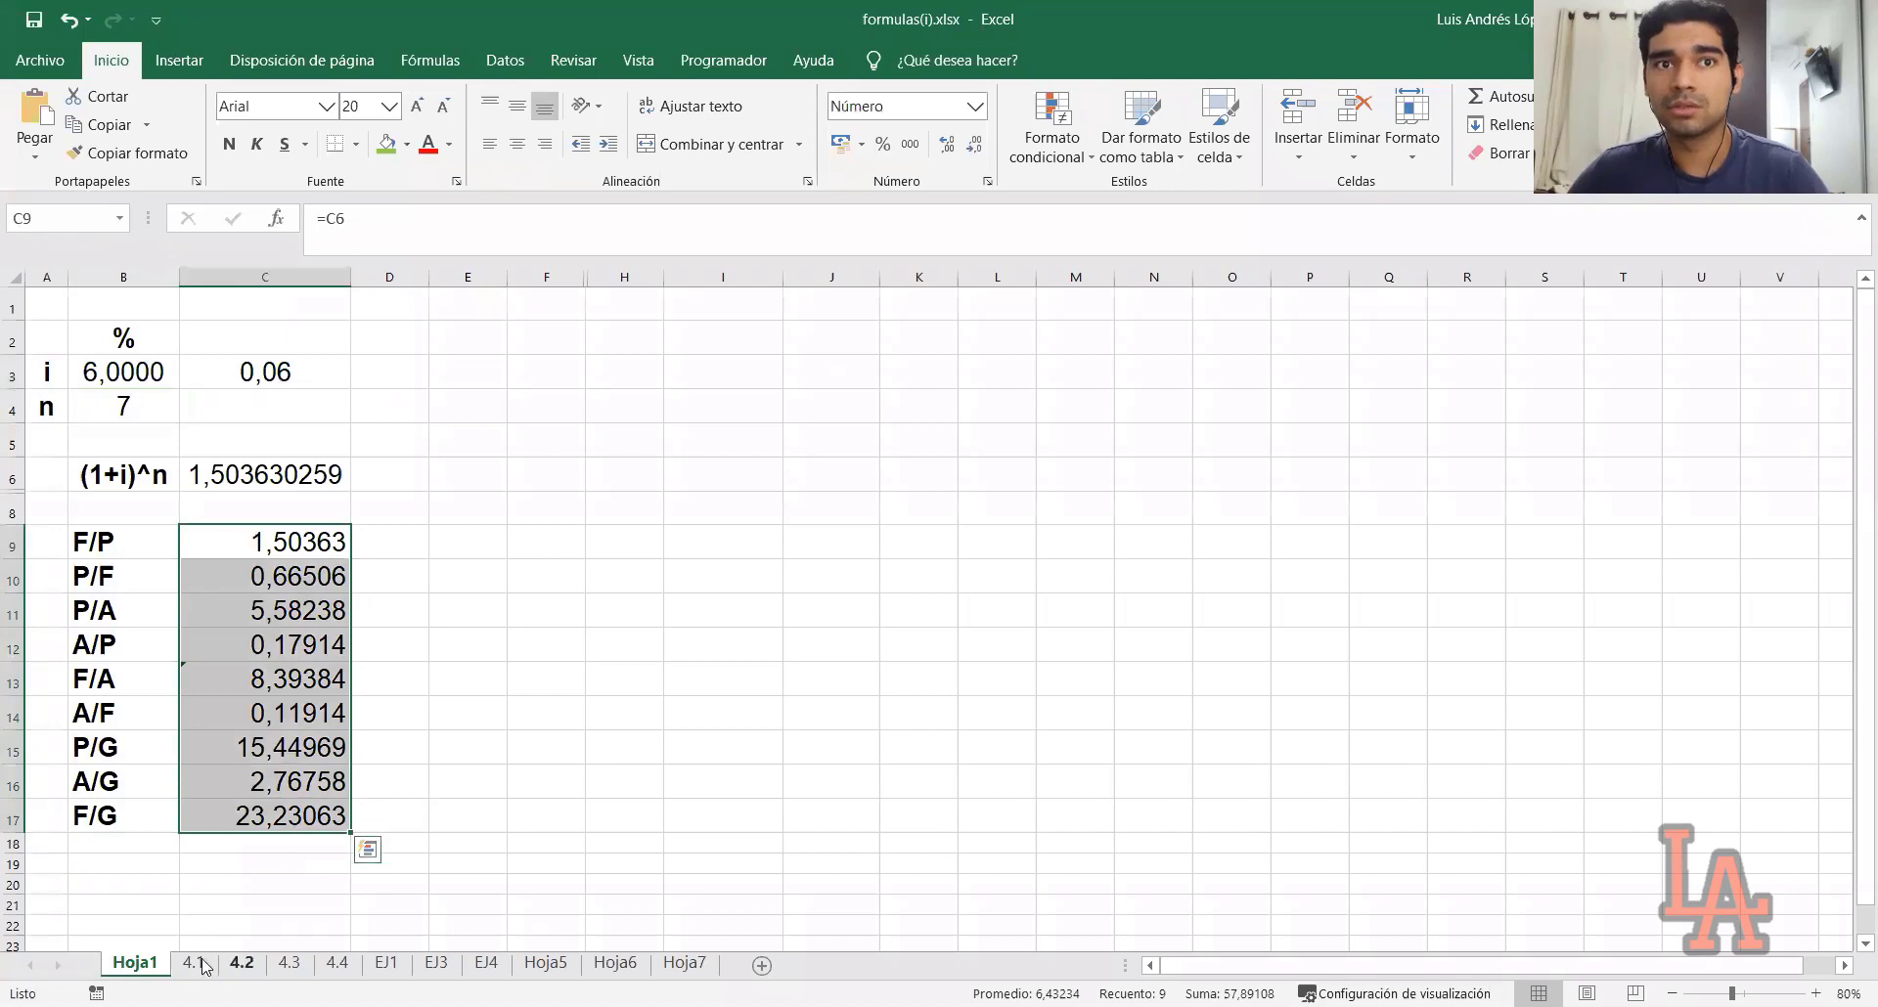
left_click(194, 963)
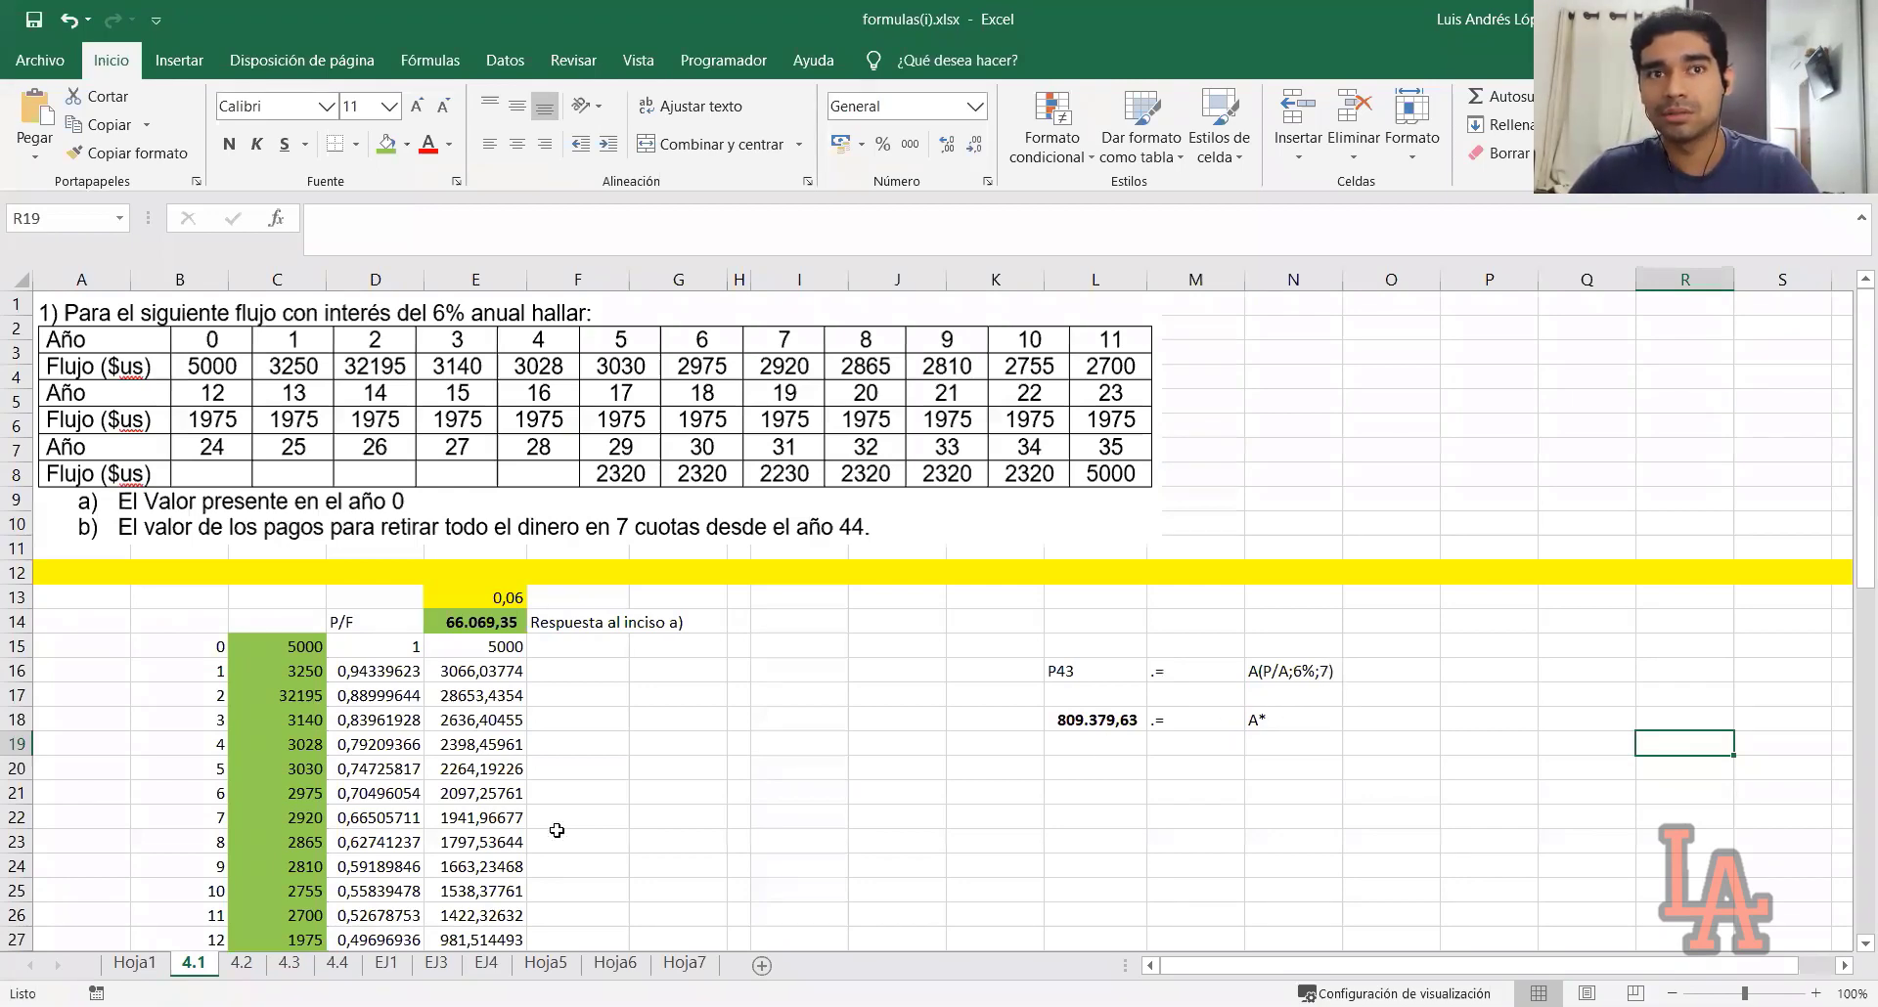
Copy the P/A factor from C11 of Hoja1 and paste it as a value into N17 of sheet 4.1
left_click(146, 966)
left_click(120, 381)
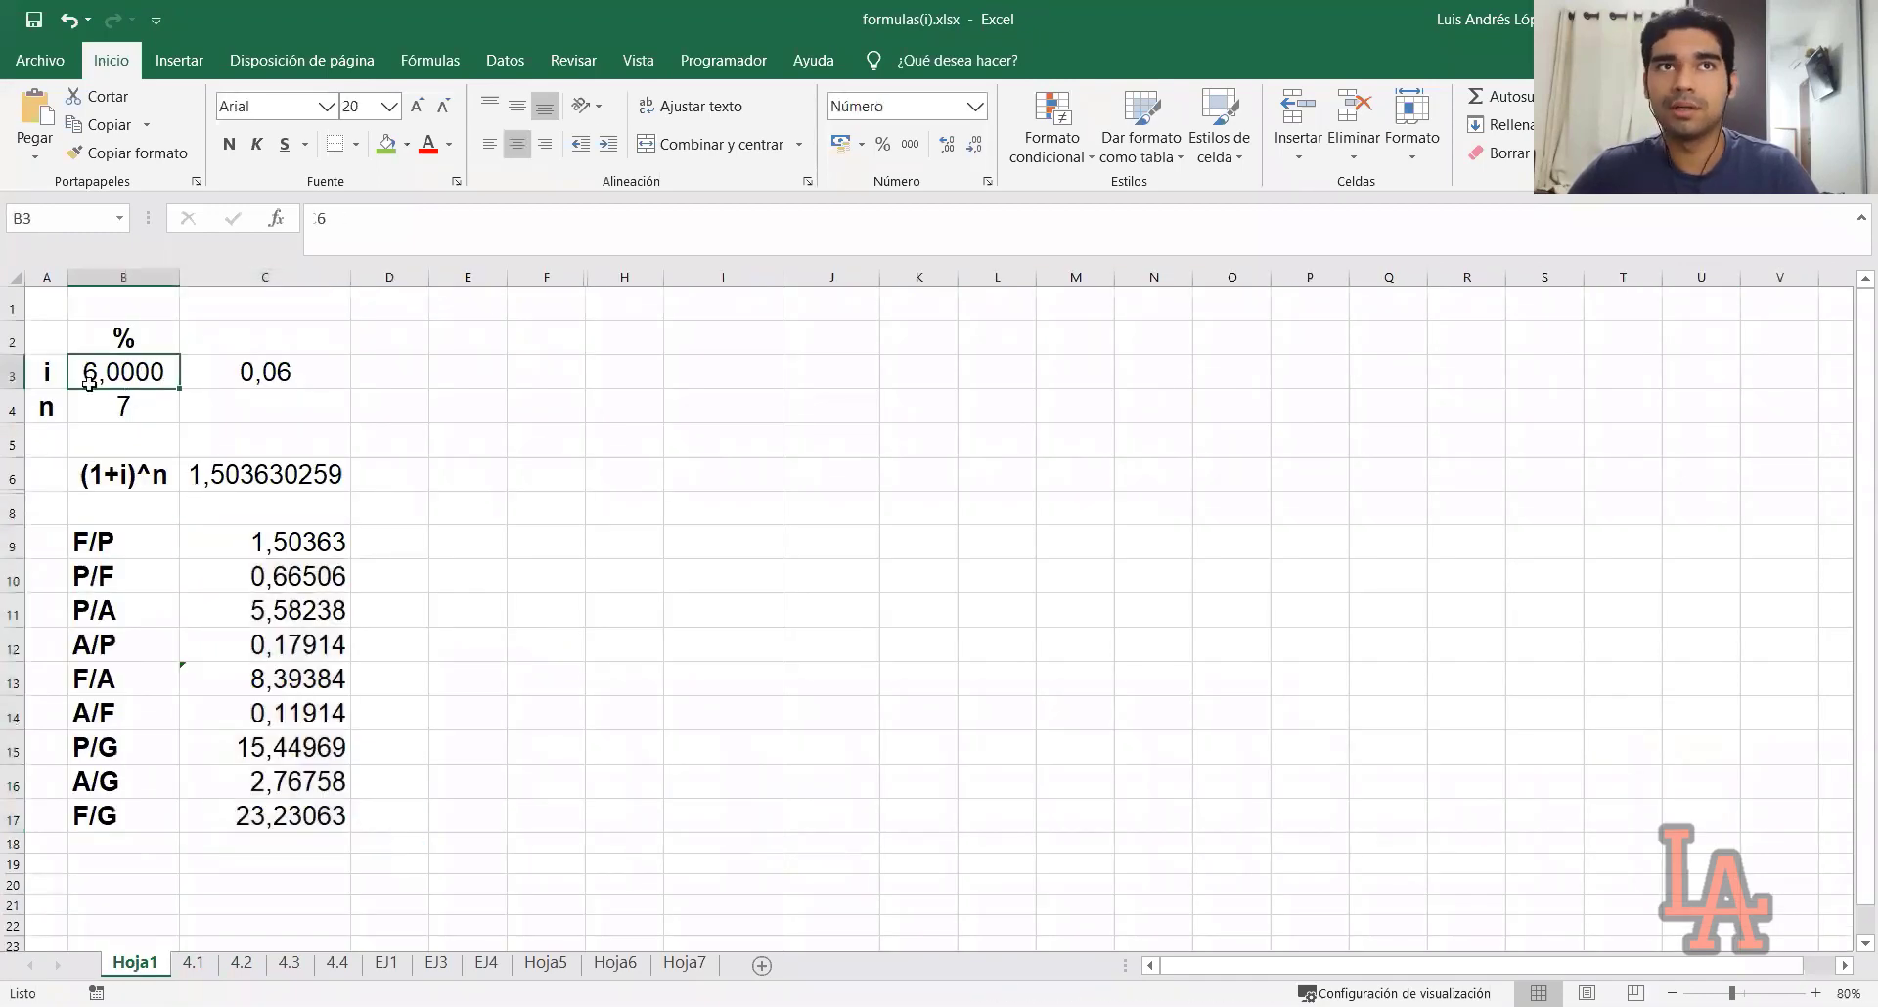
left_click(98, 395)
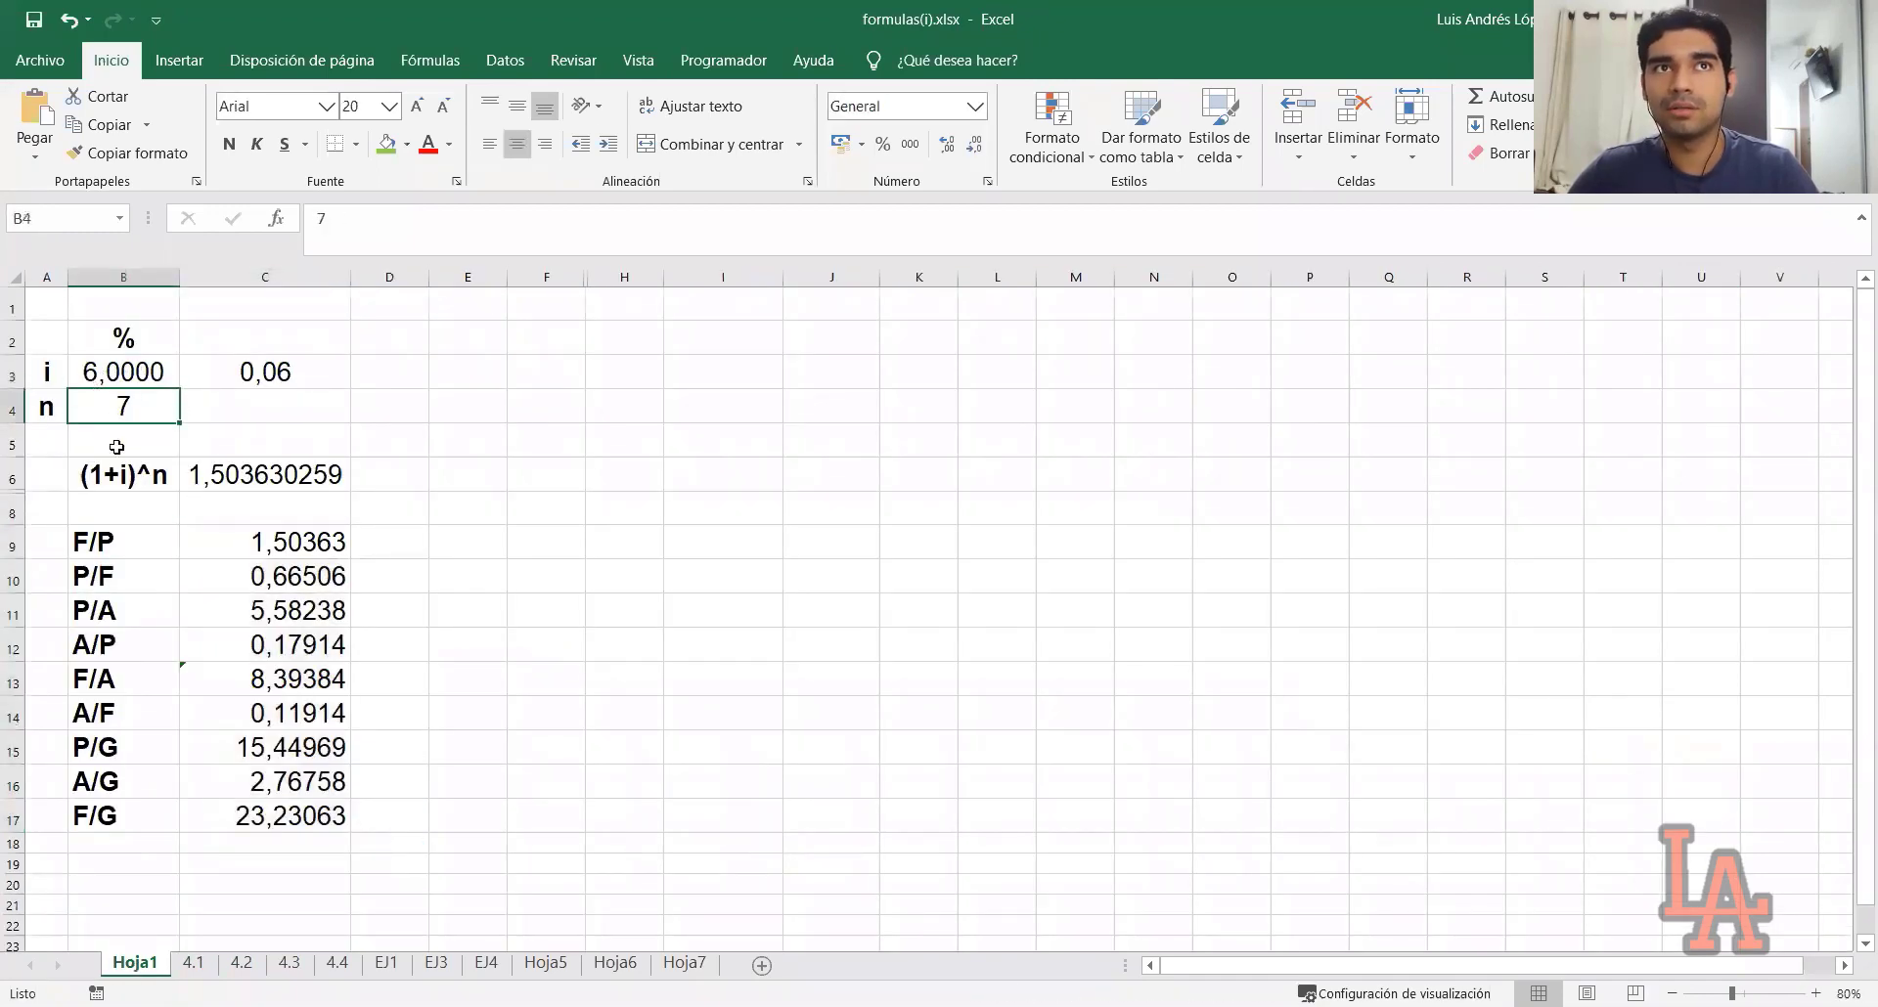
left_click(133, 612)
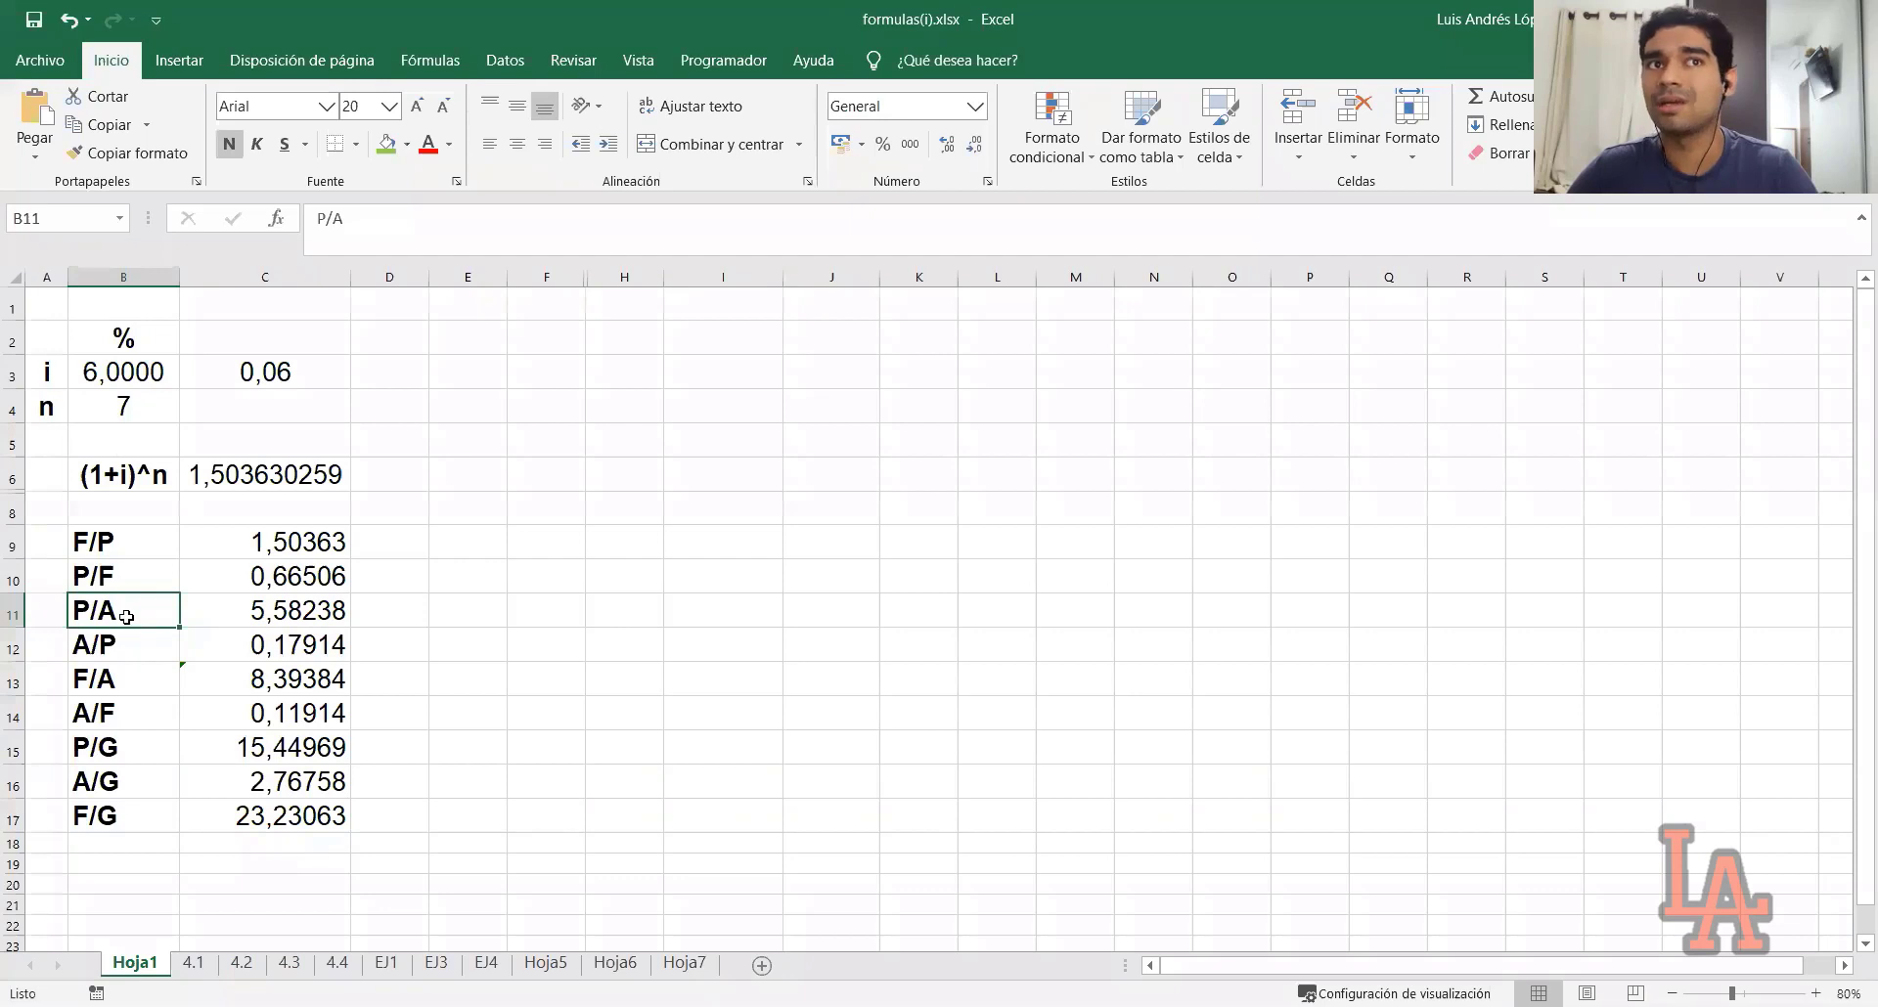
left_click(249, 622)
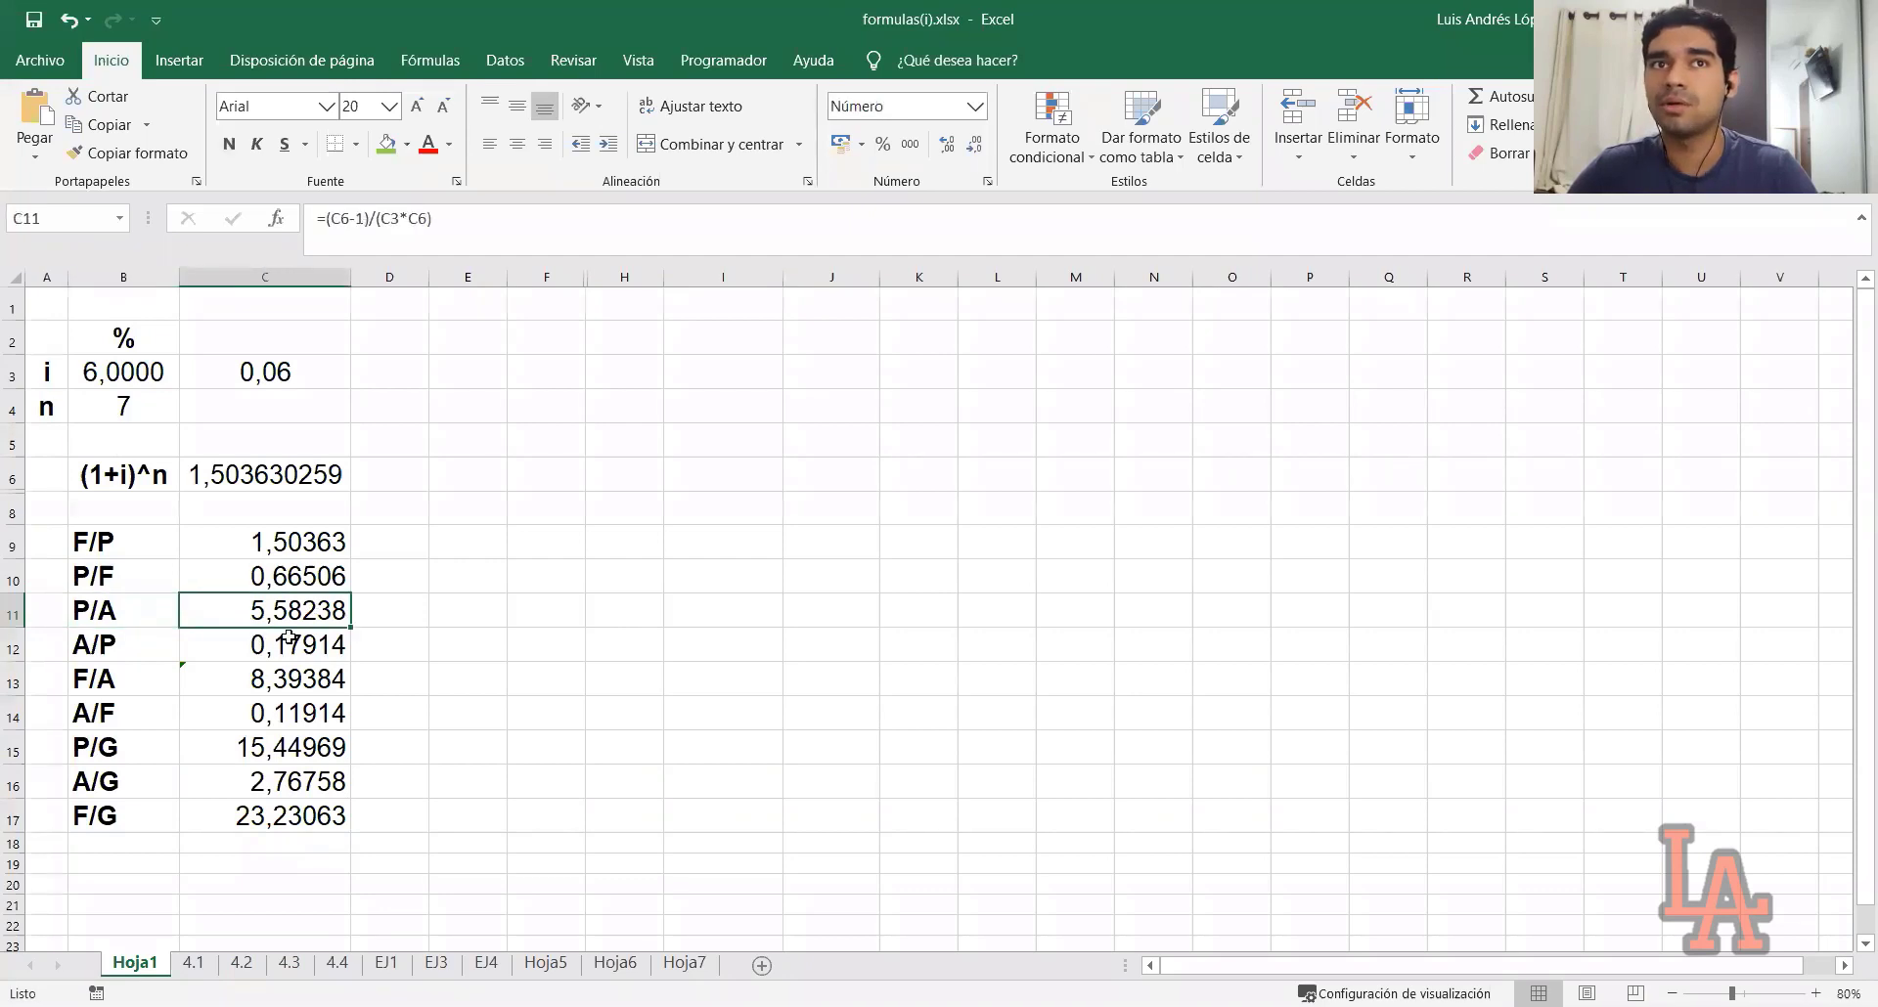
key("ctrl+c")
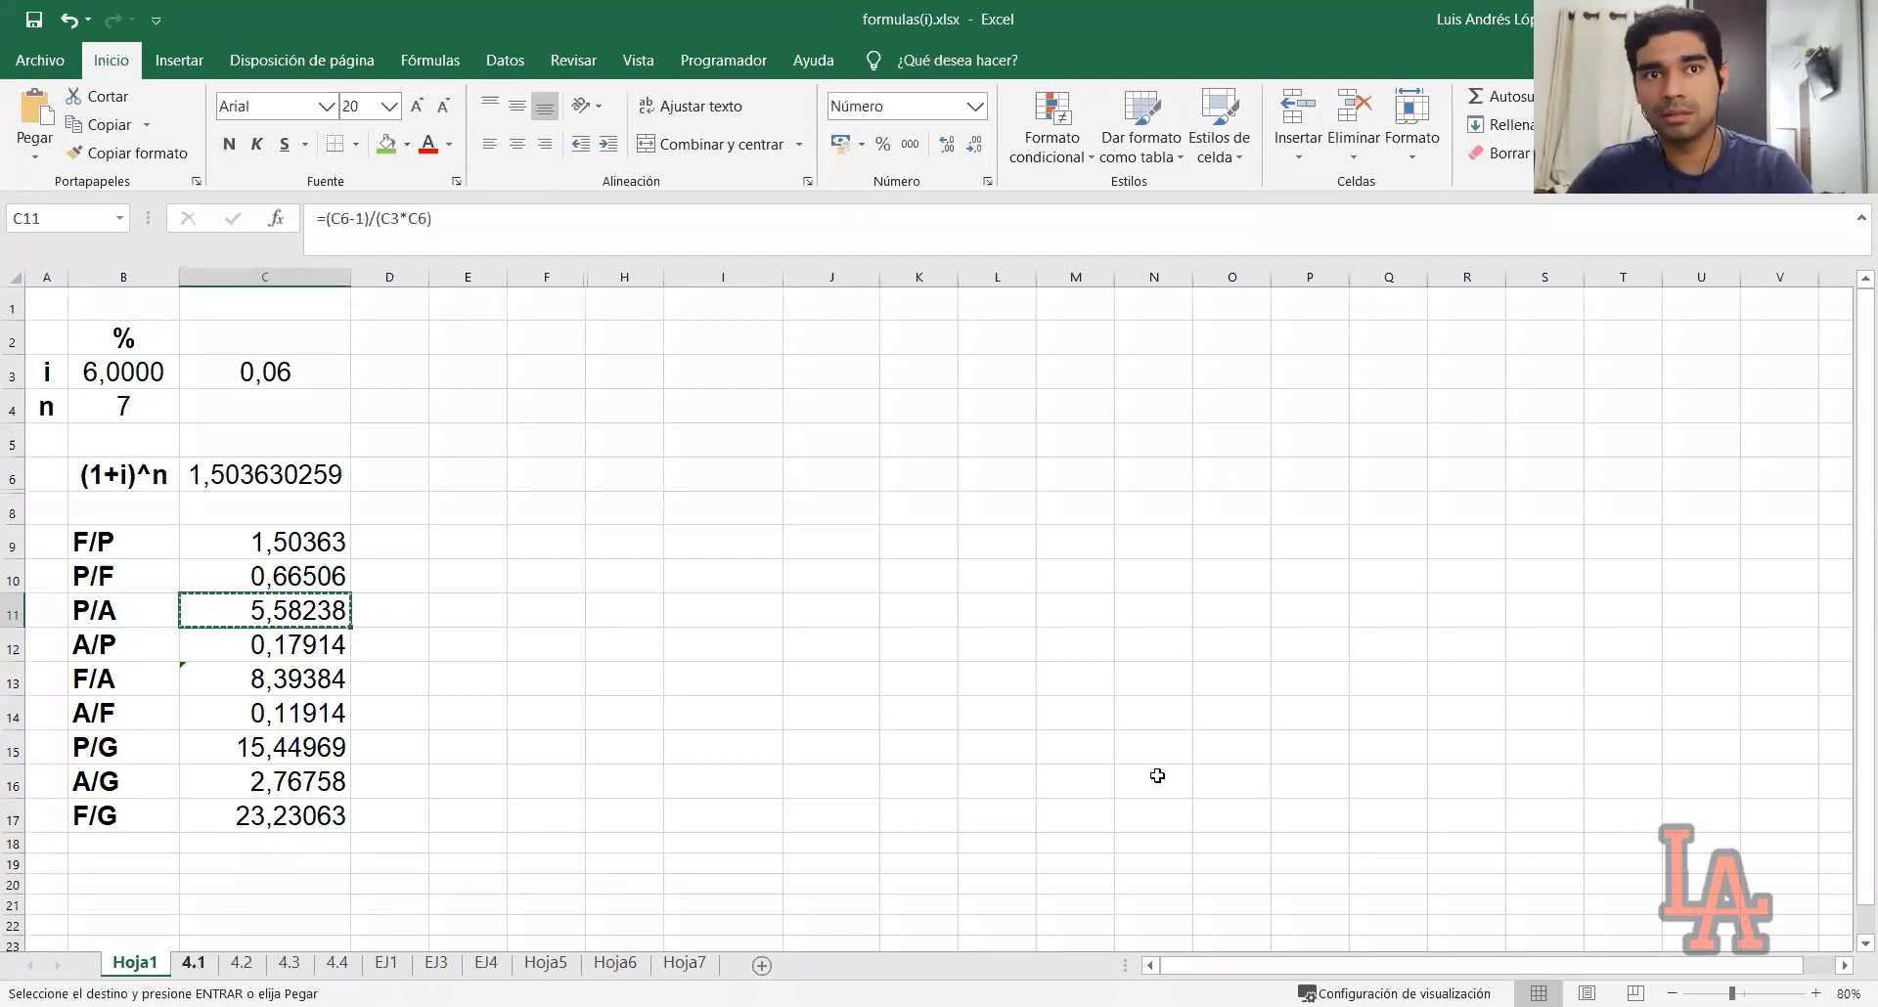
key("ctrl+Page_Down")
left_click(1273, 690)
key("ctrl+v")
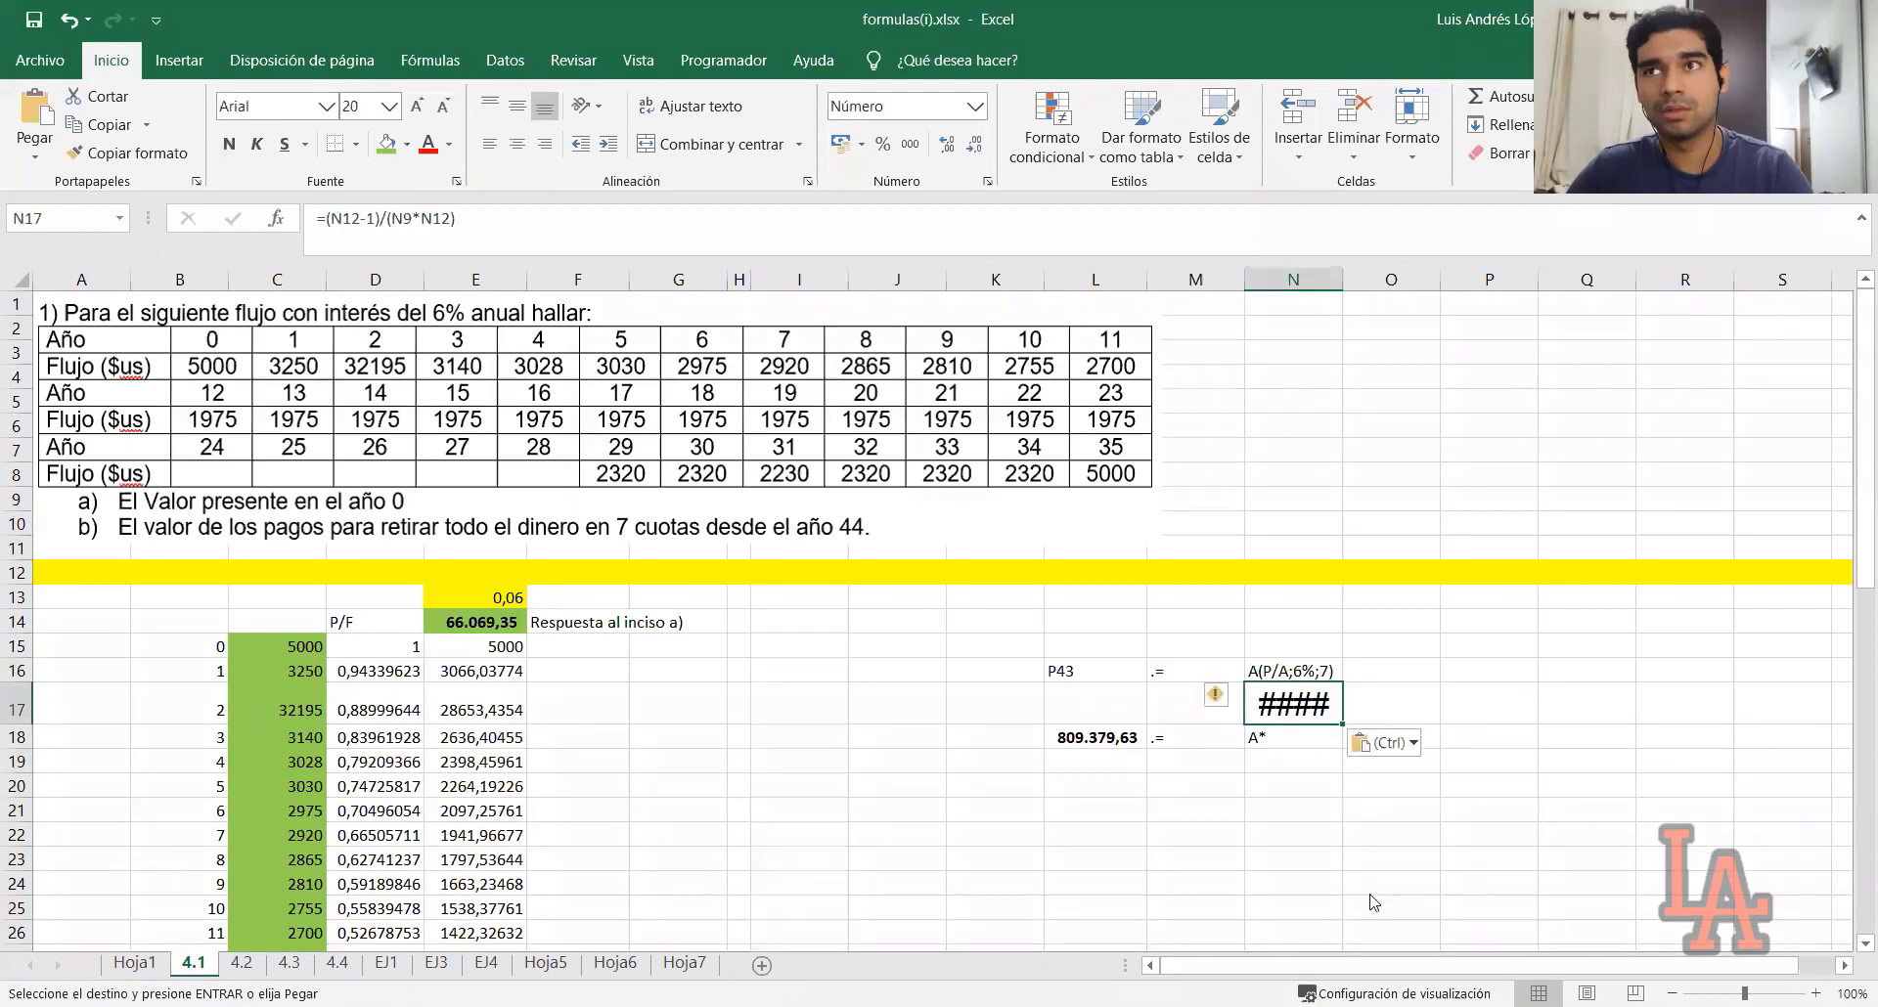
key("ctrl+v")
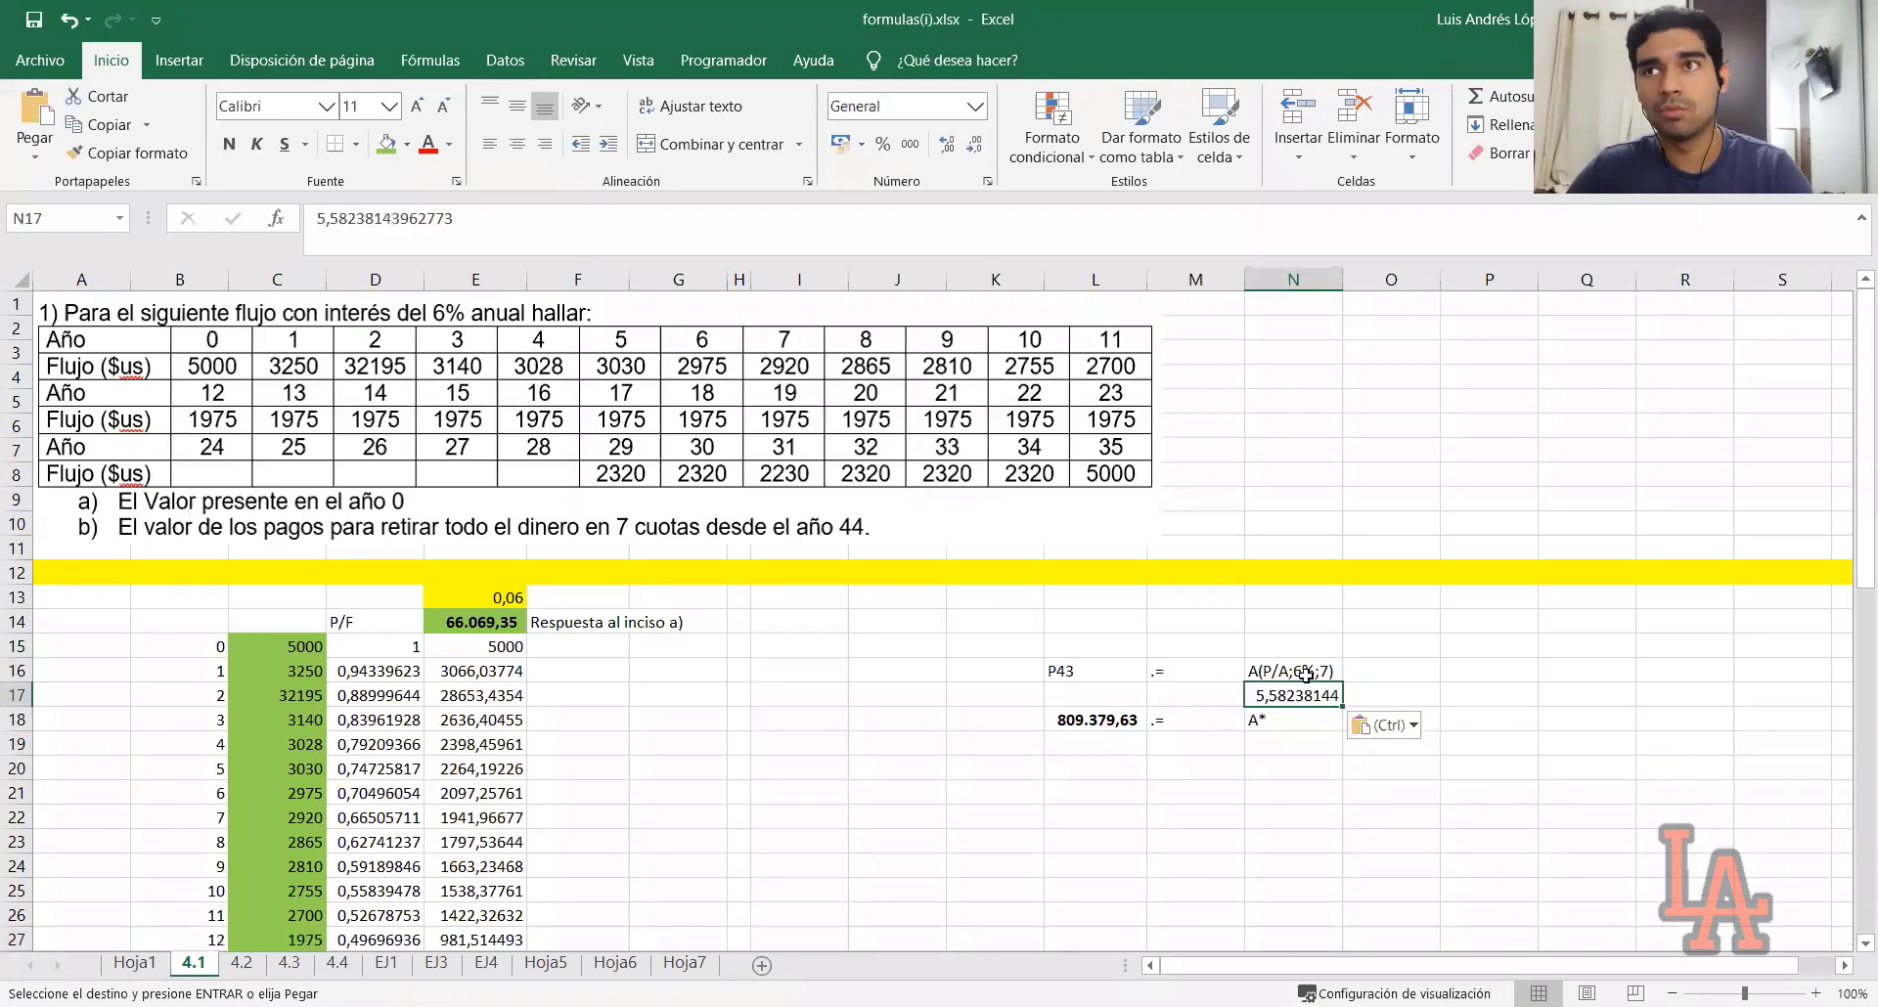
left_click(1394, 799)
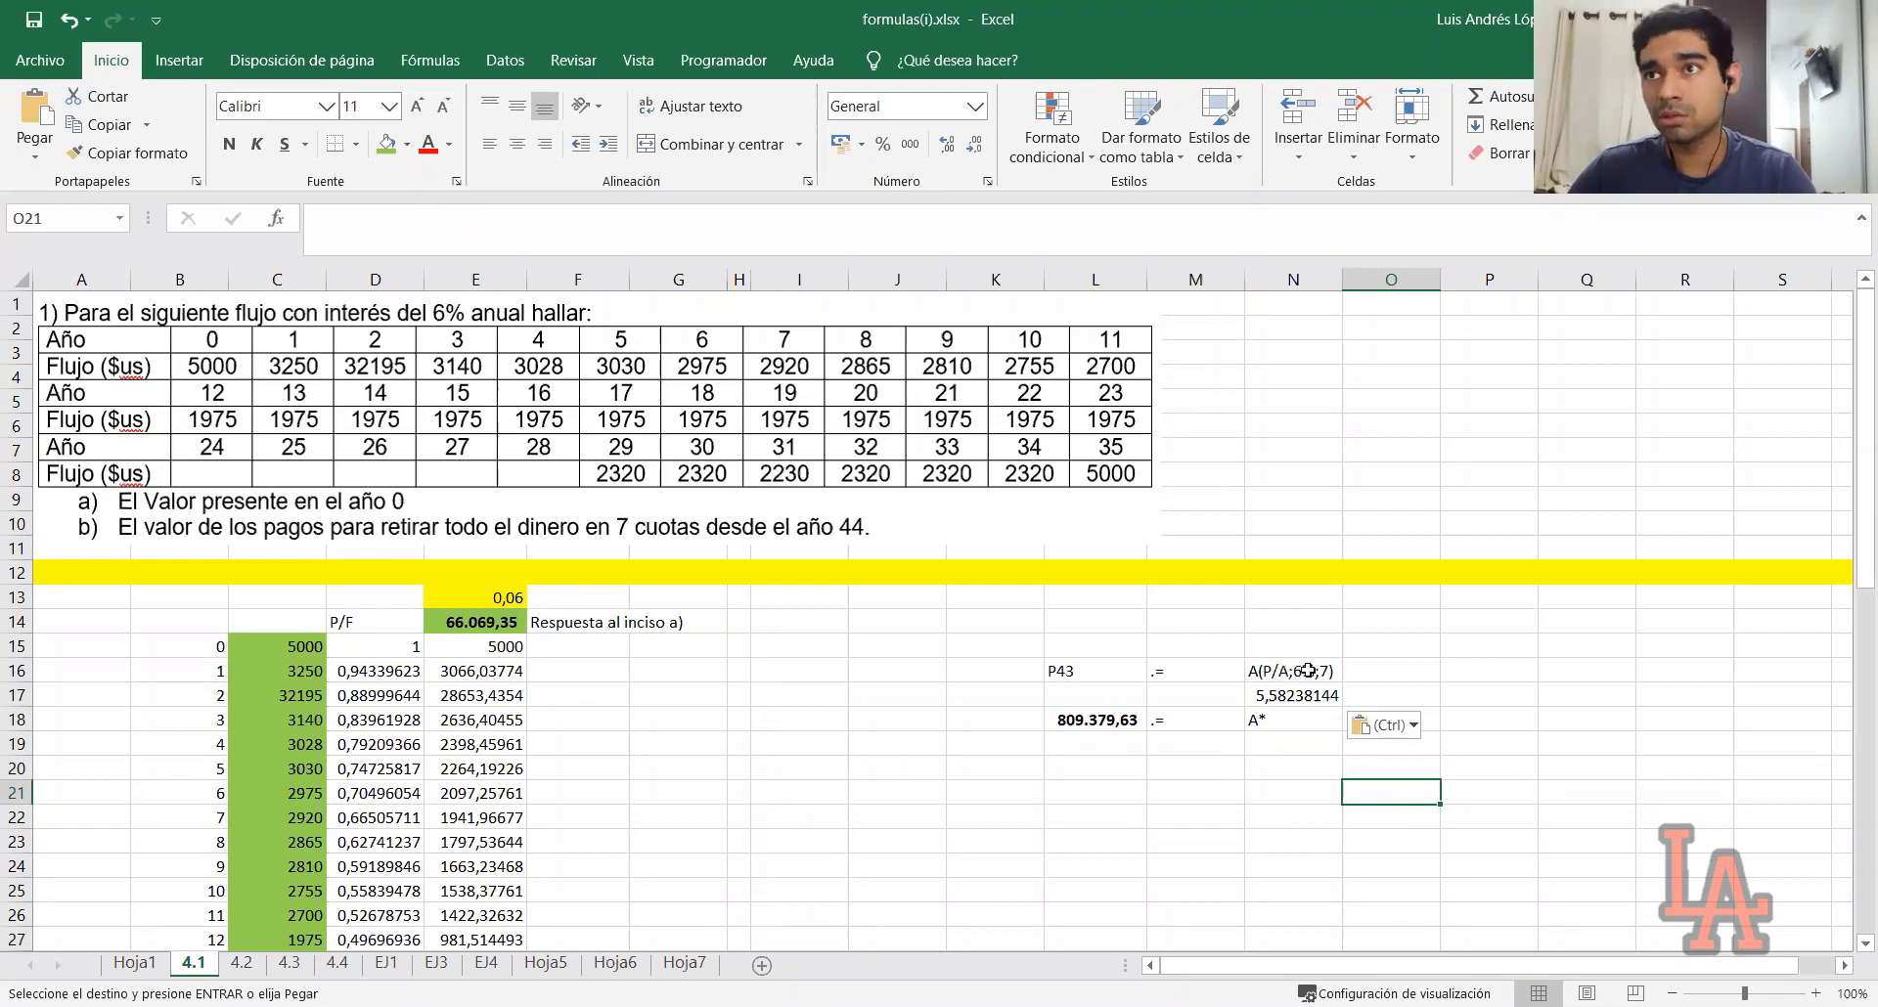
Enter the label "Despejar A" in L21 and "A" in N21
left_click(1133, 789)
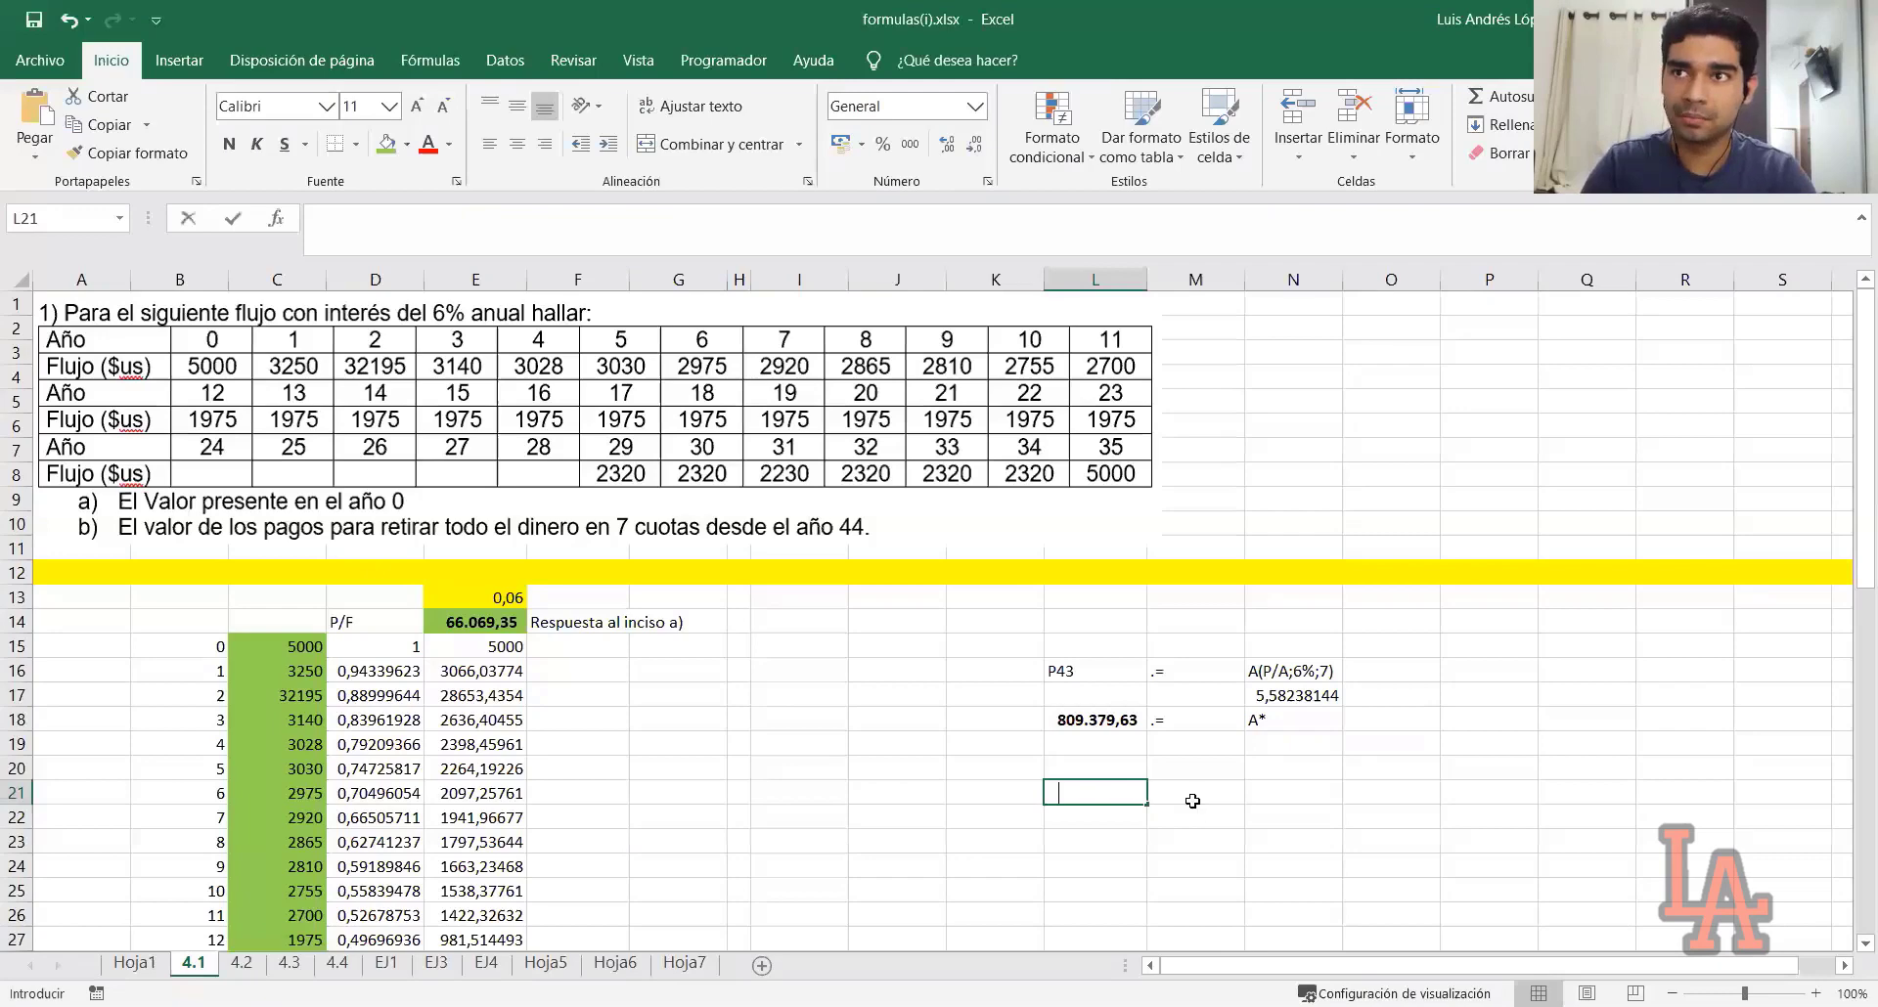
type("Despejar A")
key("Tab")
key("Tab")
type("A")
key("Tab")
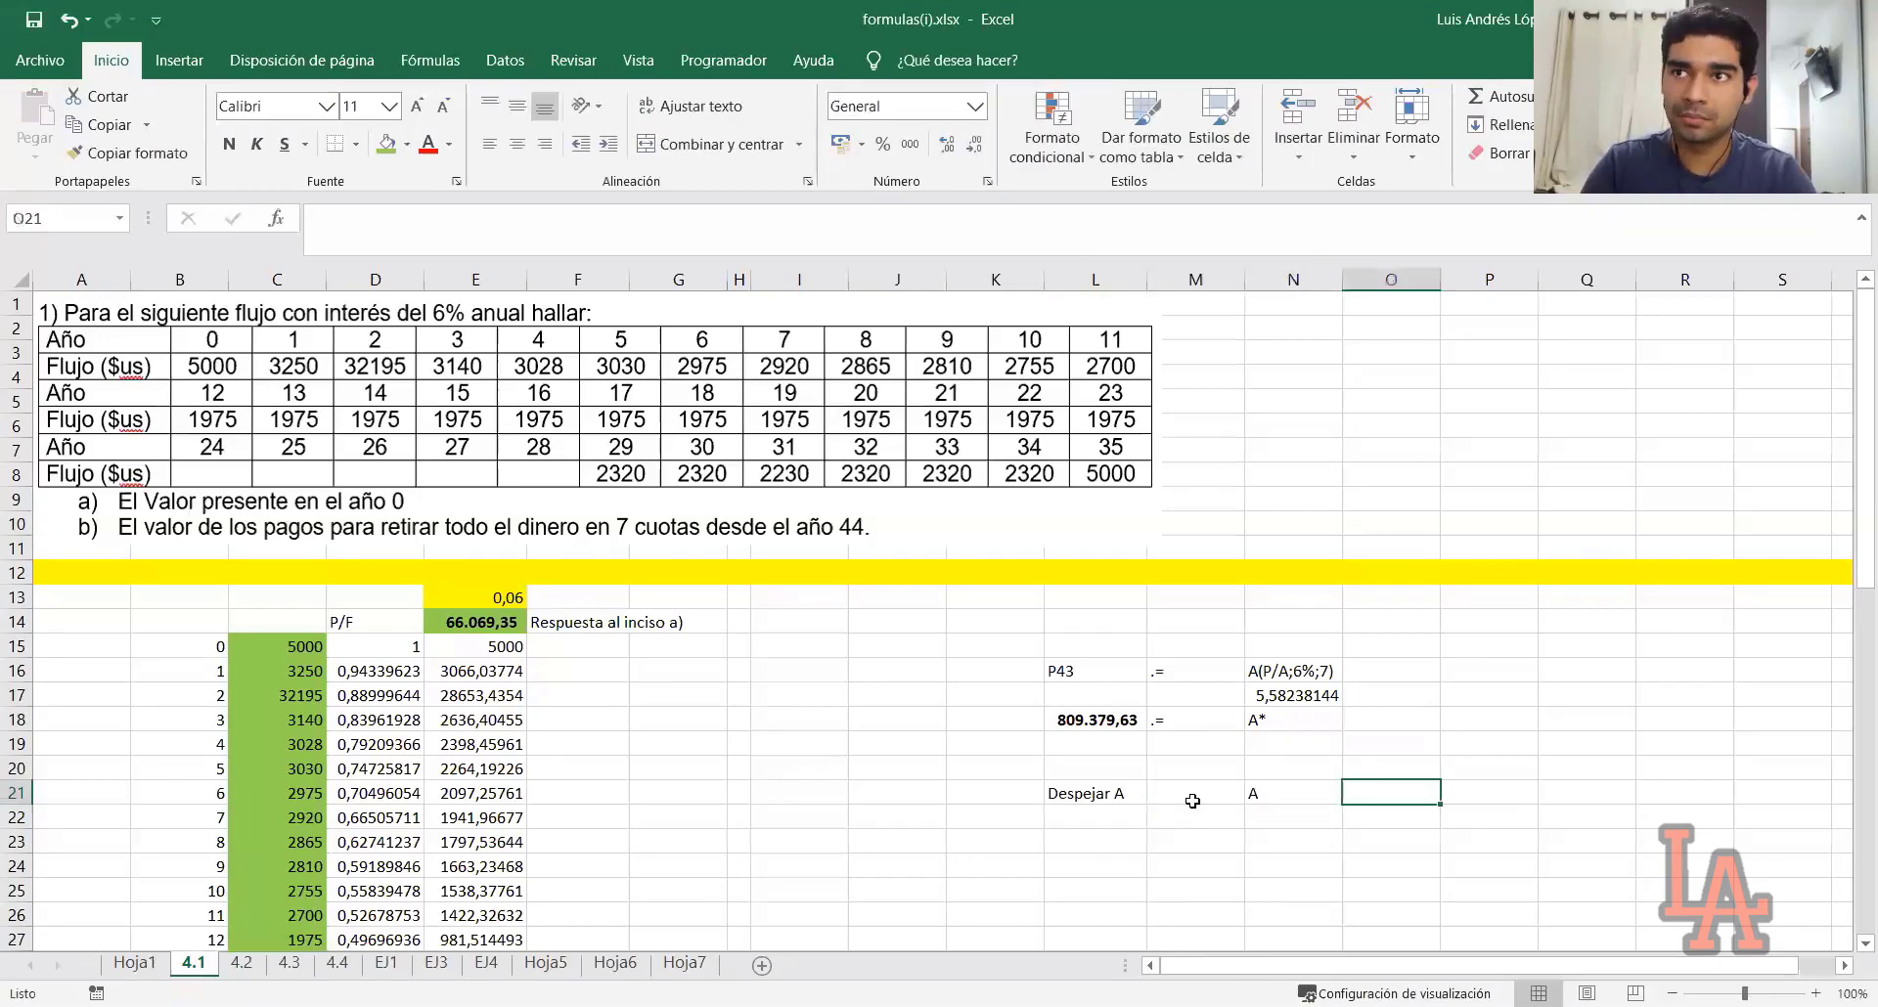
type("=")
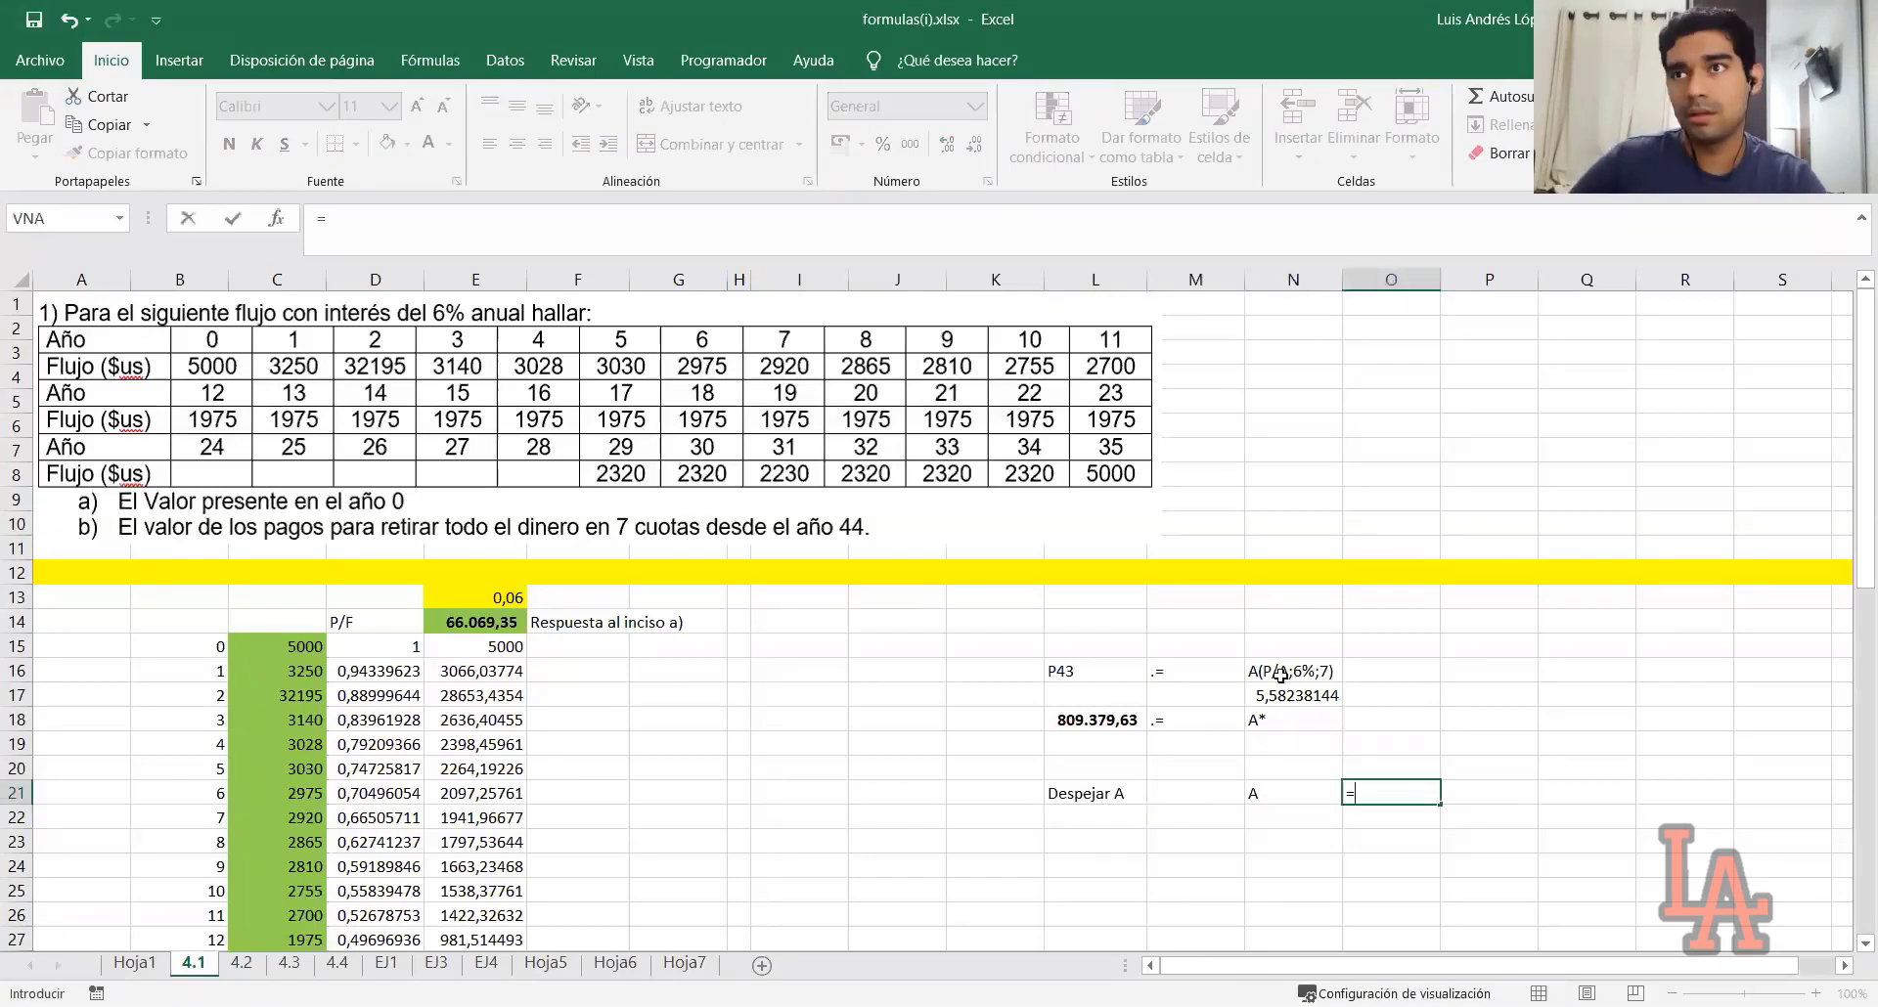
left_click(1076, 672)
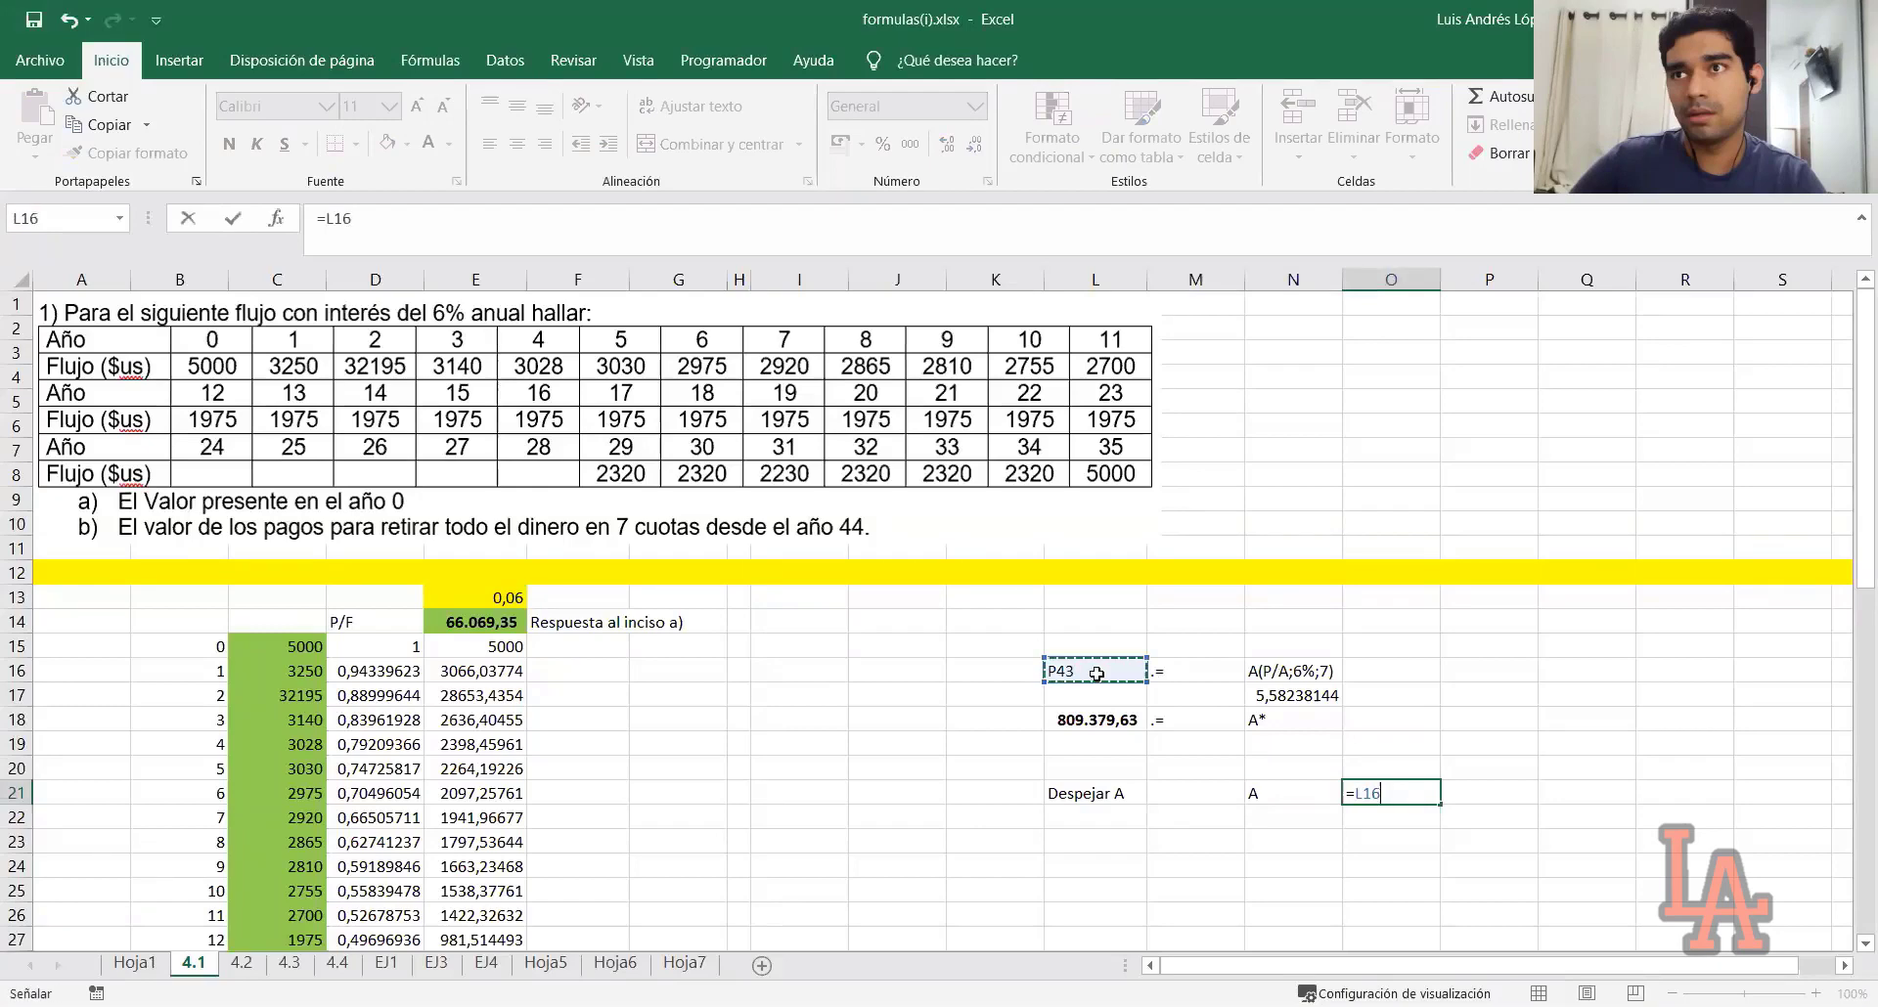
left_click(1257, 673, "shift")
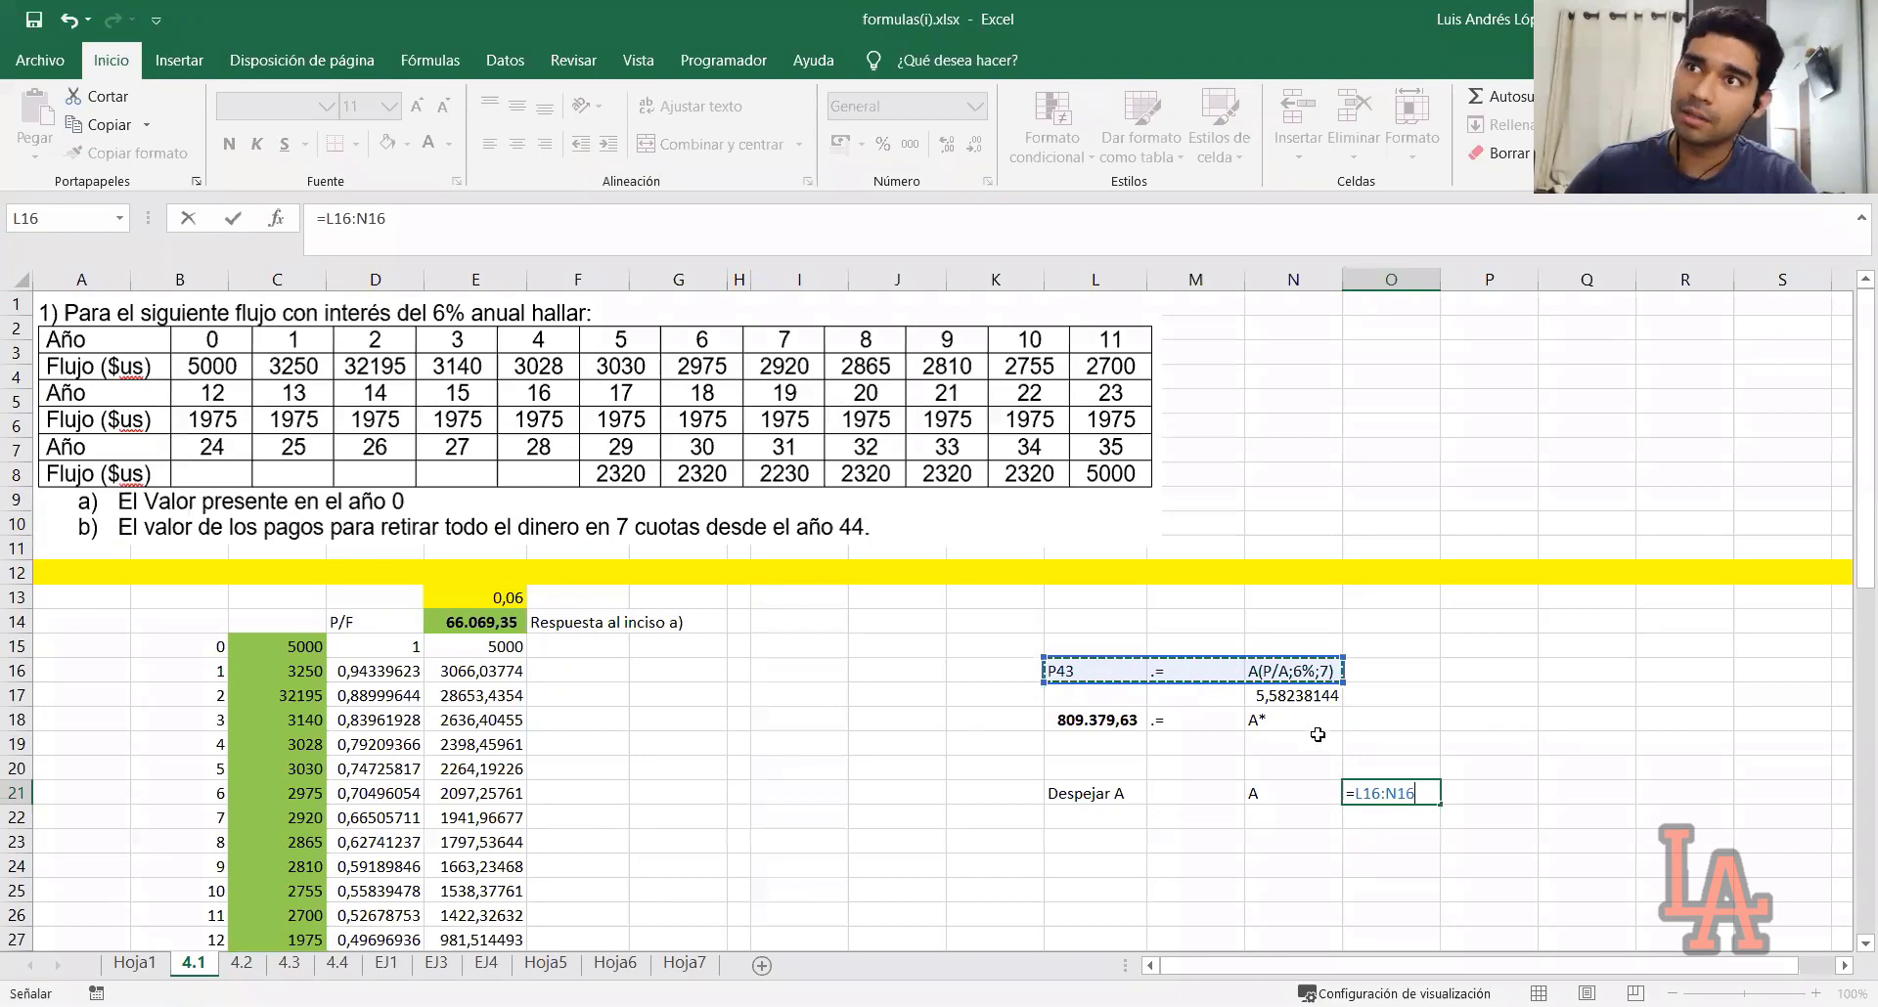
key("BackSpace")
key("BackSpace")
key("BackSpace")
key("BackSpace")
key("BackSpace")
key("BackSpace")
key("BackSpace")
key("BackSpace")
Calculate the withdrawal amount A in O21 of sheet 4.1 with the formula =L18/N17
type("=")
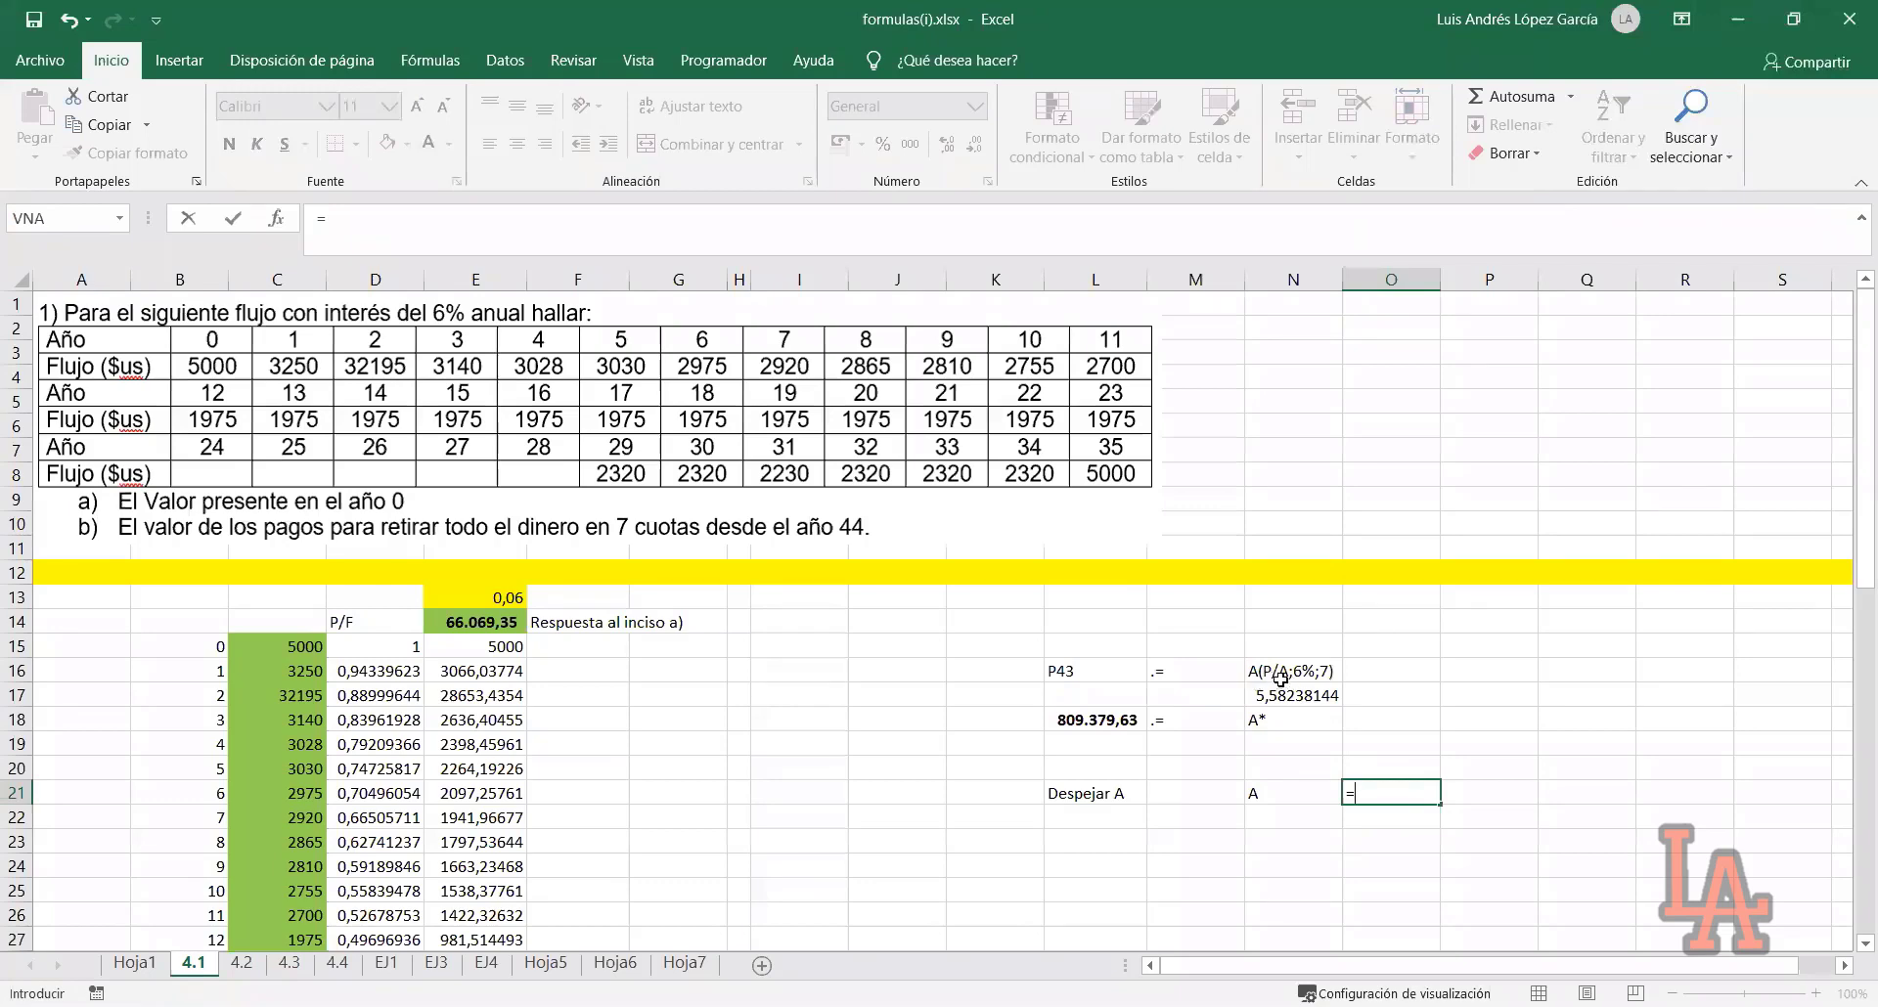
left_click(1096, 721)
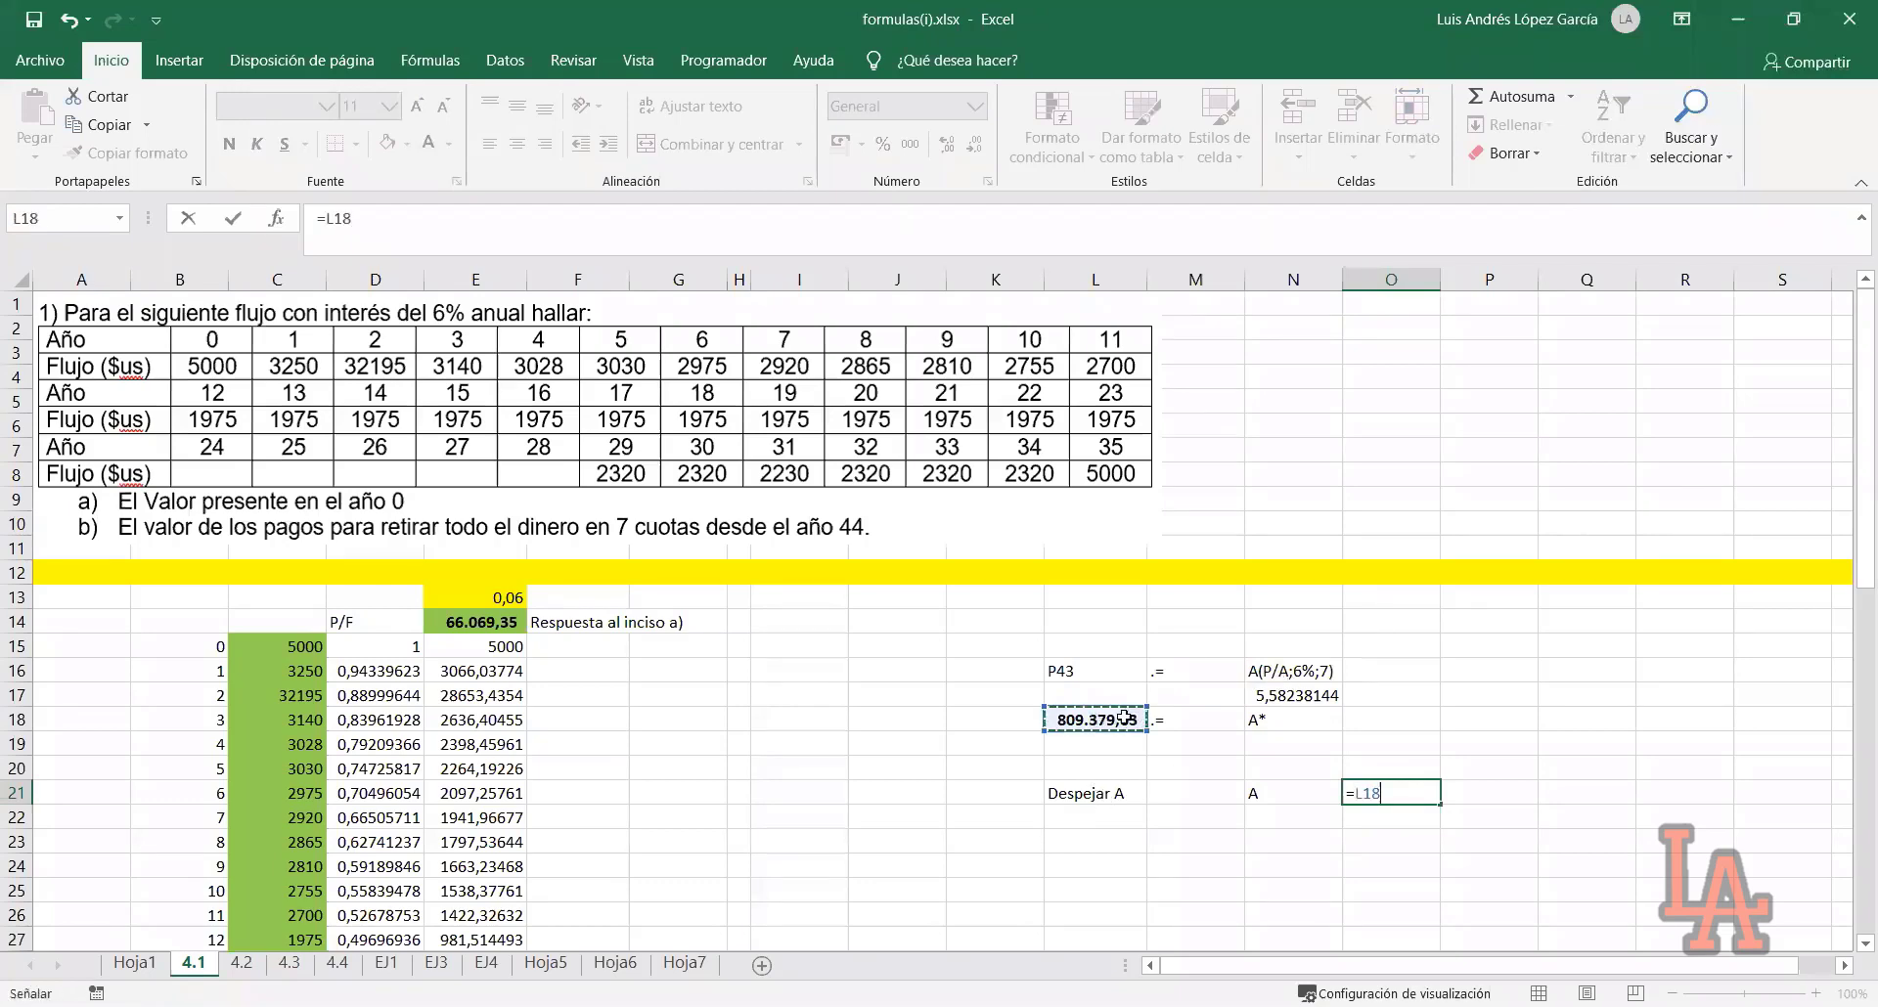
type("/")
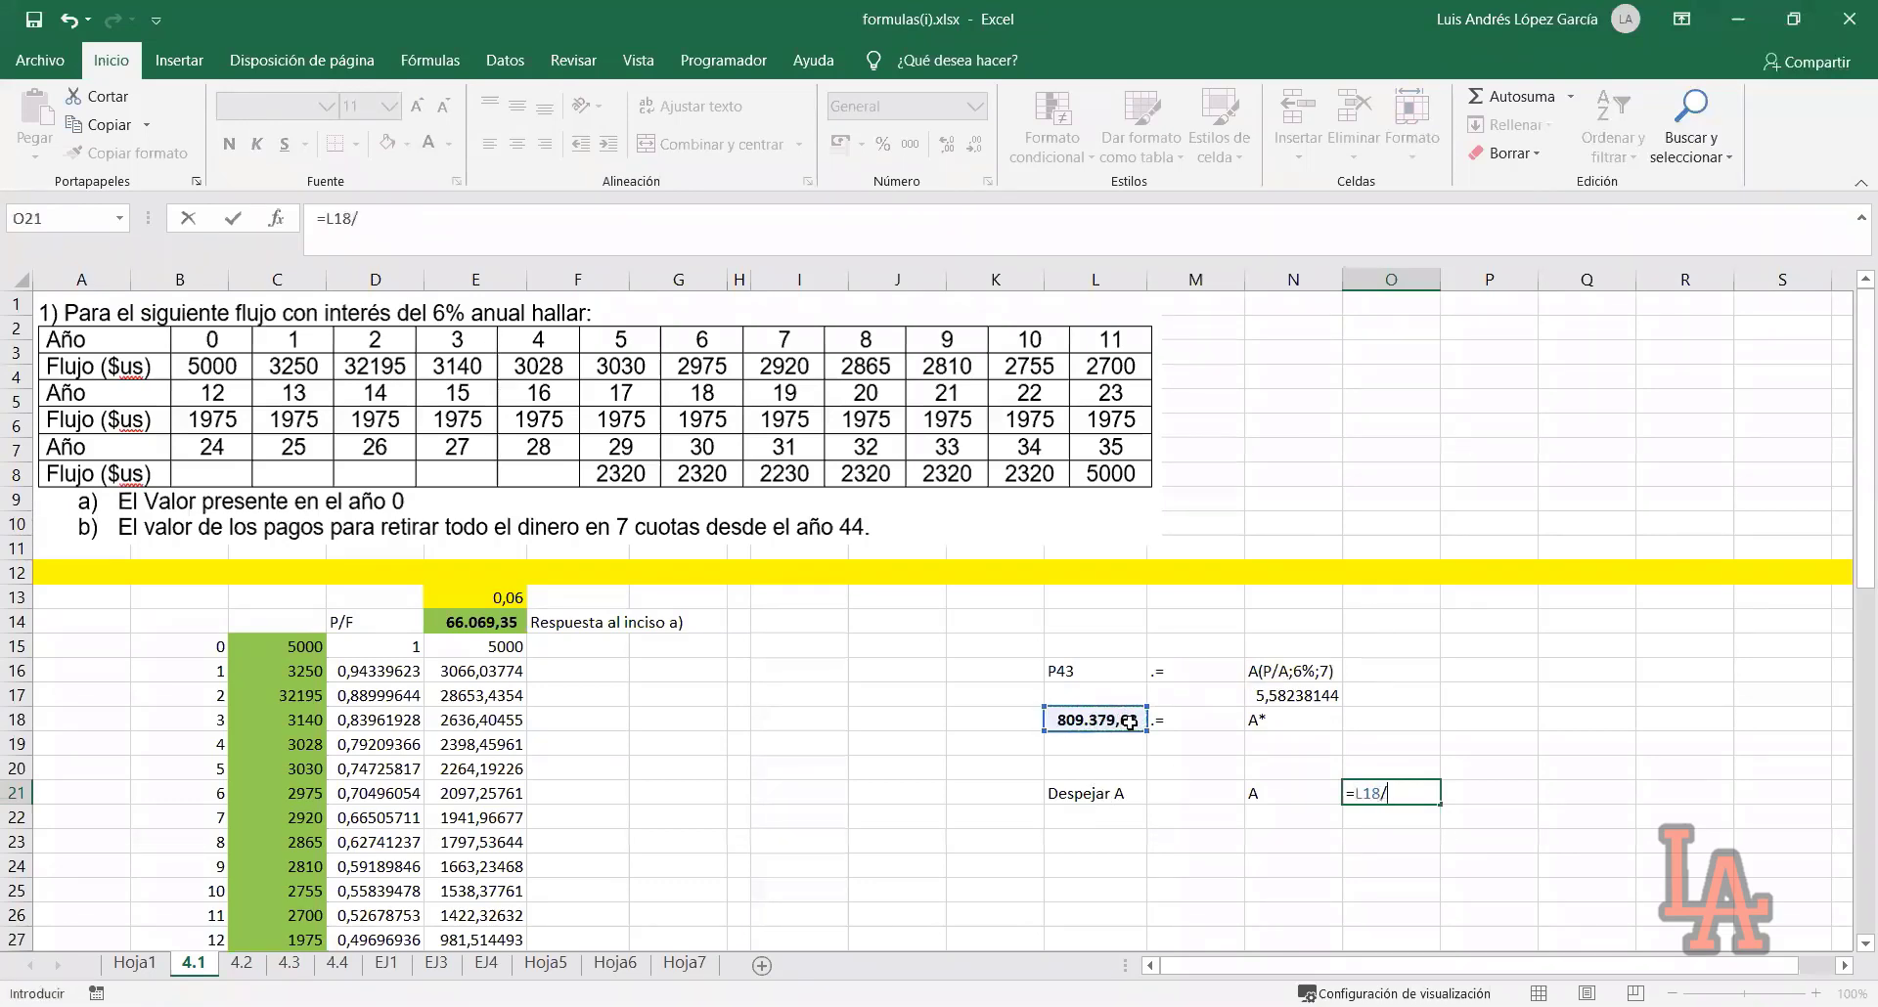
left_click(1299, 697)
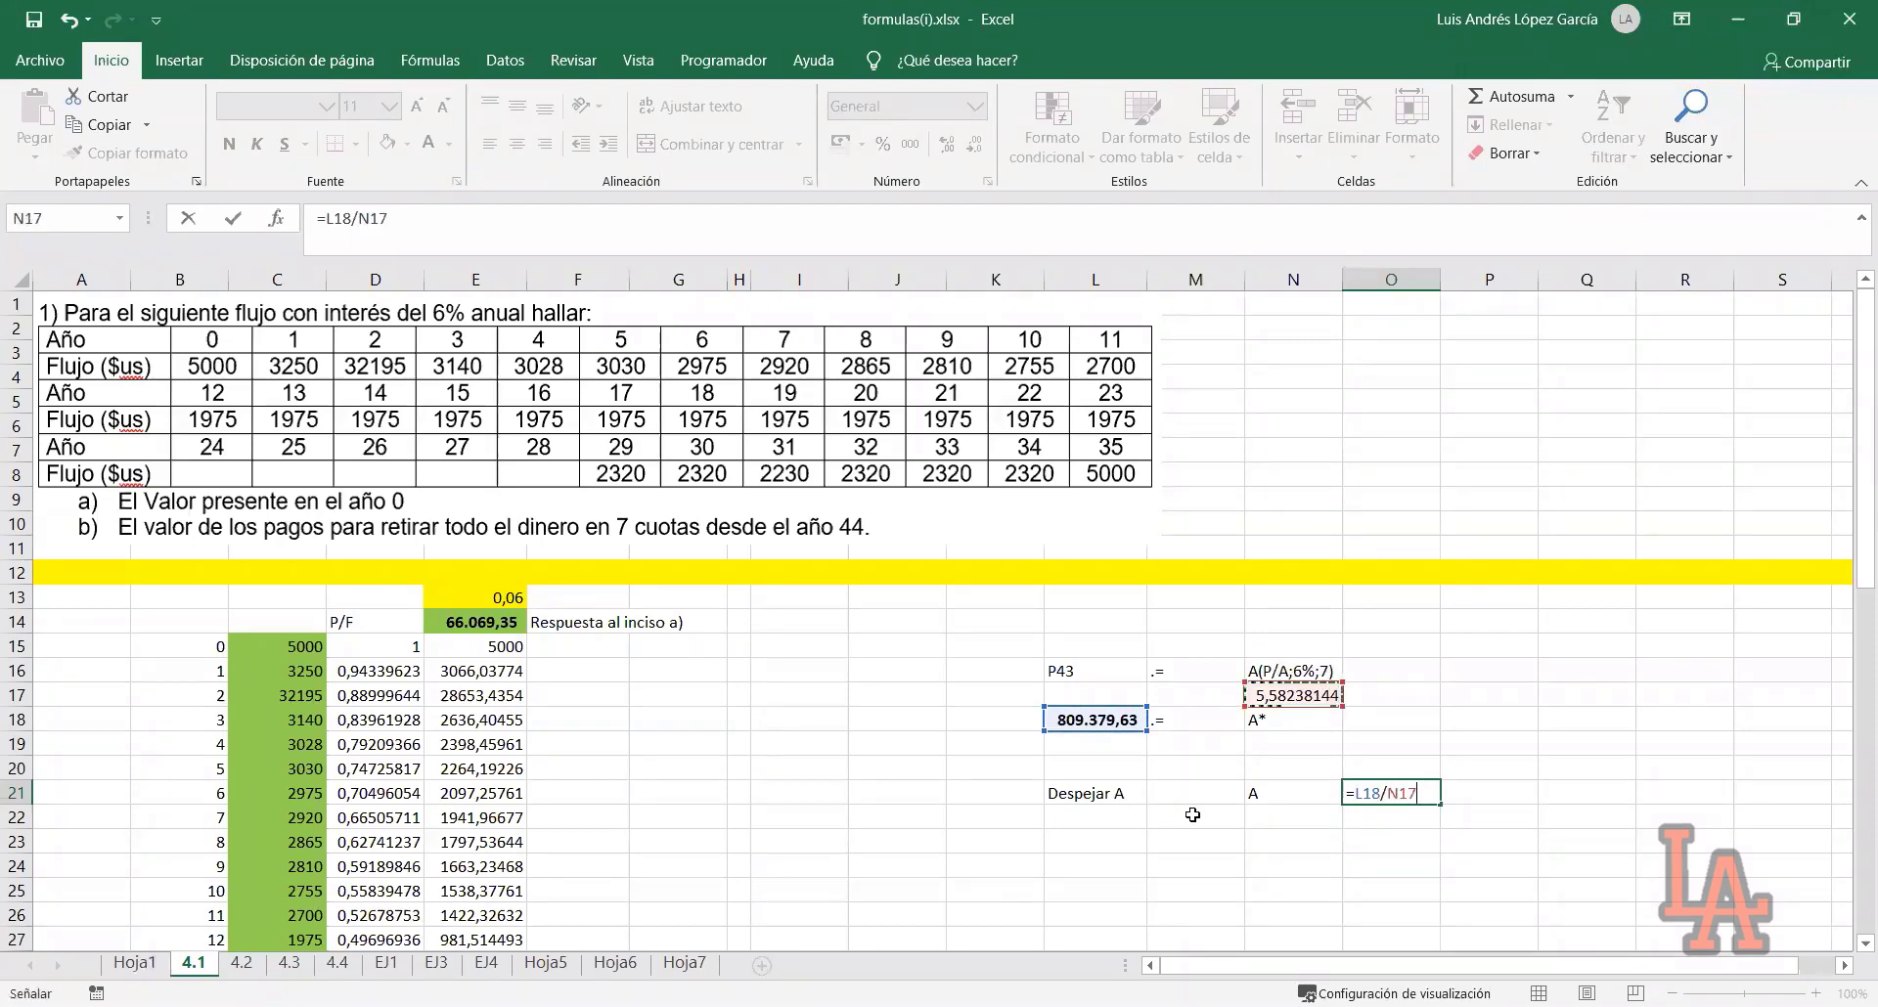
key("Return")
left_click(1385, 783)
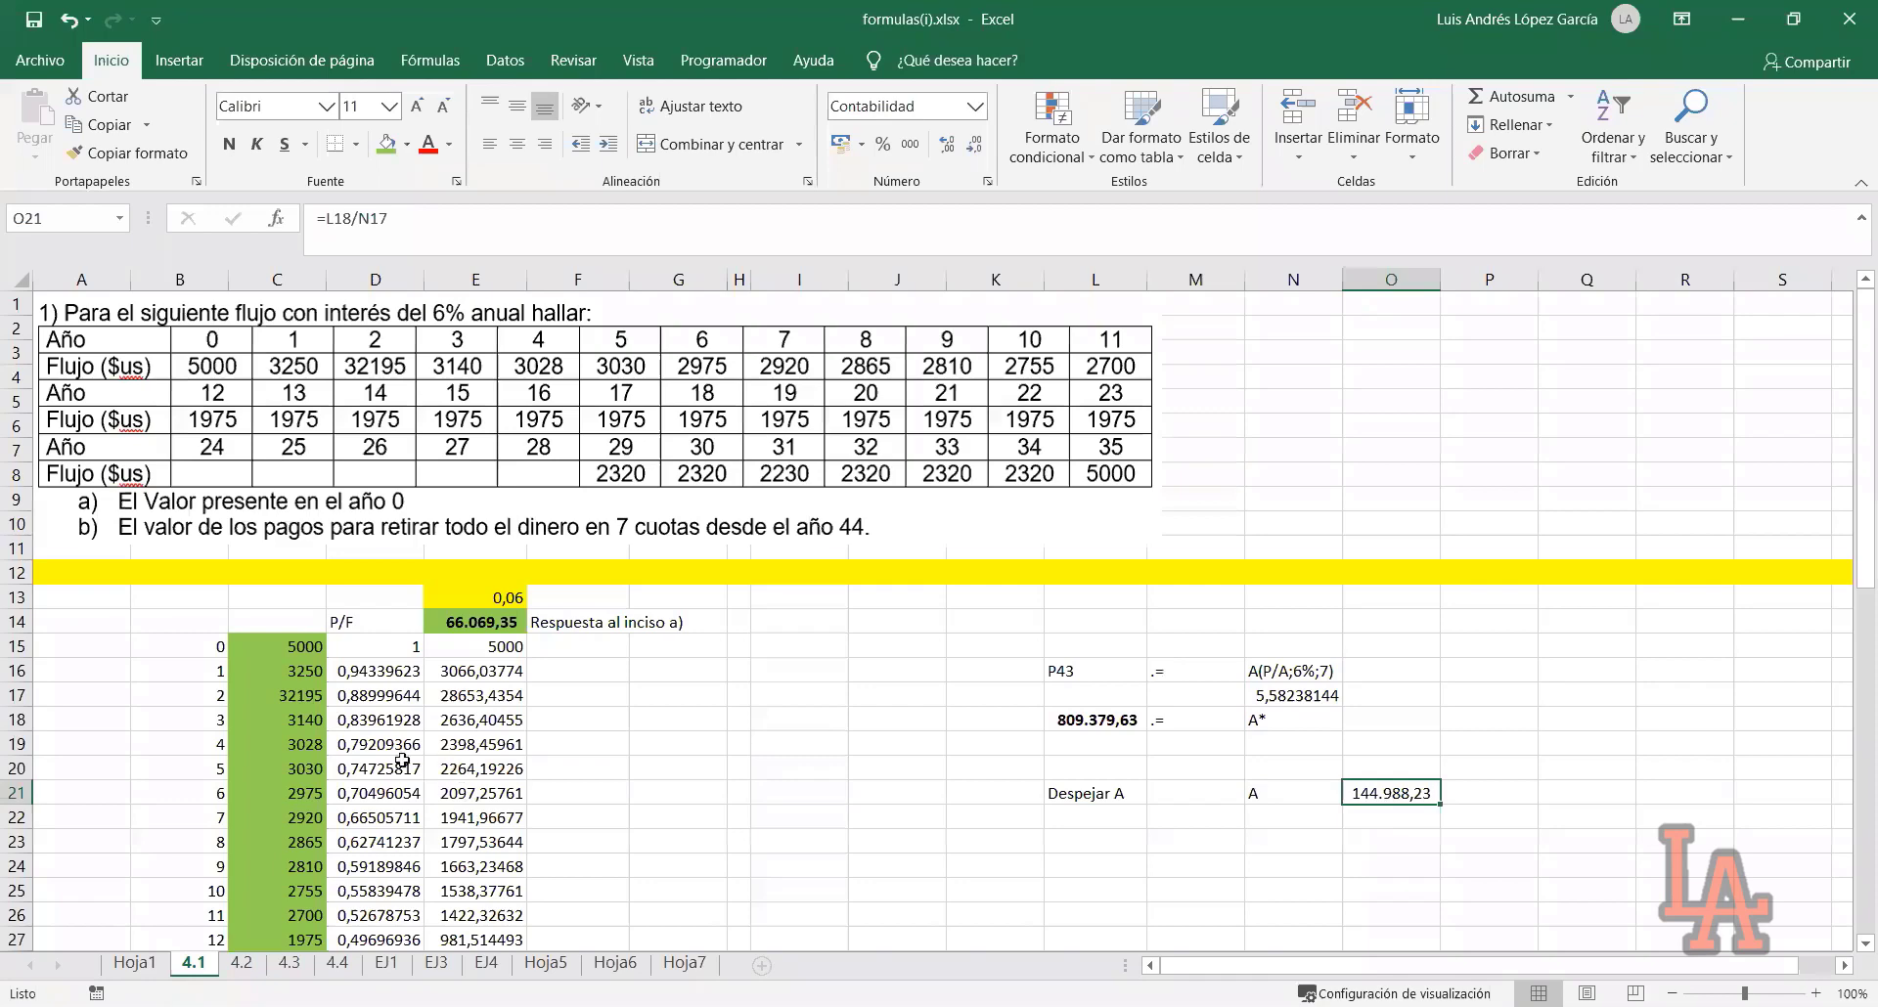
Open sheet 4.2 and read the exercise about the deposit flow at 7% annual interest
left_click_drag(281, 645, 281, 756)
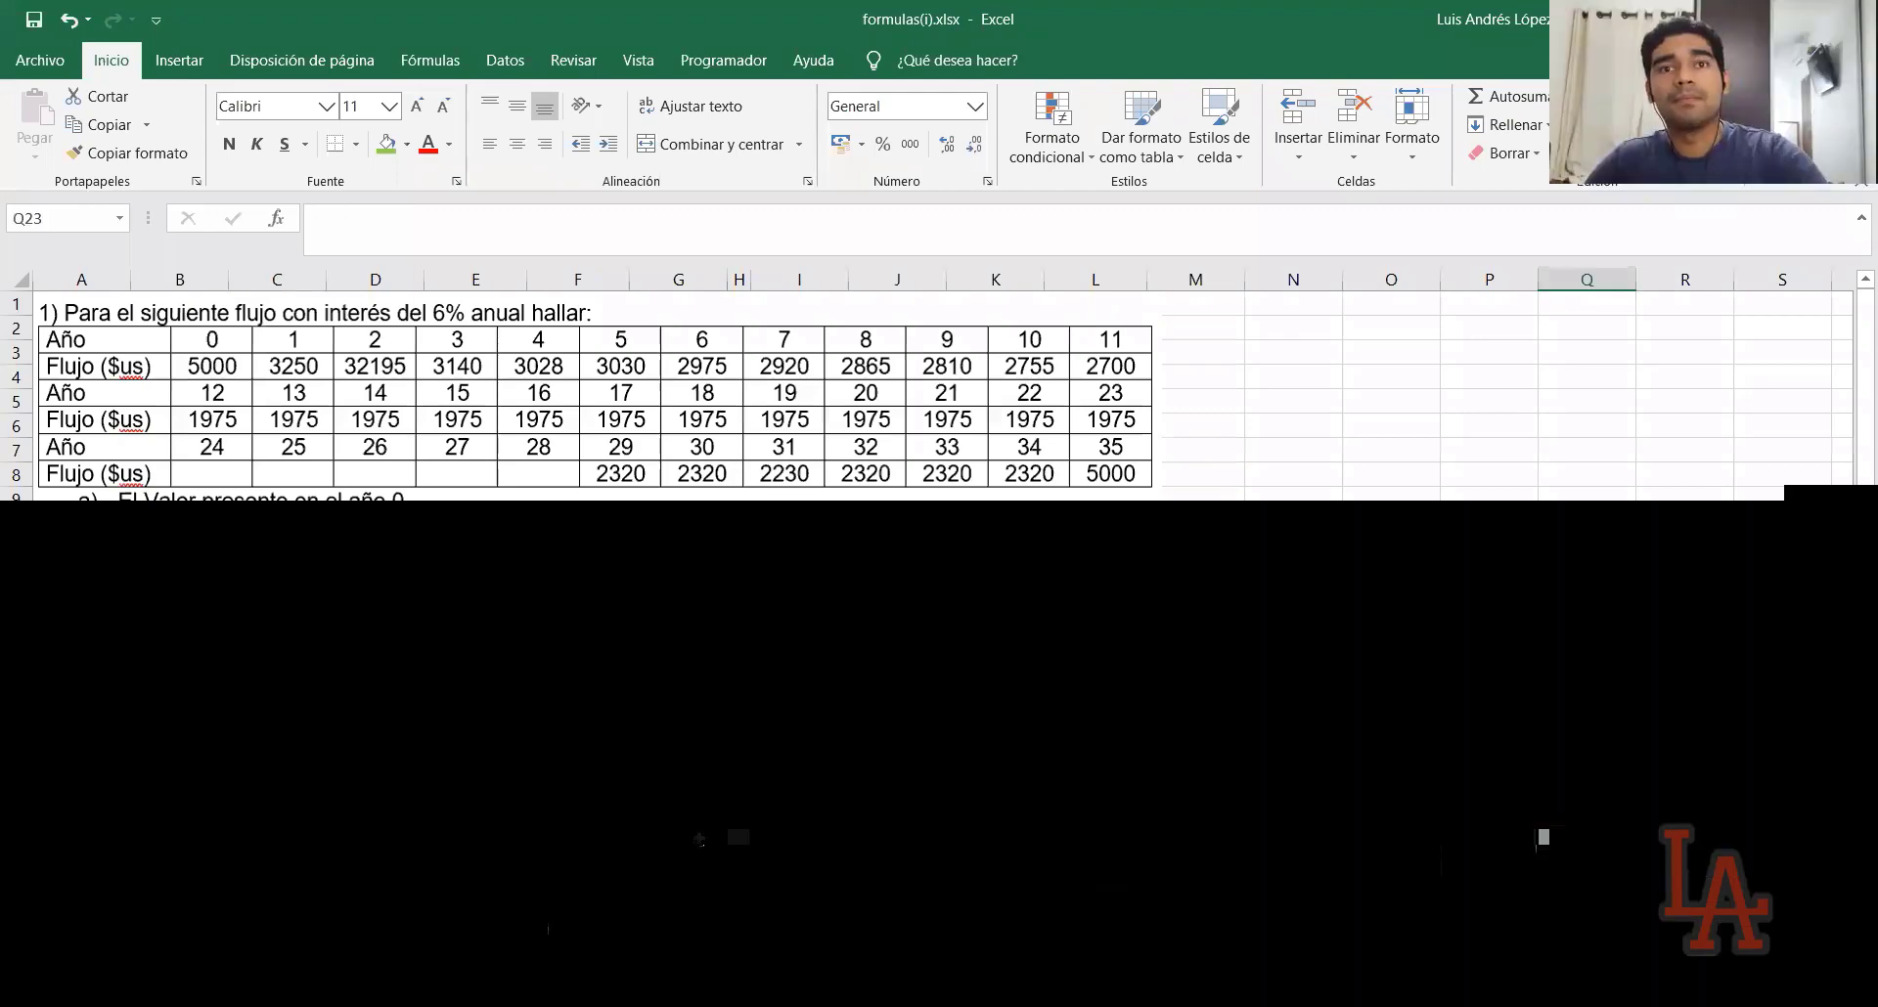
left_click(680, 841)
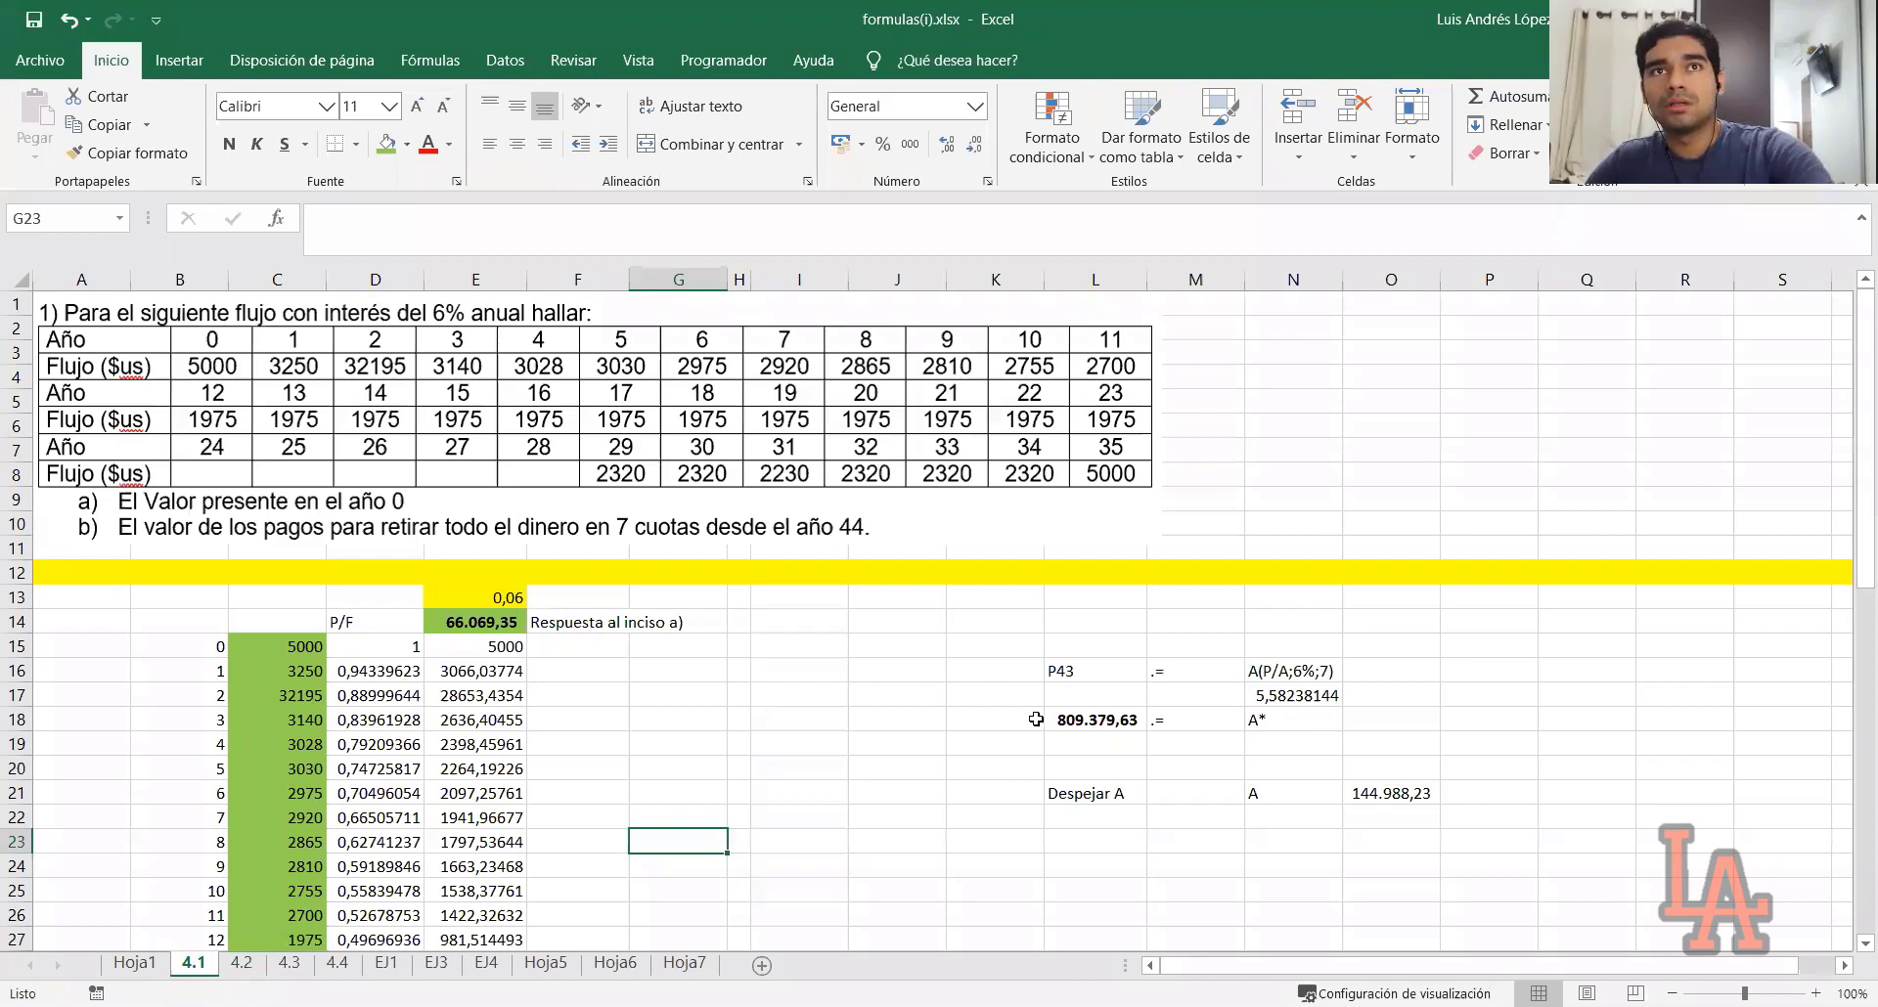
key("ctrl+Page_Down")
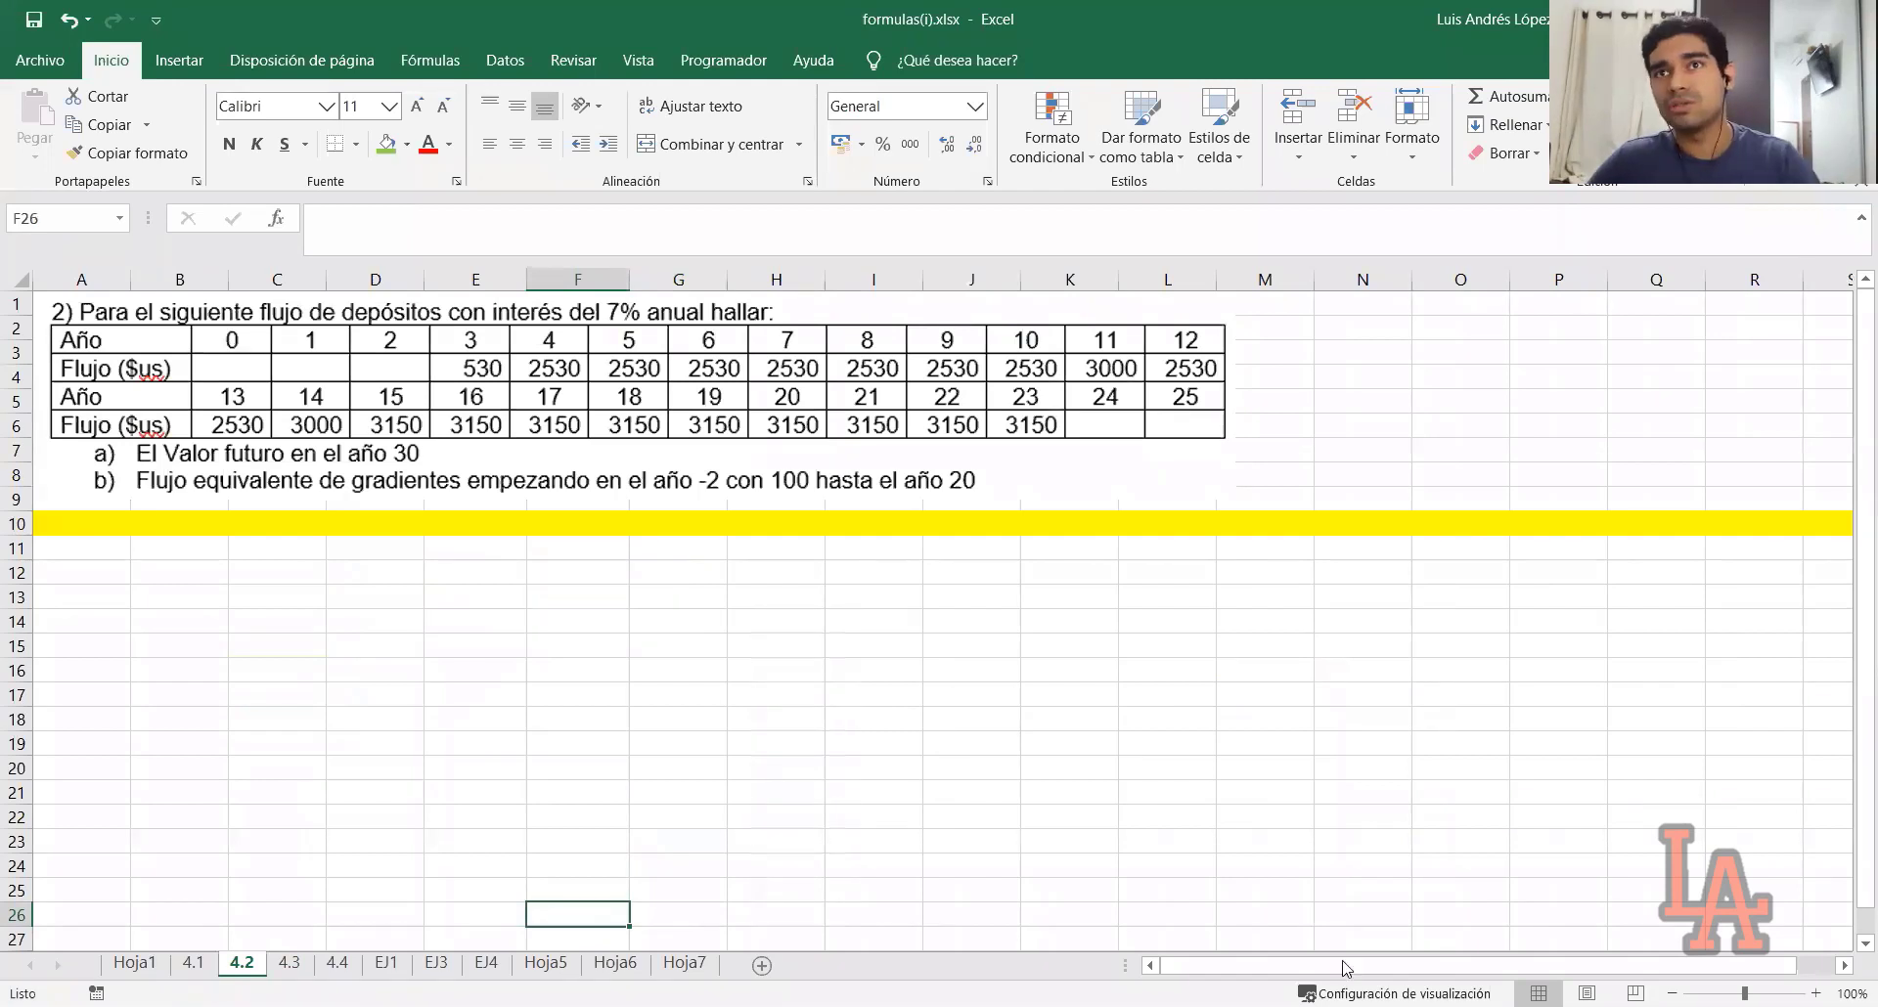
left_click(680, 619)
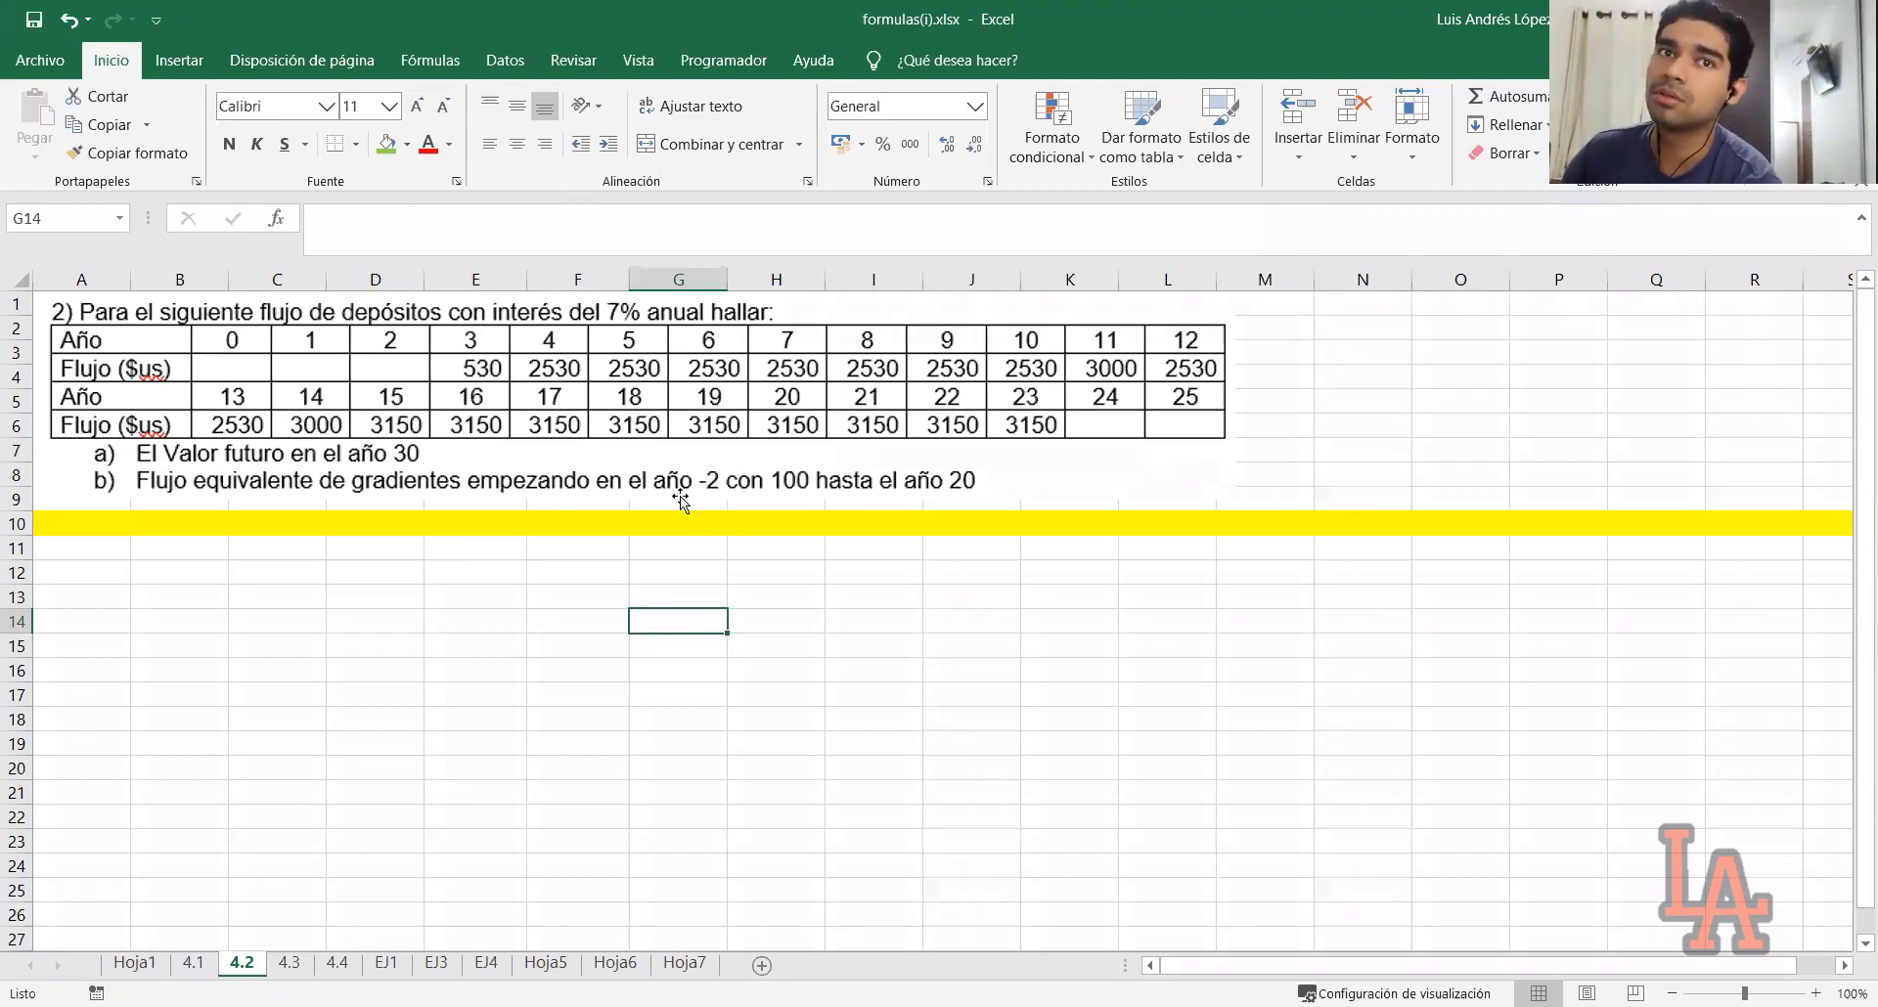
left_click(408, 626)
left_click(179, 622)
left_click(293, 624)
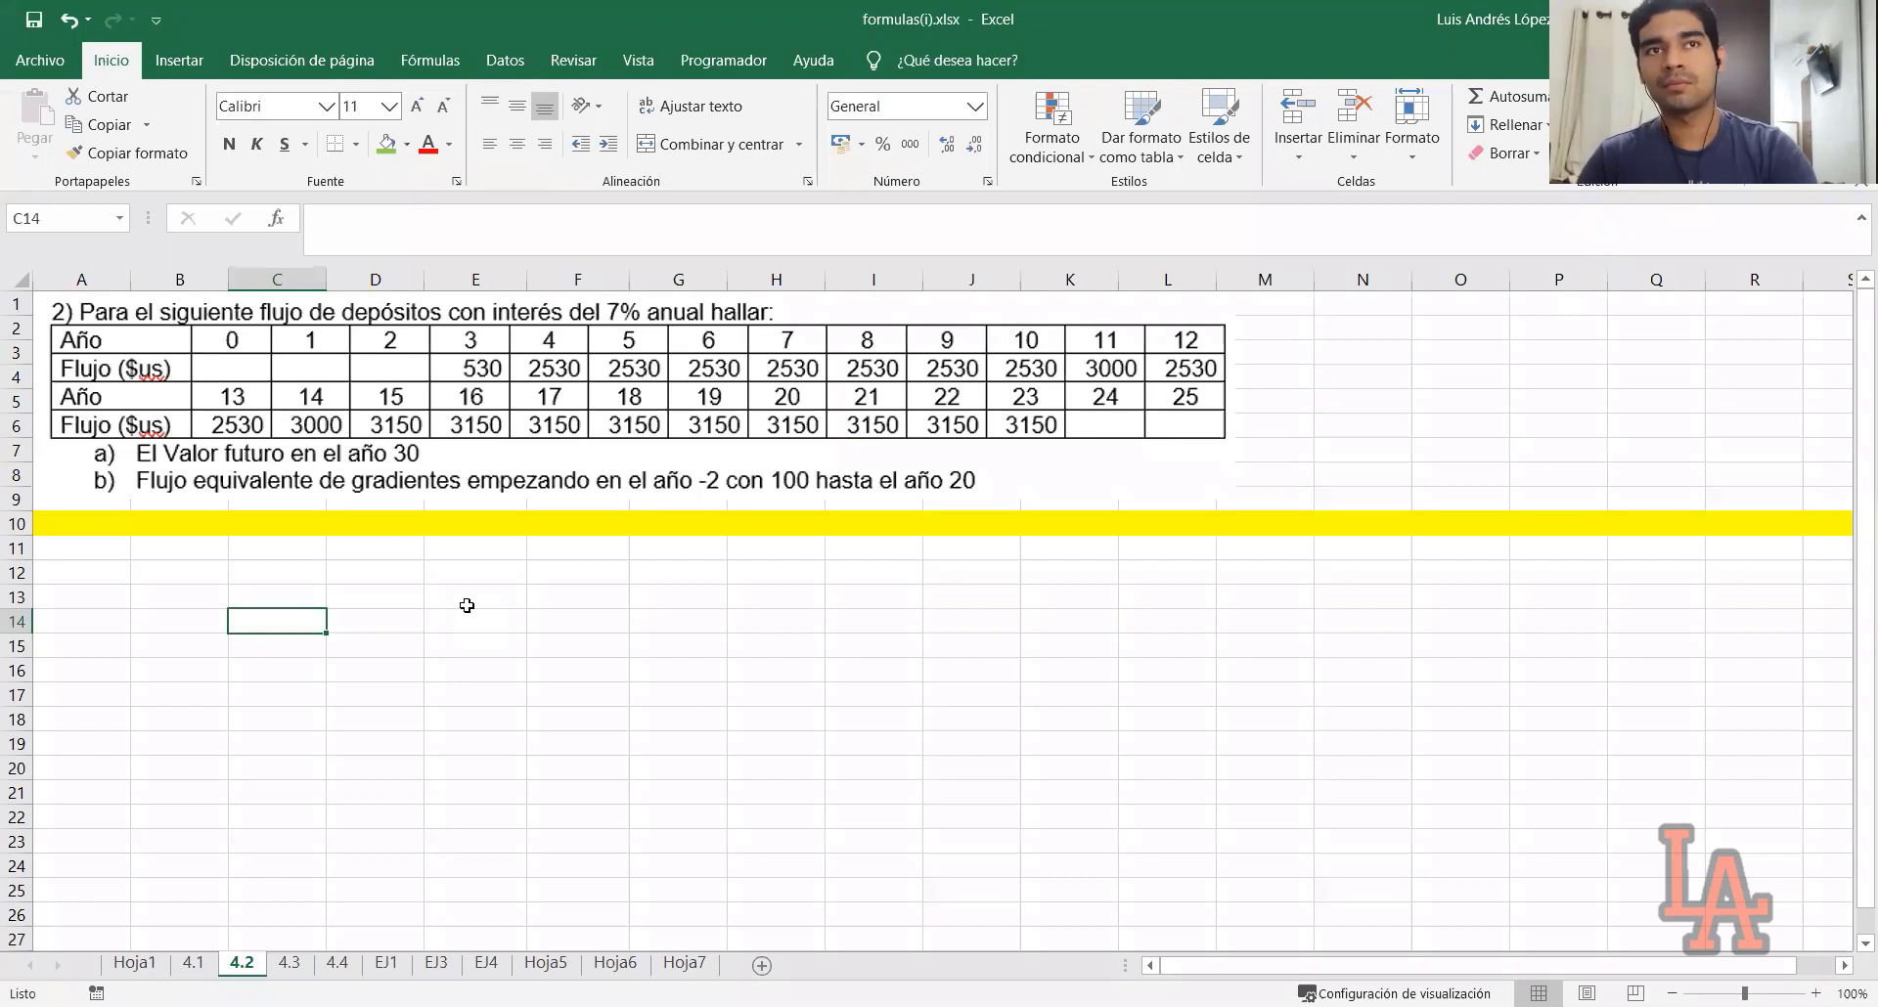
Examine the year column B15:B50 on sheet 4.1 as a model, returning to sheet 4.2
left_click(194, 963)
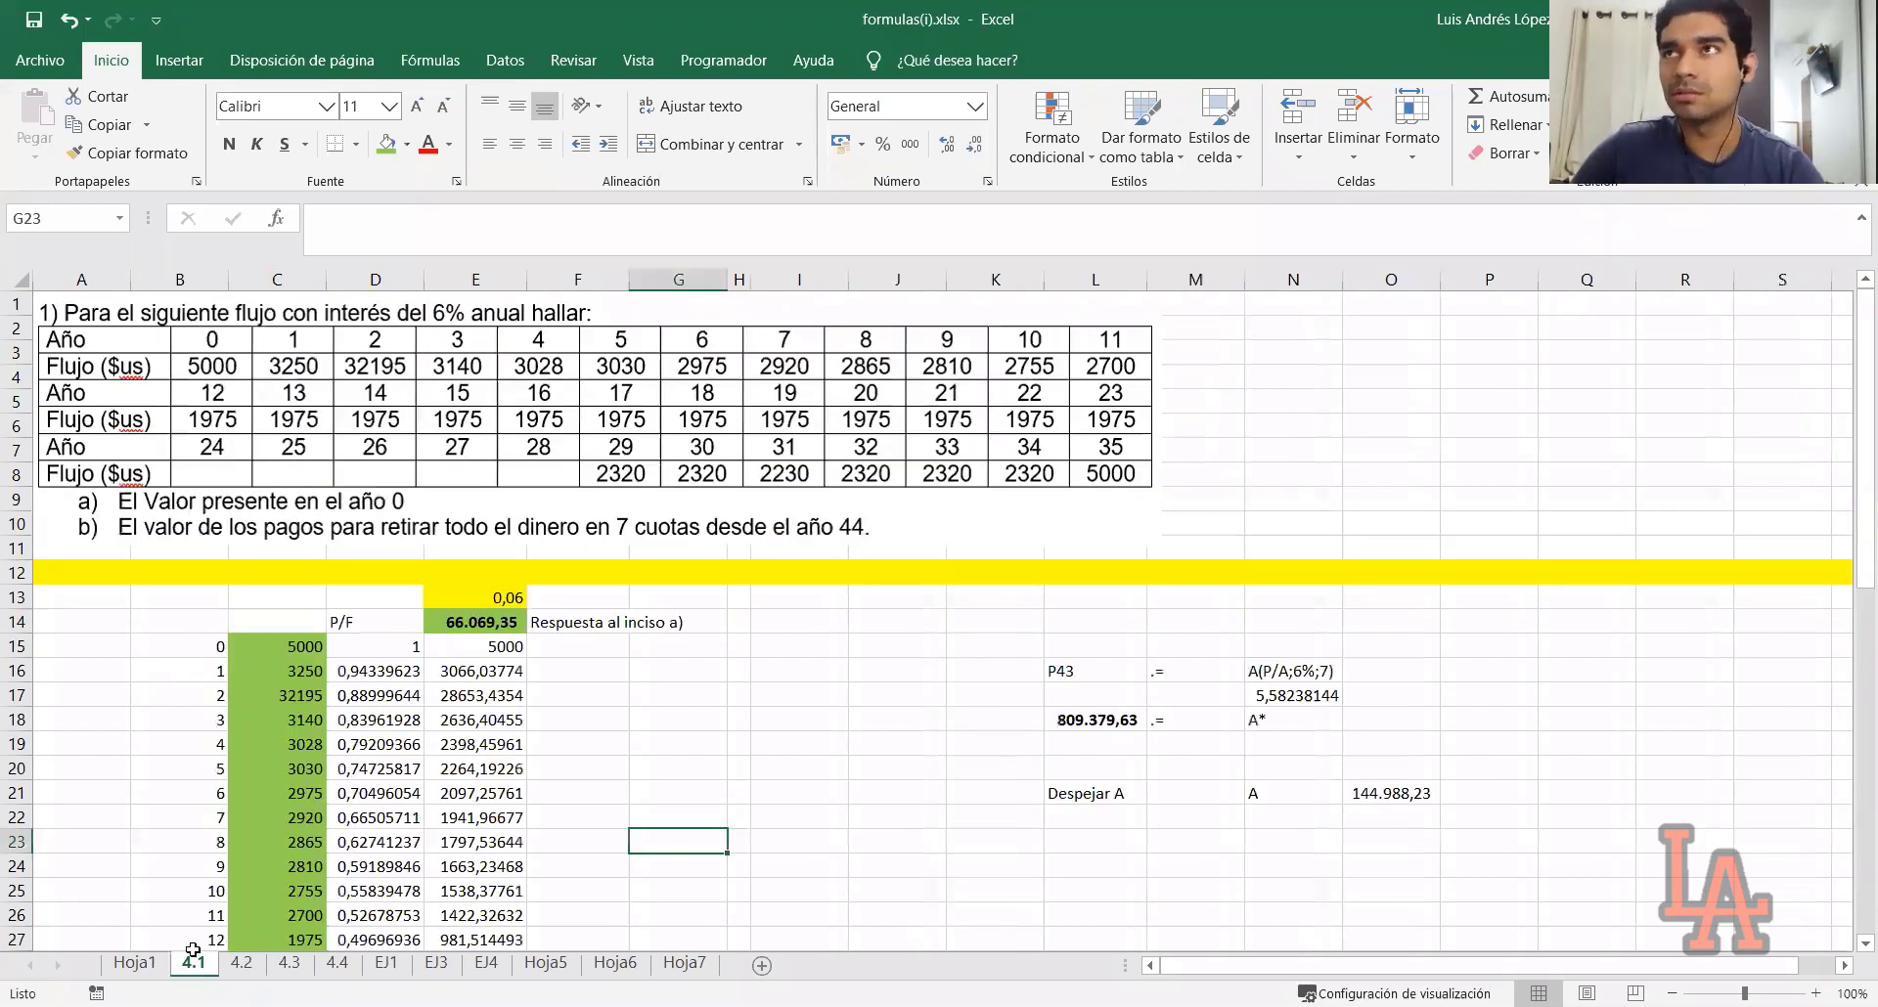
left_click_drag(180, 646, 180, 916)
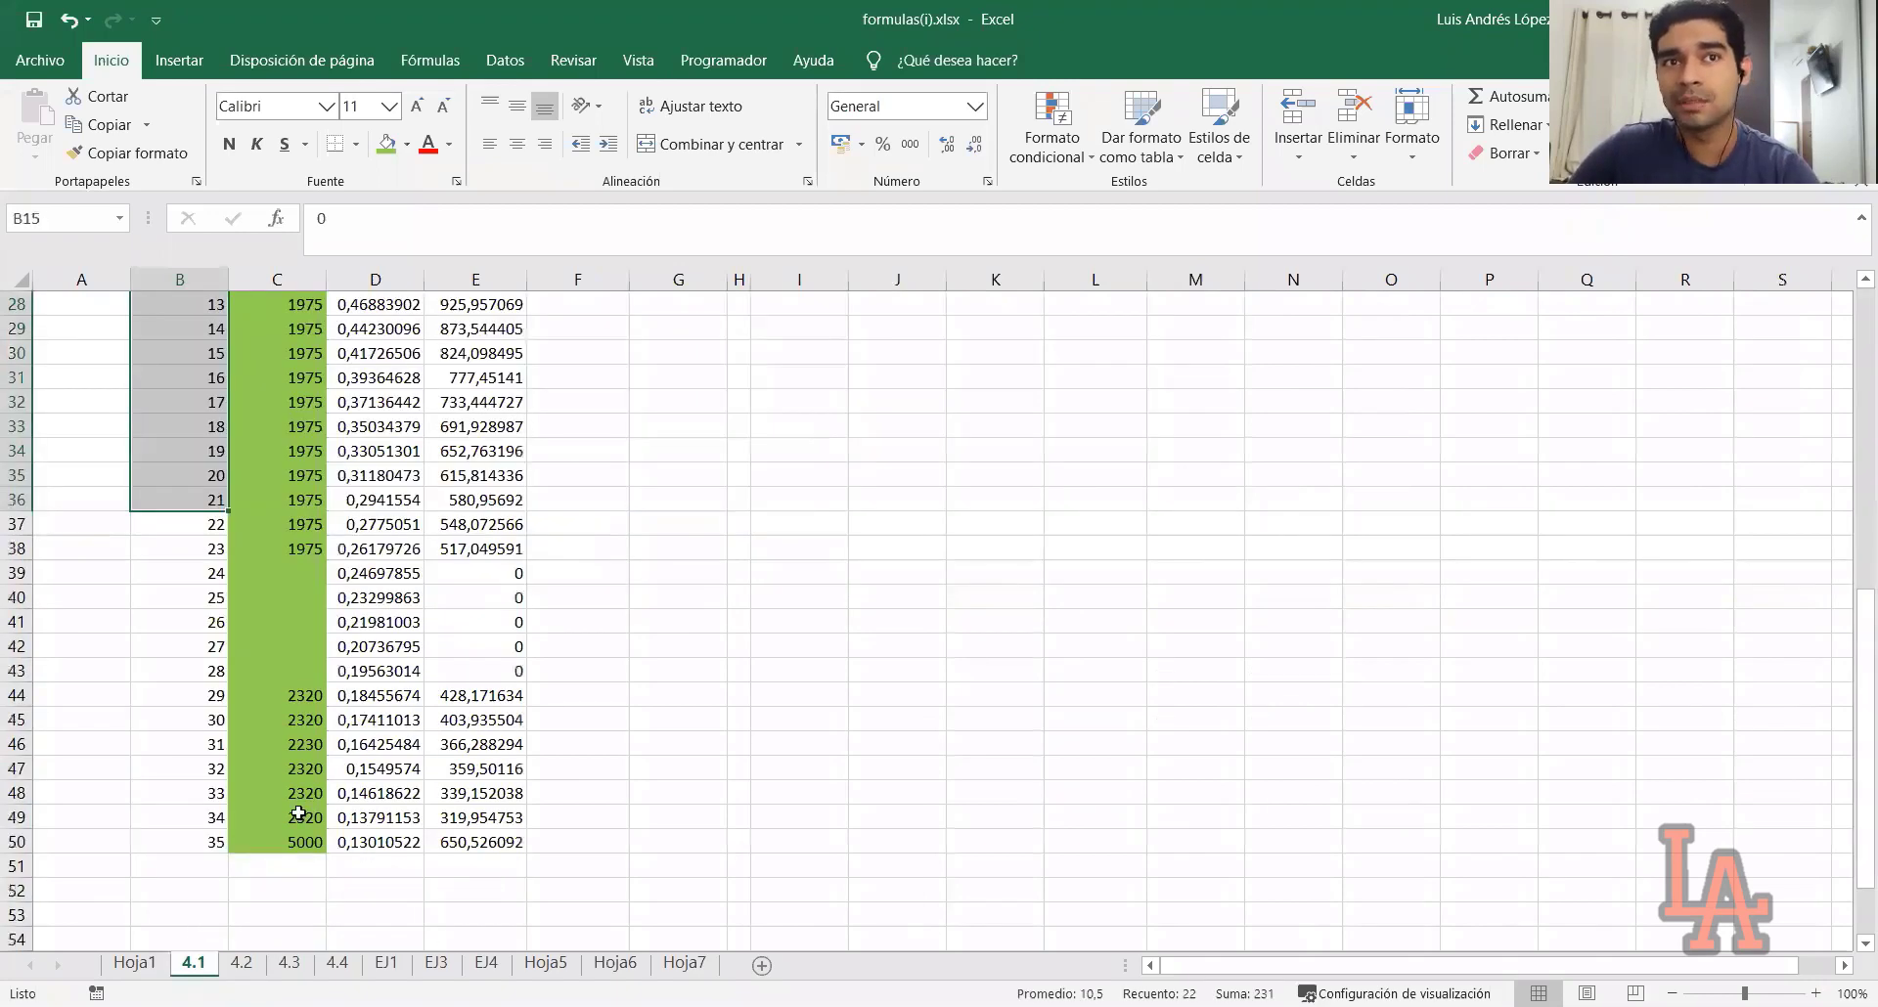
key("ctrl+Page_Down")
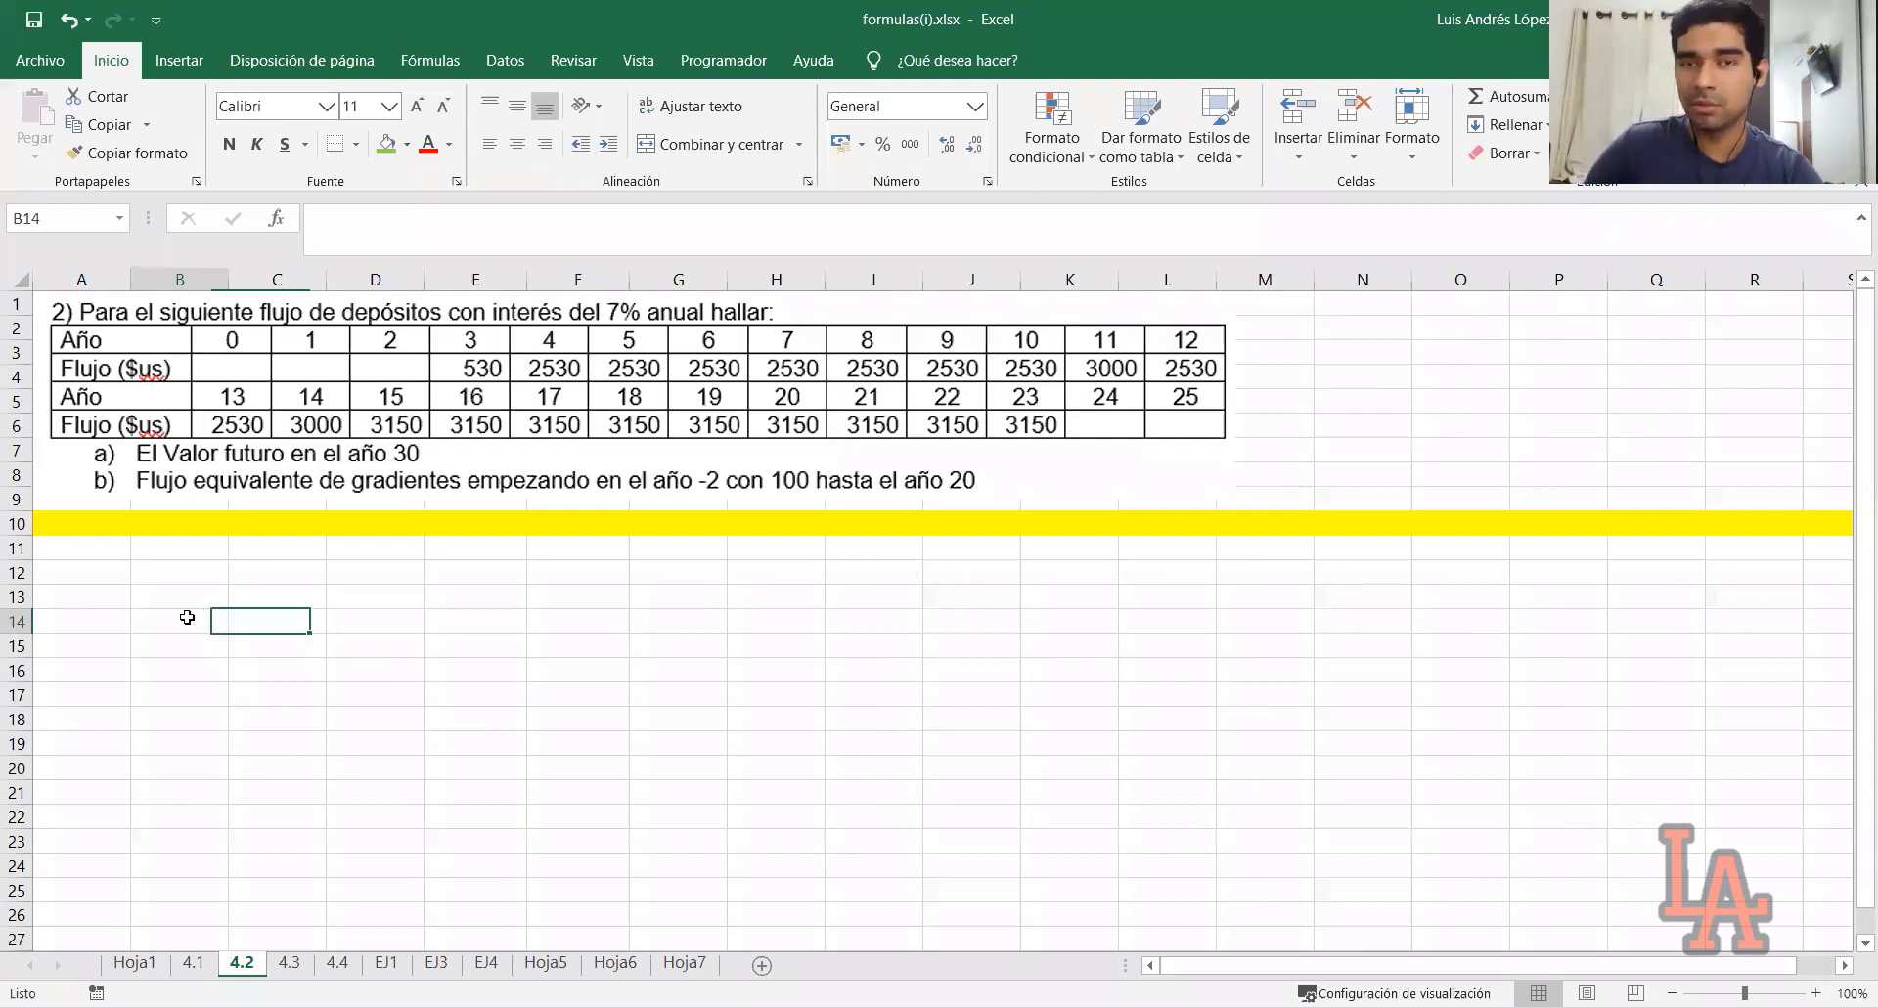
Fill B14:B37 of sheet 4.2 with the years 0 to 23, clearing any surplus years below
type("0")
key("Return")
type("1")
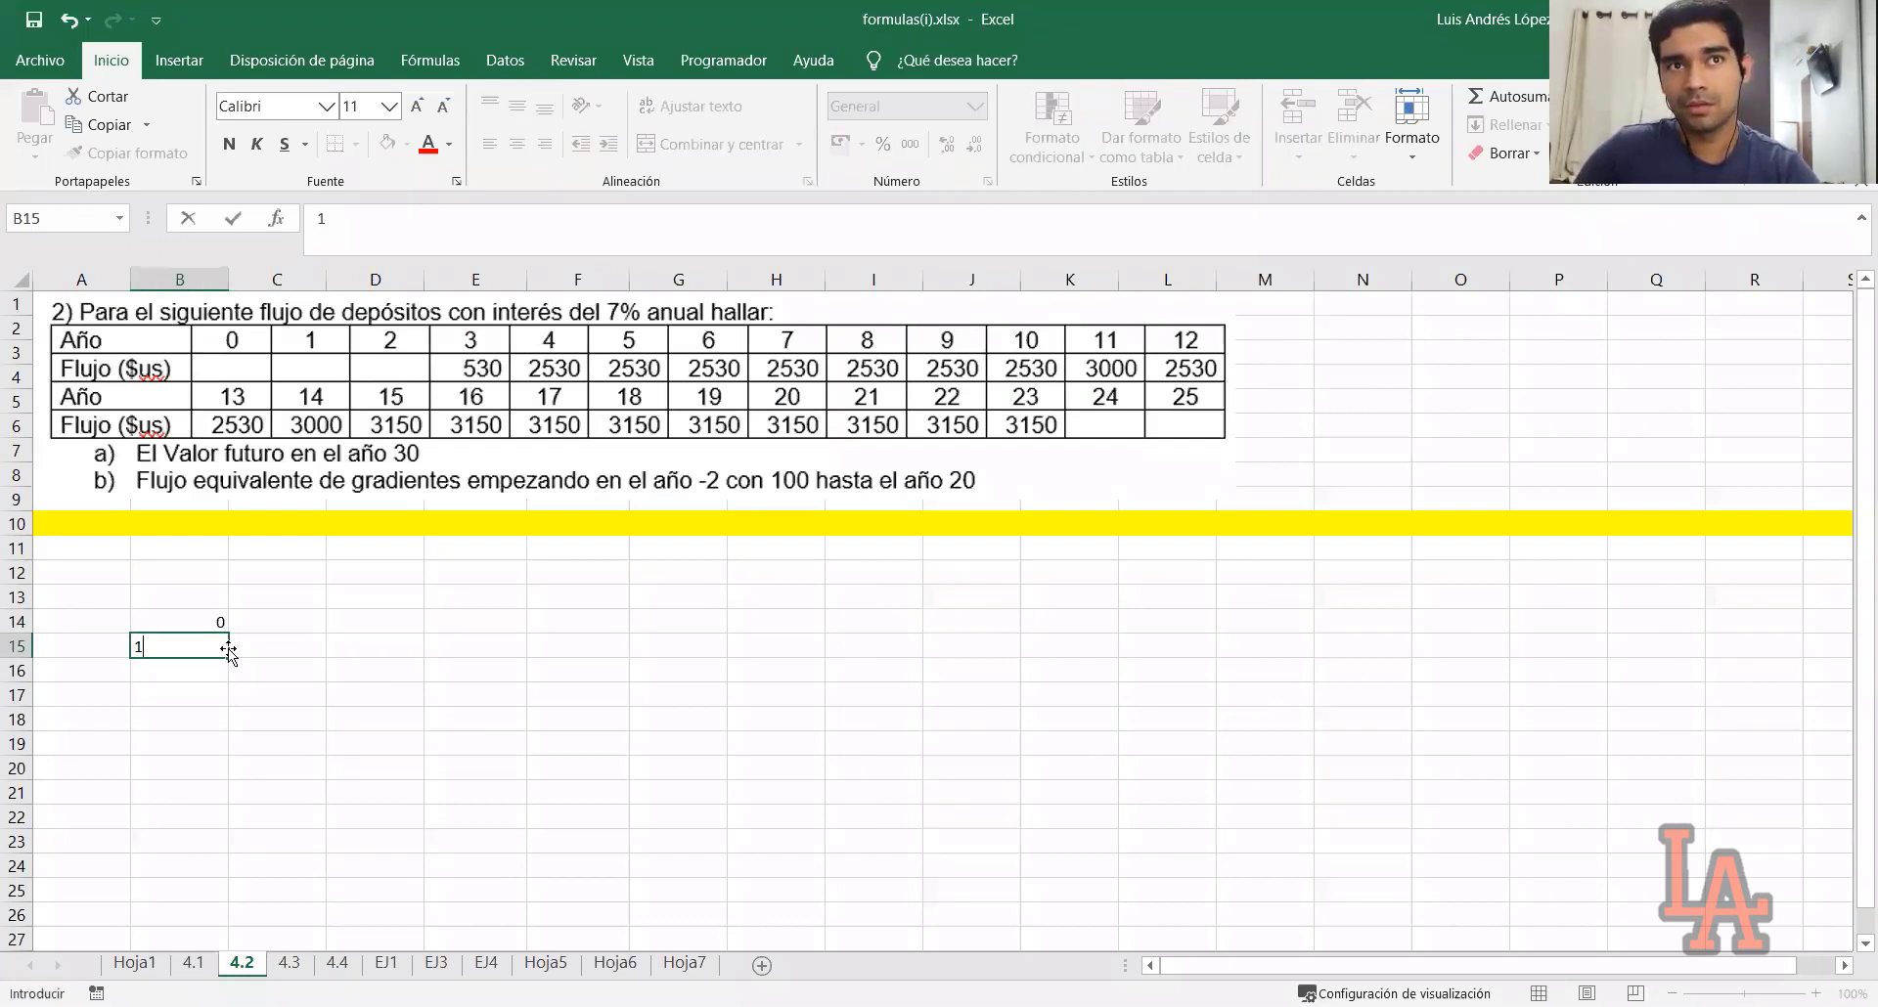
key("Up")
key("shift+Down")
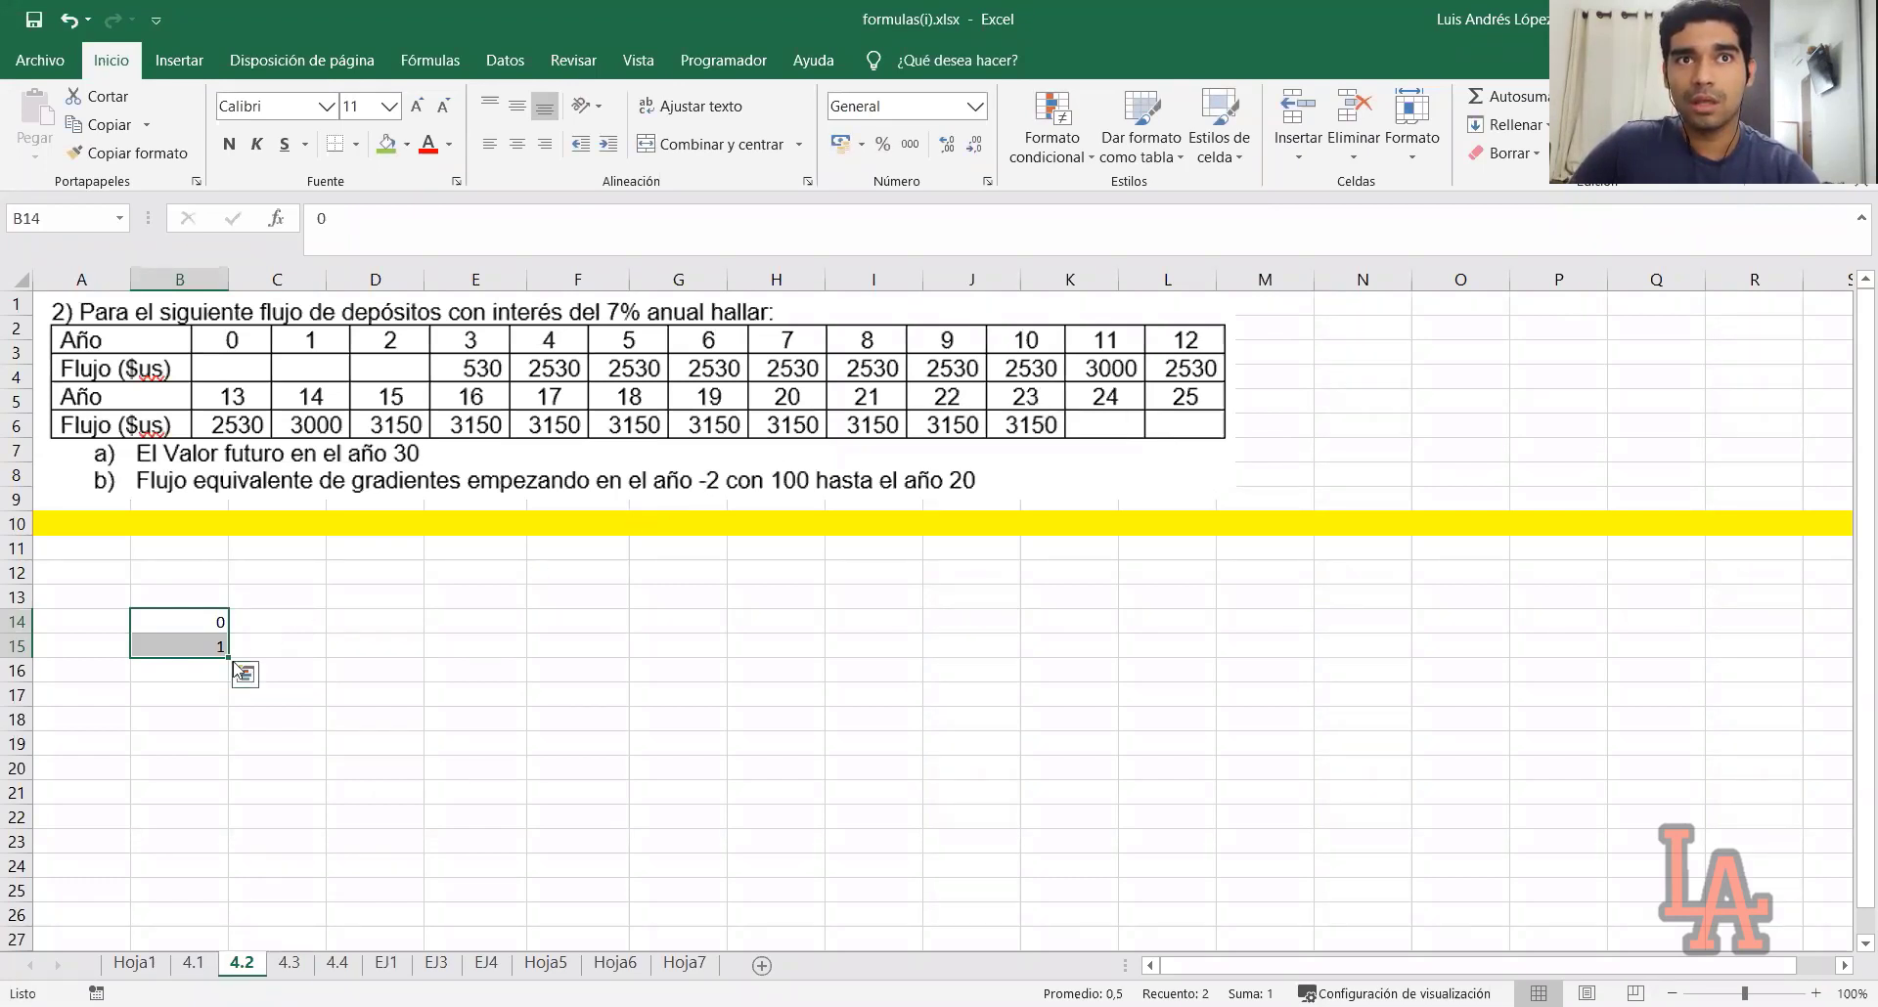
left_click_drag(228, 658, 230, 811)
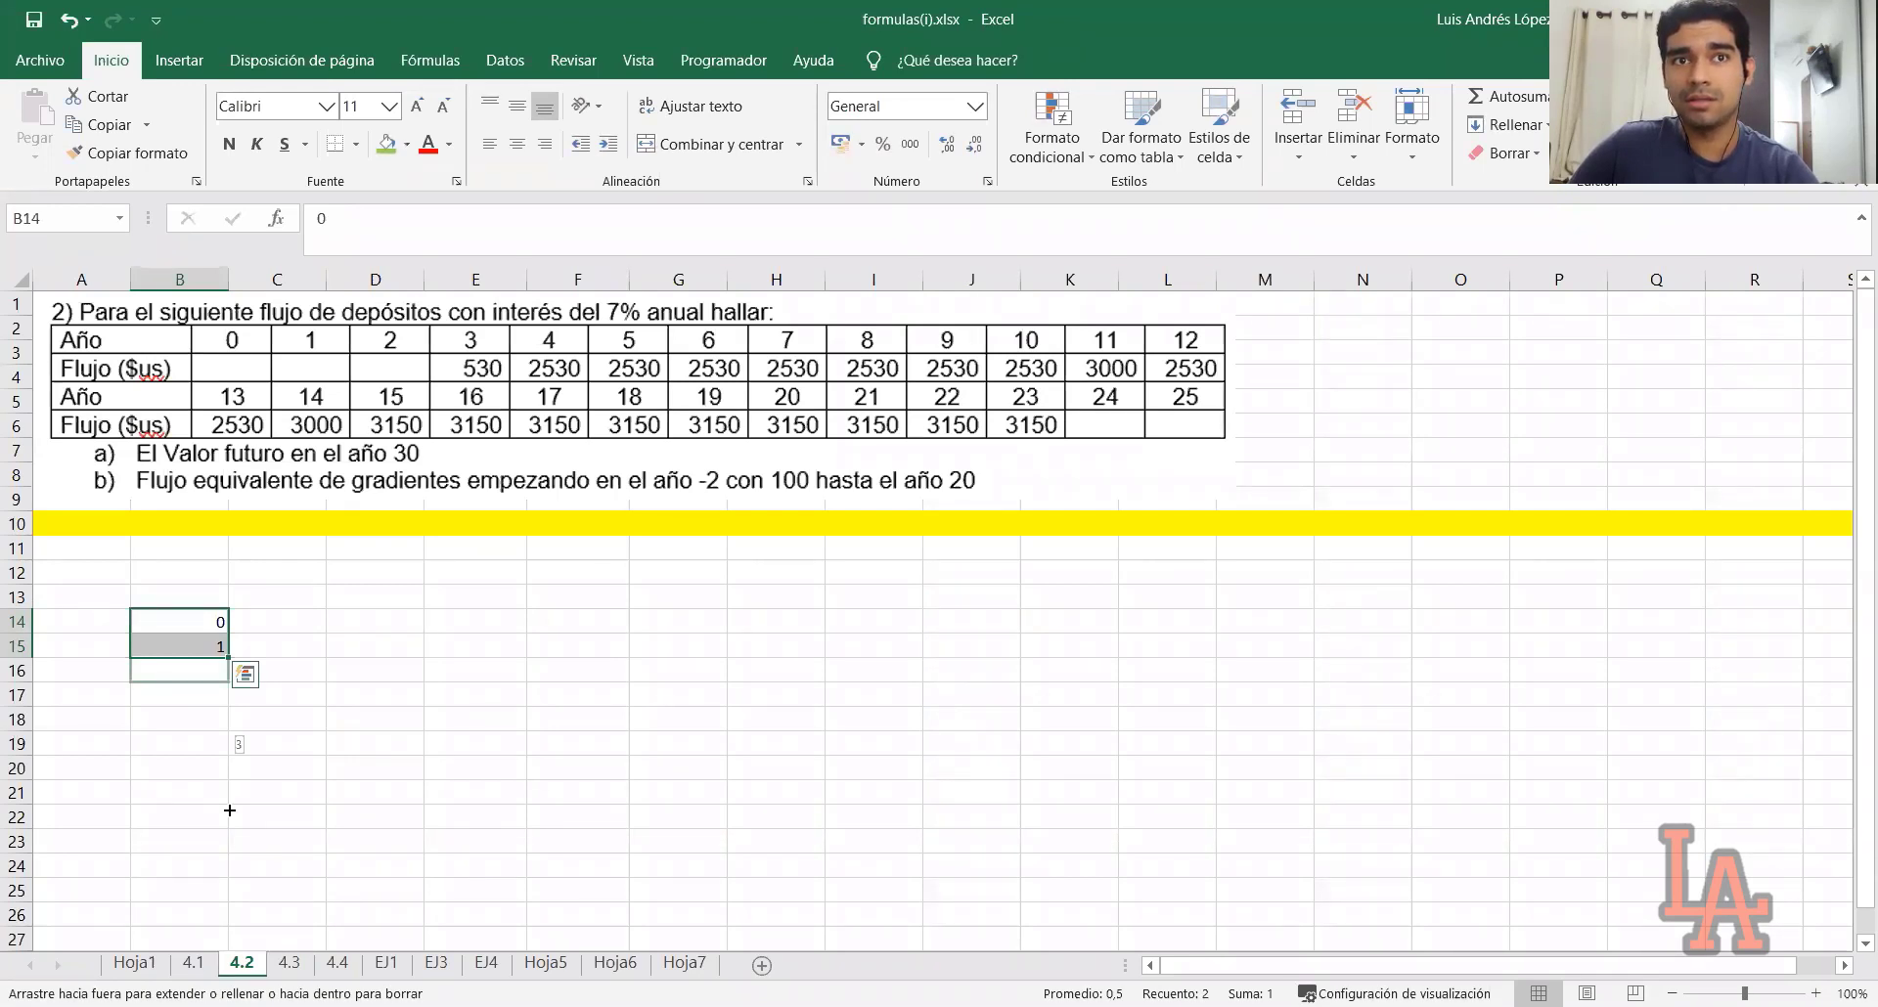
left_click_drag(230, 811, 229, 885)
left_click(211, 914)
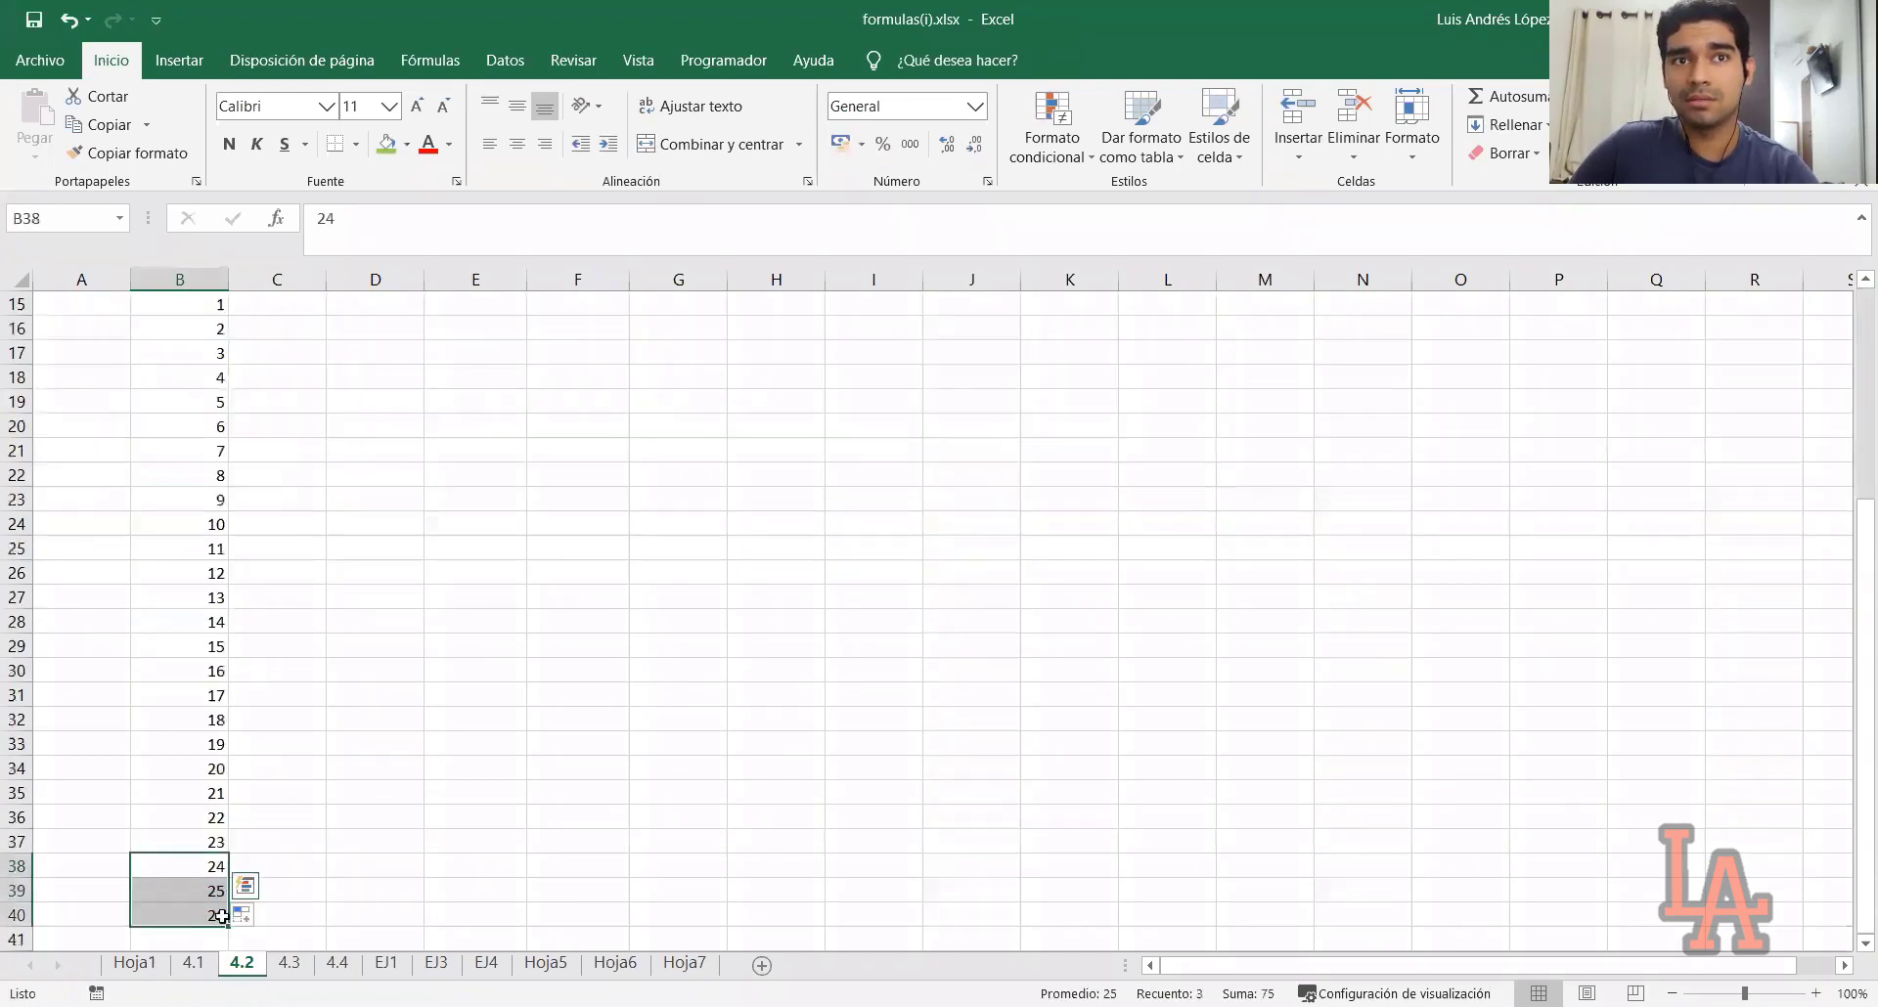
scroll(273, 697, "up", 5)
Fill C14:C37 with a descending series from 23 to 0 beside the years
left_click(281, 627)
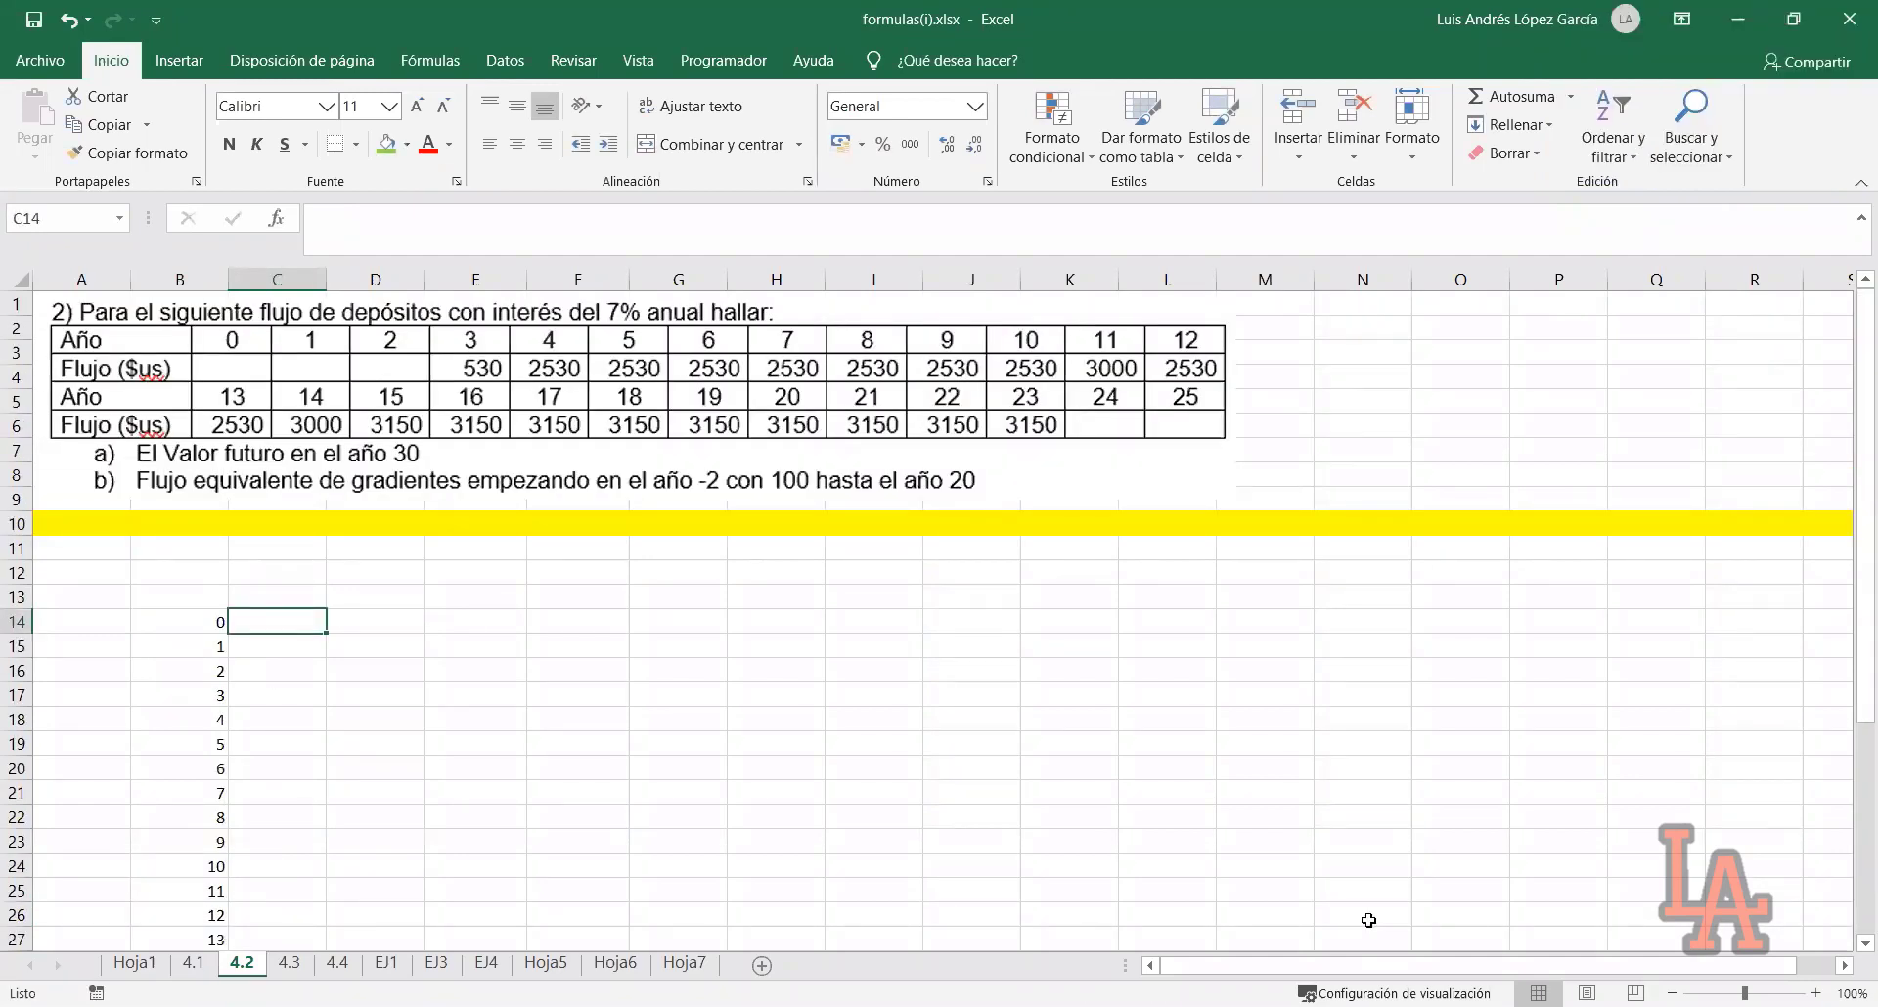
type("23")
key("Return")
type("22")
key("Return")
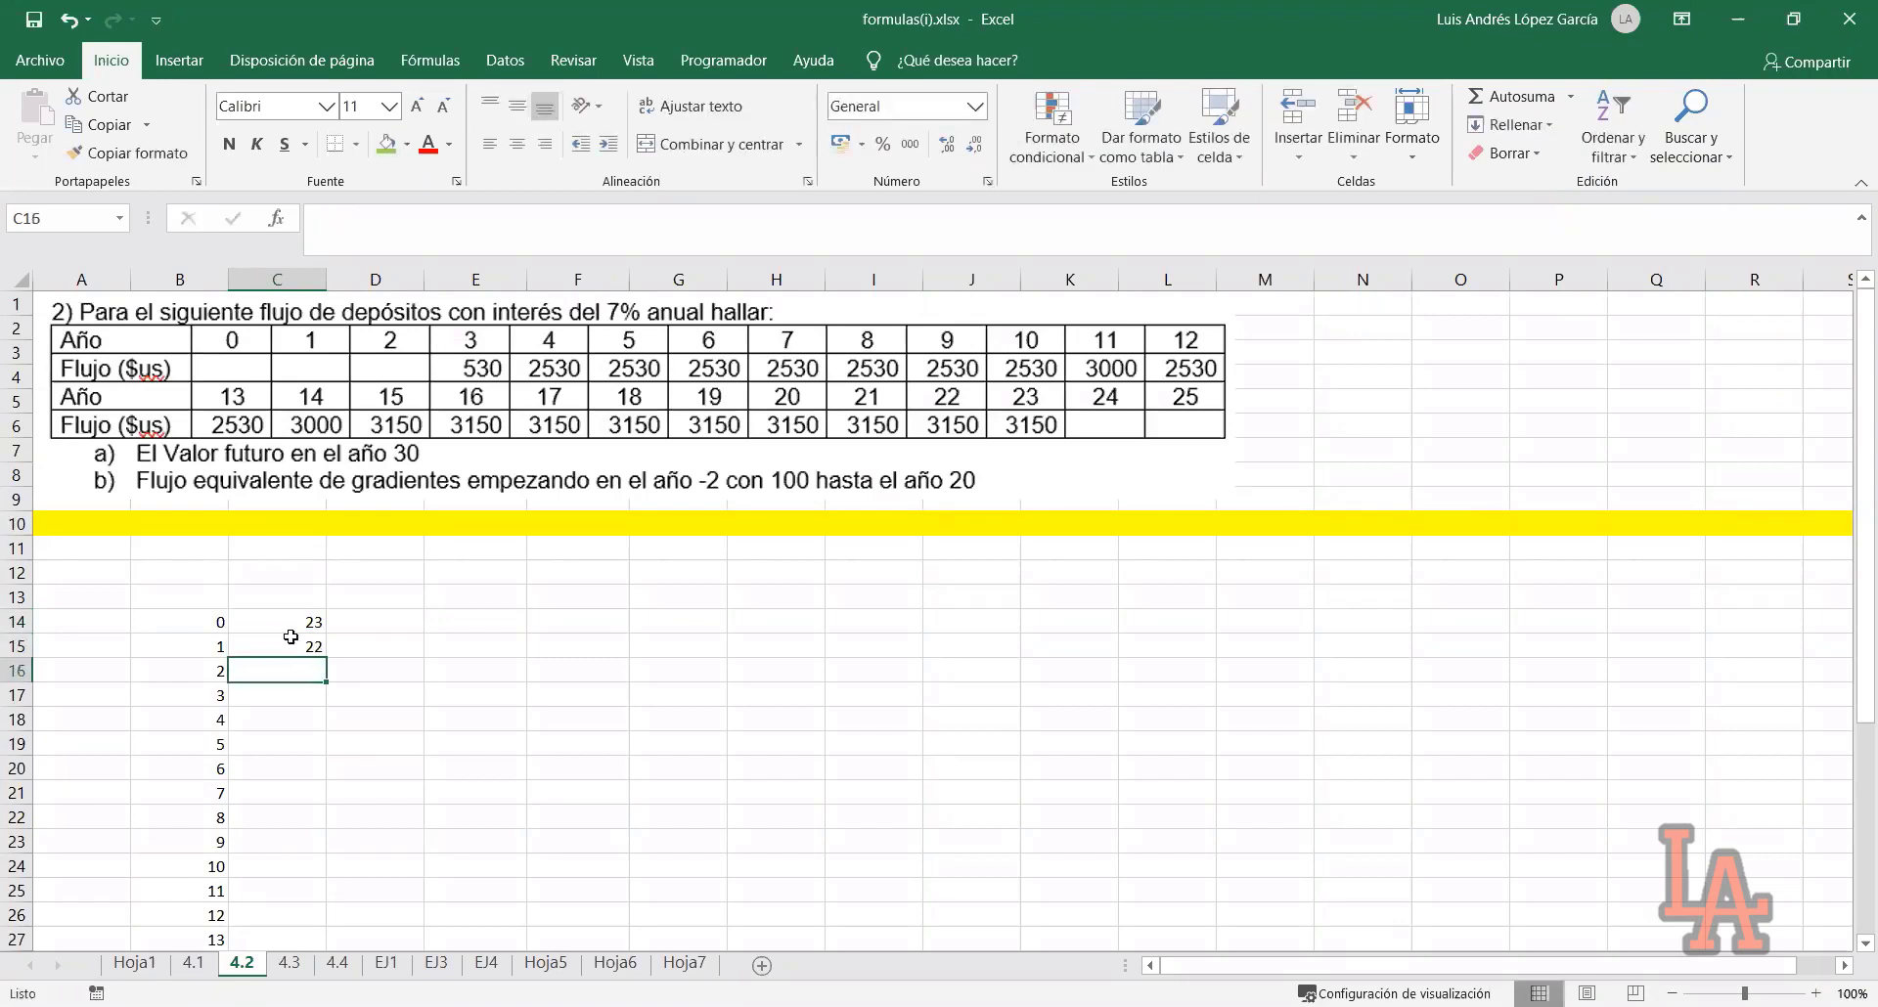
left_click_drag(281, 626, 328, 678)
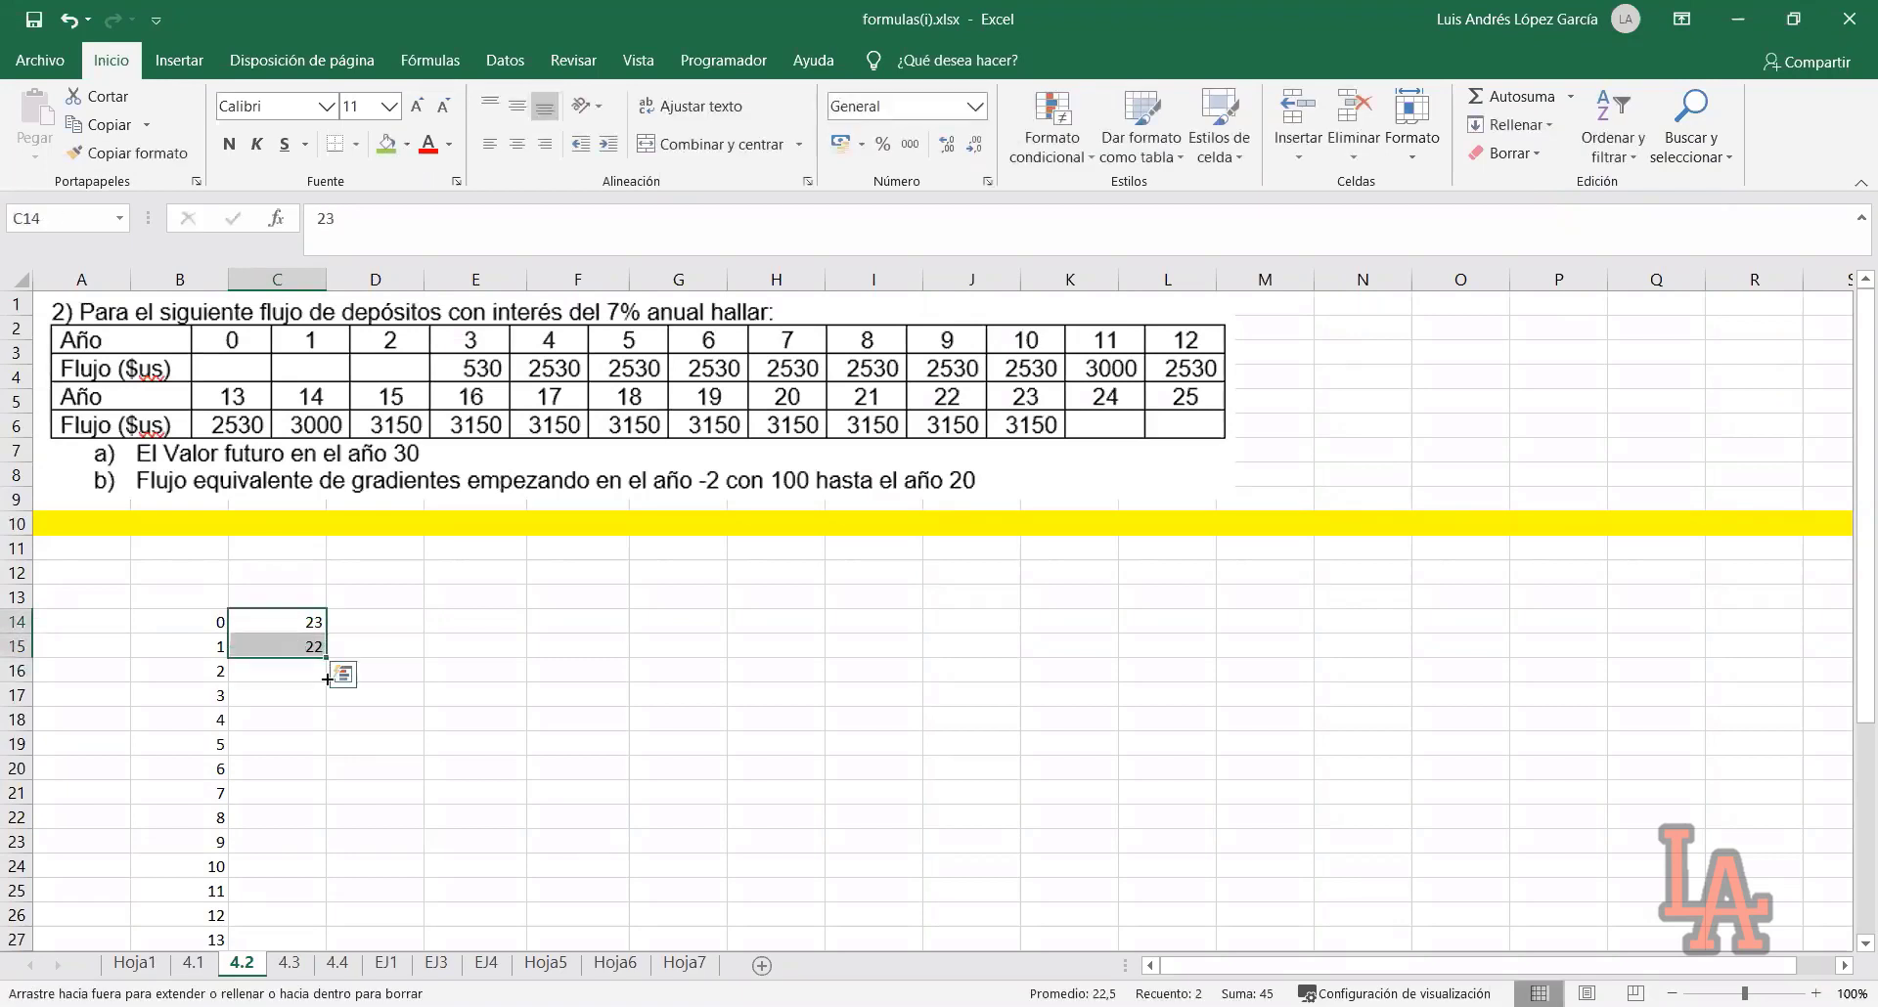
left_click_drag(334, 898, 333, 940)
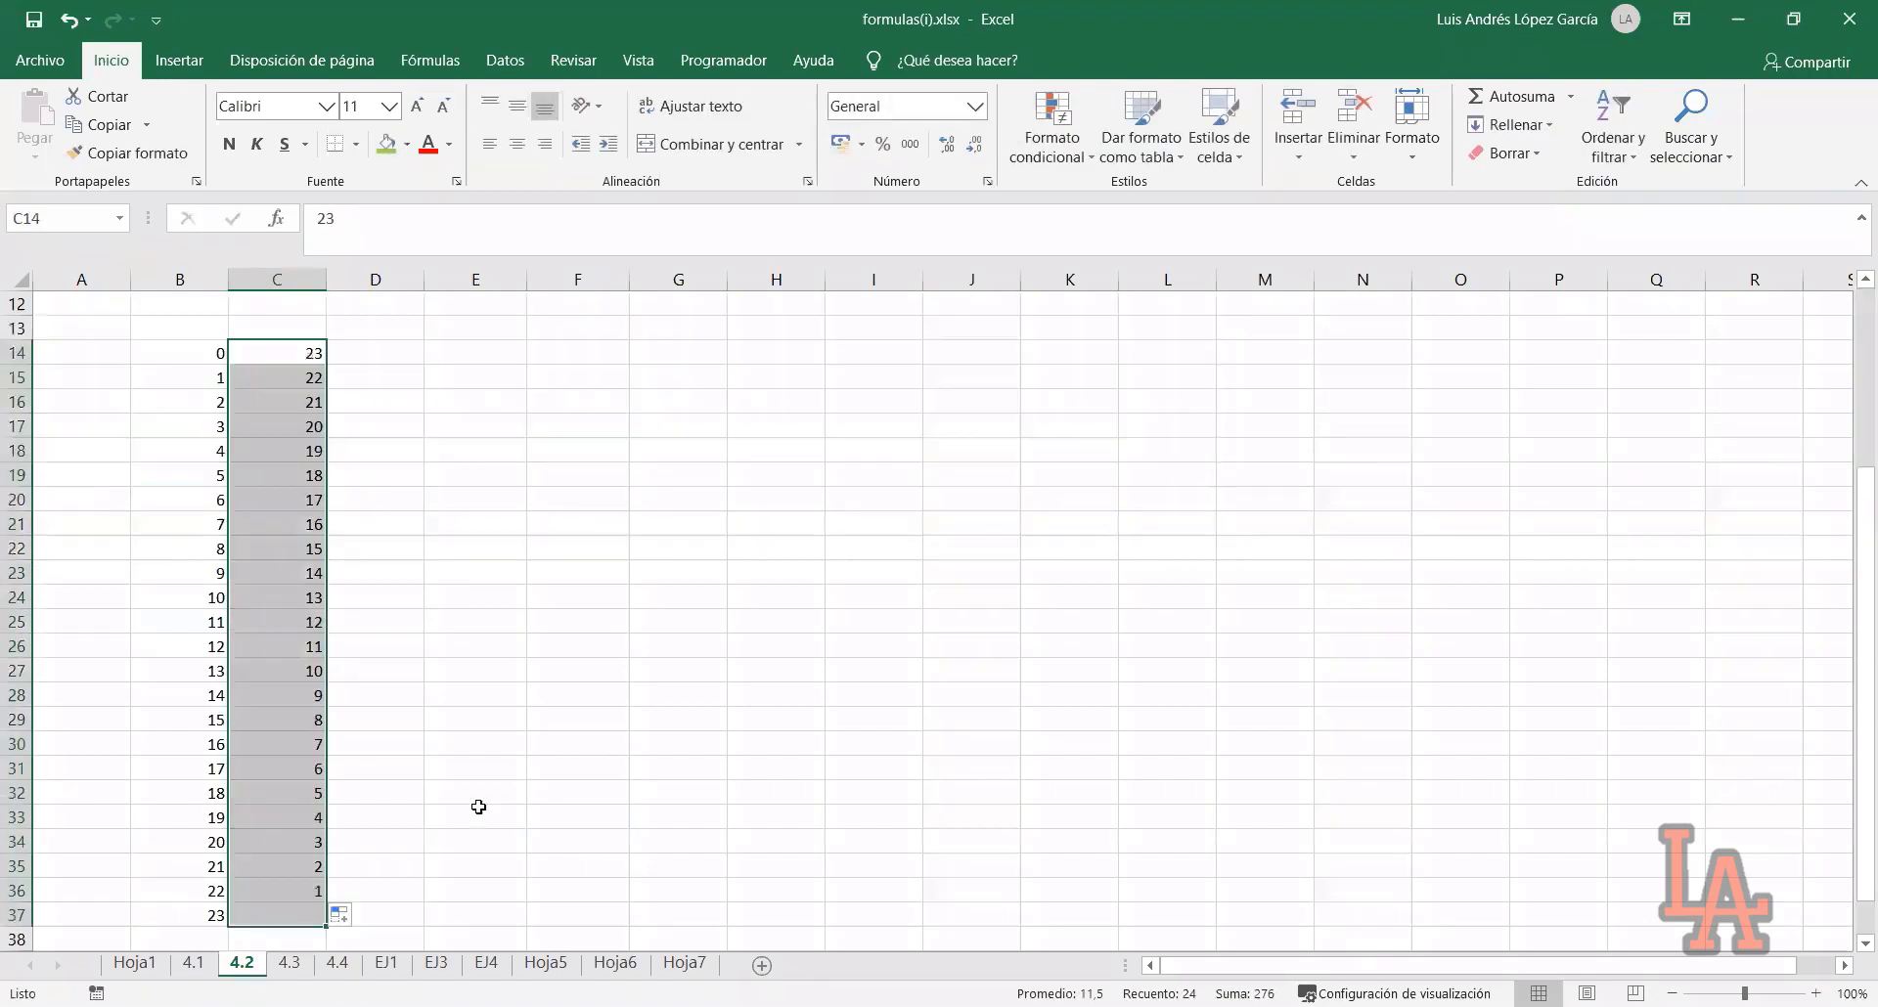
Review the series in B14:C37 against the cash-flow table and questions on sheet 4.2
scroll(483, 801, "up", 2)
left_click(473, 743)
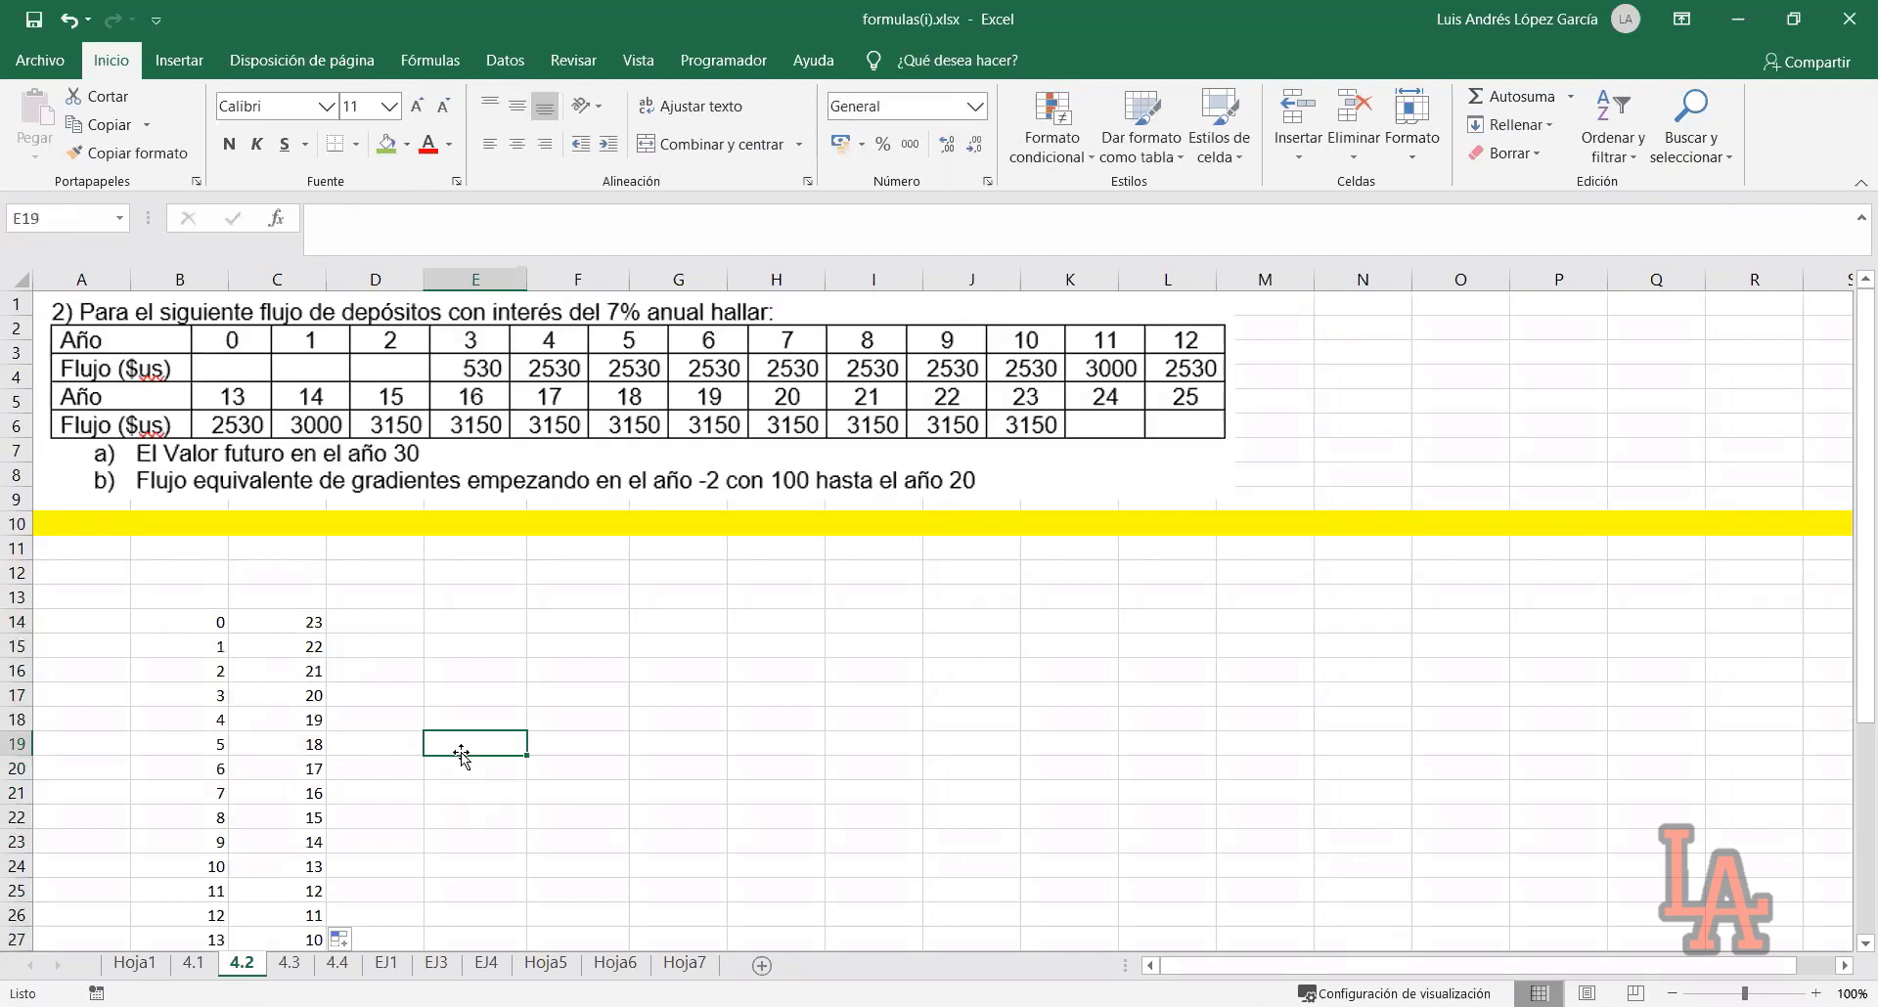
left_click(393, 665)
scroll(421, 666, "down", 2)
scroll(445, 680, "up", 1)
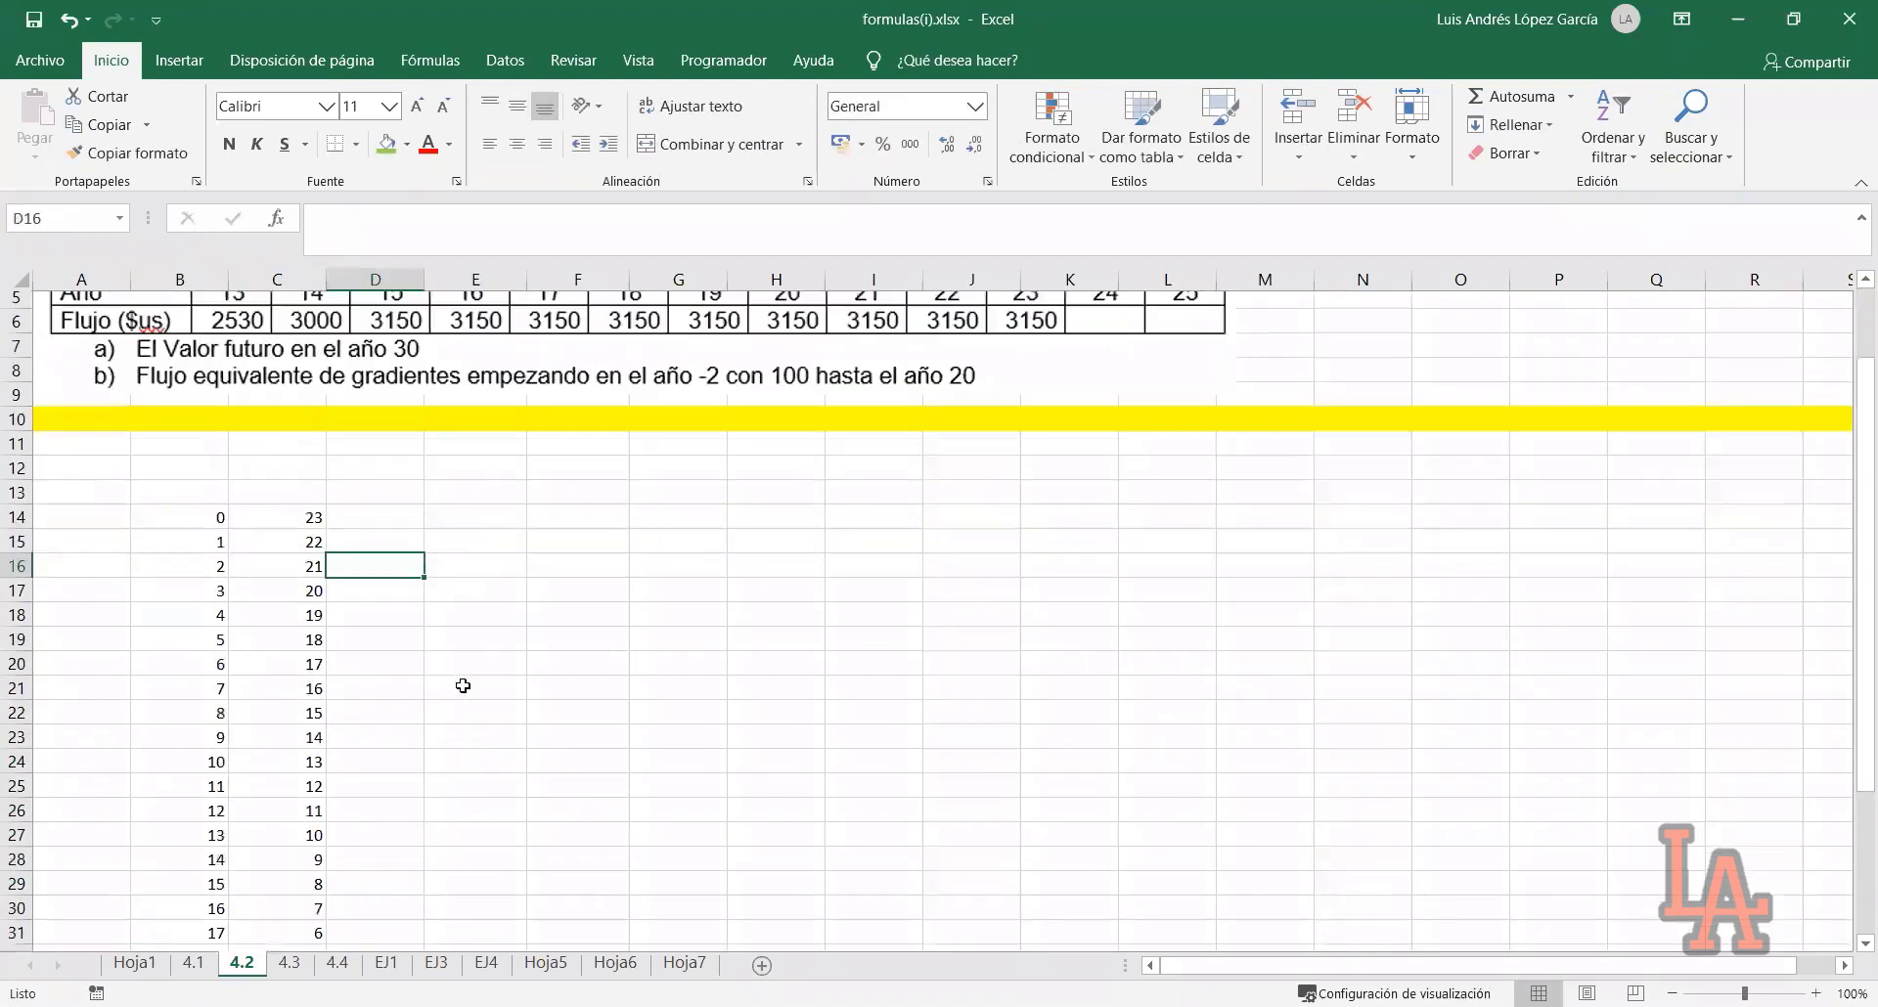
scroll(587, 753, "down", 3)
left_click(719, 819)
scroll(872, 822, "up", 2)
scroll(1071, 852, "up", 2)
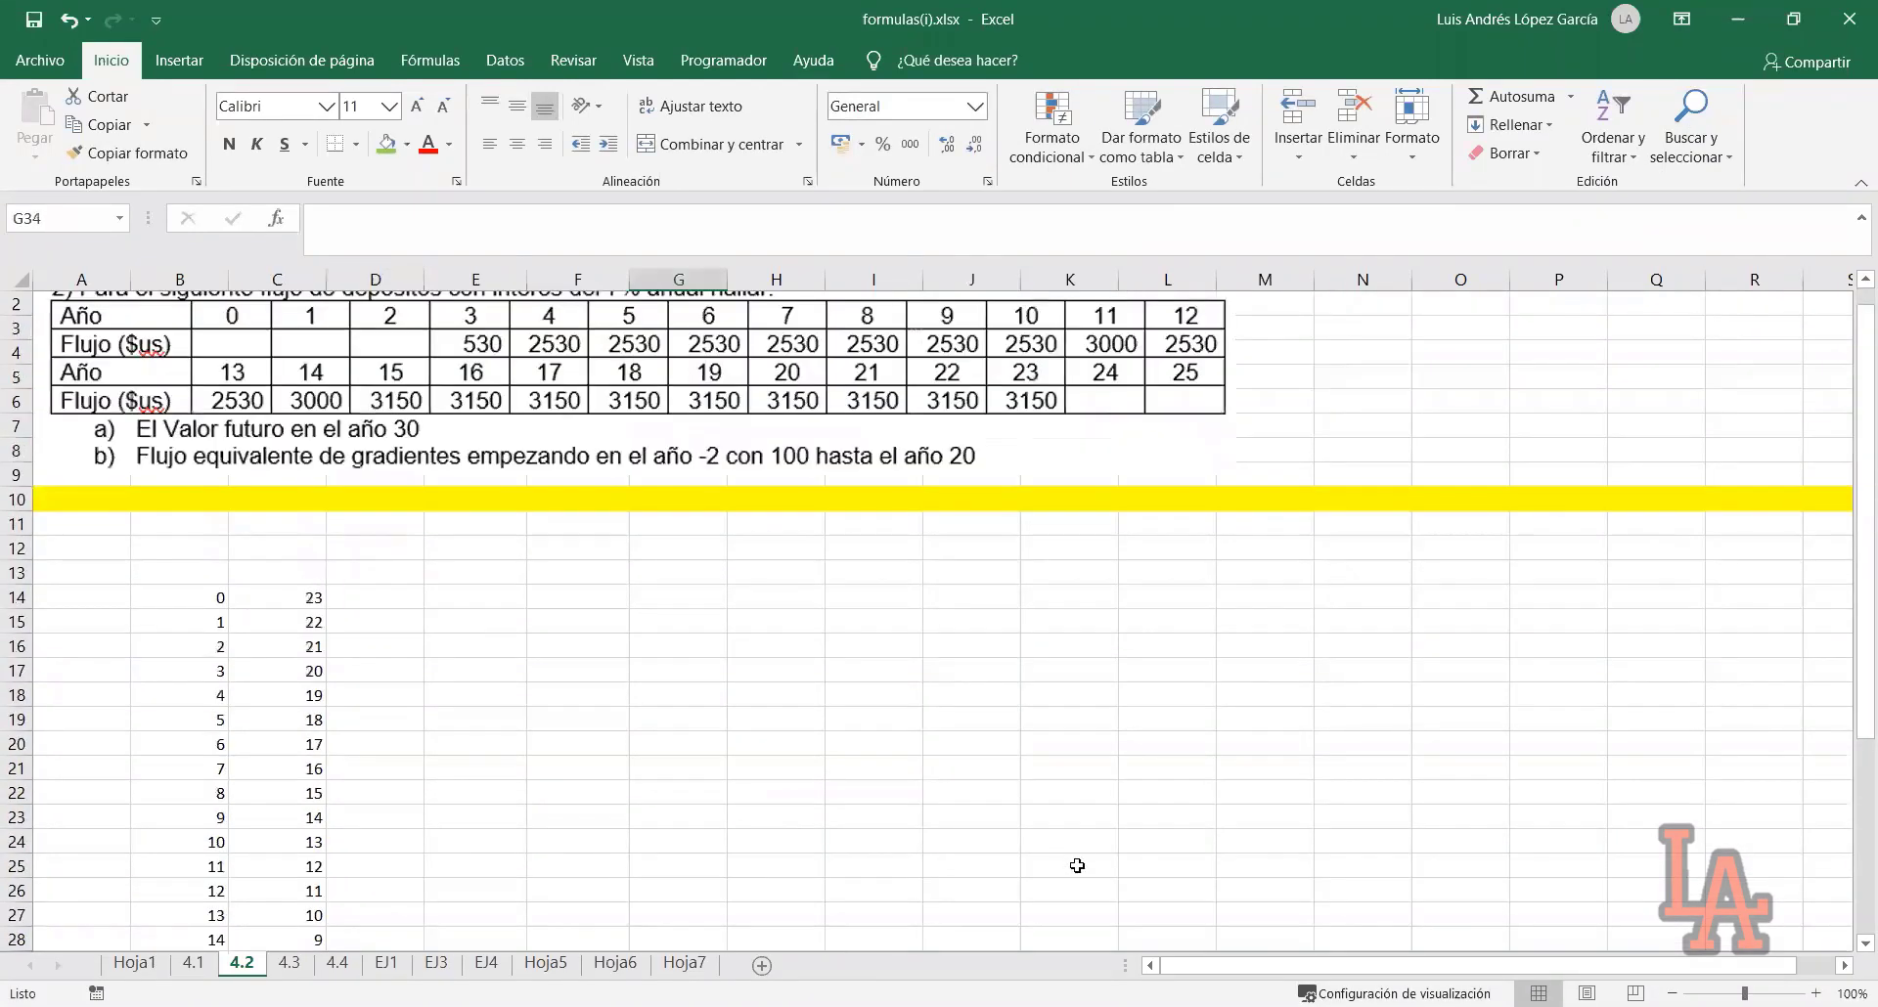
scroll(807, 797, "up", 1)
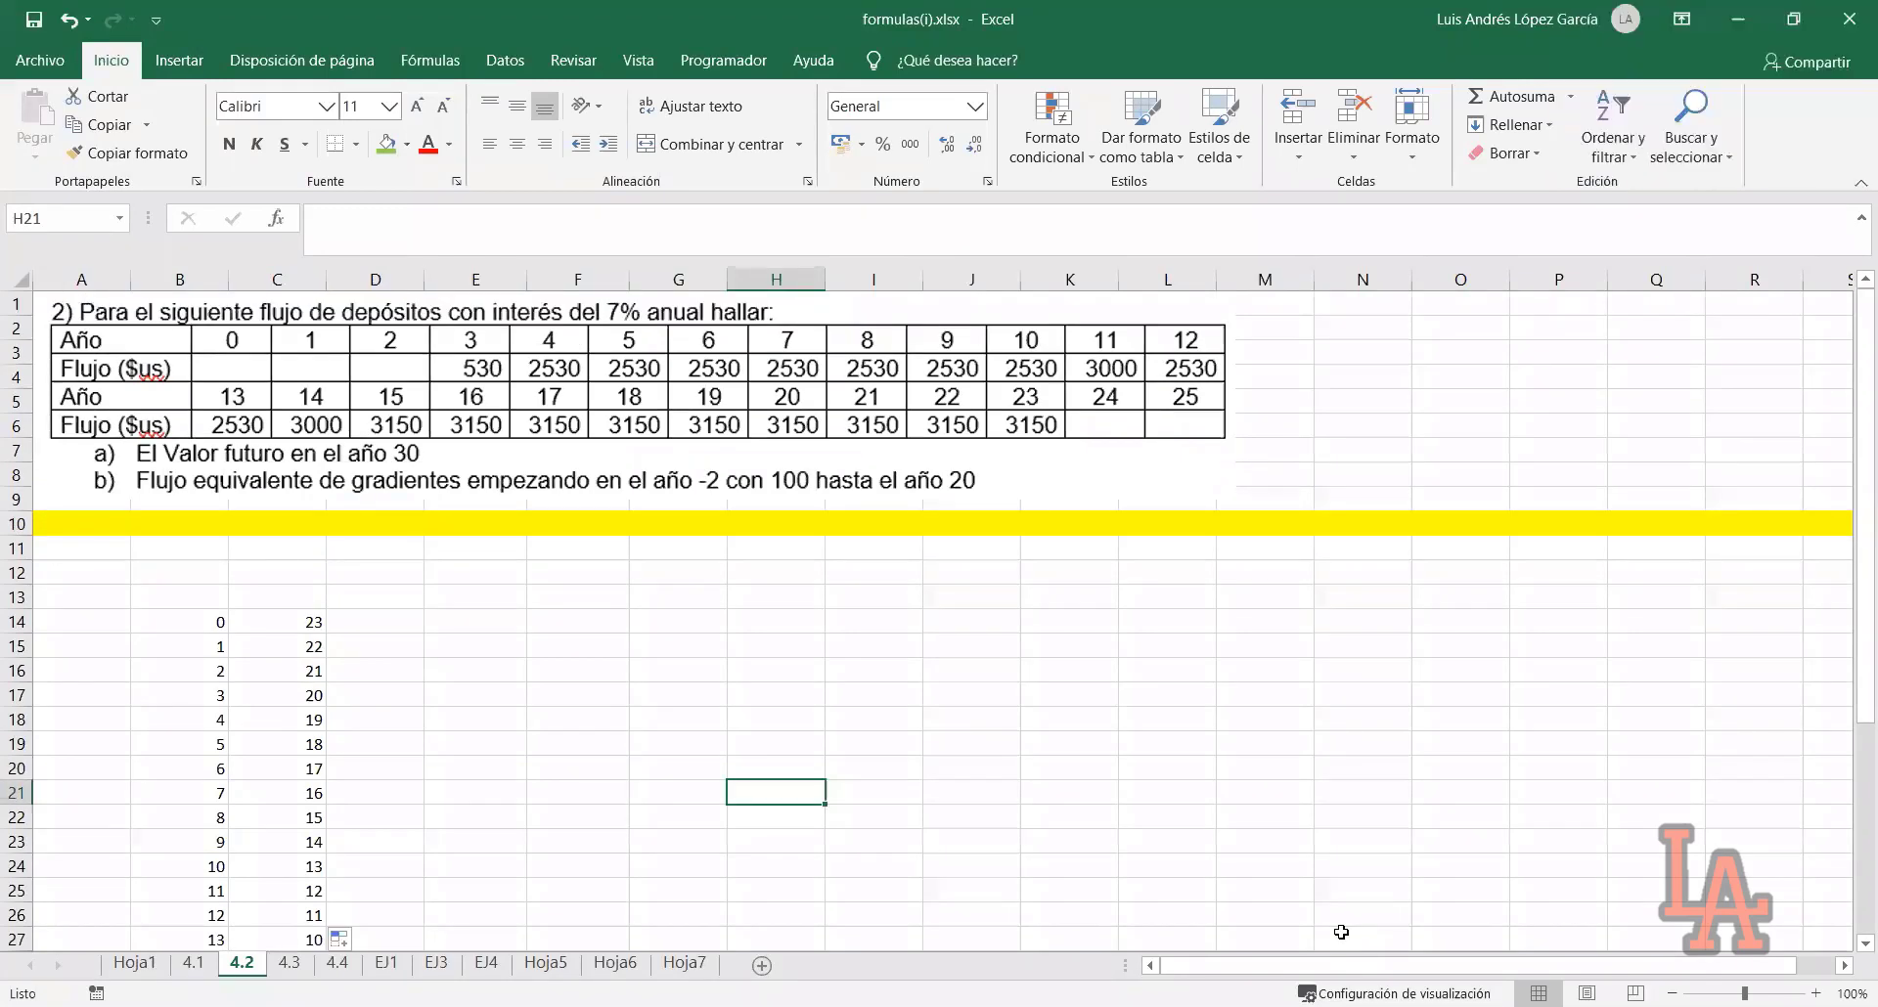
left_click(807, 797)
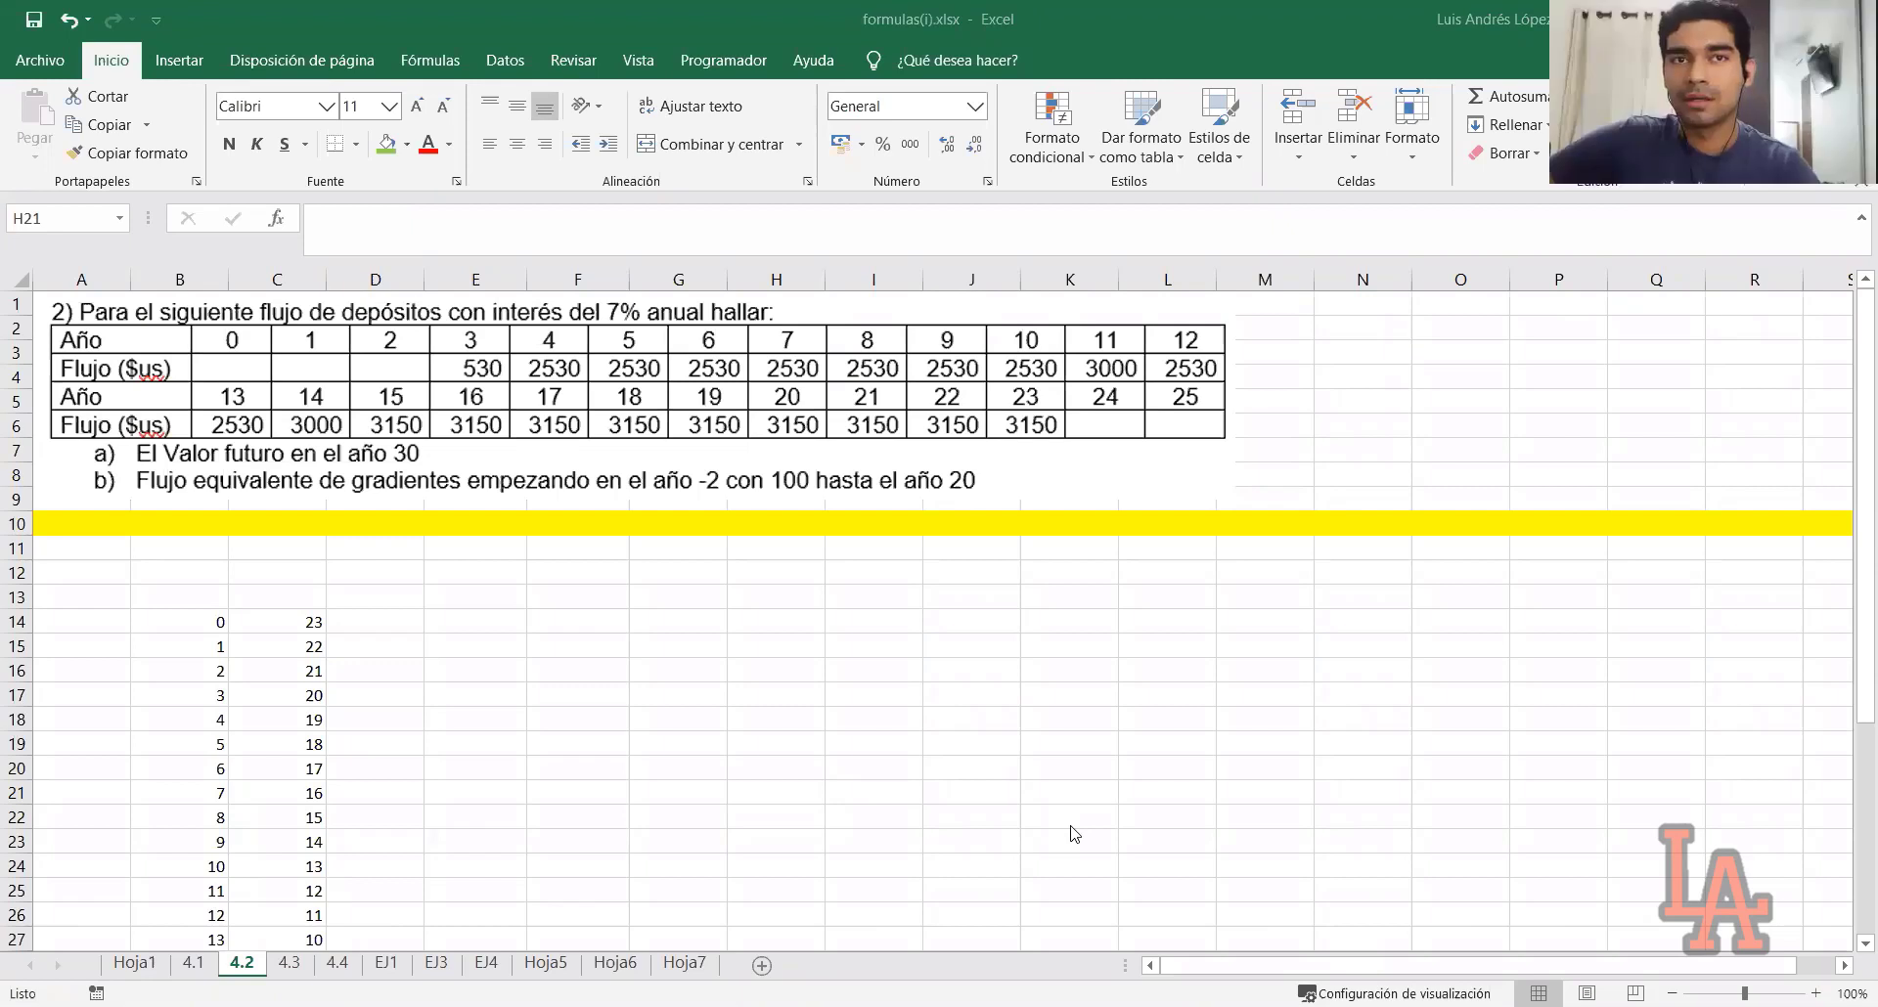
left_click(476, 744)
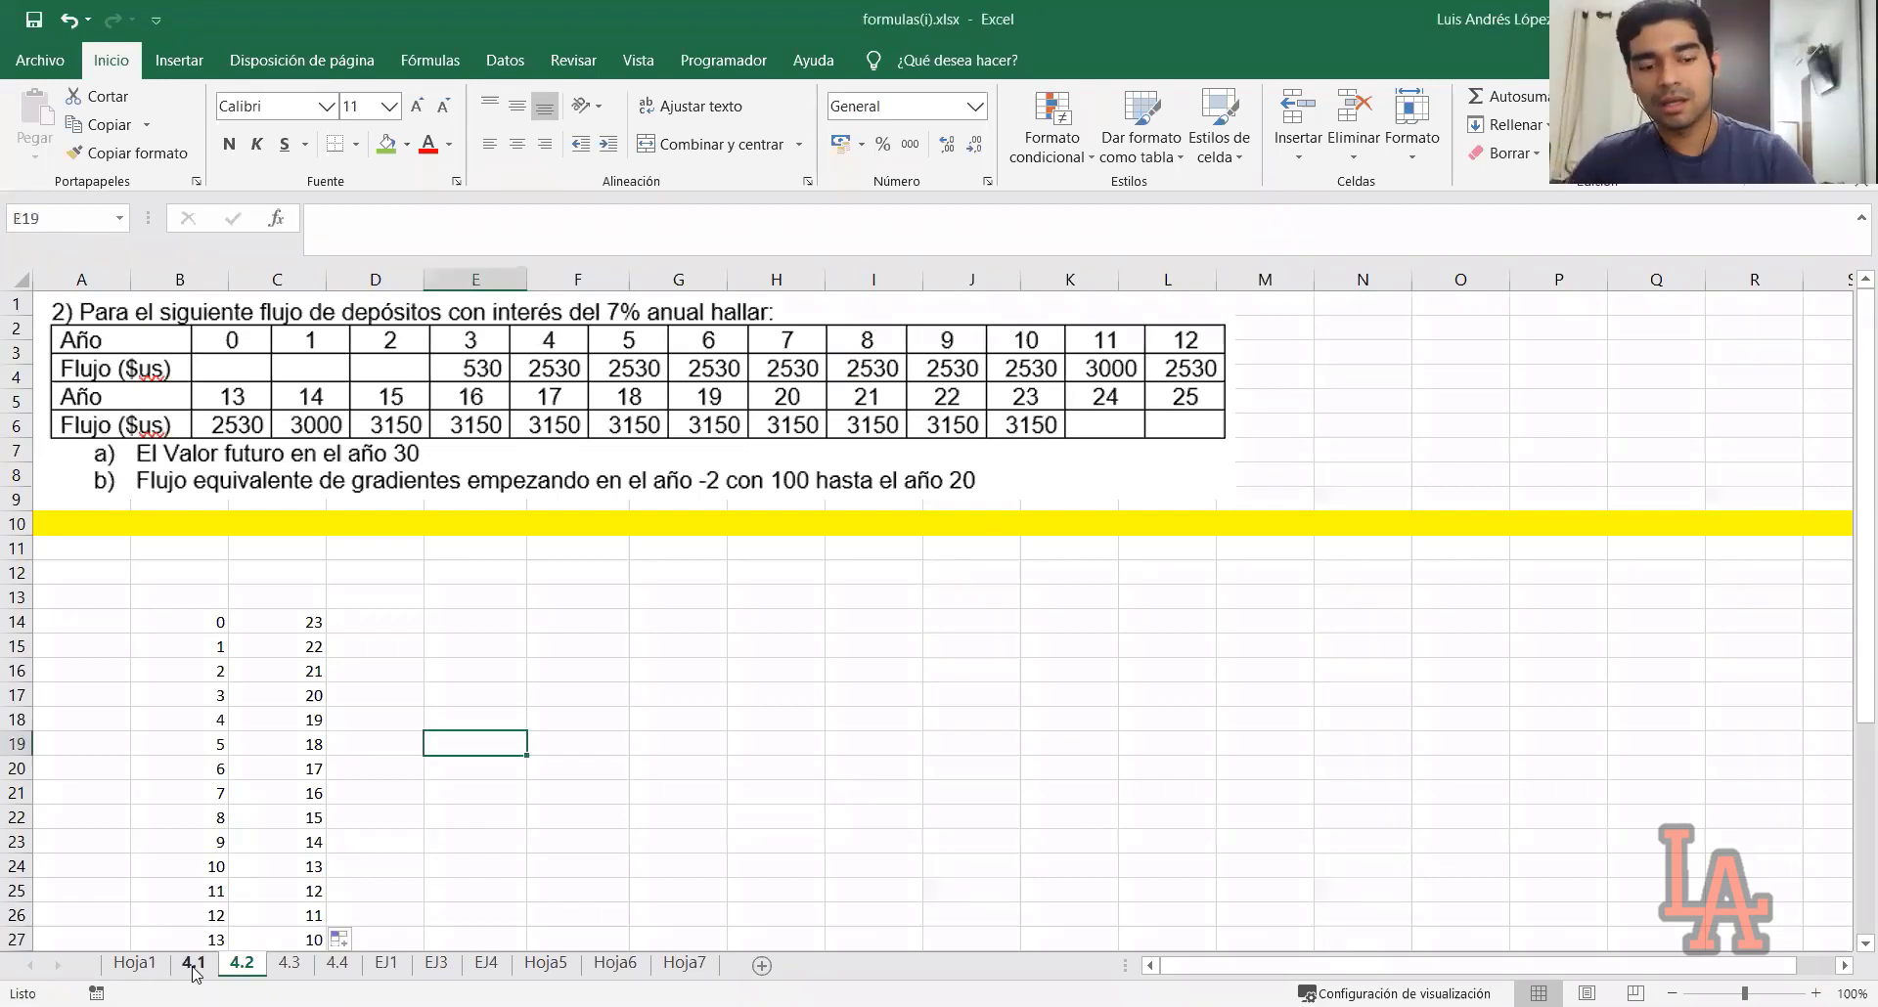
Shade the P/F factor column D14:D50 on sheet 4.1 orange
left_click(193, 963)
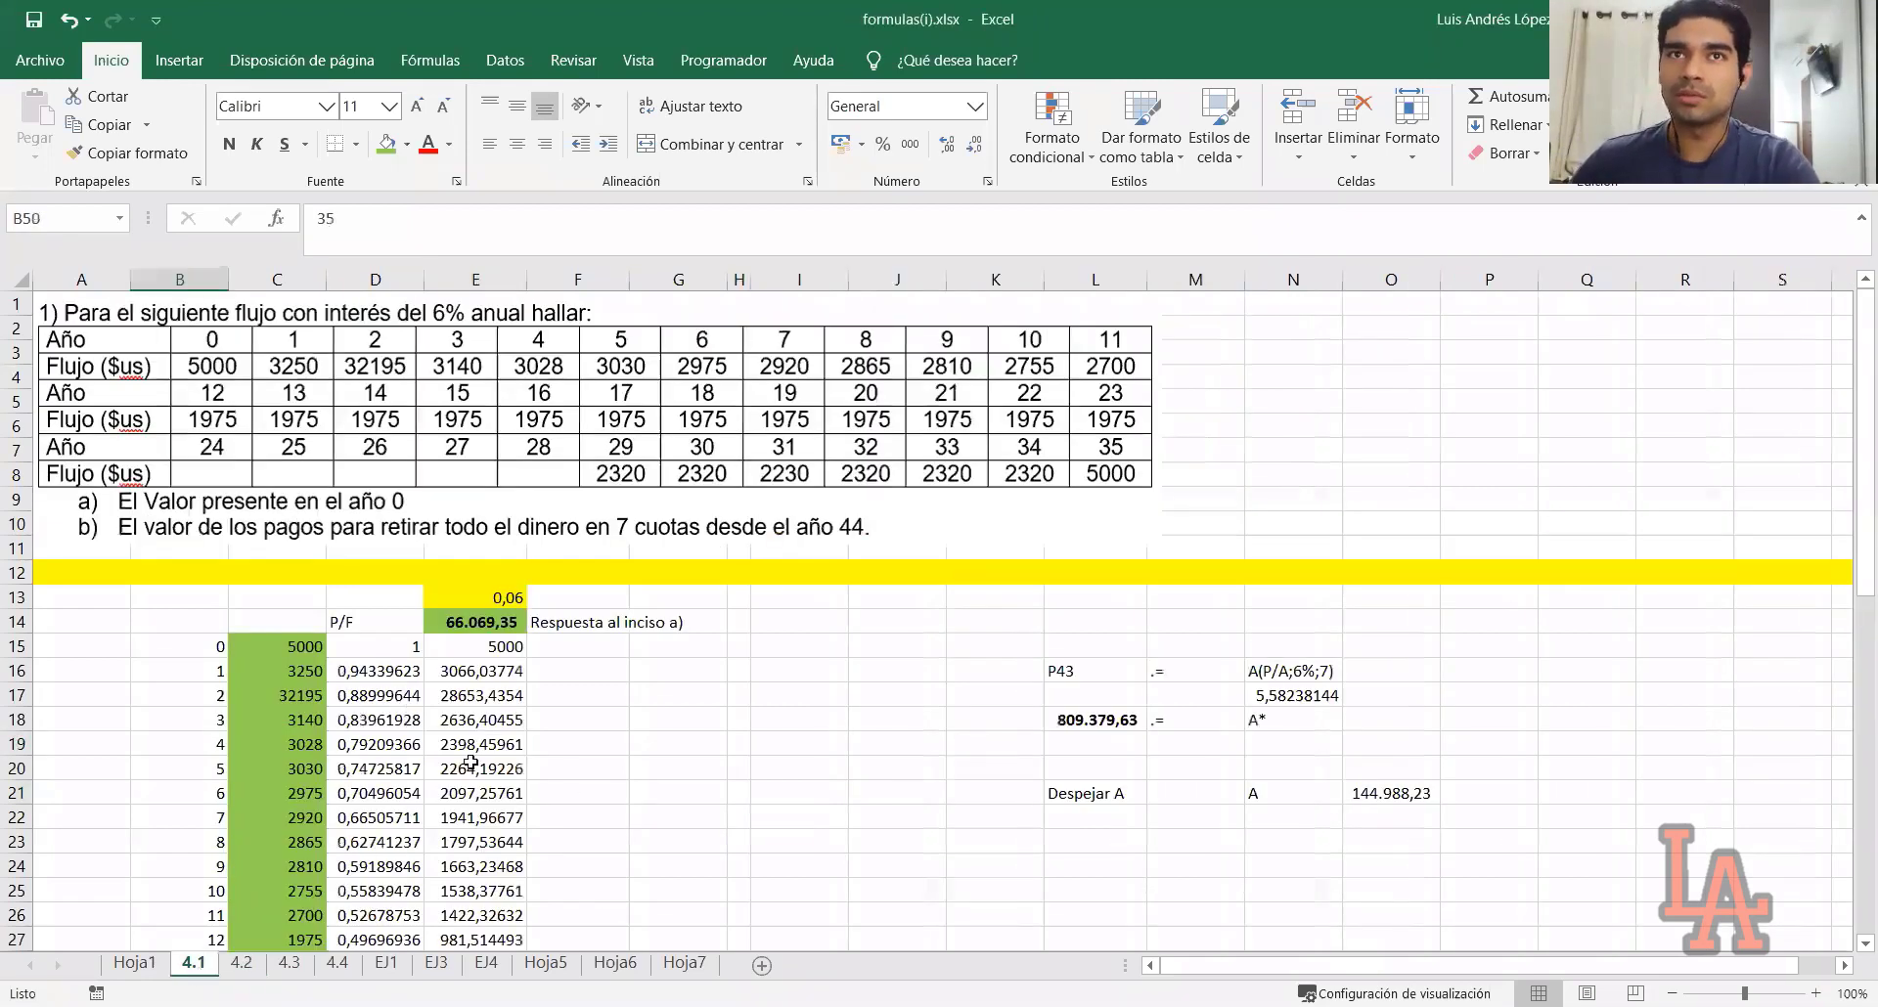
left_click(678, 818)
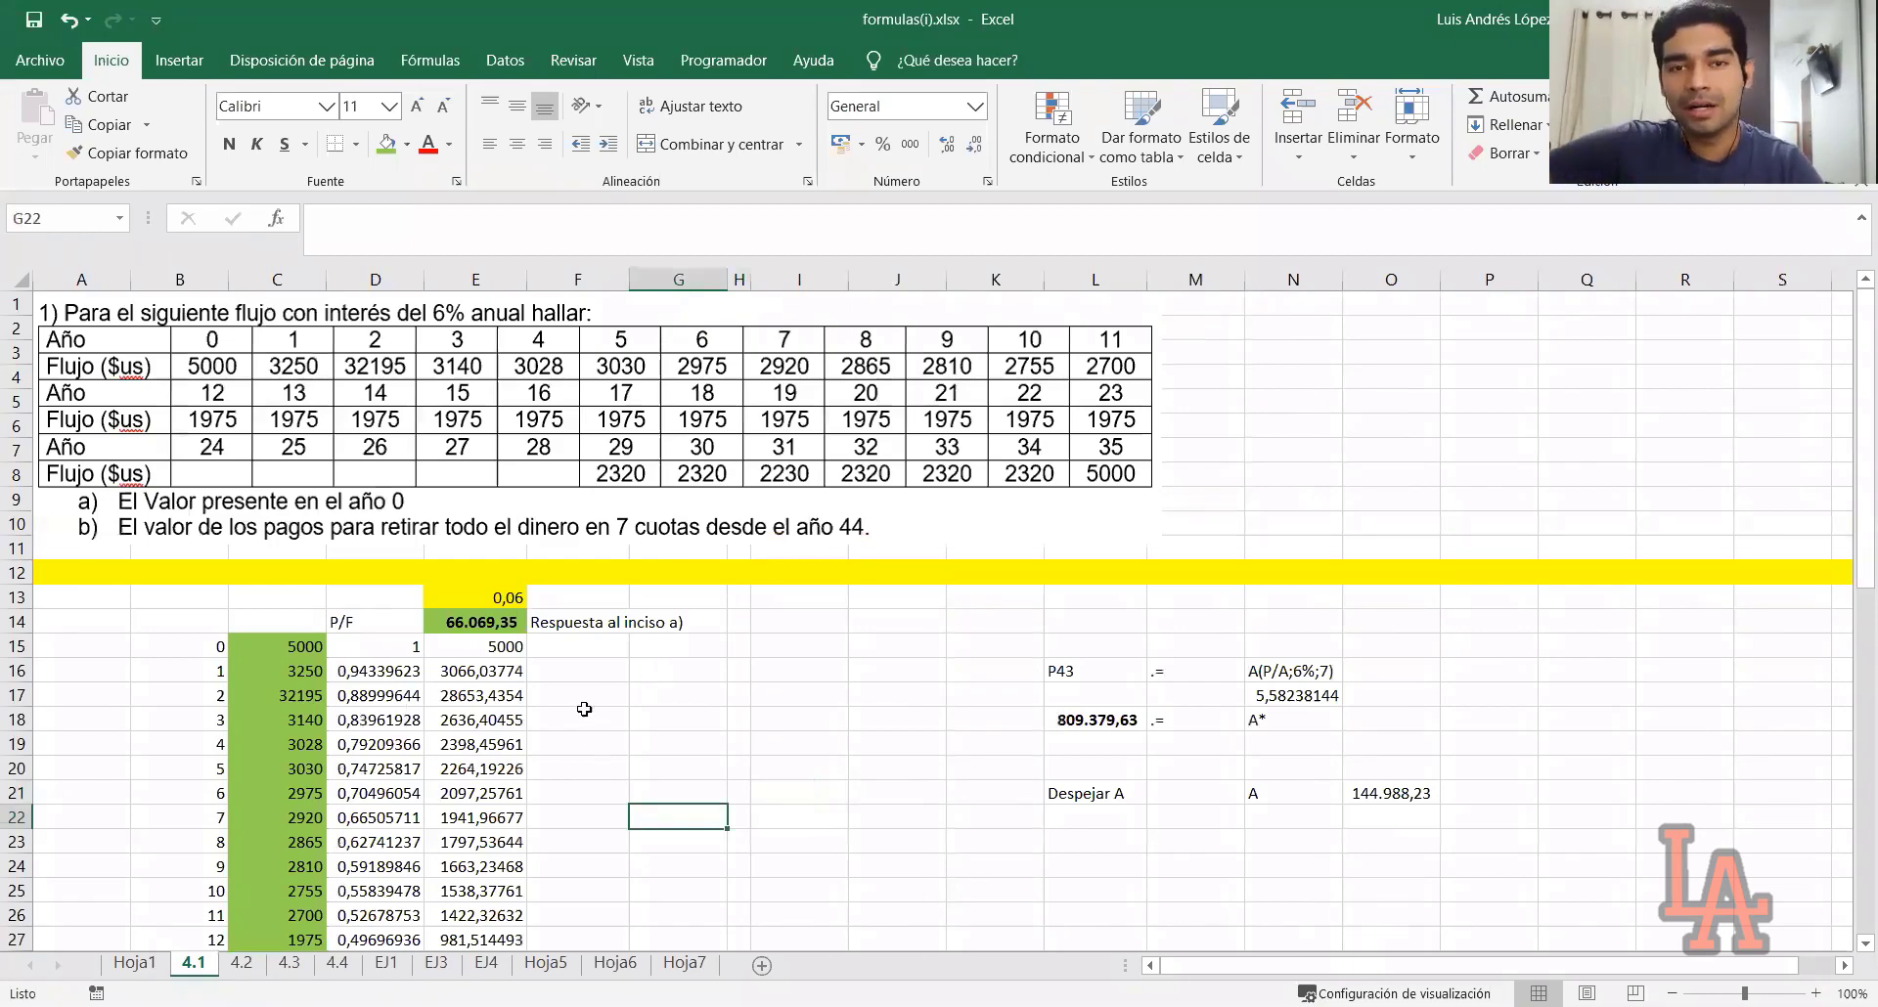
left_click_drag(372, 622, 372, 955)
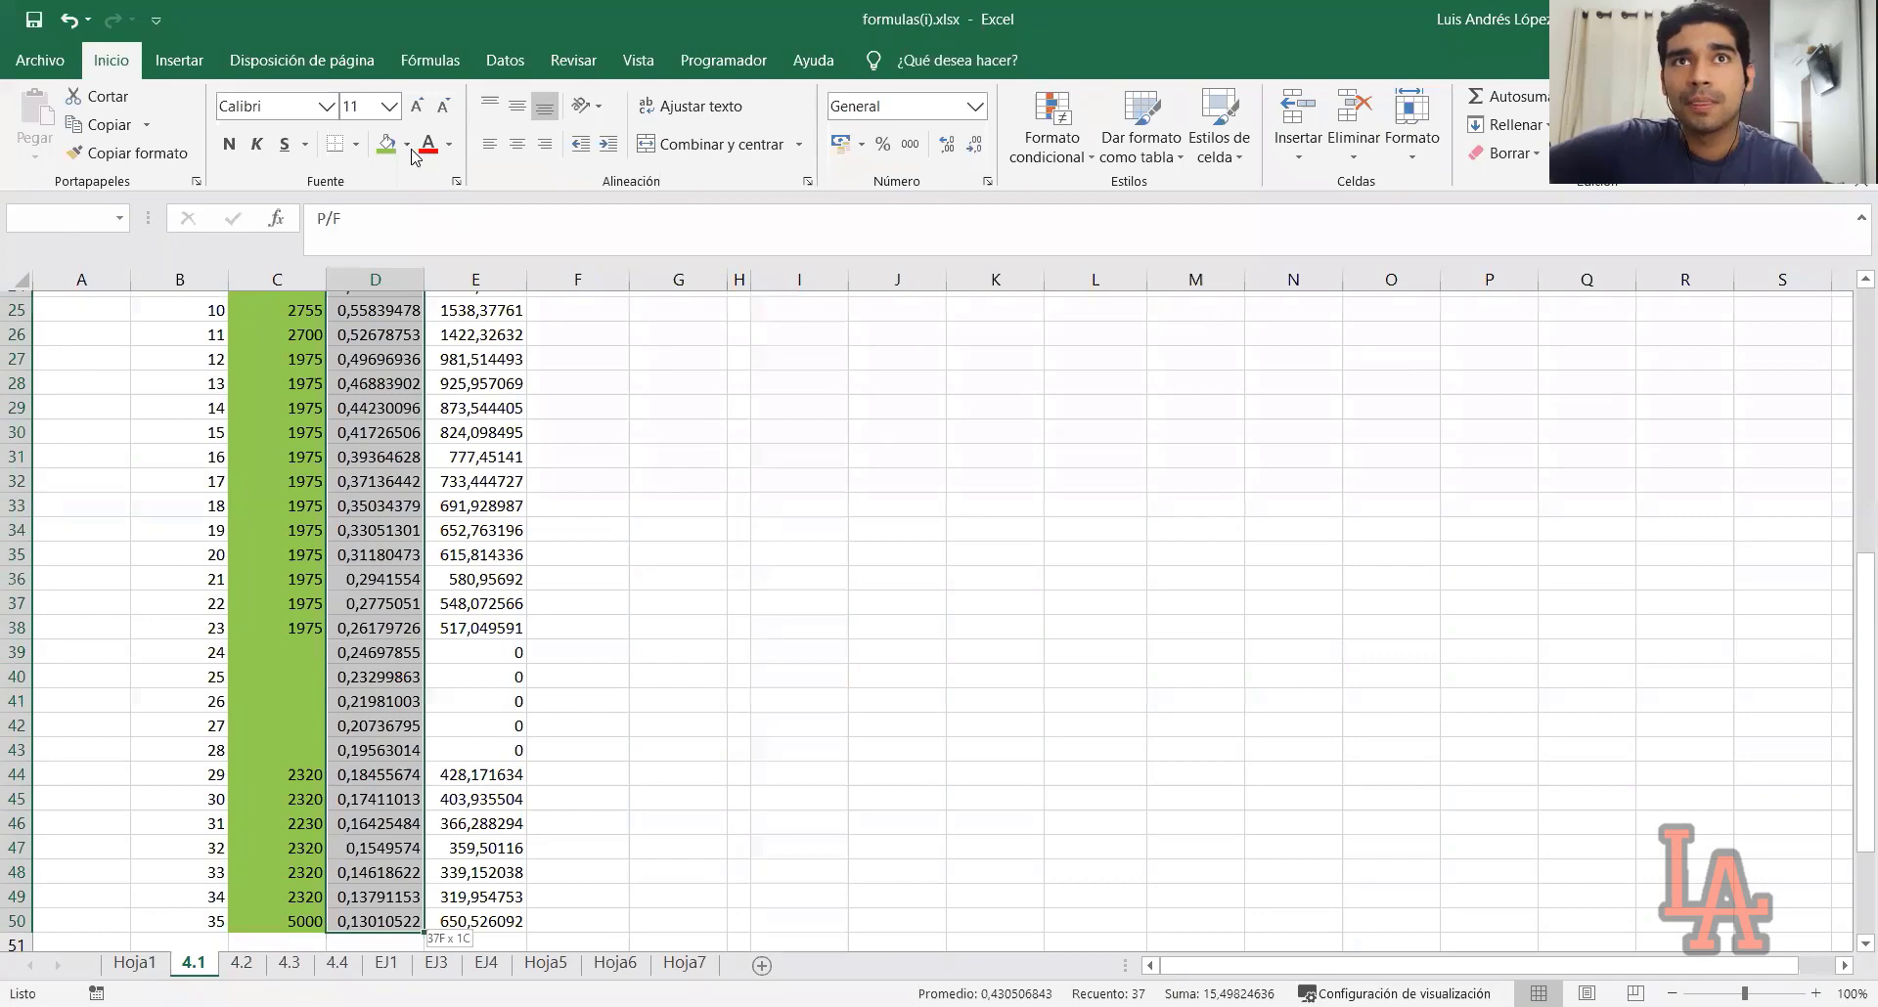
scroll(743, 700, "up", 8)
left_click(735, 696)
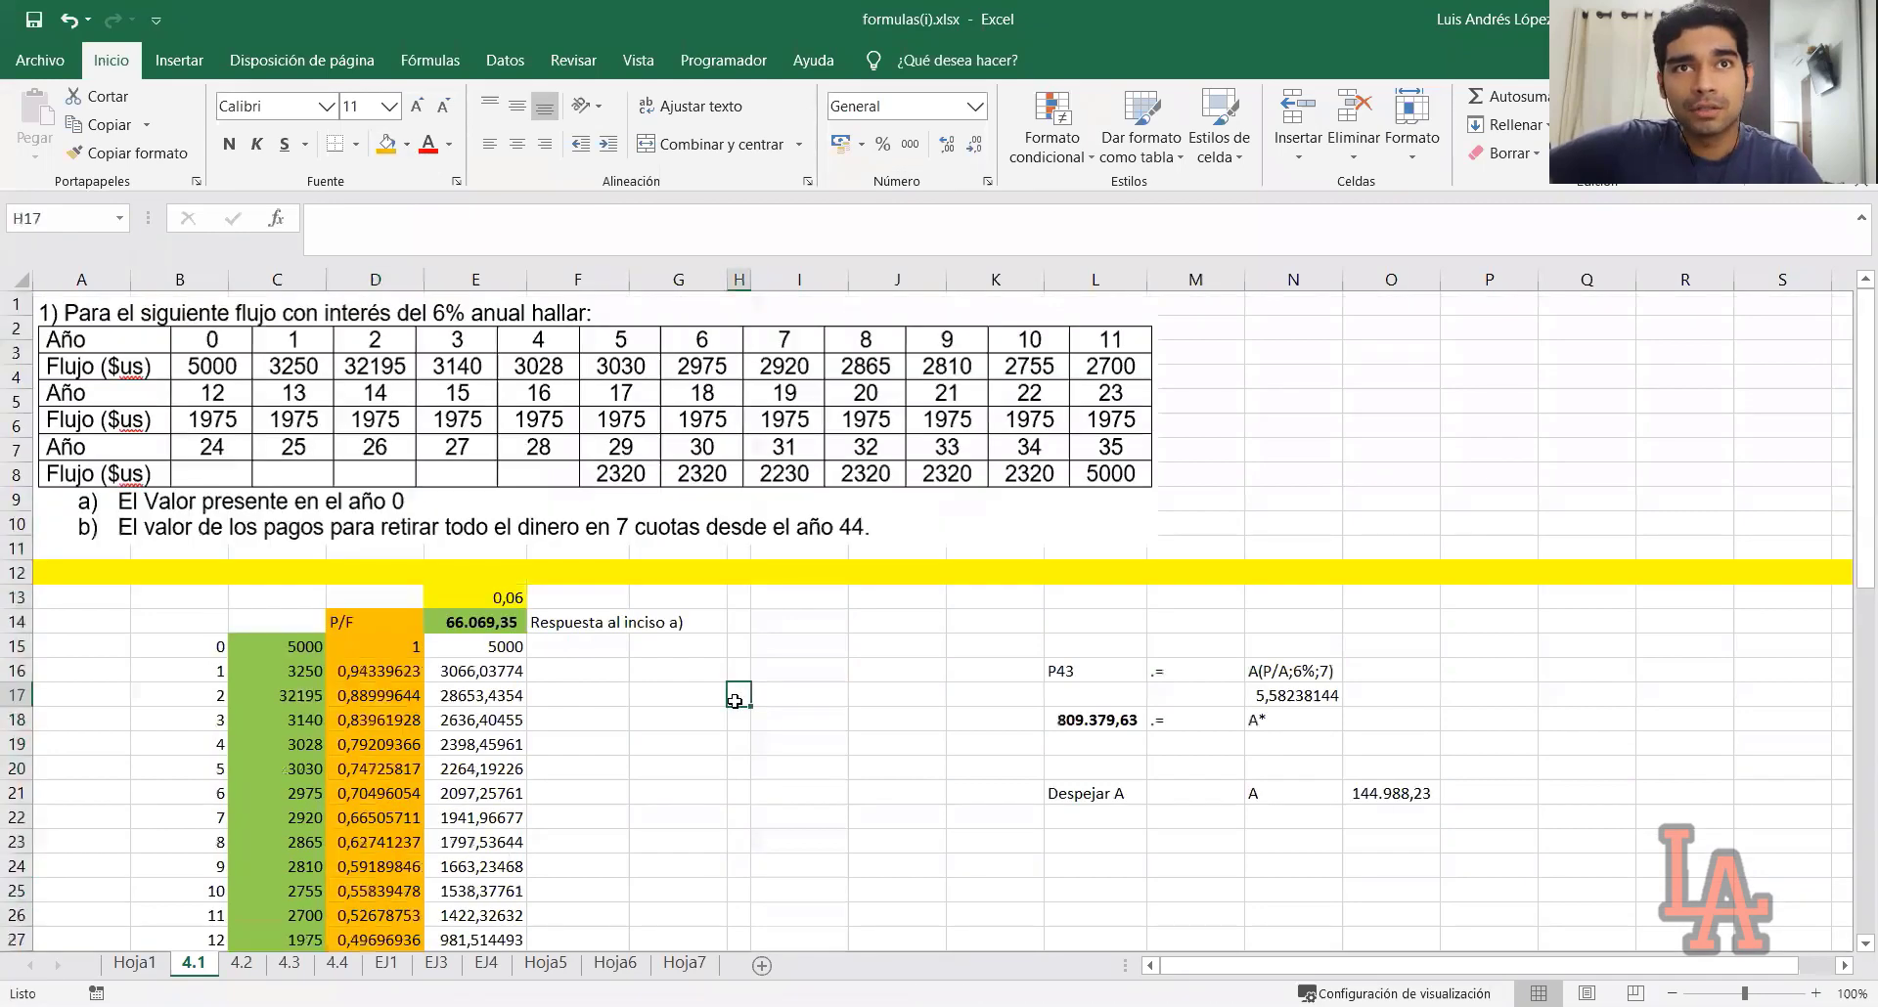
Examine the P/F factor formulas in D16 and D18 and the cells they reference
scroll(392, 535, "down", 2)
left_click(392, 531)
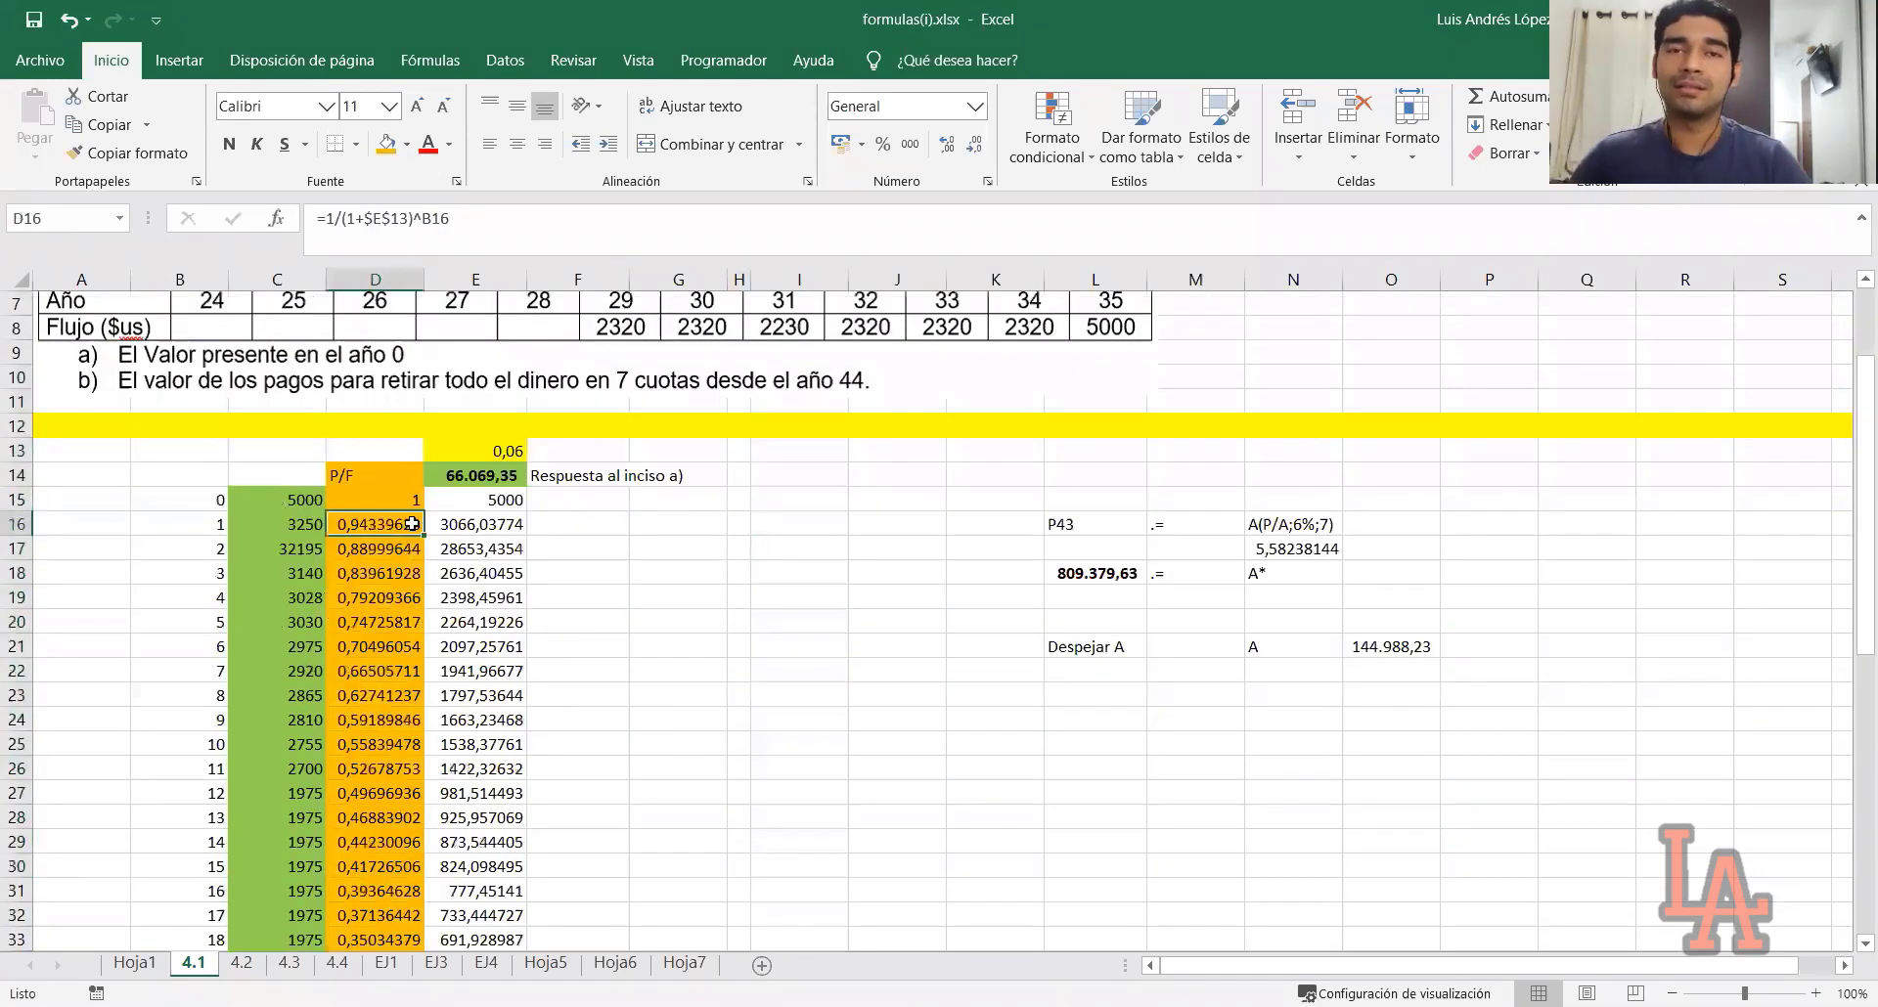
left_click(377, 566)
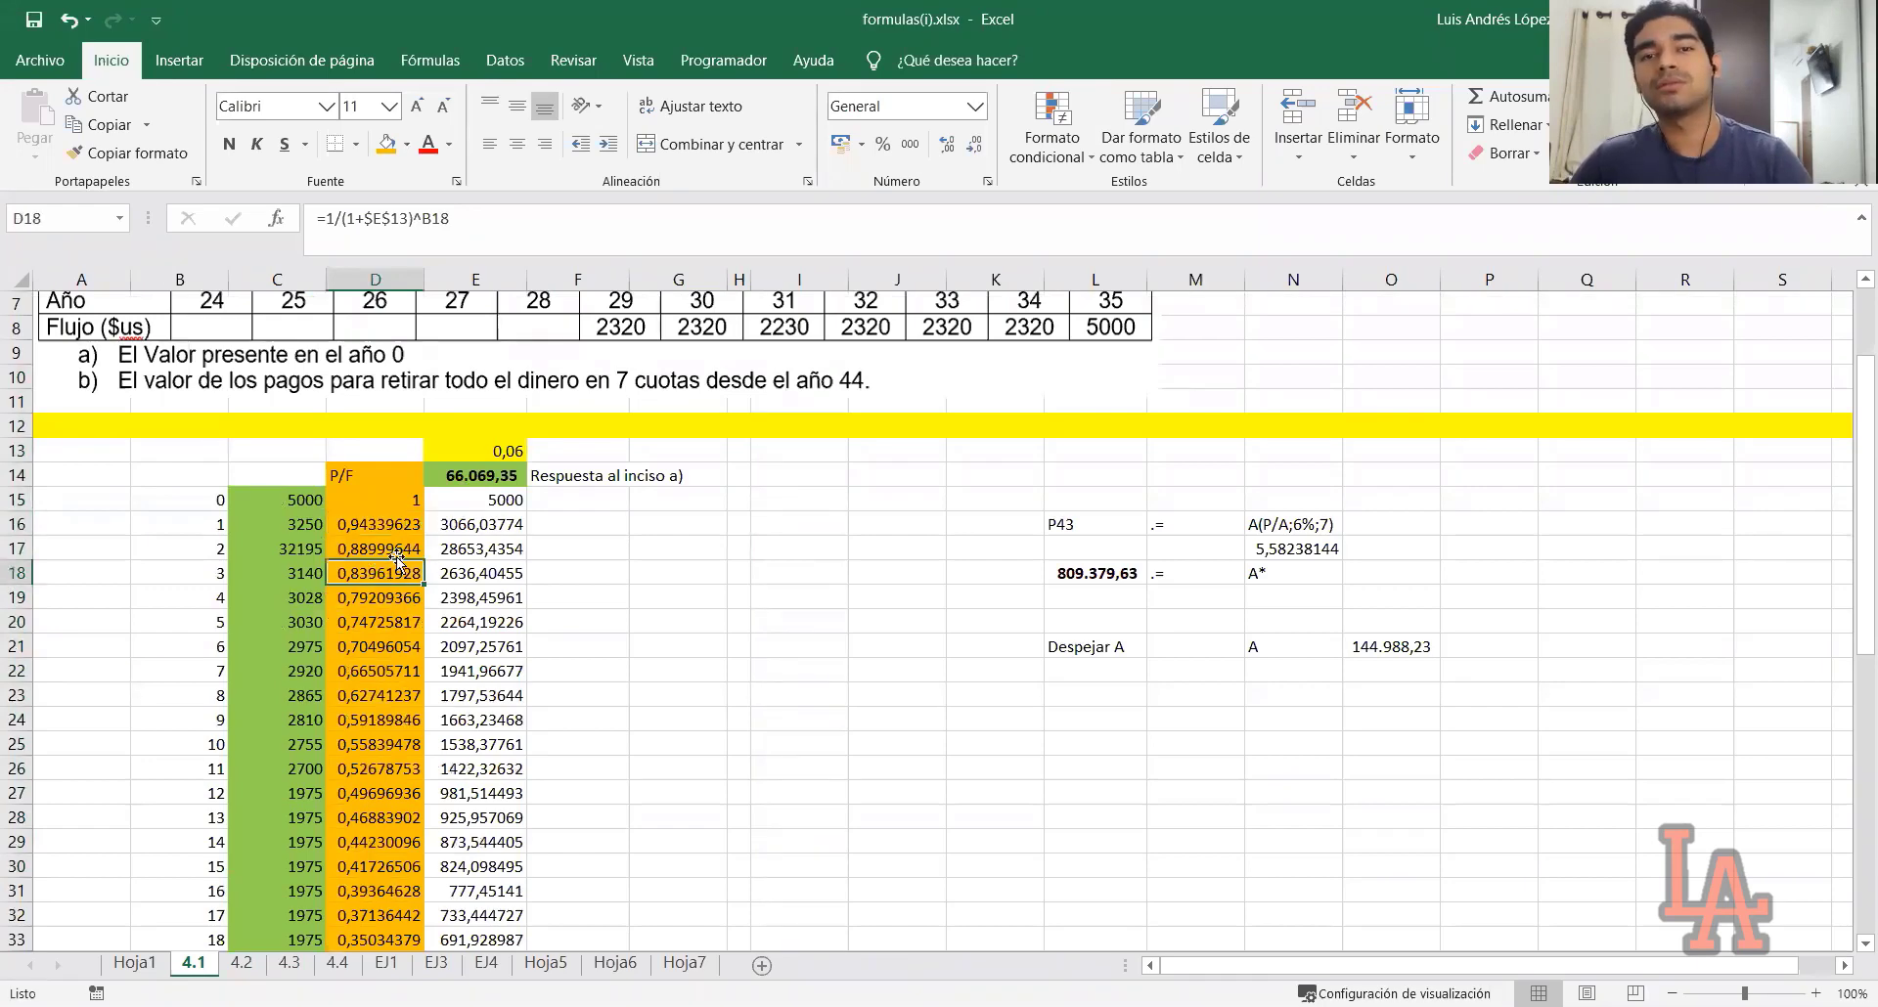
left_click(517, 222)
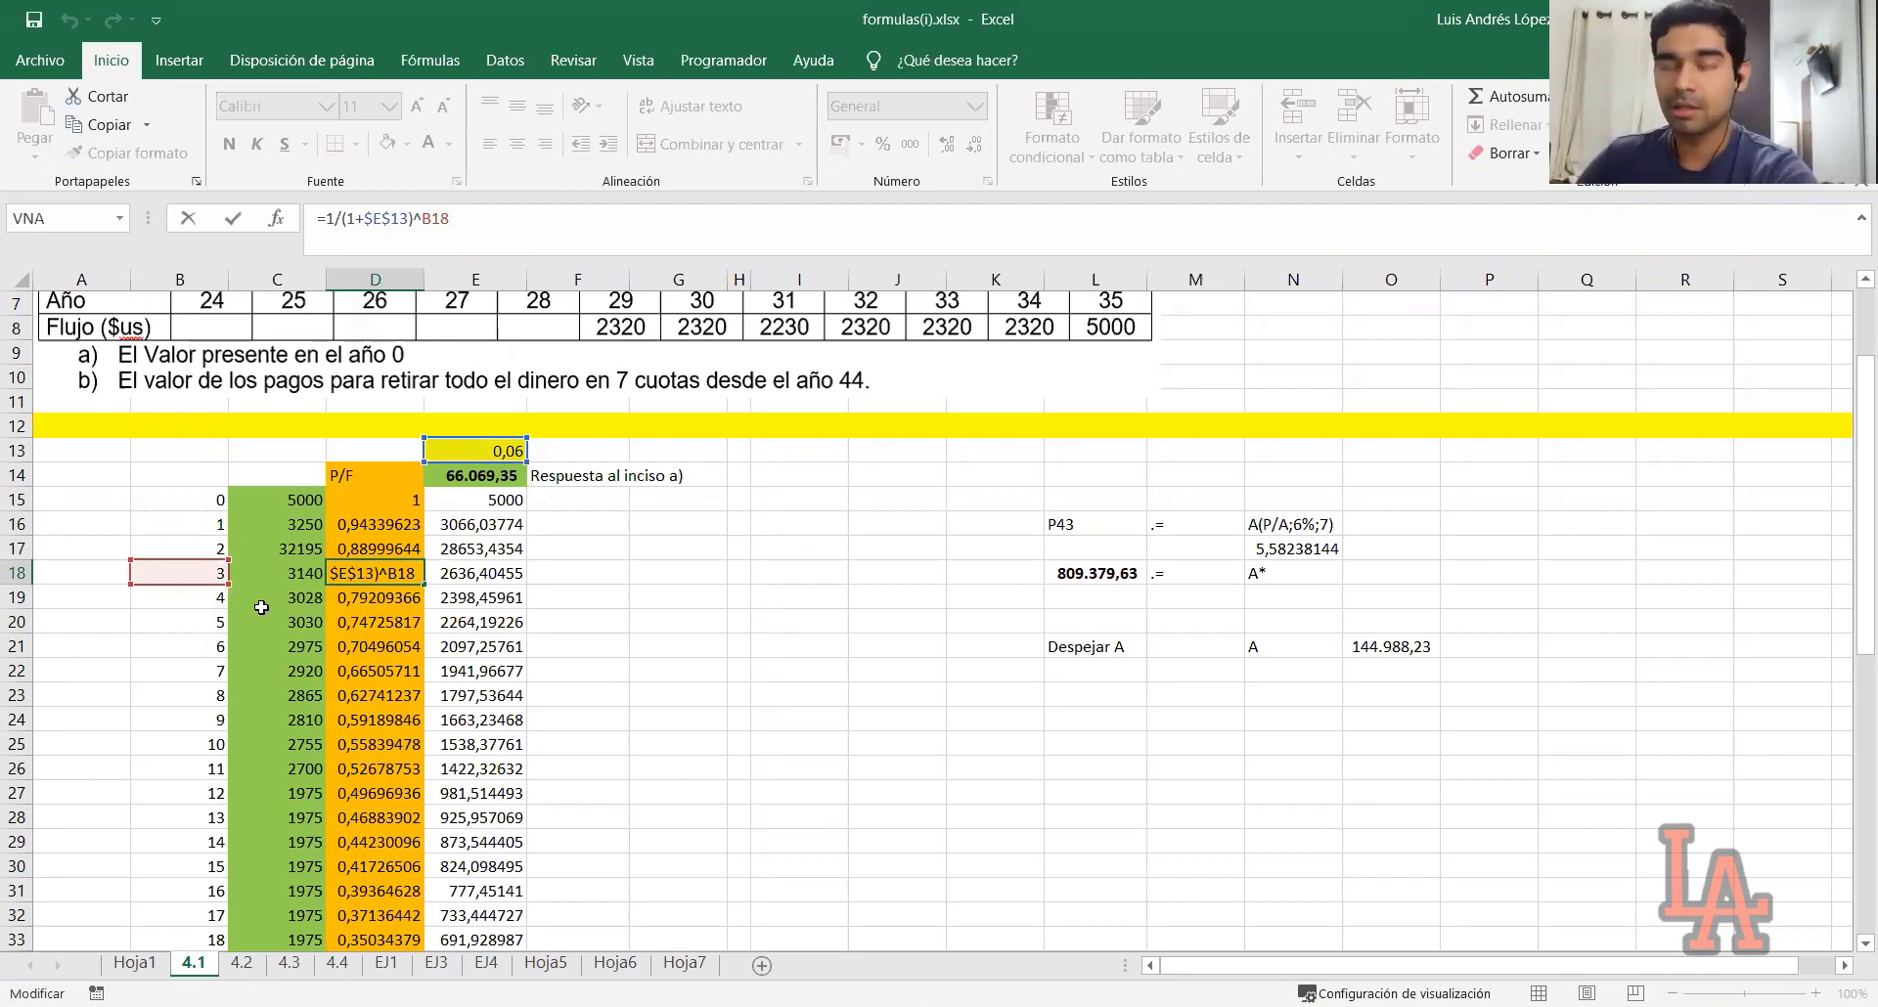
key("Return")
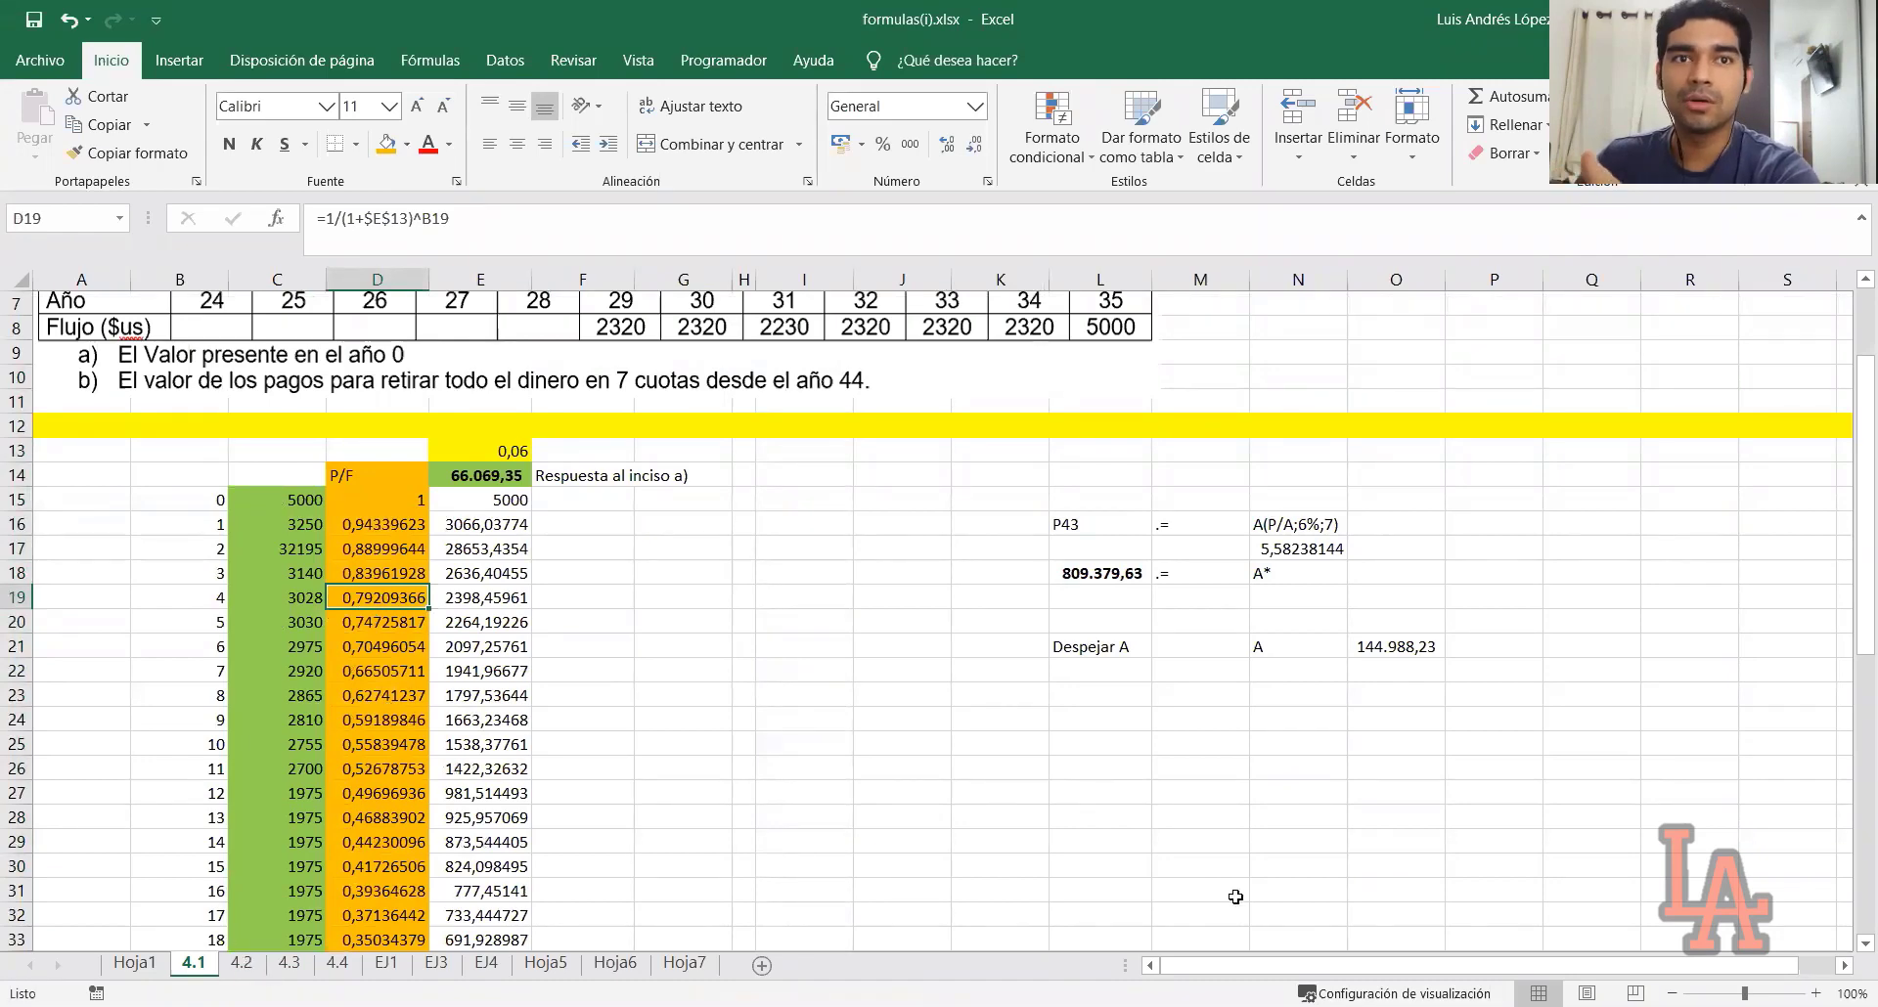
Compare the years, flows and P/F factor formulas in rows 16 to 19 of sheet 4.1 with the series on sheet 4.2
left_click(224, 675)
left_click(392, 592)
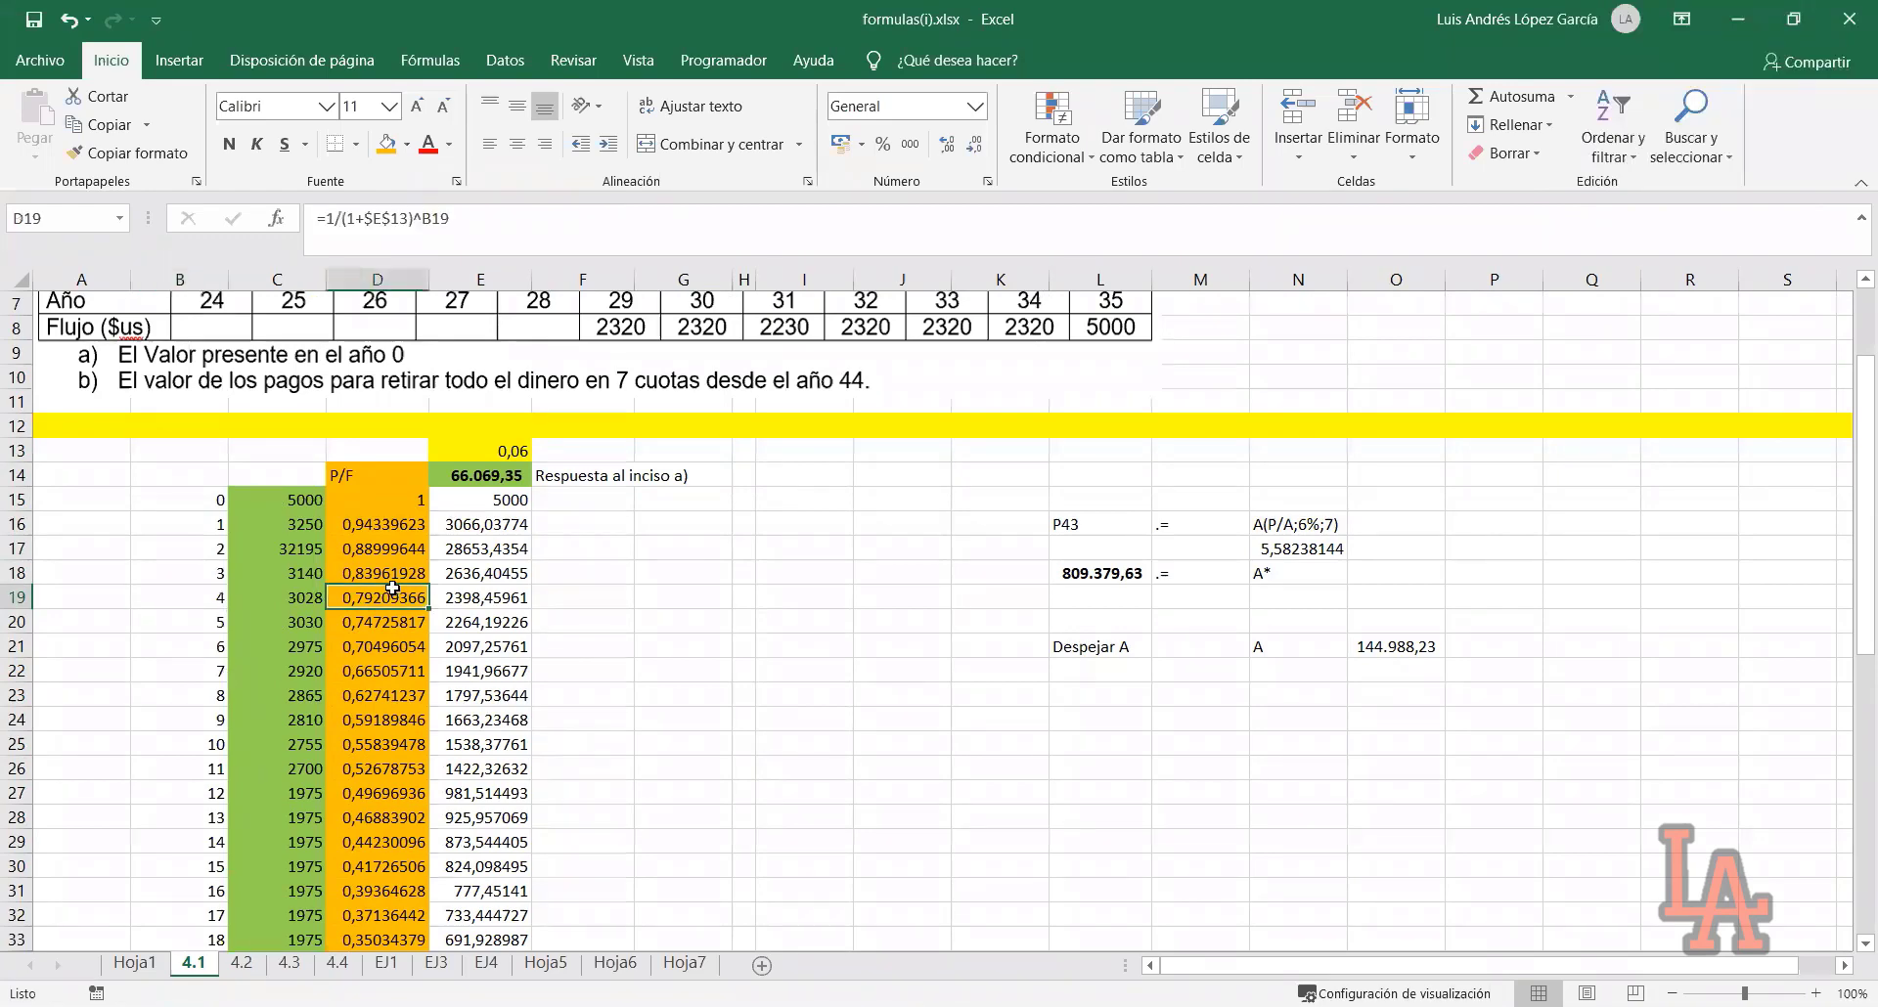
left_click(217, 598)
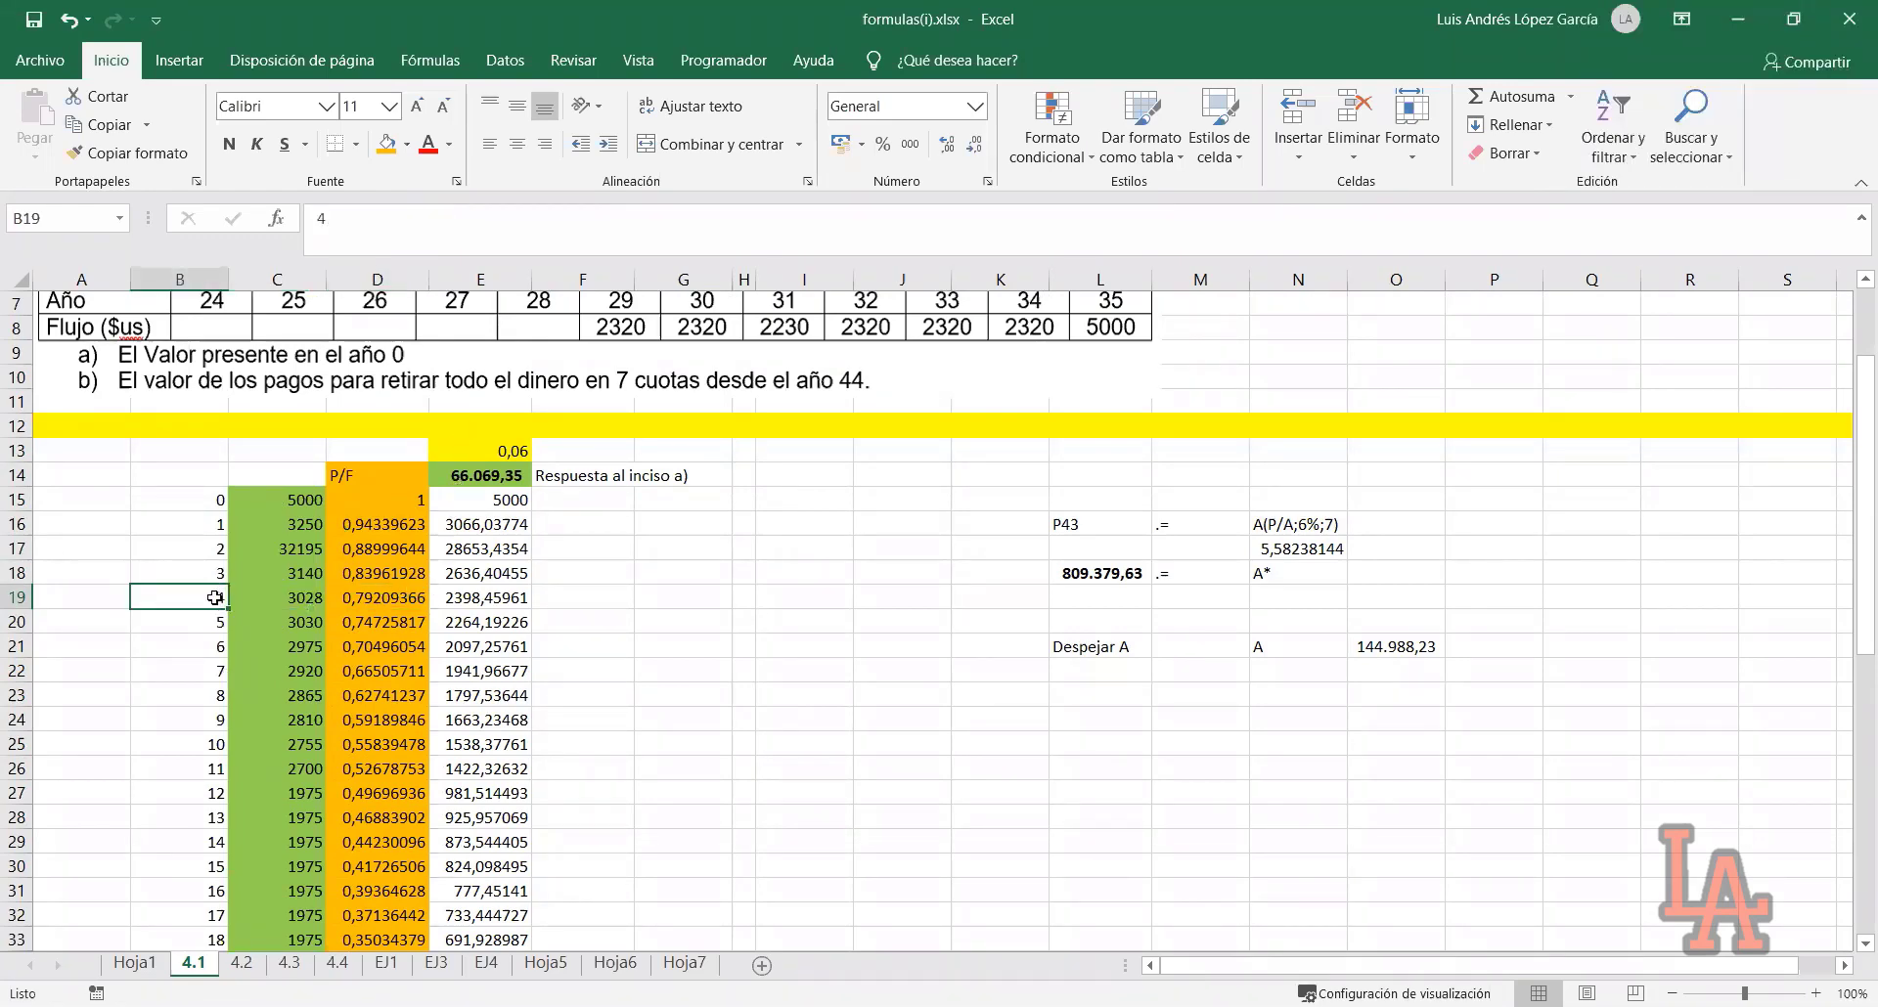
left_click(241, 962)
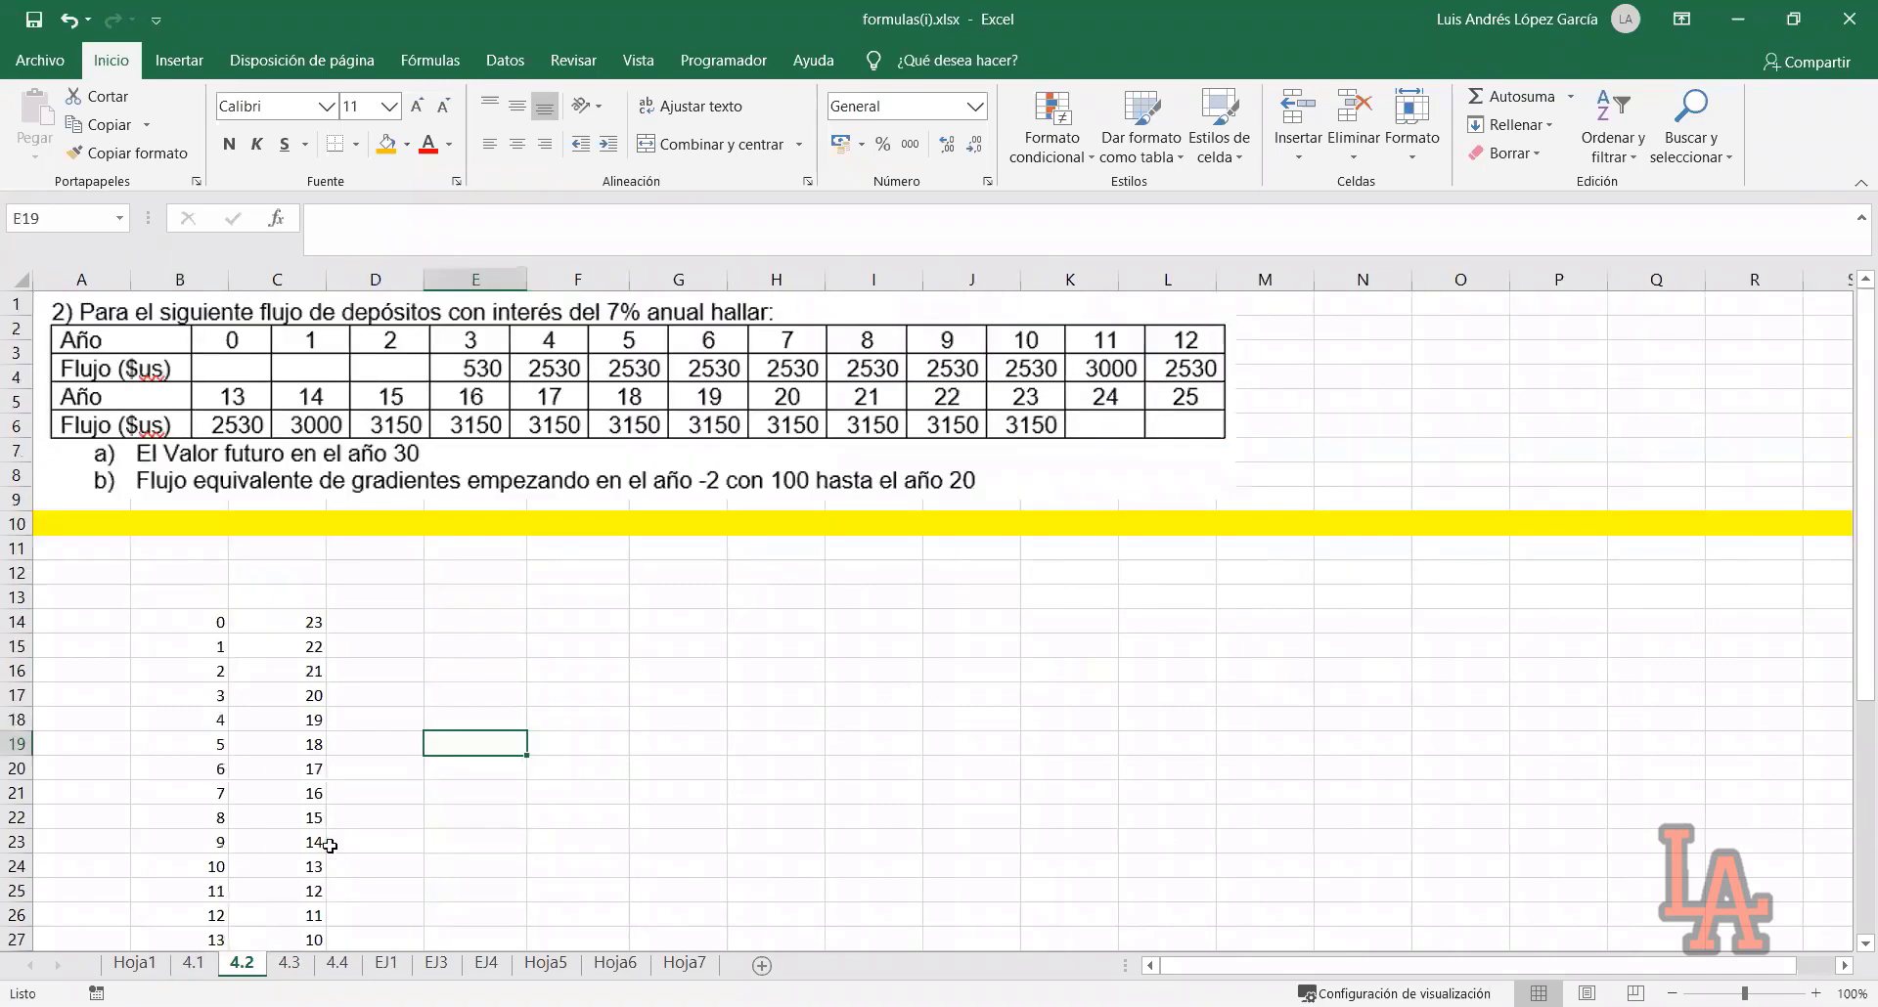
key("Left")
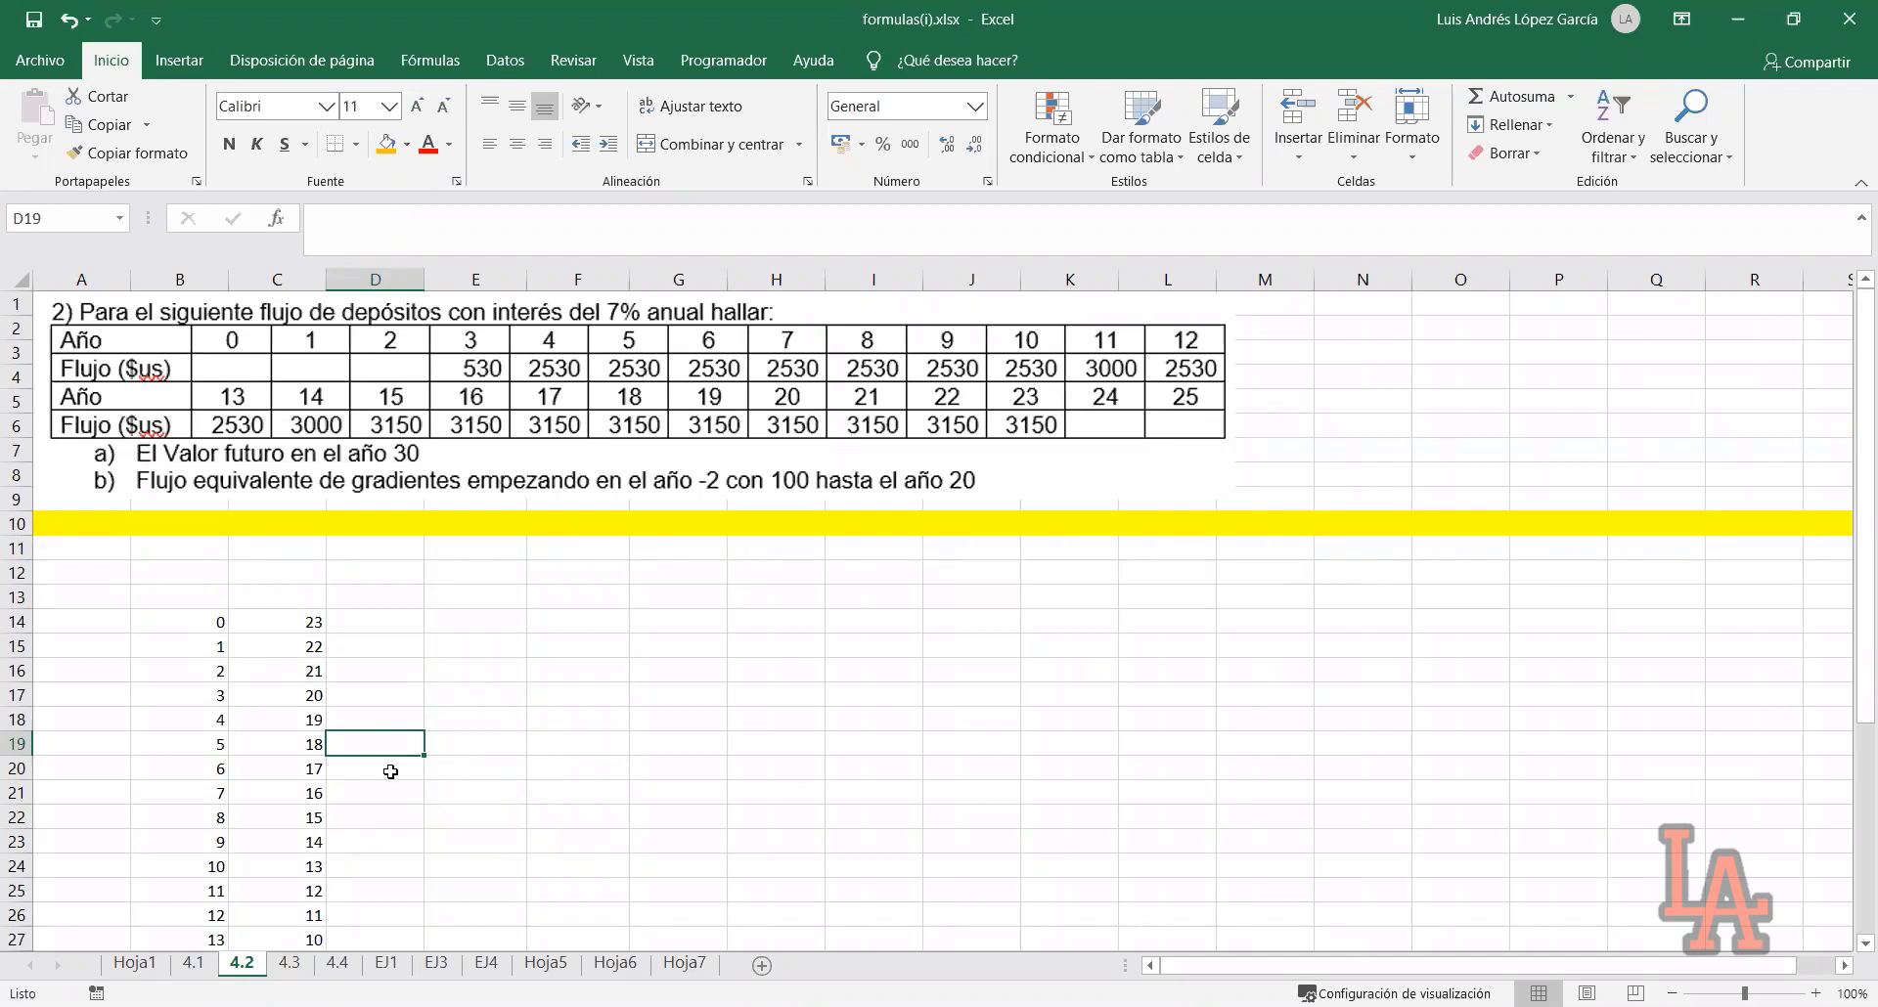
left_click(360, 645)
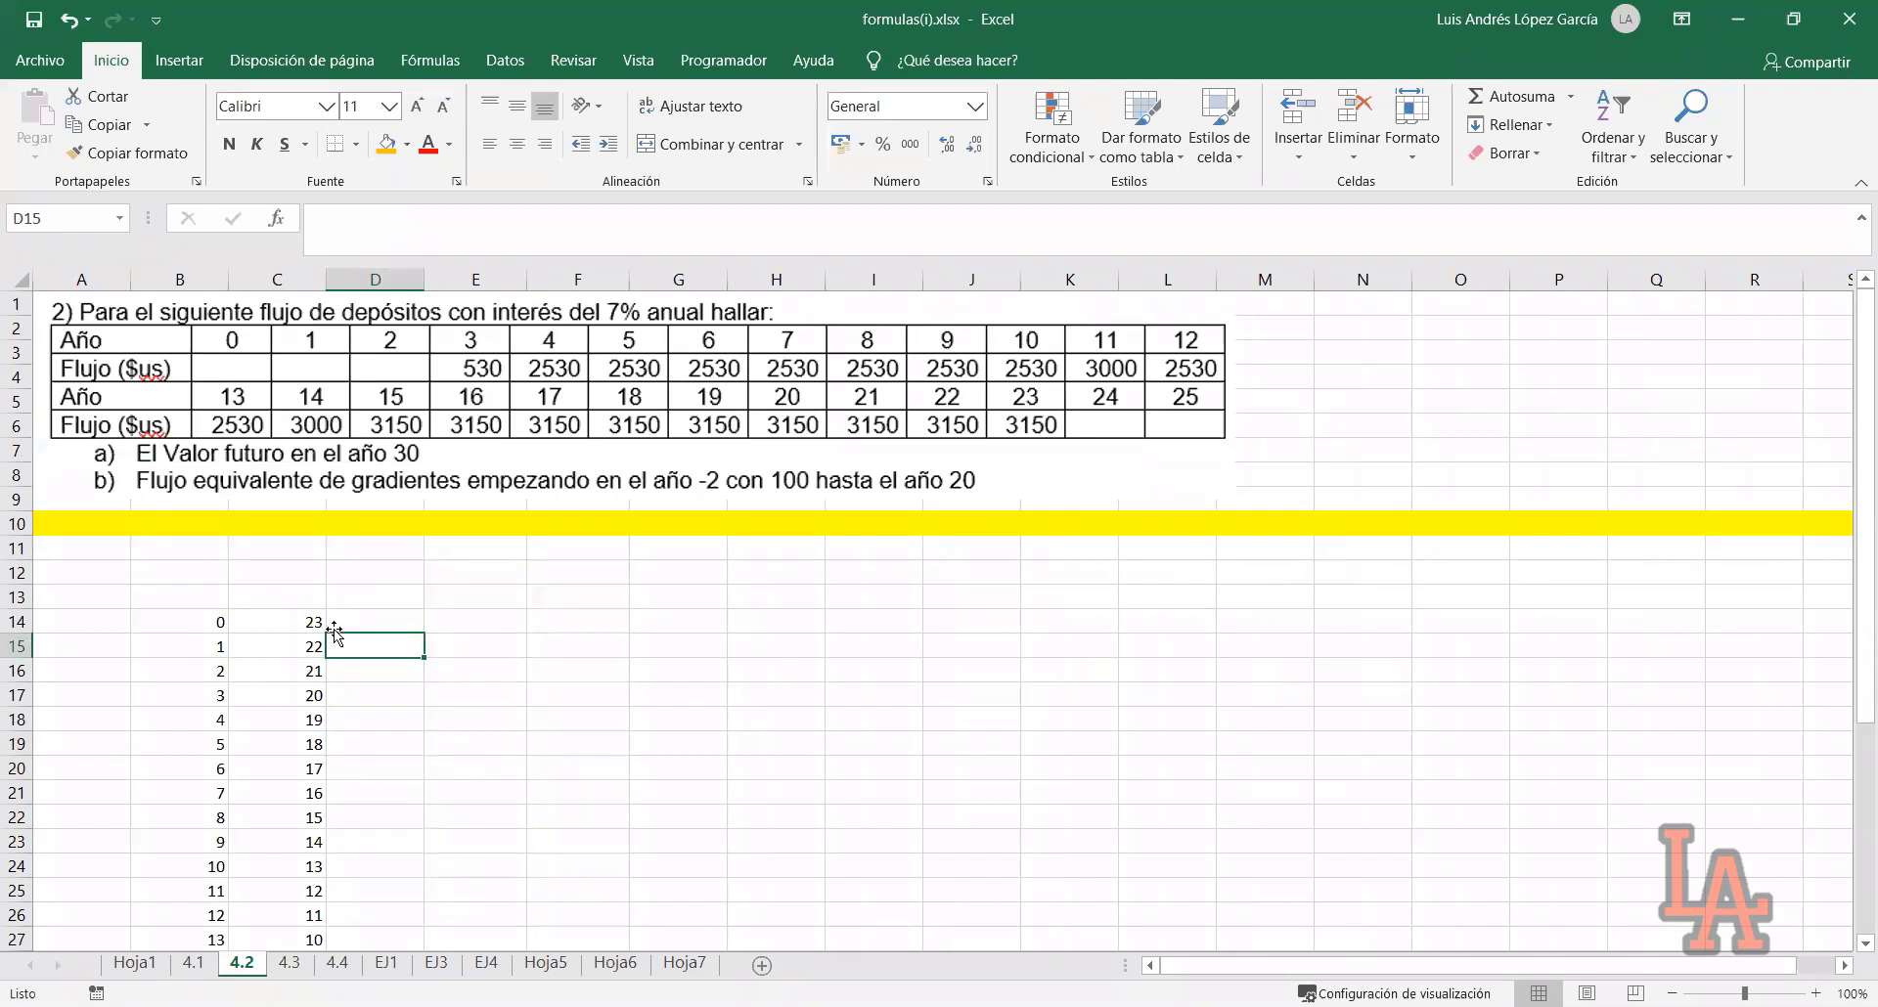
left_click(457, 647)
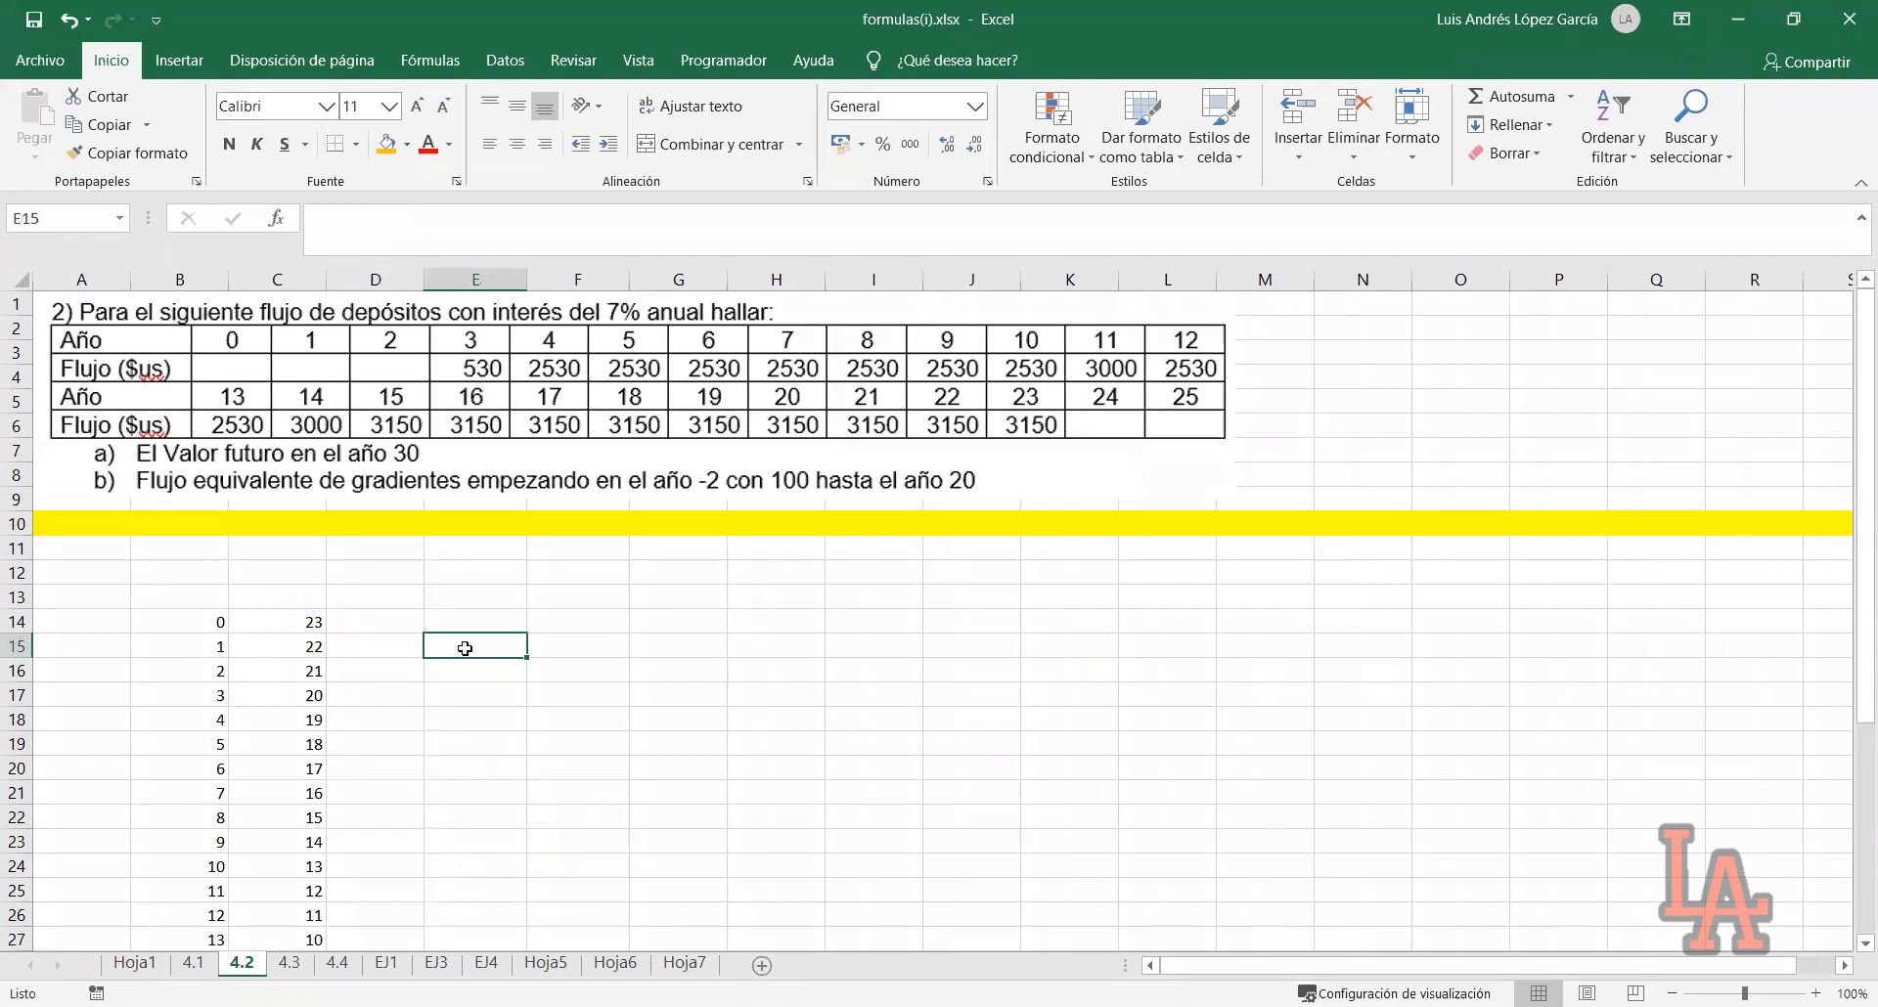
left_click(409, 647)
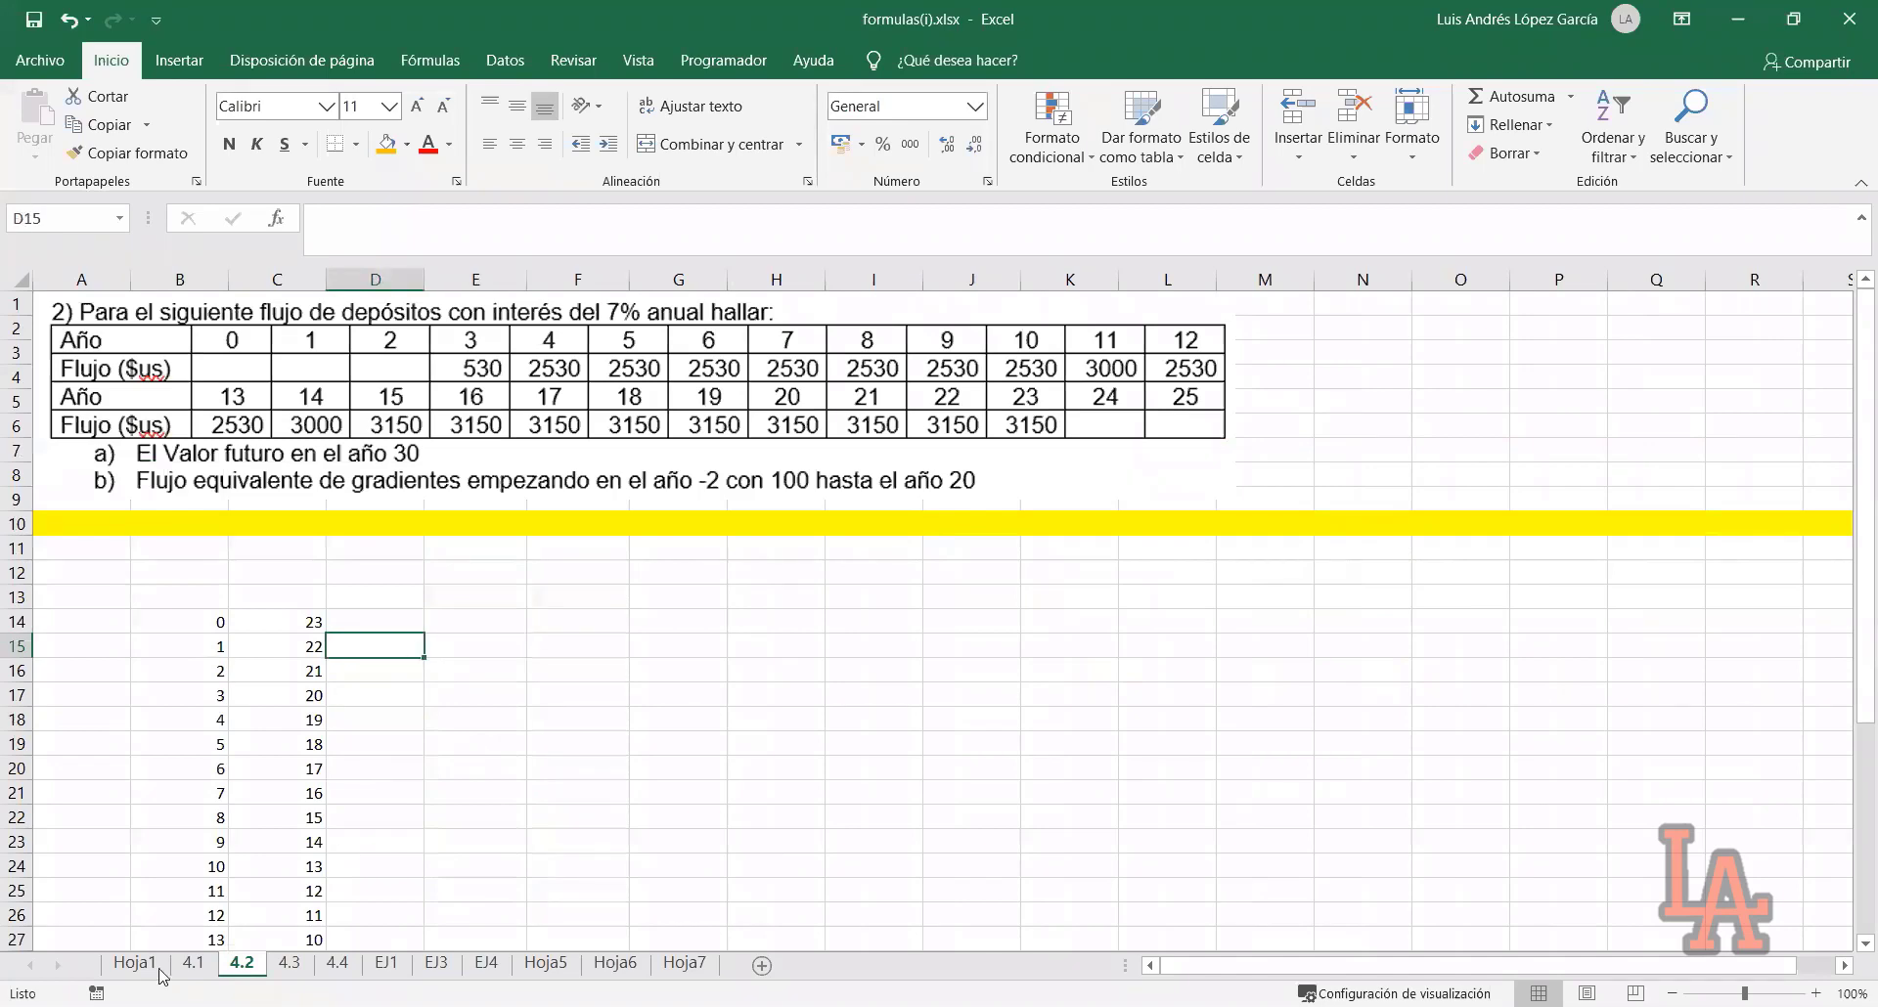
left_click(191, 964)
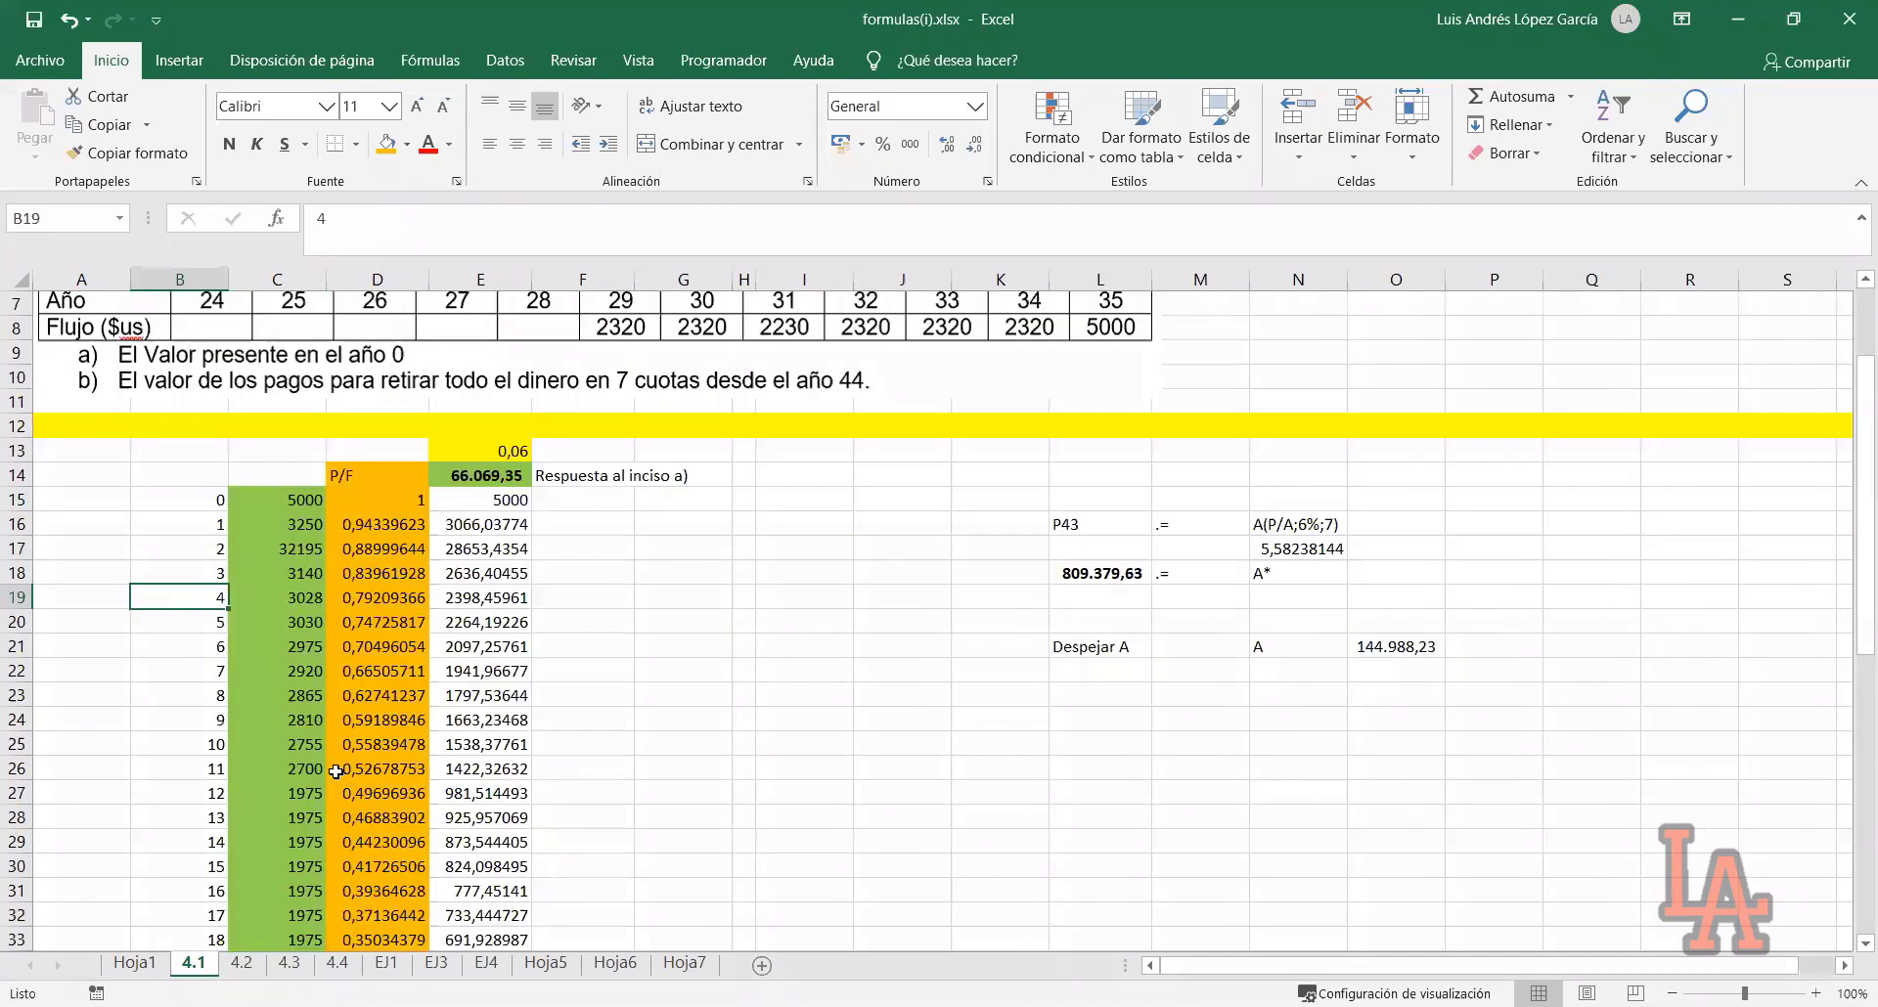
left_click(357, 516)
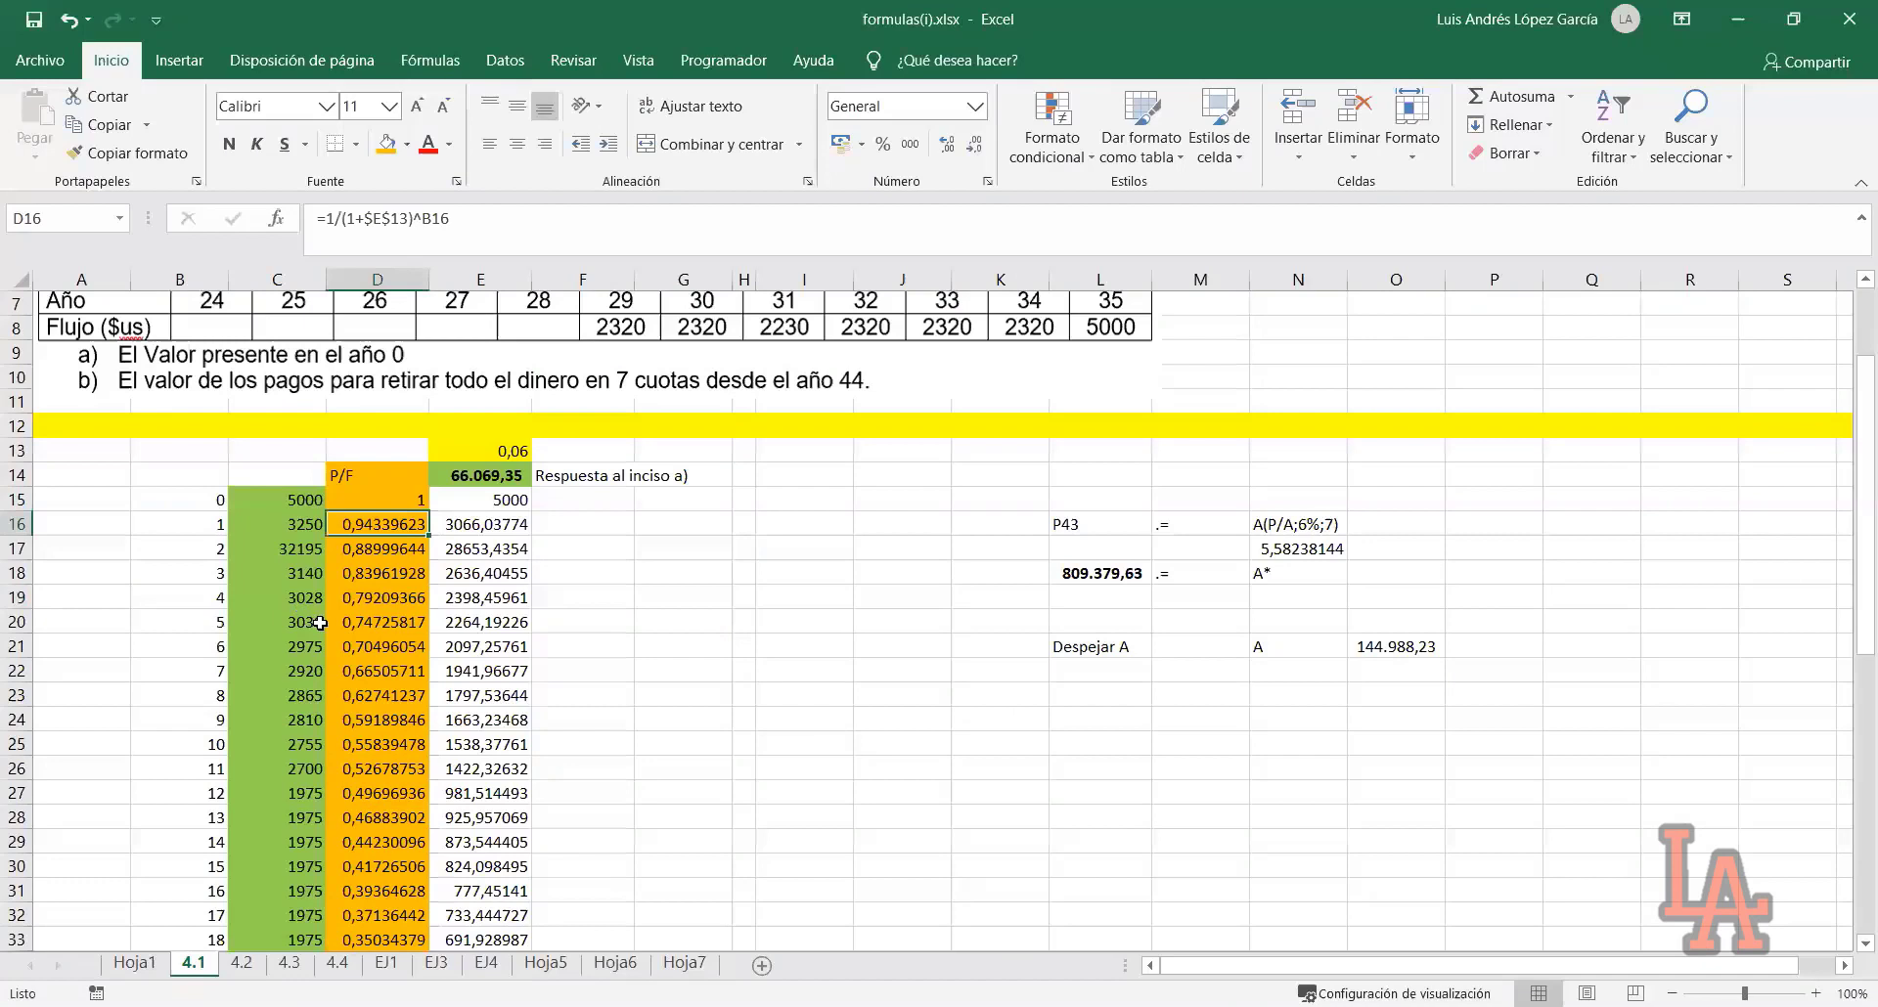
left_click(304, 575)
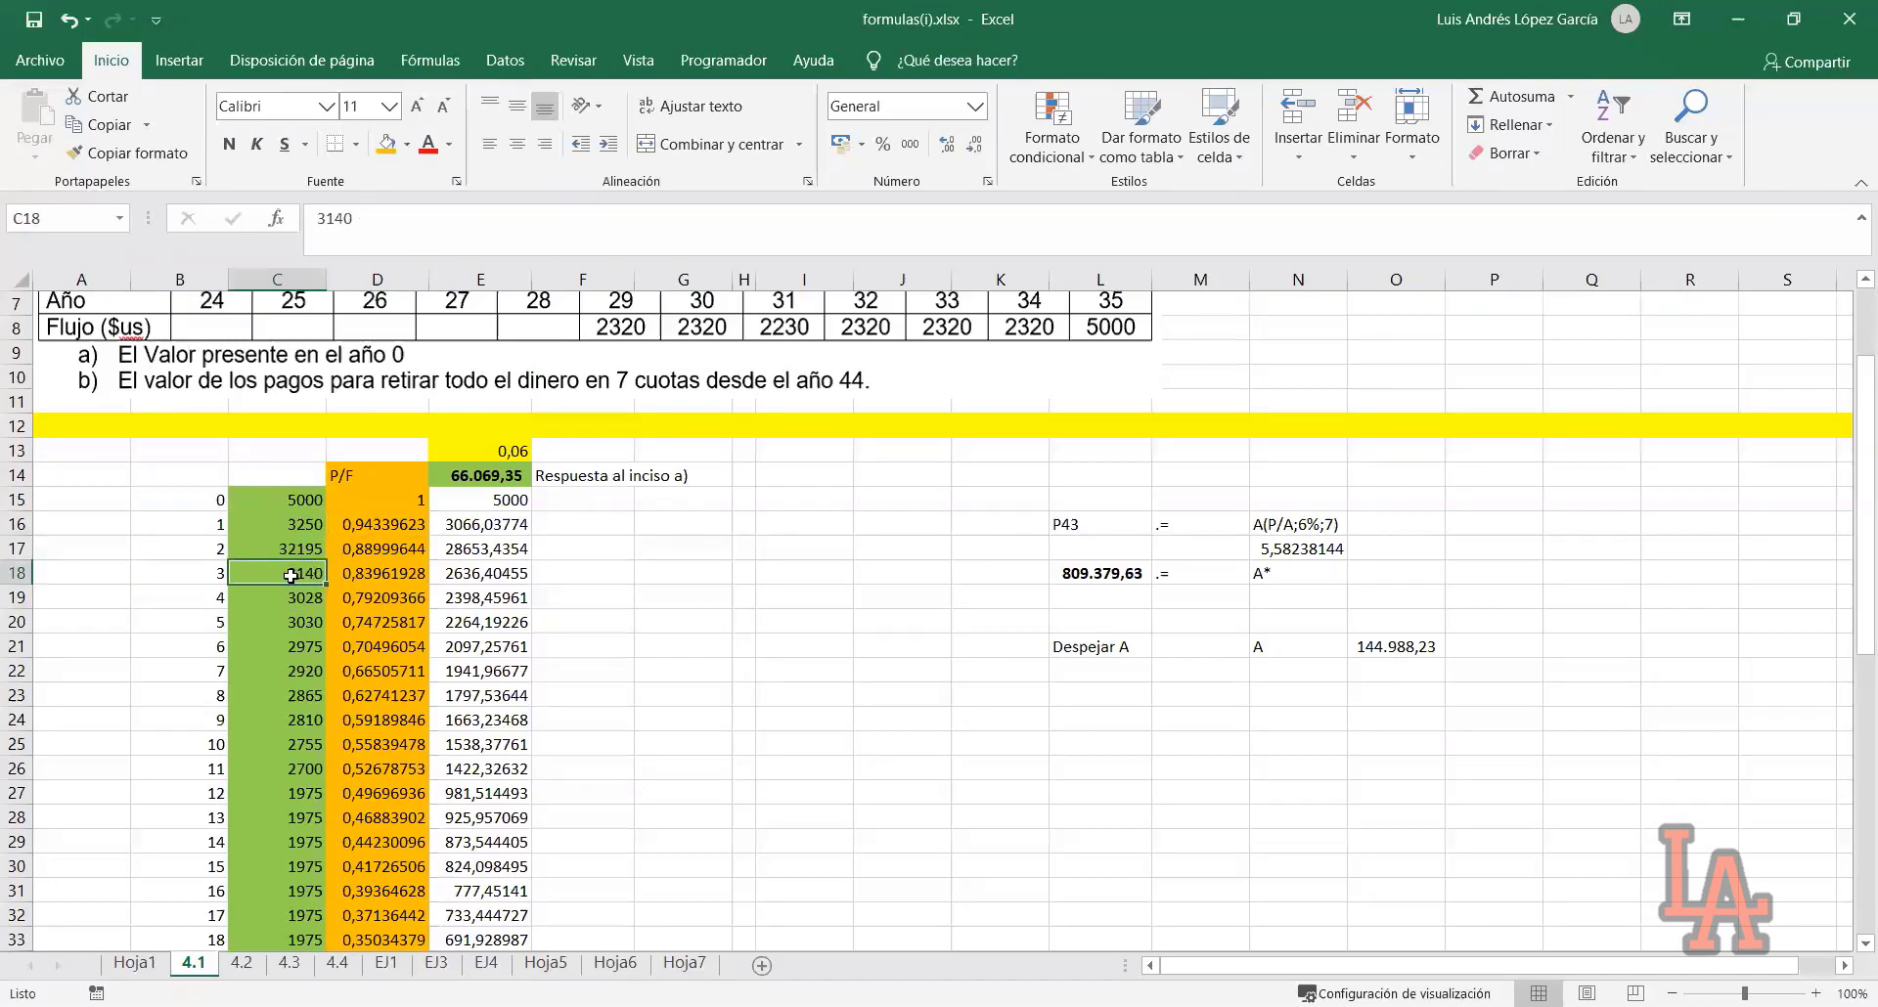
left_click(366, 575)
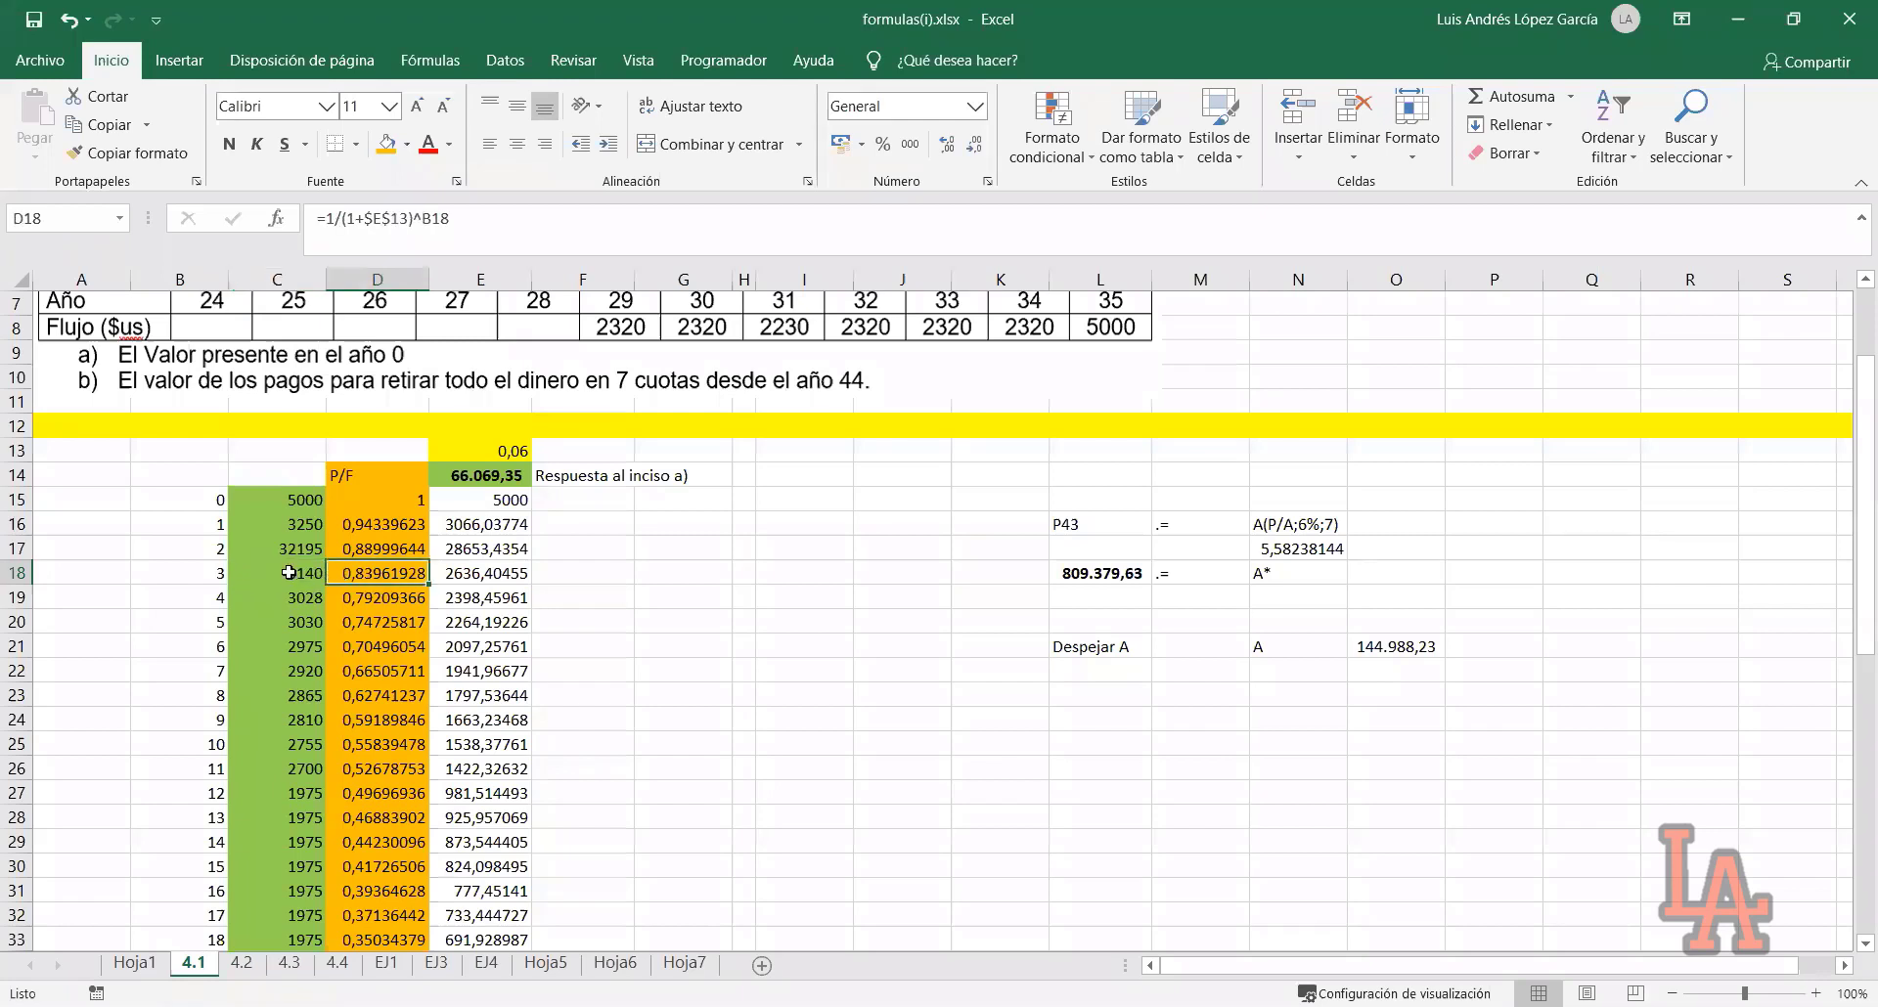
left_click(213, 576)
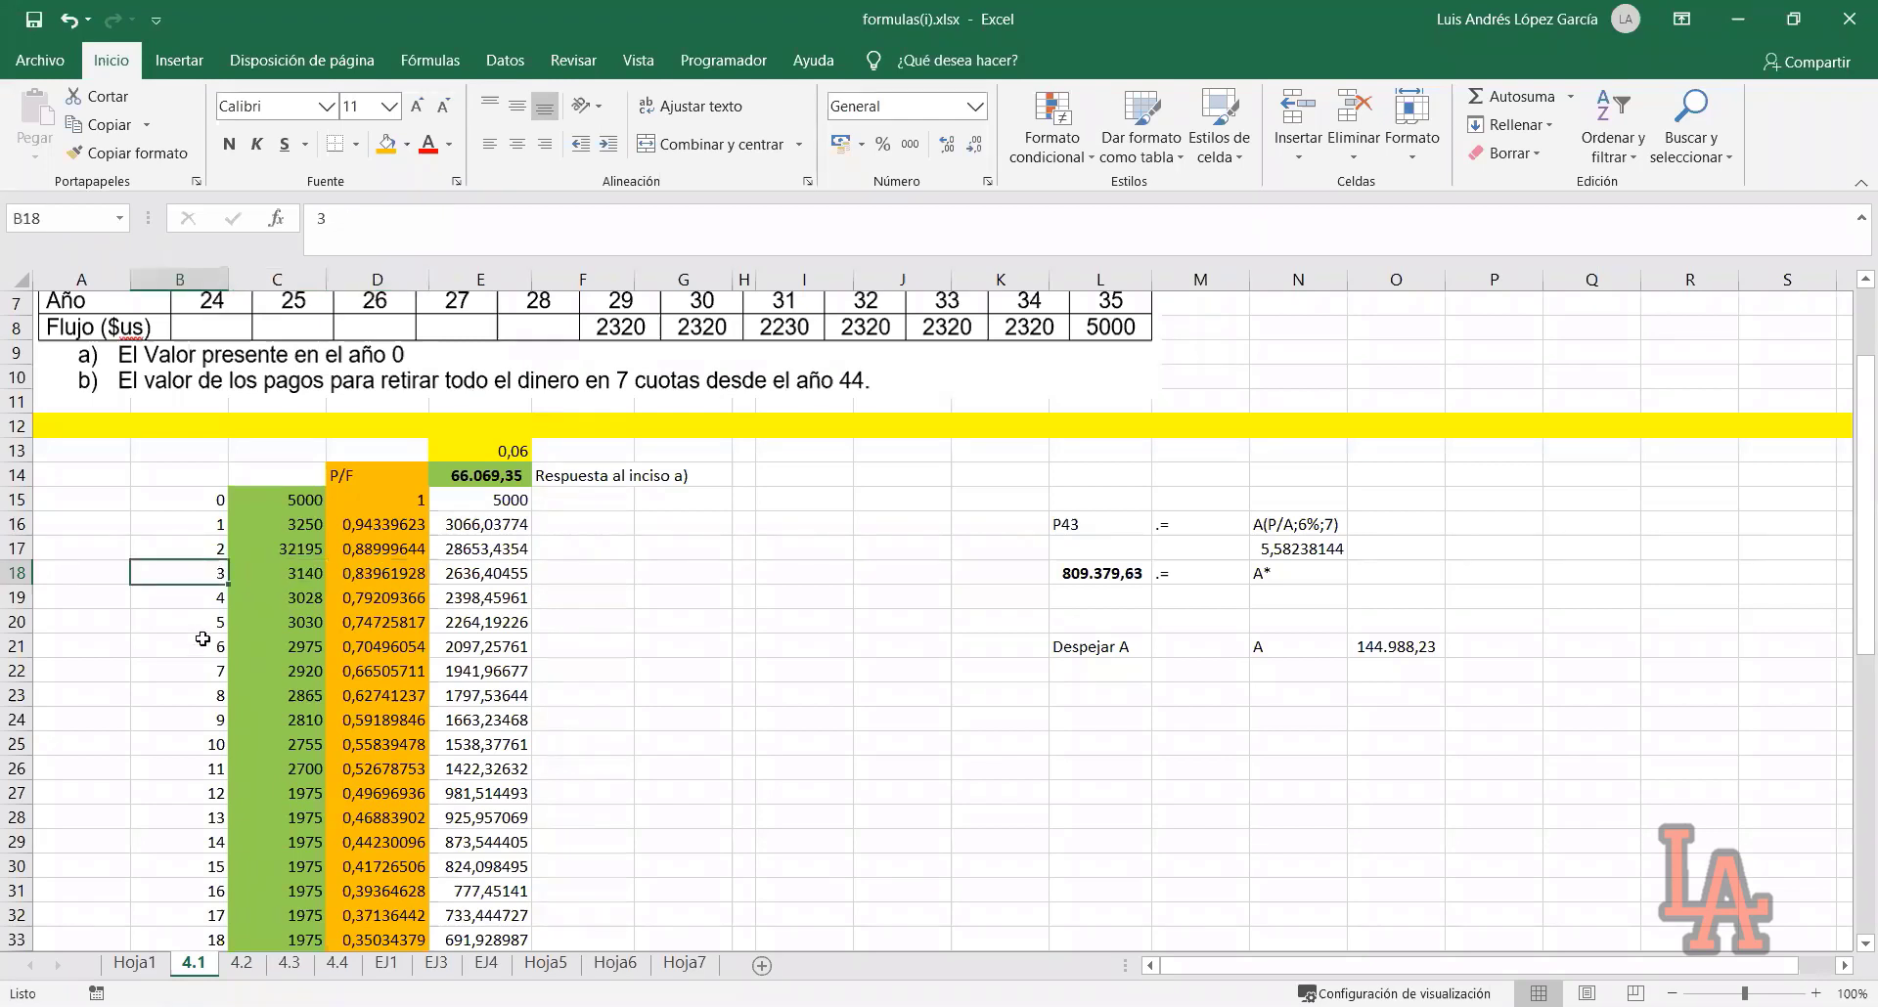
Enter 3140 in D16 on sheet 4.2 as a trial flow beside year 2
left_click(240, 963)
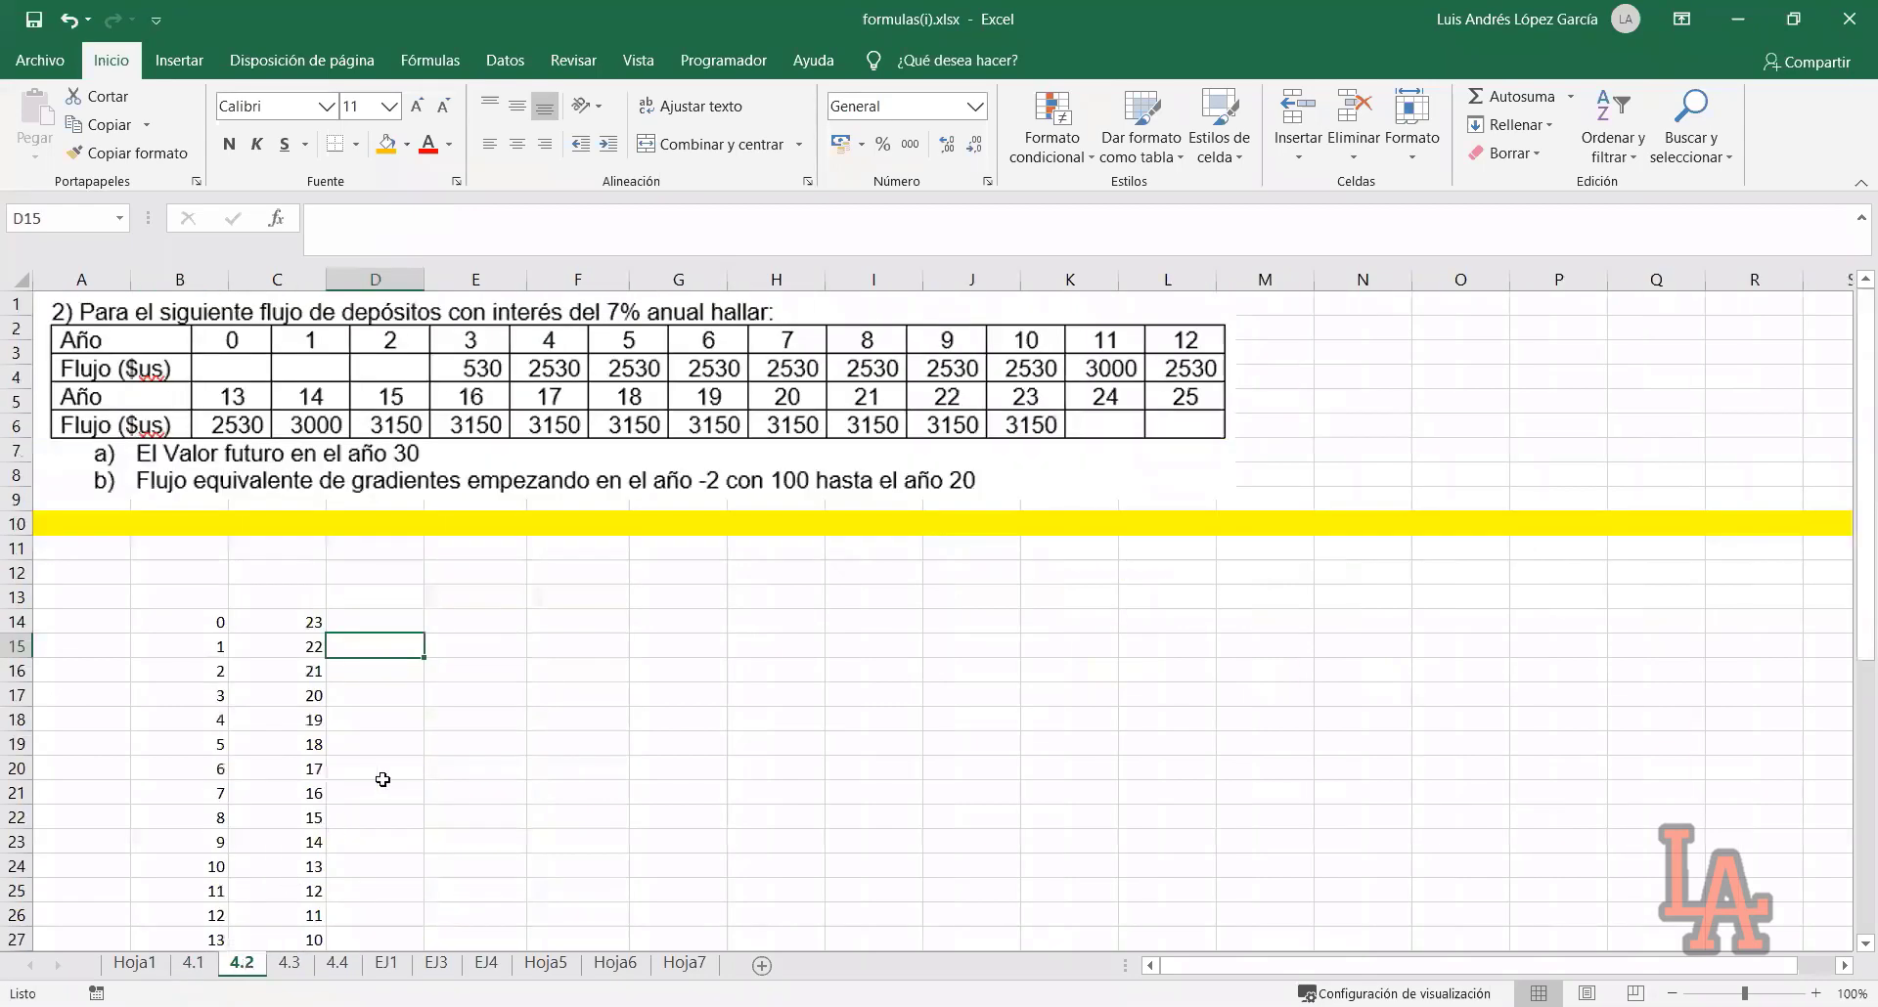
left_click(354, 682)
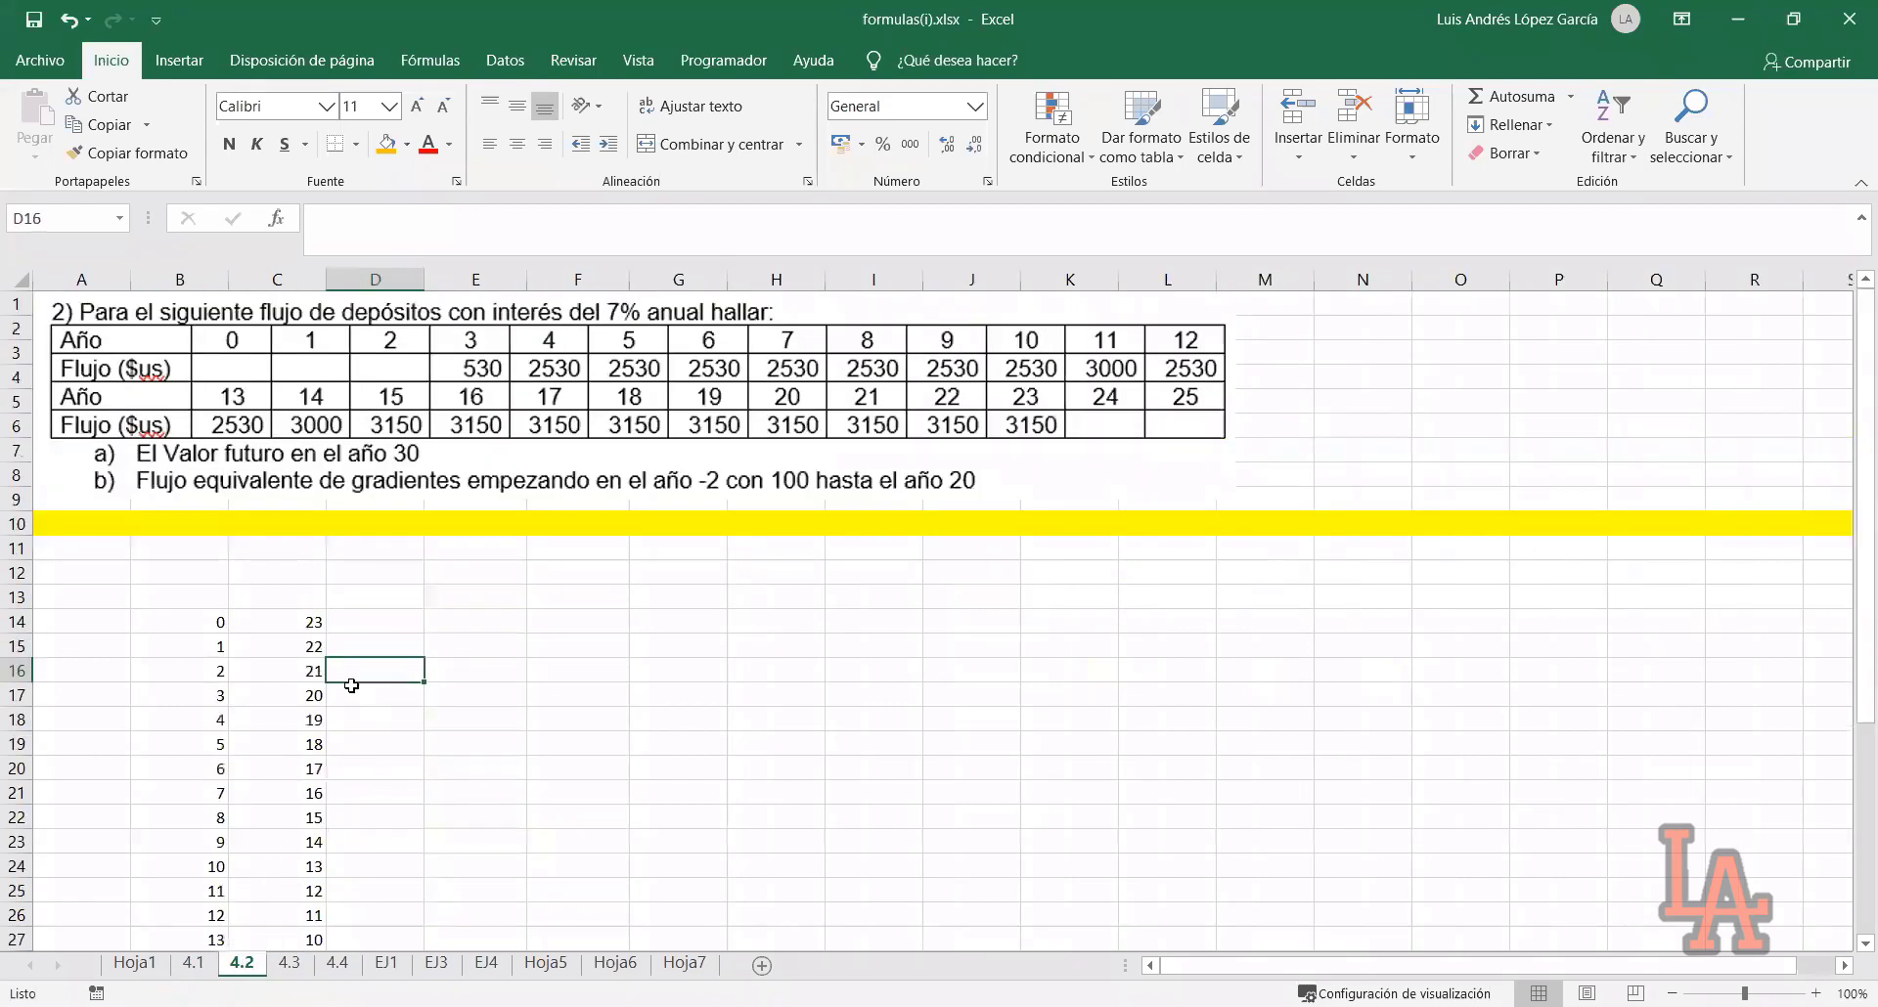
type("3")
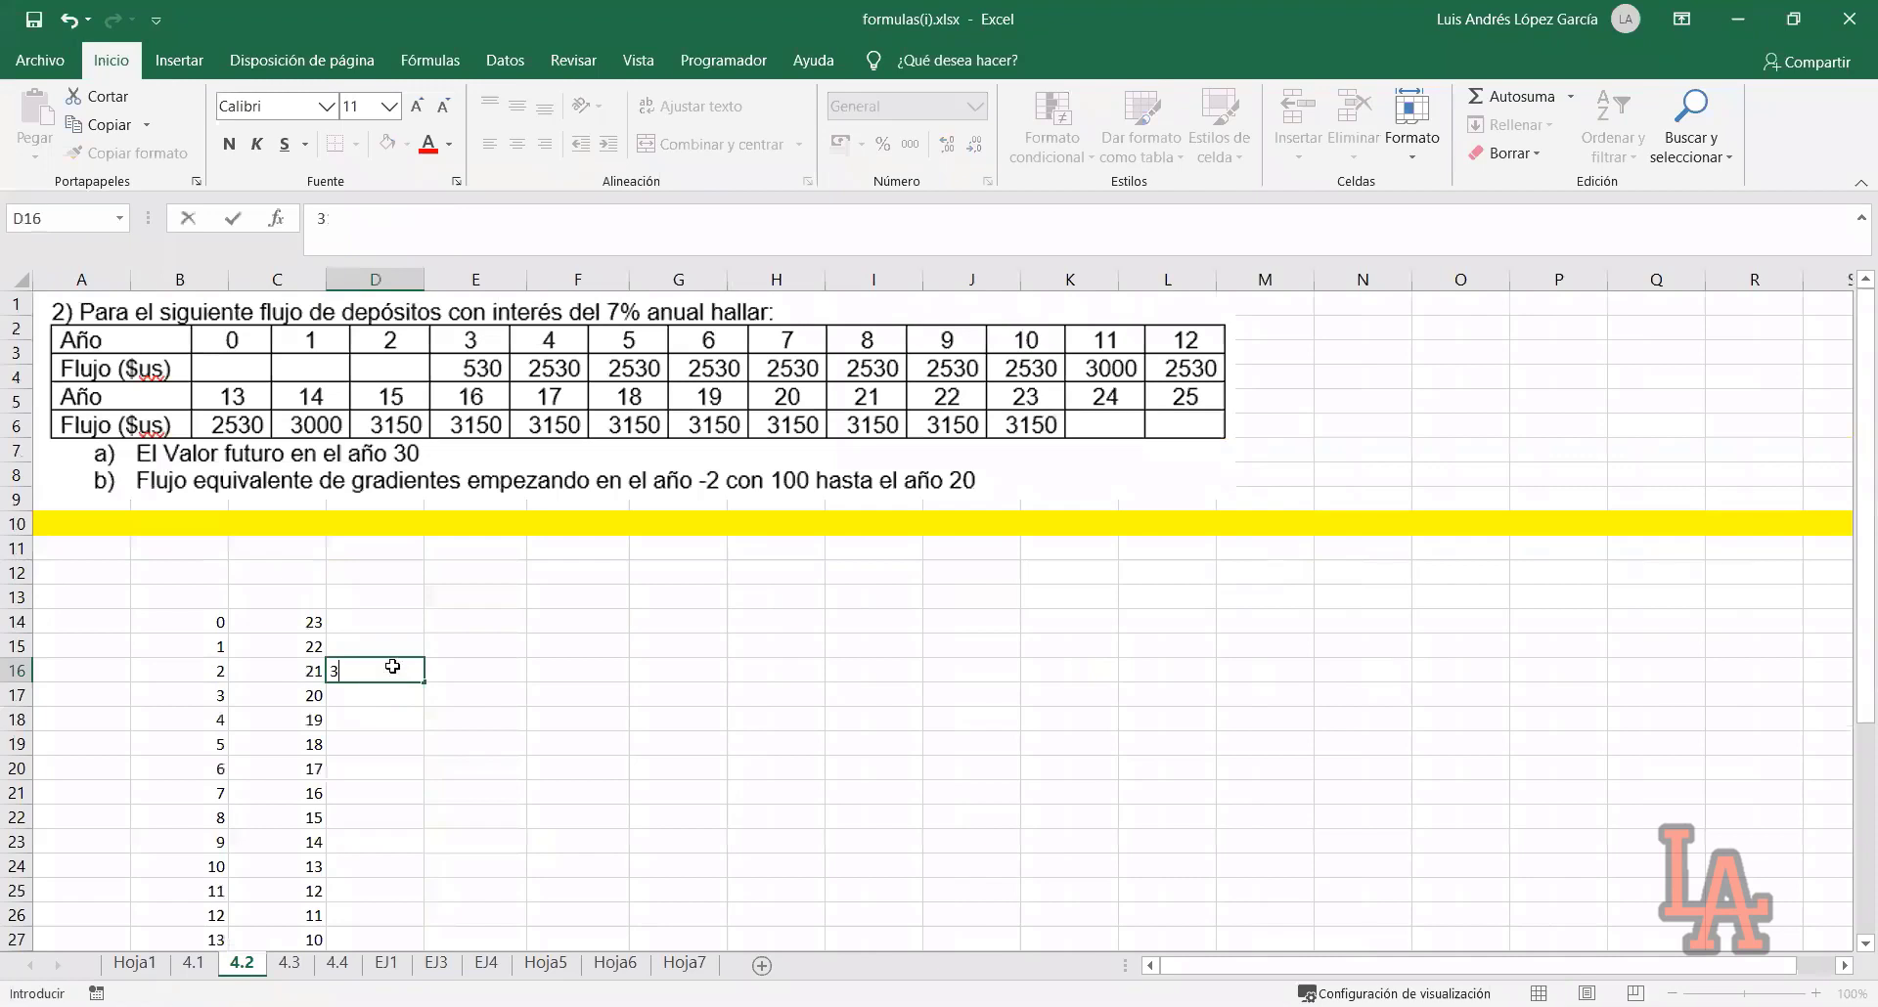
type("140")
key("ctrl+Return")
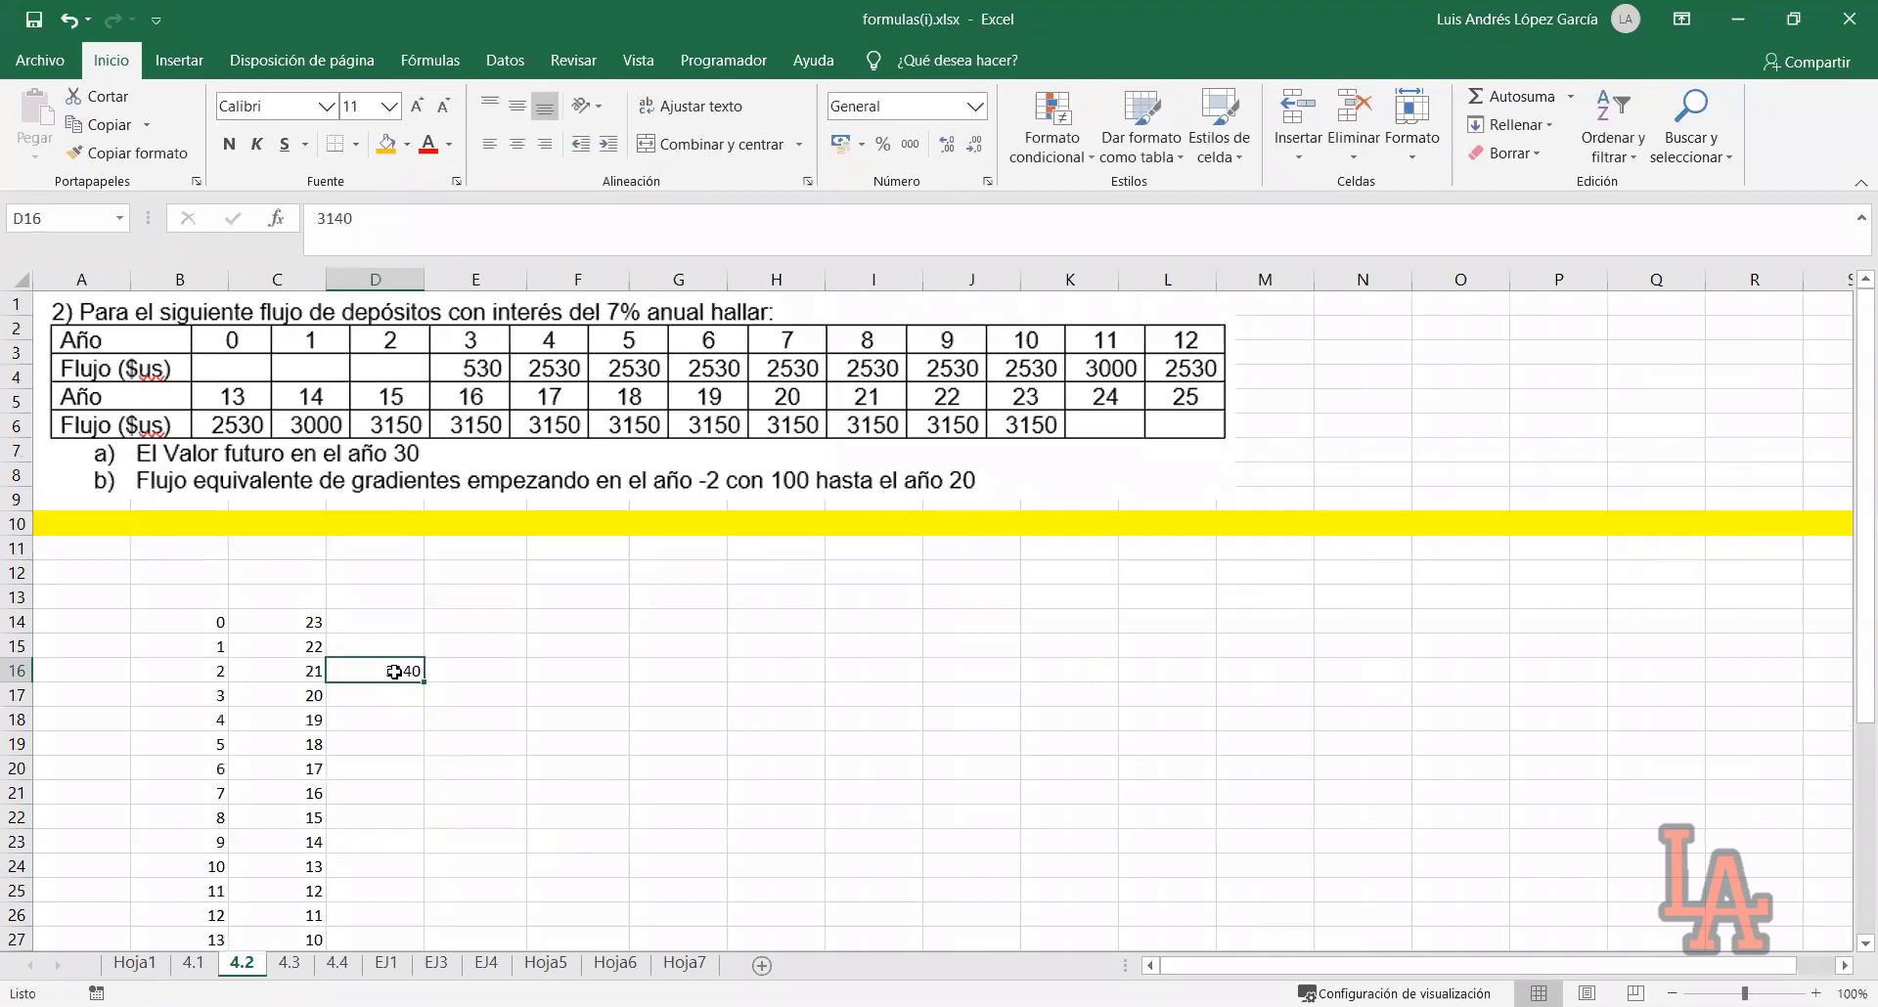
Examine the year and period columns on sheet 4.2 against the deposit table and the question about the future value in year 30
left_click(208, 668)
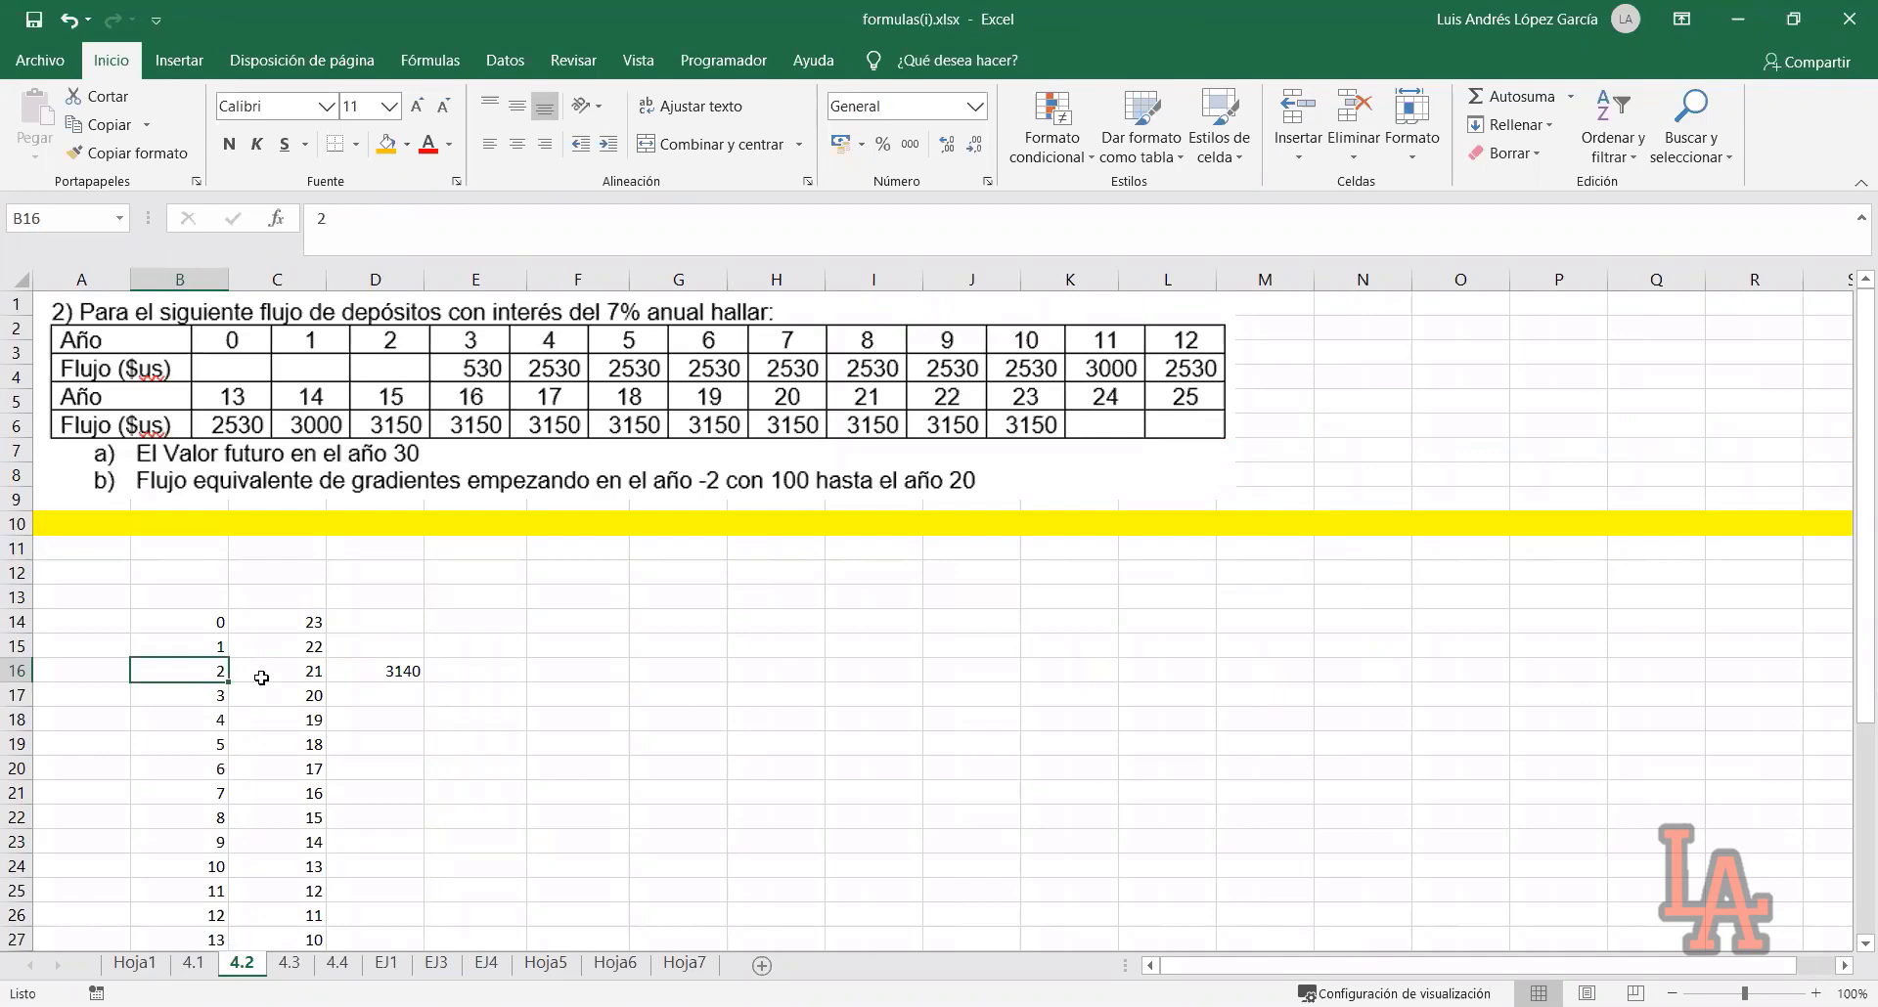
left_click(216, 627)
scroll(226, 679, "down", 2)
scroll(431, 675, "up", 2)
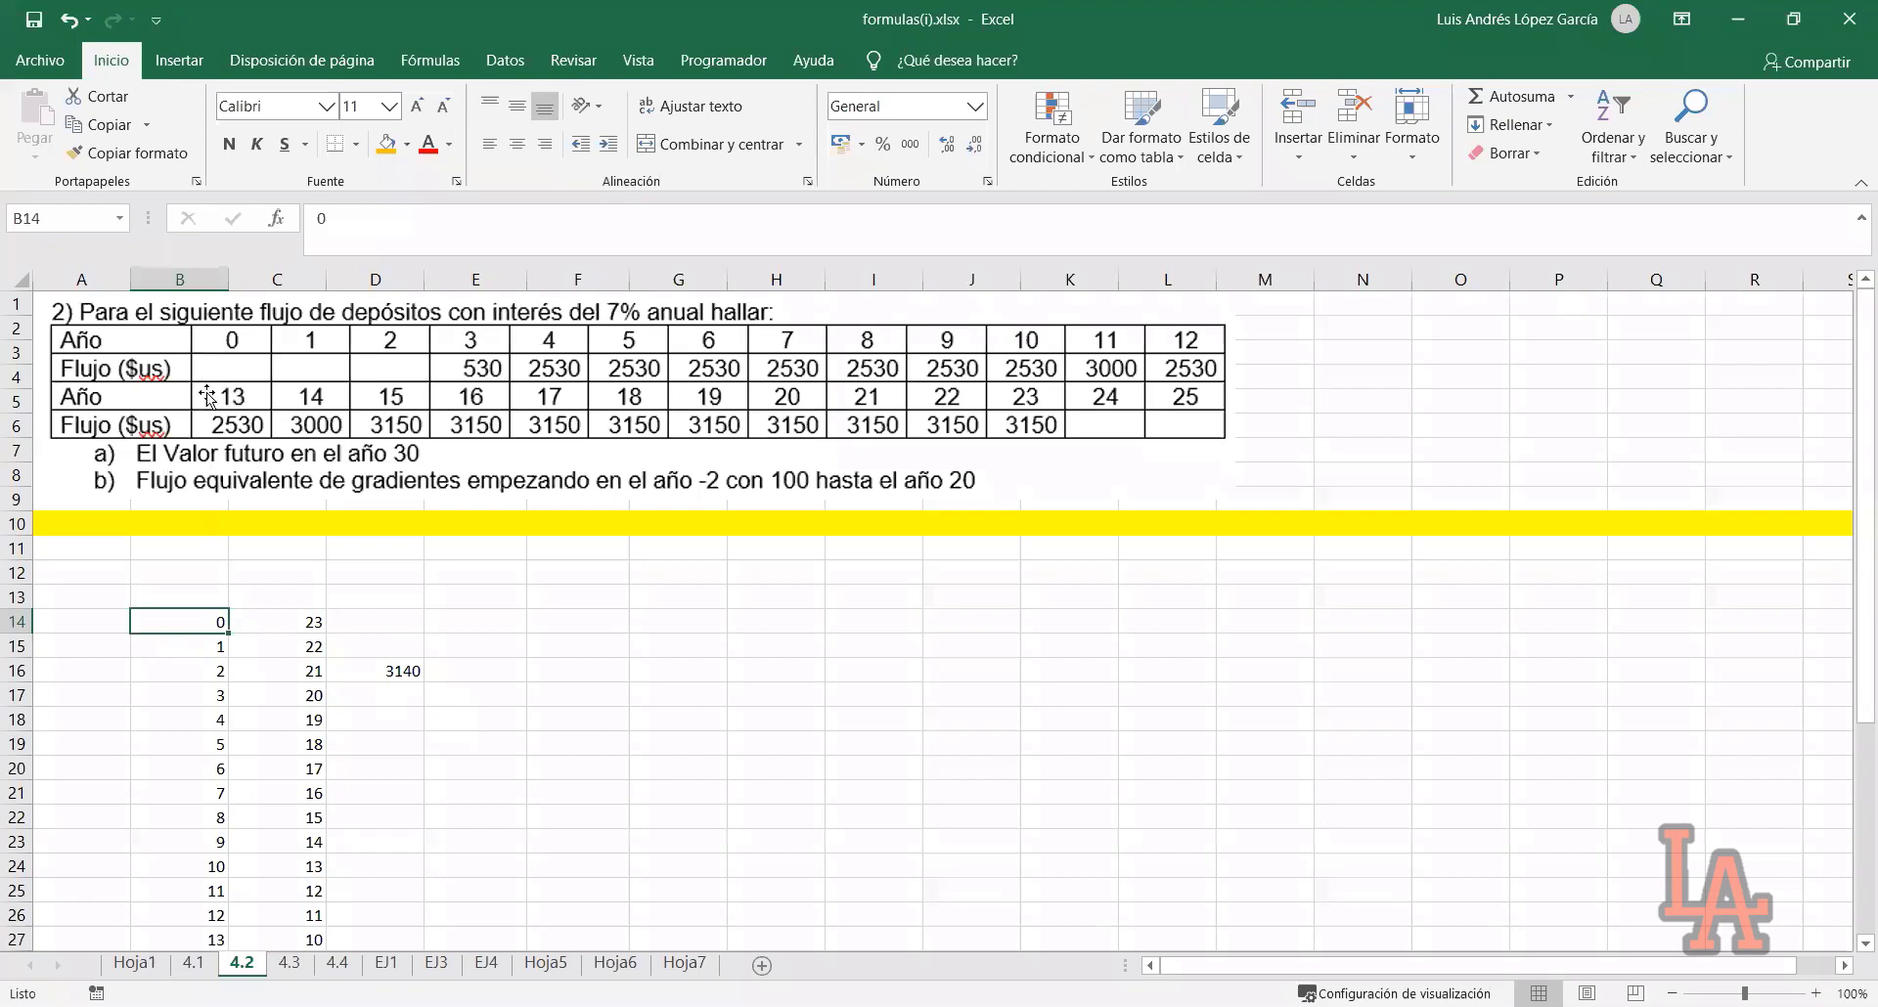
key("Down")
key("Down")
key("Down")
key("Right")
key("Right")
key("Right")
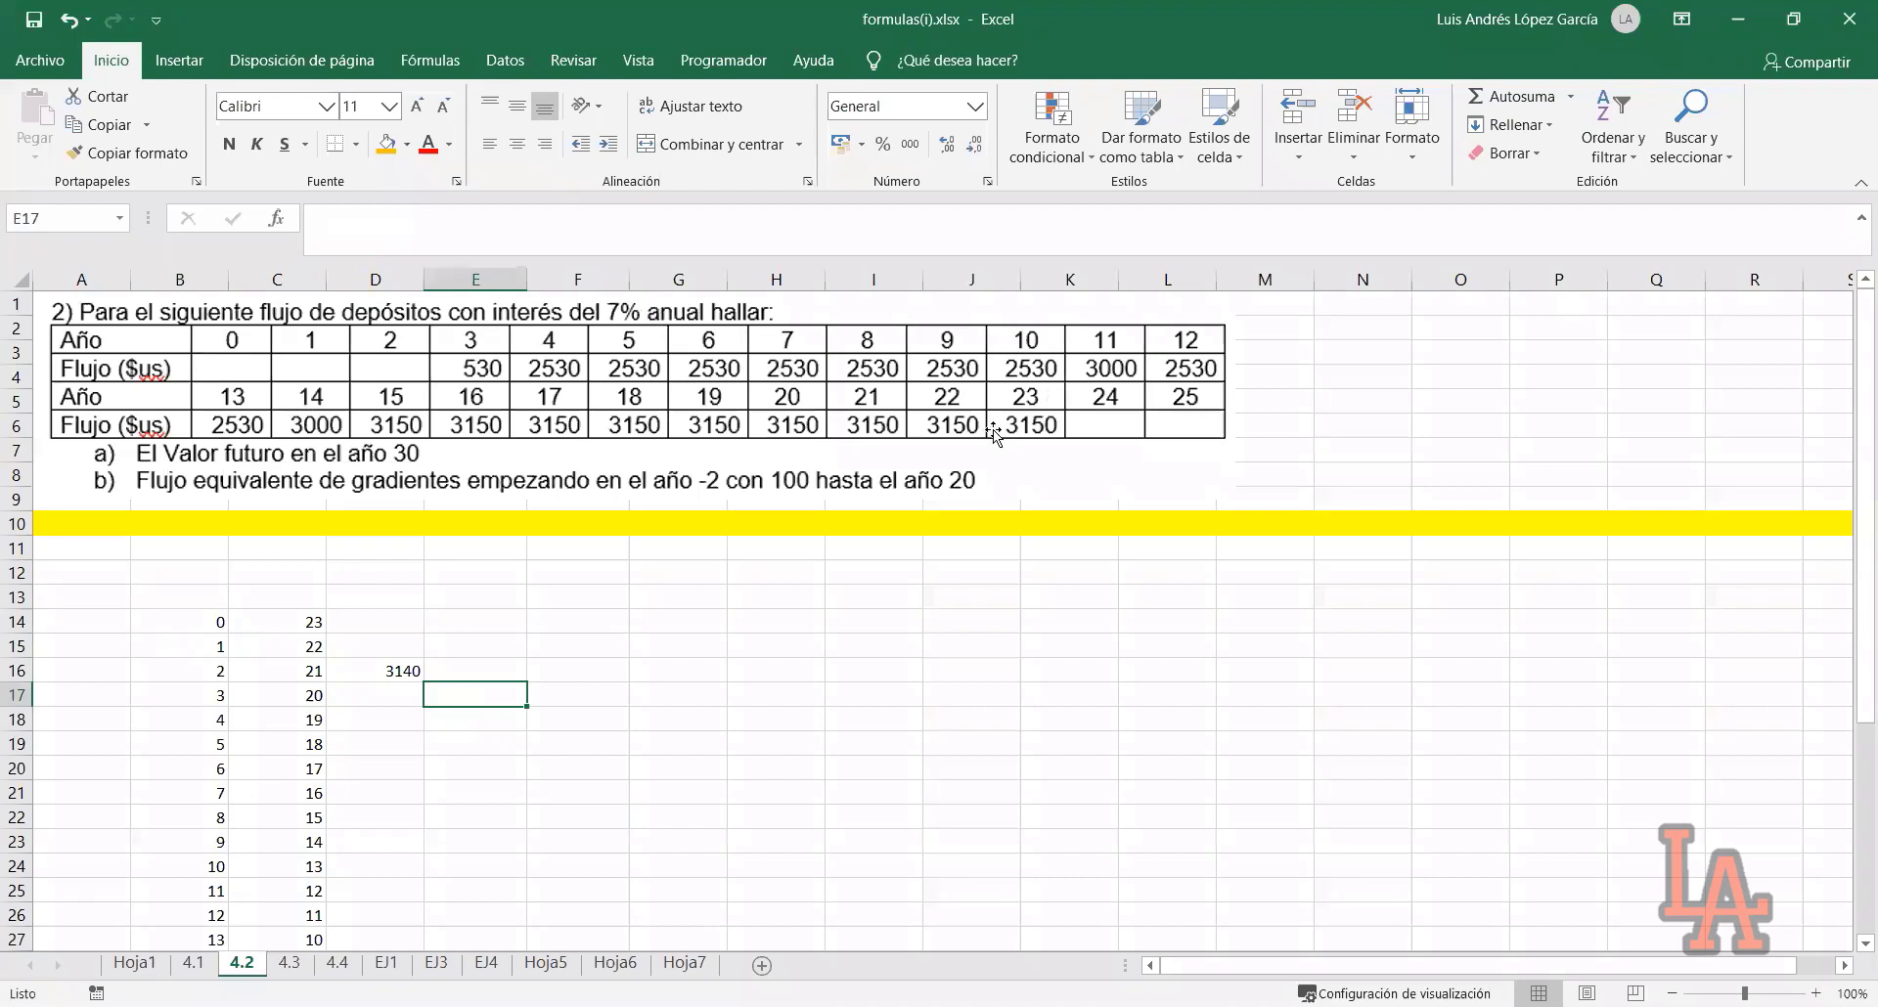
left_click(245, 714)
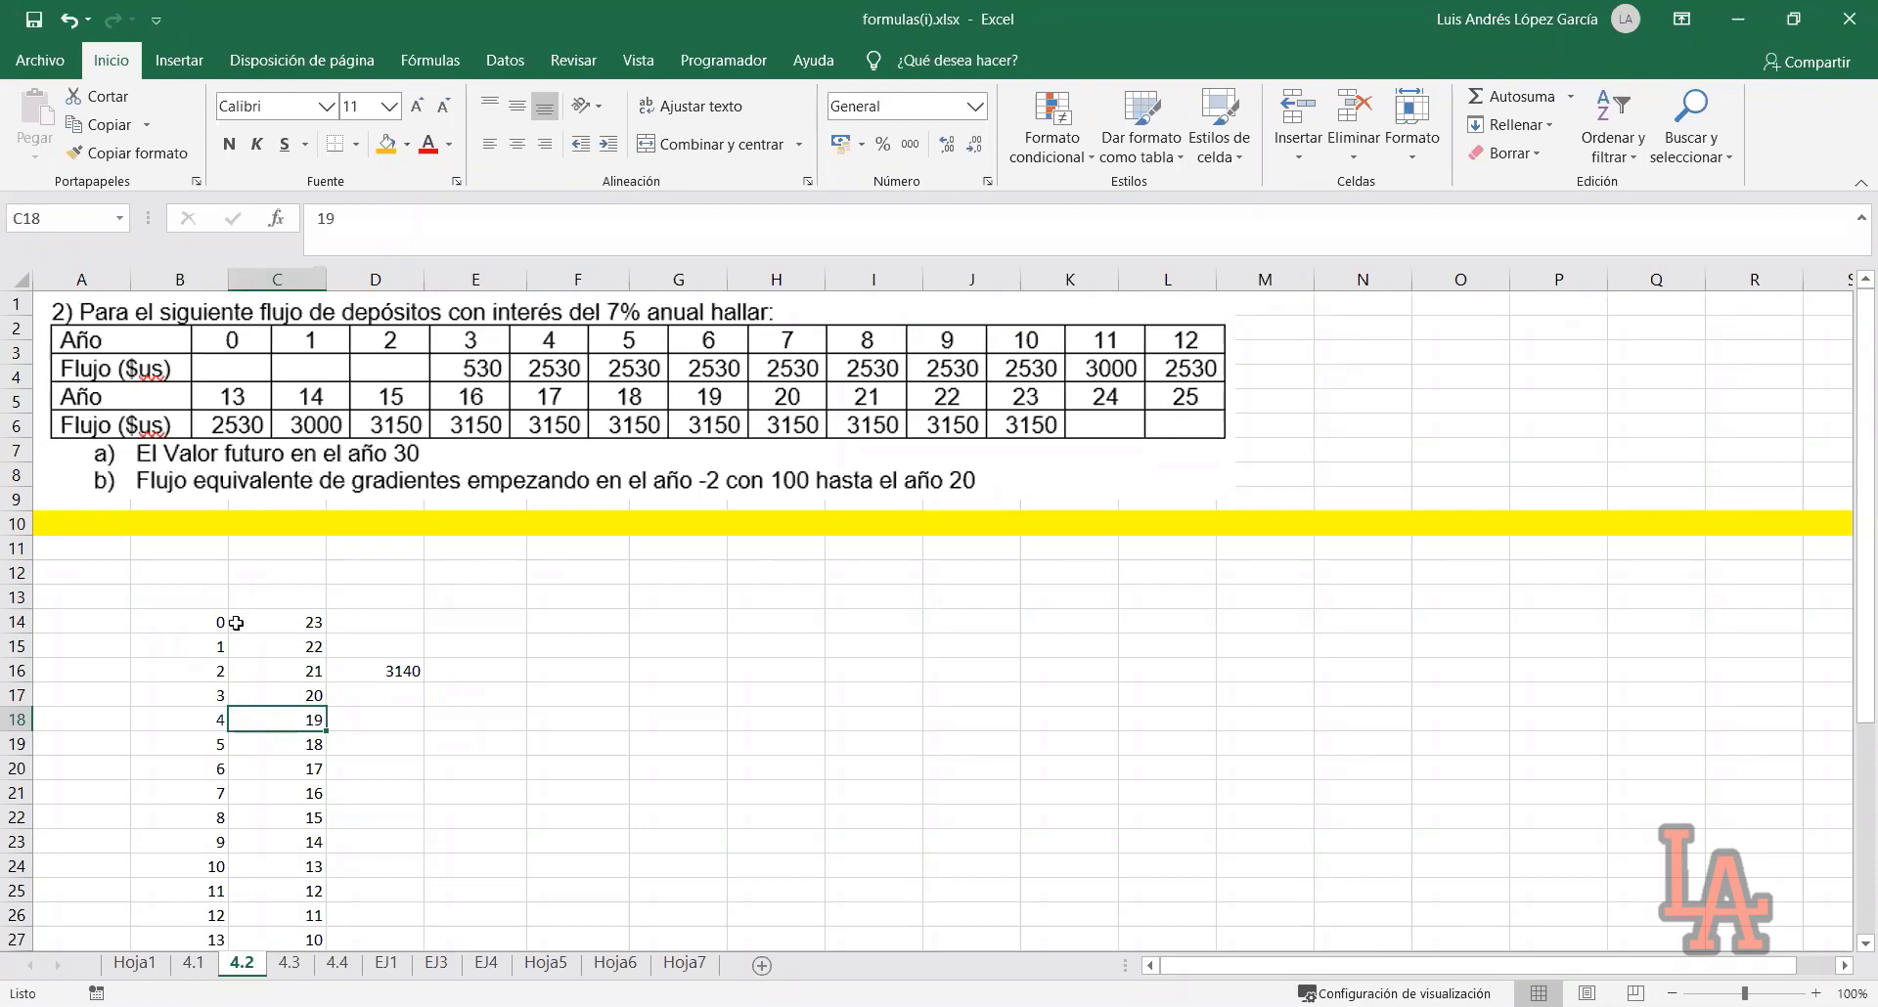
Extend the year series in column B down to B44 so it ends at year 30
scroll(236, 623, "down", 6)
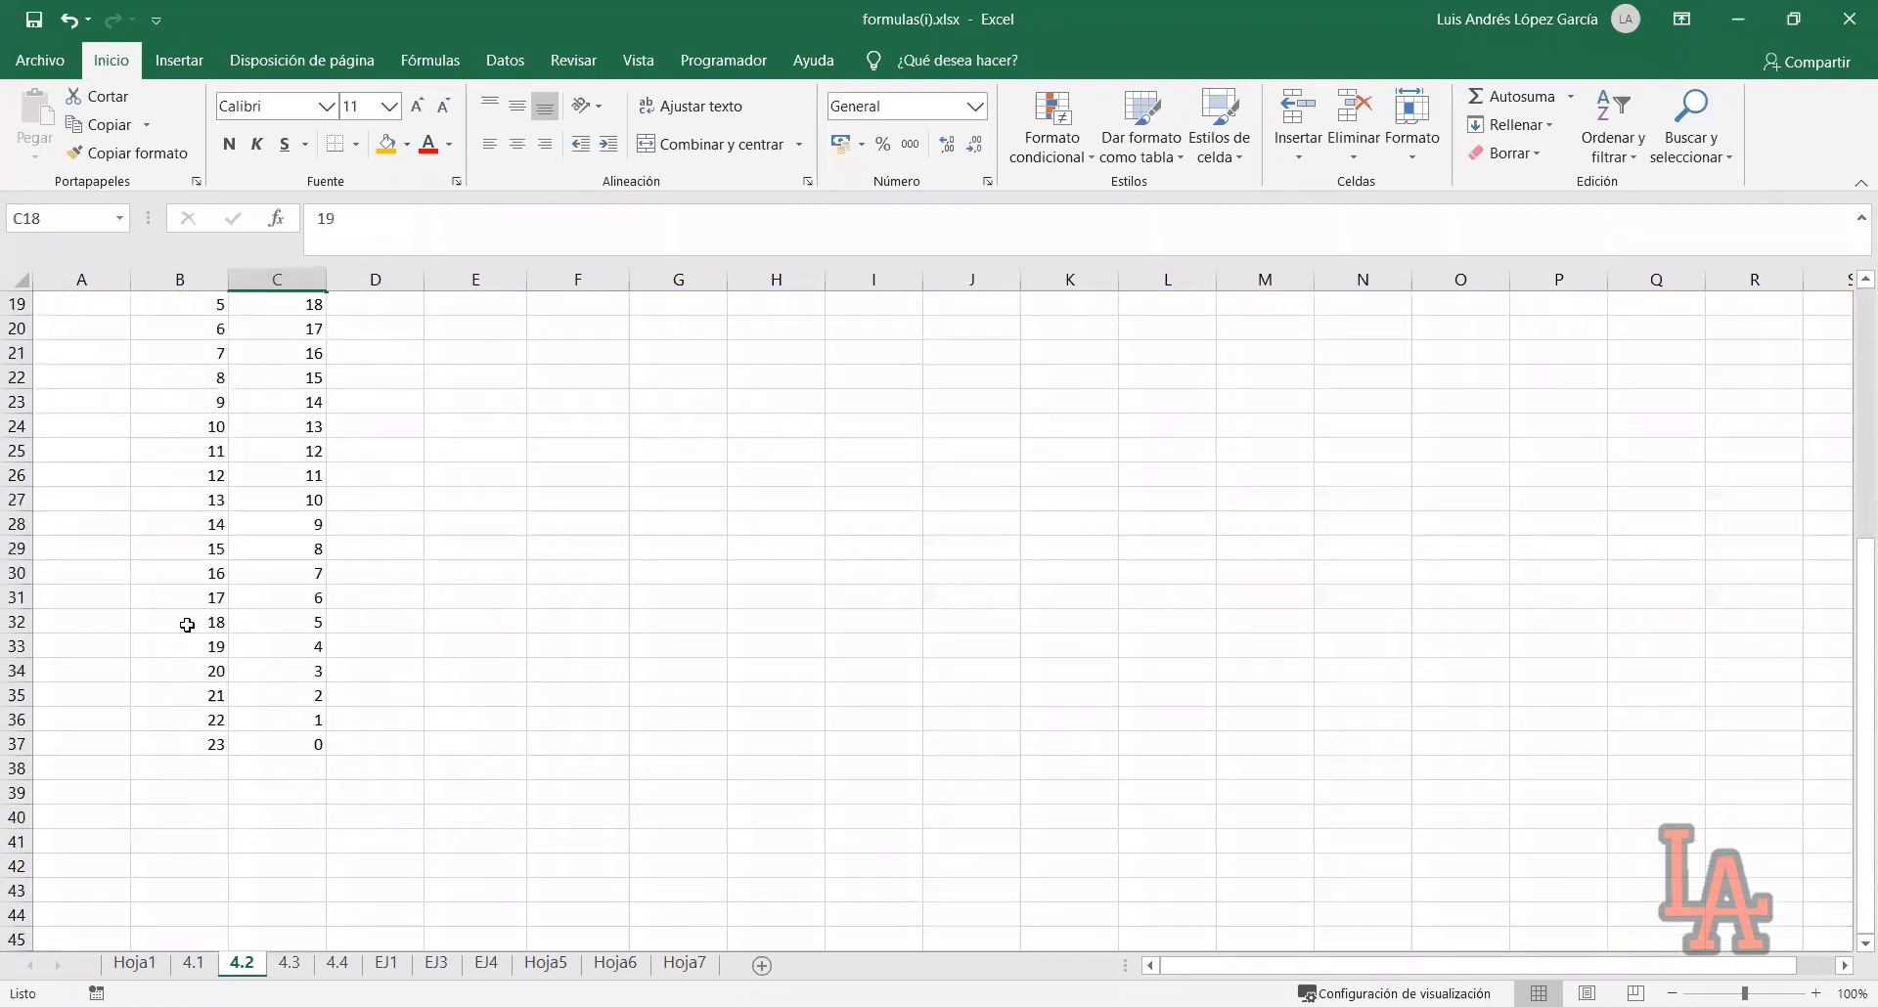
left_click_drag(183, 338, 229, 758)
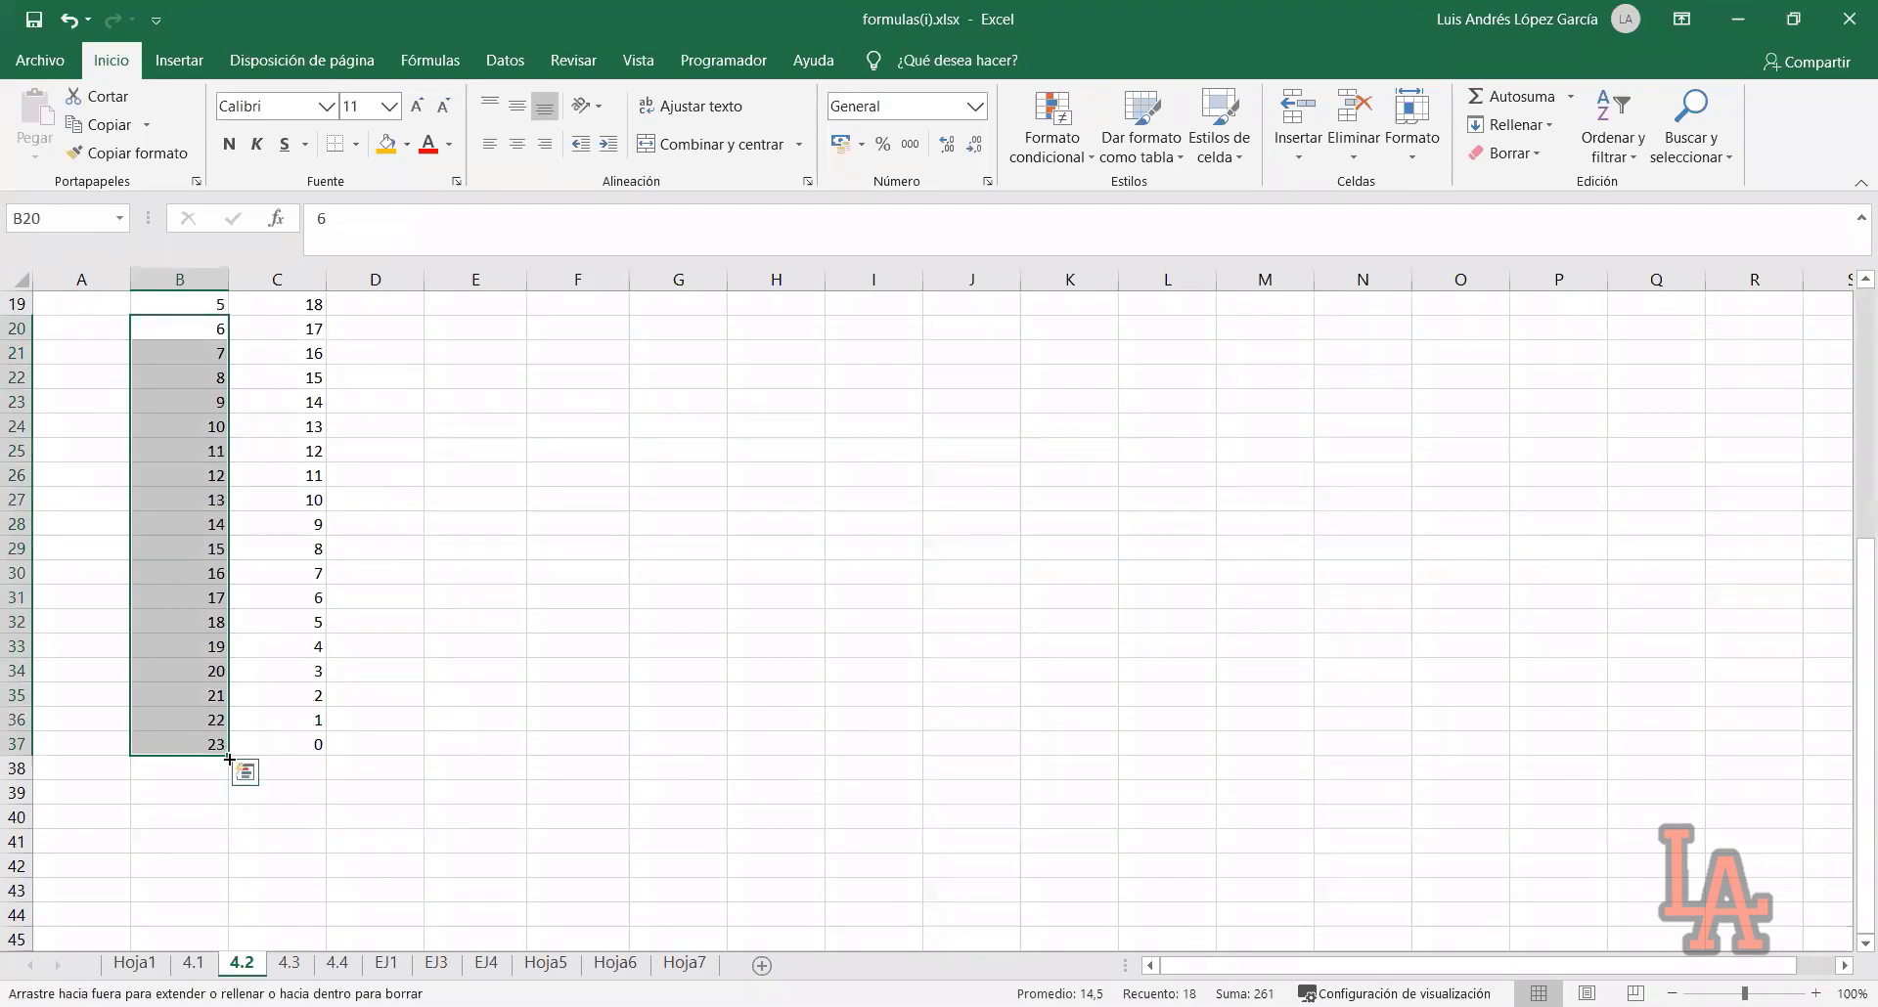
left_click_drag(348, 888, 347, 890)
left_click(389, 860)
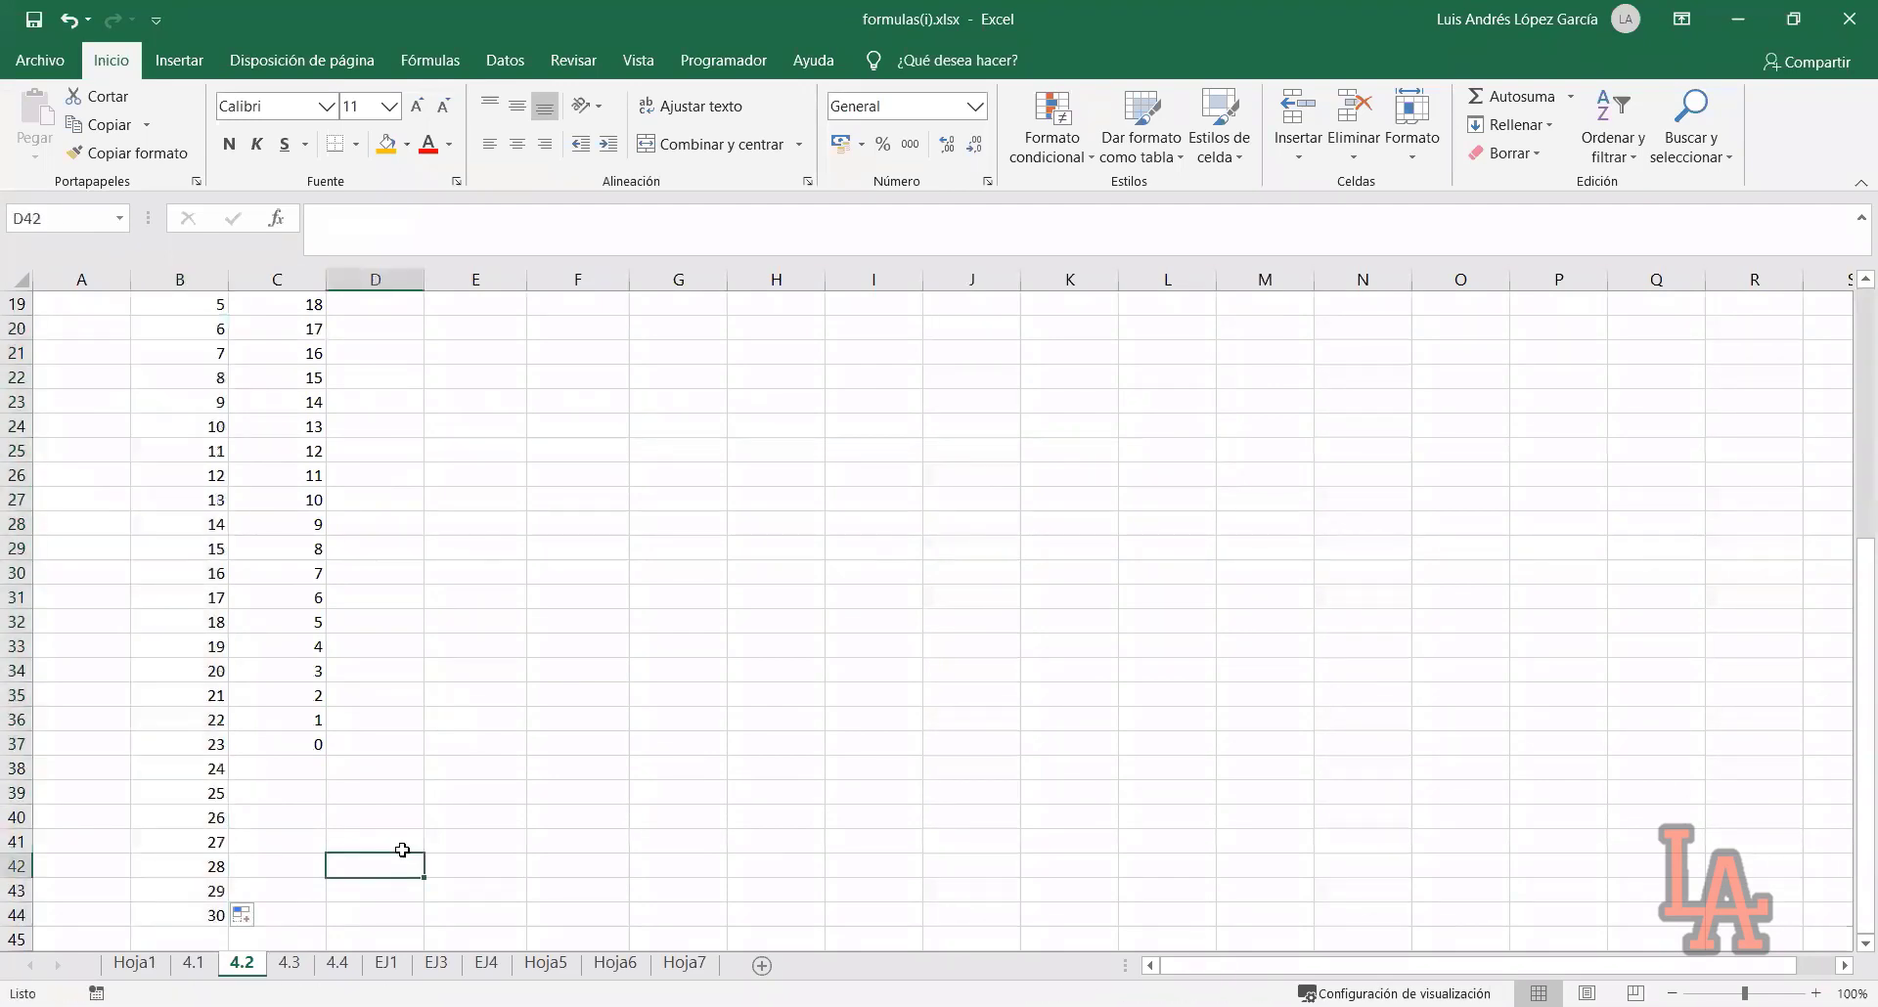
Replace the series in C14:C44 with a descending one from 30 to 0, starting with 30 and 29
scroll(391, 855, "up", 6)
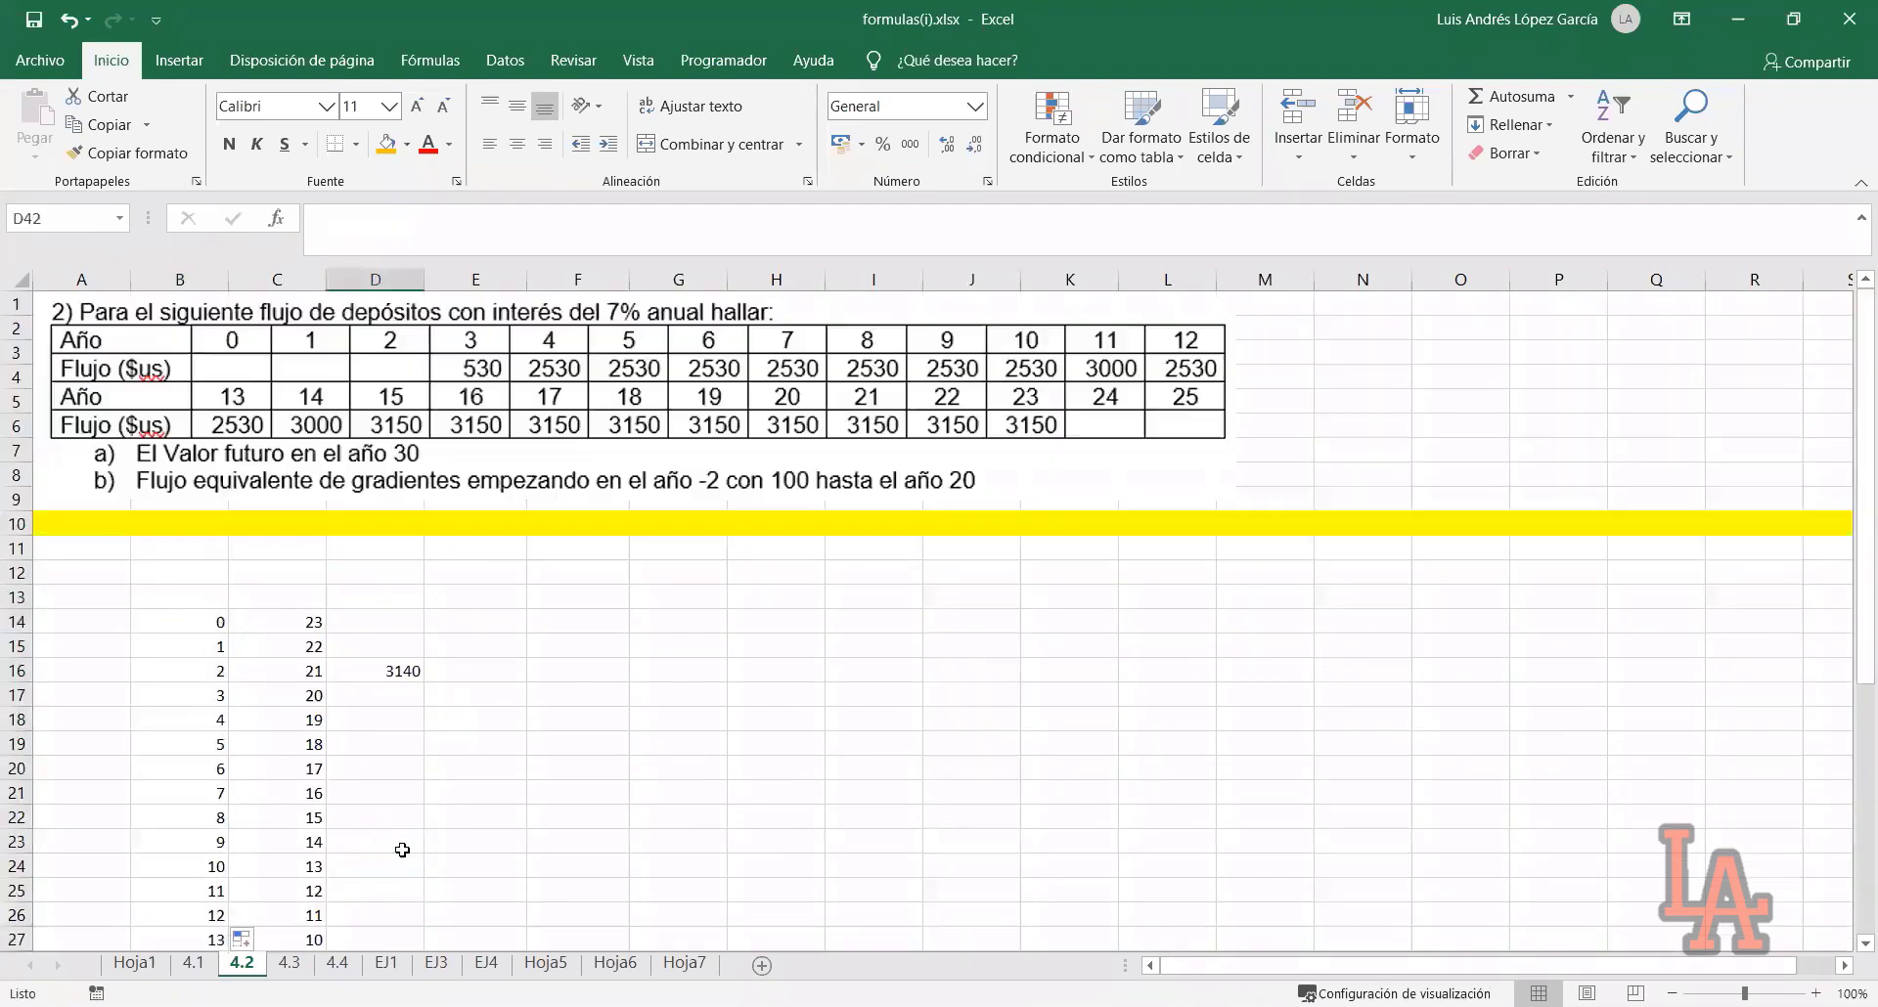
left_click(296, 616)
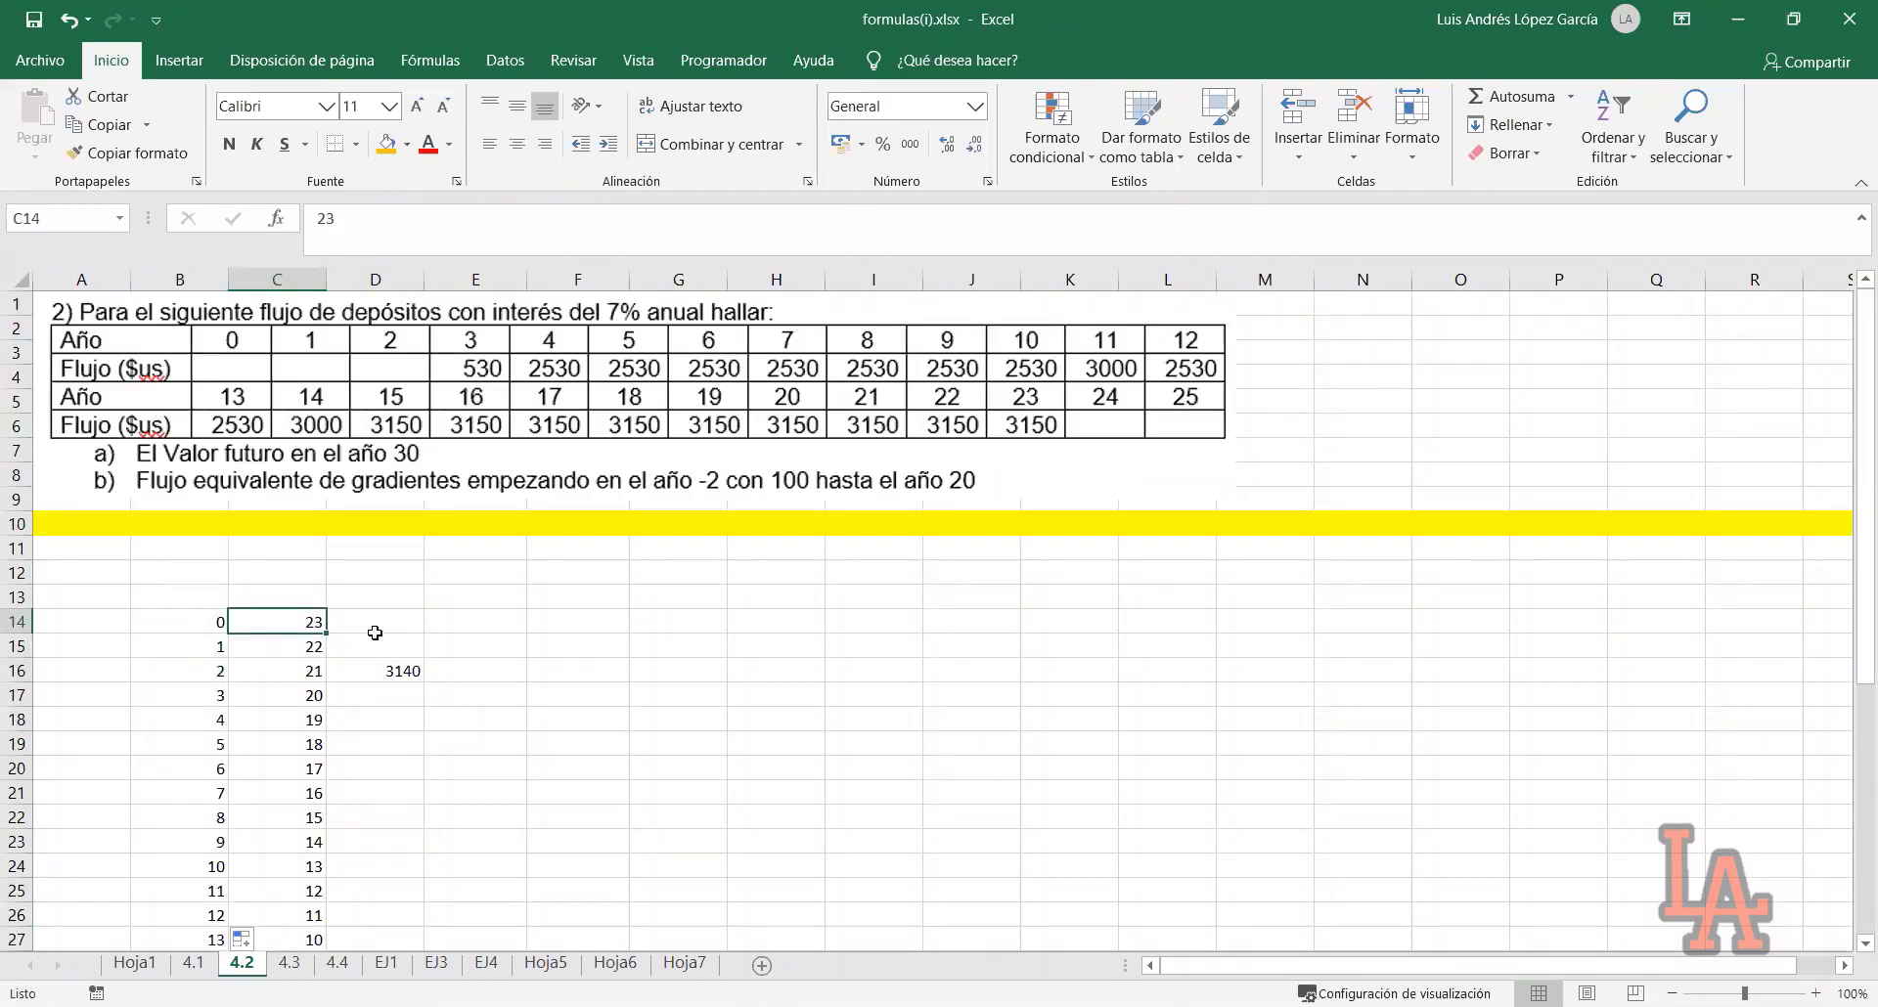
type("30")
key("Return")
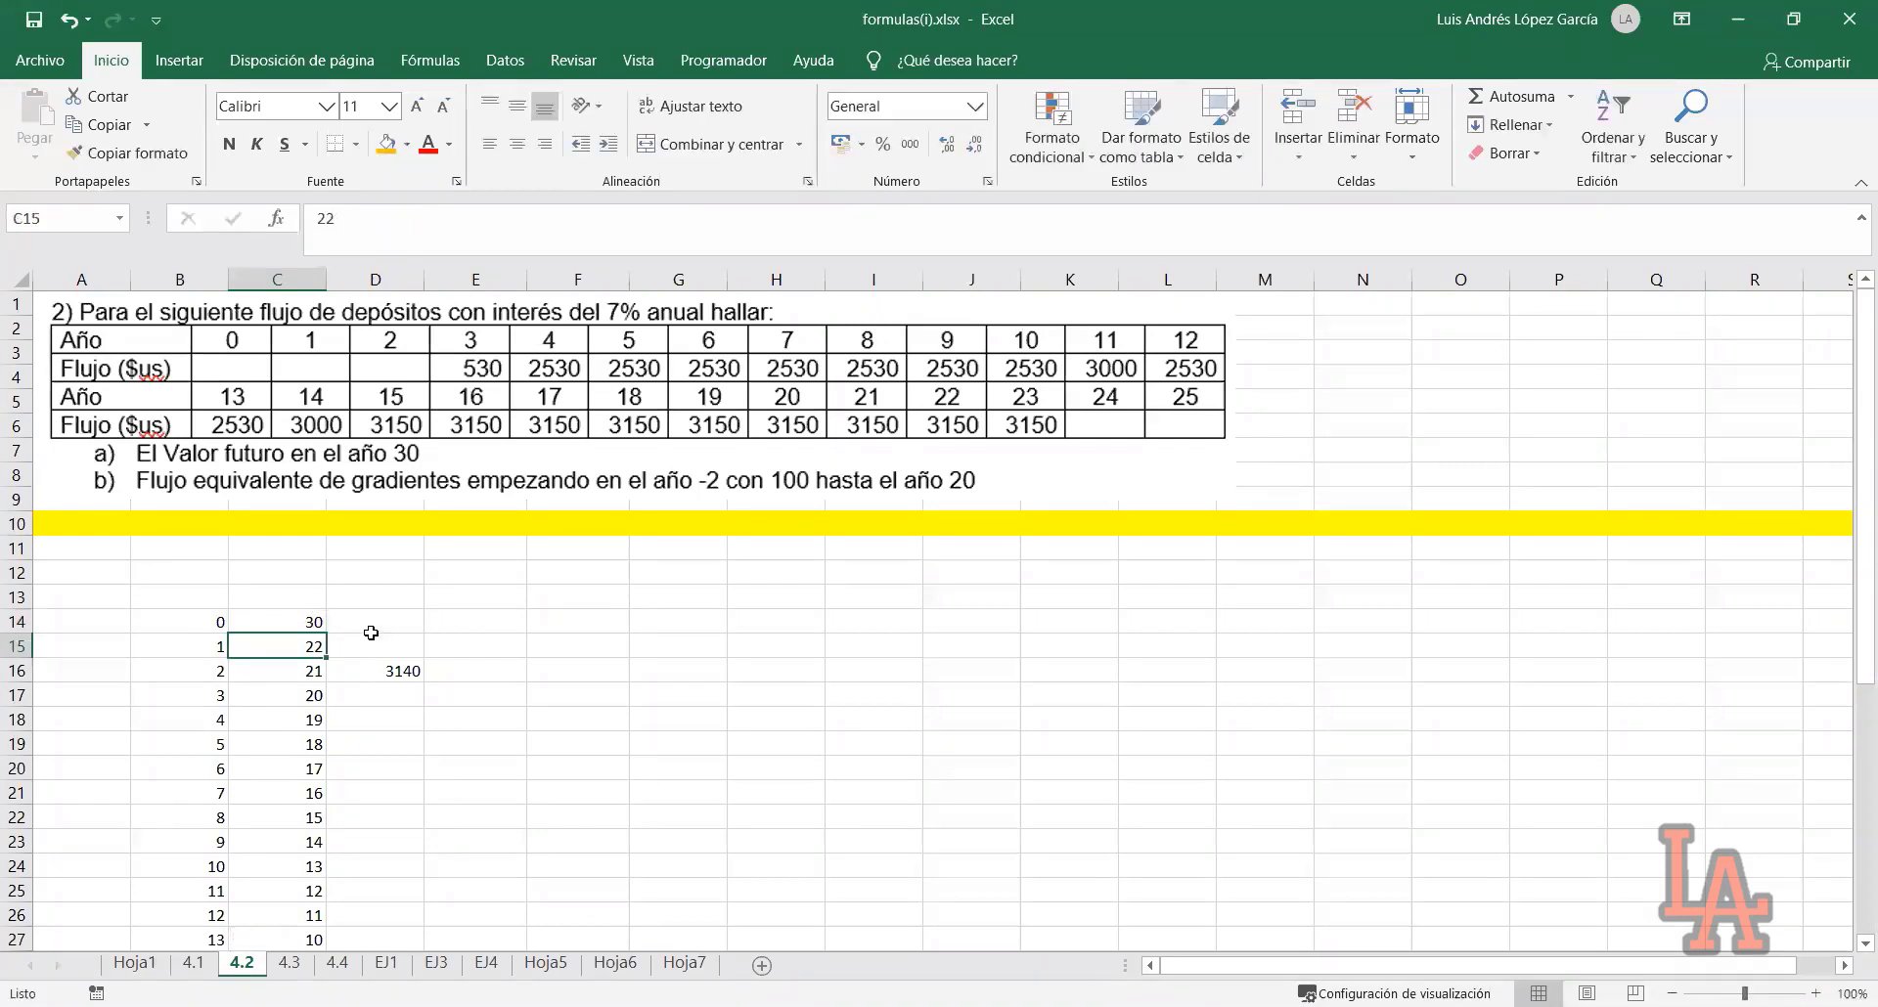
type("29")
left_click_drag(305, 622, 293, 648)
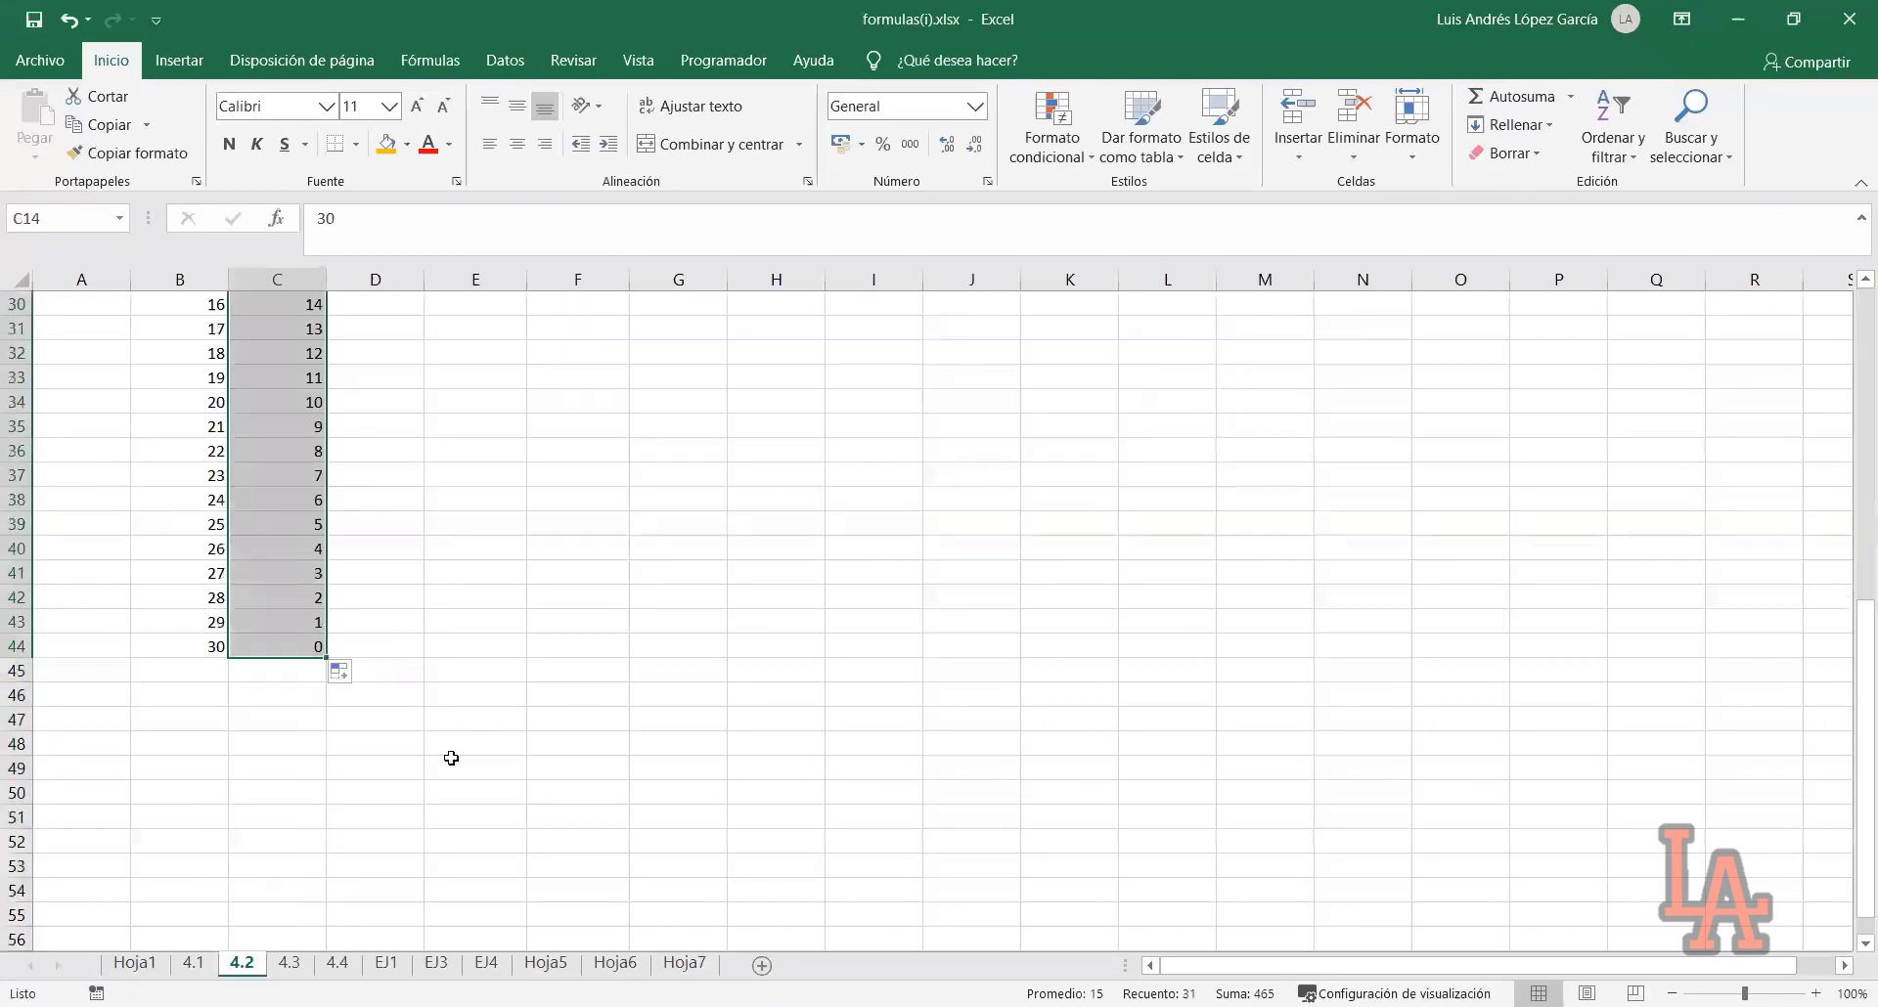
Clear the trial flow from D14:D18
left_click(265, 645)
scroll(407, 642, "up", 10)
left_click_drag(402, 626, 402, 720)
key("Delete")
left_click(489, 719)
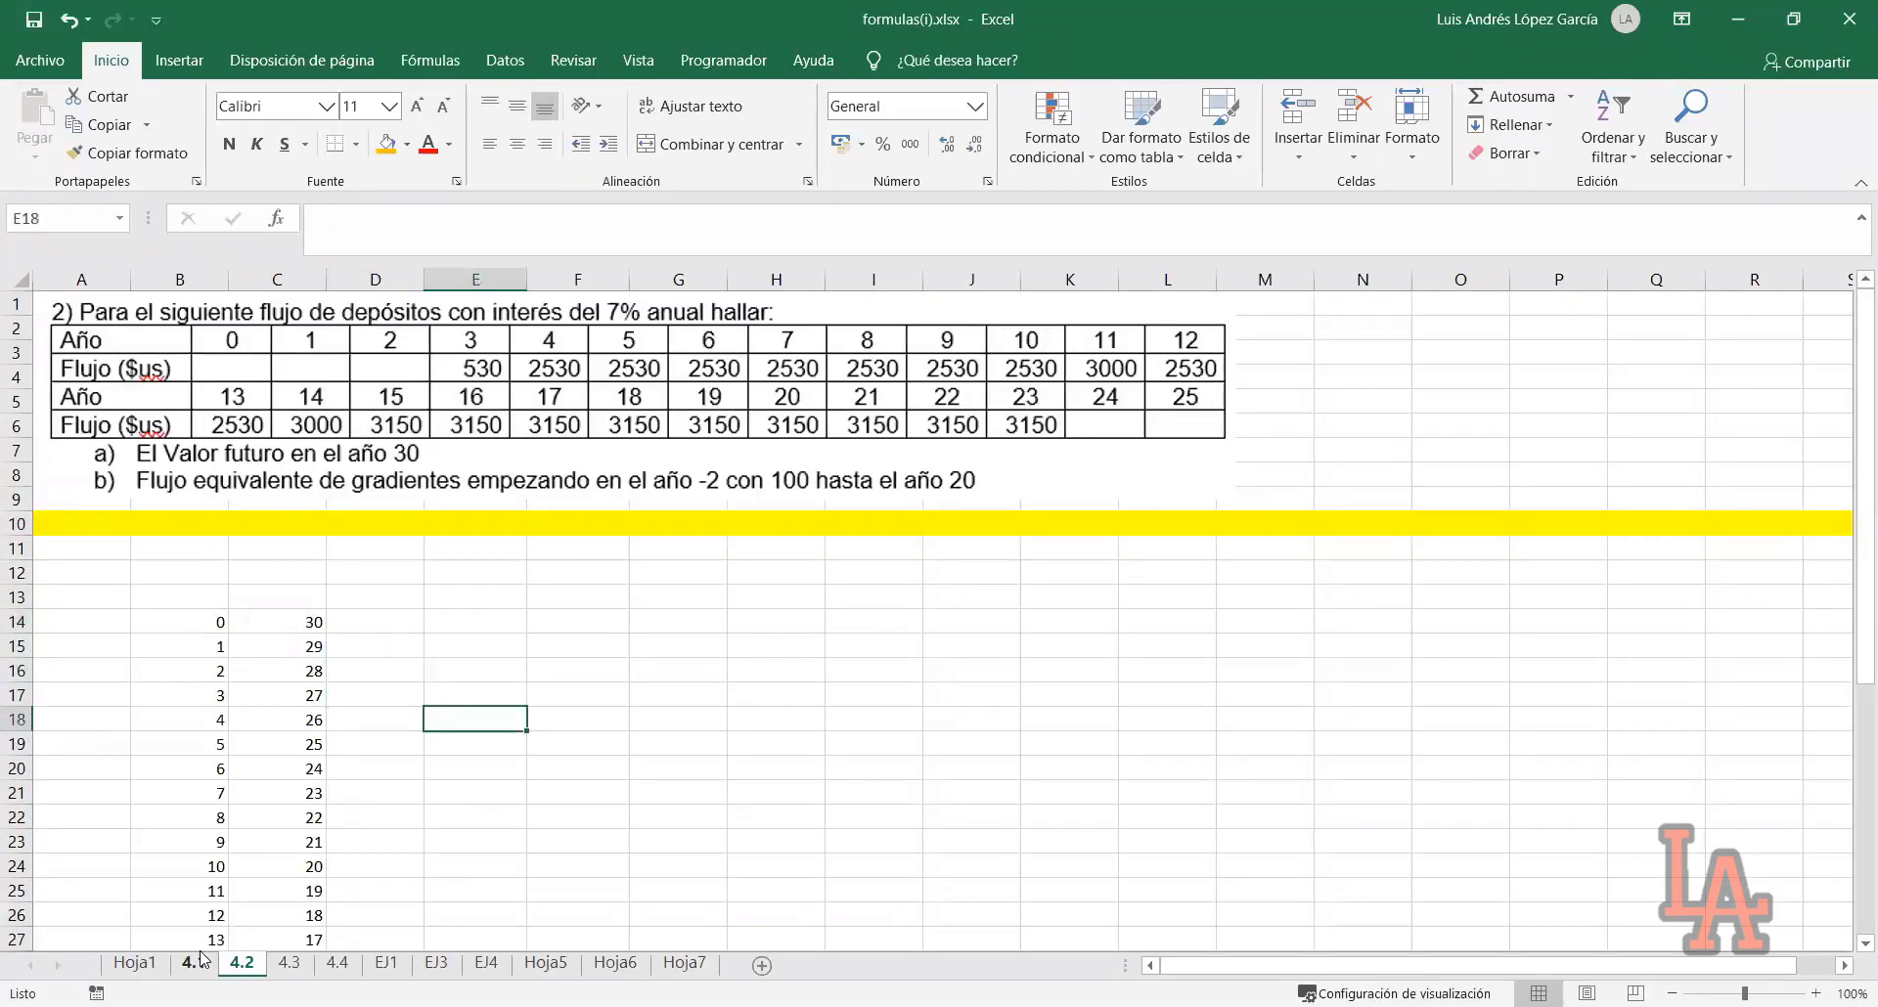
Compare the year column and present-value question on sheet 4.1 with the years, periods and future-value question on sheet 4.2
left_click(191, 963)
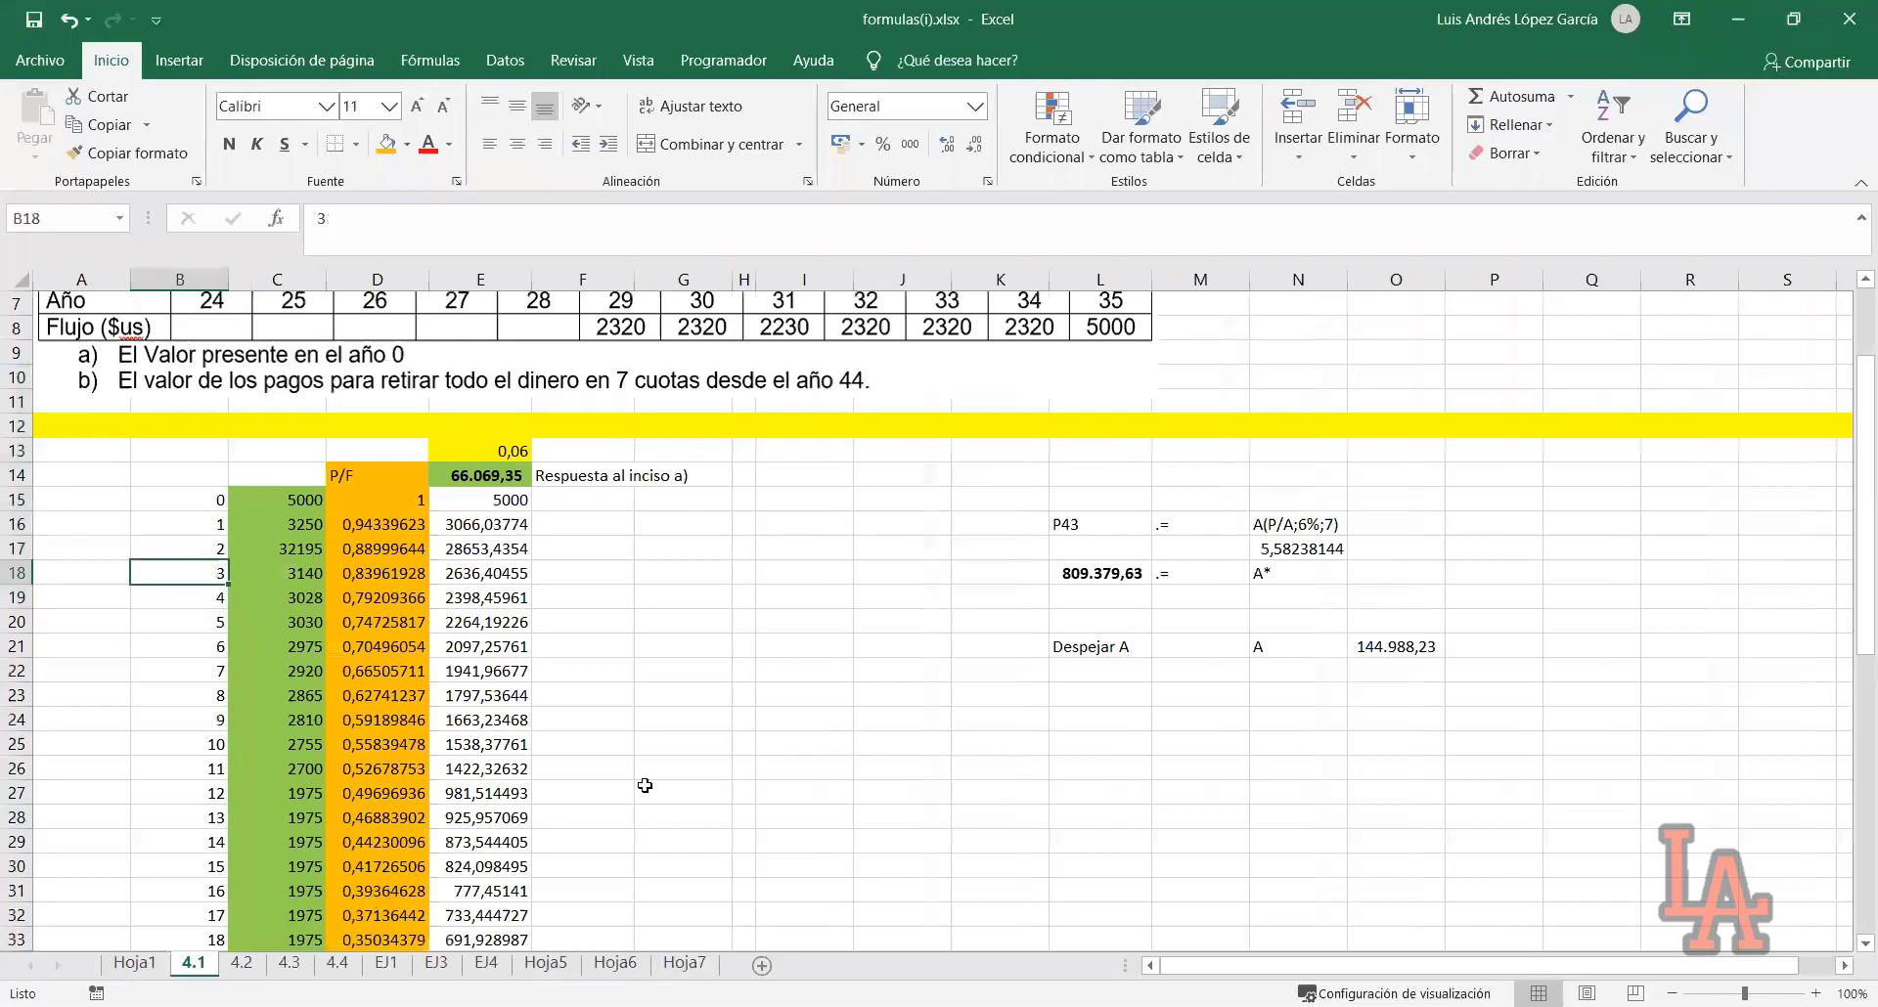
scroll(626, 782, "up", 2)
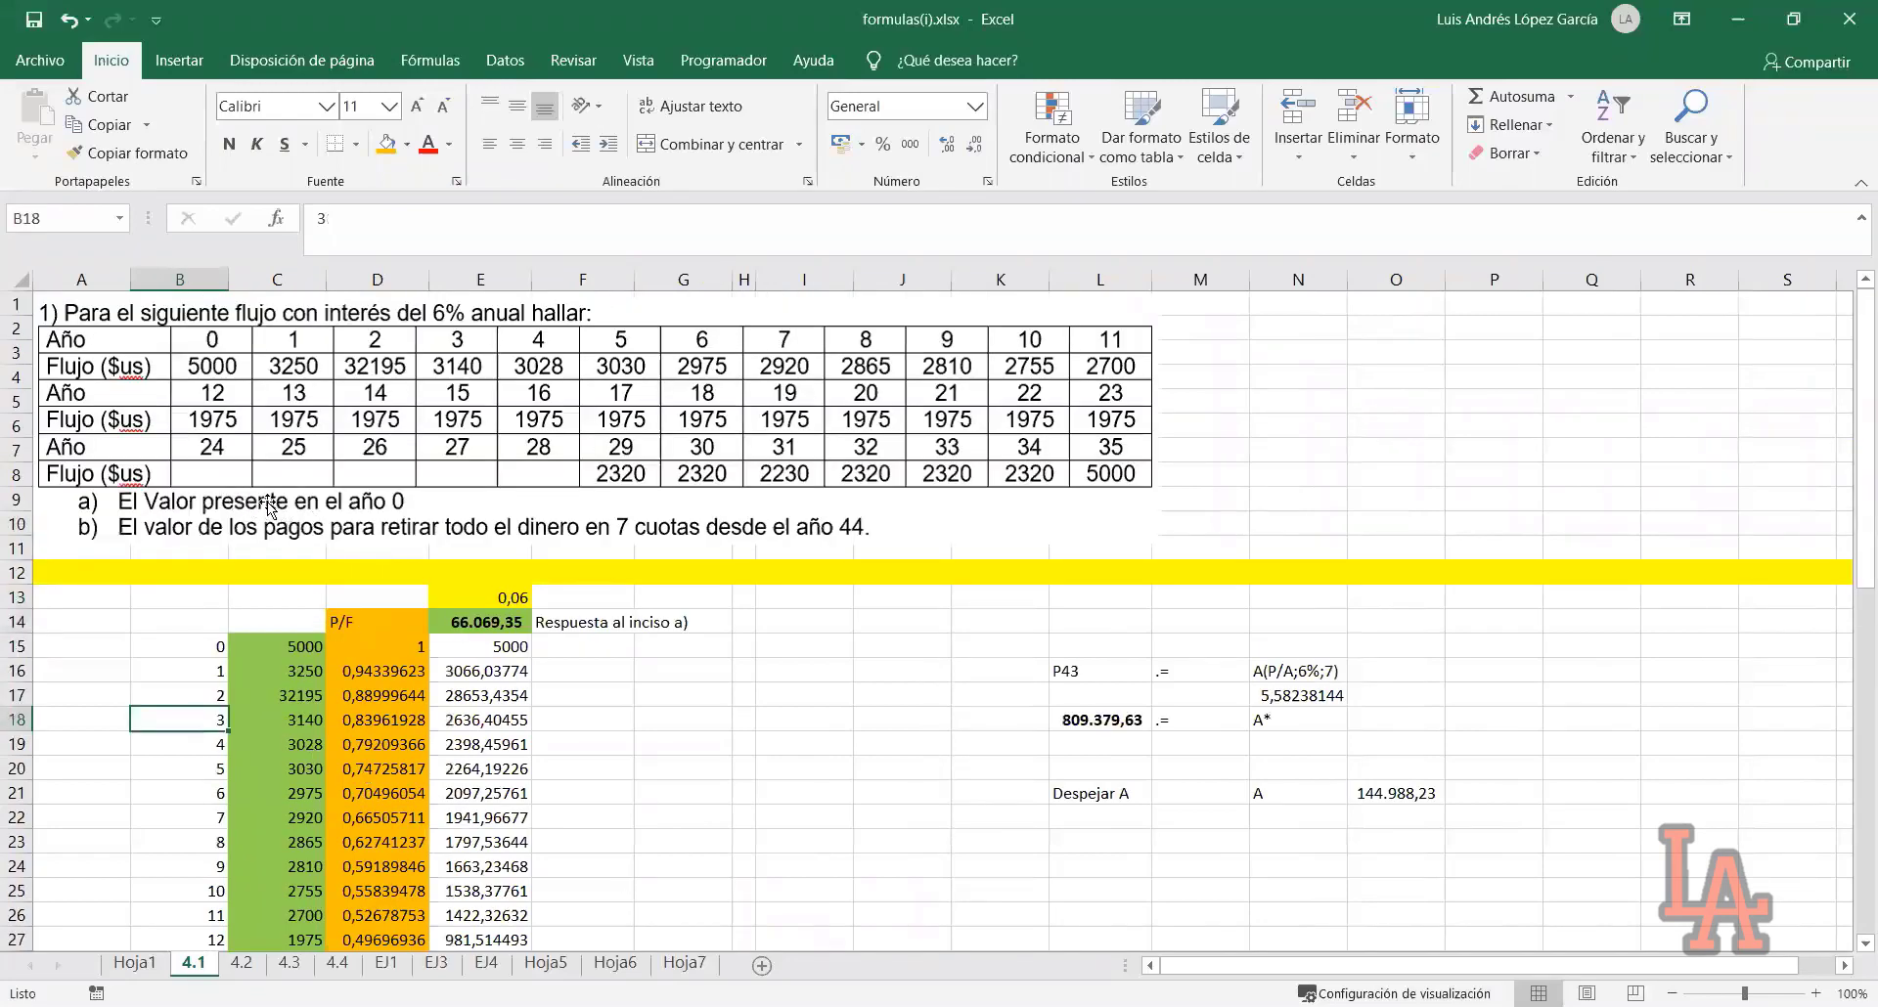
left_click_drag(222, 649, 205, 768)
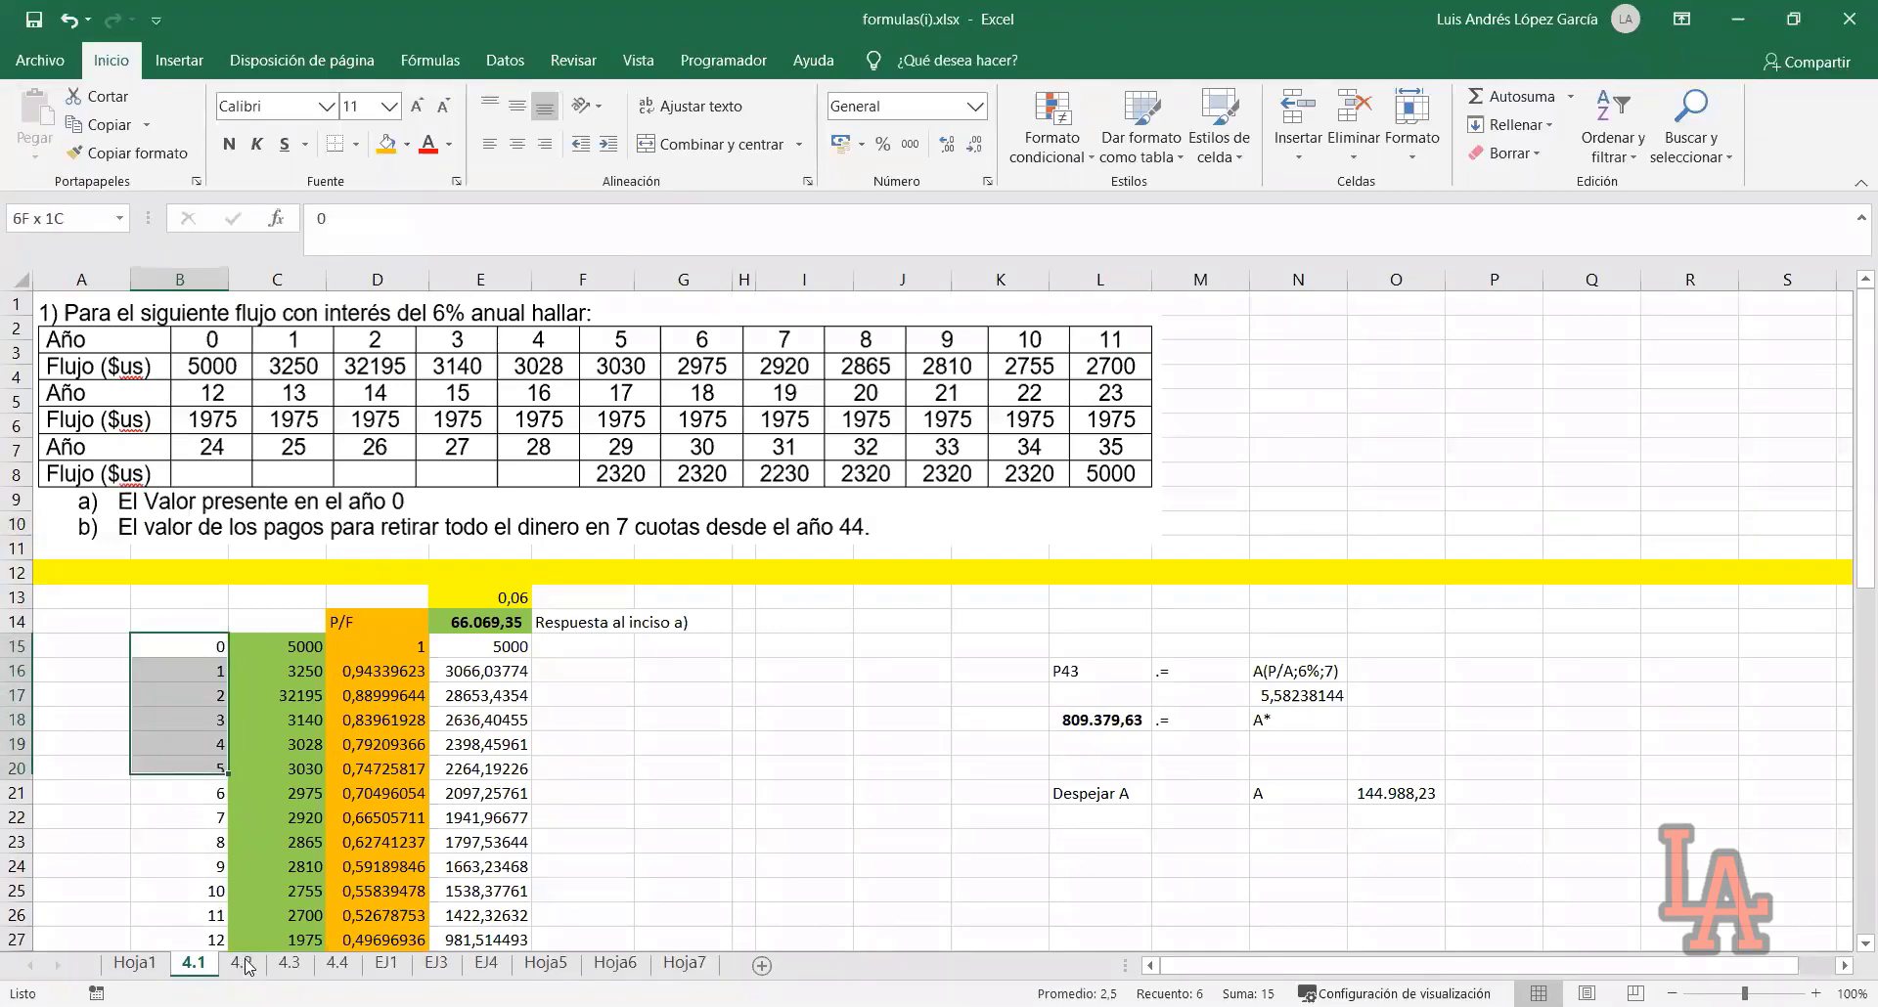
key("ctrl+Page_Down")
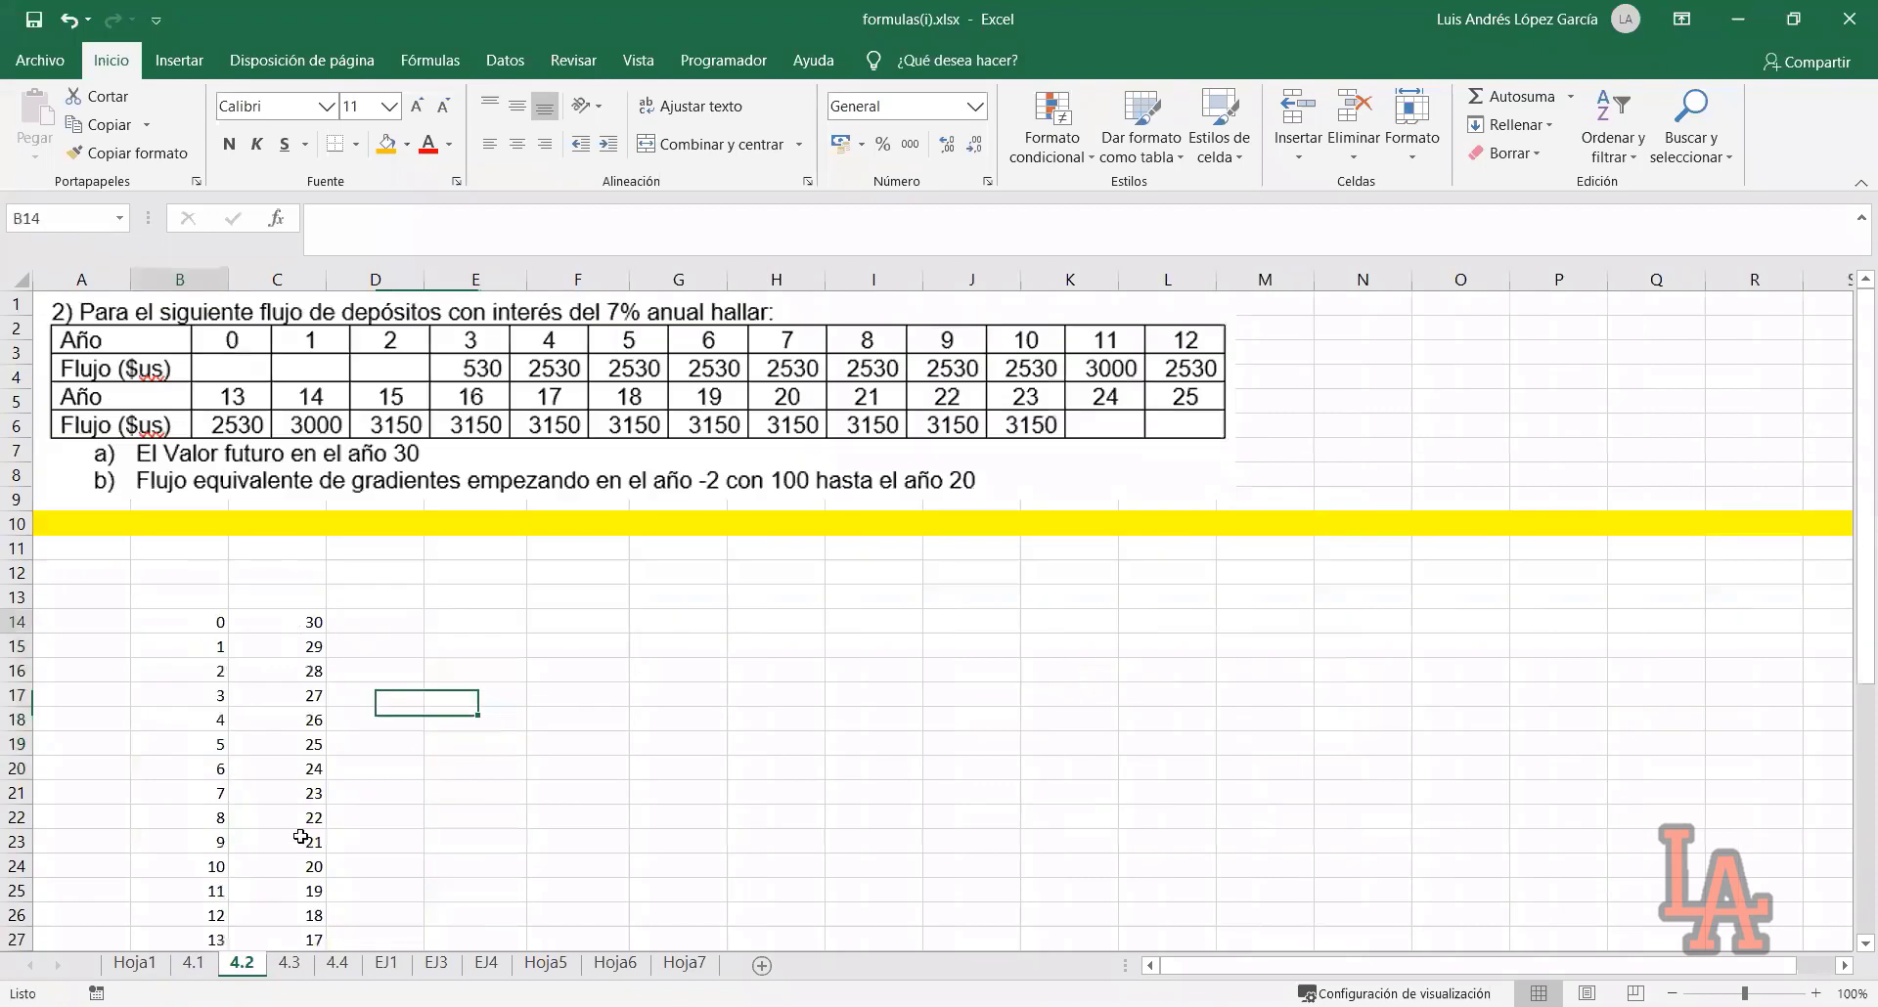
left_click_drag(207, 622, 215, 929)
scroll(298, 562, "up", 3)
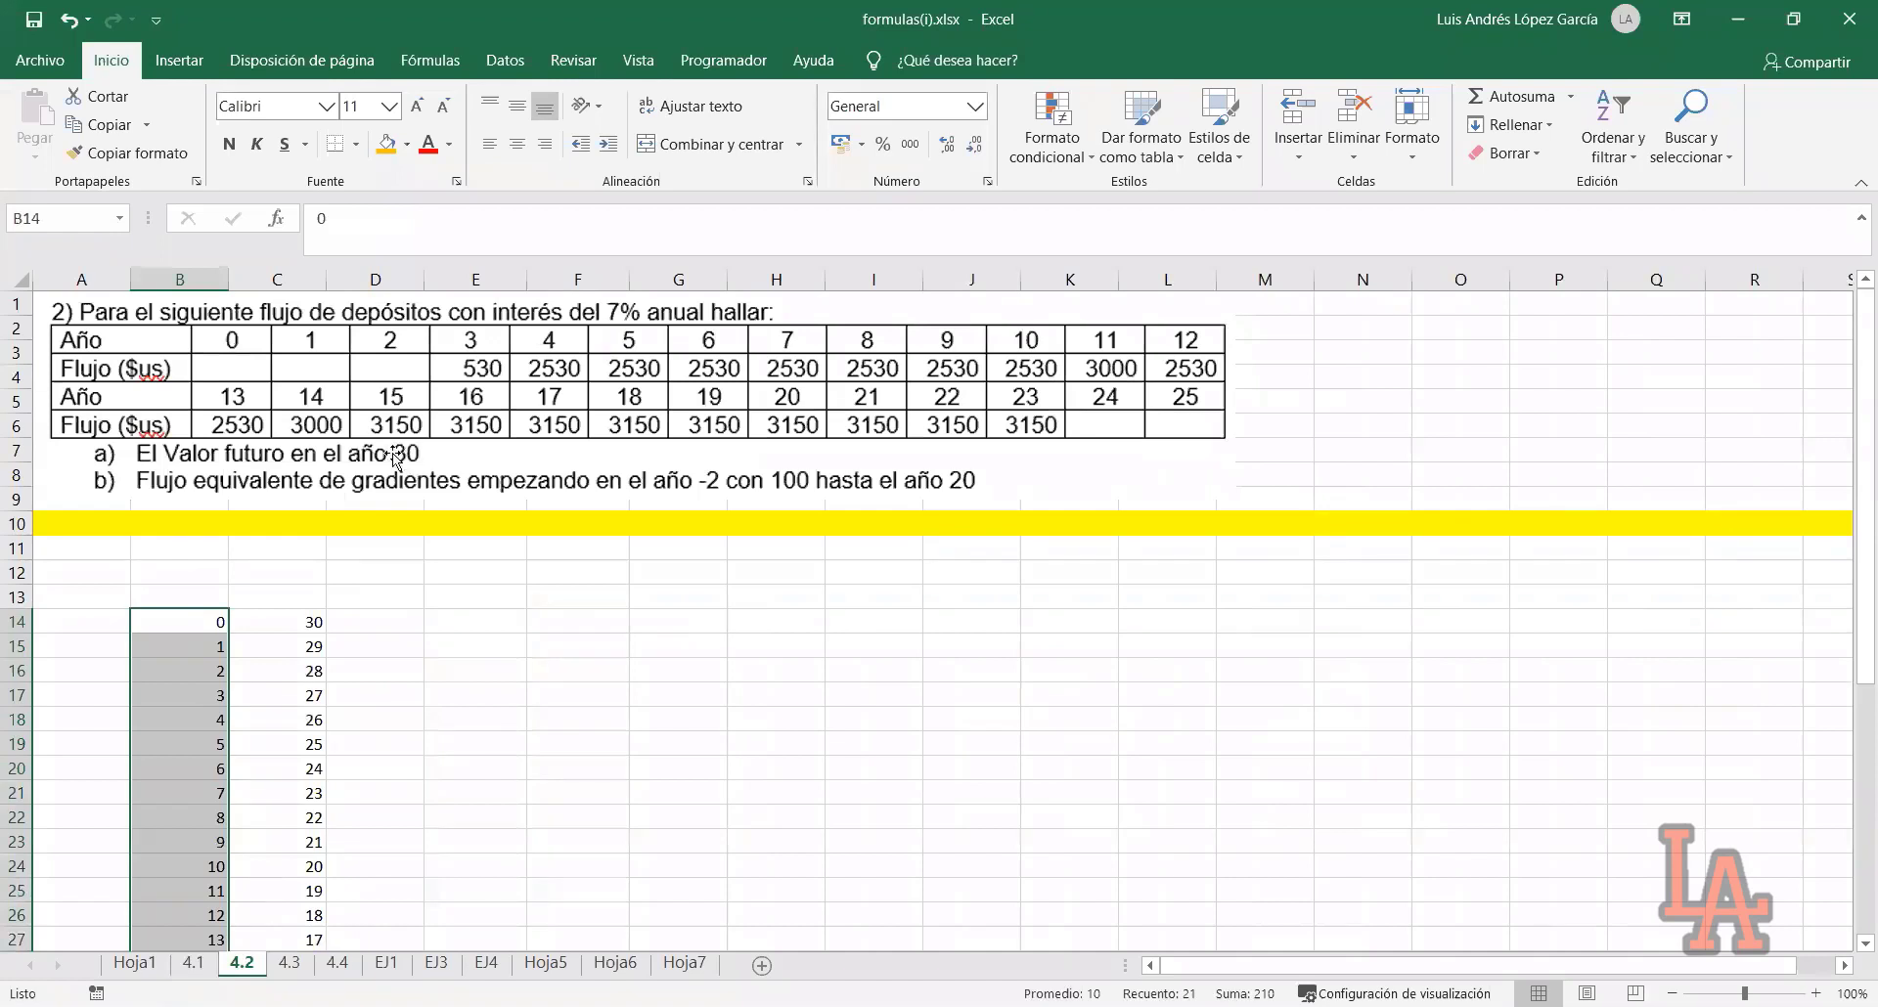
left_click(243, 619)
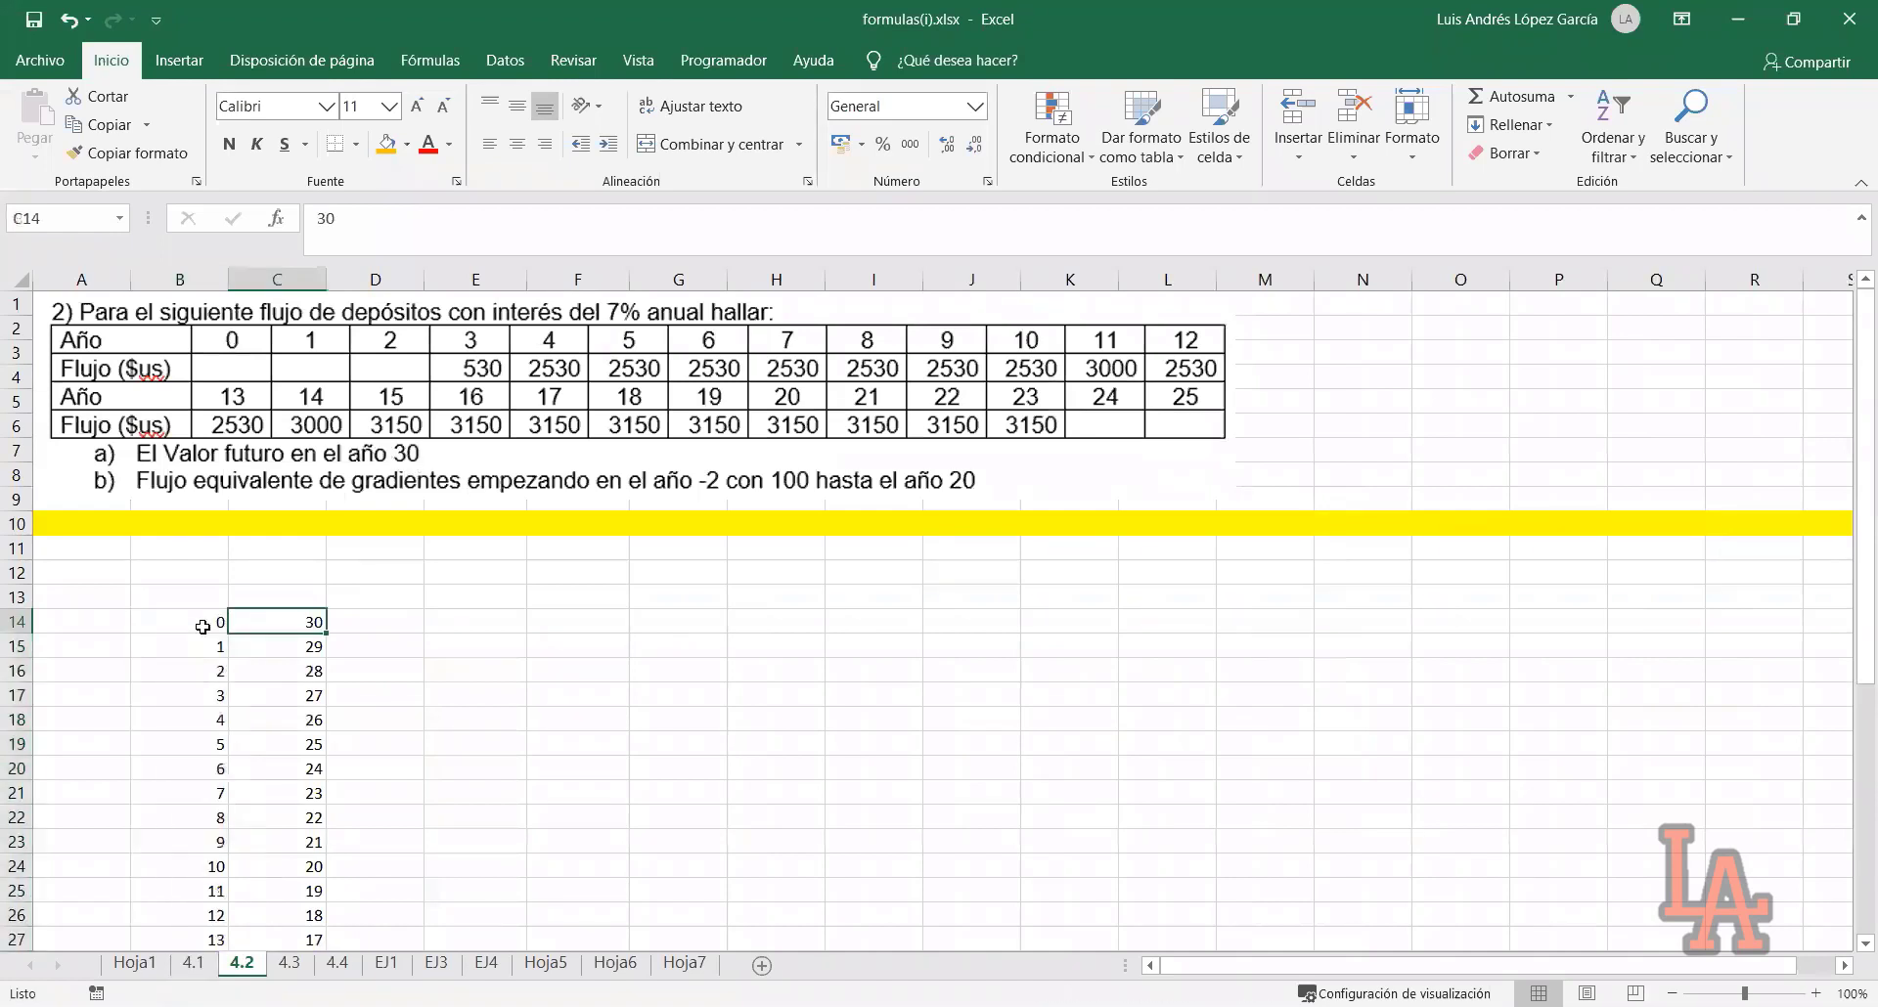
left_click(204, 626)
left_click(375, 626)
left_click(356, 601)
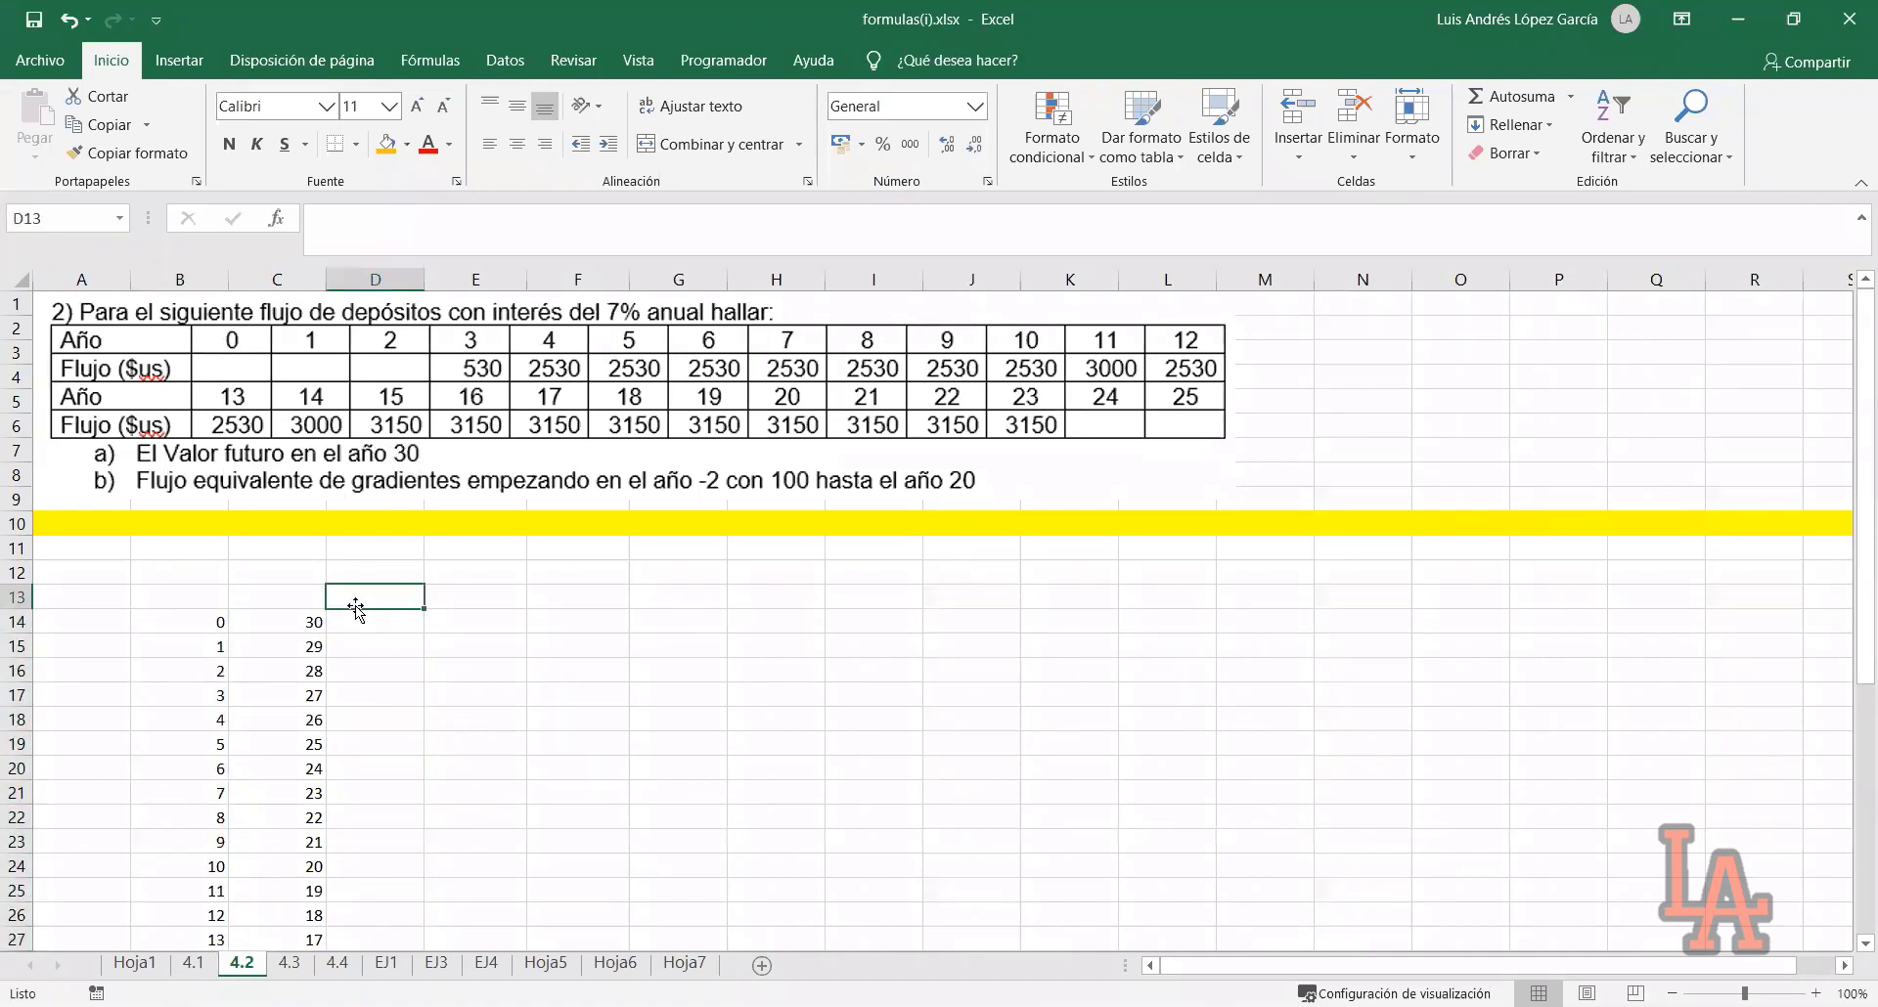
Head D13 as Monto and enter the exercise's deposits of 530, 2530, 3000 and 3150 for years 3 to 23 in D17:D37
type("Monto")
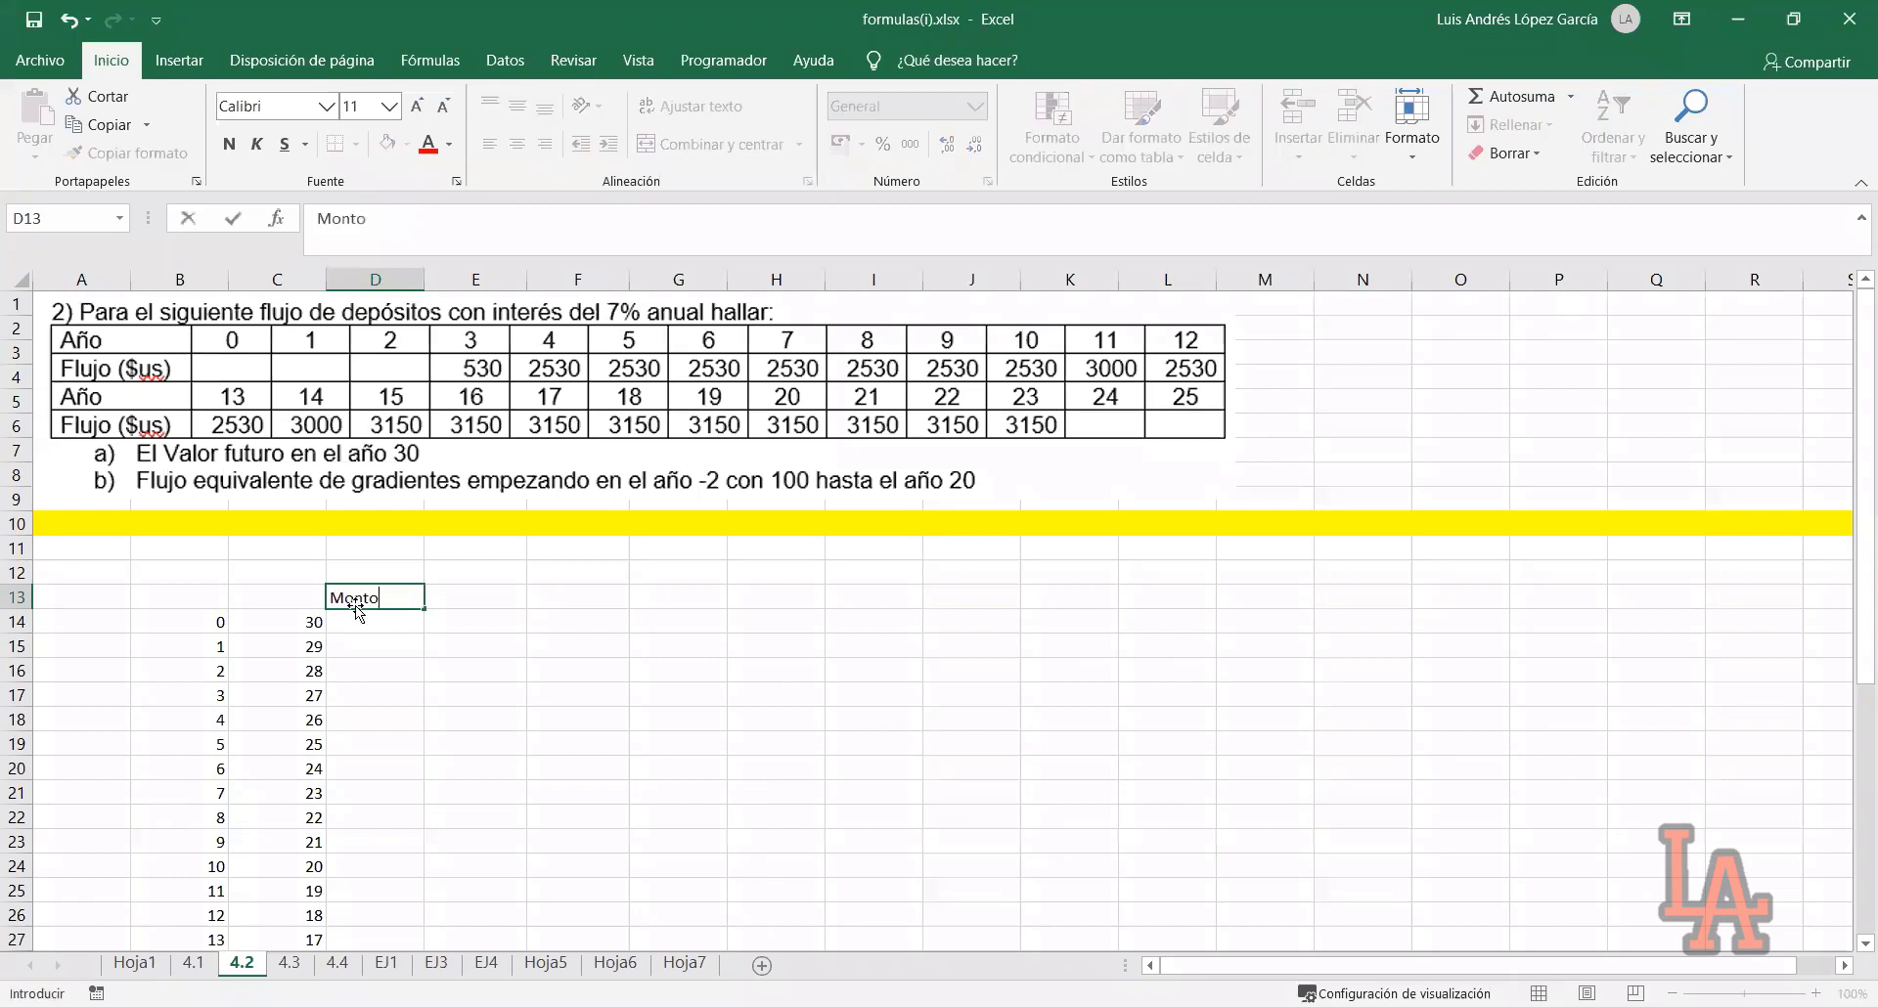
key("Return")
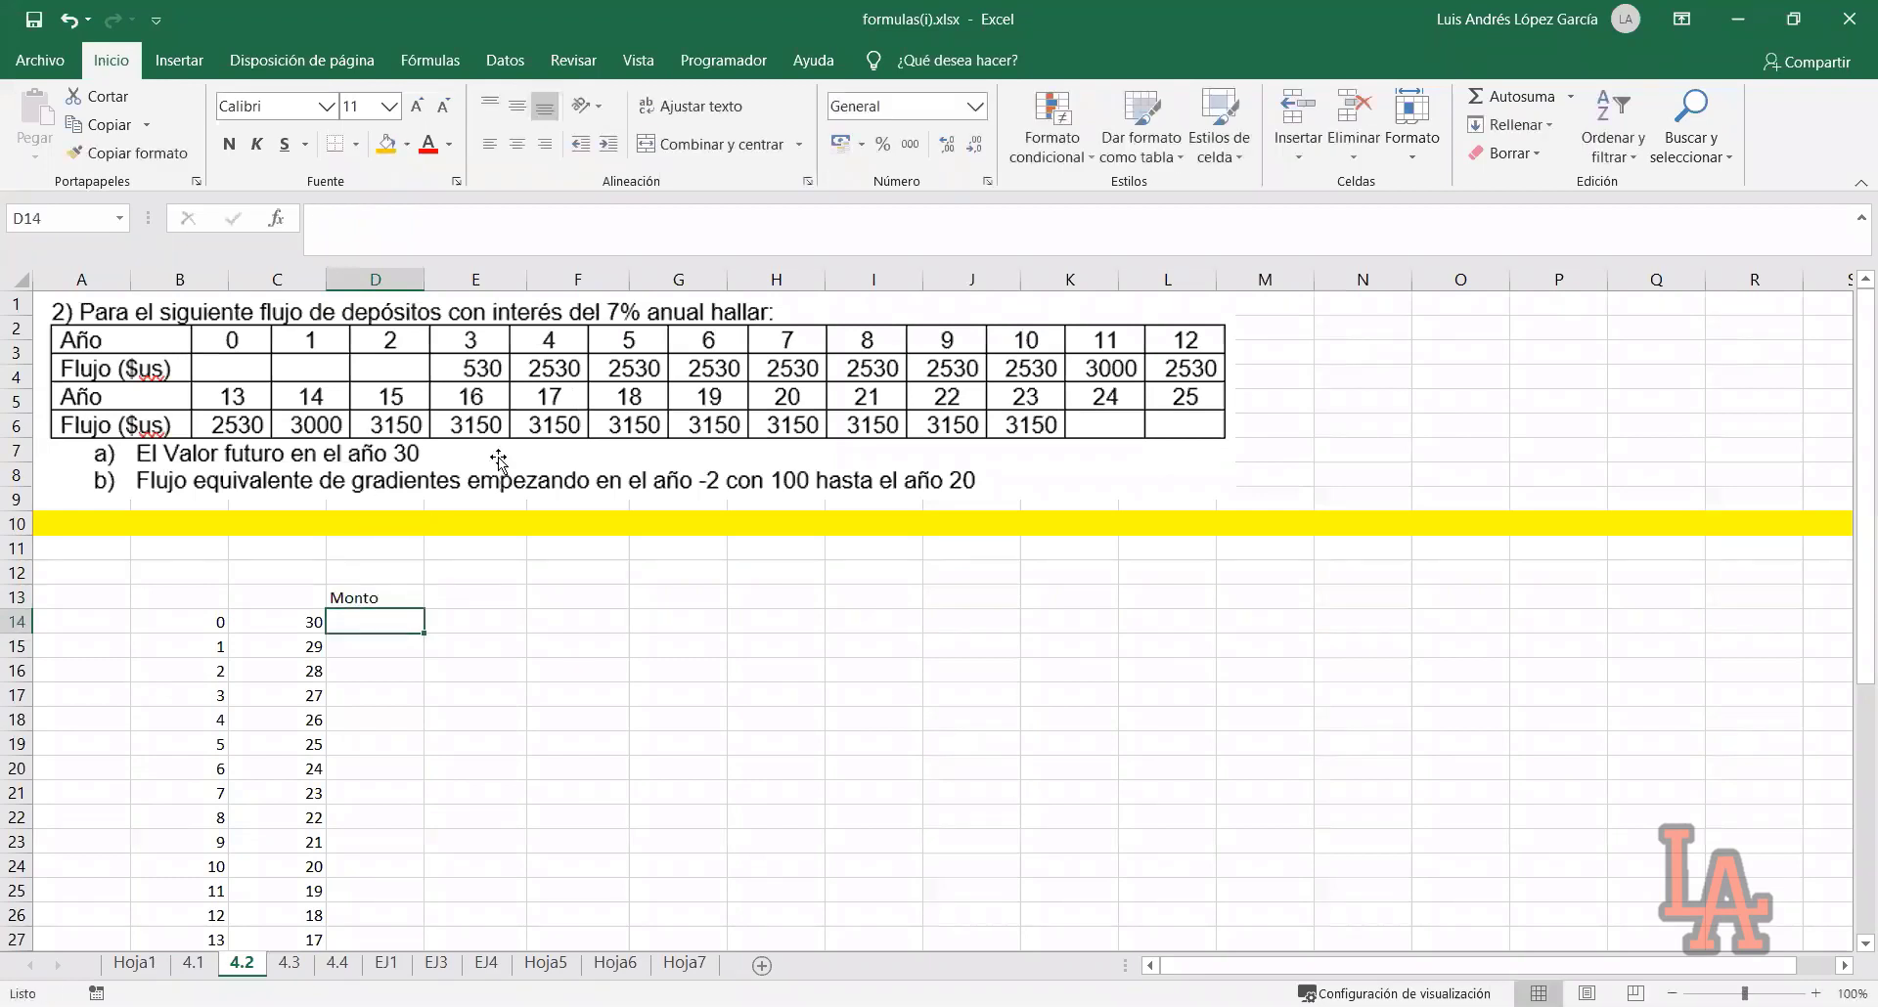
key("Down")
key("Down")
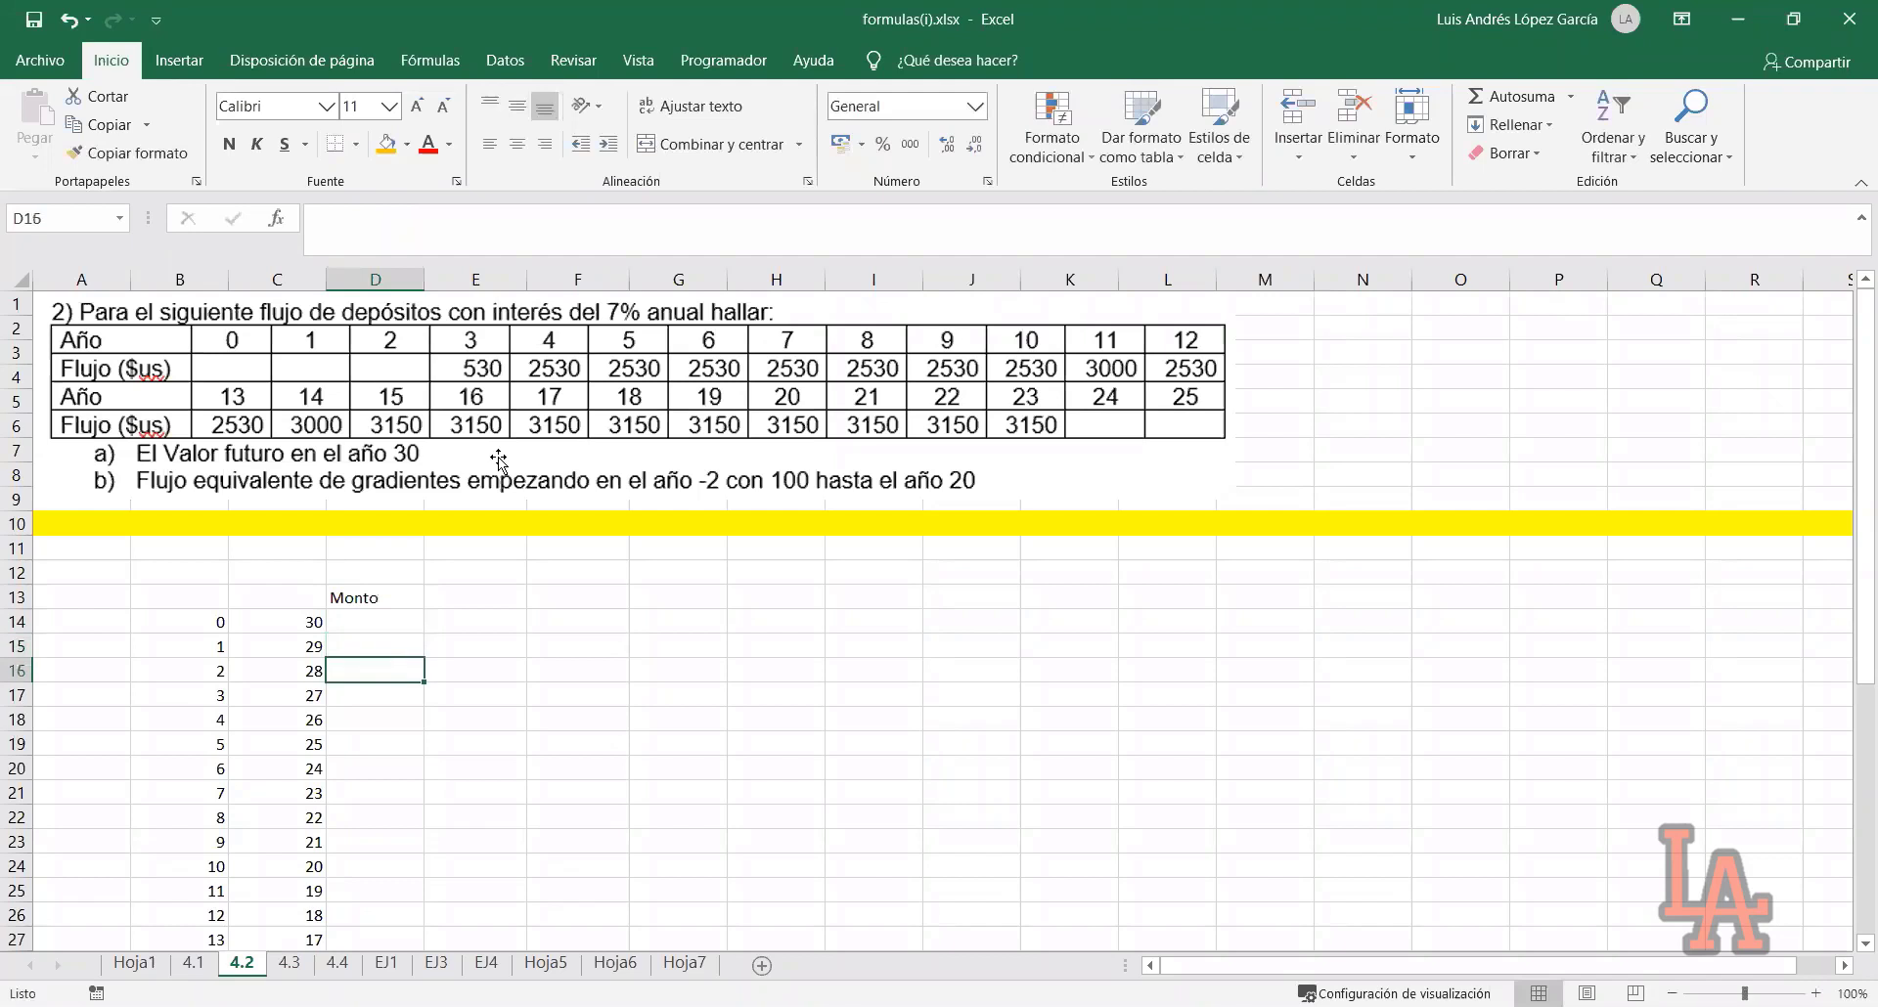
key("Down")
type("530")
key("Return")
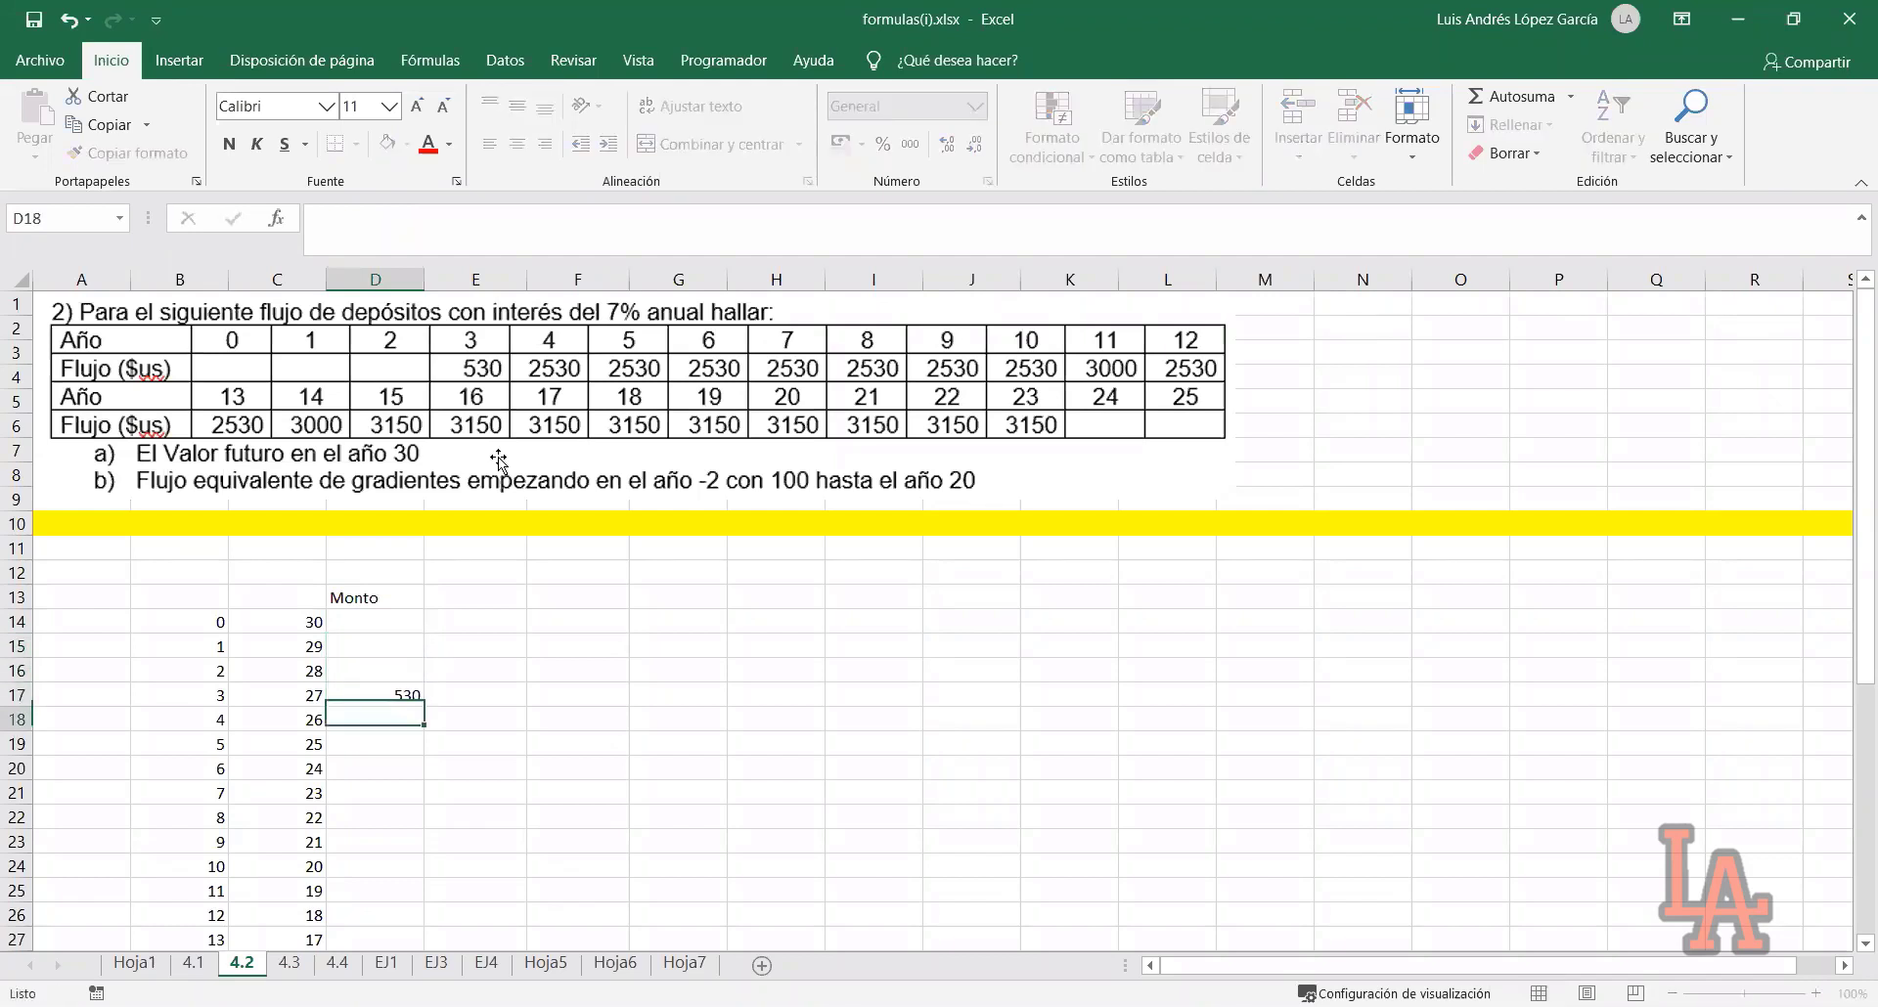
type("2530")
key("Return")
type("253")
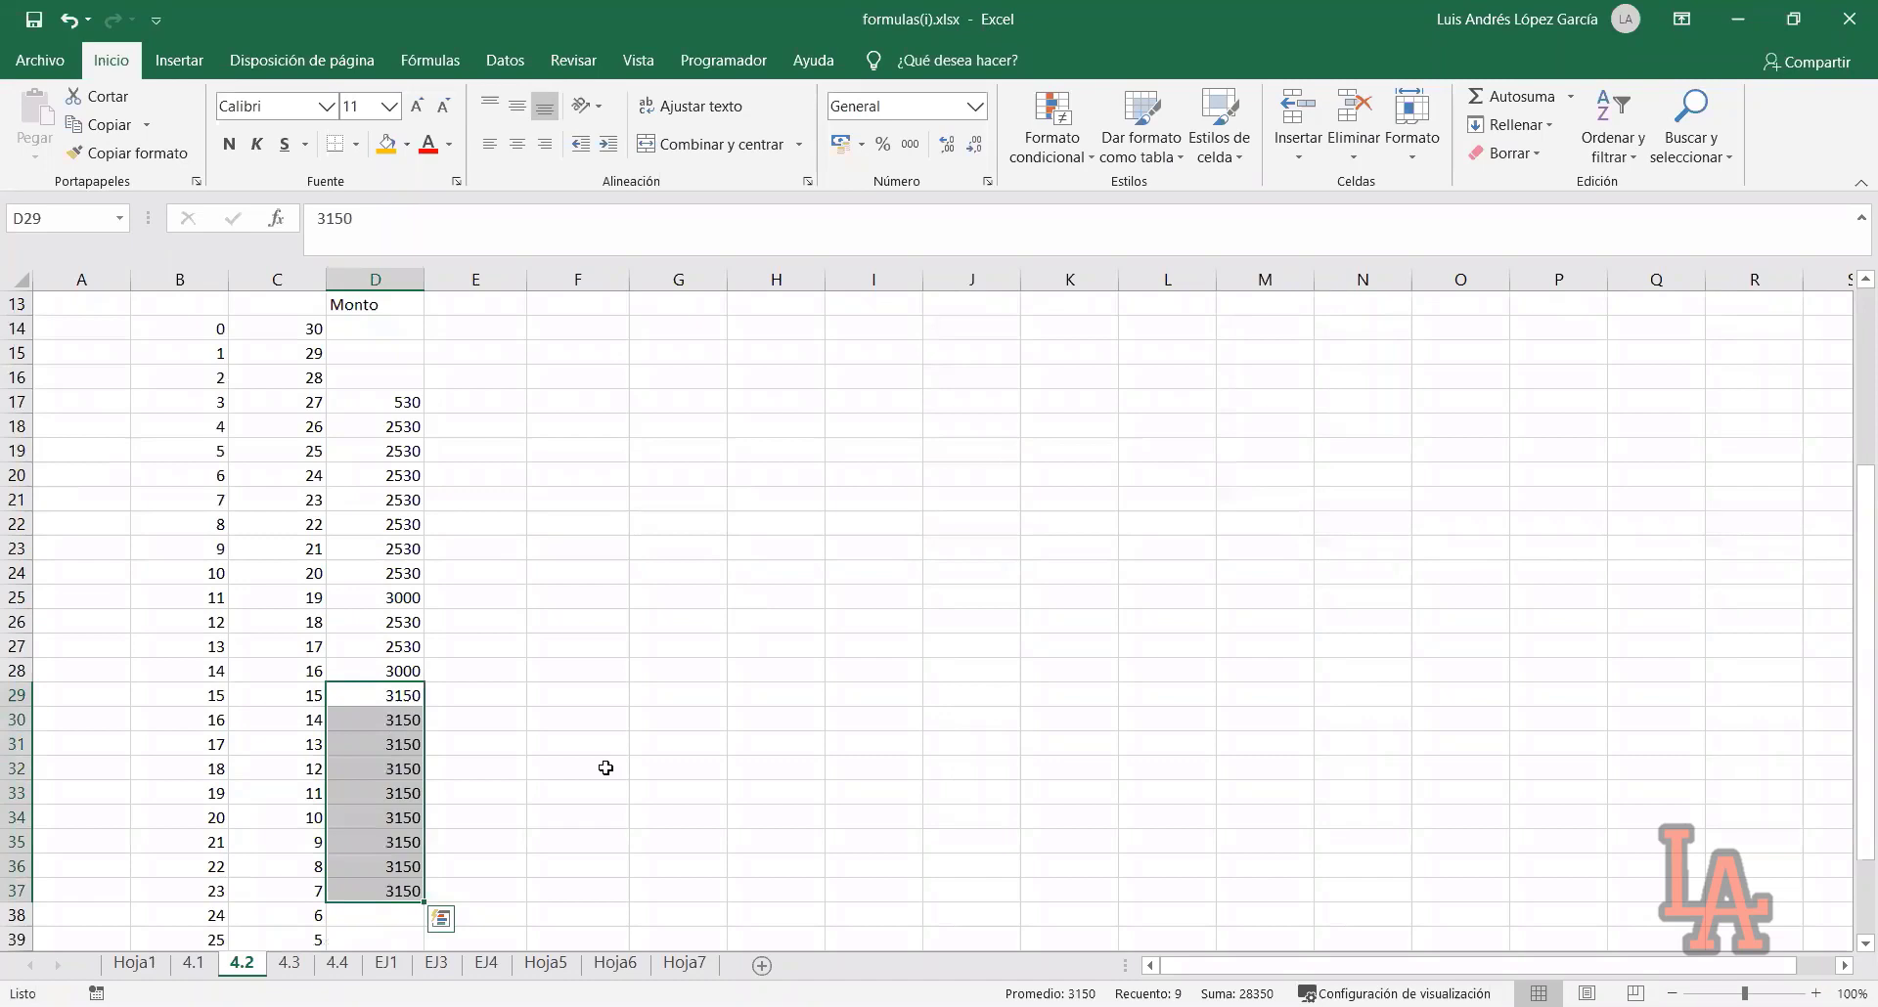
scroll(605, 768, "down", 2)
left_click(606, 767)
scroll(606, 768, "up", 4)
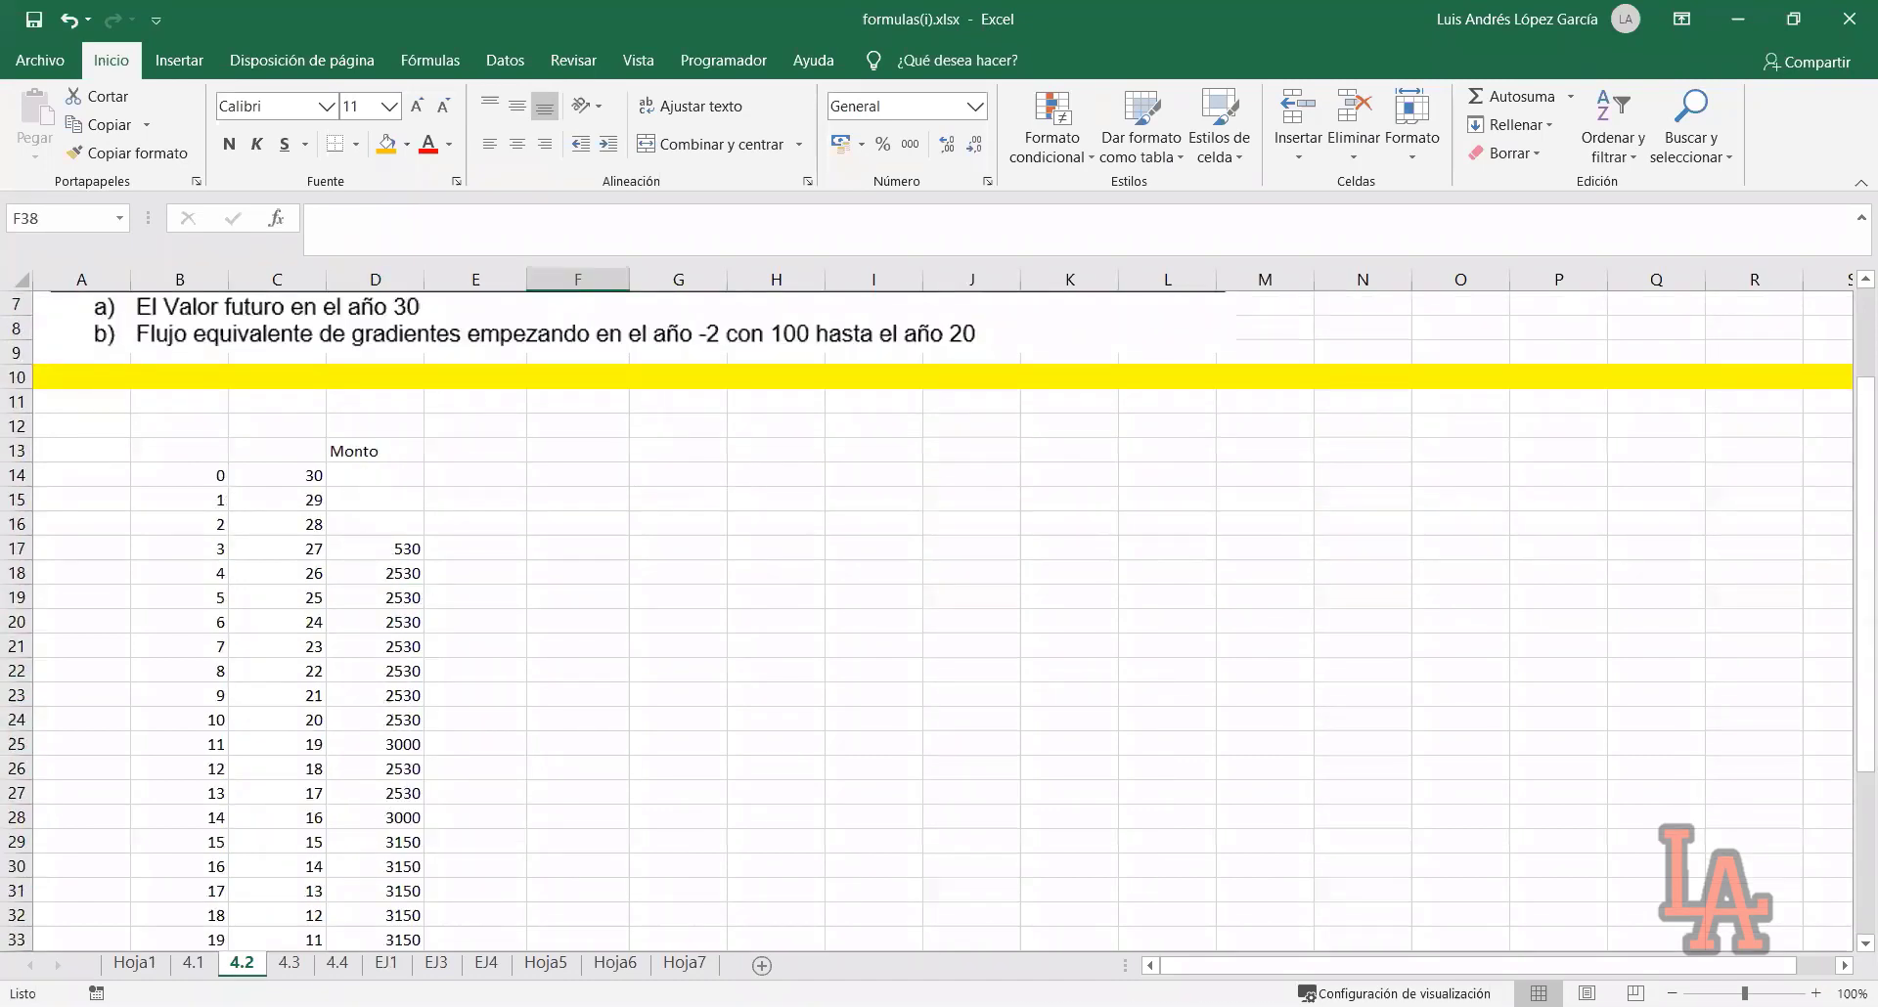
Shade the amount cells D14:D44 green
left_click_drag(374, 475, 374, 919)
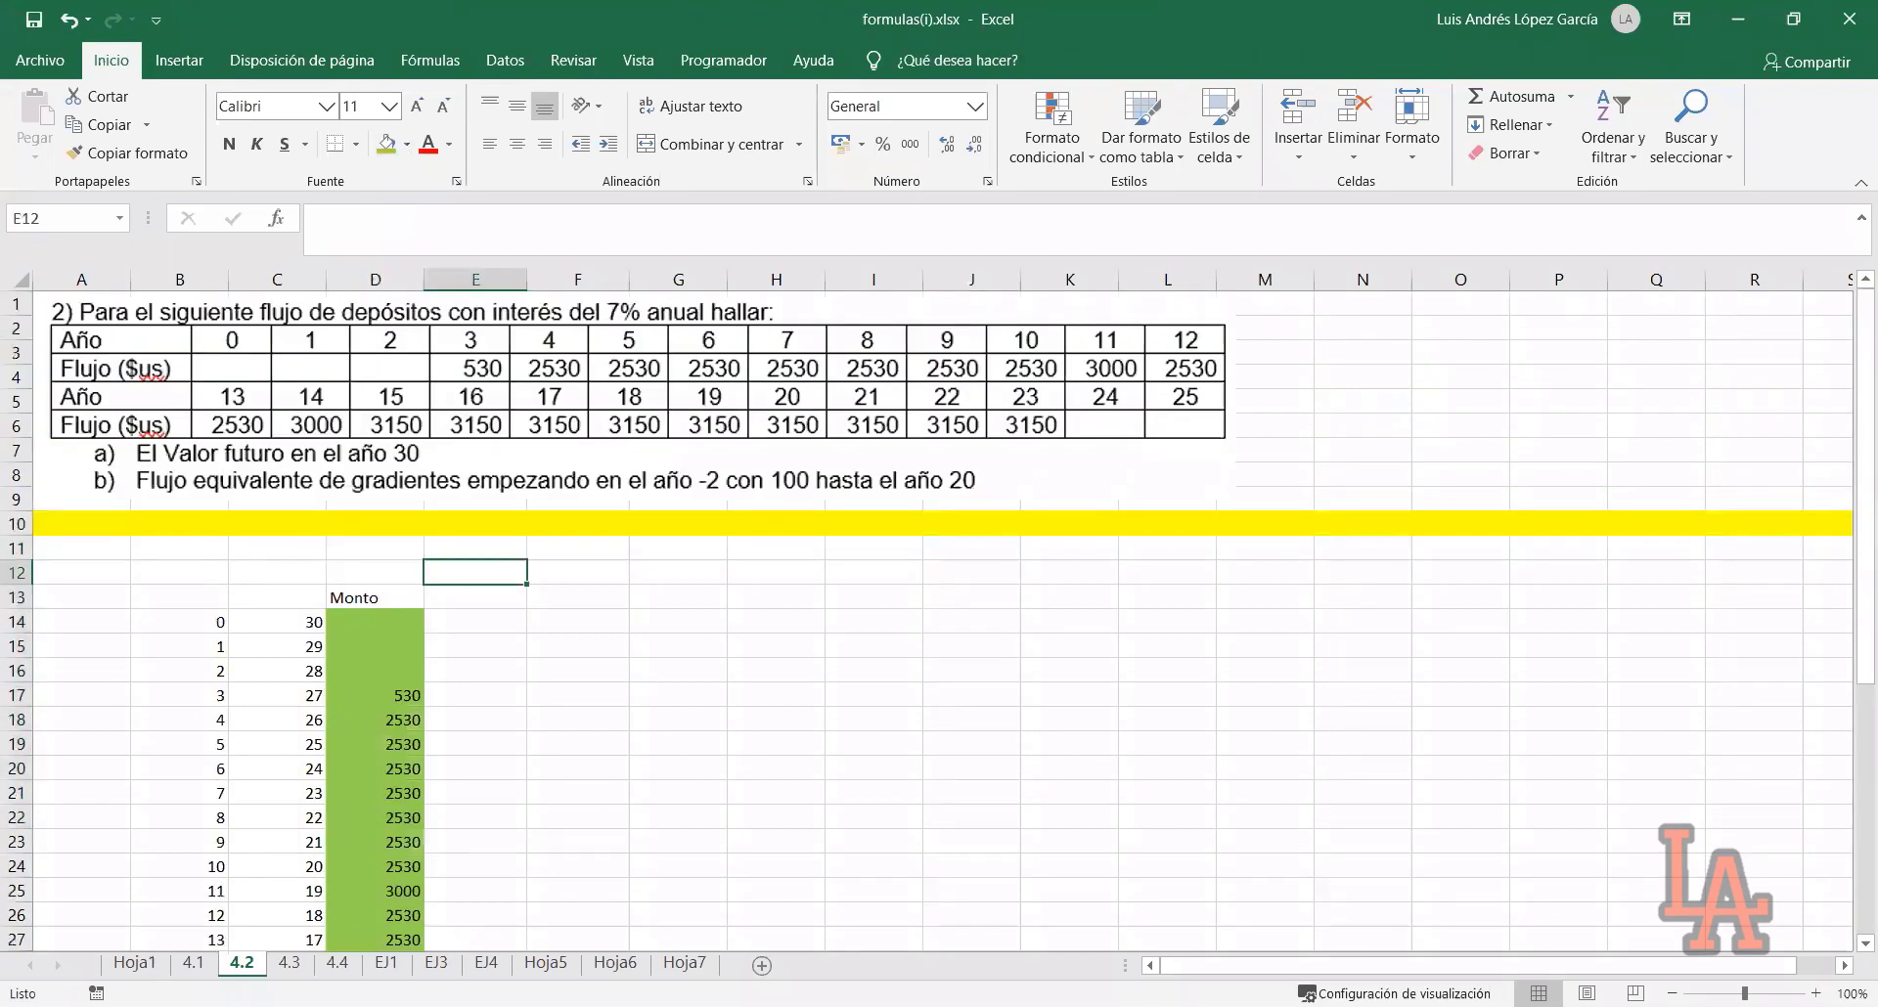
left_click_drag(180, 622, 180, 949)
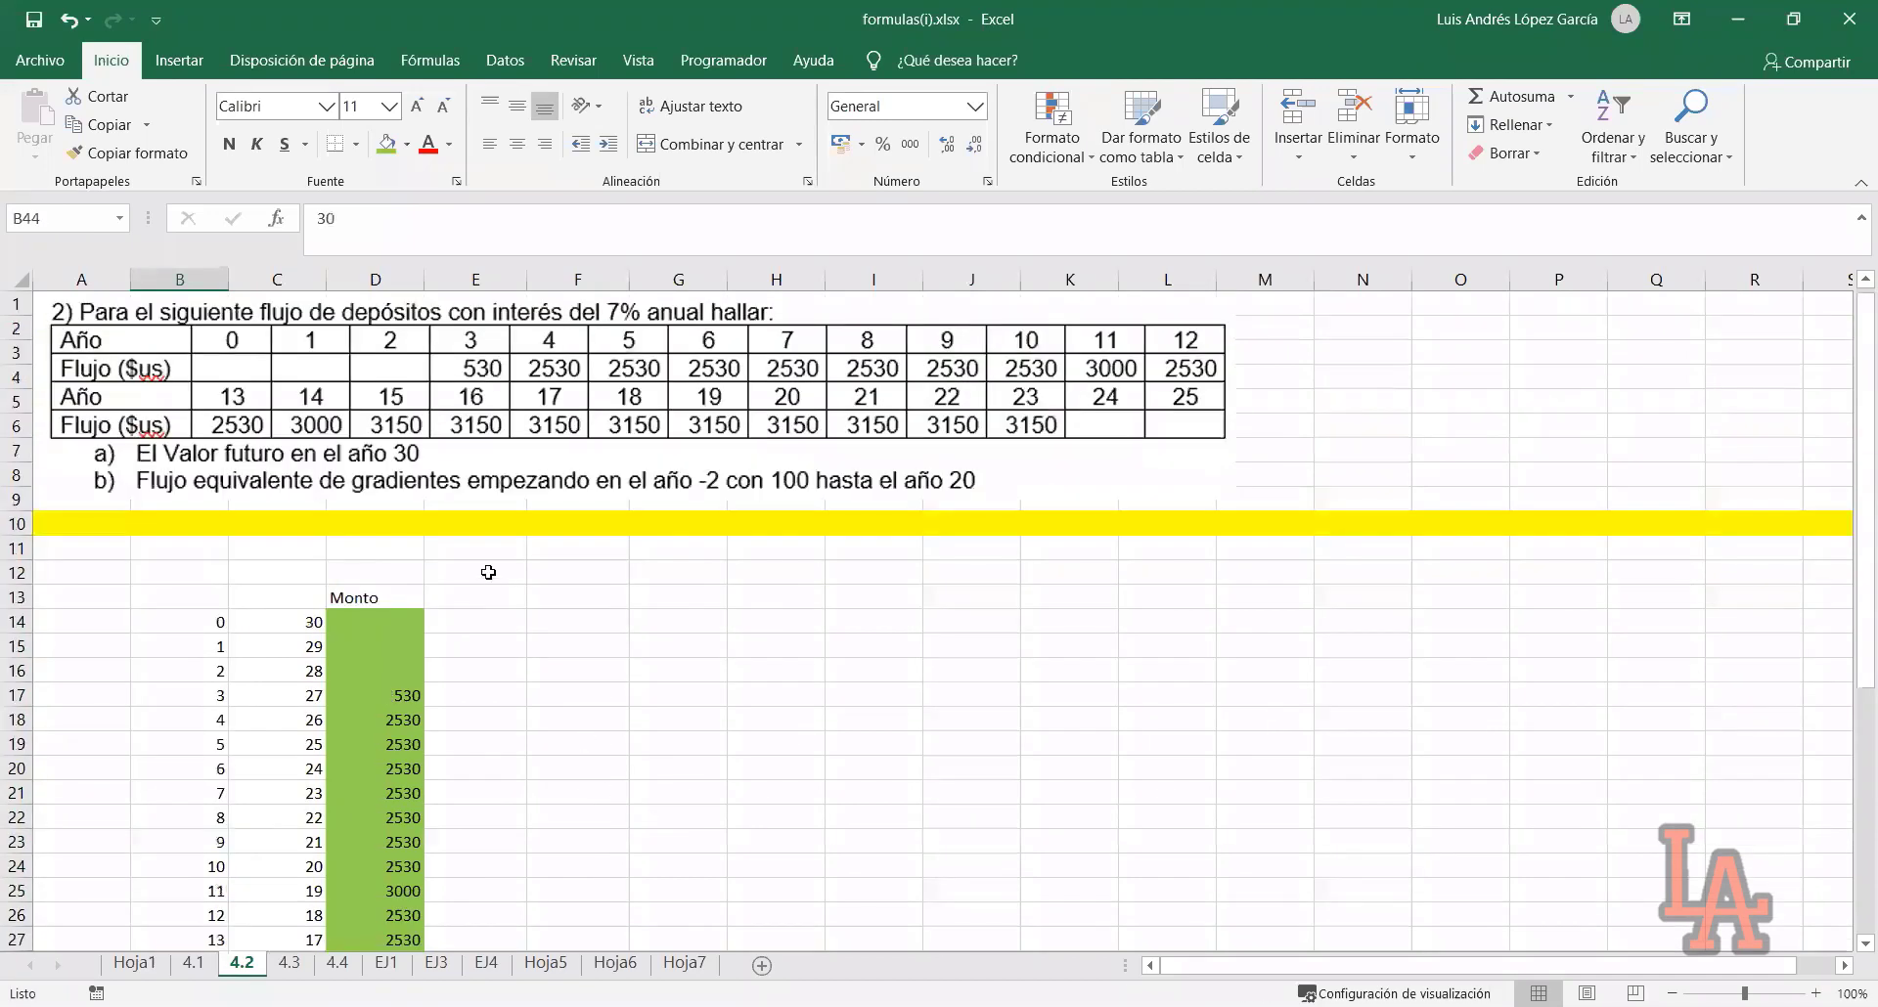
left_click(488, 572)
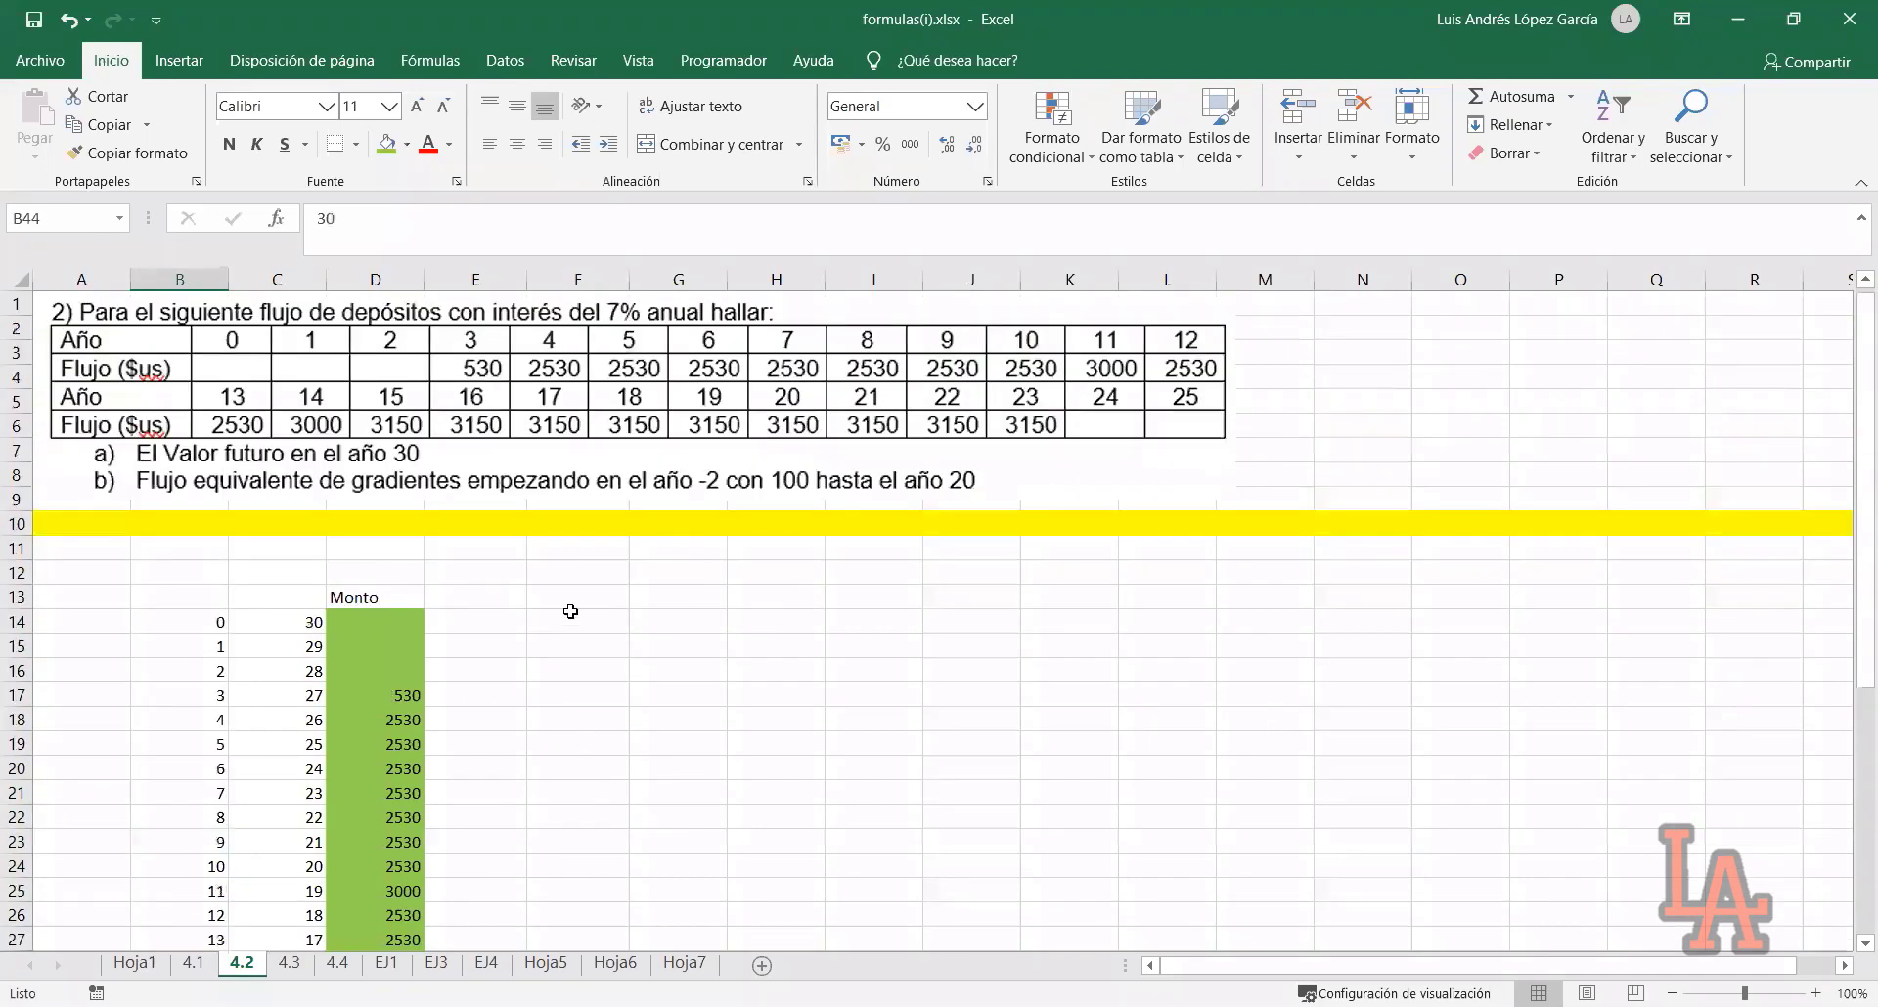
Head E13 as F/P and enter the factor formula =(1+$E$11)^C14 in E14
left_click(516, 603)
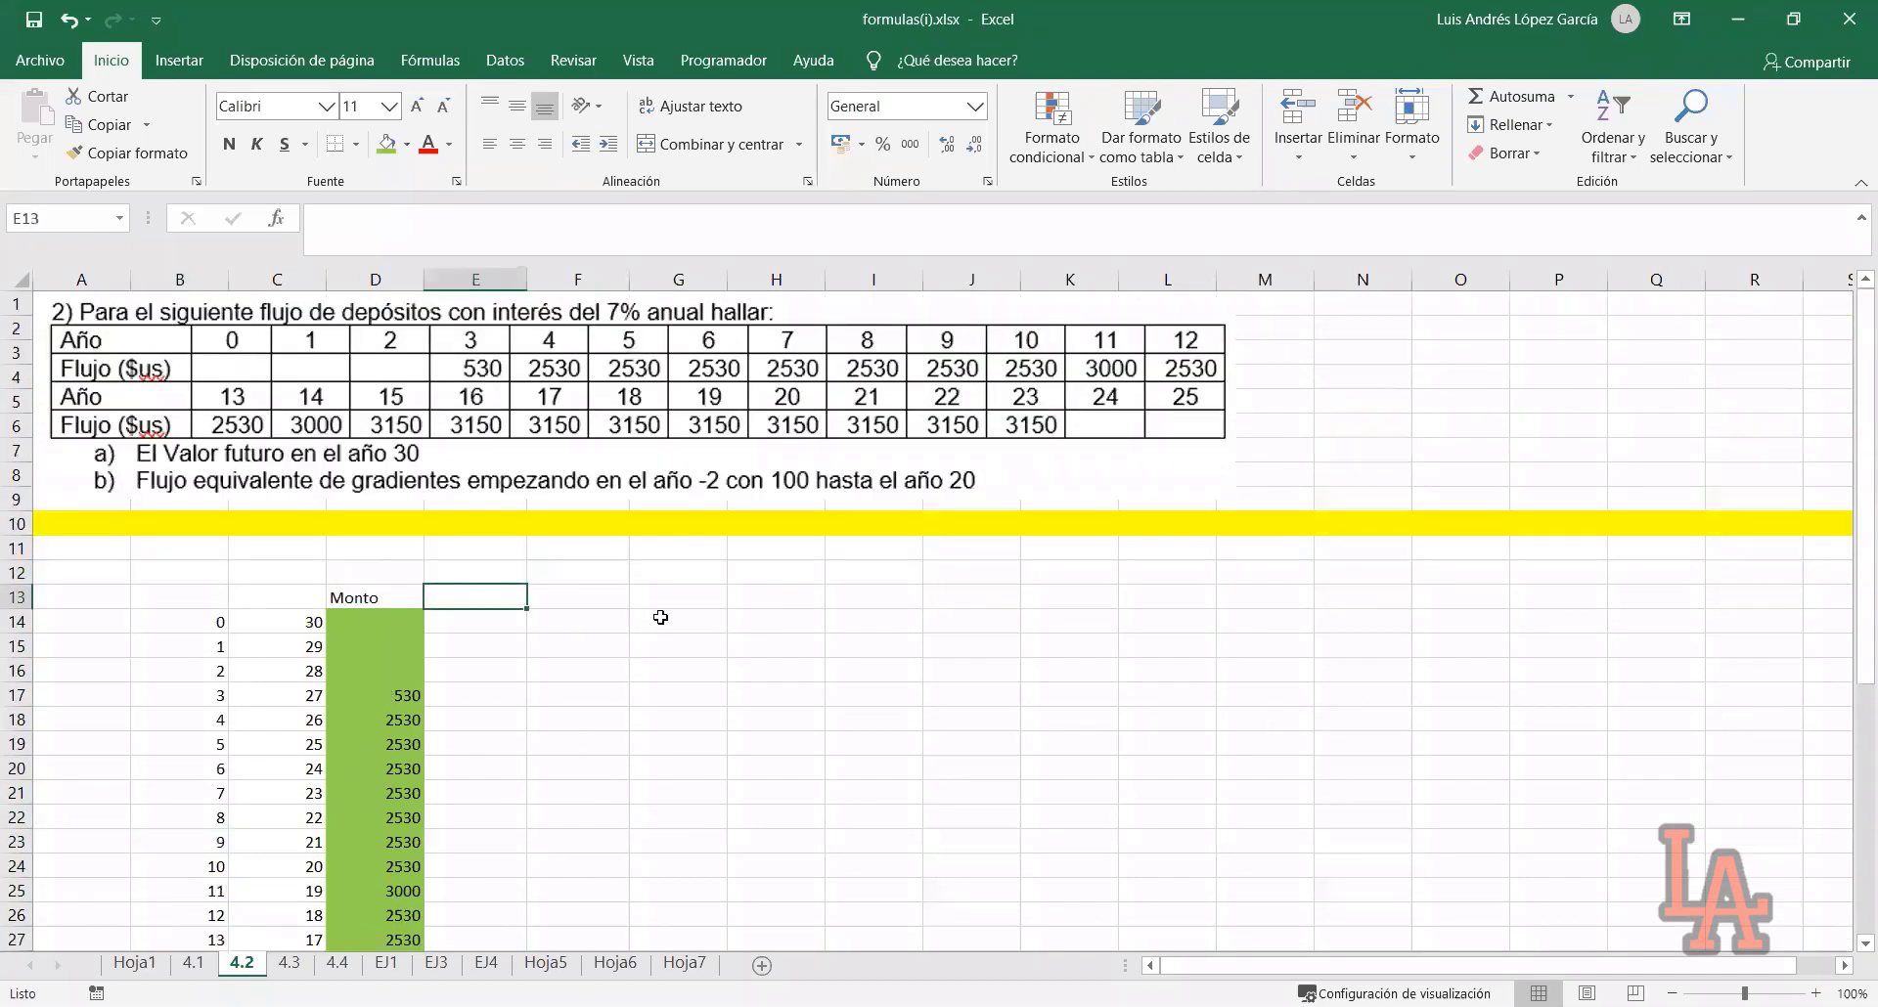
type("F/P")
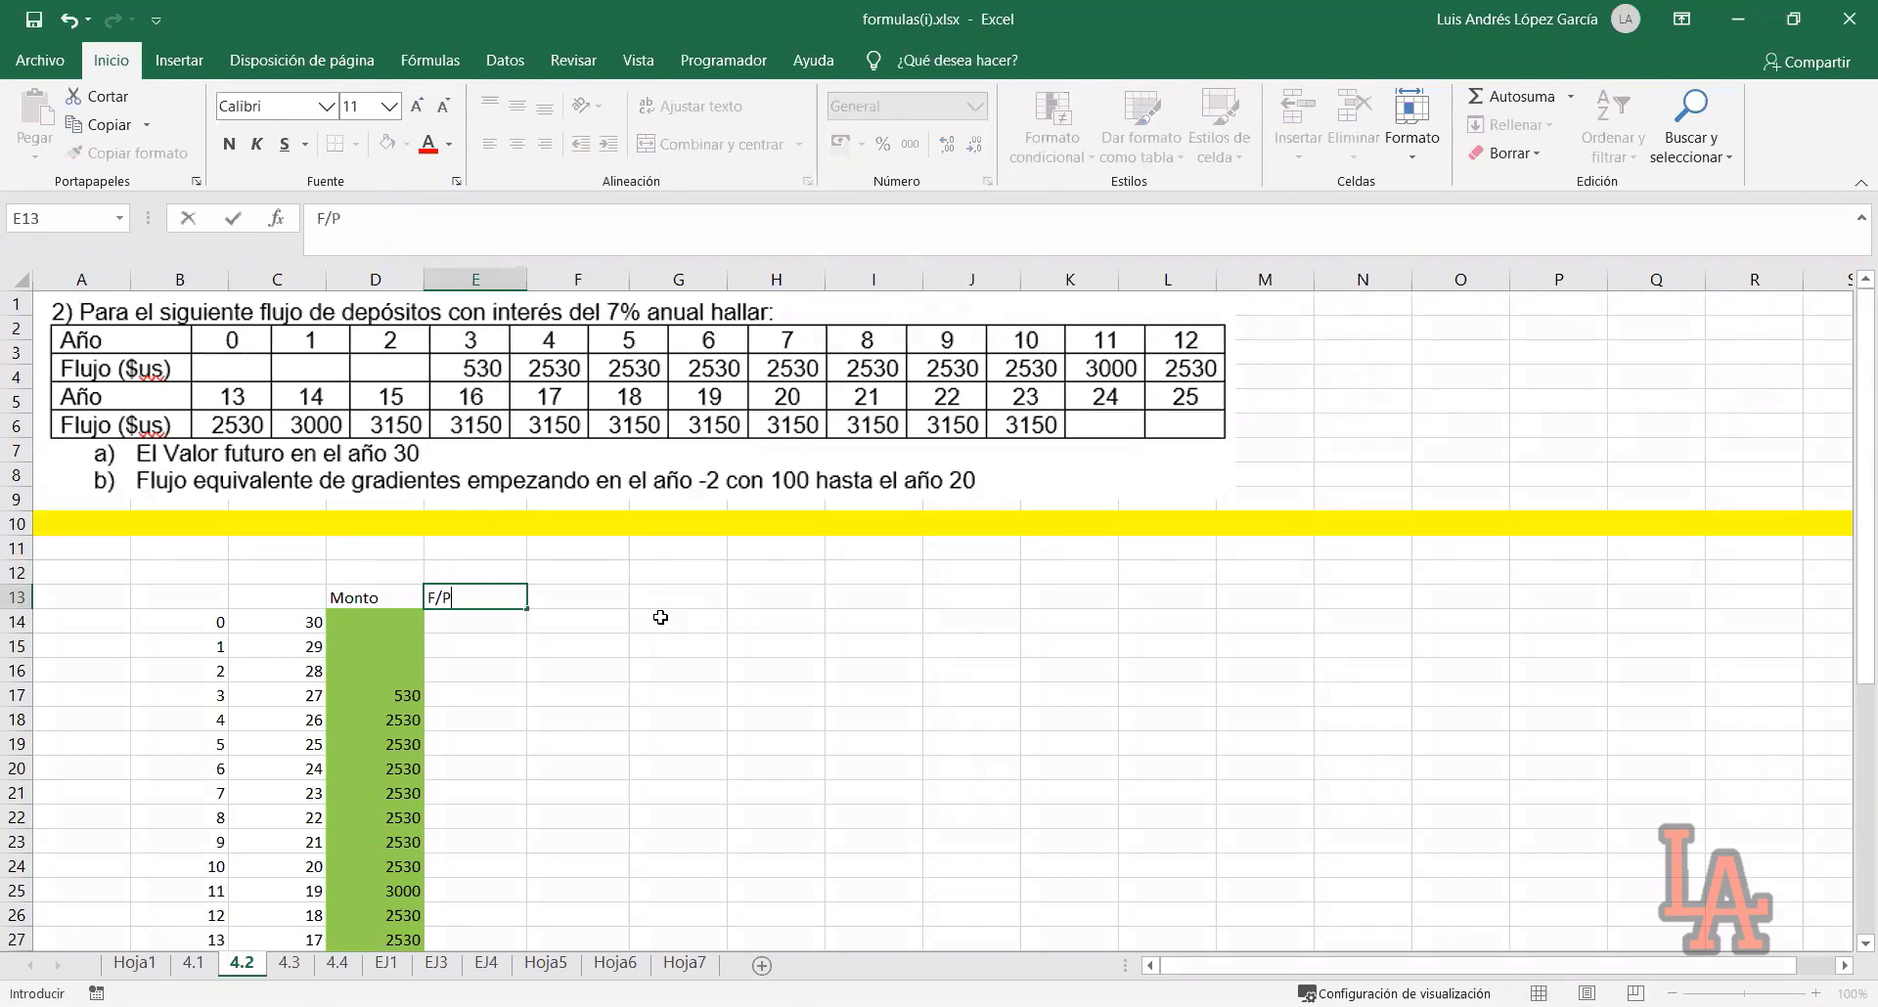
key("Return")
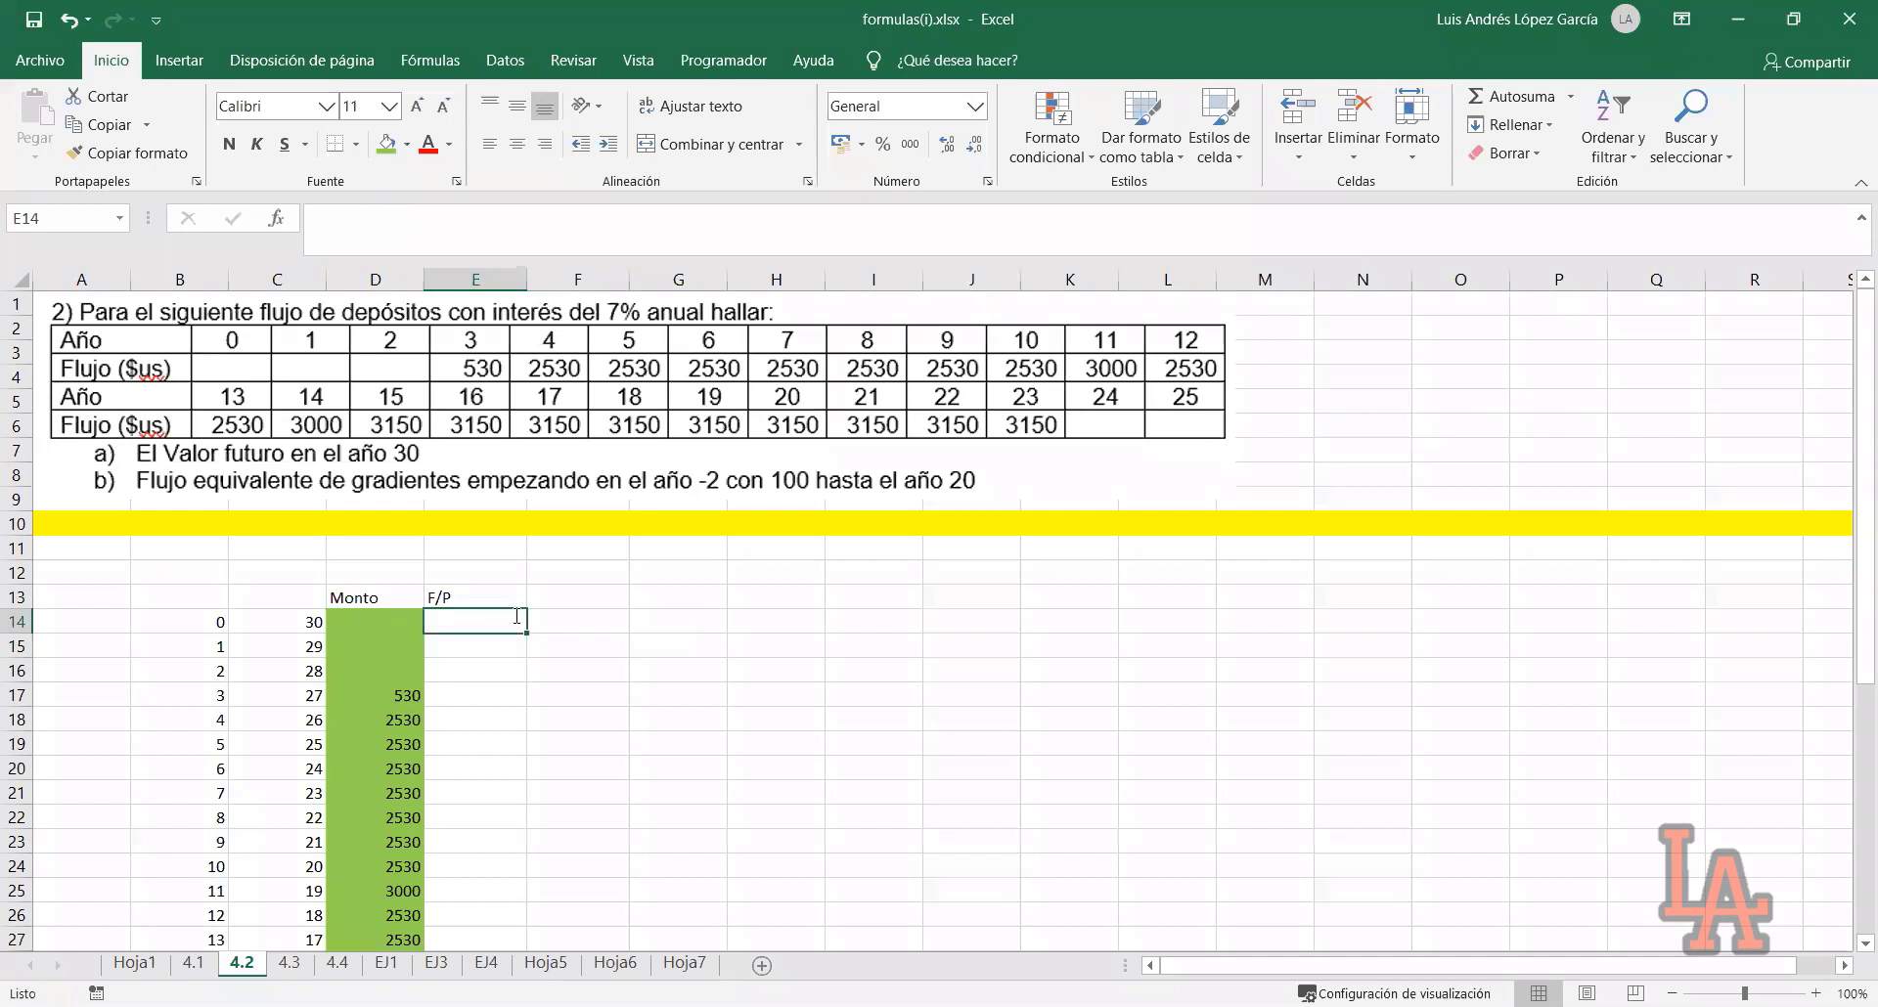
type("=")
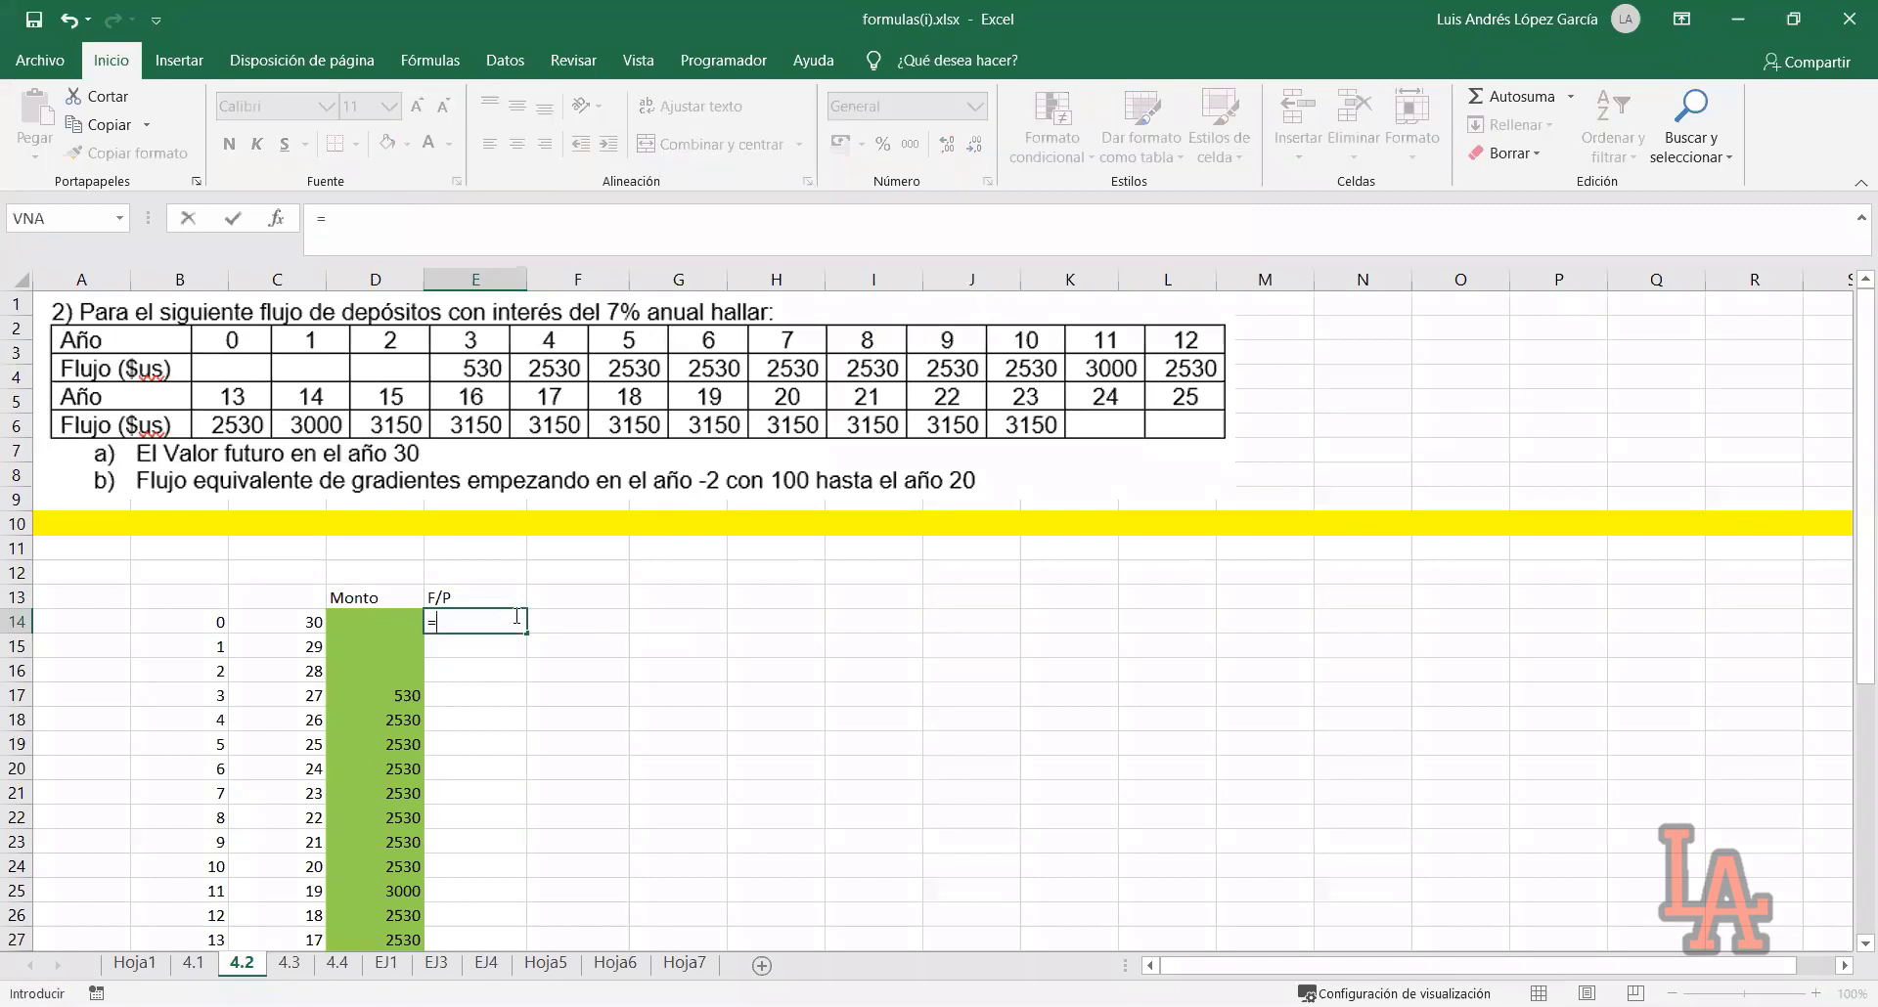
type("(1+")
left_click(479, 562)
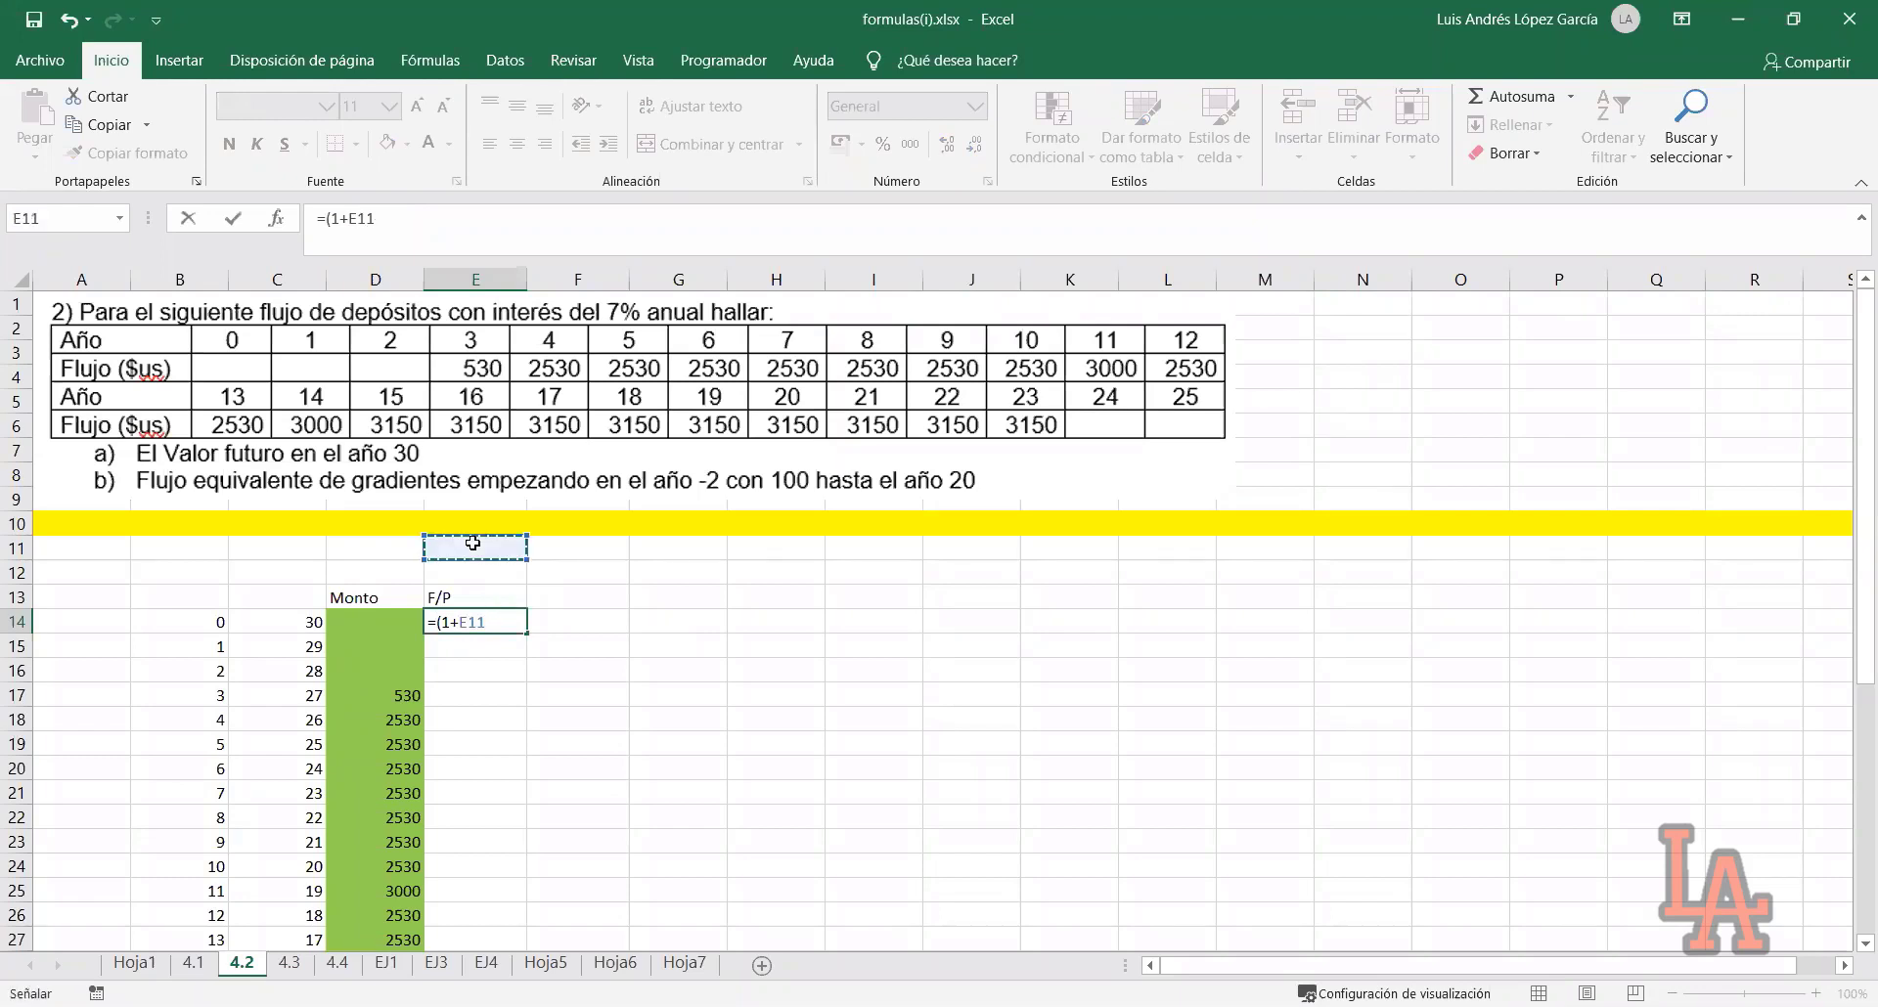
key("F4")
type(")")
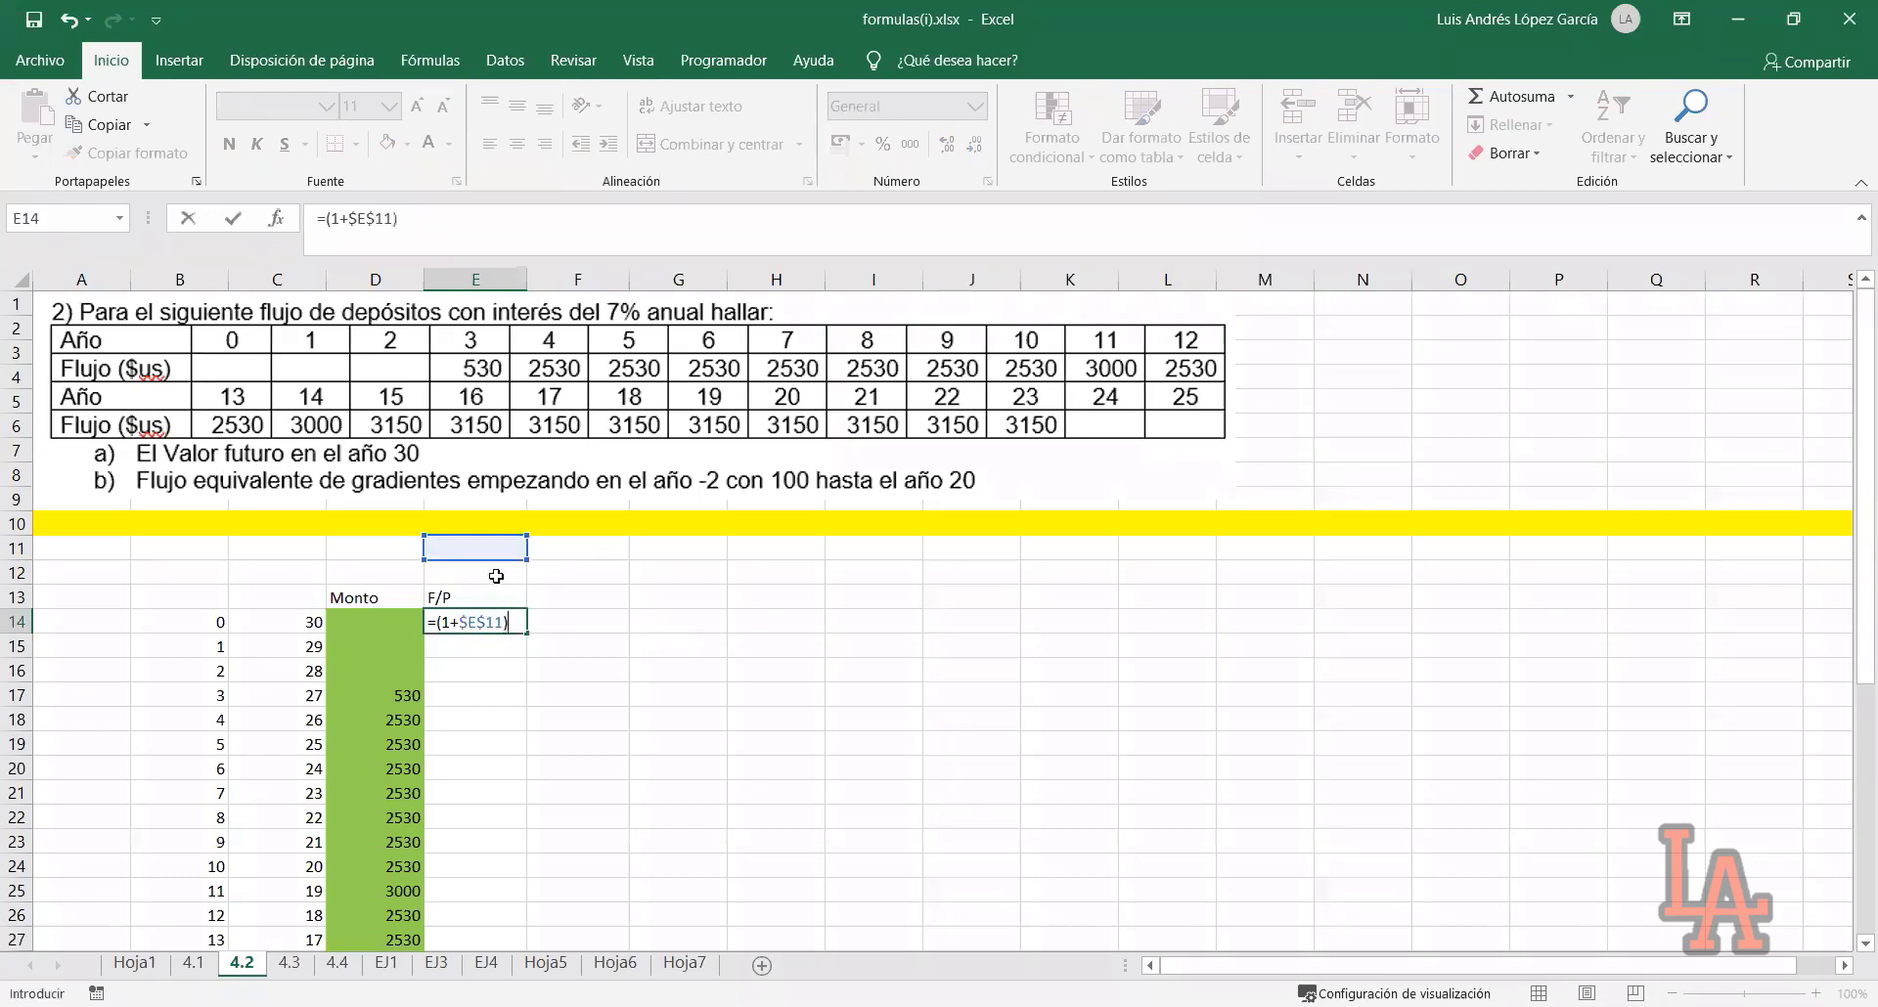
type("^")
left_click(293, 619)
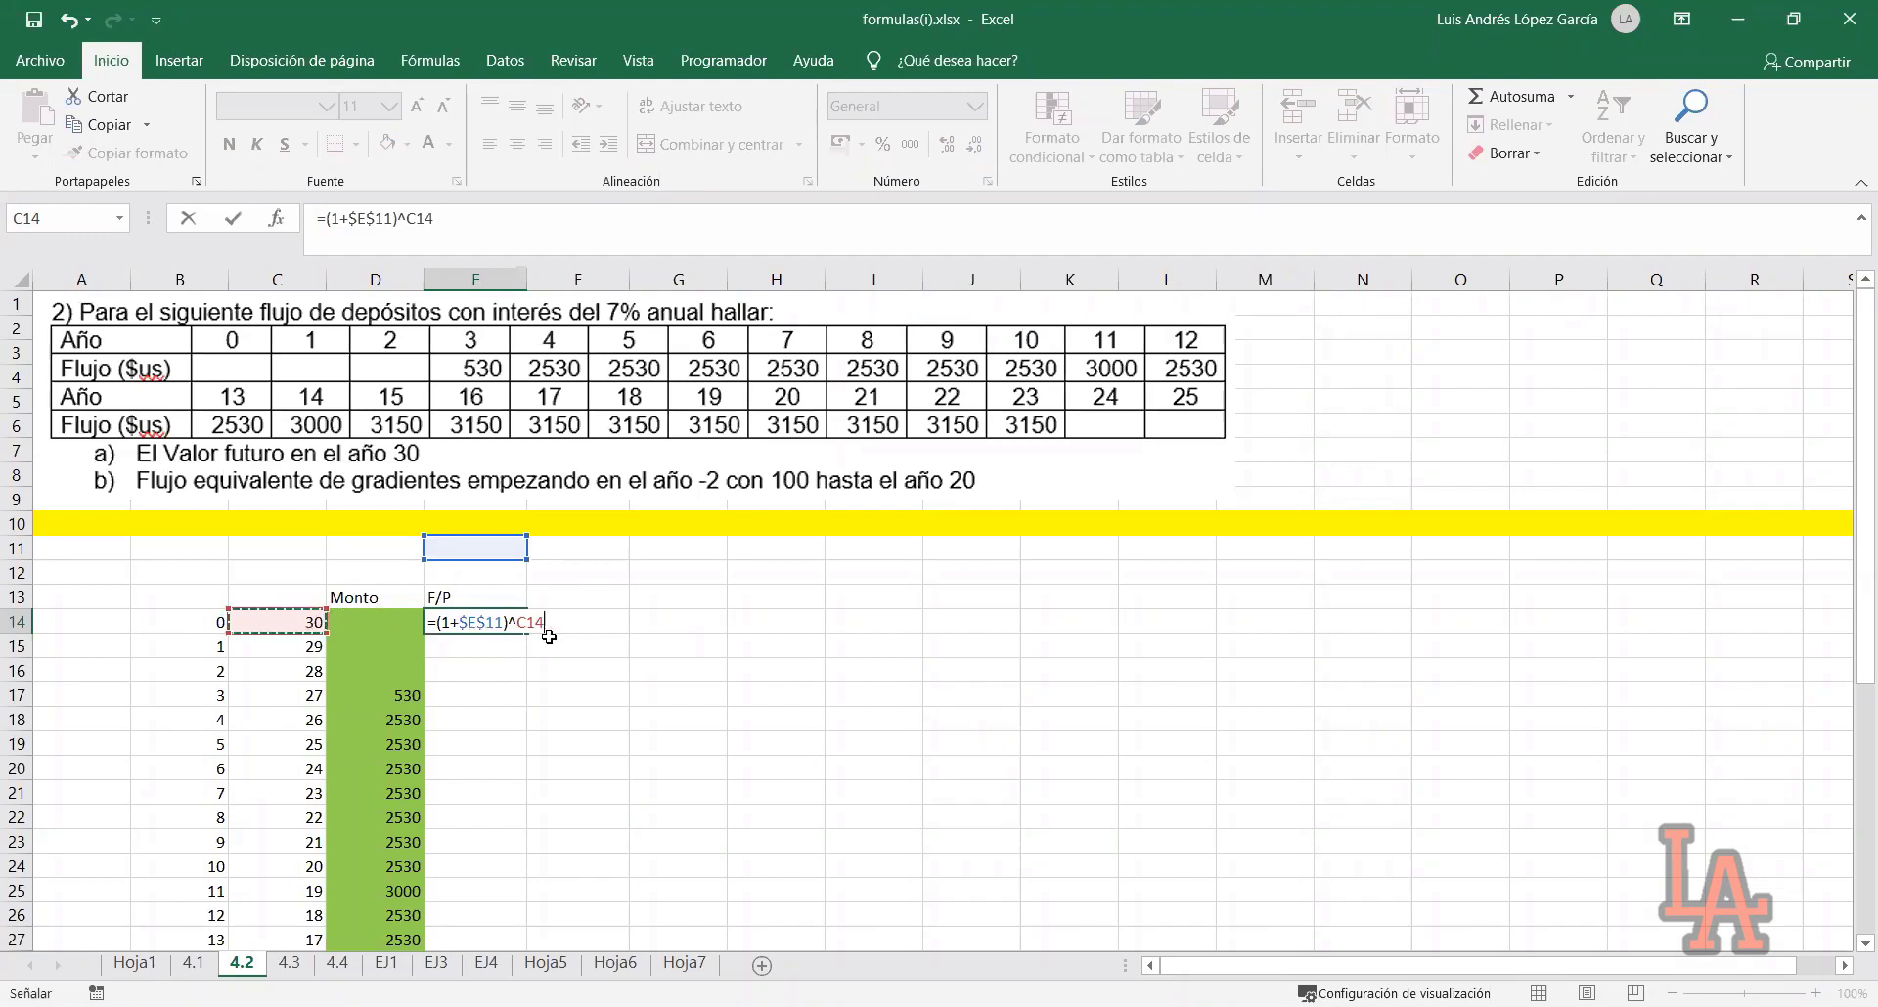
key("Return")
Enter the interest rate 0,07 in E11, the cell referenced by the F/P formula
left_click(509, 623)
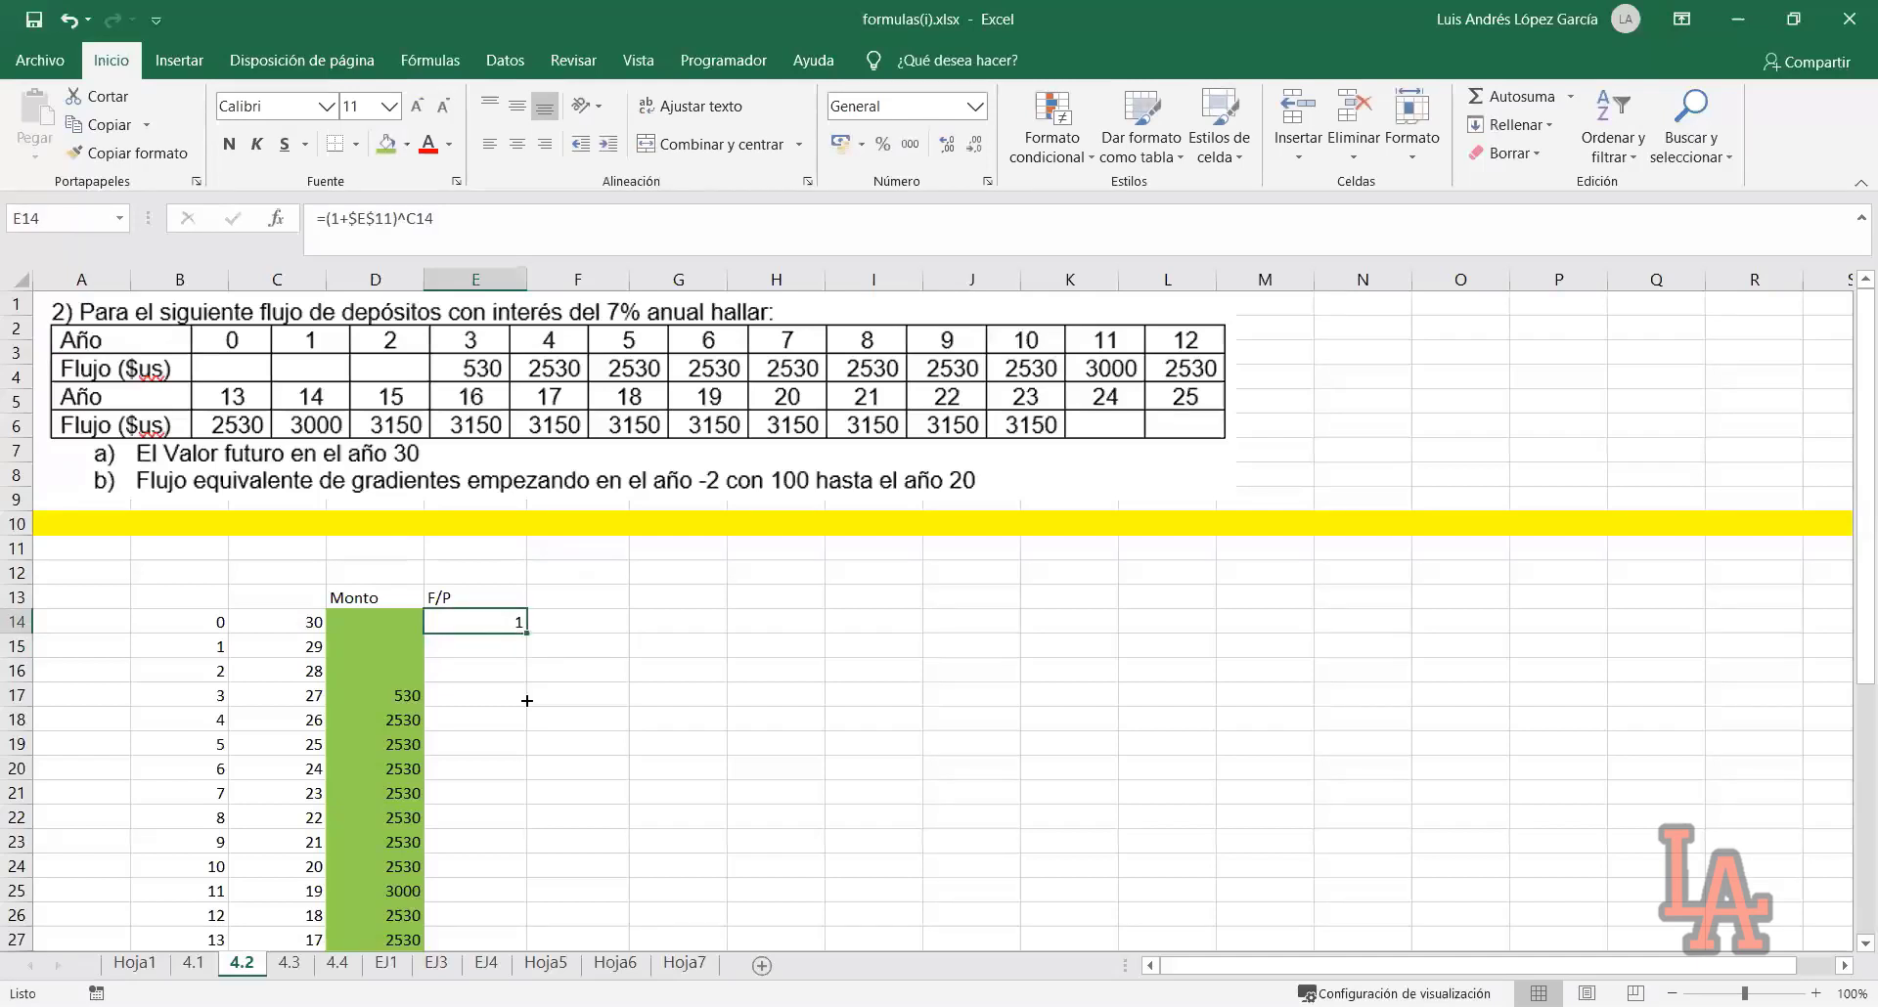
left_click_drag(526, 701, 503, 628)
double_click(513, 625)
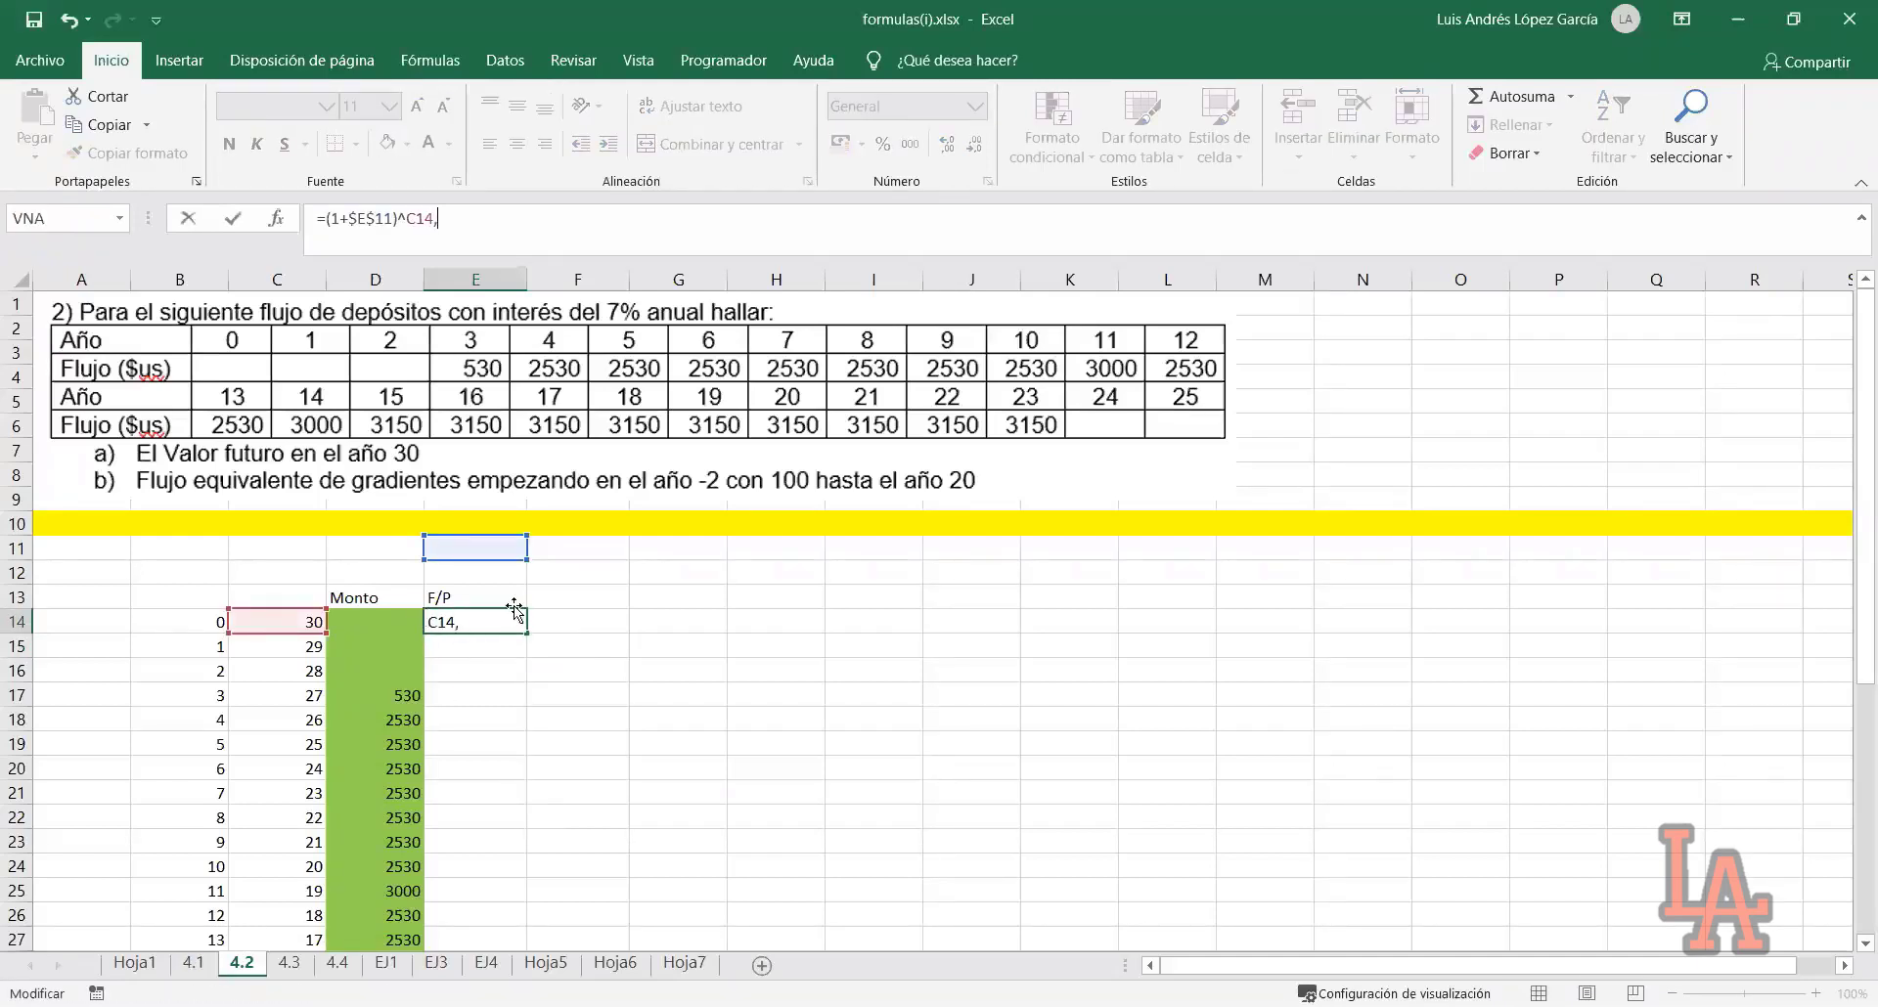
left_click(473, 546)
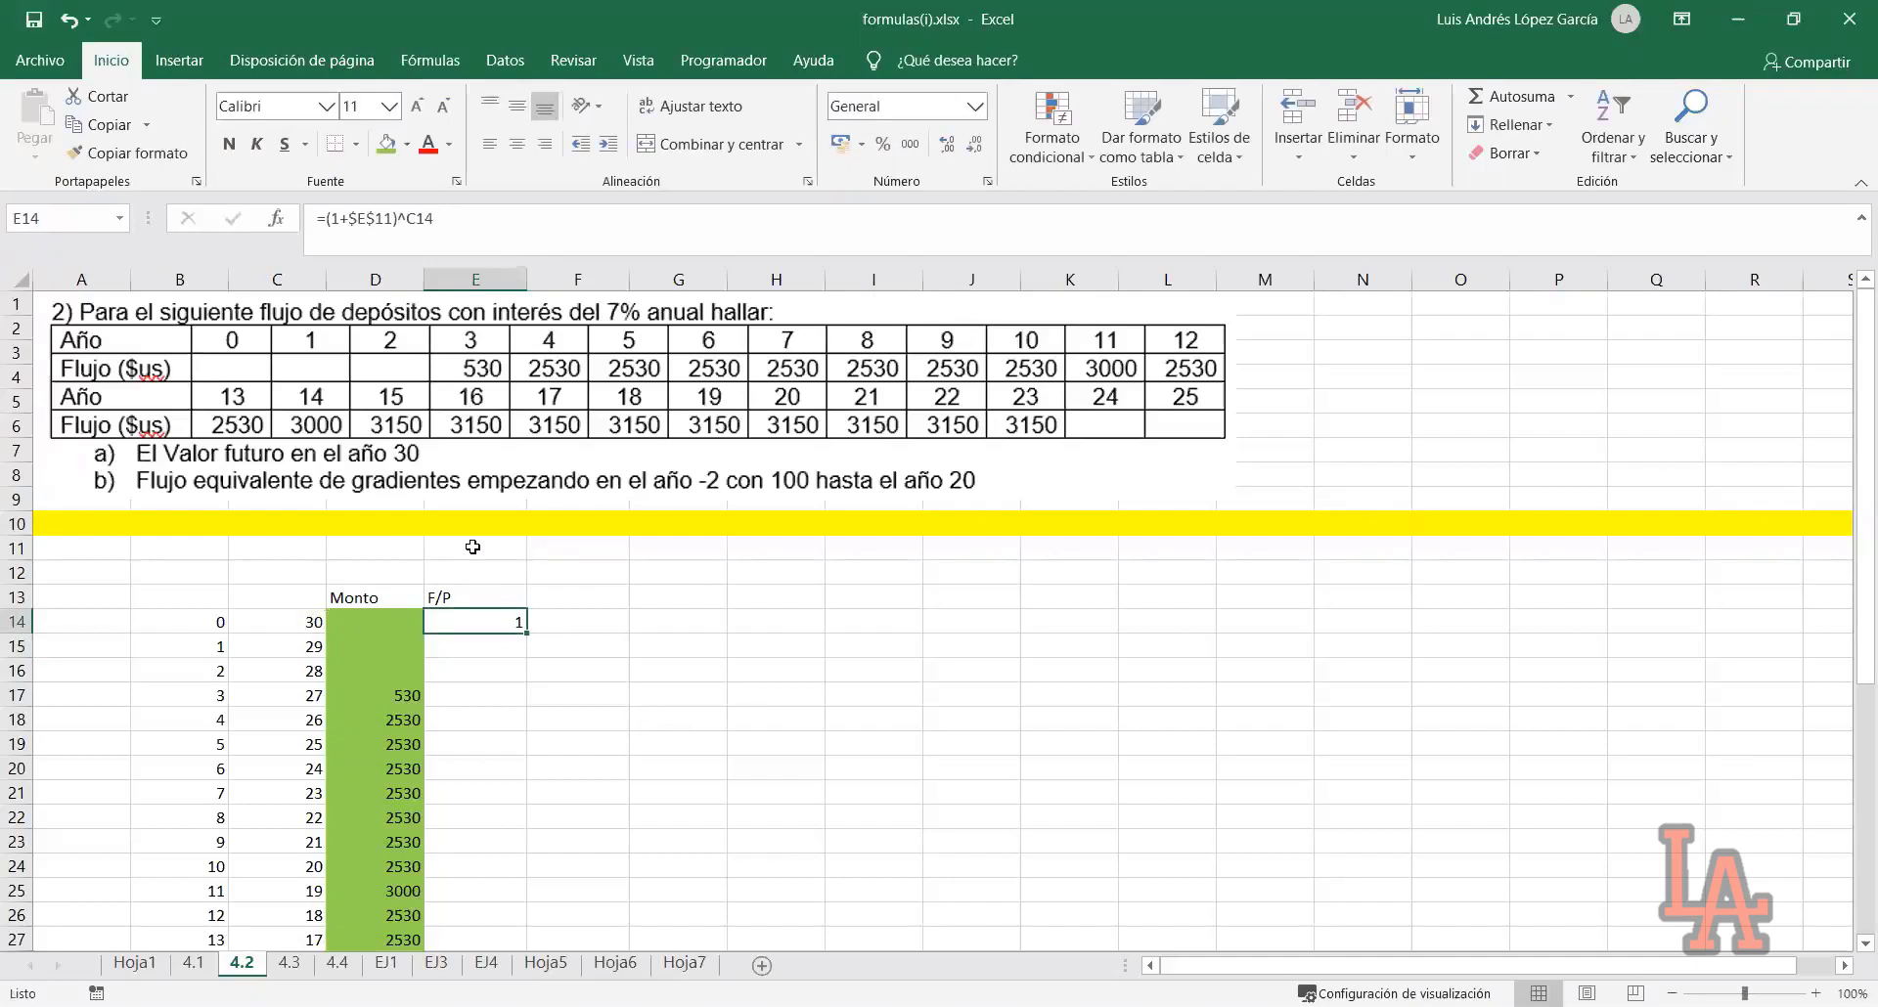
type("0,0")
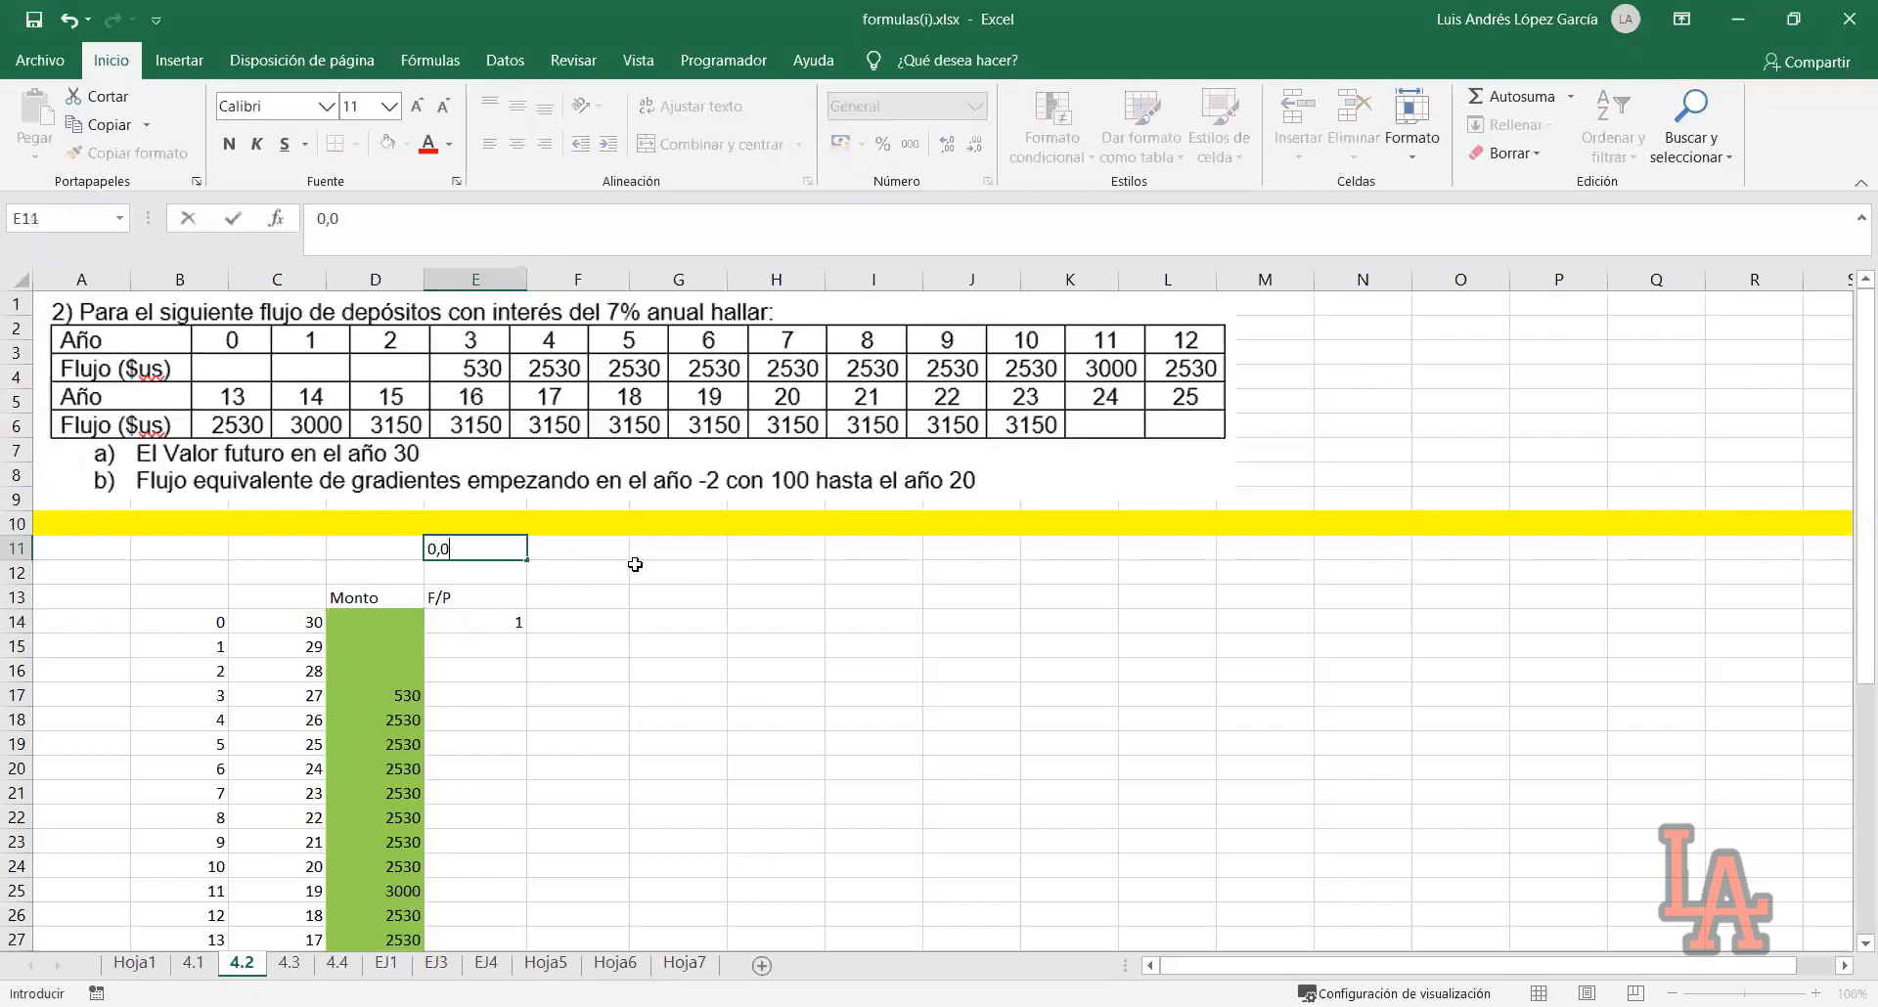
type("7")
key("Return")
Copy the F/P formula from E14 down through E44
left_click(522, 631)
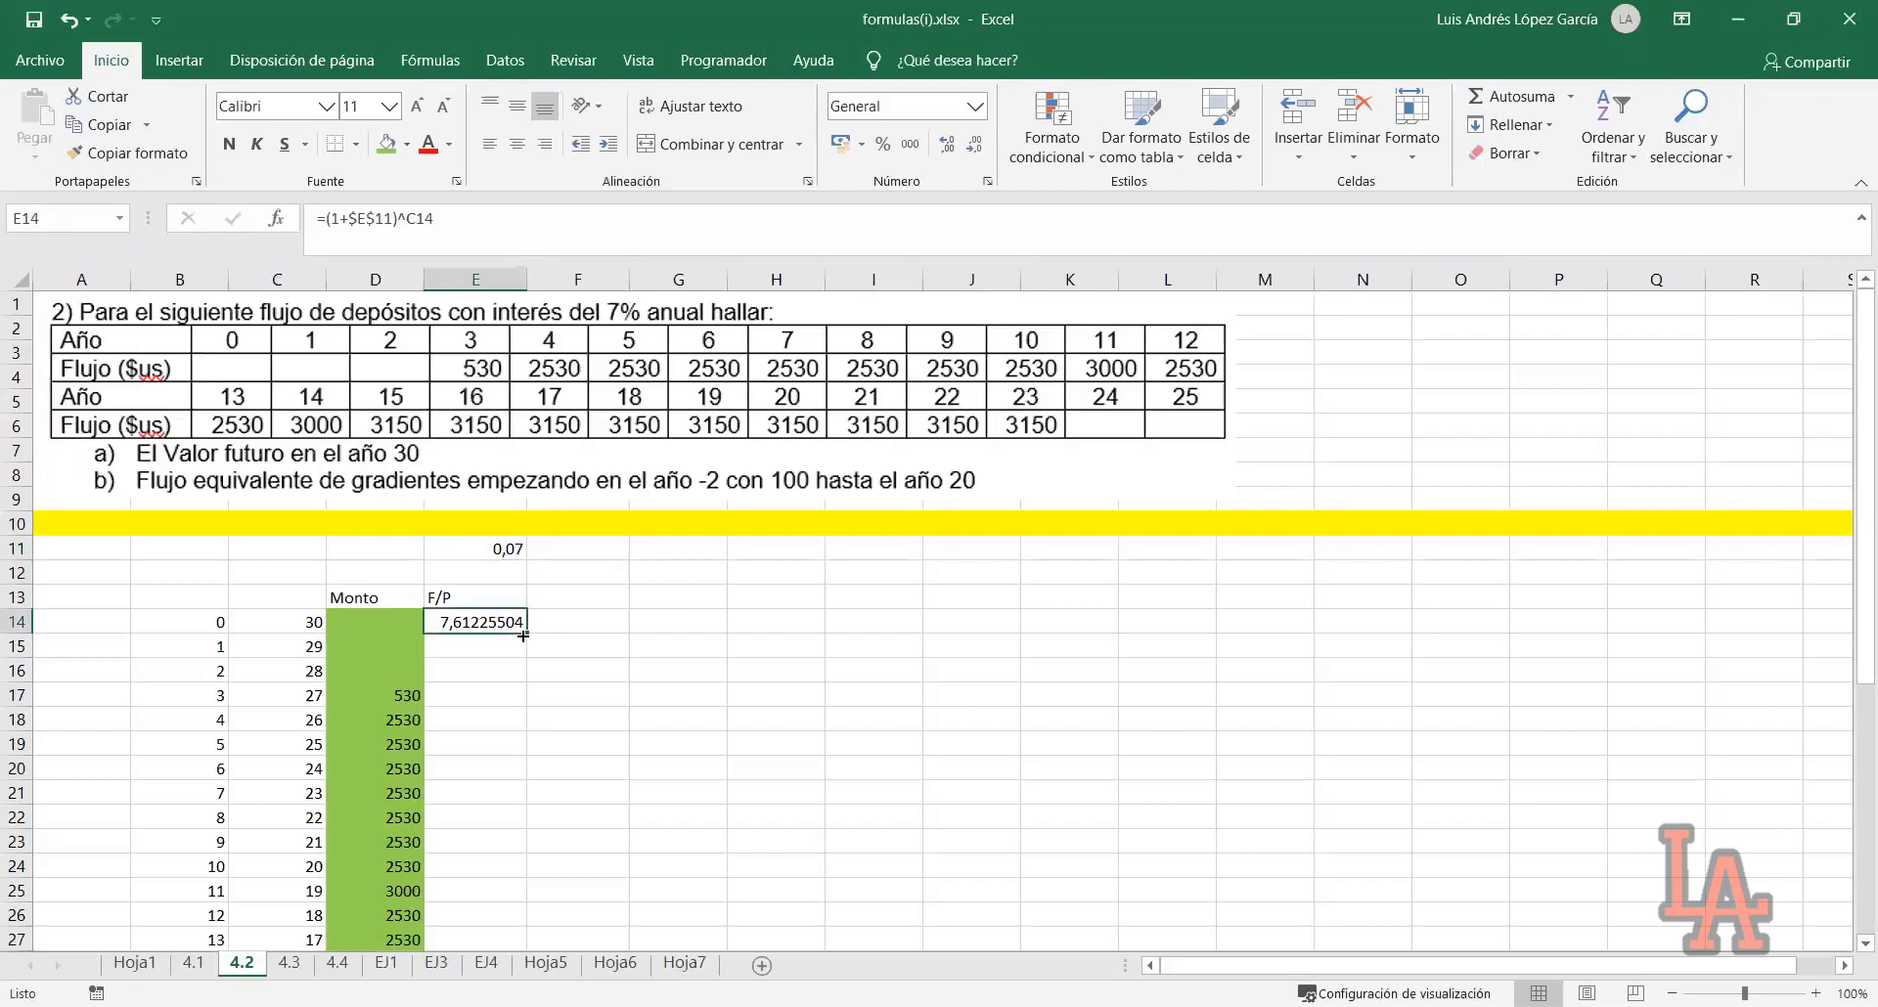
left_click_drag(524, 637, 501, 924)
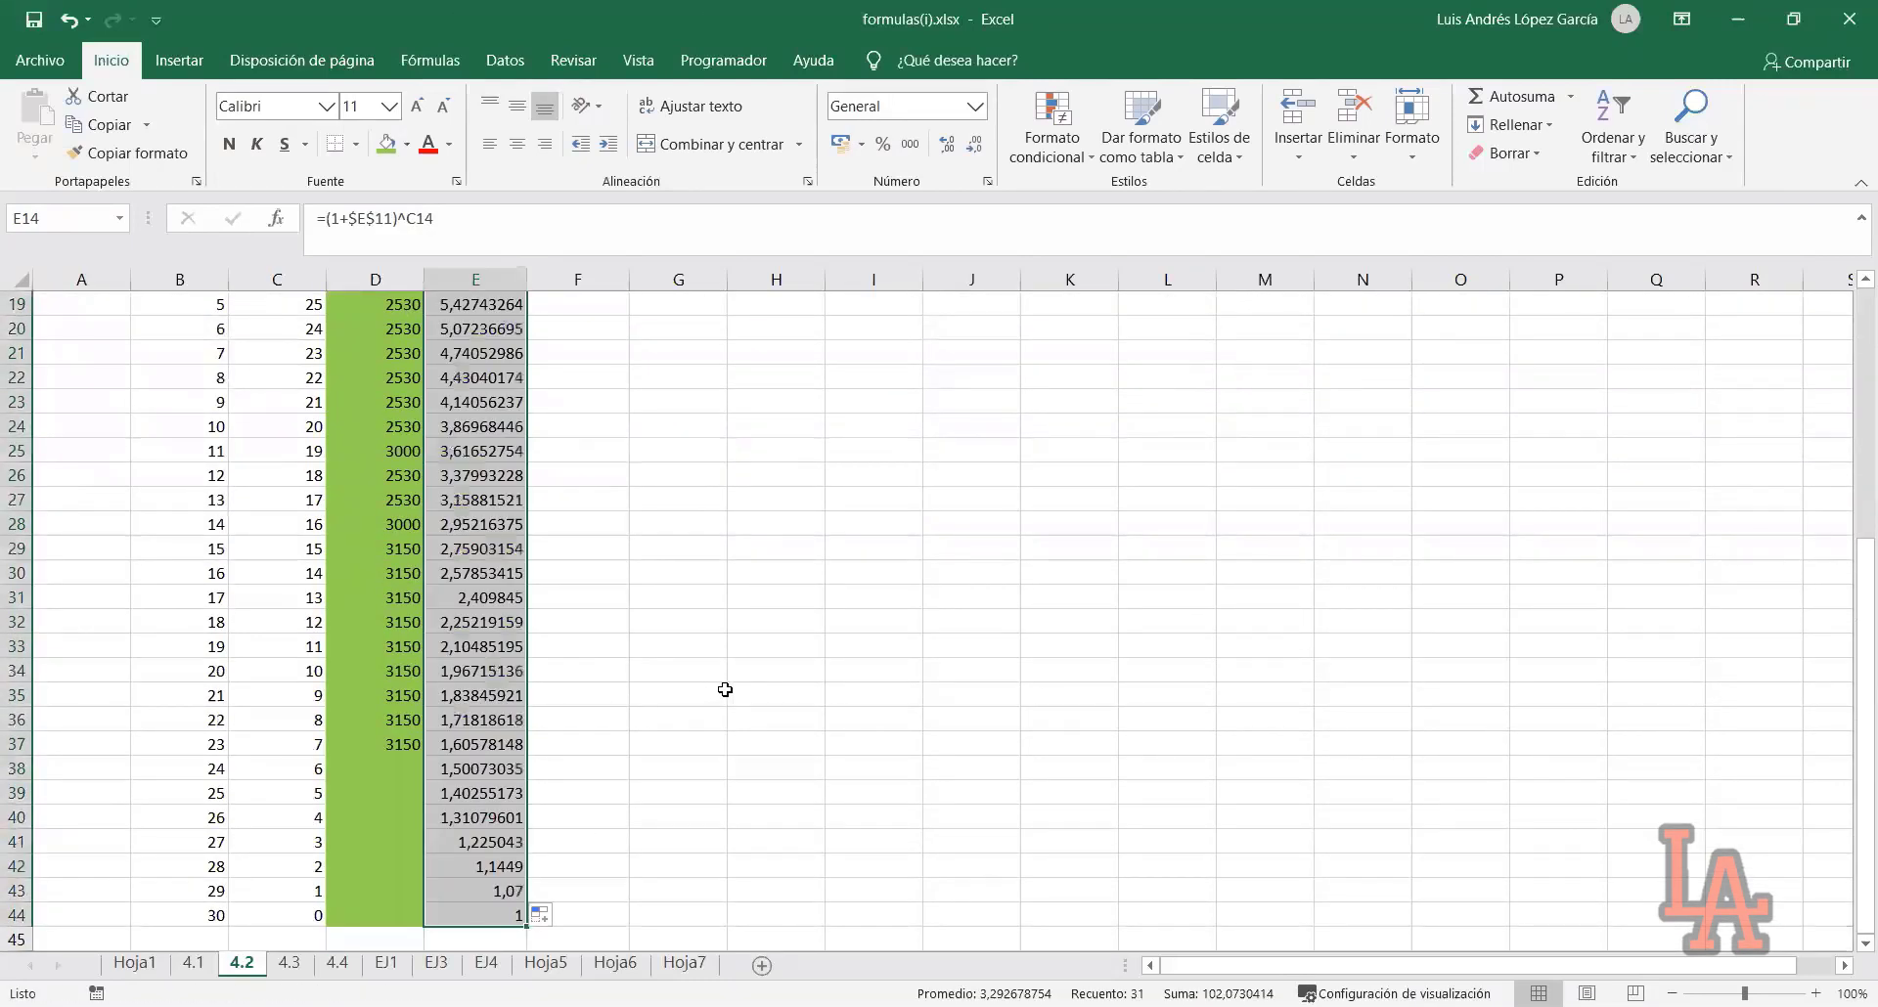
scroll(513, 757, "up", 6)
Examine the F/P factors for years 3 and 9, checking the formula's references to the rate and remaining periods
left_click(476, 596)
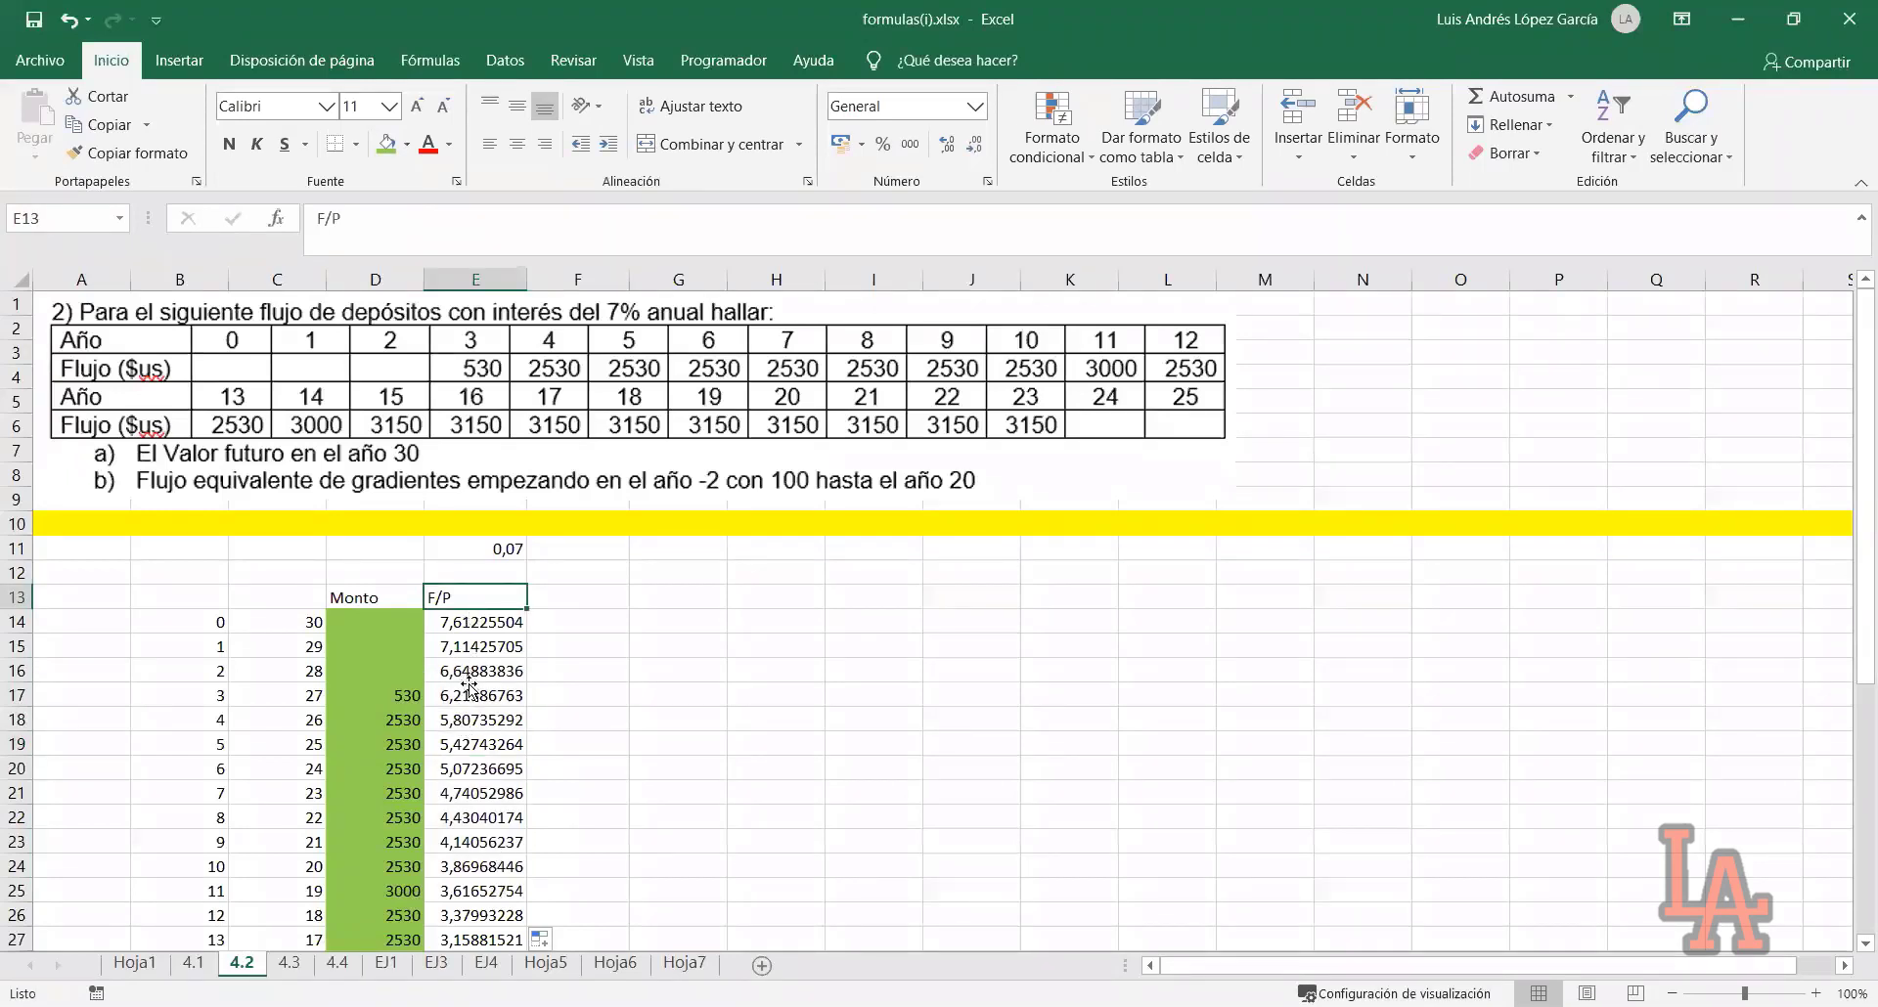
left_click(403, 697)
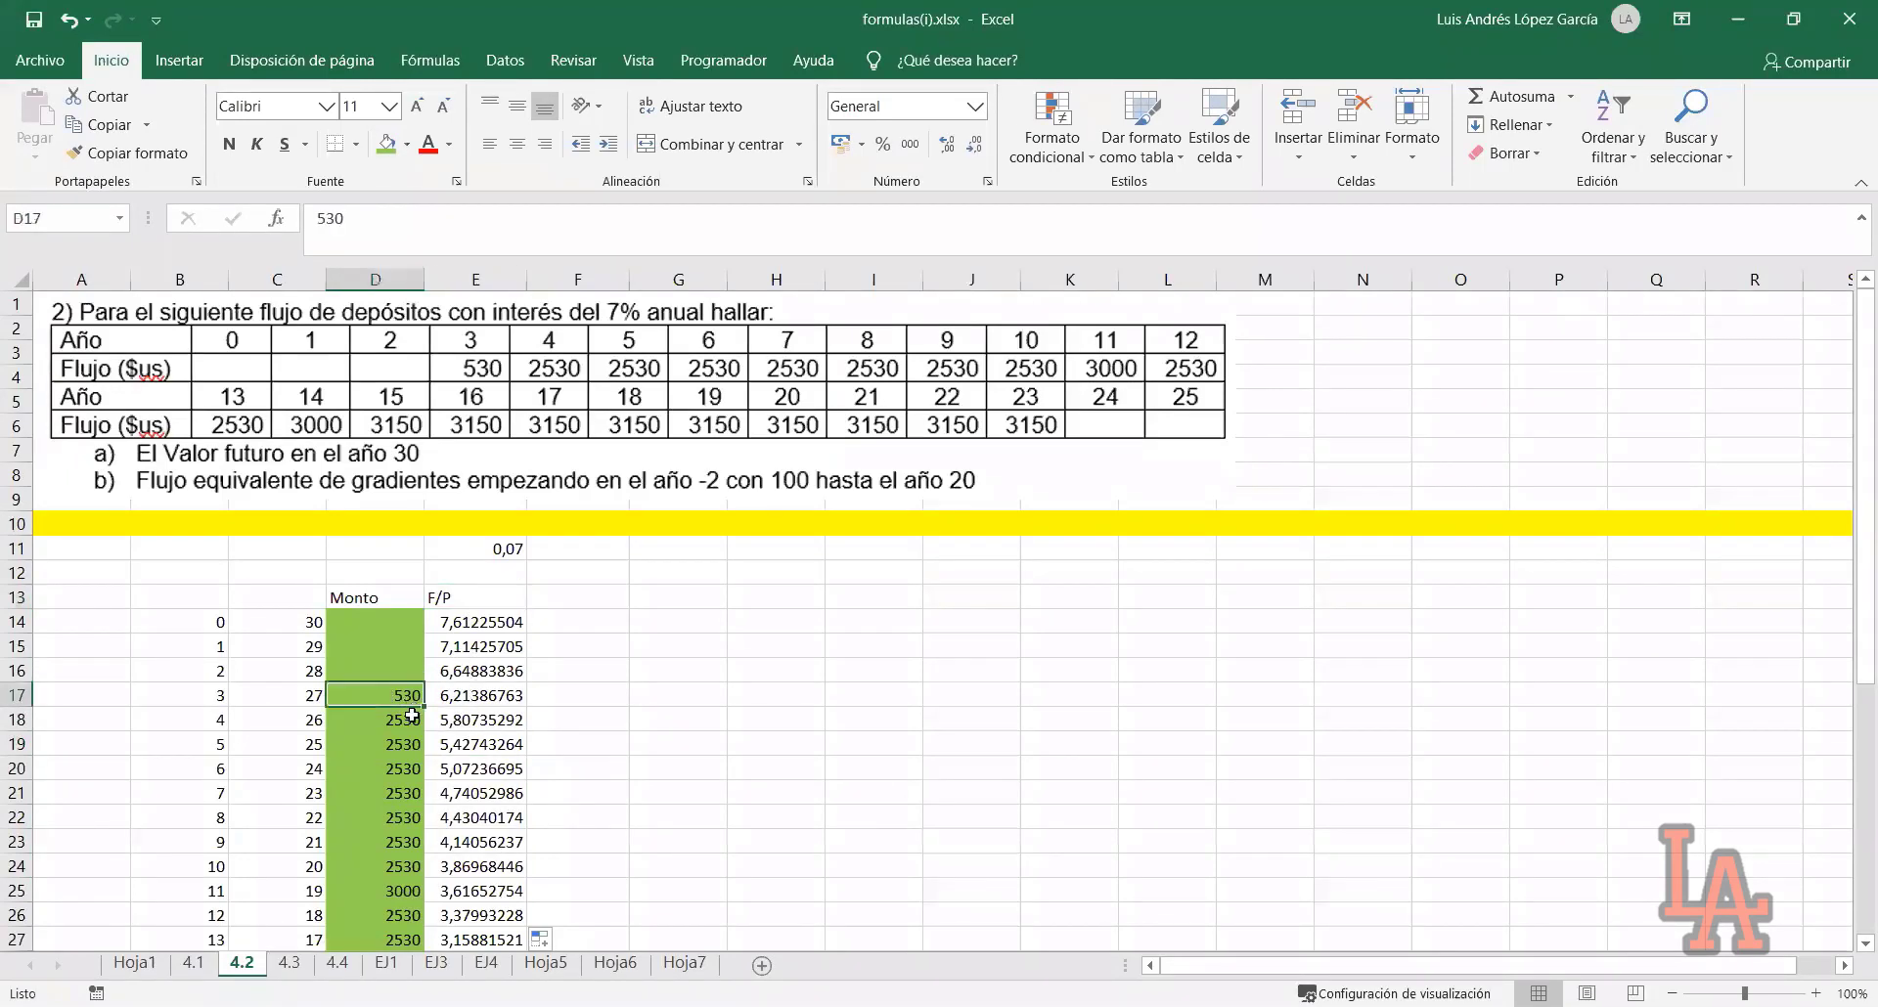
left_click(456, 695)
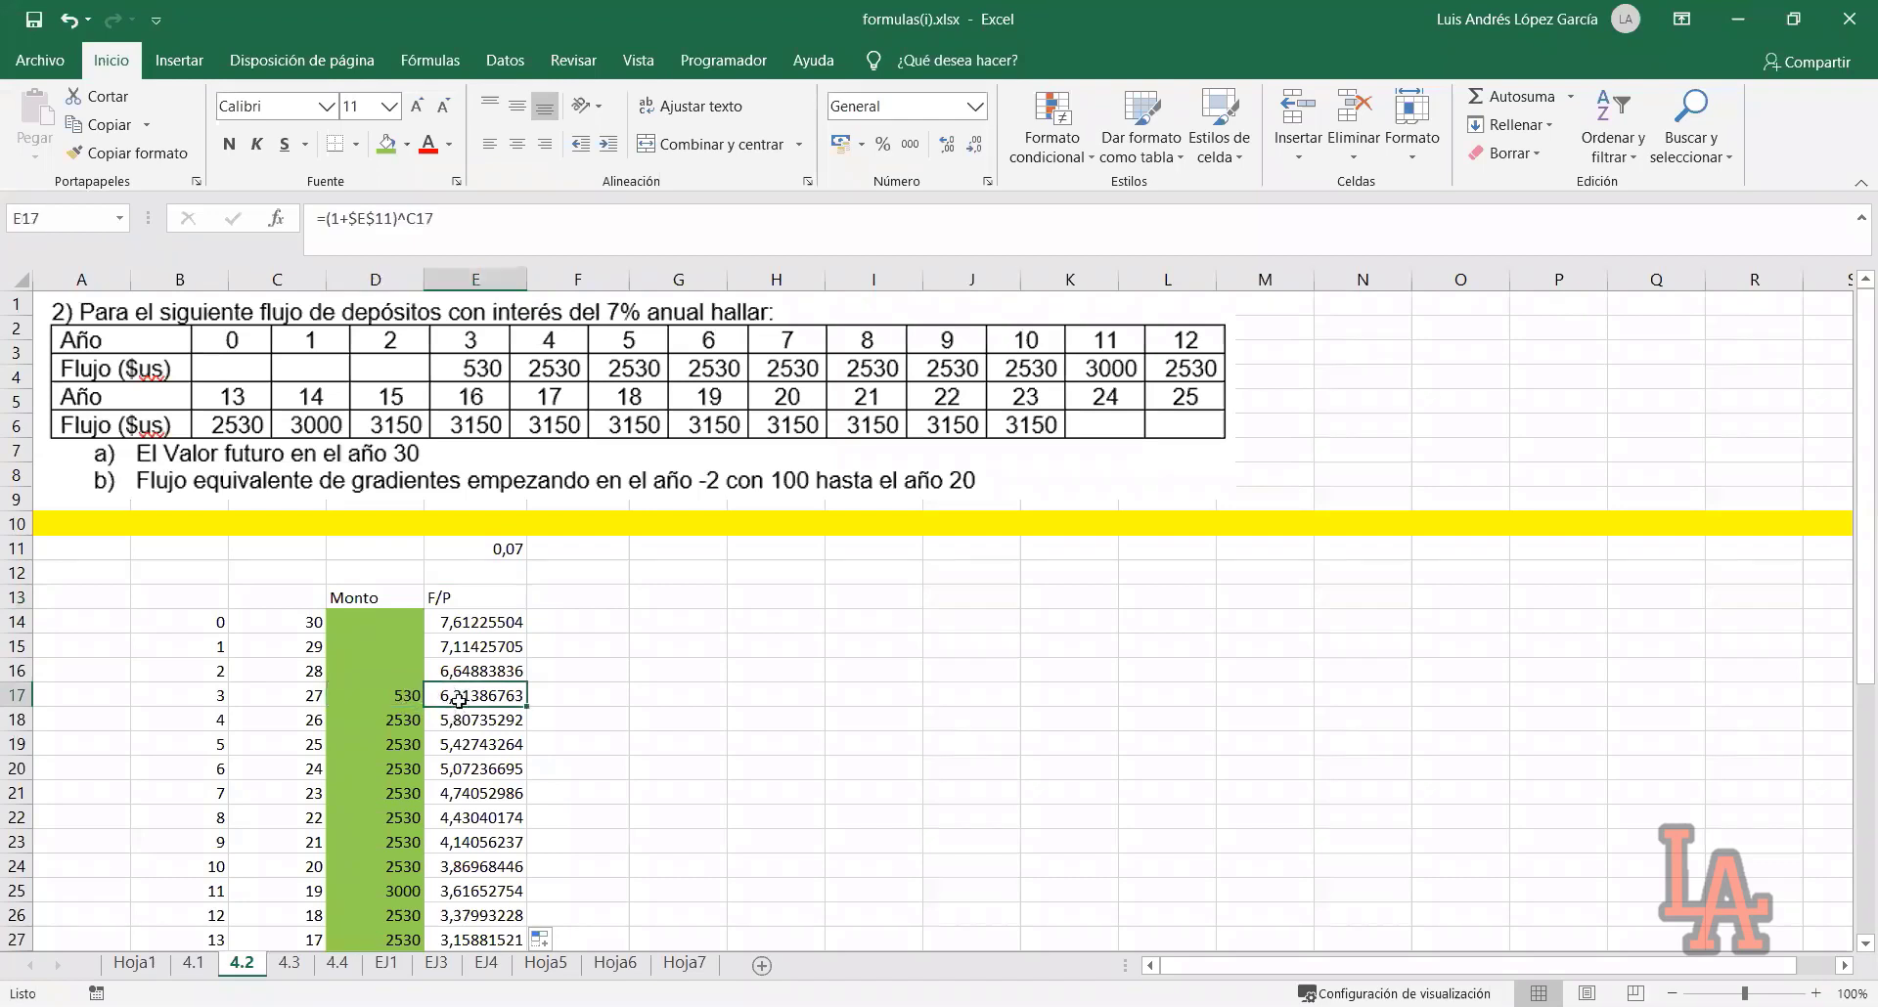
left_click(191, 840)
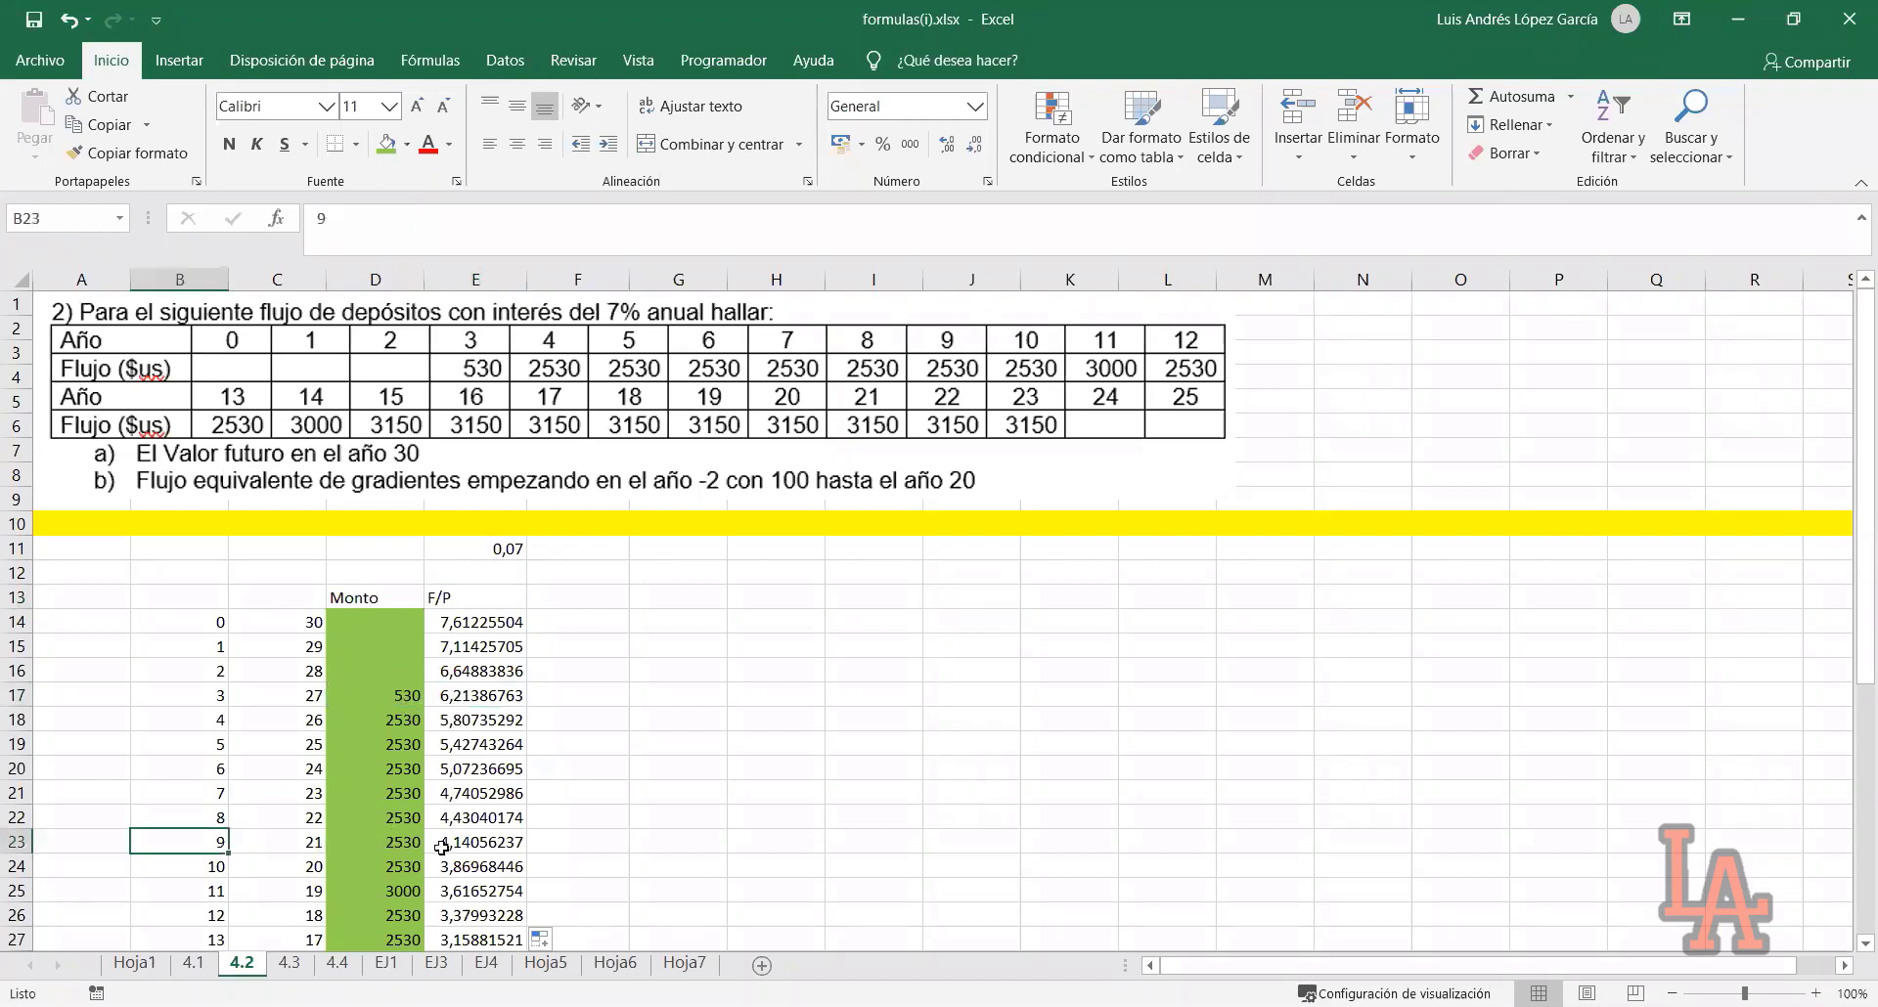
left_click(456, 838)
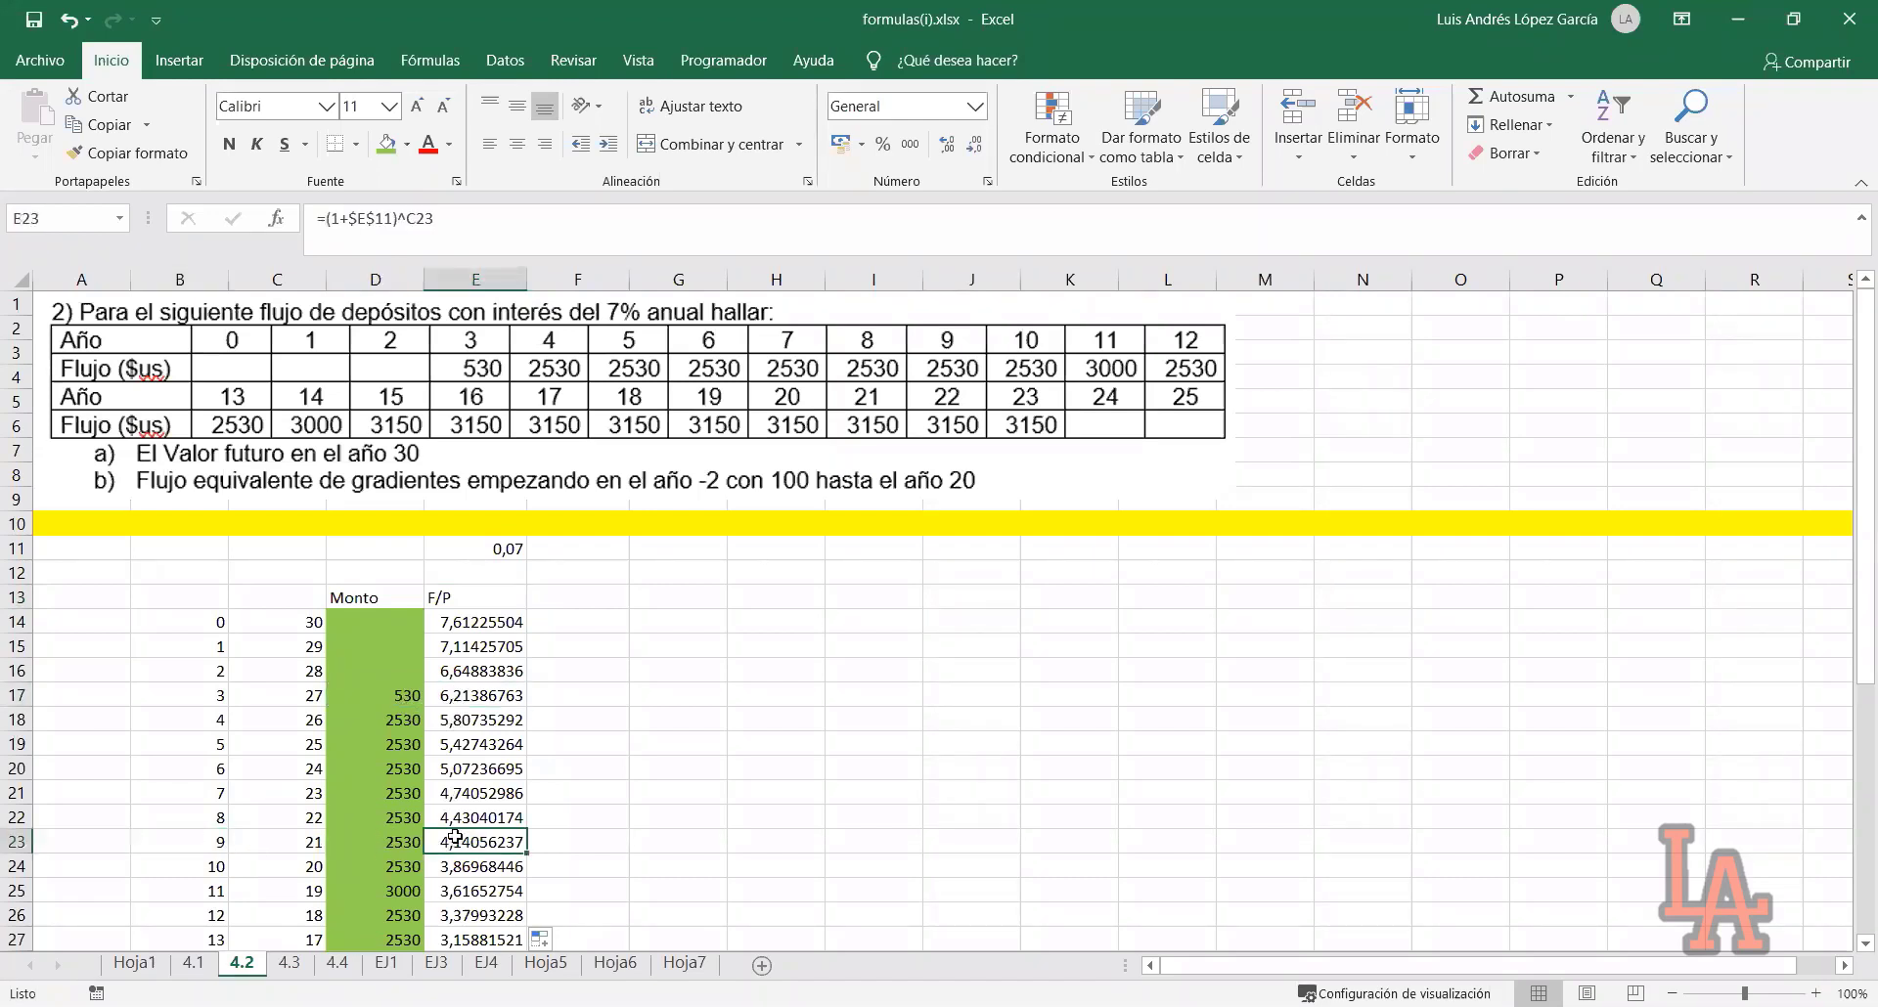
left_click(465, 250)
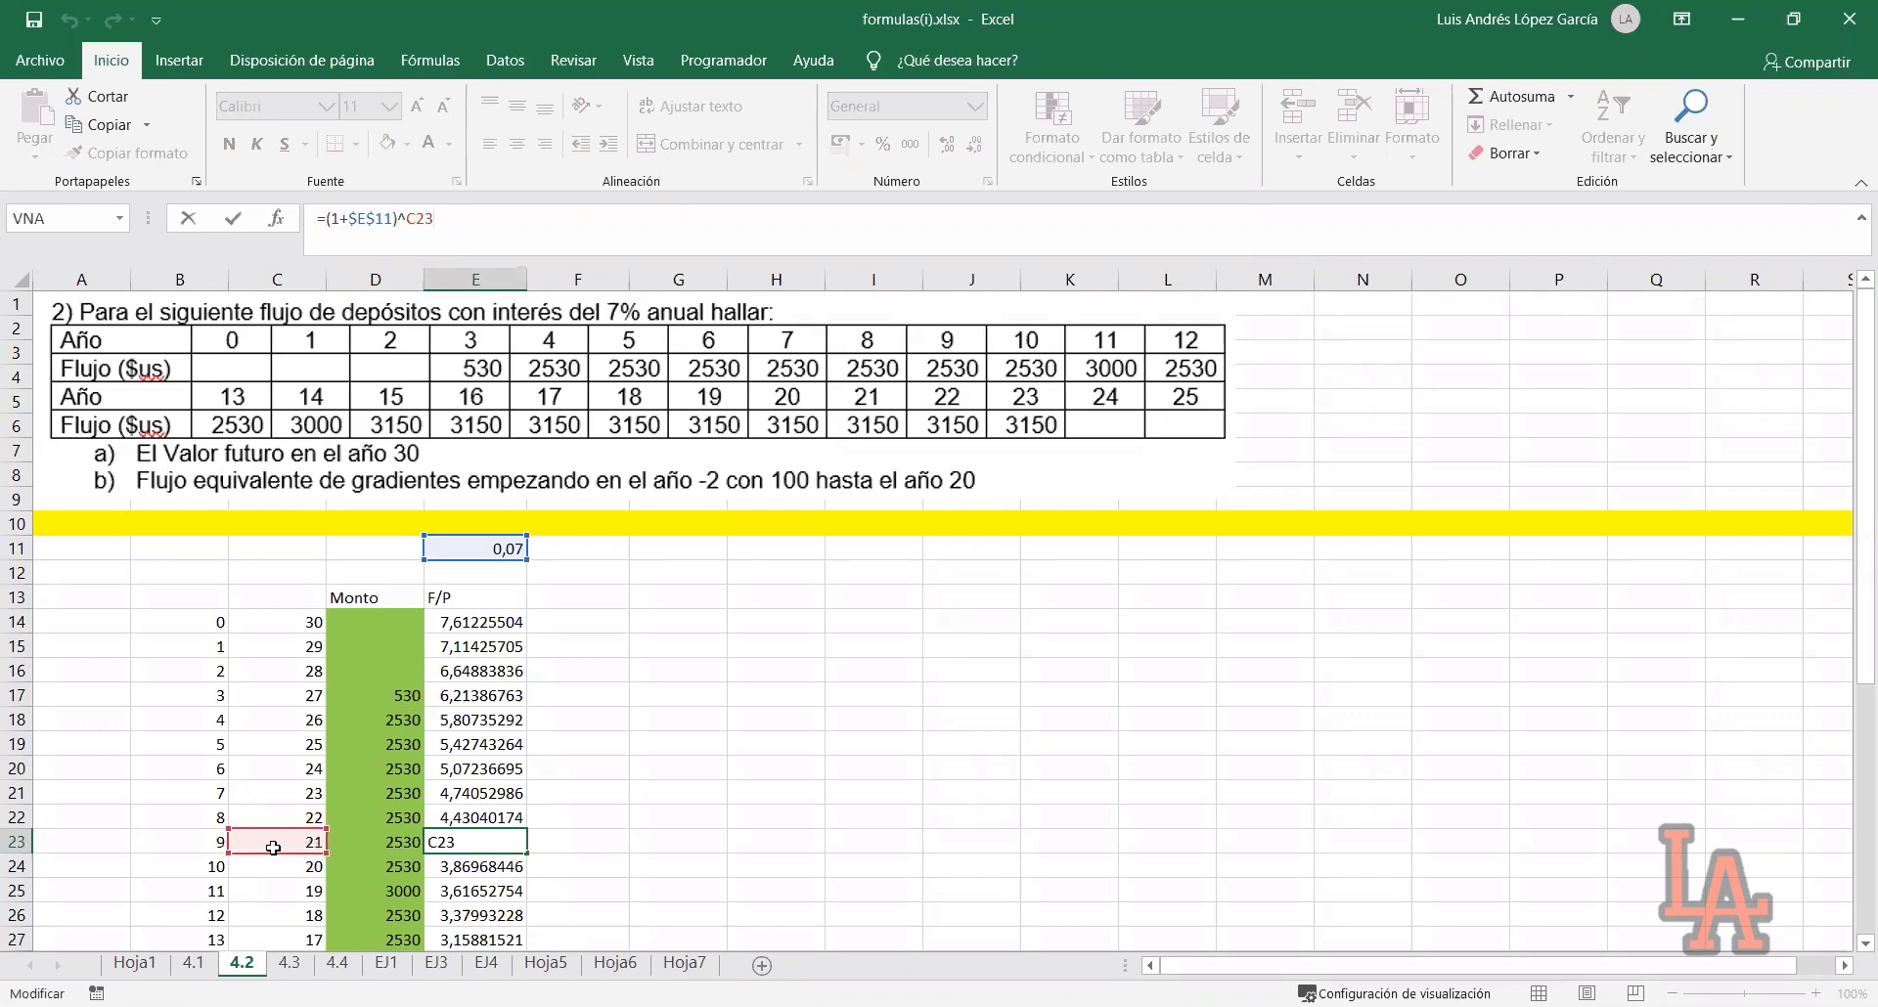
scroll(259, 839, "down", 6)
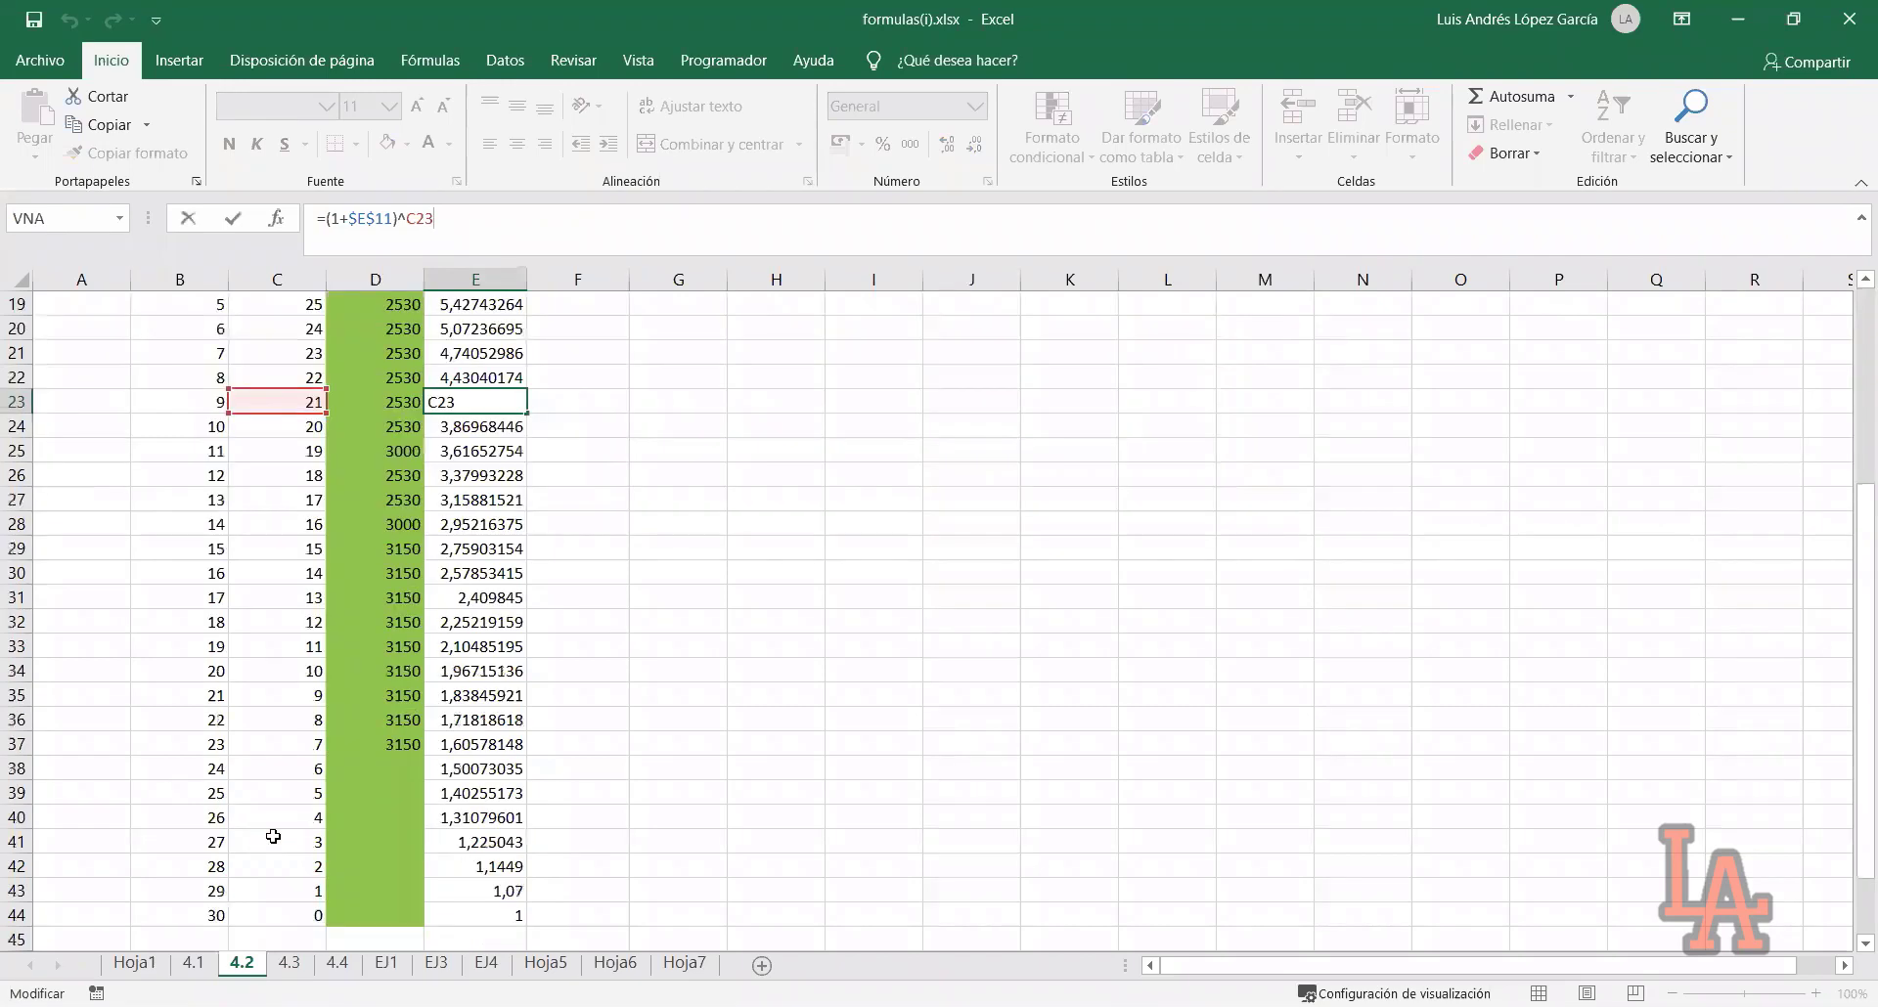
scroll(458, 780, "up", 4)
key("Return")
Multiply each amount by its F/P factor in column F with =D14*E14, filled from F14 down to F44
left_click(540, 449)
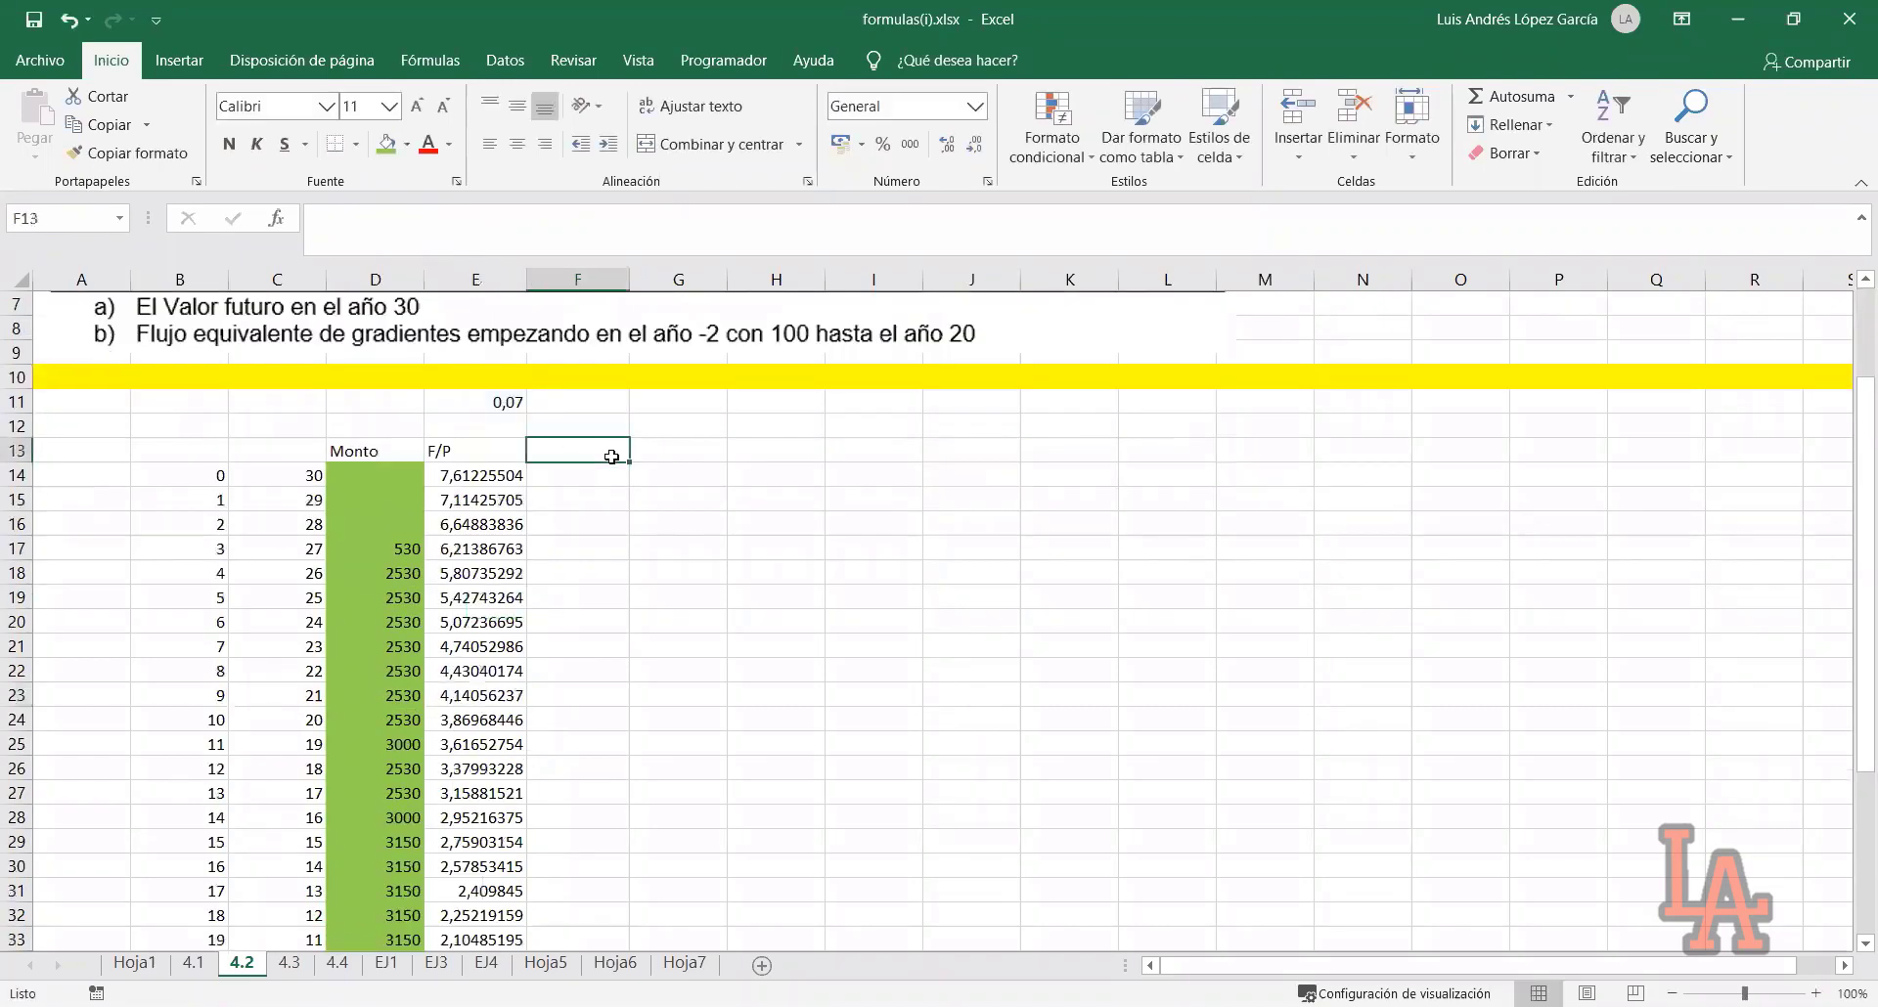
left_click(545, 480)
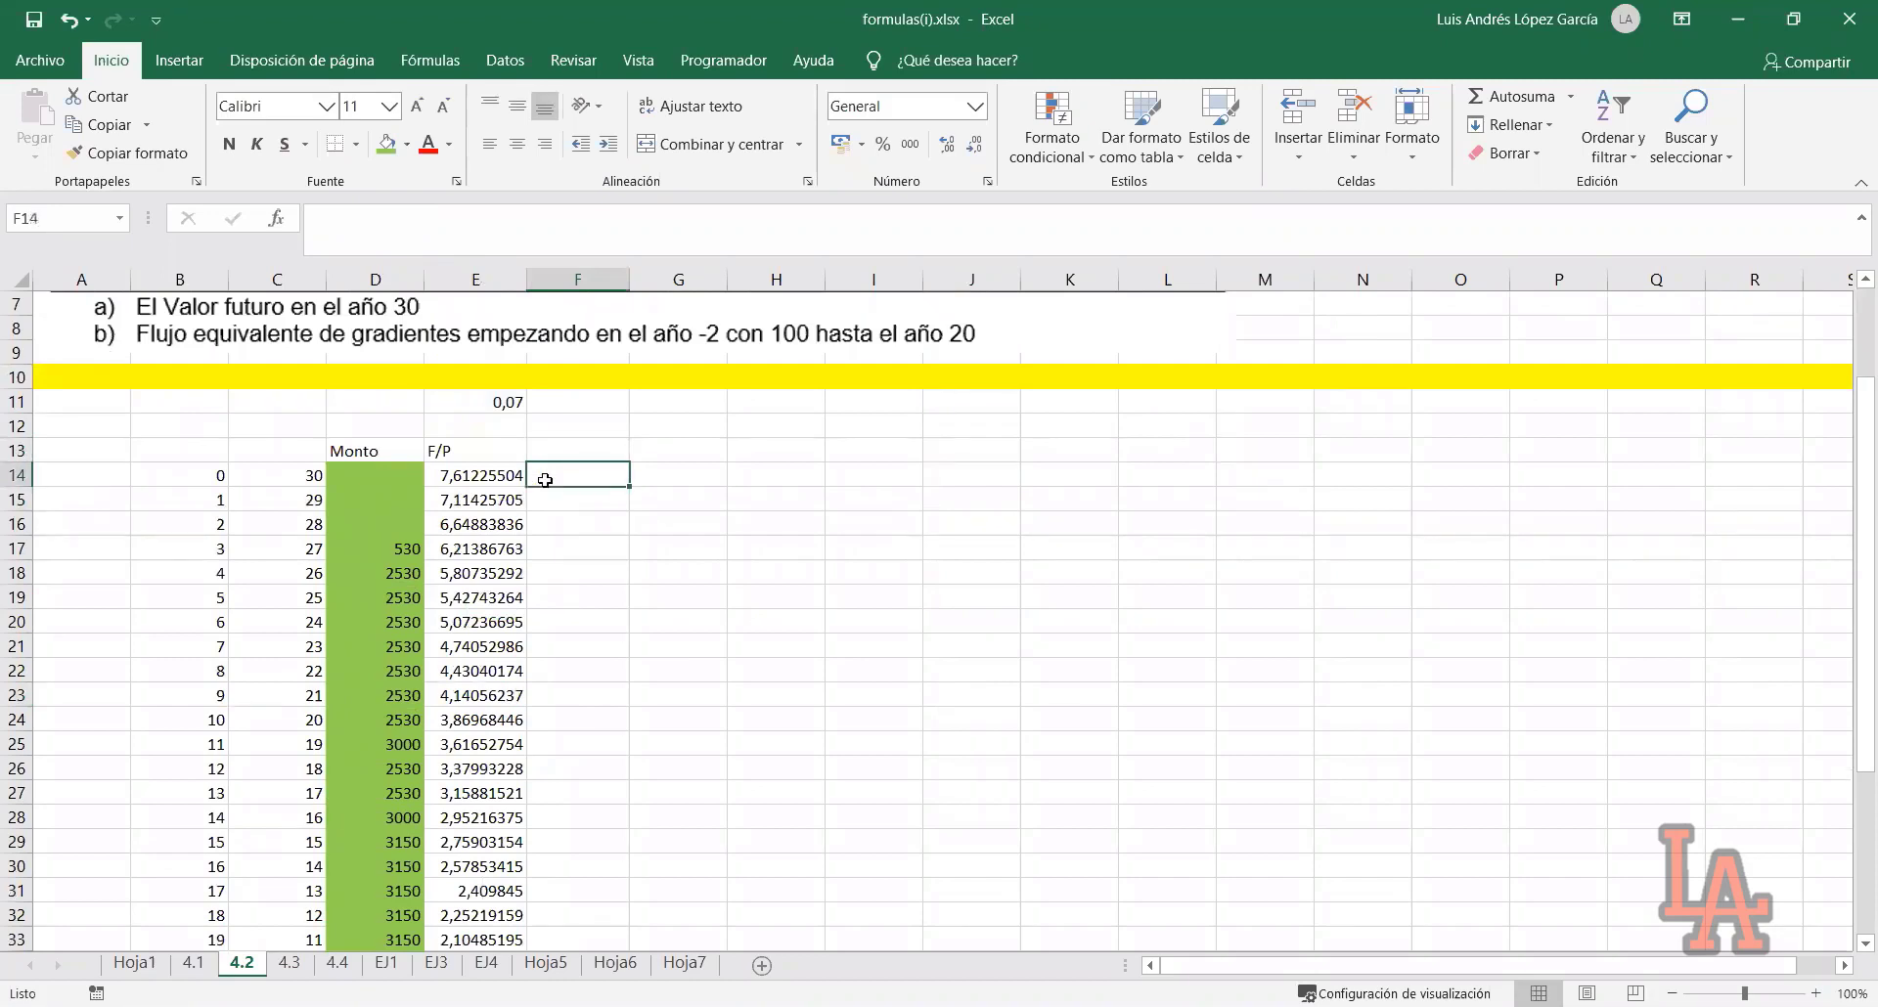
type("=")
left_click(410, 476)
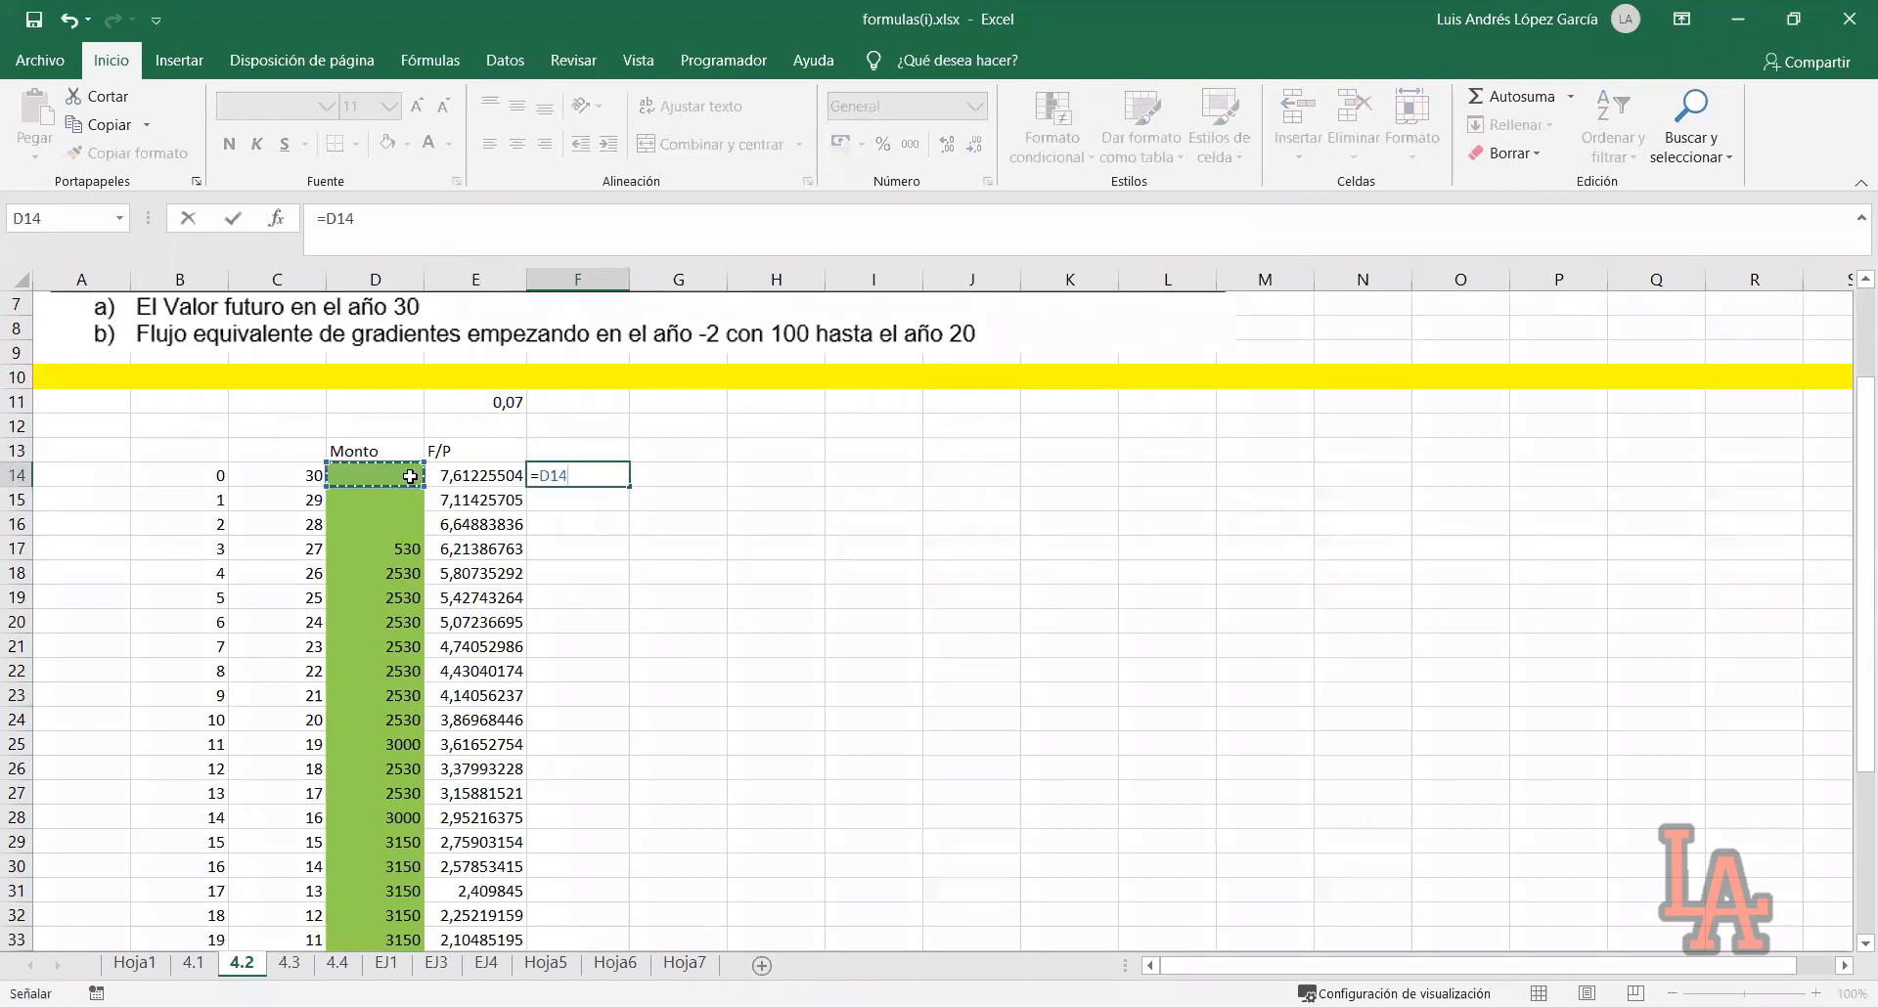
type("*")
left_click(451, 475)
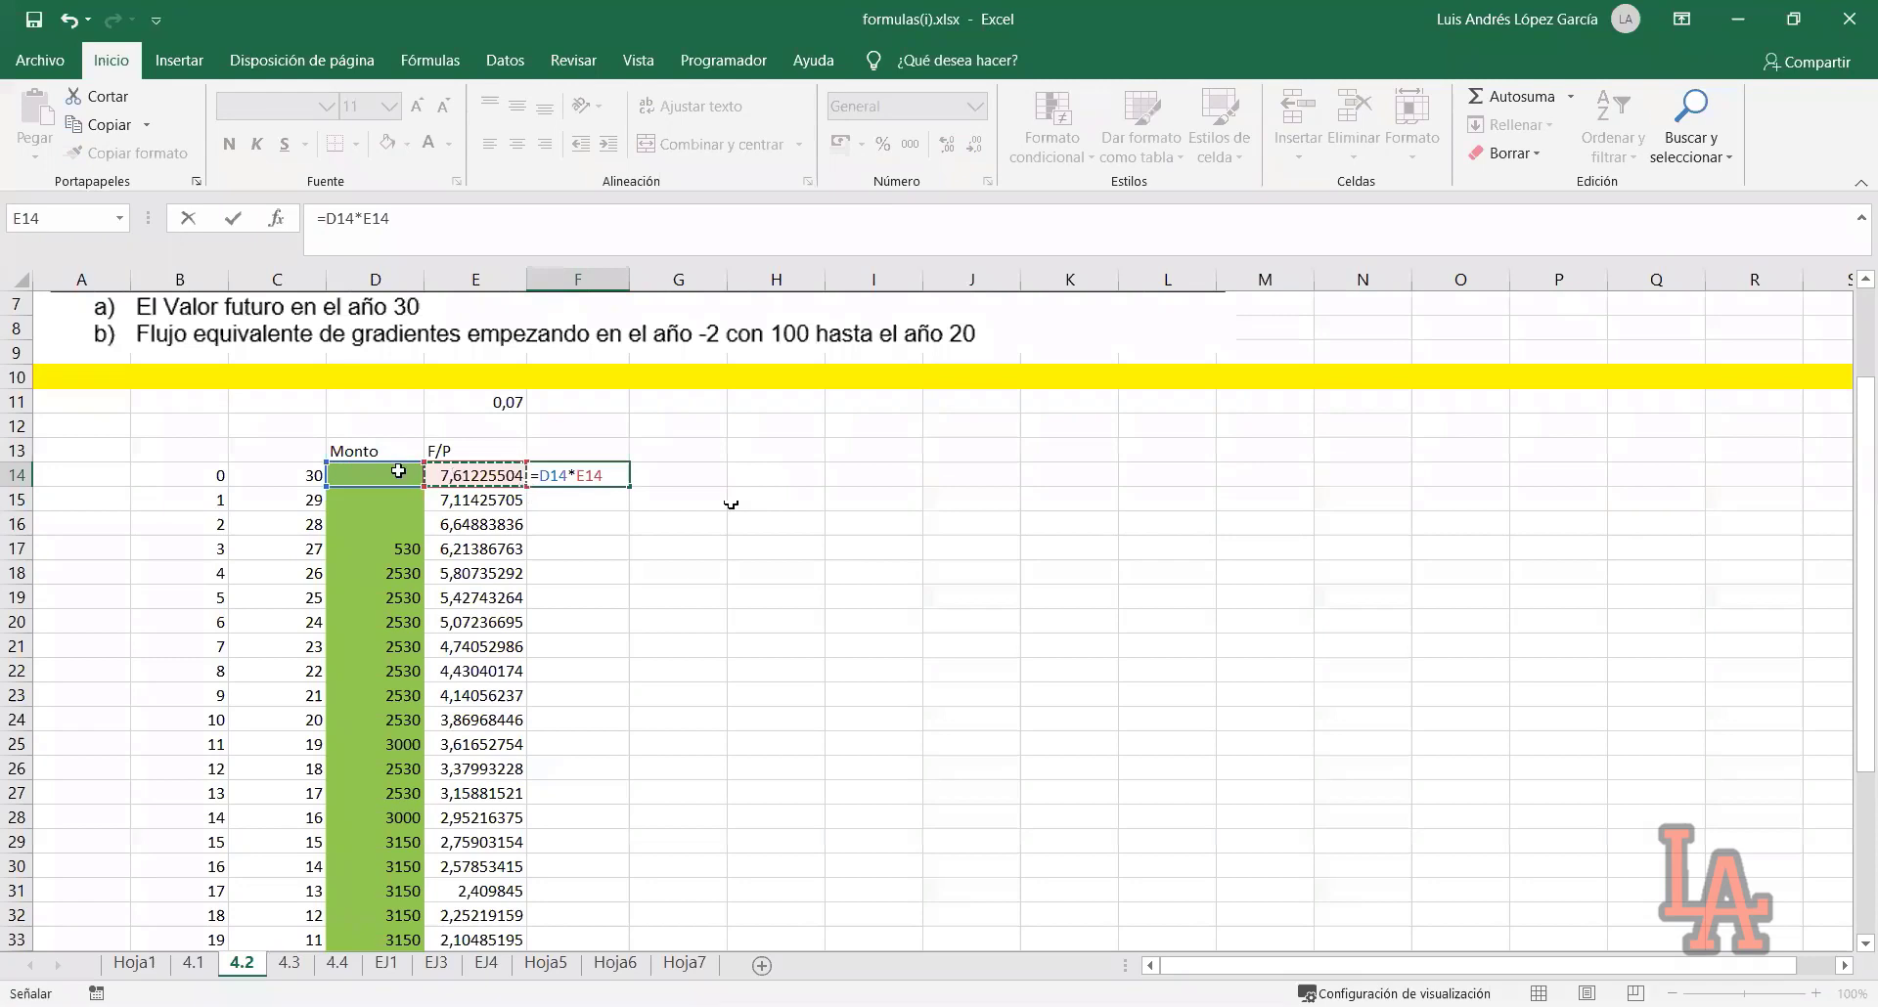
key("ctrl+Return")
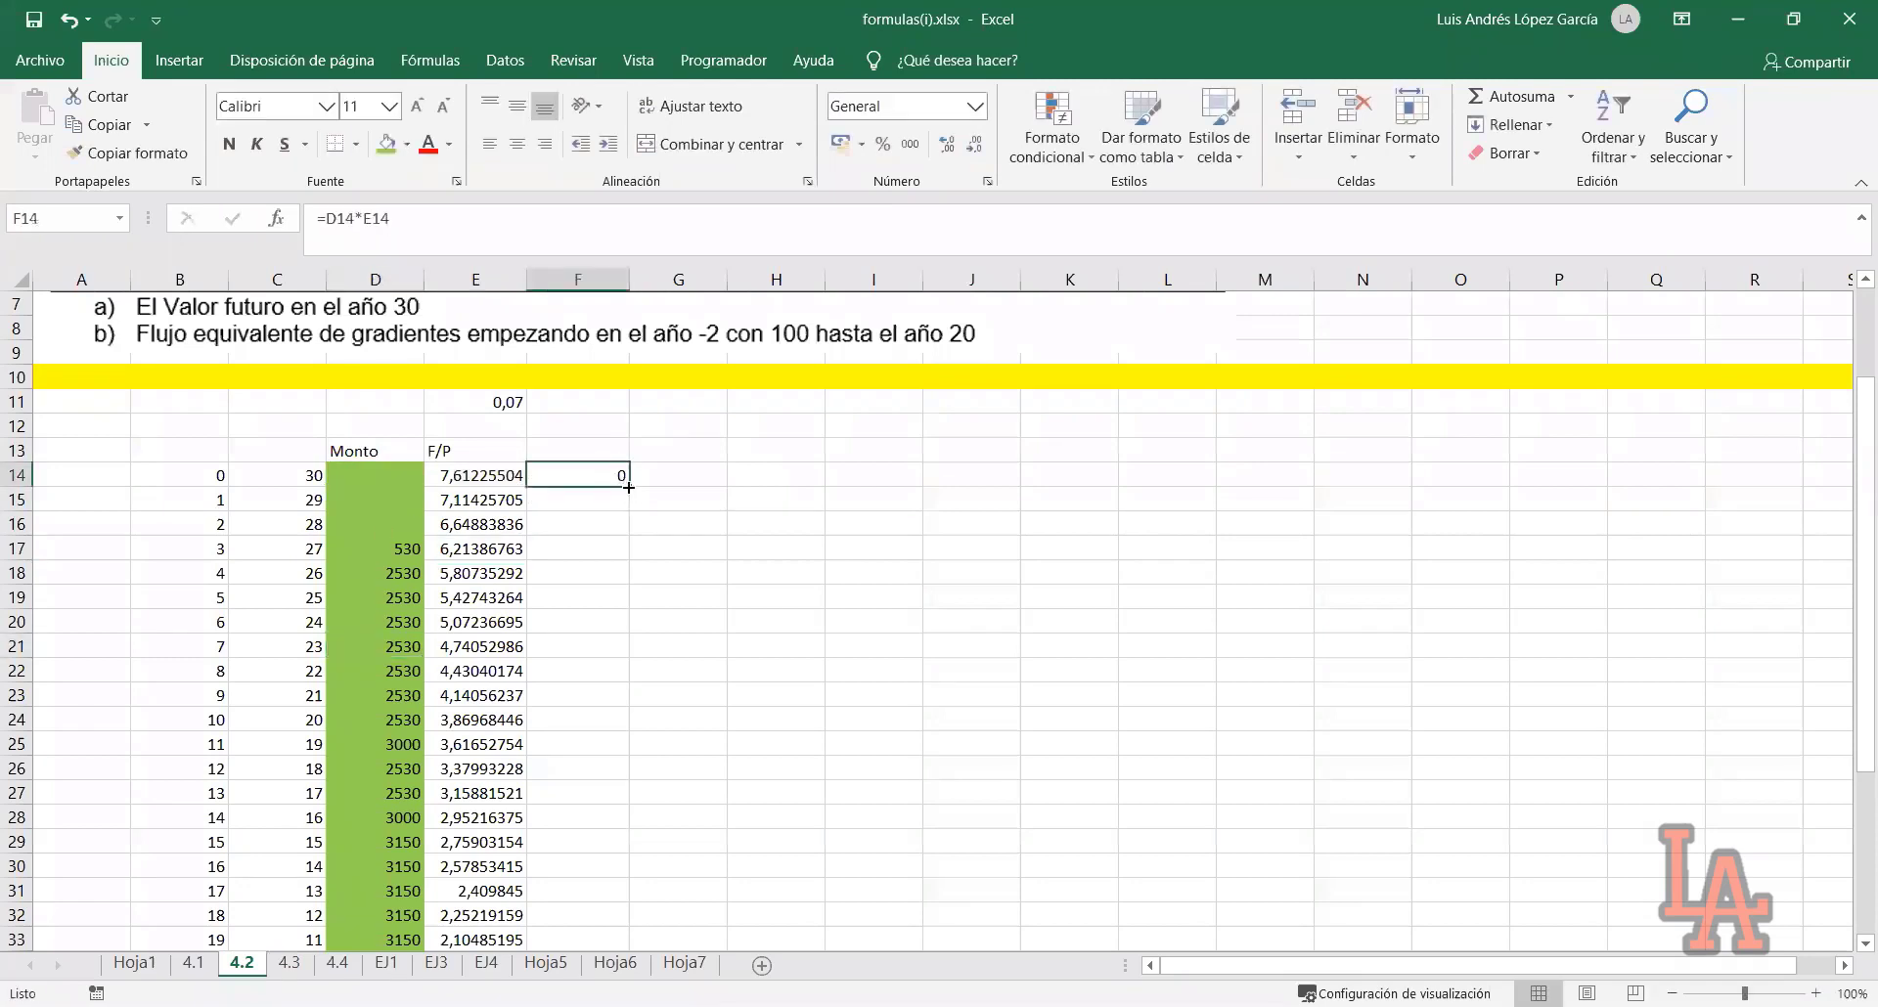
left_click_drag(628, 486, 626, 915)
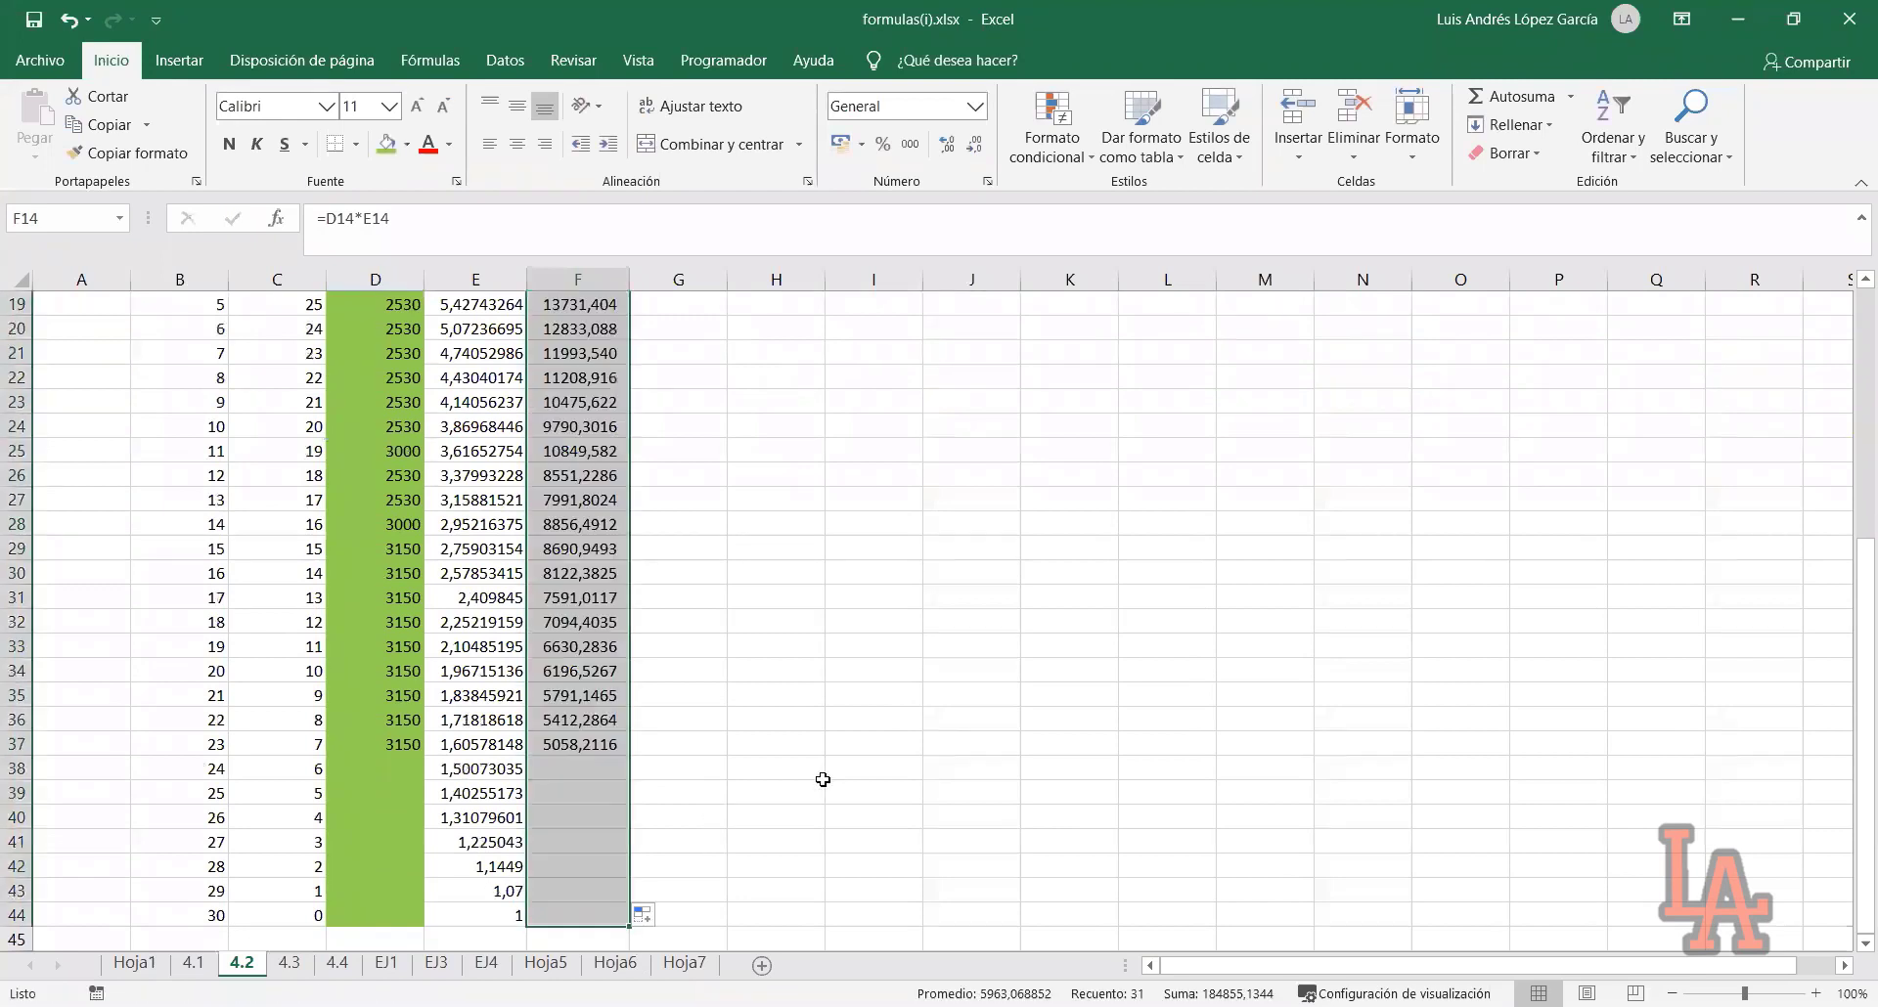
Sum the products F14:F44 in F13 with =SUMA(F14:F44) to get the future value in year 30
scroll(809, 637, "up", 6)
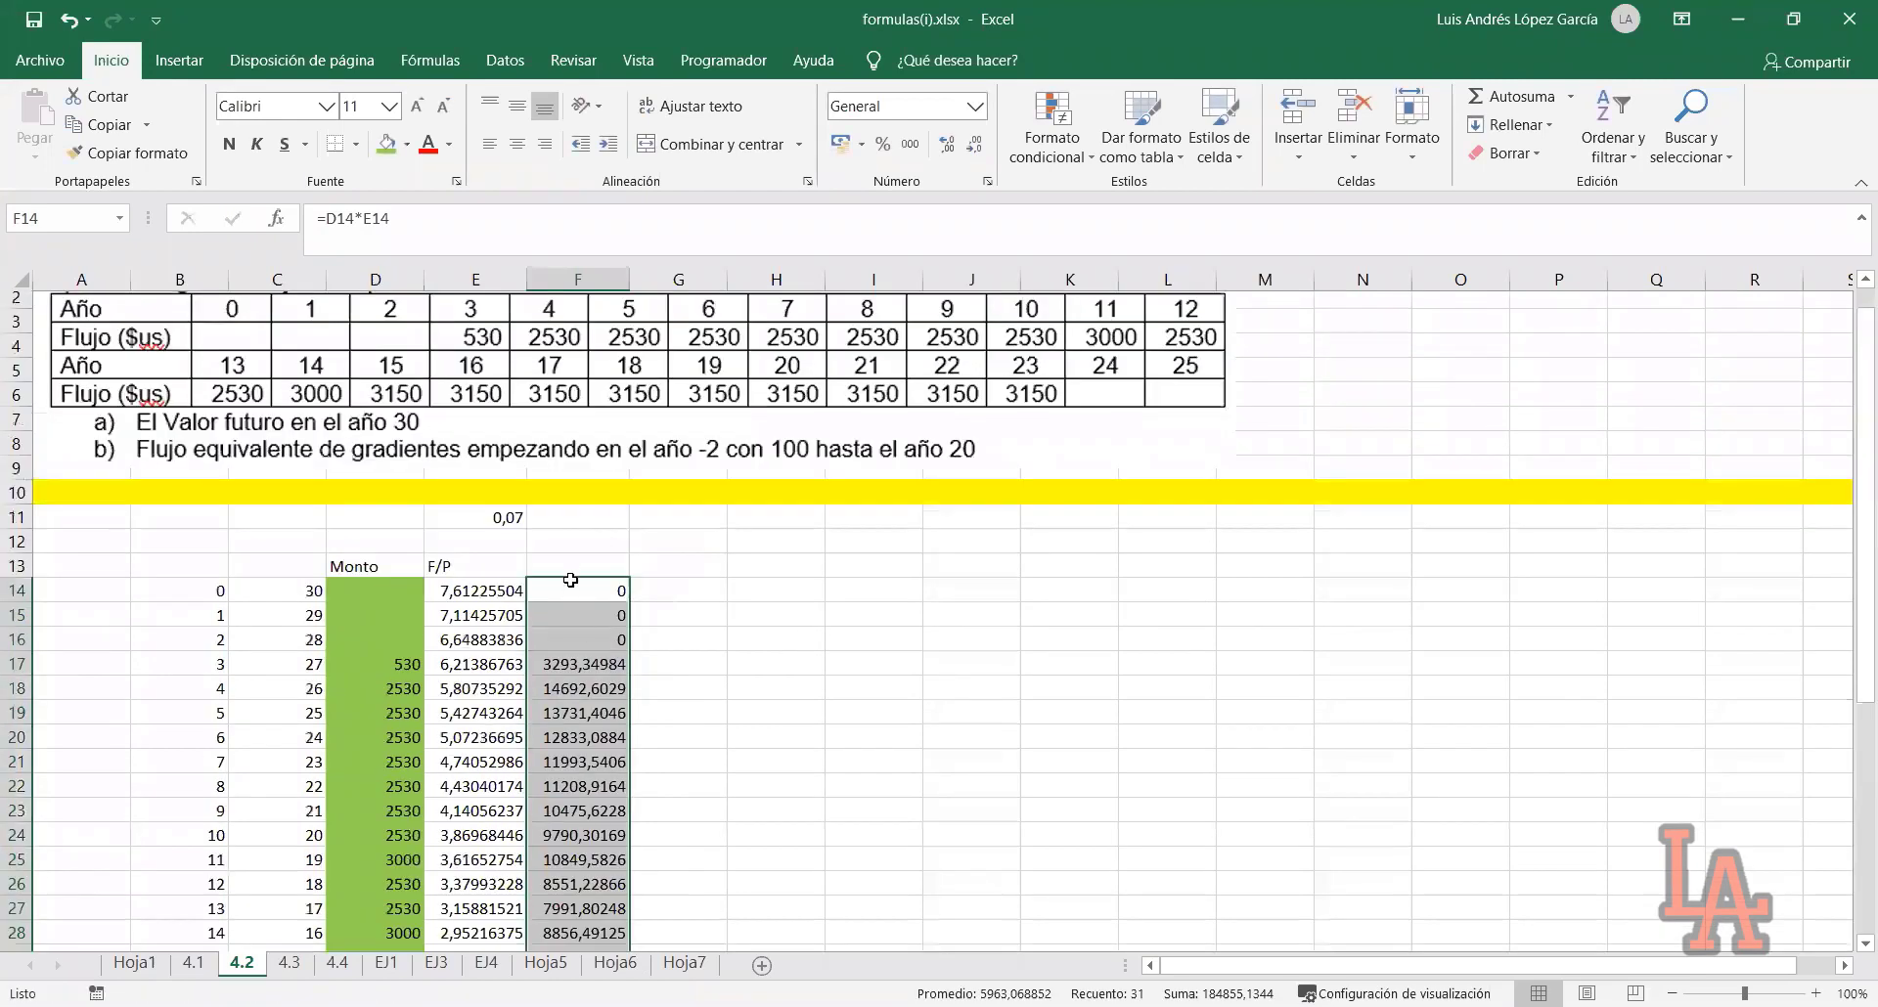
scroll(571, 589, "up", 1)
left_click(570, 589)
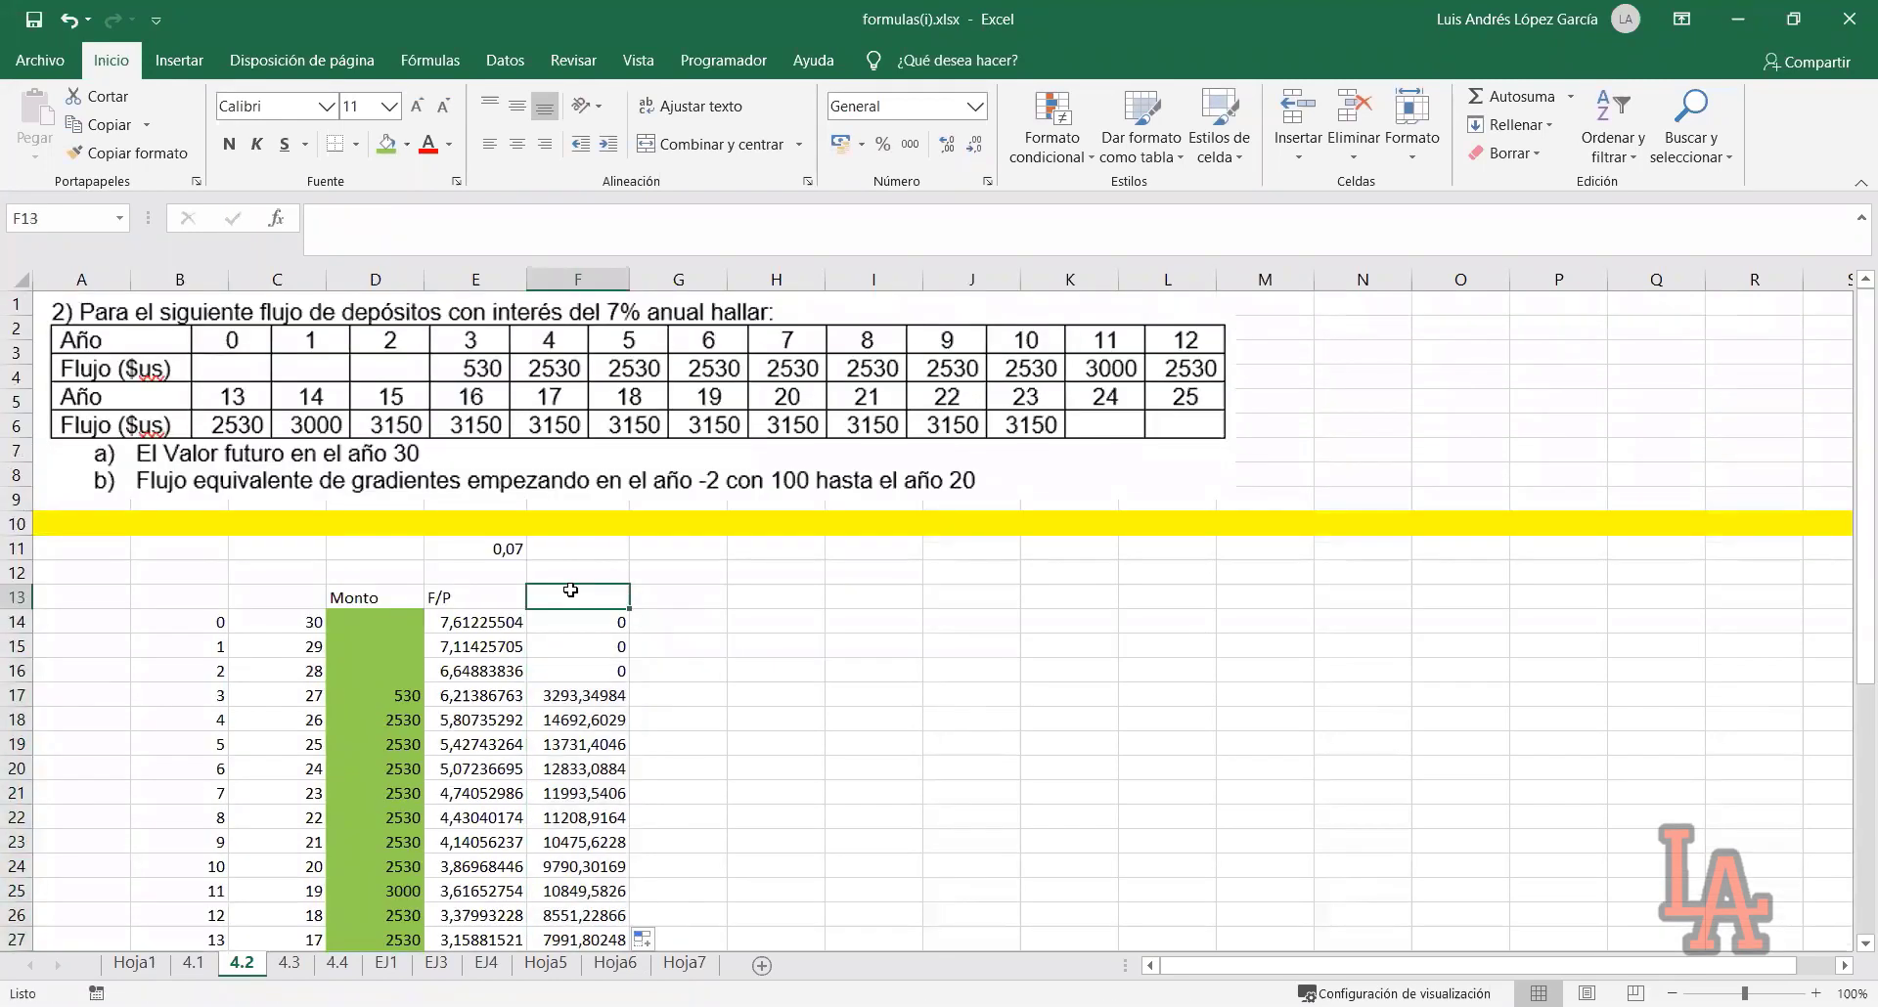
left_click(1495, 104)
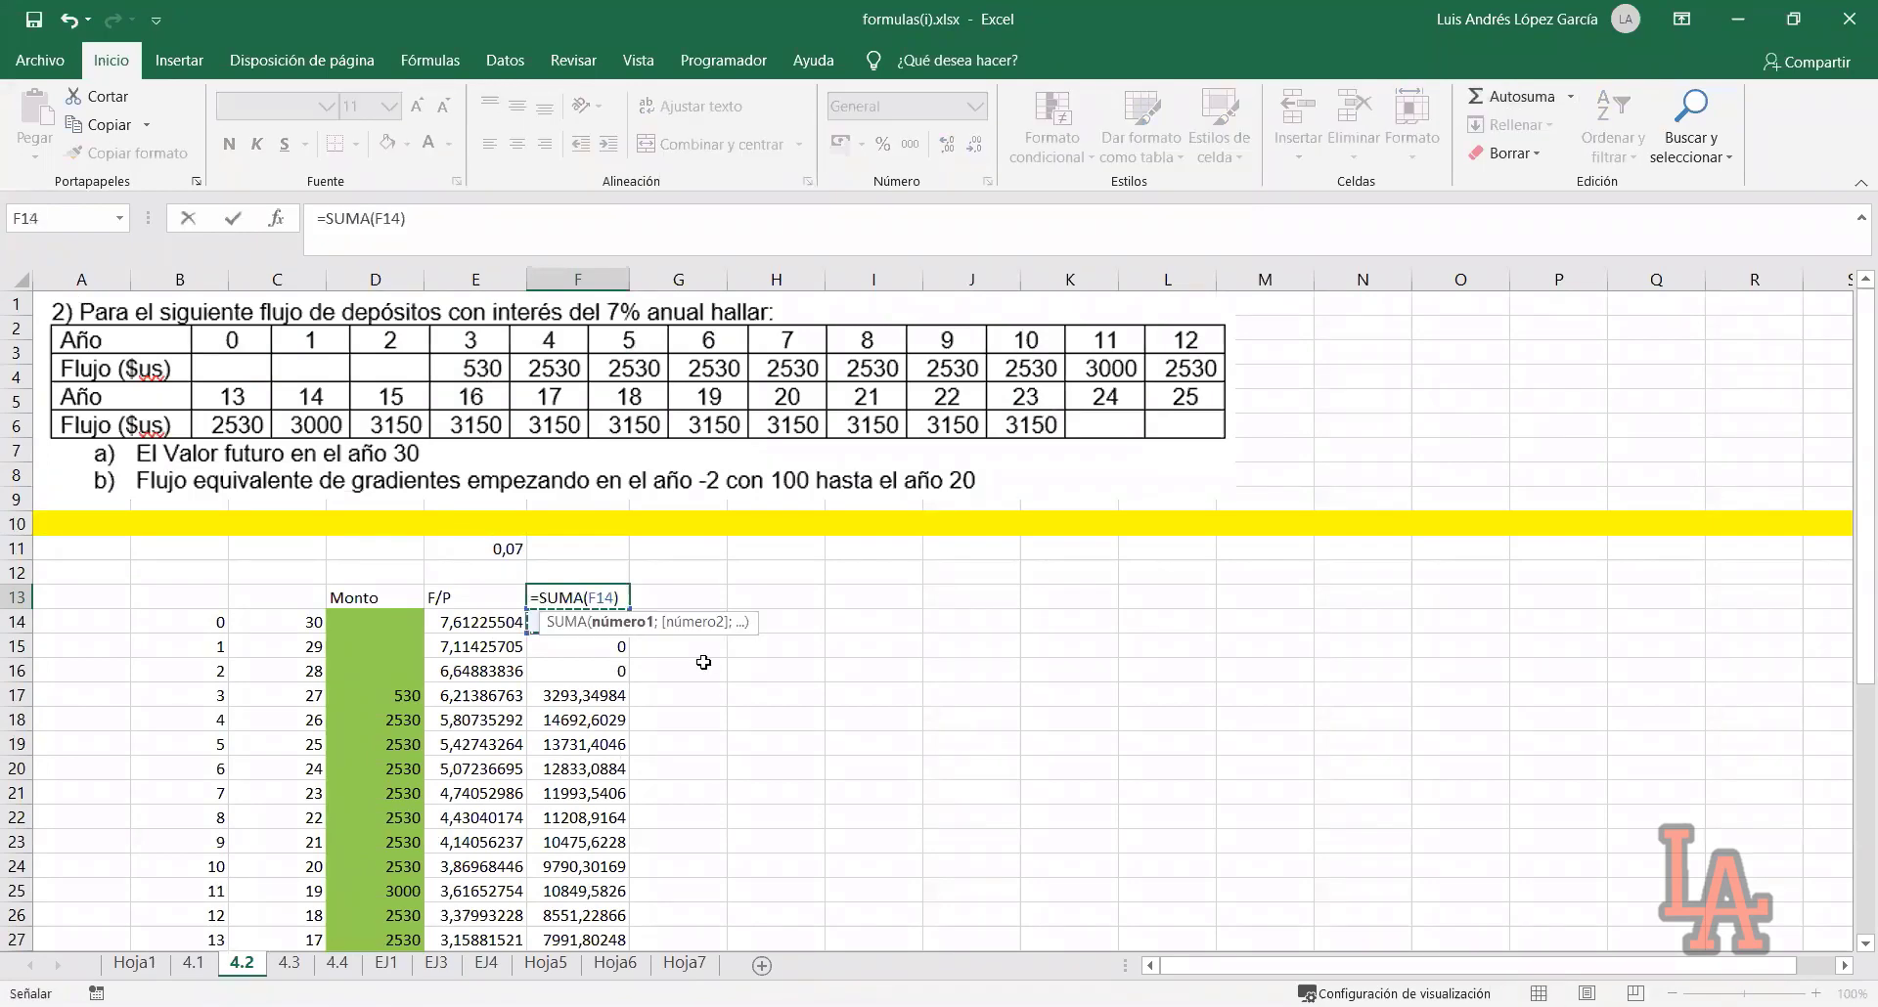
key("ctrl+shift+Down")
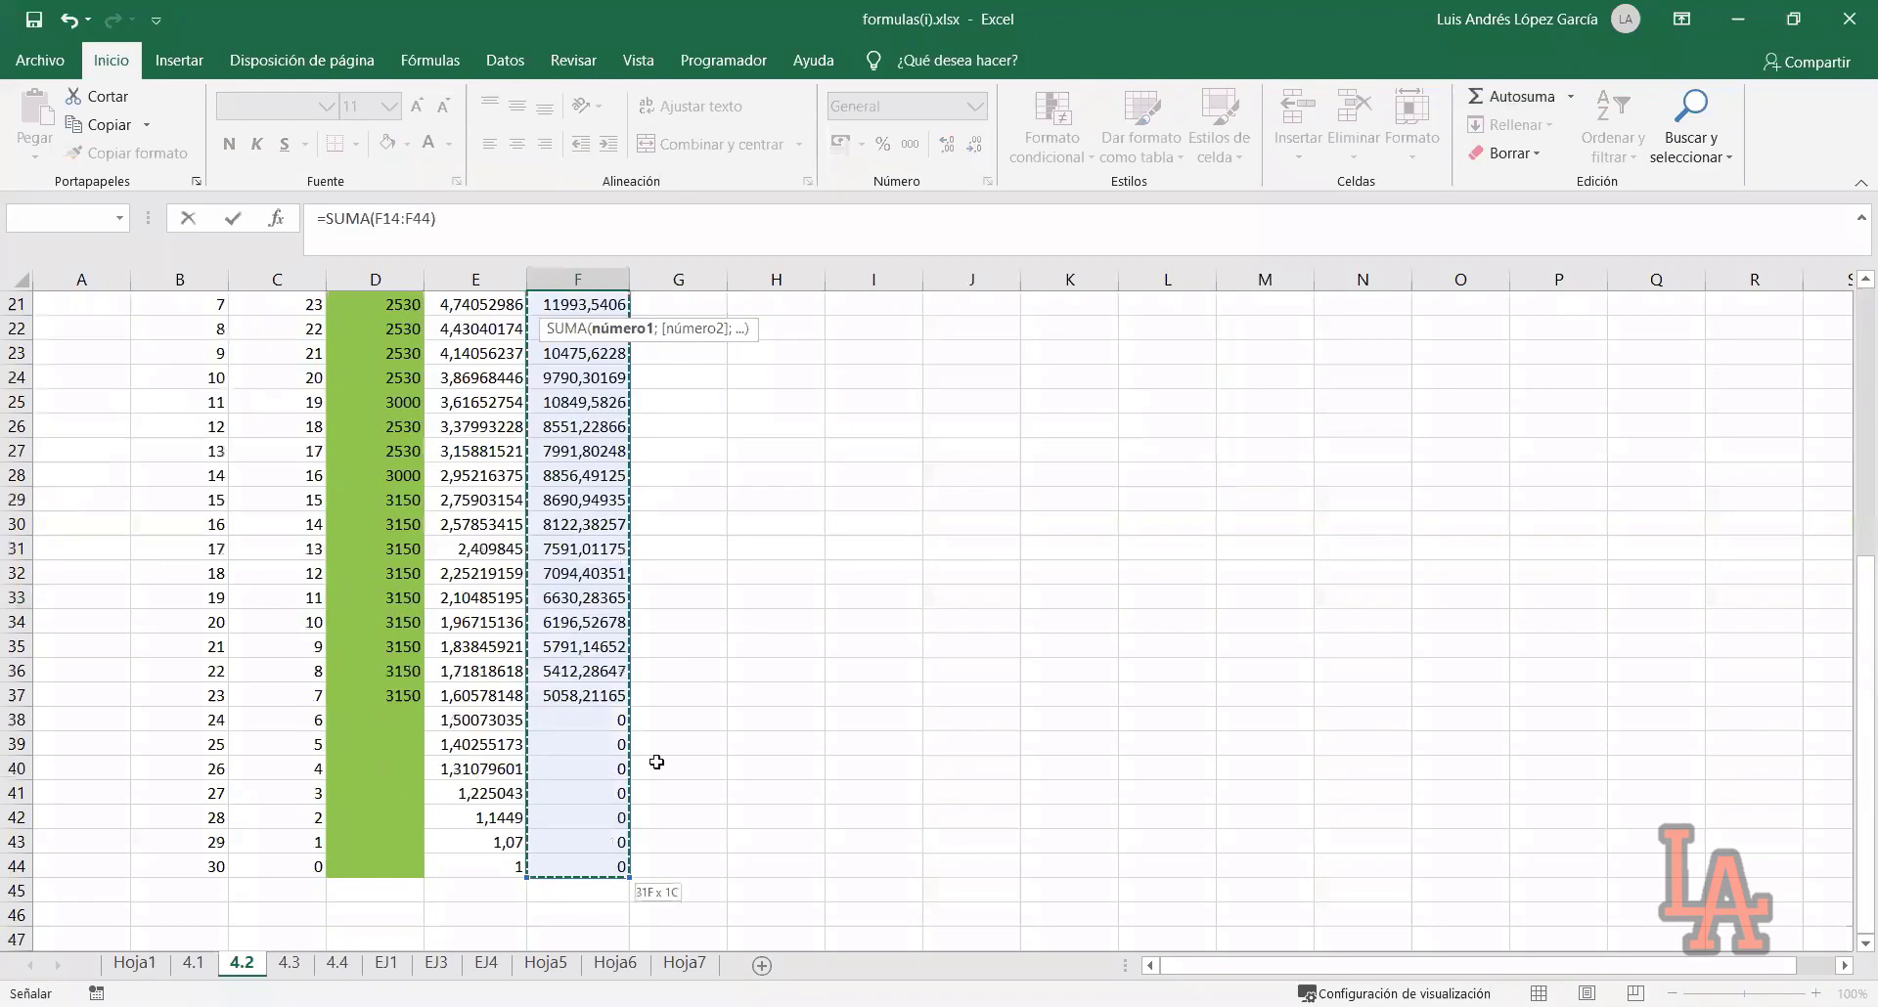
key("Return")
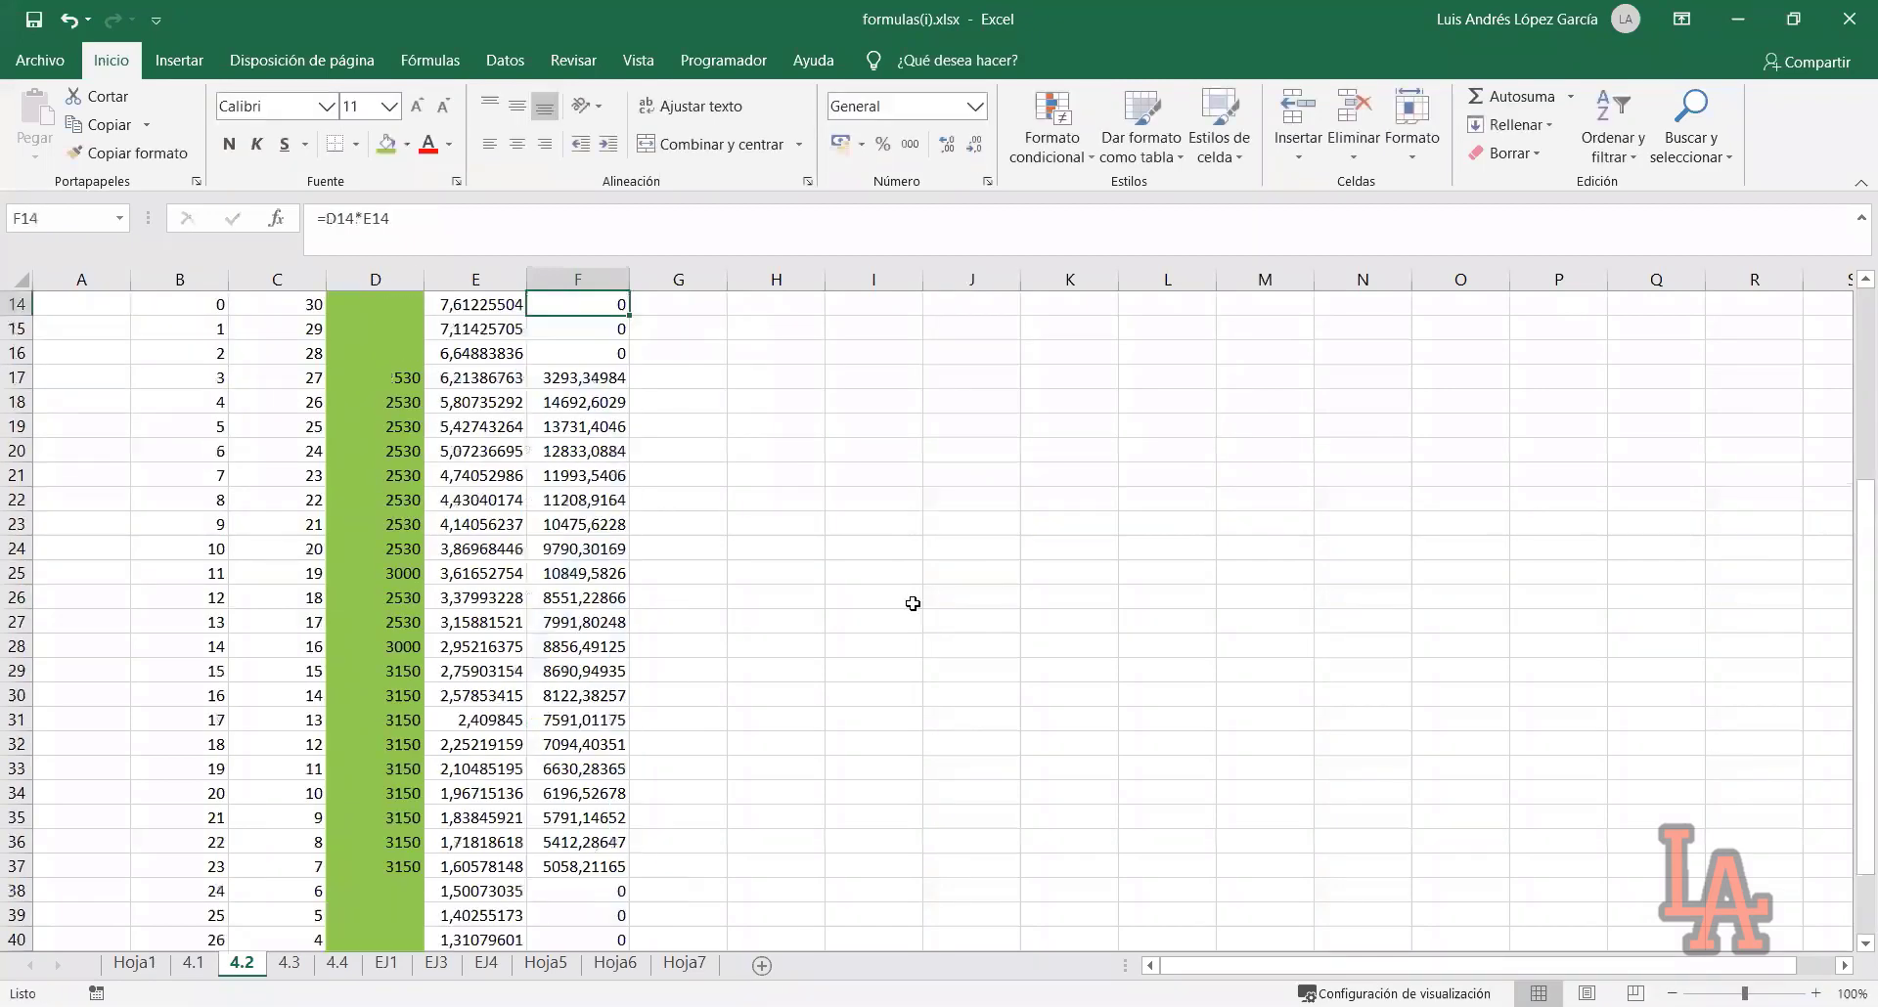
Format the total in F13 with the thousands separator style, bold text and a yellow fill
scroll(728, 528, "up", 4)
key("Up")
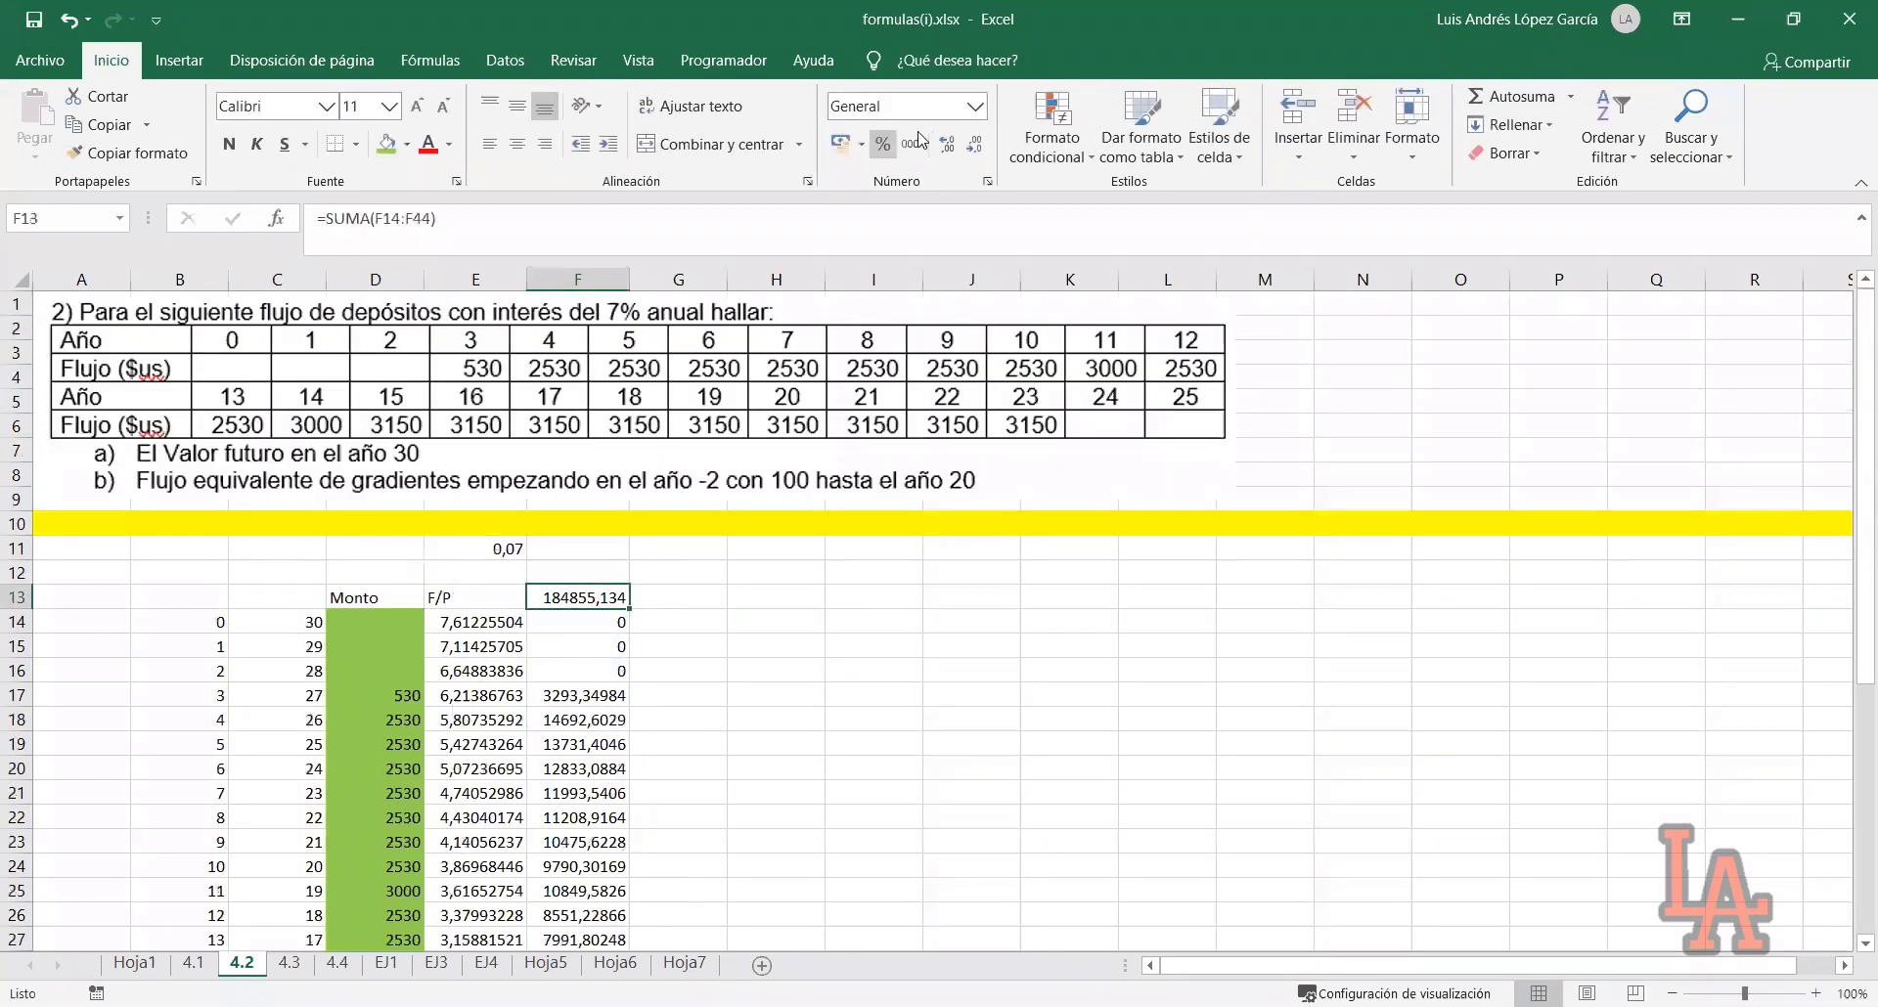
left_click(909, 143)
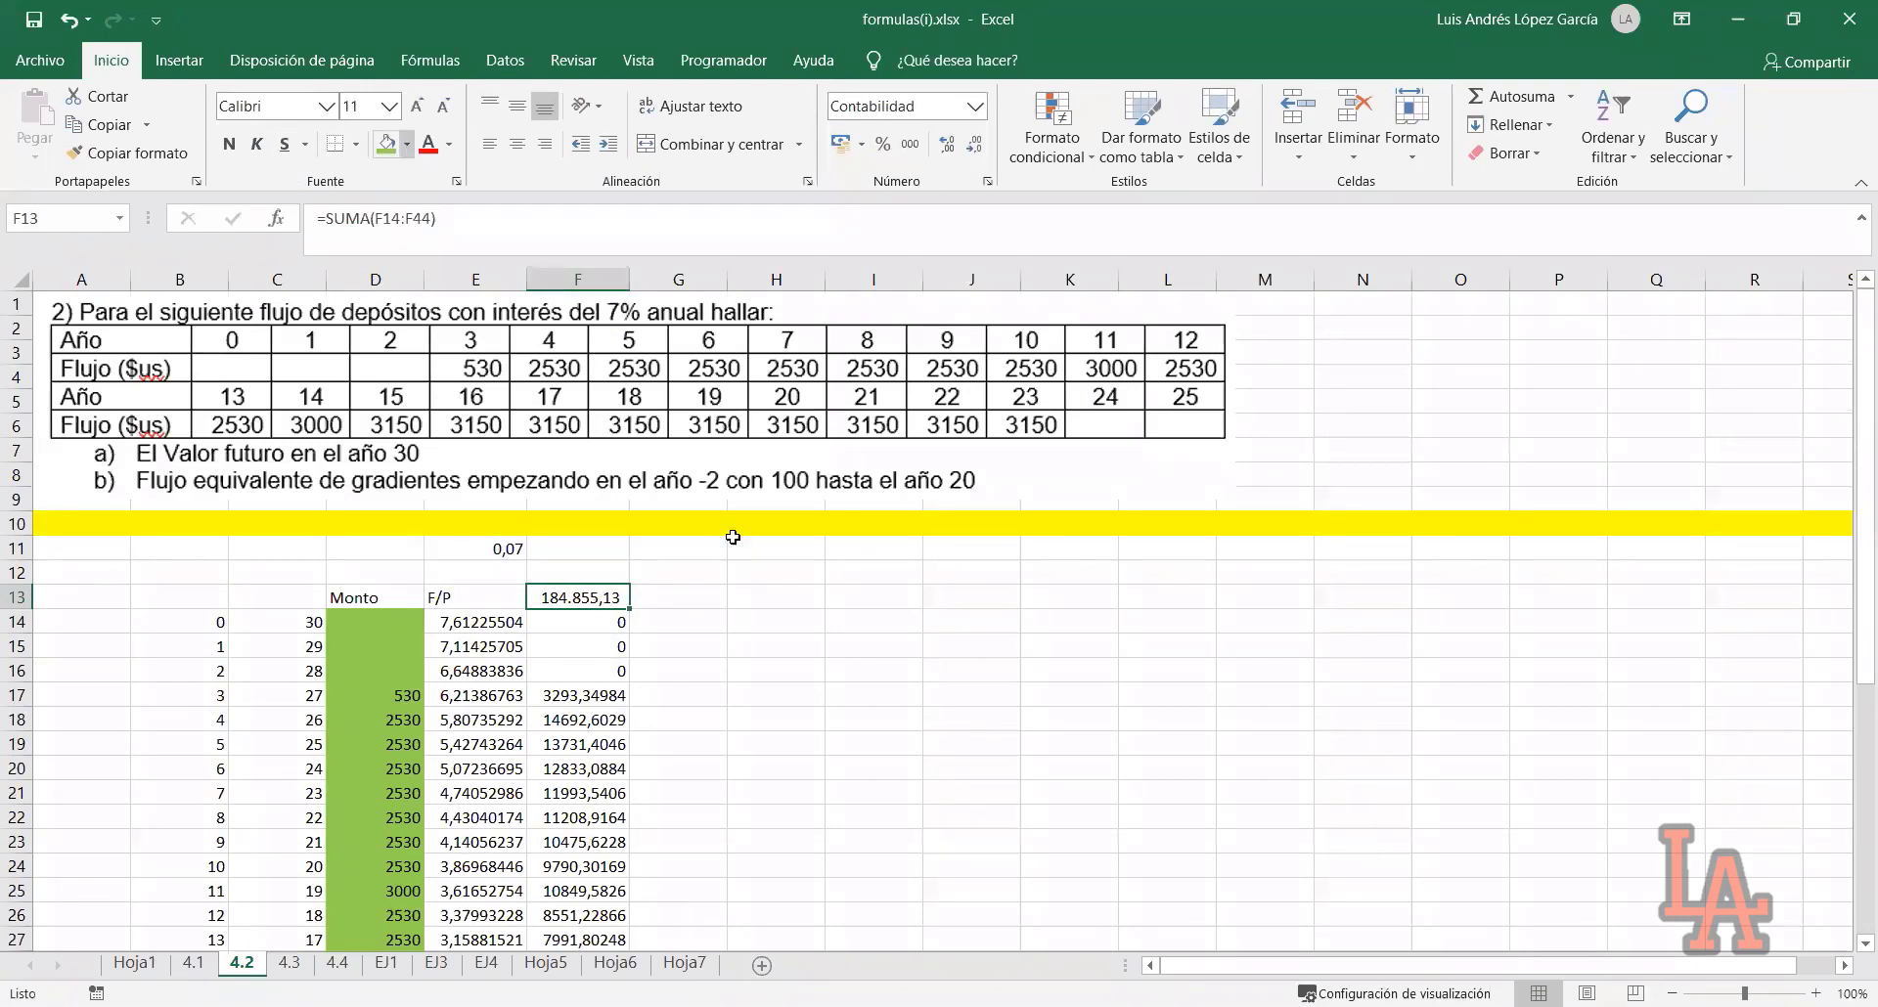
left_click(775, 597)
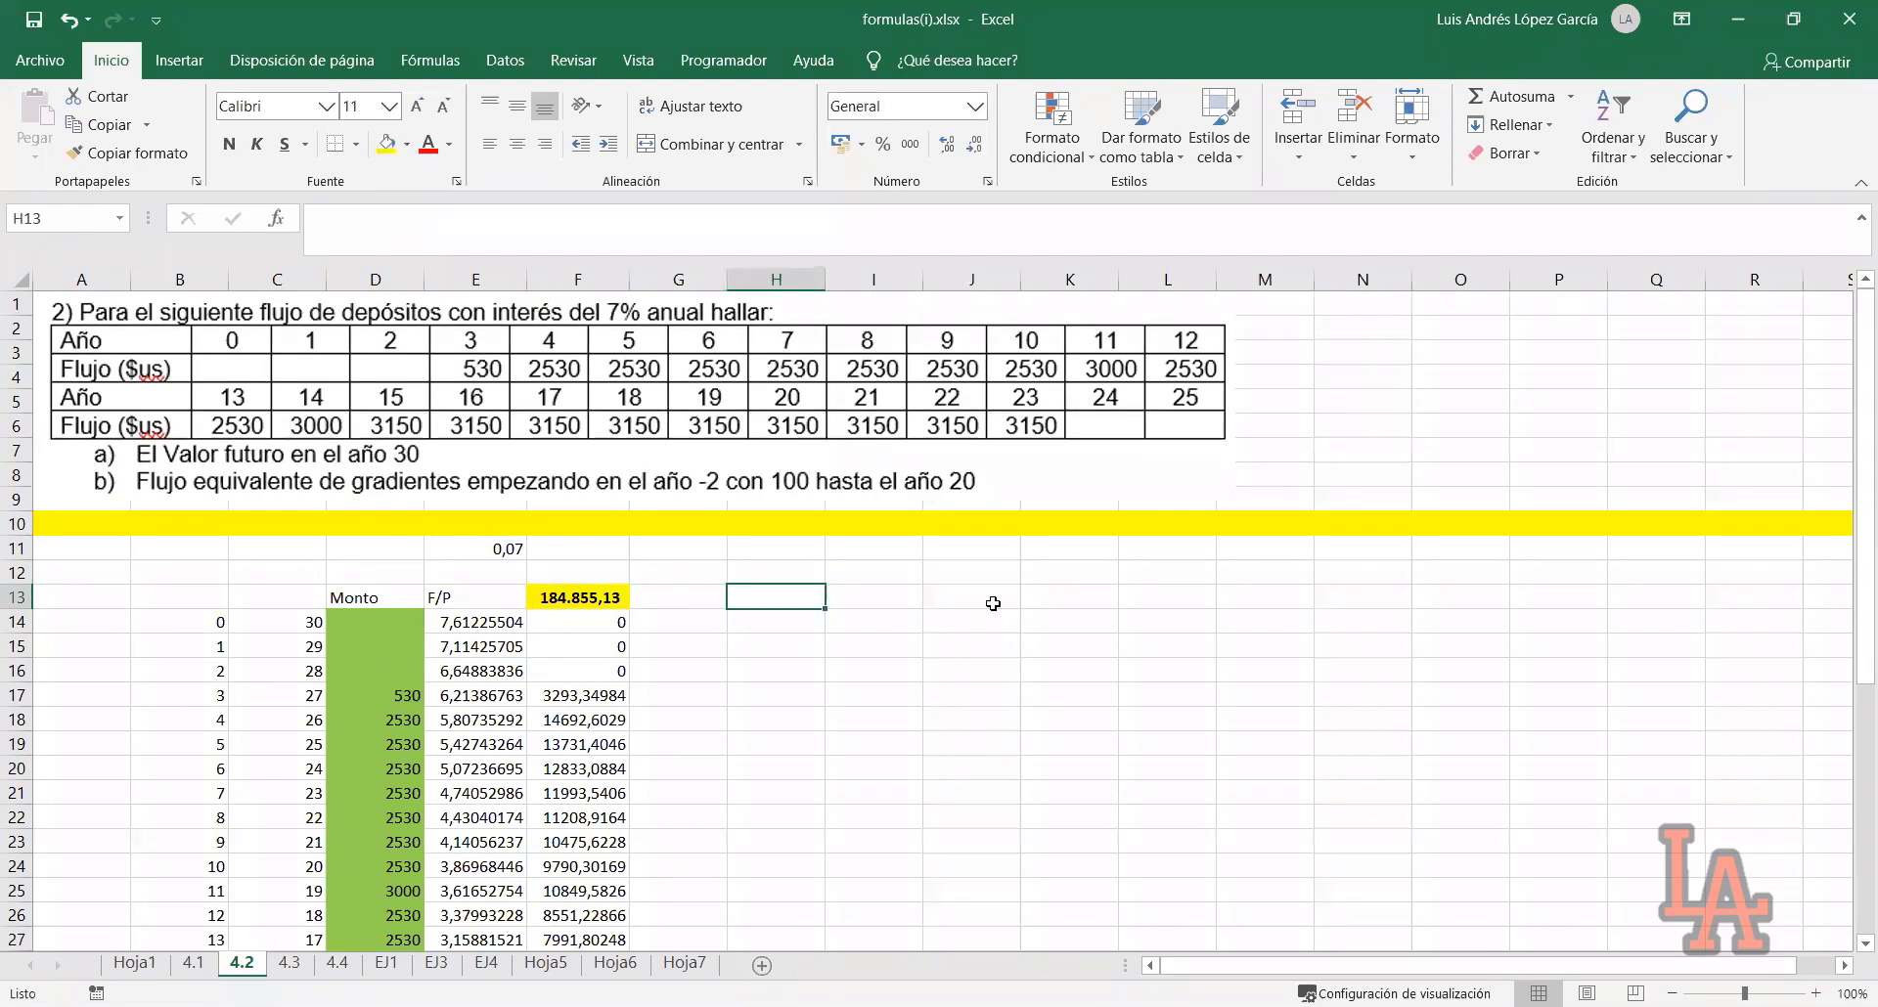
left_click(912, 625)
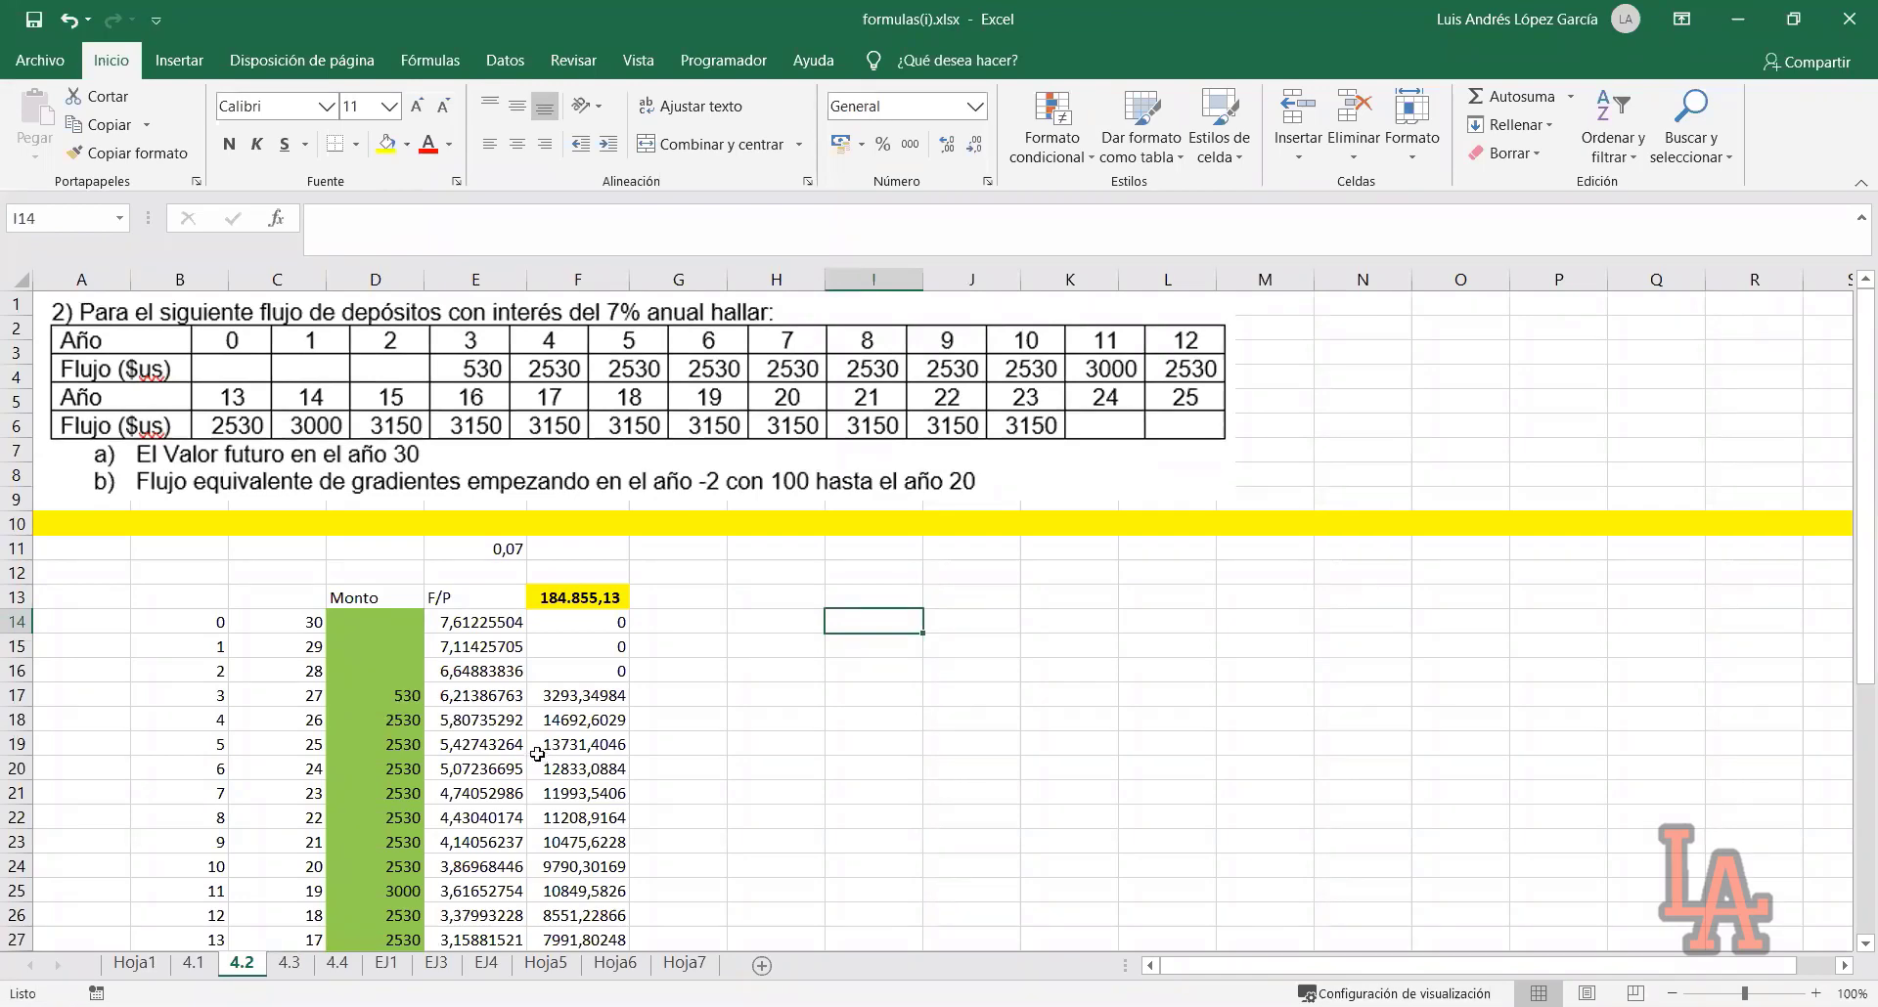
Examine the list of years 0 to 30 in column B against the exercise's deposit table
left_click(216, 643)
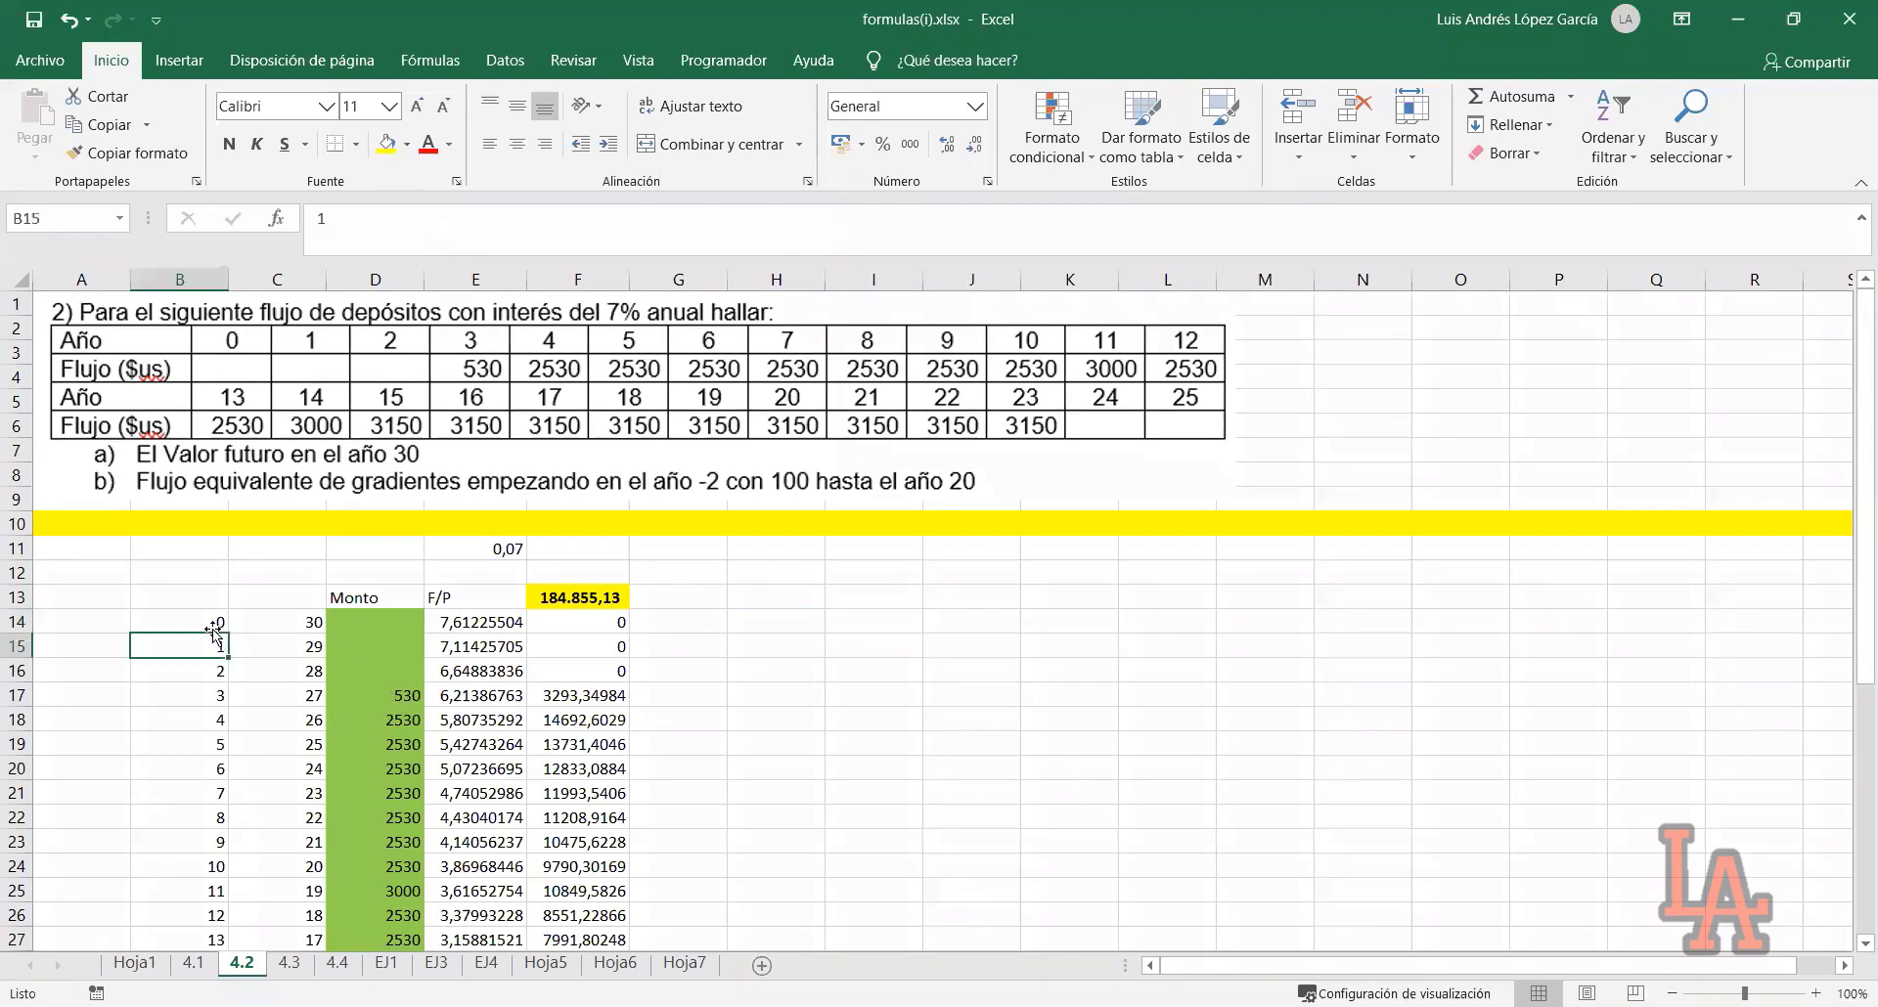
left_click_drag(216, 626, 200, 943)
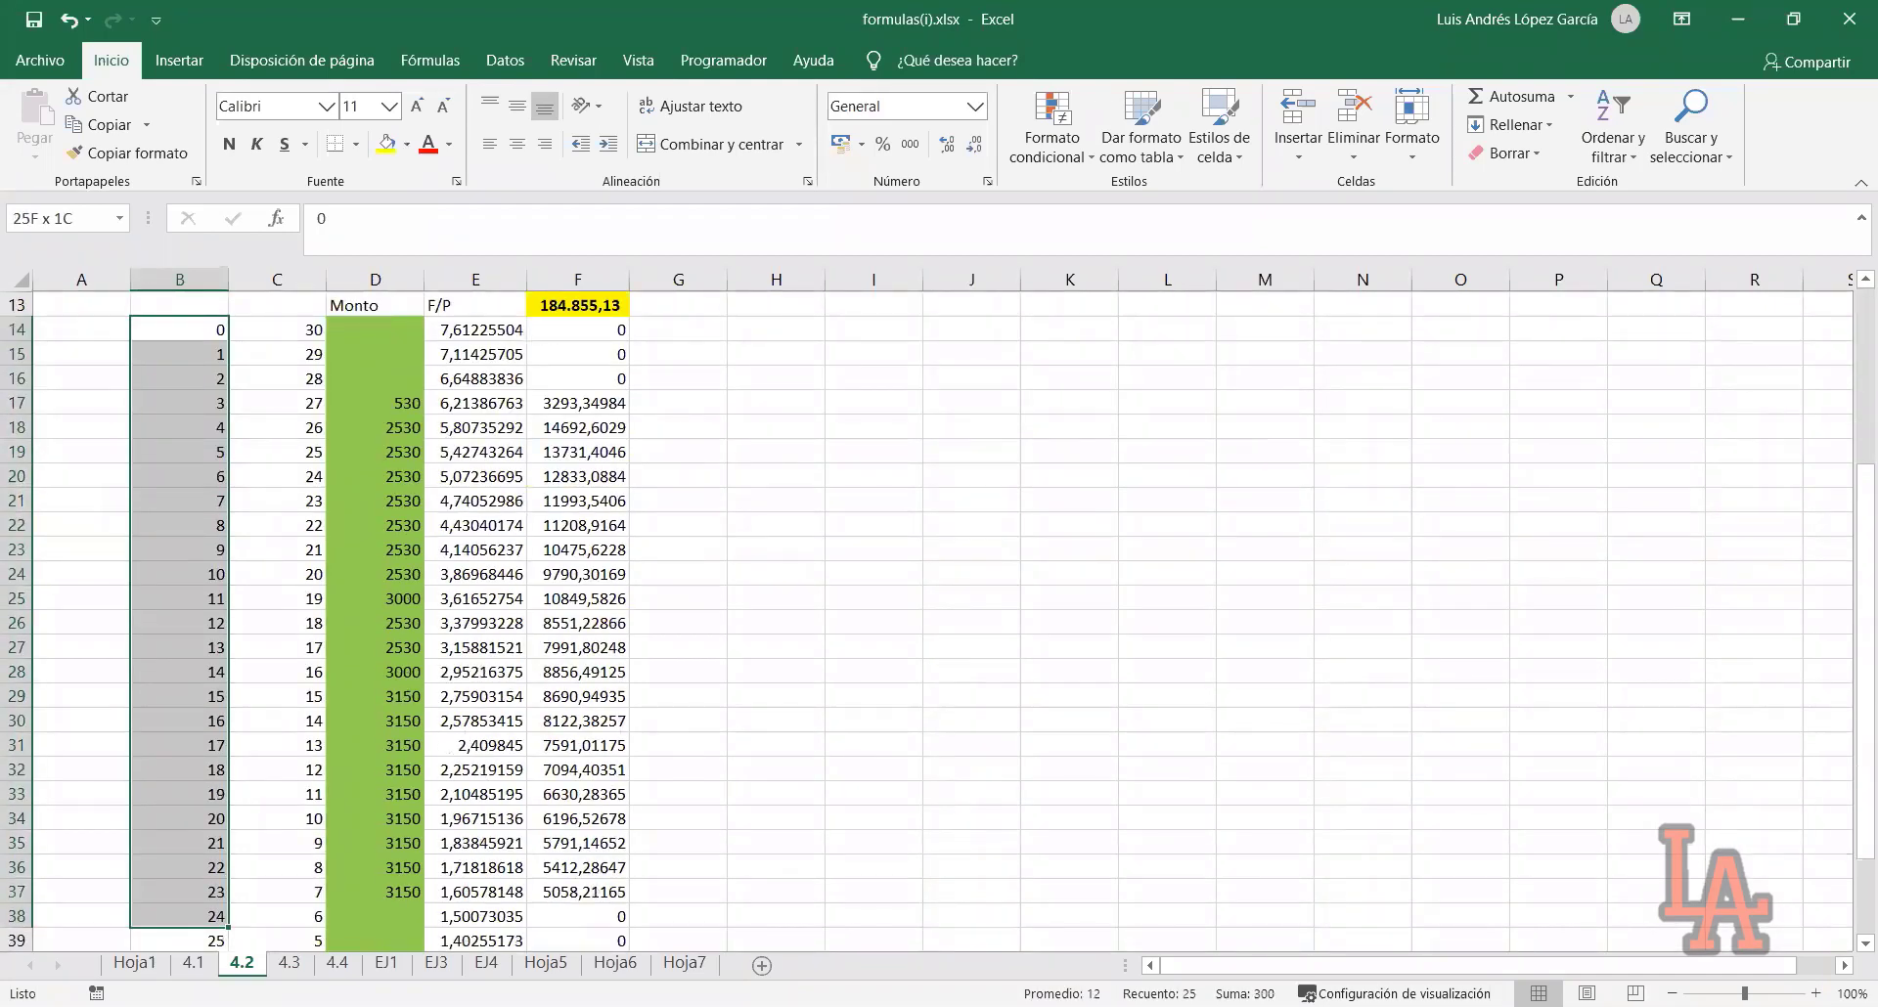
left_click_drag(541, 818, 541, 939)
scroll(213, 471, "up", 4)
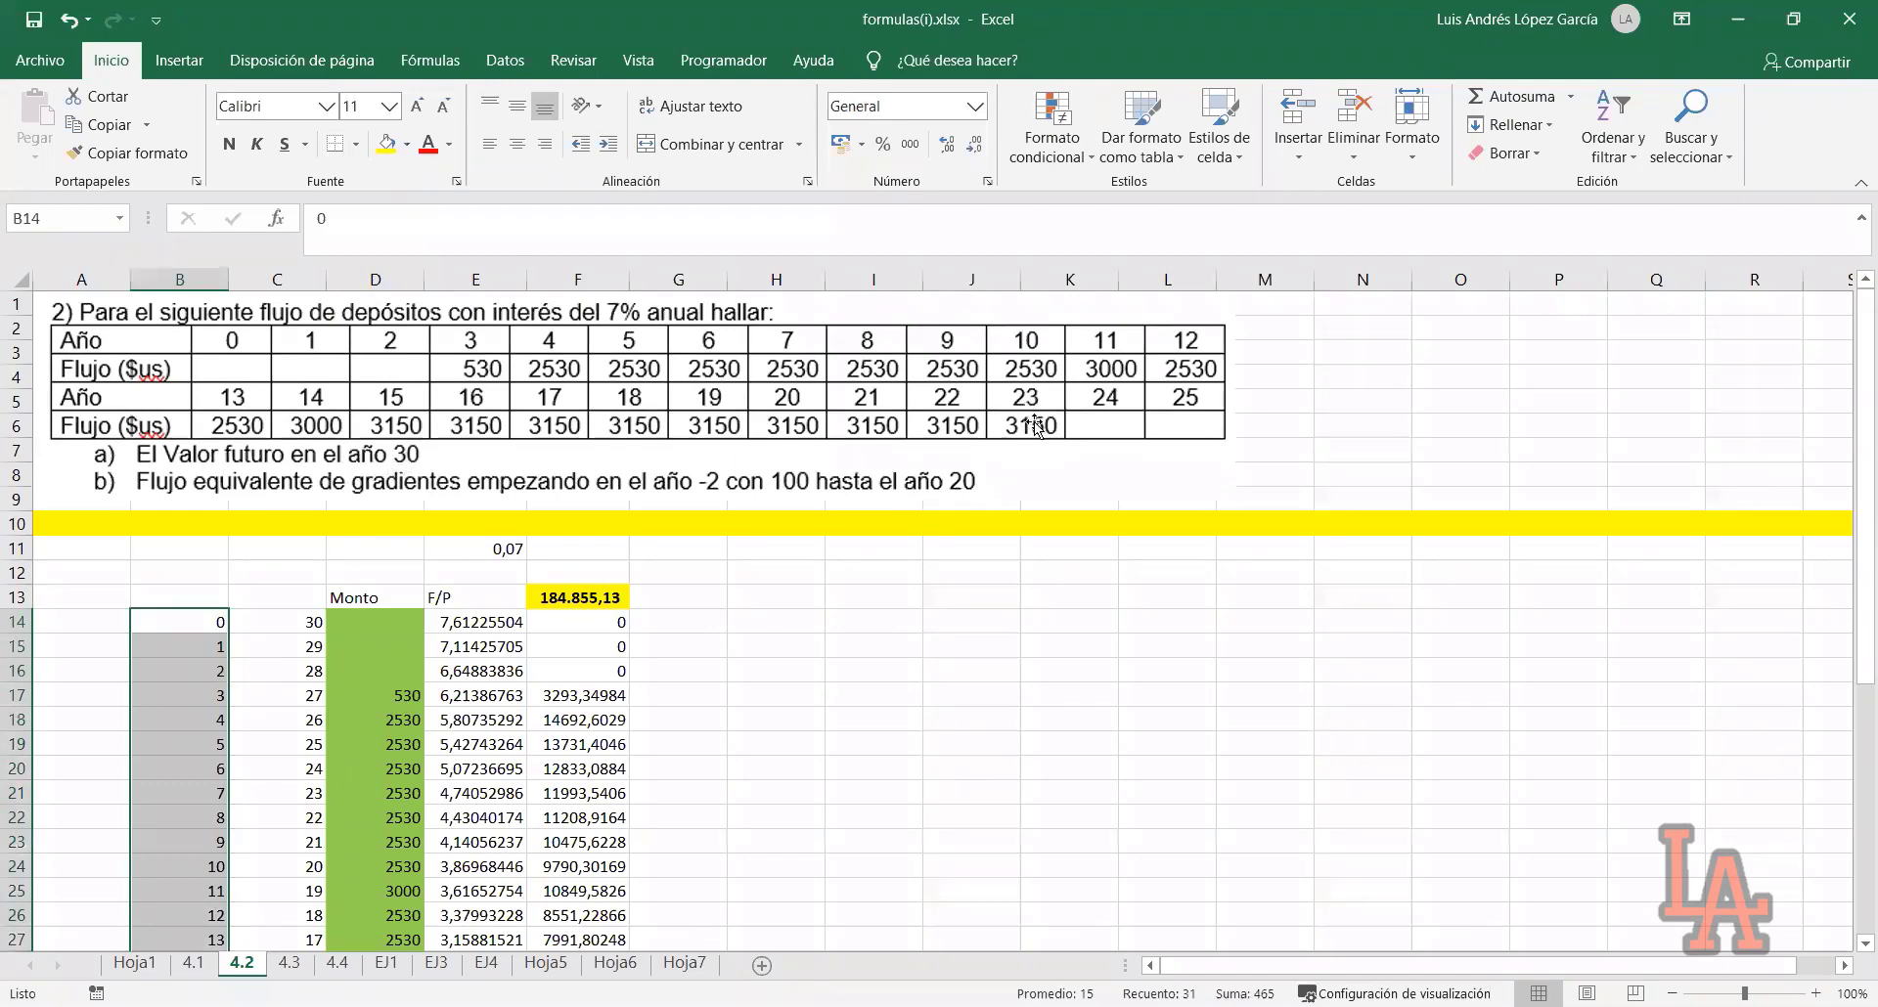
scroll(256, 729, "down", 6)
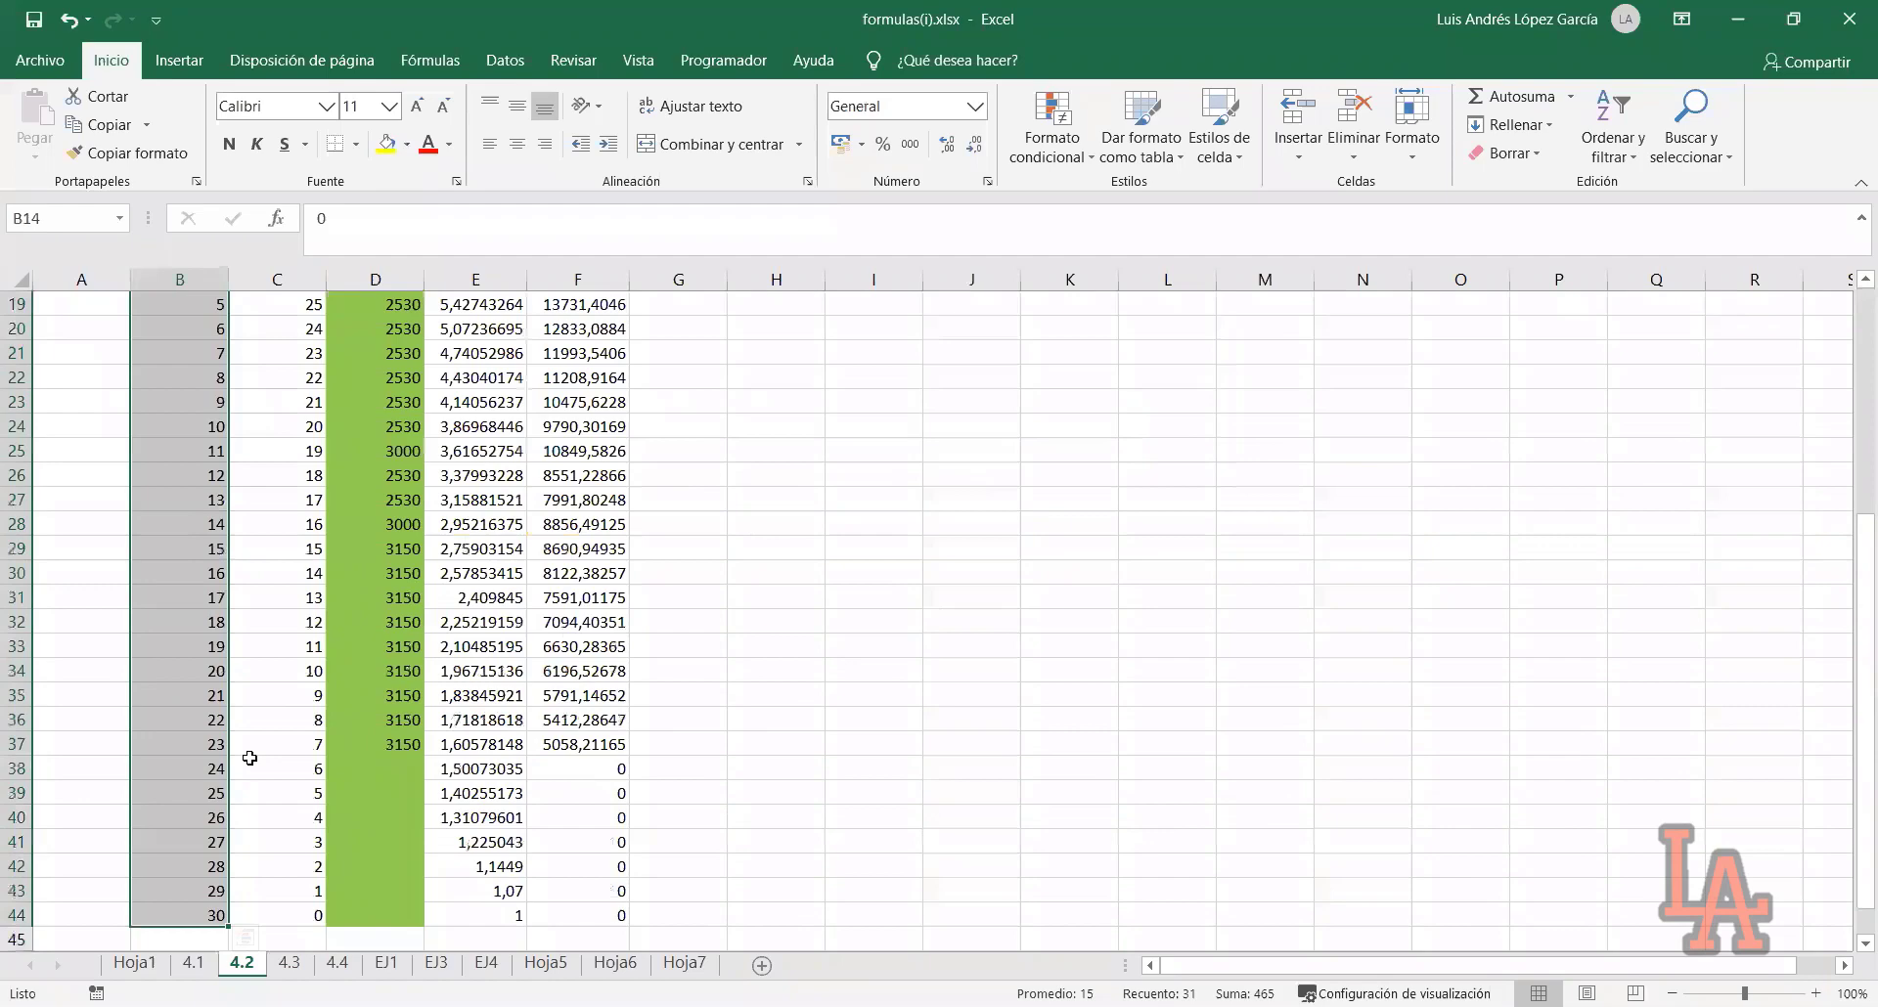
left_click(177, 919)
left_click(174, 503, "shift")
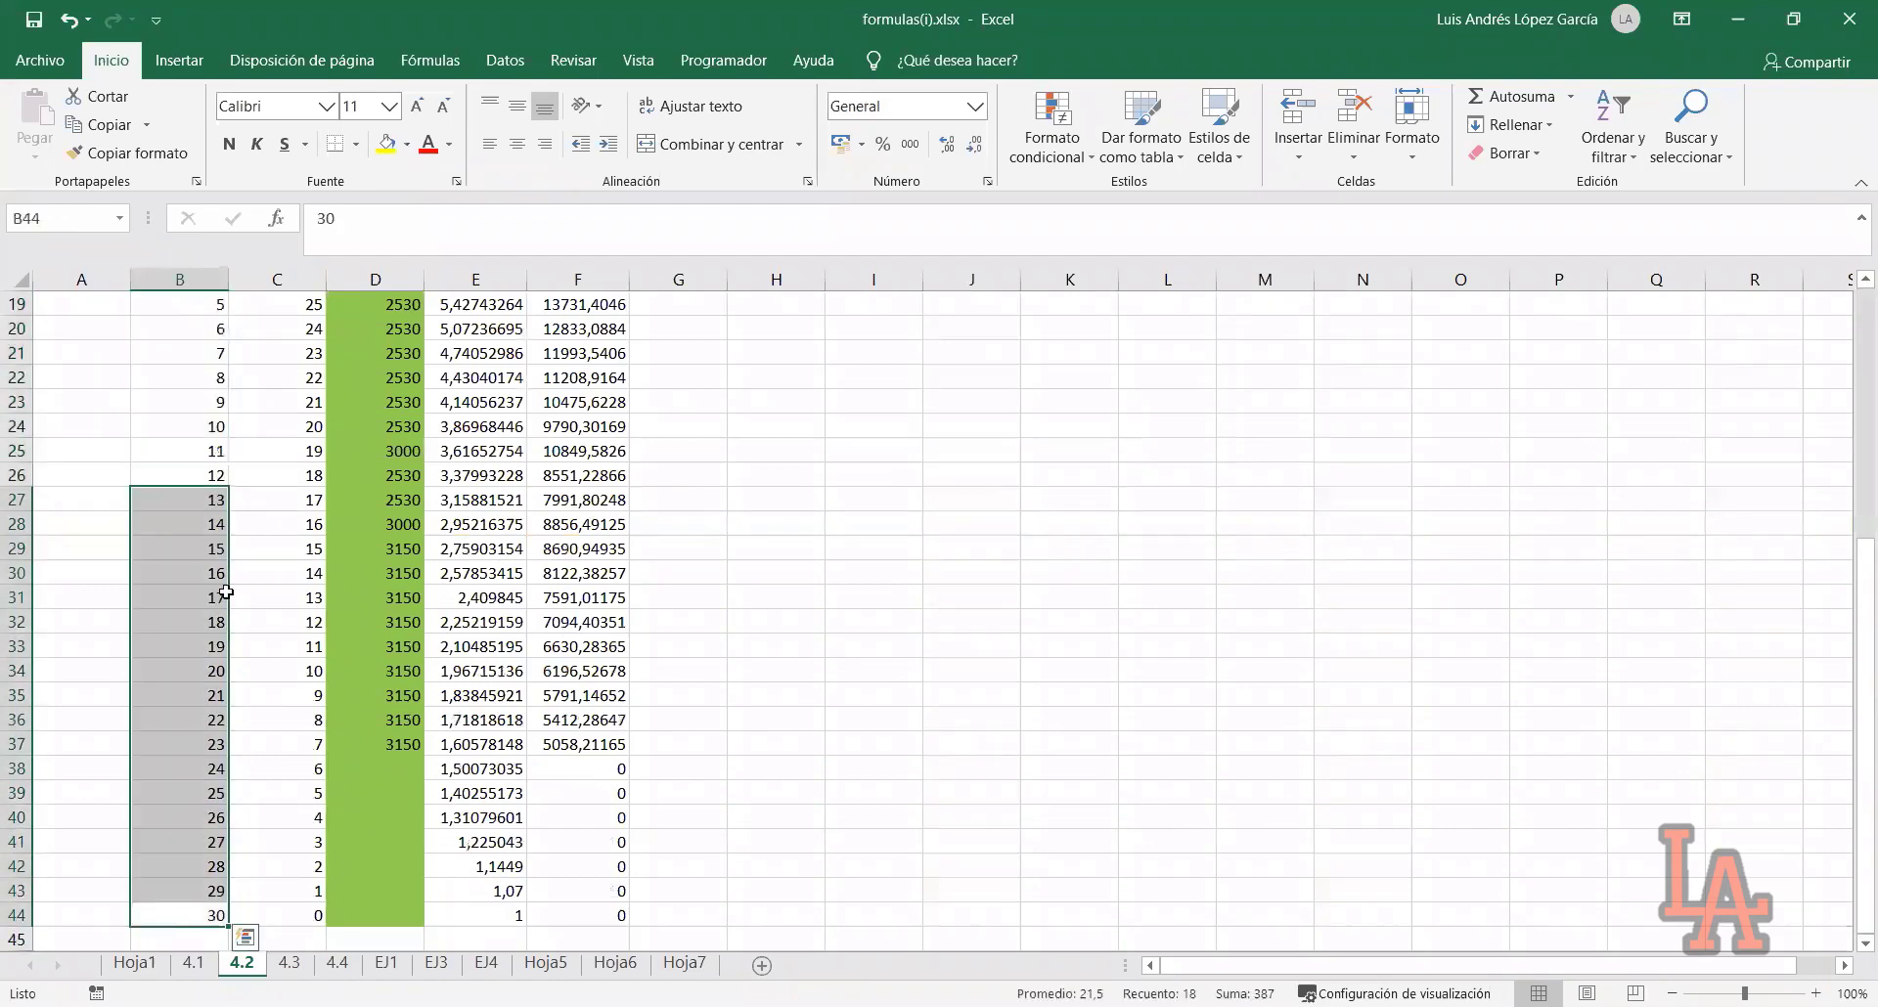
scroll(225, 592, "up", 6)
Examine the remaining periods in column C, counting down from 30 beside each year
left_click(209, 620)
left_click(278, 622)
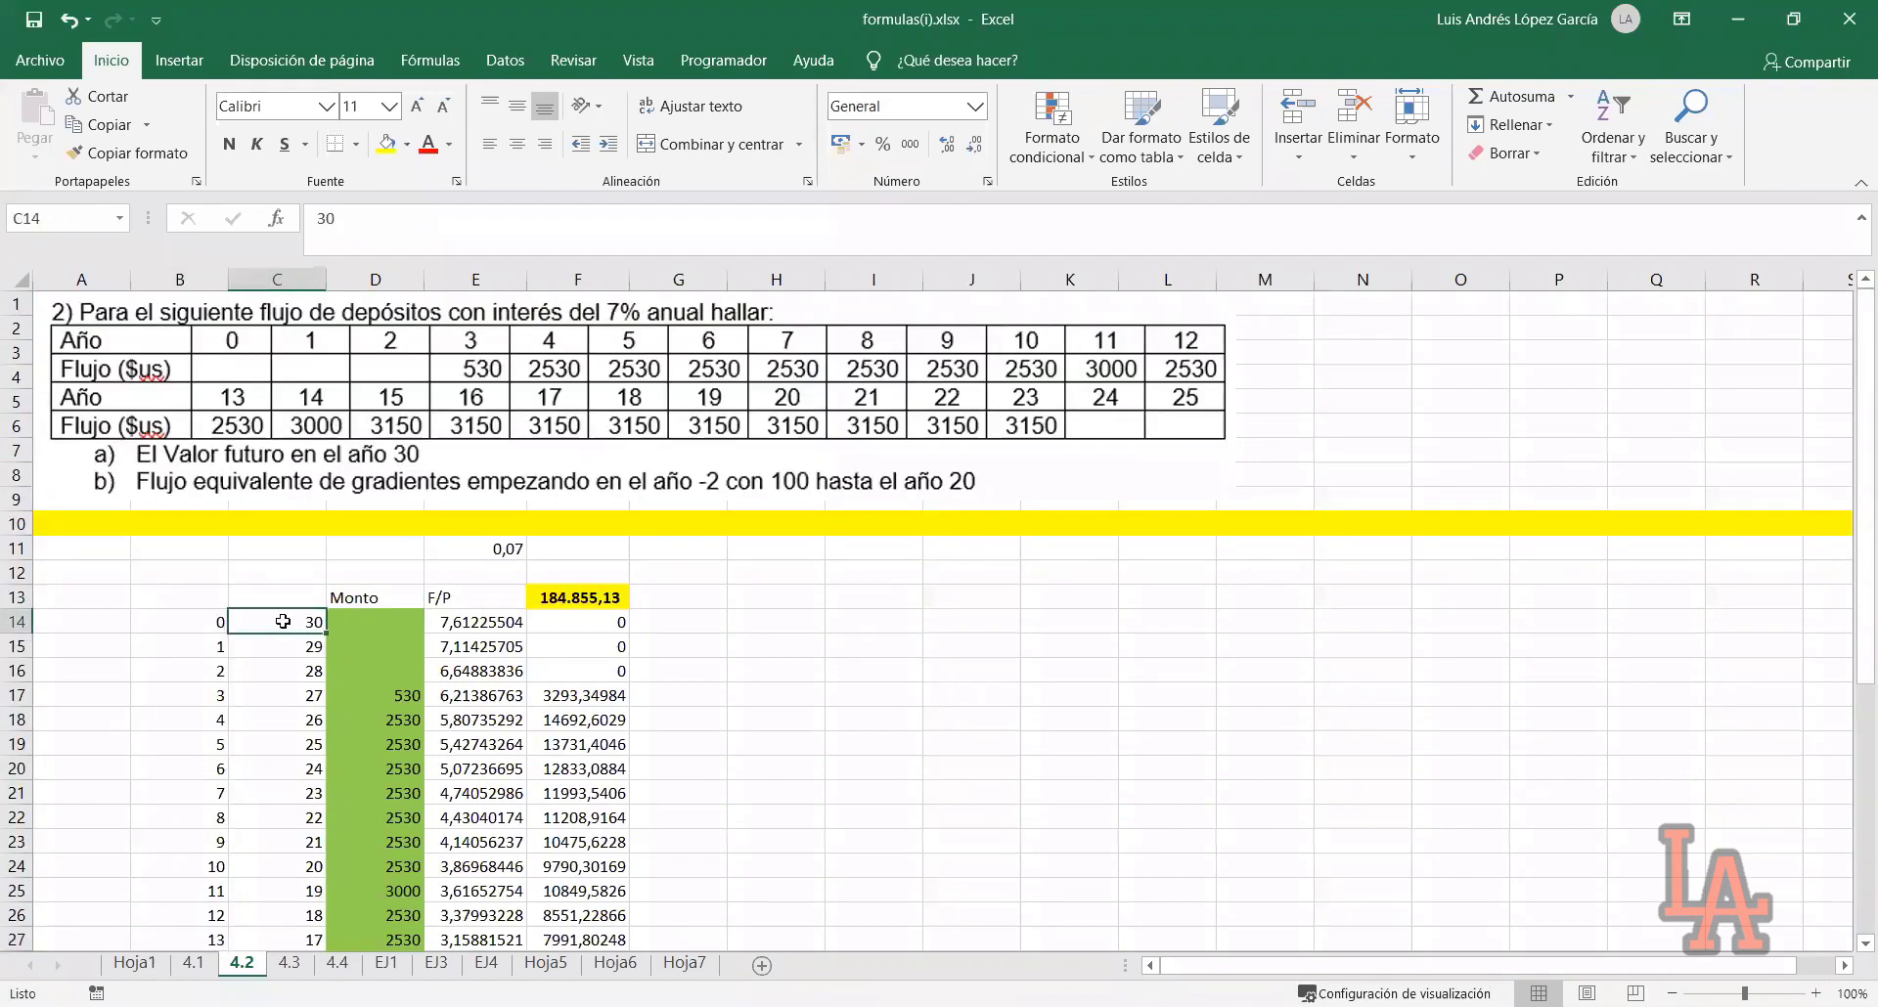
left_click(193, 617)
left_click(290, 619)
left_click(310, 623)
left_click_drag(314, 631, 315, 647)
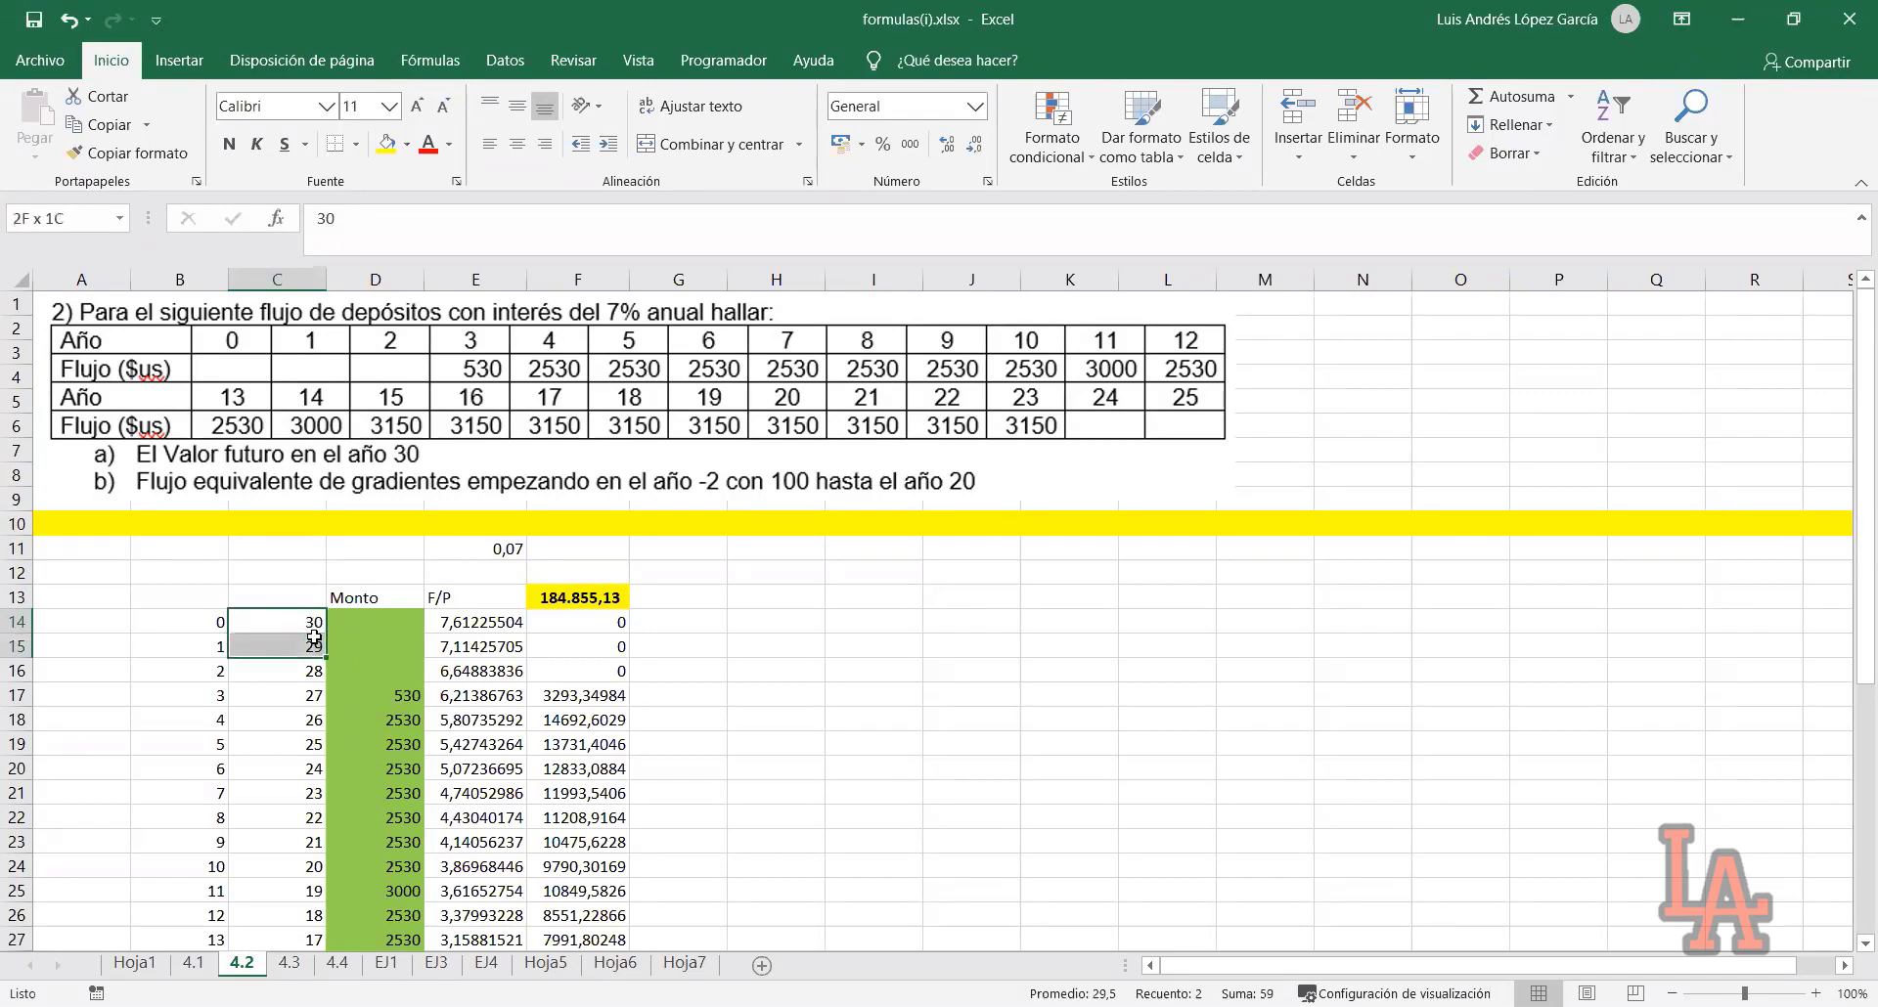
double_click(323, 675)
scroll(314, 785, "down", 7)
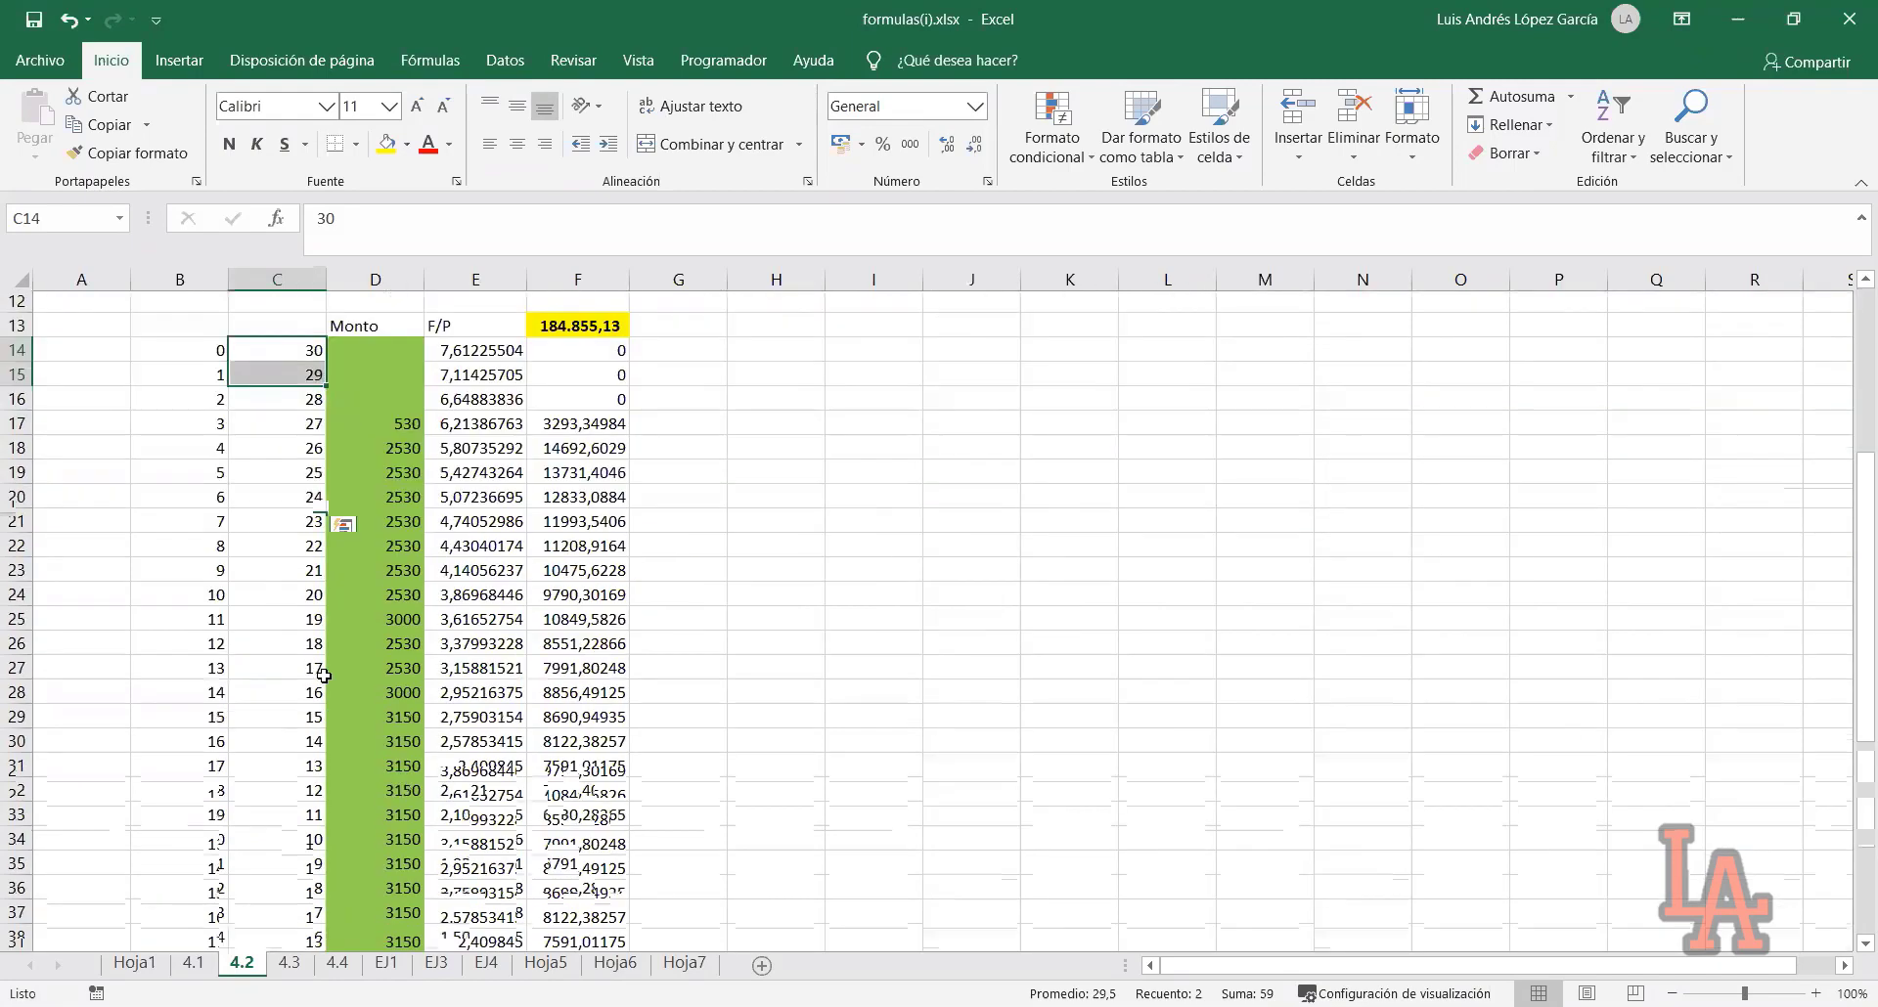
left_click(277, 641)
scroll(744, 633, "down", 2)
scroll(745, 633, "up", 10)
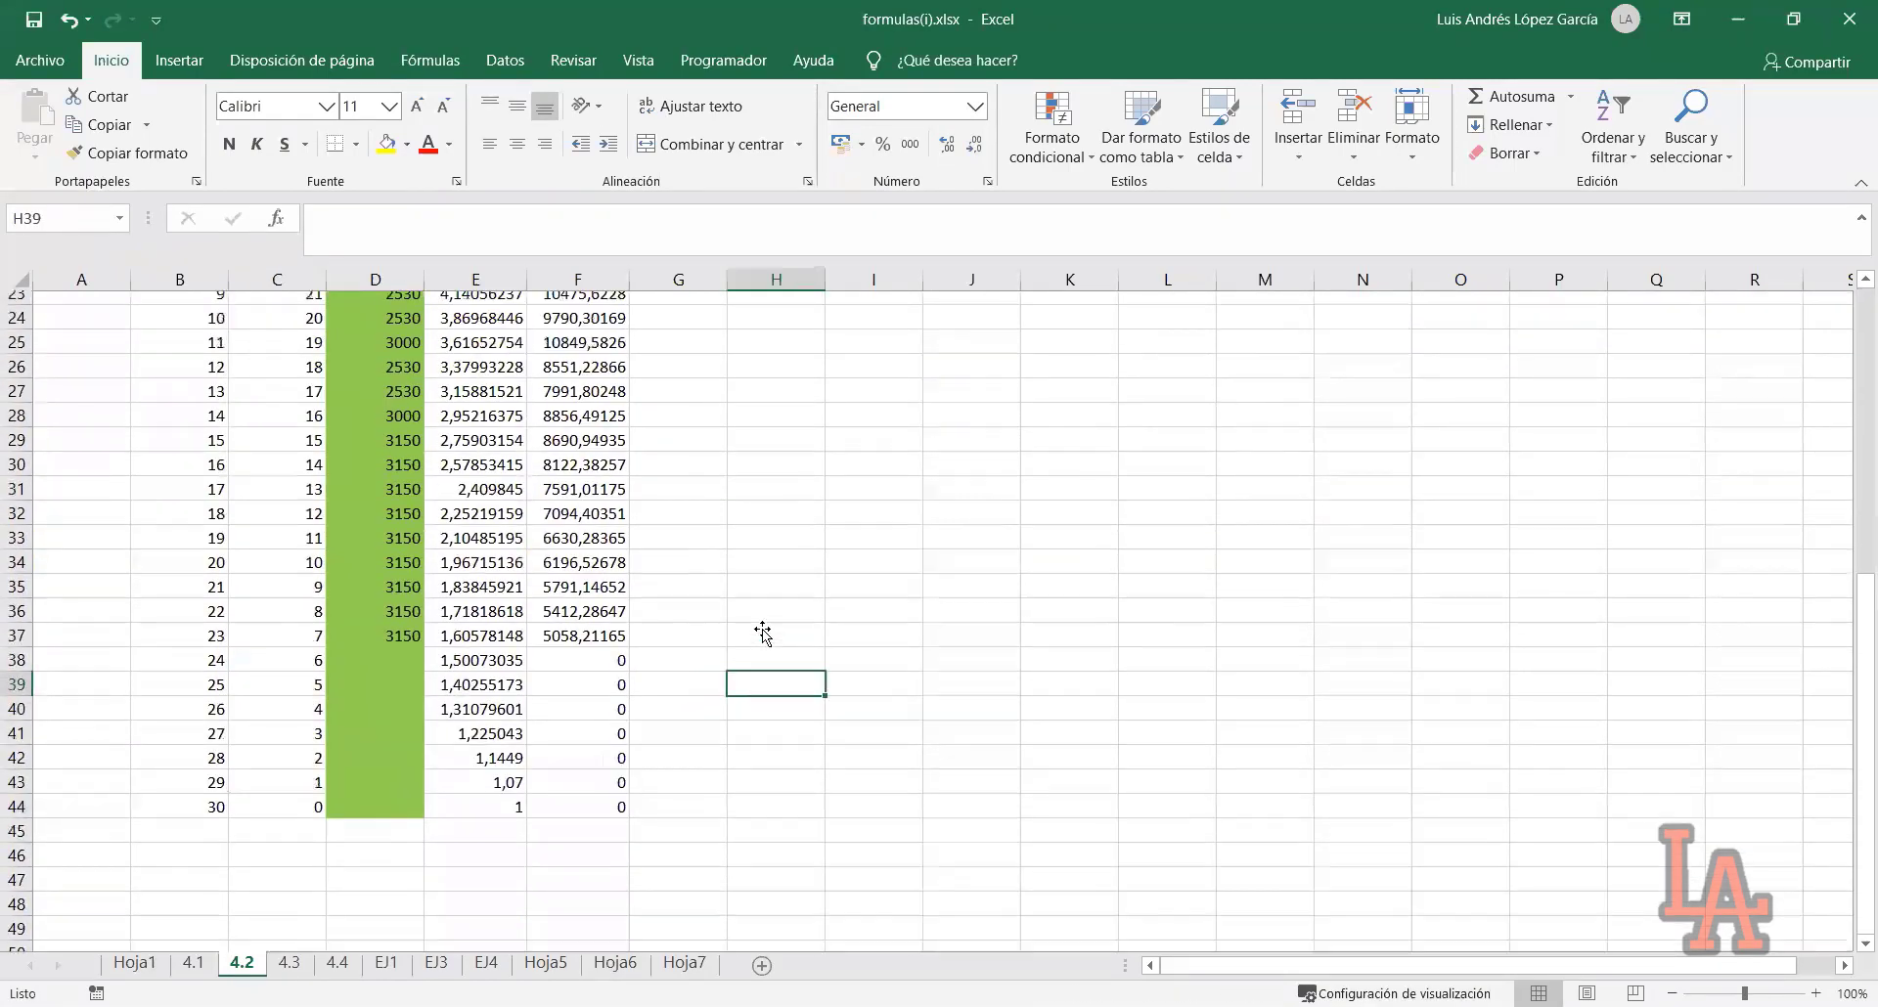
left_click(299, 623)
left_click_drag(322, 720, 290, 950)
Fill the F/P factor cells E14 to E44 with orange
scroll(446, 793, "up", 3)
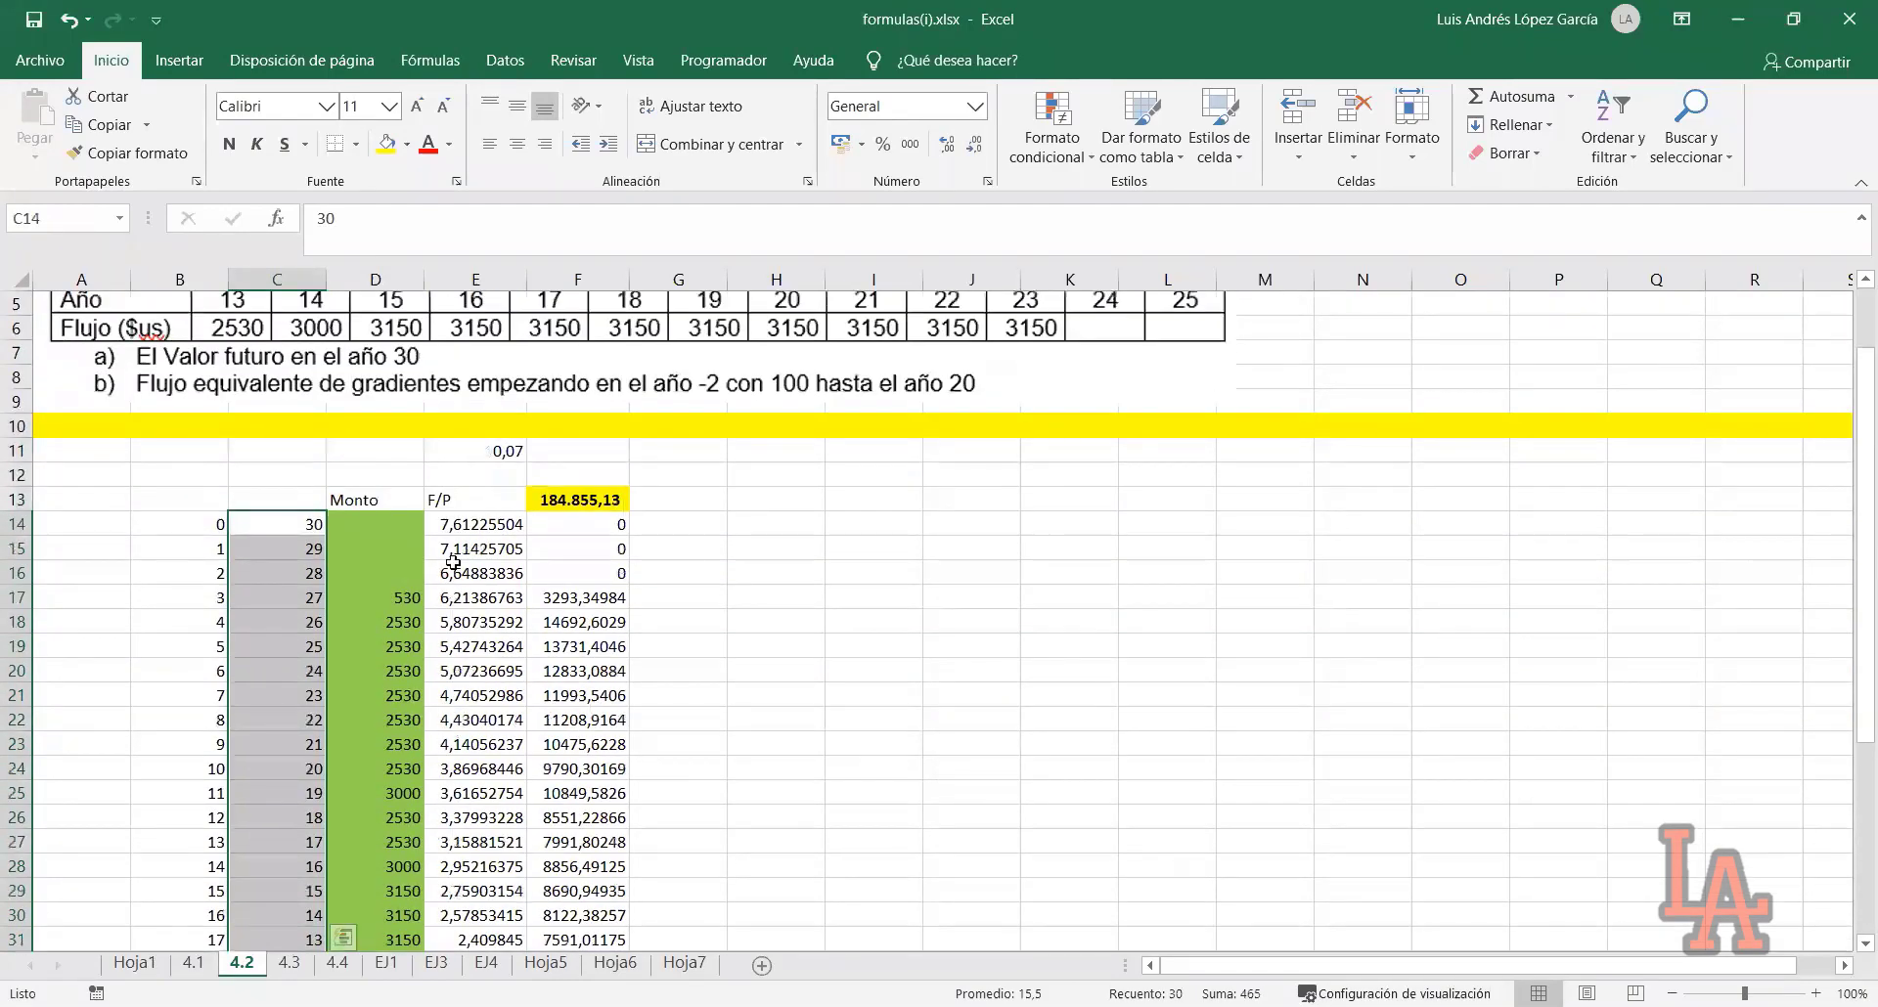
left_click_drag(457, 523, 489, 917)
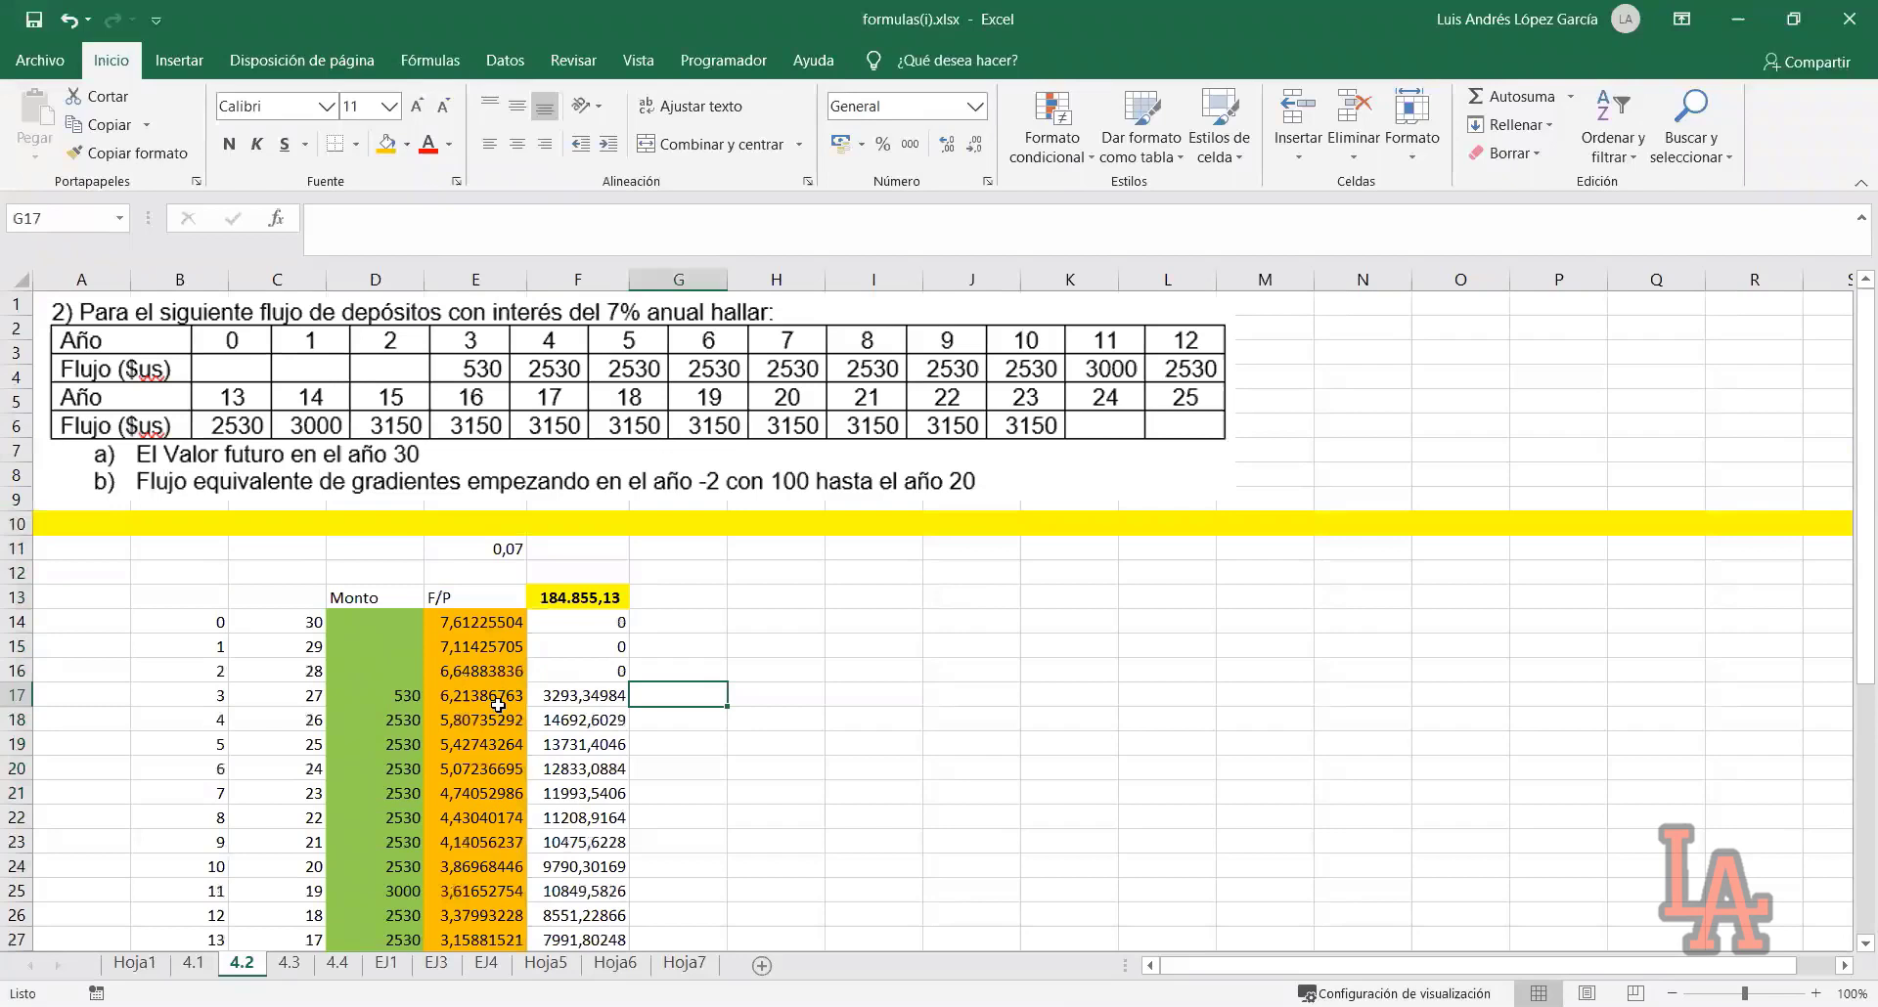
Examine the F/P formula for year 3 in E17, checking its references to the rate and remaining periods
left_click(498, 700)
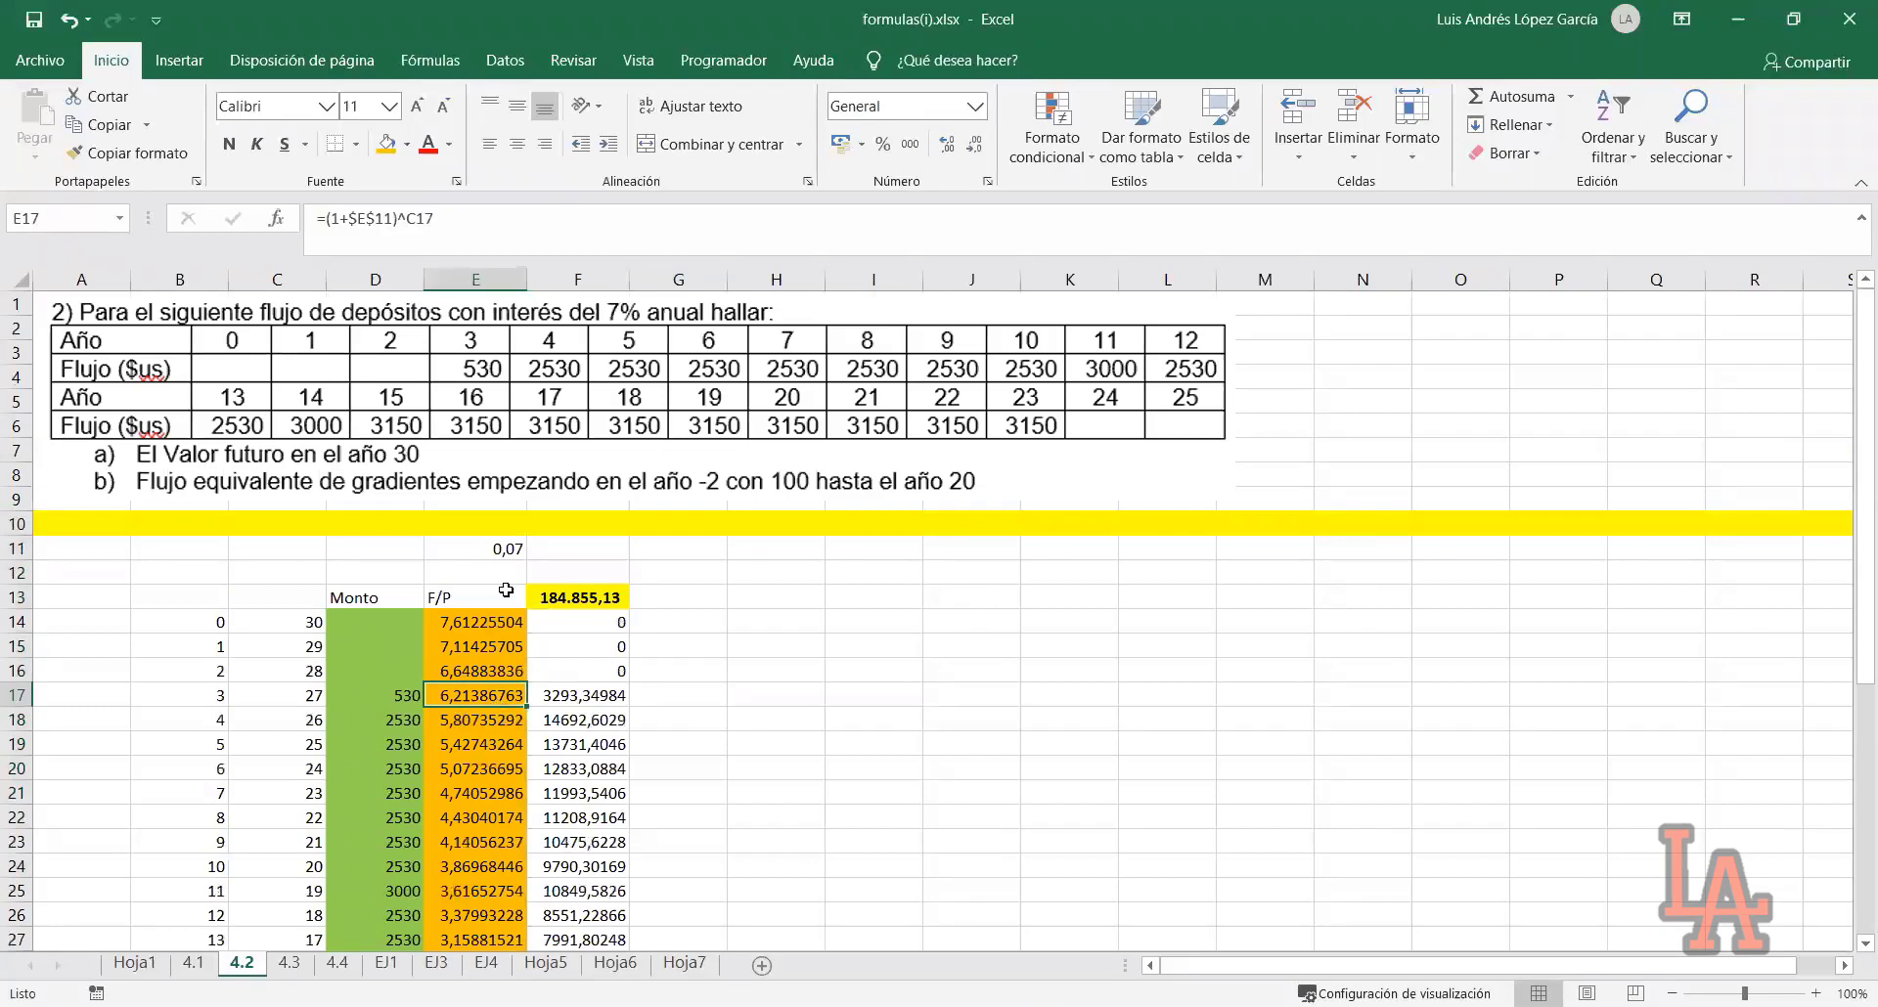
left_click(479, 243)
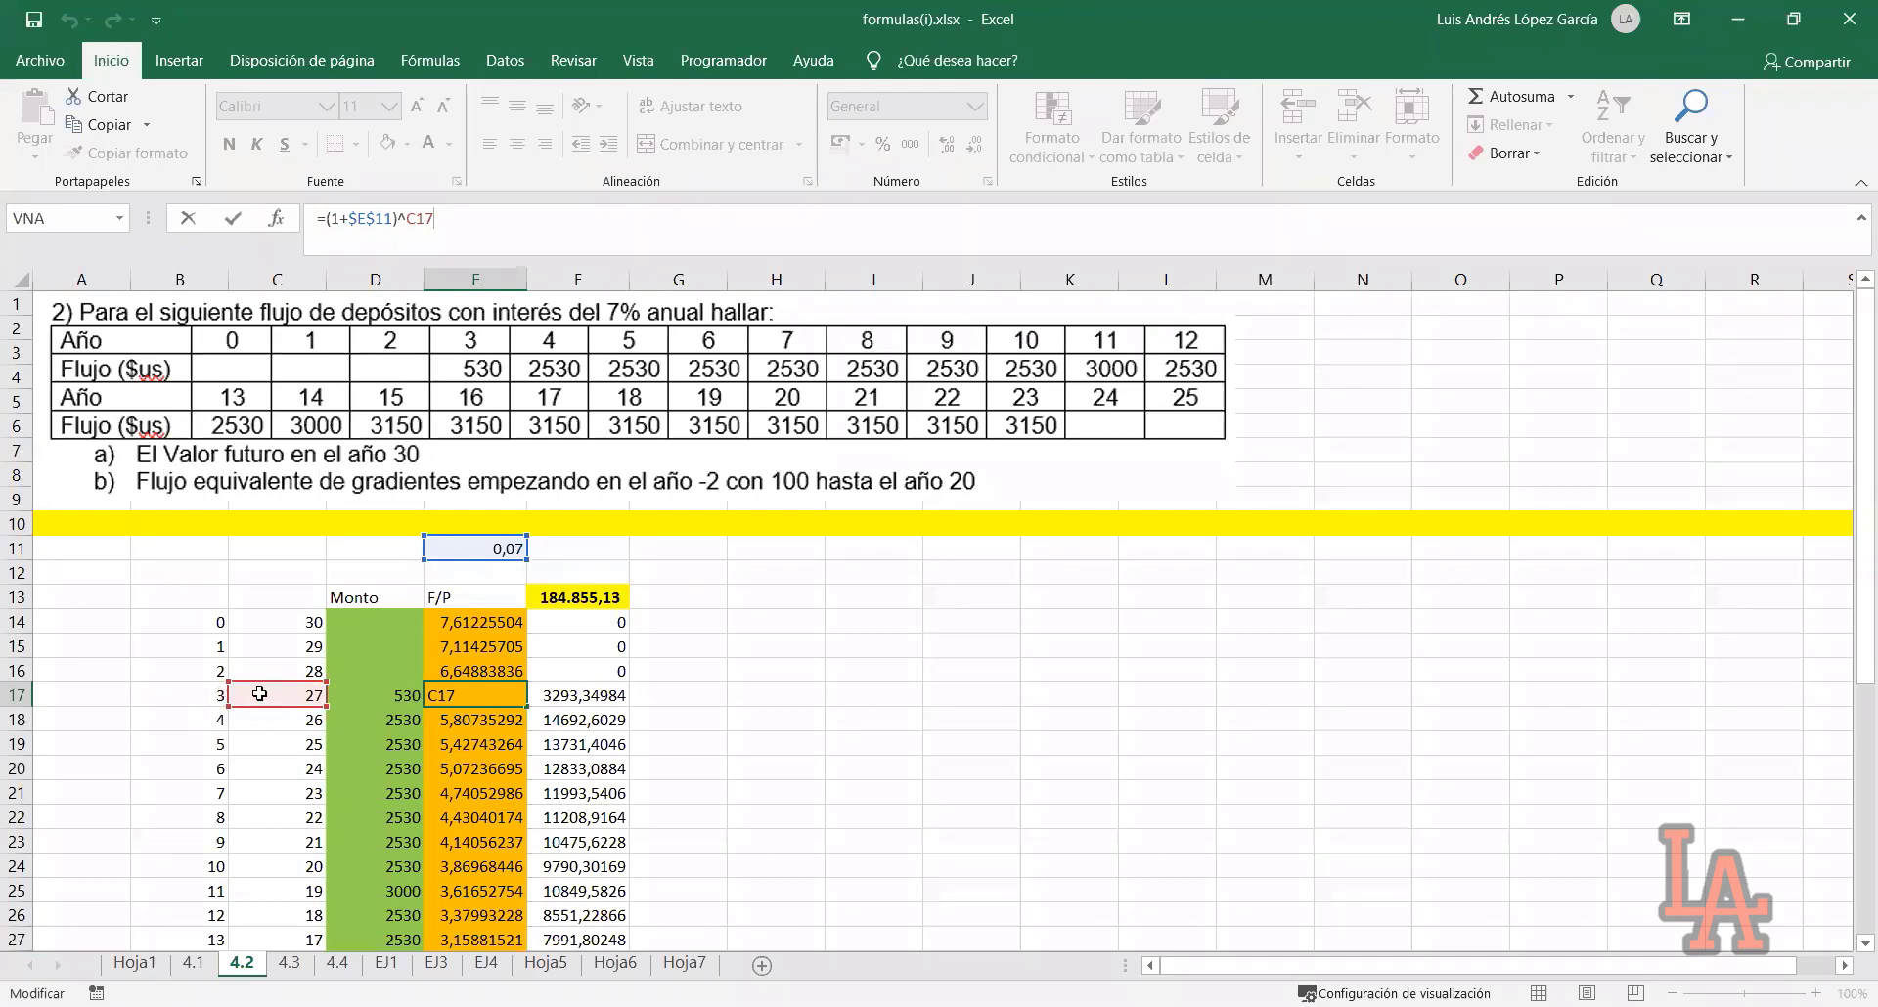
key("Return")
left_click_drag(479, 622, 489, 920)
scroll(389, 599, "down", 4)
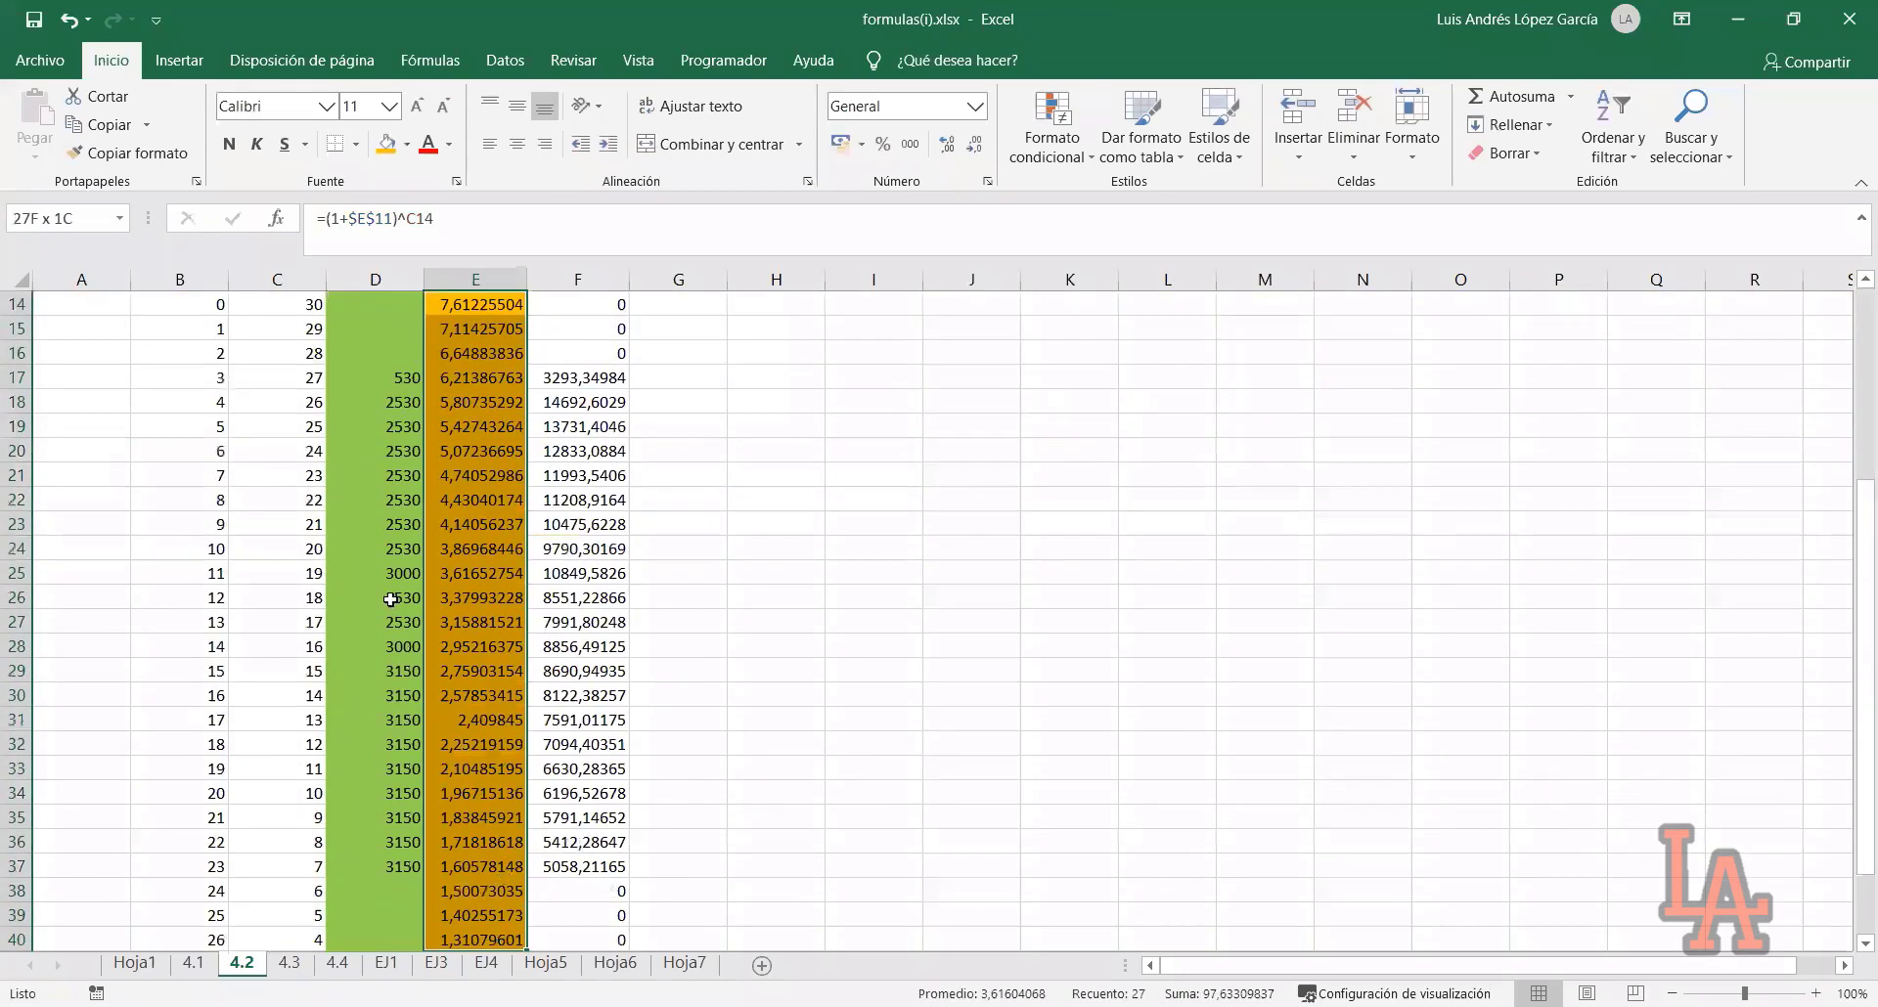
left_click(377, 544)
scroll(476, 573, "up", 2)
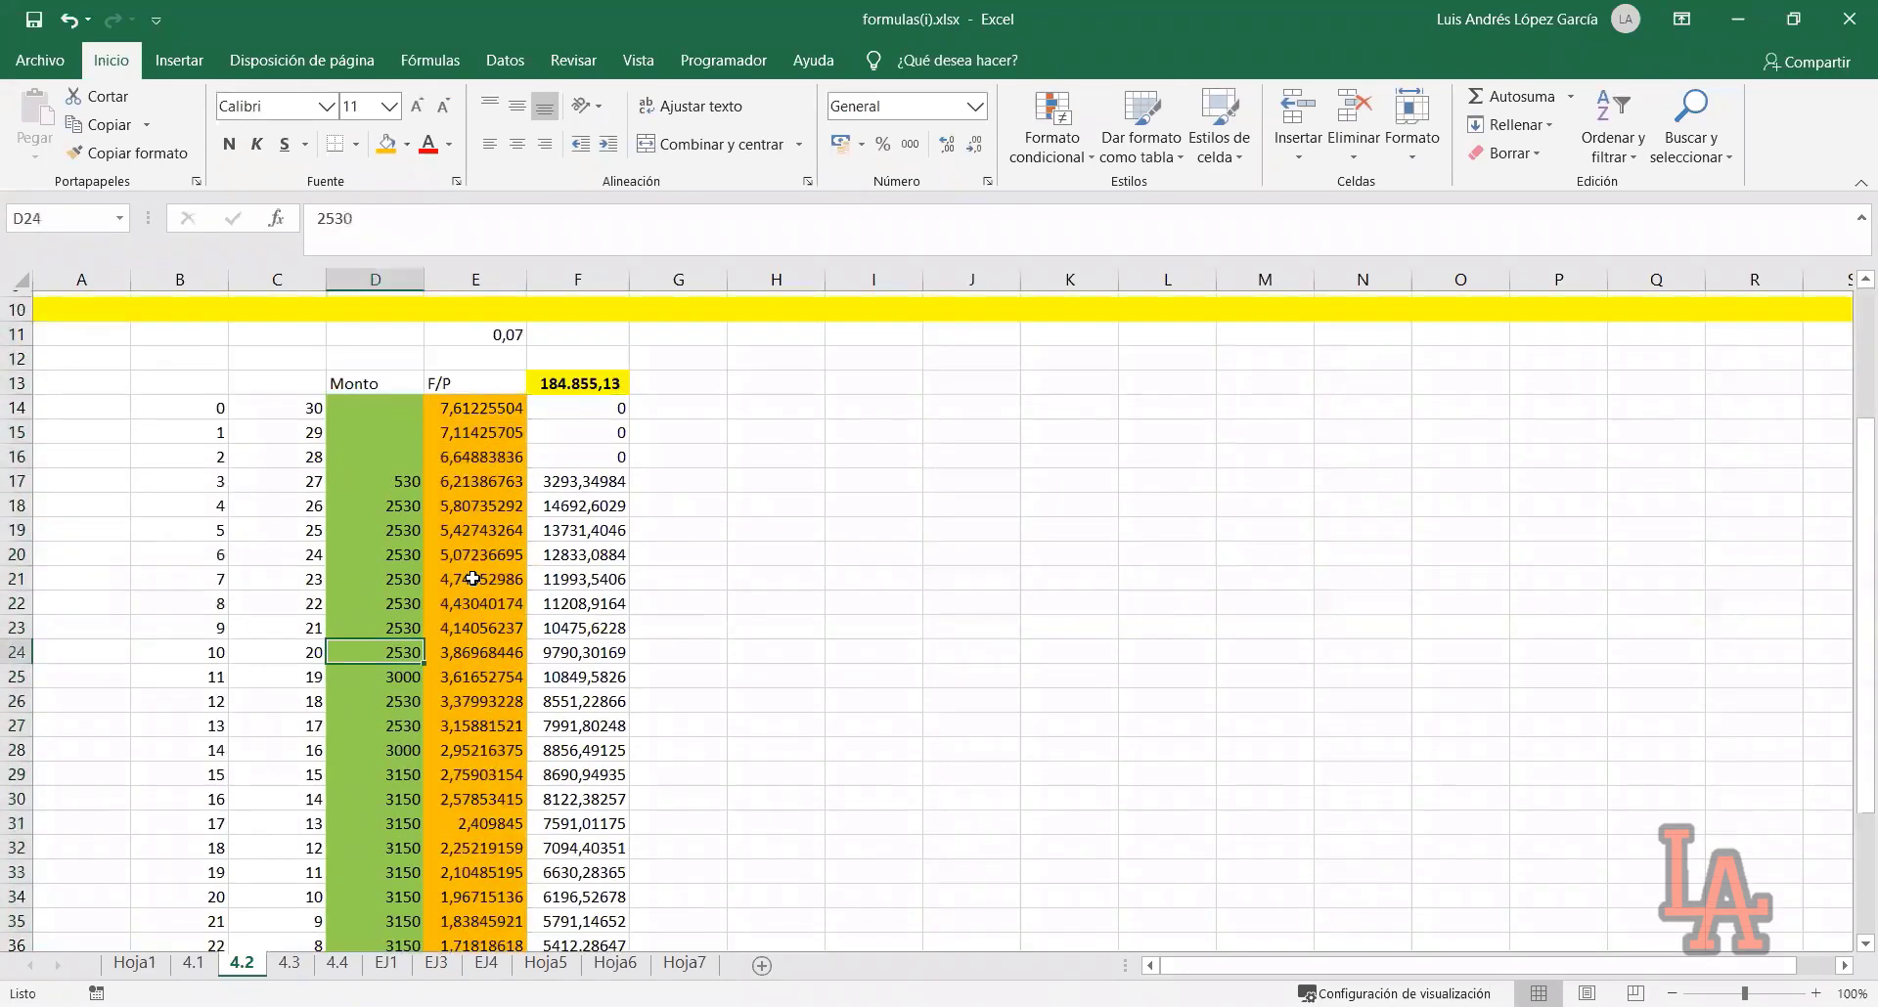
Examine the amount-times-factor formulas in column F, including the year 3 deposit, and the total formula in F13
left_click(598, 454)
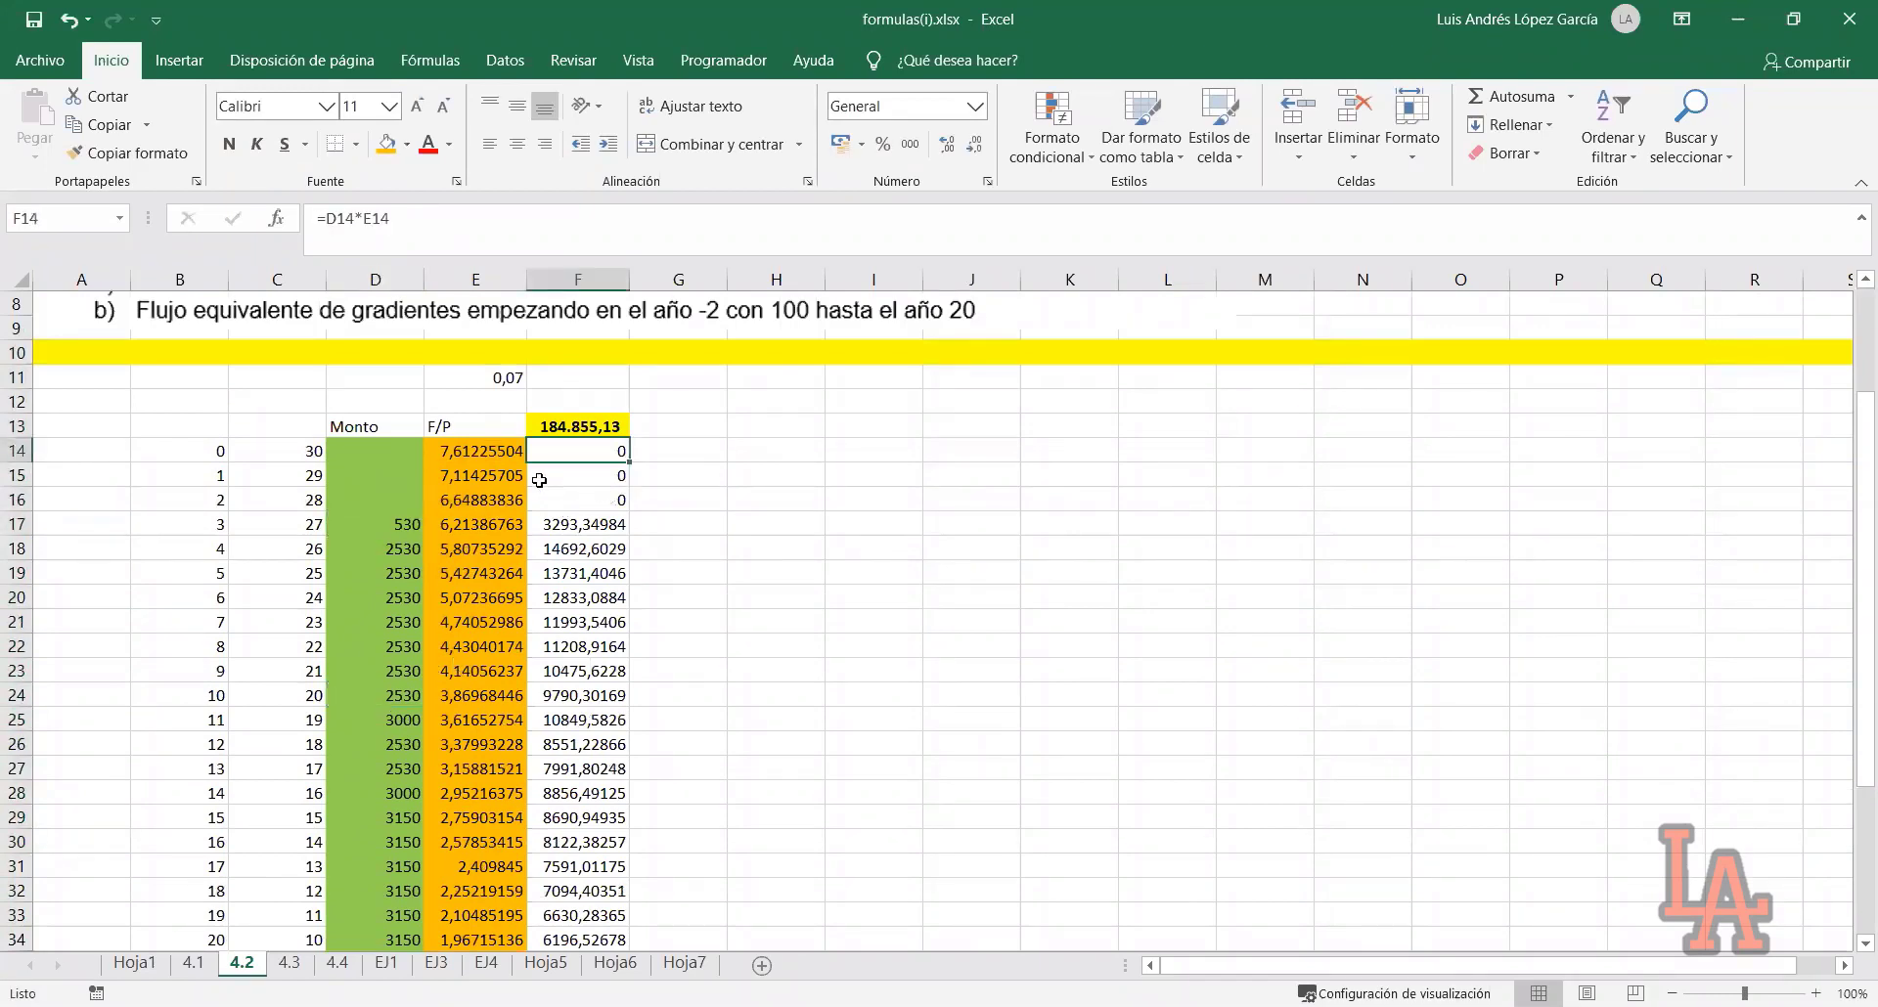
double_click(610, 455)
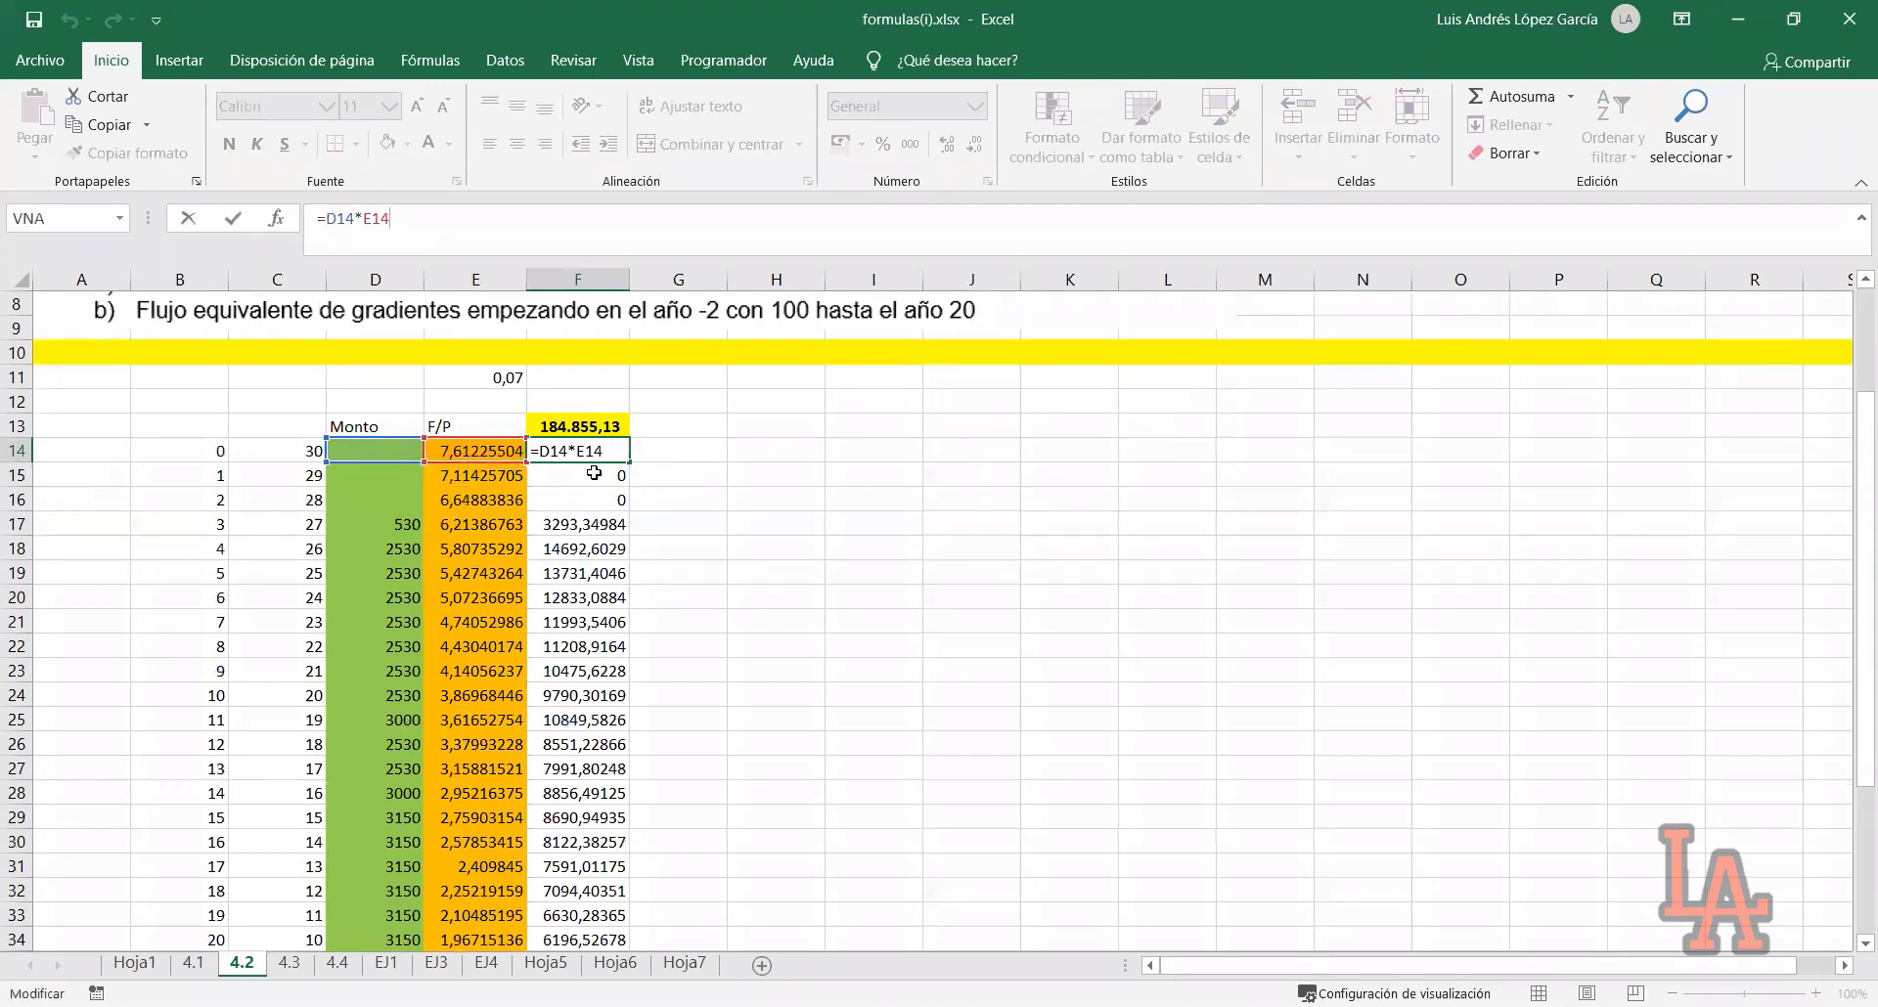
key("Return")
left_click(585, 543)
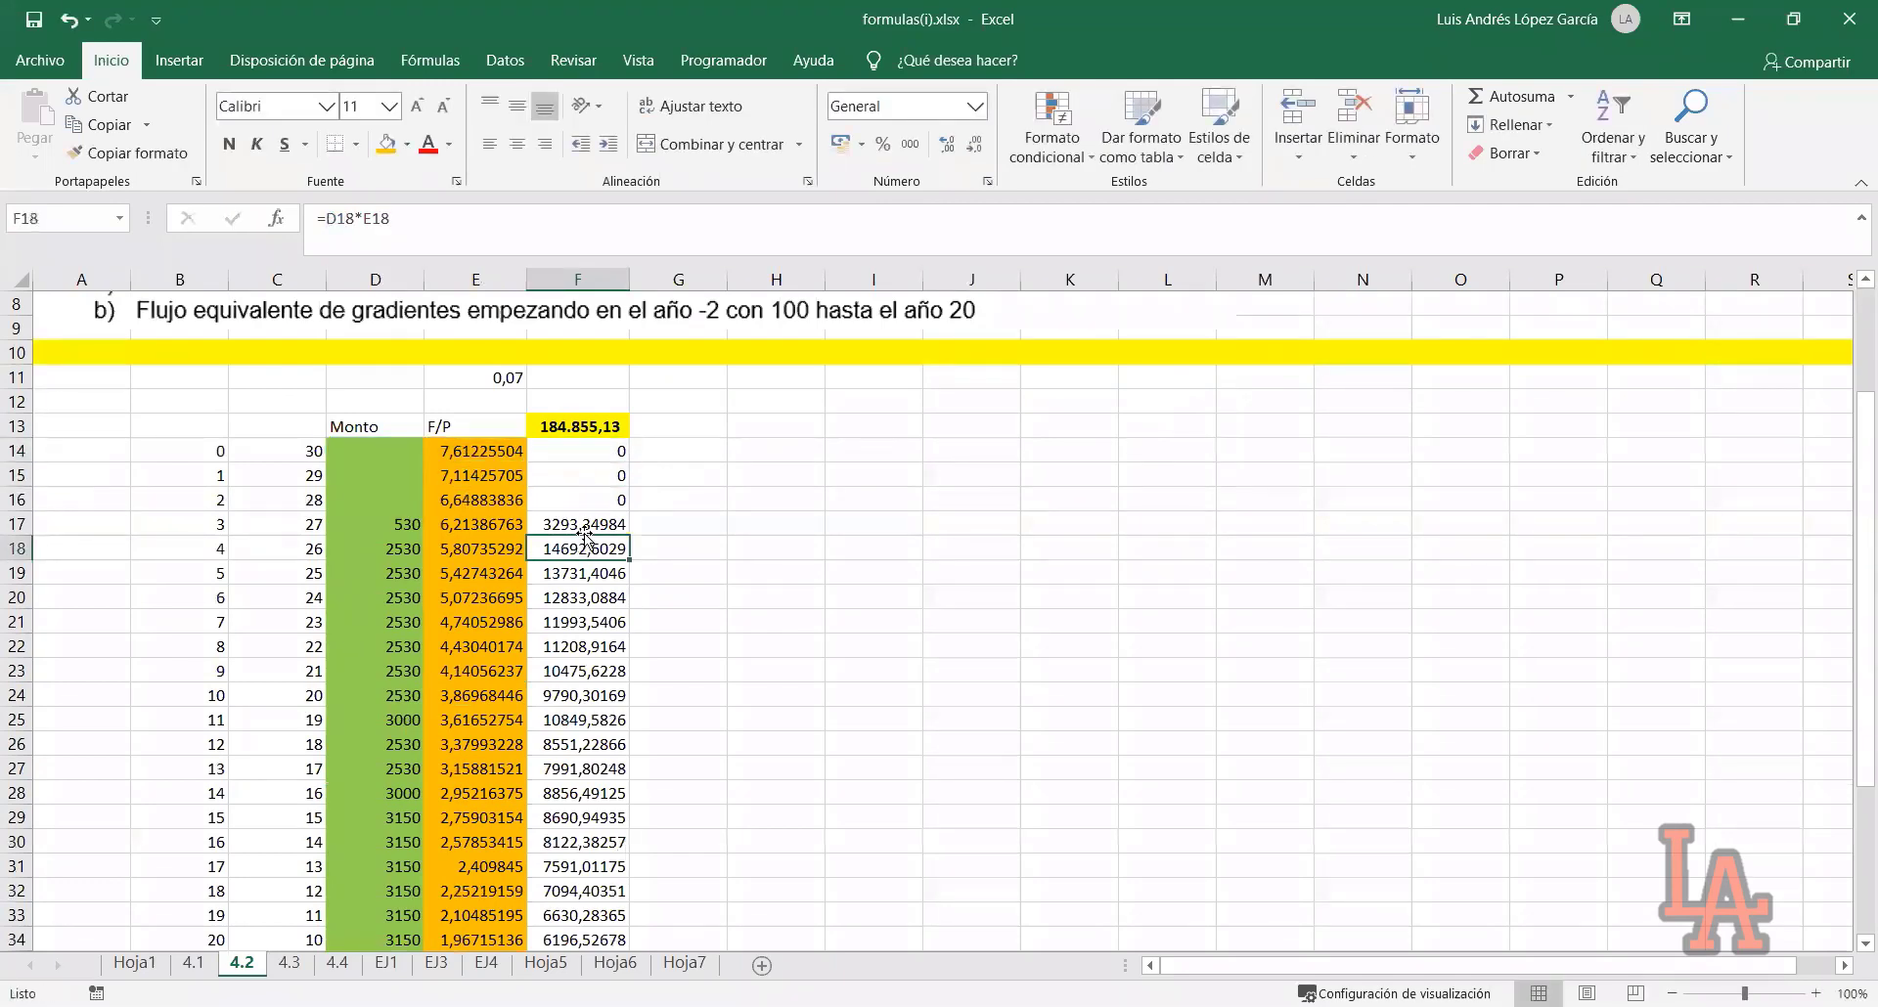
left_click(584, 527)
left_click(396, 524)
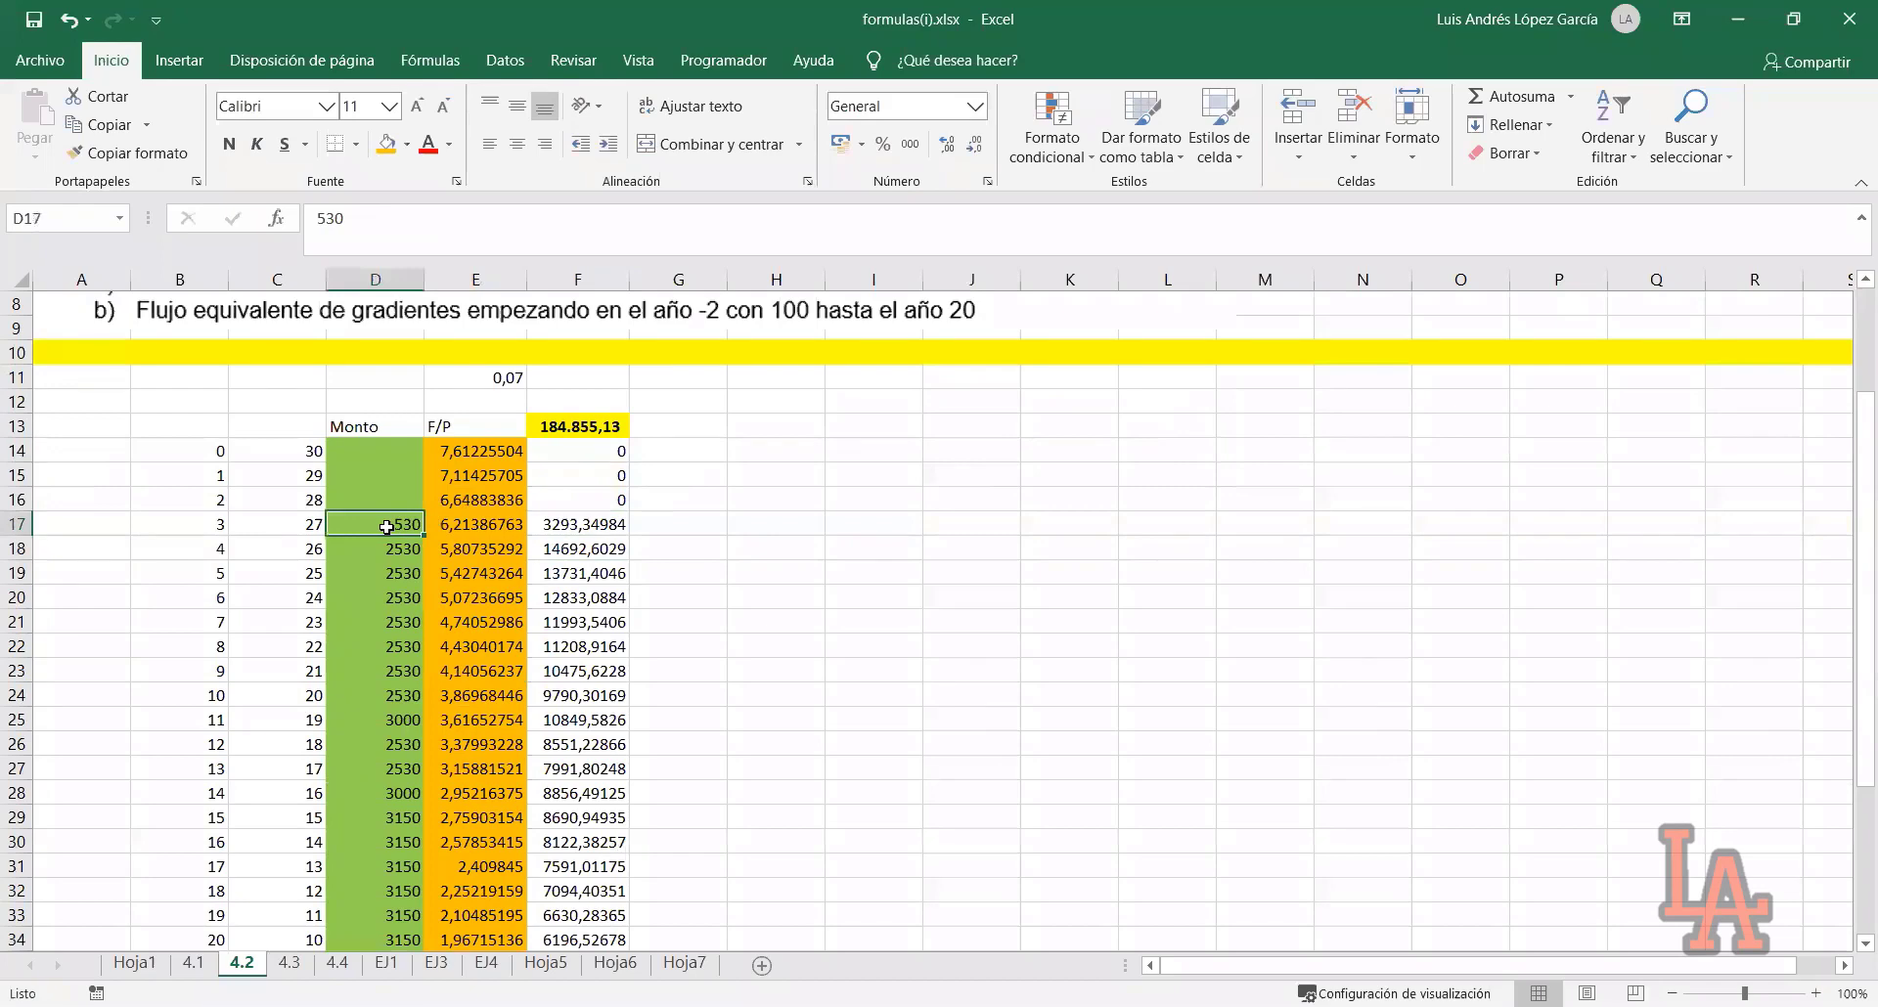
left_click(558, 519)
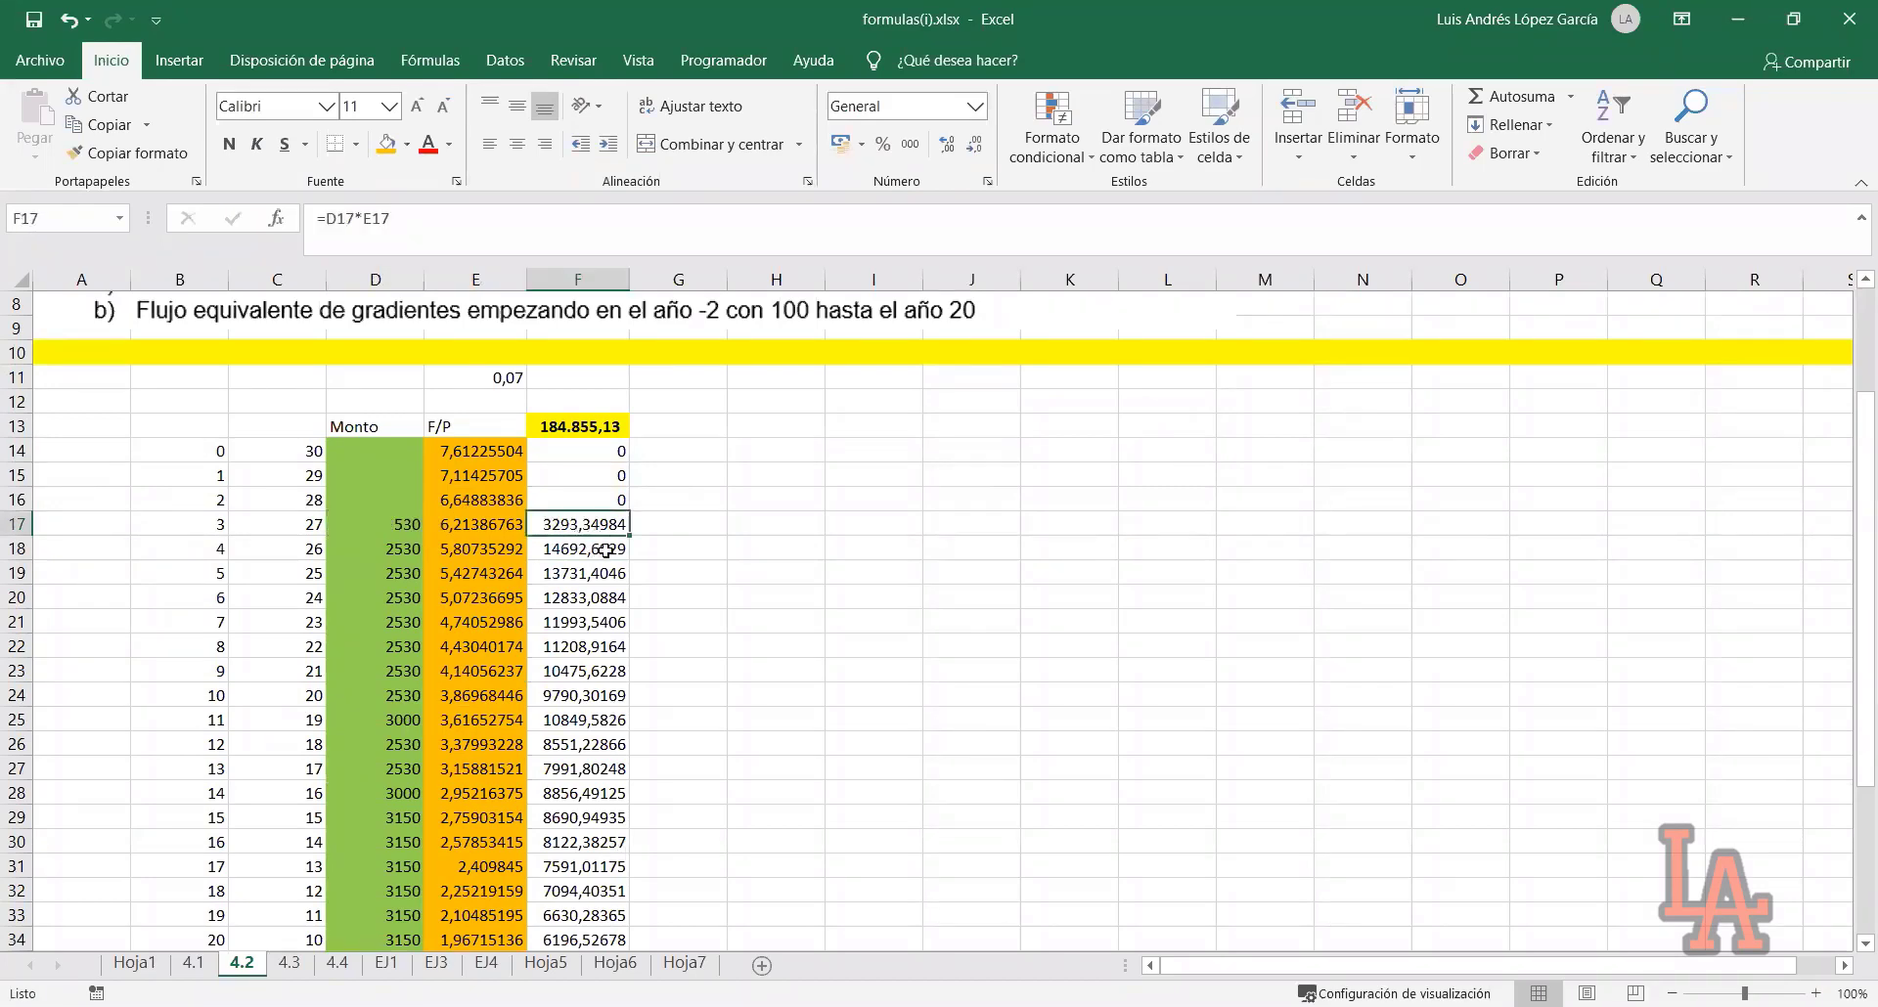
scroll(598, 552, "down", 4)
scroll(599, 573, "up", 4)
left_click(607, 422)
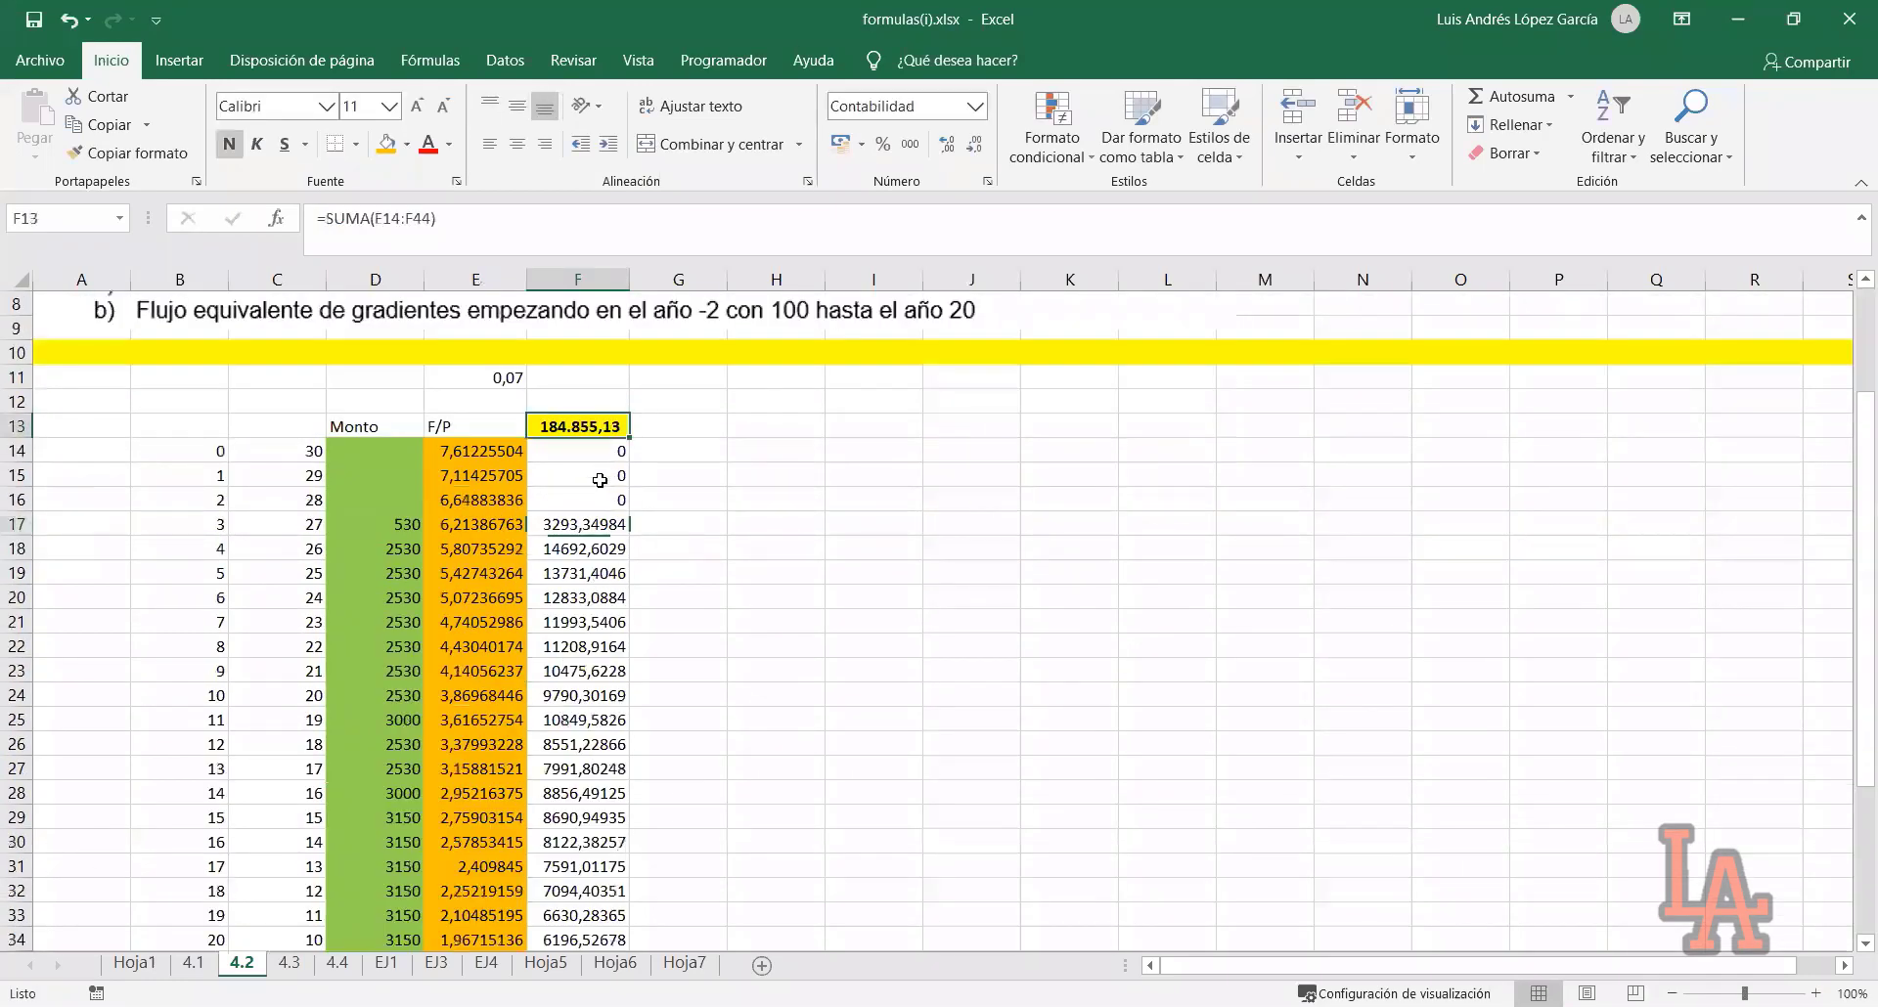
scroll(587, 586, "down", 6)
scroll(582, 680, "up", 5)
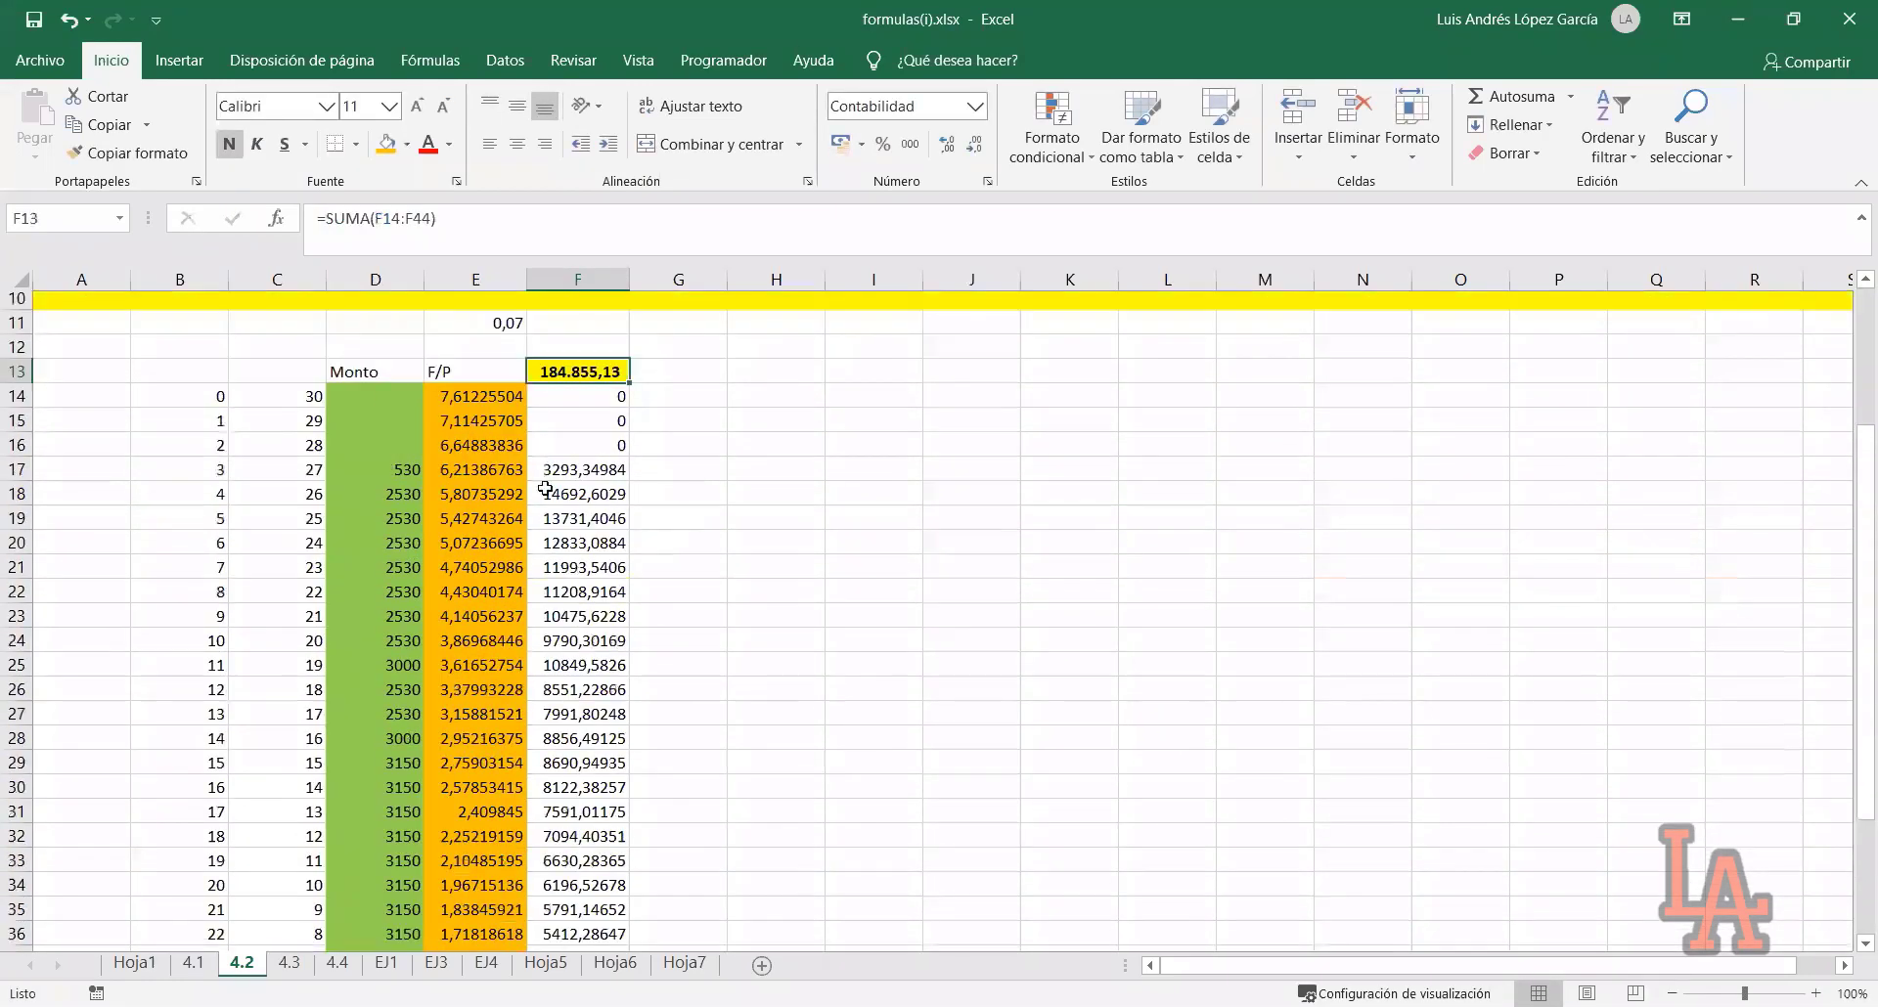
scroll(596, 577, "up", 3)
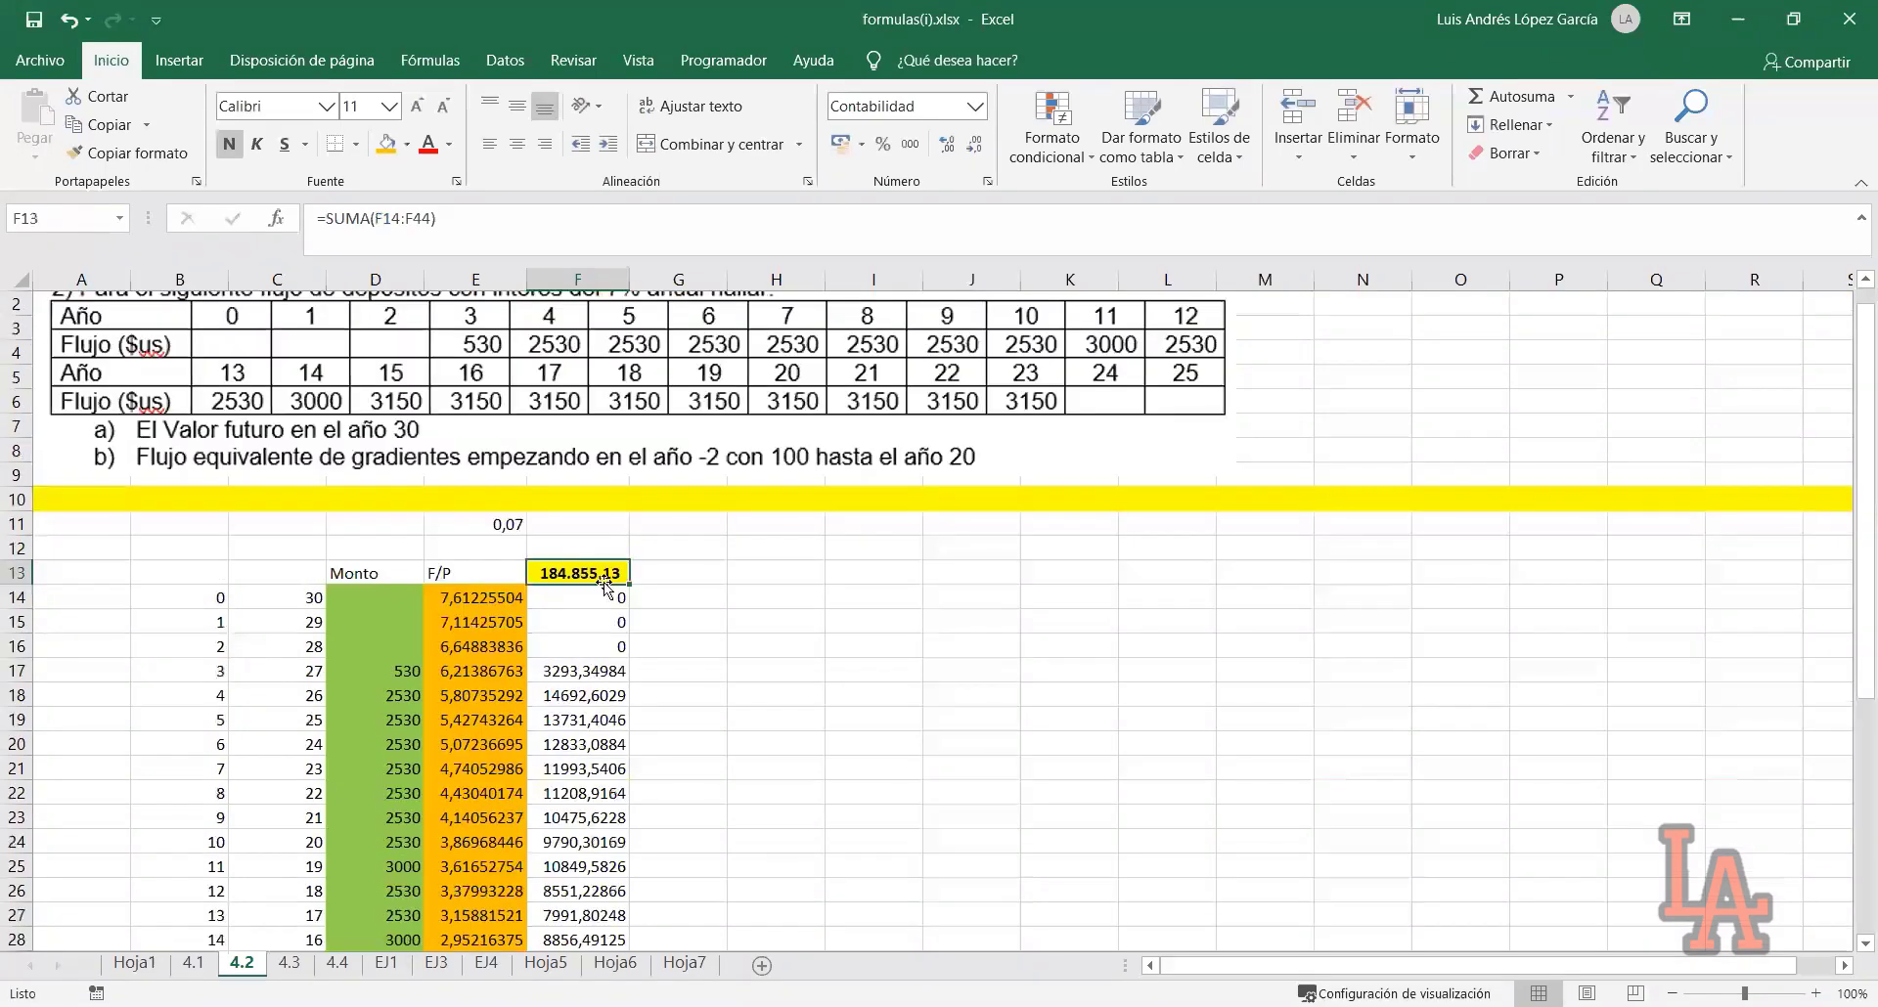
left_click(654, 573)
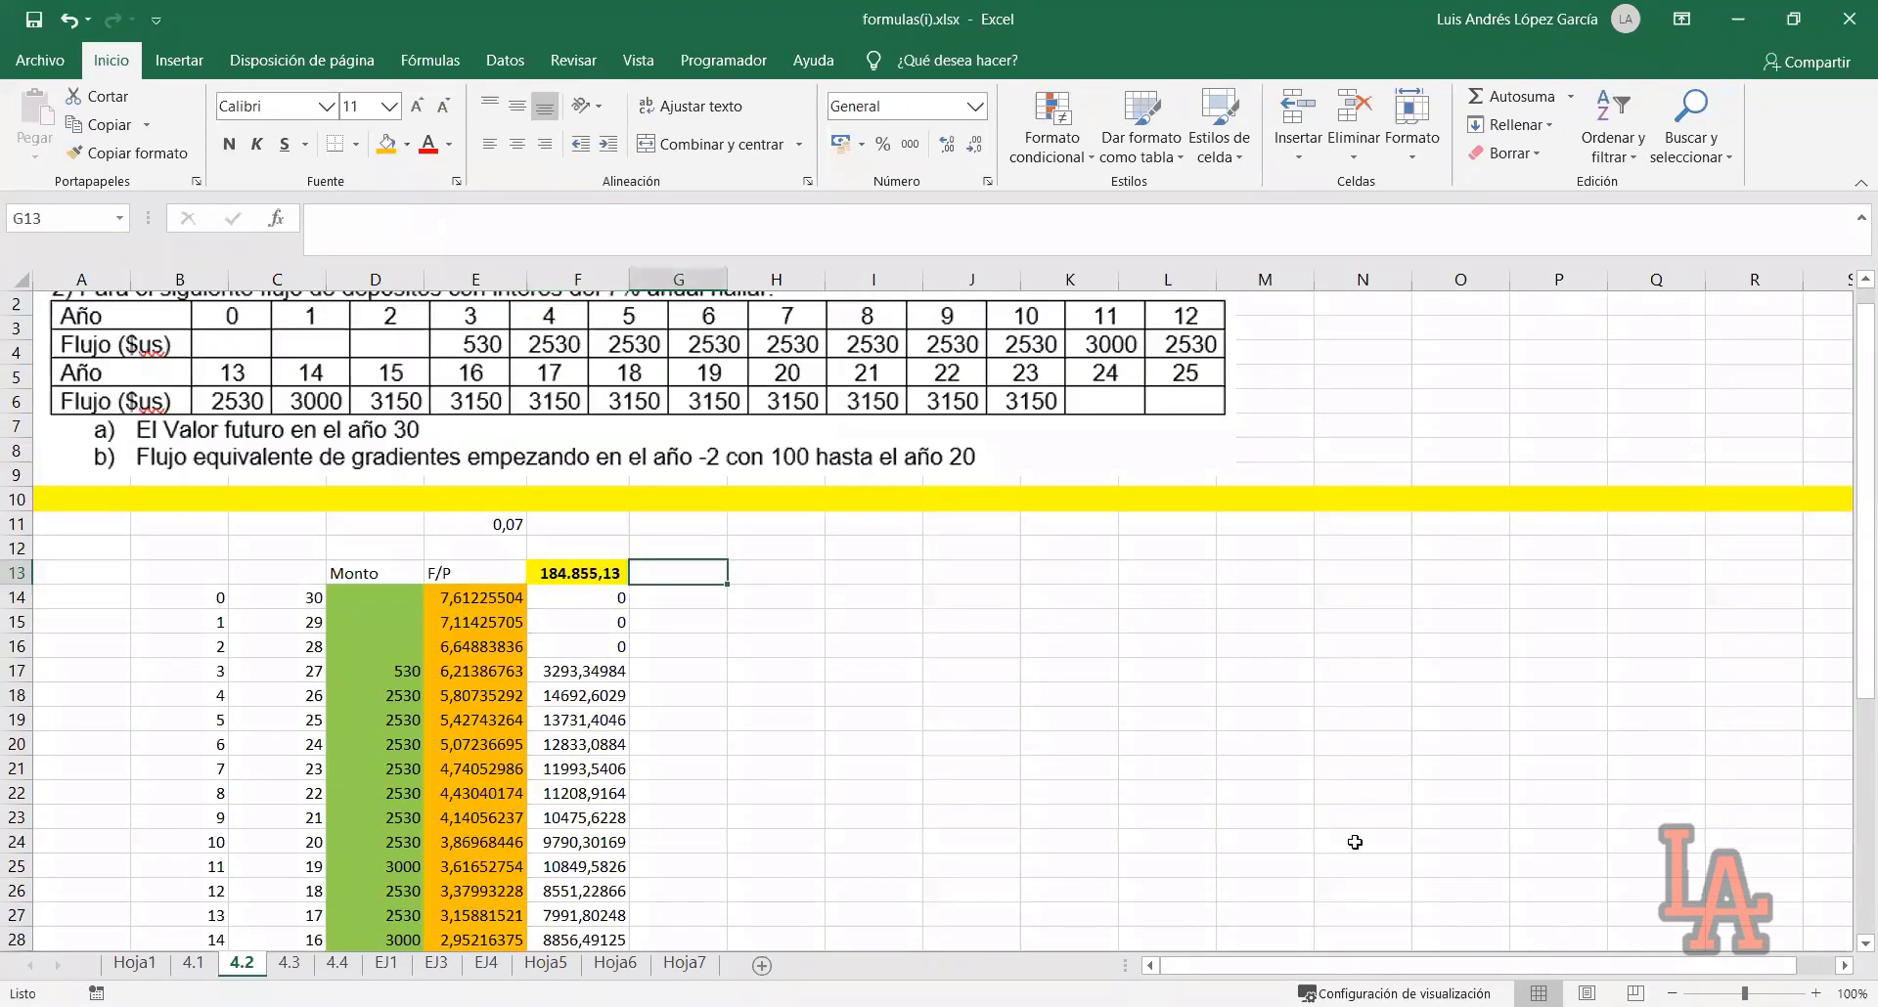
left_click(874, 719)
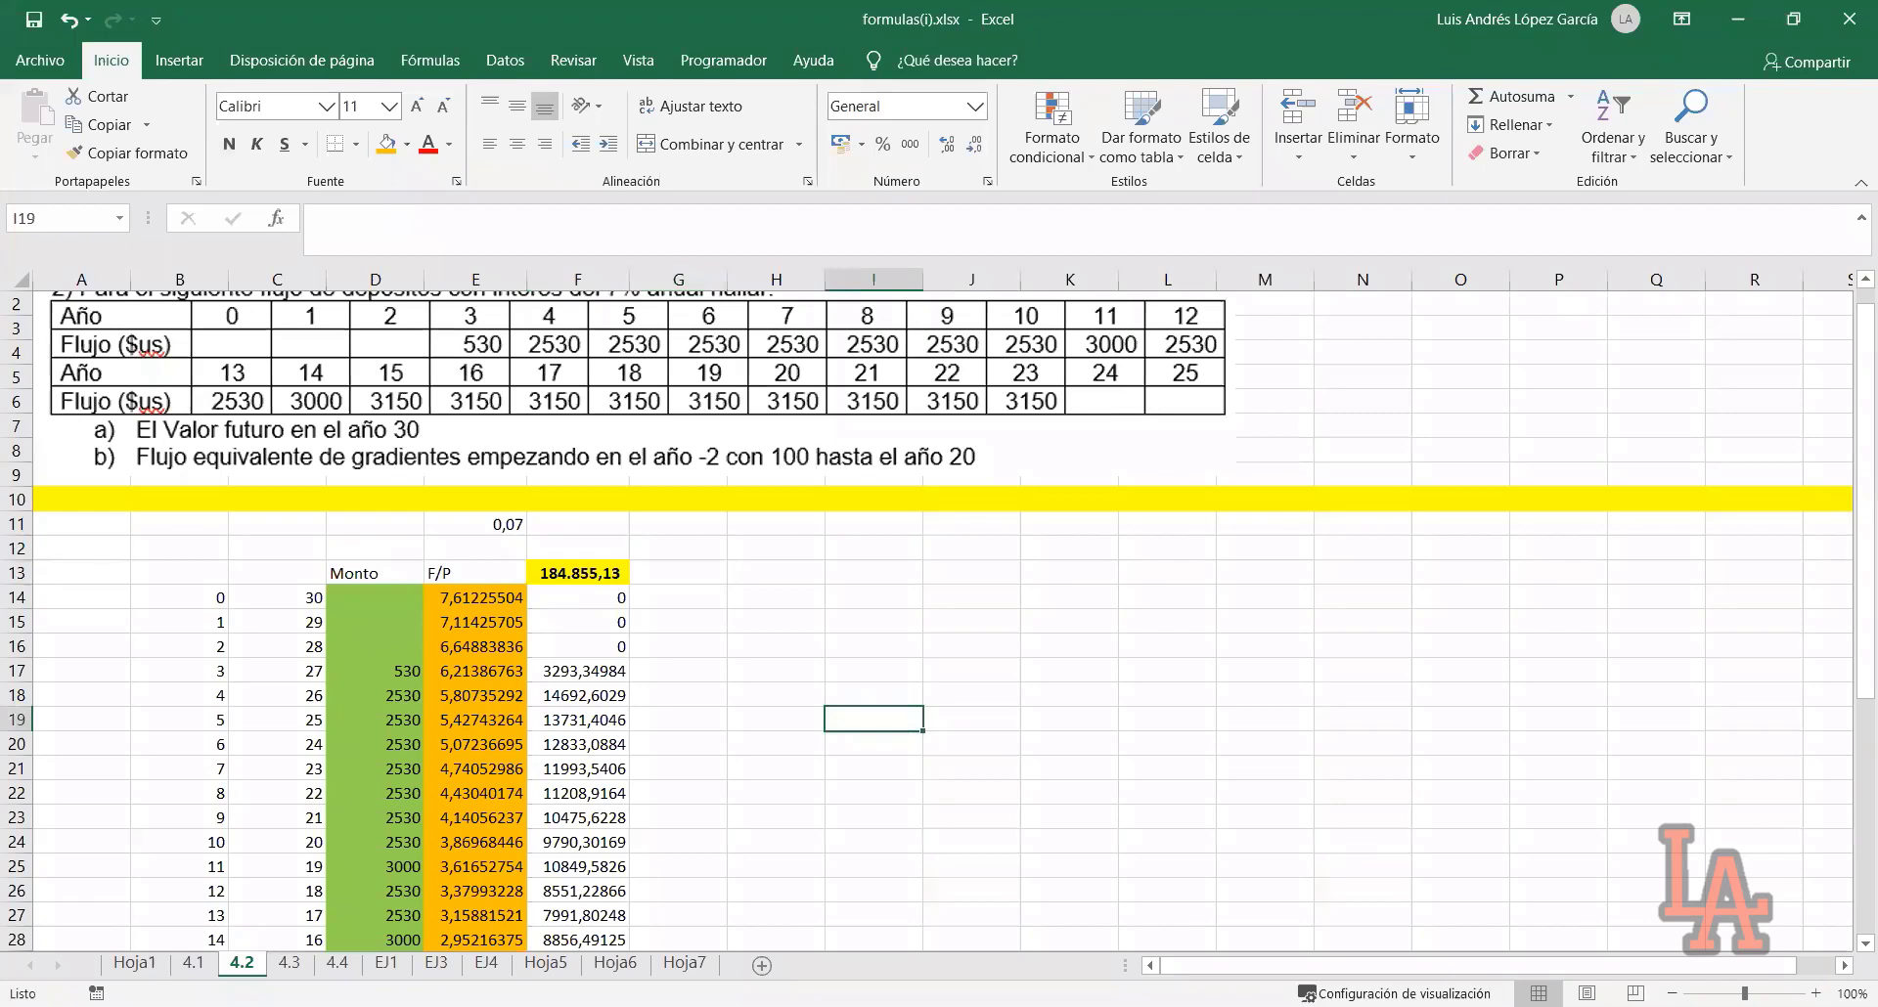
left_click(880, 624)
scroll(832, 630, "up", 1)
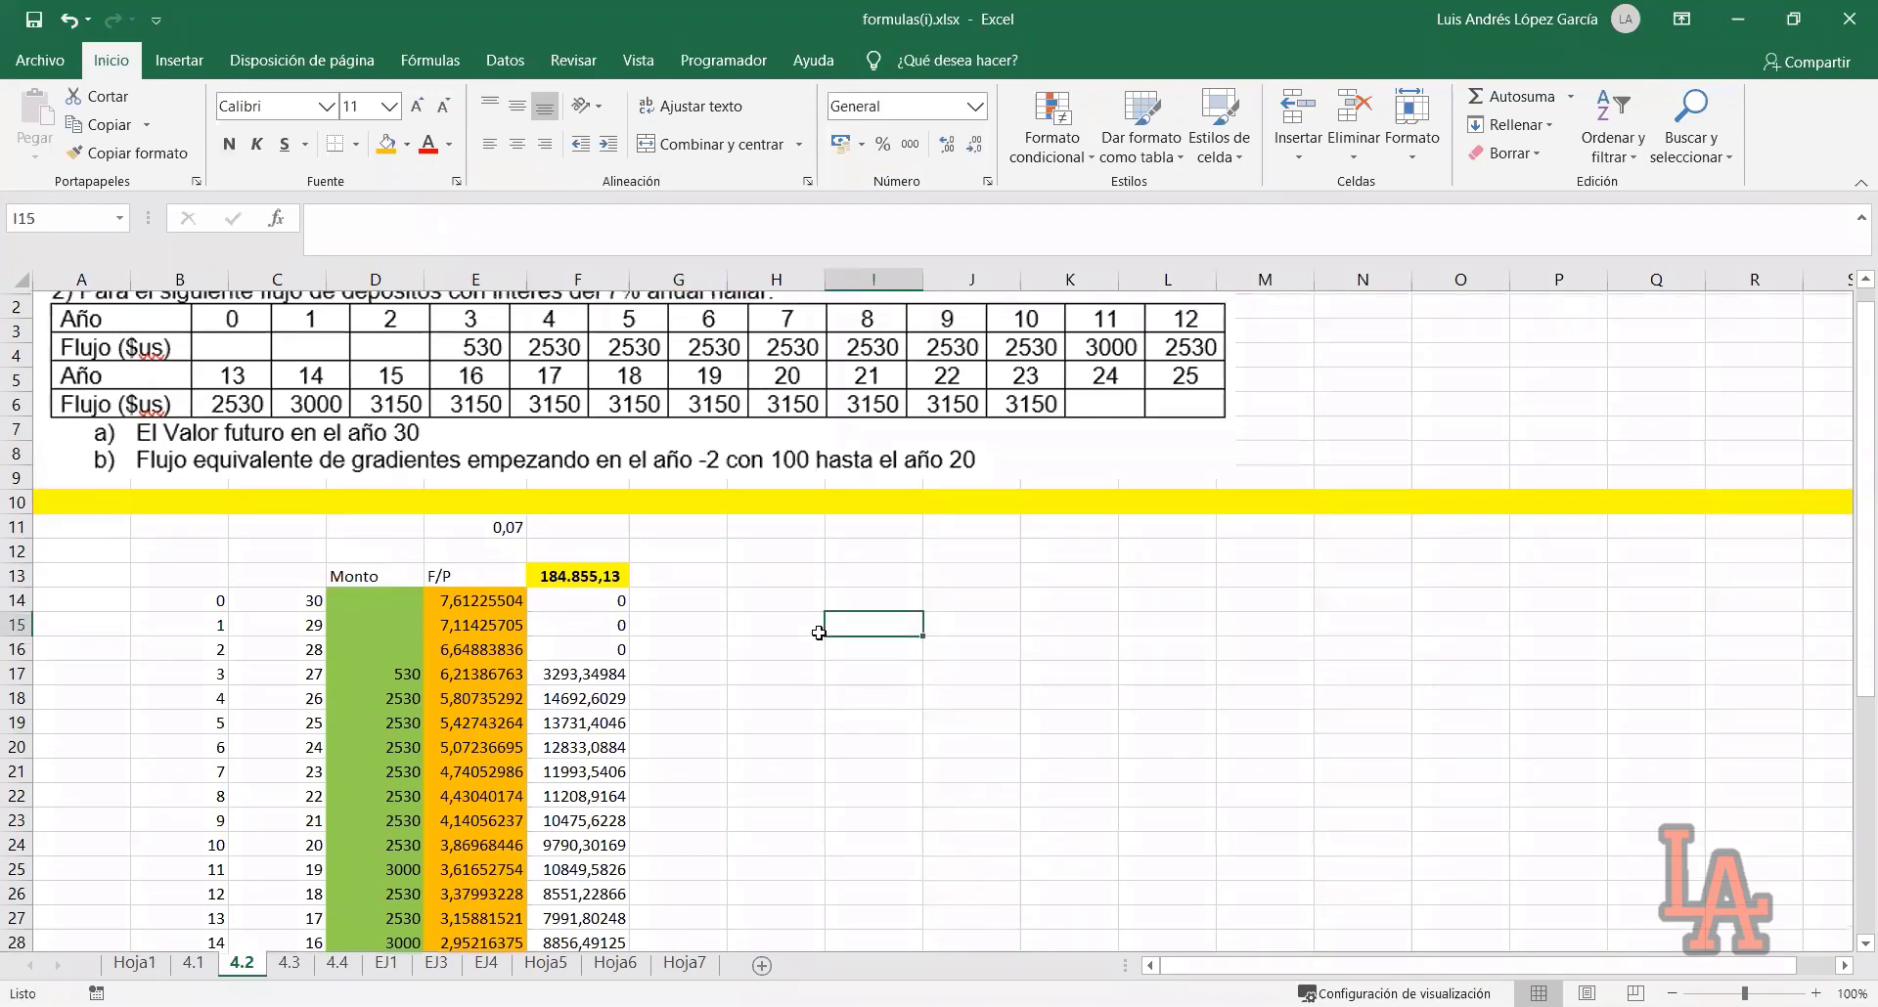
Enter ".=" in L15 and begin the equivalence expression in M15 with "A(P/A;7%;"
left_click(357, 559)
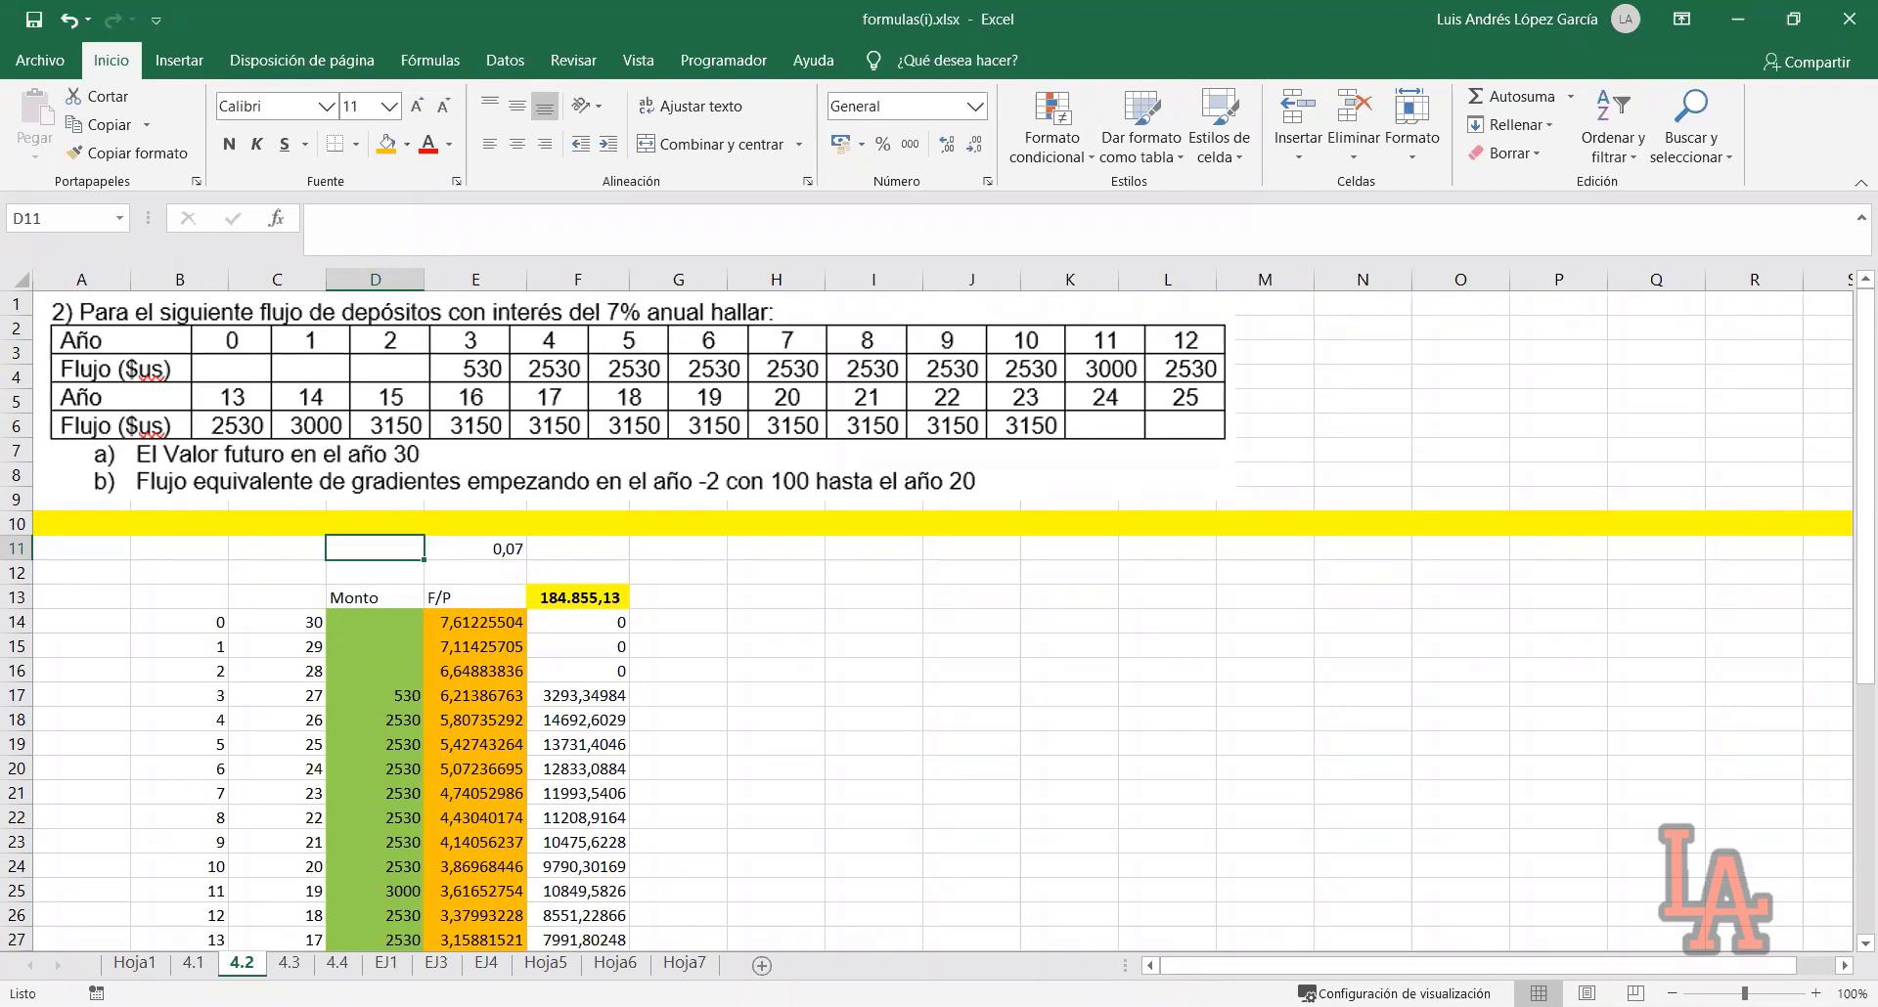
left_click(973, 671)
left_click(1161, 637)
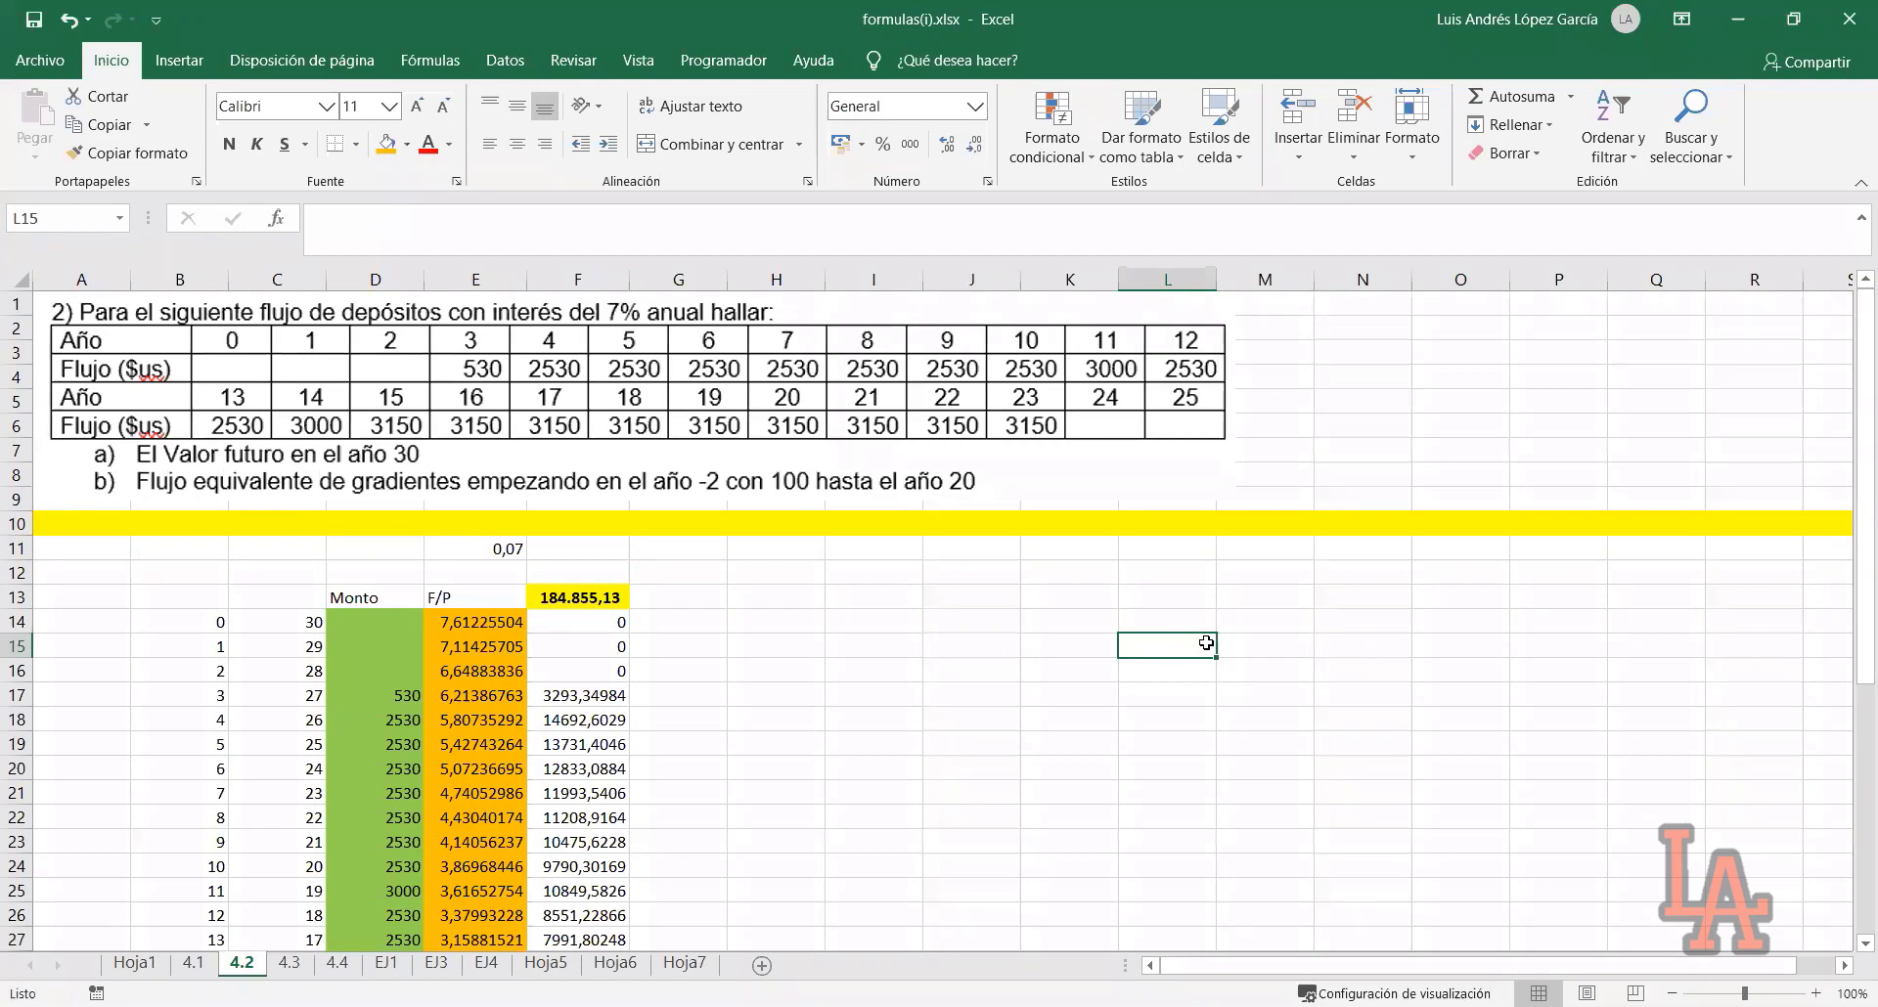
type(".")
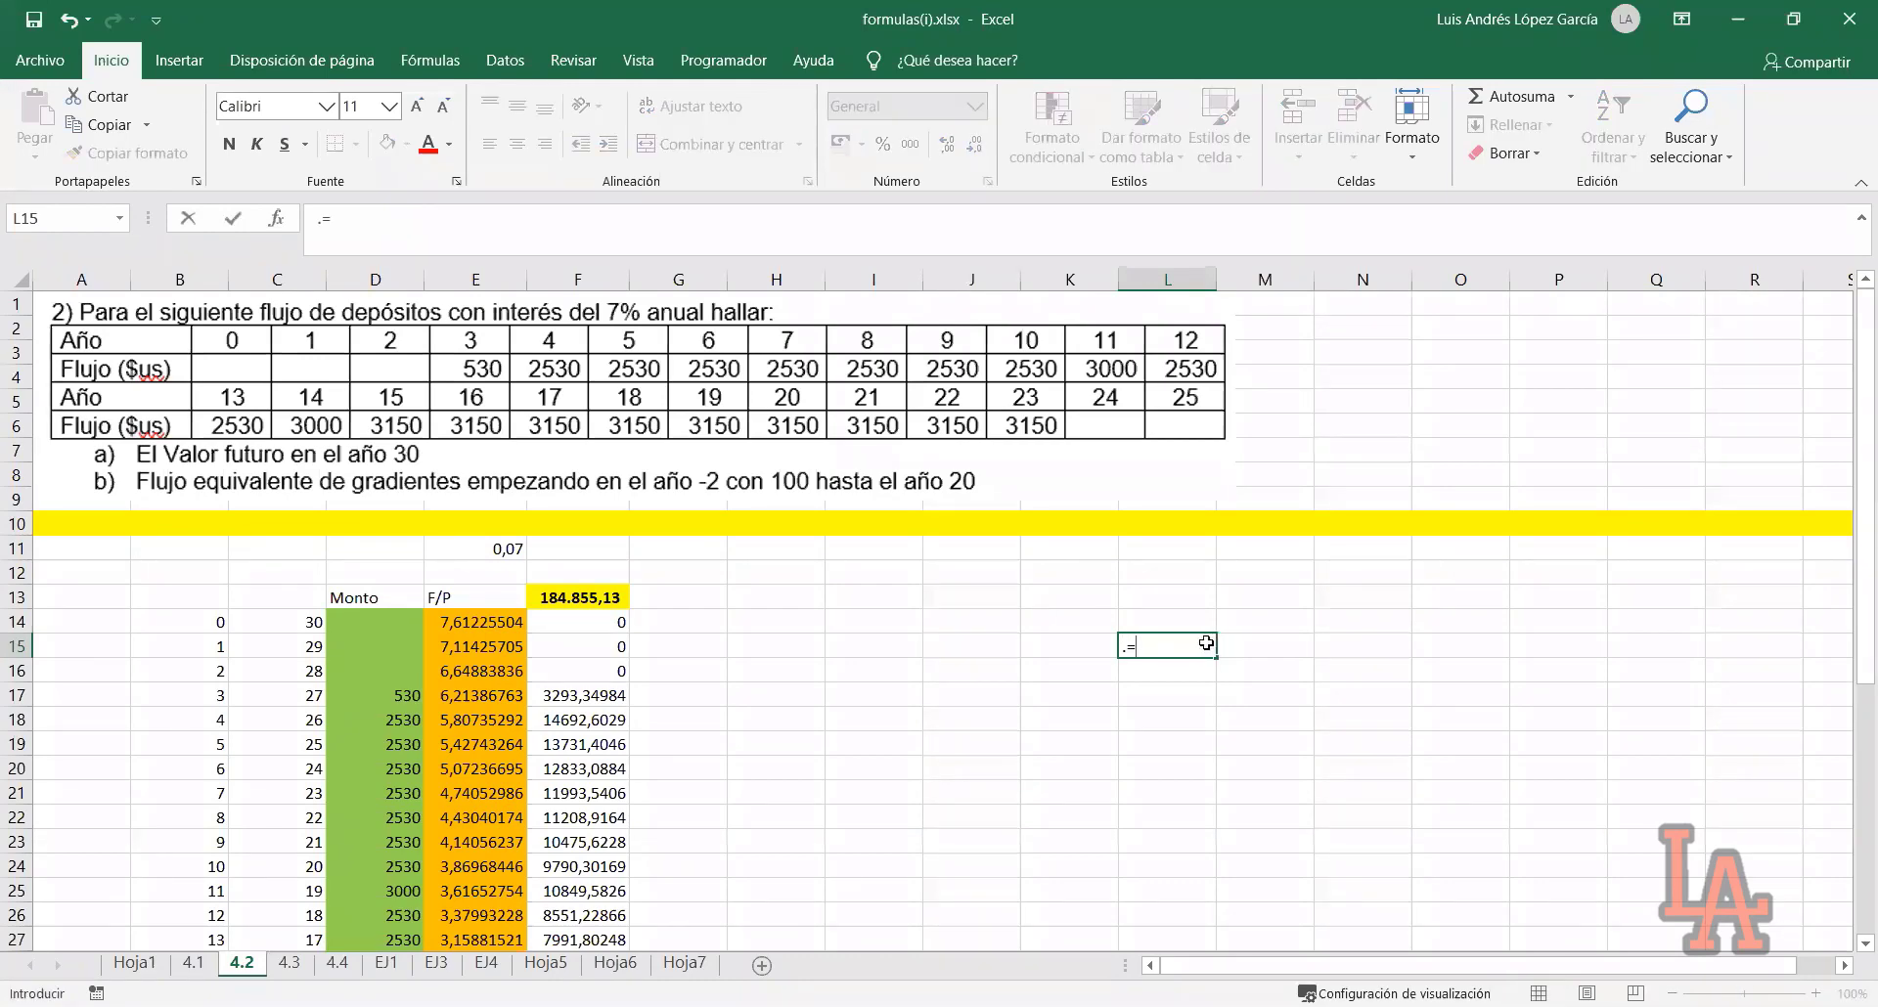
type("=")
key("Tab")
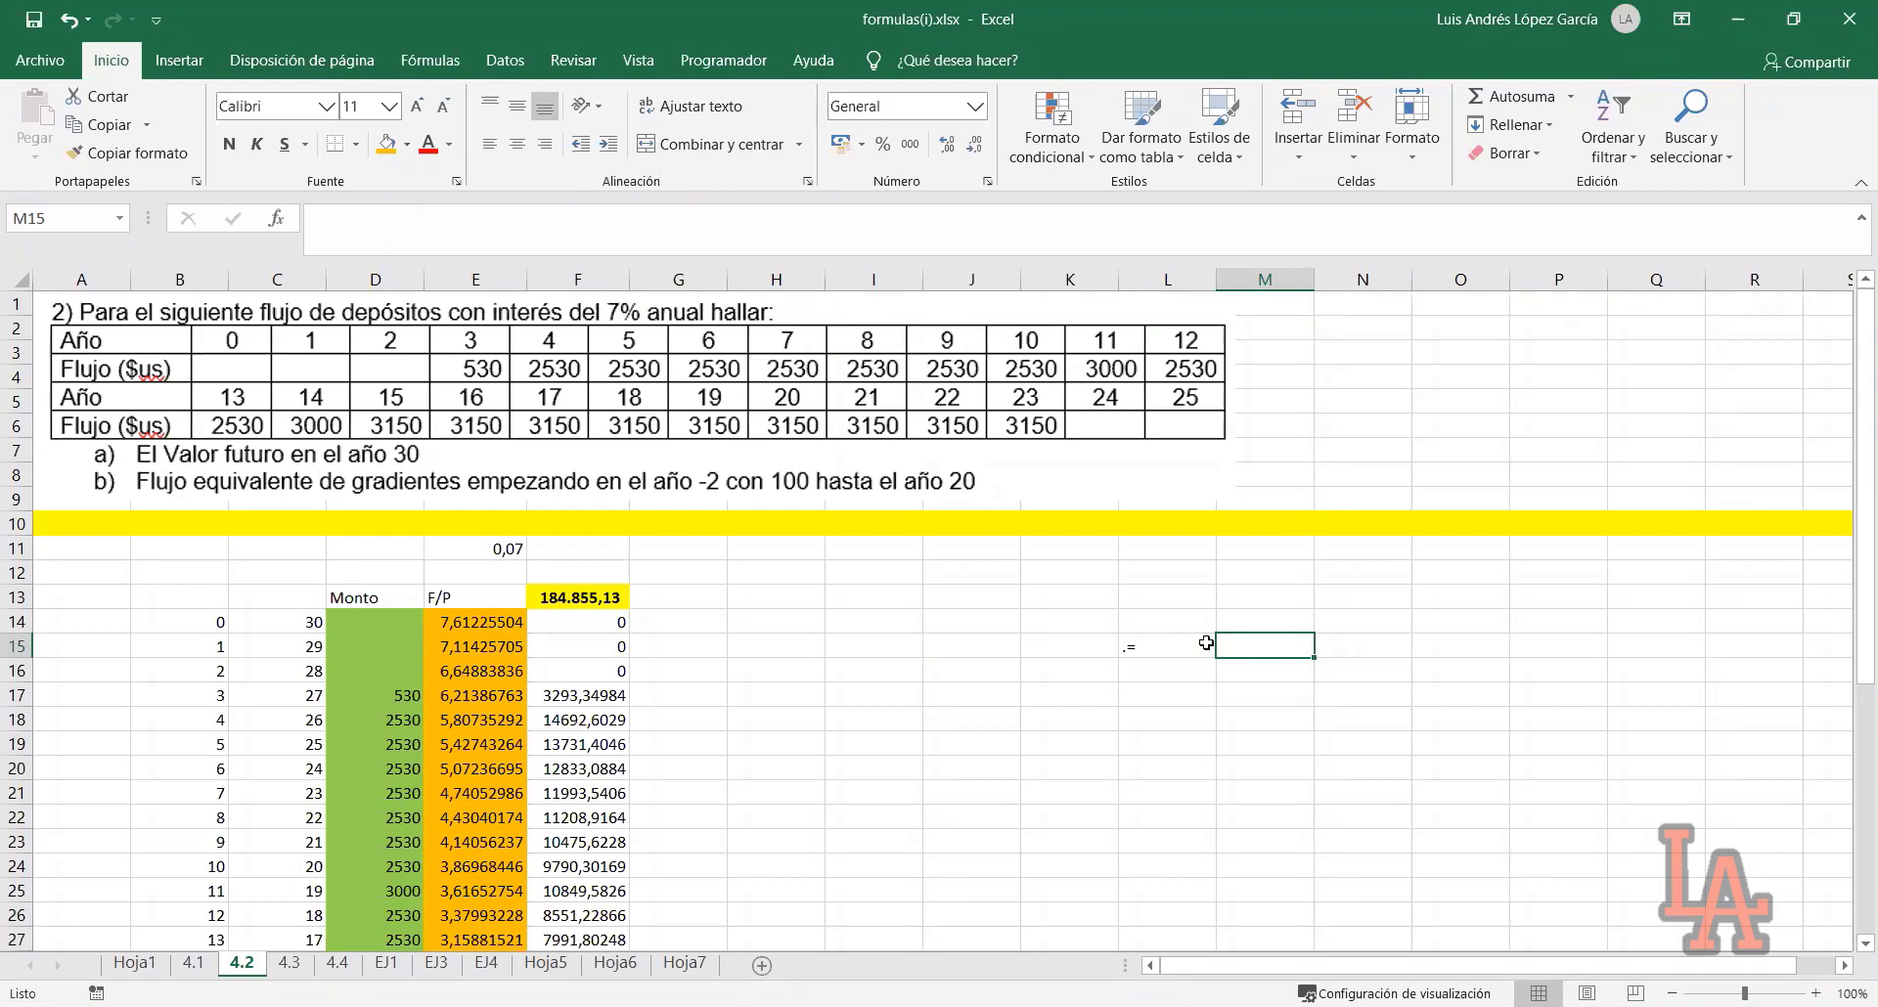
type("A")
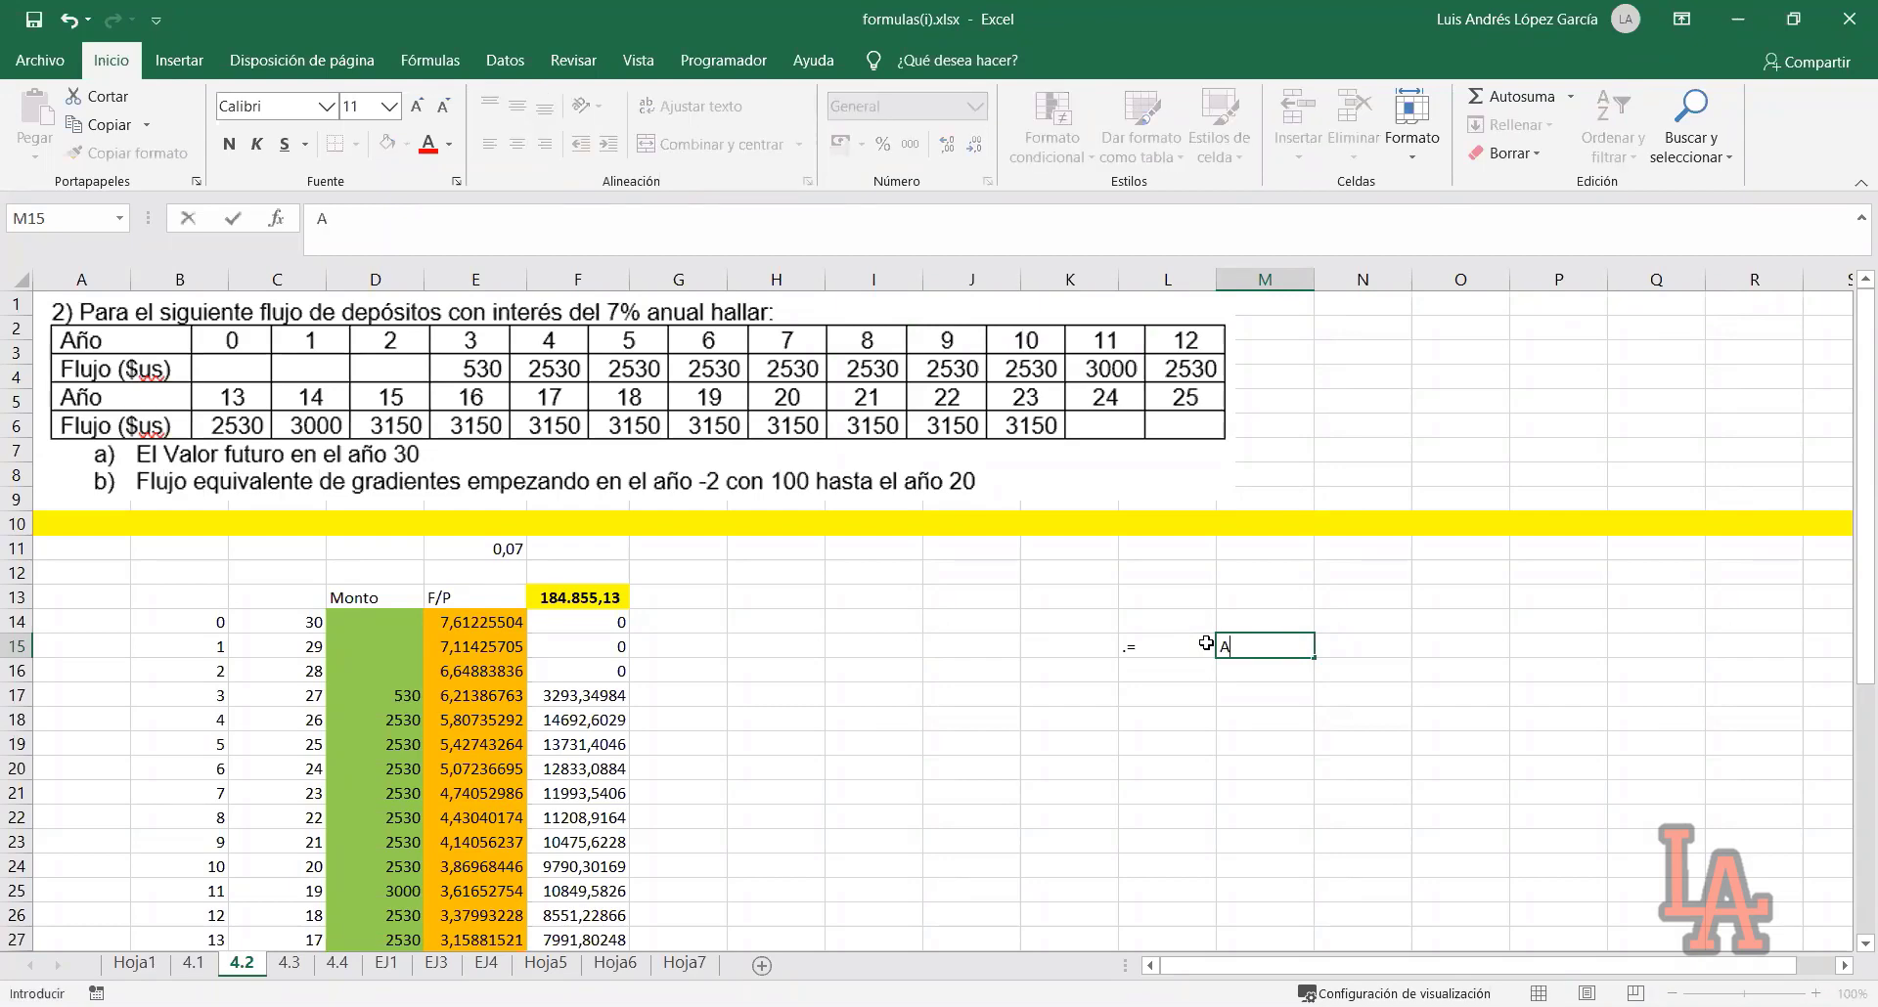
type("(P/A;7%;")
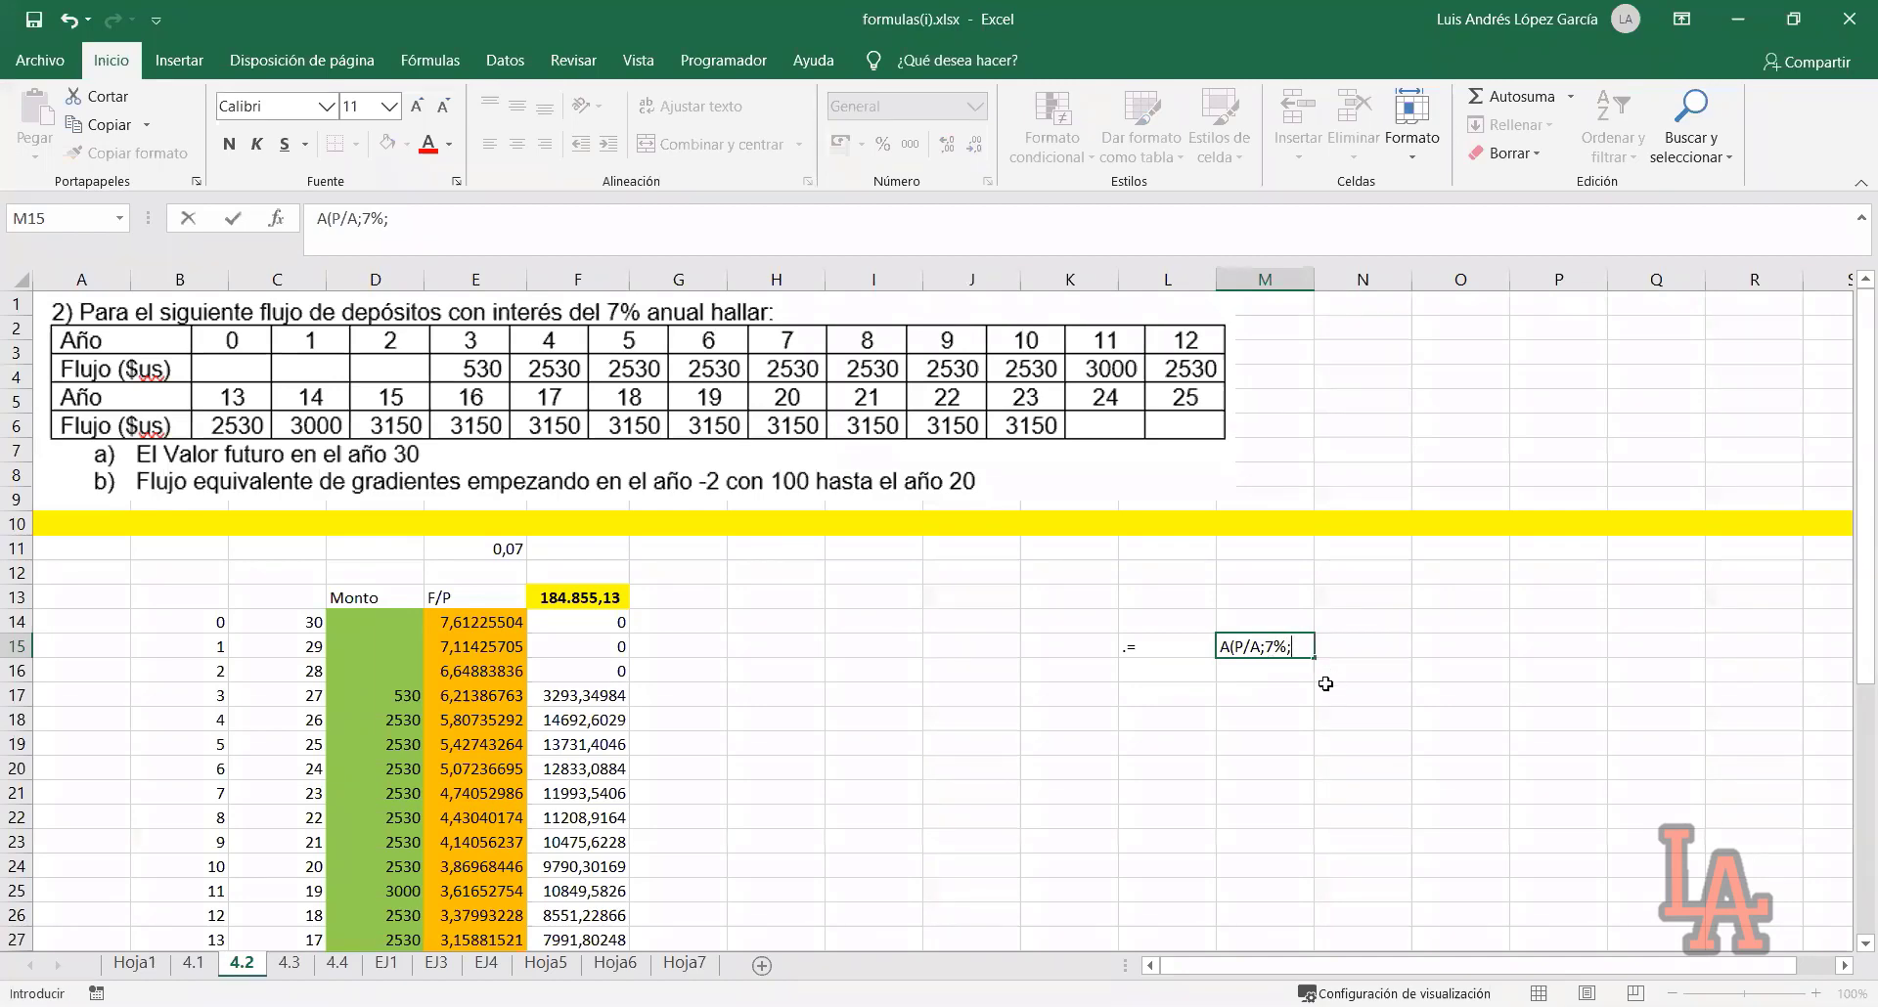
key("Left")
Extend the year column upward with -1 in B13 and -2 in B12
left_click(217, 623)
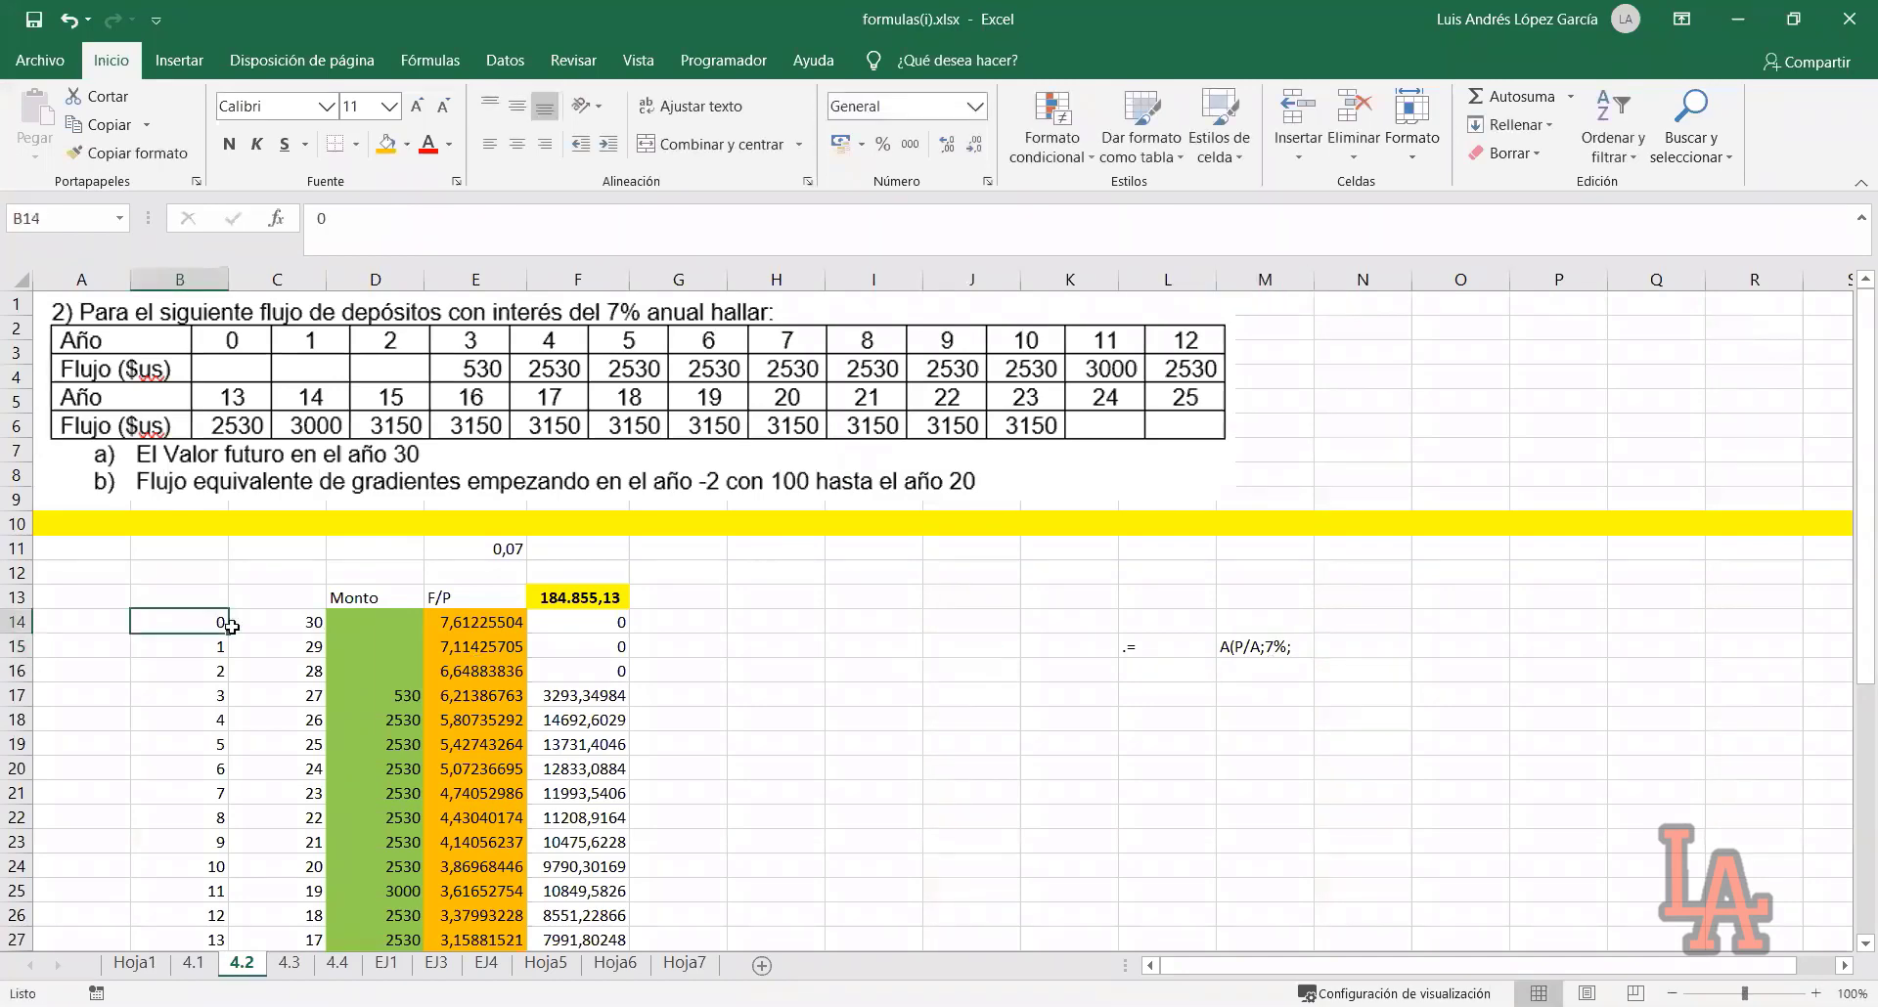
left_click(210, 587)
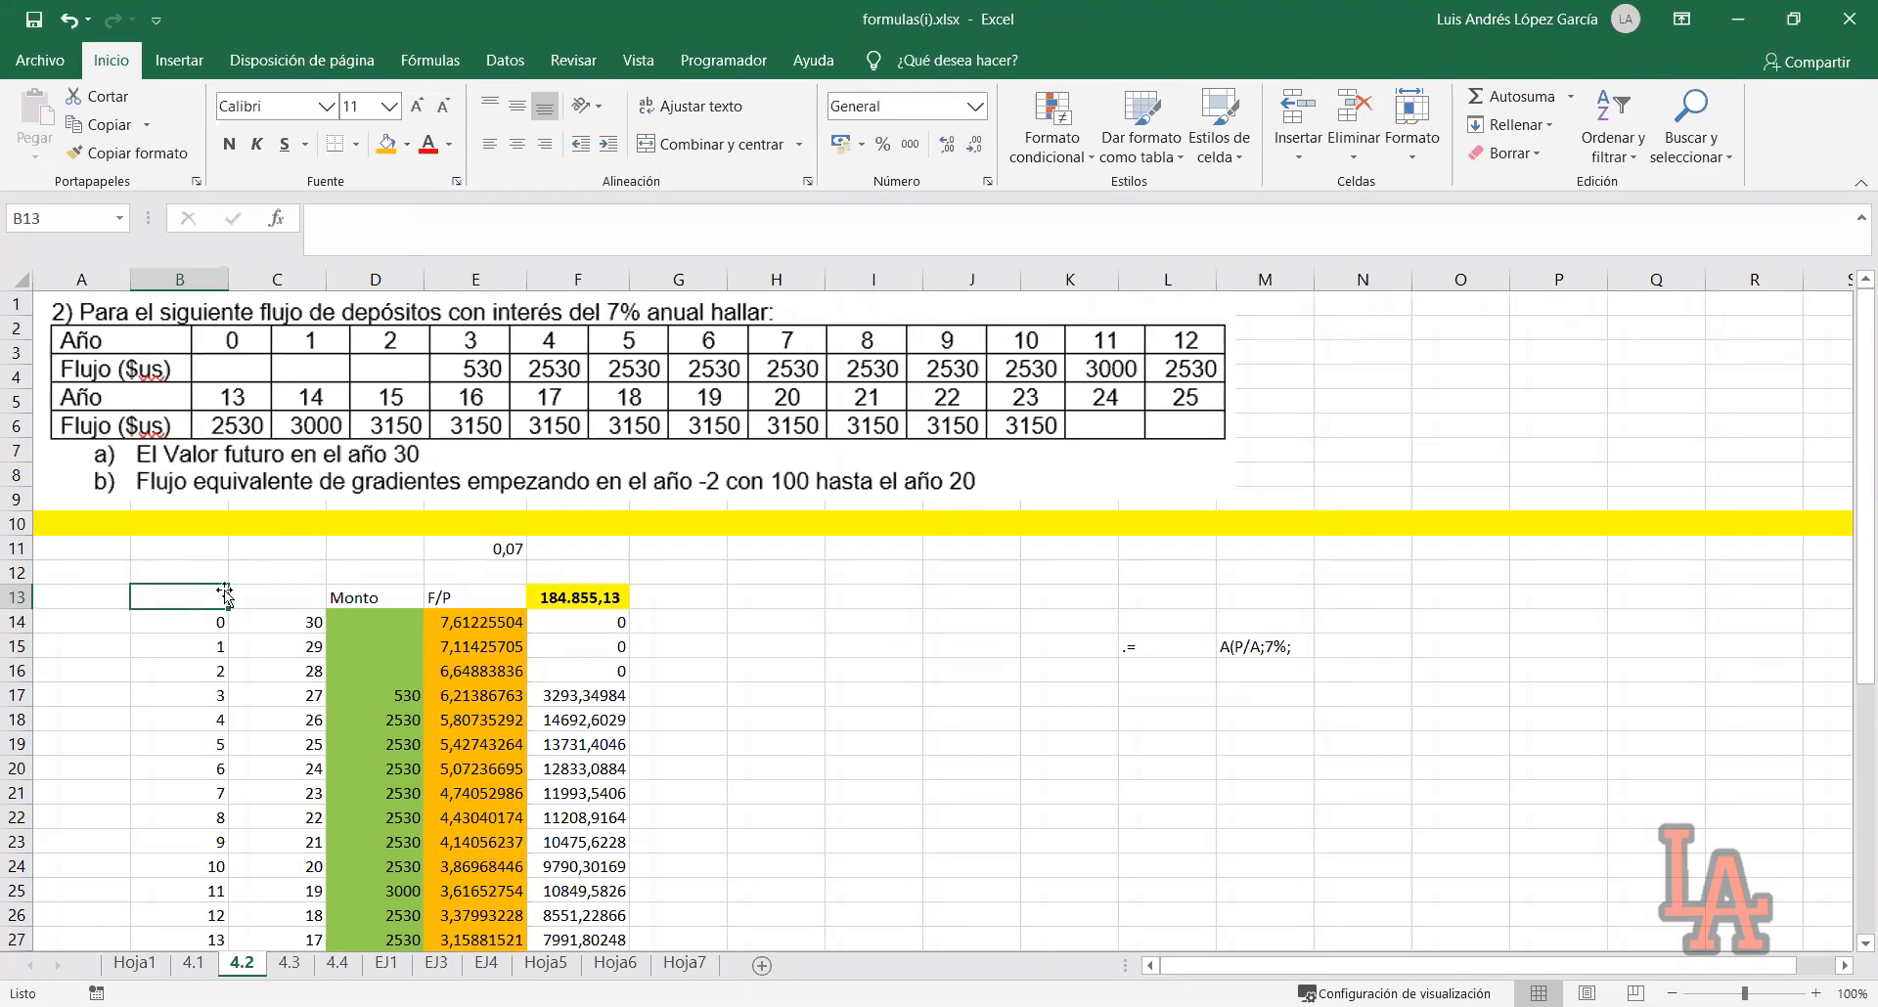
type("-1")
key("Return")
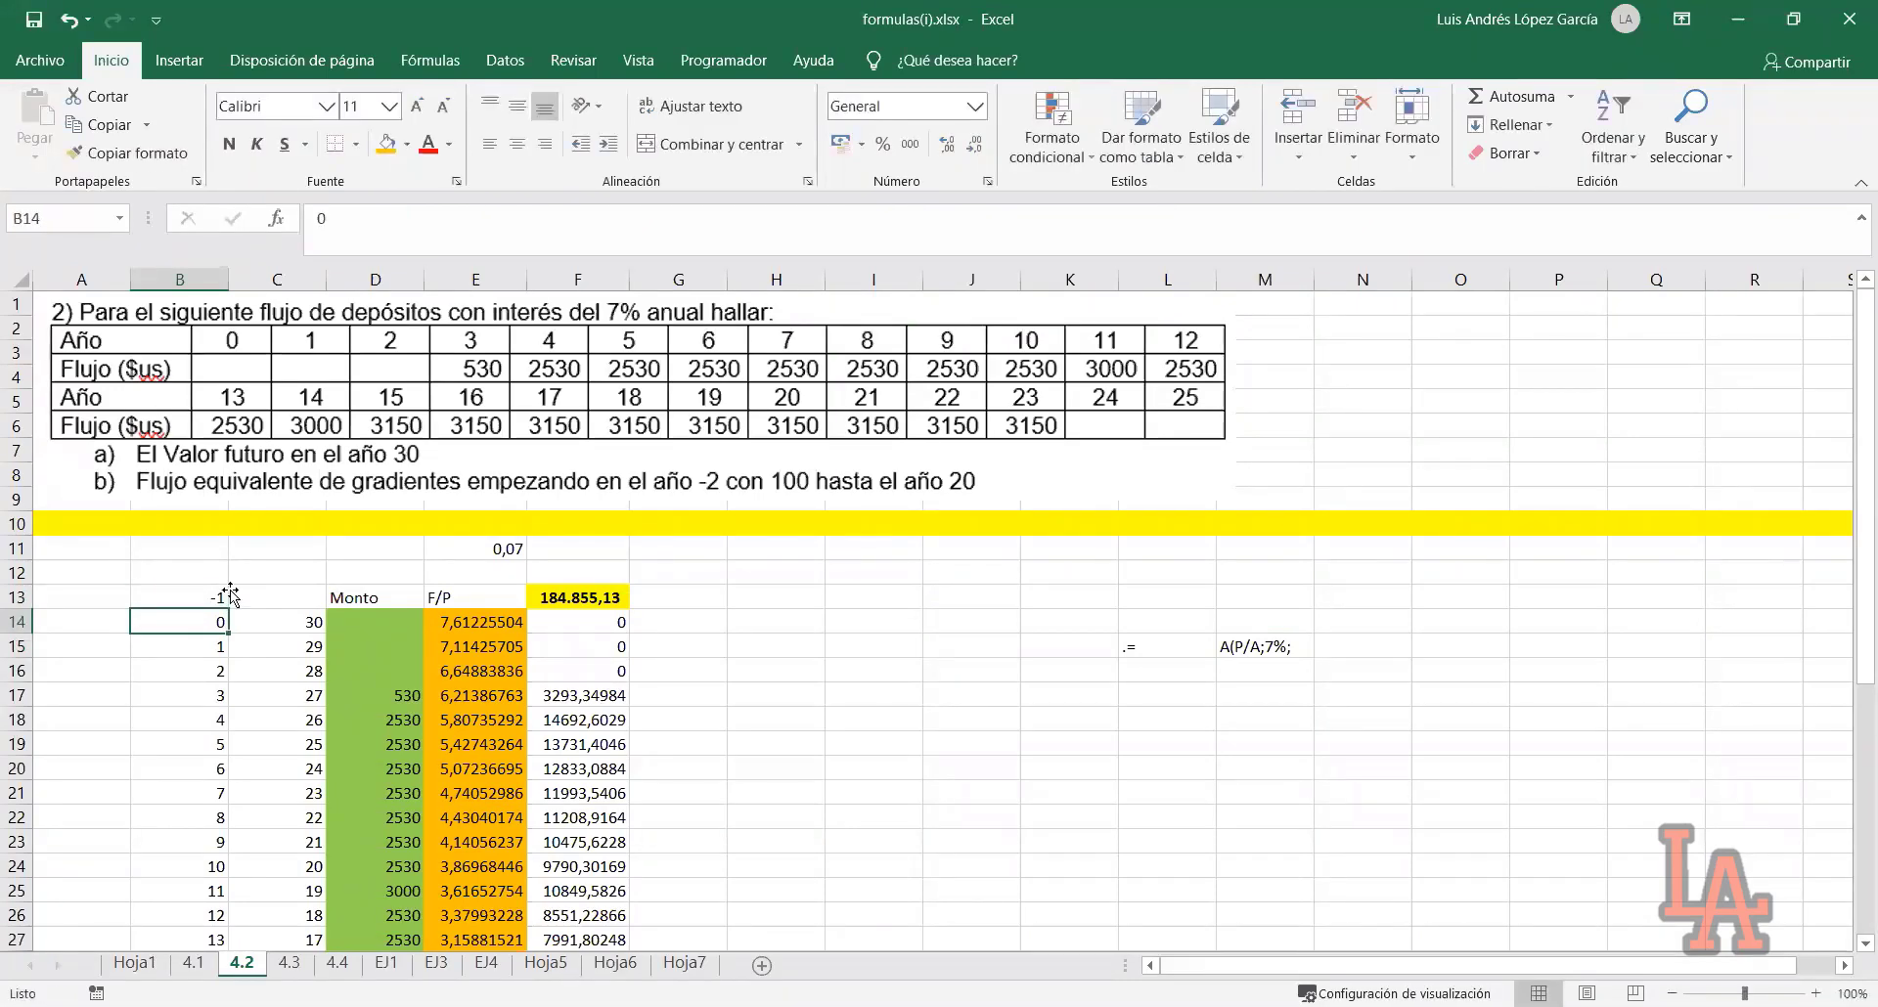
key("Up")
key("Up")
type("-2")
key("Return")
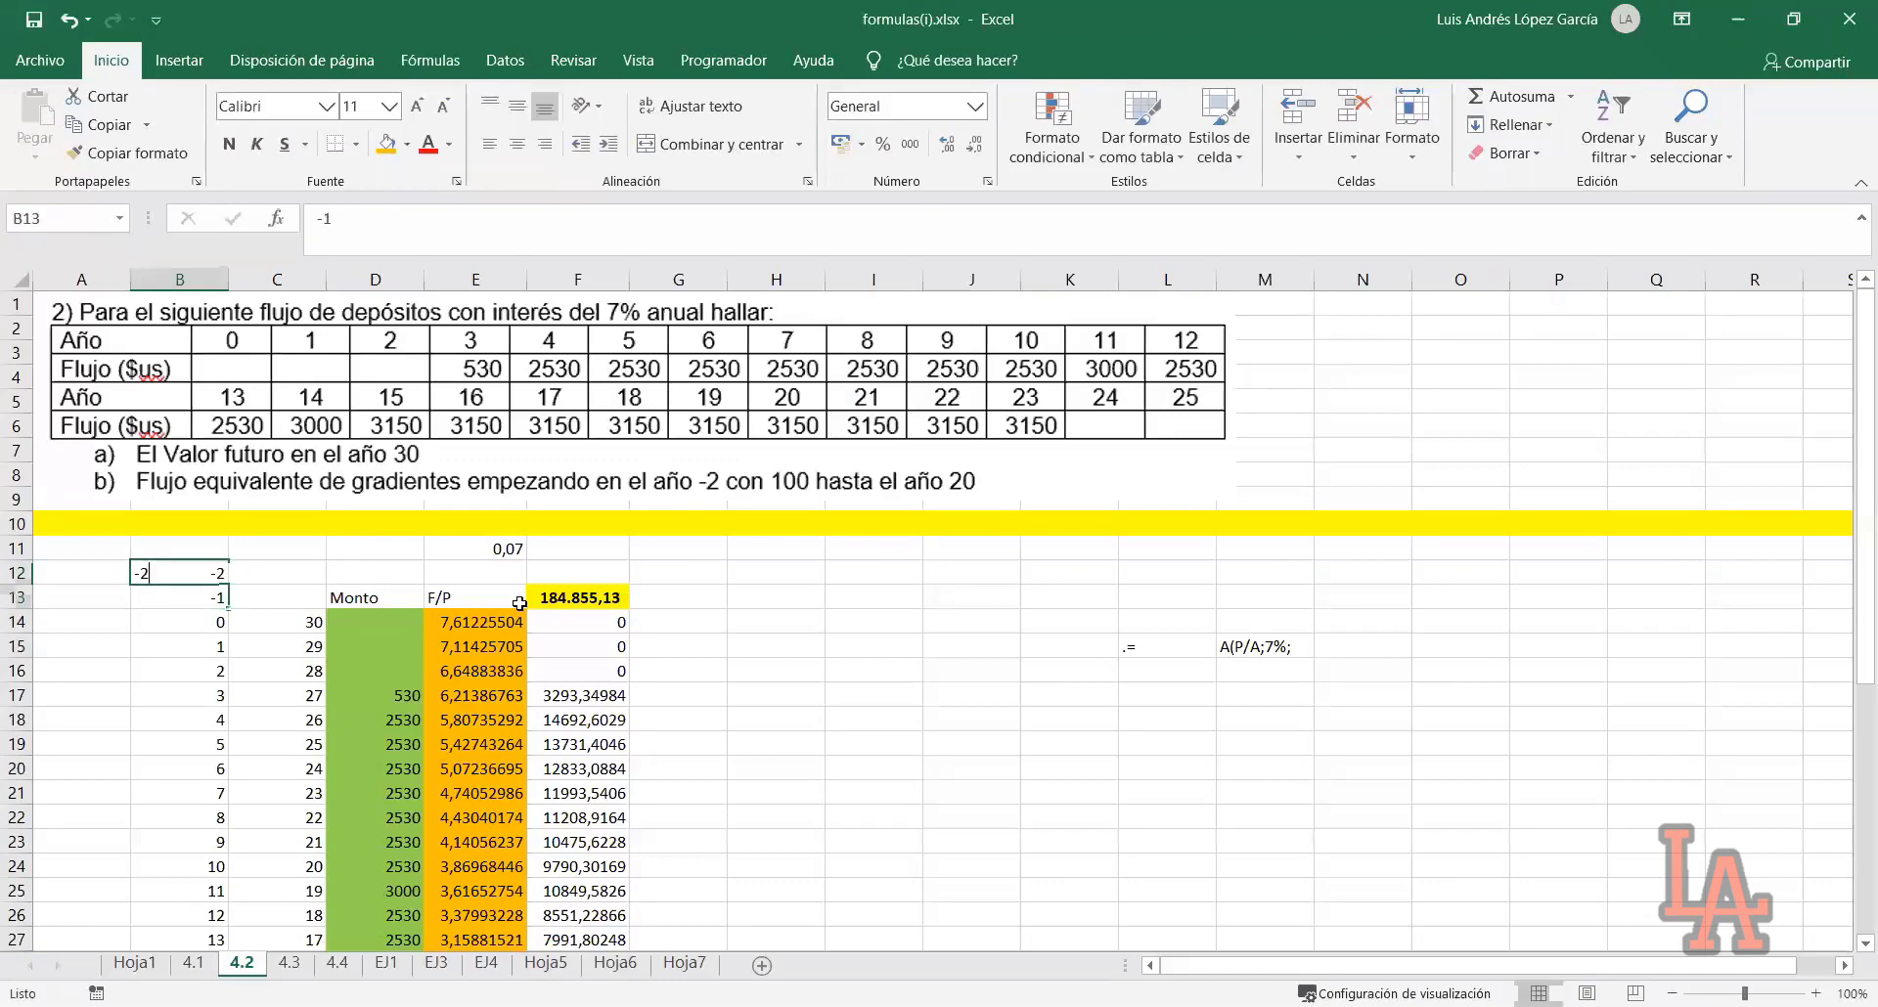
Count the periods in column B from year -2 to year 20
scroll(159, 672, "down", 2)
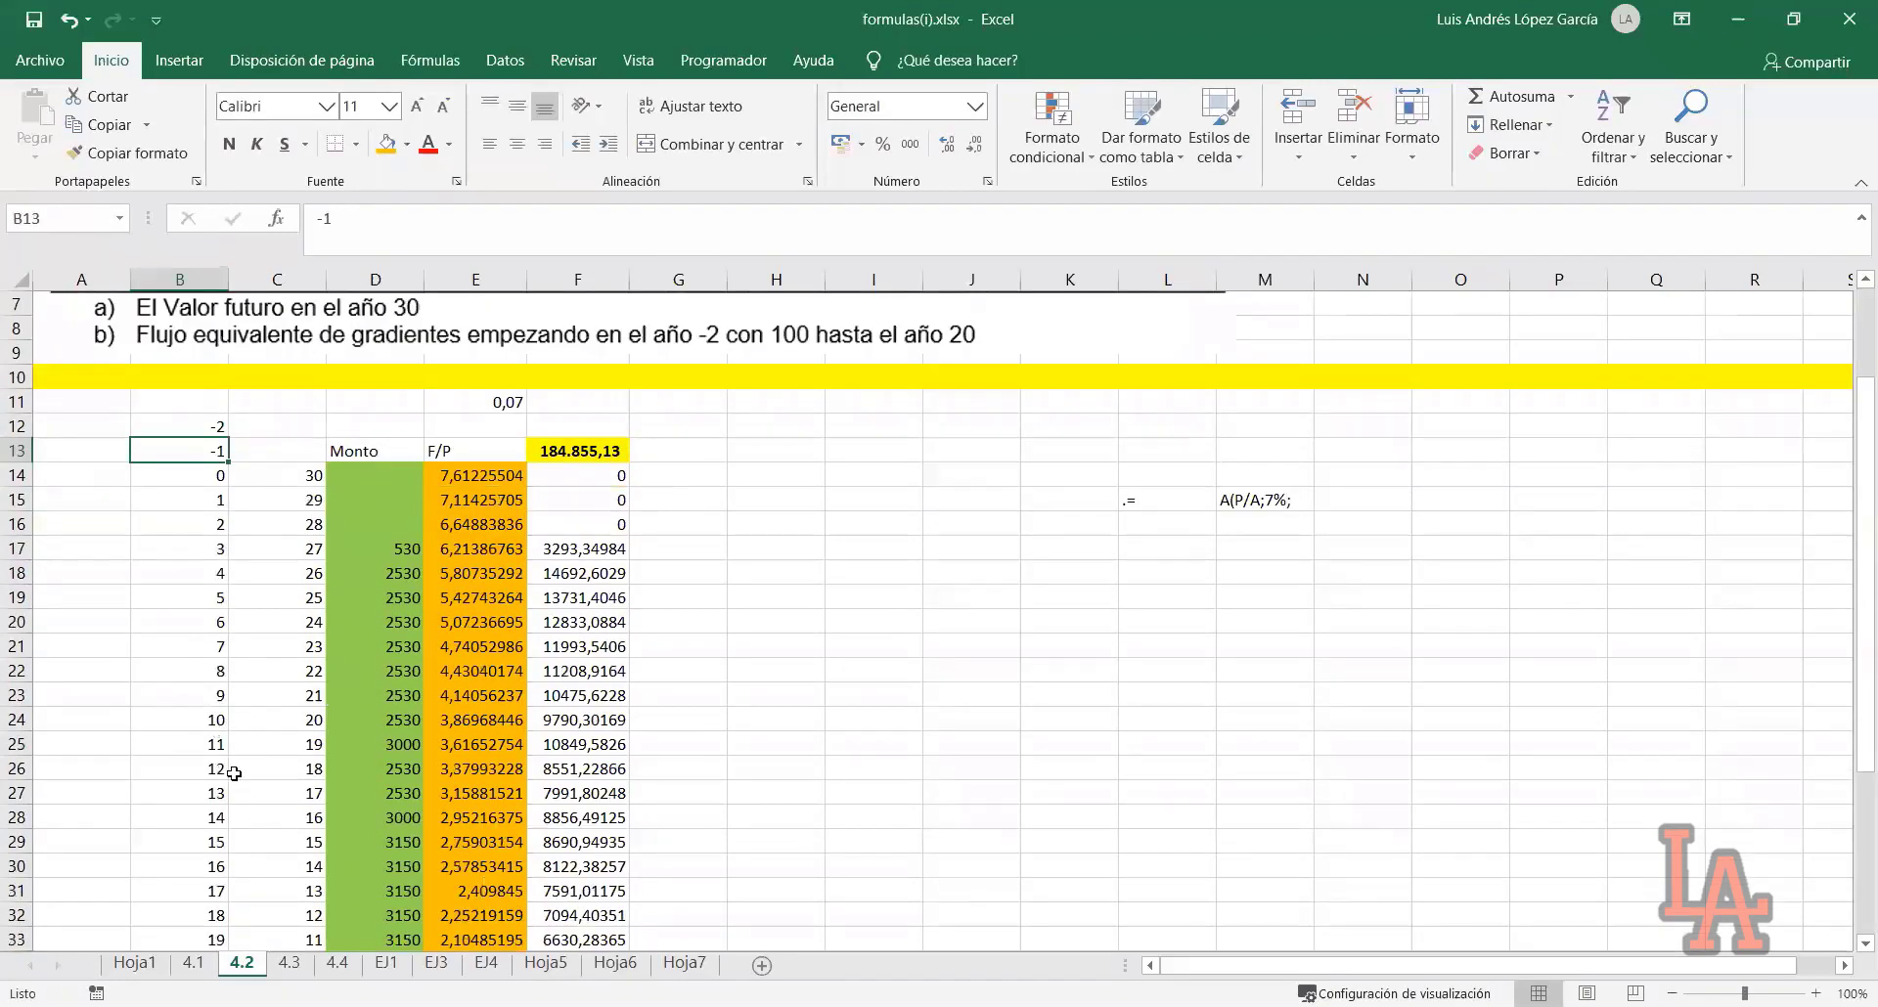
scroll(1851, 638, "down", 1)
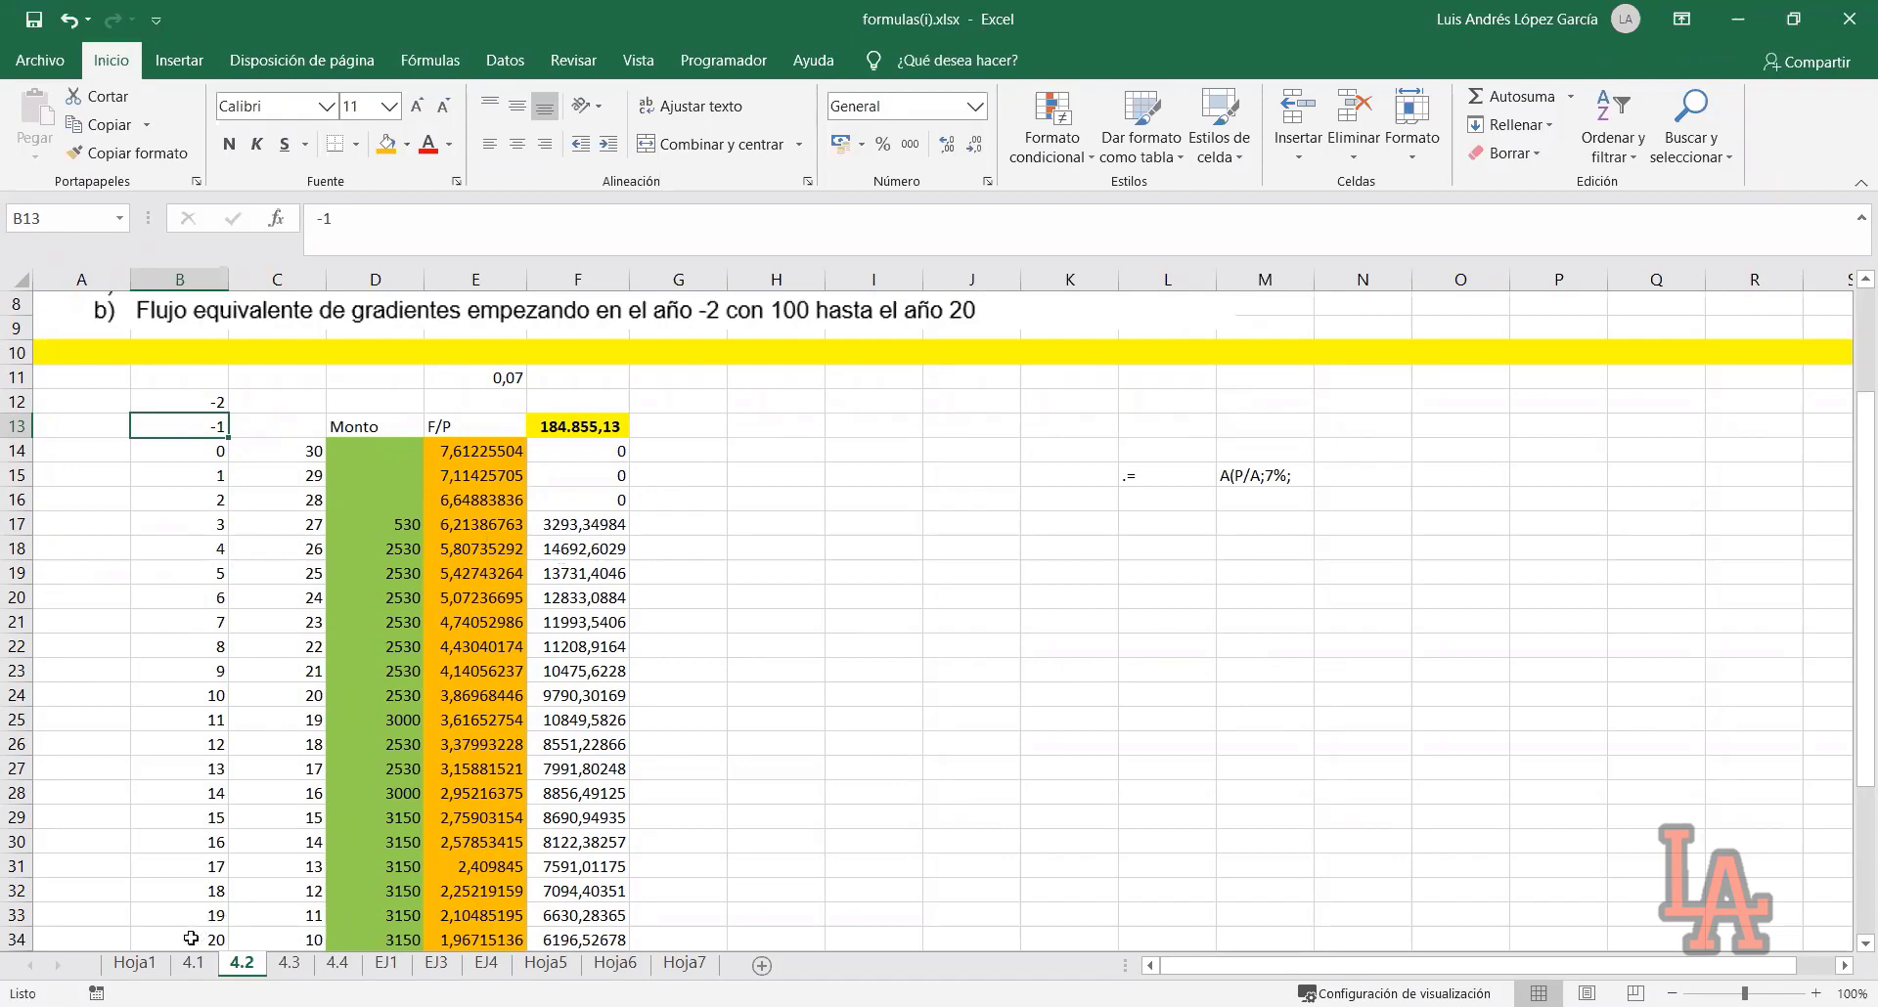
left_click(1084, 622)
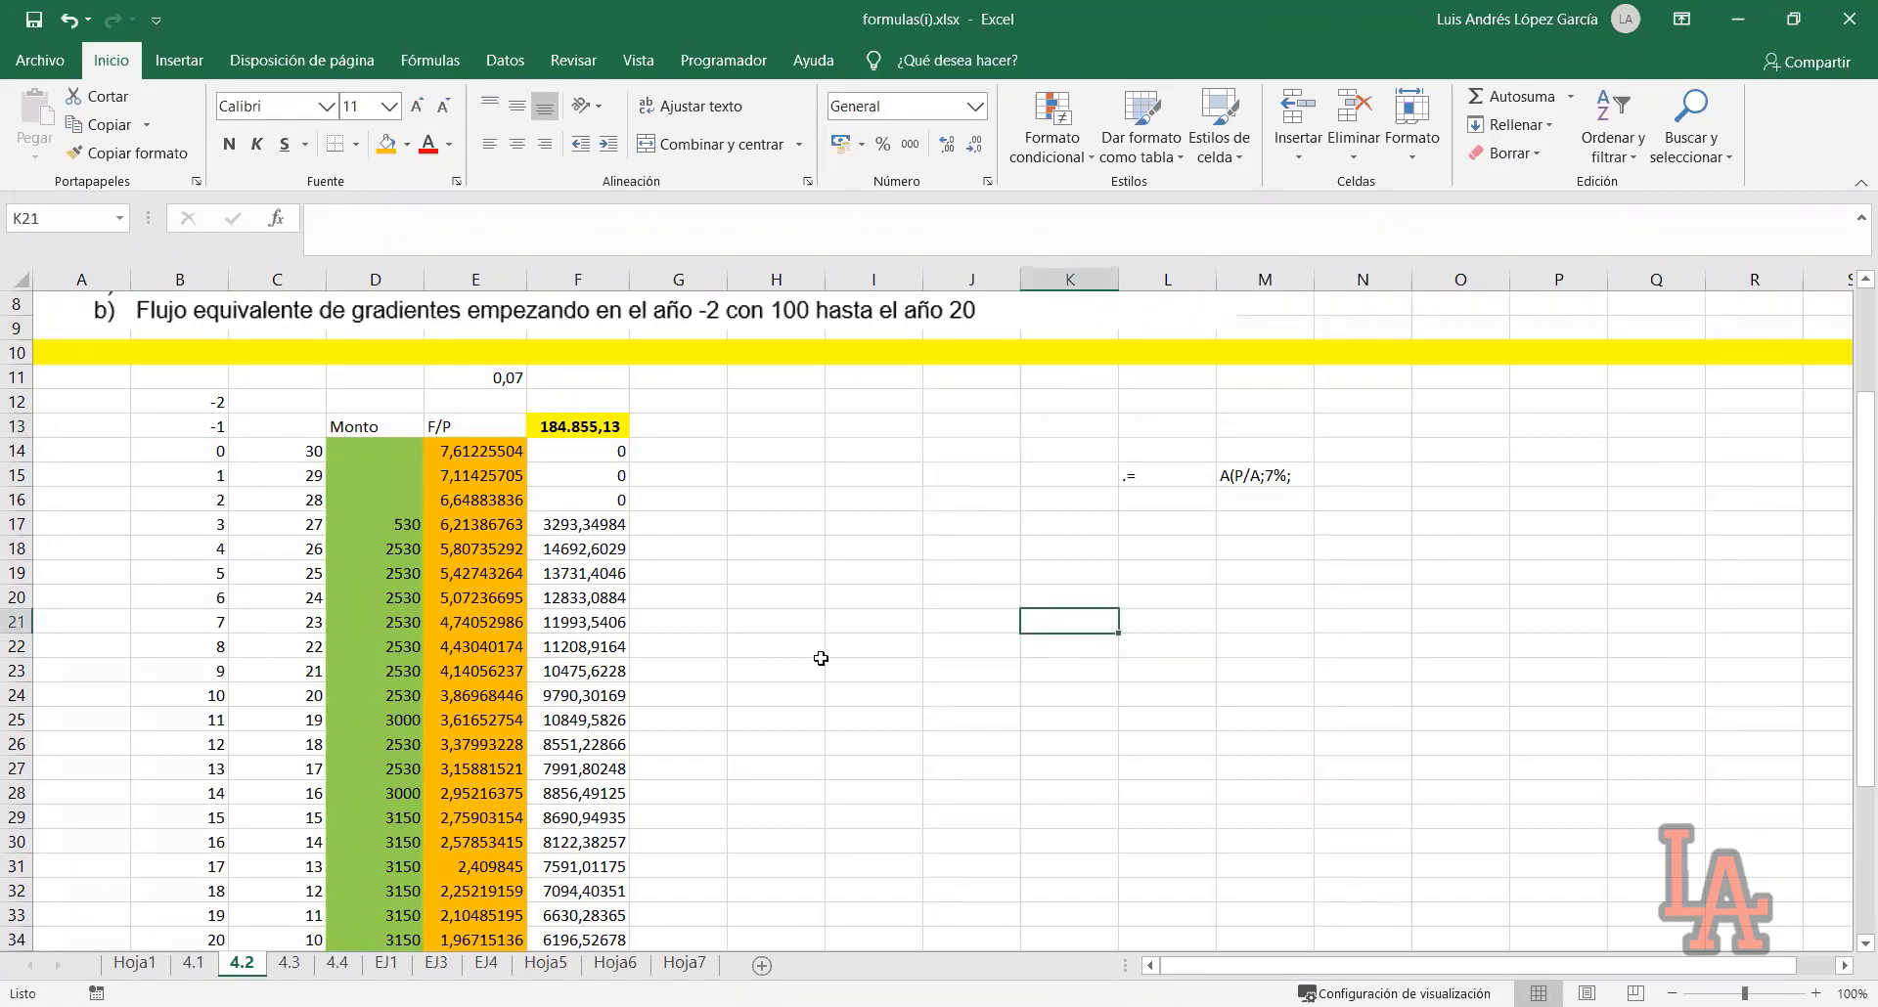
left_click(868, 631)
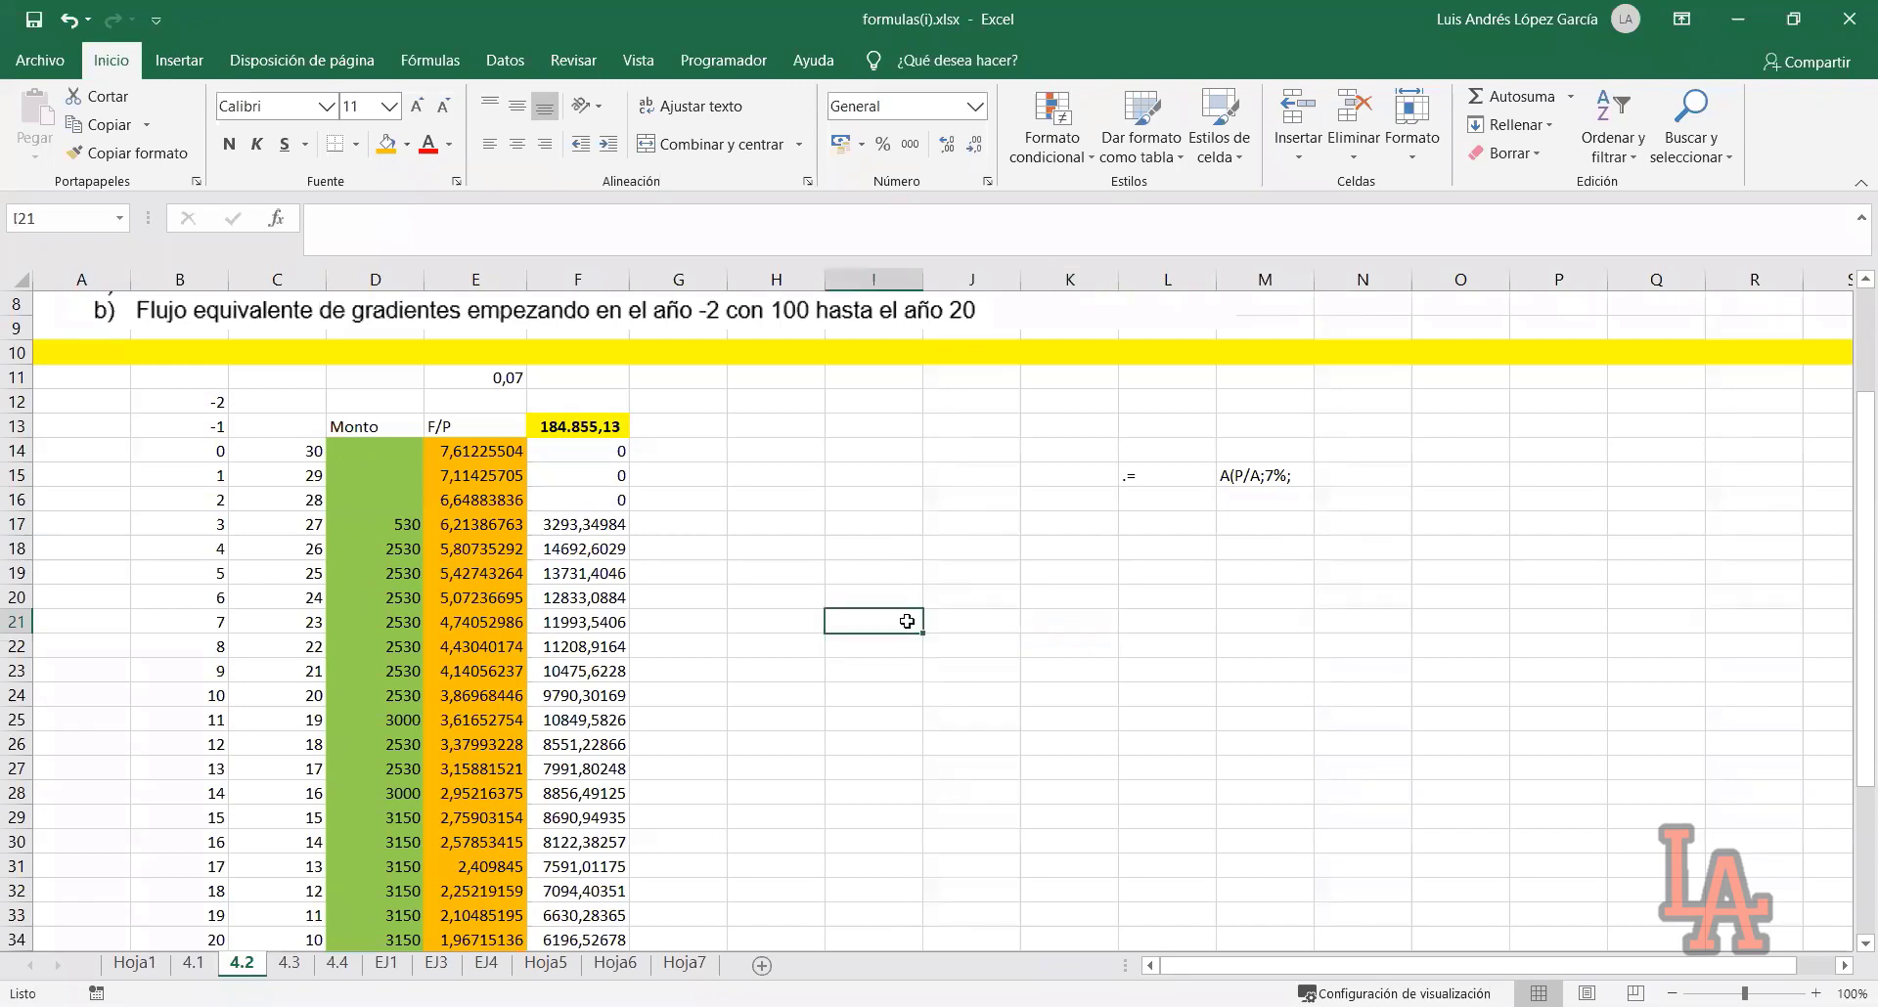
left_click(936, 622)
left_click(934, 601)
left_click(905, 602)
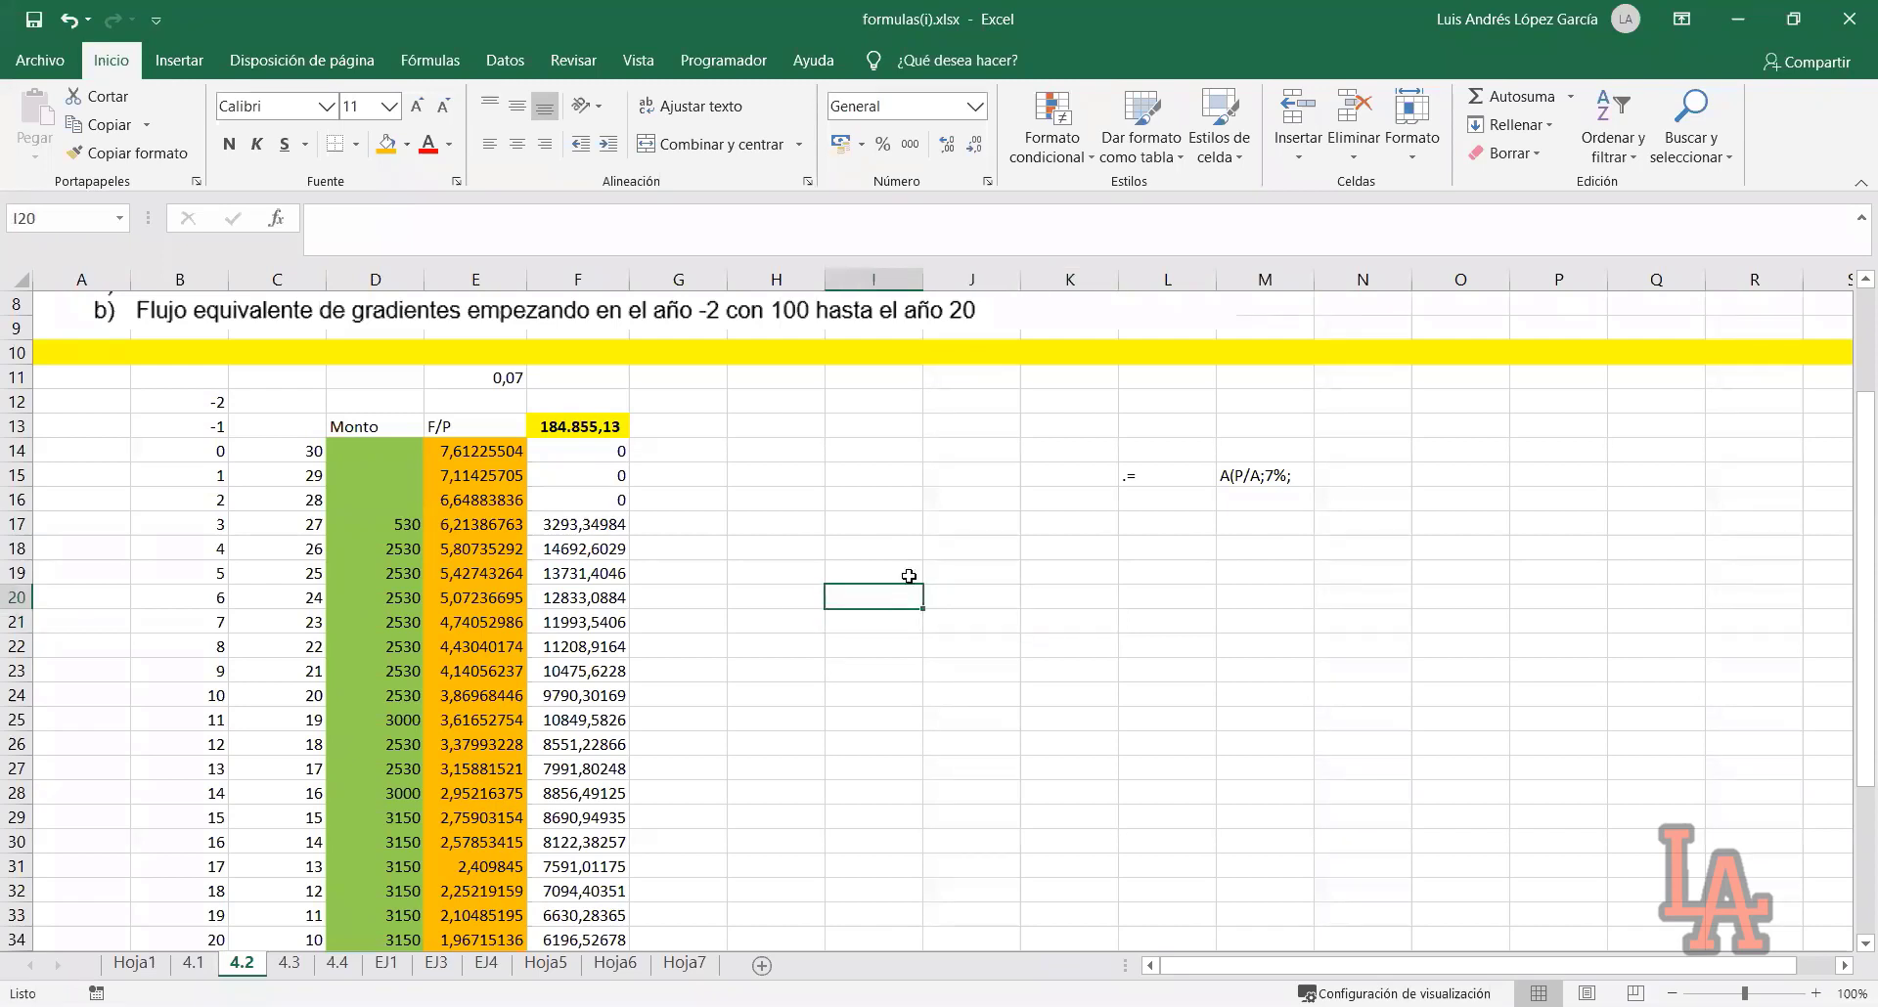
left_click(914, 577)
left_click(930, 549)
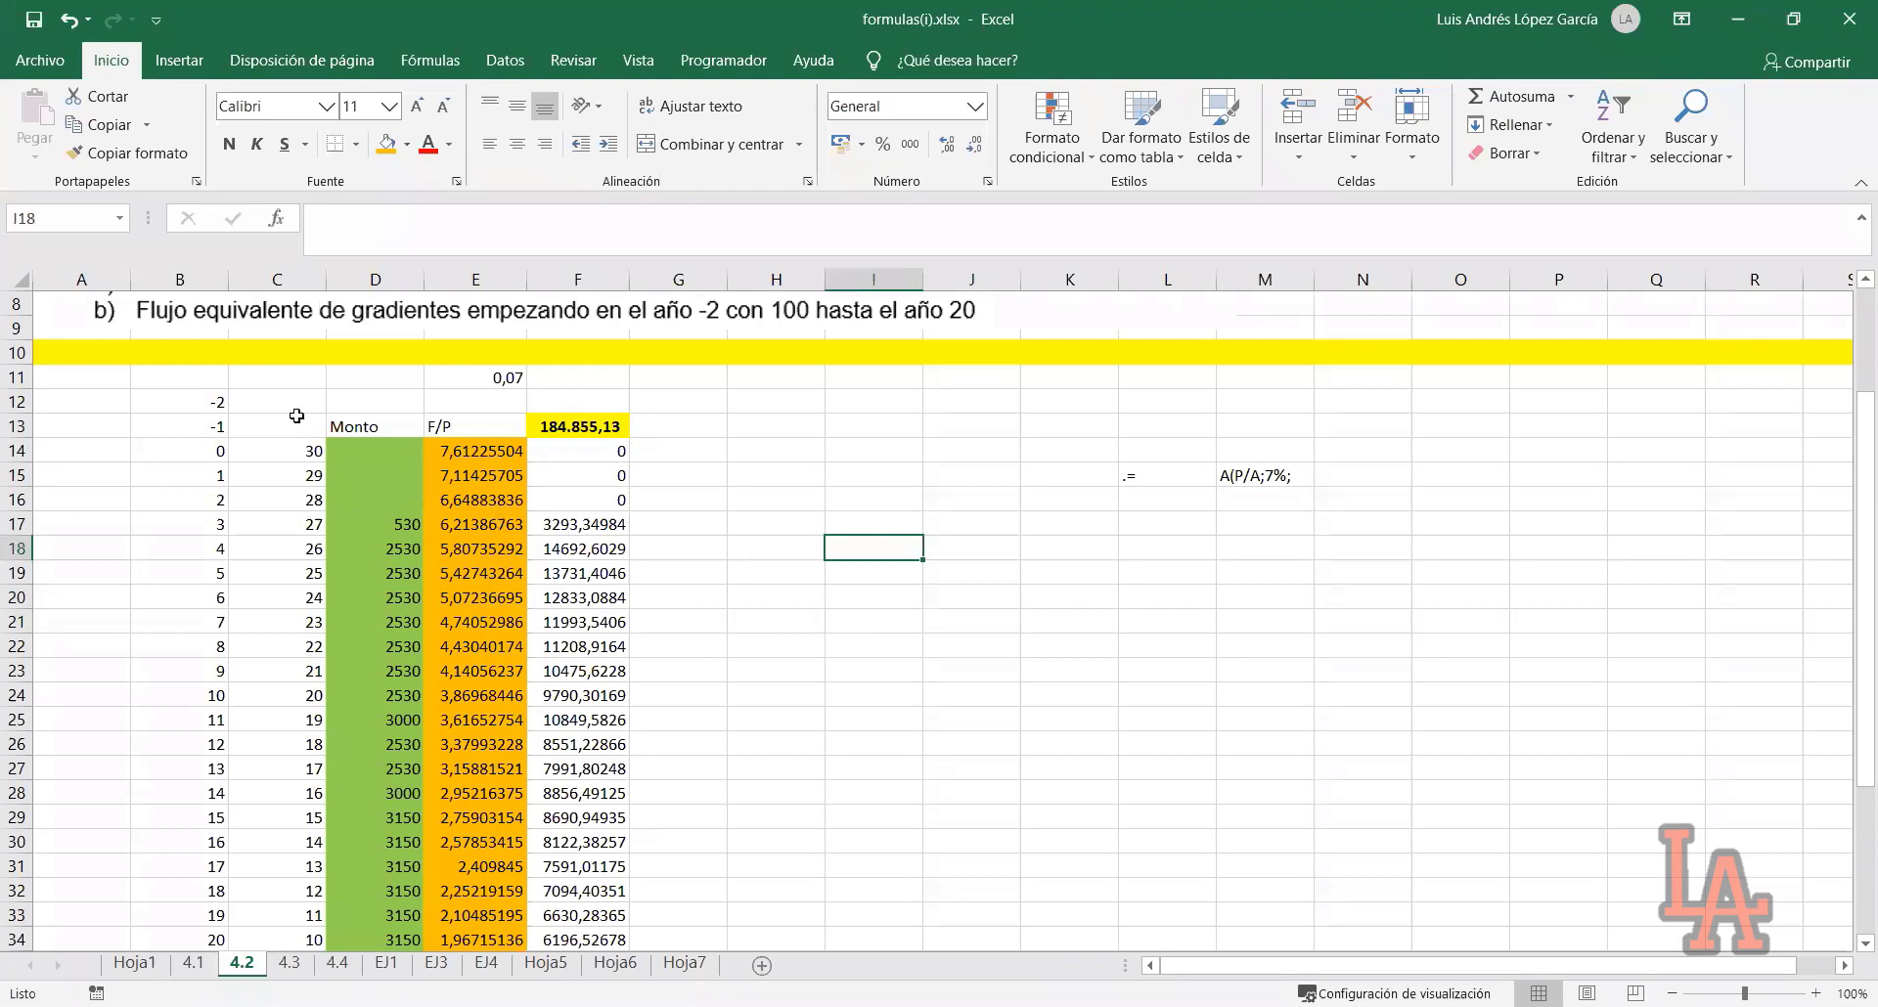
left_click_drag(202, 397, 215, 931)
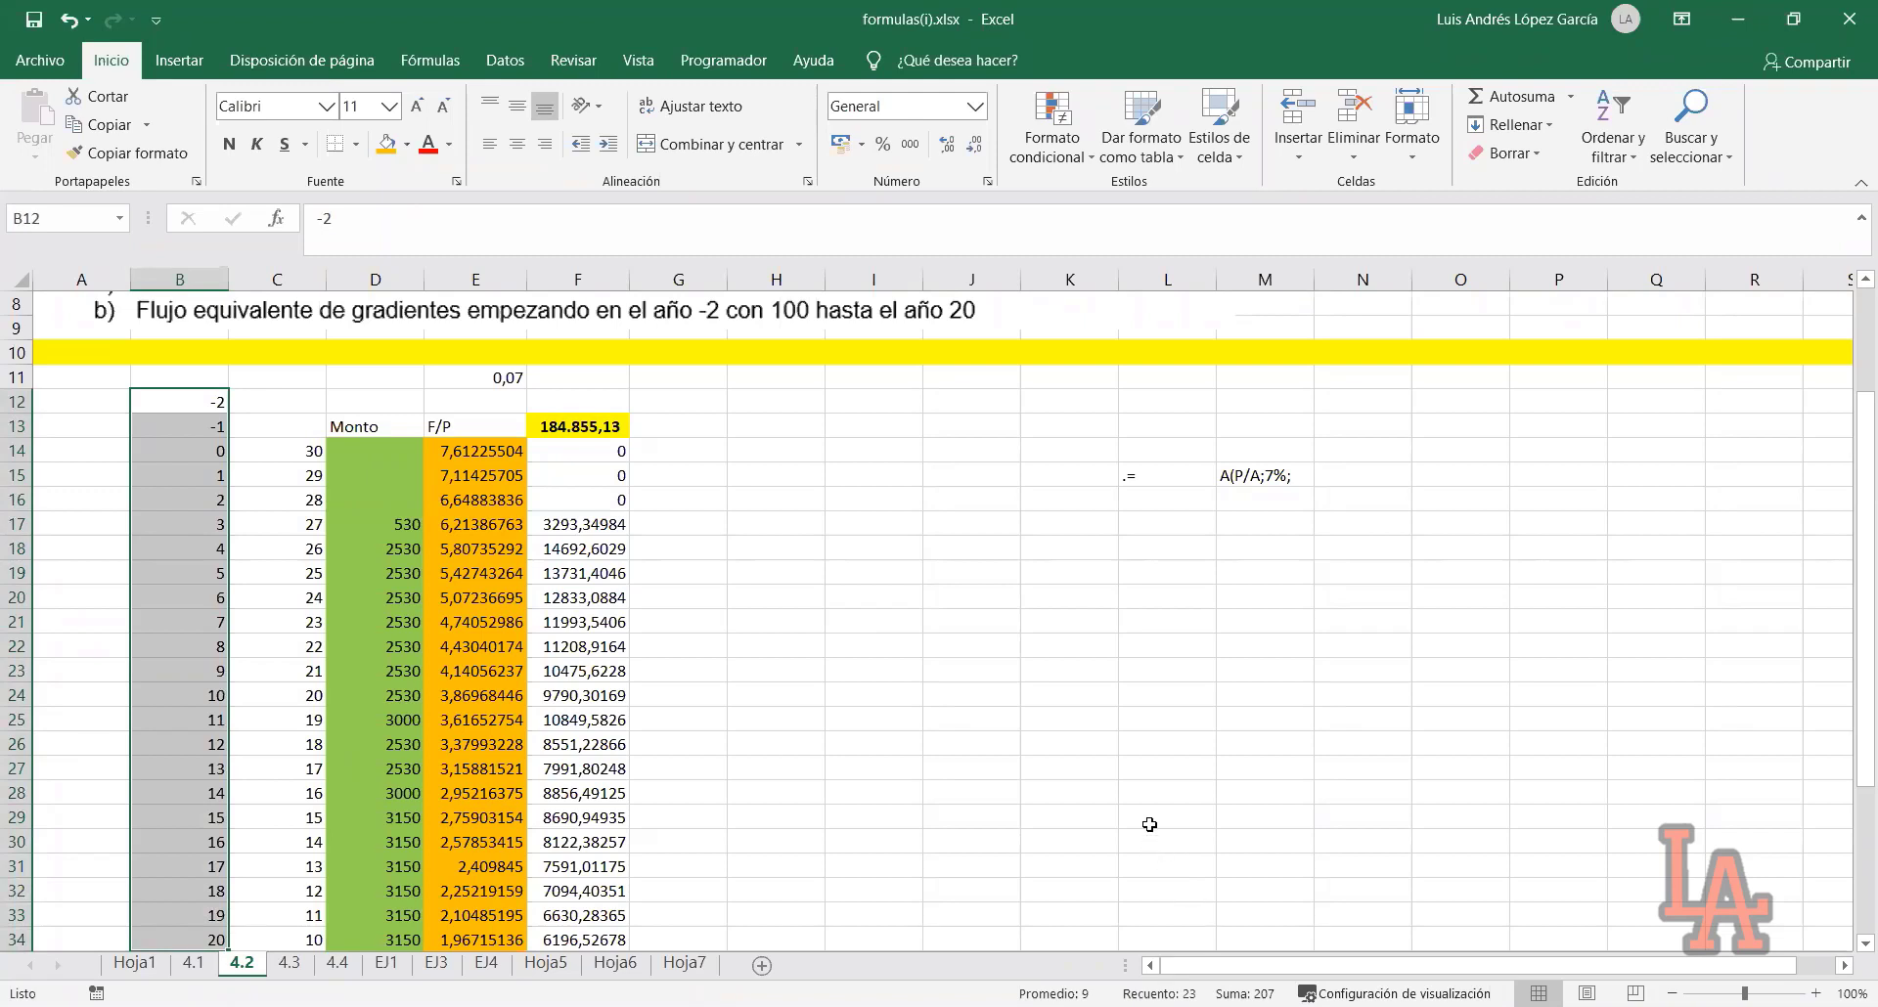
left_click(1211, 624)
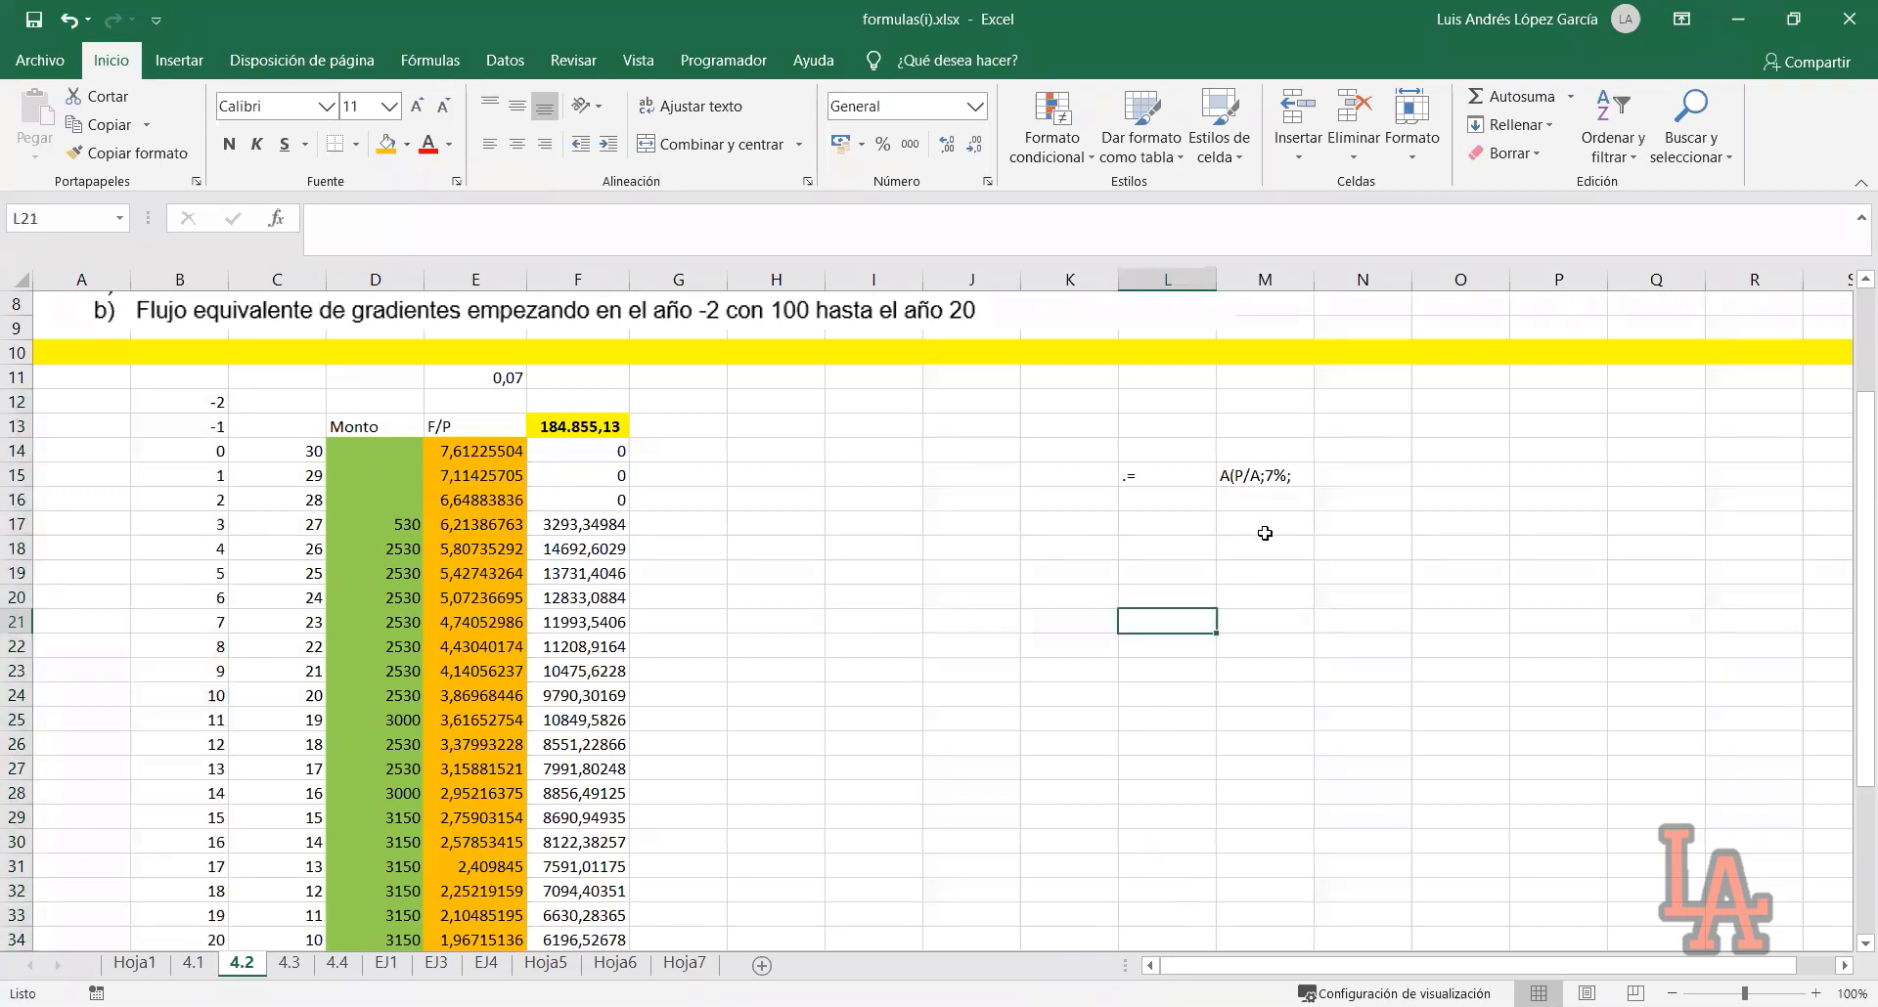
Complete the expression in M15 as A(P/A;7%;23)+G(P/G;7%;23)
left_click(1252, 477)
left_click(540, 226)
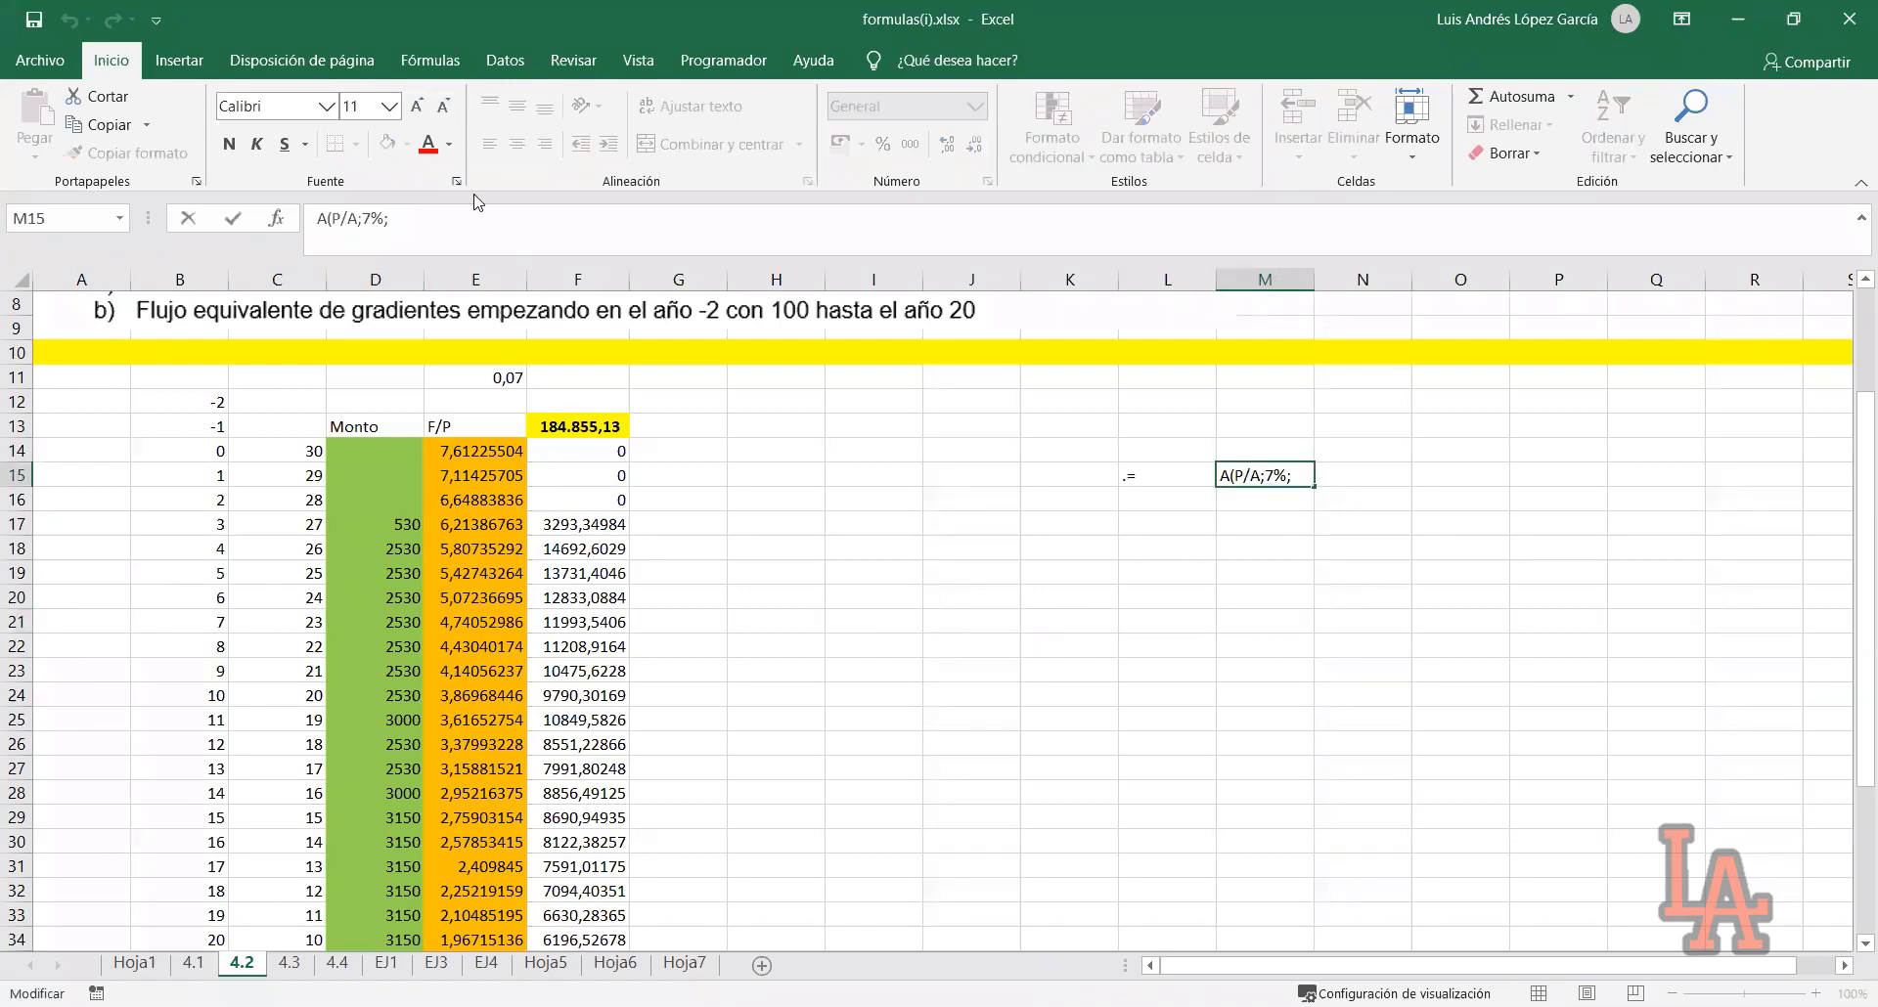
type("23)+G")
type("(P/G;7%;")
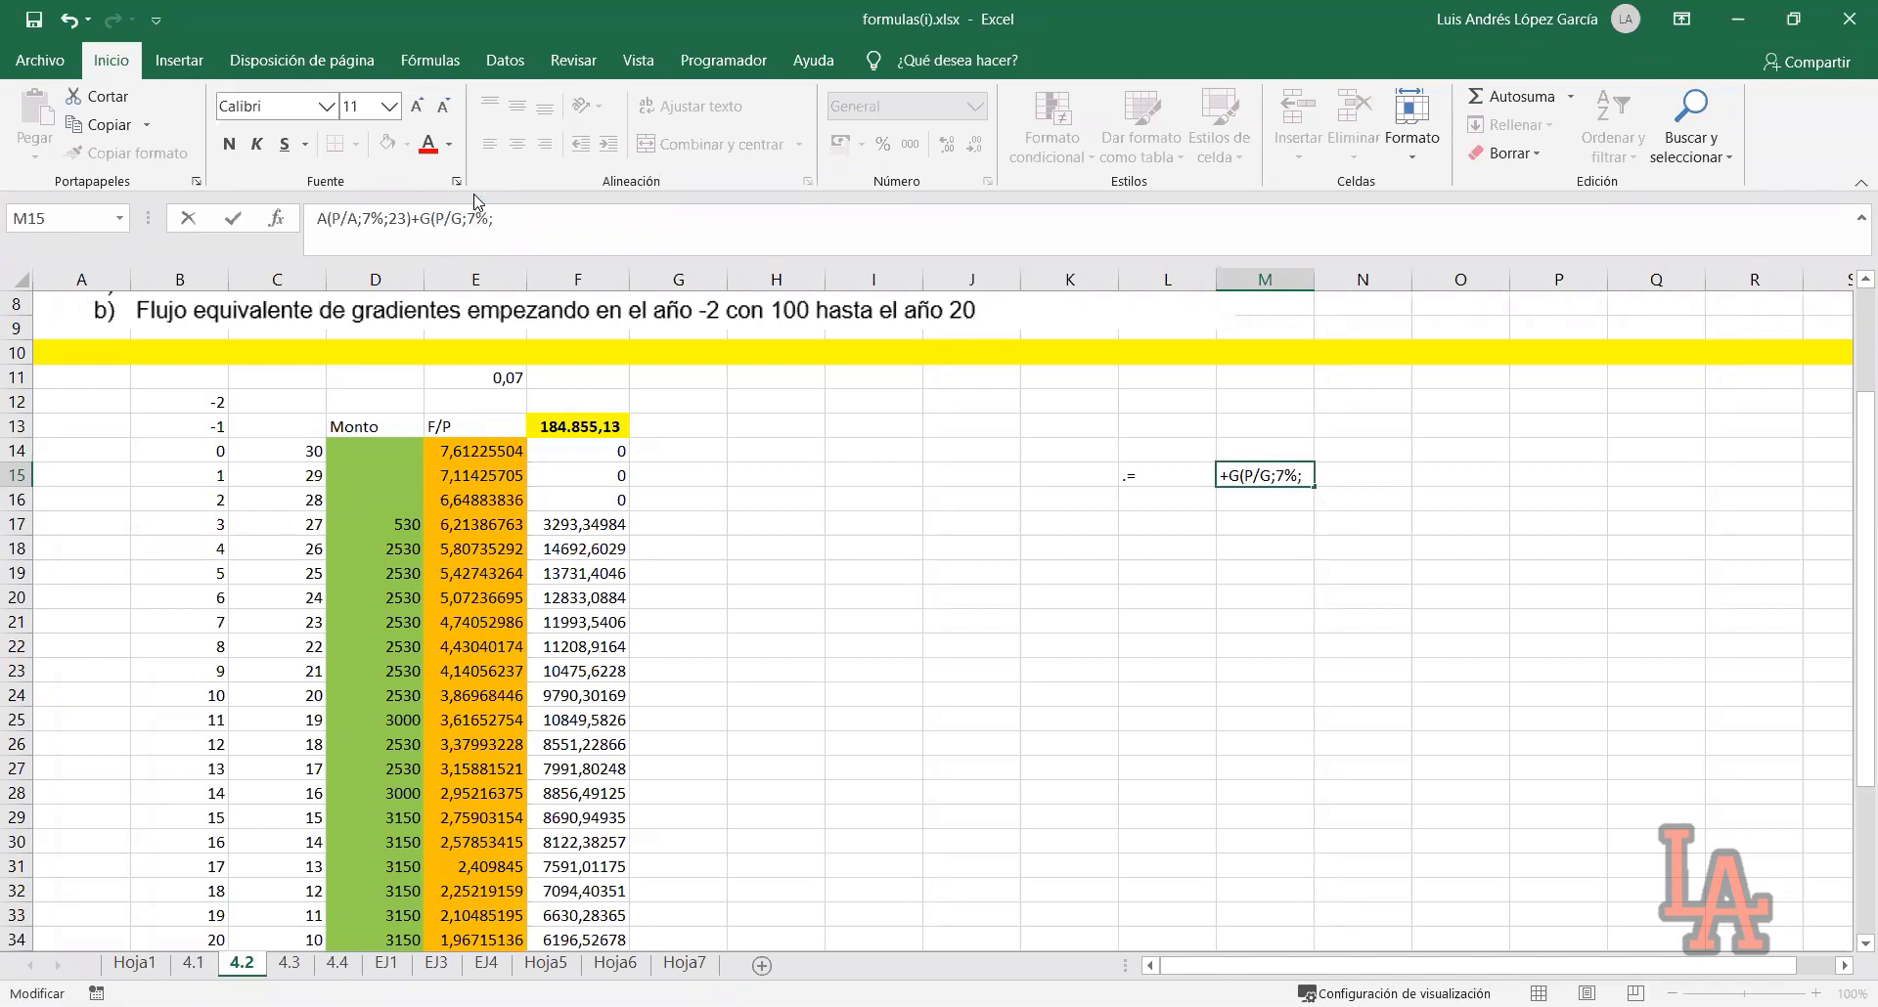
type("23)")
key("Return")
left_click(1140, 550)
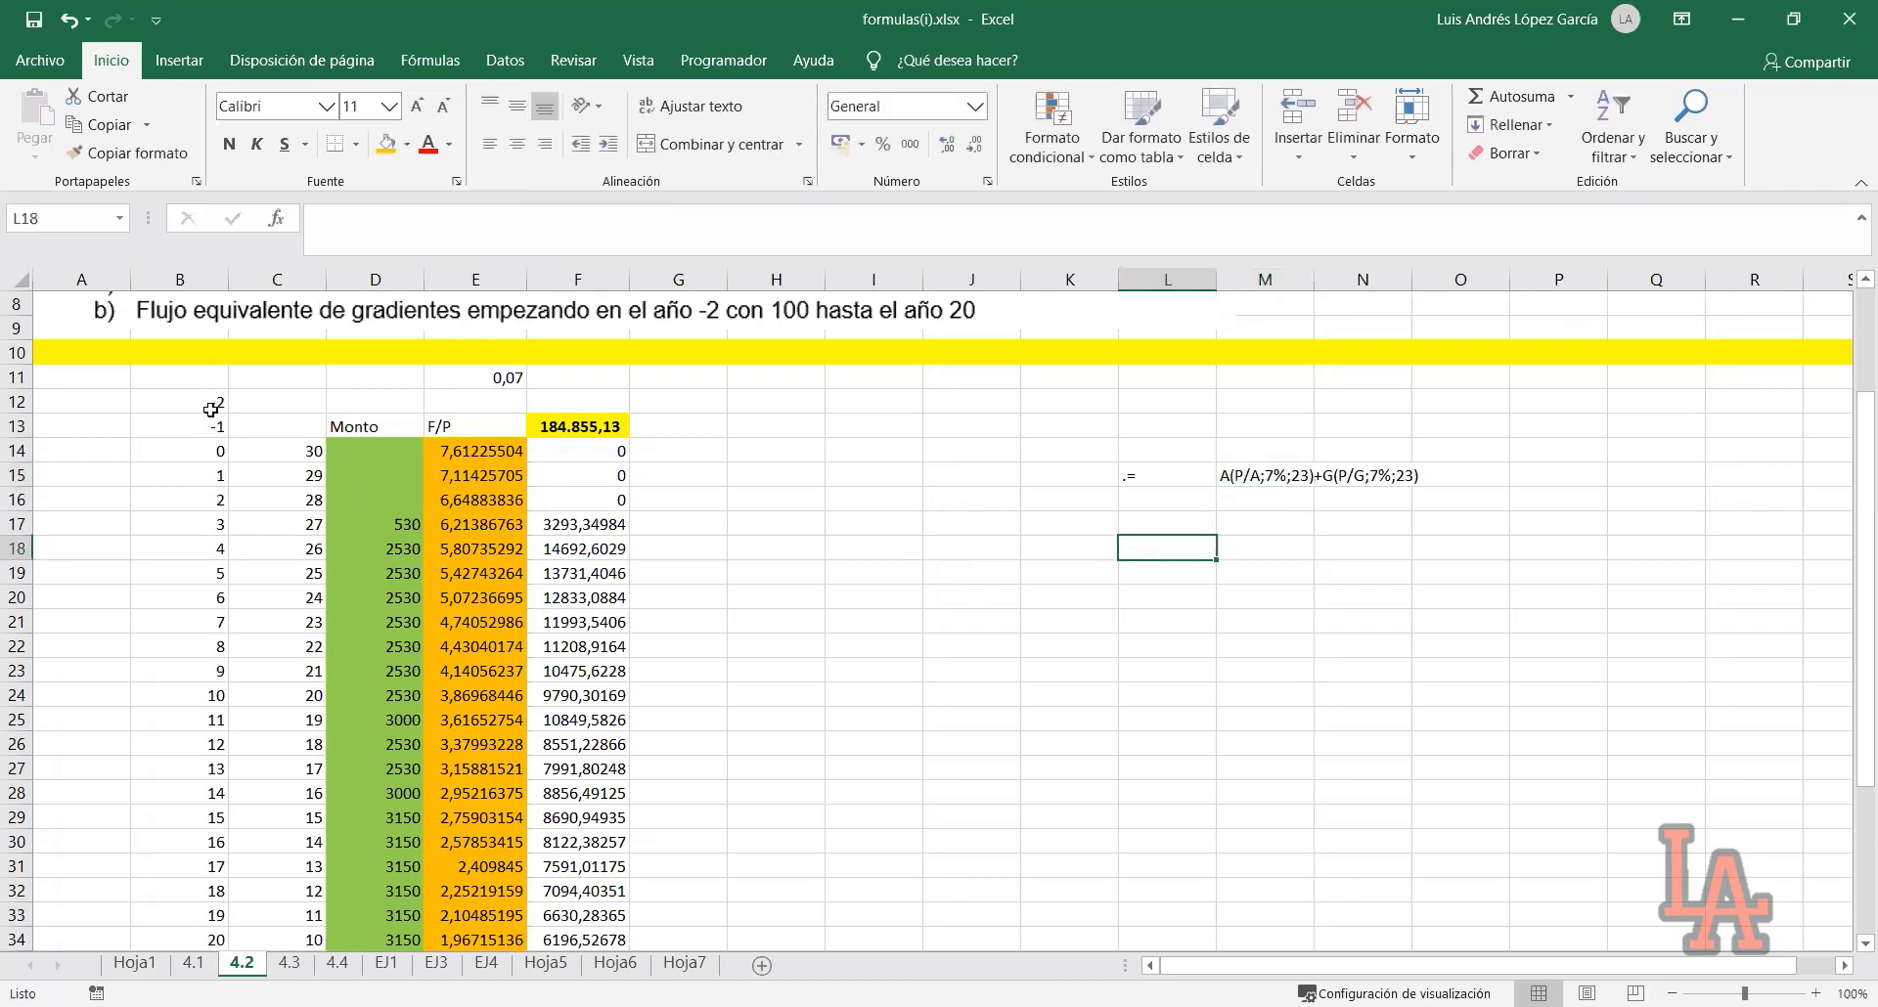
Review the years starting at -2 and the annuity and gradient terms of the expression in M15
left_click_drag(211, 409, 225, 696)
left_click(971, 671)
scroll(1378, 709, "up", 2)
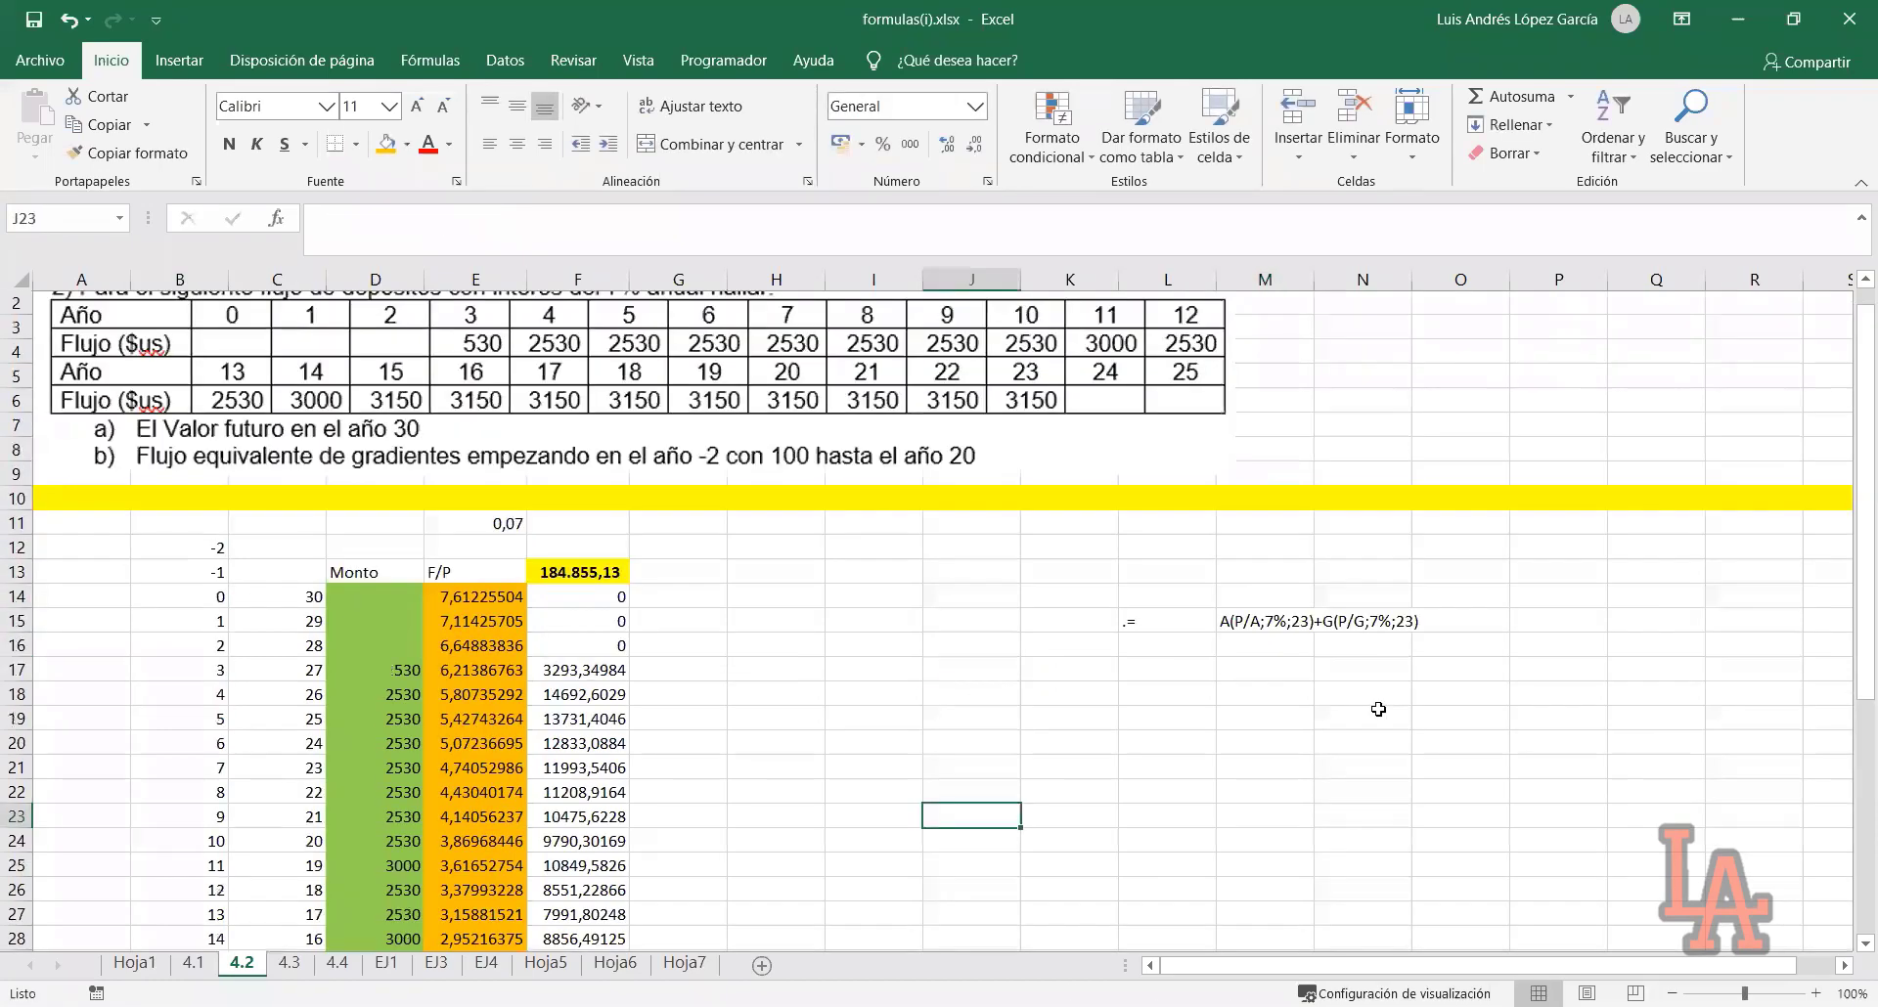
left_click(1339, 695)
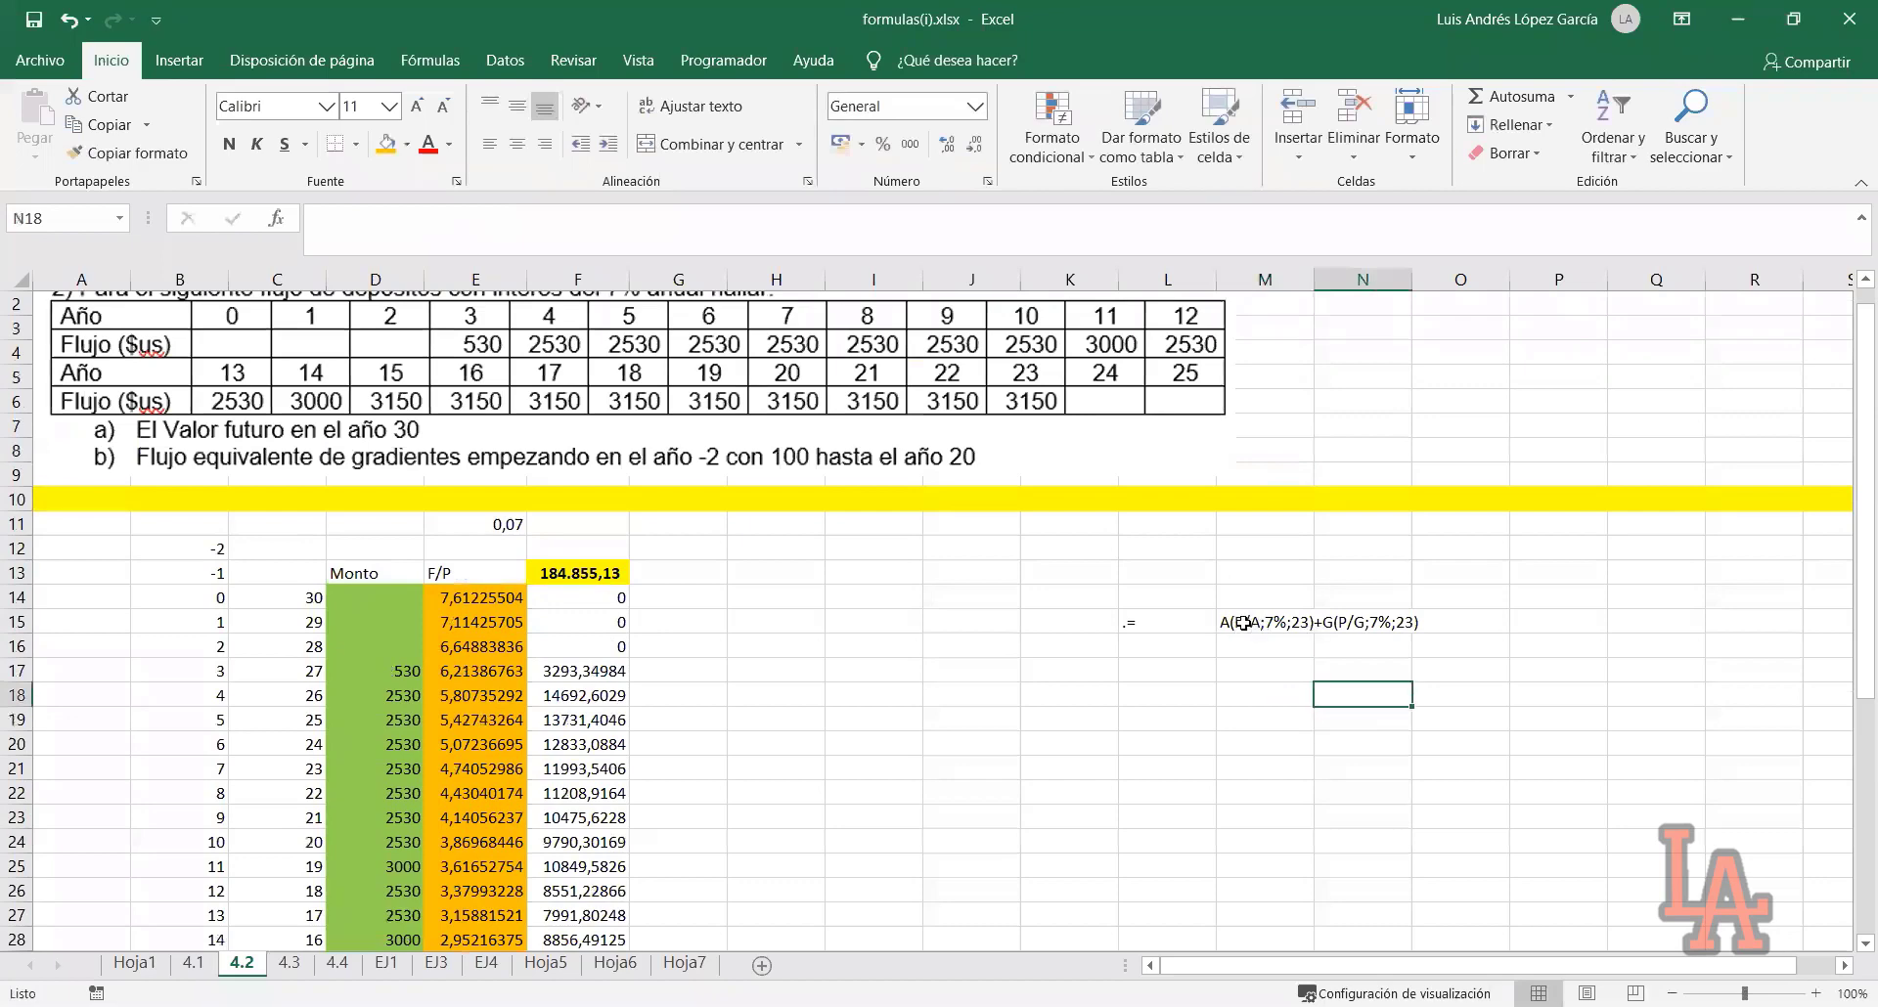
mouse_move(1243, 623)
left_mouse_down()
mouse_move(1369, 623)
mouse_move(1169, 623)
mouse_move(1245, 623)
left_mouse_up()
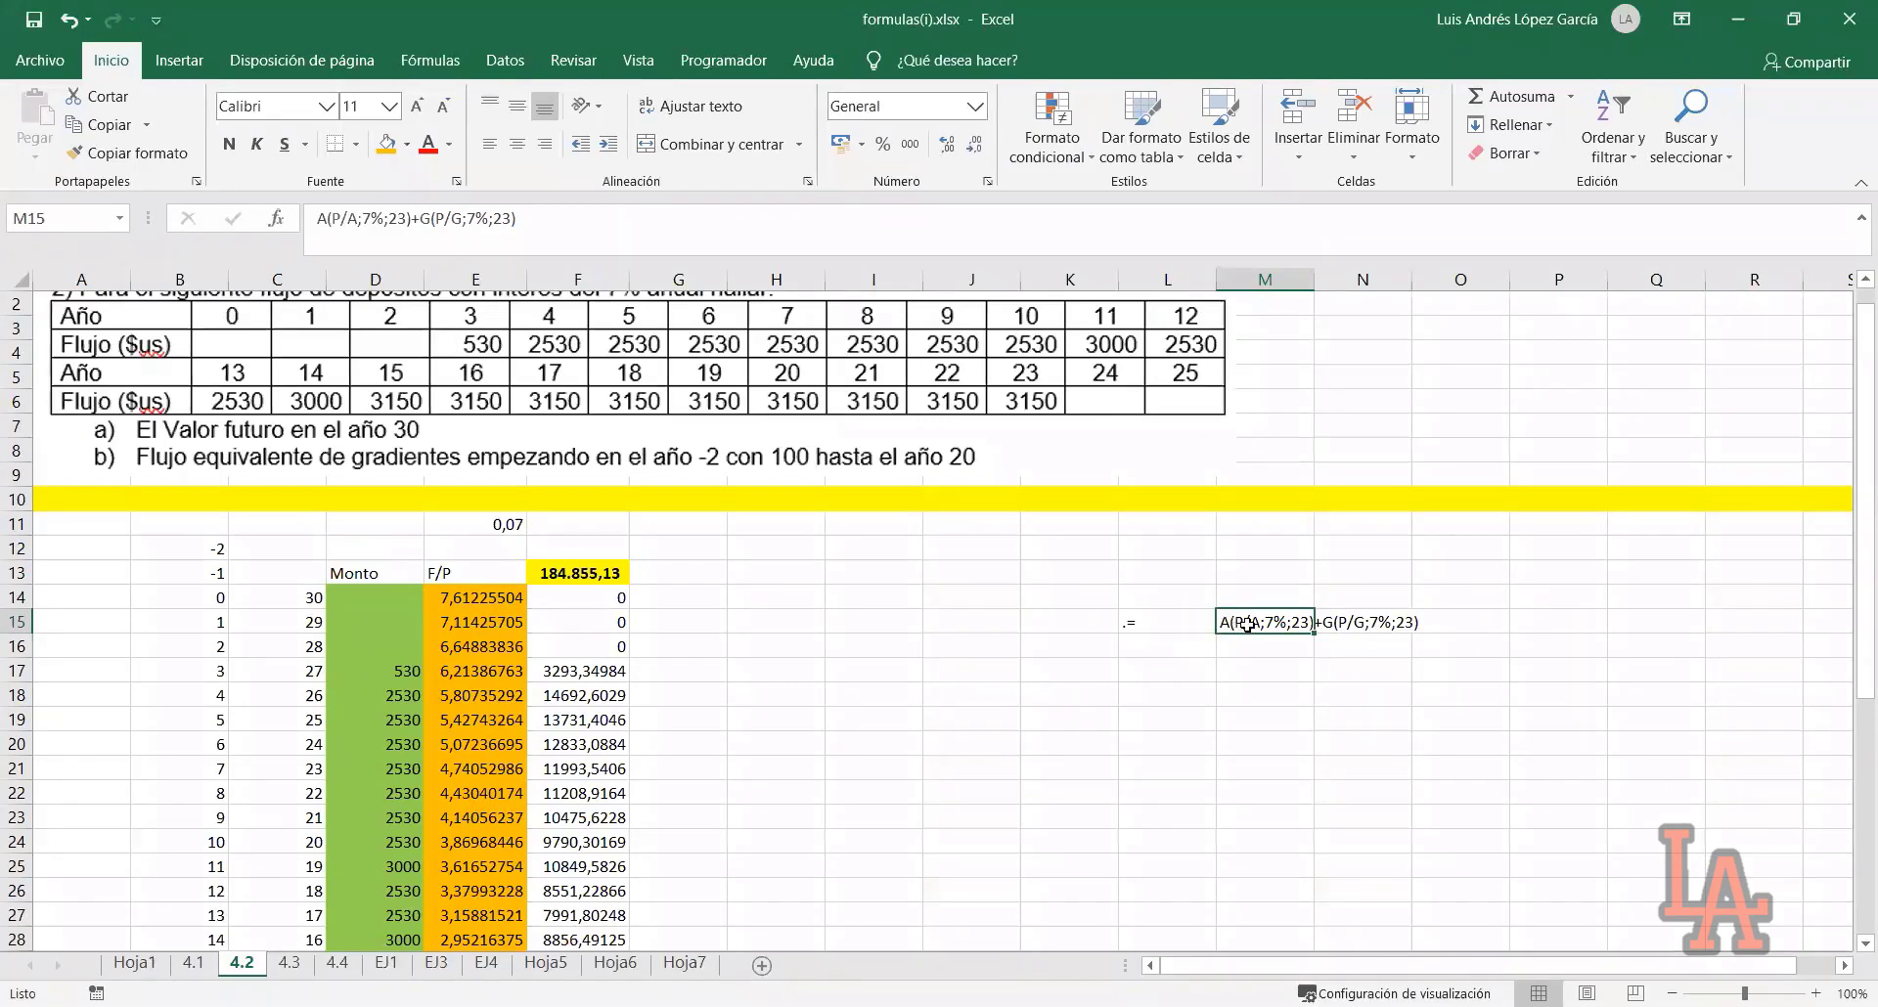
left_click_drag(1262, 626, 1345, 622)
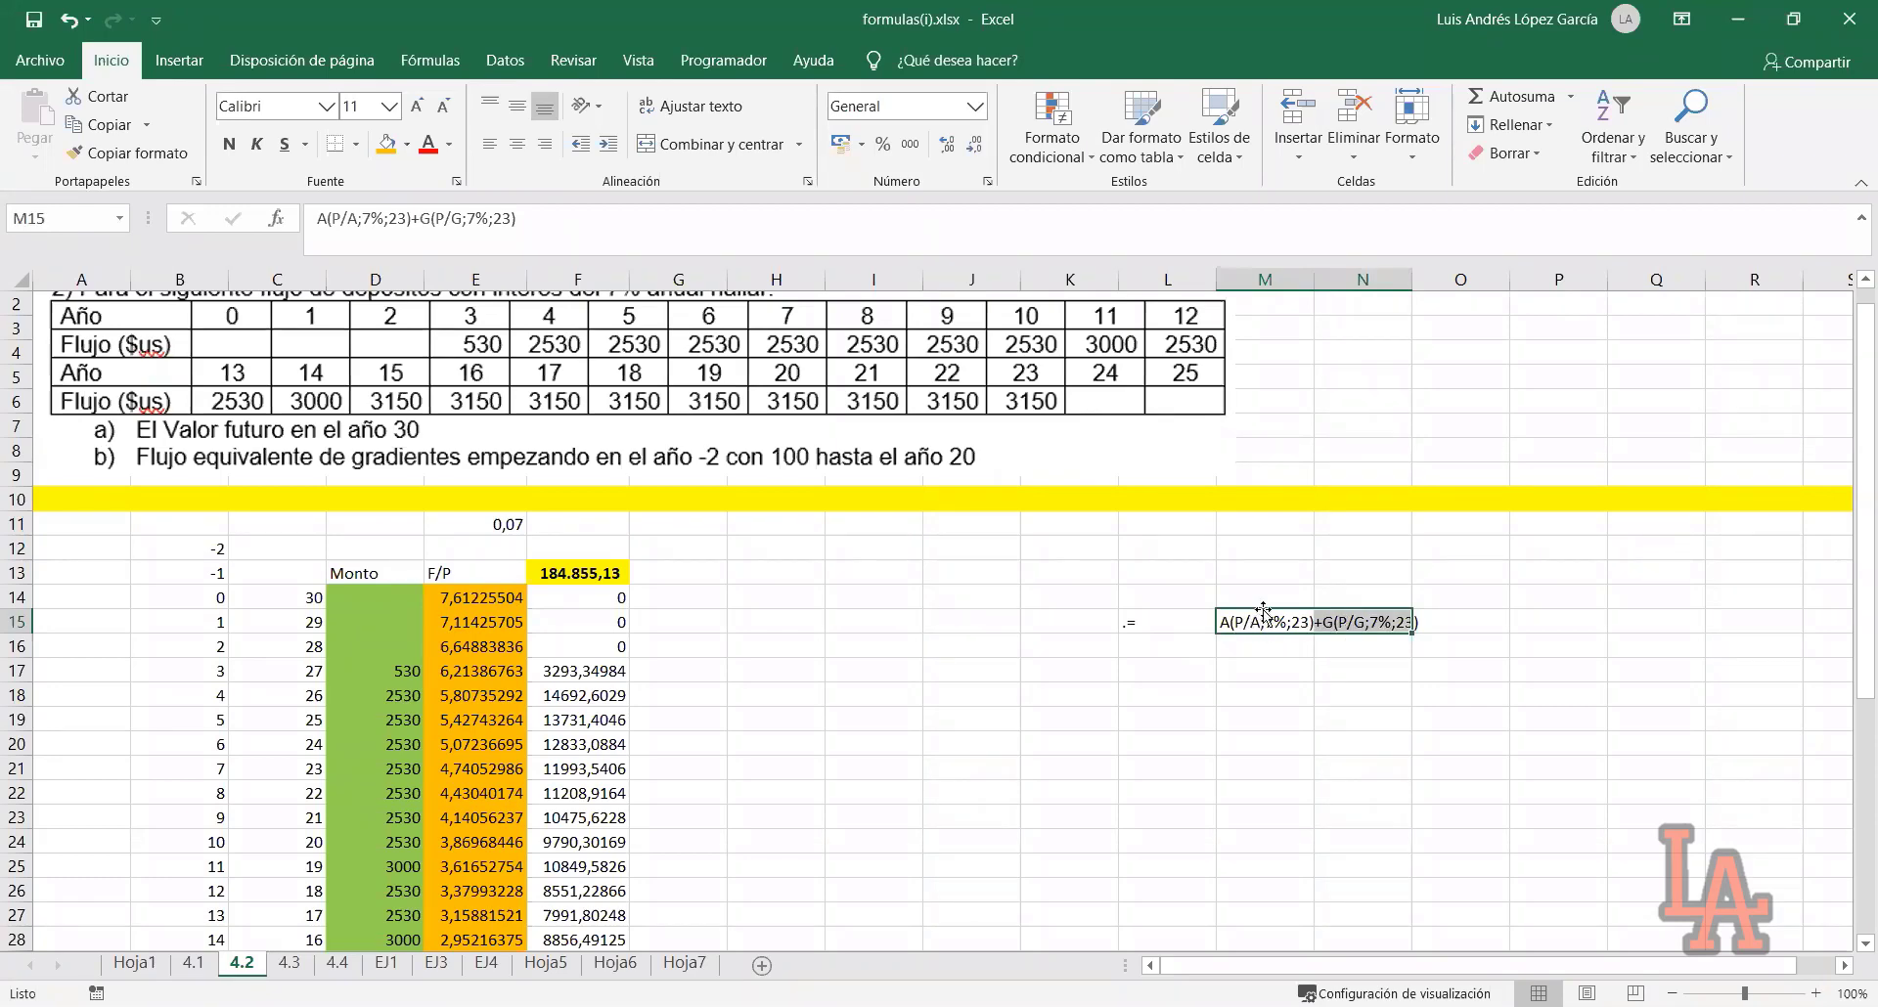
Fill the equals-sign cell L15 with yellow and enter the label P-3 in K15
left_click(1154, 626)
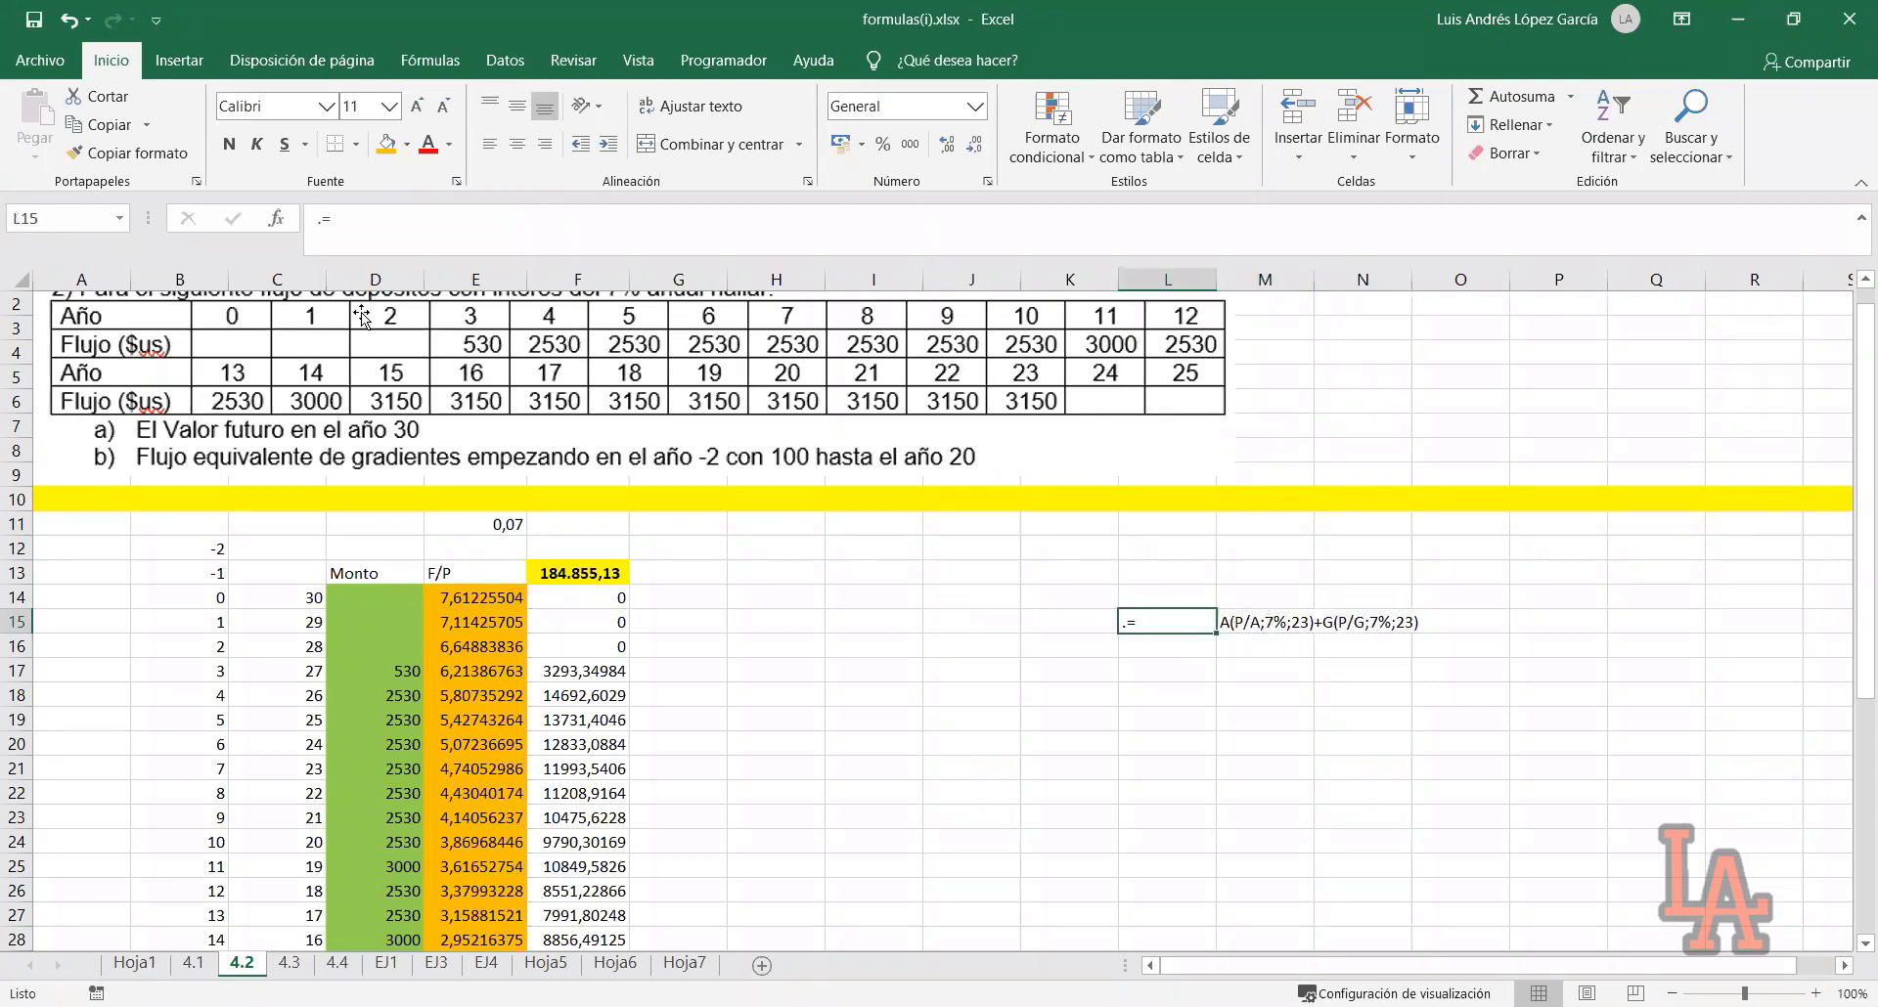
left_click(409, 147)
left_click(1073, 631)
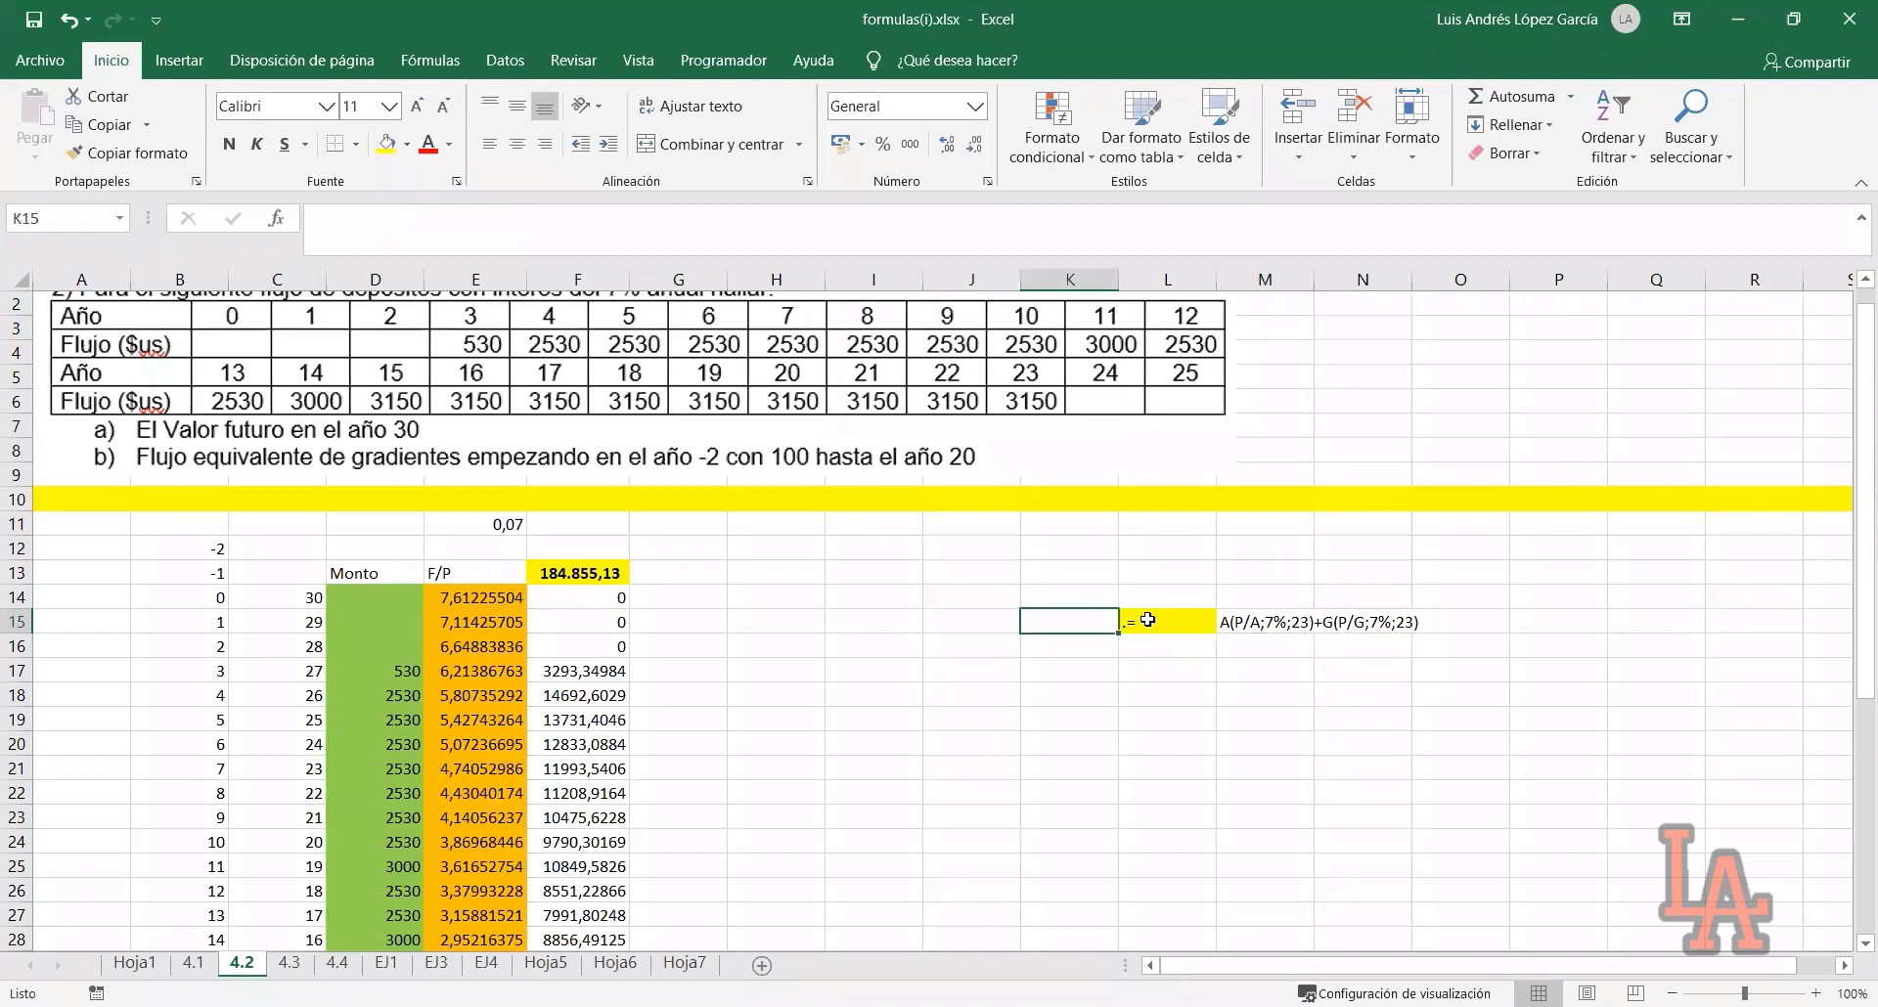
type("P-")
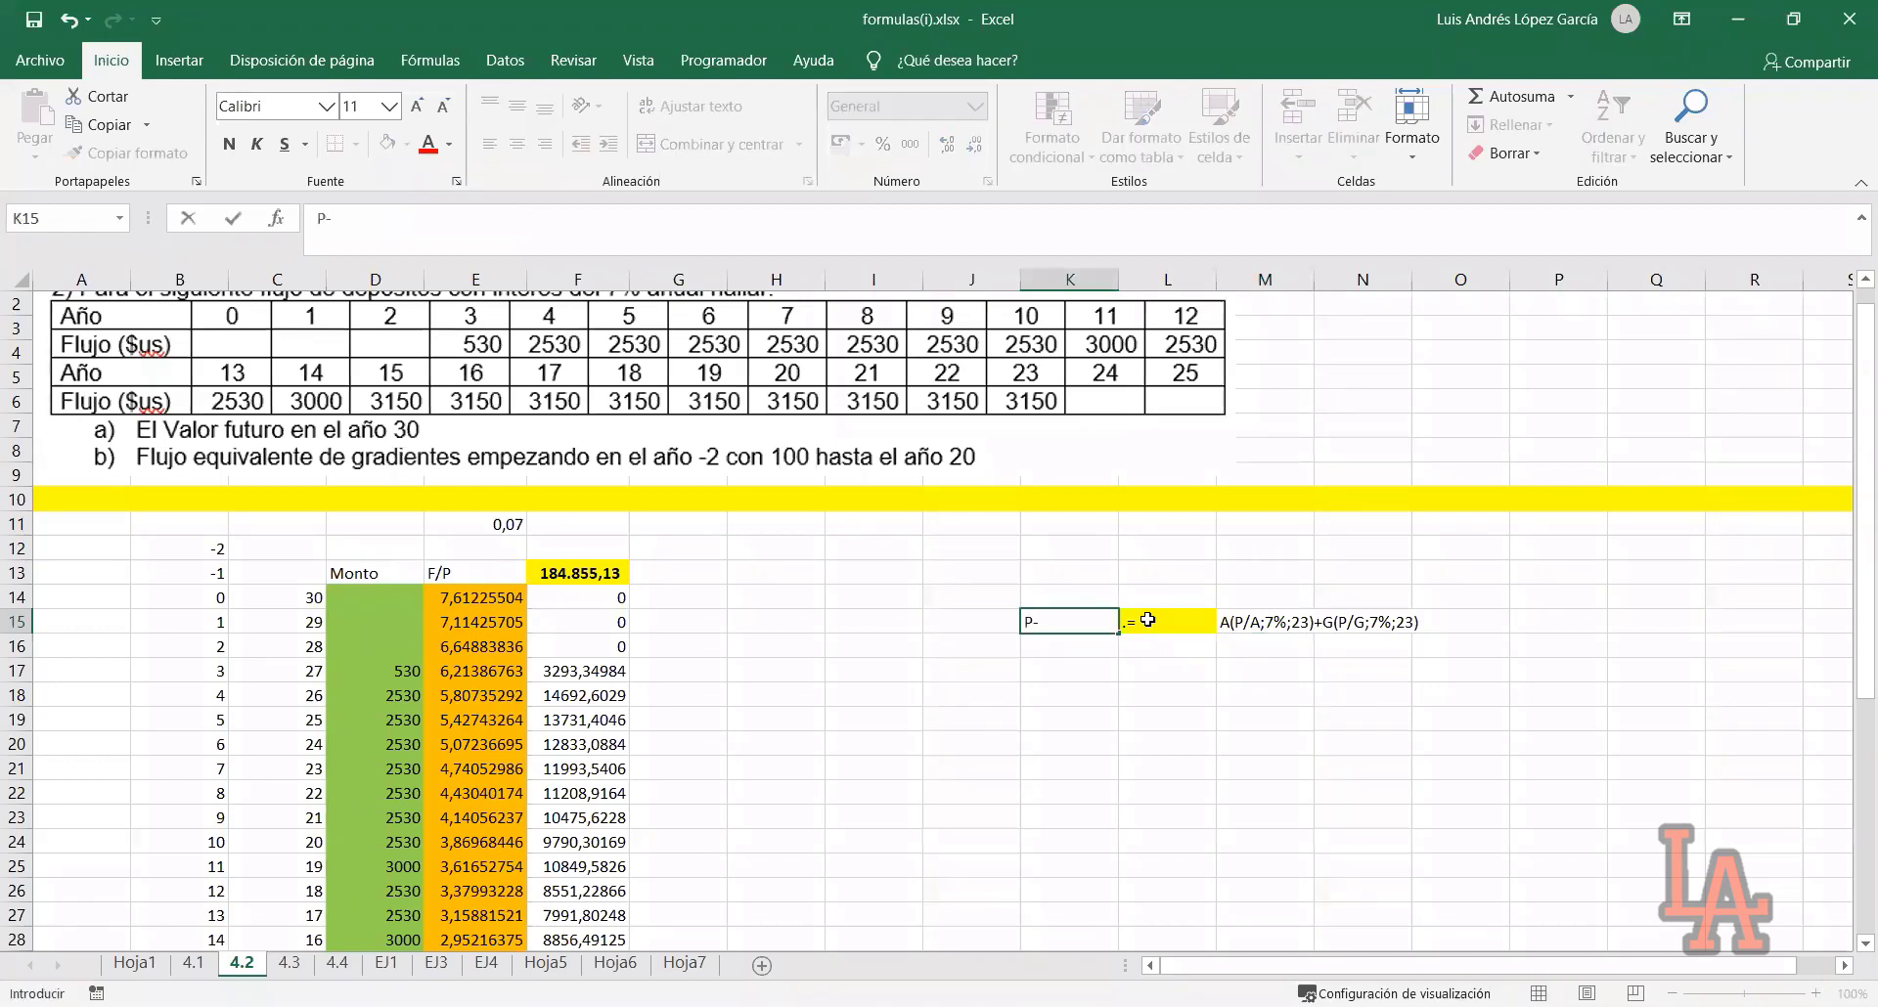
type("3")
key("Return")
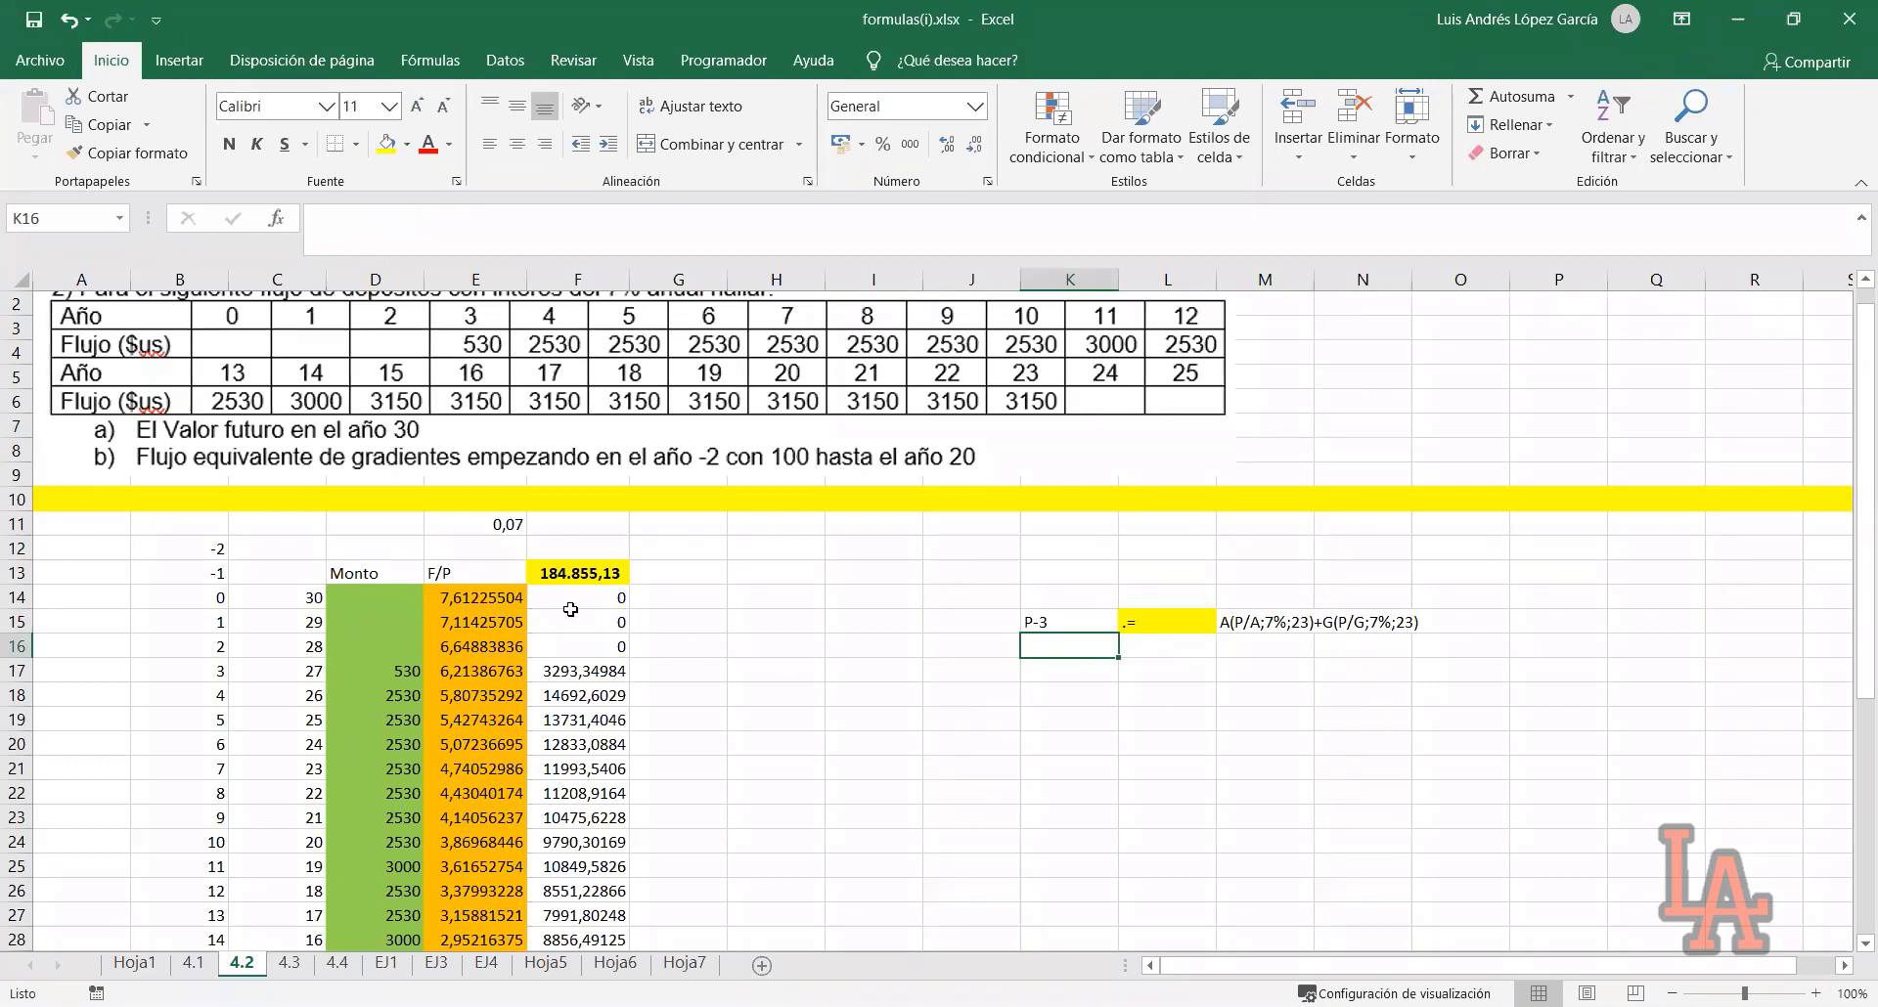
Label the future value total by entering F30 in F12, directly above it
left_click(558, 581)
left_click(594, 547)
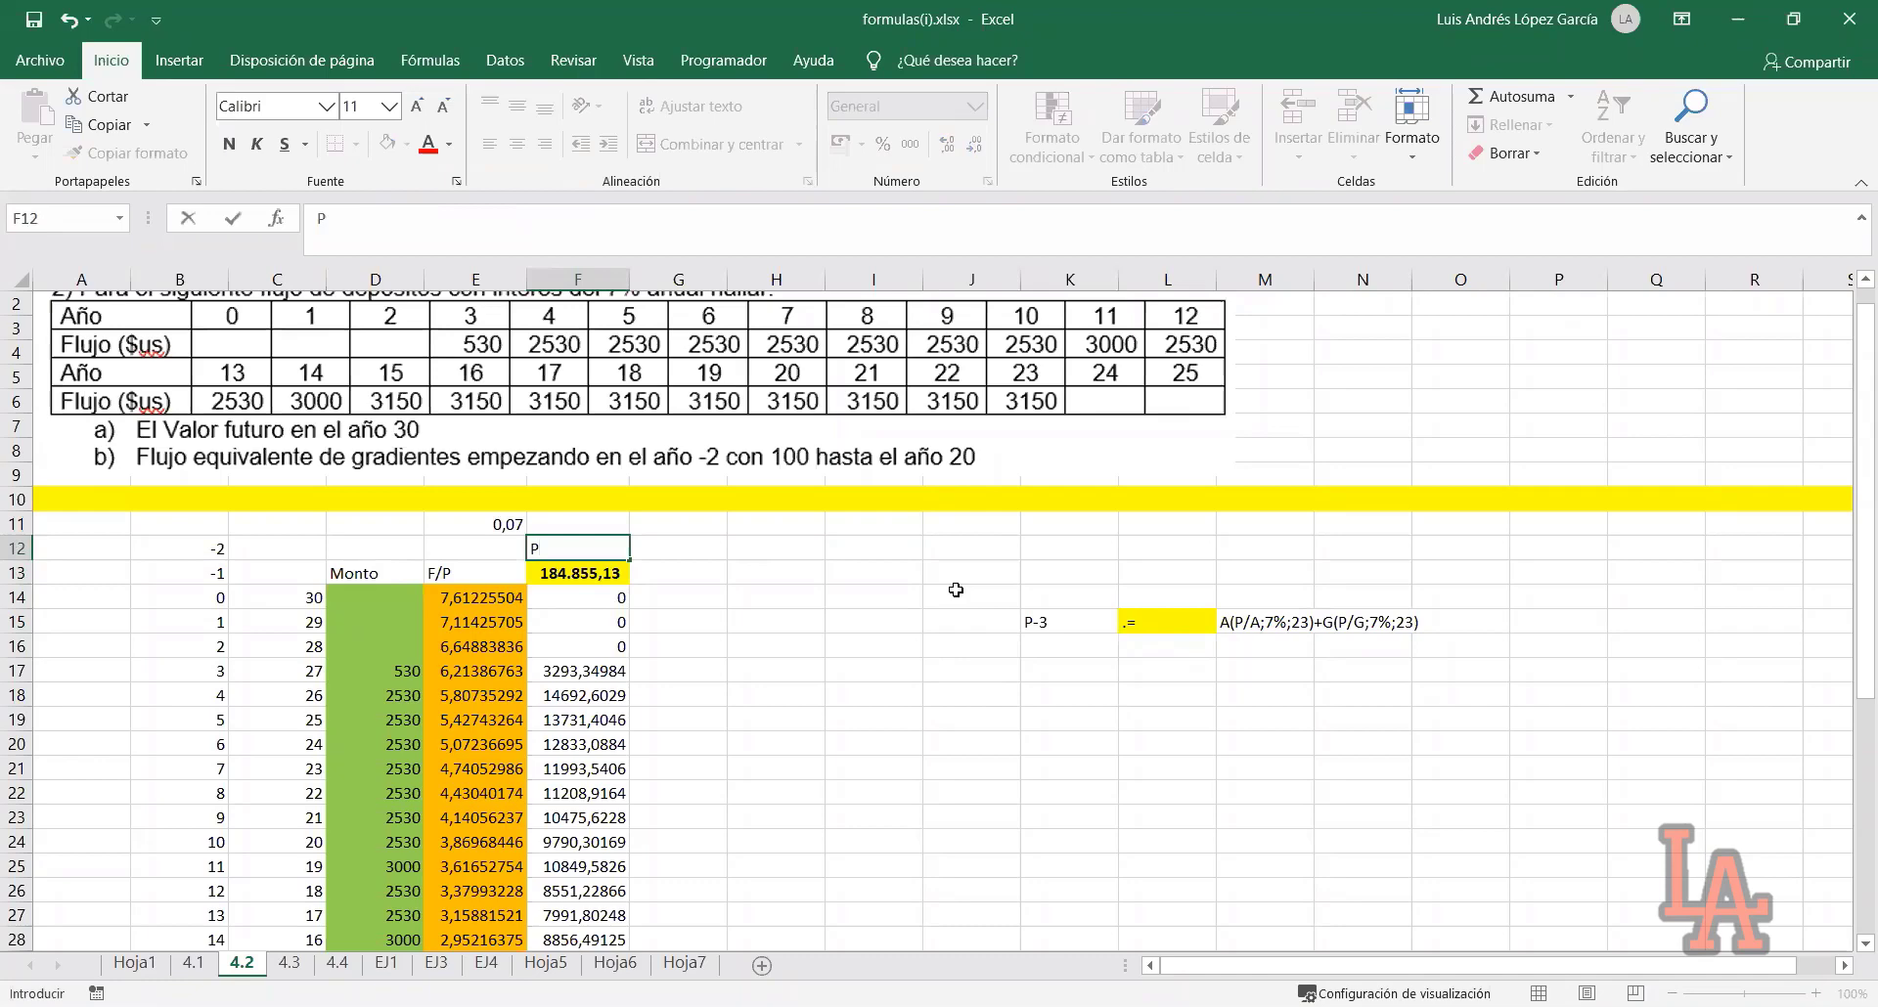
key("BackSpace")
type("F30")
key("Return")
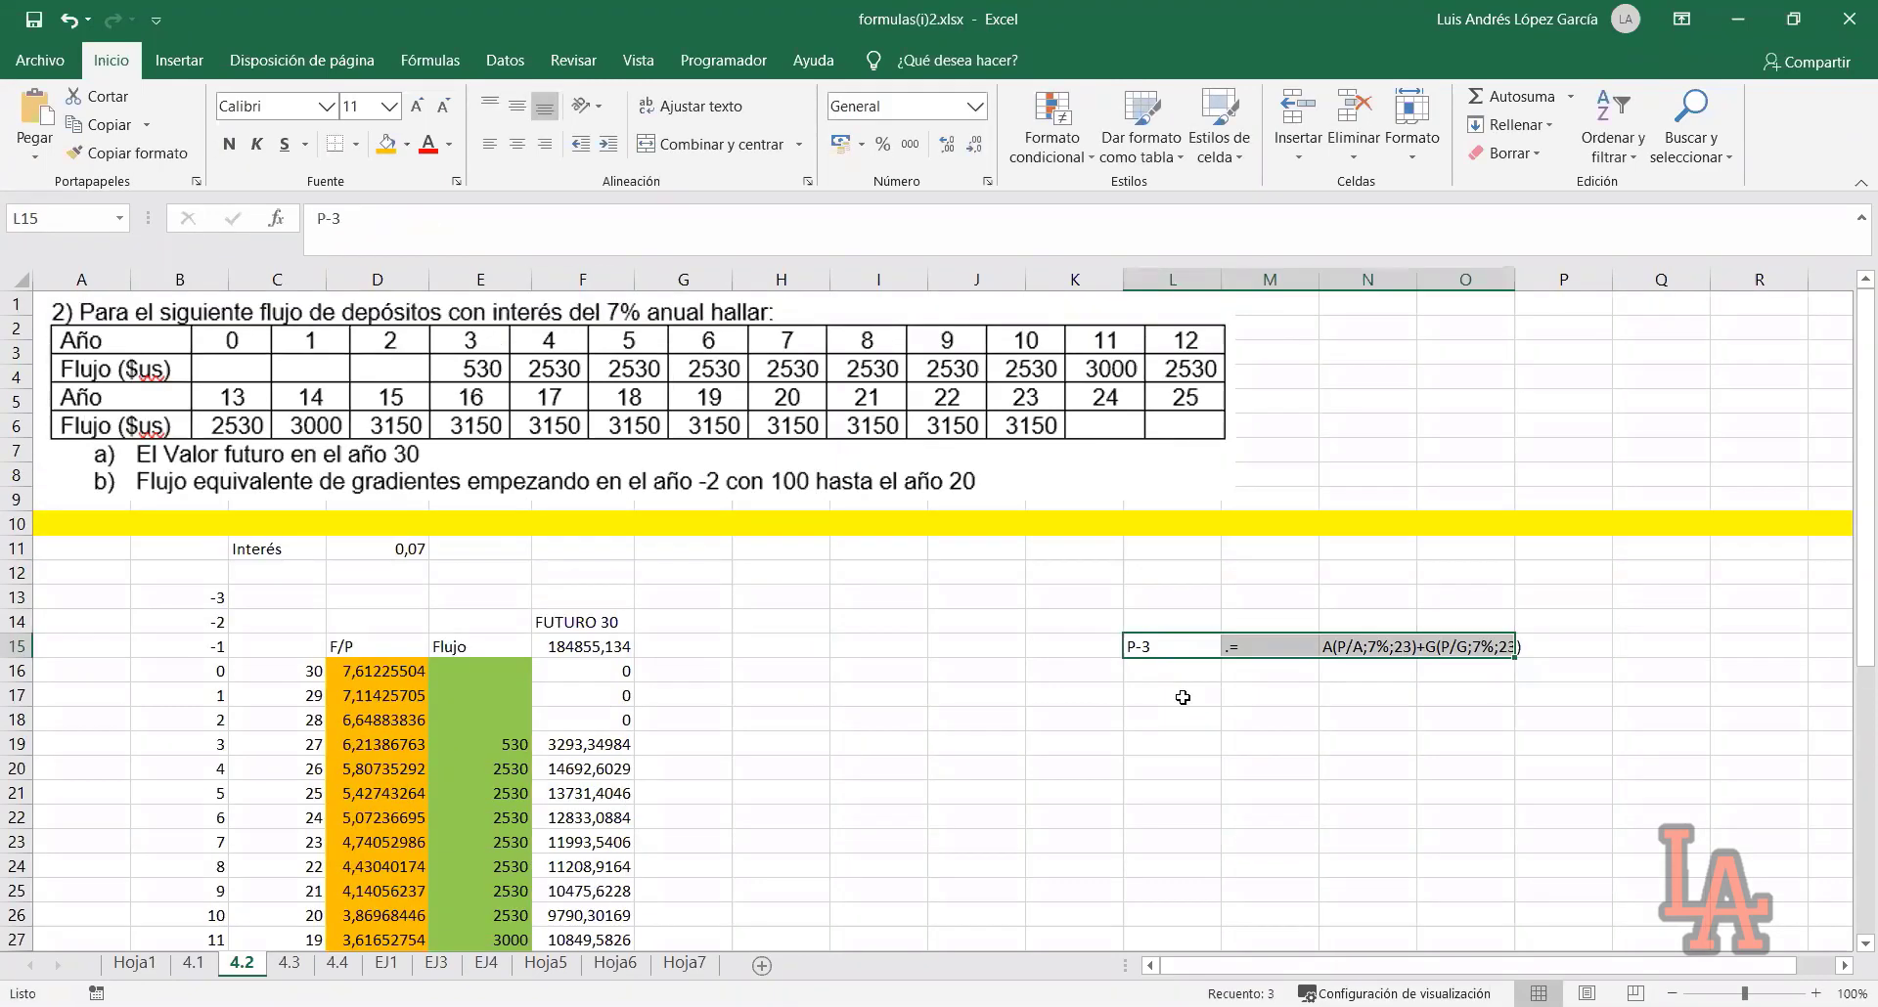
Calculate the present value at year -3 in L17 with the formula =F15*(1/(1+D11)^33)
left_click(1139, 695)
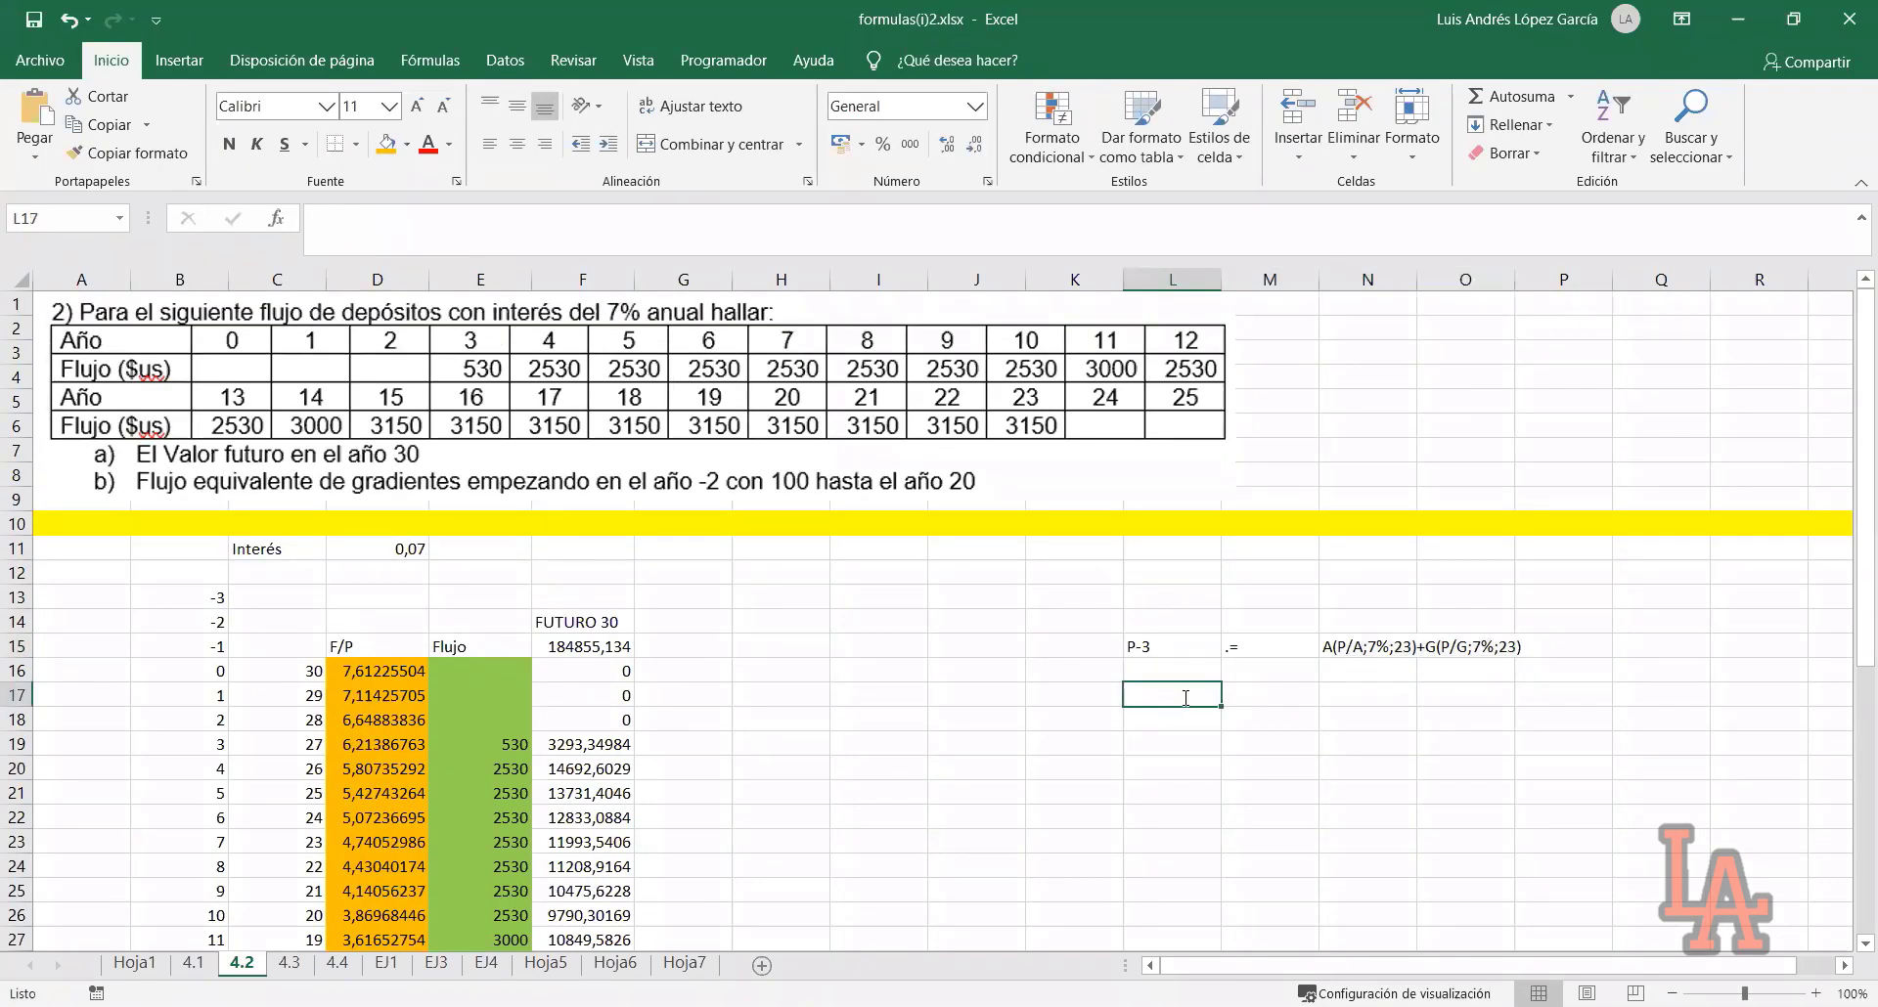
type("=")
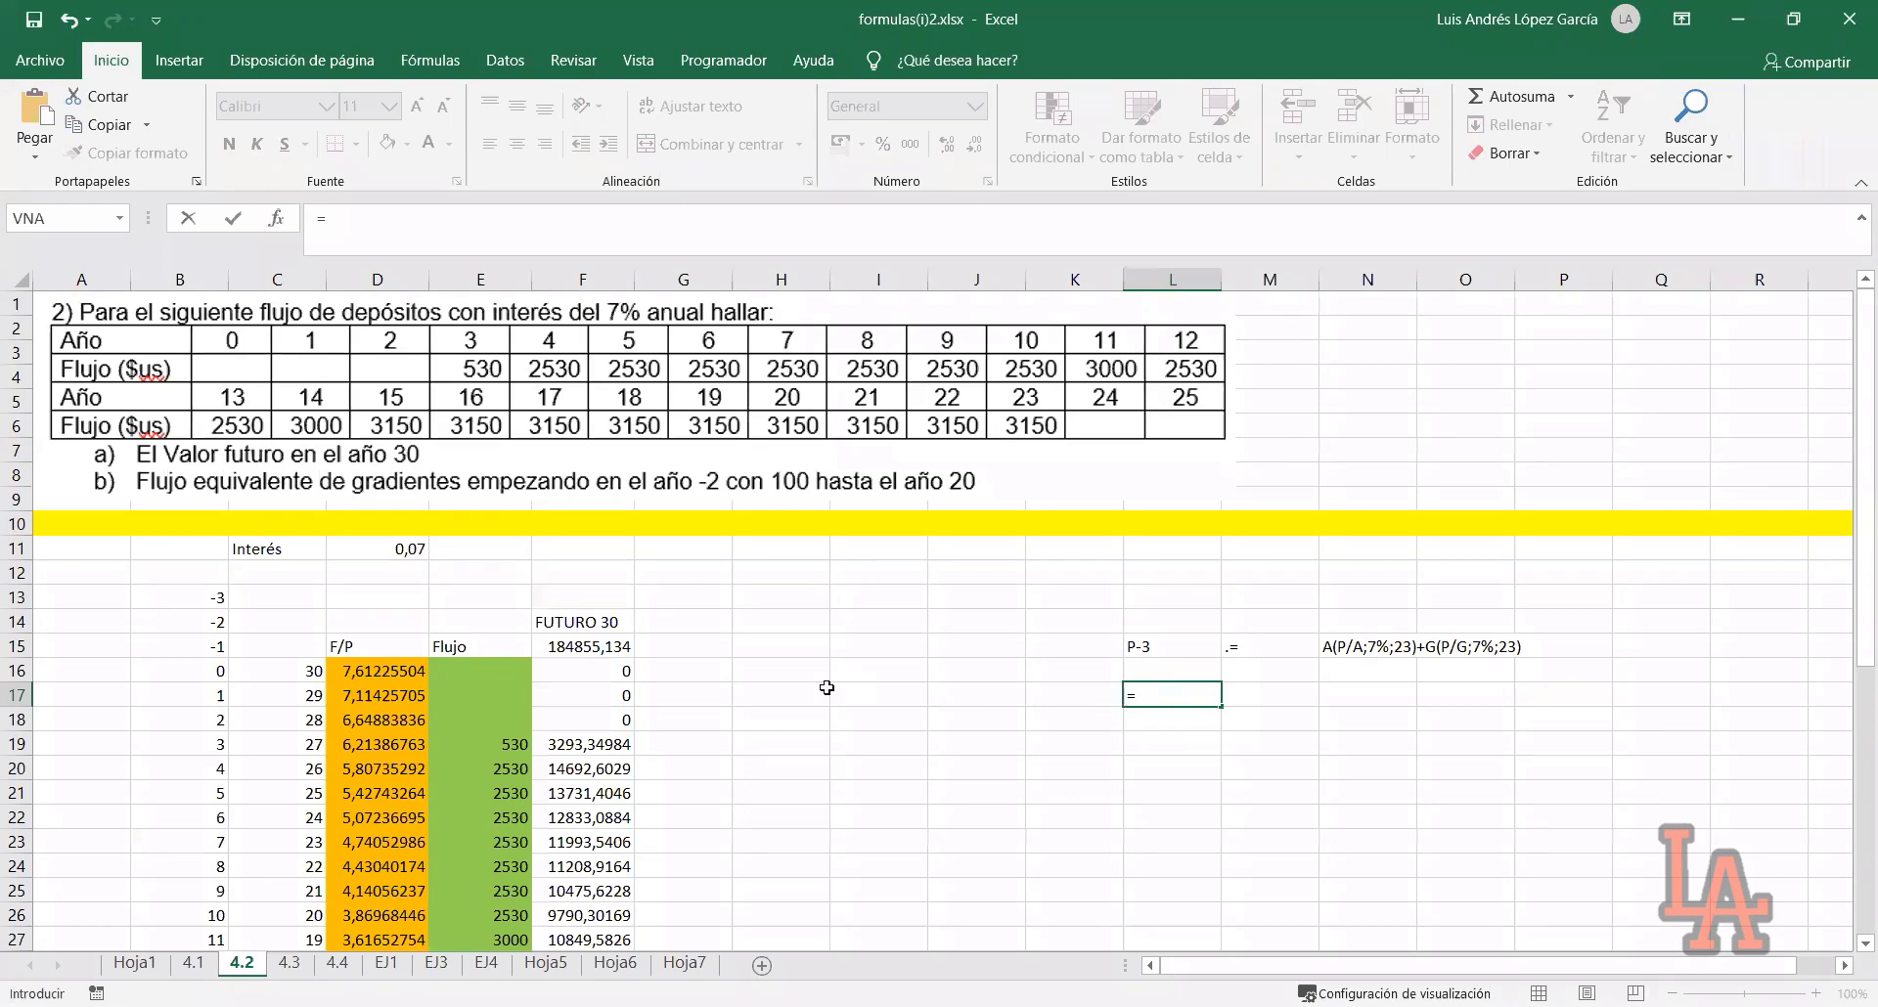
left_click(594, 649)
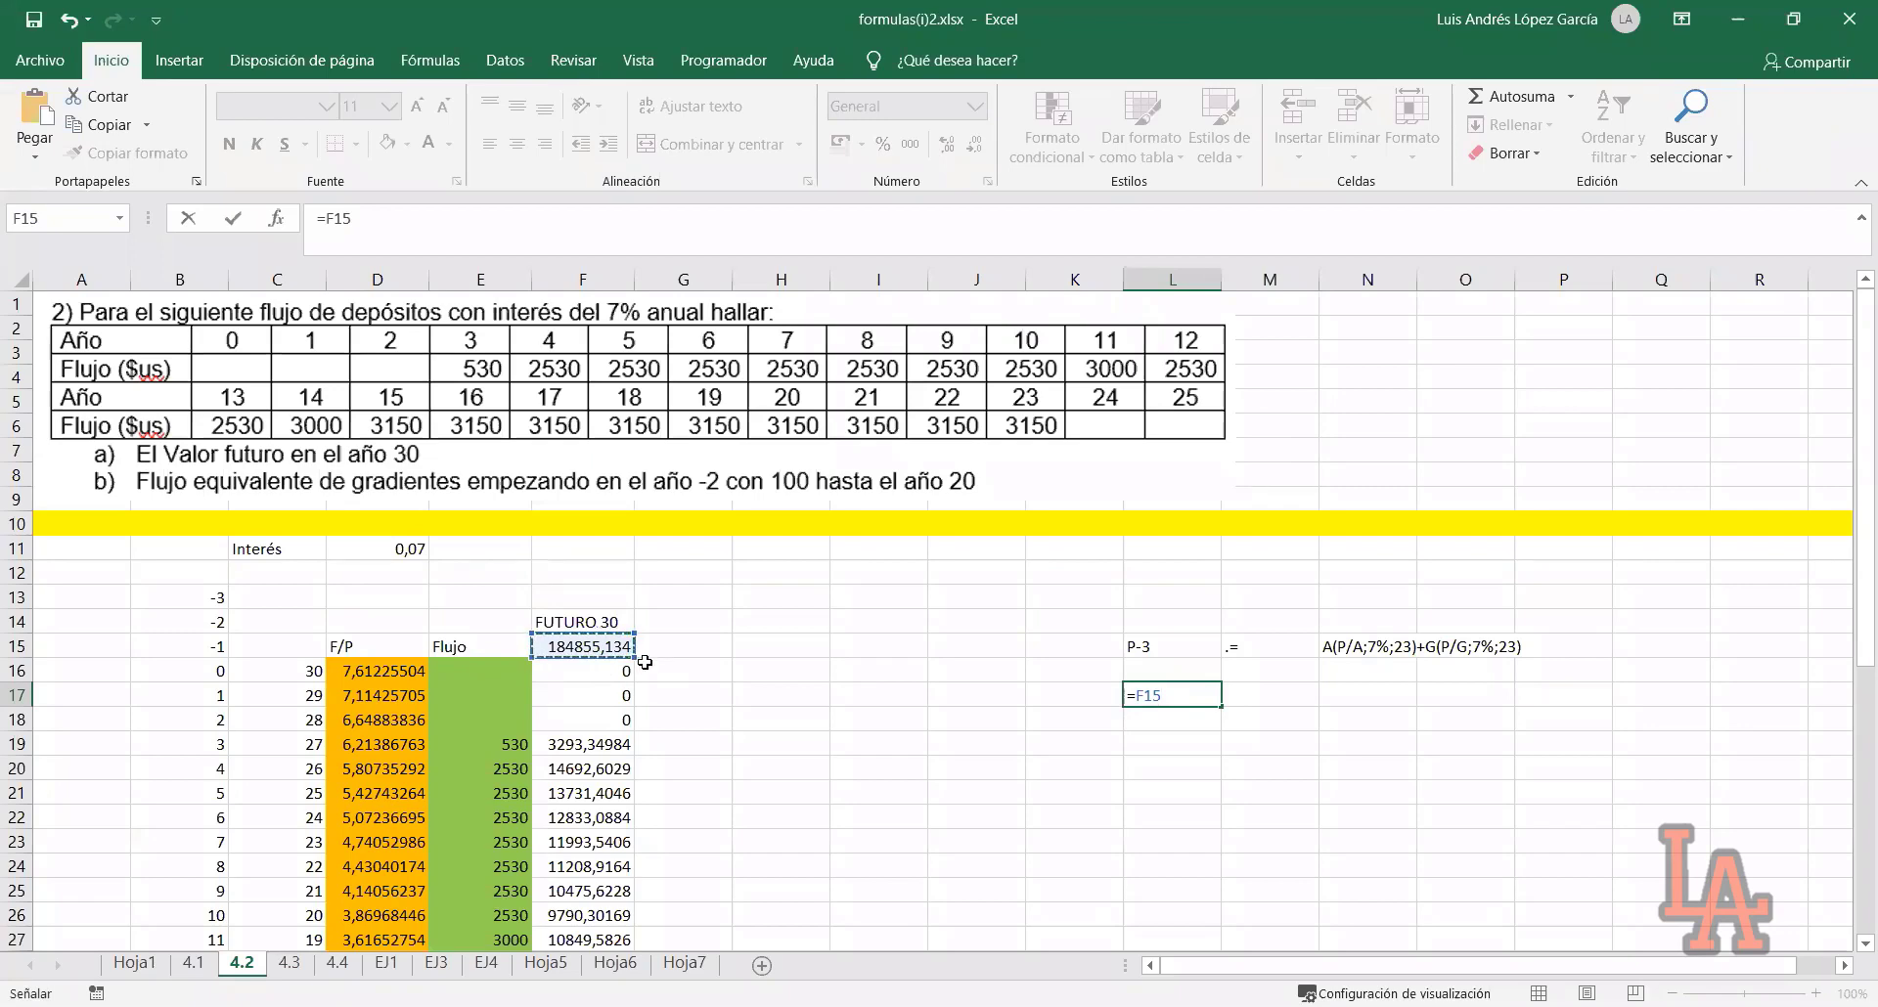
type("*(1/(1+")
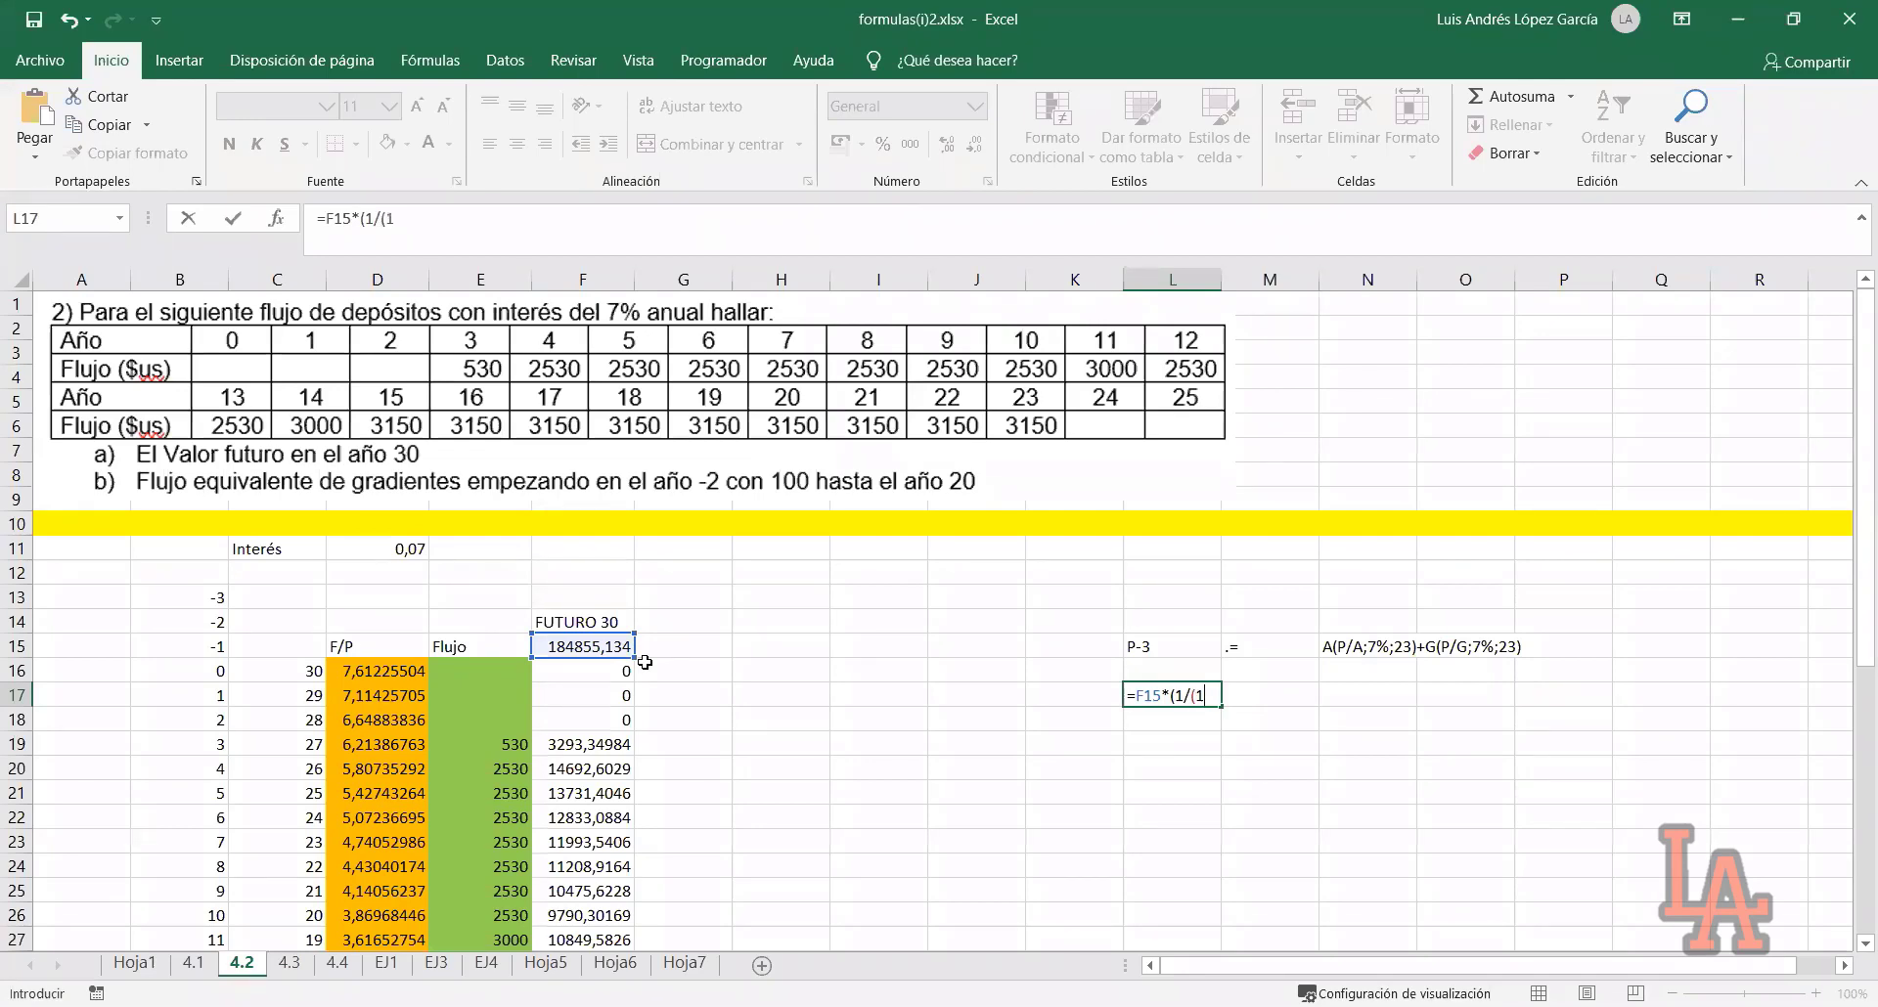
left_click(420, 562)
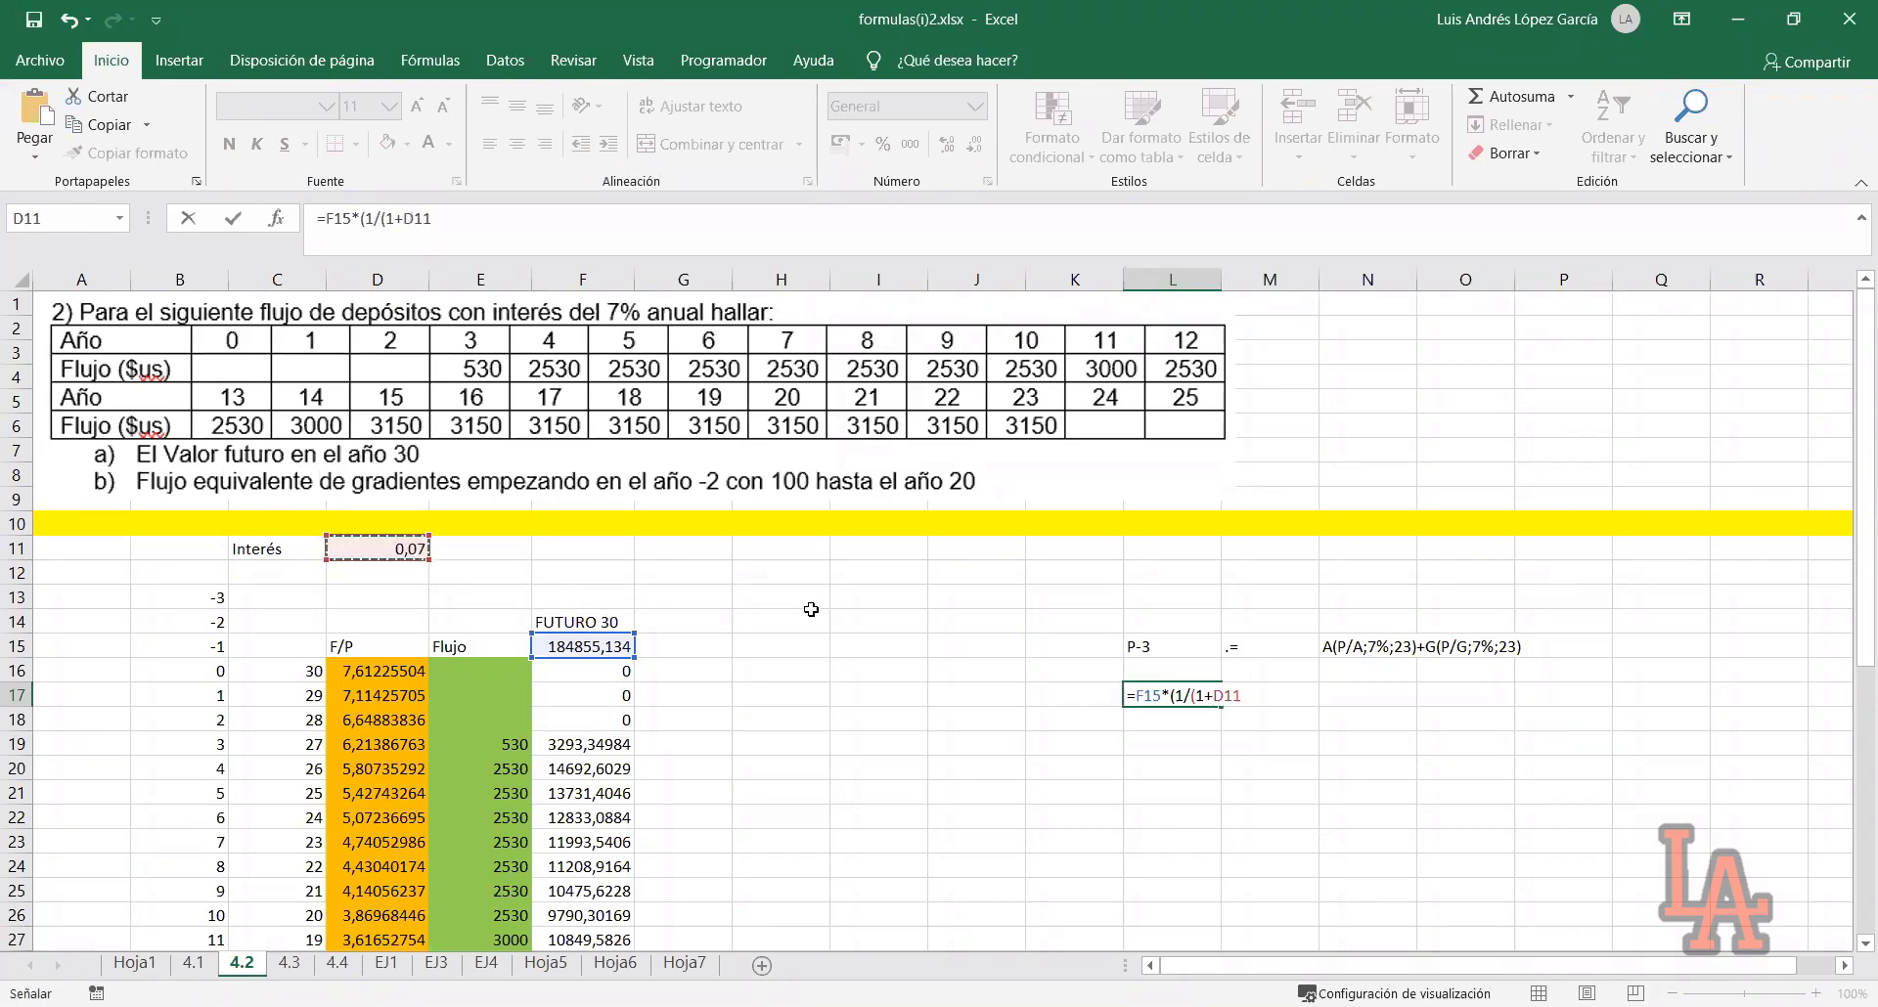
type(")^")
type("33")
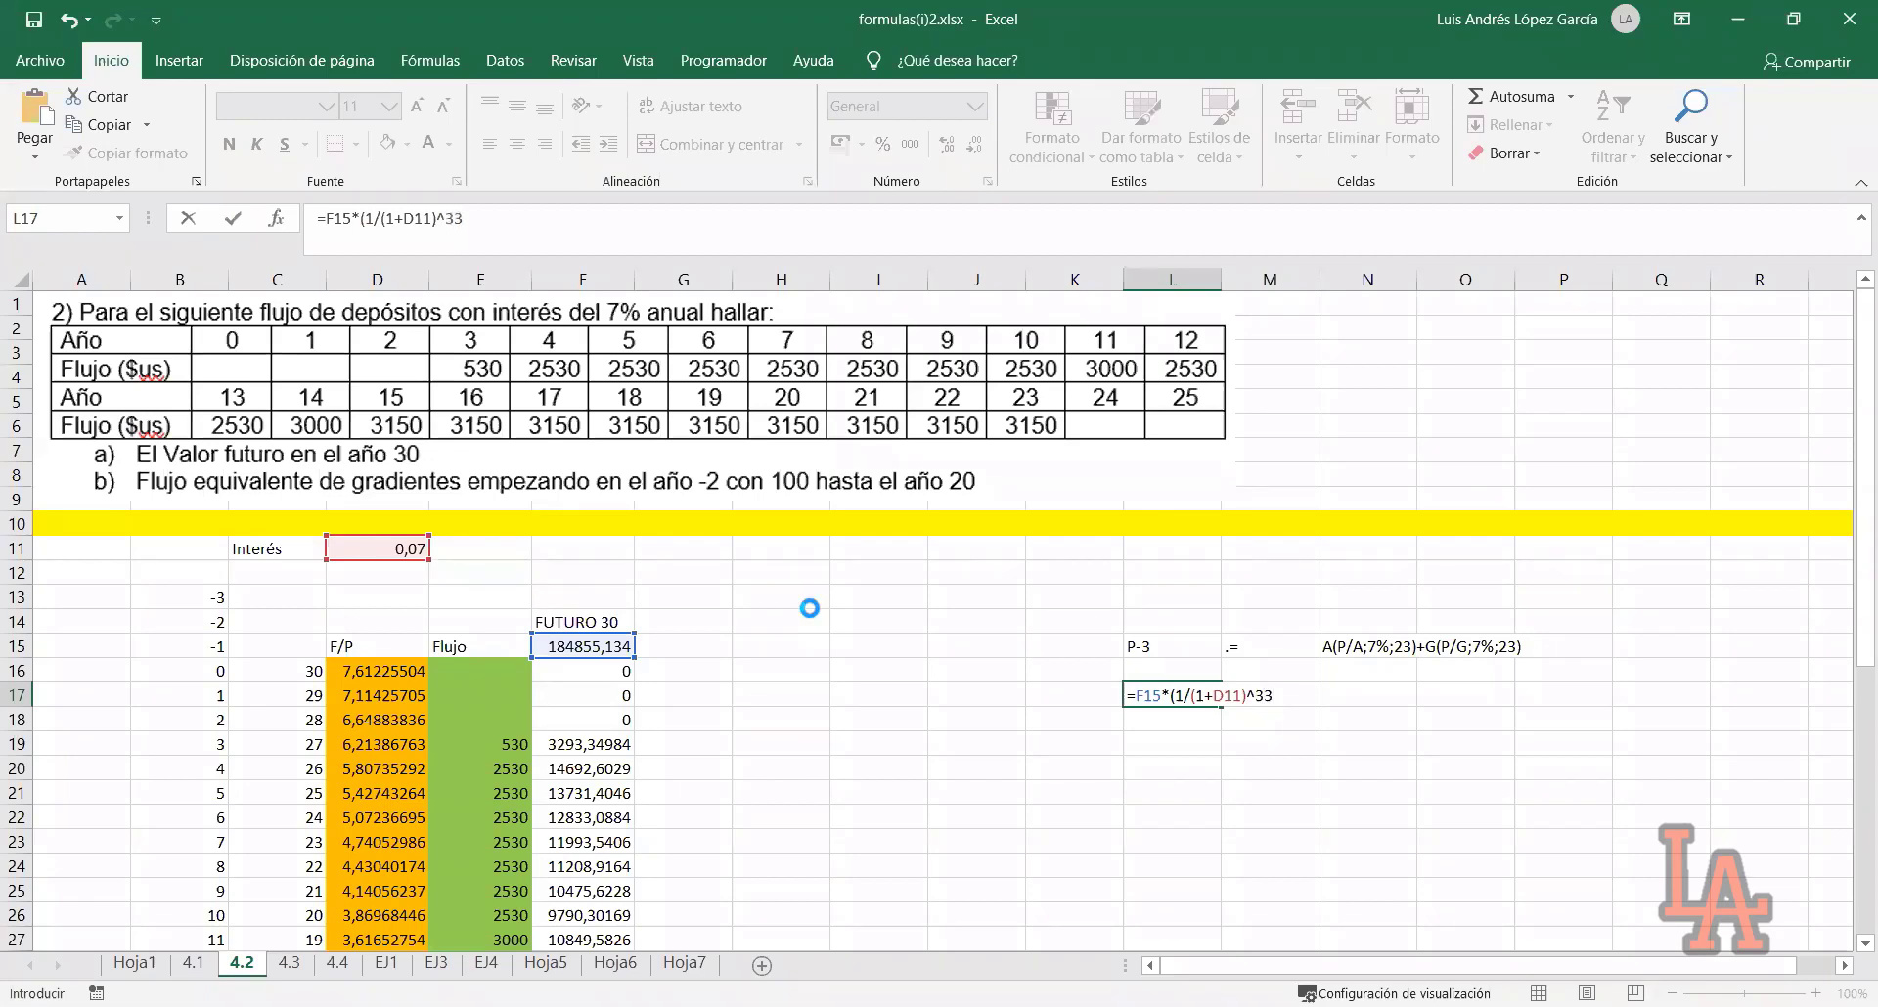
key("Return")
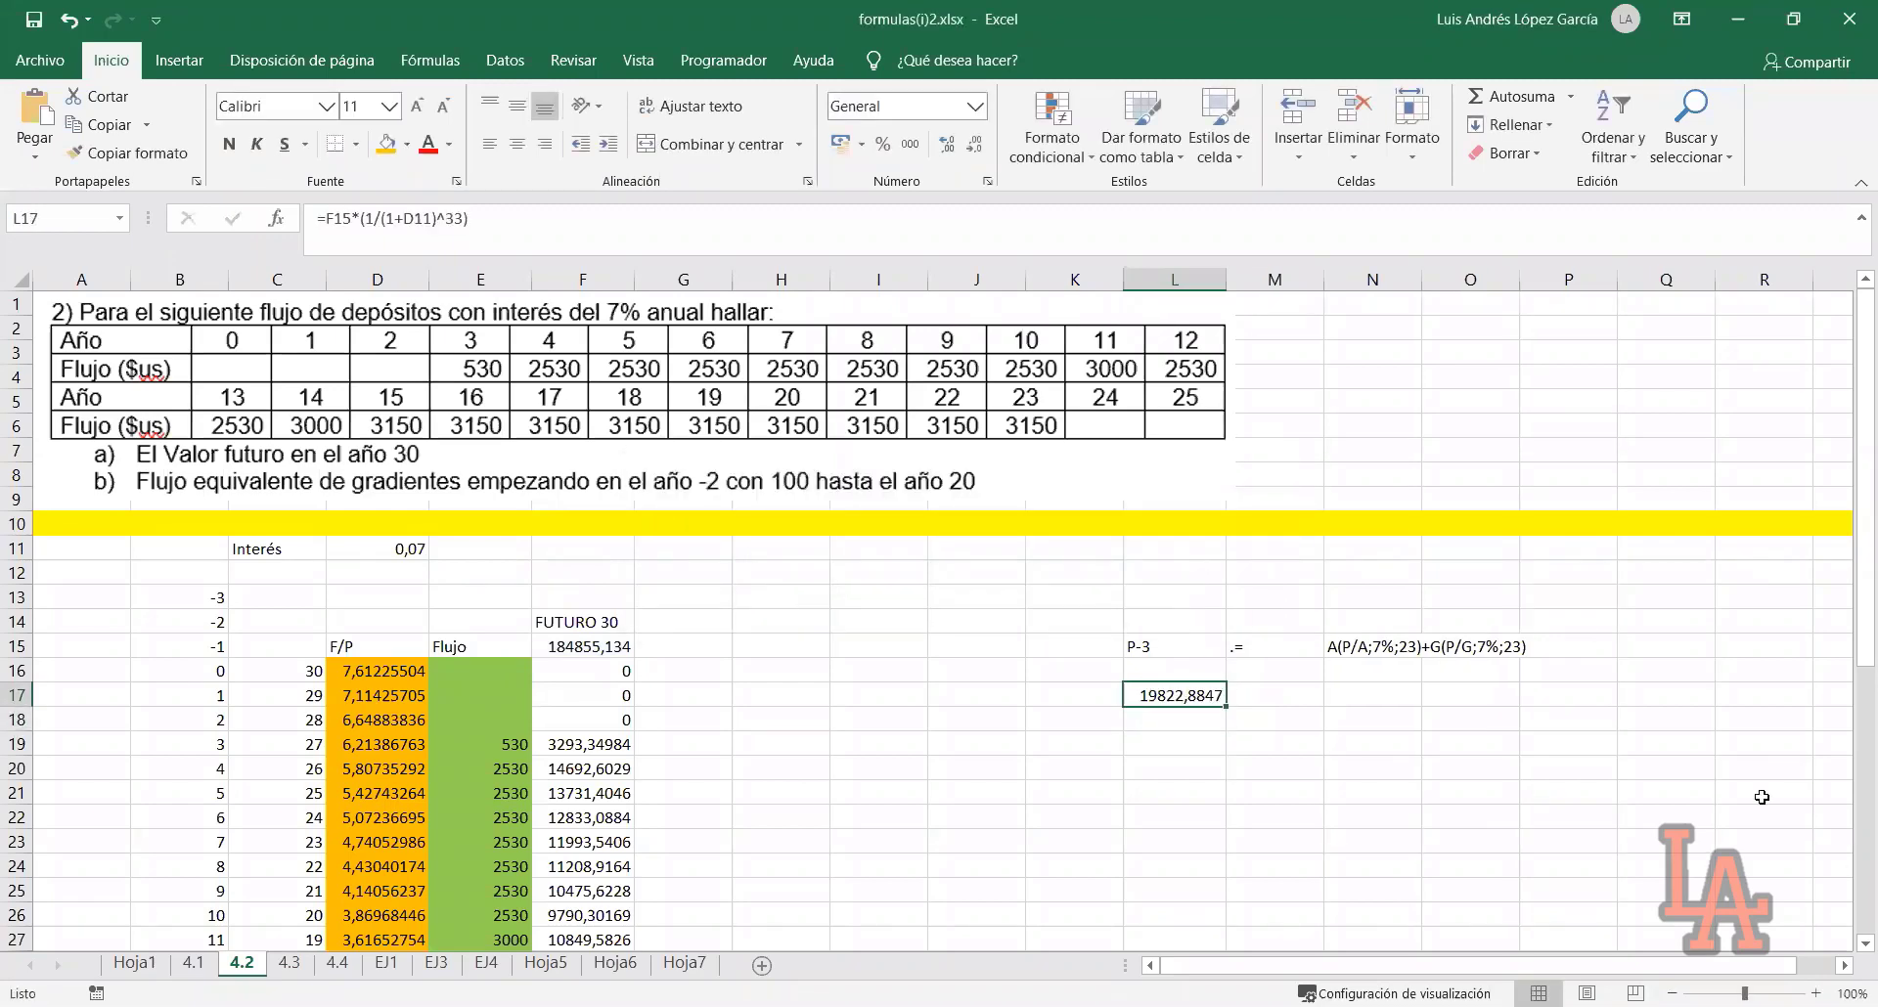
Apply the thousands-separator number format to the present value in L17 and the future value total in F15
left_click(910, 144)
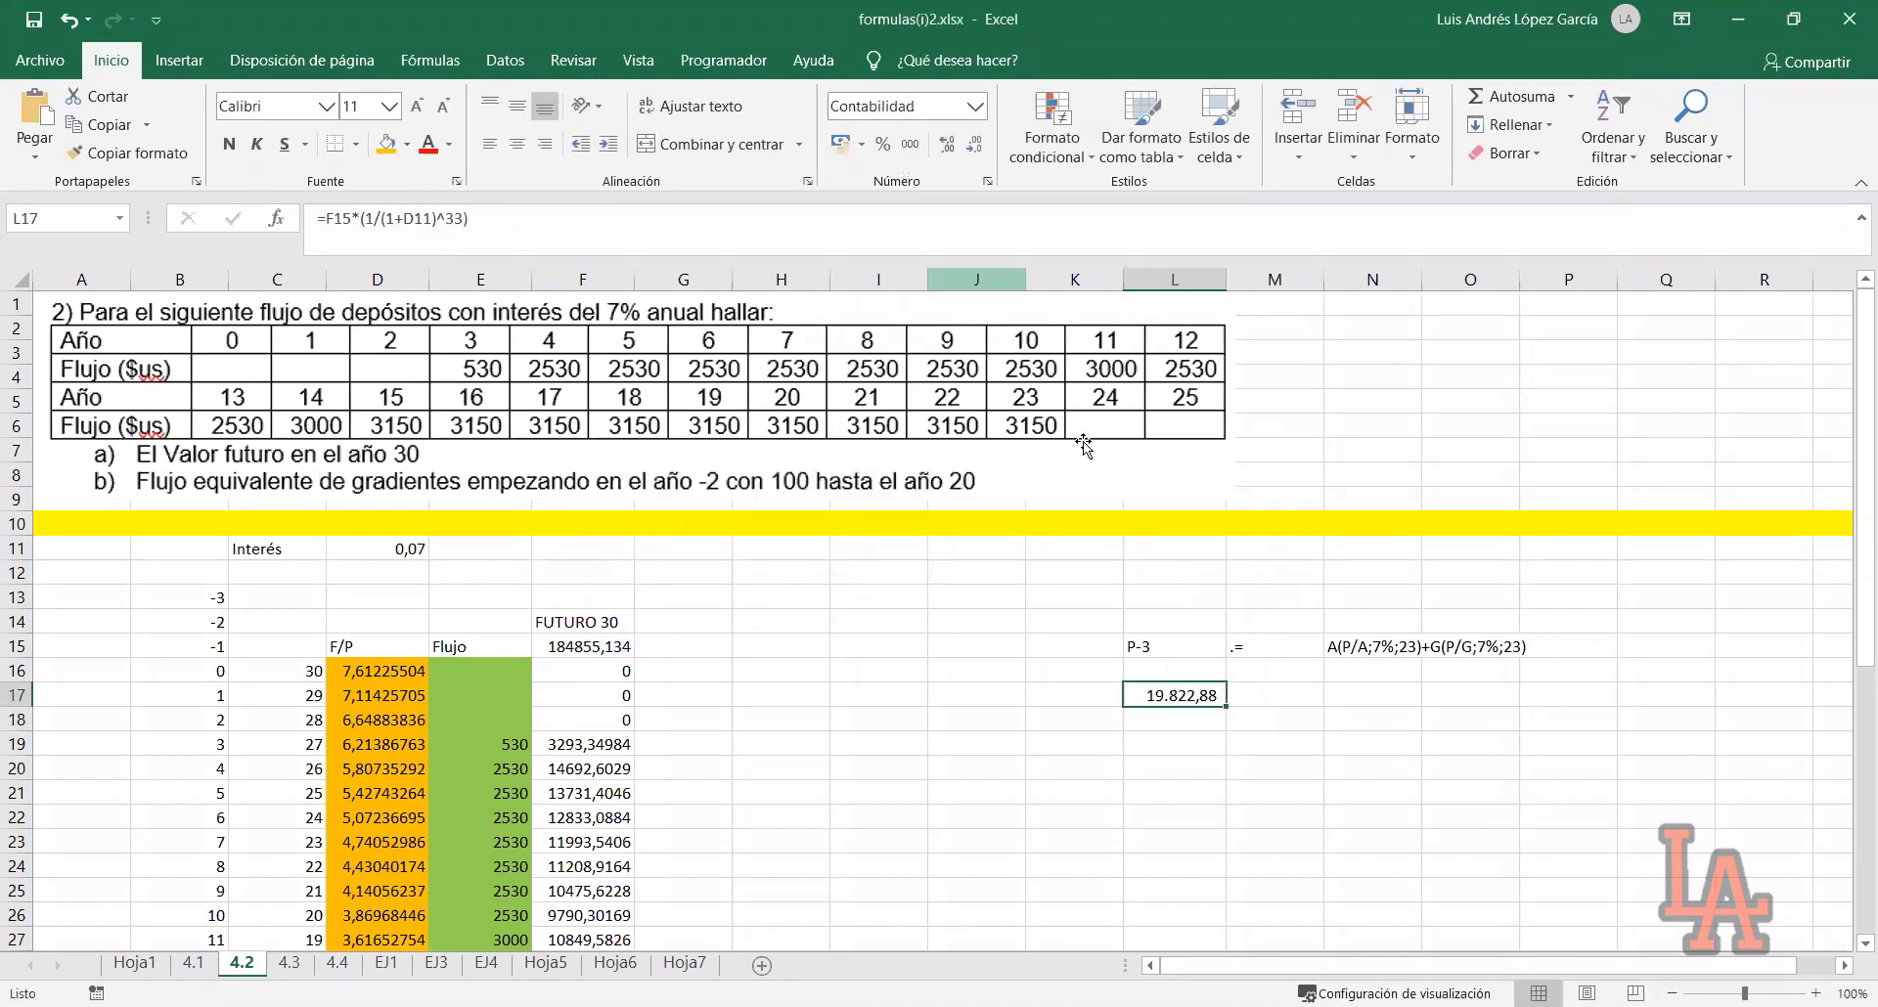
left_click(581, 641)
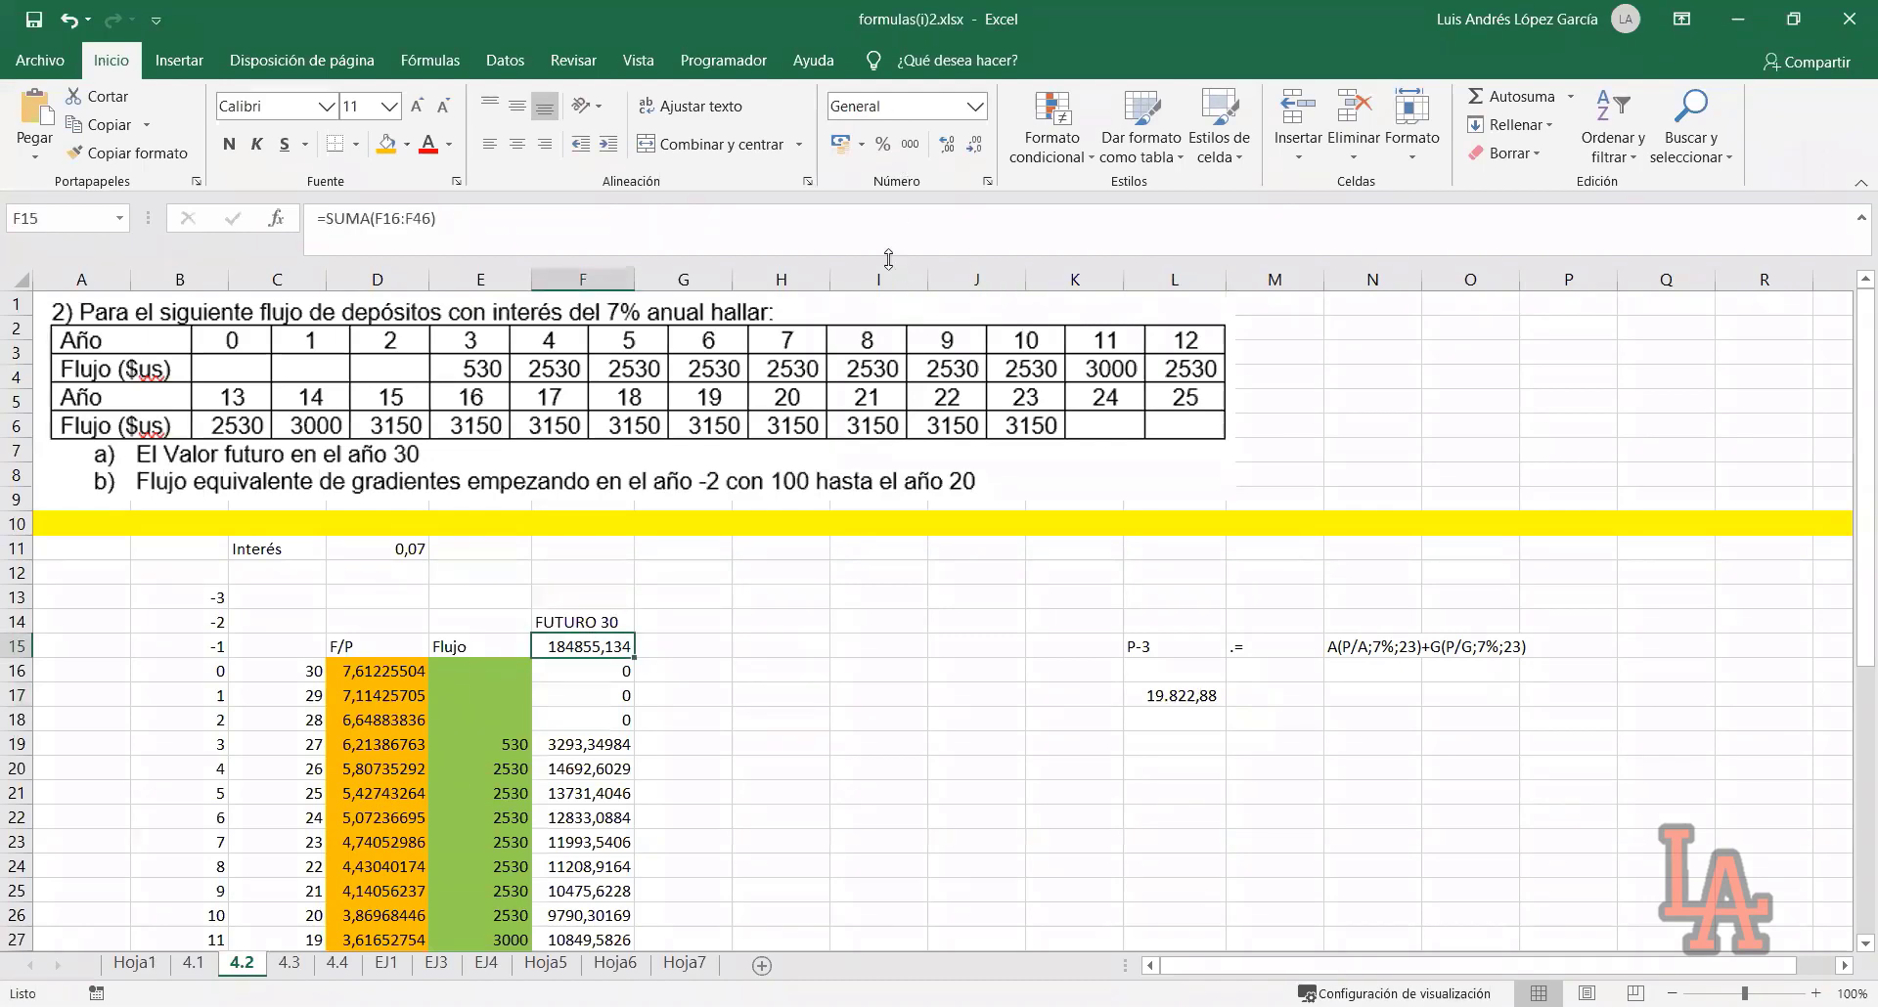
left_click(909, 144)
left_click(808, 697)
Review the future value in F15, the interest rate in D11, the formula in L17 and the P-3 label
left_click(592, 640)
left_click(399, 552)
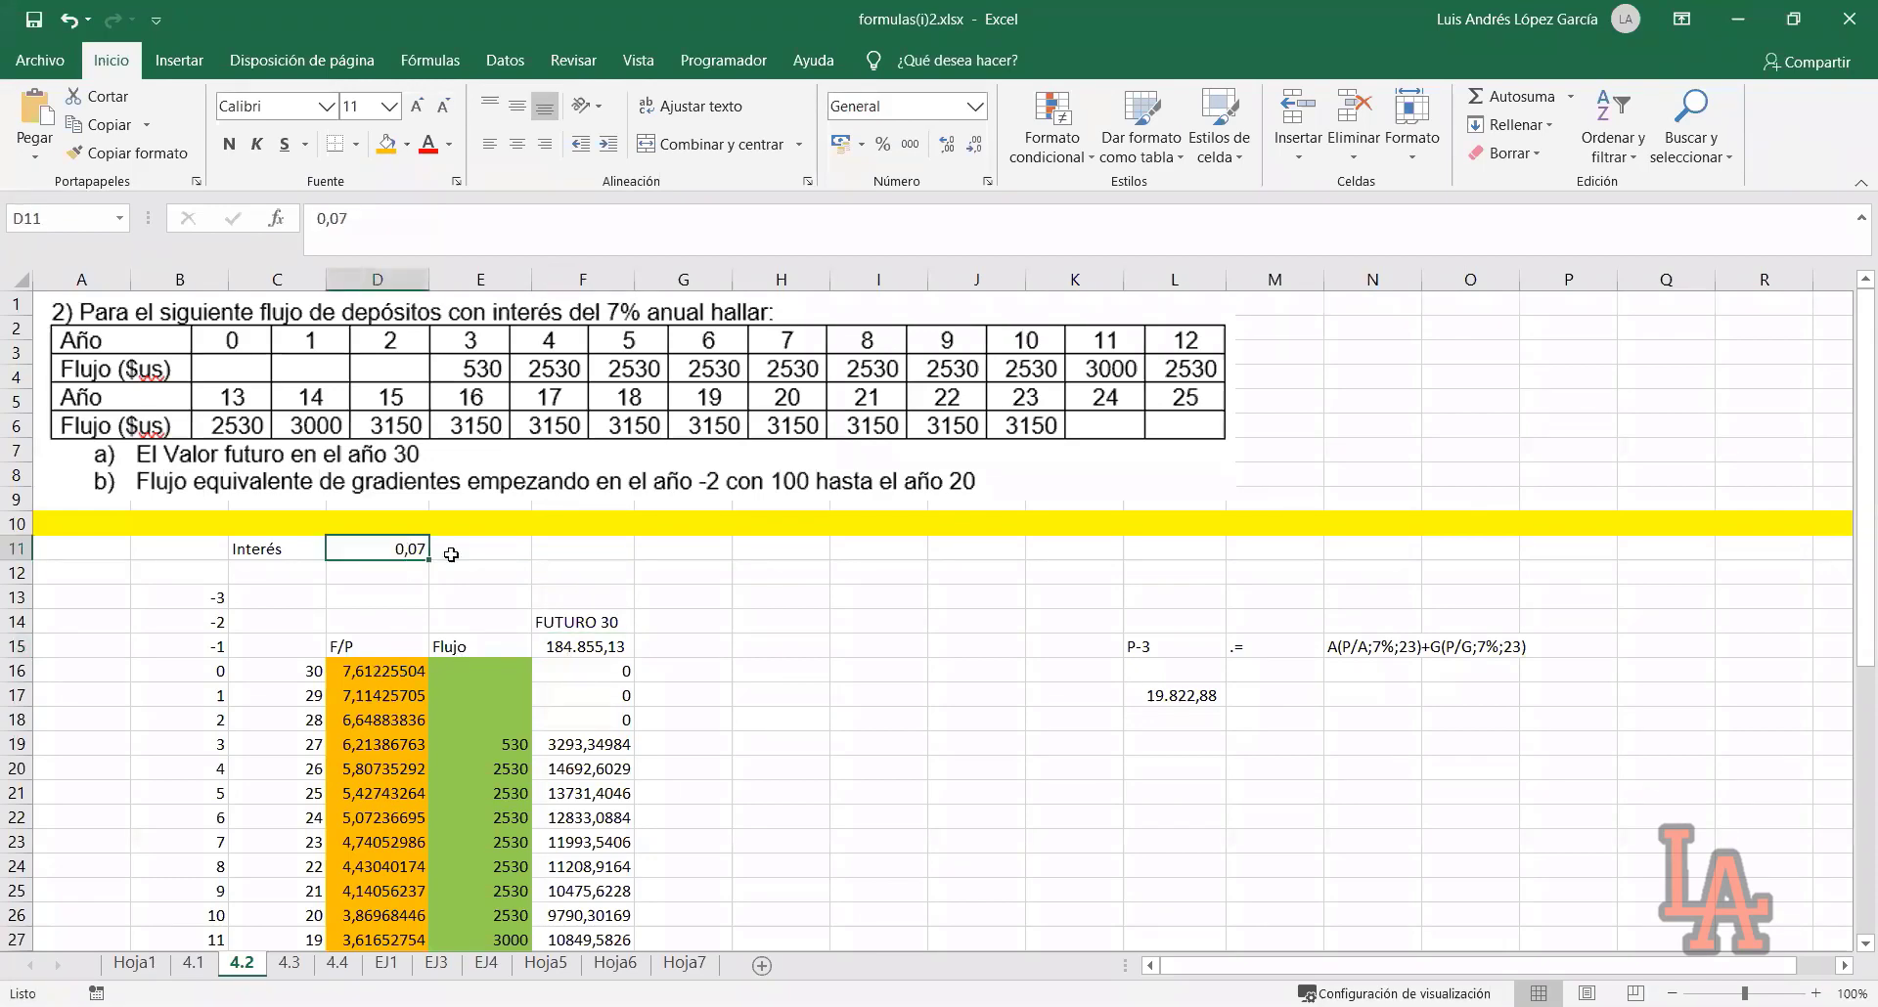
left_click(579, 641)
left_click(1174, 687)
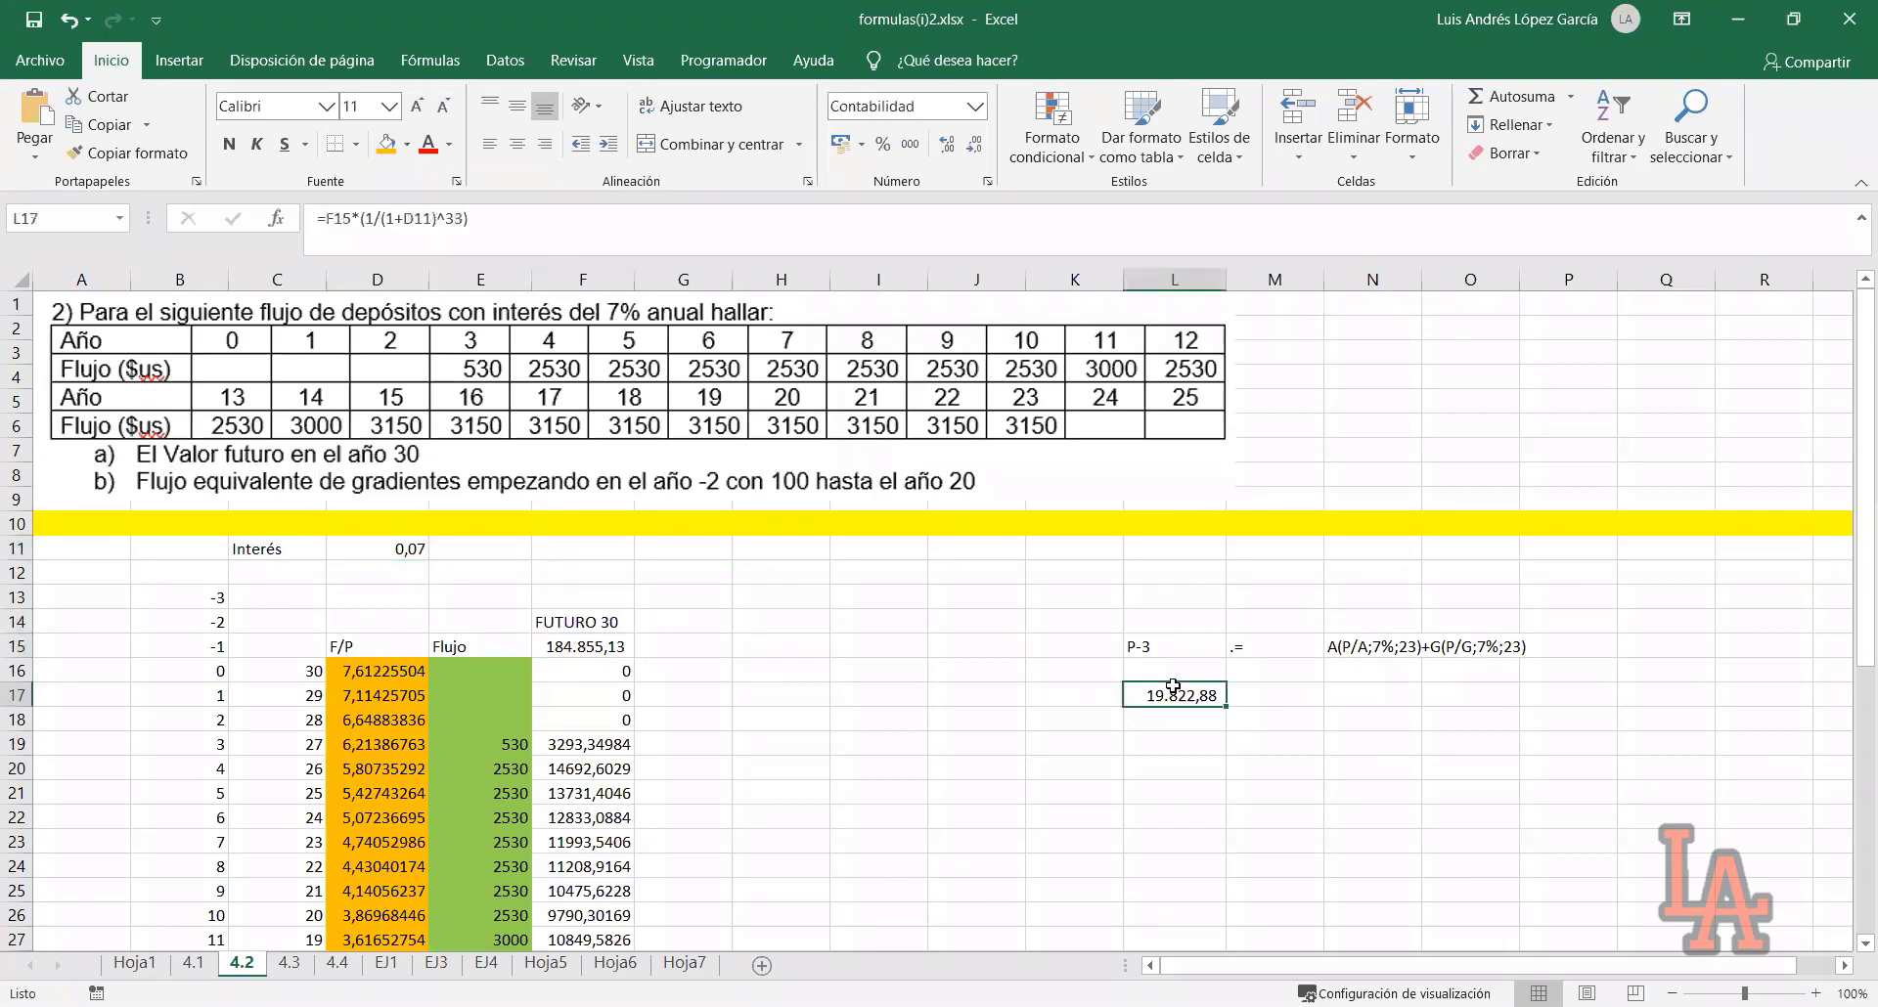
left_click(1130, 641)
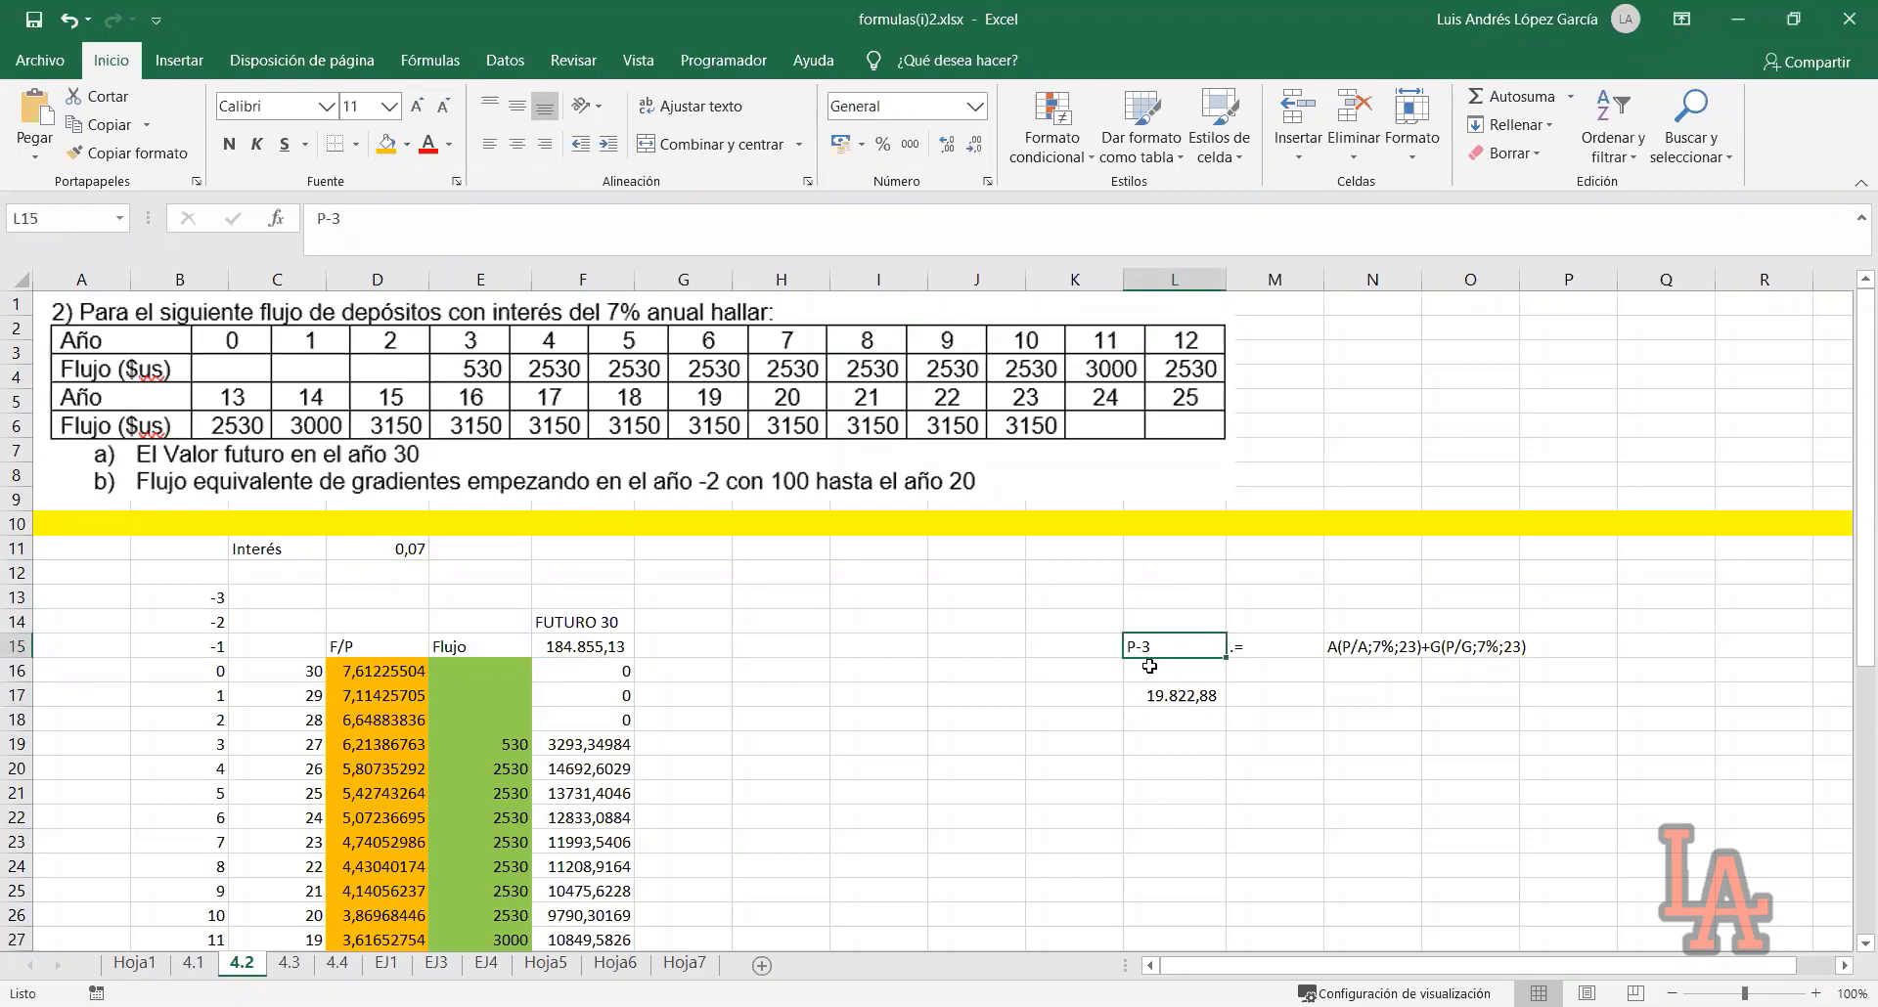
Enter ".=" in cell M17, beside the P-3 amount
left_click(1164, 719)
left_click(1167, 697)
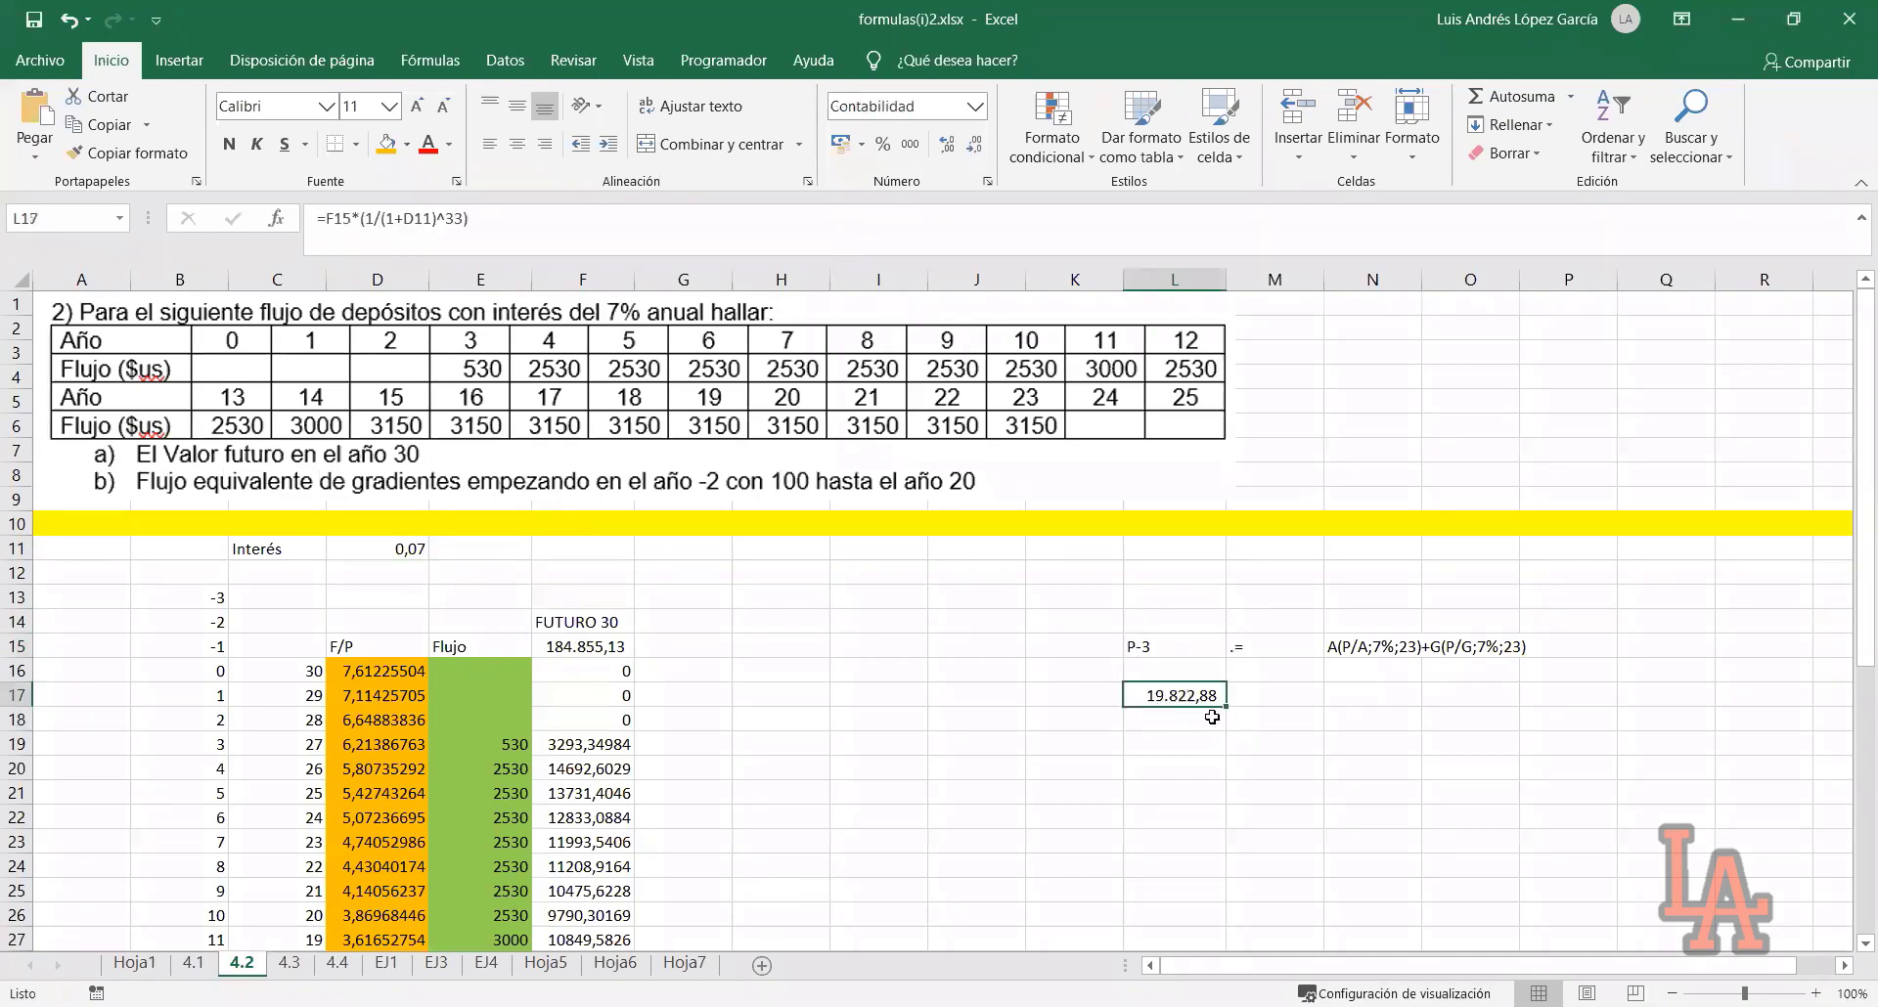
left_click(1279, 693)
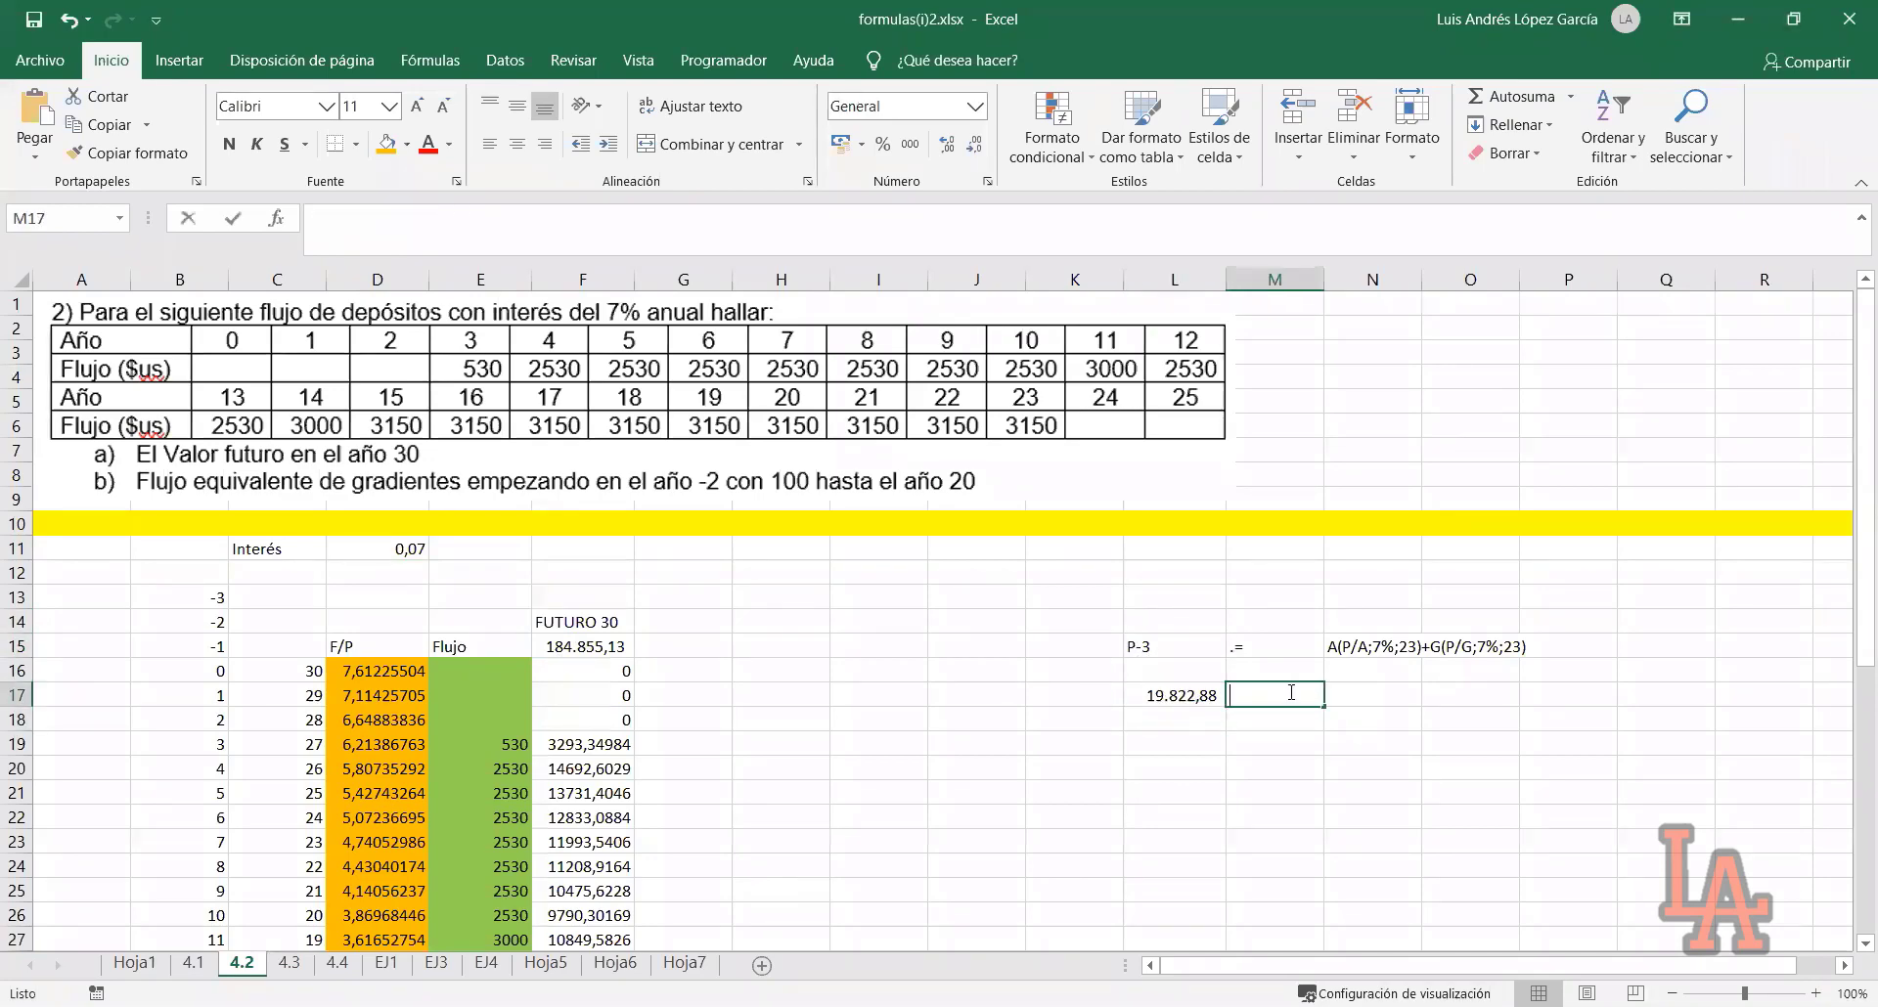
type(".=")
key("Tab")
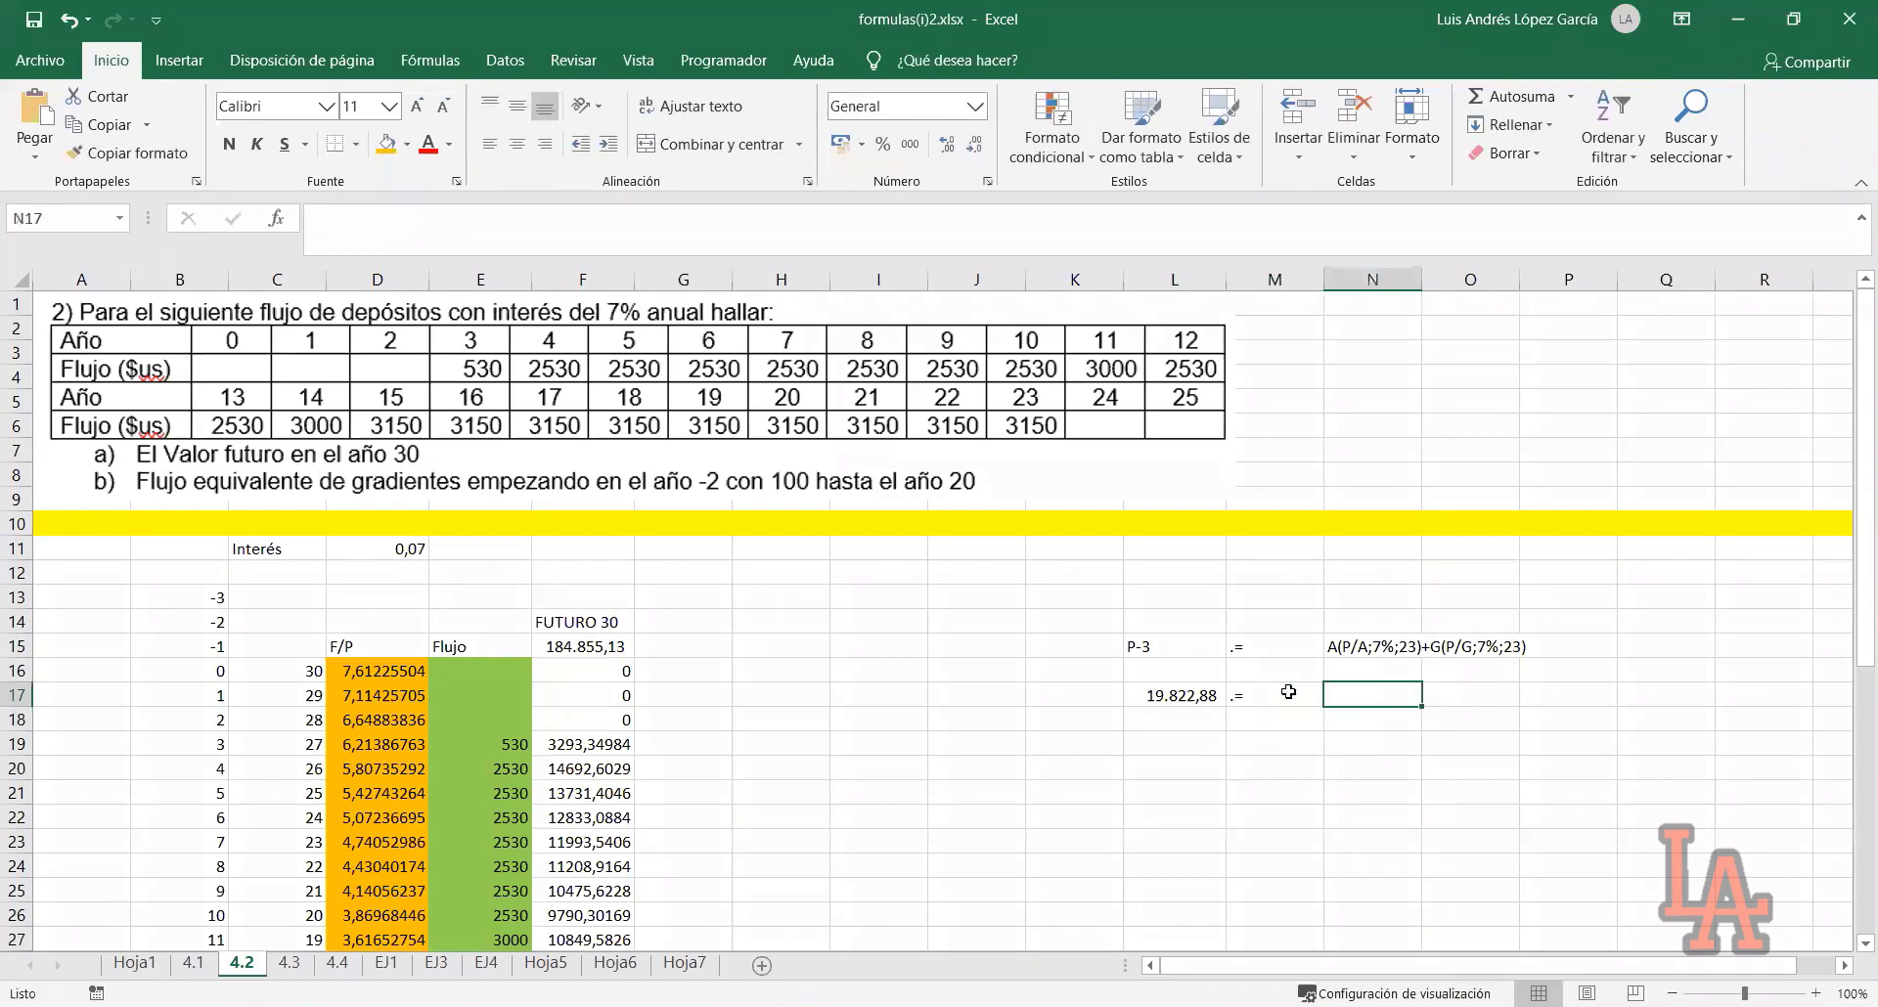
left_click(1335, 647)
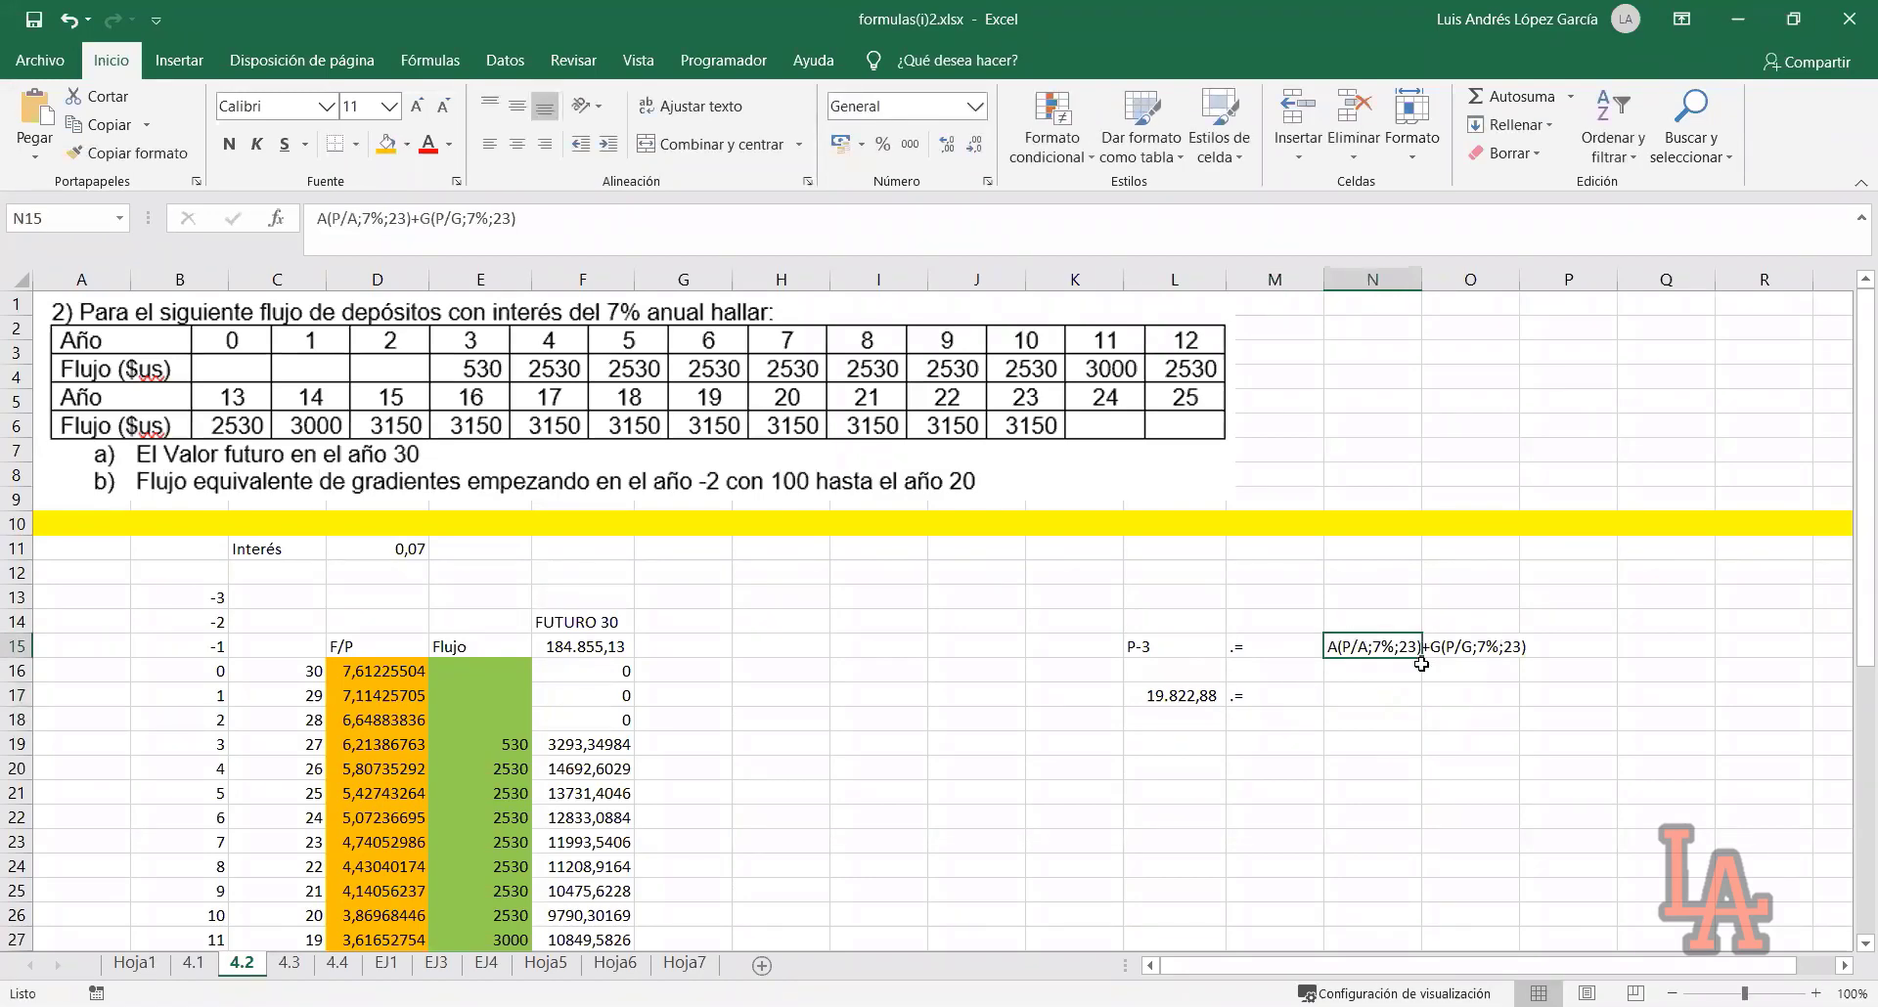
left_click(1380, 688)
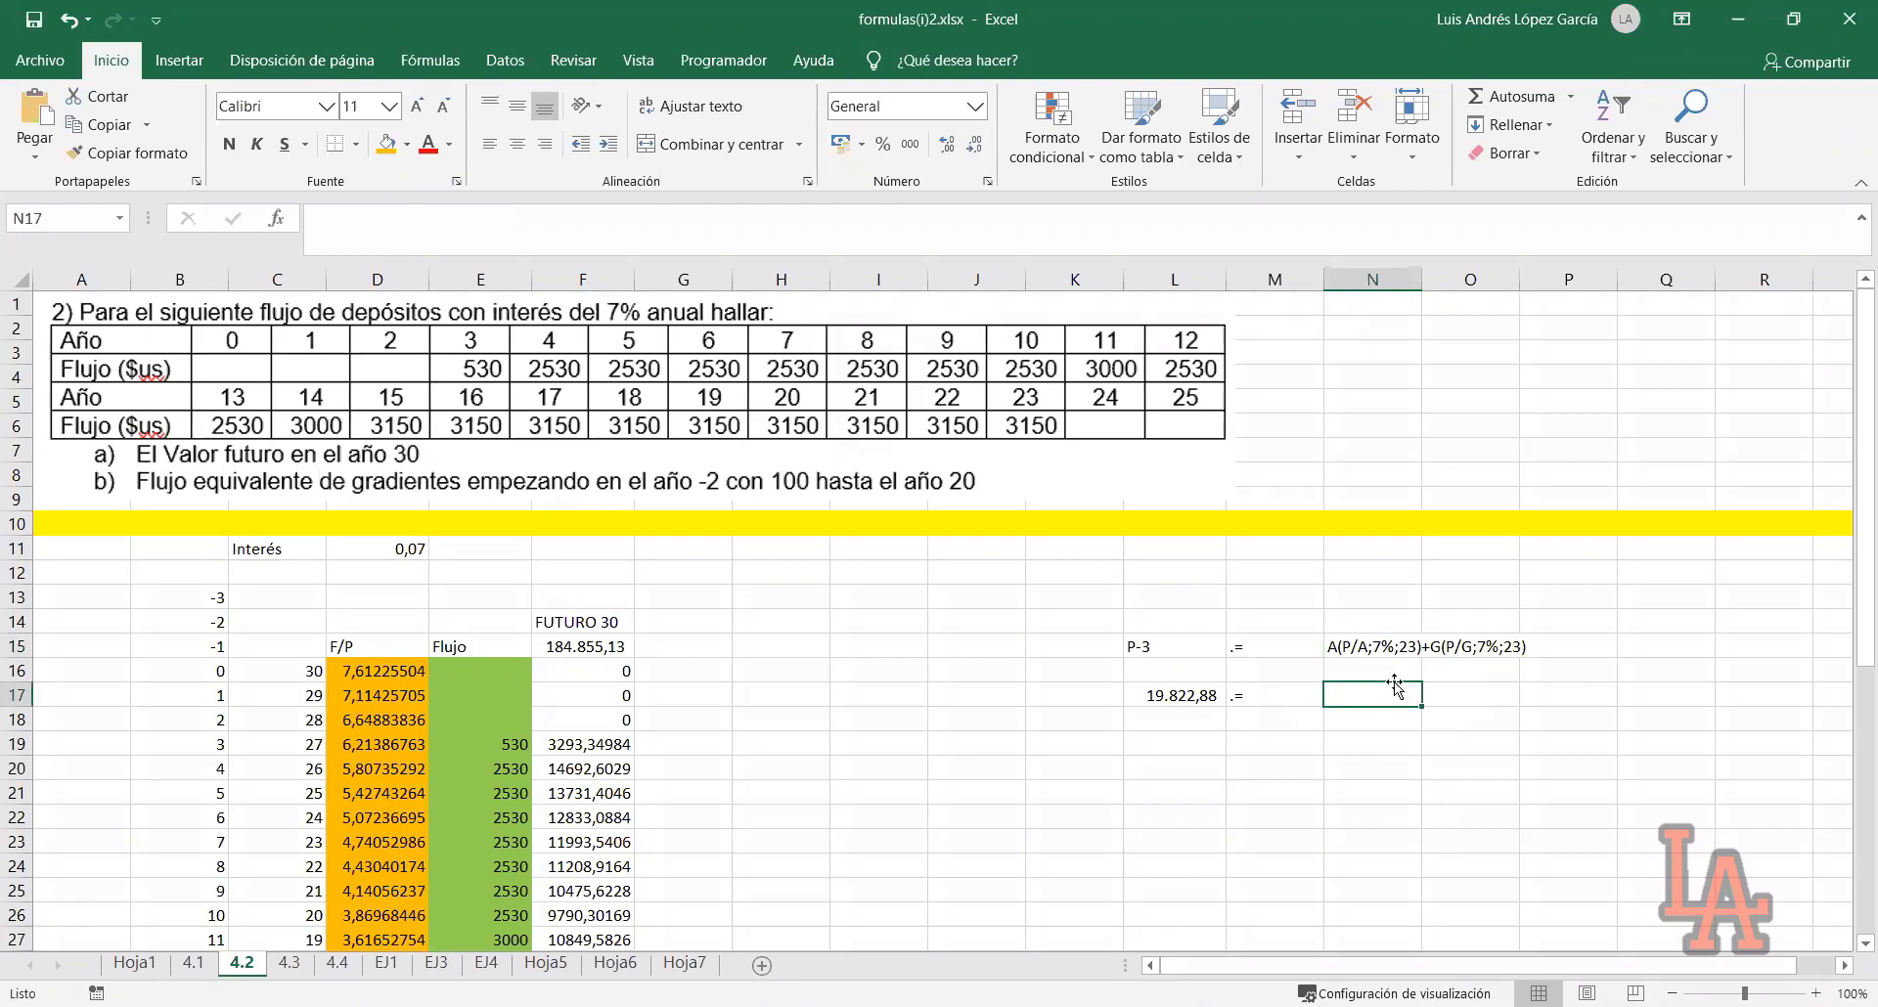
left_click(1406, 647)
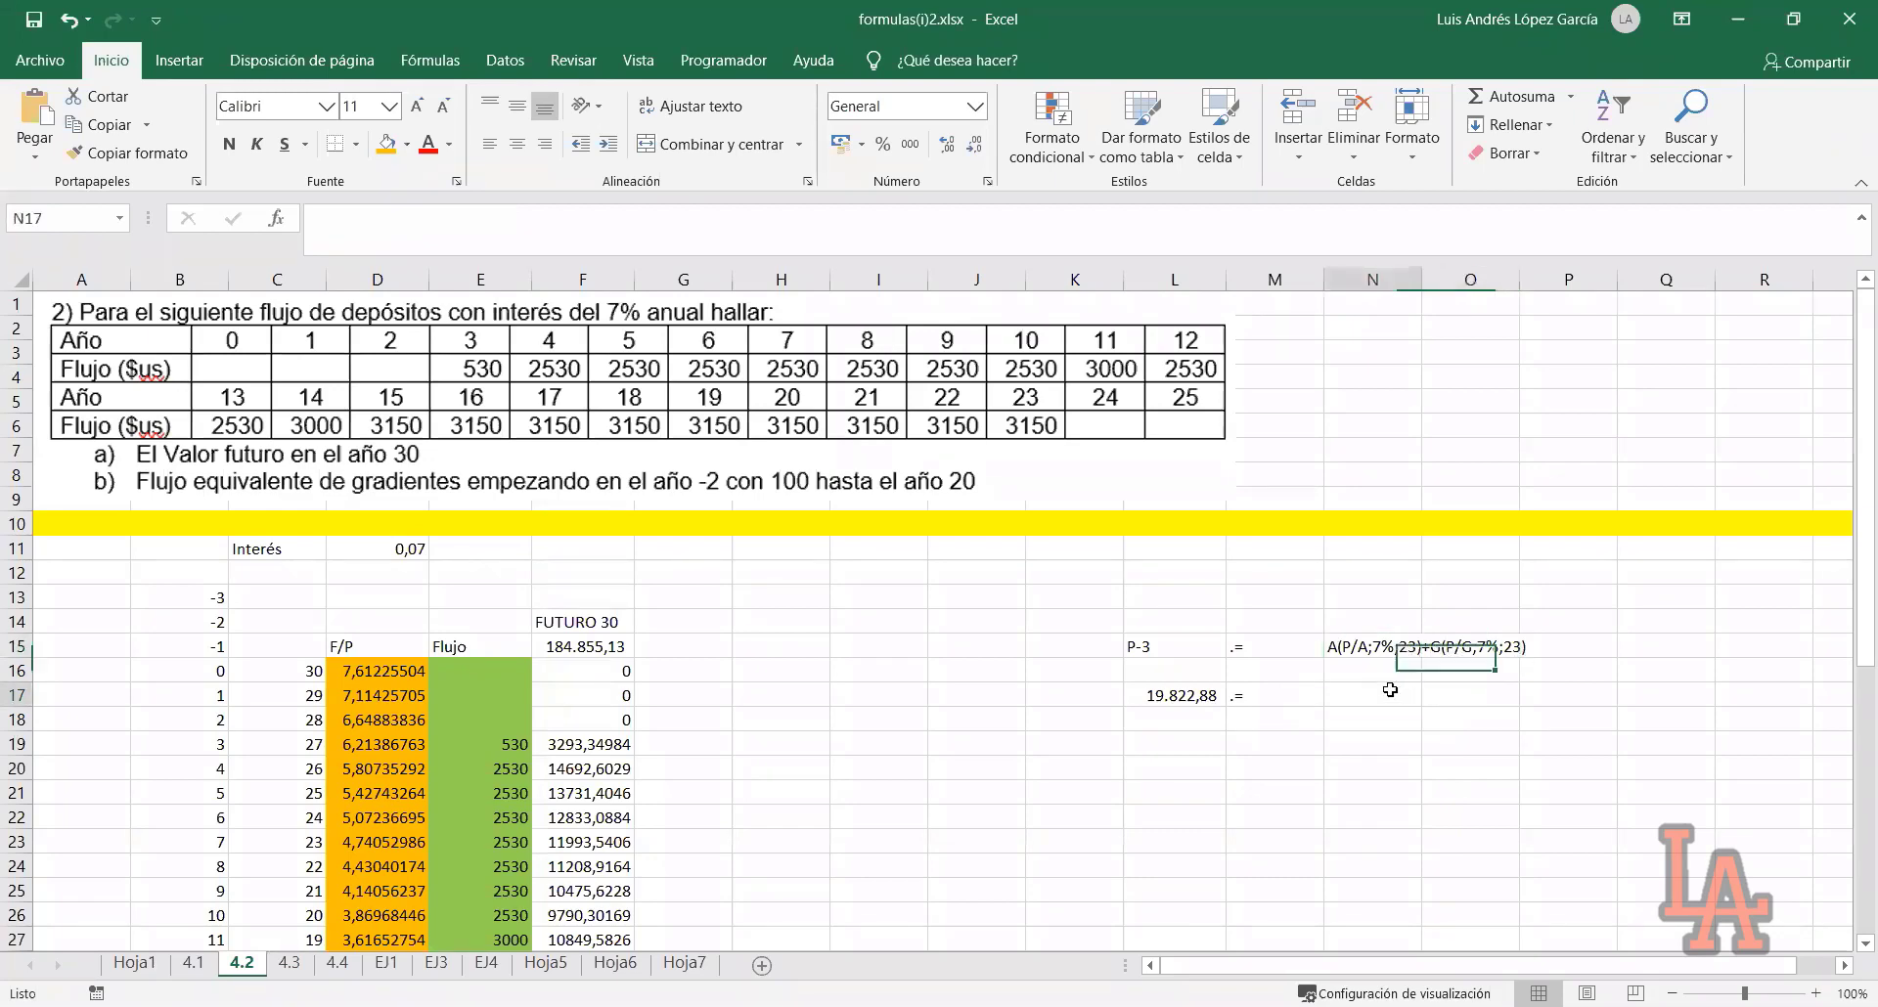
key("Down")
key("Down")
Enter the label "A" in cell Q15 and its value 100 in R15
left_click(1632, 653)
type("A")
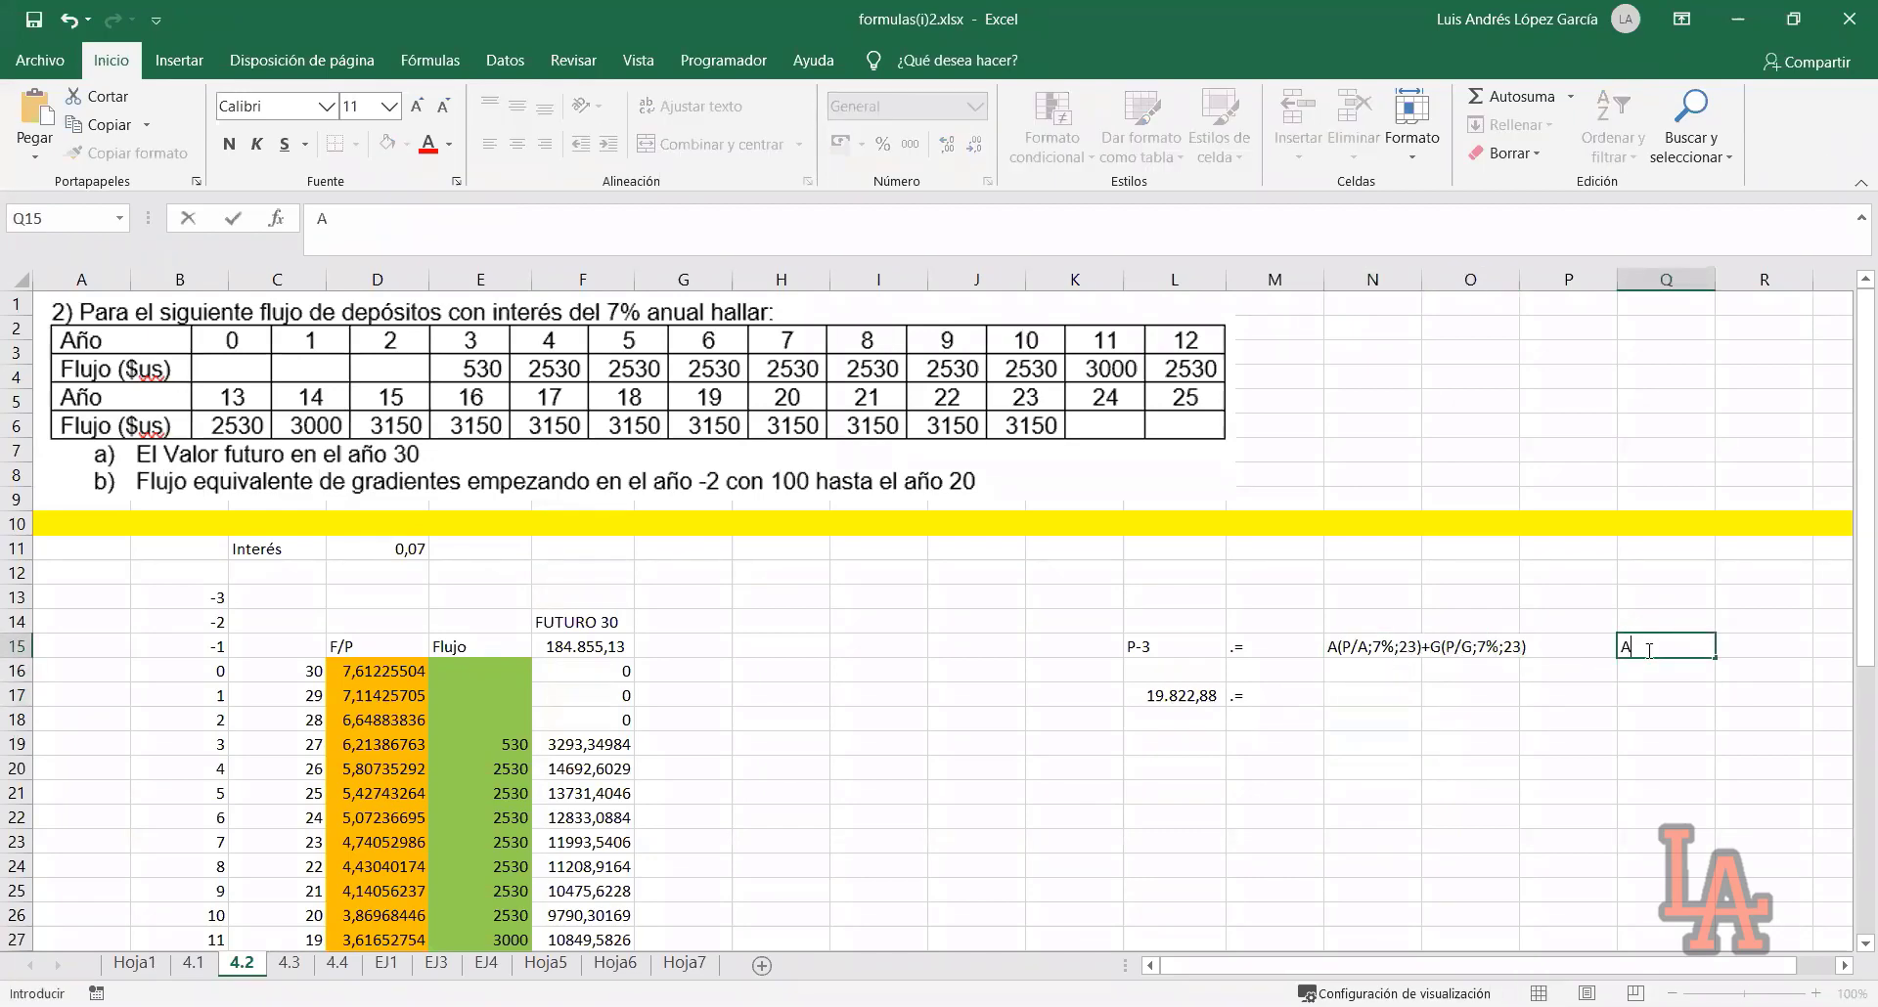
key("Tab")
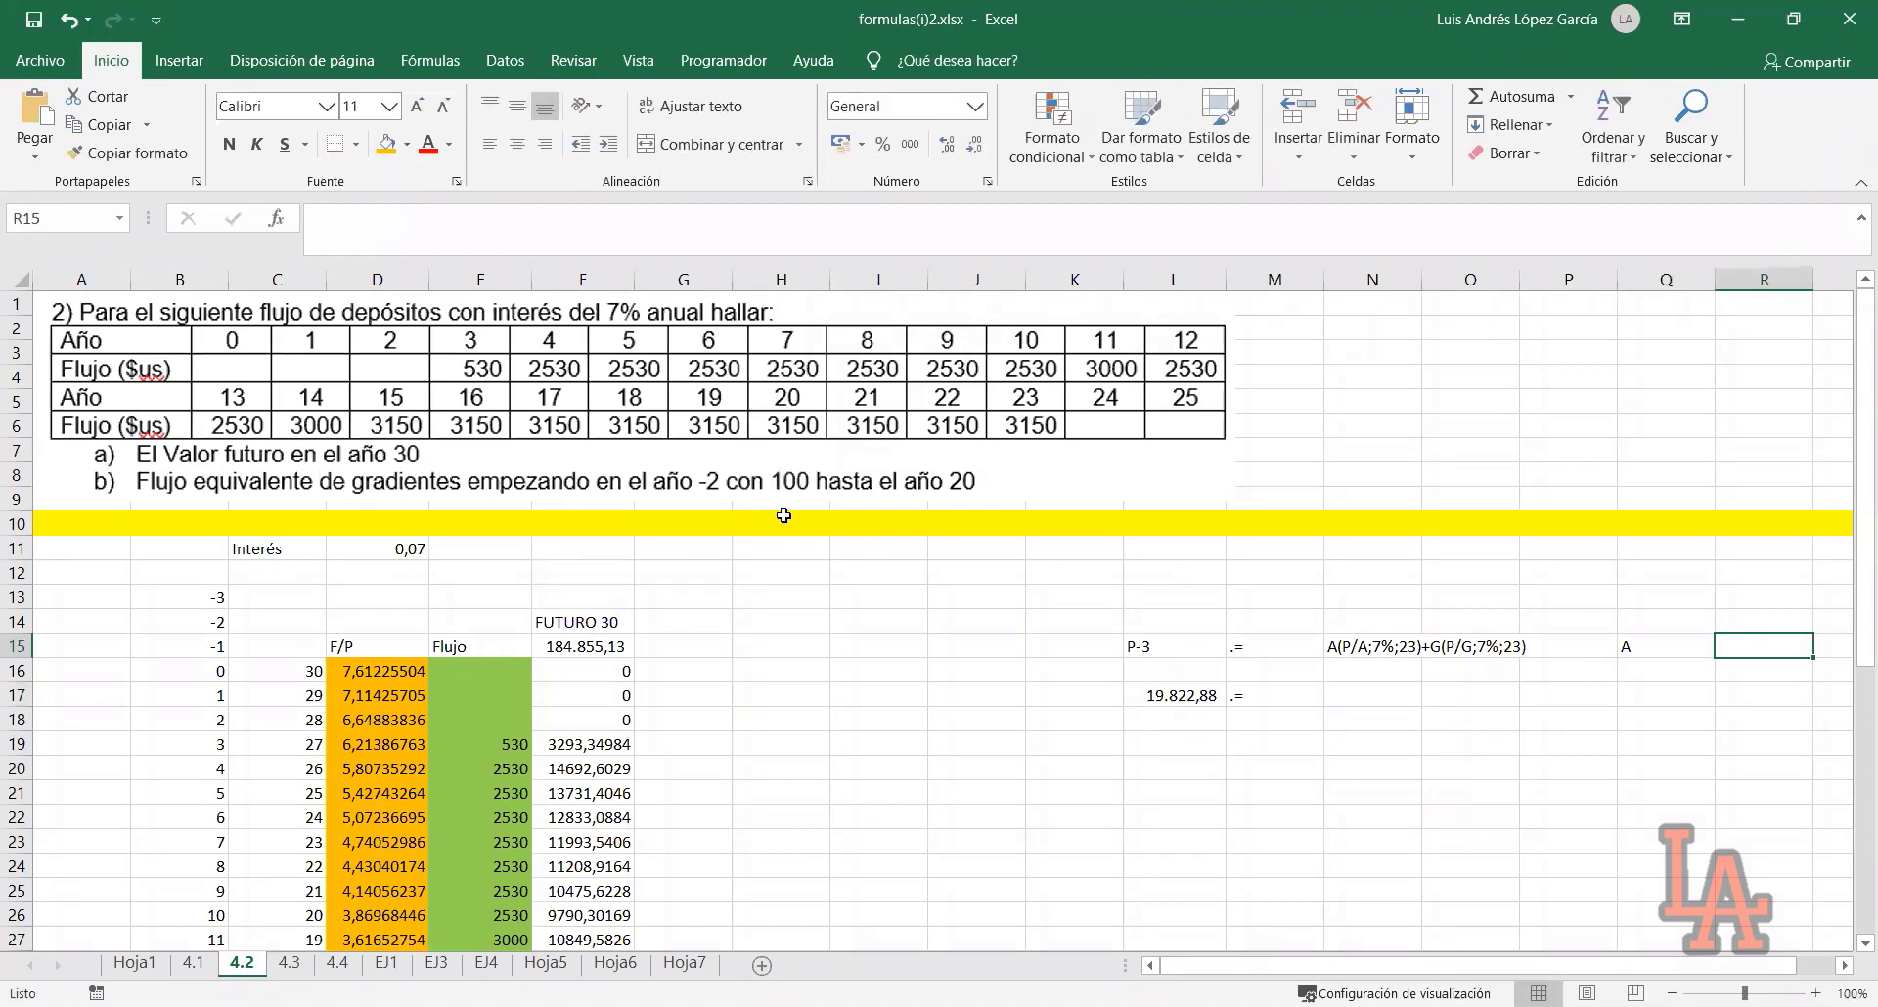
type("100")
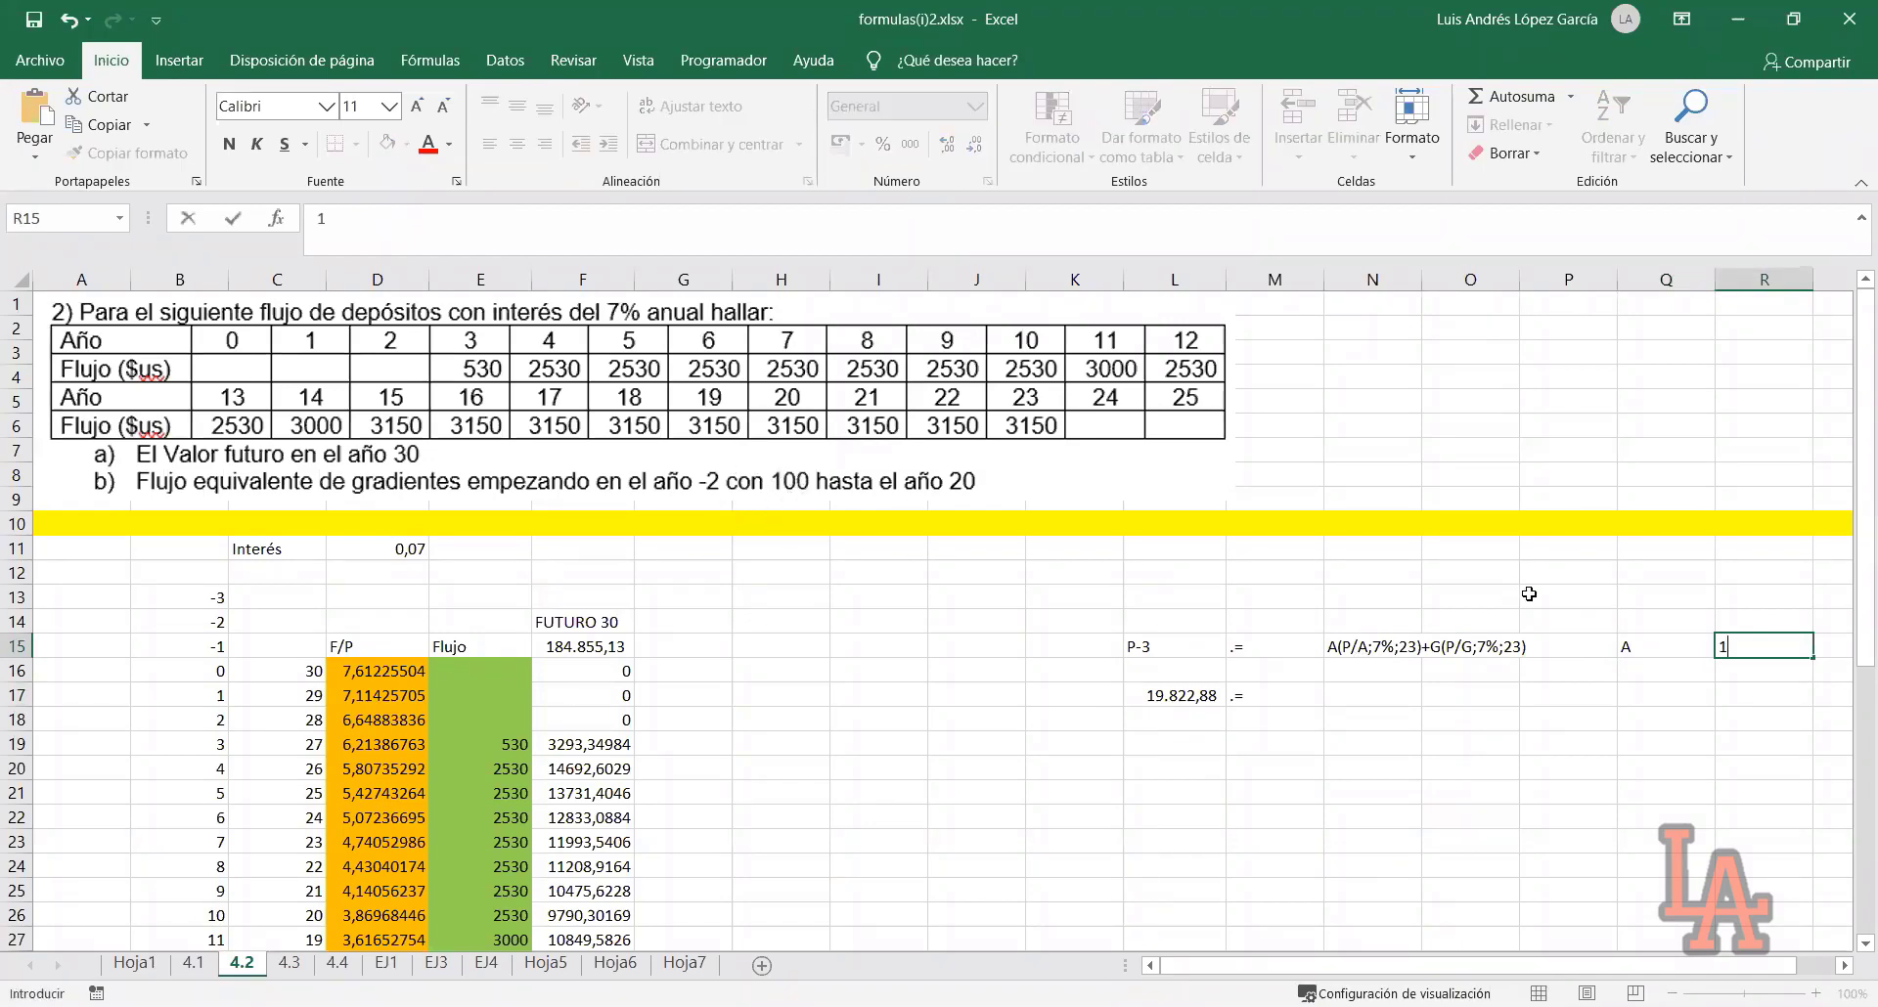
key("Return")
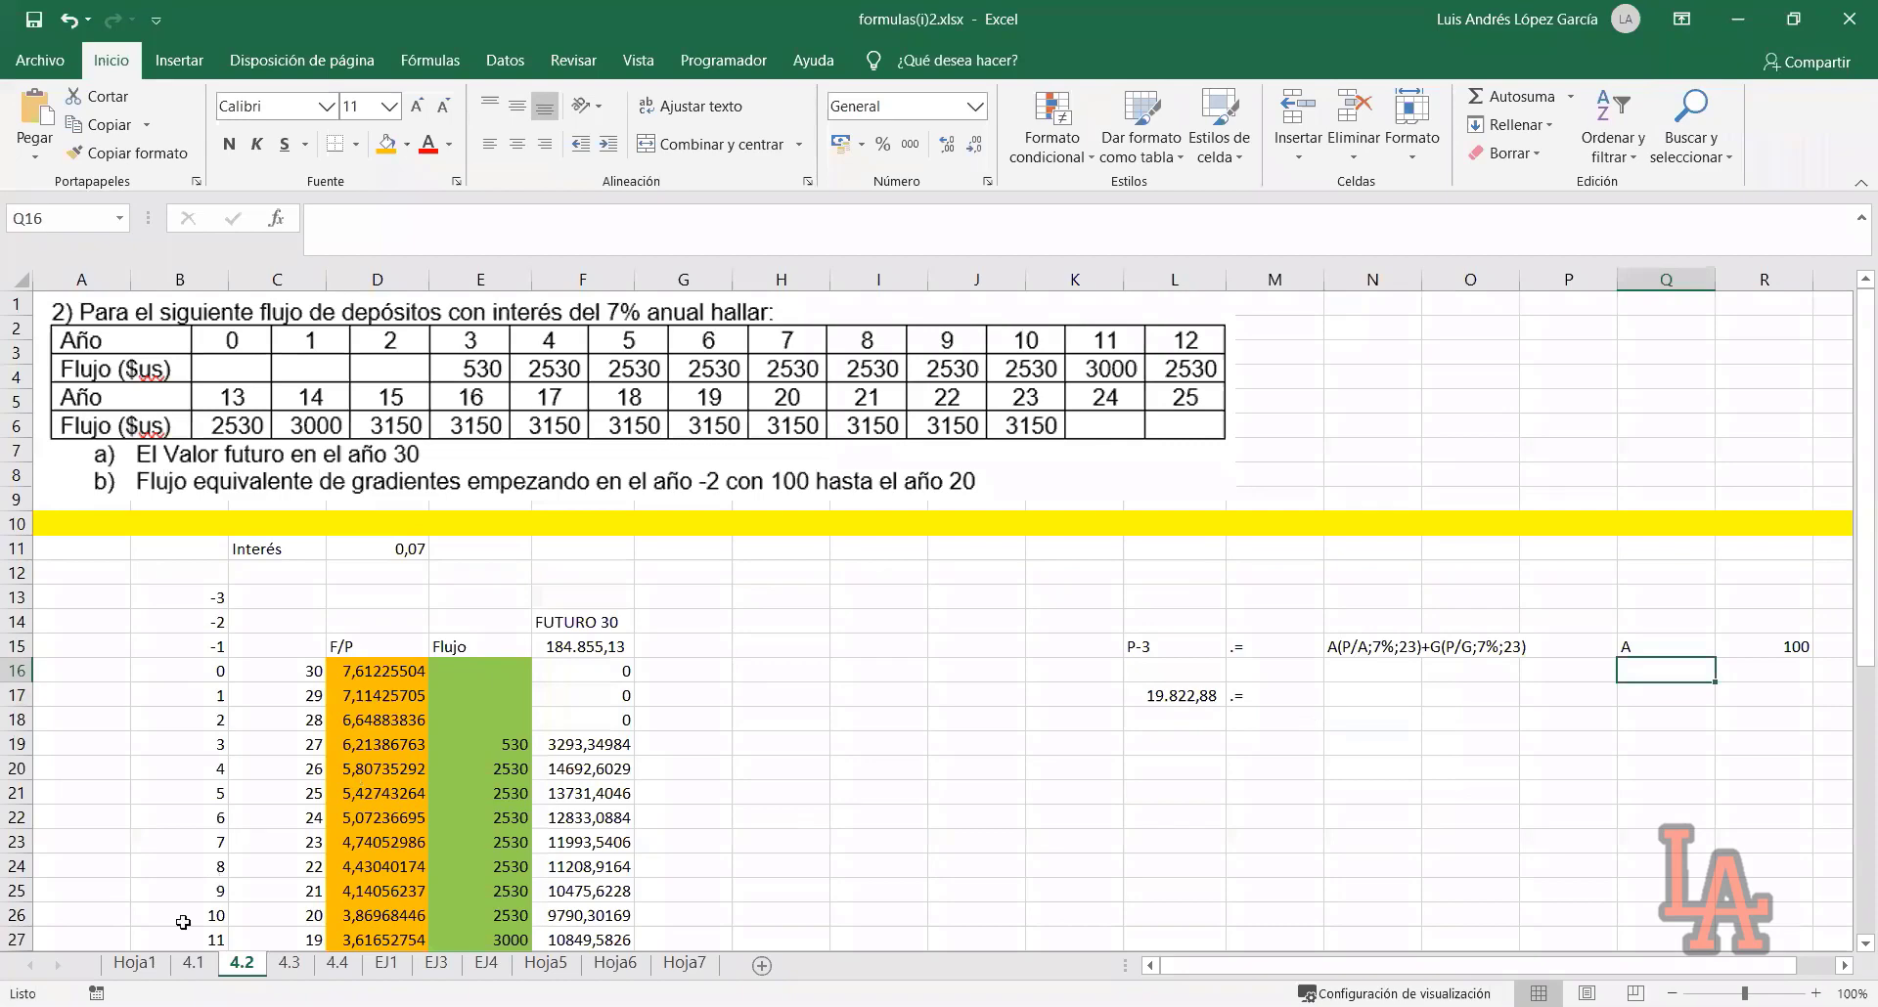
On sheet Hoja1, set the interest rate i to 7 % and the number of periods n to 23
left_click(141, 967)
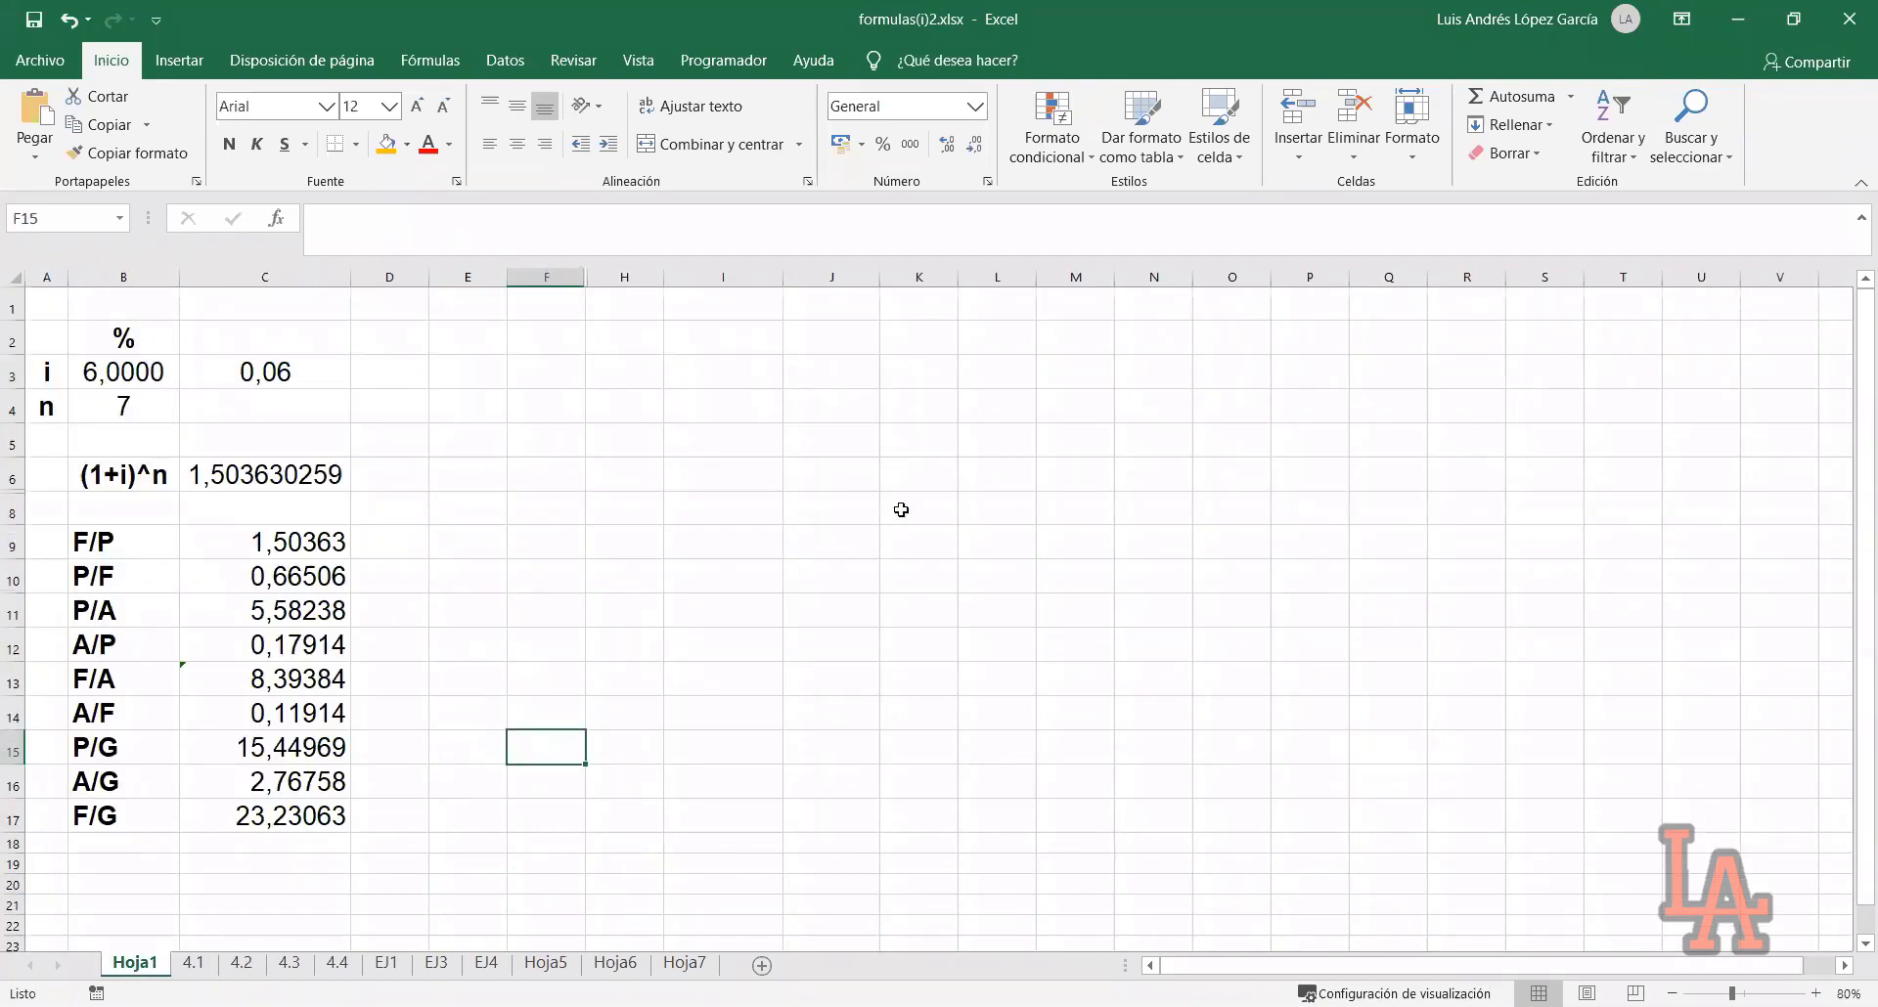
left_click(130, 384)
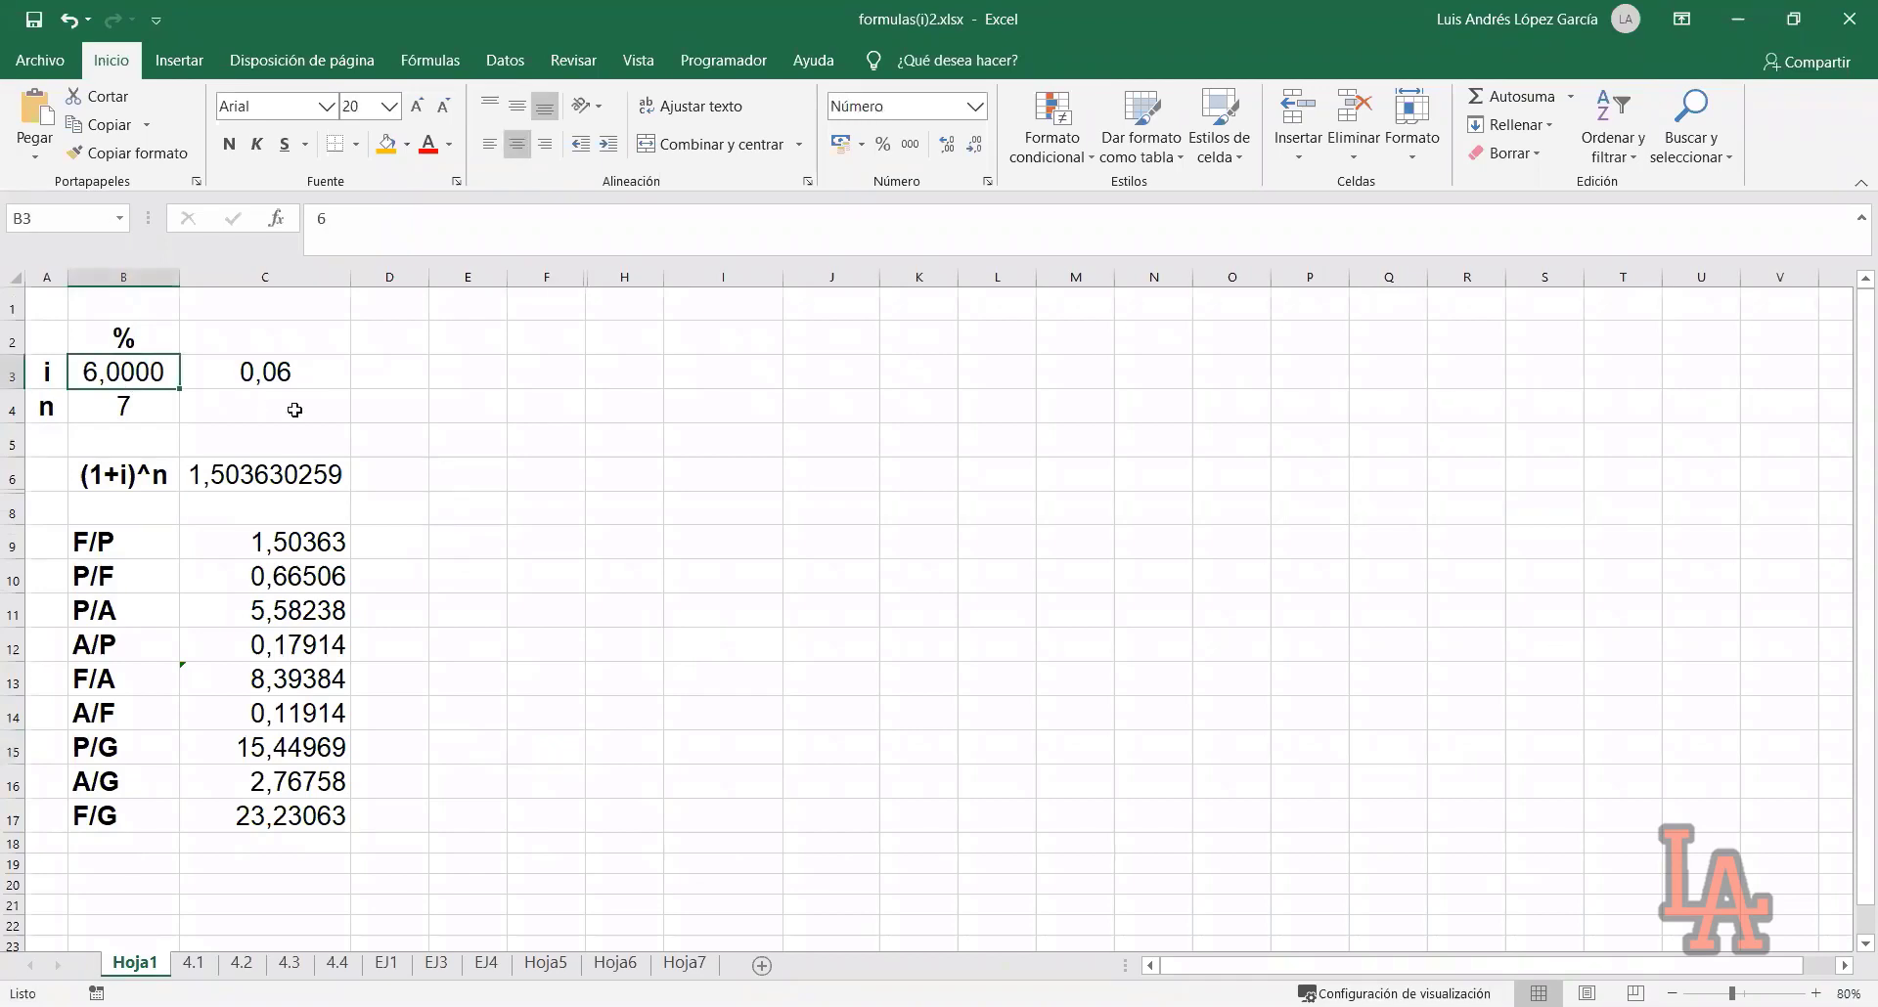
type("7")
key("Return")
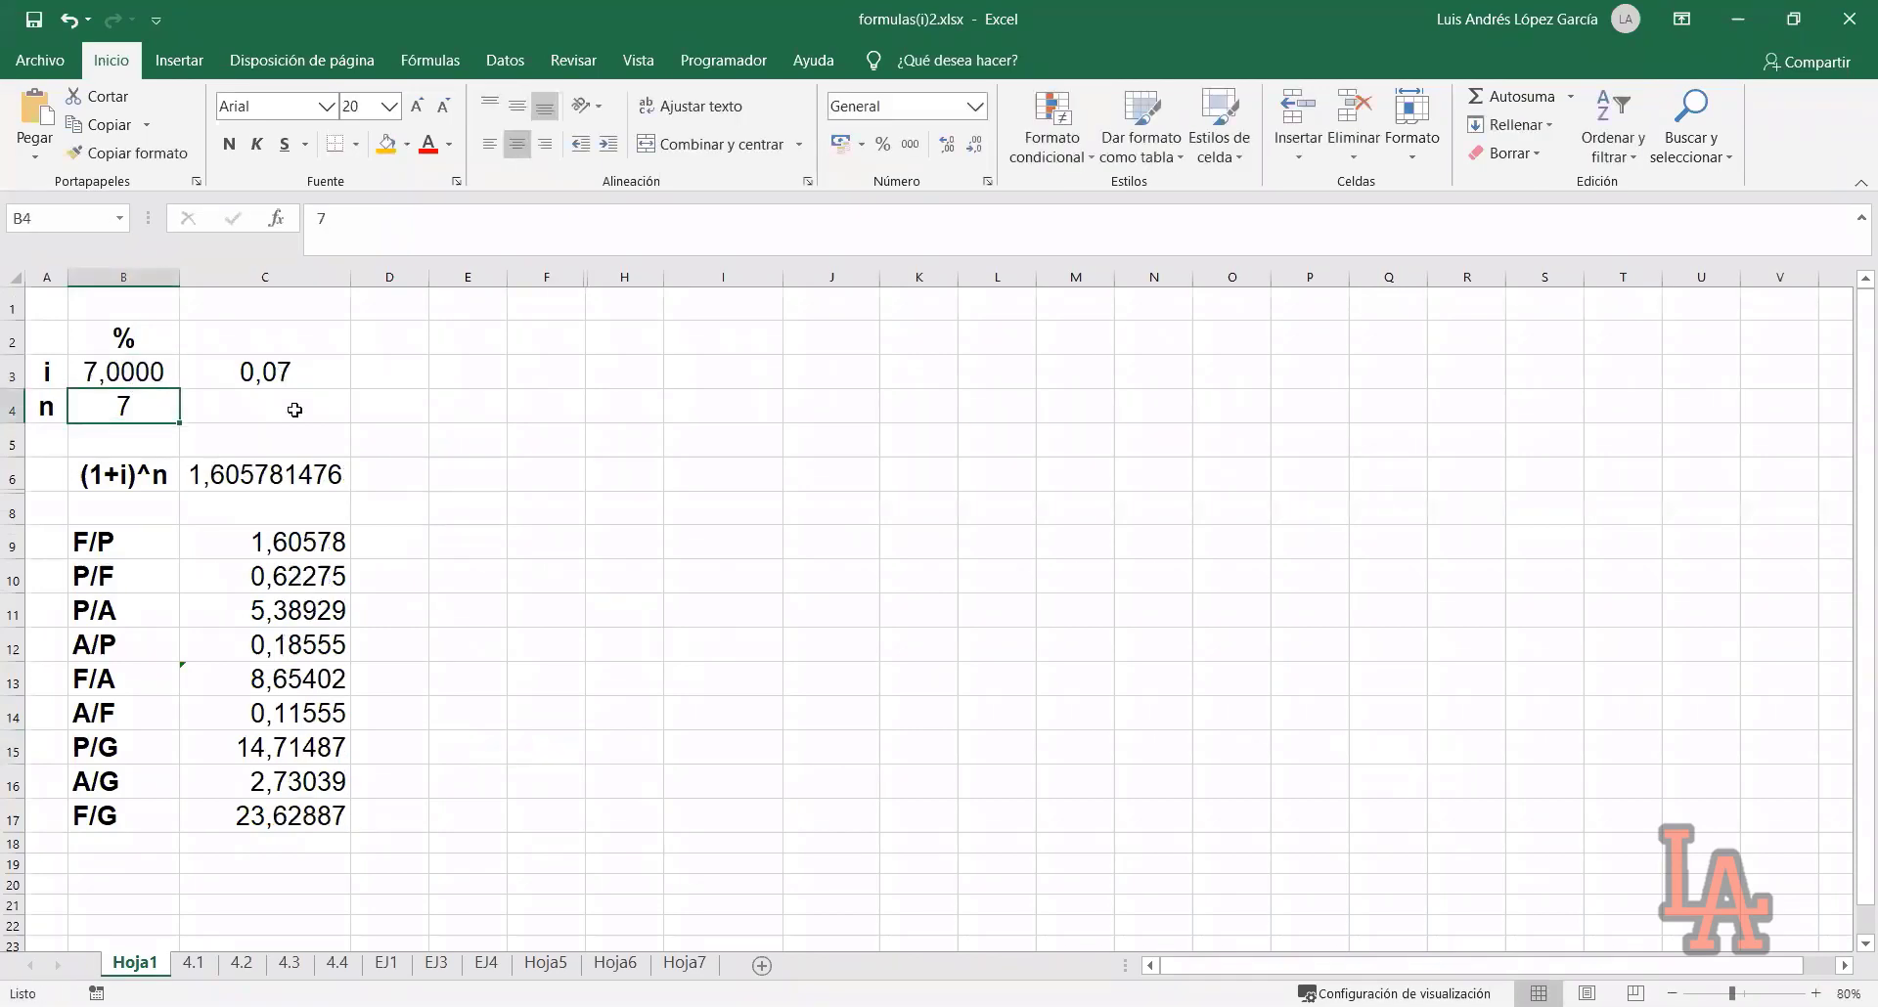
type("23")
key("Return")
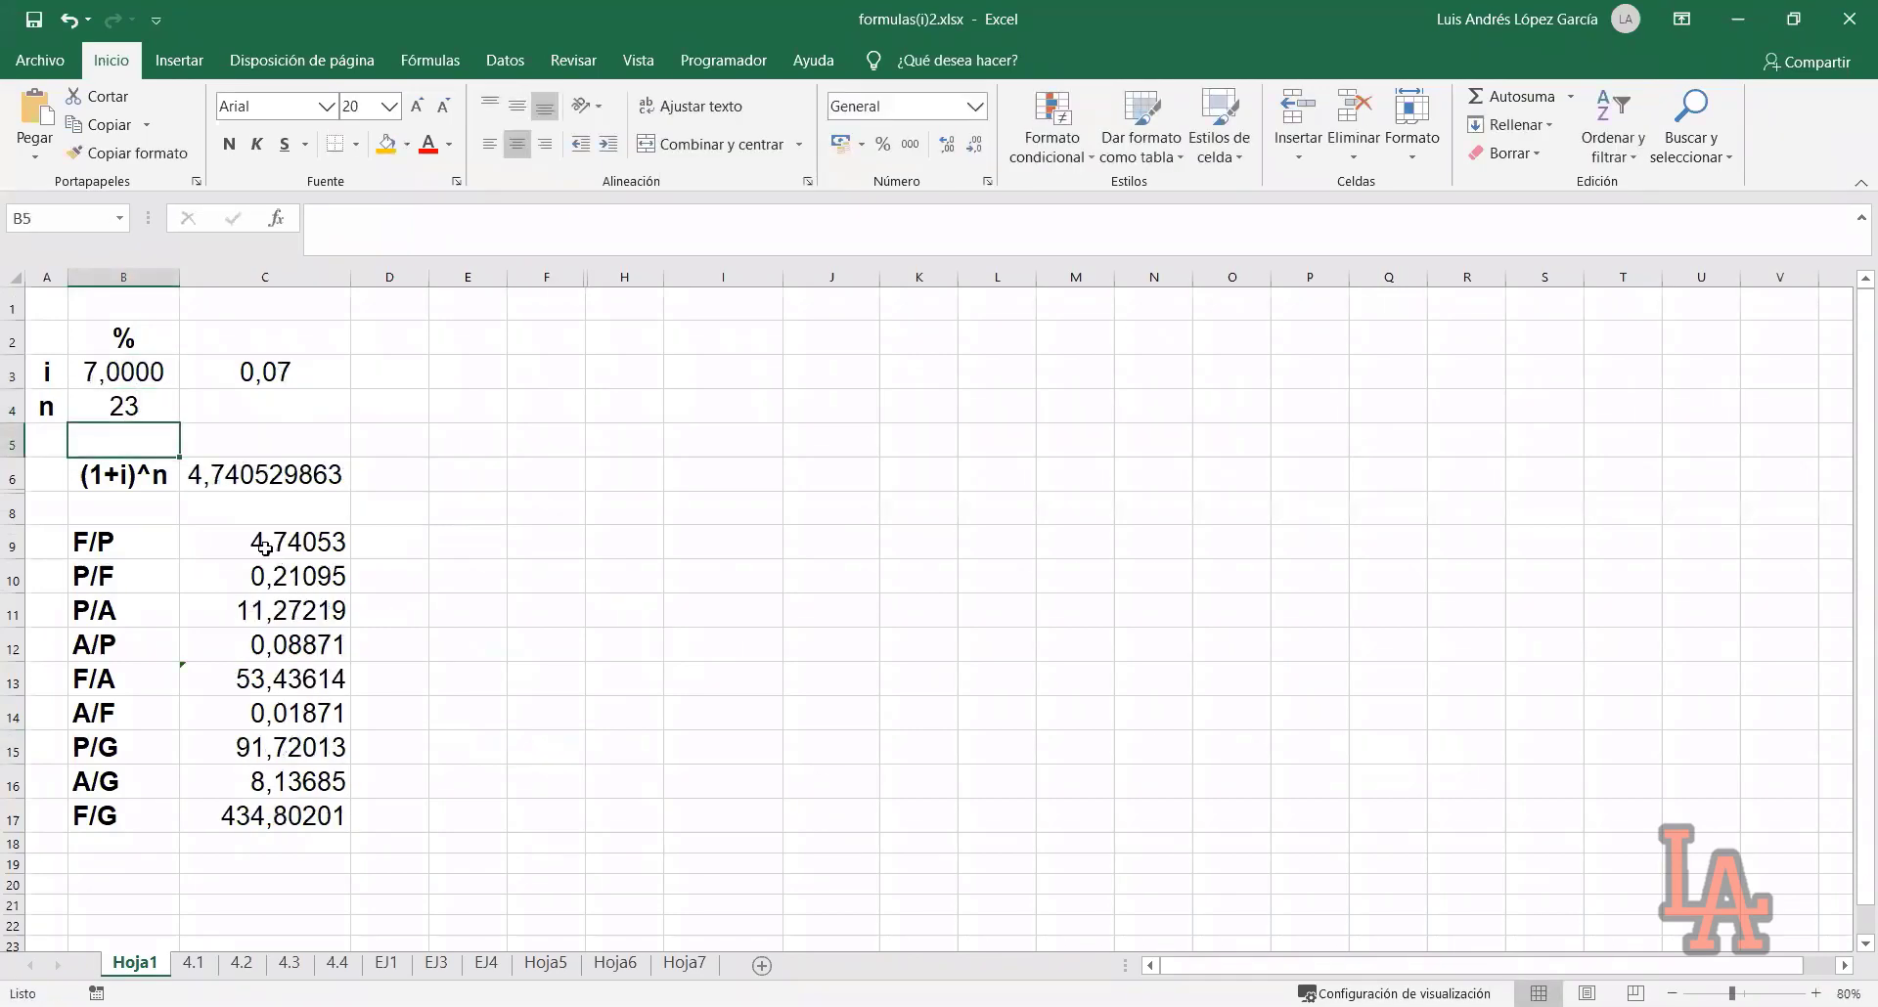
left_click_drag(264, 548, 293, 817)
left_click(467, 748)
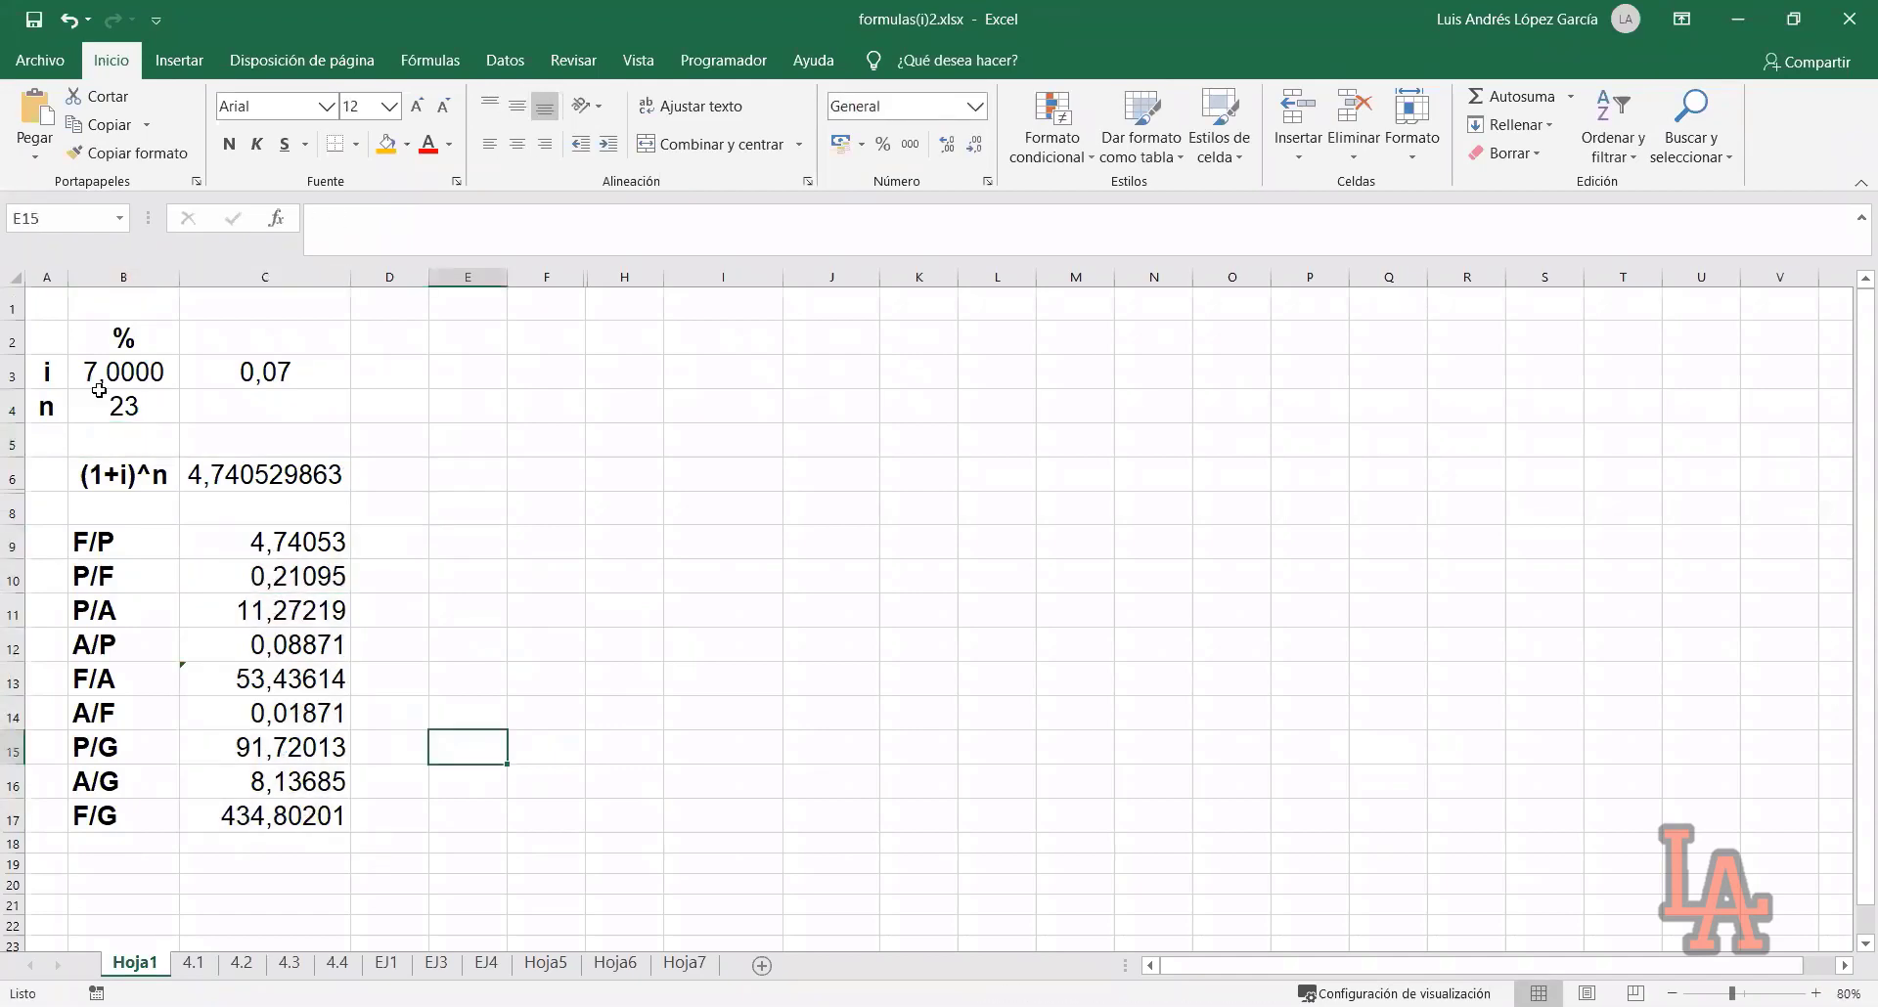
Copy the P/A factor from Hoja1 and paste it as a value into cell R17 of sheet 4.2
left_click(264, 607)
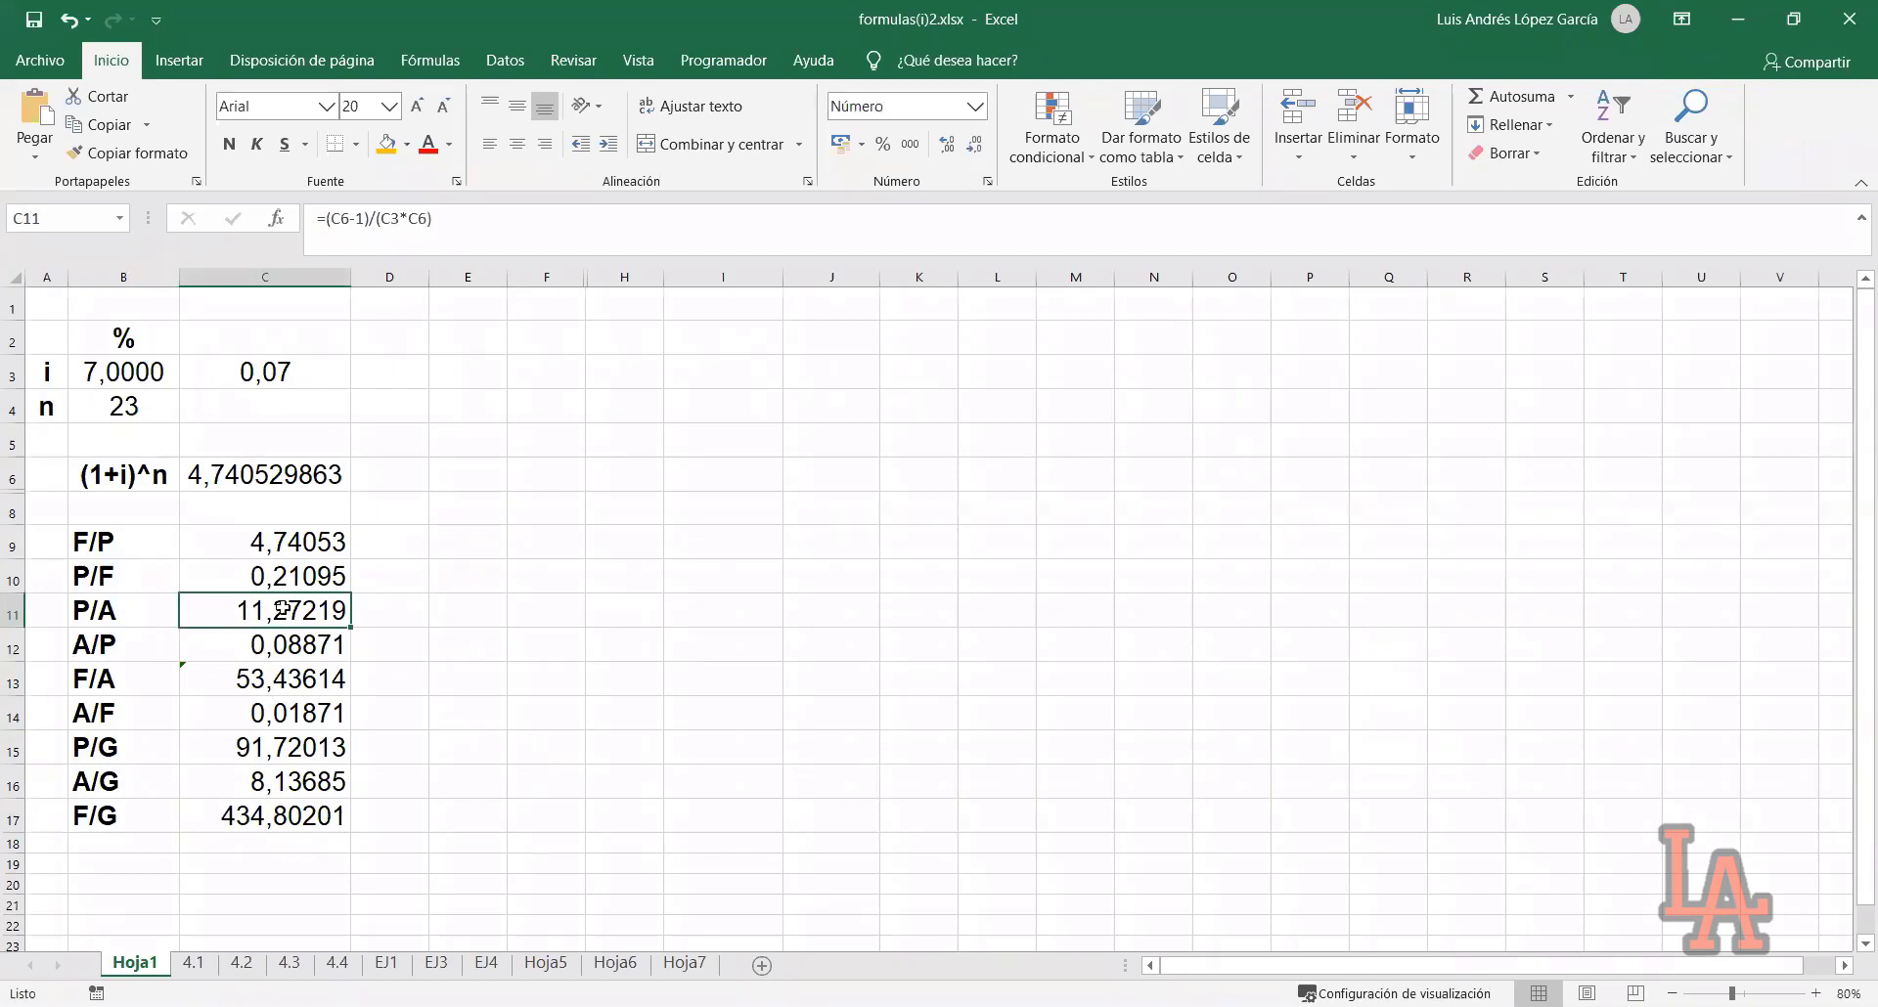
key("ctrl+c")
left_click(242, 963)
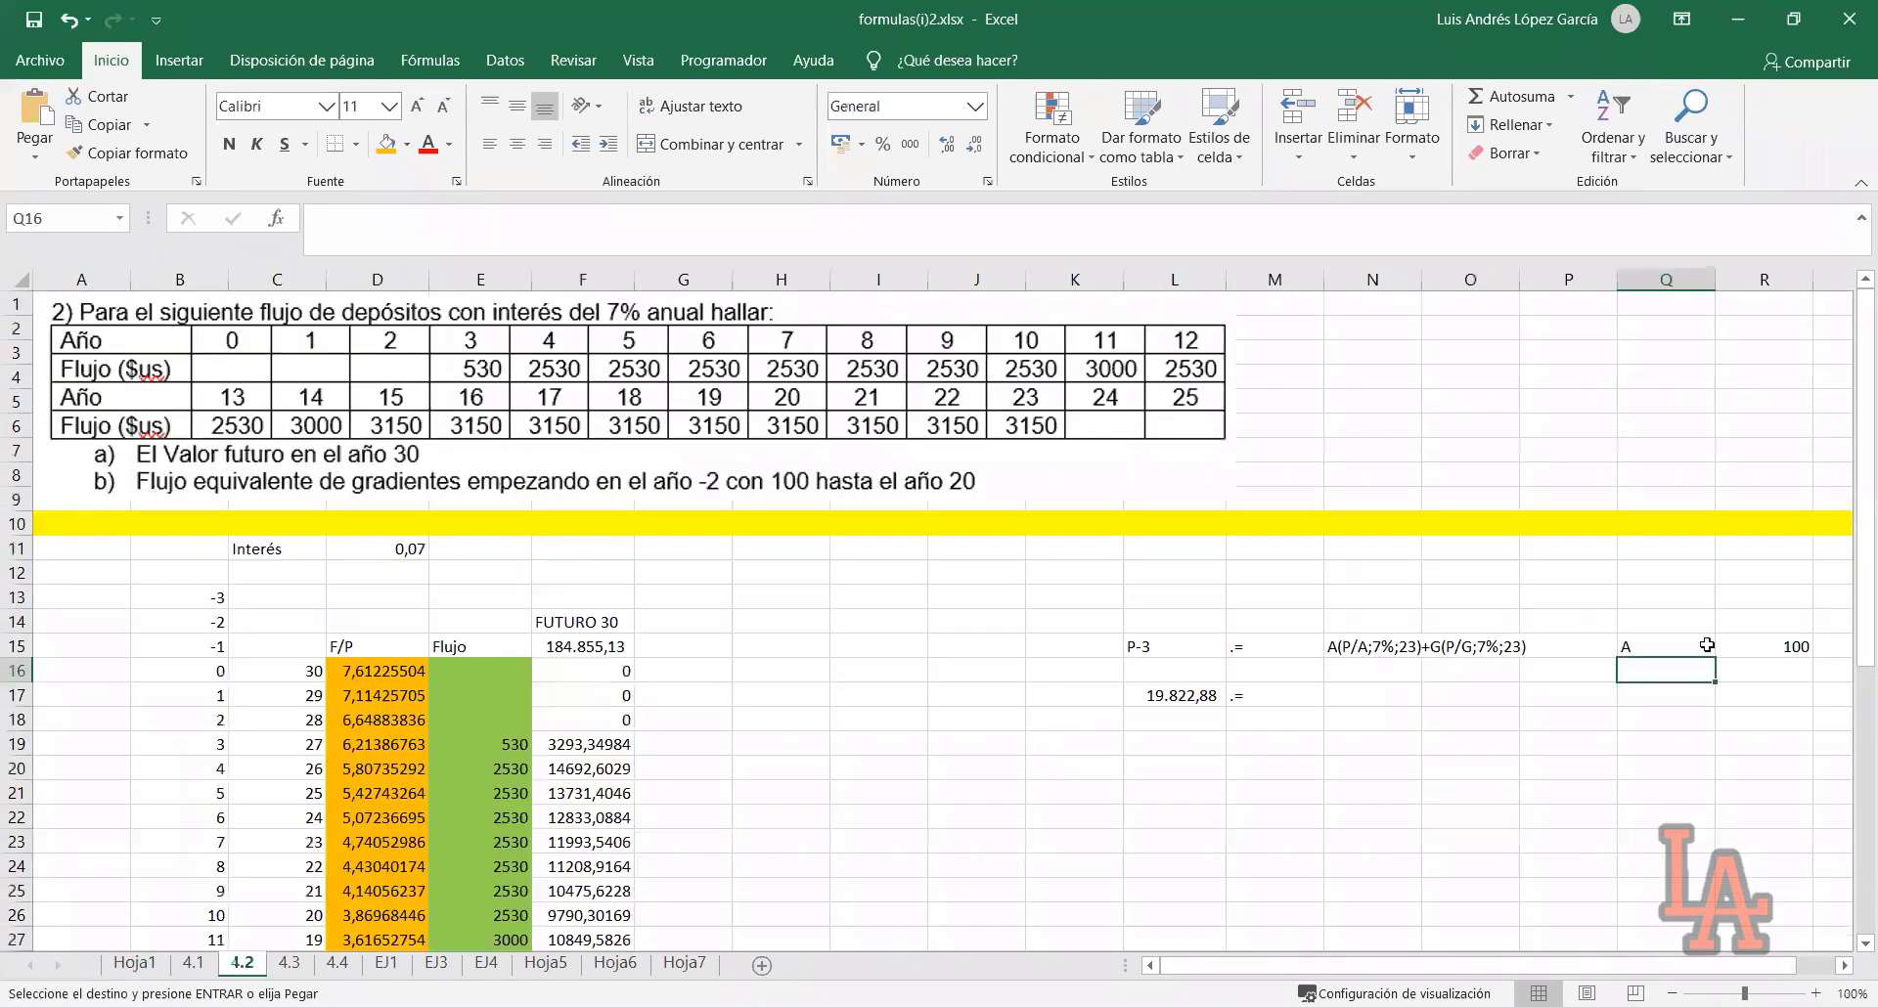
left_click(1745, 695)
key("ctrl+v")
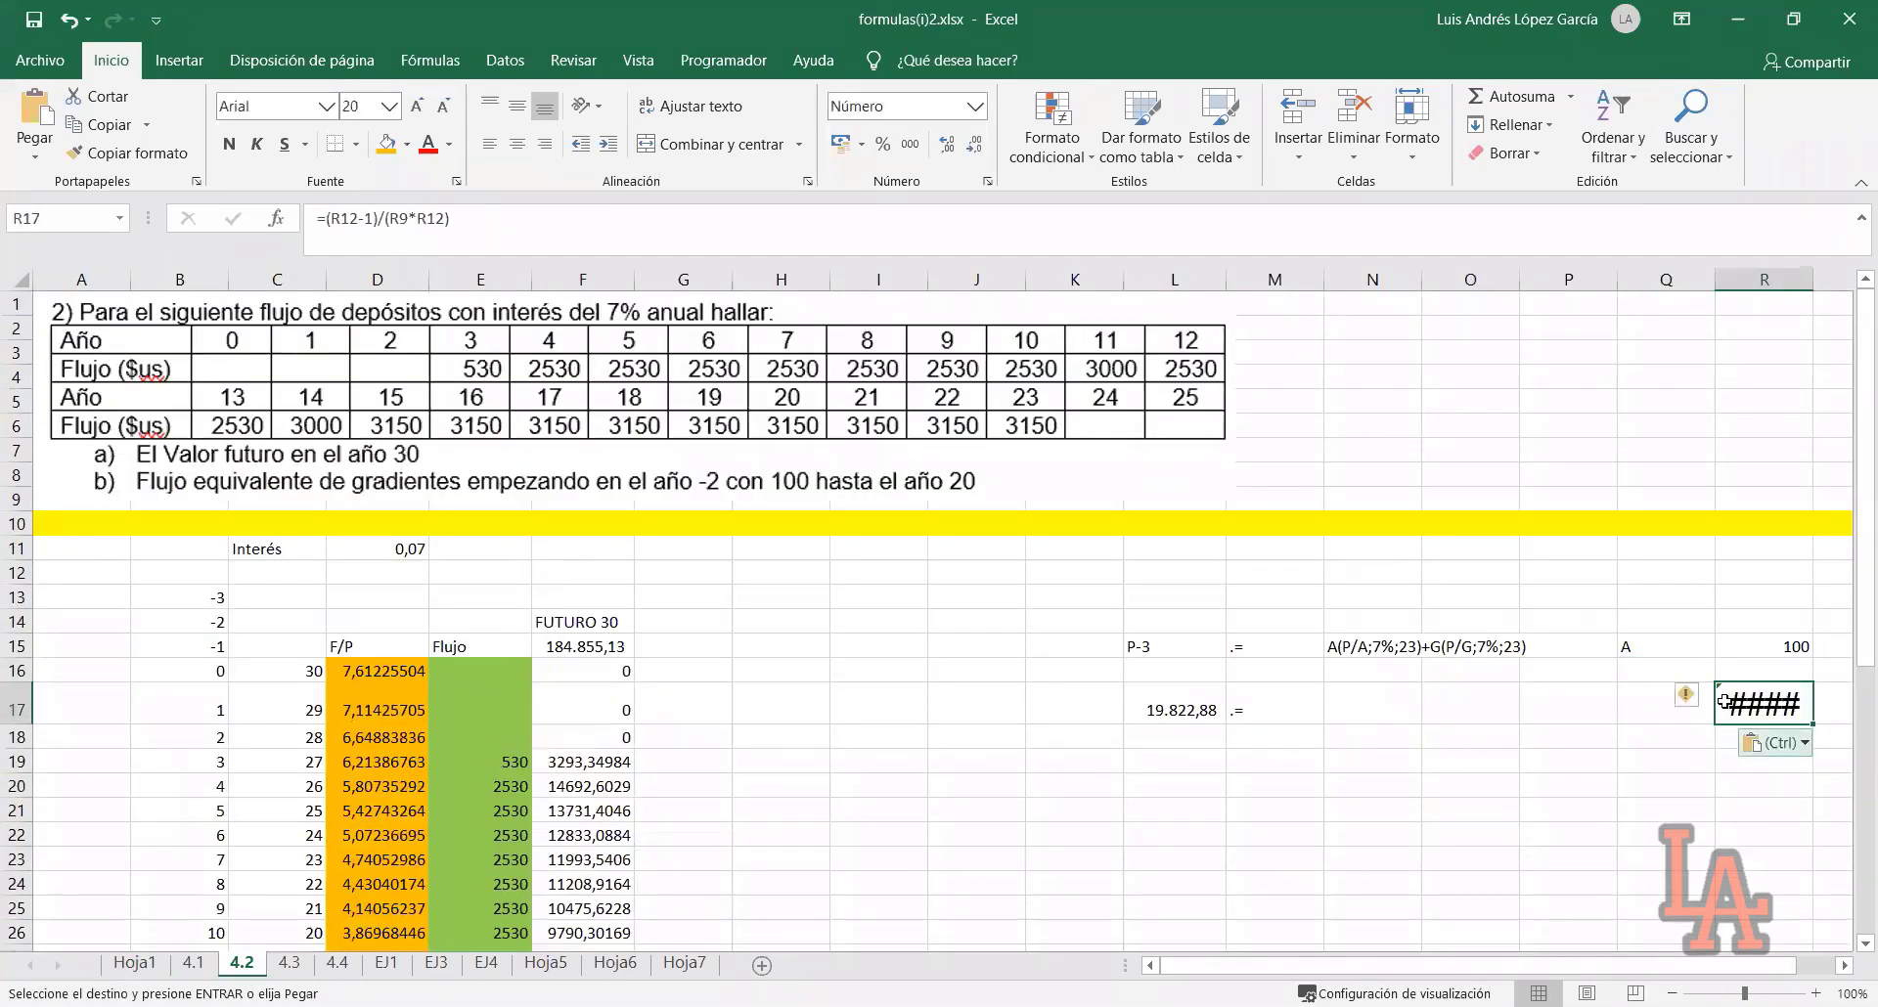
key("ctrl+f")
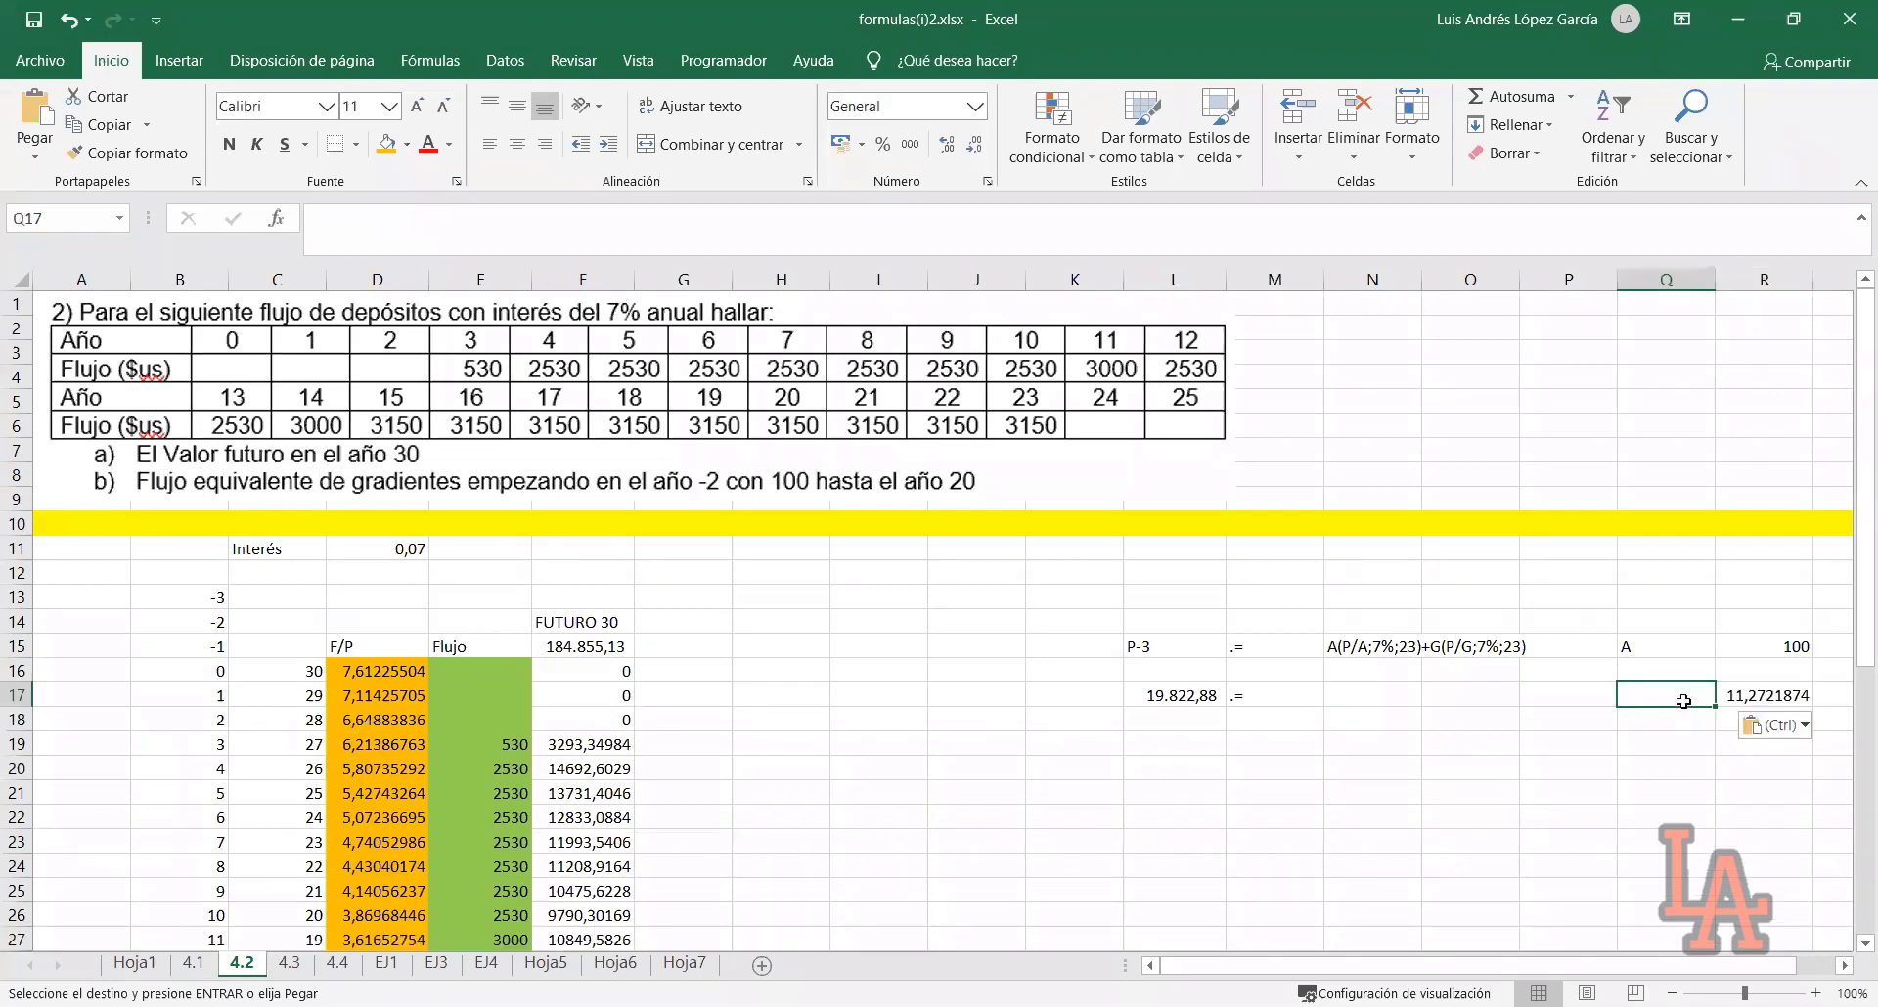
Label cell Q17 as "P/A" and cell Q18 as "P/G"
left_click(1684, 701)
type("P/A")
key("Return")
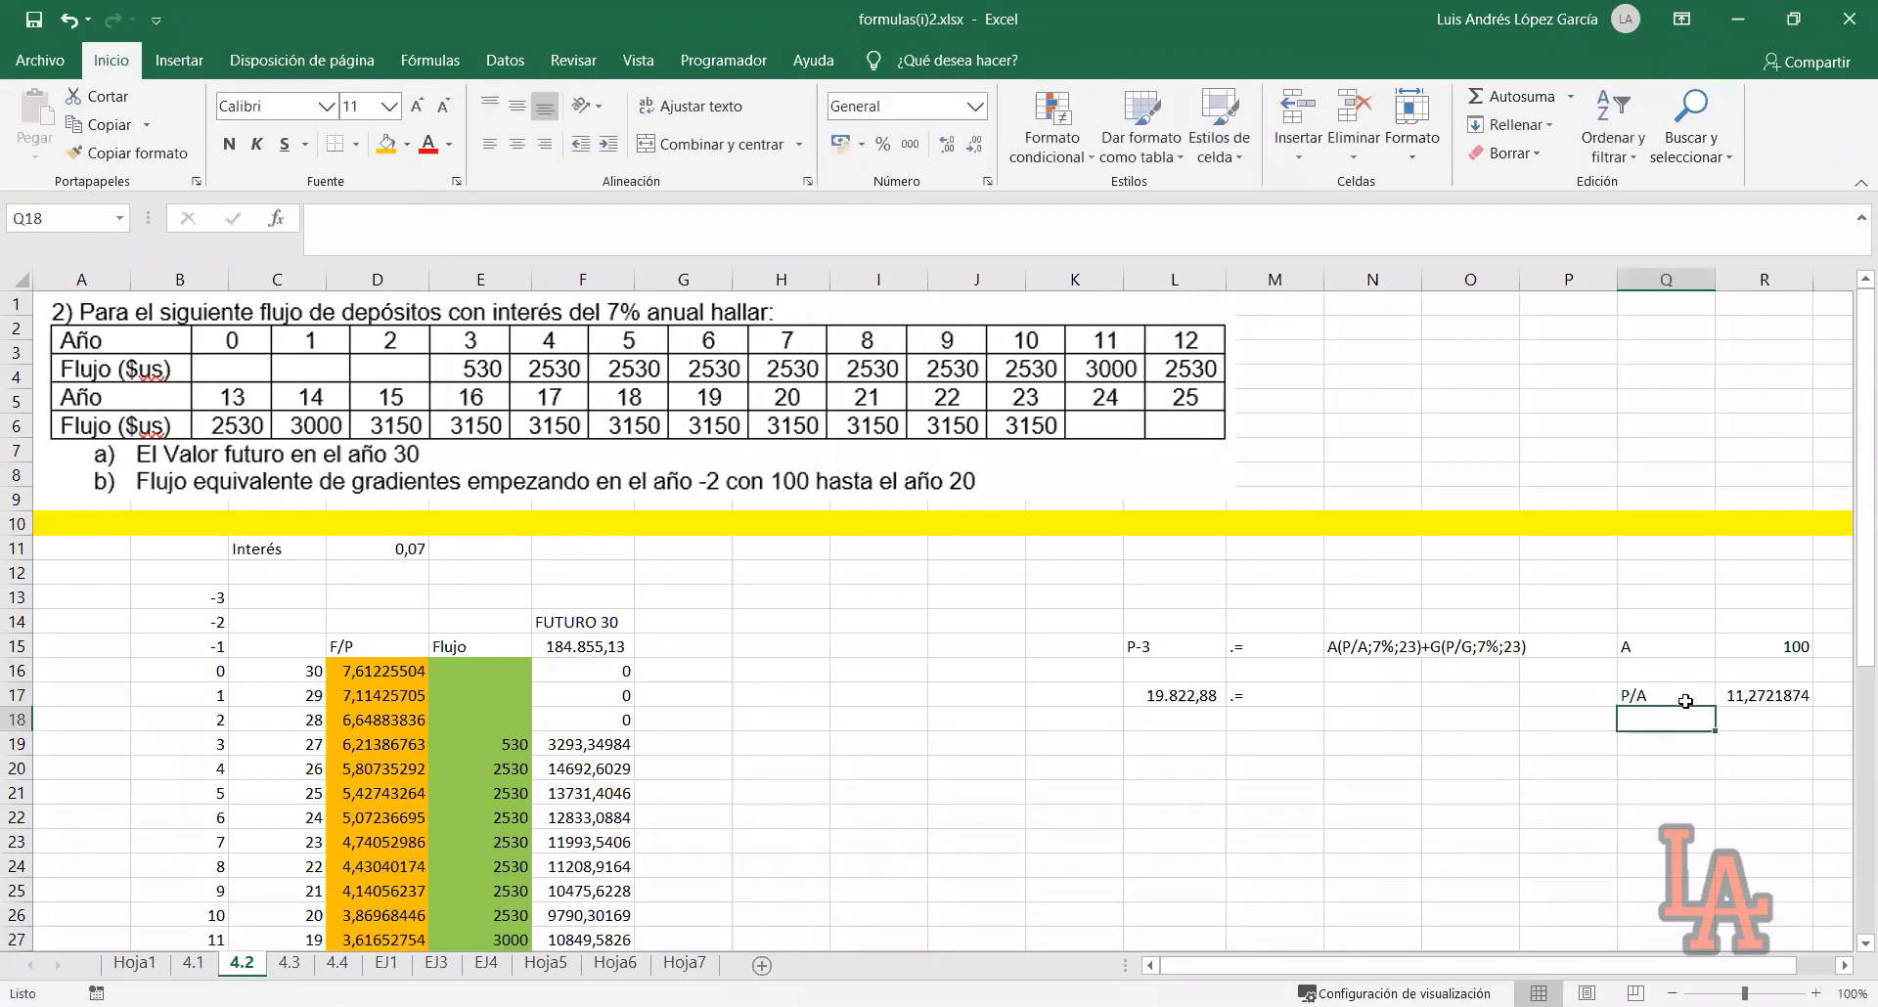
type("P/G")
key("Return")
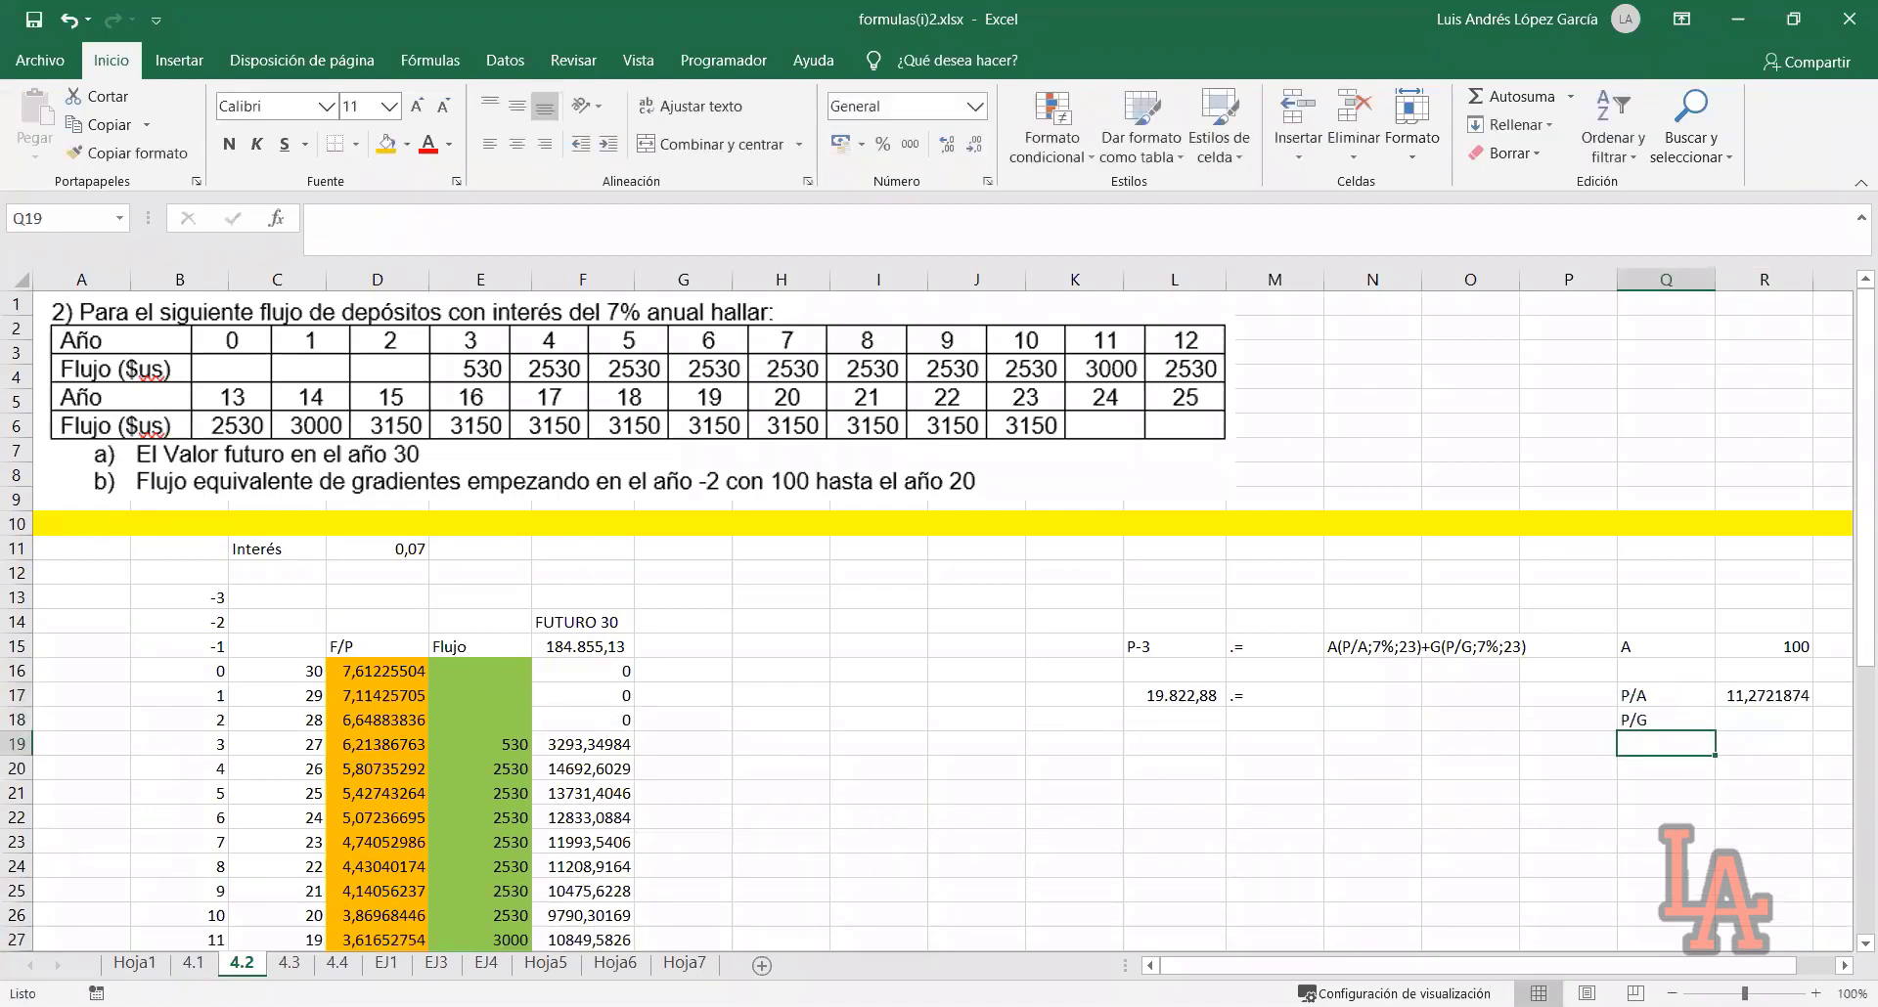
Copy the P/G factor from Hoja1 and paste it as a value into cell R18 of sheet 4.2
left_click(134, 963)
left_click(261, 746)
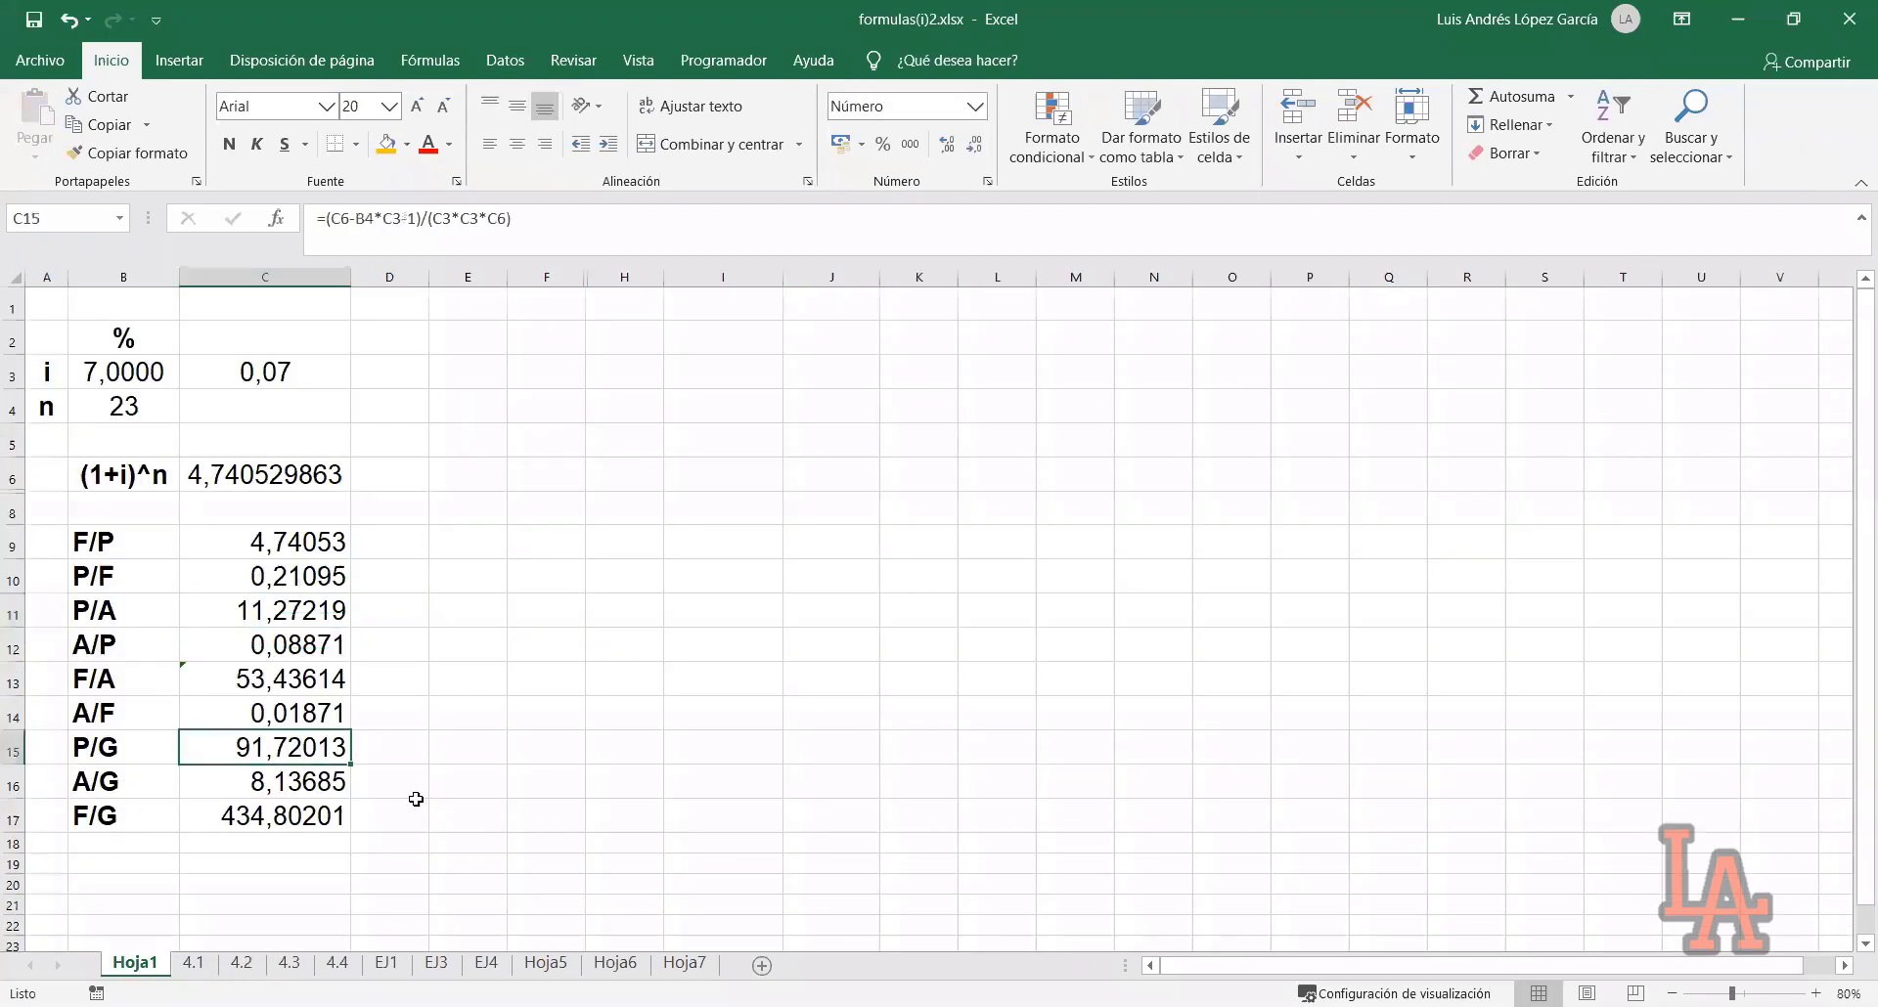
key("ctrl+c")
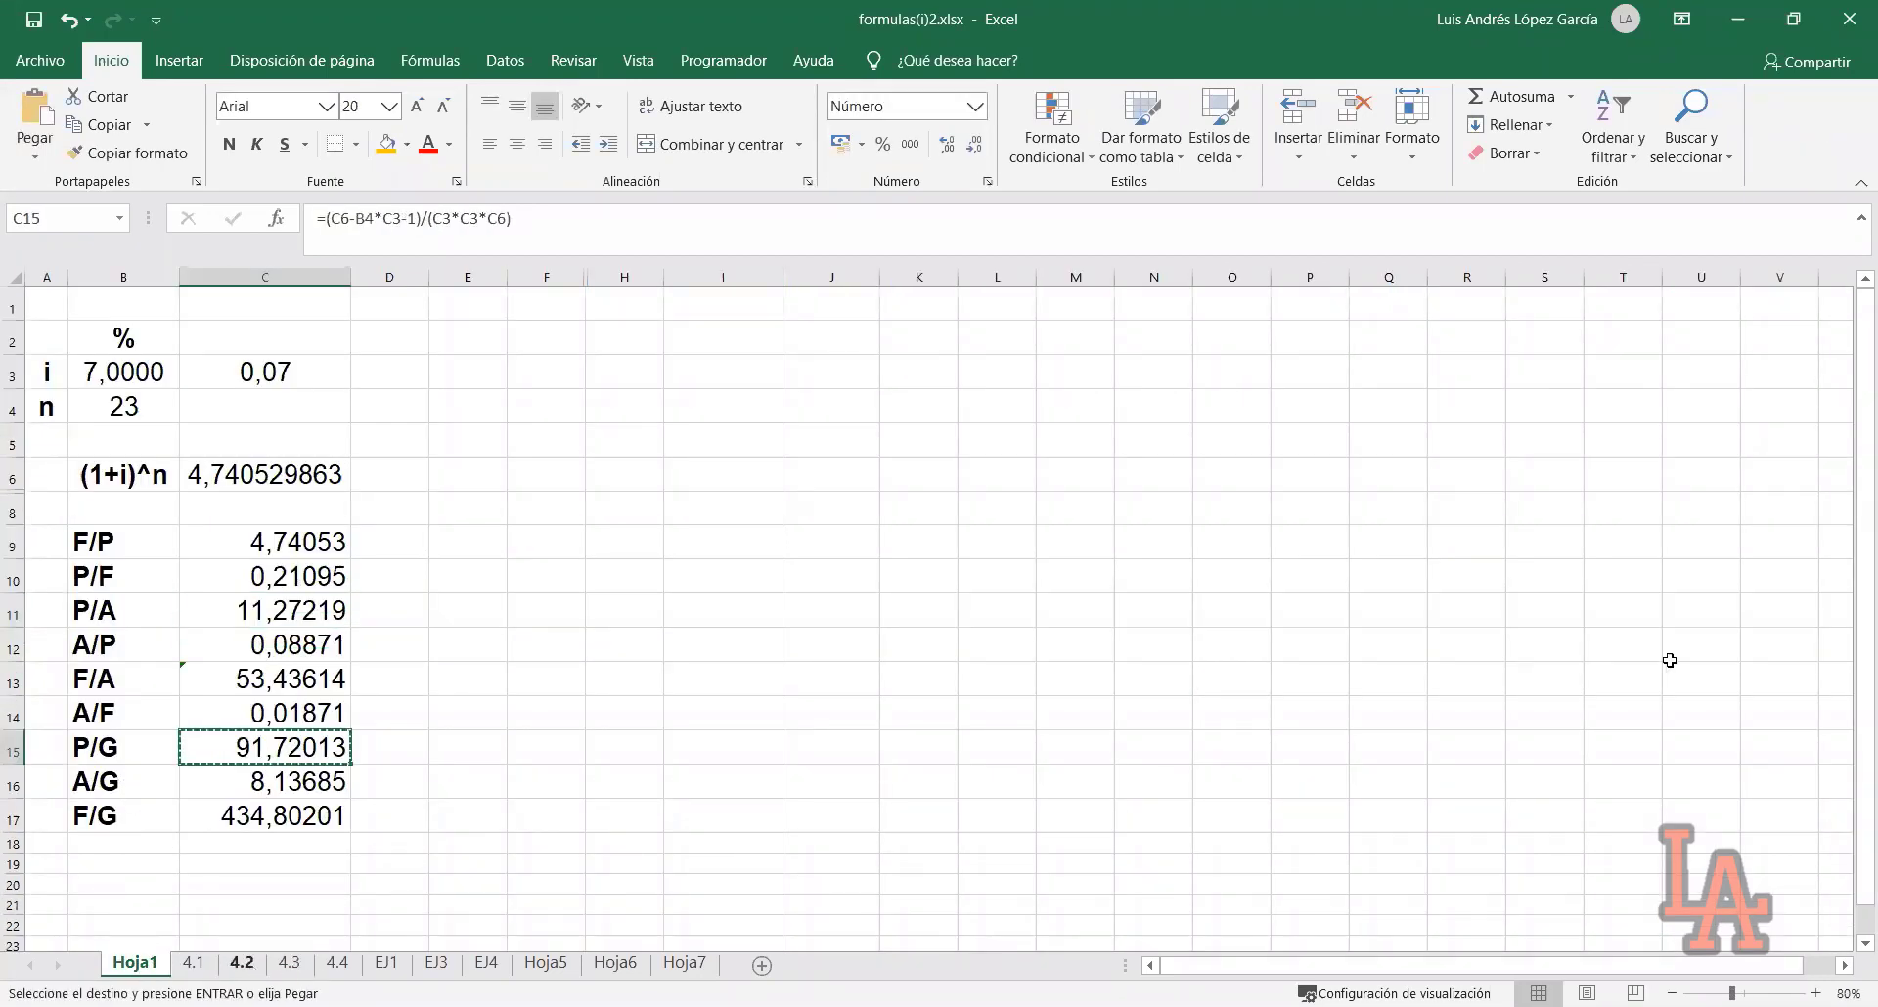
key("ctrl+Page_Down")
key("ctrl+Page_Down")
left_click(1791, 719)
key("ctrl+v")
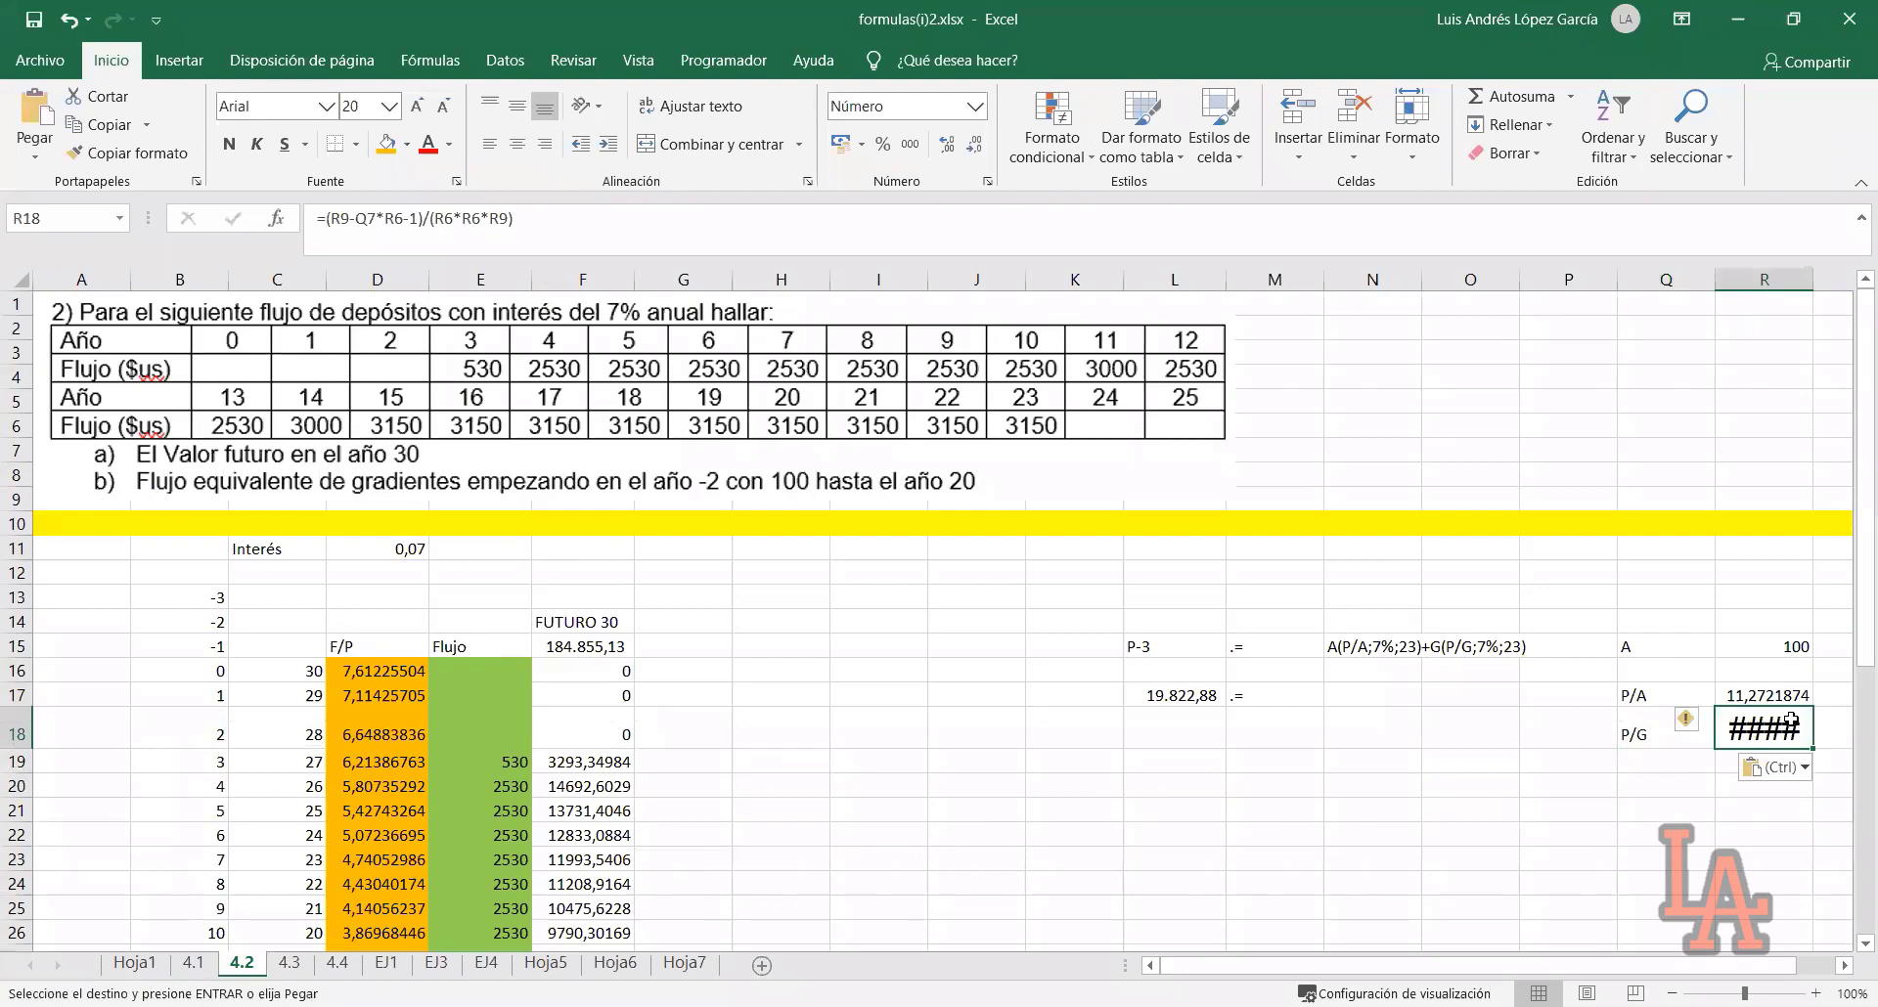
left_click(1651, 815)
left_click_drag(1686, 764, 1668, 816)
Enter the label "G" in cell L21 and ".=" in cell M21
left_click_drag(1338, 651, 1448, 648)
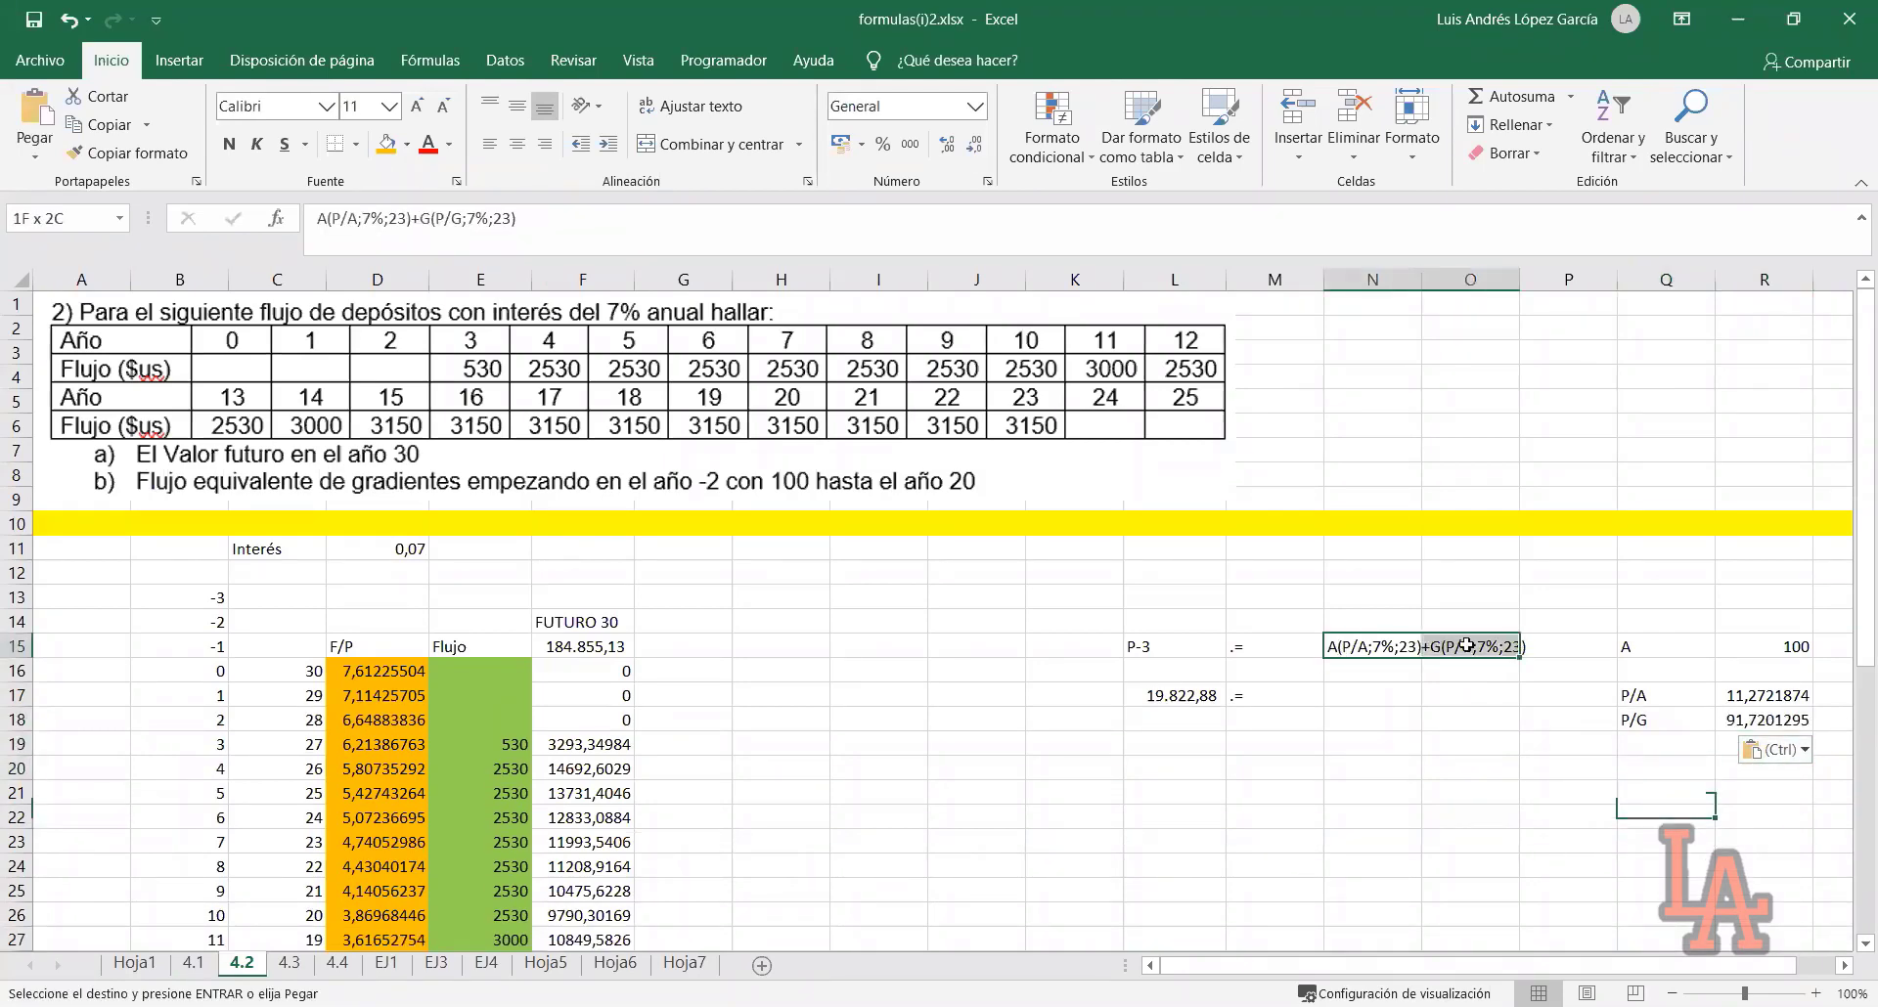
left_click(1200, 780)
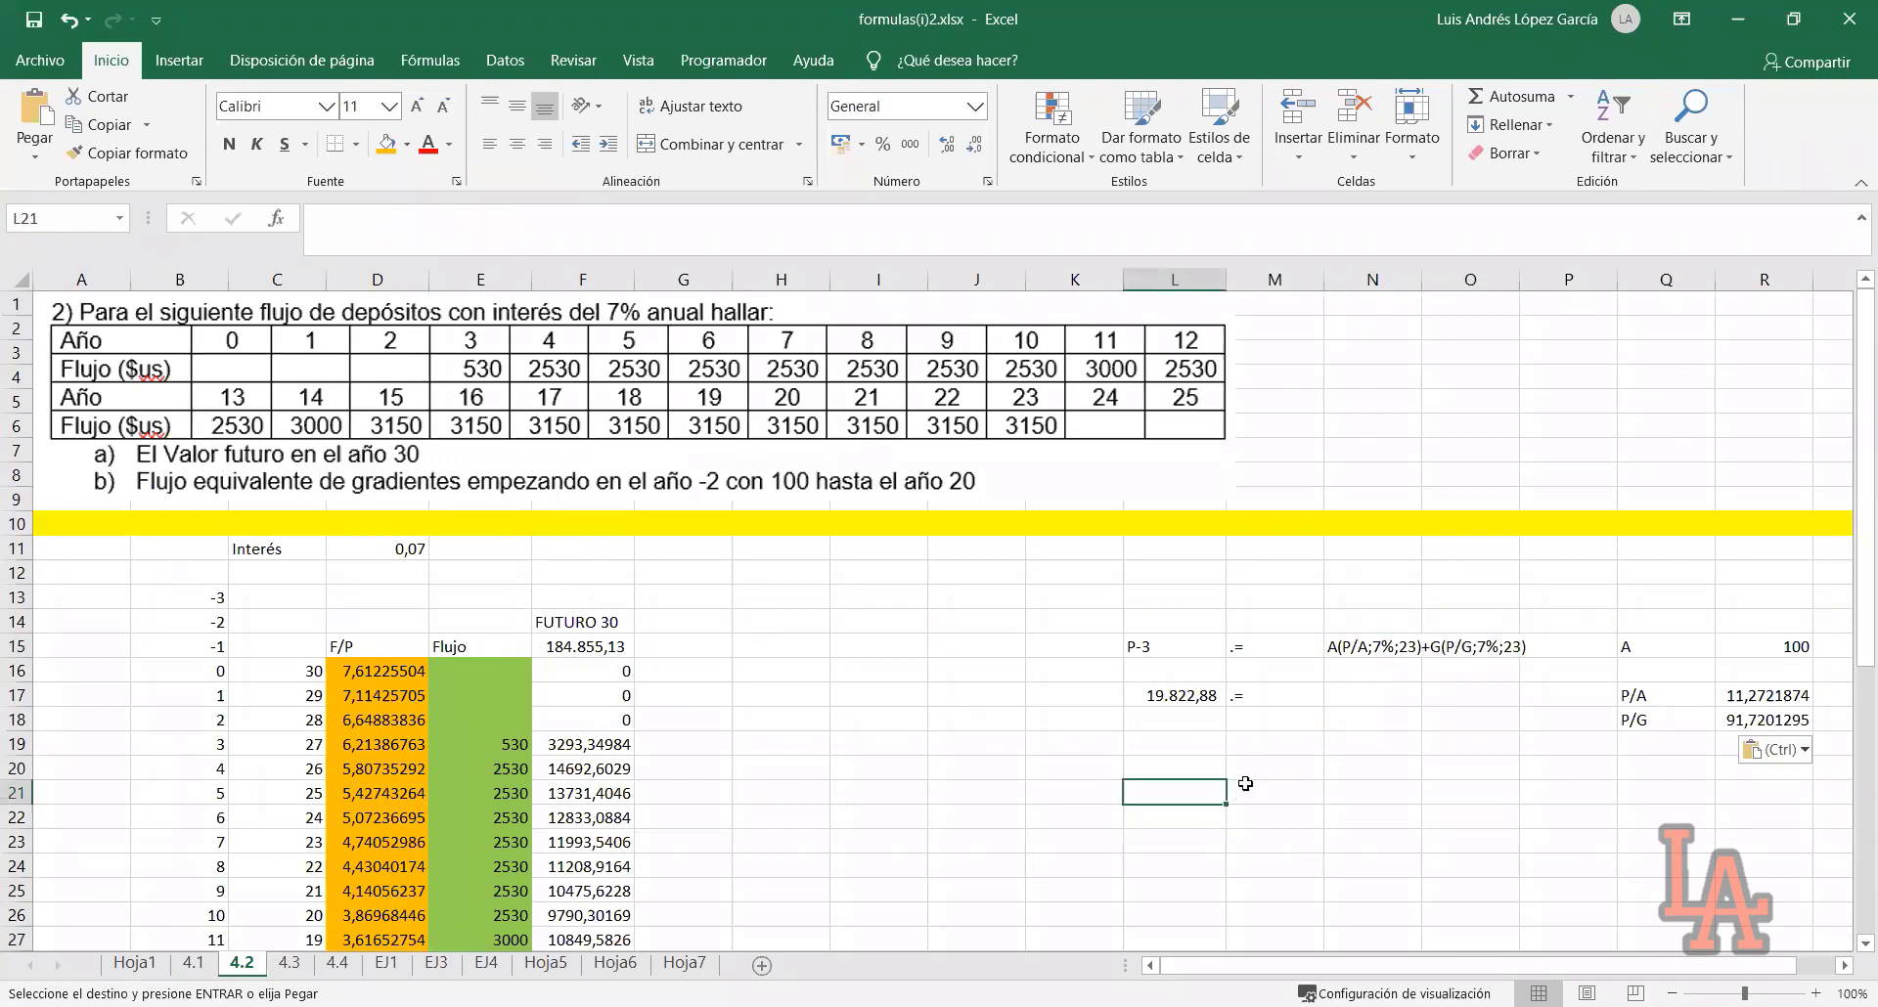
type("G")
left_click(1245, 784)
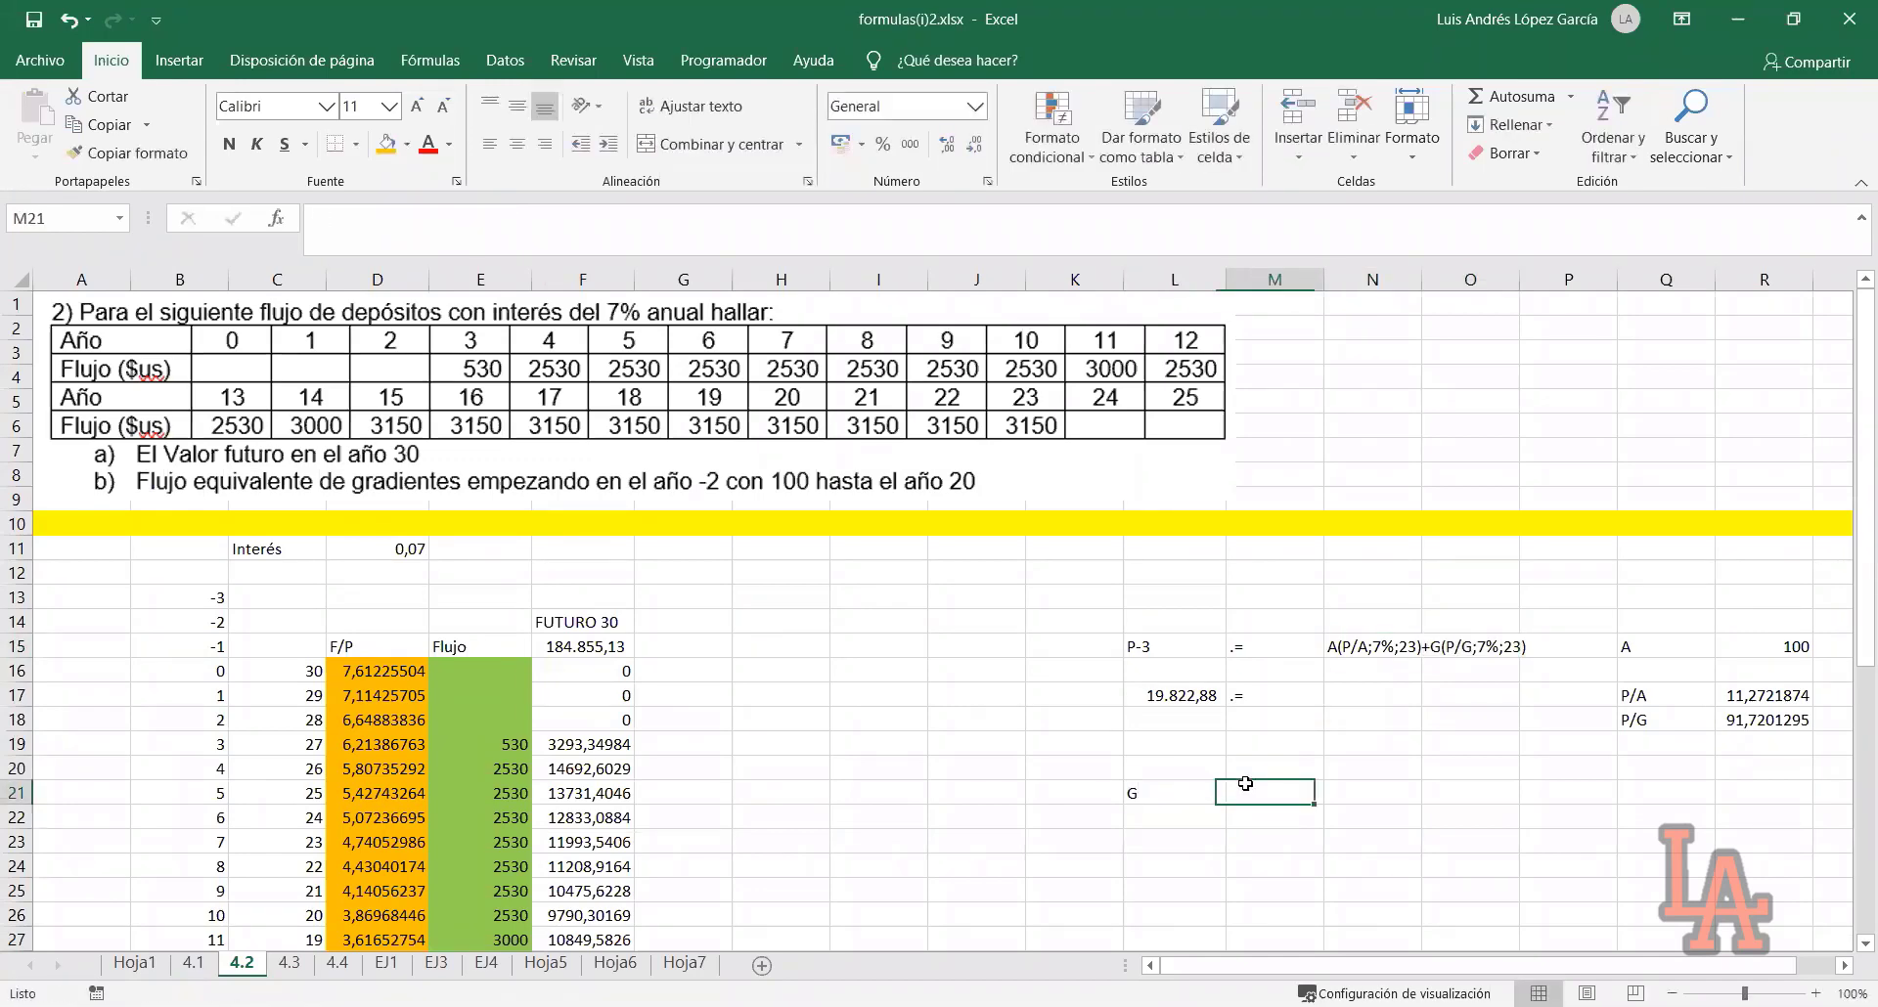
type(".=")
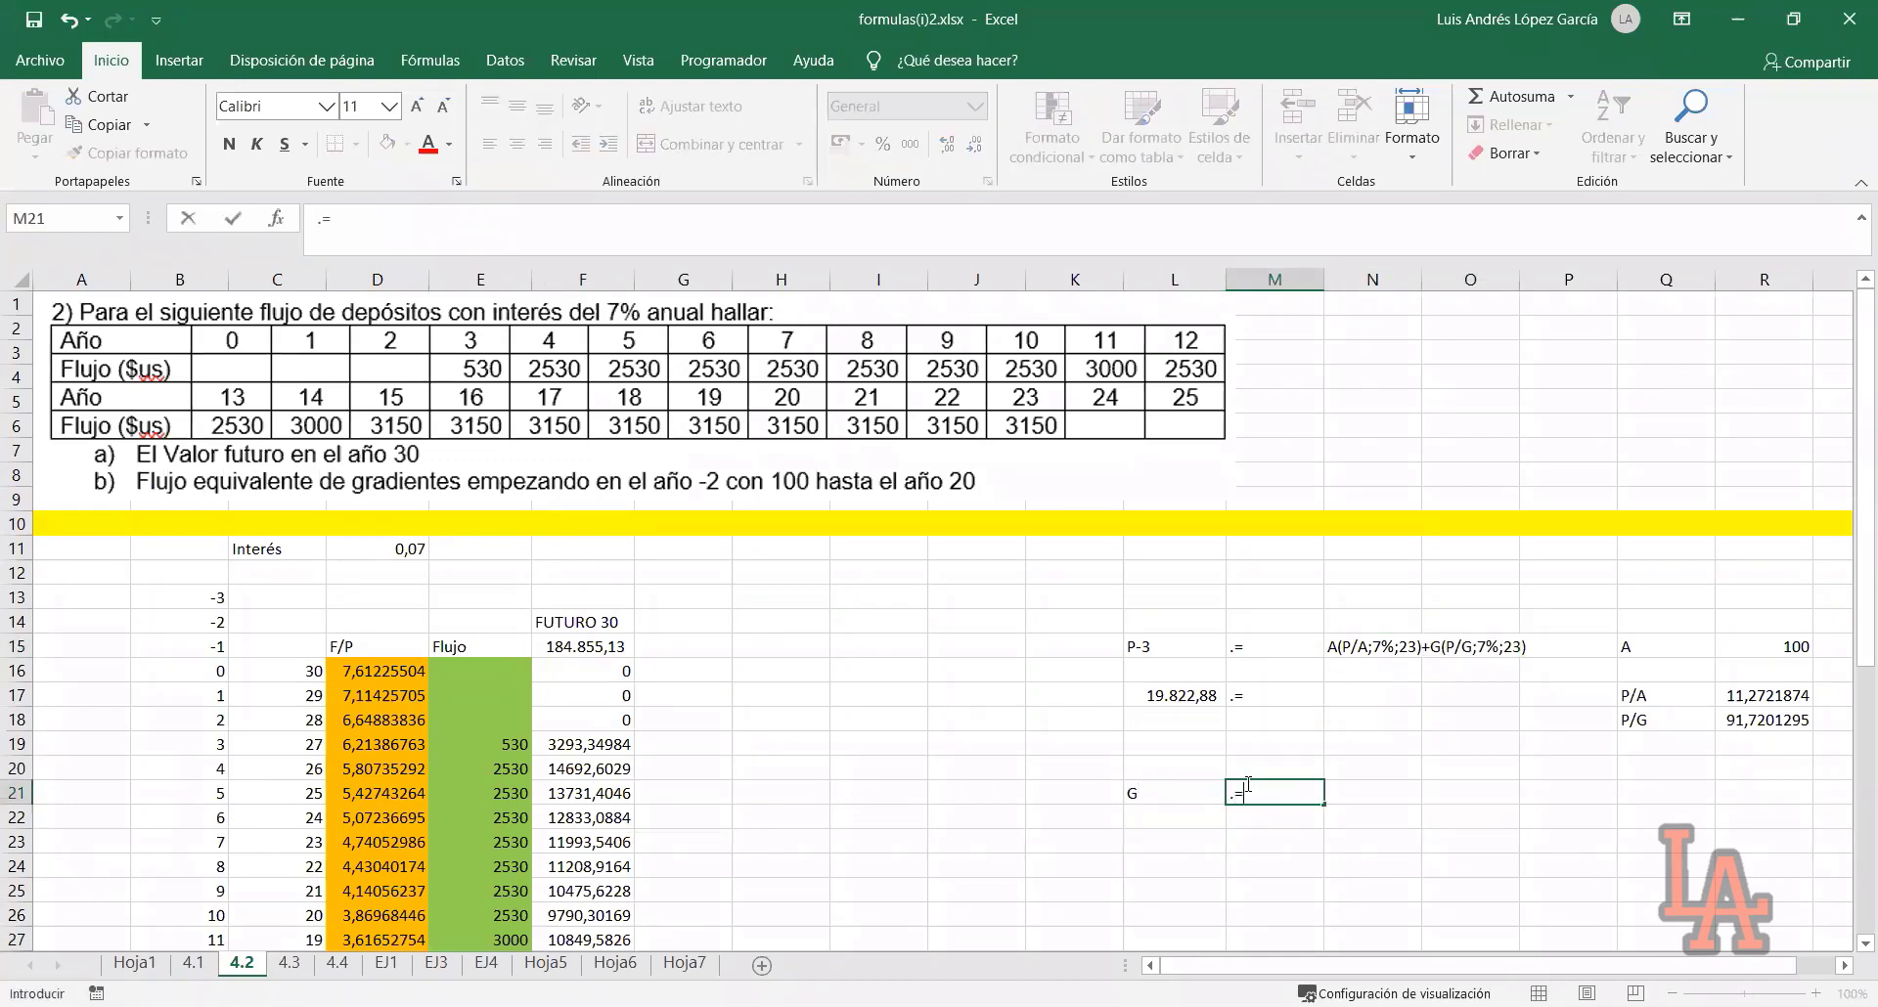
key("Tab")
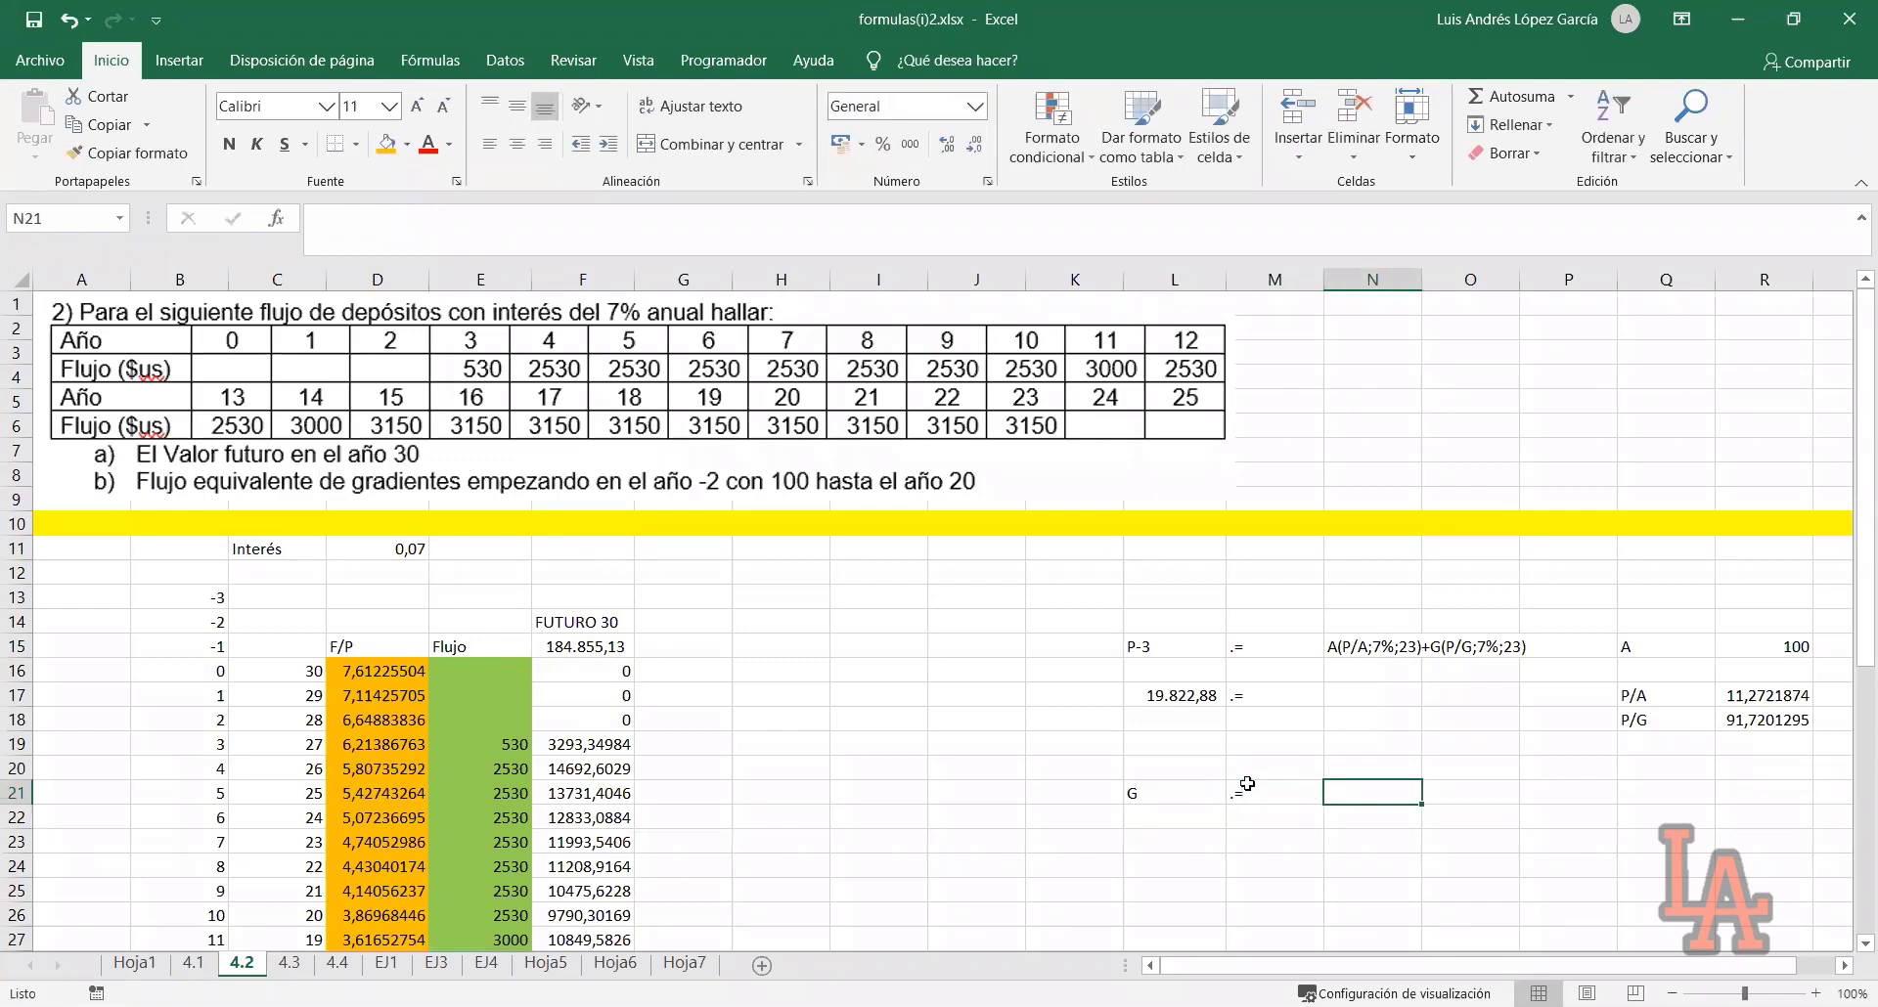
Calculate the gradient G in cell N21 with the formula =(L17-100*R17)/R18
left_click_drag(1169, 654, 1394, 668)
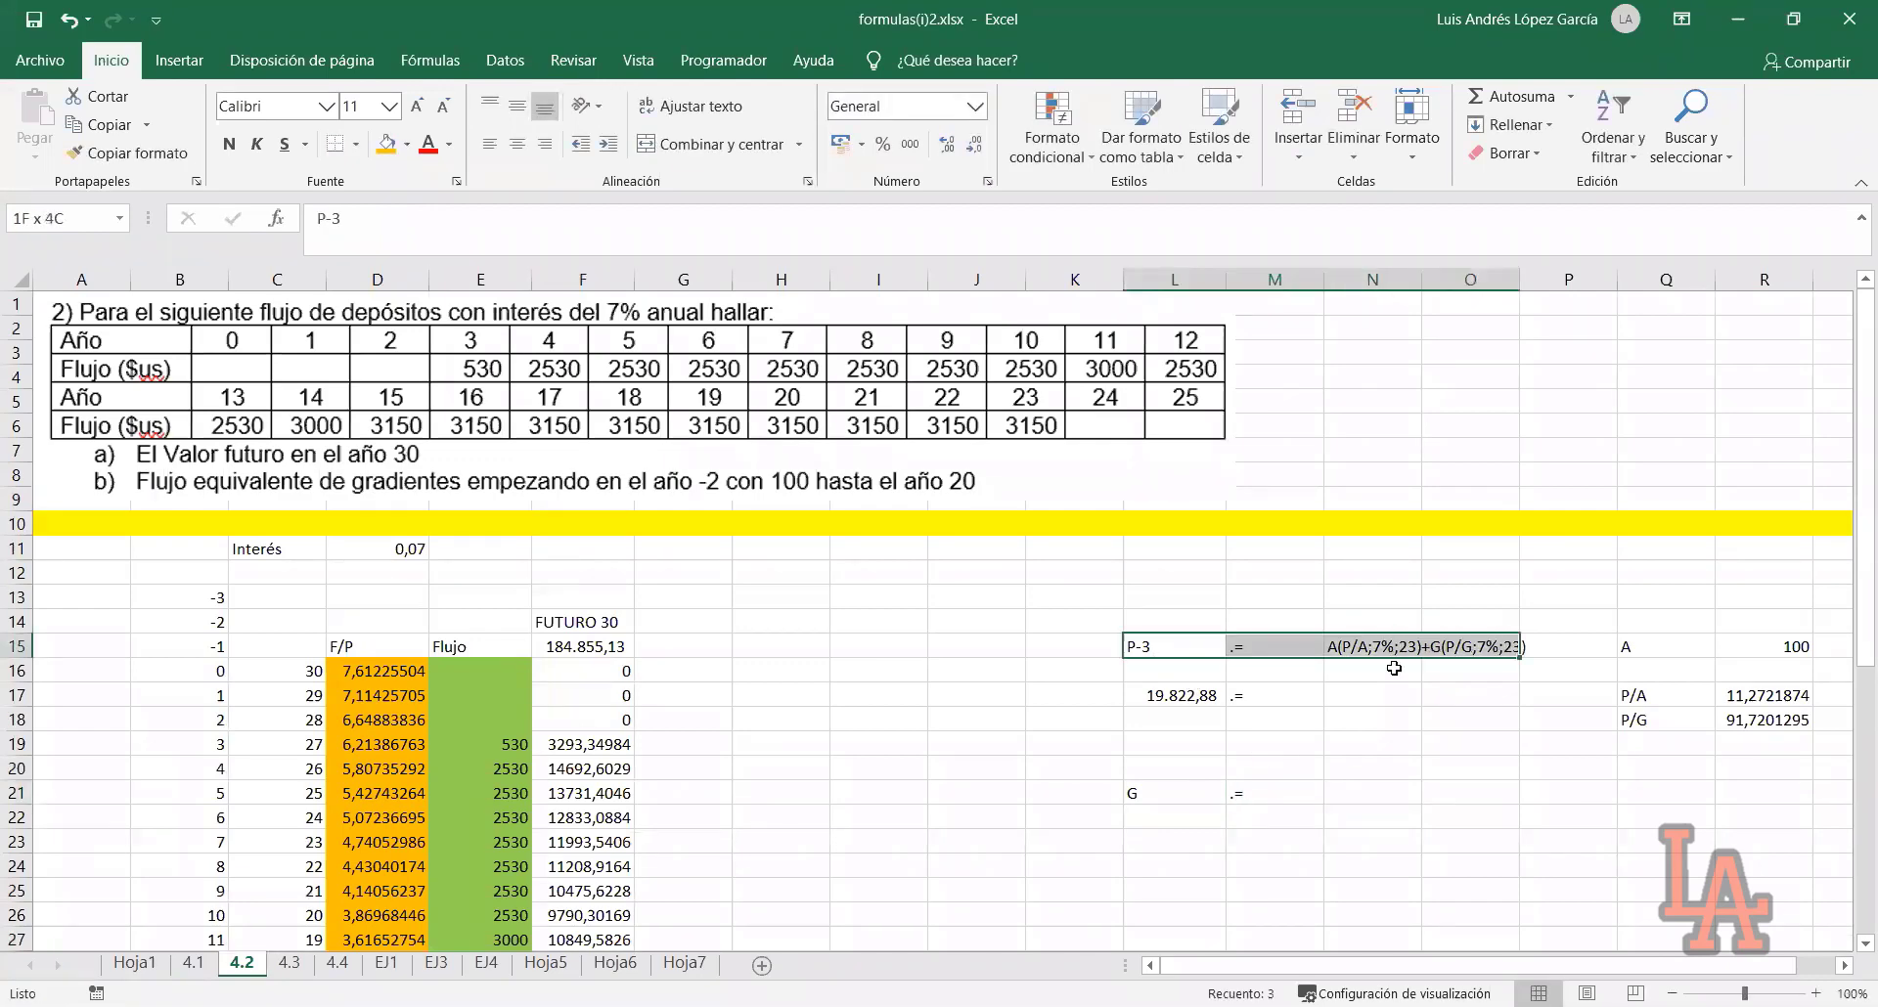
left_click_drag(1750, 647, 1761, 724)
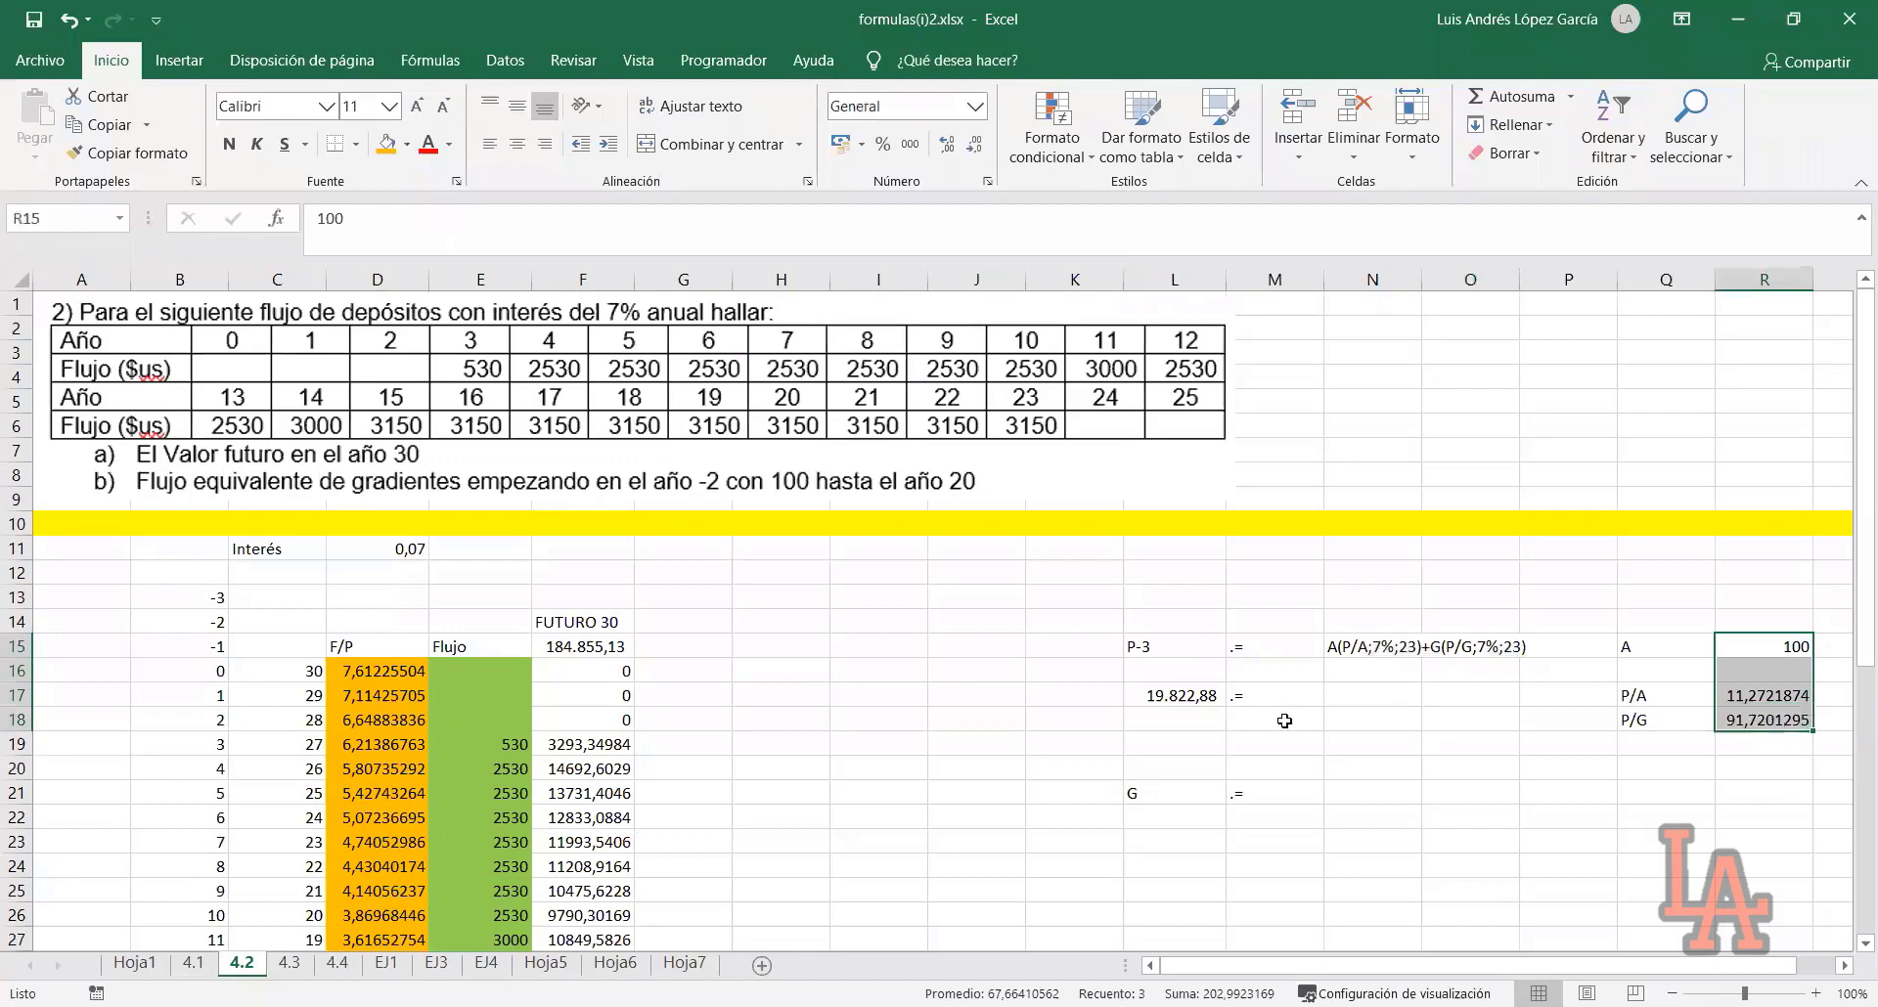
left_click(1371, 790)
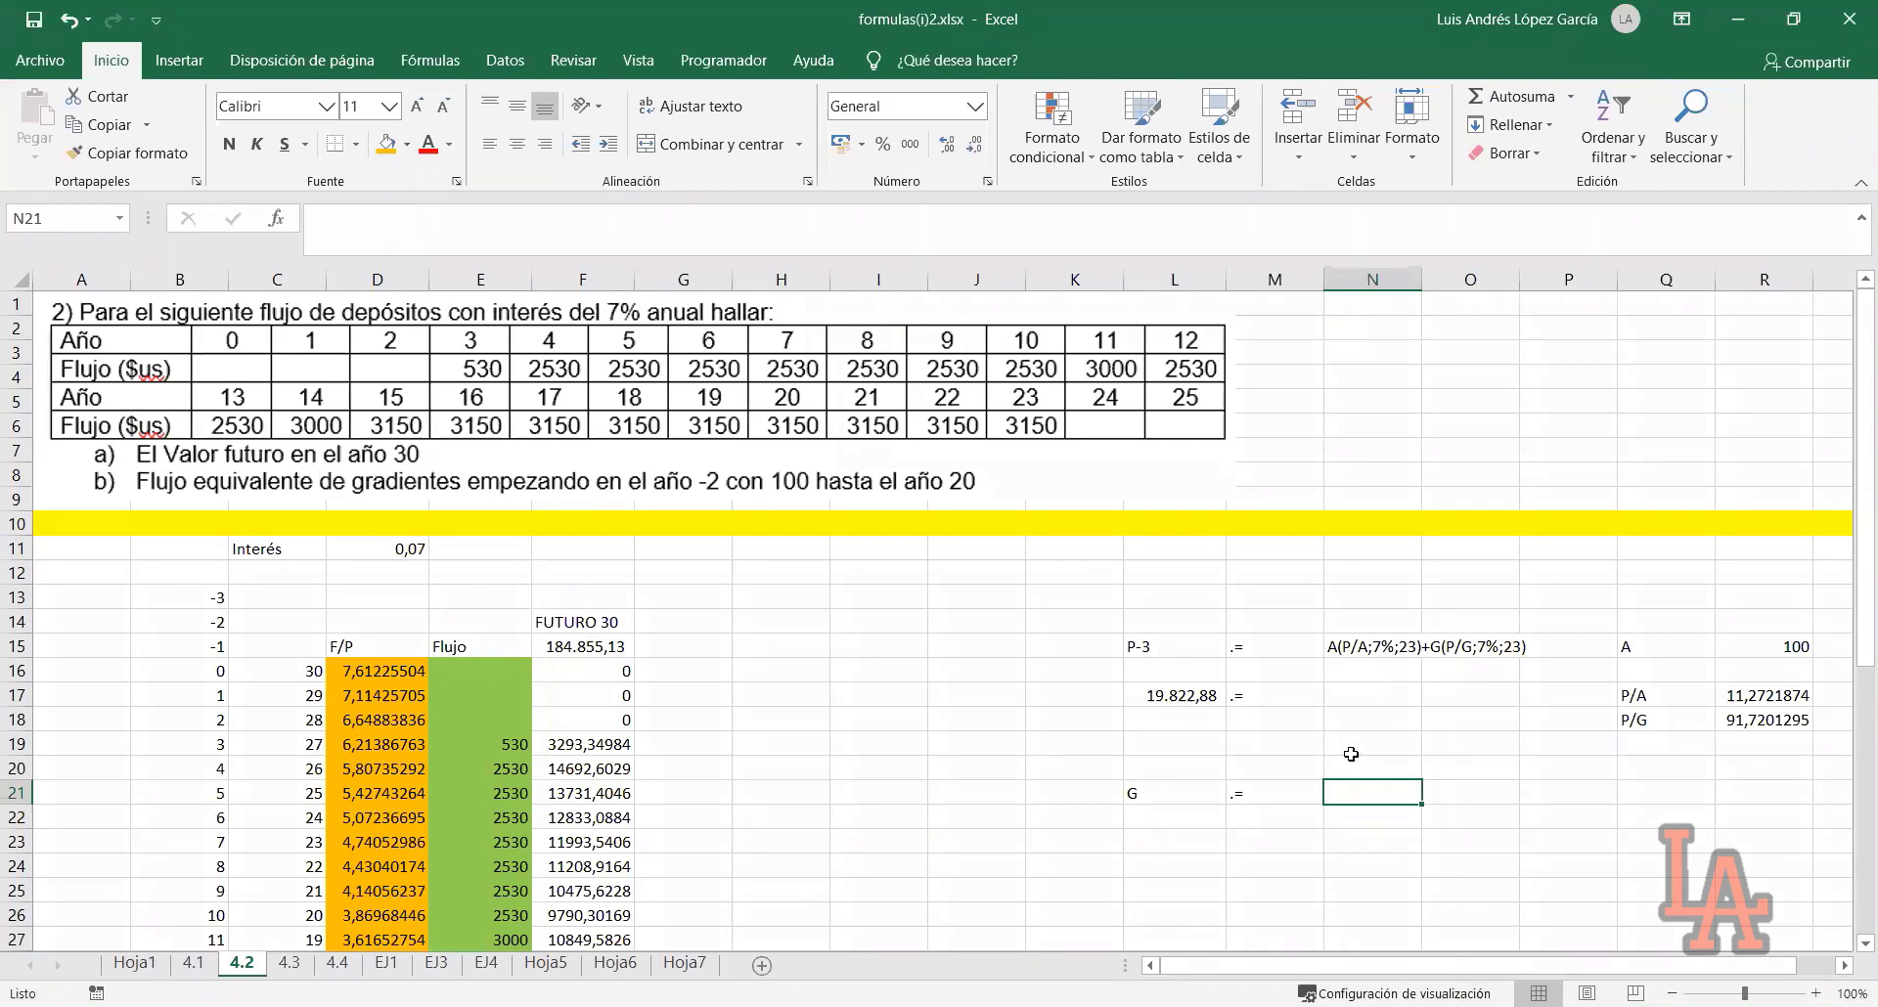
type("=(")
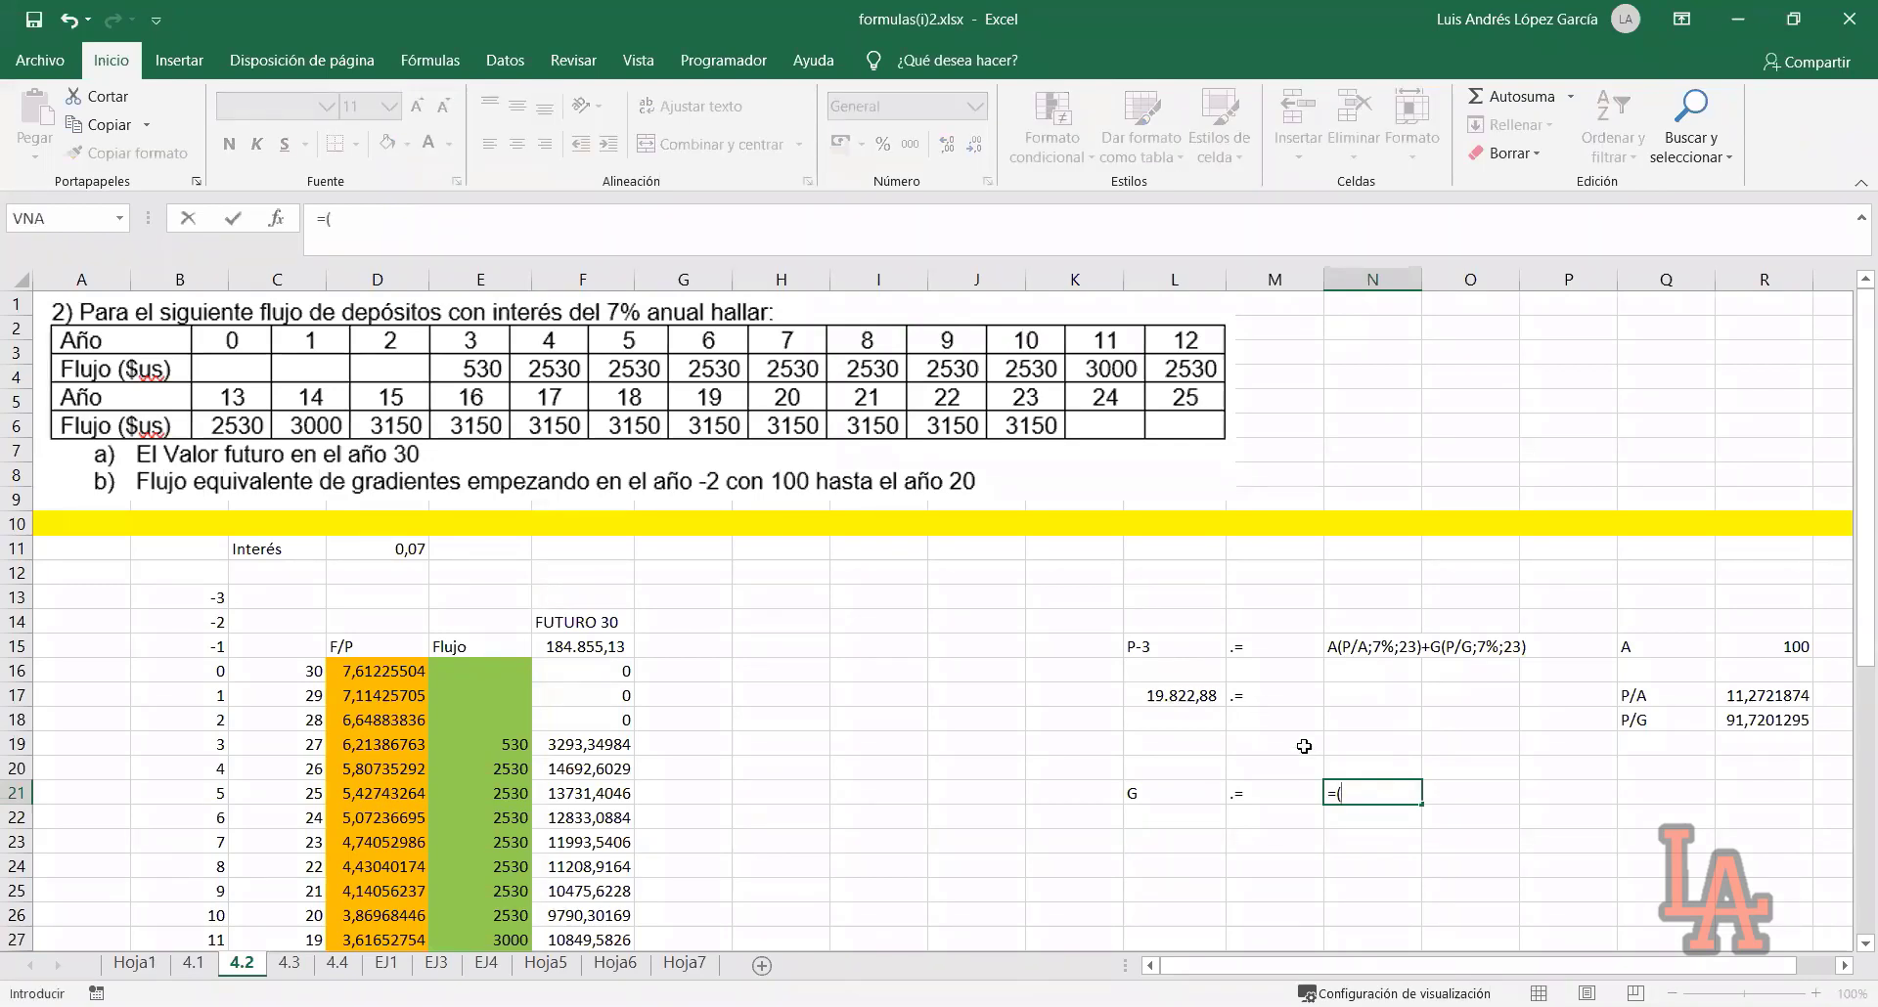
left_click(1180, 694)
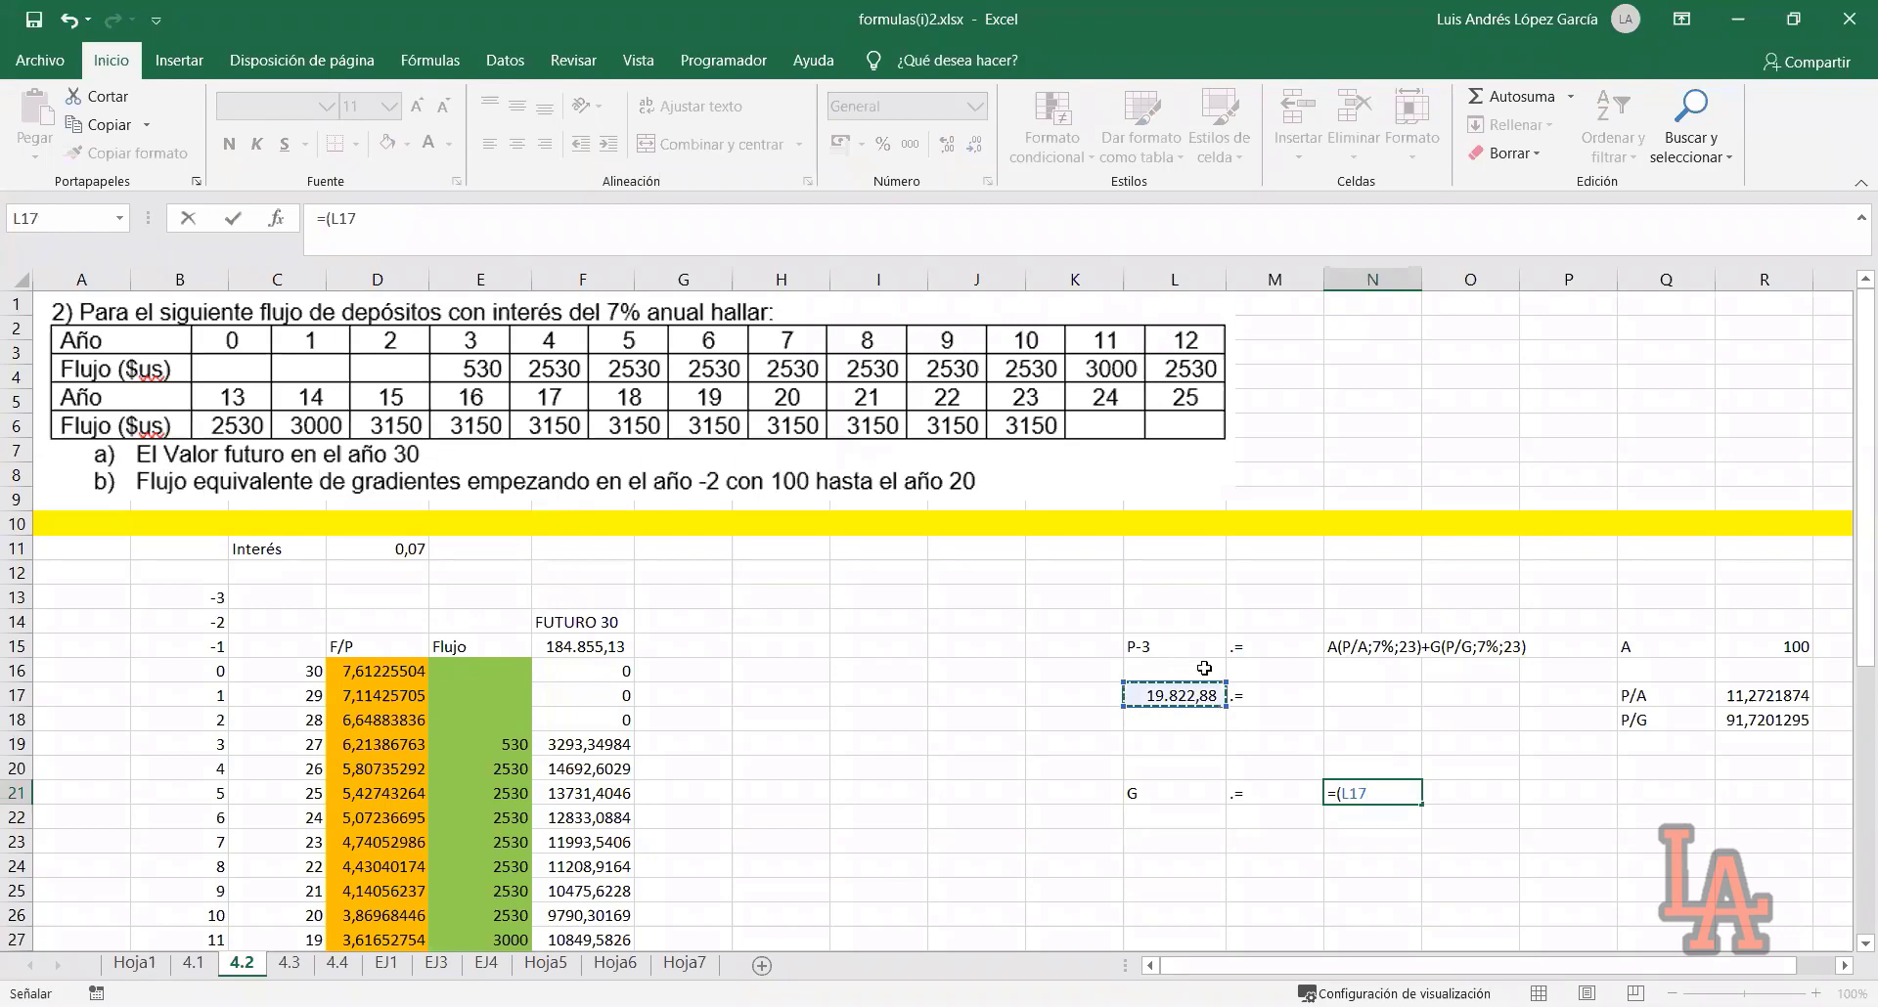
type("-100*")
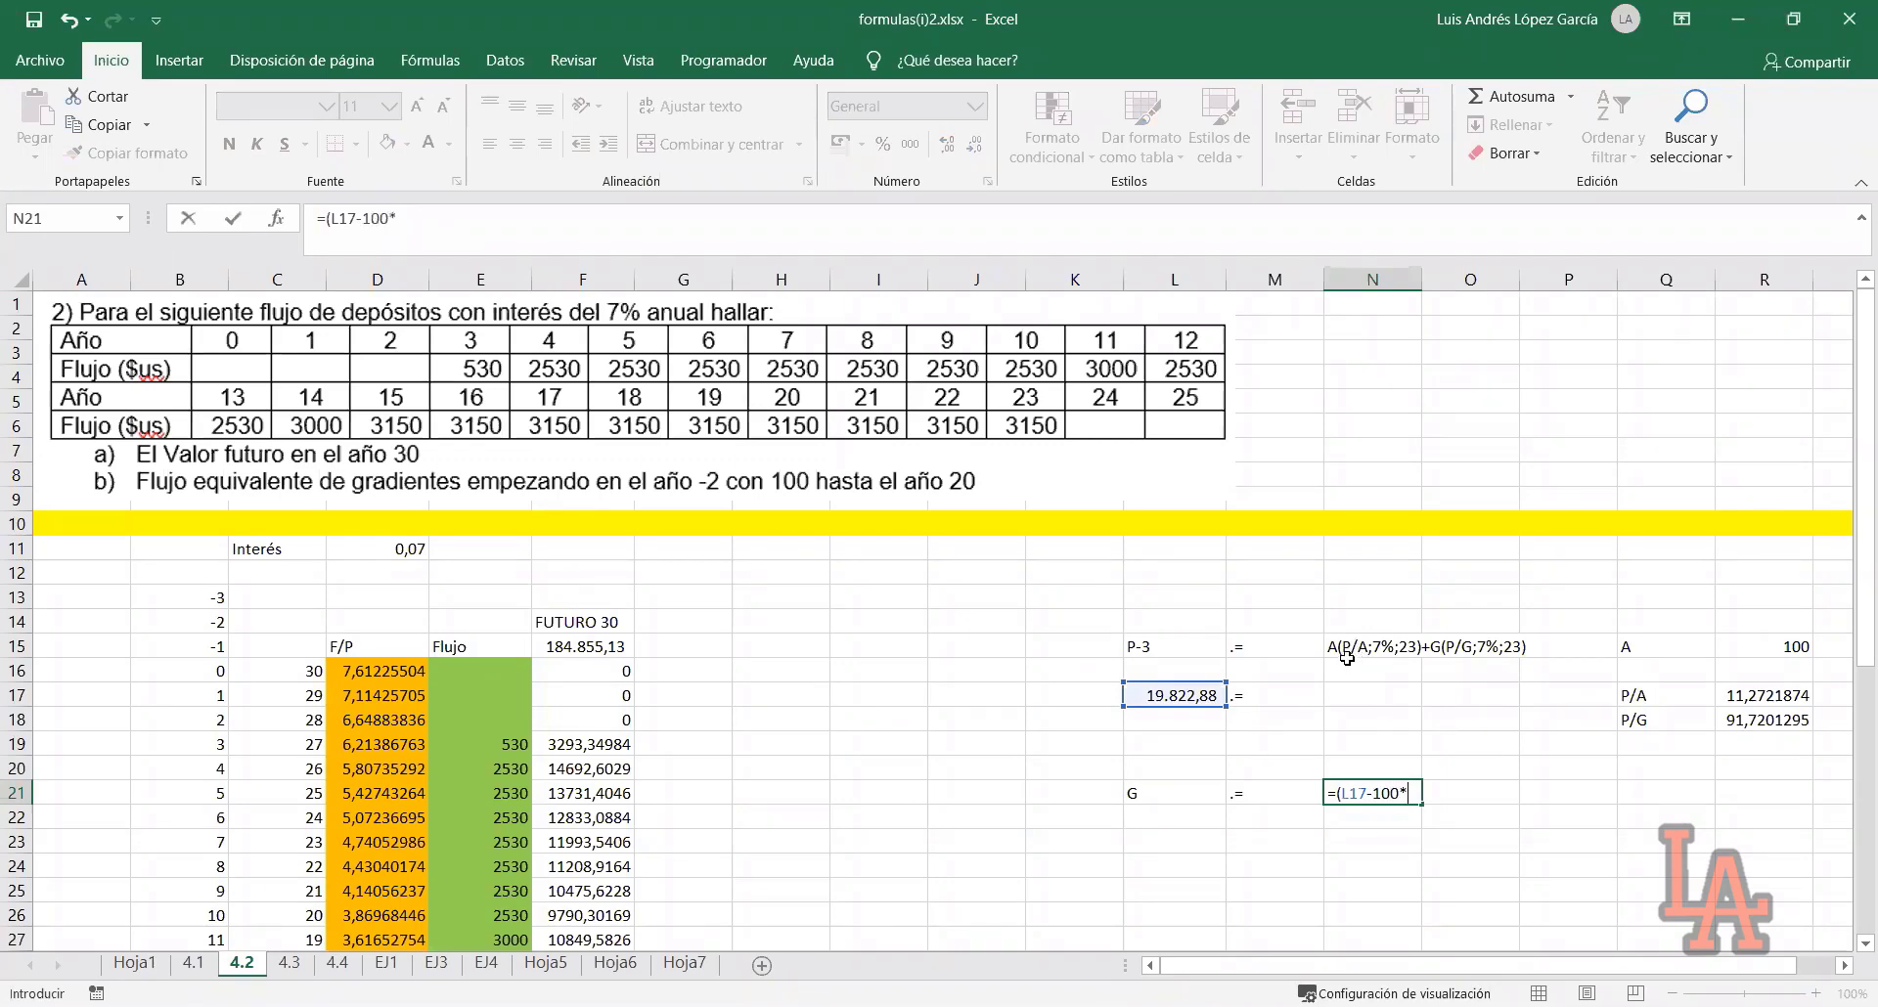
left_click(1755, 696)
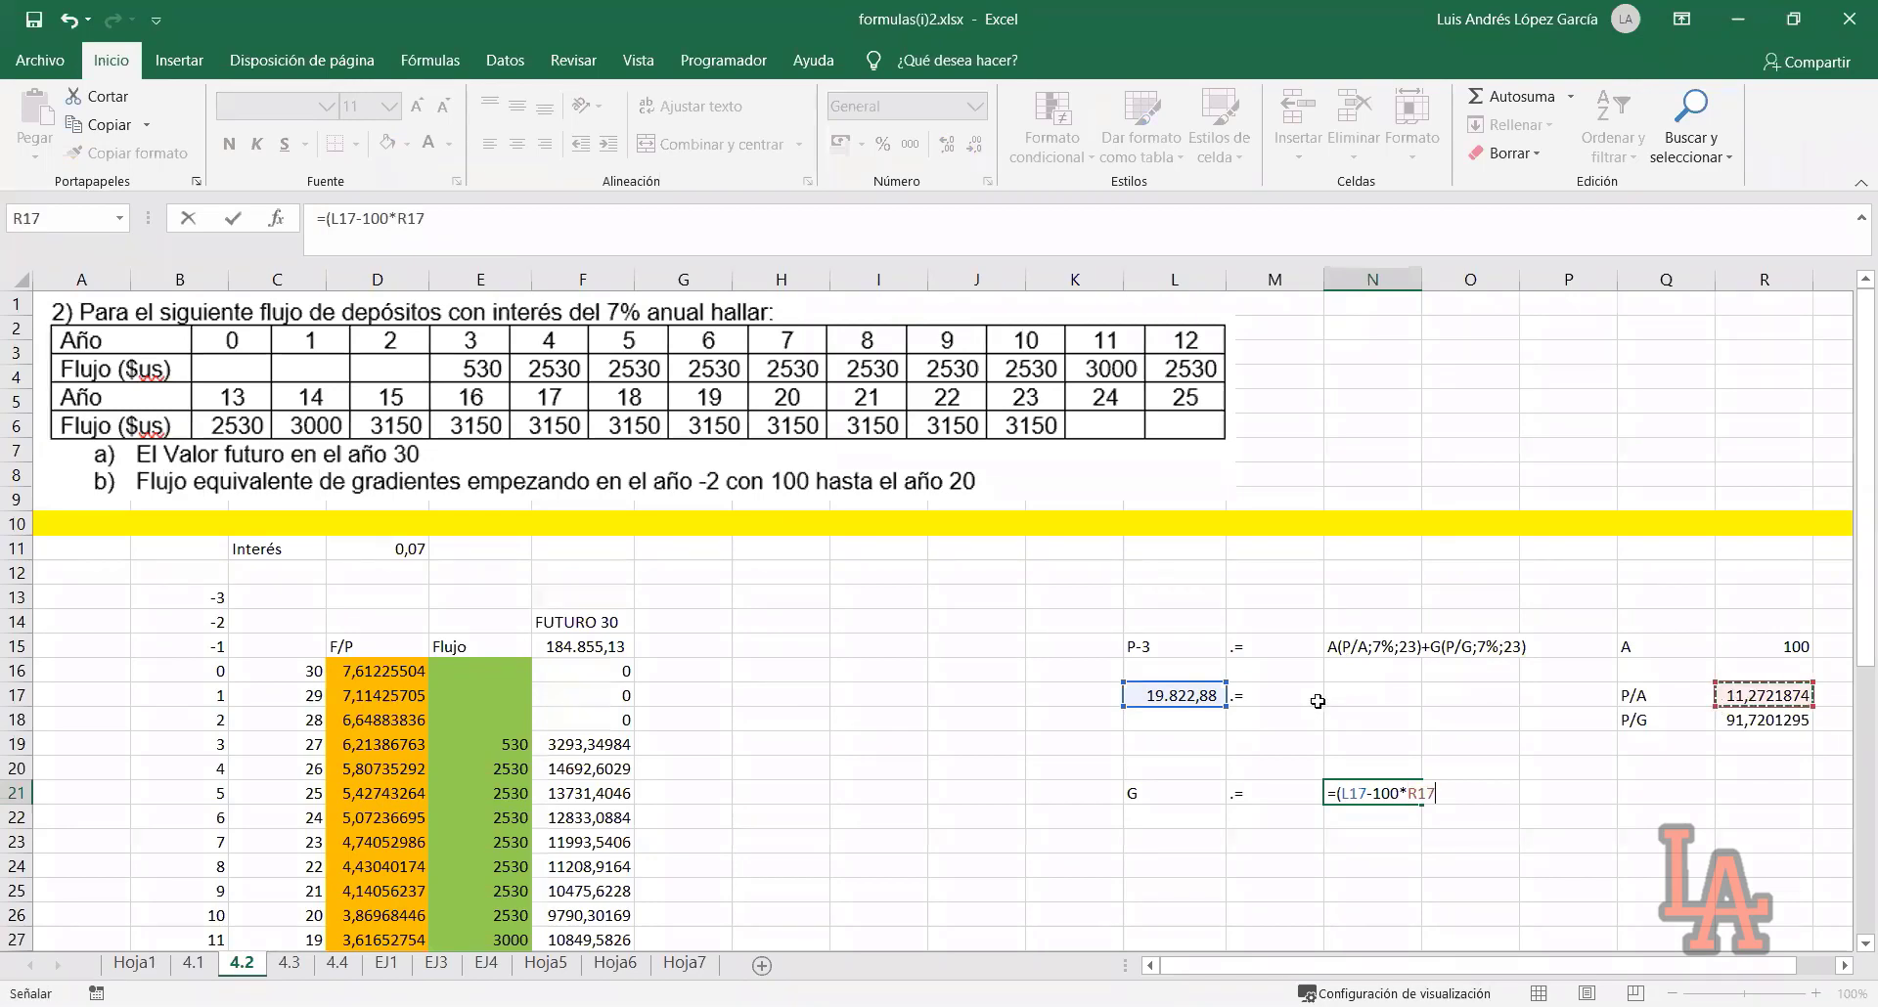
type(")")
type("/")
left_click(1765, 722)
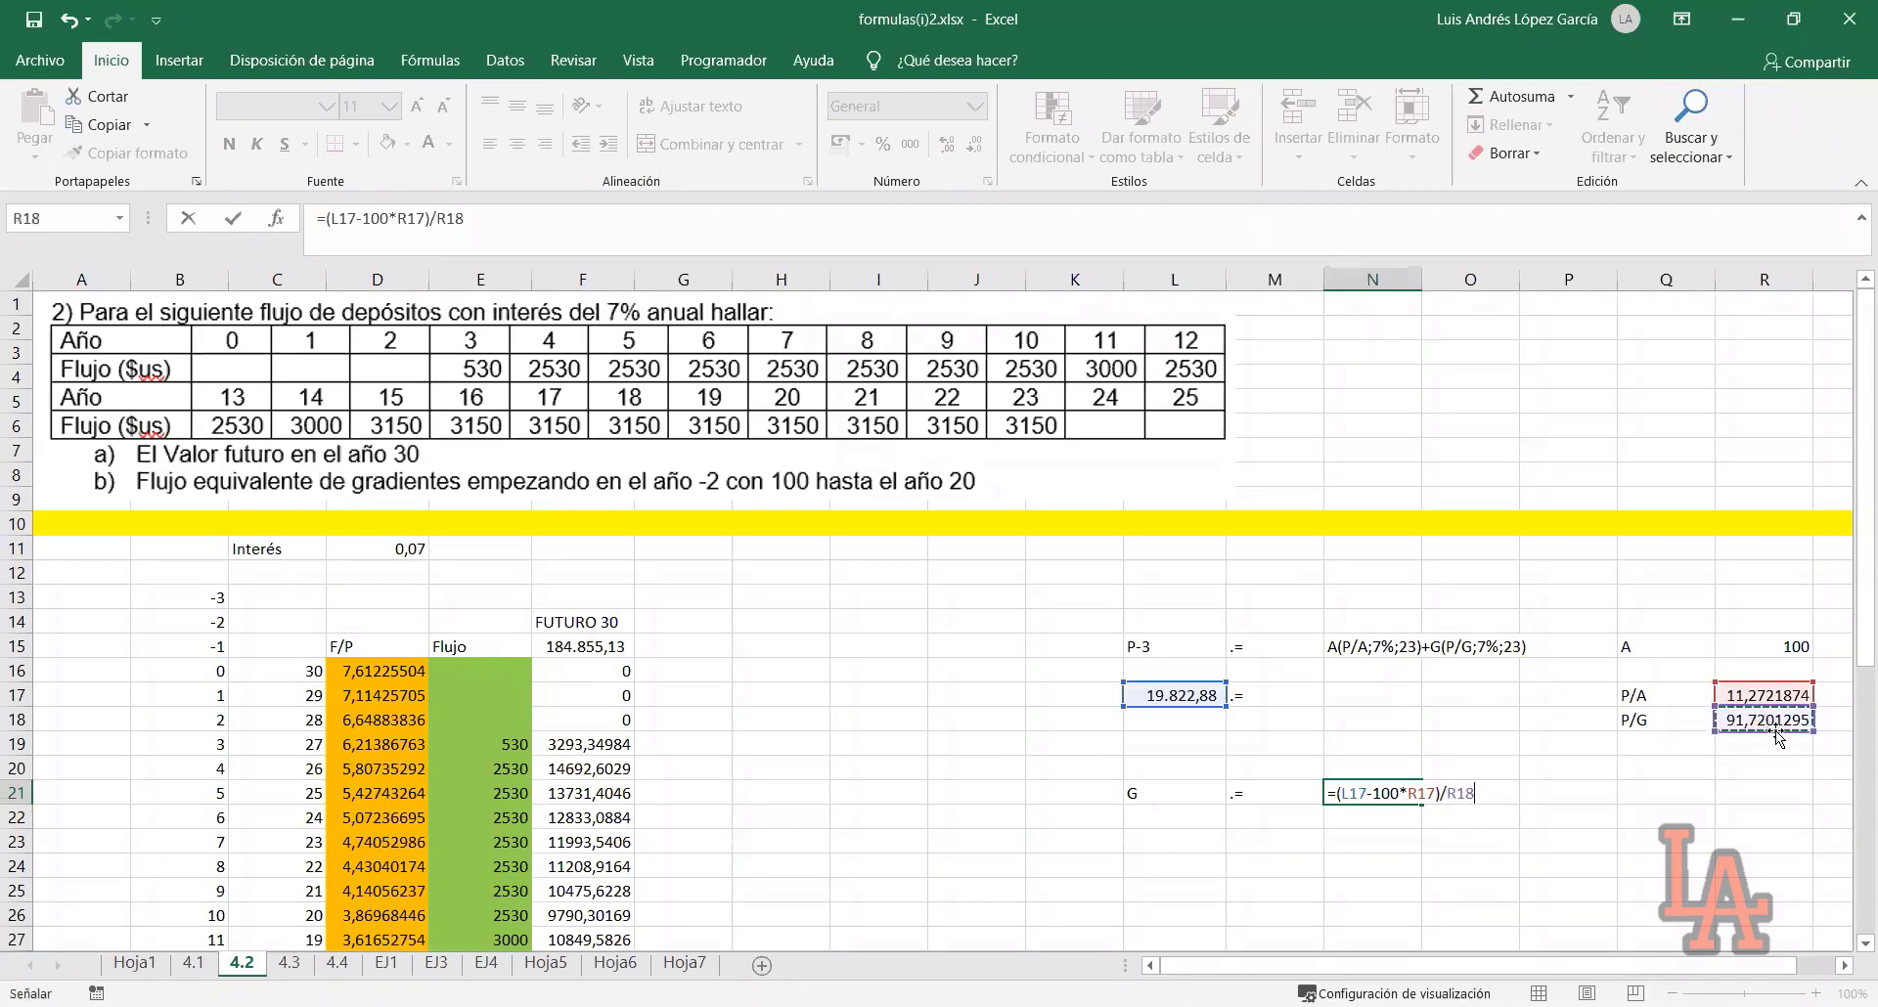
key("Return")
left_click(1414, 792)
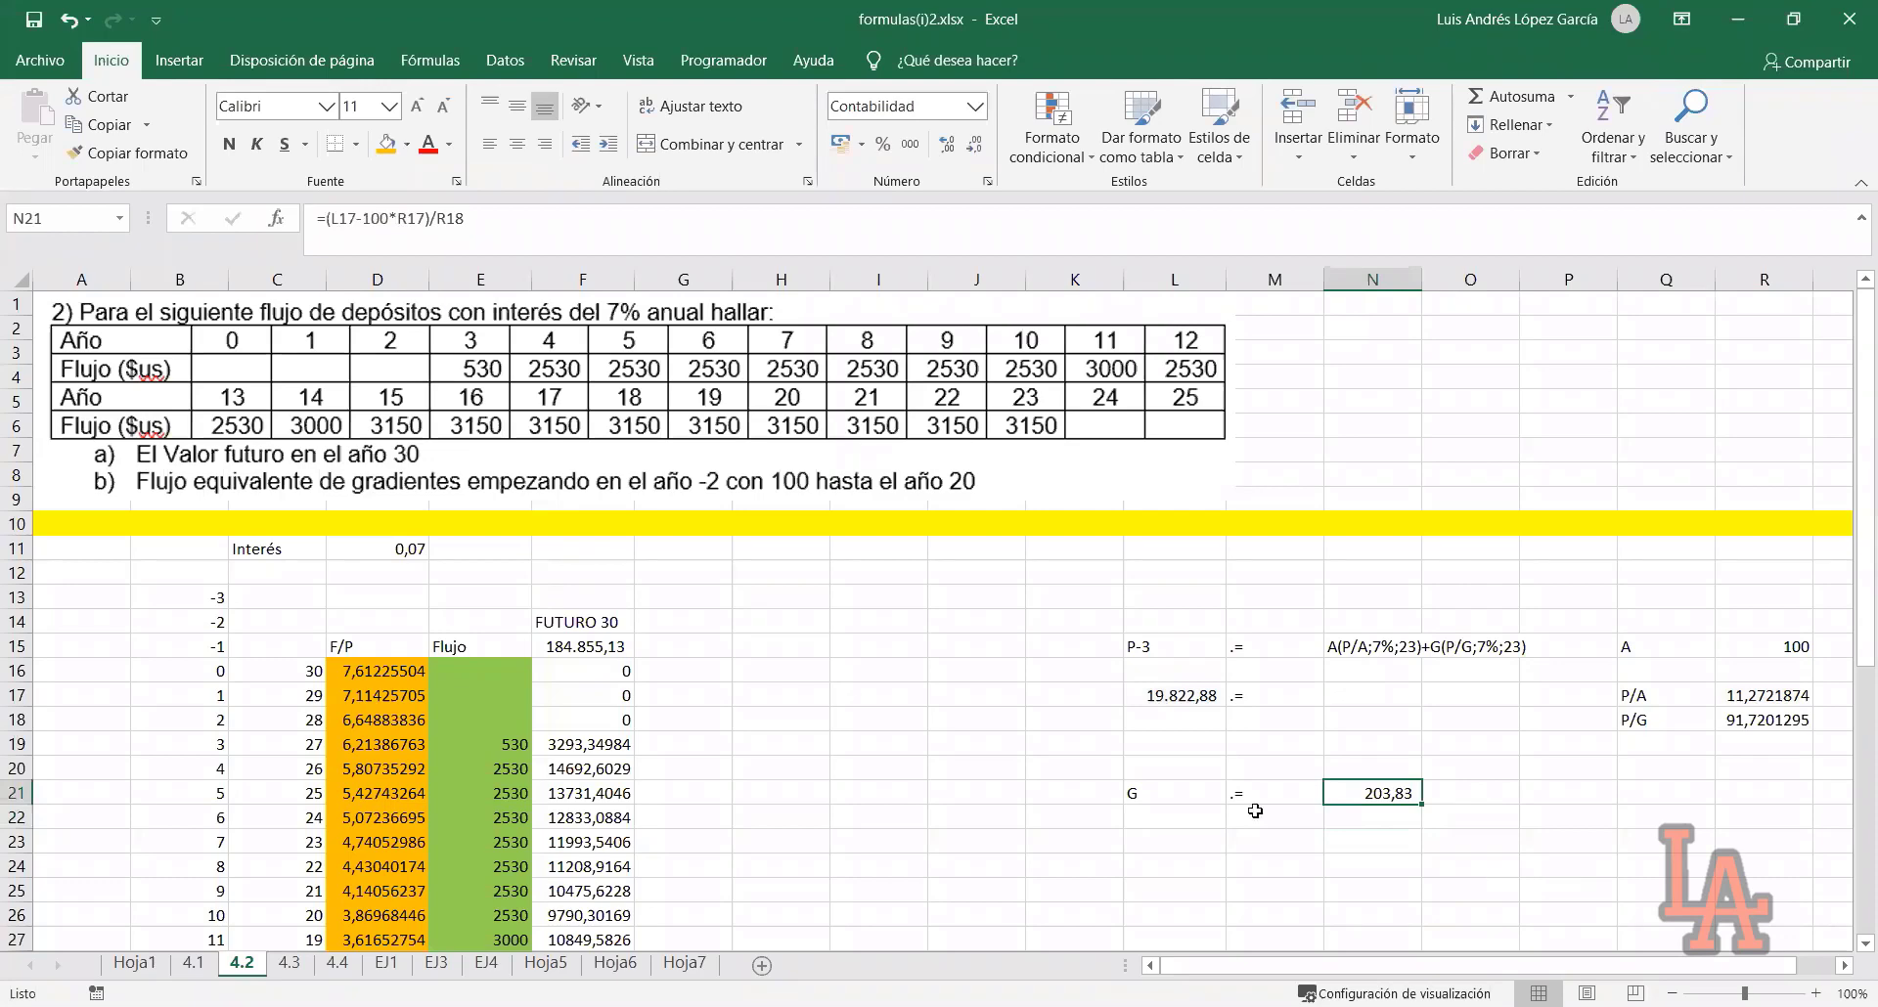
Review the gradient calculation block from the P-3 equation down to G, and the years -3 to 2 in column B
left_click(1174, 793)
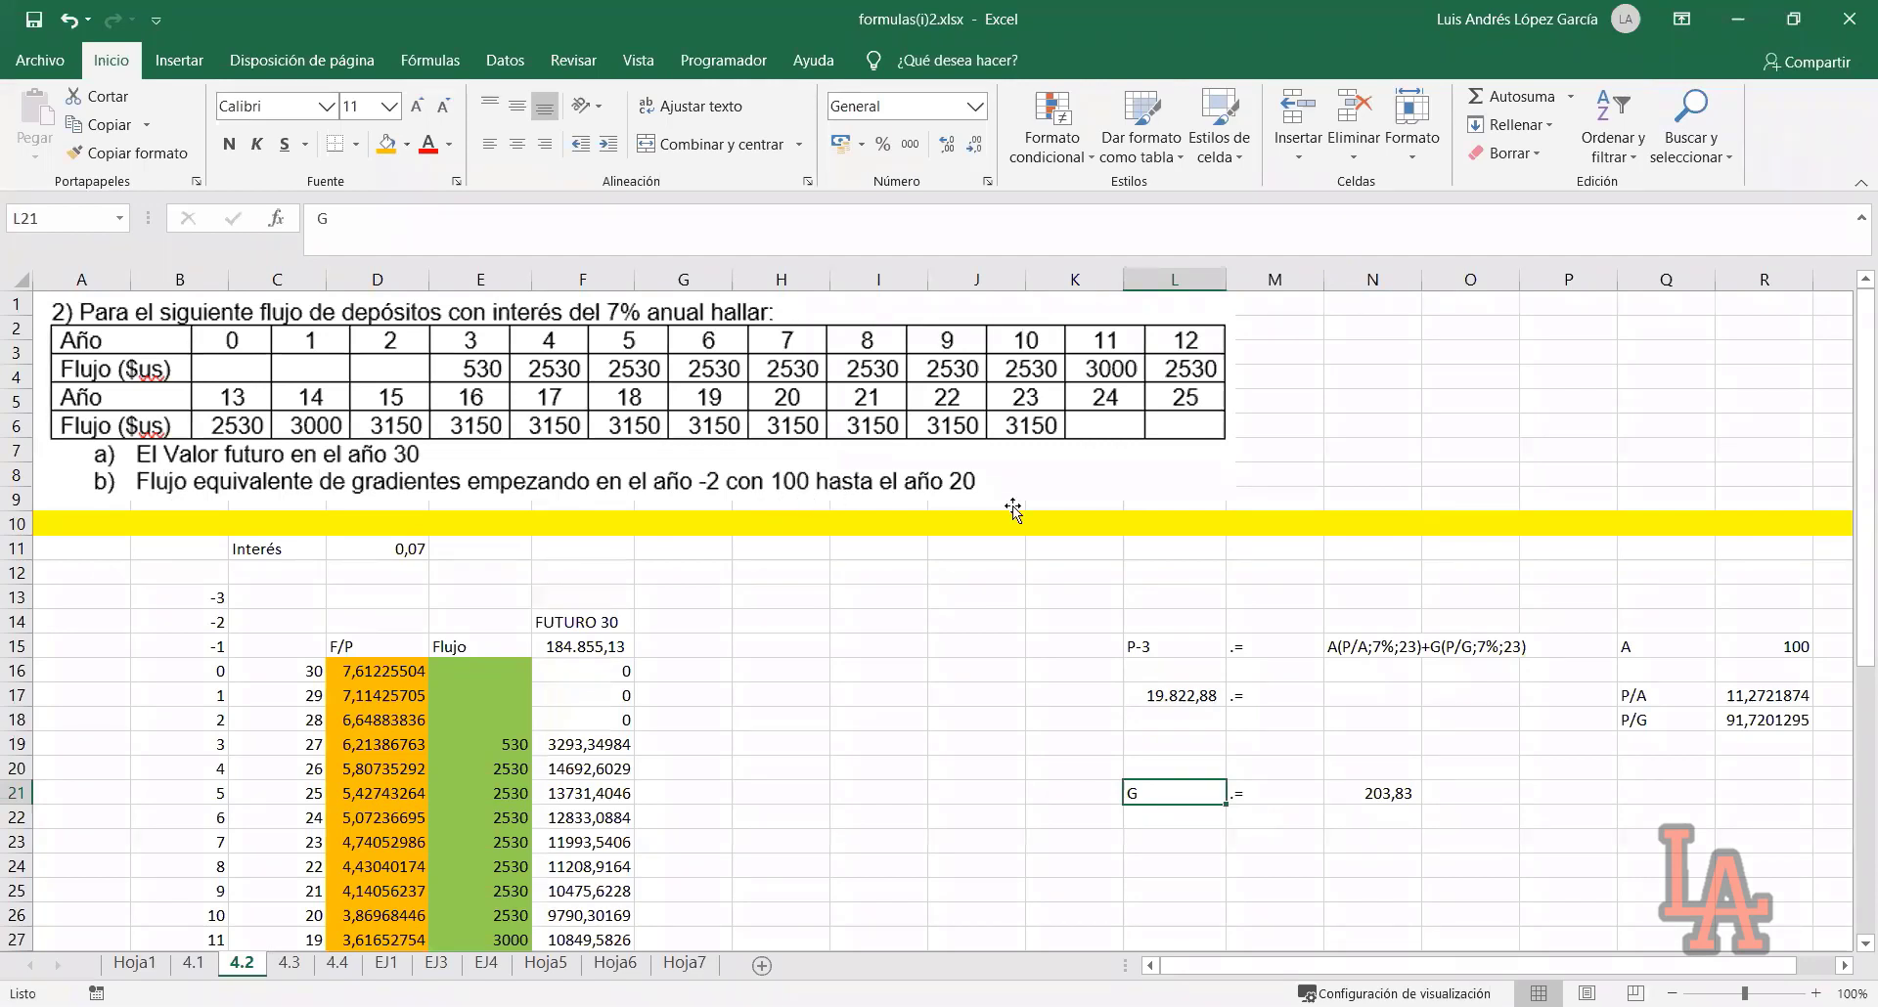
left_click(1376, 741)
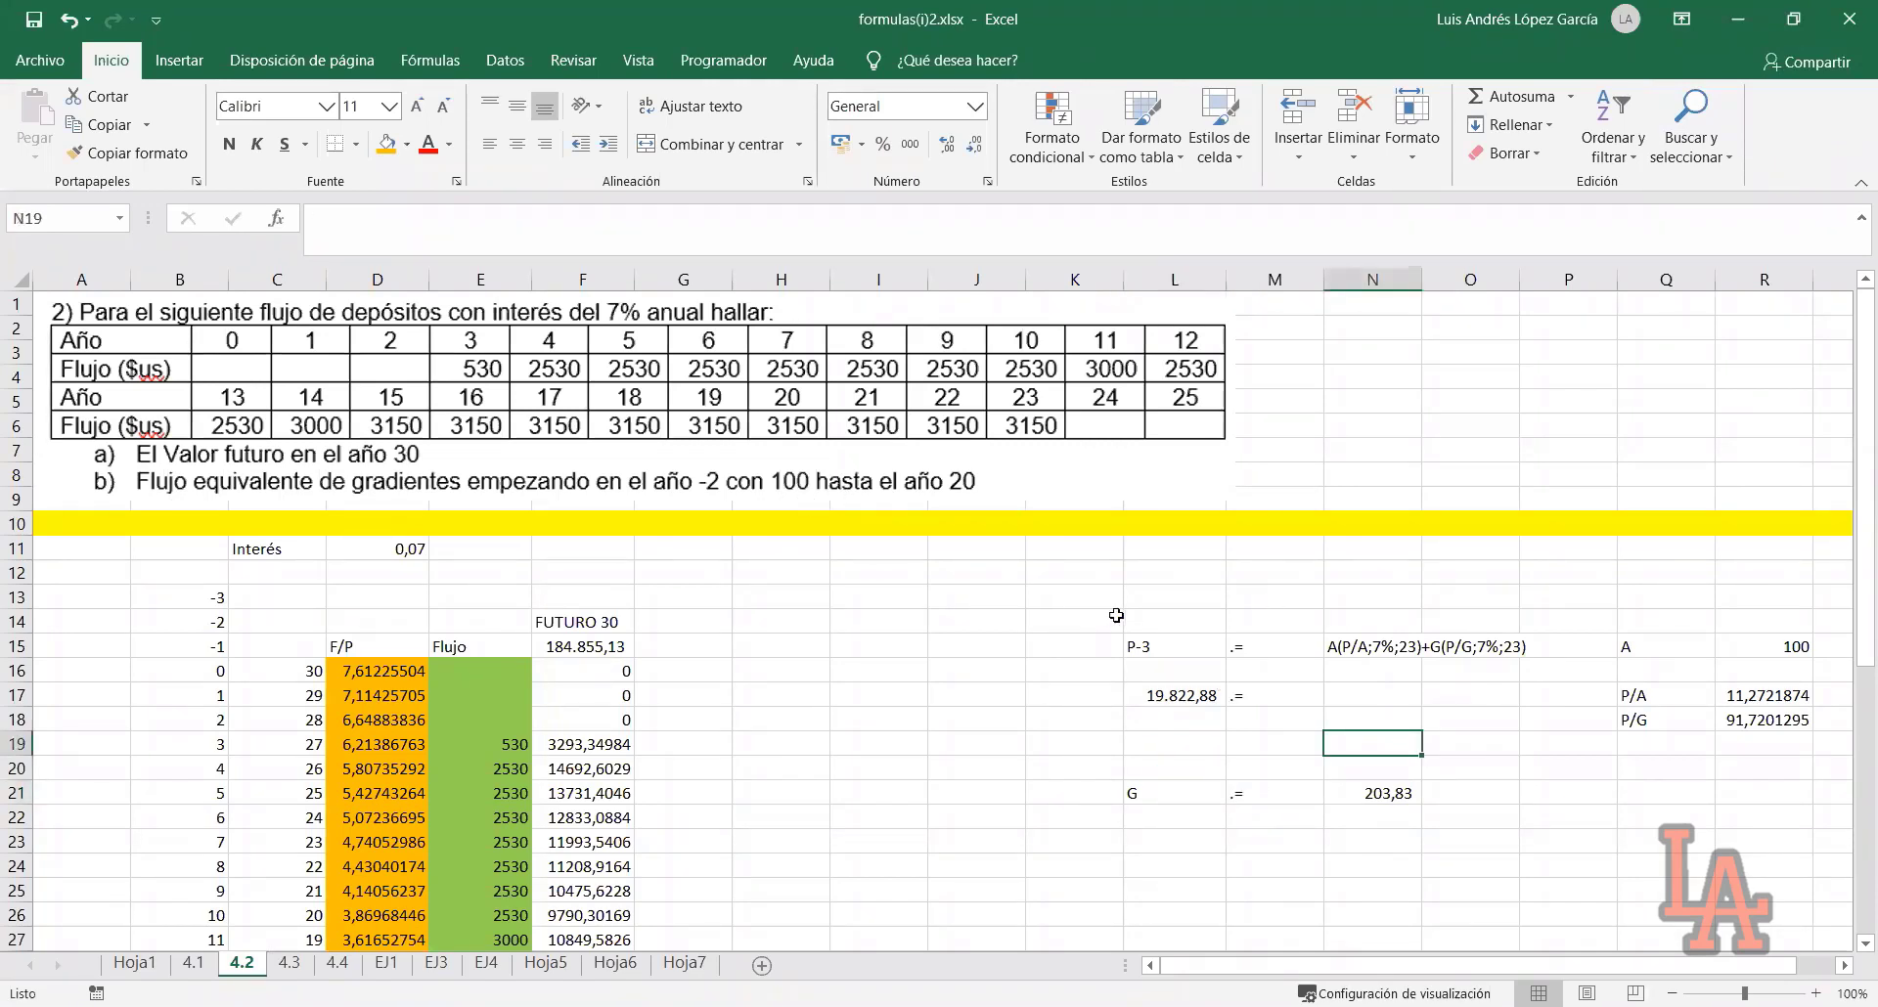
left_click_drag(1085, 622, 1468, 818)
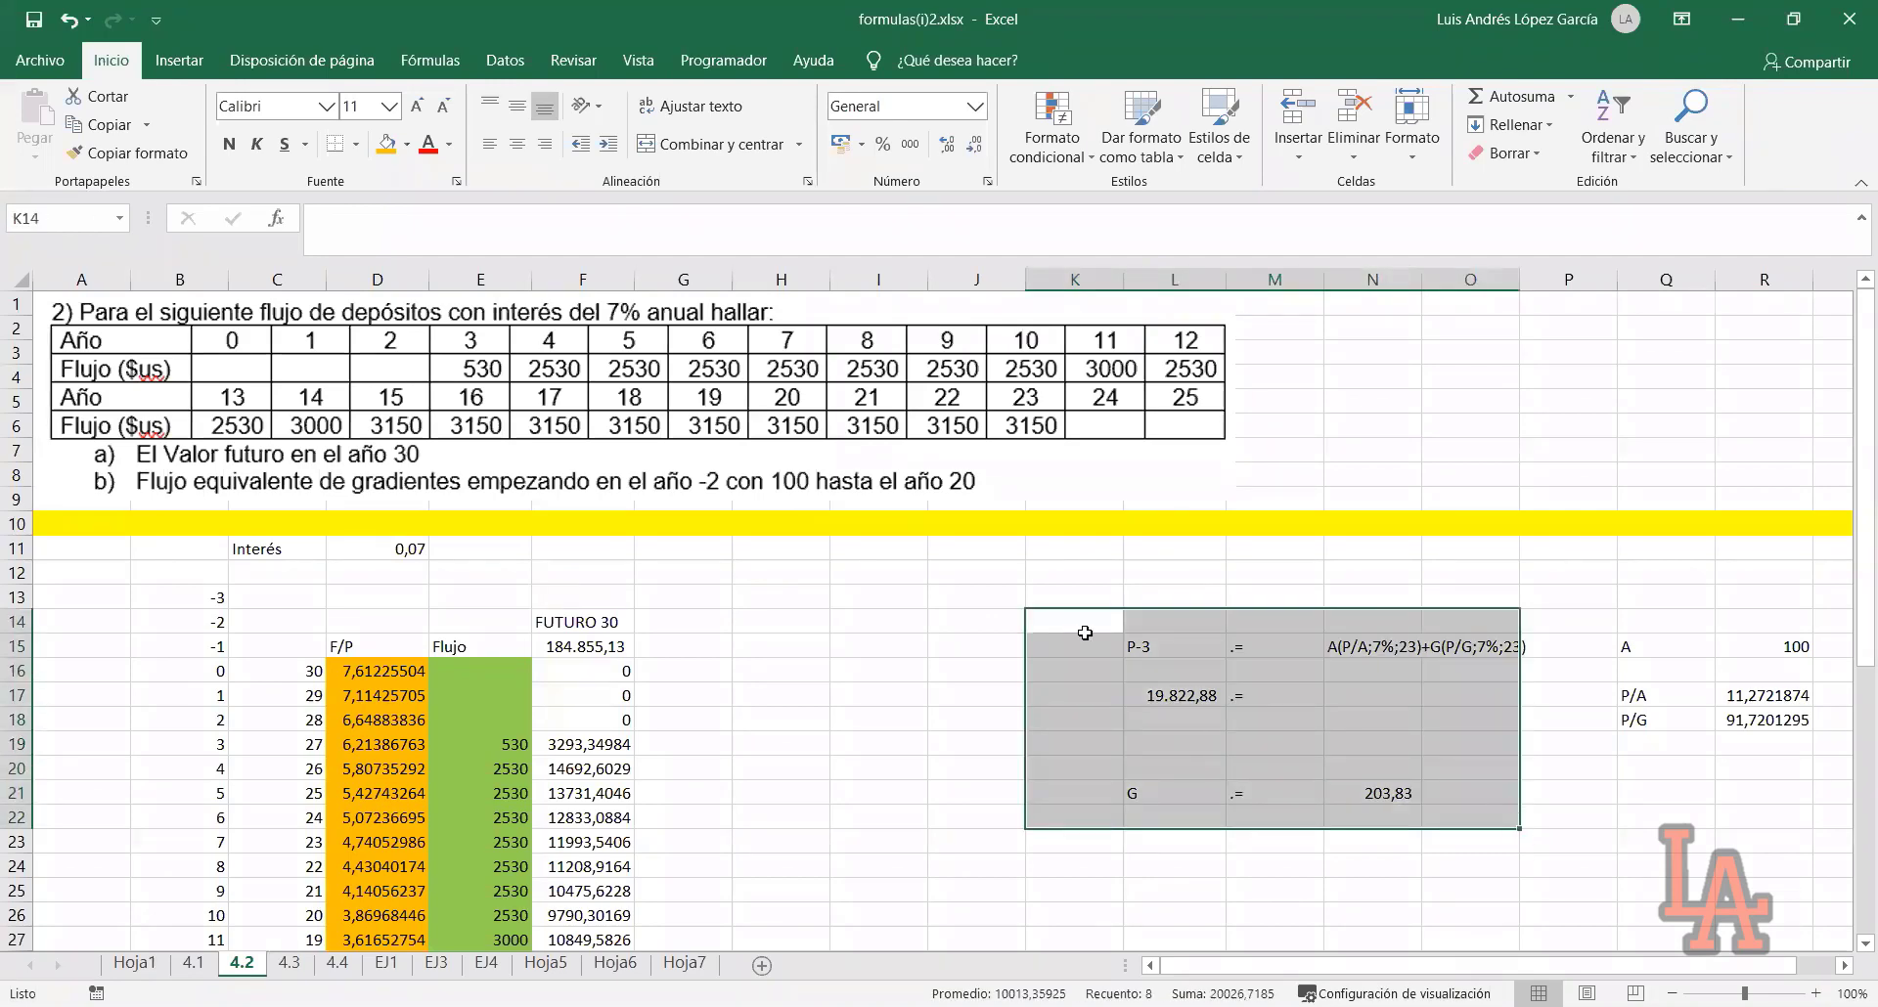
left_click_drag(1086, 622, 1565, 812)
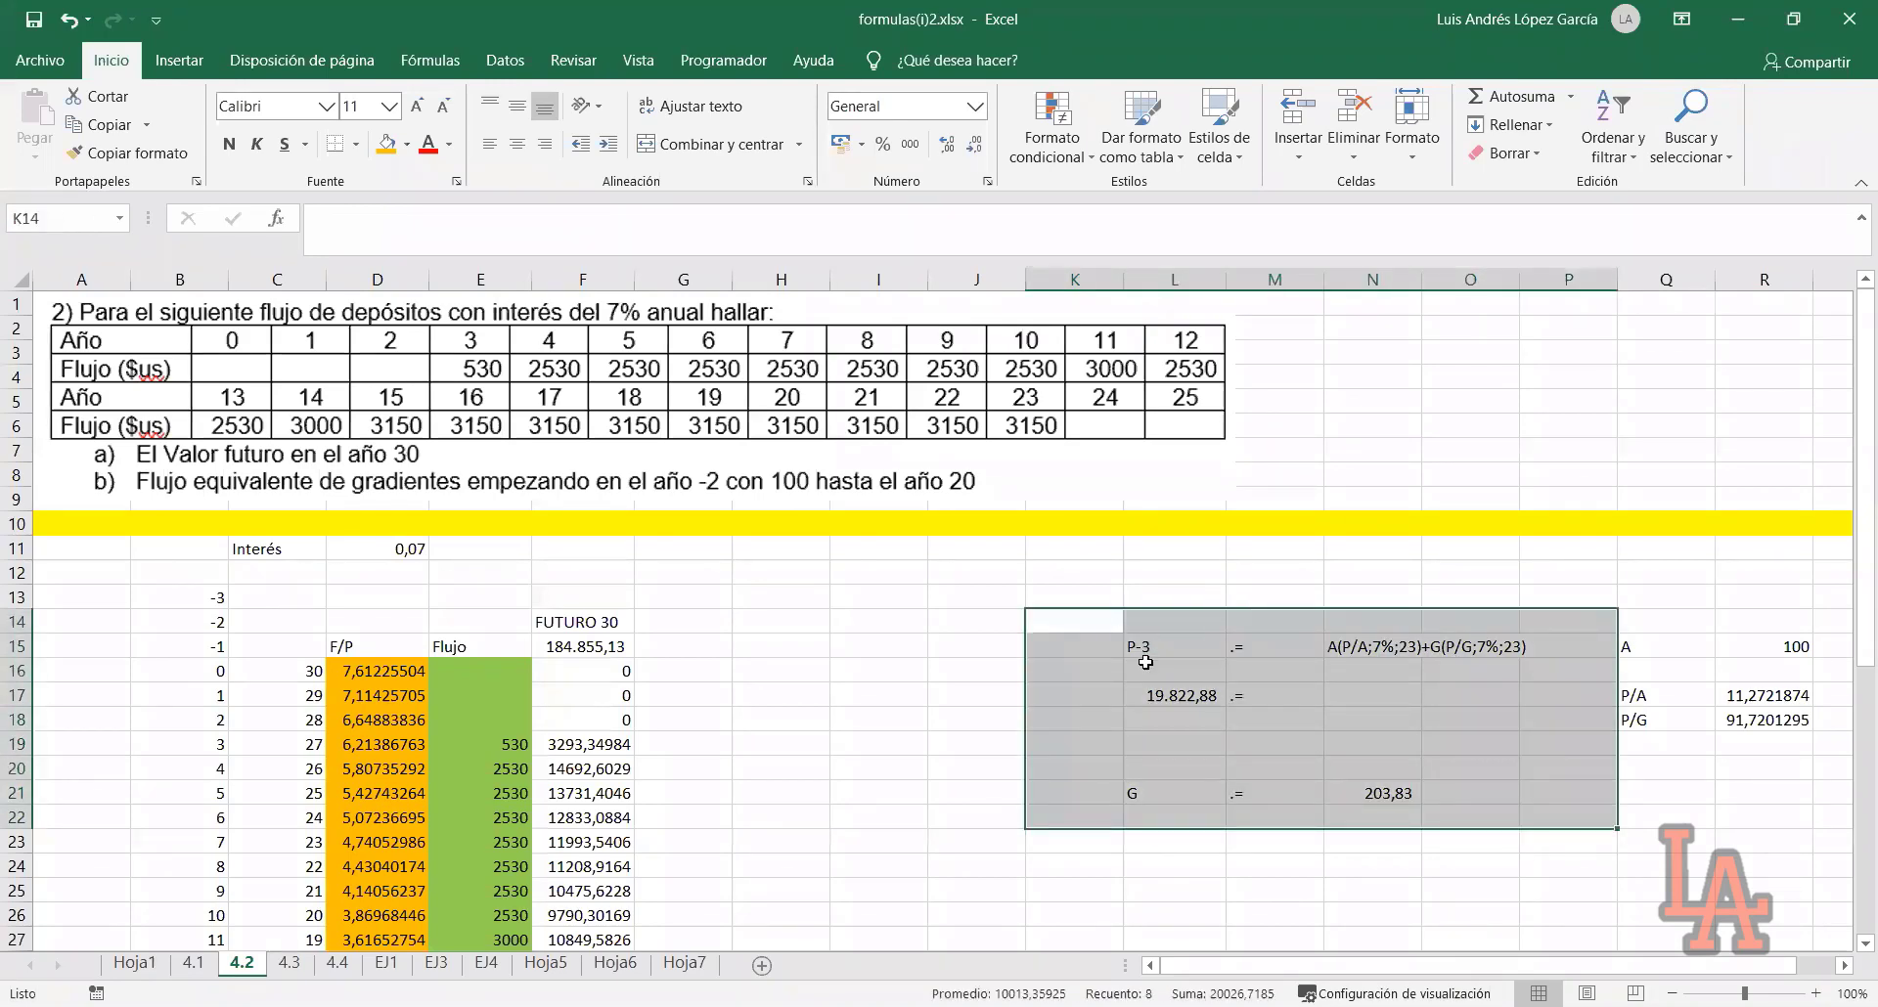
left_click_drag(1095, 631, 1574, 843)
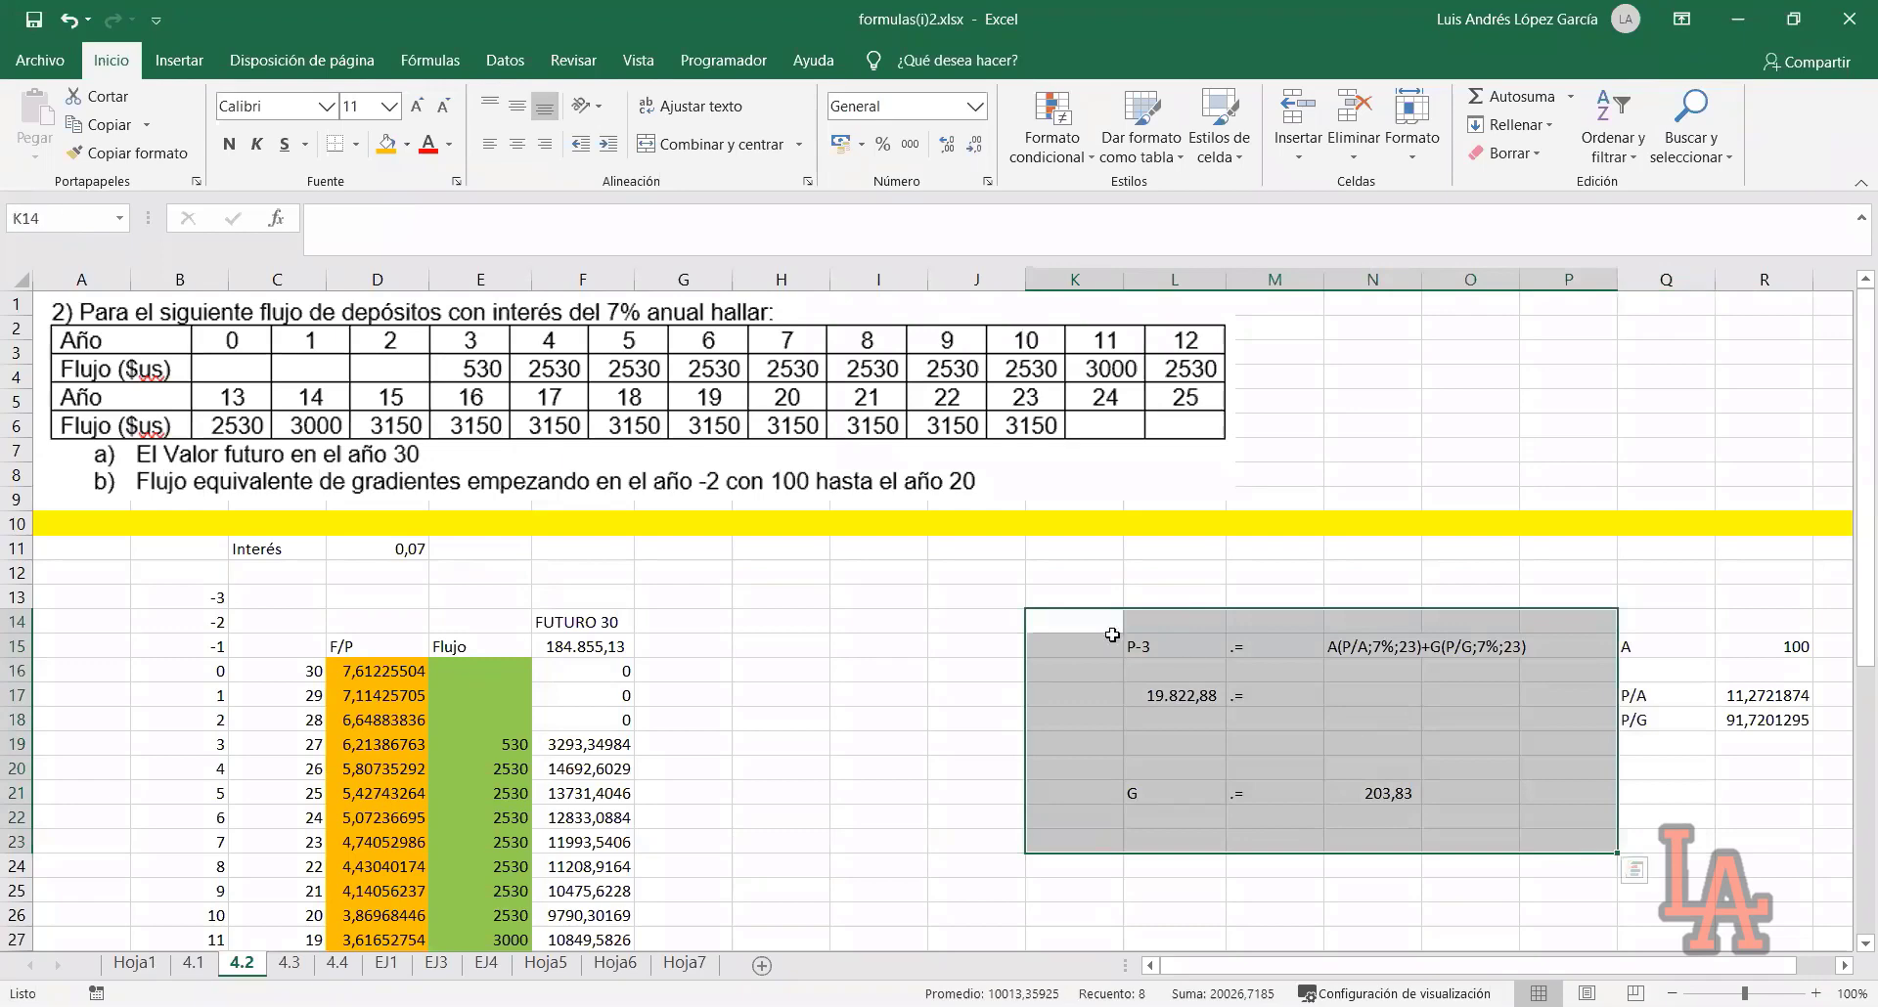
left_click(1141, 665)
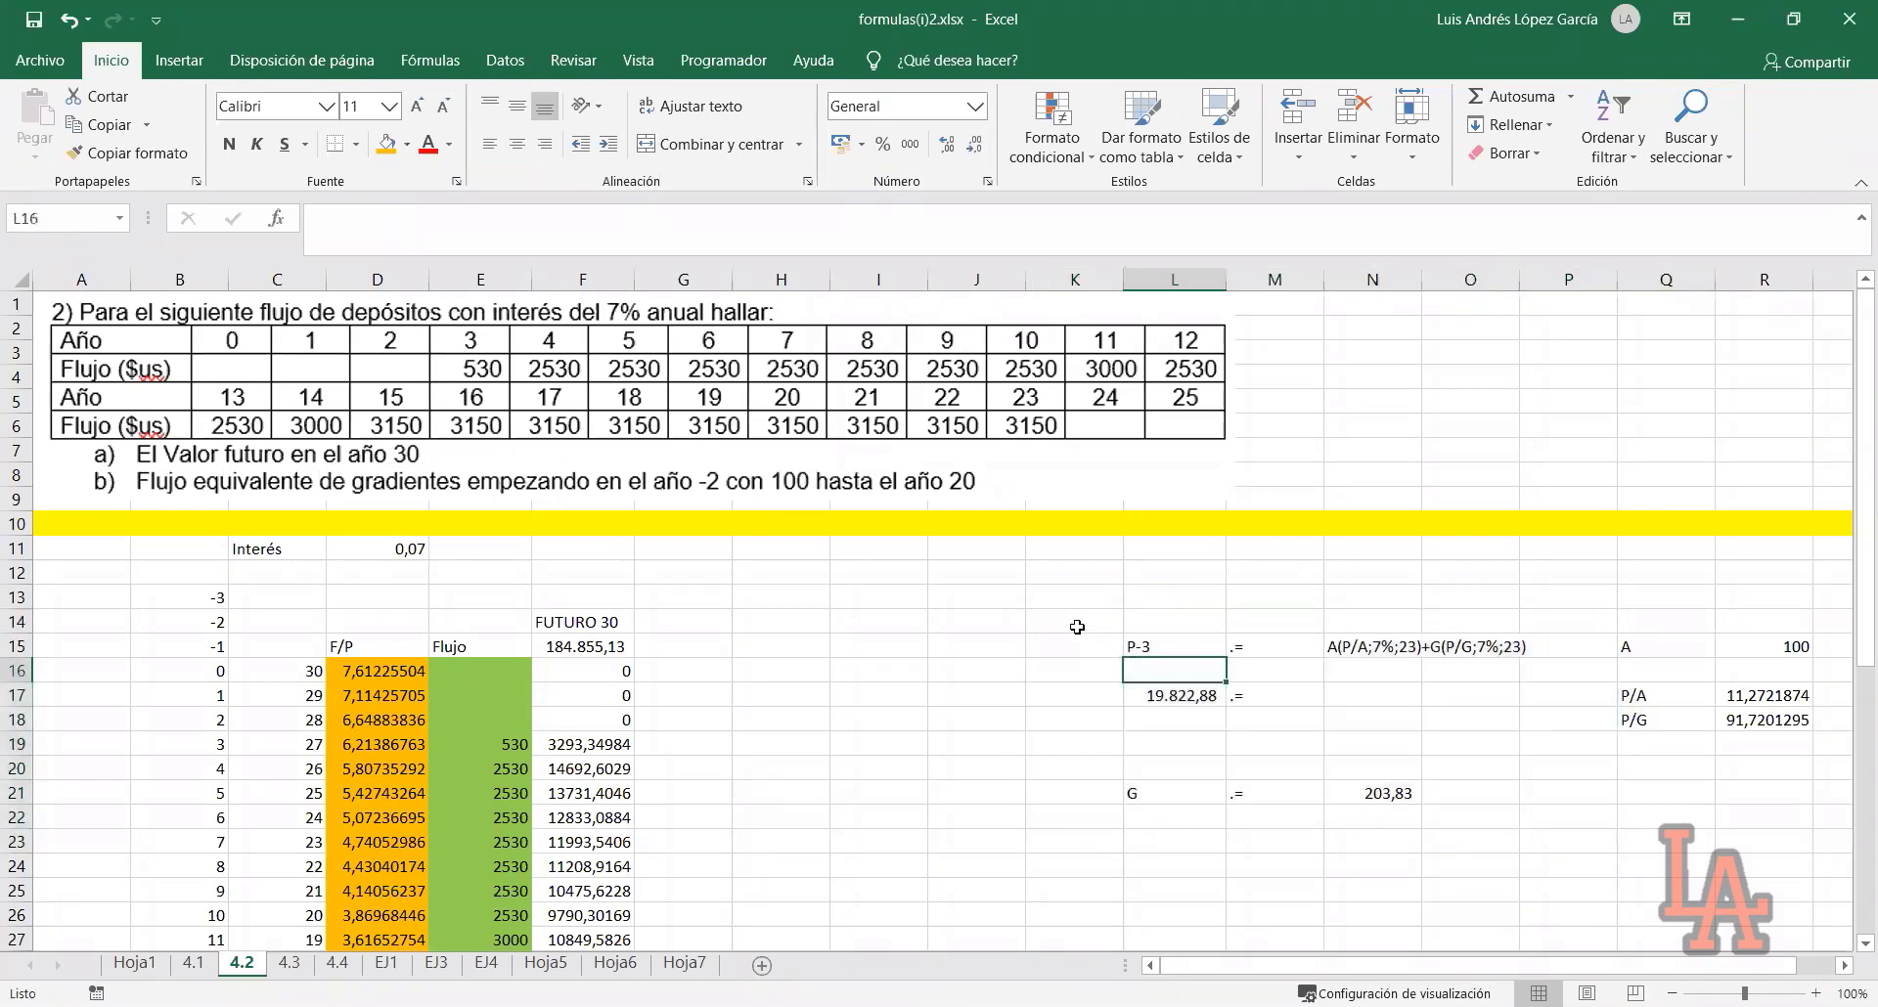
left_click_drag(1077, 627, 1565, 811)
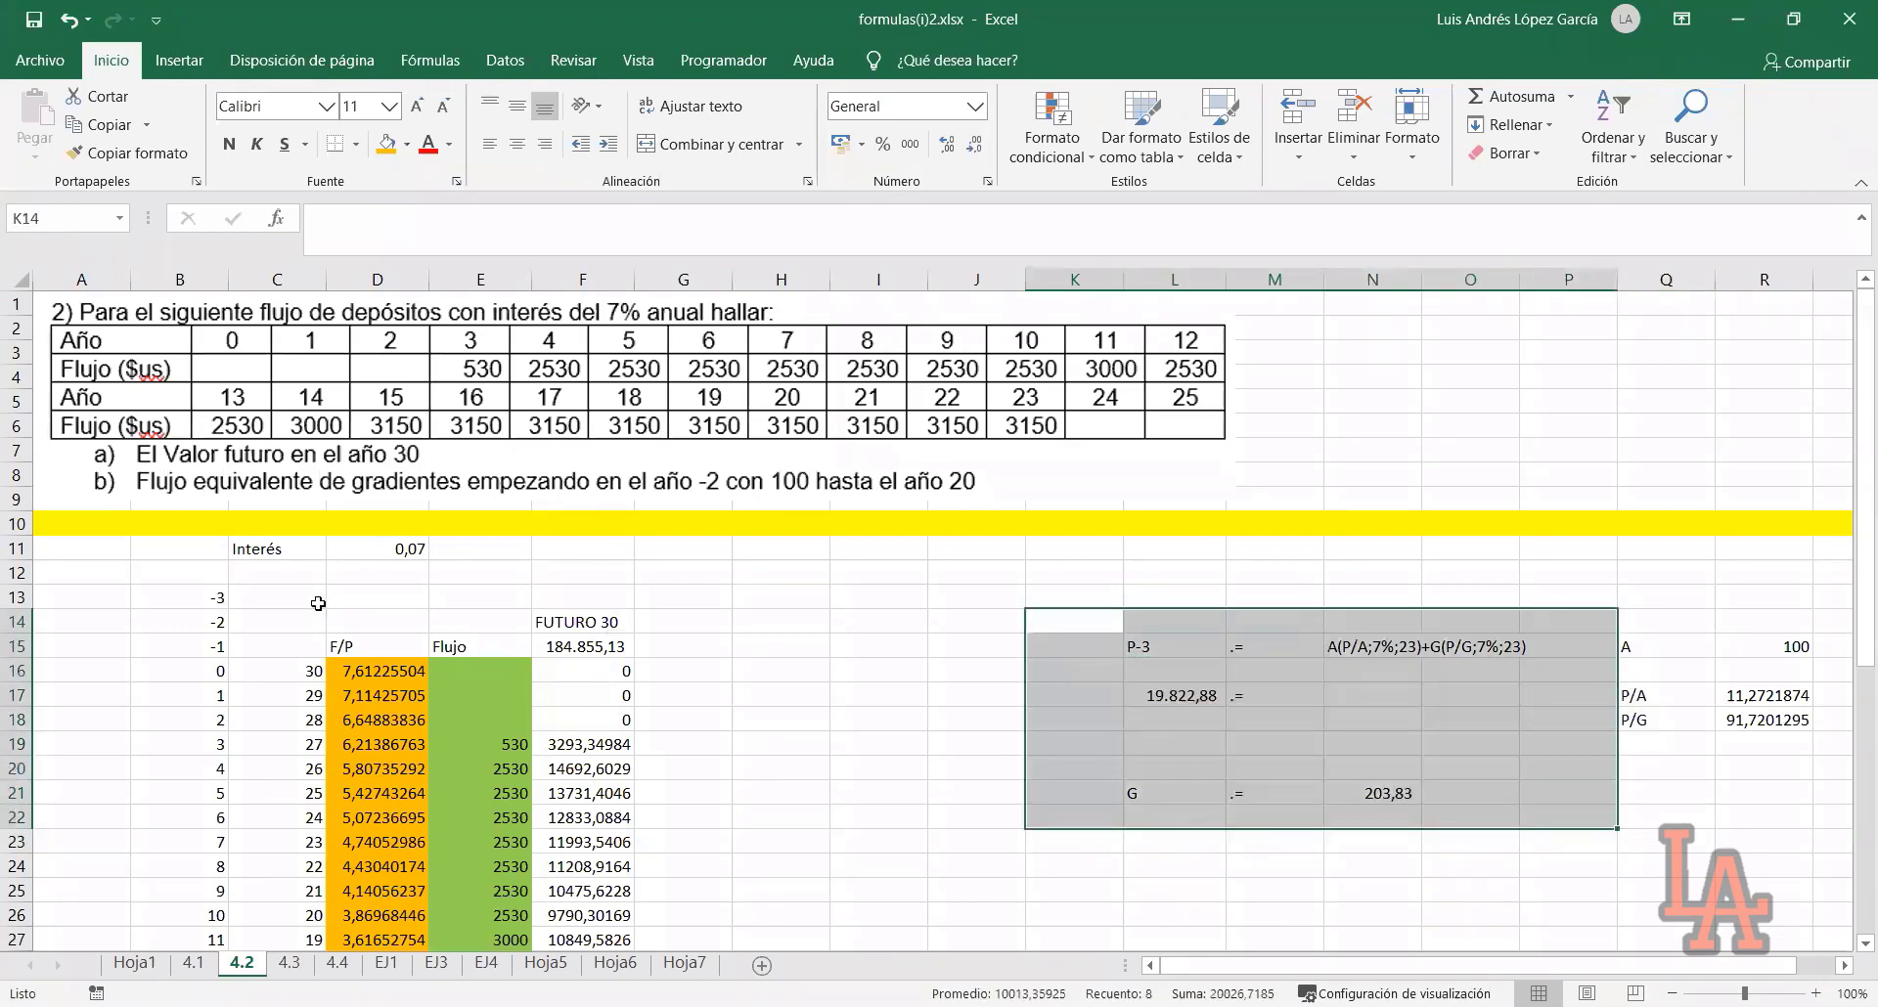
left_click(201, 627)
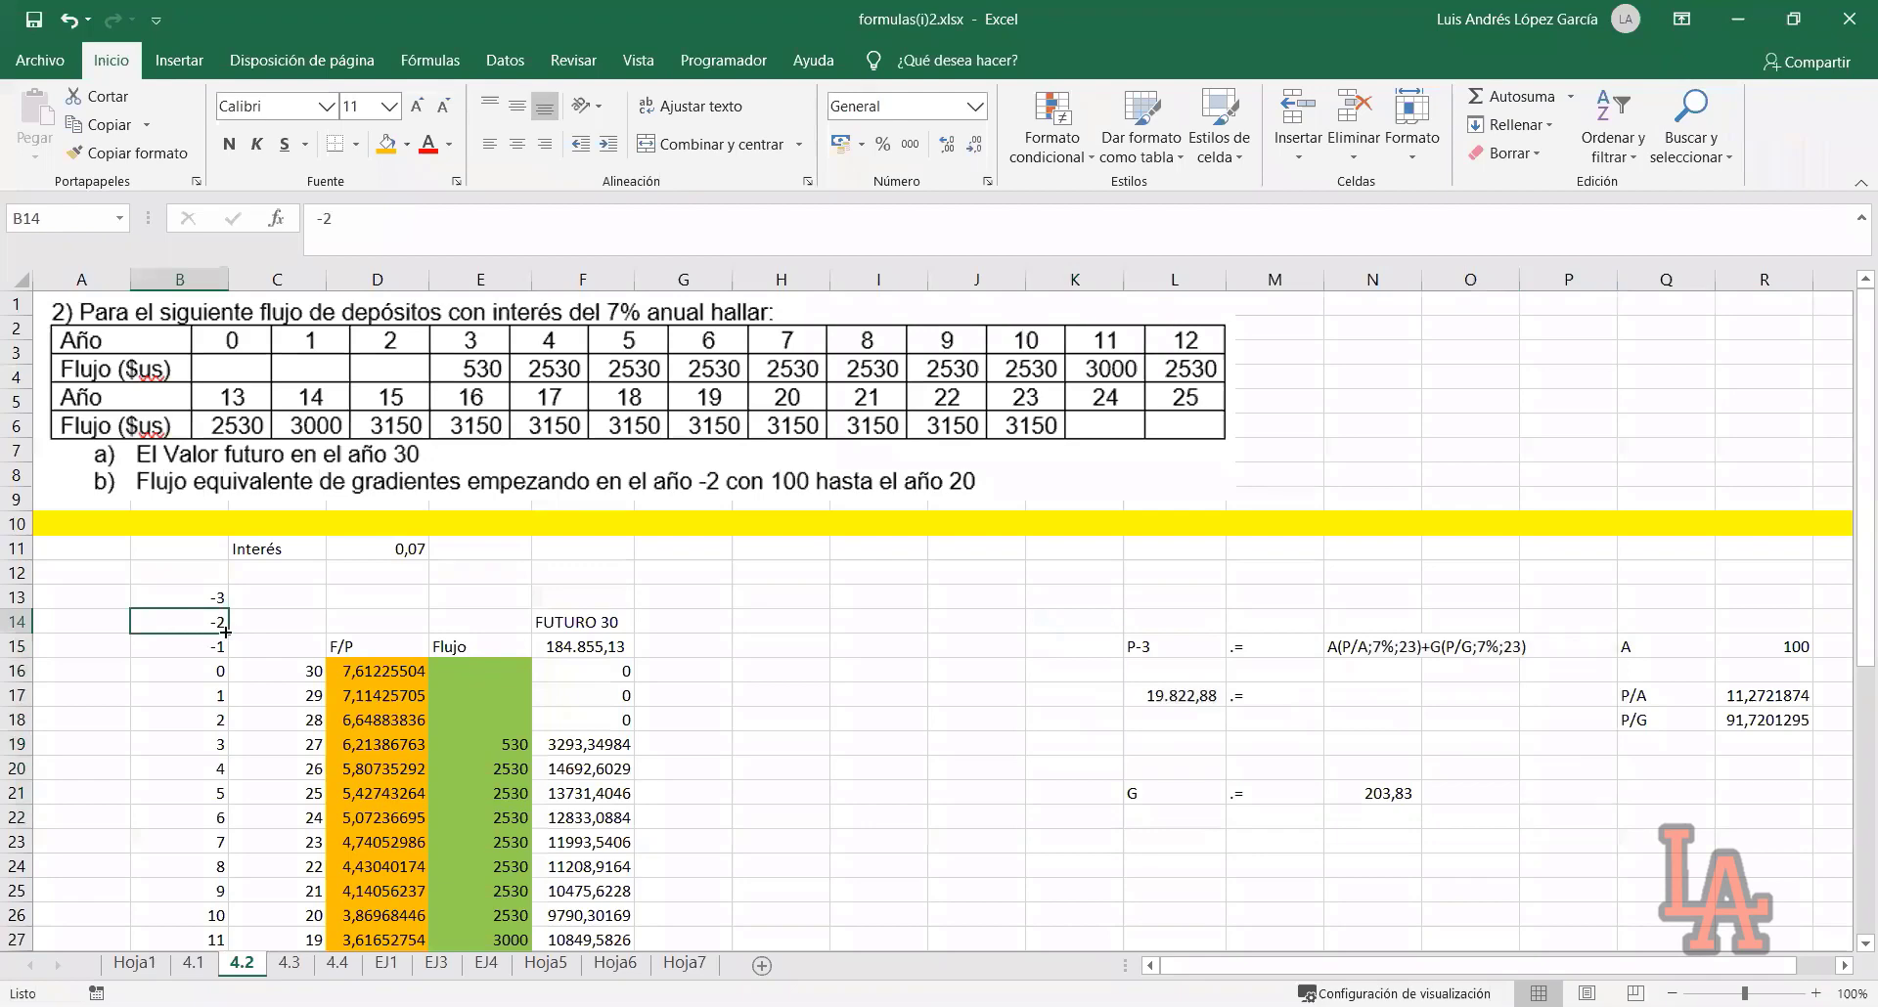
left_click(213, 651)
left_click(209, 600)
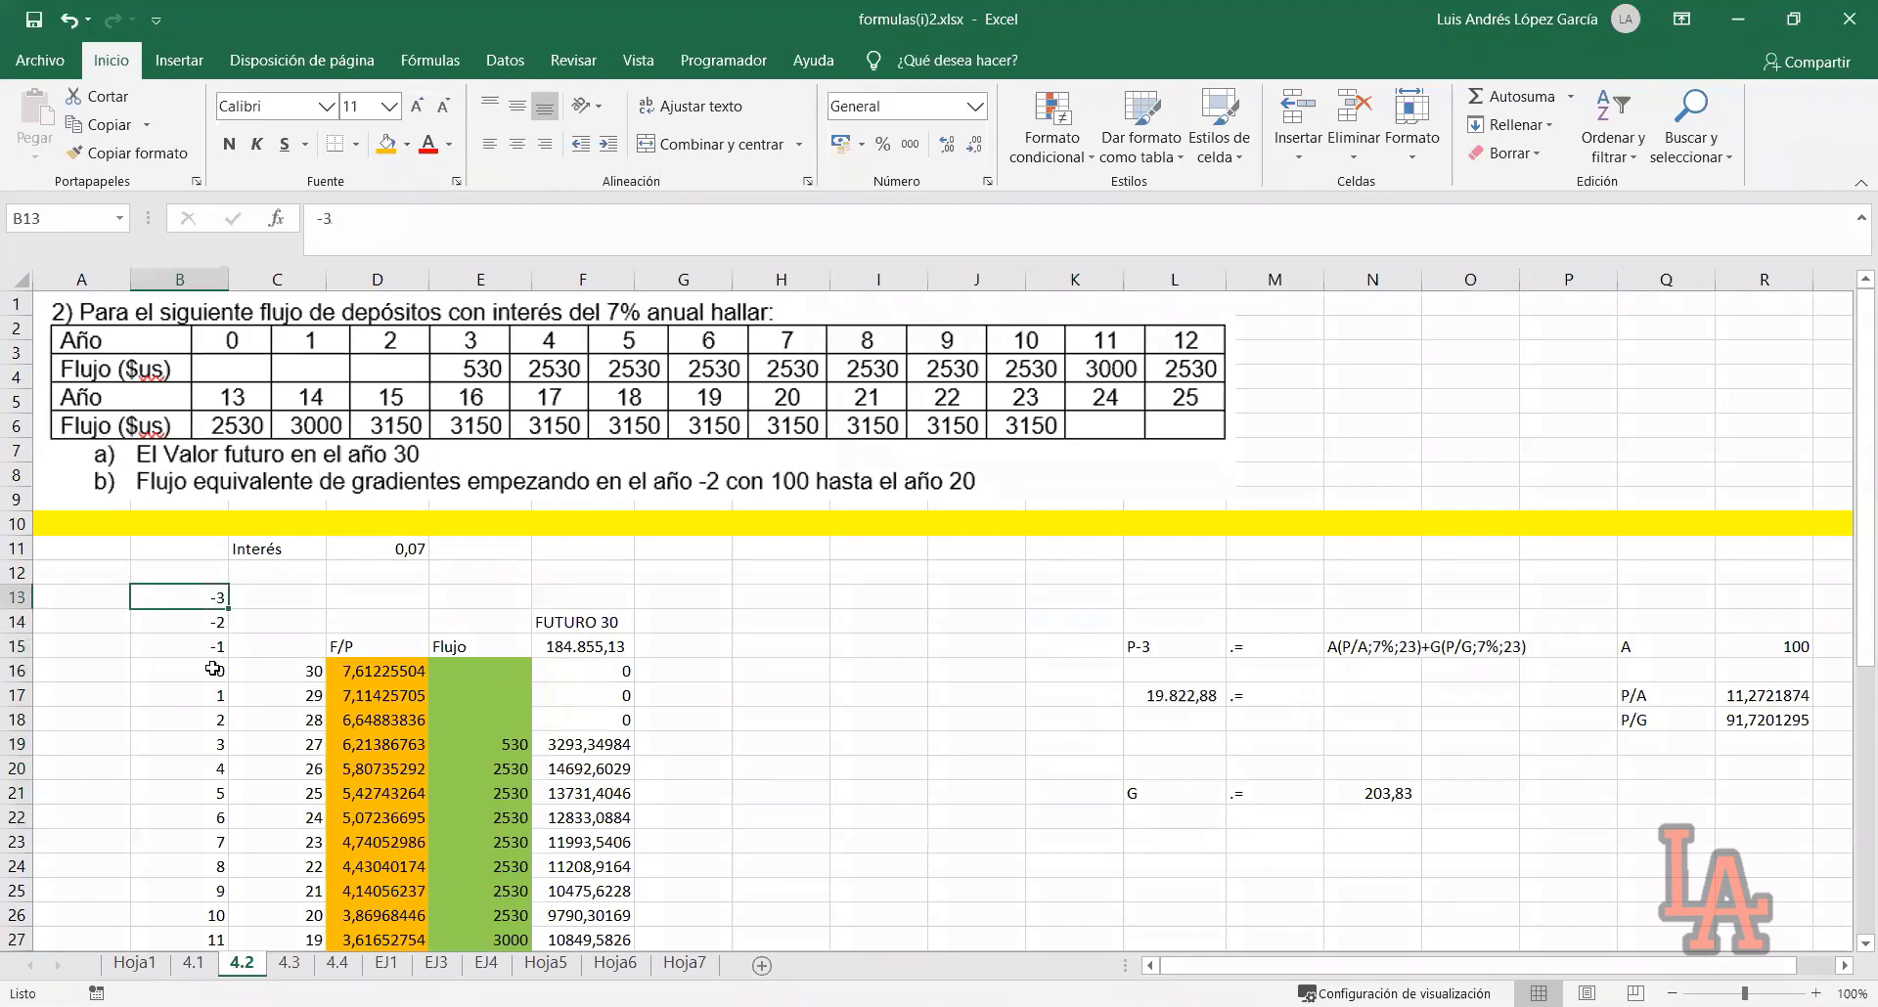
left_click(209, 671)
left_click(207, 703)
left_click(206, 725)
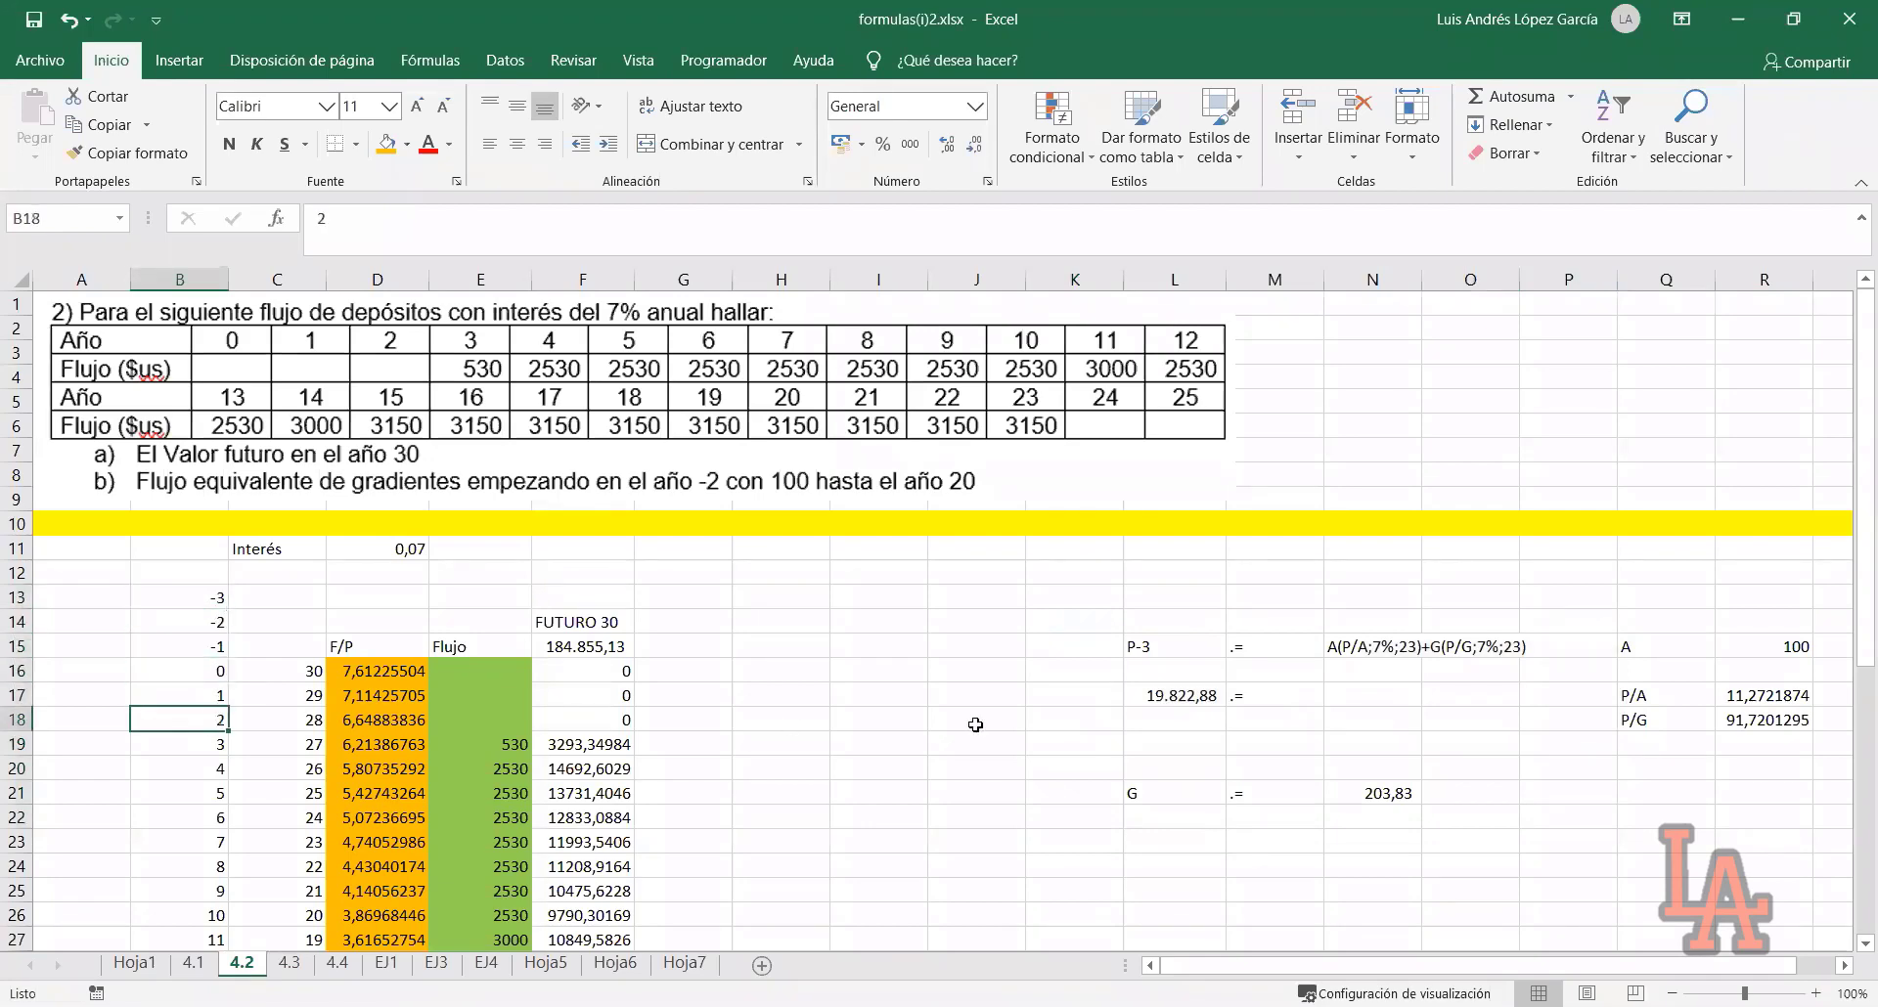
left_click(975, 723)
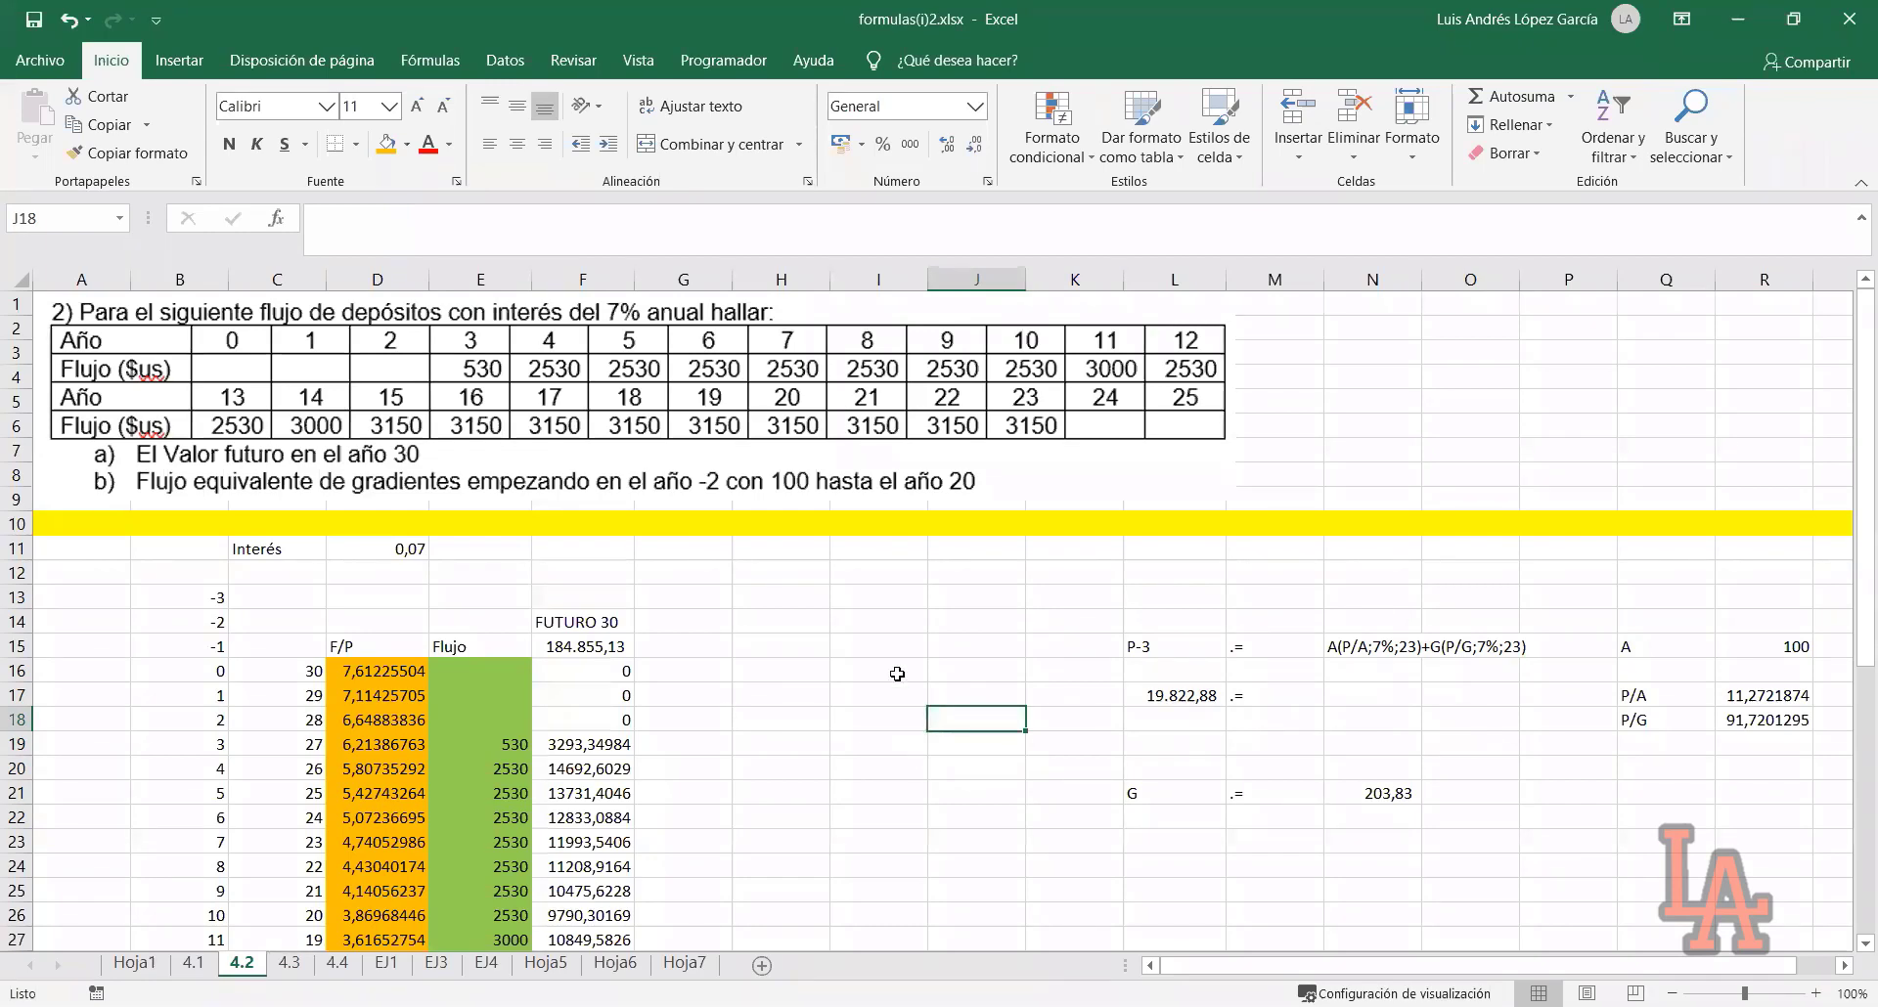
left_click(1234, 719)
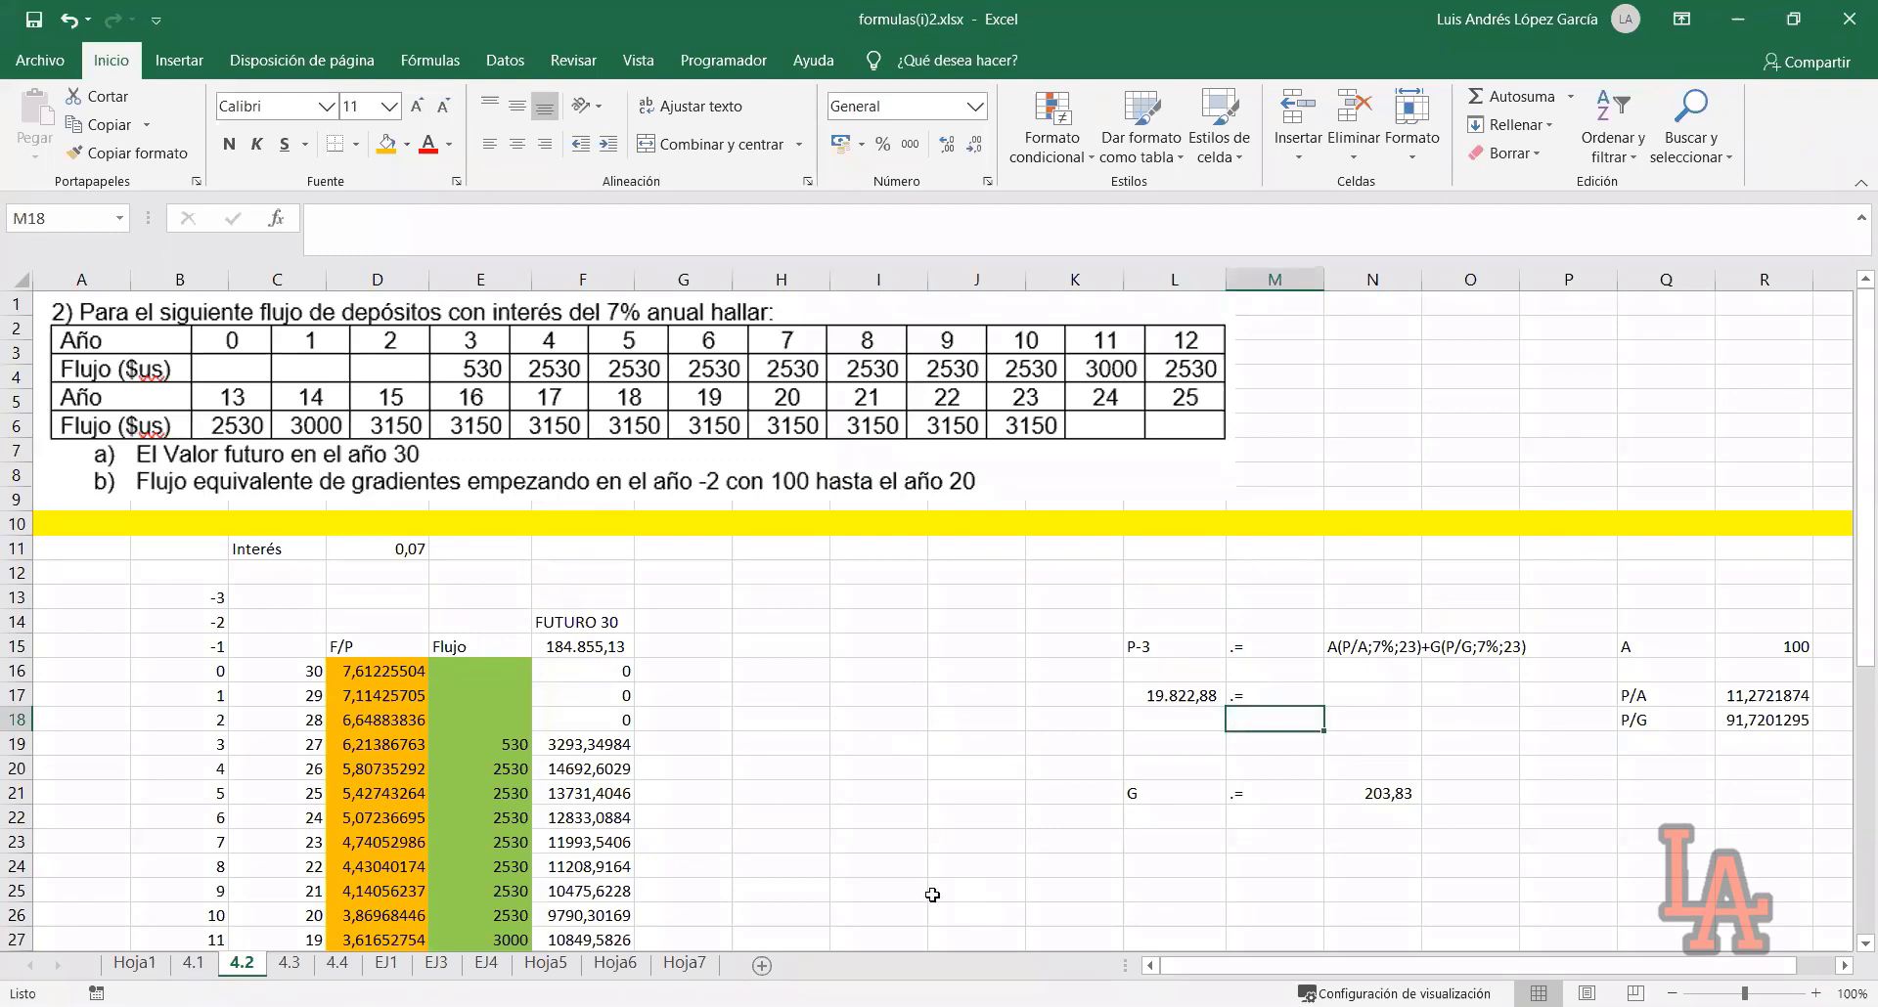
left_click(879, 891)
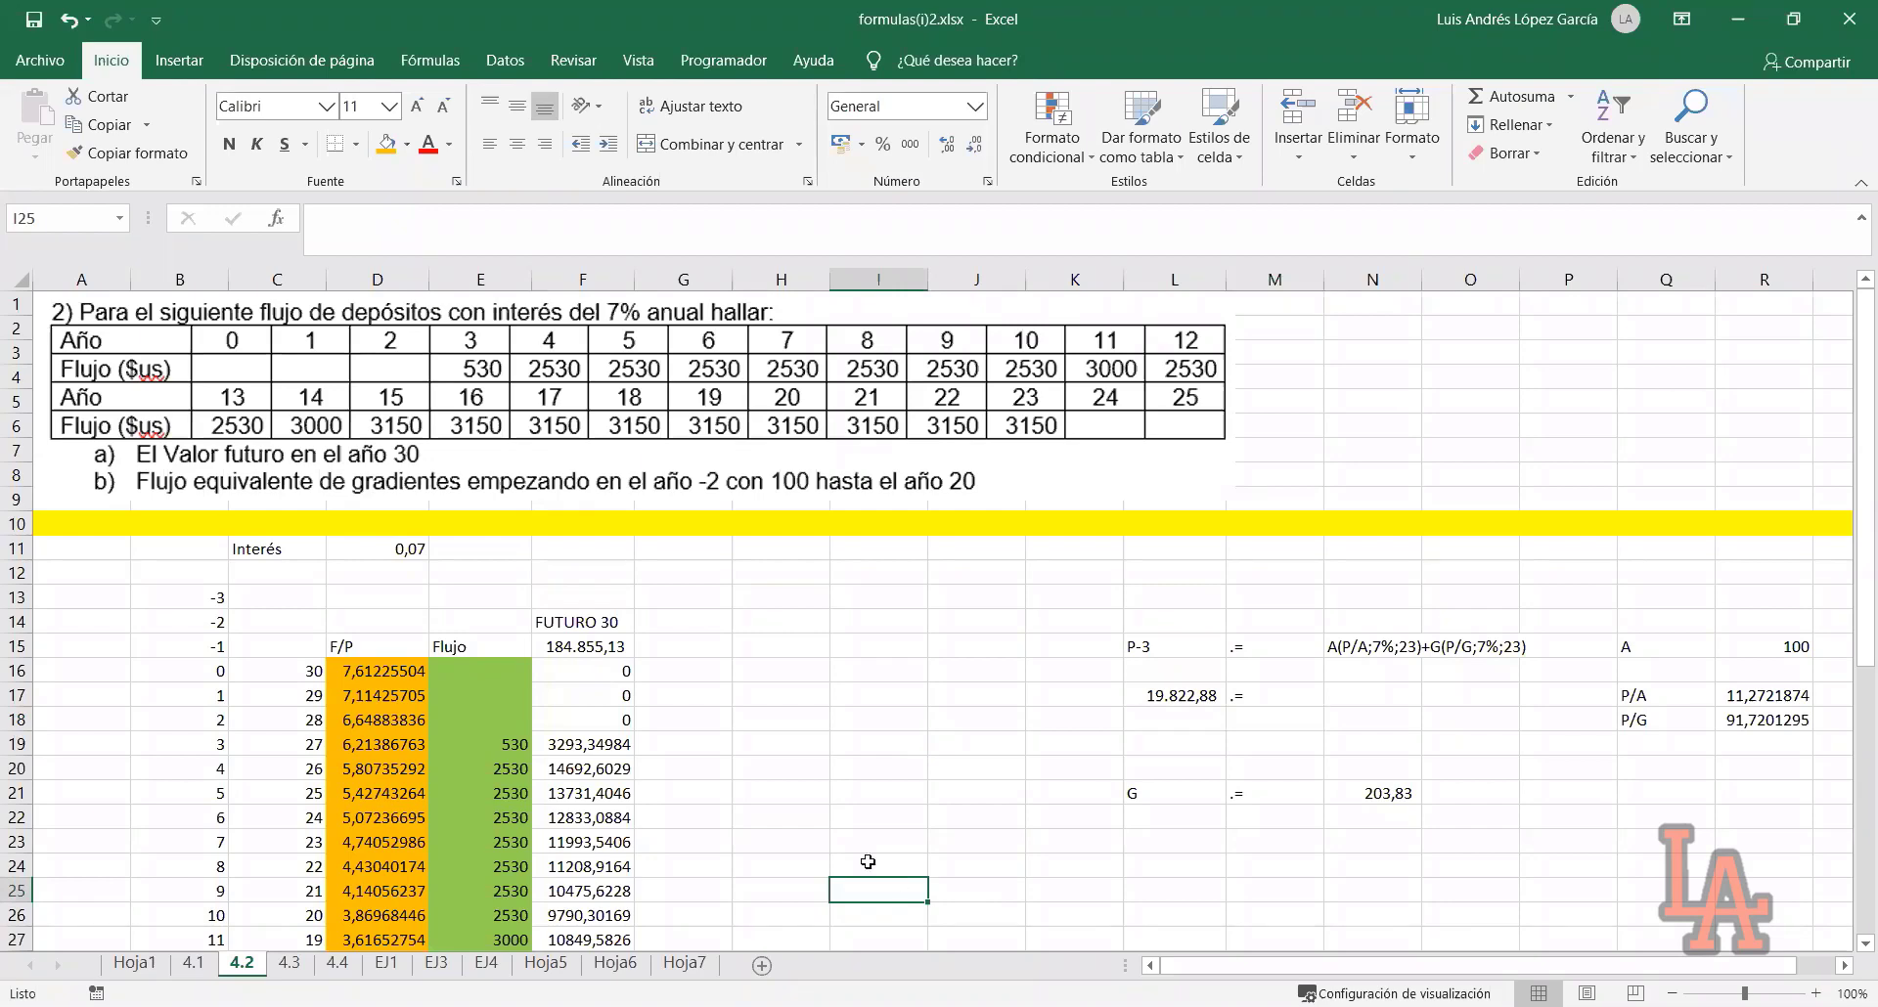
On sheet 4.3, enter the interest rate 0,08 in cell E7 below the problem statement
left_click(292, 965)
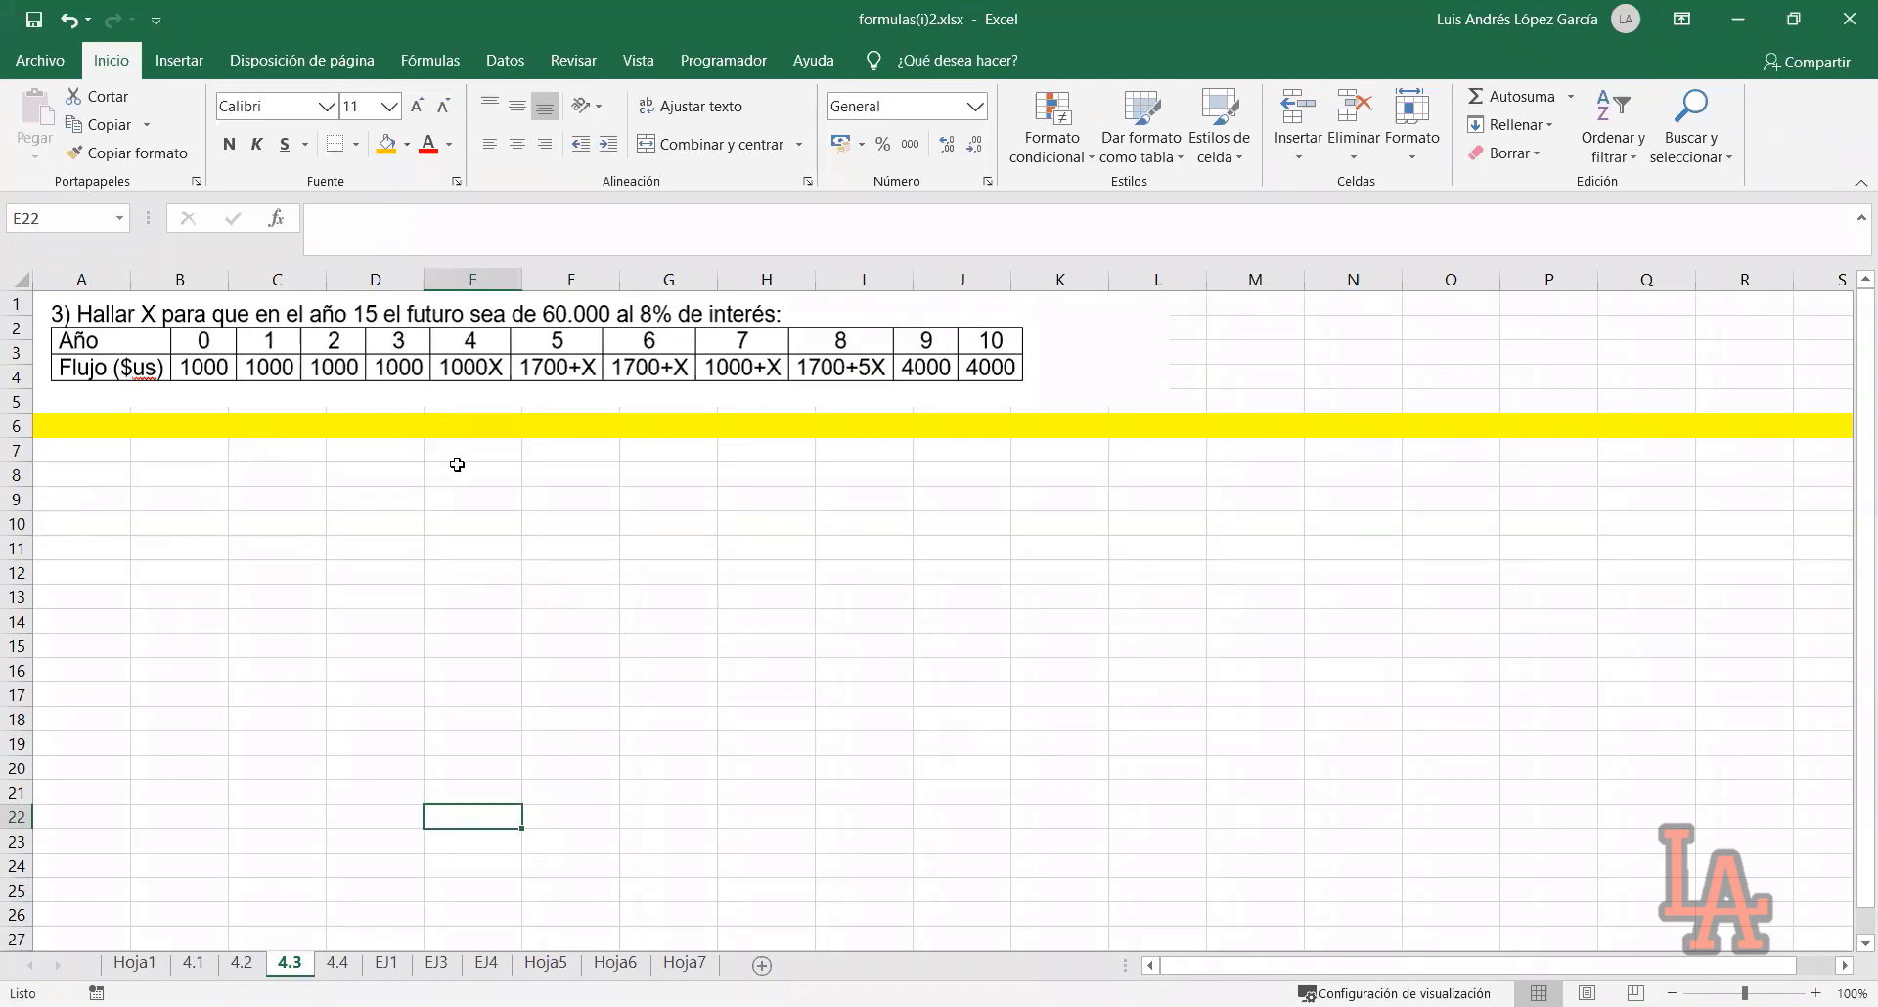
left_click(505, 519)
left_click(475, 452)
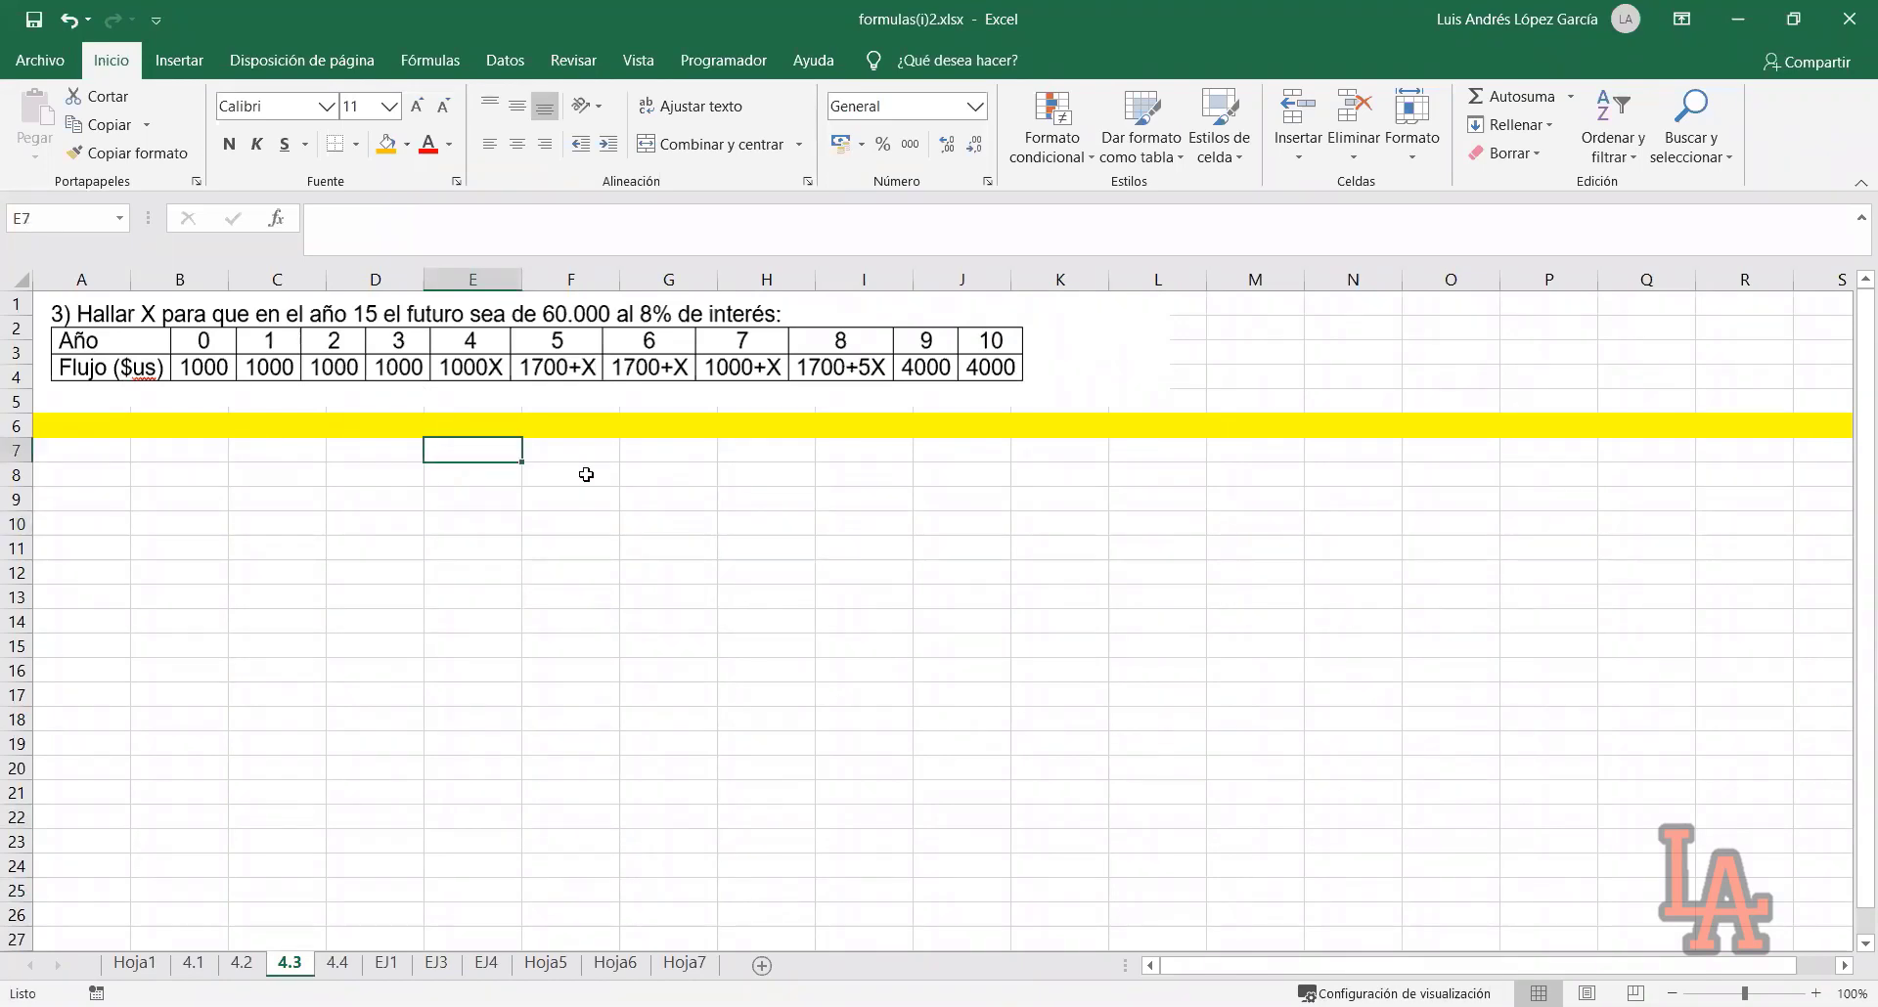
type("0,08")
key("Return")
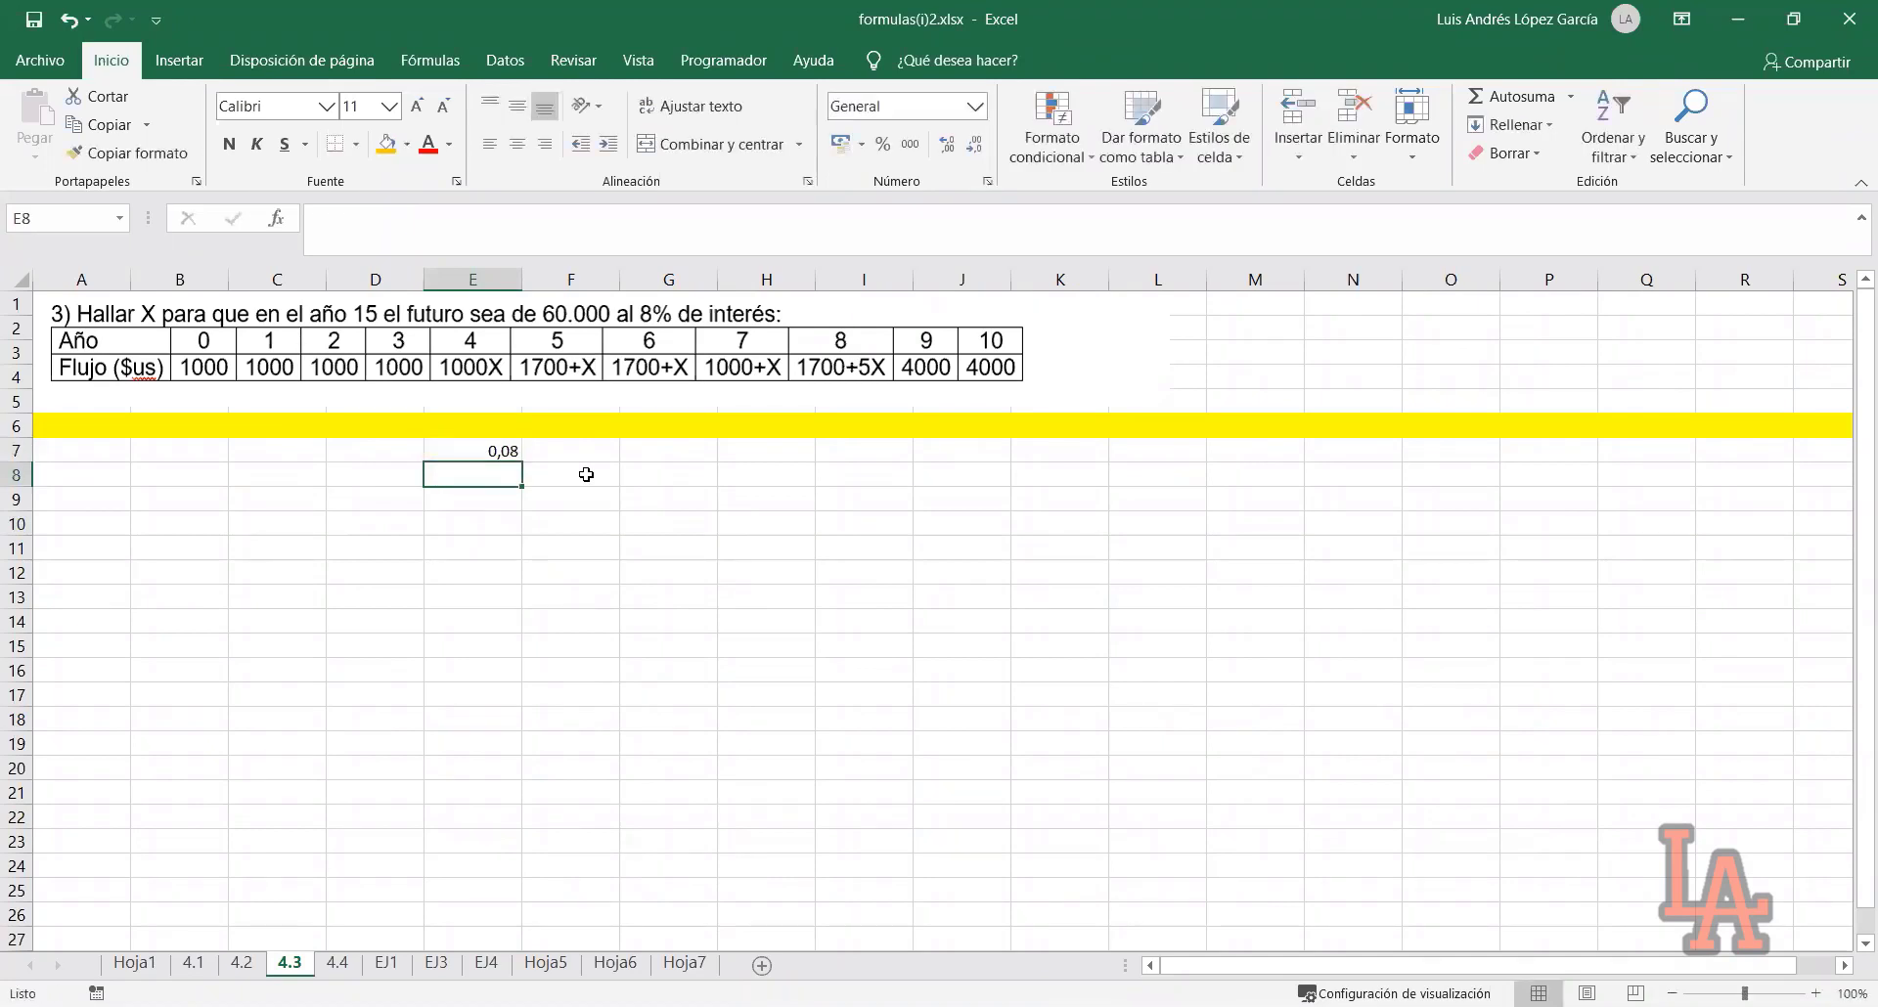
left_click(321, 546)
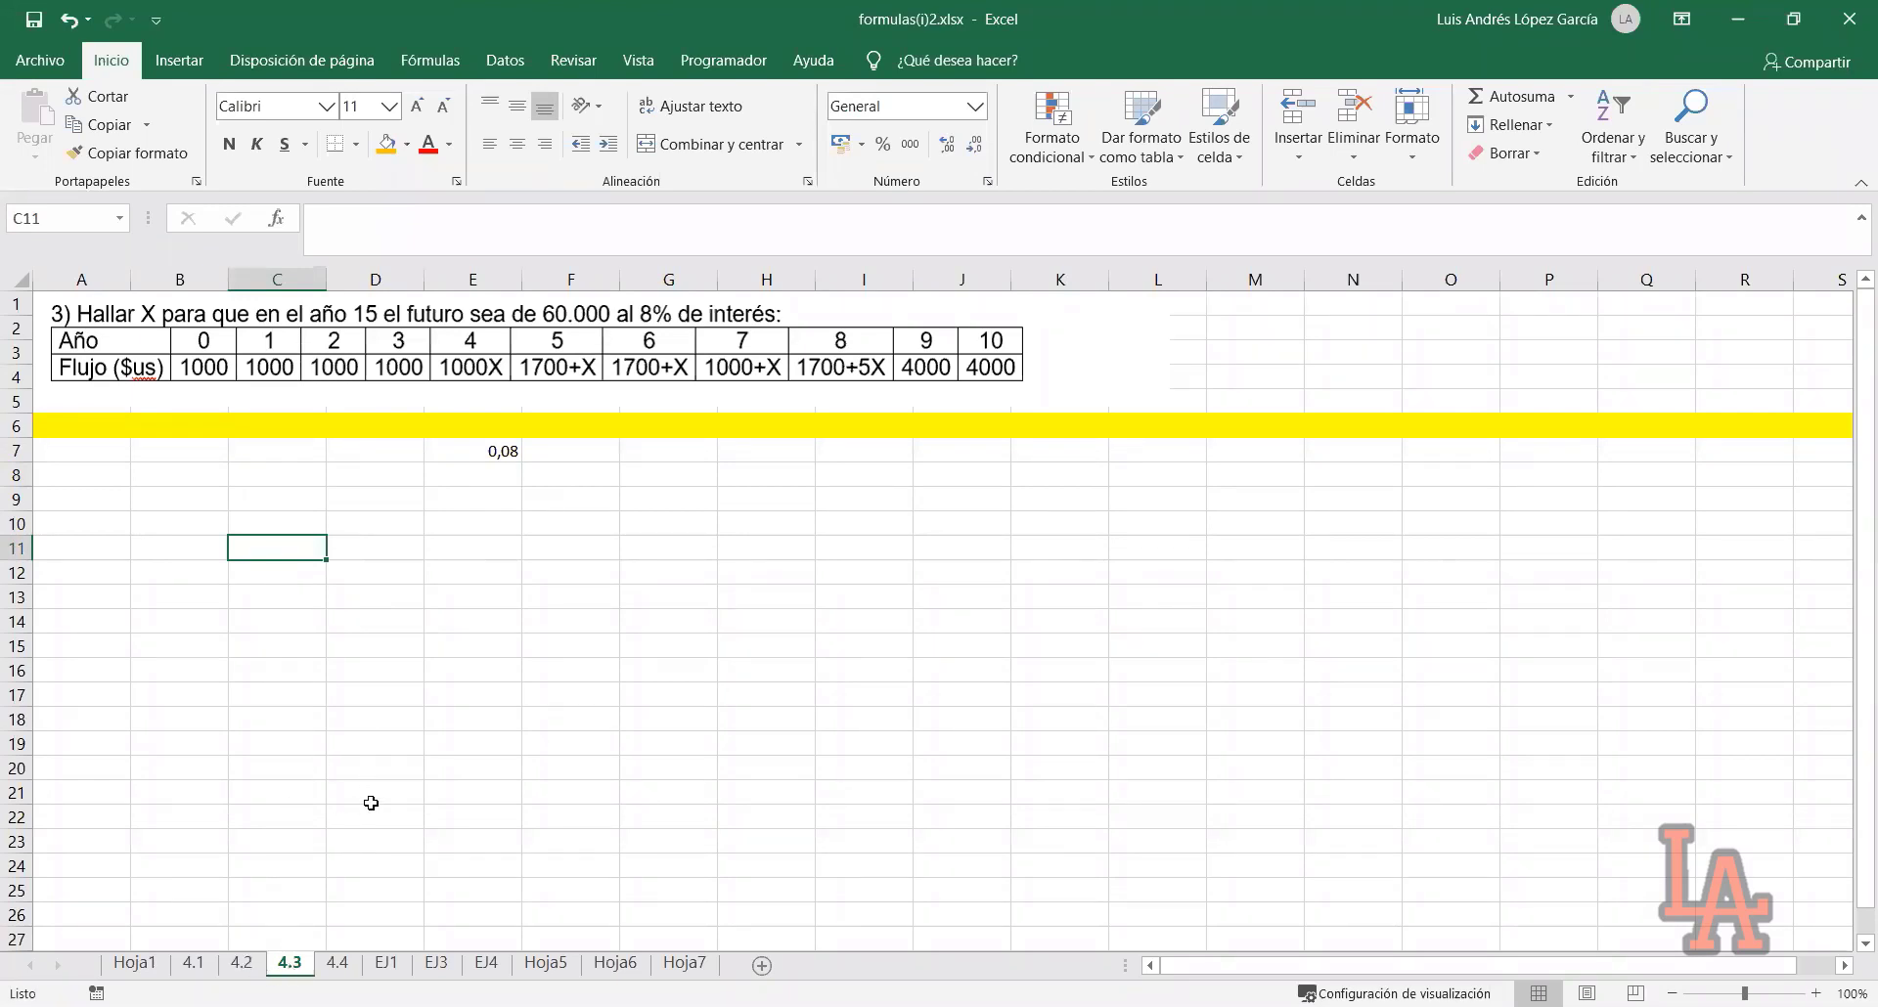
left_click(282, 741)
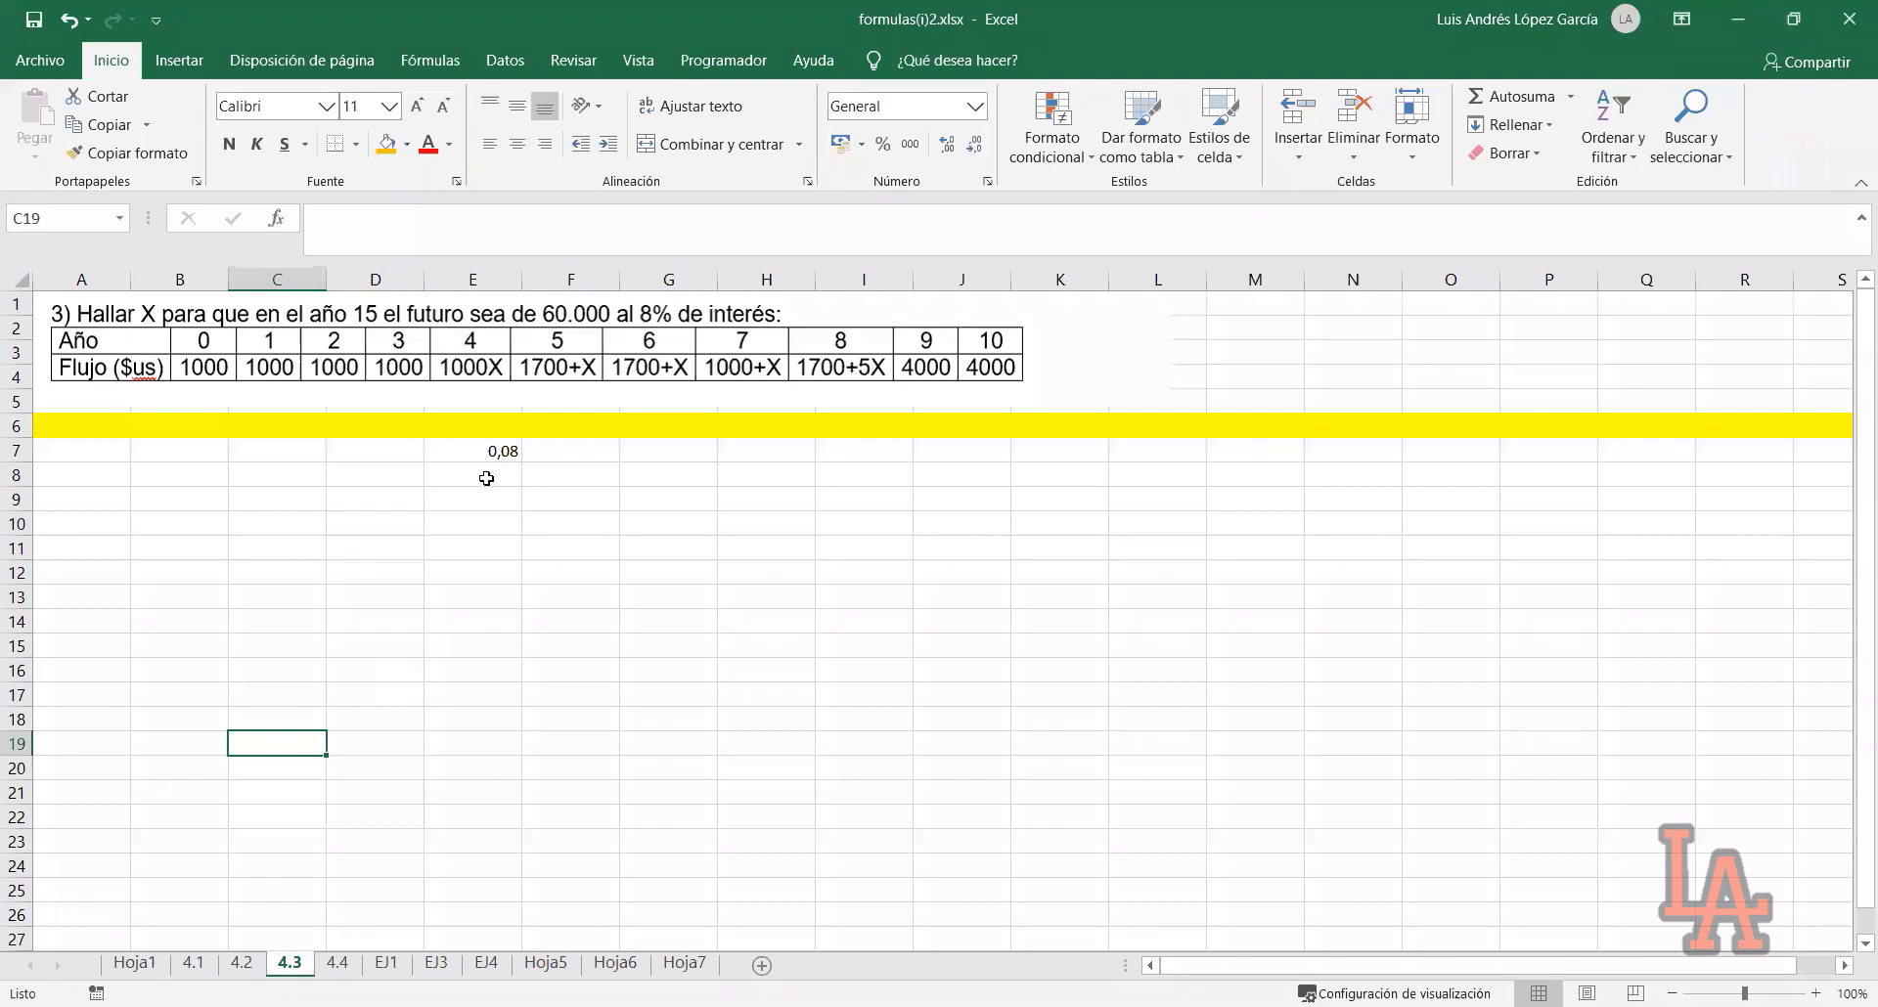
Check the year and remaining-period columns on sheet 4.2, and fill the years 0 to 15 down cells C11:C26 of sheet 4.3
left_click(244, 966)
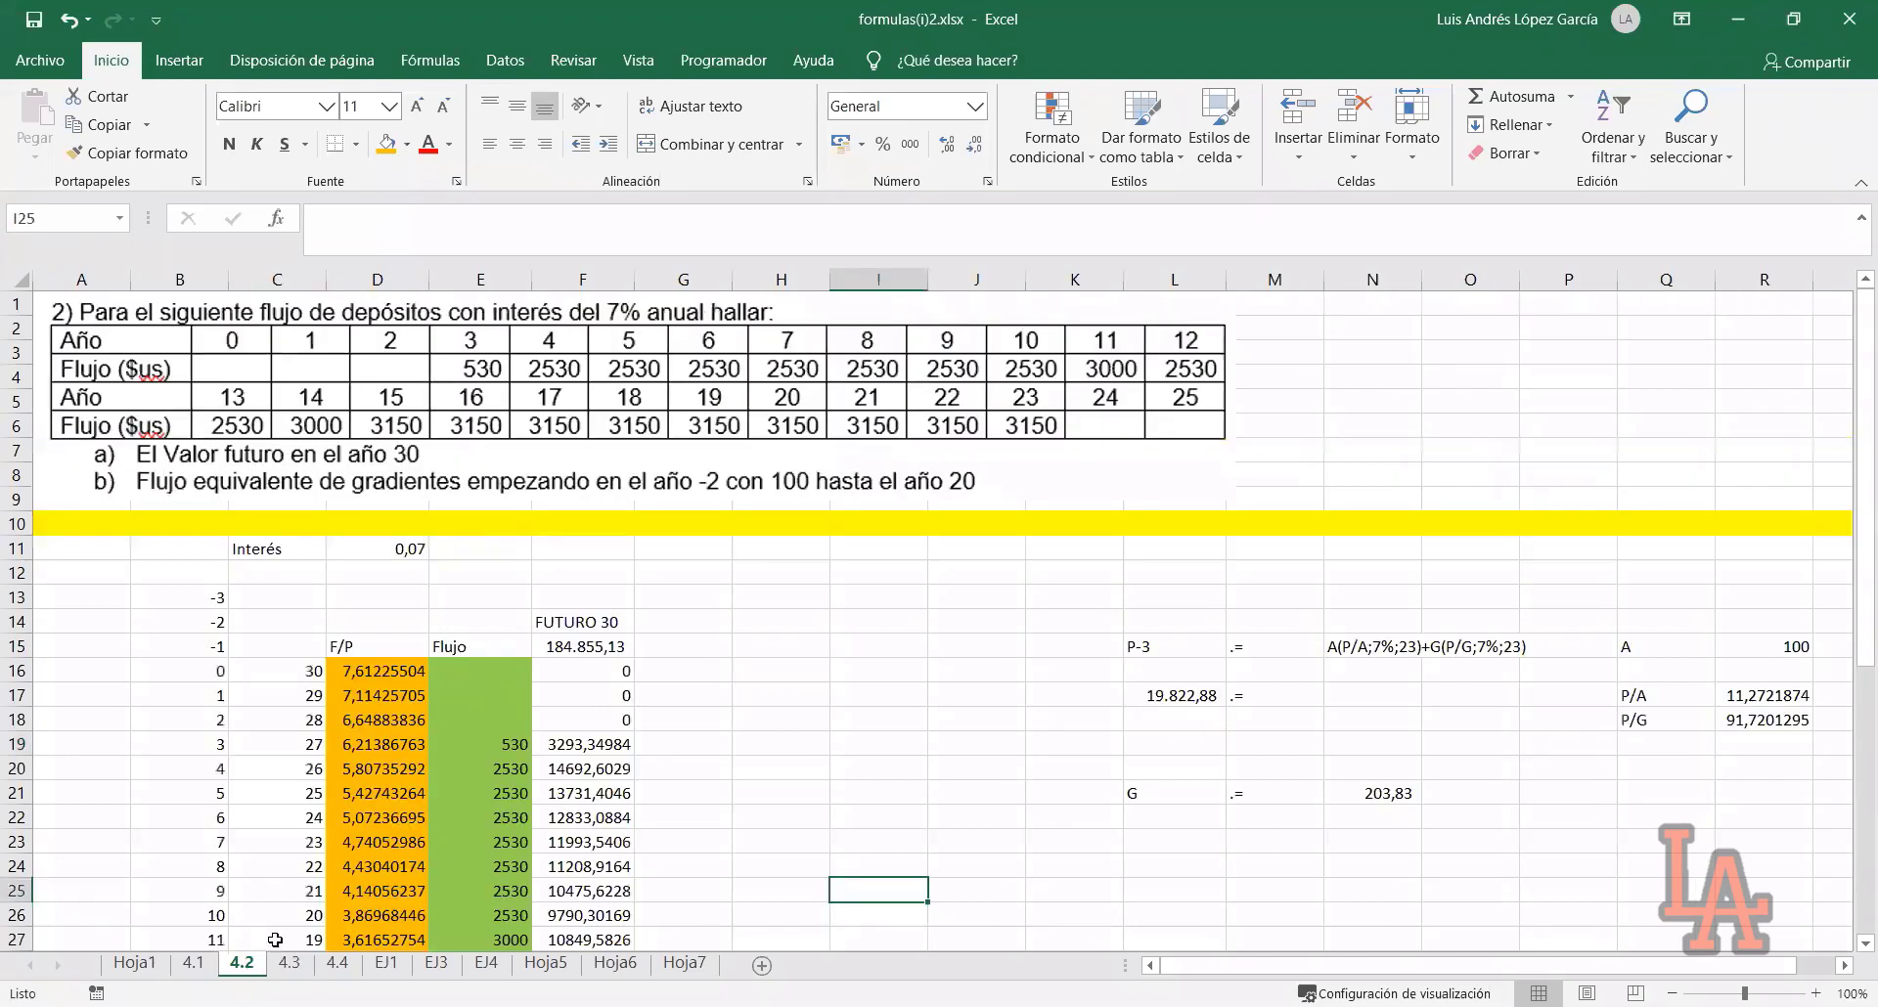
left_click_drag(211, 671, 208, 941)
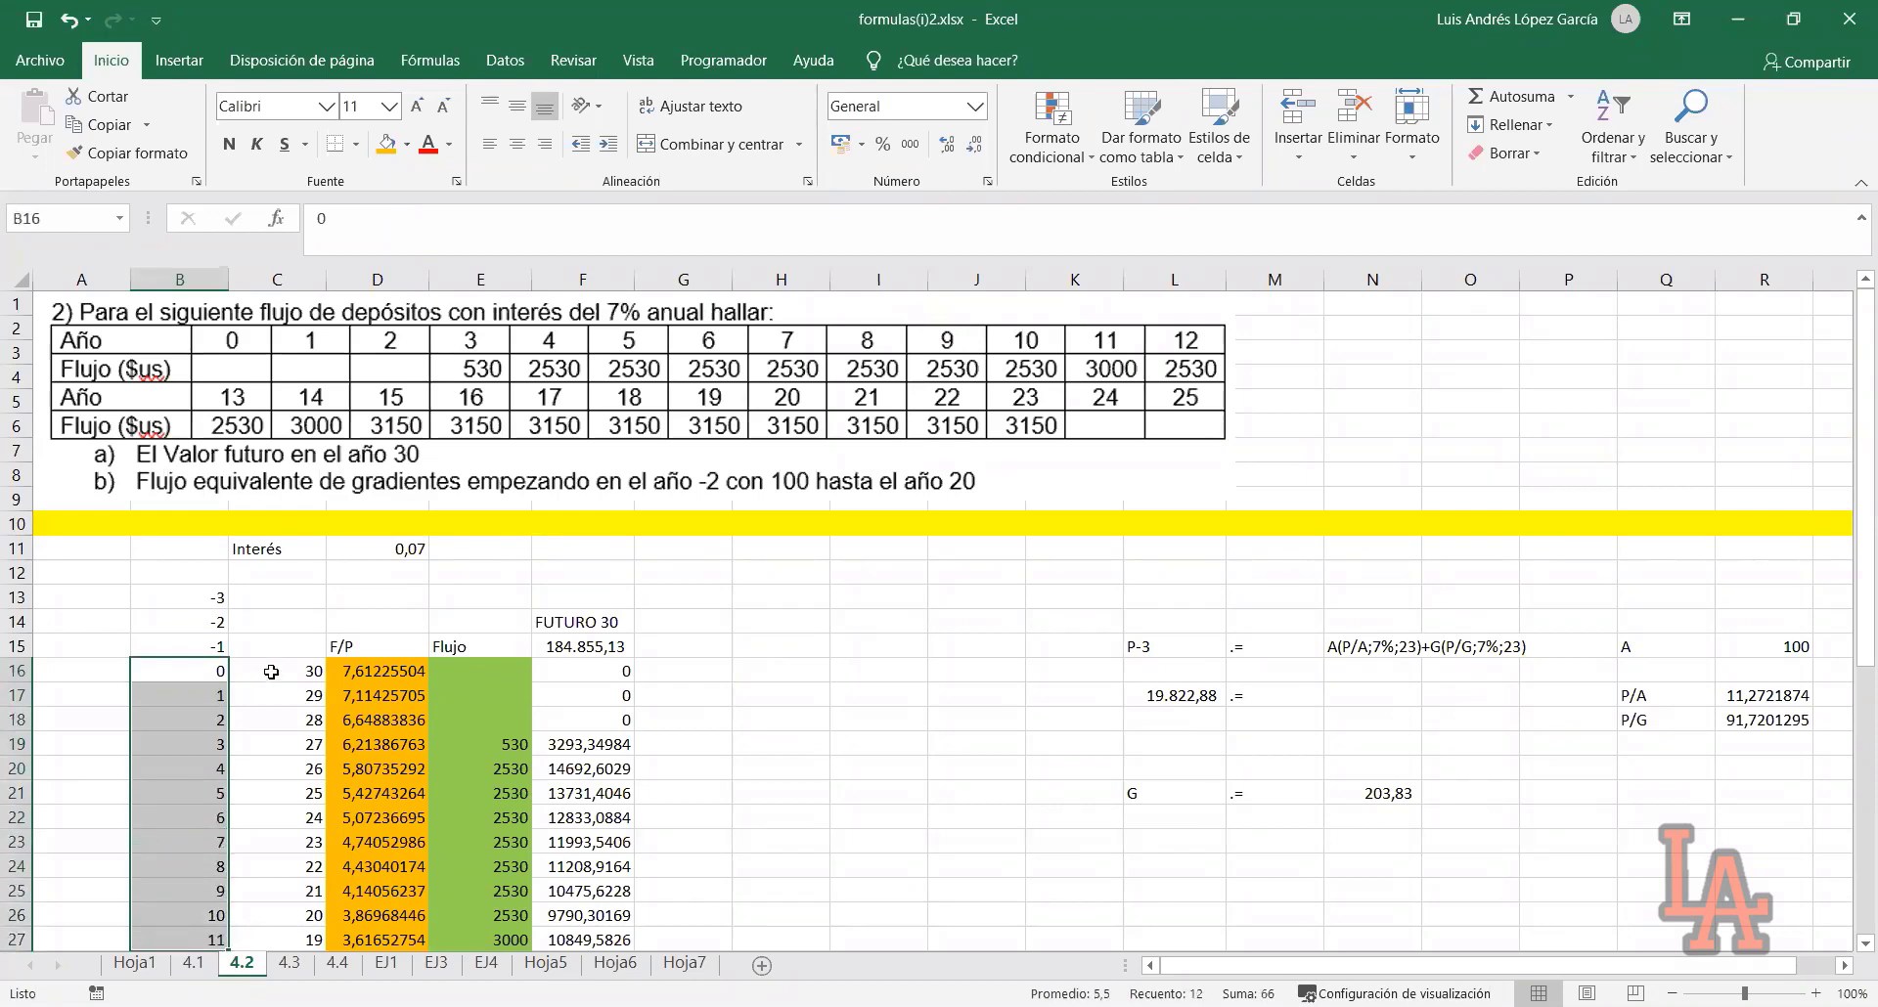
left_click_drag(266, 675, 294, 939)
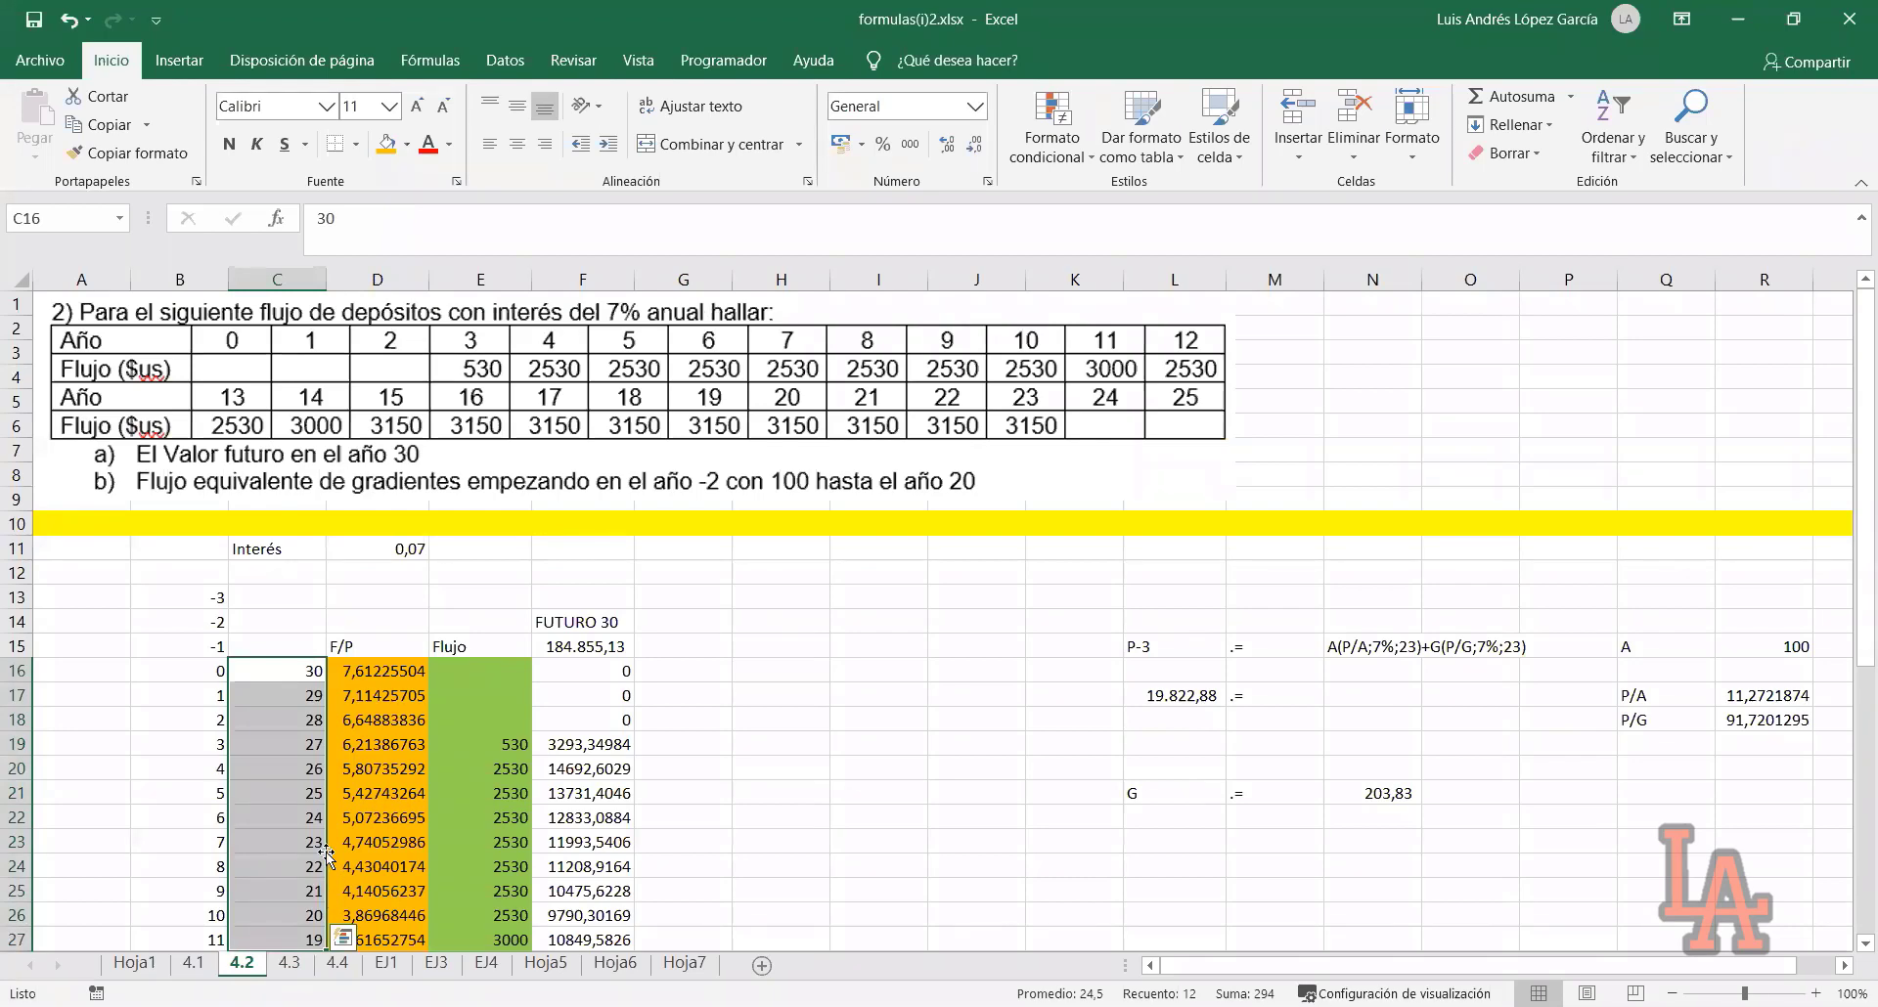
left_click(286, 964)
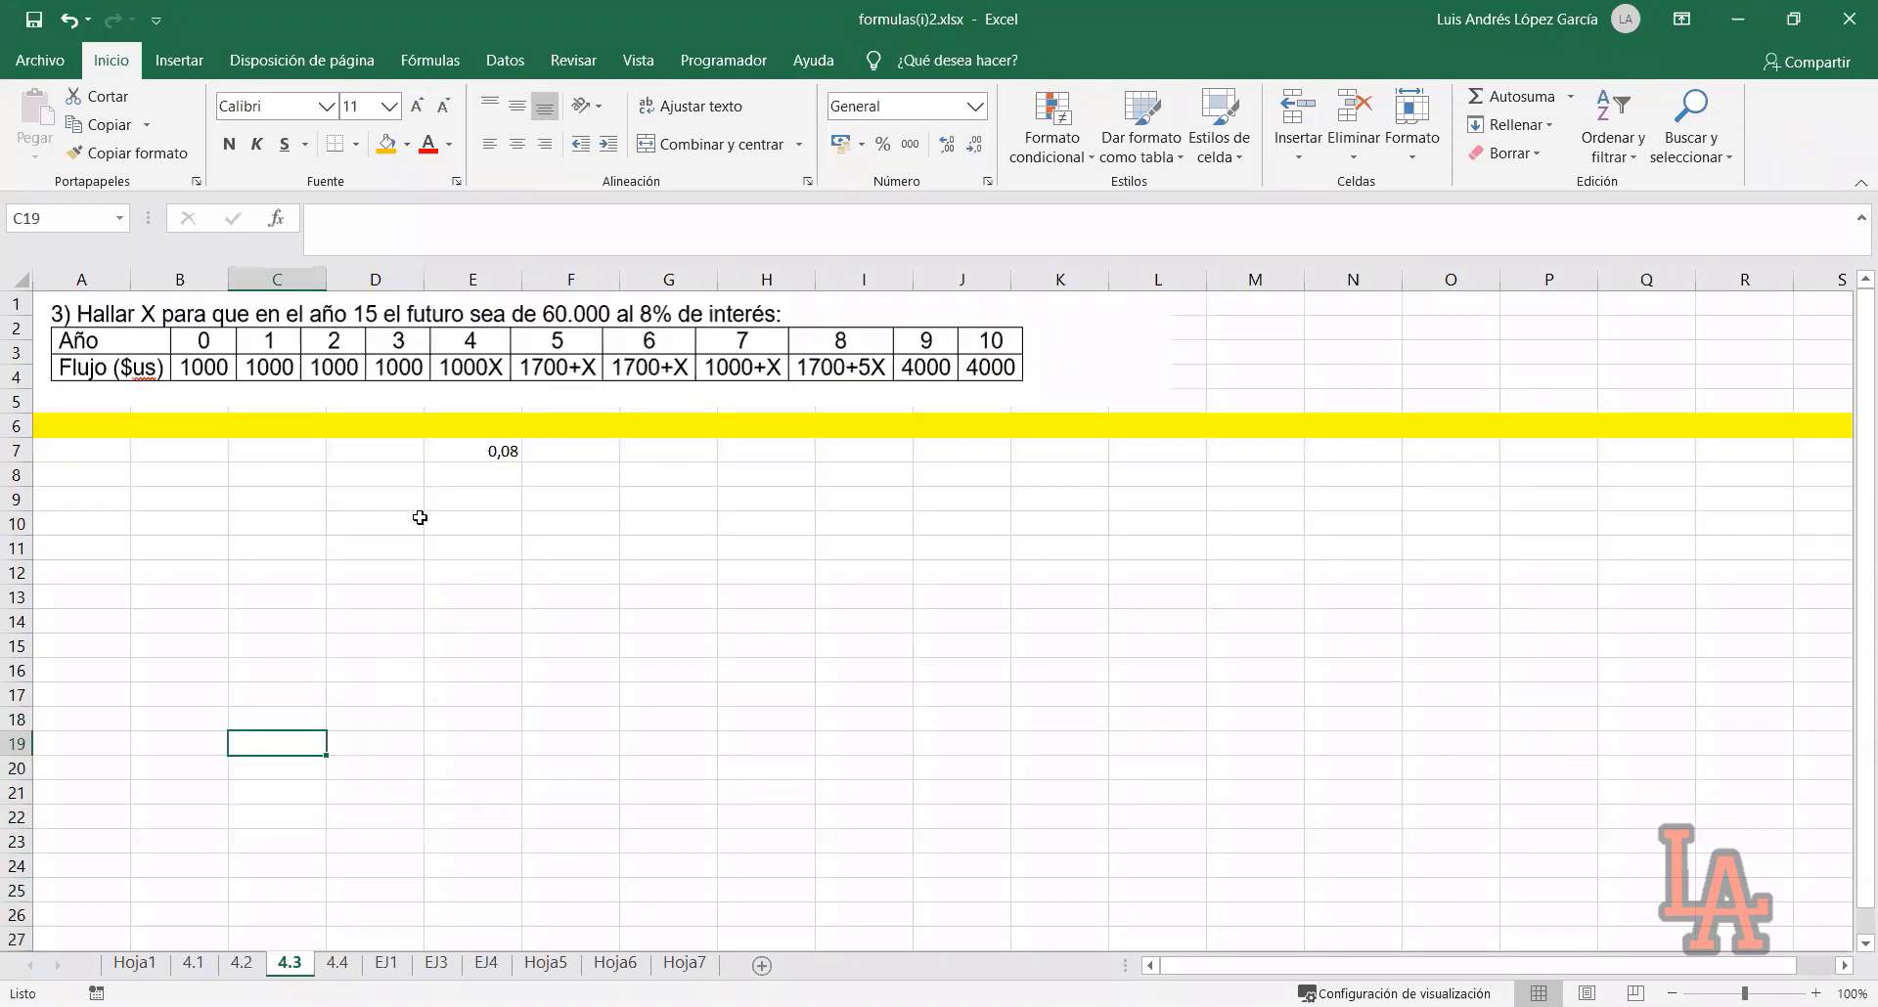
left_click(259, 538)
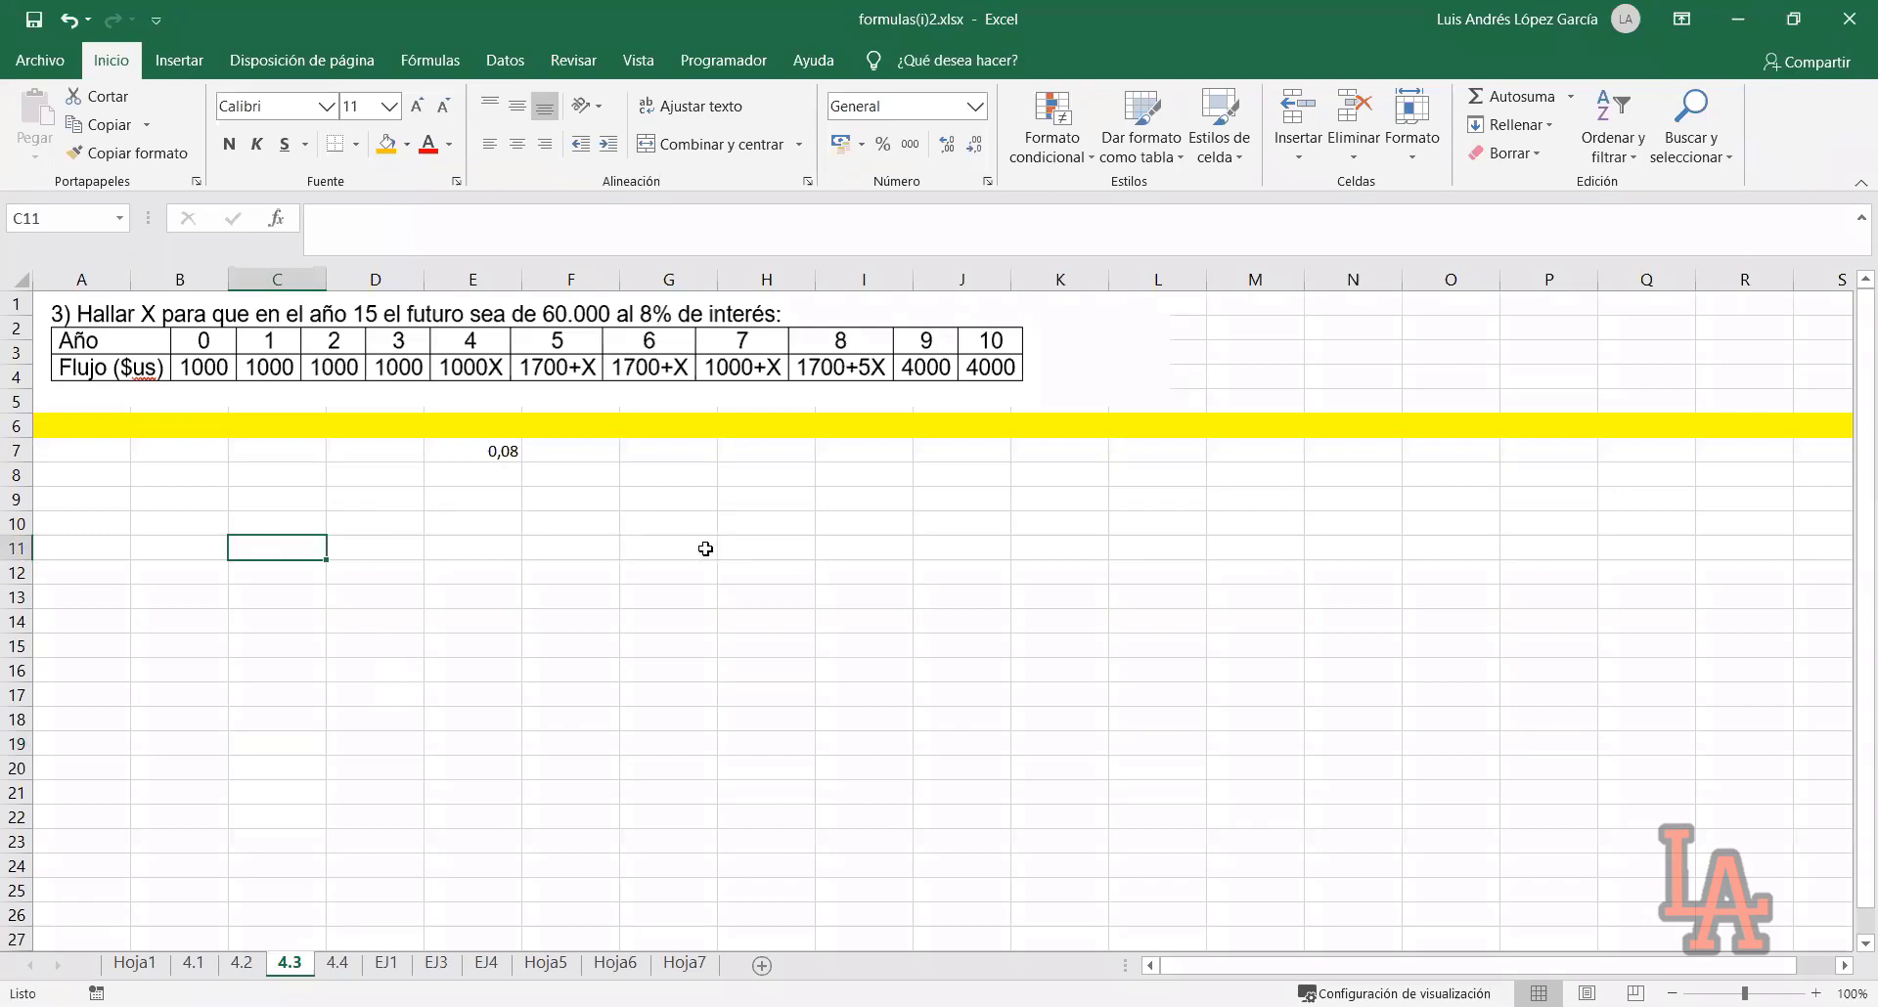
type("0")
key("Return")
type("1")
key("Return")
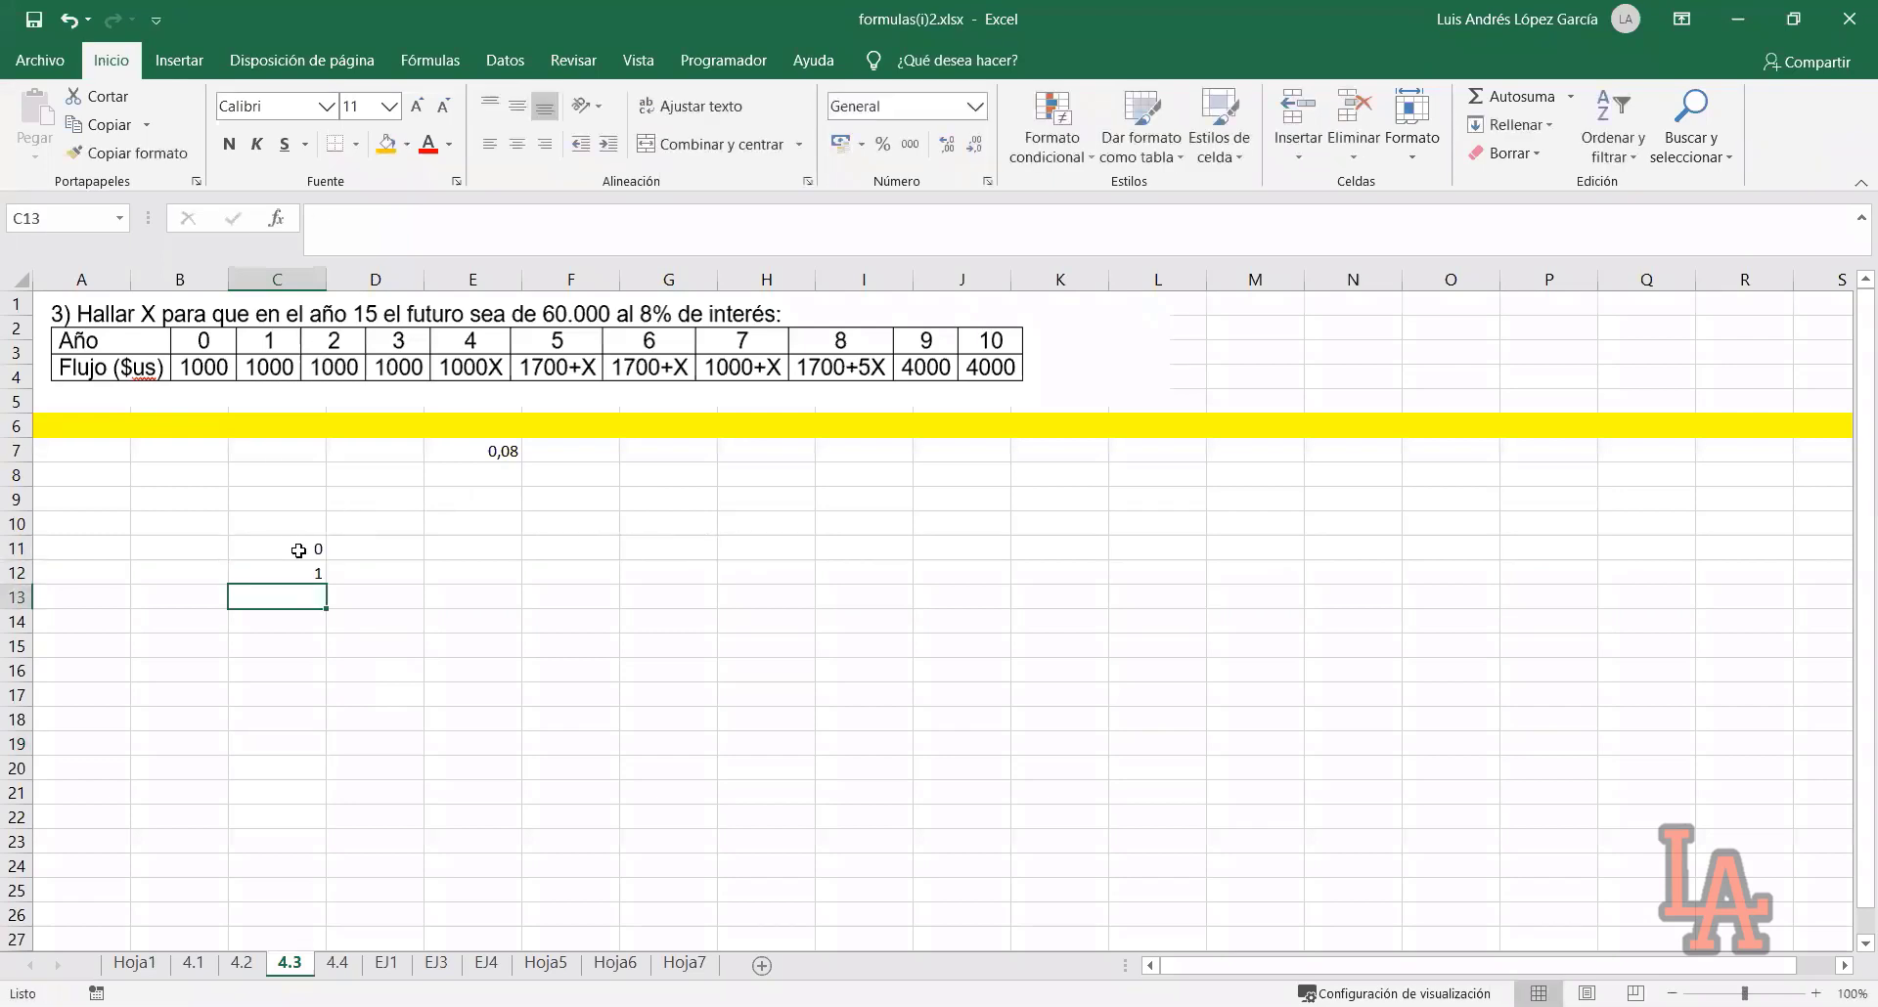
left_click_drag(298, 547, 323, 647)
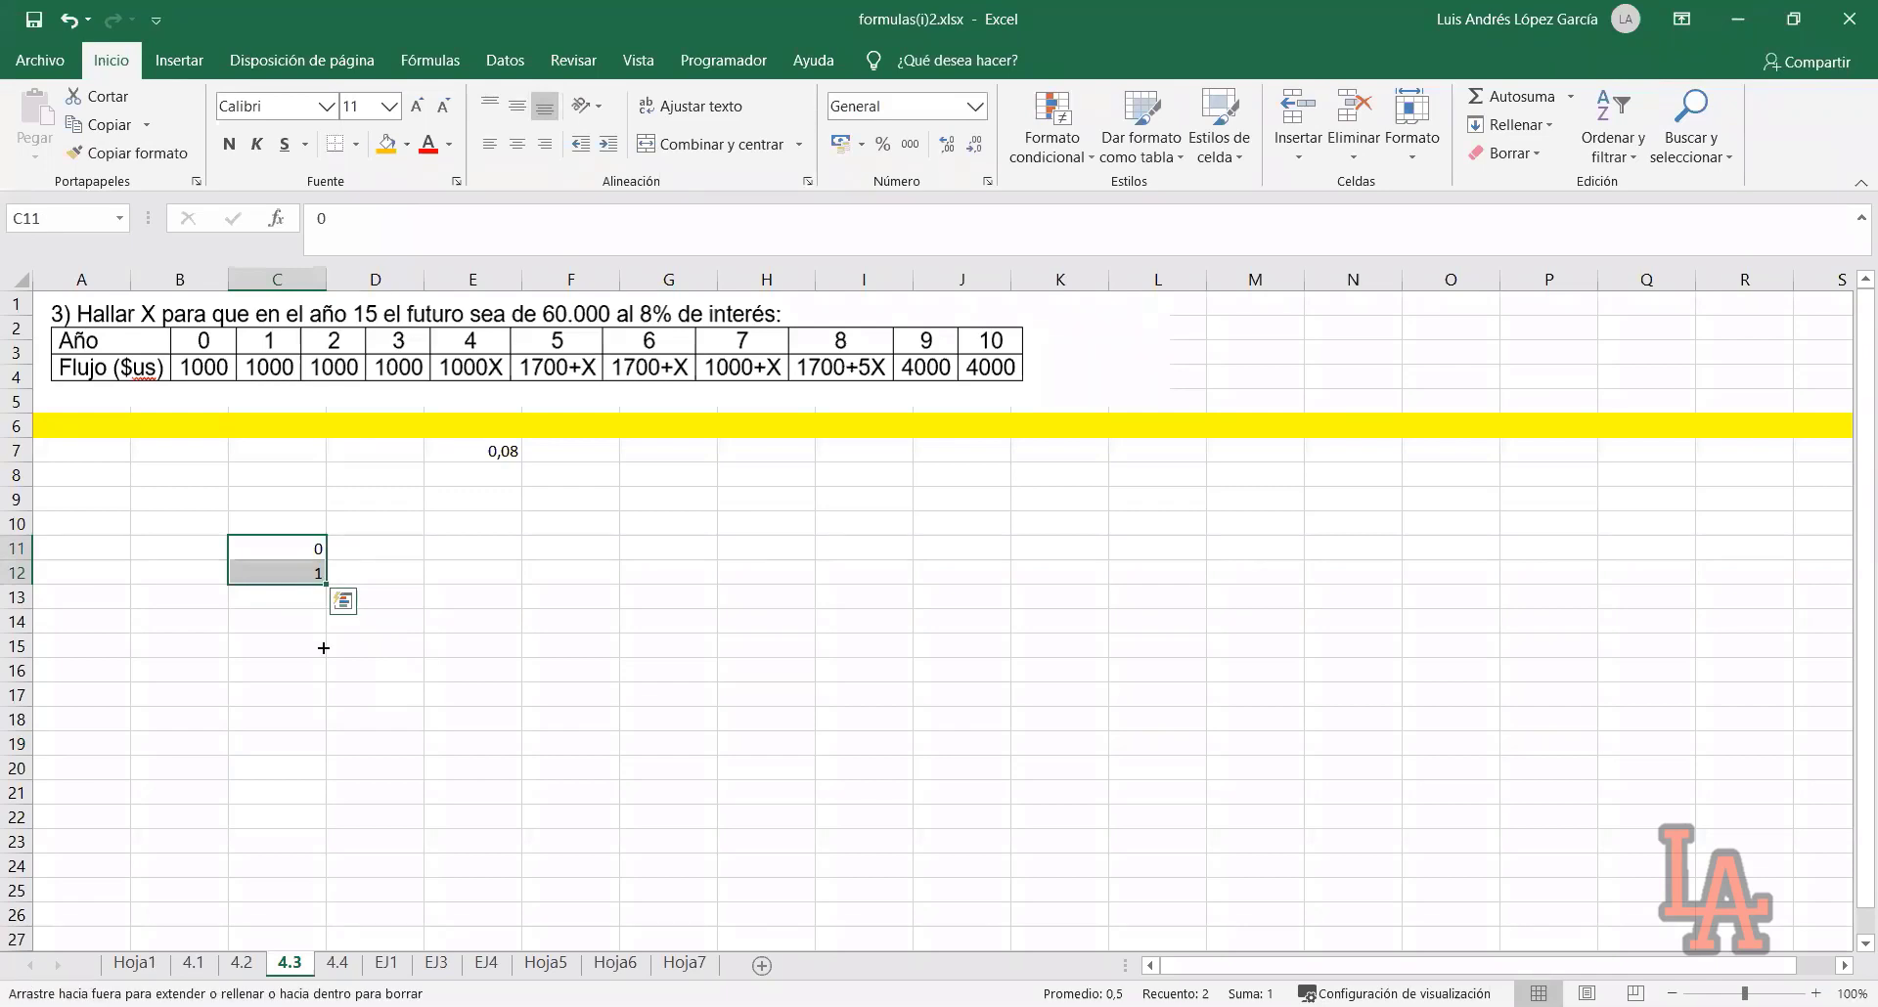
left_click_drag(322, 647, 323, 920)
left_click(391, 537)
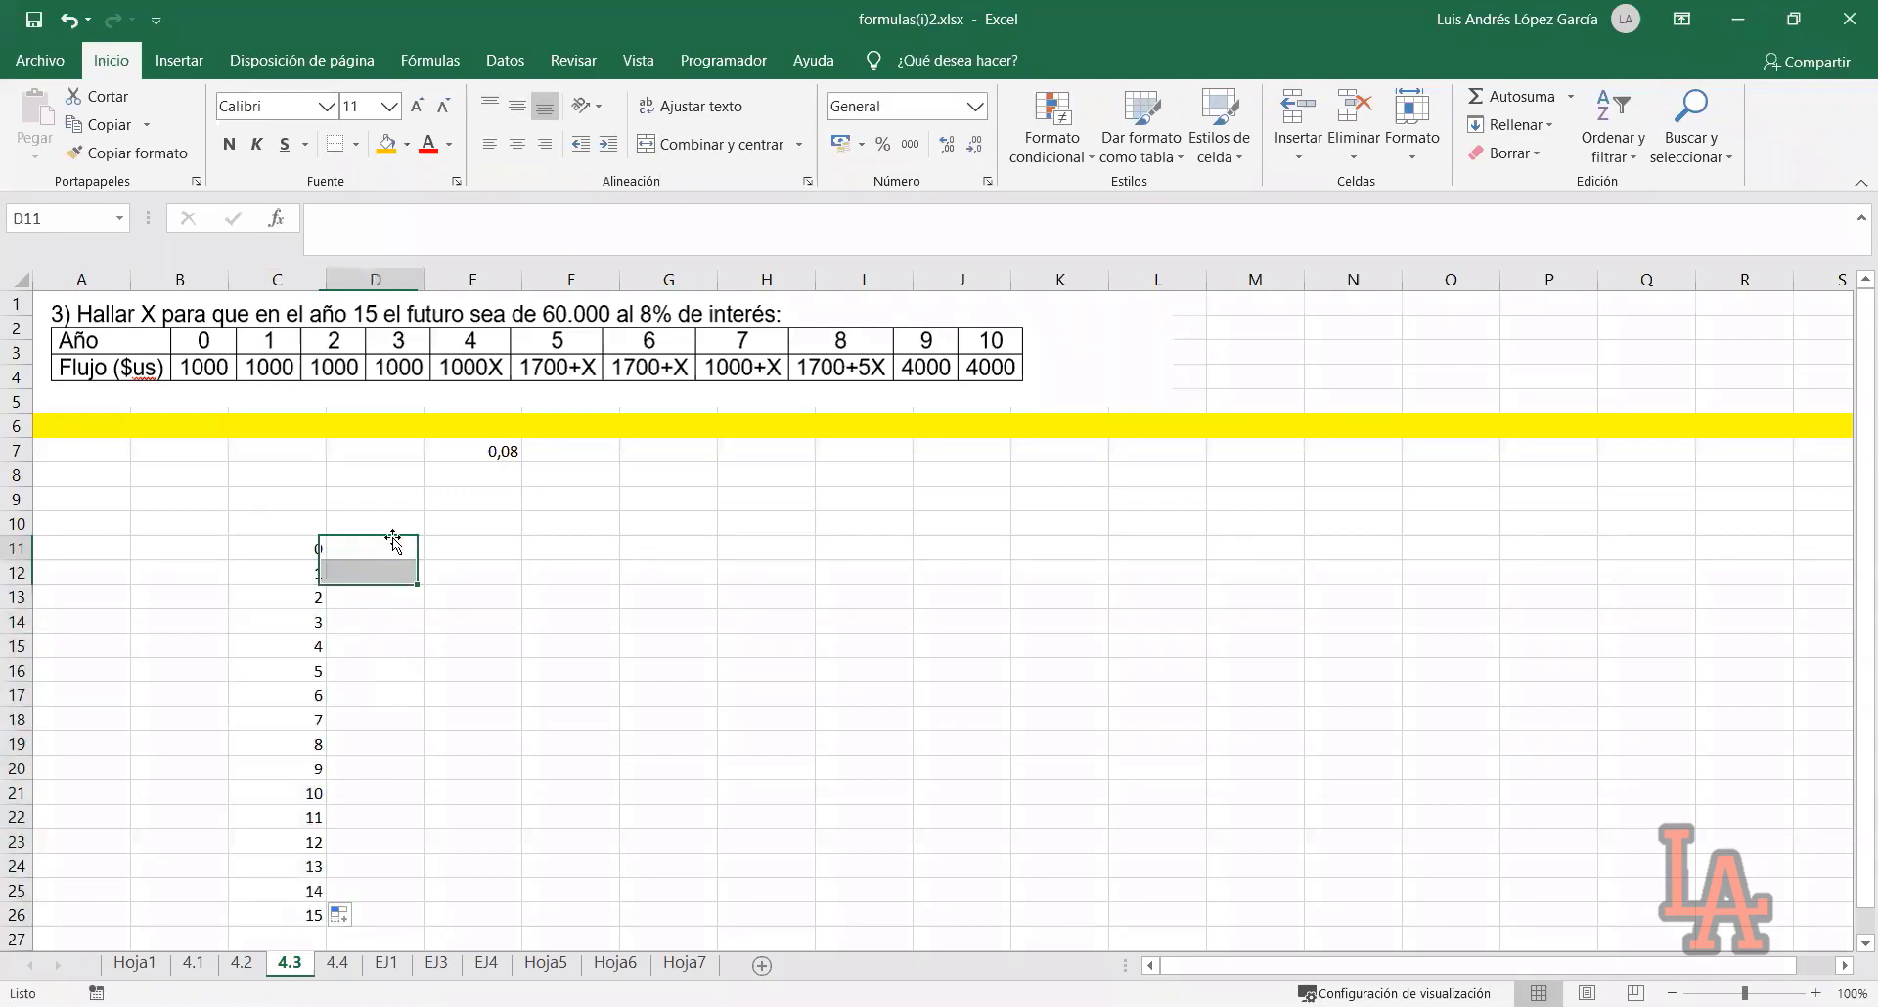
Fill the remaining periods down cells D11:D26, counting from 15 to 0 beside the years
type("15")
key("Return")
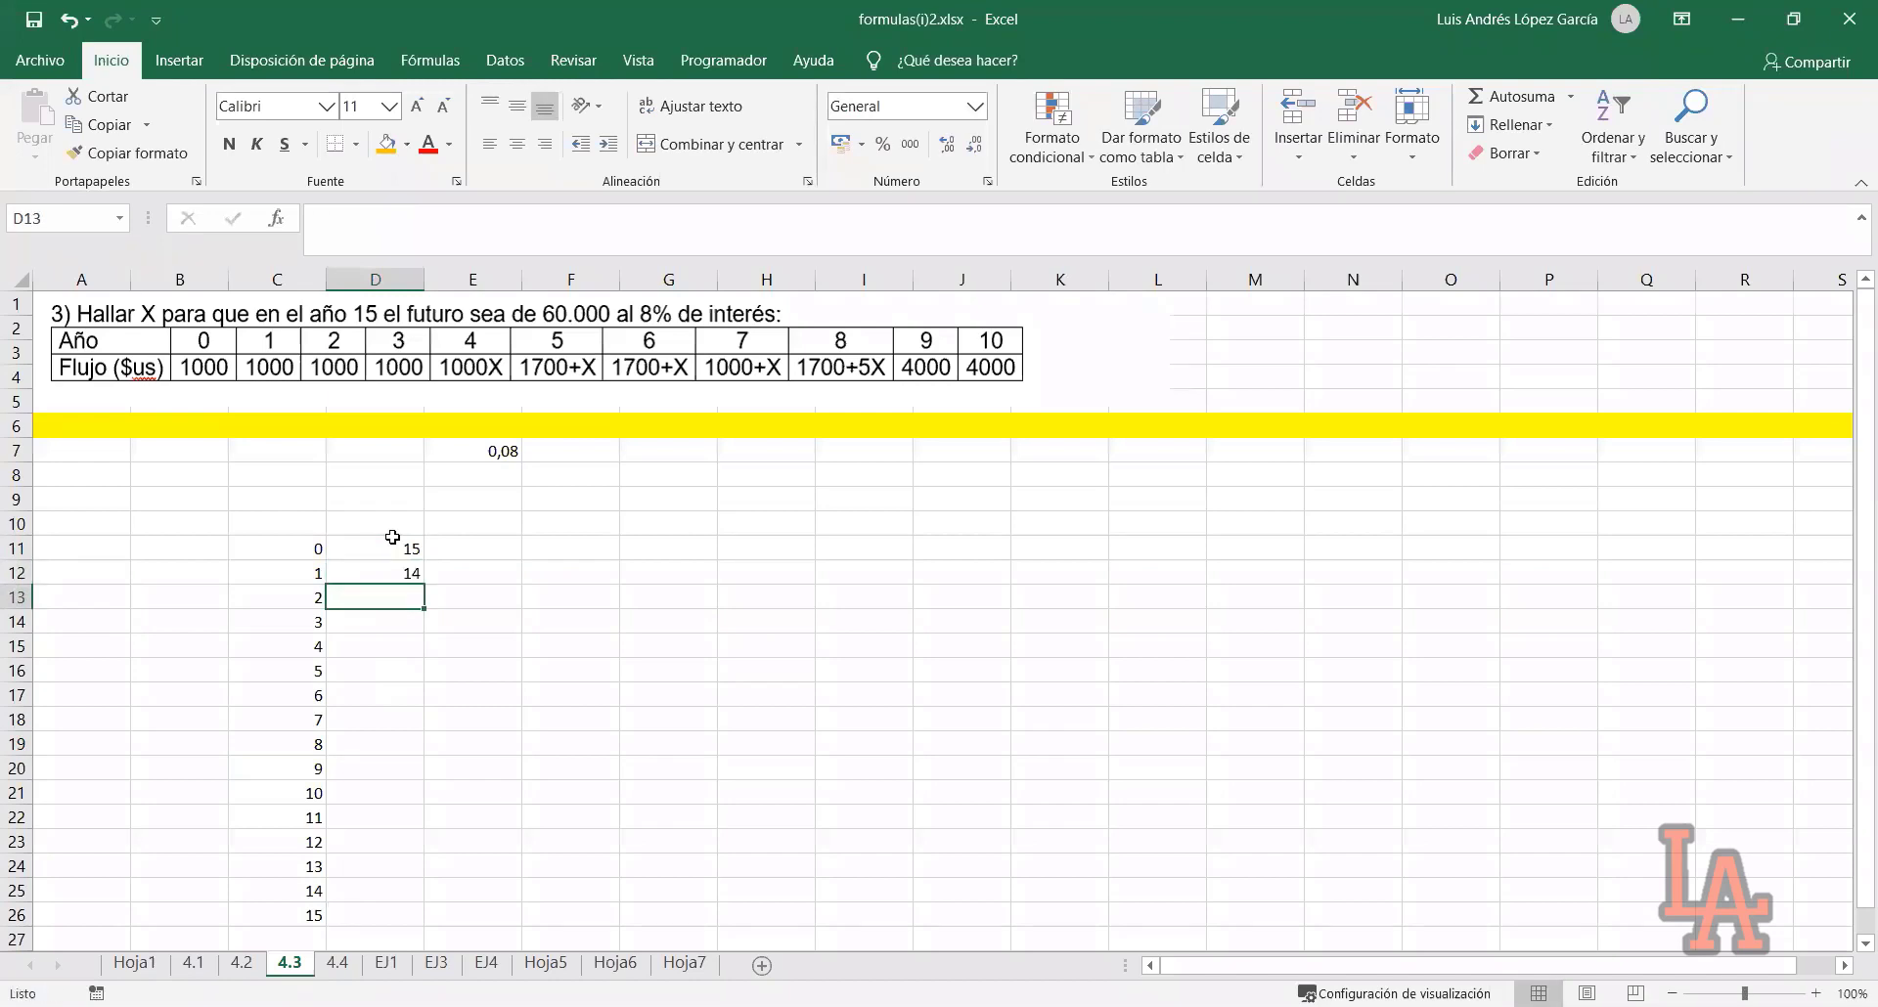
left_click_drag(415, 537, 420, 584)
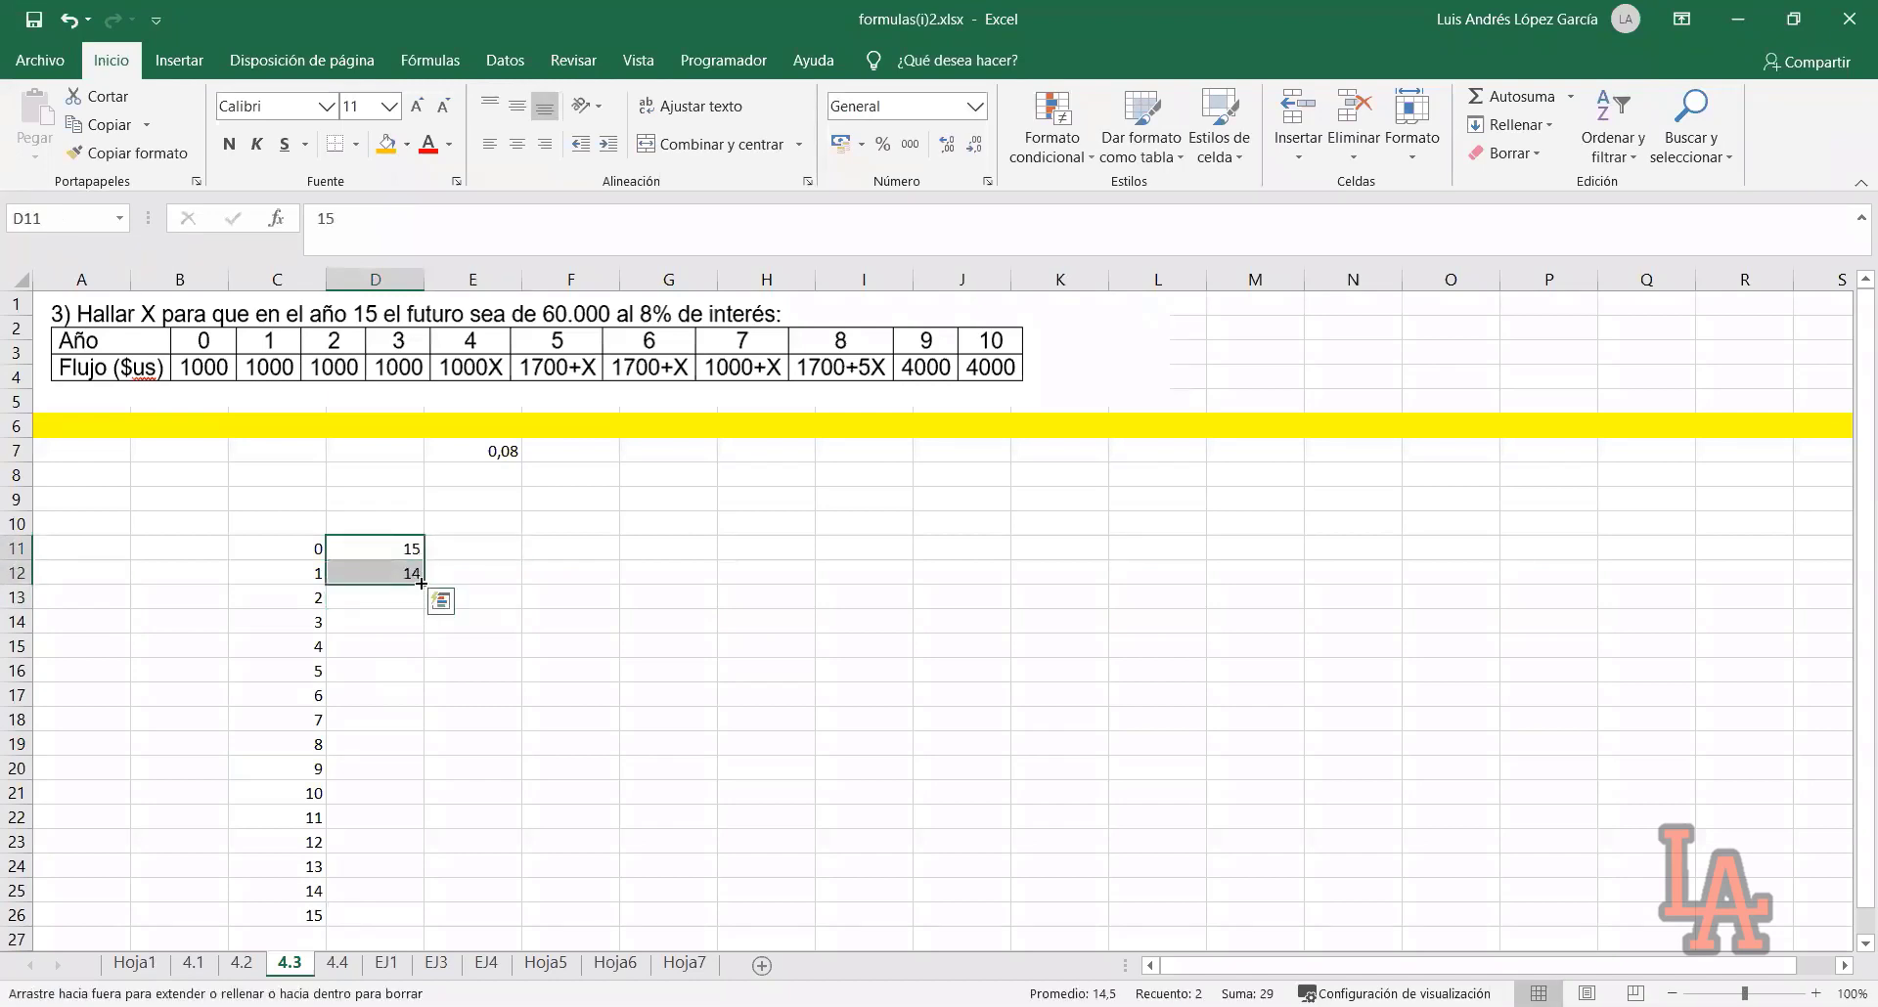
double_click(423, 584)
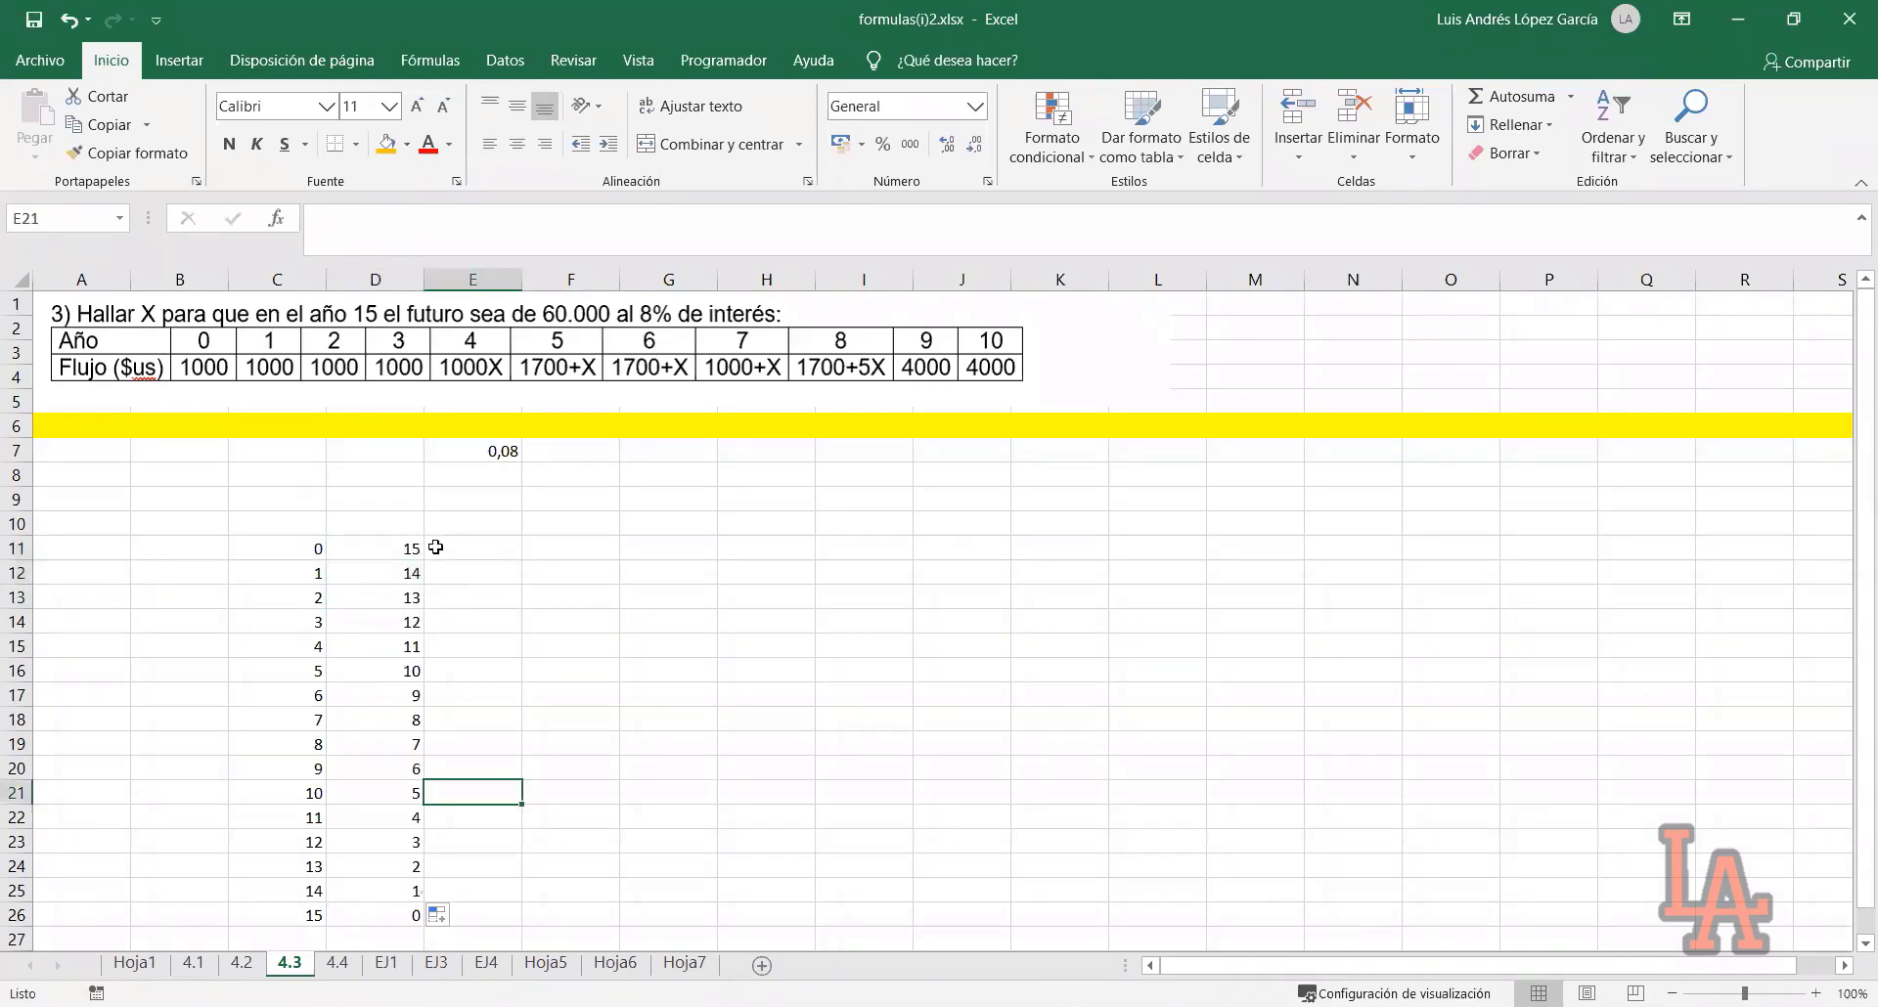
Add the heading Monto and move it to cell E10, above the amounts column
left_click(460, 539)
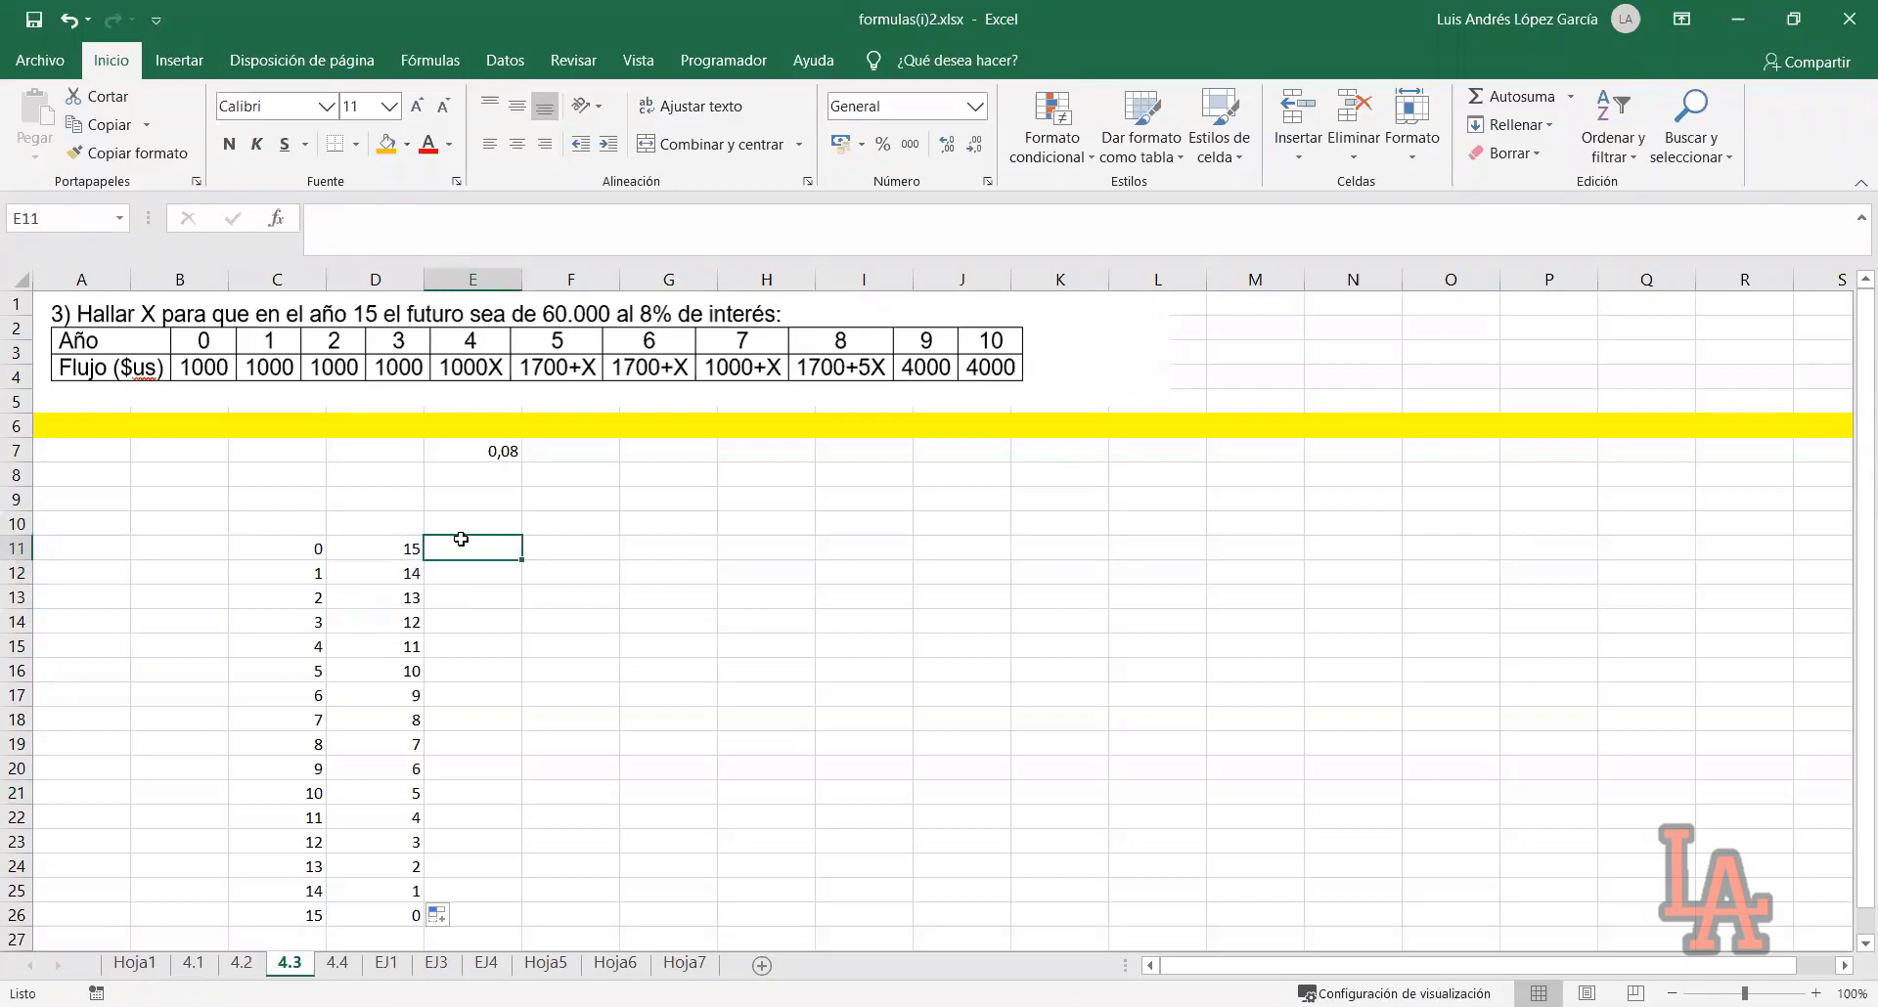
type("Monto")
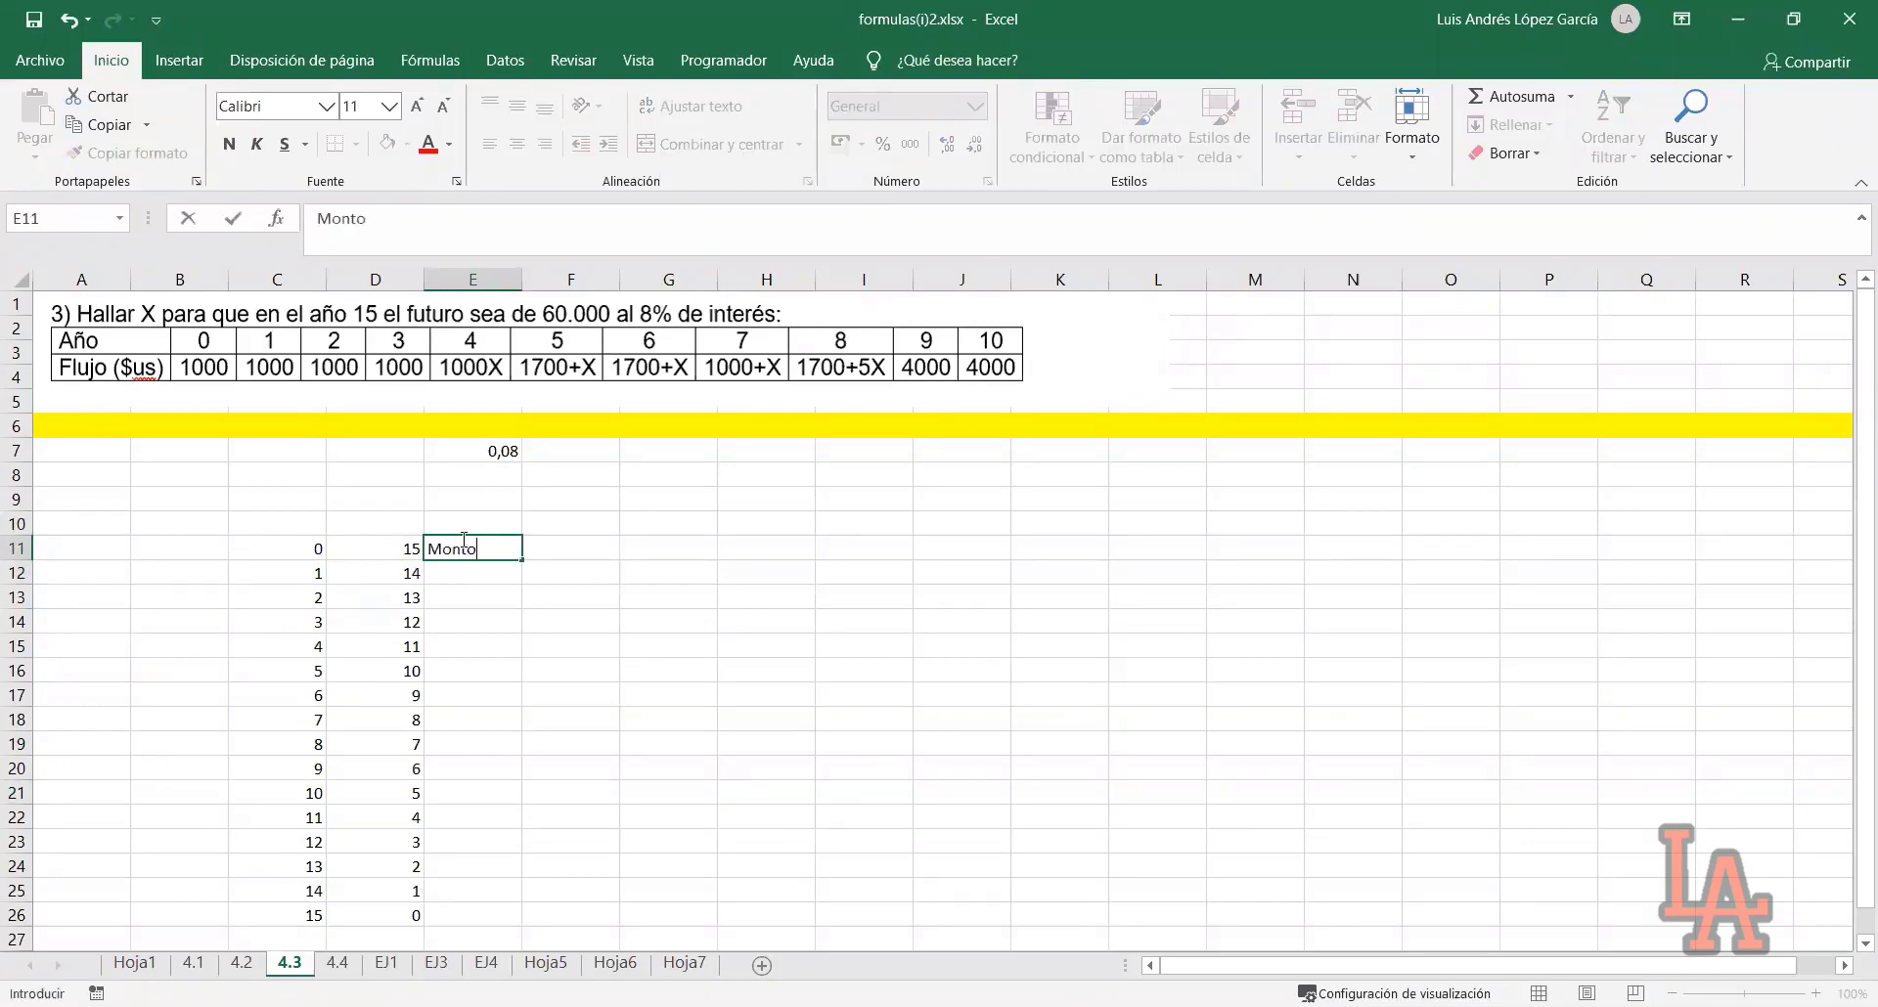
key("Return")
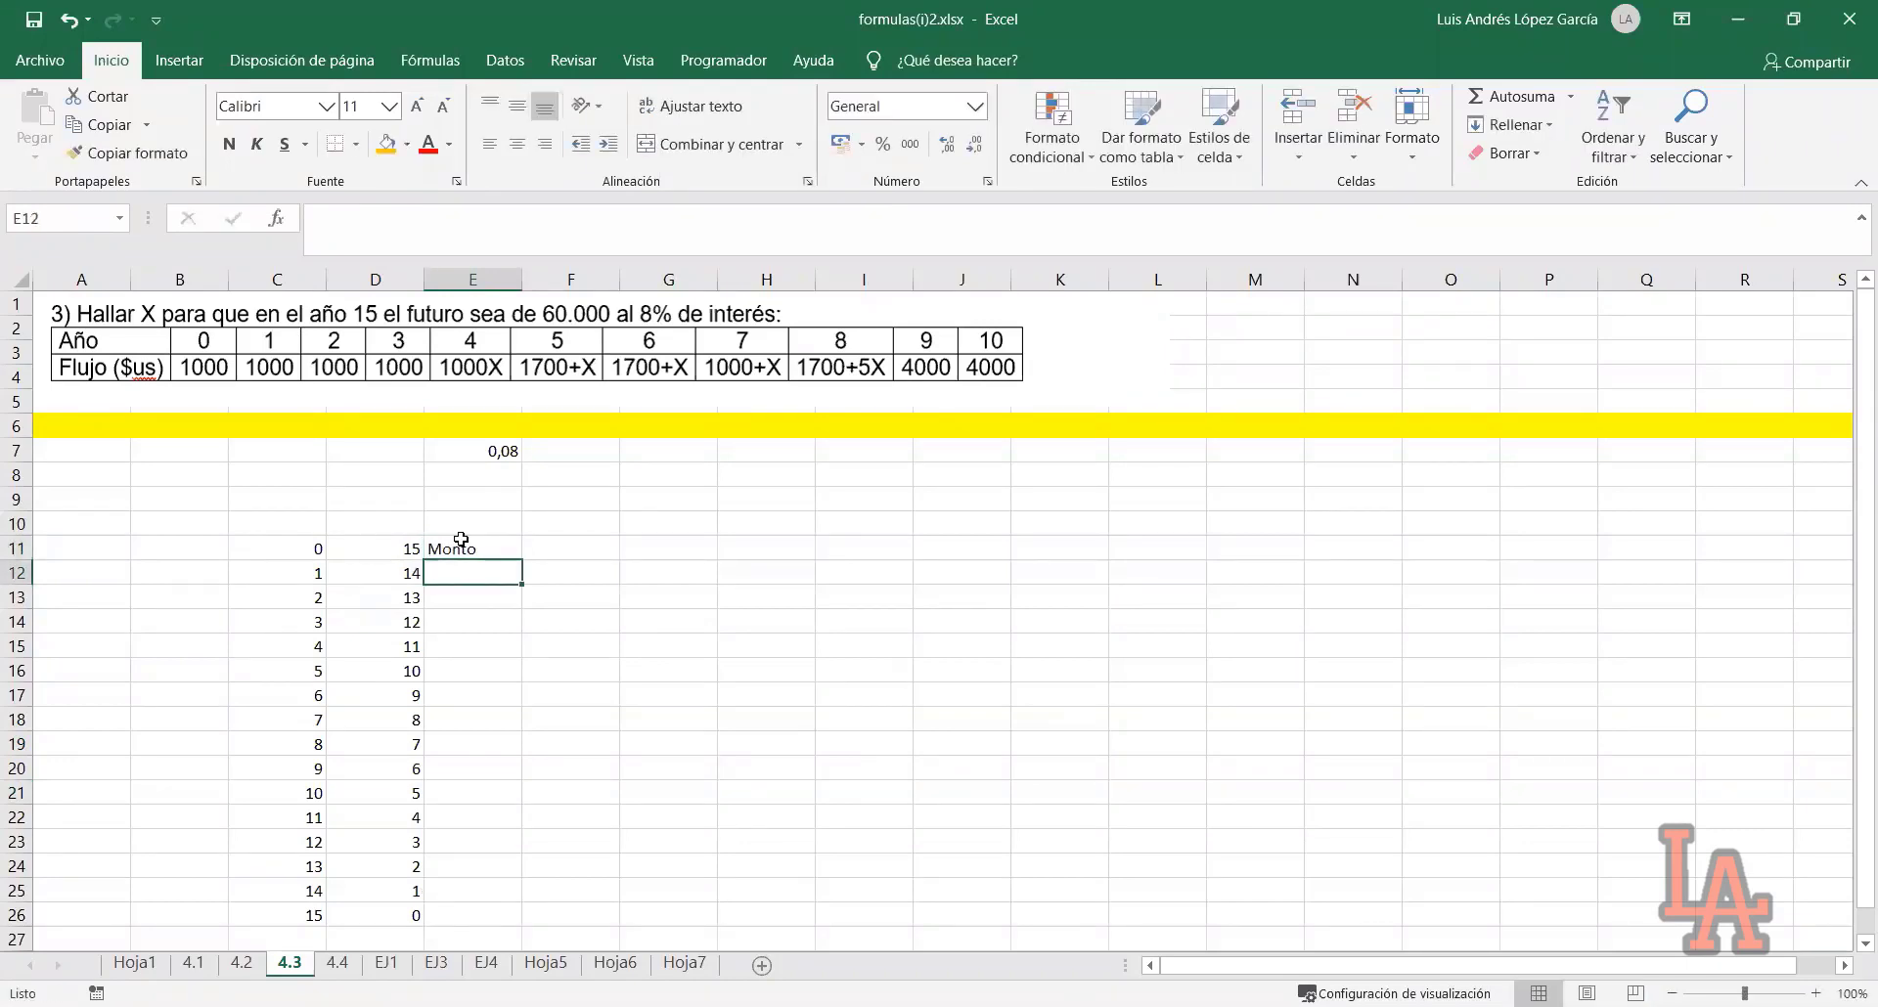
left_click(467, 546)
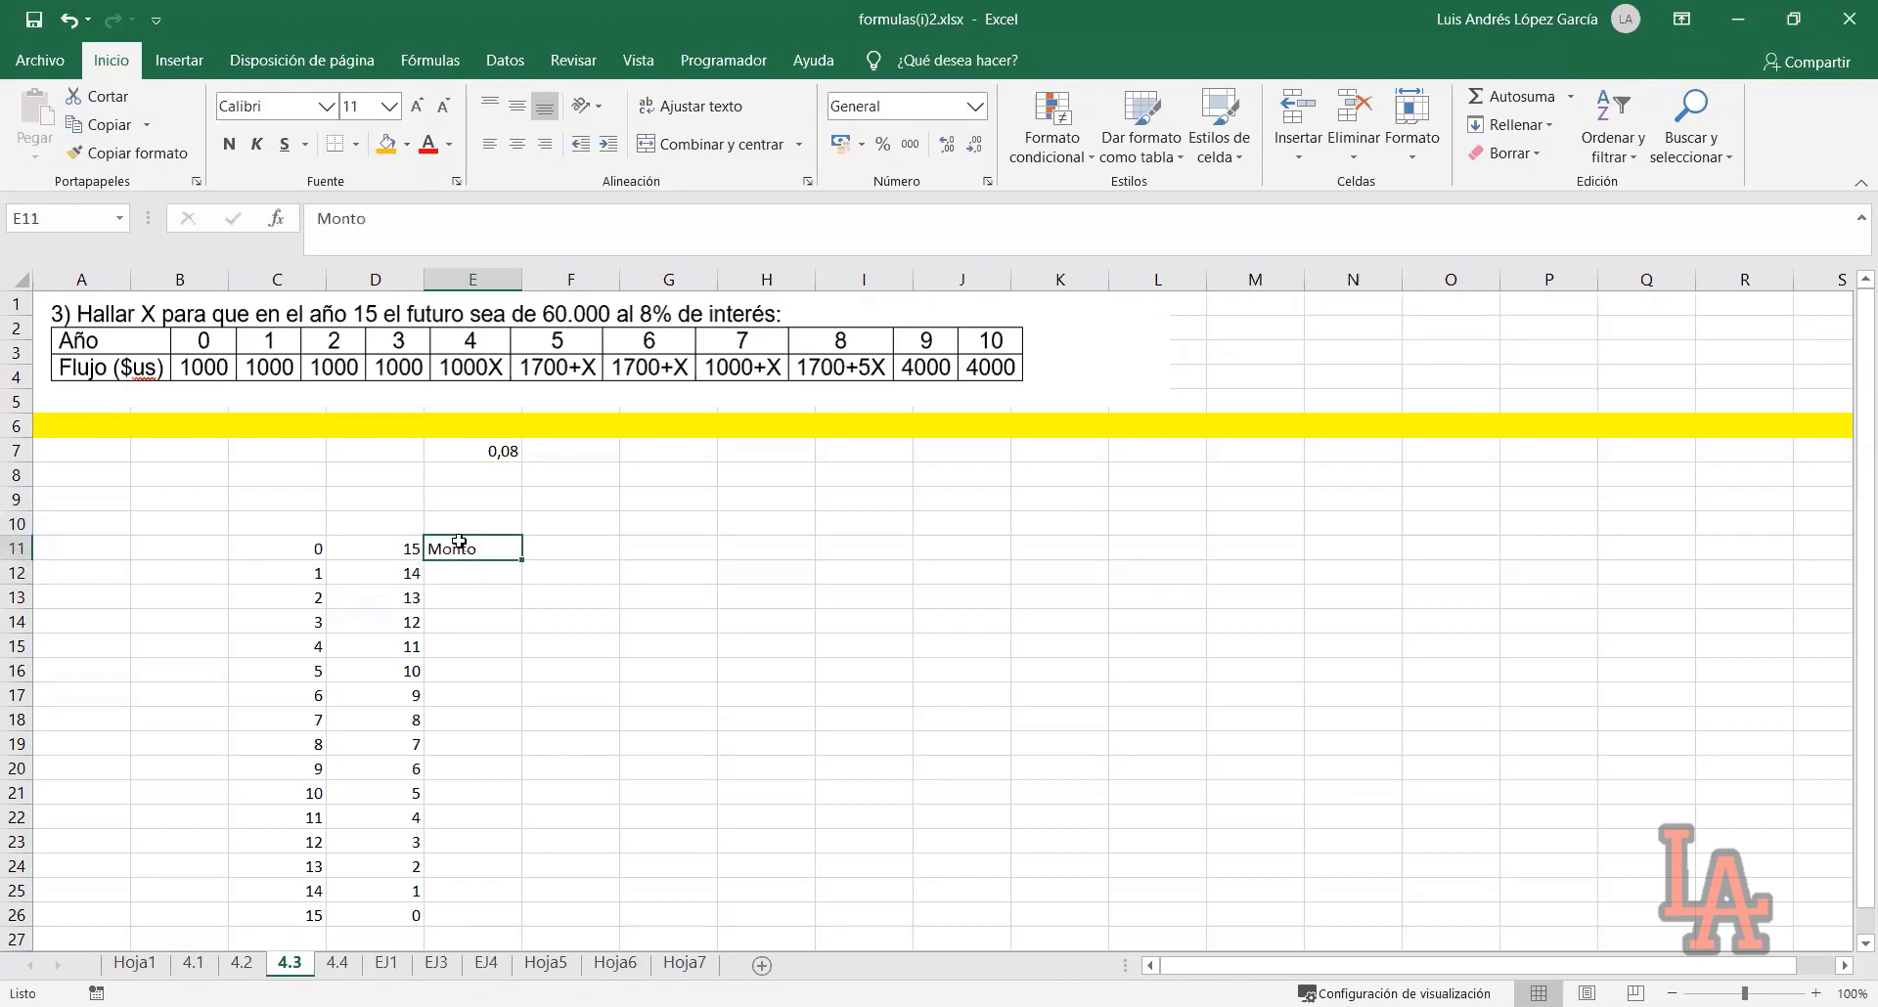
left_click_drag(458, 541, 471, 521)
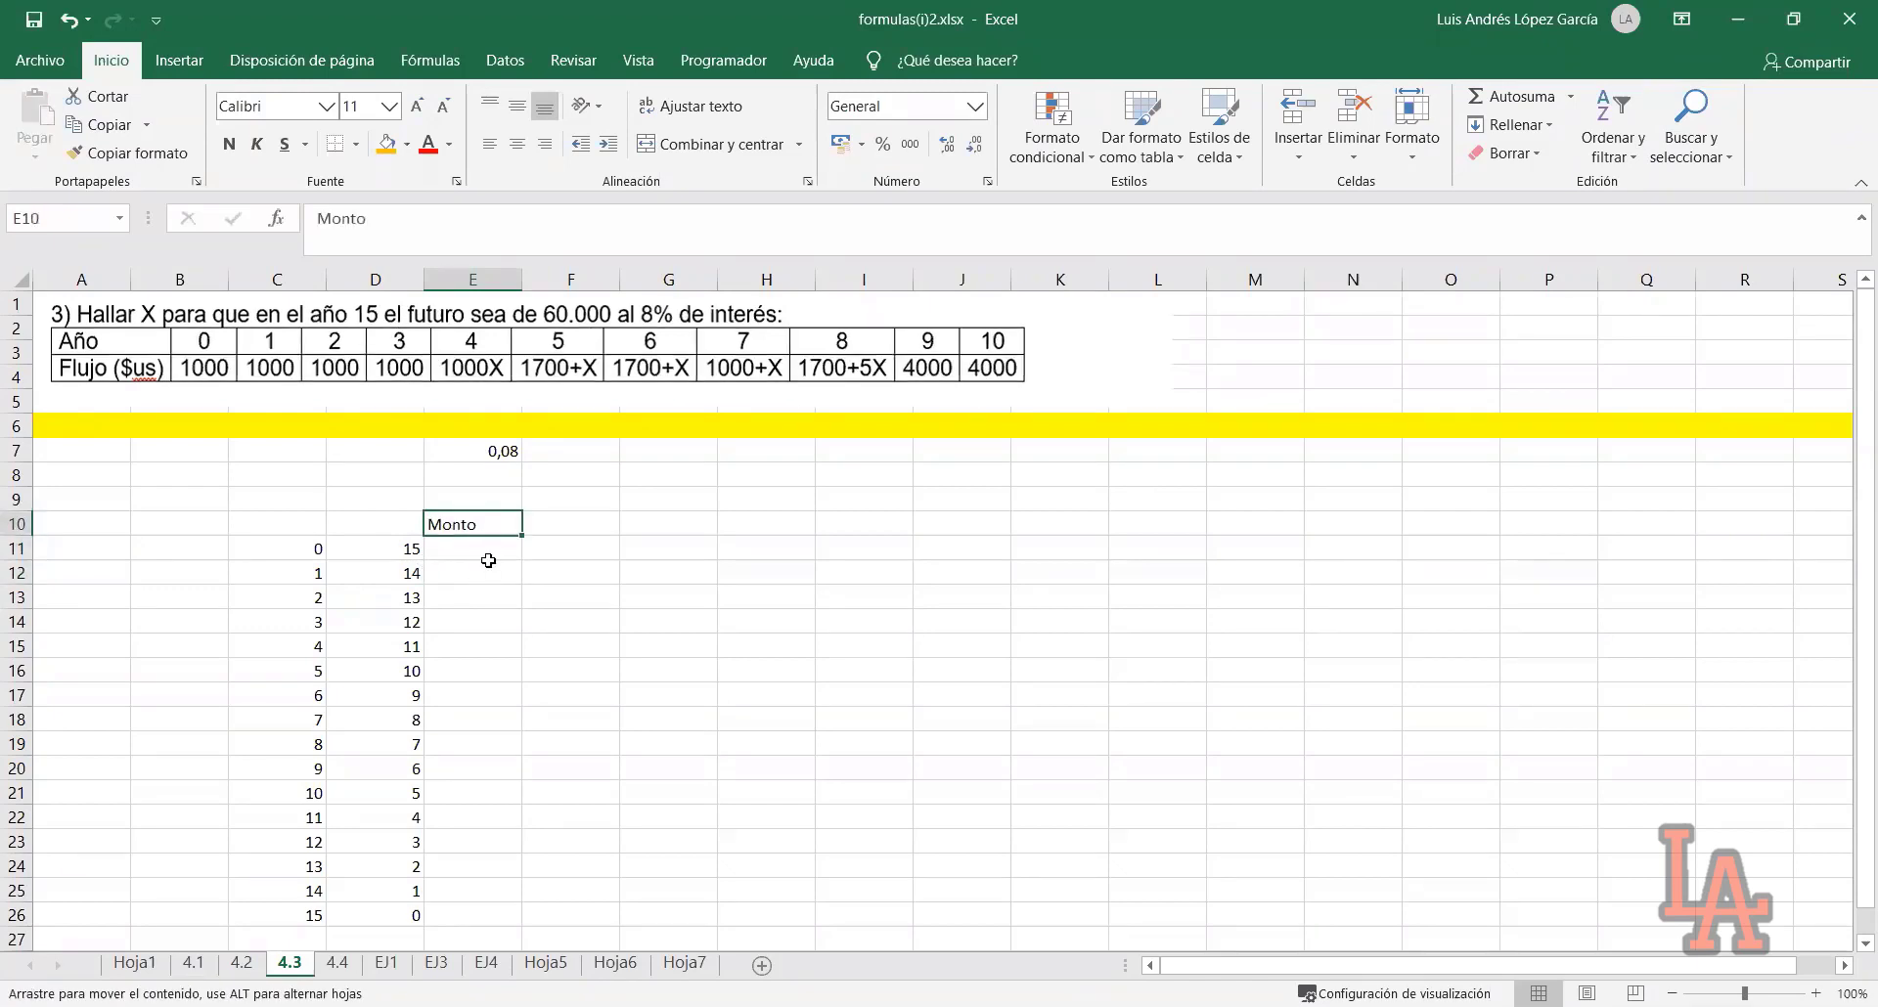
left_click(488, 560)
left_click(479, 524)
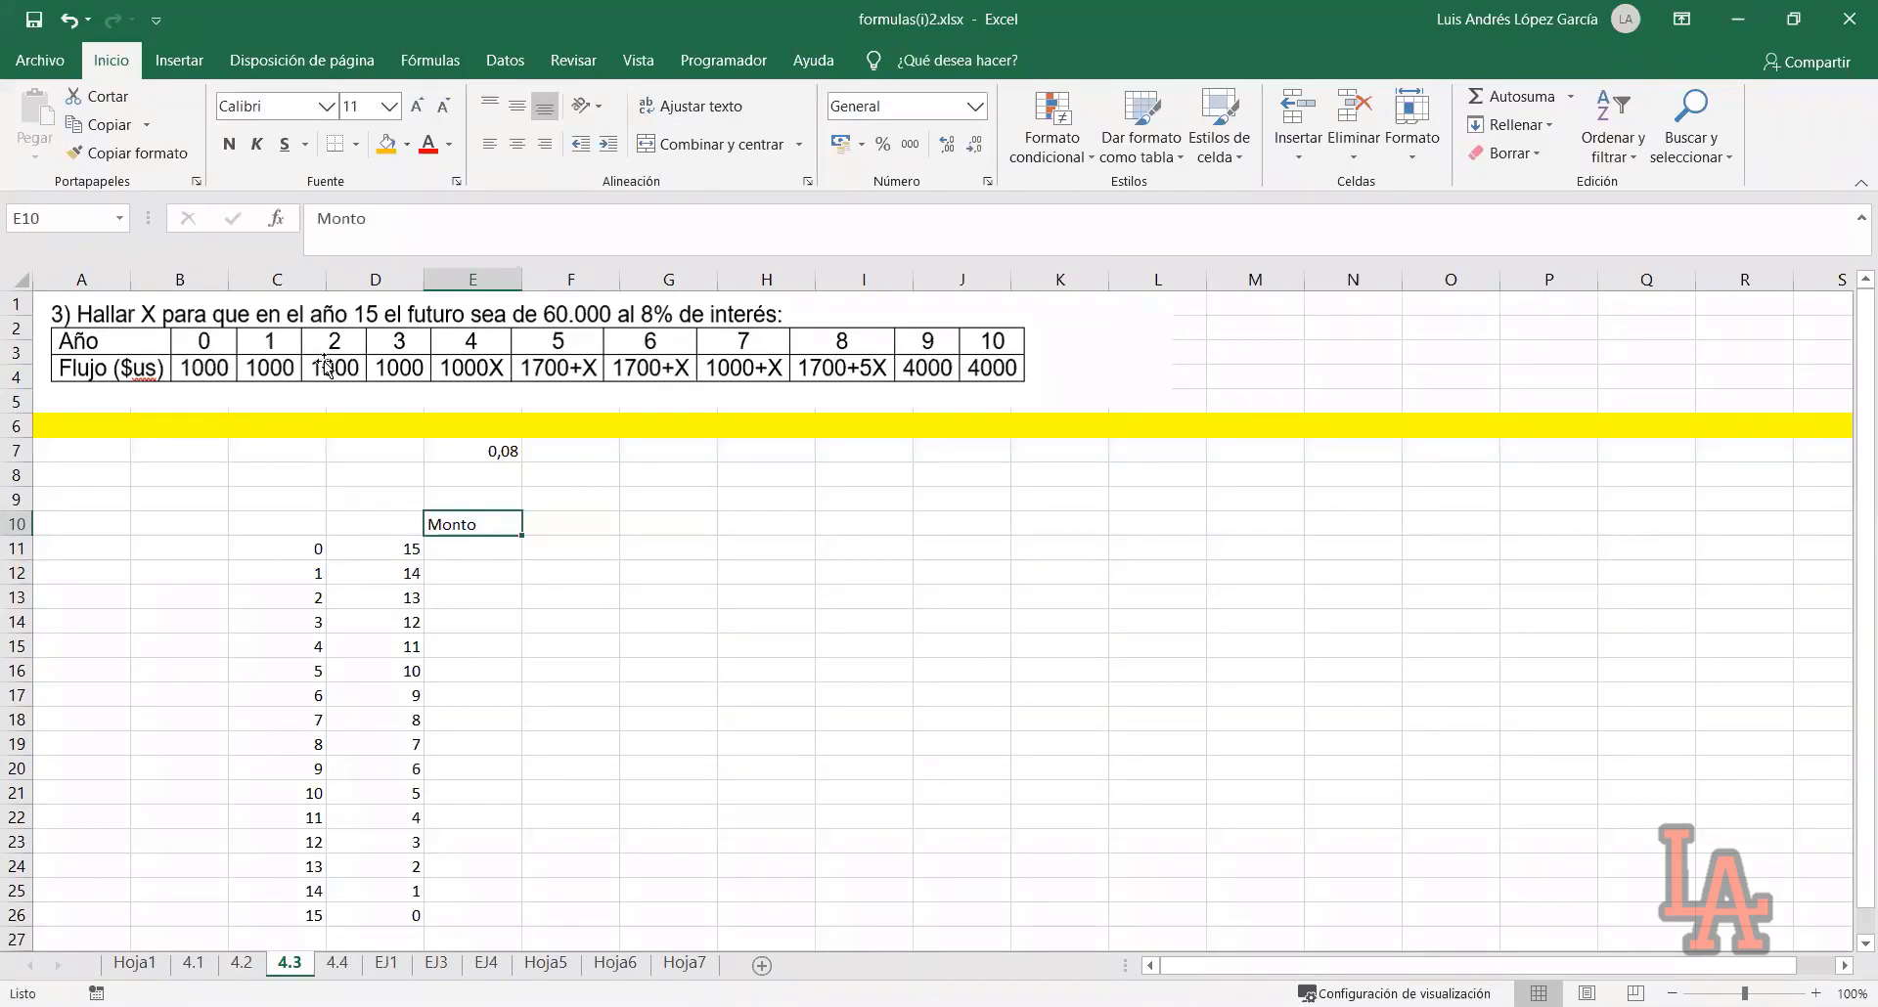
left_click(469, 570)
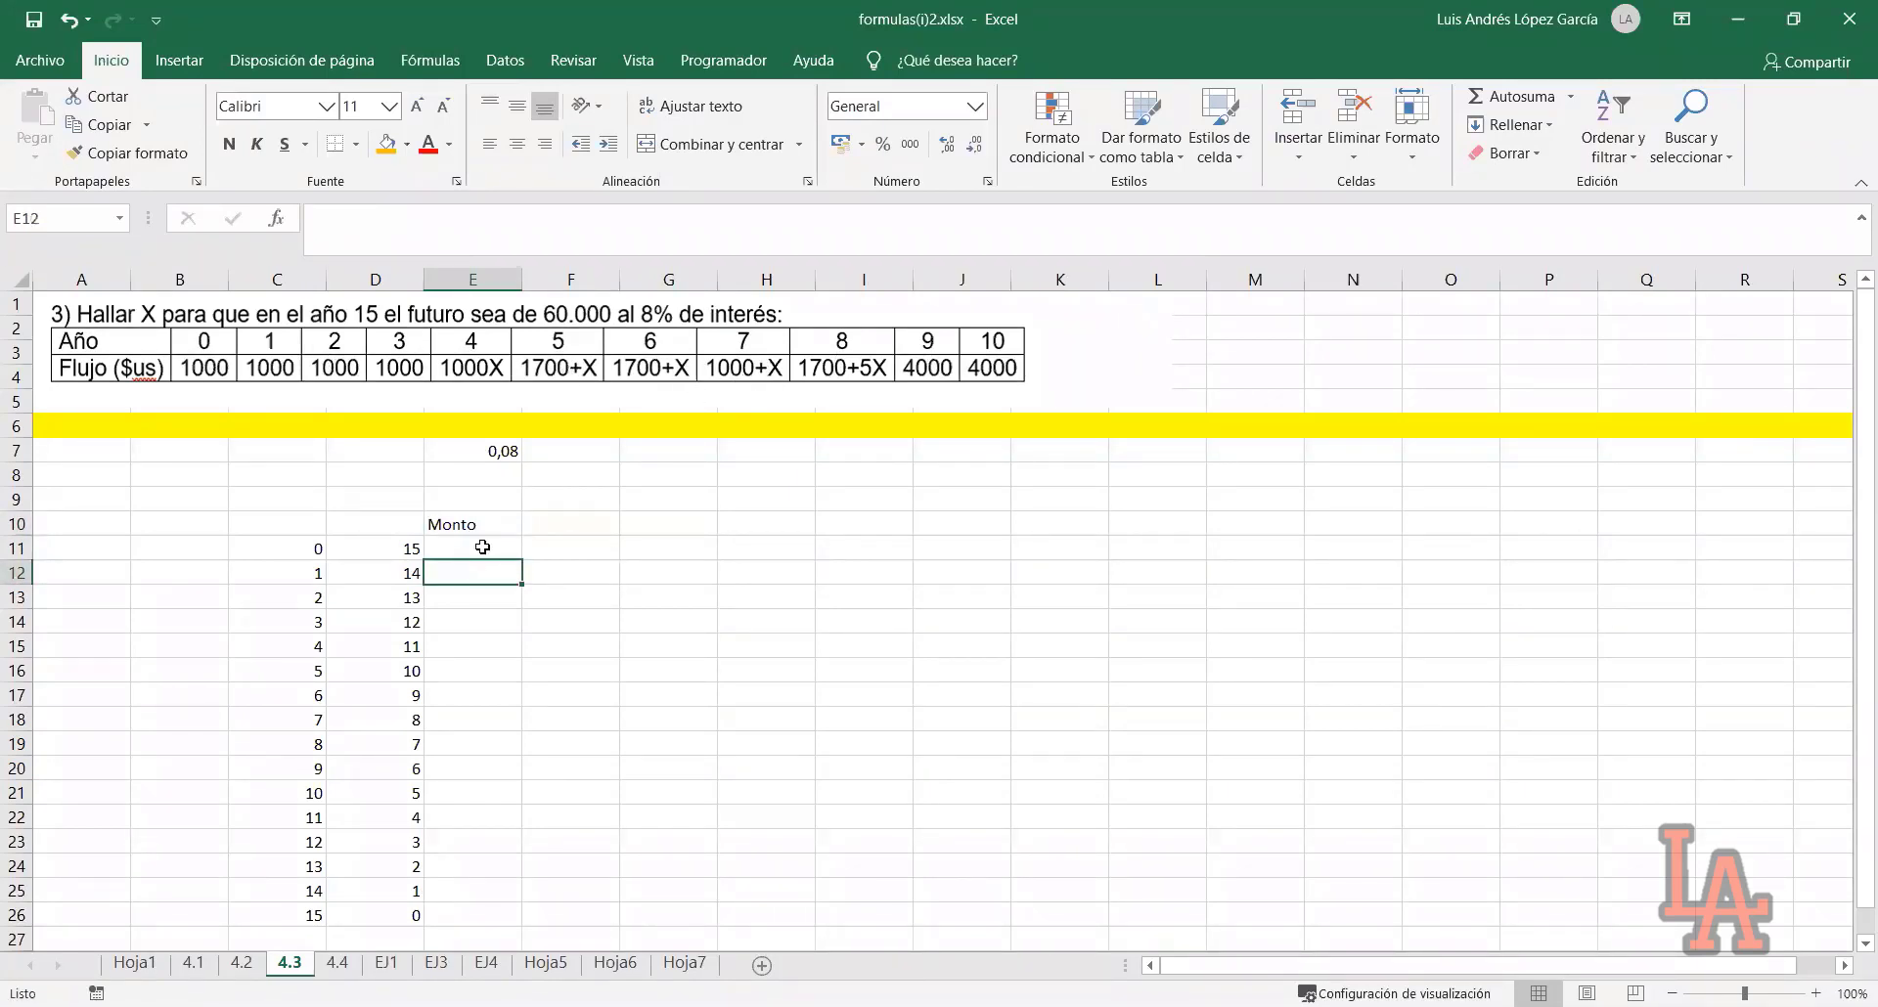
Label cell D8 as Gradiente, fill cell E8 with yellow, and enter the trial value 100 in it
left_click(460, 494)
left_click(414, 480)
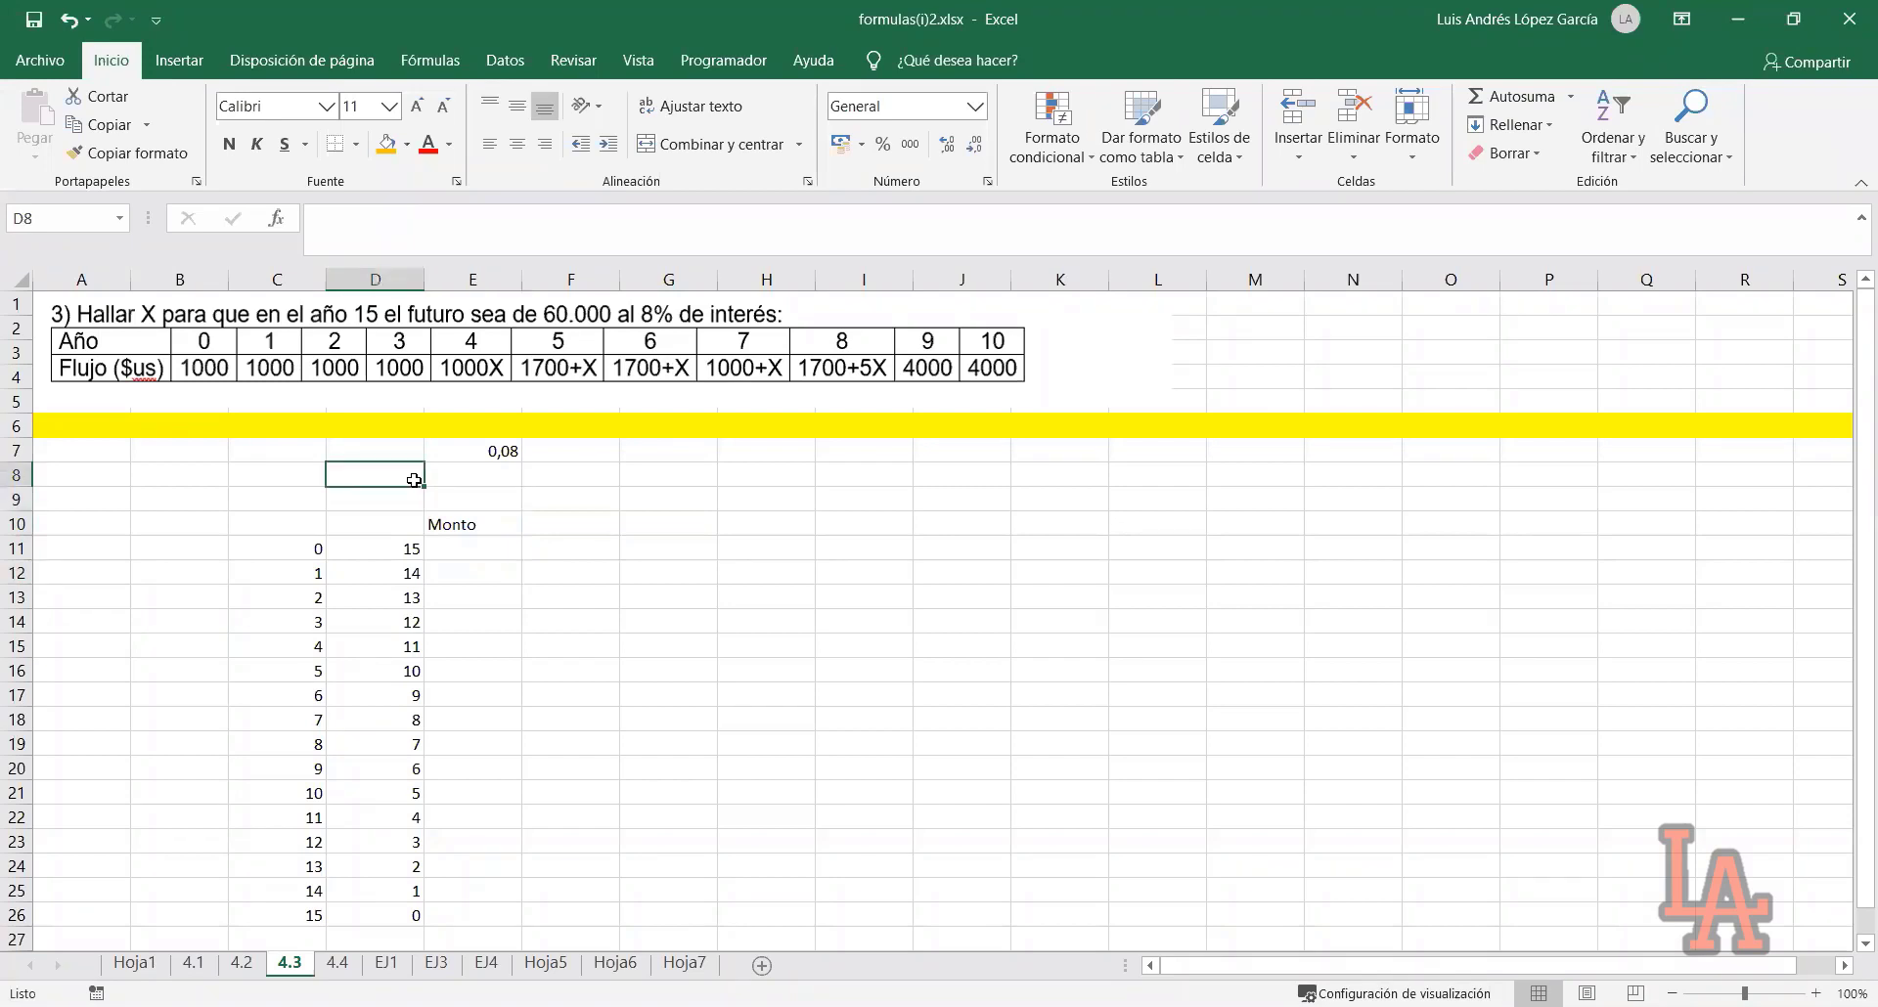
type("Gradiente")
key("Tab")
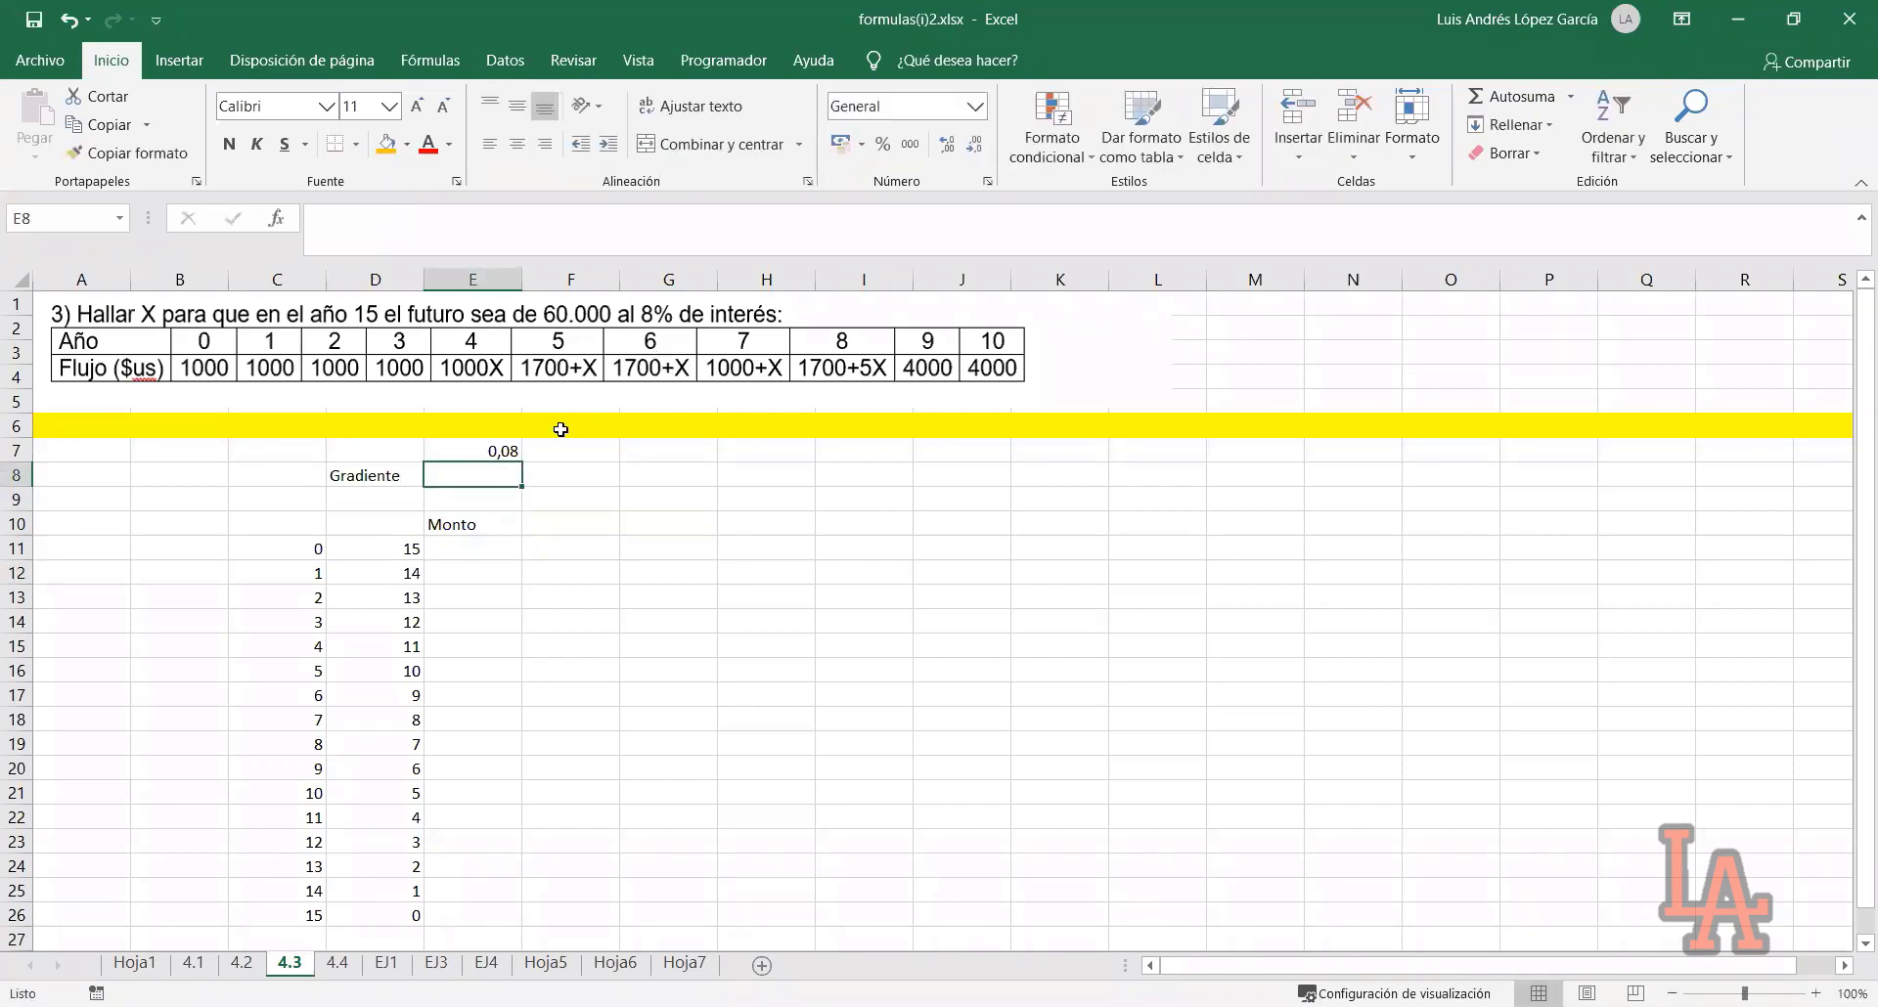
left_click(387, 143)
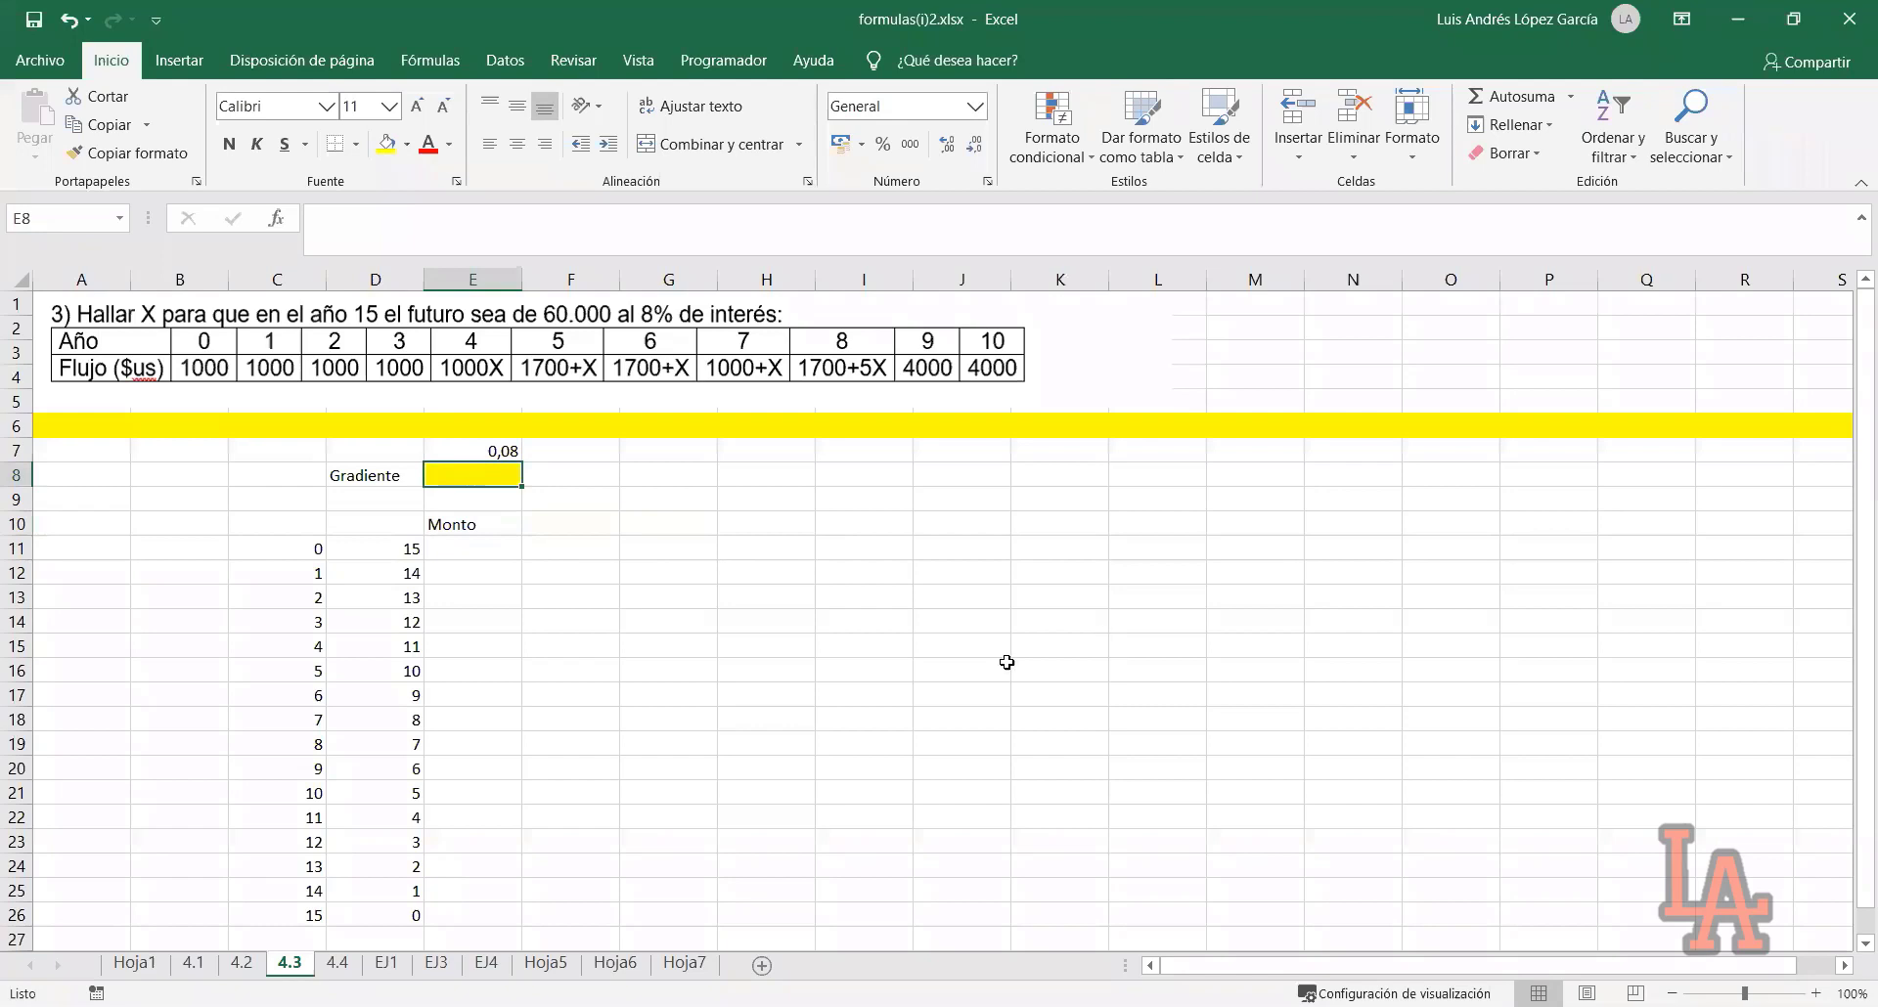
type("10")
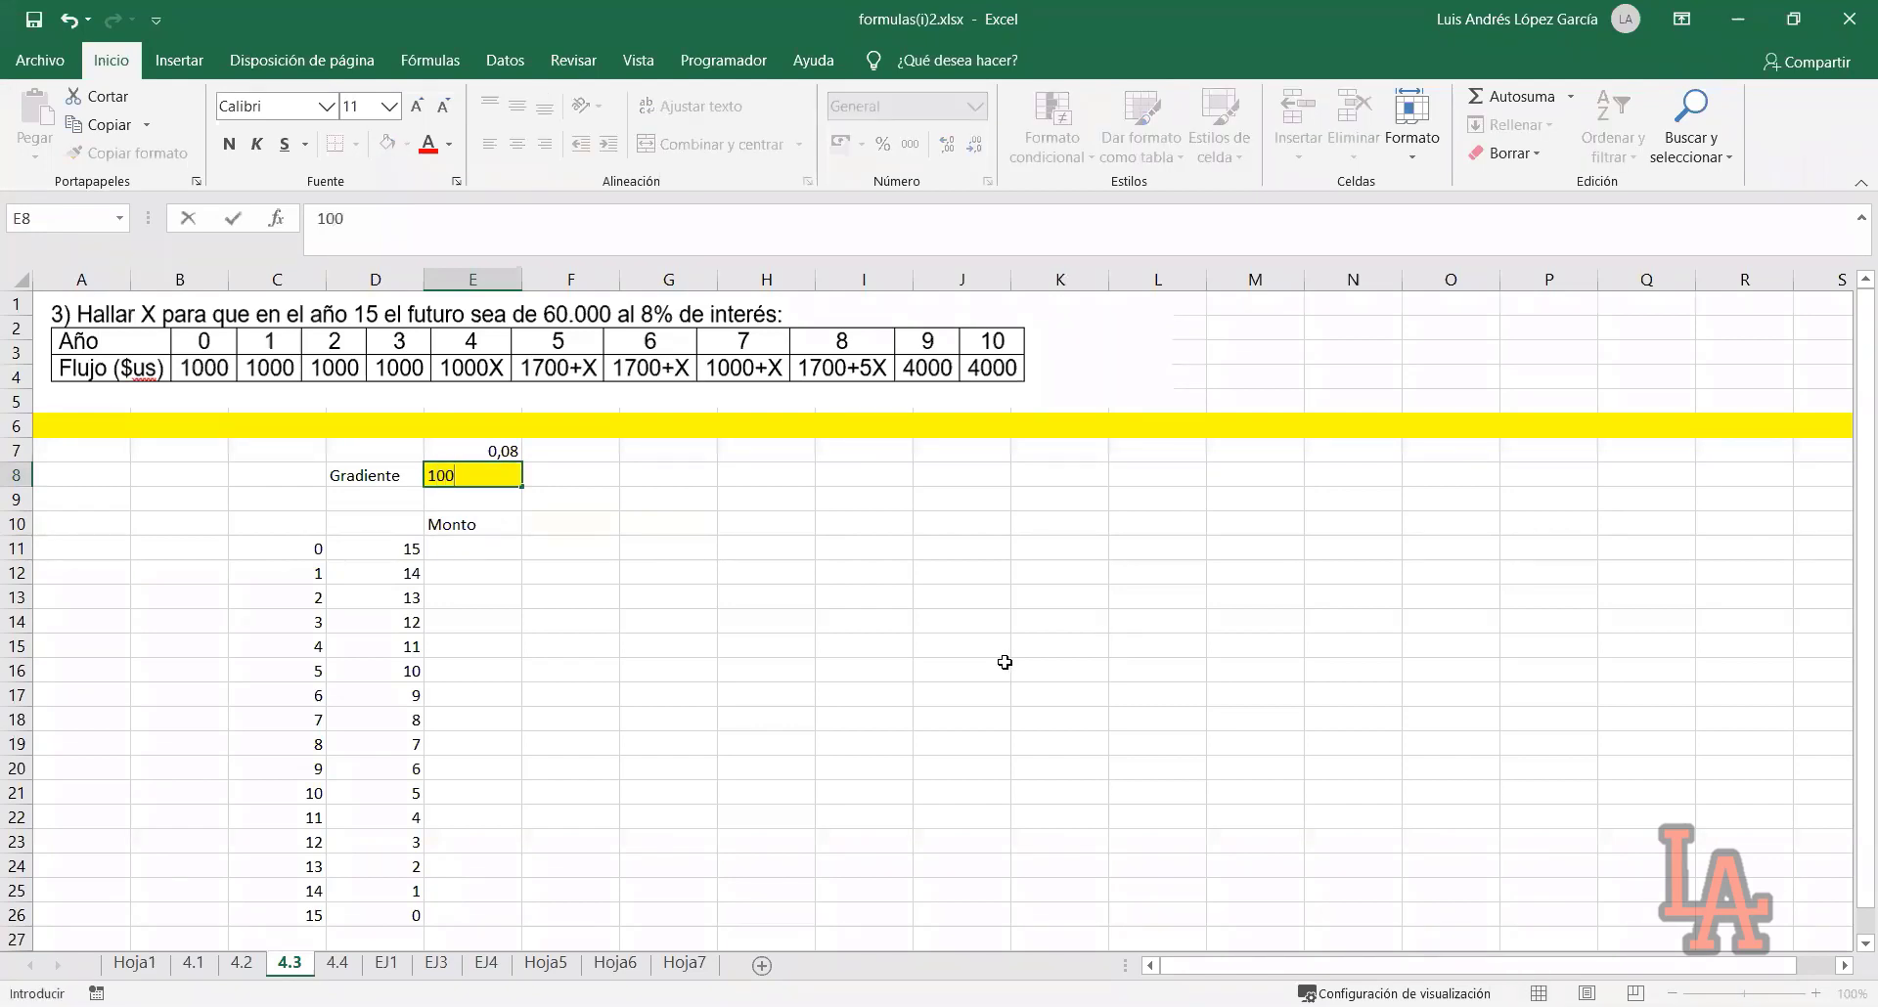
type("0")
key("Return")
left_click(690, 639)
left_click(546, 584)
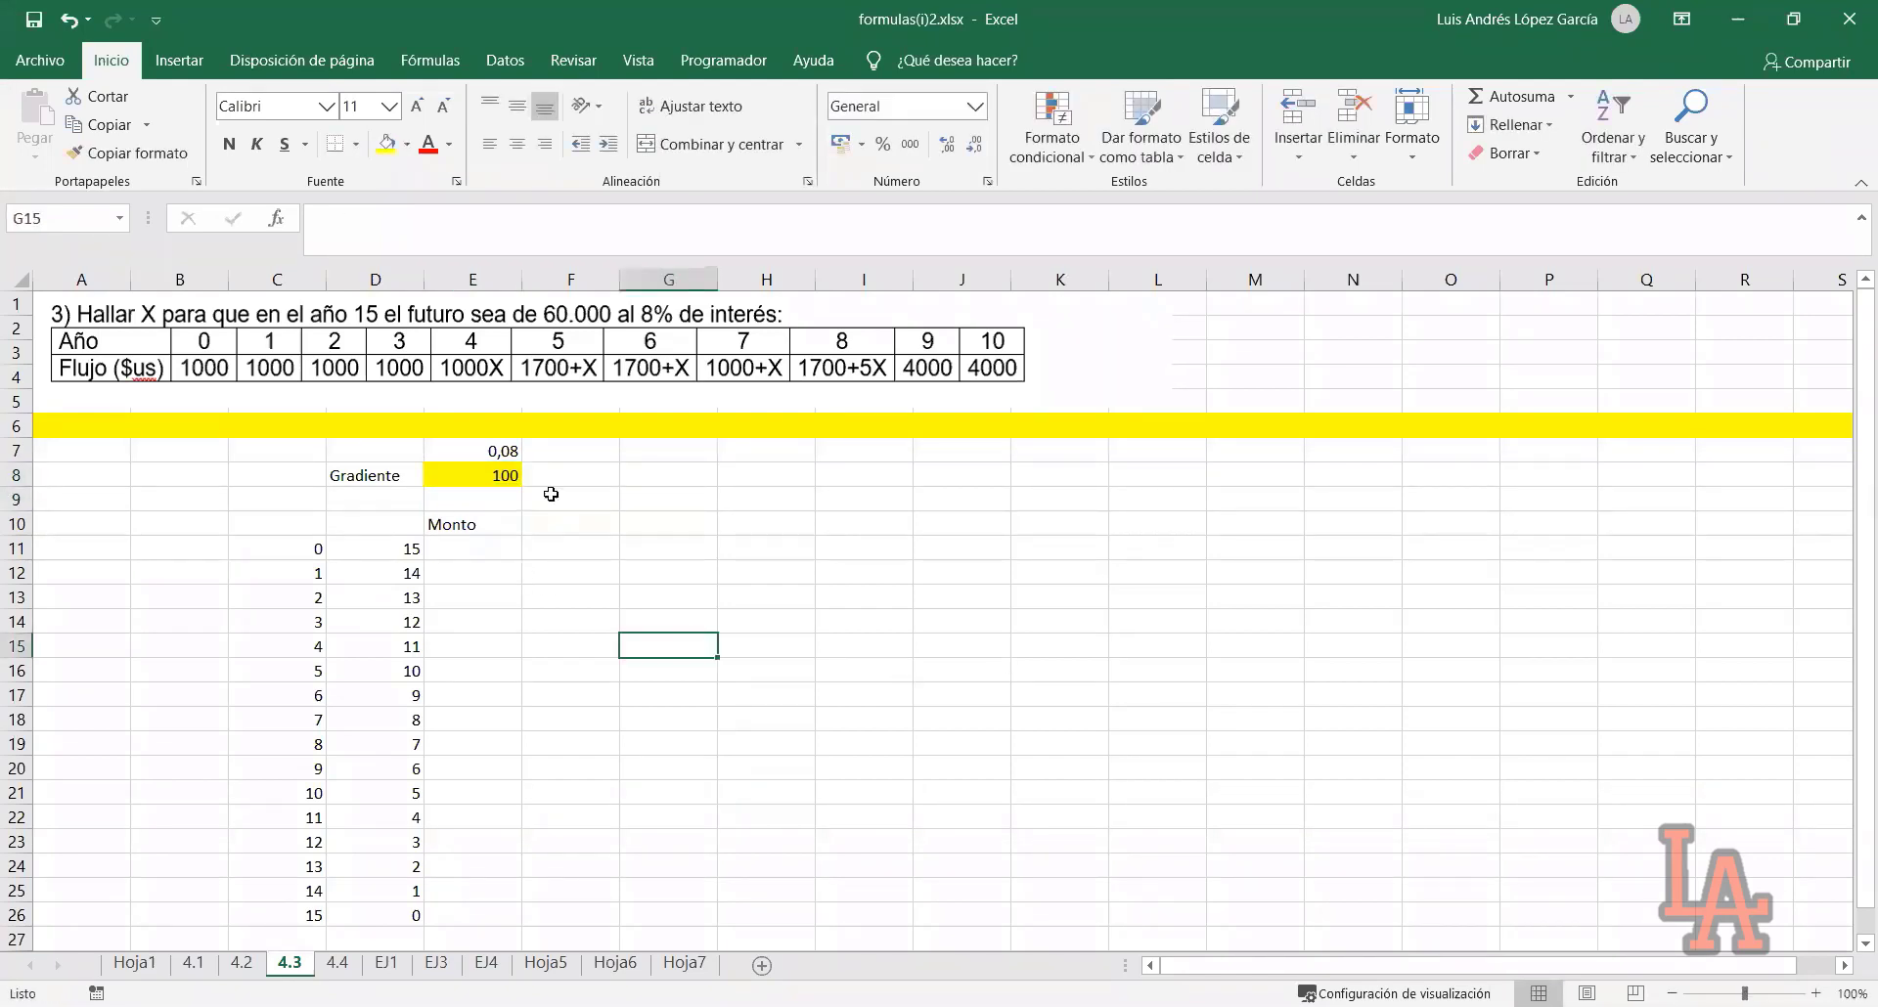
left_click(500, 478)
Enter the amount 1000 for years 0 to 3 in cells E11:E14
left_click(476, 551)
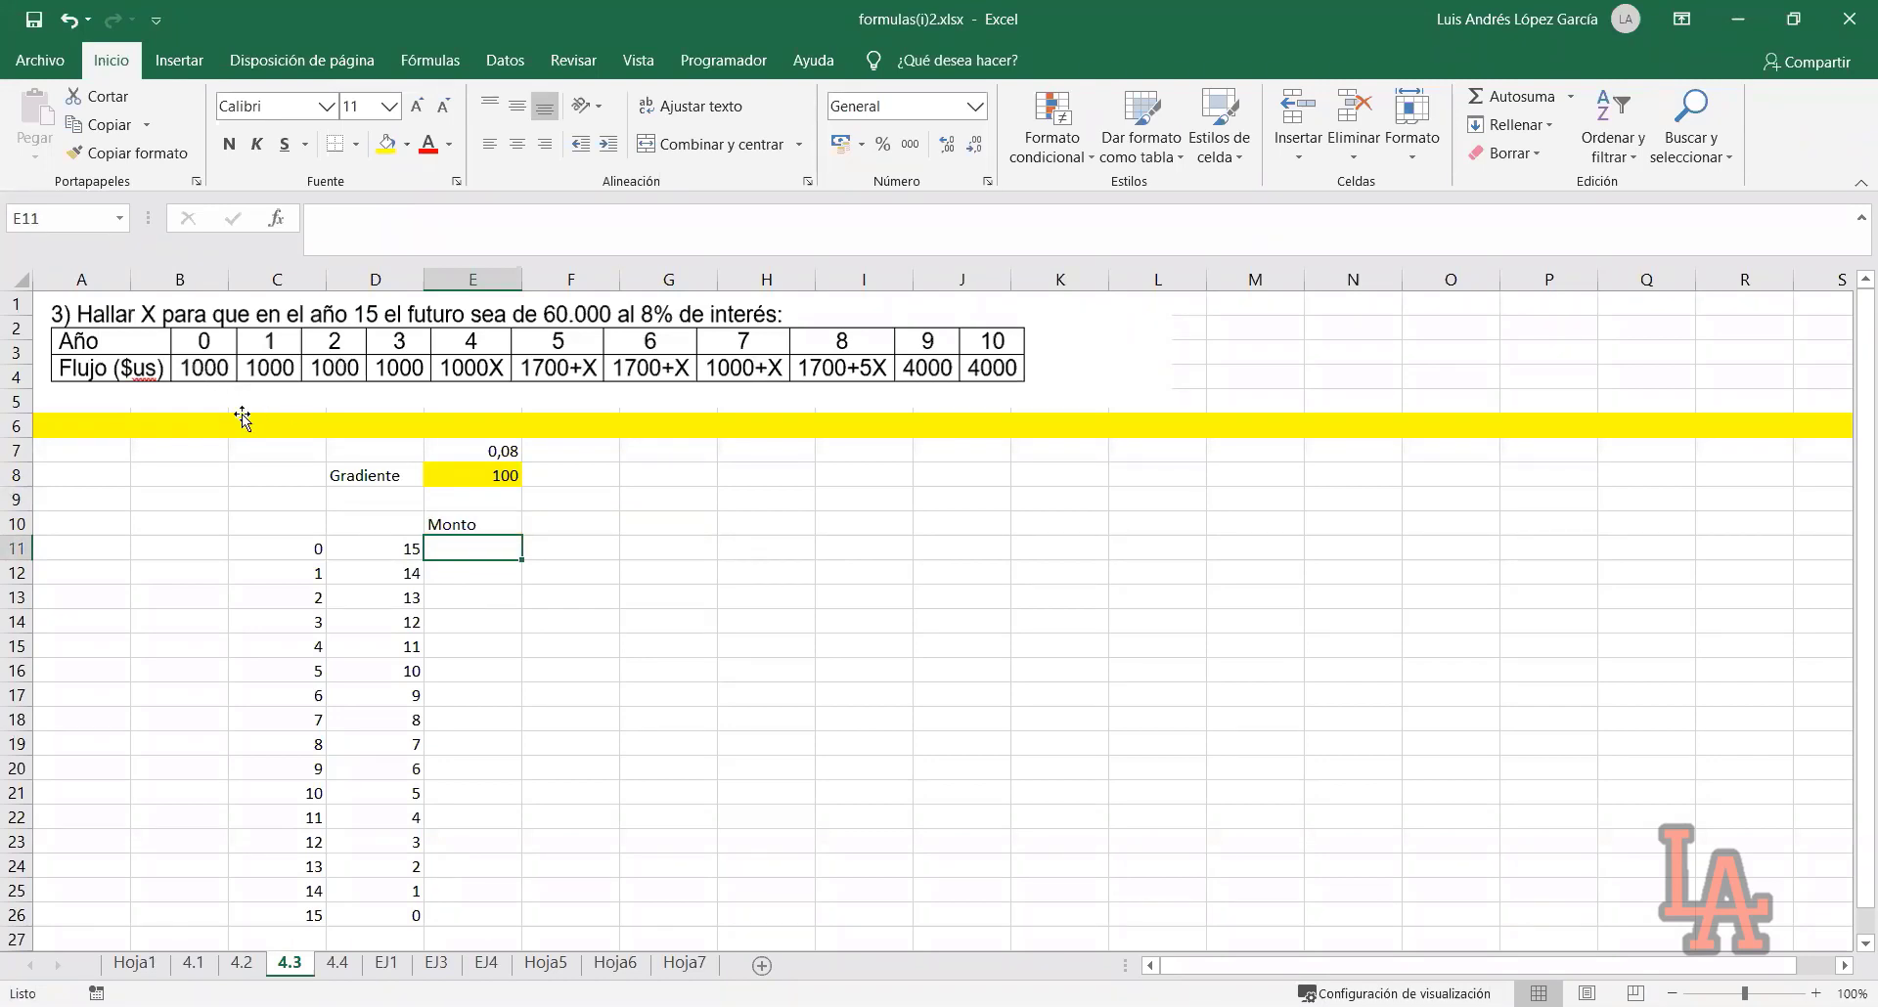
type("1000")
key("Return")
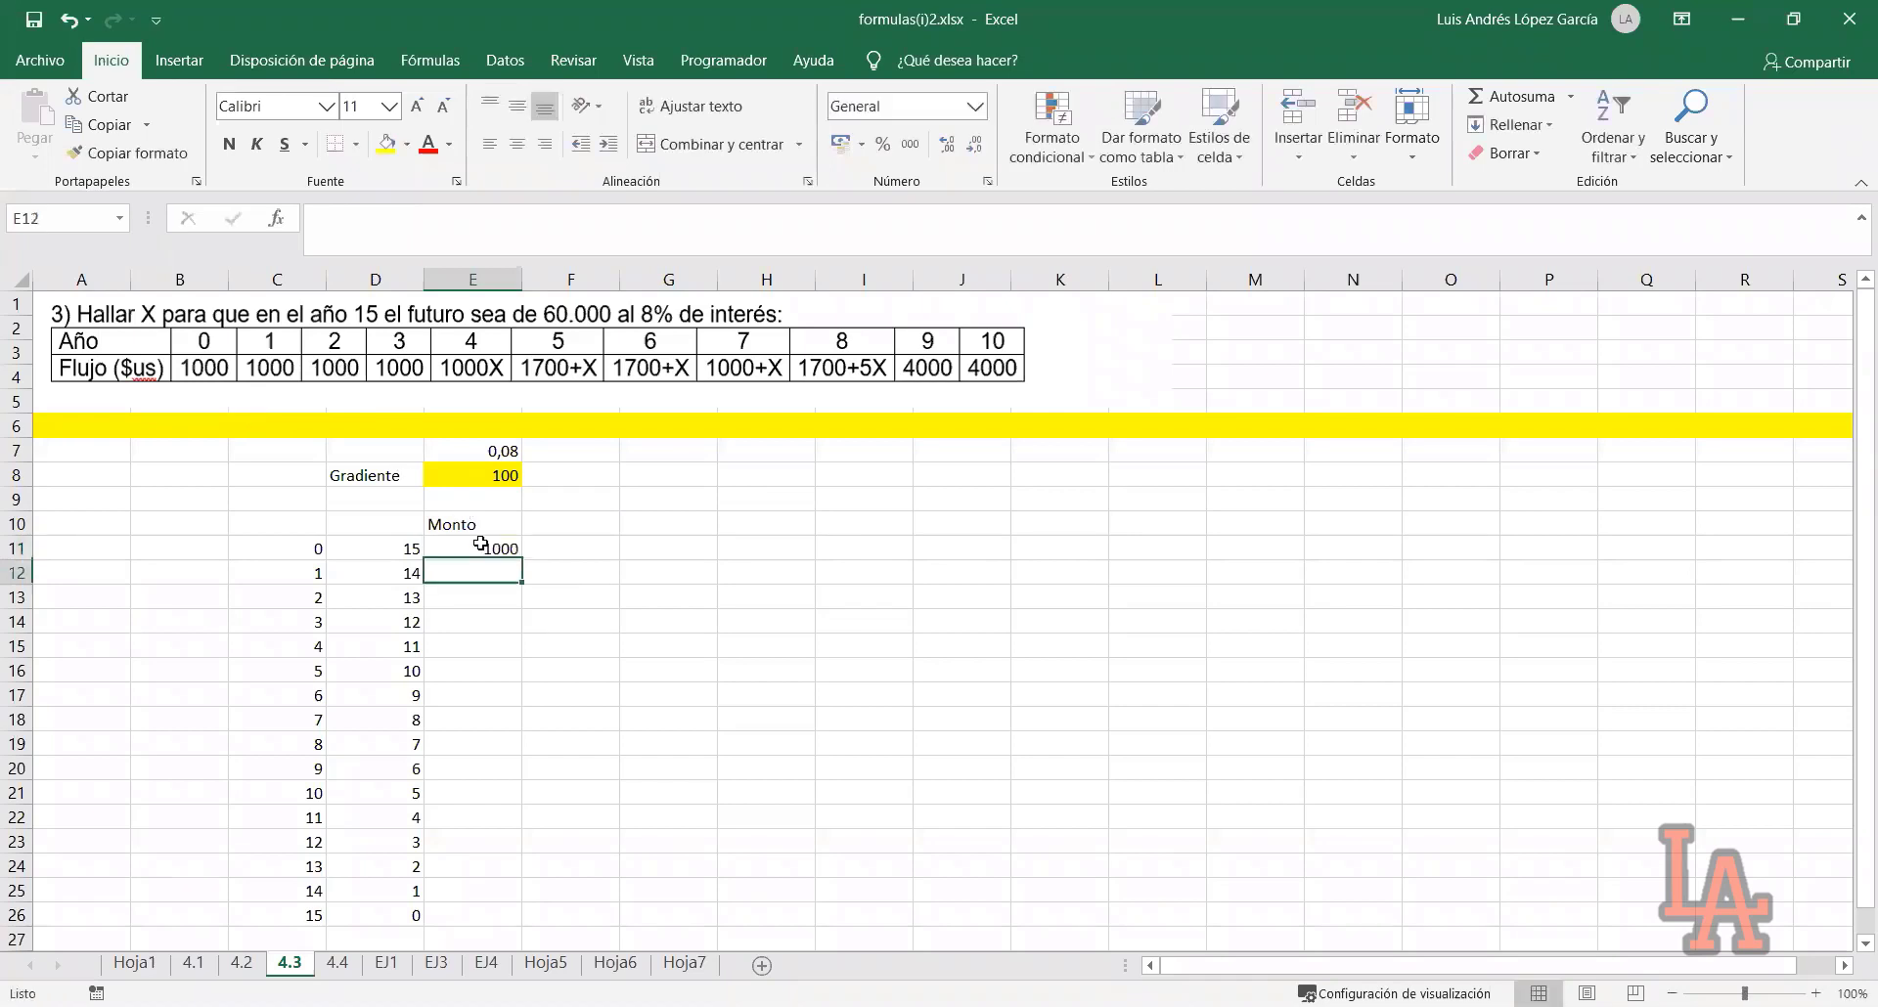
left_click(480, 543)
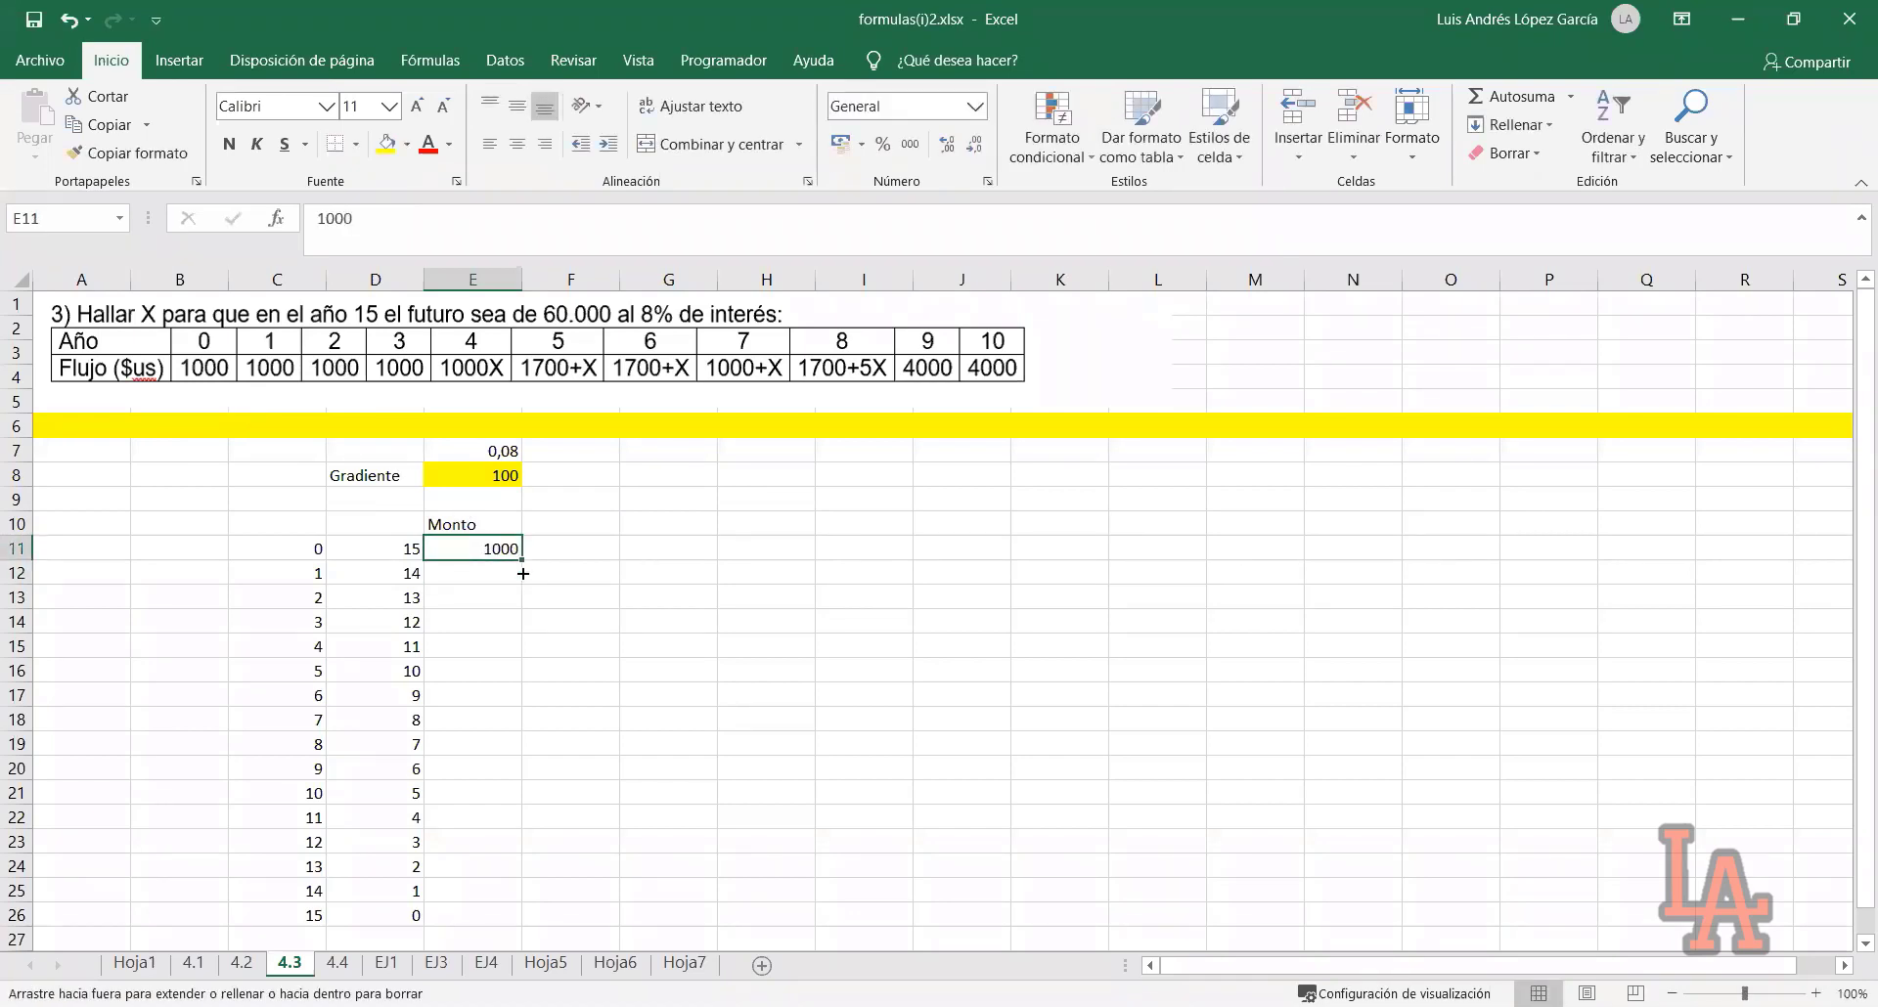
left_click_drag(523, 574, 512, 626)
left_click(480, 647)
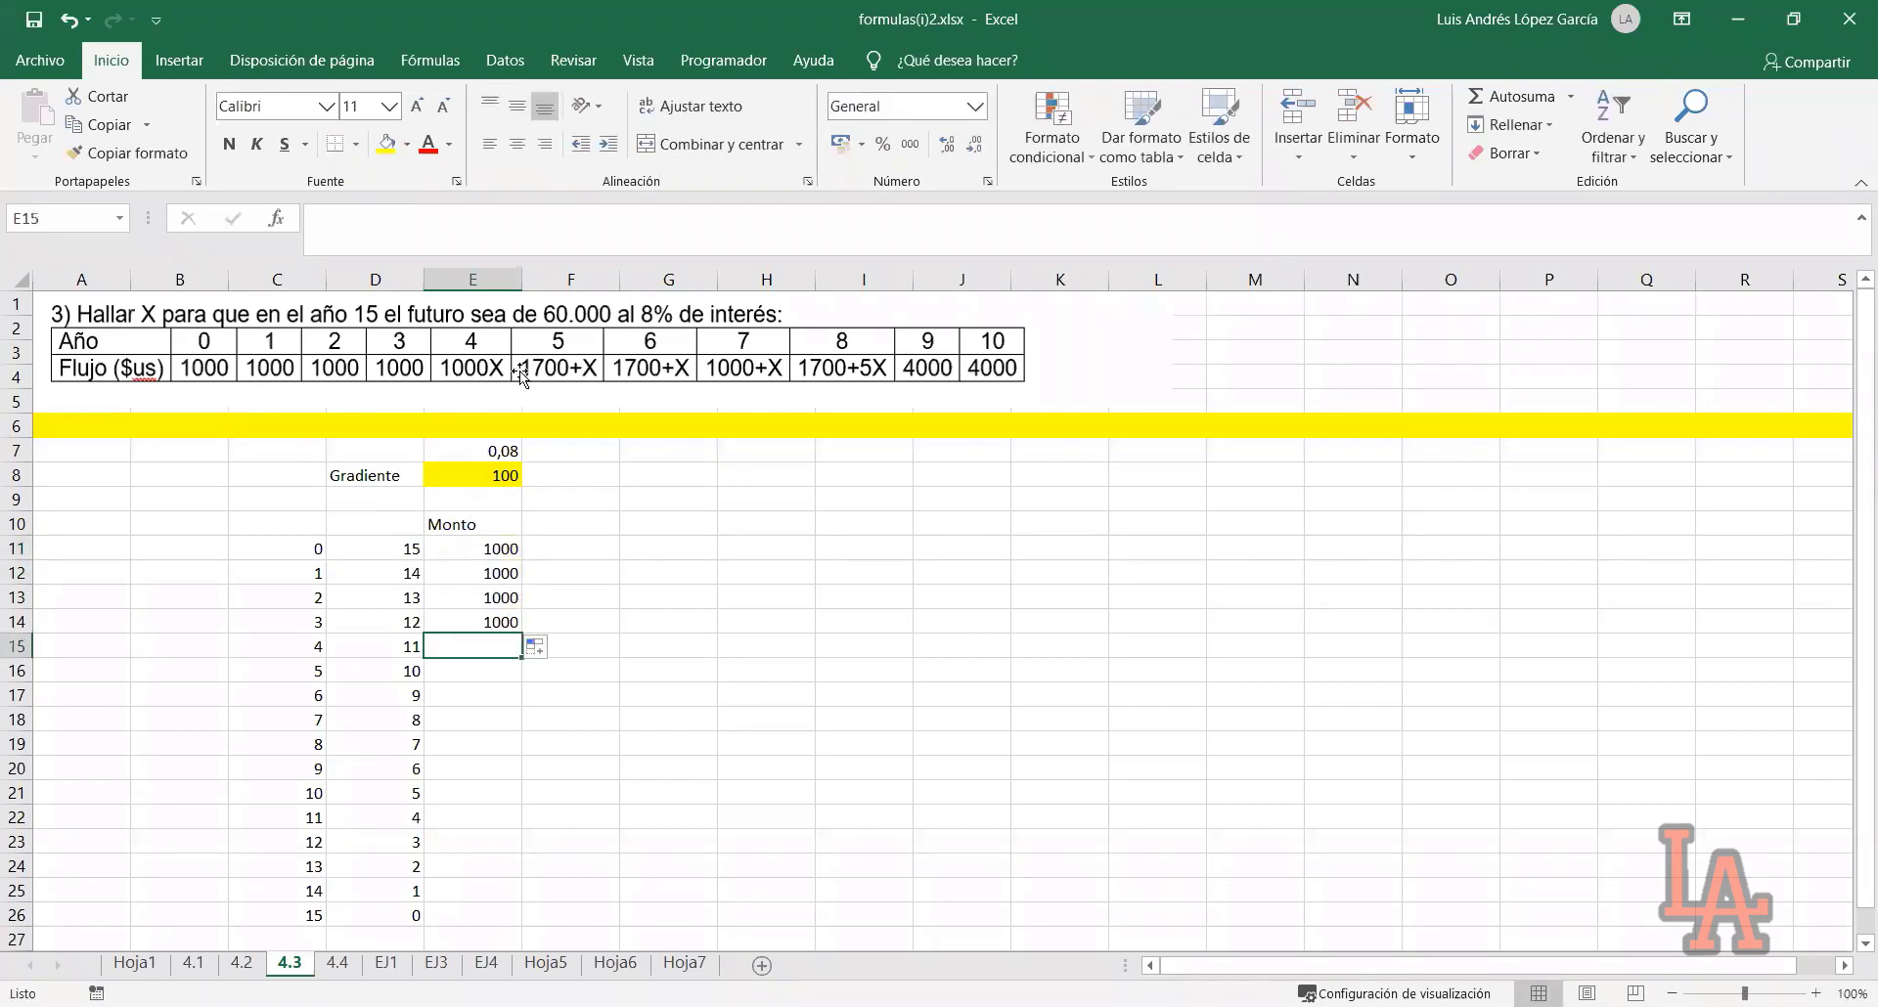
Change the label in cell D8, beside the yellow trial value, to Incógnita
type("=")
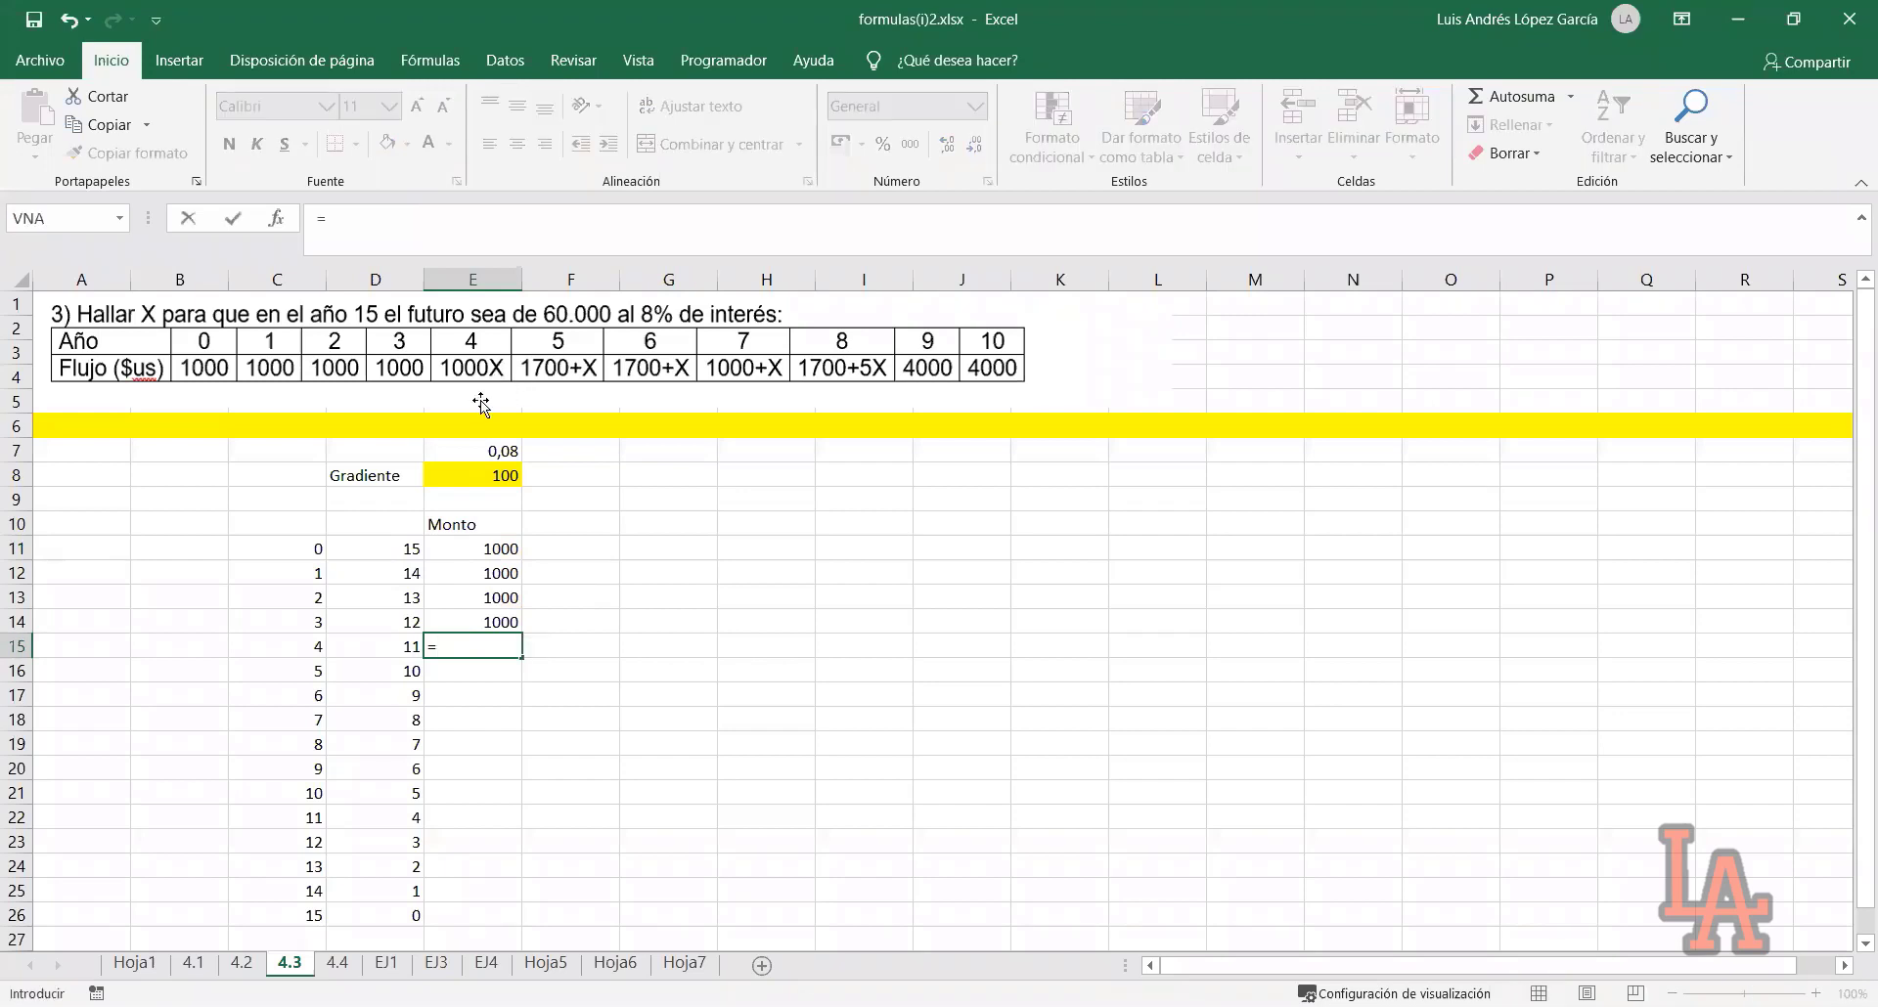
key("Escape")
left_click(408, 474)
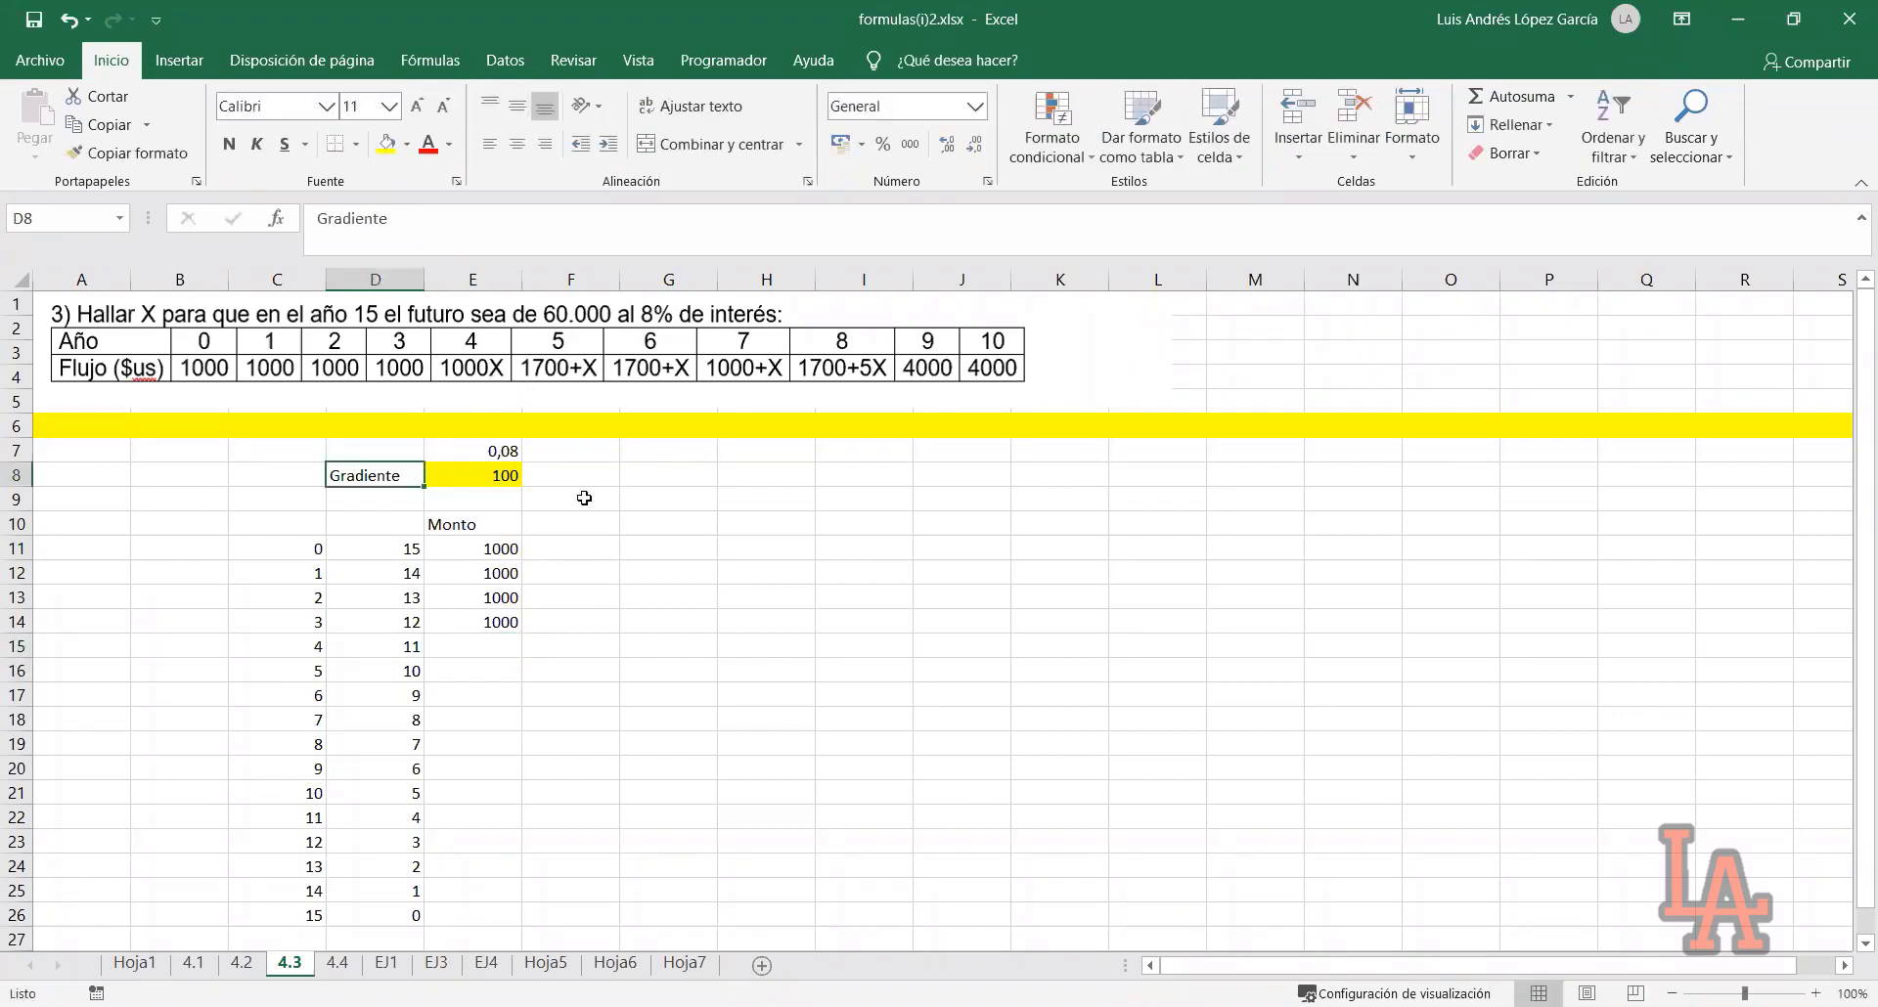
type("Incógnita")
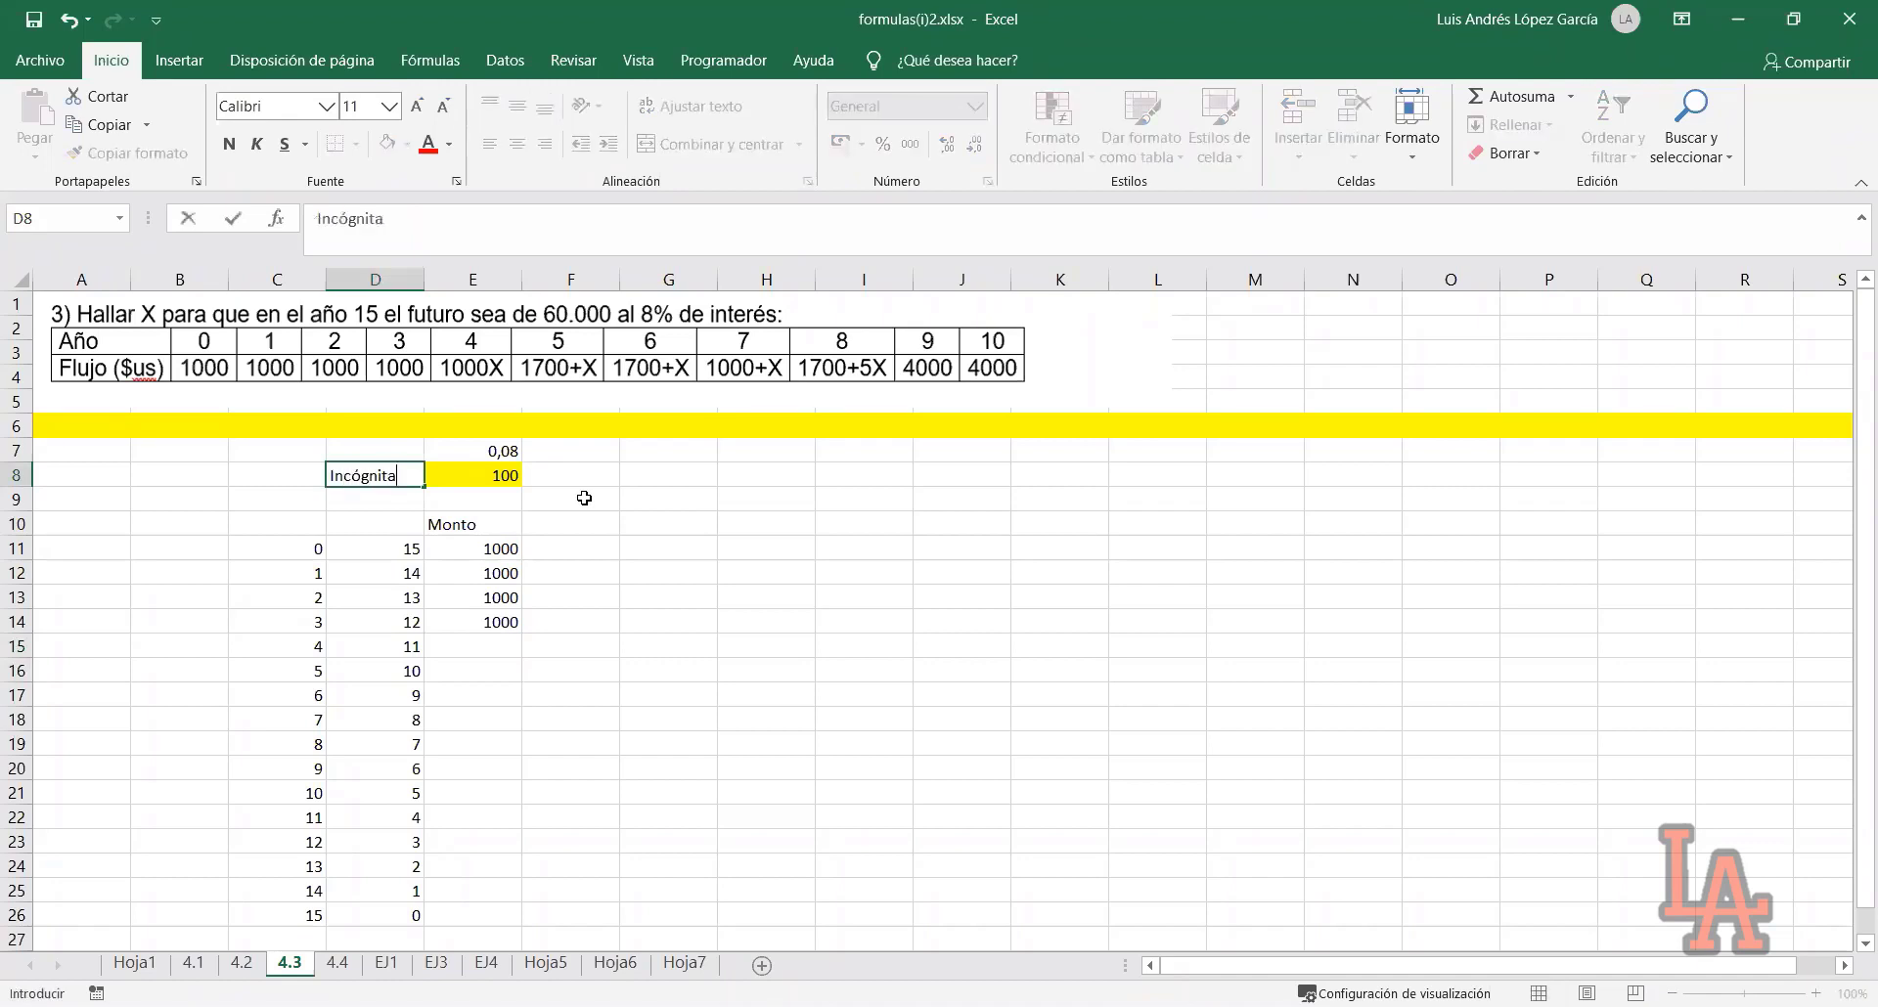
key("Return")
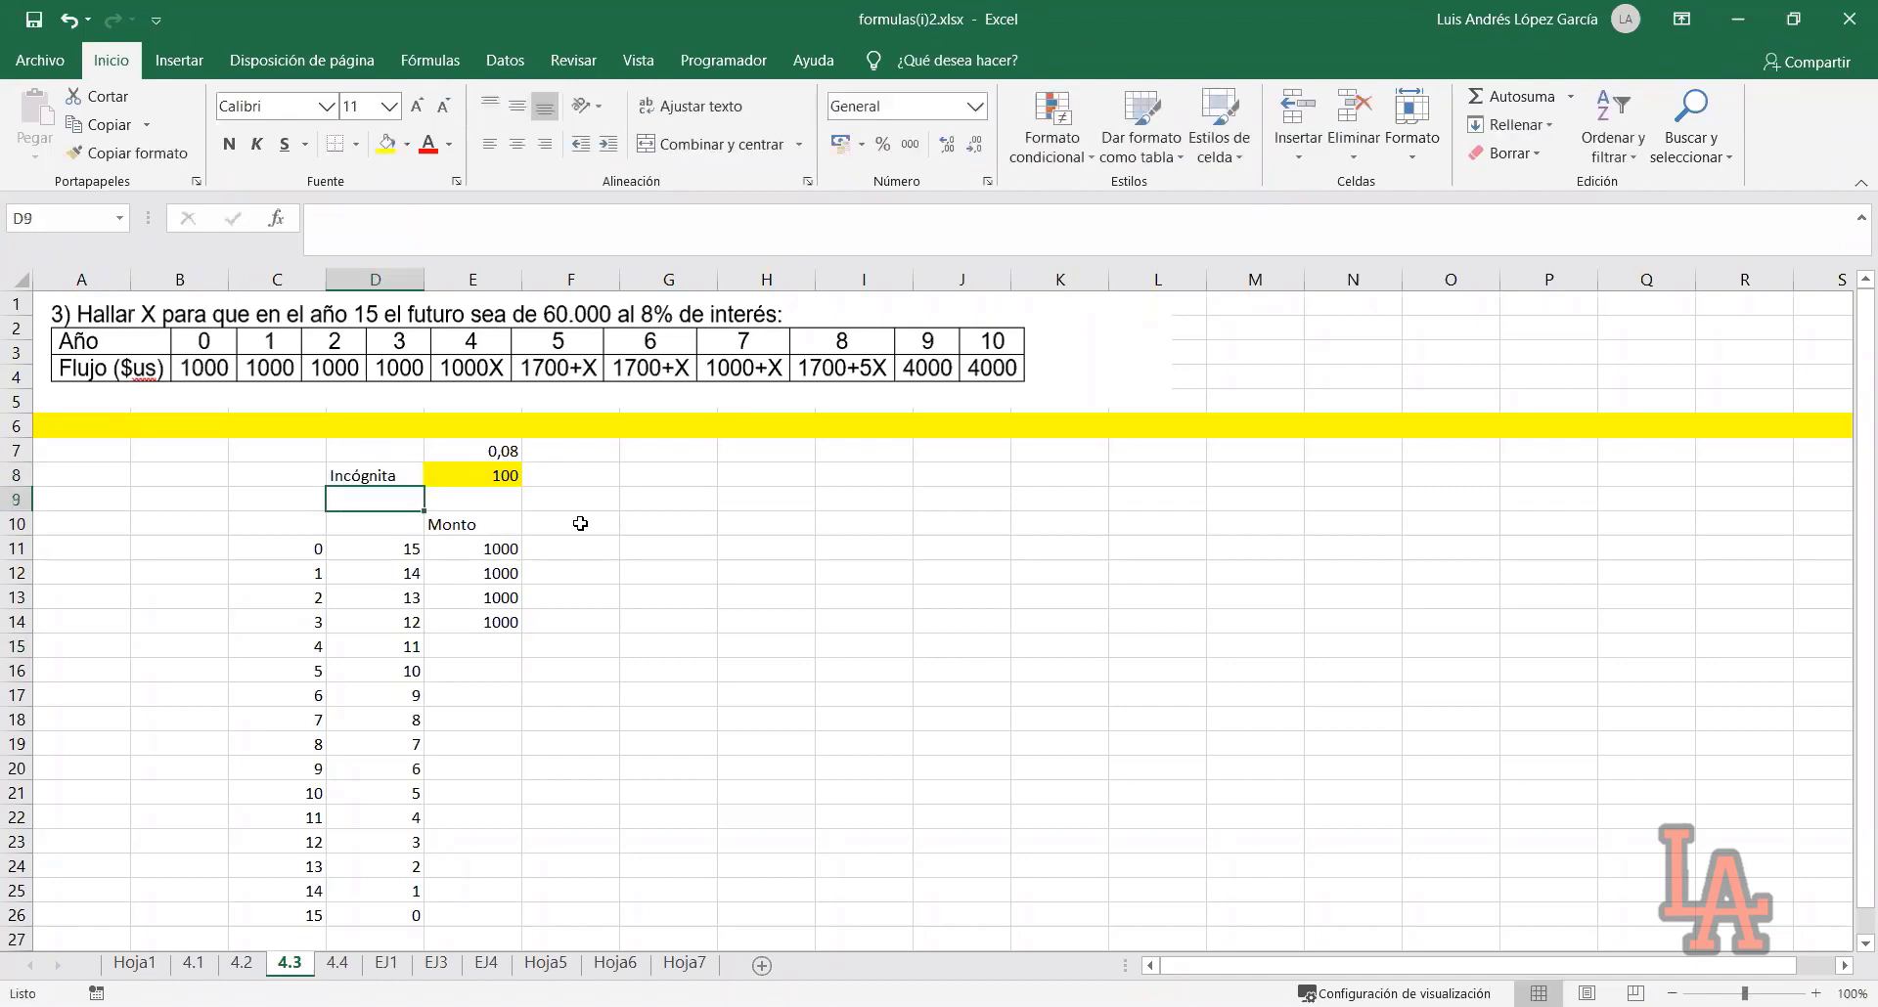
Enter the year 4 amount in cell E15 with the formula =1000*E8
left_click(460, 642)
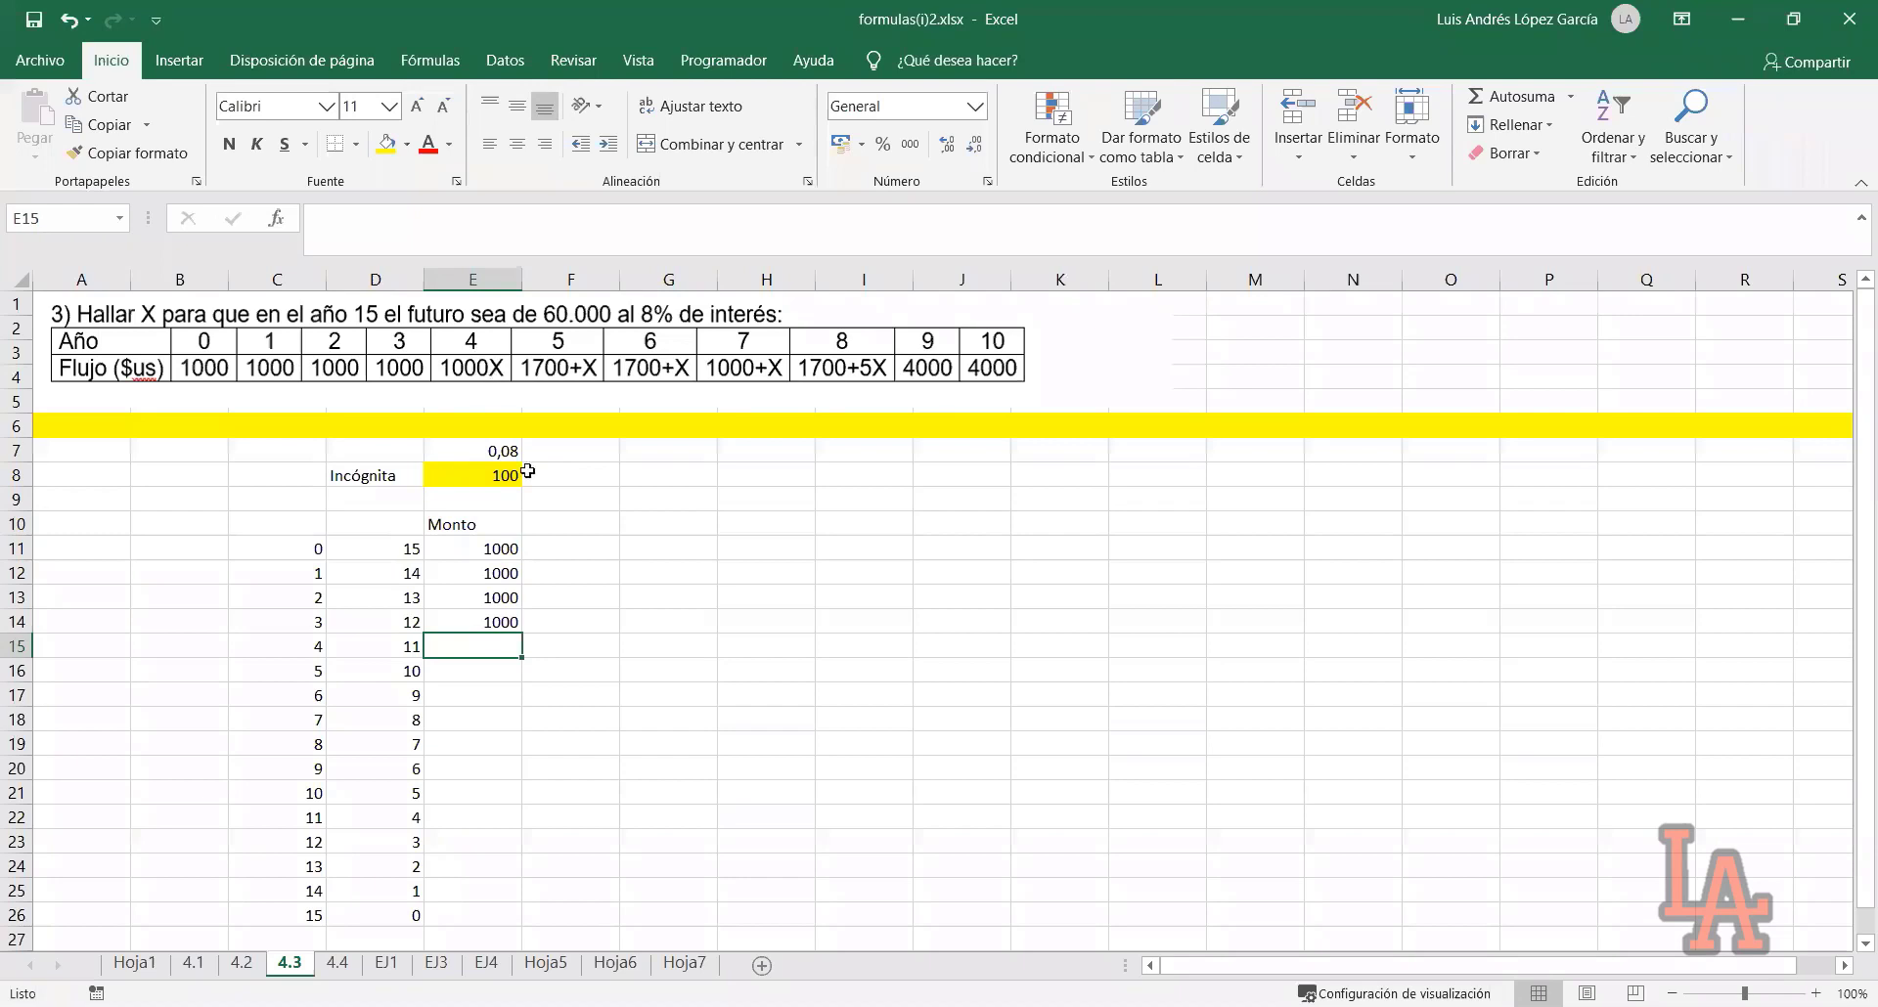
type("=1")
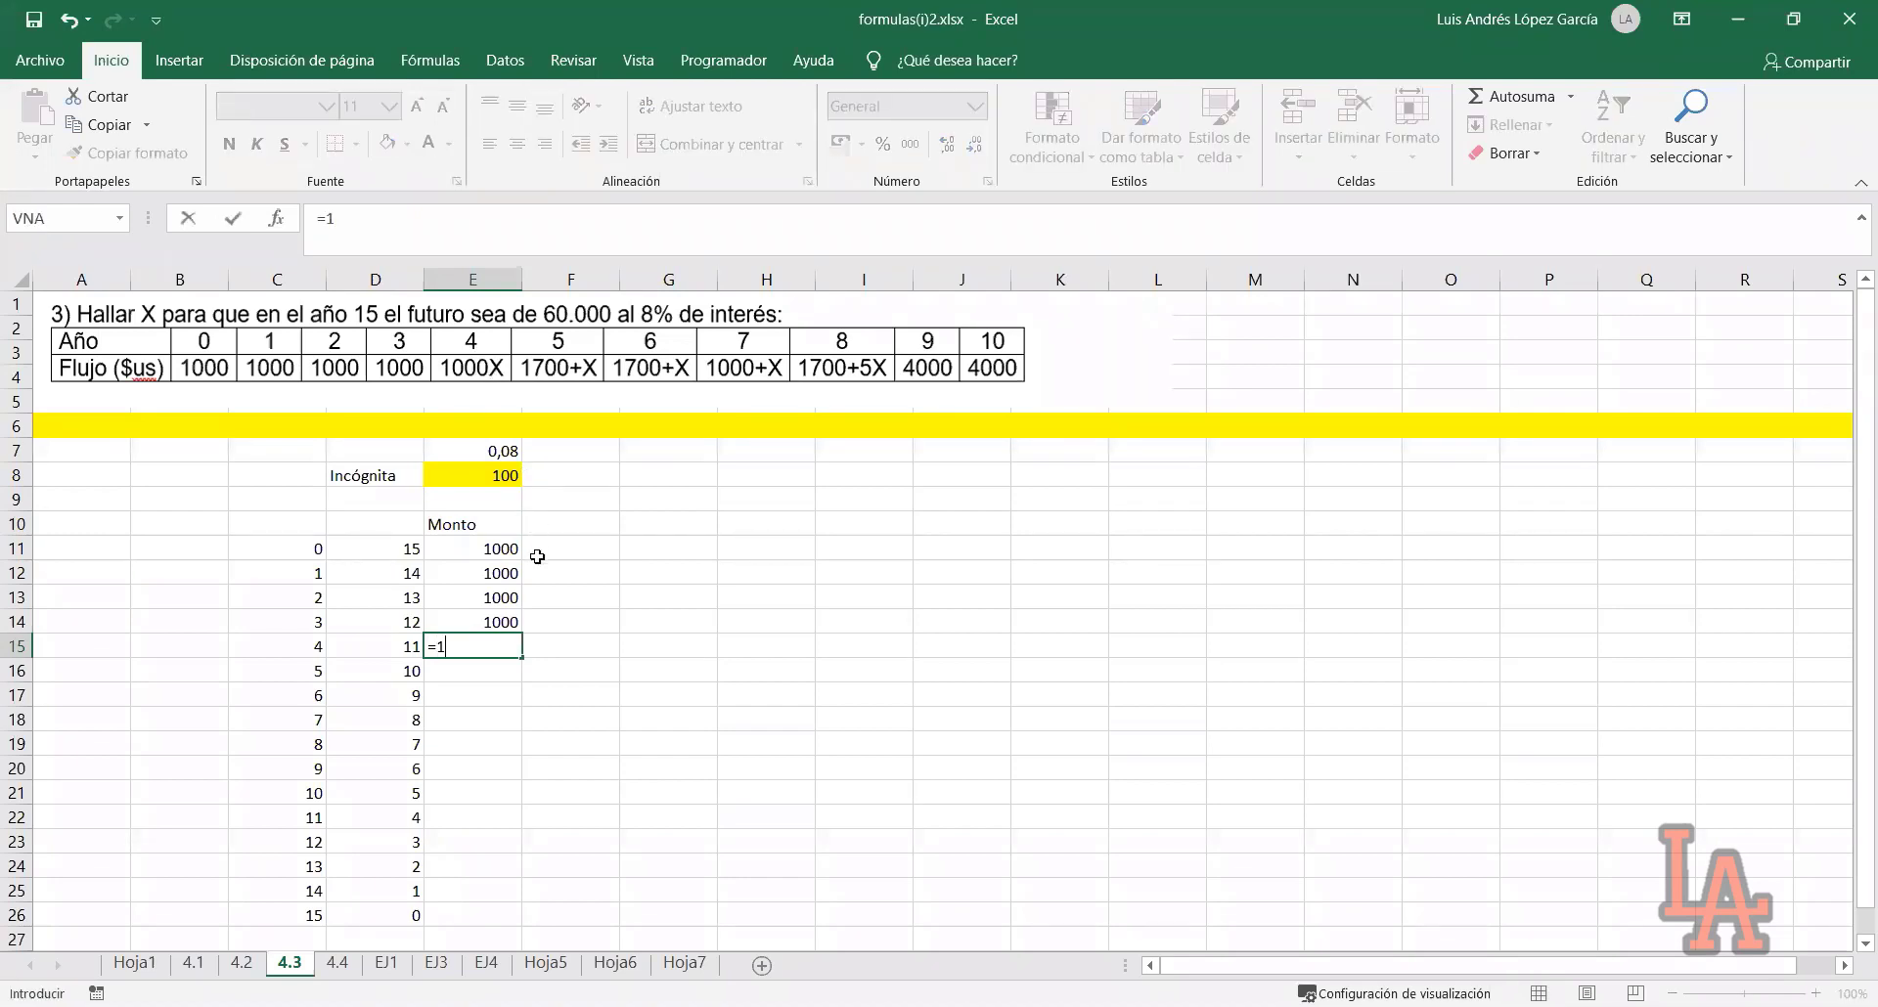
type("000*")
left_click(496, 475)
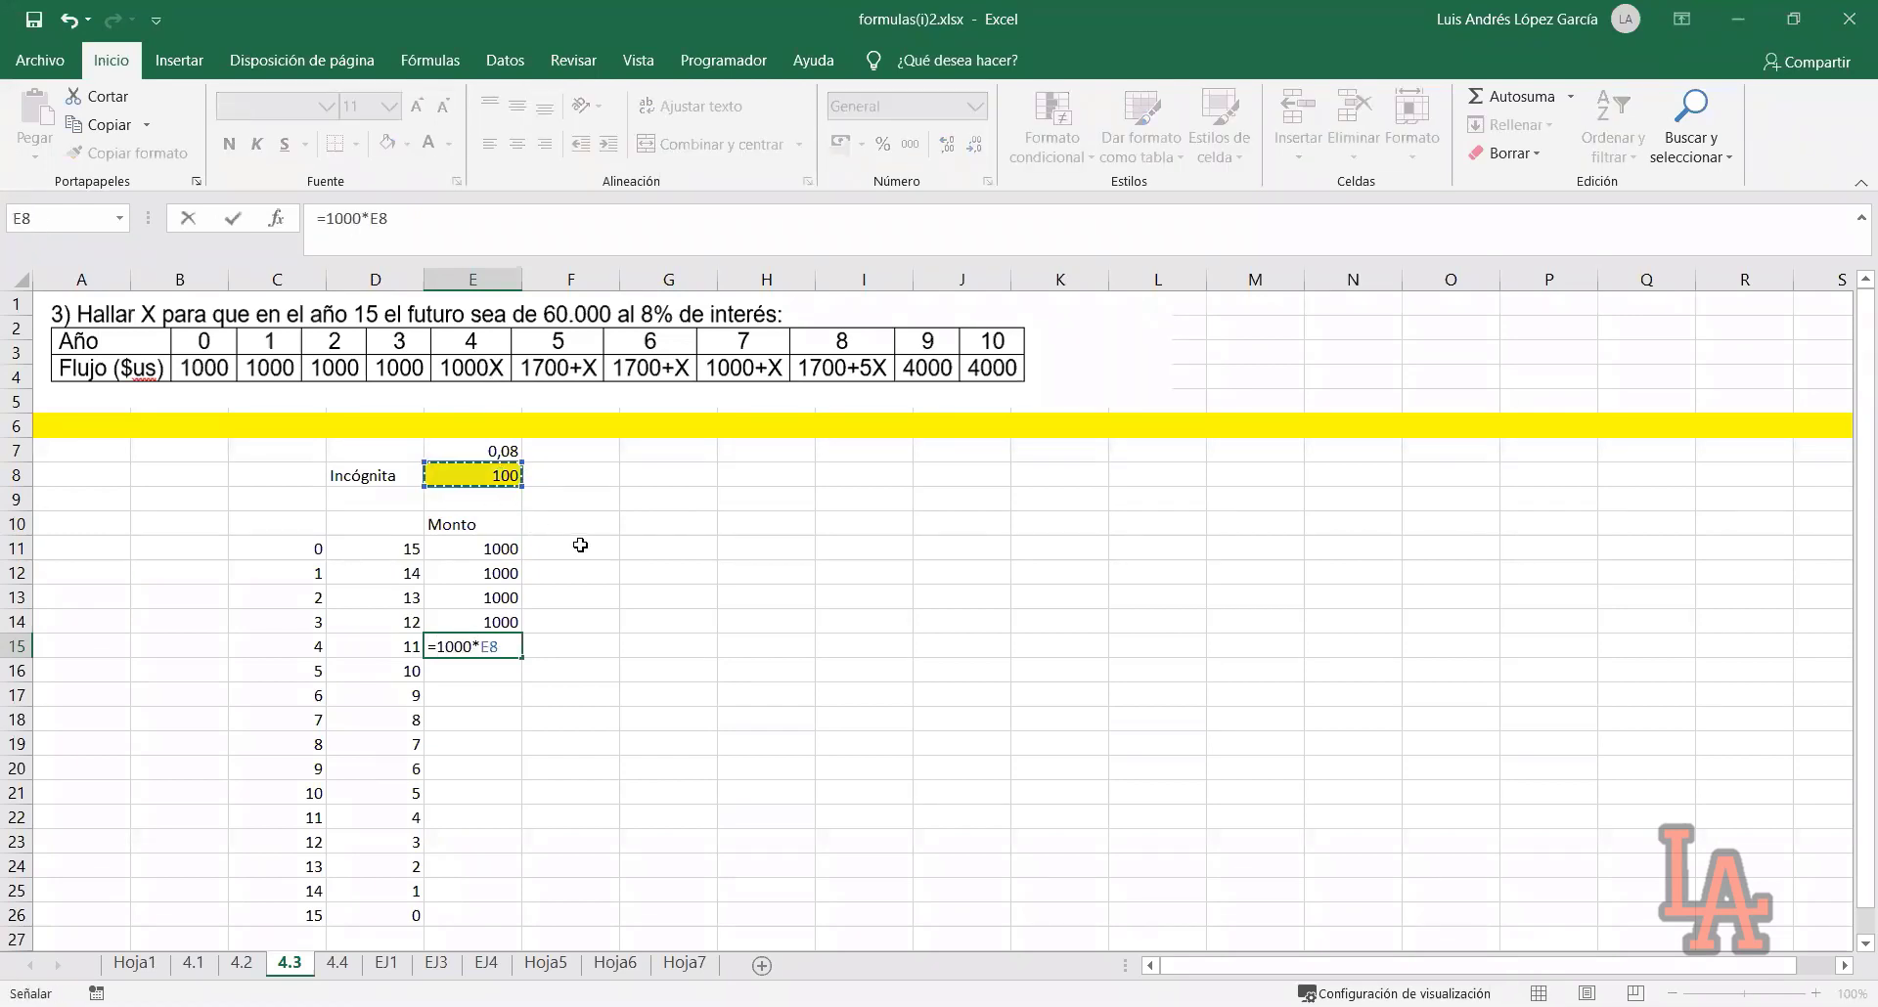
key("Return")
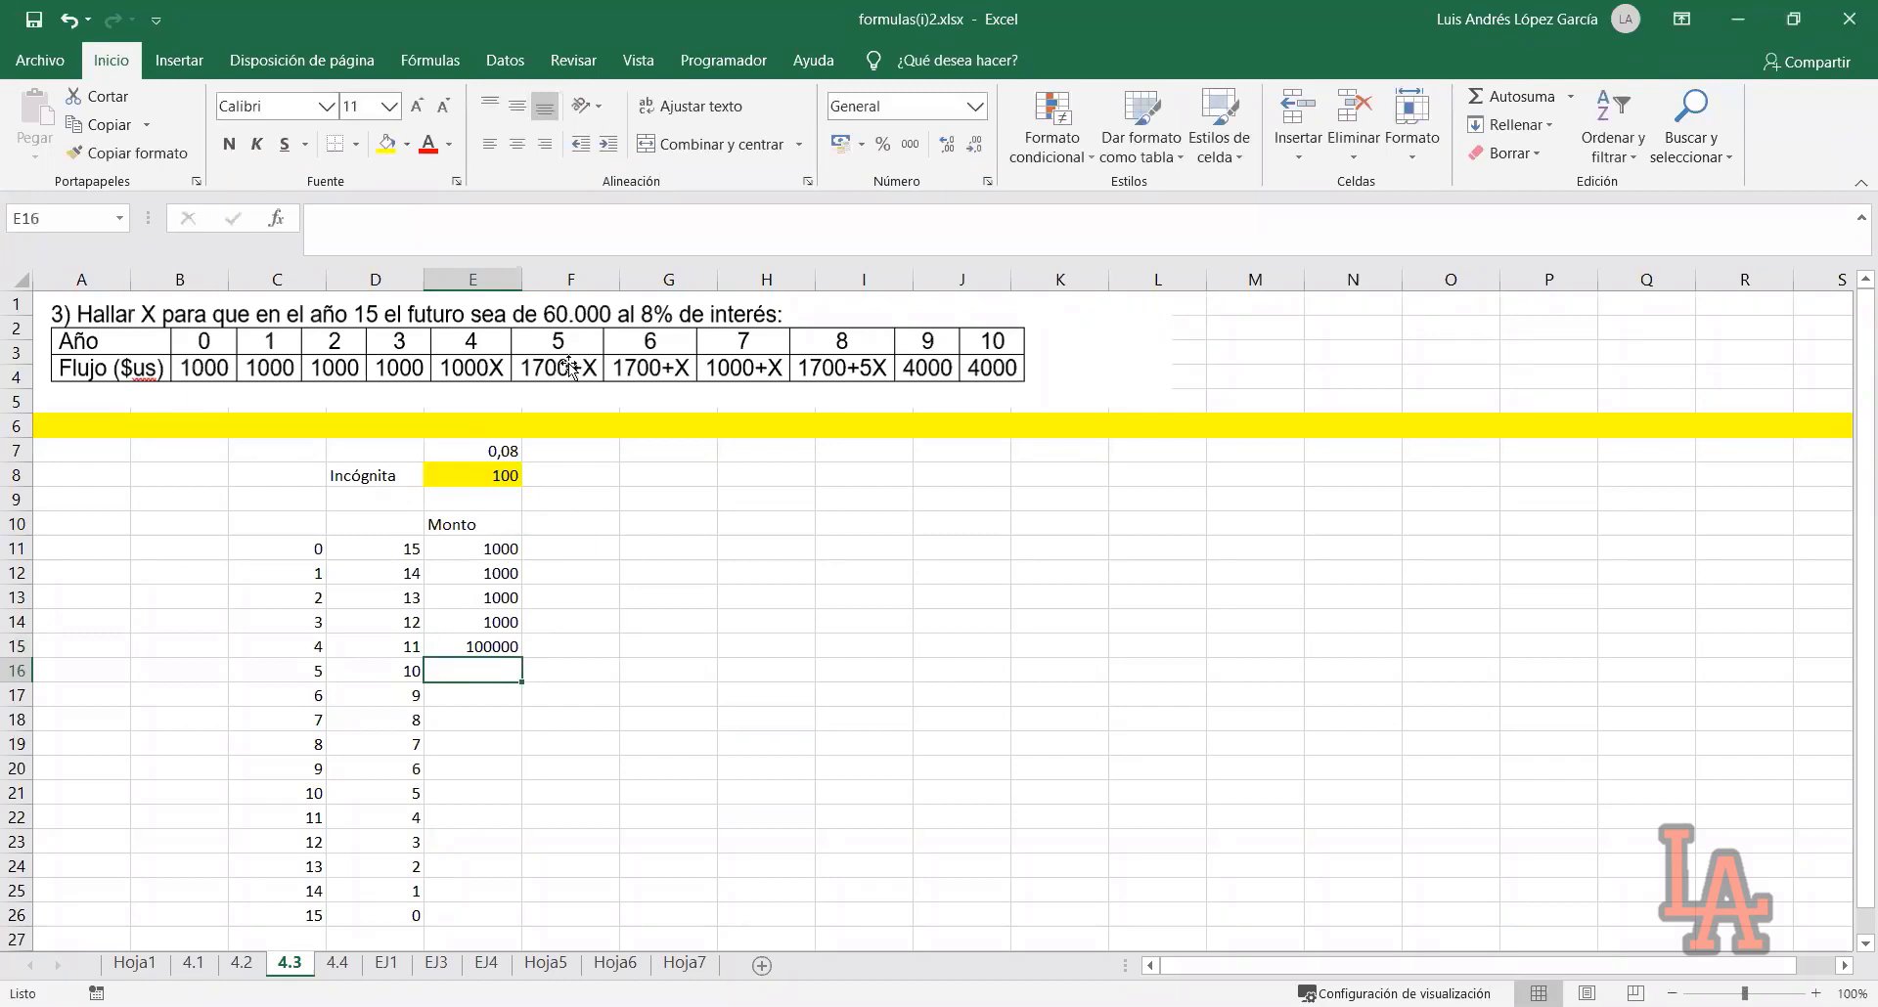
Enter the year 5 amount in cell E16 as =1700+E8, and reference it for year 6 in cell E17 with =E16
type("=1700+")
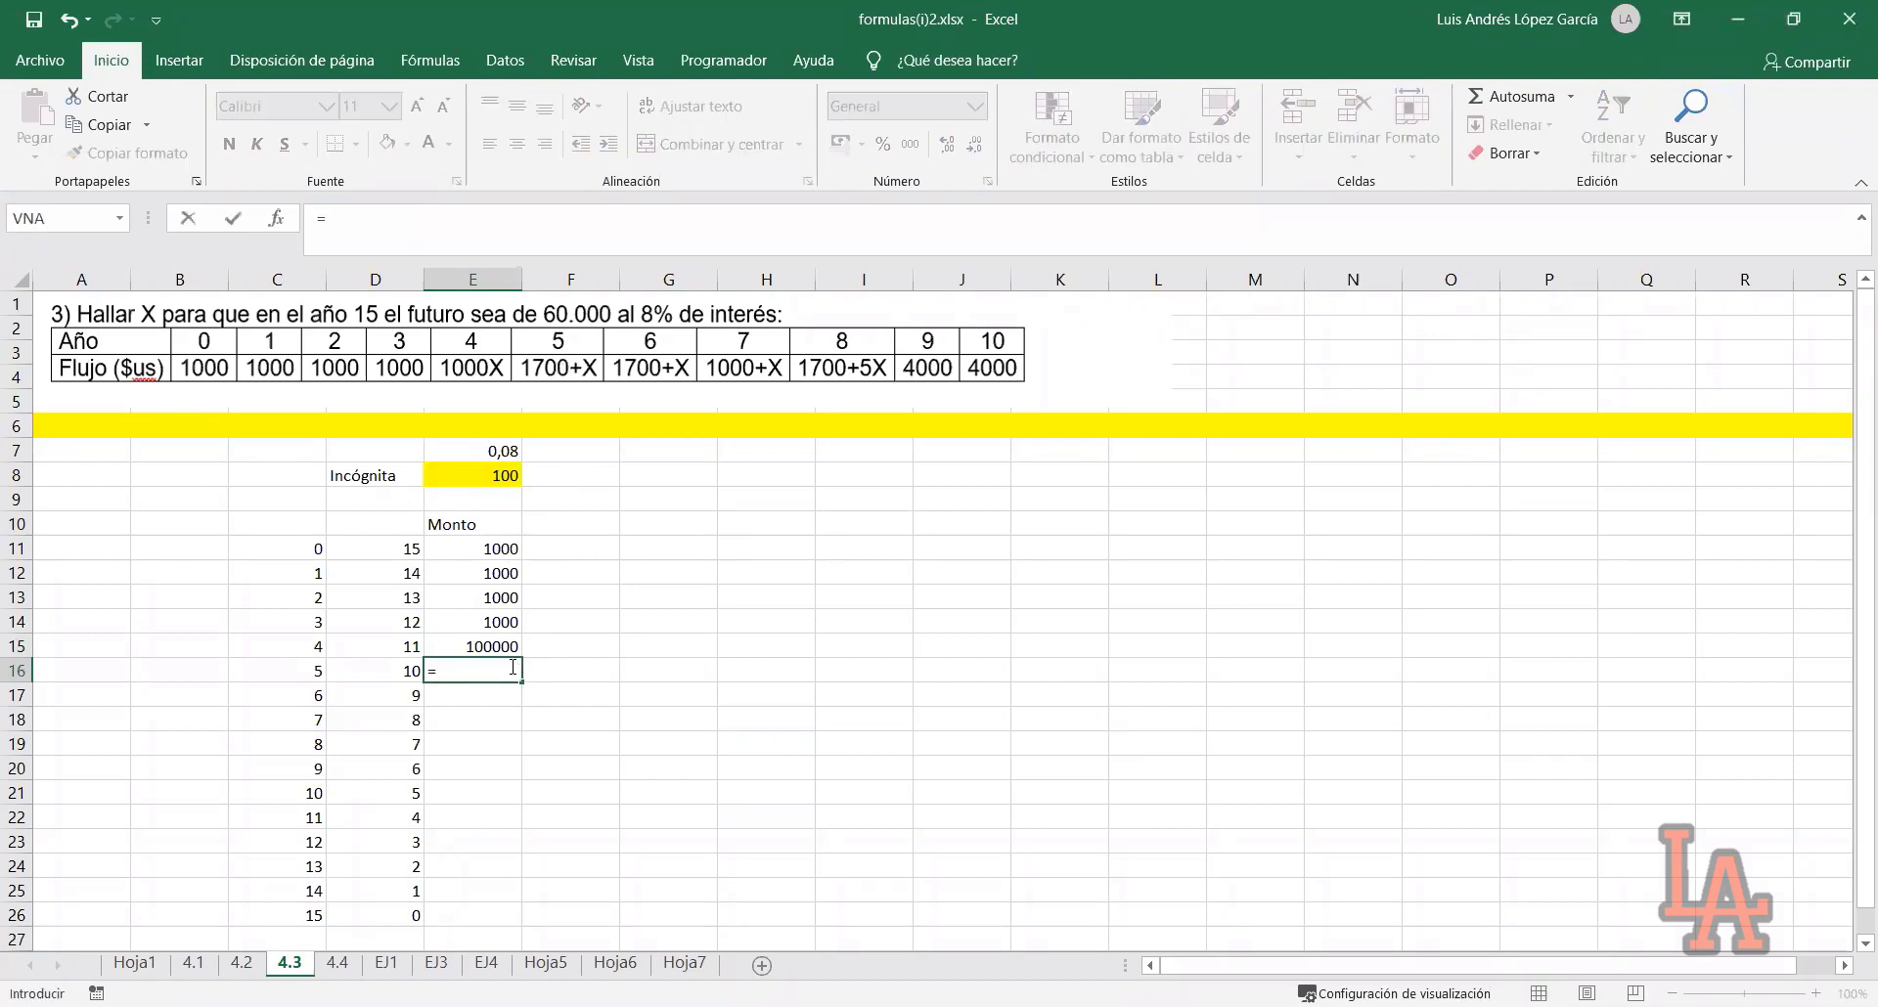
left_click(490, 475)
key("Return")
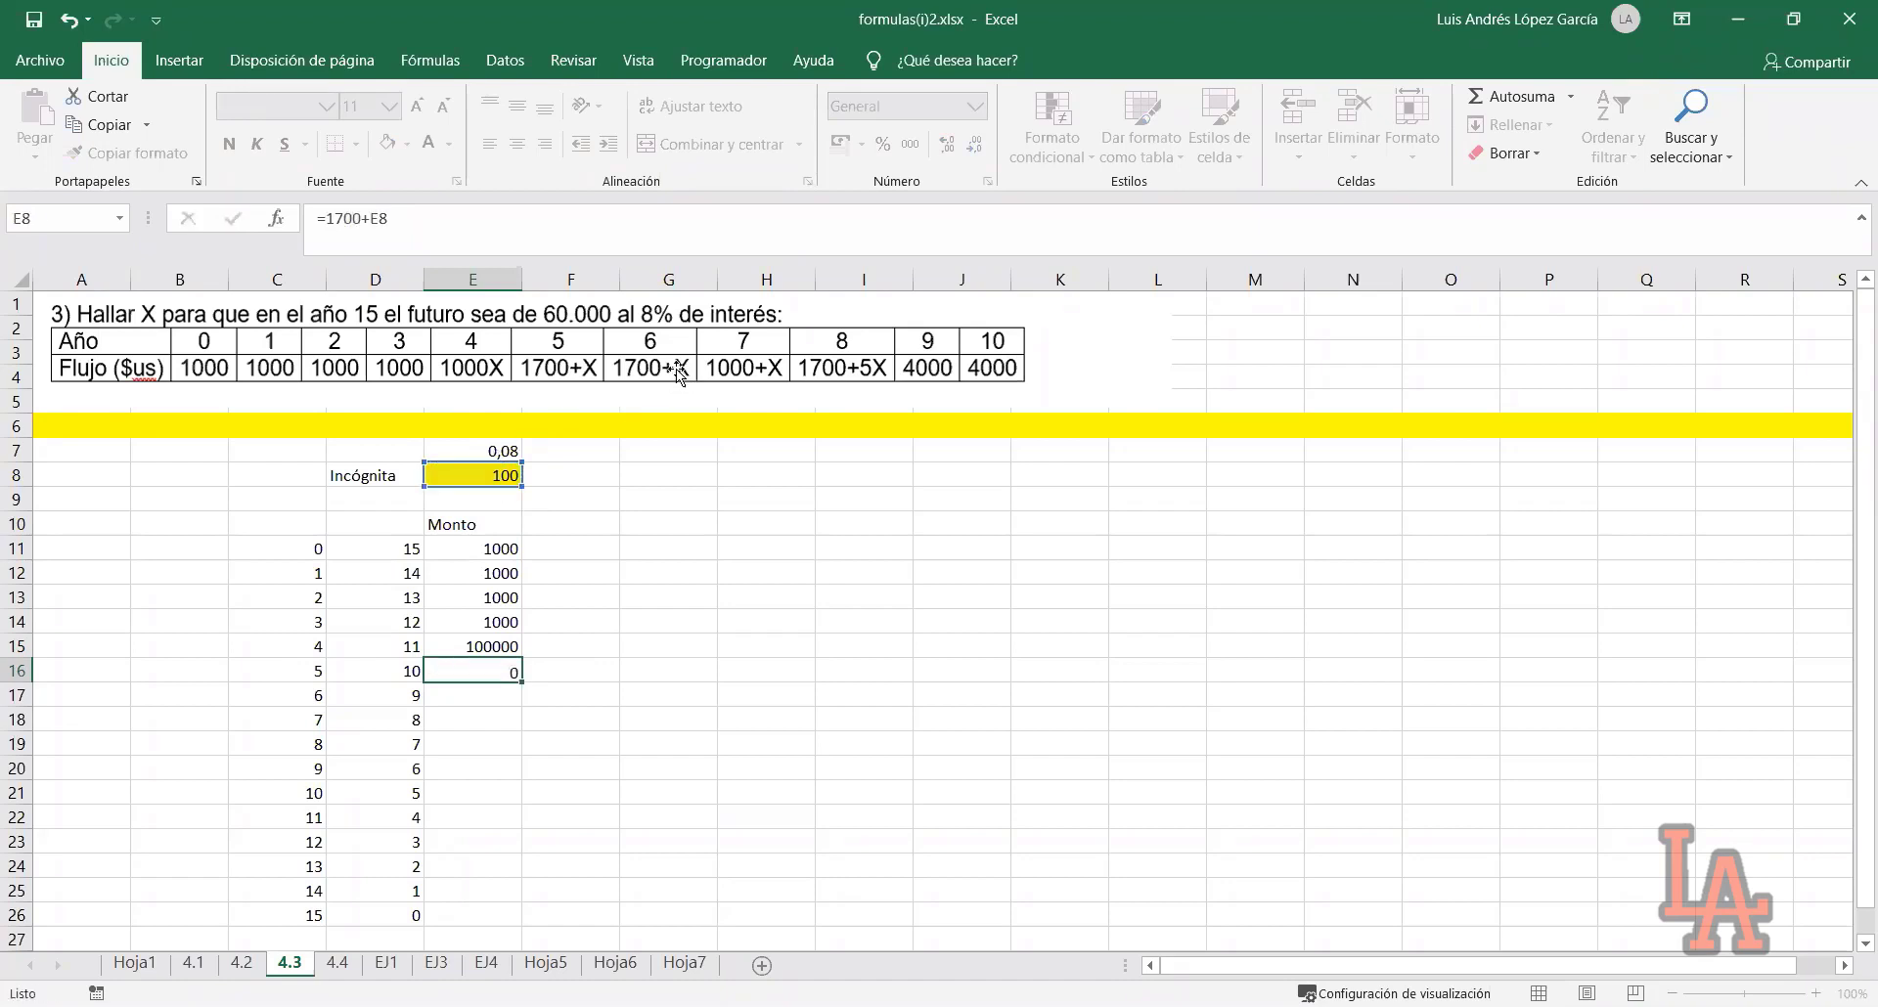
type("=")
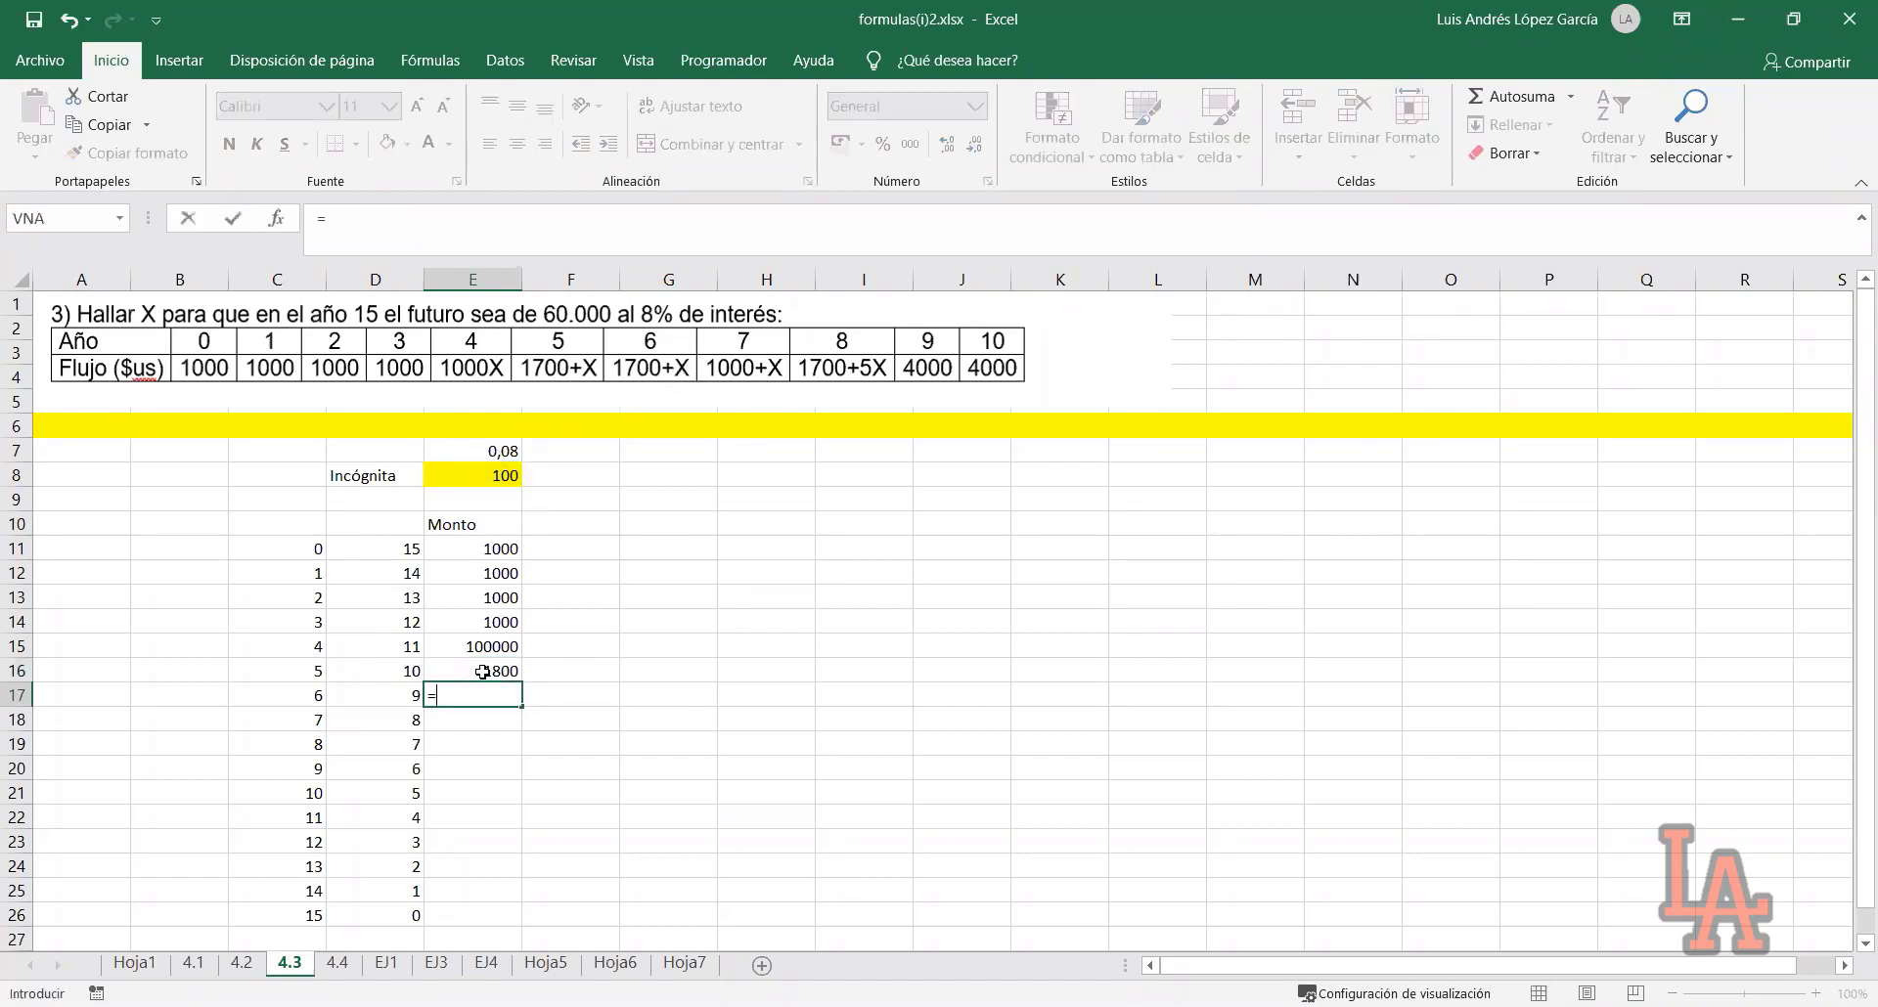
left_click(489, 671)
key("Return")
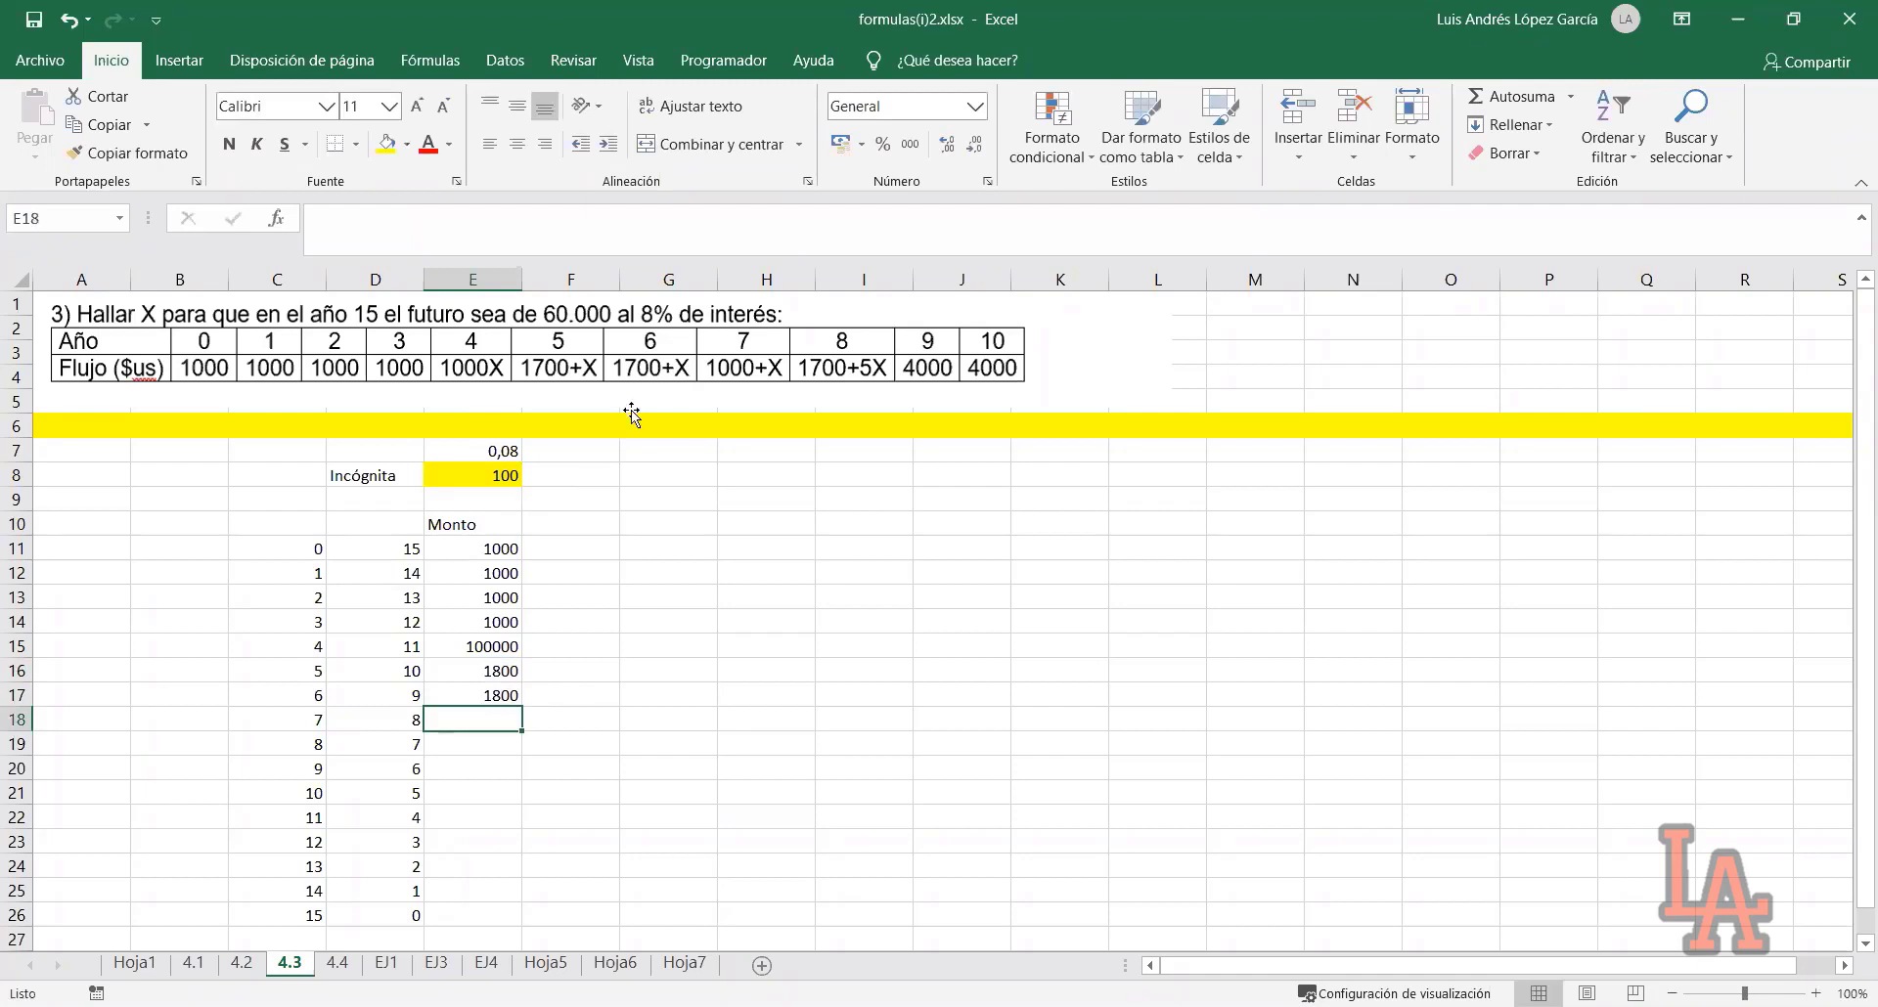
Enter the year 7 amount in cell E18 with the formula =1000+E8
type("=1000+")
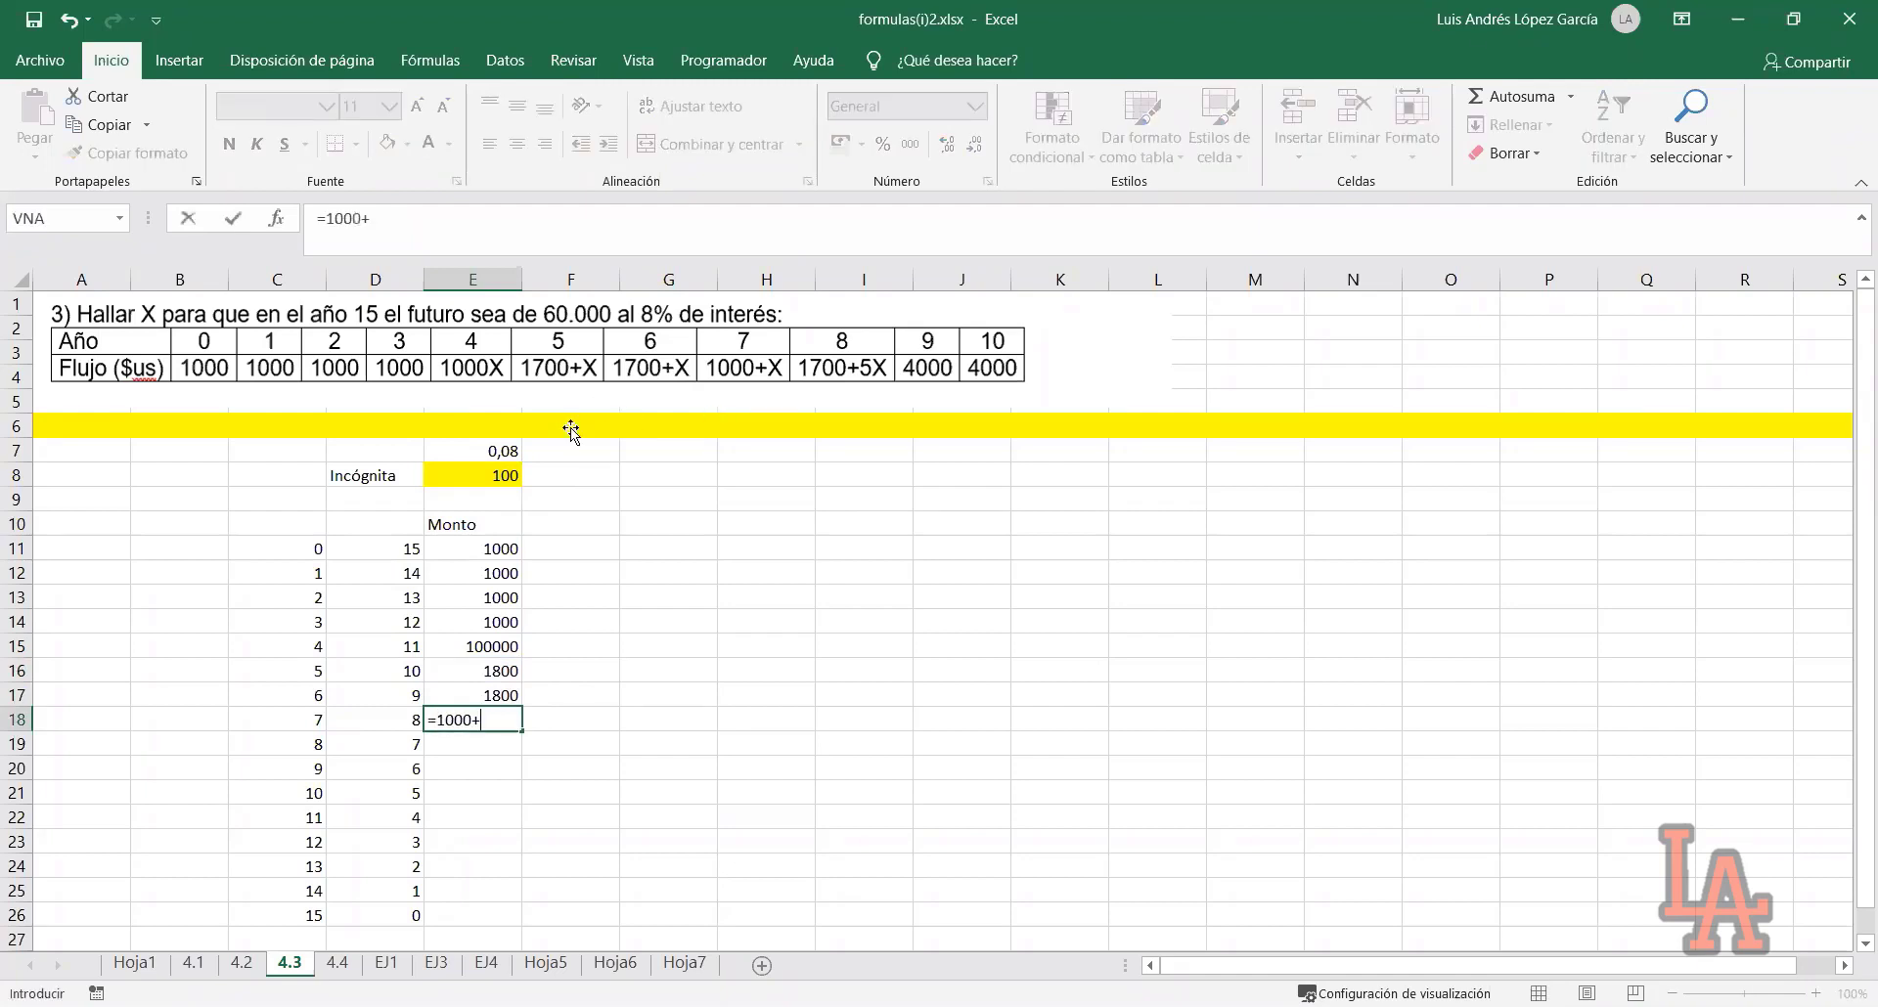
left_click(497, 473)
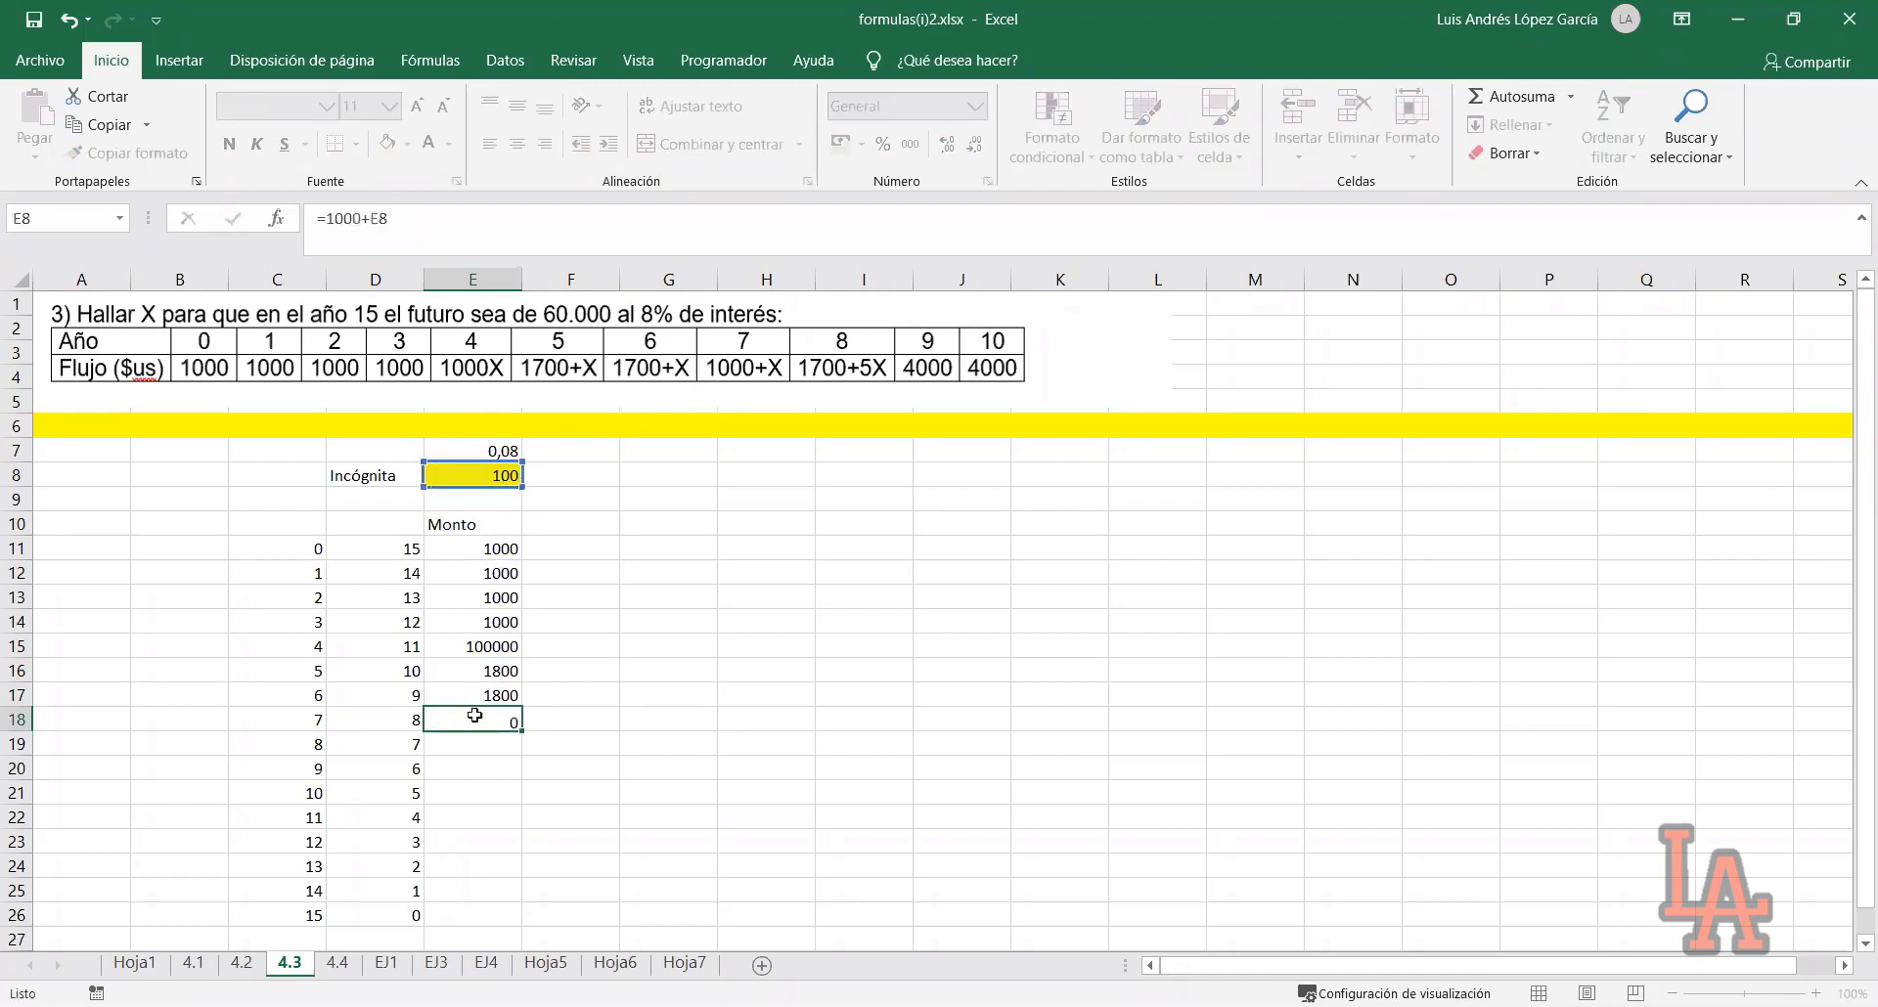
key("Return")
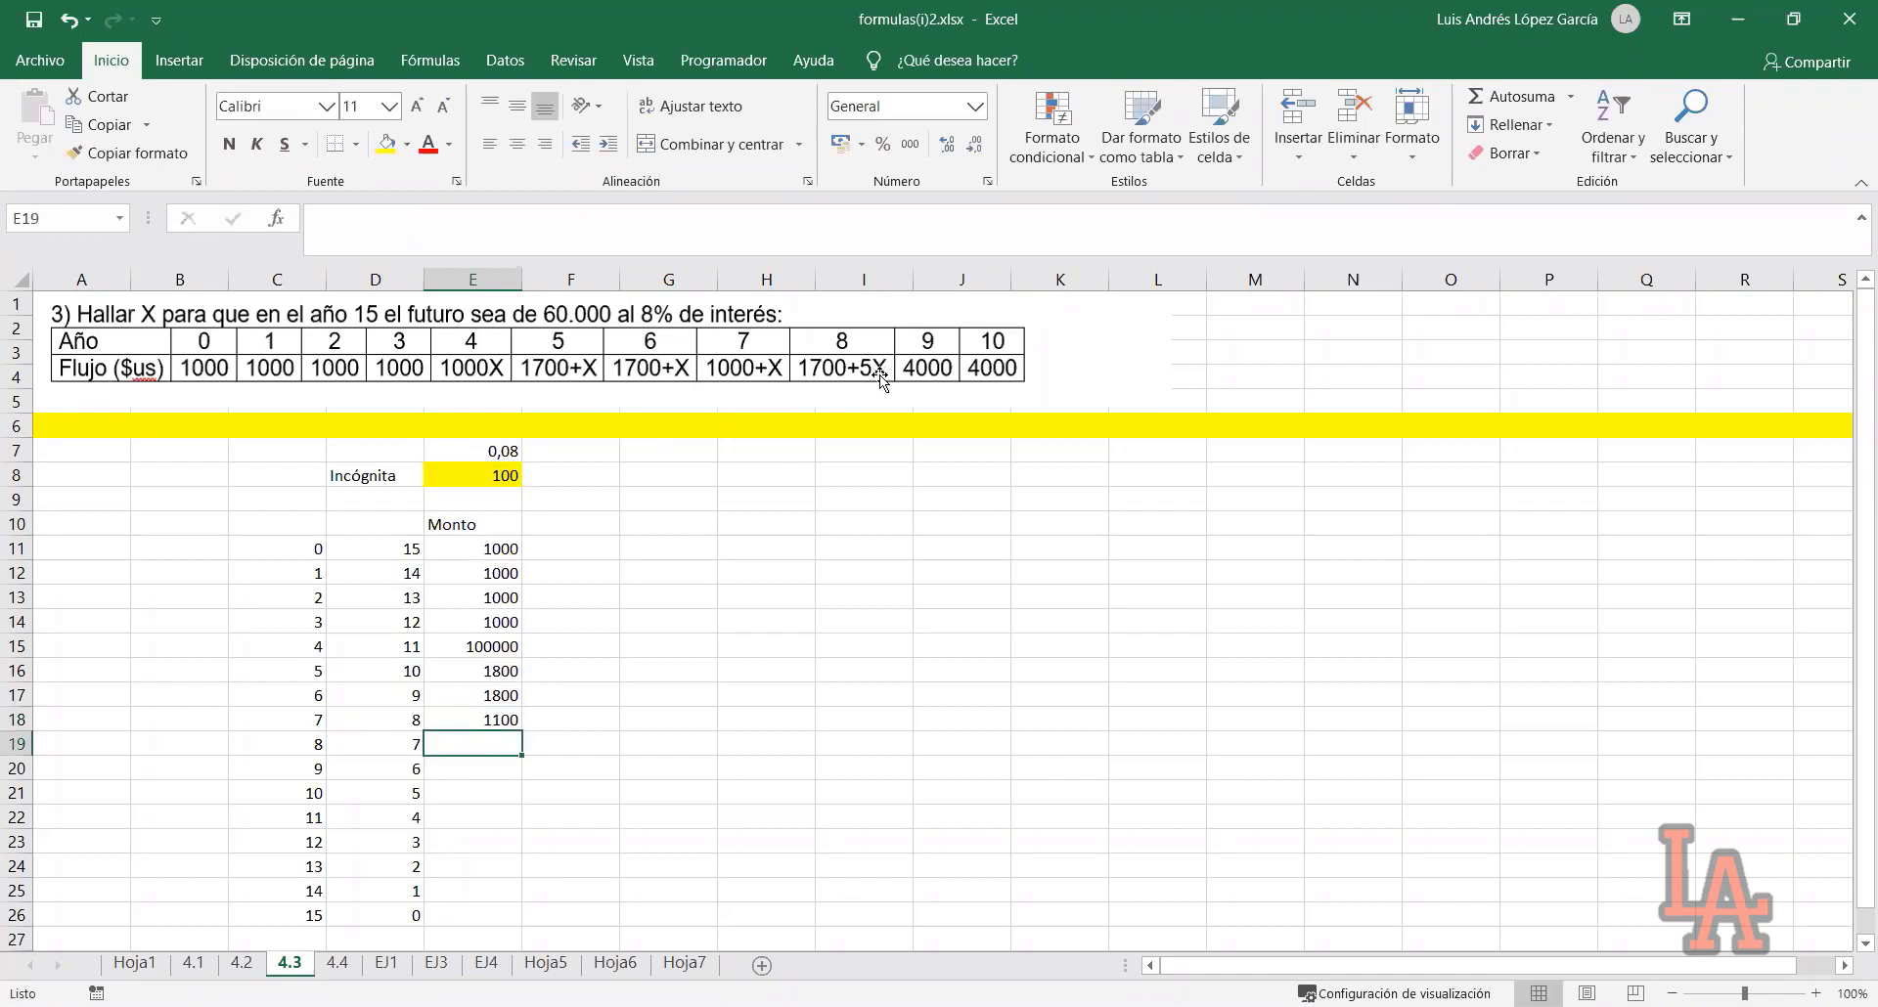
Enter the year 8 amount in cell E19 with the formula =1700+5*E8
type("=1700+")
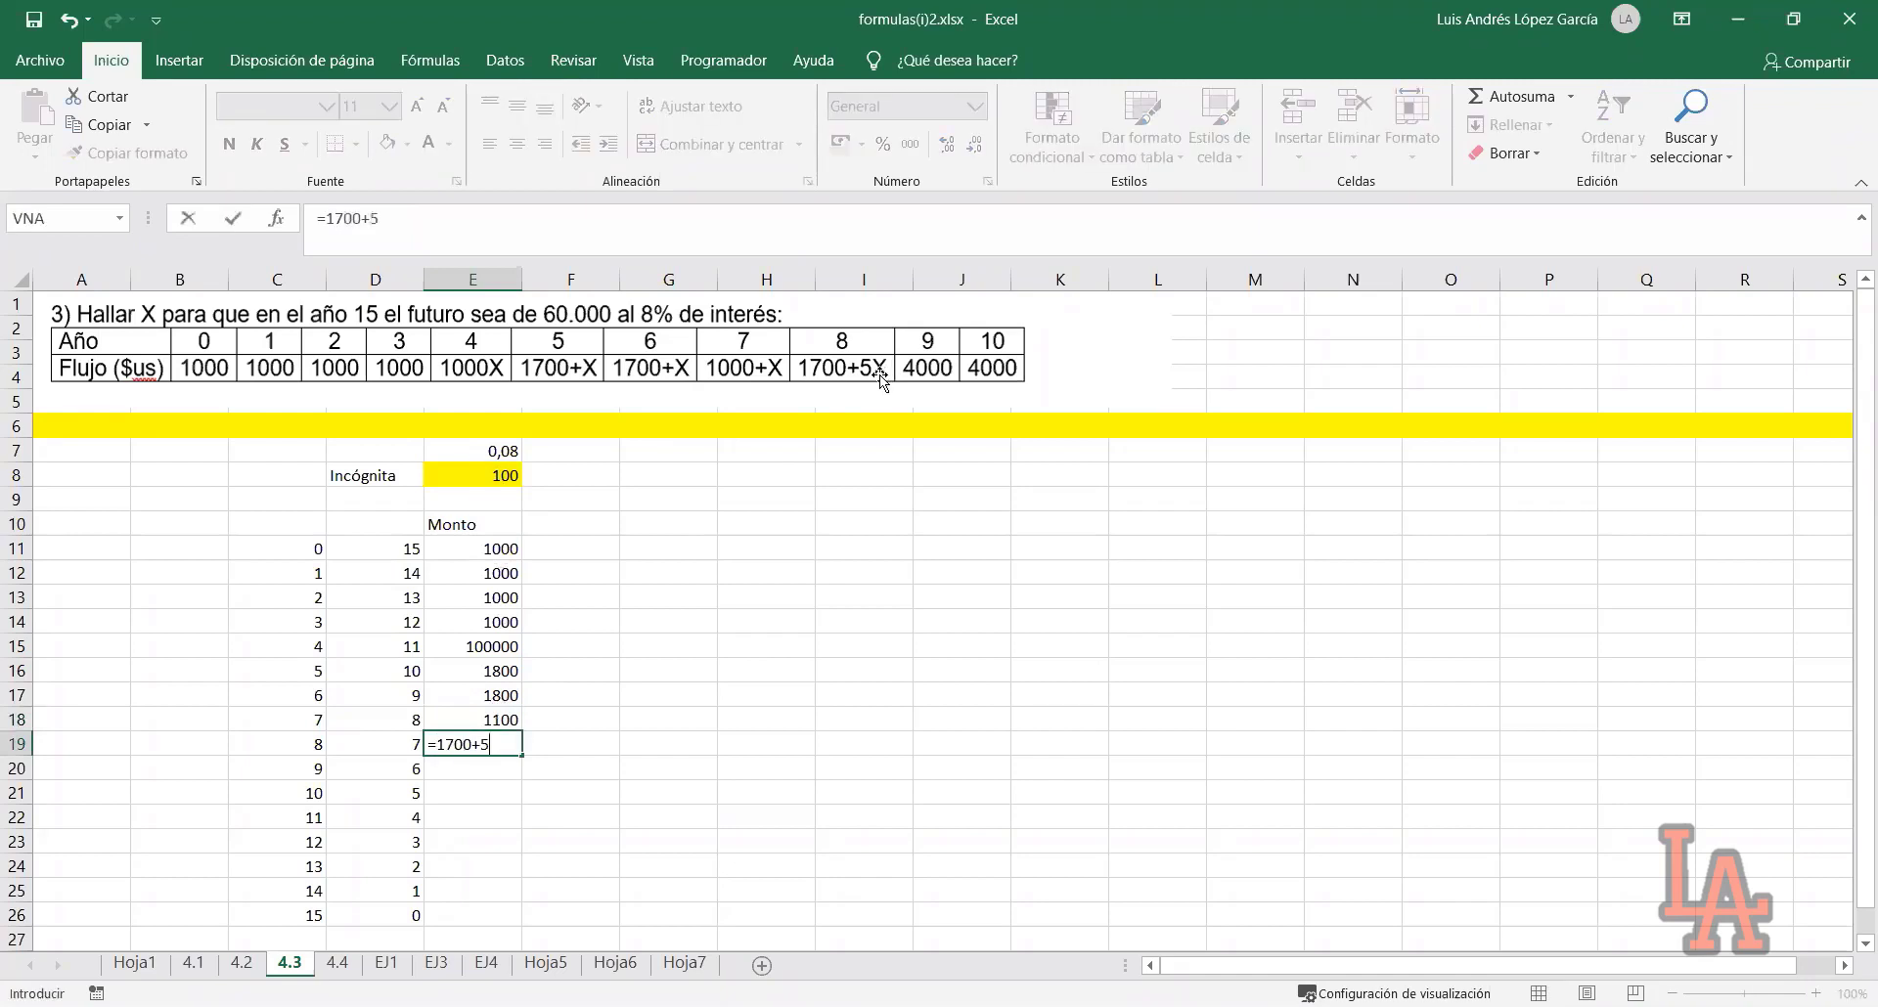
type("5*")
left_click(484, 479)
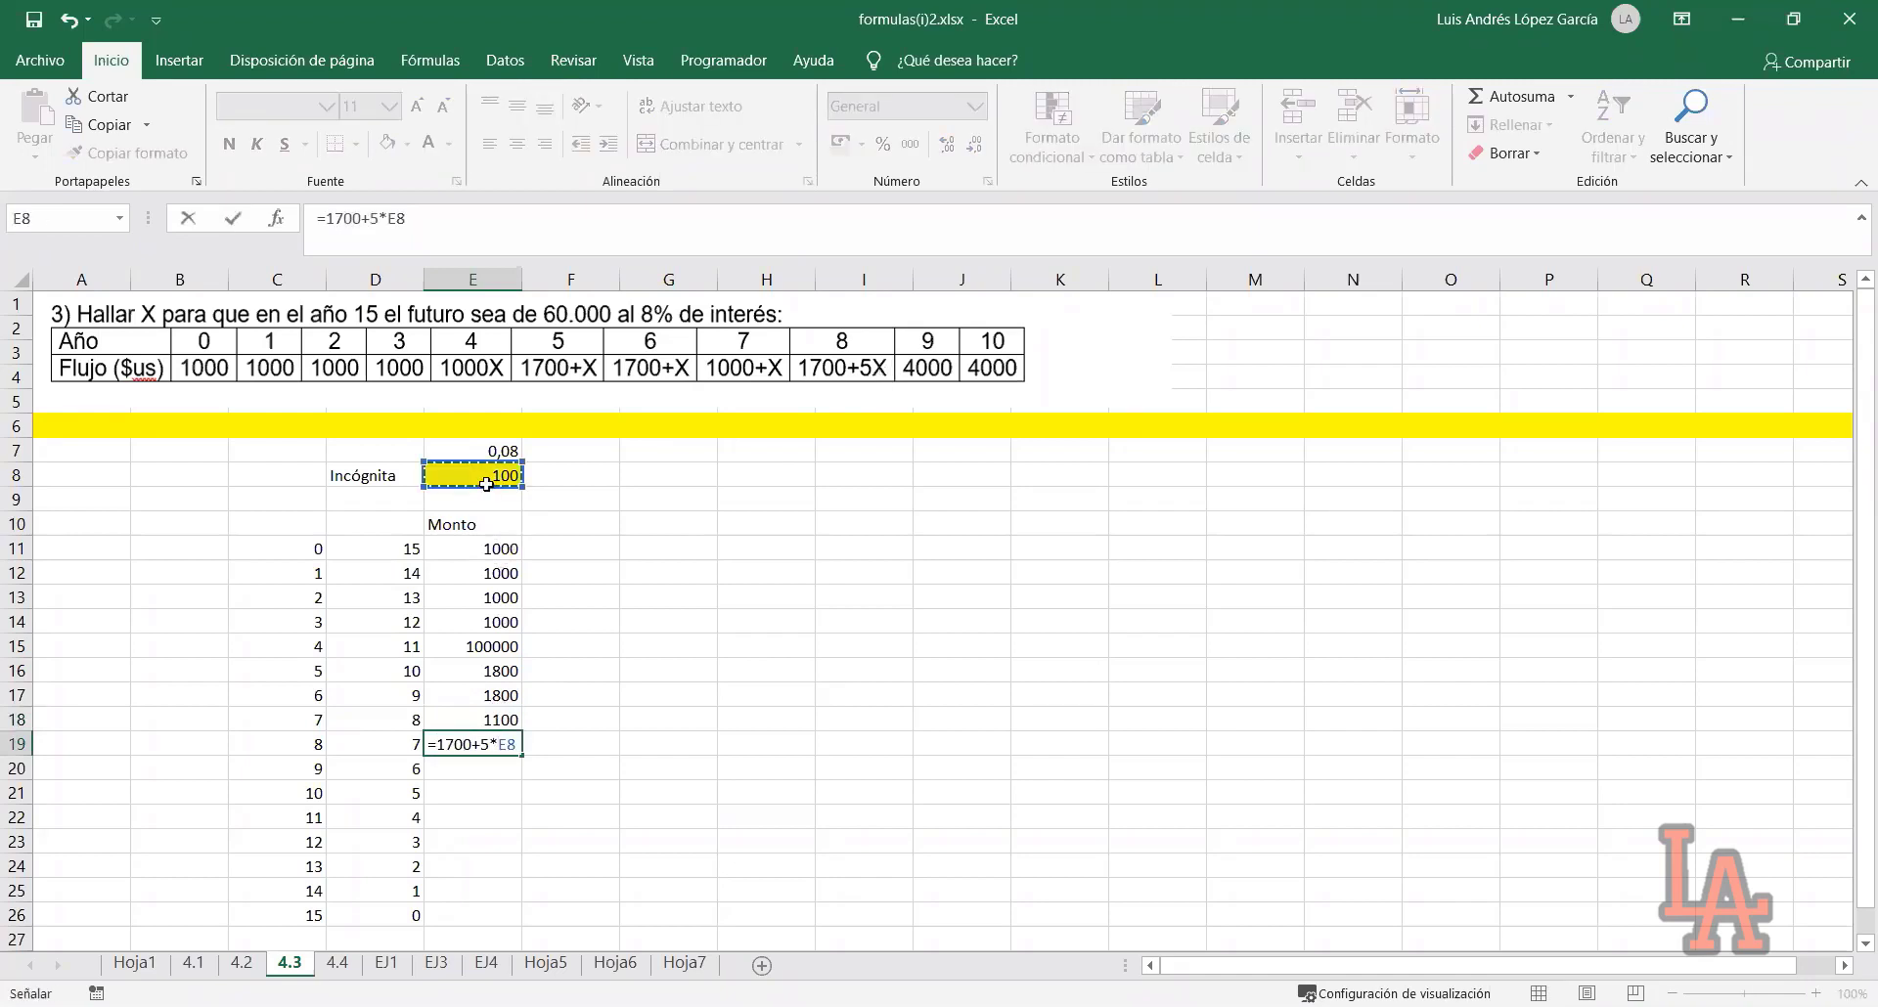
key("Return")
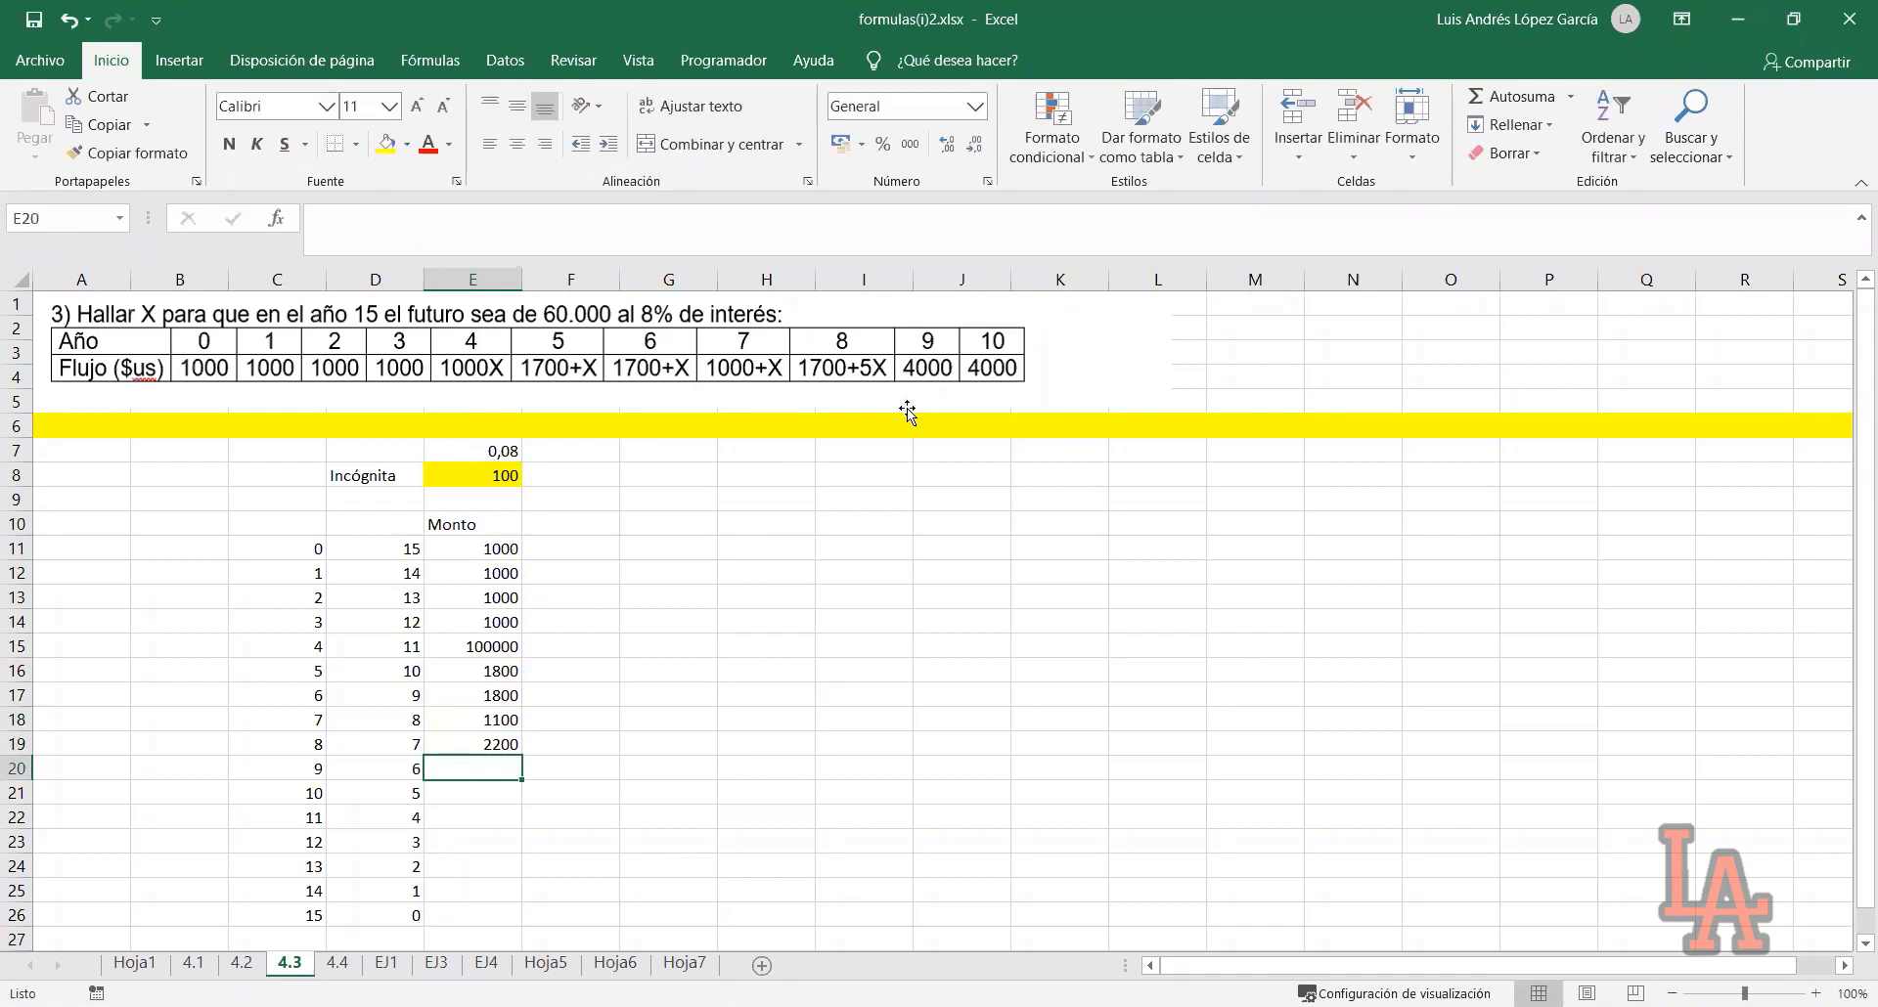
Enter 4000 as the year 9 amount in cell E20 and copy it to year 10 in cell E21
type("4000")
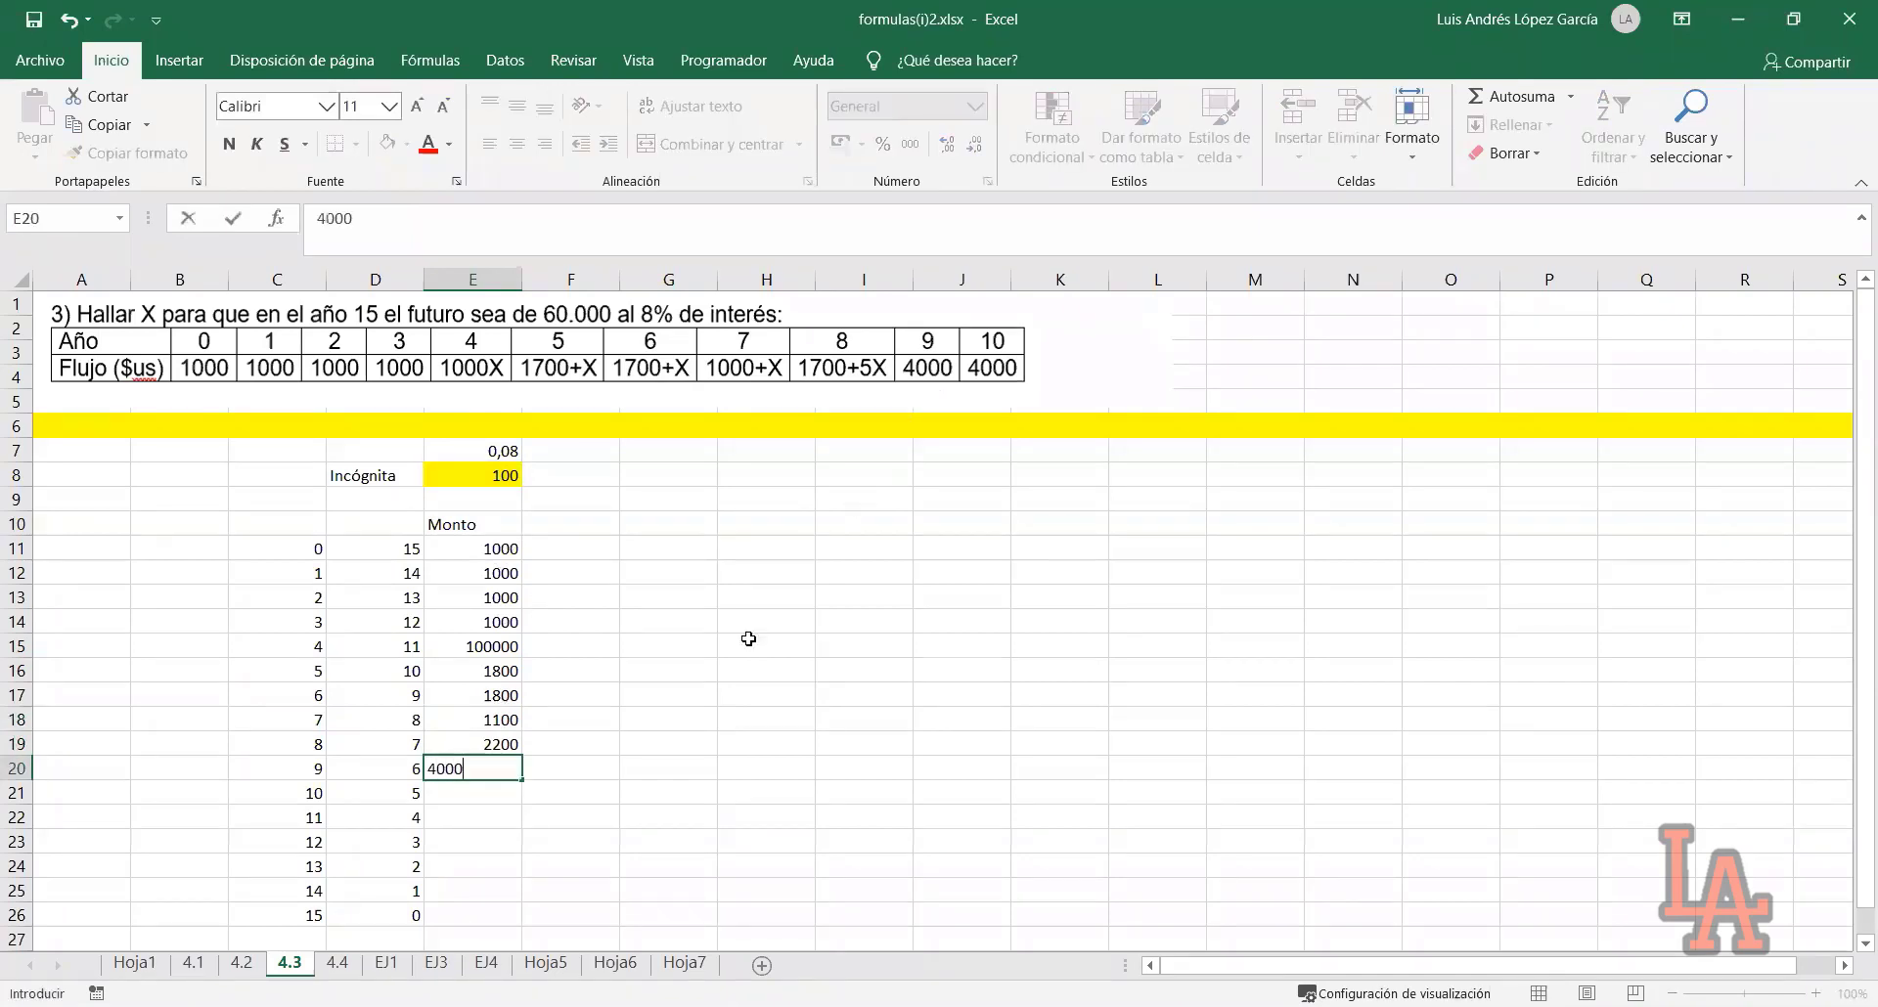
key("Return")
left_click(499, 771)
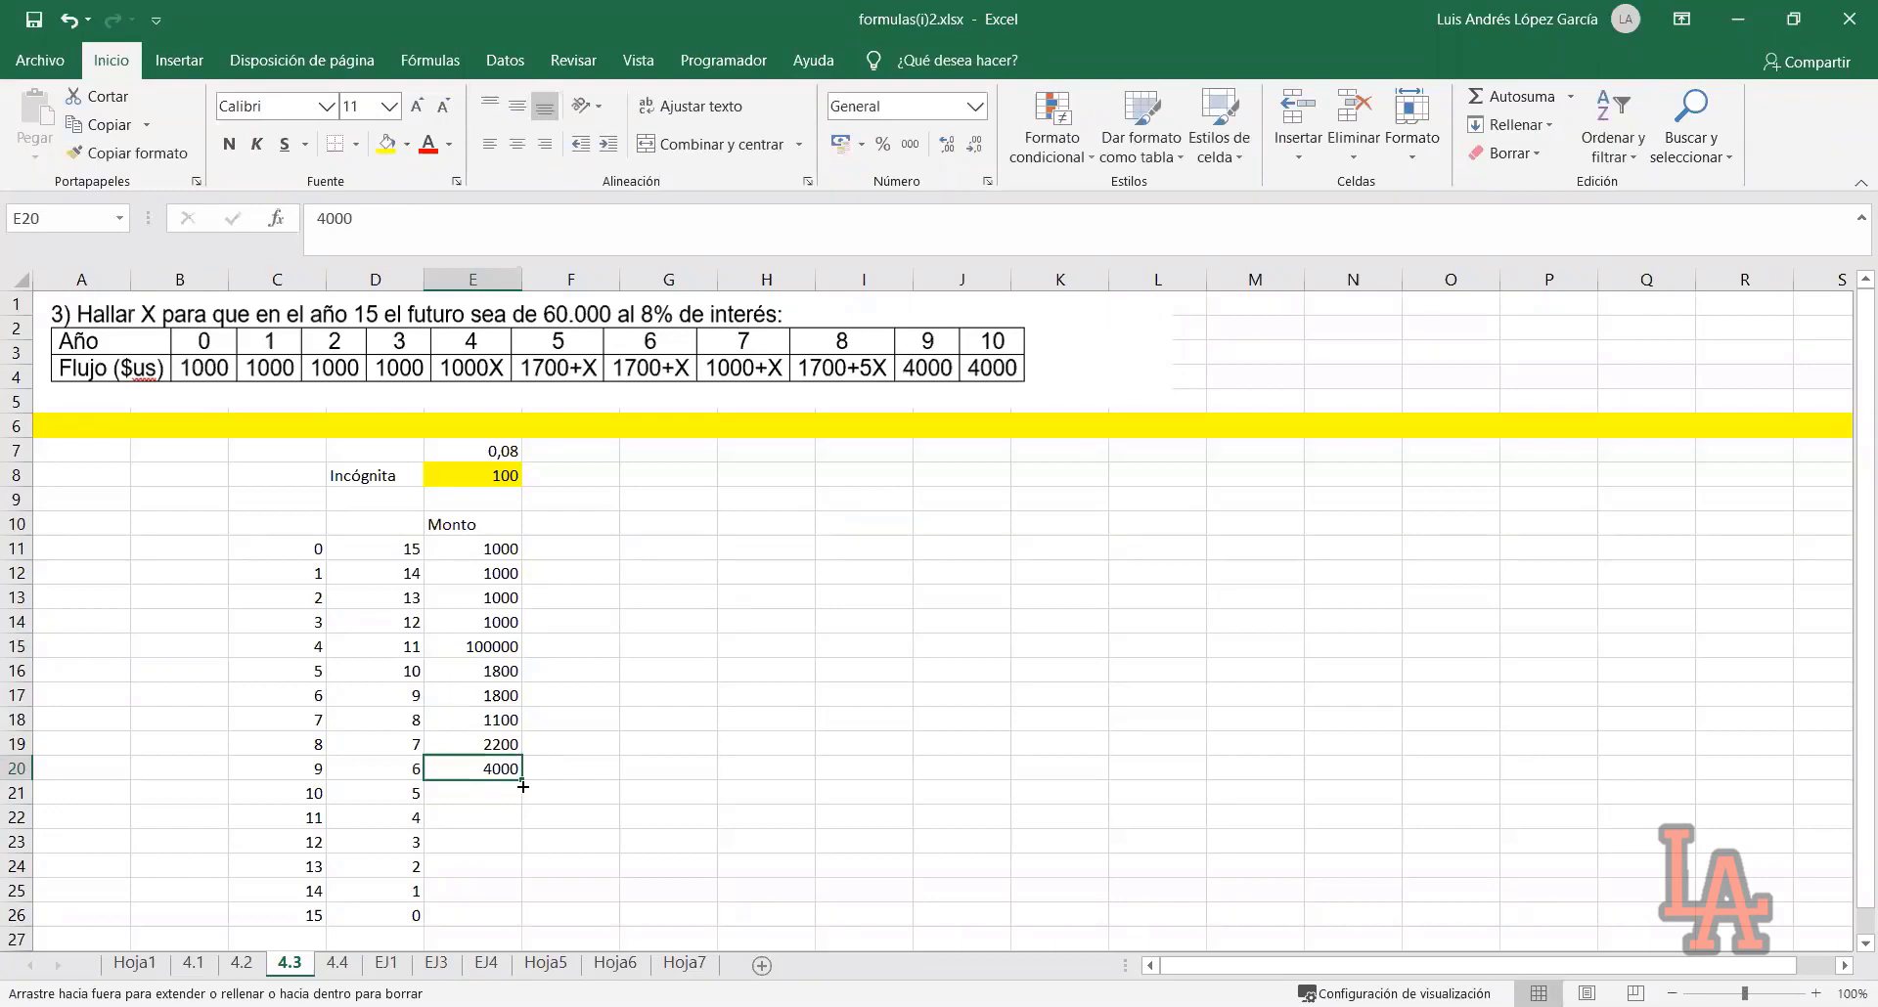
left_click_drag(523, 786, 524, 804)
Add the column heading F/P in cell F10, beside Monto
left_click(572, 525)
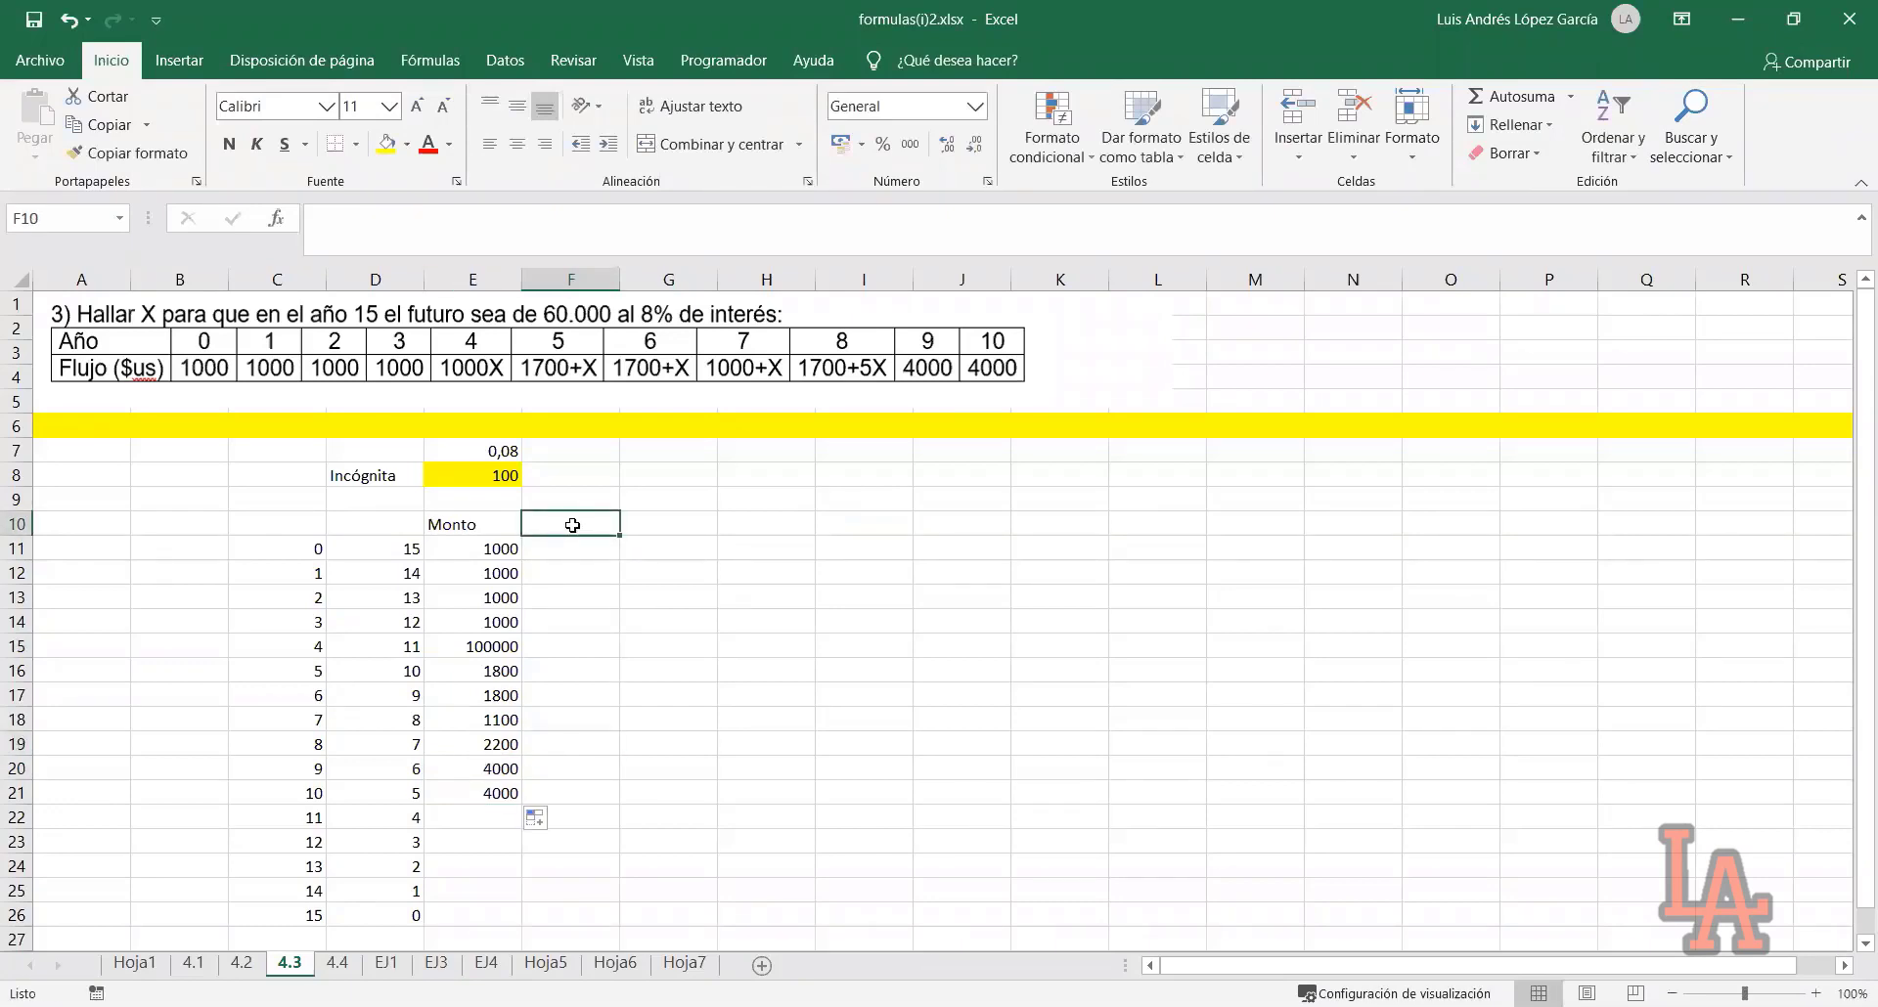
left_click_drag(490, 555, 499, 769)
left_click(572, 515)
type("F/P")
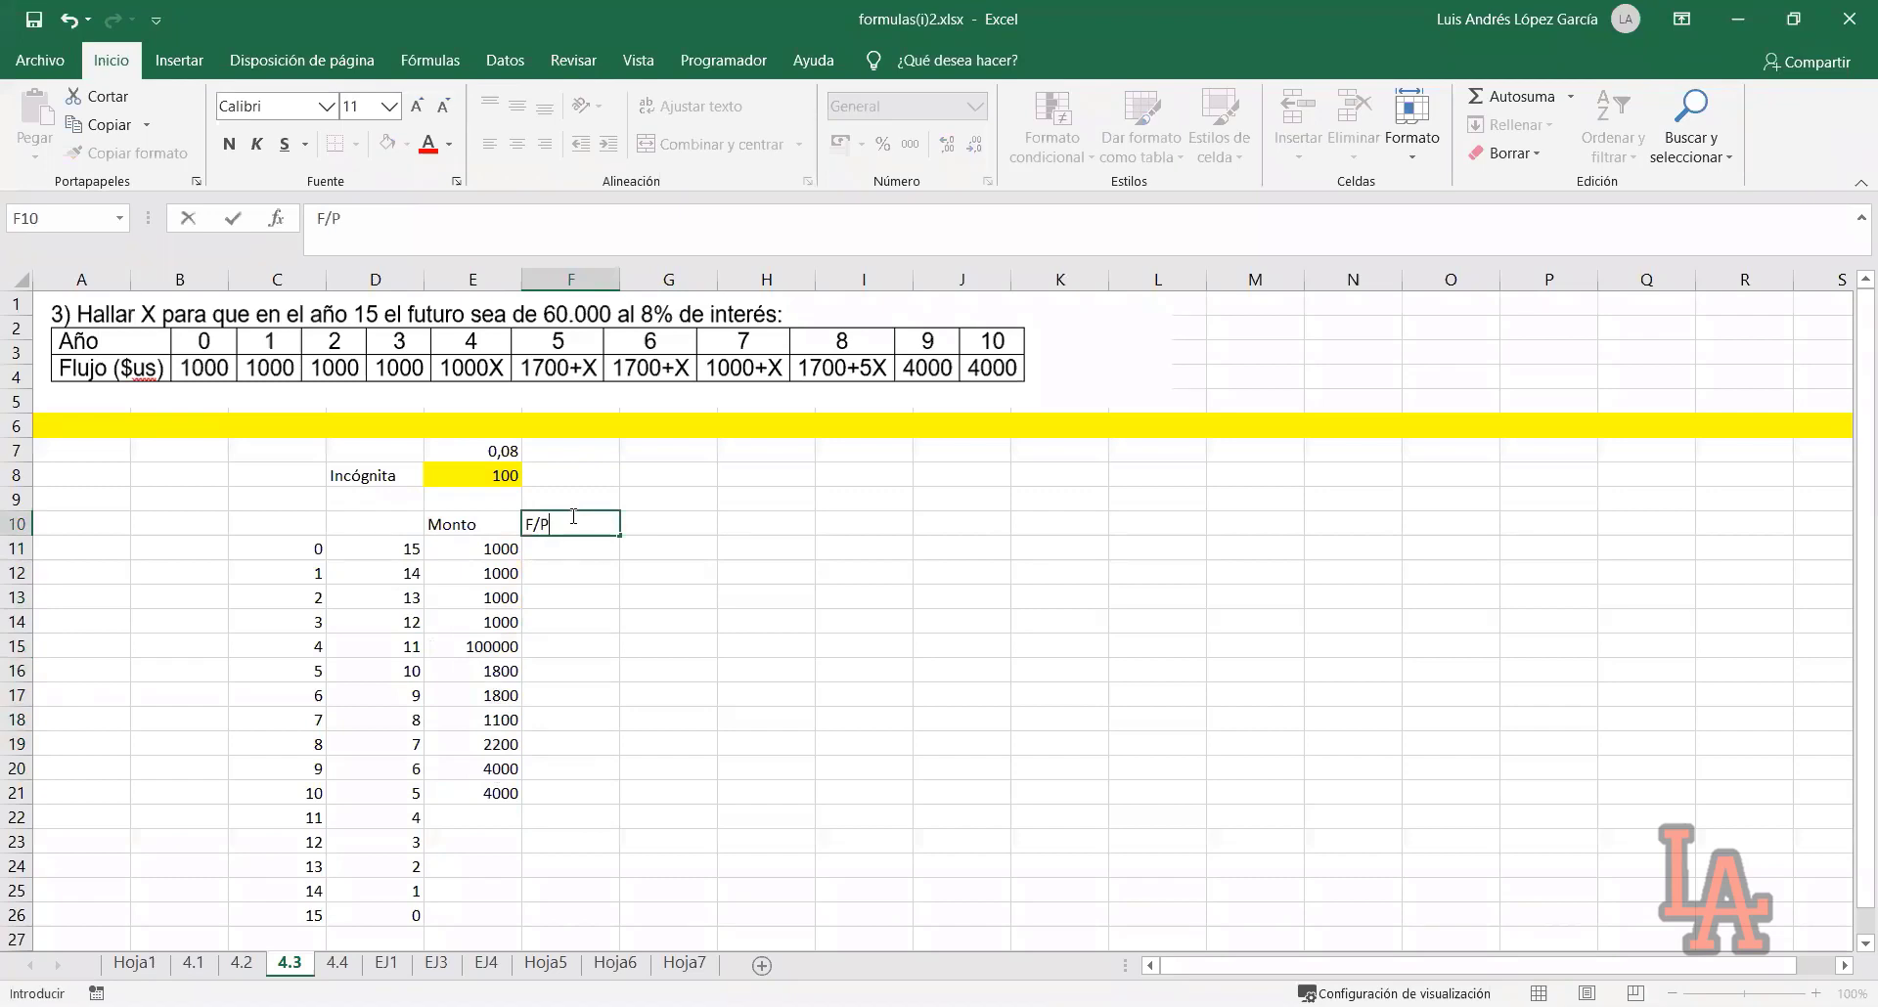
key("Return")
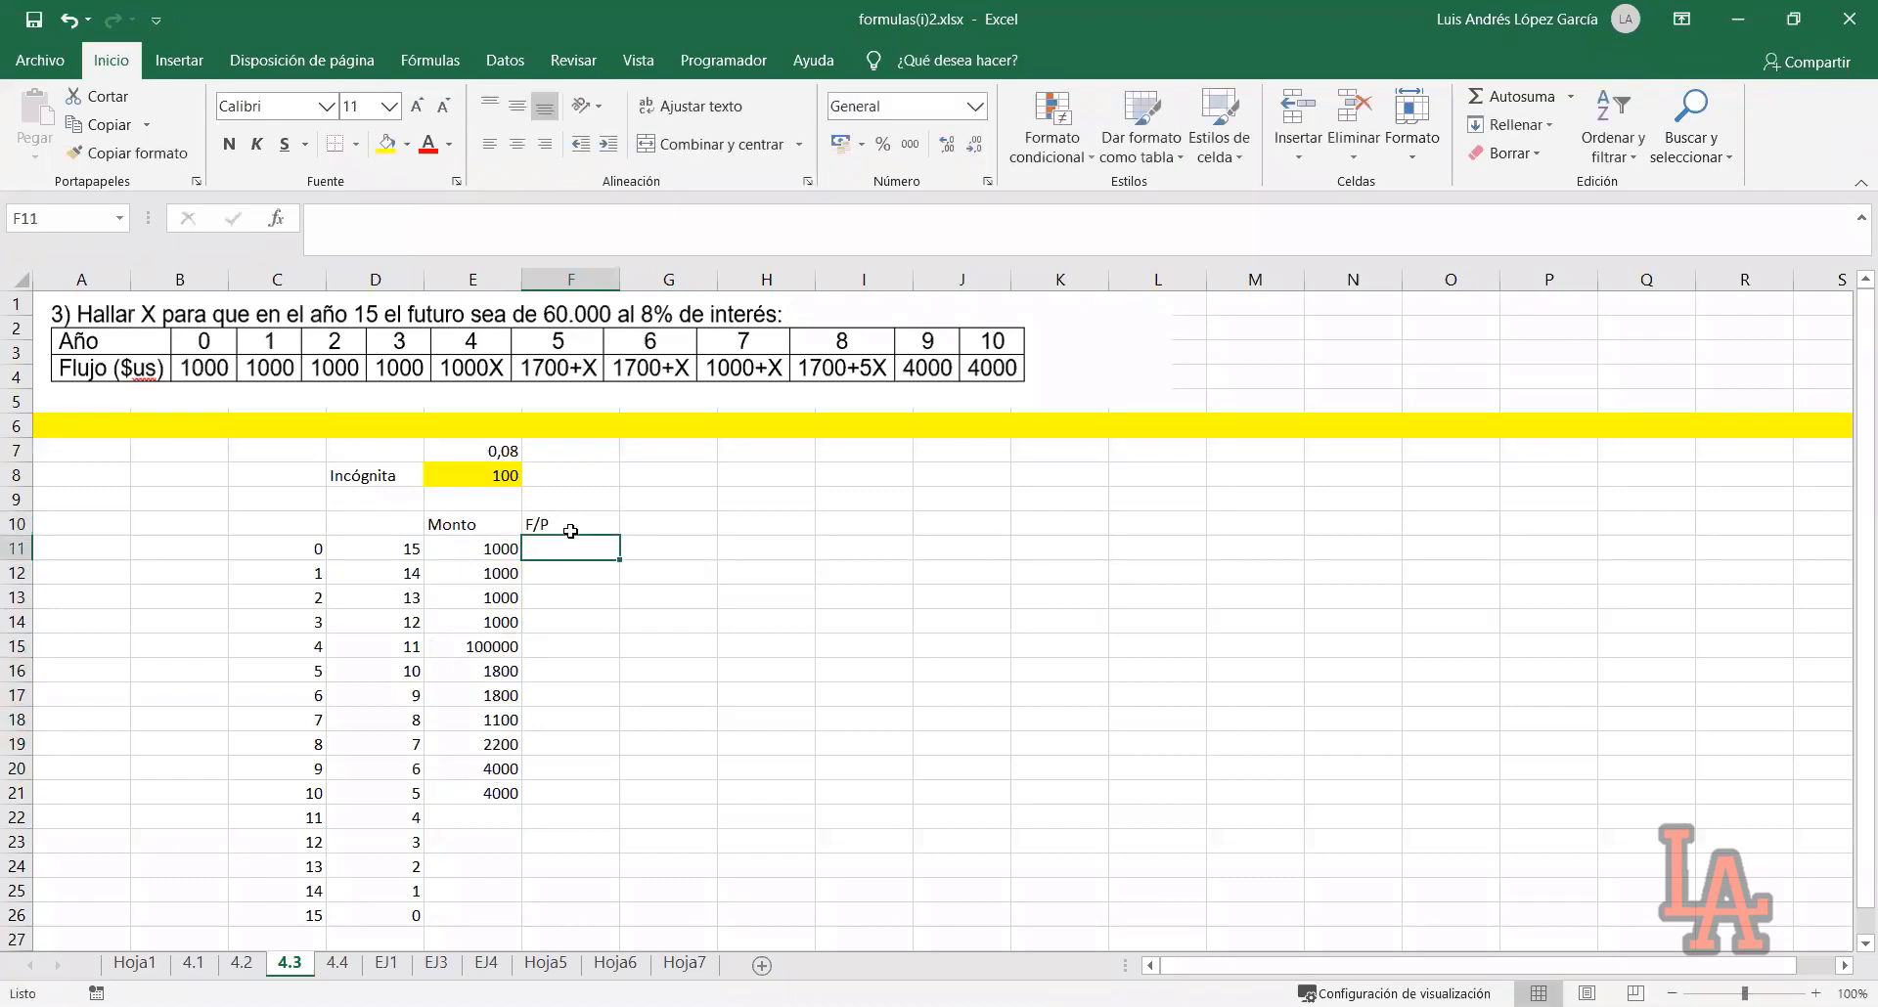
Calculate the F/P factor in cell F11 with =(1+$E$7)^D11 and copy the formula down to F26
type("=(1+")
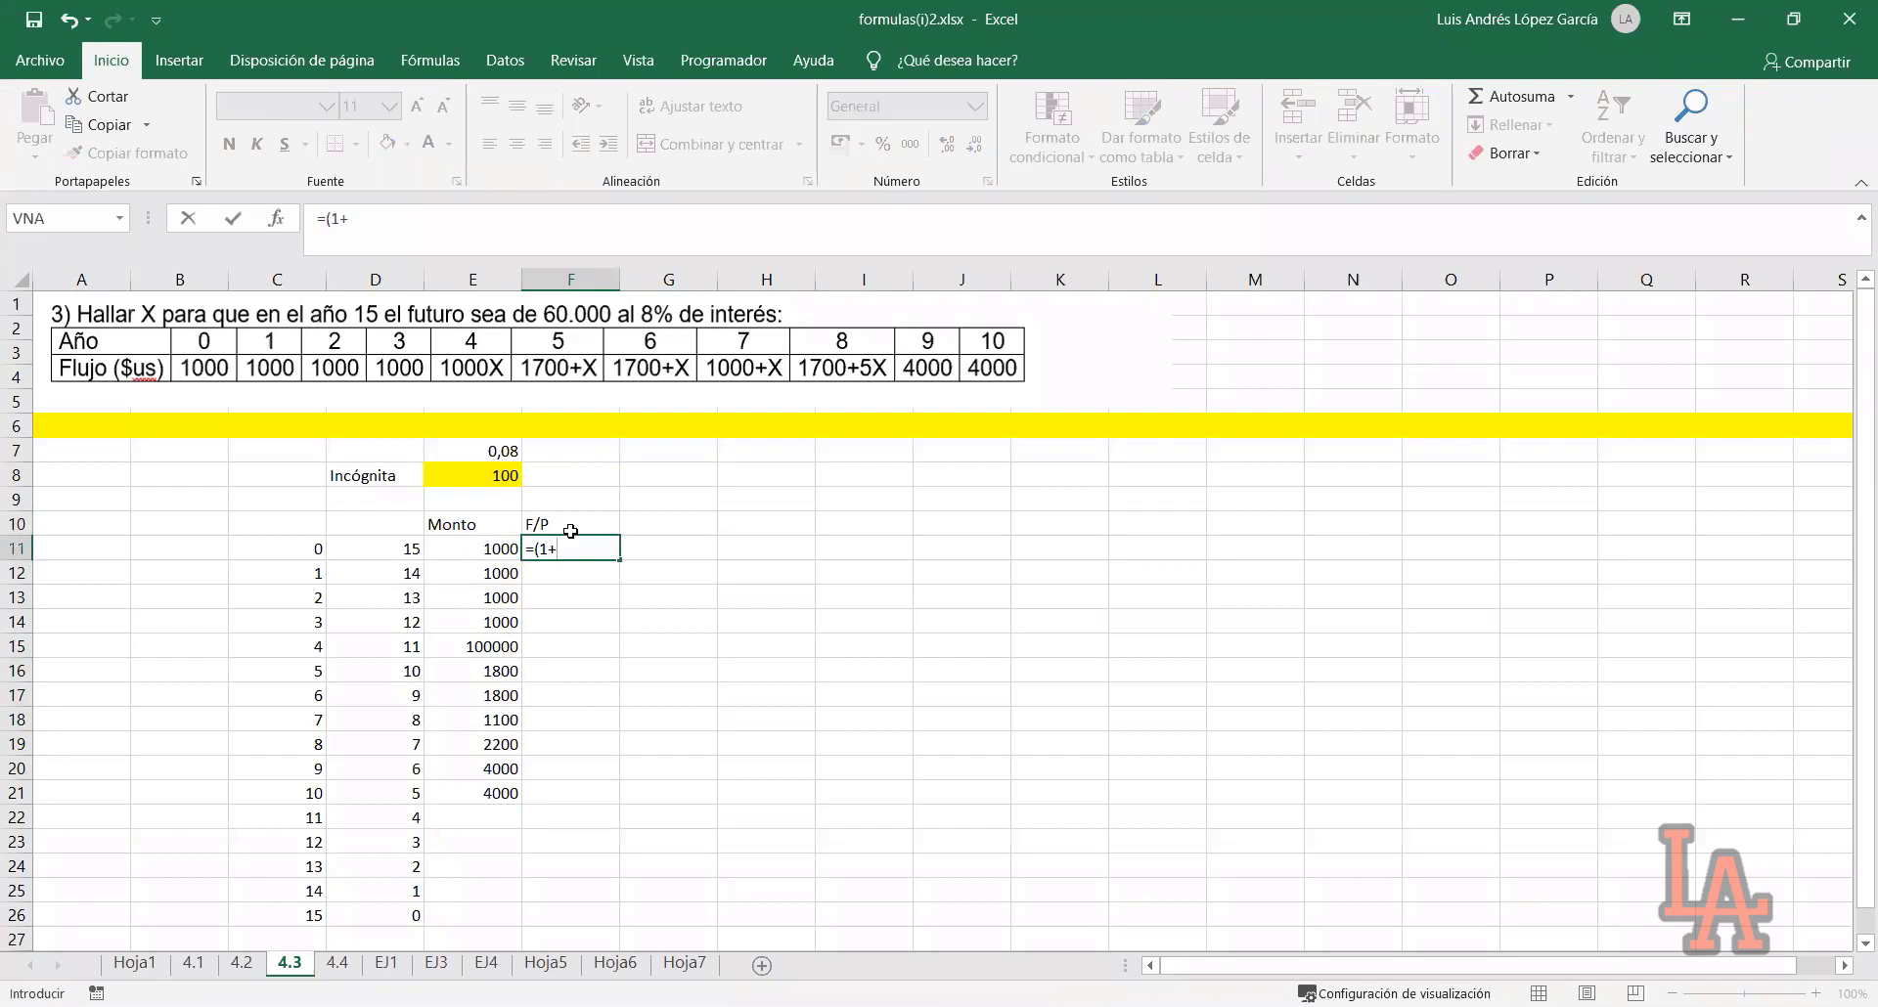
left_click(501, 449)
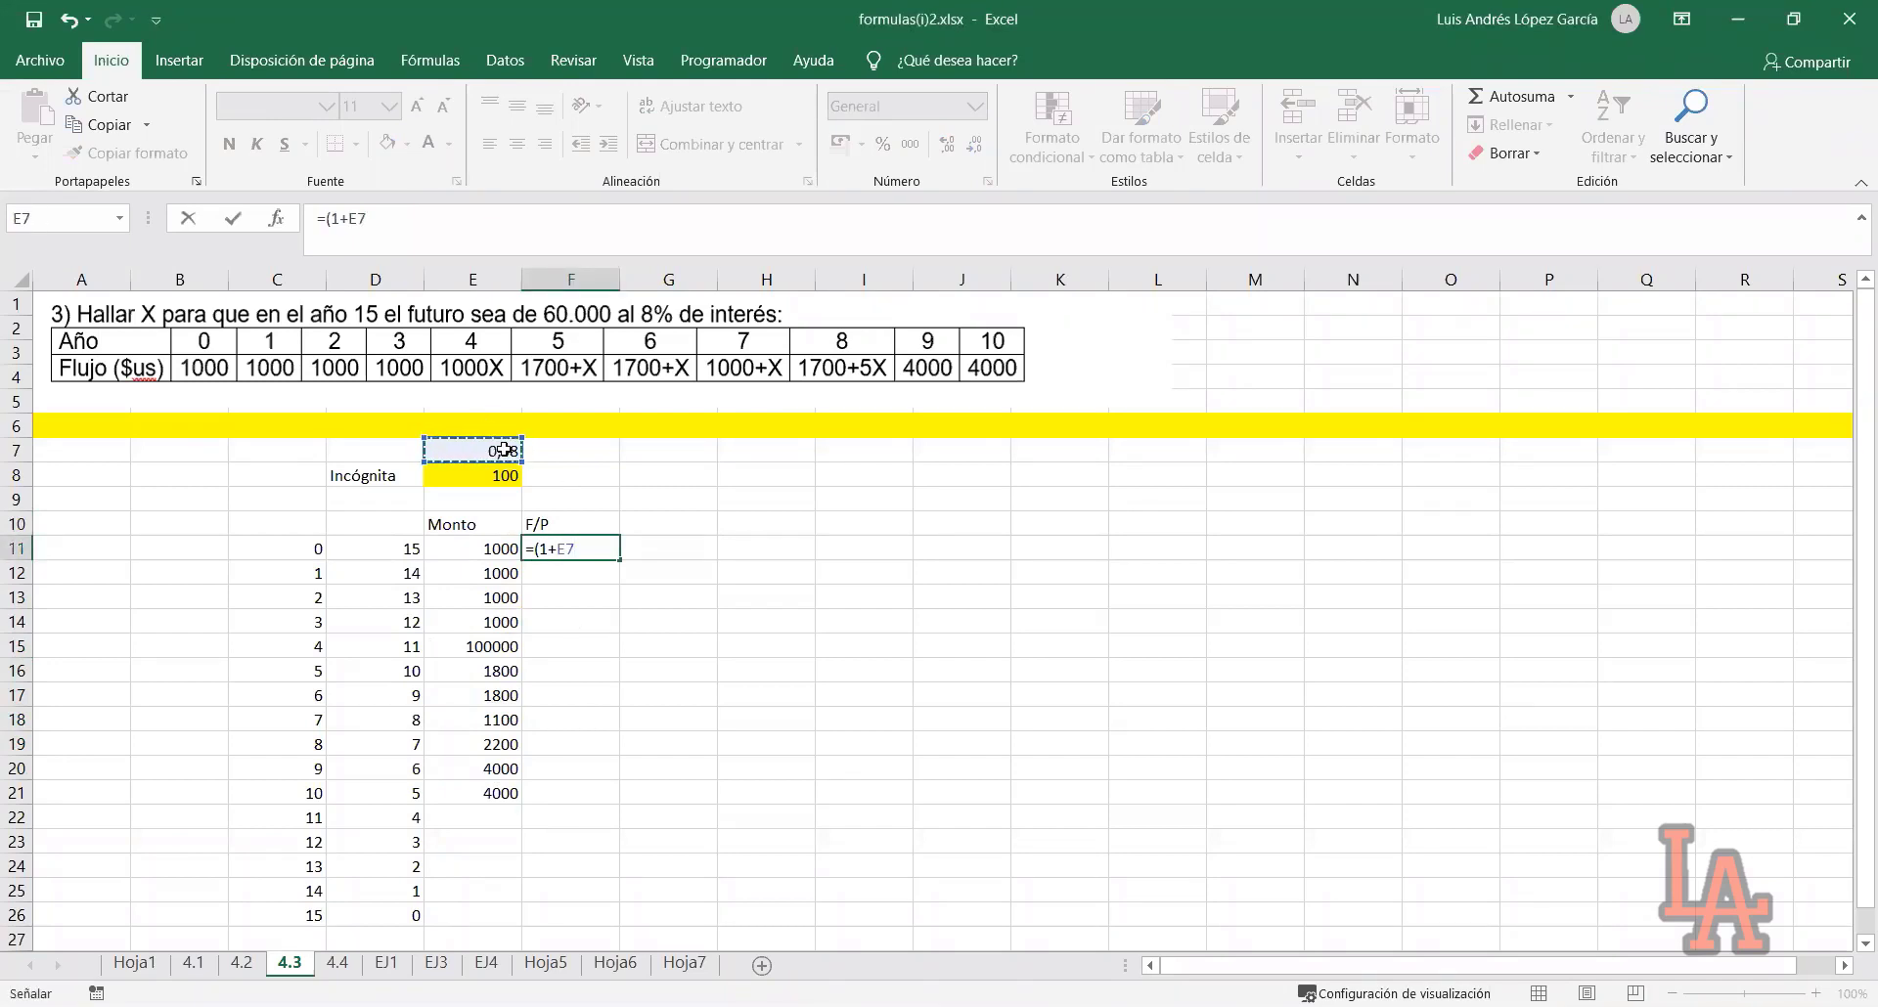
key("F4")
type(")^")
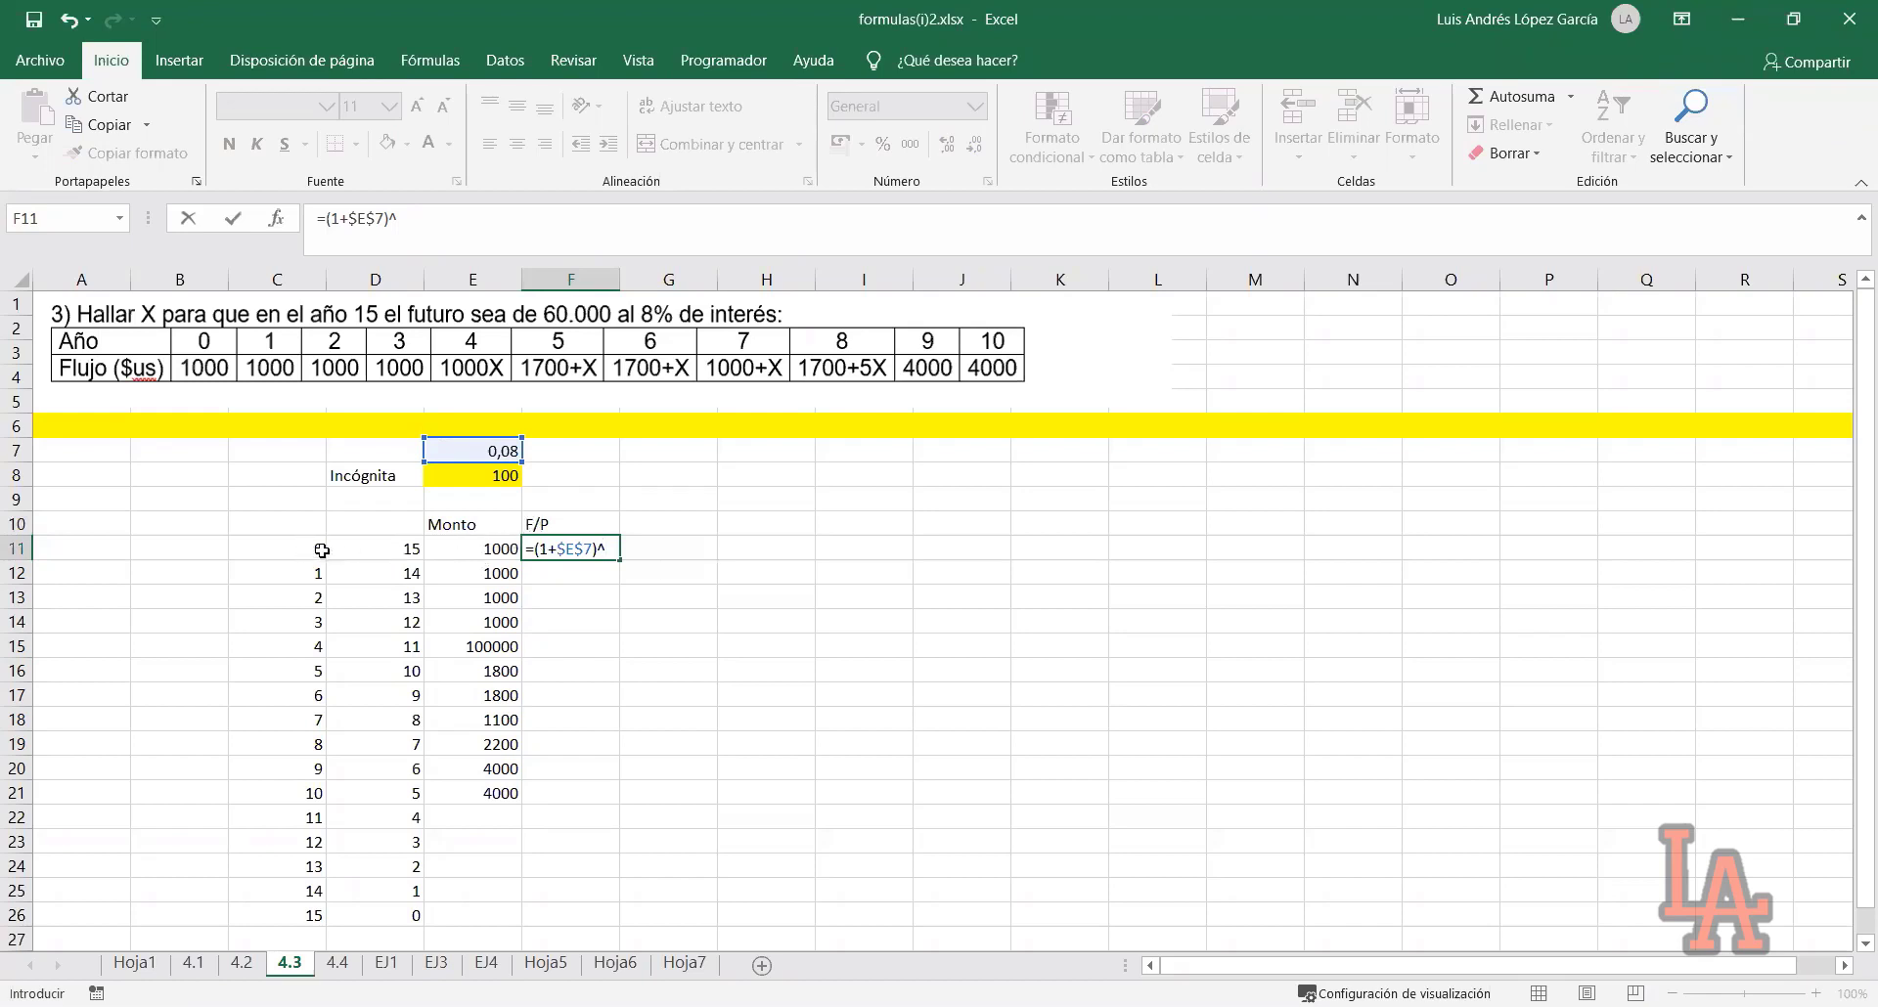
left_click(414, 548)
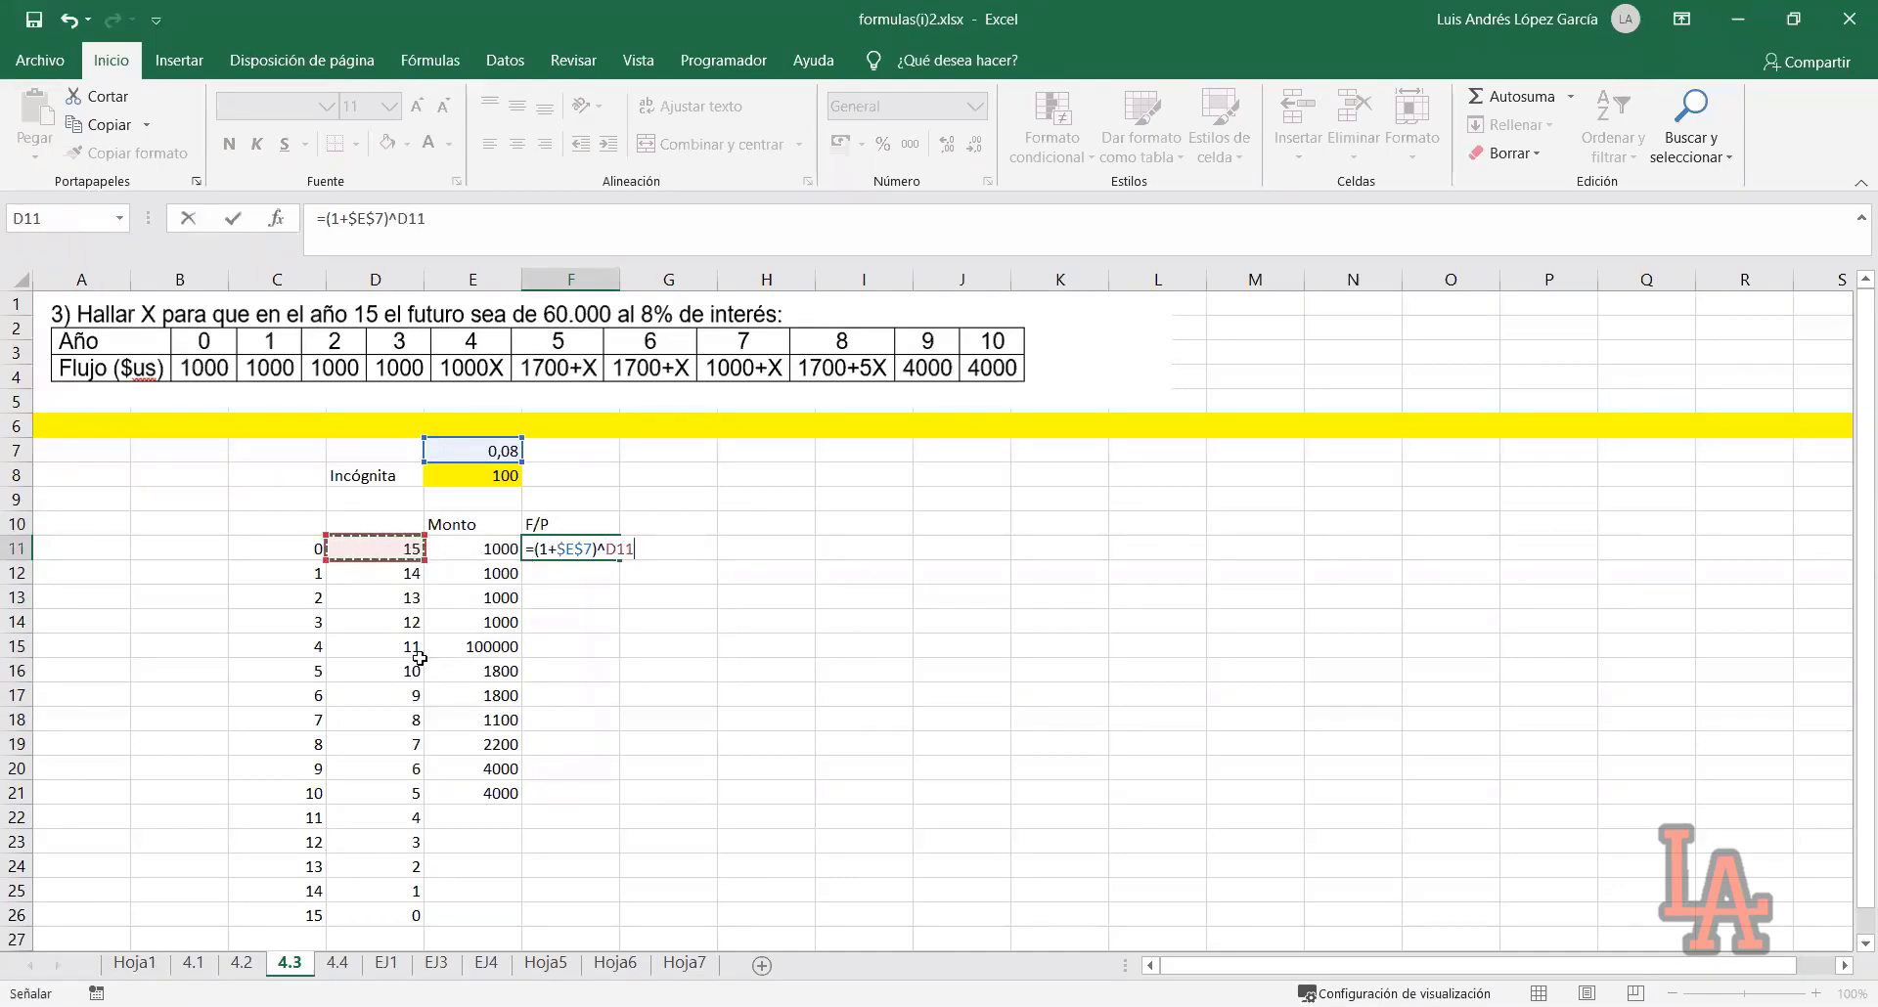
key("ctrl+Return")
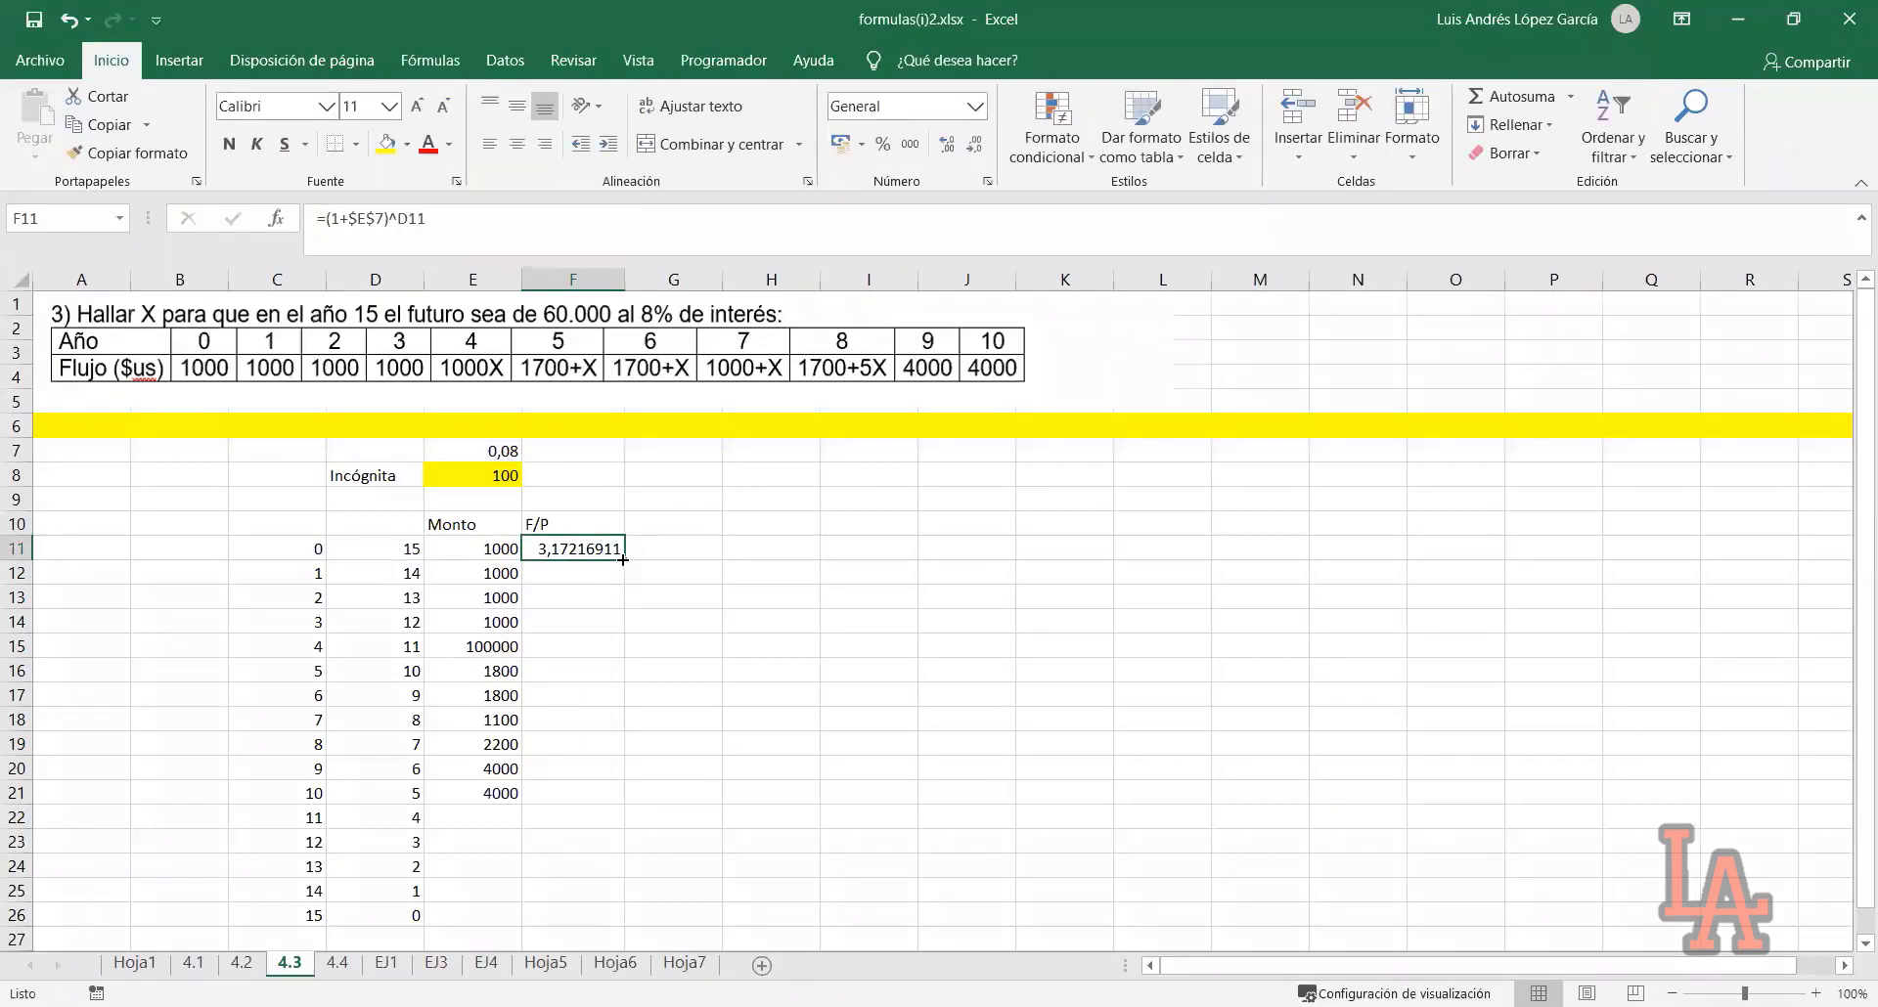
left_click_drag(623, 560, 628, 917)
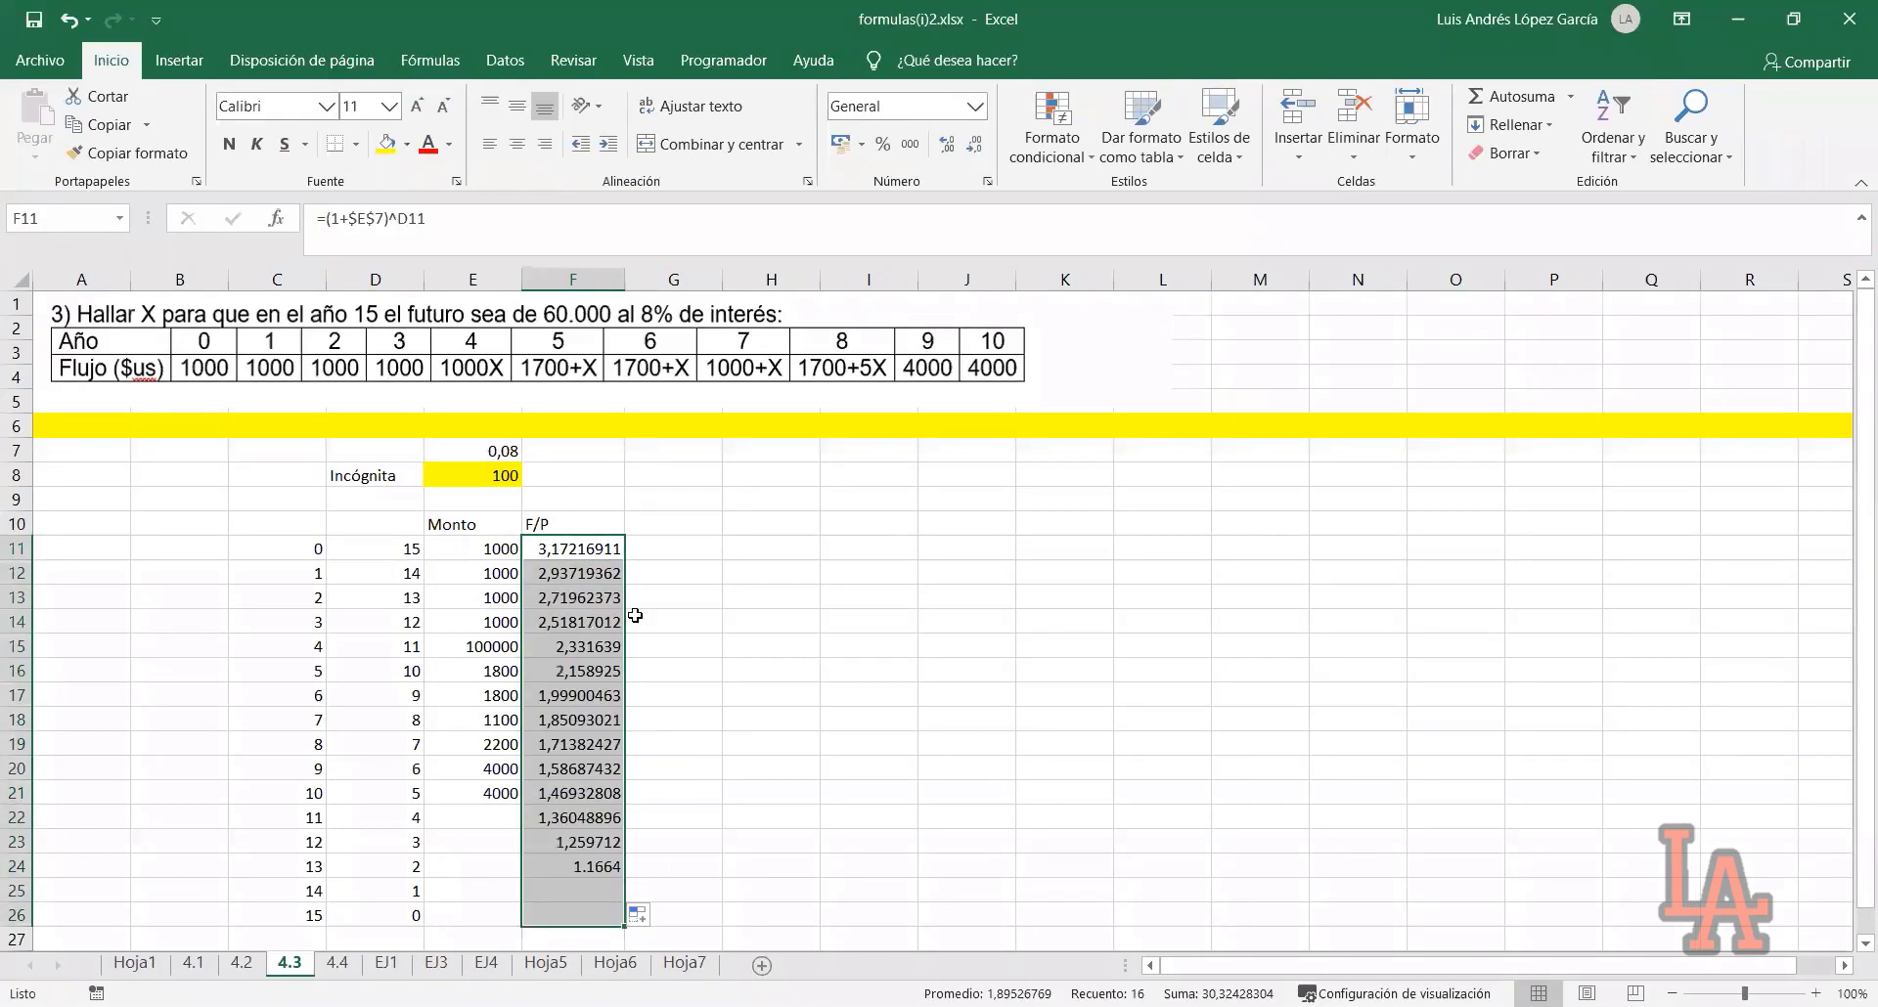
left_click(587, 568)
Add the column heading Monto en el año 15 in cell G10
left_click(656, 517)
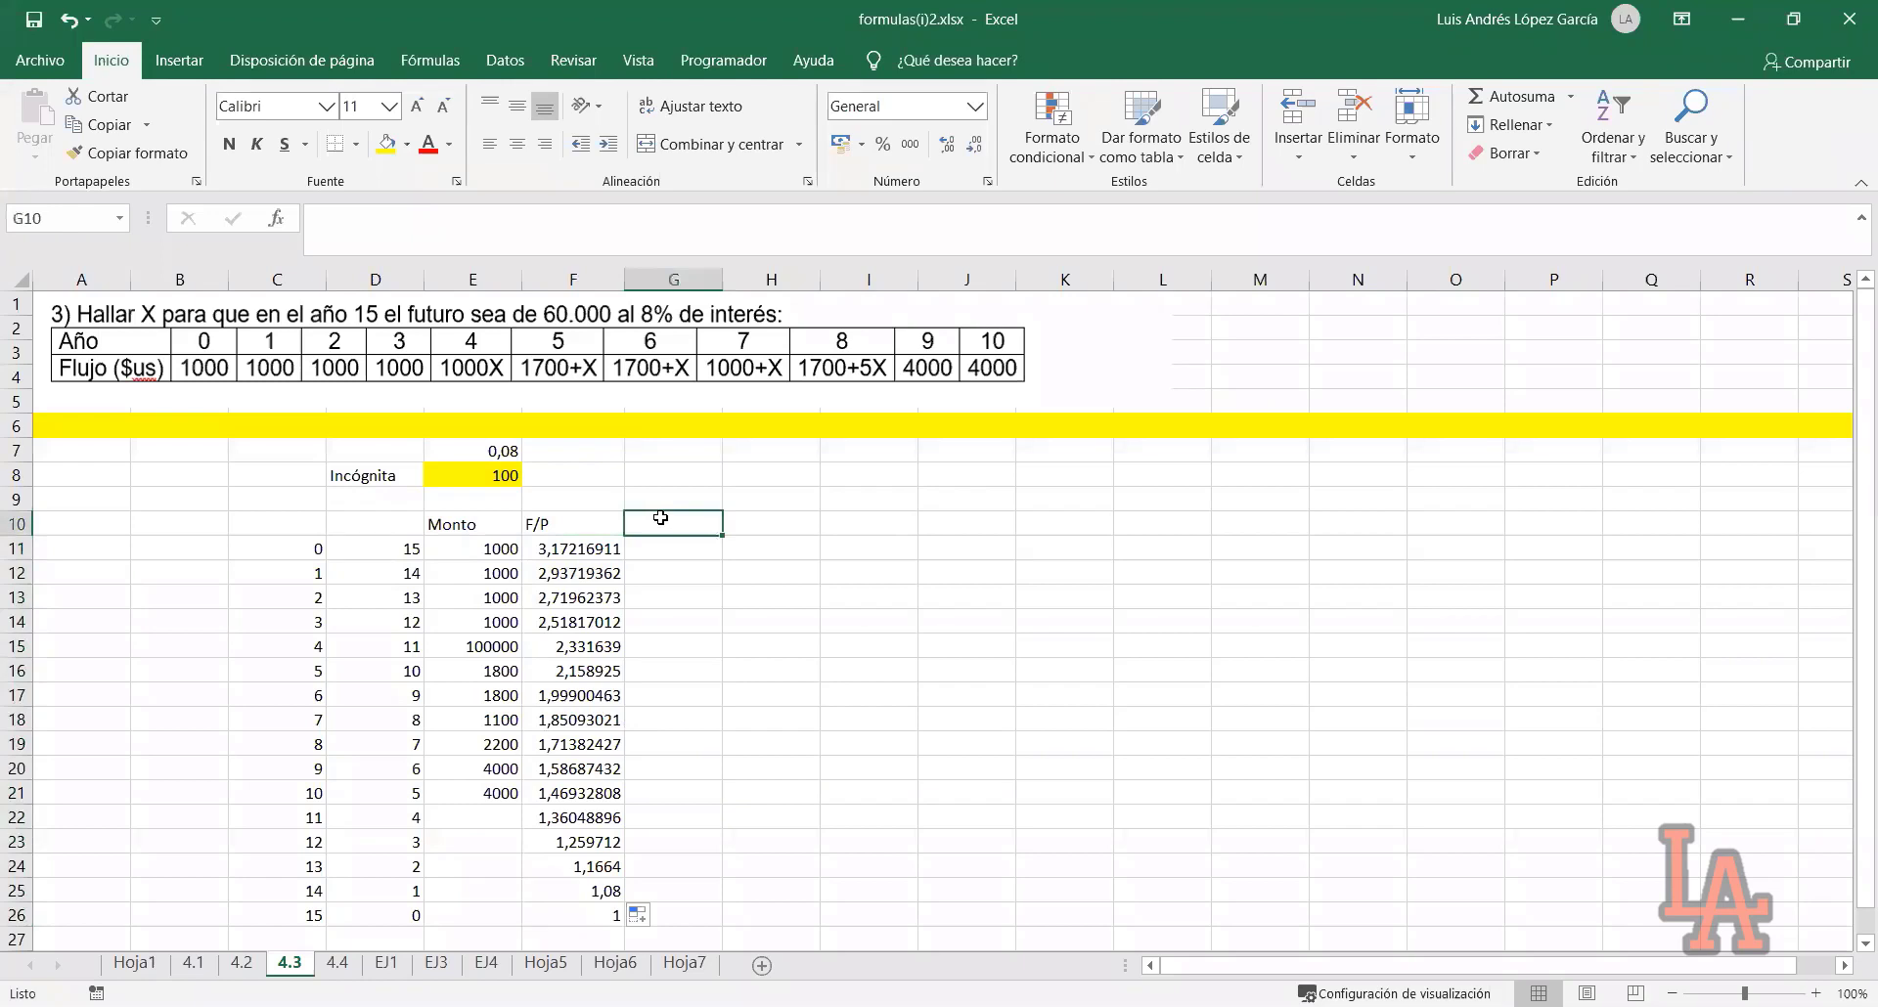
type("M")
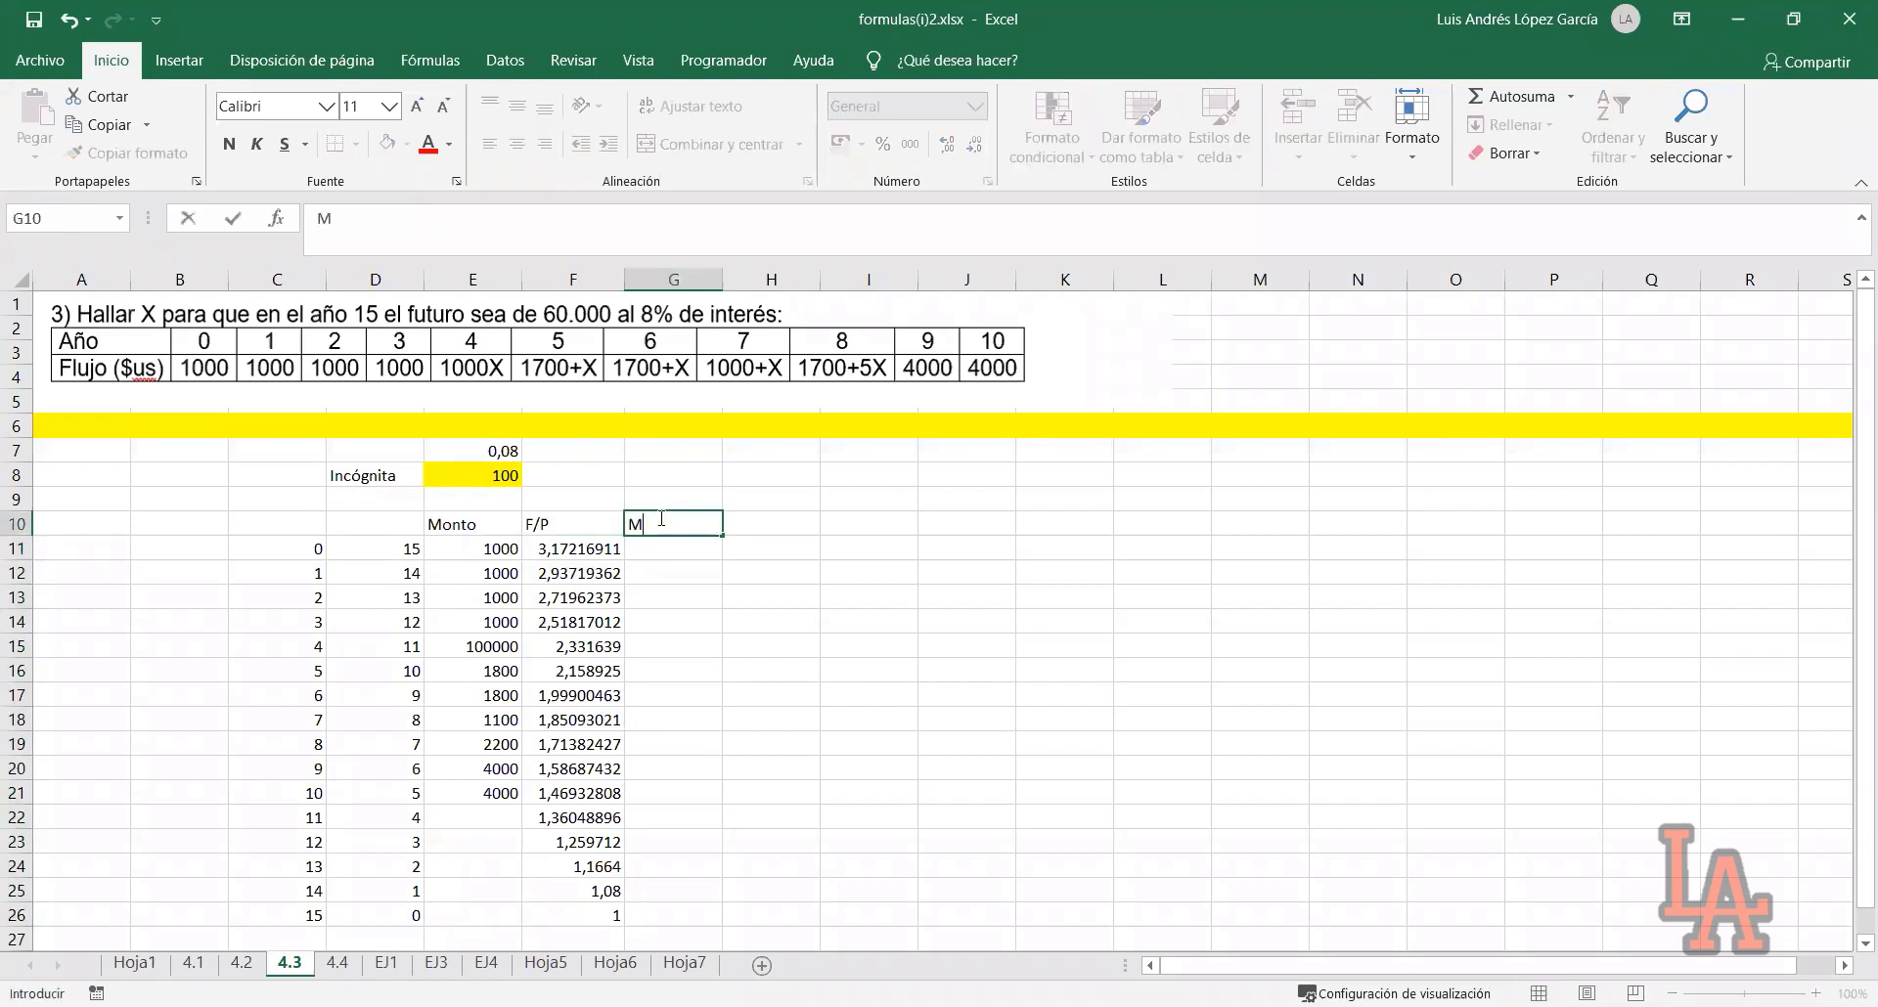
type("onto en el año 1")
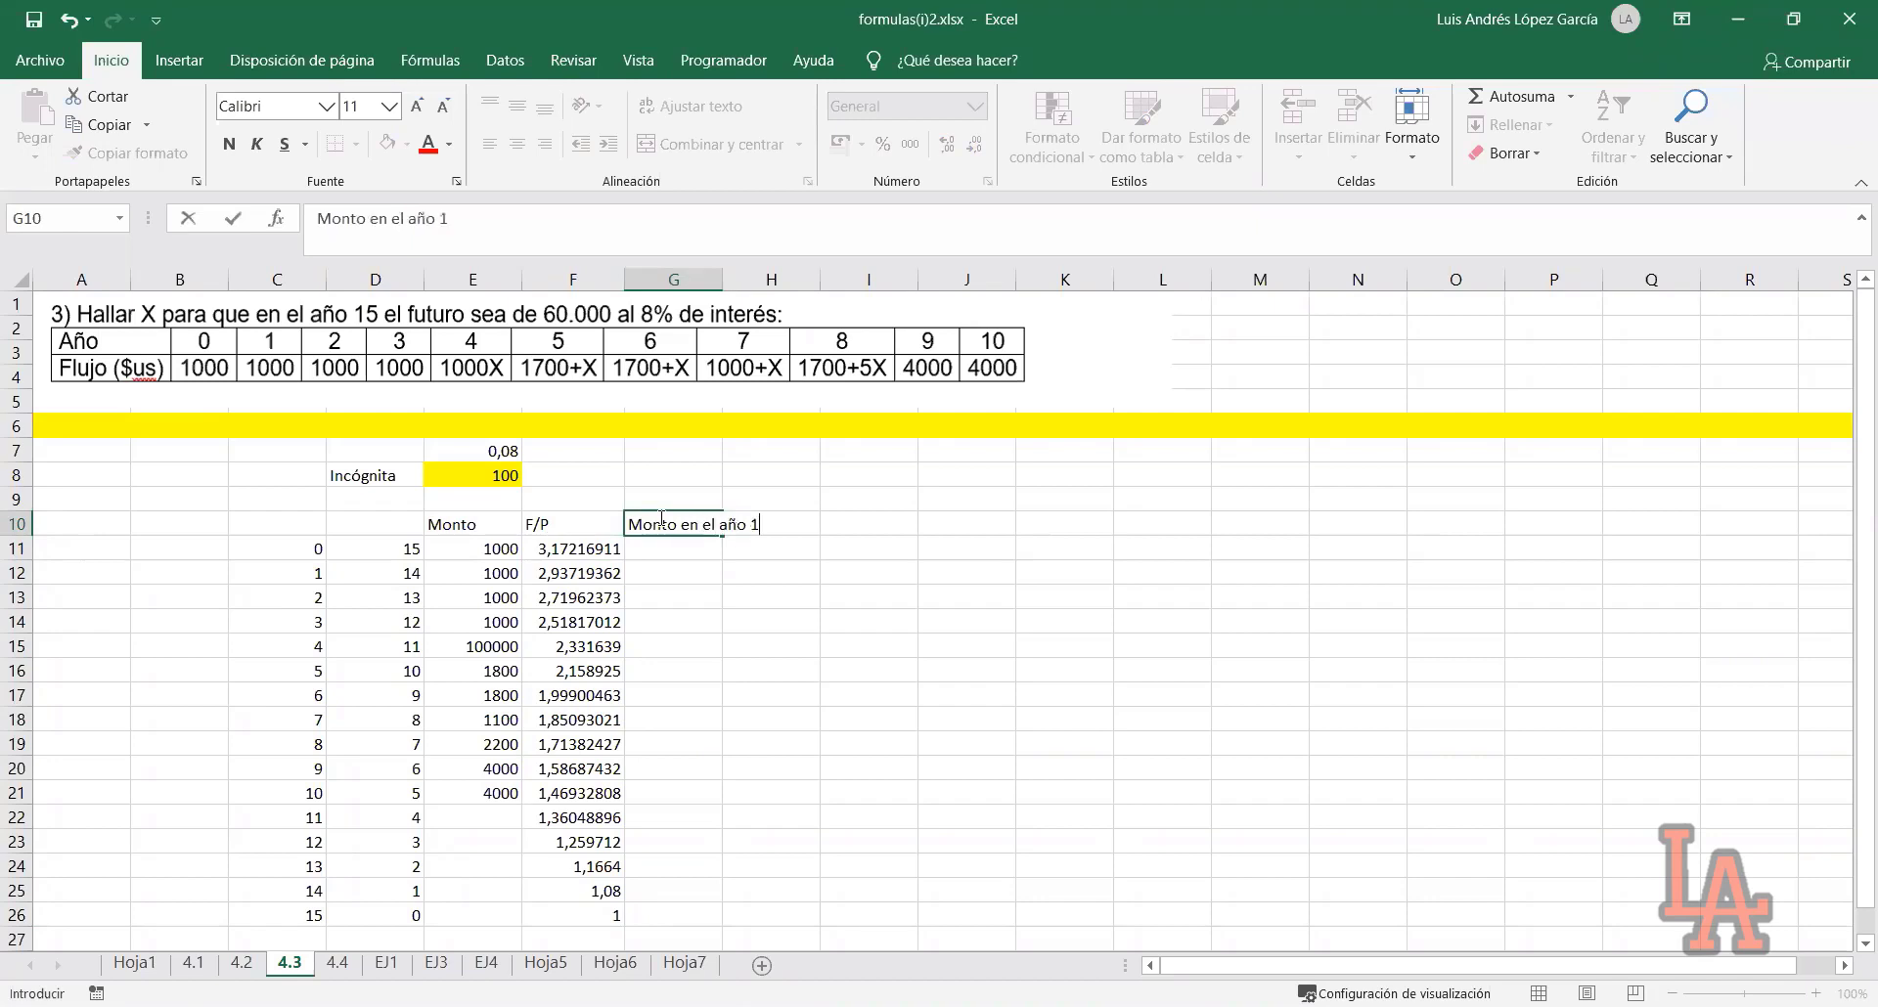
type("5")
key("Return")
Calculate the year 0 amount's year-15 value in cell G11 with the formula =E11*F11
type("=")
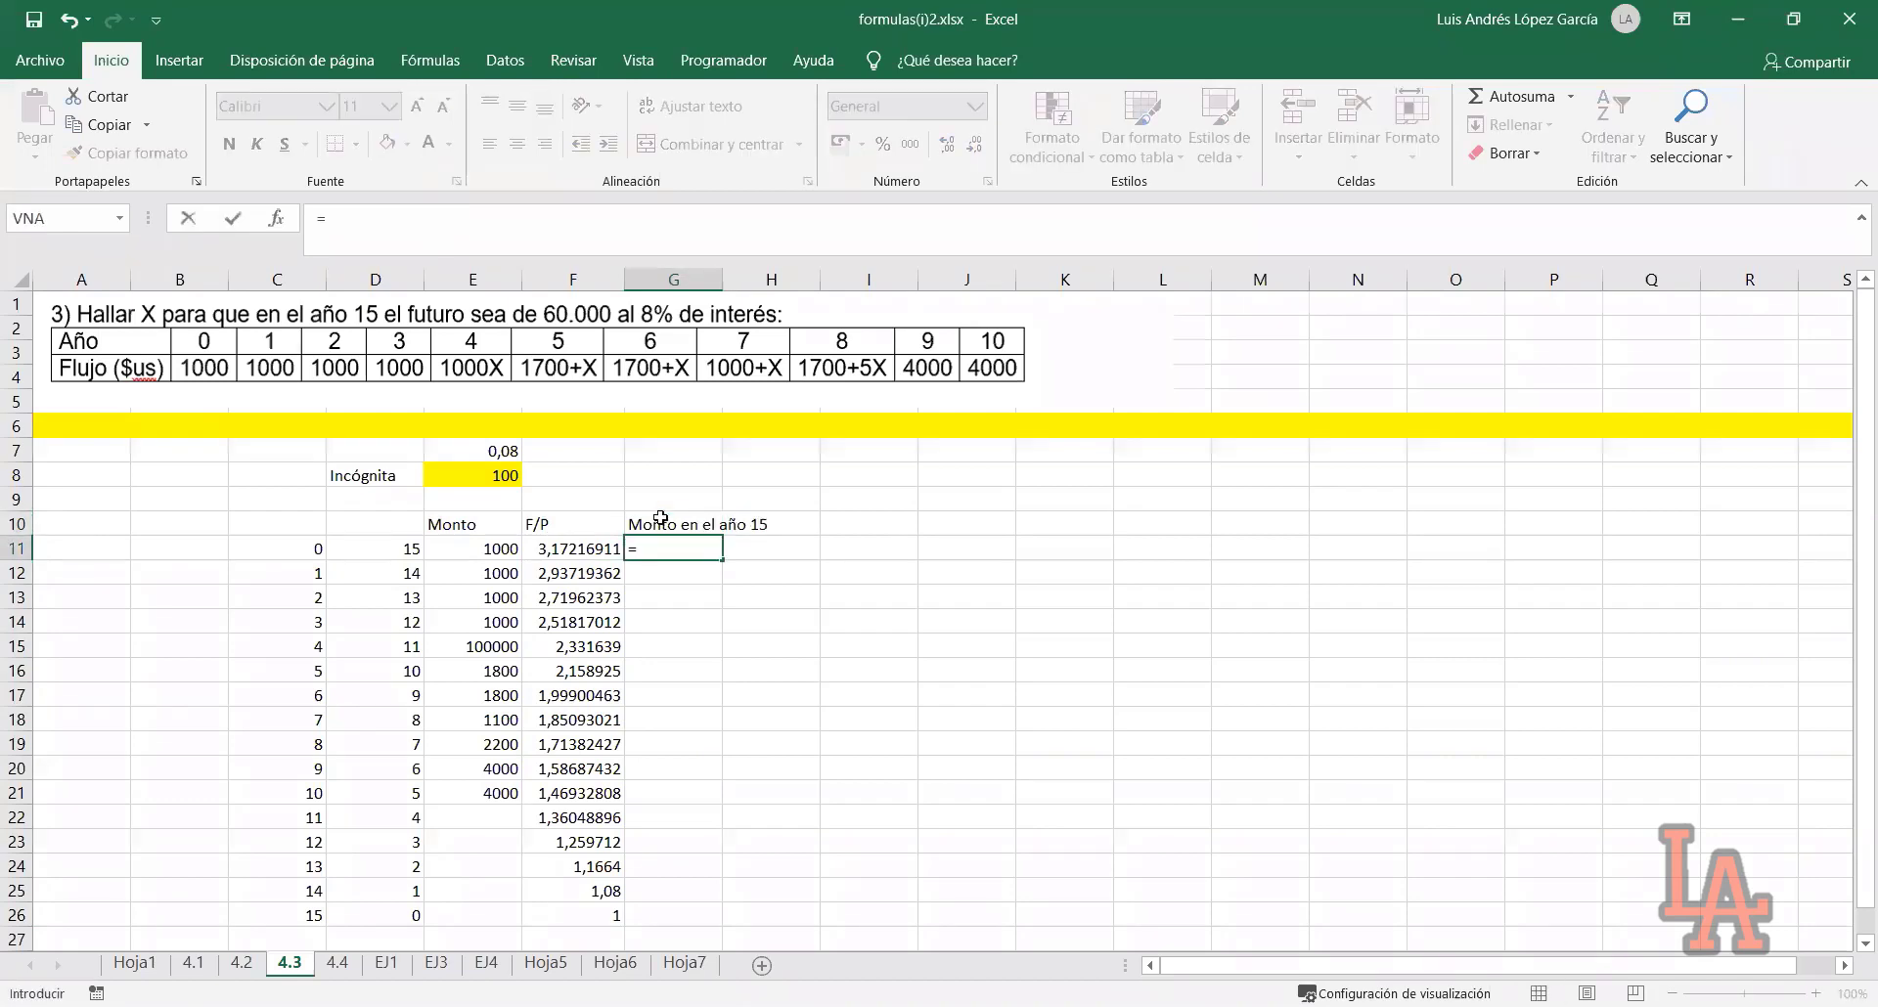
key("Left")
key("Left")
type("*")
key("Left")
key("Return")
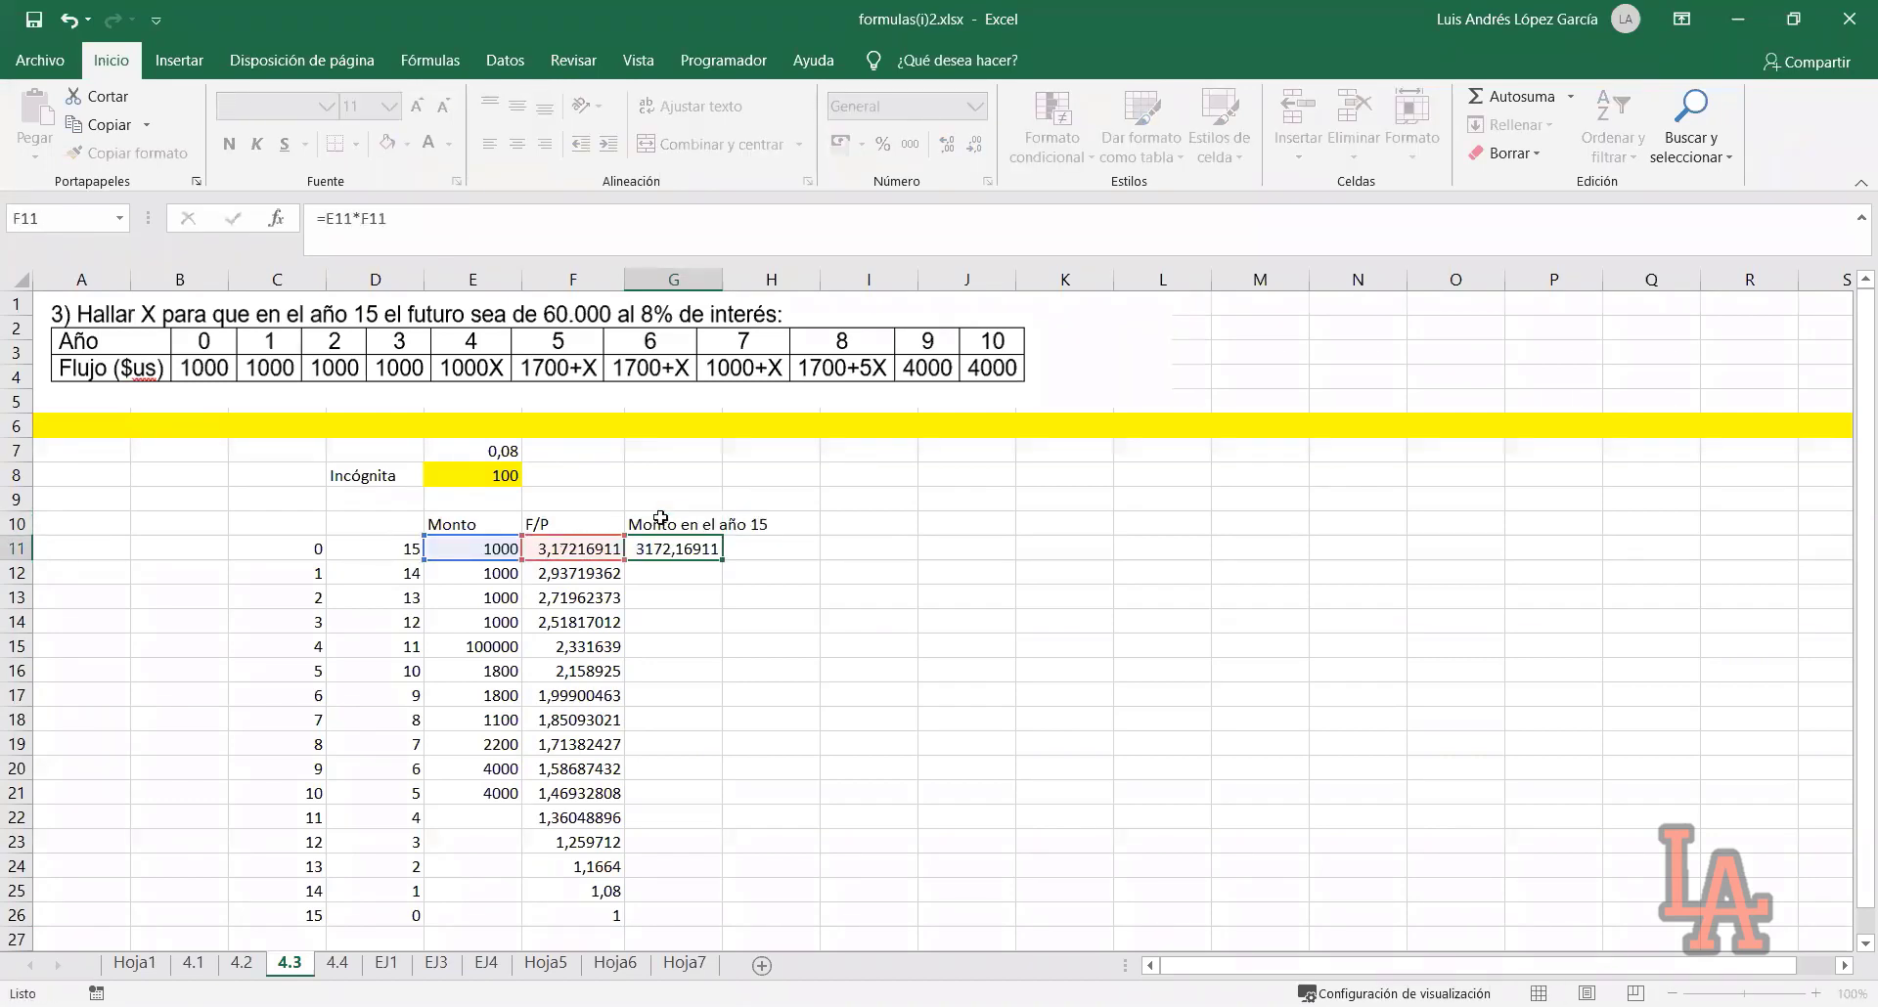
Copy the year-15 amount formula from cell G11 down to G26
left_click(677, 548)
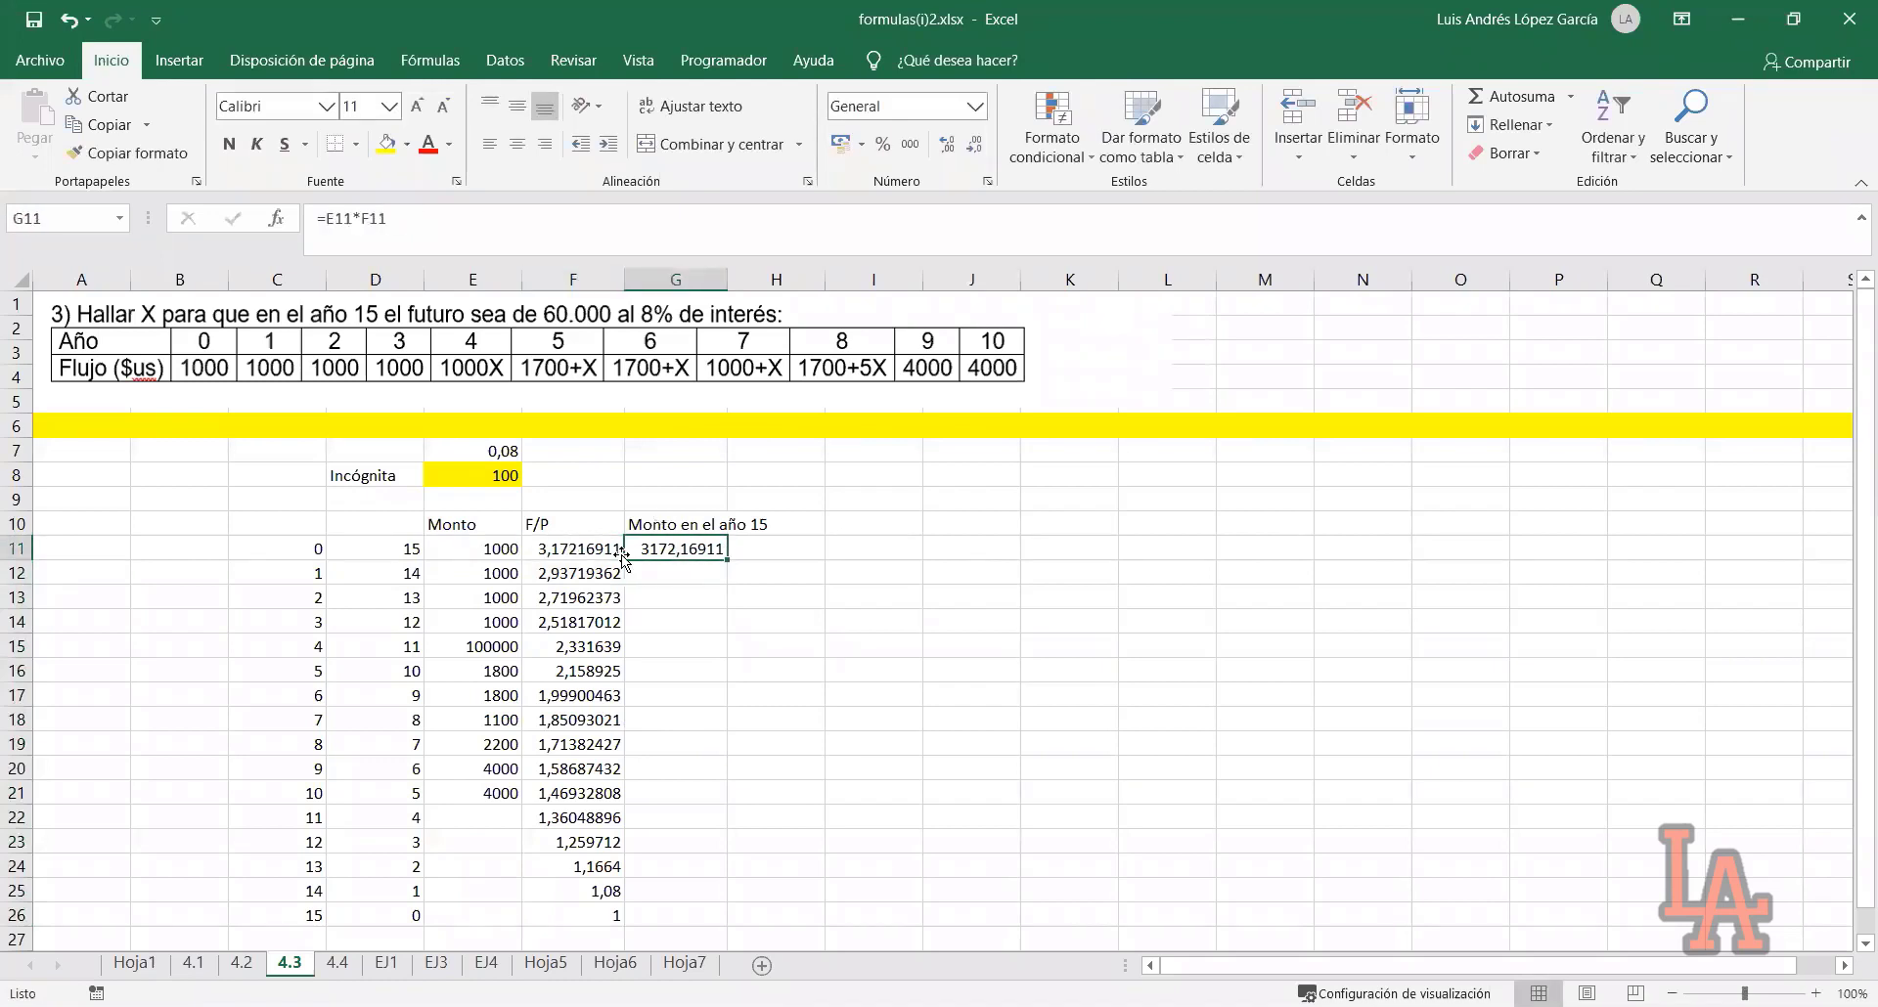
left_click(473, 556)
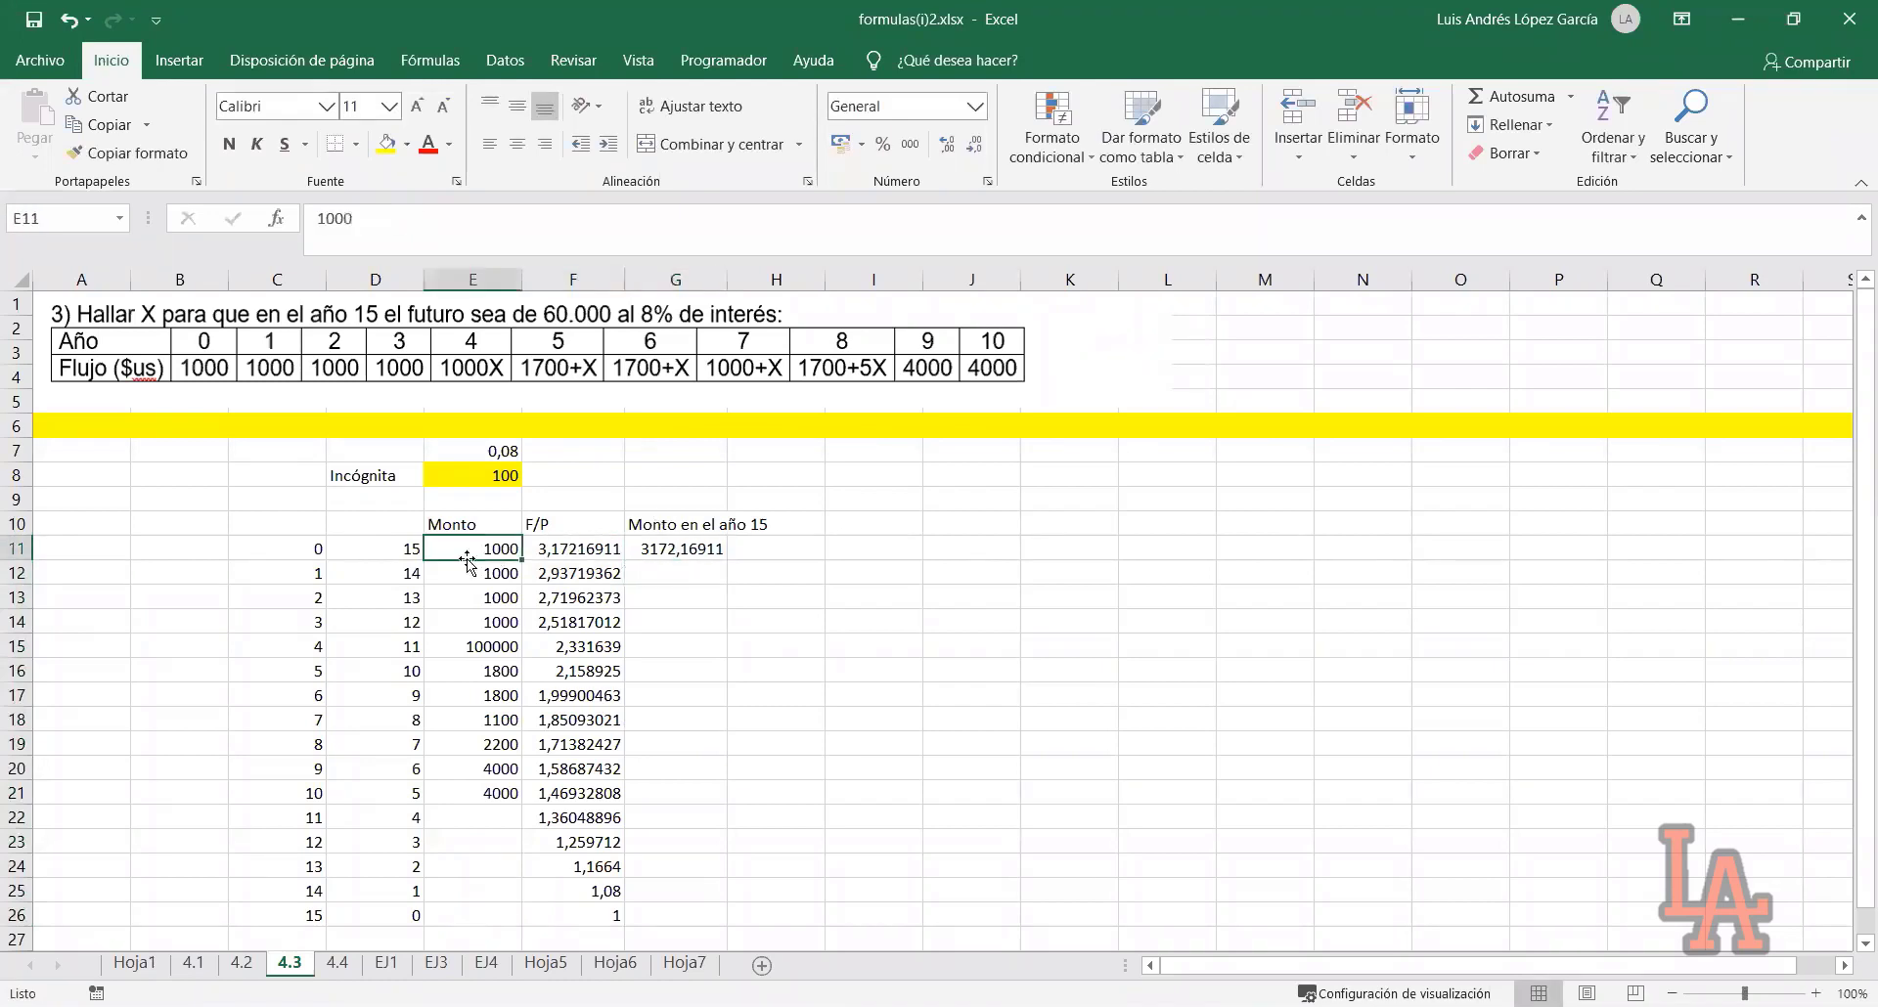
left_click(652, 546)
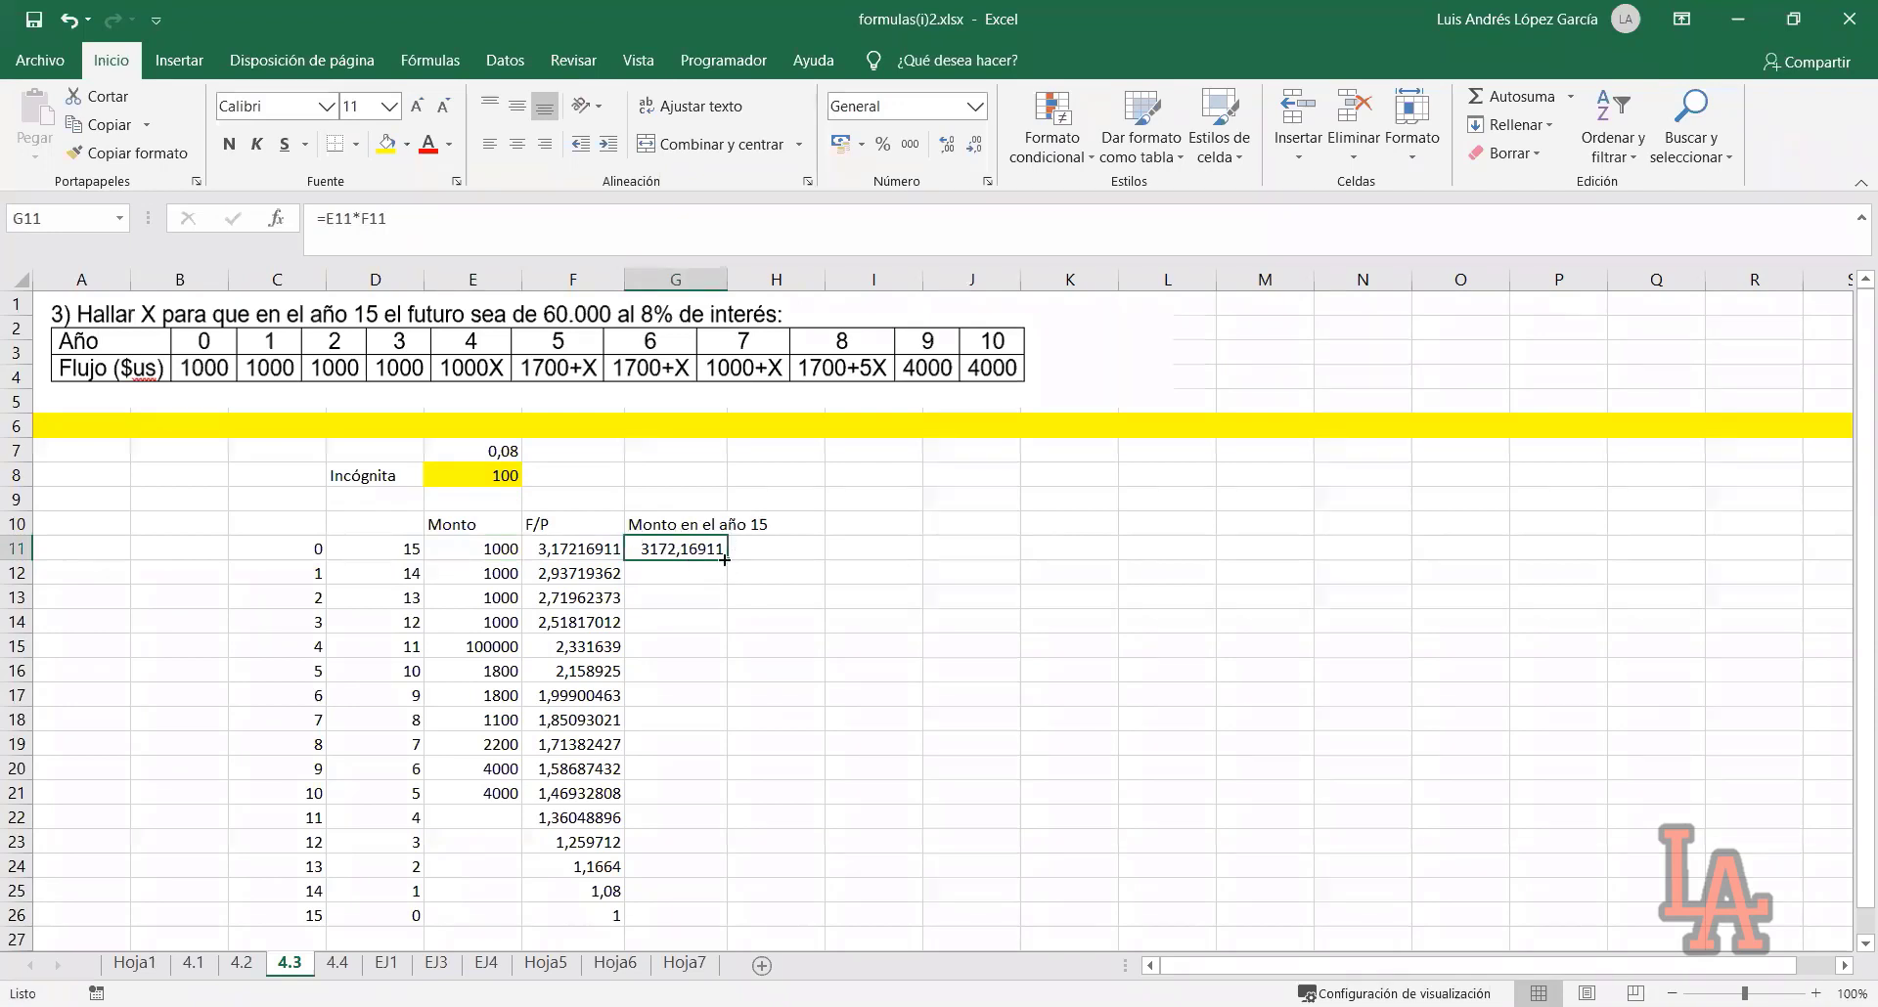
left_click_drag(723, 559, 694, 920)
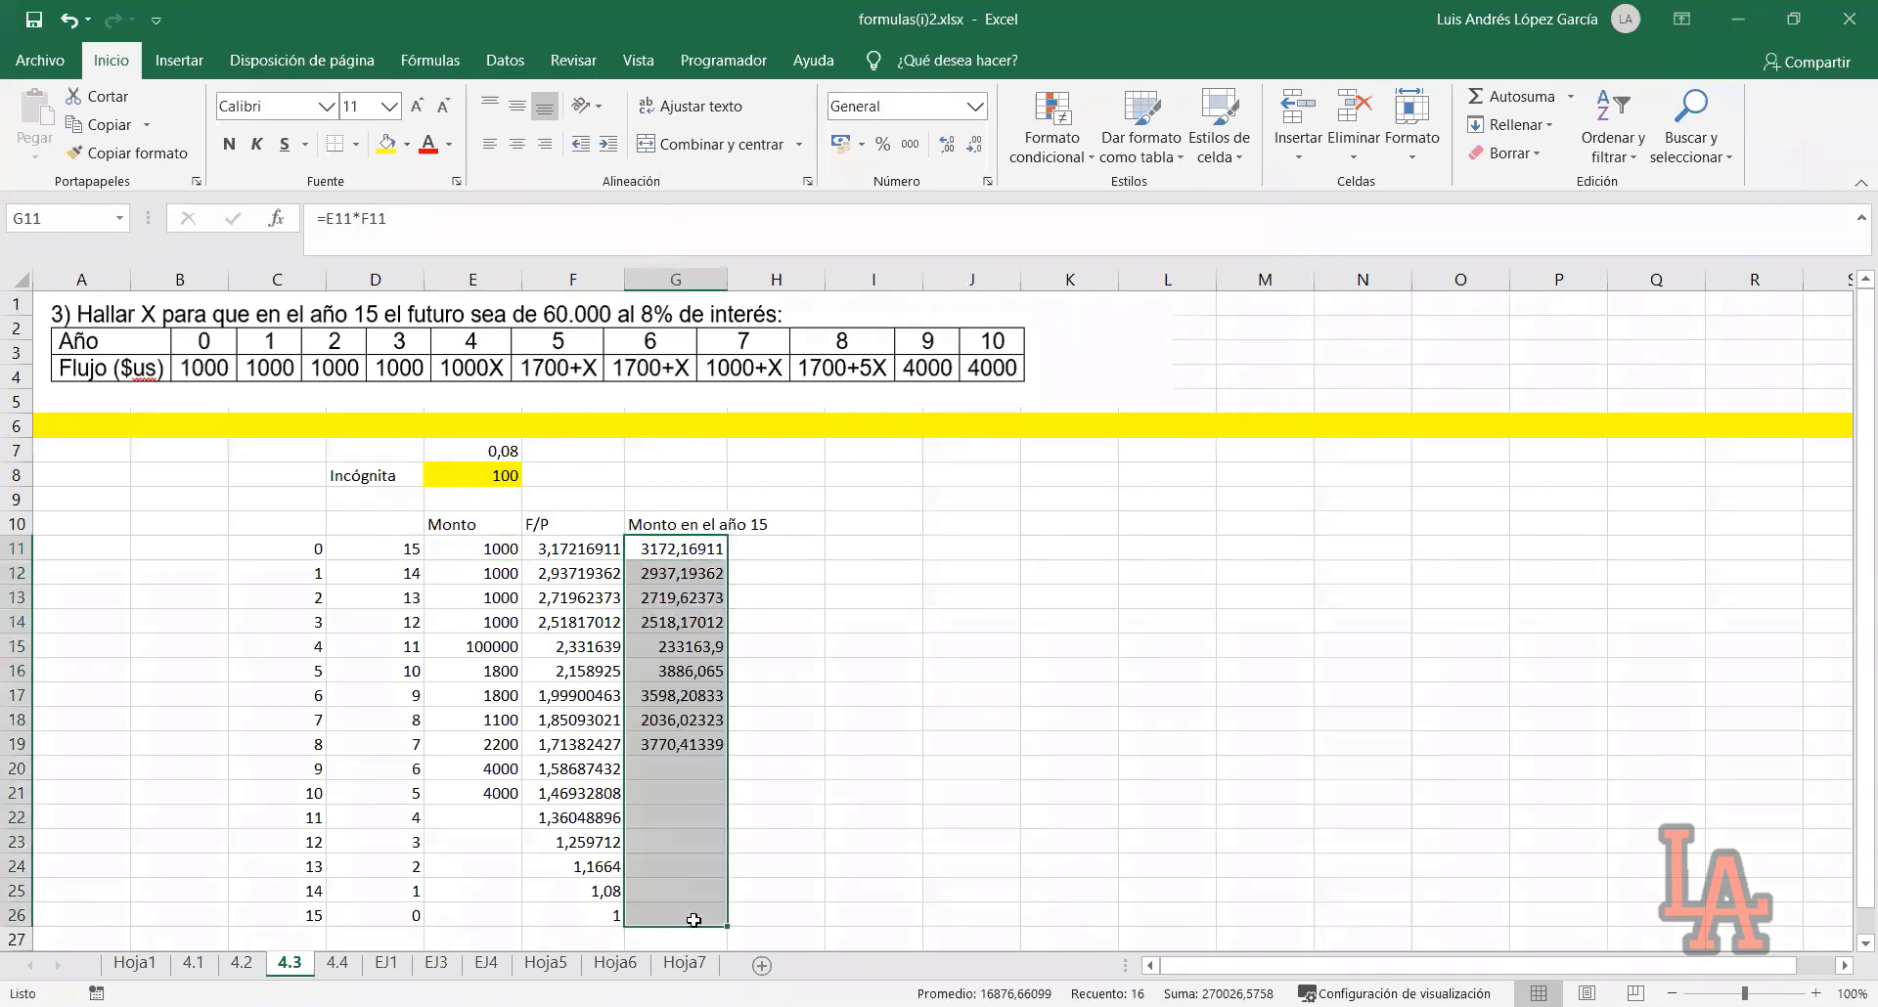
left_click(836, 815)
Total the year-15 amounts in cell G9 with the formula =SUMA(G11:G26)
left_click(685, 499)
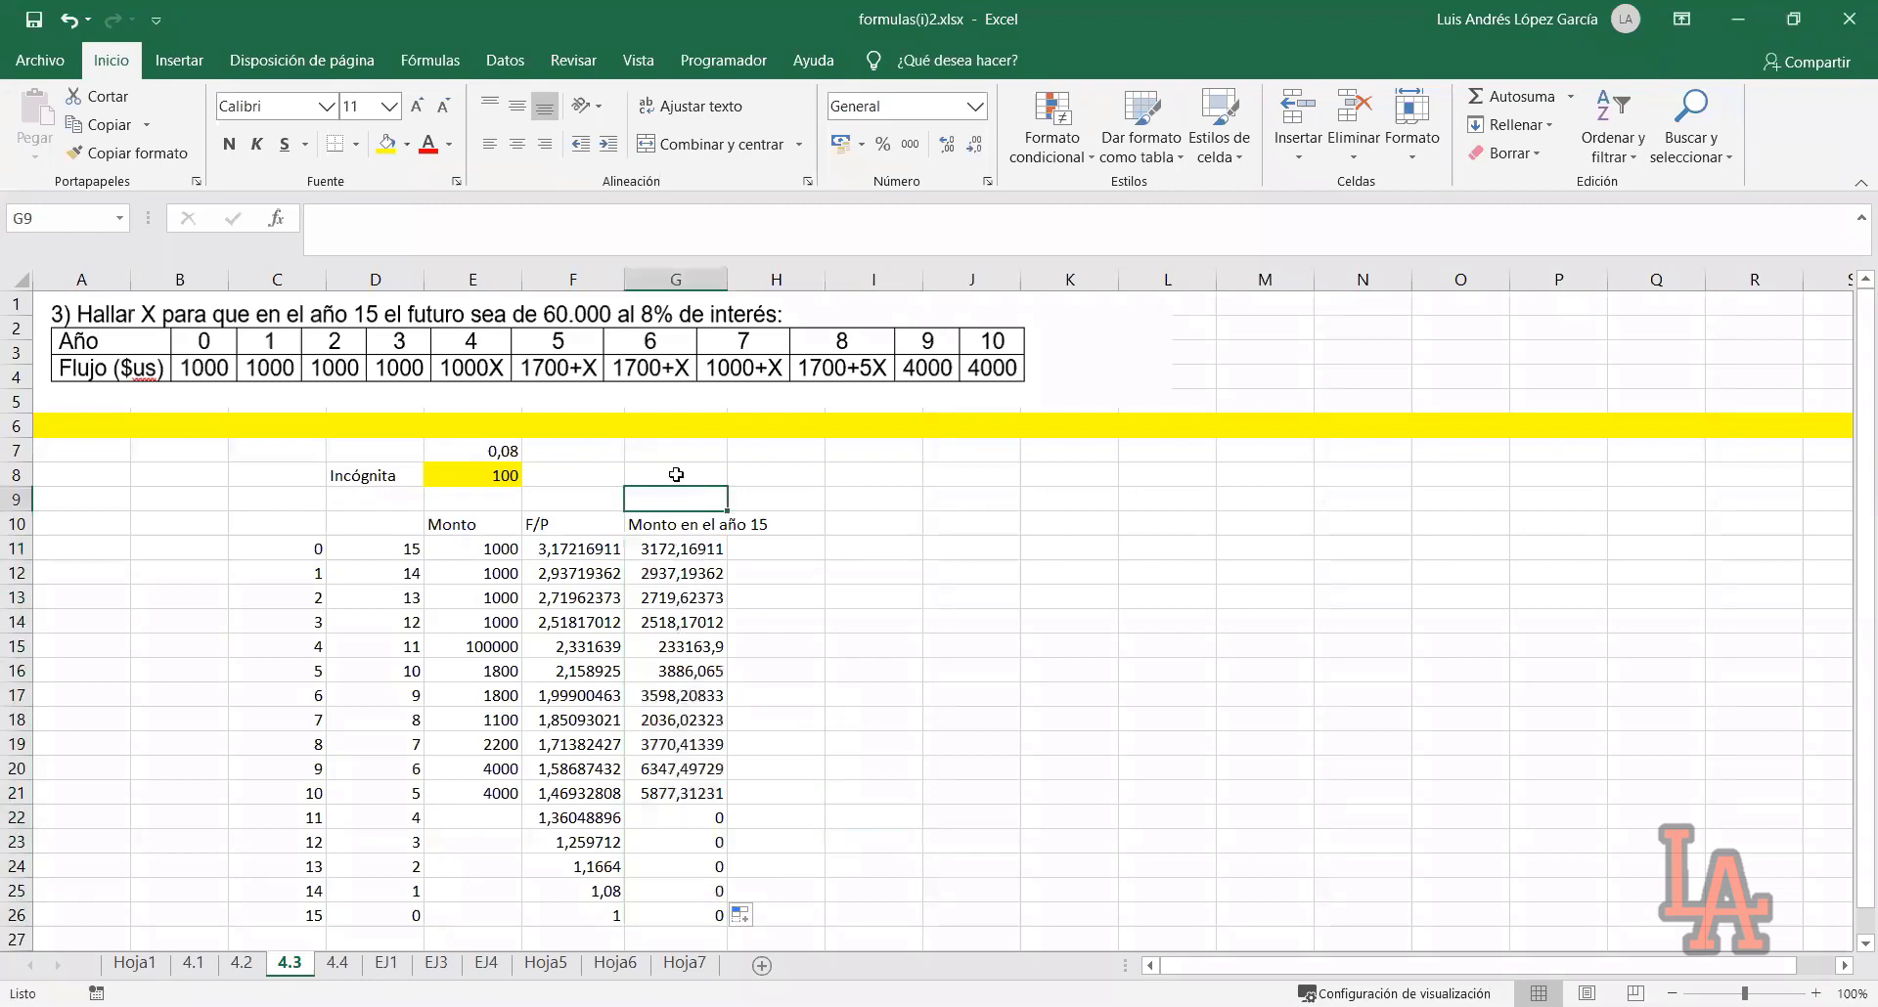
left_click(1485, 102)
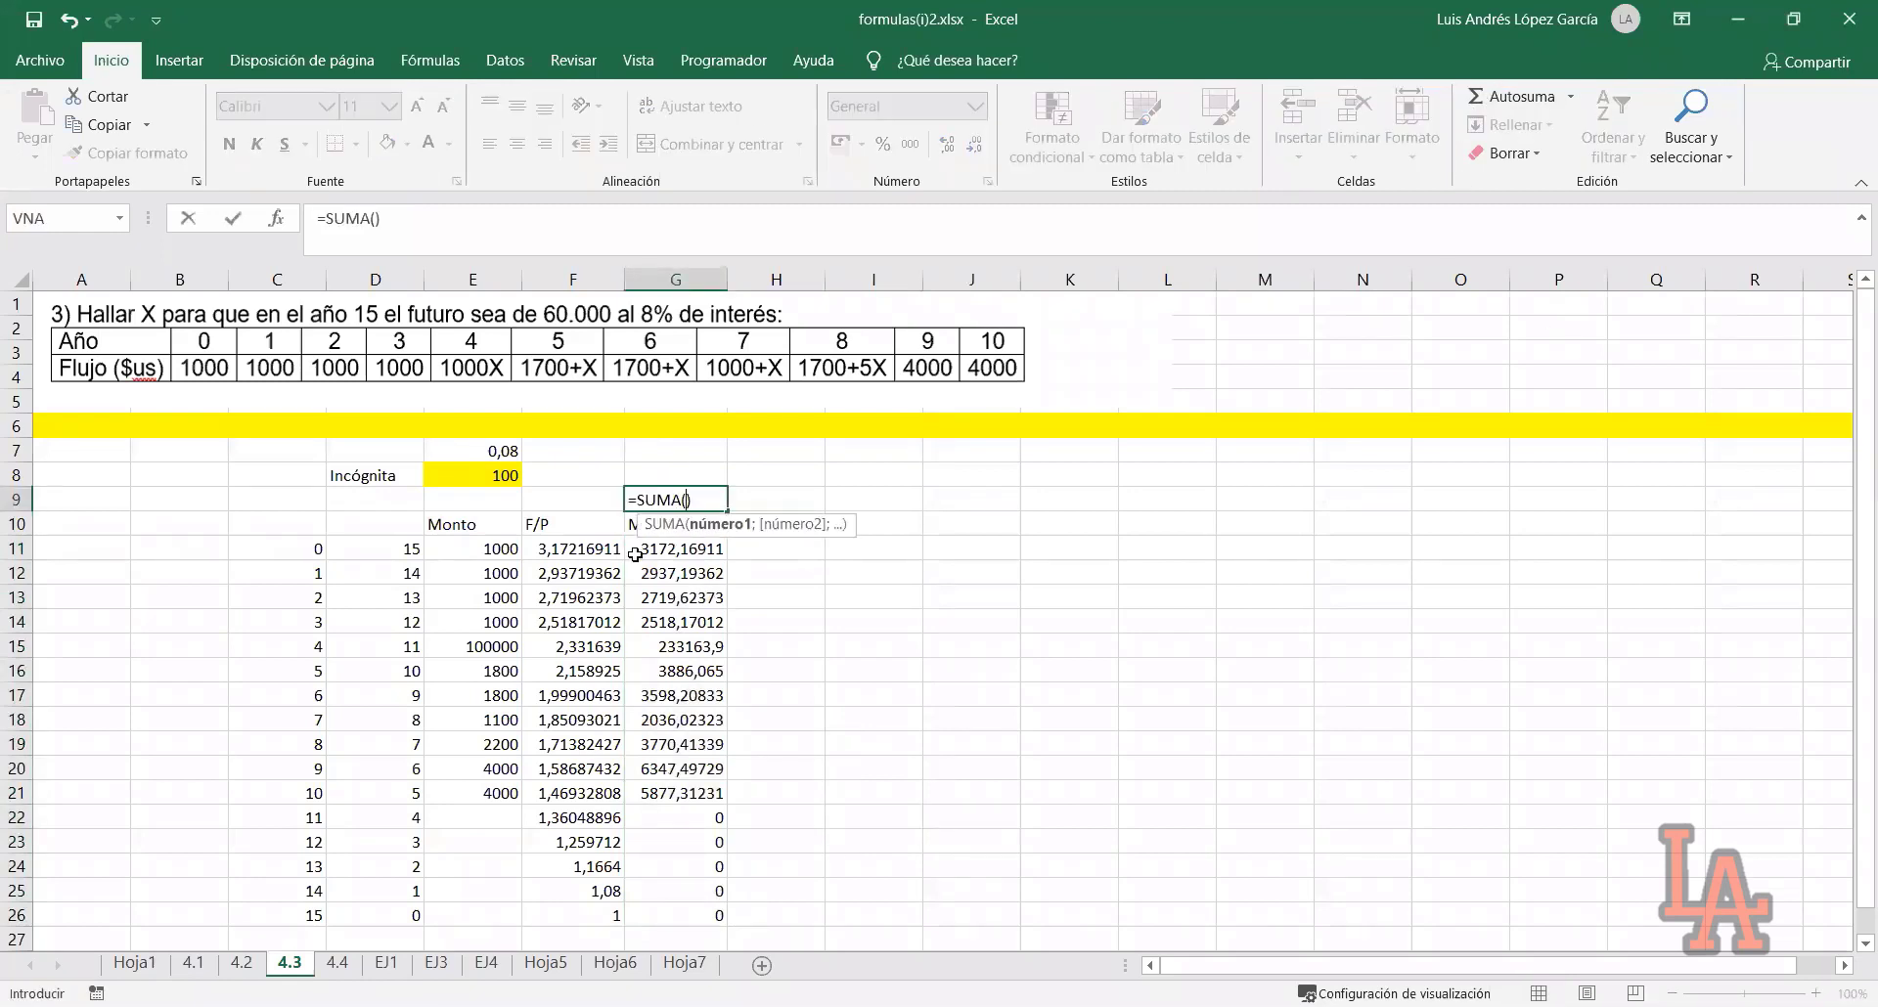
left_click(636, 555)
key("ctrl+shift+Down")
key("Tab")
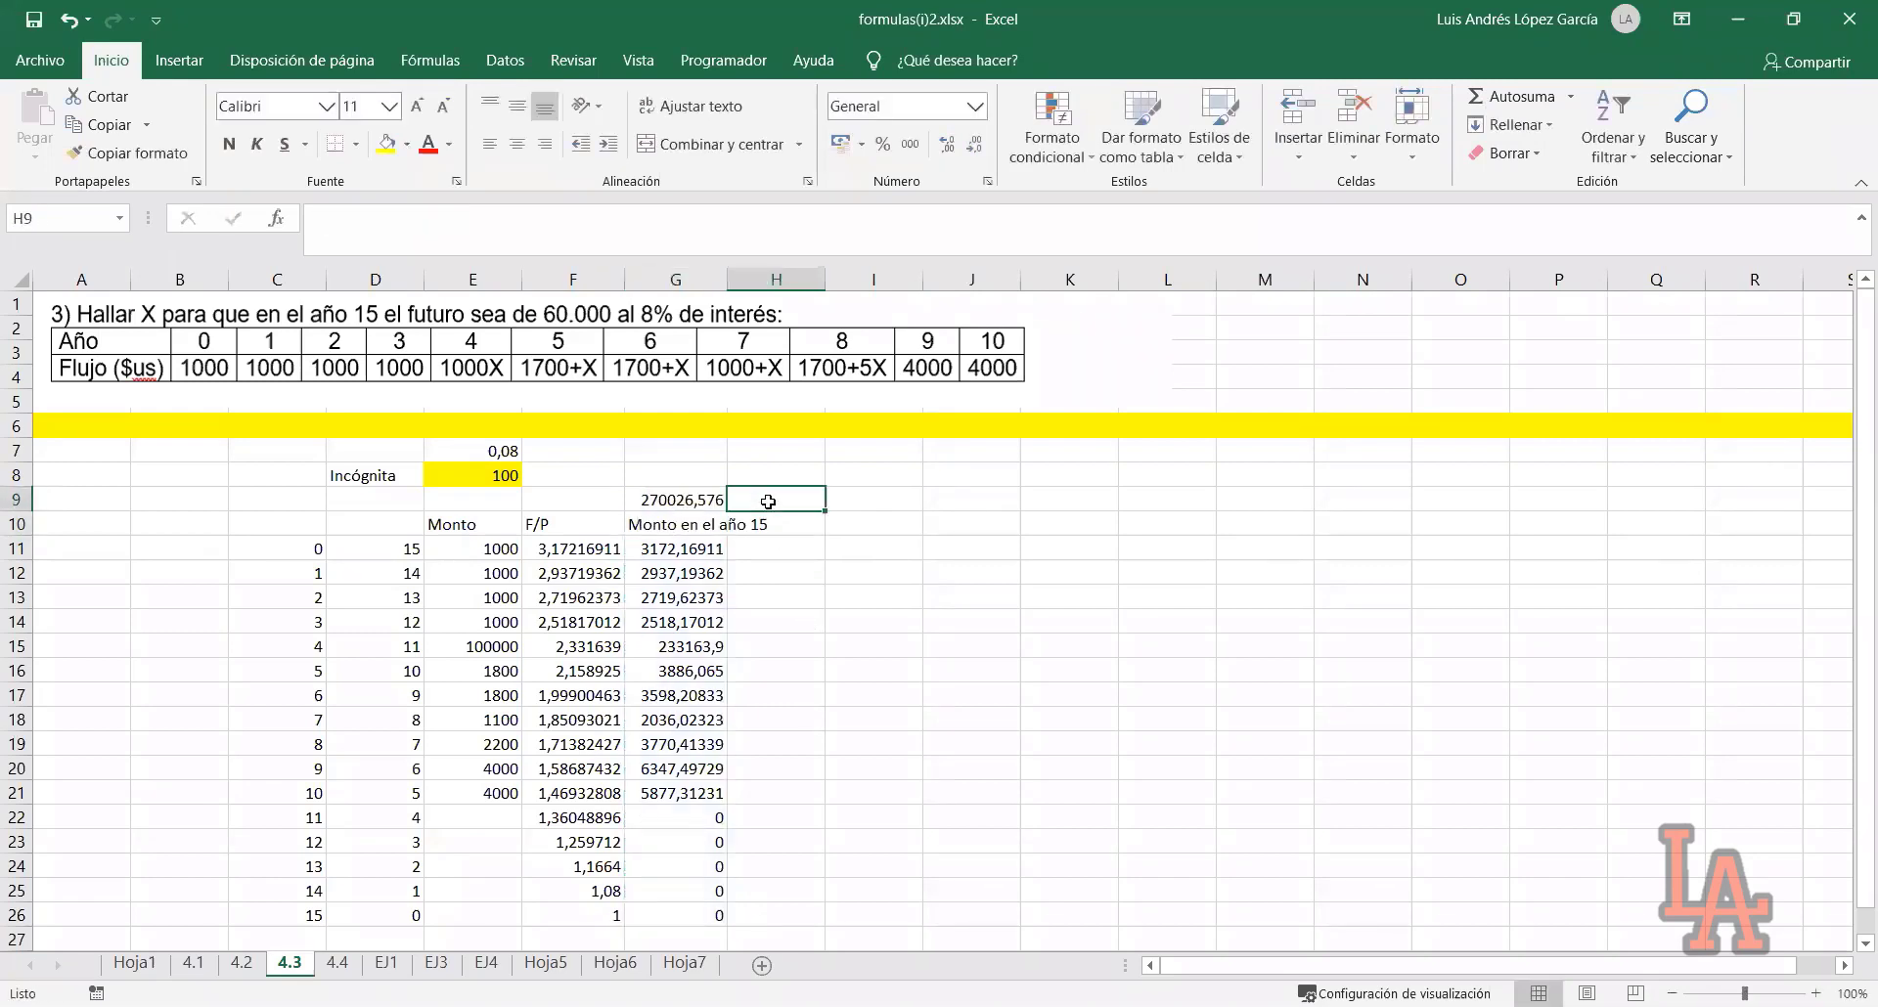
Label the total by entering Futuro en el año 15 in cell H9
type("Fu")
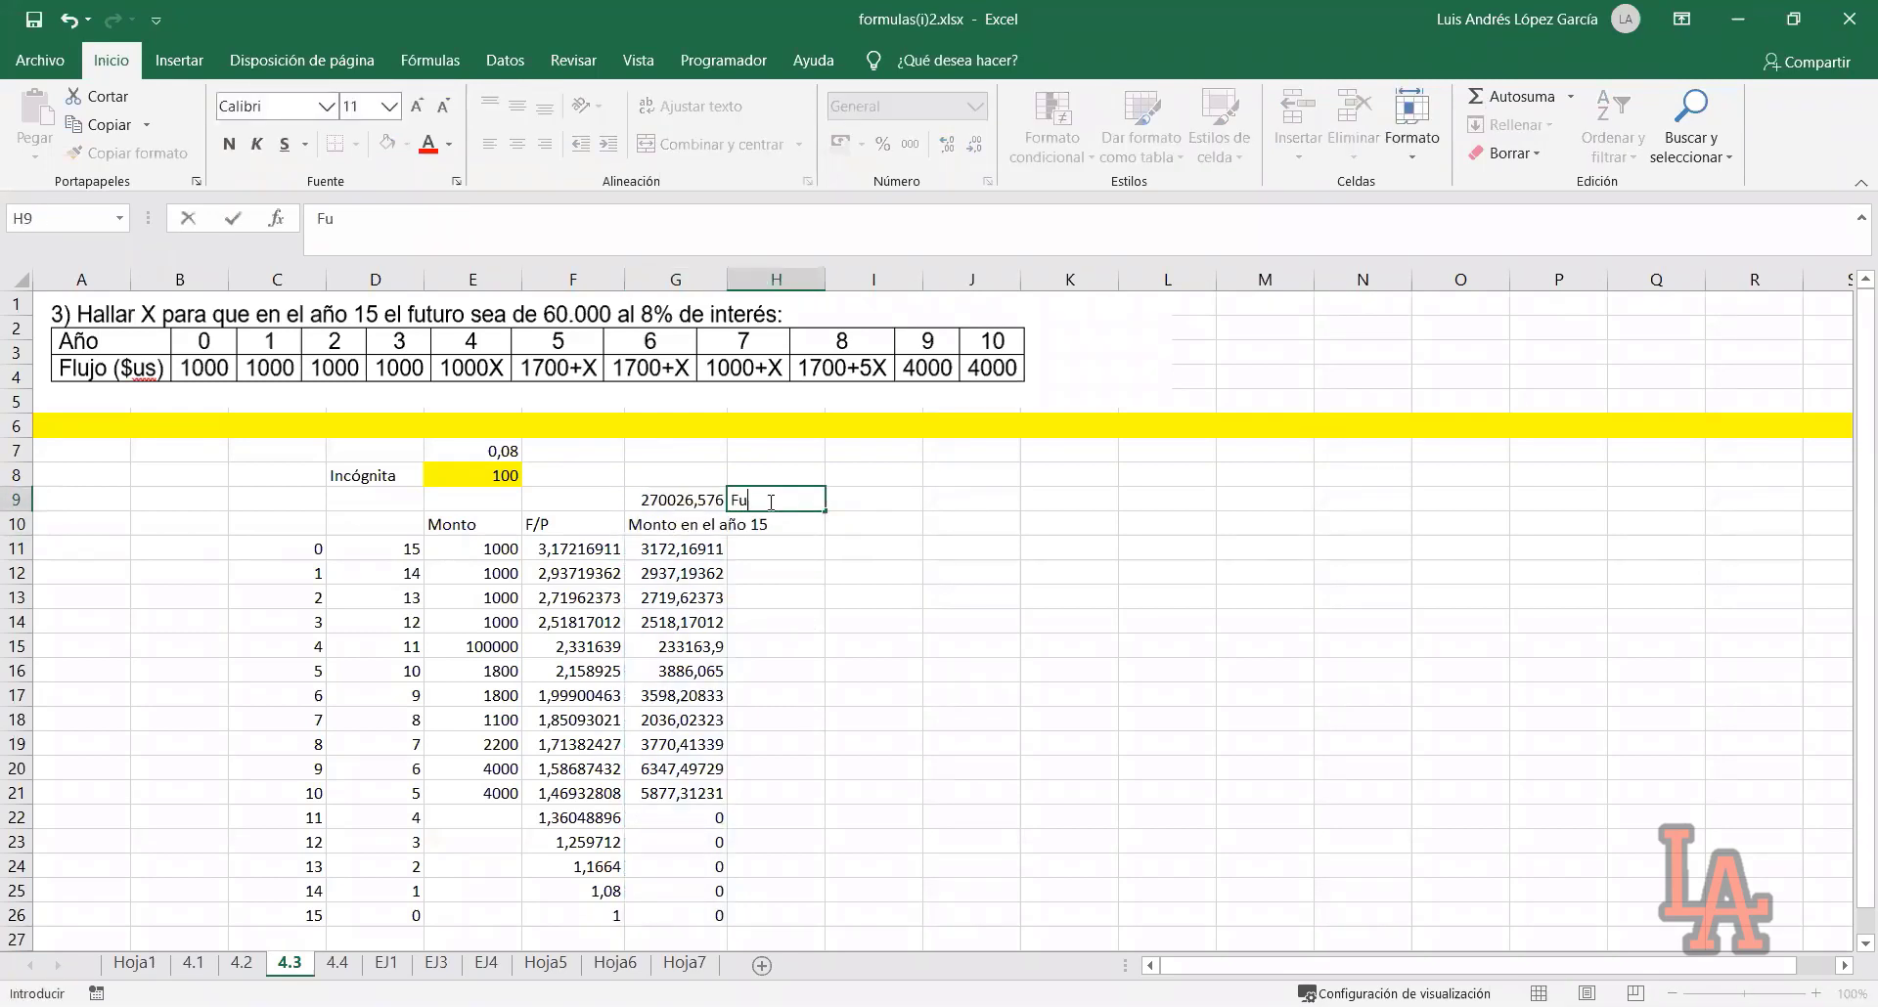
type("turo en el año 15")
key("Return")
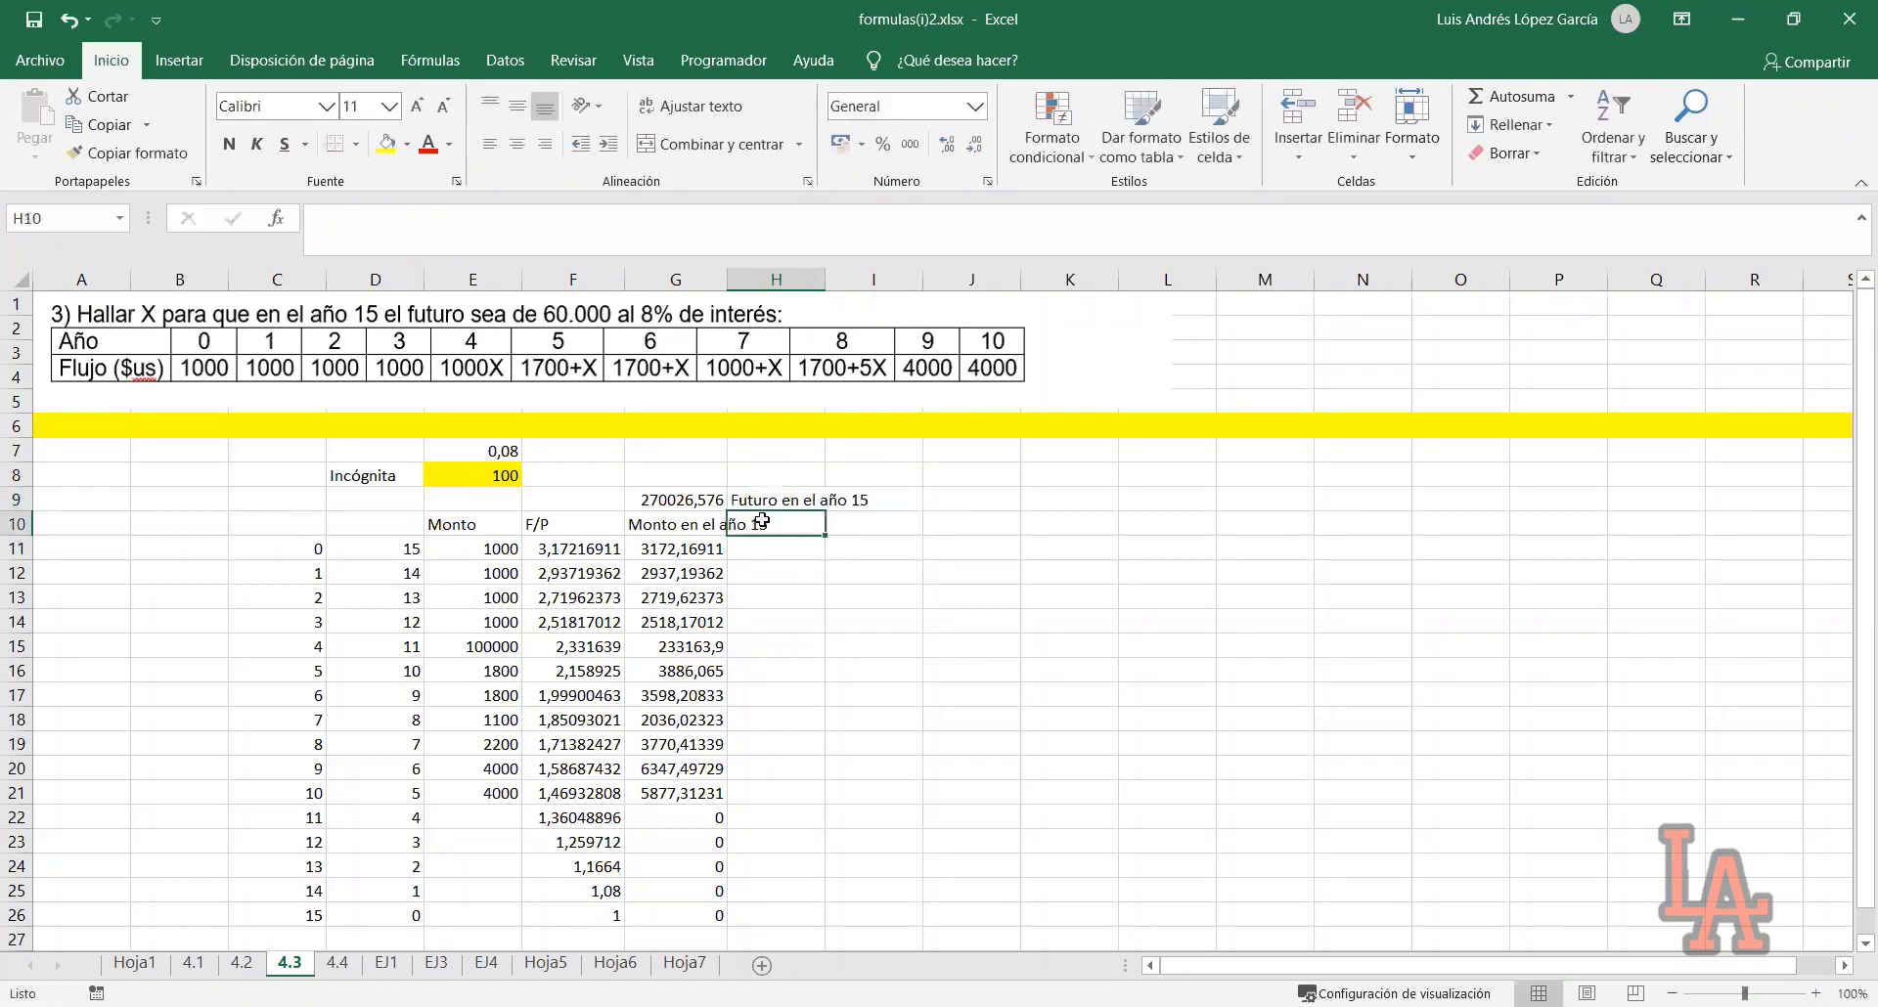
Format the year-15 total in cell G9 with the thousands-separator accounting style
left_click(490, 472)
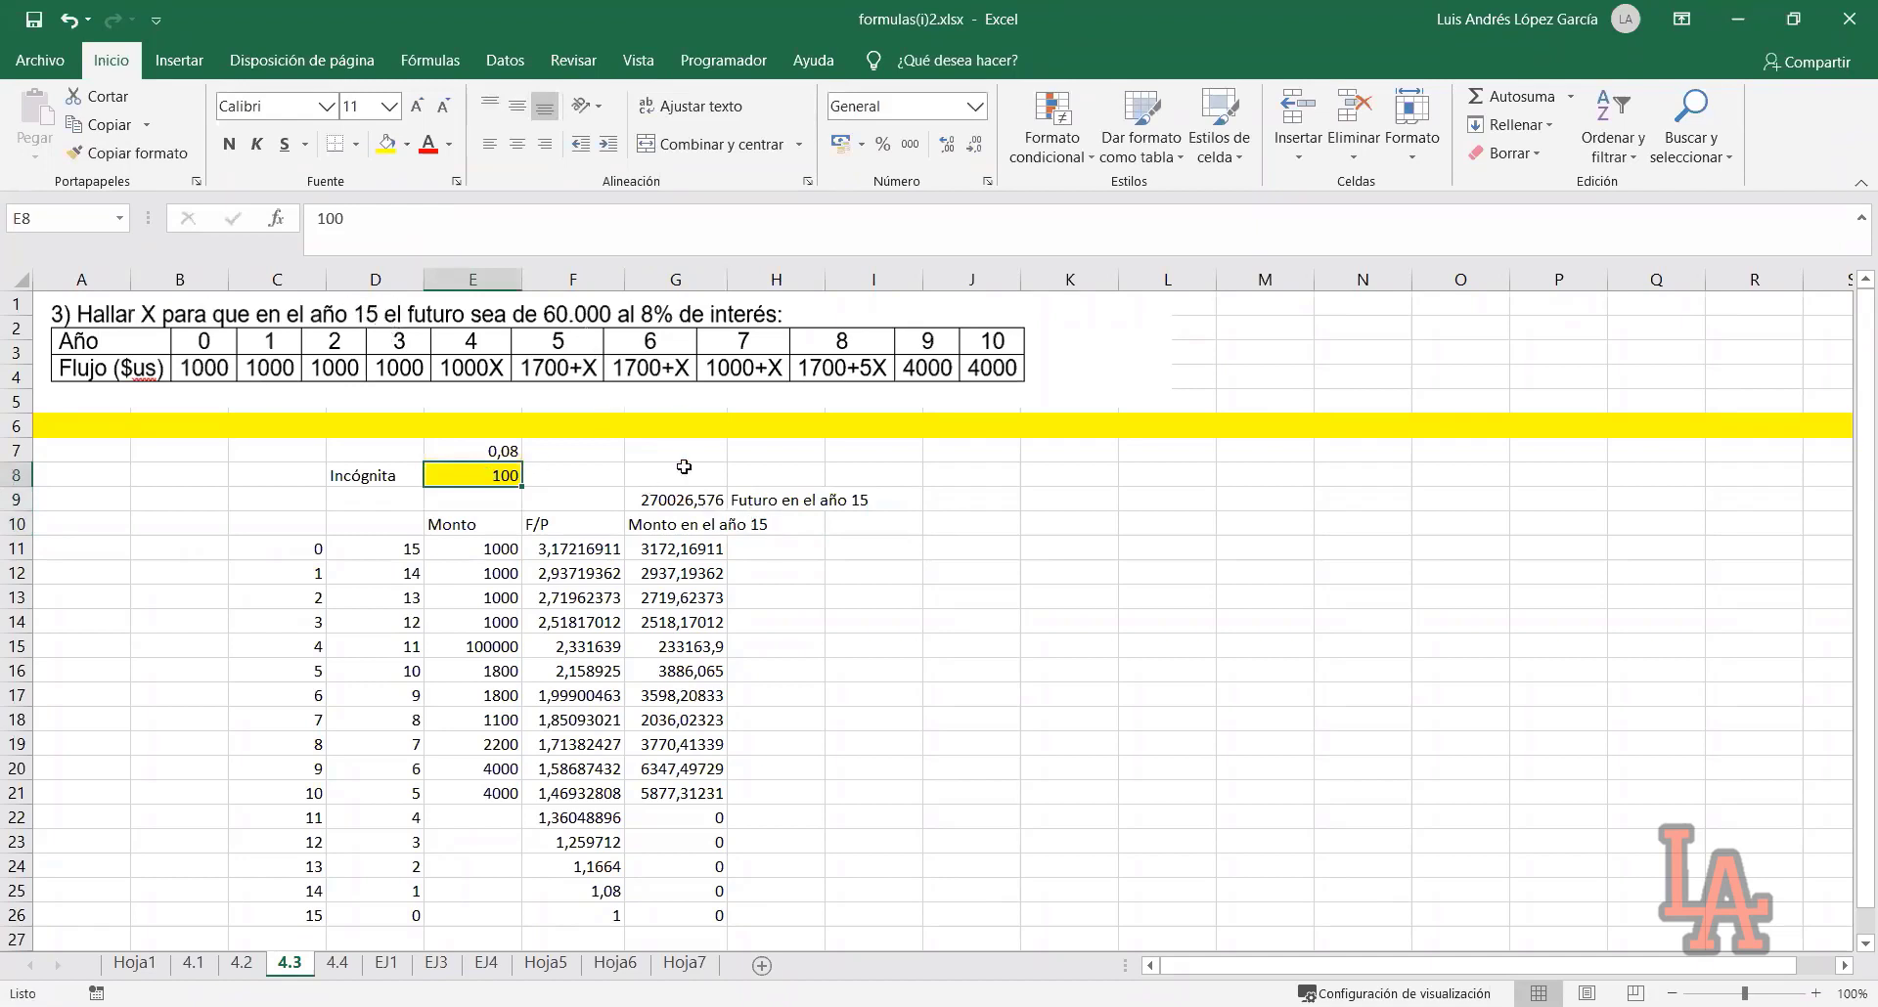
left_click(683, 500)
left_click(909, 143)
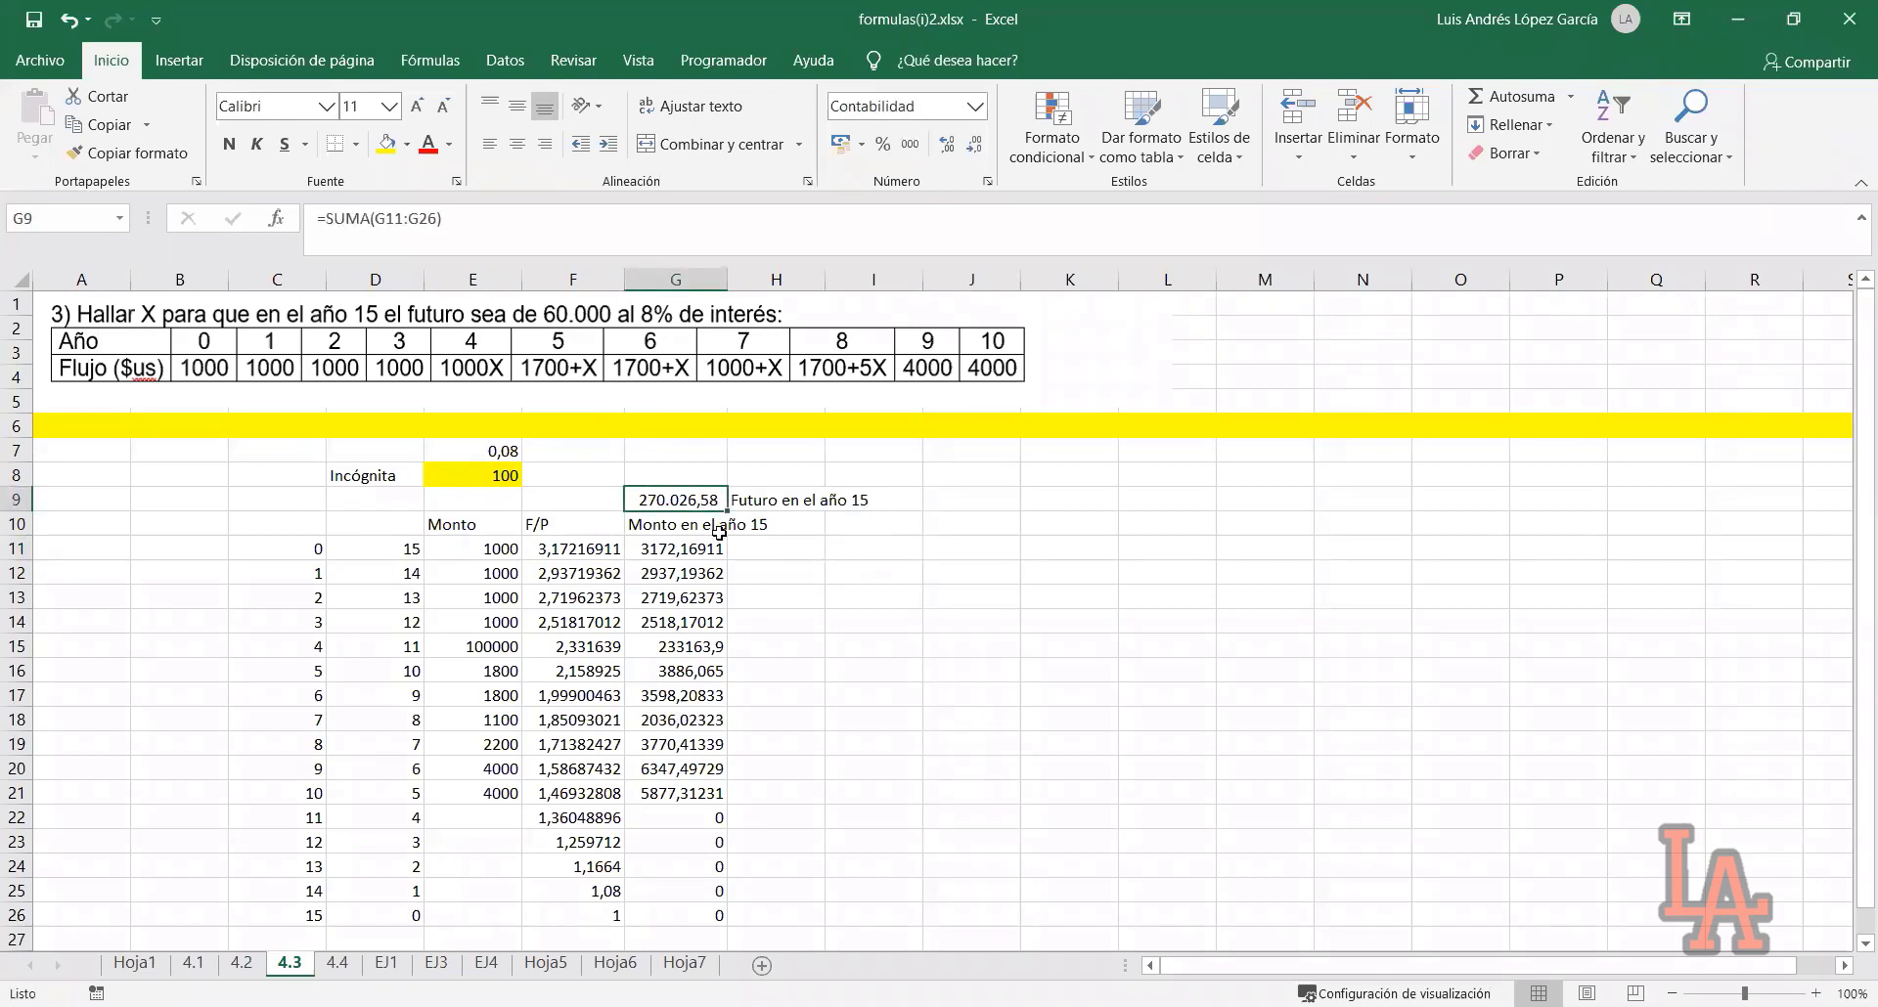
Try 10 and 11 as values of the unknown in the yellow cell E8
left_click(480, 478)
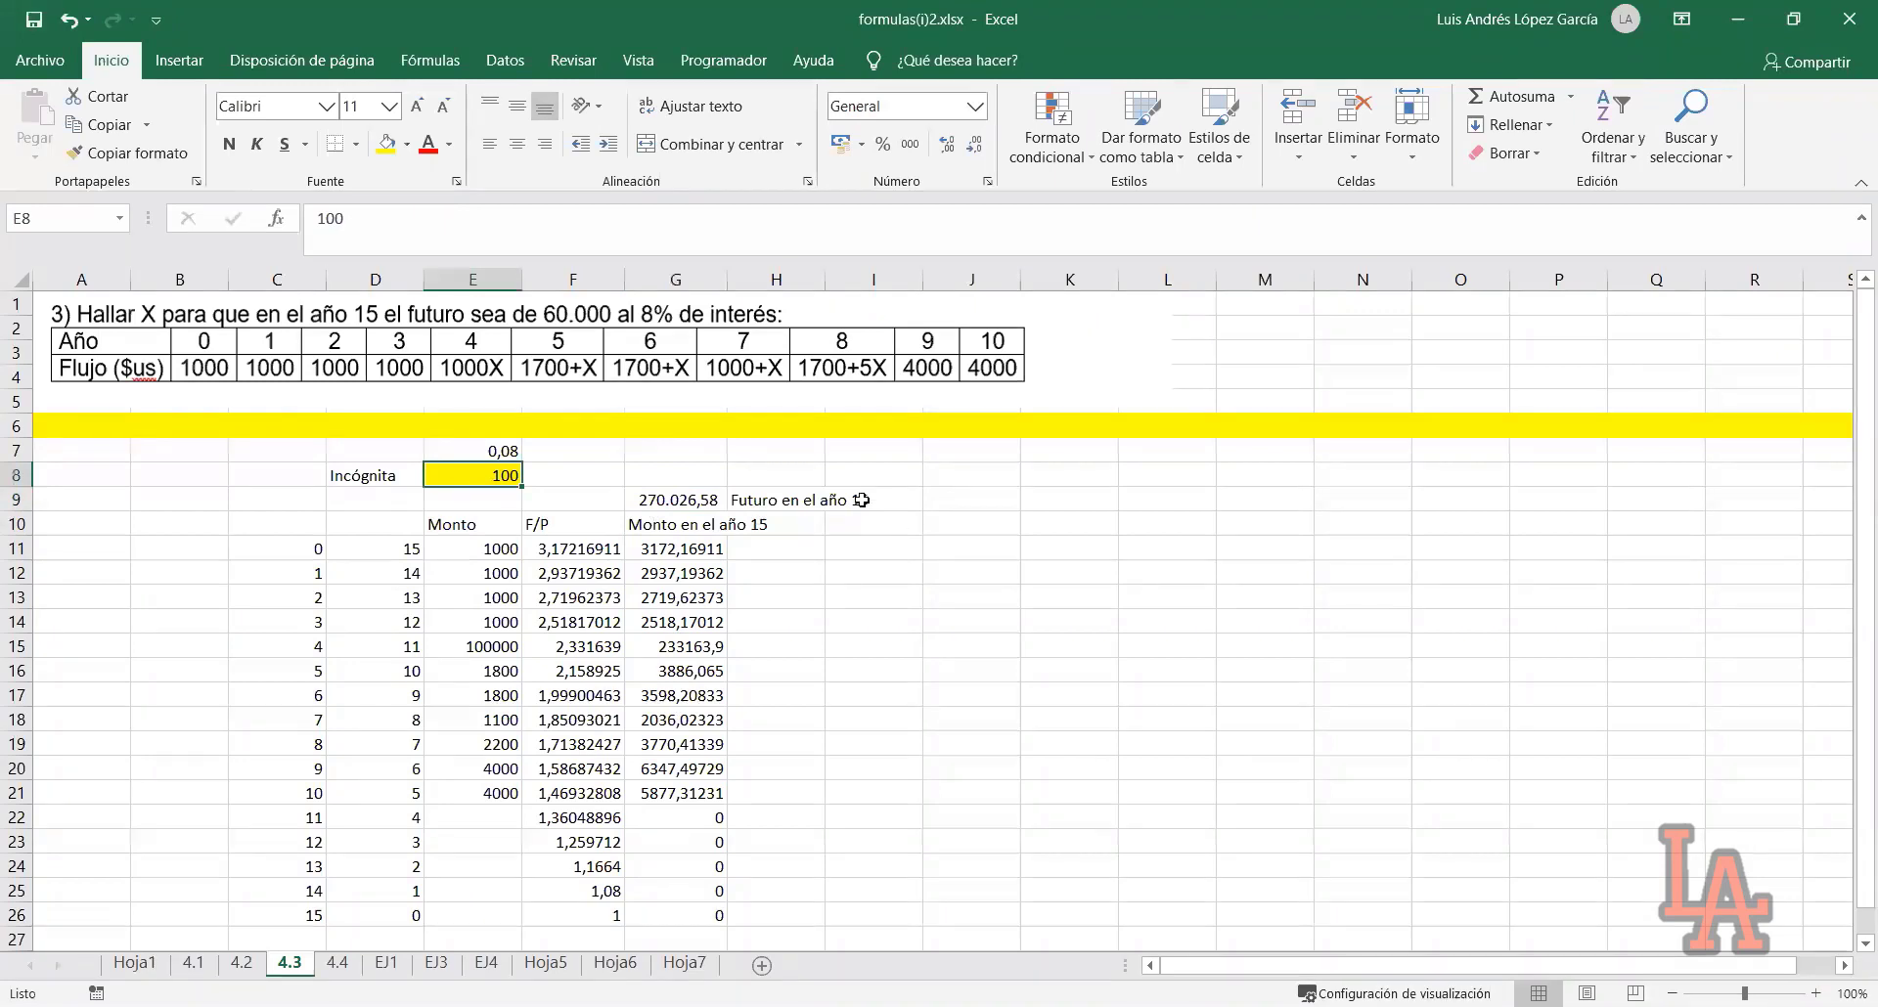
type("10")
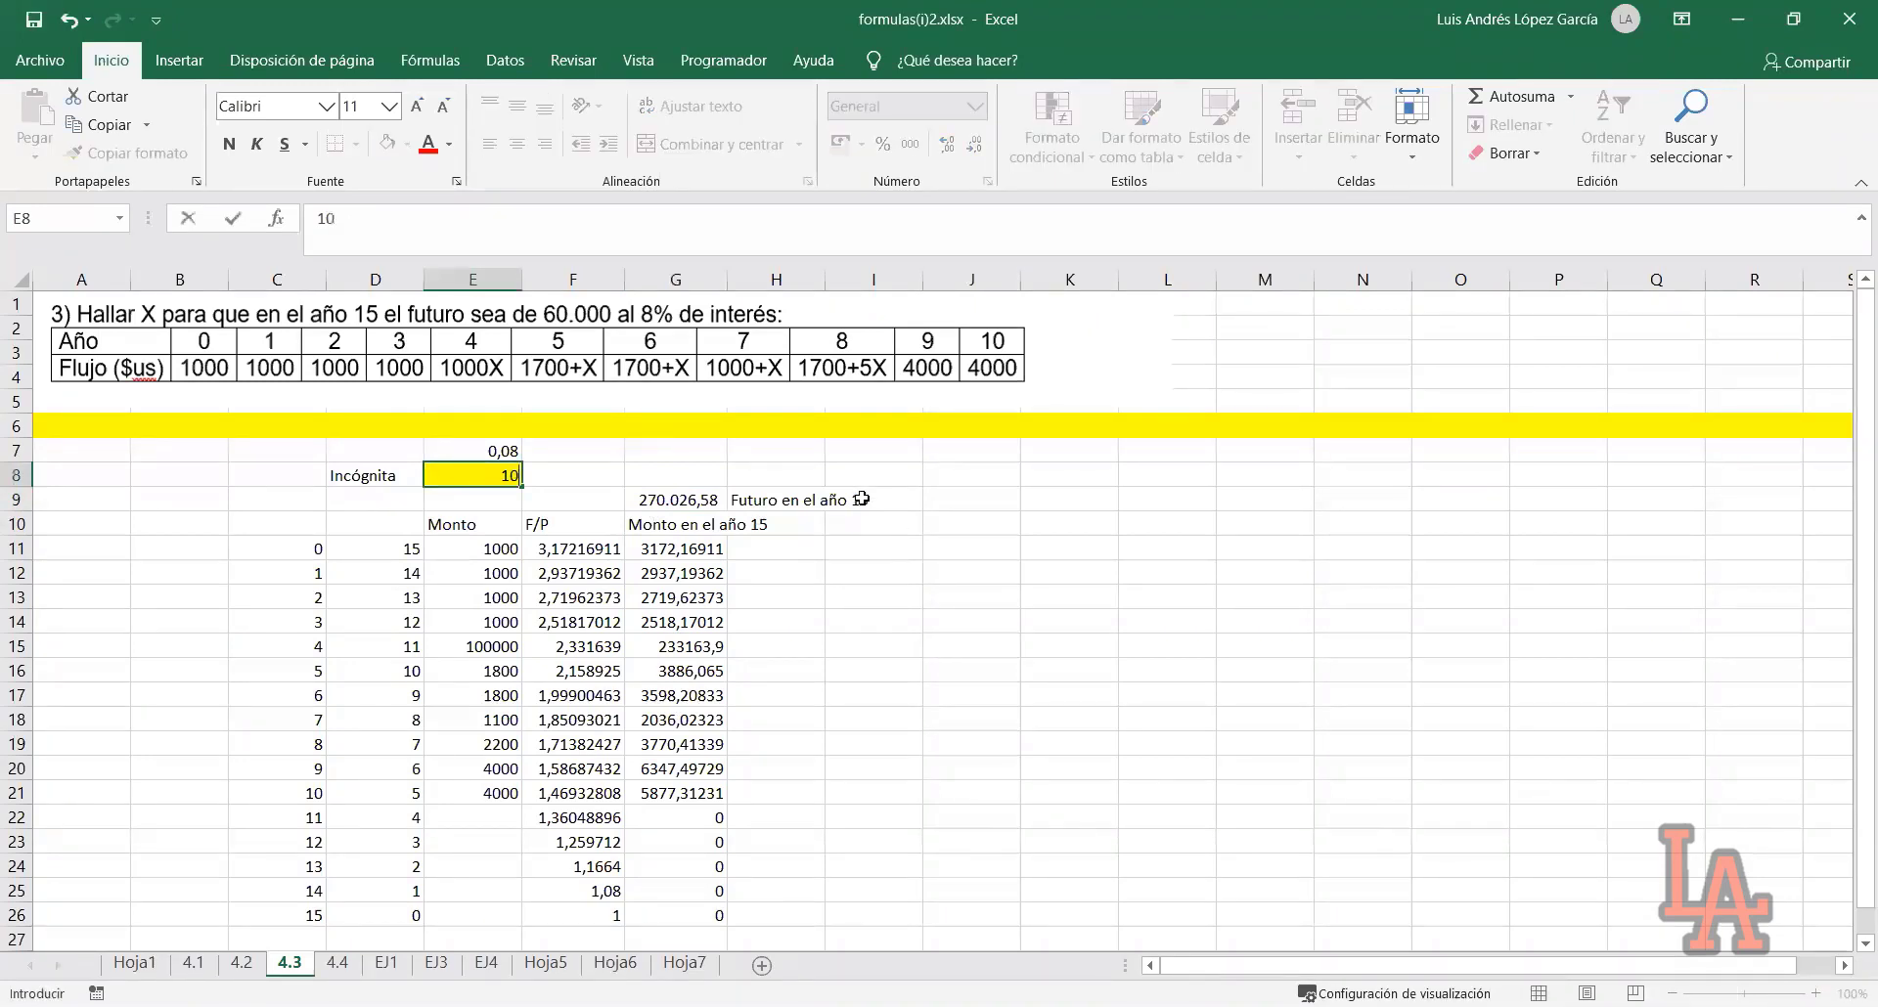
key("Return")
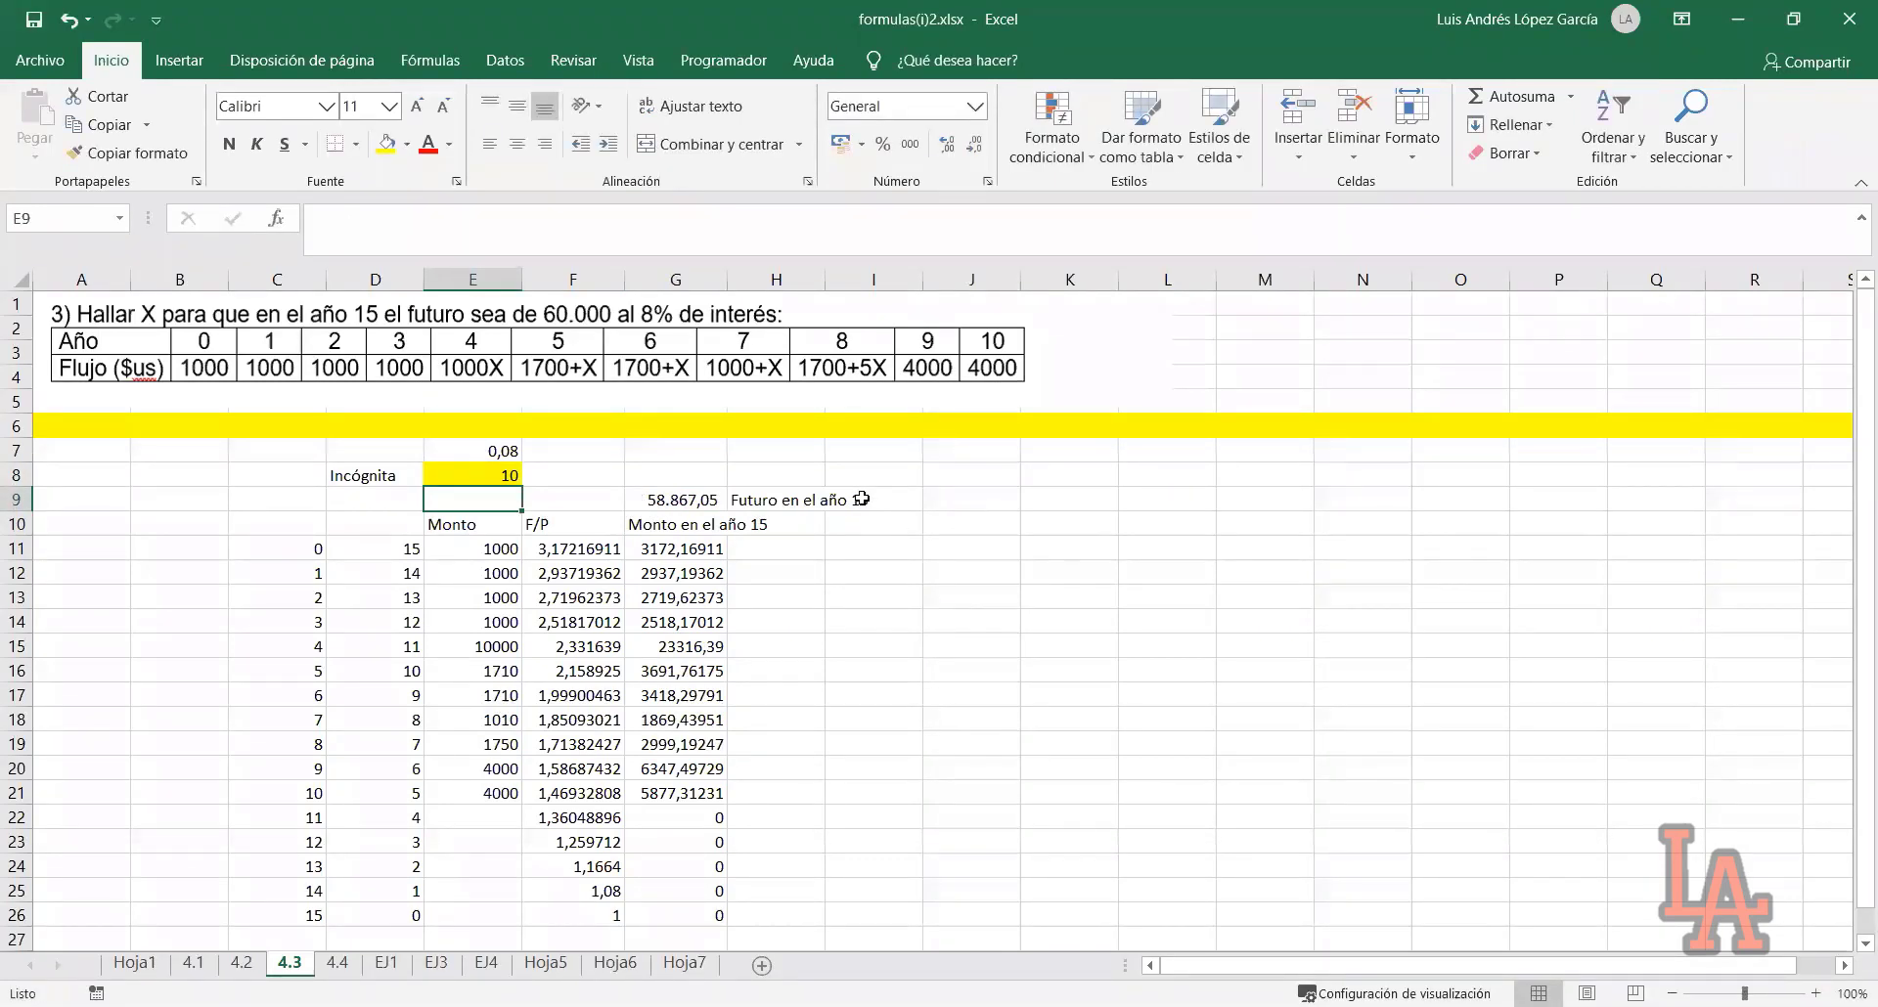
key("Up")
type("11")
key("Return")
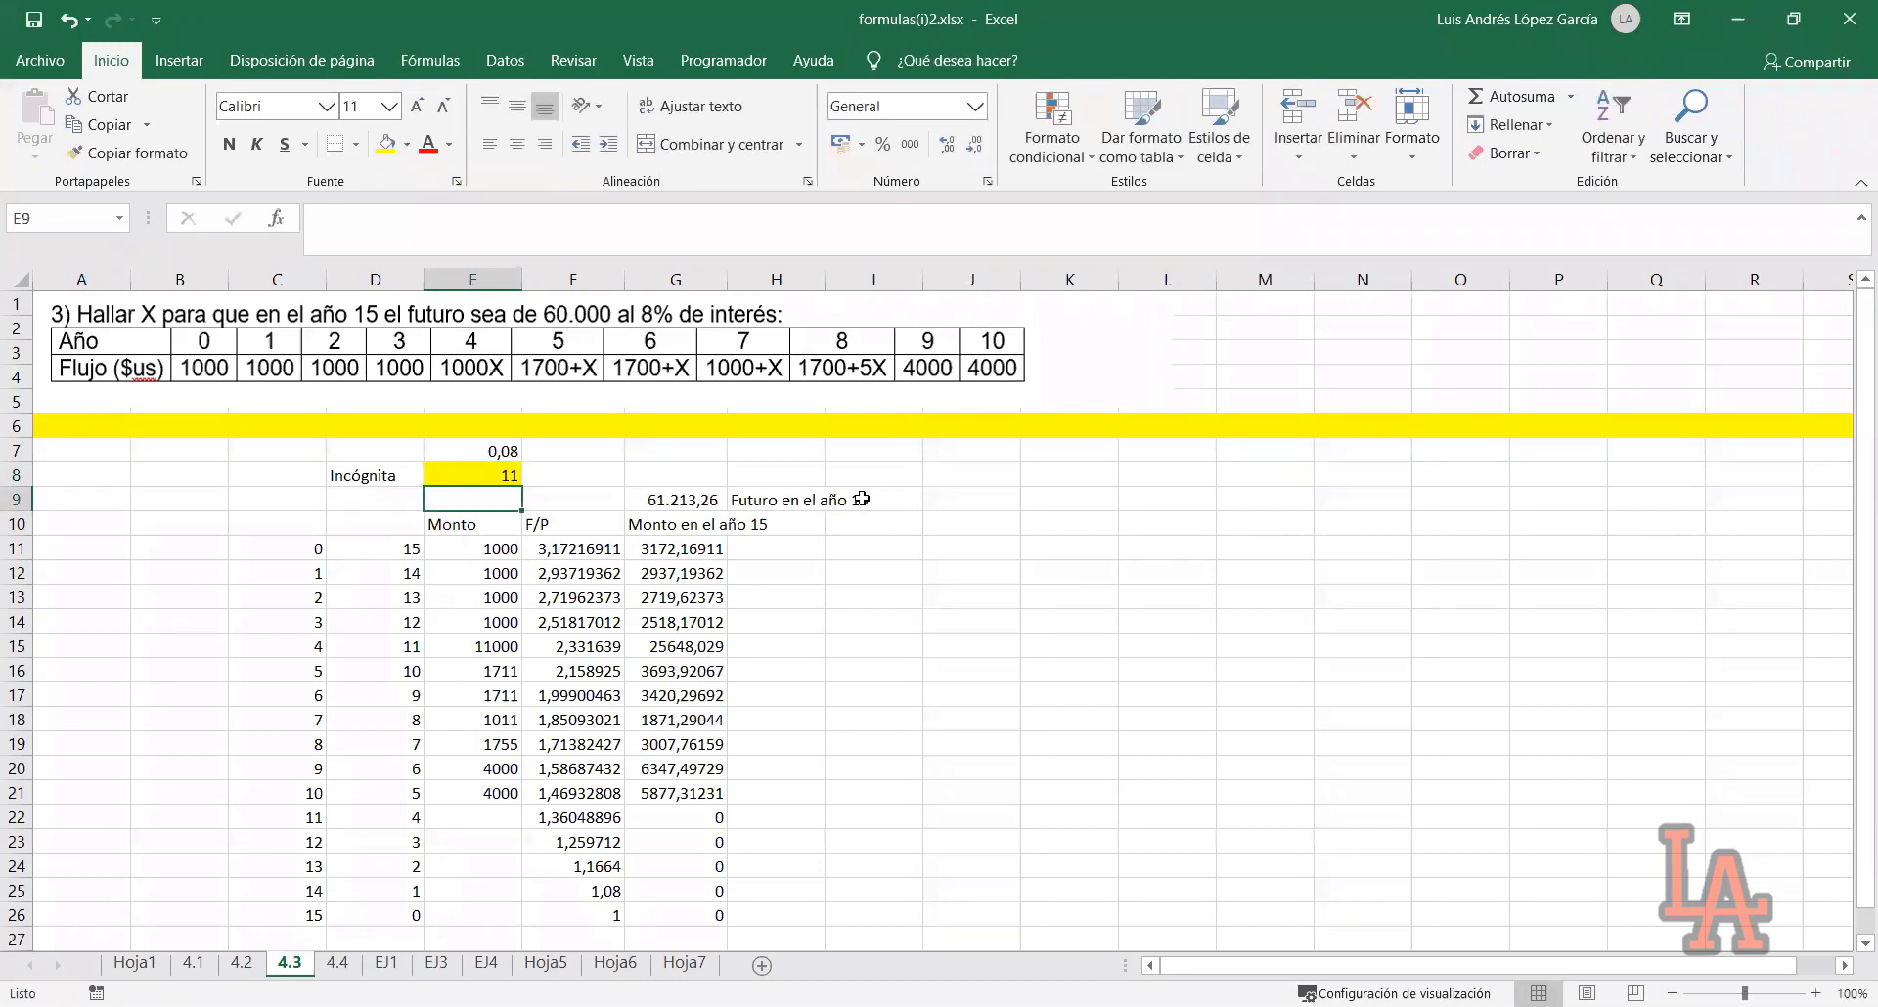
Try 10,2 and 10,1 as values of the unknown in the yellow cell E8
key("Up")
type("10,")
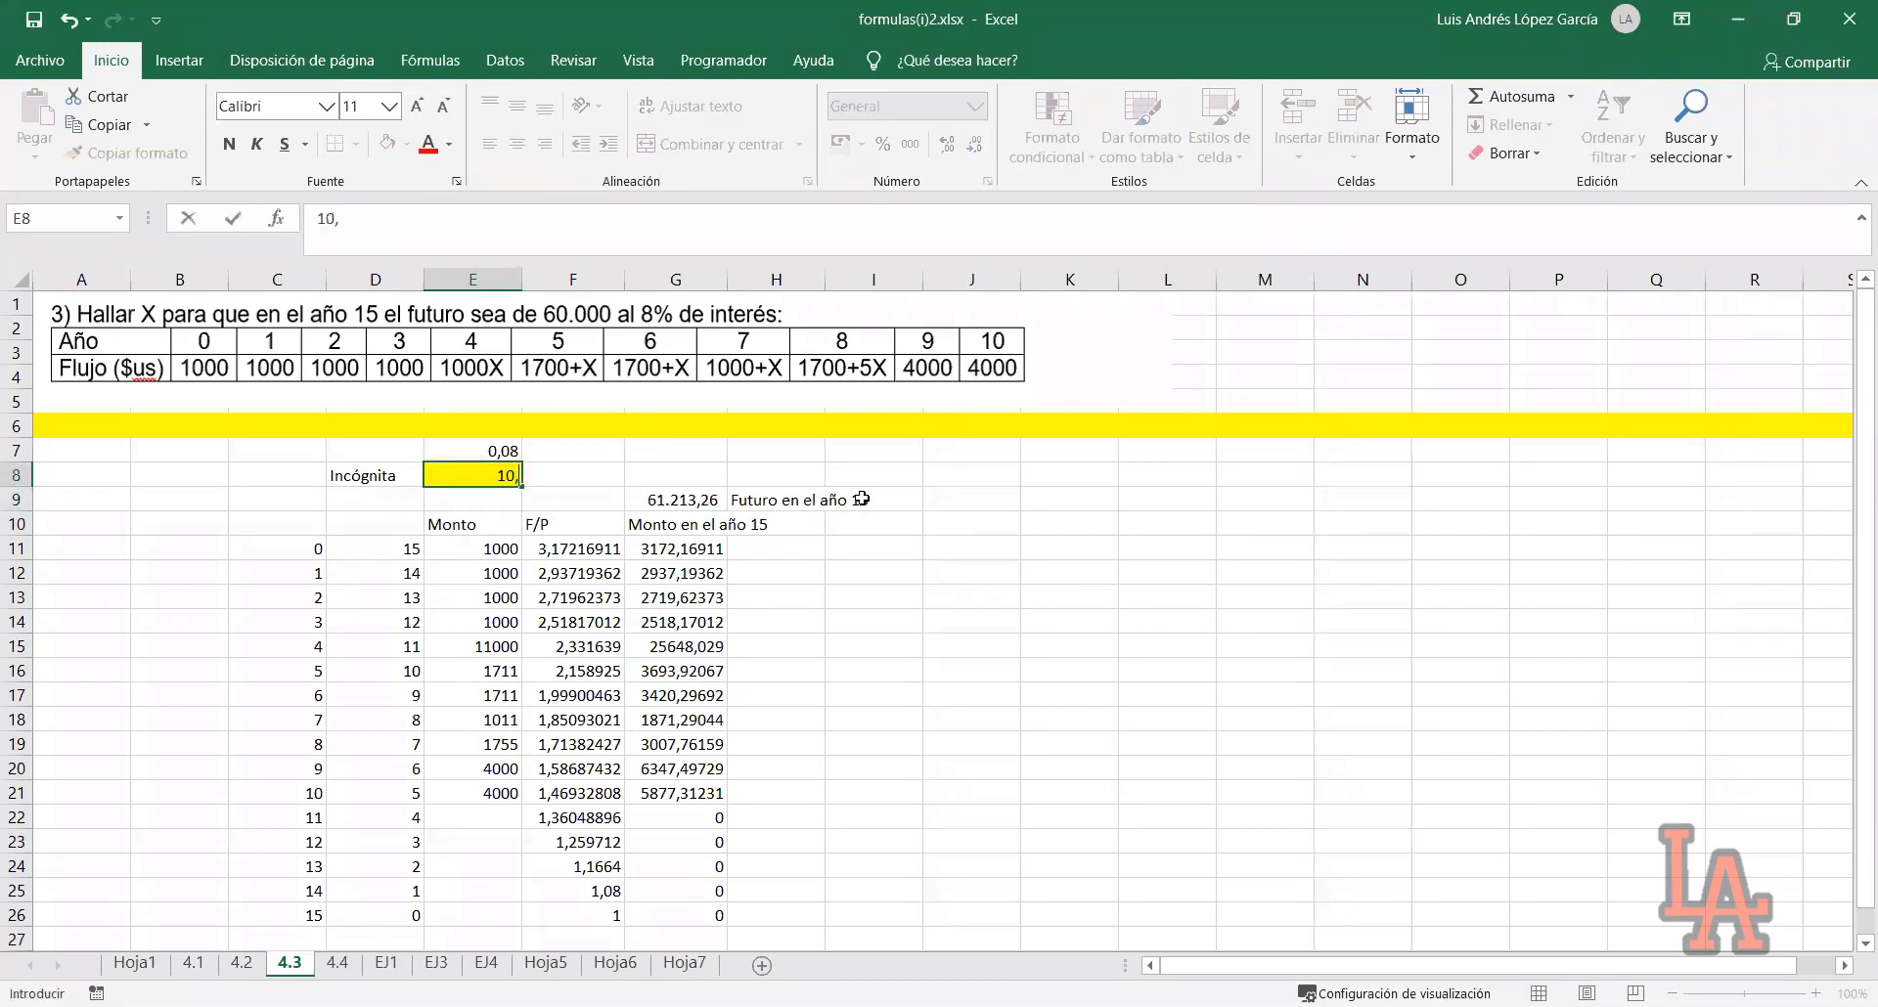
type("2")
key("Return")
key("Up")
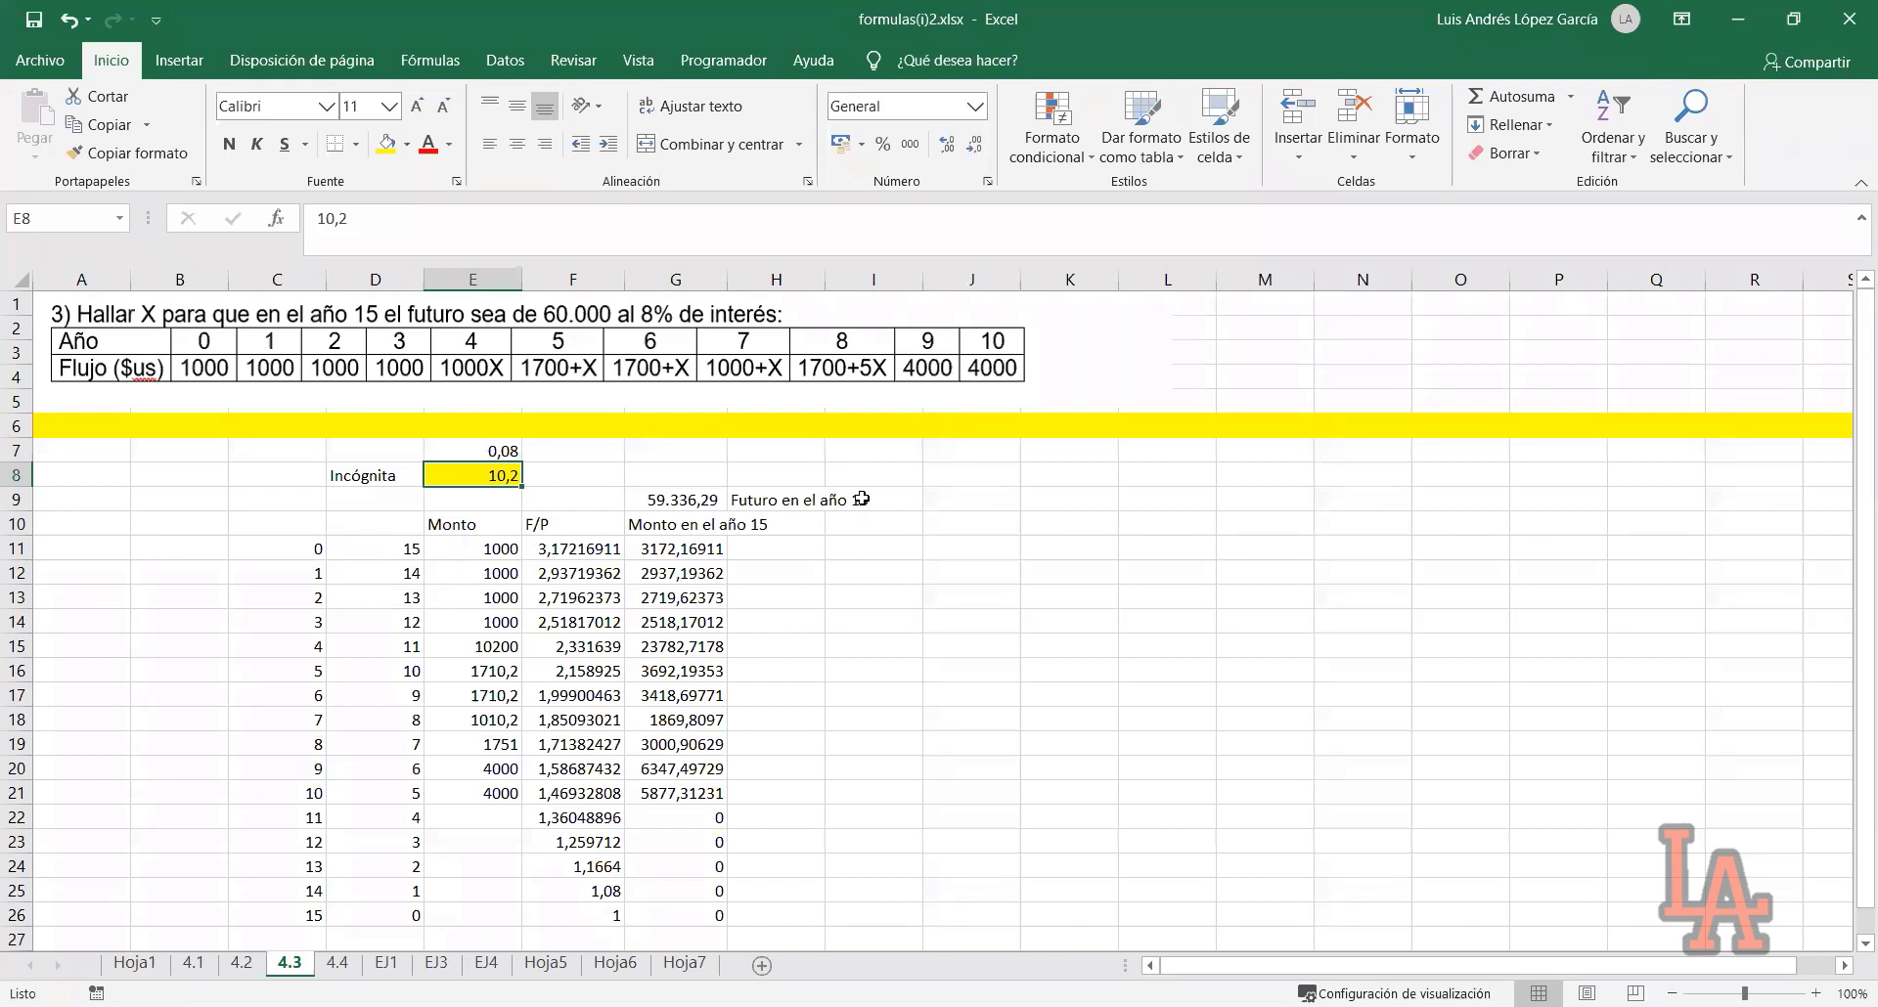
type("10")
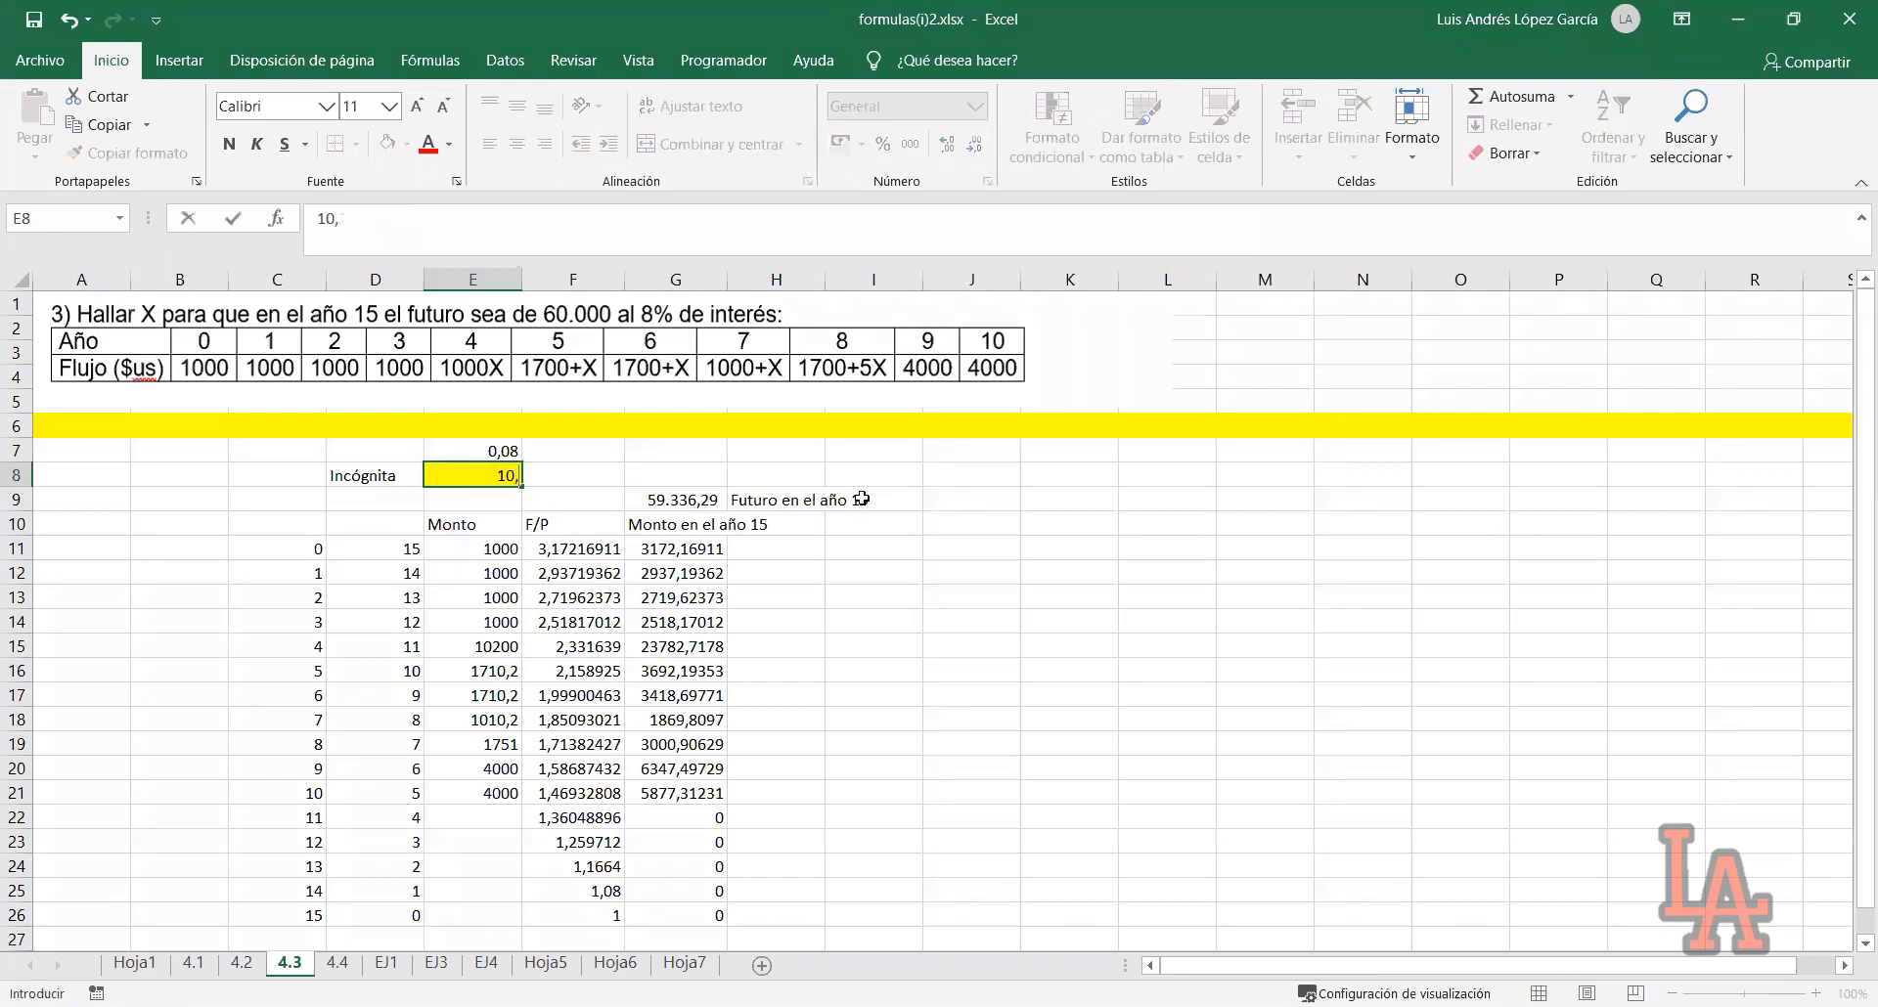
key("Return")
key("Up")
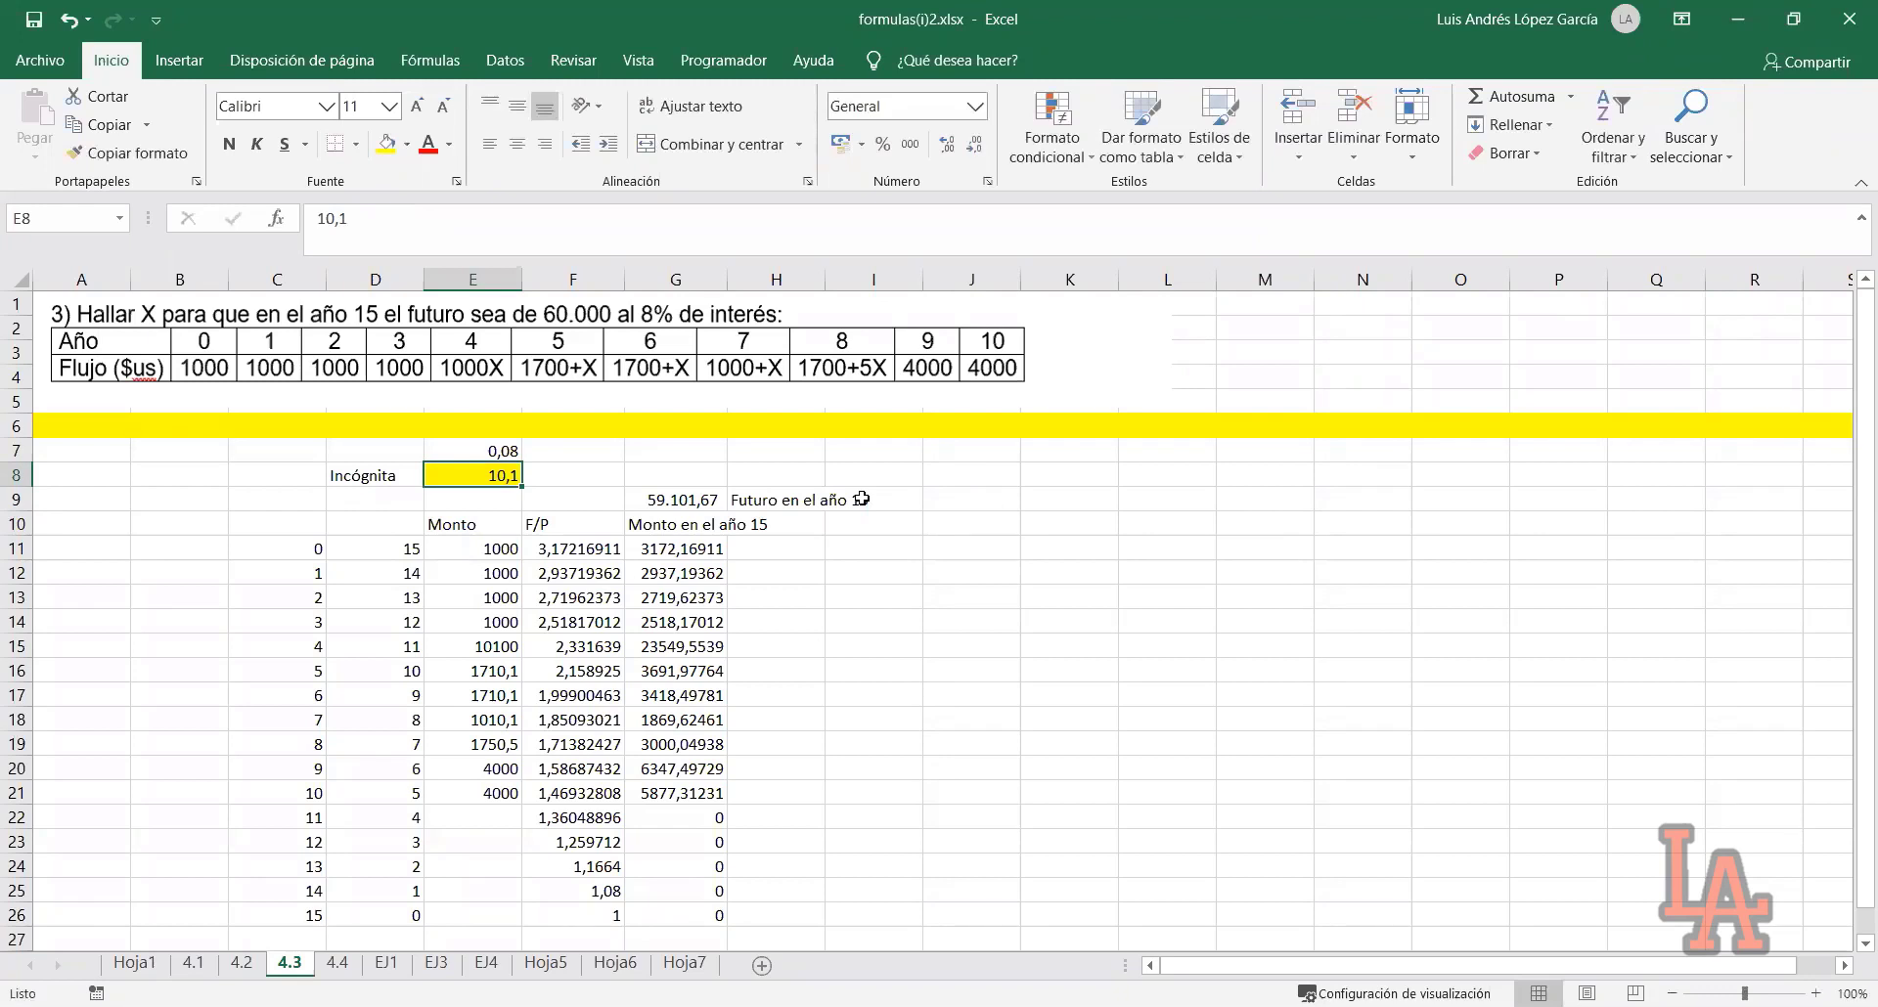
left_click(1032, 554)
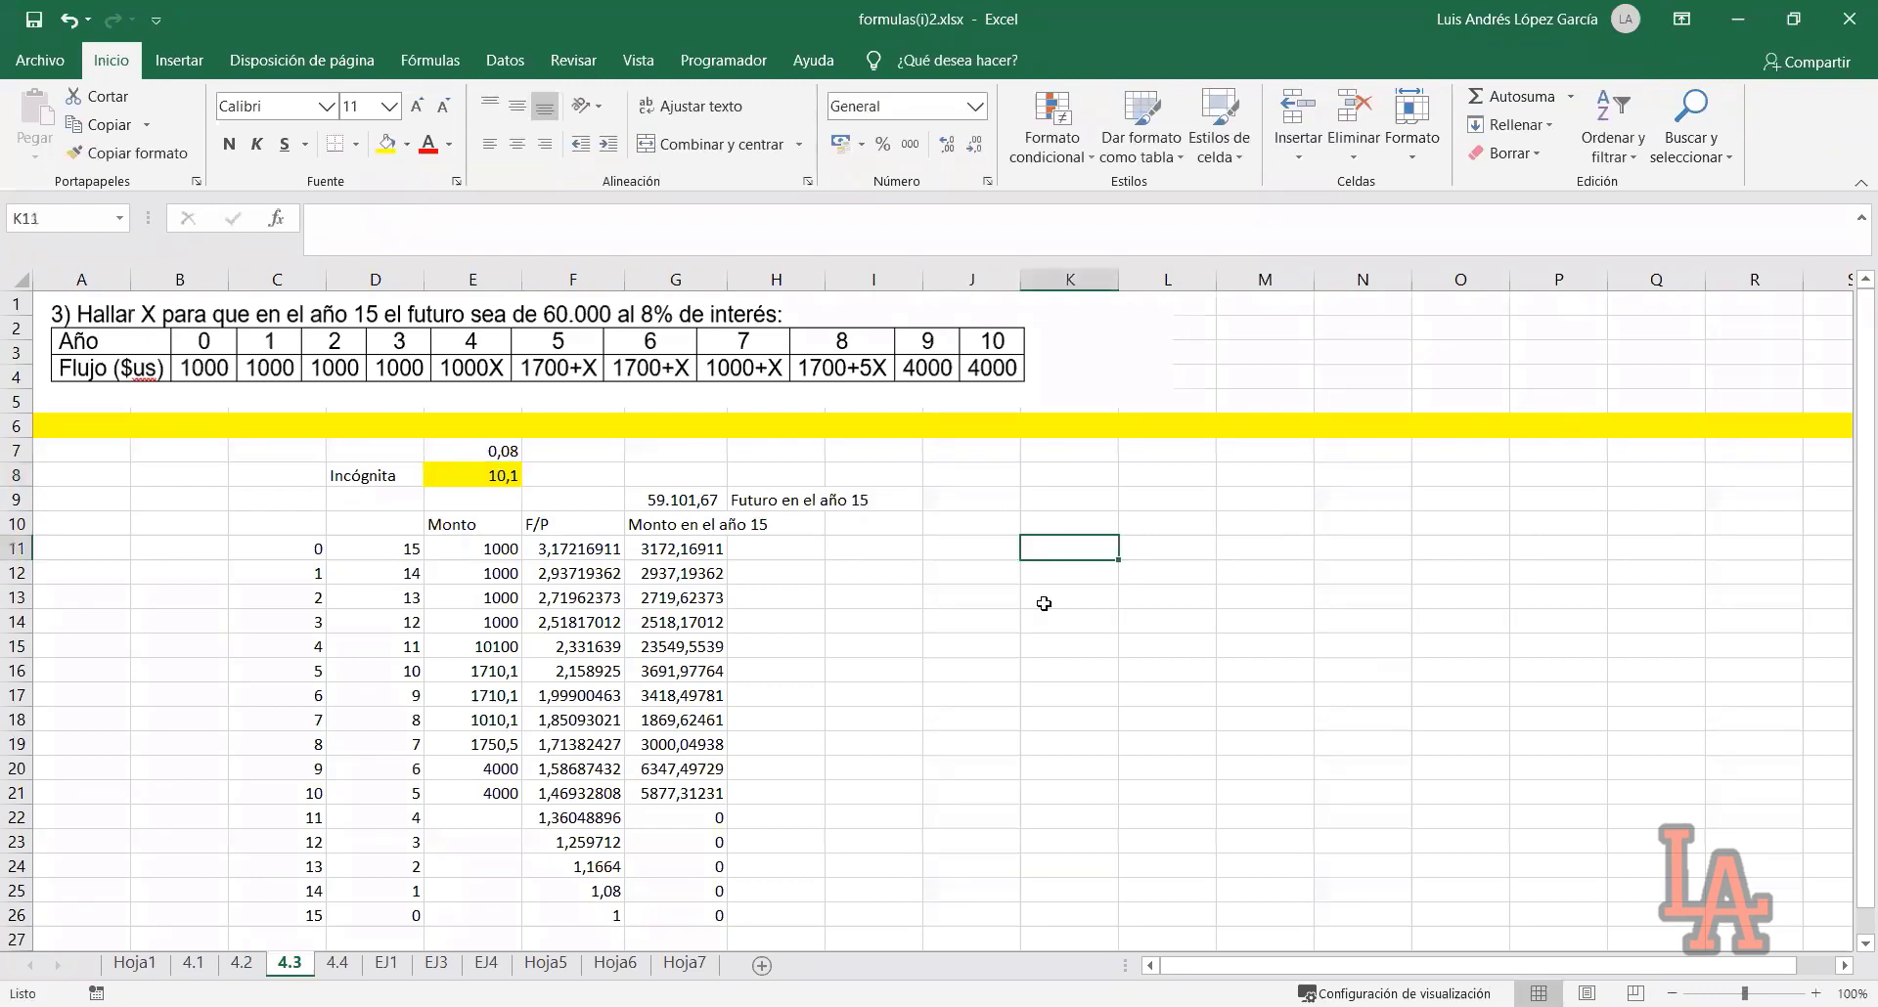
Run Goal Seek to bring the year-15 total in cell G9 to 60000 by changing the unknown in cell E8, and accept the solution
left_click(466, 484)
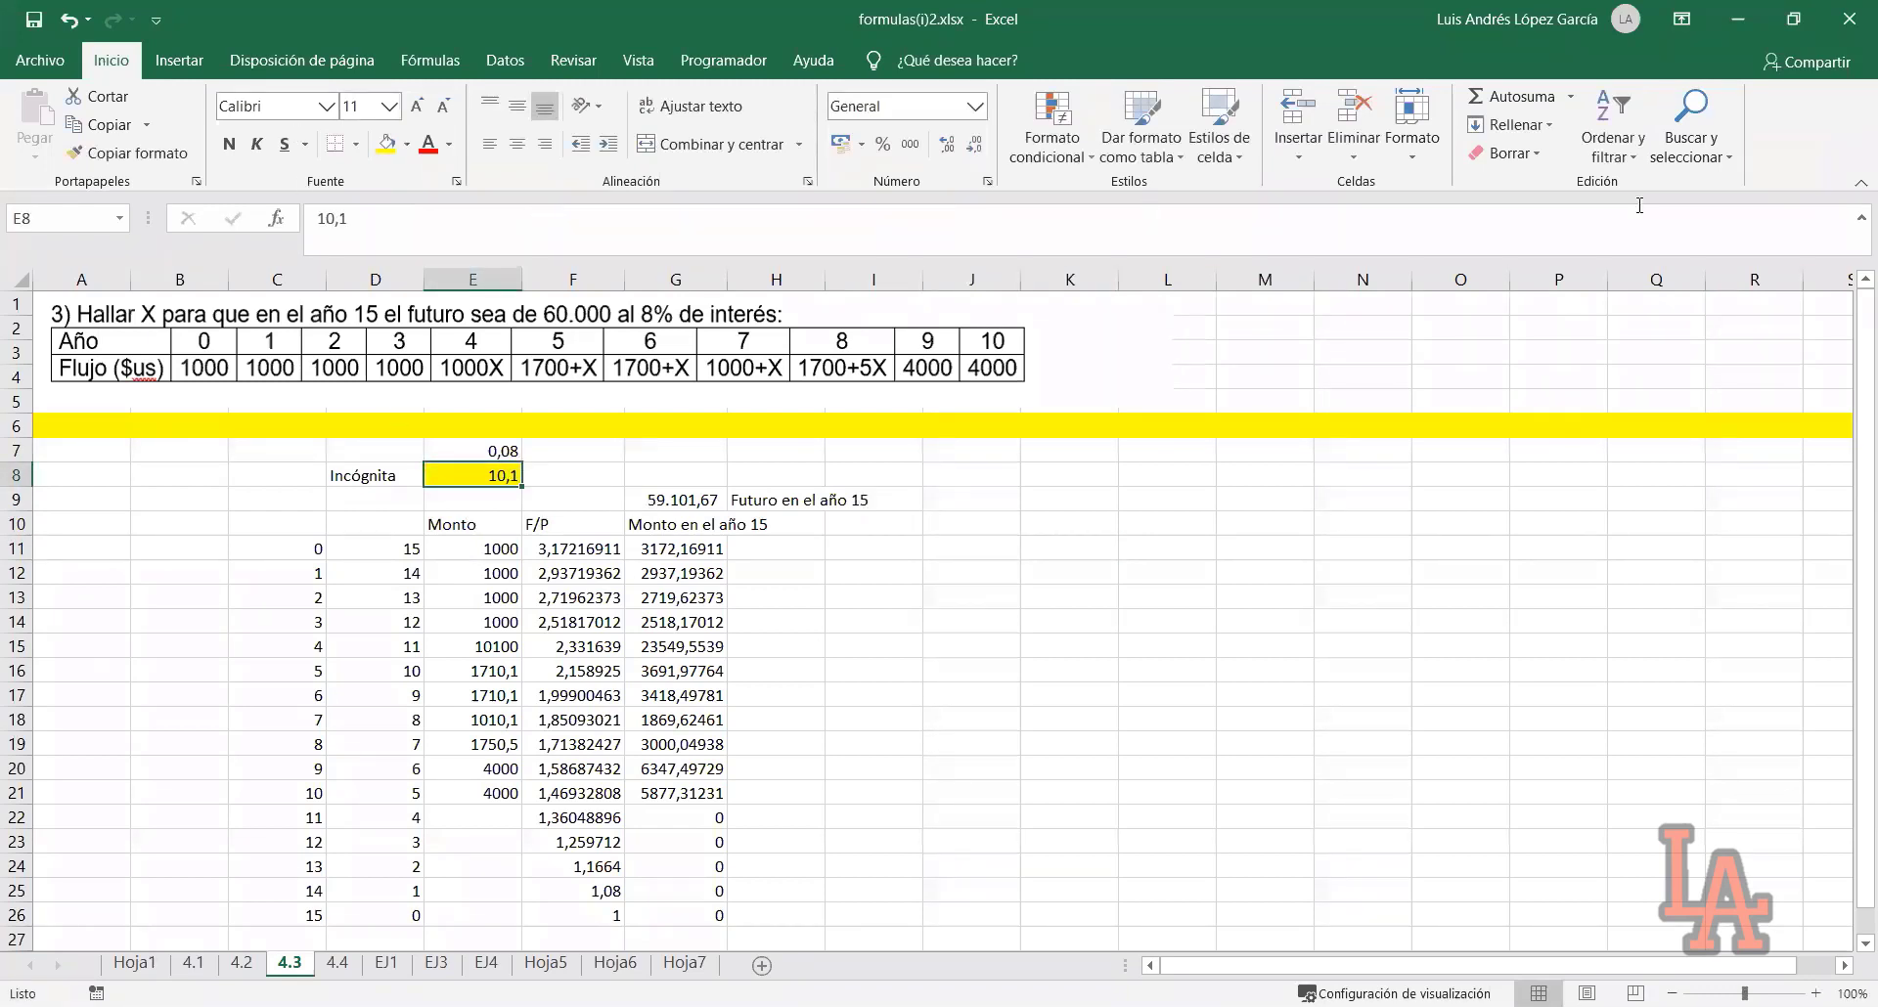
left_click(497, 67)
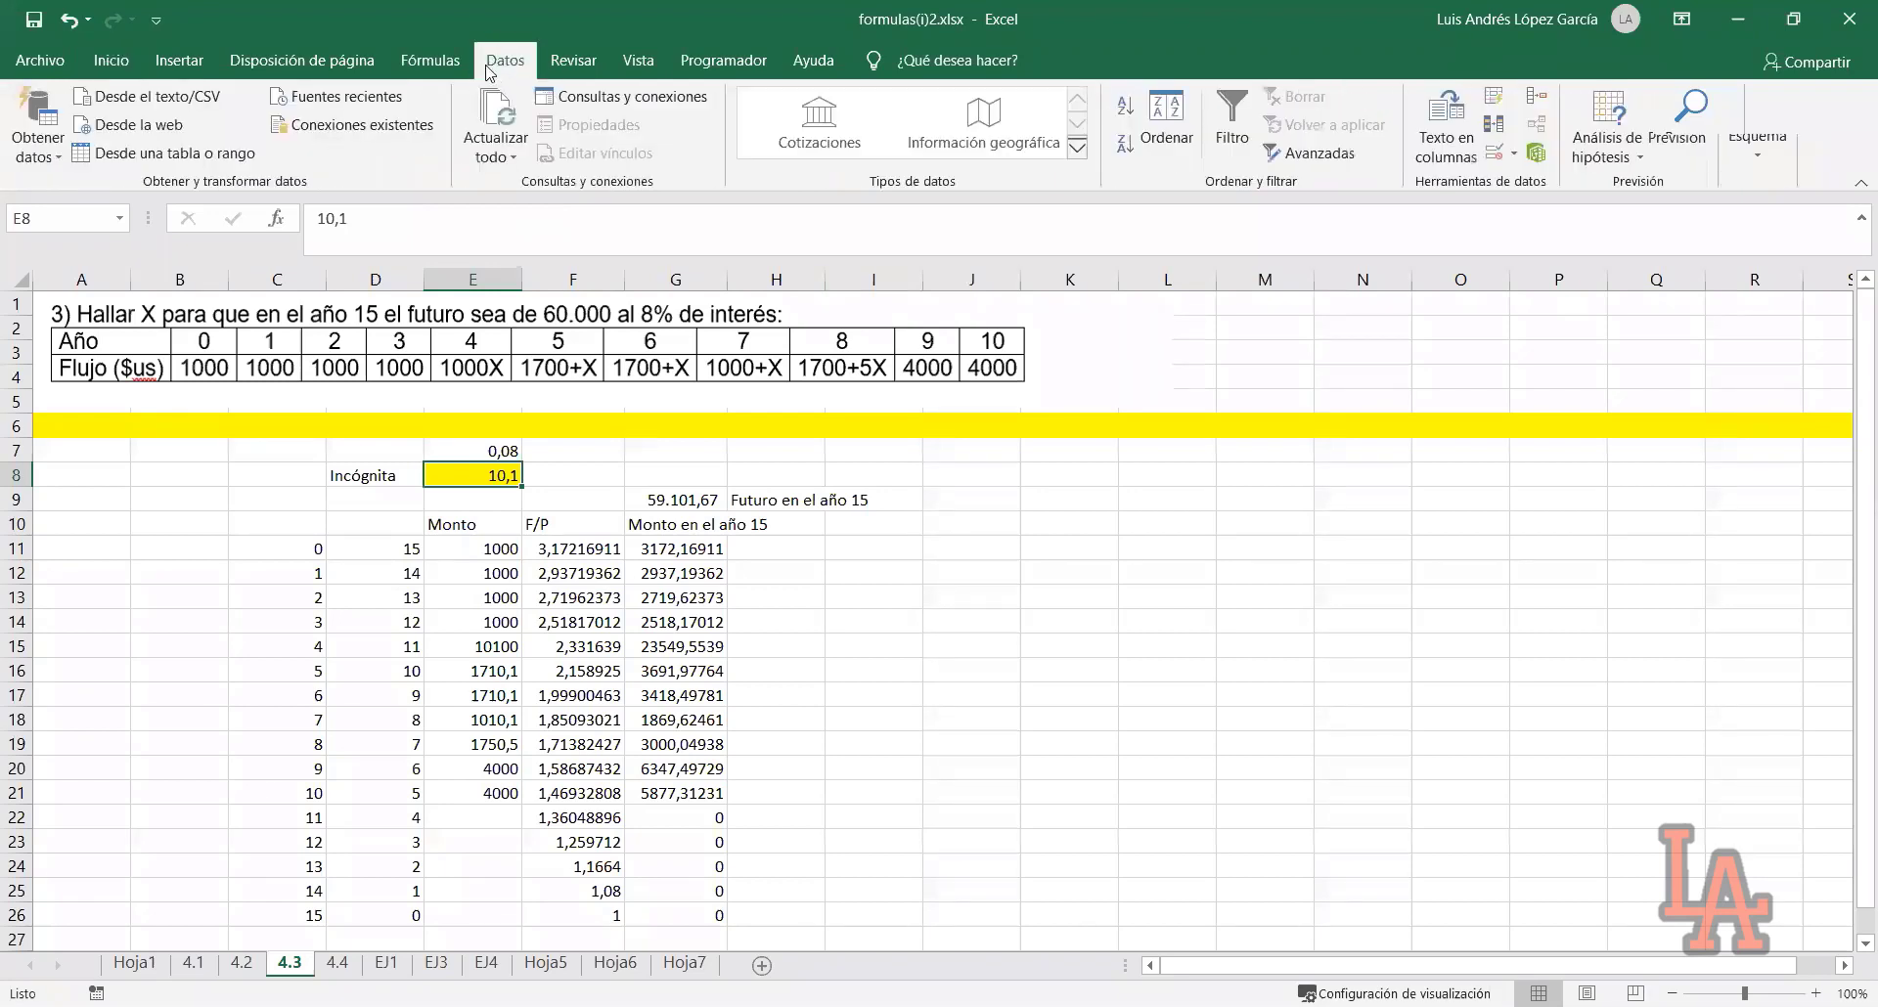
left_click(1611, 147)
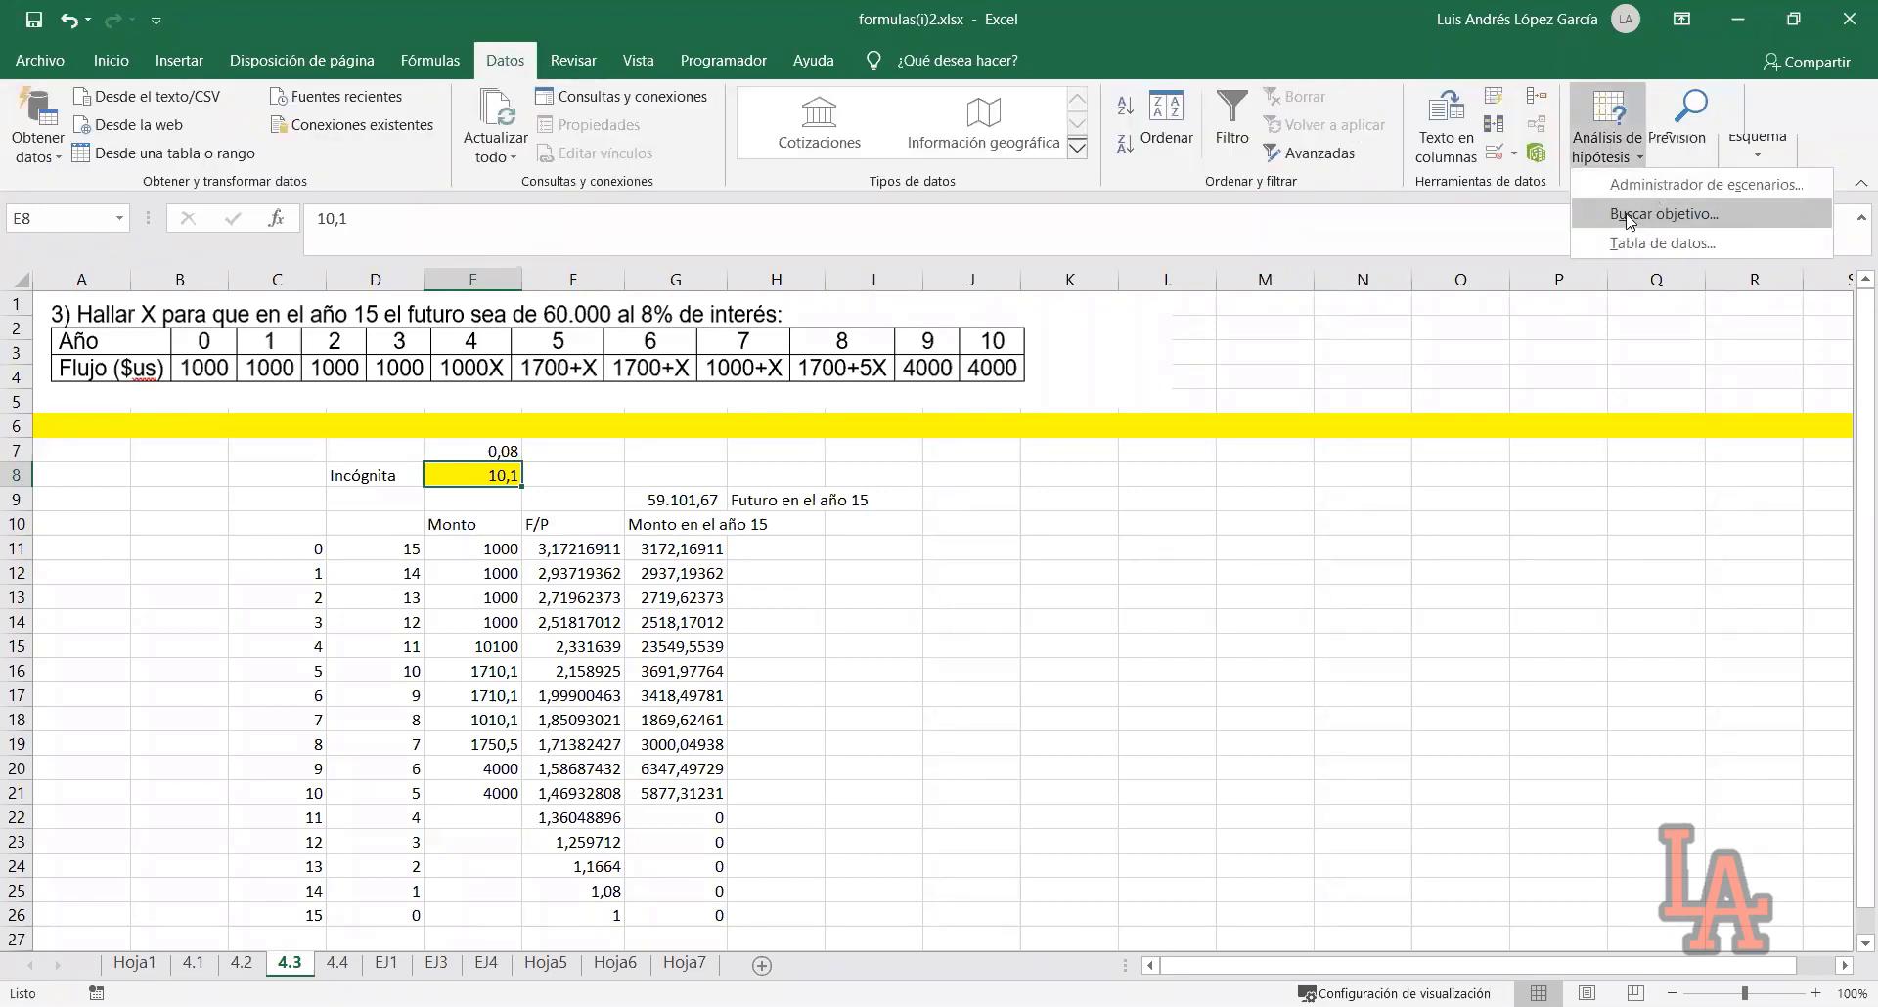
key("Return")
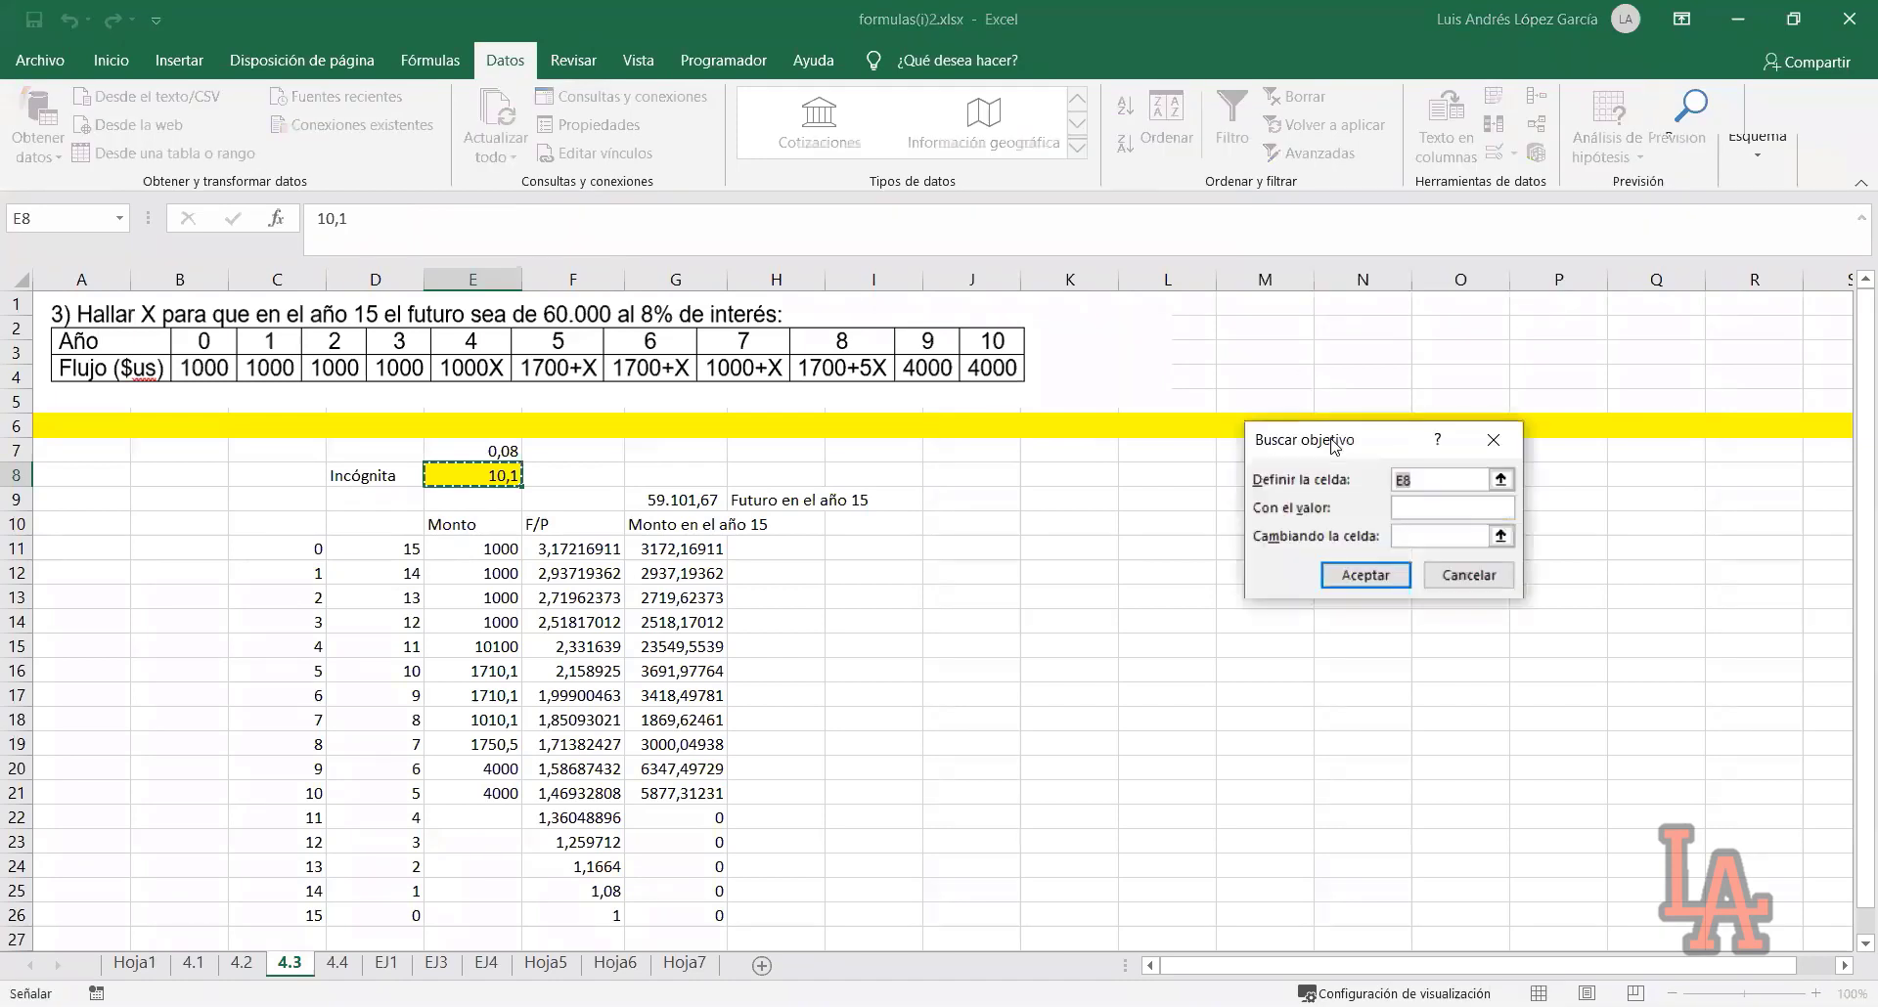
left_click_drag(1333, 446, 1026, 553)
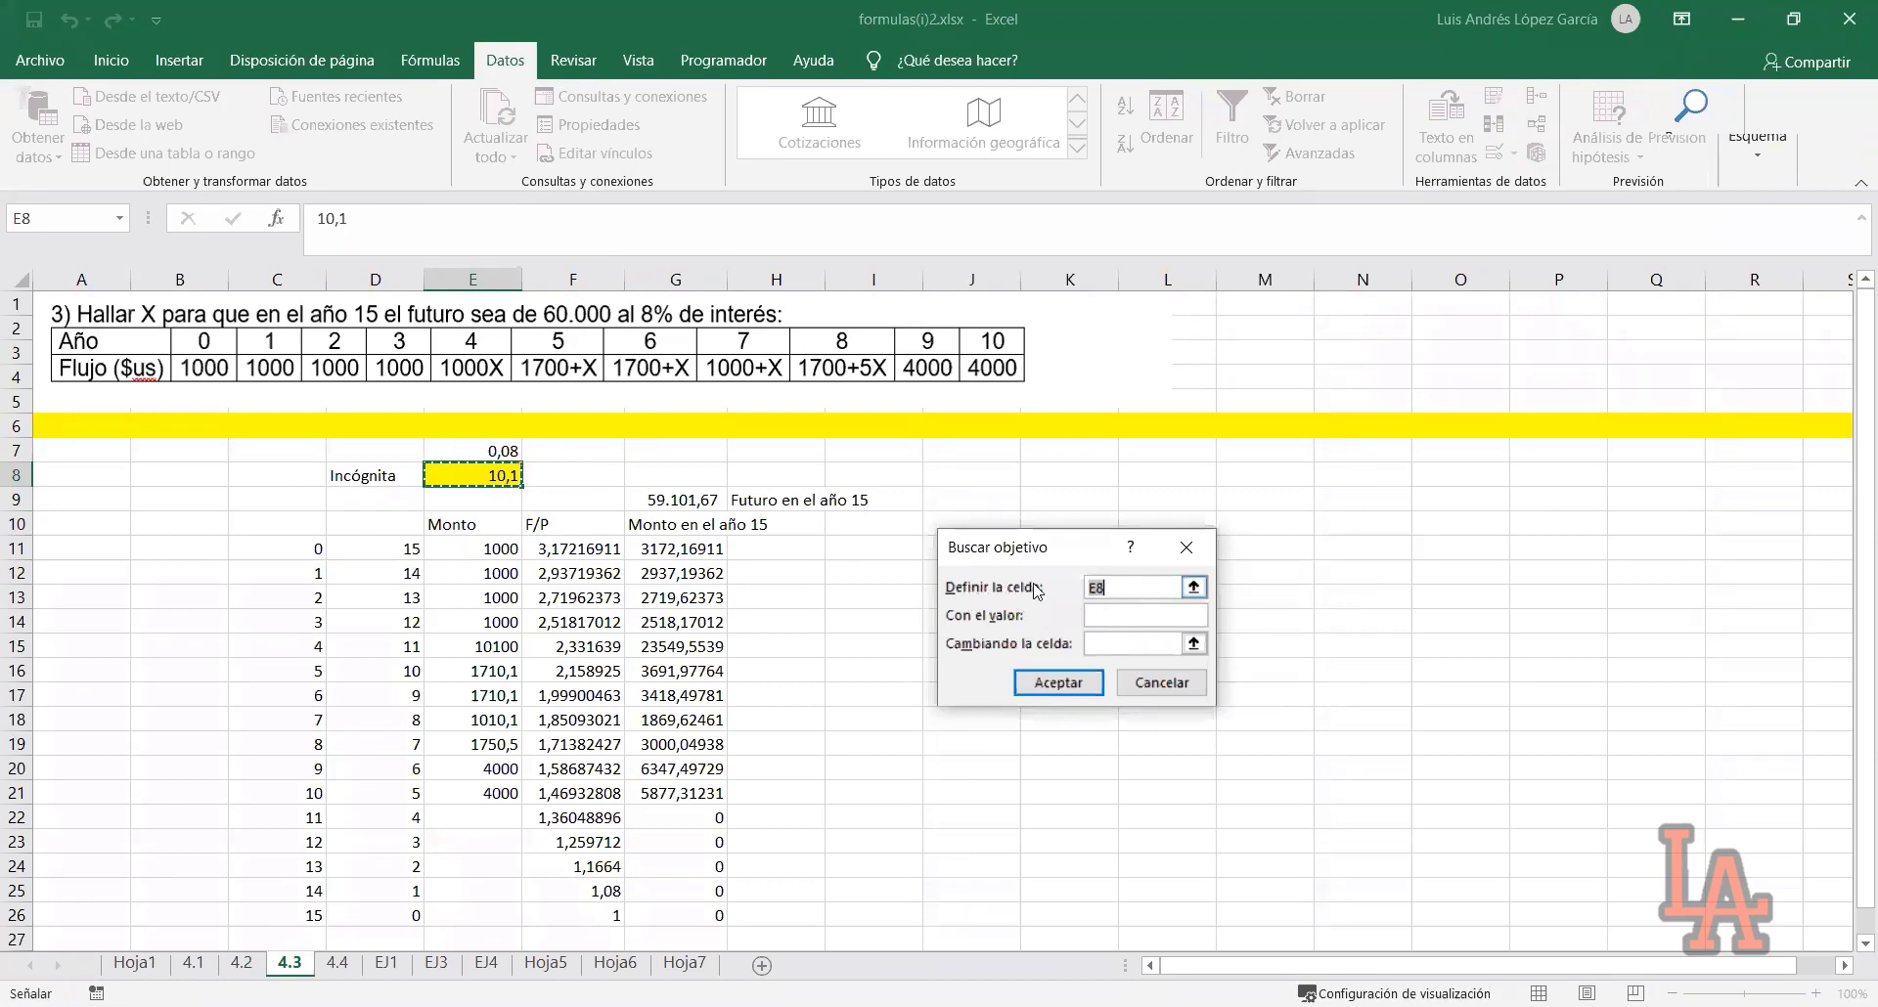
left_click(654, 503)
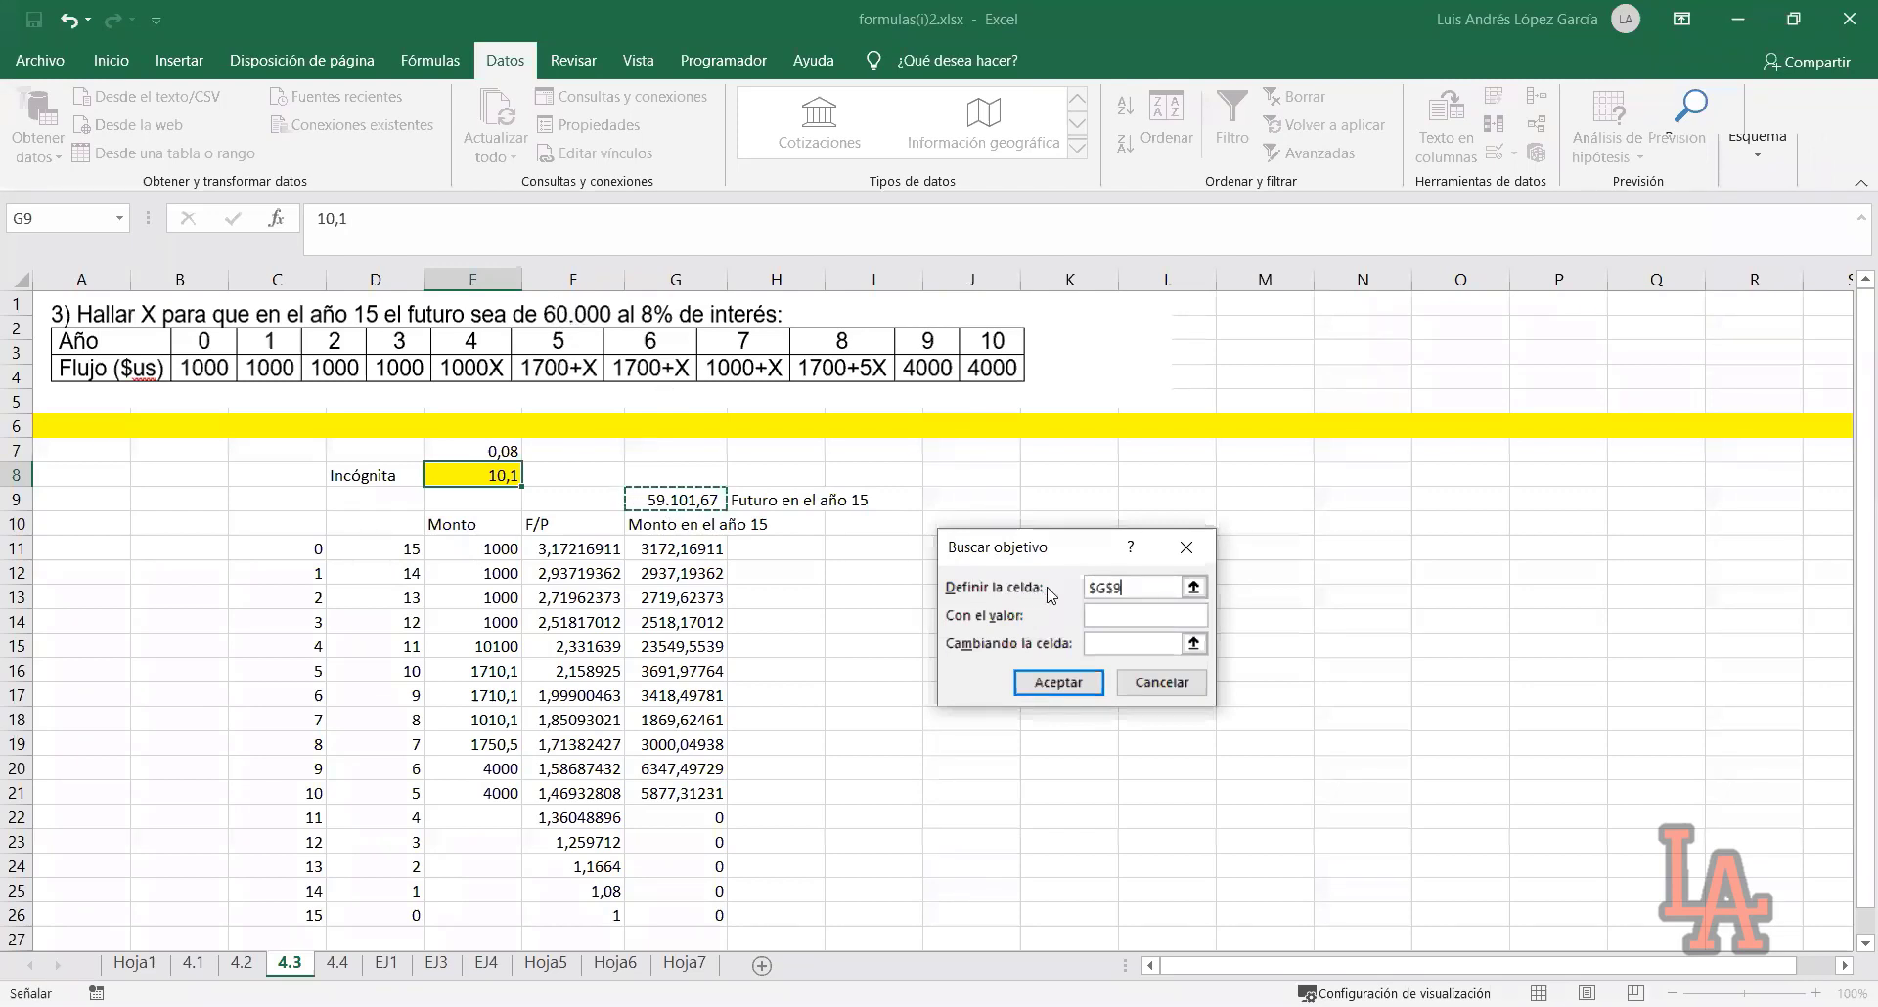
left_click(1127, 622)
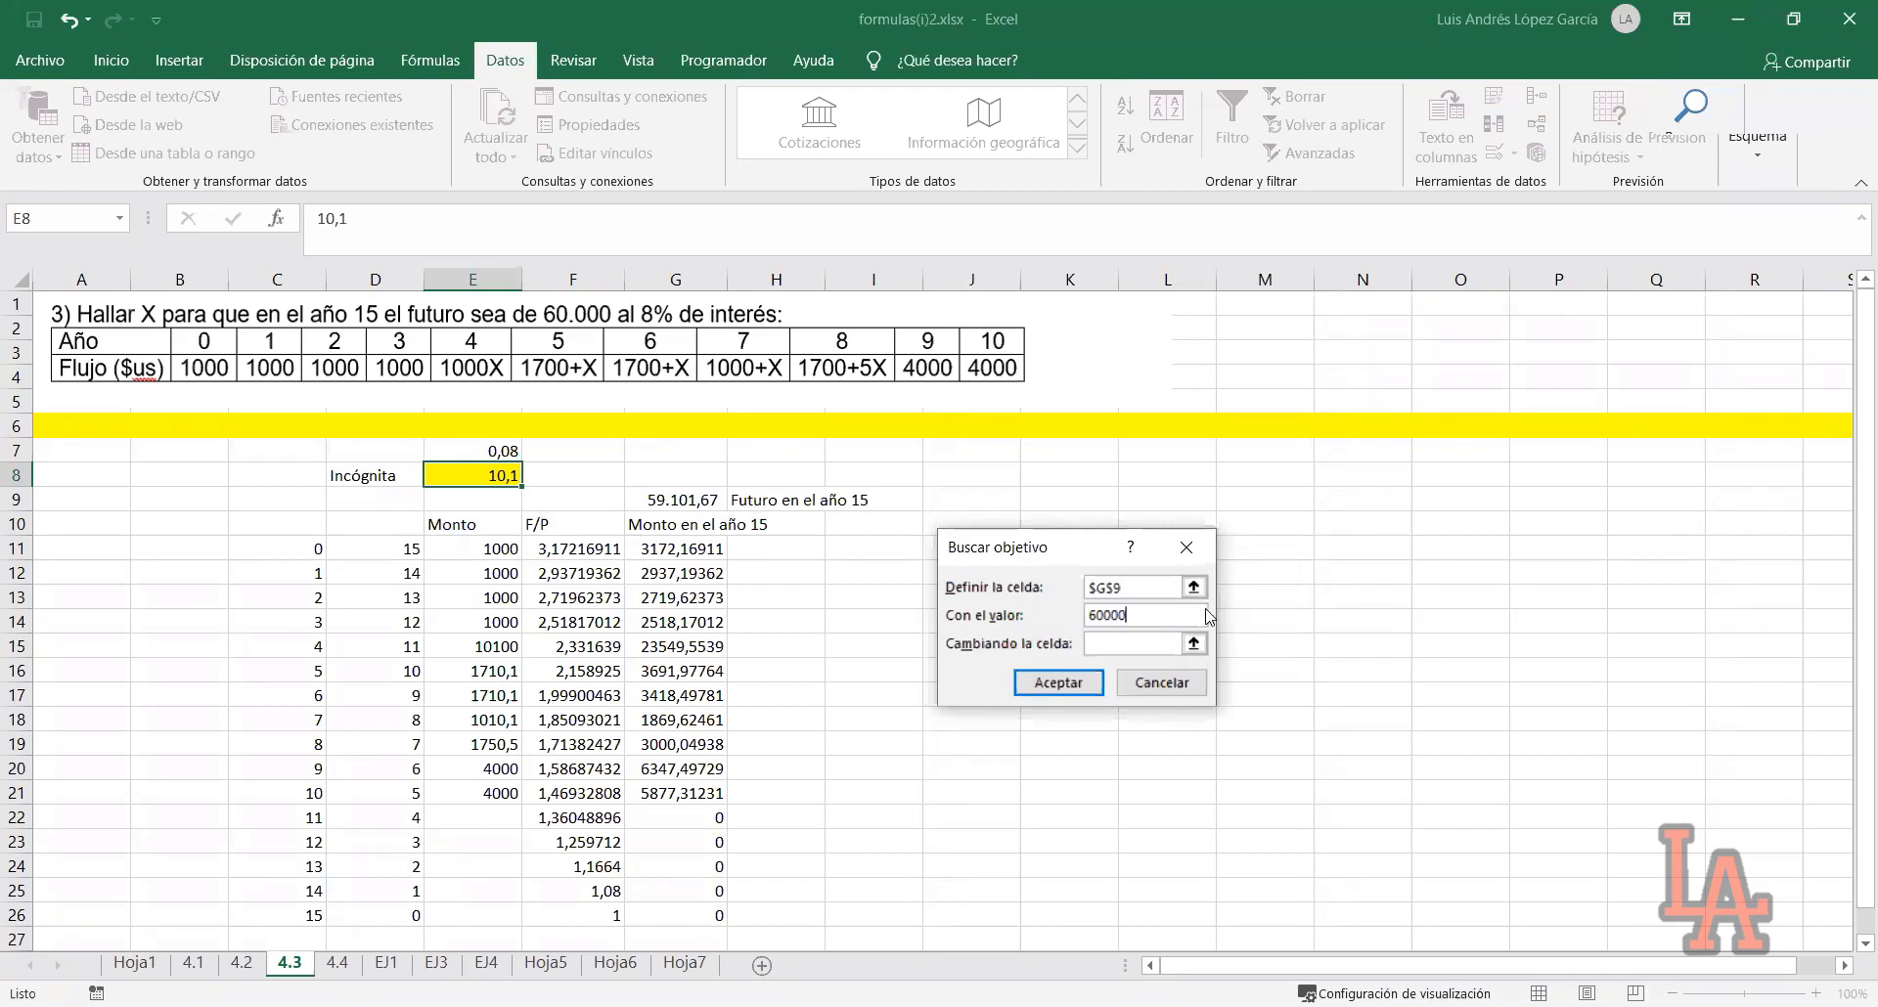
left_click(1116, 645)
left_click(474, 480)
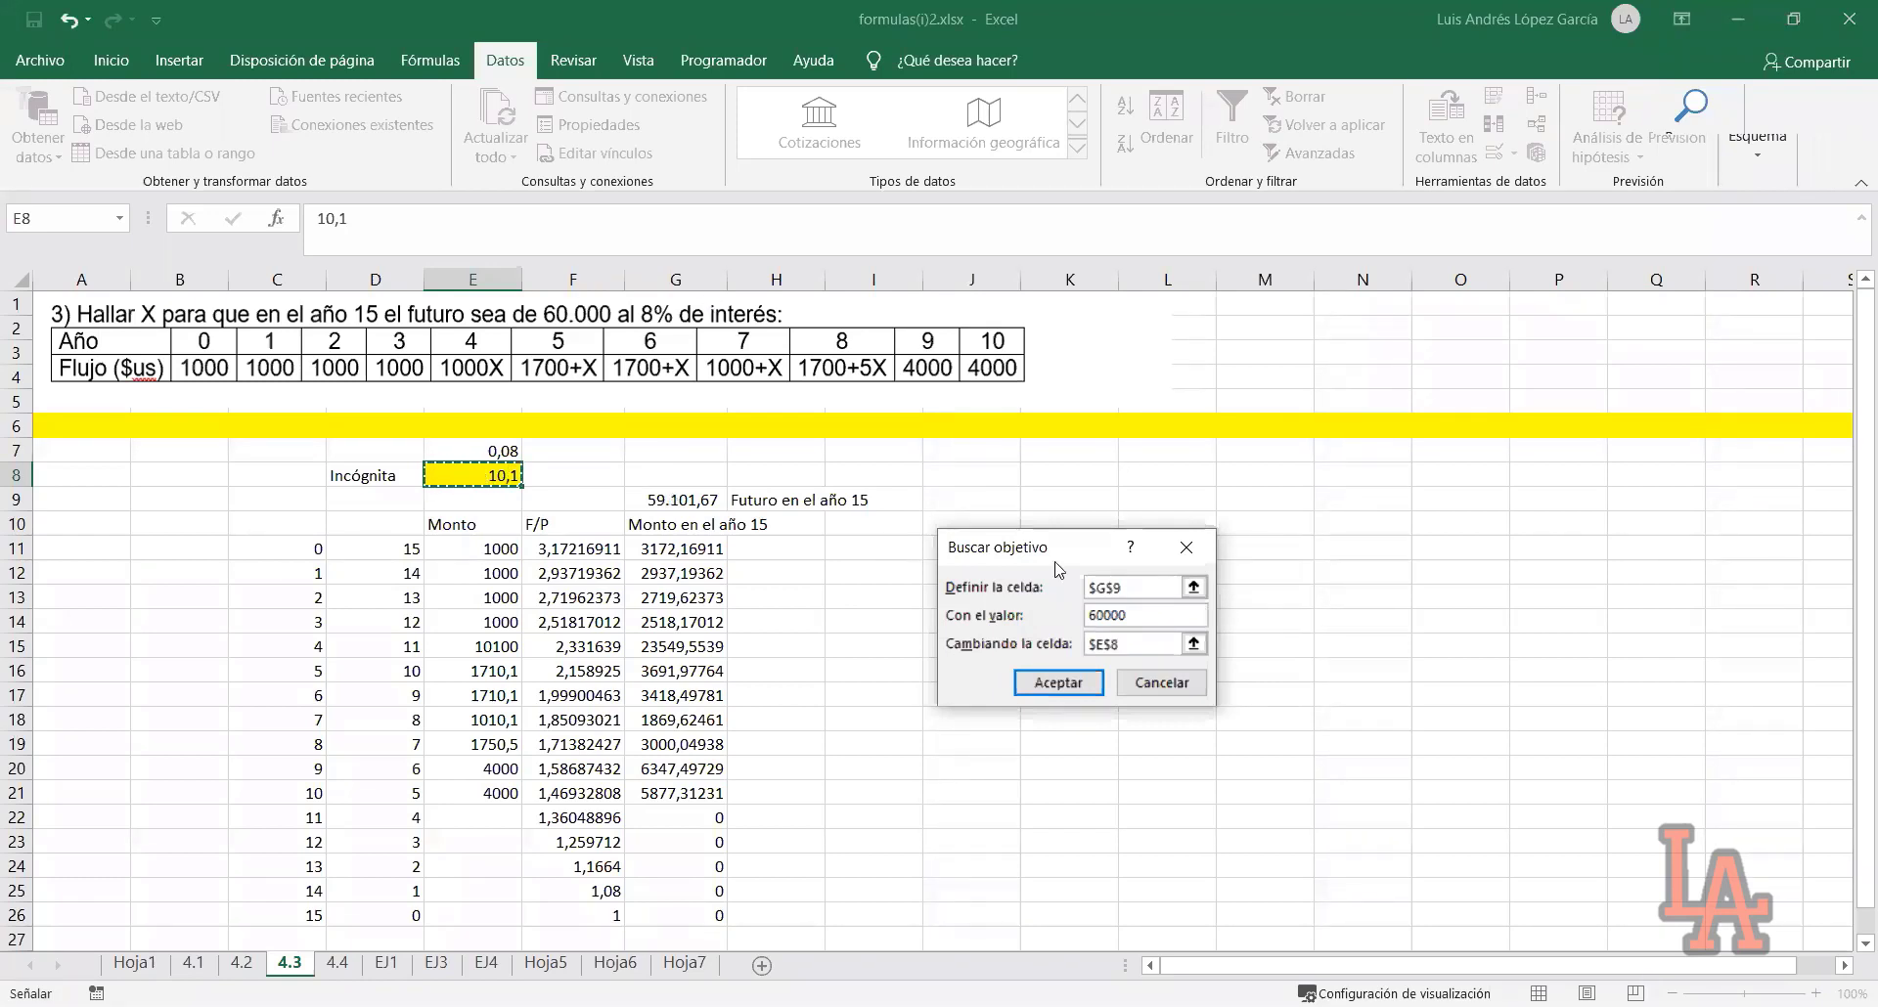
left_click(1089, 682)
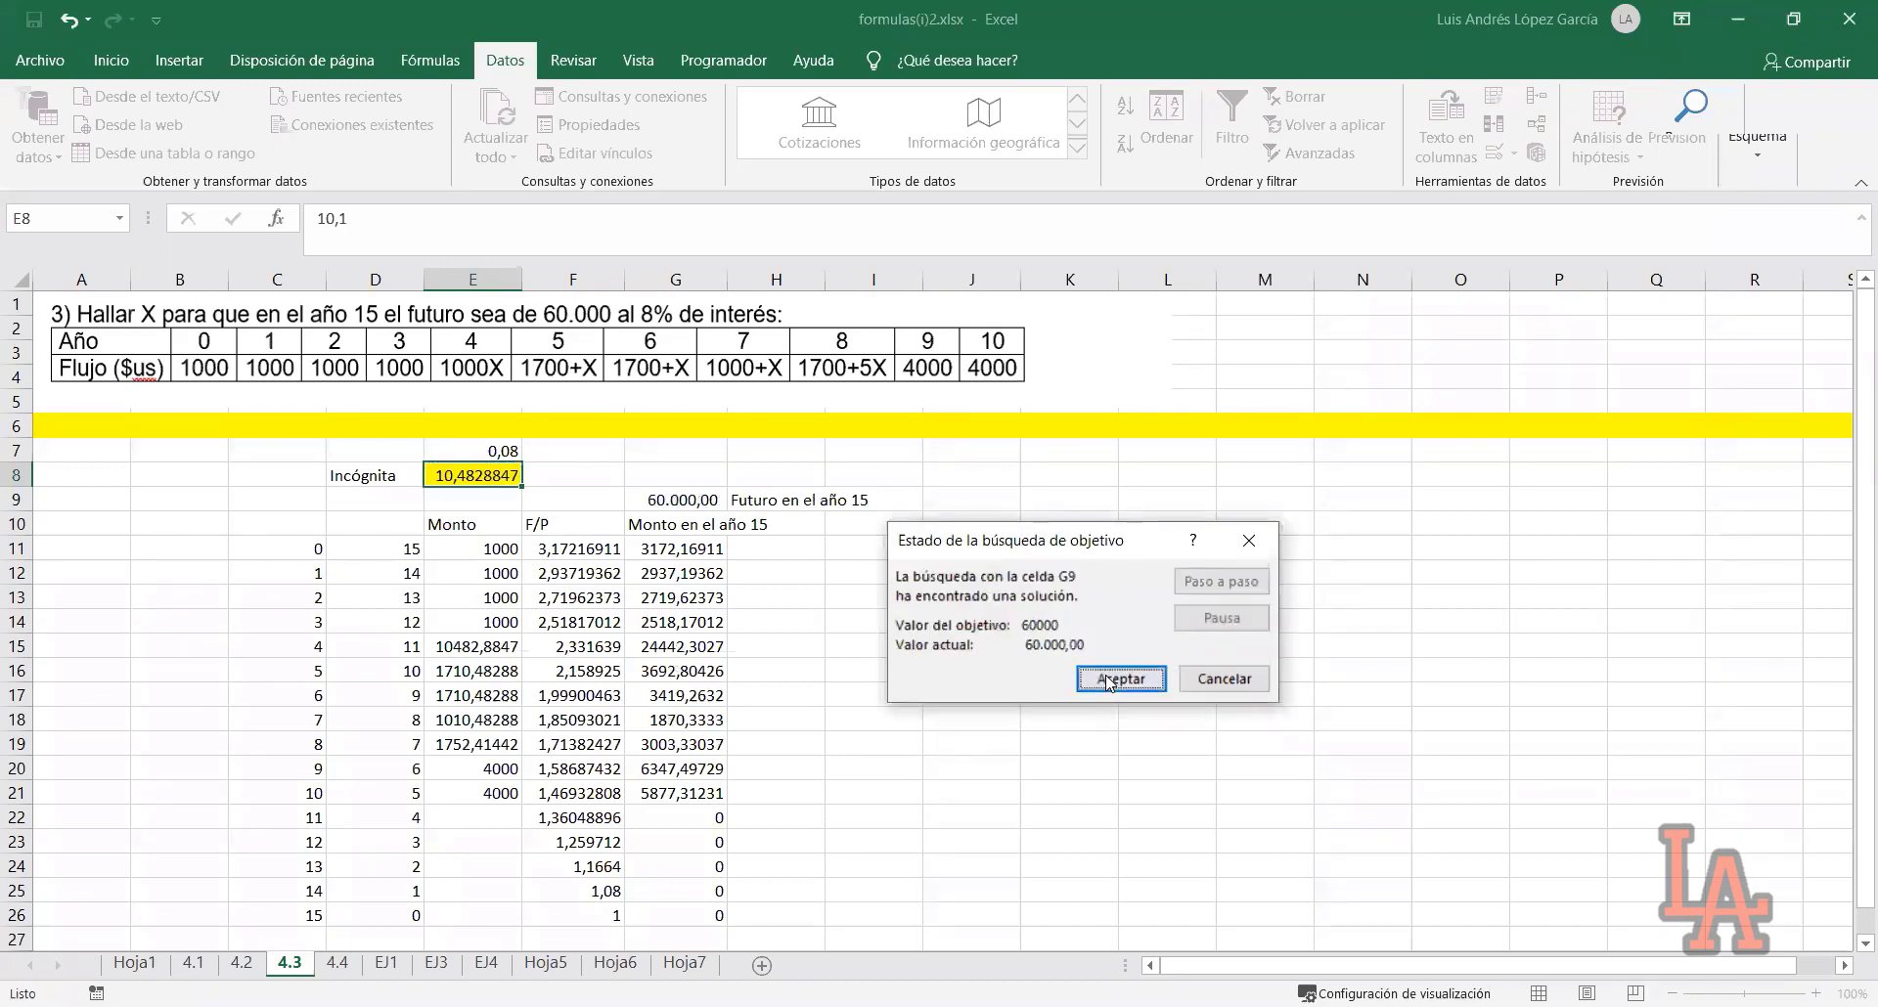
left_click(1108, 680)
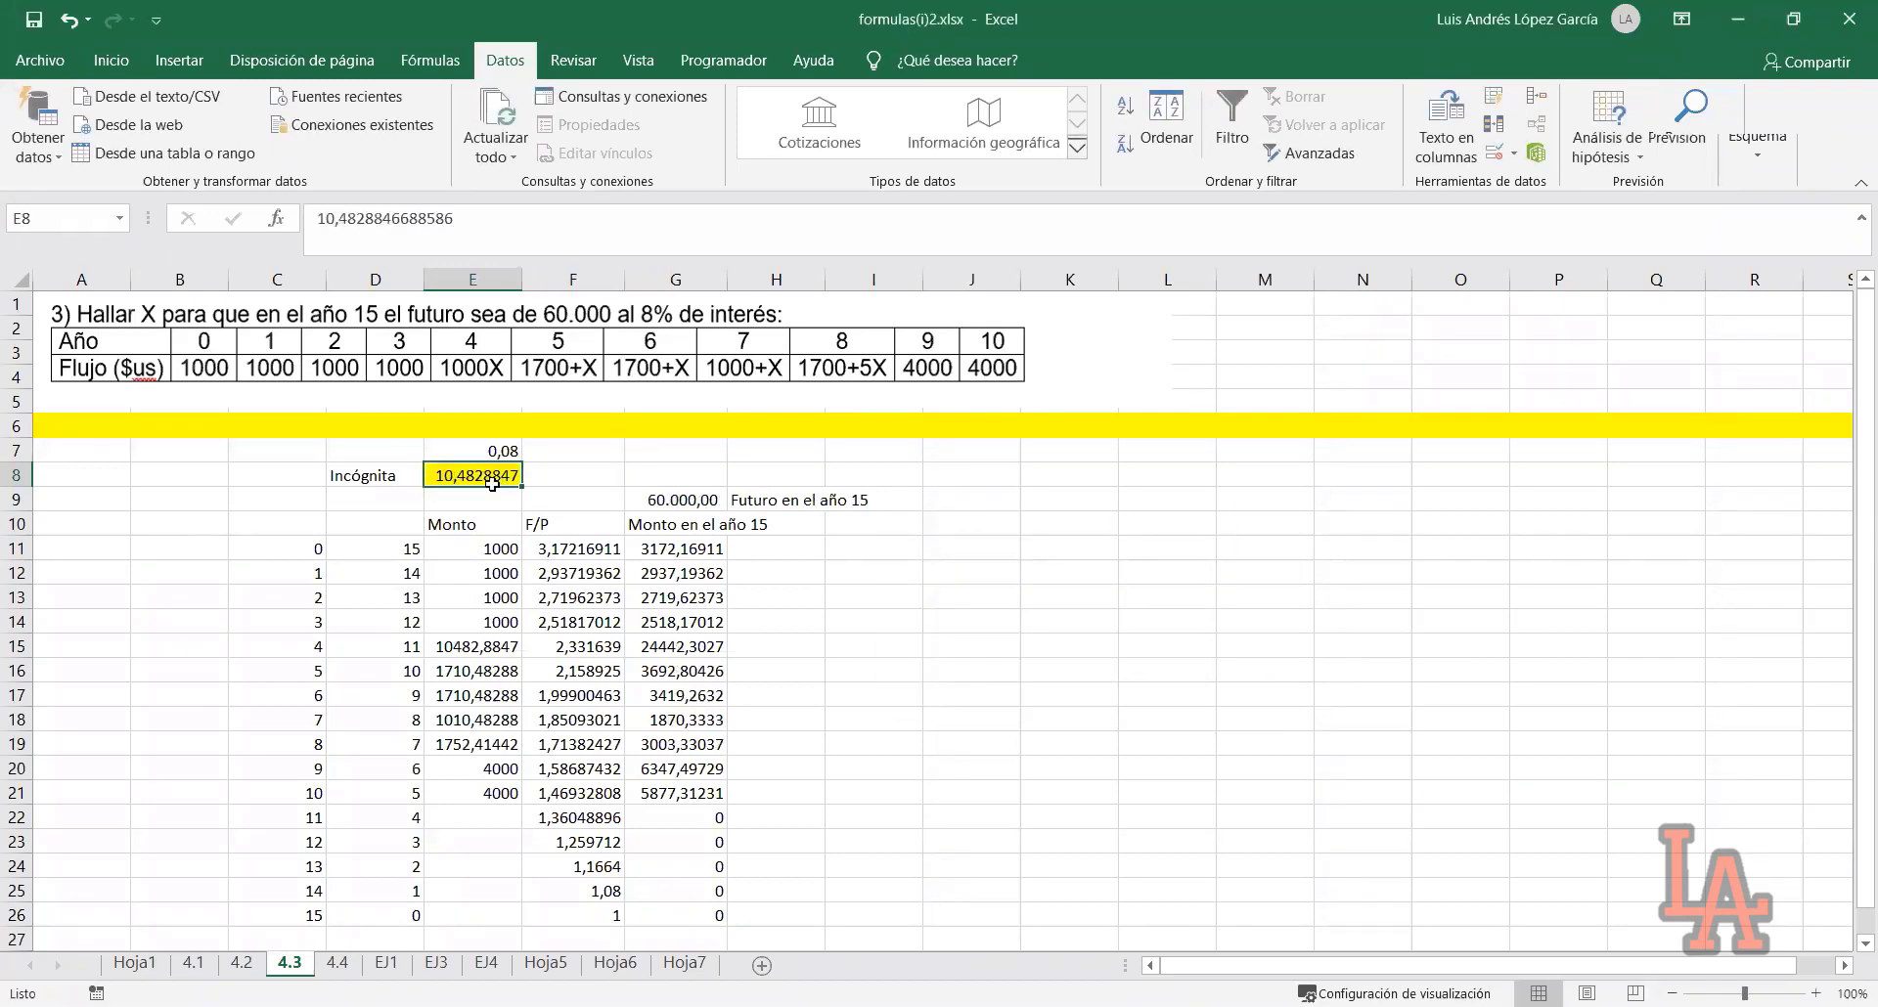
Replace the long decimal solution in cell E8 with the rounded value 10,48
left_click(383, 227)
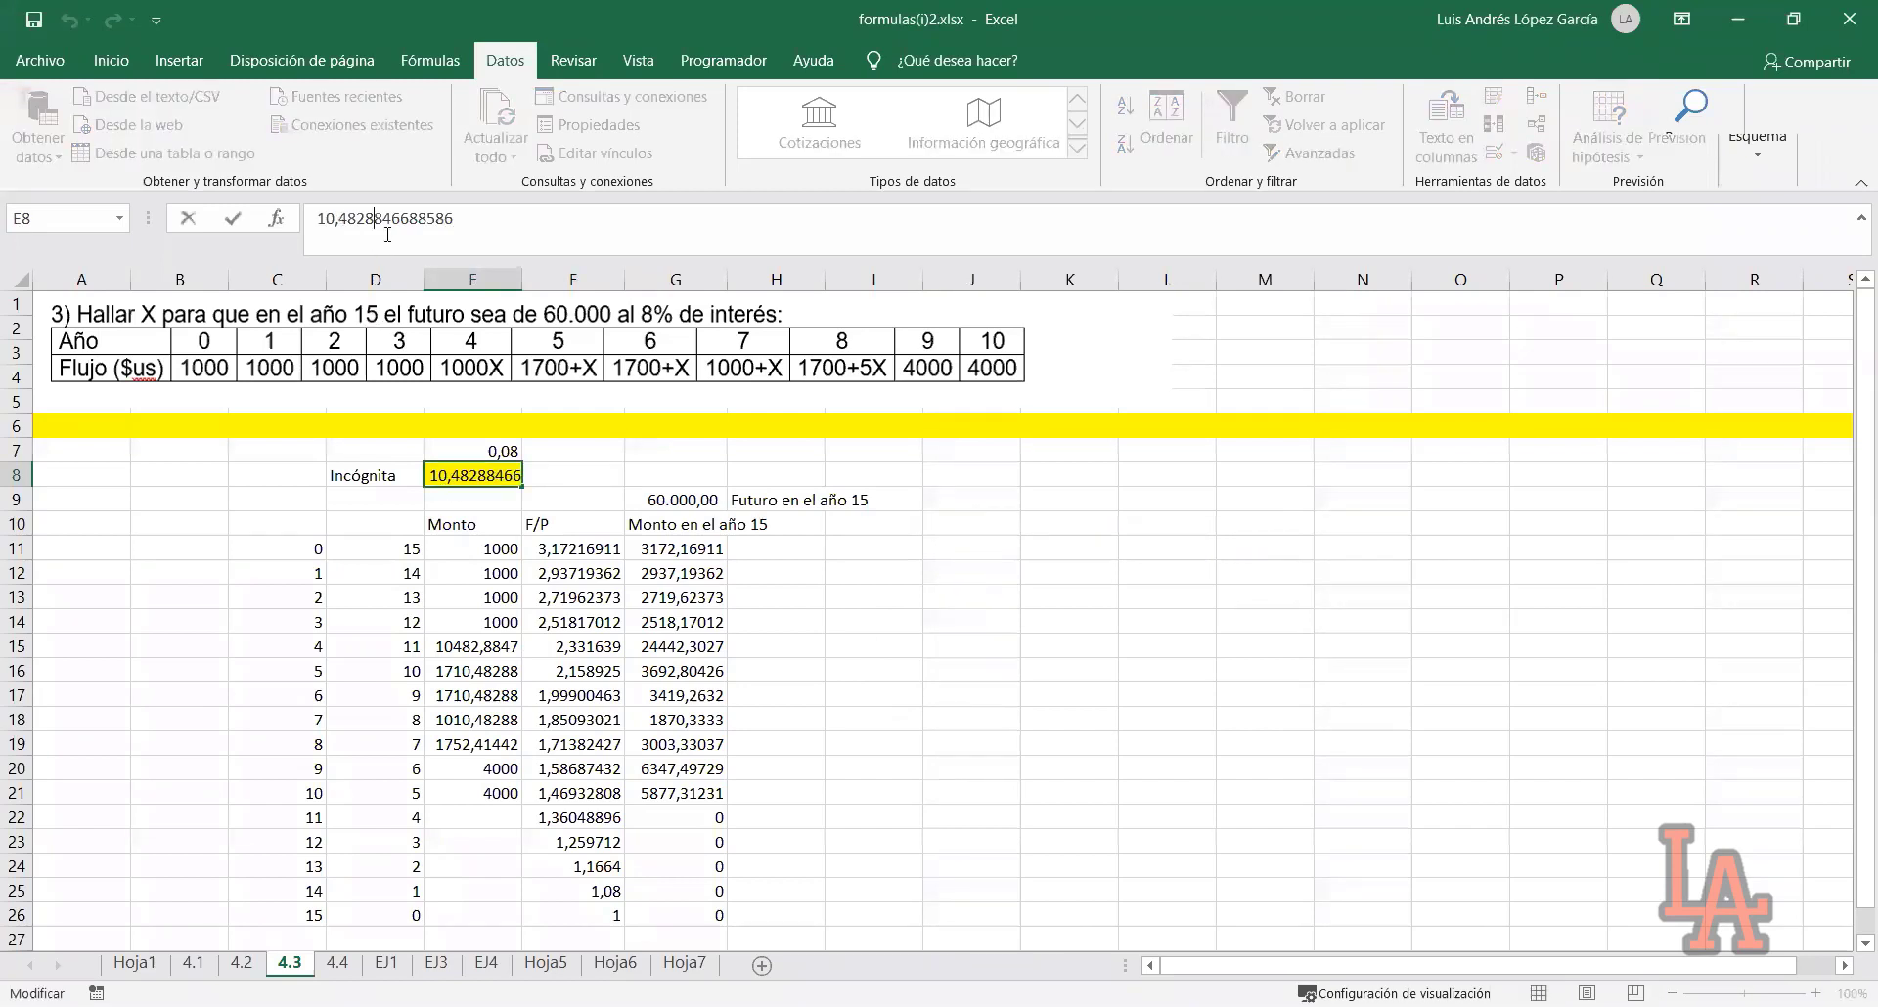
left_click(862, 543)
key("Escape")
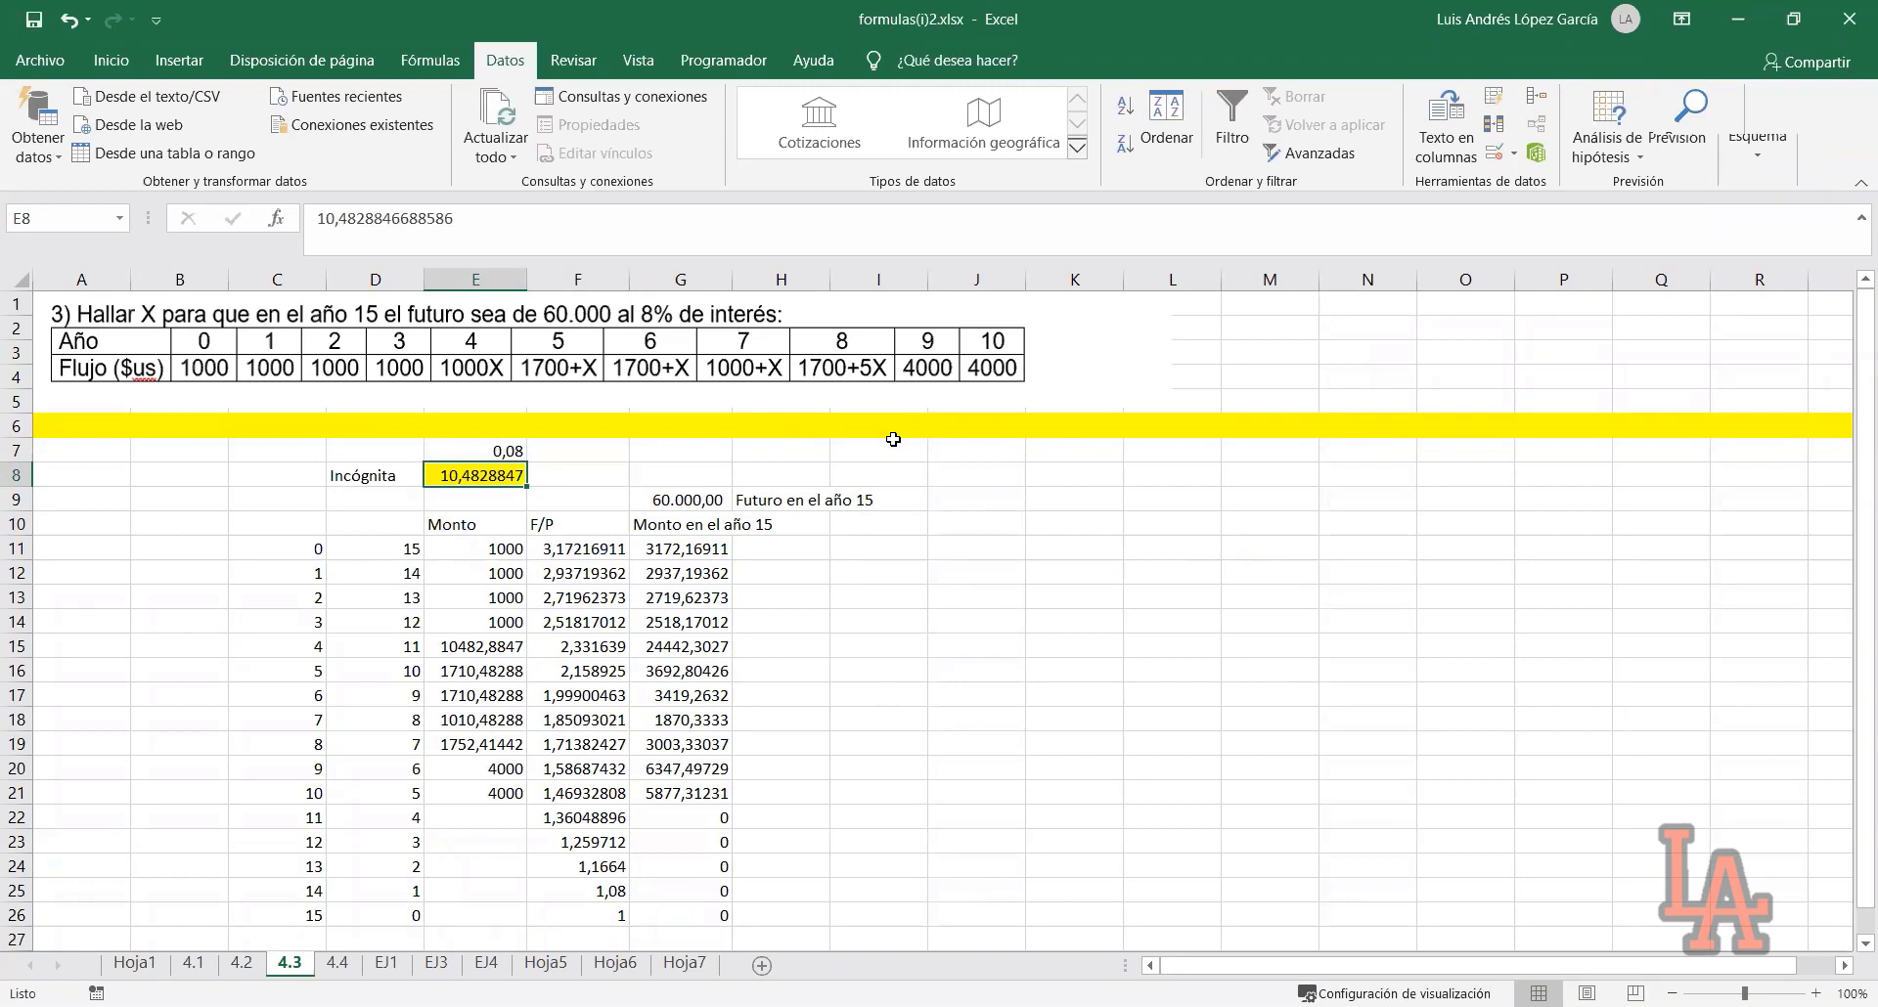
key("F2")
key("BackSpace")
key("BackSpace")
key("BackSpace")
key("BackSpace")
key("BackSpace")
key("BackSpace")
key("BackSpace")
key("BackSpace")
key("BackSpace")
key("BackSpace")
key("BackSpace")
key("BackSpace")
key("BackSpace")
type("48")
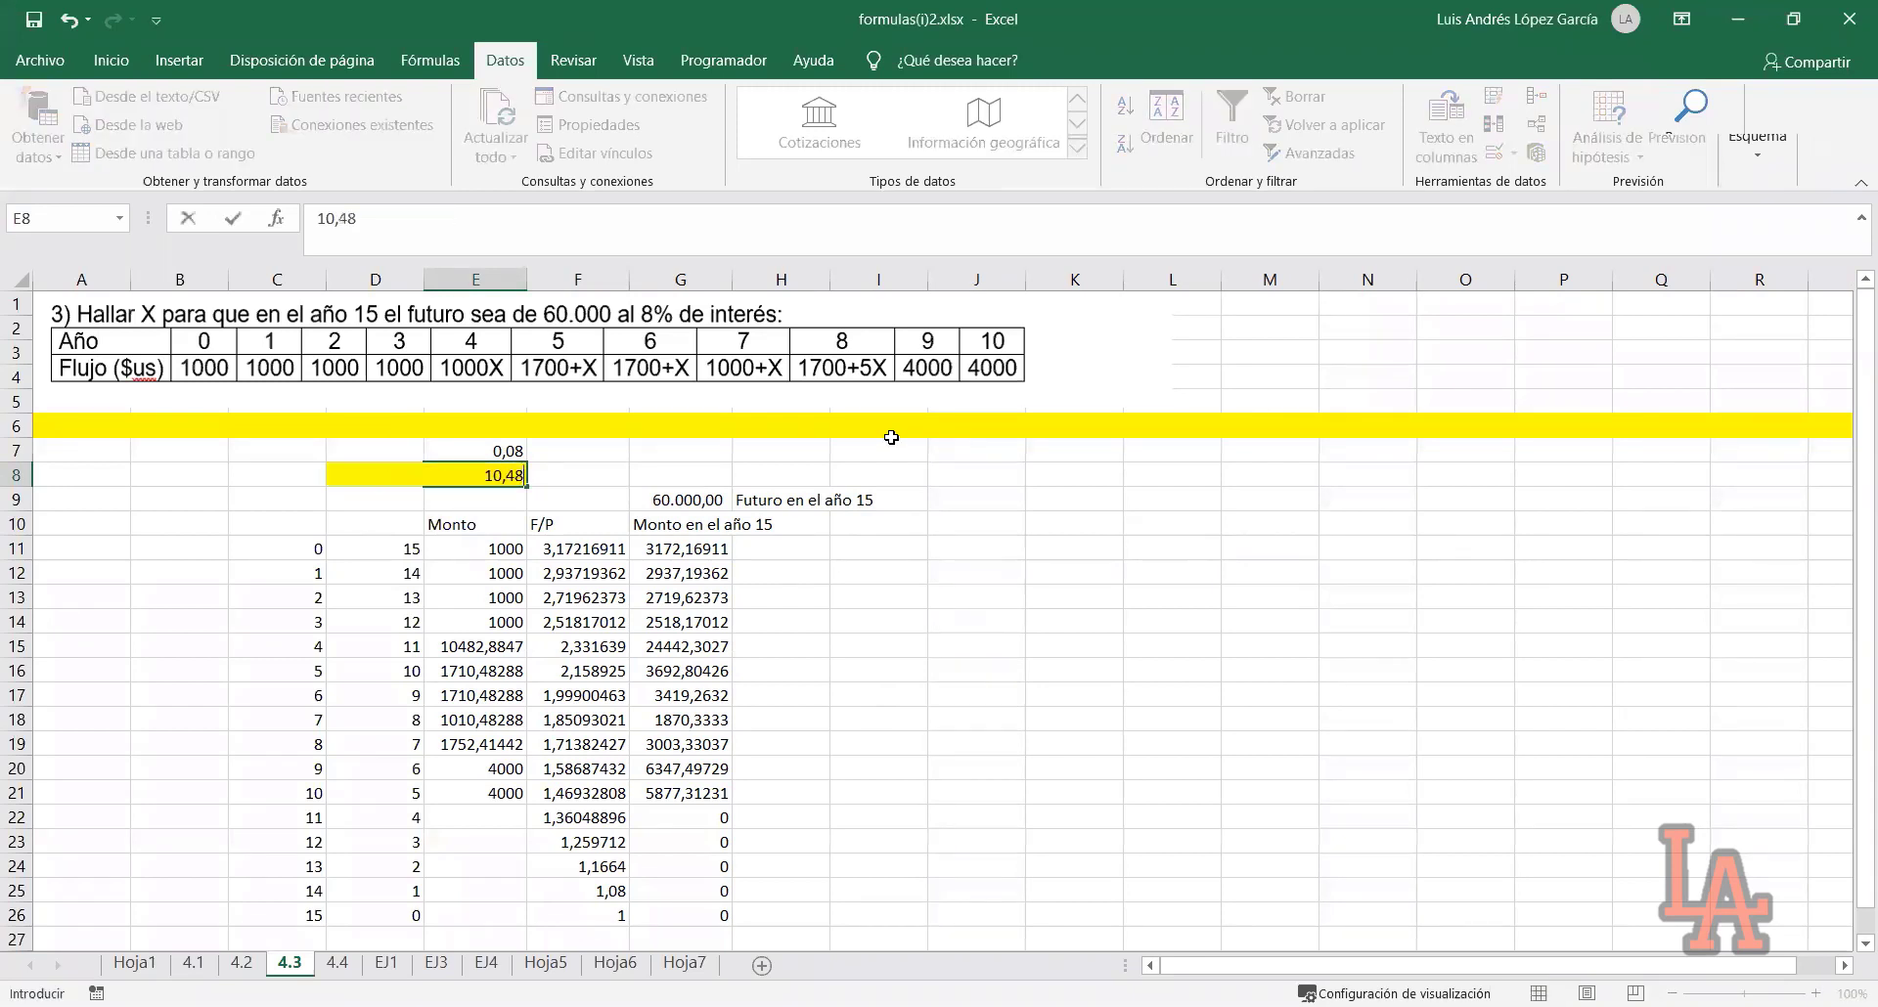
key("Return")
left_click(520, 476)
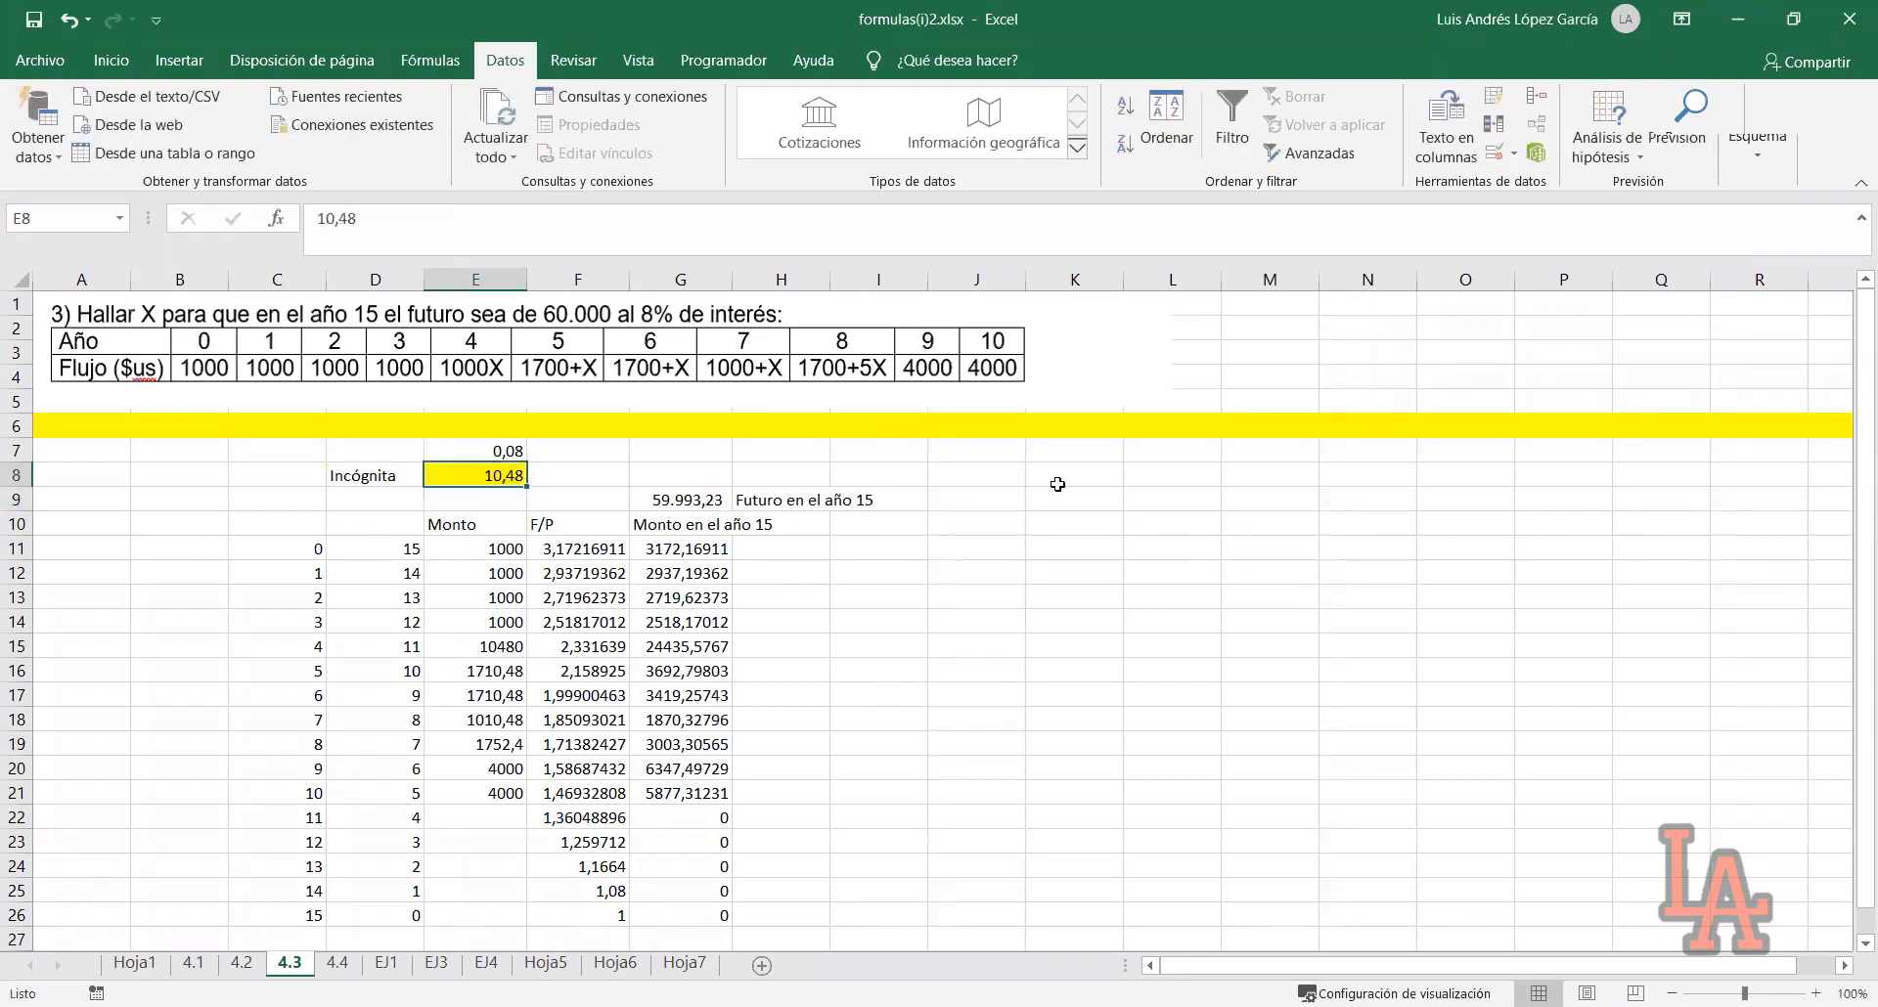
left_click(1097, 599)
left_click(453, 471)
left_click(1175, 593)
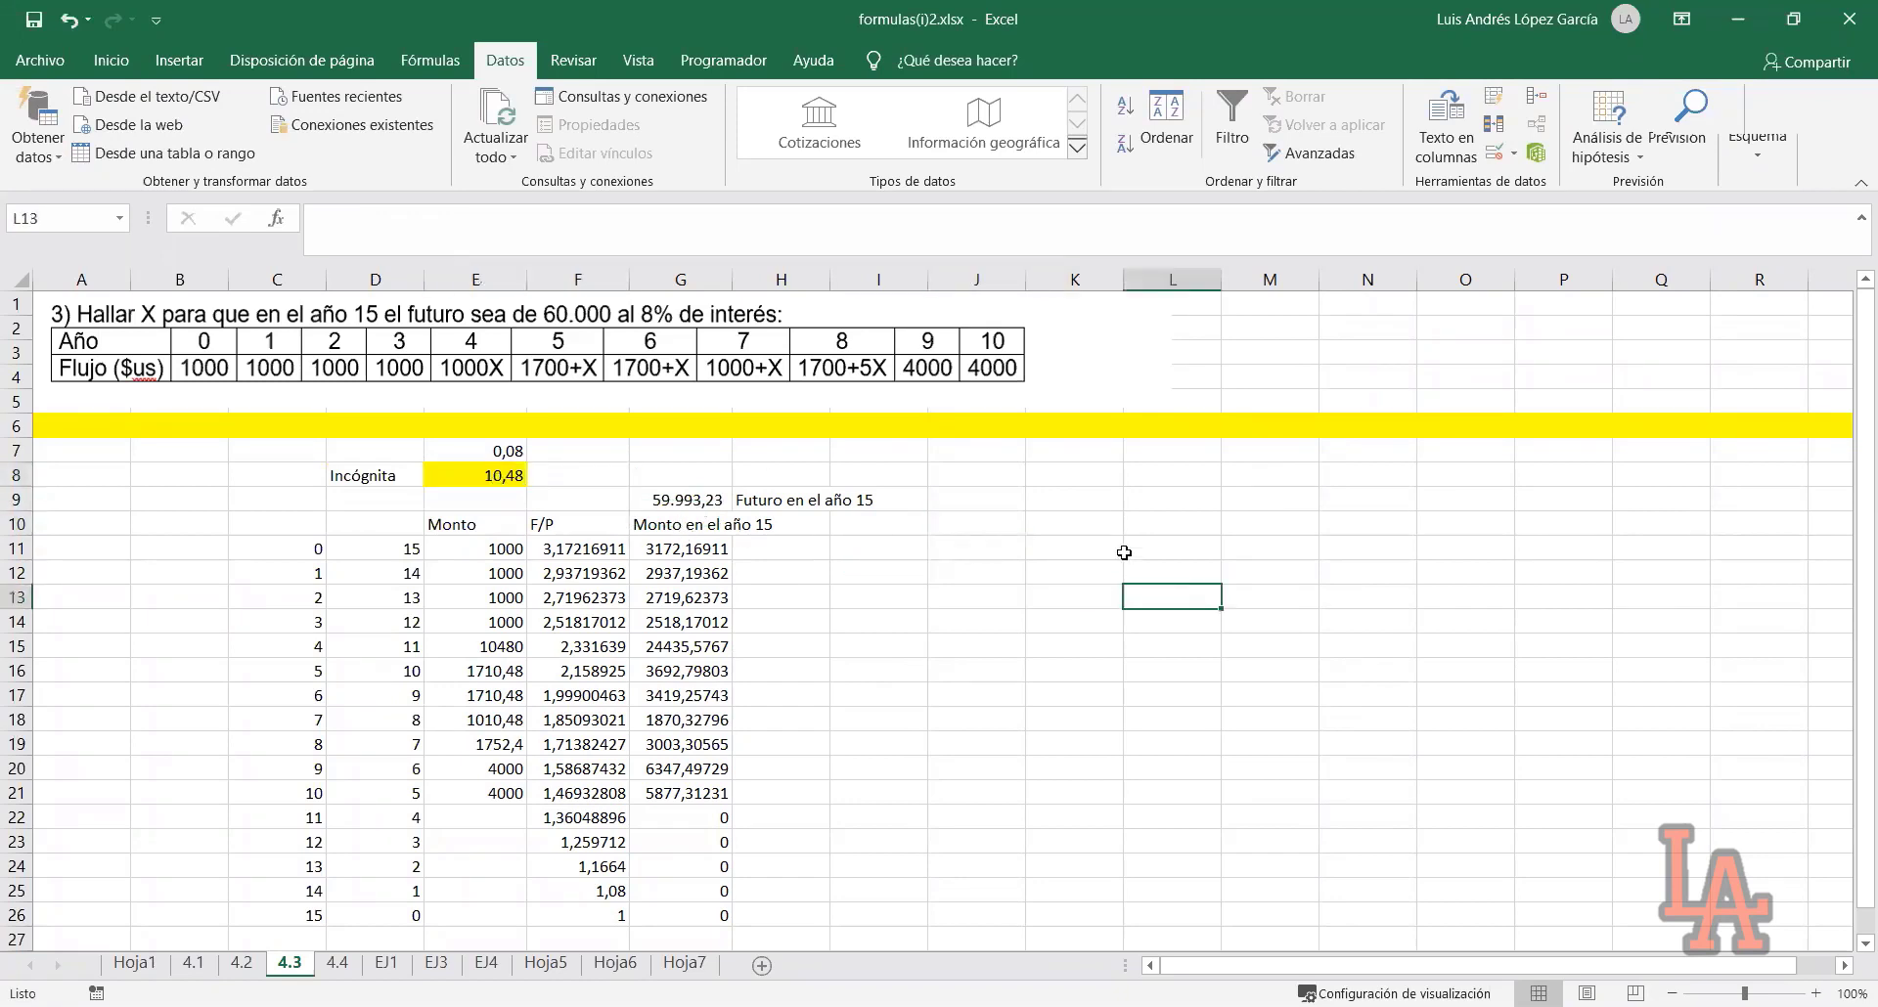
left_click(468, 477)
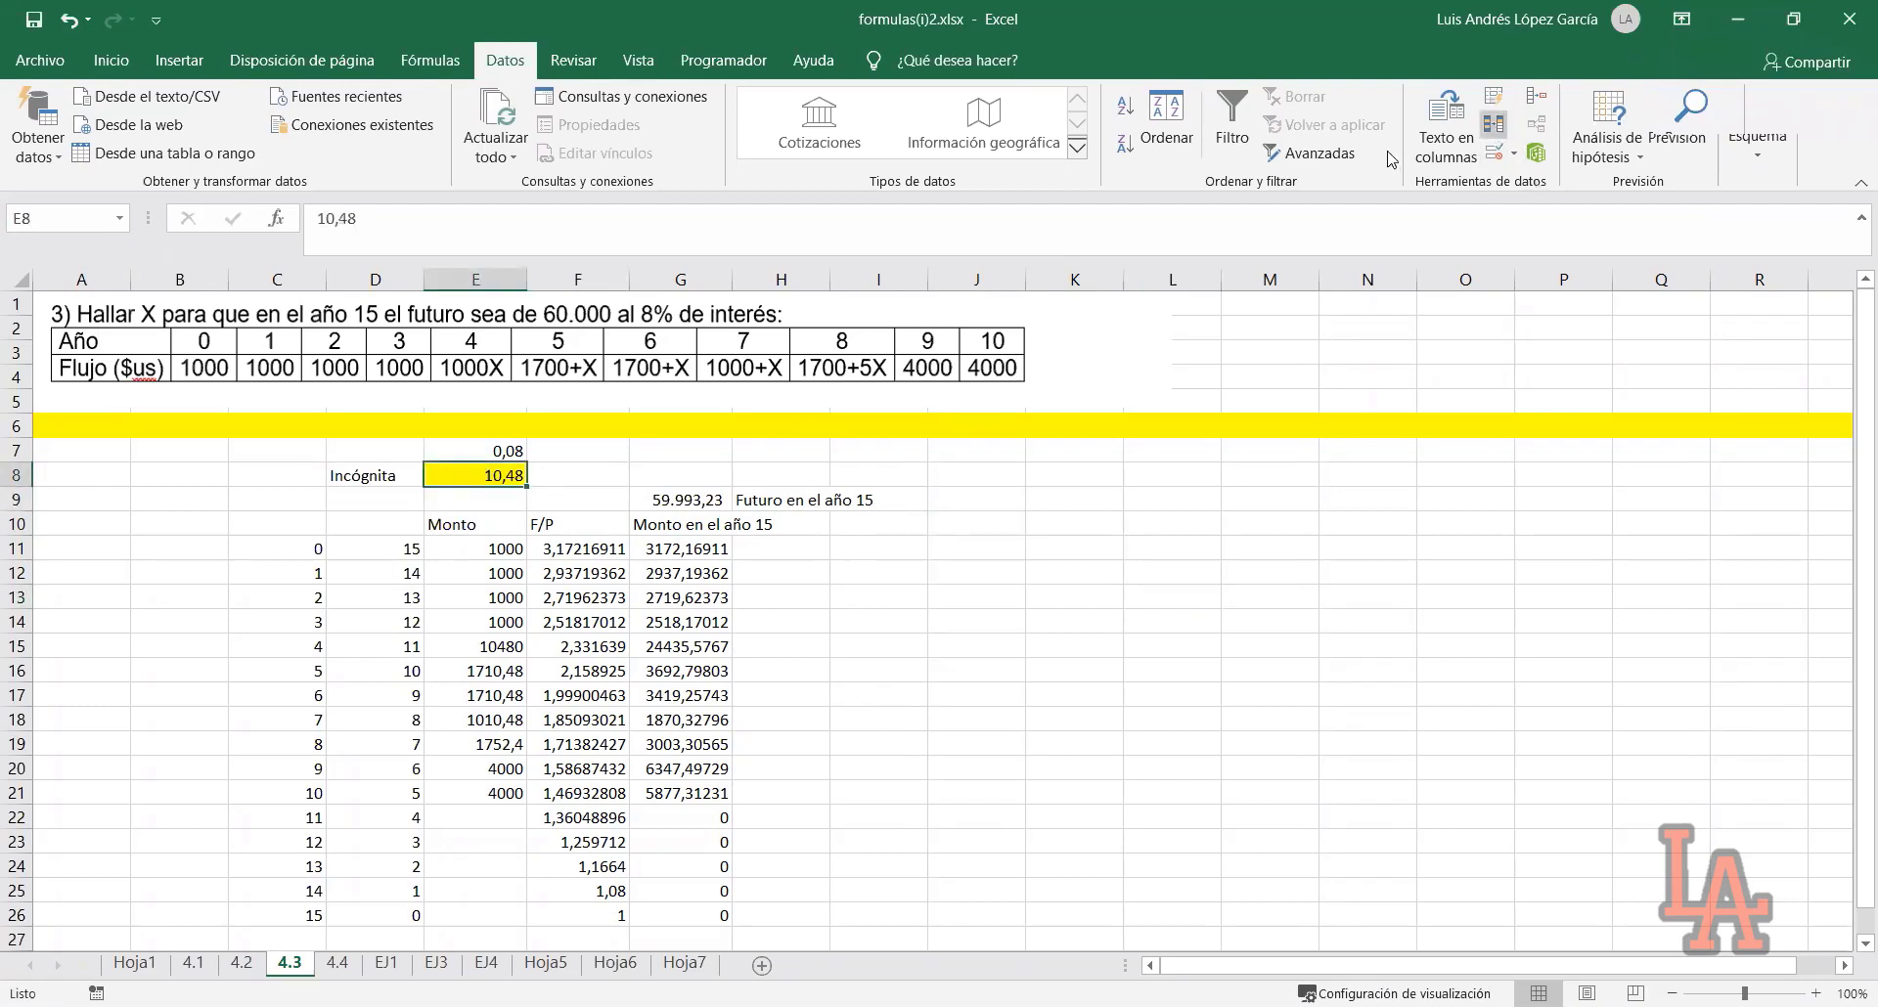
left_click(518, 503)
left_click(549, 501)
left_click(548, 476)
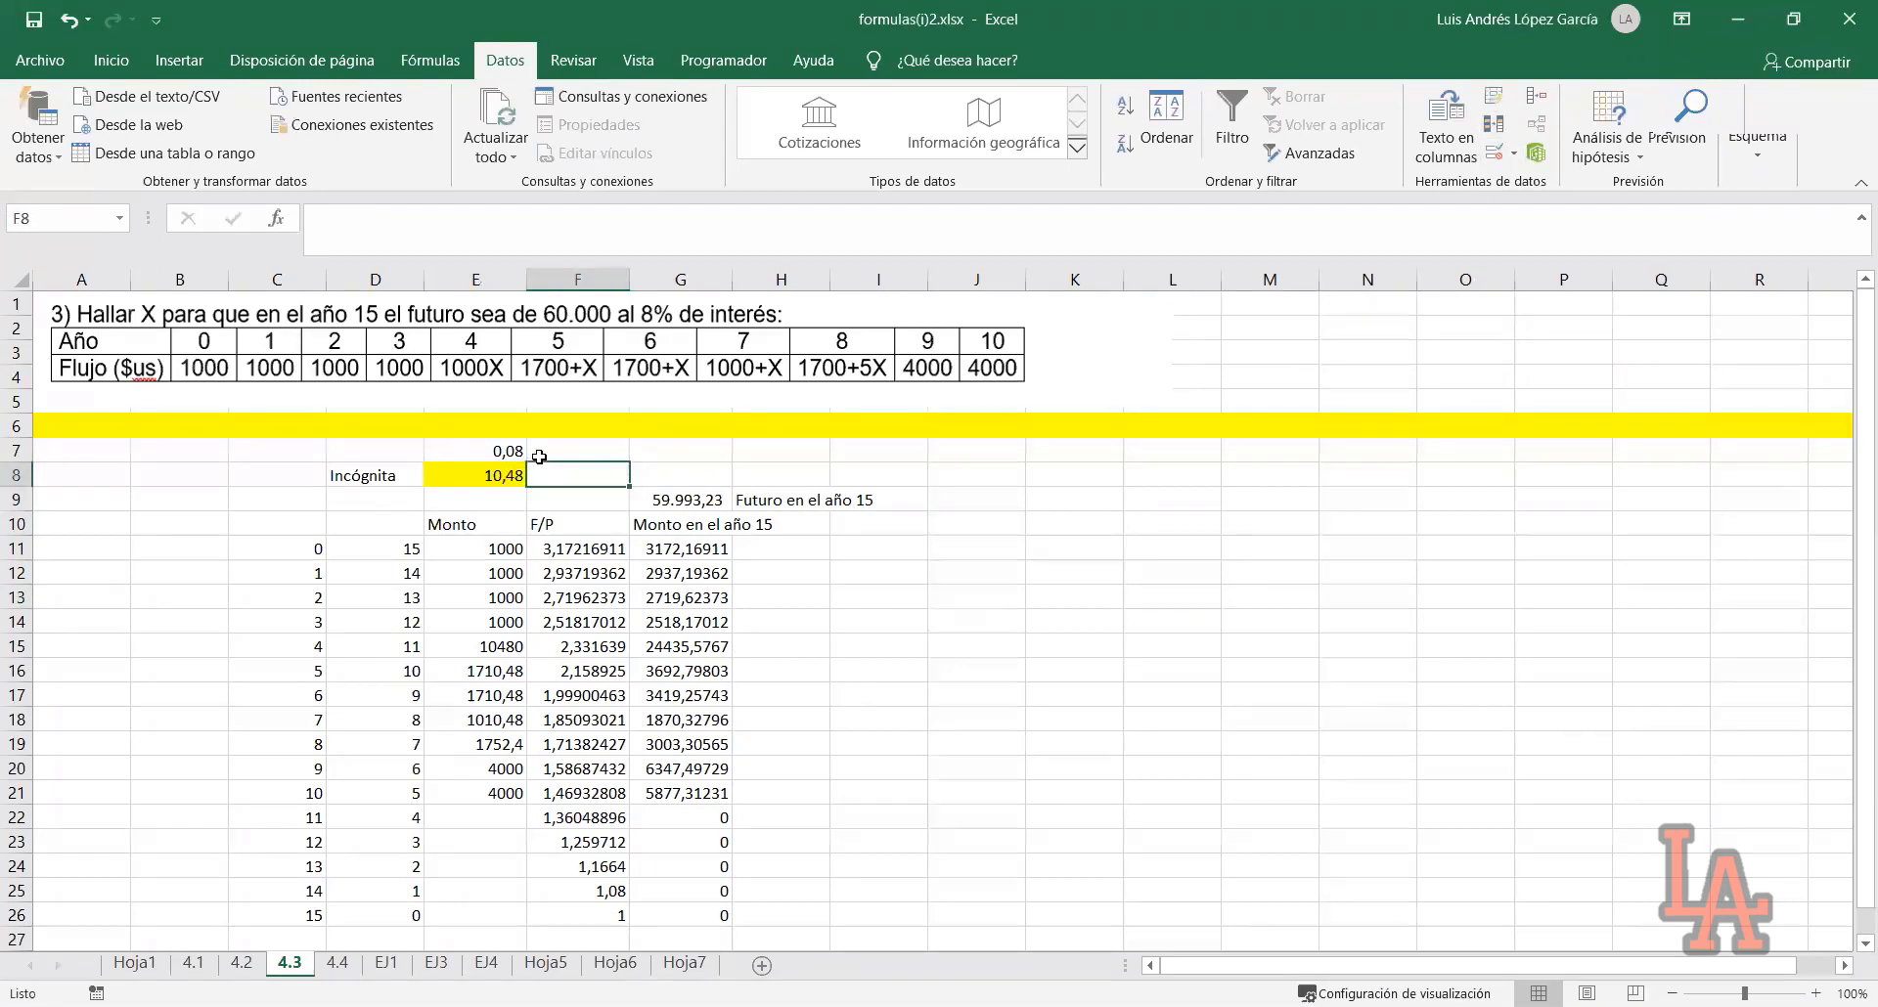
left_click(533, 451)
left_click(496, 448)
left_click(391, 474)
left_click(398, 513)
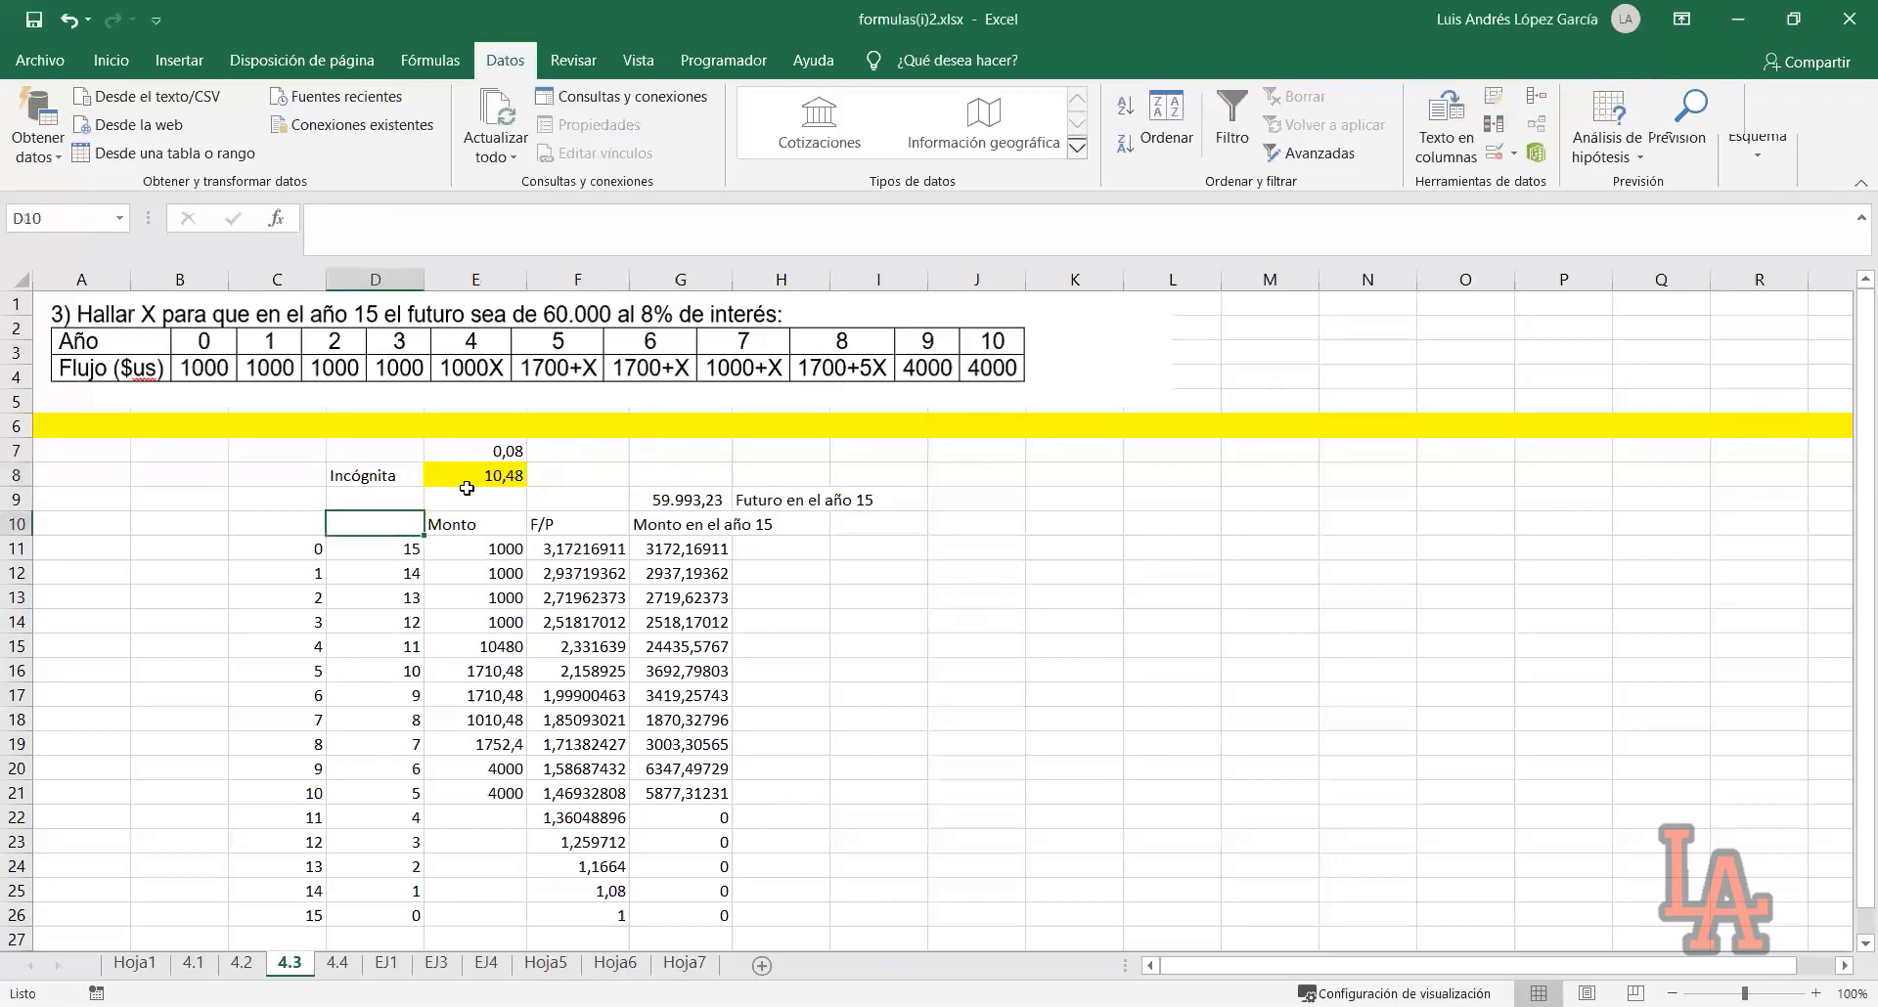
left_click(409, 499)
left_click(315, 501)
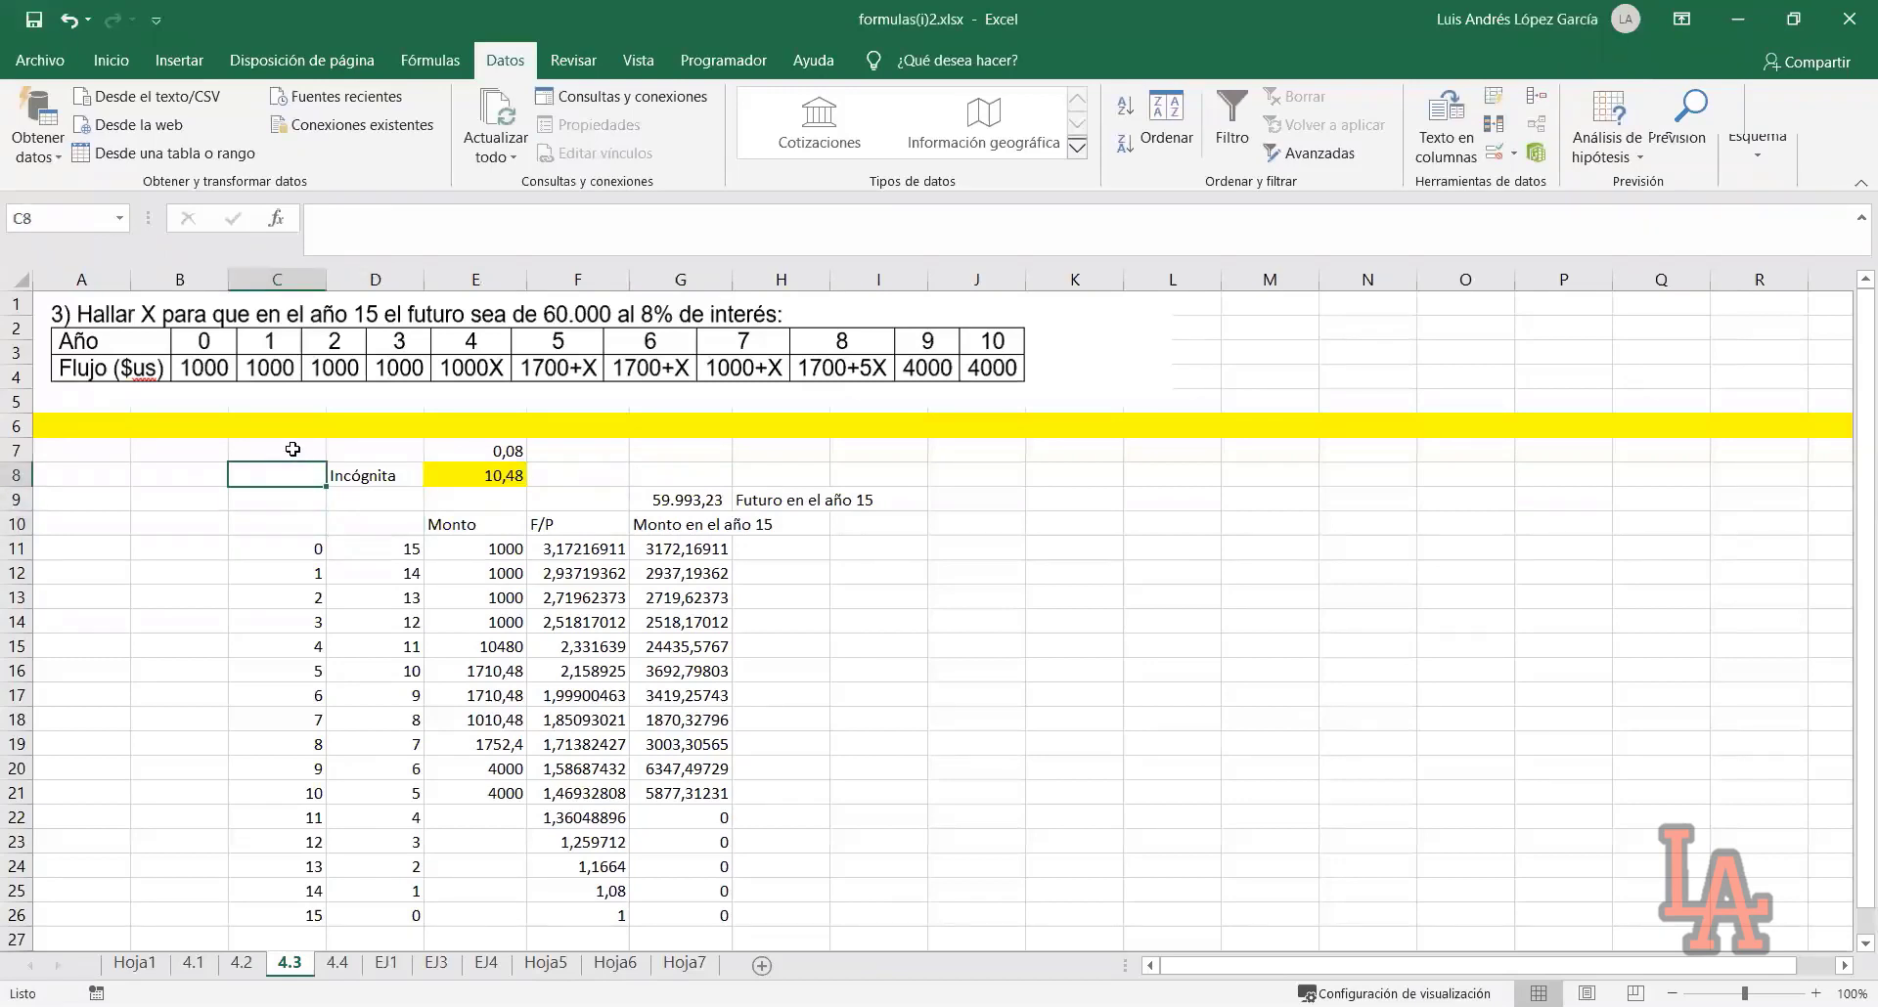
left_click(905, 592)
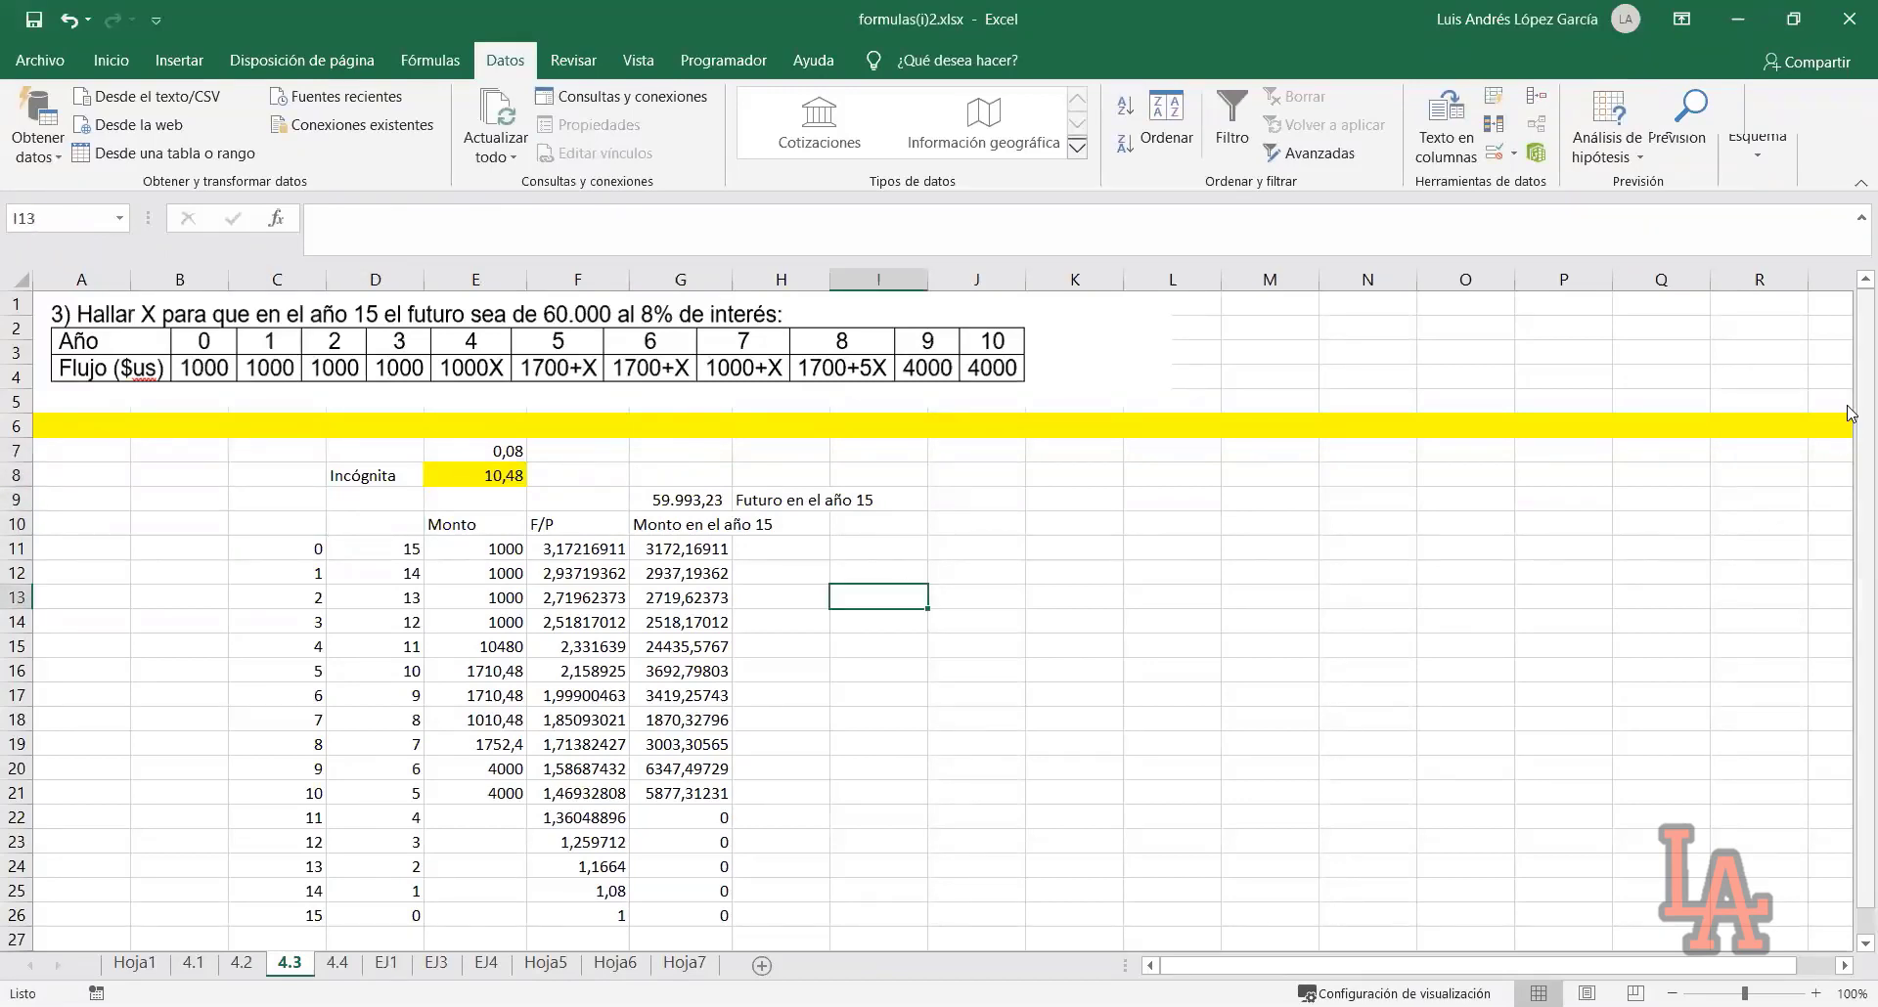
left_click_drag(1849, 412, 1850, 528)
left_click_drag(1849, 393, 1853, 373)
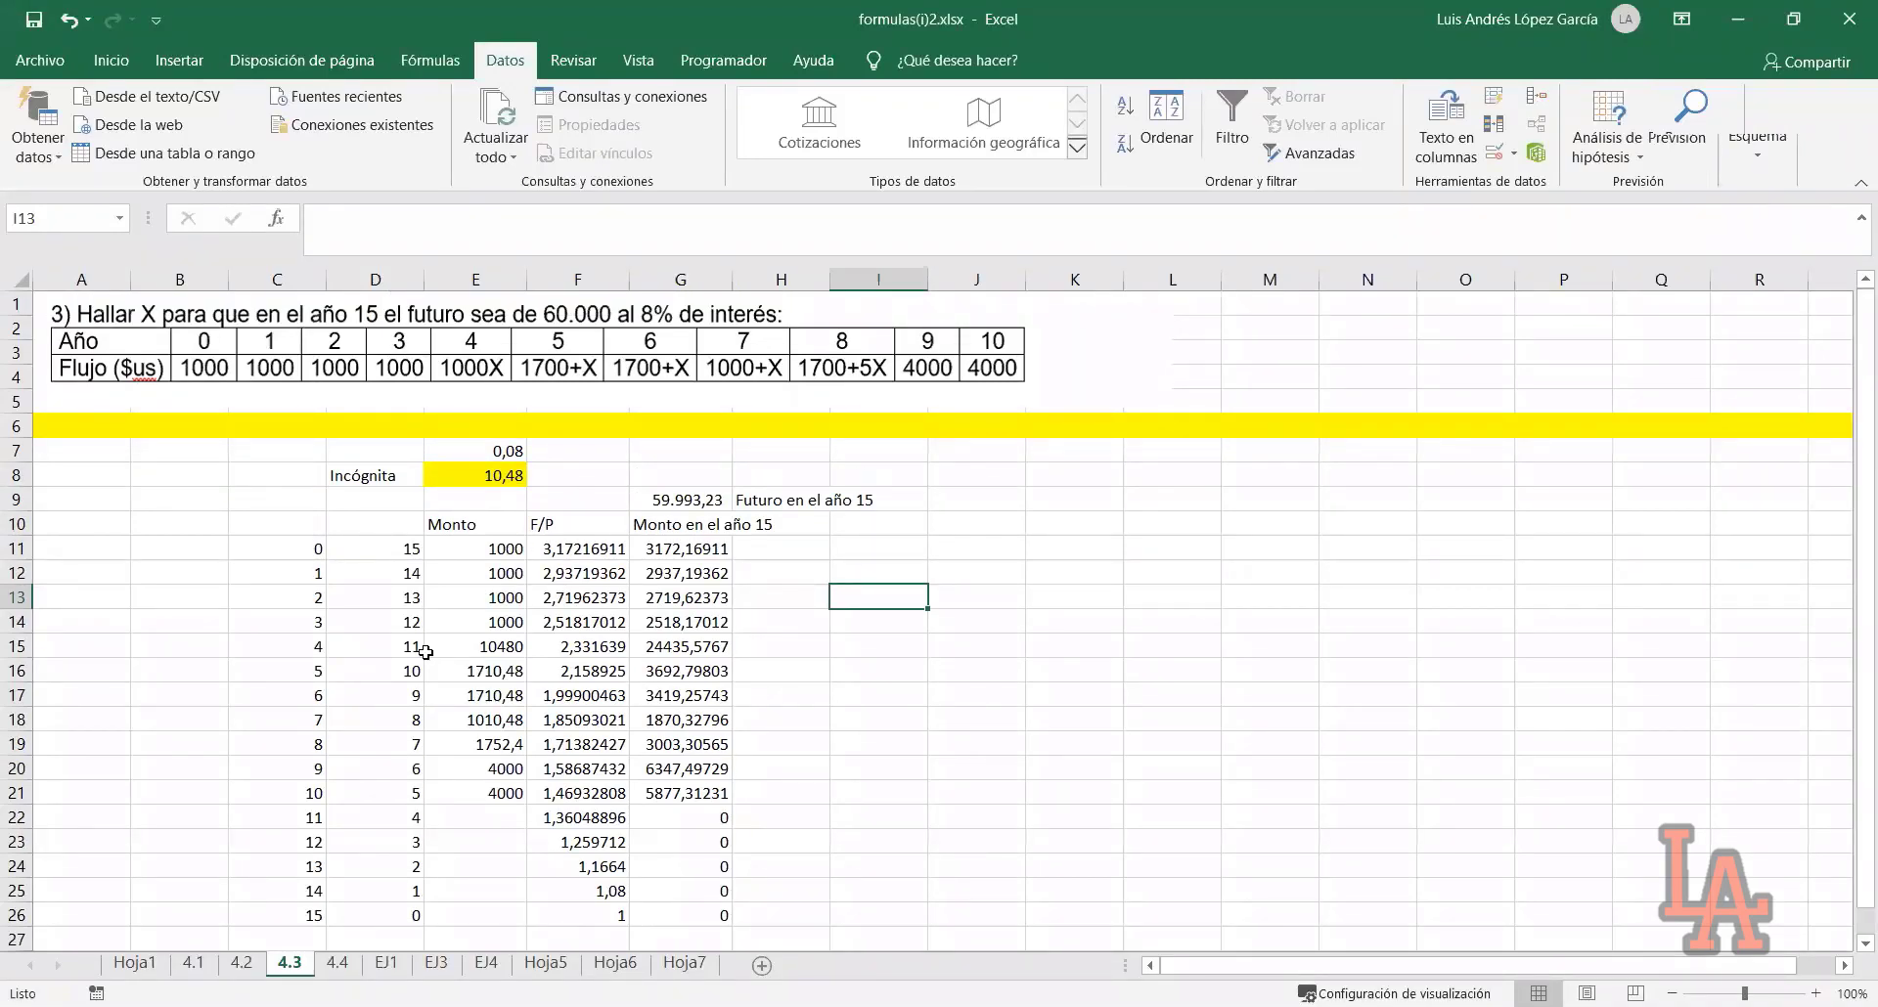
left_click(891, 615)
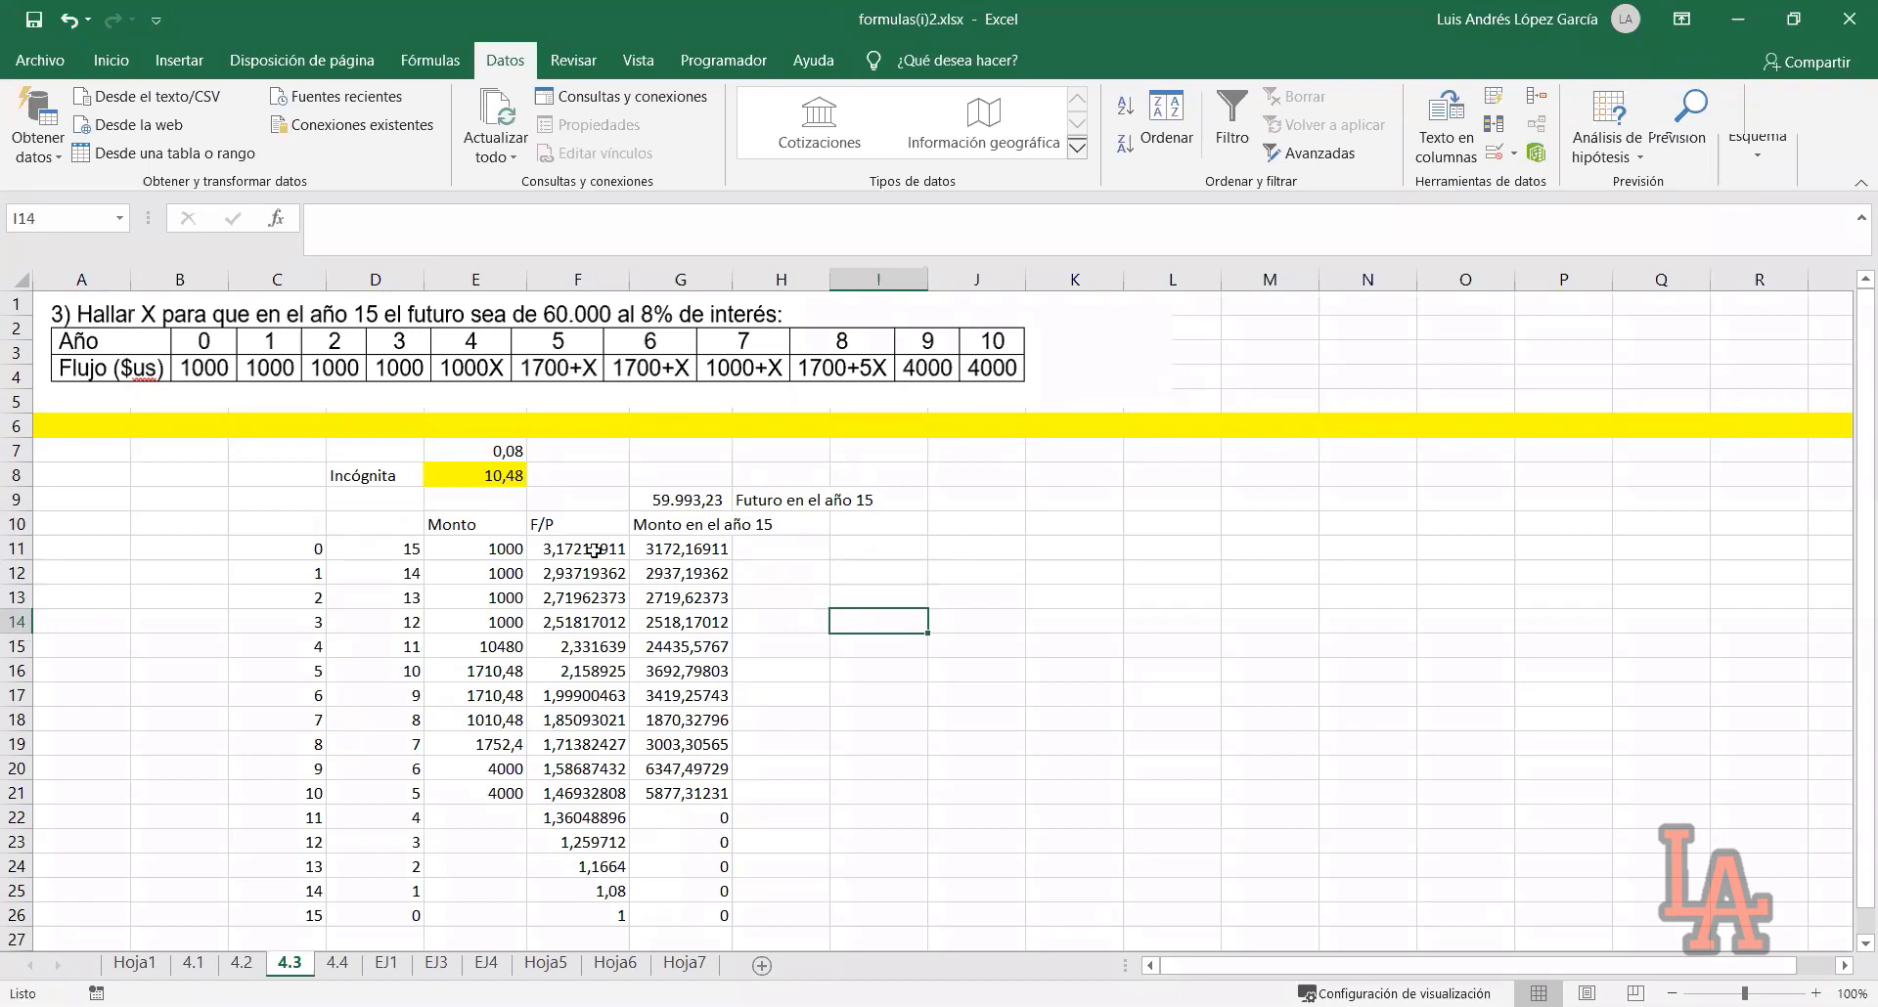
left_click(489, 480)
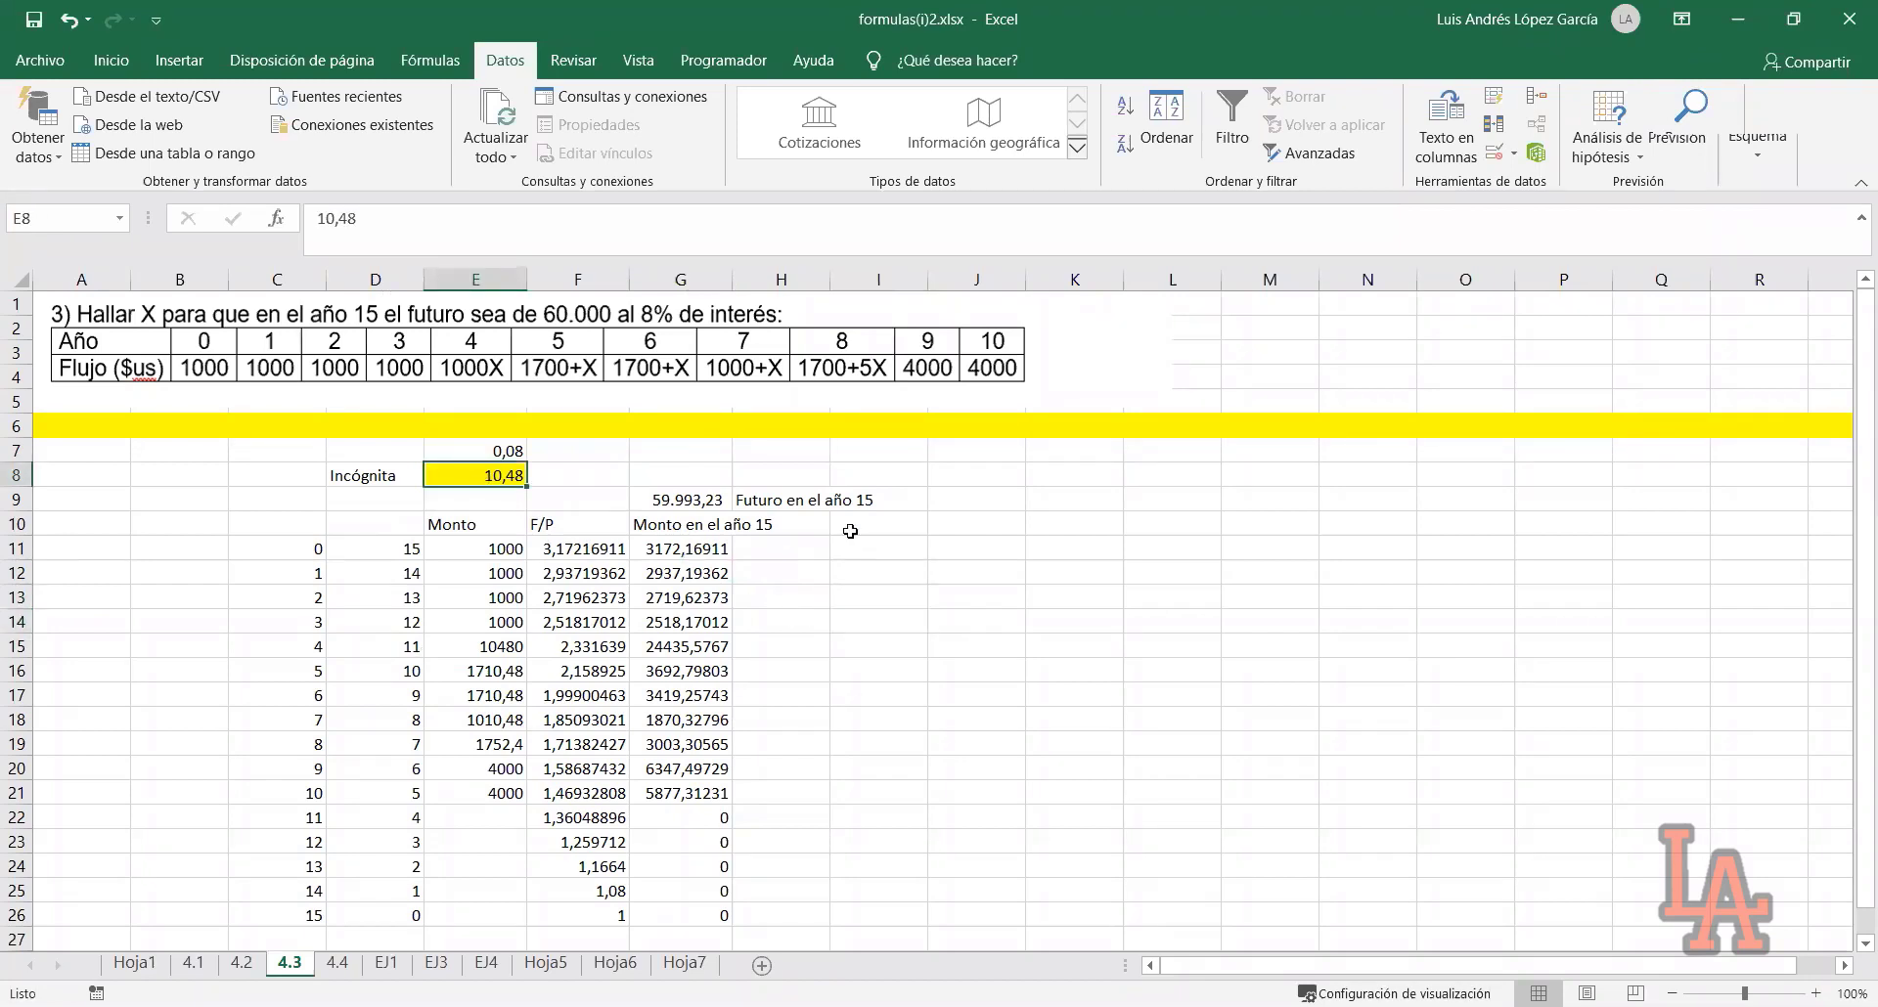
left_click(563, 506)
left_click(473, 480)
left_click(1004, 649)
left_click(494, 497)
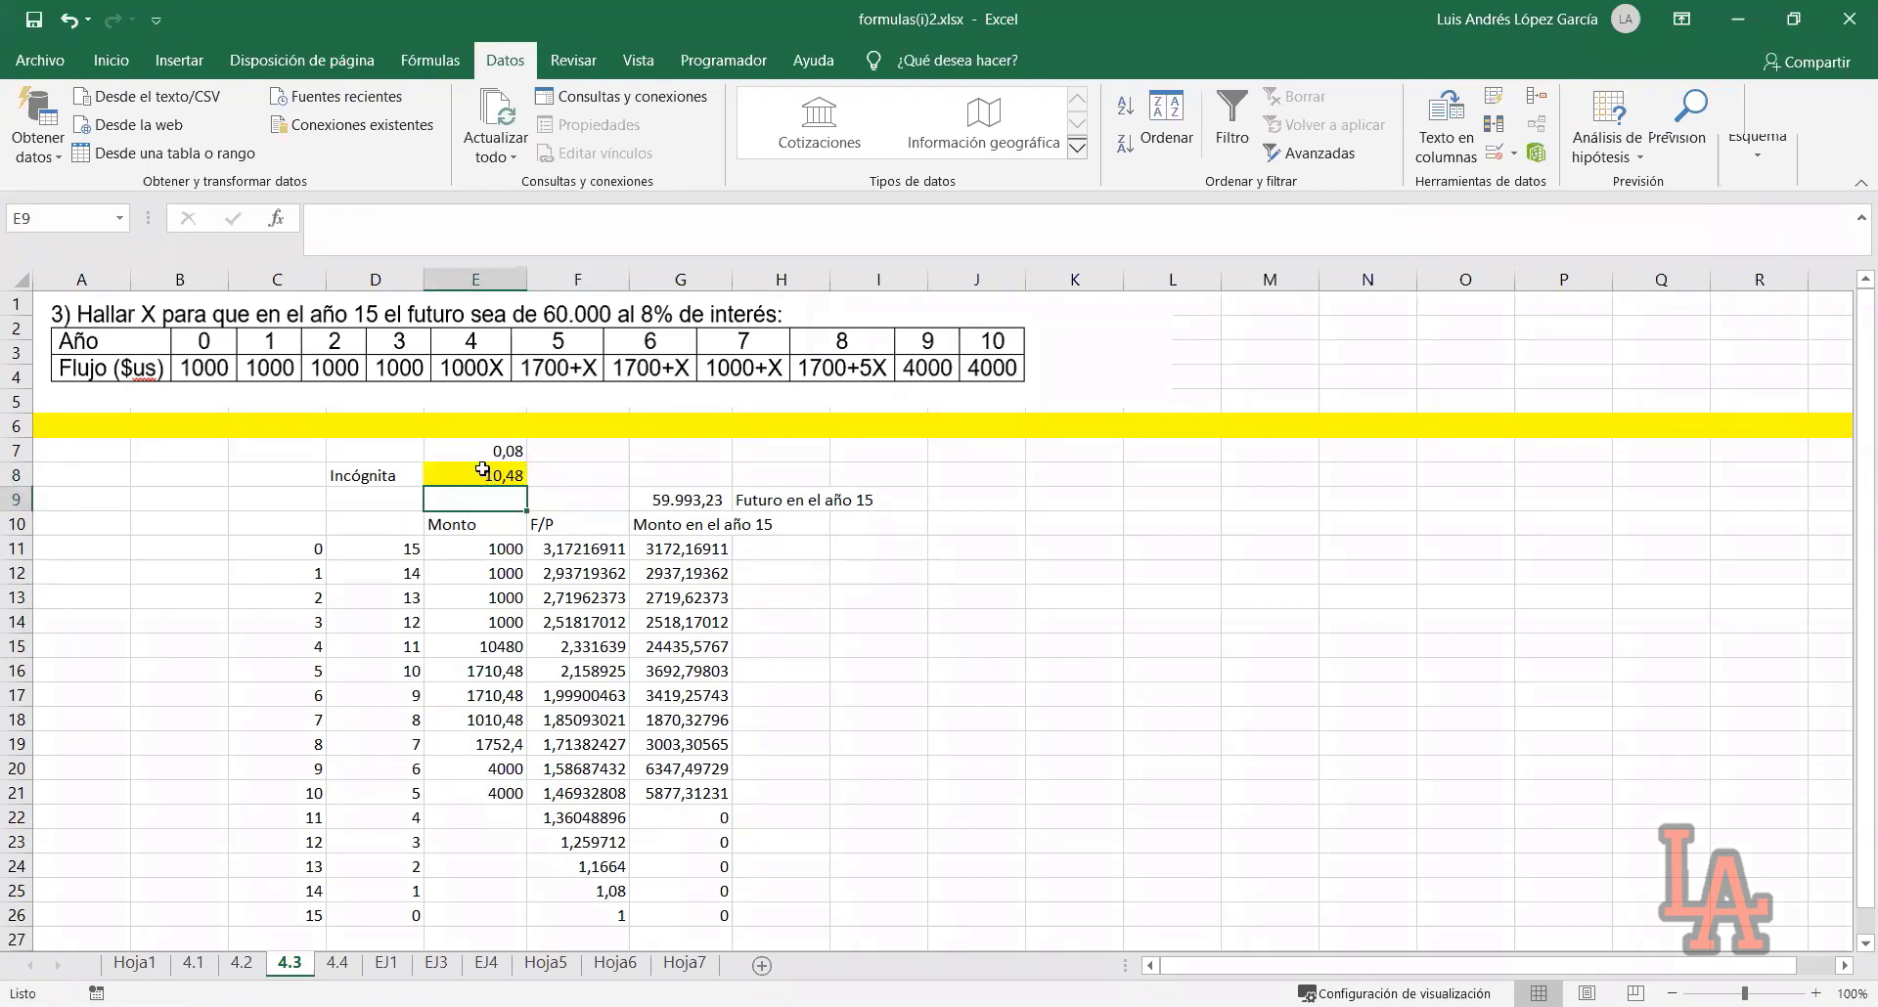
Try 100, 10 and 11 in turn as values of the unknown in cell E8, comparing the year-15 total in G9
left_click(482, 471)
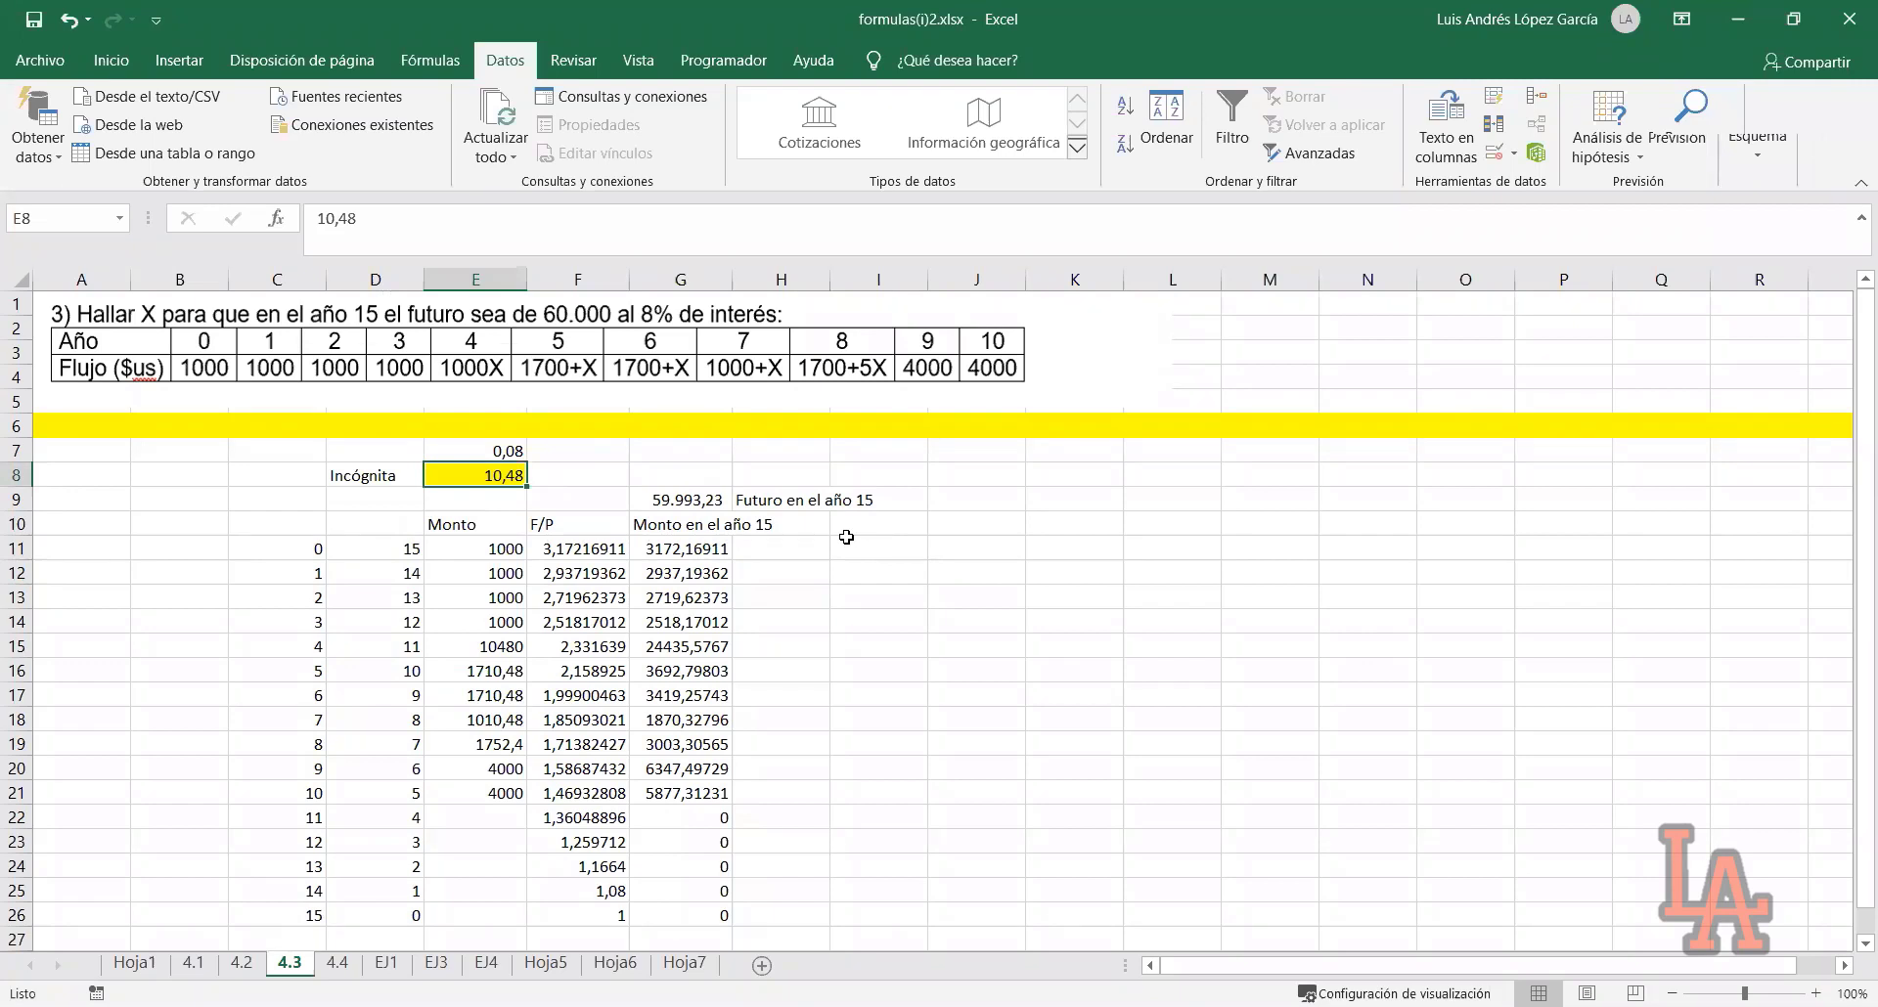
type("100")
key("ctrl+Return")
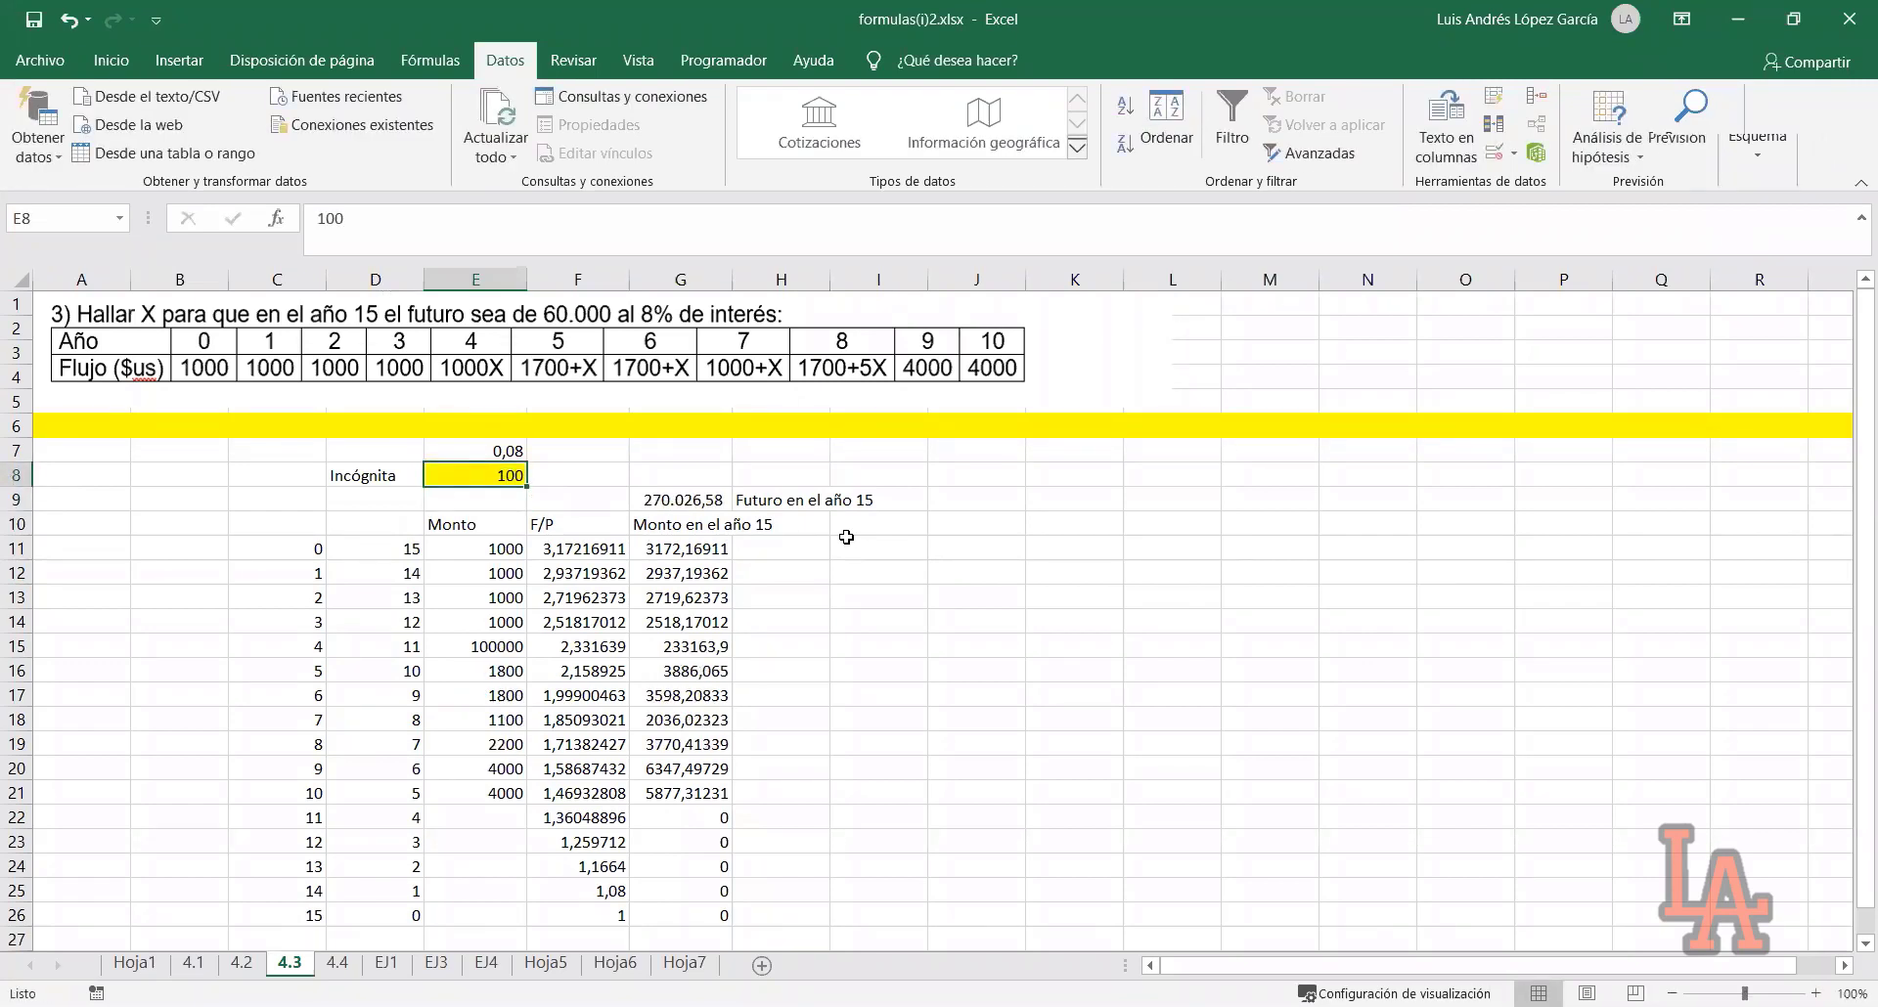
type("10")
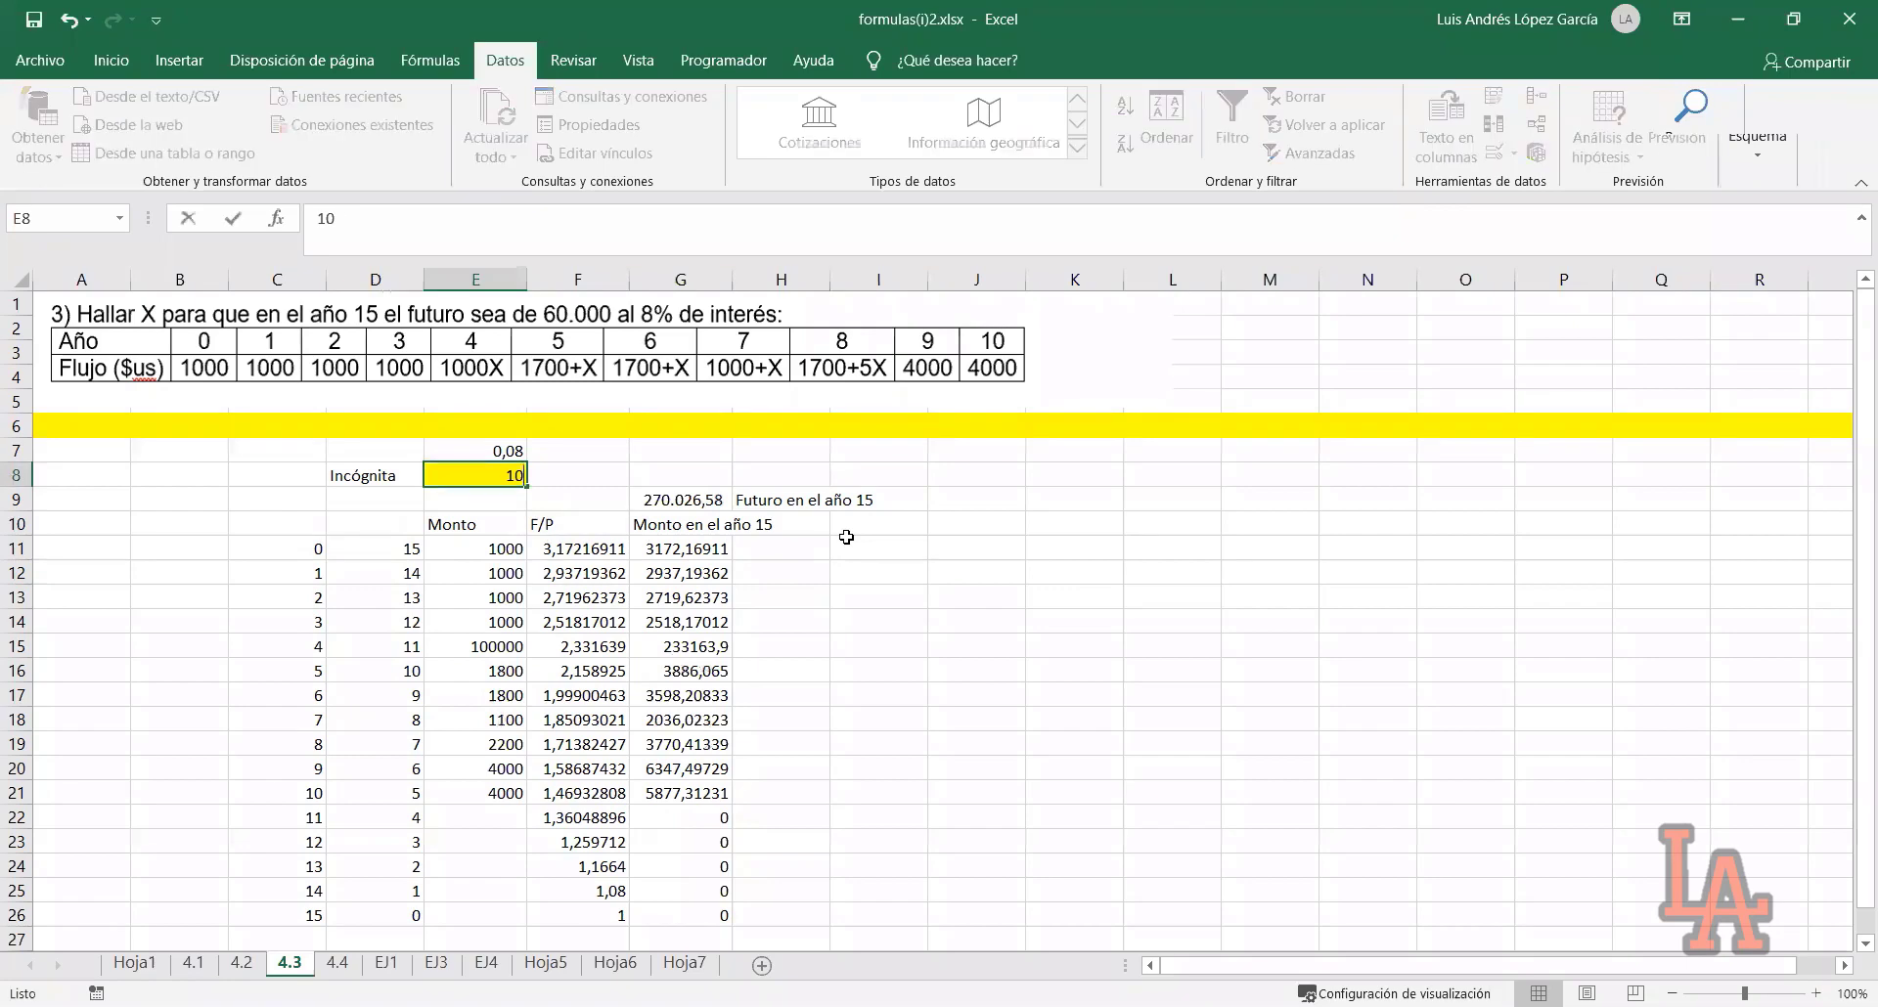
key("ctrl+Return")
type("11")
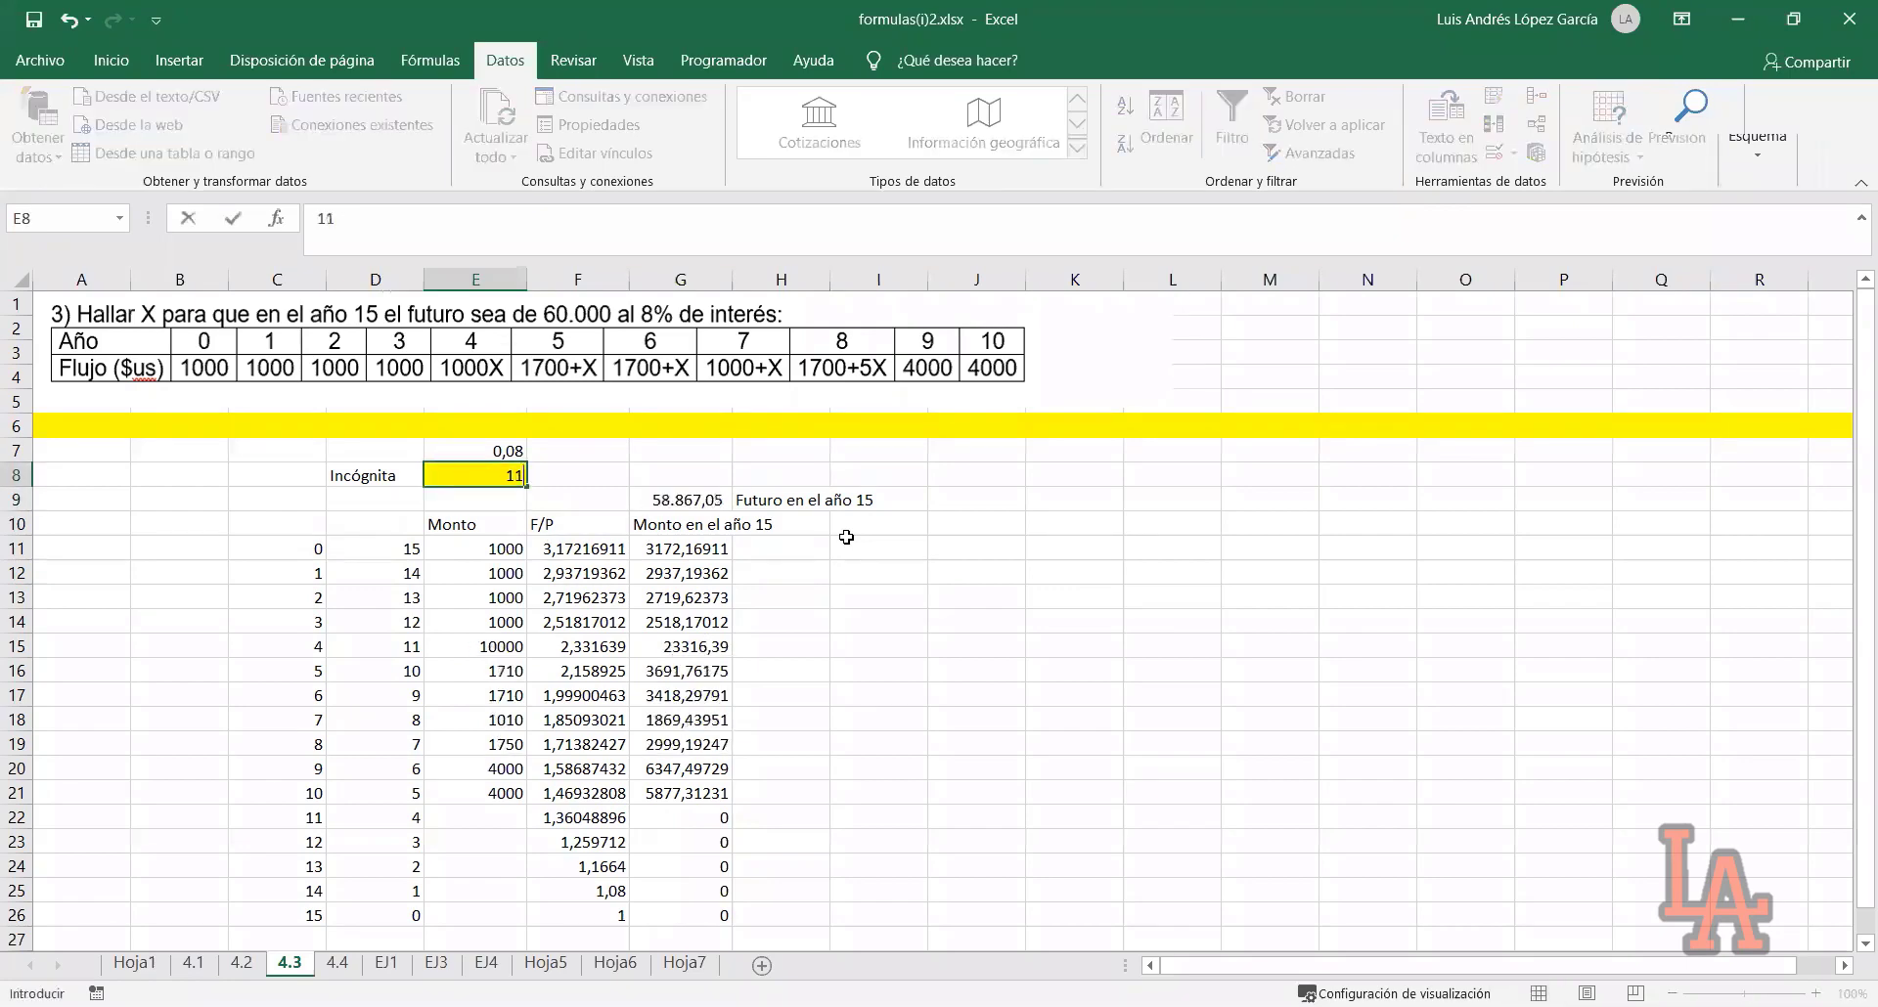
key("Return")
key("Right")
key("Right")
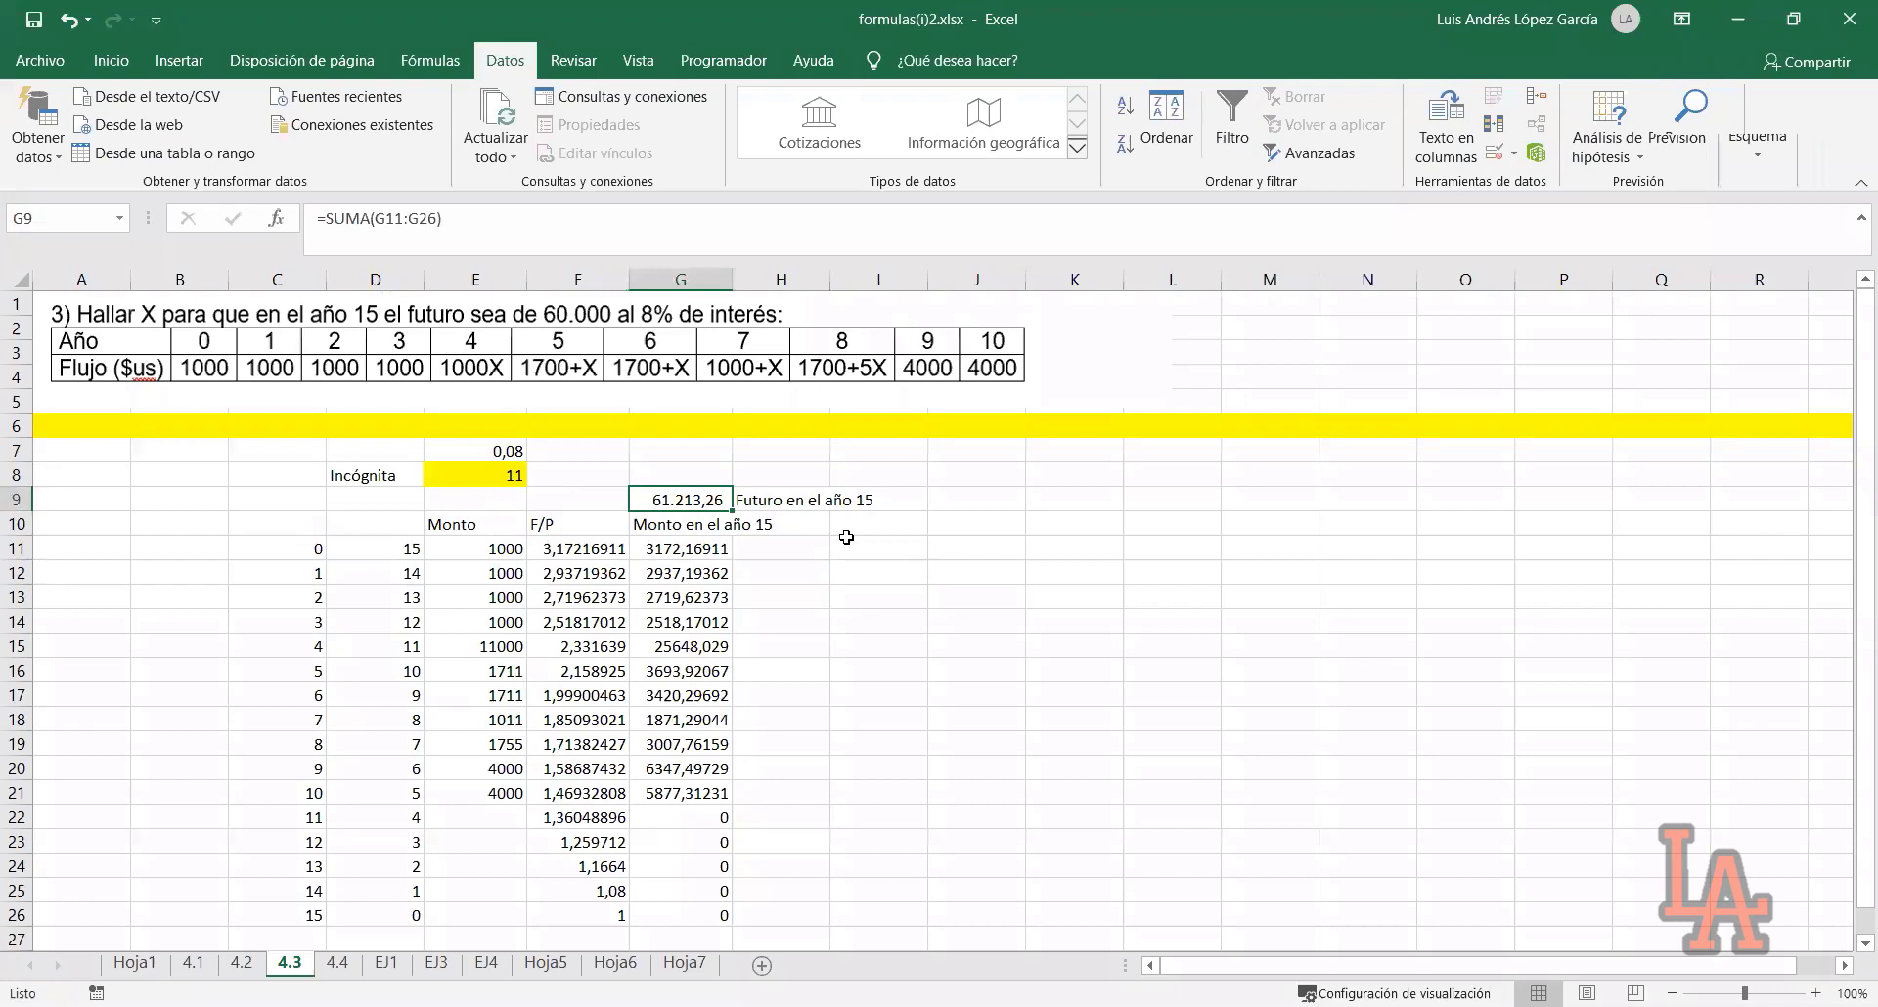
left_click(516, 476)
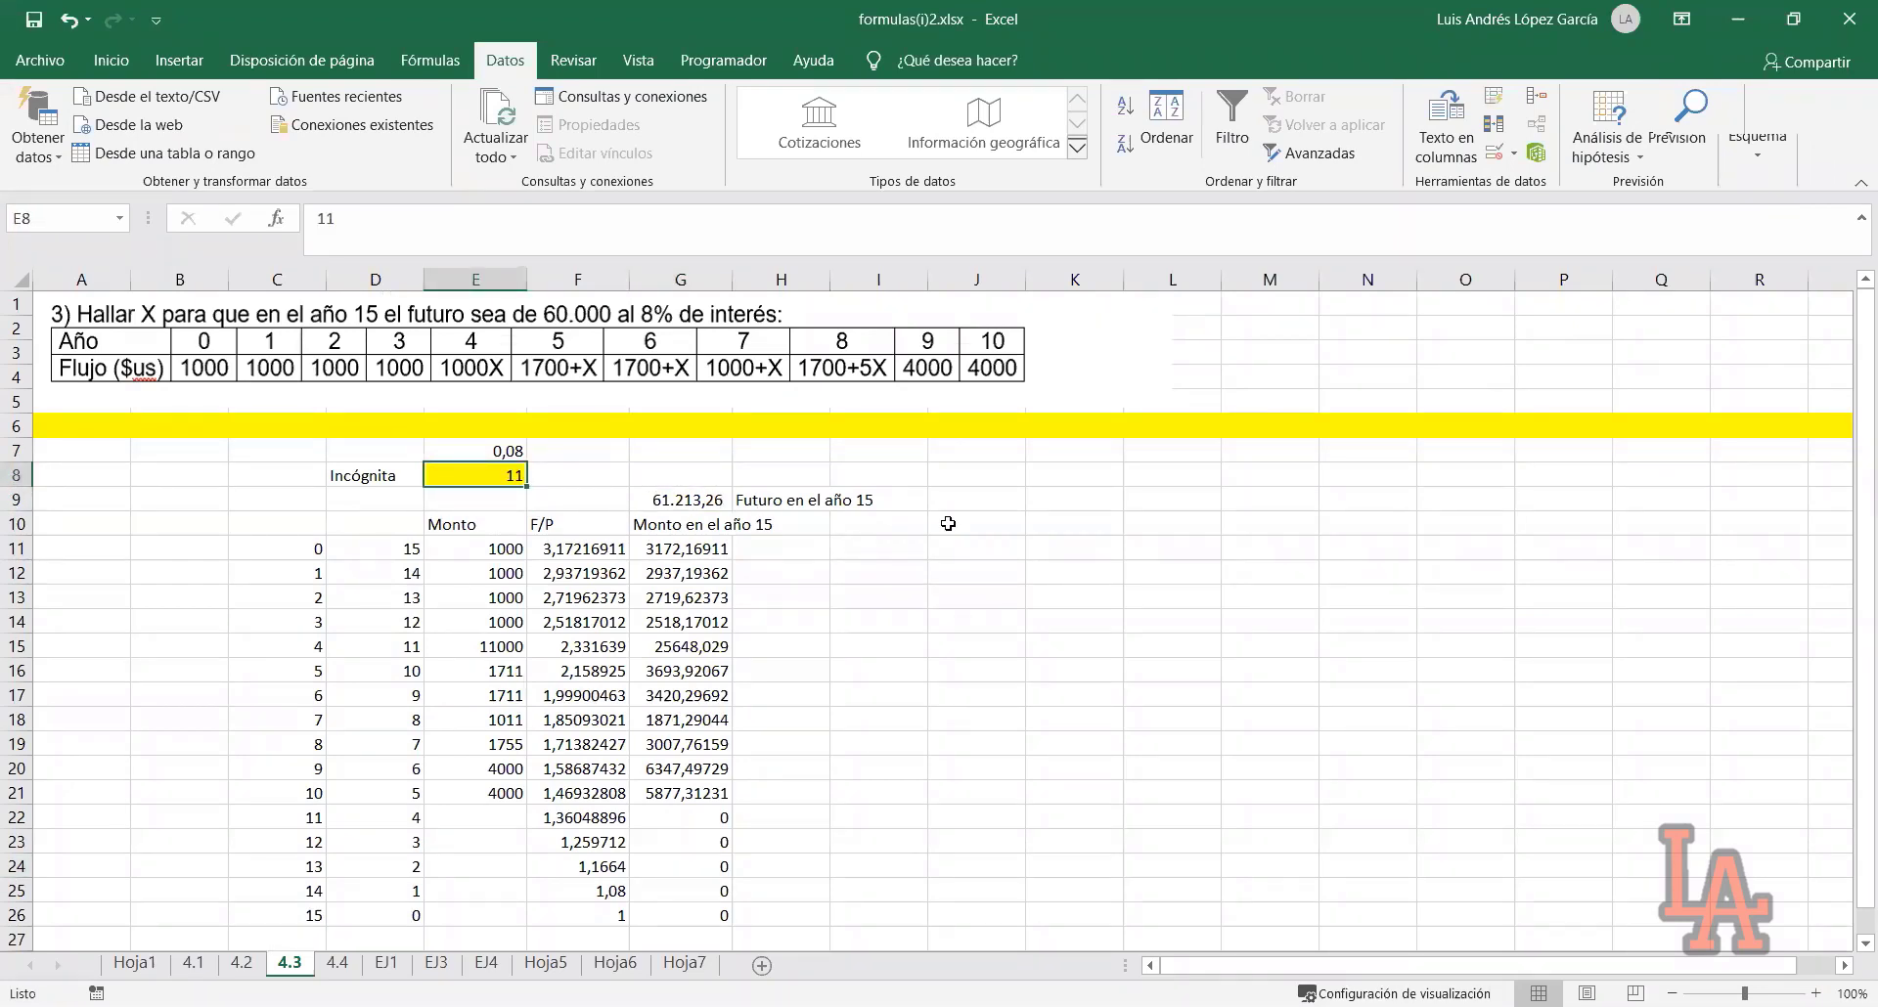
Open Goal Seek on sheet 4.3 with the year-15 total in G9 as the cell to set
left_click(840, 523)
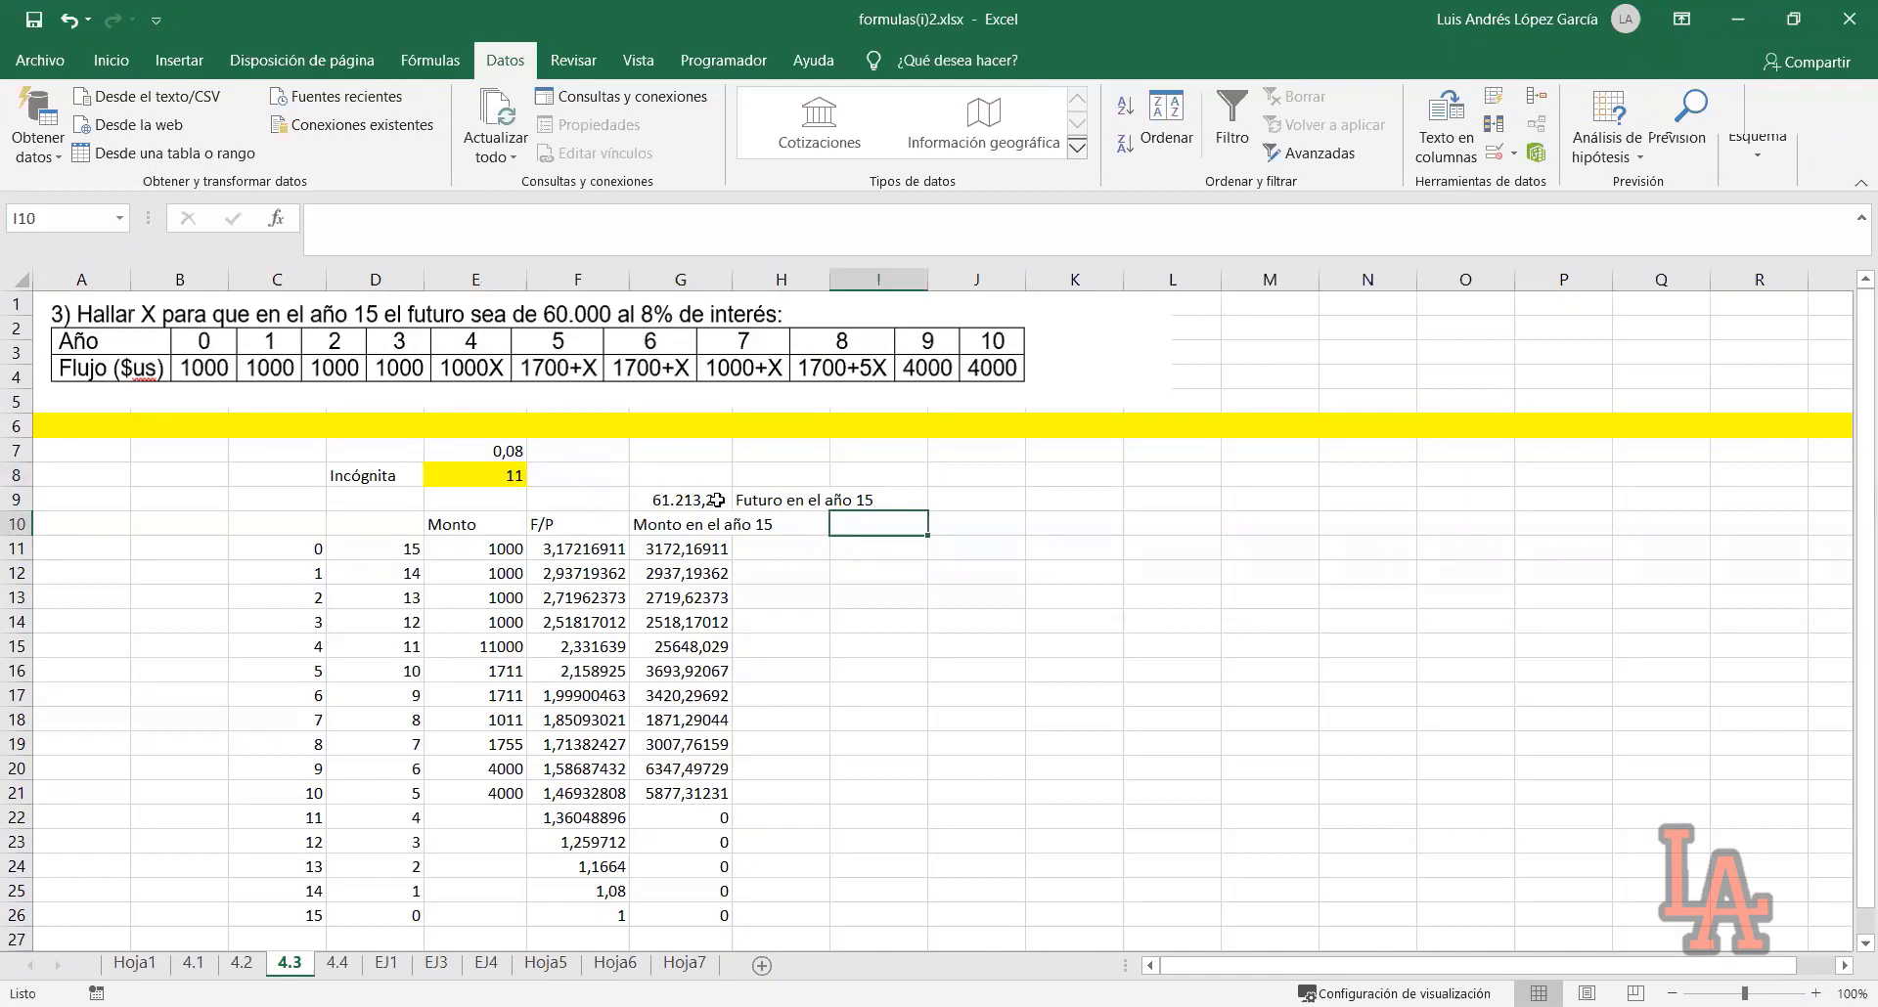
key("Up")
key("Left")
key("Left")
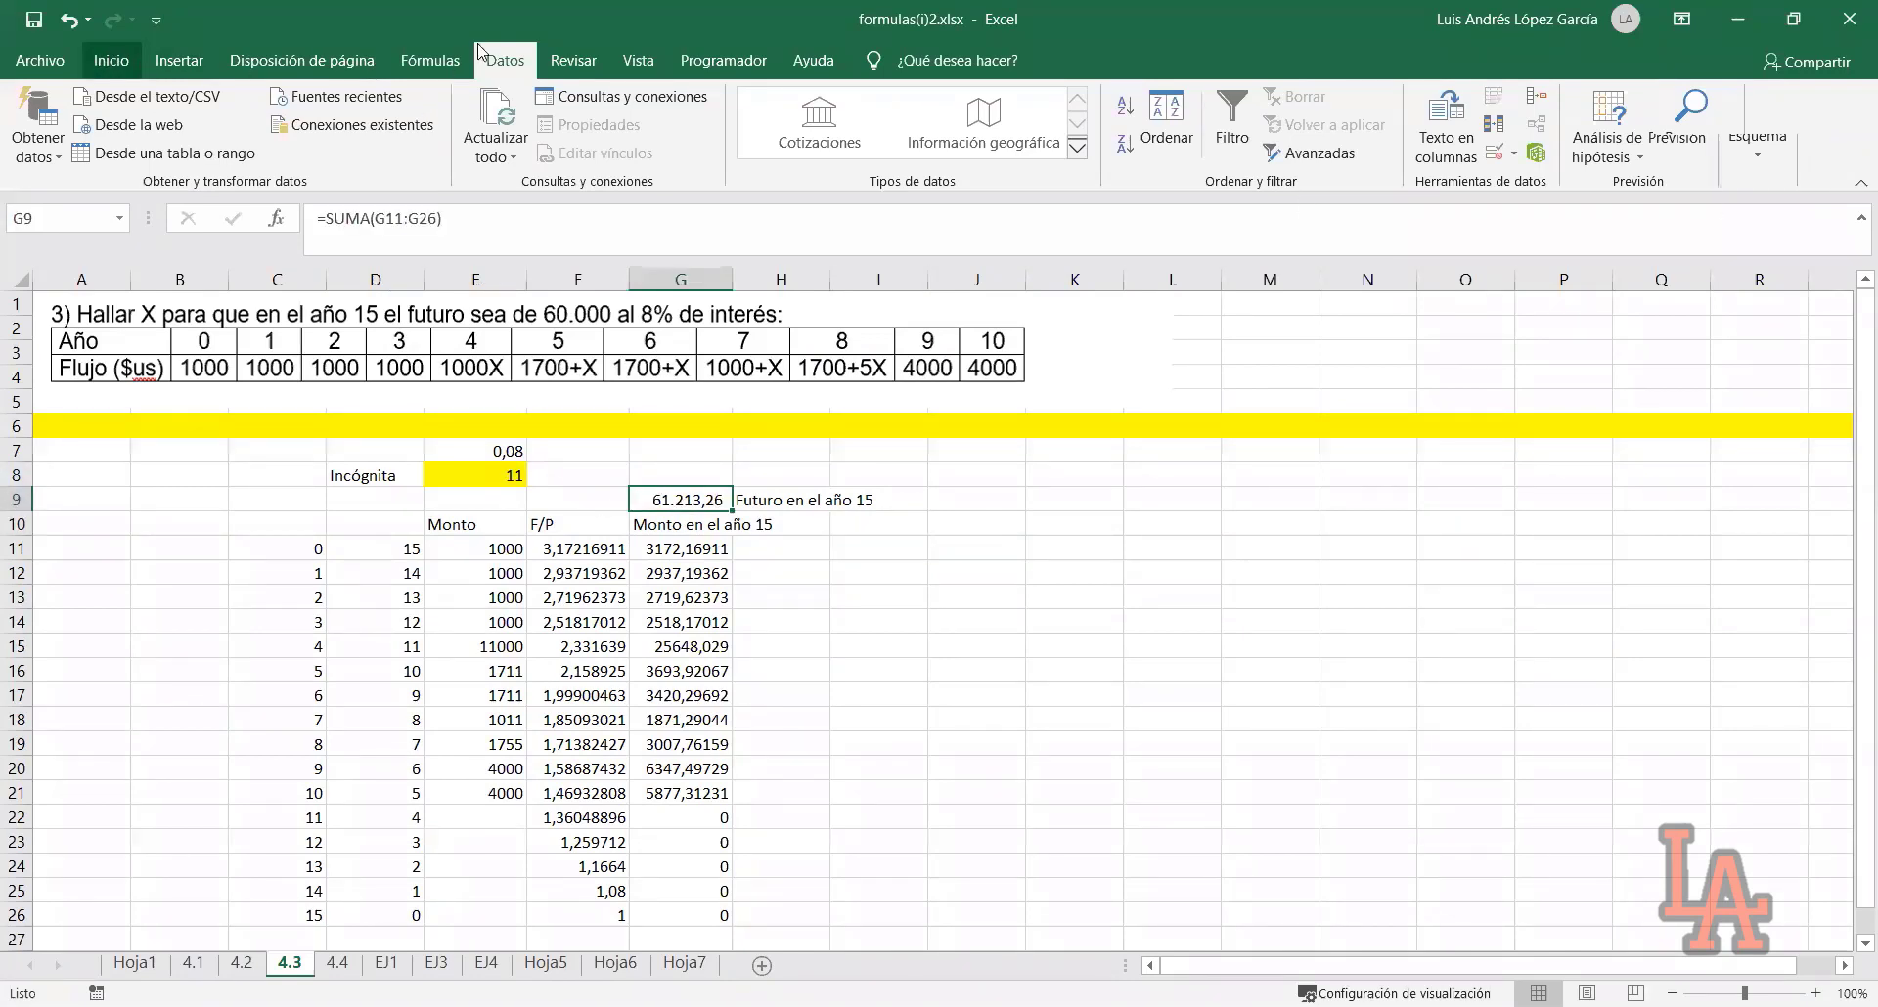
scroll(498, 59, "up", 4)
left_click(508, 61)
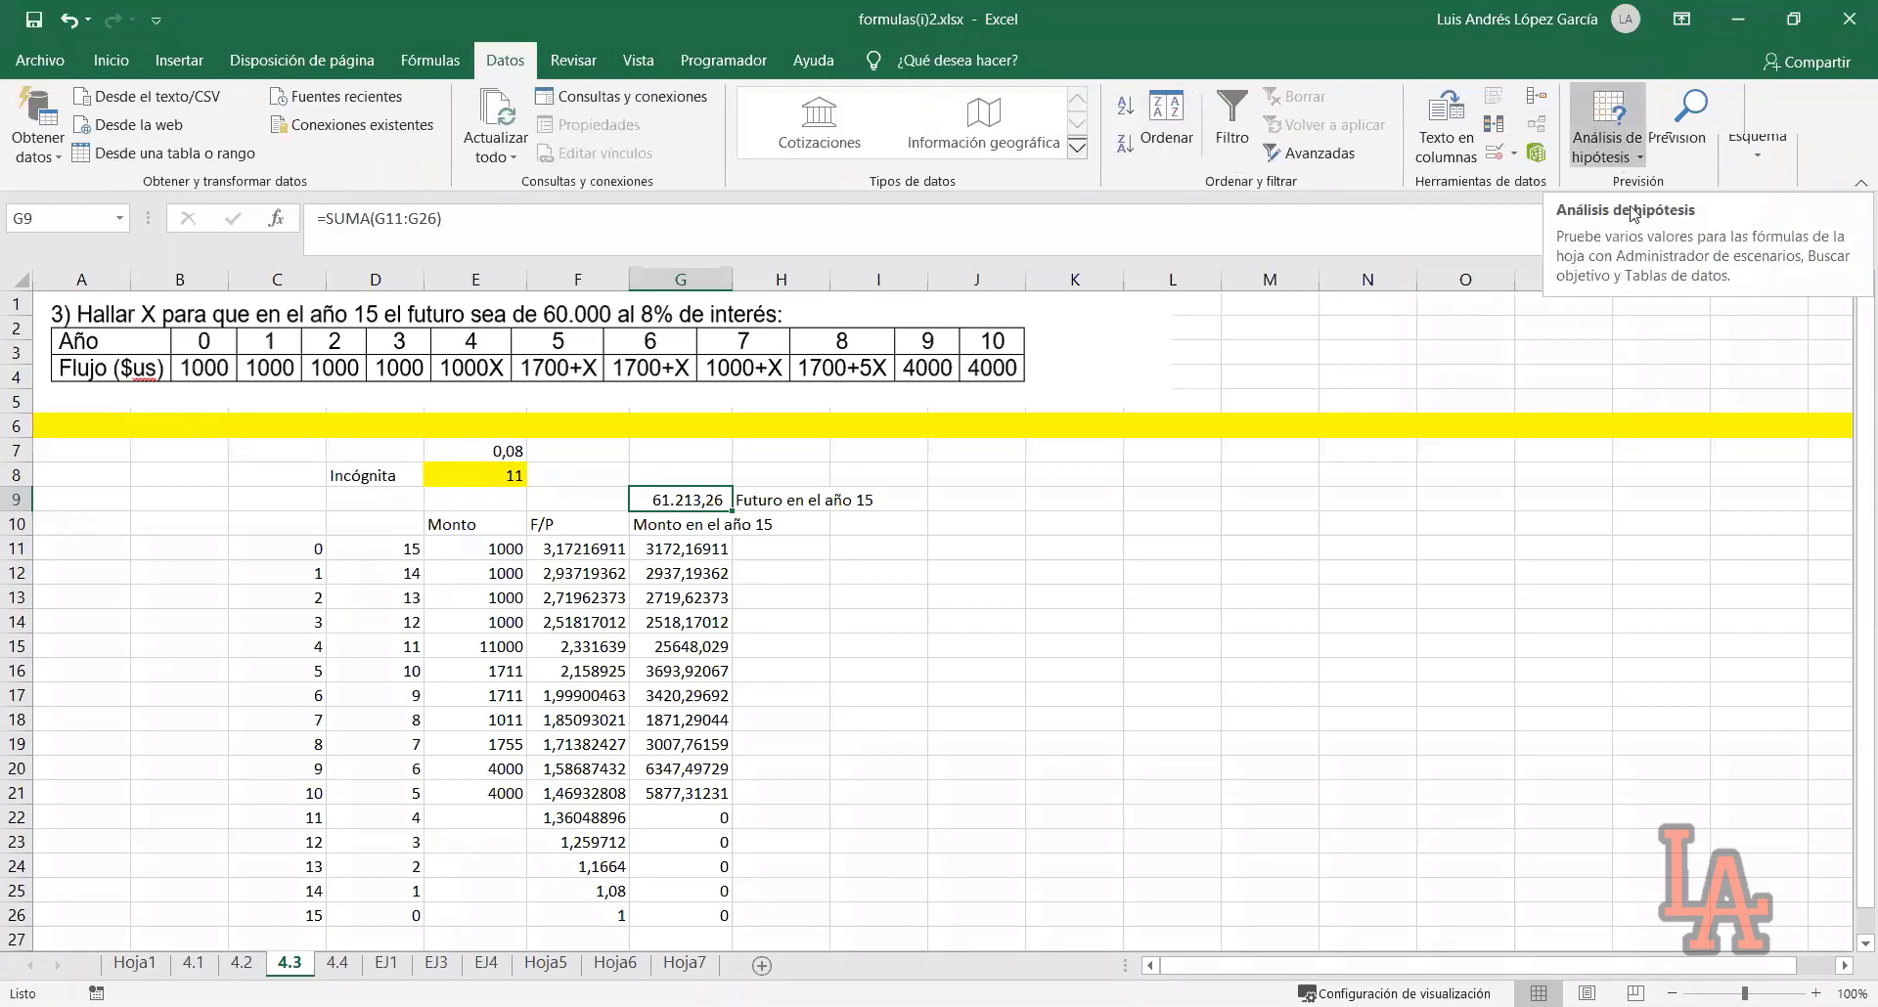
left_click(1624, 151)
left_click(1638, 215)
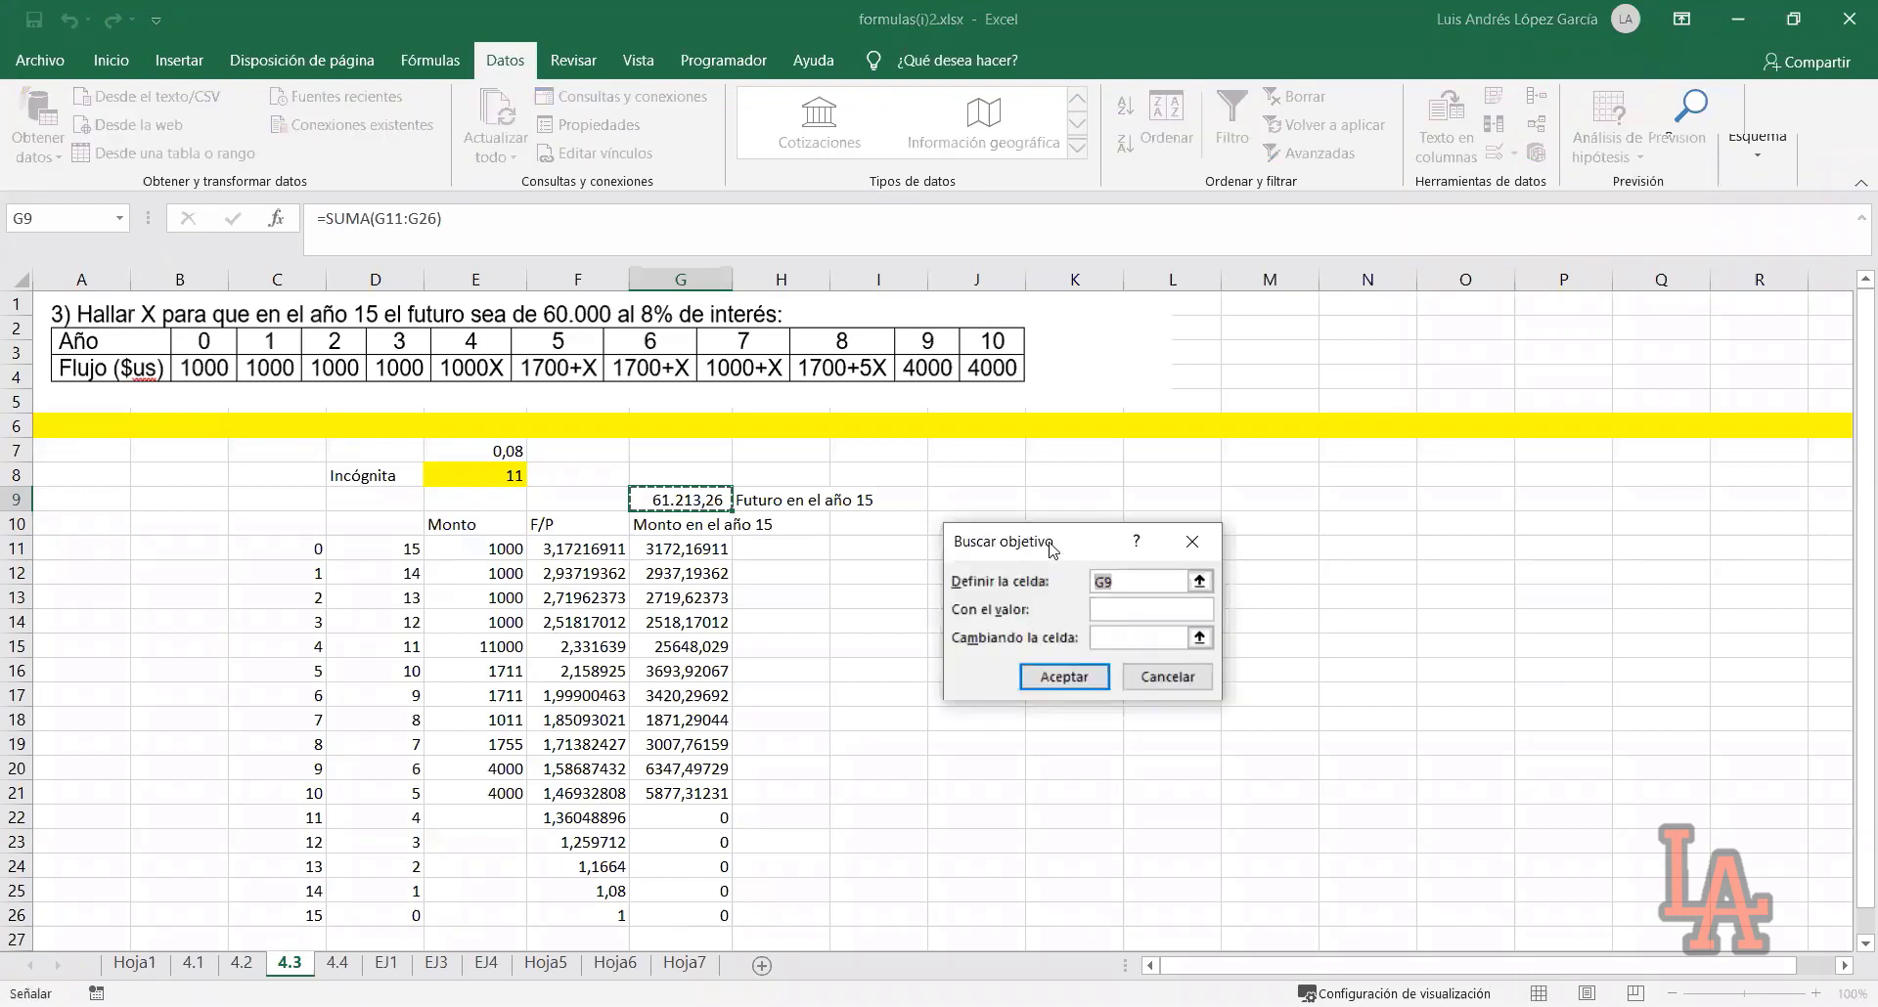
left_click_drag(1057, 553, 1100, 533)
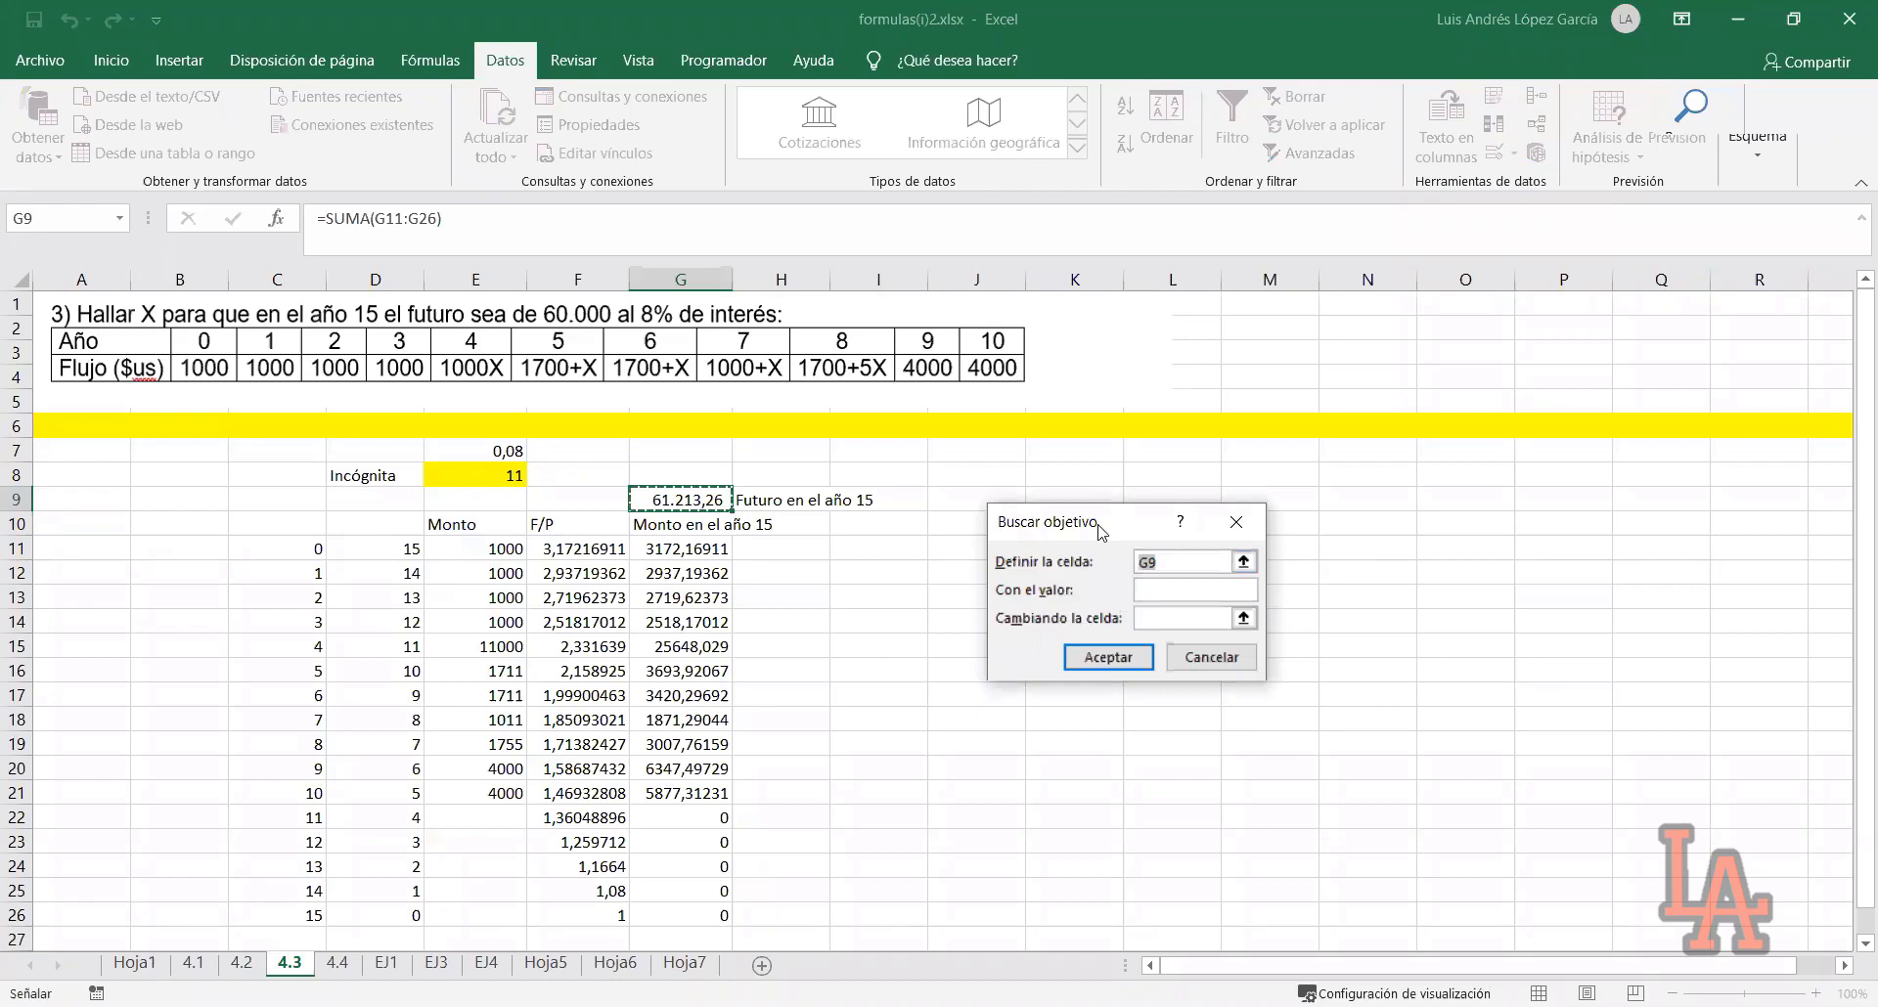
left_click_drag(1099, 531, 1122, 493)
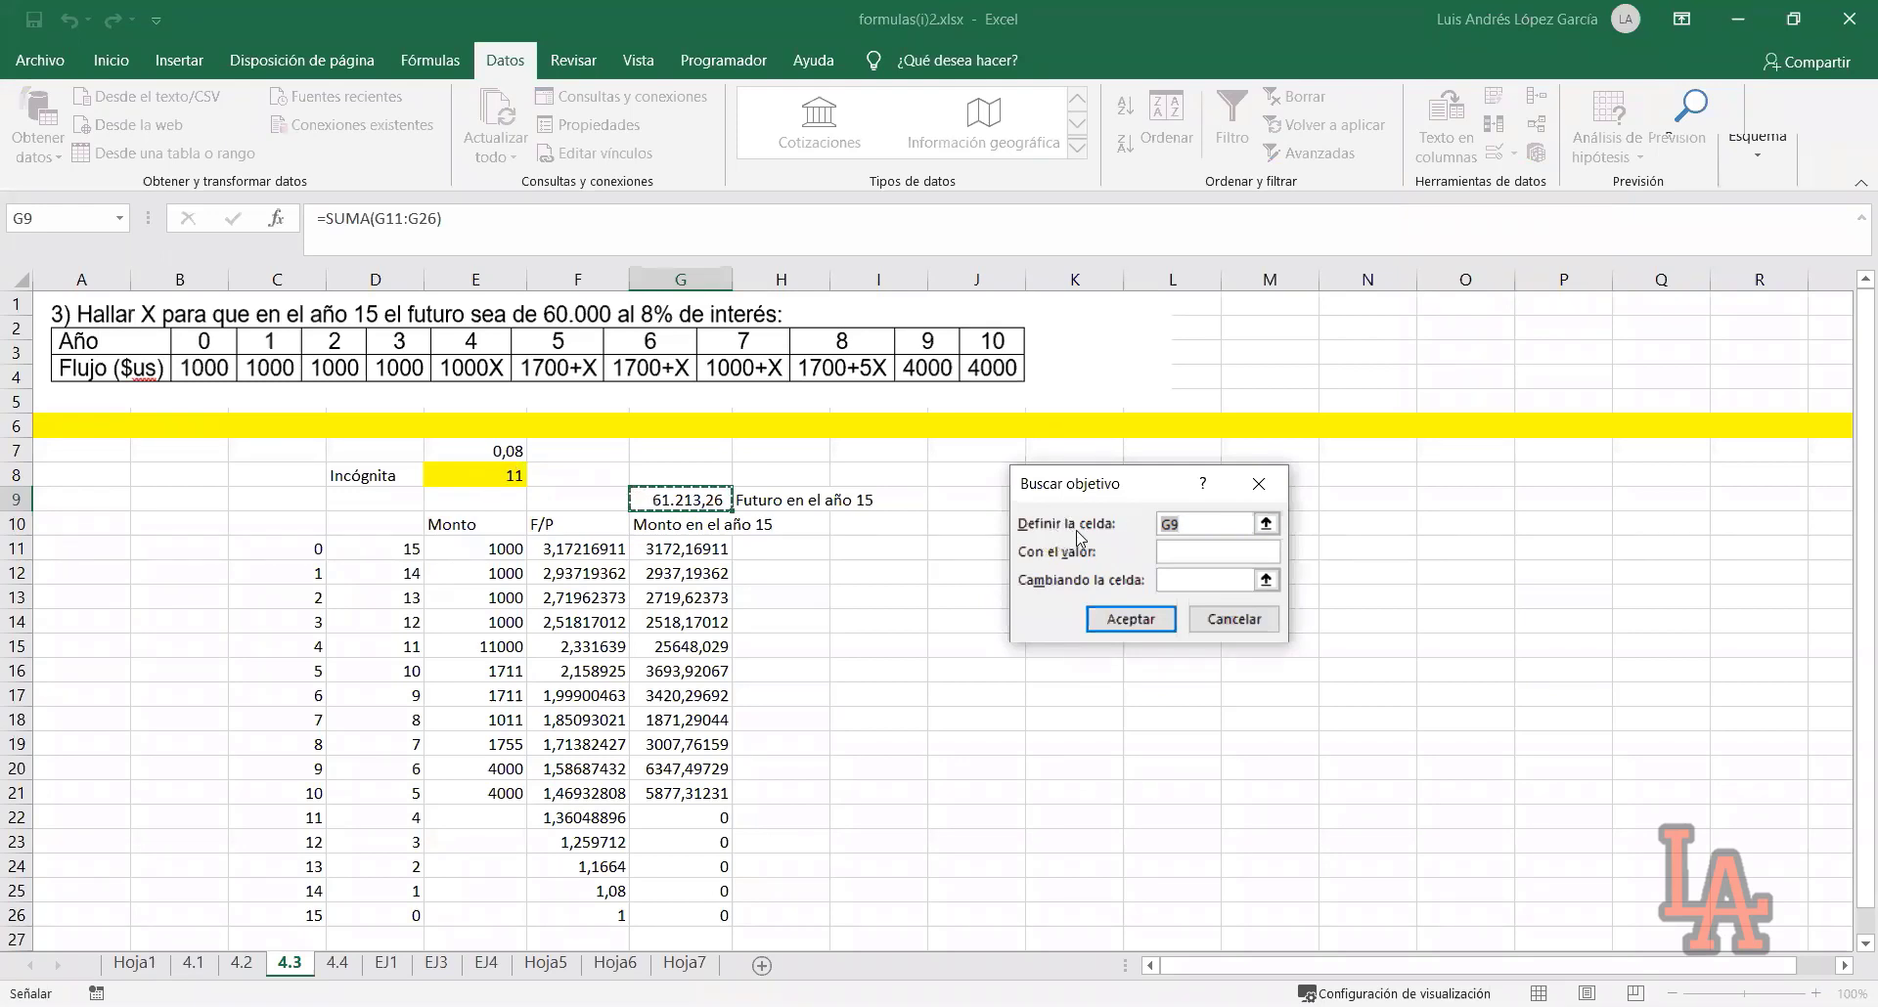
left_click(654, 500)
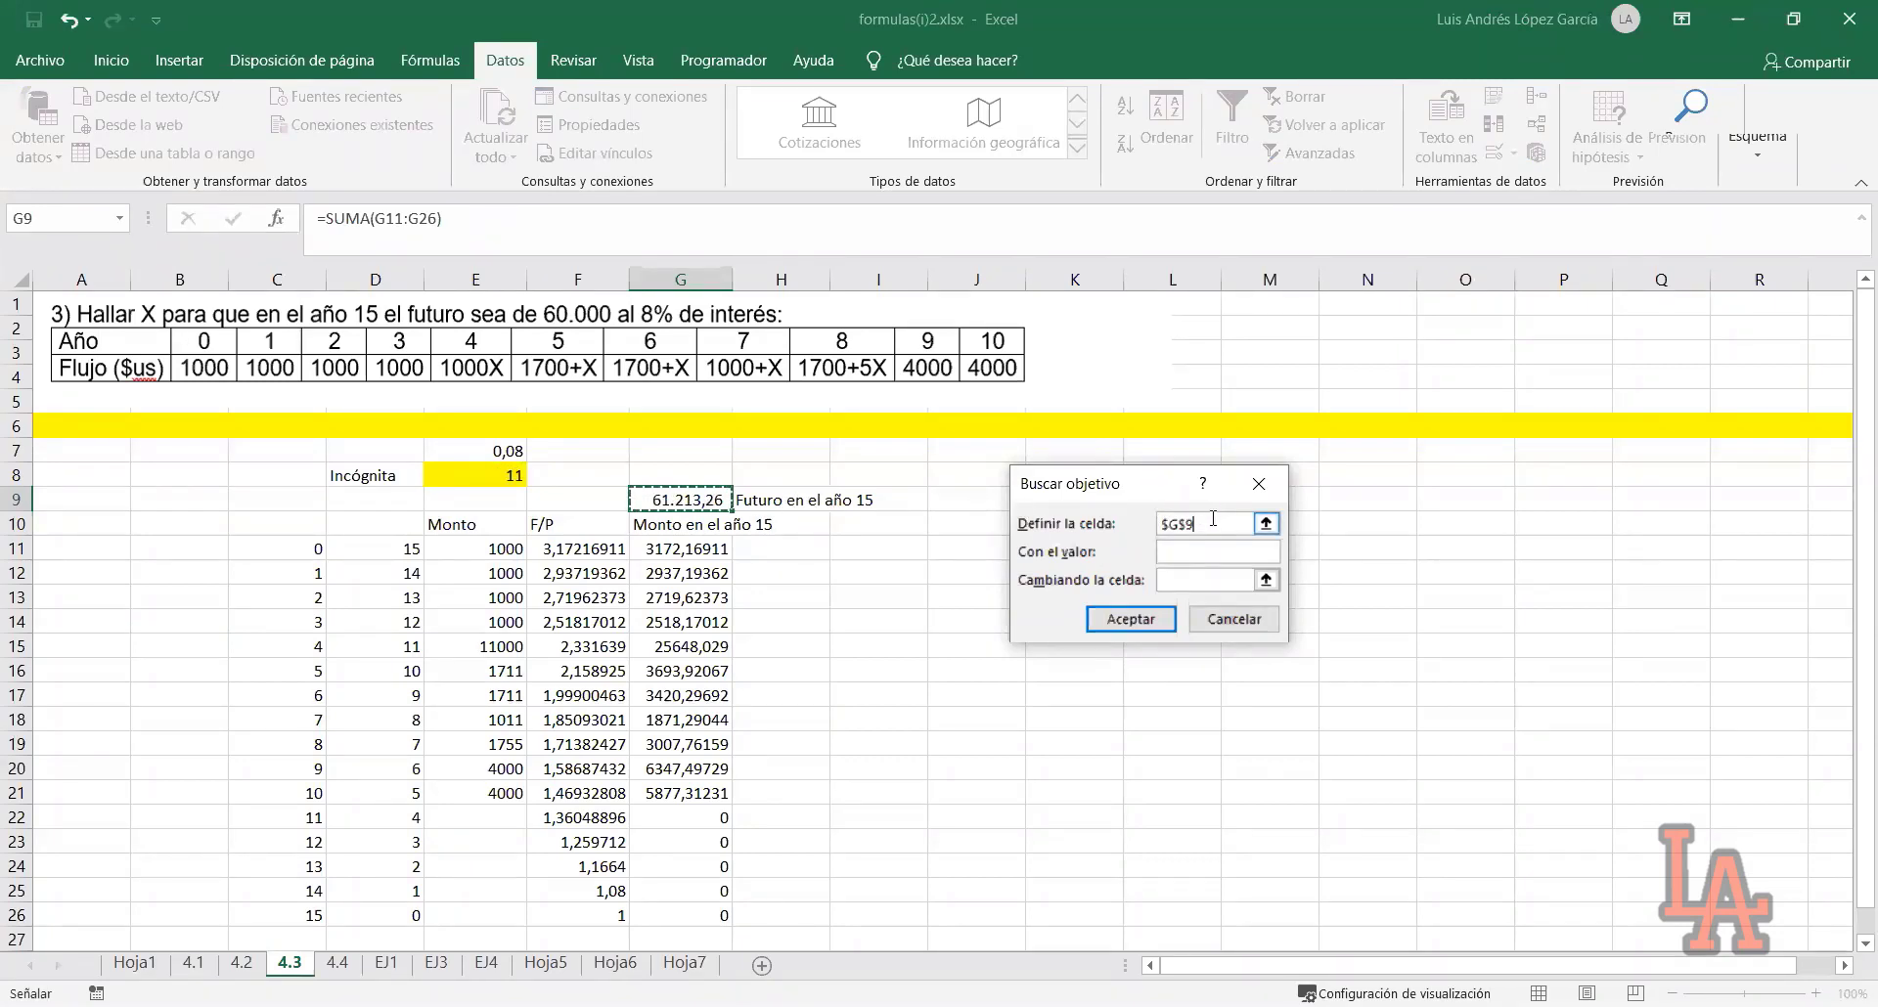
left_click_drag(1185, 528, 1164, 521)
Seek a value of 60000 by changing the unknown in cell E8, and accept the solution
left_click(1223, 554)
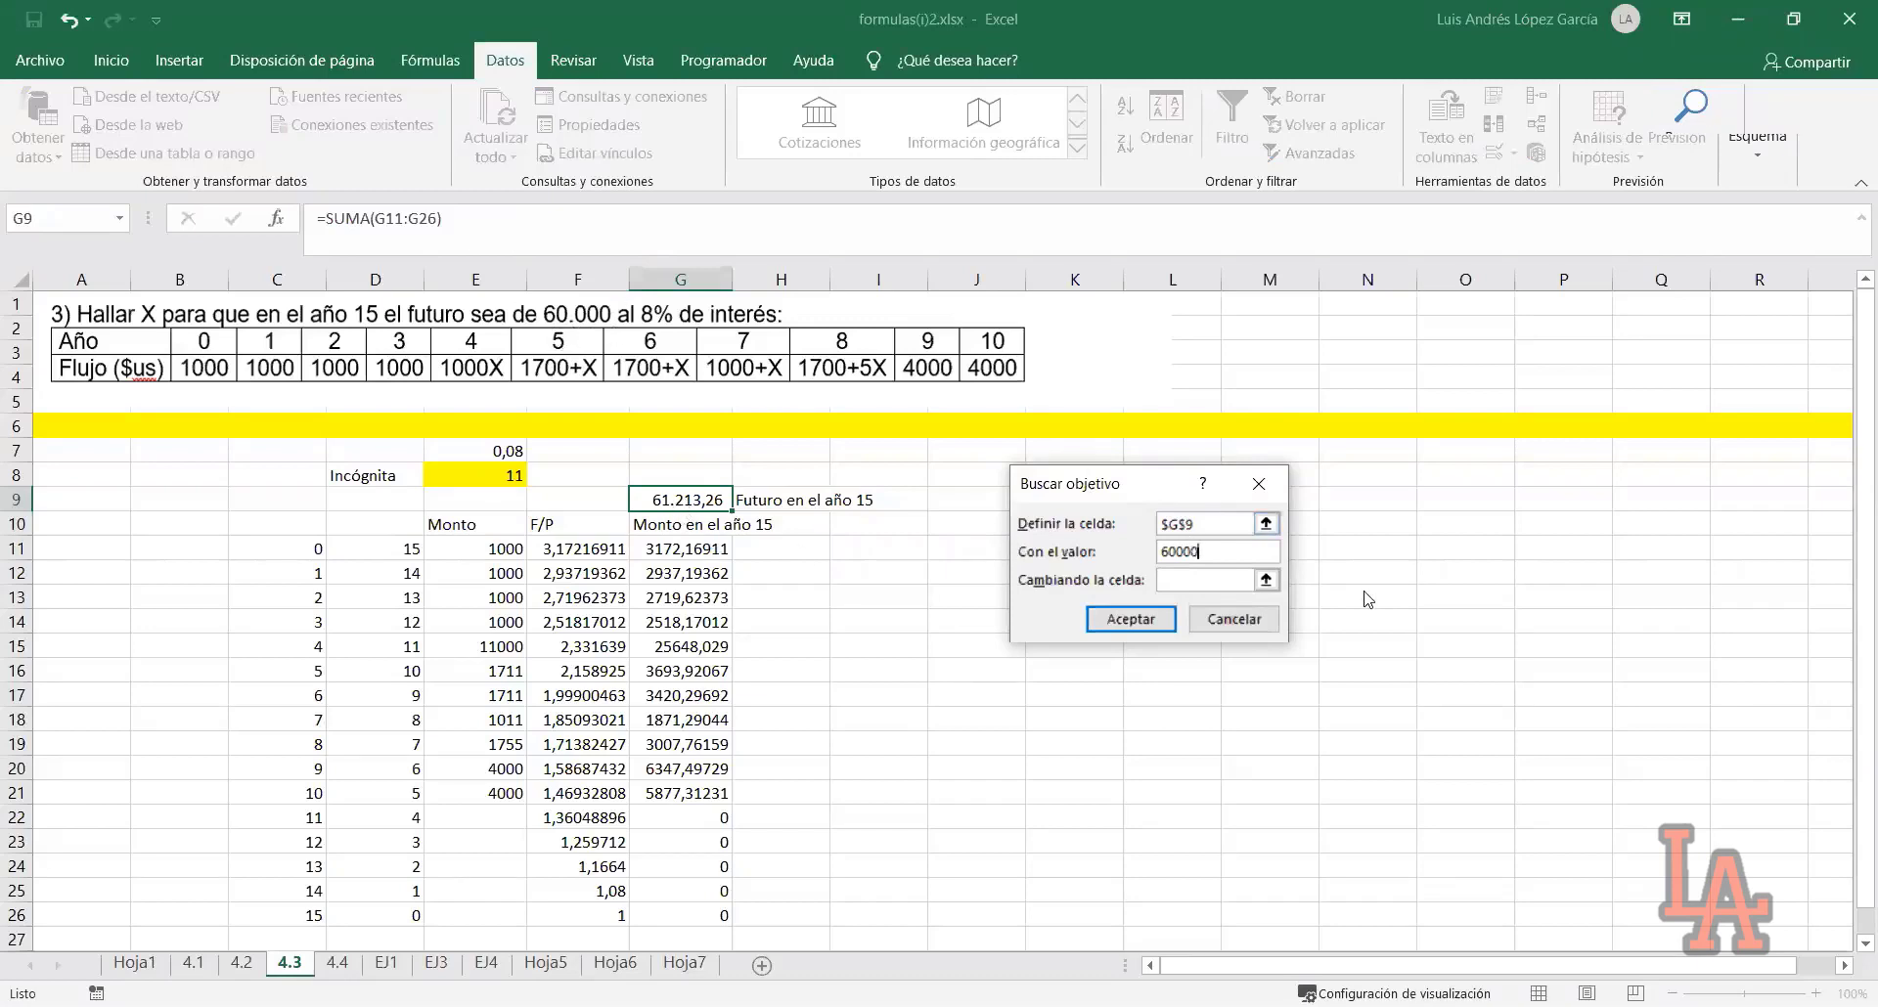
left_click(1184, 580)
left_click(501, 478)
key("Return")
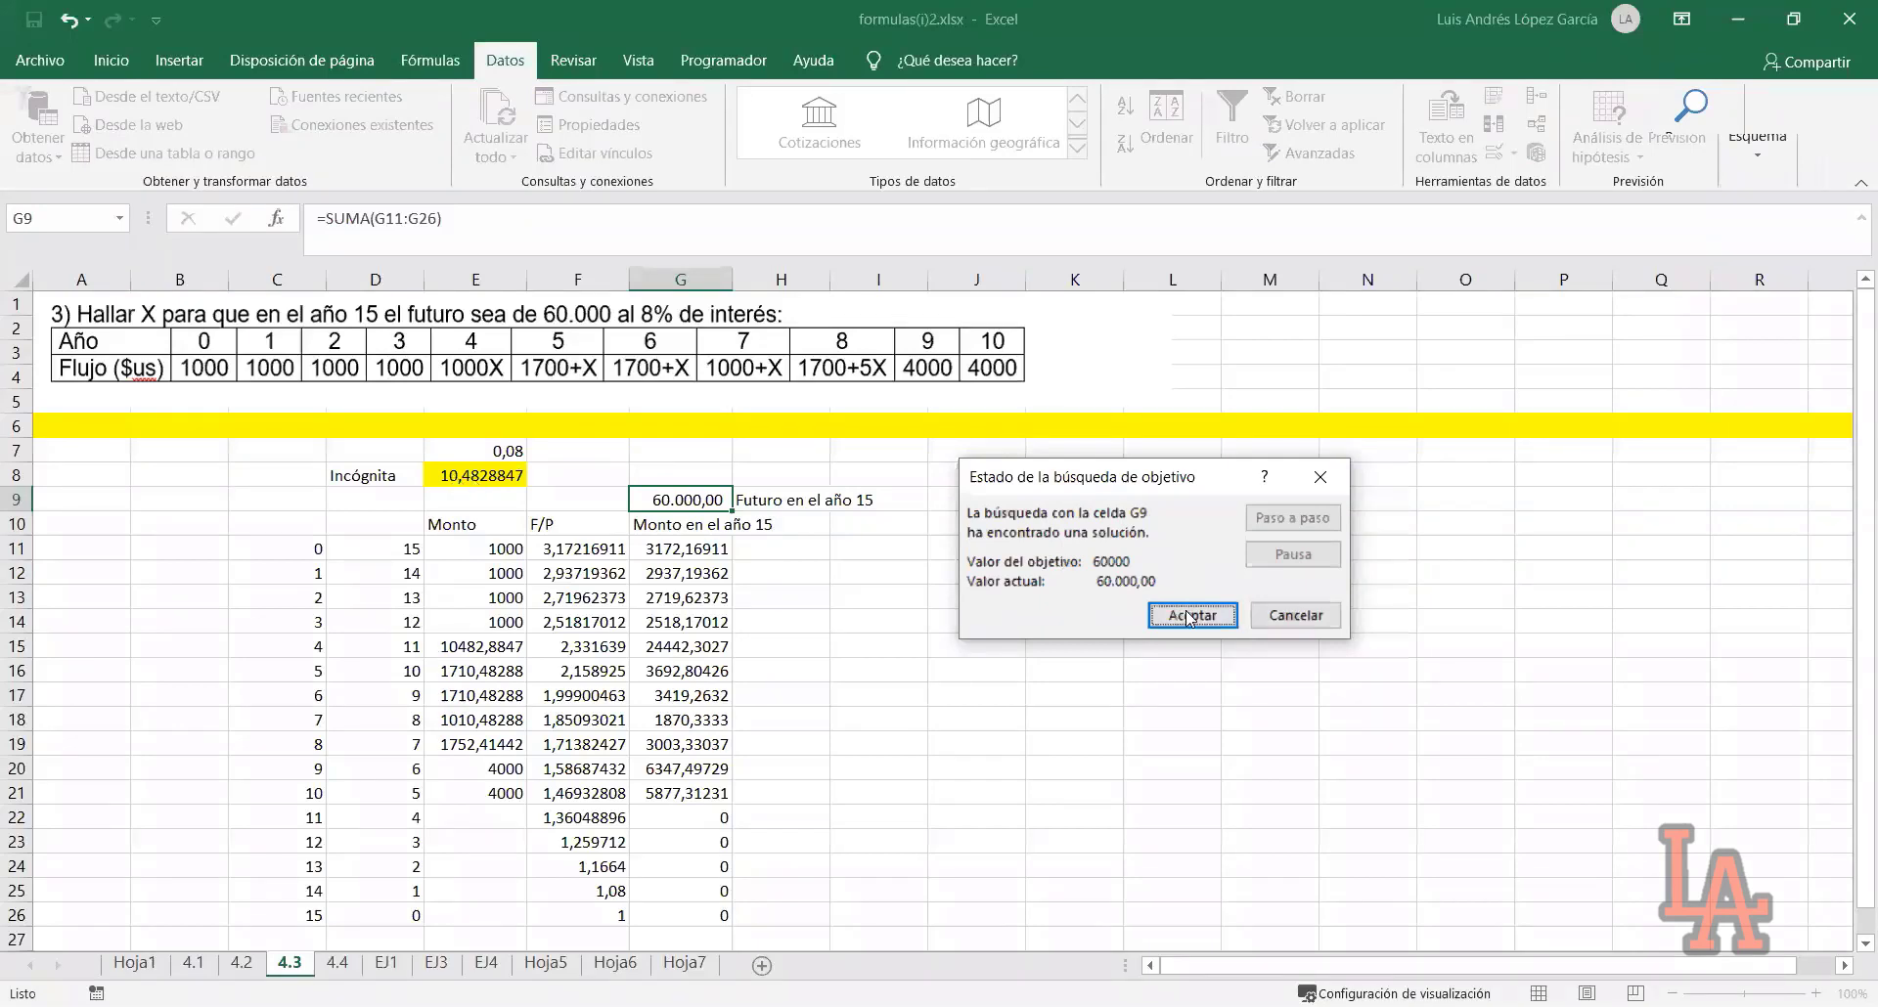
key("Return")
Examine the recalculated amounts in columns E and G, the year-15 total in G9 and the unrounded solution in E8
left_click(700, 553)
left_click_drag(685, 549, 685, 891)
left_click_drag(479, 556, 513, 916)
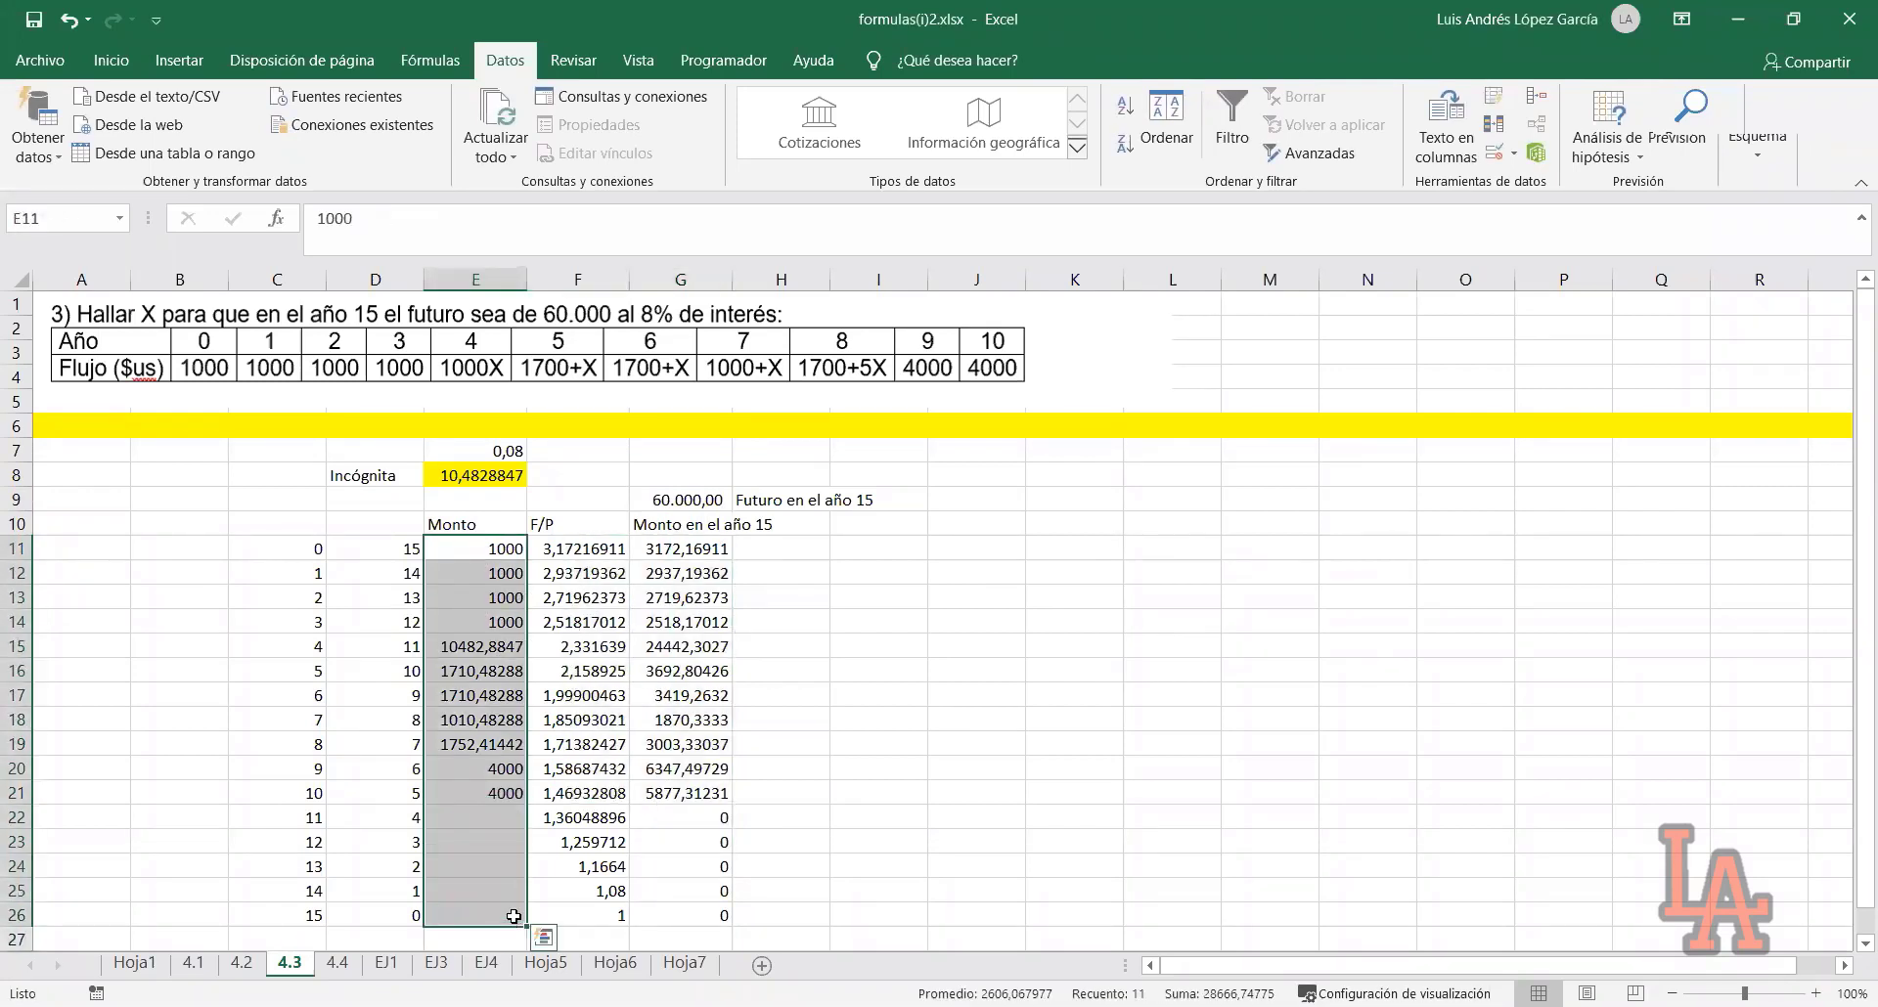
left_click(684, 500)
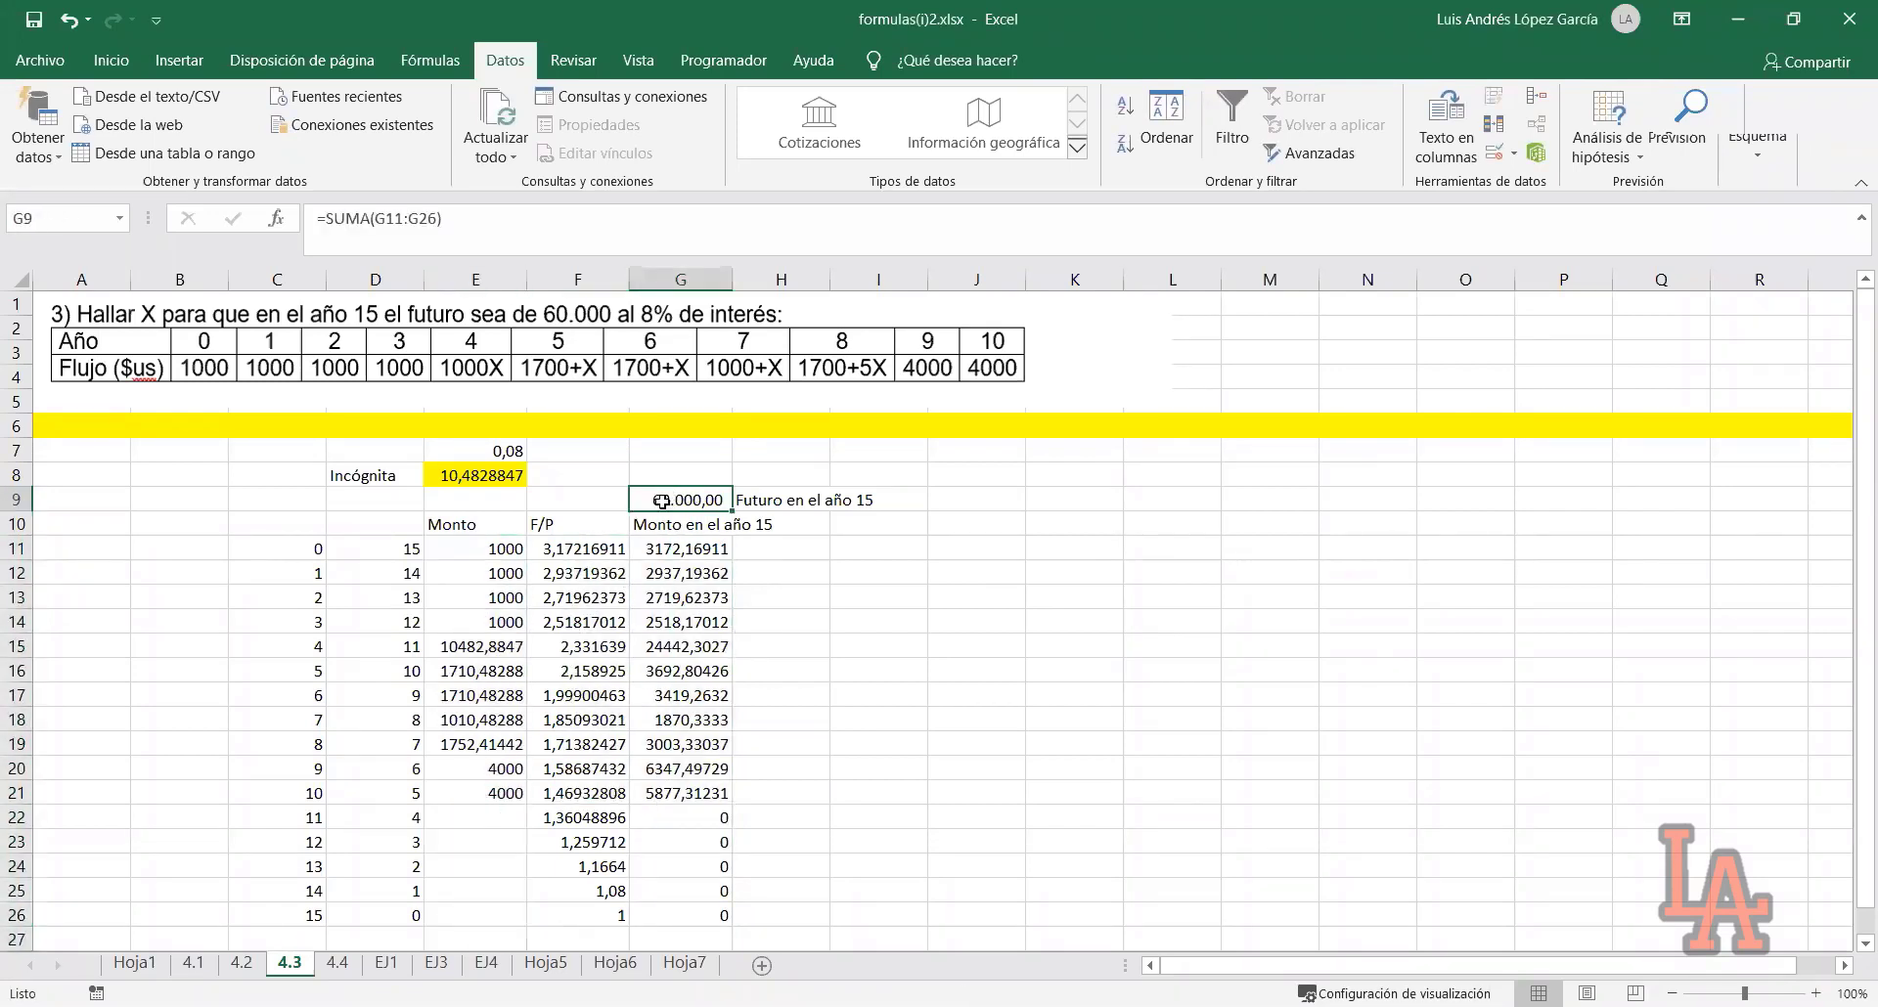
left_click(476, 475)
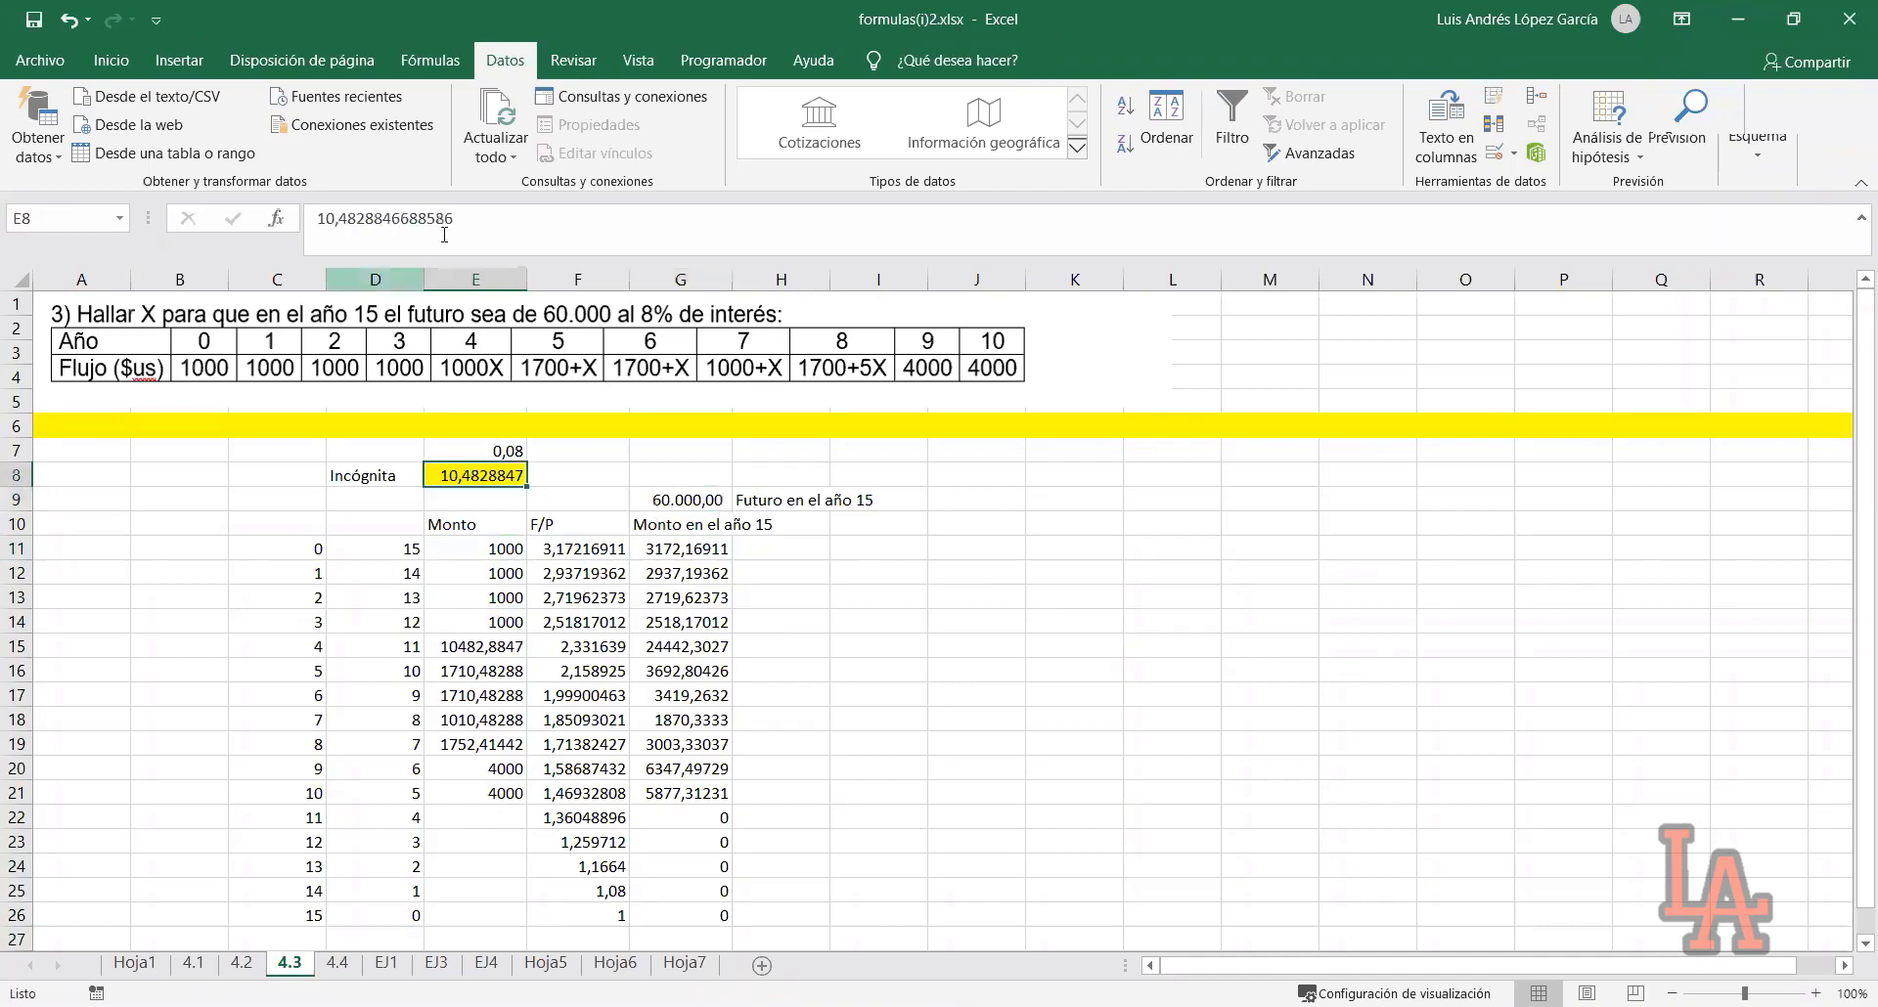
left_click_drag(453, 218, 319, 256)
left_click(953, 577)
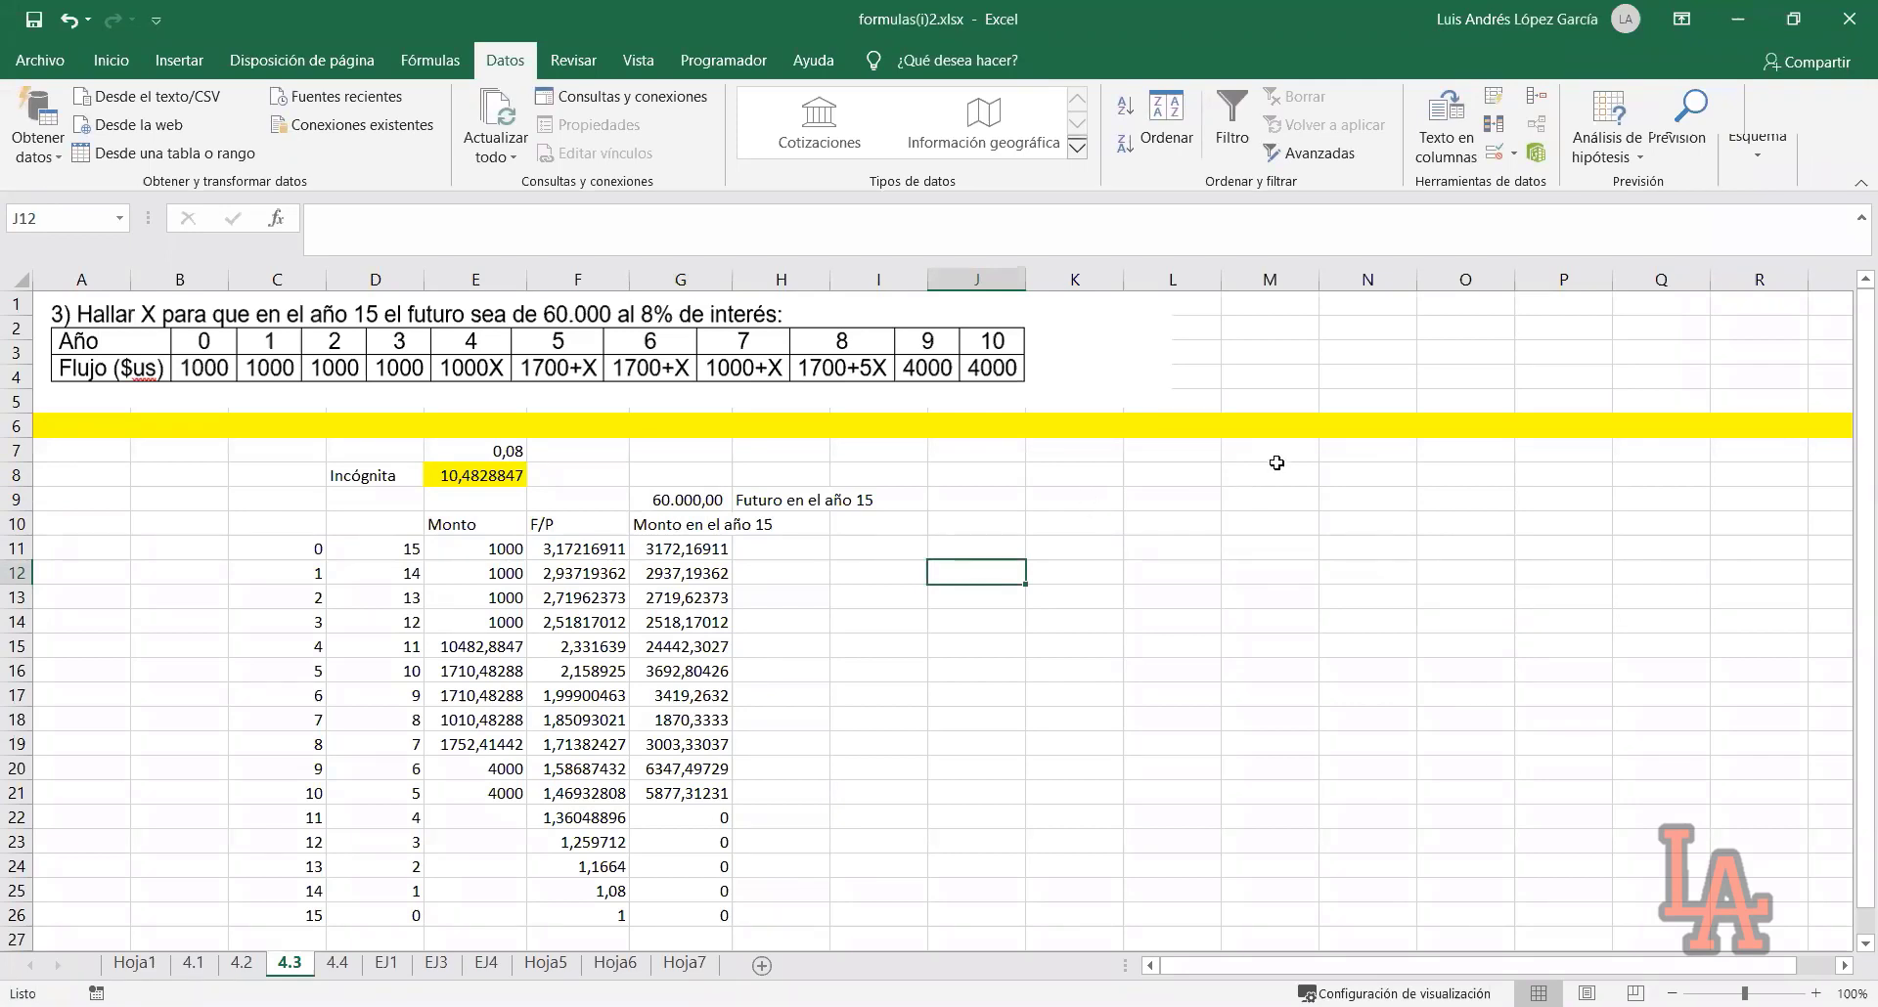
left_click(784, 626)
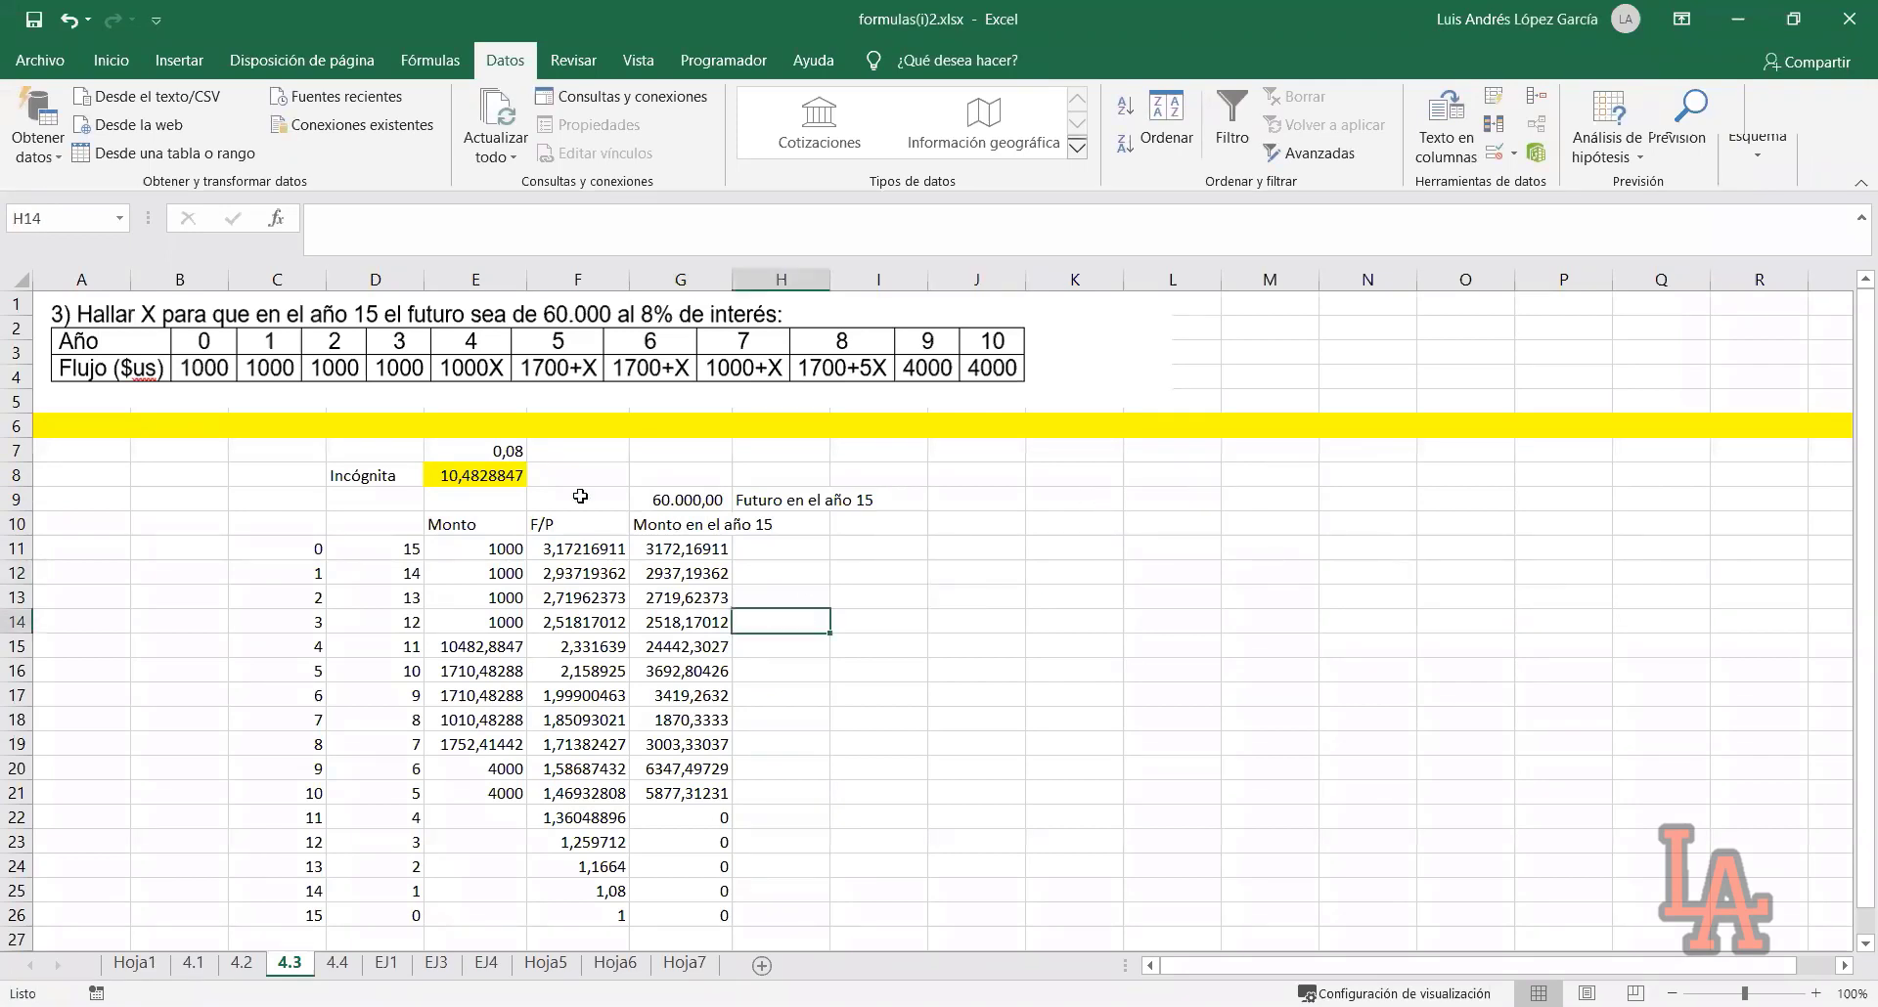
scroll(497, 676, "down", 2)
scroll(1131, 703, "up", 2)
left_click(1130, 716)
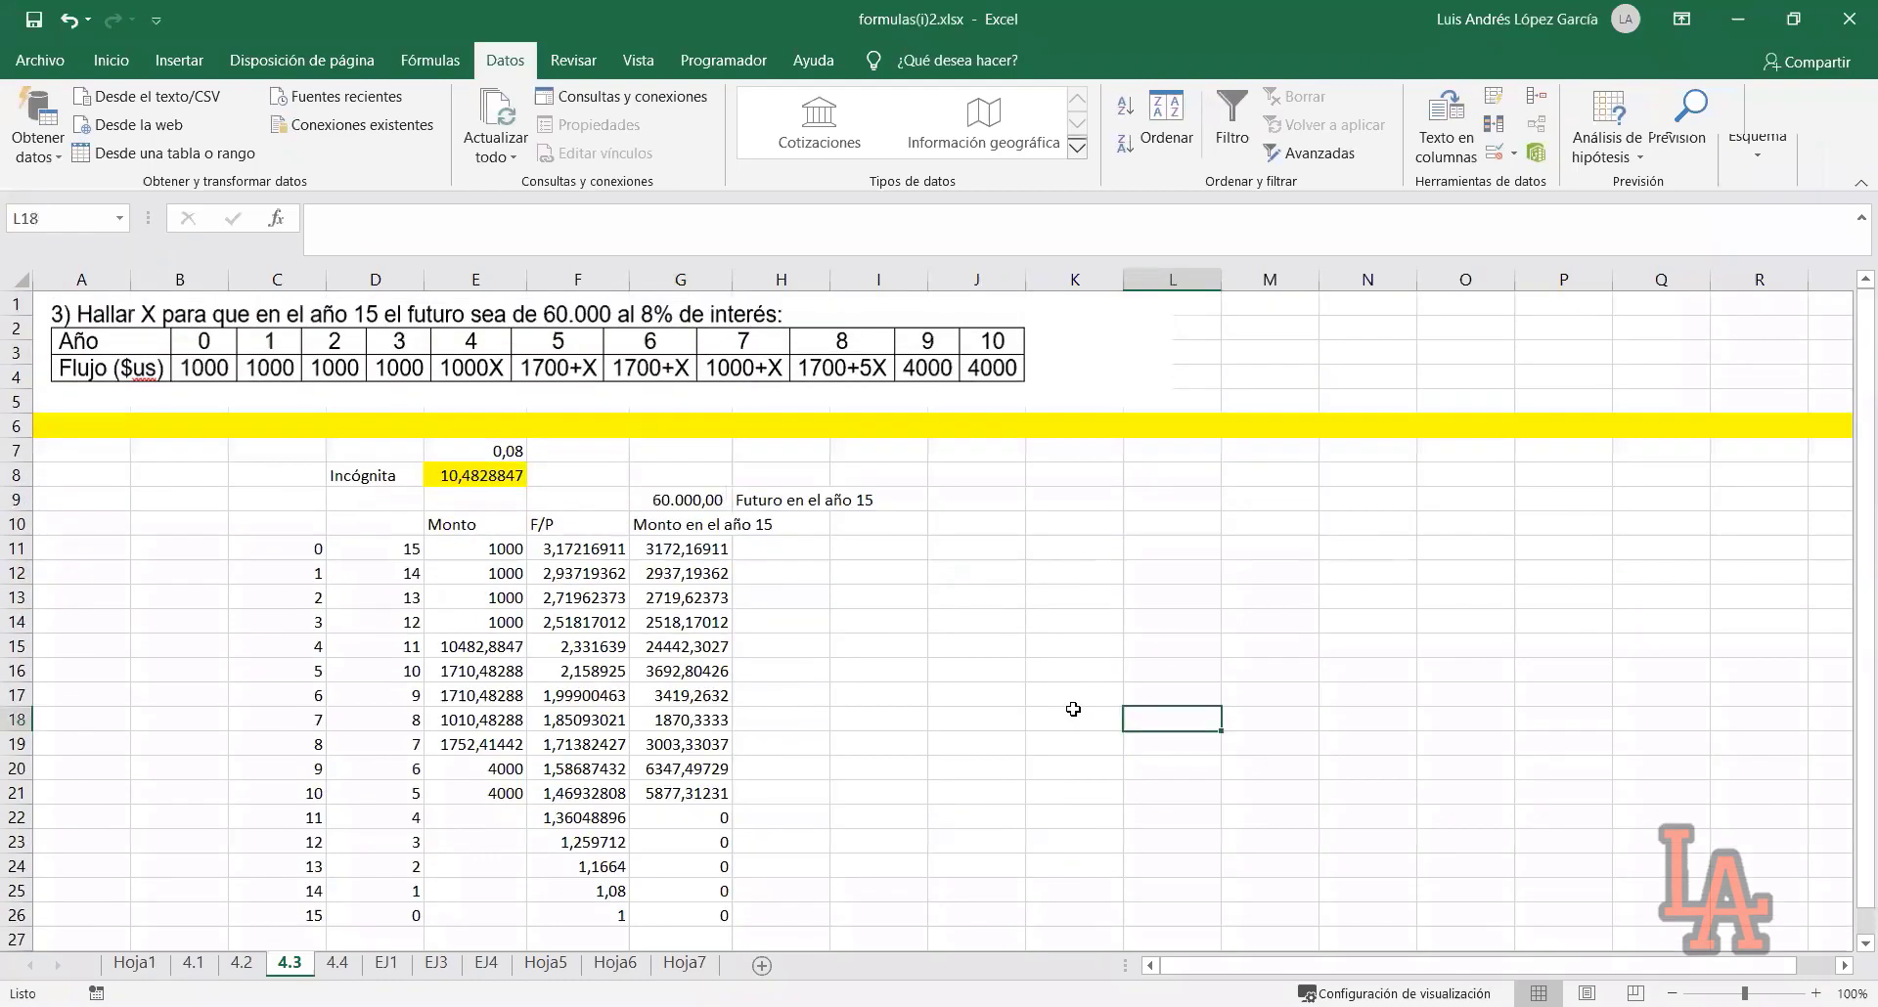
Switch to sheet 4.4 and read the deposit-flow exercise with its annual interest rate and questions a and b
key("ctrl+Page_Down")
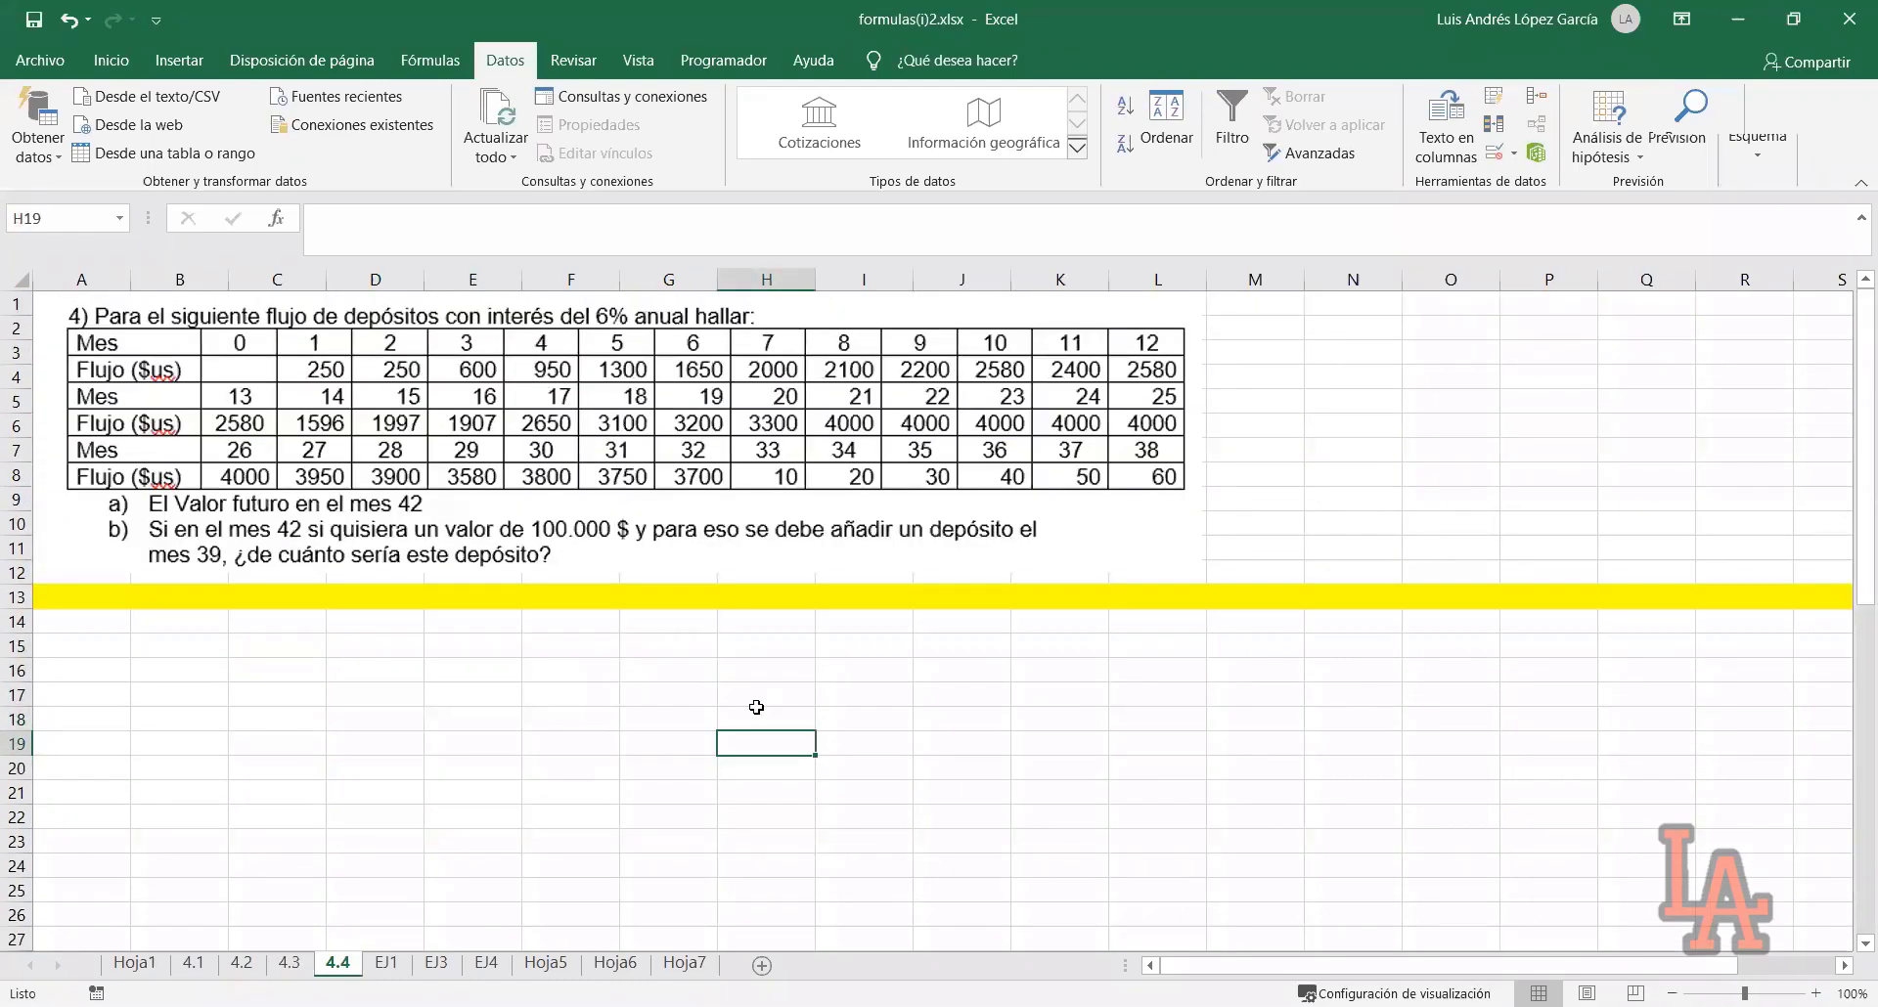
left_click(202, 743)
left_click(332, 645)
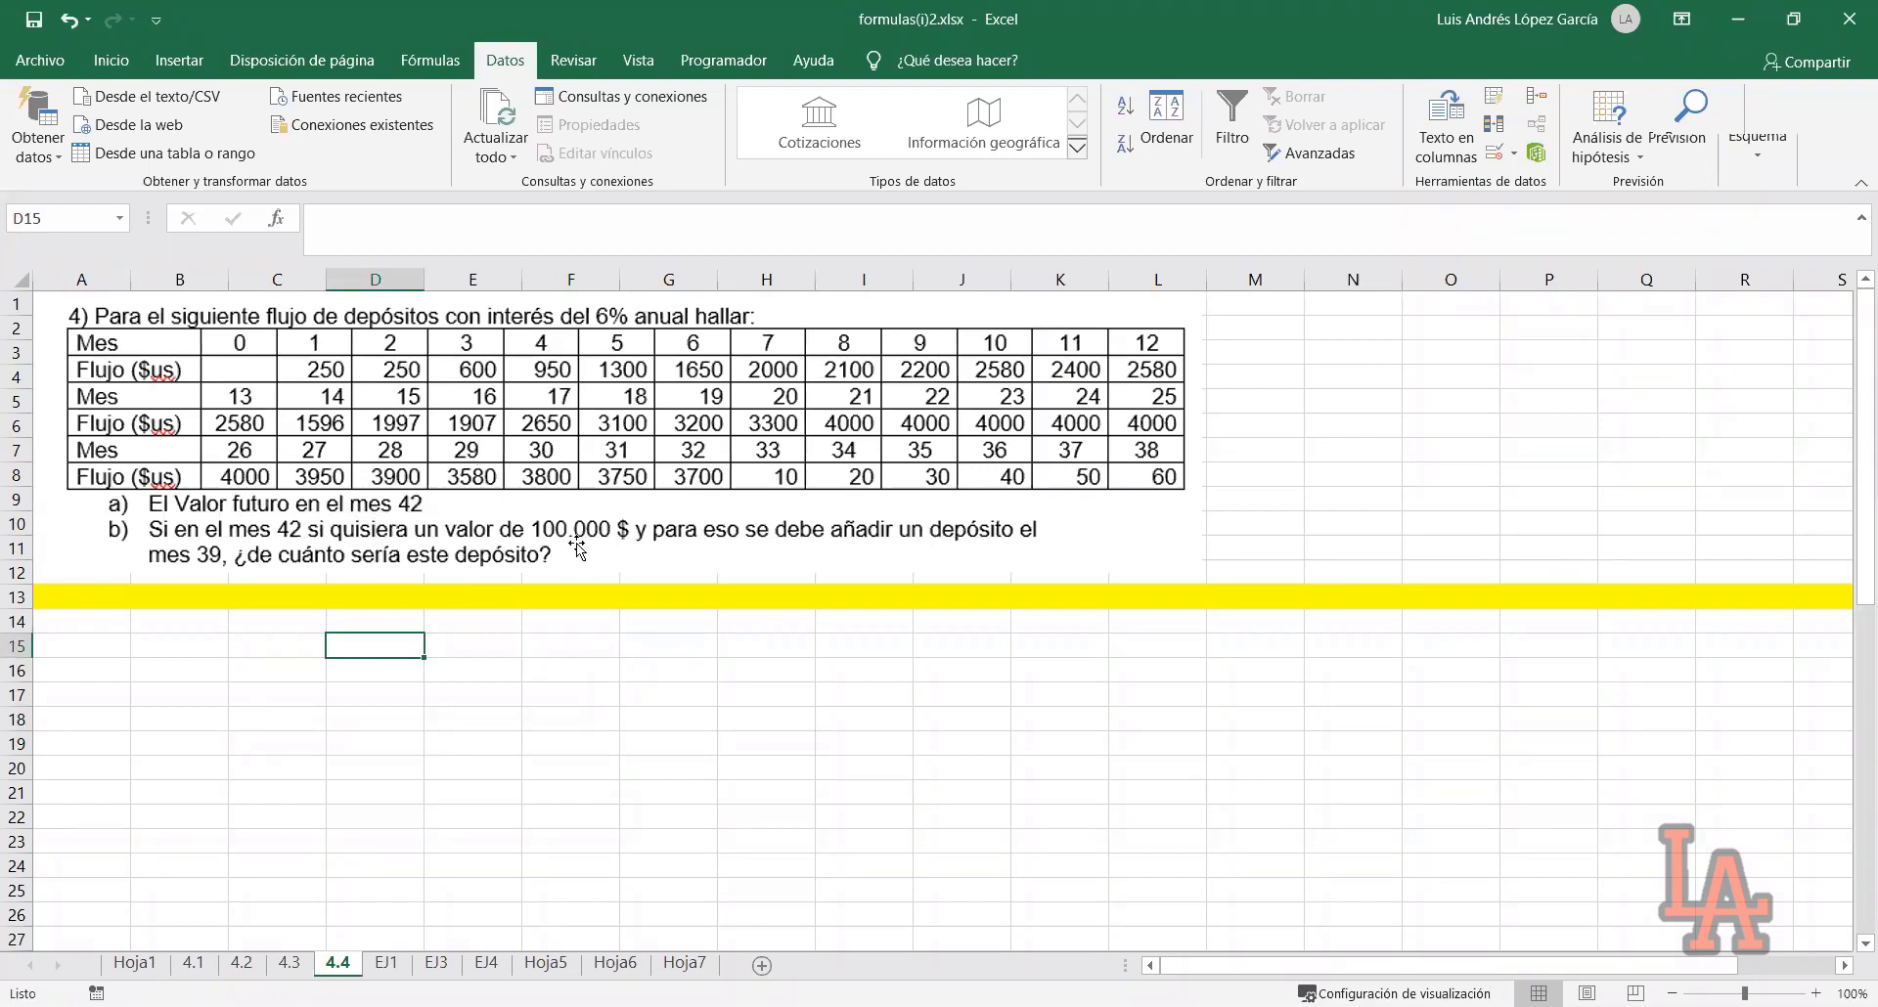
left_click(371, 736)
left_click(372, 673)
left_click(374, 652)
left_click(391, 620)
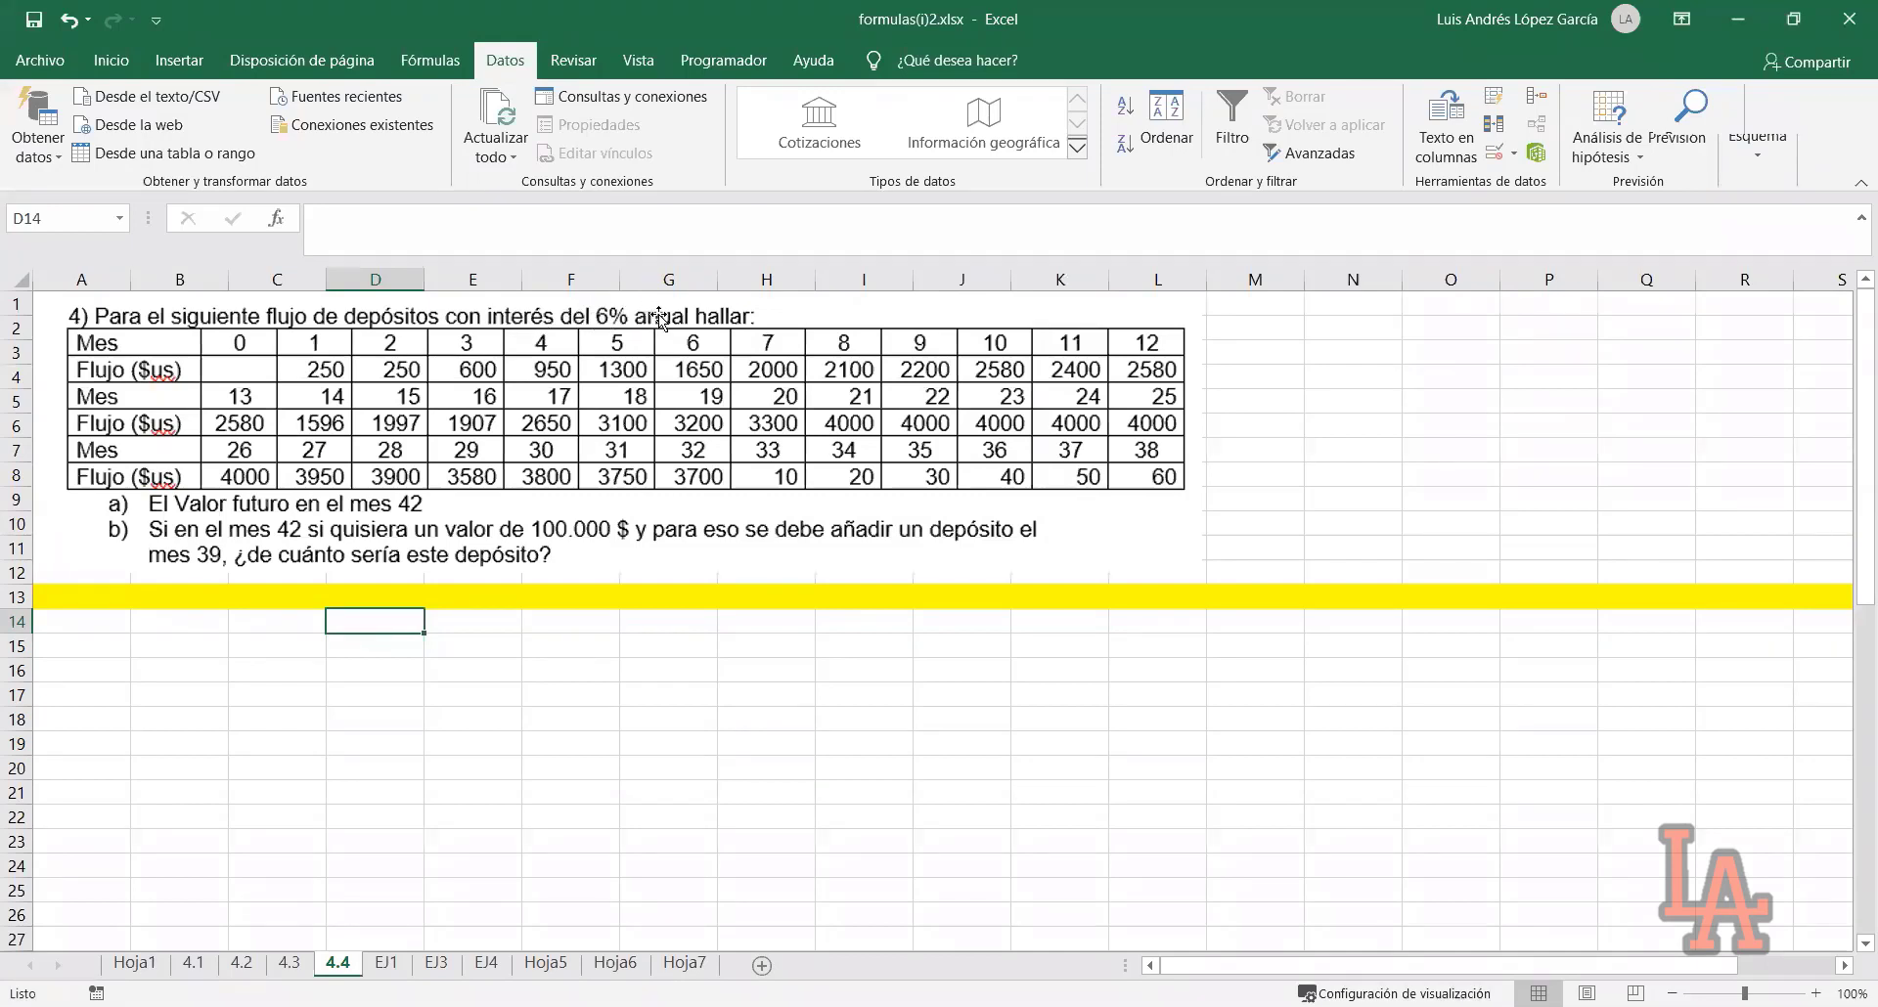
left_click(440, 673)
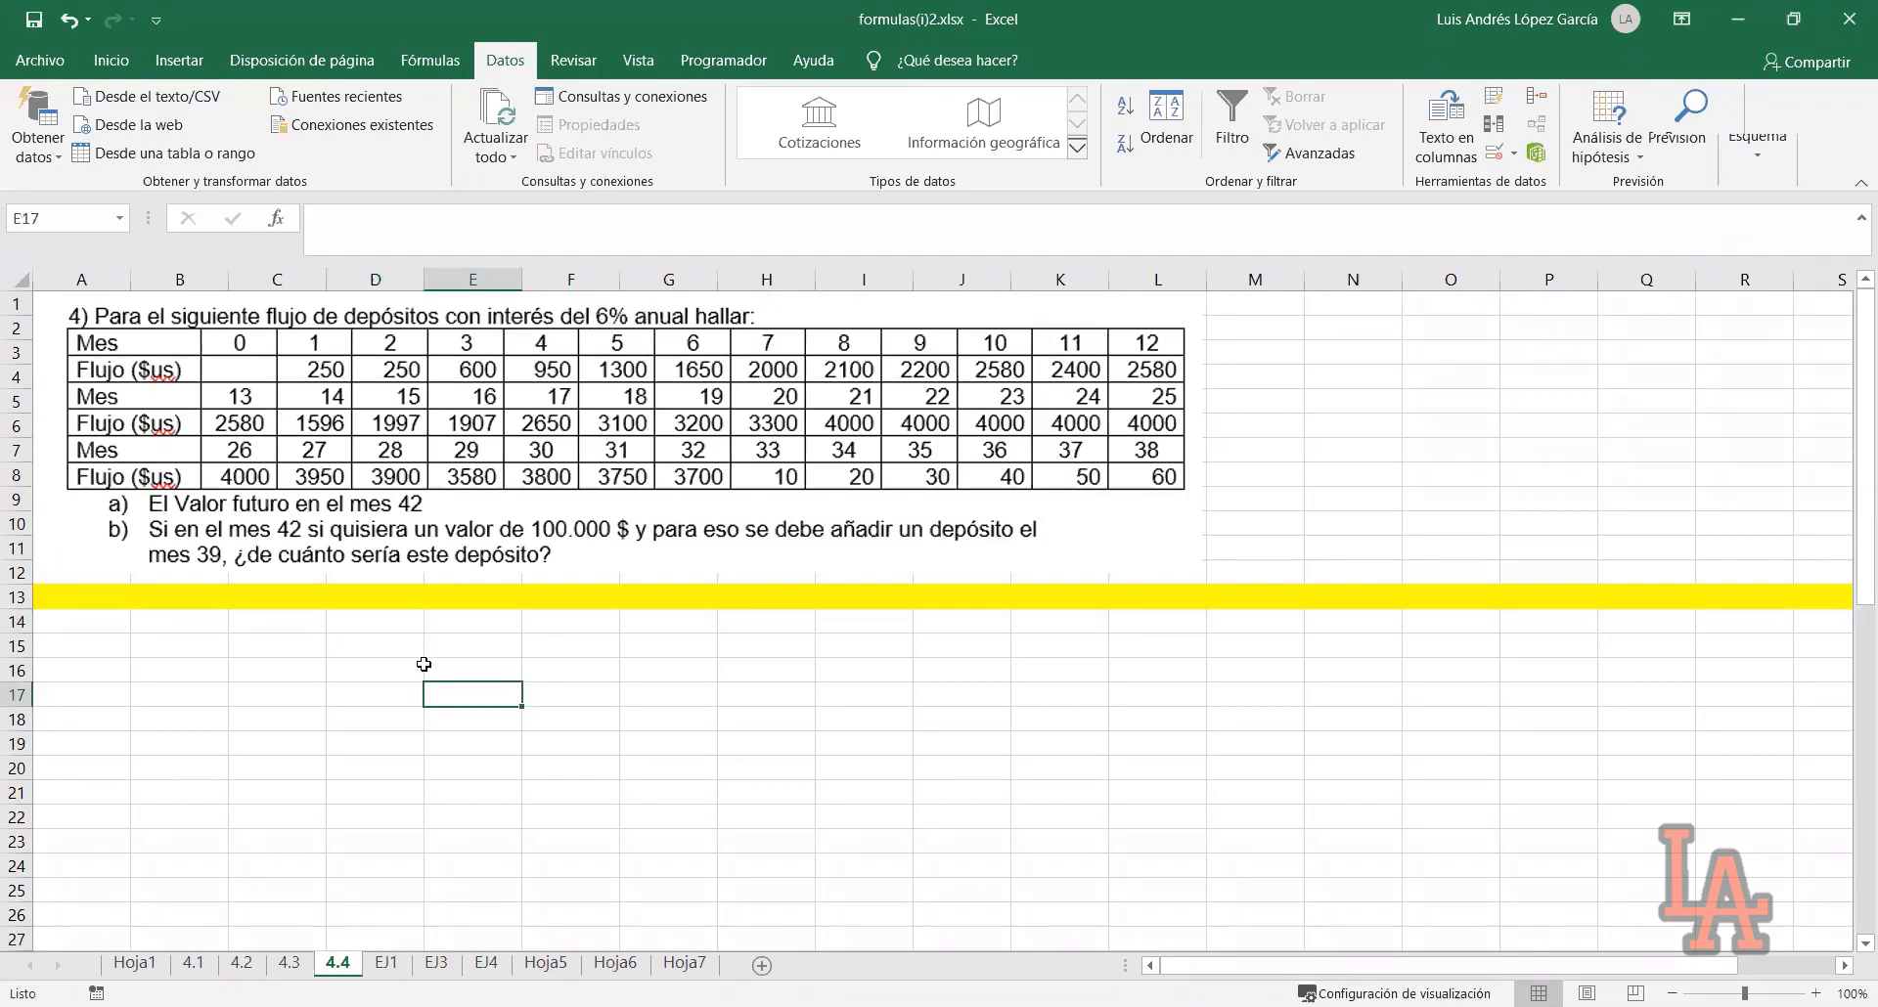
left_click(396, 654)
Label cell D14 "Interés" and compute the monthly rate beside it in E14 with the formula =0,06/12
left_click(396, 622)
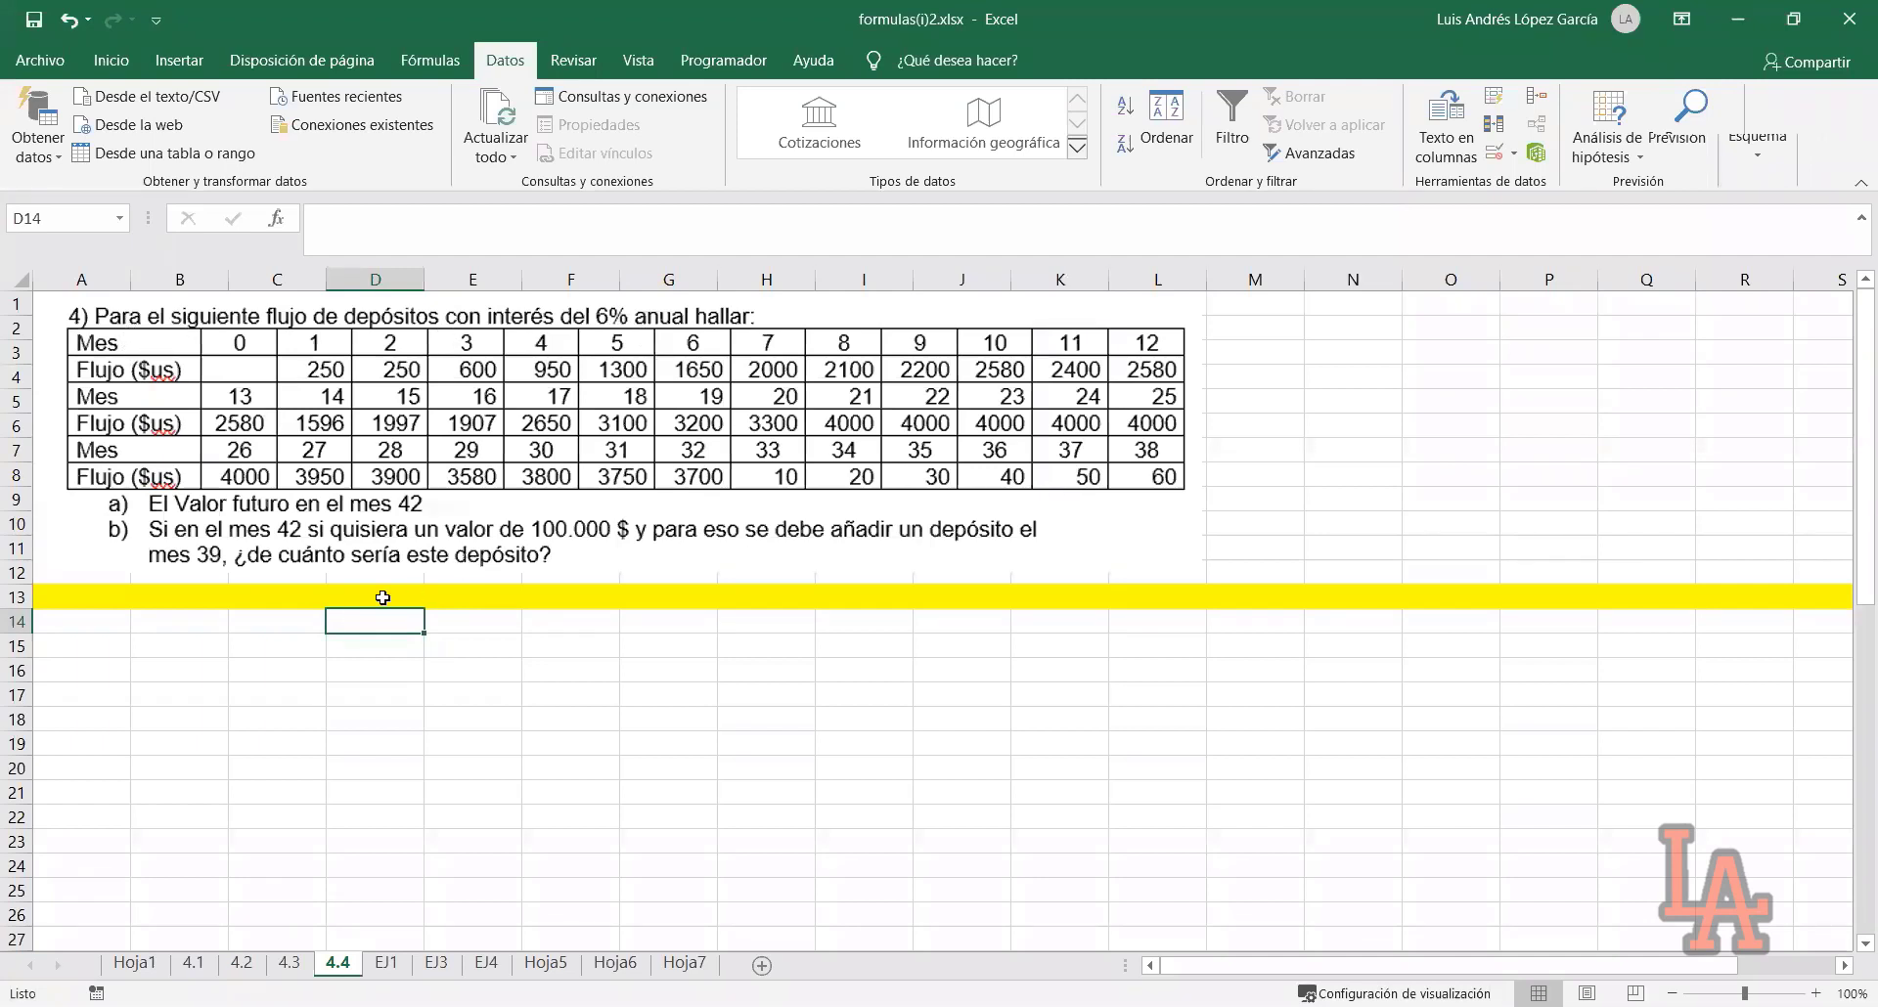
type("Intere")
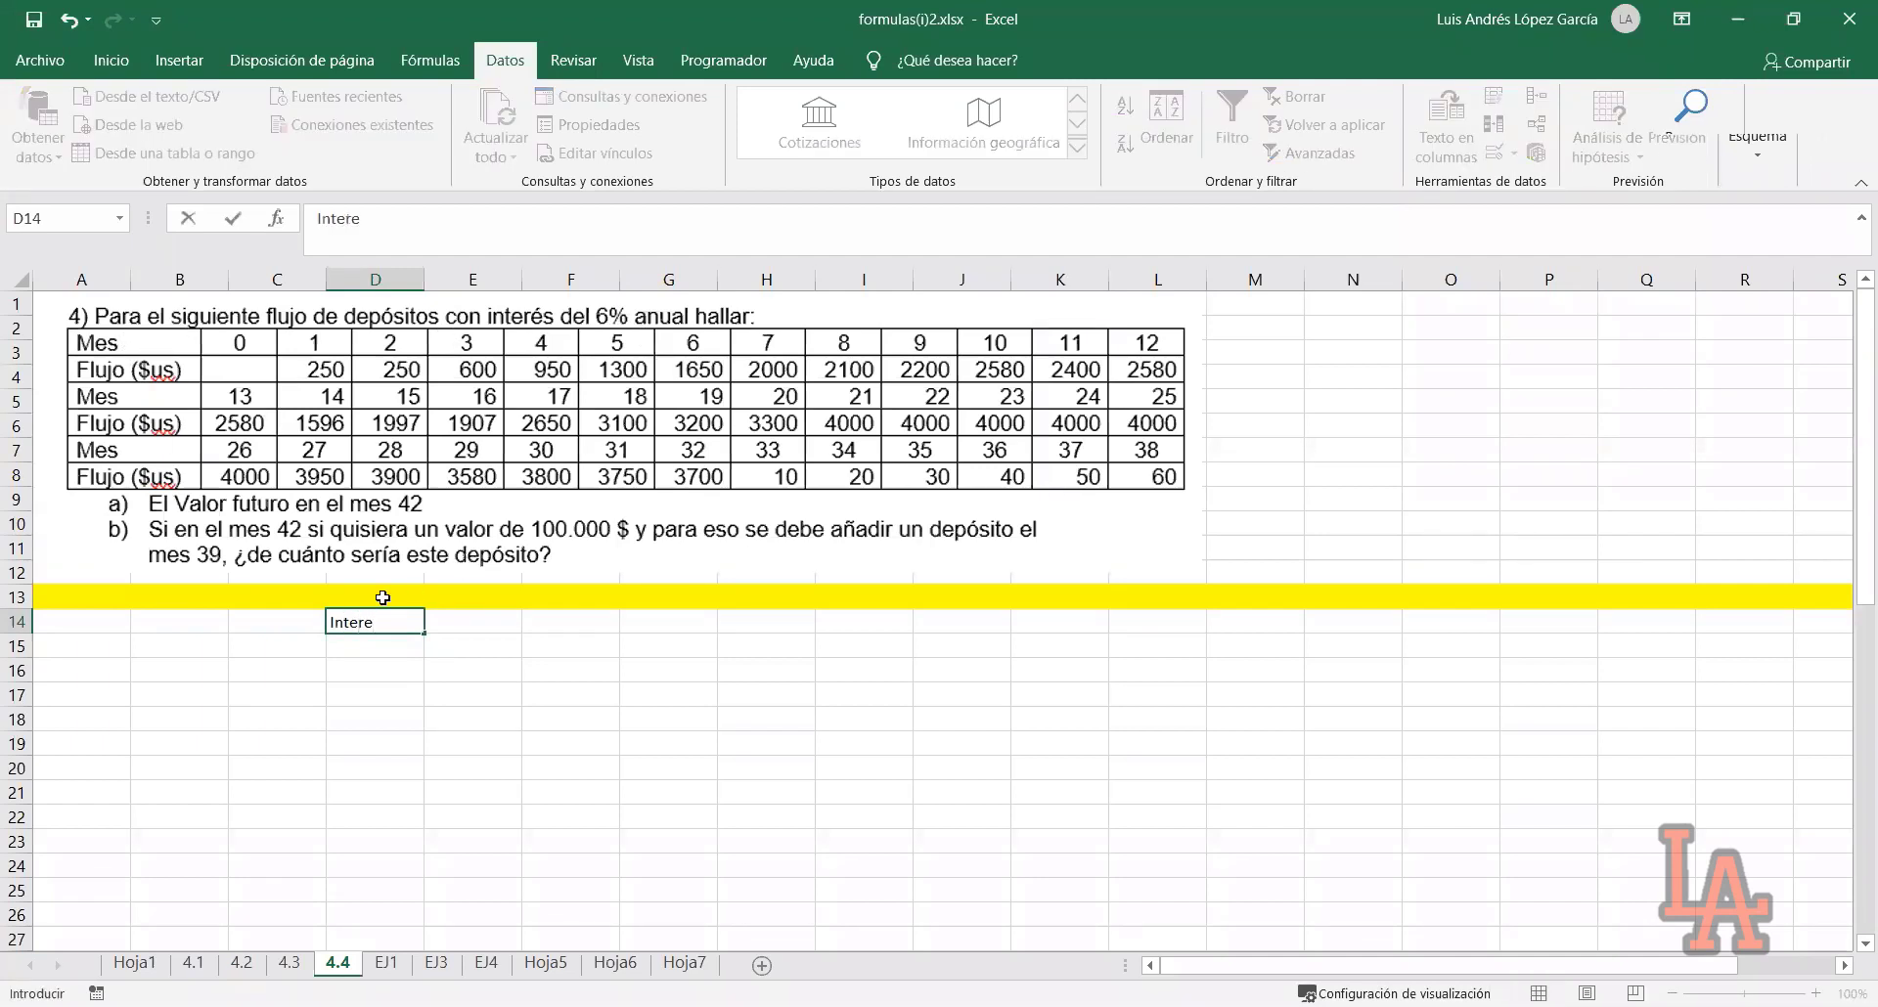
type("s")
key("Tab")
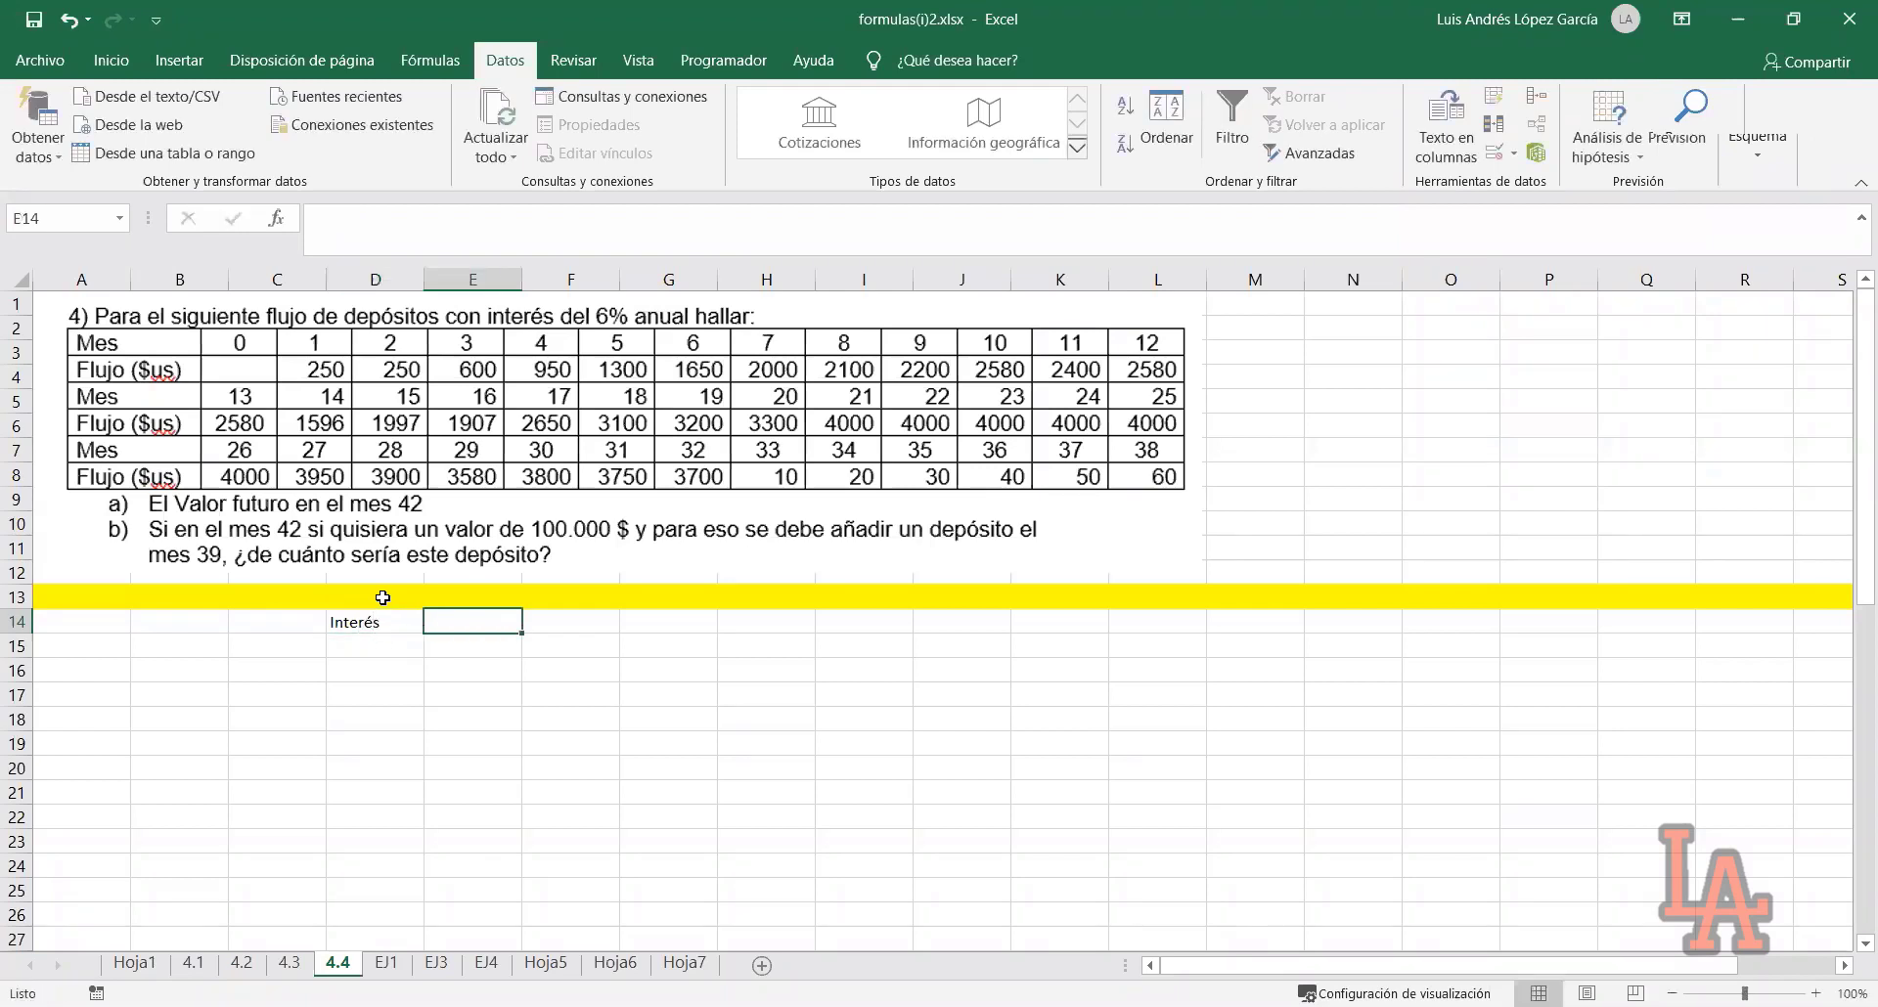
type("=")
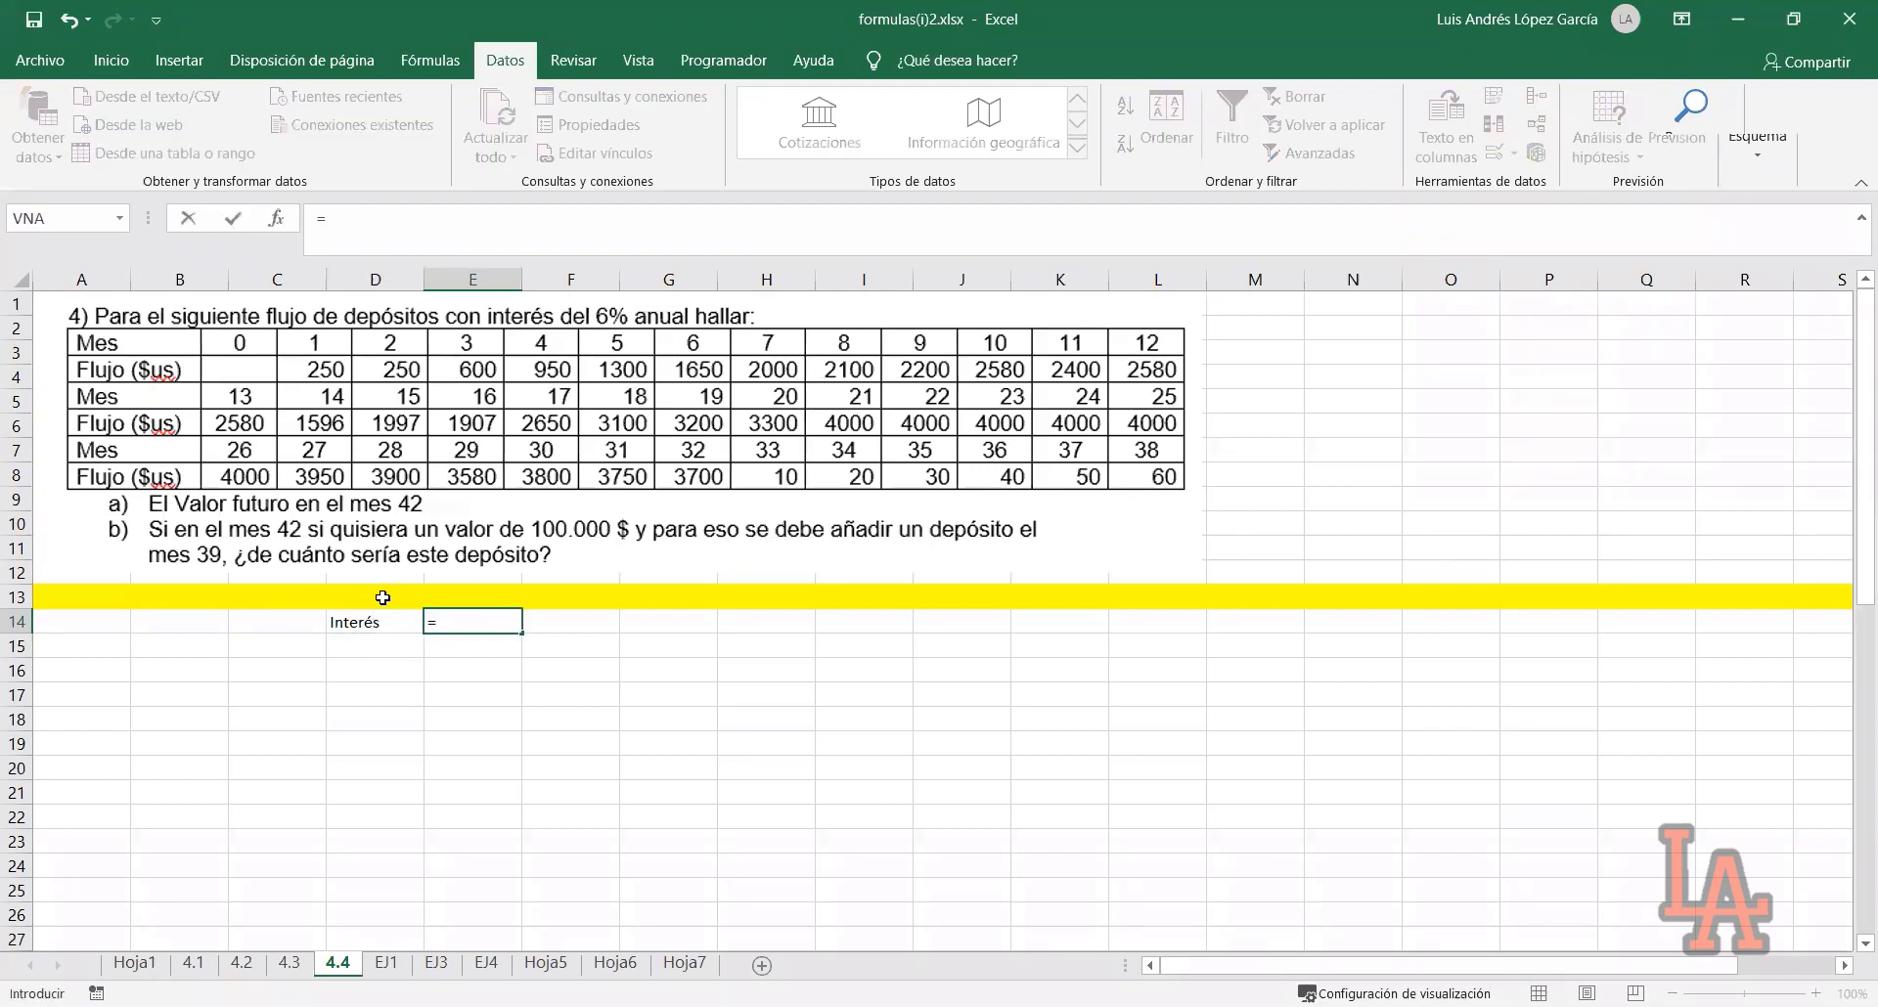
type("0,005")
key("Return")
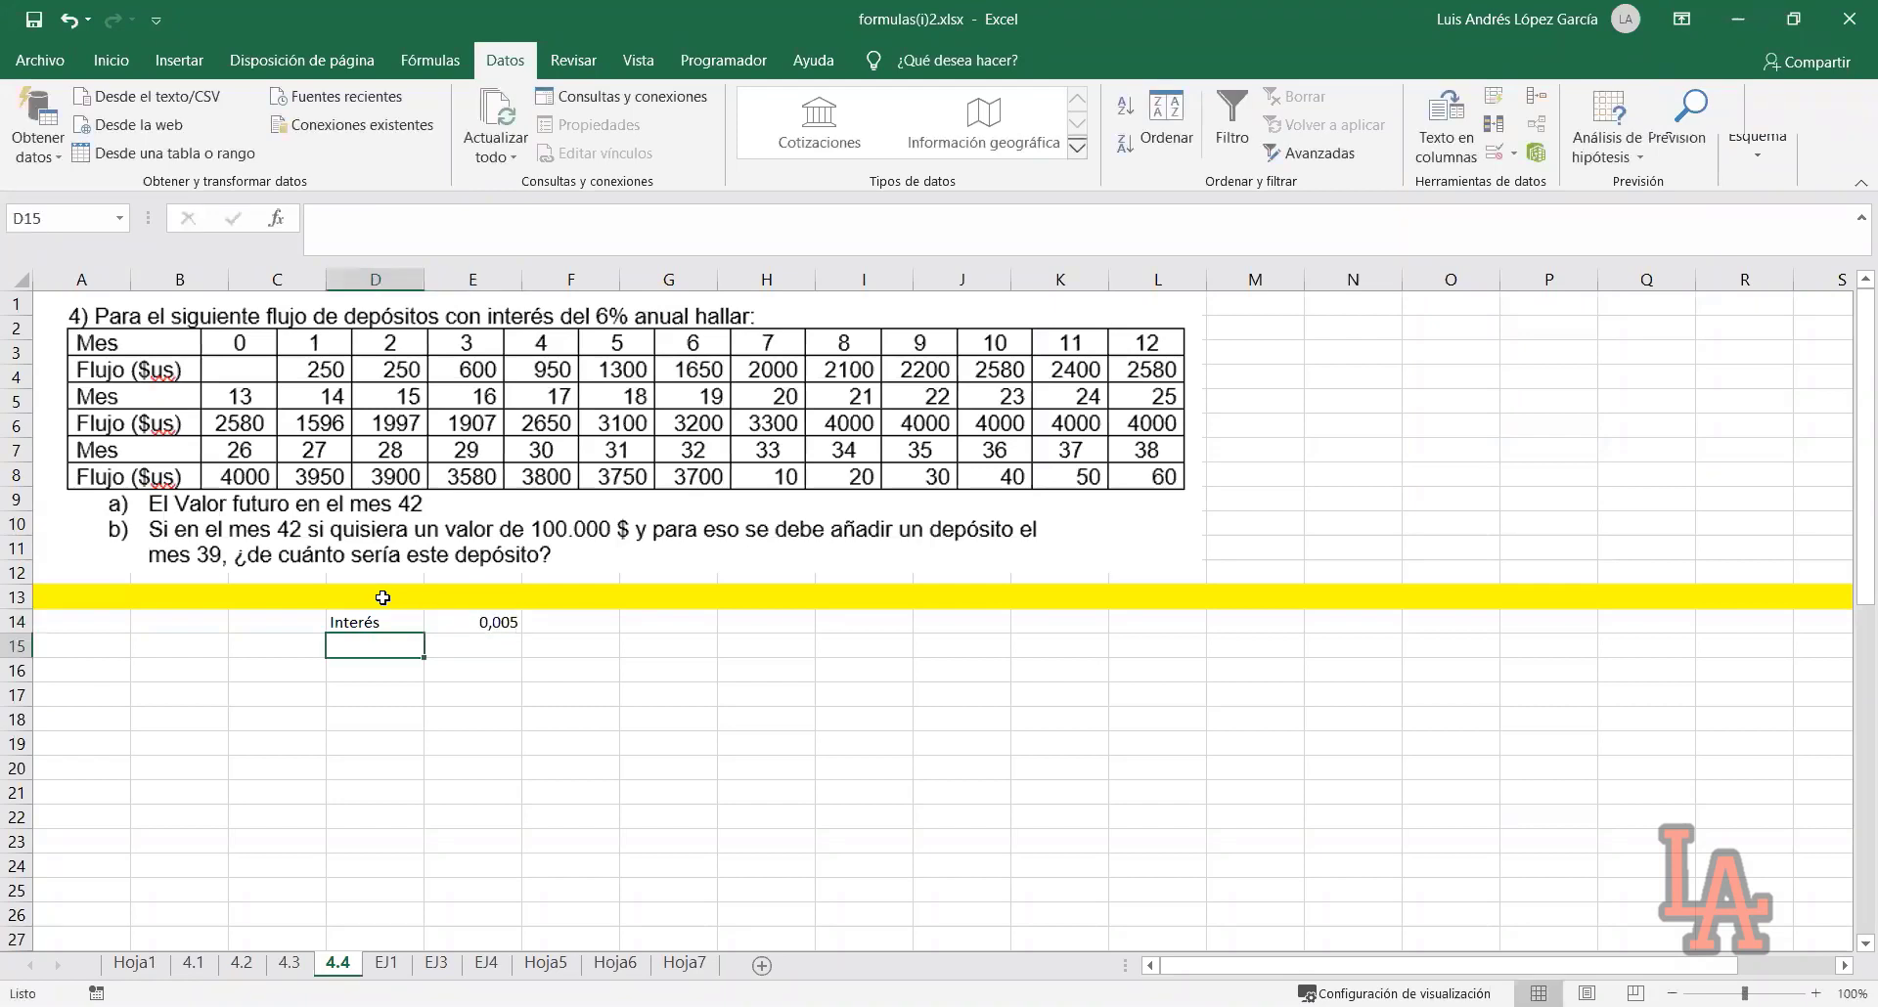
Reference the monthly rate in F14 with =E14, format it as a percentage with two decimals, and check both rate cells
left_click(528, 627)
type("=")
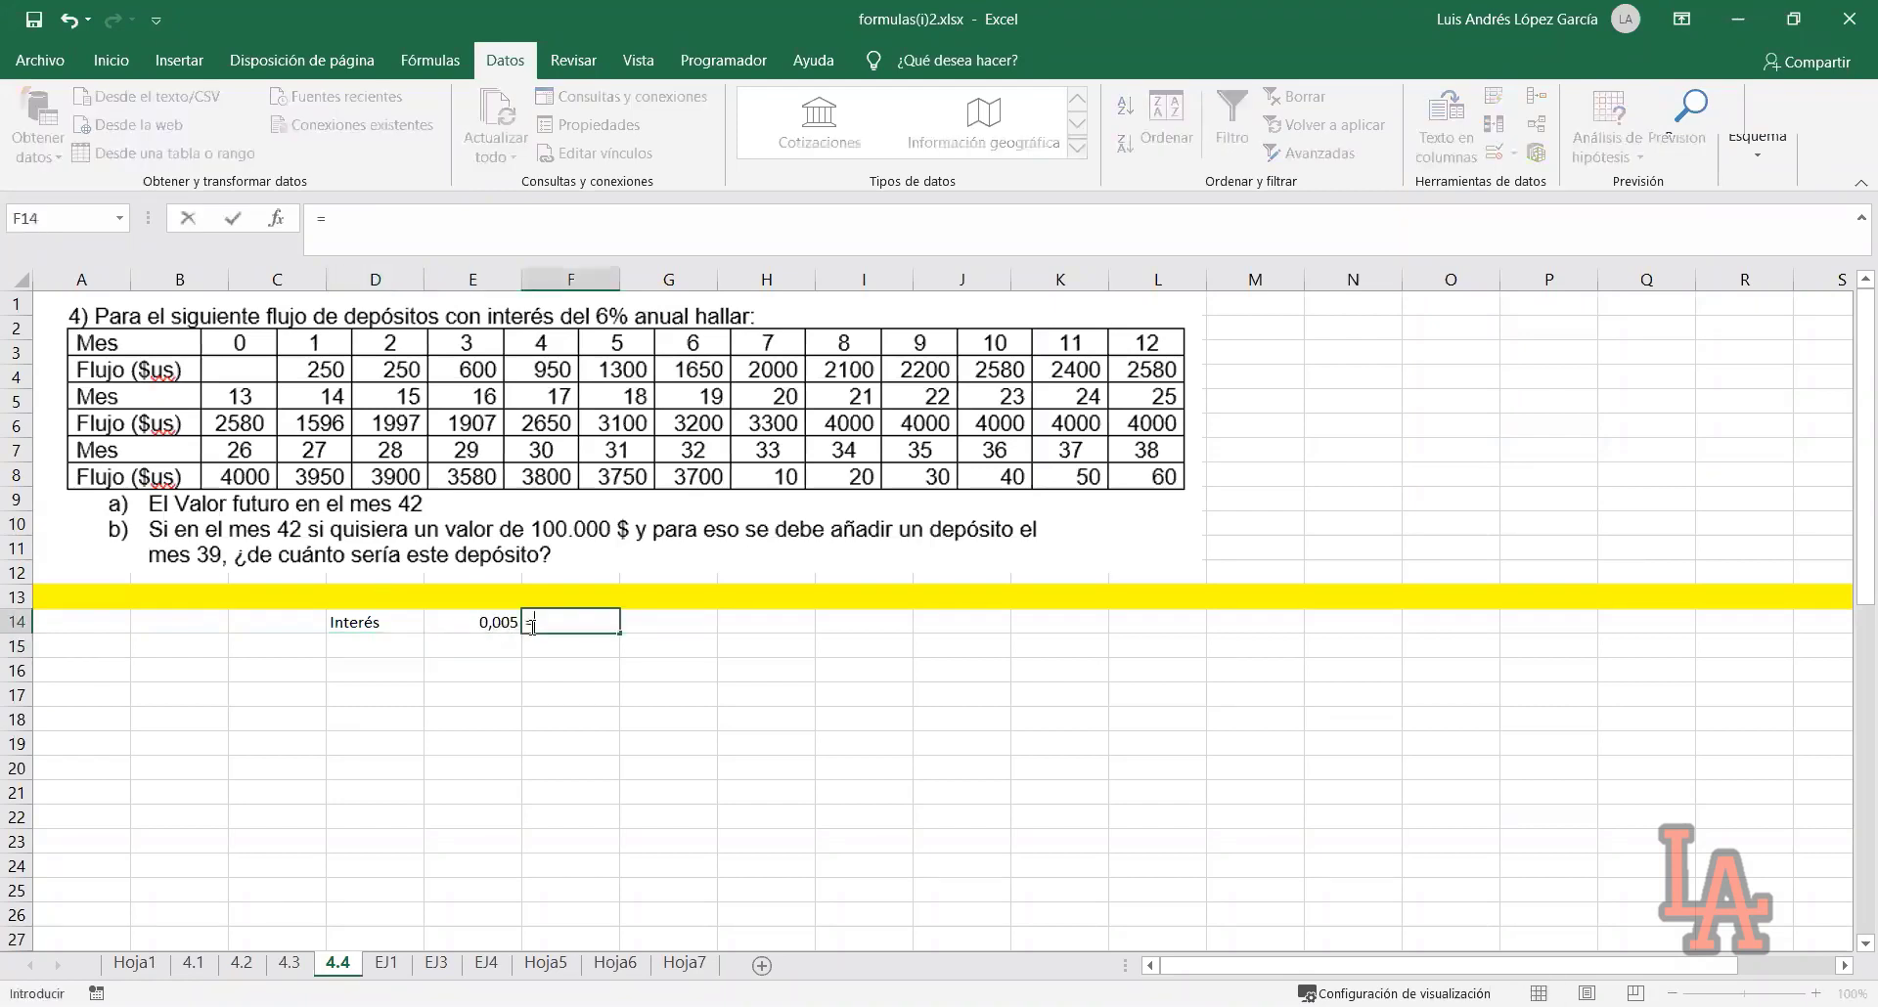
left_click(494, 622)
key("Return")
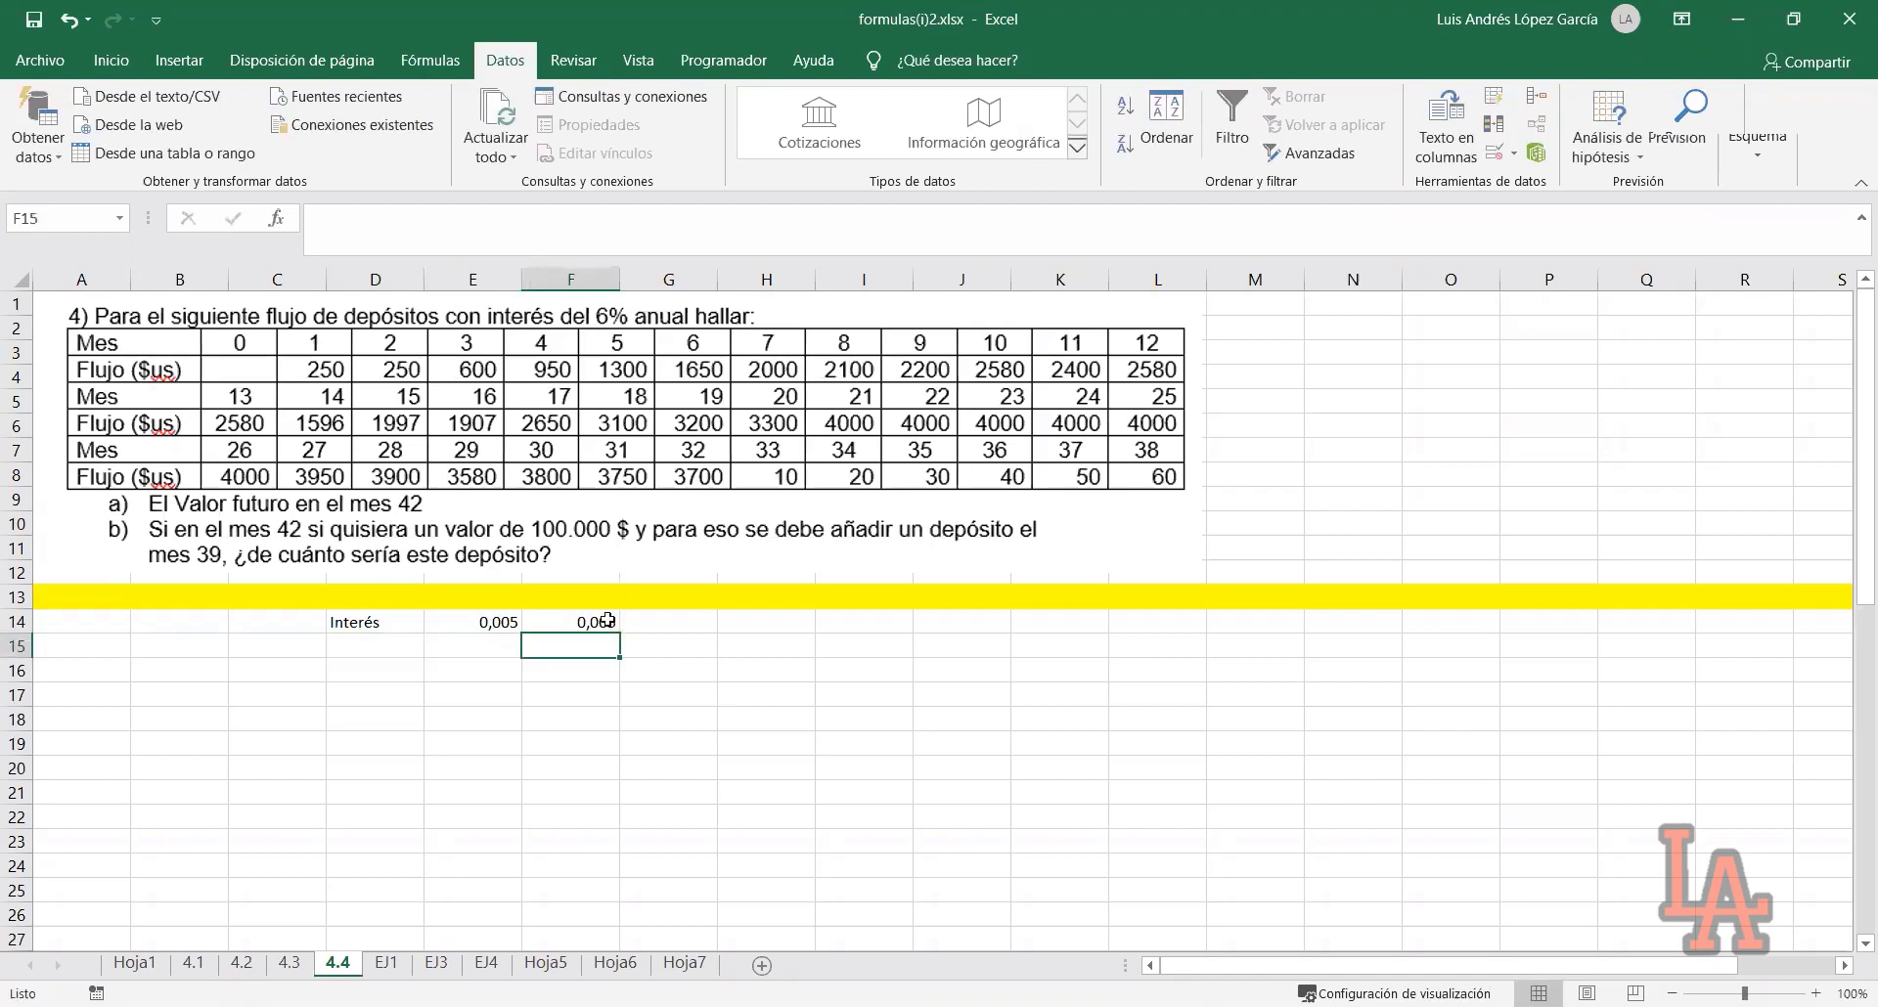
left_click(606, 618)
left_click(111, 60)
left_click(882, 145)
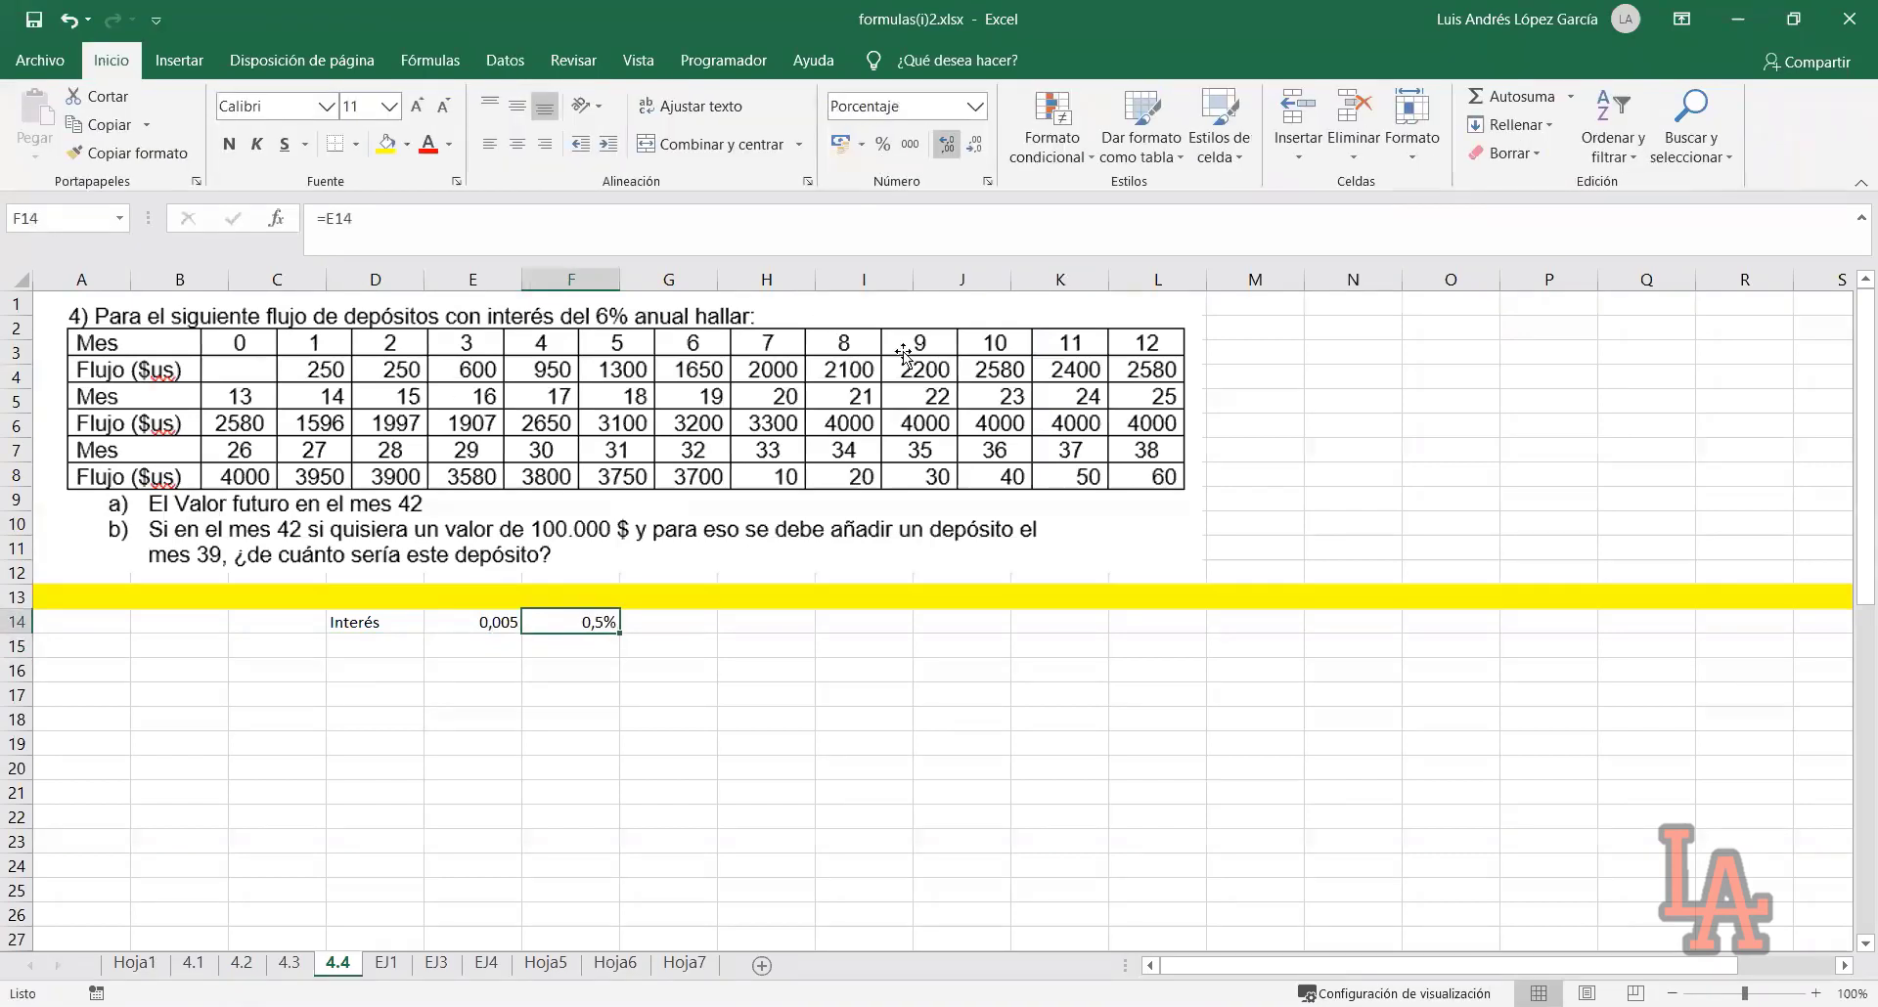
left_click(946, 144)
left_click(734, 667)
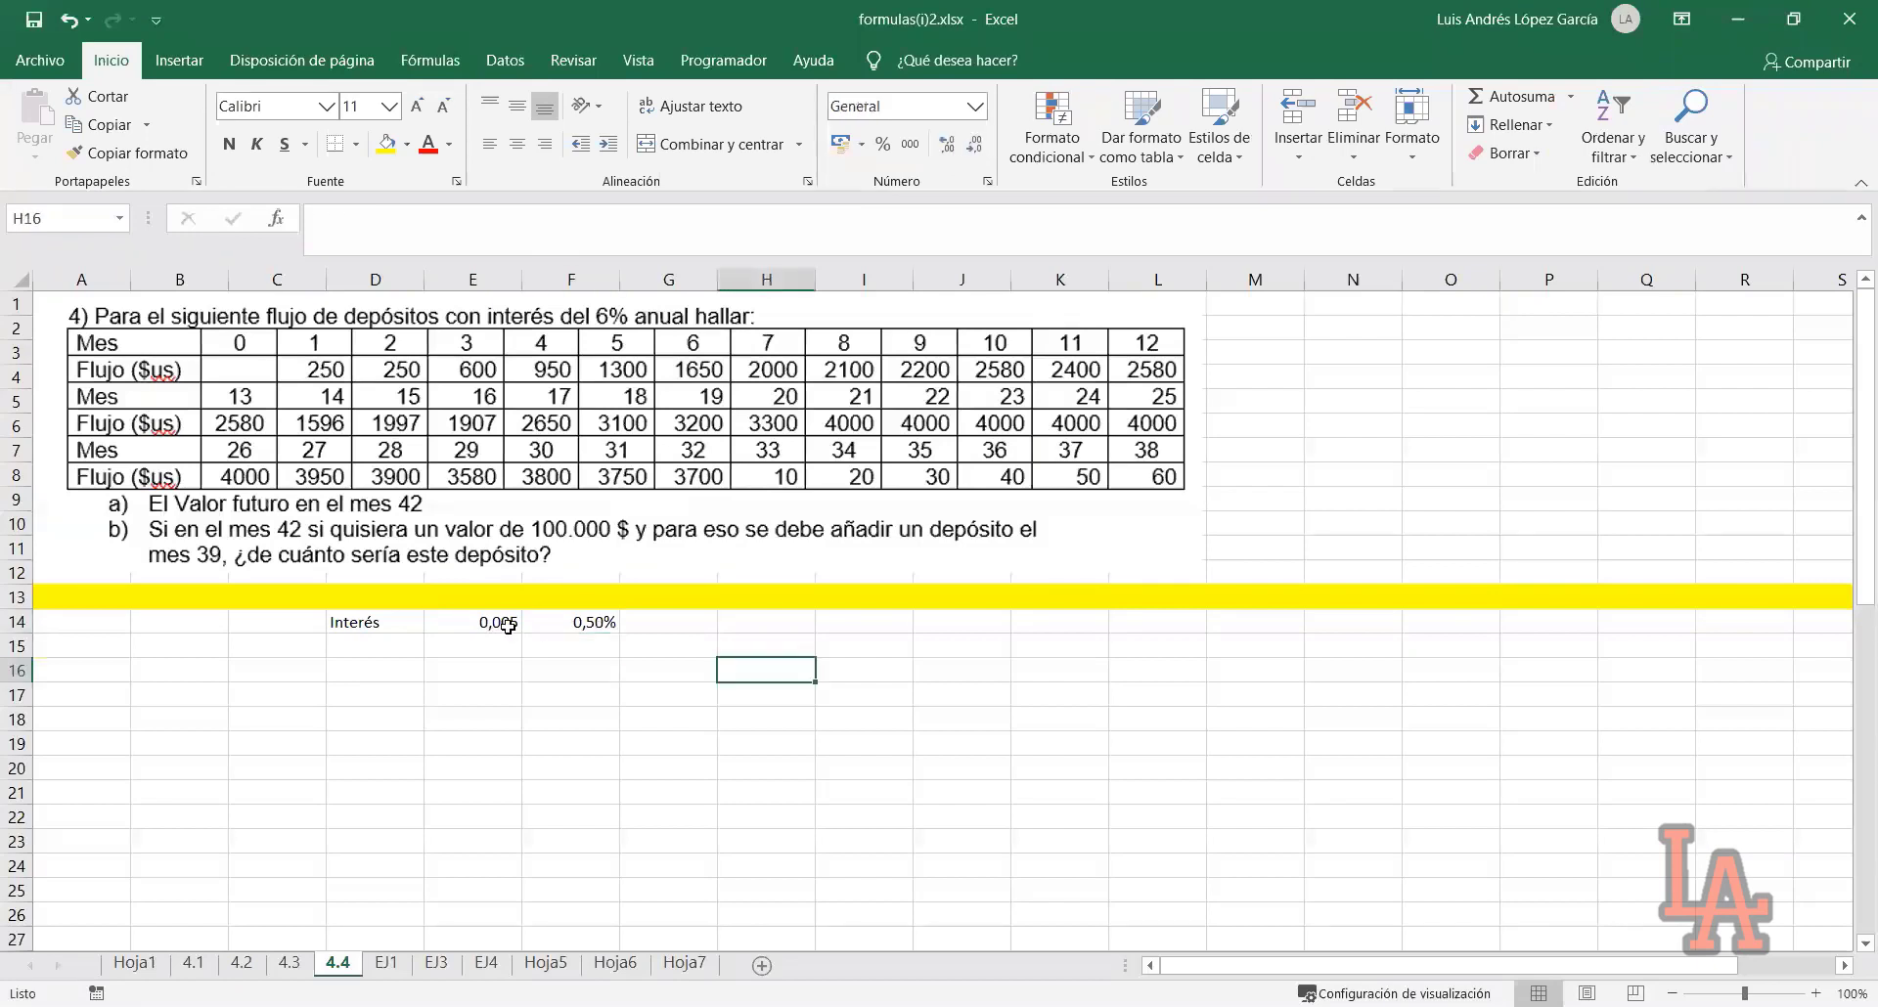
left_click(507, 627)
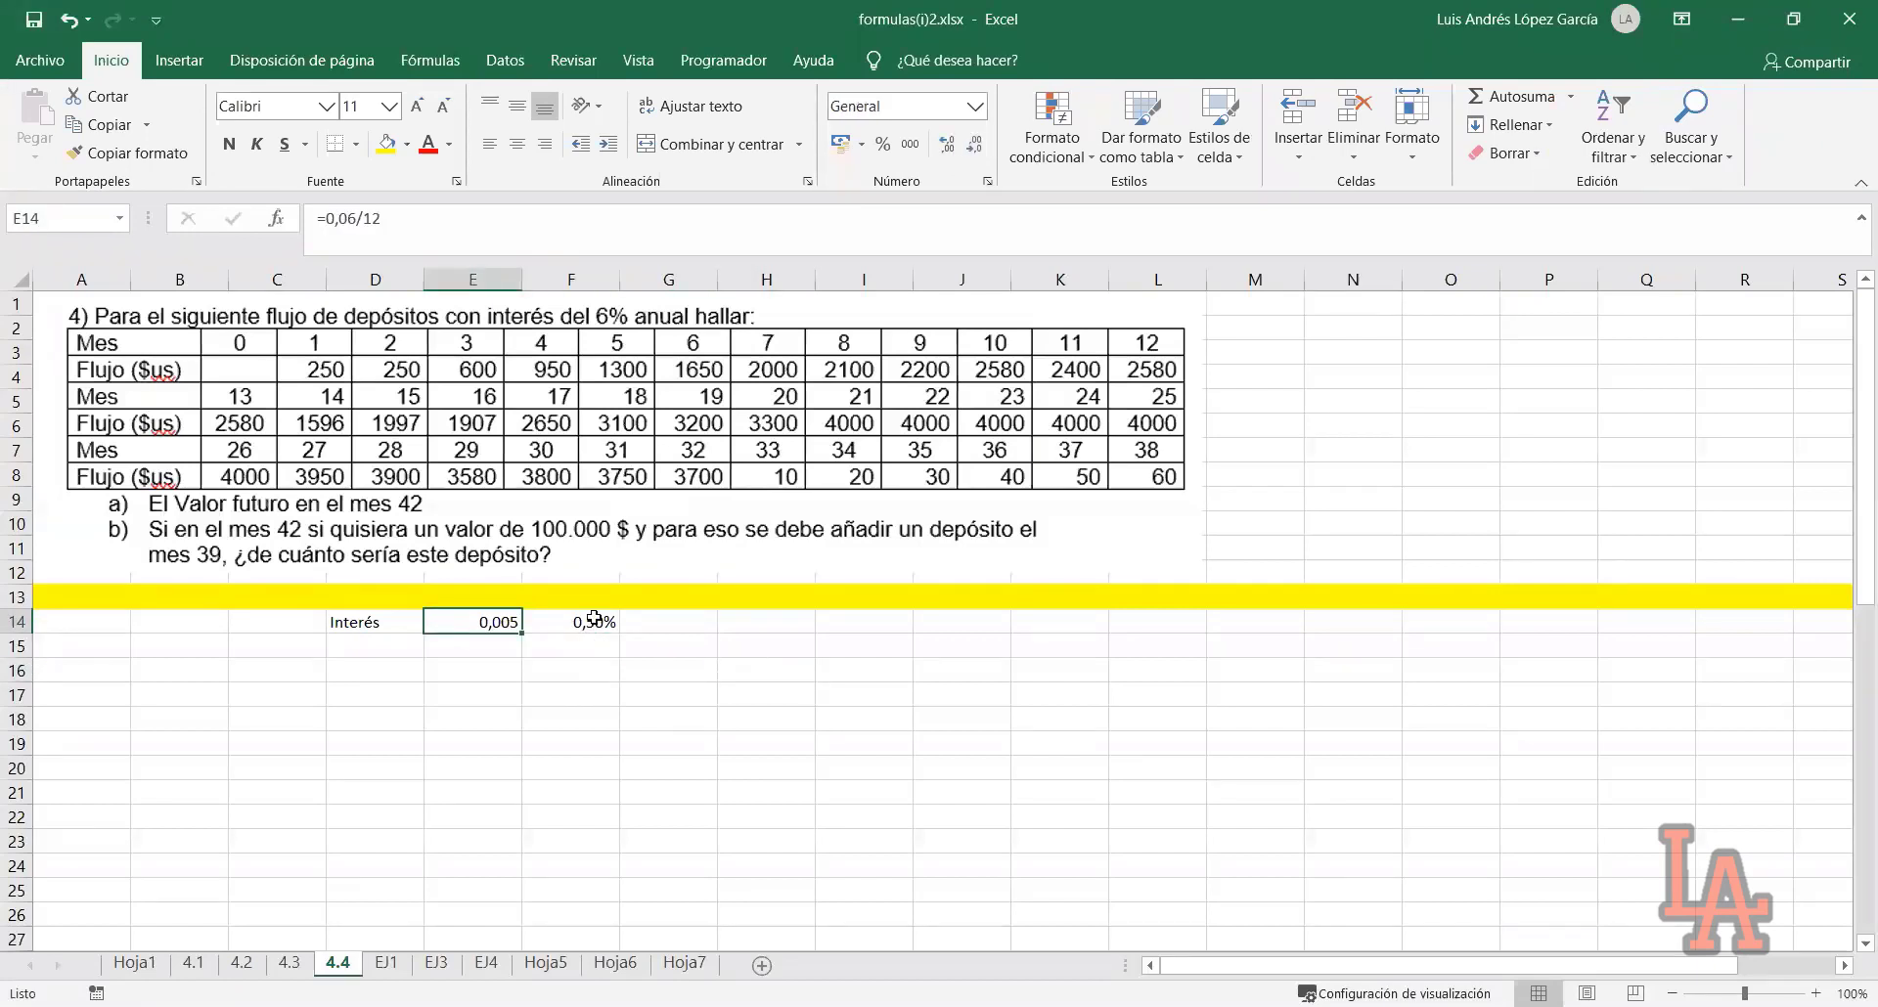
left_click(559, 624)
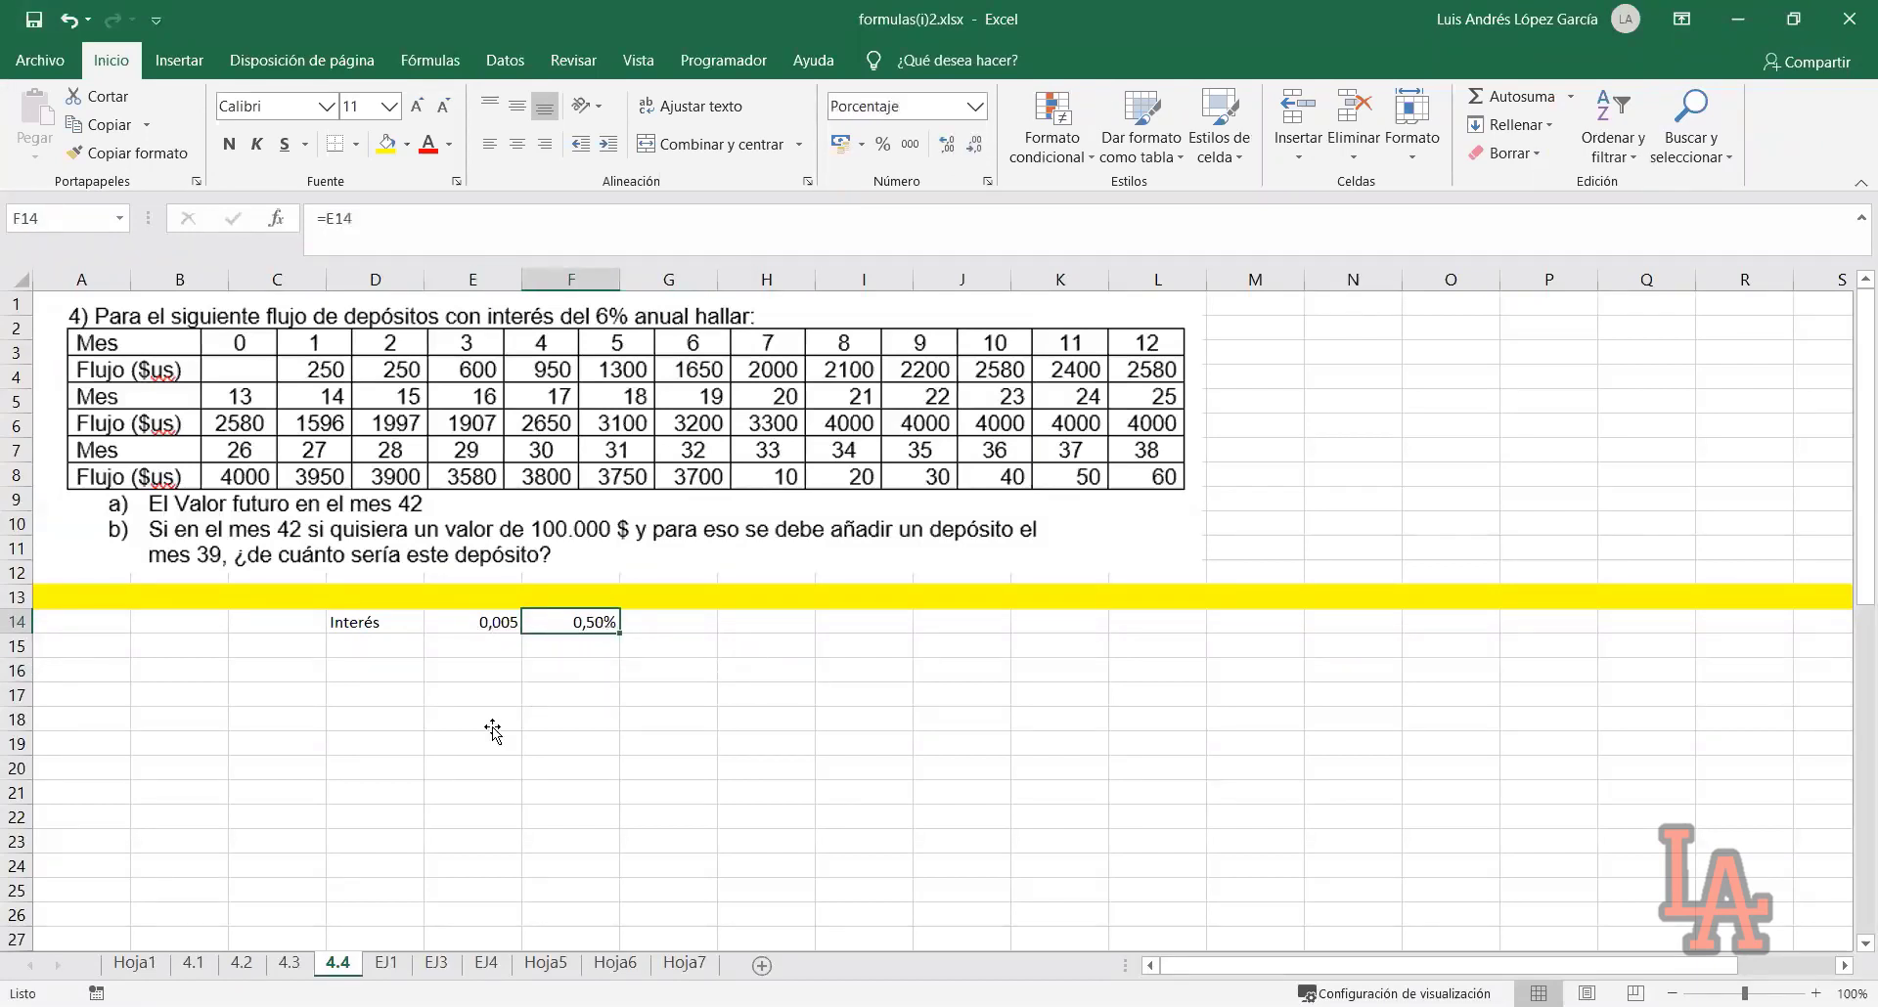
left_click(489, 722)
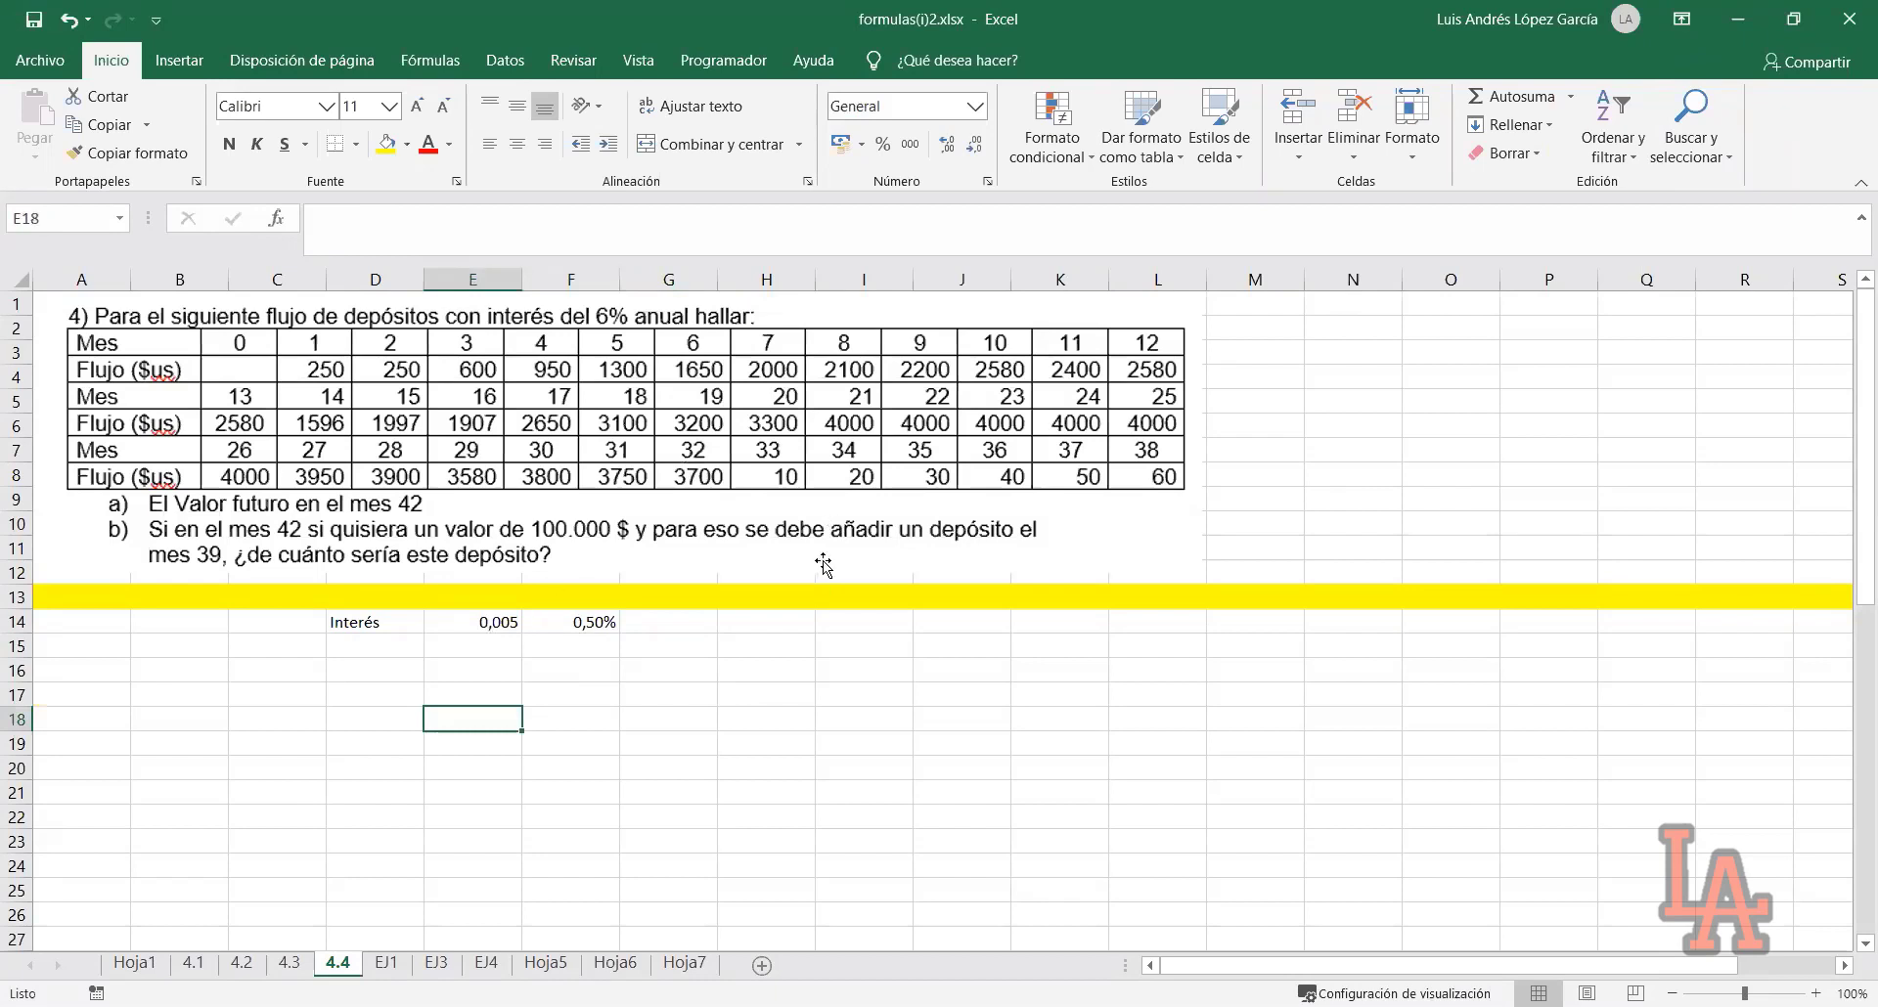
Enter months 0 and 1 in C18 and C19 and fill the month series down column C
left_click(318, 674)
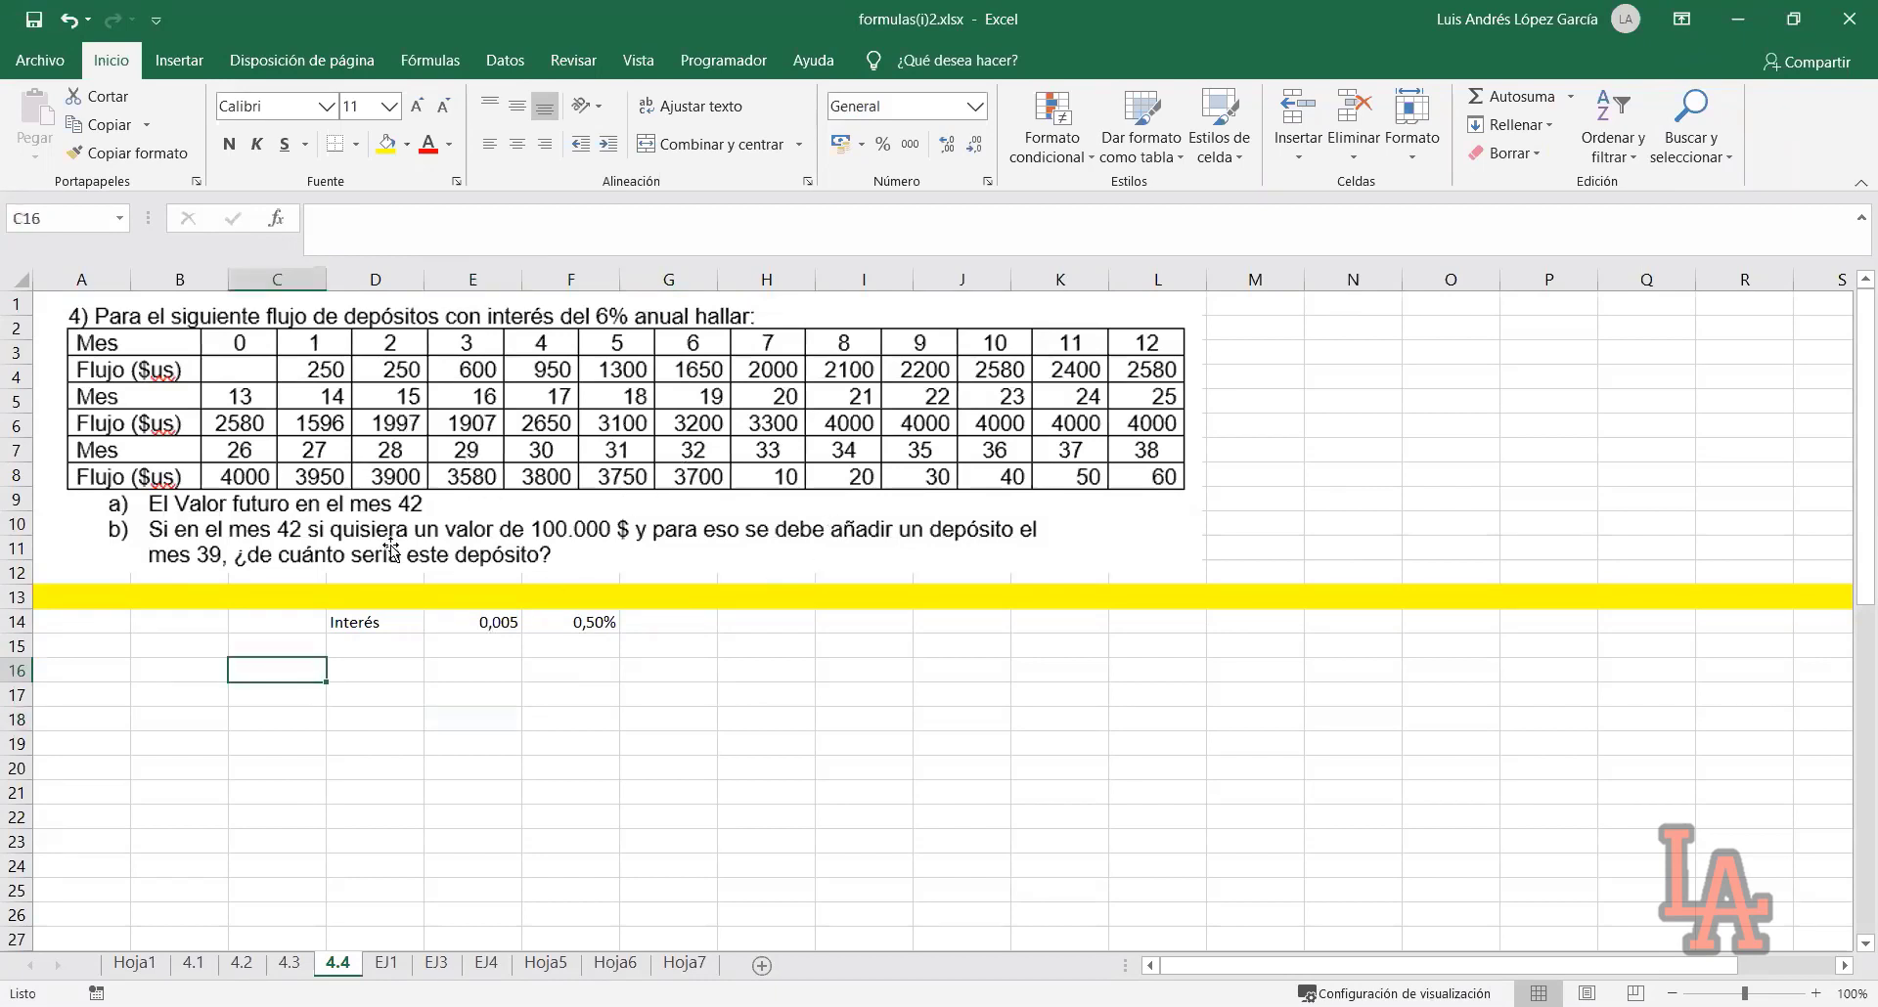
left_click(313, 711)
type("0")
key("Return")
type("1")
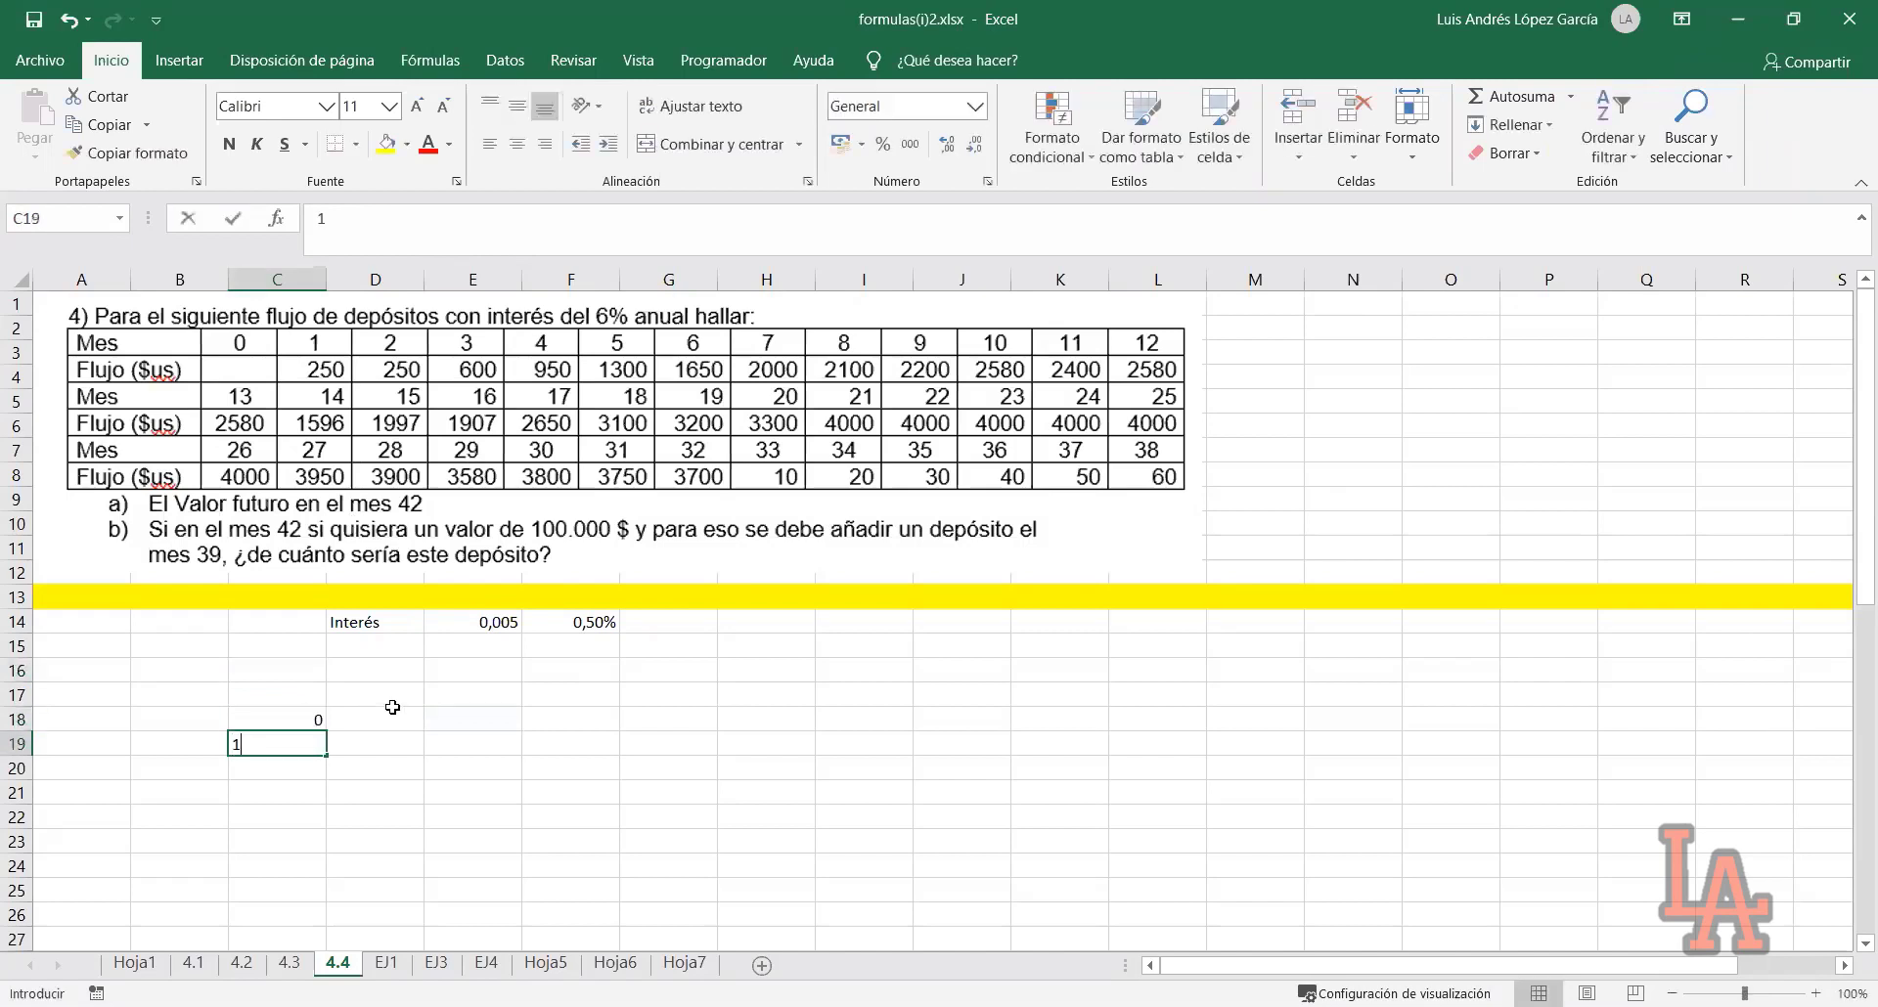
key("Return")
left_click_drag(302, 732, 329, 773)
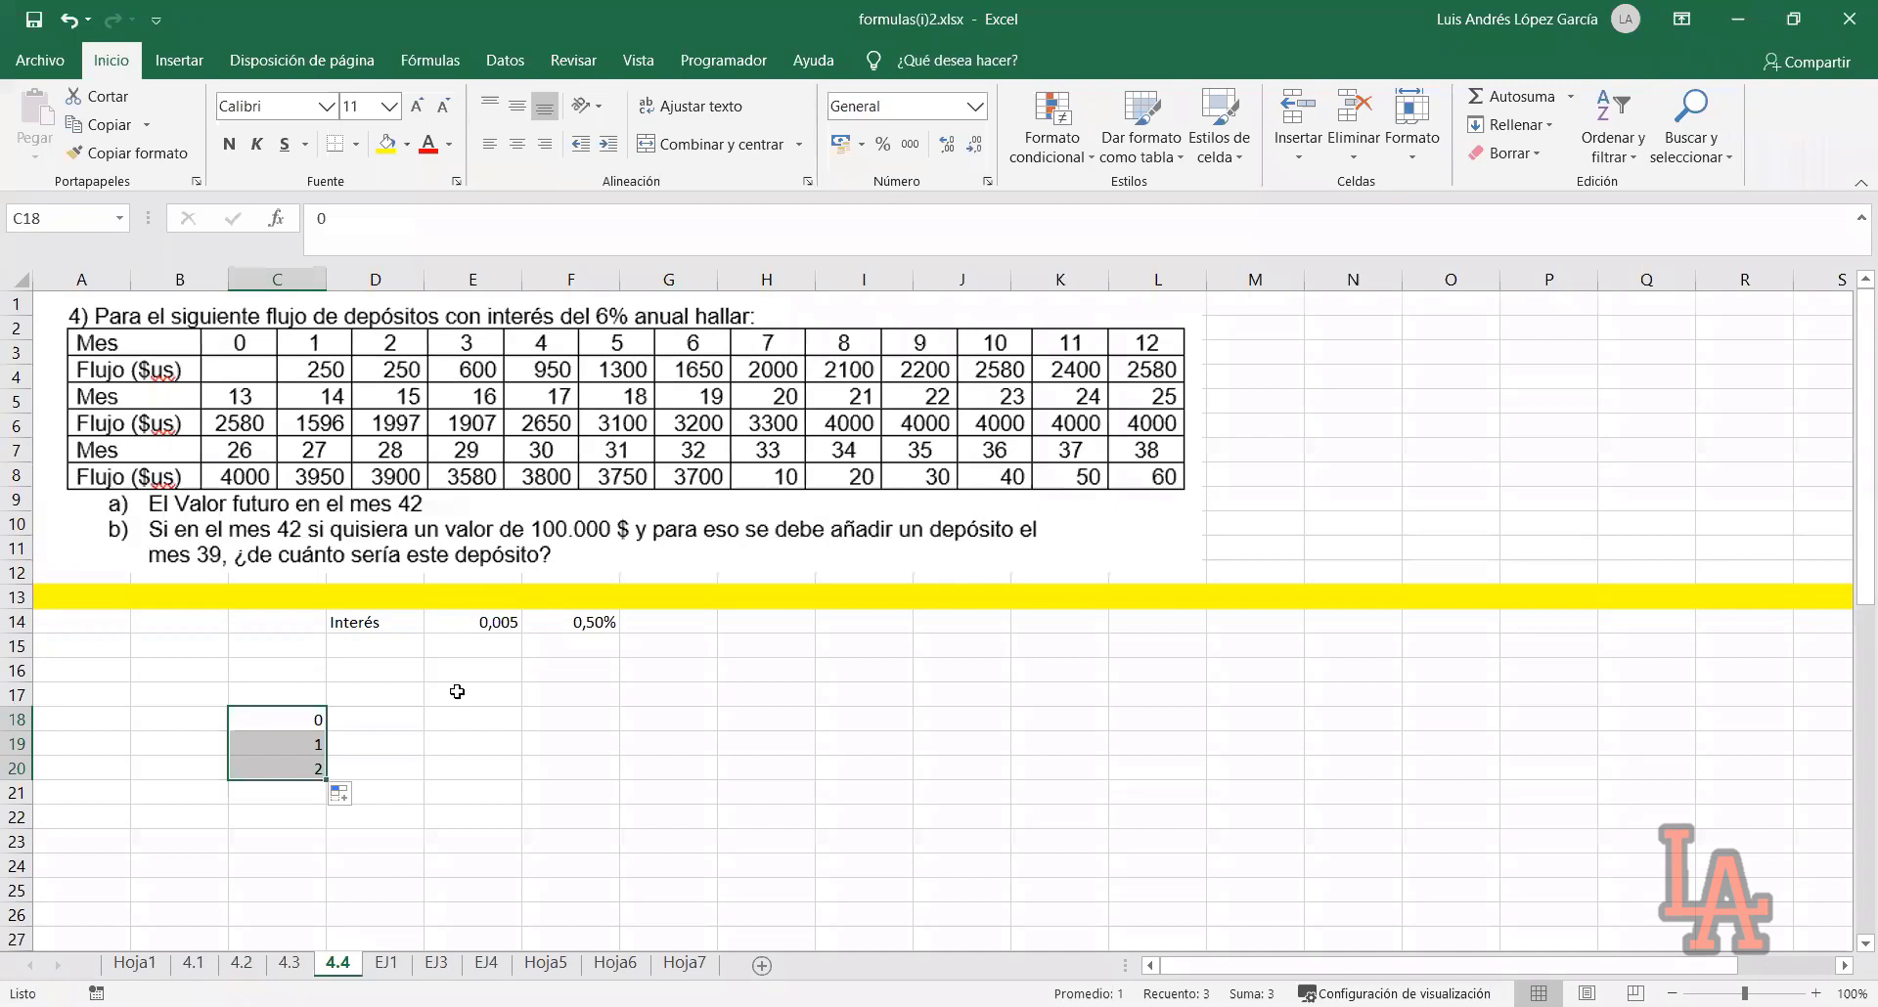
Enter 42 and 41 in D18 and D19 and fill the descending series of remaining months down column D
left_click(388, 721)
type("42")
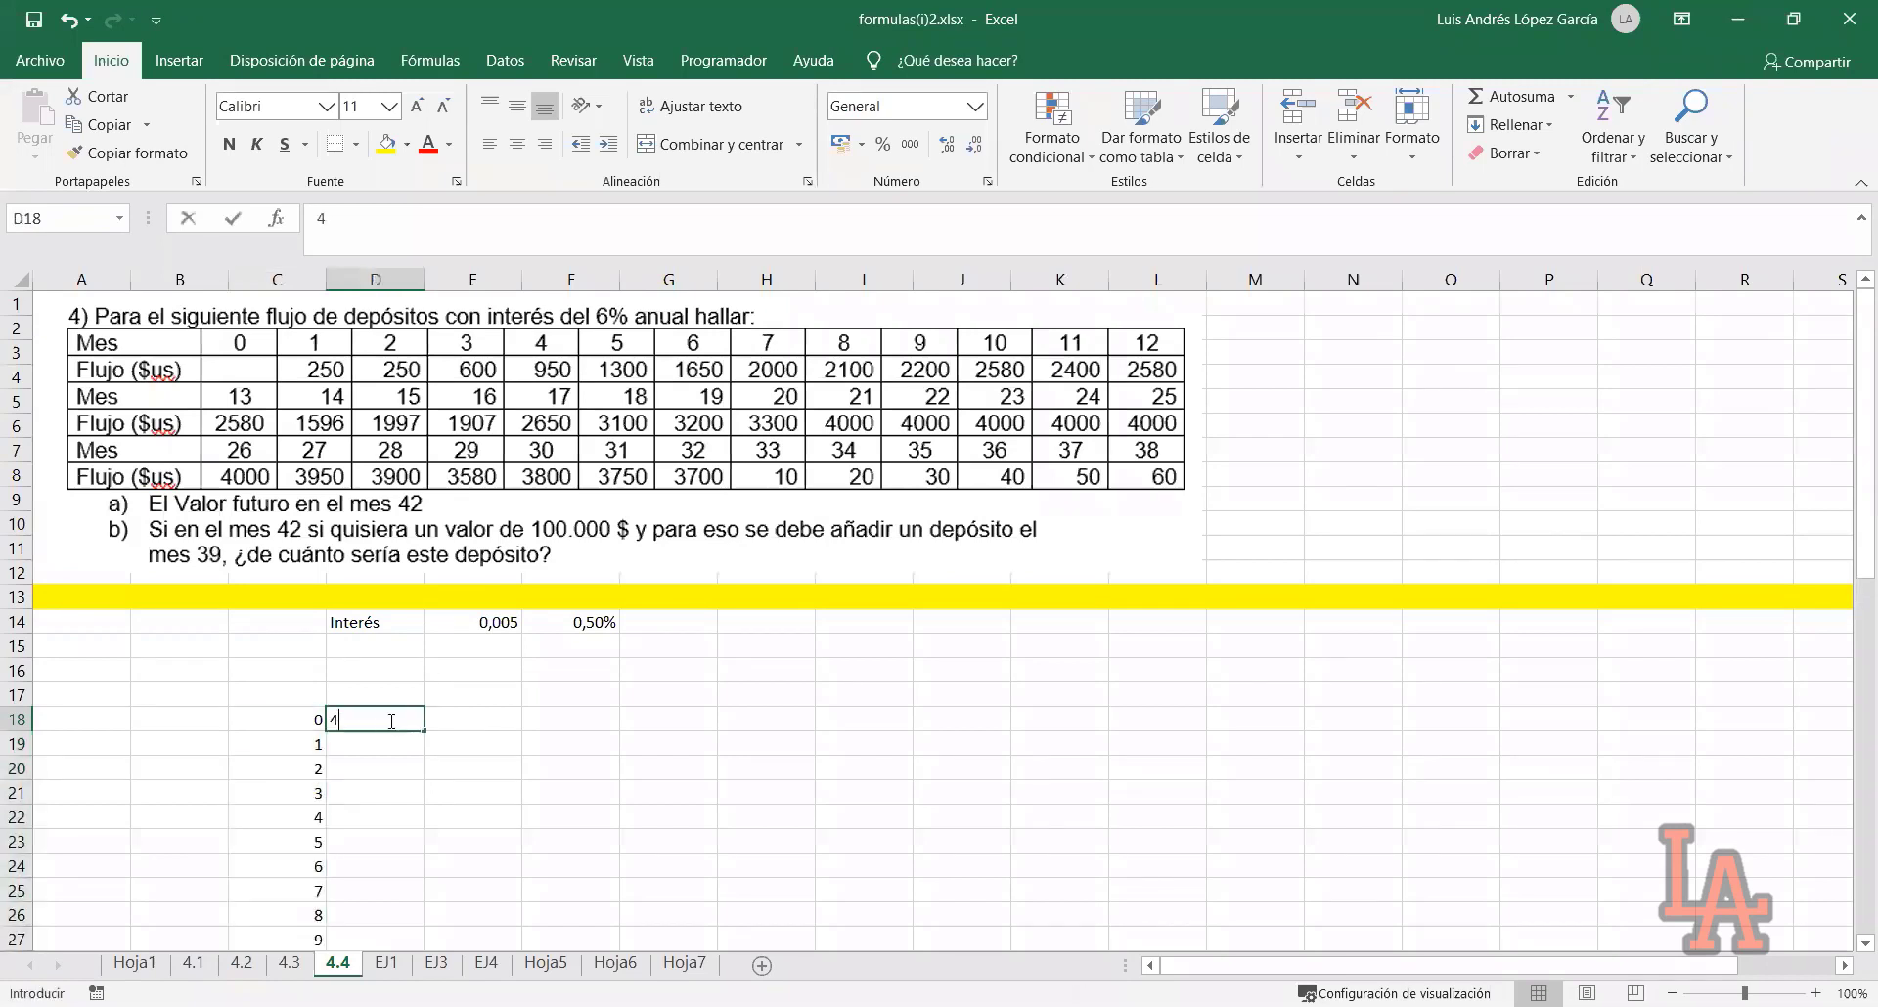
key("Return")
type("141")
key("Return")
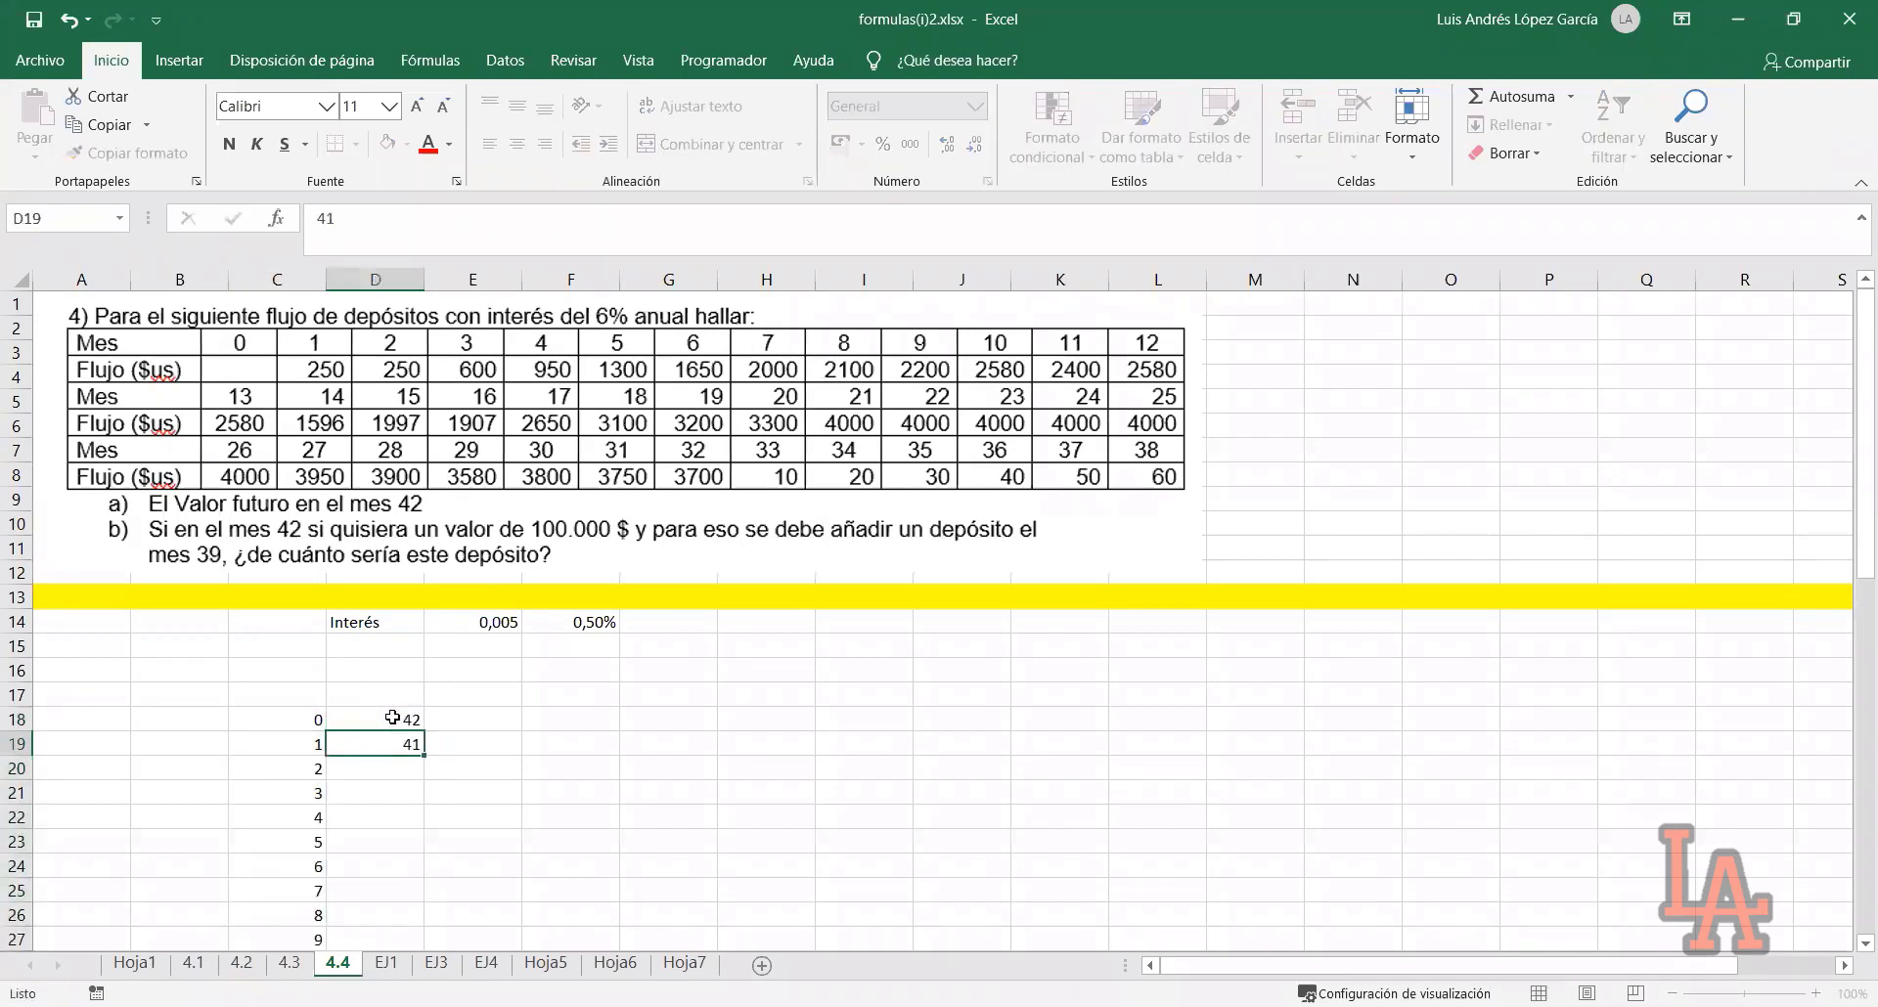
left_click_drag(390, 719, 419, 753)
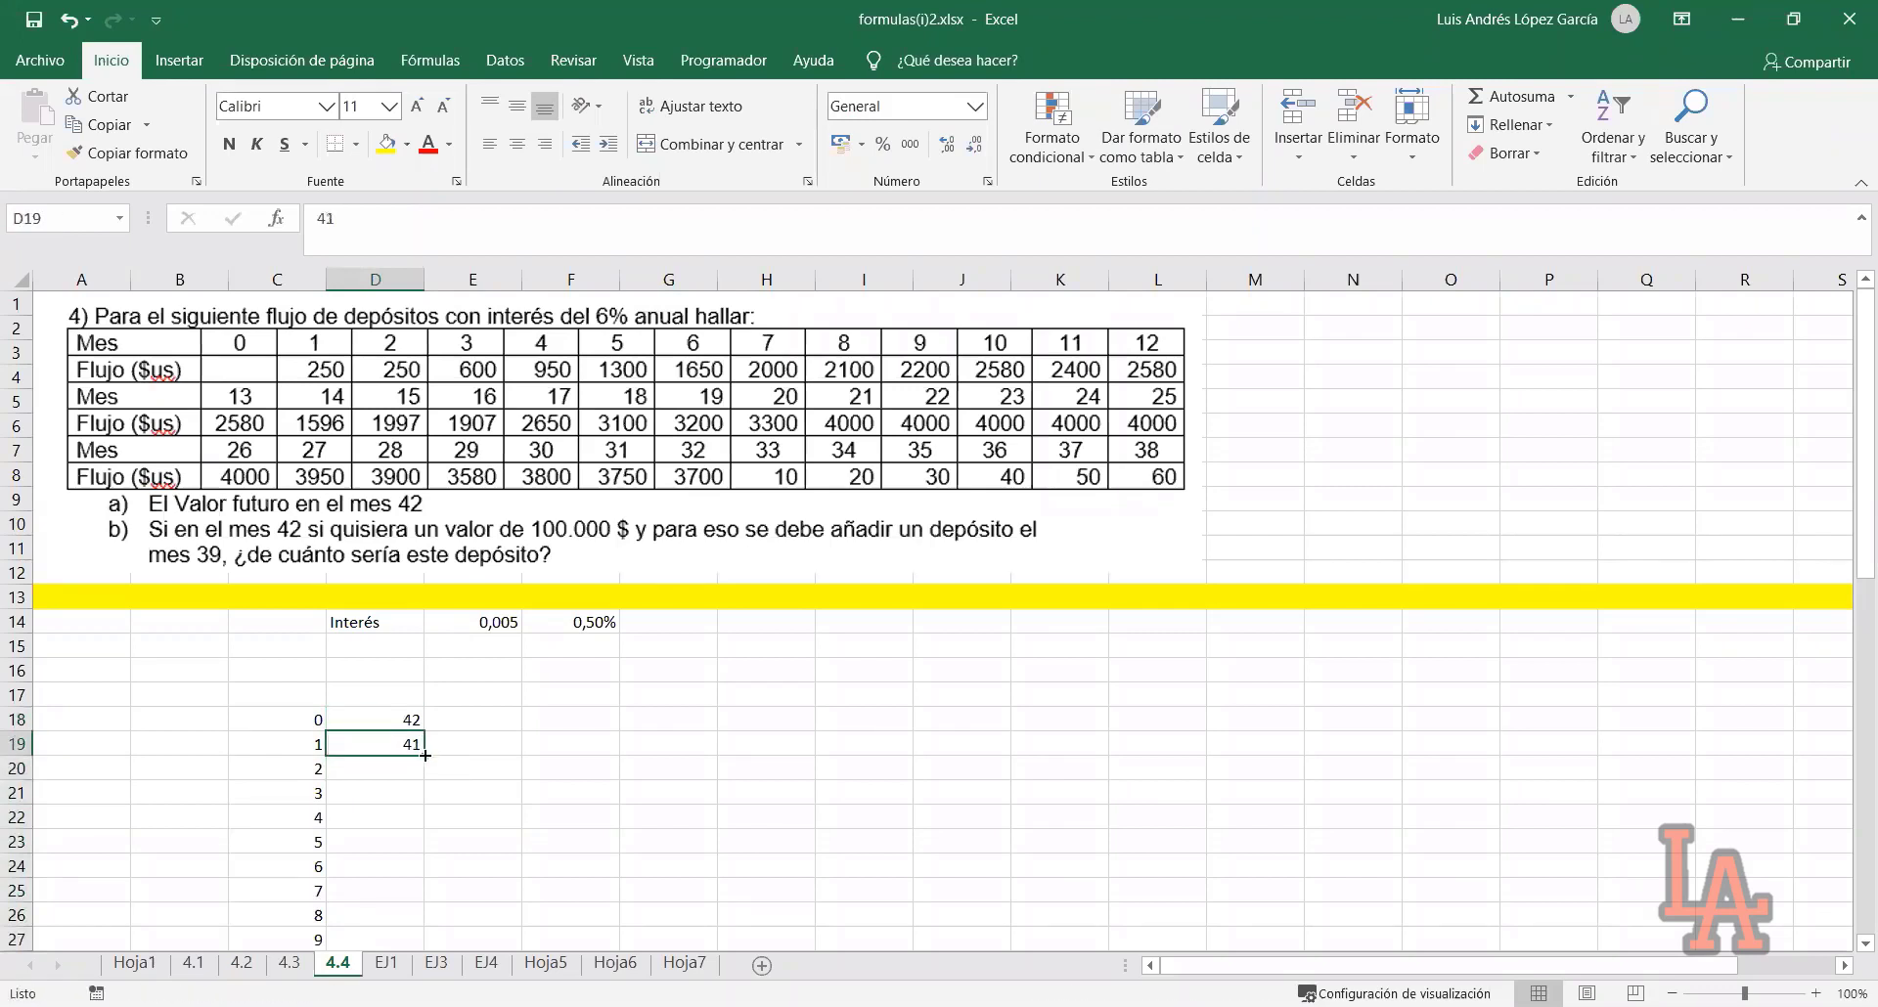
double_click(421, 755)
Label cell E17 "Montos" as the heading of the deposit amounts column
left_click(460, 719)
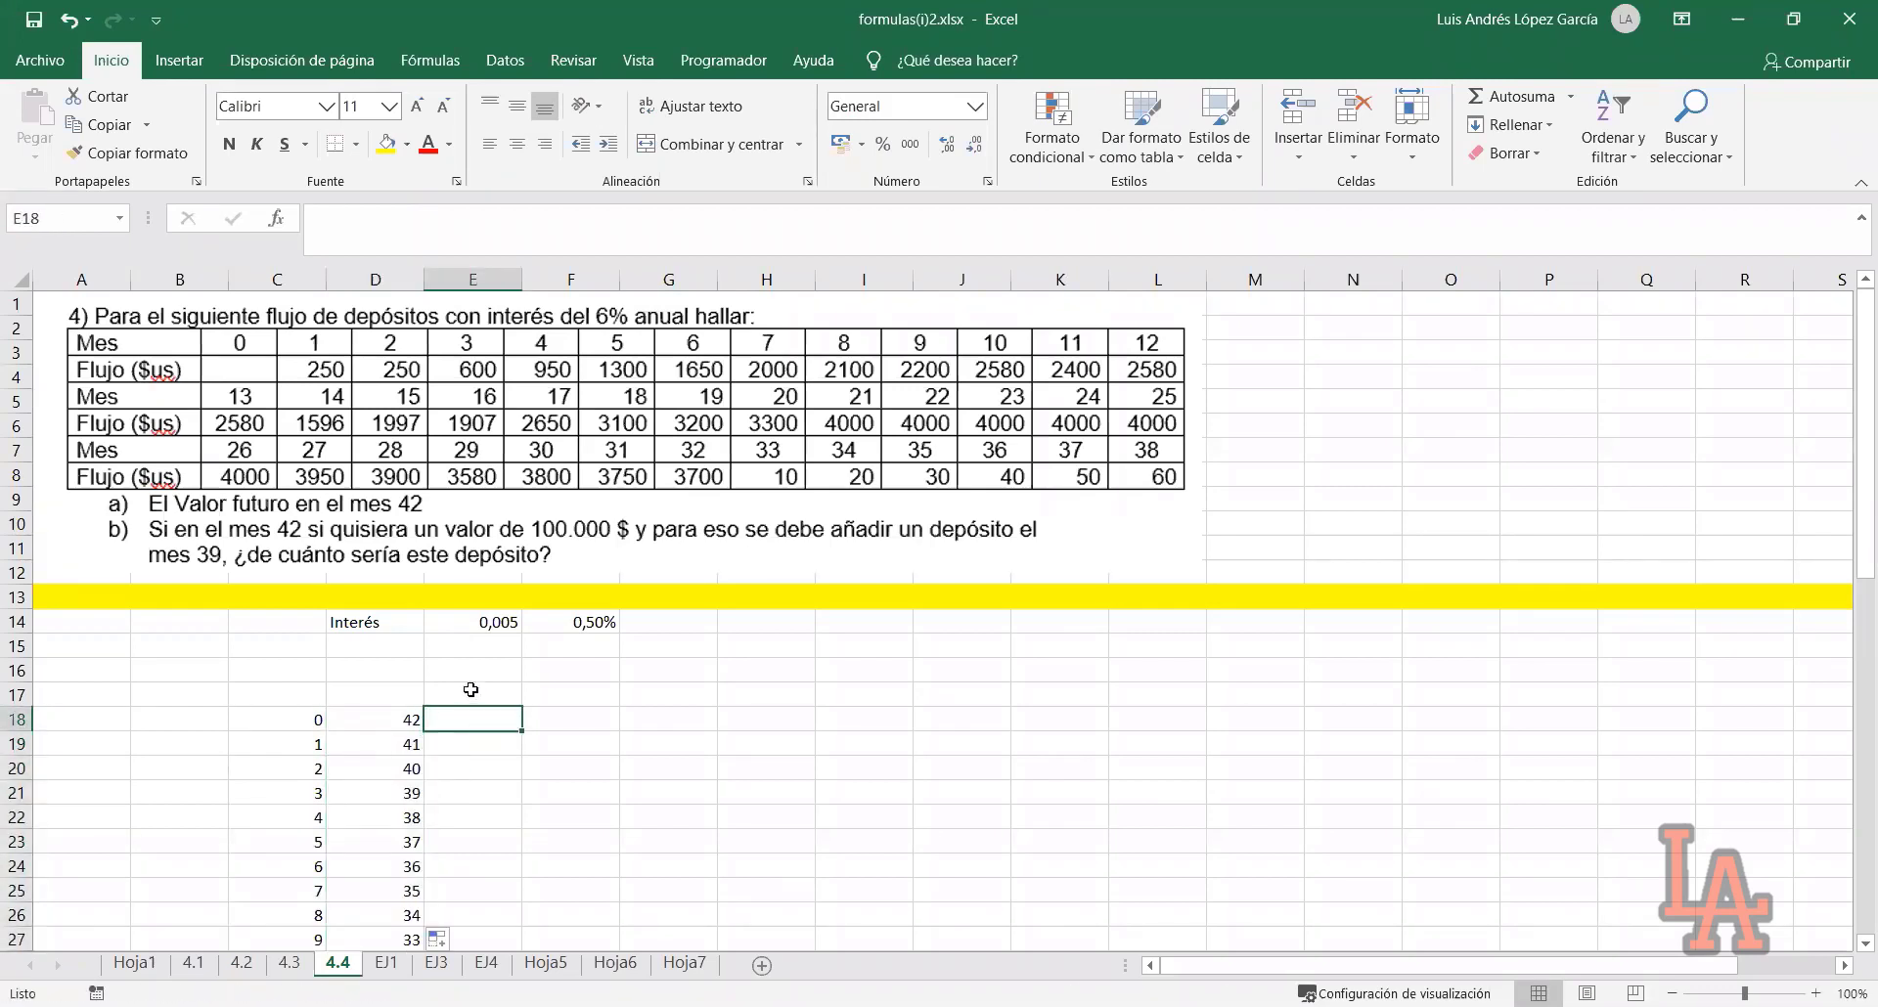
left_click(476, 687)
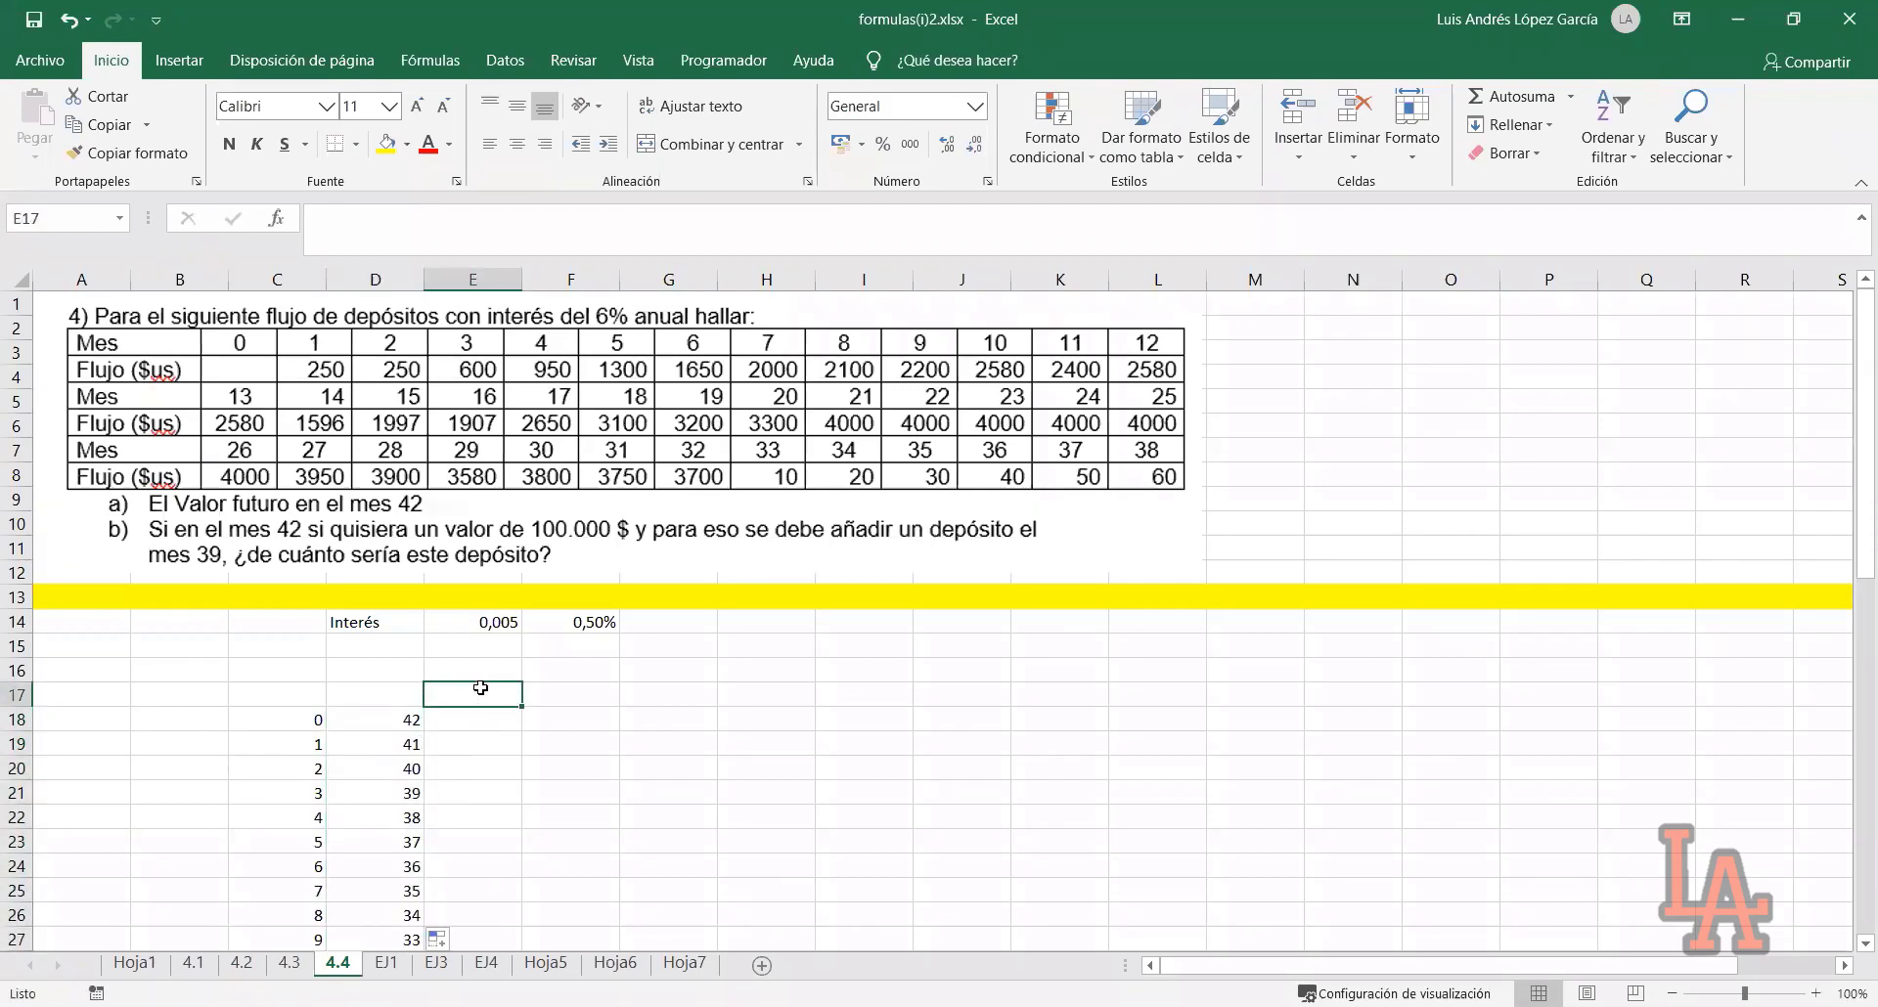
type("Montos")
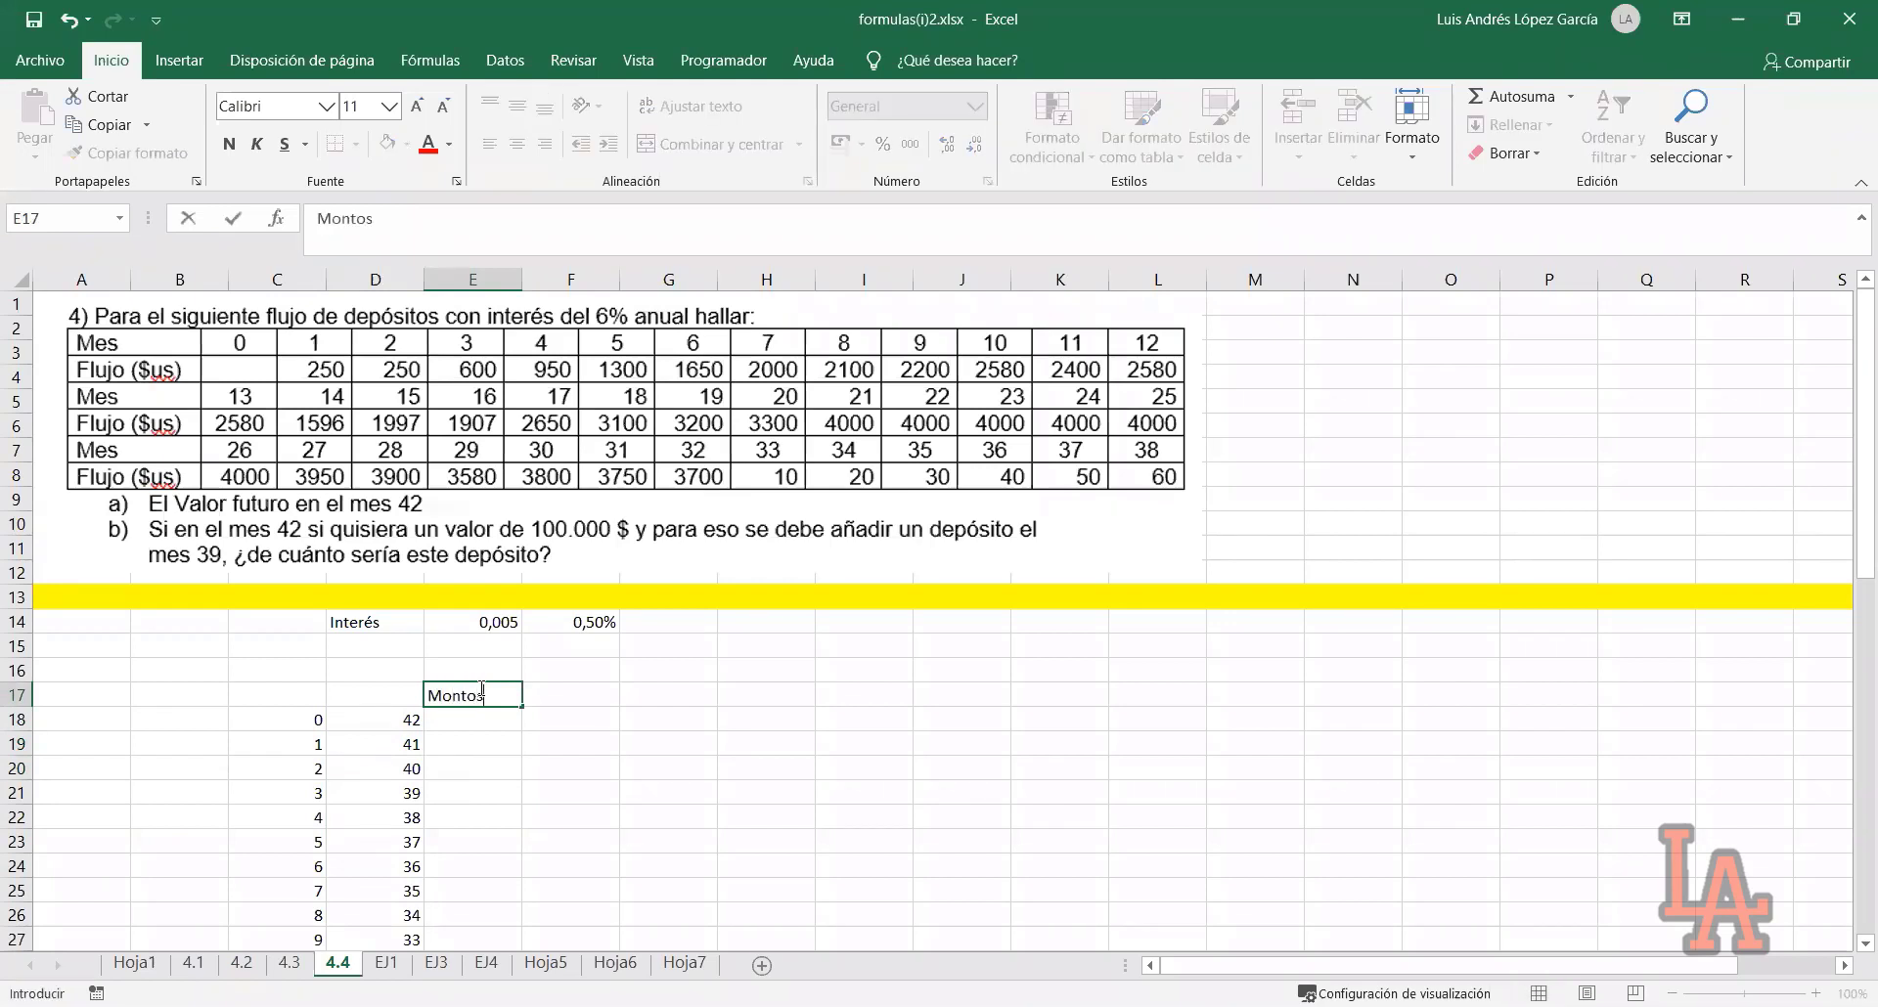
key("Return")
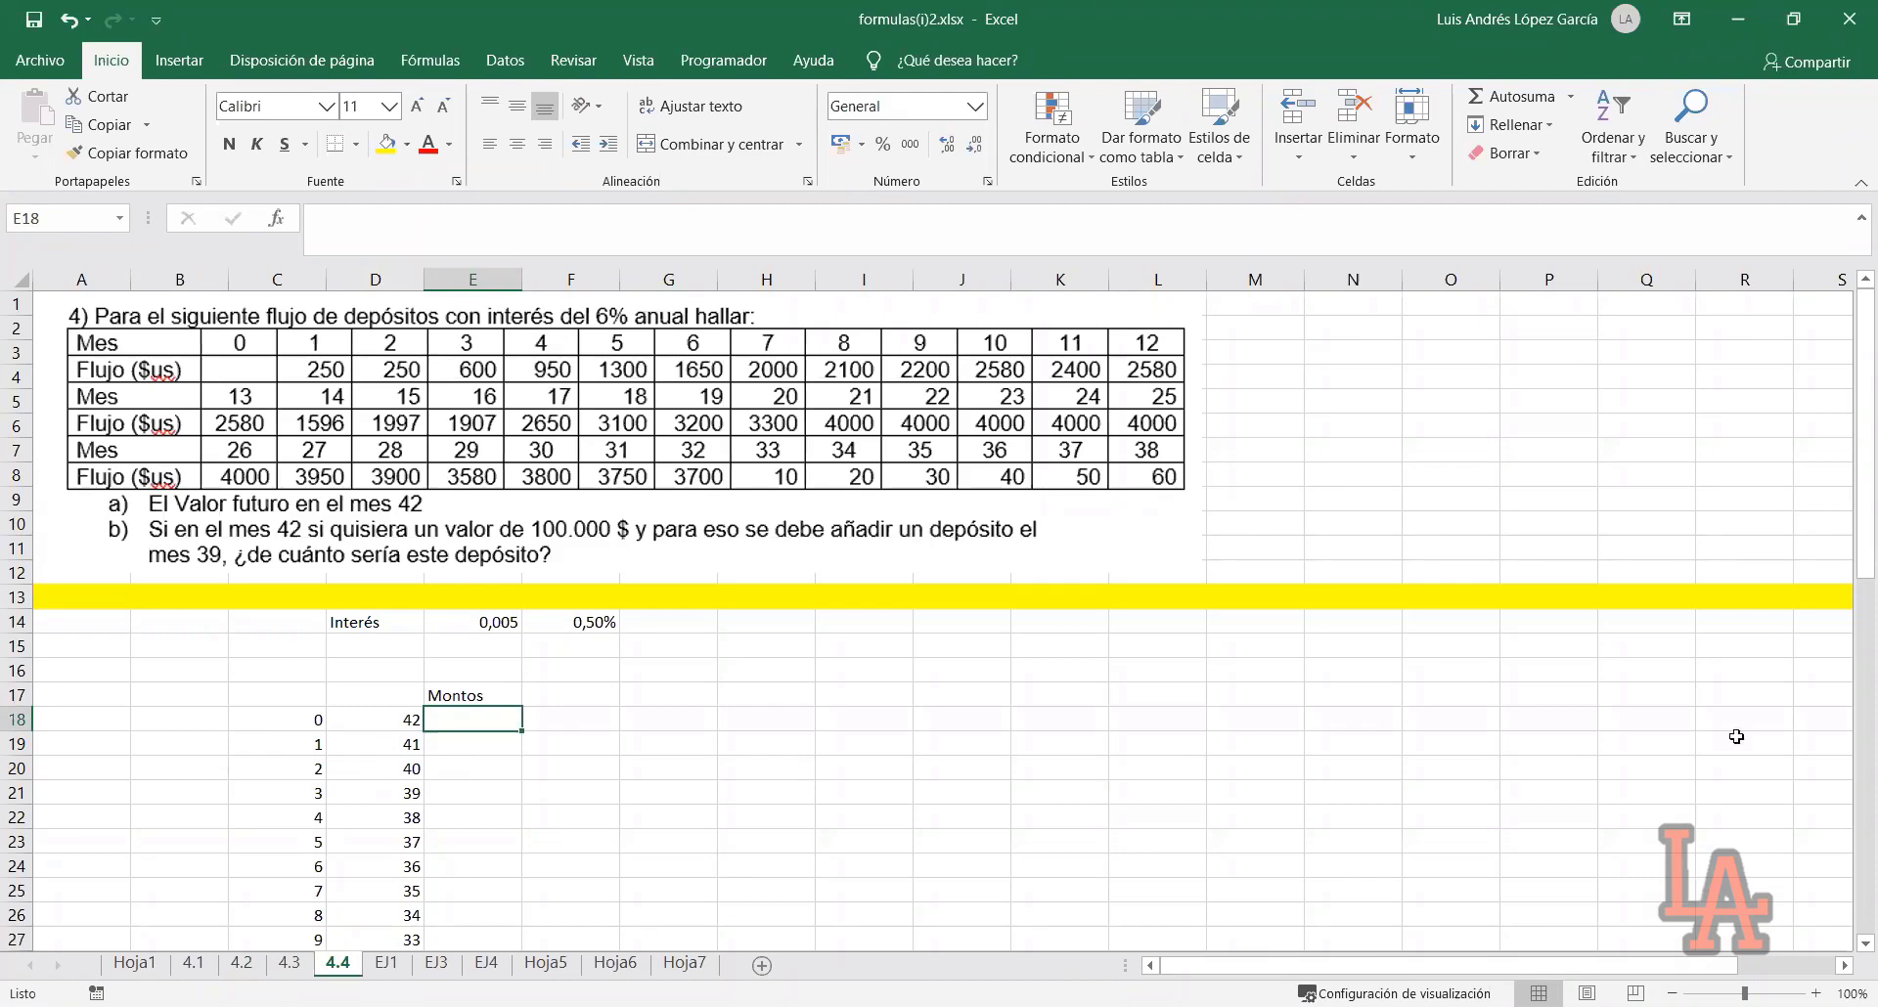
Copy the list of deposit amounts starting in U18 and paste it into column E from E19, beside month 1
scroll(1739, 739, "right", 3)
left_click_drag(1751, 720, 1661, 948)
key("ctrl+c")
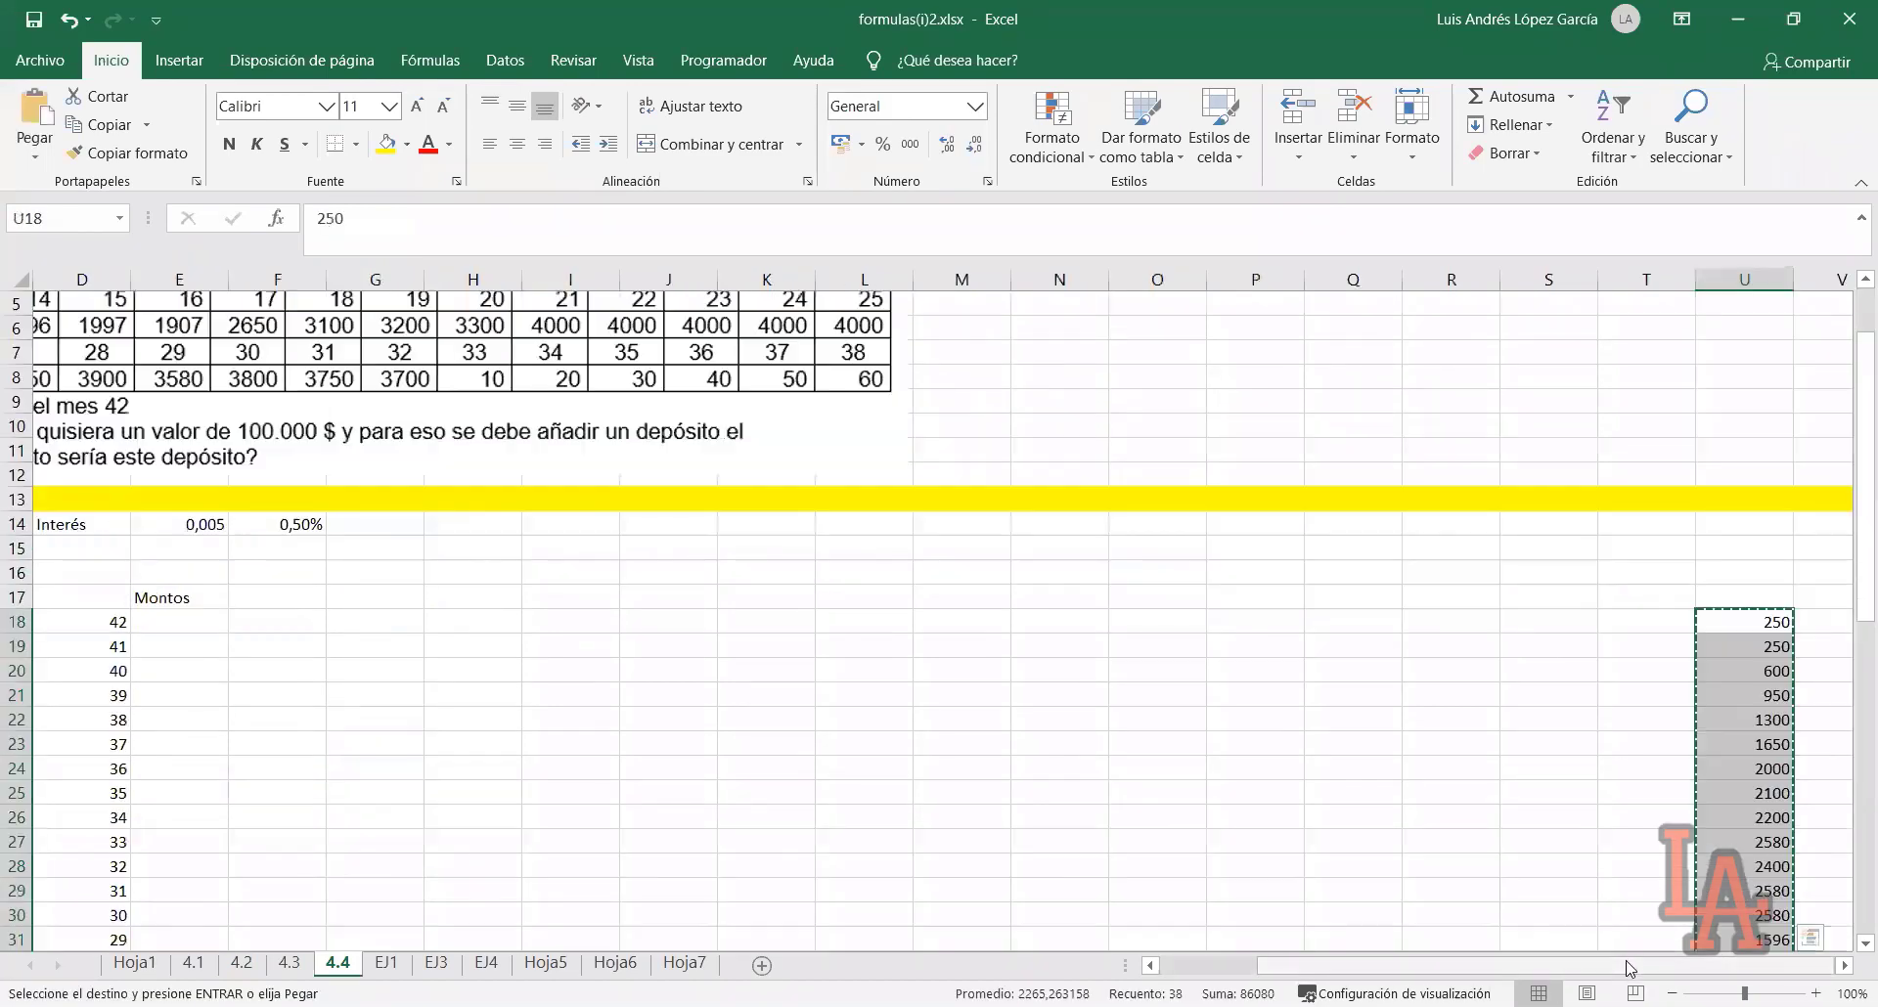
scroll(489, 425, "up", 2)
scroll(489, 425, "left", 3)
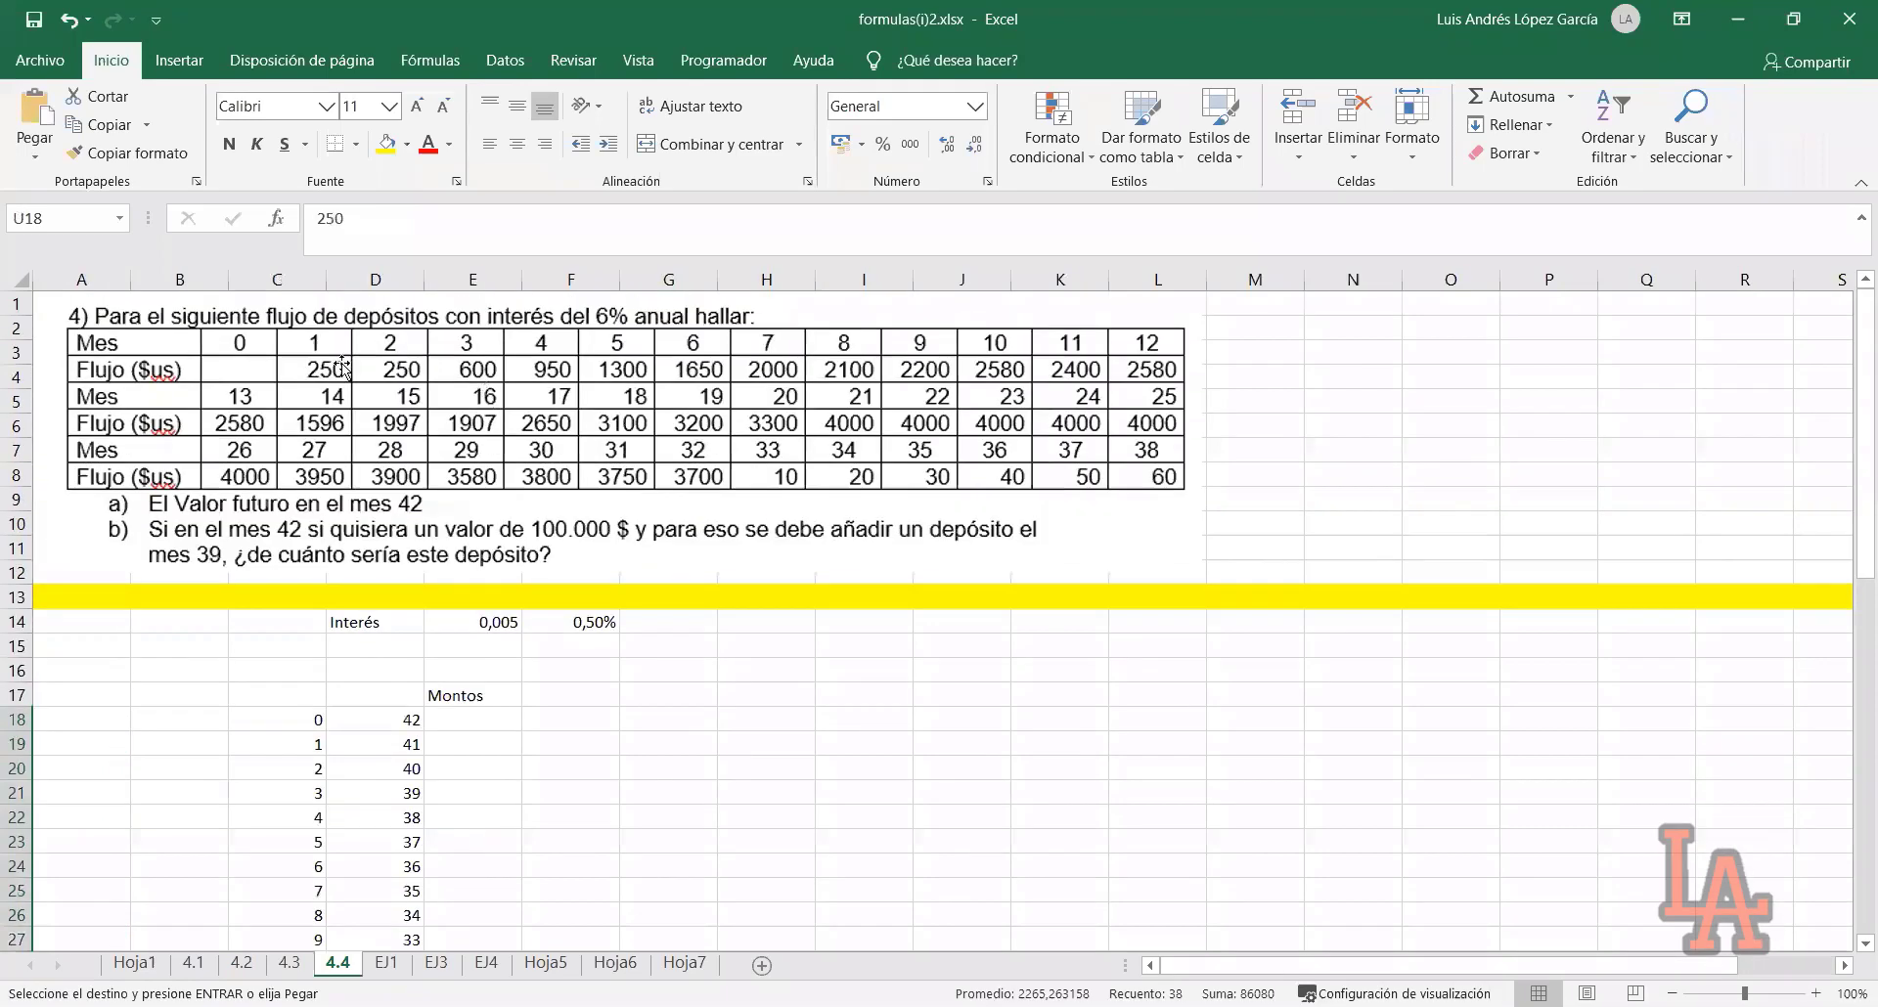
left_click(473, 743)
key("Return")
Check the pasted deposit amounts month by month down to month 38 against the exercise's flow table
left_click(710, 751)
scroll(684, 753, "down", 2)
scroll(685, 743, "up", 2)
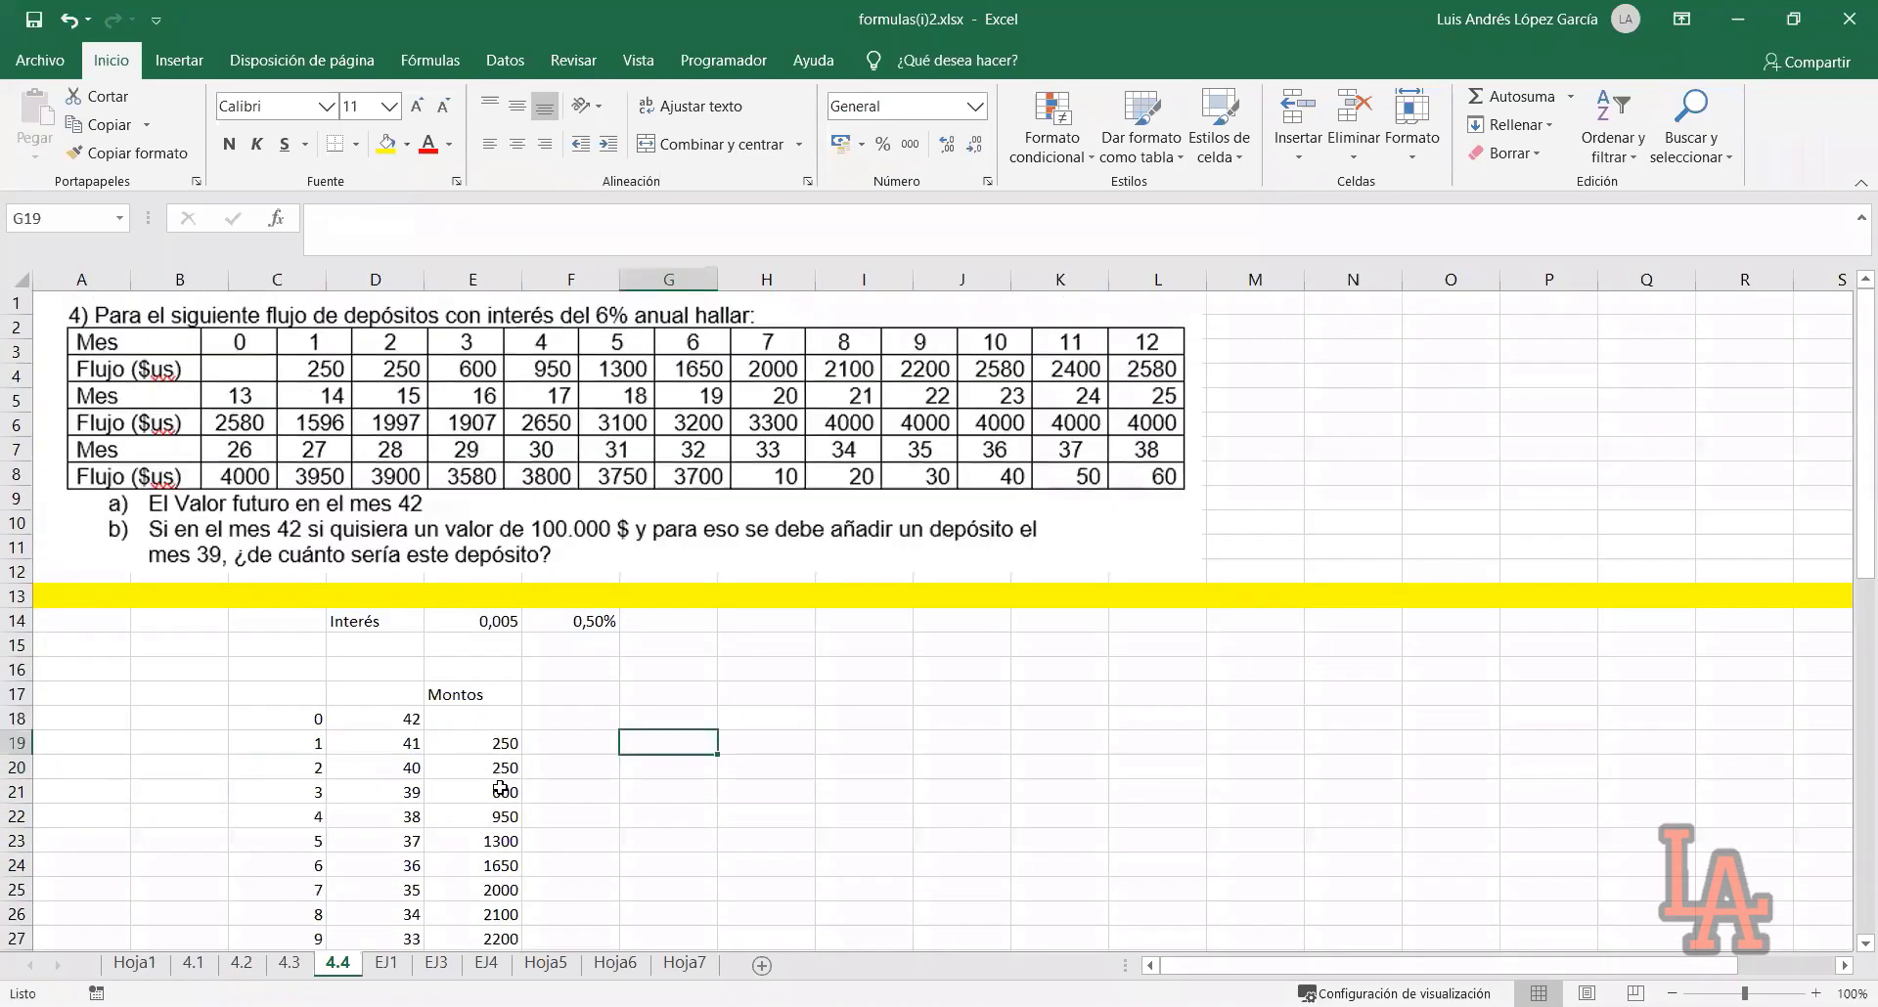
scroll(484, 812, "down", 3)
scroll(499, 831, "down", 4)
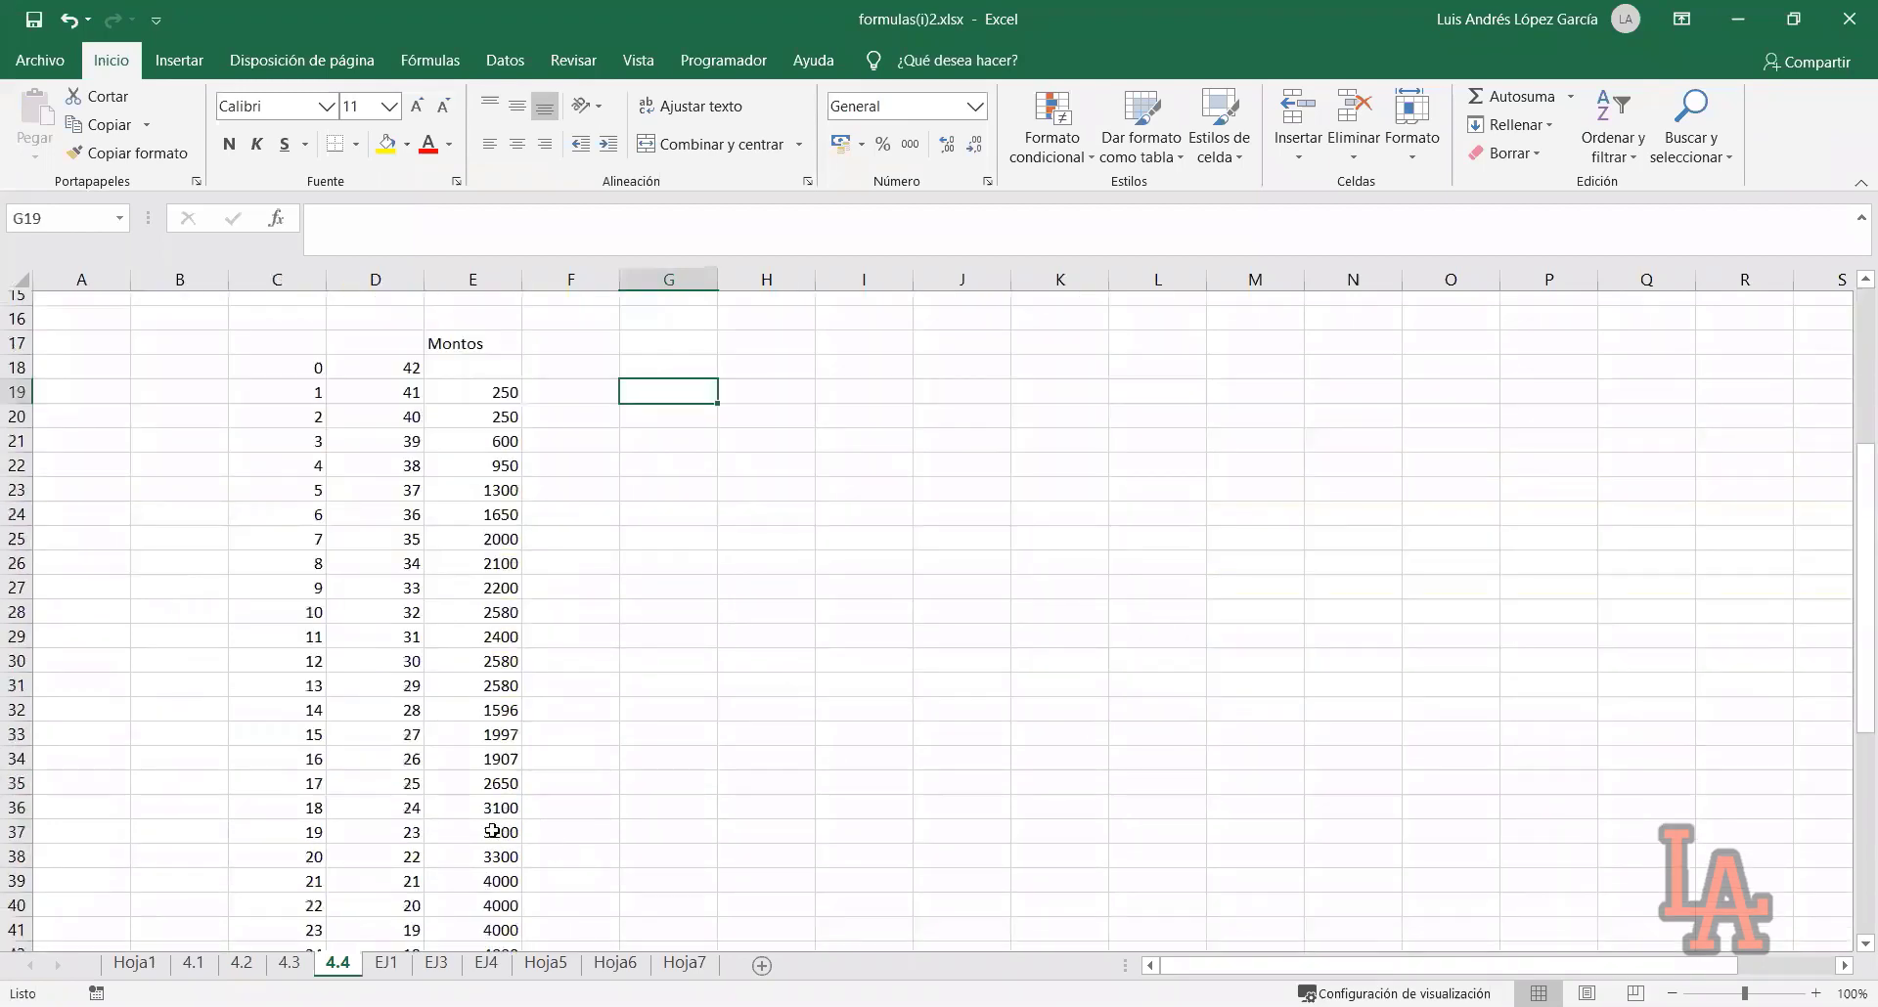
scroll(516, 859, "down", 3)
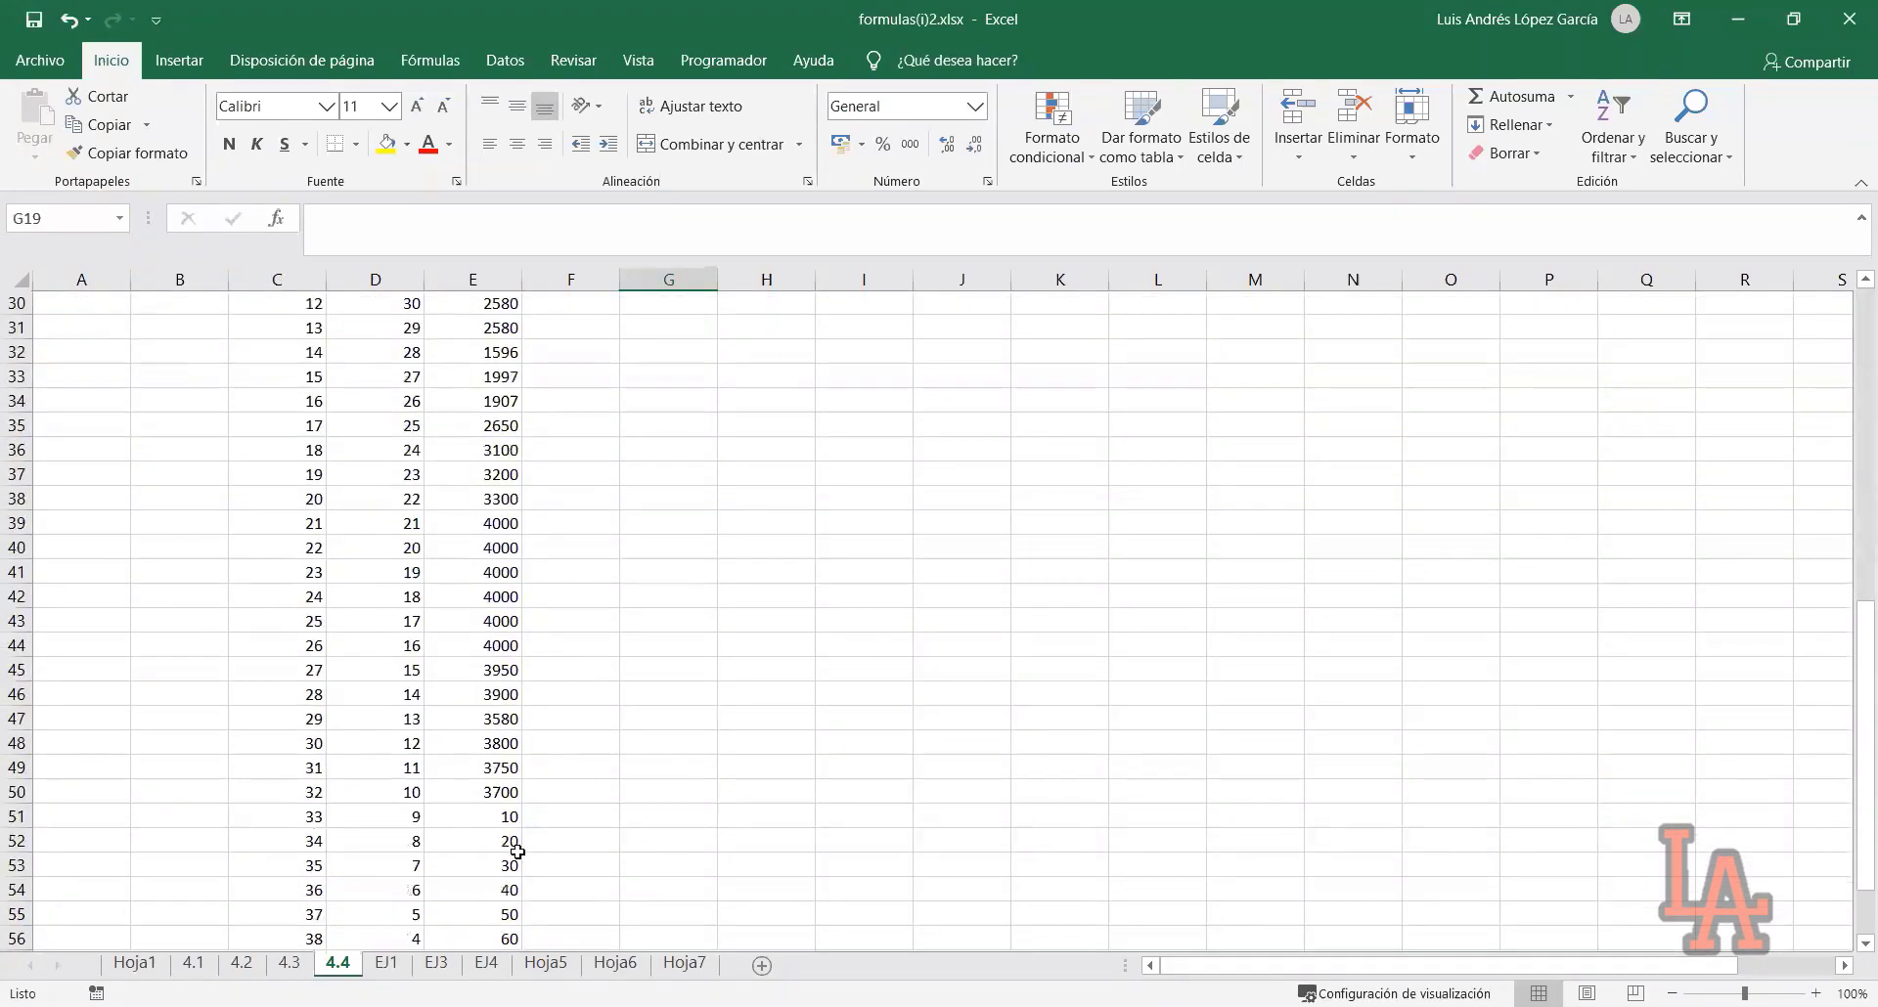
scroll(524, 841, "up", 9)
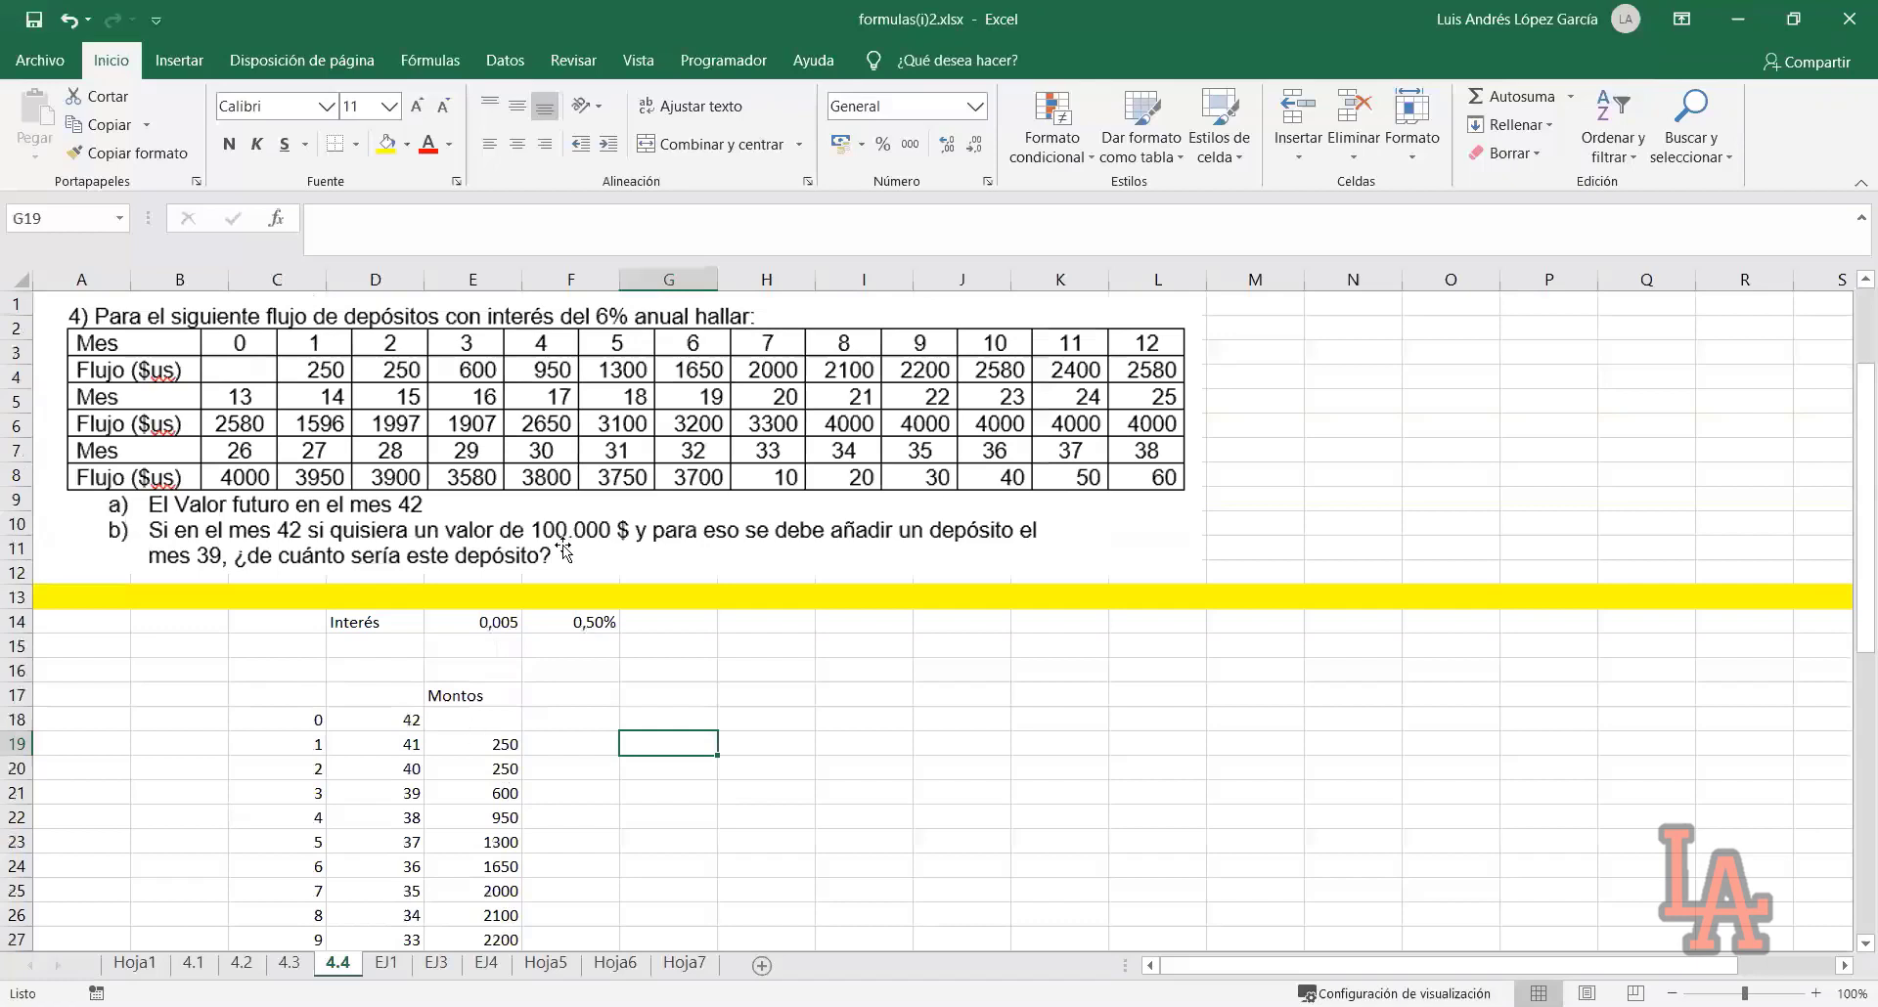
key("Left")
key("Left")
key("Up")
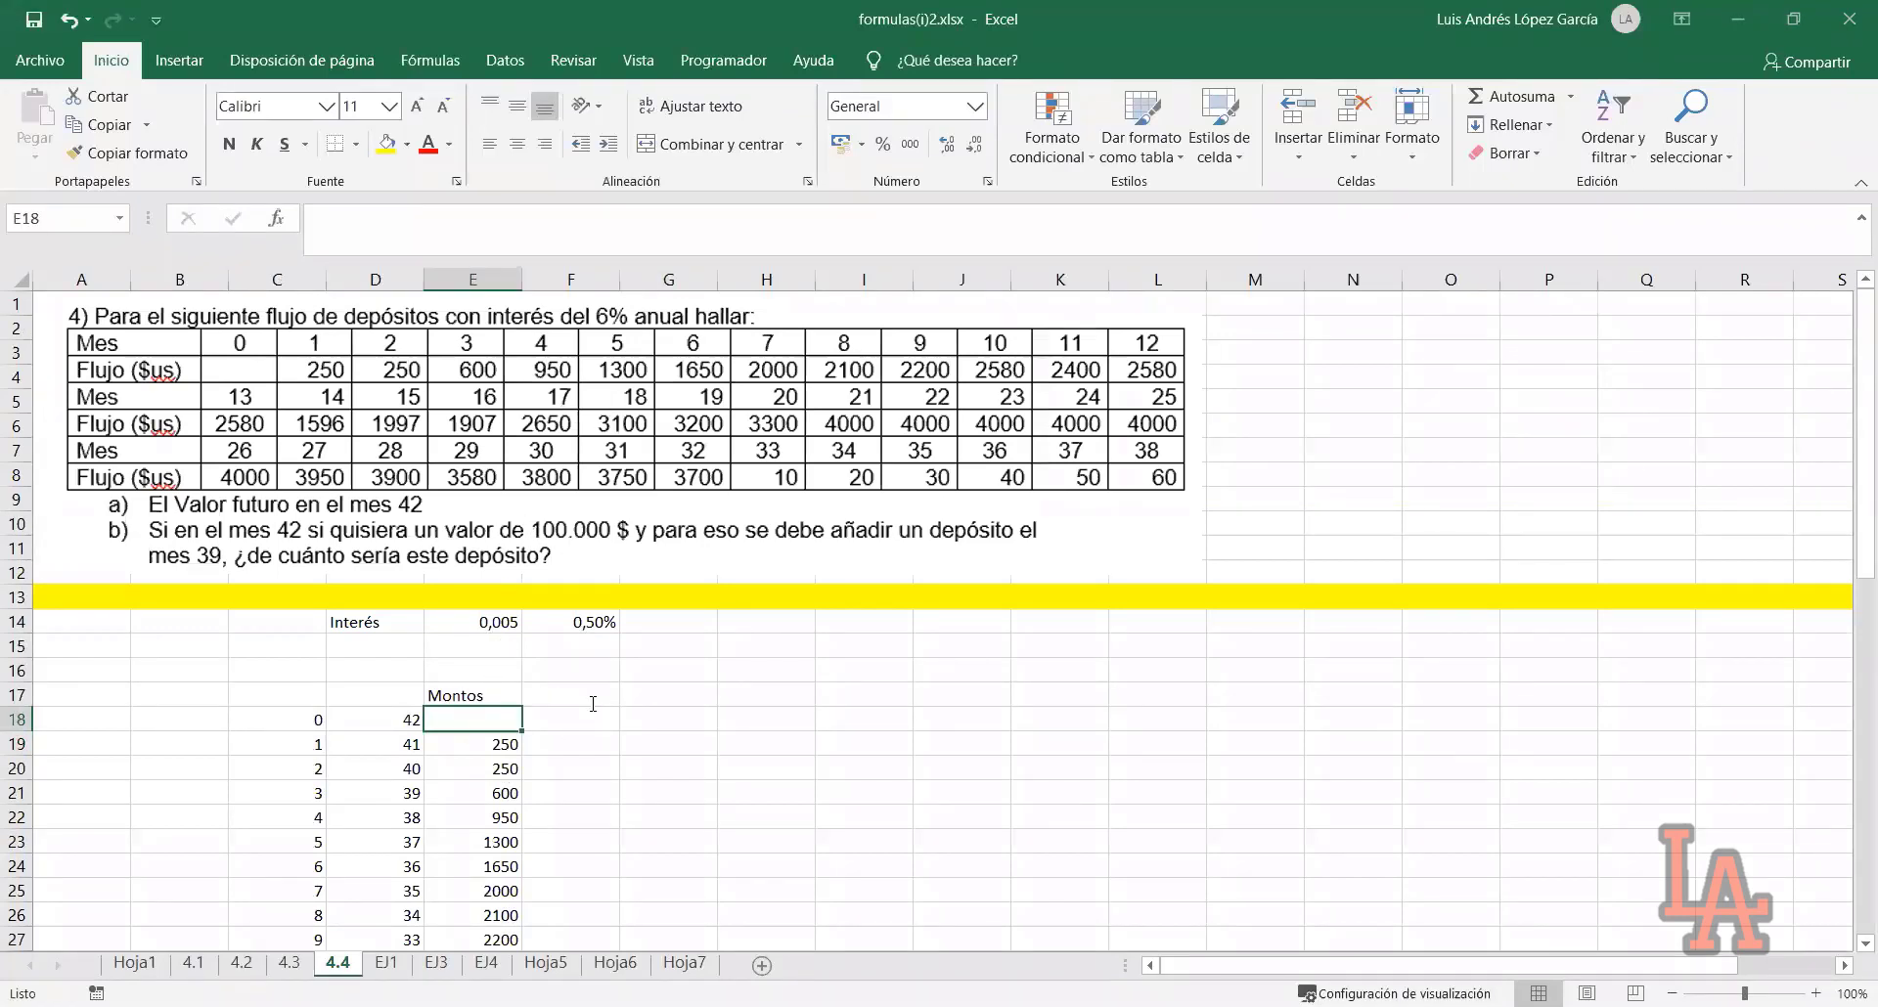
Label cell F17 "F/P" as the heading of the factor column
left_click(593, 704)
type("F/")
key("Return")
key("Return")
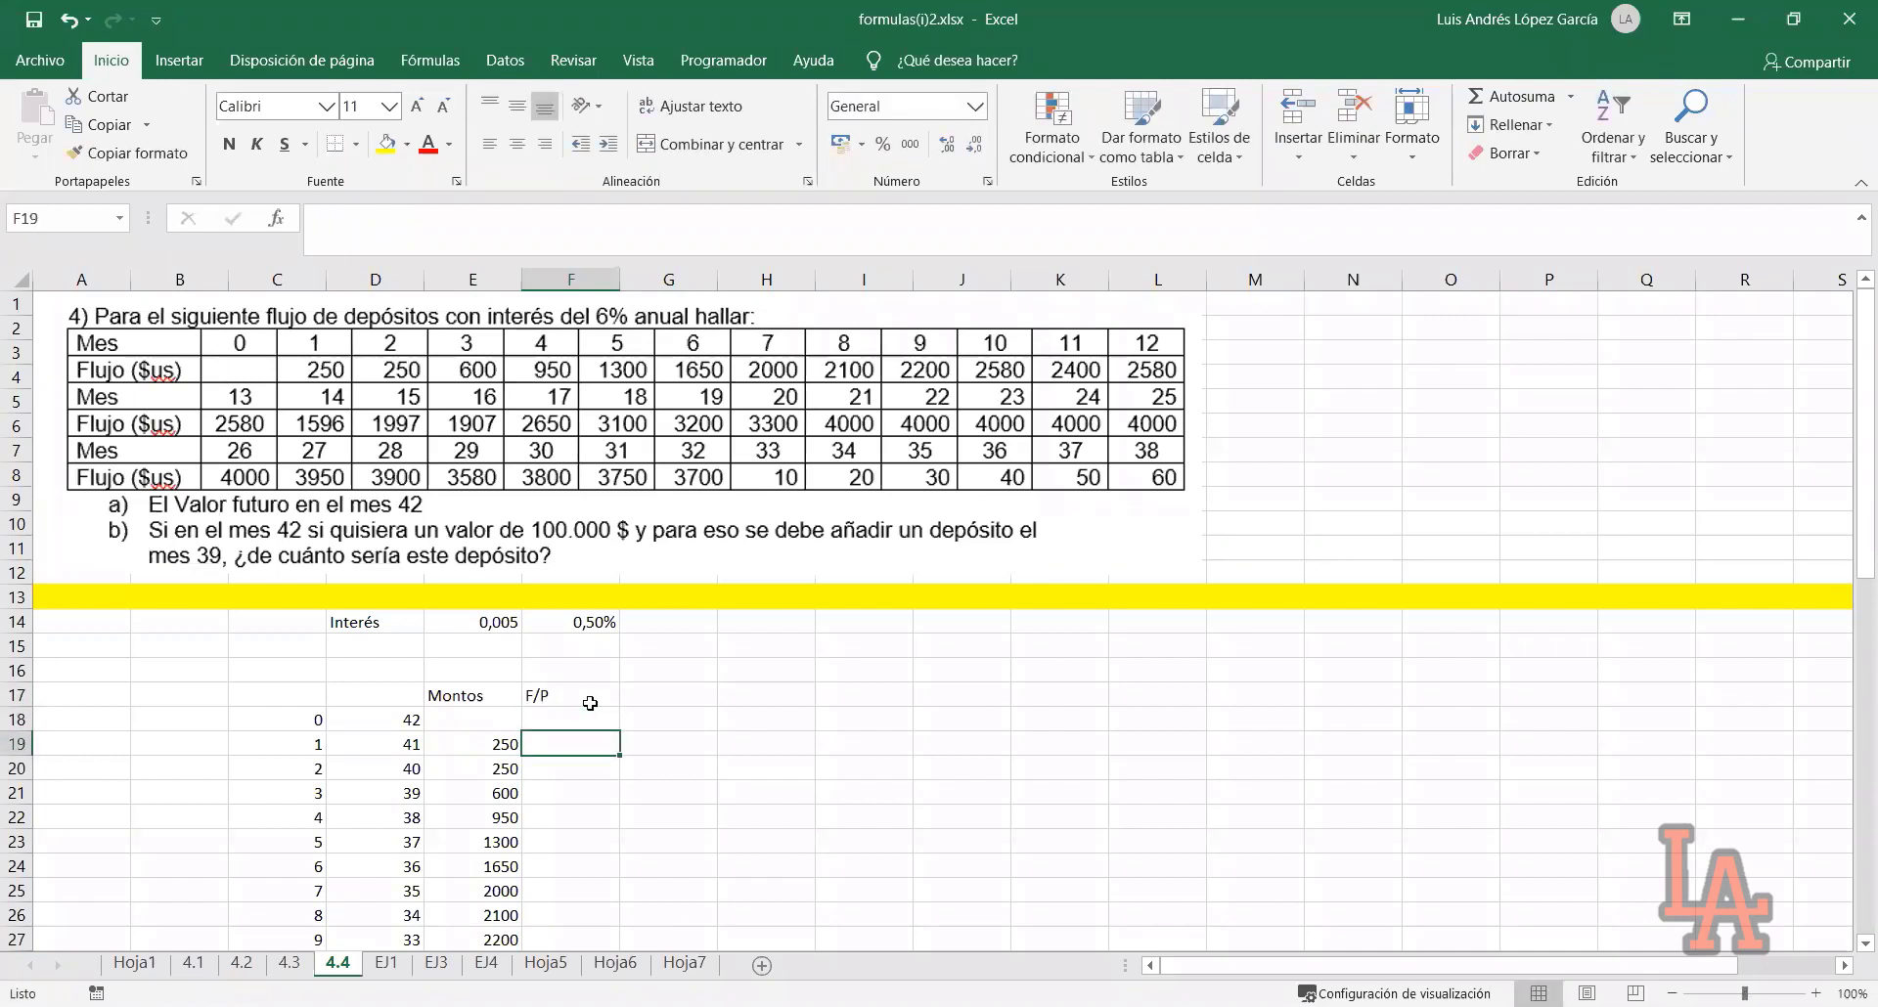
Compute the future value factor in F18 with =(1+$E$14)^D18 and fill it down column F for all months
key("Up")
type("=")
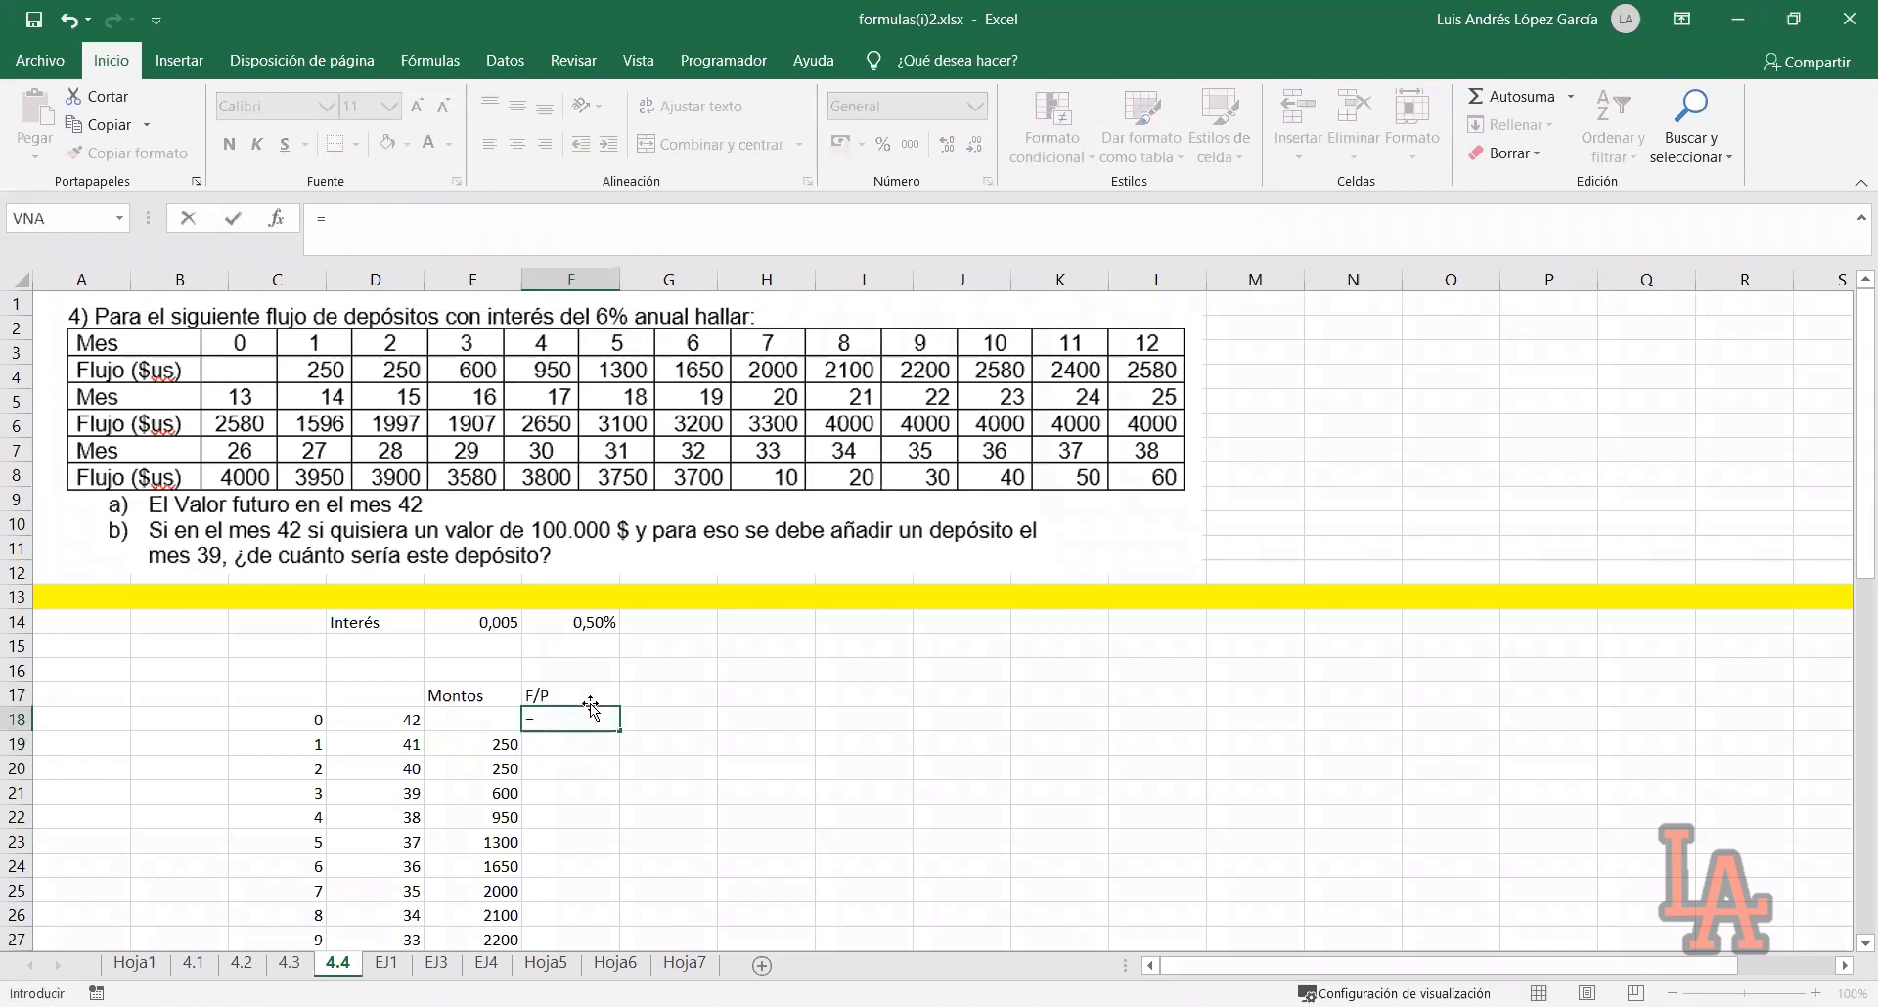
type("(1+")
left_click(510, 633)
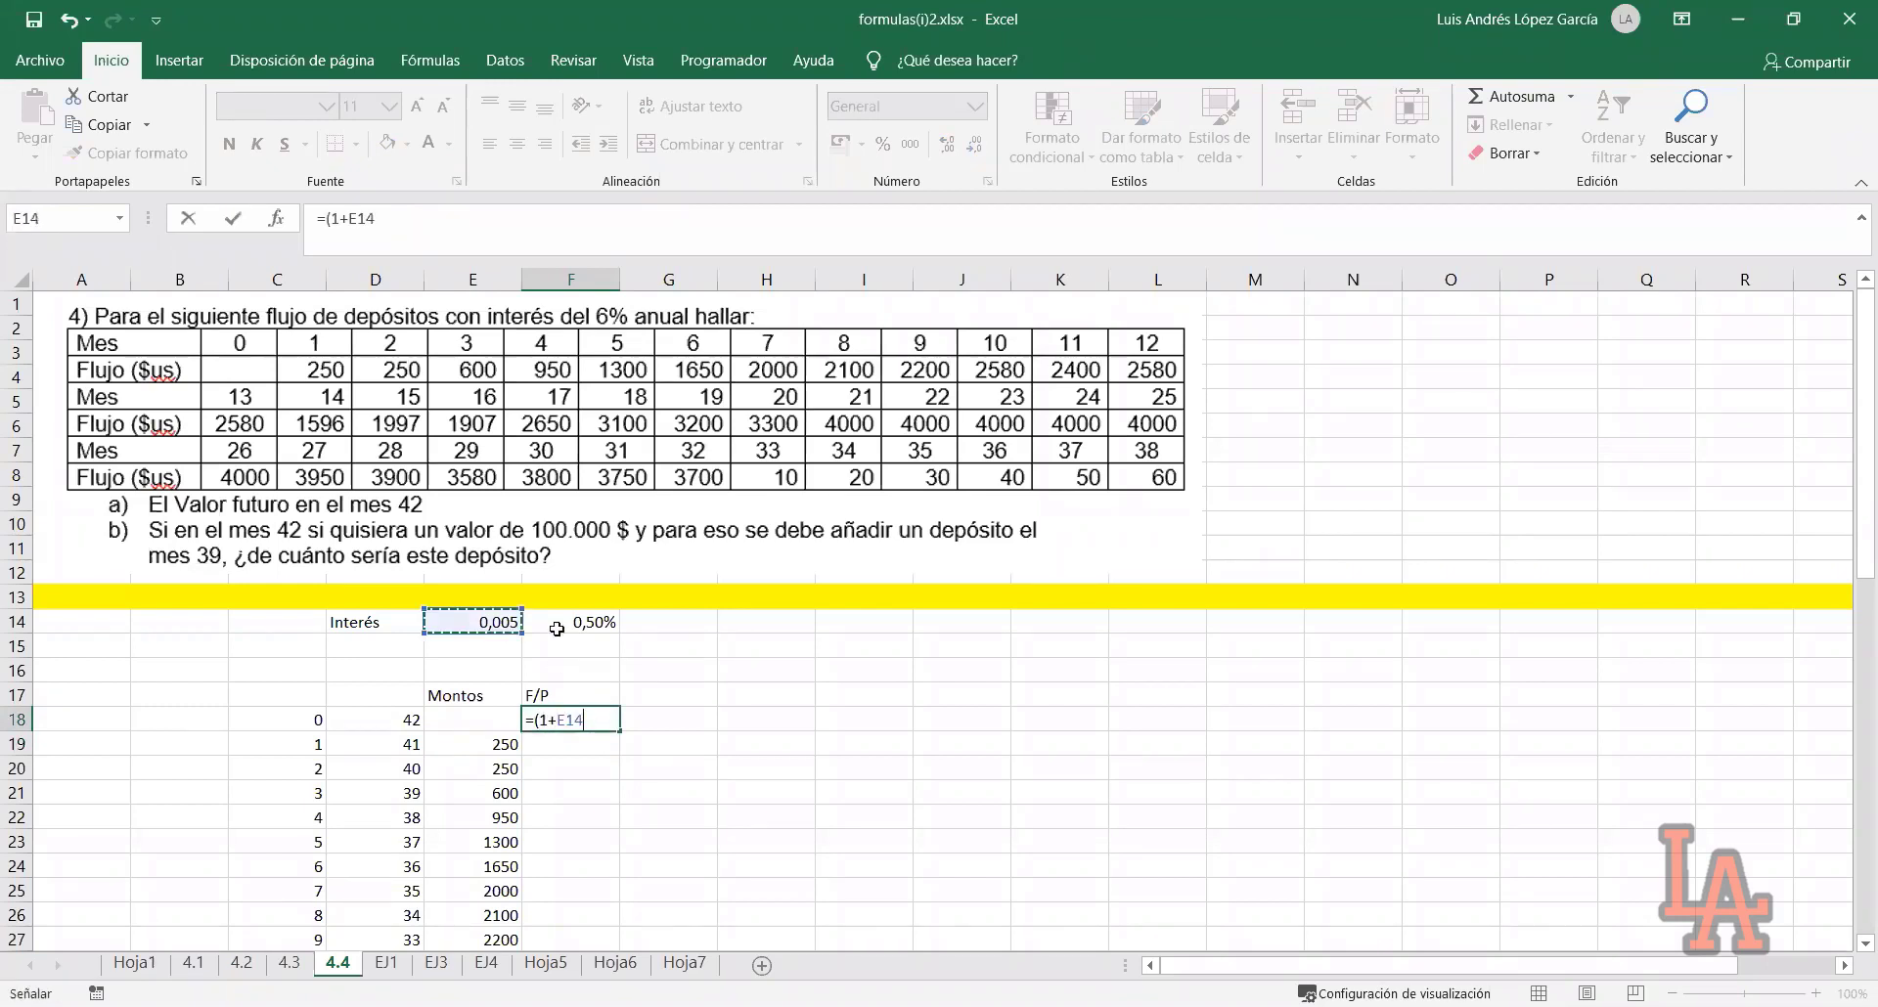
key("F4")
type(")^")
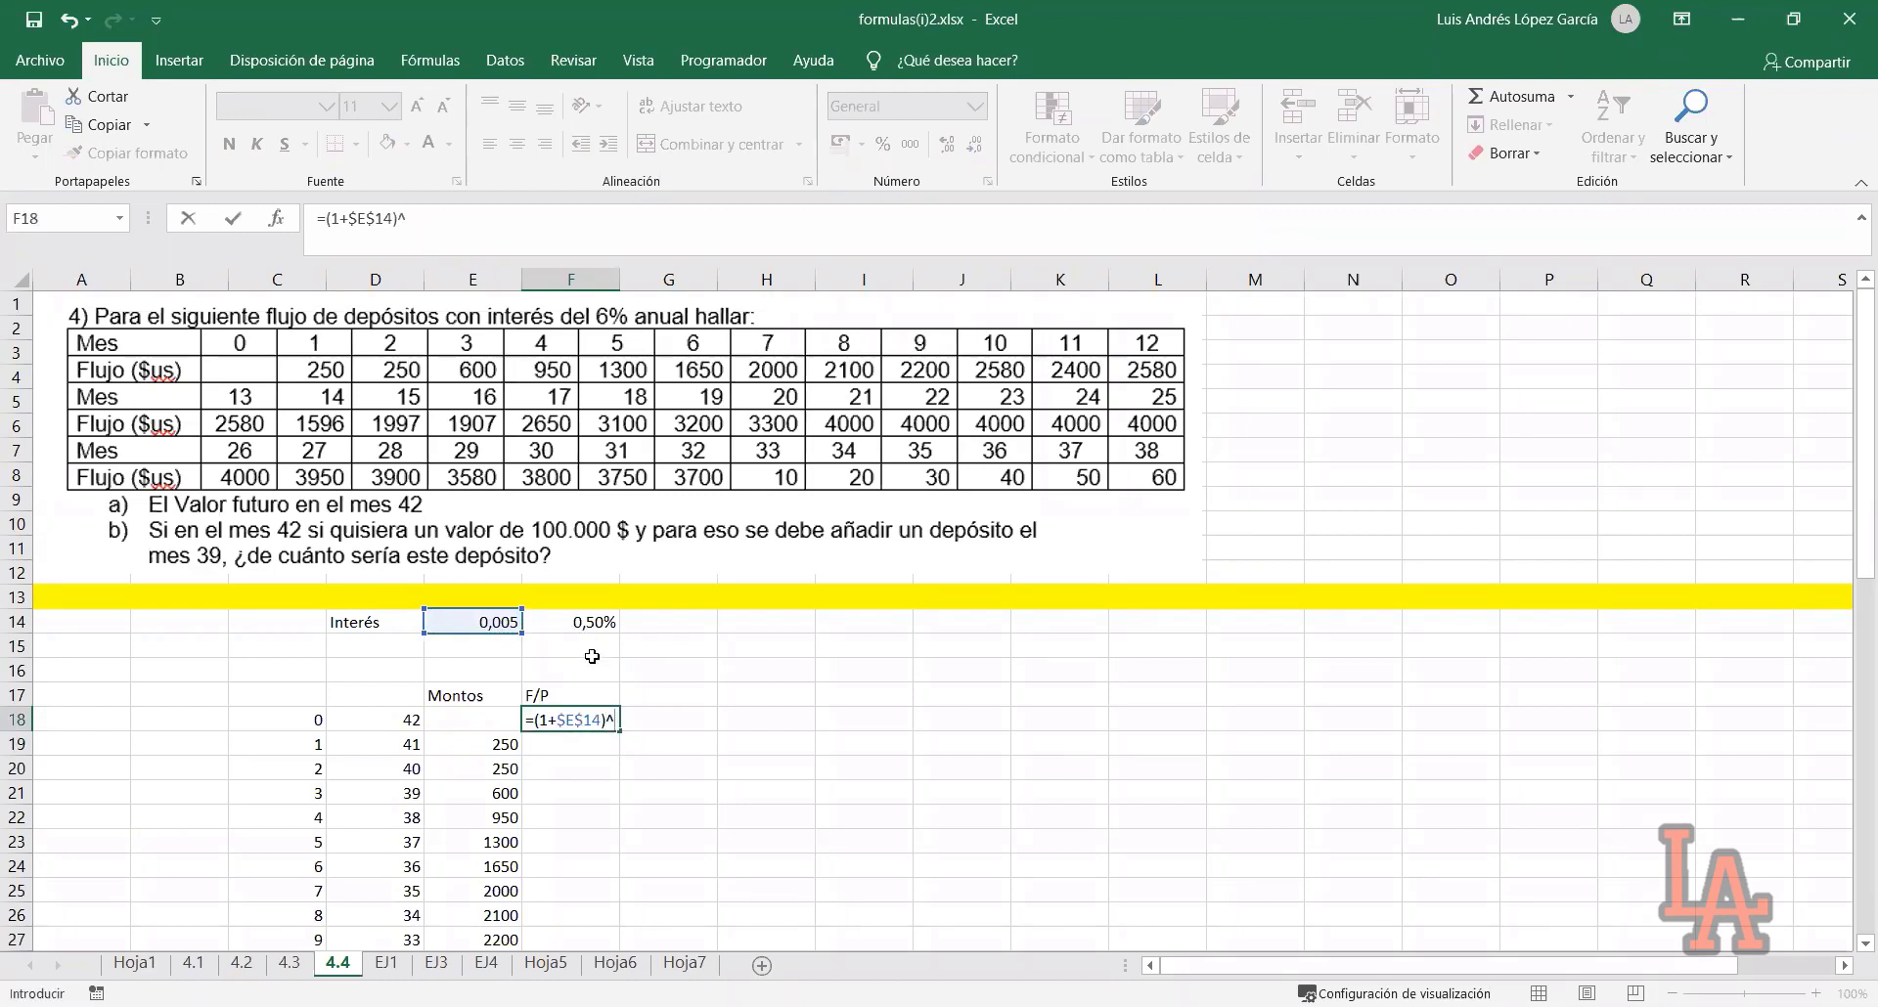
left_click(402, 720)
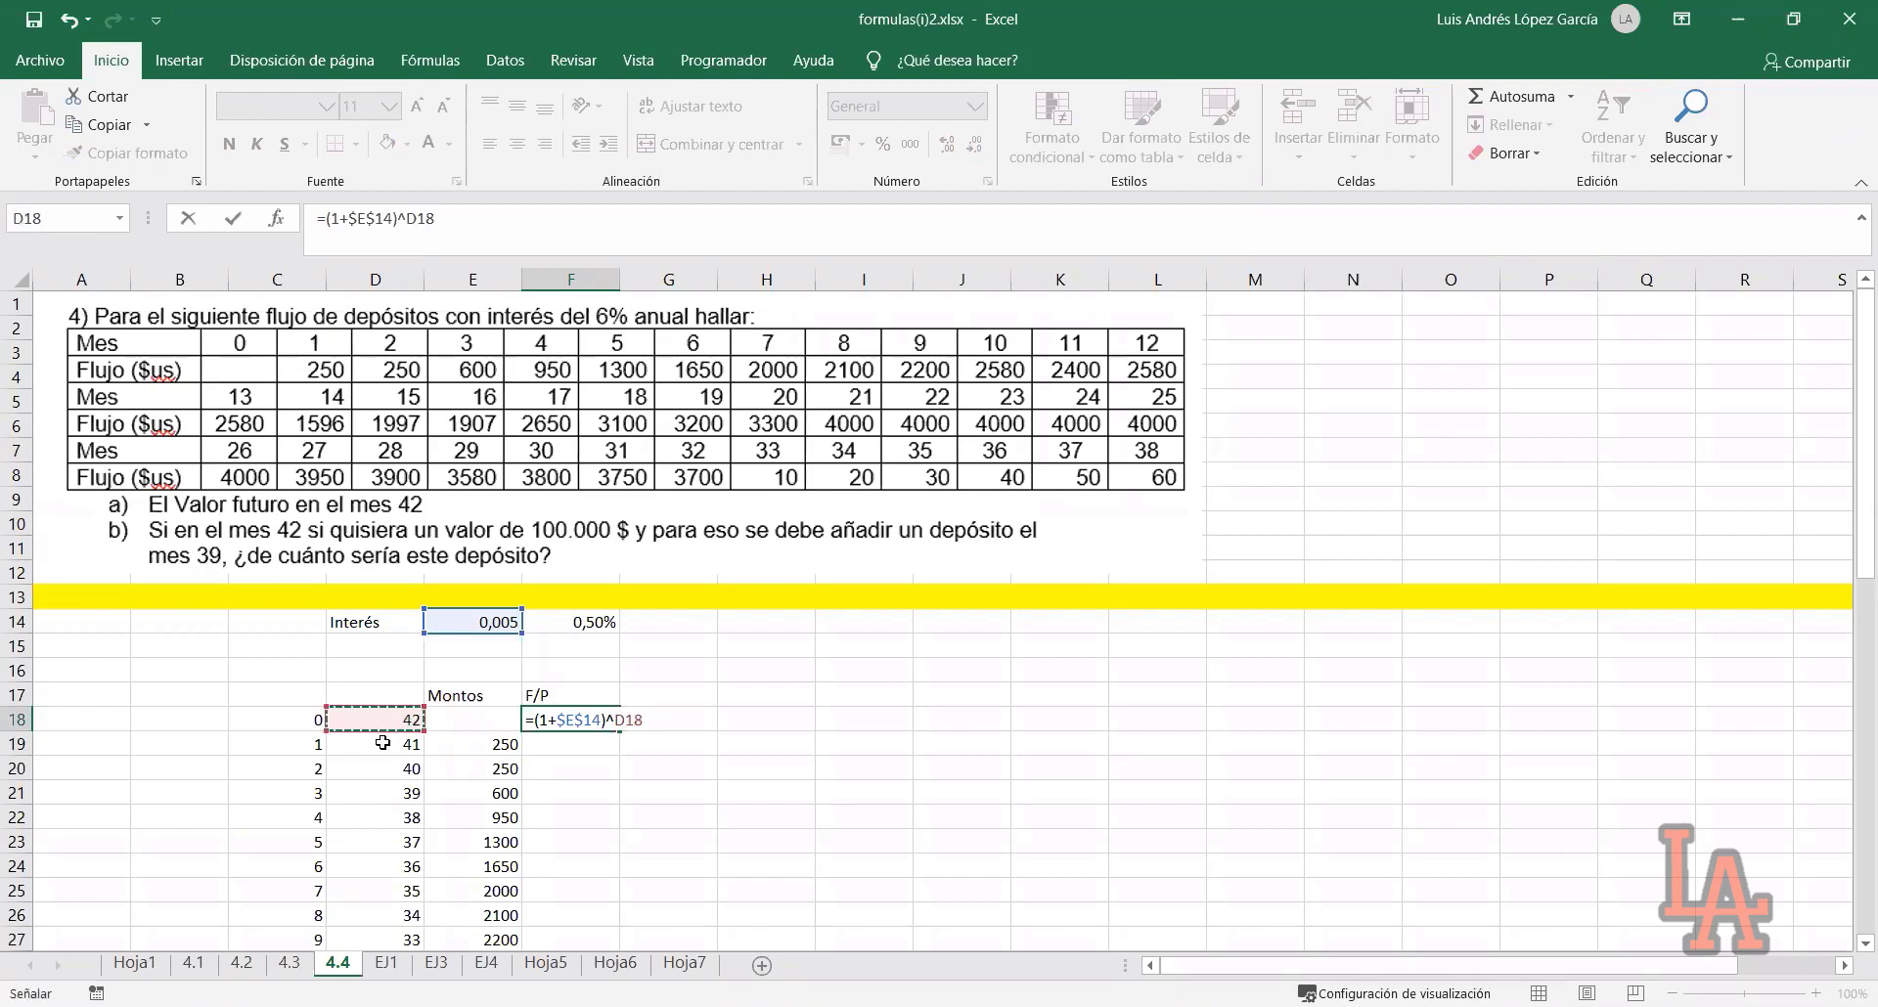
key("Return")
left_click(616, 725)
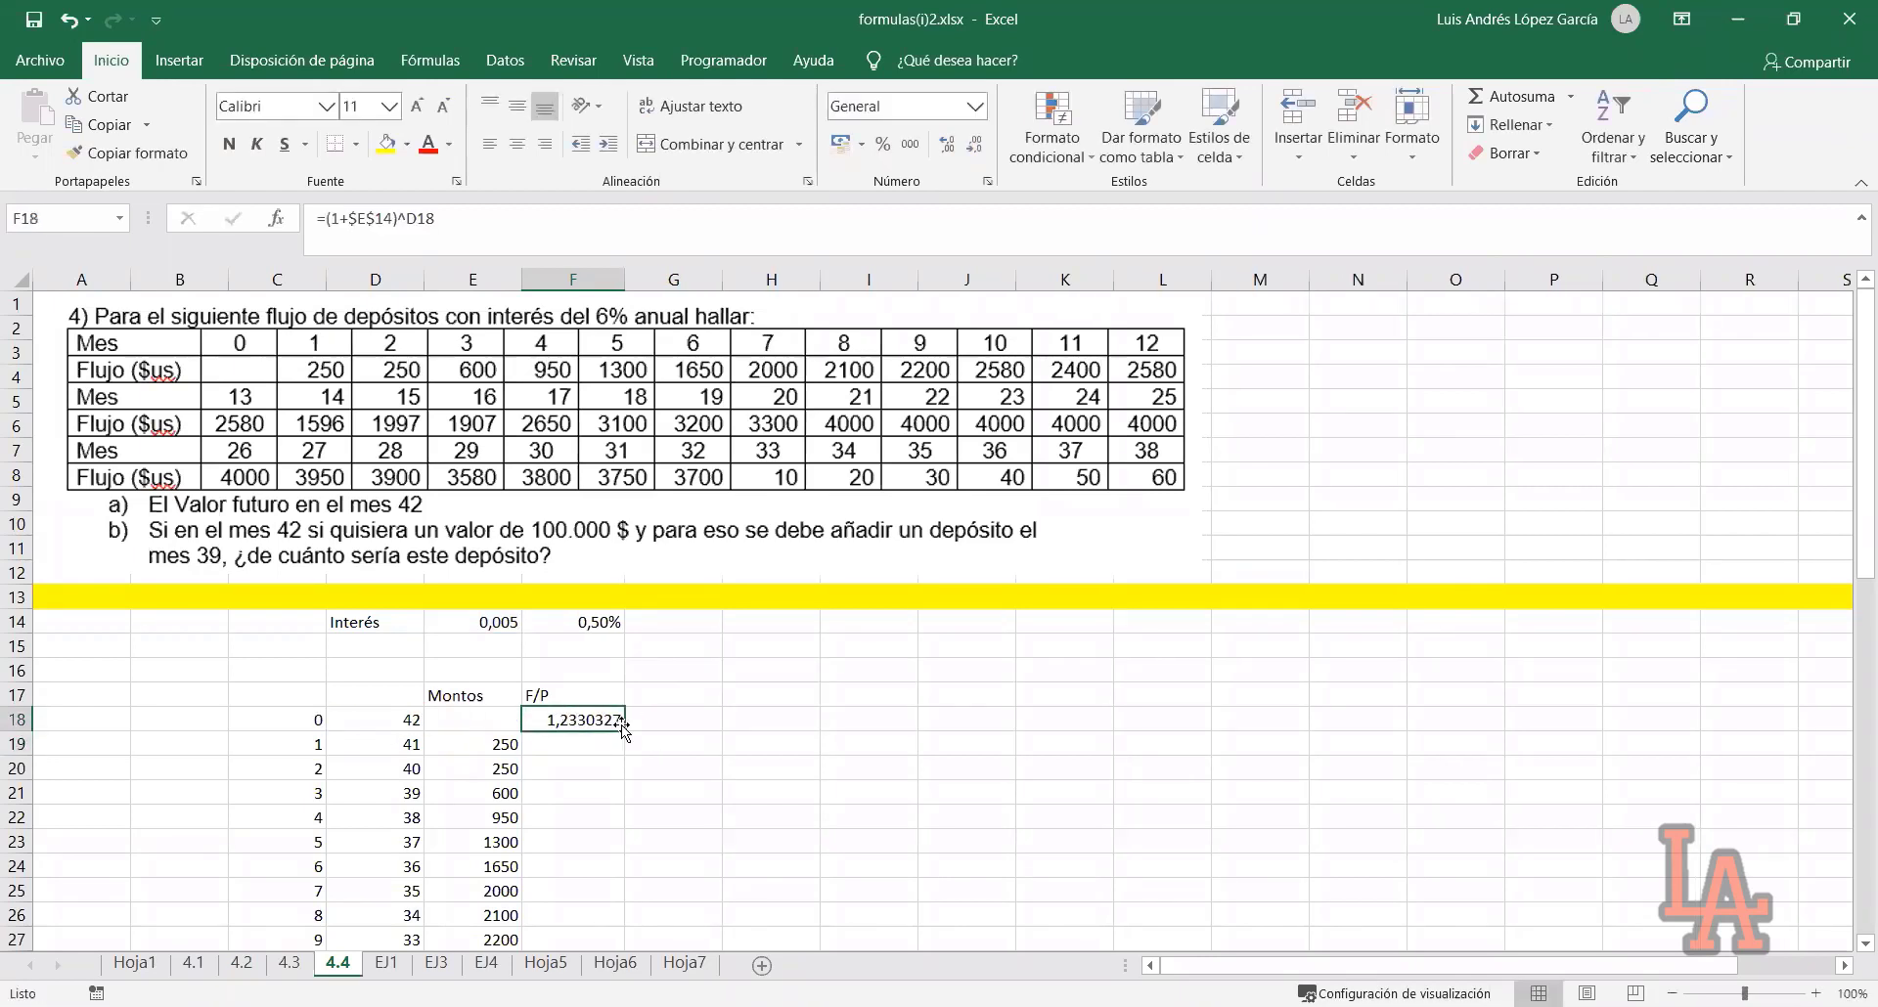
double_click(628, 732)
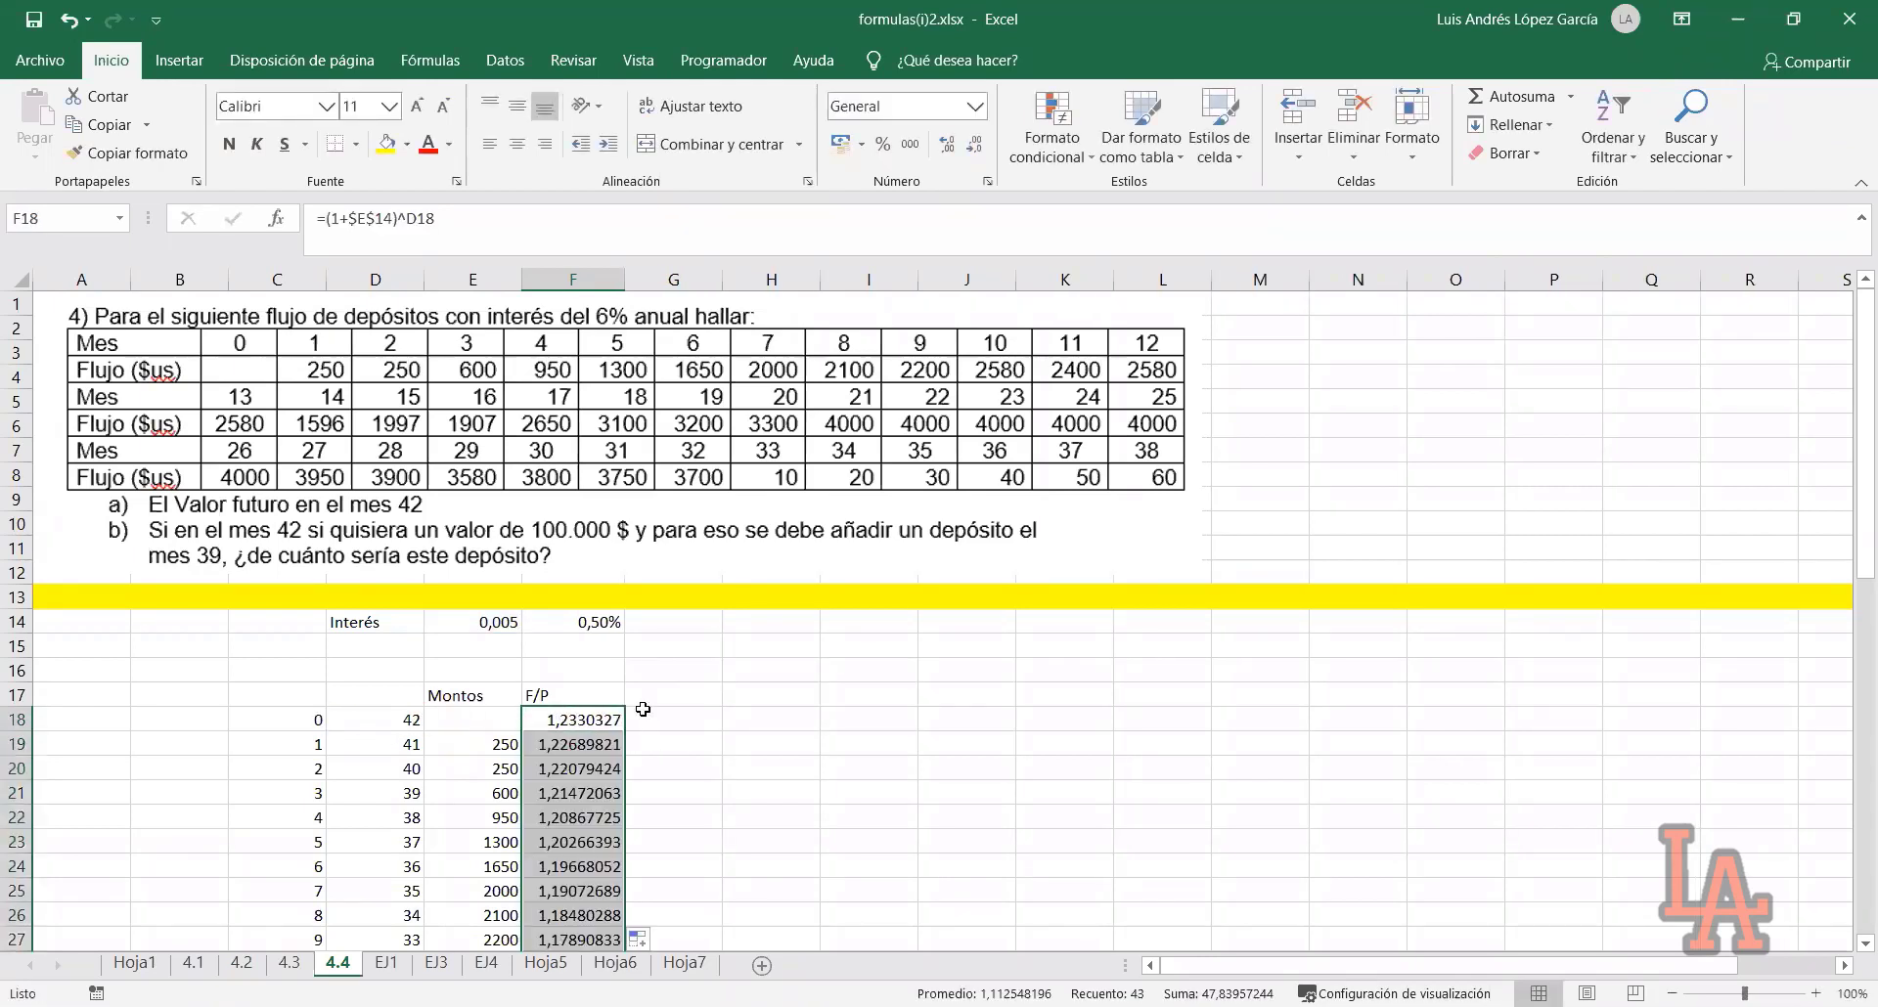
Review the filled F/P factors, the deposit amounts and the monthly rate cell E14
scroll(568, 606, "down", 2)
left_click(674, 633)
scroll(560, 585, "down", 7)
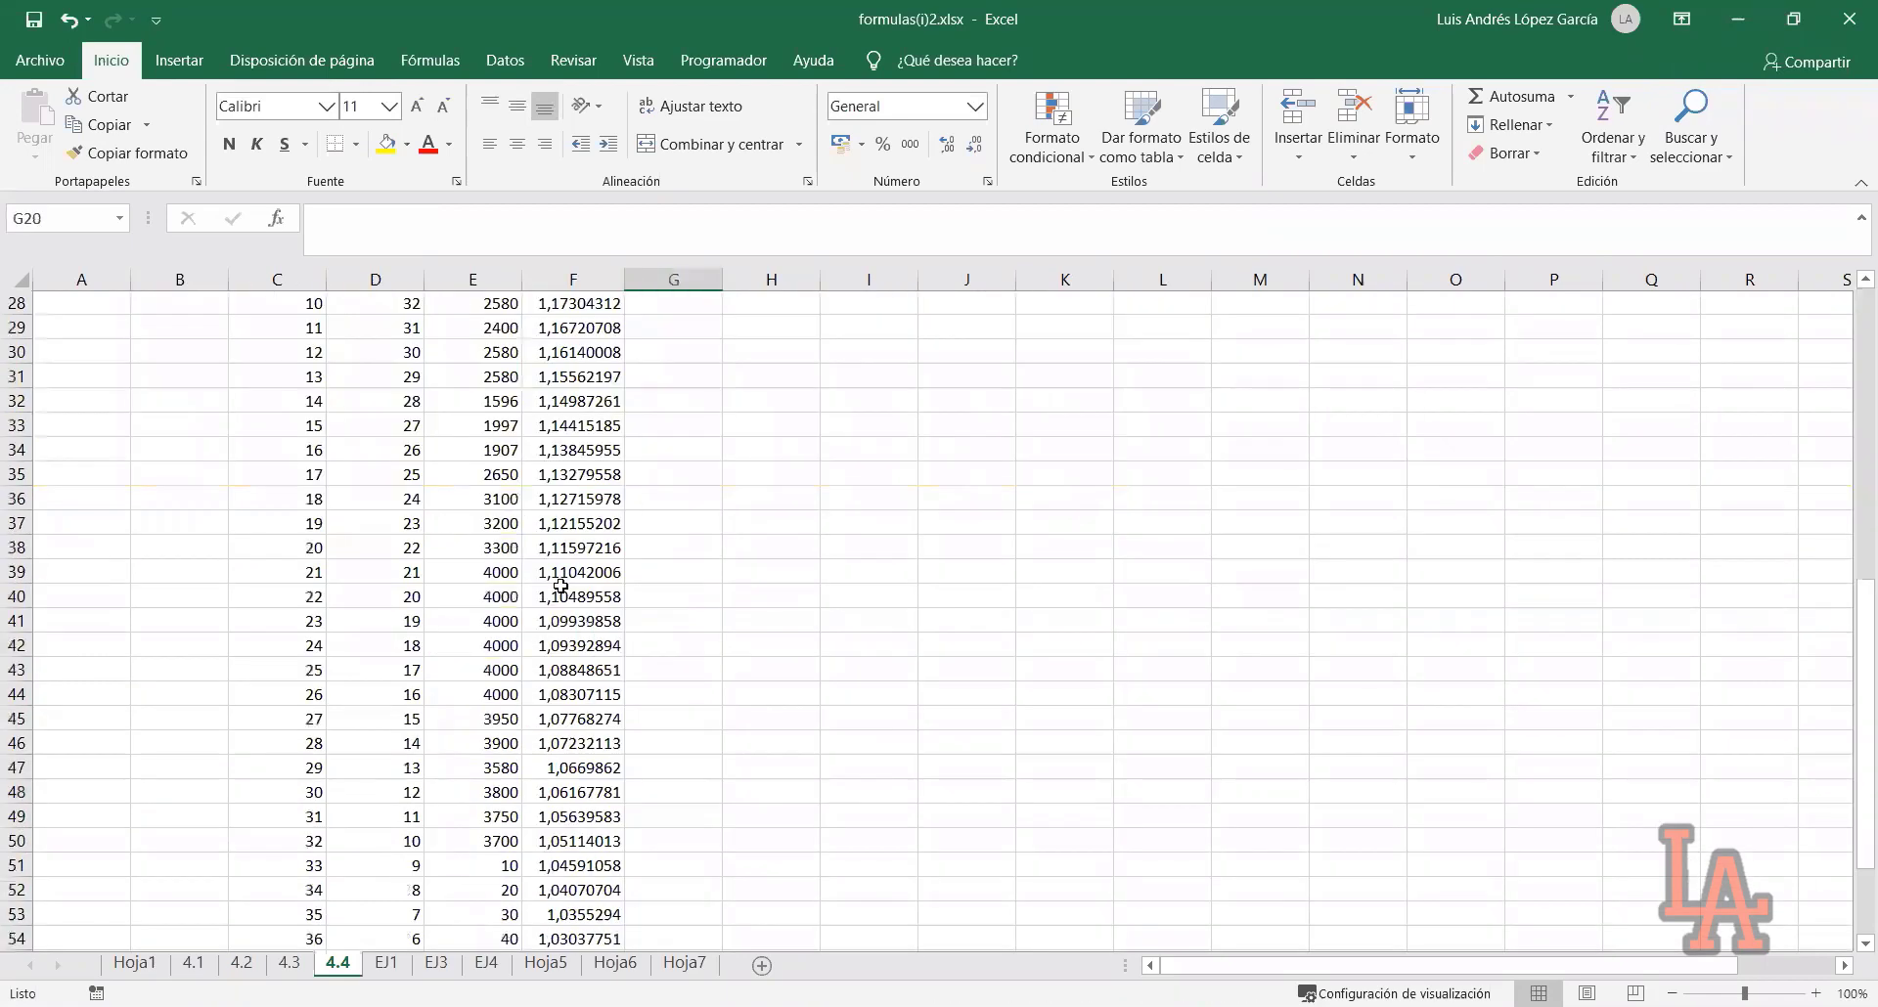
scroll(561, 585, "up", 7)
left_click_drag(497, 592, 516, 925)
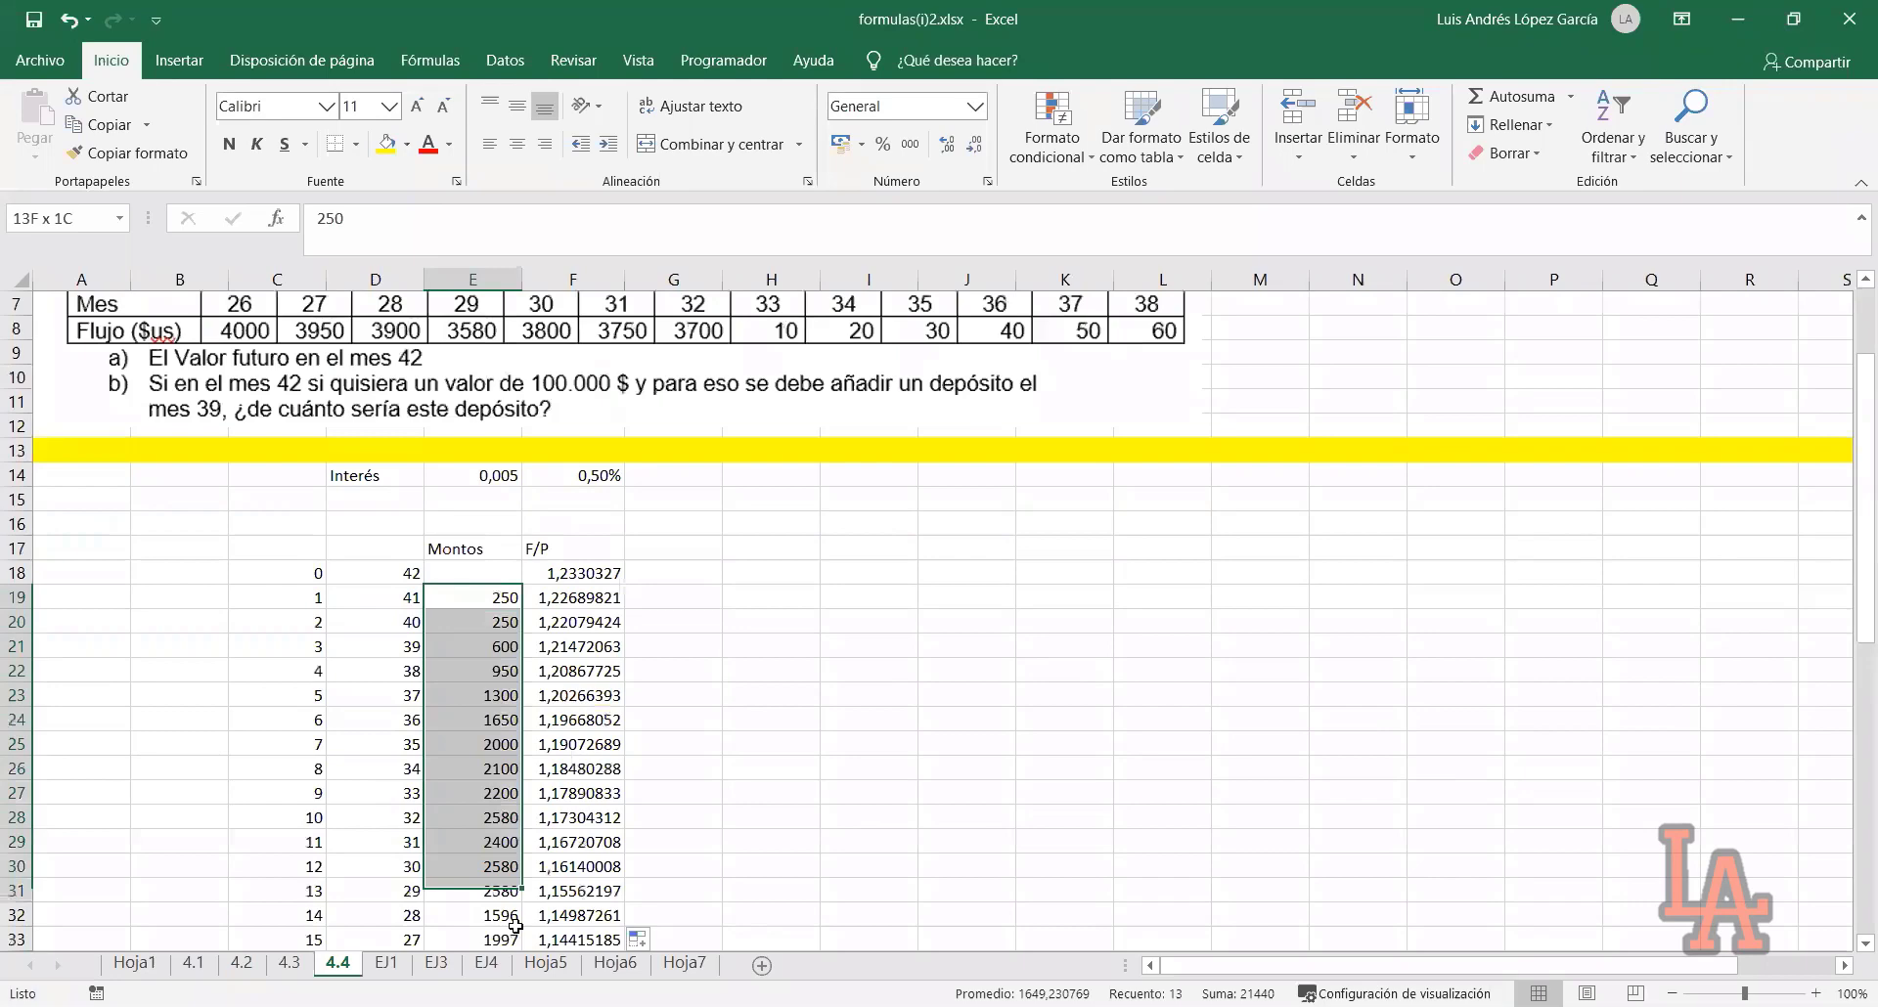
scroll(474, 646, "up", 2)
left_click(499, 618)
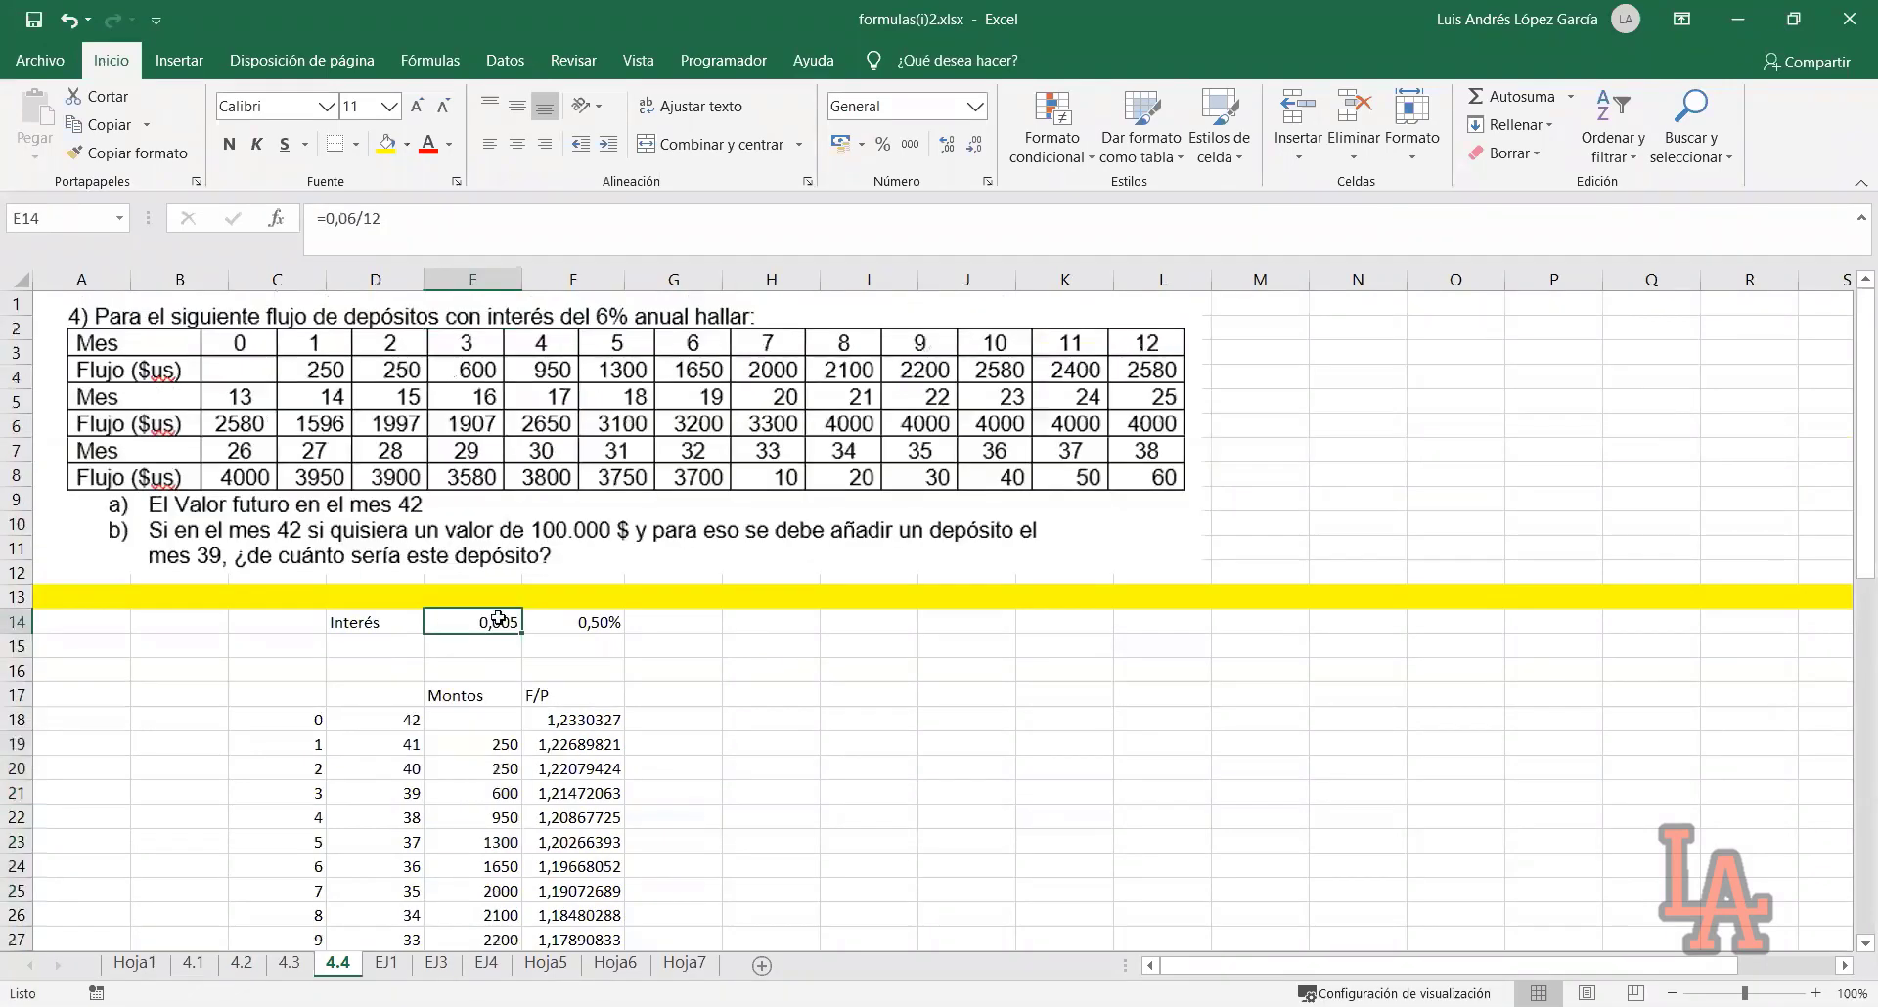
Multiply the amount by its factor in G18 with =E18*F18, fill it down column G and check the filled rows
left_click(668, 701)
left_click(643, 719)
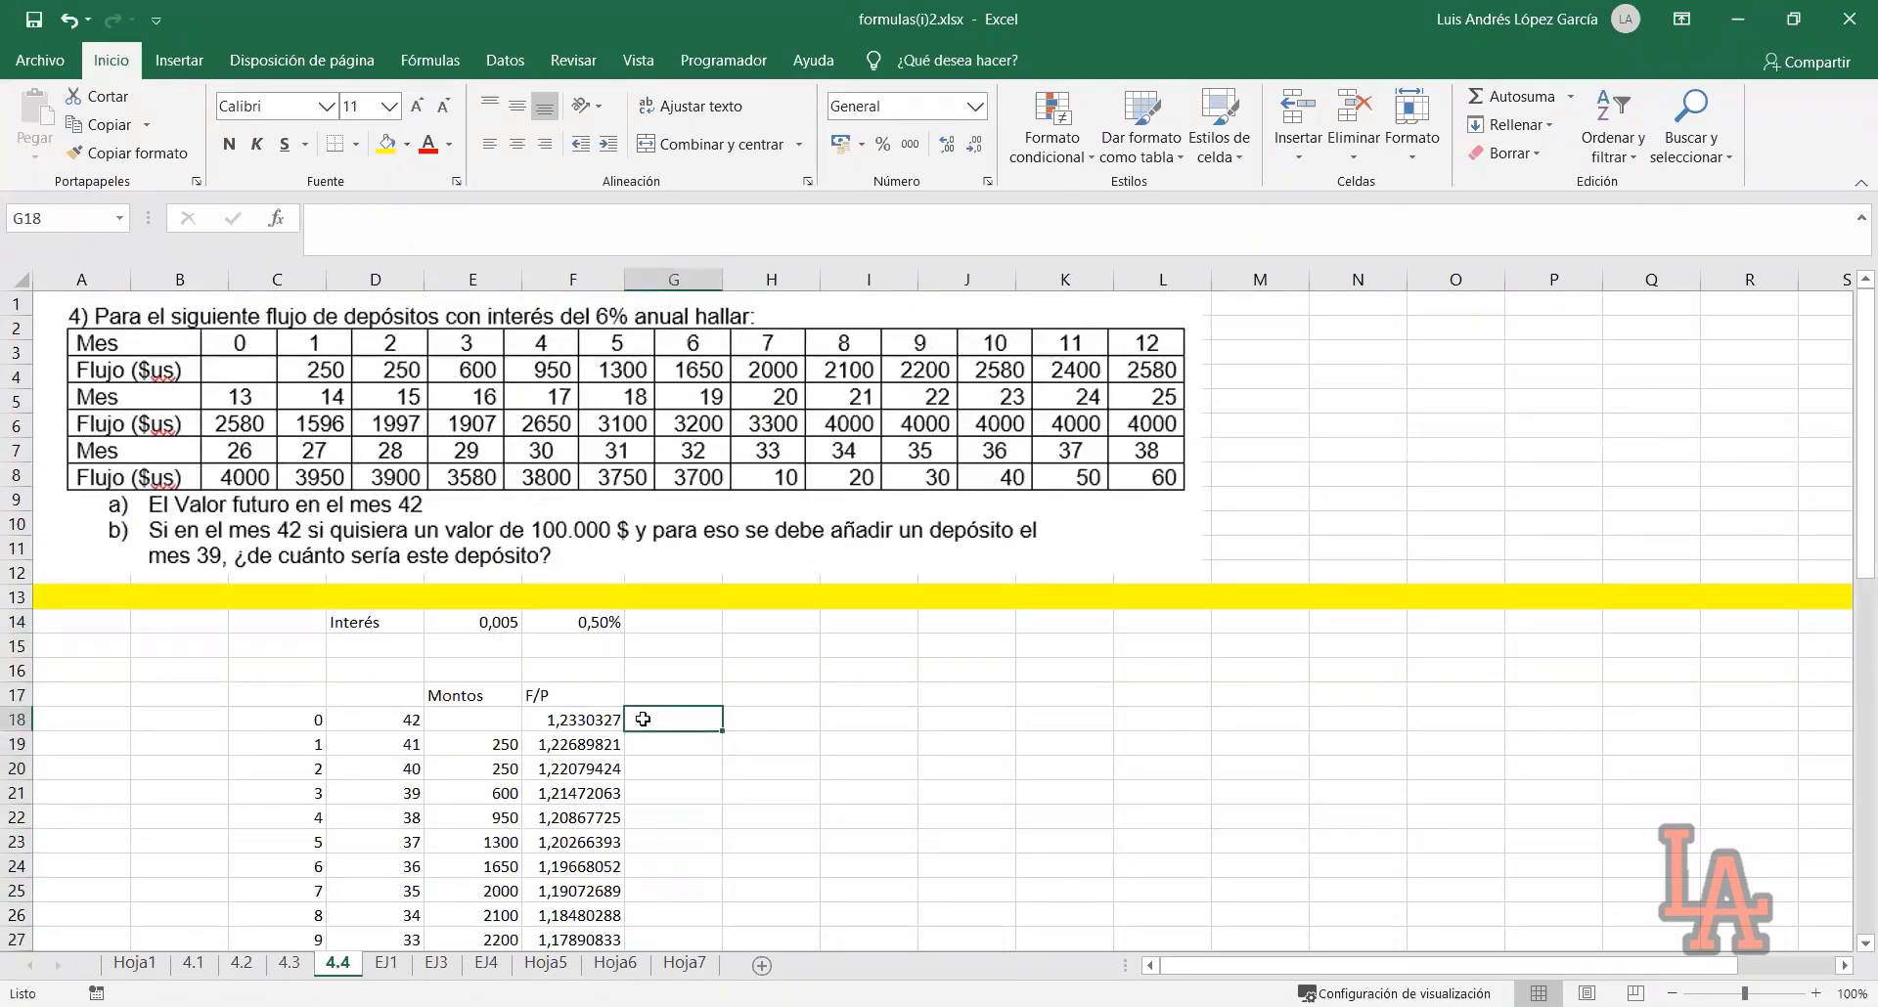
type("=")
left_click(499, 720)
type("*")
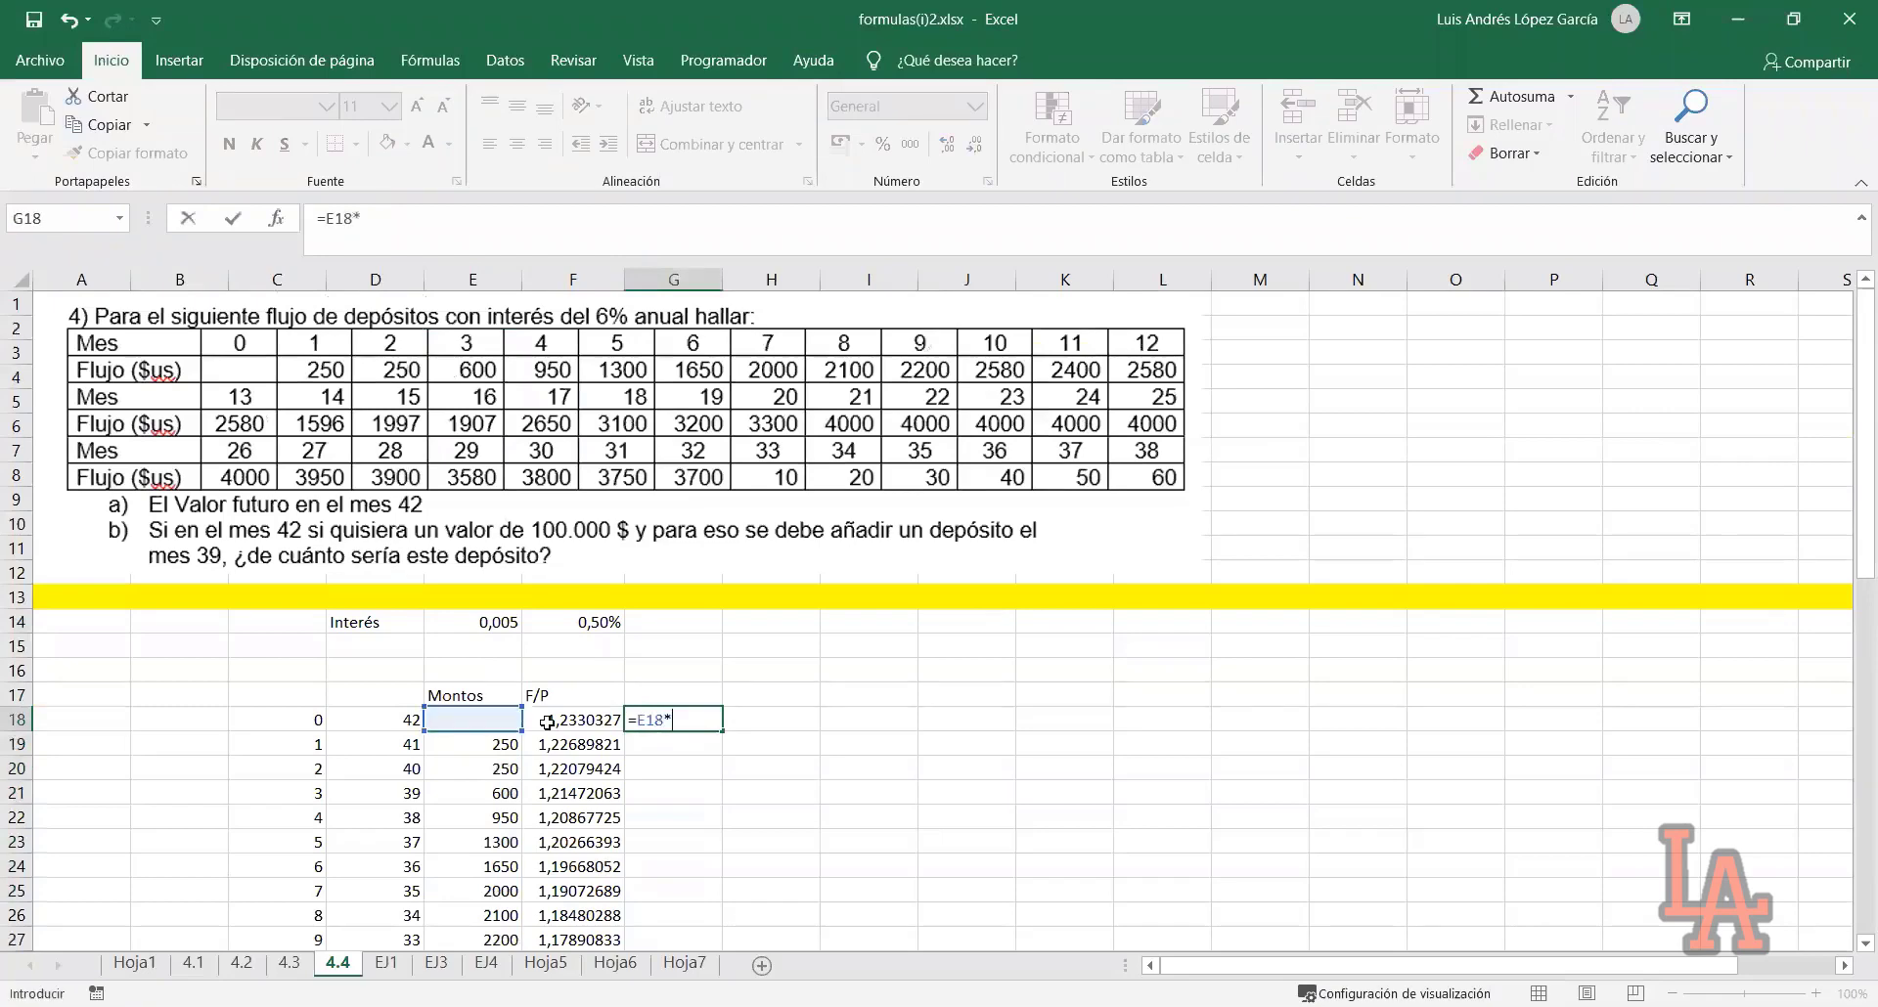
left_click(547, 721)
key("Return")
left_click(670, 719)
double_click(722, 730)
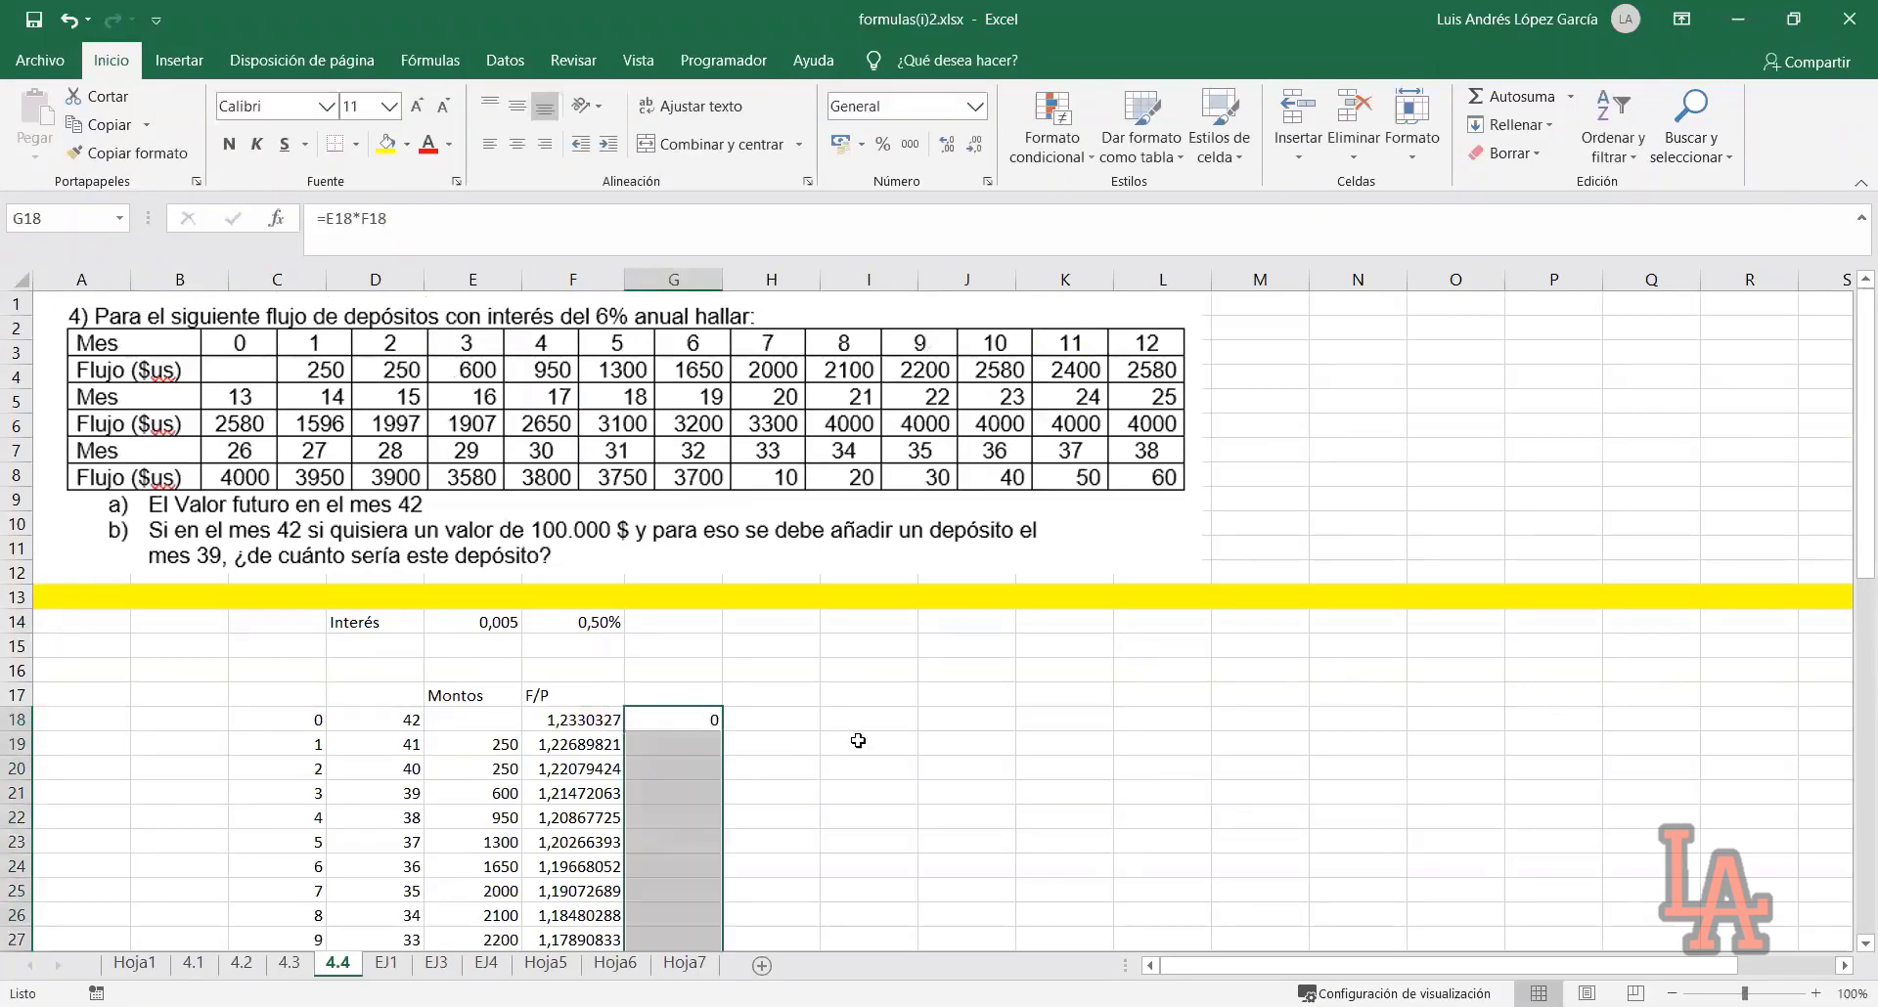
scroll(857, 741, "down", 4)
scroll(858, 740, "down", 3)
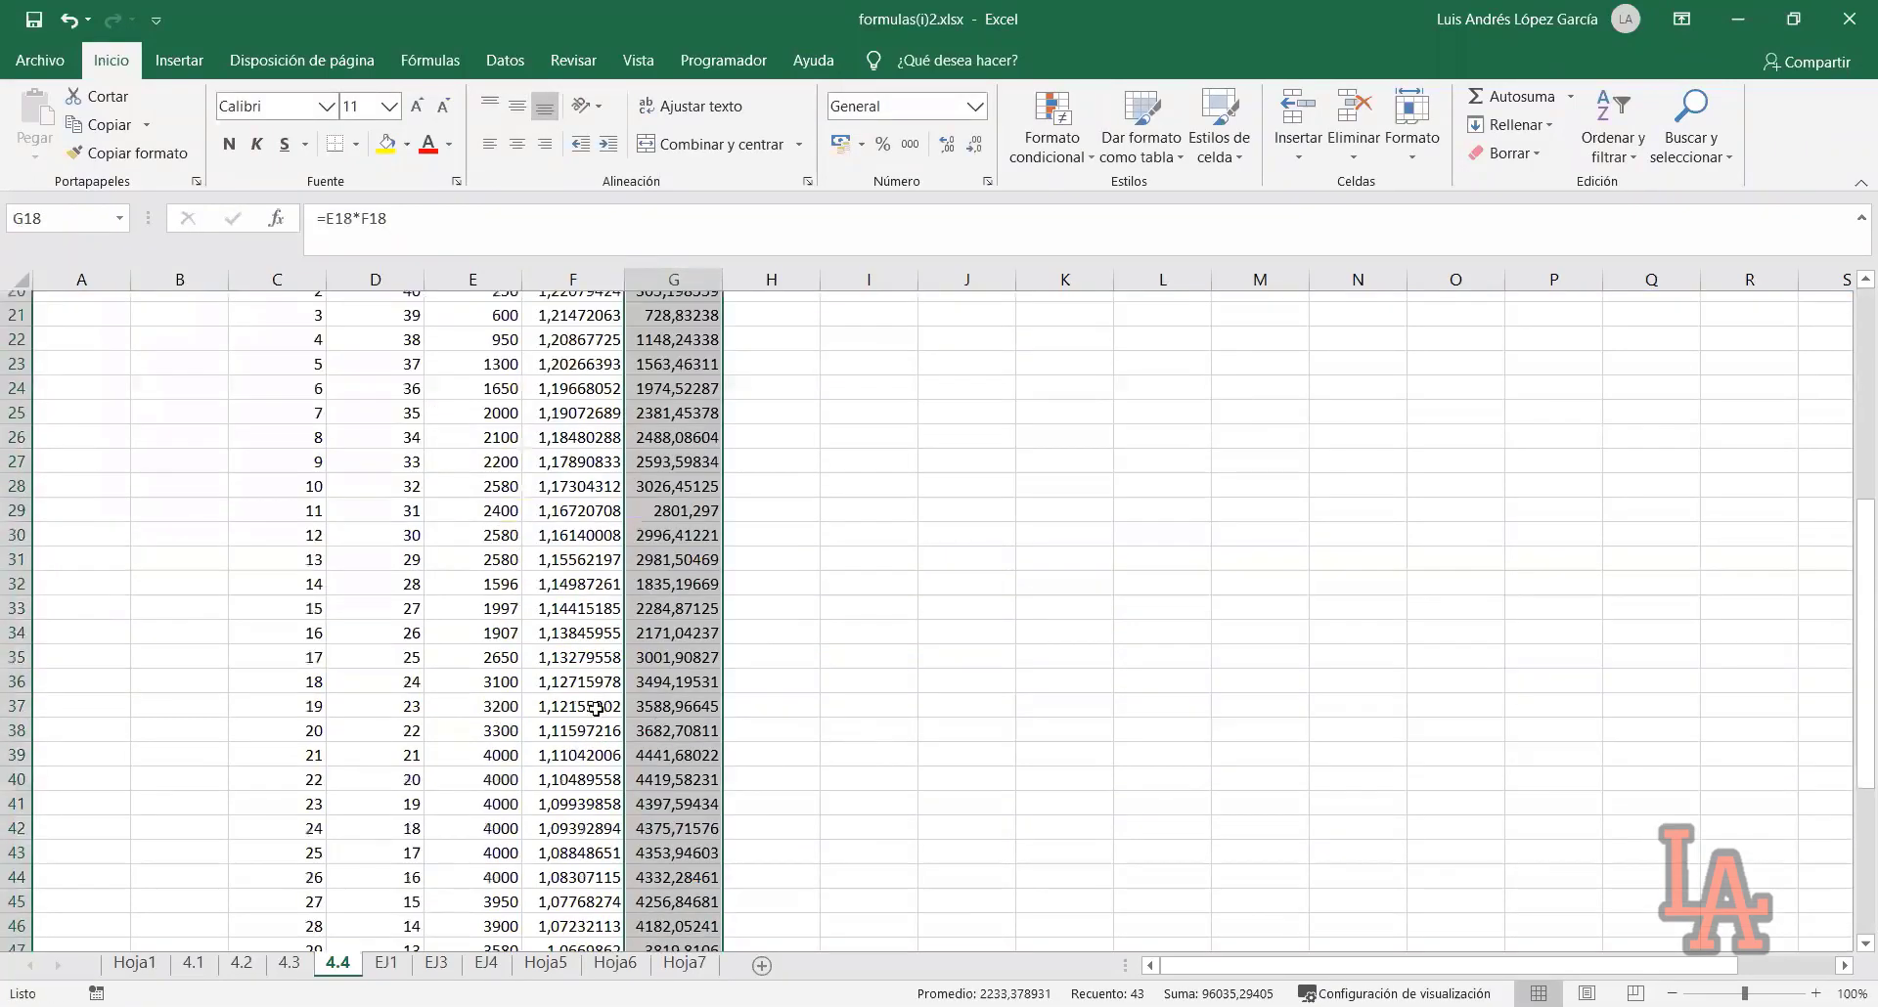
key("ctrl+Down")
key("ctrl+Up")
Total the future values in G16 with =SUMA(G18:G60)
left_click(674, 670)
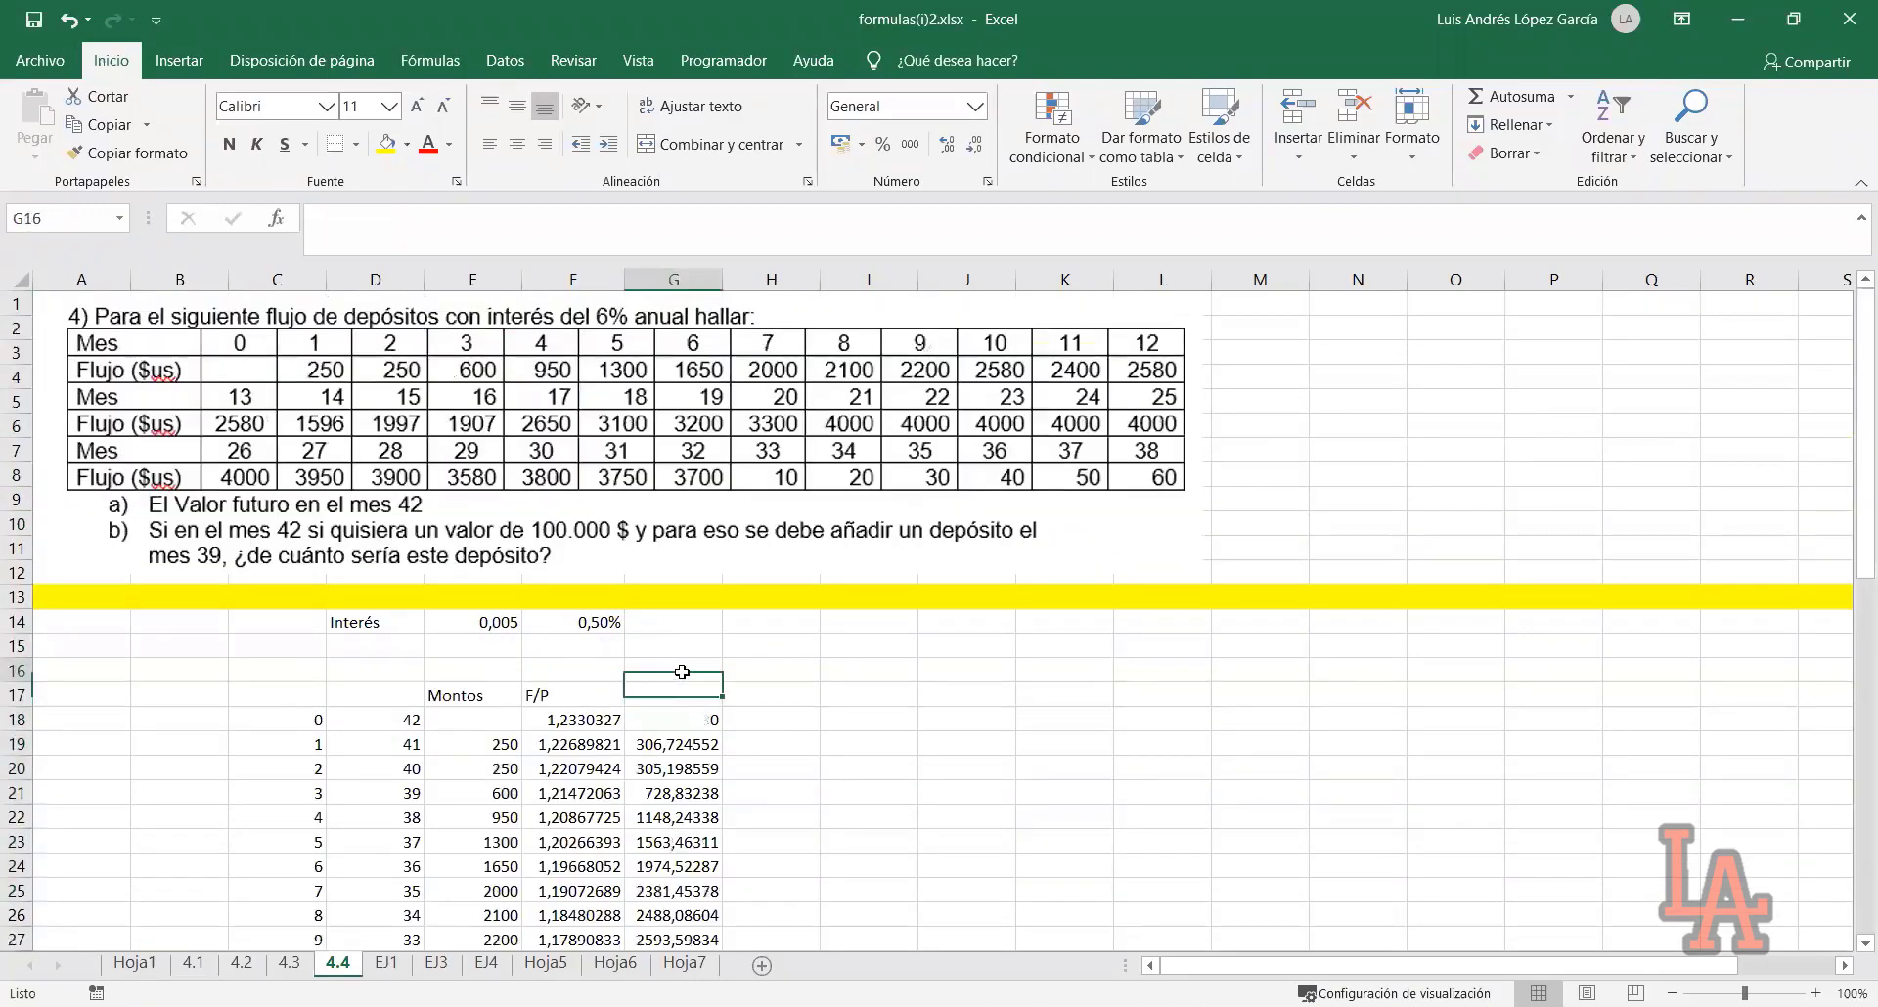
left_click(1486, 98)
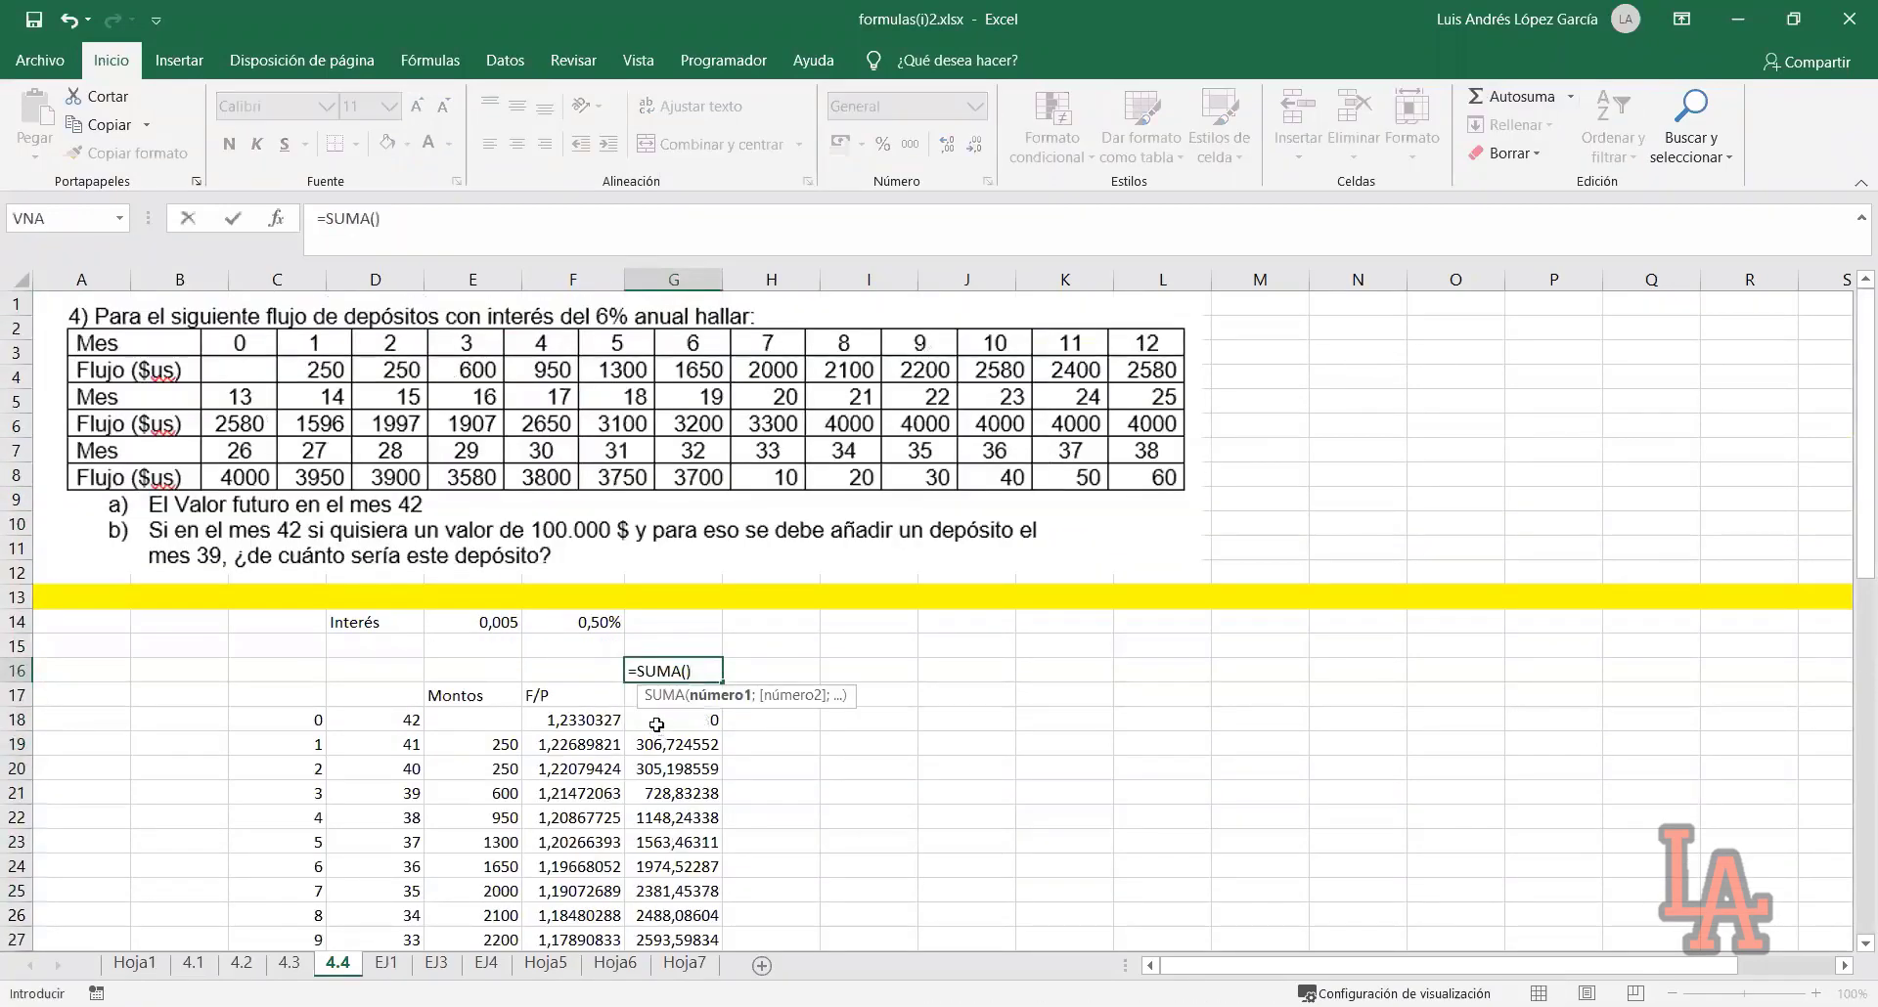
key("ctrl+shift+Down")
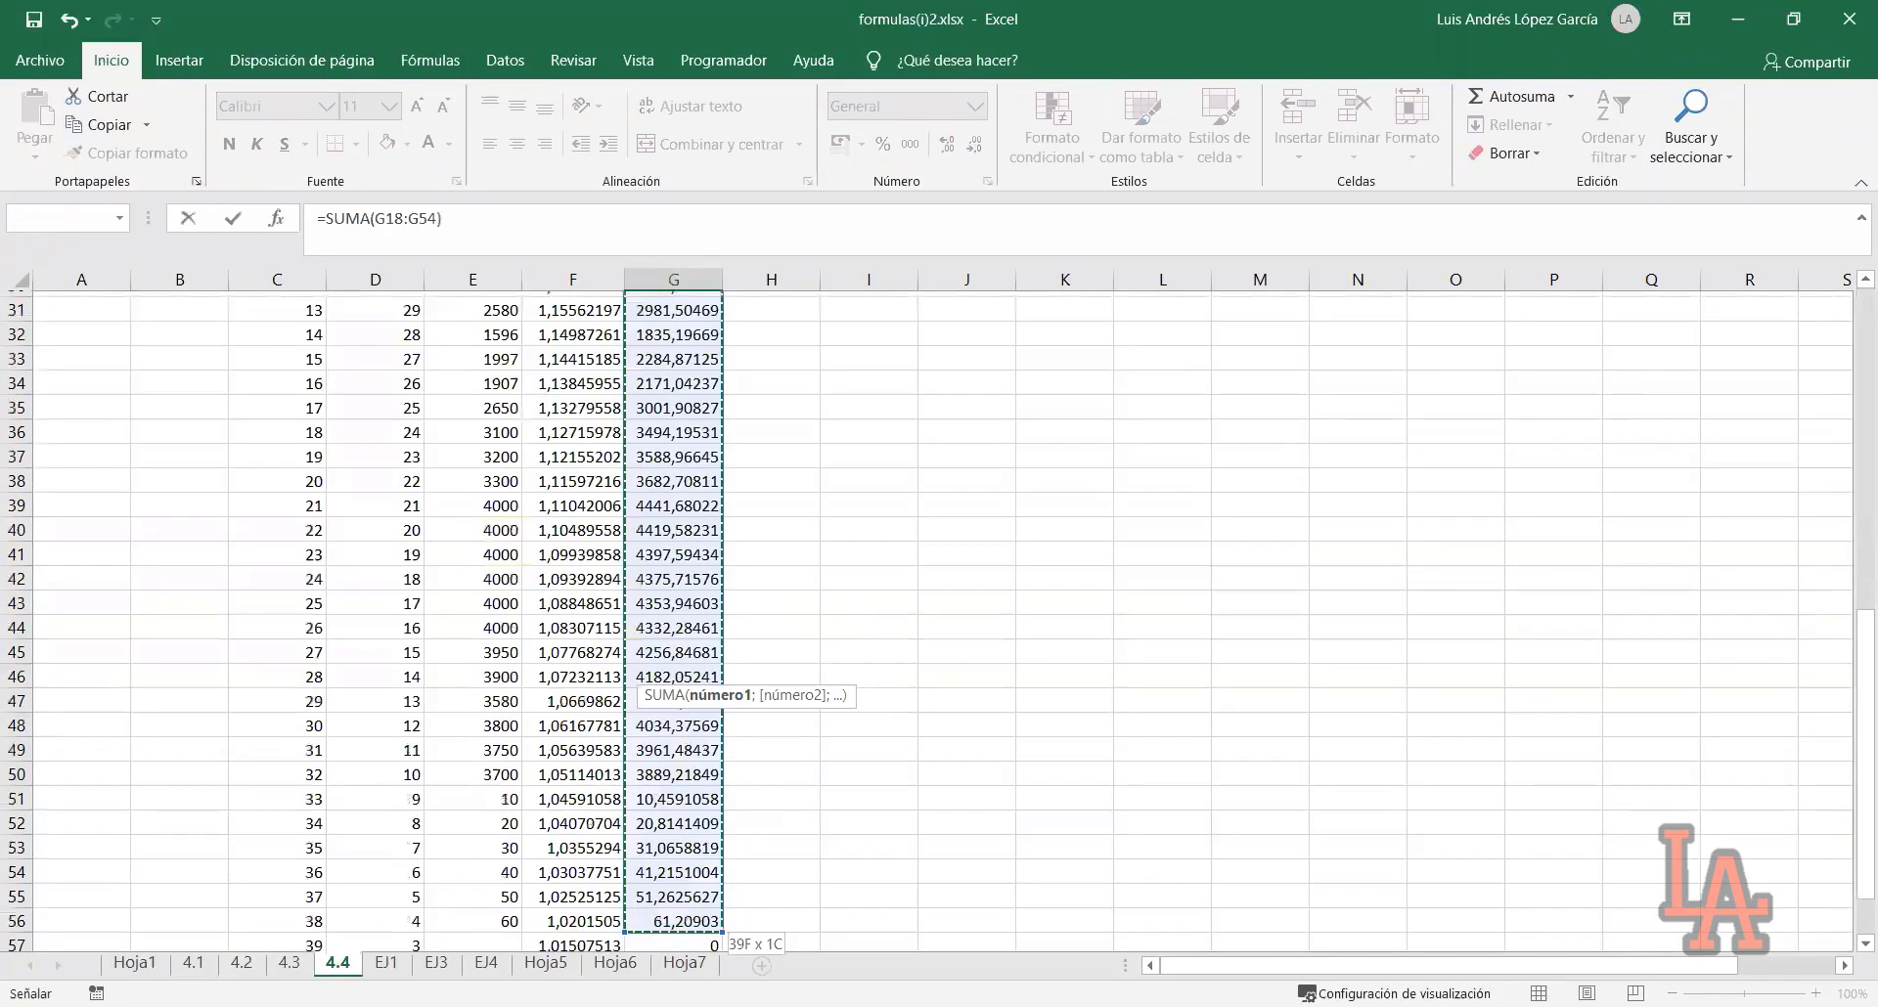
key("Return")
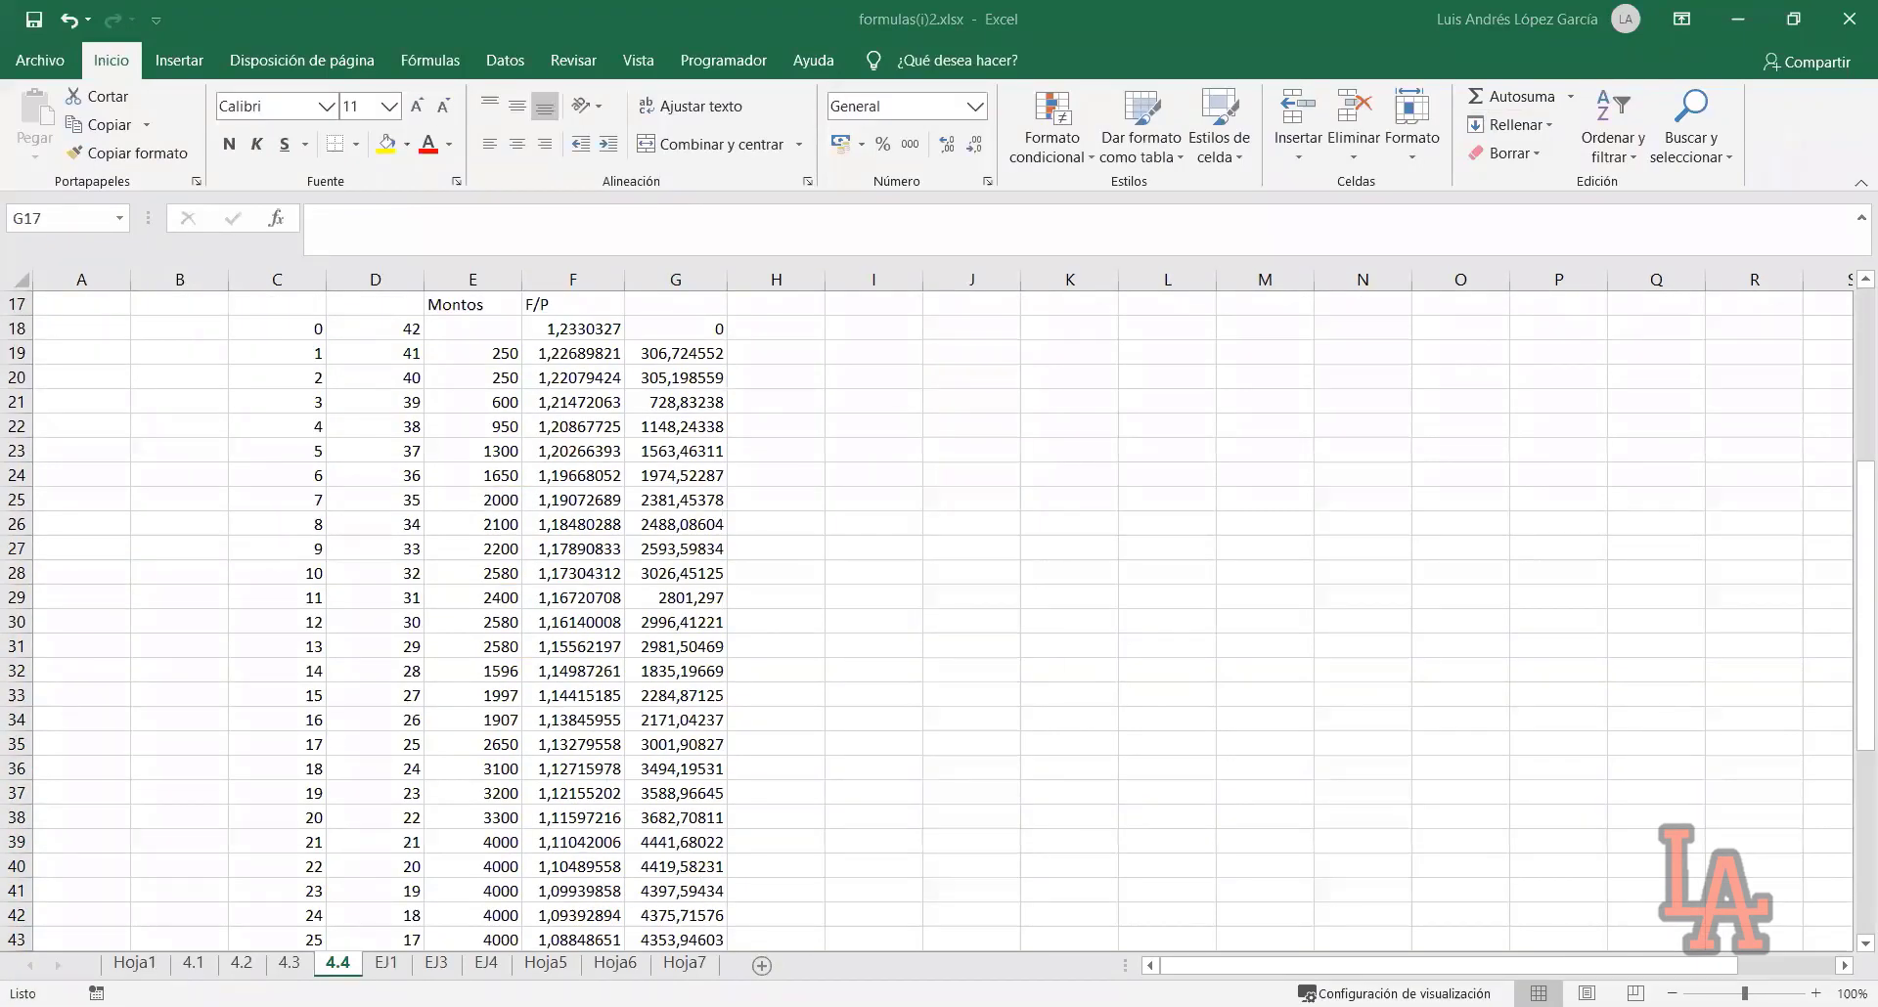
Format the total in G16 with thousands separators and two decimals
scroll(653, 575, "up", 4)
left_click(727, 570)
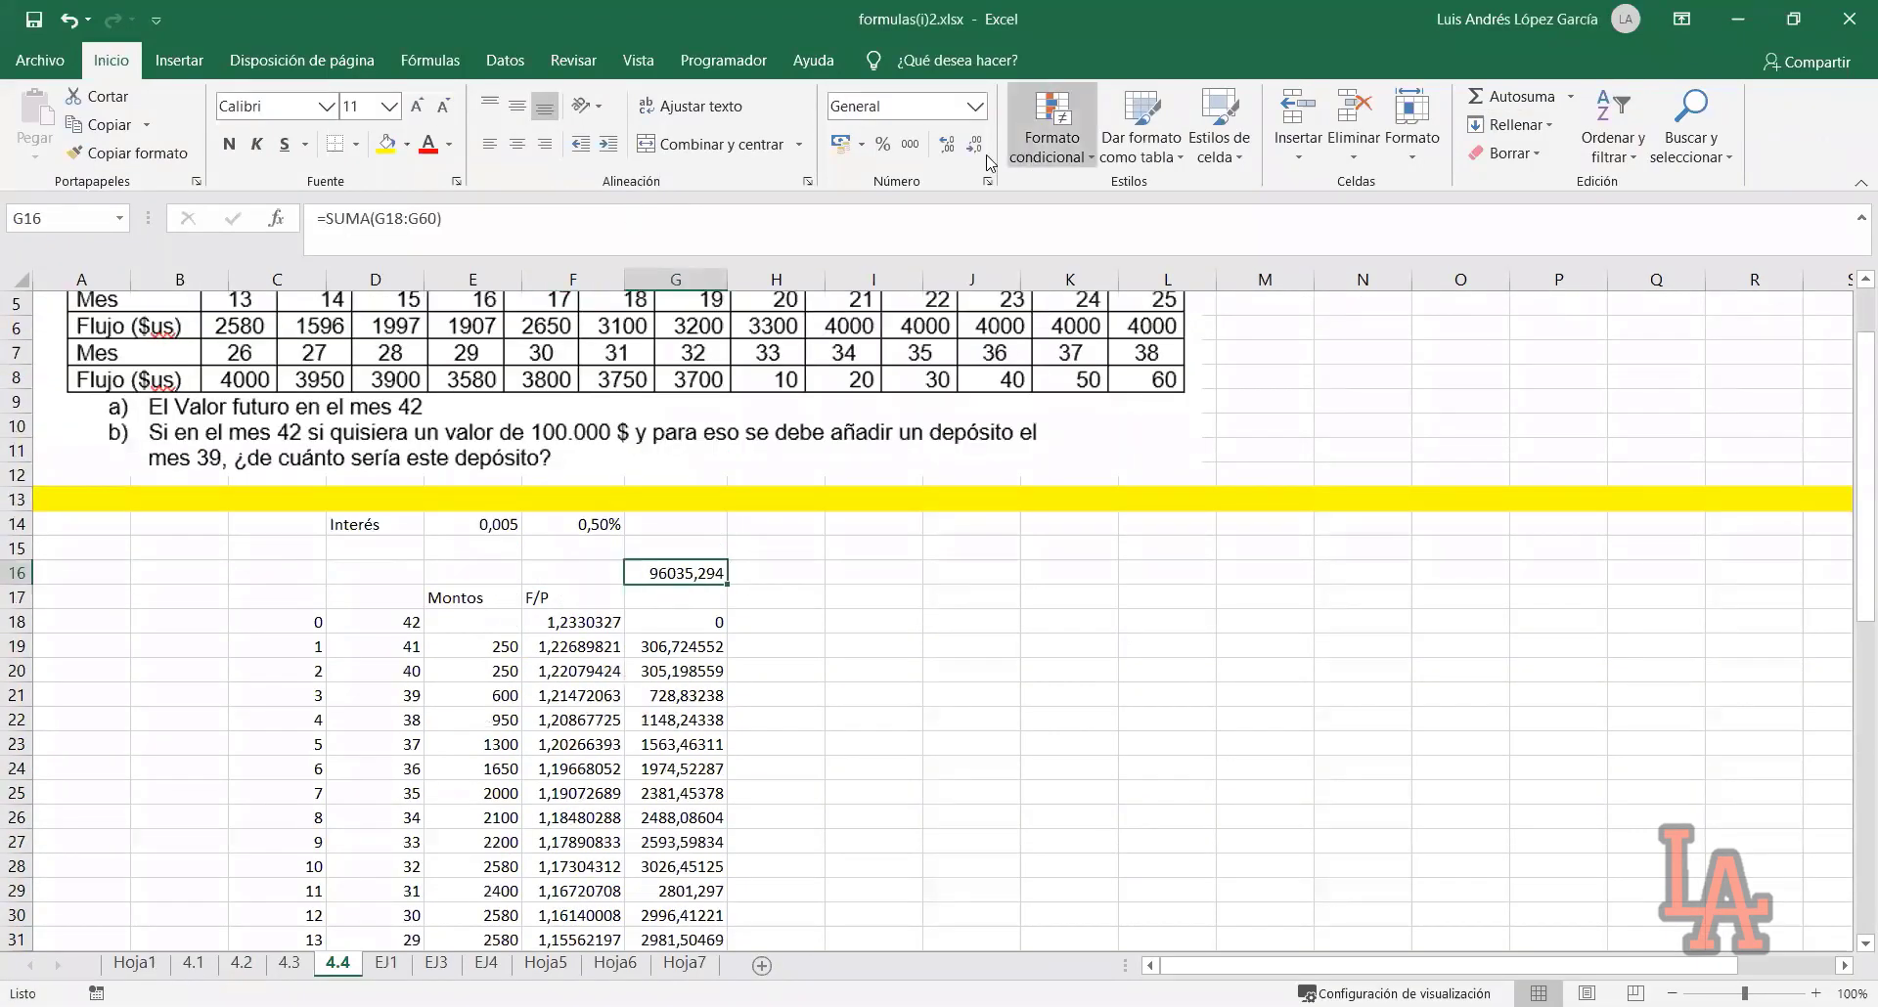
left_click(910, 144)
left_click(880, 591)
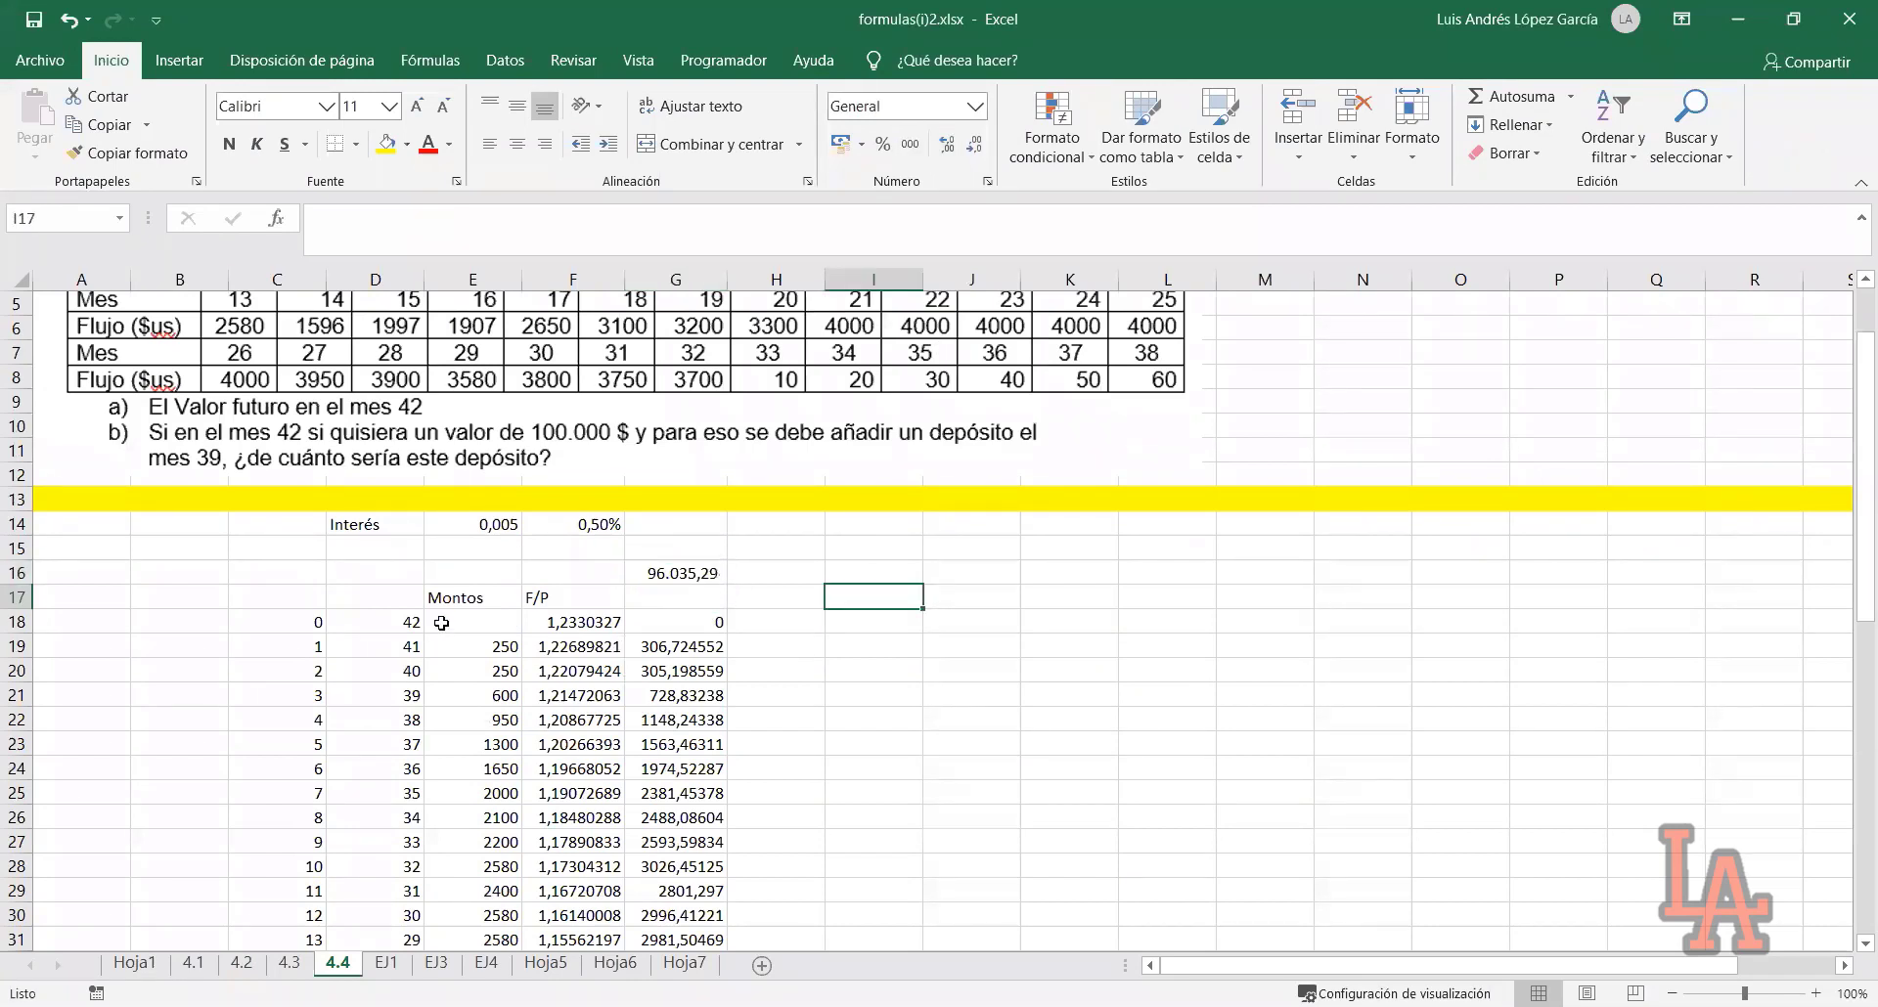
left_click(672, 579)
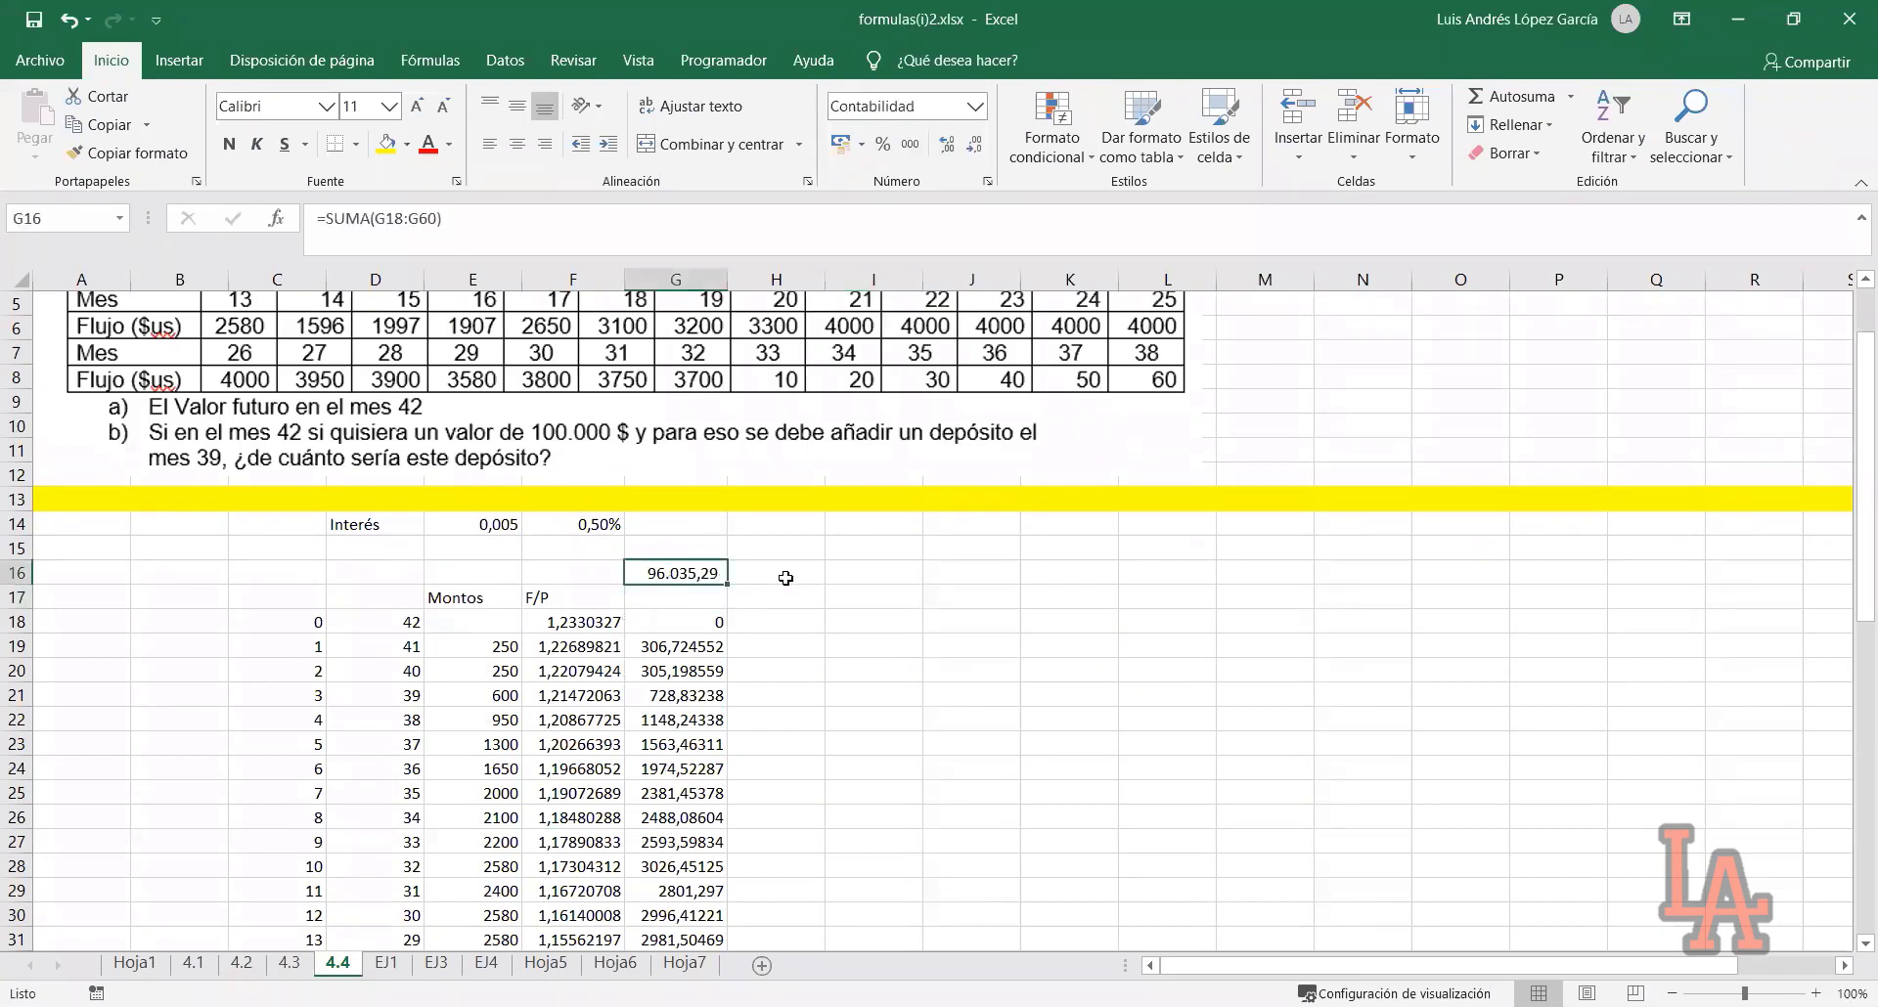
Label the total by entering "Futuro Mes 42" in H16 and fit column H's width to the text
scroll(824, 602, "up", 2)
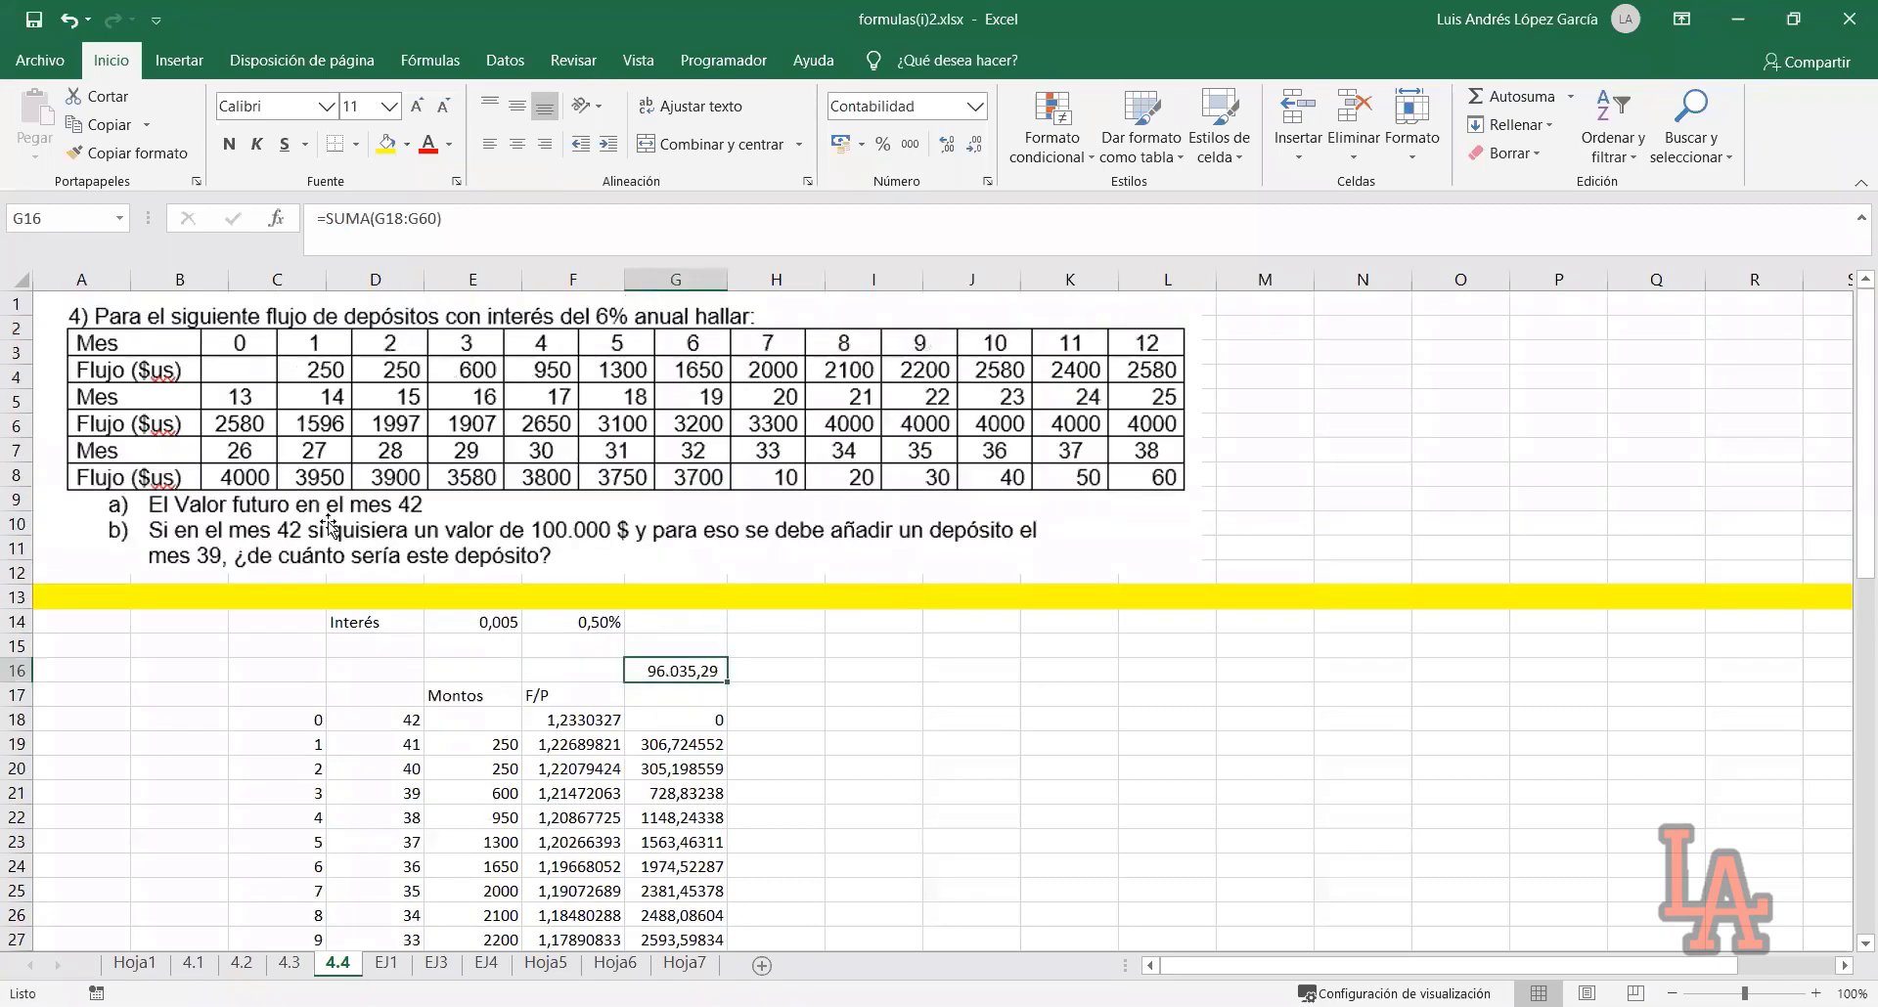
left_click(744, 666)
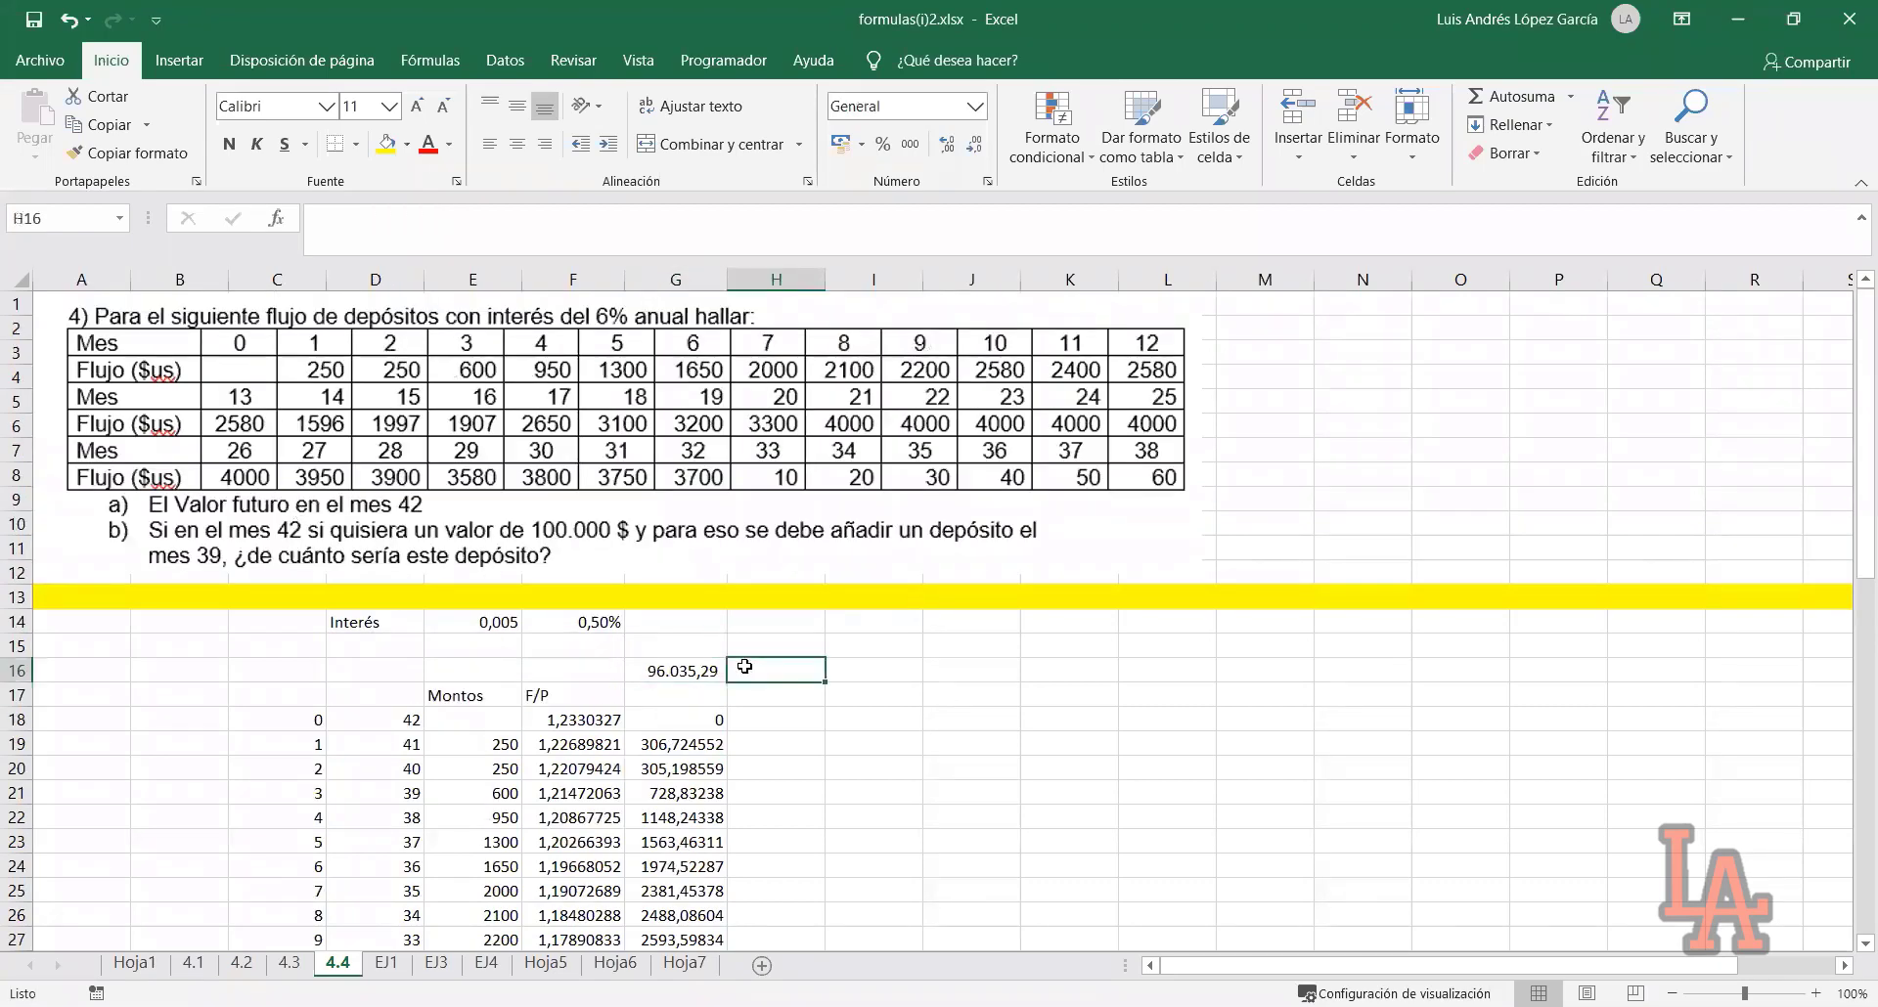
type("Fut")
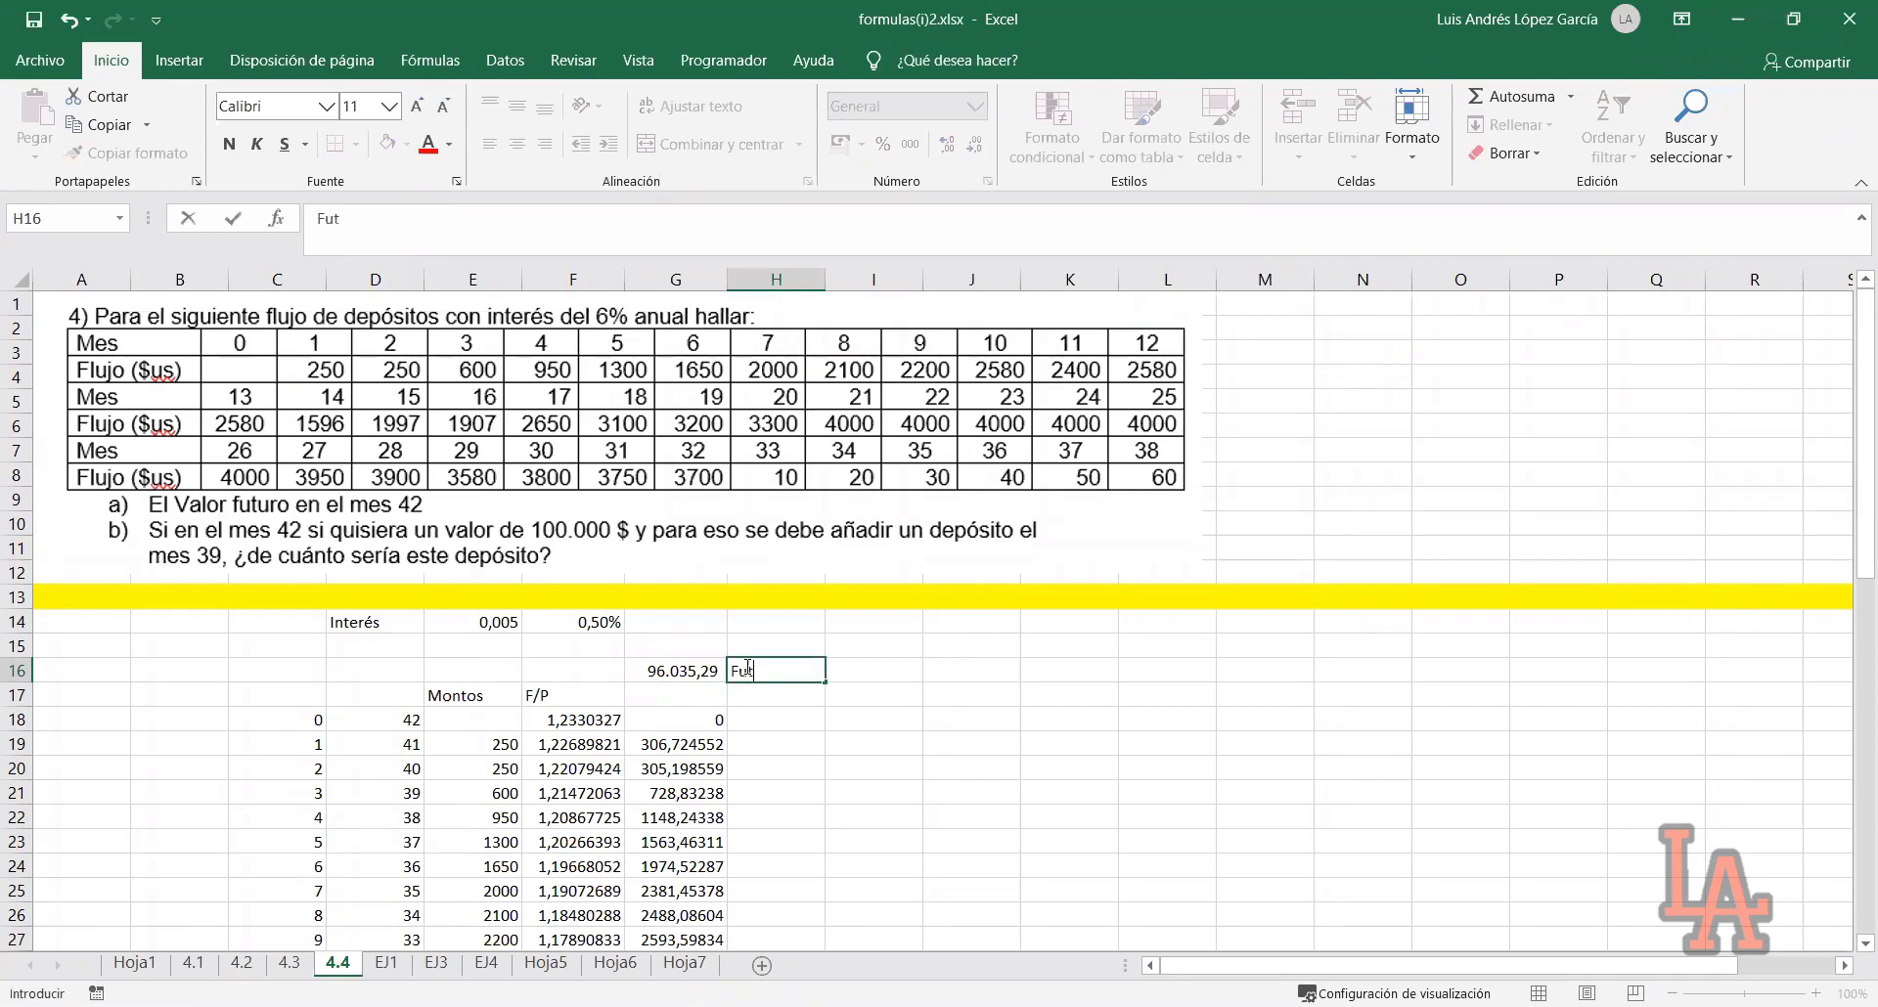
type("uro ME")
key("BackSpace")
key("BackSpace")
type("es 42")
key("Return")
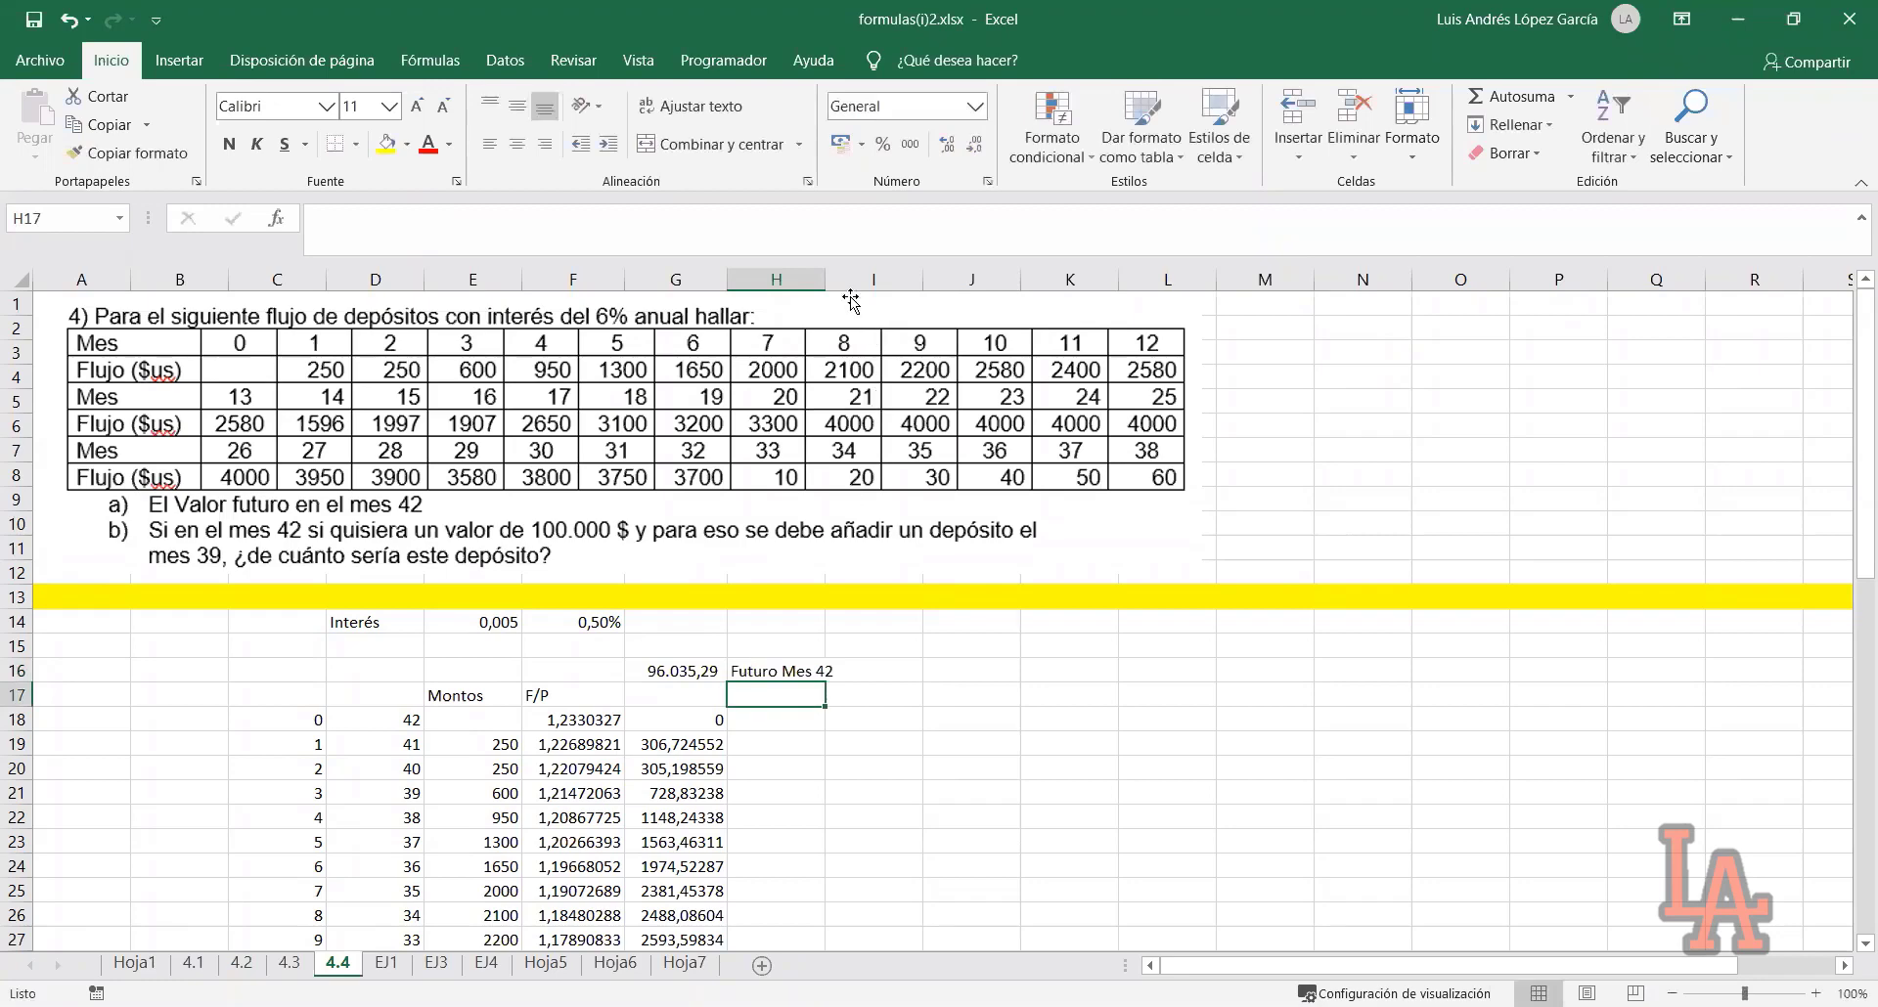
double_click(831, 284)
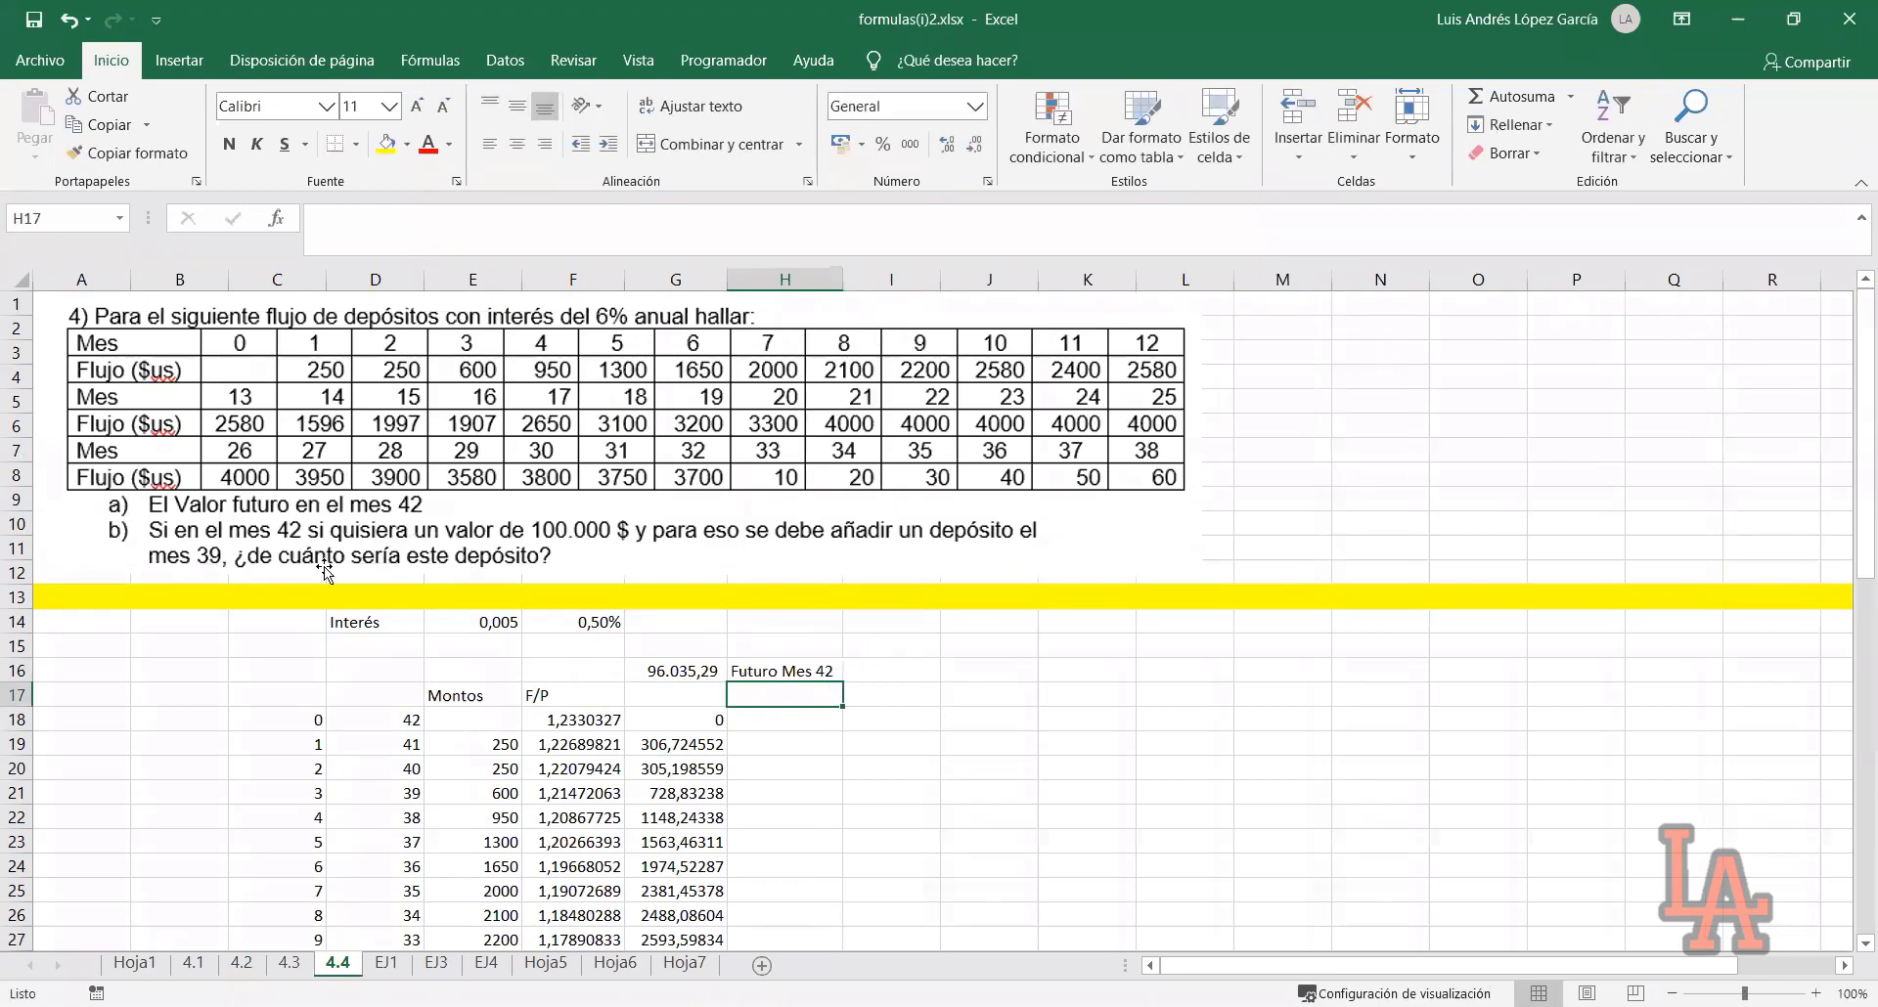
Review question b alongside the total formula in G16, the deposit amounts in column E and the future values in column G
left_click(211, 532)
left_click(195, 666)
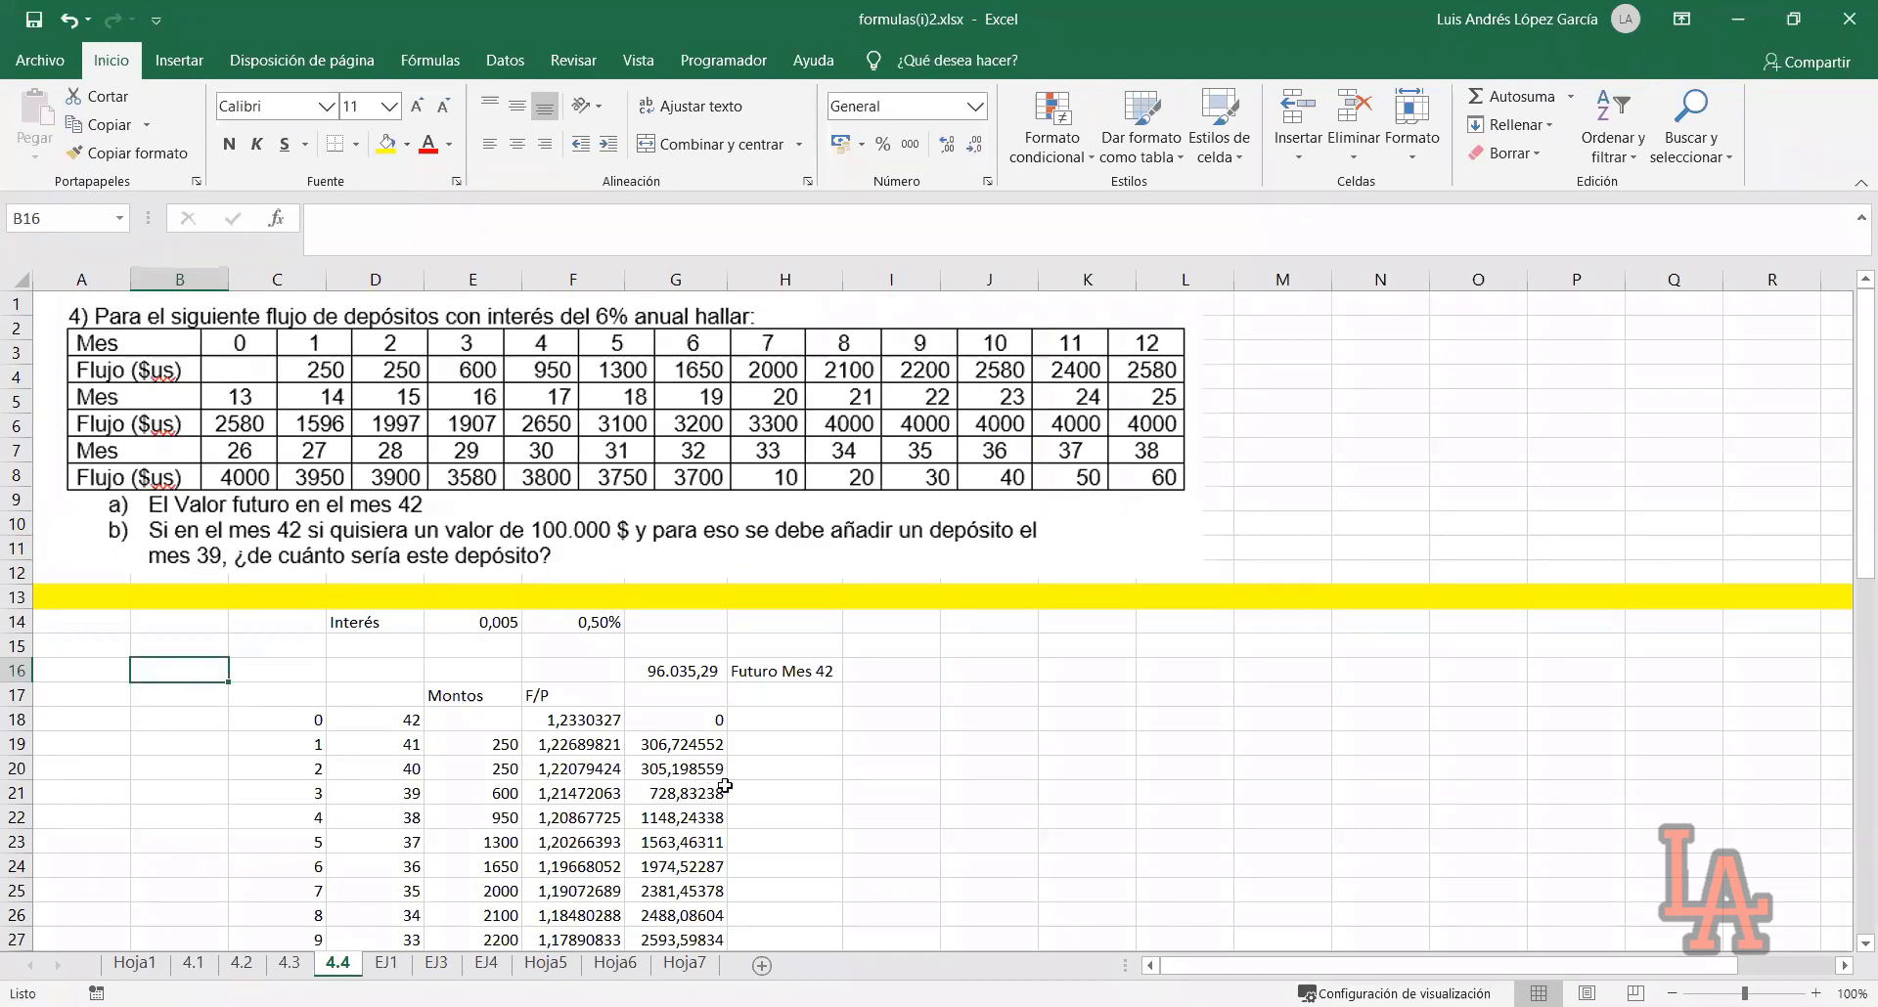
left_click(654, 674)
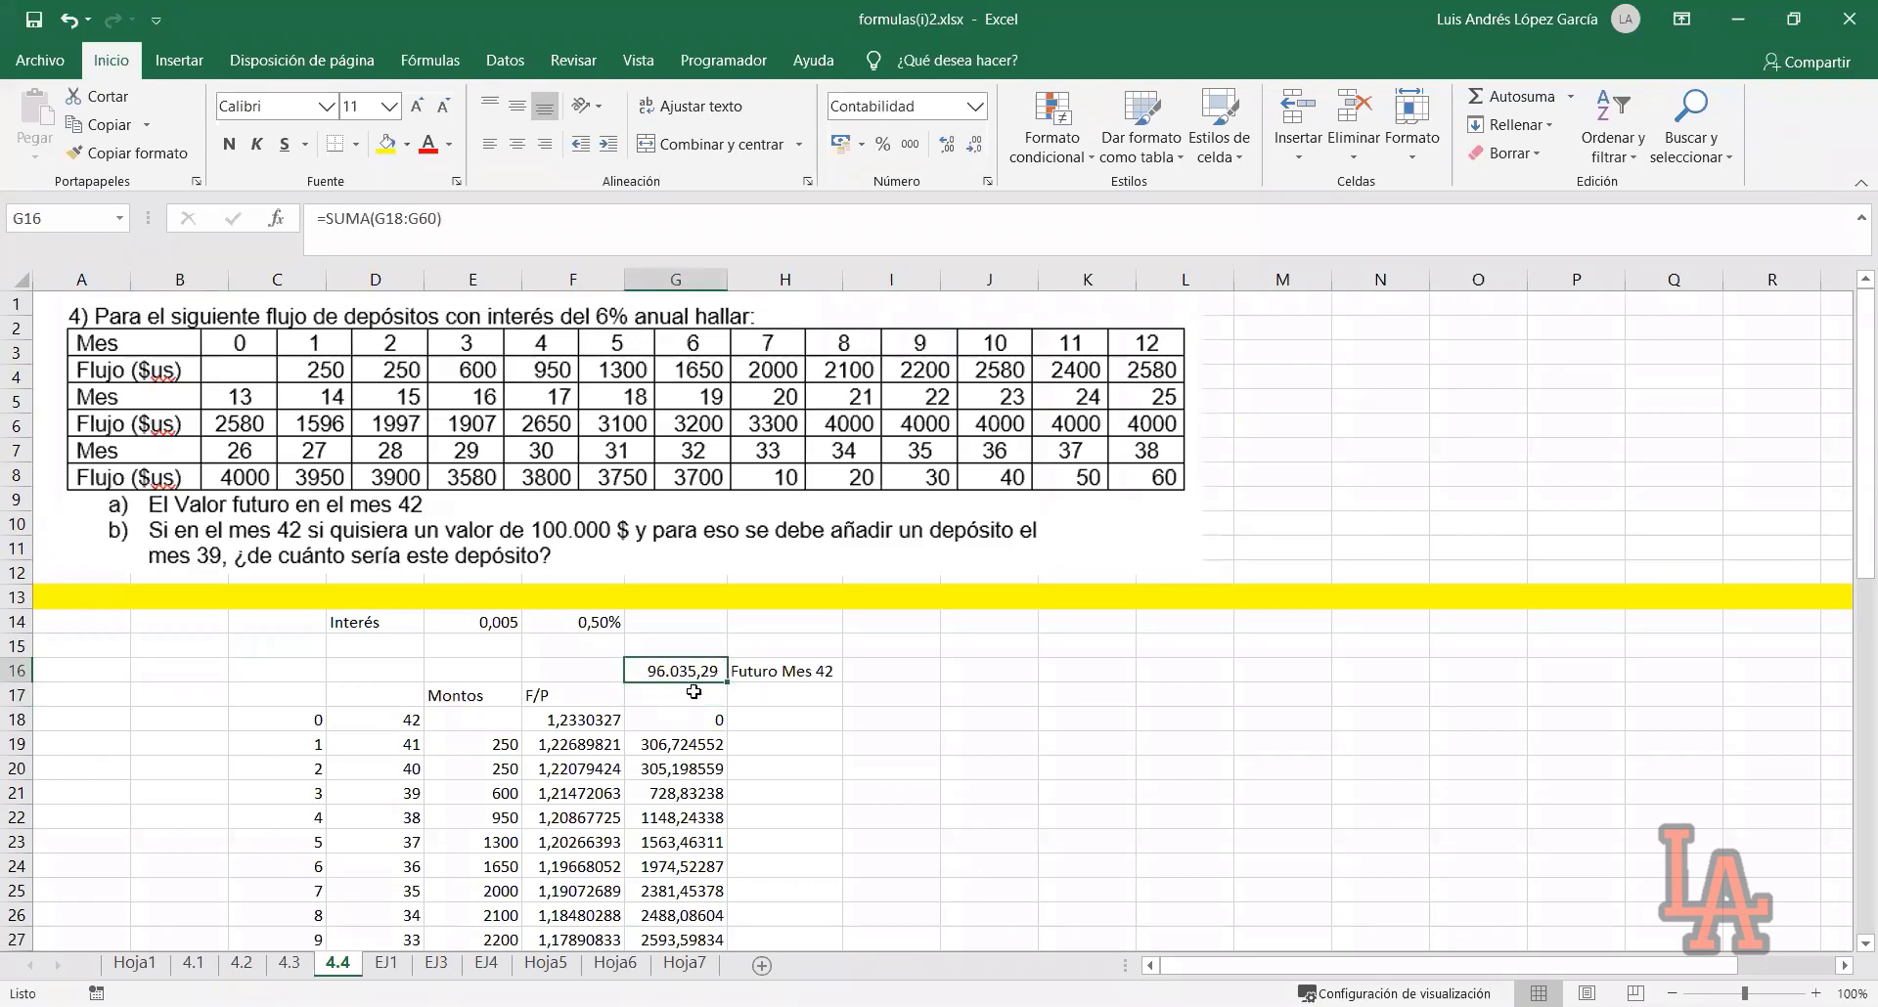
scroll(694, 719, "down", 6)
scroll(693, 726, "down", 2)
scroll(484, 431, "up", 3)
left_click_drag(473, 377, 489, 891)
left_click_drag(478, 970, 492, 899)
scroll(493, 901, "down", 6)
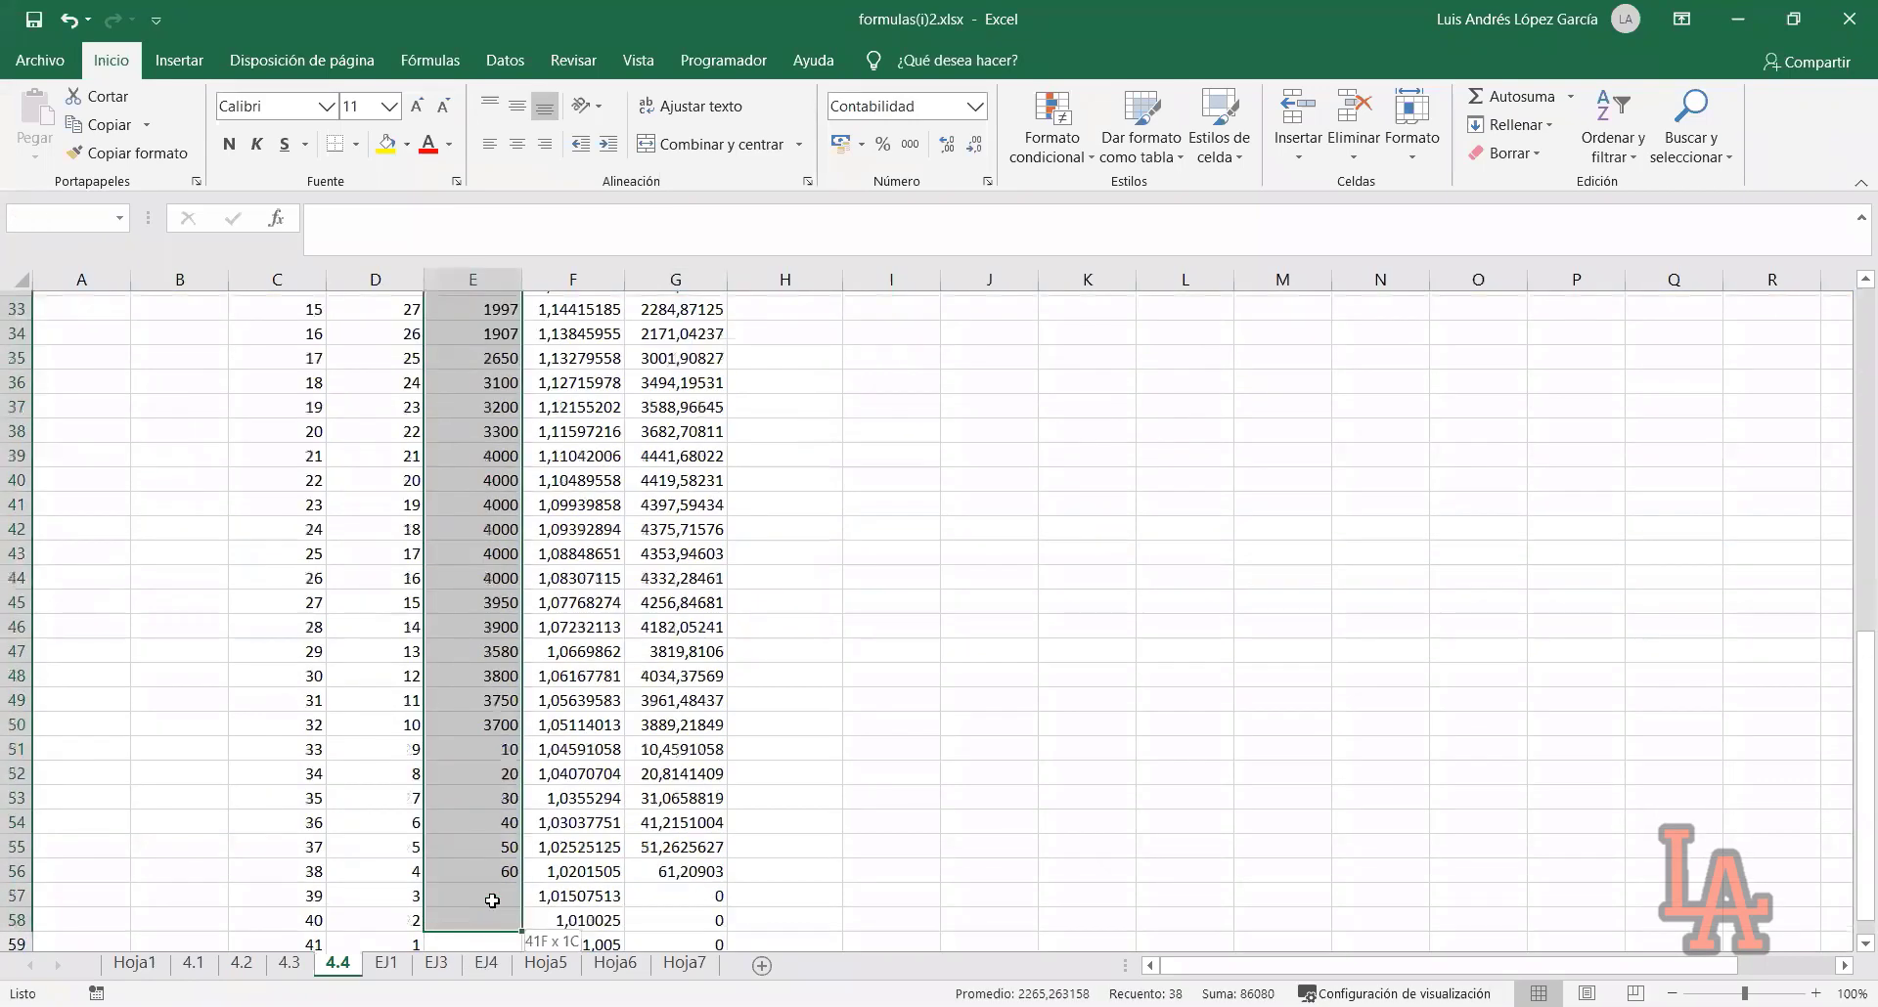
scroll(728, 719, "up", 11)
left_click(700, 675)
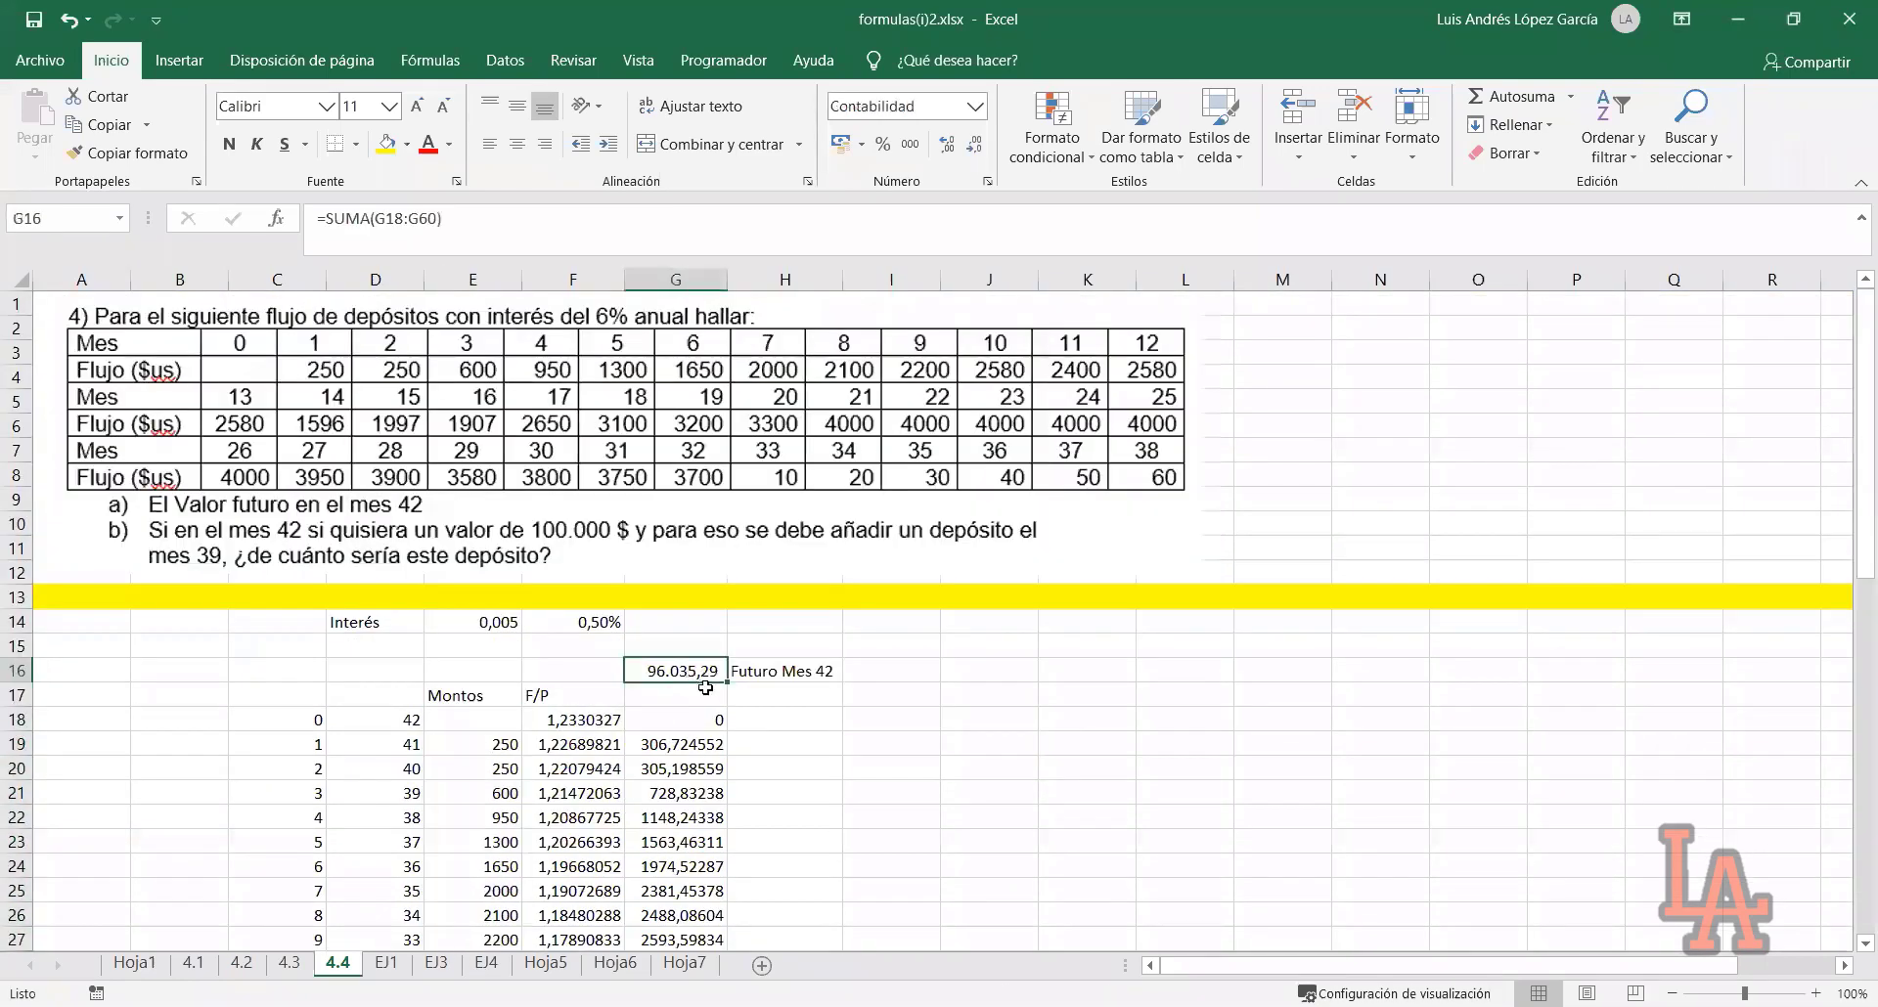
scroll(434, 584, "down", 2)
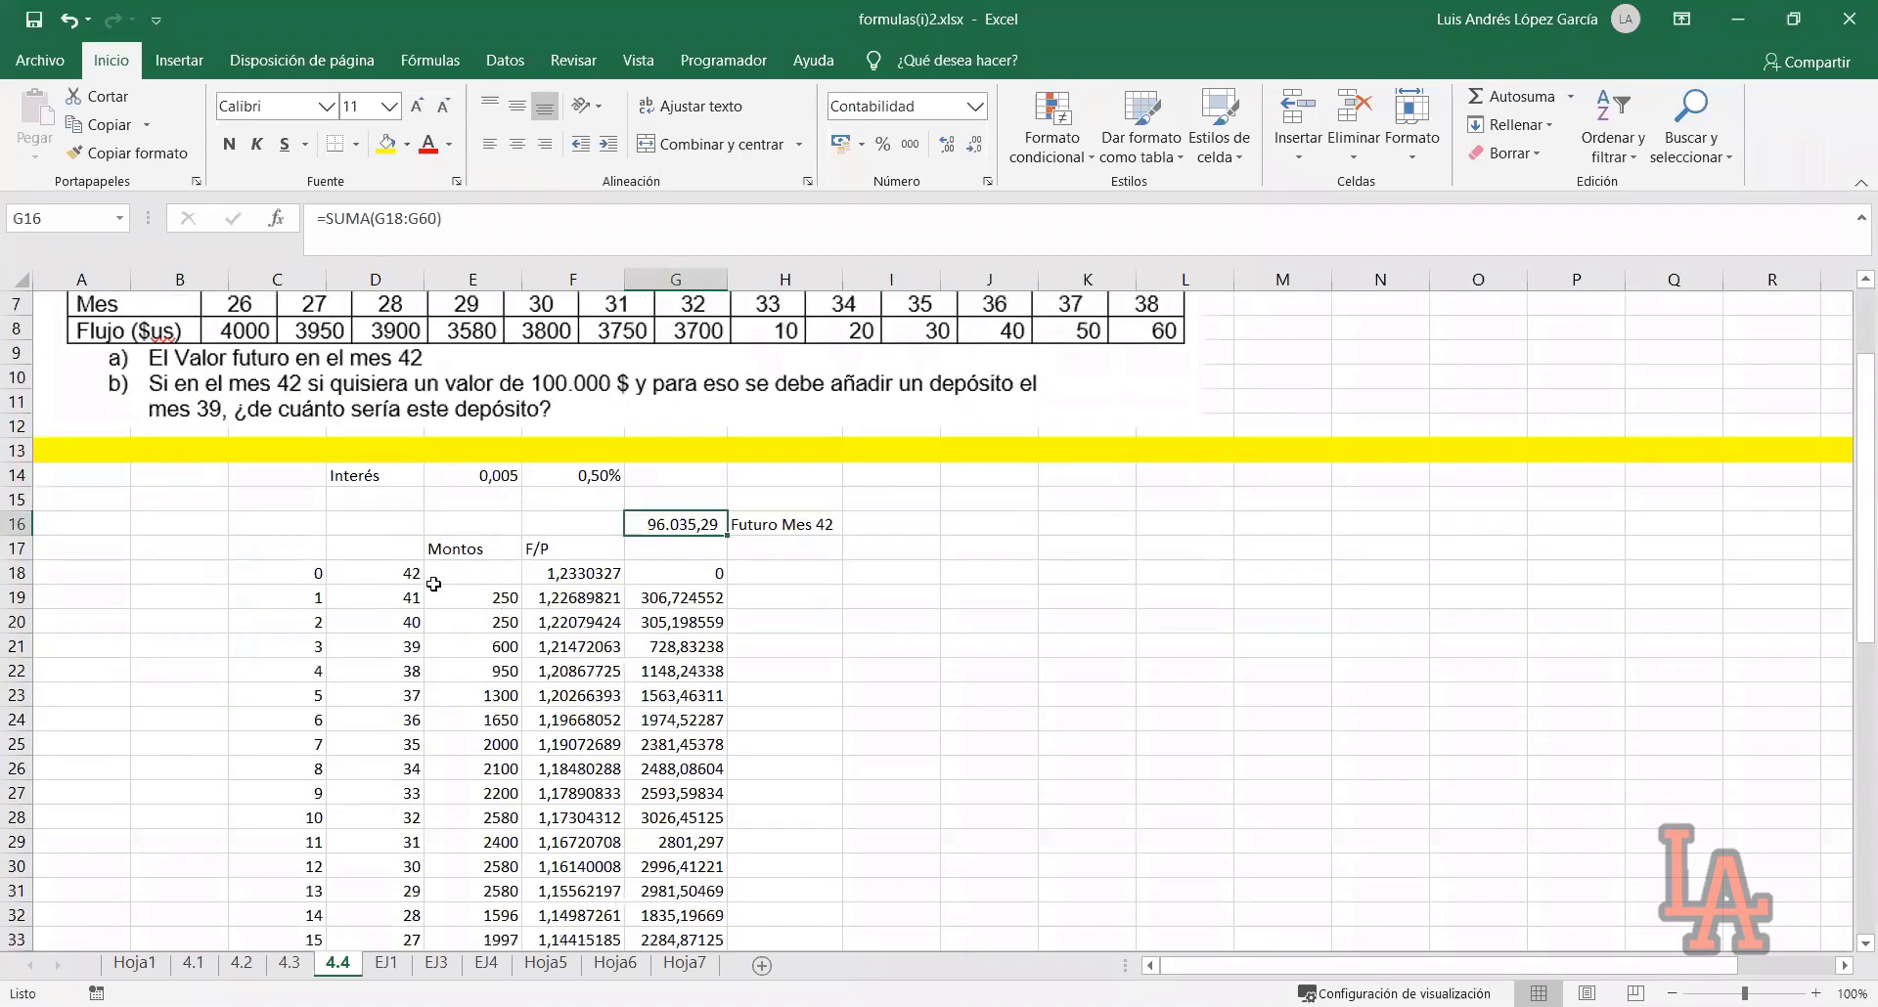
left_click_drag(479, 579, 493, 904)
scroll(493, 924, "down", 2)
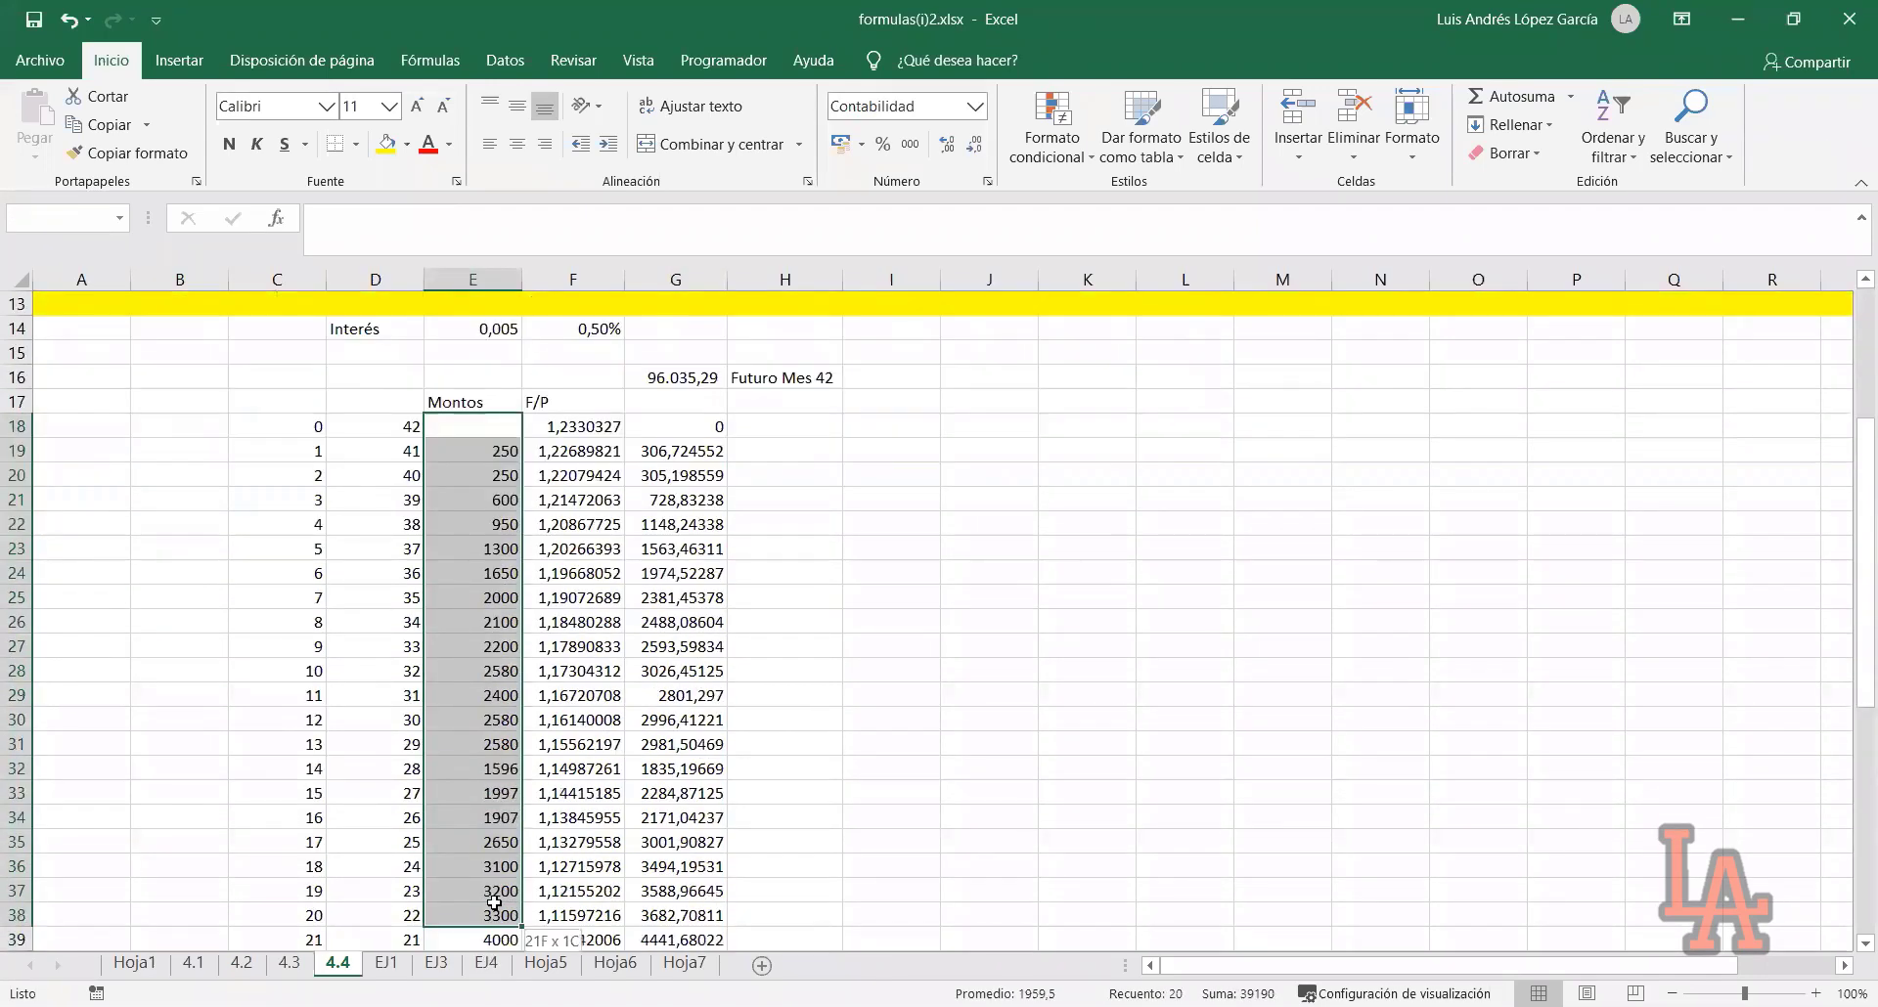
scroll(665, 809, "up", 4)
left_click(671, 816)
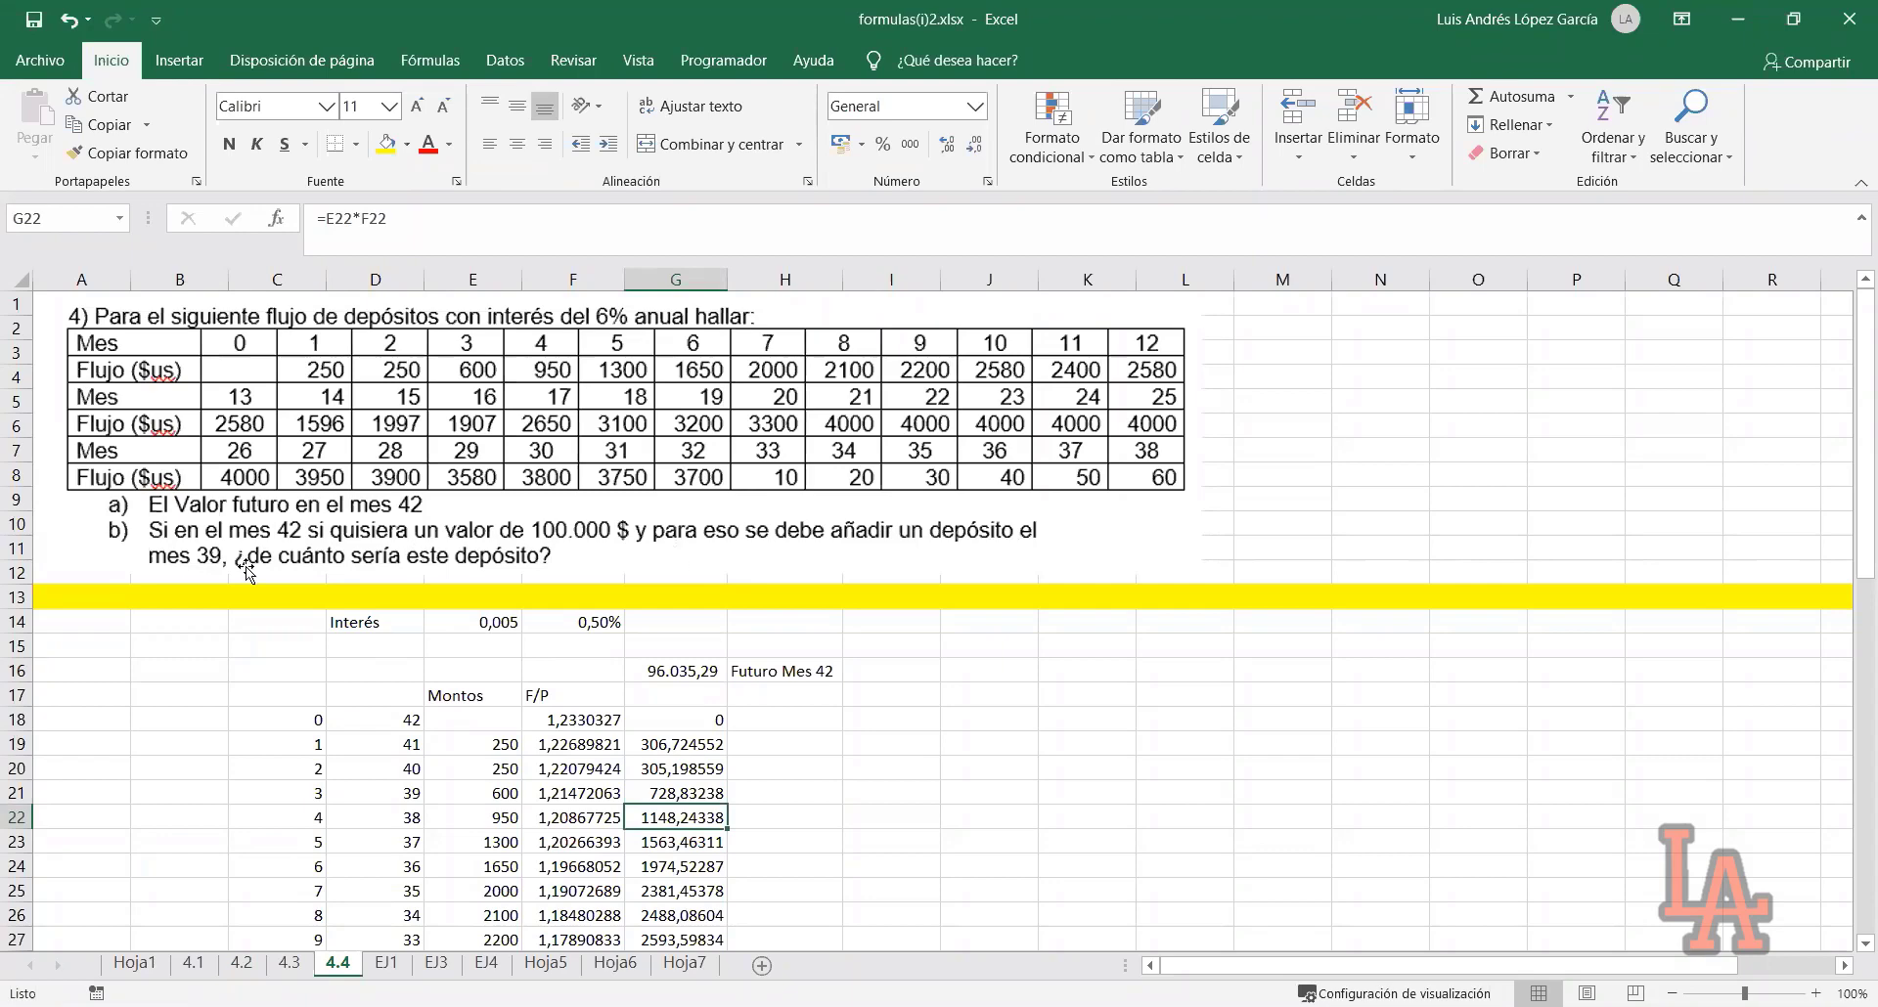
Highlight the empty month-39 deposit cell E57 with a yellow fill
scroll(480, 692, "down", 12)
left_click(315, 794)
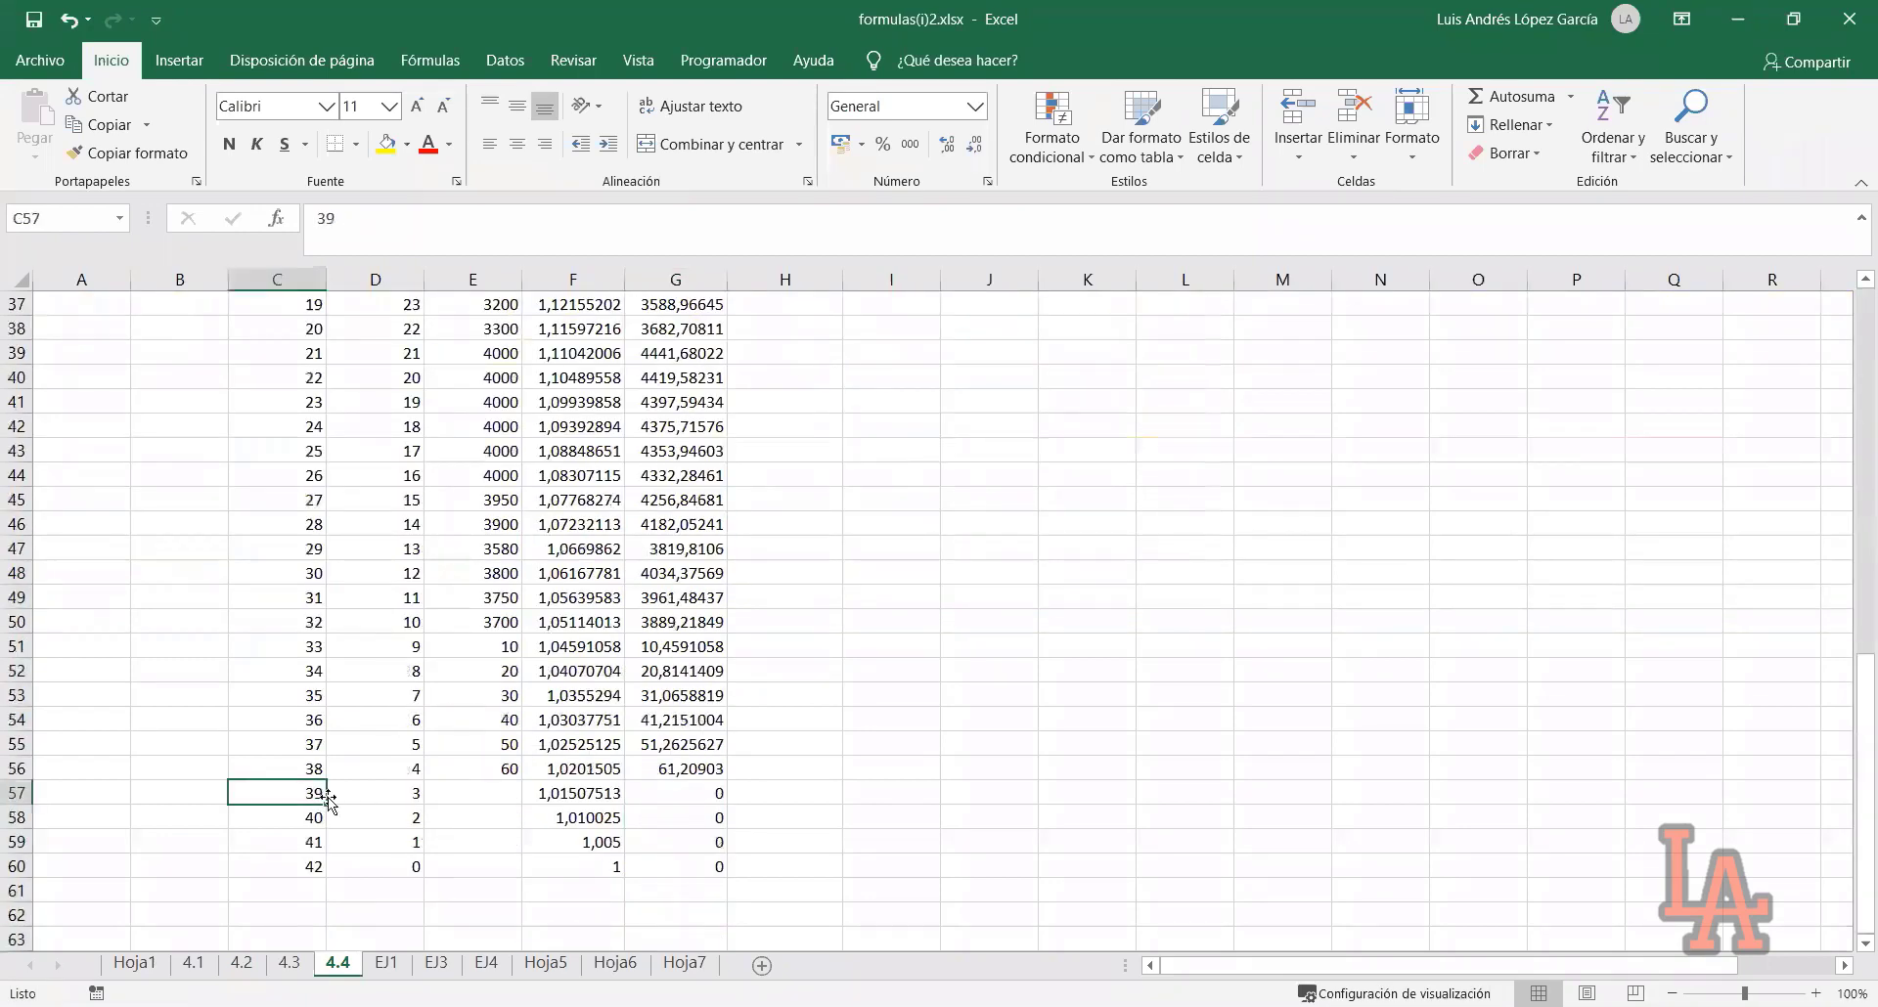
left_click(470, 795)
left_click(388, 146)
left_click(700, 549)
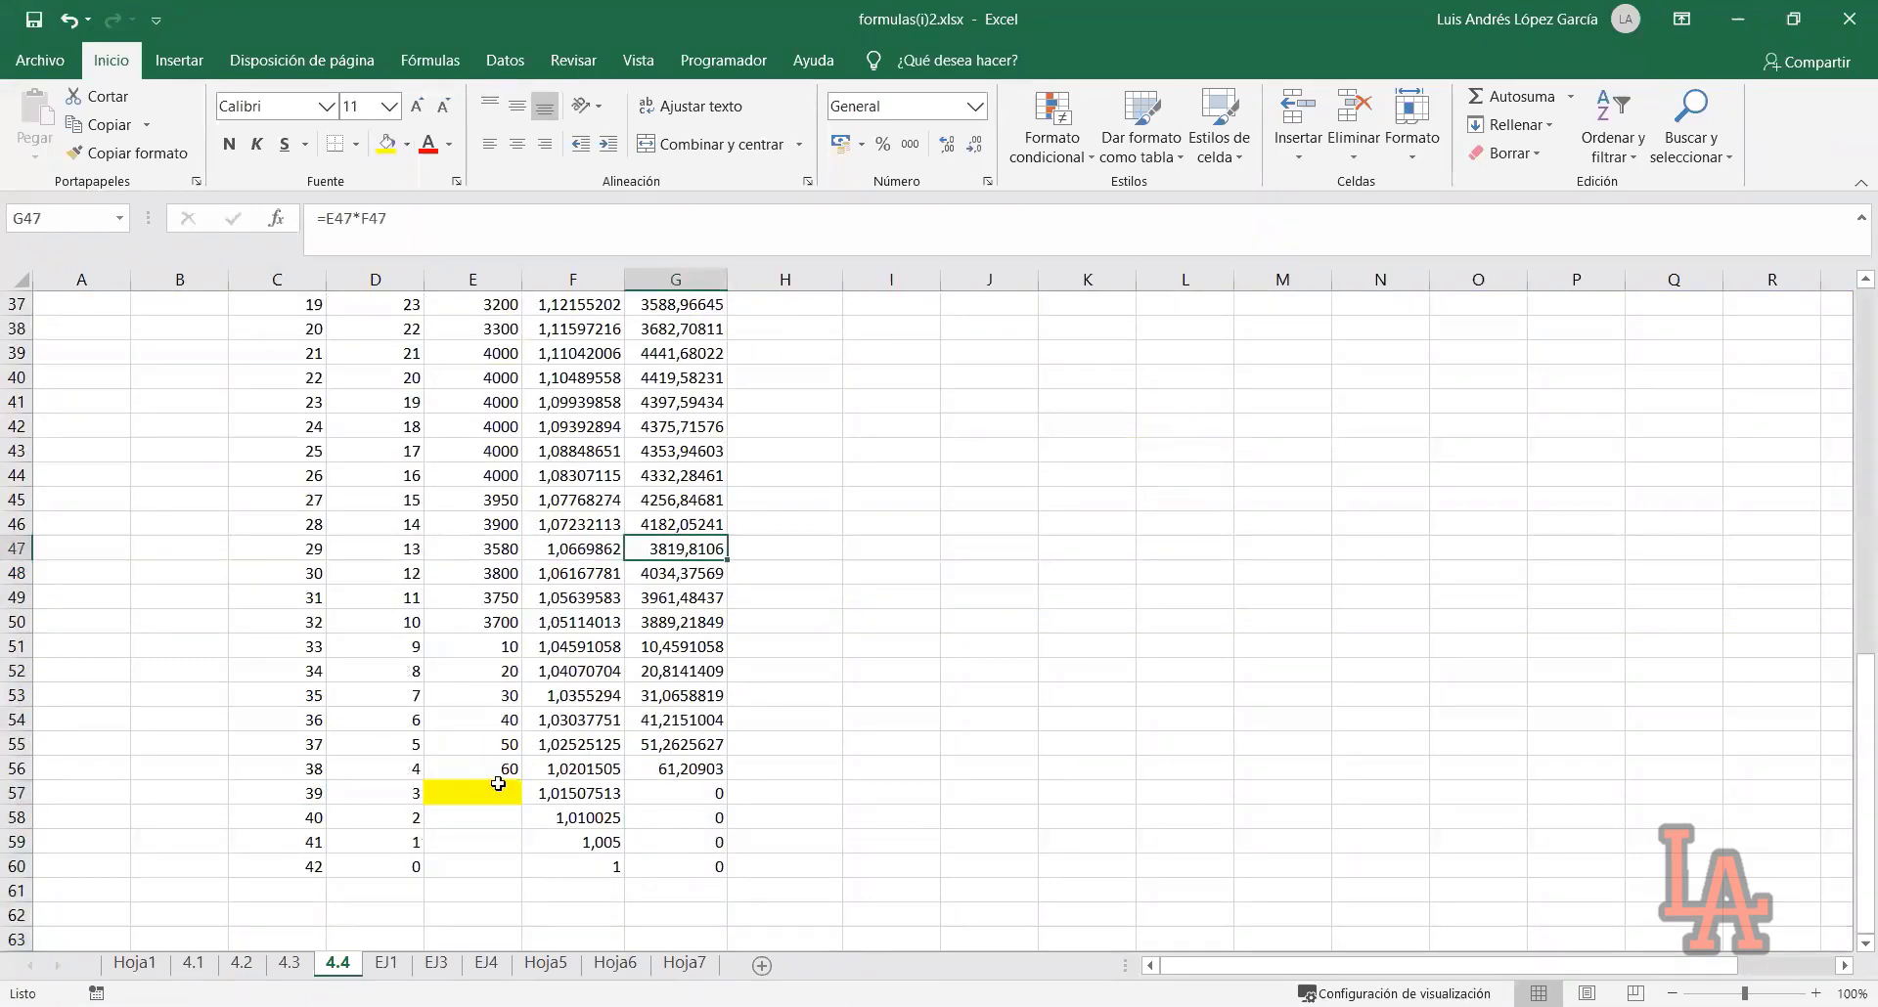
Try month-39 deposits of 100 and 32454 in E57, checking the future value in G57 and the total in G16
left_click(497, 787)
type("100")
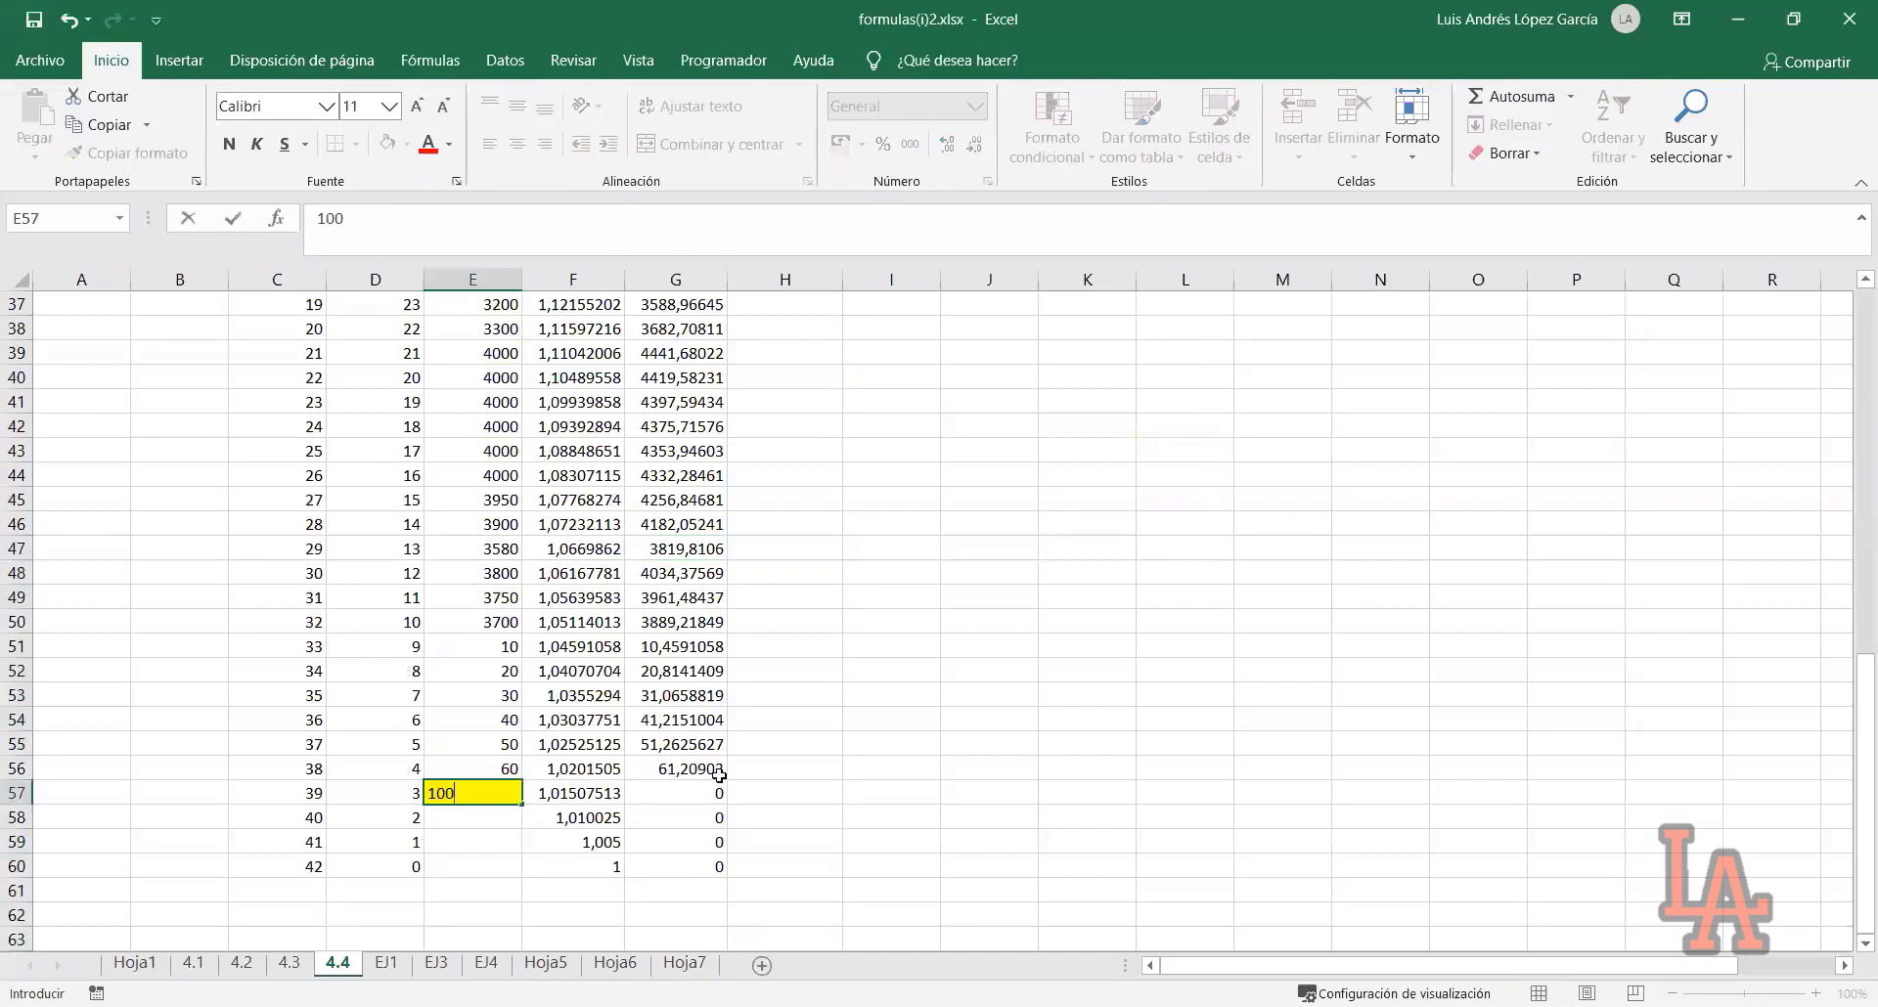
key("Return")
left_click(689, 788)
scroll(817, 737, "up", 12)
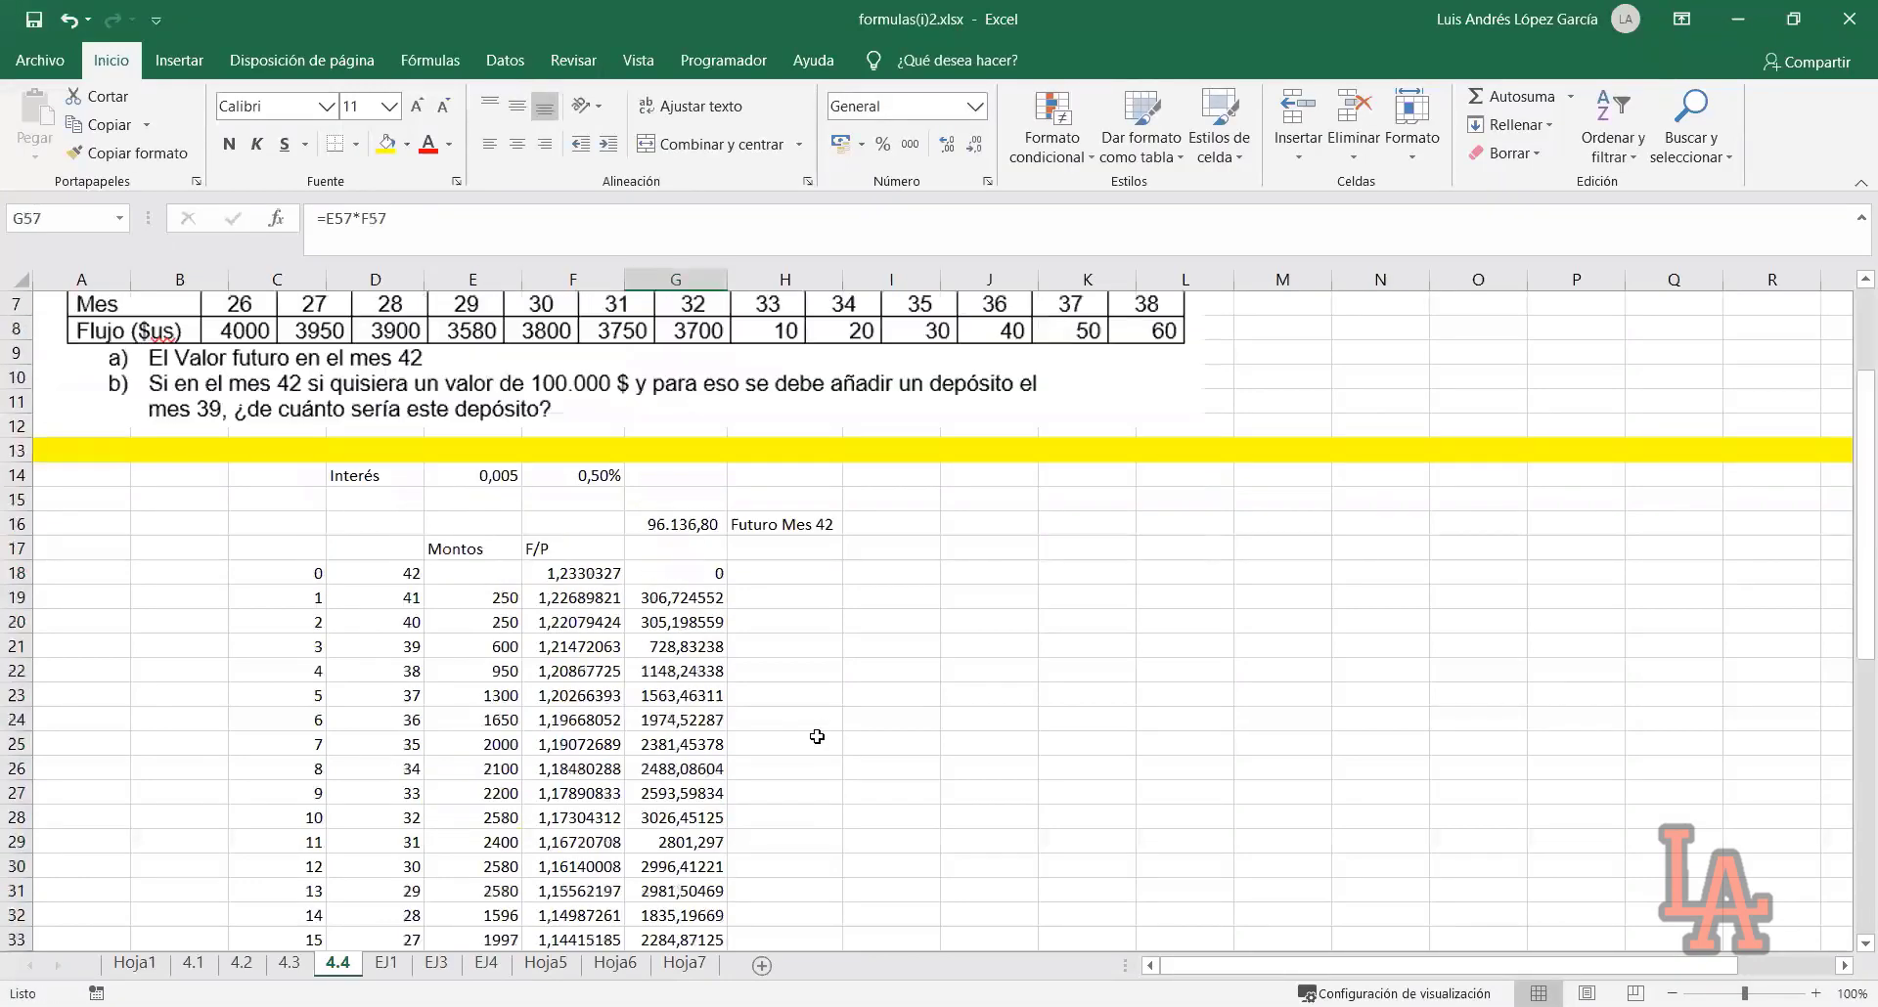
left_click(675, 671)
scroll(773, 685, "down", 14)
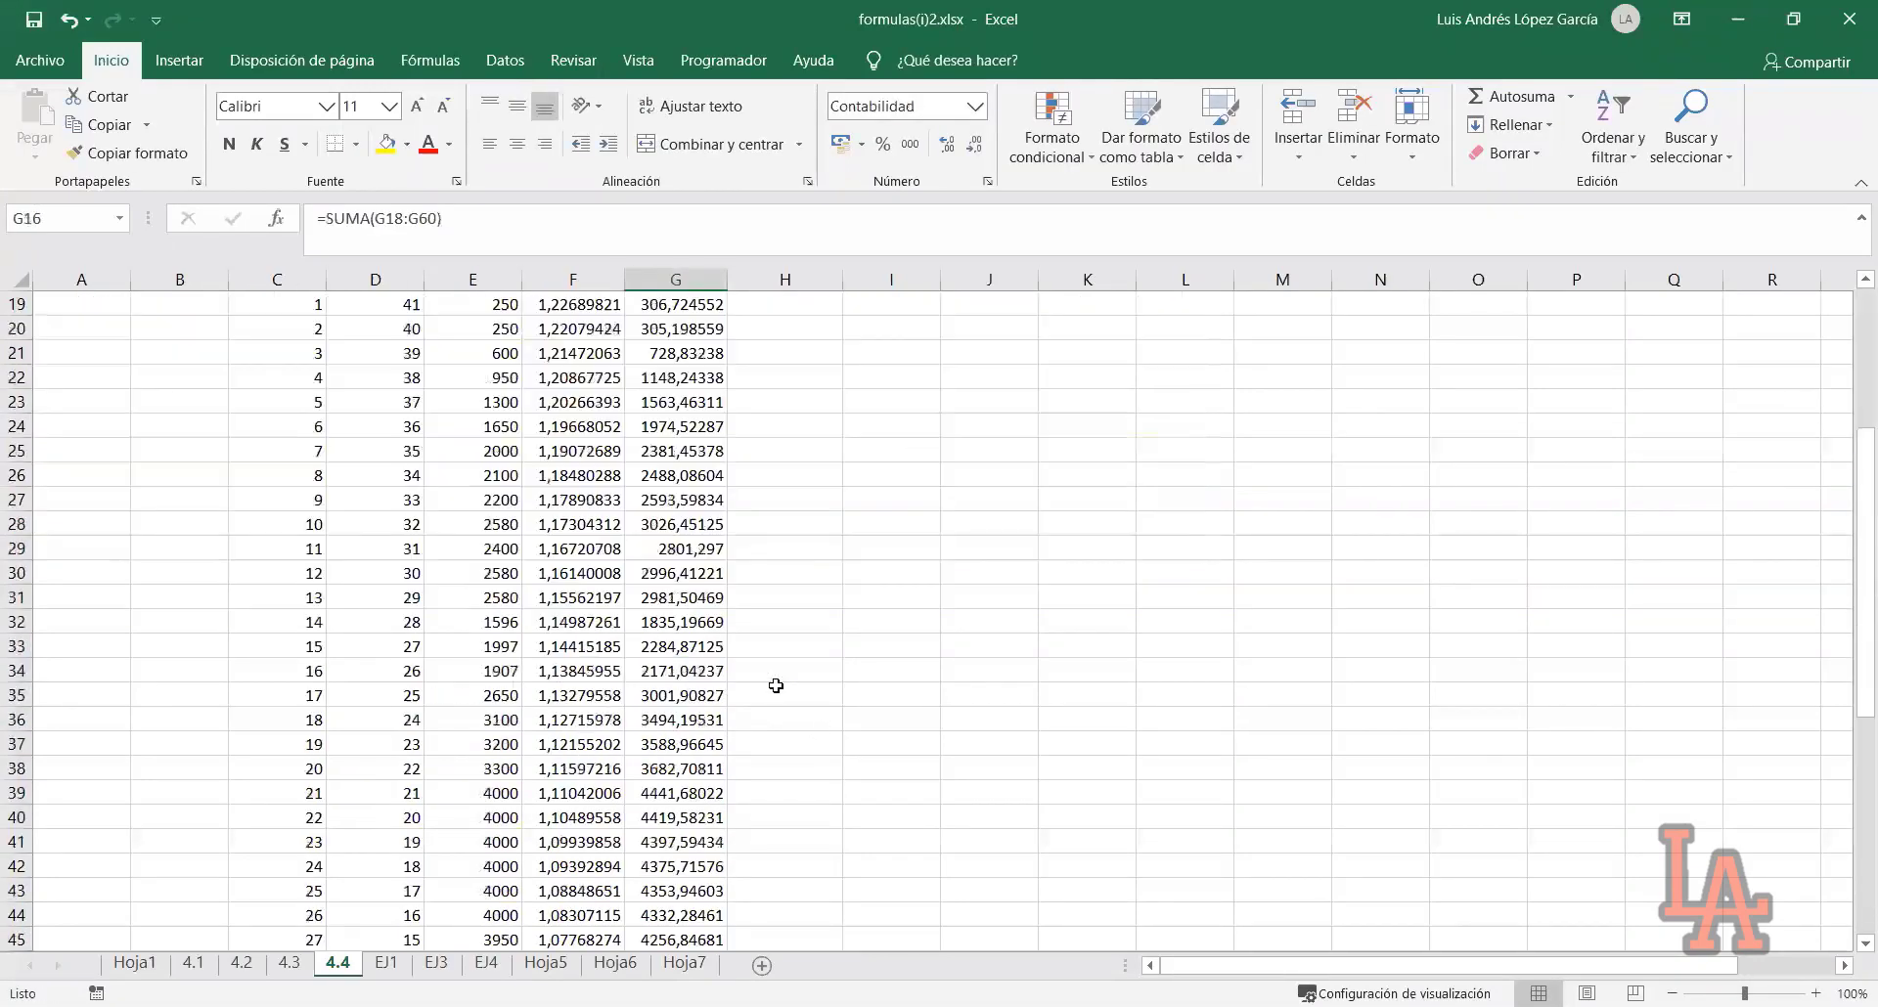
left_click(492, 645)
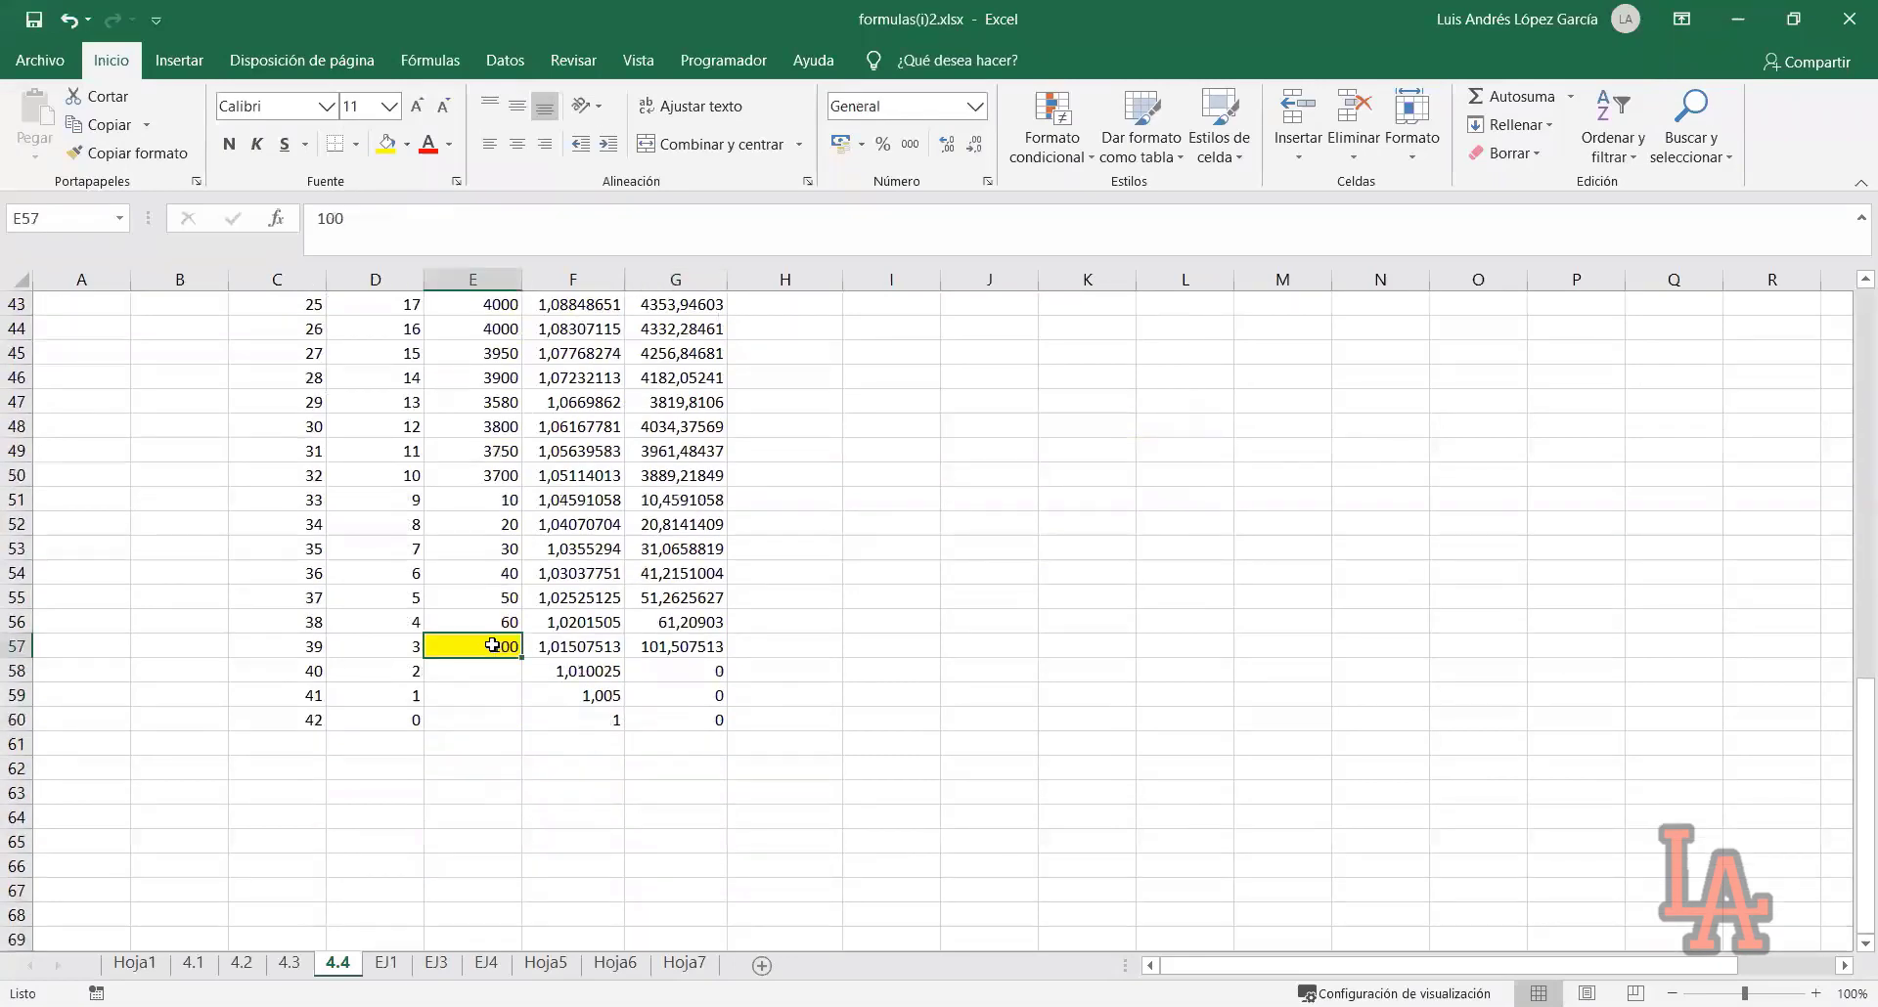
type("32454")
key("Return")
Show the overall total below the table by linking G62 to G16
left_click(689, 767)
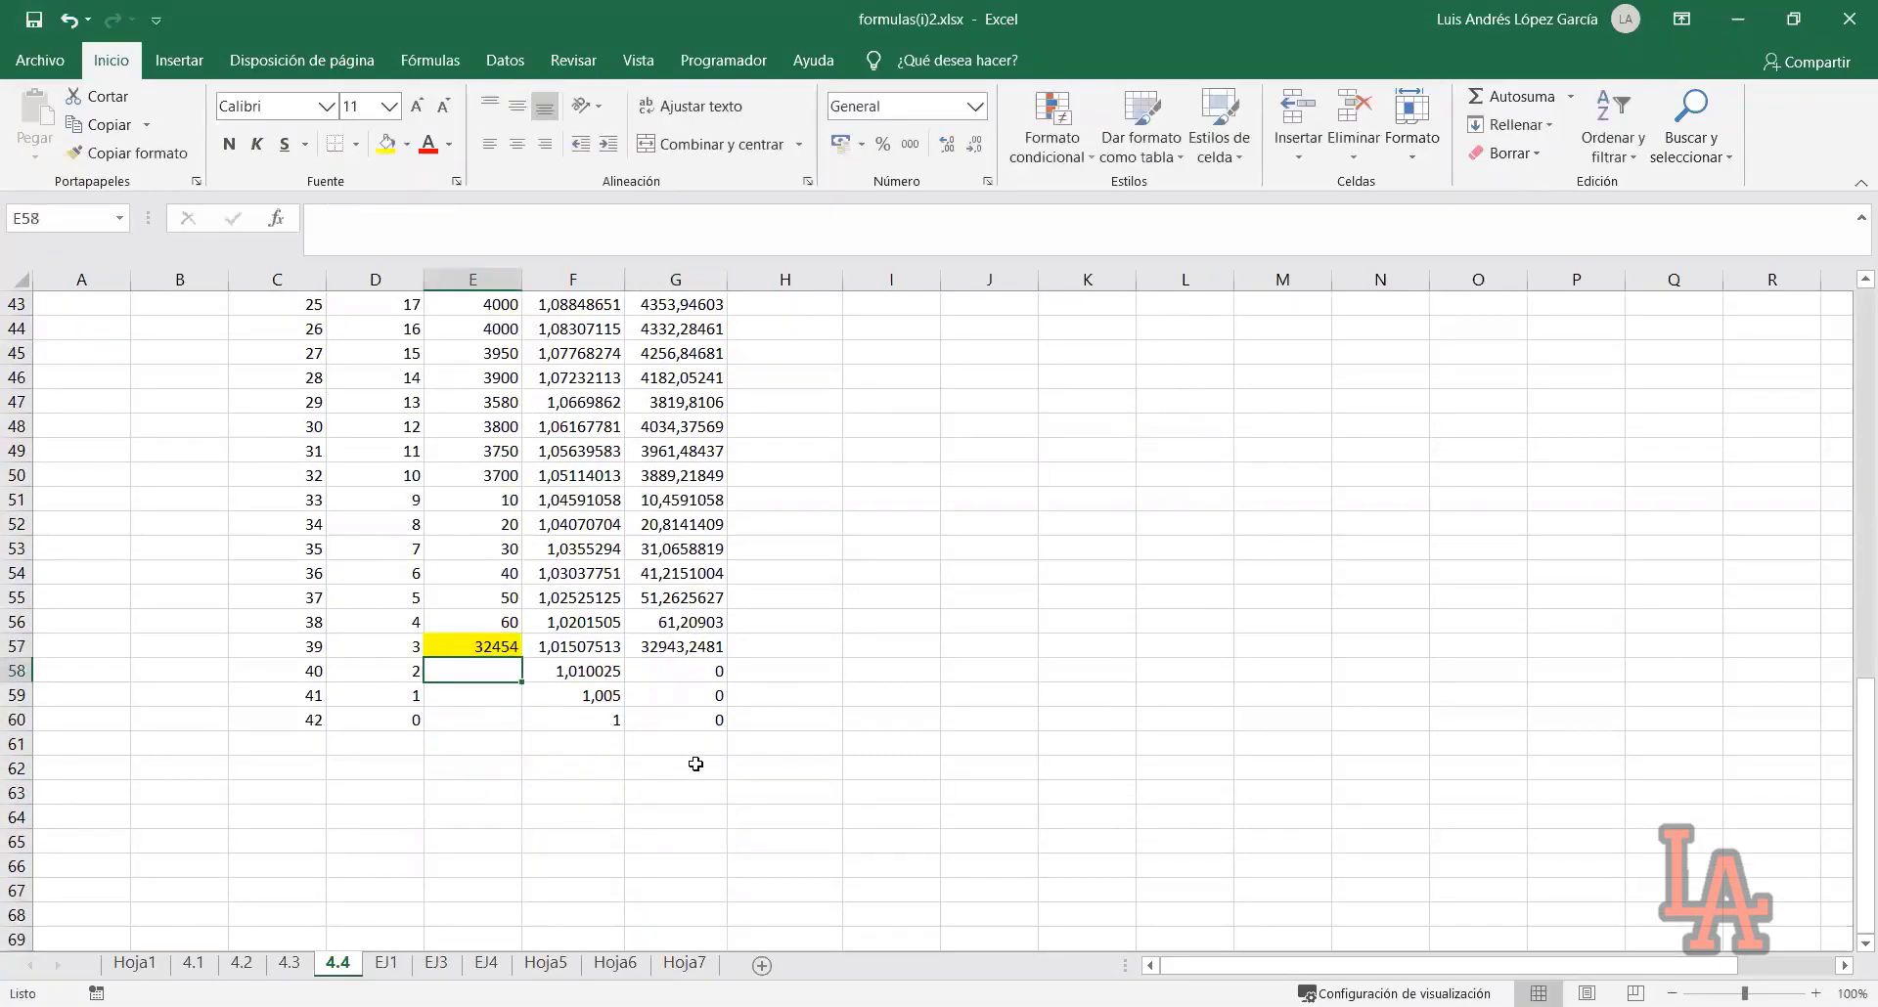
scroll(752, 688, "up", 14)
scroll(745, 689, "down", 14)
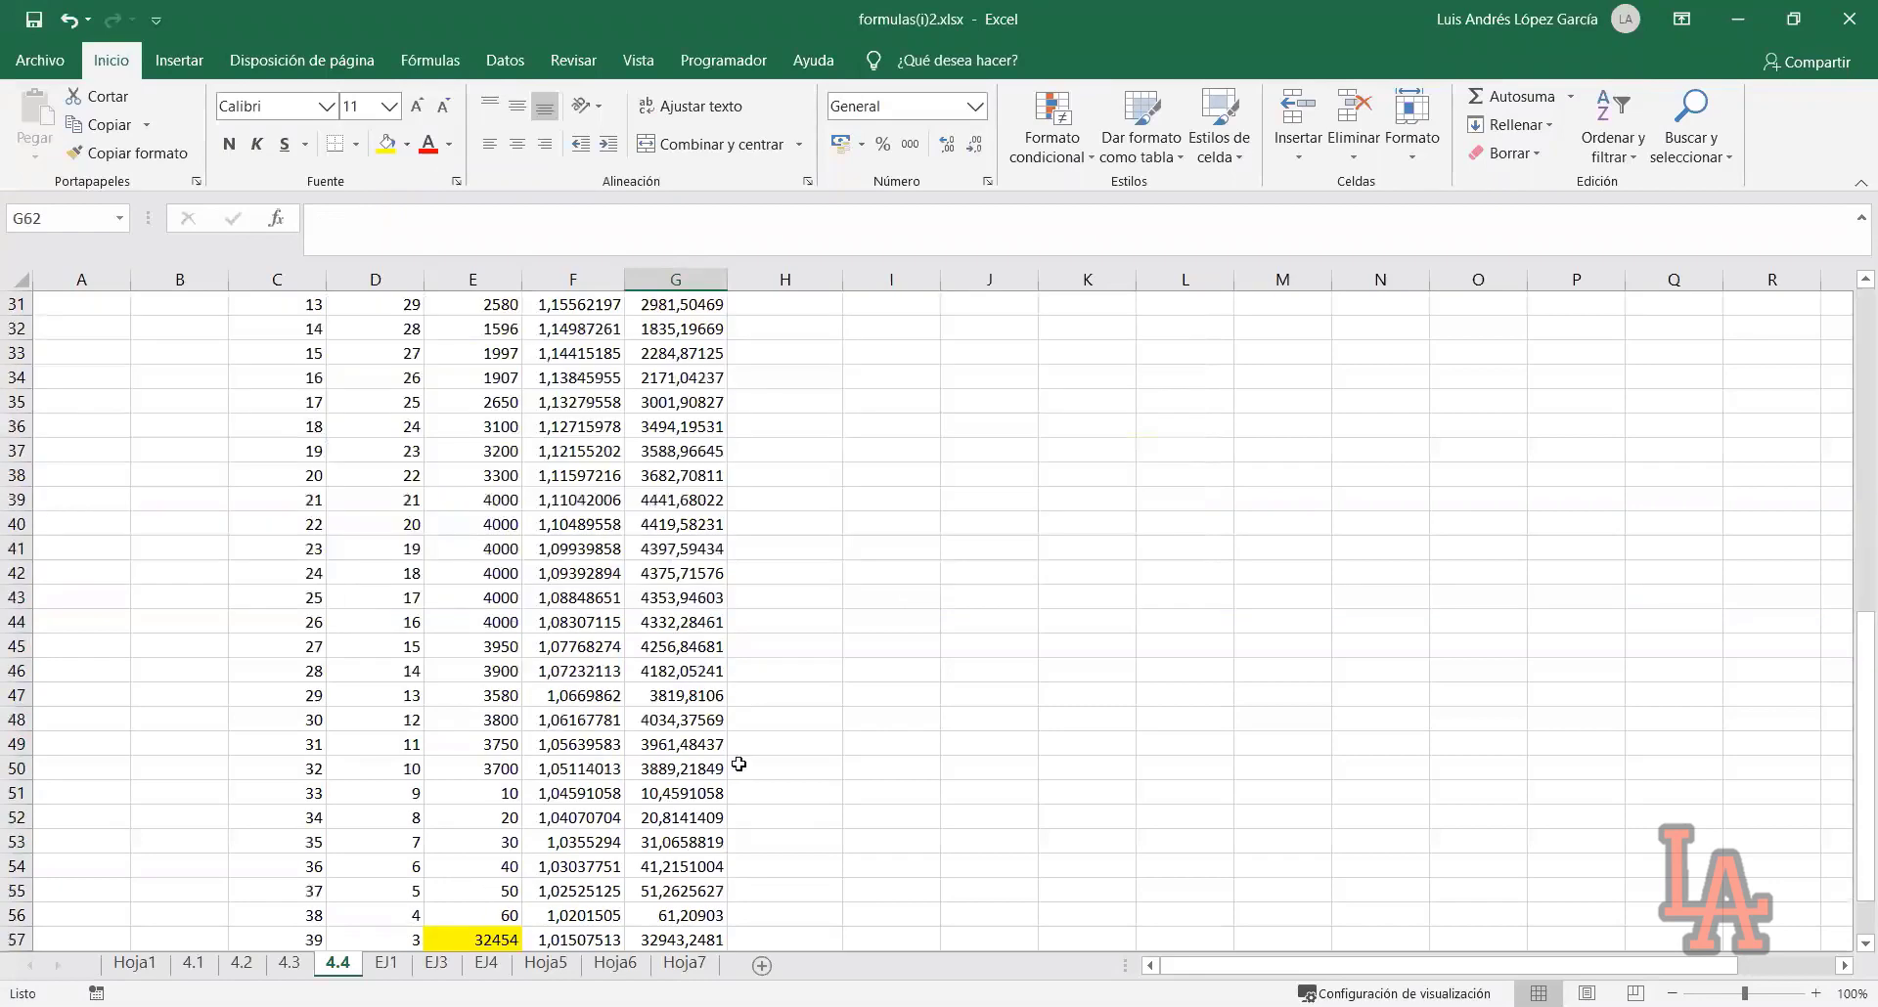
type("=")
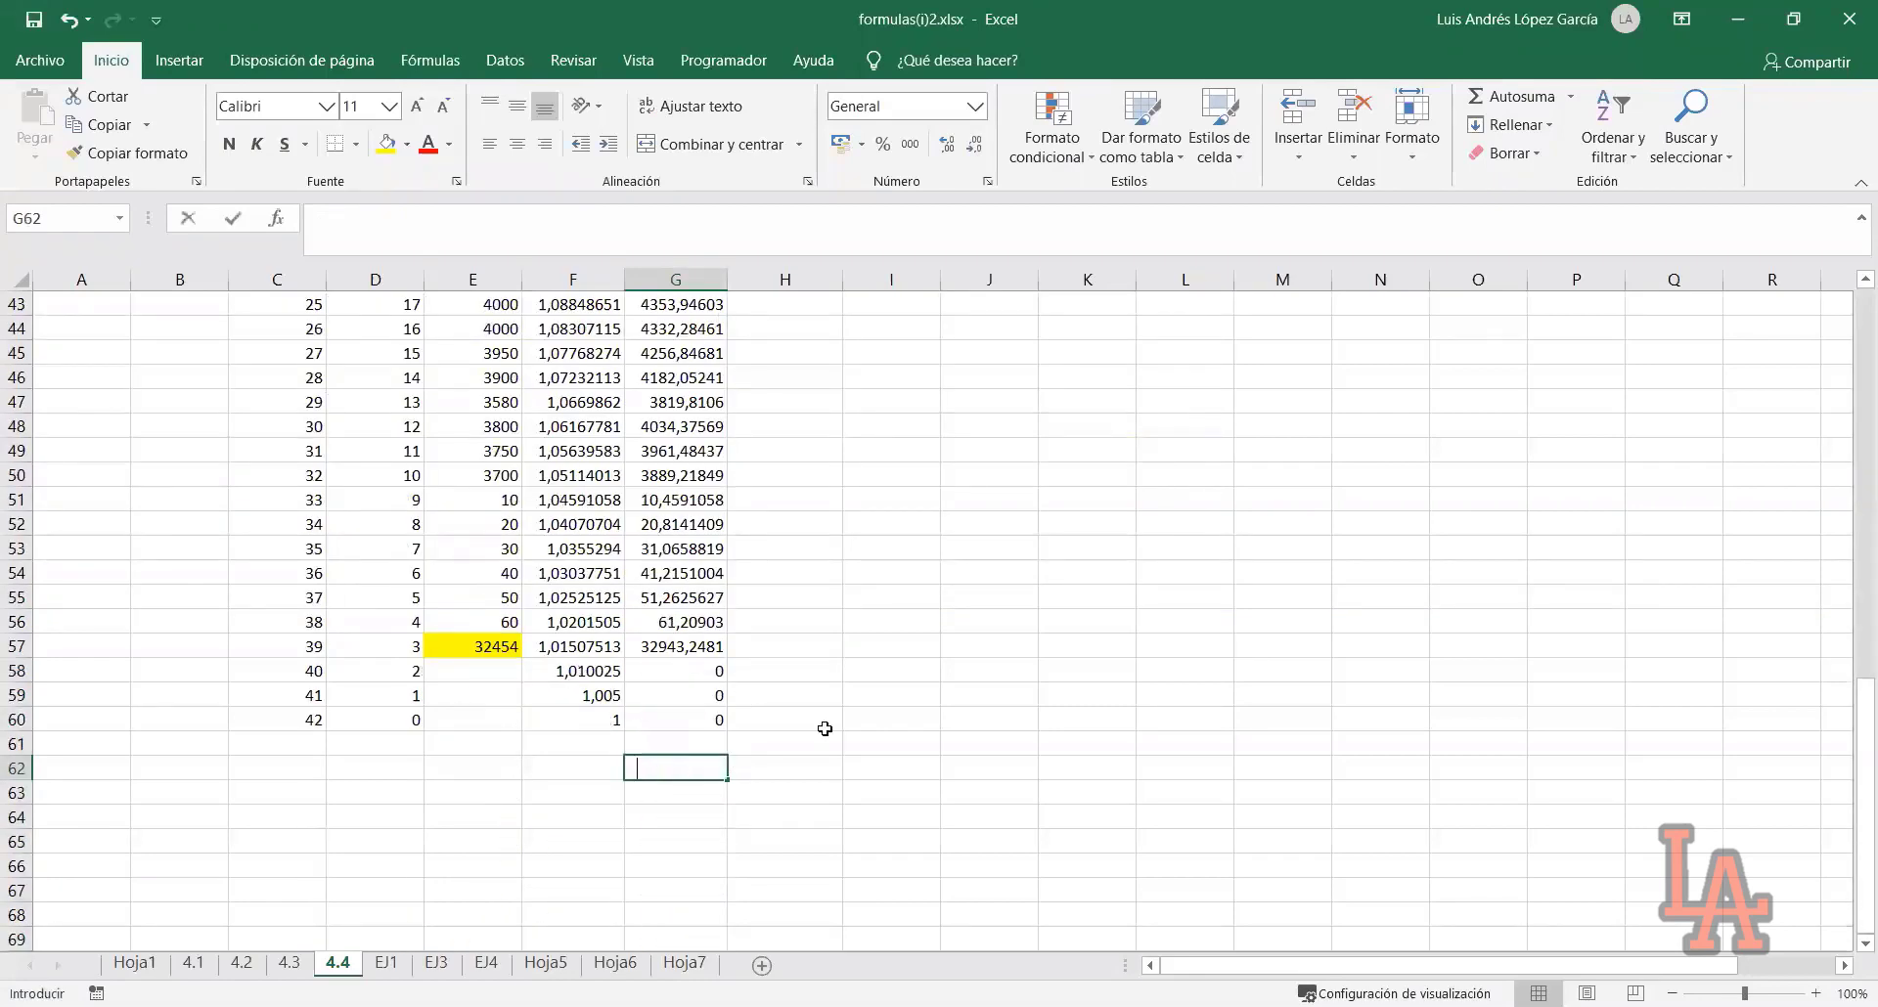
scroll(825, 725, "up", 12)
left_click(683, 525)
key("Return")
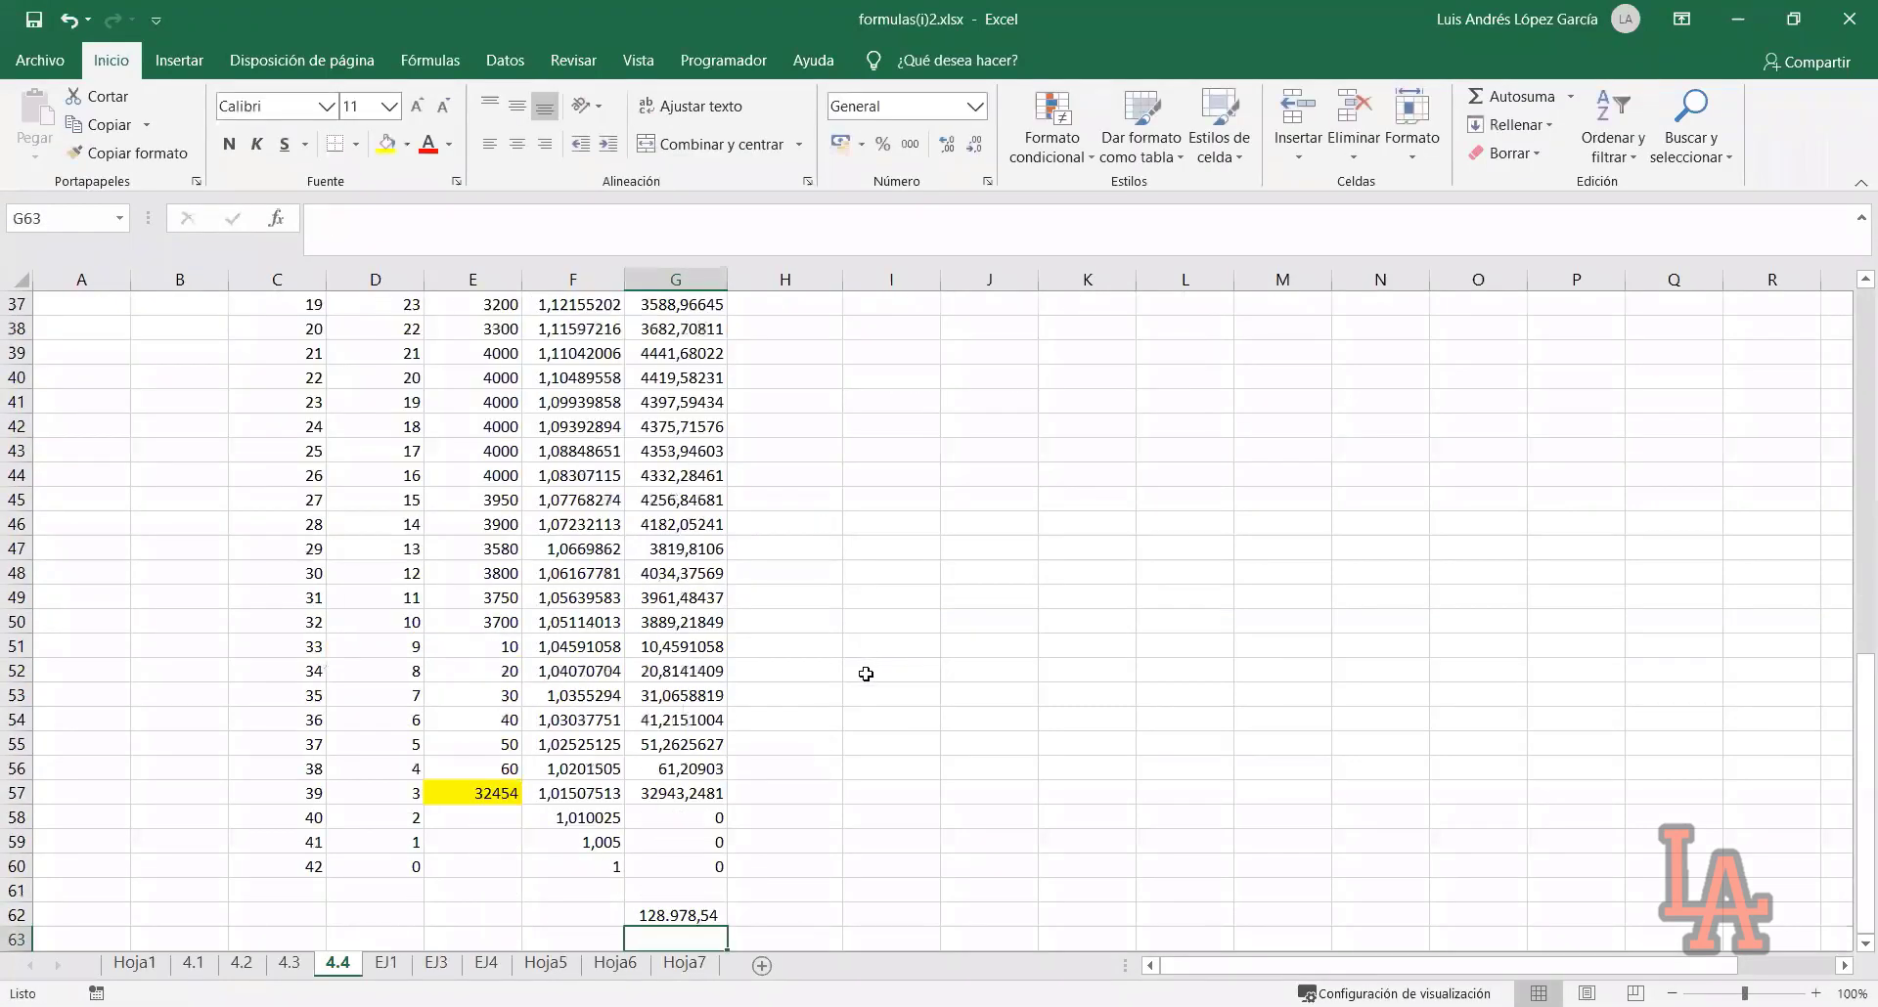
Try month-39 deposits of 100 and 3500 in E57 and compare the linked total in G62
scroll(865, 670, "down", 4)
left_click(489, 499)
scroll(811, 543, "up", 2)
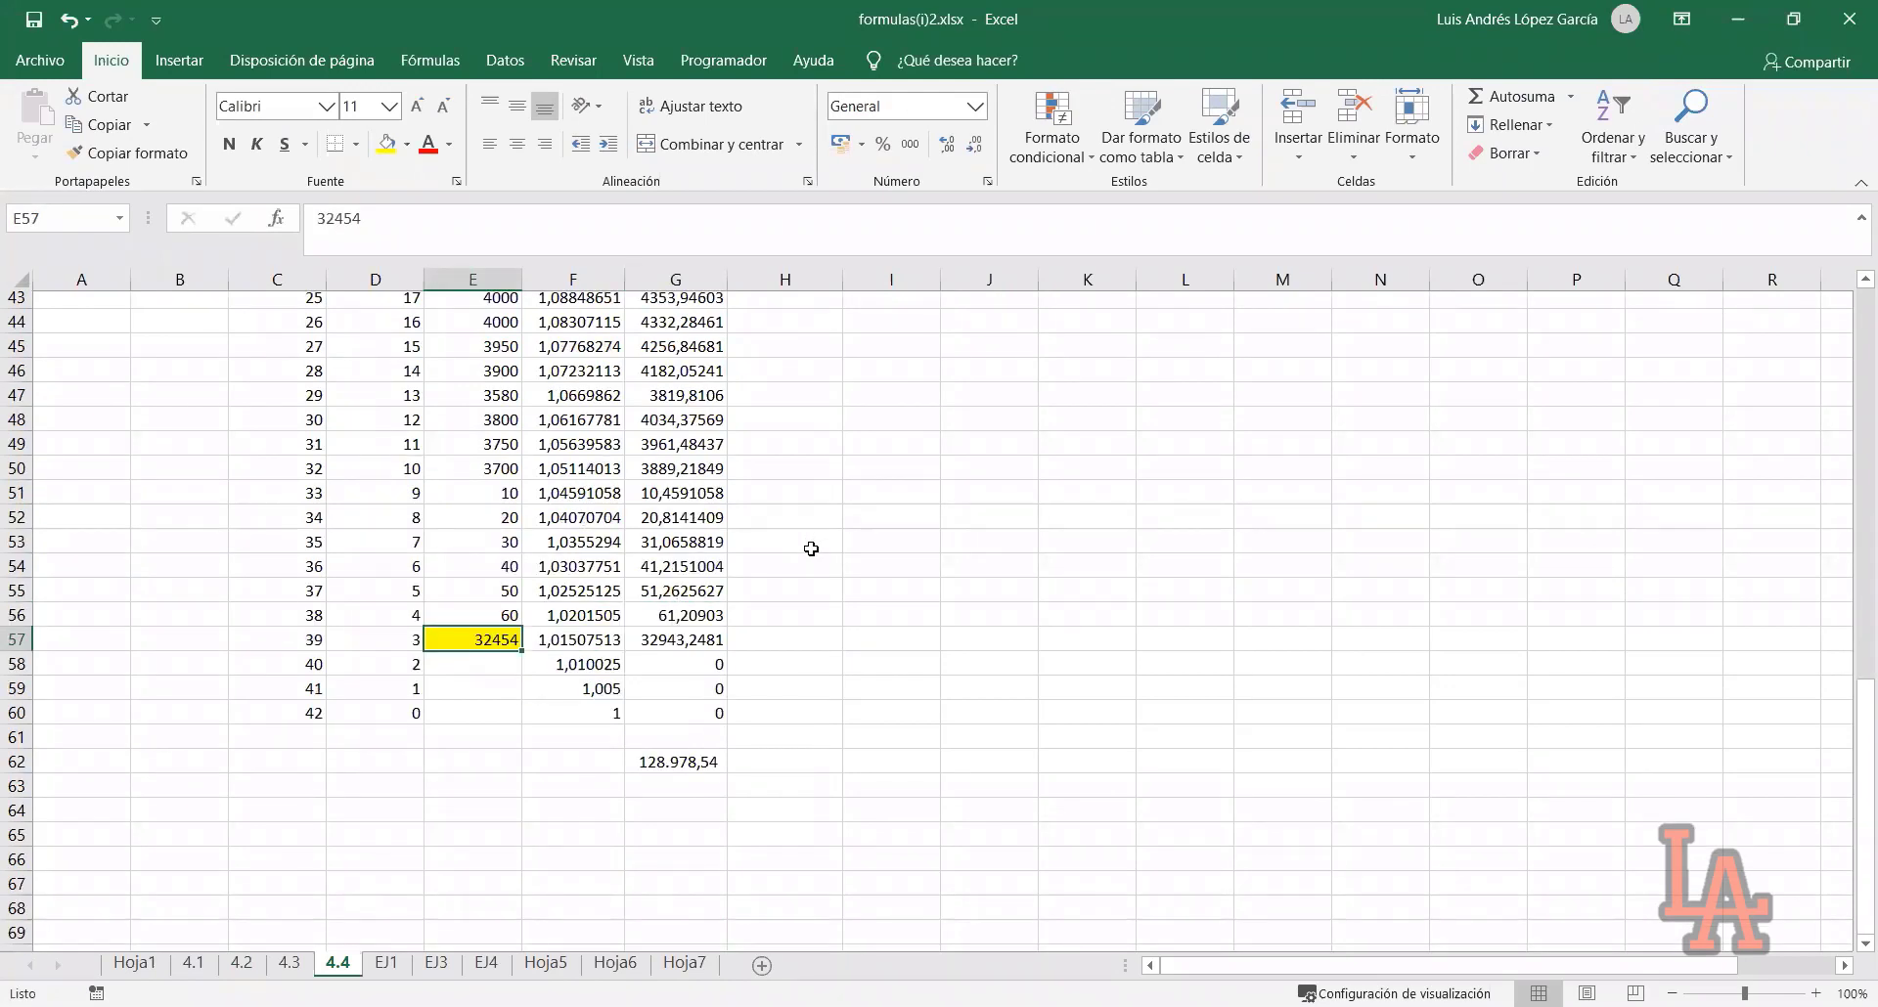
left_click(833, 626)
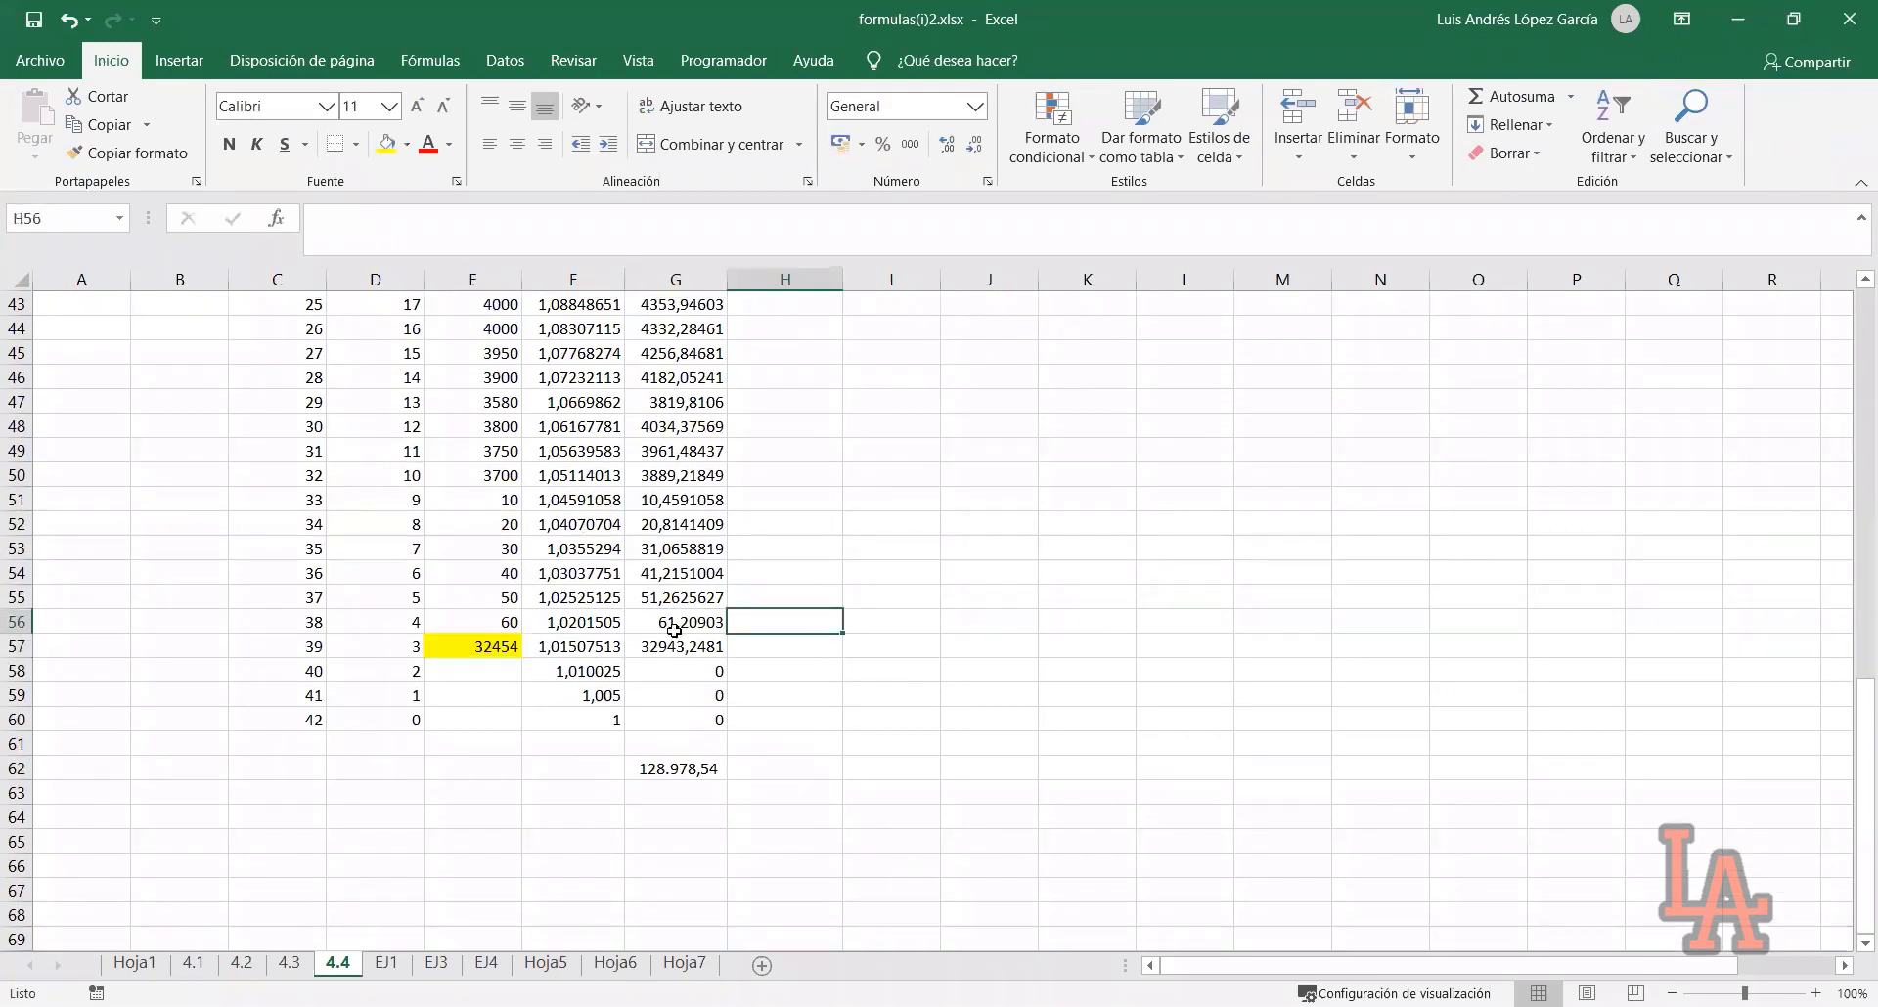
left_click(515, 641)
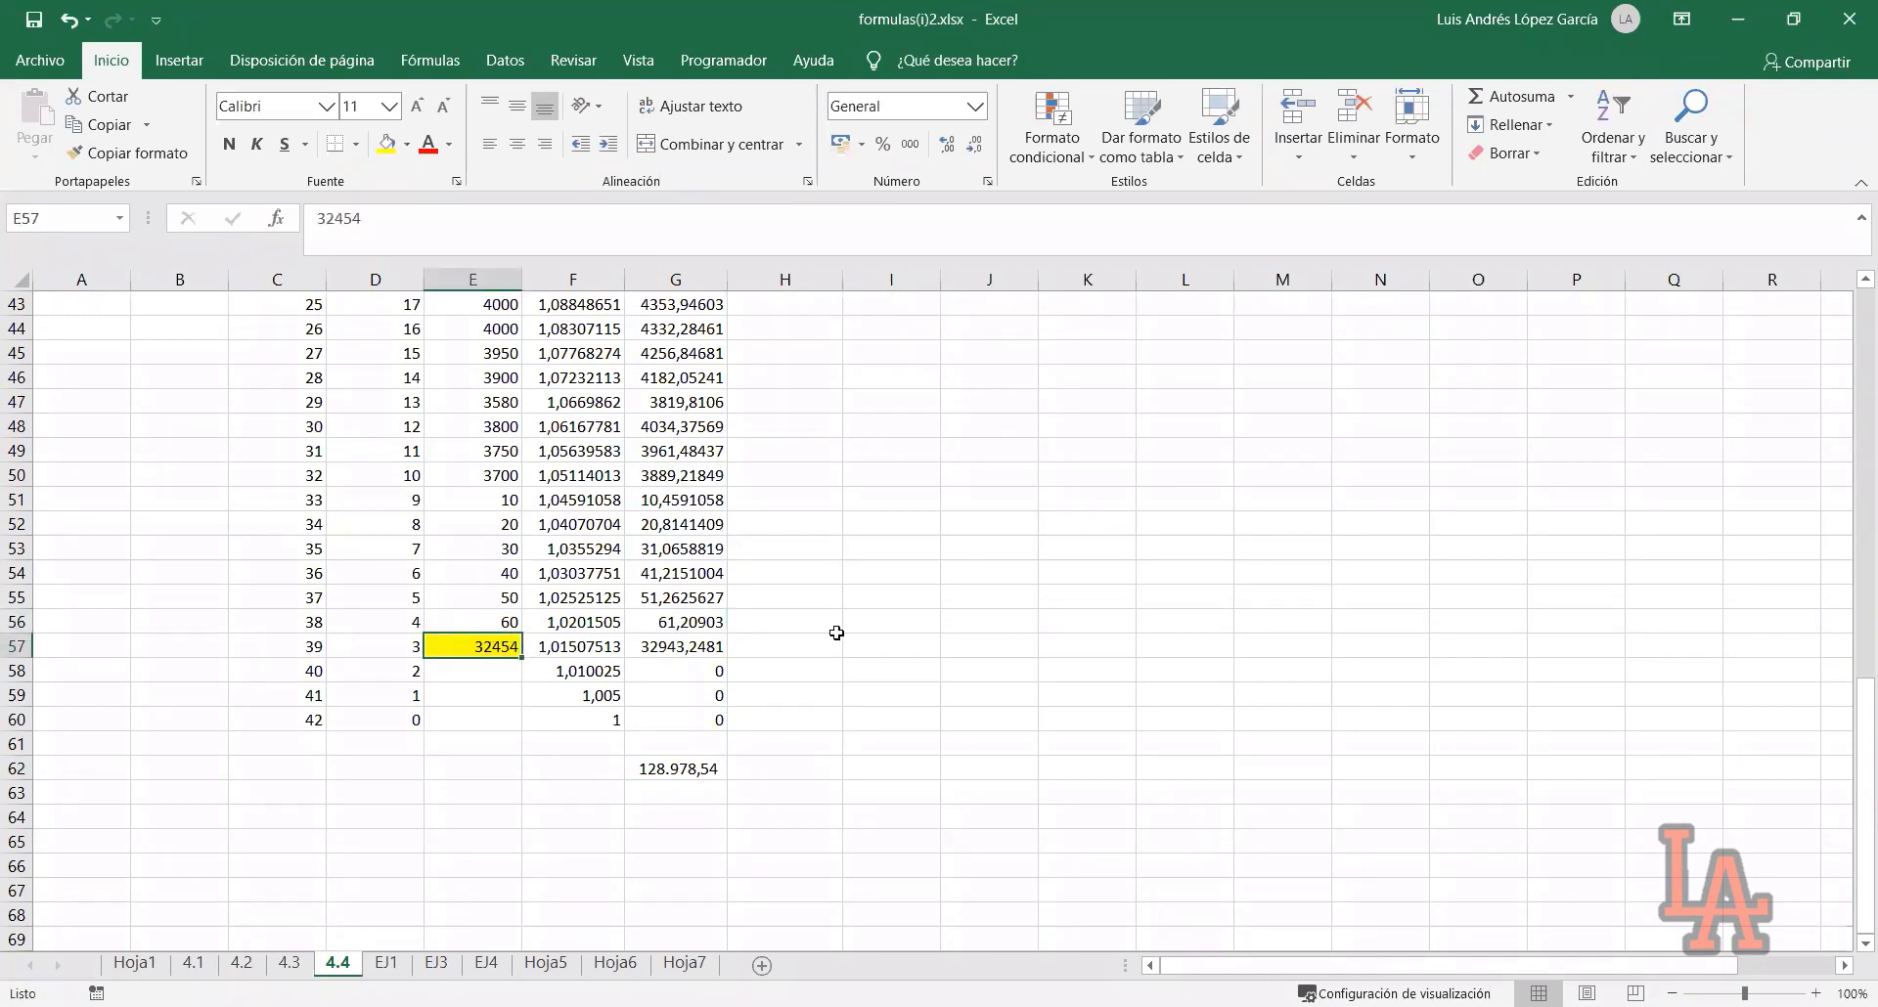
type("100")
key("Return")
key("Up")
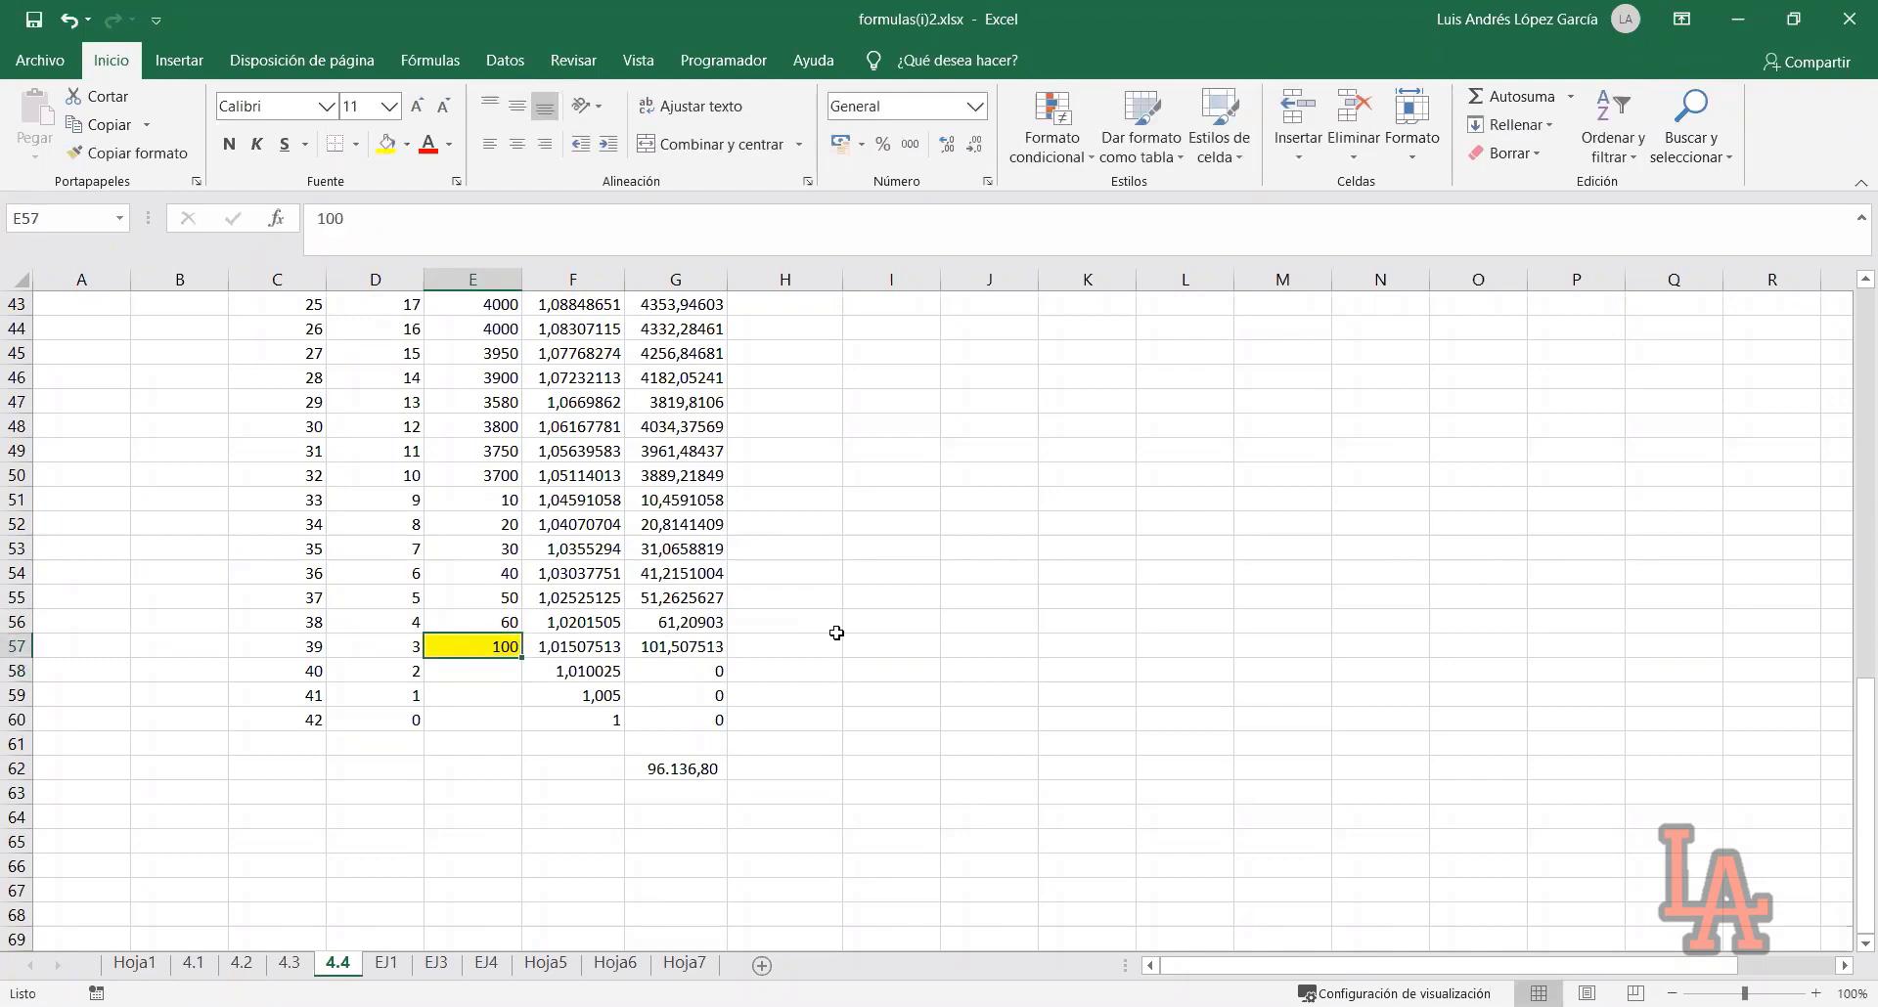
type("5")
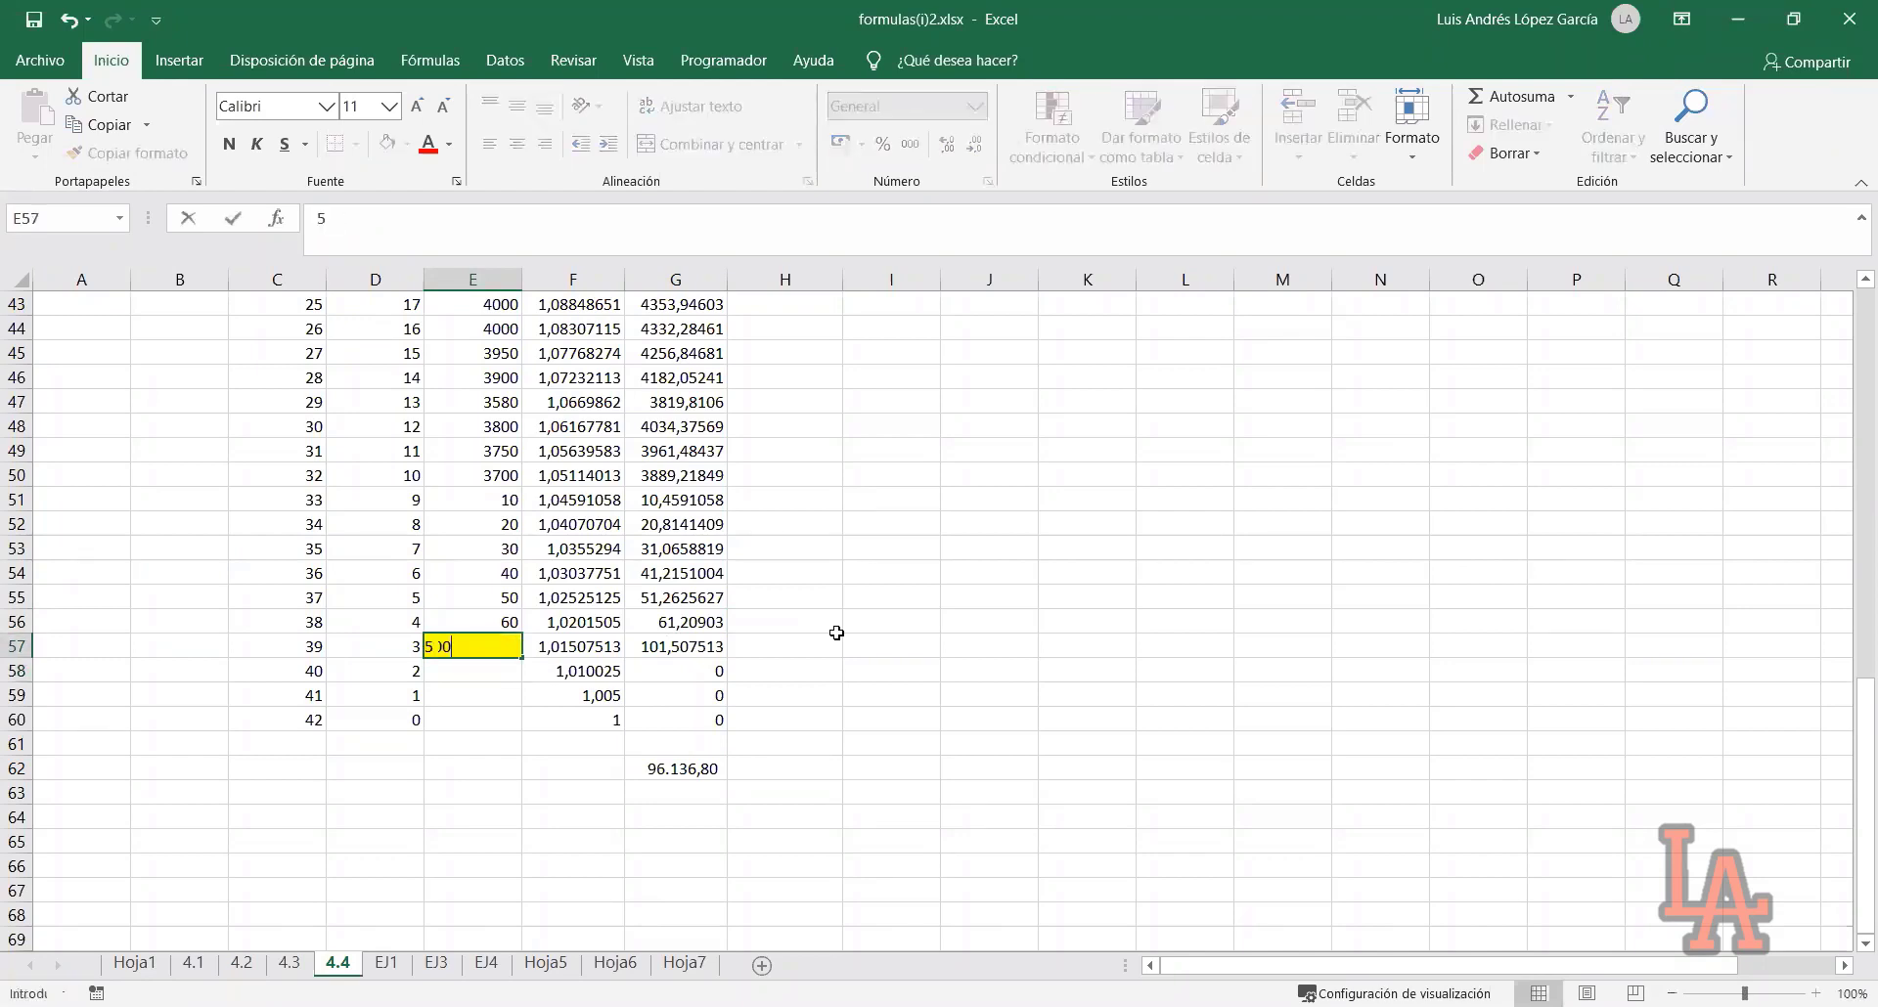
key("BackSpace")
type("3500")
key("Return")
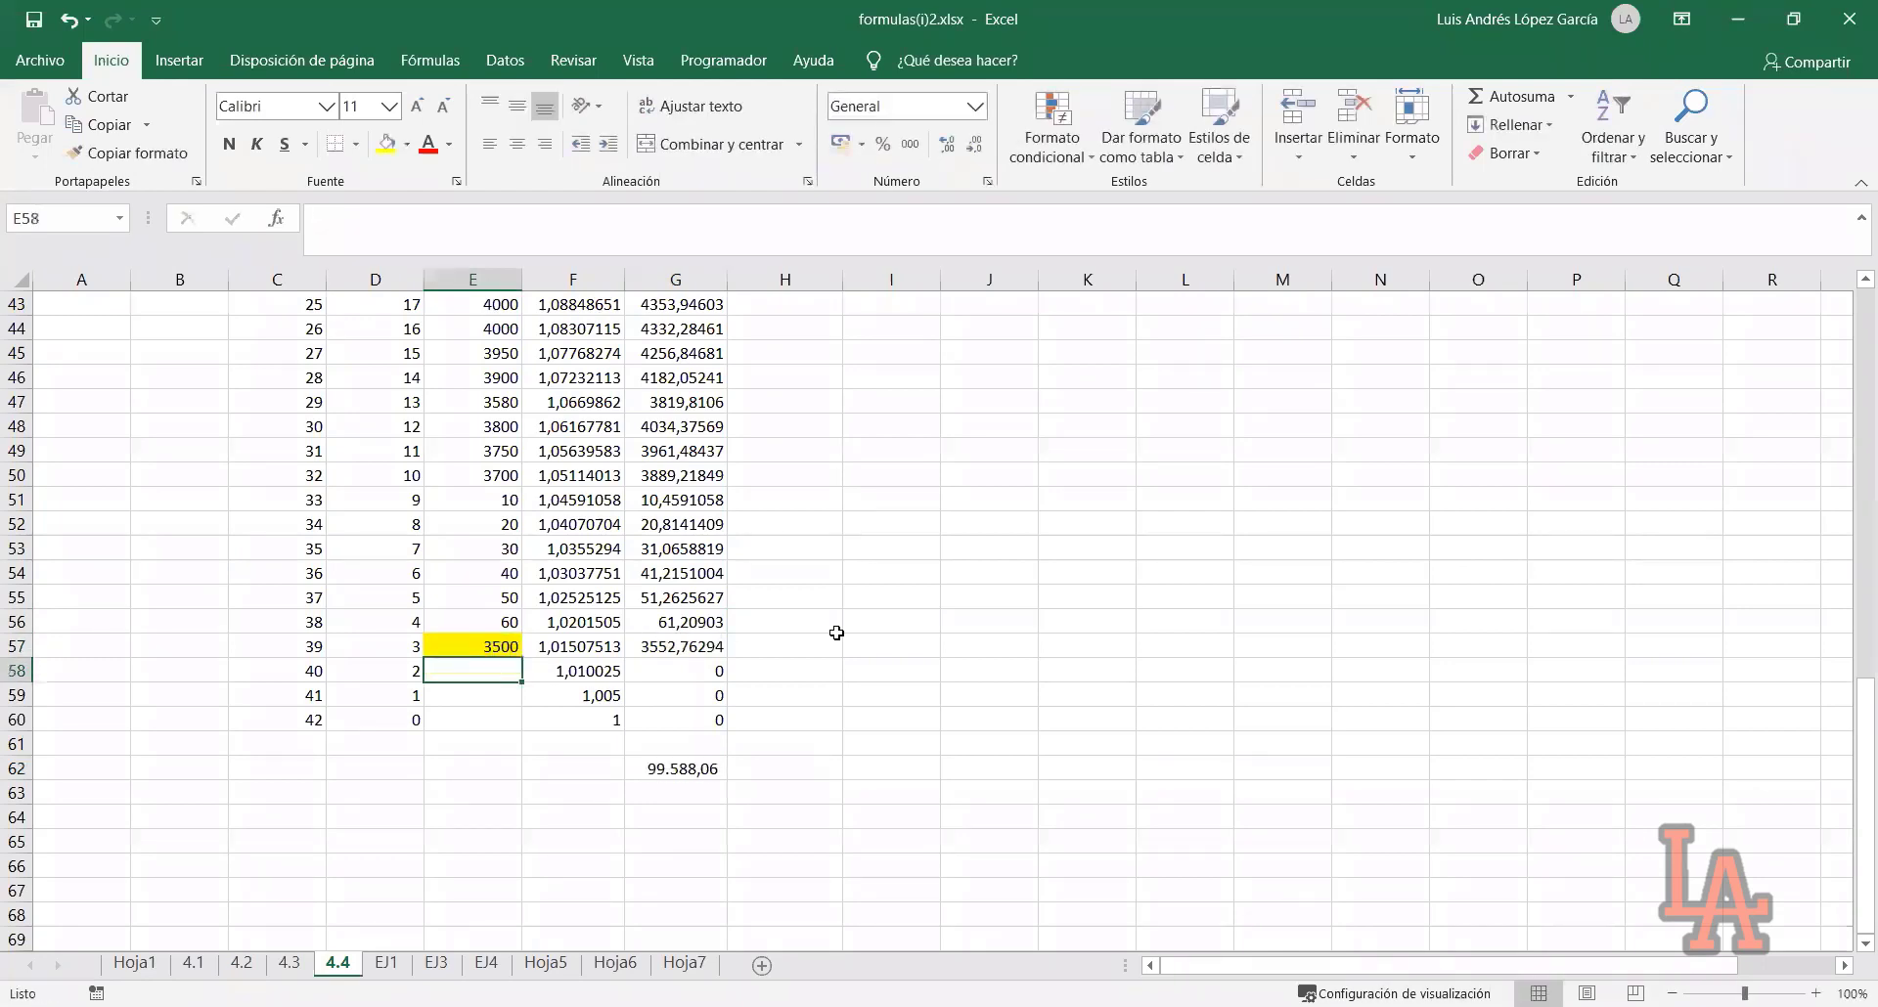
Set the month-39 deposit in E57 to 3600
key("Up")
type("3600")
key("Return")
left_click(836, 640)
Start Goal Seek and choose the linked total in G62 as the cell to set
left_click_drag(533, 647, 479, 647)
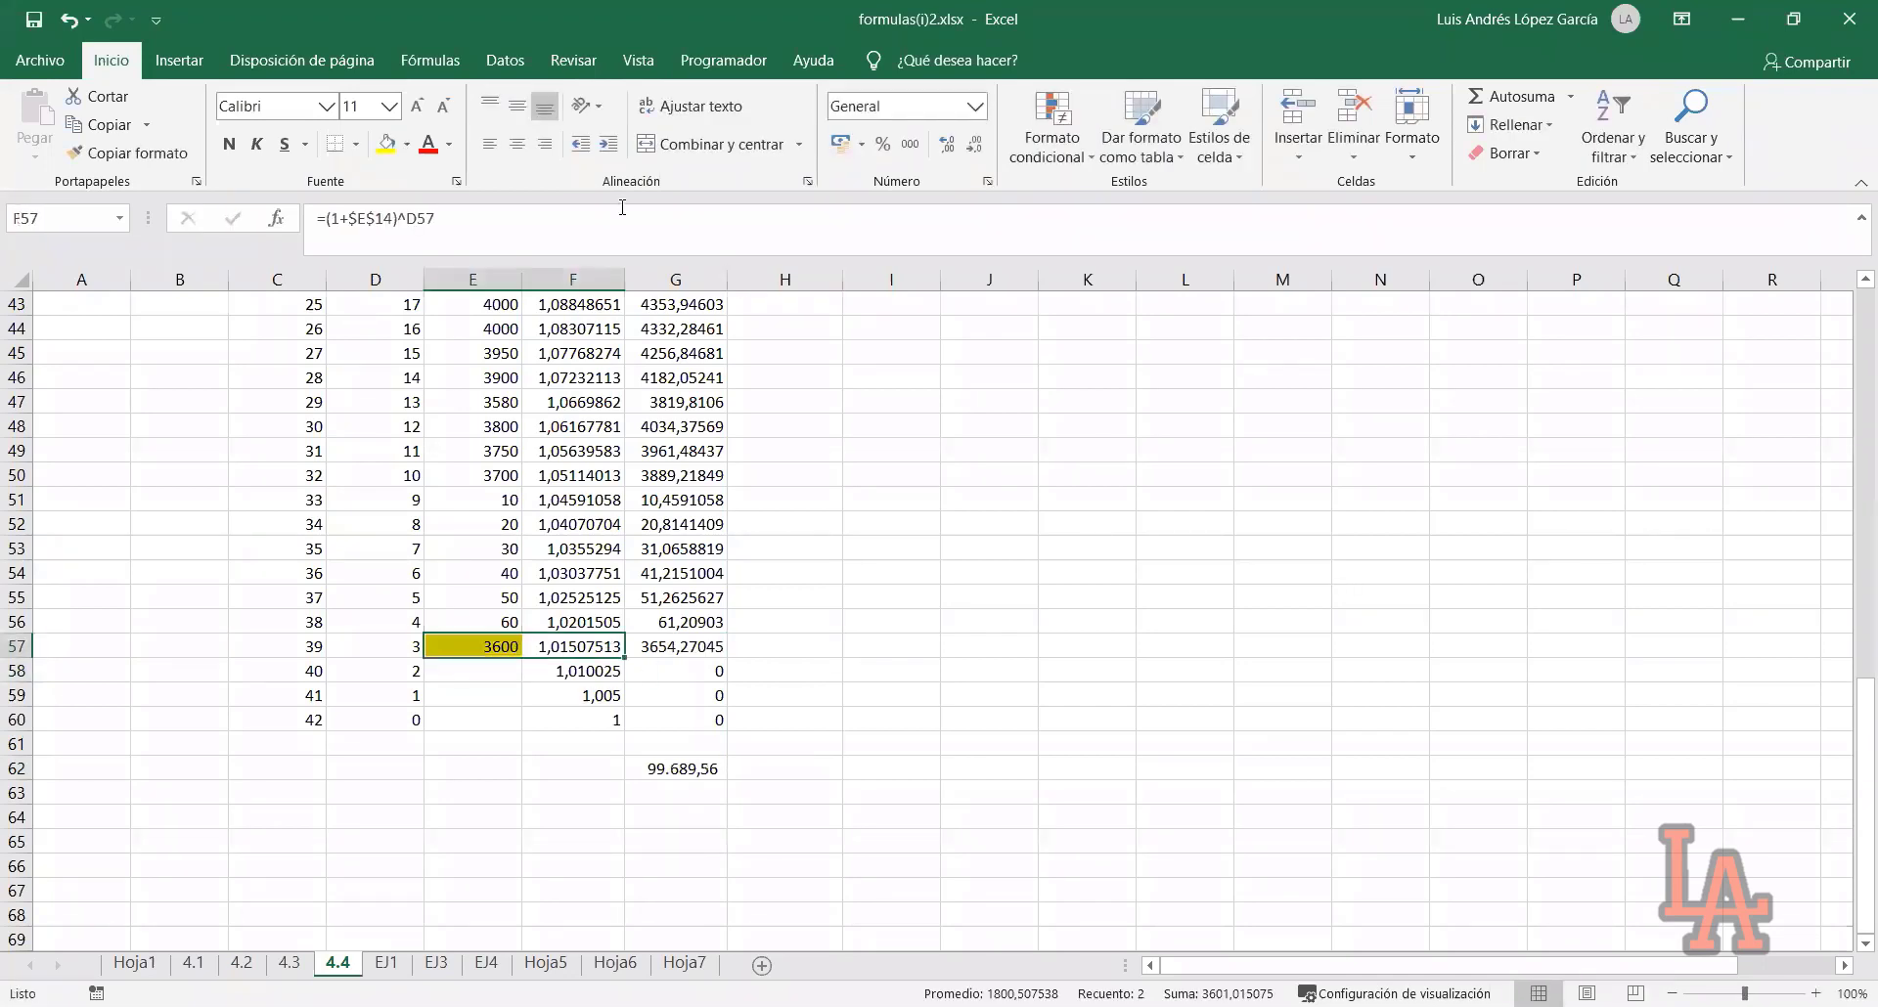
left_click(501, 59)
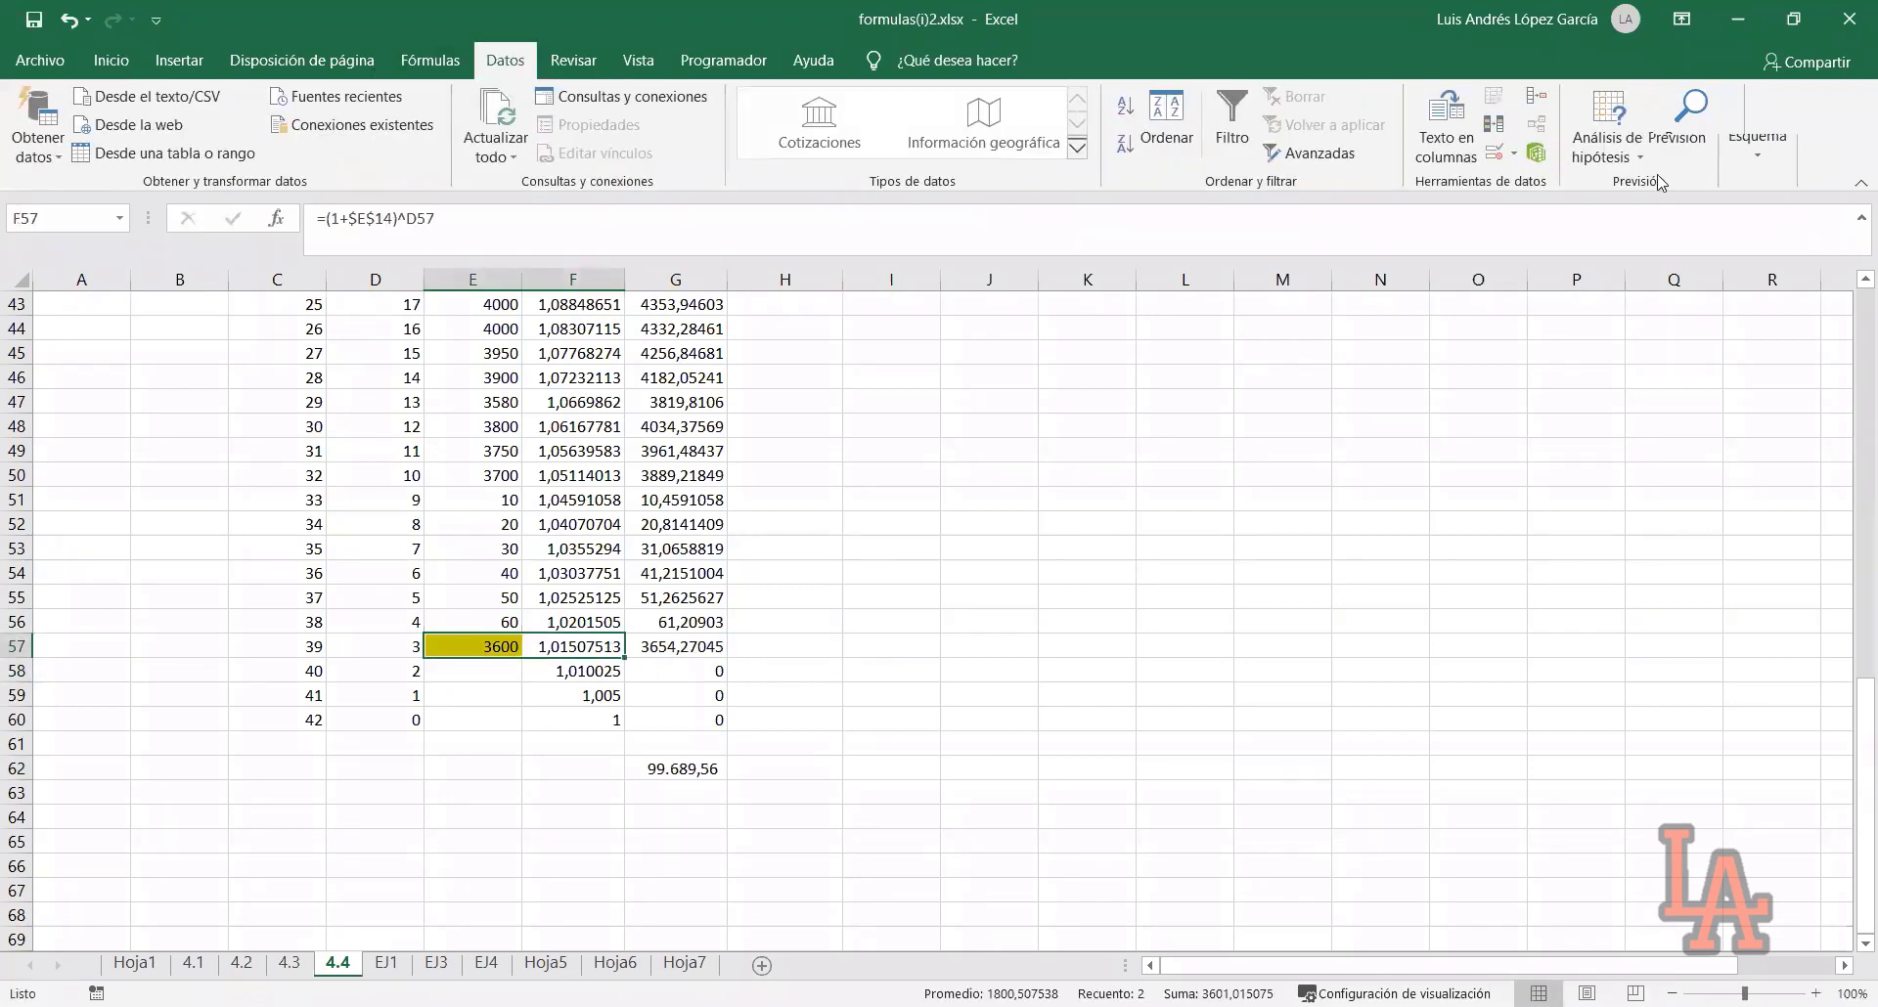
left_click(1623, 162)
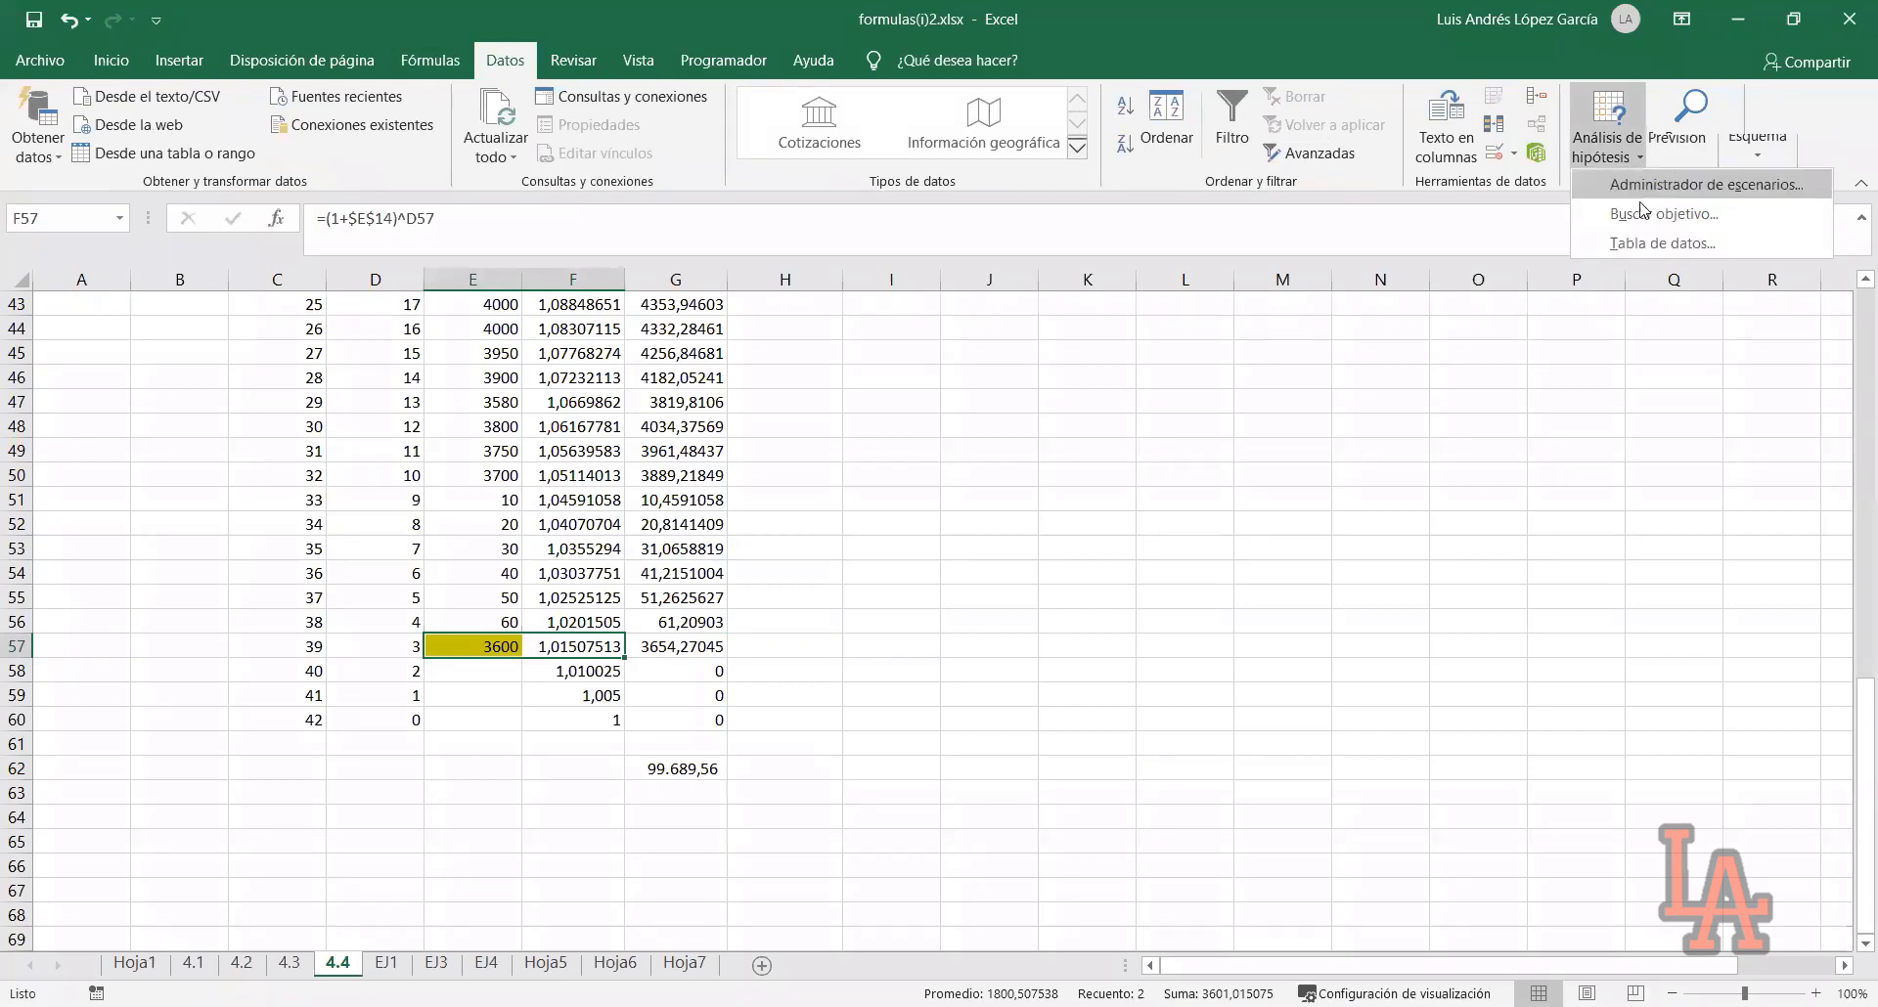
left_click(1640, 202)
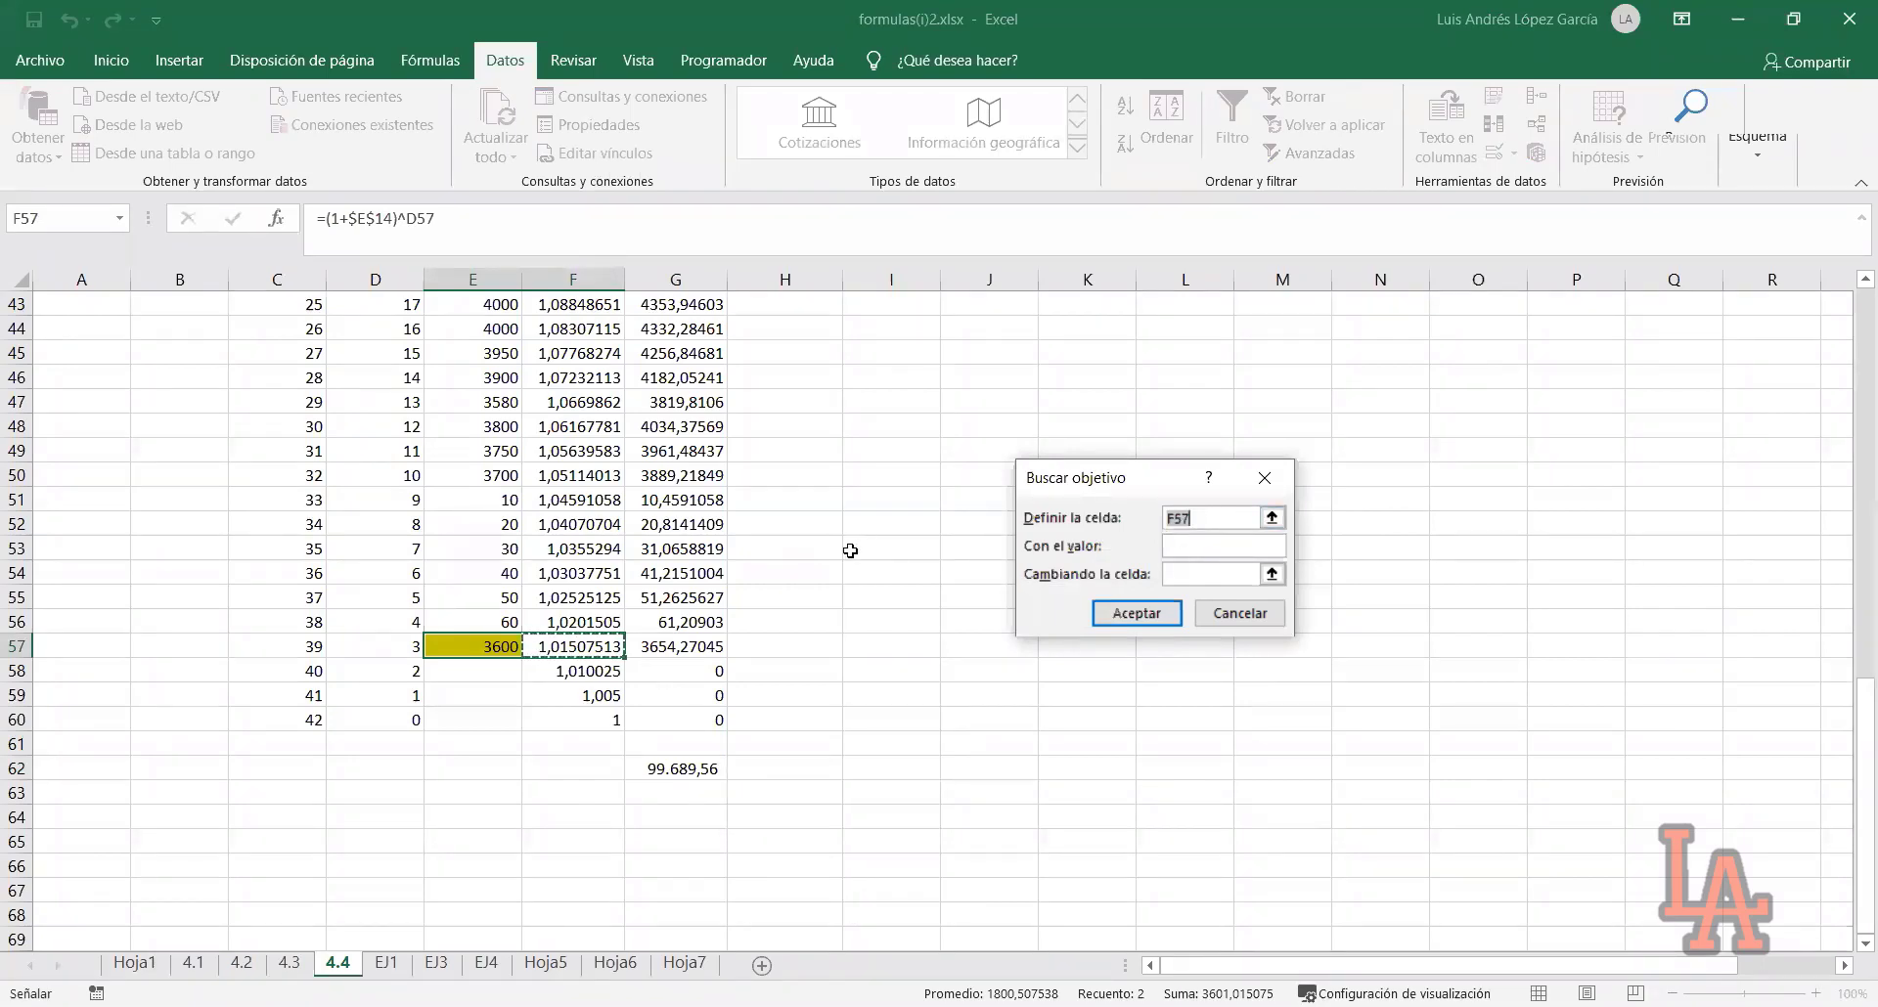
scroll(851, 546, "up", 14)
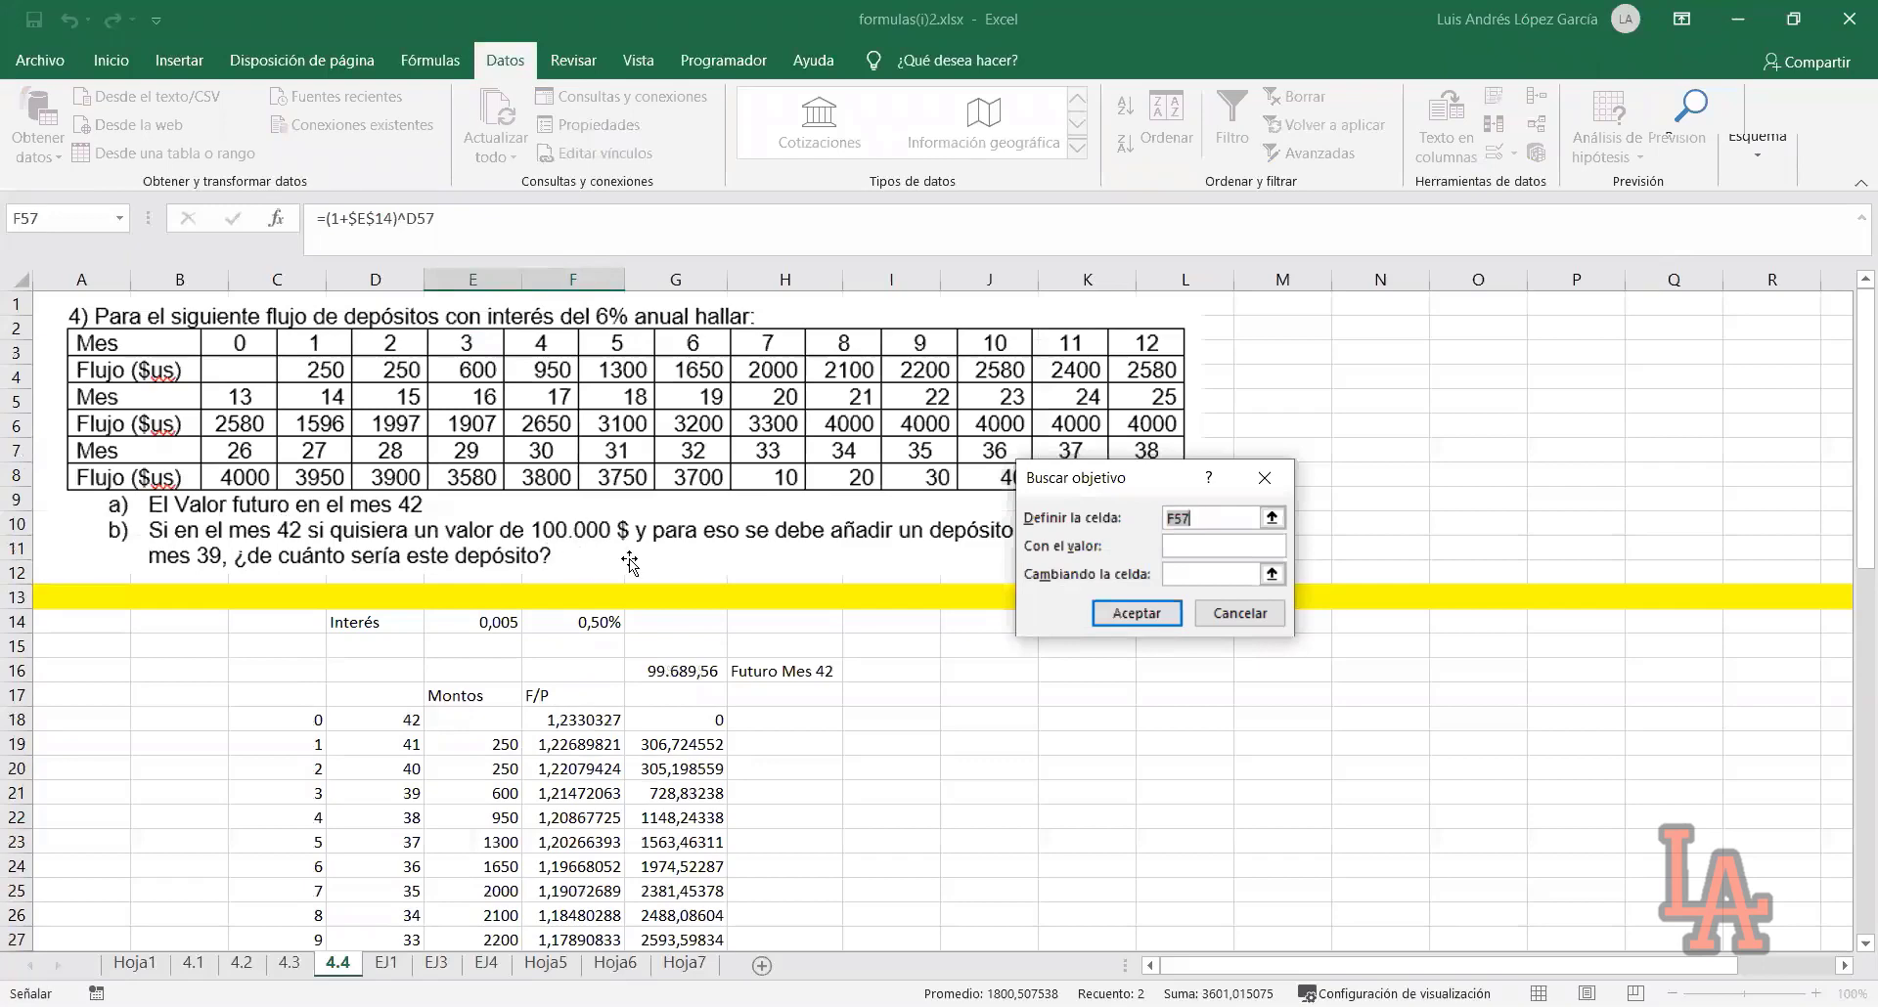
scroll(902, 651, "down", 2)
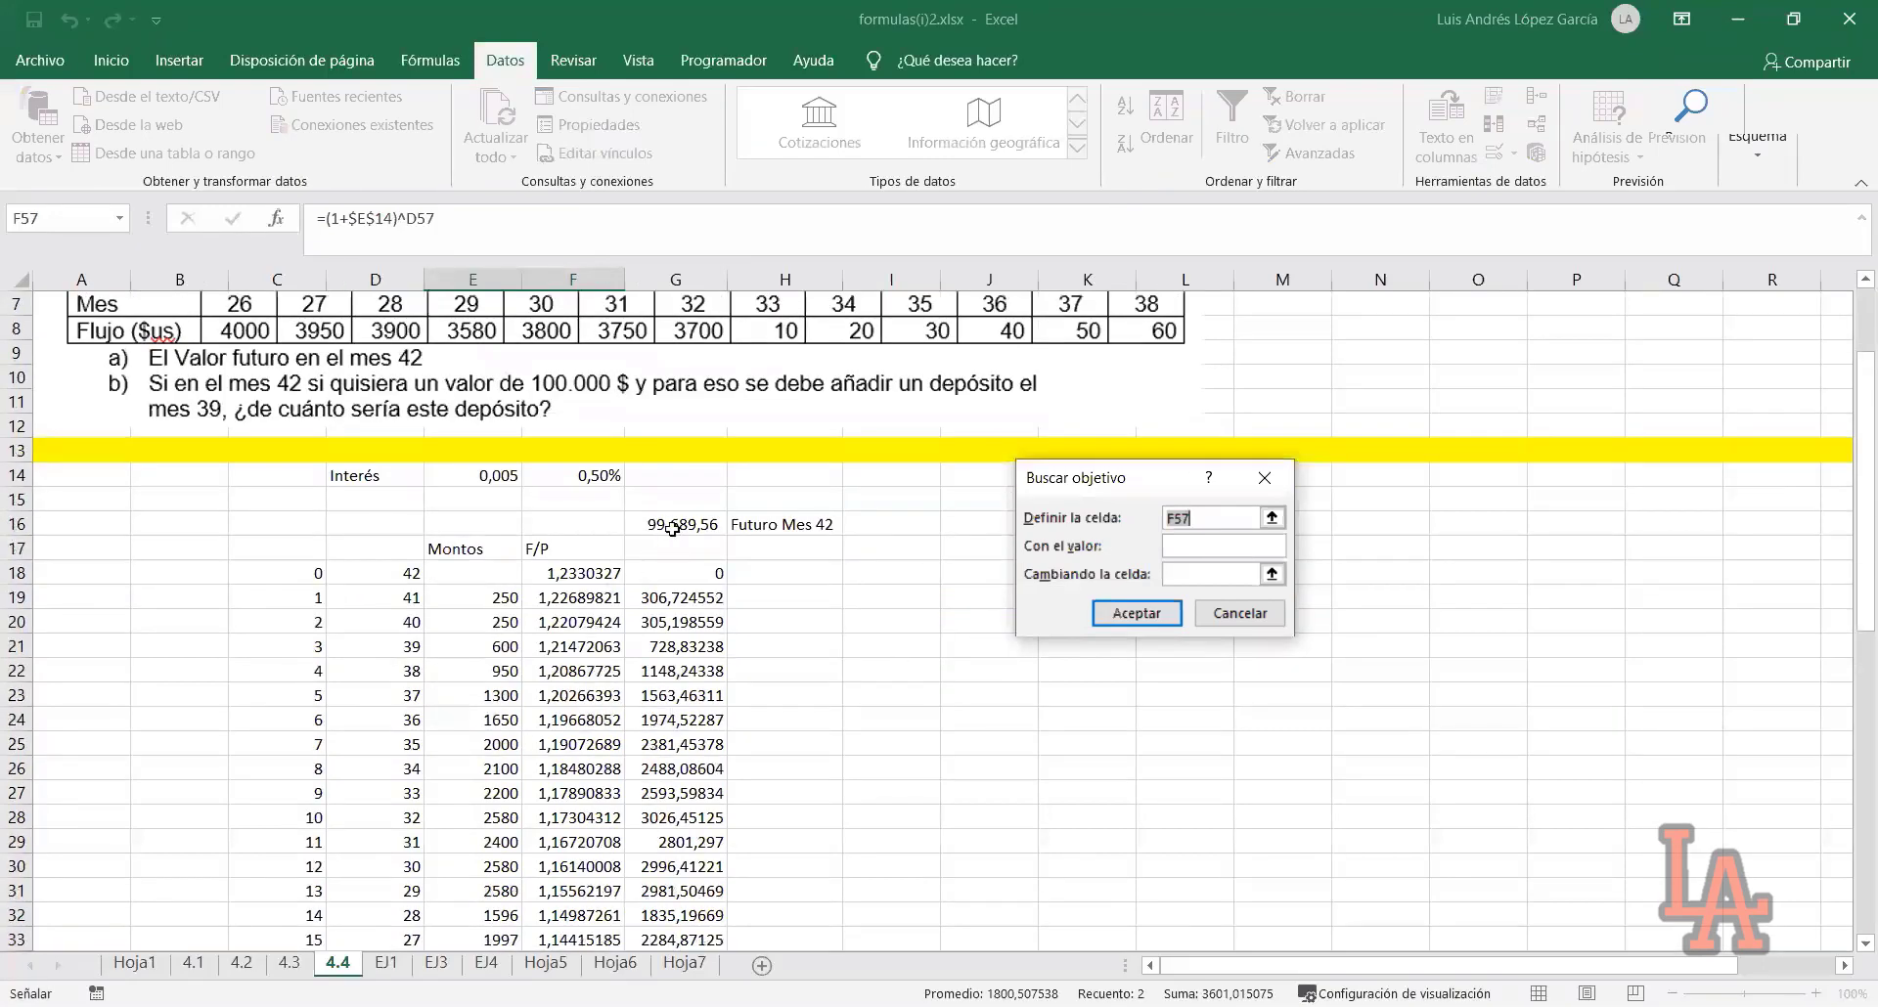
scroll(672, 529, "down", 10)
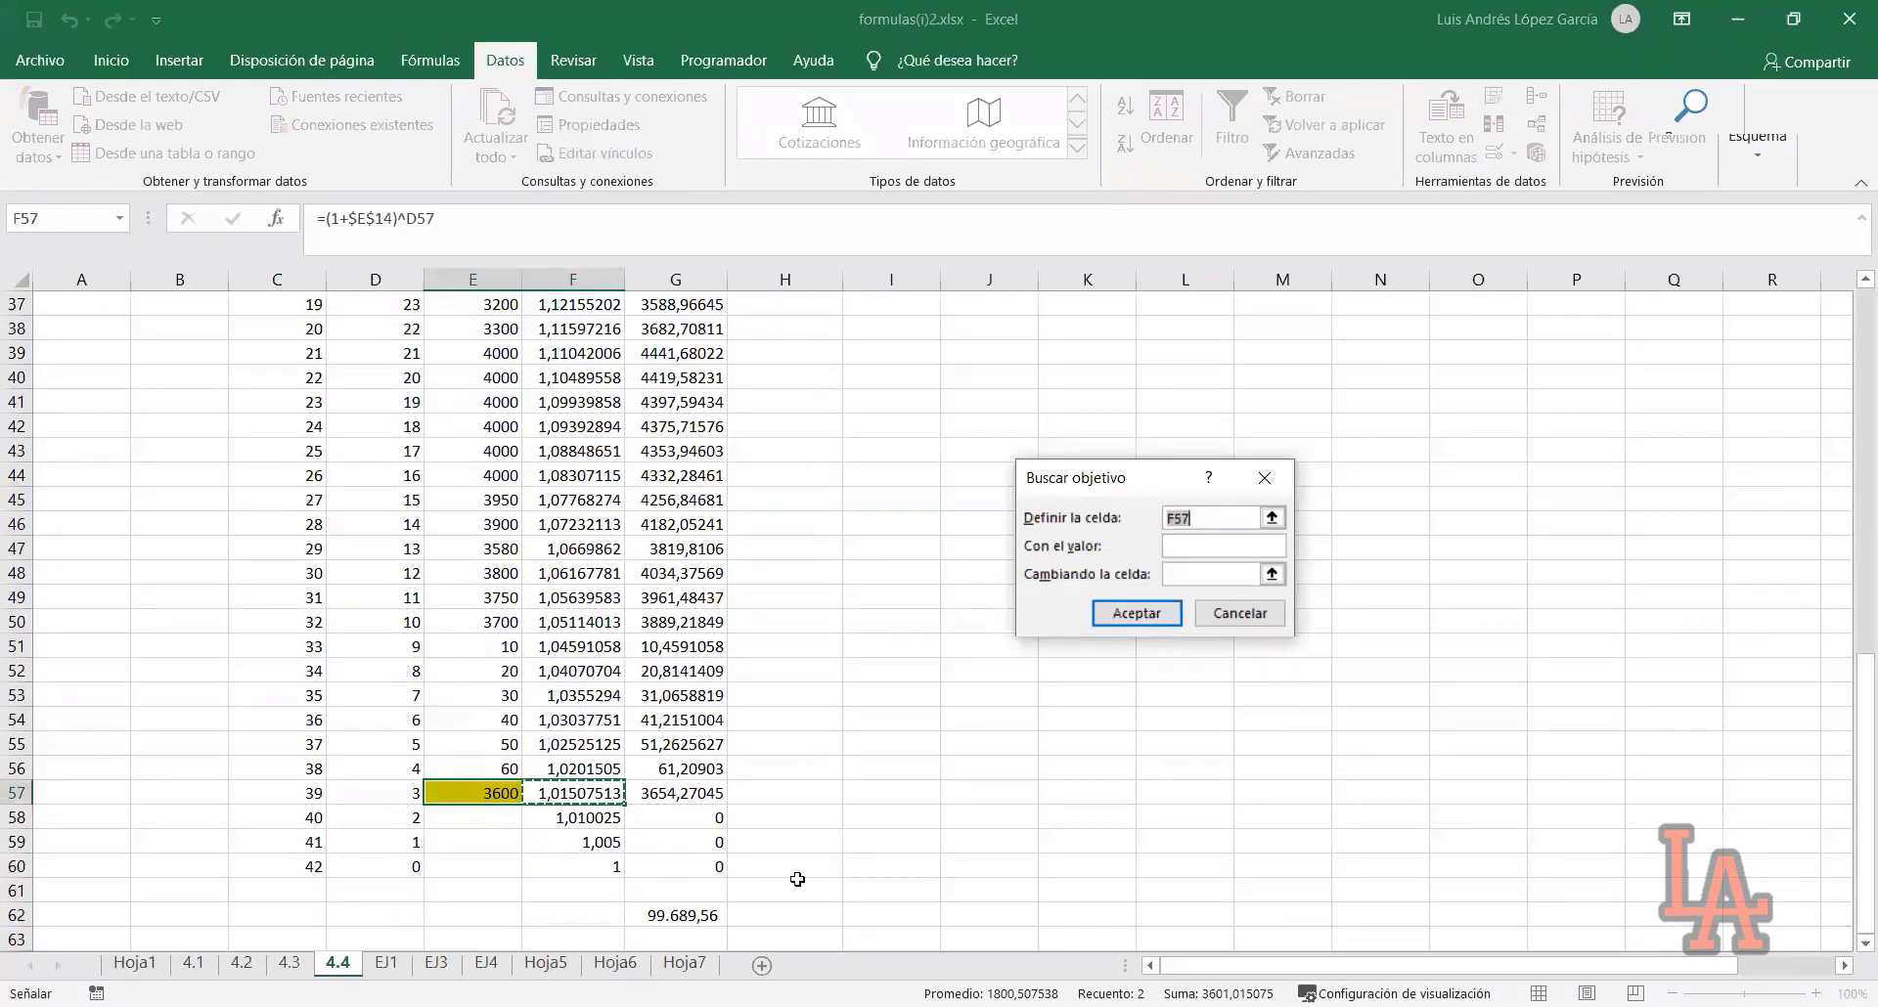
scroll(797, 879, "down", 2)
left_click(675, 769)
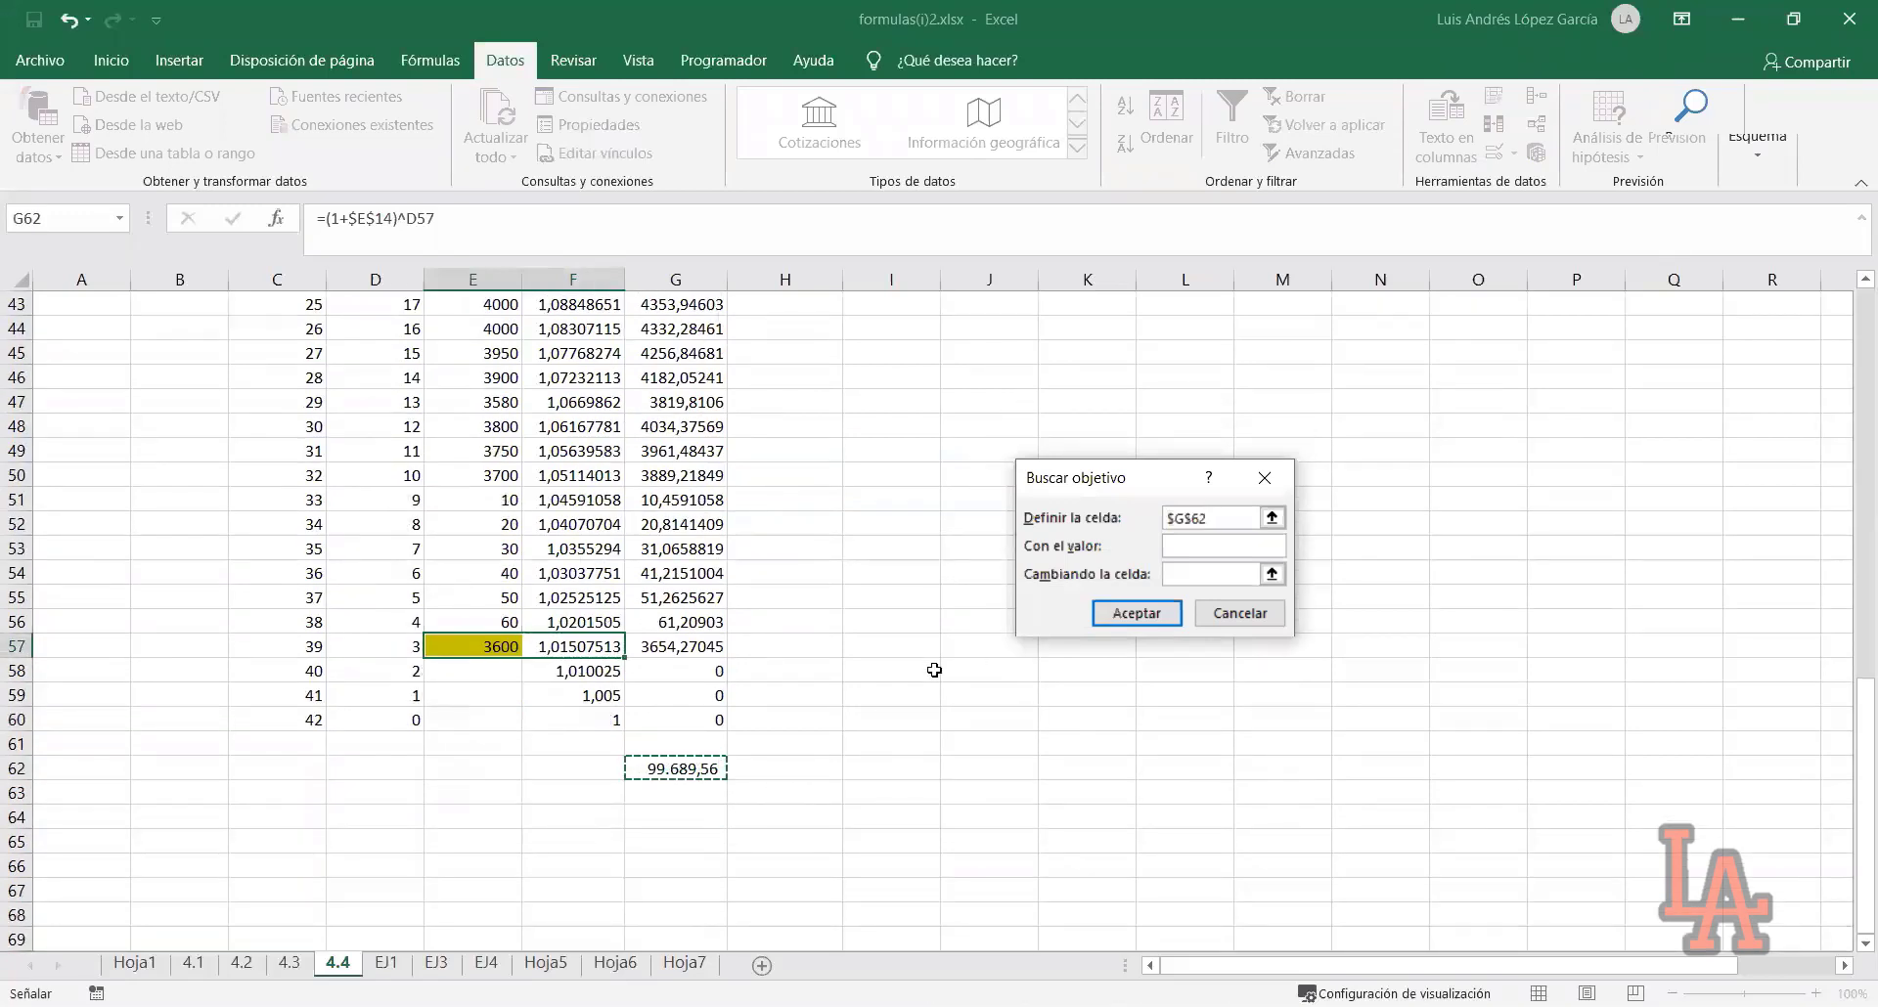
Run Goal Seek with a target value of 100000 by changing the month-39 deposit in E57, and keep the solution
left_click(1187, 549)
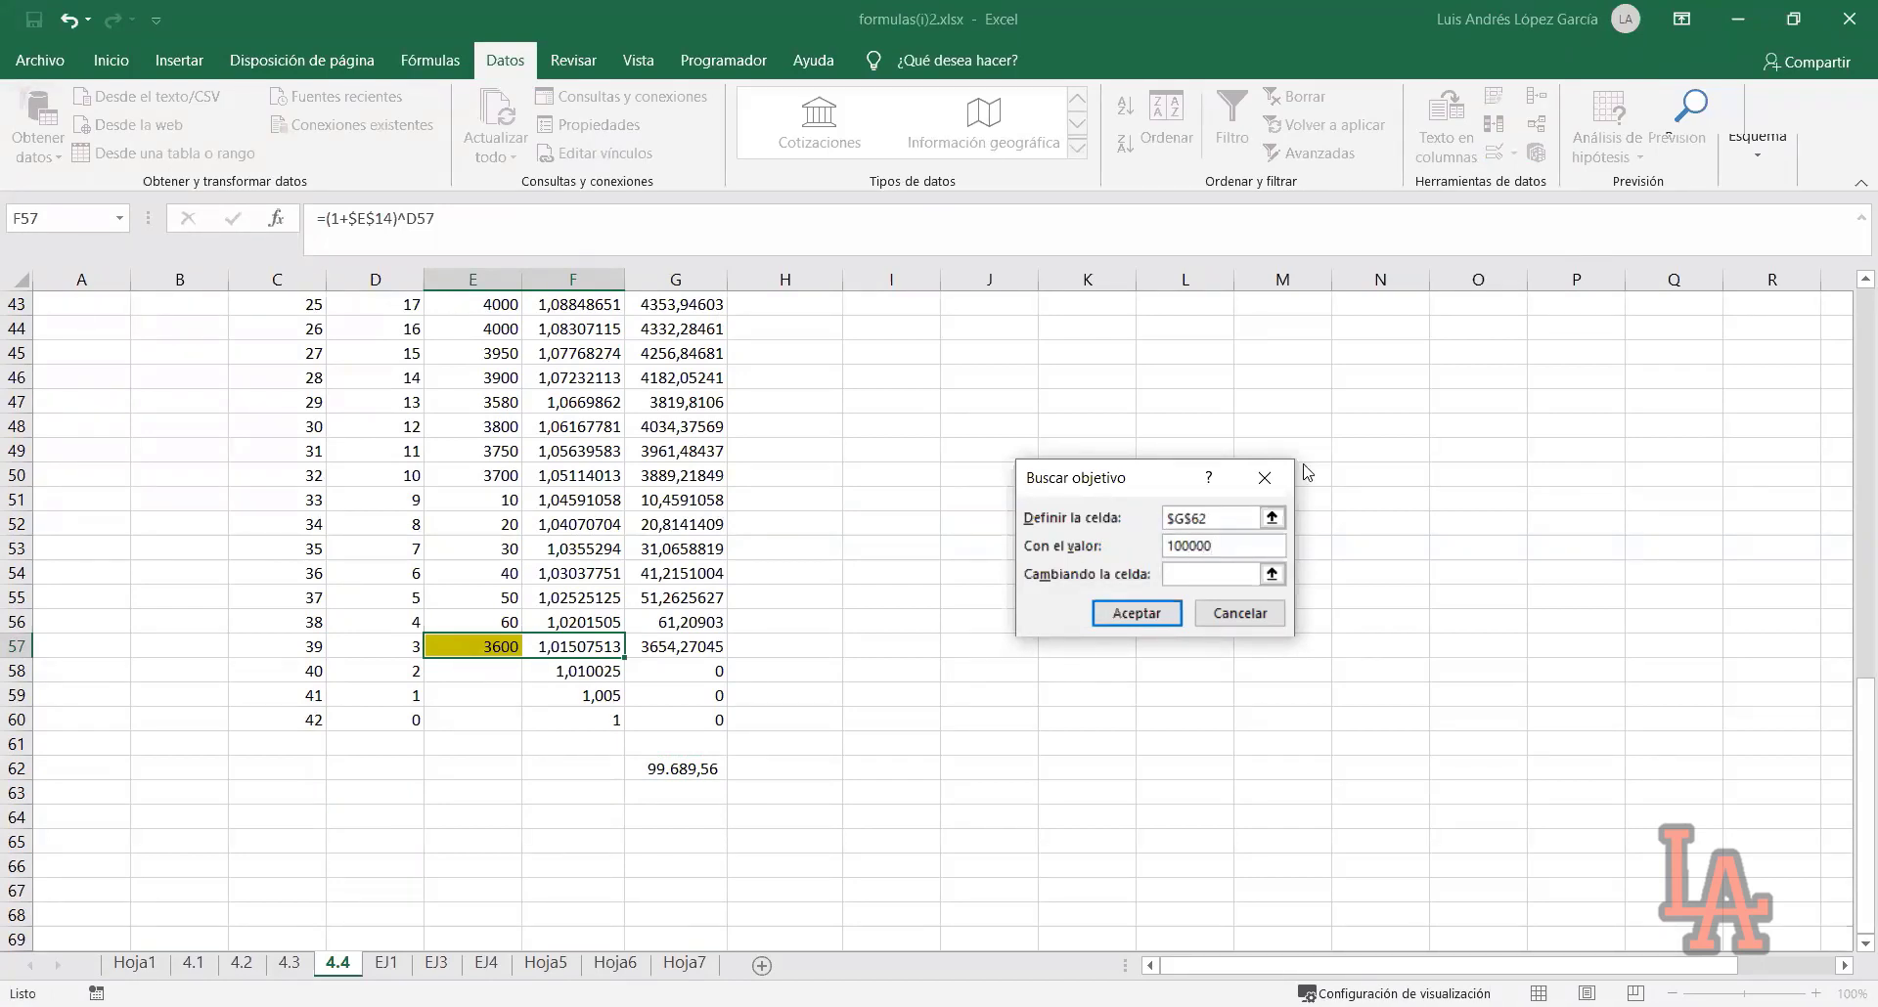
left_click(1197, 570)
left_click(460, 645)
left_click(1104, 620)
left_click(1191, 612)
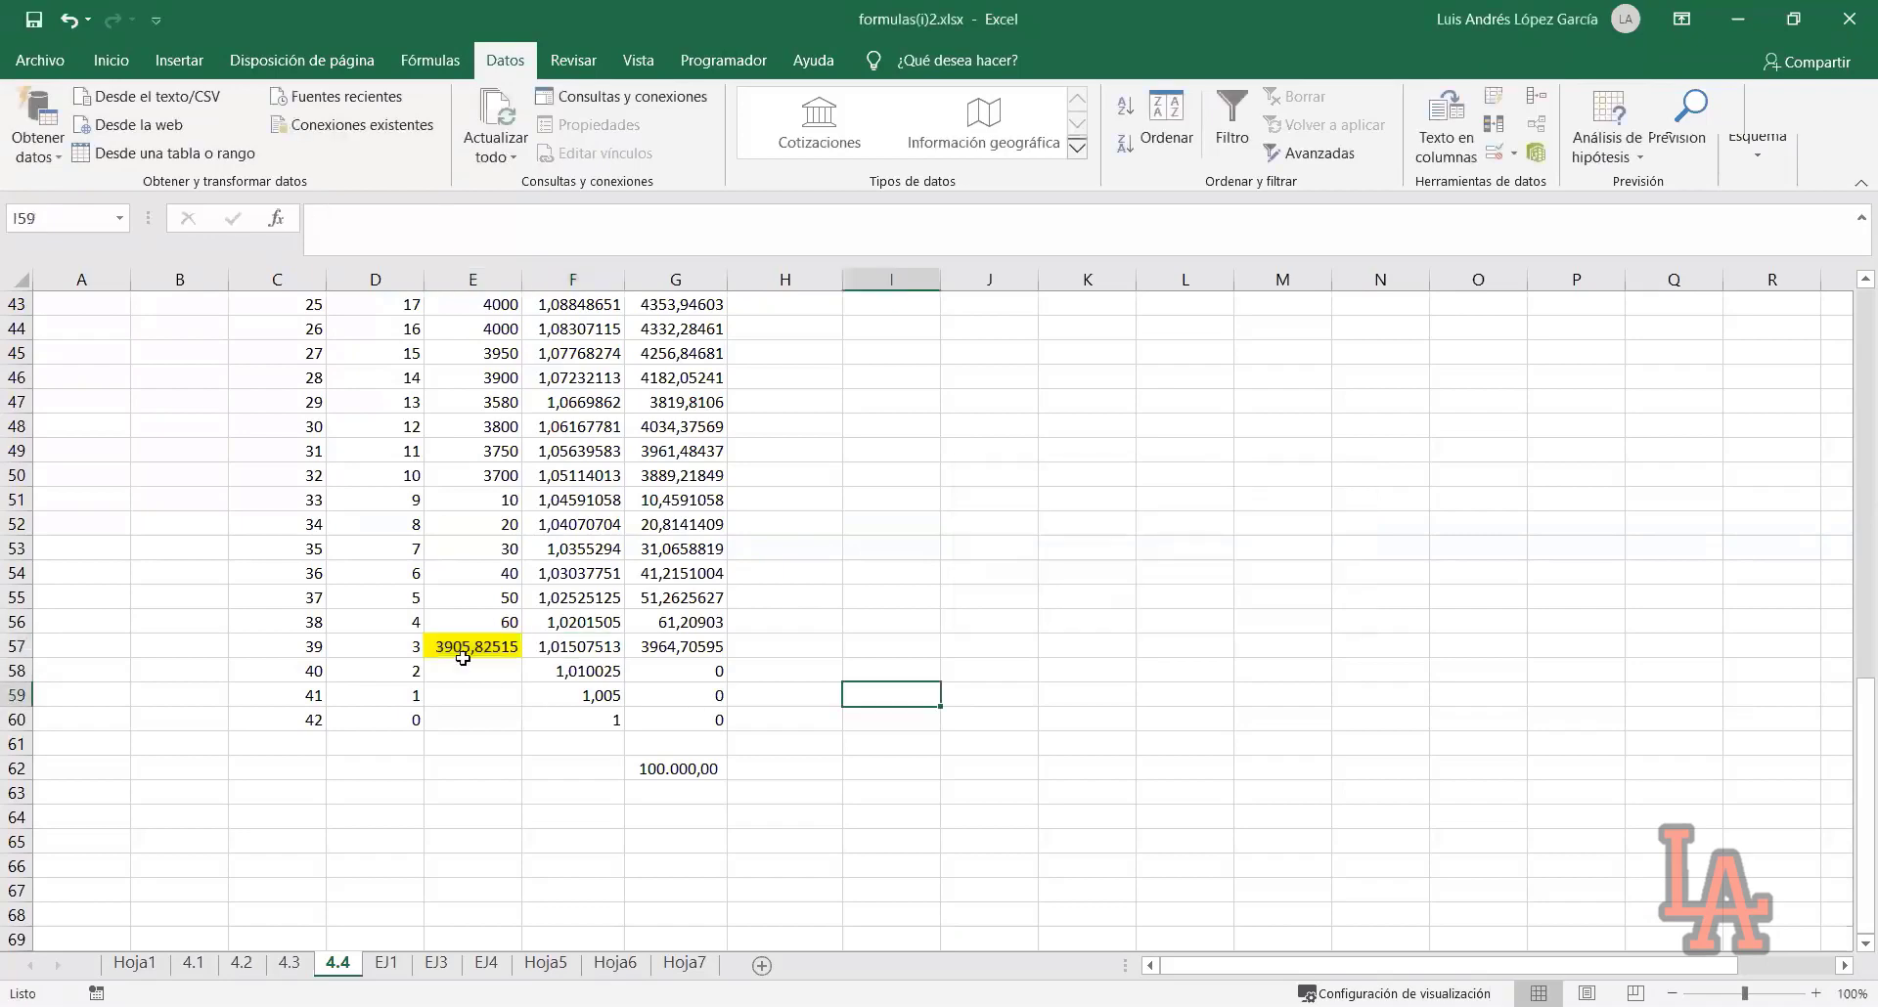
Check the deposit in E57 and write in J59 "El valor para que en el mes 42 tenga 100.000 es de 3905,83 $"
left_click(468, 649)
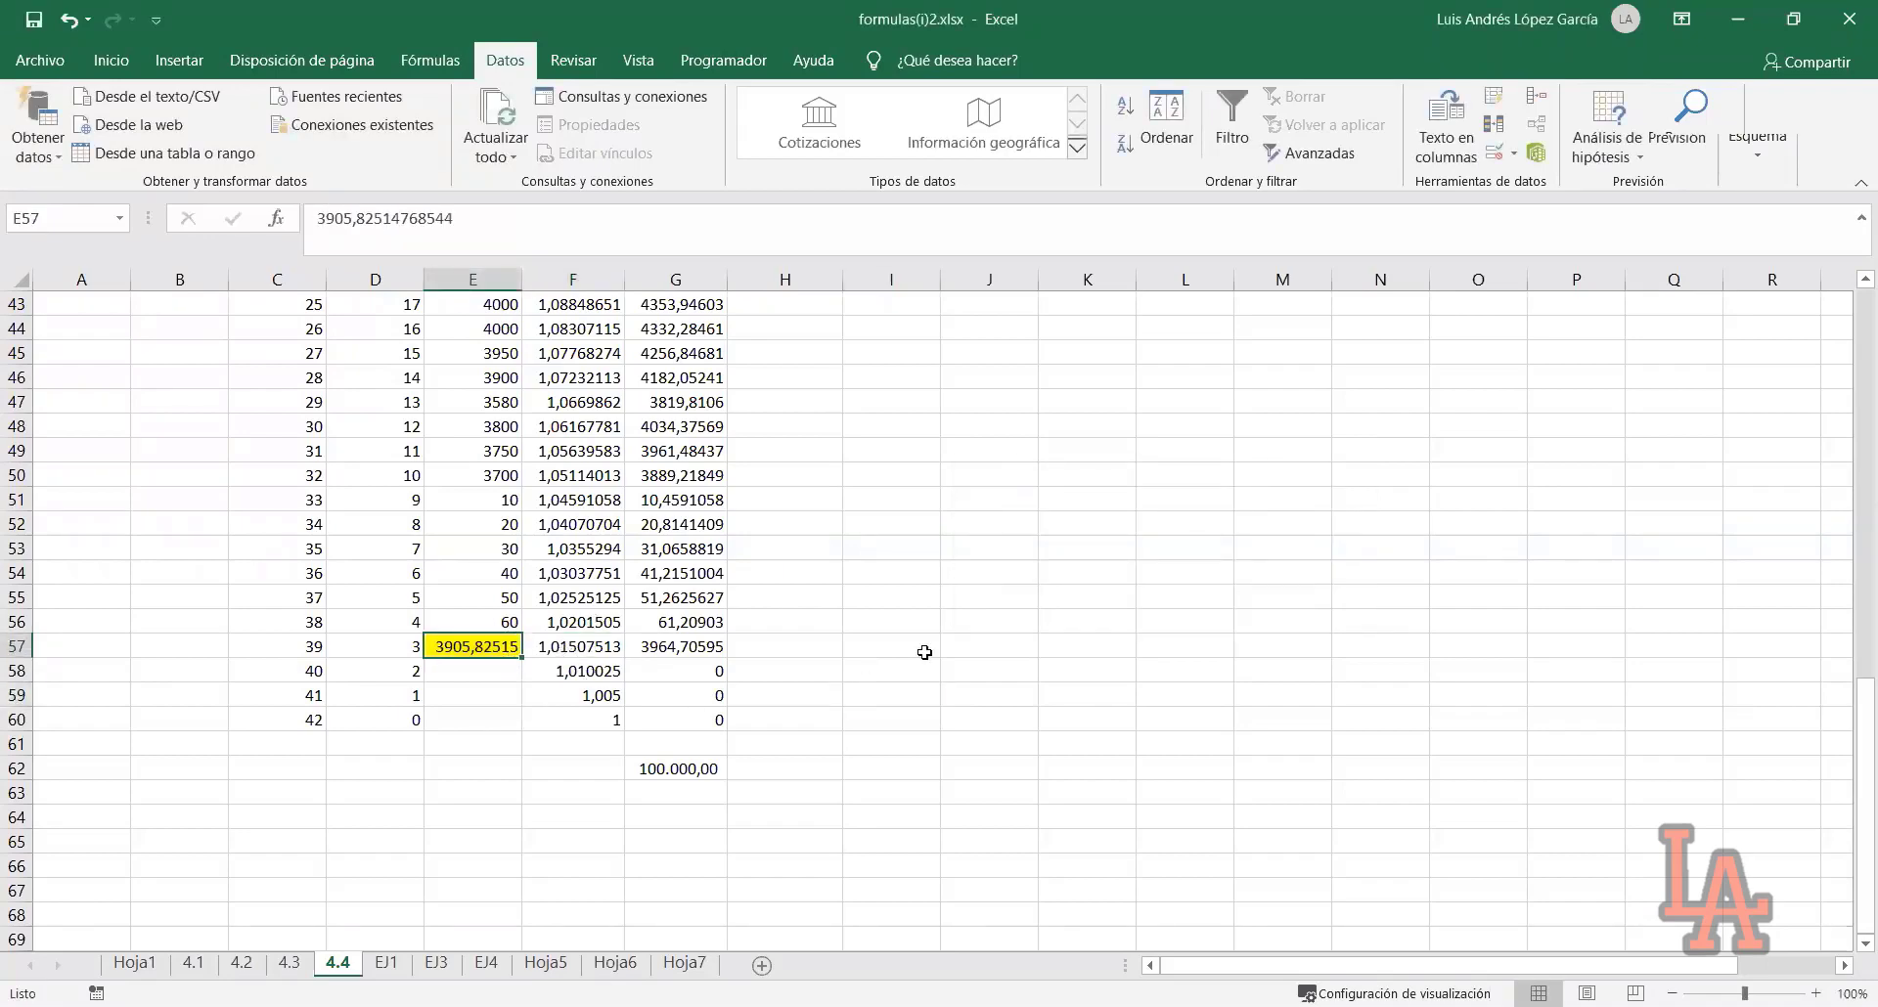
scroll(932, 645, "up", 1)
scroll(932, 644, "down", 1)
left_click(990, 692)
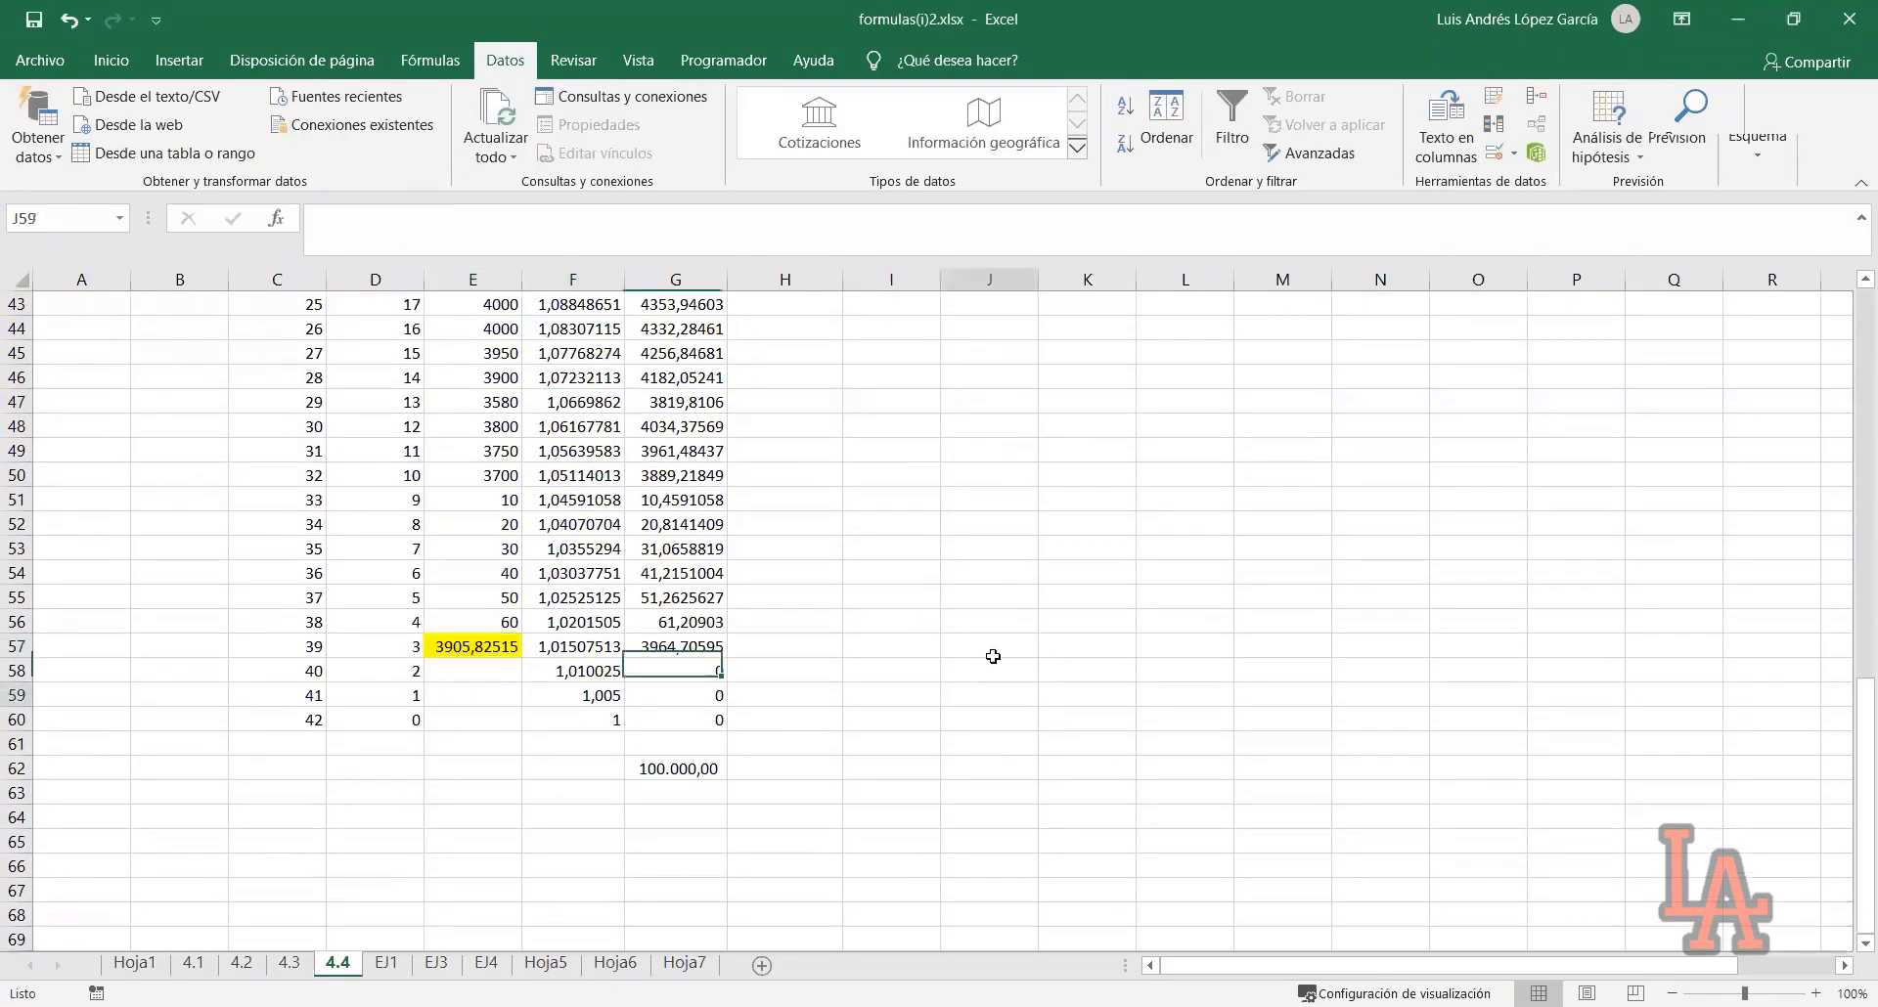
type("E")
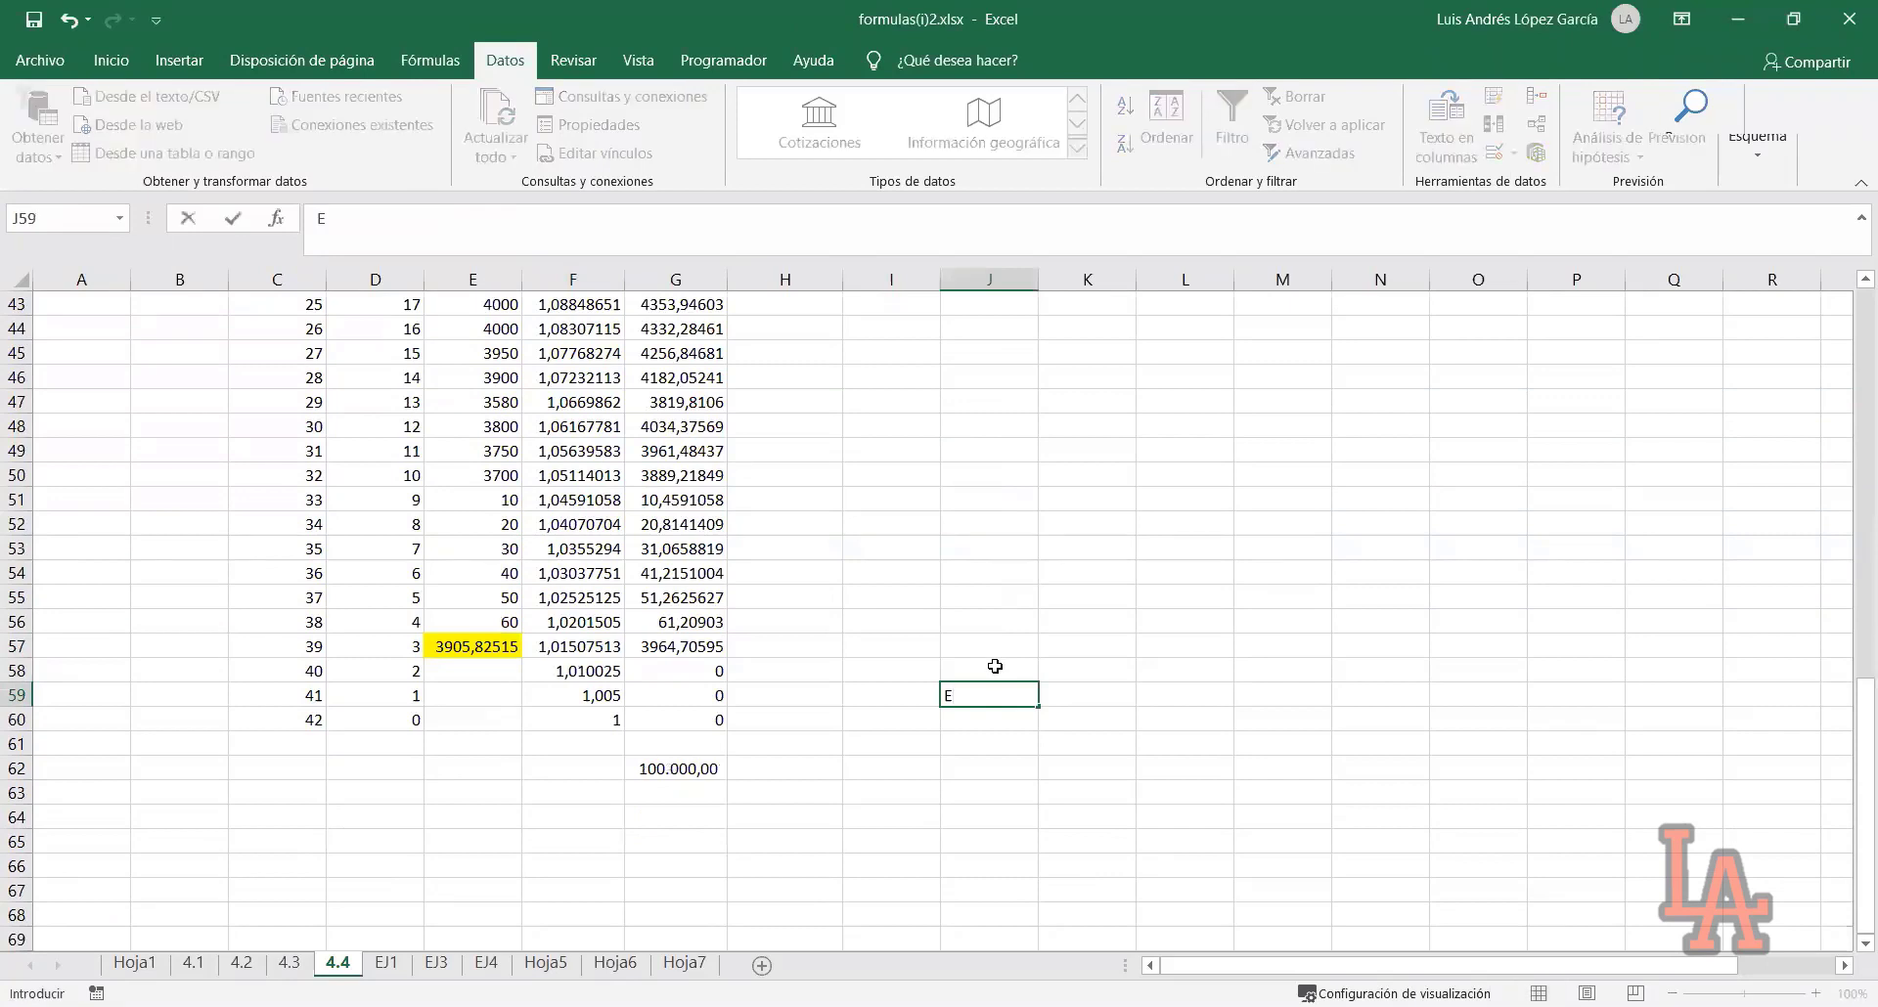
type("l valor para que en el me")
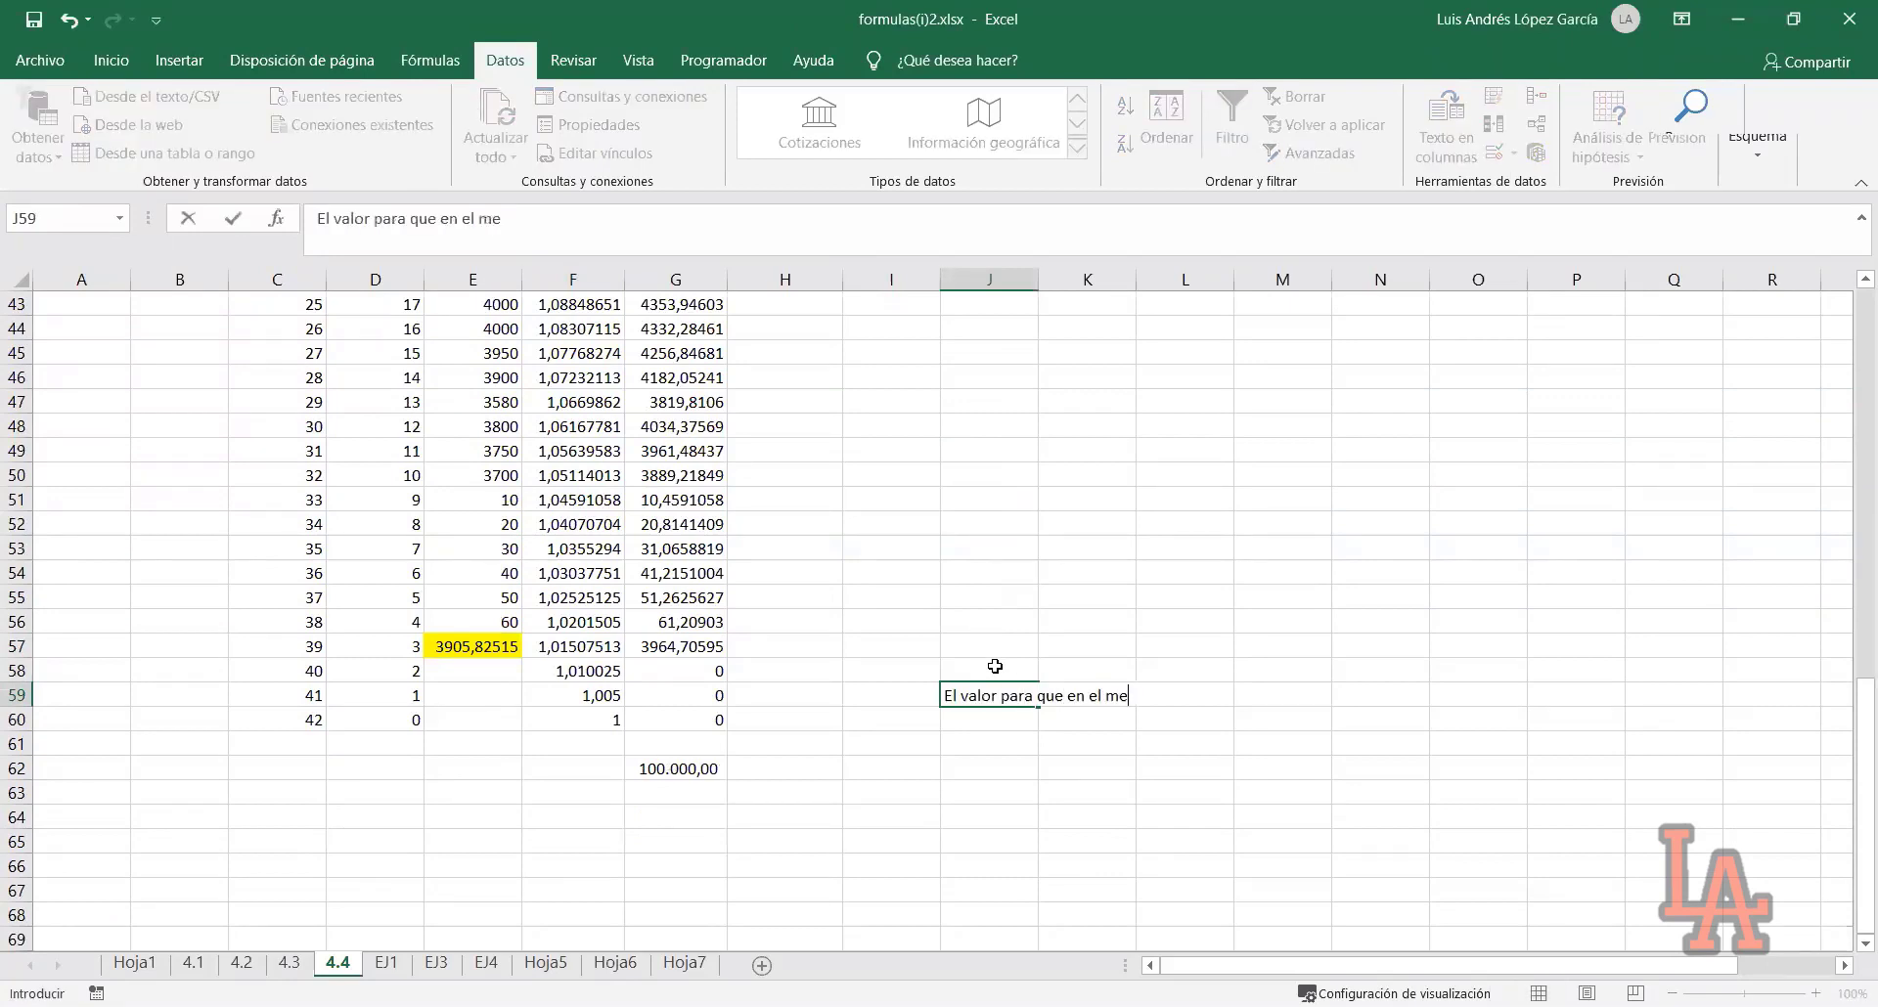
type("s 42 tenga 100.0")
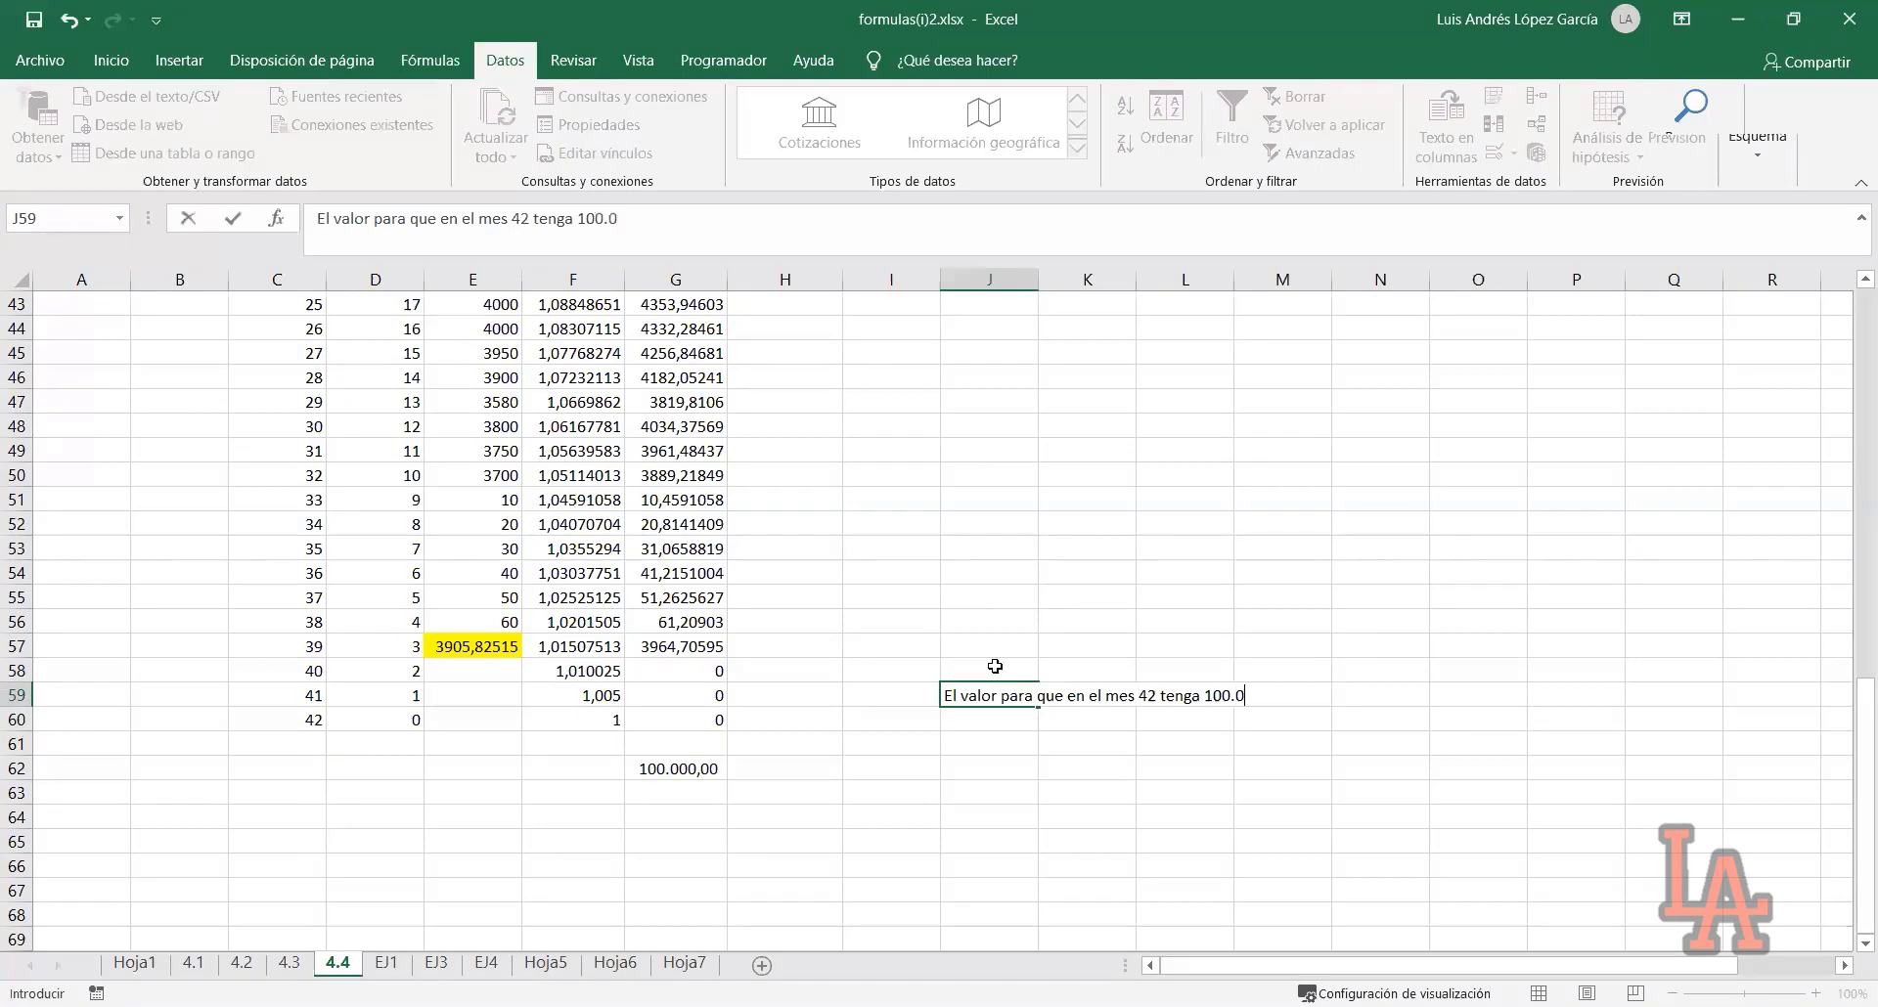
type("00 es de 3905,83 $")
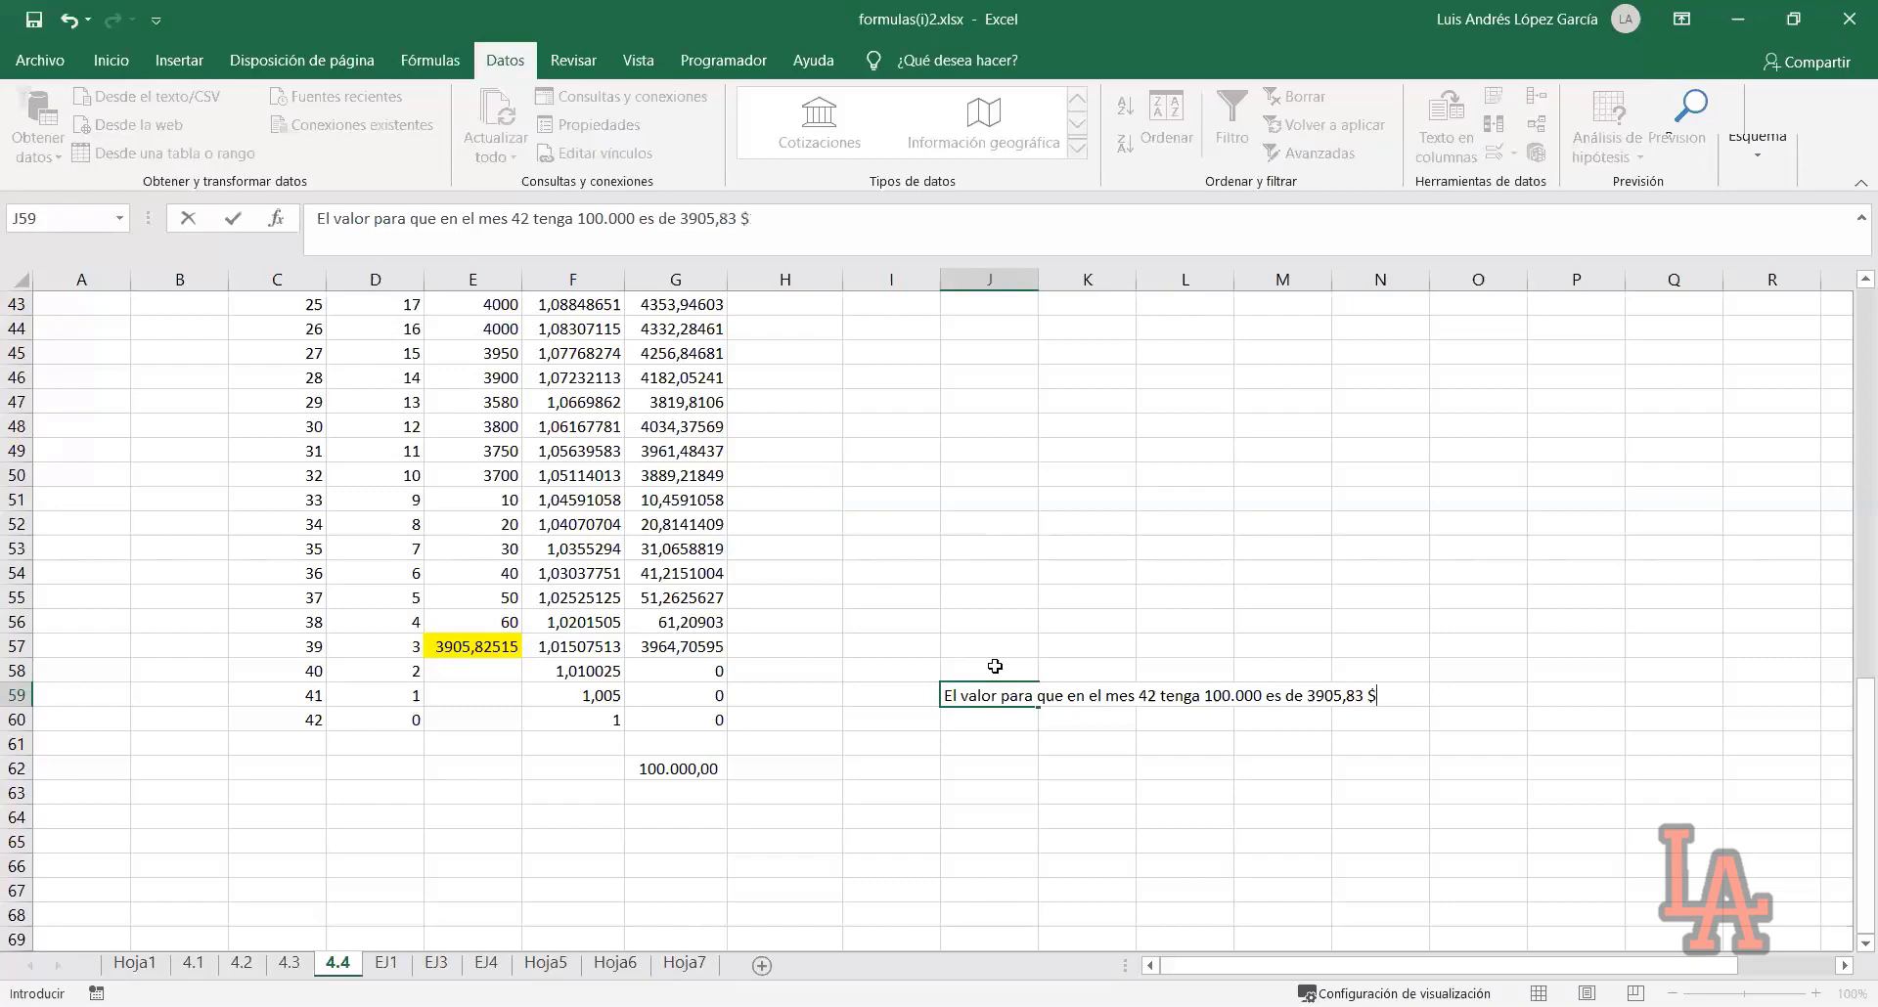
key("Return")
left_click(1221, 741)
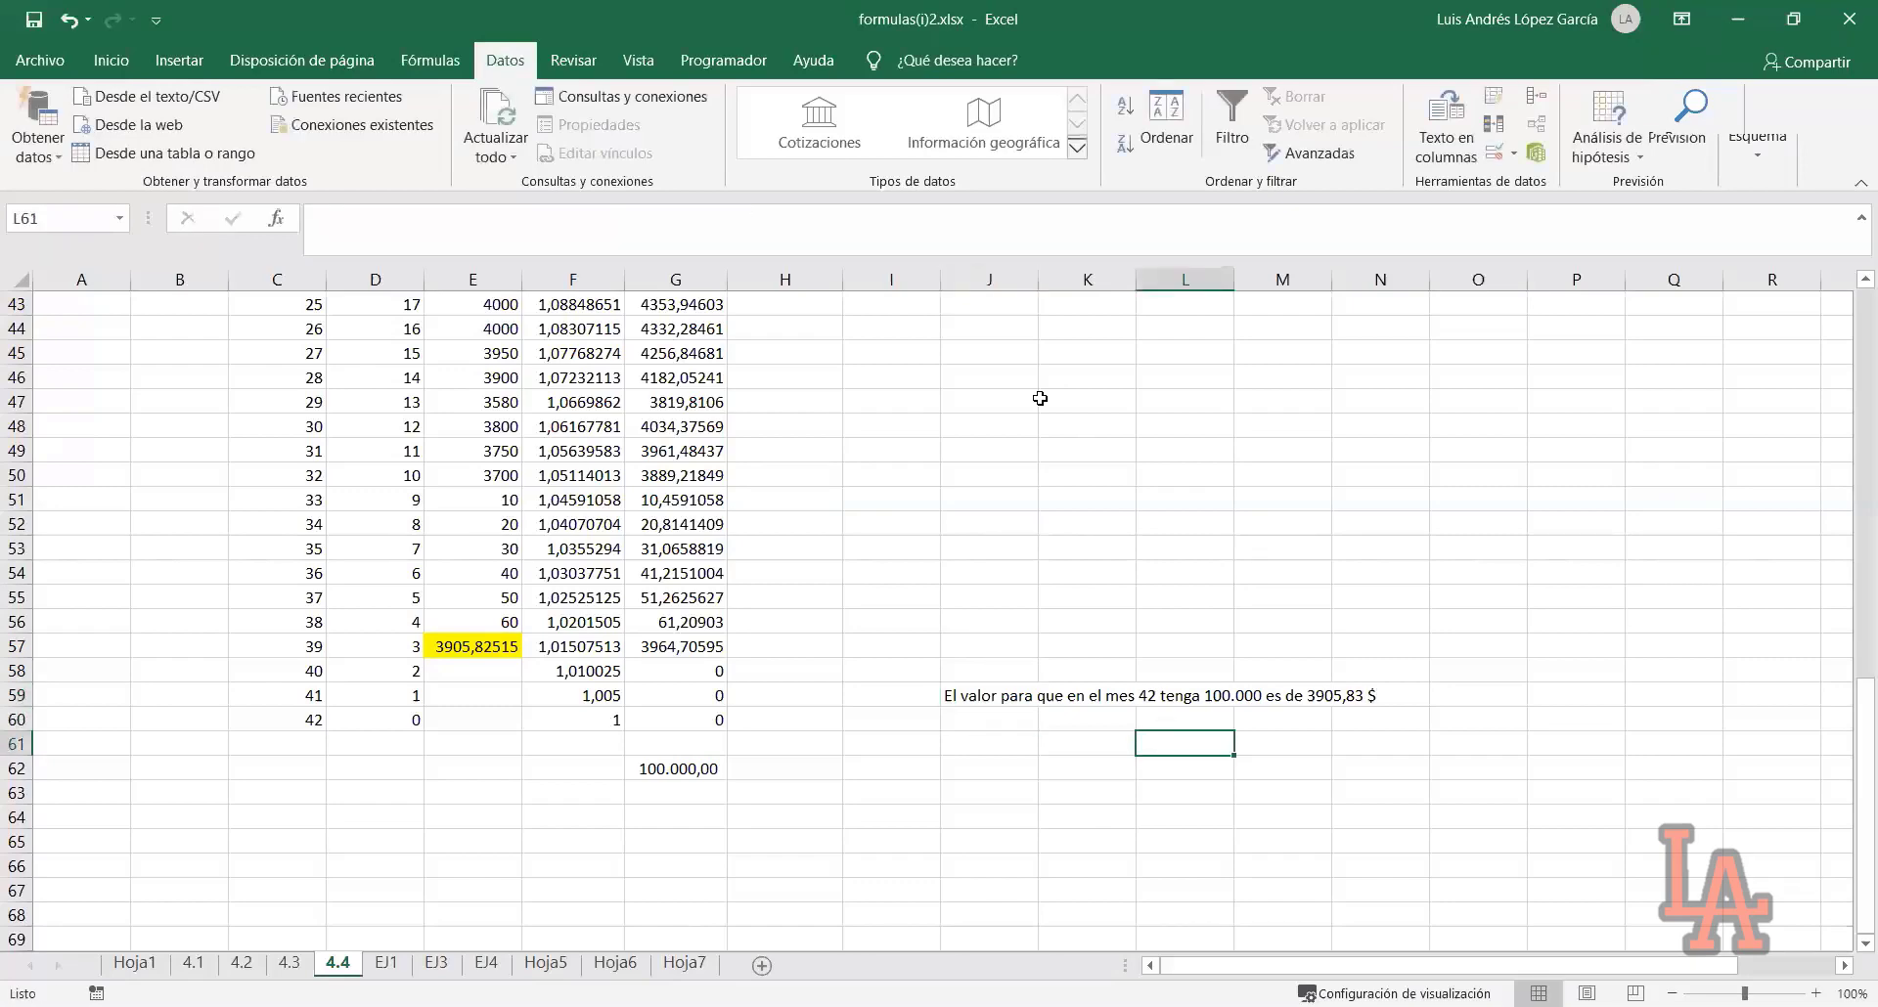
Review the exercise statement, the completed deposit table, the answer in J59 and the total formula in G16
scroll(1035, 494, "up", 14)
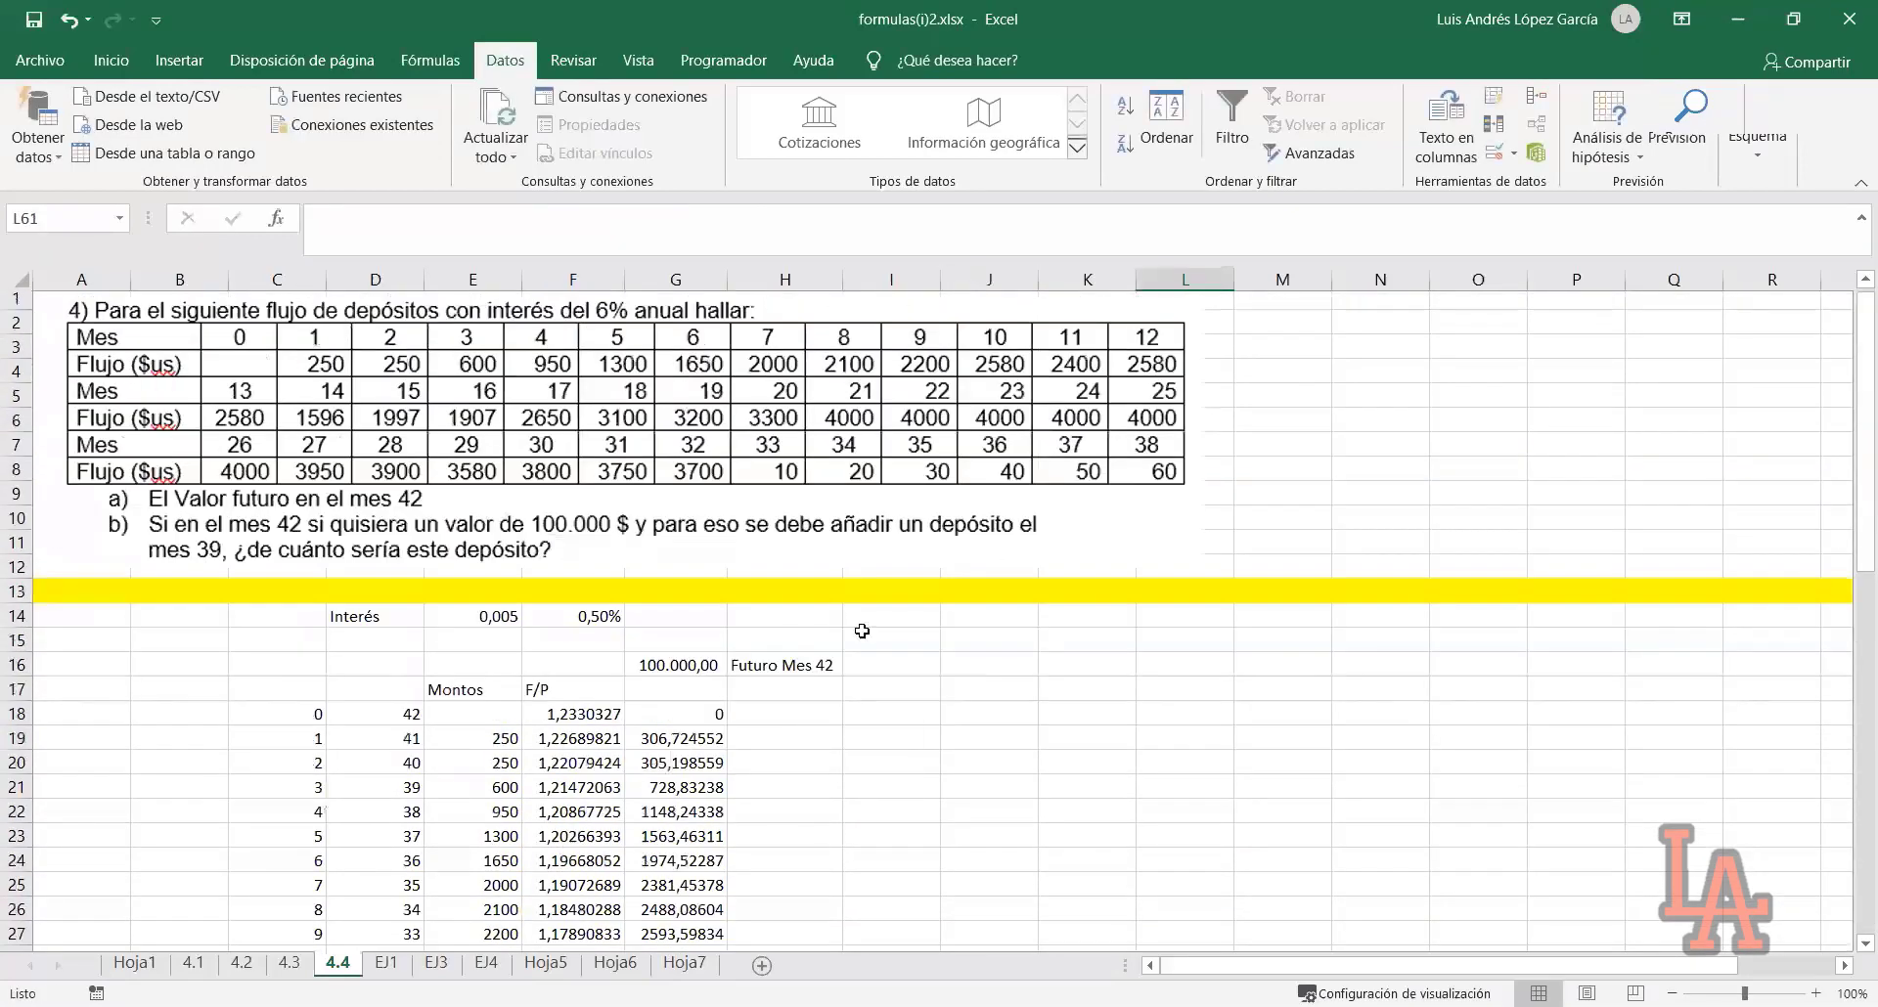
left_click(783, 715)
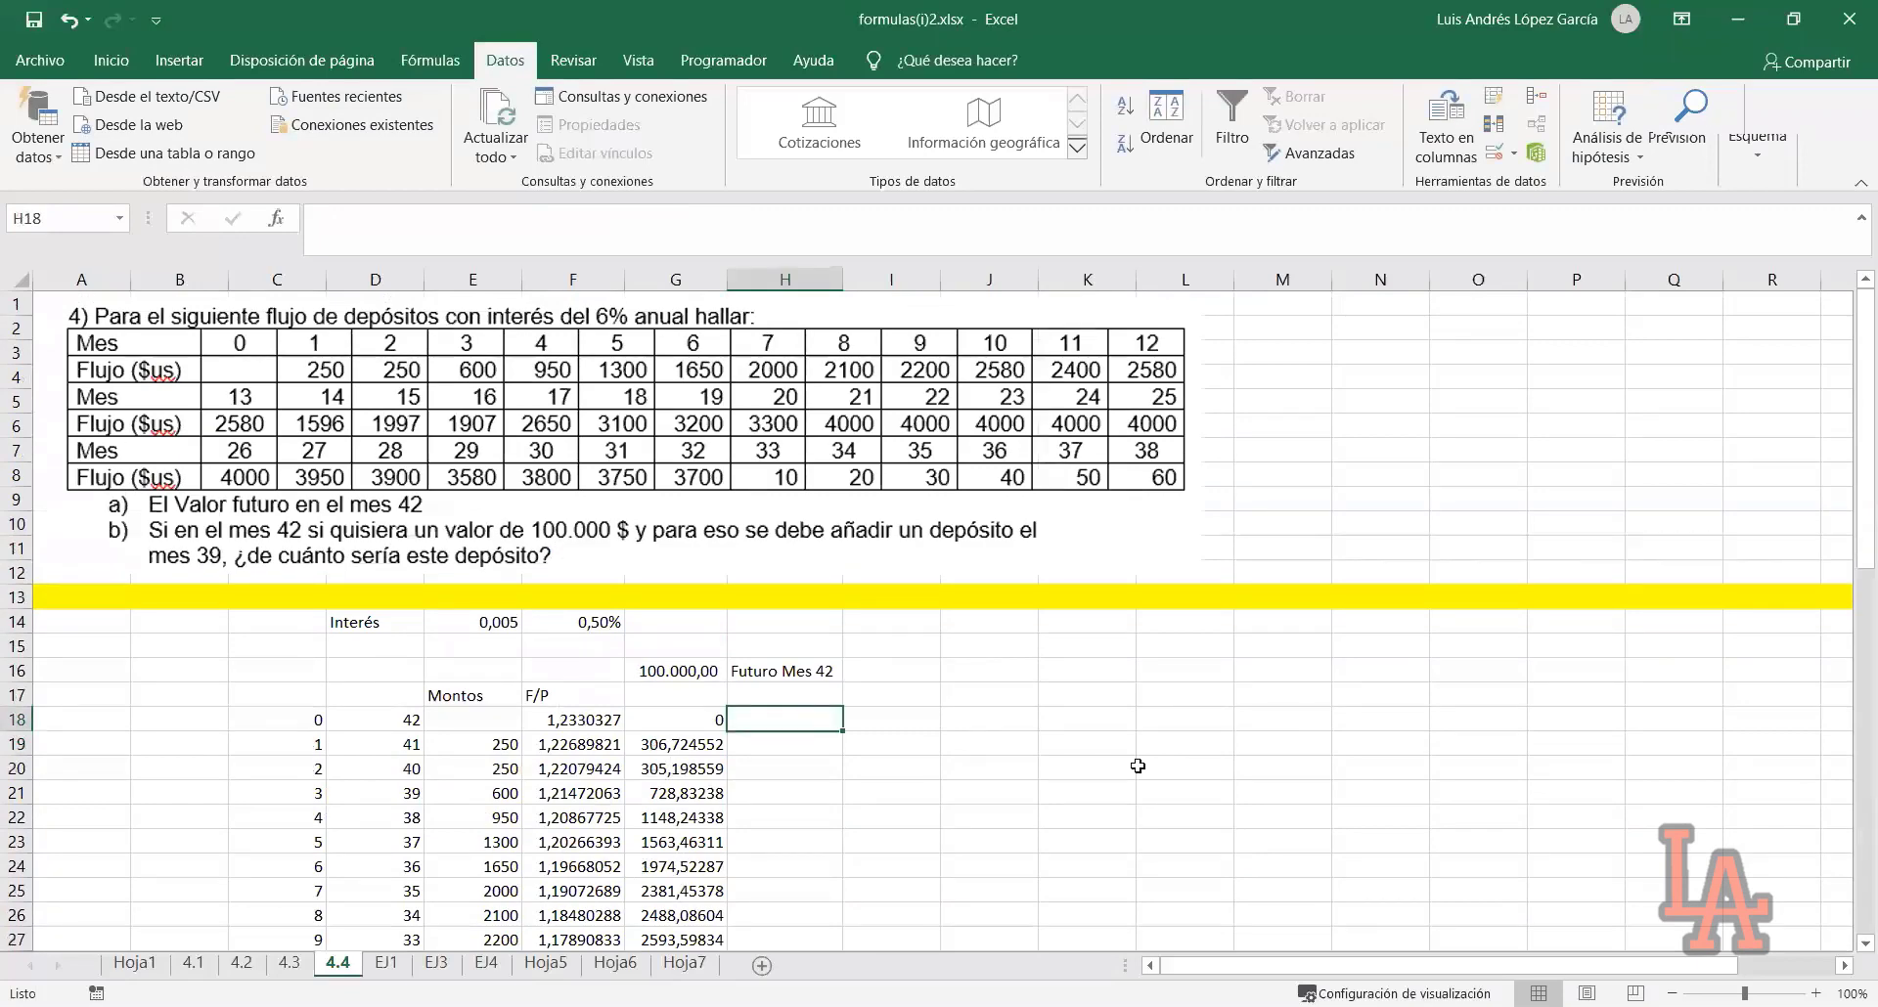
left_click(1298, 770)
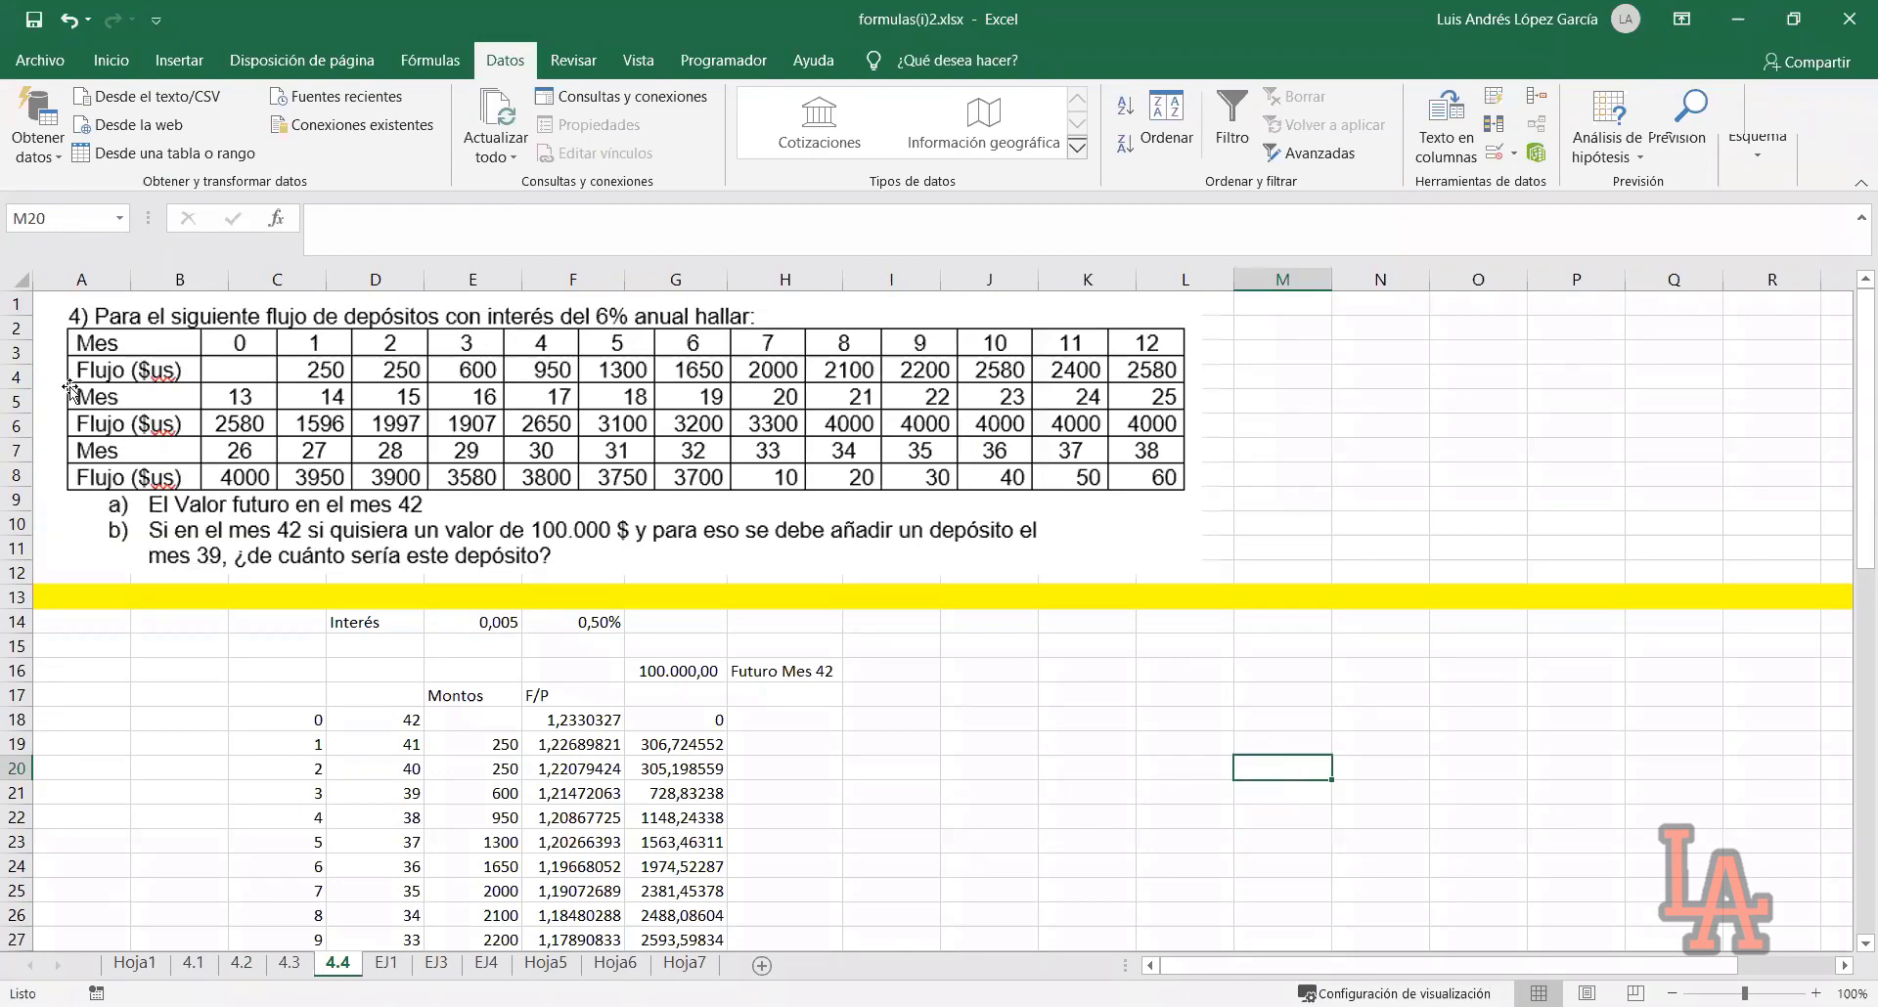
left_click(1143, 743)
left_click(1089, 787)
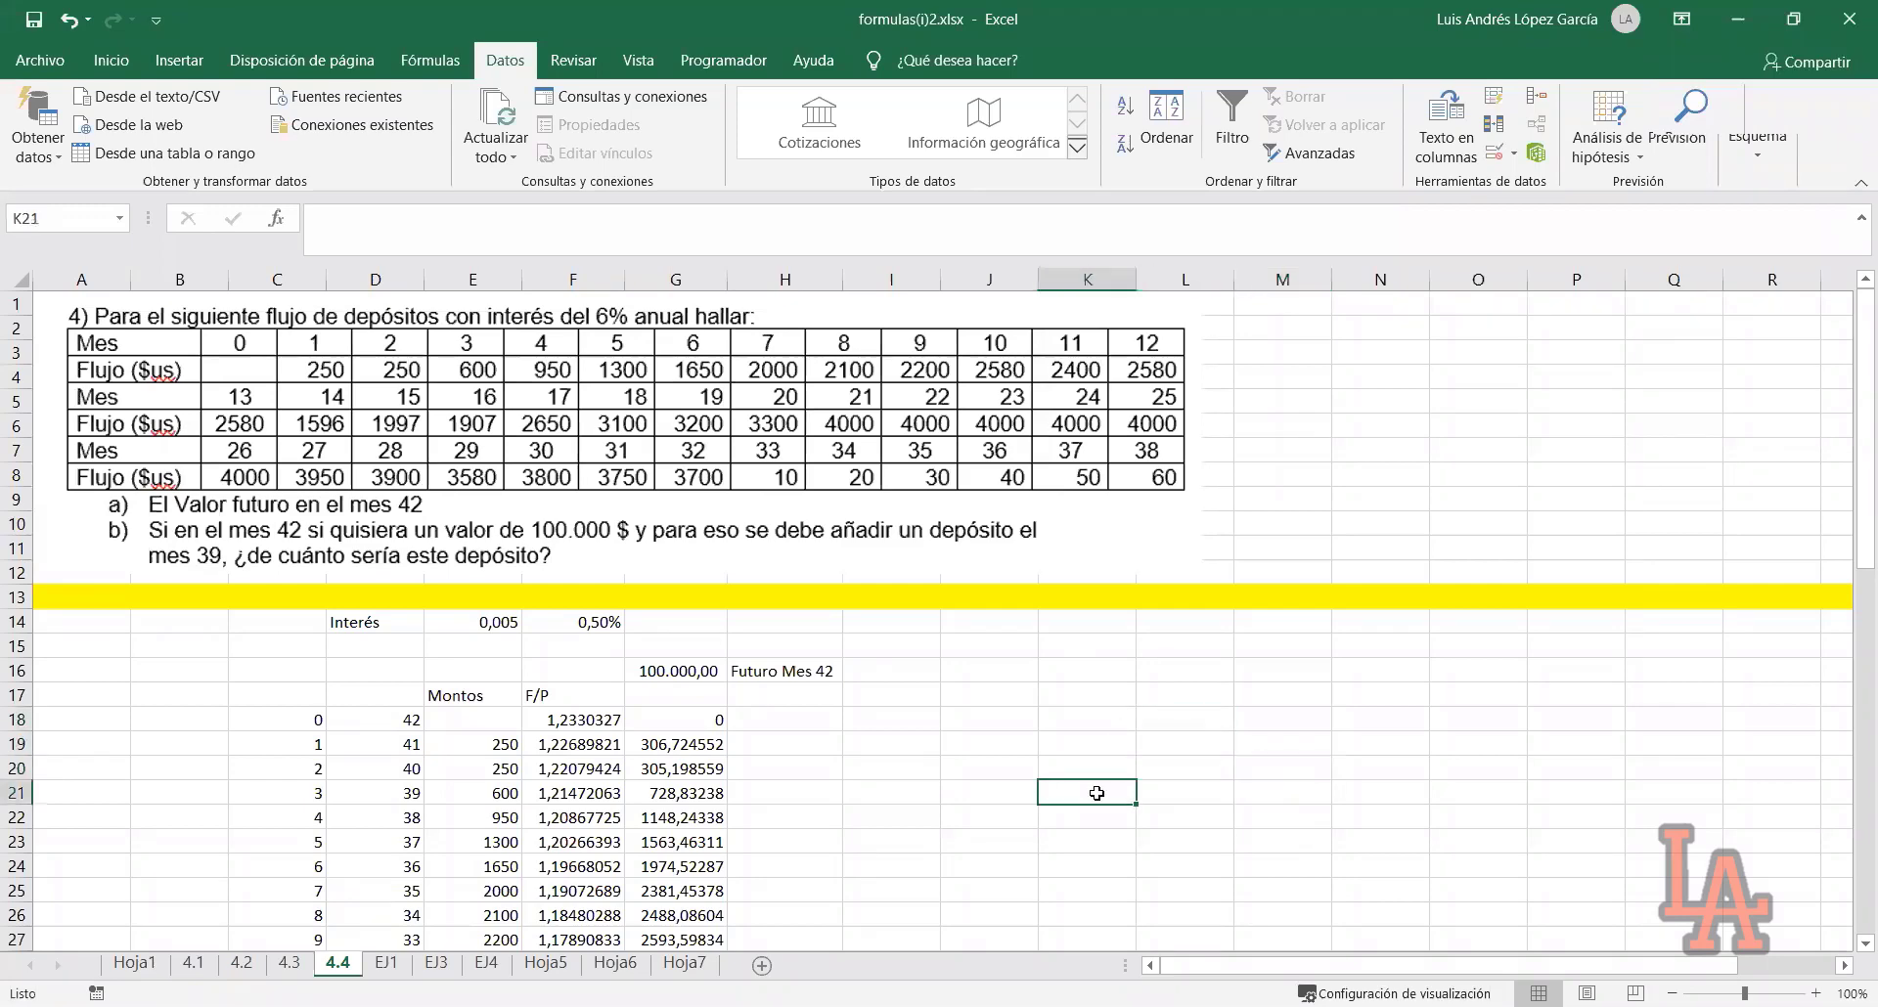
scroll(1093, 792, "down", 6)
scroll(1096, 799, "down", 6)
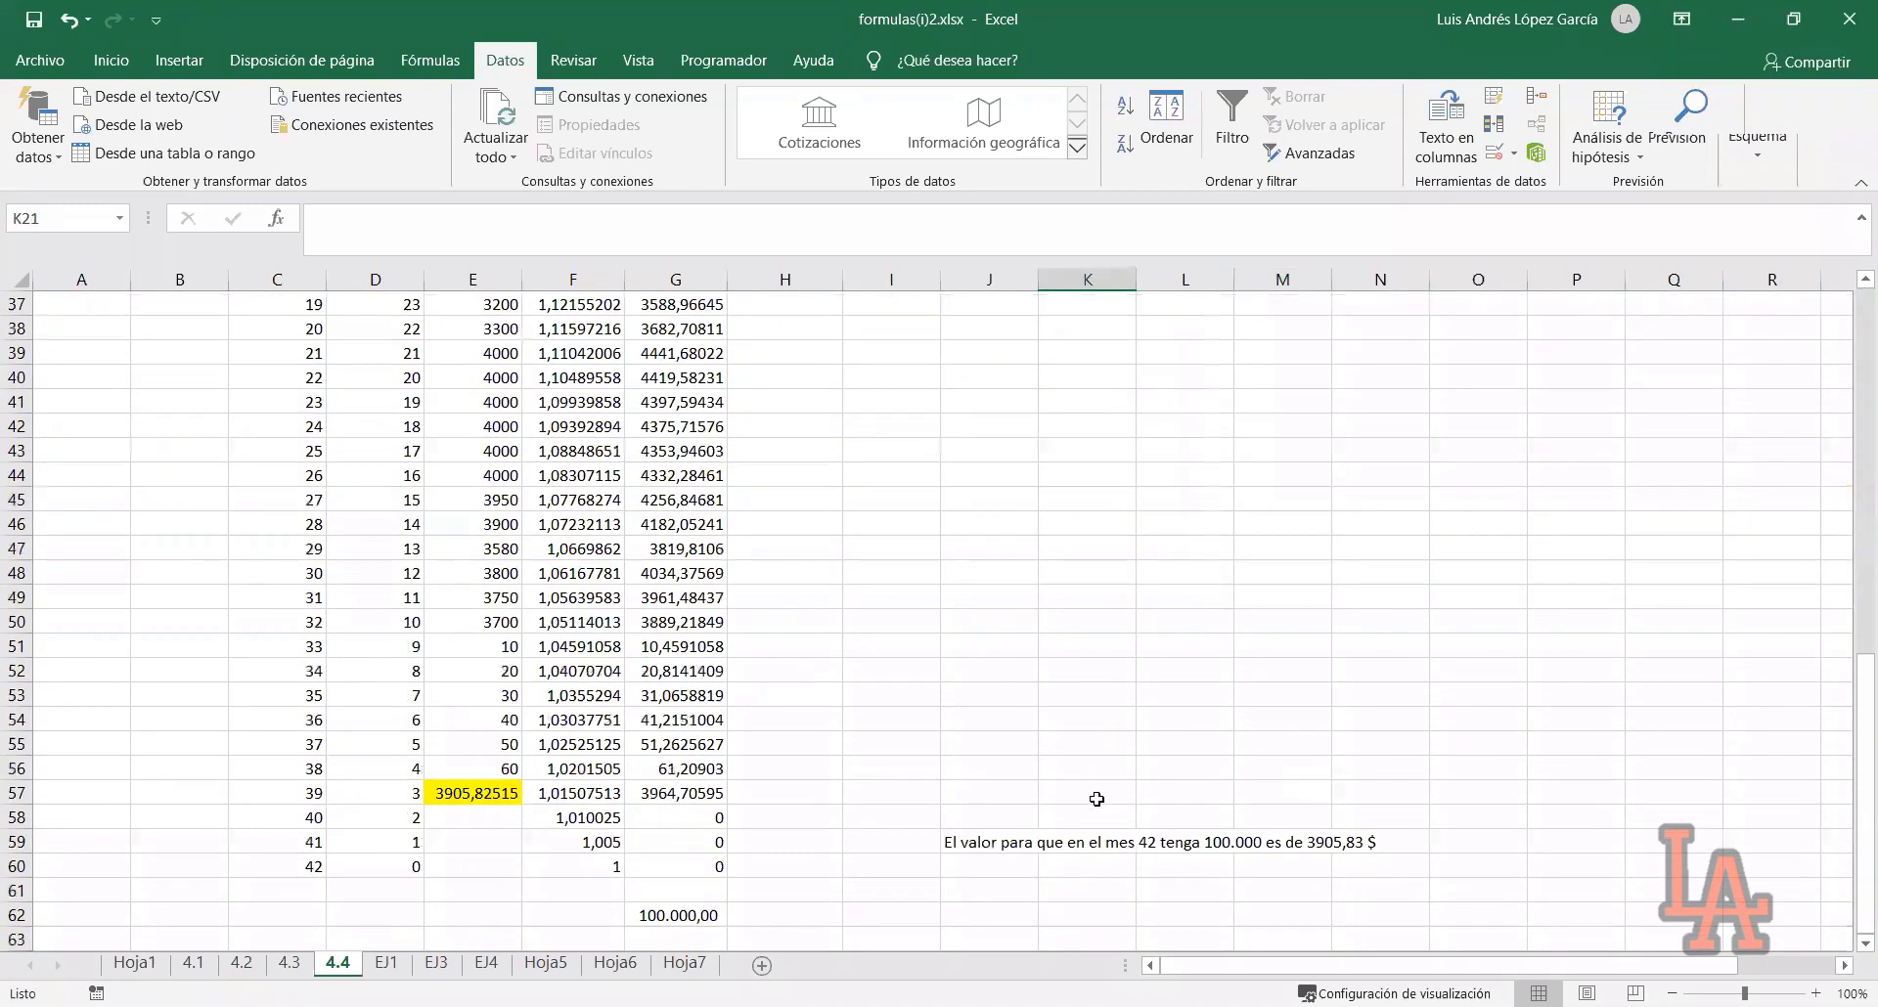
scroll(1097, 799, "up", 2)
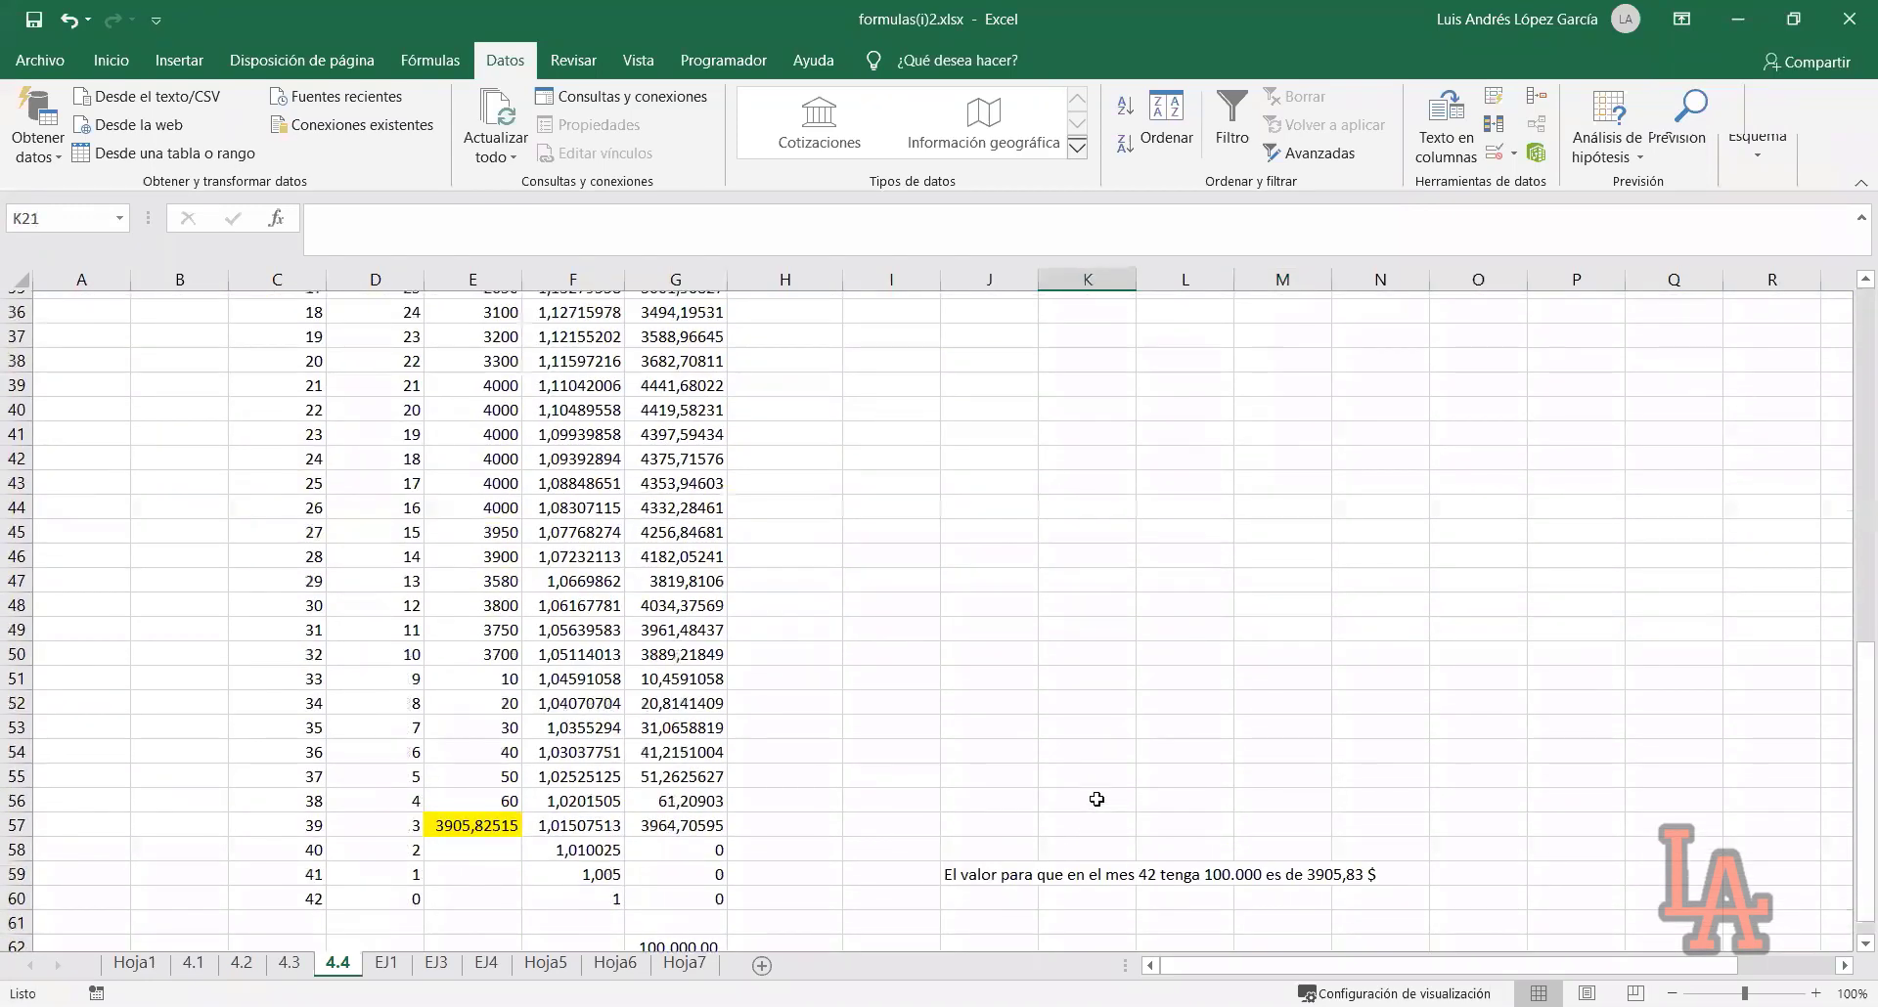
scroll(1096, 799, "down", 2)
scroll(1024, 780, "up", 12)
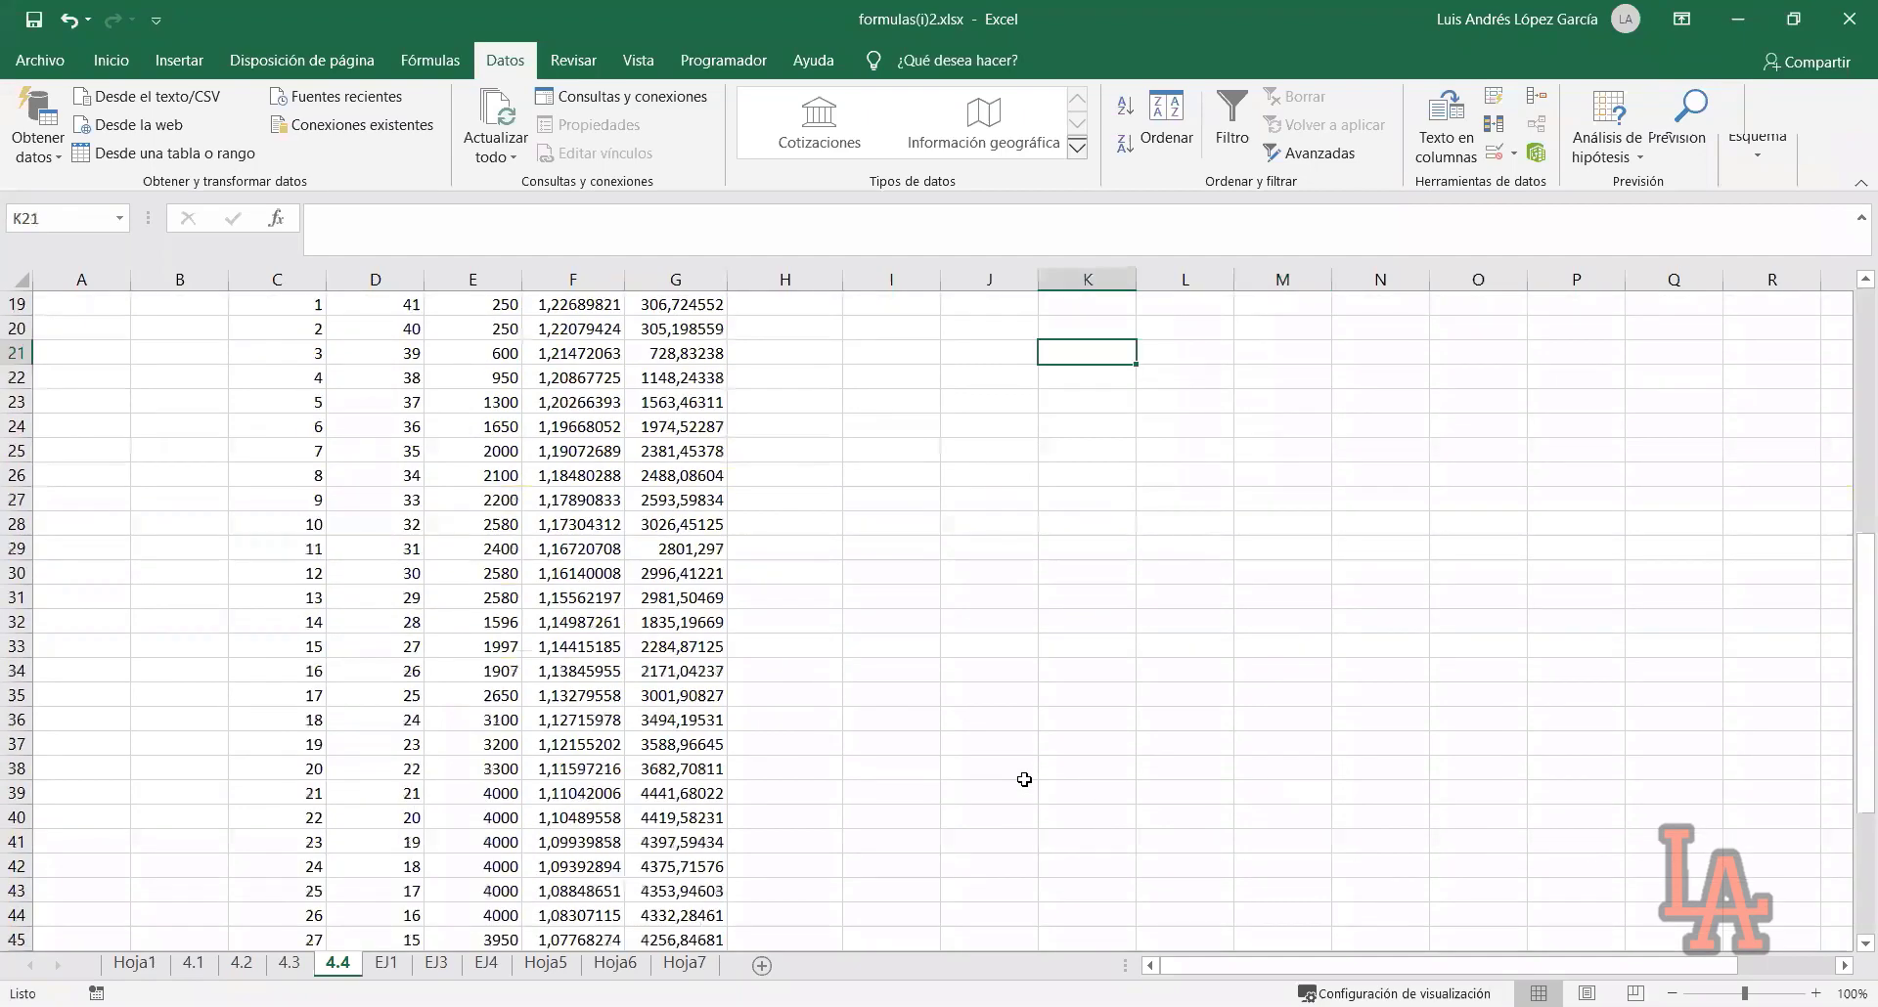
left_click(1017, 782)
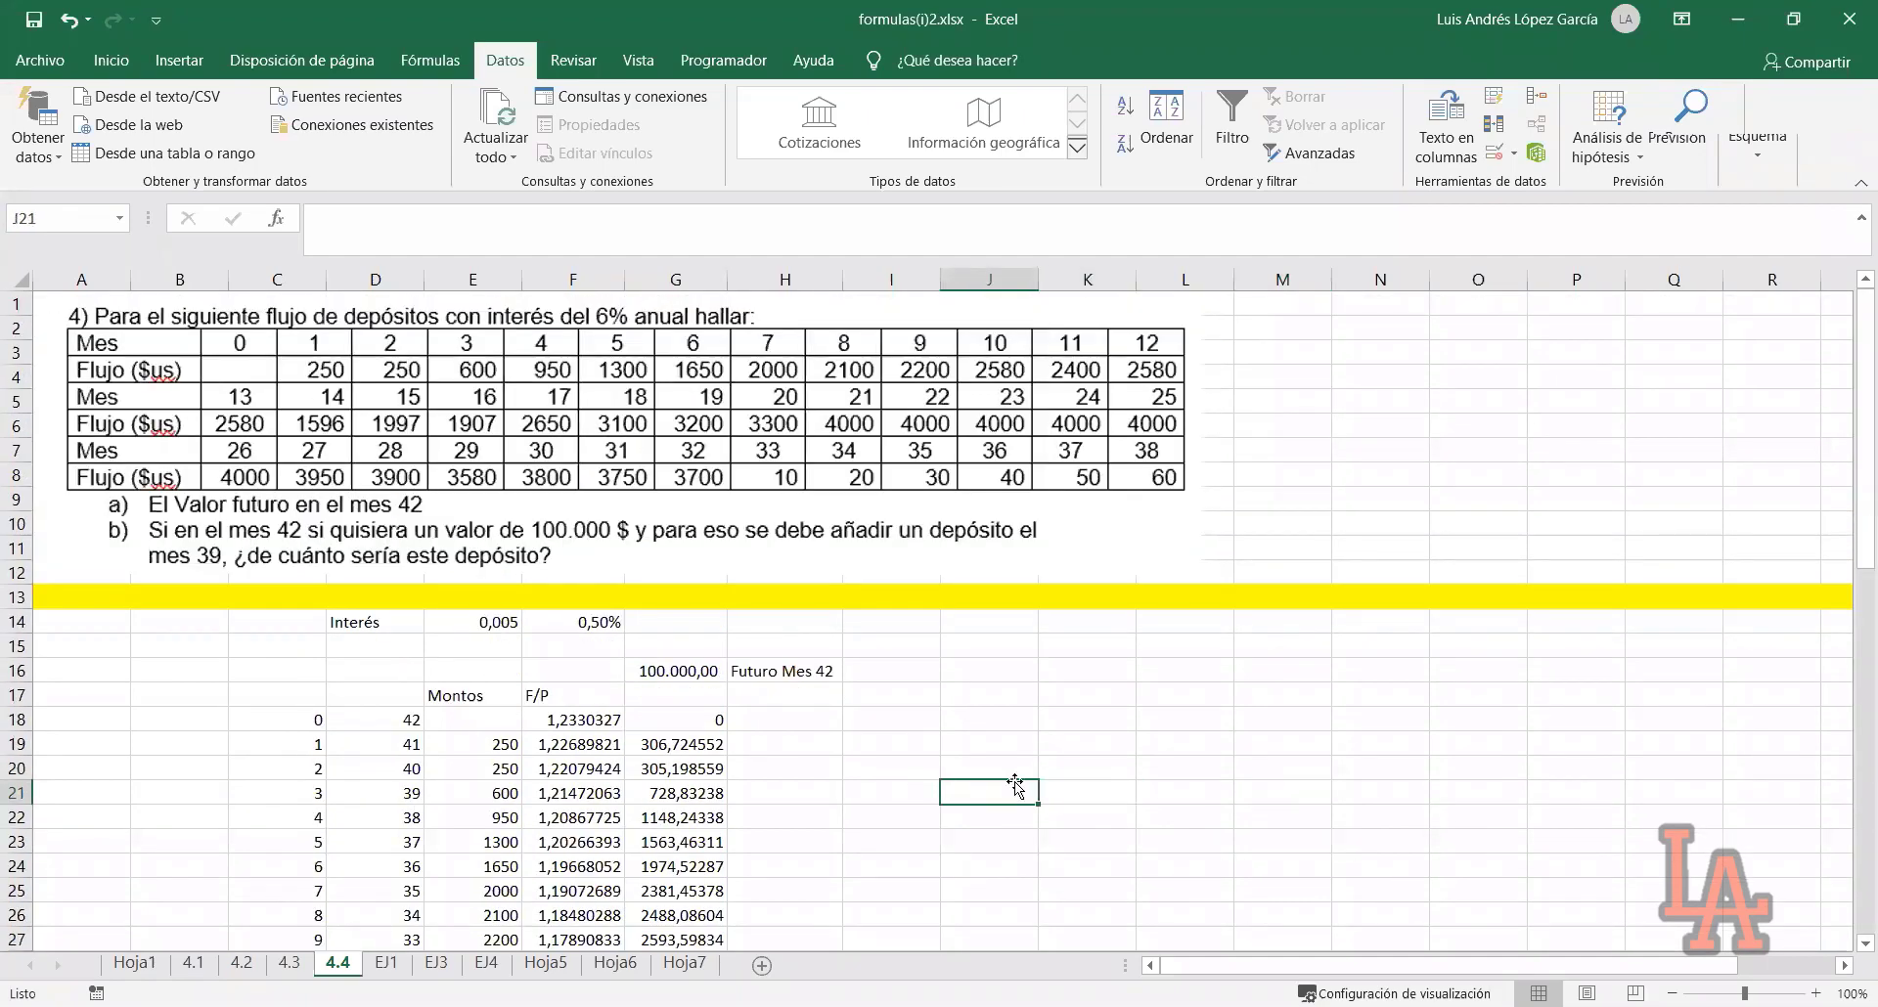
scroll(1013, 782, "down", 2)
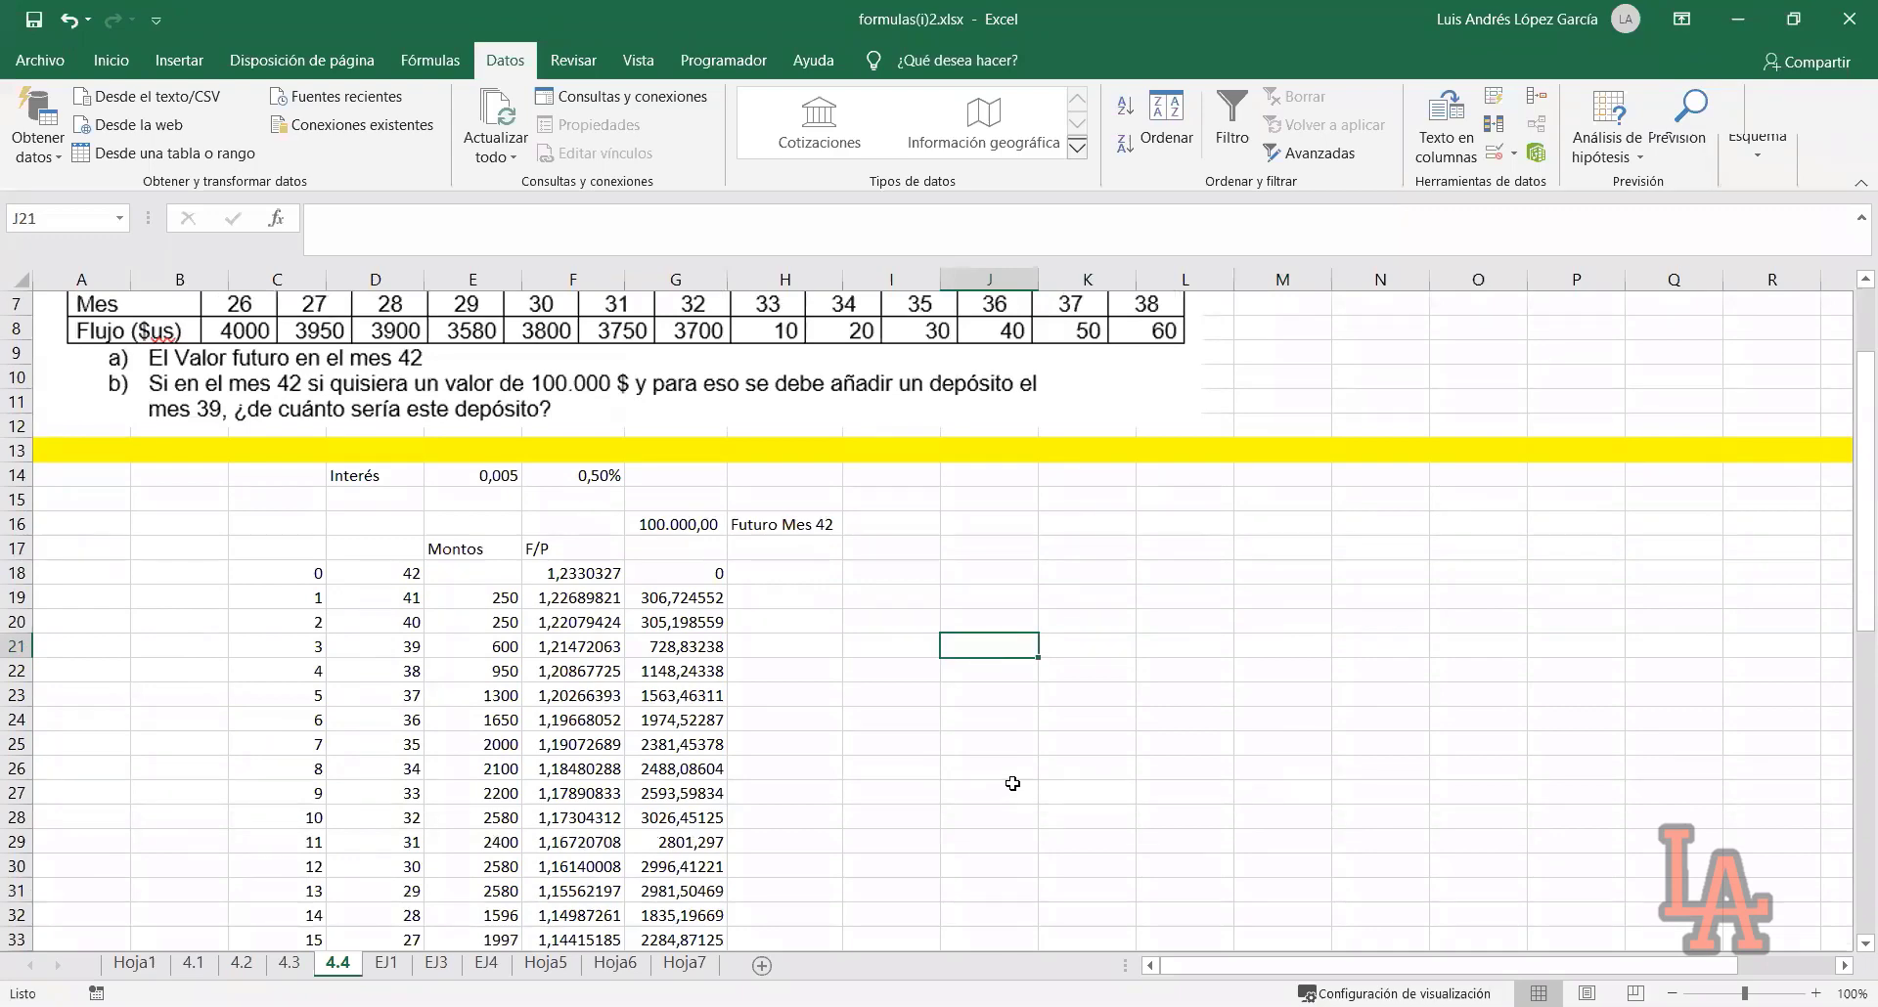
scroll(1012, 783, "down", 10)
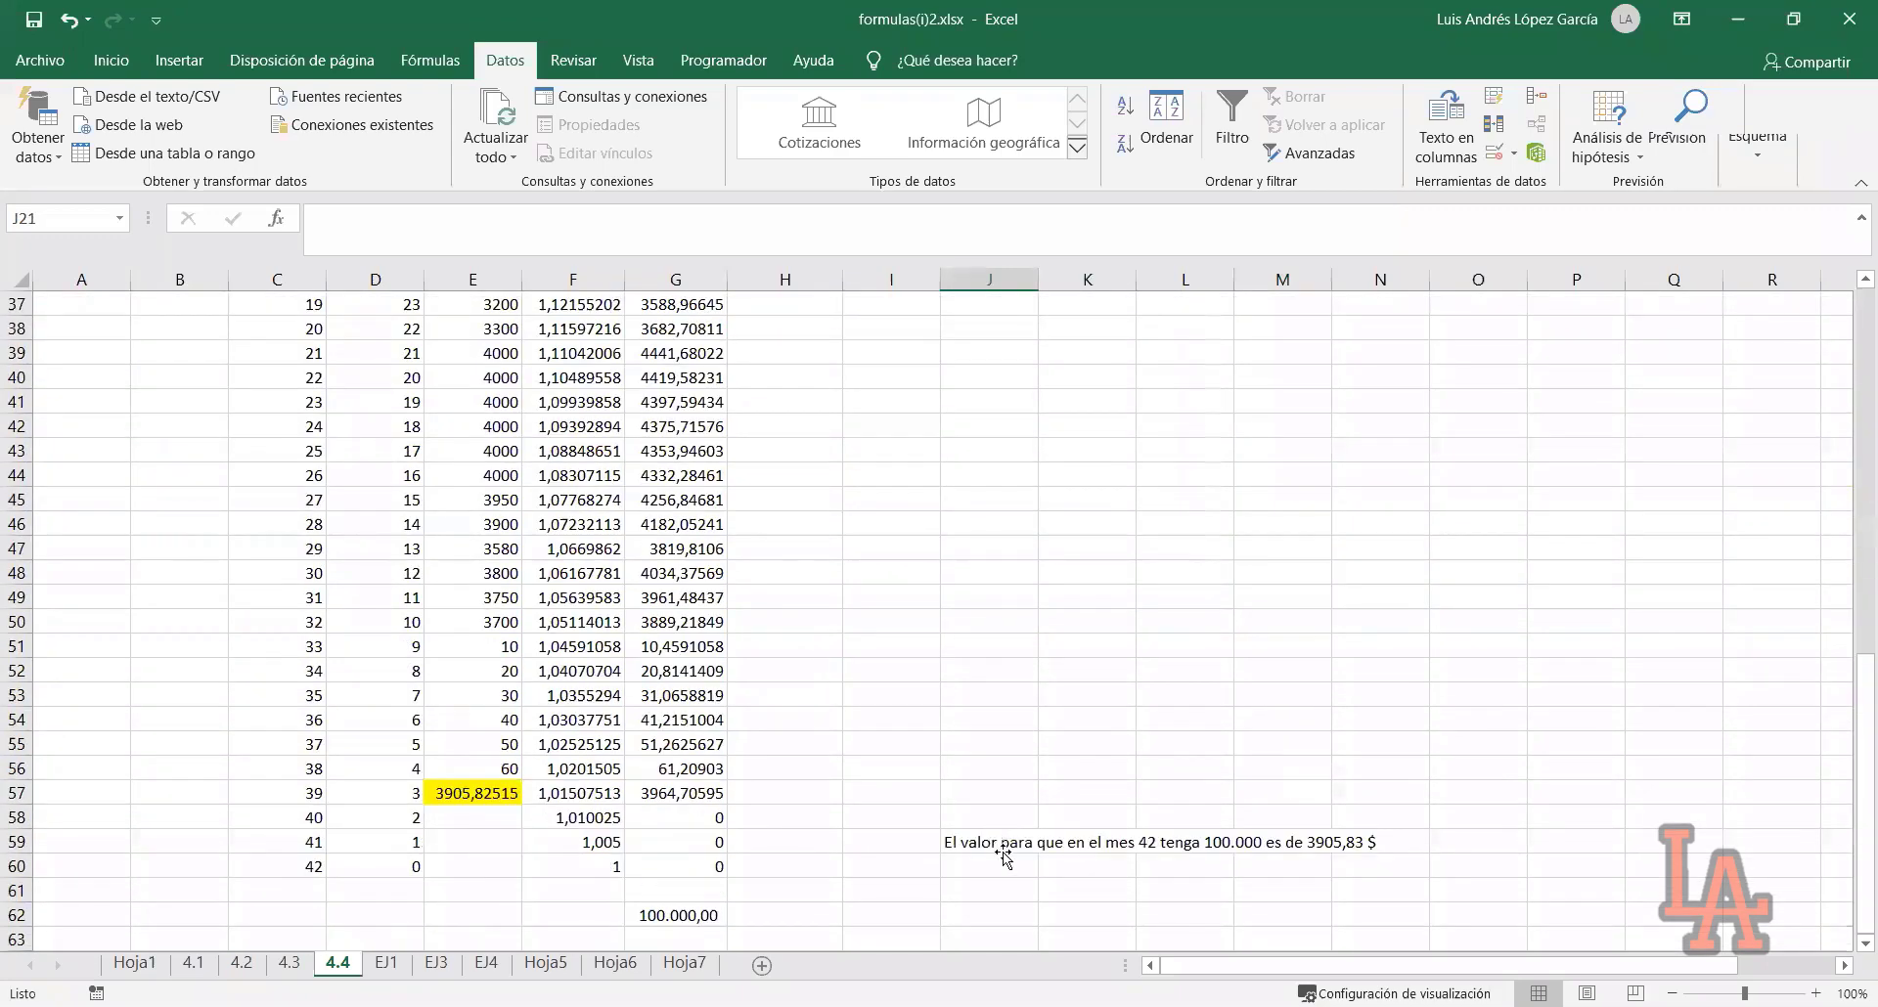
left_click(1012, 842)
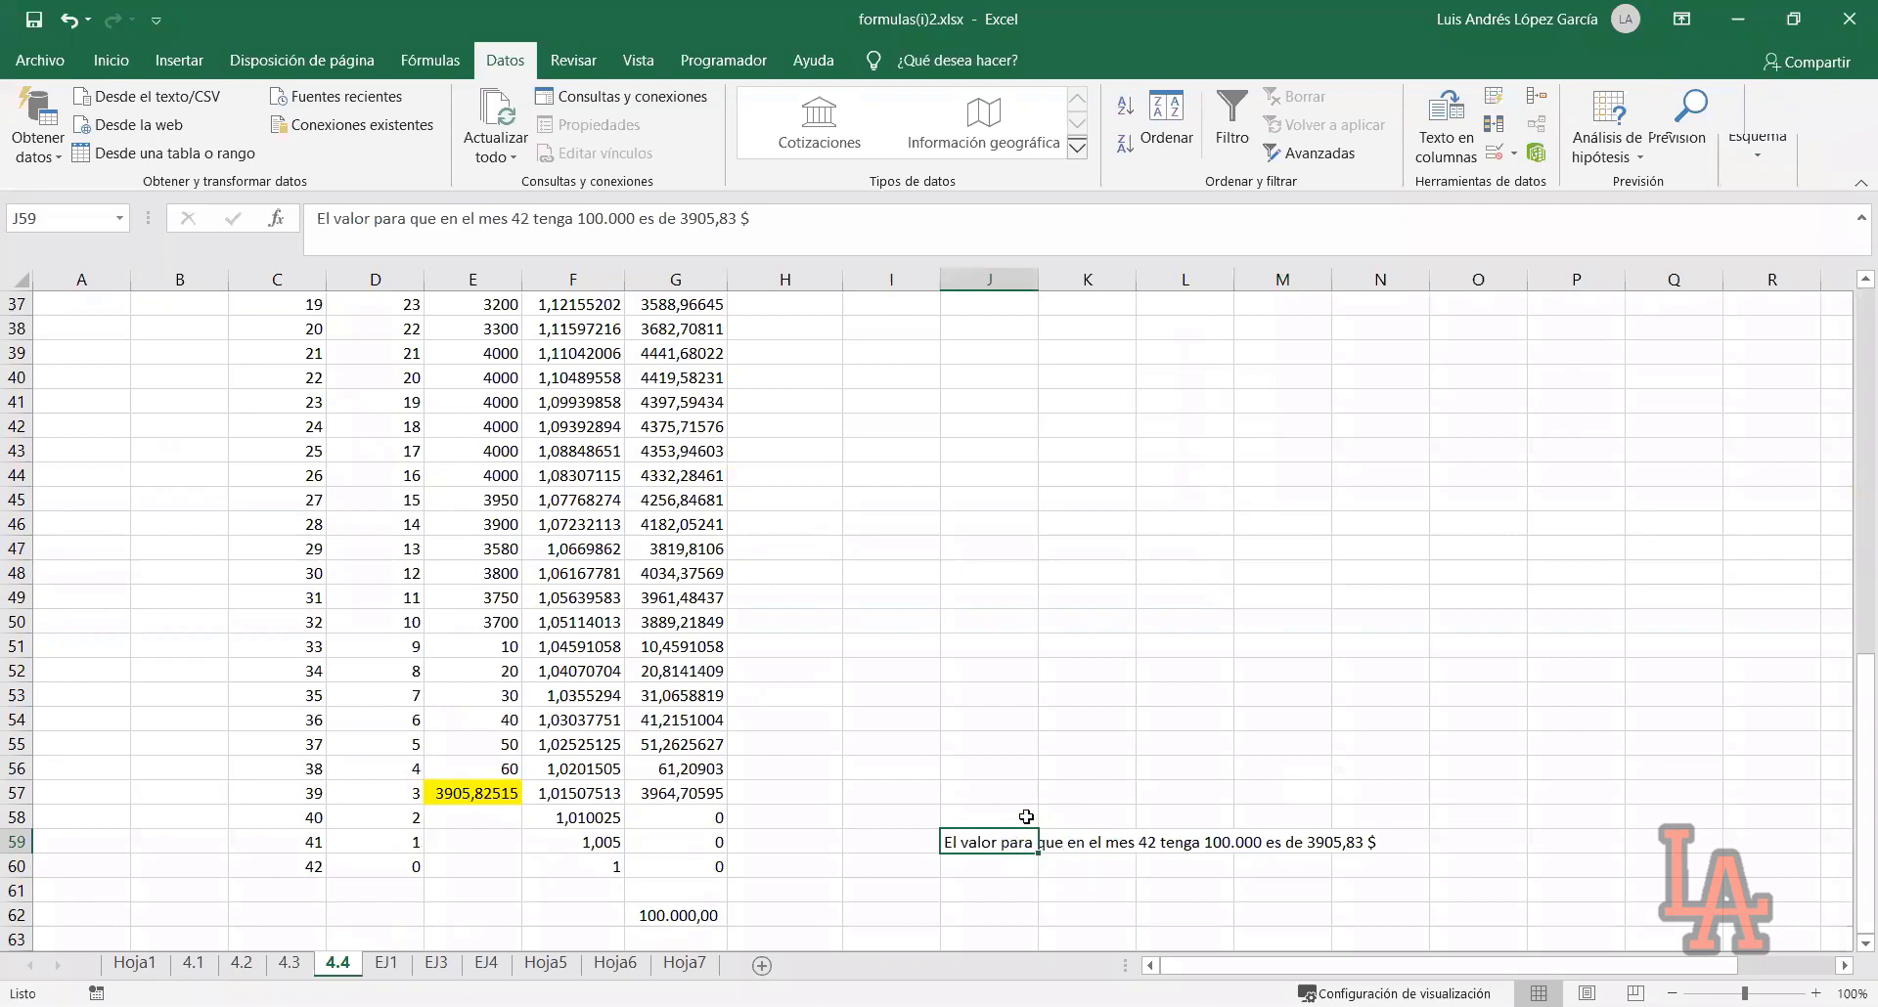
scroll(1026, 817, "up", 12)
left_click(683, 668)
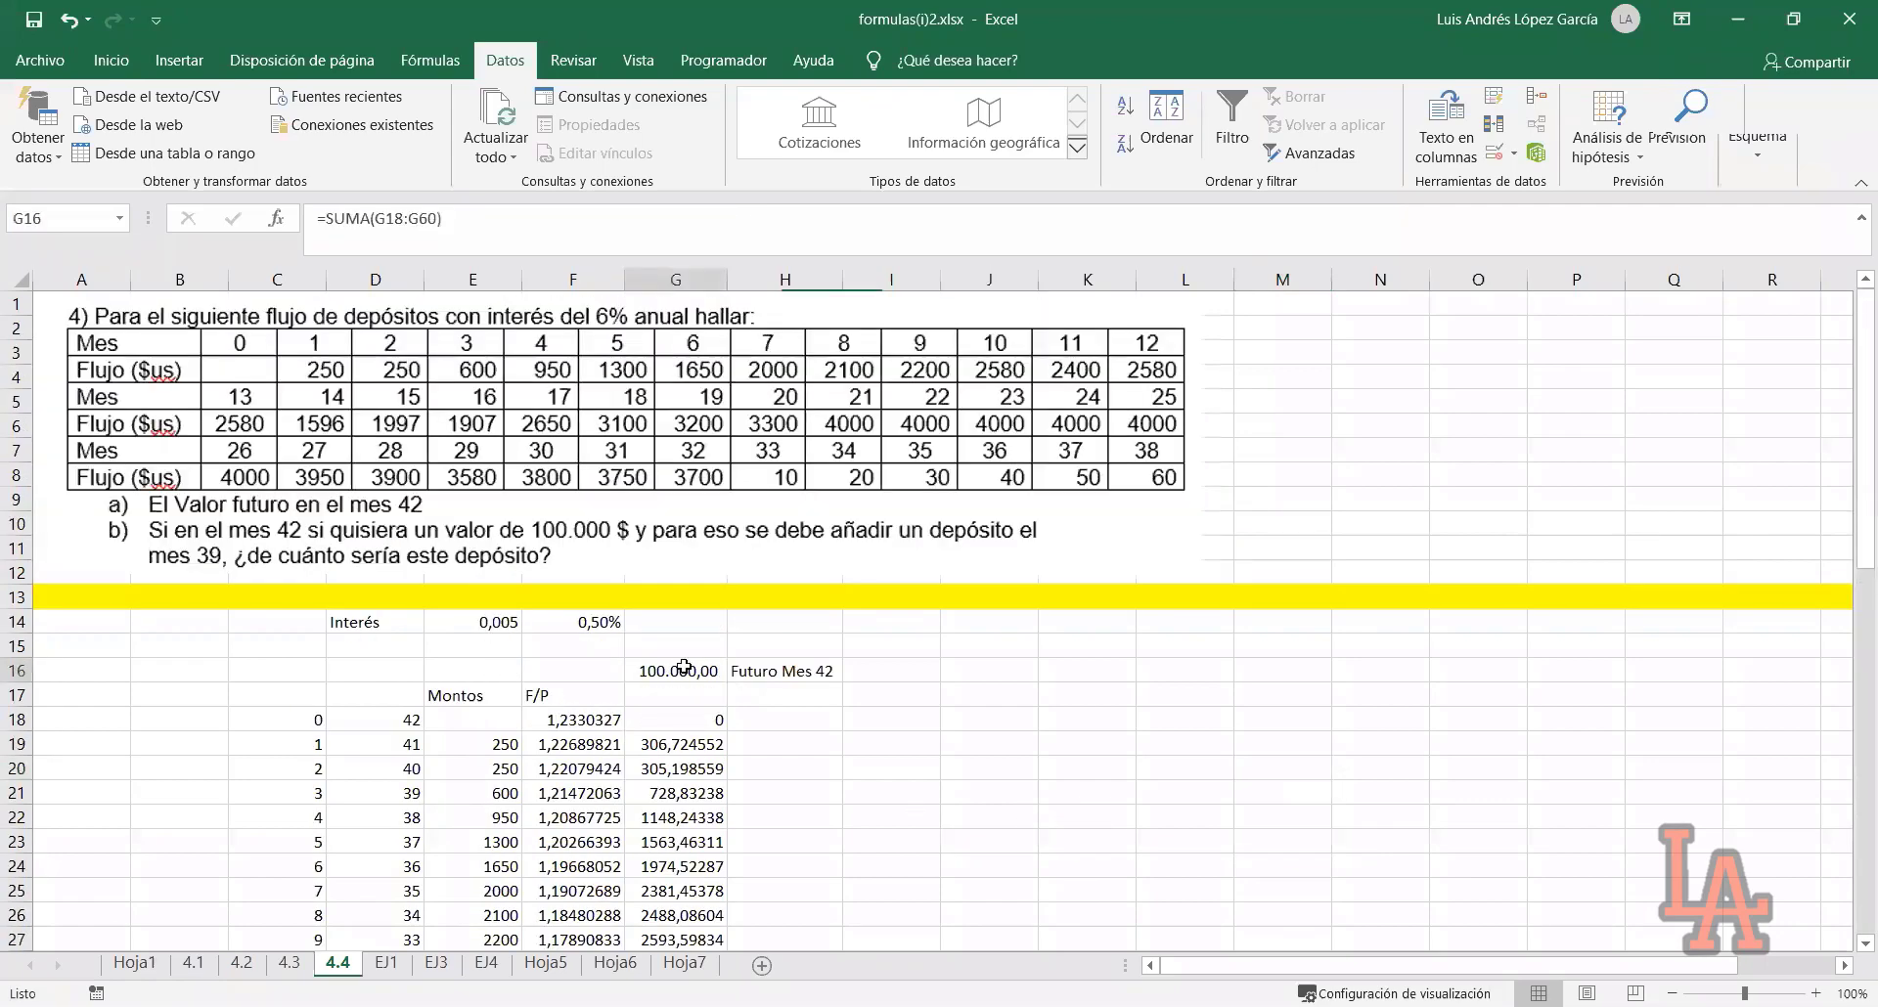
left_click(870, 692)
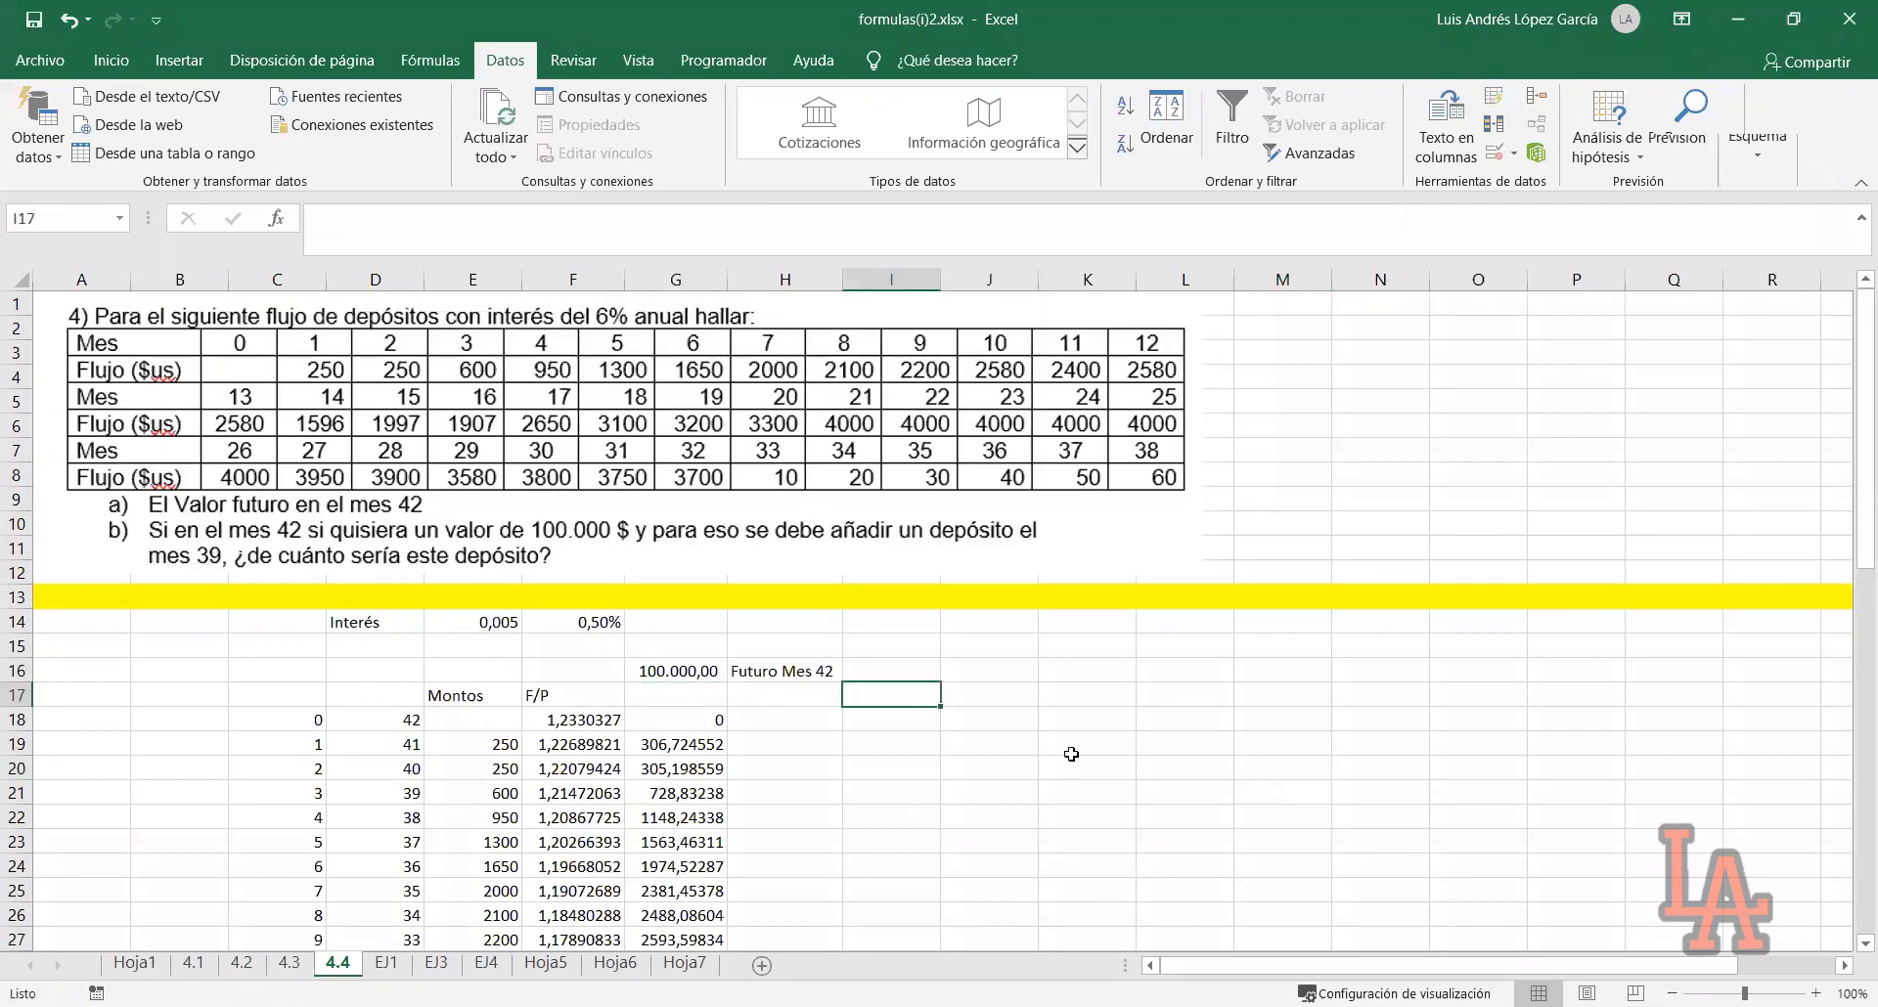
Delete the month-39 deposit in E57 and check the month-42 future value in G16
scroll(1071, 755, "down", 10)
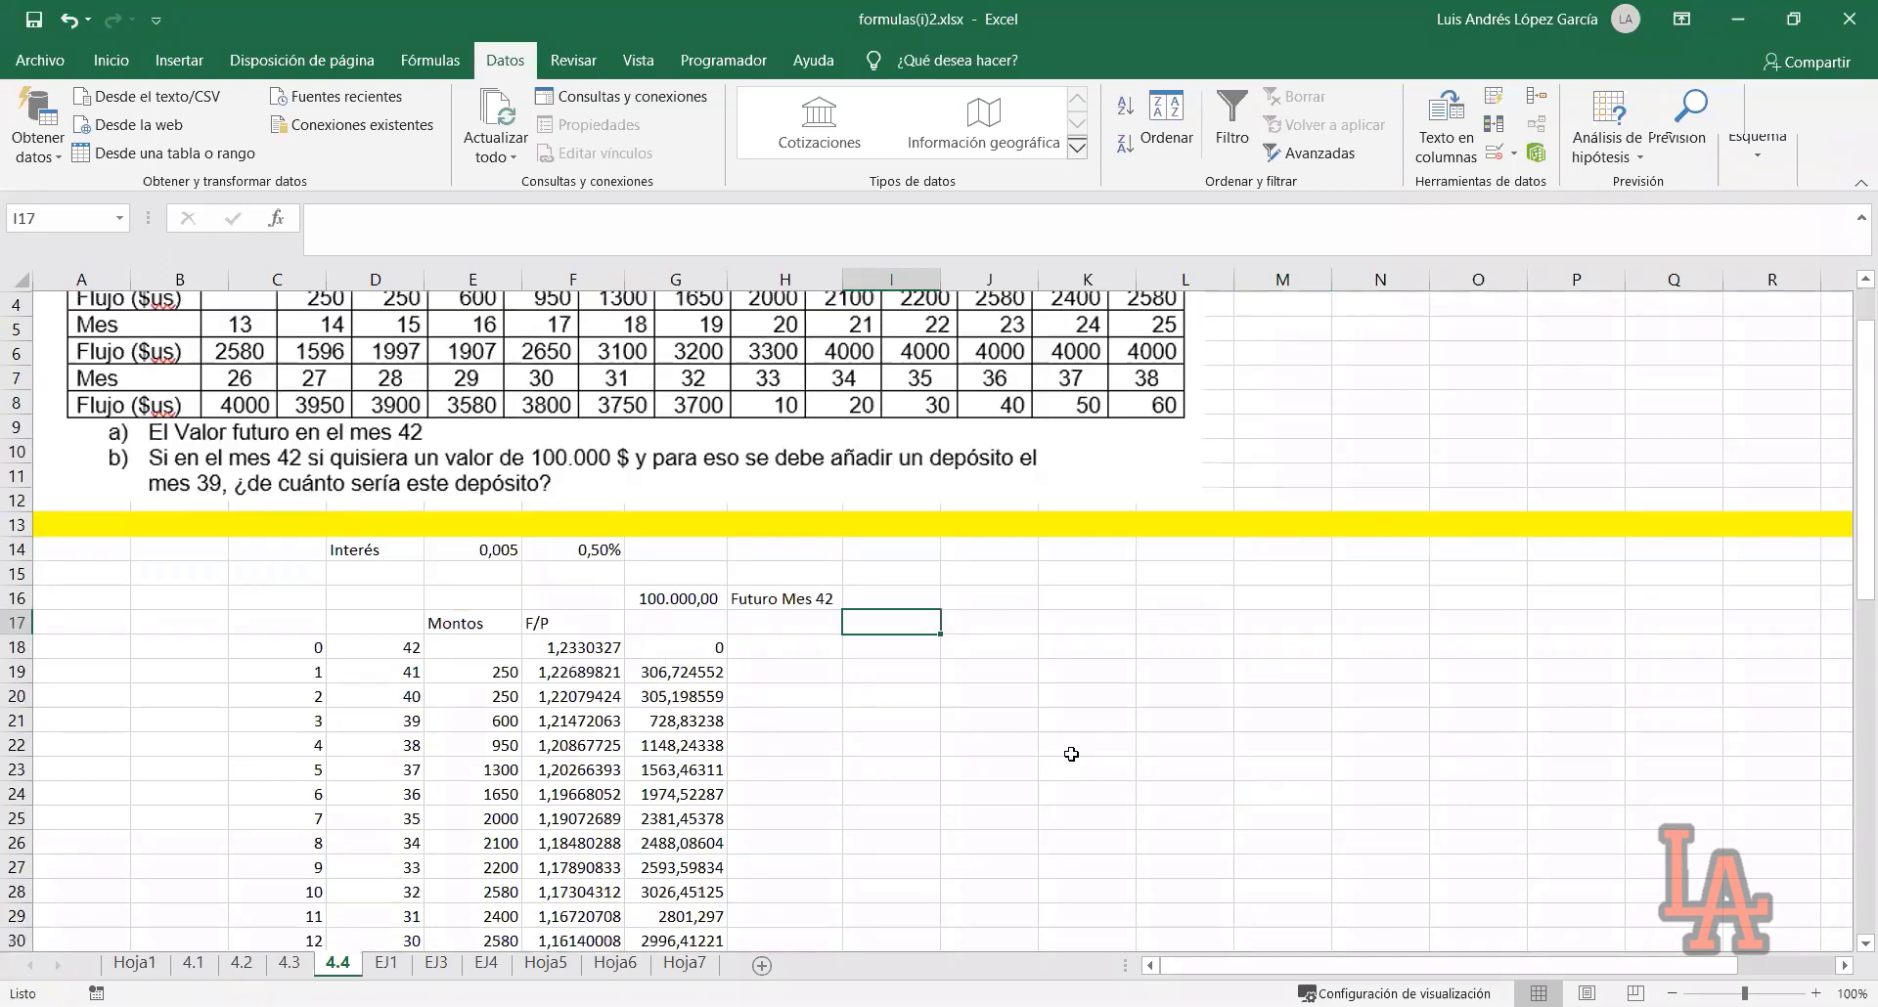
scroll(1071, 754, "down", 4)
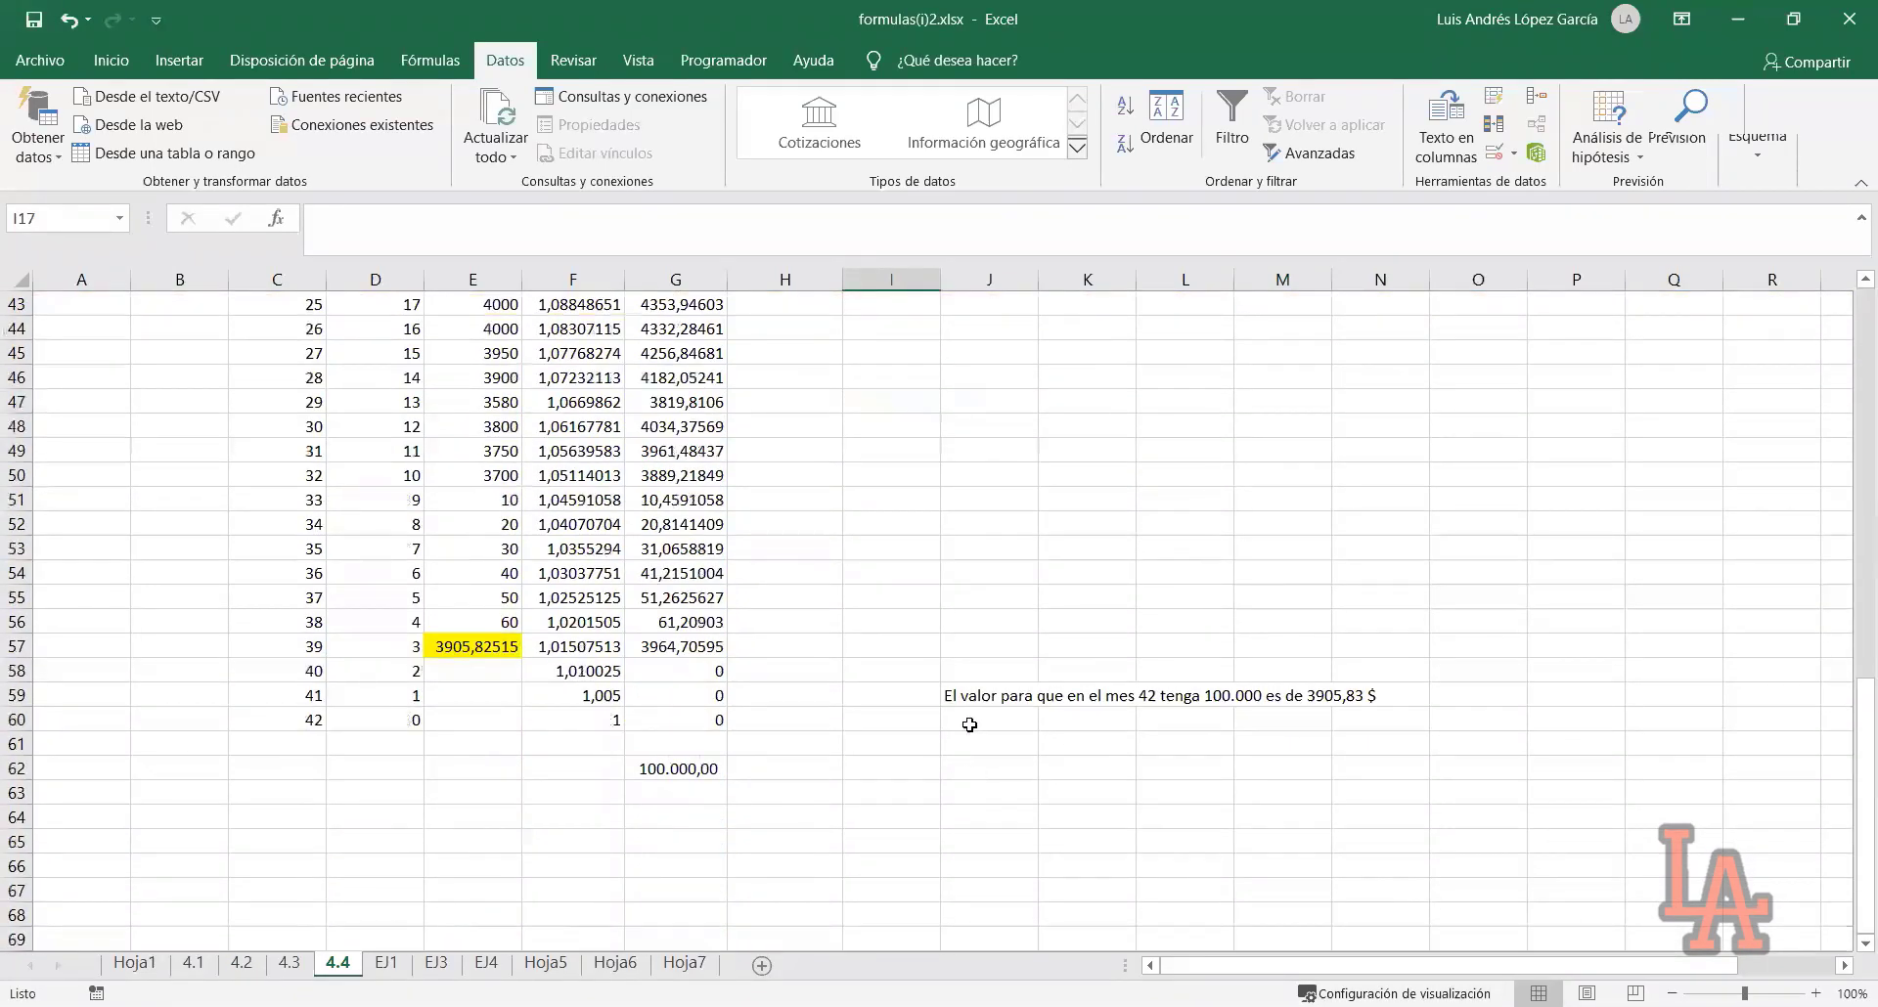
left_click(736, 693)
left_click(497, 649)
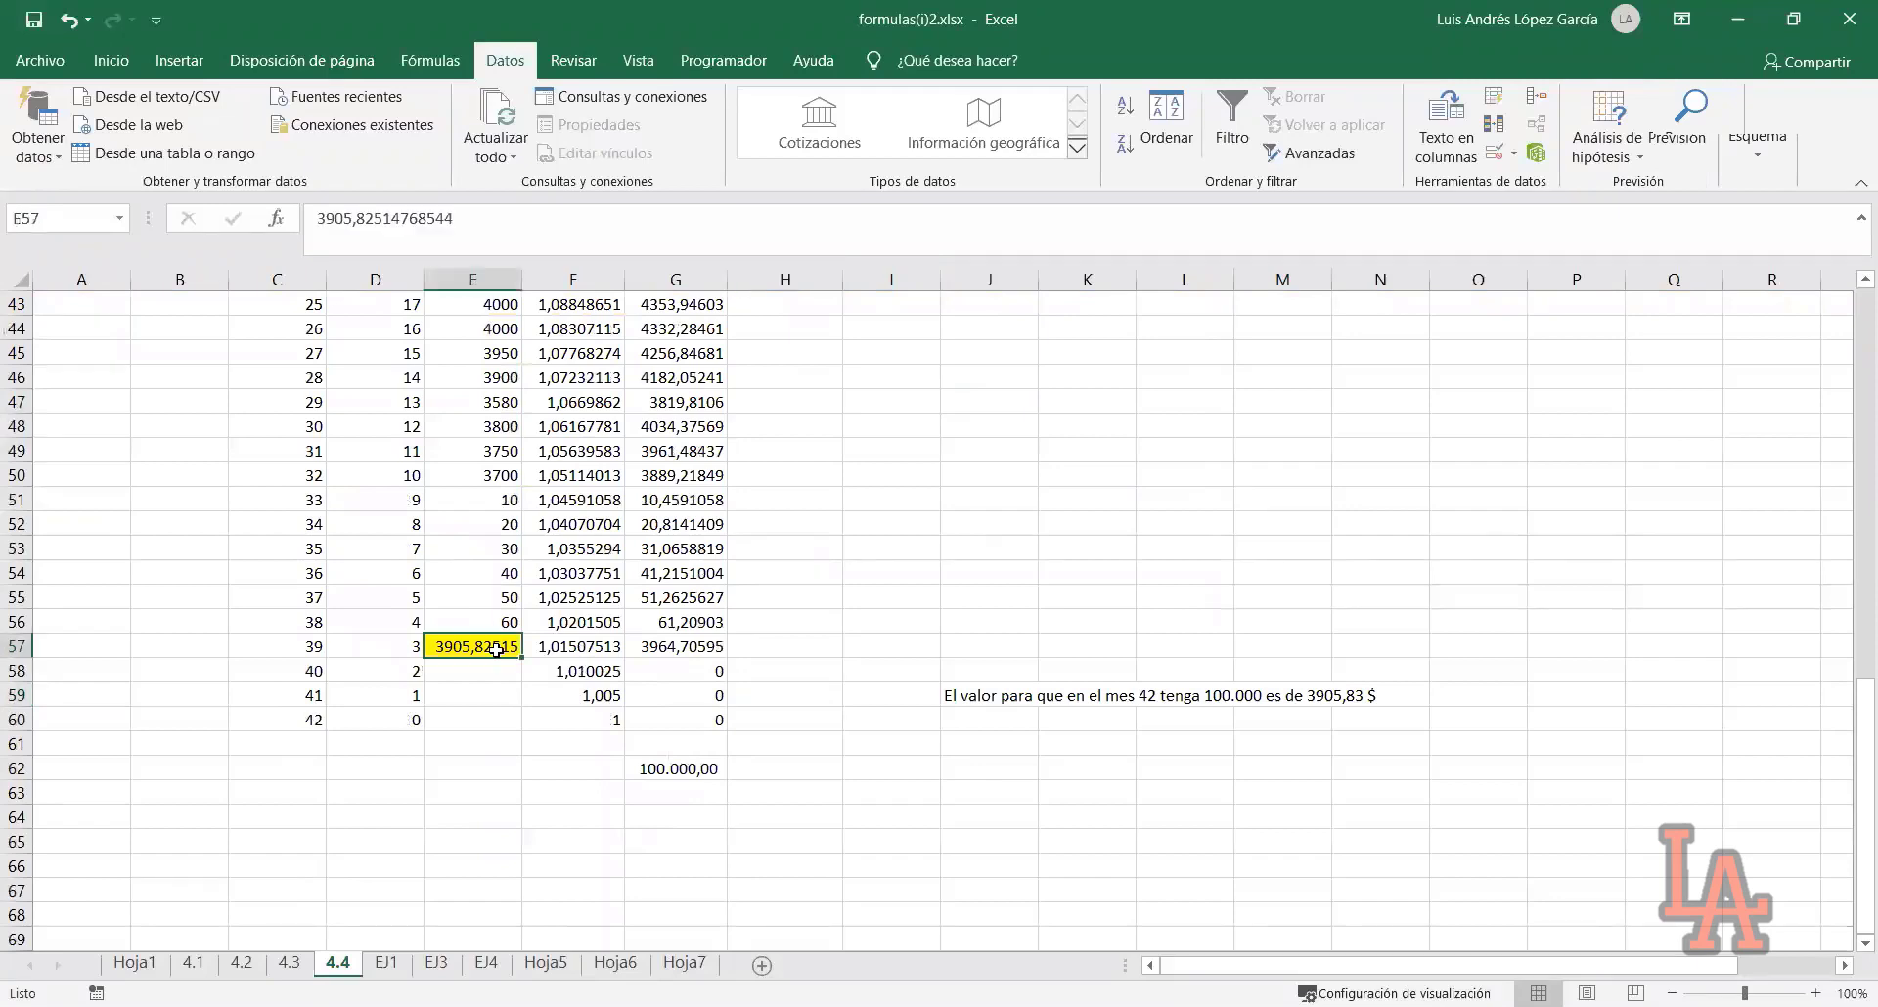
key("Delete")
scroll(880, 645, "up", 14)
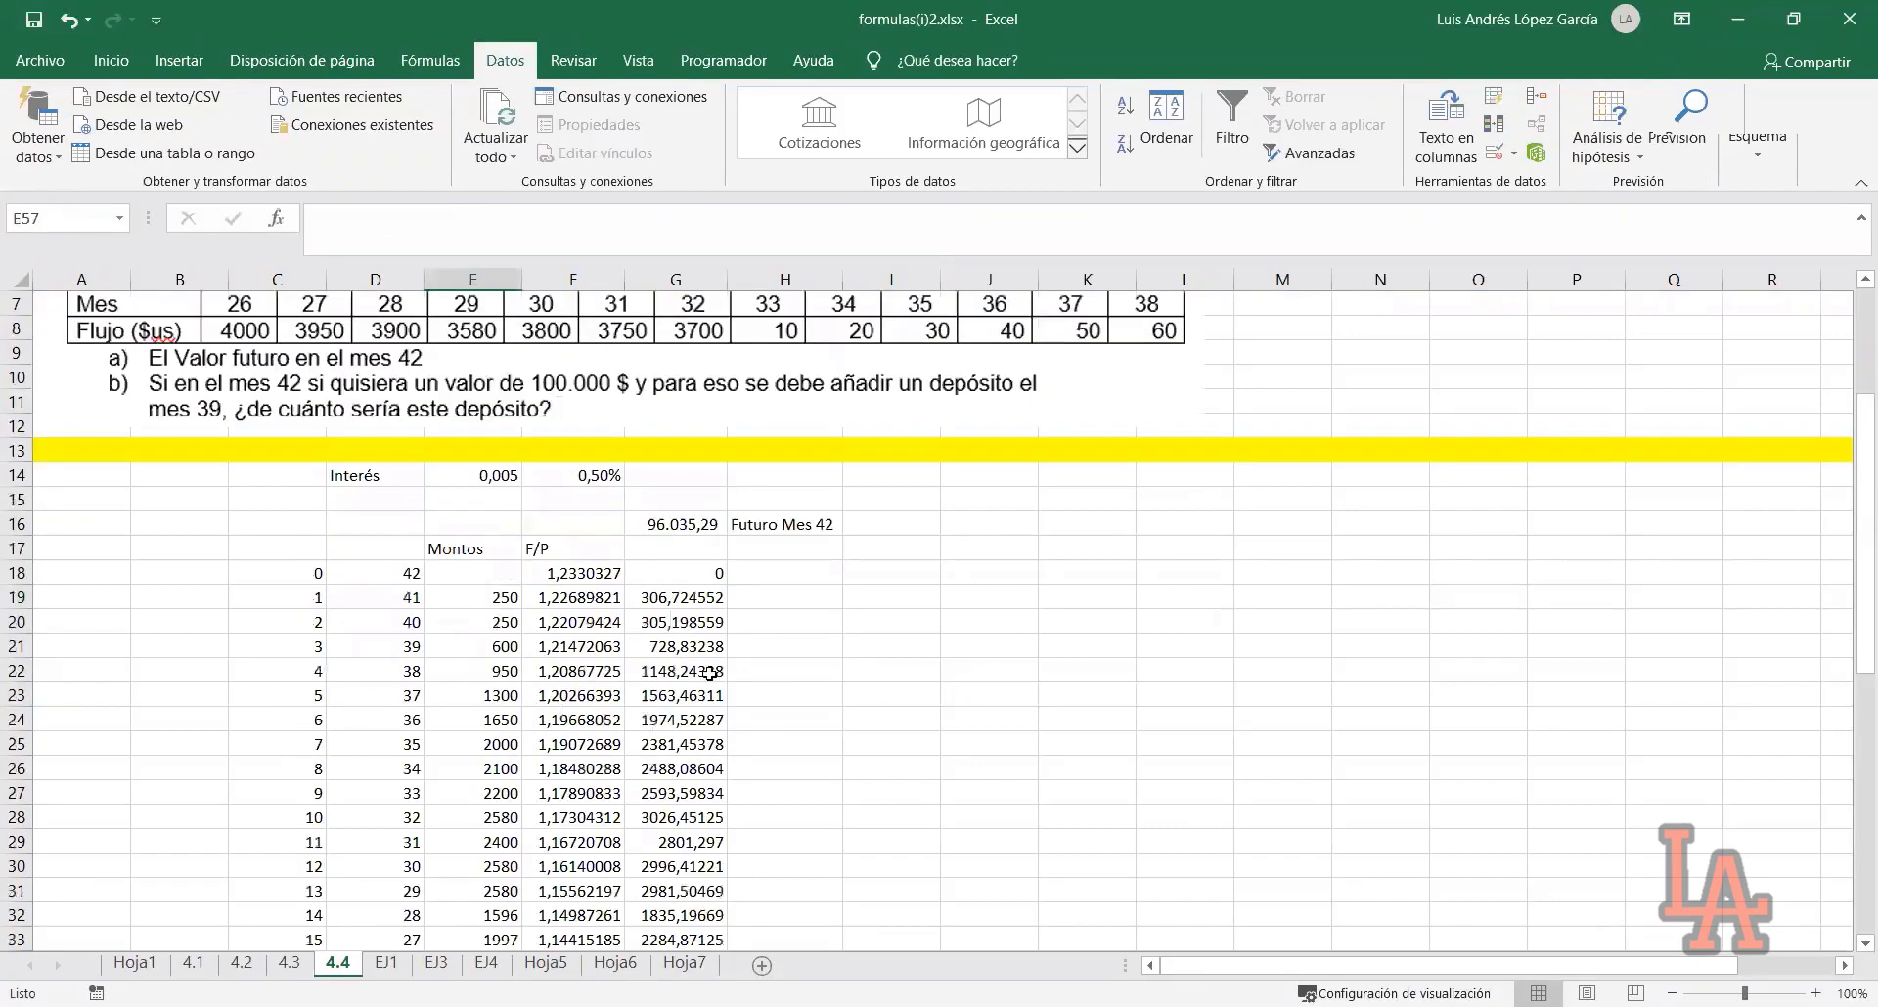
left_click(661, 669)
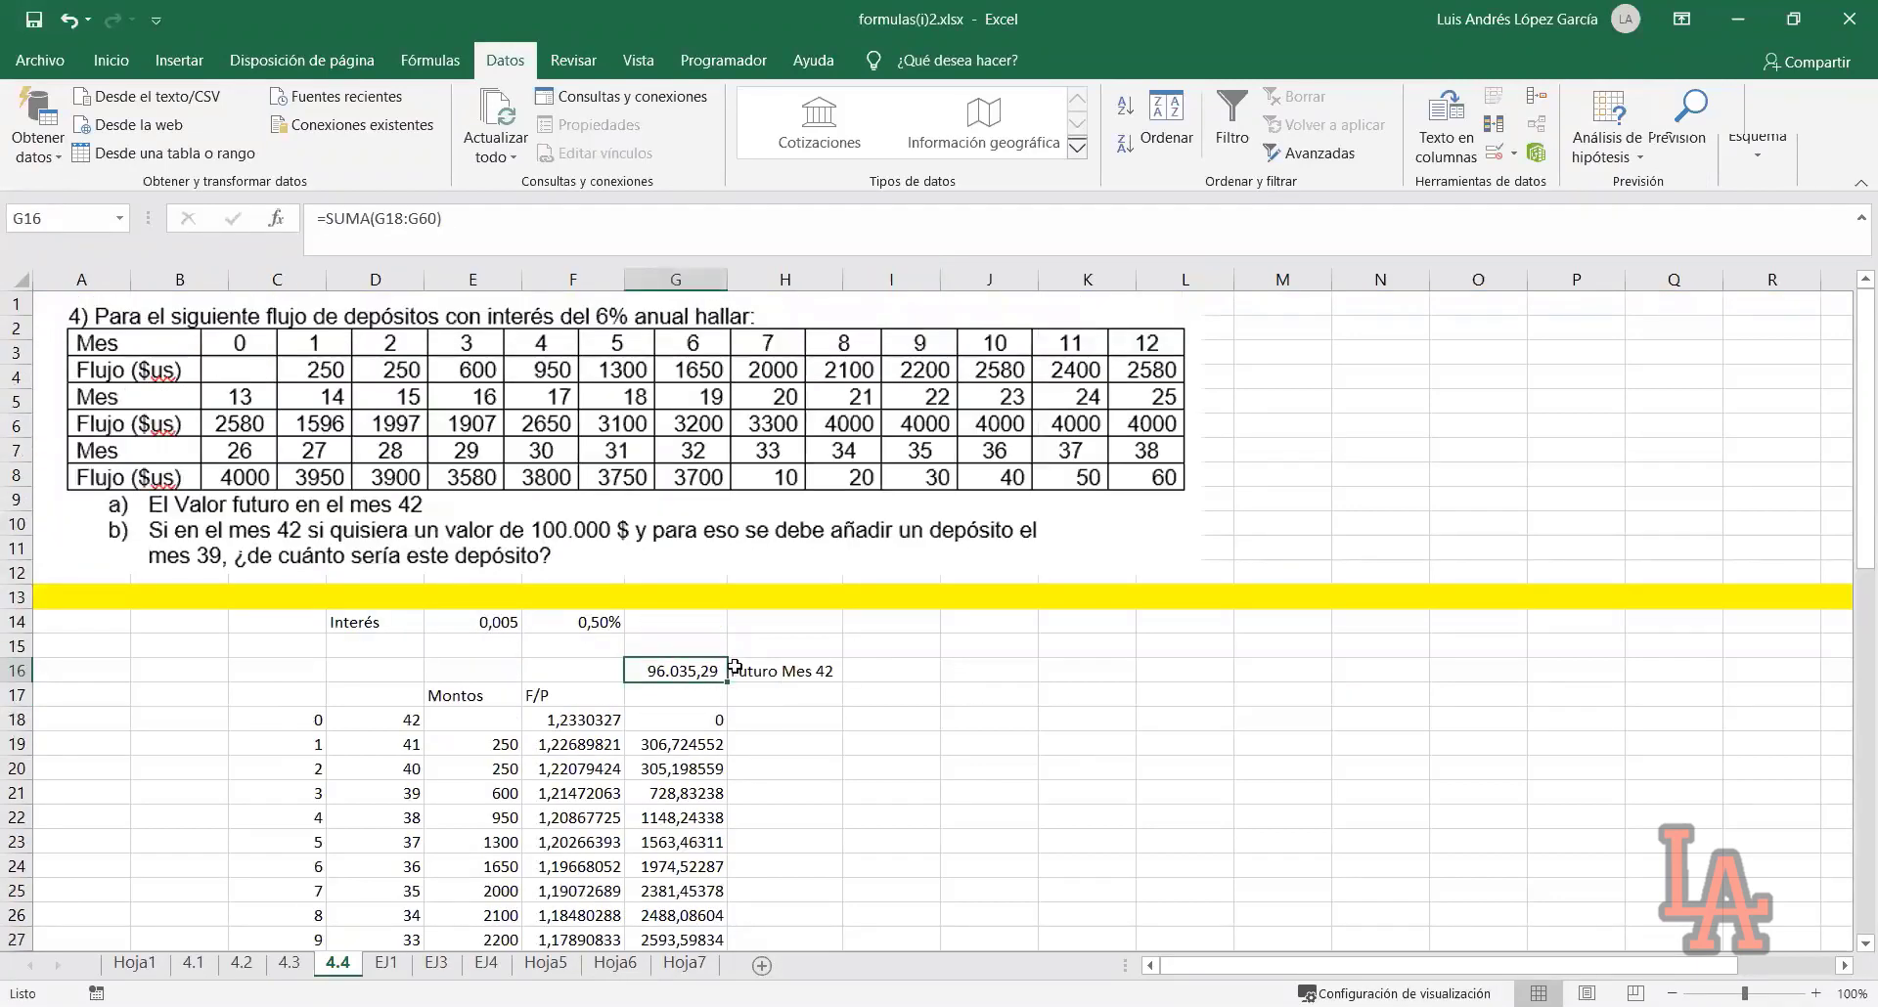
Copy the month-42 future value from G16 into J16 as a value only and label it "Respuesta a)" in K16
key("ctrl+c")
left_click(1027, 666)
key("ctrl+v")
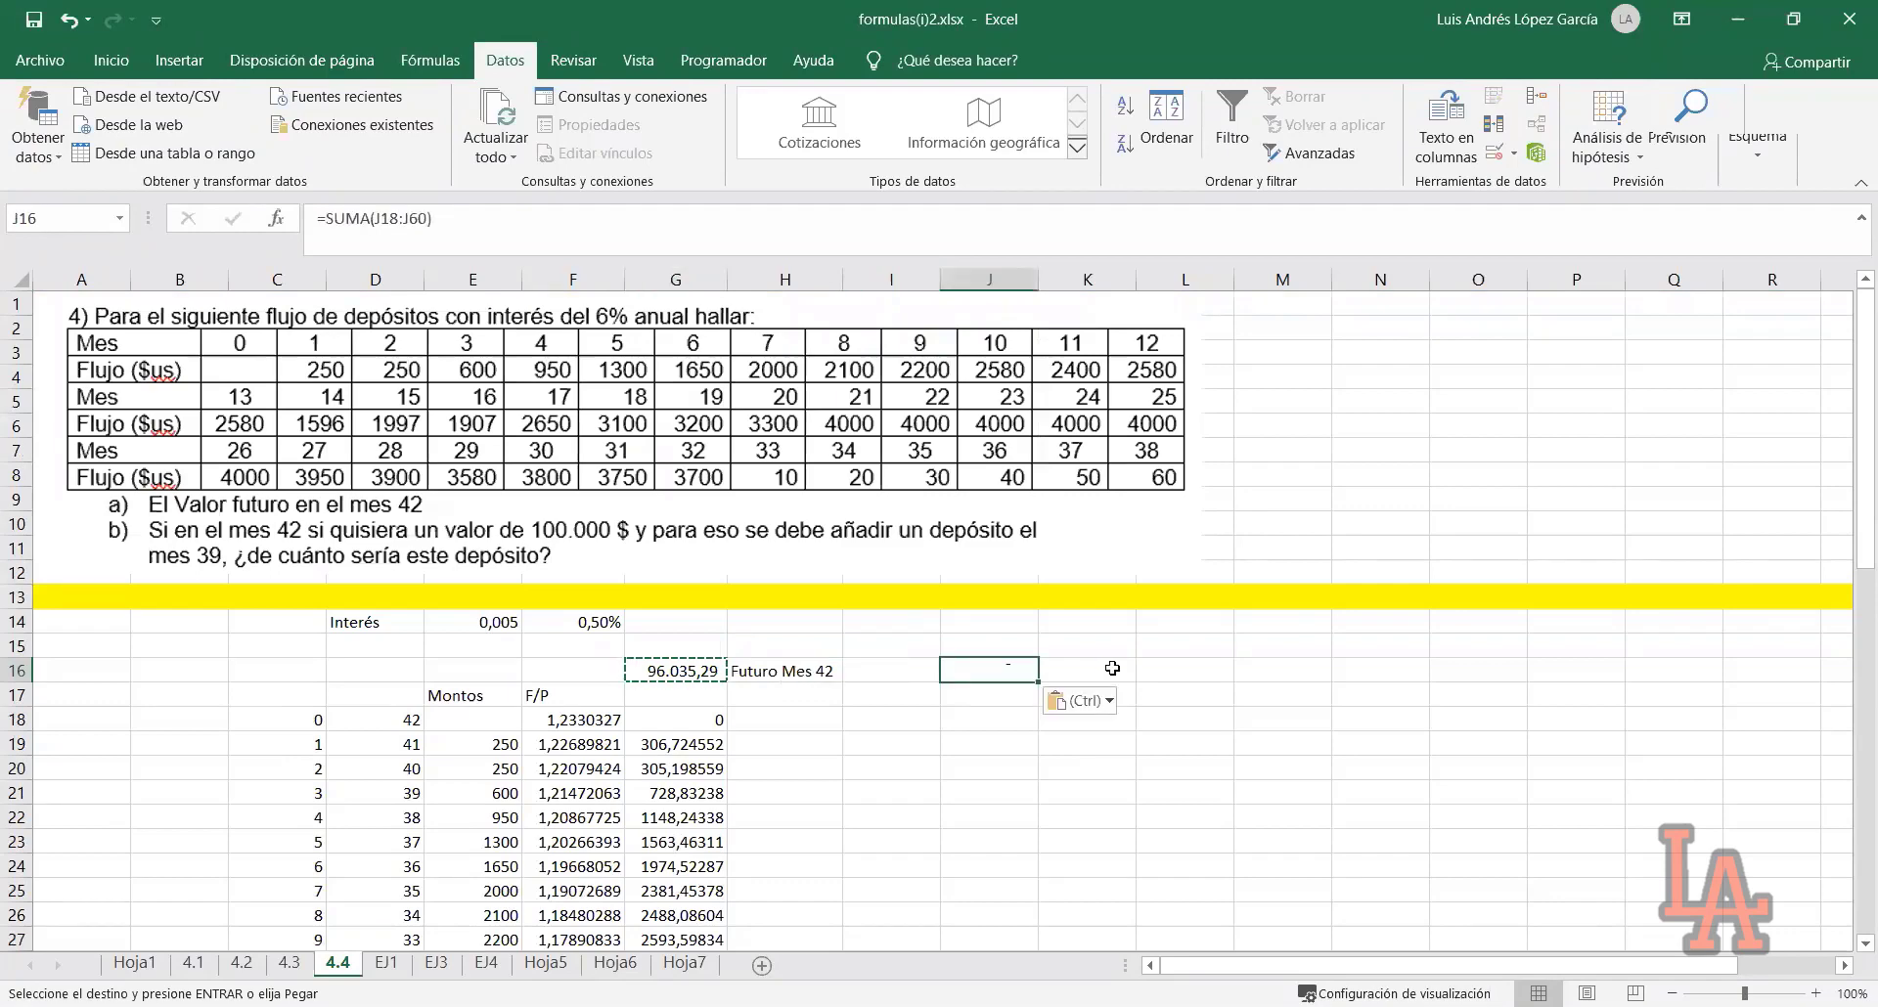
key("ctrl+v")
left_click(1086, 665)
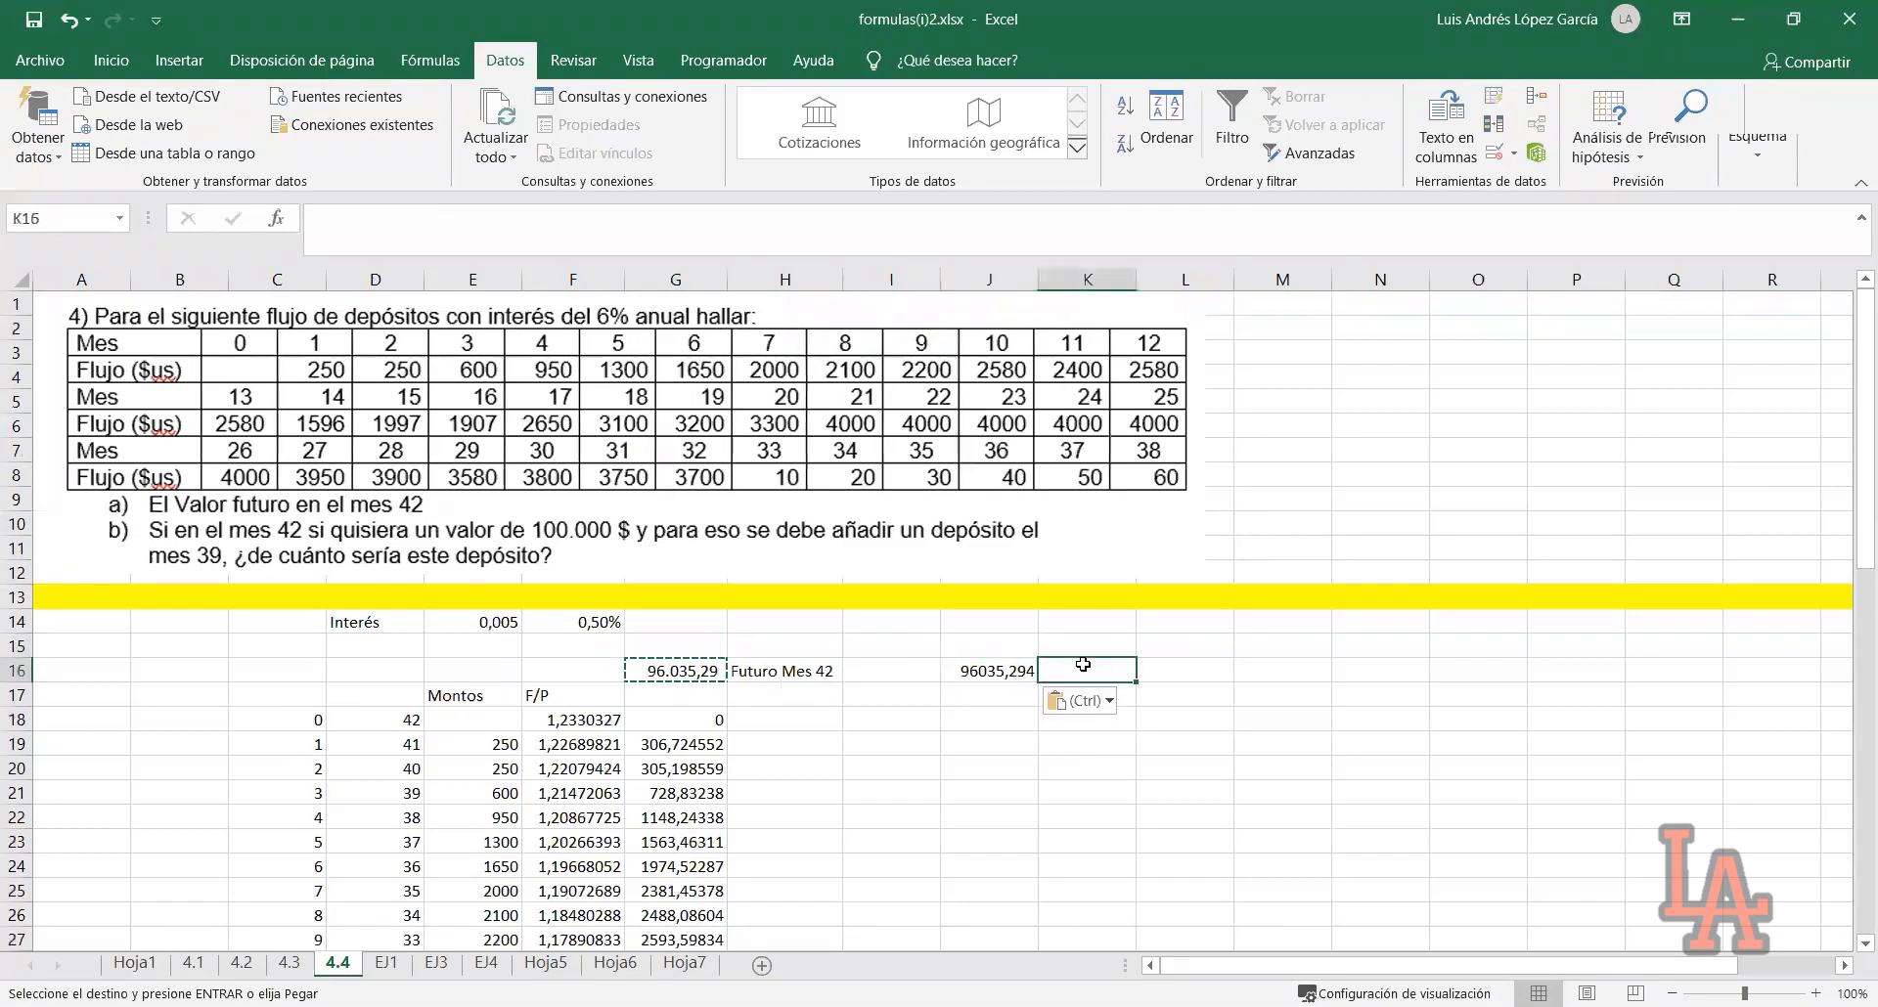
double_click(1086, 665)
type("Respuesta a")
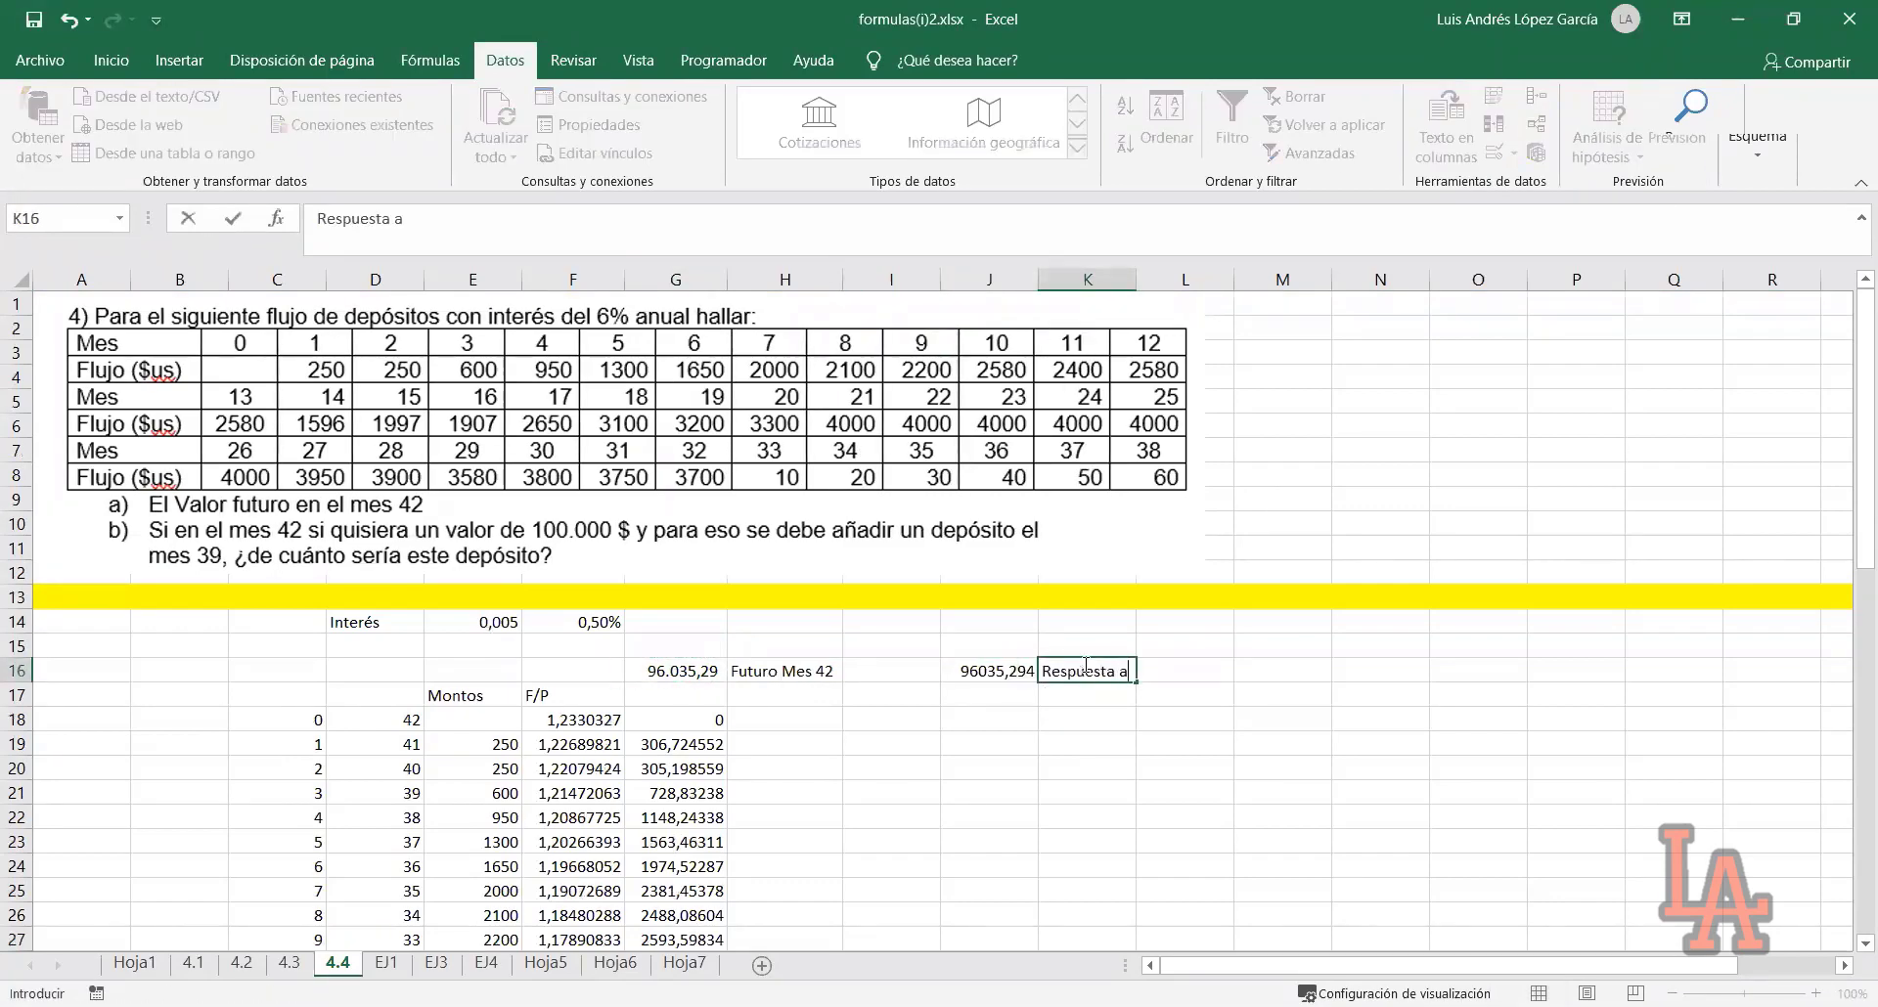
type(")")
key("Return")
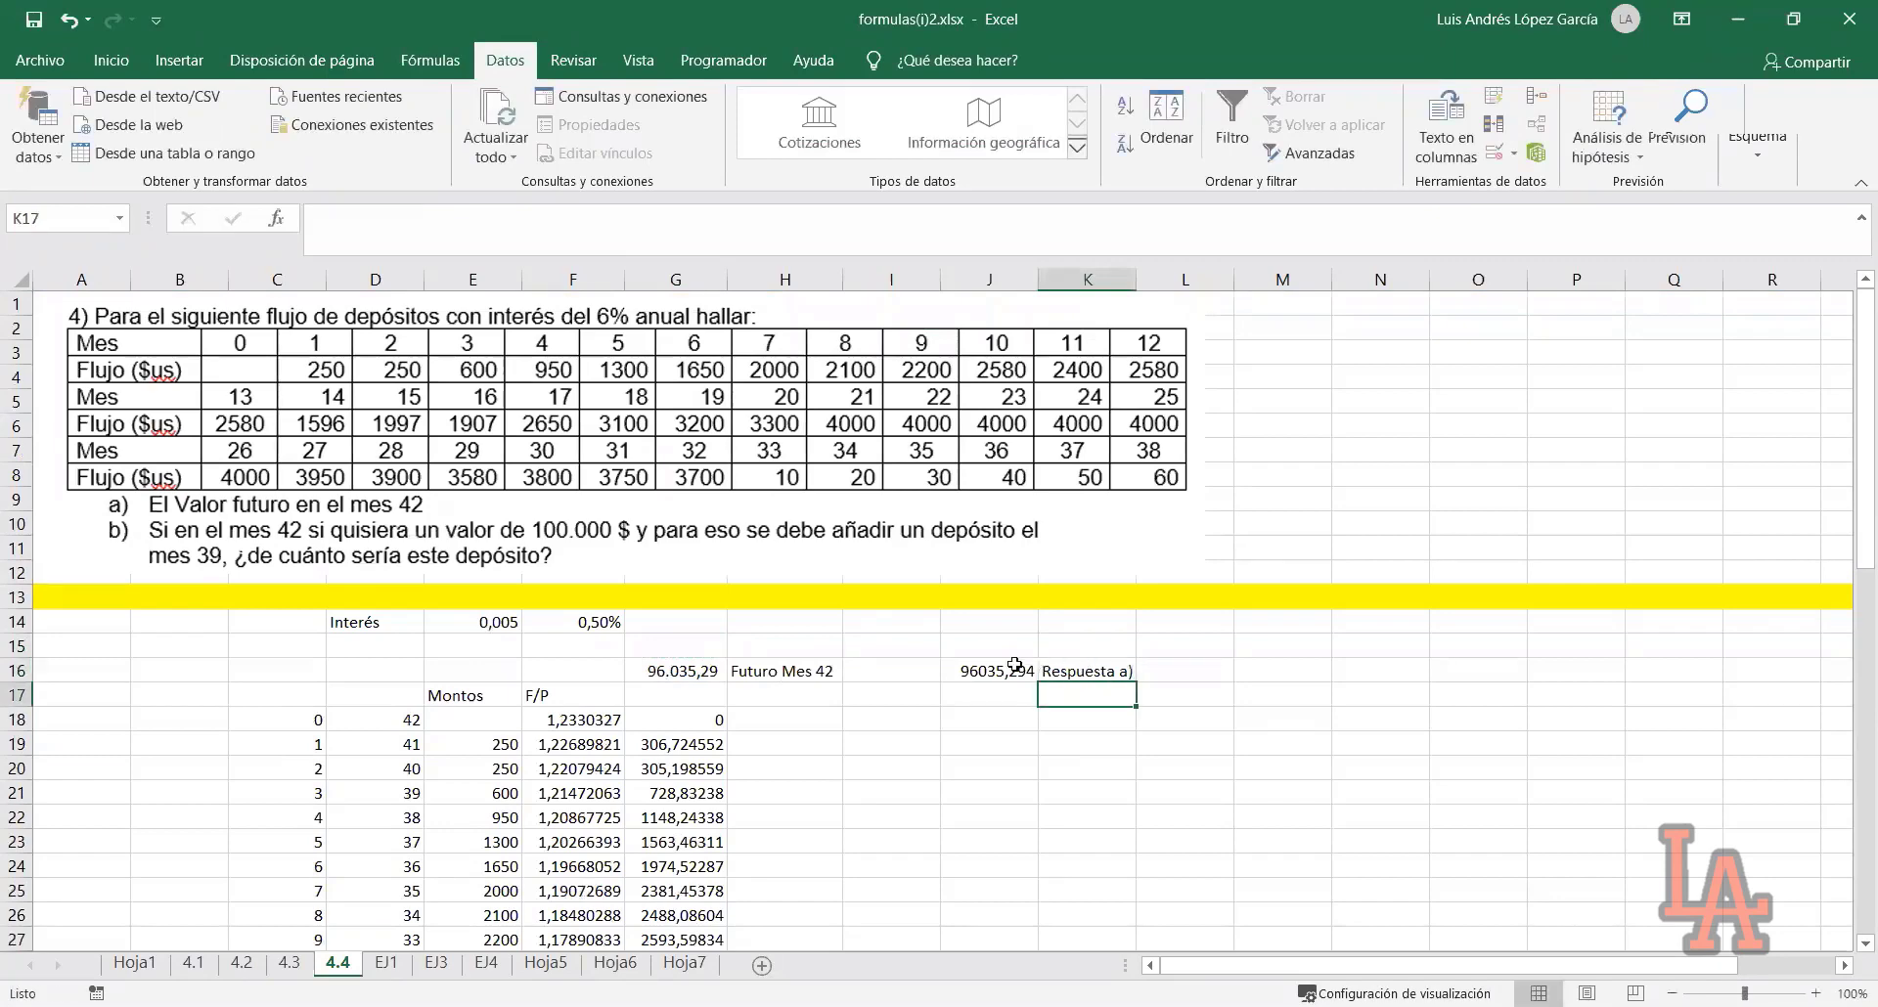
Highlight the answer in J16 with a yellow fill
left_click(1012, 667)
left_click(110, 60)
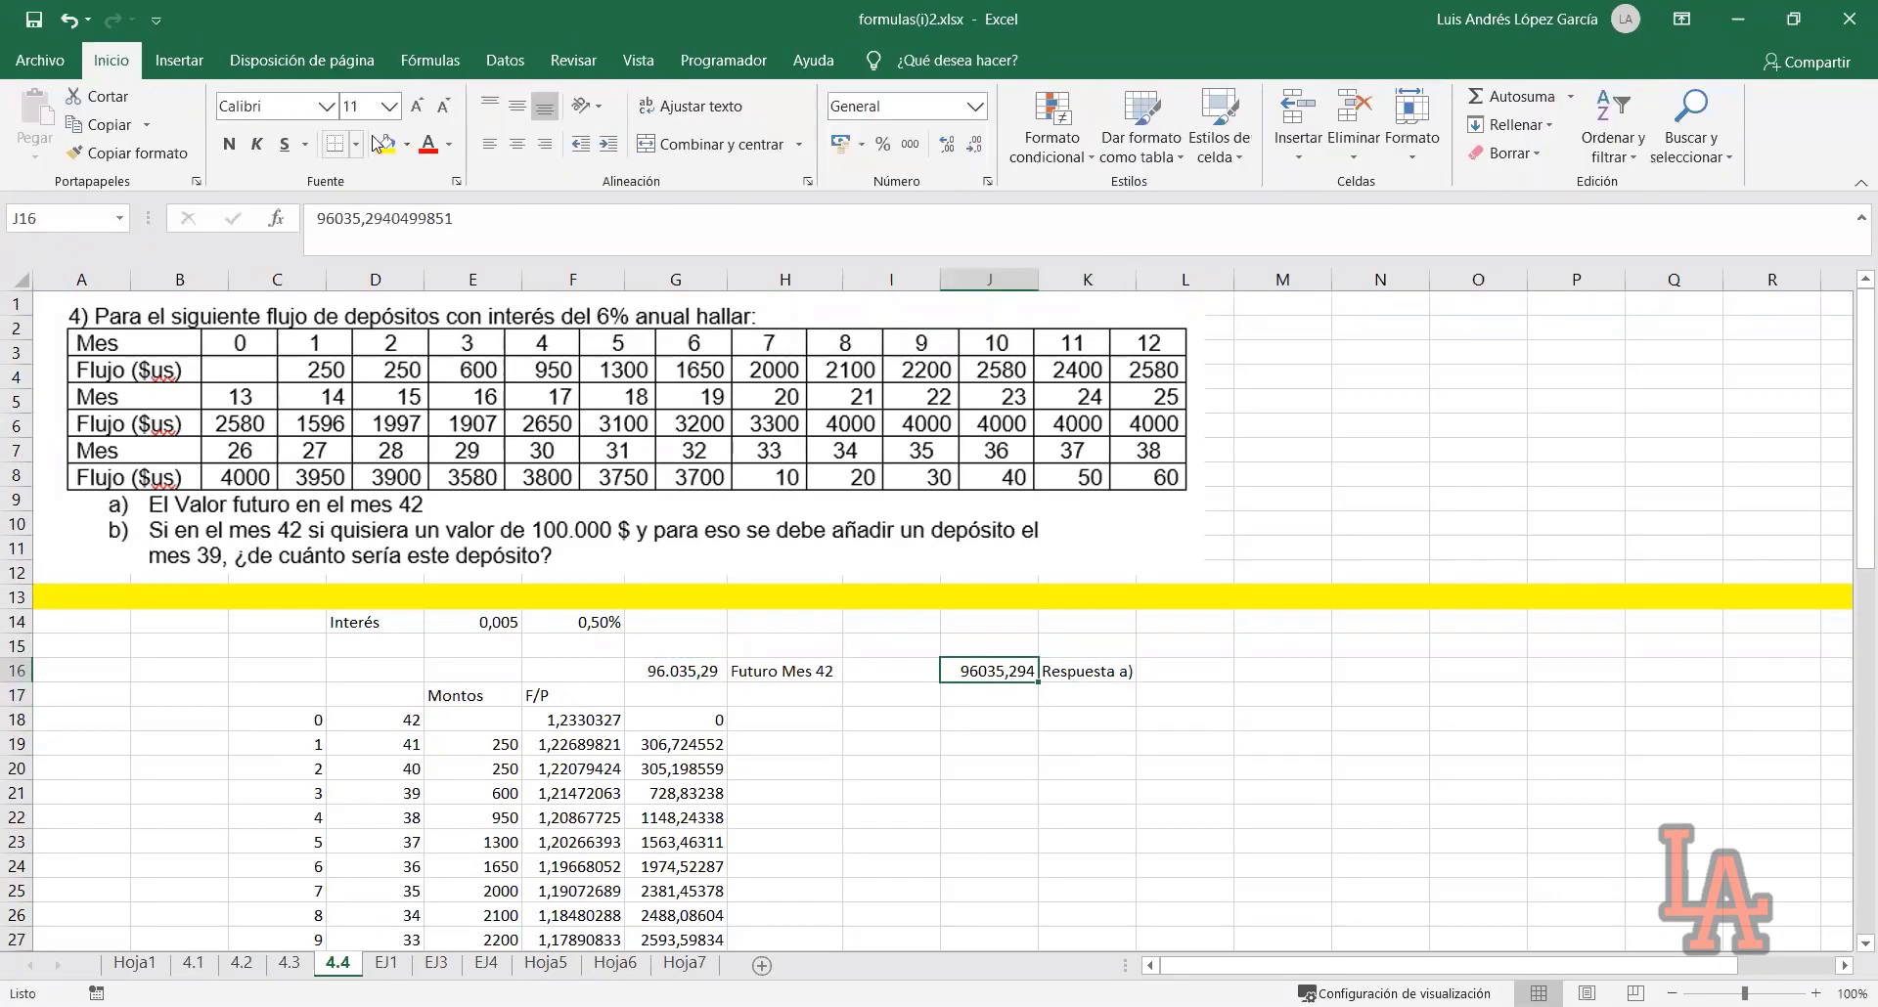
left_click(386, 143)
left_click(1022, 748)
Enter 3905,83 as the month-39 deposit in E57
scroll(812, 737, "down", 6)
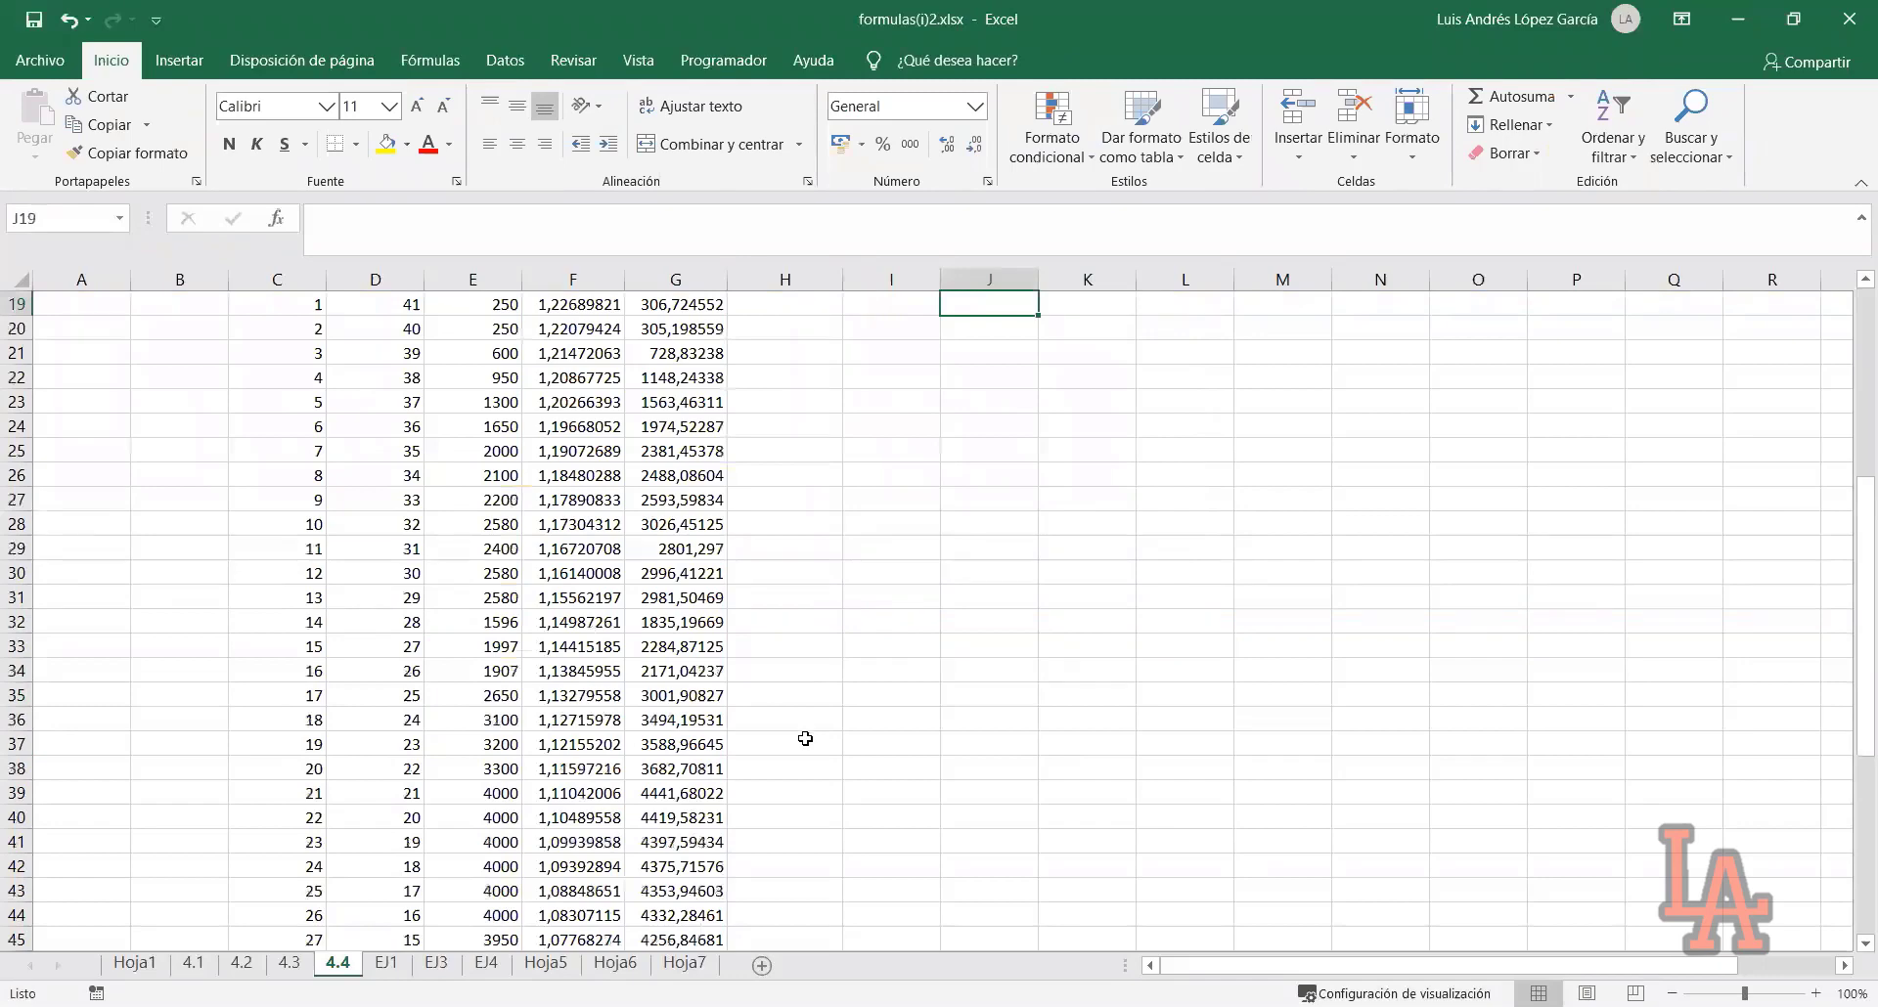
scroll(660, 825, "down", 8)
left_click(461, 649)
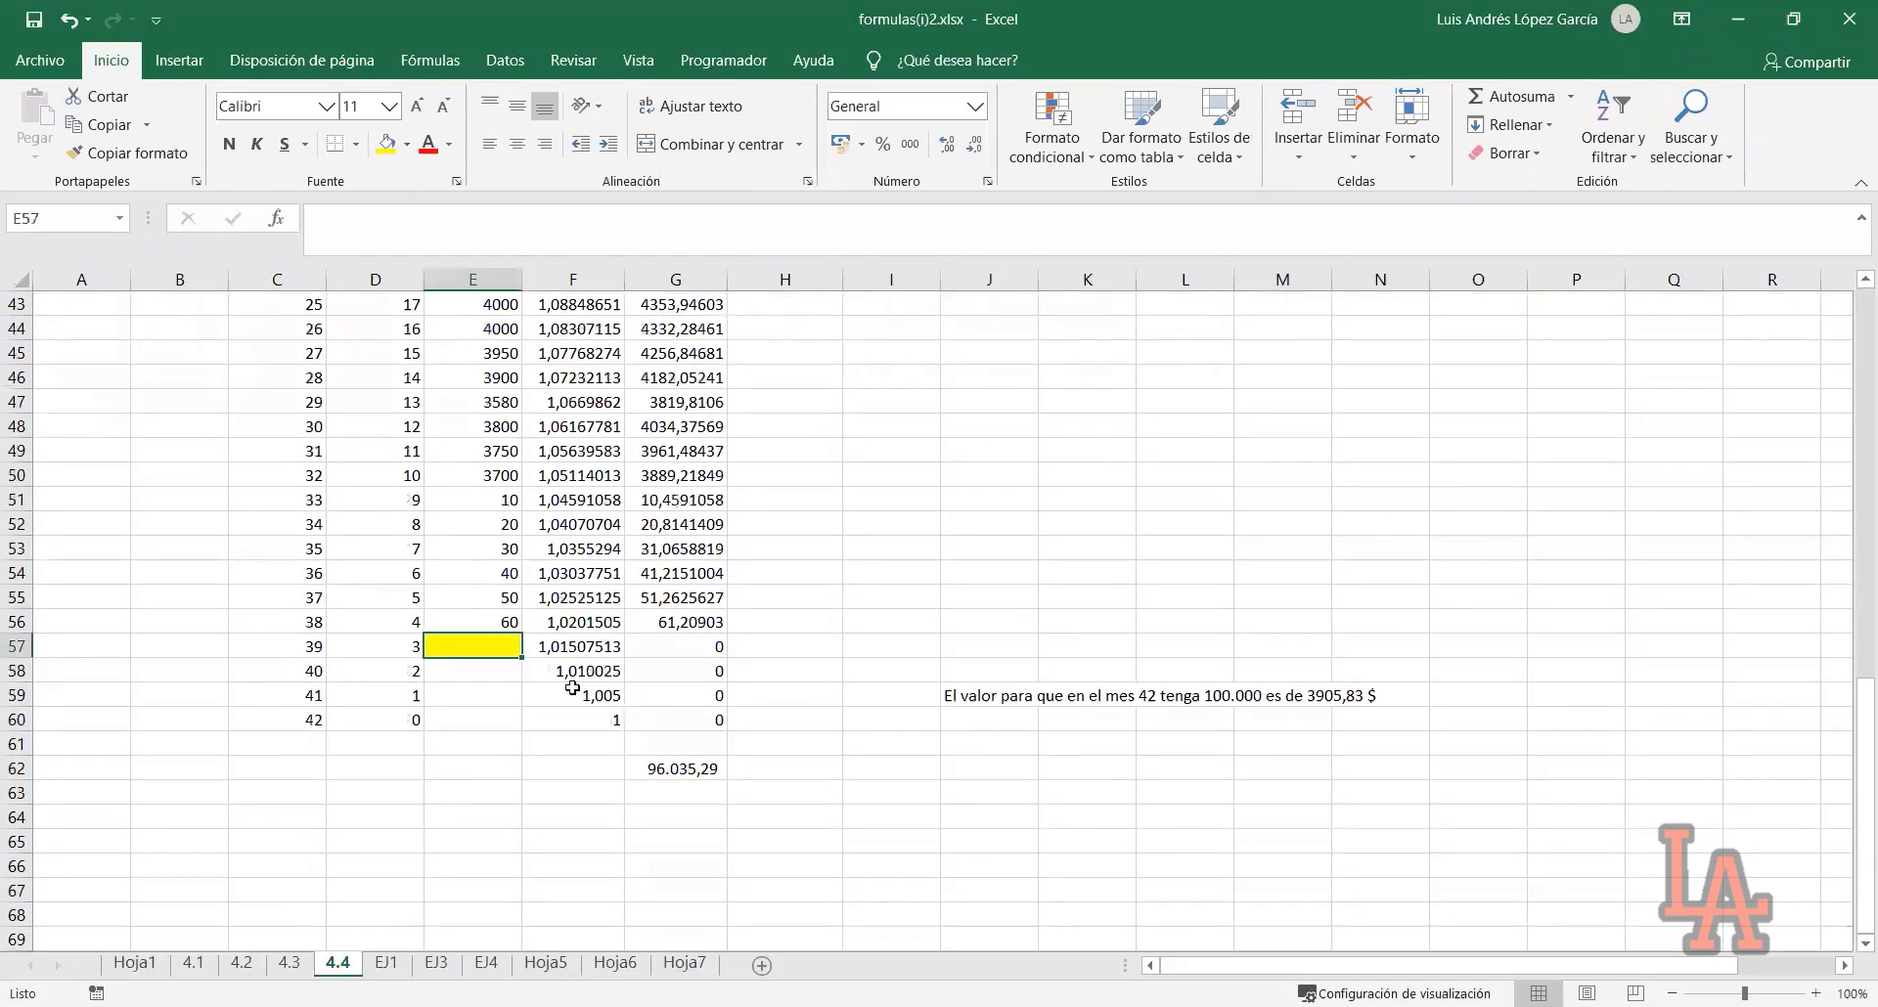
type("3905,83")
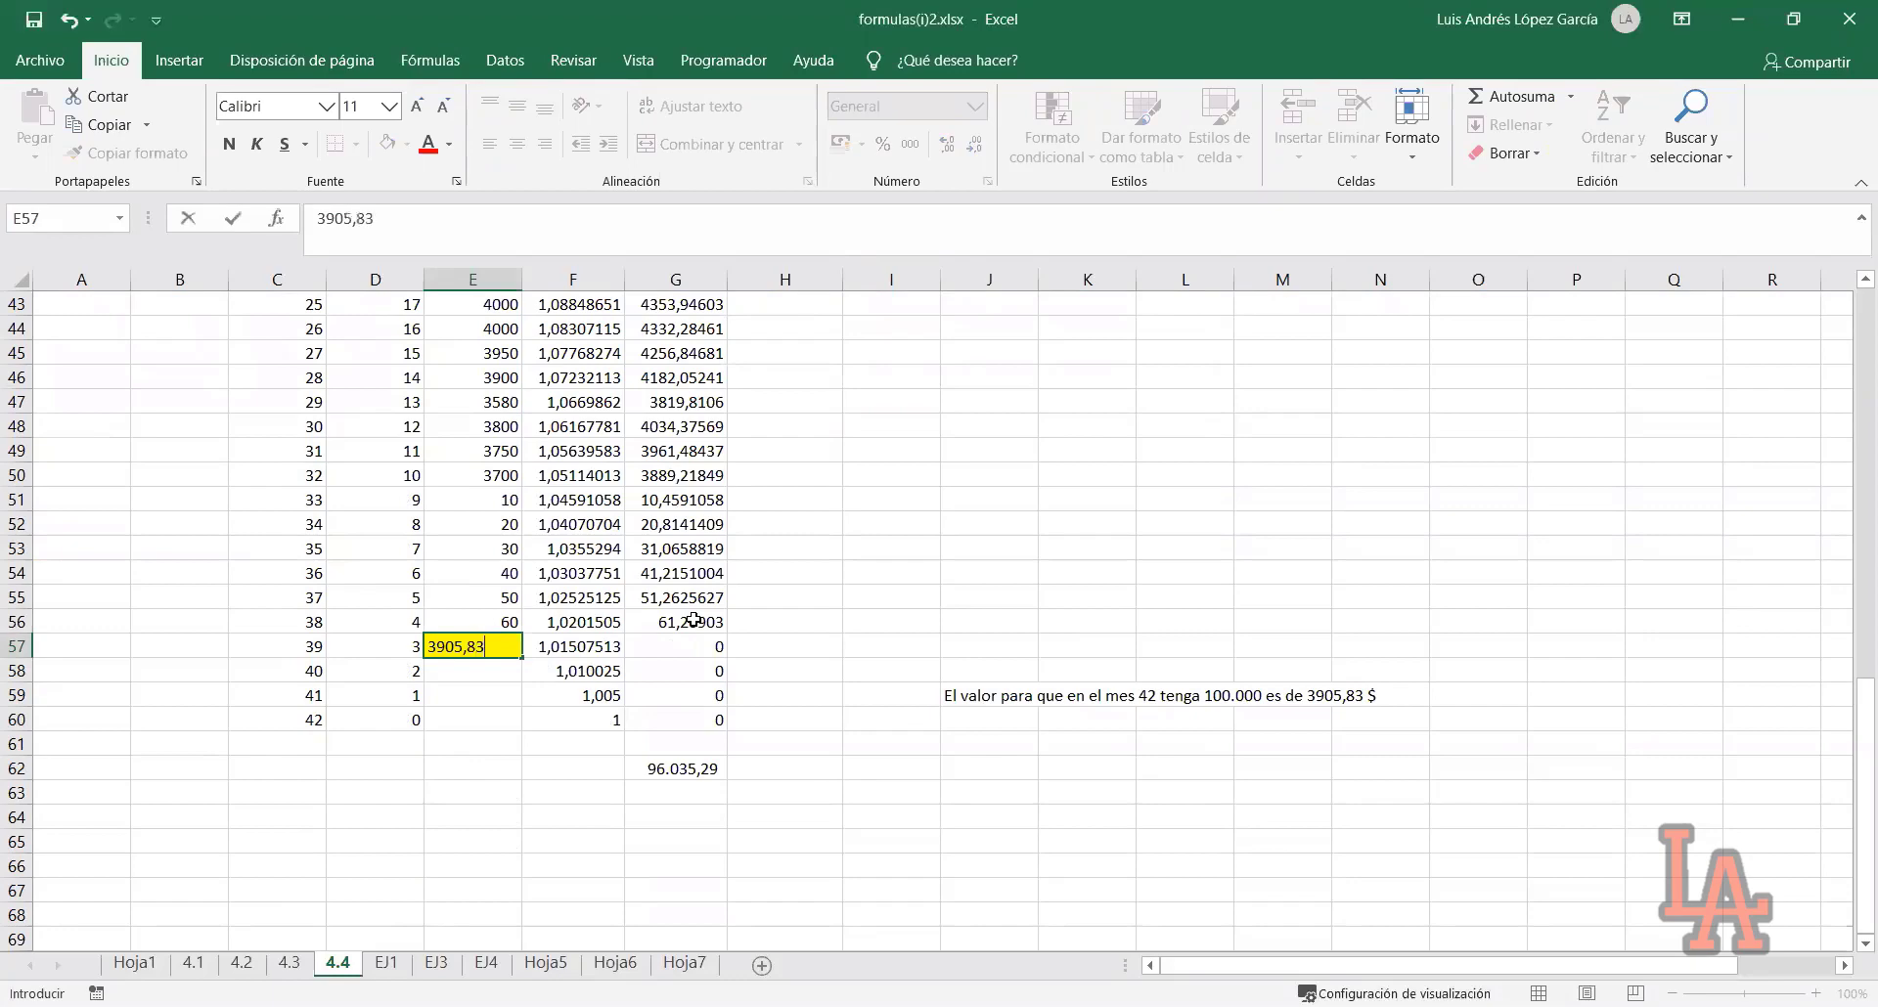
key("Return")
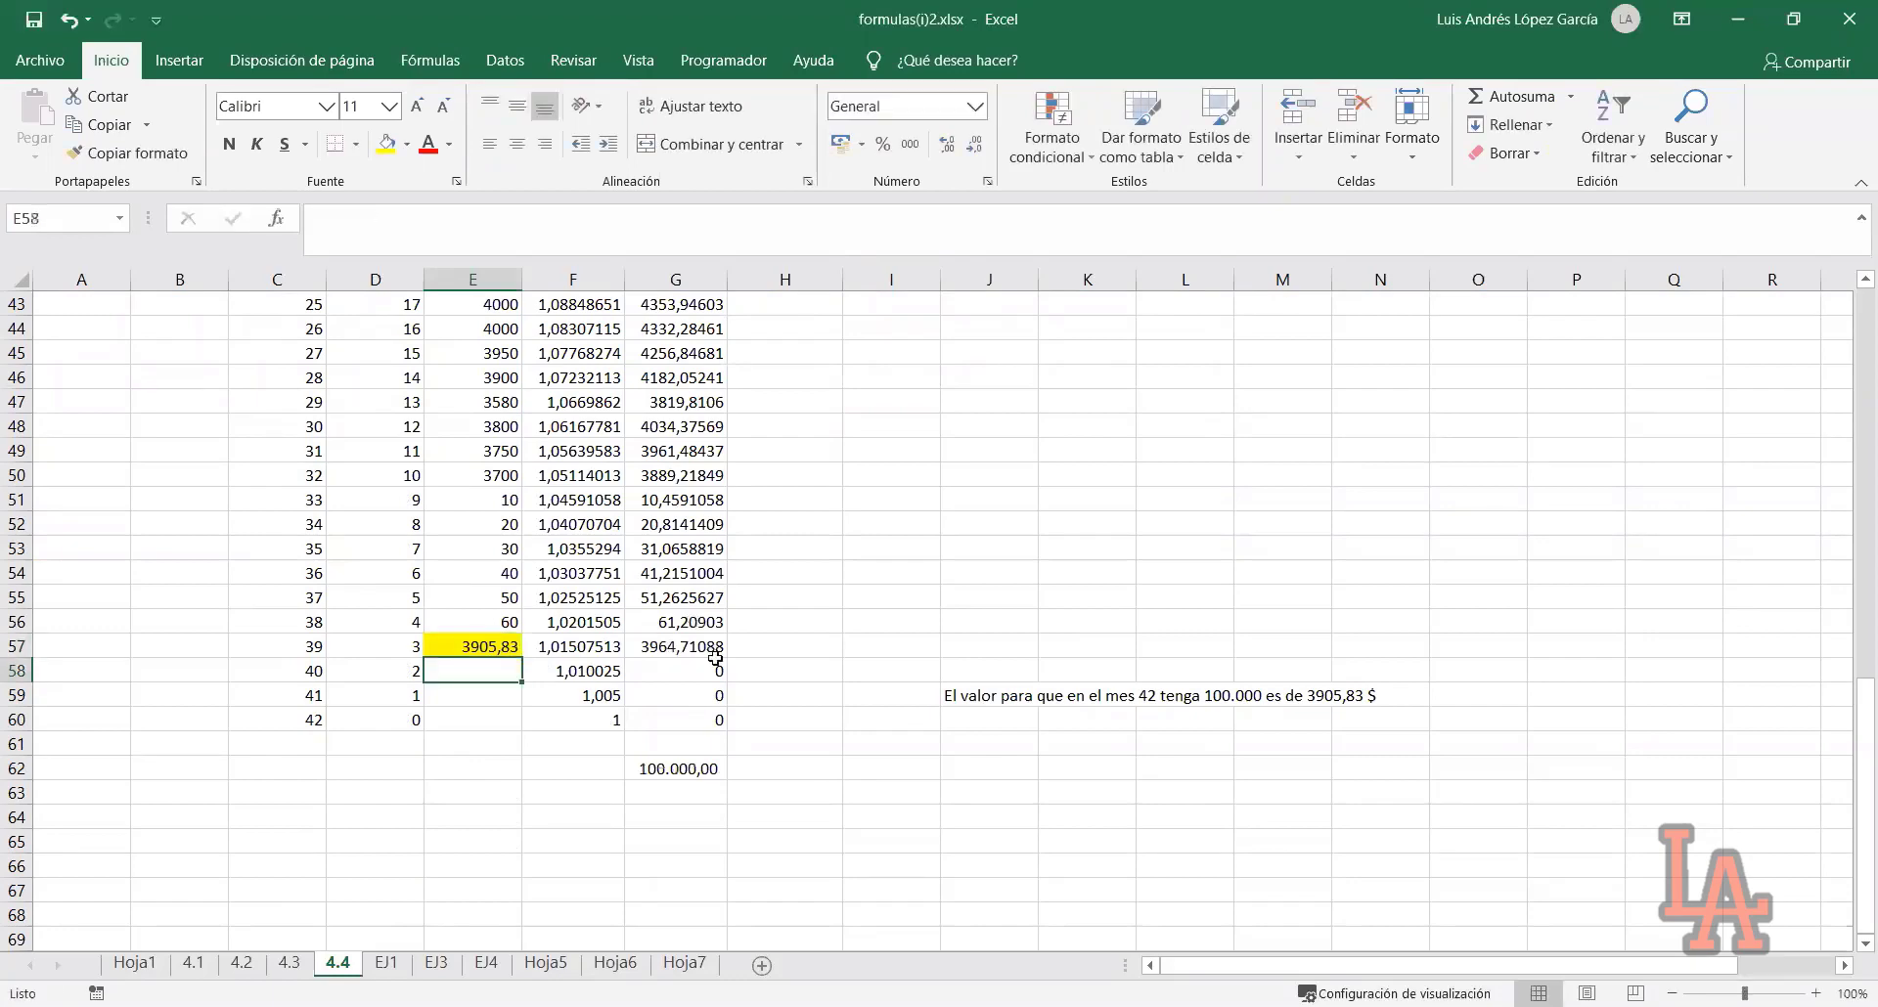
Copy the month-39 deposit from E57 into J17, below the first answer
key("Up")
key("ctrl+c")
scroll(919, 624, "up", 12)
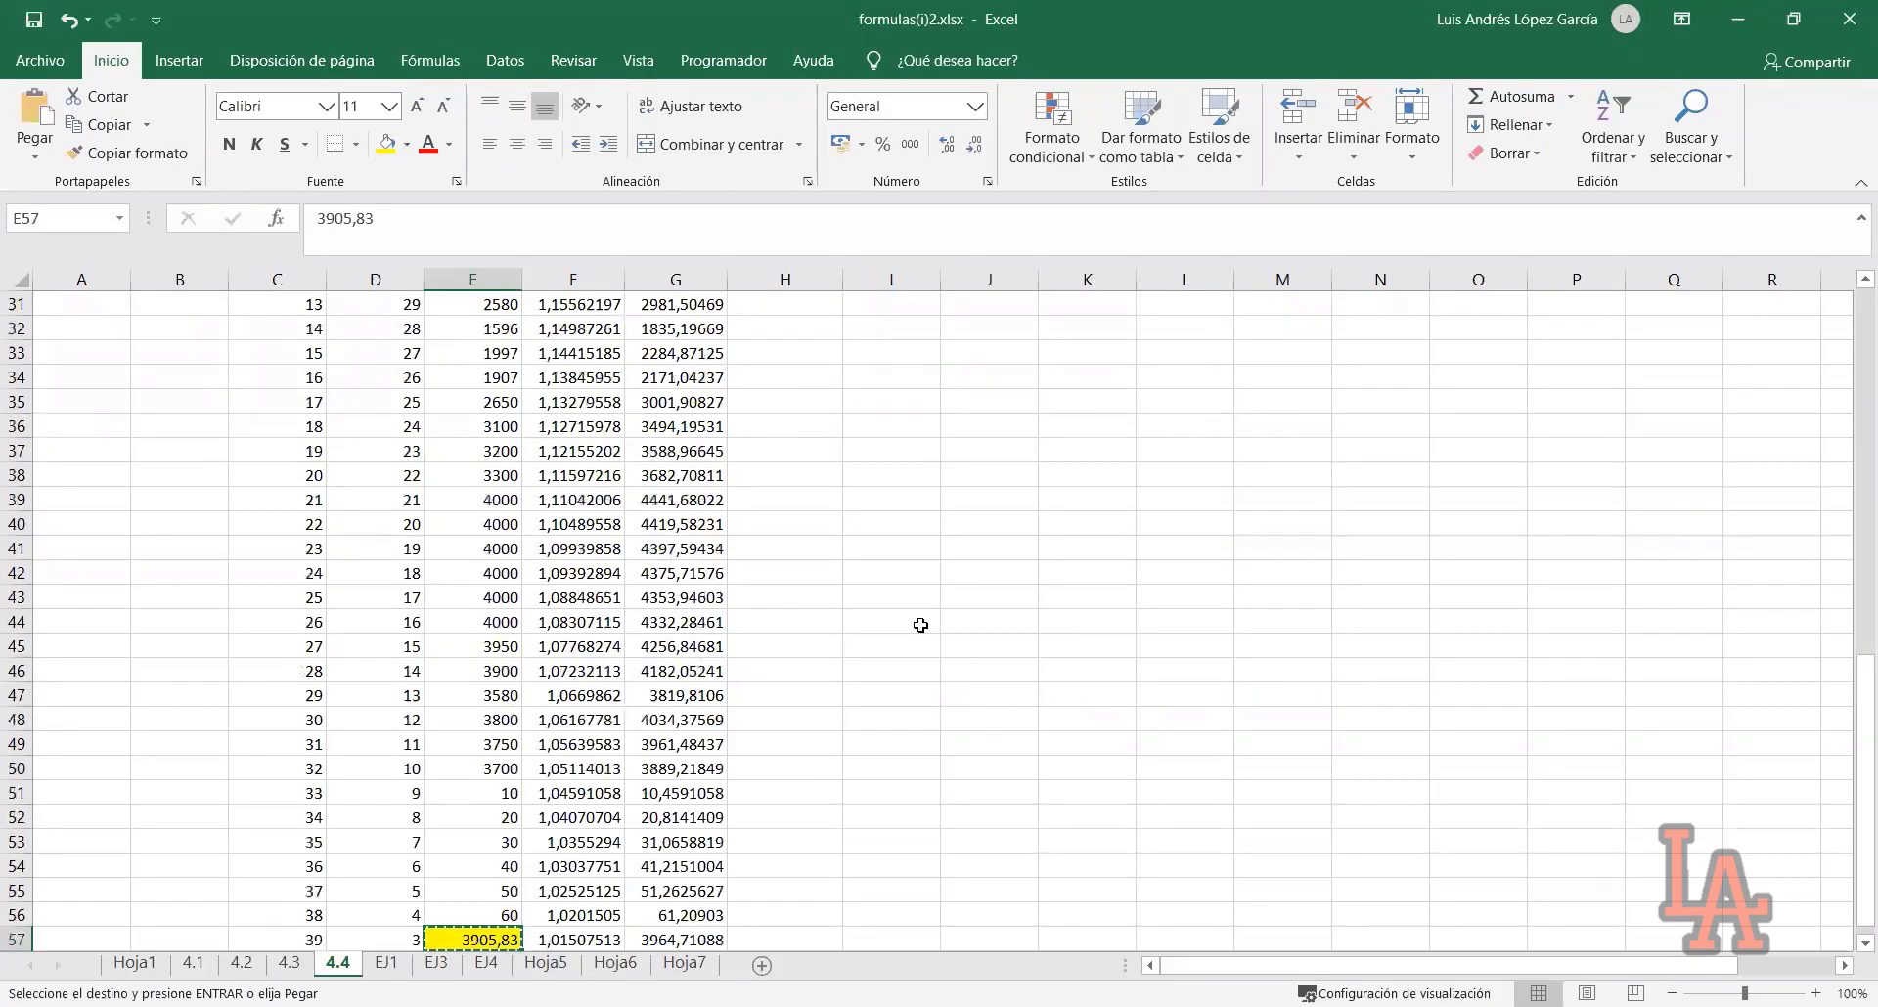
left_click(984, 549)
key("ctrl+v")
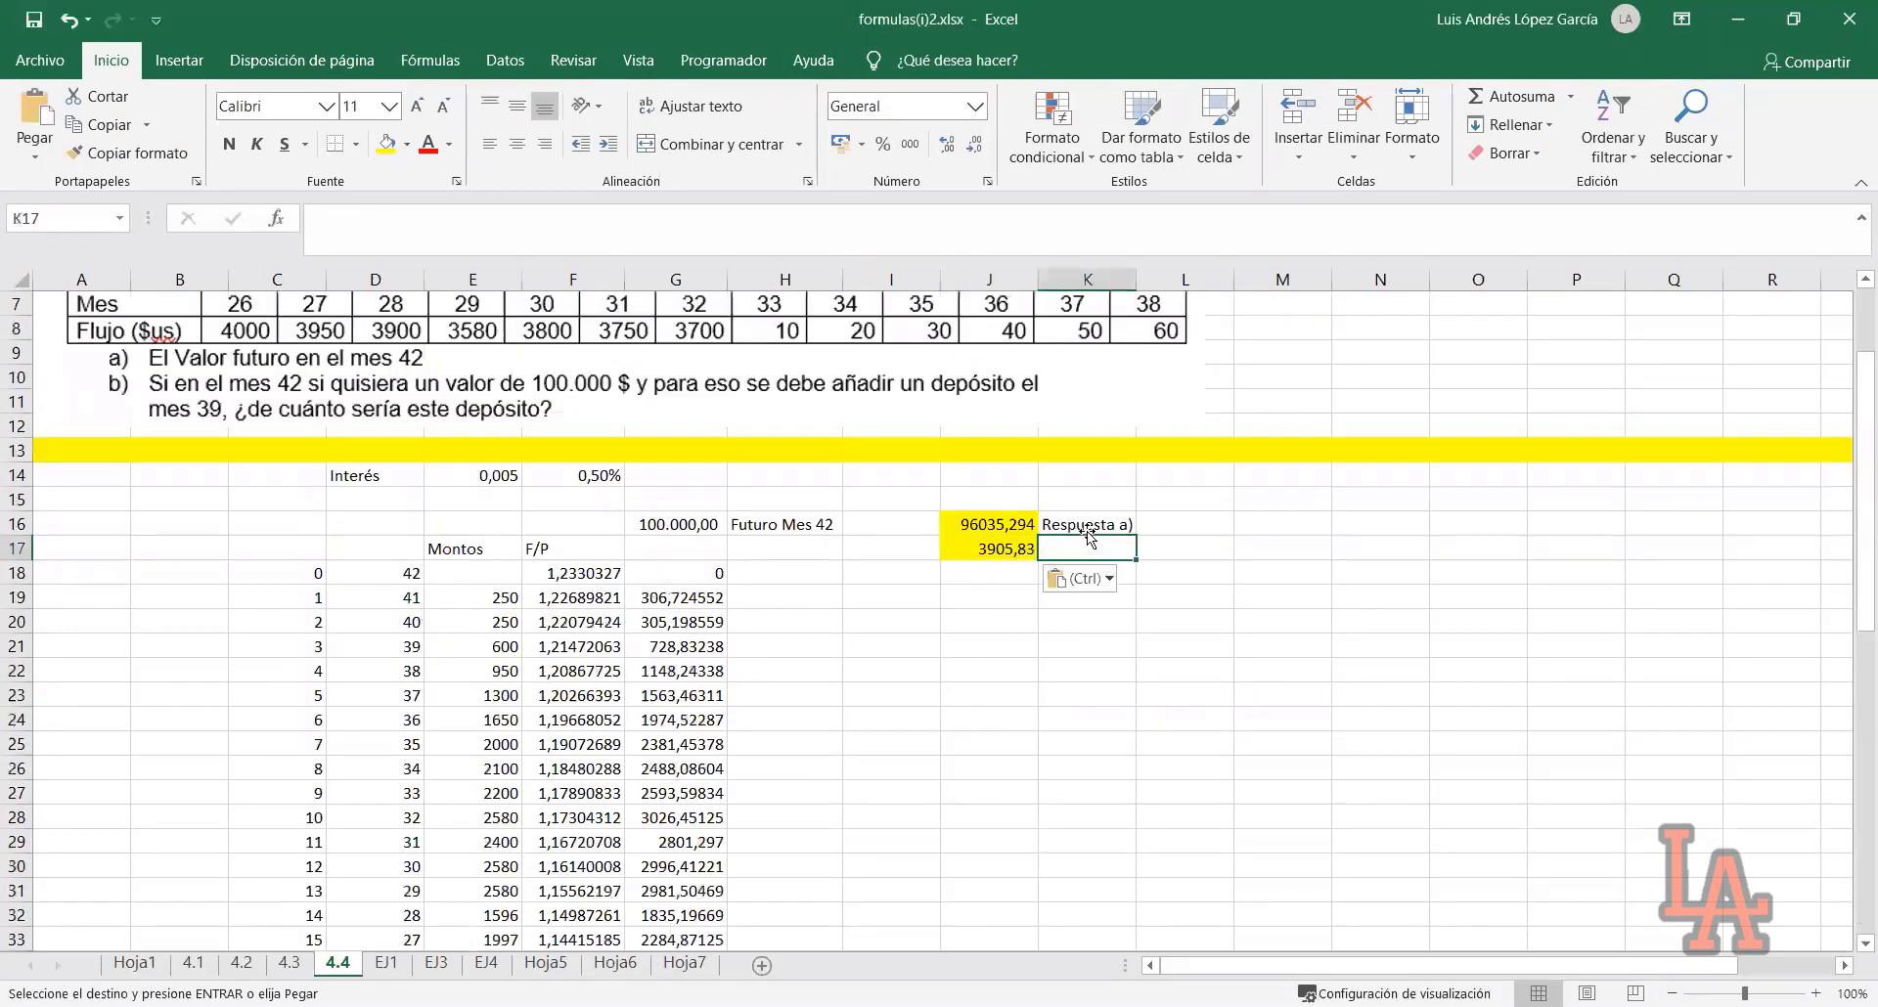
Label the second answer "Respuesta b)" in K17
left_click(1071, 550)
type("Respuesta a")
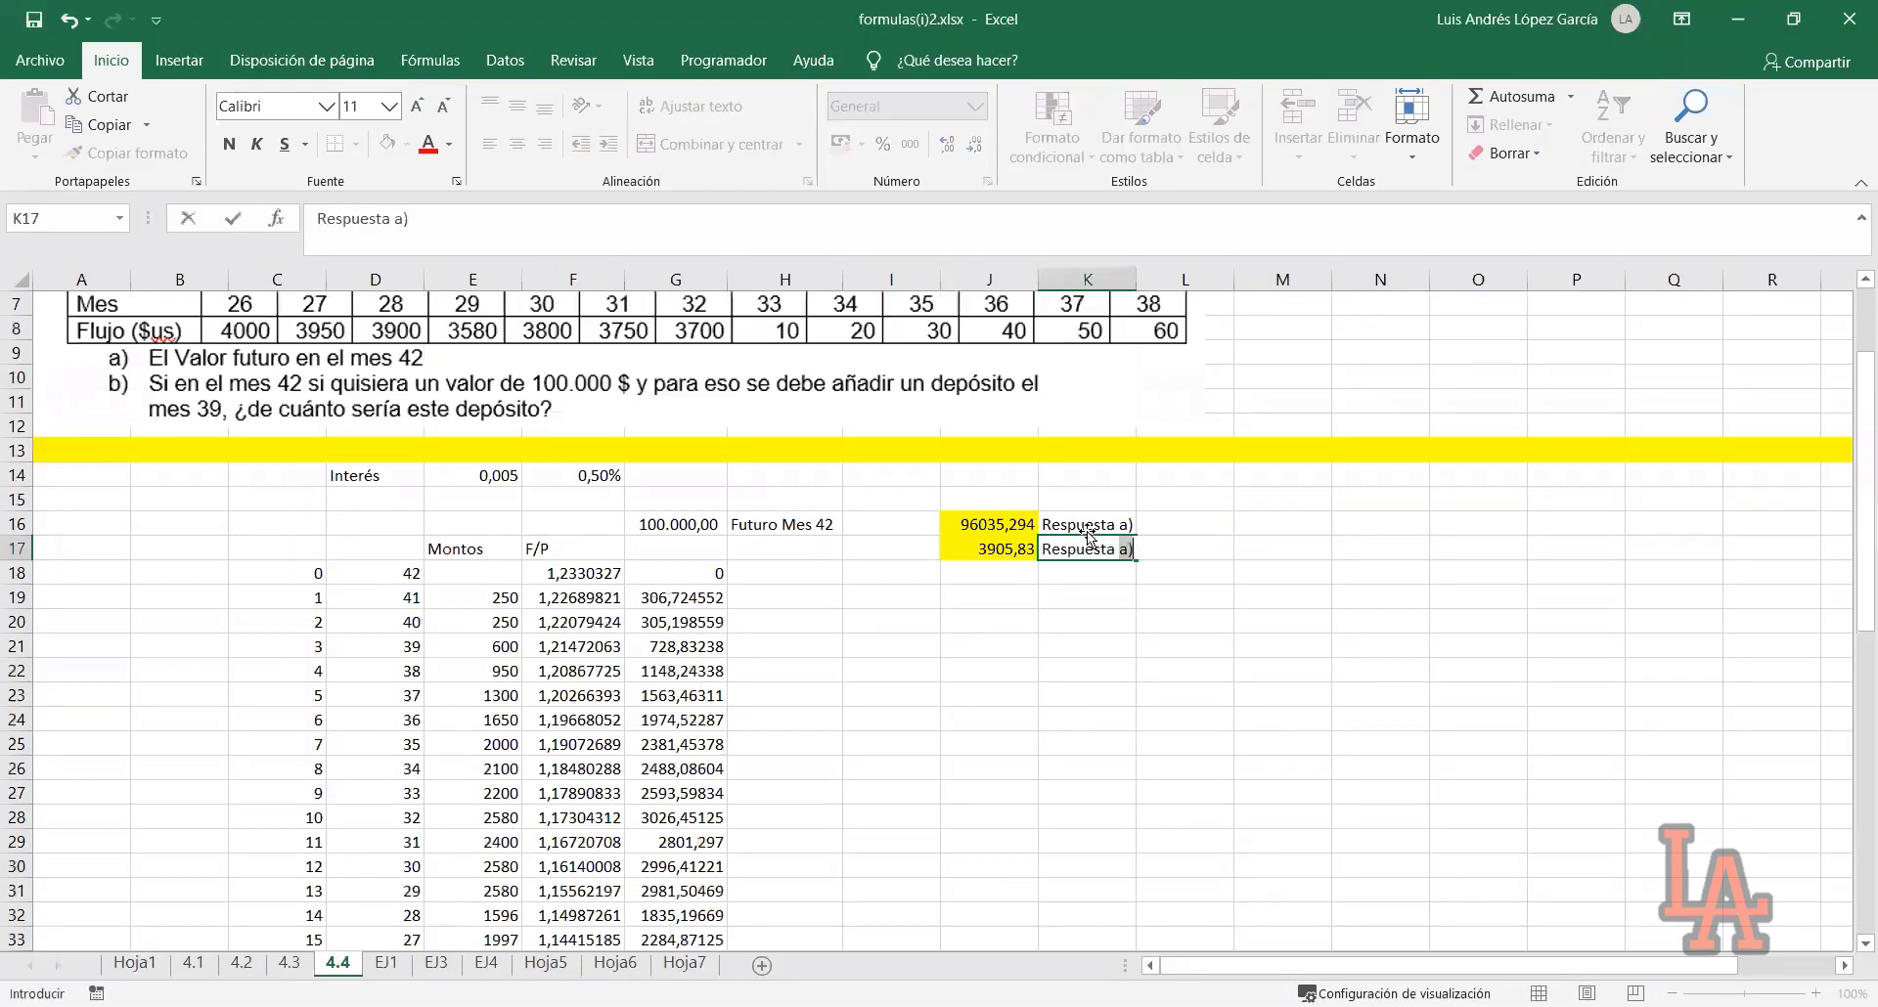
key("BackSpace")
key("BackSpace")
type("b)")
key("Return")
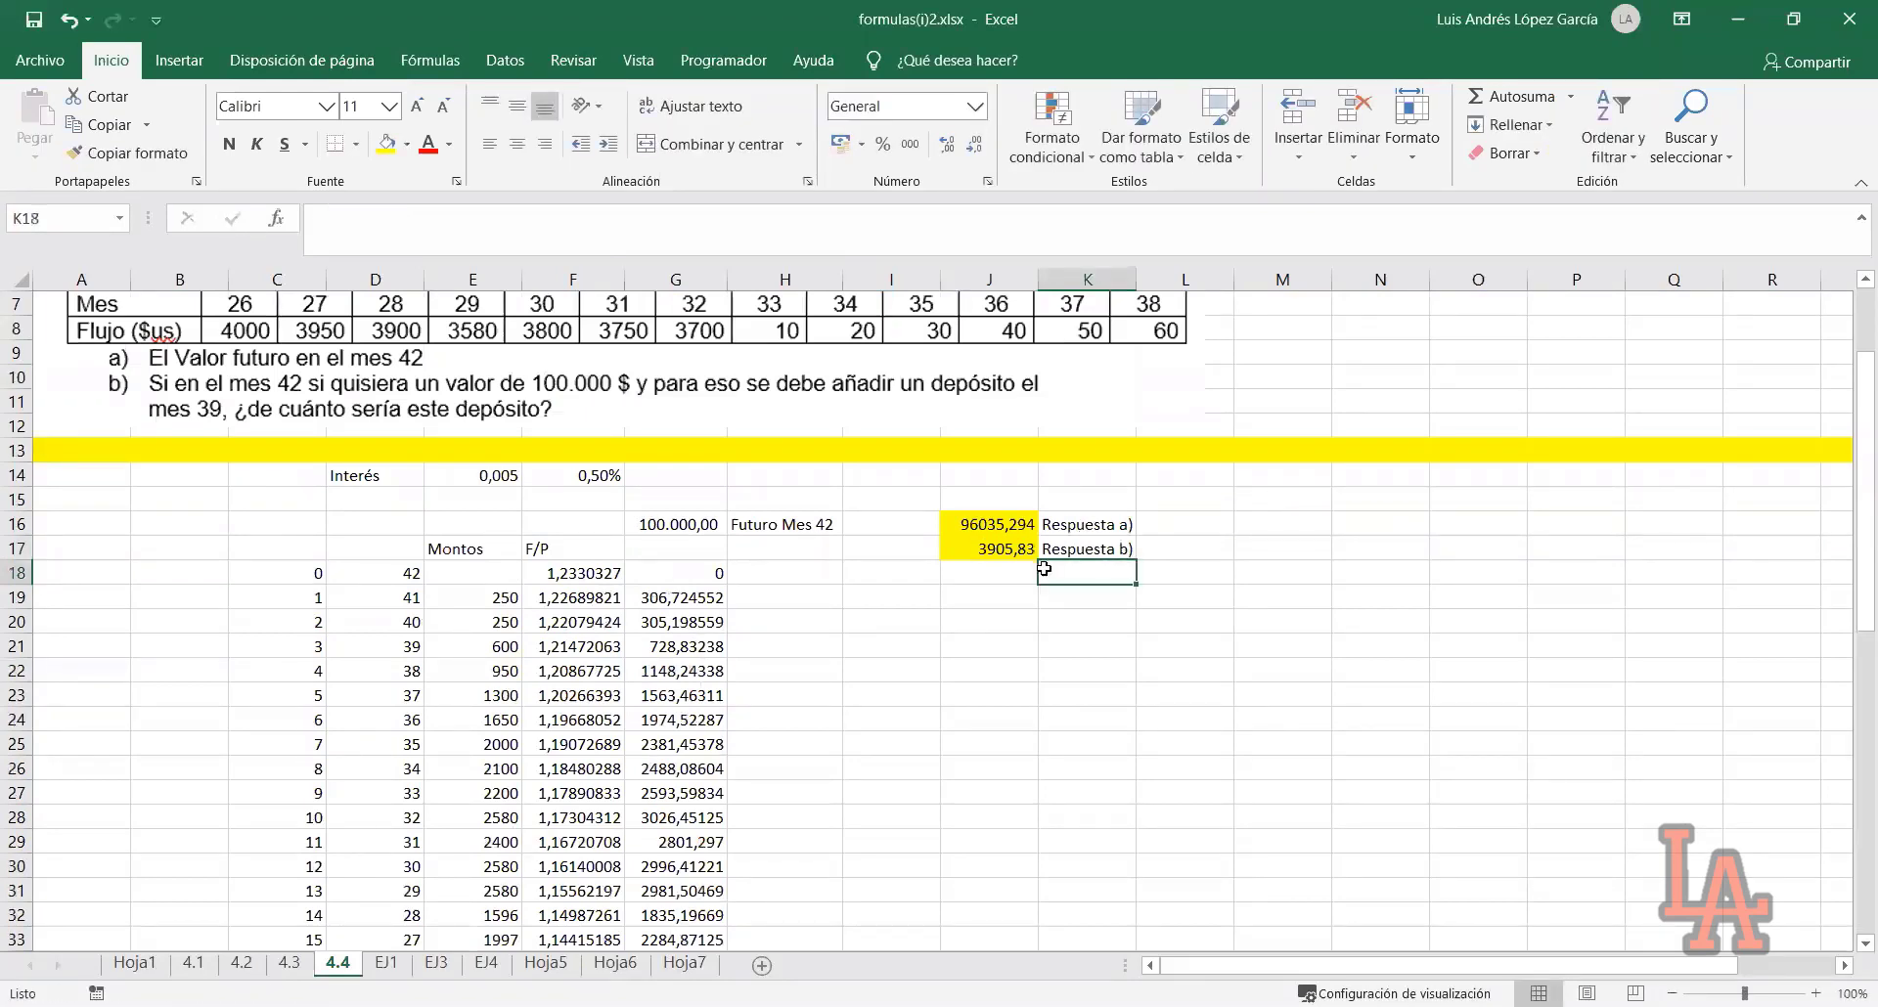
Put an outside border around the two answers in J16:J17 and make them bold
left_click_drag(1017, 526, 1004, 549)
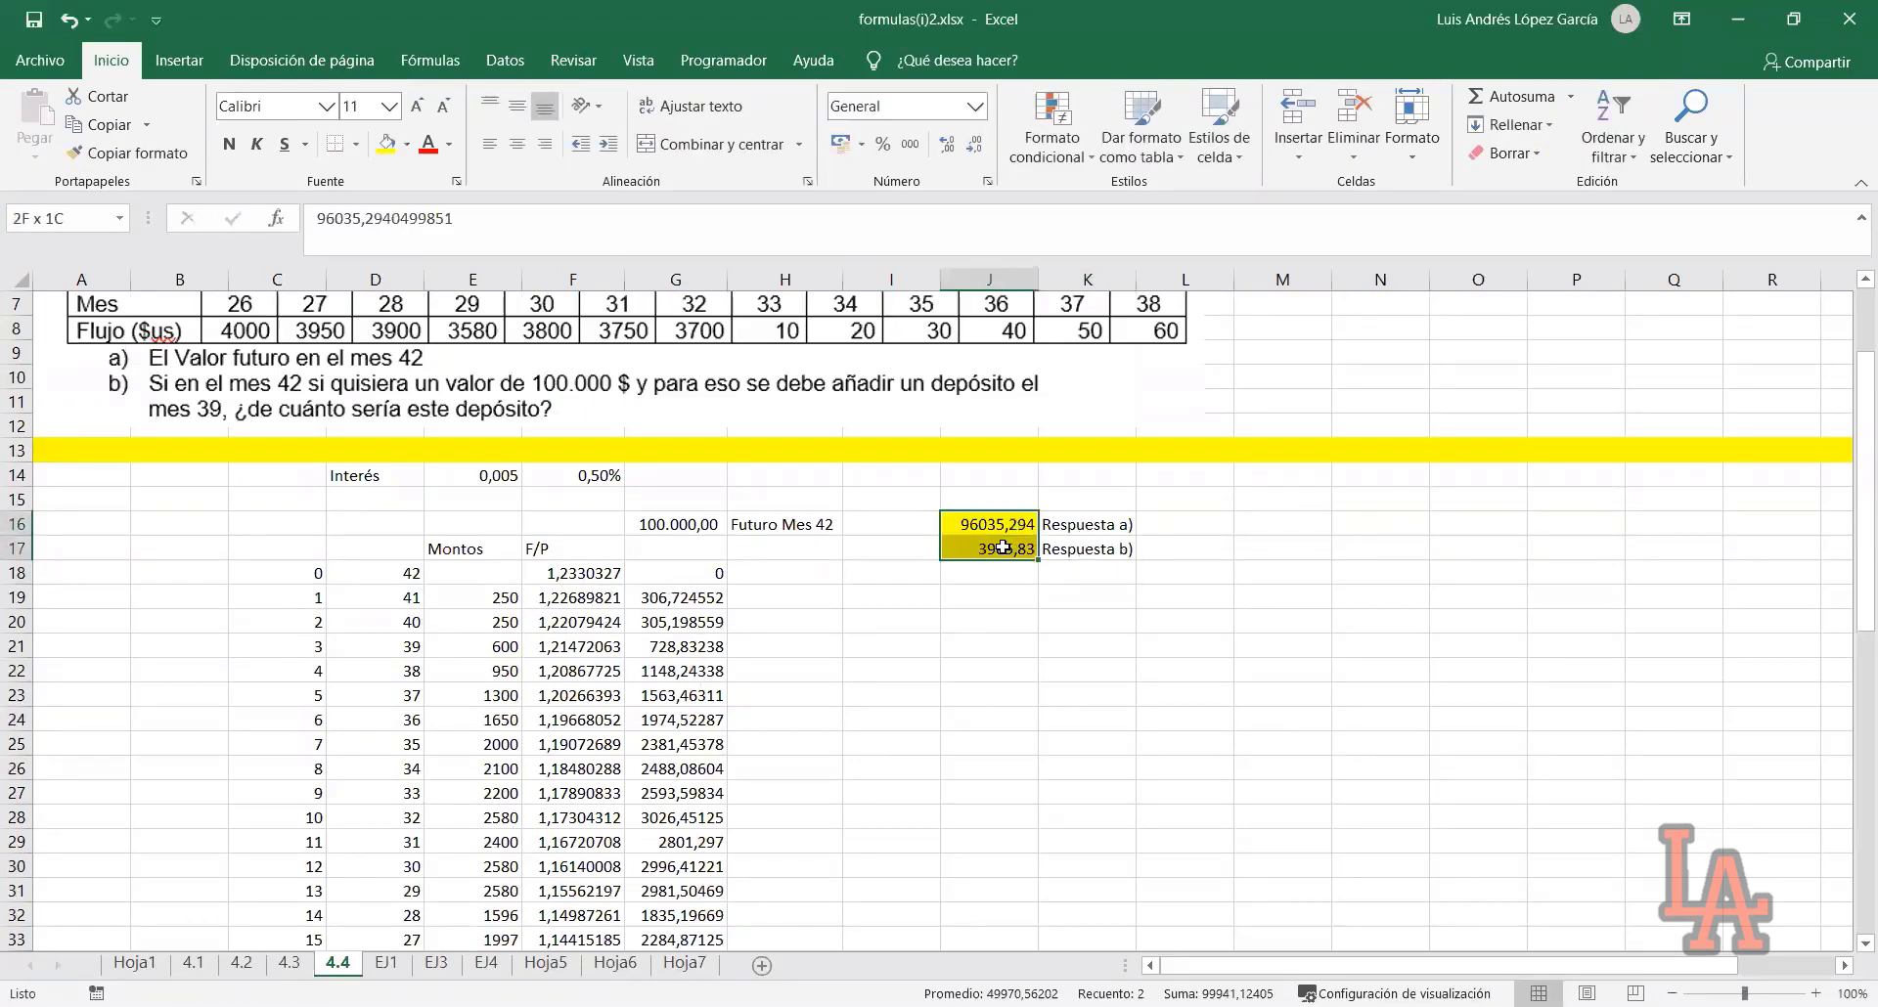
left_click(349, 144)
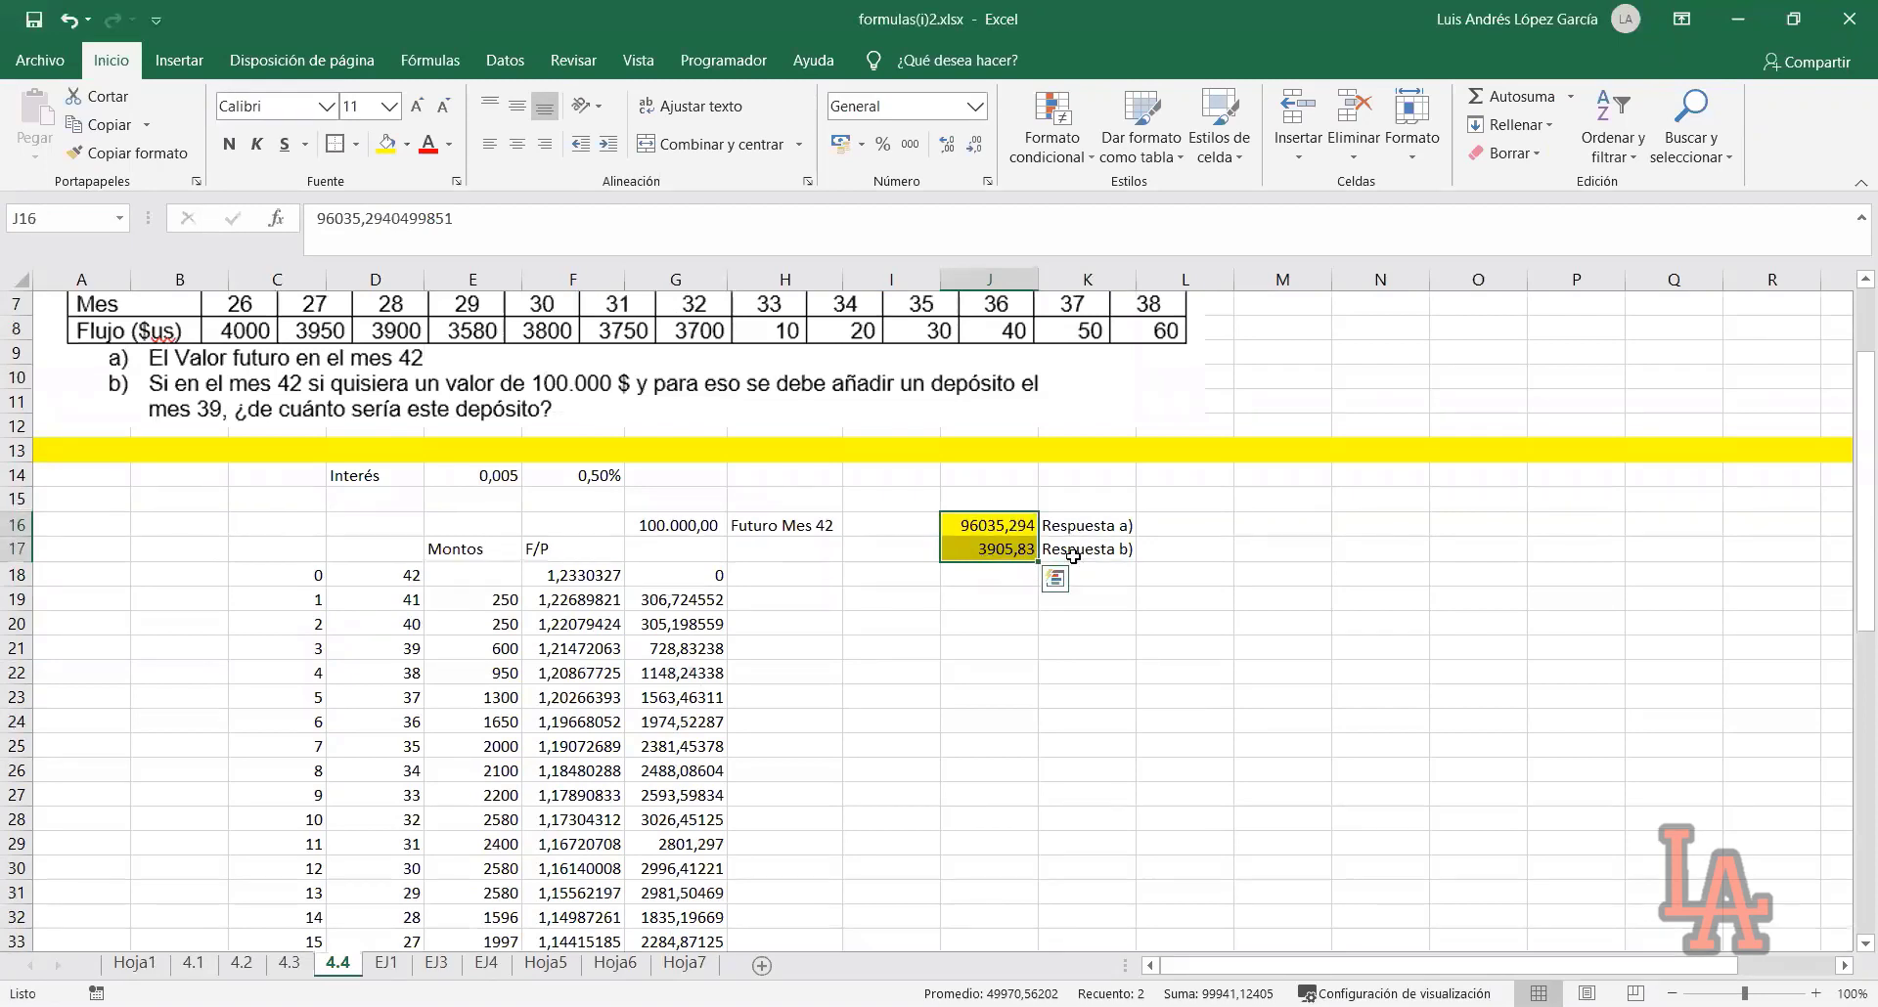
left_click(229, 143)
left_click(988, 623)
Copy the whole calculation table, from C14 across to column H and down past month 42, and paste it at M14
left_click_drag(322, 478, 685, 895)
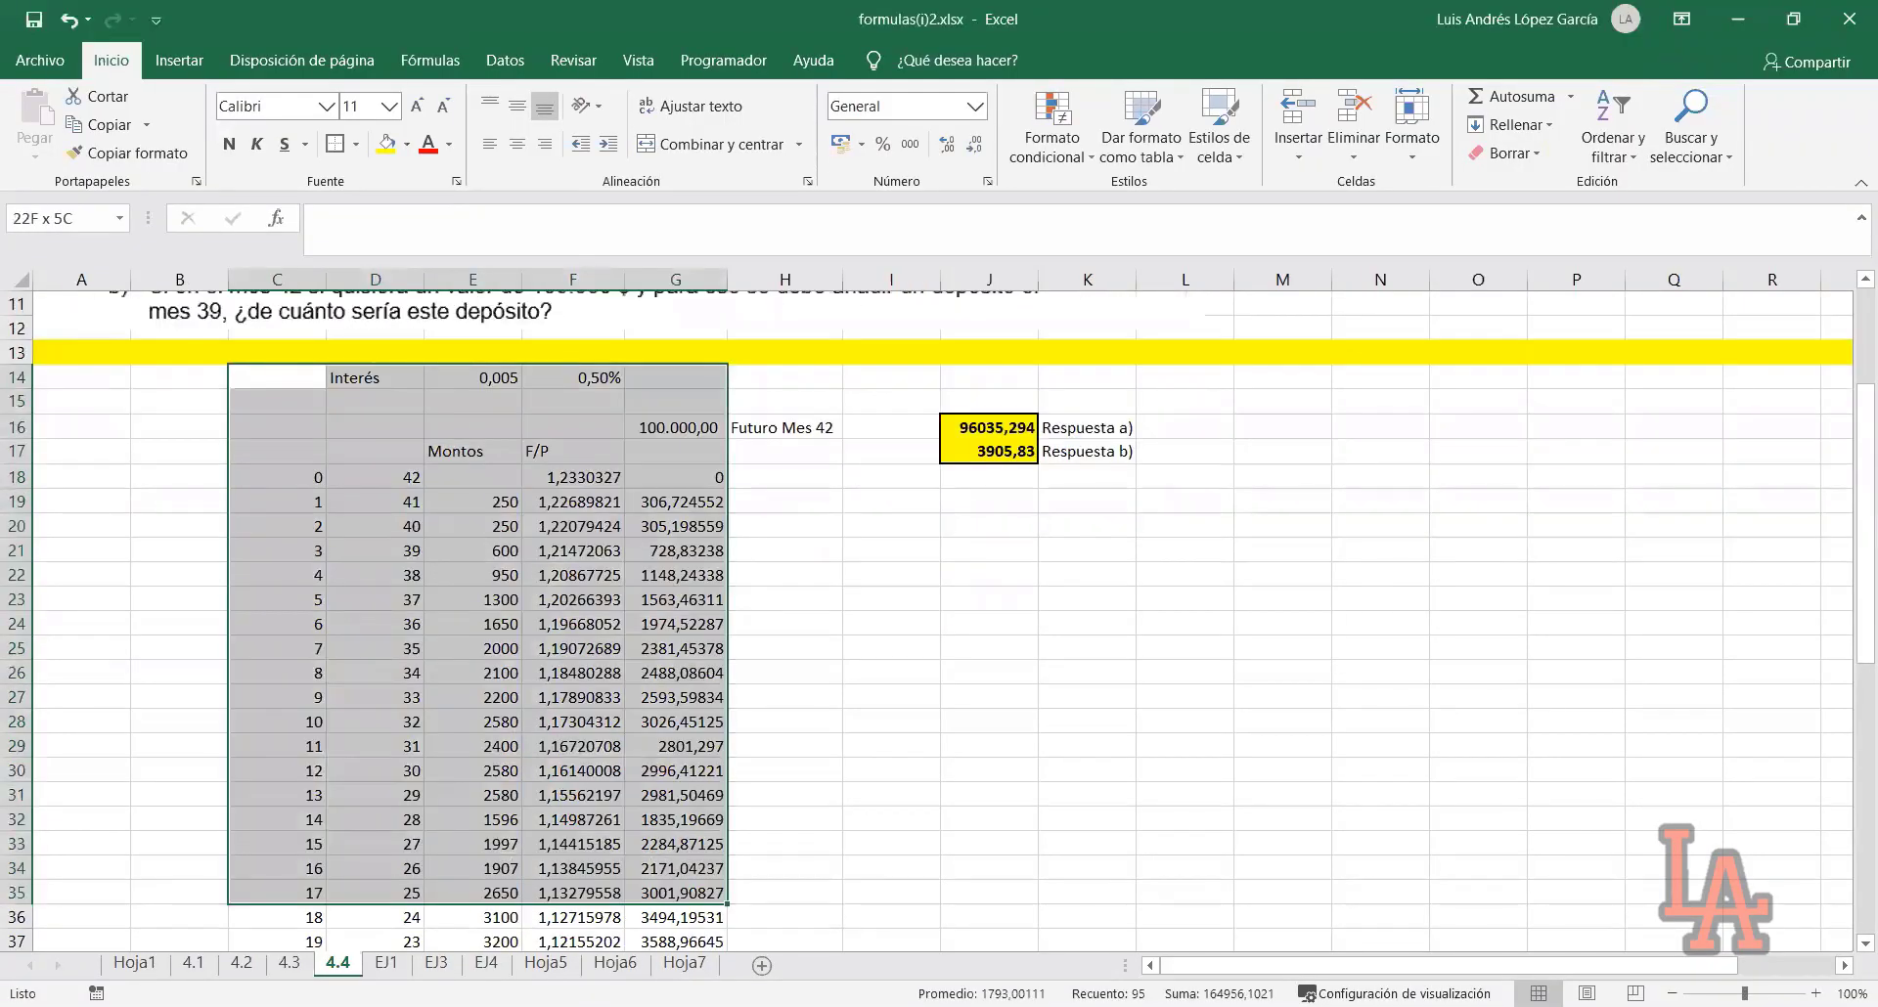
left_click_drag(777, 922, 812, 944)
key("ctrl+c")
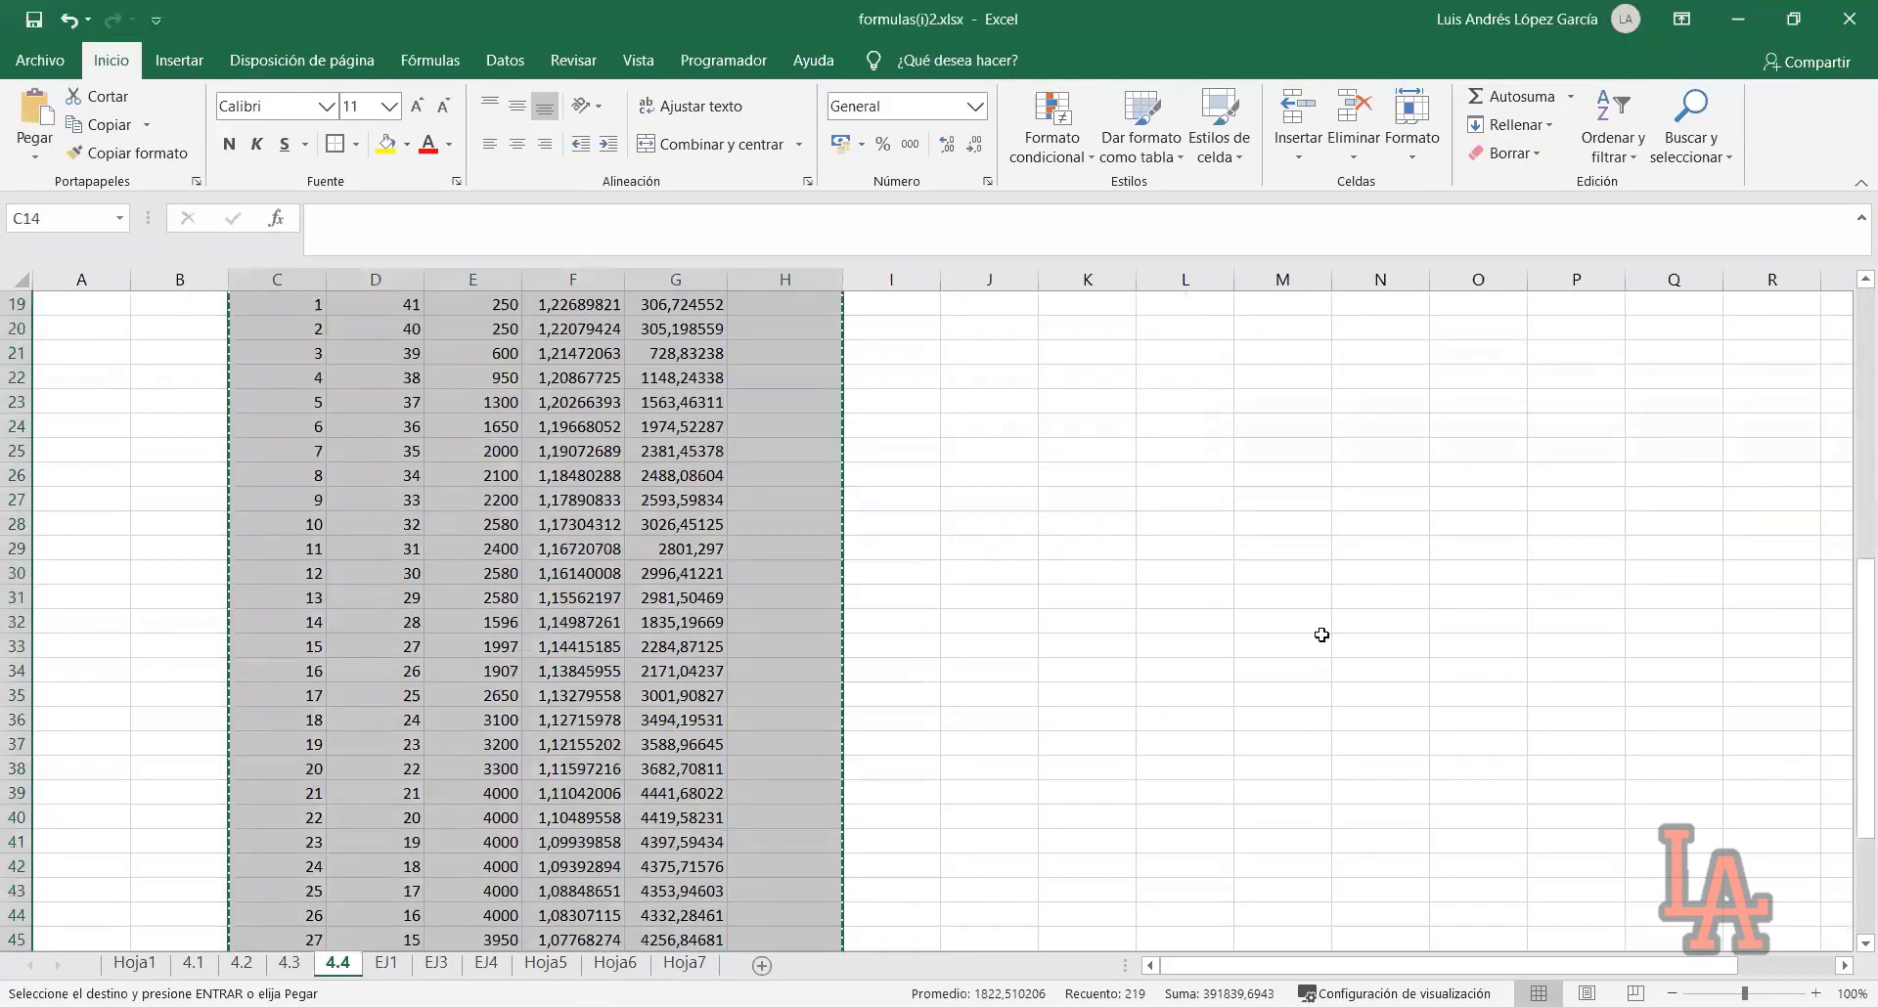
scroll(1287, 623, "up", 6)
left_click(1286, 623)
key("ctrl+v")
left_click(1602, 812)
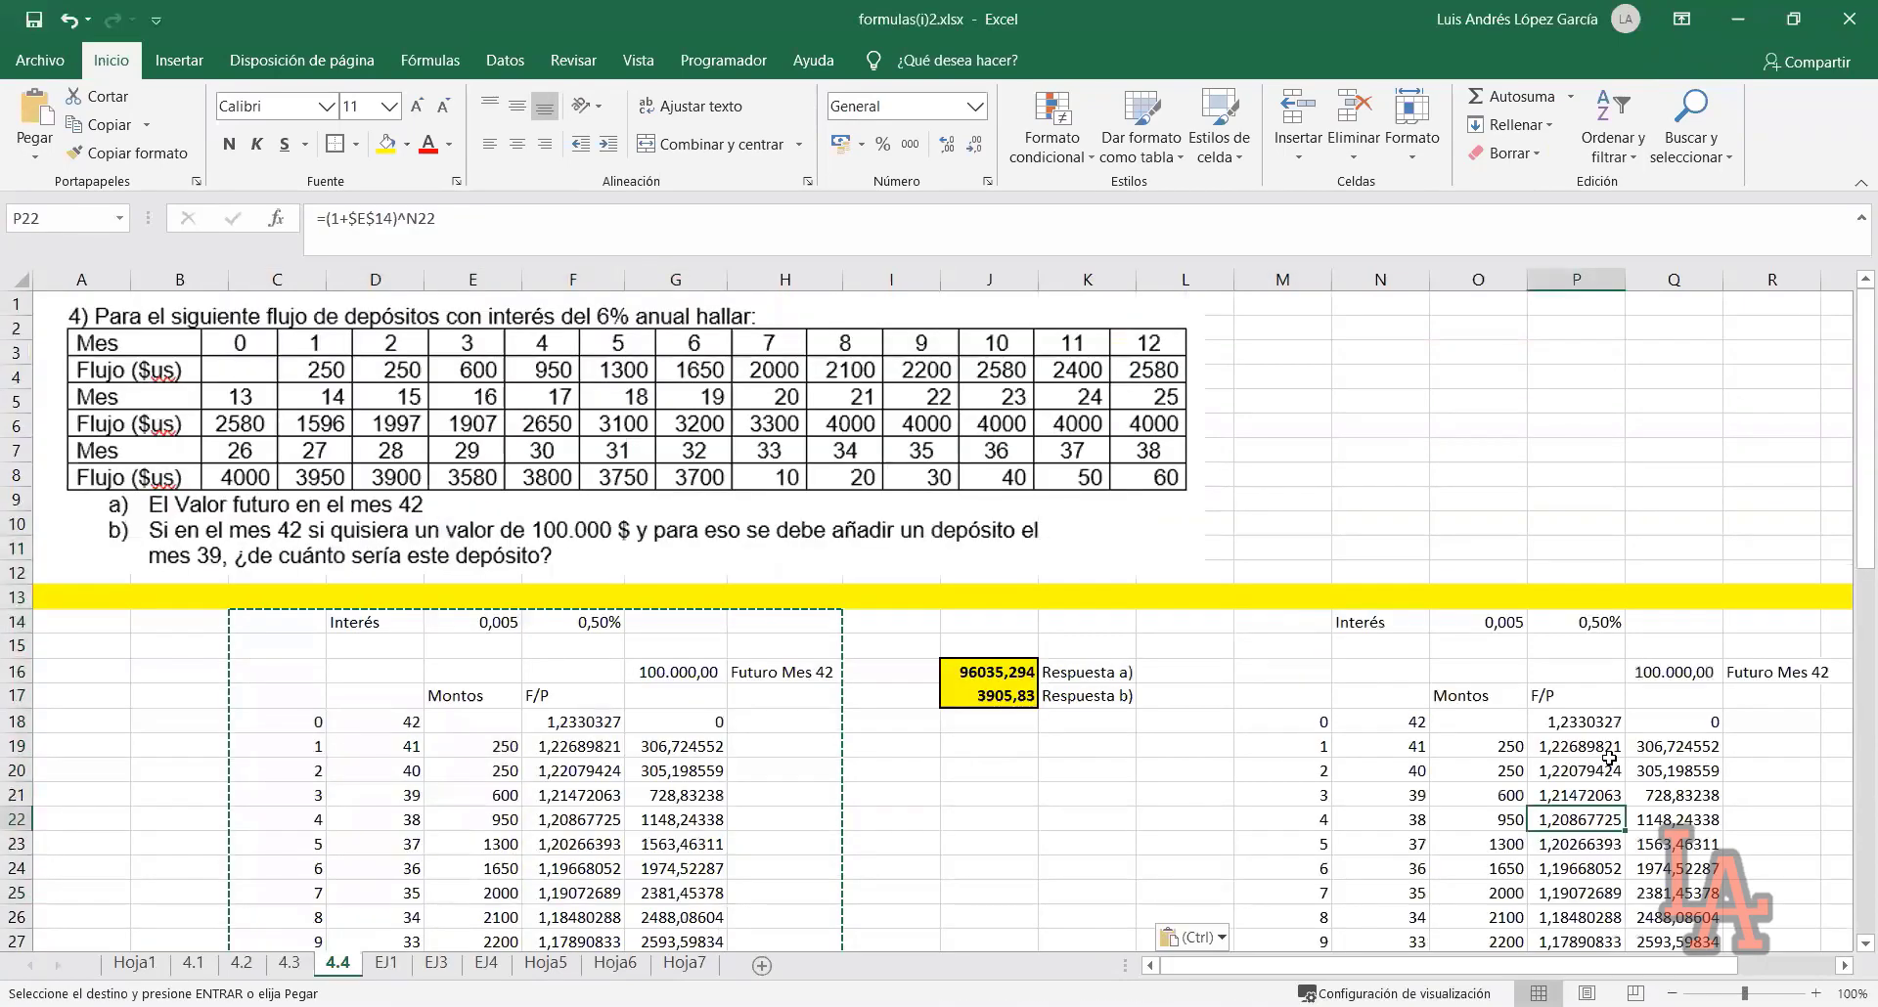
Clear the month-39 deposit in O57 of the copied table and check its month-42 future value in Q16
scroll(1486, 797, "down", 12)
left_click(1482, 793)
key("Escape")
scroll(1611, 812, "up", 12)
left_click(1609, 797)
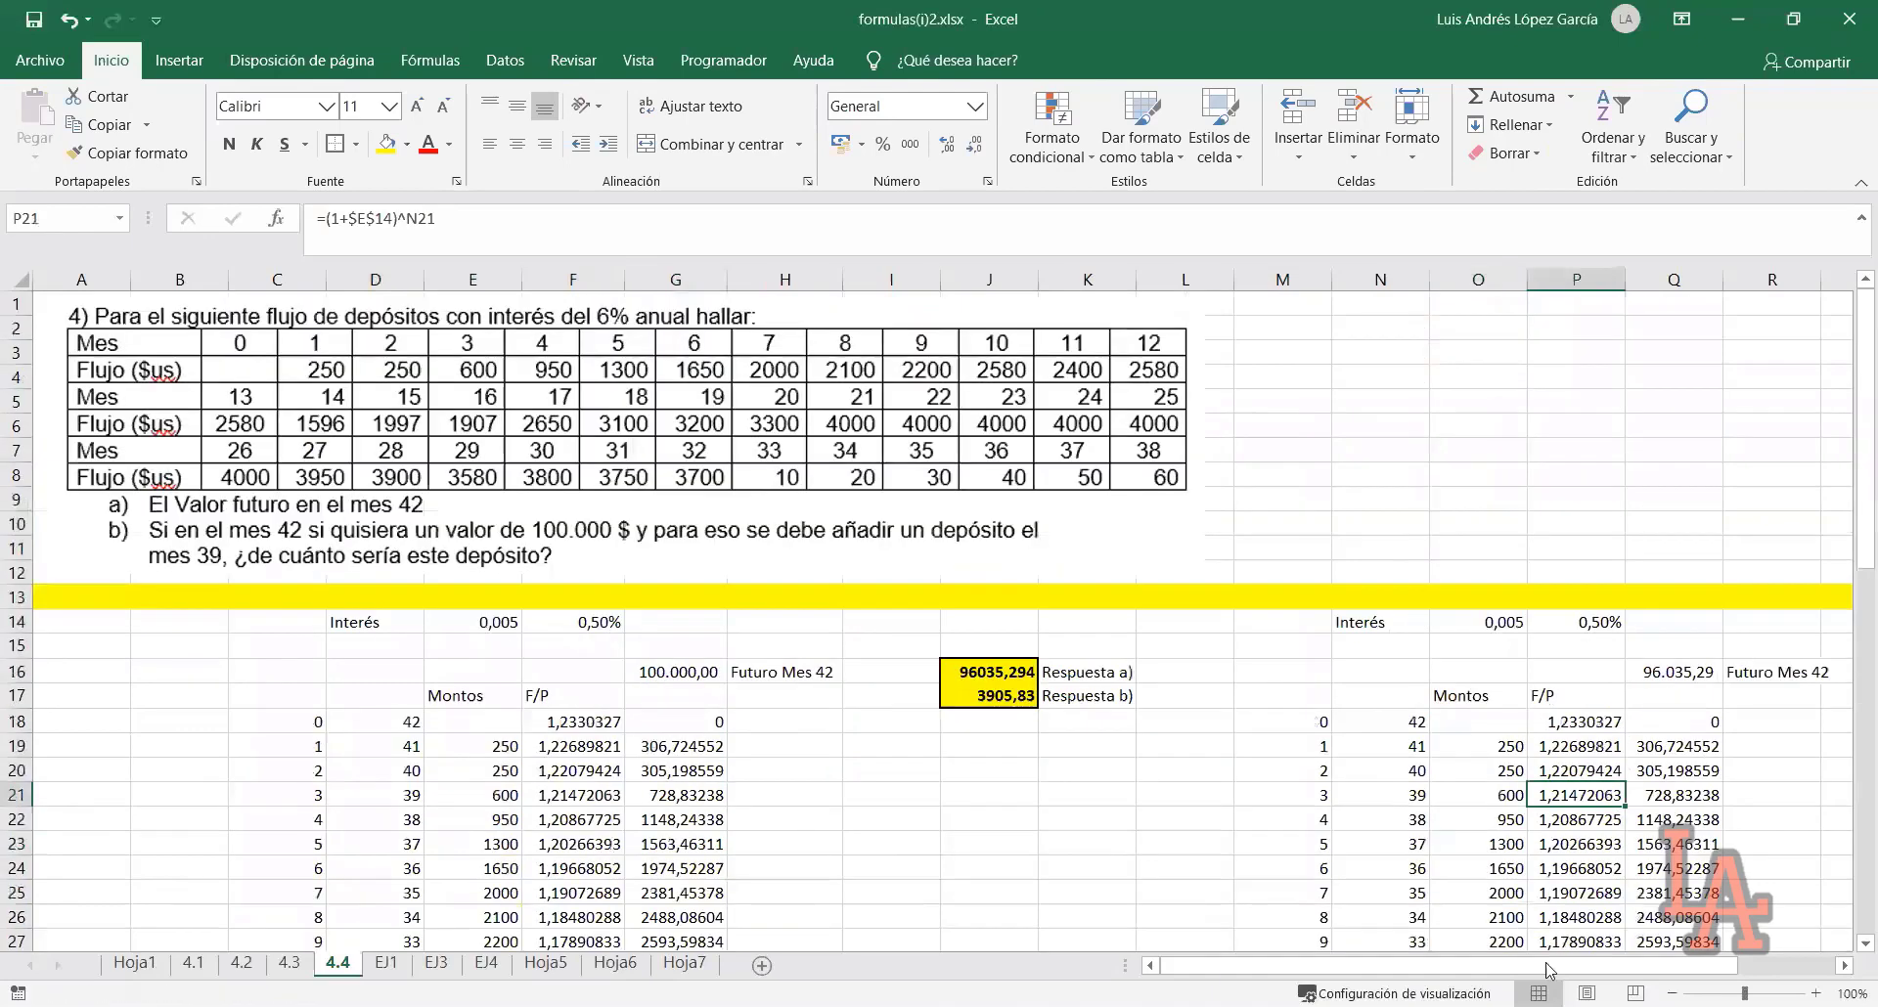
Compare the two calculation tables down to their month-39 deposits and totals, and return to the start of the sheet
scroll(1456, 651, "right", 1)
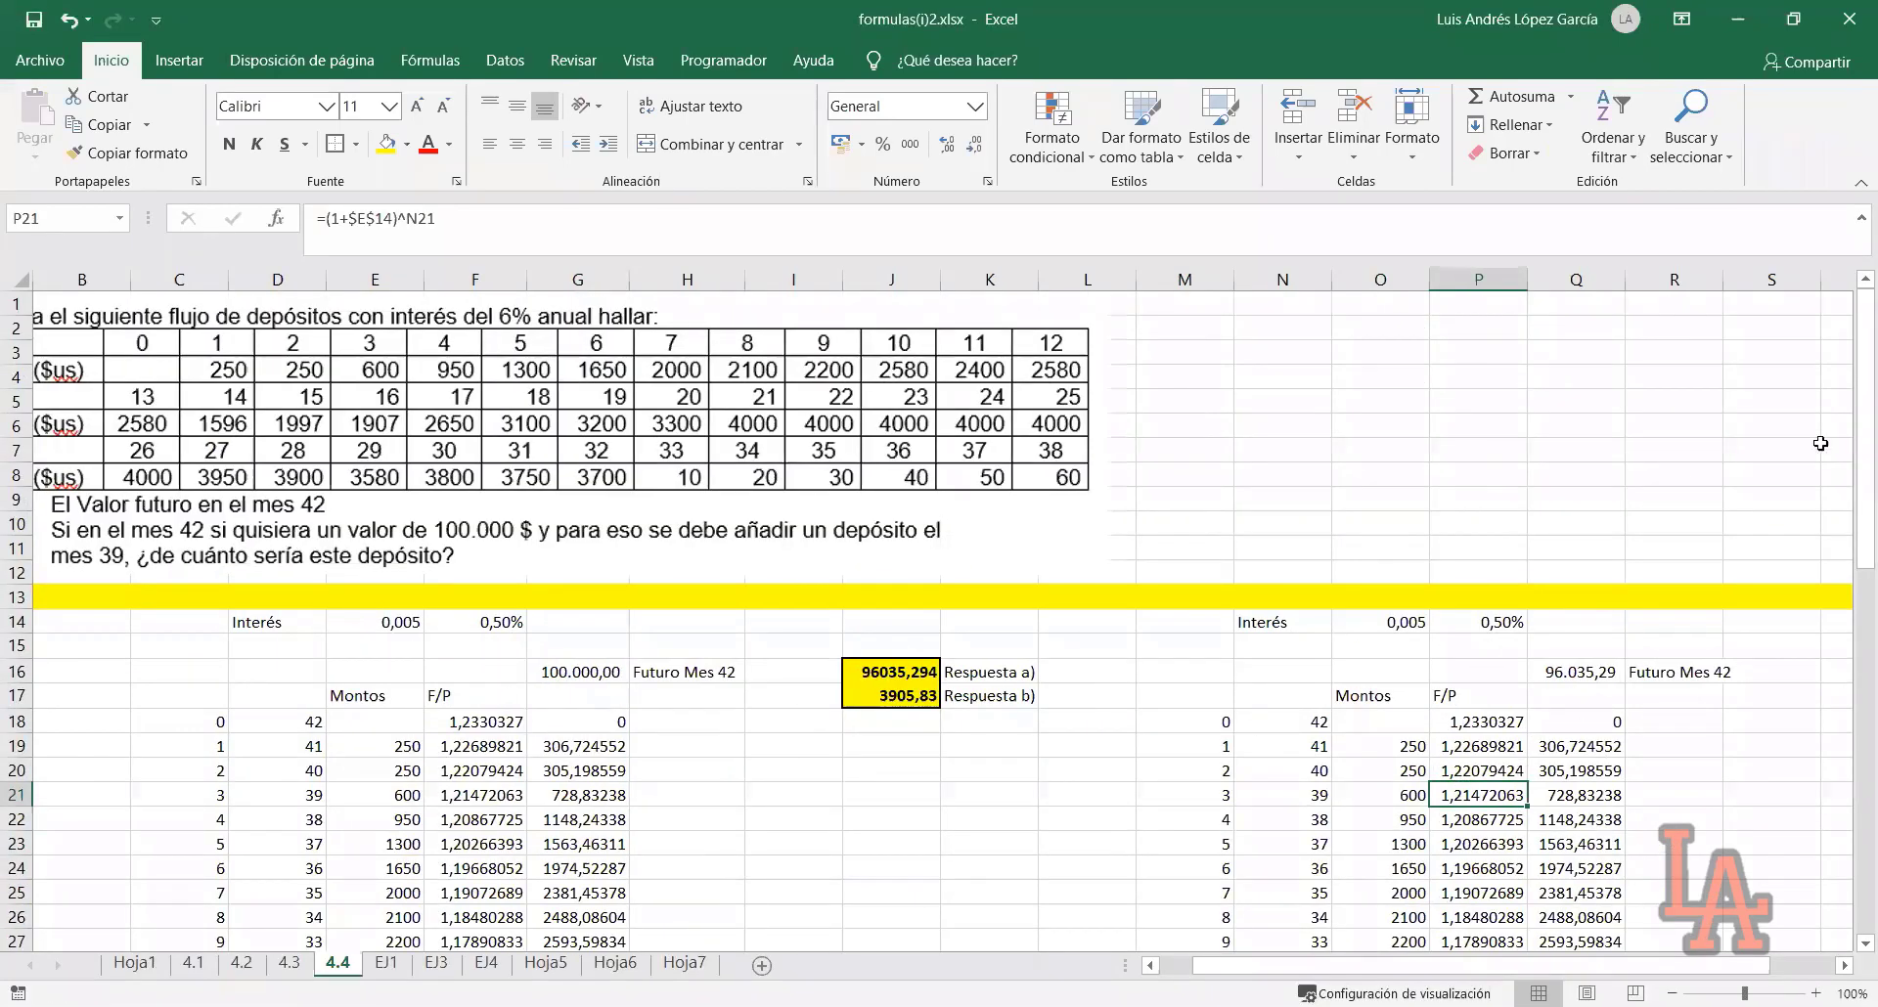
left_click_drag(1851, 424, 1851, 832)
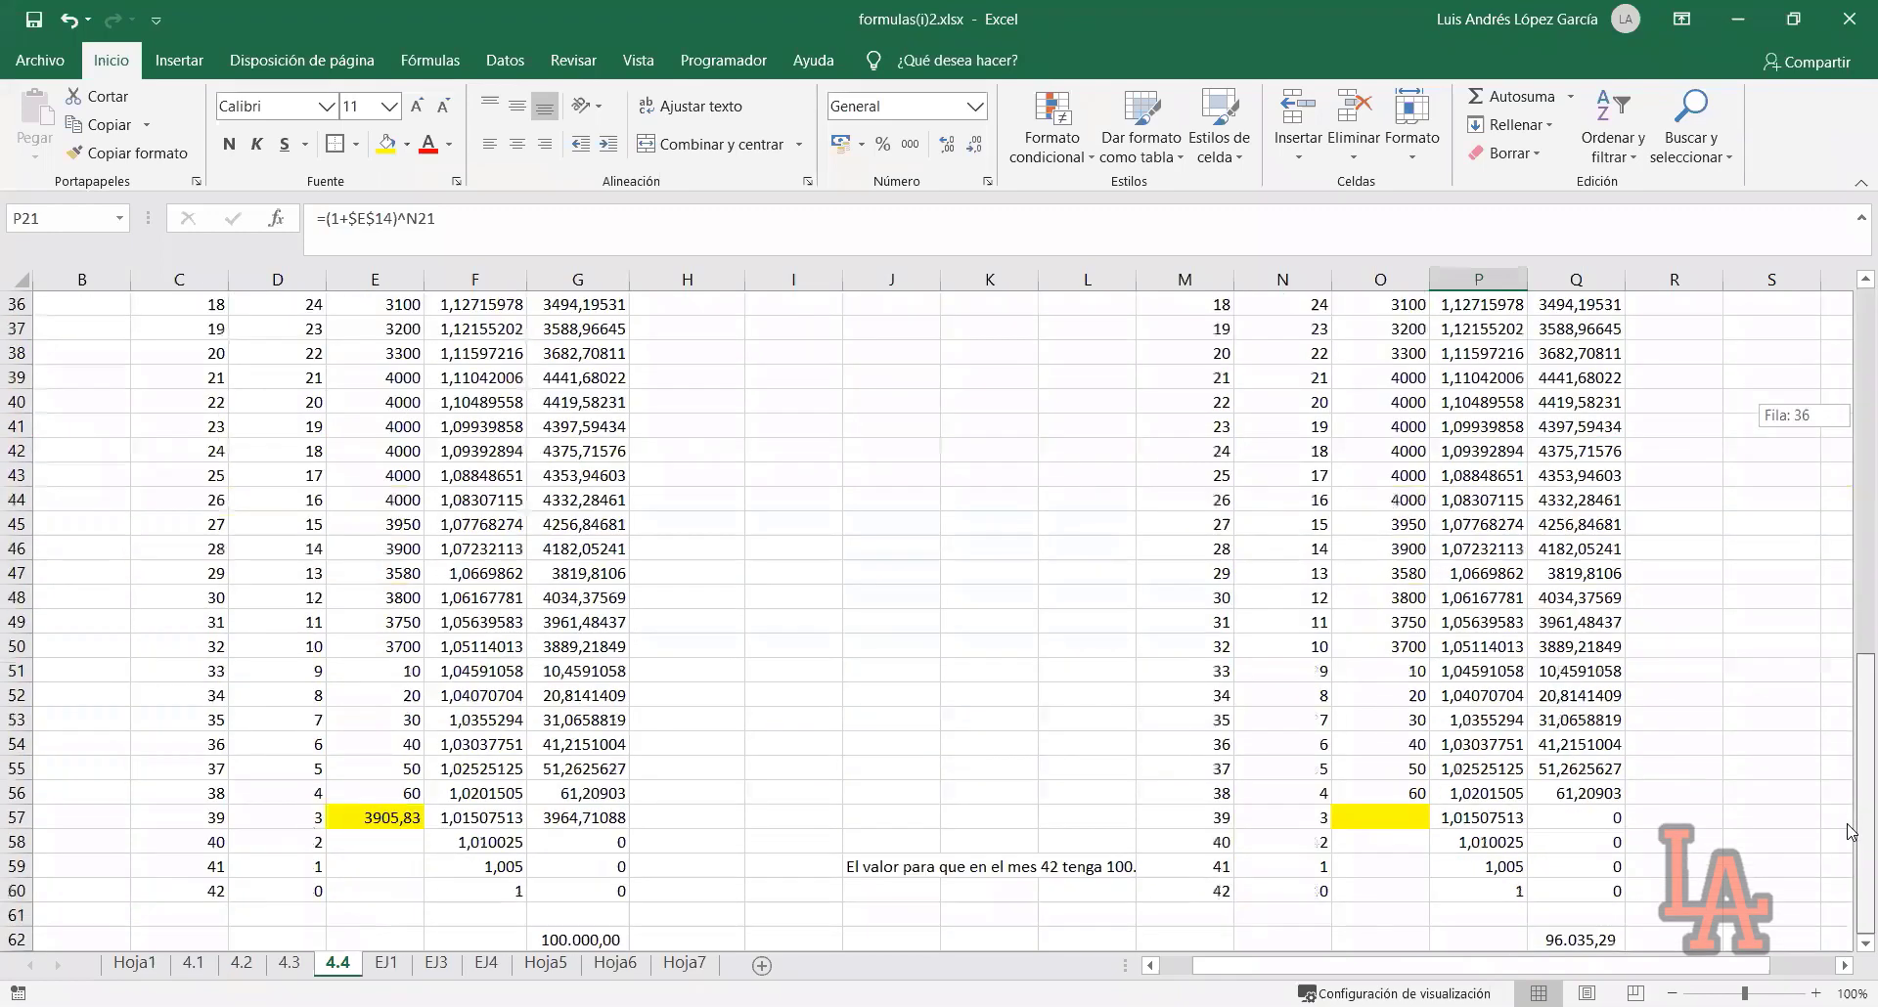
left_click_drag(1851, 438, 1473, 883)
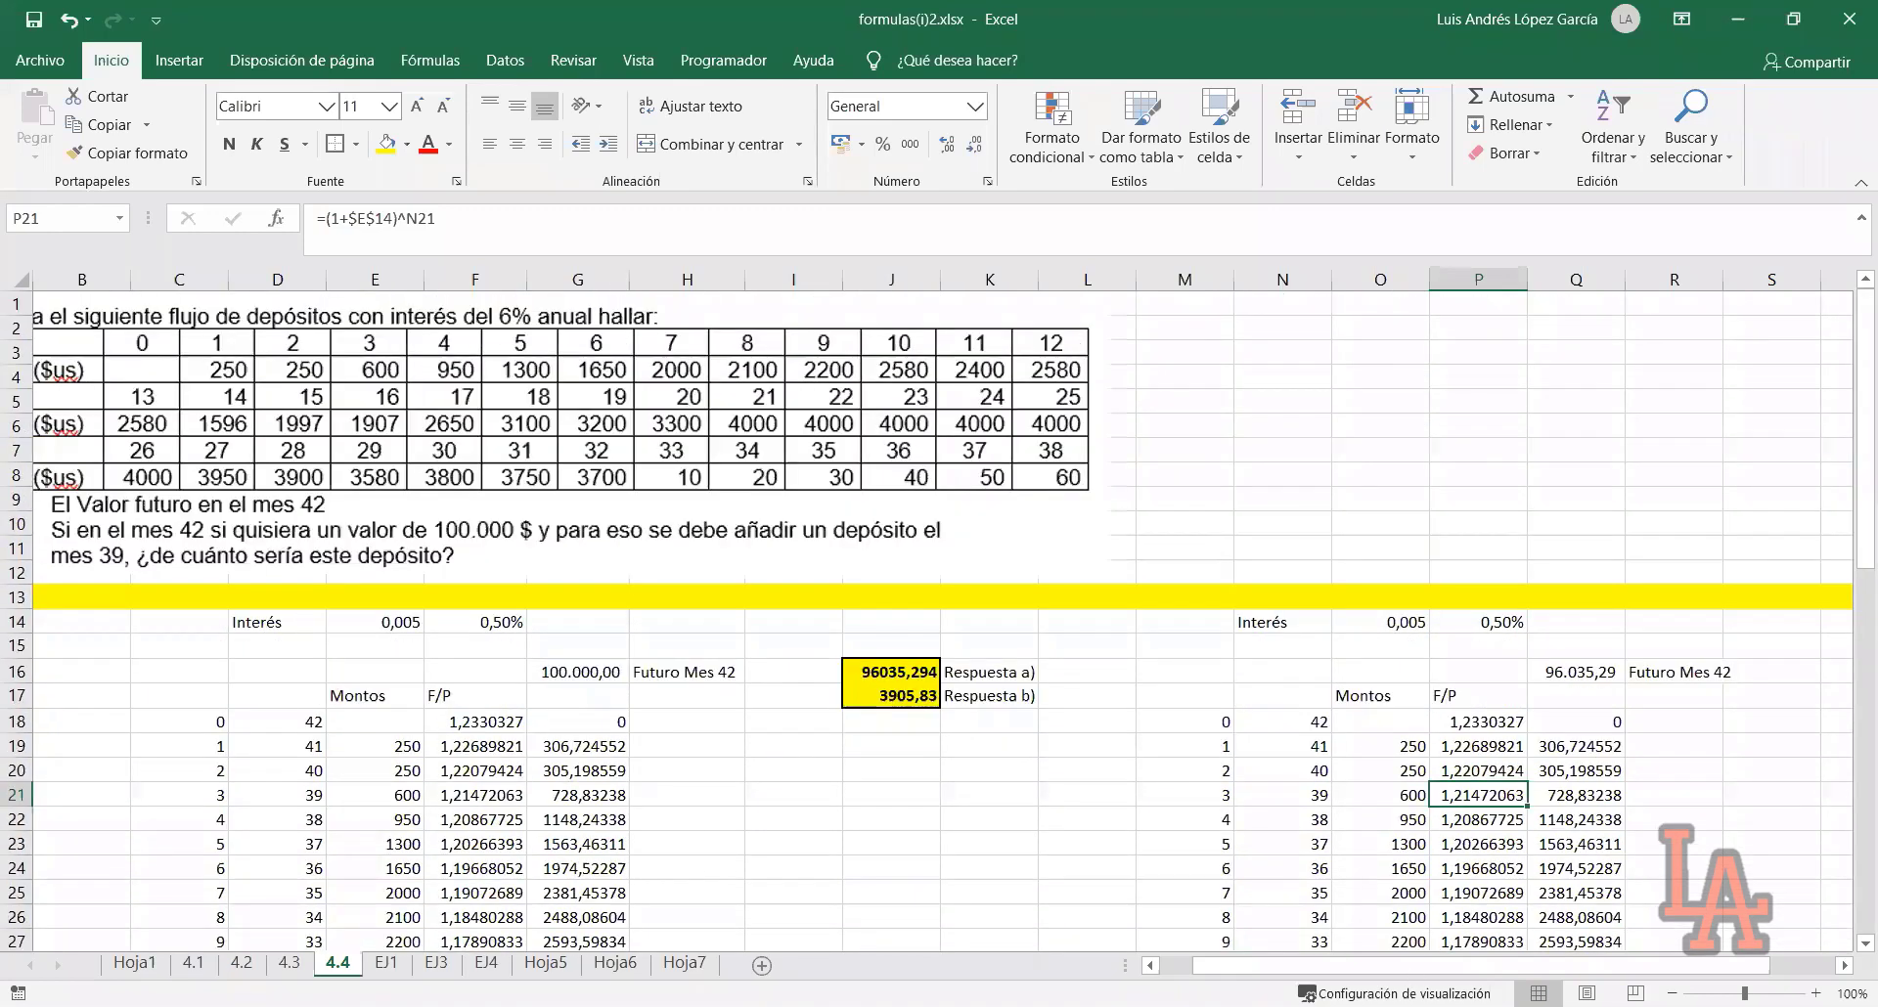